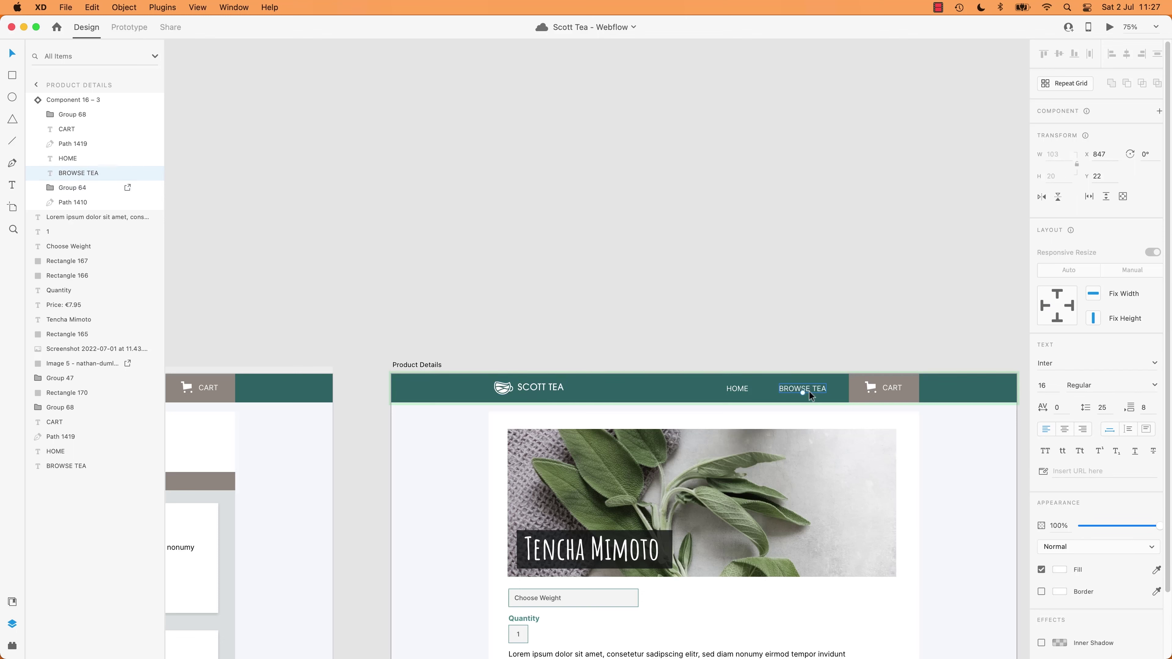
# Step: Copy the BROWSE TEA label from the XD header and replace the About nav link's text with it in Webflow
pyautogui.doubleClick(803, 388)
pyautogui.press('super+a')
pyautogui.press('super+c')
pyautogui.press('super+Tab')
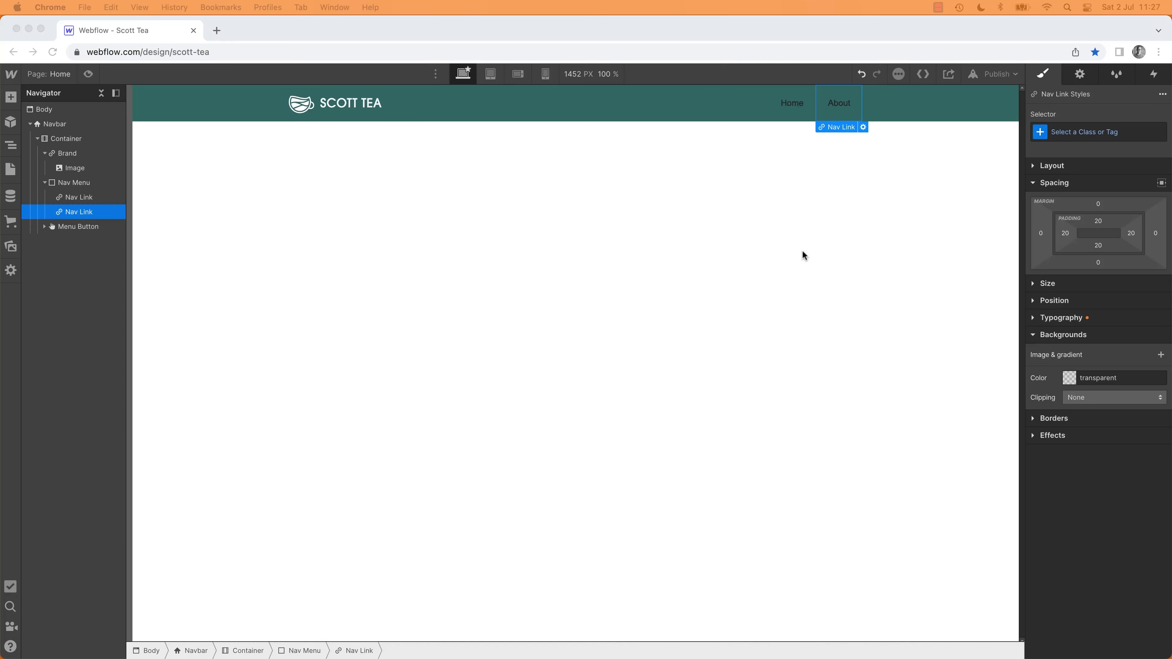
pyautogui.doubleClick(840, 105)
pyautogui.press('super+v')
pyautogui.click(767, 136)
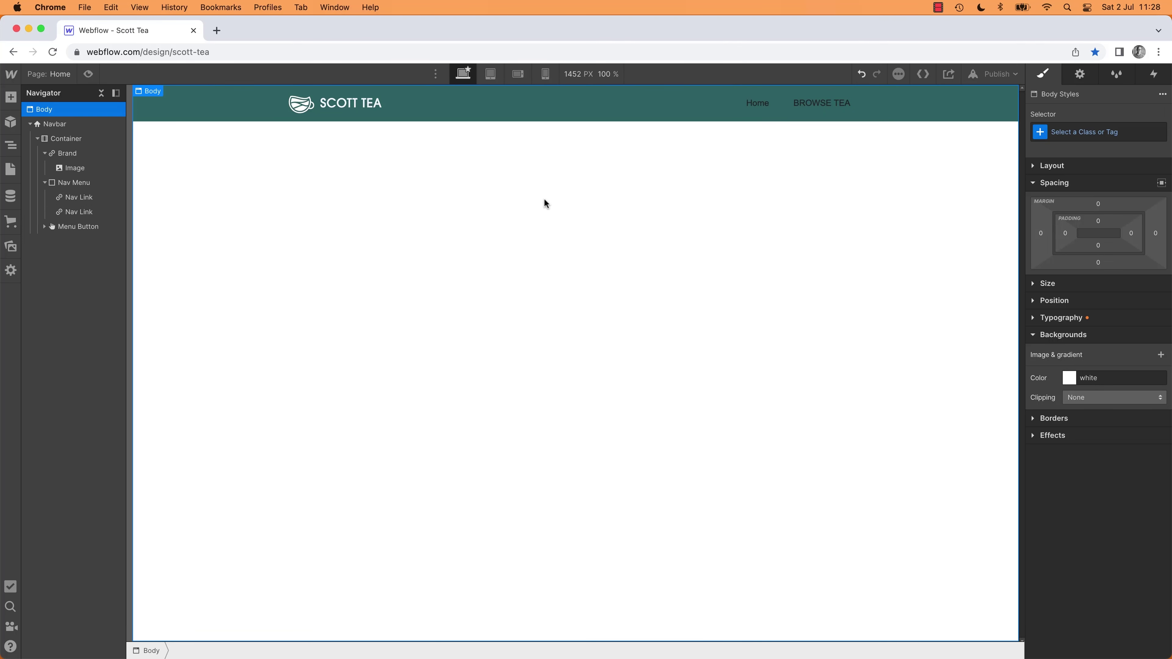
# Step: Switch to XD and check the fonts of the product description paragraph and the Tencha Mimoto heading
pyautogui.press('super+Tab')
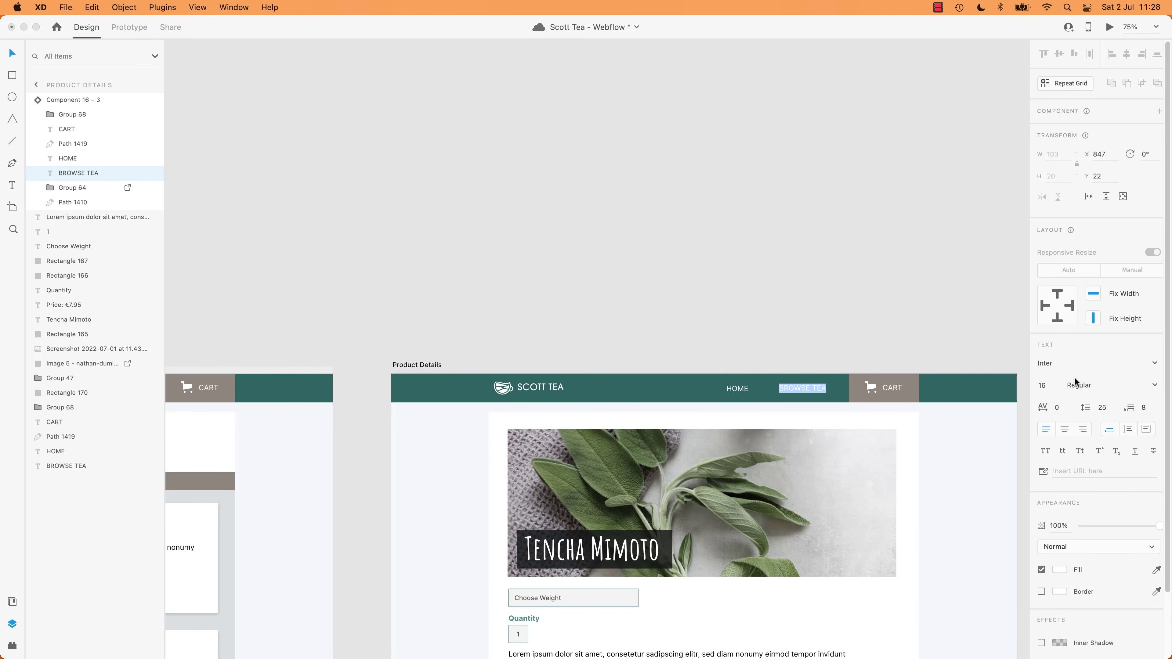
pyautogui.click(820, 345)
pyautogui.scroll(-10, 656, 346)
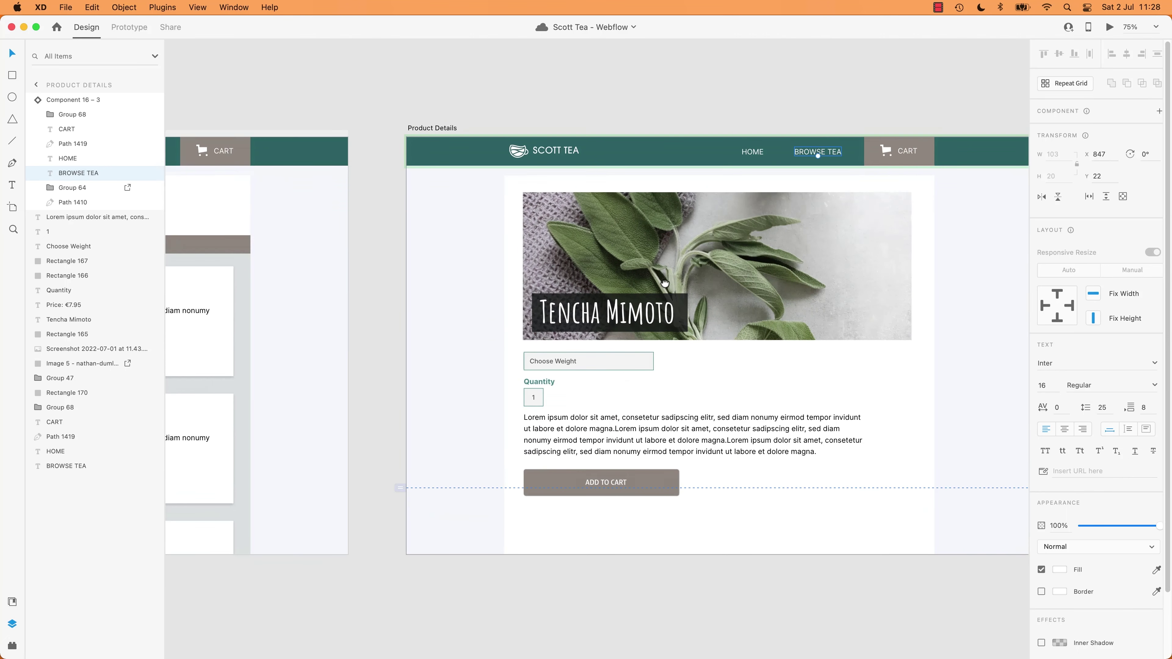
pyautogui.click(641, 398)
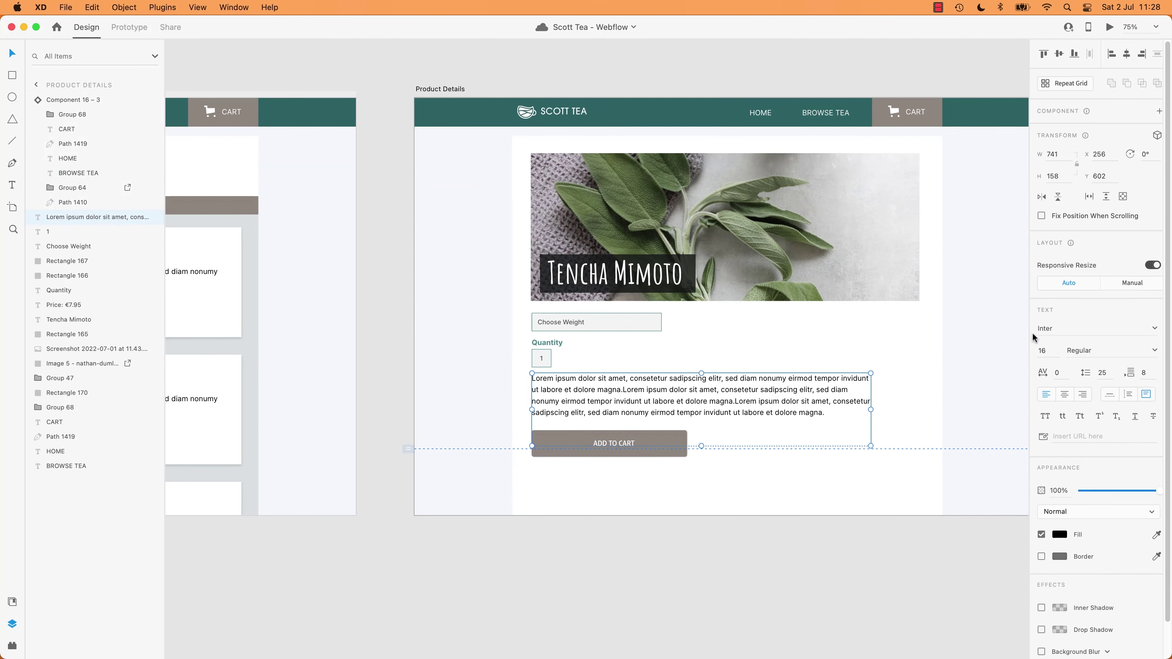
pyautogui.click(564, 282)
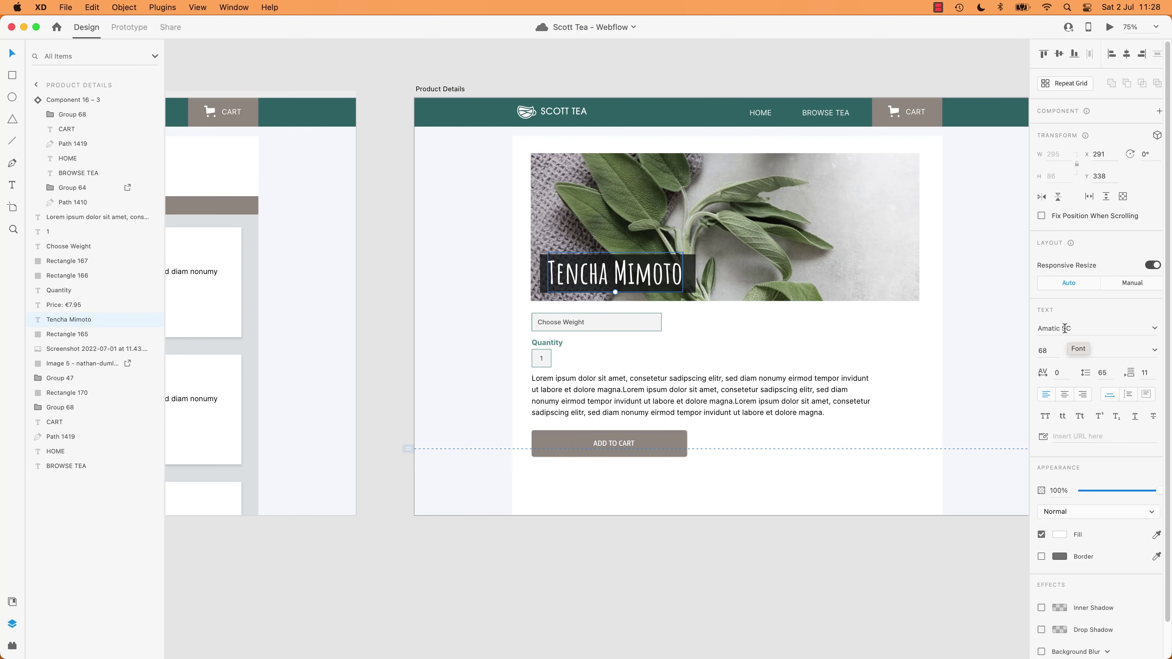
# Step: Switch back to Webflow in Chrome and open the Fonts section of the Scott Tea project settings
pyautogui.press('super+Tab')
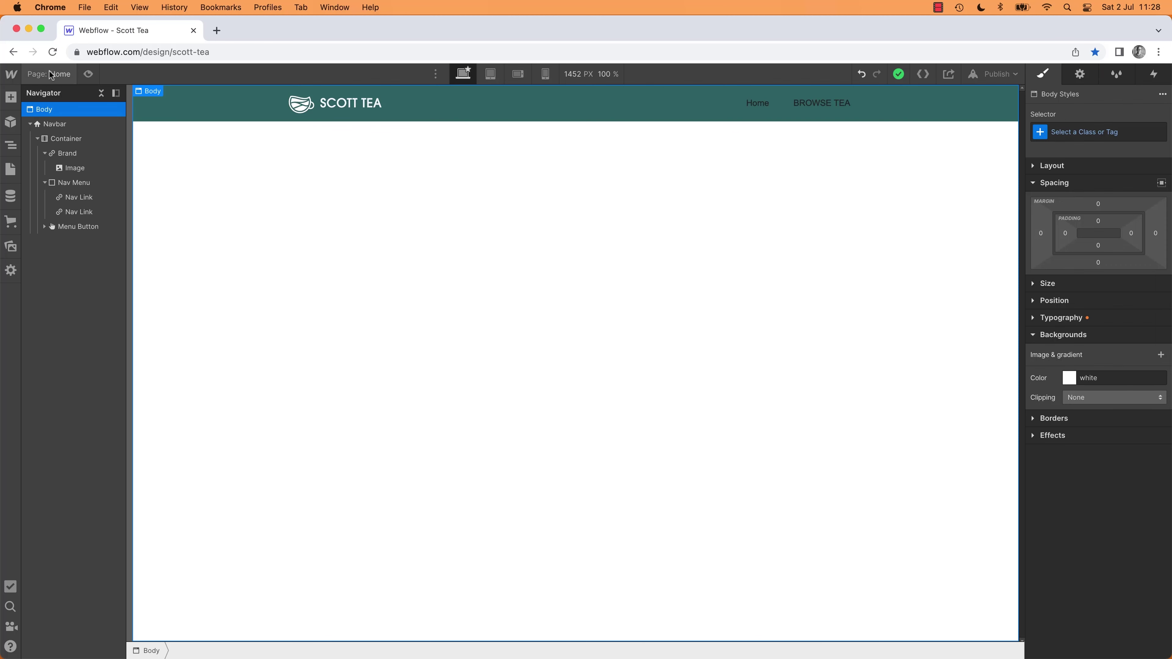
pyautogui.moveTo(11, 74)
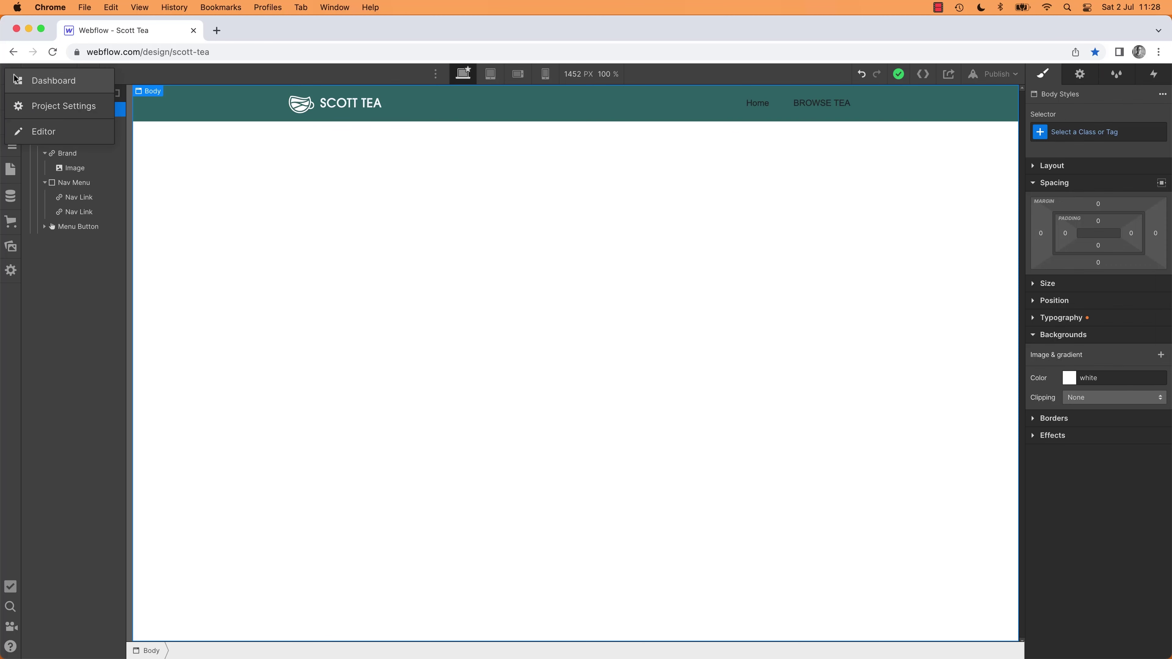
pyautogui.click(43, 109)
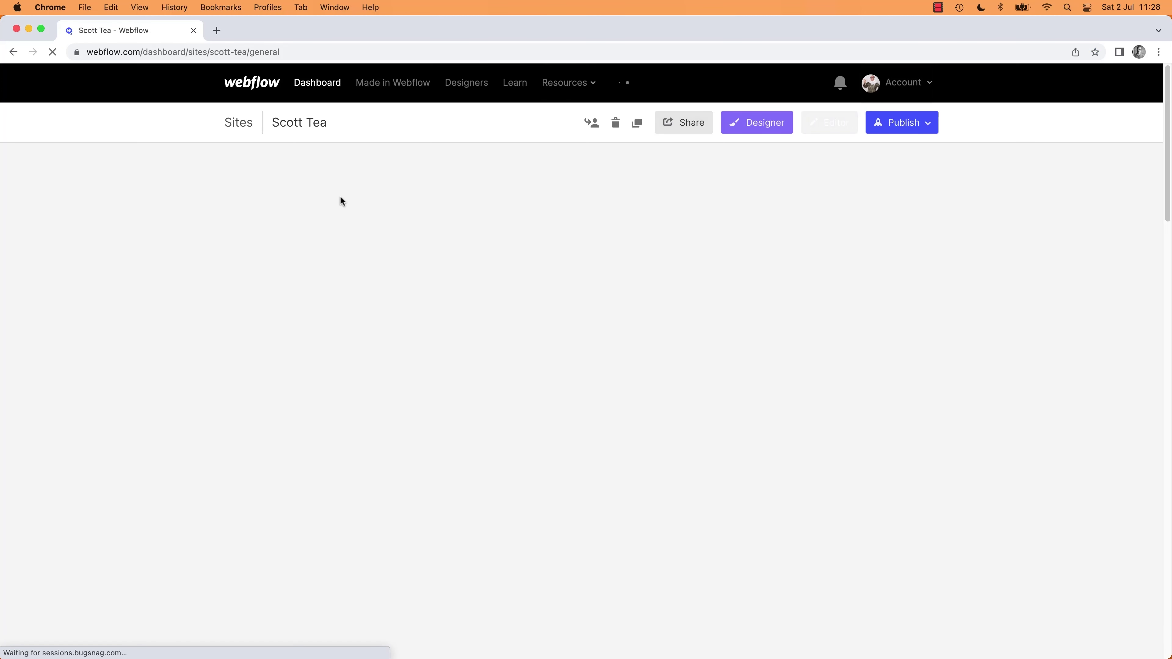
pyautogui.click(578, 162)
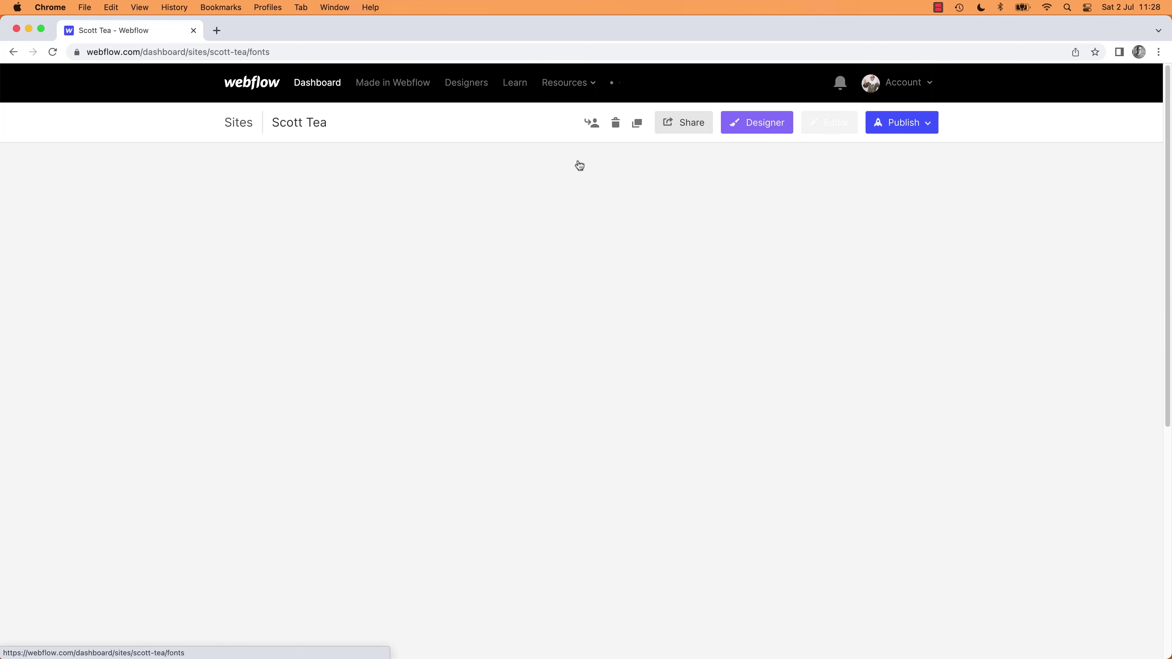
# Step: Add the Google font Inter to the project with the Regular and 700 variants and latin script
pyautogui.click(367, 265)
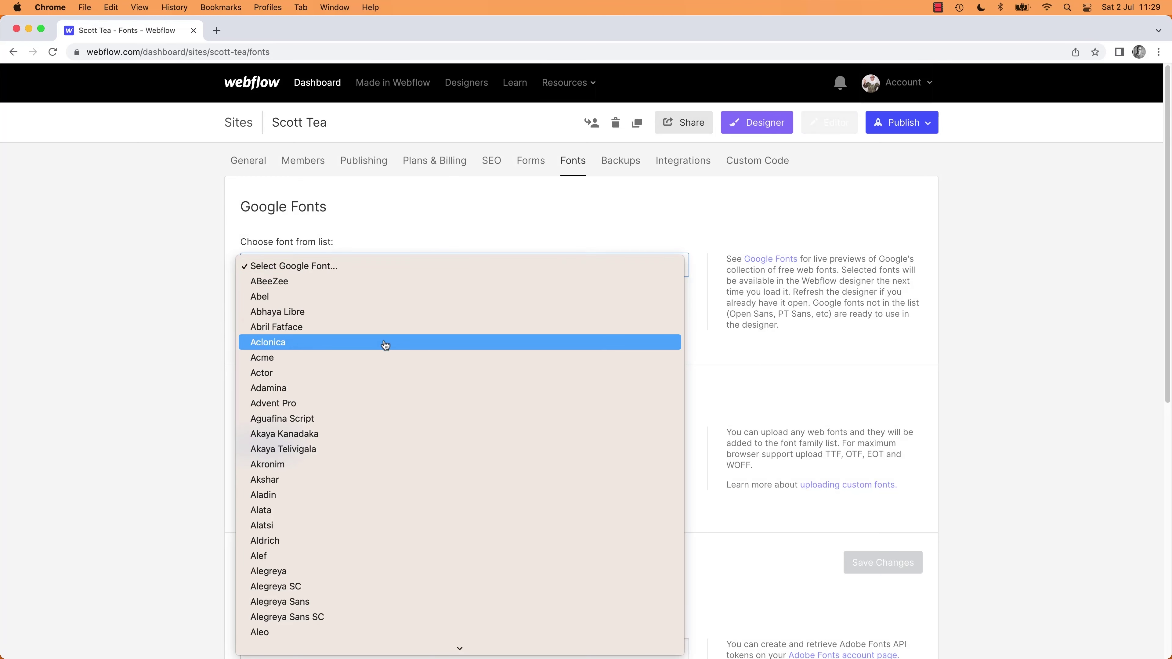
pyautogui.press('i')
pyautogui.scroll(-5, 413, 393)
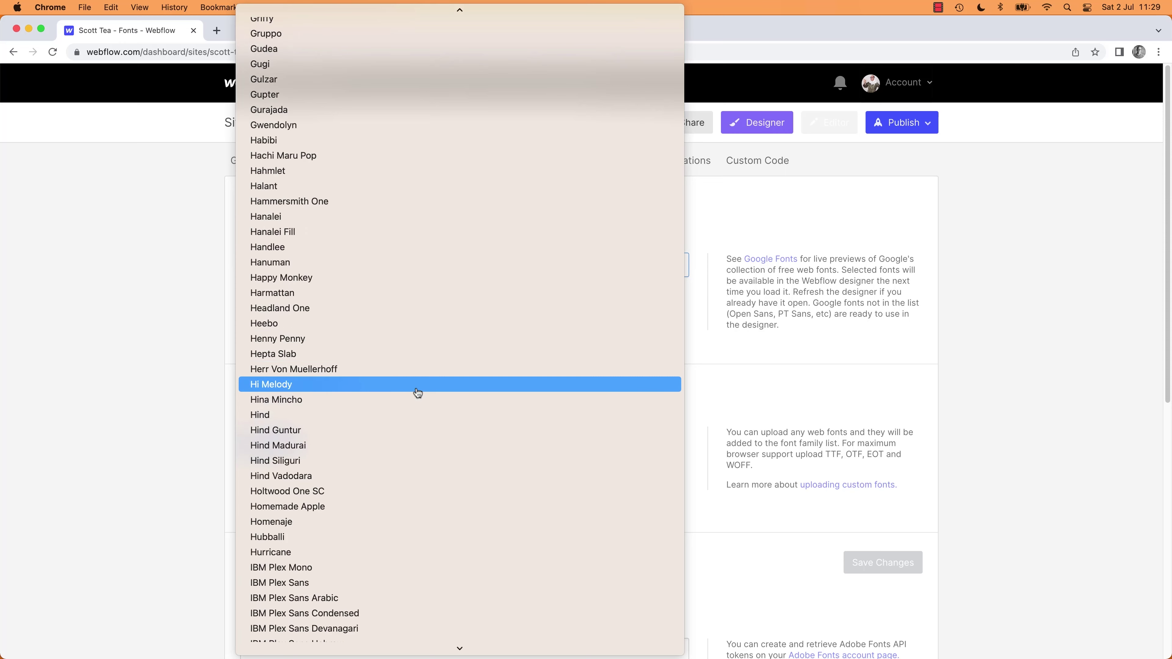
pyautogui.scroll(-8, 420, 415)
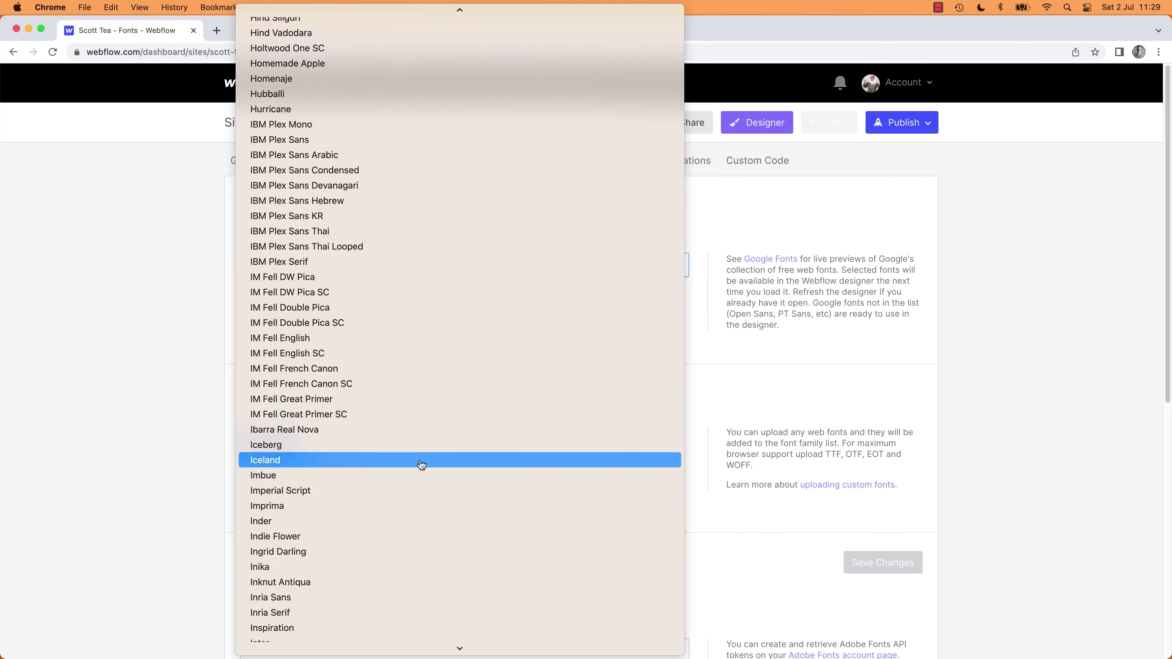
pyautogui.scroll(-3, 429, 545)
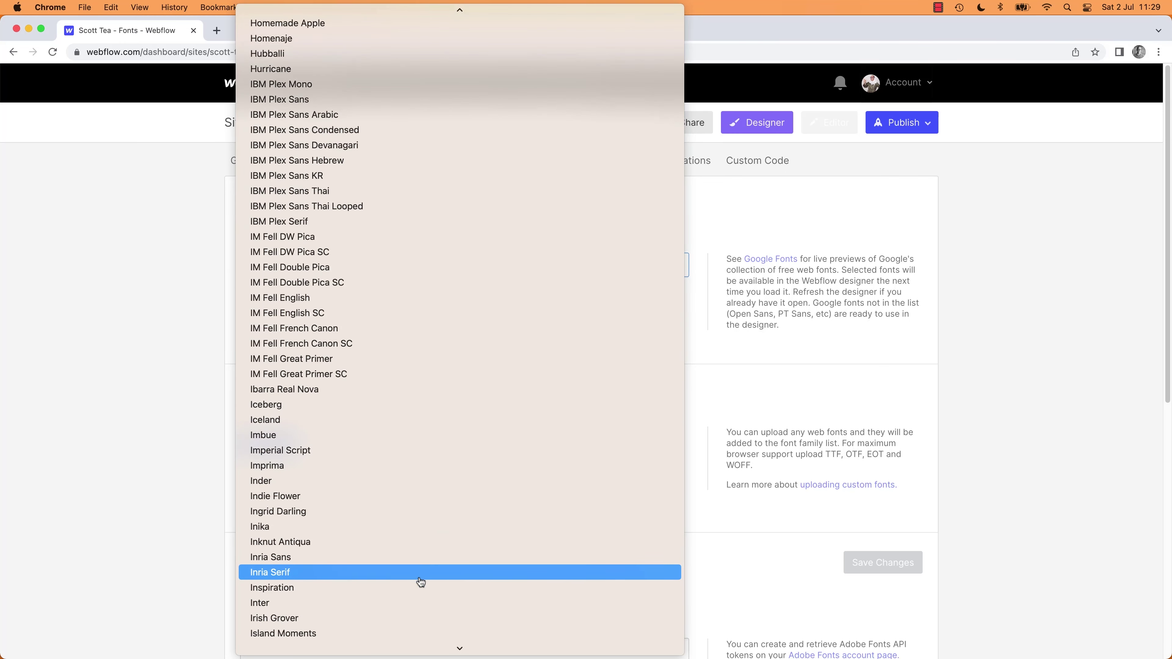
pyautogui.click(410, 602)
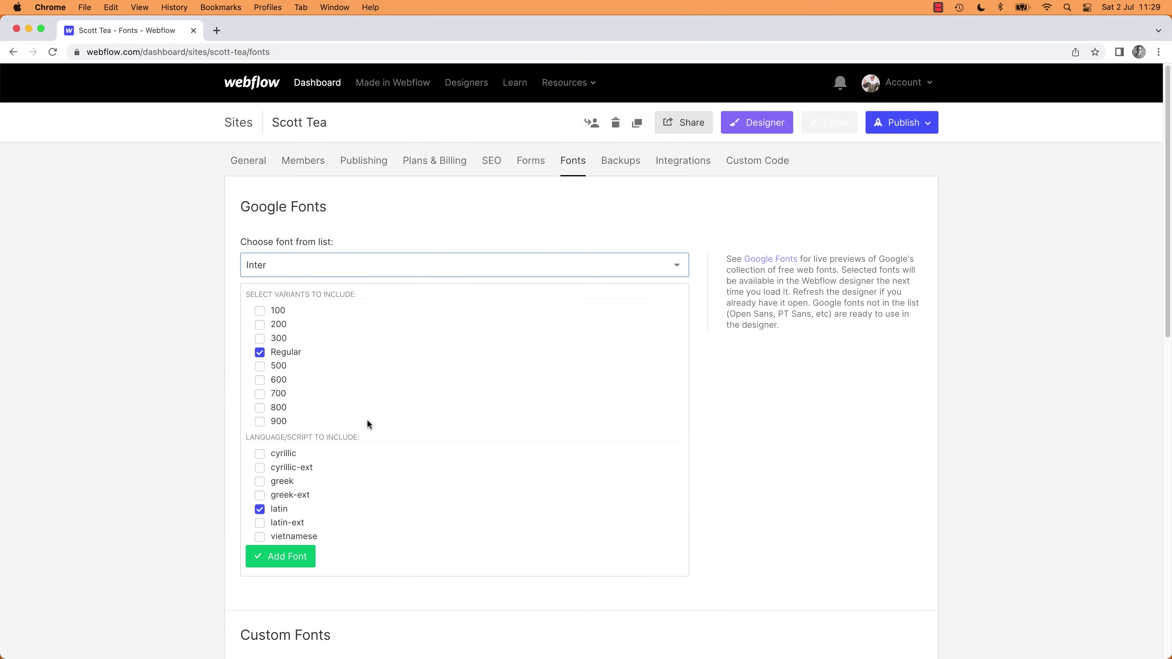
pyautogui.click(260, 394)
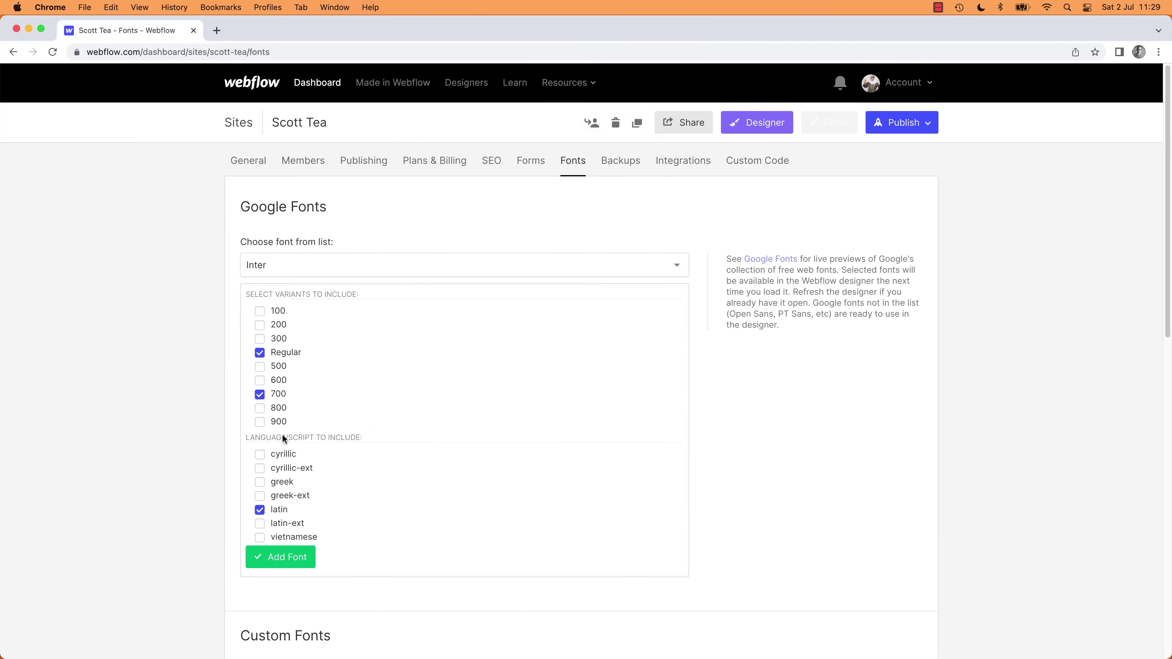
pyautogui.click(283, 559)
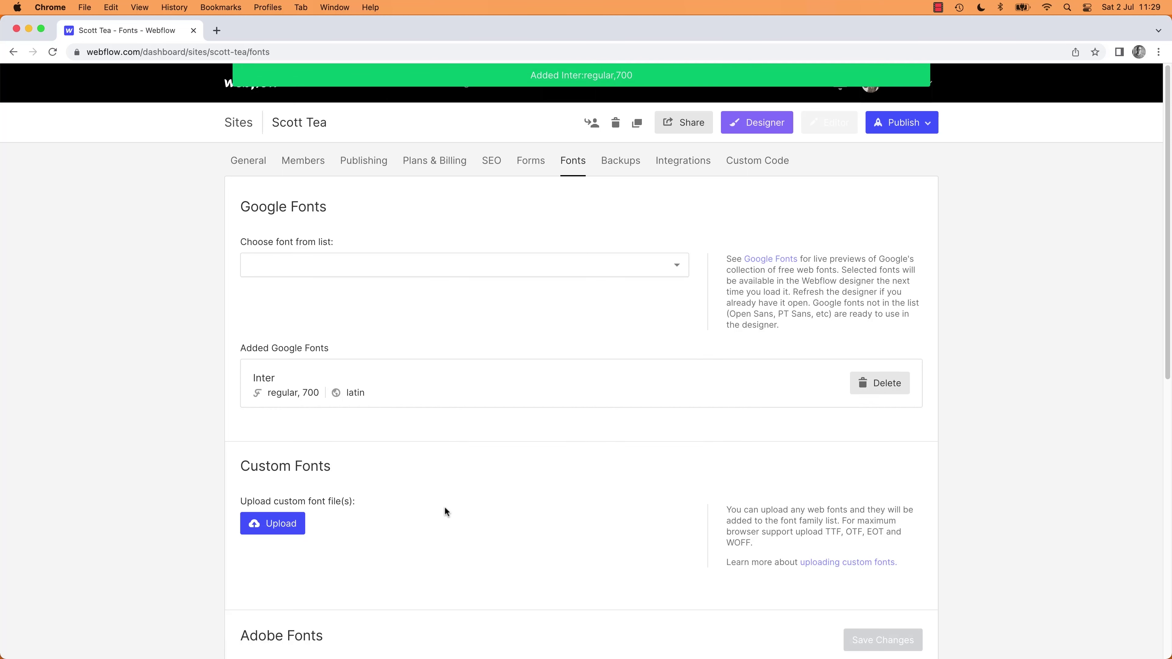
# Step: Add the Google font Amatic SC to the project with the Regular and 700 variants and latin script
pyautogui.click(375, 270)
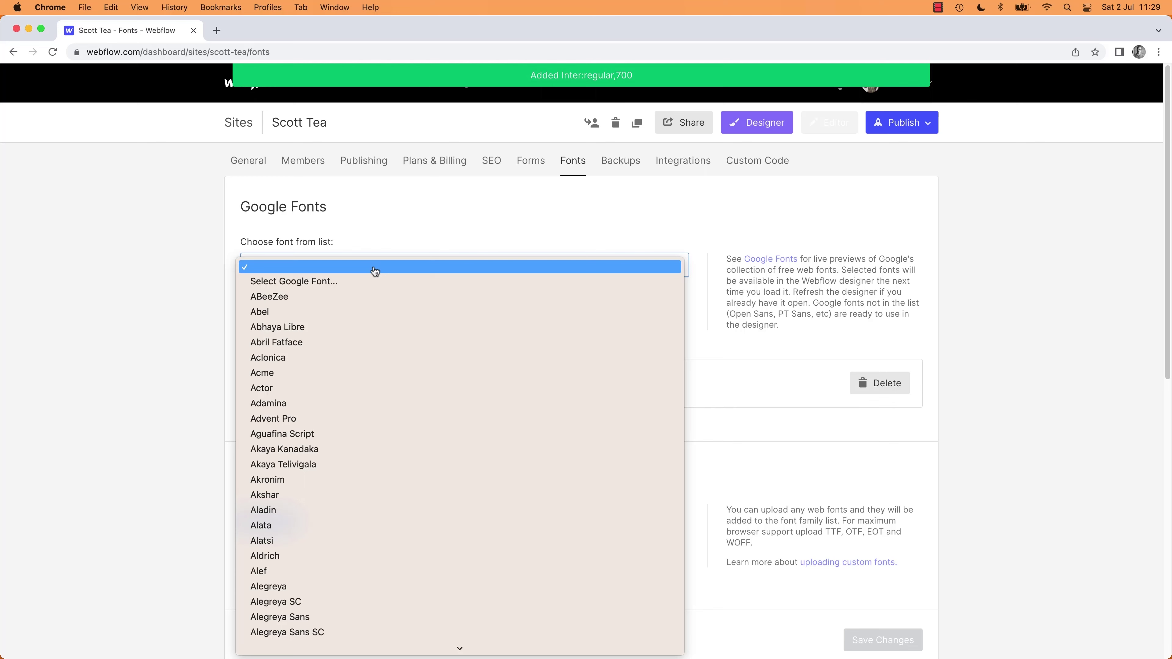
pyautogui.scroll(-5, 403, 444)
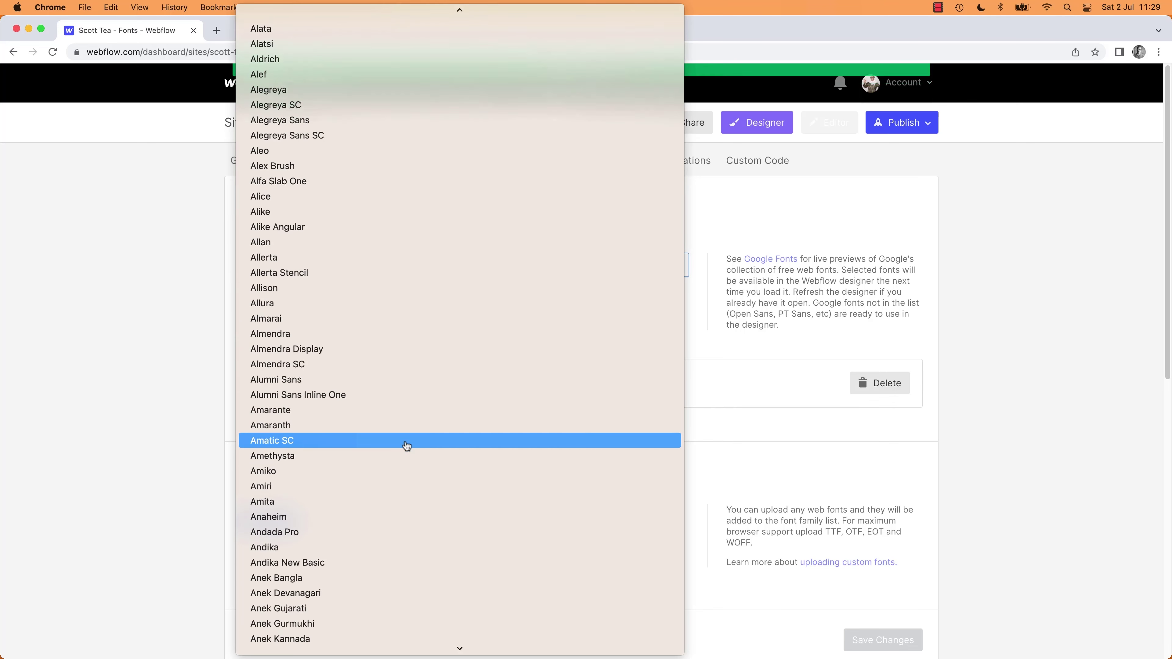
pyautogui.scroll(-3, 407, 445)
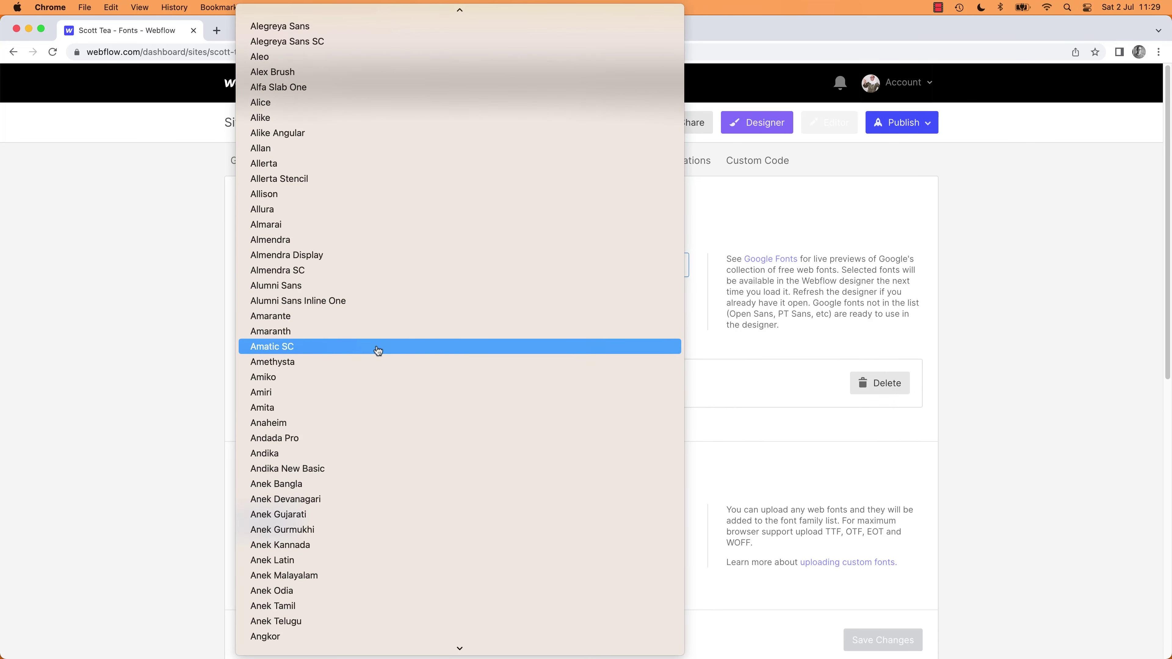
pyautogui.click(378, 350)
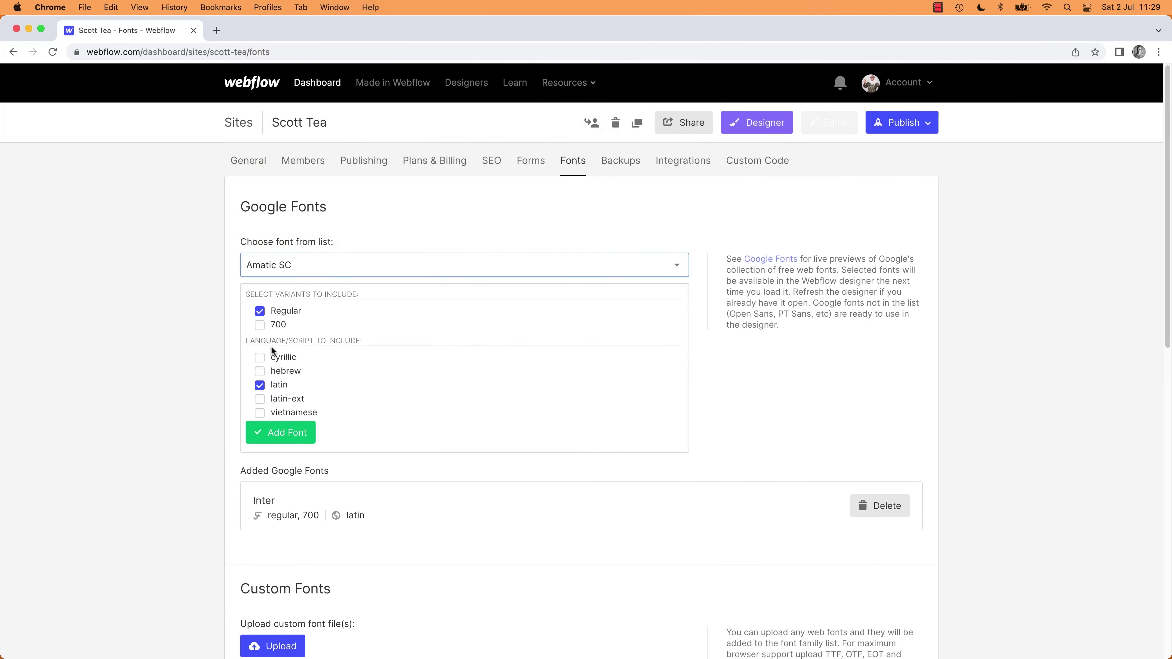
pyautogui.click(260, 325)
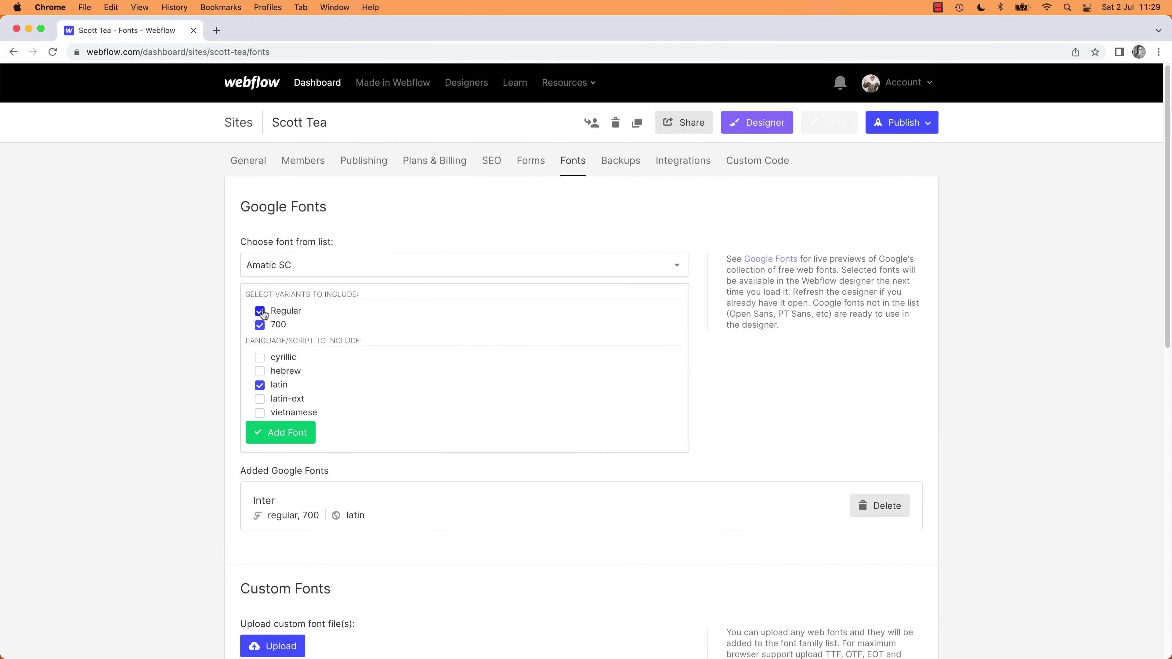
pyautogui.click(260, 311)
pyautogui.click(288, 434)
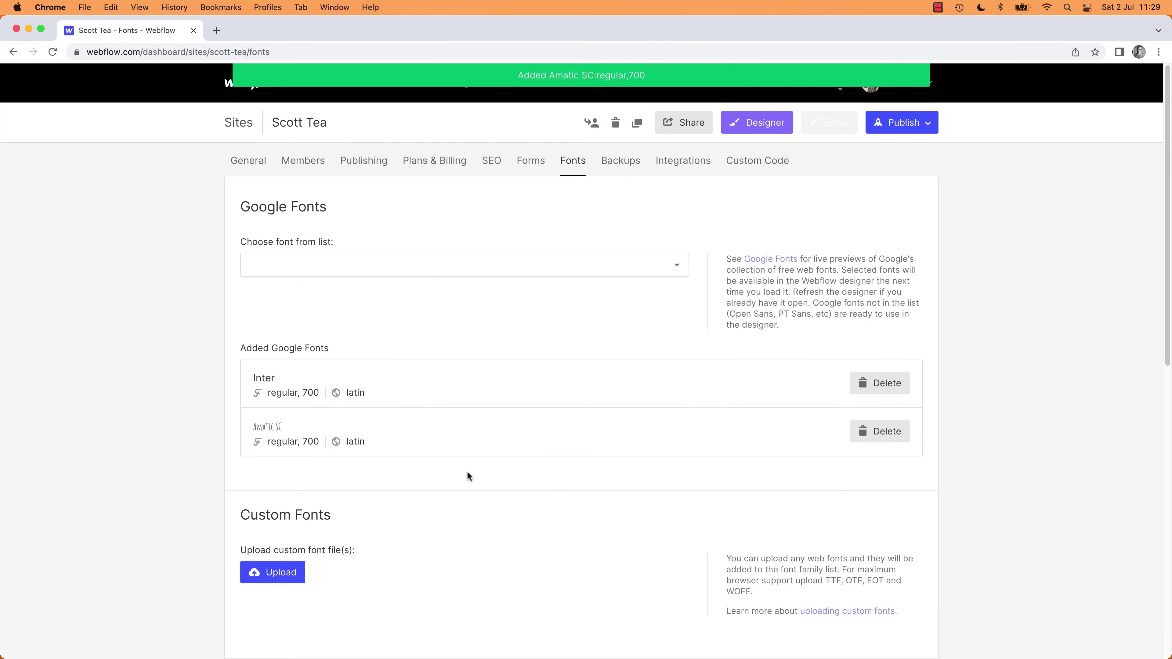
# Step: Return to the Webflow Designer and set the font of the Body (All Pages) tag to Inter
pyautogui.click(756, 122)
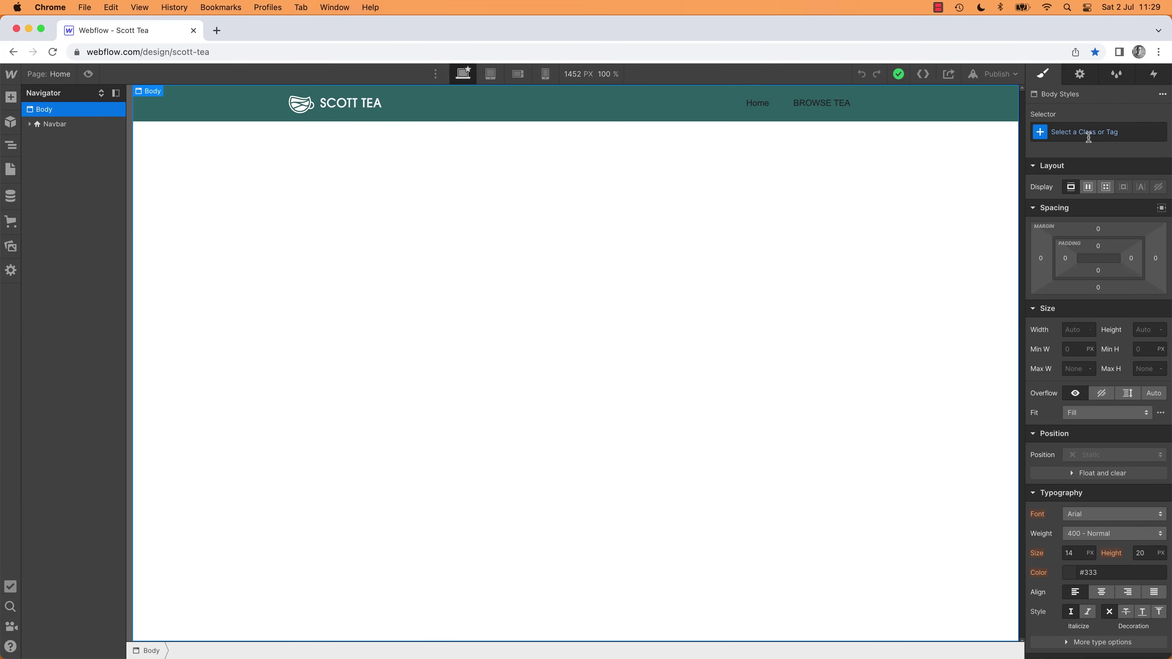
pyautogui.click(1088, 137)
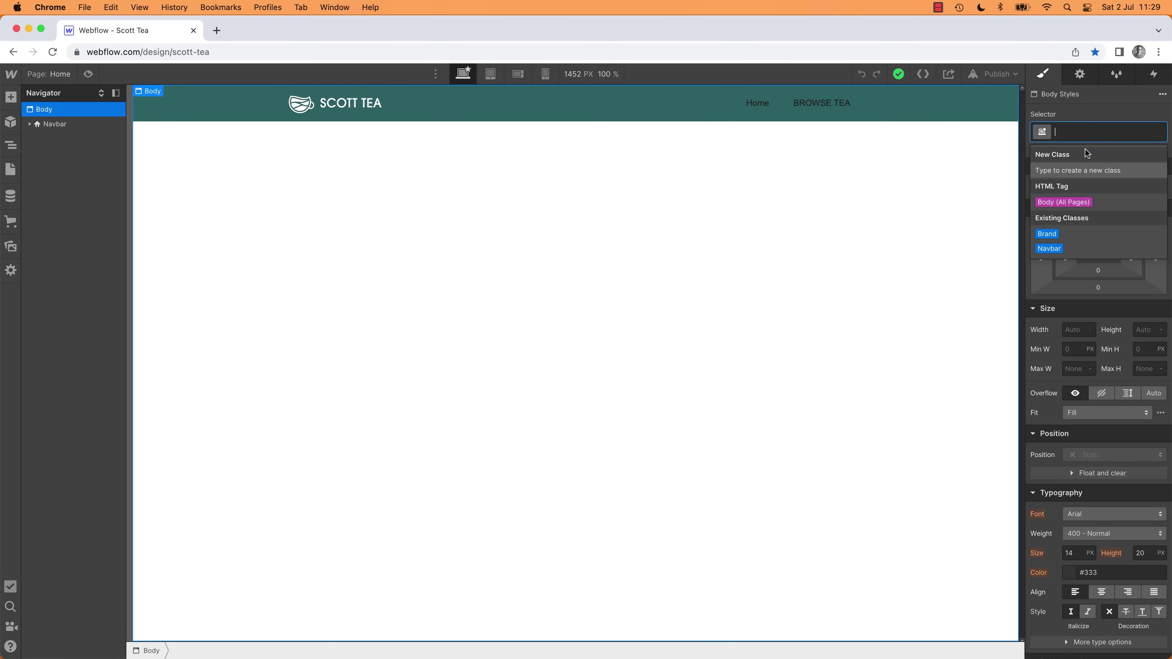
pyautogui.click(1071, 203)
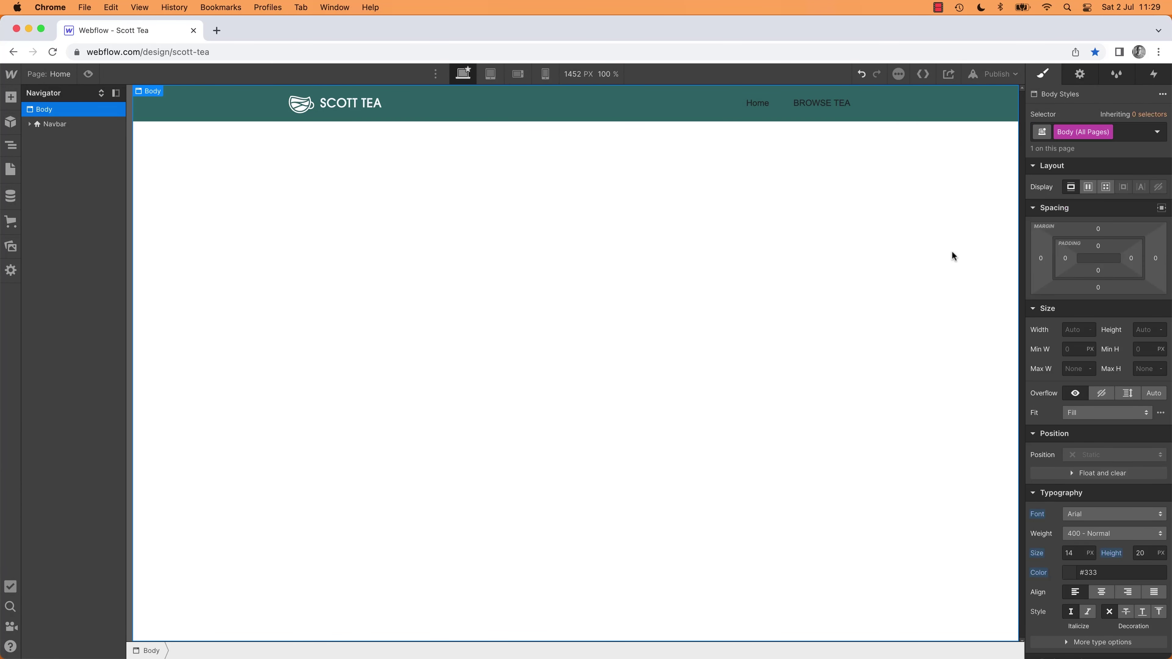
pyautogui.click(1087, 518)
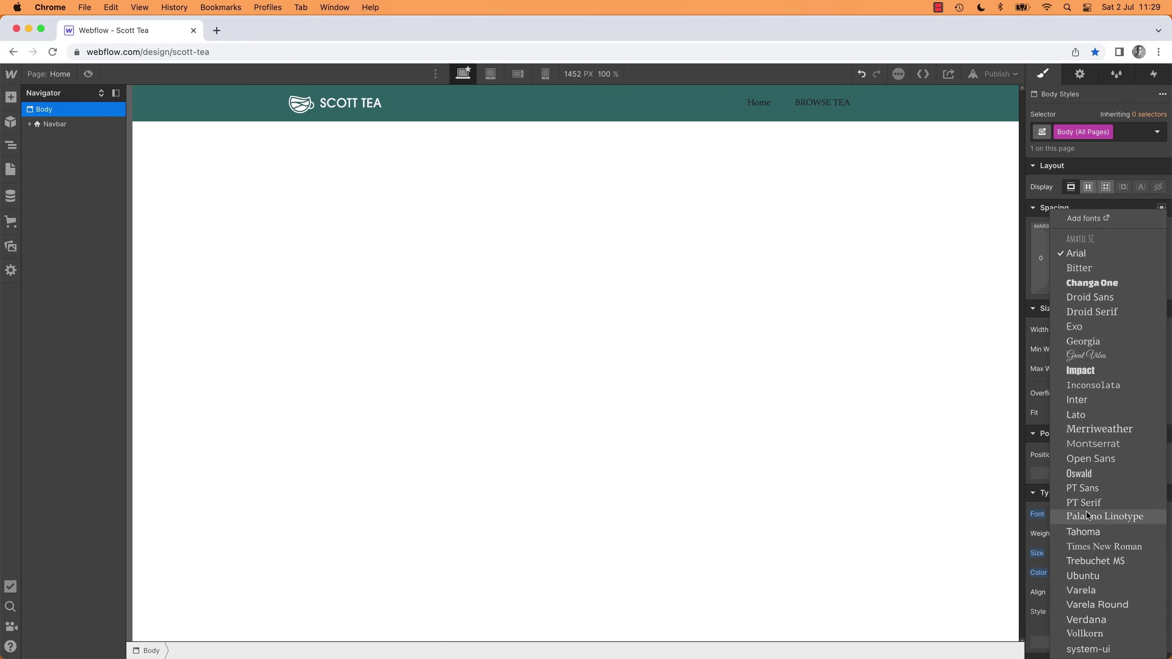
pyautogui.click(1079, 400)
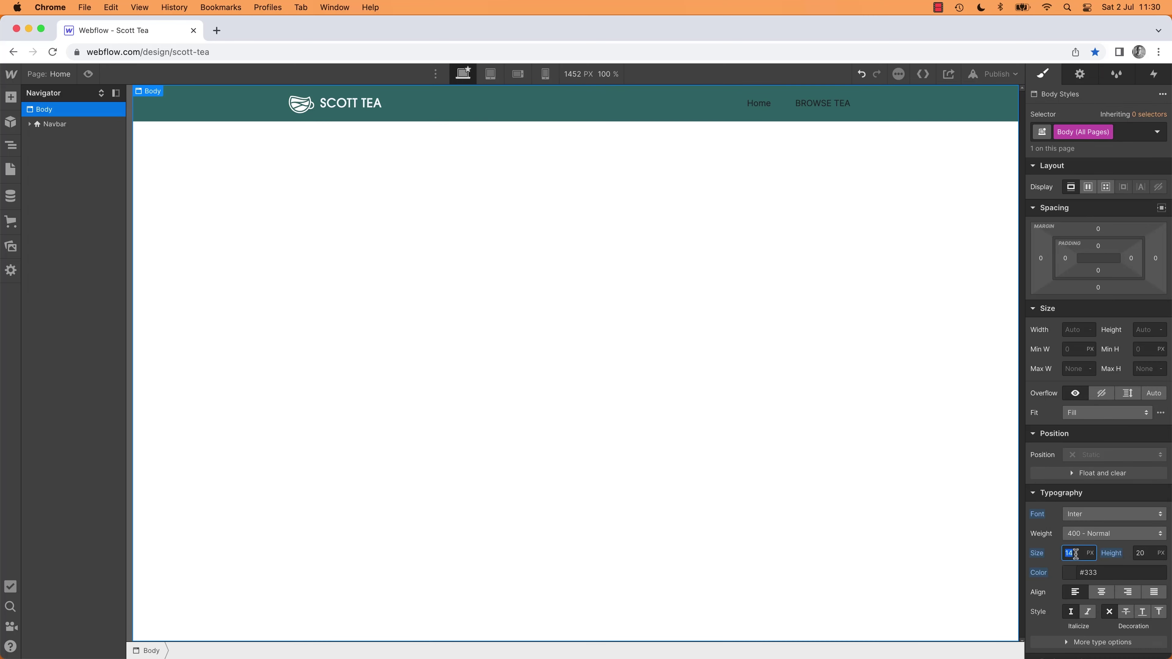
# Step: Switch to XD to check the text size of the description paragraph and the HOME link, and return to Webflow
pyautogui.press('super+Tab')
pyautogui.click(654, 411)
pyautogui.doubleClick(672, 401)
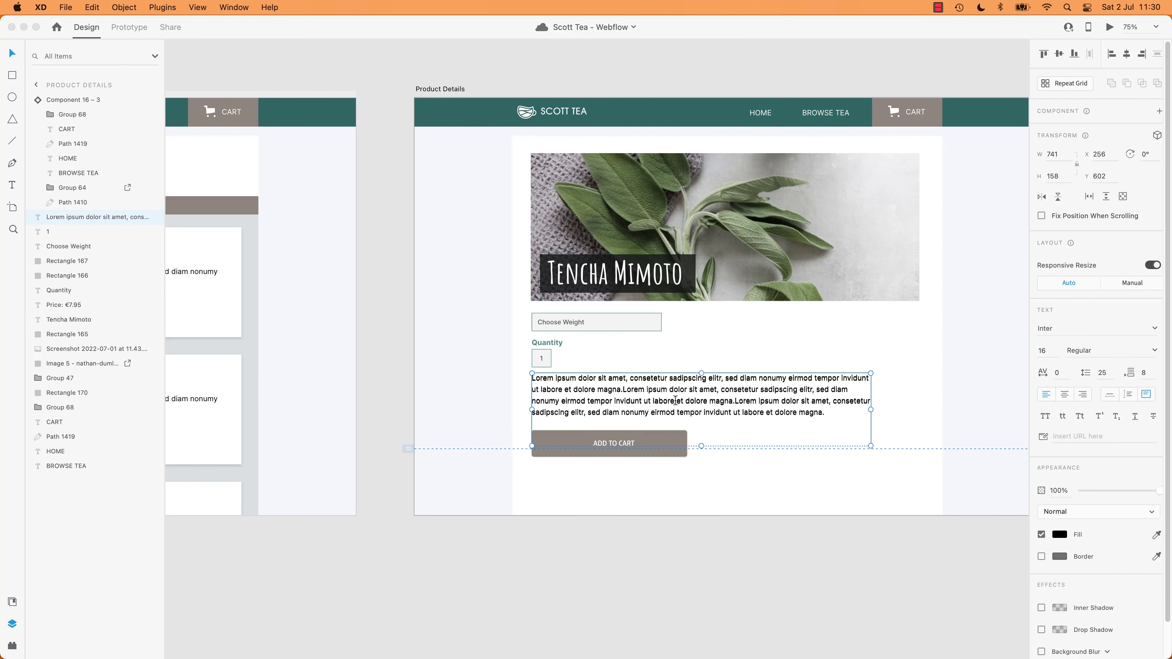
pyautogui.click(764, 111)
pyautogui.doubleClick(764, 111)
pyautogui.press('super+Tab')
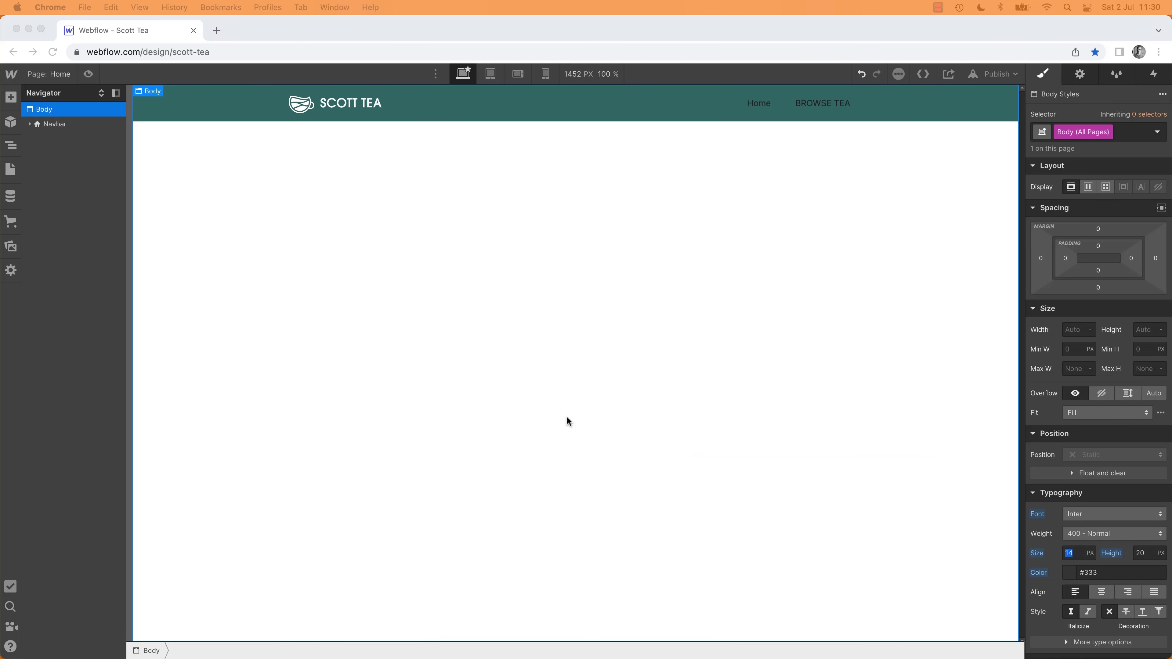
# Step: Set the Body (All Pages) font size to 16 px and change it to 1 rem
pyautogui.click(1071, 556)
pyautogui.write('16')
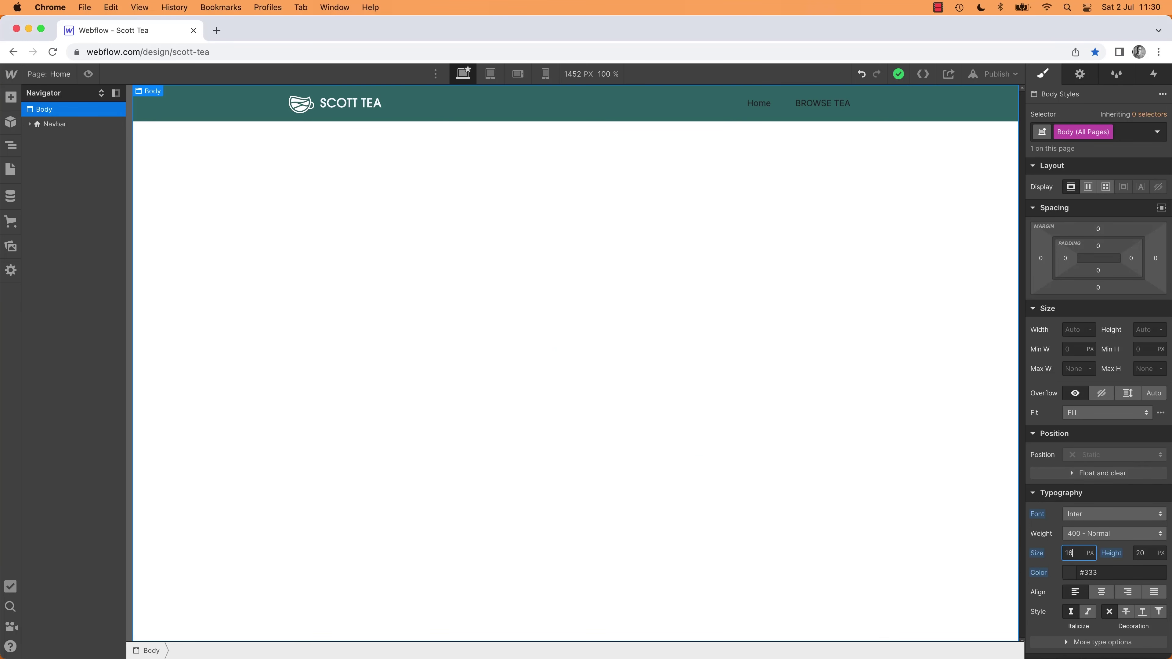
pyautogui.press('Tab')
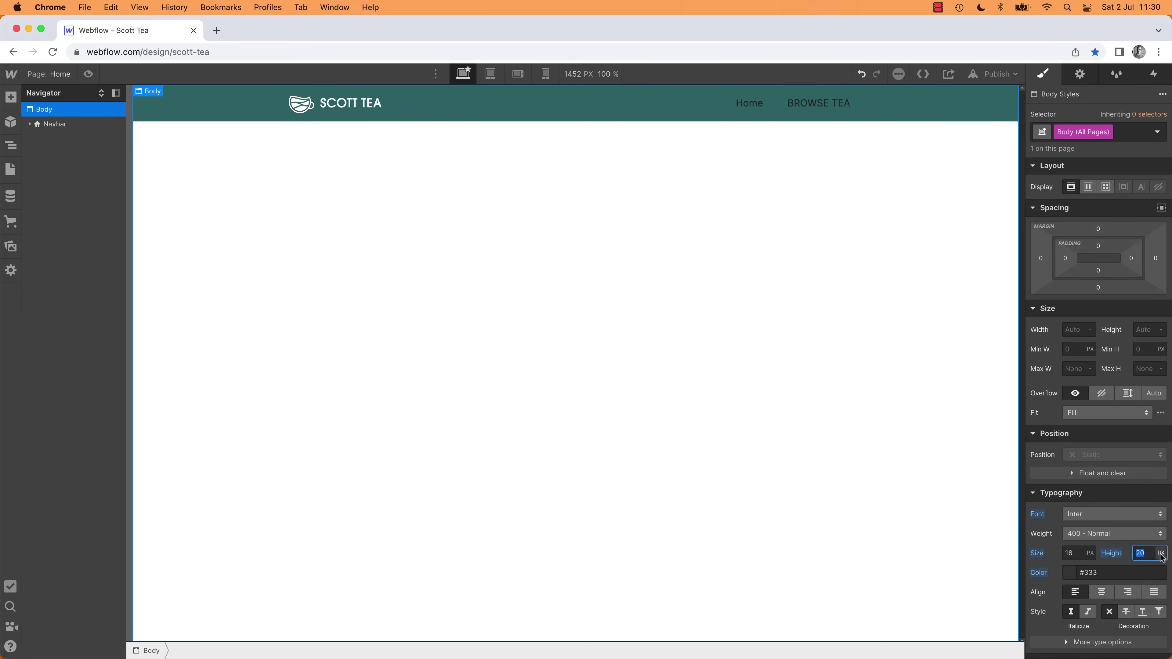
pyautogui.click(1073, 554)
pyautogui.click(1077, 553)
pyautogui.write('rem')
pyautogui.press('Return')
pyautogui.press('BackSpace')
# Step: Change the Body (All Pages) line height to a unitless value of 1
pyautogui.click(1163, 554)
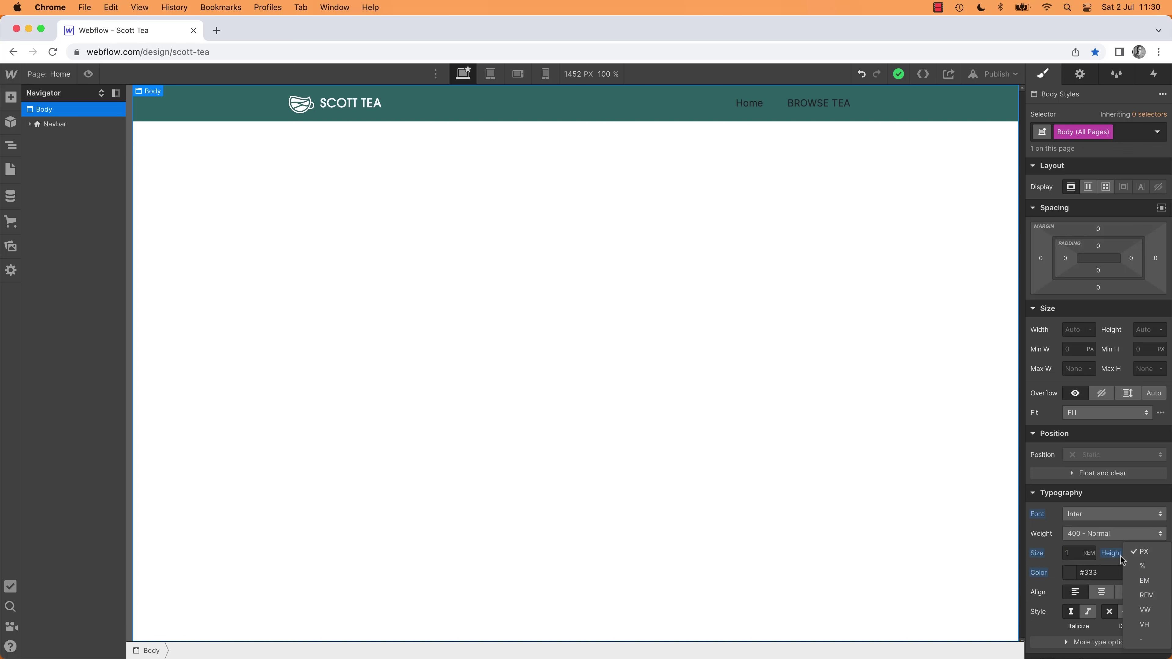
pyautogui.click(1146, 642)
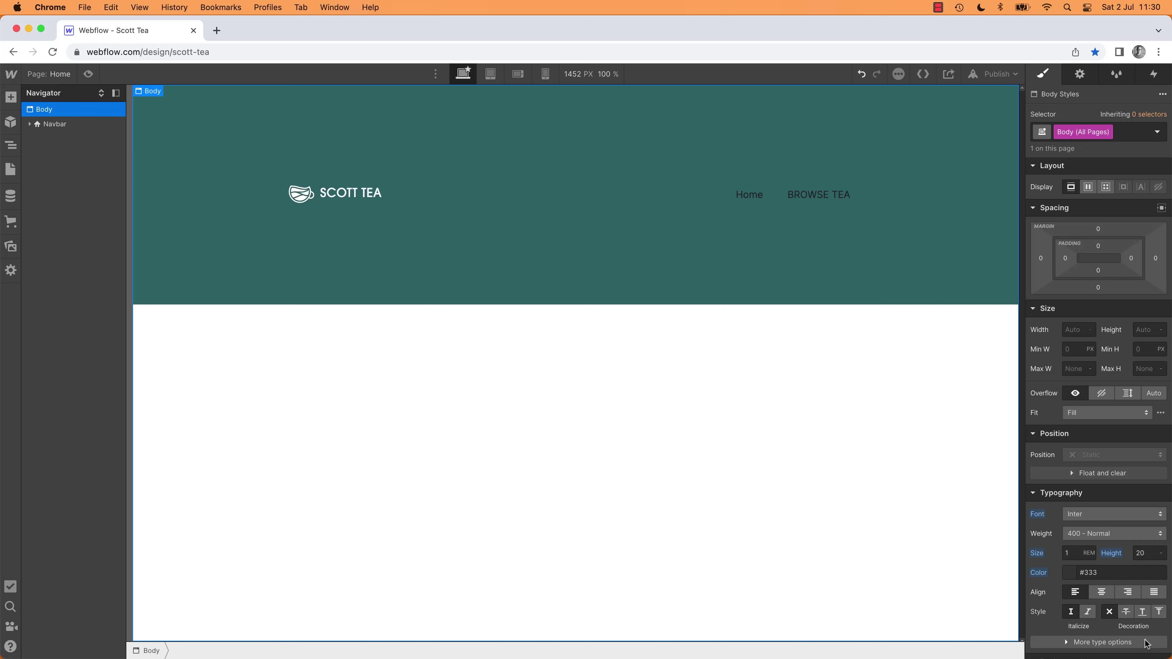
pyautogui.click(1143, 553)
pyautogui.write('1')
pyautogui.press('Tab')
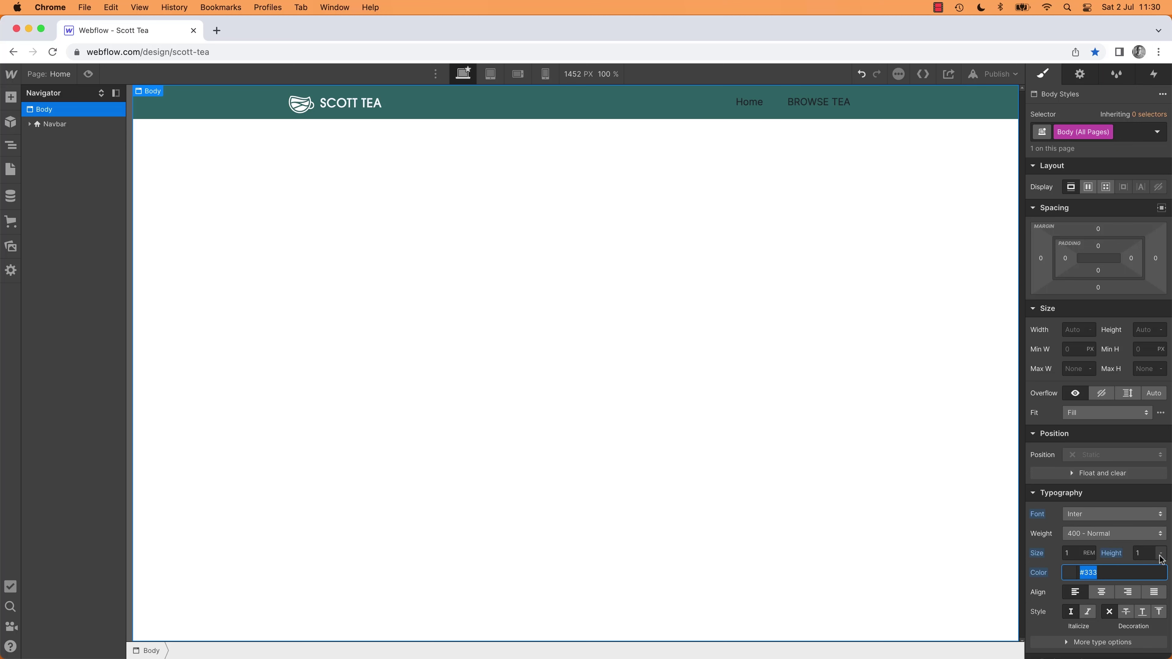
# Step: Deselect the line height setting, switch to XD to examine the text on the product listing and product details artboards, and return to Webflow
pyautogui.click(1145, 552)
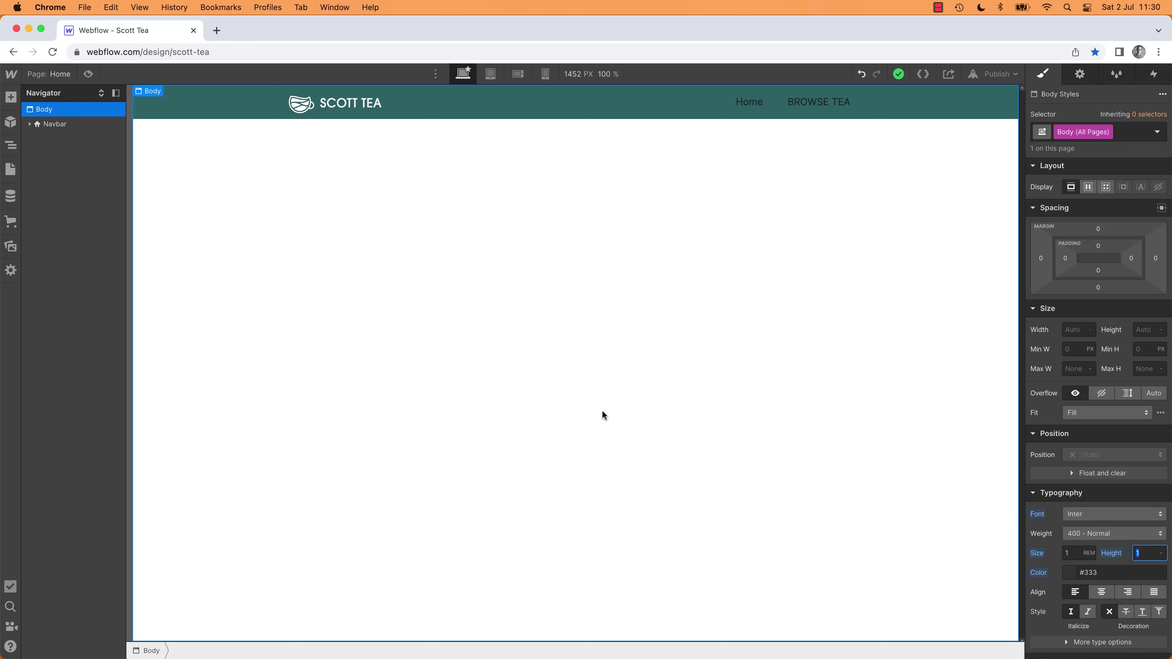
pyautogui.click(871, 447)
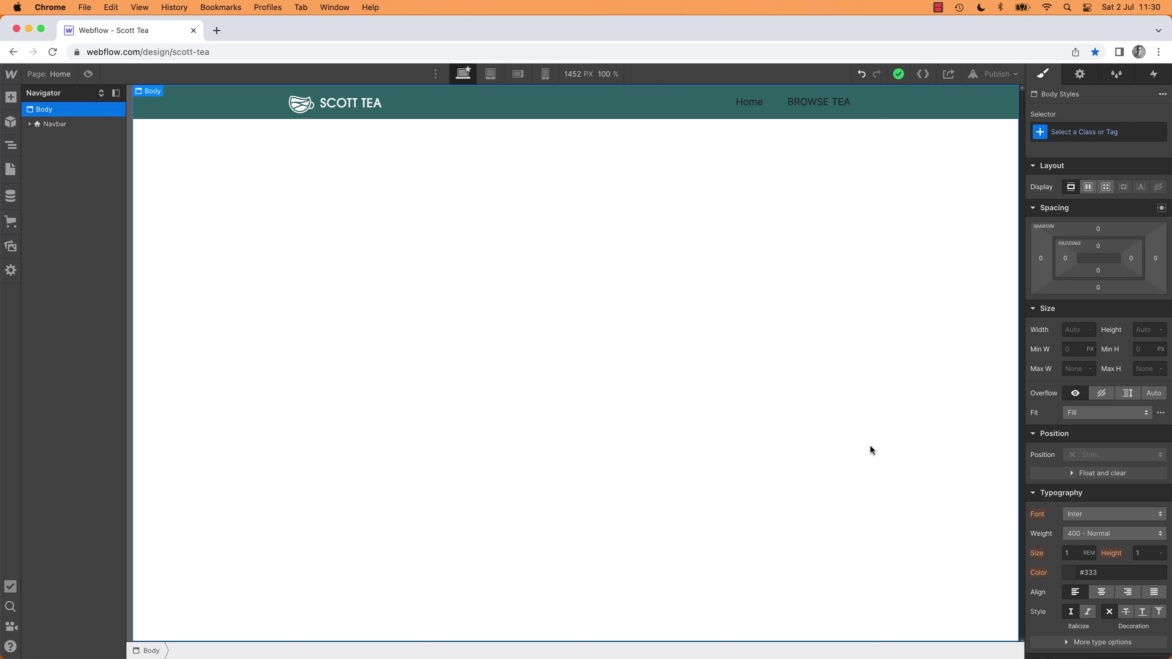
pyautogui.click(819, 100)
pyautogui.press('super+Tab')
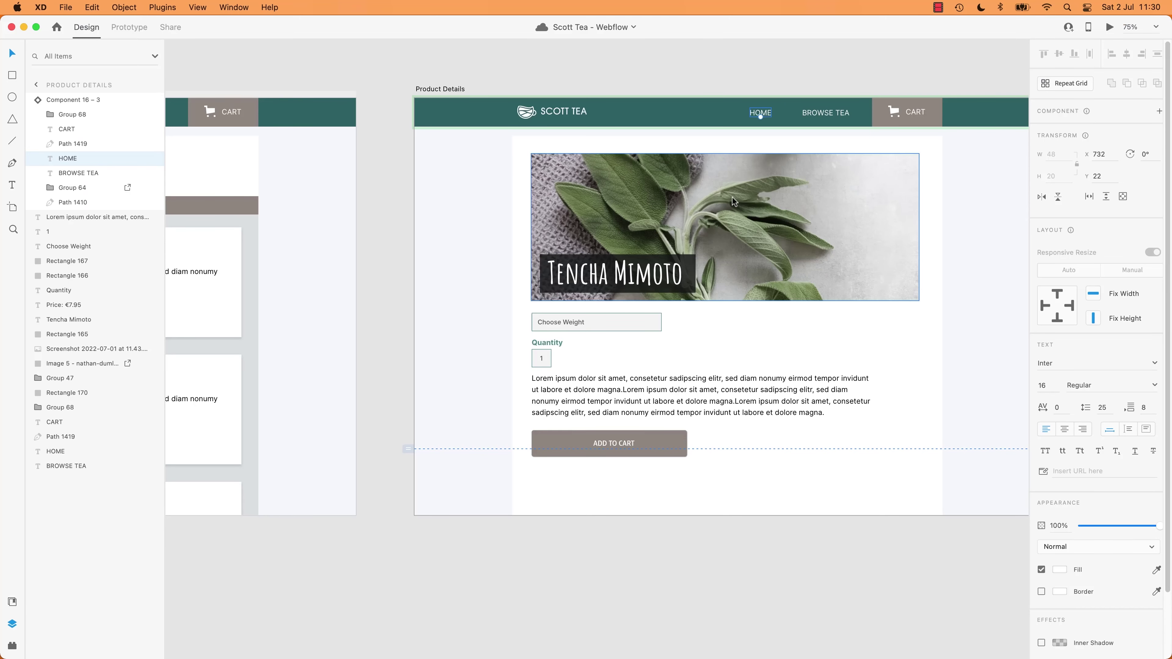
pyautogui.moveTo(425, 337); pyautogui.dragTo(807, 289)
pyautogui.hscroll(5, 808, 288)
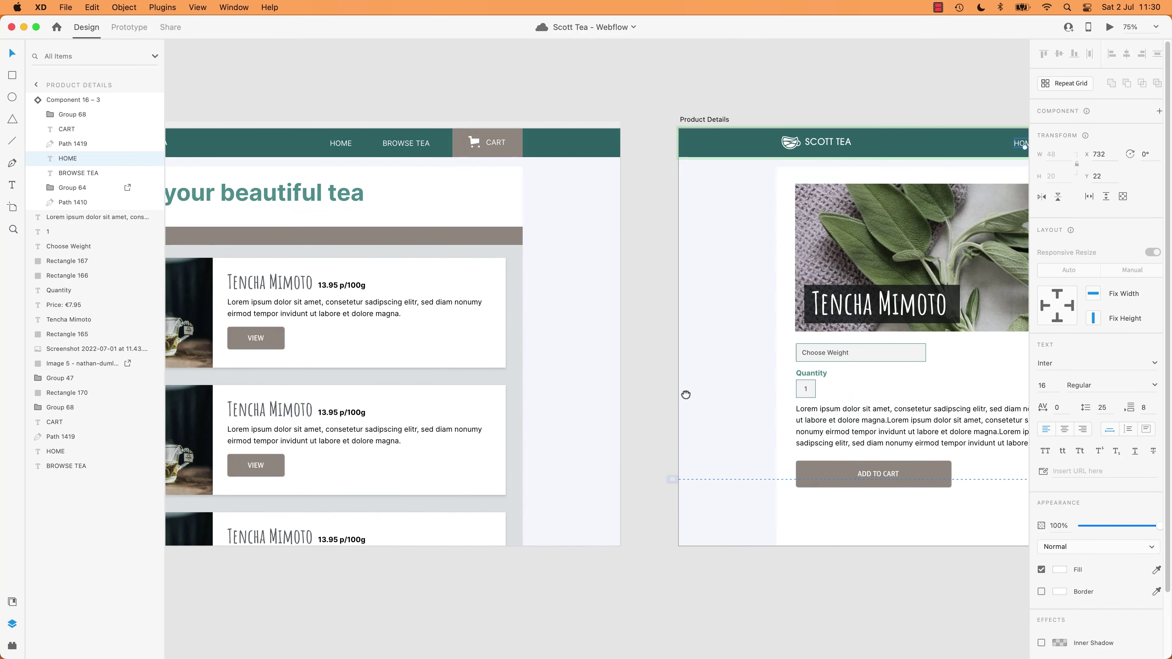
pyautogui.press('super+Tab')
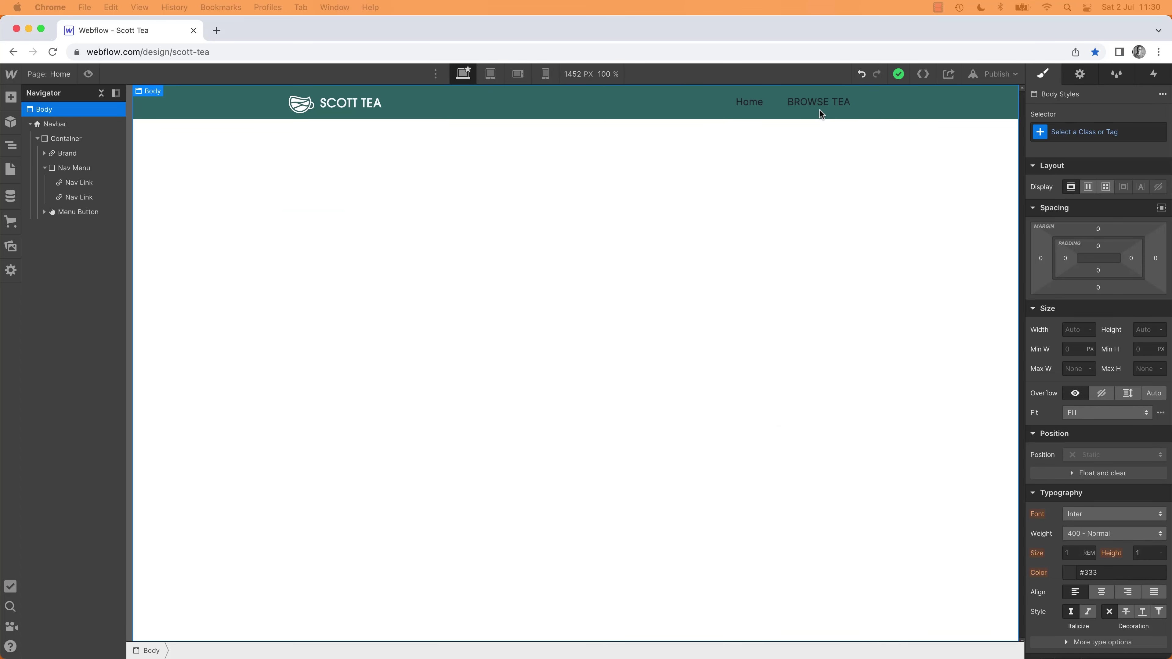
# Step: Set the text colour of the Body (All Pages) tag to black (#000000)
pyautogui.click(821, 106)
pyautogui.click(327, 162)
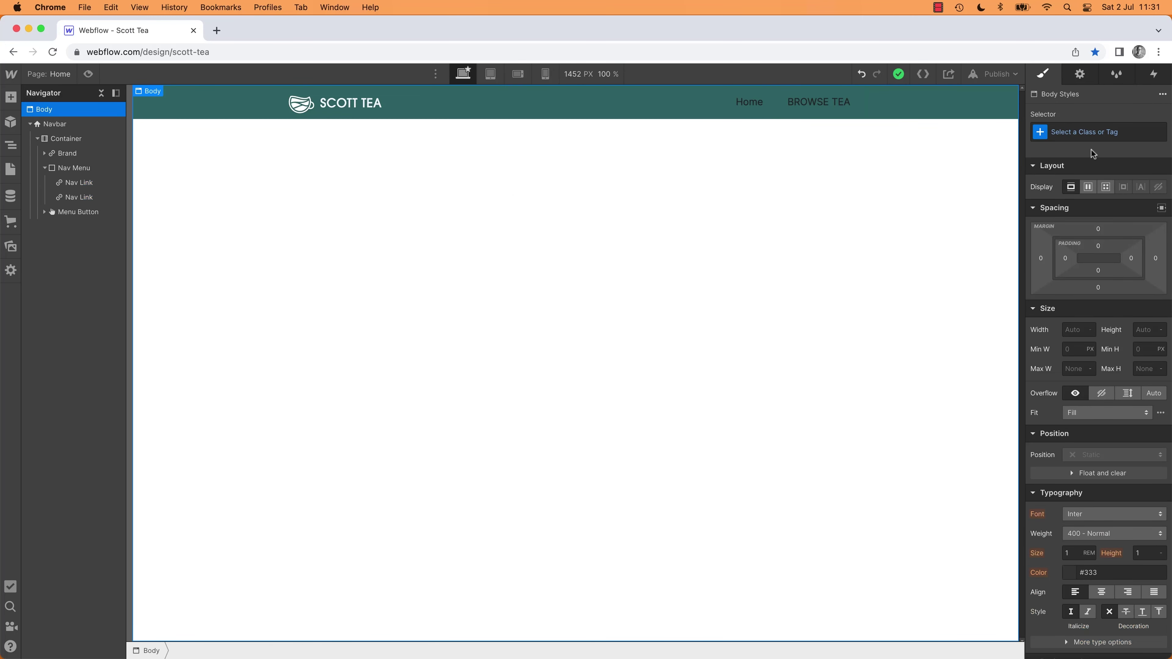
pyautogui.click(1085, 135)
pyautogui.click(1079, 203)
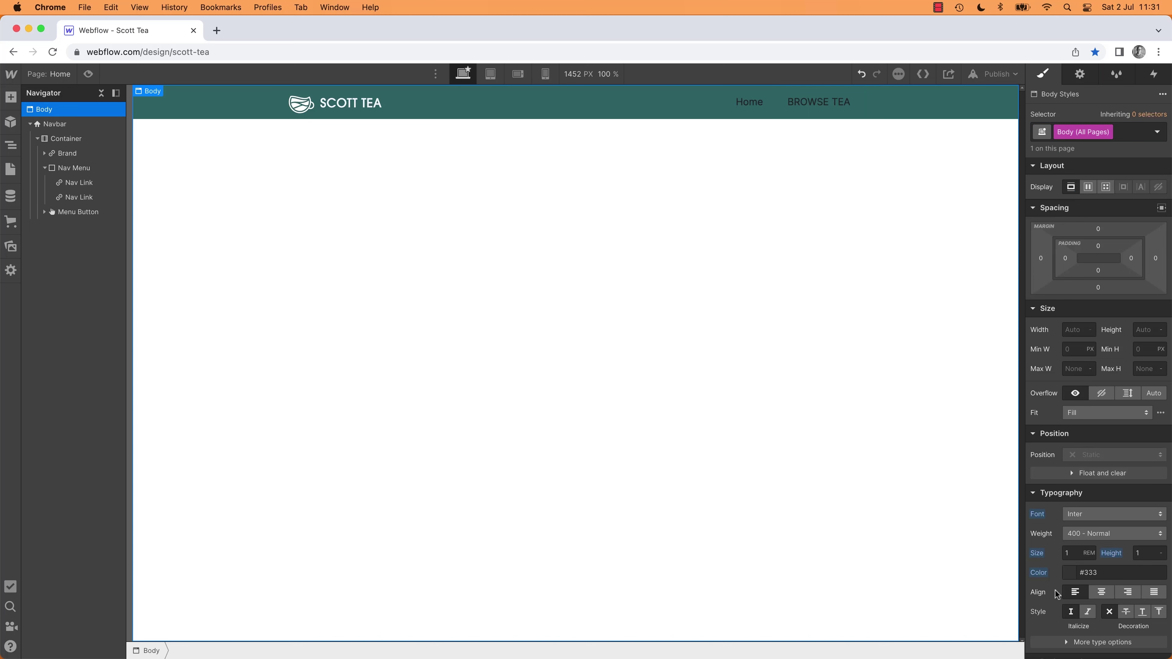
pyautogui.click(1070, 573)
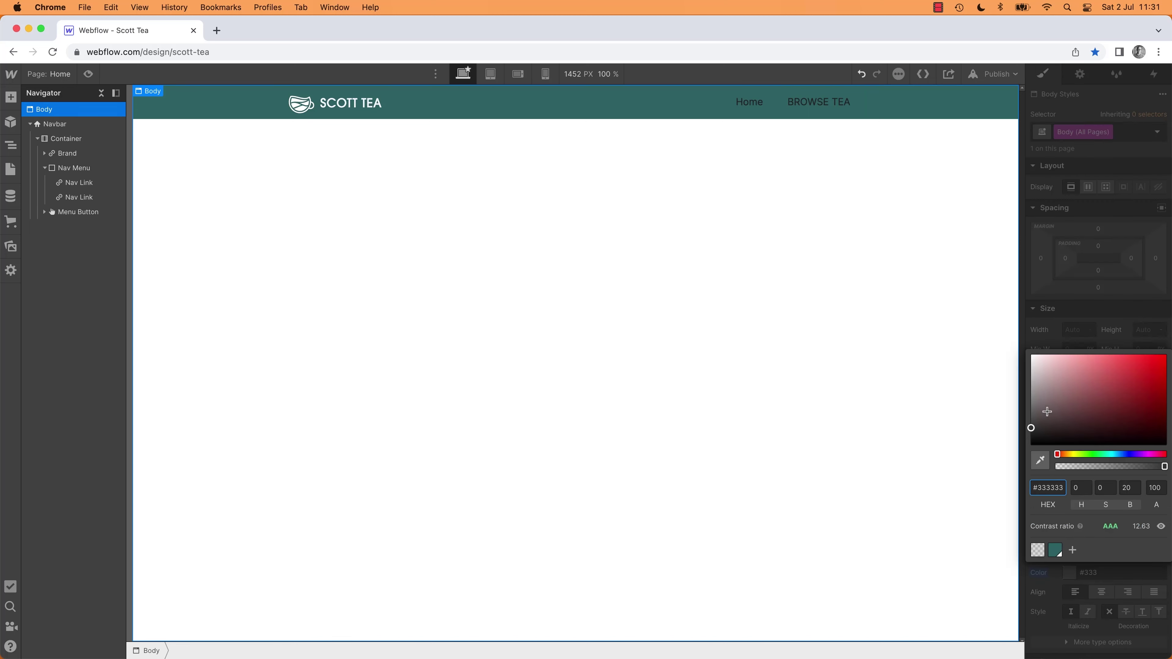
pyautogui.moveTo(1047, 412); pyautogui.dragTo(1007, 459)
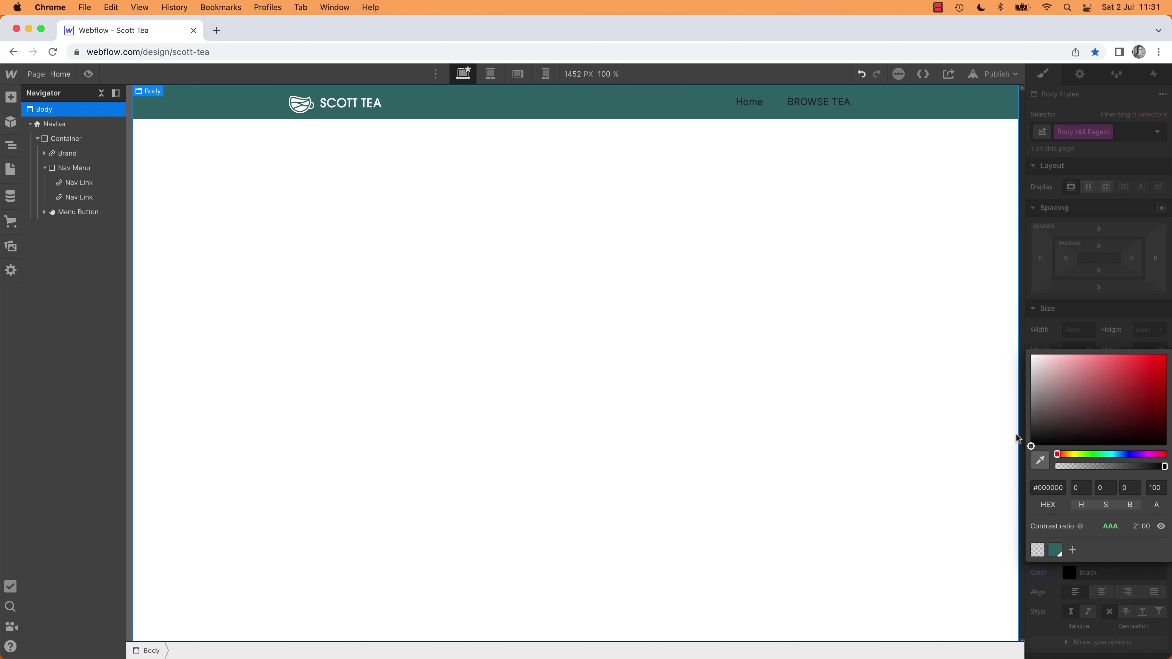
pyautogui.click(1043, 350)
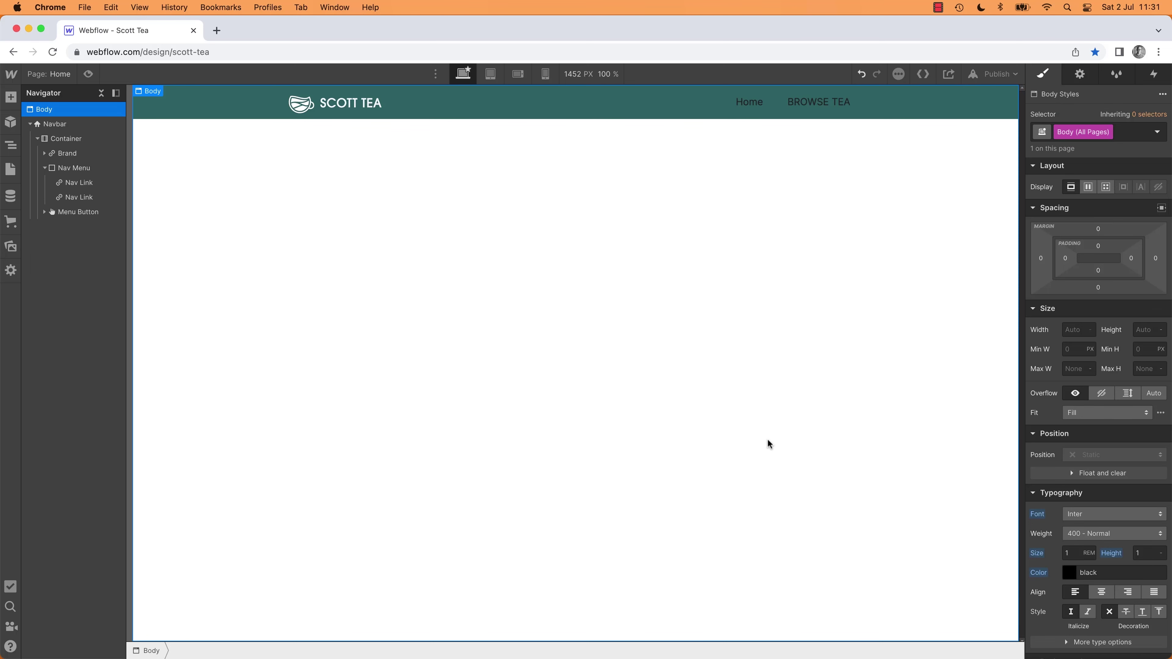
pyautogui.click(744, 107)
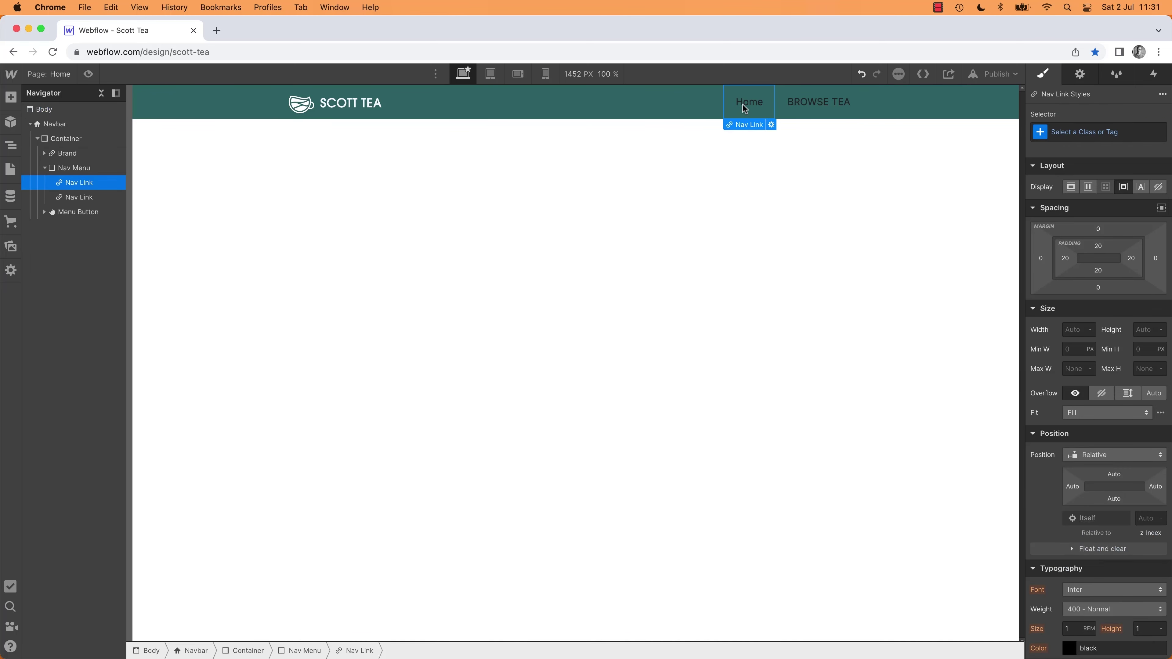
pyautogui.click(81, 169)
pyautogui.click(83, 183)
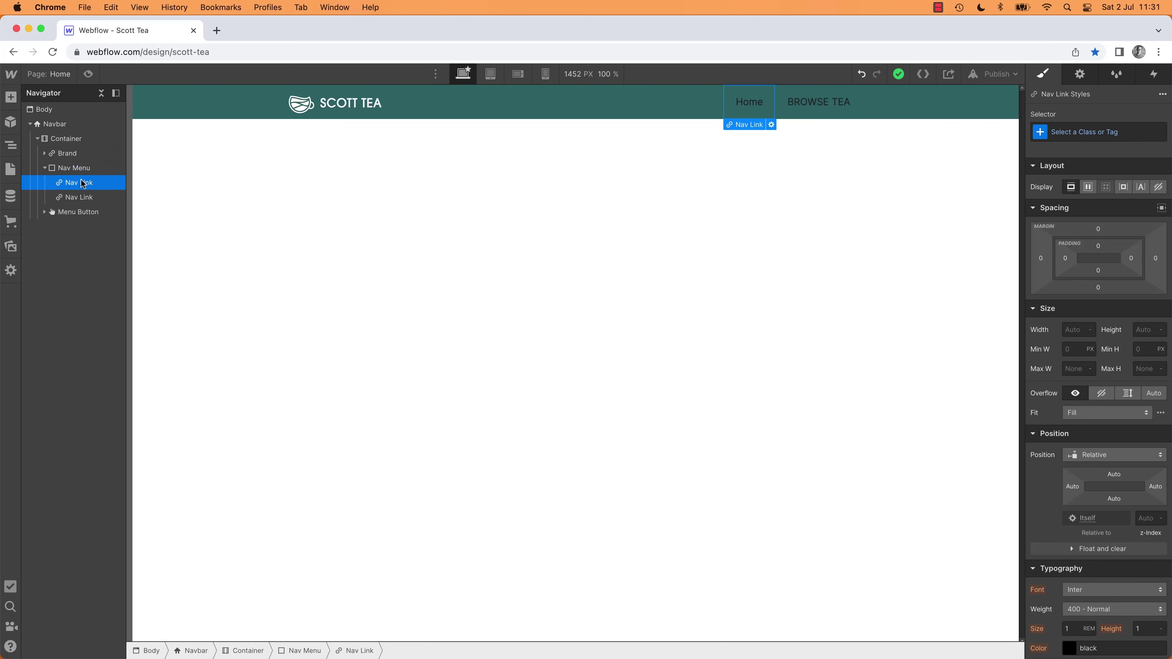
pyautogui.click(1095, 134)
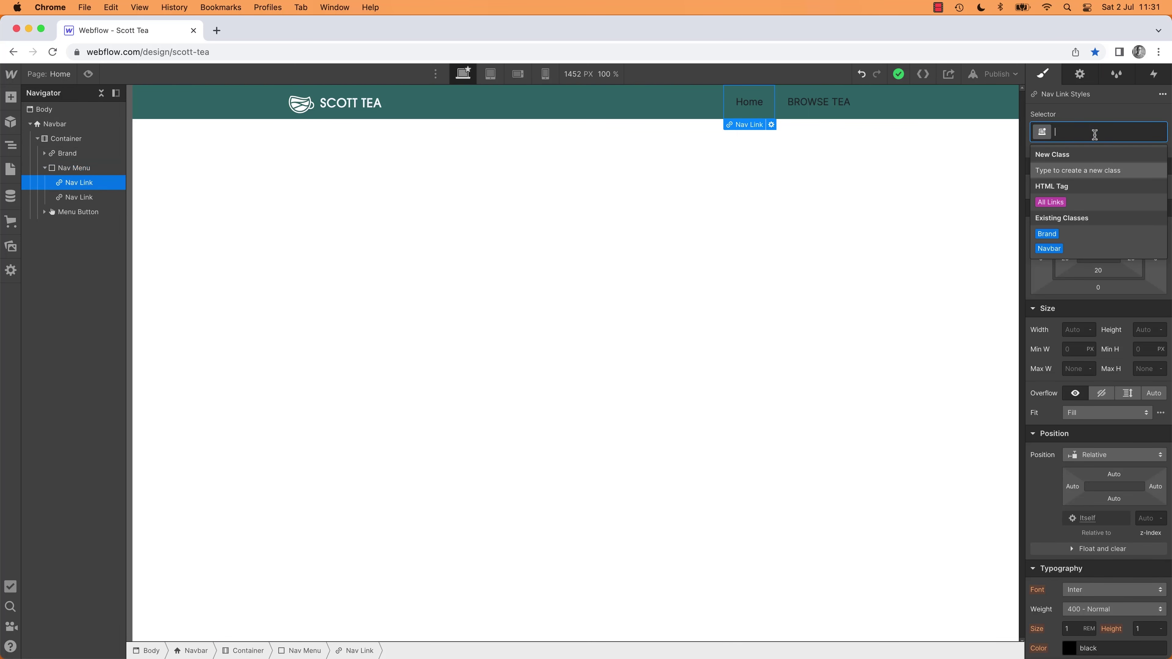
pyautogui.click(898, 247)
# Step: Switch to XD to compare the navbar and buttons across the product listing, product details and homepage artboards, and return to Webflow
pyautogui.press('super+Tab')
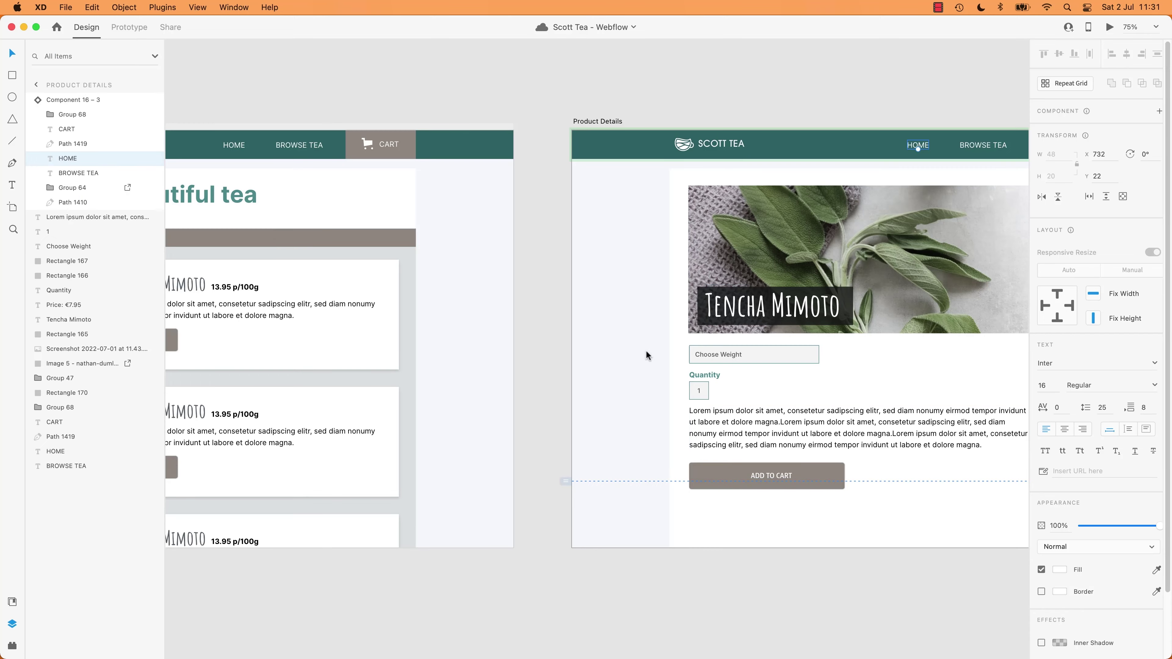
pyautogui.click(499, 419)
pyautogui.hscroll(-5, 438, 351)
pyautogui.click(410, 276)
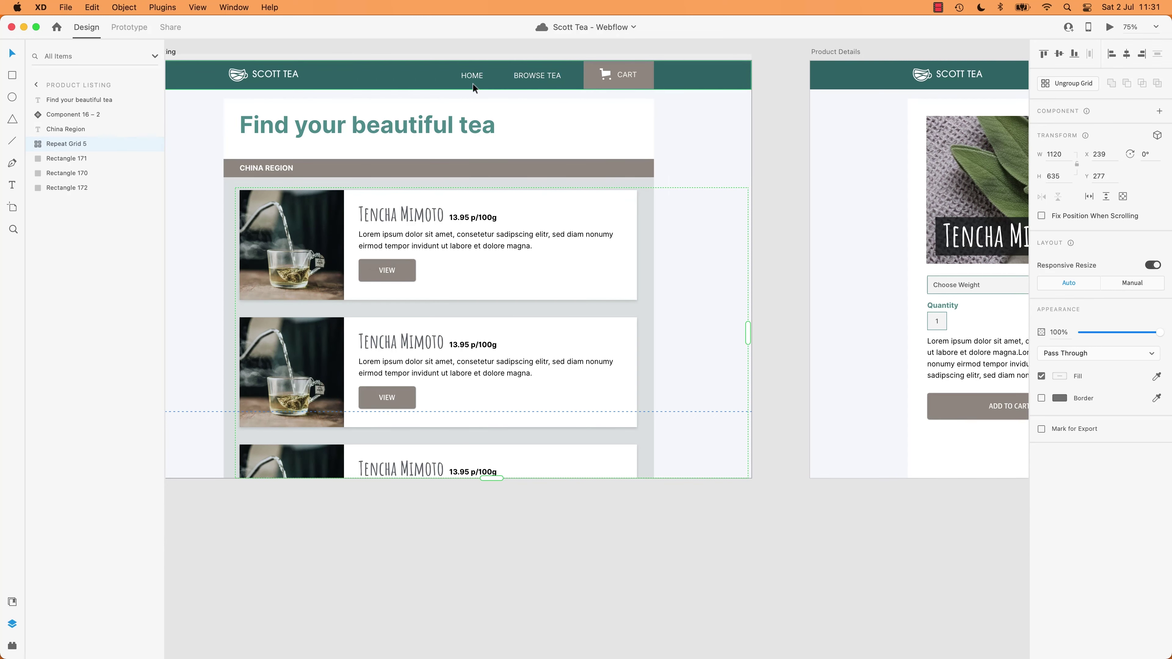
pyautogui.hscroll(10, 485, 358)
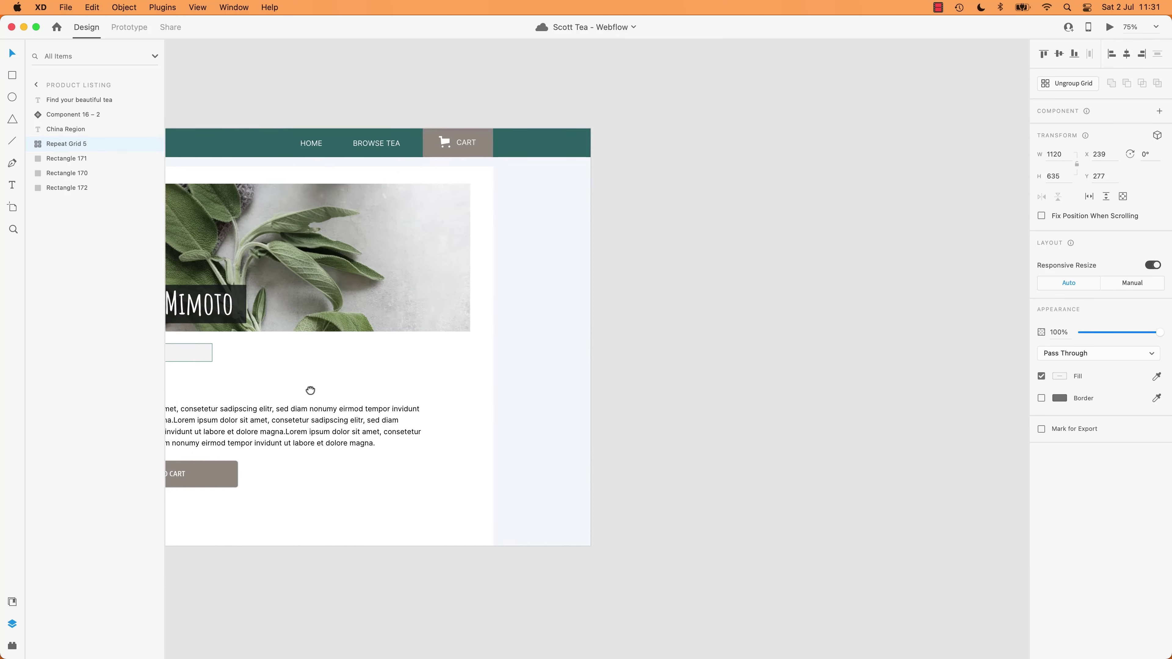
pyautogui.hscroll(-20, 311, 390)
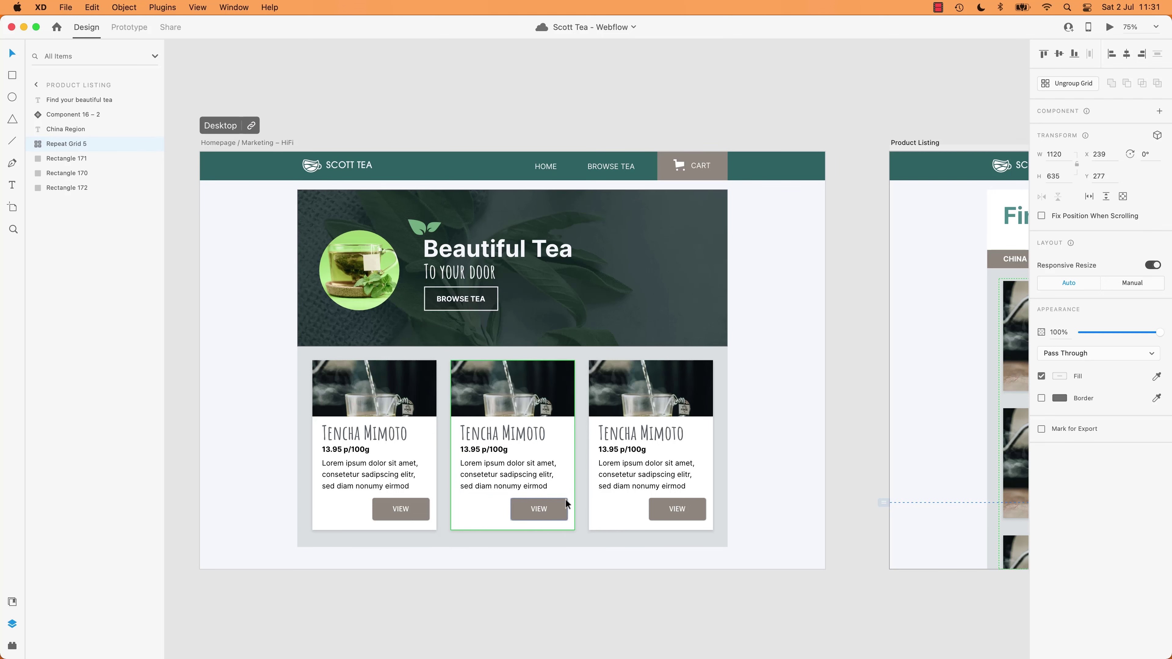
pyautogui.press('super+Tab')
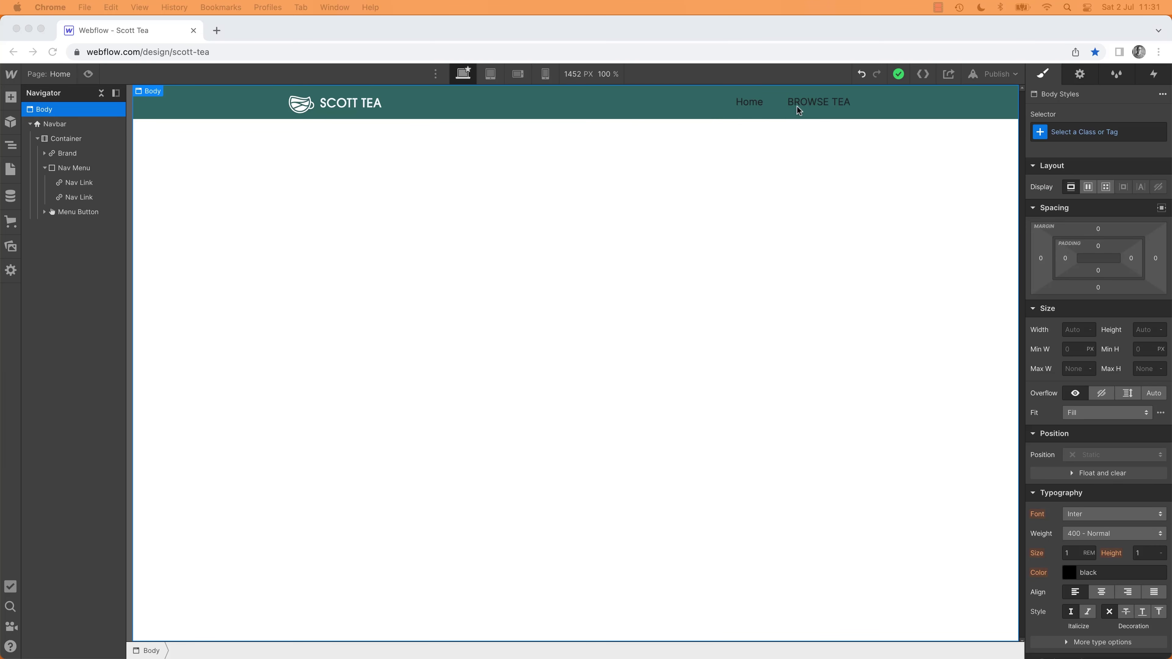
# Step: Create a new class named Button Nav on the BROWSE TEA nav link
pyautogui.click(808, 104)
pyautogui.click(1075, 132)
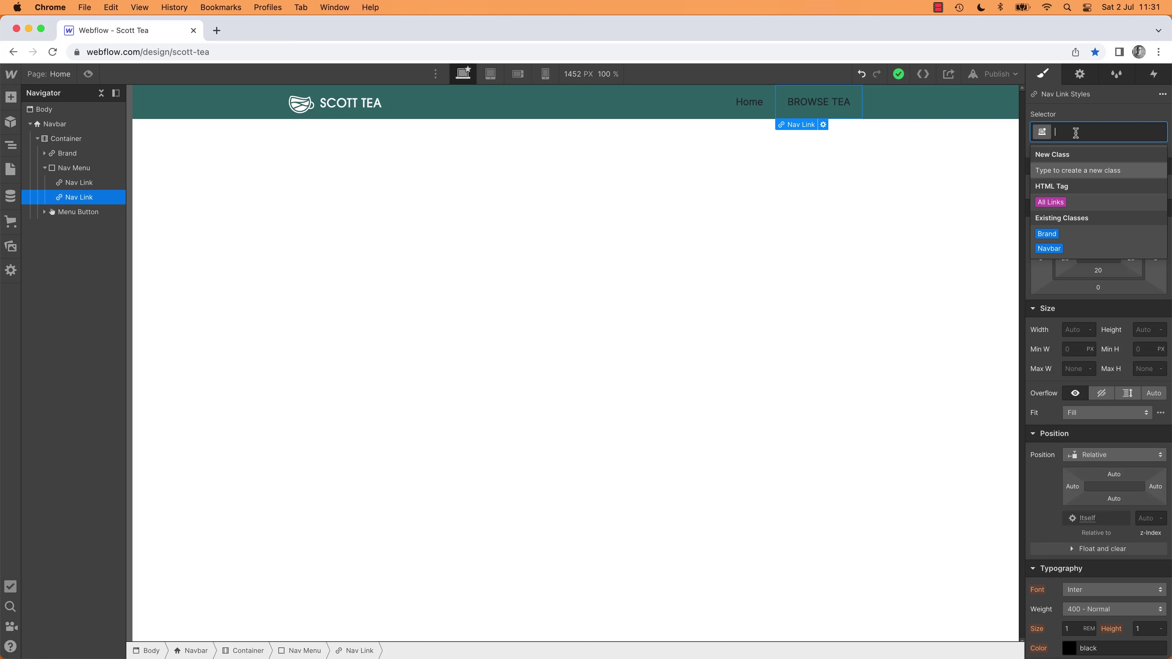
pyautogui.write('Nav')
pyautogui.press('BackSpace')
pyautogui.press('BackSpace')
pyautogui.press('BackSpace')
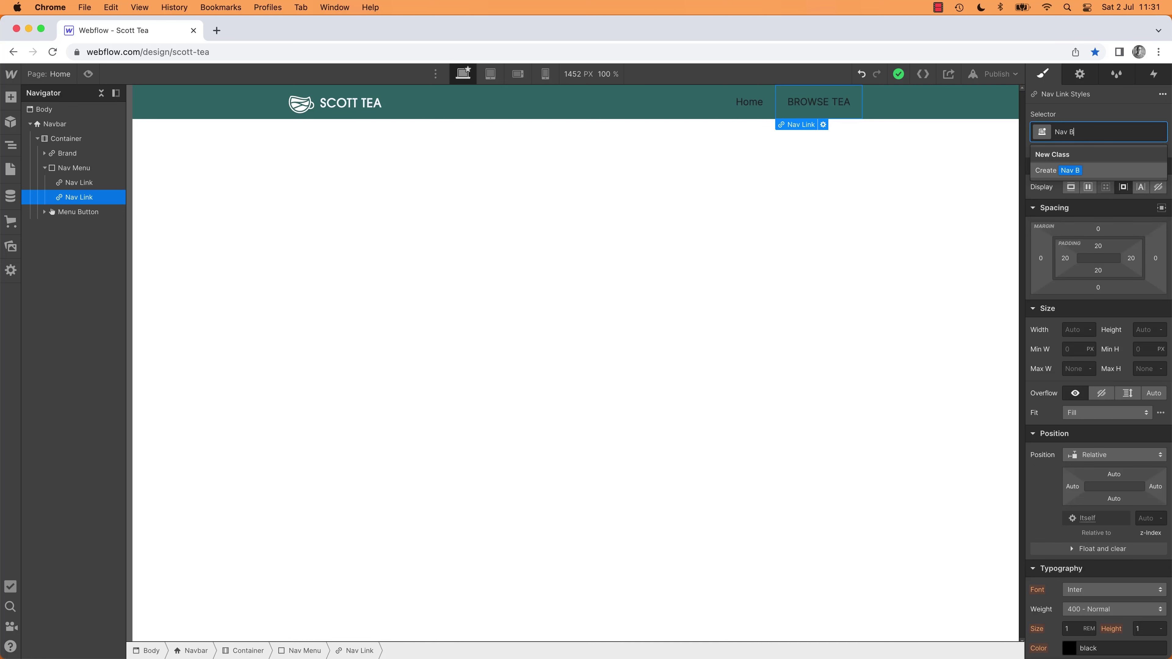
pyautogui.write('Button')
pyautogui.doubleClick(1087, 131)
pyautogui.click(1093, 134)
pyautogui.press('Return')
# Step: Set the Button Nav class's text colour to white and its capitalization to all uppercase
pyautogui.click(1070, 649)
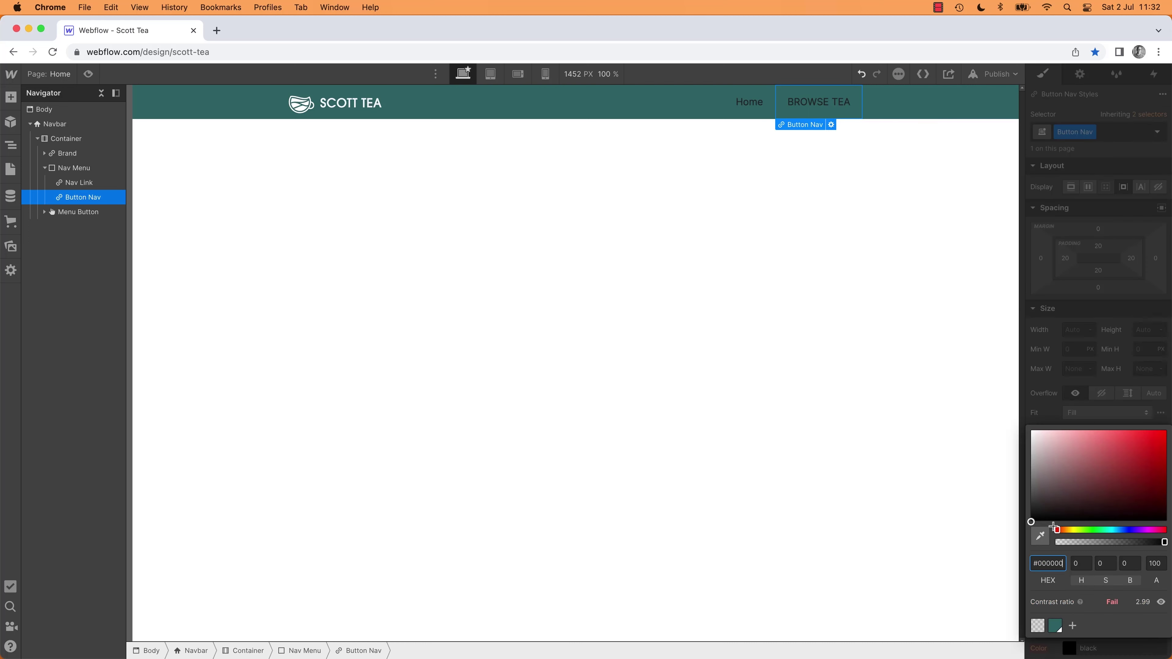
pyautogui.moveTo(1053, 527); pyautogui.dragTo(994, 401)
pyautogui.press('Escape')
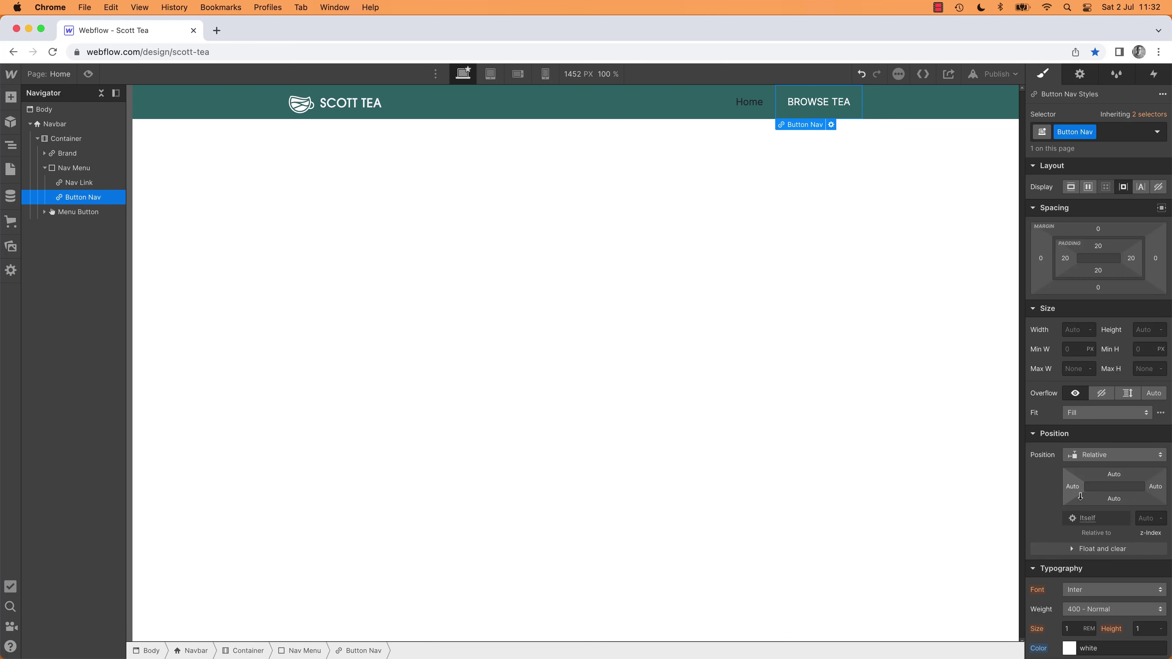
pyautogui.scroll(-5, 1060, 567)
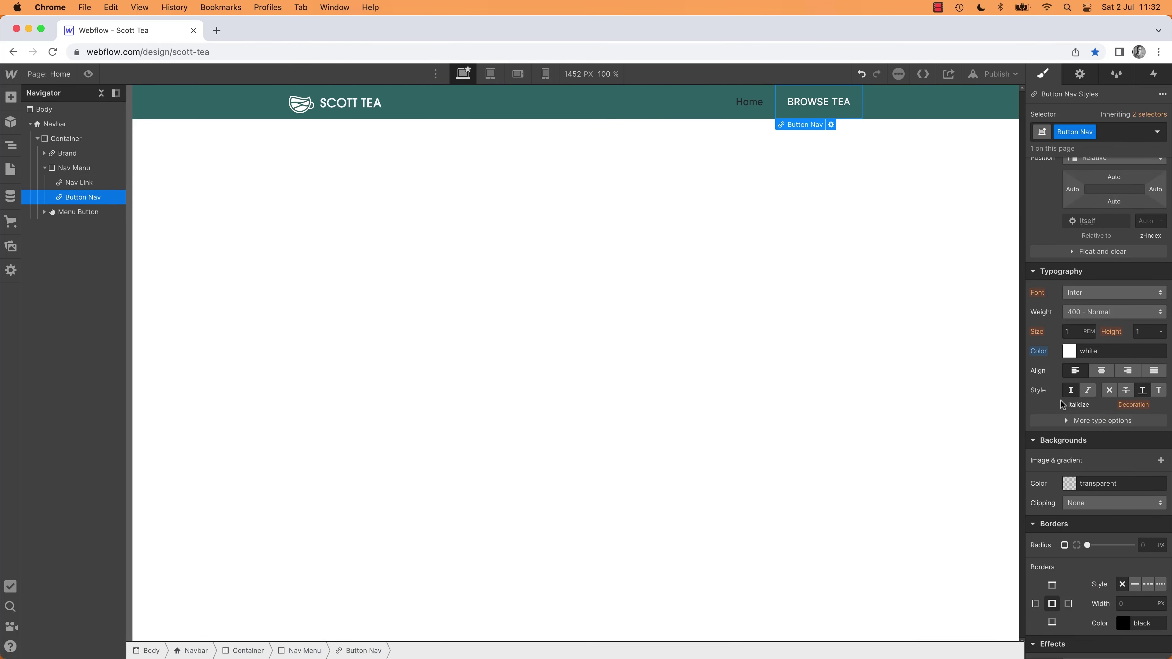
pyautogui.click(1067, 422)
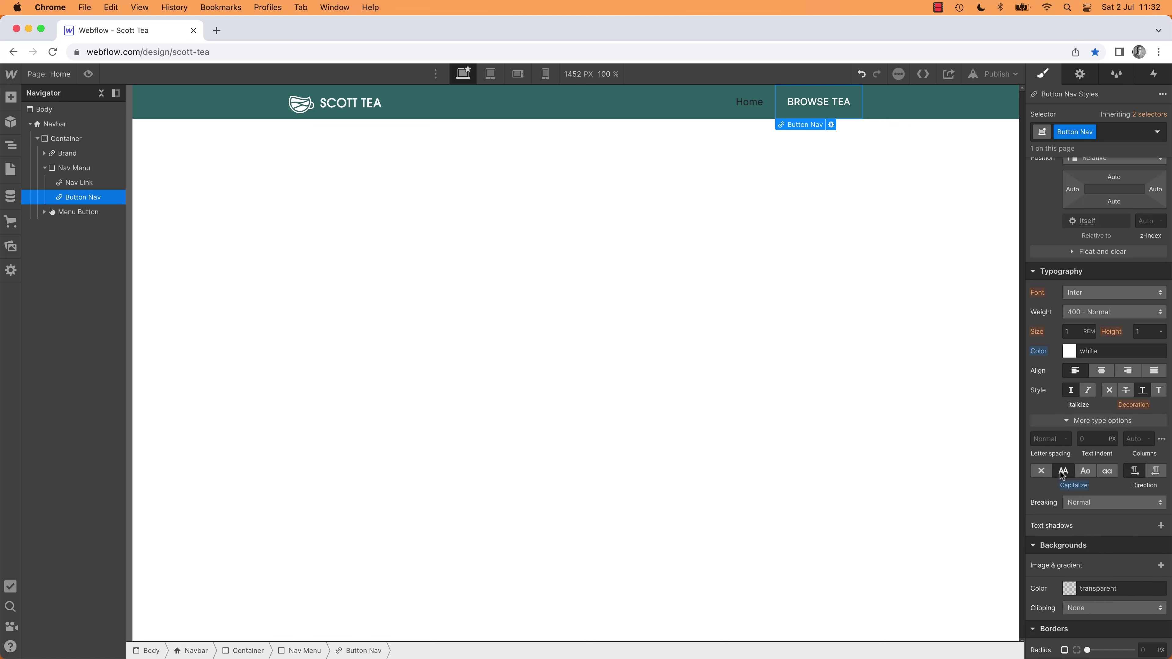
# Step: Apply the existing Button Nav class to the Home nav link and deselect it
pyautogui.click(757, 105)
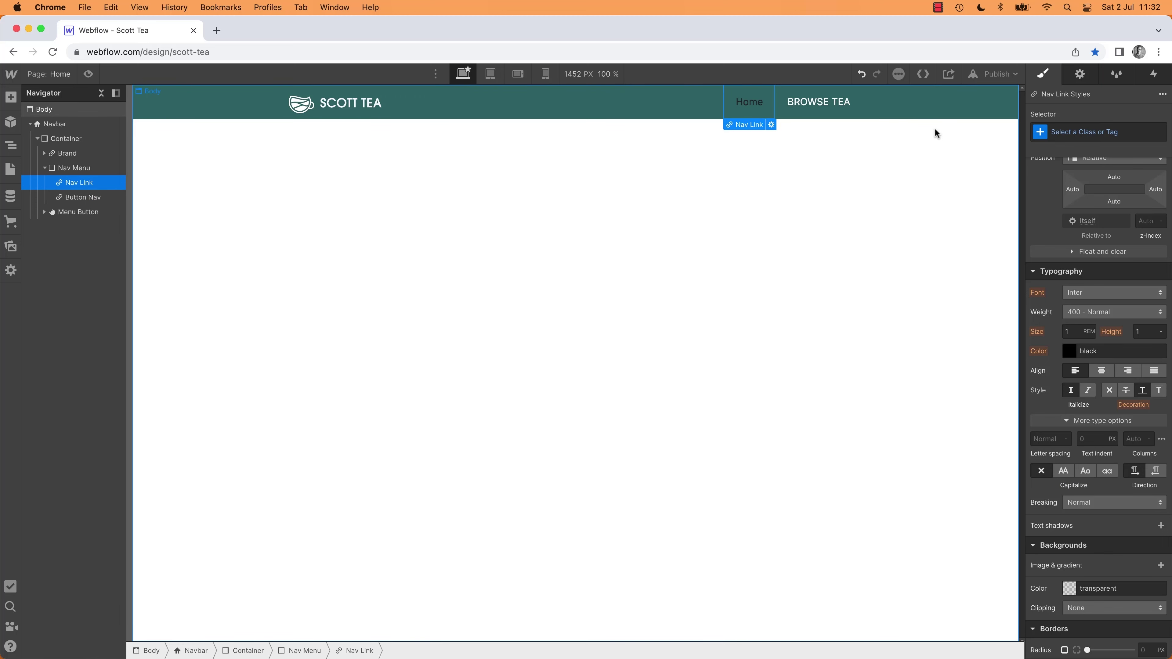
pyautogui.press('super+Return')
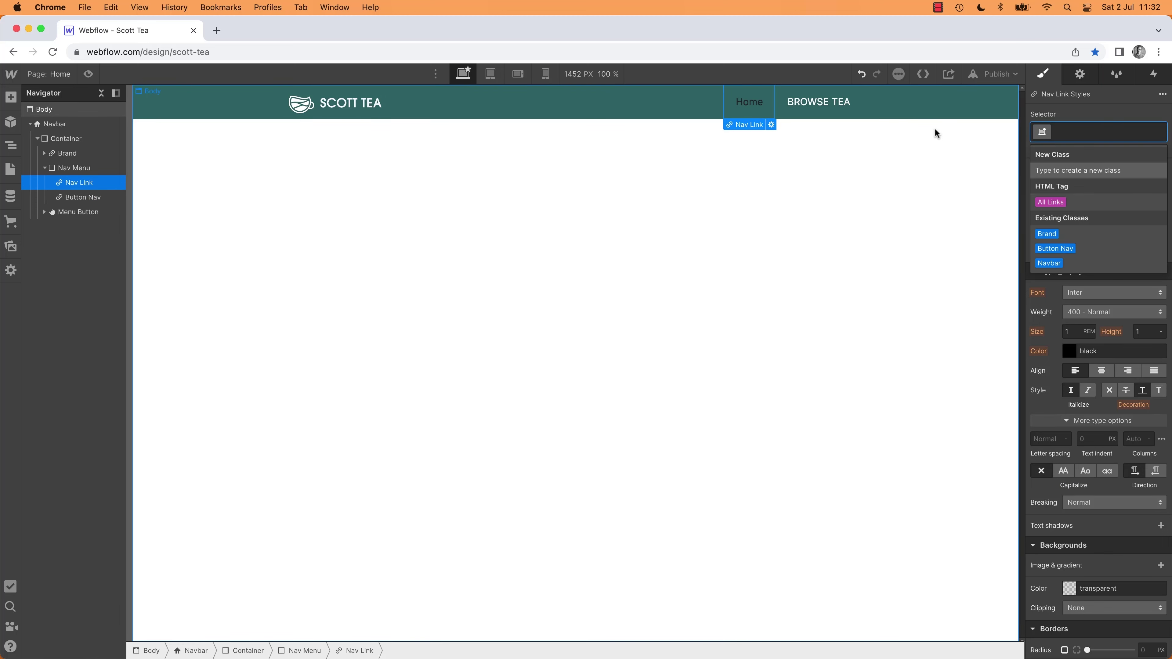
pyautogui.write('butt')
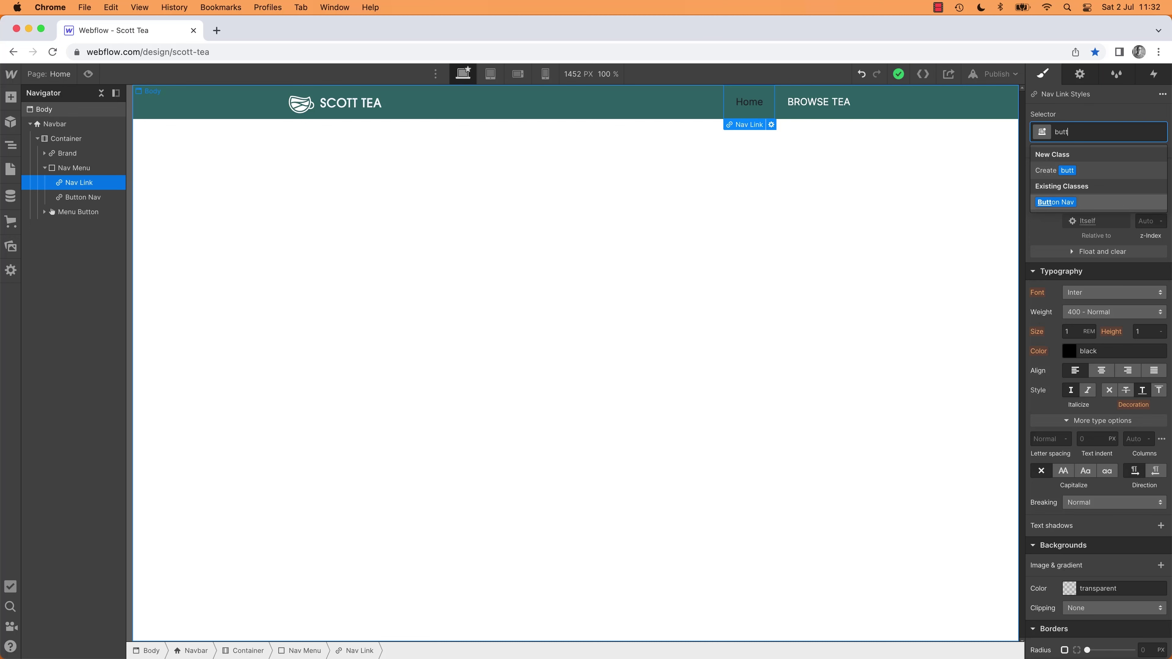
pyautogui.press('Return')
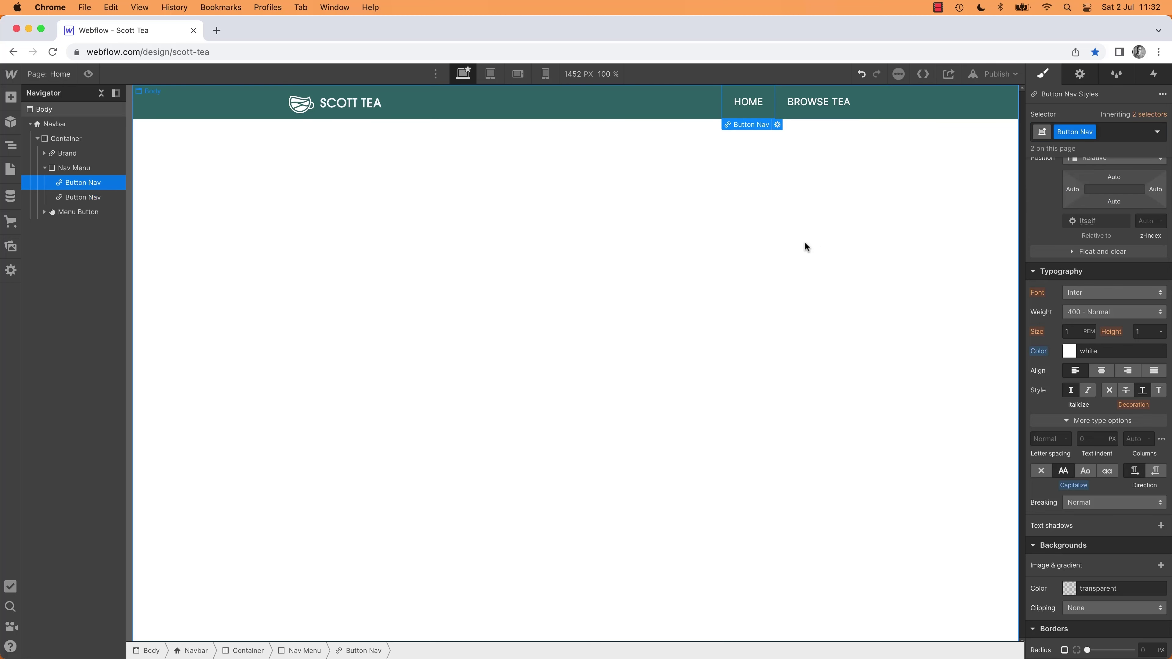
pyautogui.click(805, 247)
# Step: Switch to XD and measure the spacing between the HOME and BROWSE TEA links in the homepage navbar
pyautogui.press('super+Tab')
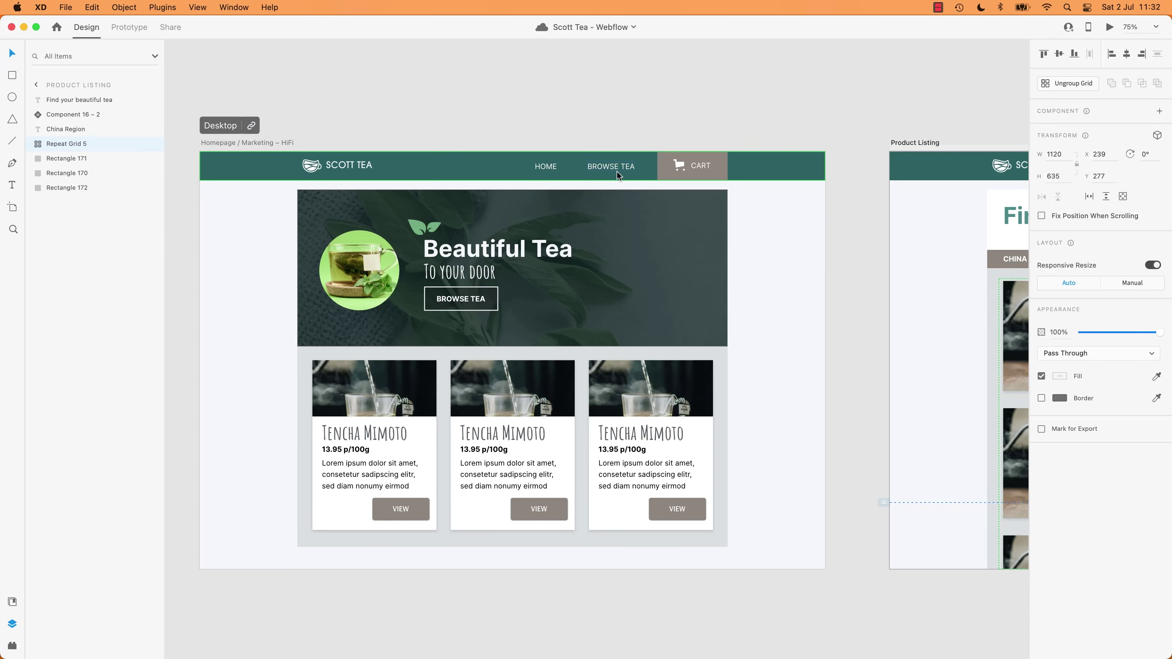
pyautogui.click(617, 173)
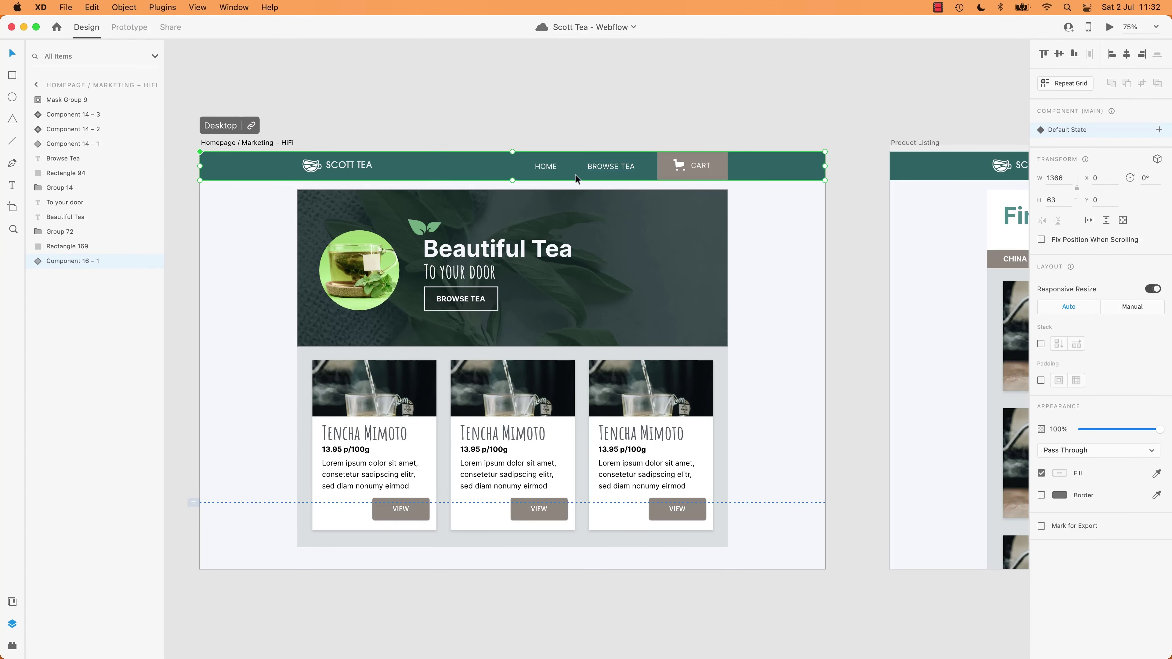
pyautogui.press('super+equal')
pyautogui.moveTo(575, 174); pyautogui.dragTo(664, 592)
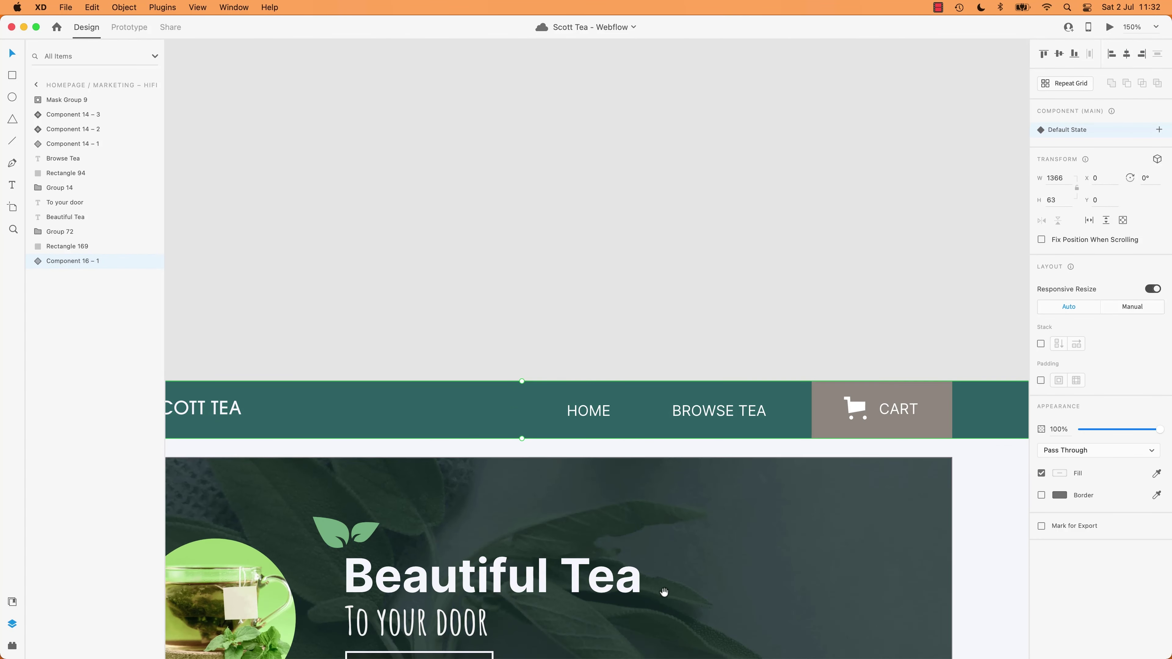
pyautogui.doubleClick(597, 412)
pyautogui.press('alt')
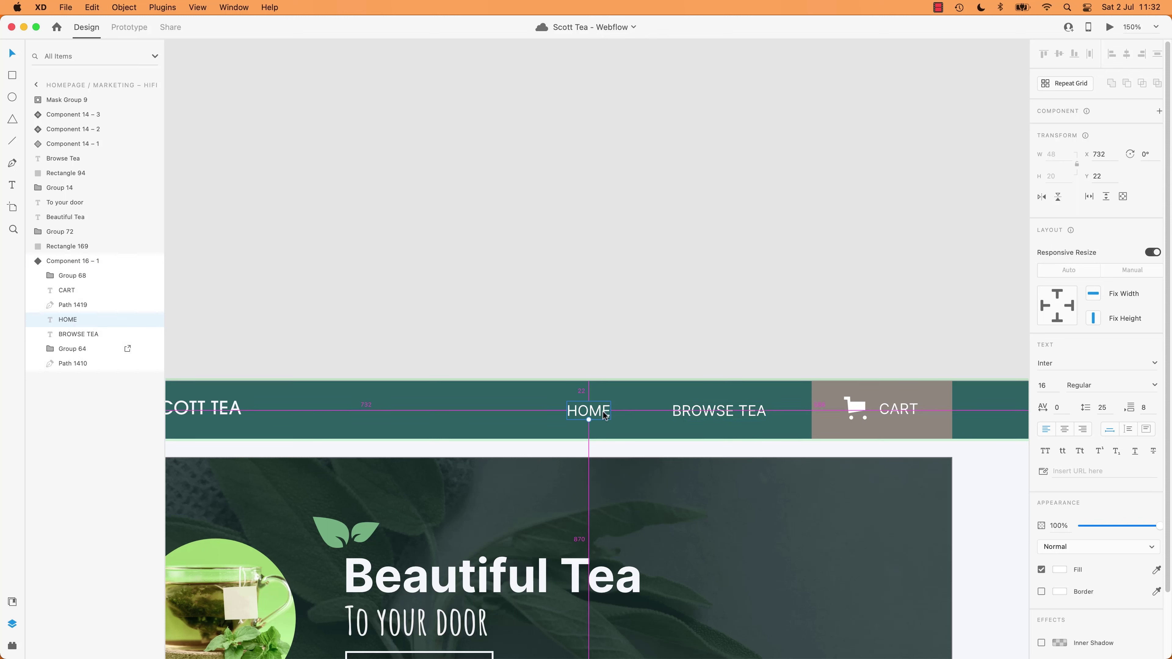
pyautogui.moveTo(695, 417)
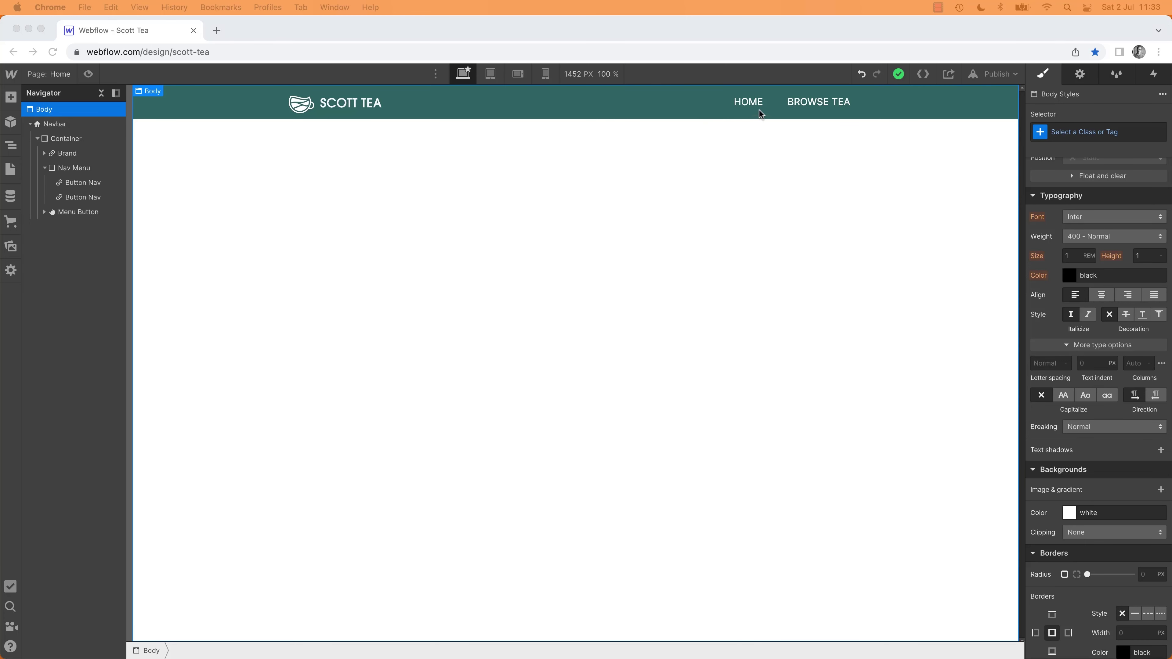
# Step: Set the Button Nav class's left and right padding to 33 px using the HOME nav link
pyautogui.click(760, 114)
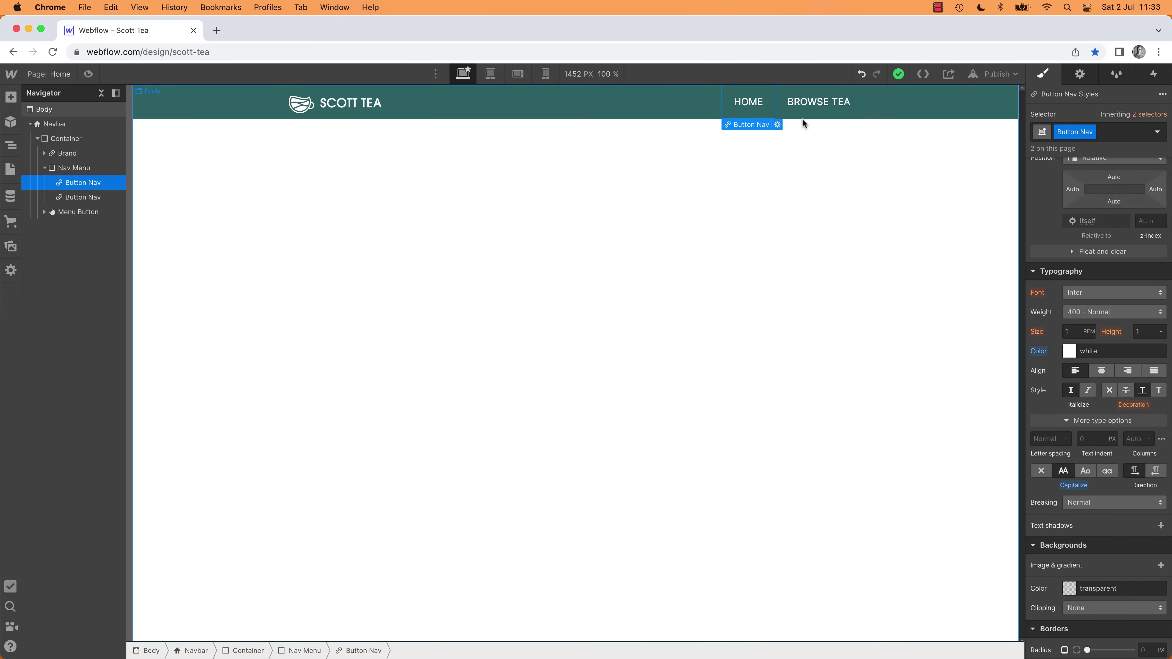
pyautogui.scroll(6, 1047, 265)
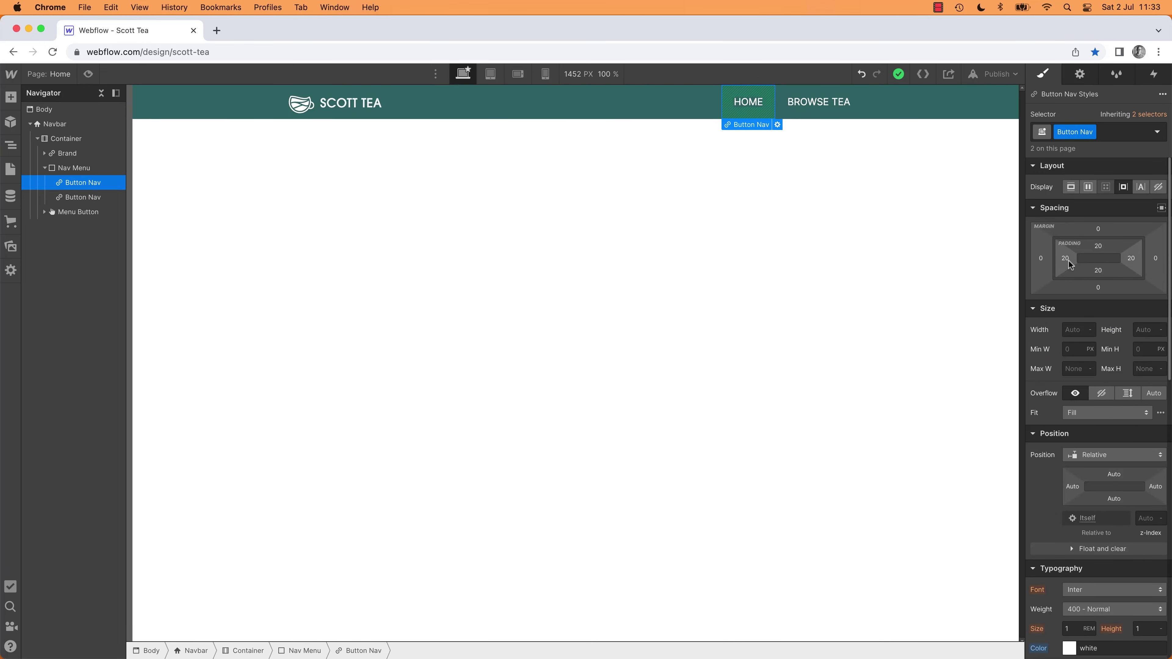
pyautogui.moveTo(1071, 265); pyautogui.dragTo(1079, 262)
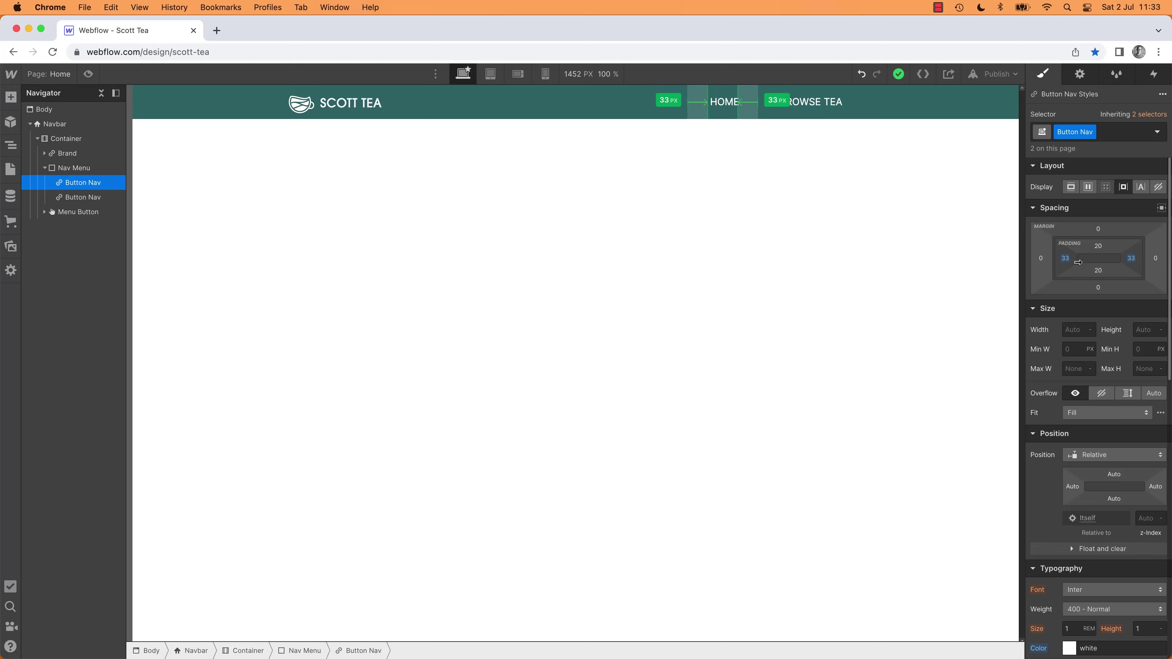
# Step: Switch to XD and compare the homepage design's navbar link spacing and cart button with the Webflow navbar
pyautogui.press('super+Tab')
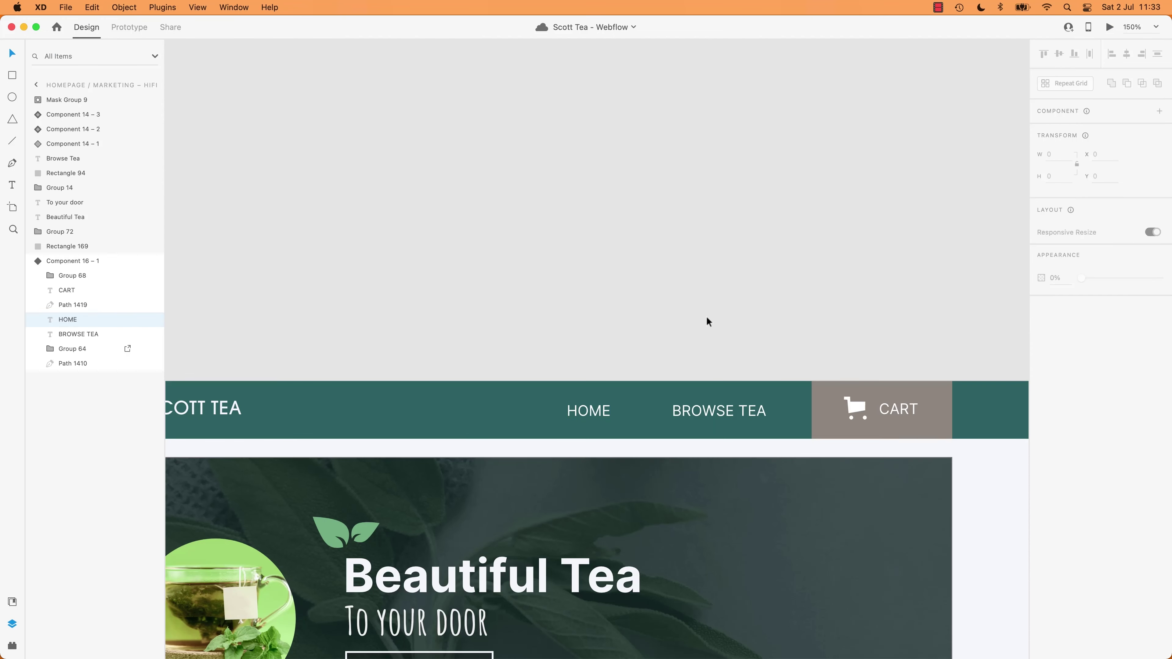
pyautogui.click(708, 320)
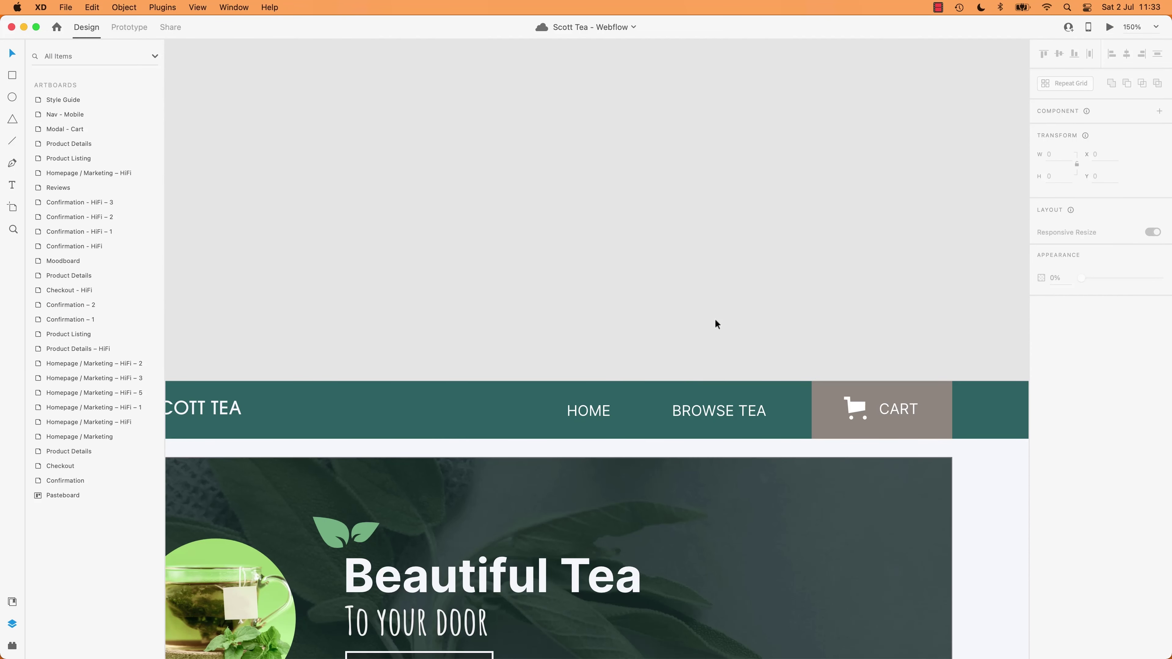
pyautogui.press('super+minus')
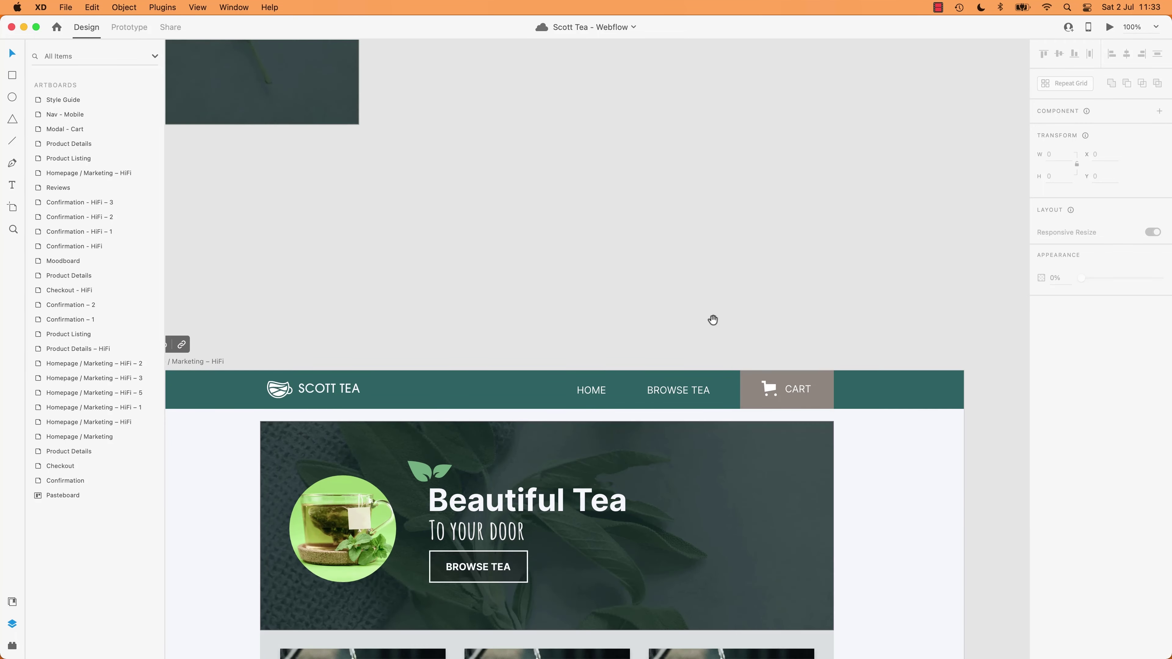
pyautogui.moveTo(712, 322); pyautogui.dragTo(695, 84)
pyautogui.press('super+Tab')
pyautogui.press('super+Tab')
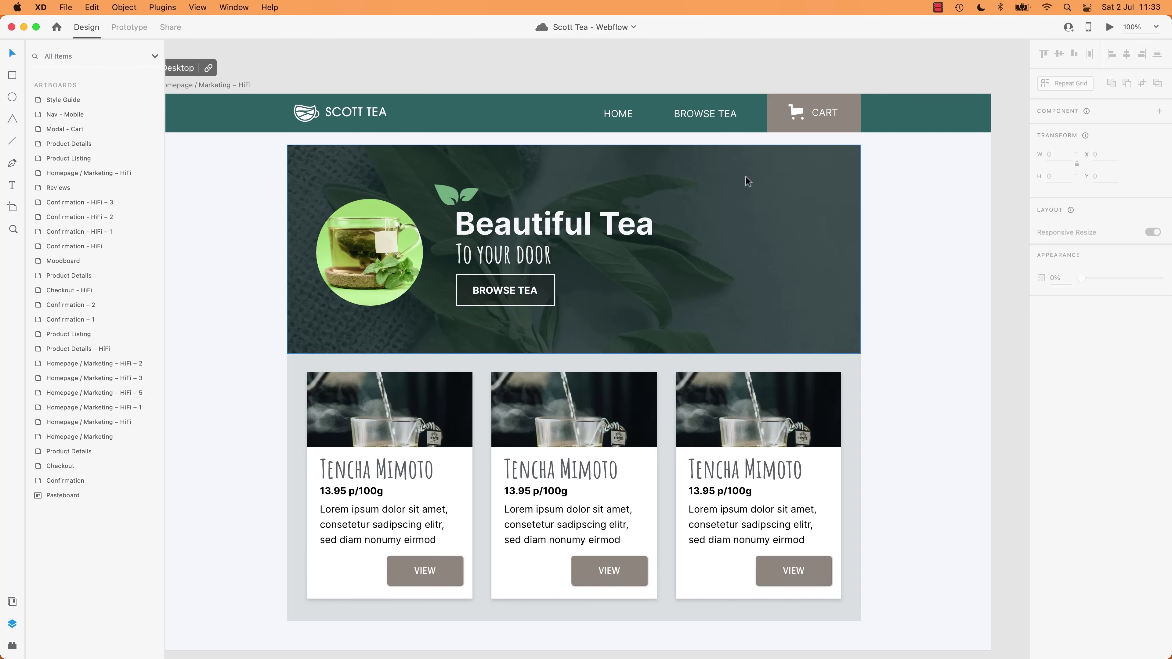
pyautogui.moveTo(690, 225); pyautogui.dragTo(804, 214)
pyautogui.press('super+Tab')
pyautogui.press('super+Tab')
pyautogui.press('super+Tab')
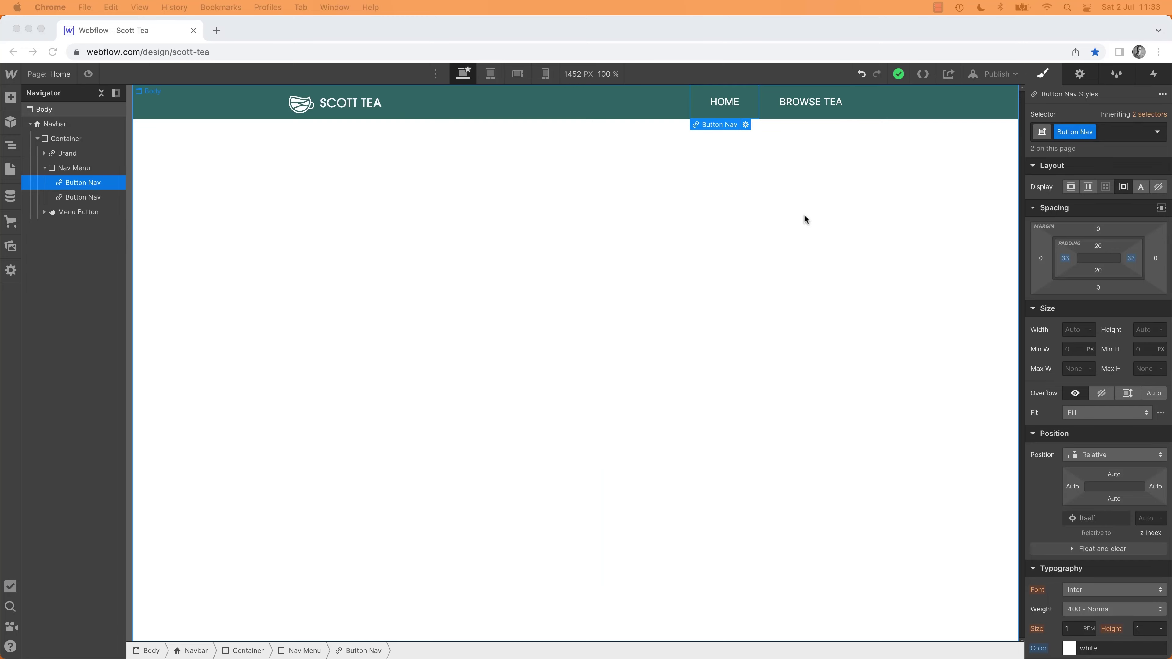
pyautogui.press('super+Tab')
pyautogui.press('super+Tab')
pyautogui.press('super+Tab')
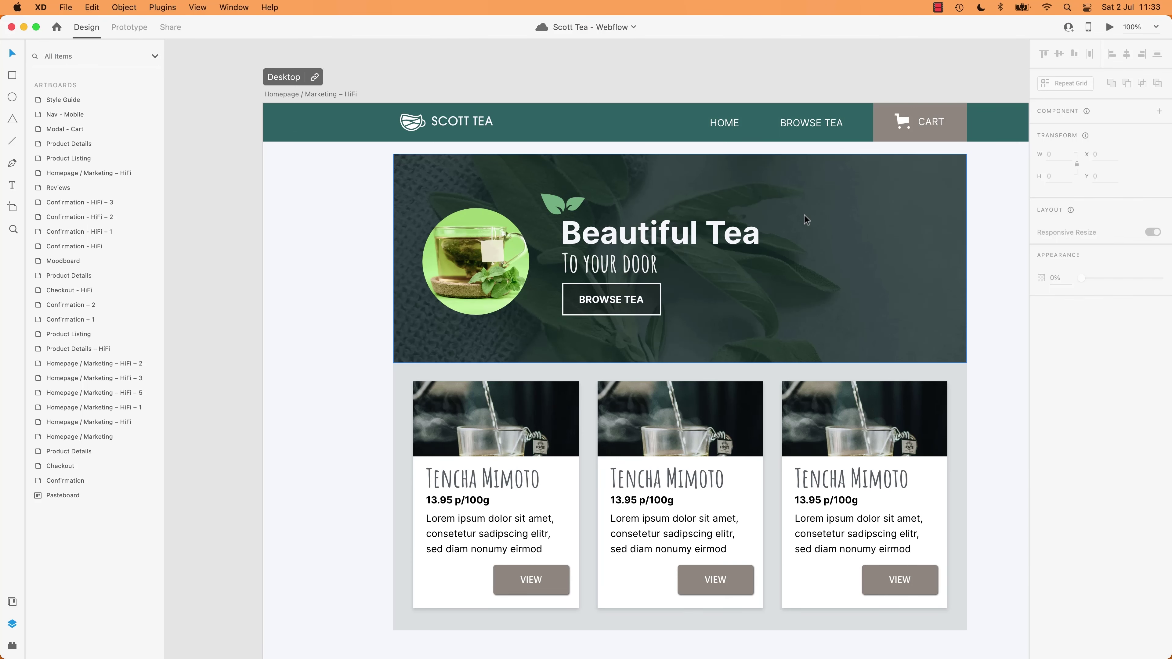
pyautogui.press('super+Tab')
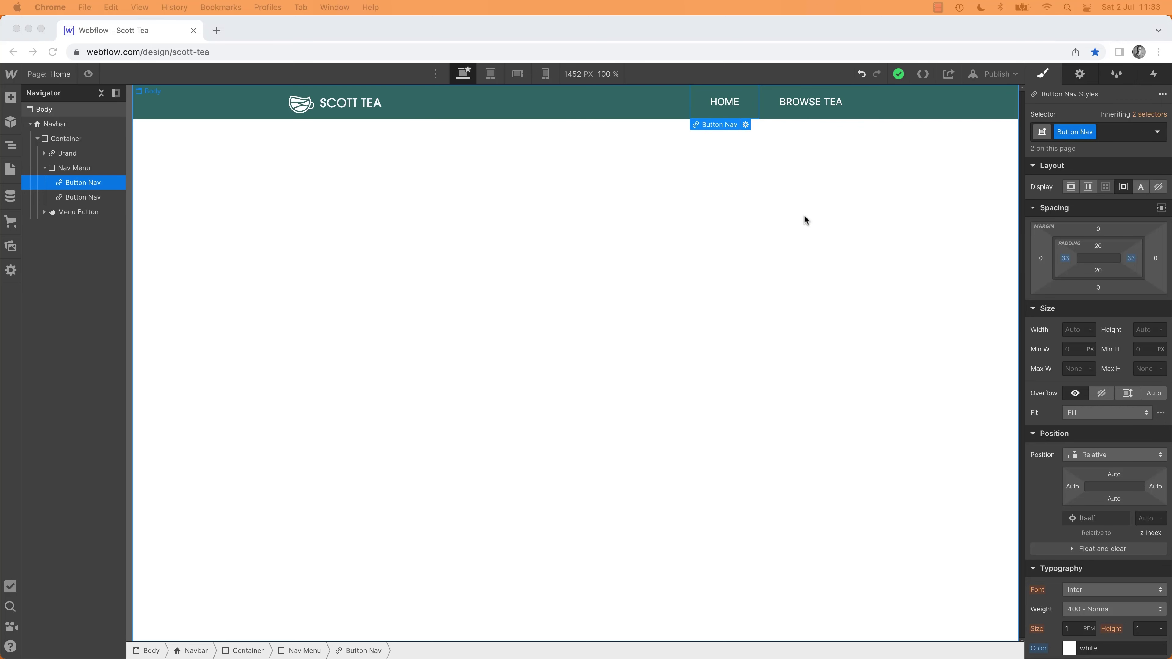
pyautogui.press('super+Tab')
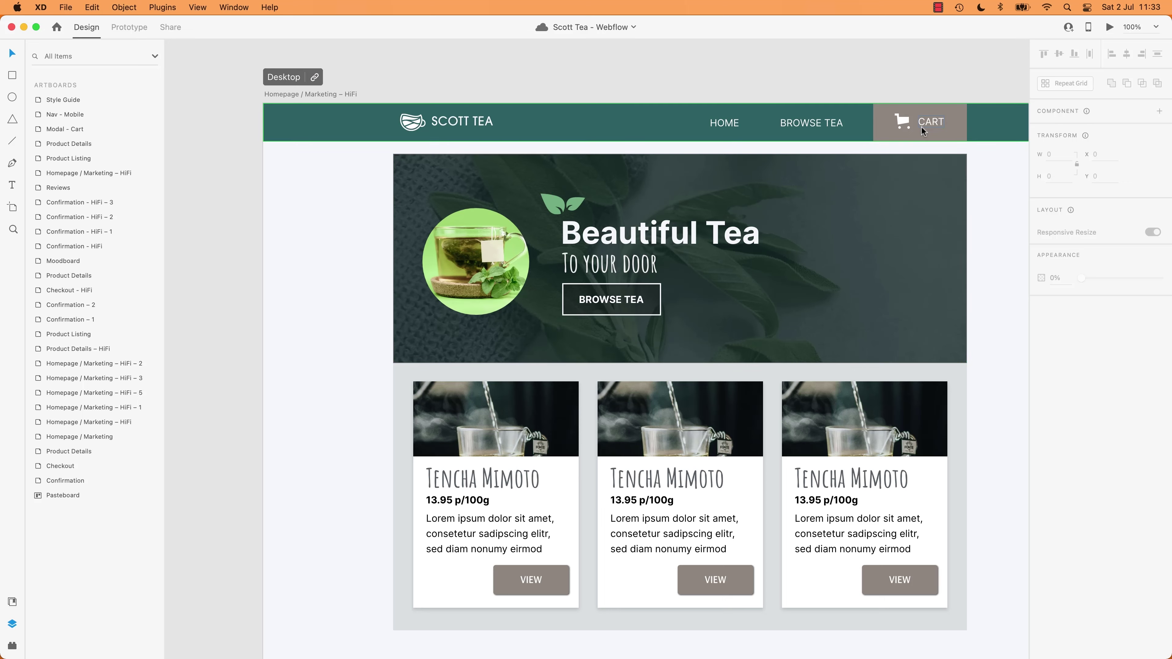
pyautogui.press('super+Tab')
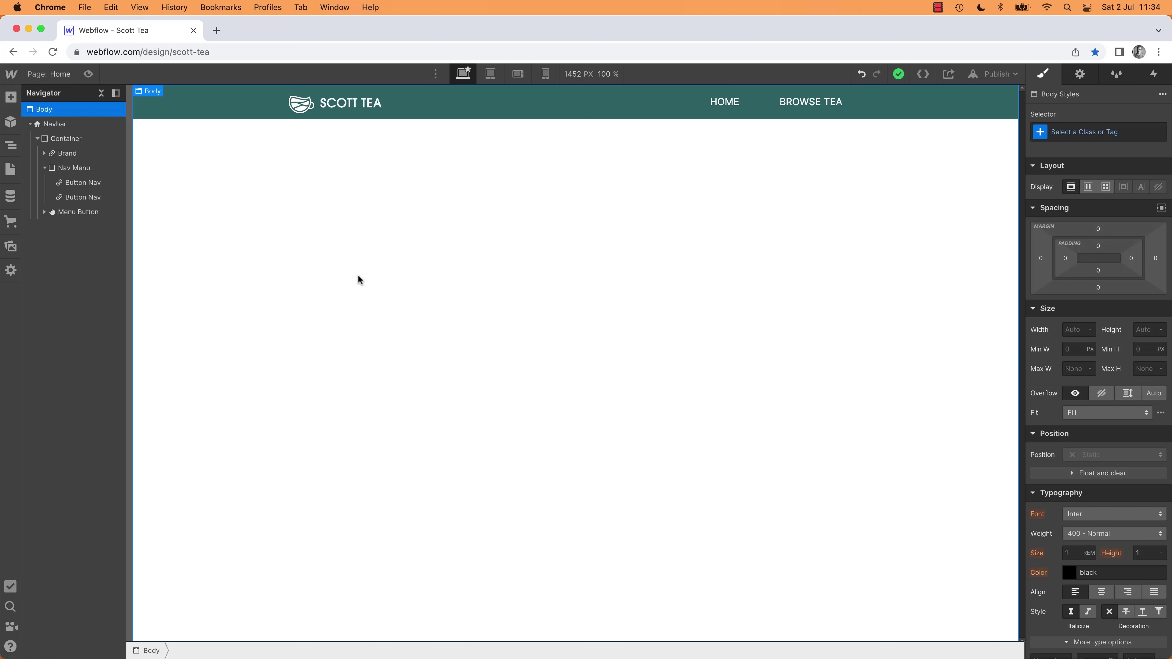
pyautogui.click(11, 96)
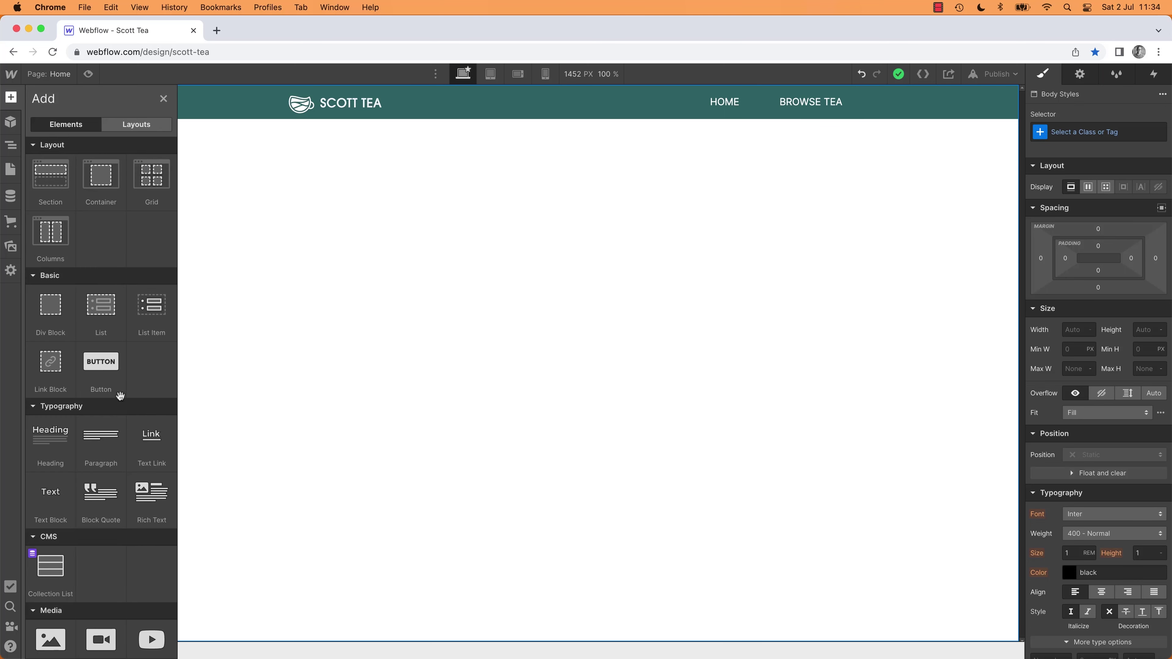
pyautogui.scroll(-2, 110, 416)
pyautogui.scroll(-2, 111, 425)
pyautogui.click(34, 388)
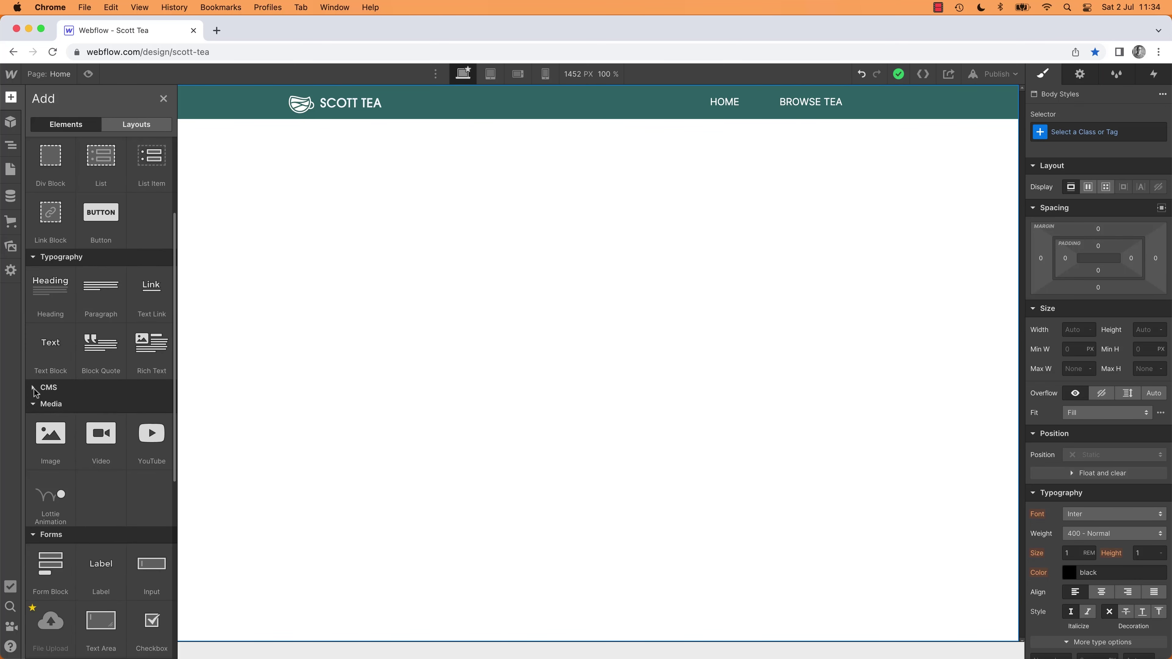
pyautogui.click(33, 389)
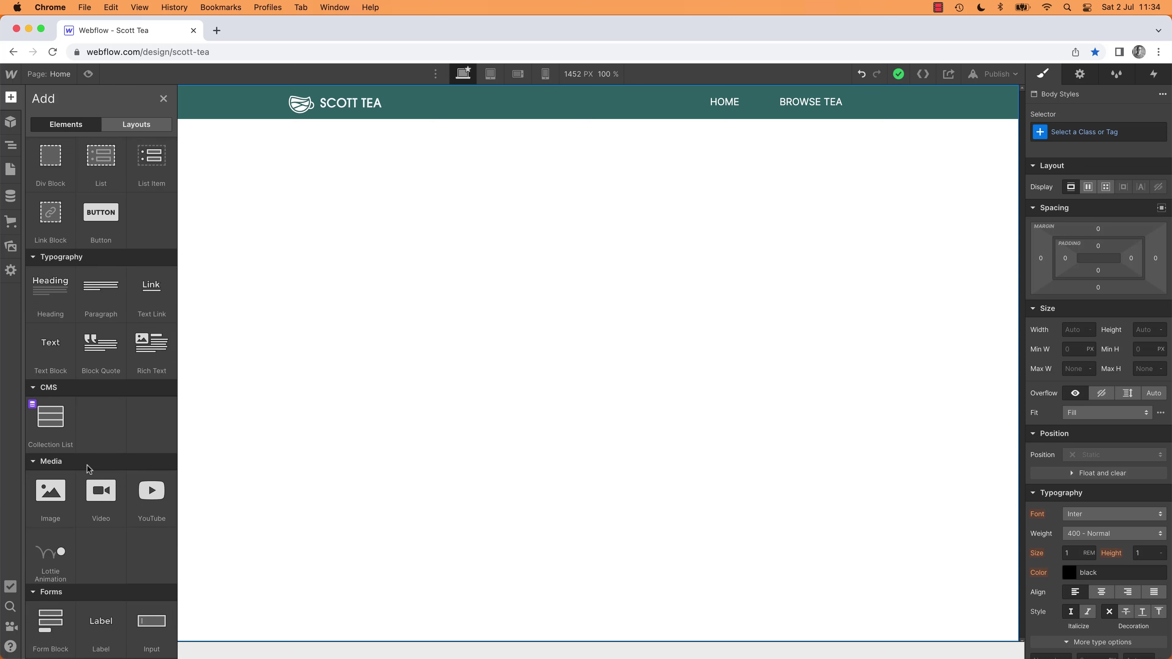
# Step: Enable ecommerce for the site with the Products and Categories collections, and close the setup guide
pyautogui.click(12, 223)
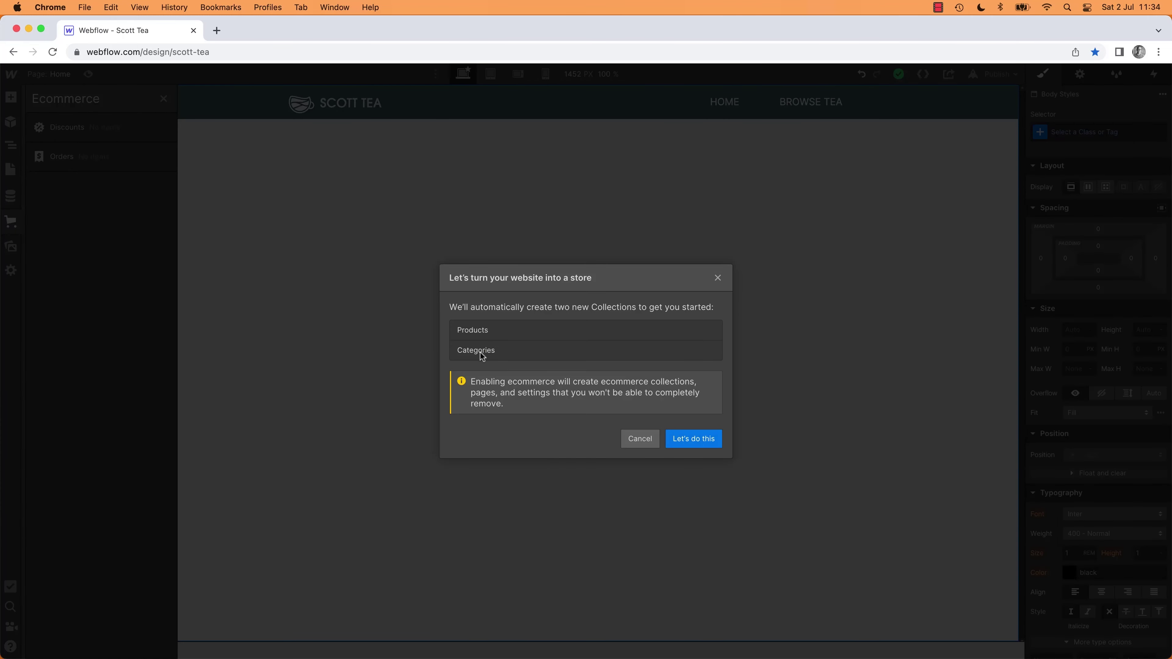
pyautogui.click(694, 445)
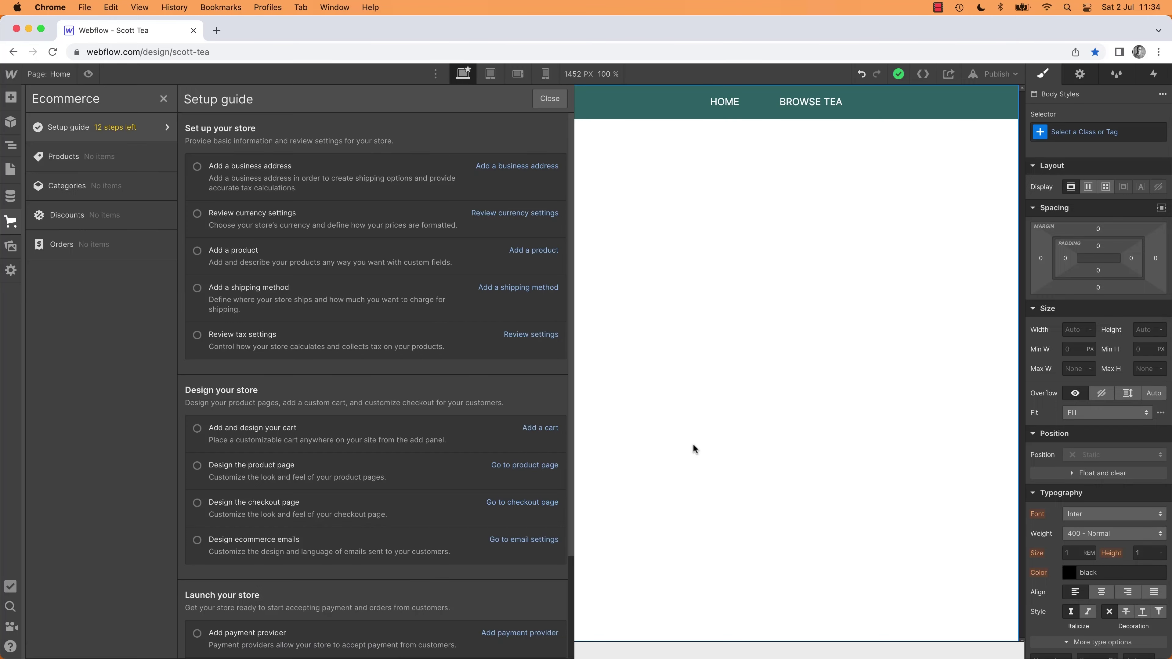
pyautogui.click(550, 99)
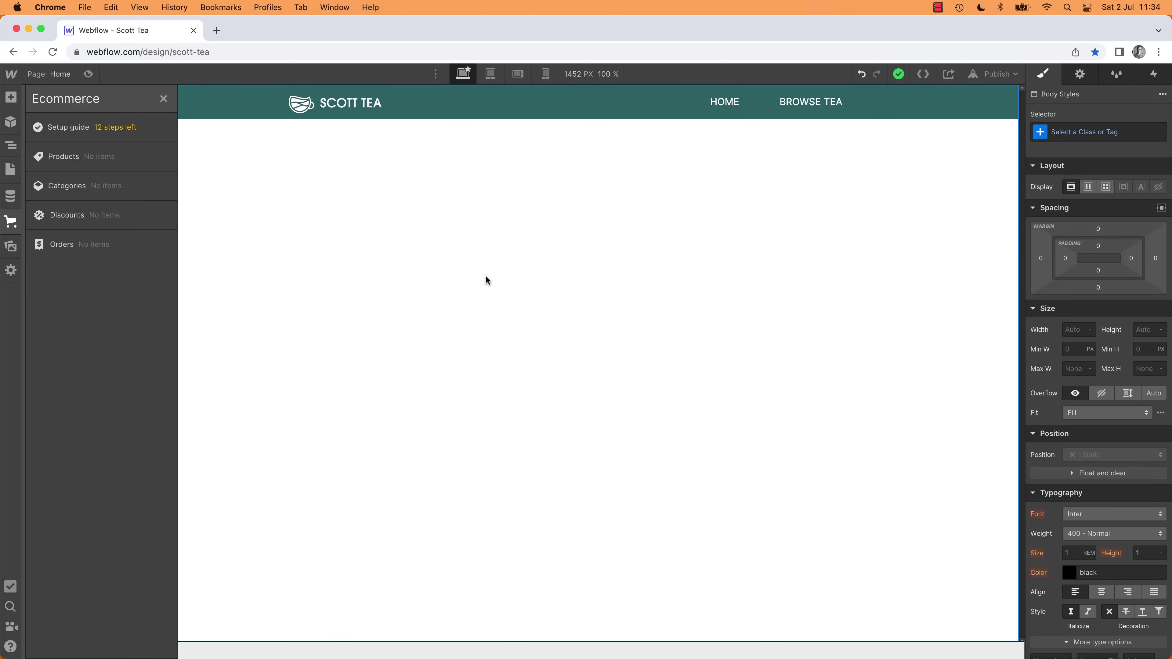
pyautogui.click(164, 99)
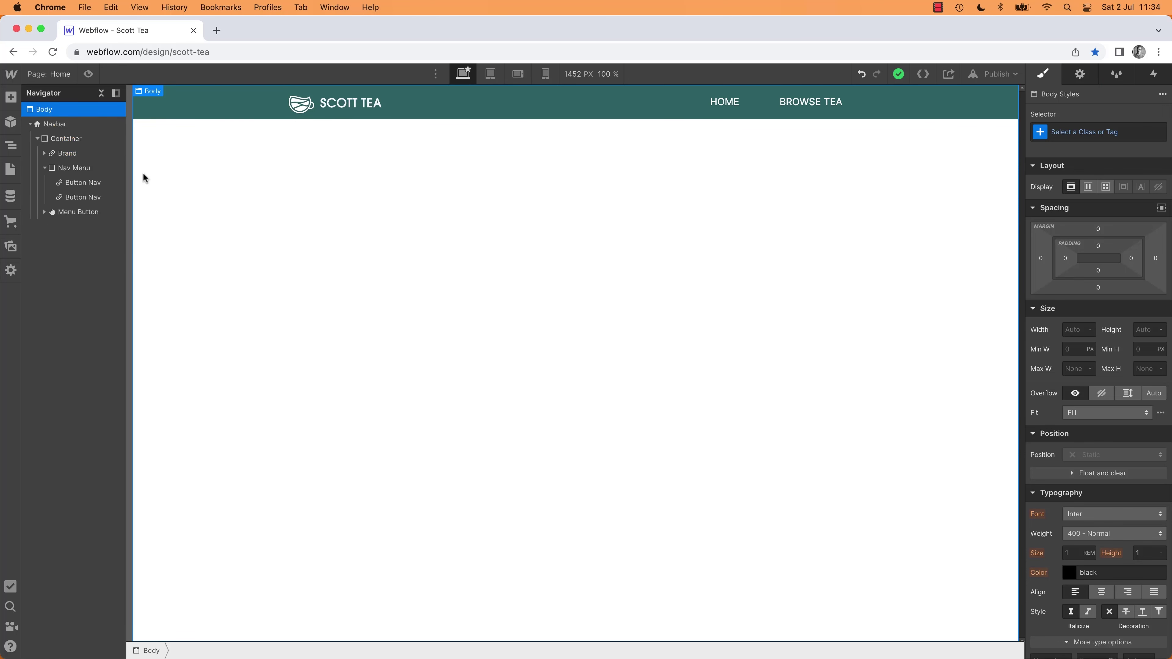
# Step: Try to place an Add to Cart element in the navbar
pyautogui.click(13, 99)
pyautogui.scroll(-10, 69, 415)
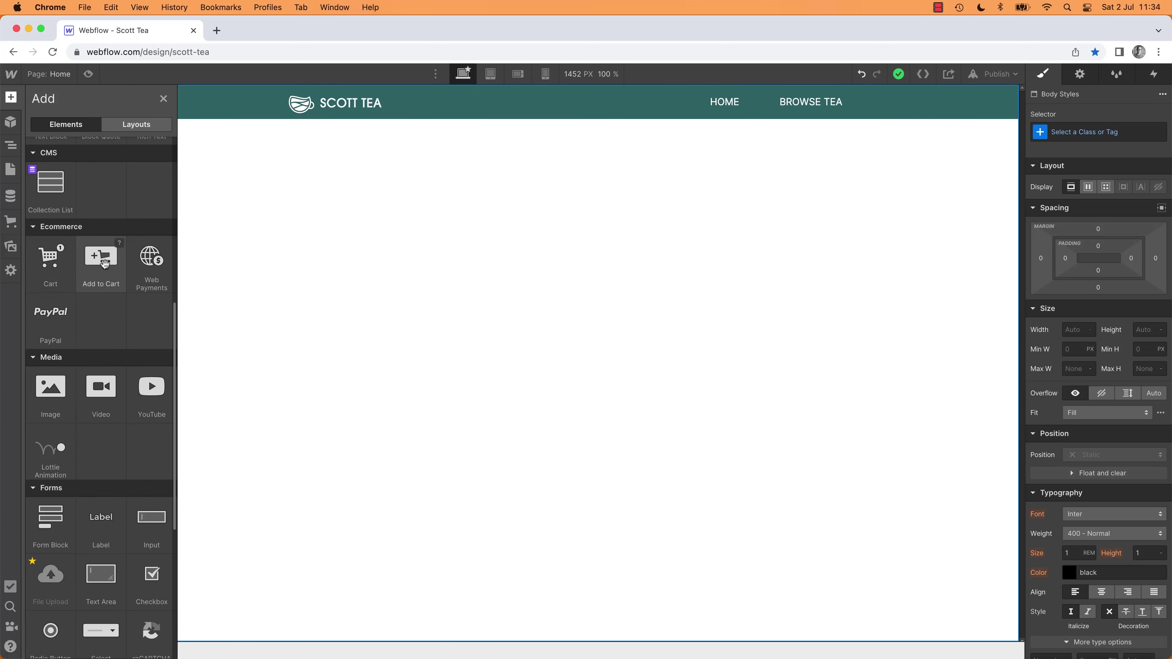
pyautogui.moveTo(109, 262)
pyautogui.mouseDown()
pyautogui.moveTo(781, 103)
pyautogui.moveTo(508, 98)
pyautogui.moveTo(872, 100)
pyautogui.moveTo(664, 102)
pyautogui.mouseUp()
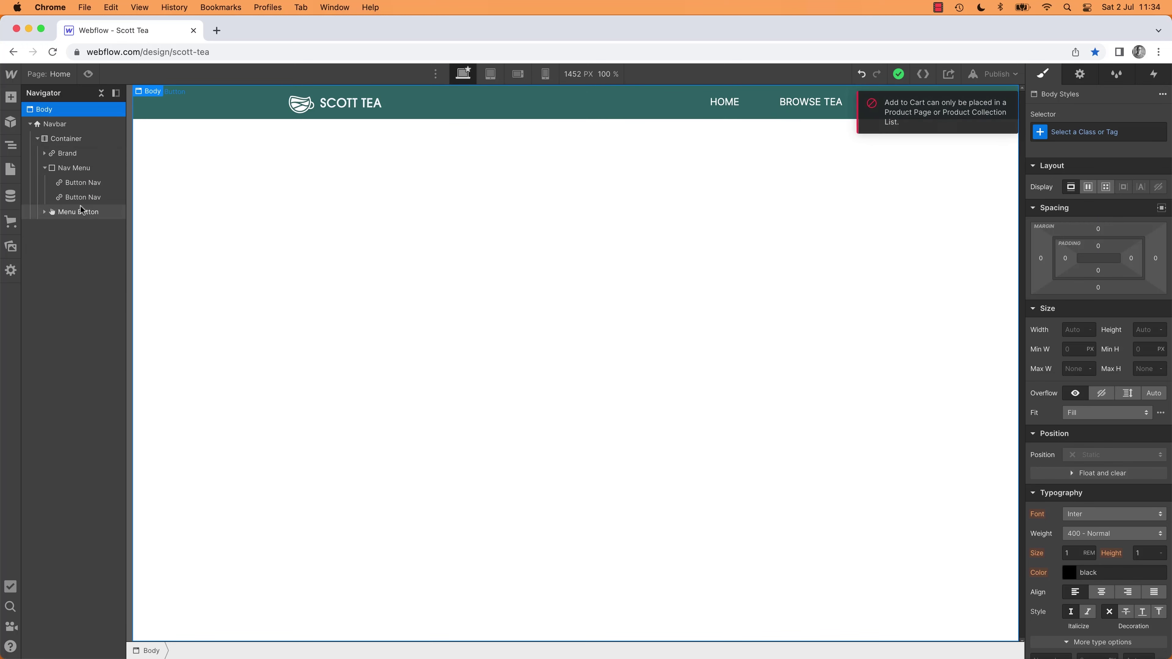
pyautogui.click(13, 225)
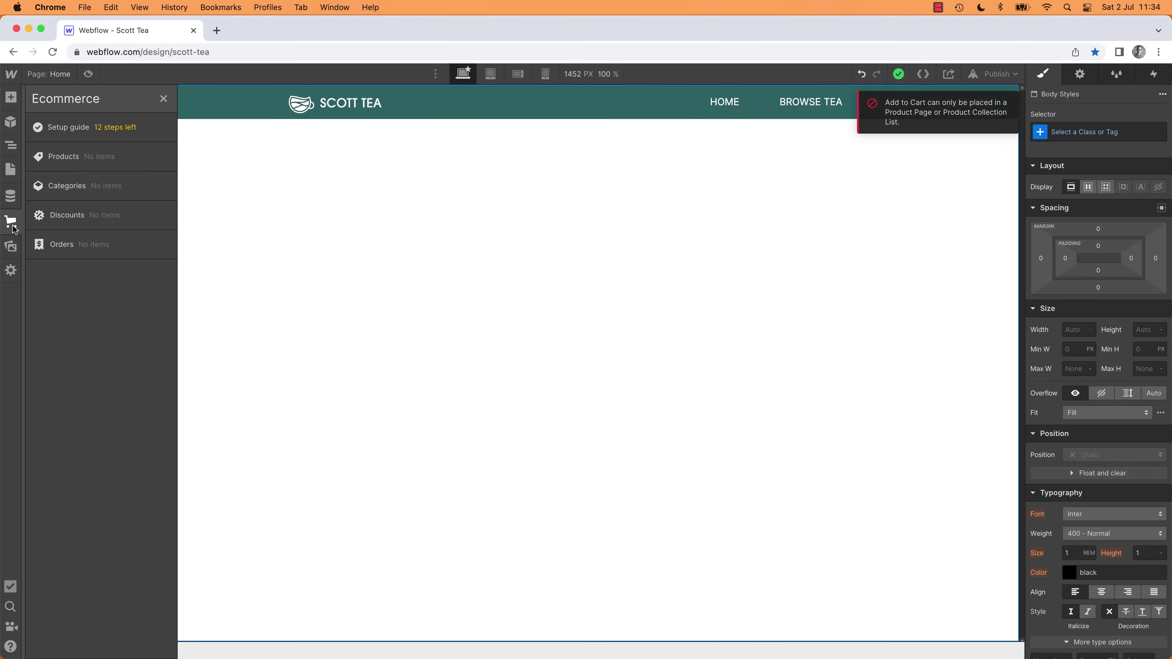
# Step: Insert the ecommerce Cart element into the navbar's container and dismiss its settings
pyautogui.click(11, 97)
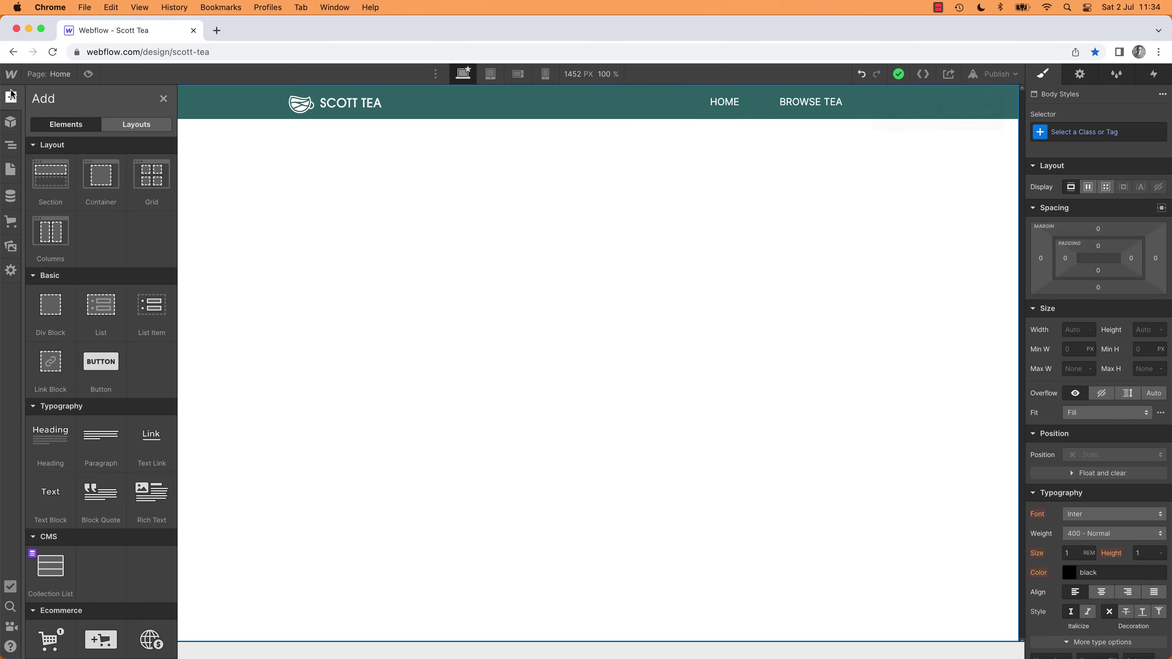
pyautogui.scroll(-6, 74, 369)
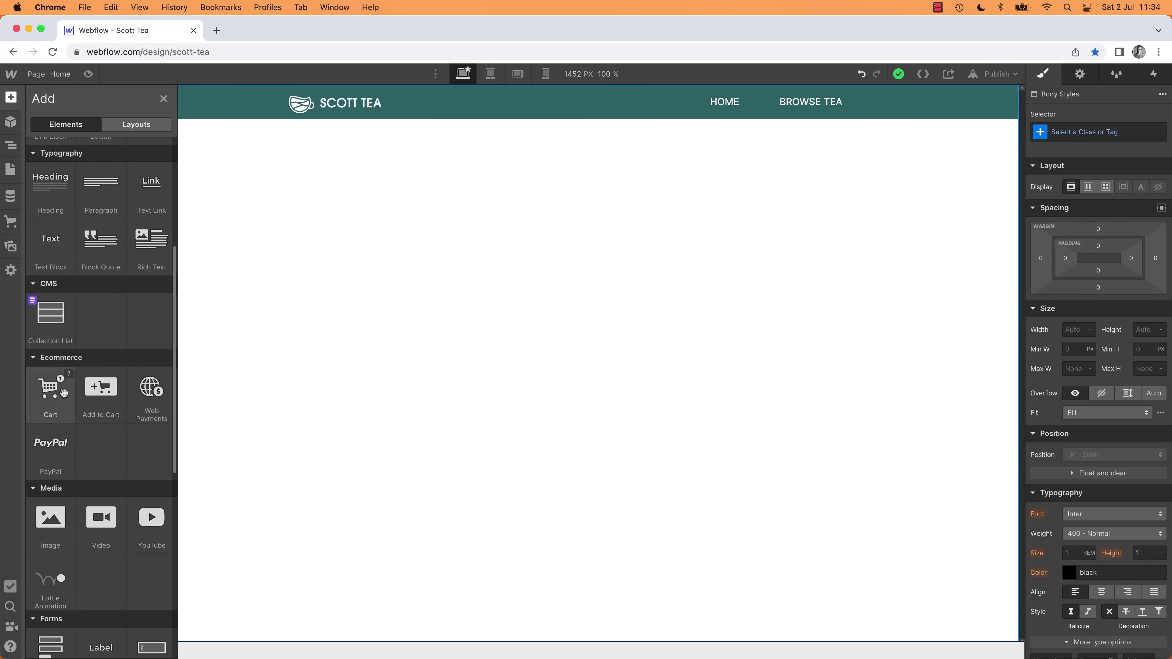
pyautogui.moveTo(56, 394); pyautogui.dragTo(638, 100)
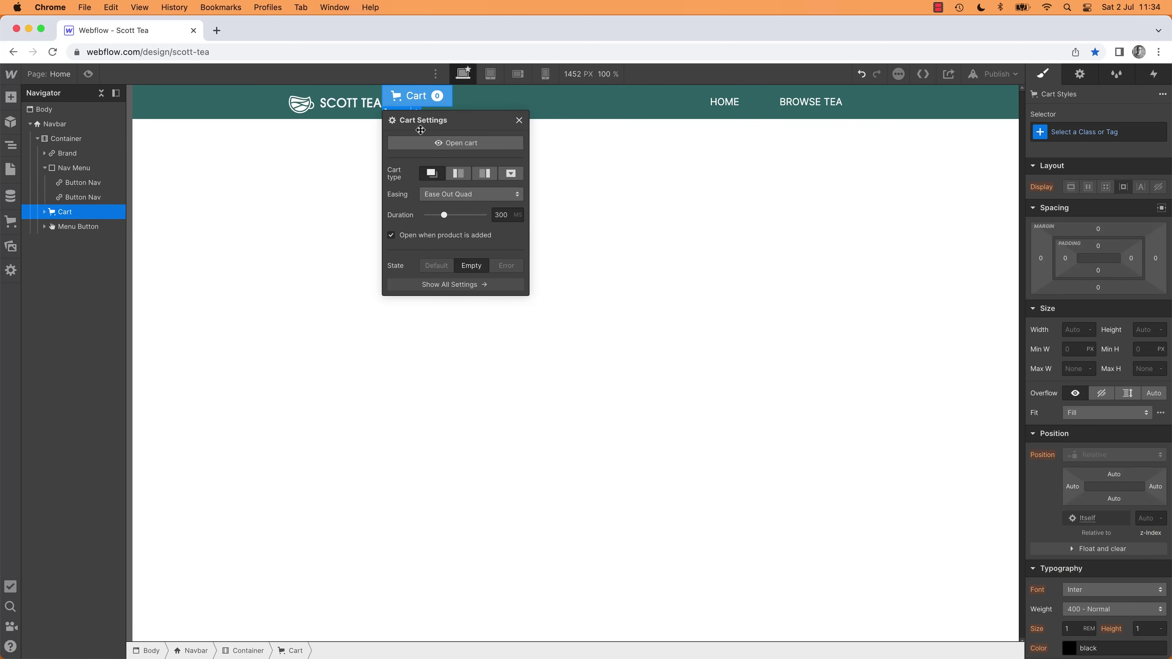
pyautogui.click(442, 145)
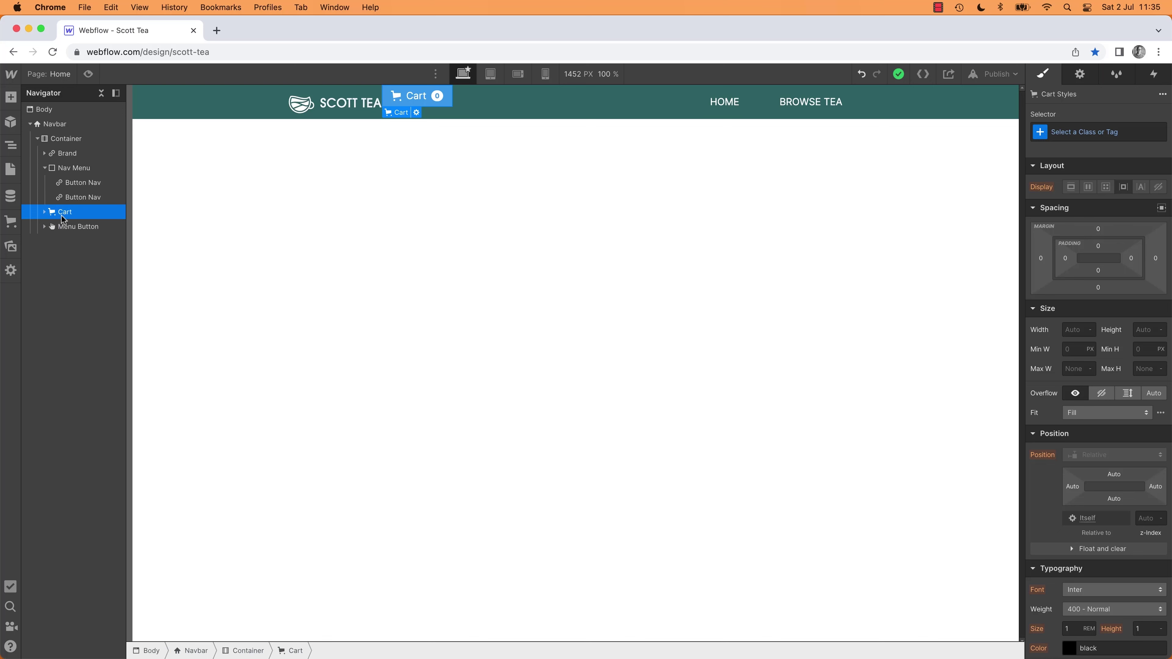
# Step: Float the Cart element right and move it above the Nav Menu within the navbar's container
pyautogui.click(45, 211)
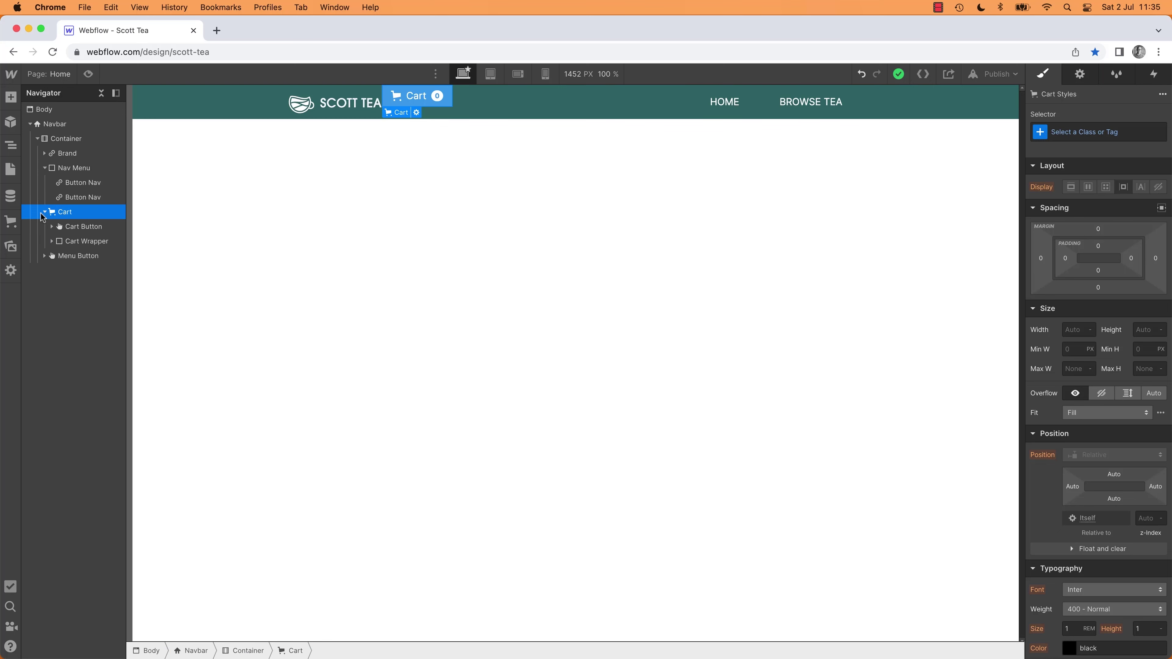
pyautogui.click(78, 228)
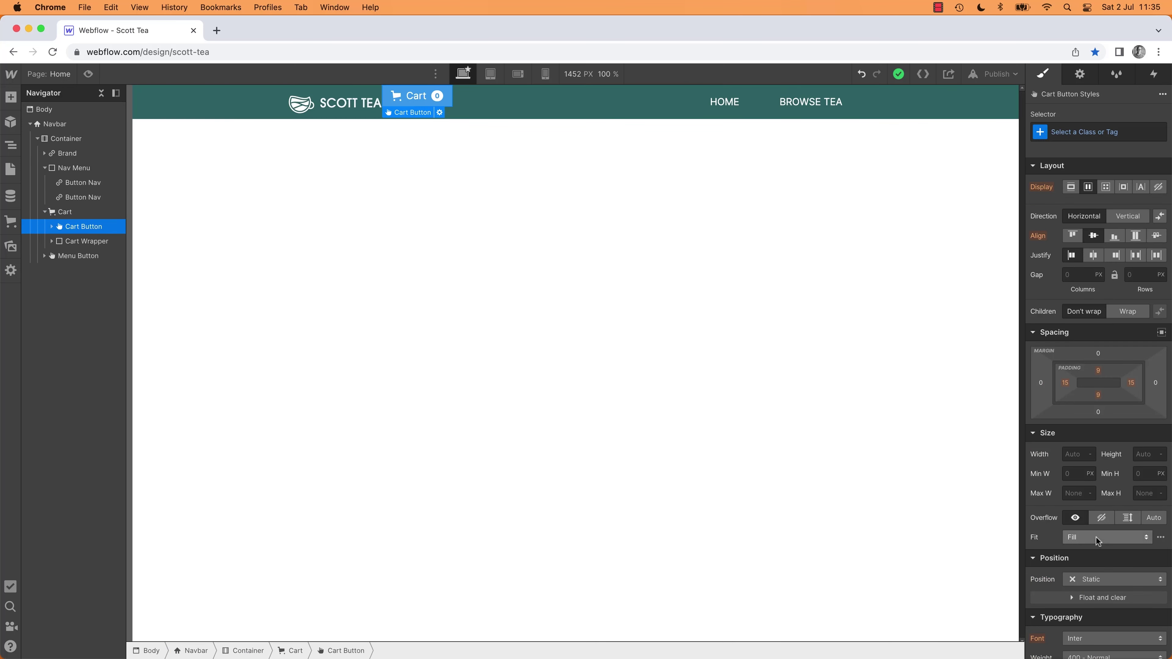
pyautogui.scroll(-2, 1070, 573)
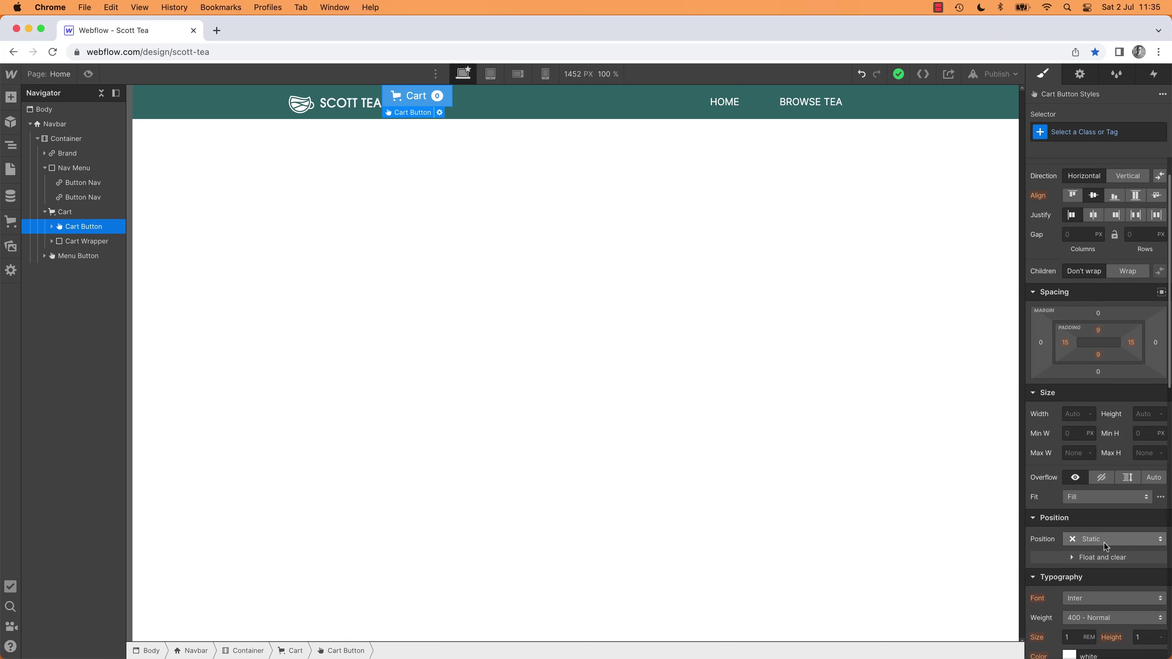
pyautogui.click(1071, 558)
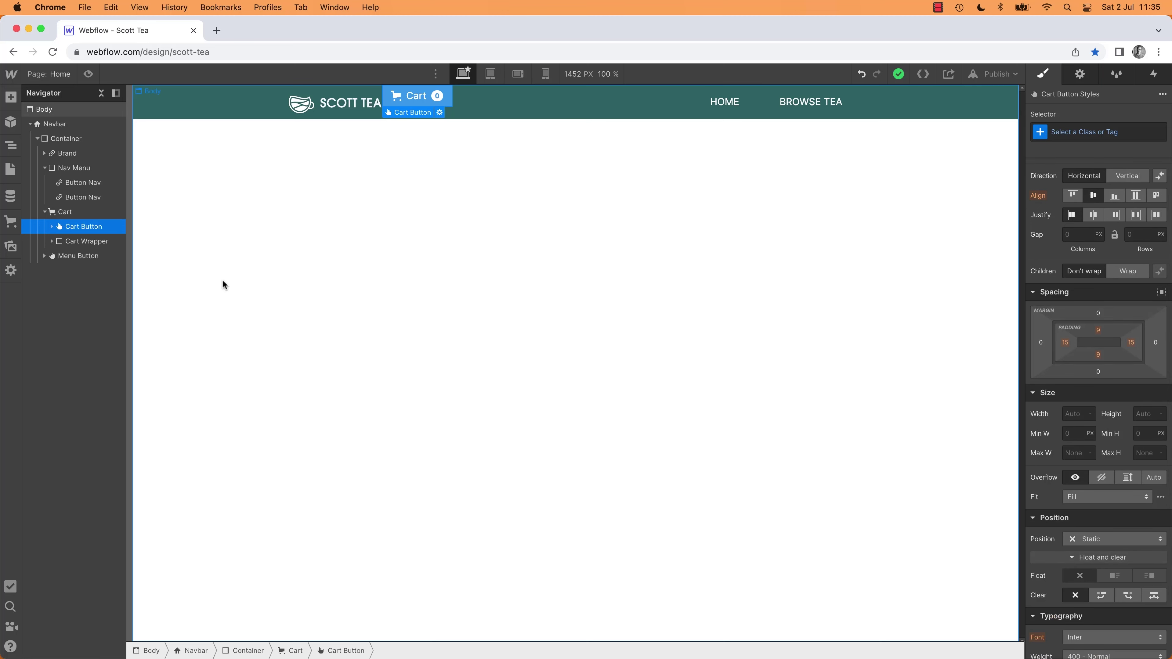
pyautogui.click(67, 216)
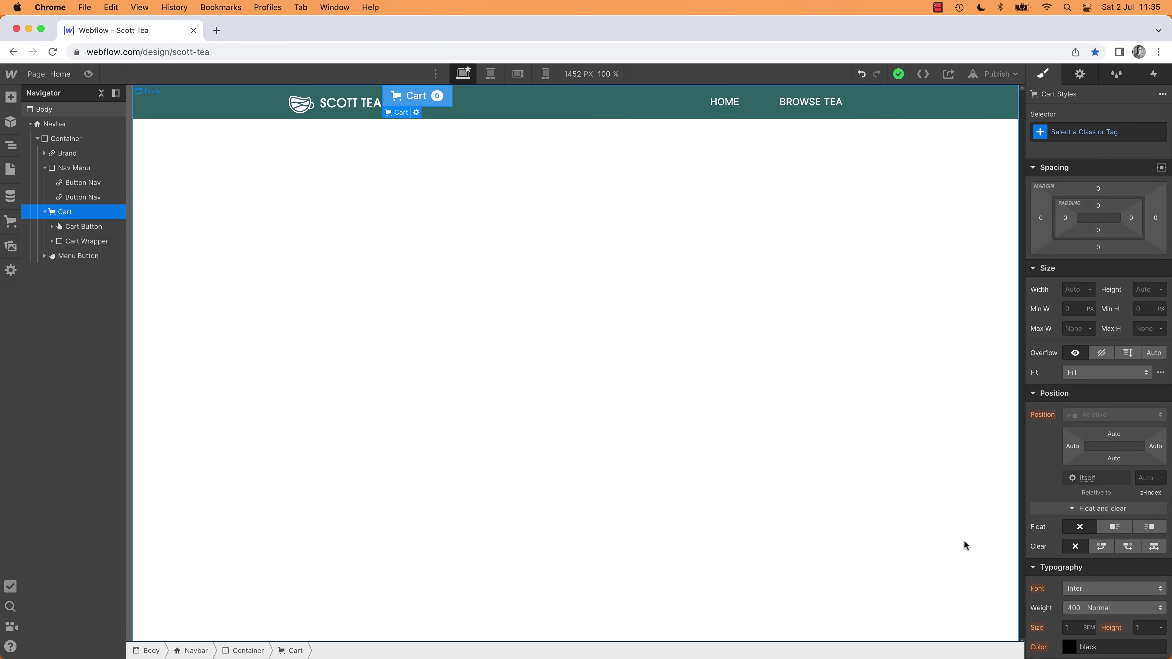
pyautogui.click(1150, 527)
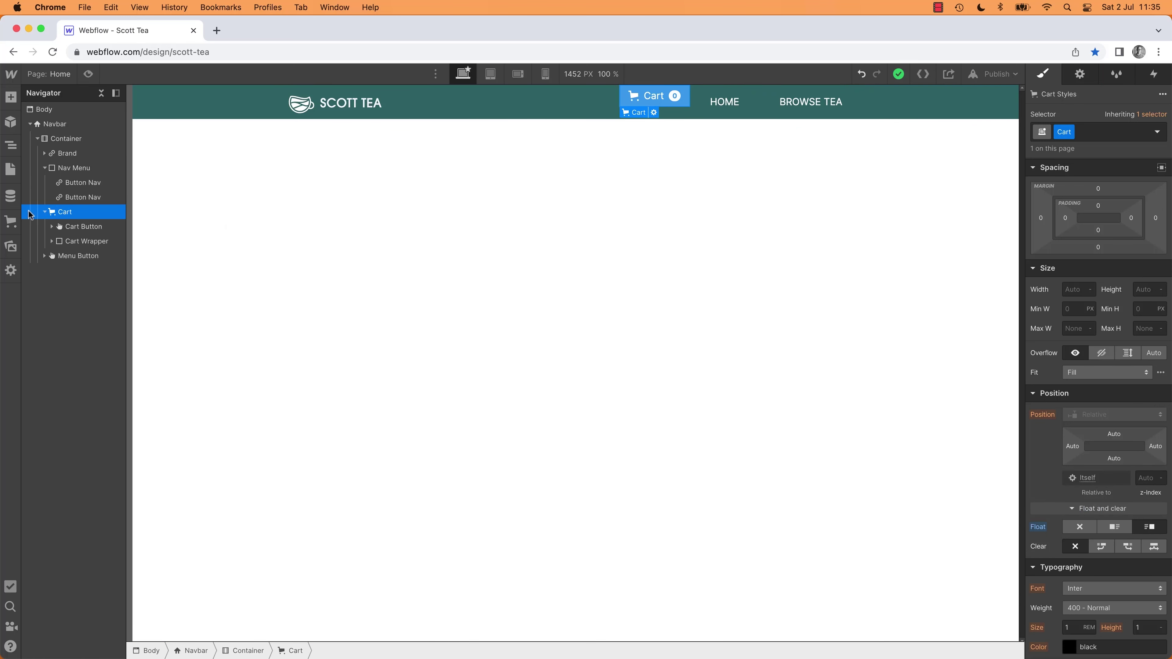
pyautogui.moveTo(64, 211); pyautogui.dragTo(71, 171)
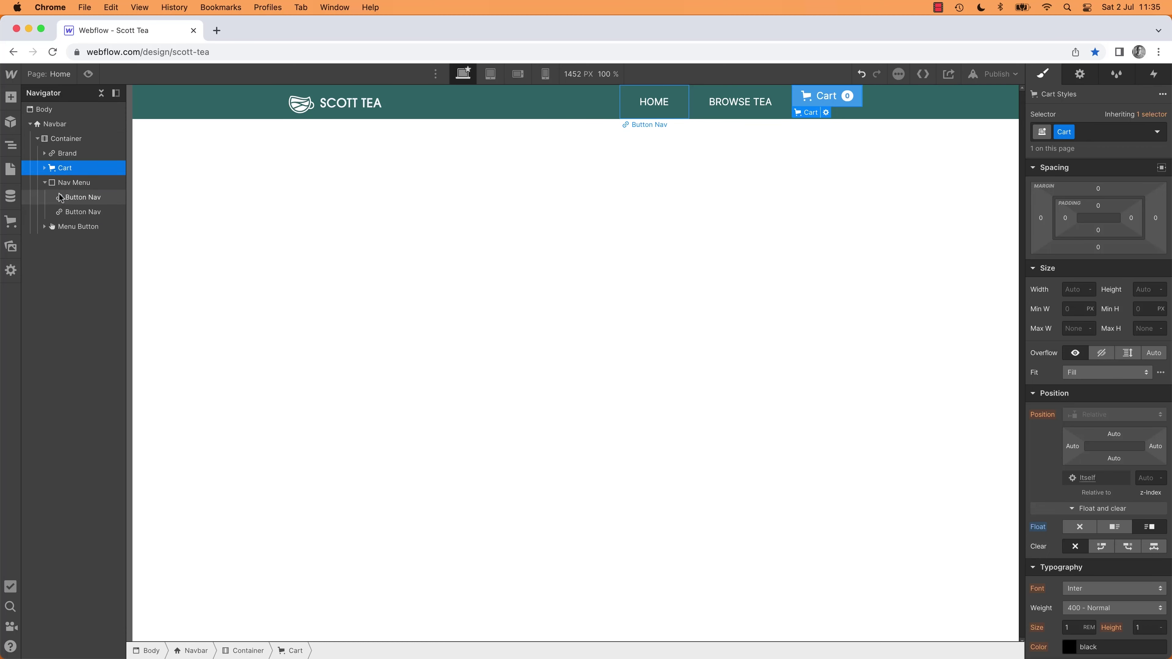
pyautogui.click(45, 182)
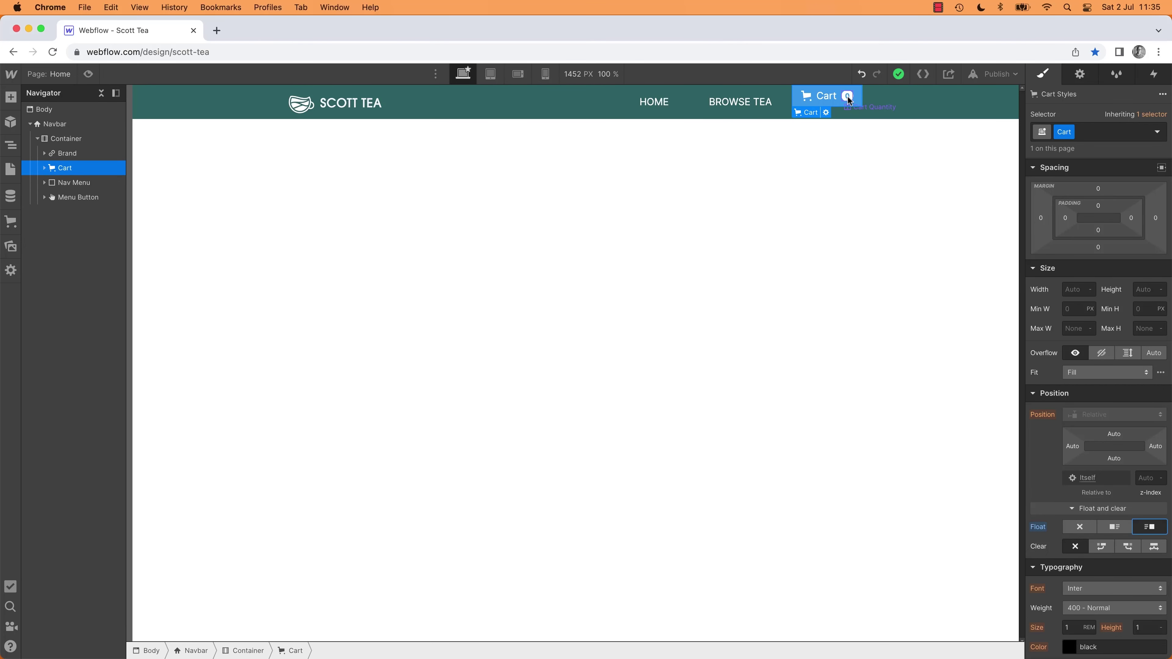
# Step: Set the Cart Quantity element in the navbar's cart button to hide when the cart is empty
pyautogui.click(848, 97)
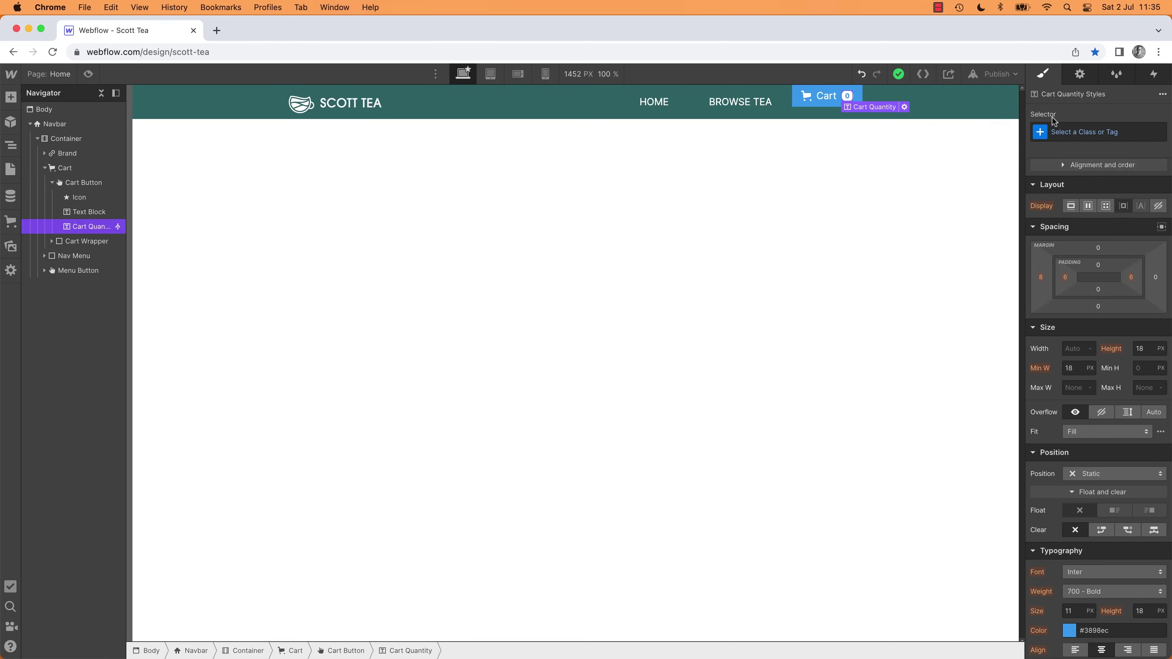
pyautogui.click(1081, 78)
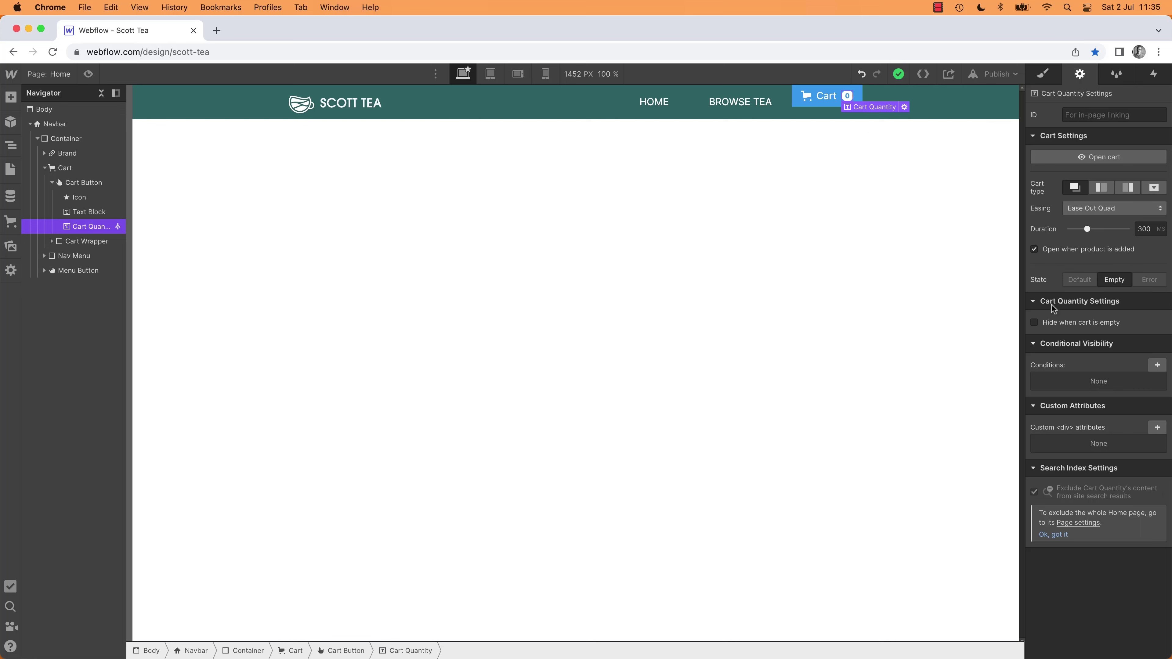
pyautogui.click(1063, 322)
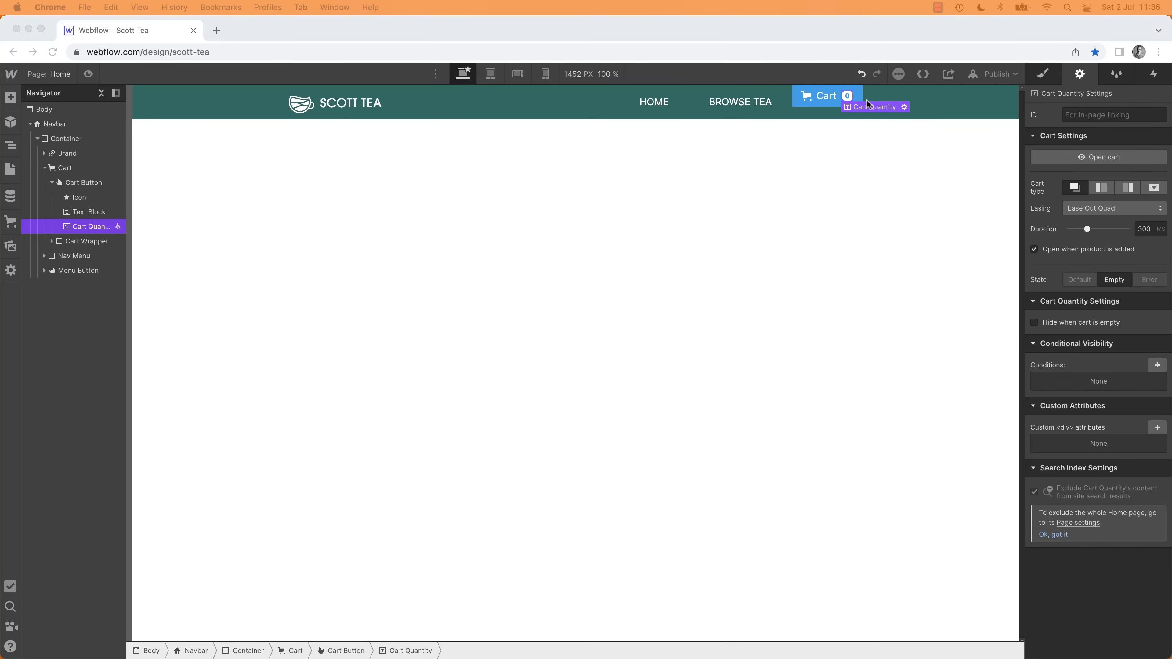
pyautogui.press('super+Tab')
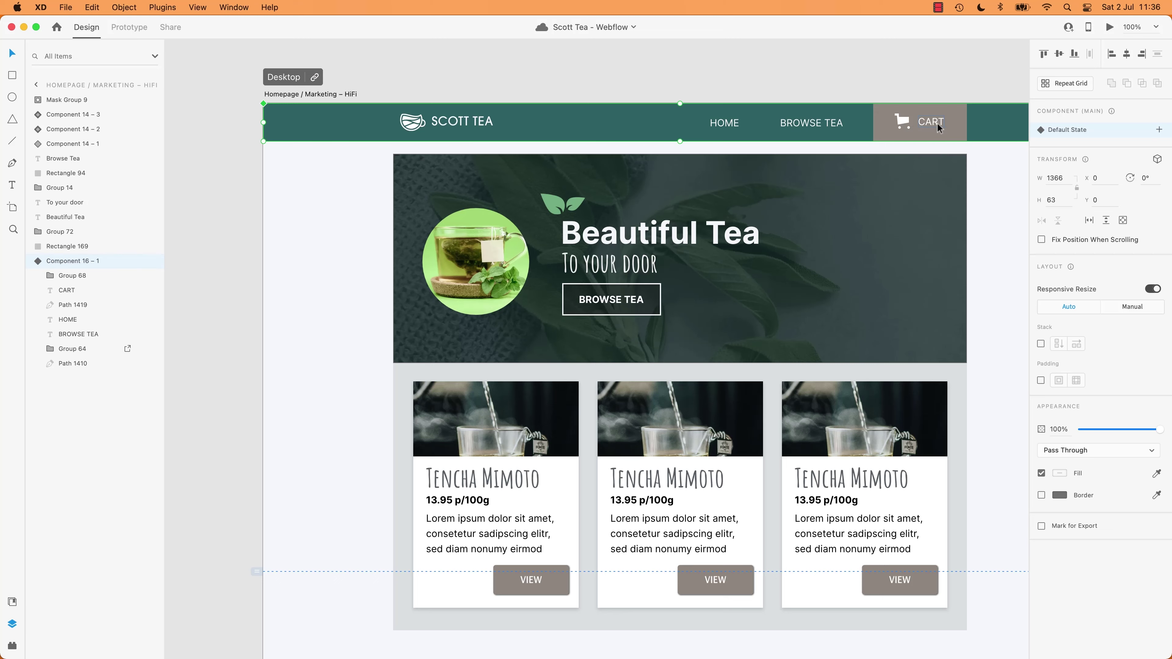
pyautogui.press('super+Tab')
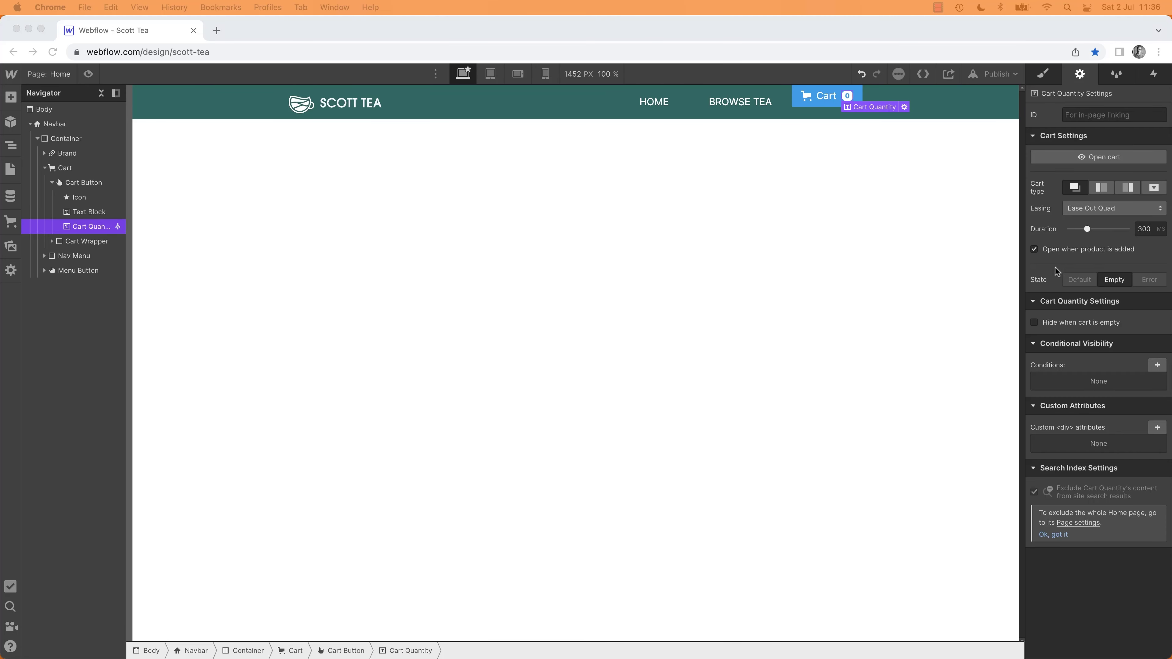
pyautogui.click(1035, 323)
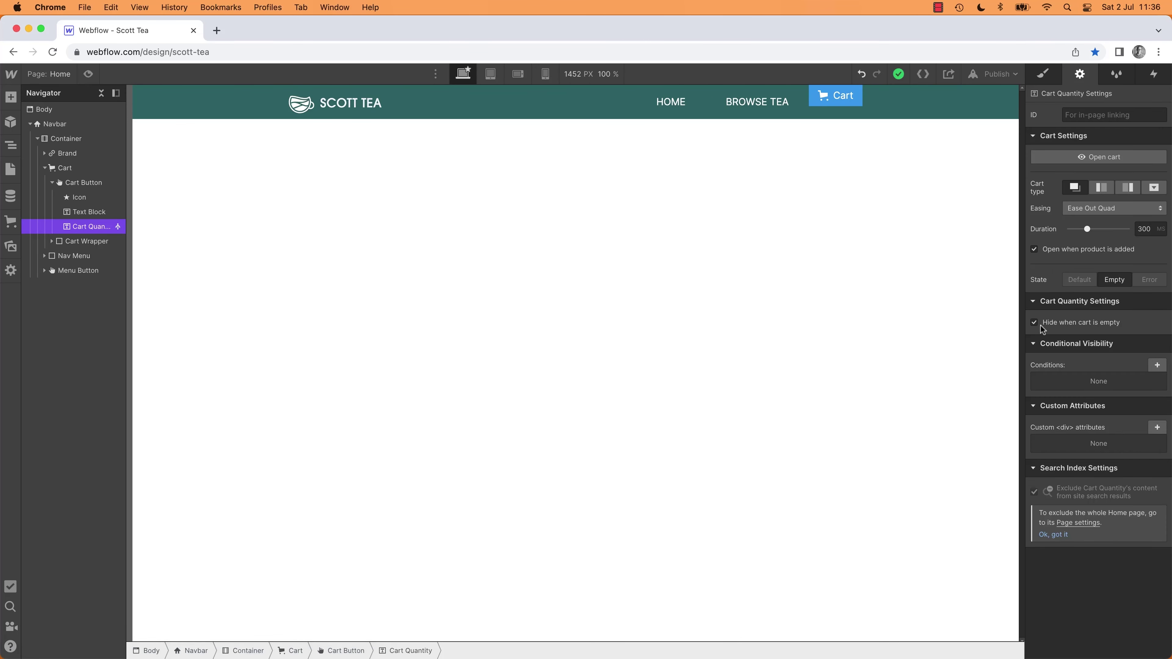
# Step: Change the cart button's text to CART and deselect it
pyautogui.click(970, 250)
pyautogui.click(836, 98)
pyautogui.doubleClick(838, 95)
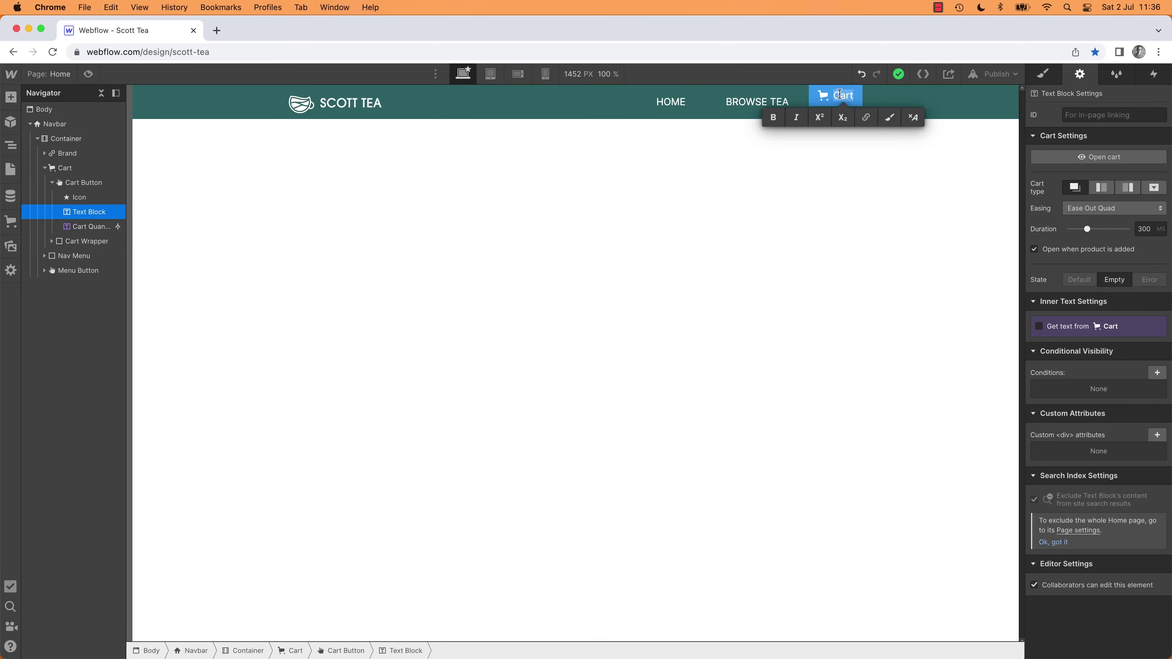
pyautogui.write('CART')
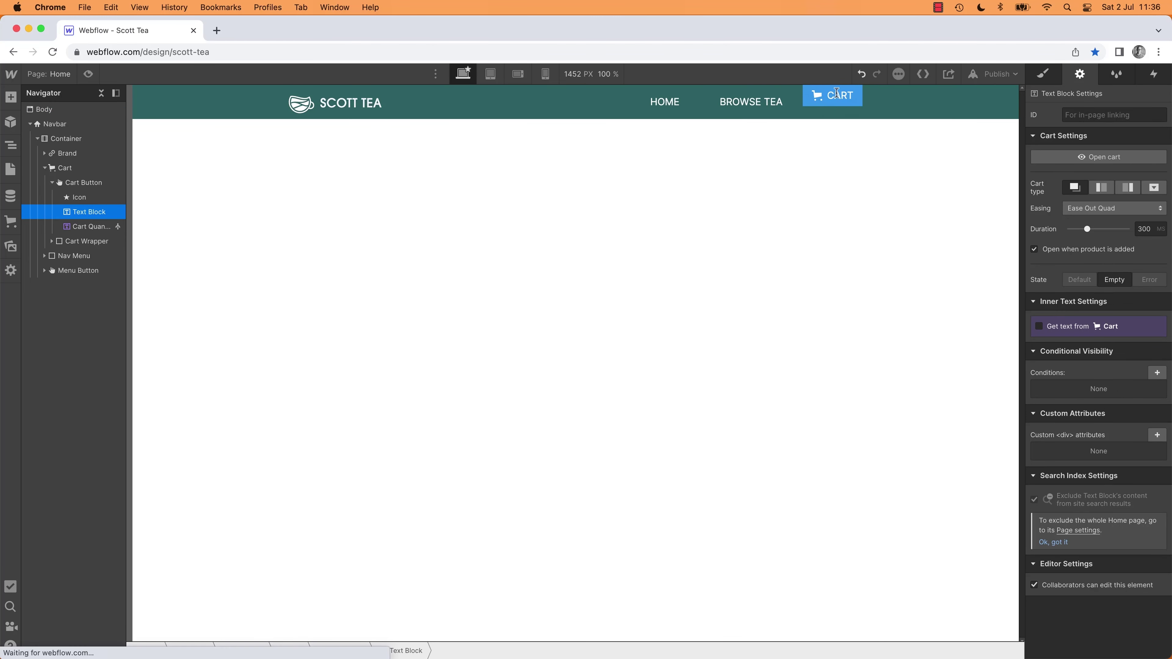
pyautogui.click(839, 186)
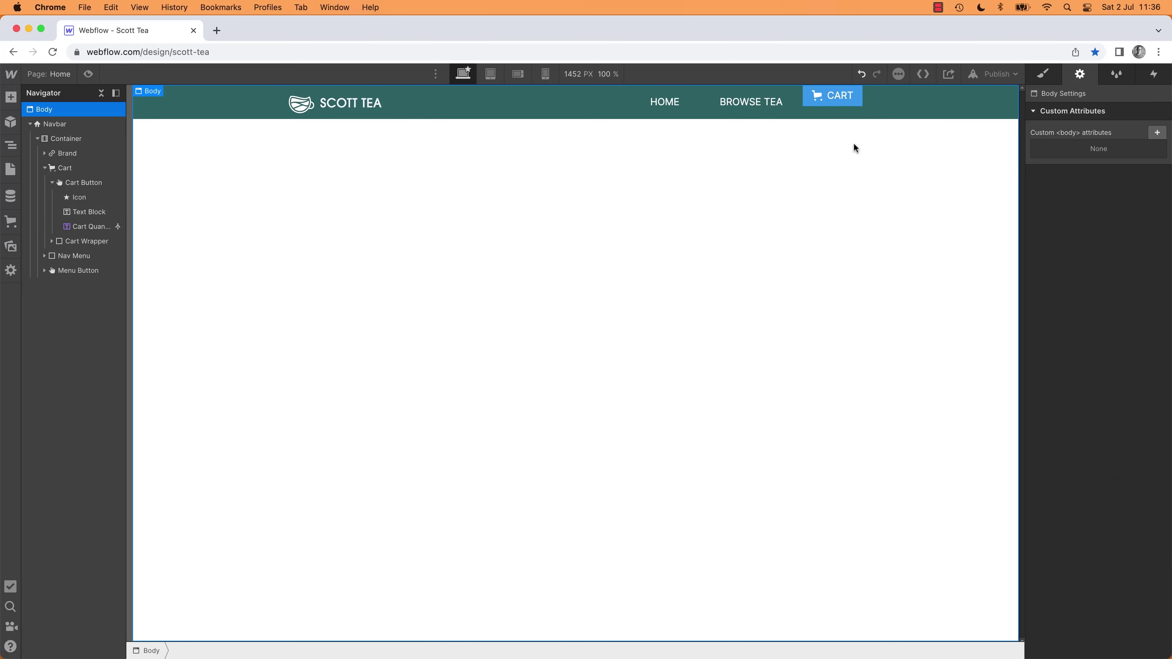
# Step: Select the Cart Button, switch to Adobe XD, sample the design's cart background, copy its hex code #8C867E, and undo the fill
pyautogui.press('super+Tab')
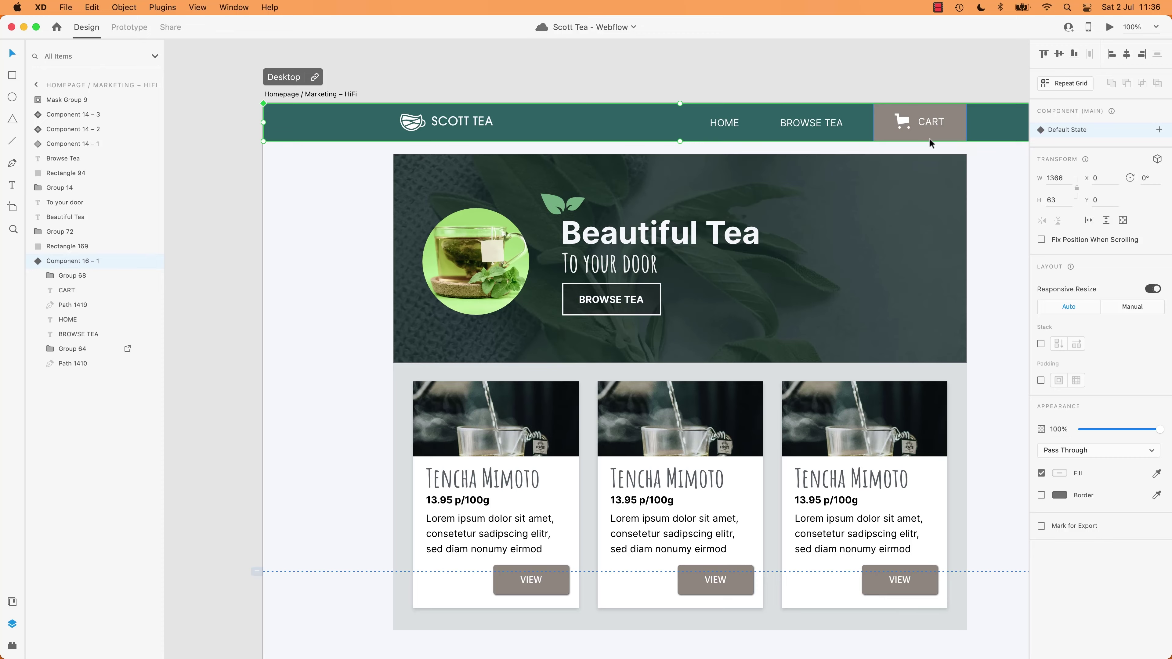
pyautogui.press('super+Tab')
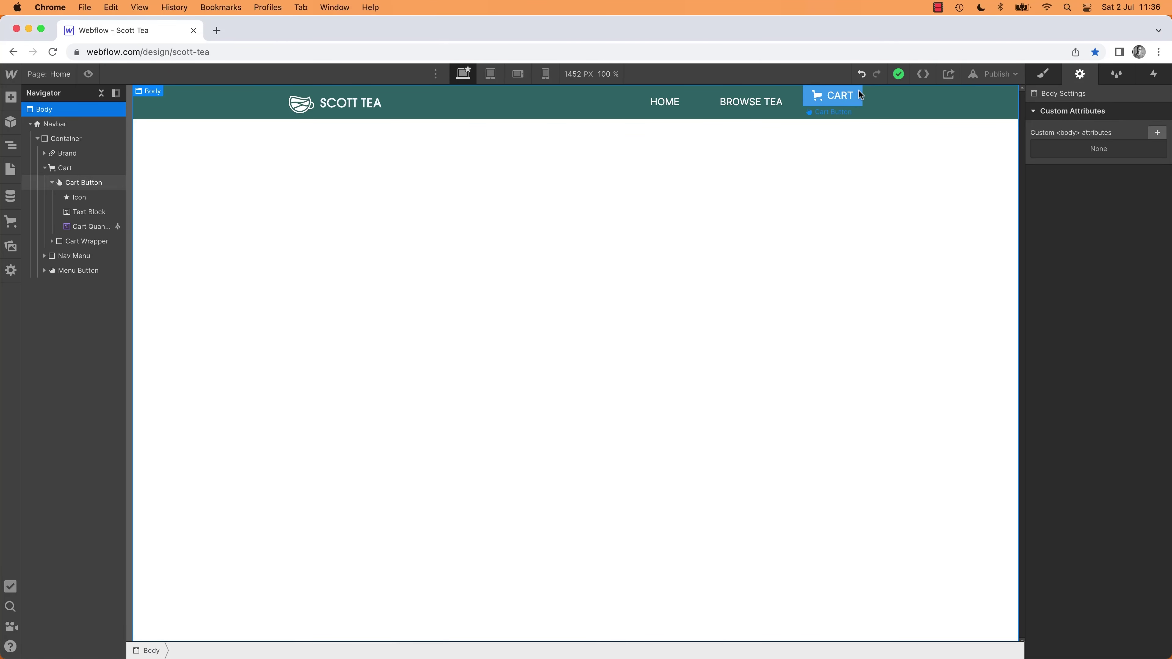
pyautogui.click(859, 91)
pyautogui.press('super+Tab')
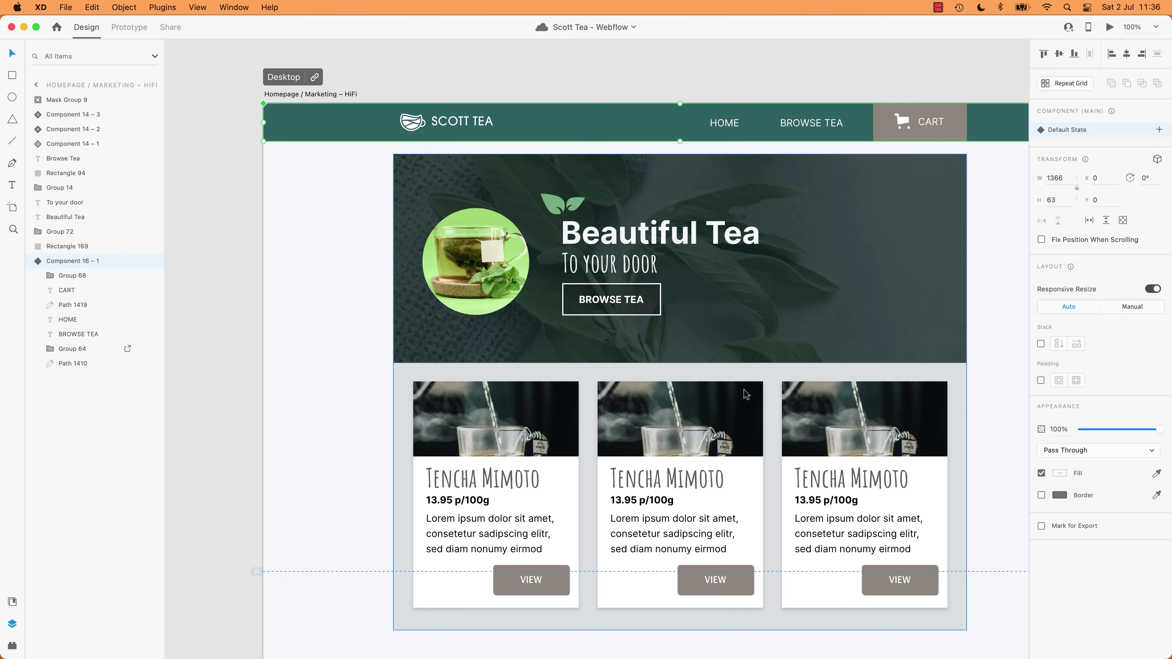
pyautogui.press('i')
pyautogui.click(954, 112)
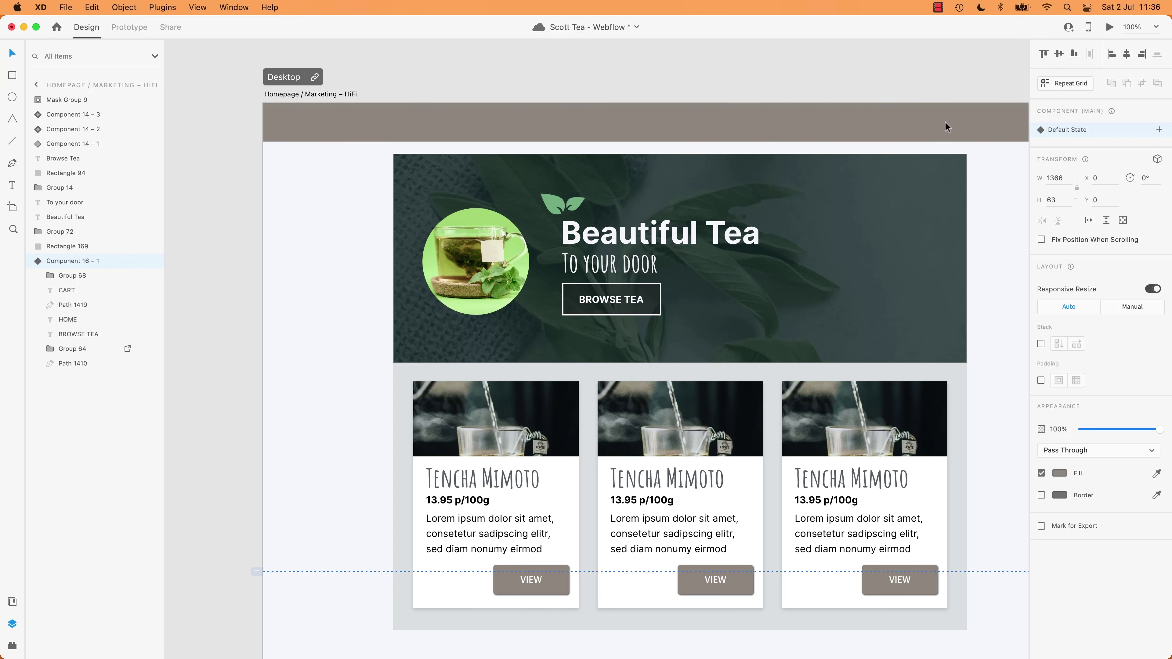
pyautogui.click(1060, 473)
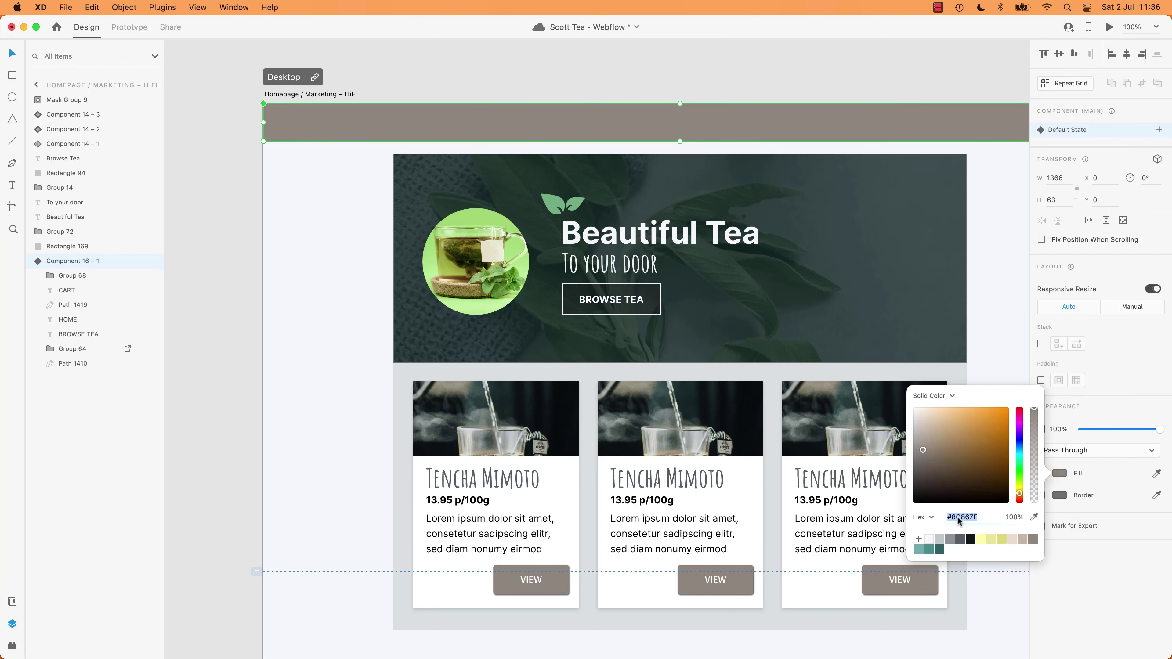
pyautogui.press('super+c')
pyautogui.press('Escape')
pyautogui.press('super+z')
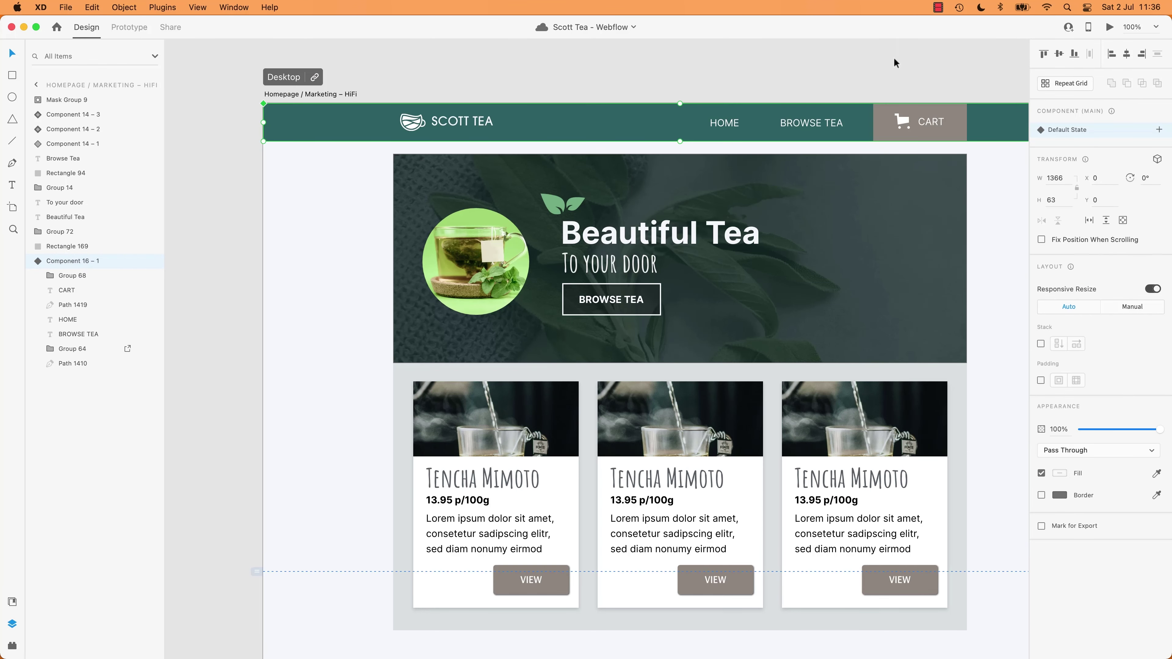
# Step: Switch back to Webflow and set the Cart Button's background color to #8c867e
pyautogui.press('super+Tab')
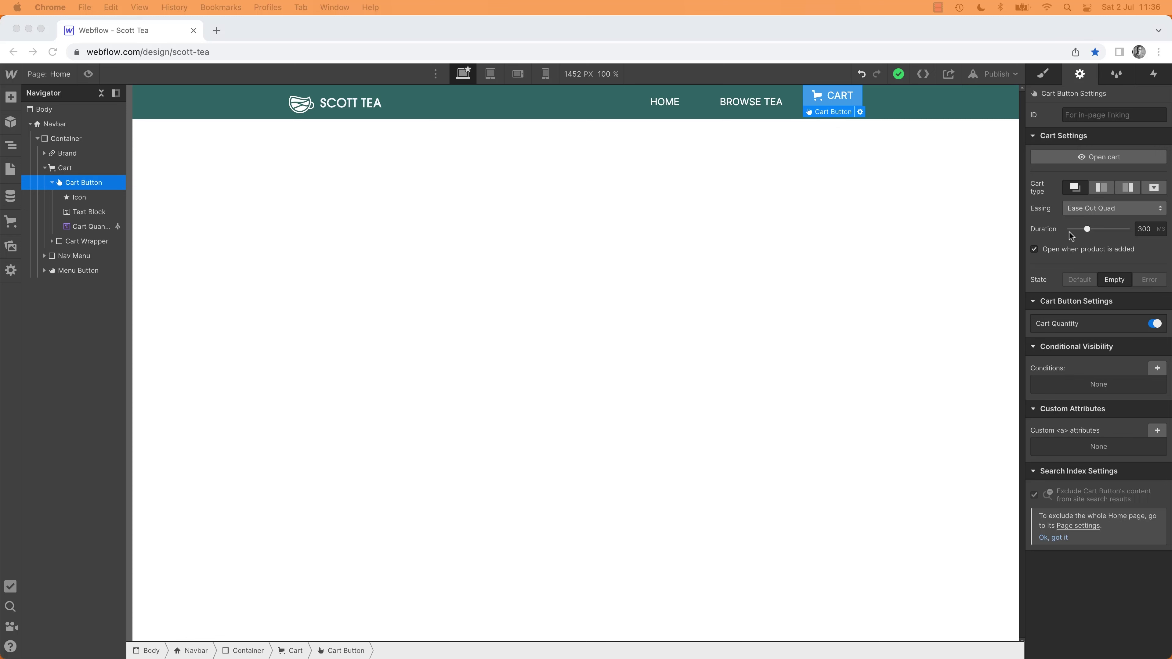
pyautogui.click(1045, 76)
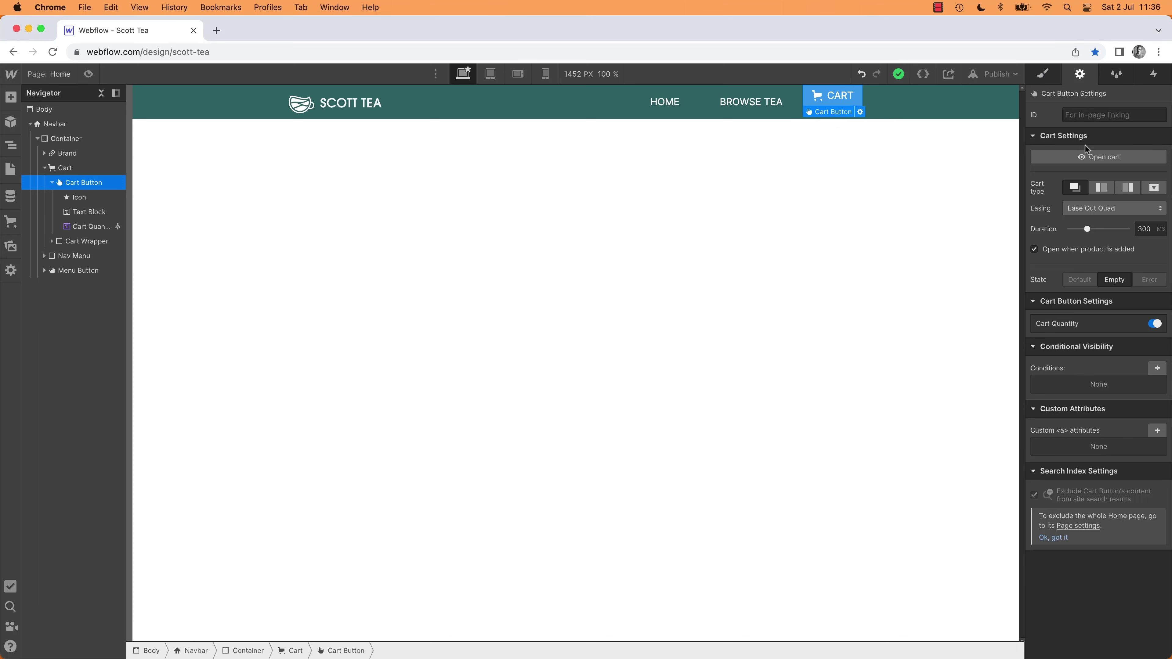
pyautogui.click(1048, 75)
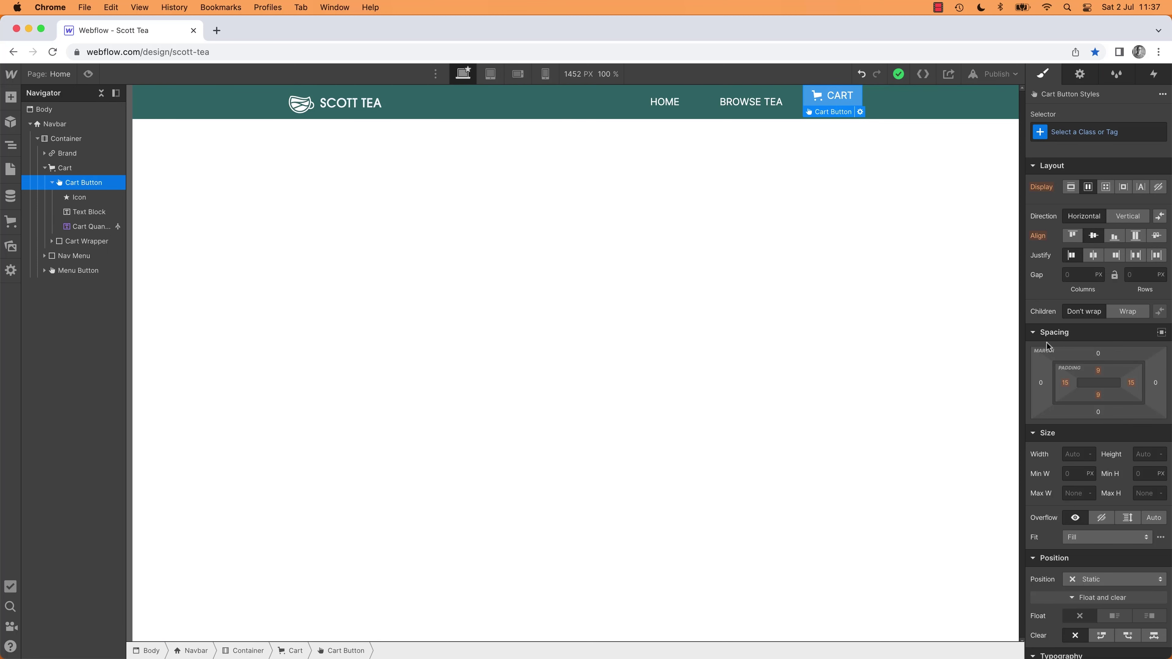
pyautogui.keyDown('alt'); pyautogui.click(1034, 167); pyautogui.keyUp('alt')
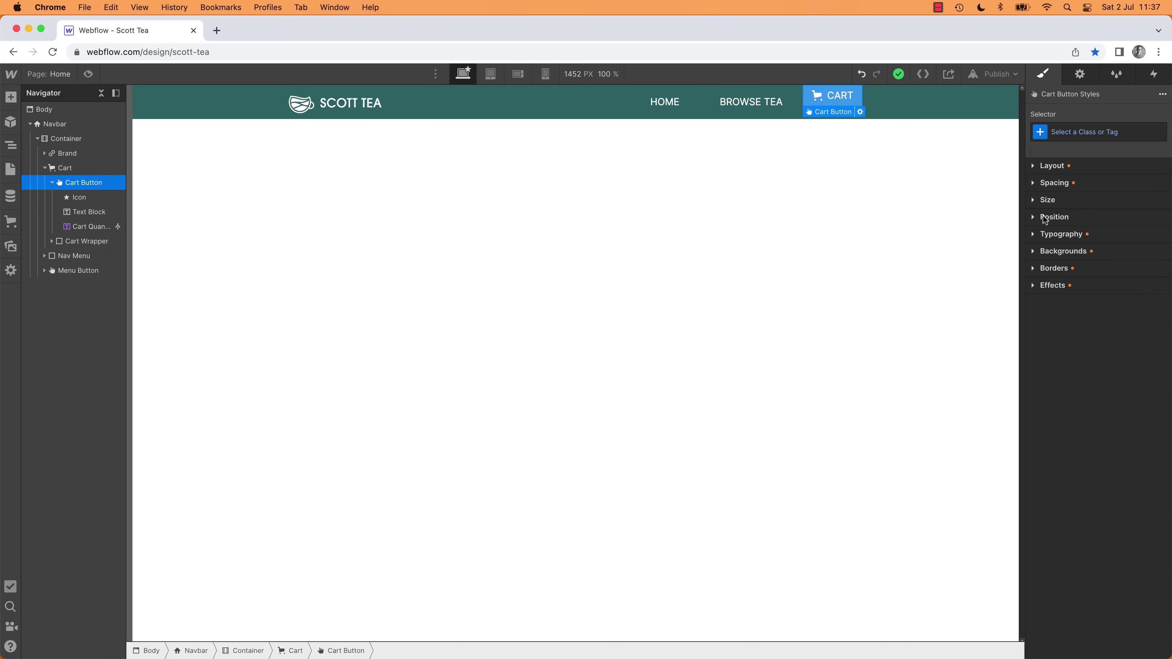
pyautogui.click(1044, 253)
pyautogui.moveTo(1076, 296); pyautogui.dragTo(1107, 296)
pyautogui.press('super+v')
pyautogui.press('Tab')
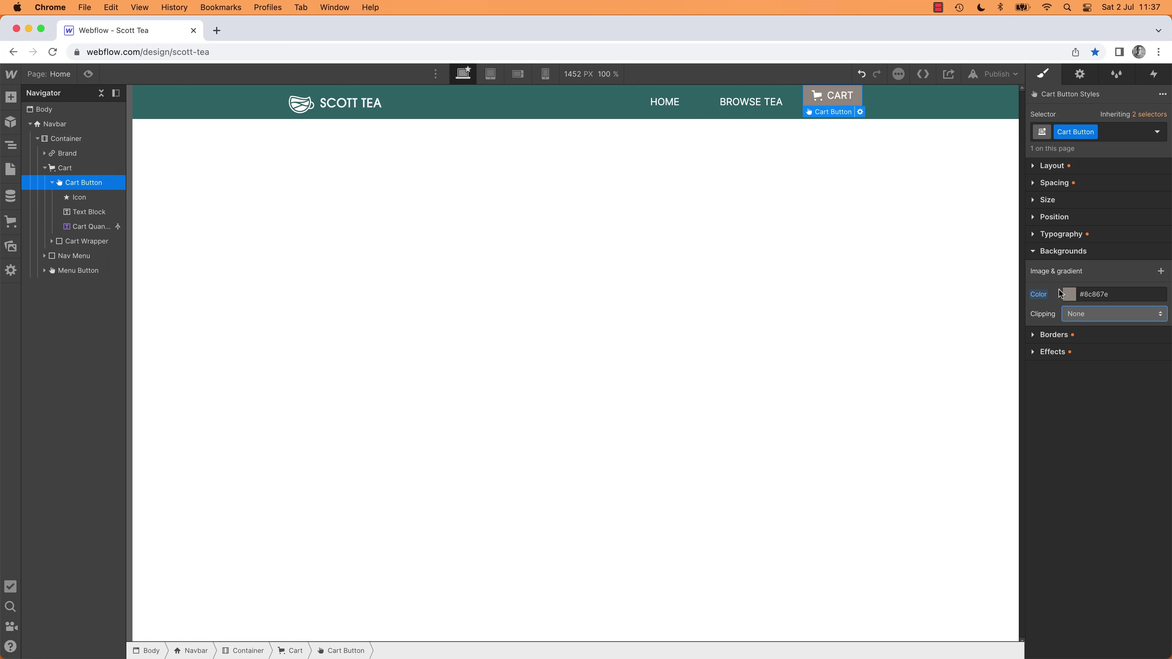
# Step: Start a new swatch from the Cart Button's background color, entering "ST Se" for its name
pyautogui.click(1069, 295)
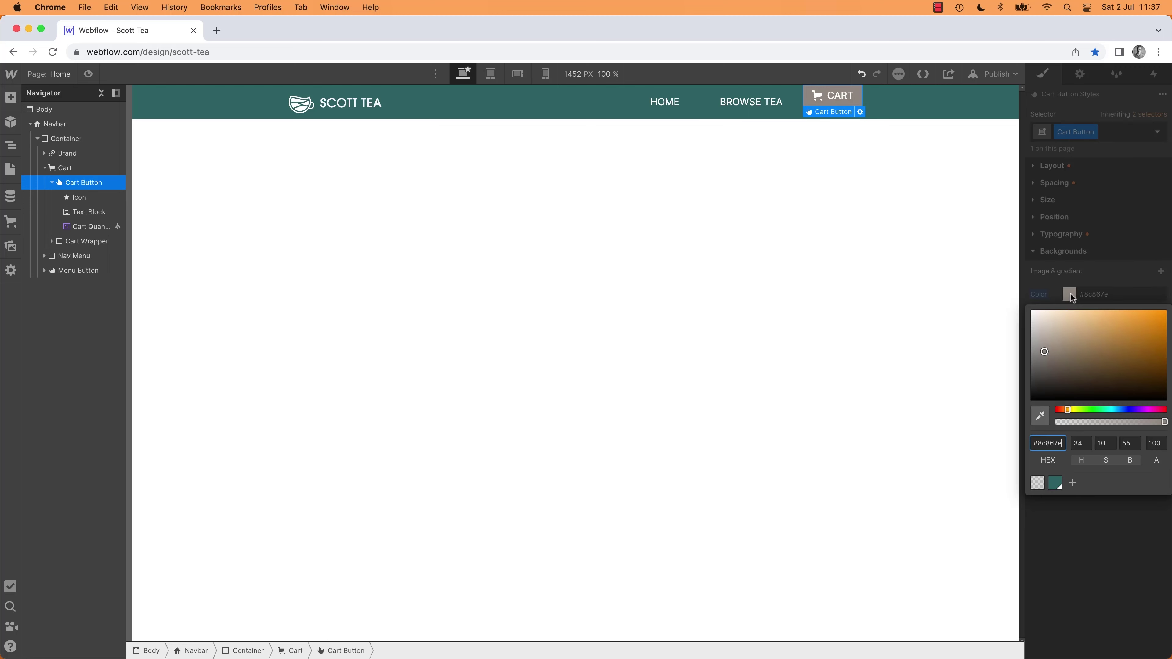
pyautogui.click(1071, 484)
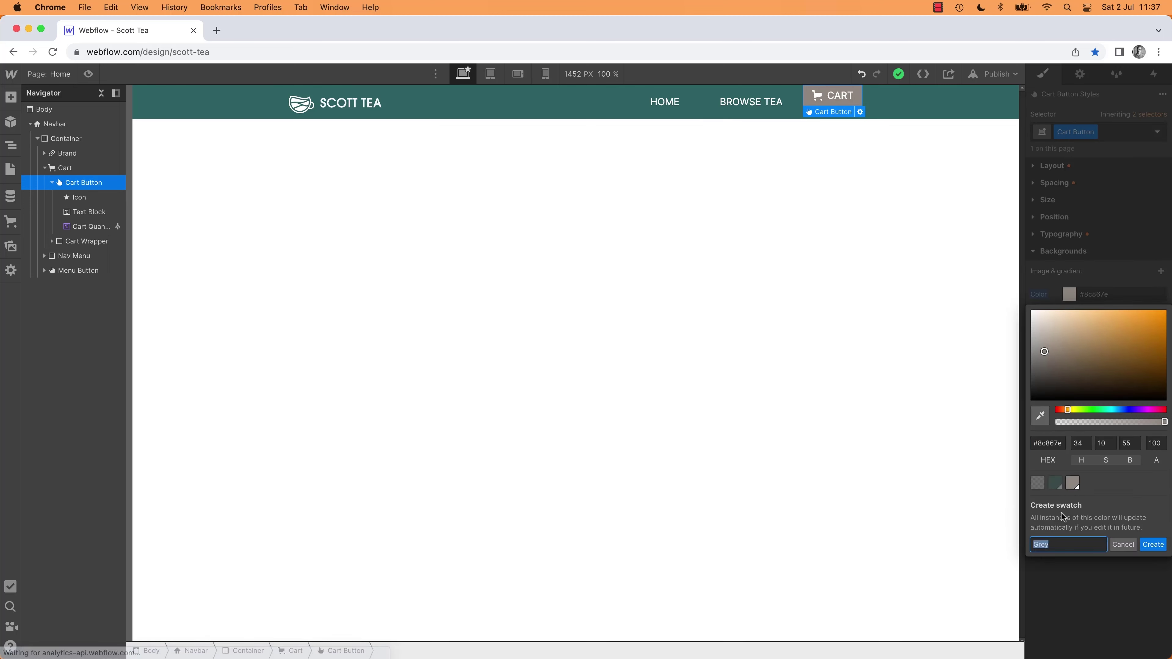
pyautogui.write('ST Se')
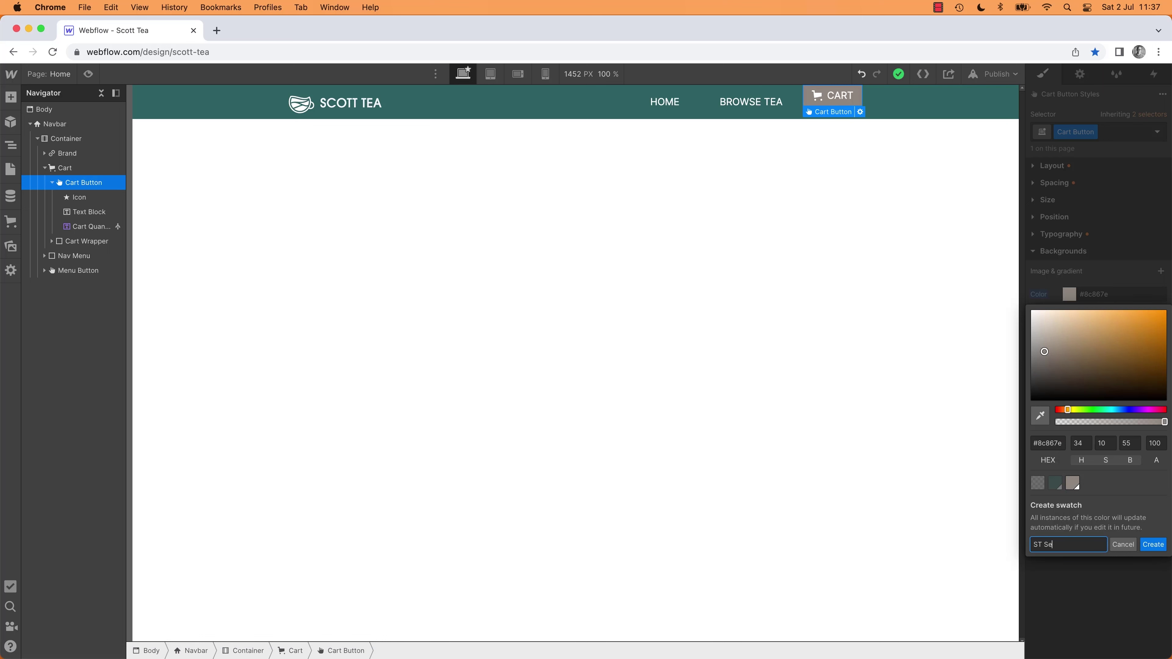
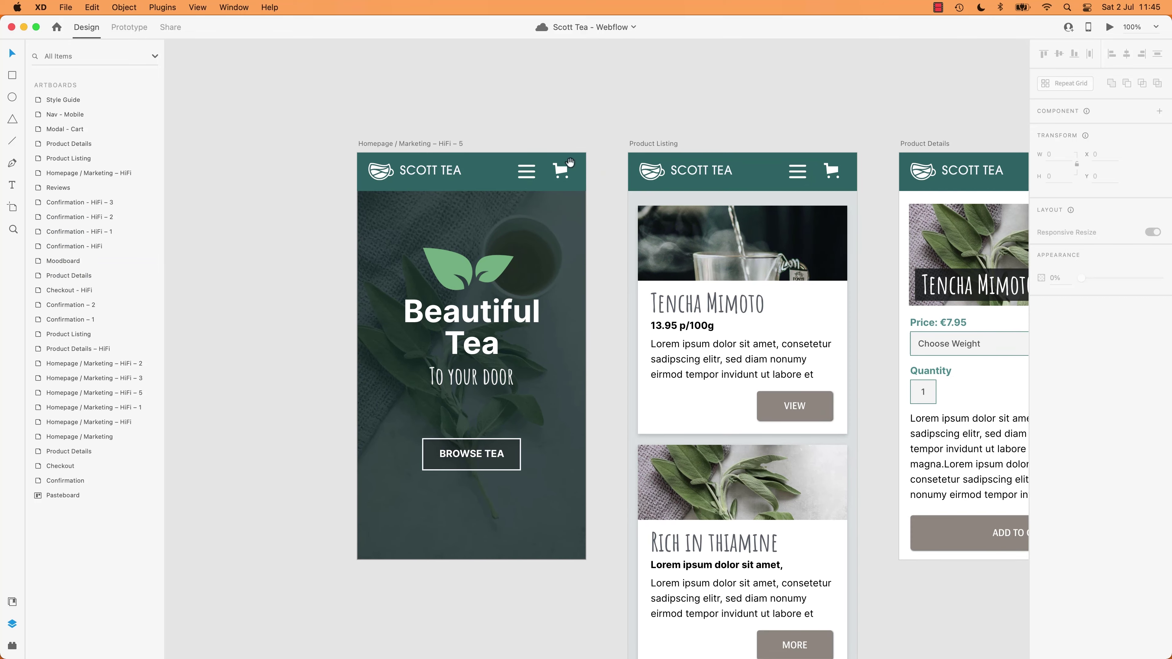
# Step: Examine the desktop homepage's hero and product cards and the Product Listing page layout in the XD design
pyautogui.scroll(15, 568, 110)
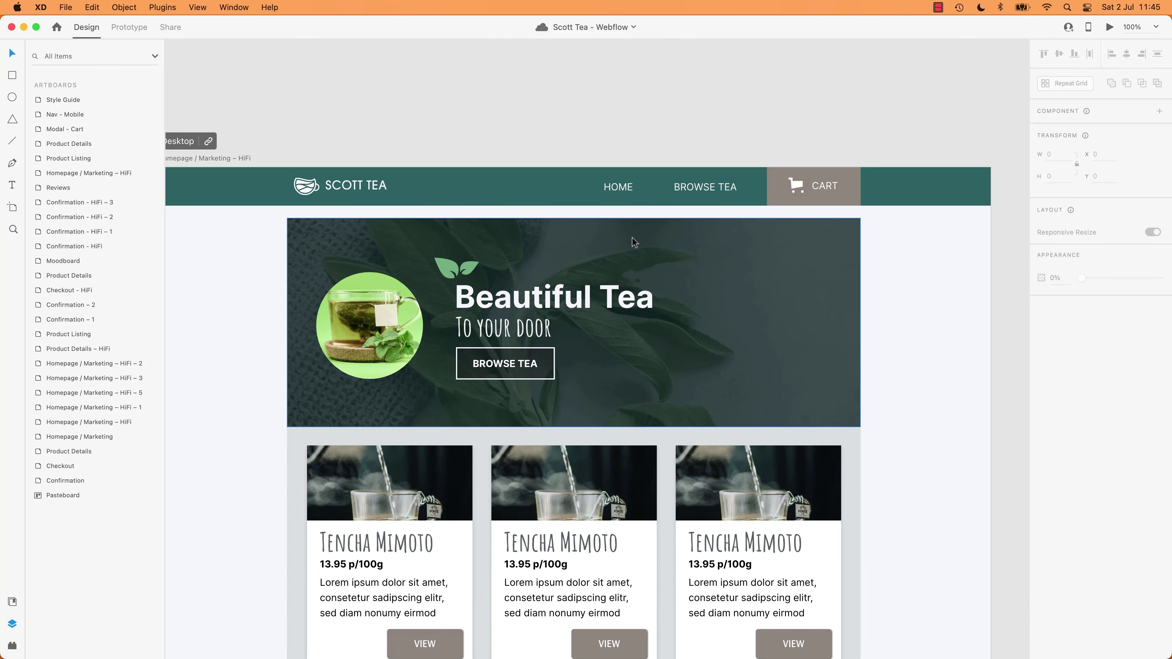
pyautogui.hscroll(-3, 476, 194)
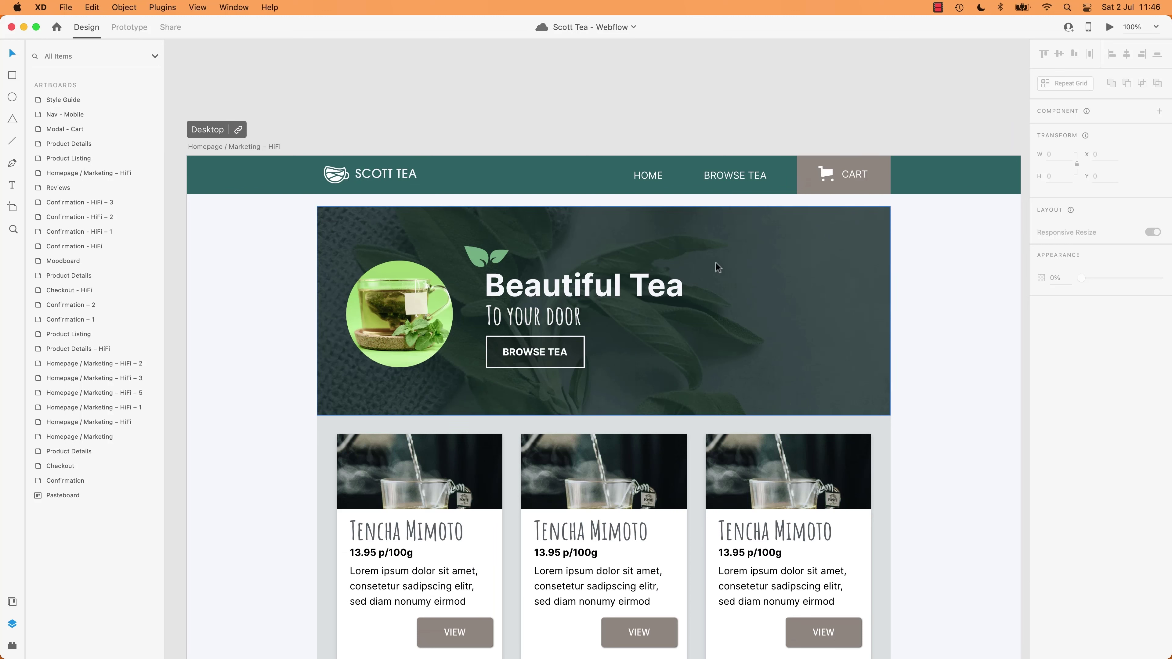
pyautogui.click(735, 256)
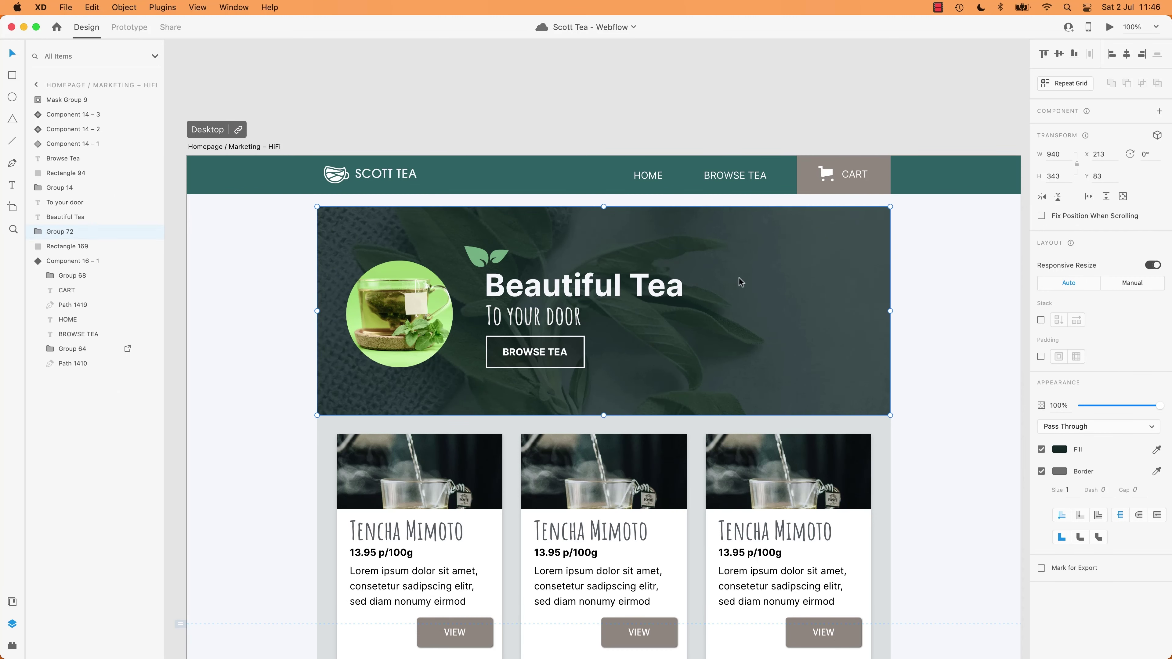
pyautogui.click(182, 245)
pyautogui.press('super+Tab')
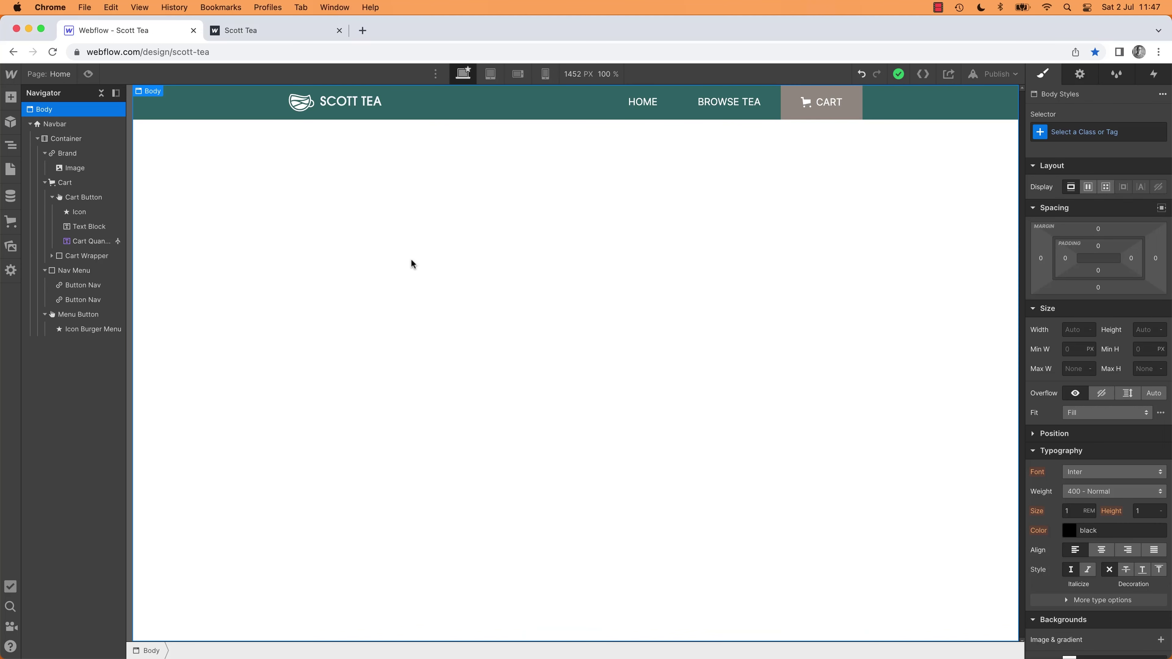
pyautogui.press('super+Tab')
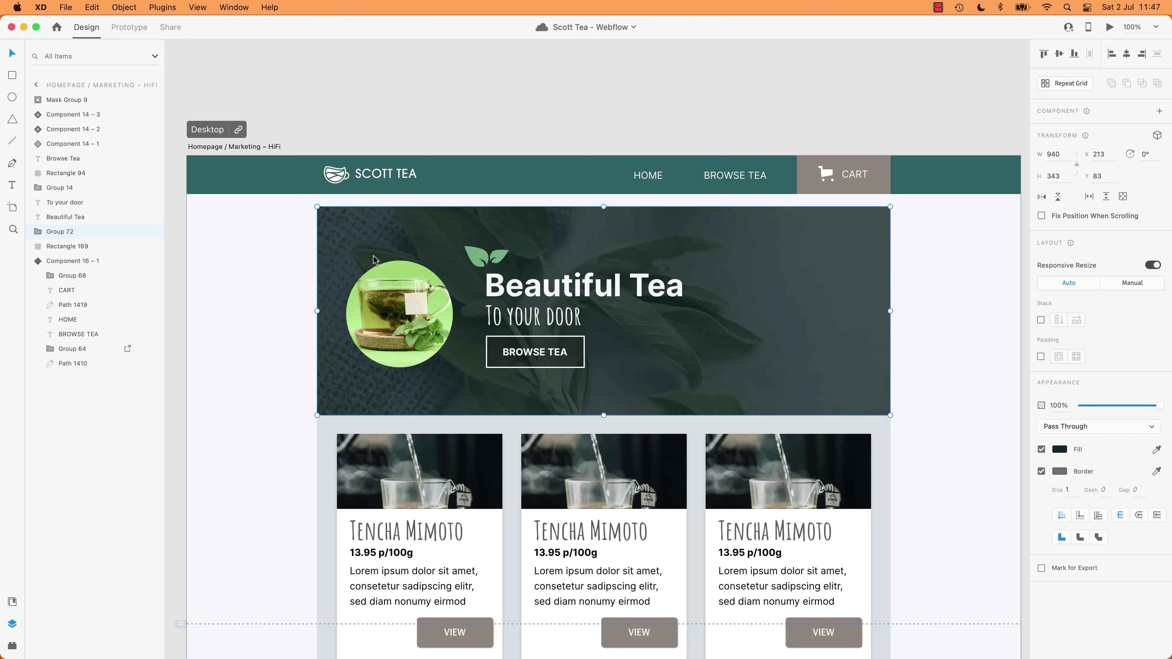
pyautogui.click(917, 507)
pyautogui.scroll(-4, 924, 459)
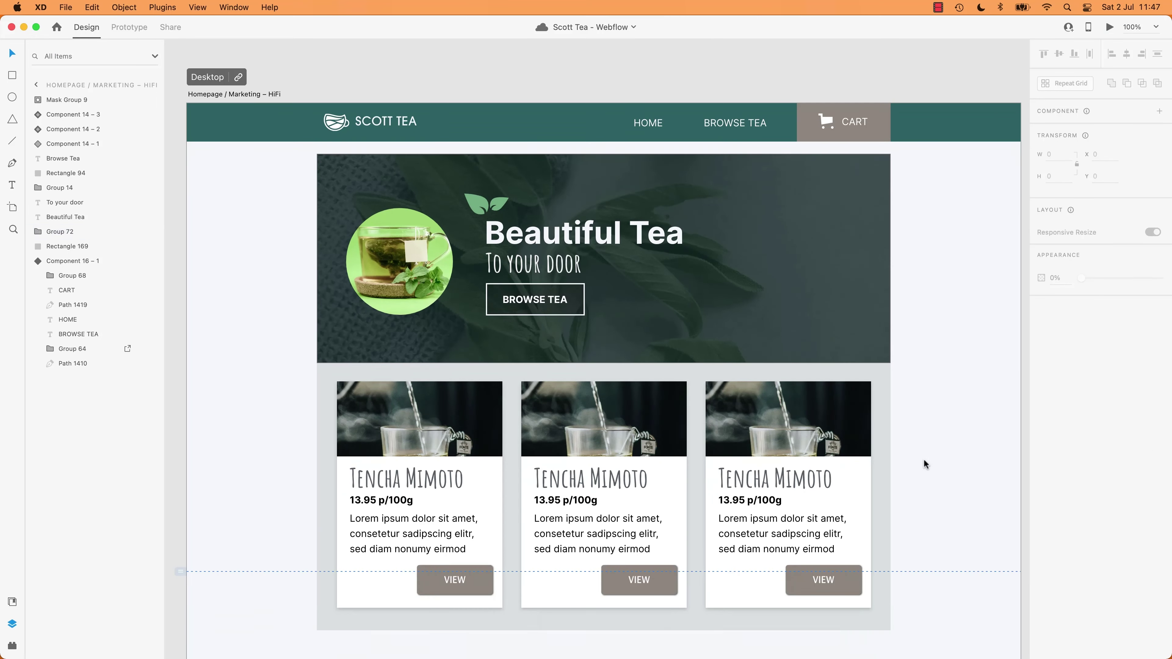
pyautogui.scroll(2, 753, 409)
pyautogui.hscroll(15, 821, 375)
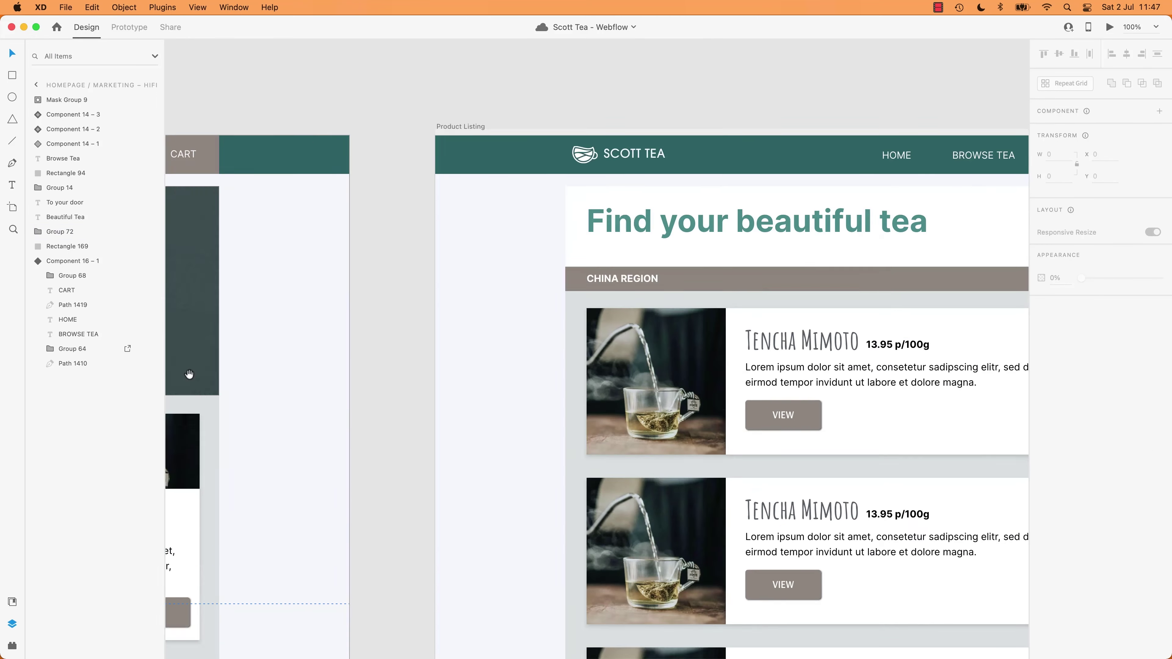
pyautogui.hscroll(-5, 209, 374)
pyautogui.hscroll(-5, 587, 335)
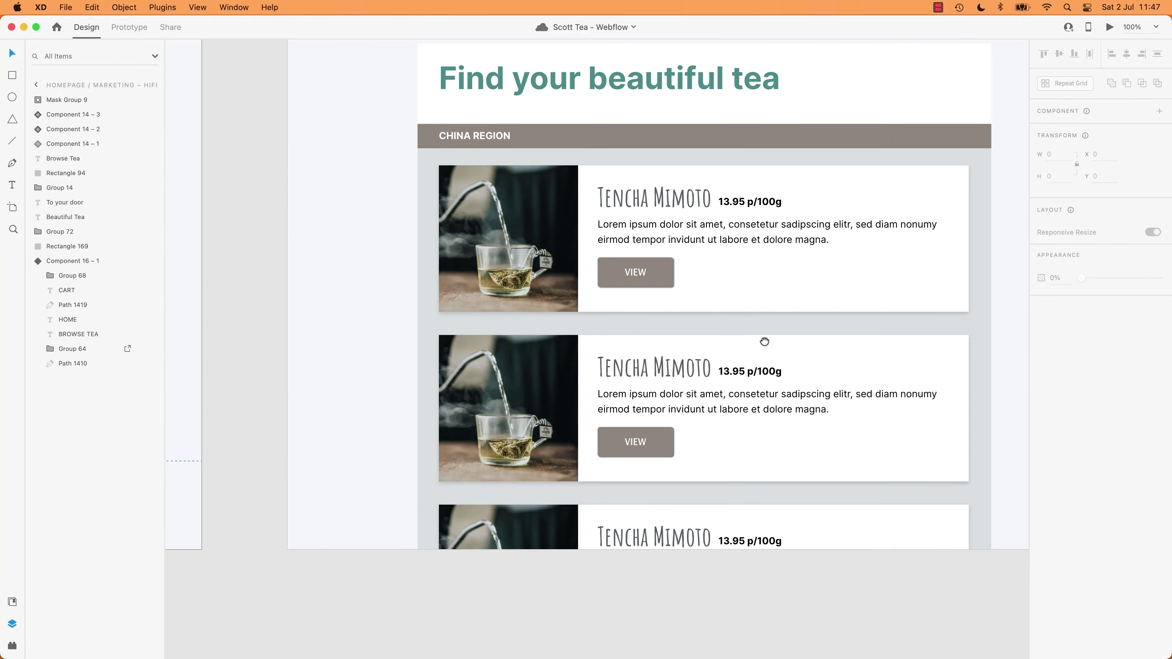
pyautogui.hscroll(15, 762, 340)
pyautogui.hscroll(-9, 230, 401)
pyautogui.hscroll(-10, 408, 406)
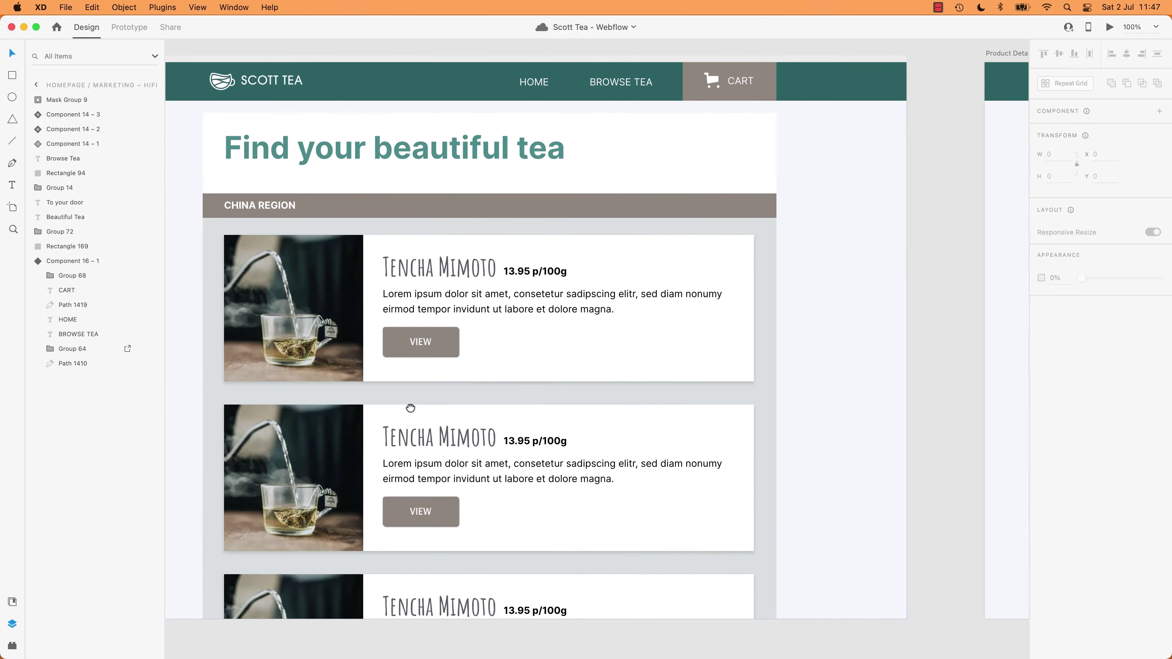
# Step: Switch to Webflow, add a section below the navbar and give it the new class Section Hero
pyautogui.press('super+Tab')
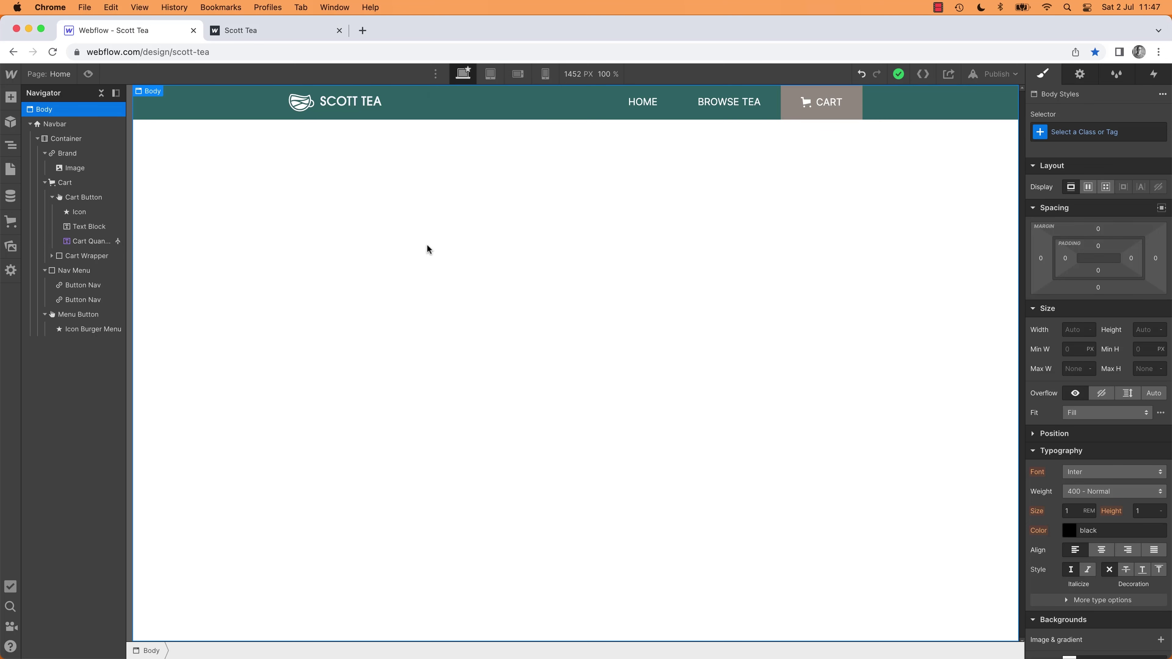
pyautogui.press('super+e')
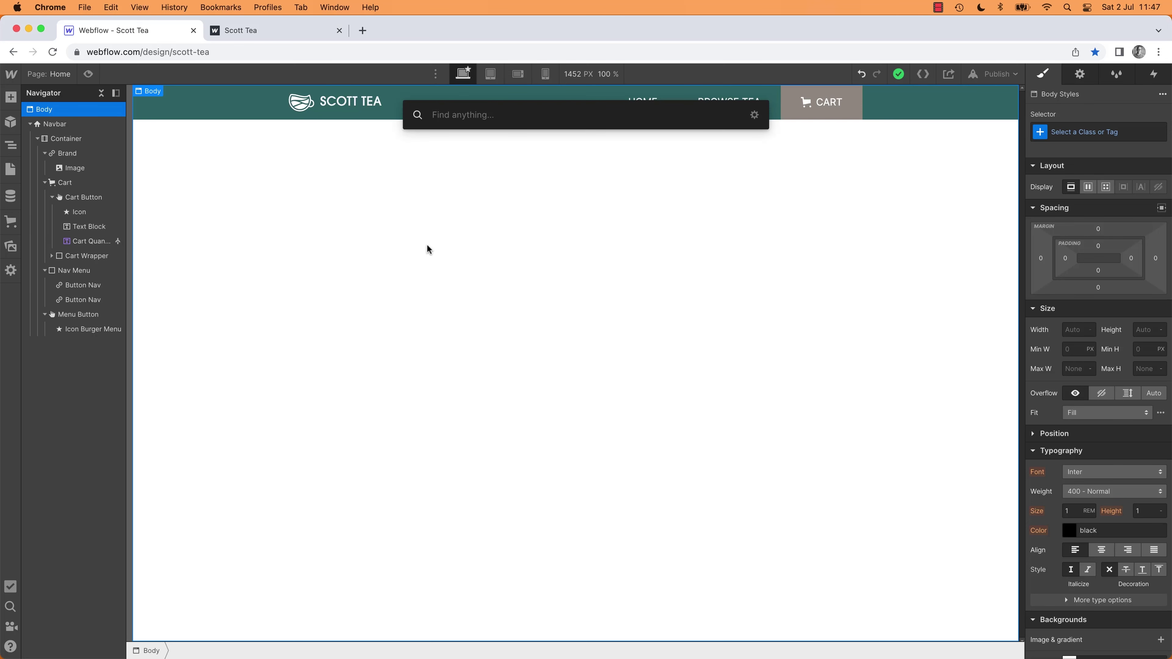
pyautogui.write('sec')
pyautogui.press('Return')
pyautogui.press('super+Return')
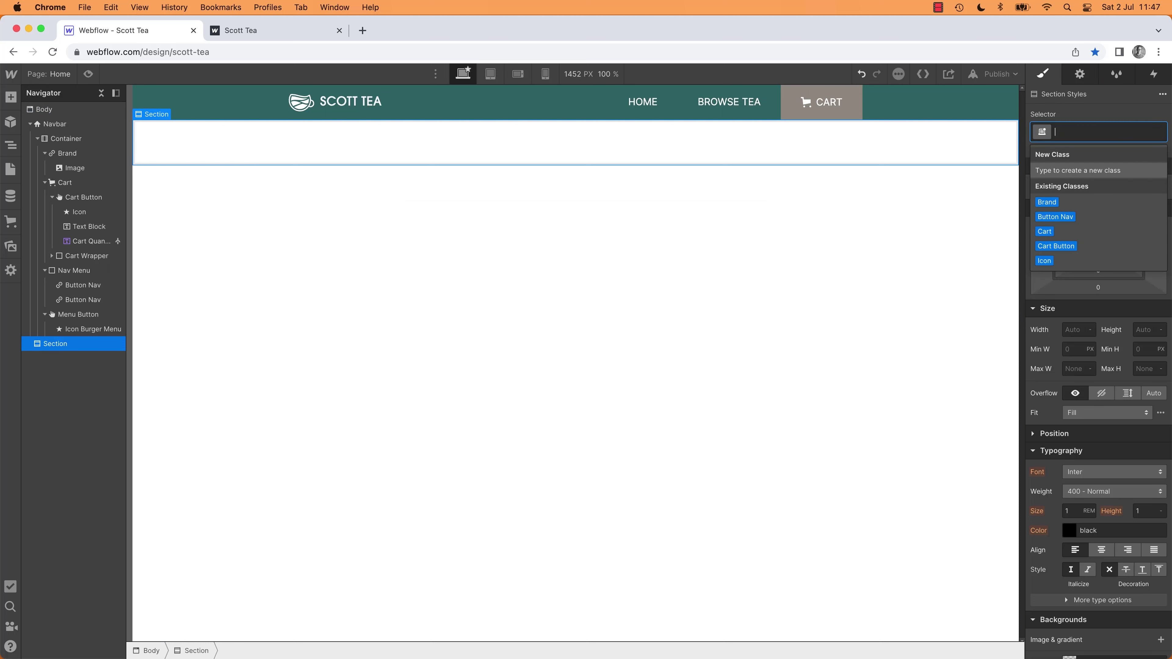
pyautogui.write('Section Hero')
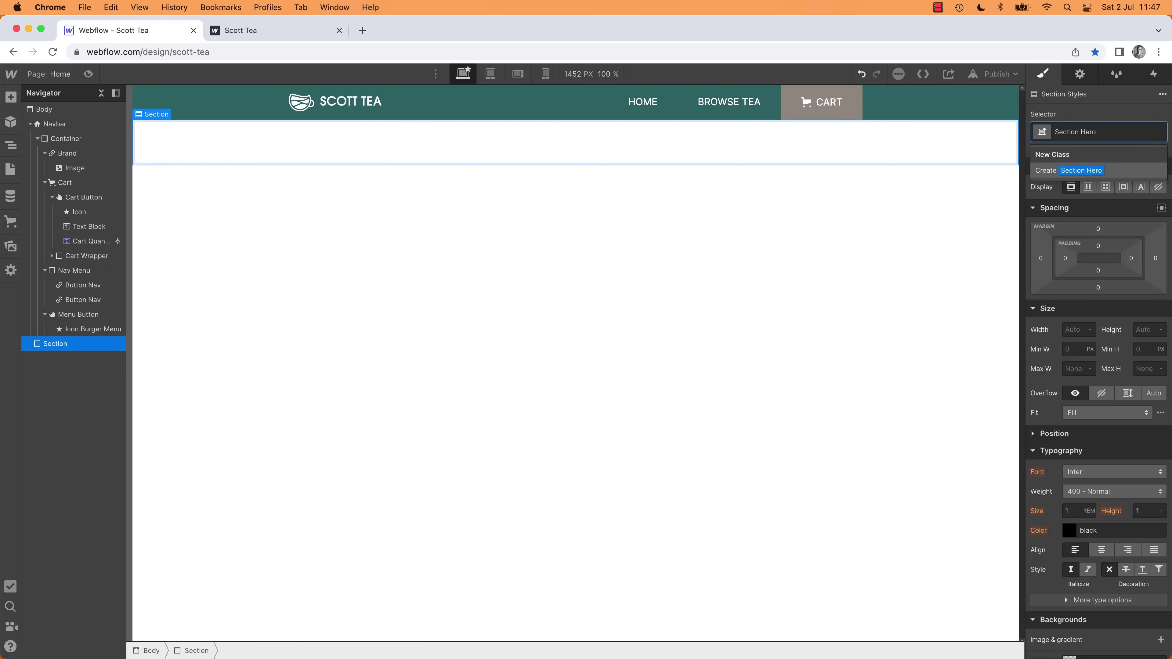
pyautogui.press('Return')
# Step: Add a container to the page body and nest Section Hero inside it
pyautogui.click(369, 327)
pyautogui.press('super+e')
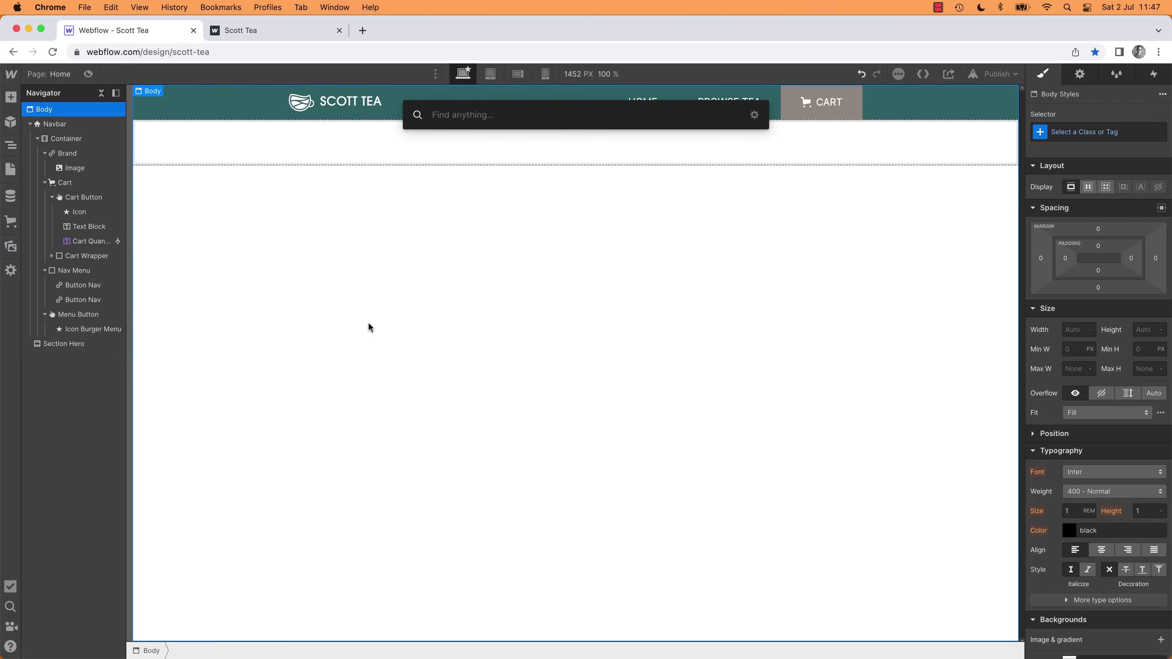
pyautogui.write('con')
pyautogui.press('Return')
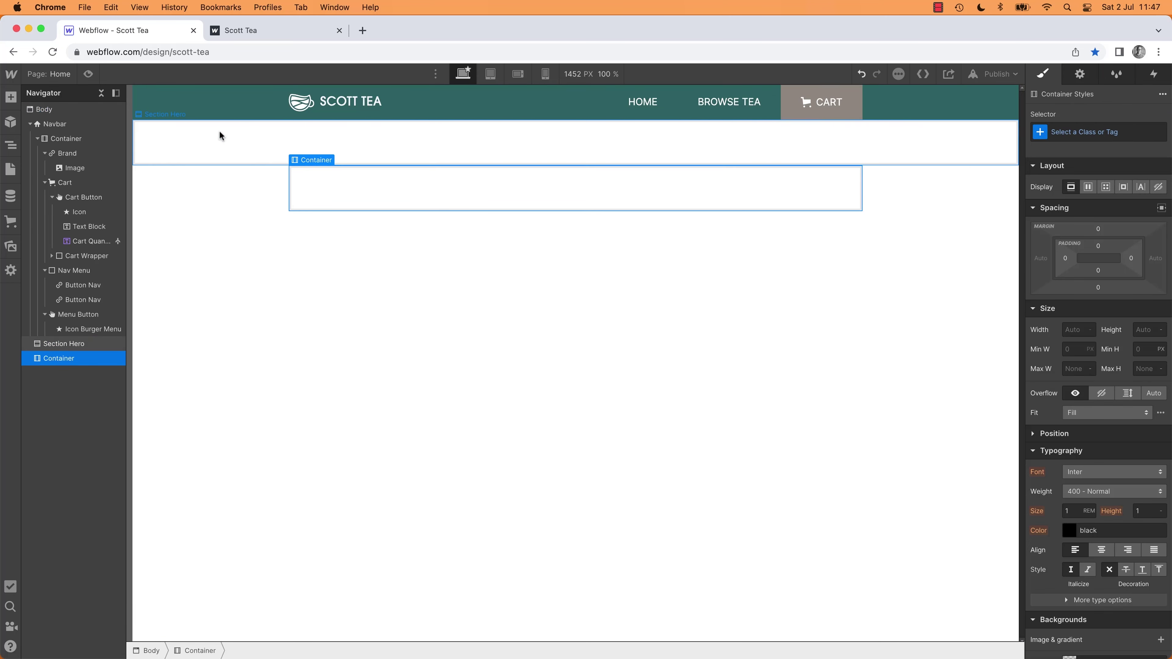
pyautogui.moveTo(72, 345); pyautogui.dragTo(75, 361)
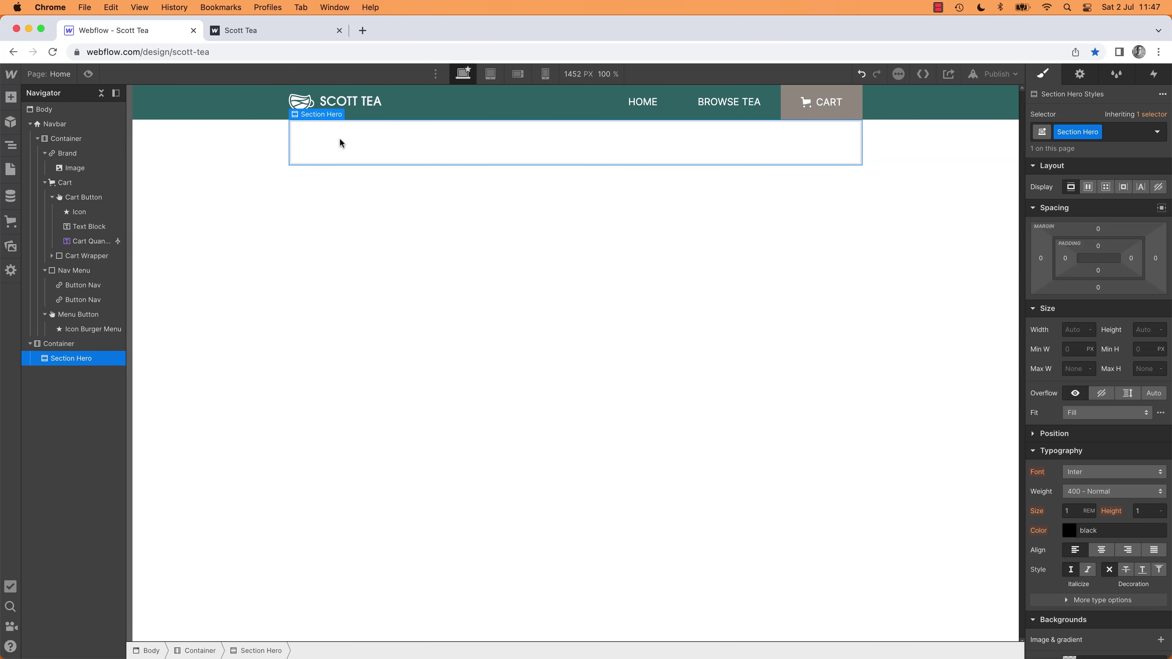
# Step: Set Section Hero's minimum height to 300 px
pyautogui.click(1153, 349)
pyautogui.write('600')
pyautogui.press('Return')
pyautogui.doubleClick(1154, 349)
pyautogui.write('300')
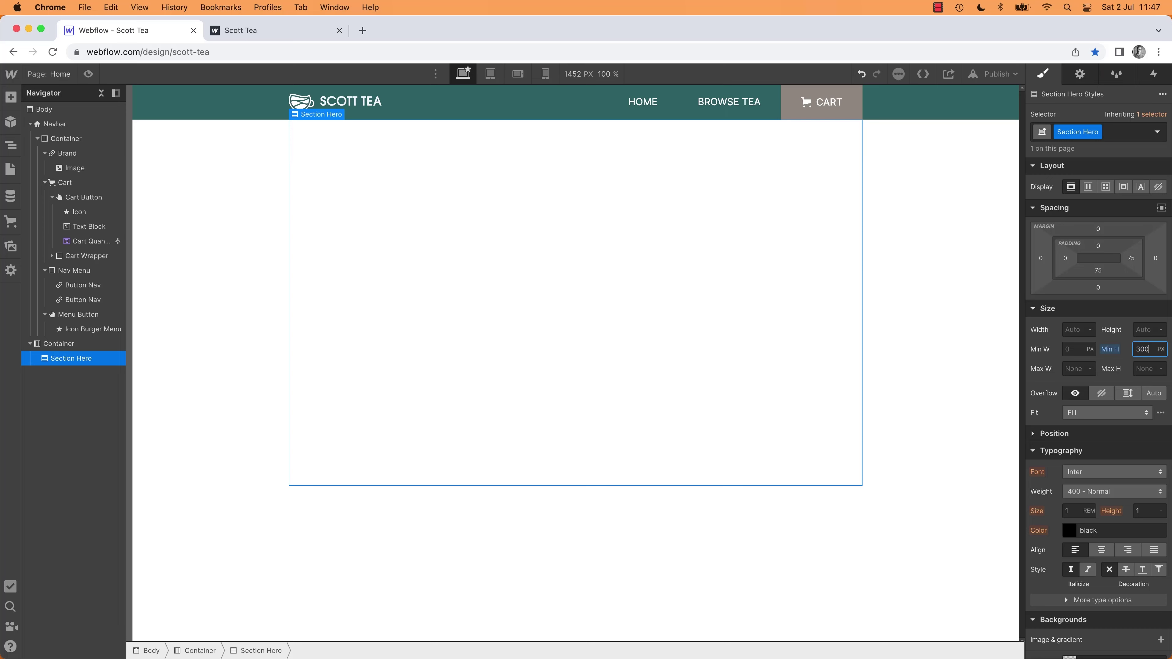
pyautogui.press('Return')
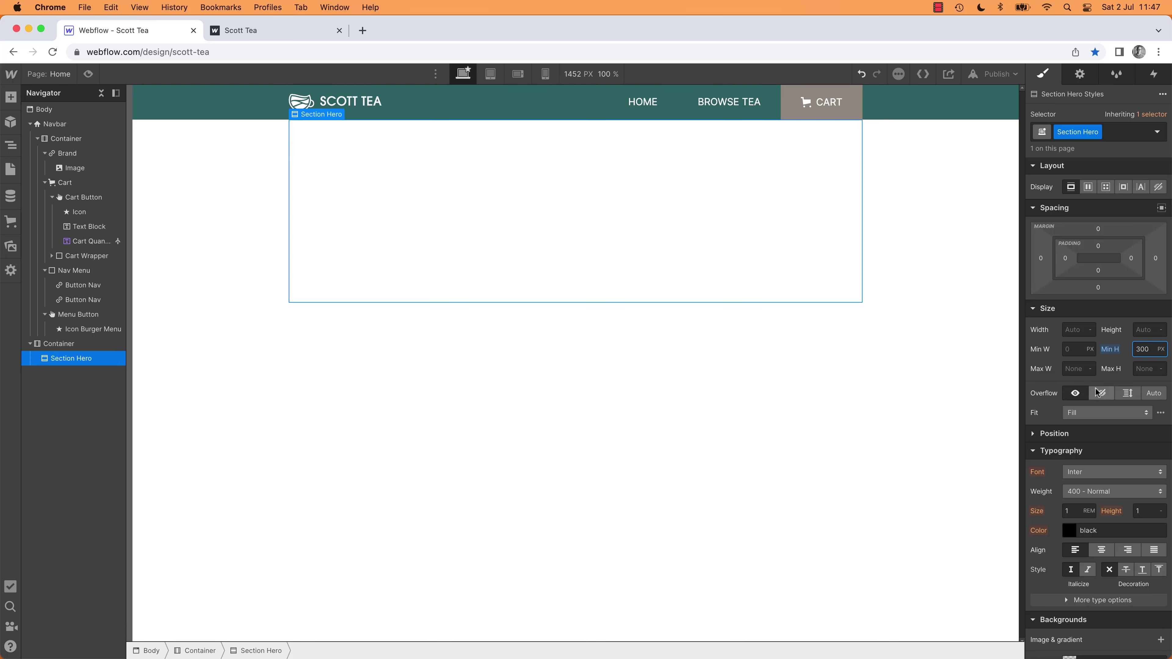
# Step: Switch to Adobe XD, ungroup the hero banner's background with its dark overlay moved aside, and reveal the photo's uncropped image
pyautogui.press('super+Tab')
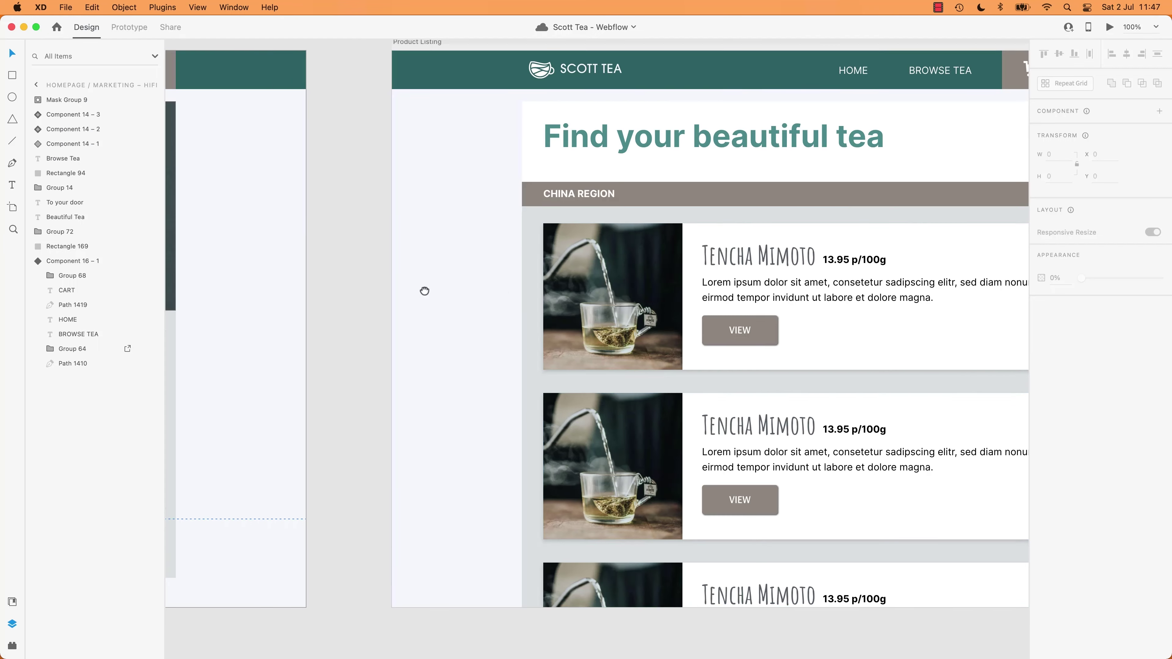
pyautogui.moveTo(423, 290); pyautogui.dragTo(460, 402)
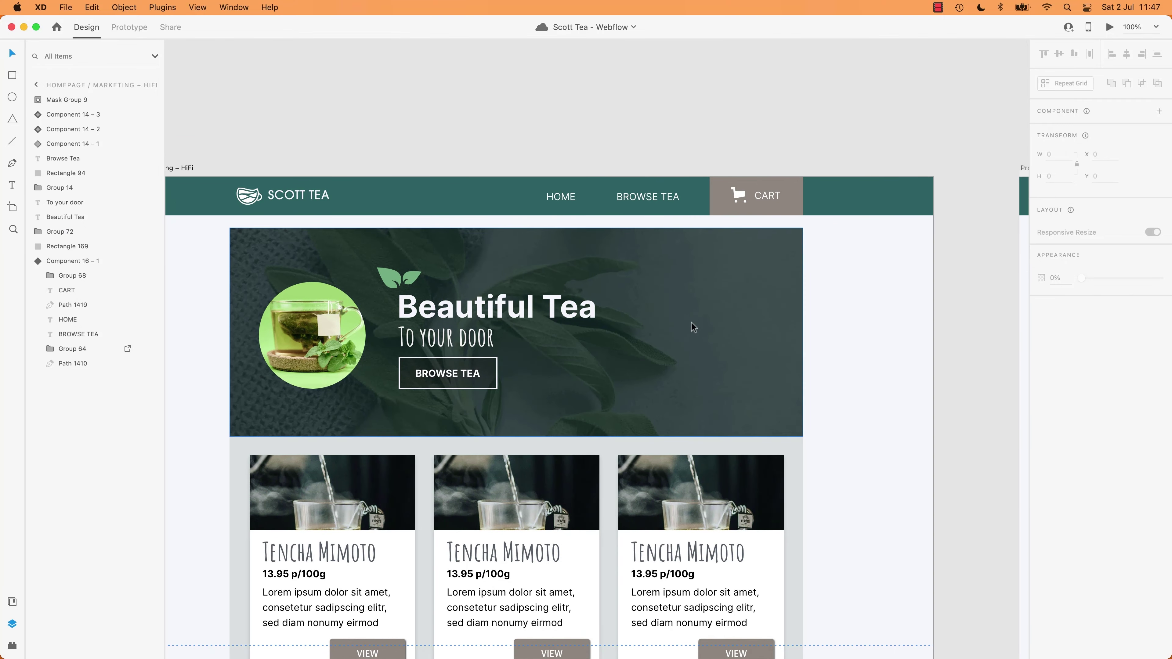
pyautogui.click(700, 322)
pyautogui.moveTo(700, 312); pyautogui.dragTo(762, 412)
pyautogui.press('super+shift+g')
pyautogui.click(715, 295)
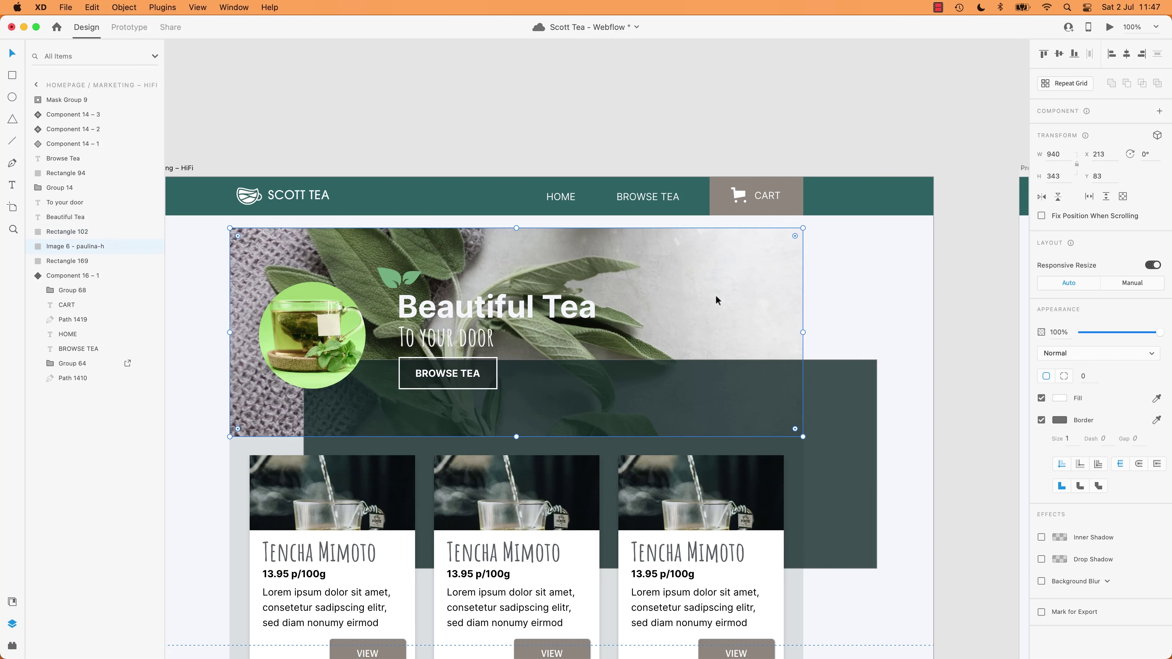
pyautogui.doubleClick(674, 272)
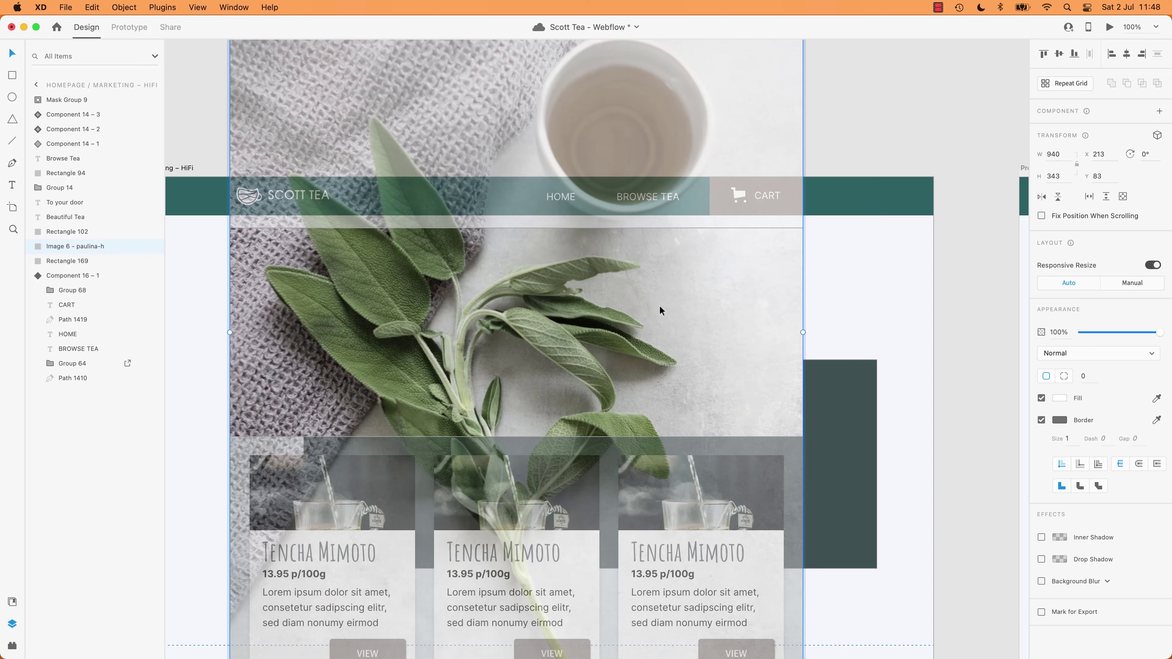
# Step: Examine the uncropped hero photo behind the homepage layout in the XD design
pyautogui.press('super+Tab')
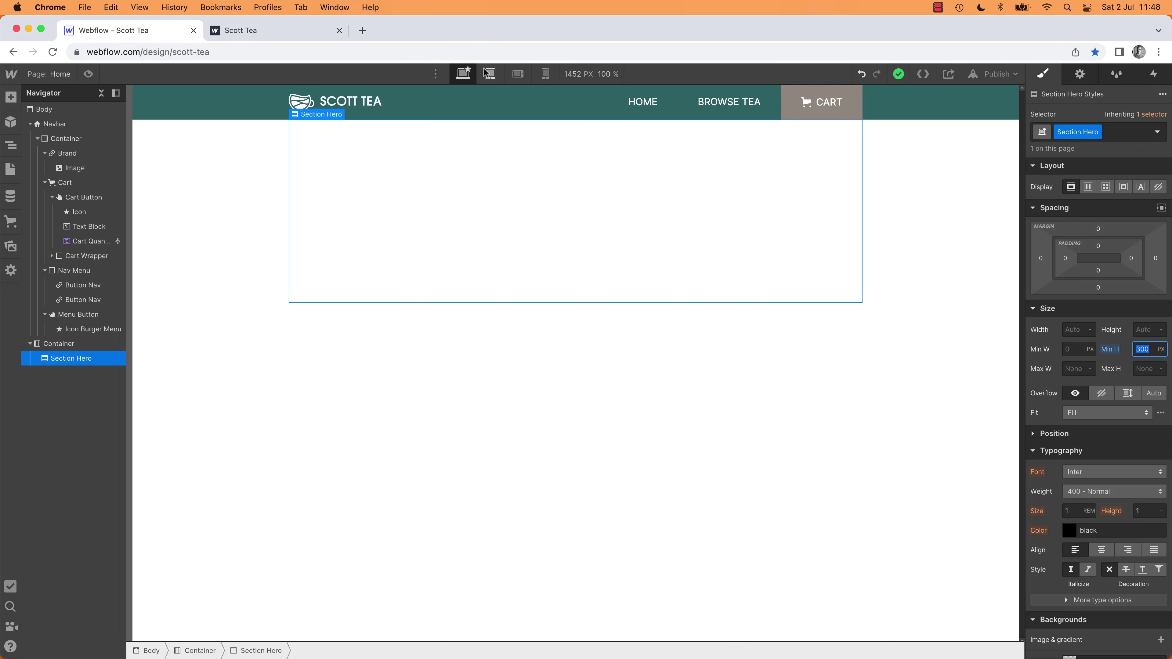
pyautogui.press('super+Tab')
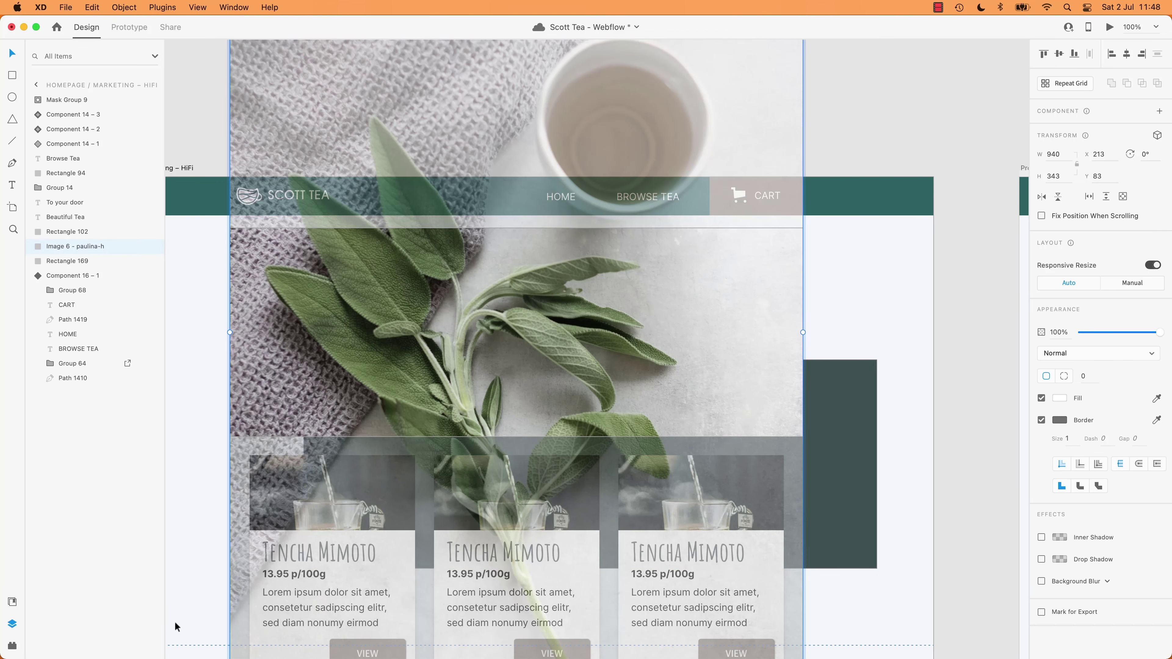
pyautogui.scroll(8, 484, 212)
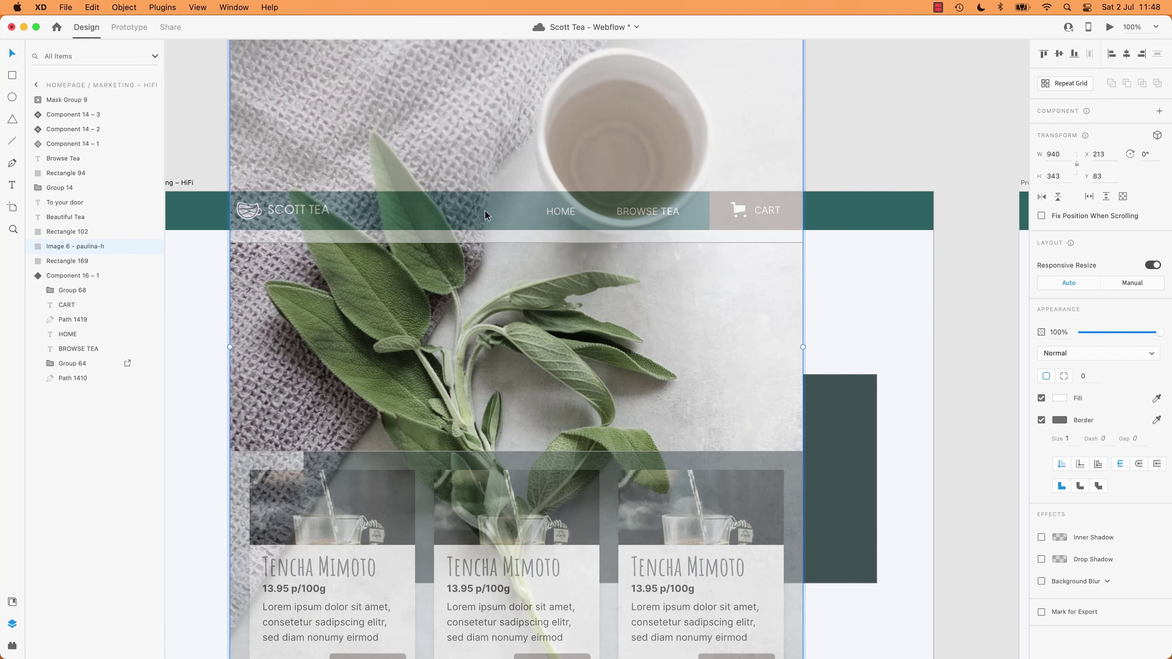
pyautogui.scroll(-4, 486, 217)
pyautogui.scroll(-2, 487, 214)
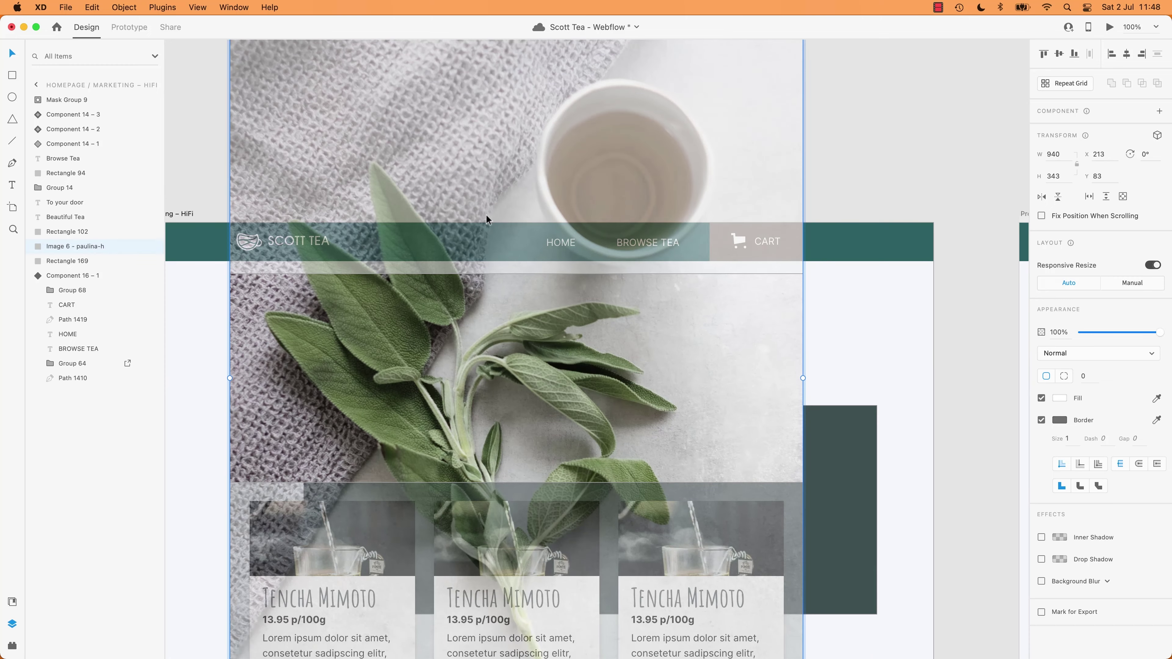
# Step: Switch back to Webflow and give Section Hero the background image Image 2 - paulina-h.jpeg
pyautogui.press('super+Tab')
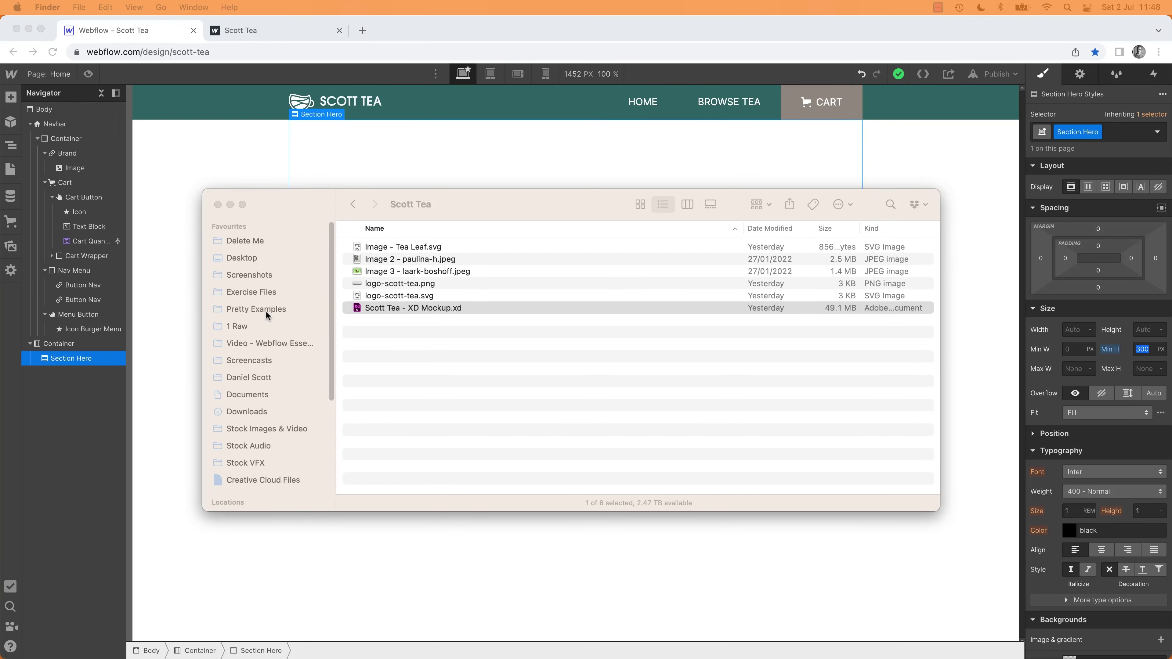
pyautogui.click(202, 165)
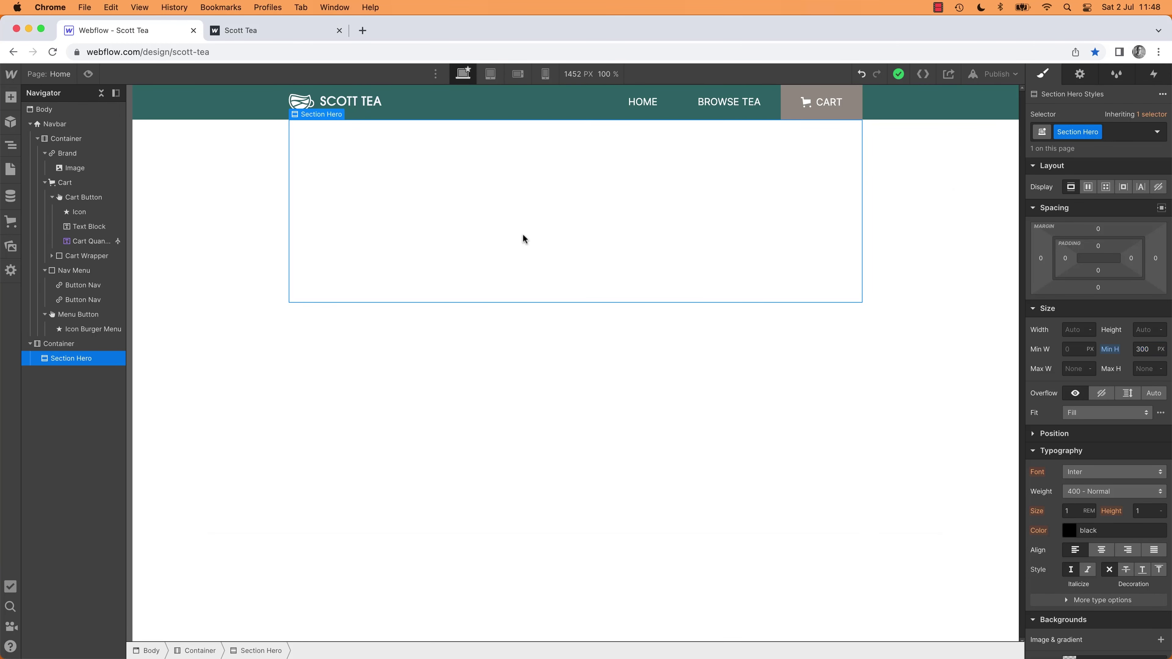
pyautogui.keyDown('alt'); pyautogui.click(1041, 209); pyautogui.keyUp('alt')
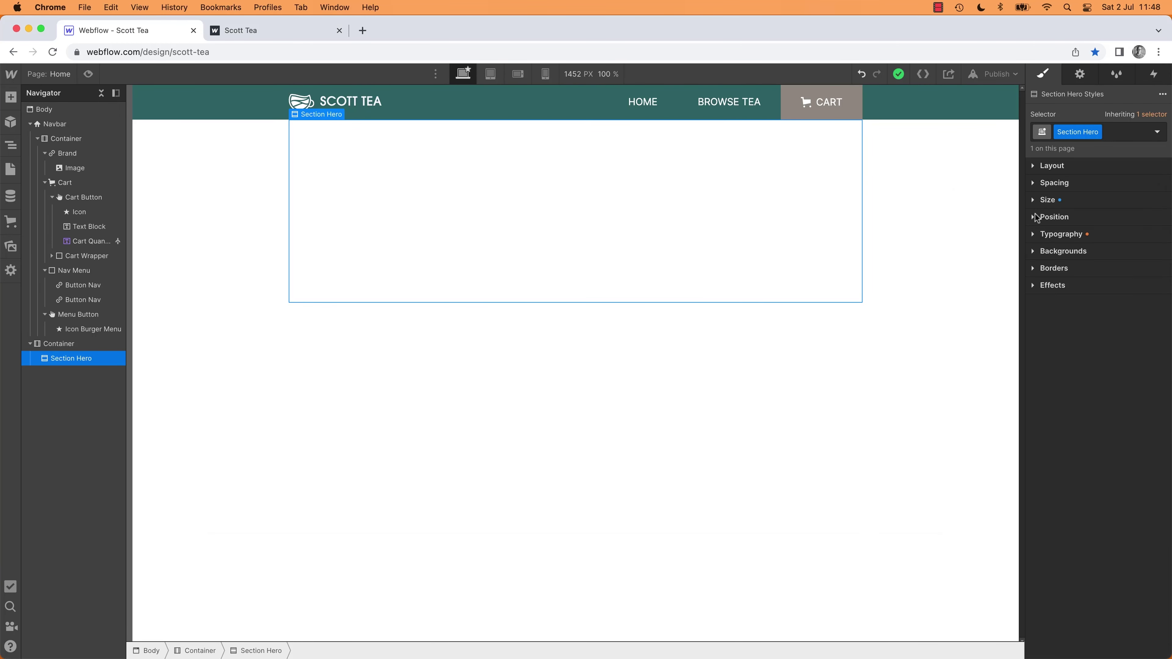
pyautogui.click(1036, 252)
pyautogui.click(1161, 272)
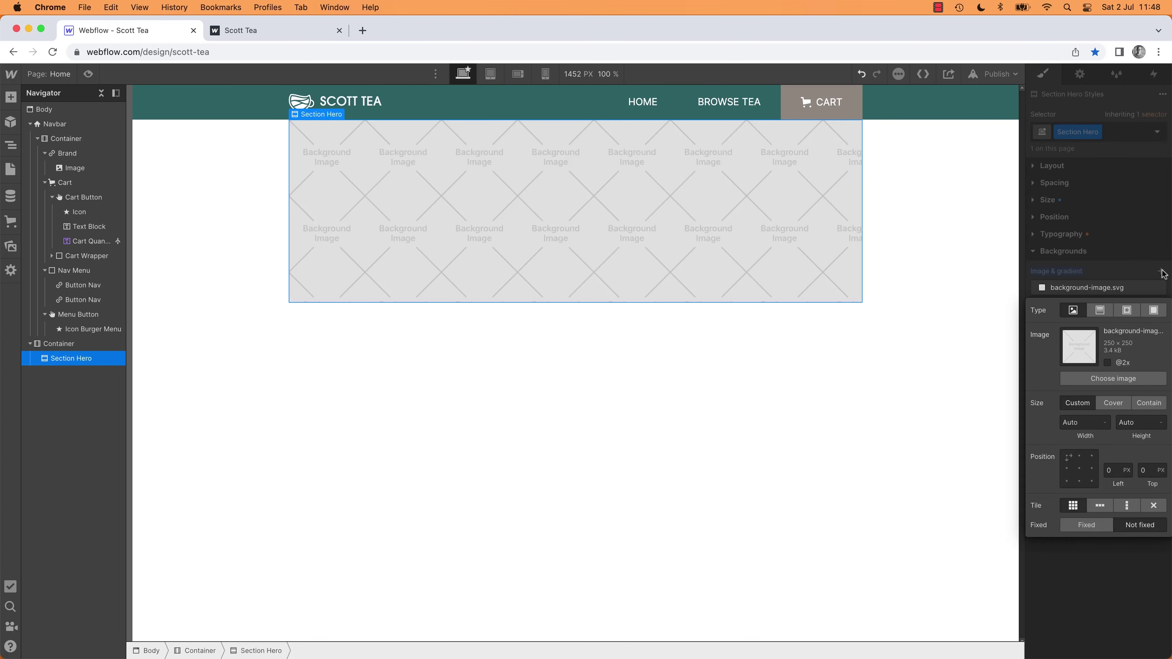
pyautogui.click(1108, 380)
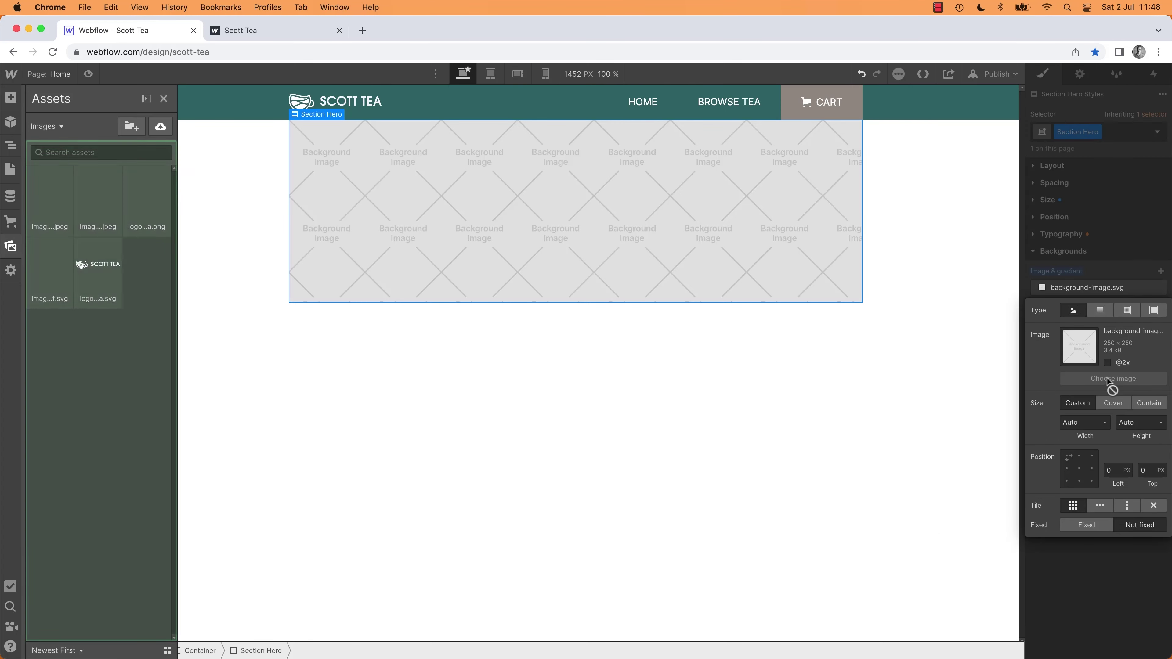
pyautogui.click(54, 191)
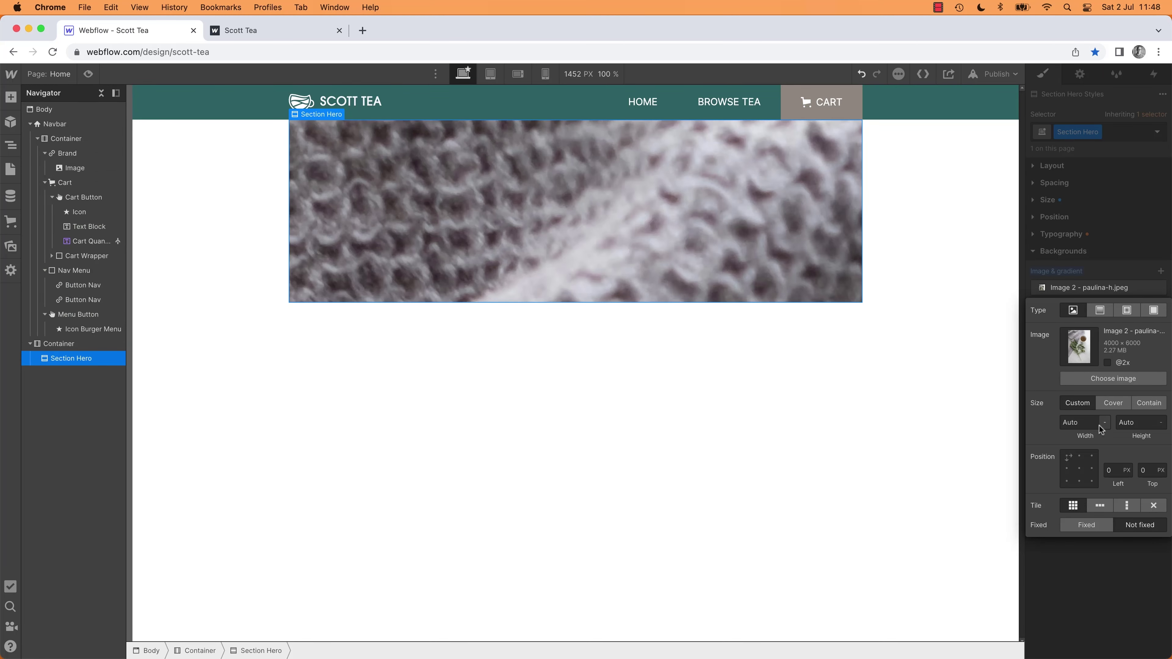
# Step: Set the hero background image's size to Cover and centre its position at 50% left and 50% top
pyautogui.click(1113, 404)
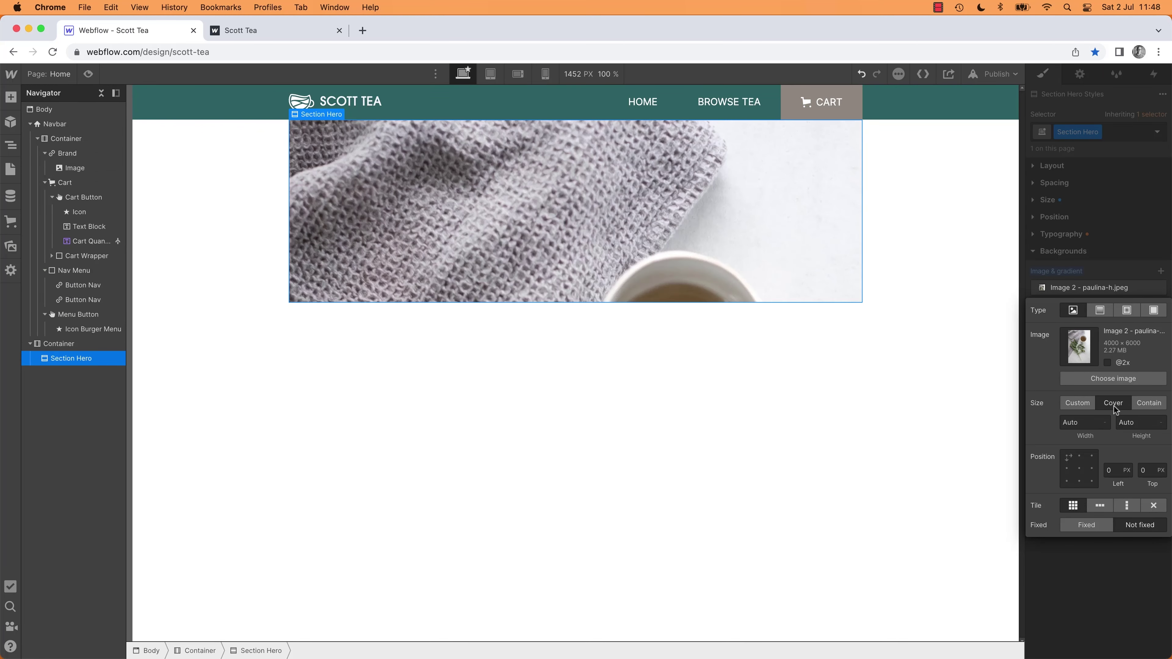
pyautogui.click(1080, 468)
pyautogui.click(1079, 456)
pyautogui.click(1080, 469)
# Step: Switch to Adobe XD, examine the dark overlay above the hero photo and undo its last move
pyautogui.press('super+Tab')
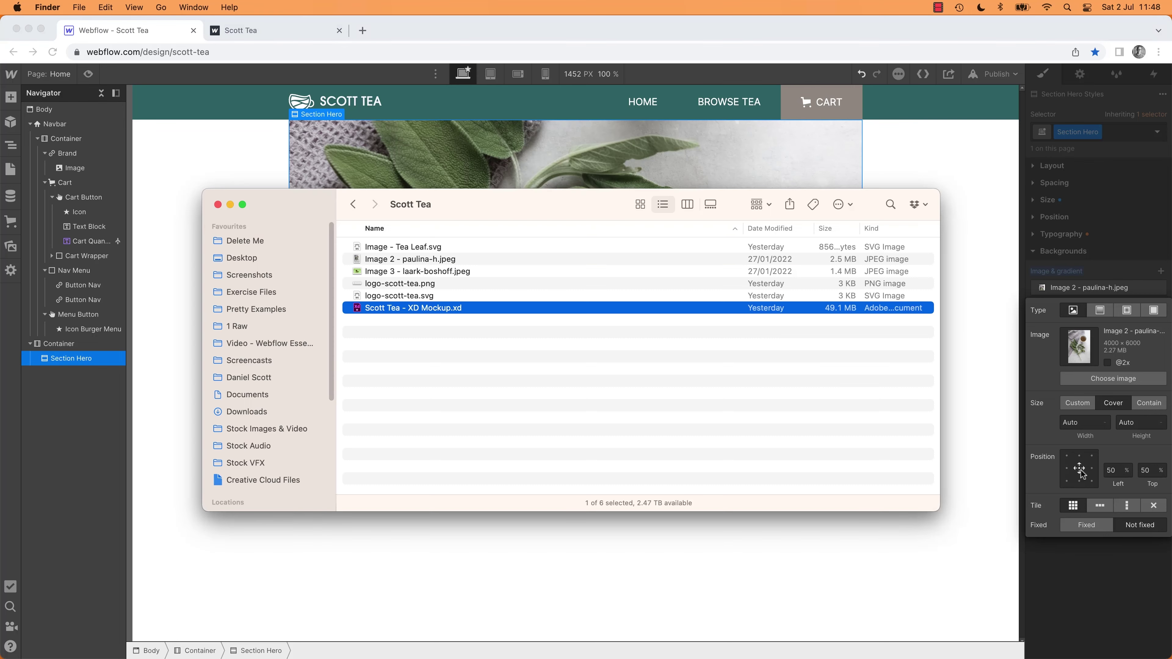
pyautogui.press('super+Tab')
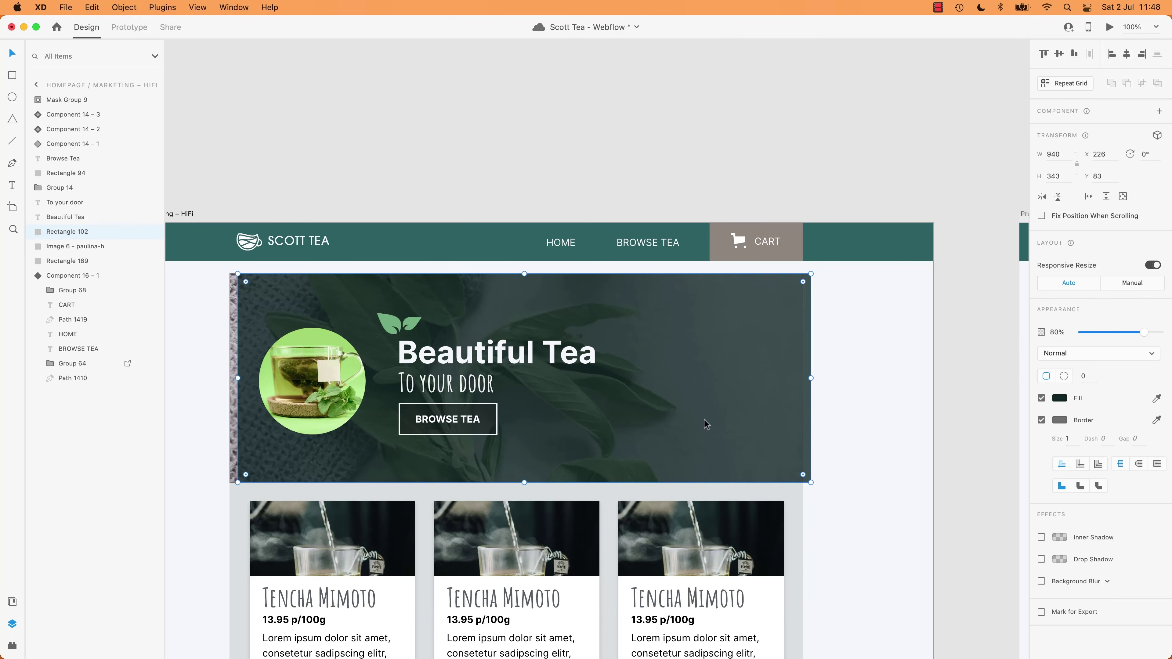
pyautogui.press('super+z')
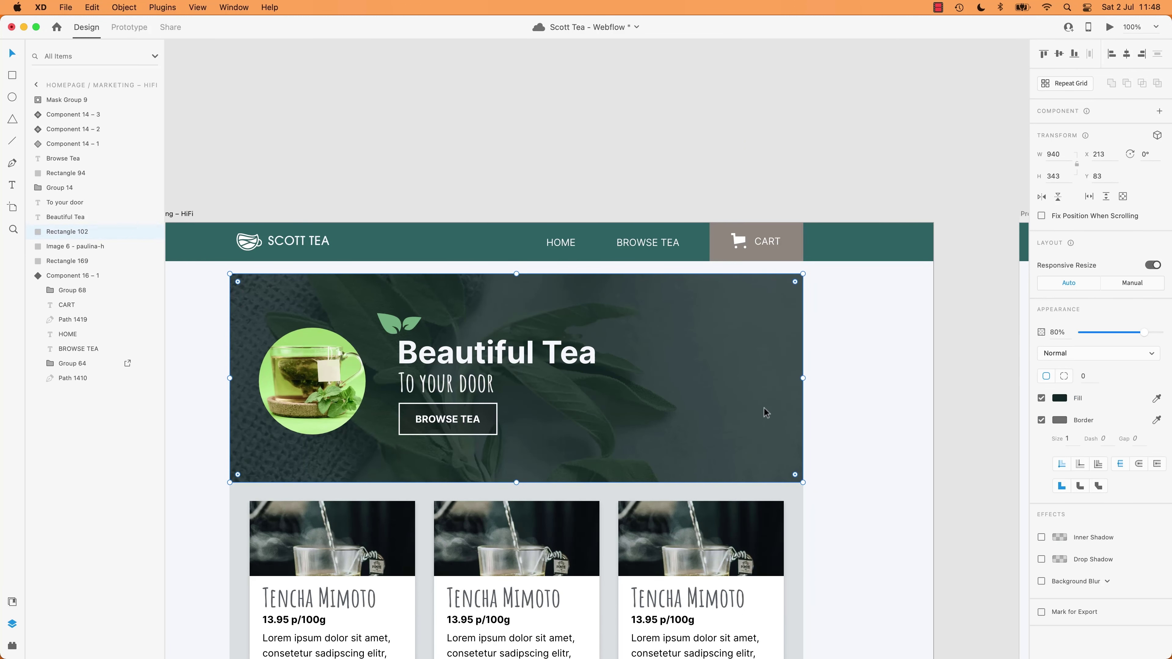
pyautogui.press('super+z')
pyautogui.press('super+shift+z')
# Step: Switch back to Webflow, close the background image settings and look over Section Hero's effects options
pyautogui.press('super+Tab')
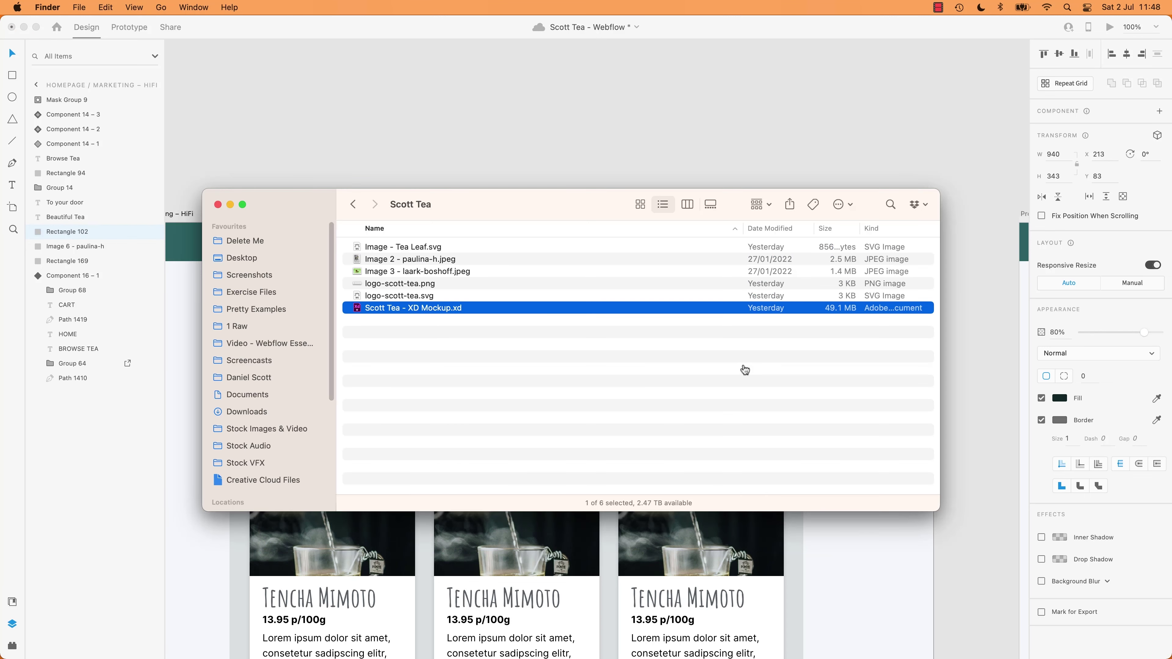
pyautogui.press('super+Tab')
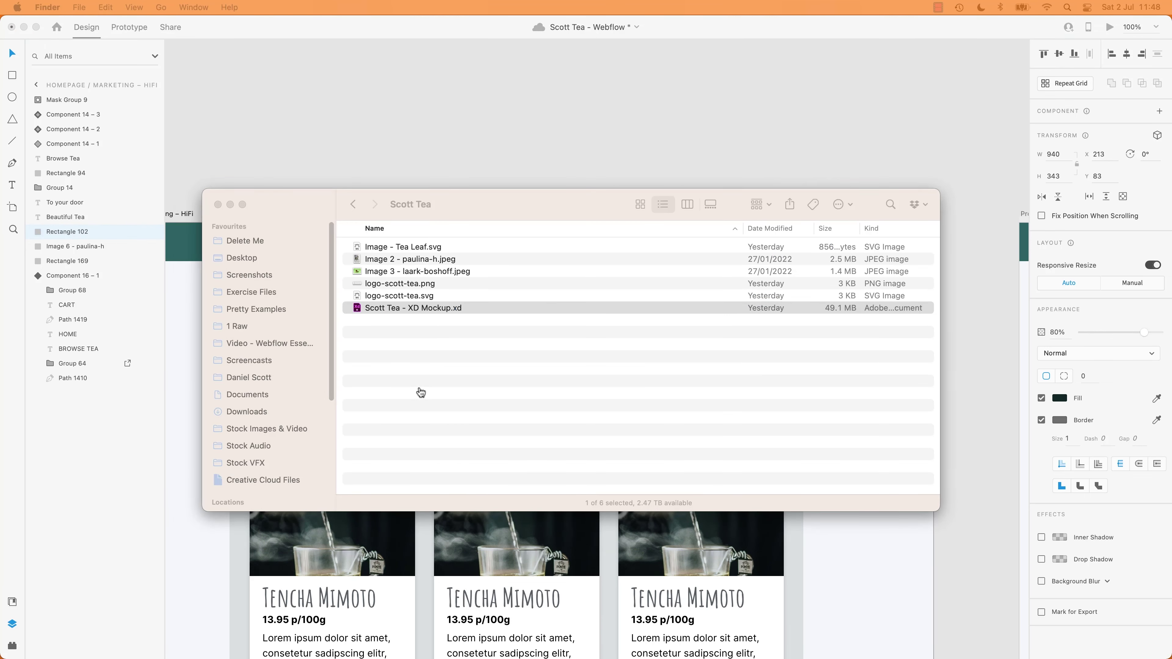
pyautogui.press('super+Tab')
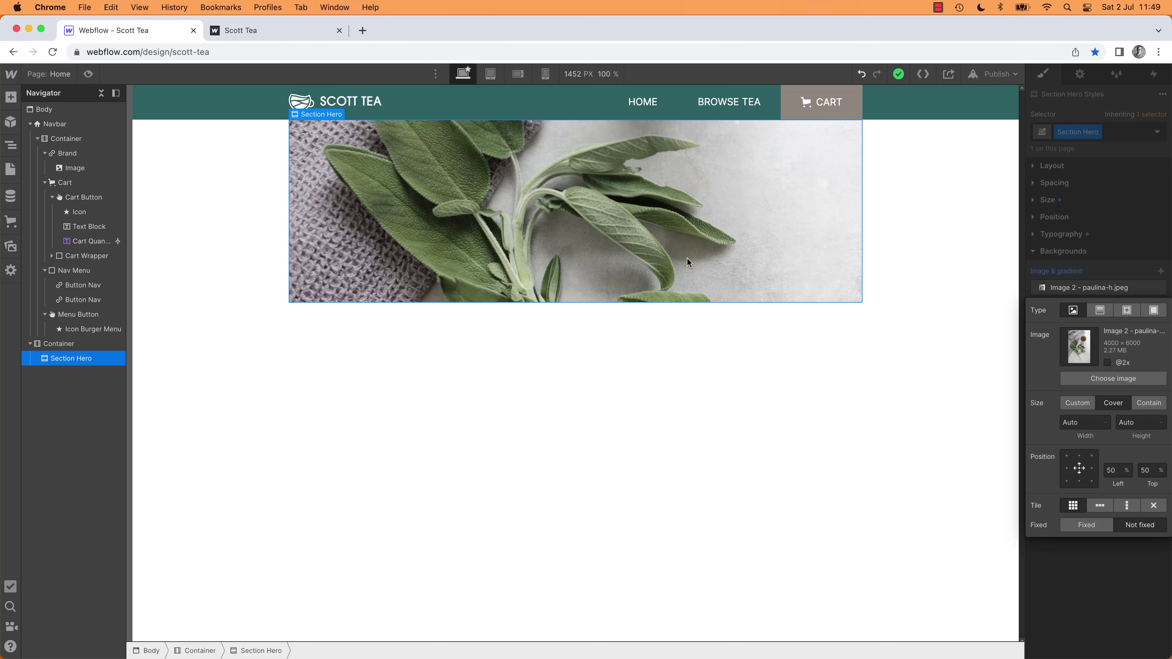
pyautogui.click(1089, 287)
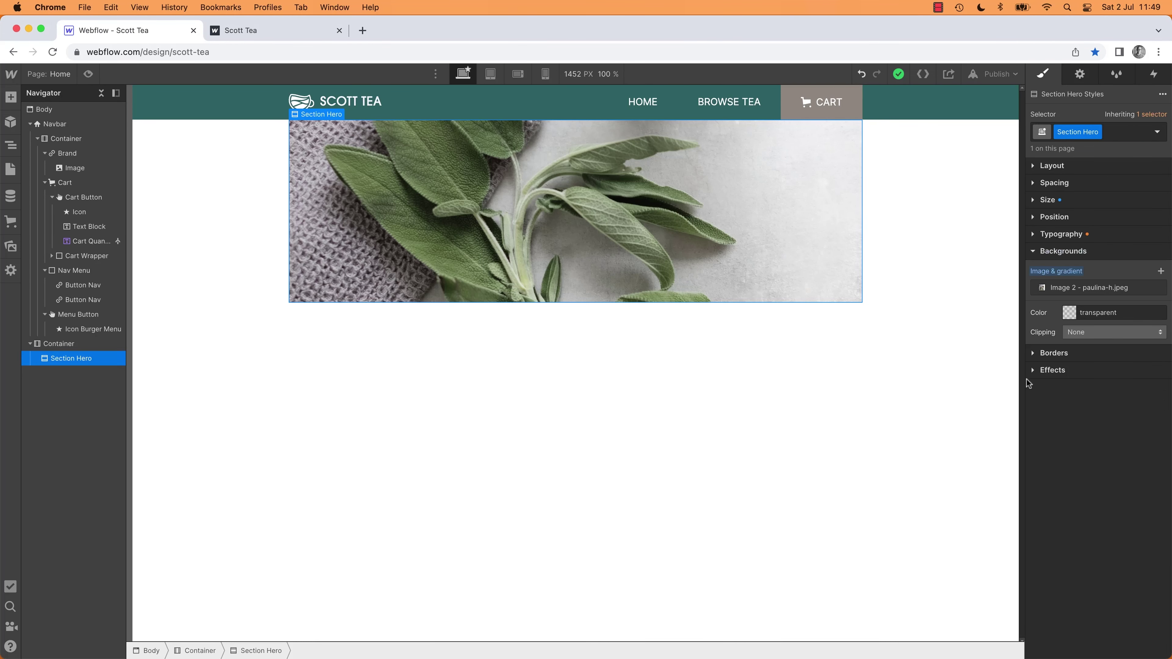
pyautogui.click(1036, 371)
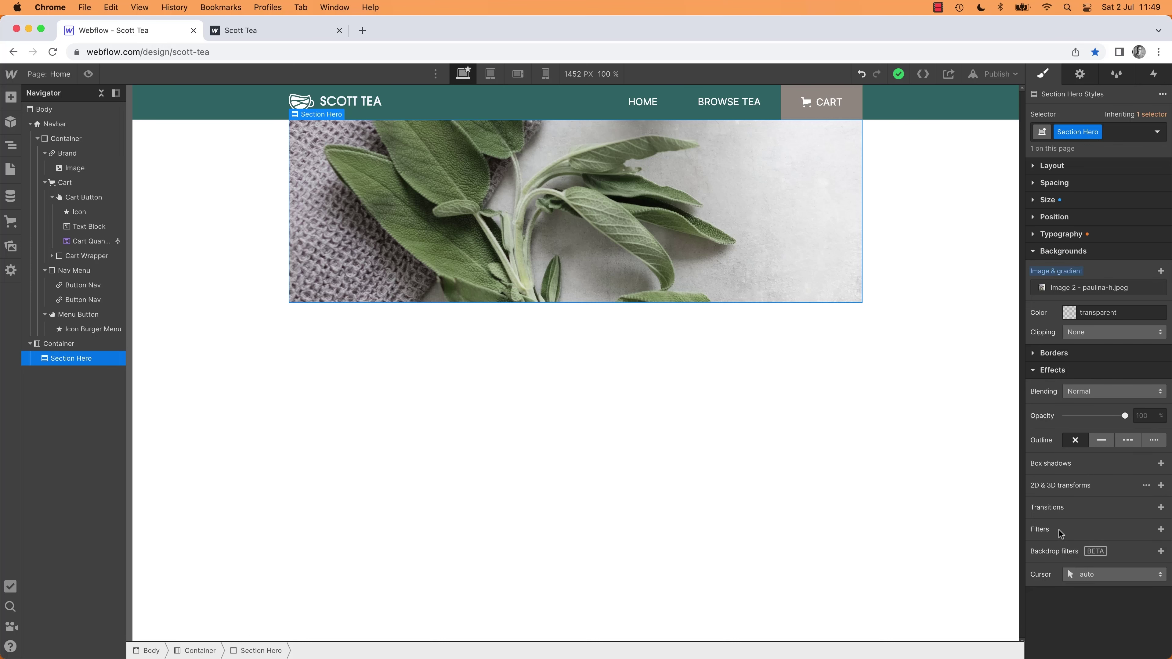
# Step: Add a solid colour overlay layer above Section Hero's background image
pyautogui.click(903, 462)
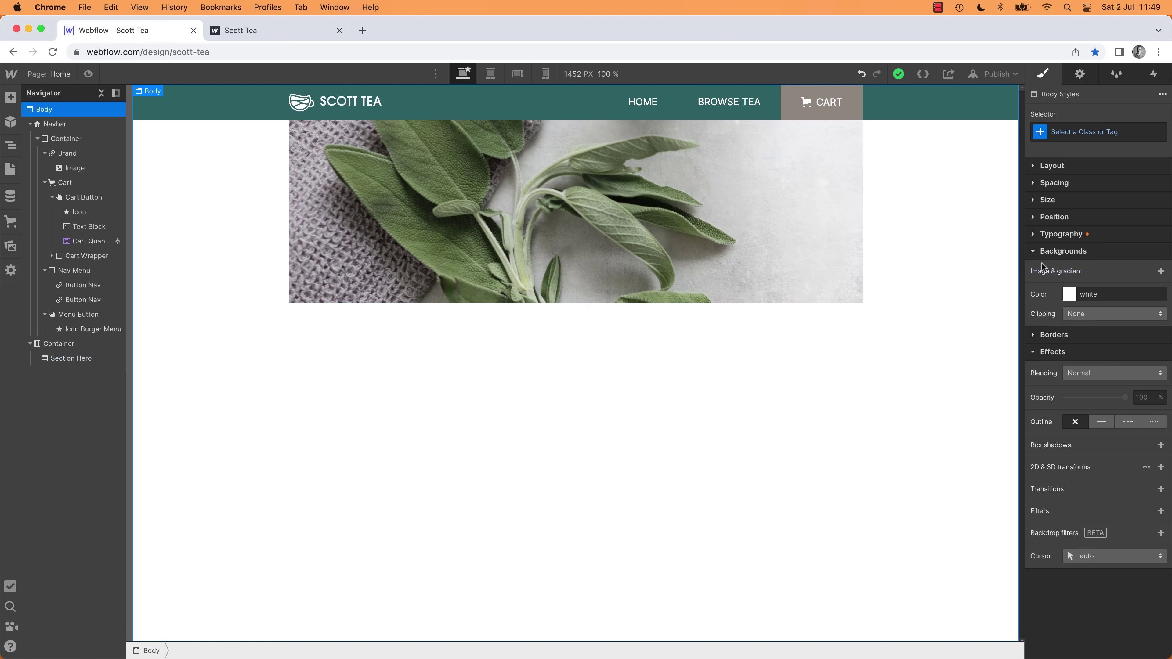
pyautogui.click(705, 247)
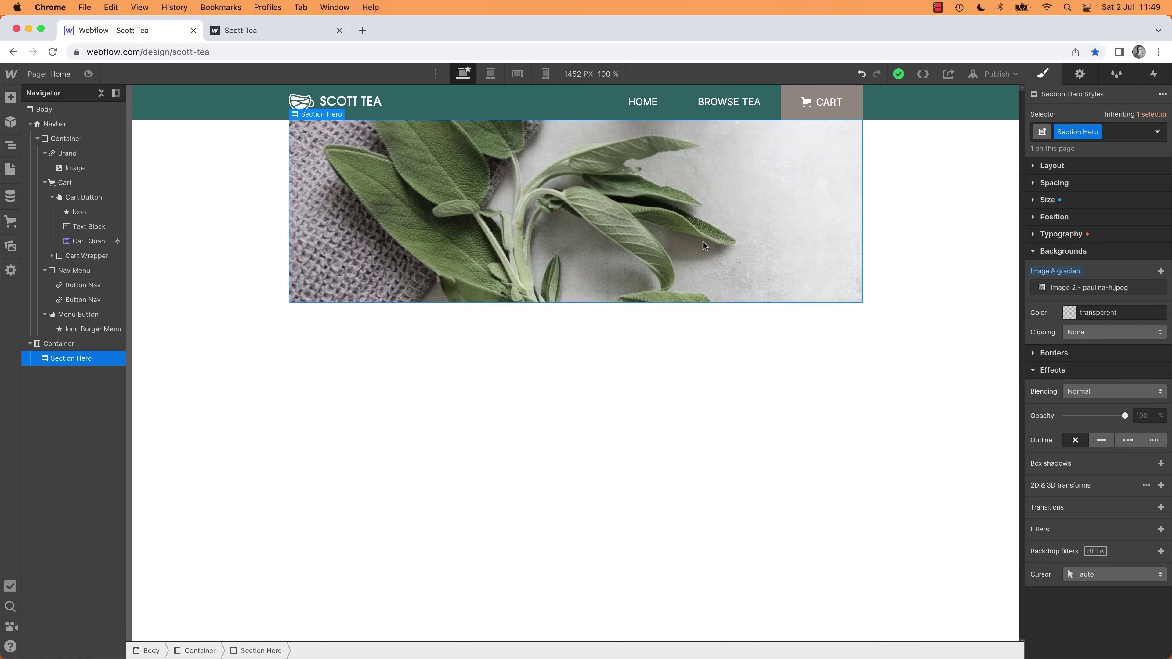
pyautogui.click(1161, 271)
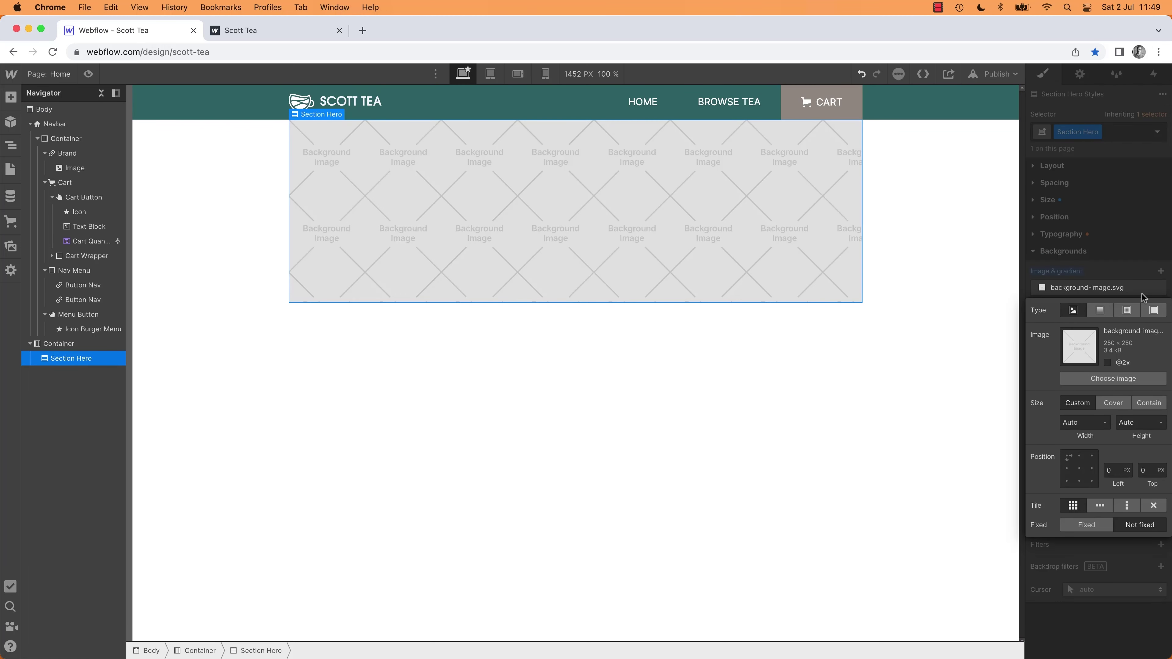
pyautogui.click(1154, 311)
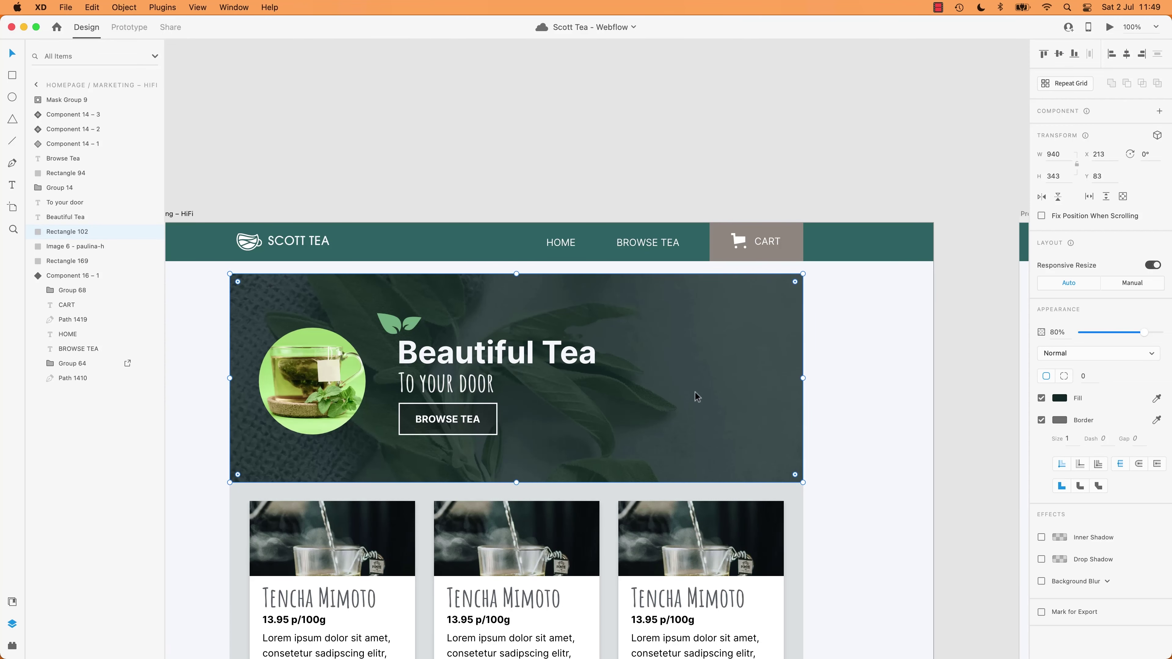
# Step: Switch to Adobe XD and copy the fill colour #122727 of the dark overlay rectangle above the hero photo
pyautogui.click(842, 401)
pyautogui.click(710, 405)
pyautogui.click(1065, 402)
pyautogui.press('super+c')
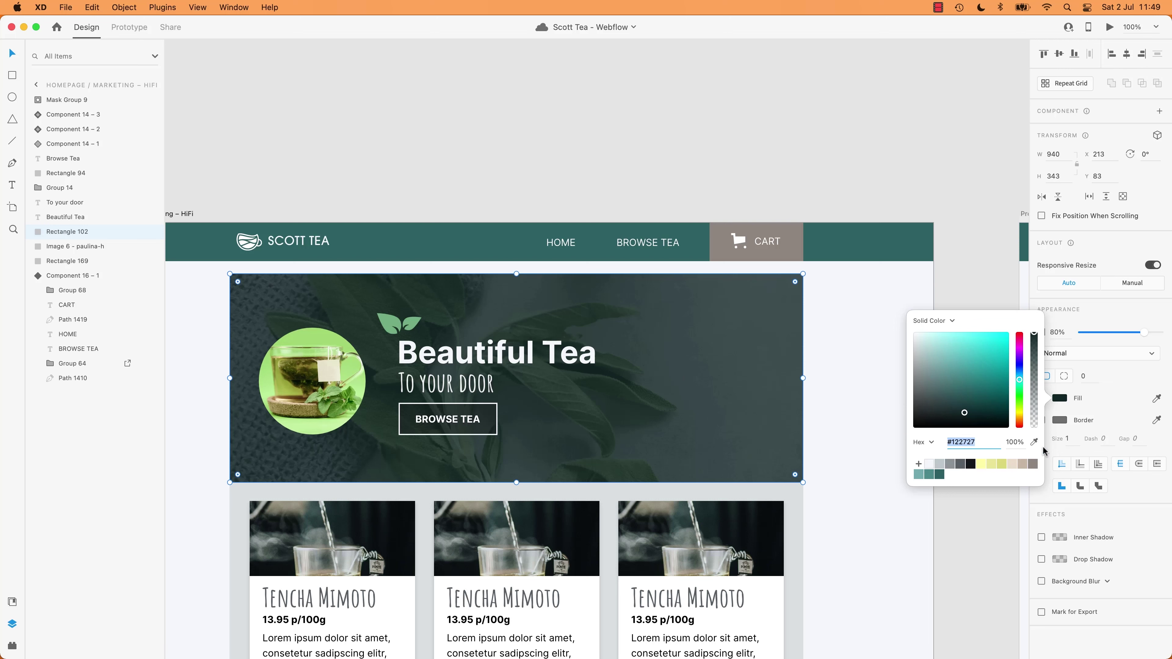
pyautogui.click(912, 362)
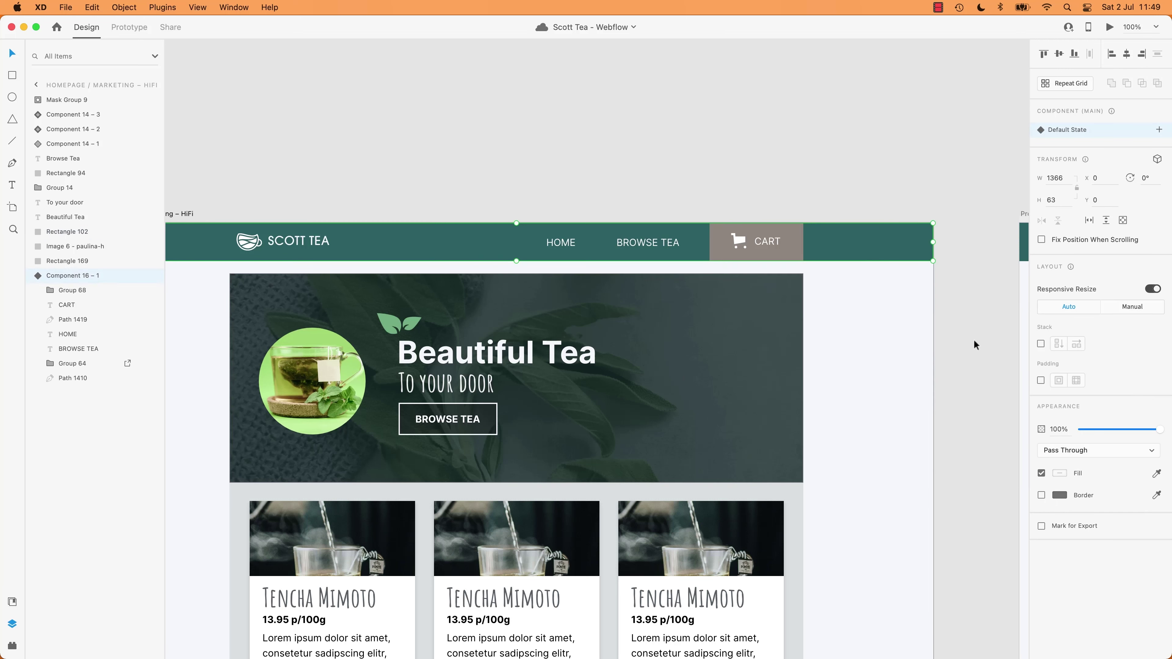
pyautogui.click(725, 370)
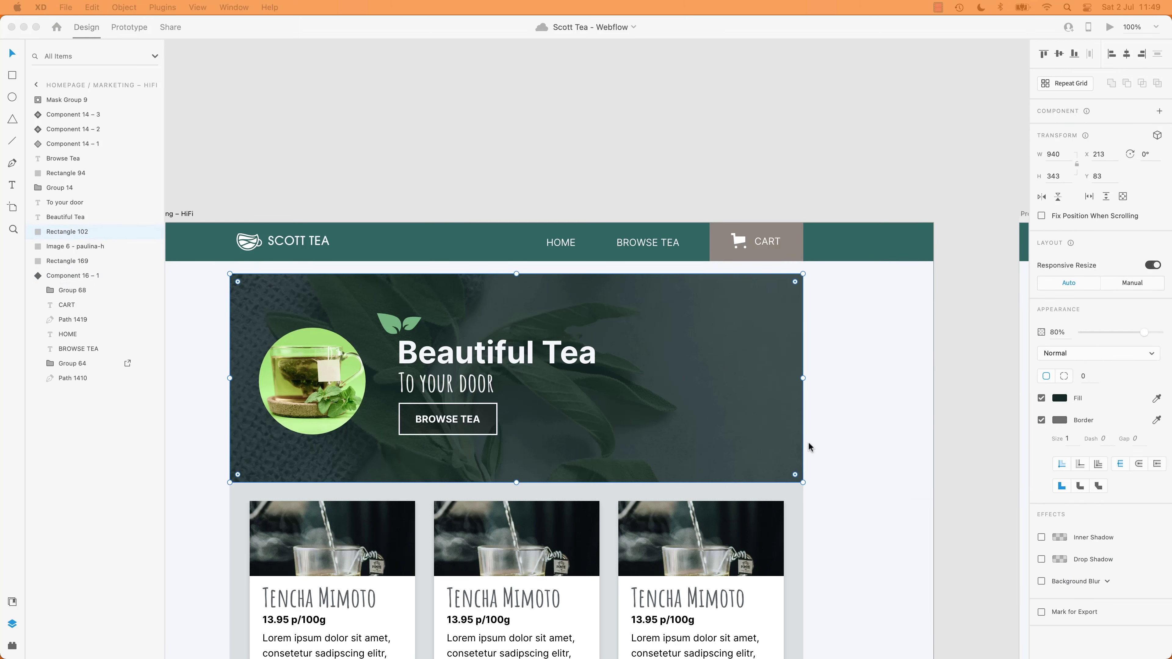
# Step: Switch back to Webflow and set Section Hero's overlay colour to #122727 with an alpha of 80
pyautogui.press('super+Tab')
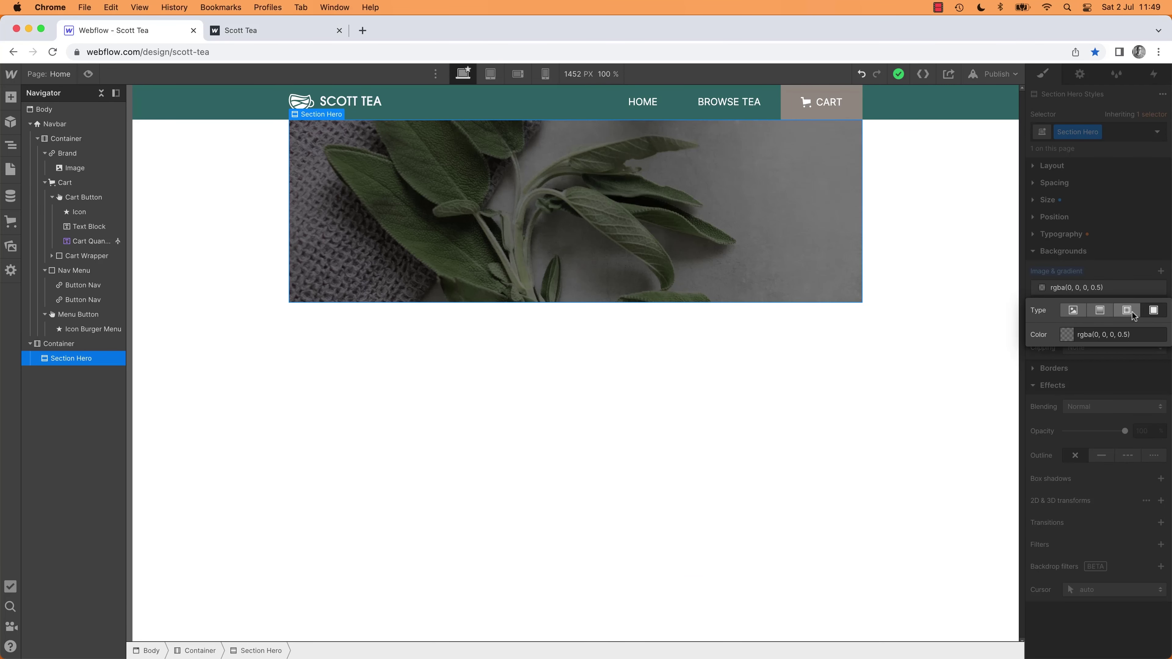
pyautogui.click(1067, 335)
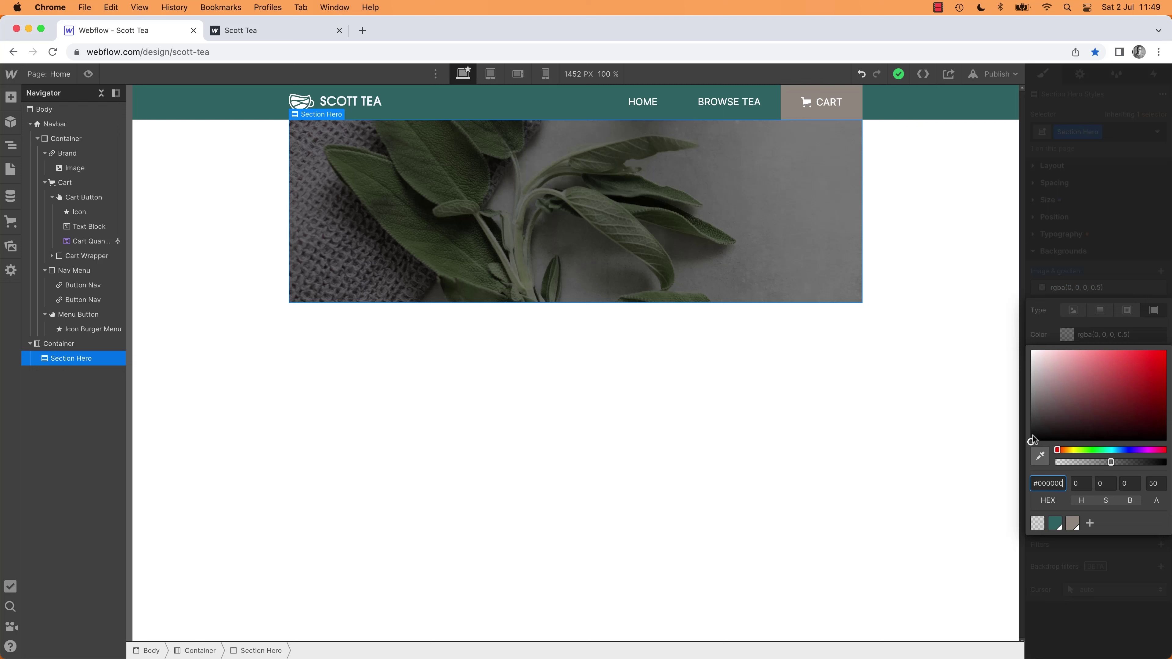
pyautogui.tripleClick(1055, 484)
pyautogui.press('super+v')
pyautogui.press('Return')
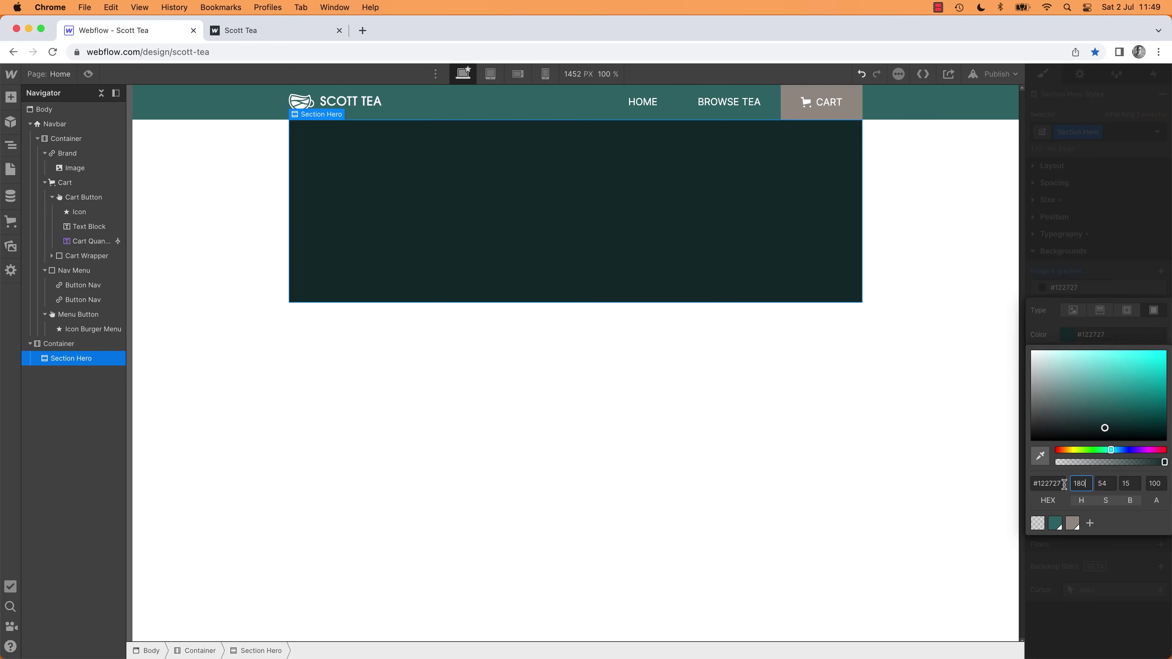
pyautogui.doubleClick(1159, 484)
pyautogui.write('80')
pyautogui.press('Return')
pyautogui.click(898, 485)
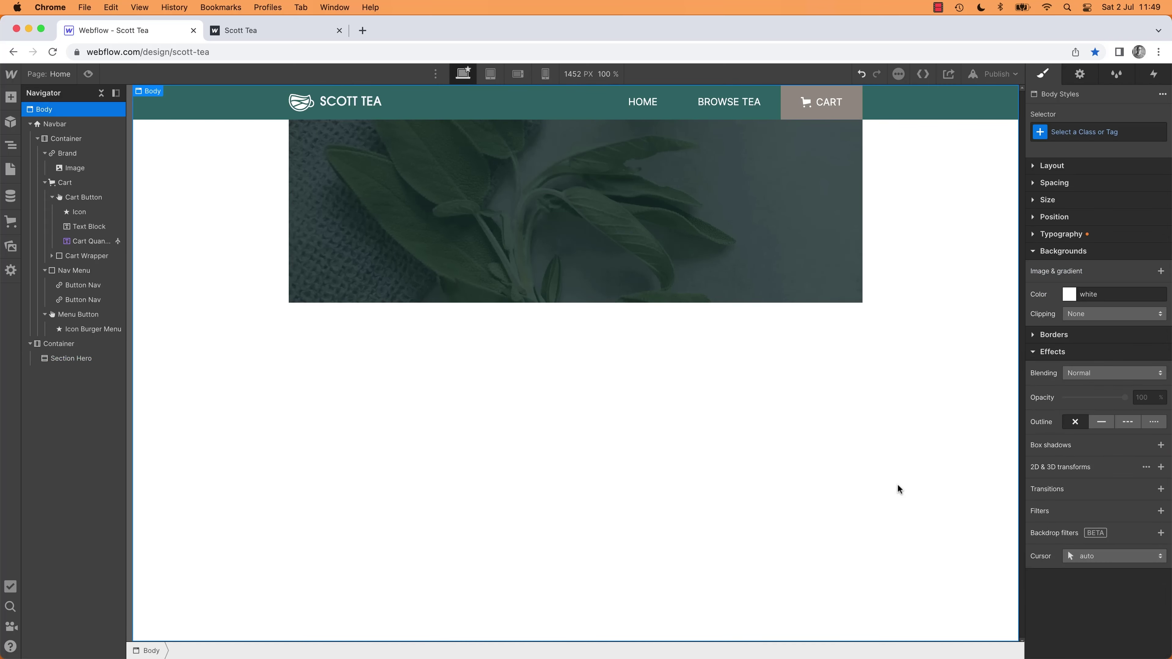
# Step: Switch between Adobe XD and Webflow to compare the hero's dark overlay in the design and on the page
pyautogui.press('super+Tab')
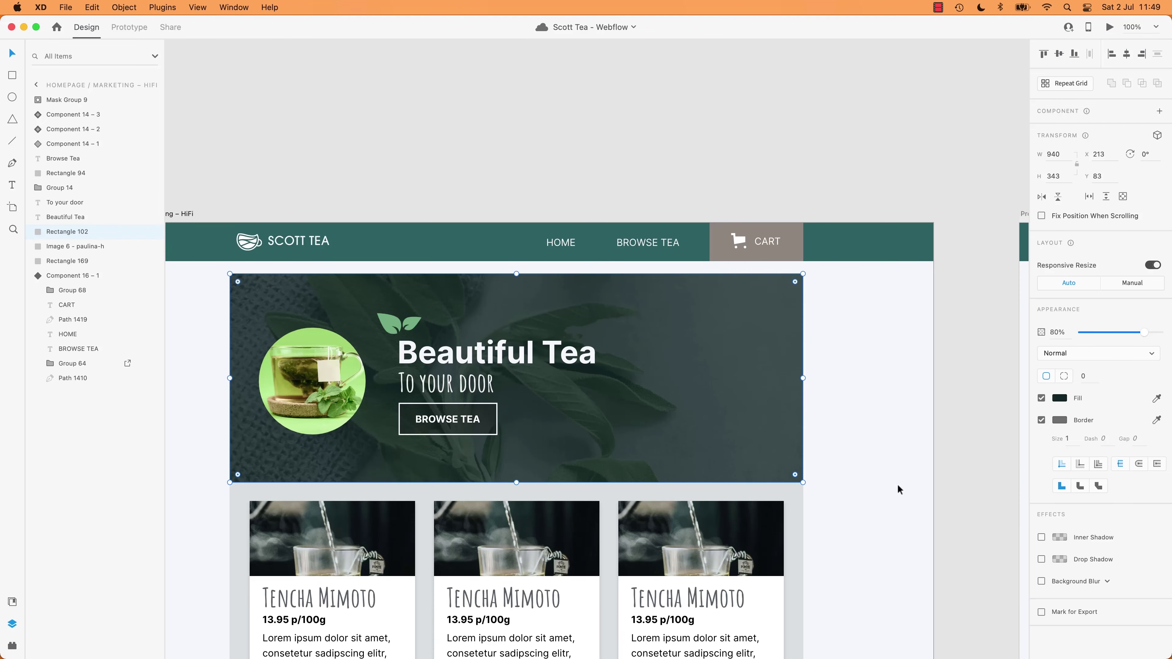
pyautogui.press('super+Tab')
pyautogui.press('super+Tab')
pyautogui.press('super+Tab')
pyautogui.press('super+Tab')
pyautogui.press('super+Tab')
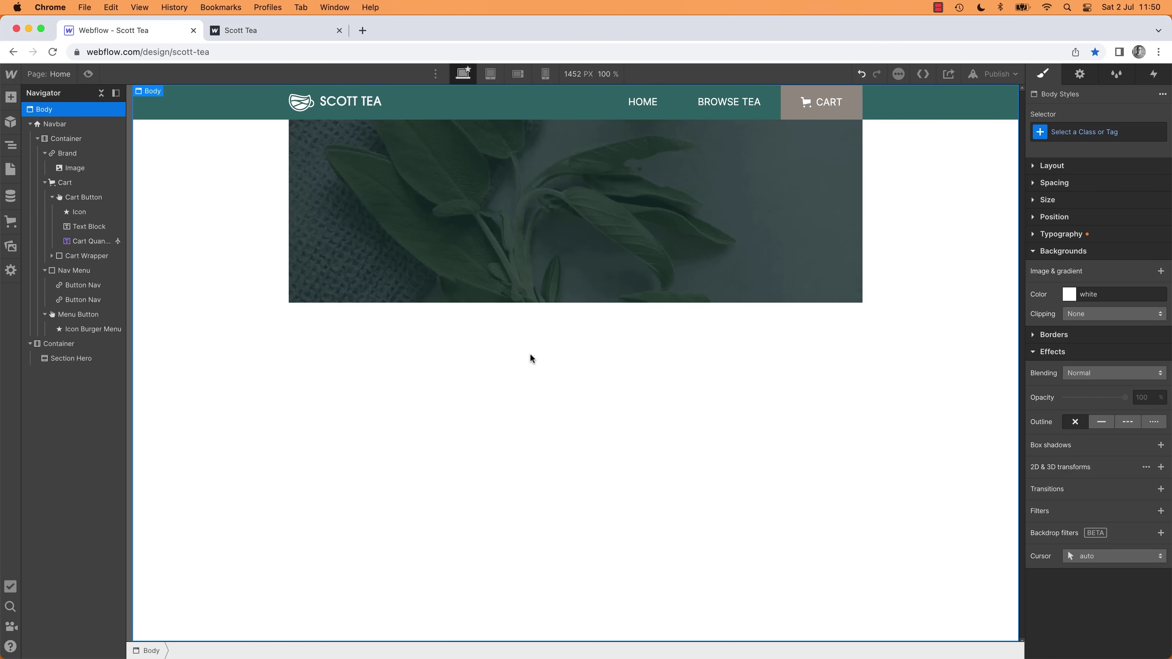
# Step: Switch to Adobe XD and examine the layout of the desktop and mobile artboards around the homepage
pyautogui.press('super+Tab')
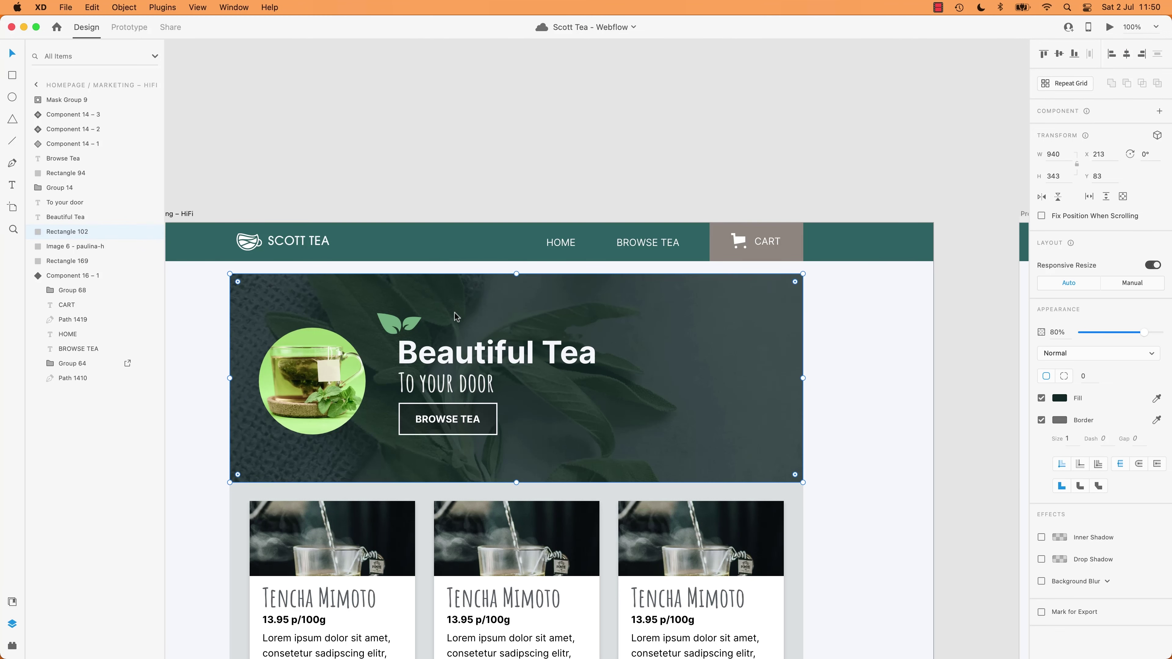
pyautogui.hscroll(15, 447, 311)
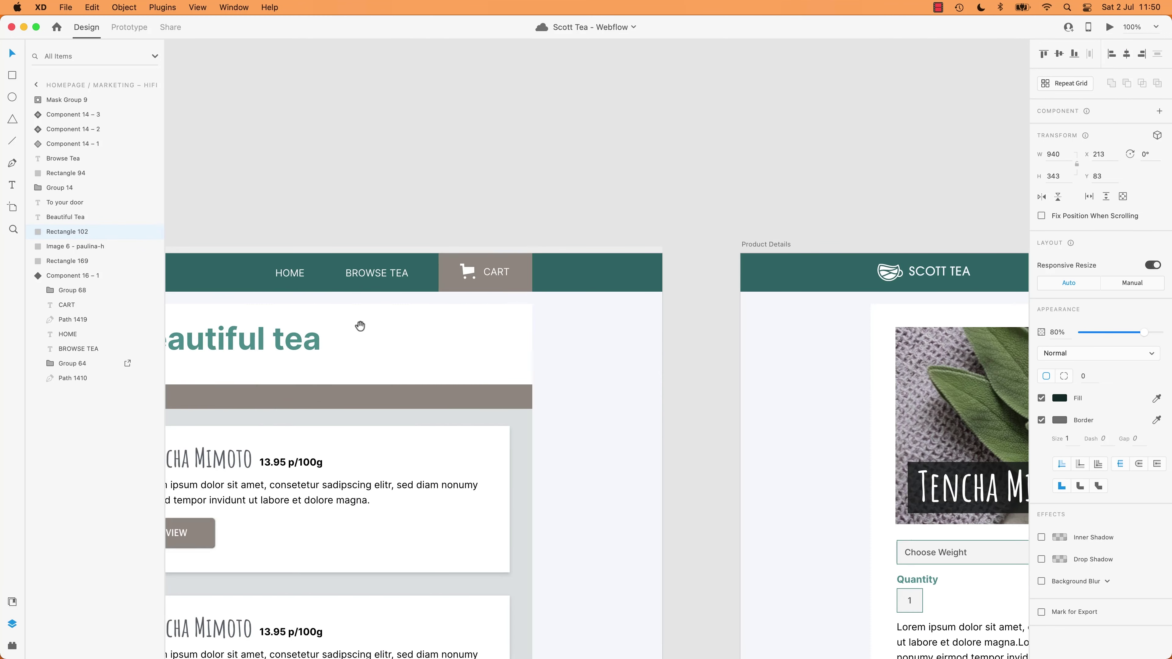
pyautogui.scroll(-20, 574, 340)
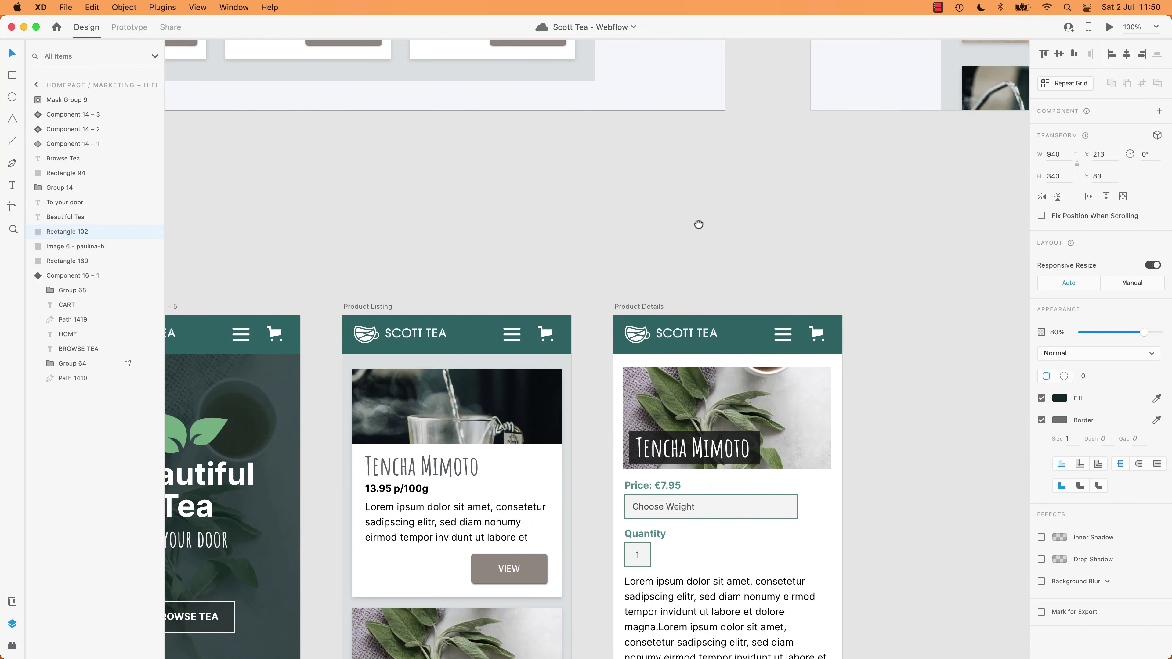
pyautogui.moveTo(591, 249); pyautogui.dragTo(696, 257)
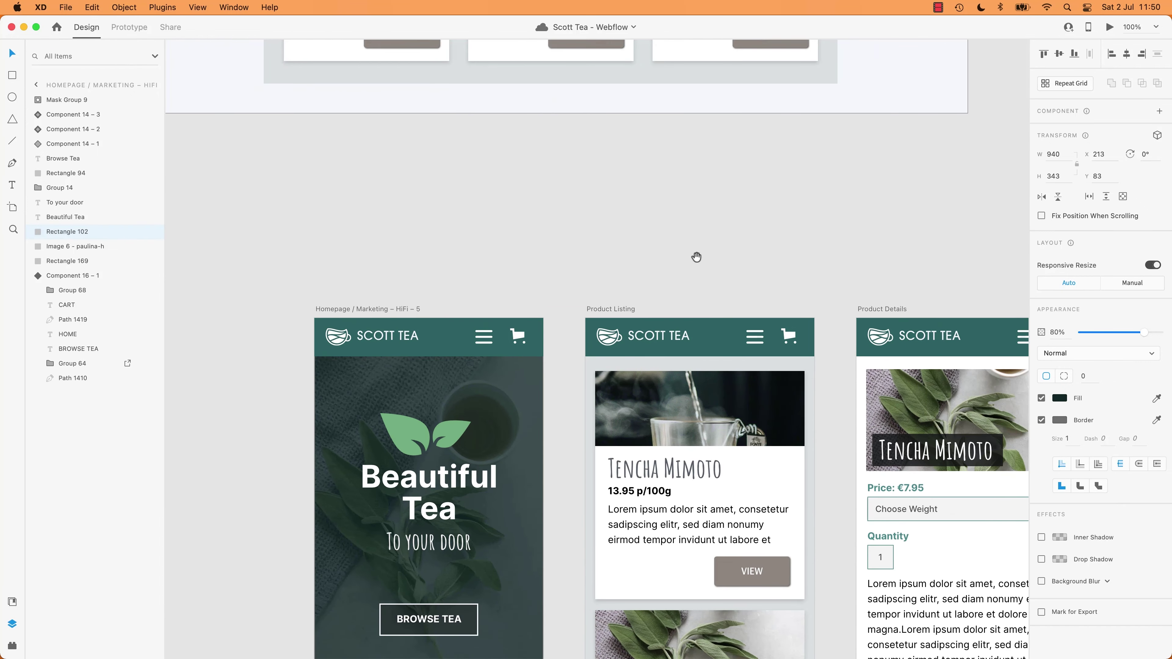
pyautogui.moveTo(578, 136); pyautogui.dragTo(633, 327)
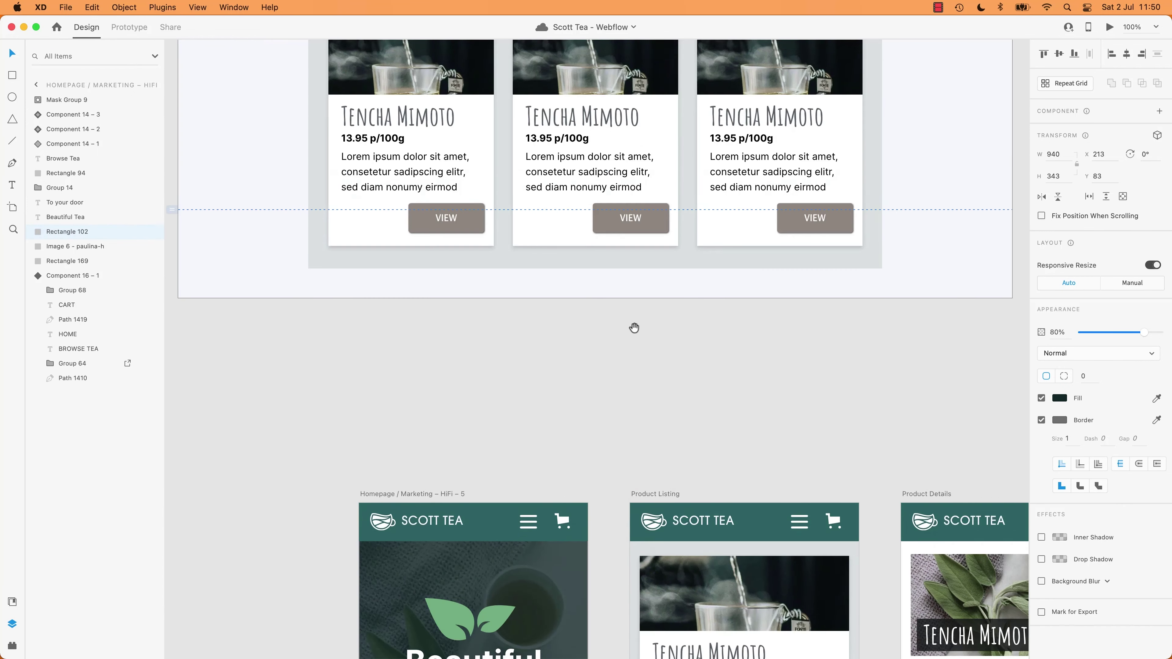
pyautogui.scroll(10, 629, 242)
pyautogui.scroll(5, 629, 243)
# Step: Switch back to Webflow, collapse the navbar's Container in the element tree and select Section Hero
pyautogui.press('super+Tab')
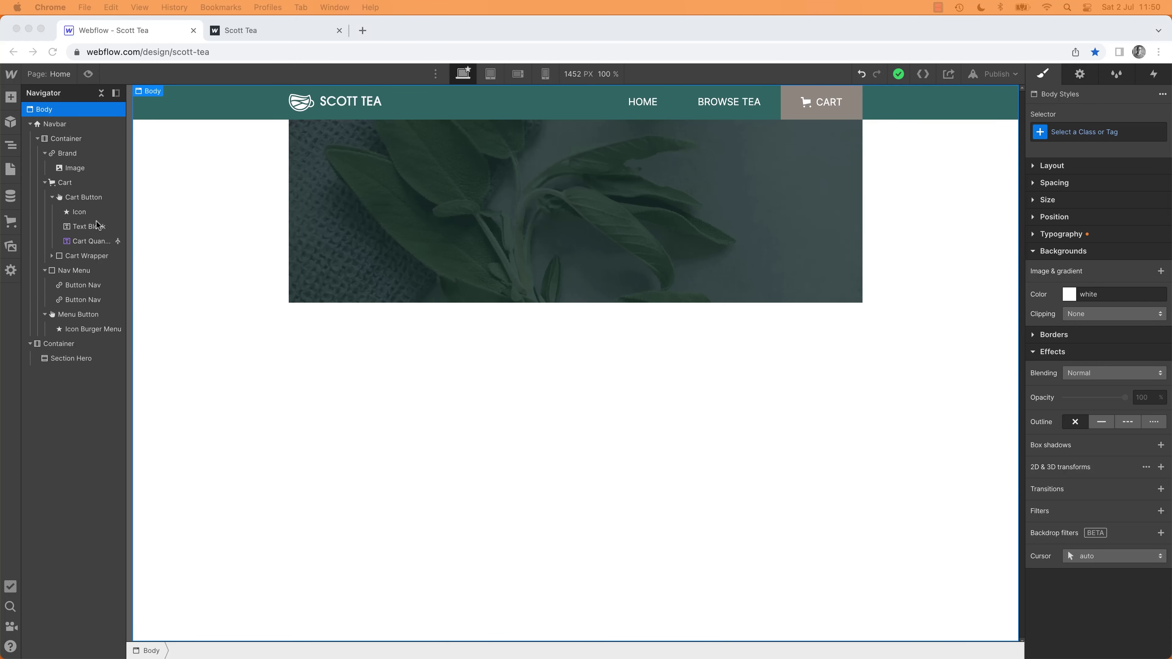
pyautogui.click(75, 148)
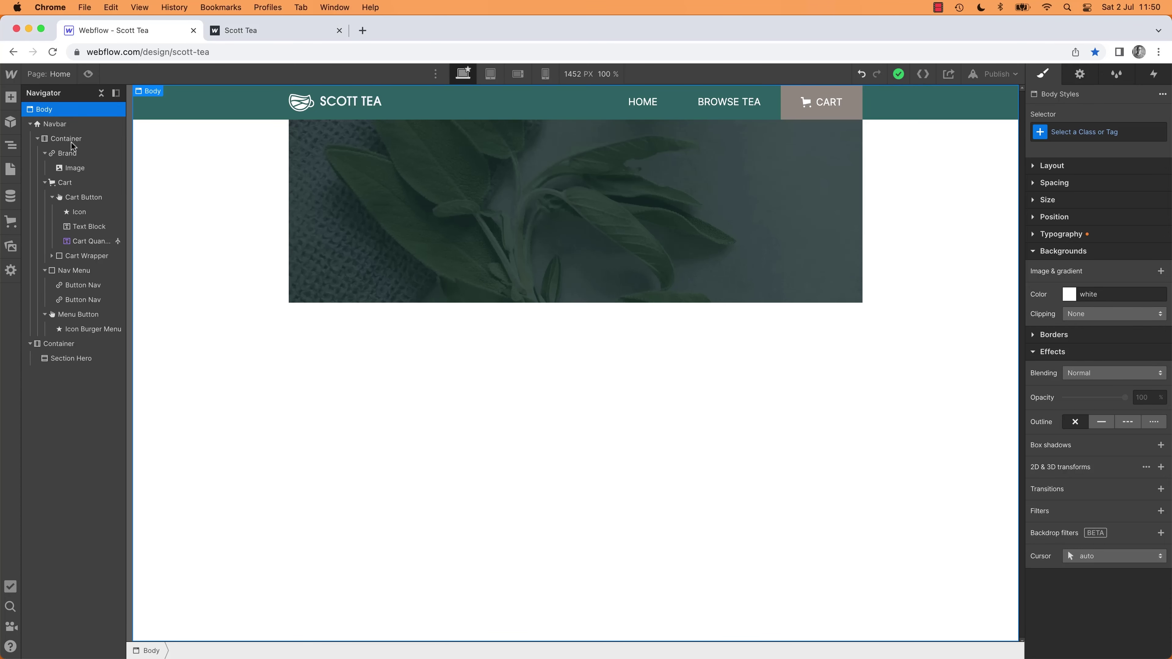
pyautogui.click(65, 139)
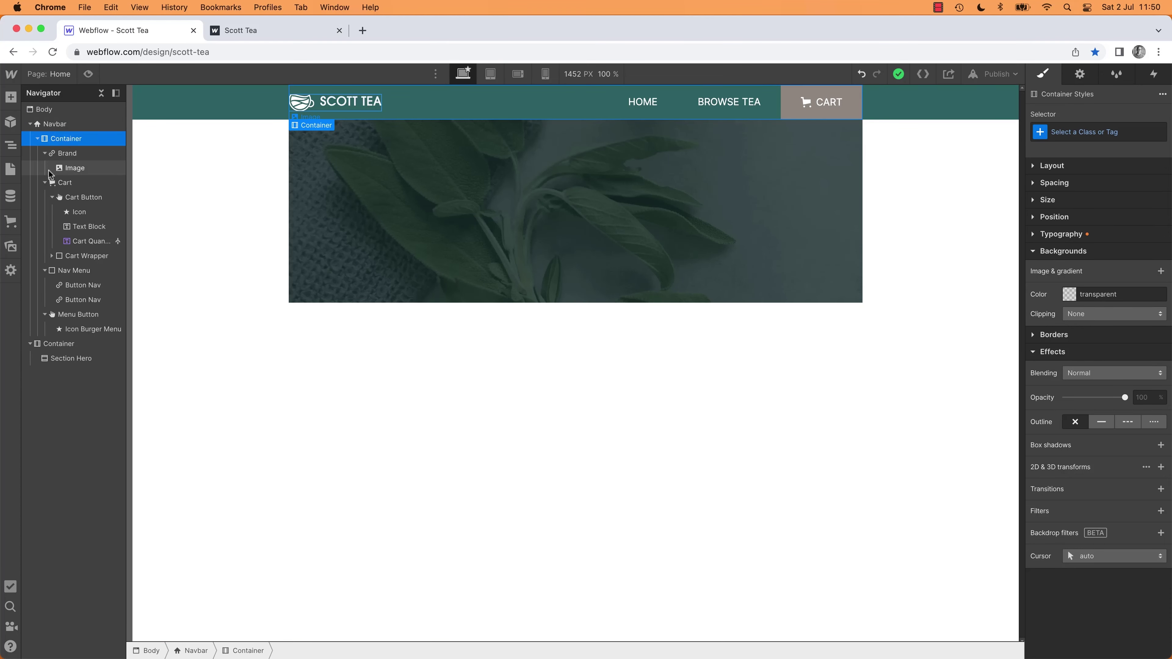
pyautogui.click(37, 139)
pyautogui.click(74, 169)
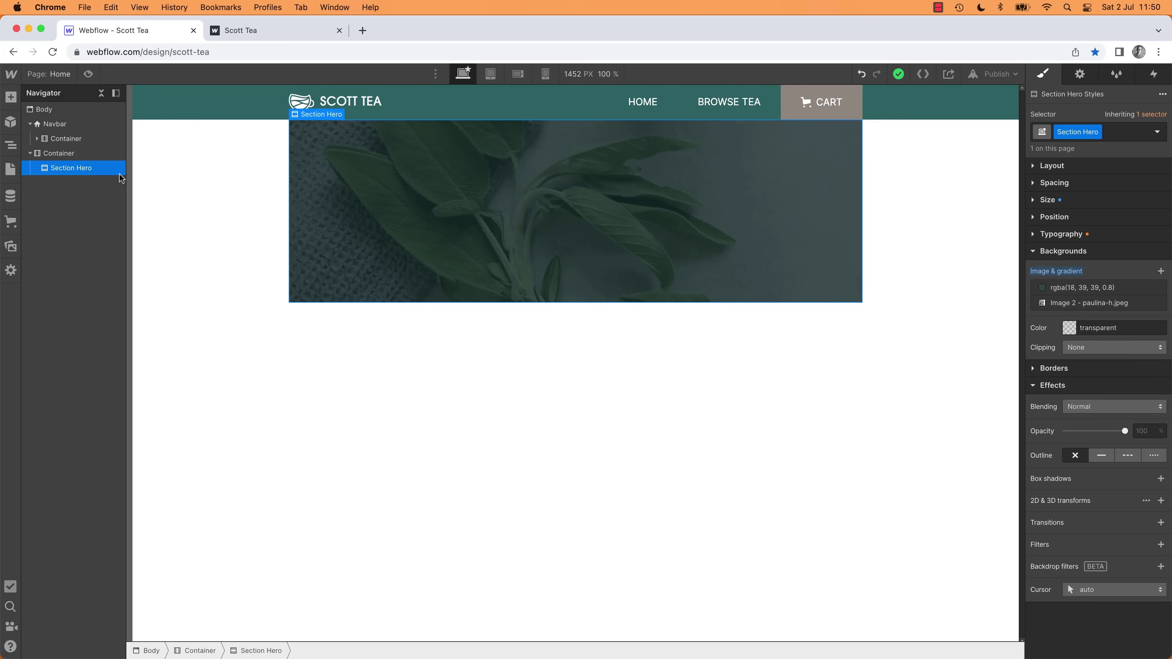
pyautogui.click(67, 153)
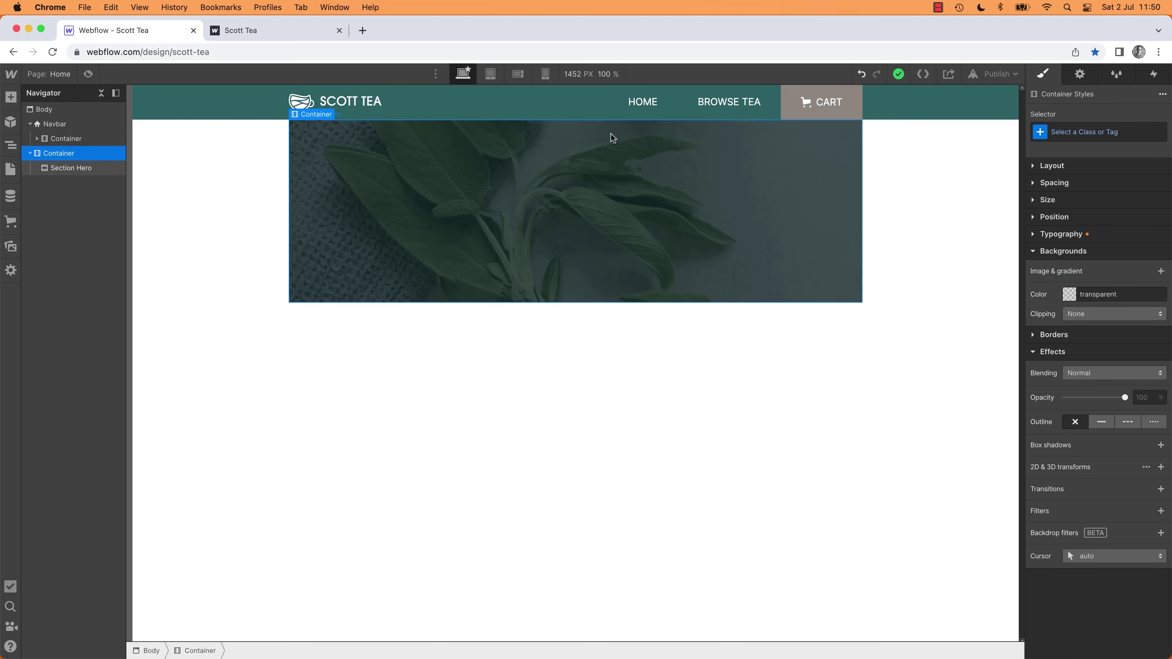
pyautogui.click(1090, 134)
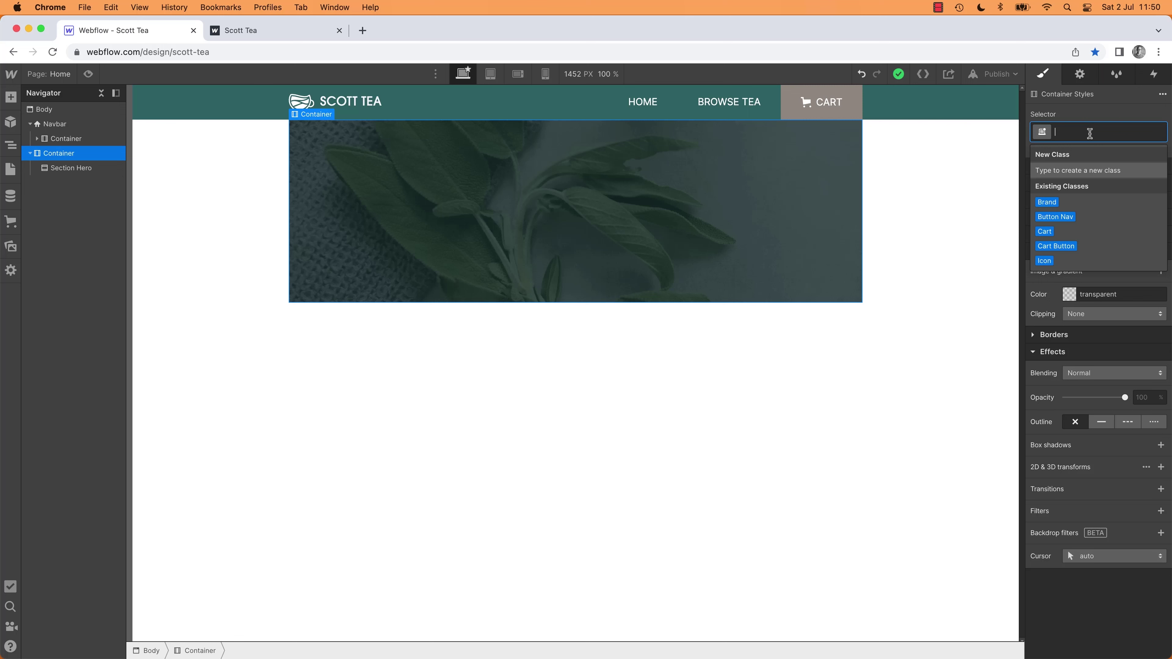
pyautogui.write('Container')
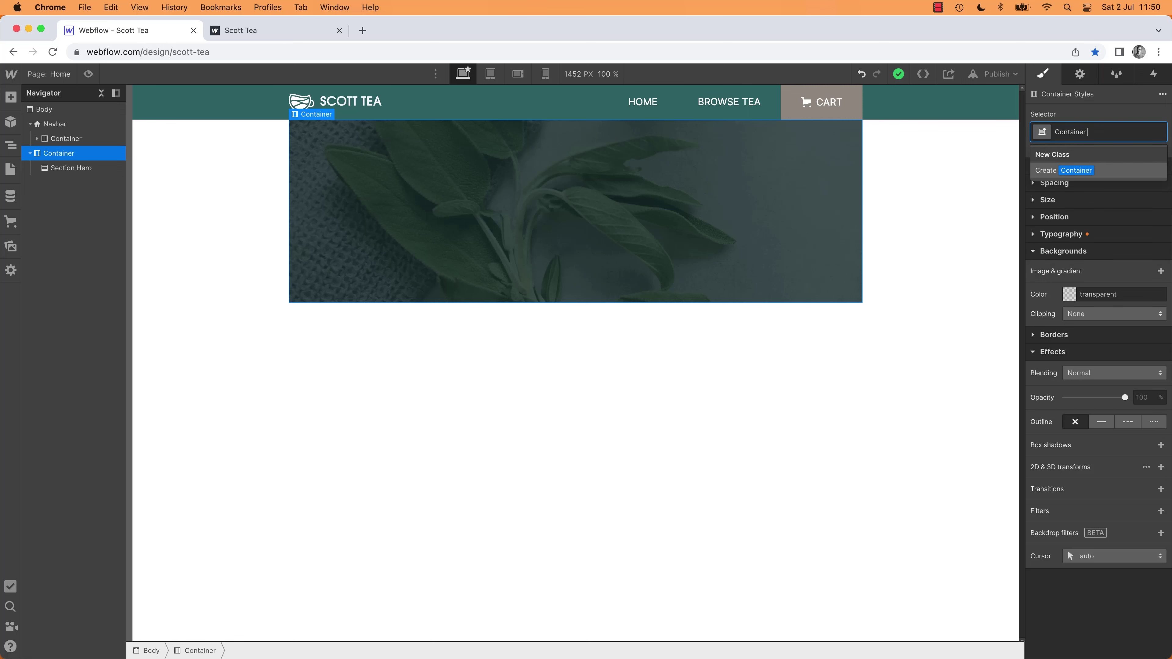
pyautogui.write('Mai')
pyautogui.press('BackSpace')
pyautogui.press('BackSpace')
pyautogui.press('BackSpace')
pyautogui.write('Main')
pyautogui.press('super+a')
pyautogui.press('BackSpace')
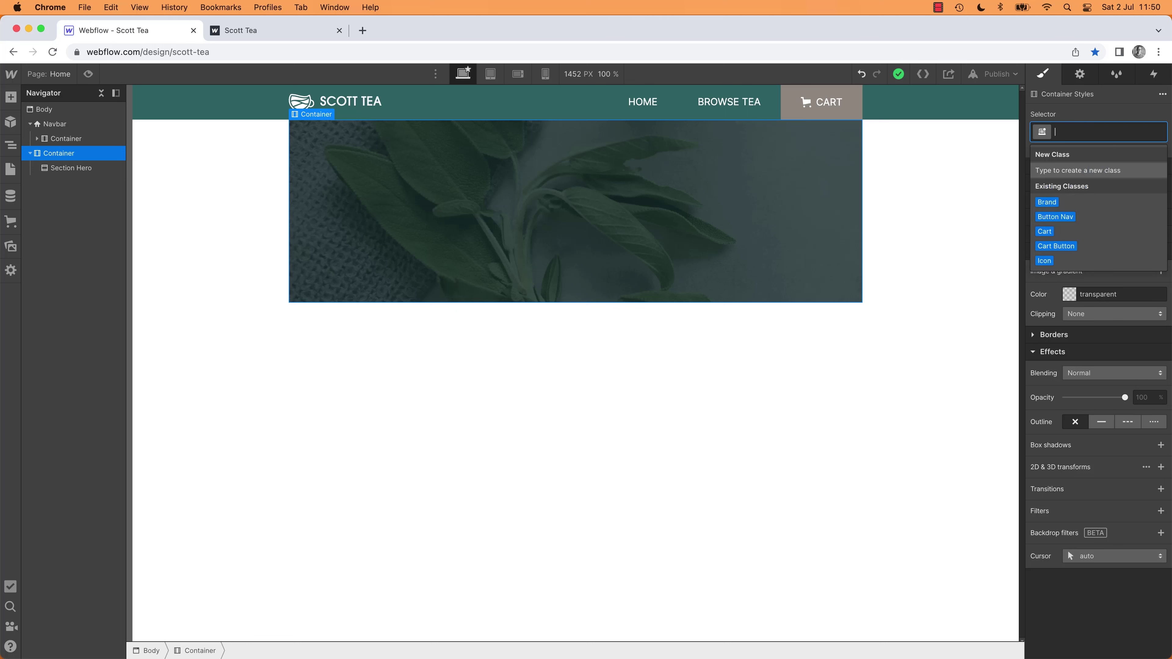
pyautogui.click(944, 337)
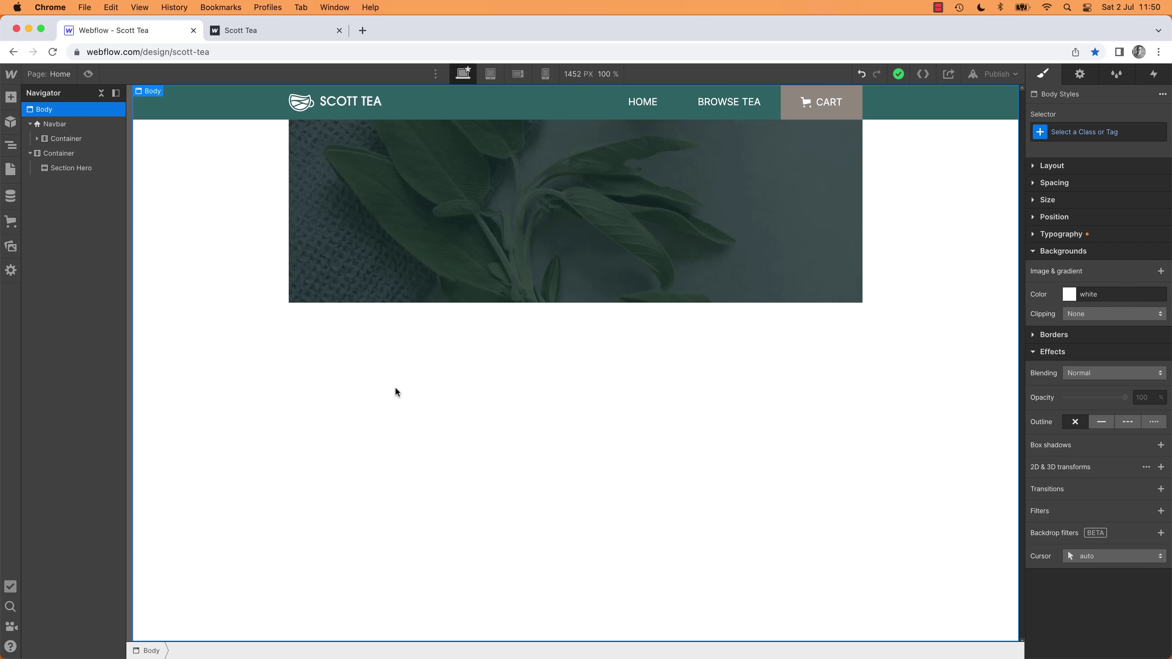
# Step: Add a div block to the page body below the container that holds Section Hero
pyautogui.press('a')
pyautogui.moveTo(49, 323); pyautogui.dragTo(421, 441)
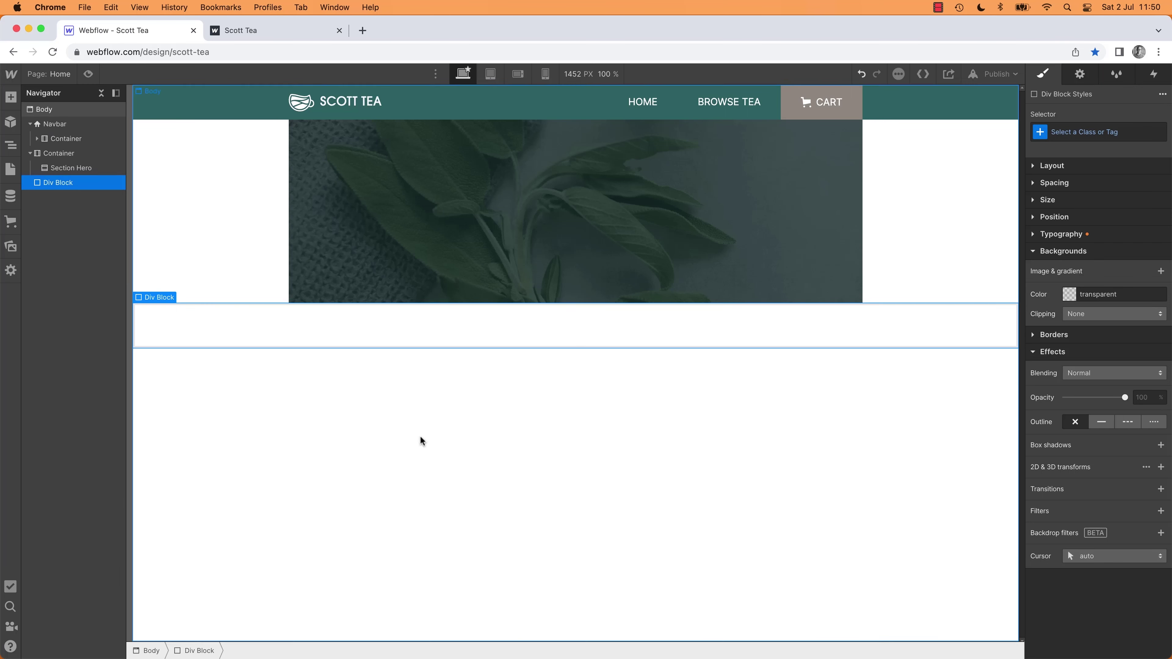
pyautogui.click(1100, 133)
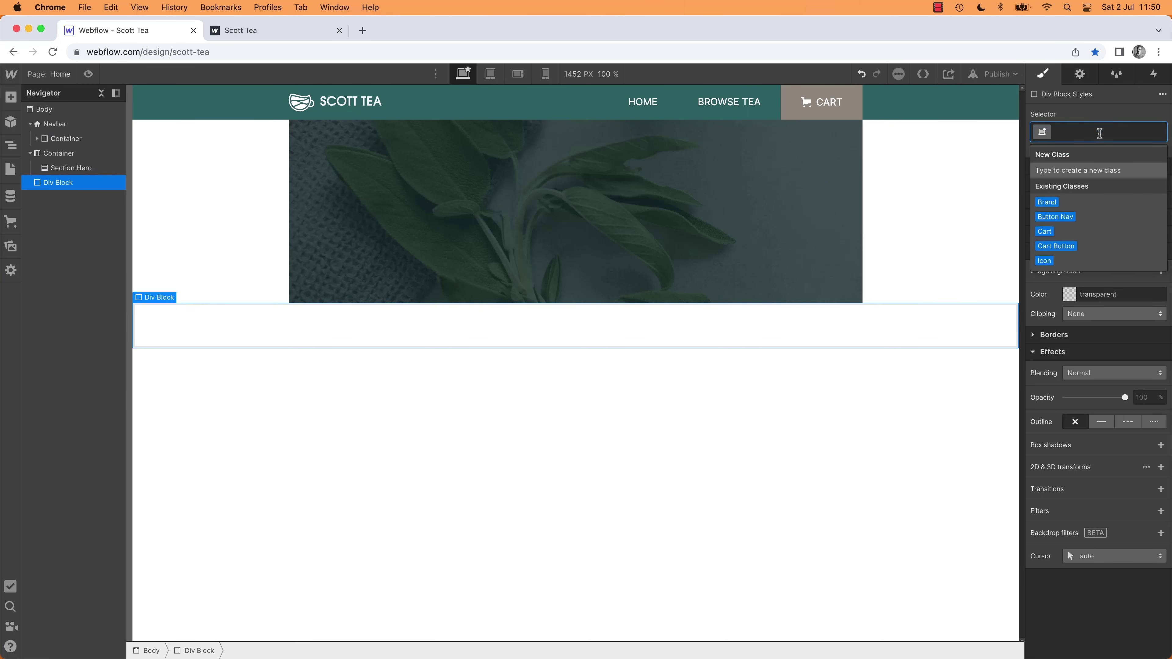
pyautogui.write('MT ')
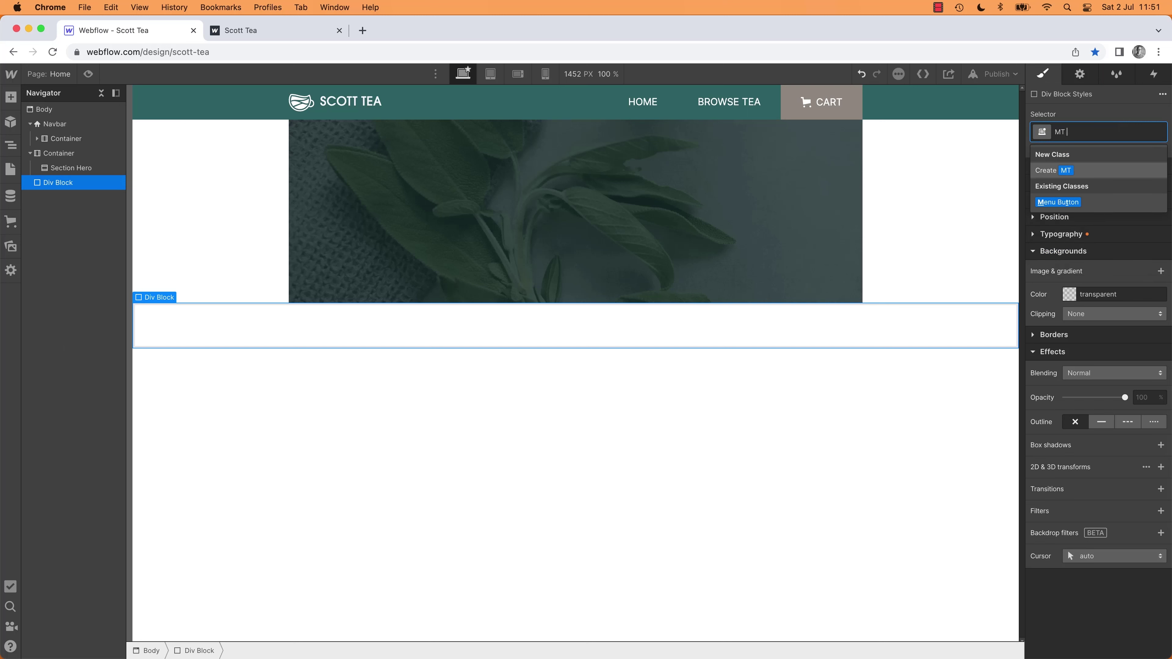
pyautogui.write('CM')
pyautogui.press('BackSpace')
pyautogui.press('BackSpace')
pyautogui.write('CM')
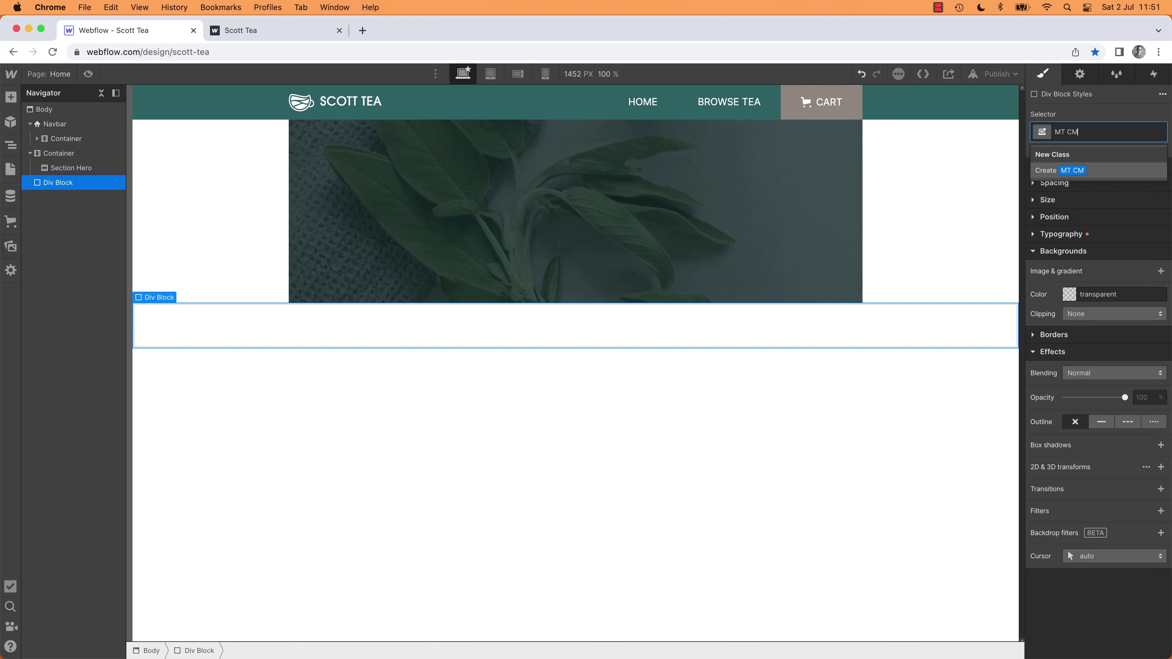
pyautogui.write(' CM')
pyautogui.press('BackSpace')
pyautogui.press('BackSpace')
pyautogui.write('SM')
pyautogui.press('BackSpace')
pyautogui.press('BackSpace')
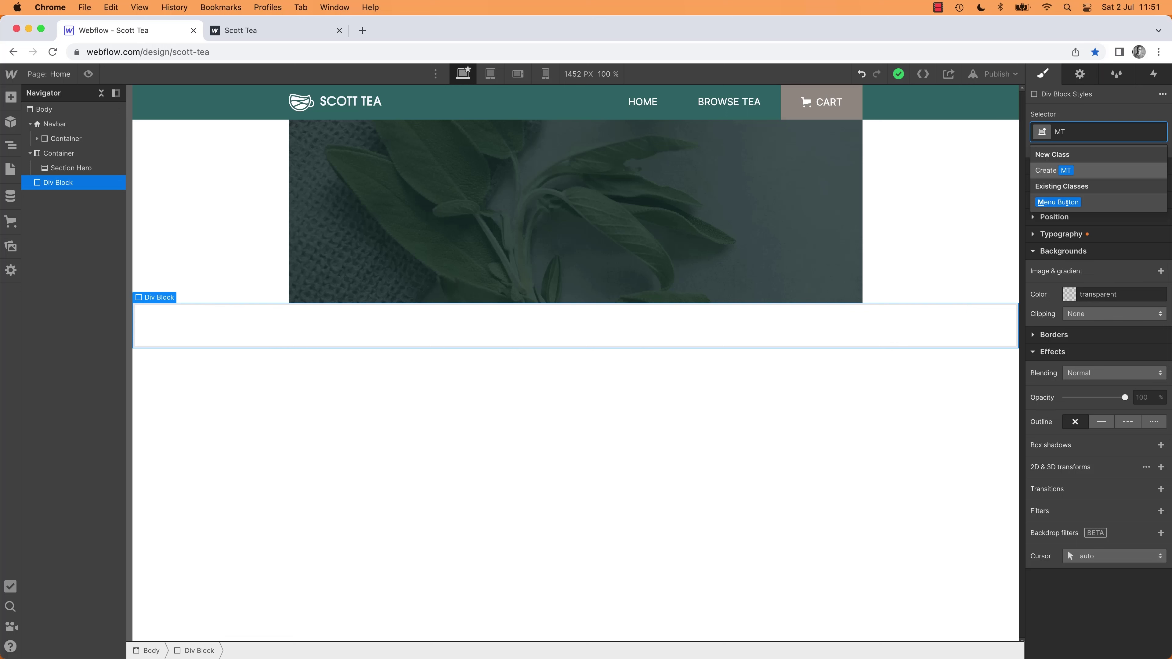
# Step: Switch to Adobe XD, examine the gap between the homepage navbar and hero, and return to Webflow
pyautogui.press('super+Tab')
pyautogui.click(598, 161)
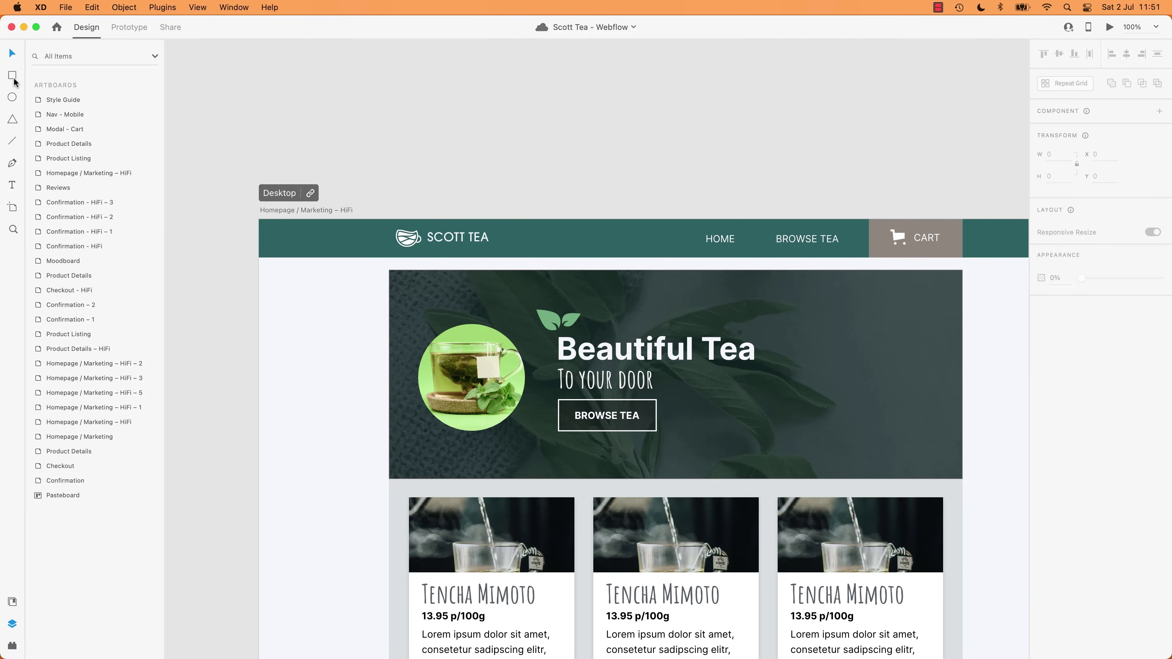
pyautogui.click(419, 278)
pyautogui.press('super+2')
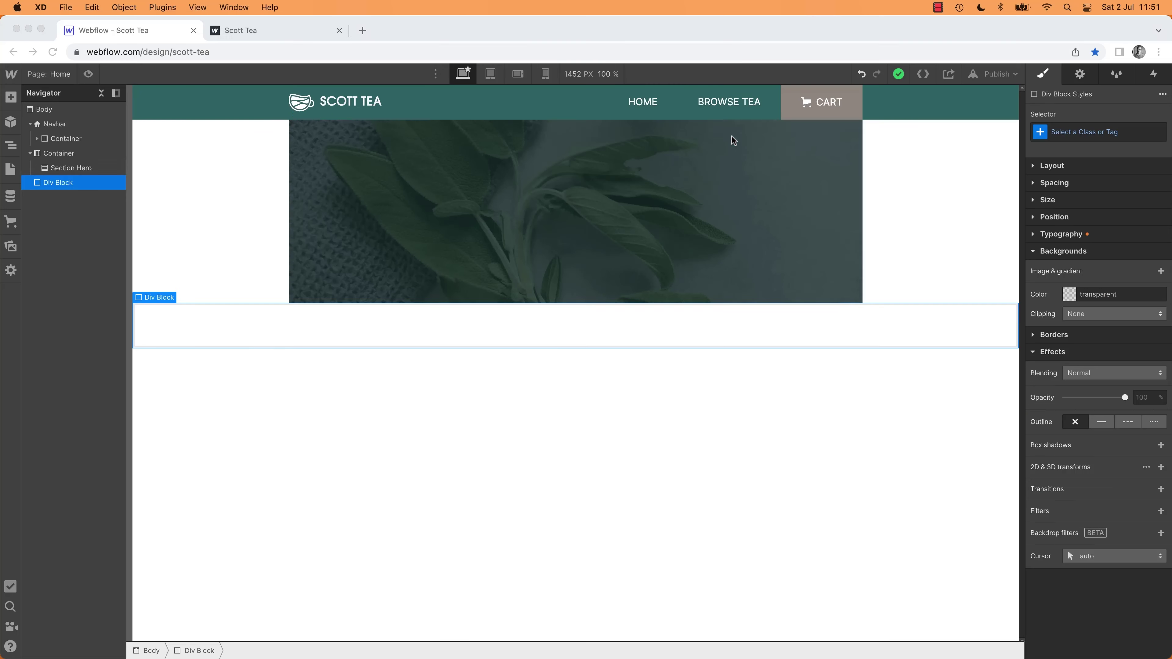
pyautogui.press('super+Tab')
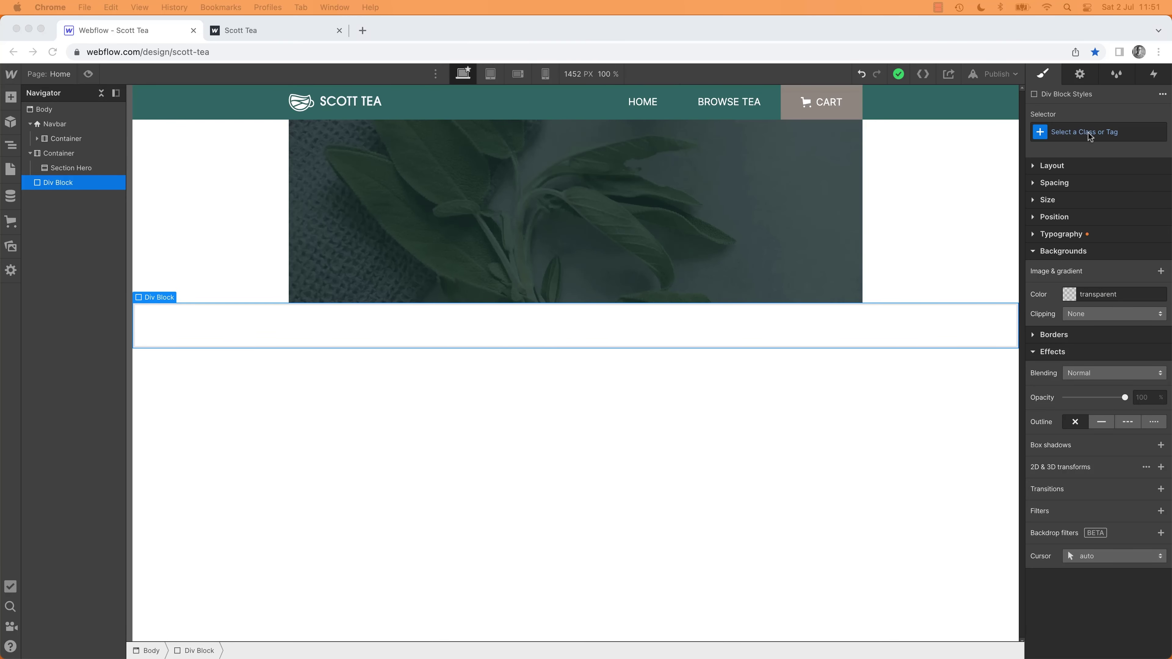
# Step: Check the hero spacing in Adobe XD, return to Webflow and give the selected div block a new class named MT MD
pyautogui.press('super+Tab')
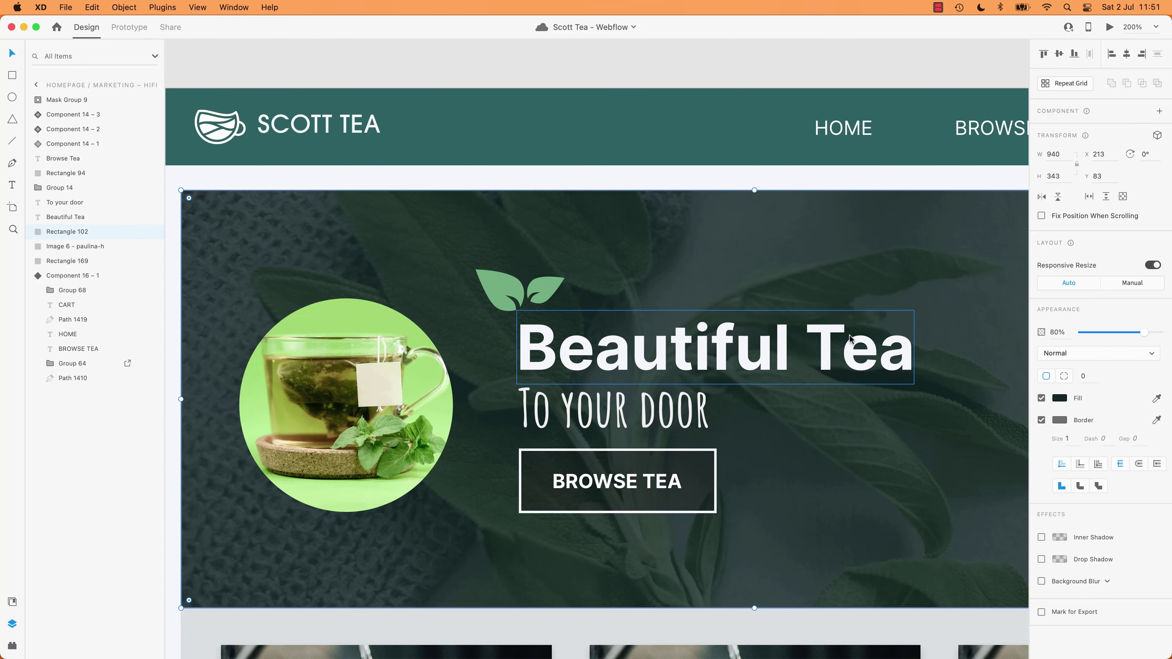
pyautogui.press('super+Tab')
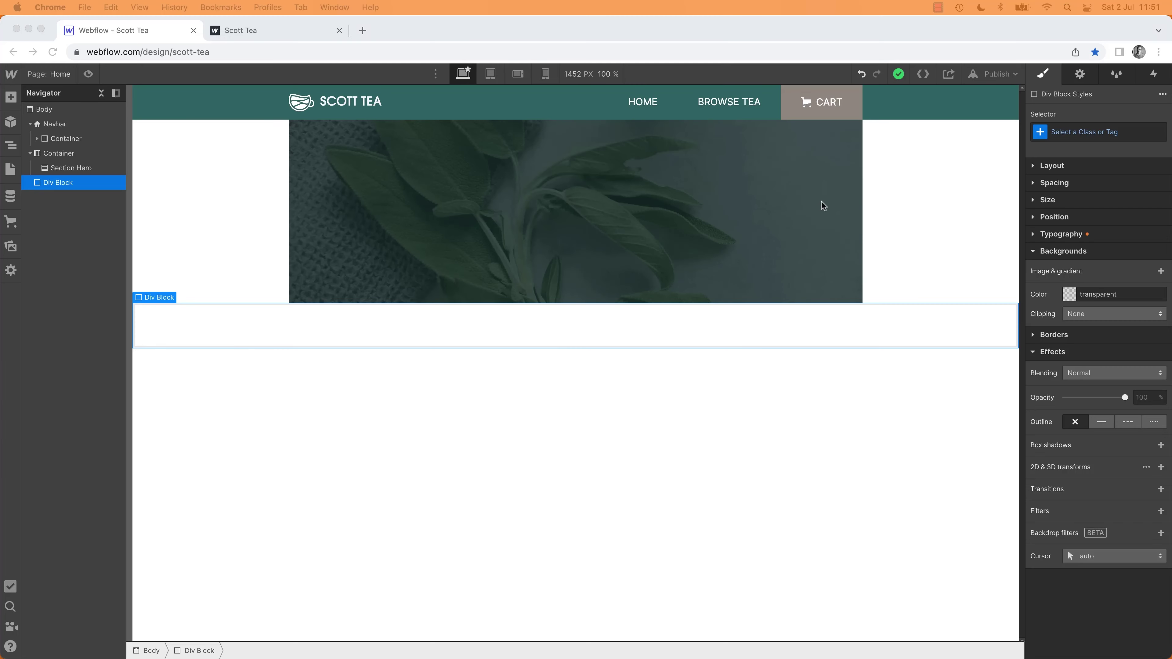
pyautogui.click(1090, 134)
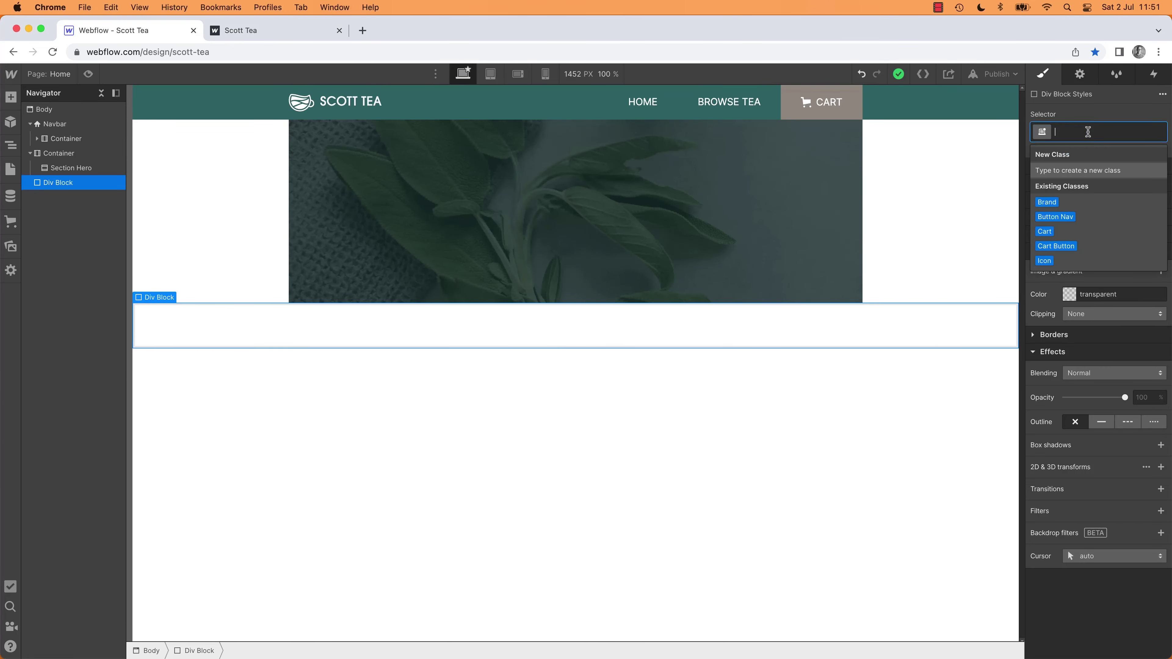
pyautogui.write('MT')
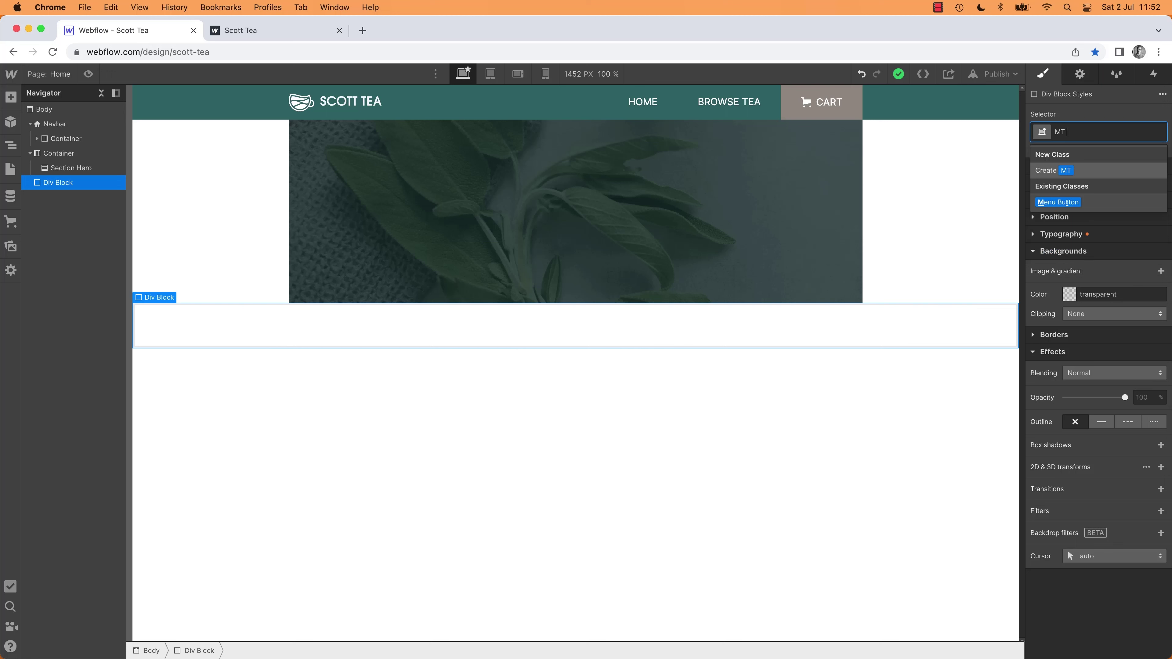
pyautogui.write(' MD')
pyautogui.press('Return')
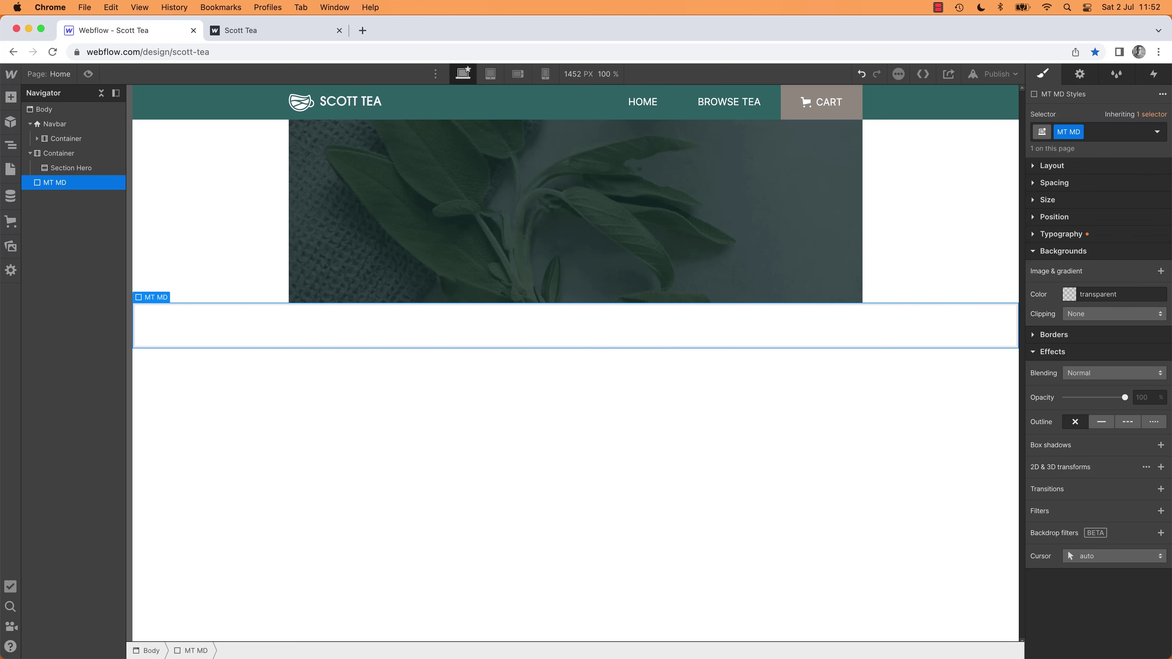
# Step: Set the top margin of the MT MD class to 24 px
pyautogui.click(1033, 183)
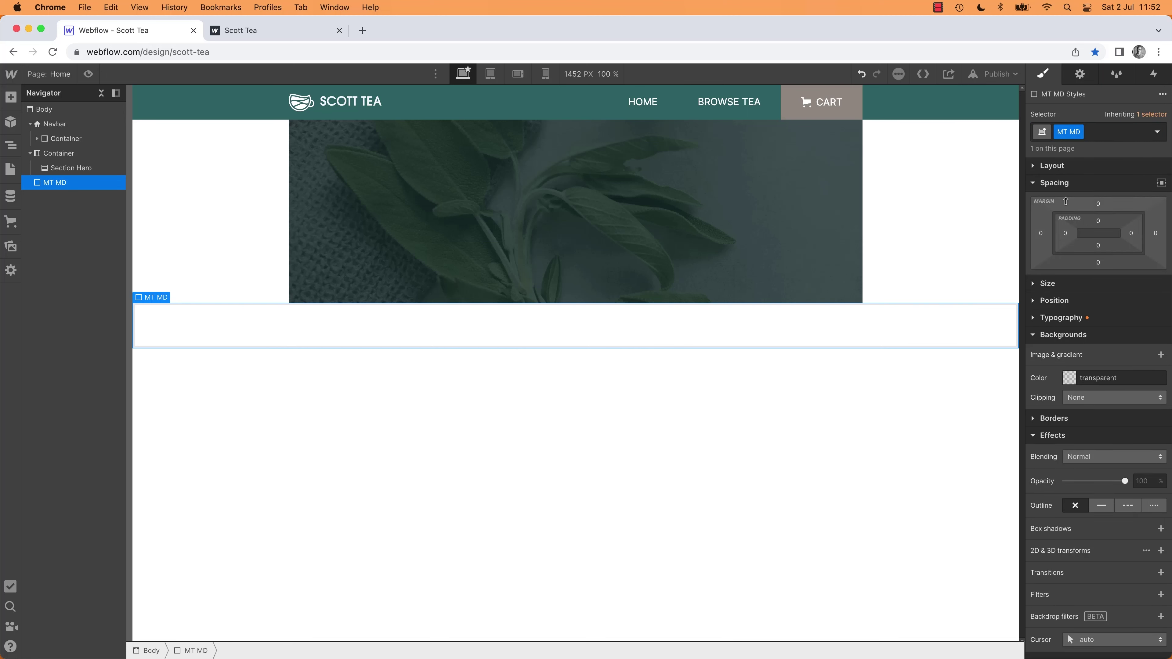
pyautogui.click(1098, 205)
pyautogui.write('24')
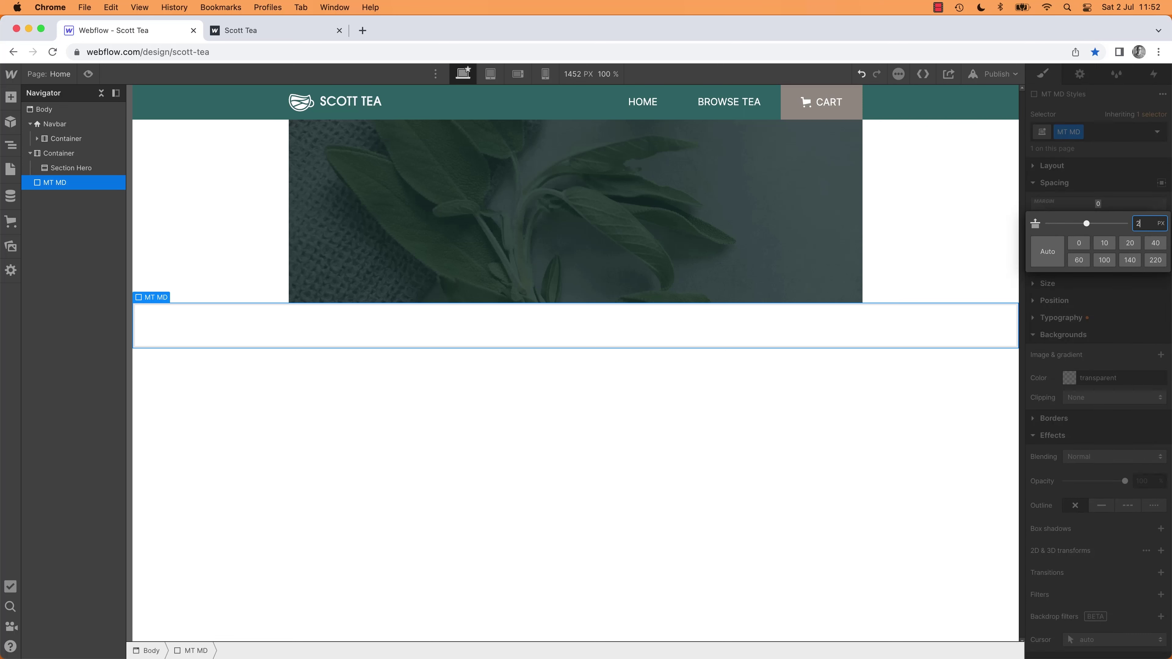
pyautogui.press('Return')
pyautogui.click(703, 433)
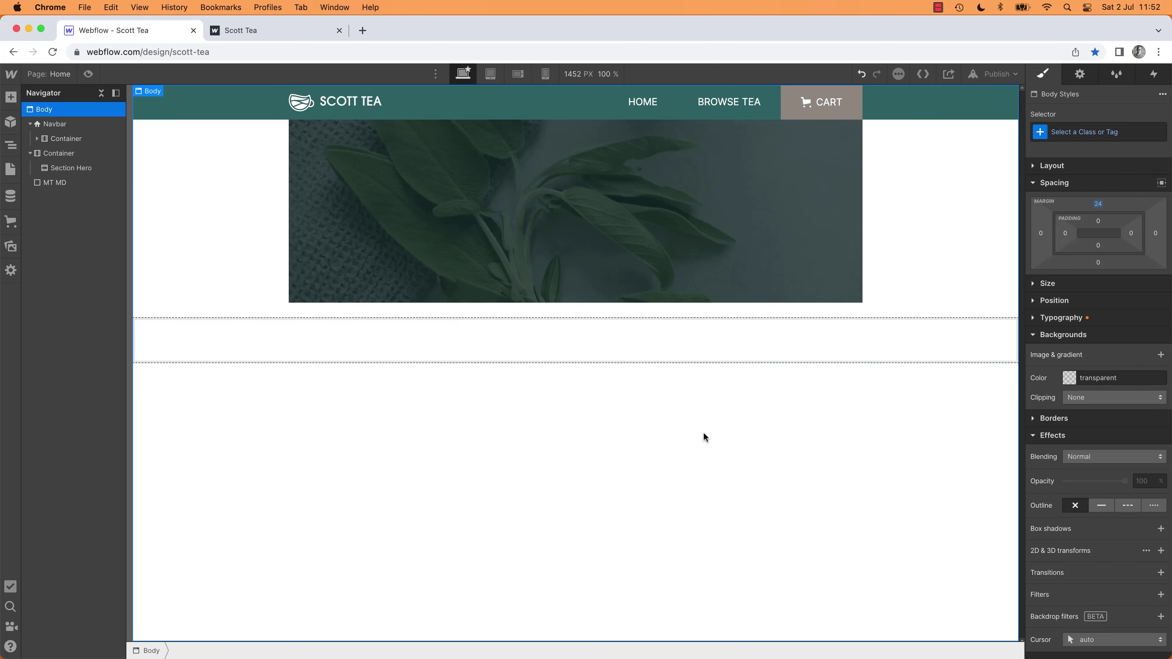
# Step: Delete the MT MD div block and apply the existing MT MD class to the container holding Section Hero
pyautogui.click(631, 360)
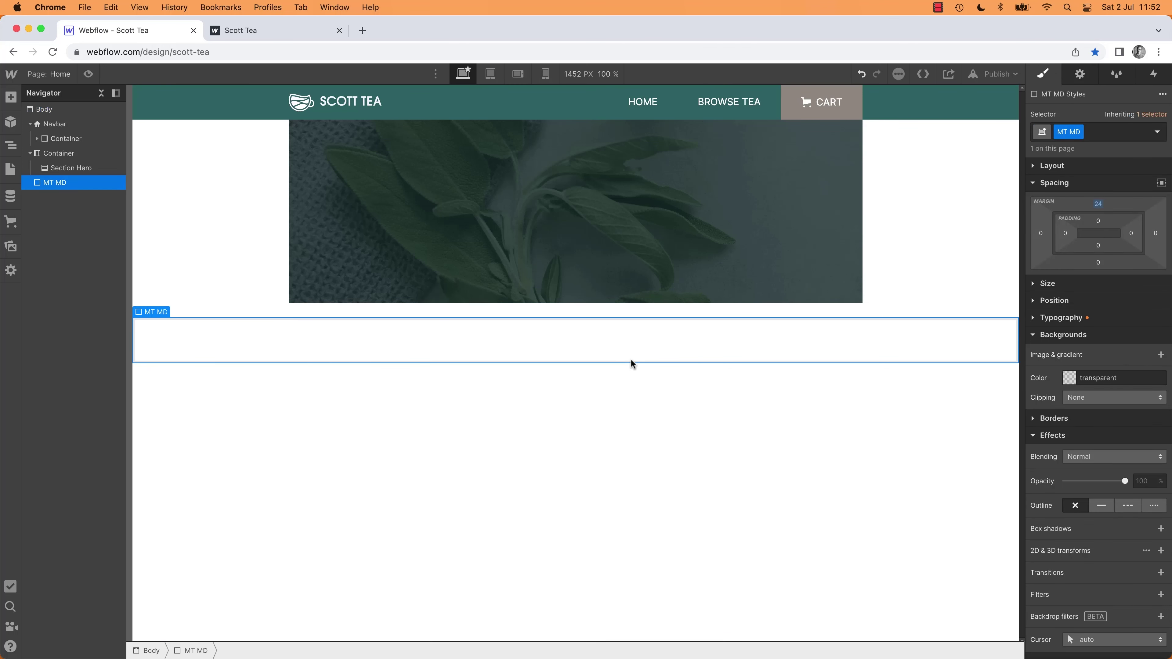
pyautogui.press('Delete')
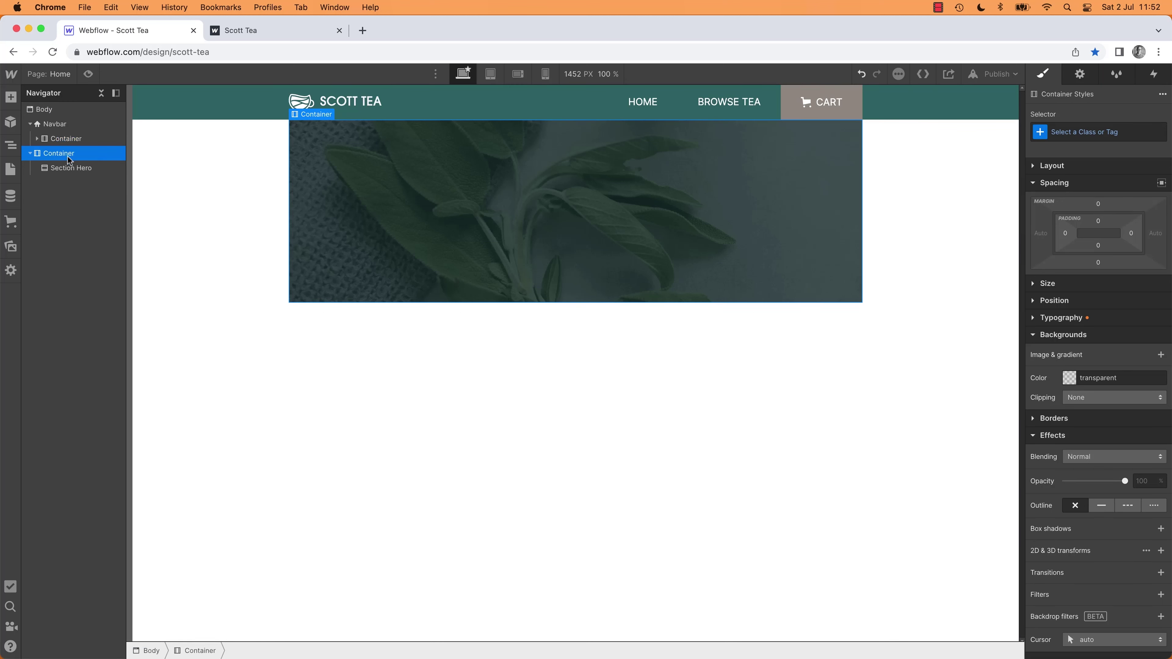
pyautogui.click(1082, 133)
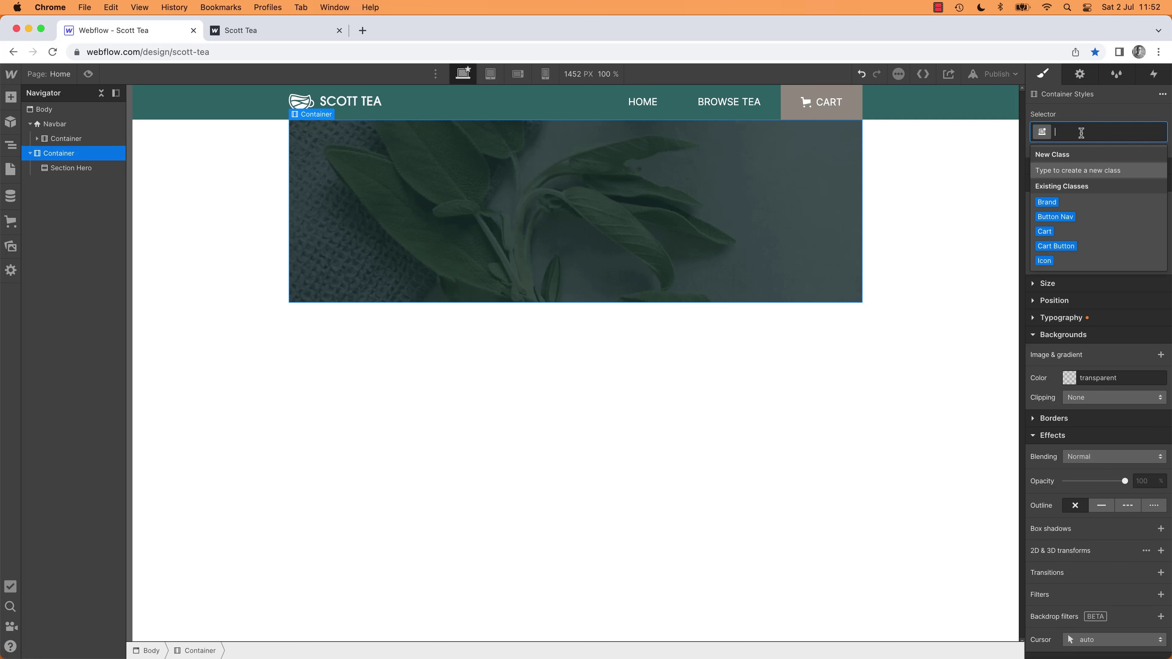
pyautogui.write('MT')
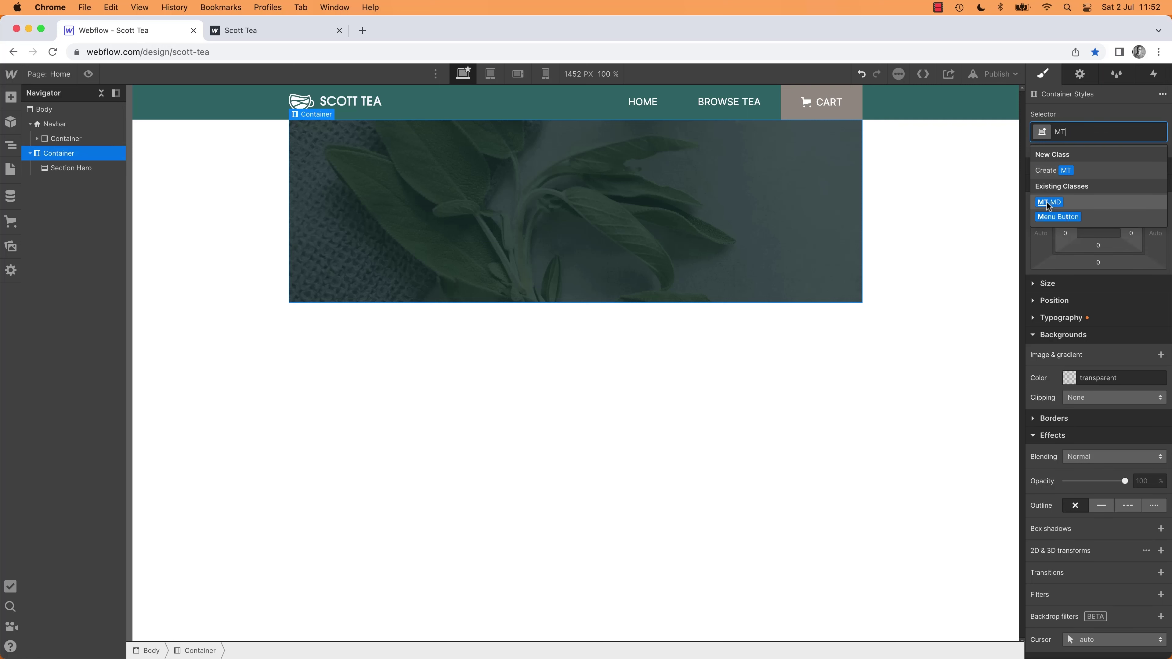
pyautogui.click(1049, 203)
pyautogui.click(571, 462)
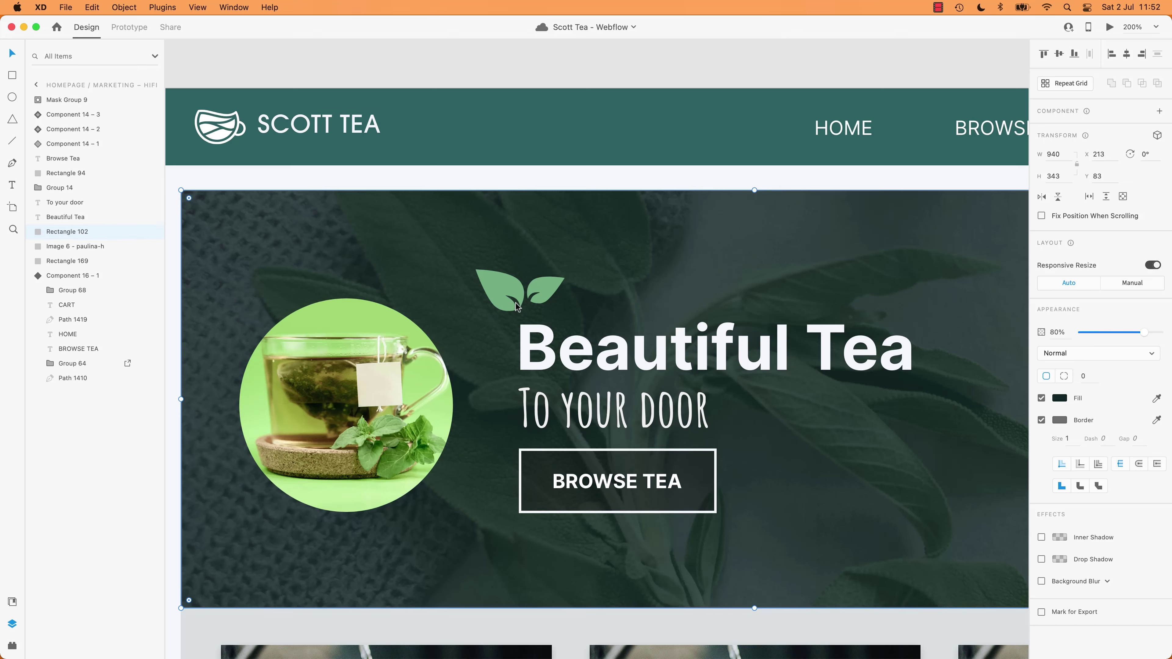
# Step: Examine the whole hero layout on the desktop homepage artboard in Adobe XD and return to Webflow
pyautogui.press('super+1')
pyautogui.press('super+minus')
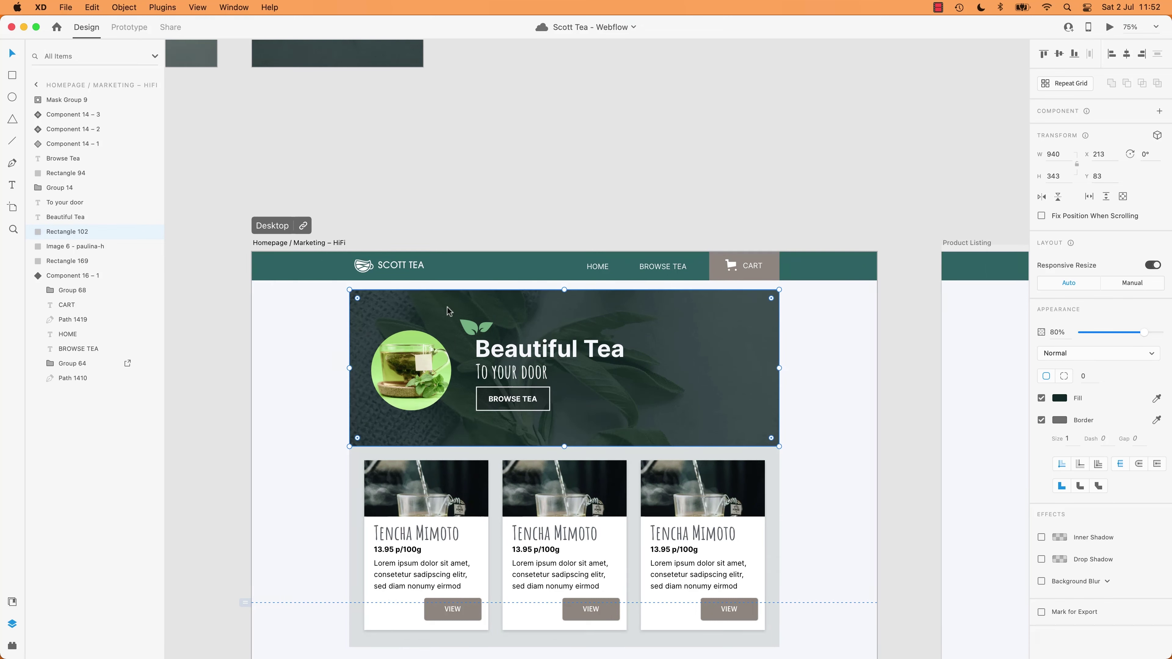
pyautogui.press('super+Tab')
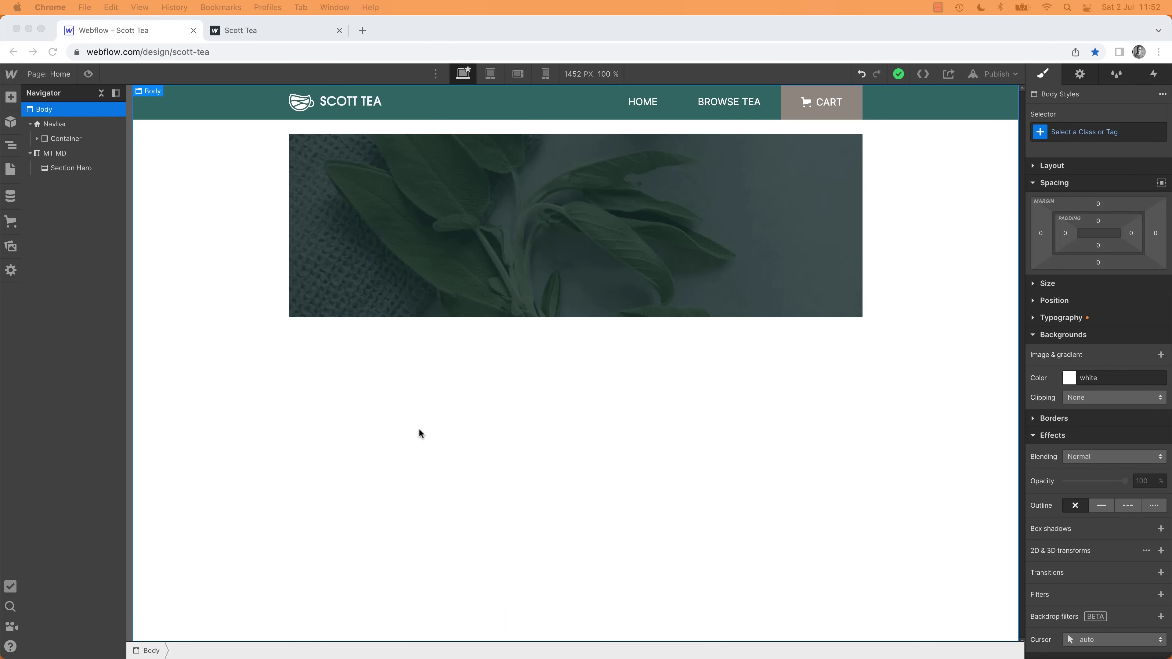
# Step: Add a Grid element inside Section Hero
pyautogui.click(69, 169)
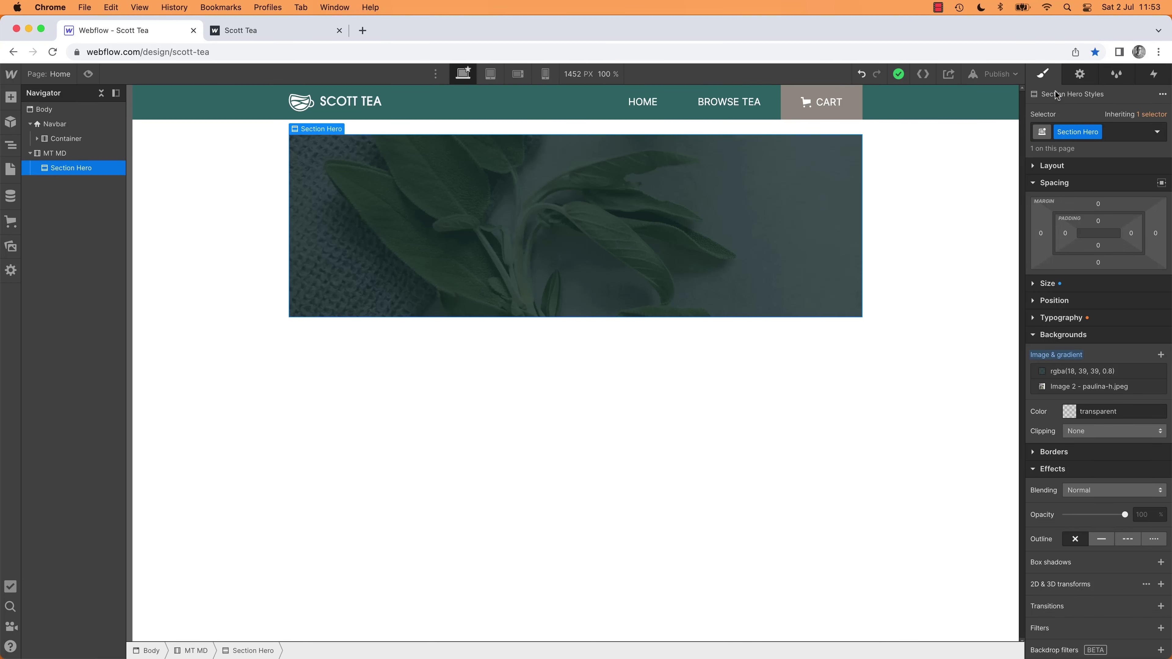
pyautogui.click(1037, 167)
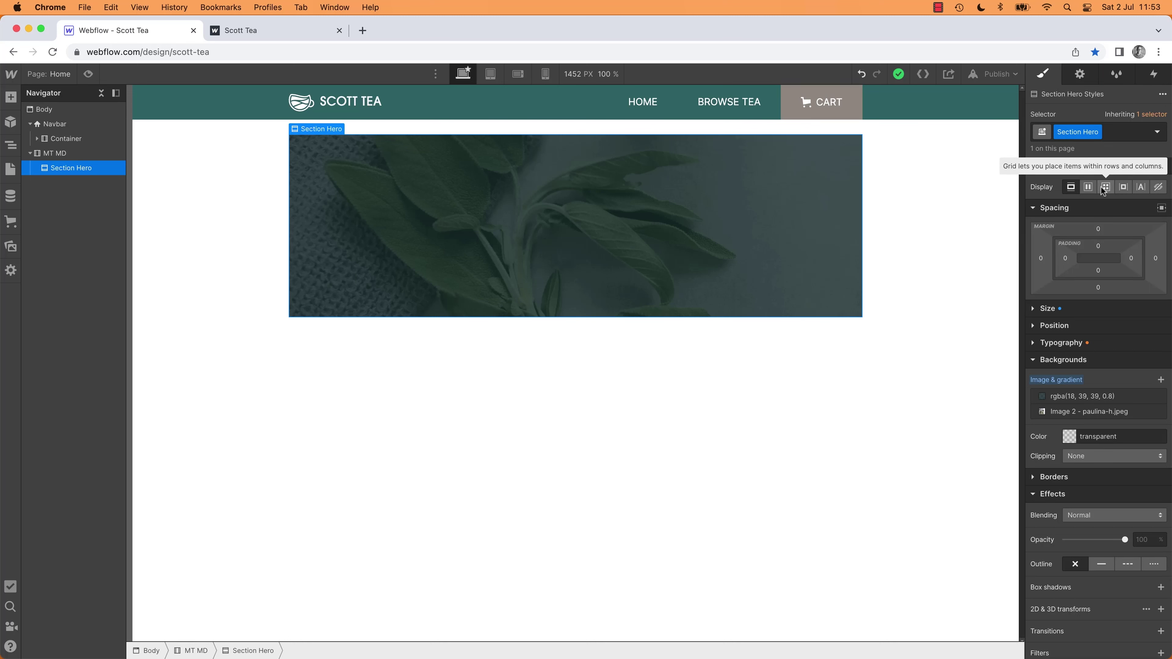
pyautogui.press('a')
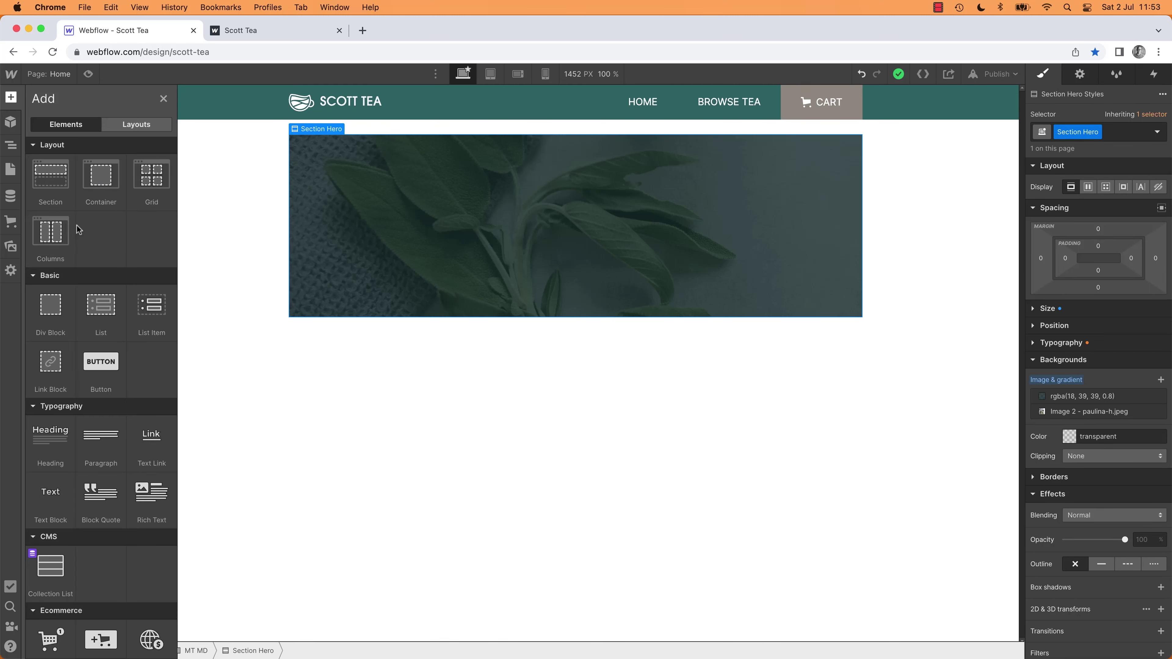
pyautogui.moveTo(157, 184); pyautogui.dragTo(539, 217)
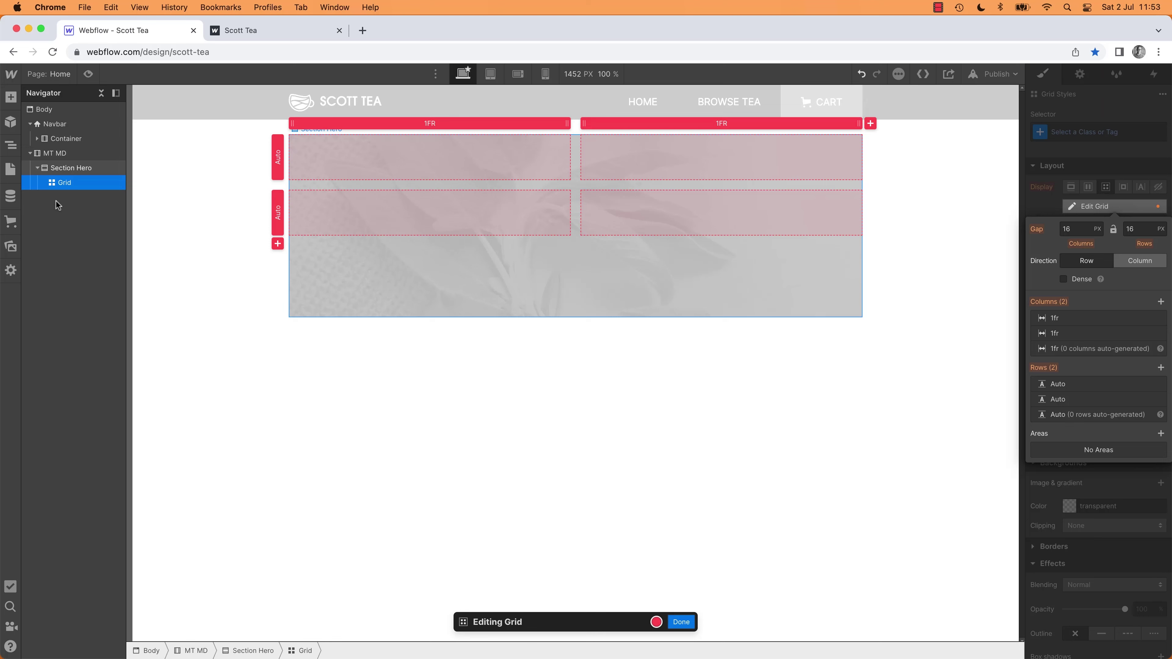
# Step: Compare the grid with the hero design in Adobe XD, then remove its second row in Webflow
pyautogui.press('super+Tab')
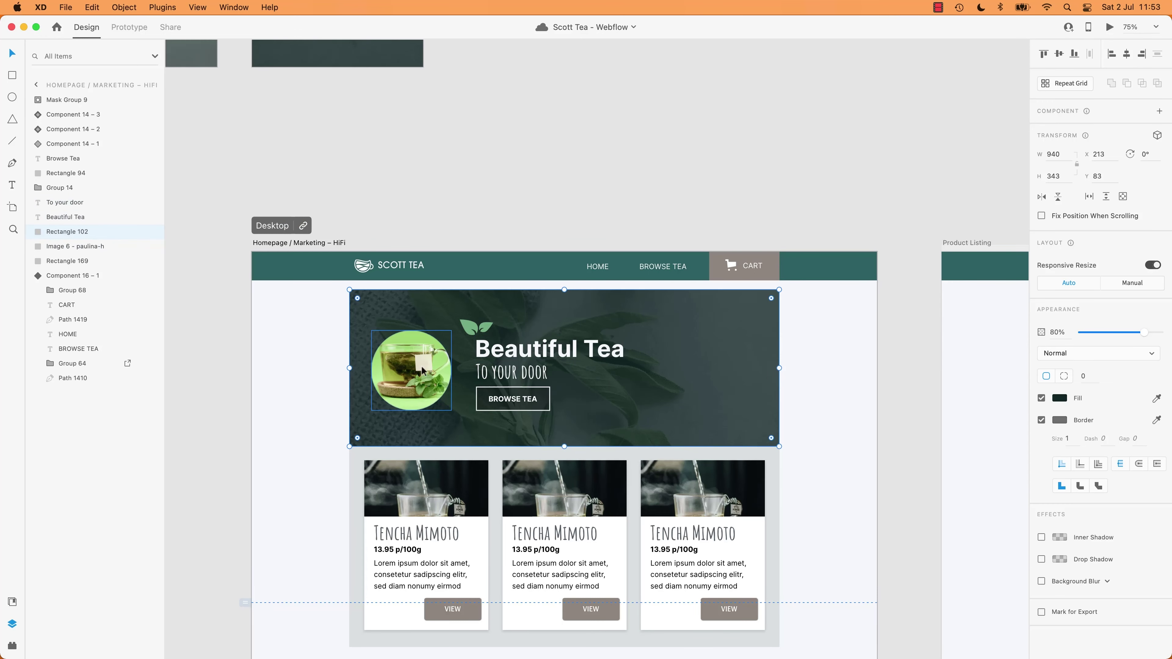
pyautogui.press('super+Tab')
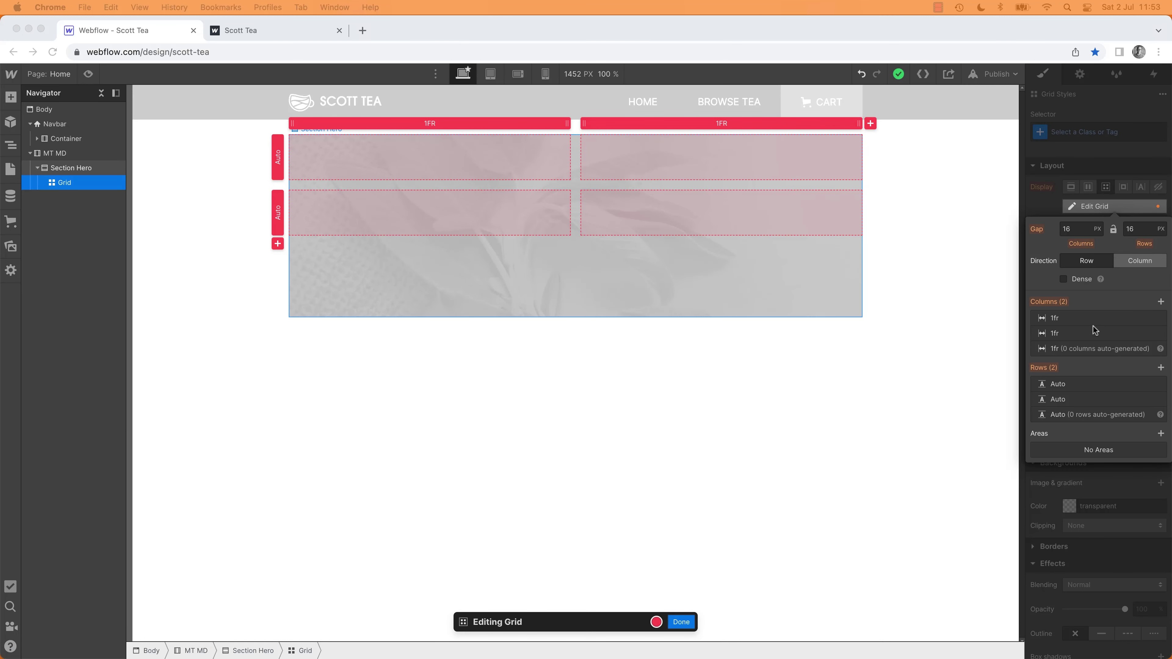
pyautogui.click(1160, 400)
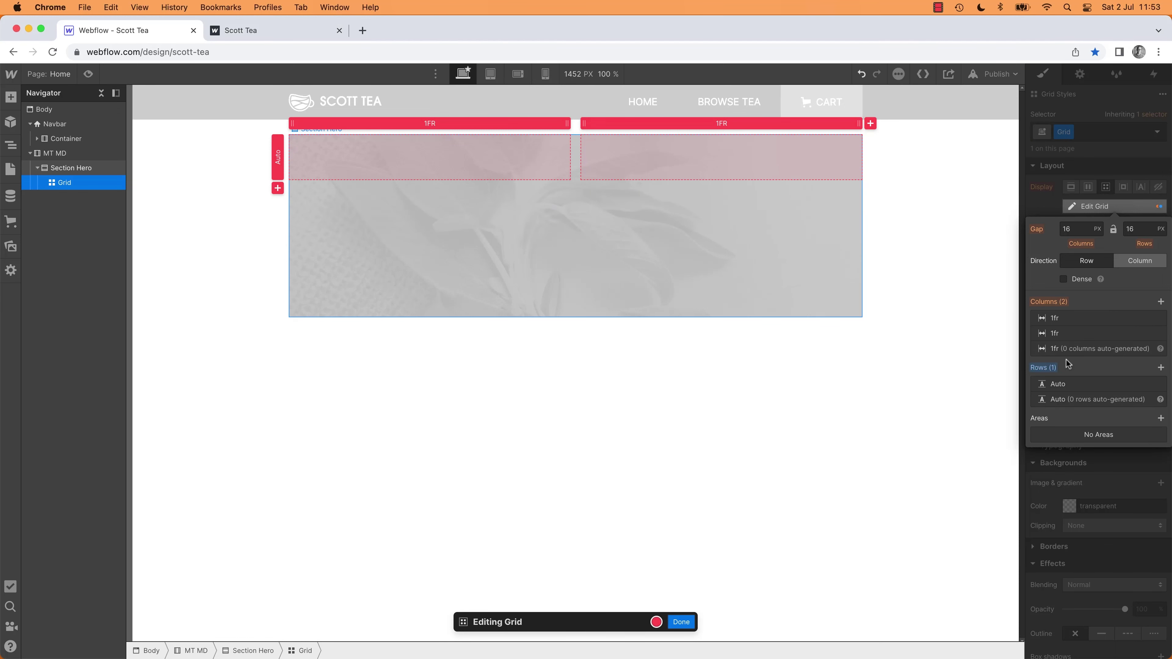
# Step: Narrow the grid's first column and set its width to 0.35 fr
pyautogui.moveTo(567, 123); pyautogui.dragTo(472, 129)
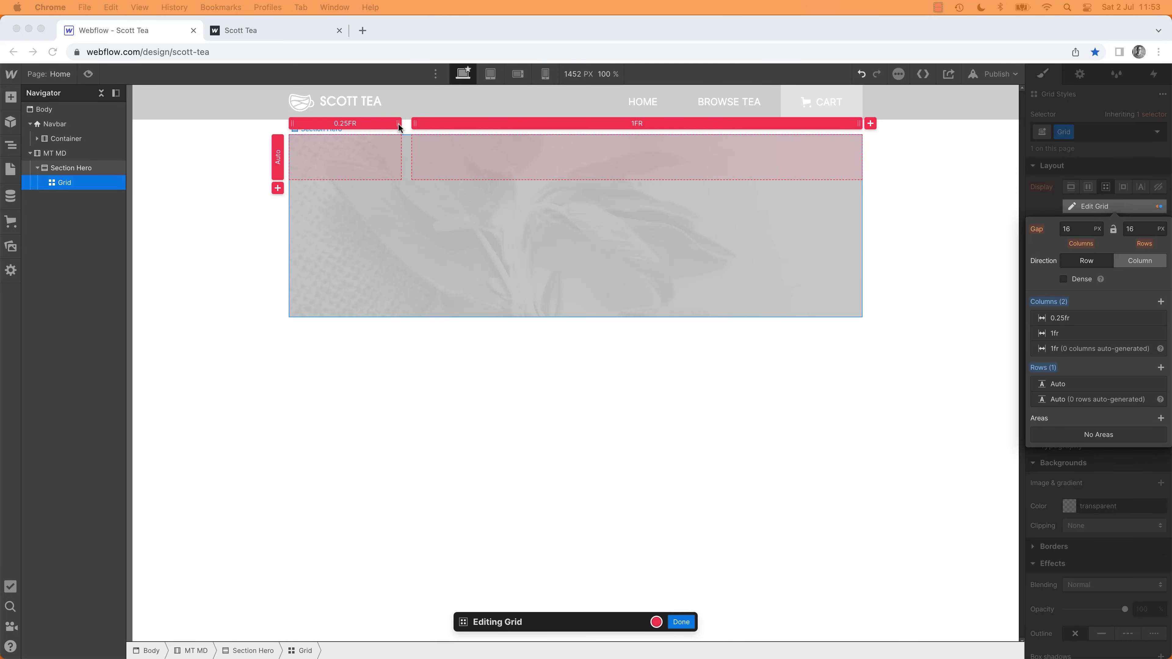
pyautogui.click(398, 123)
pyautogui.moveTo(398, 123)
pyautogui.mouseDown()
pyautogui.moveTo(431, 128)
pyautogui.moveTo(408, 130)
pyautogui.mouseUp()
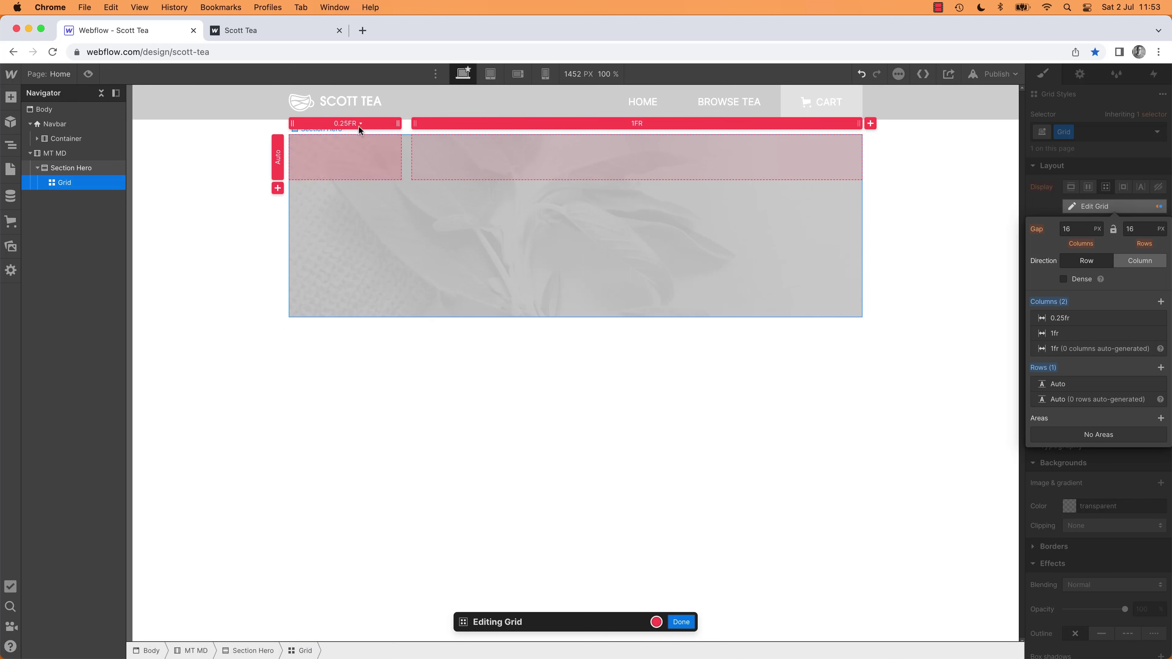
pyautogui.click(343, 125)
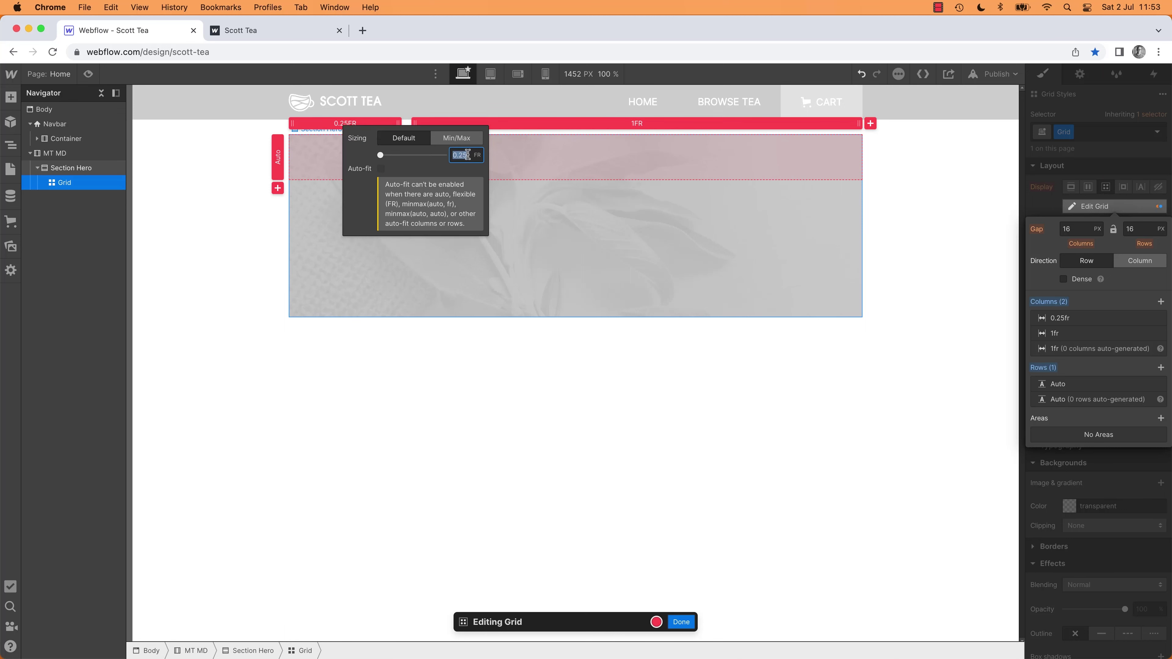
pyautogui.press('Left')
pyautogui.press('BackSpace')
pyautogui.write('3')
pyautogui.press('Return')
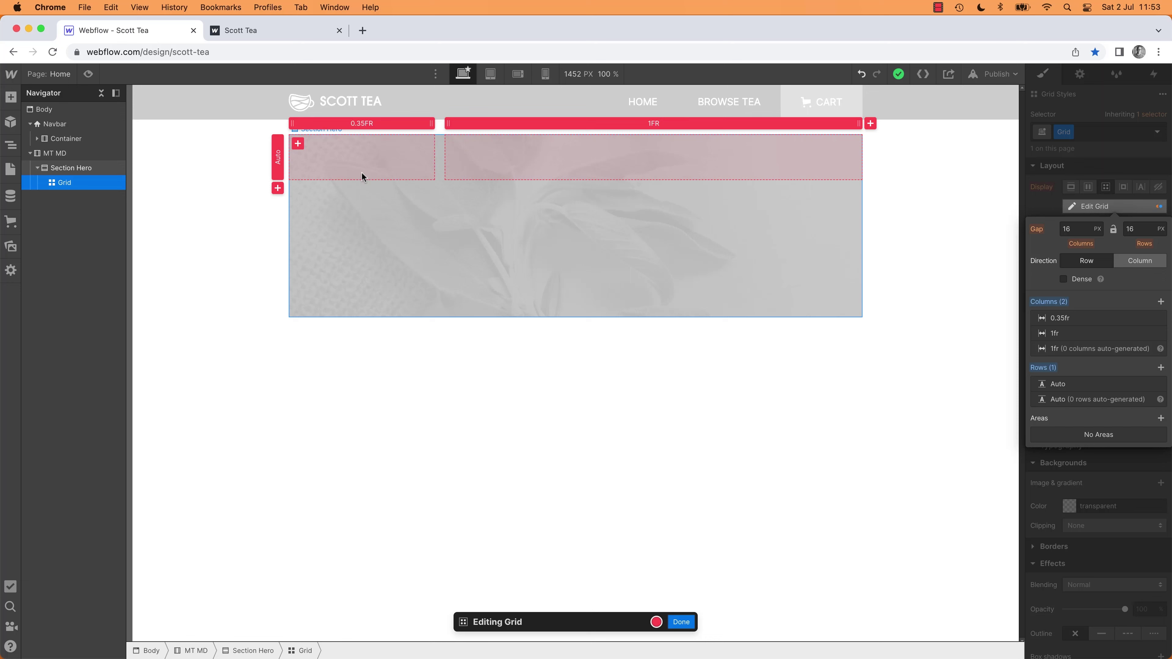
# Step: Switch to Adobe XD, inspect the size of the hero's circular tea image and return to Webflow
pyautogui.press('super+Tab')
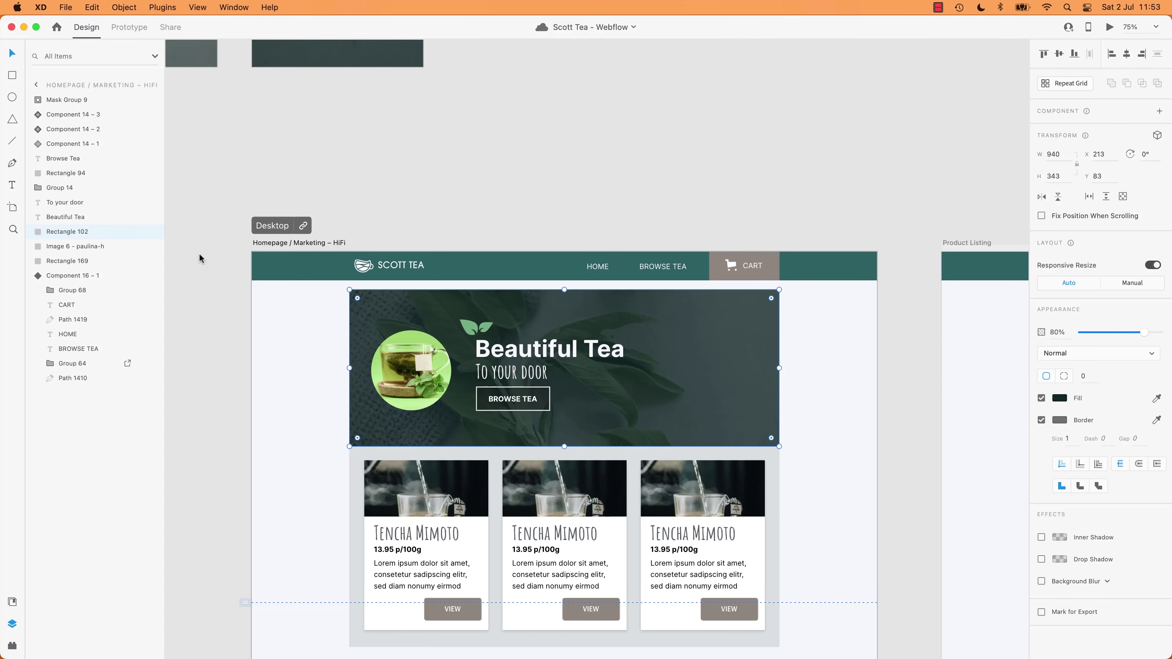
pyautogui.click(417, 344)
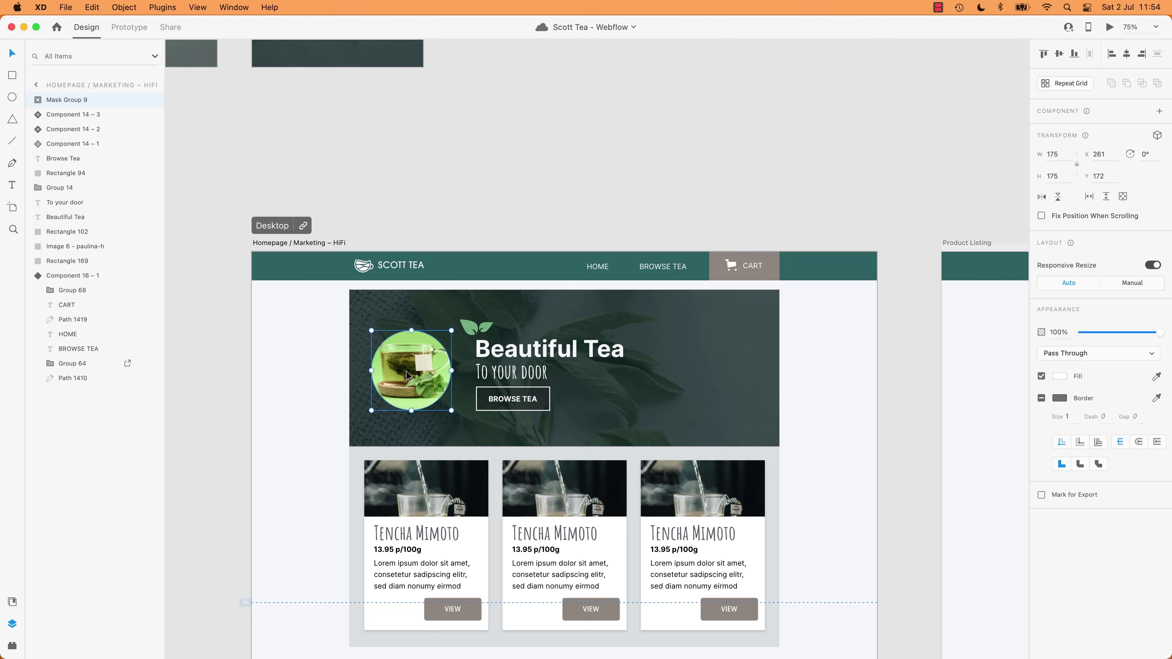
pyautogui.press('super+Tab')
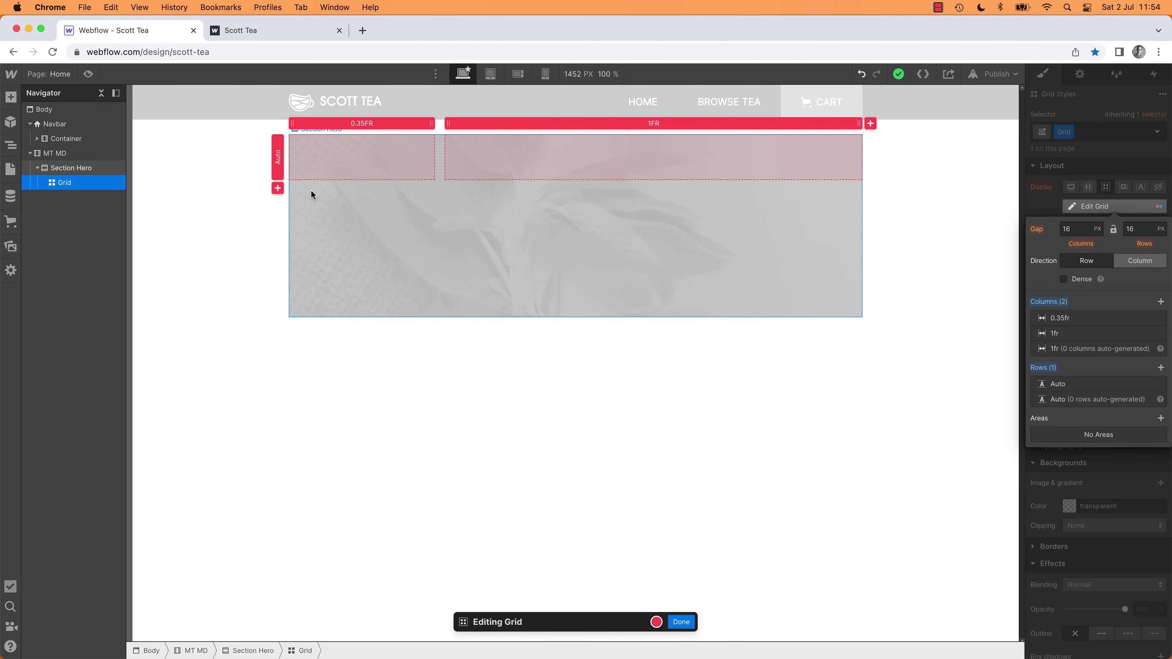
# Step: Place the green tea cup image from the assets in the grid's first column, keeping its default image settings
pyautogui.click(10, 248)
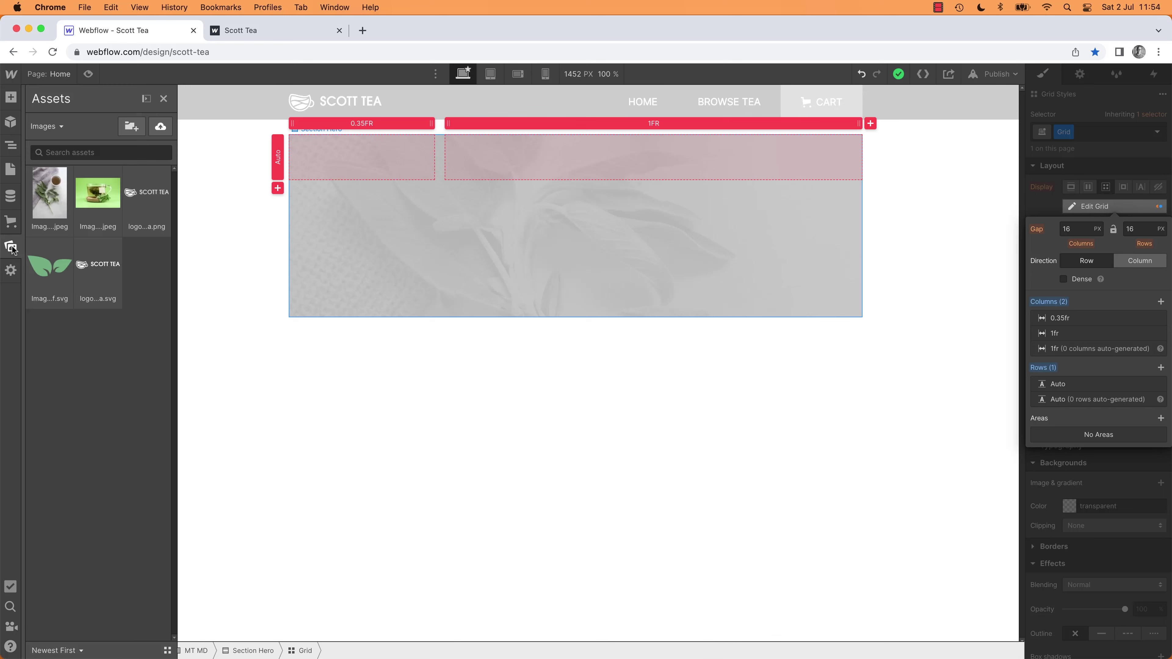
pyautogui.moveTo(98, 193); pyautogui.dragTo(376, 187)
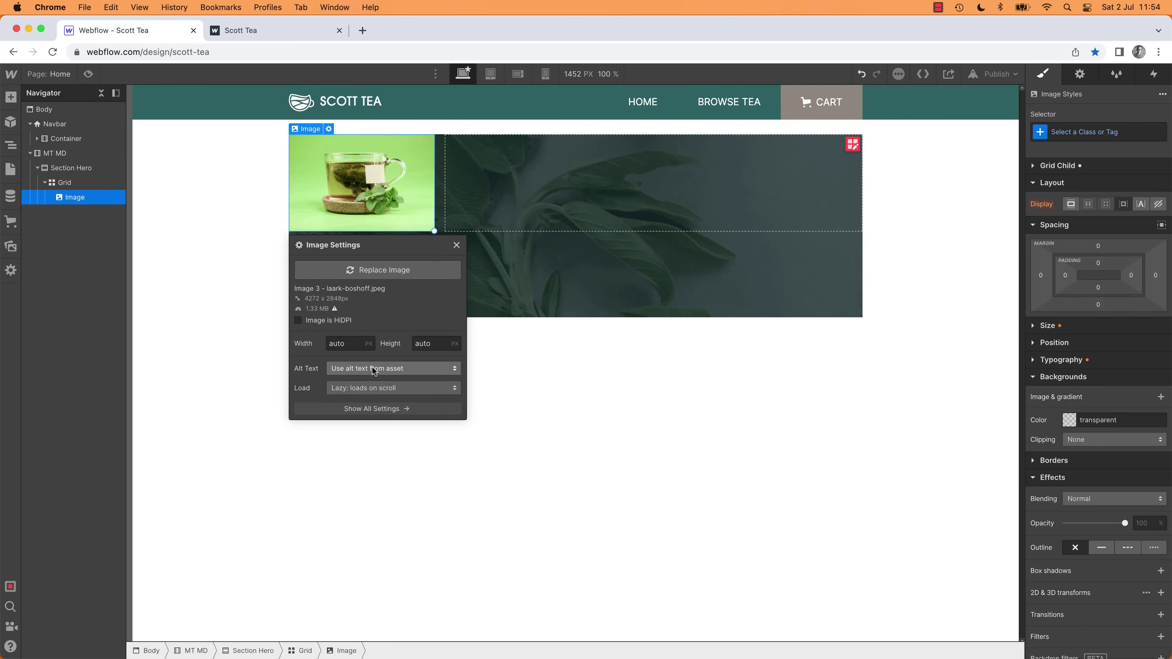
pyautogui.click(456, 245)
# Step: Add the alt text "Jasmine Tea Brewing in a Glass Cup" to the green tea cup image asset and return to the Navigator
pyautogui.click(11, 246)
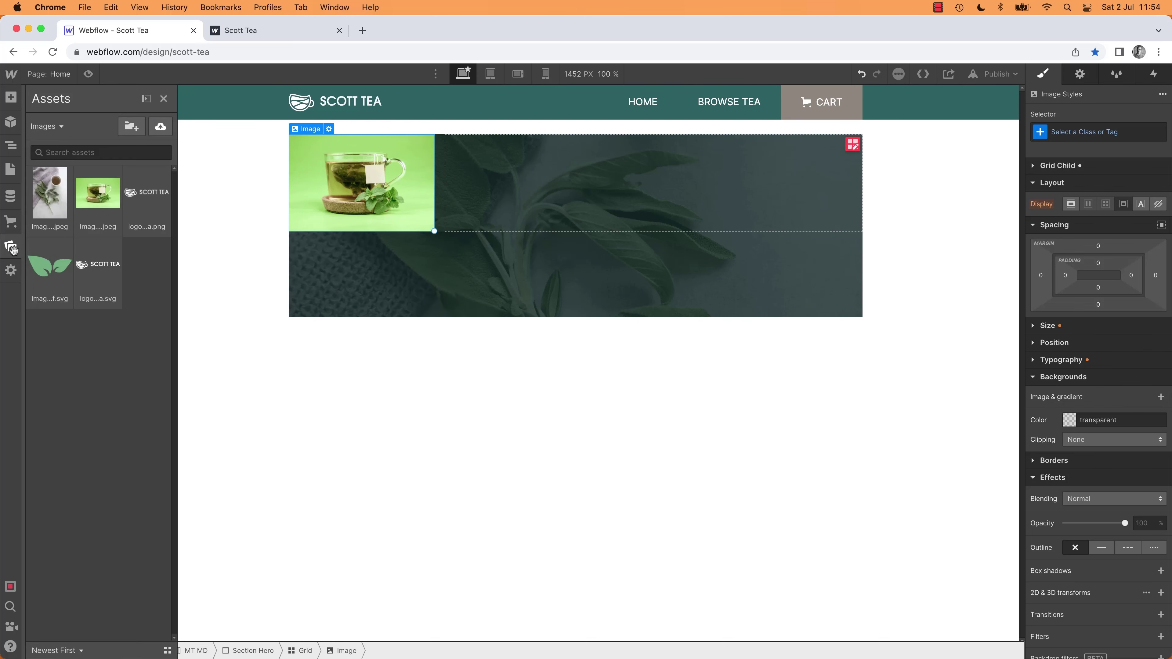
pyautogui.rightClick(88, 204)
pyautogui.press('Escape')
pyautogui.click(110, 177)
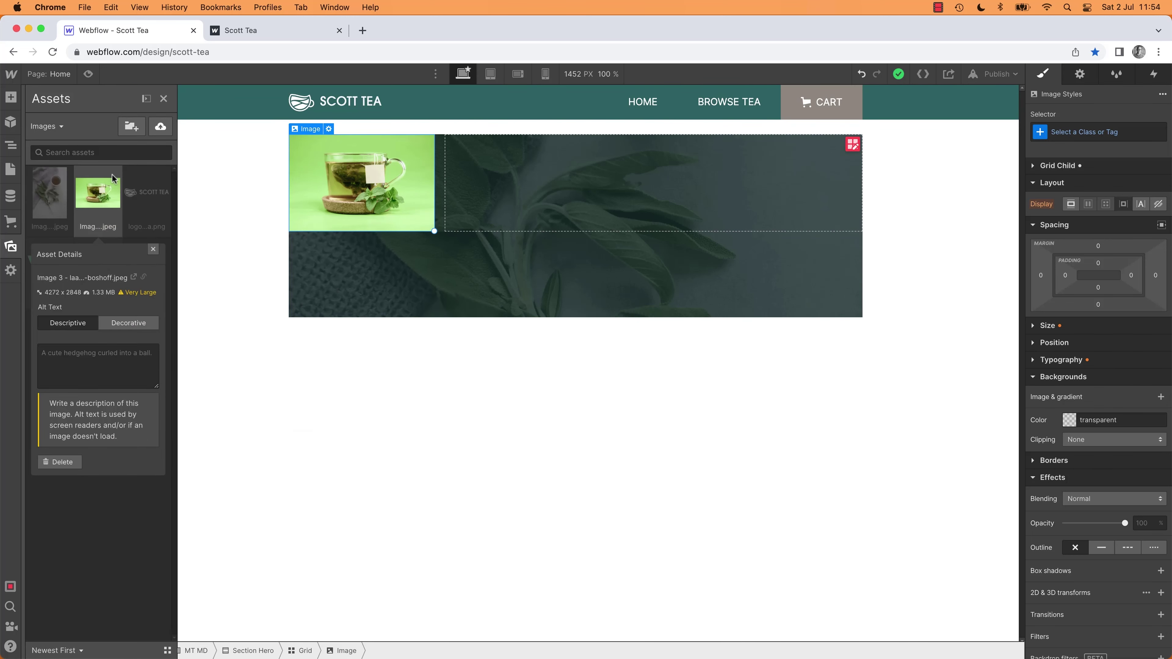
pyautogui.click(77, 353)
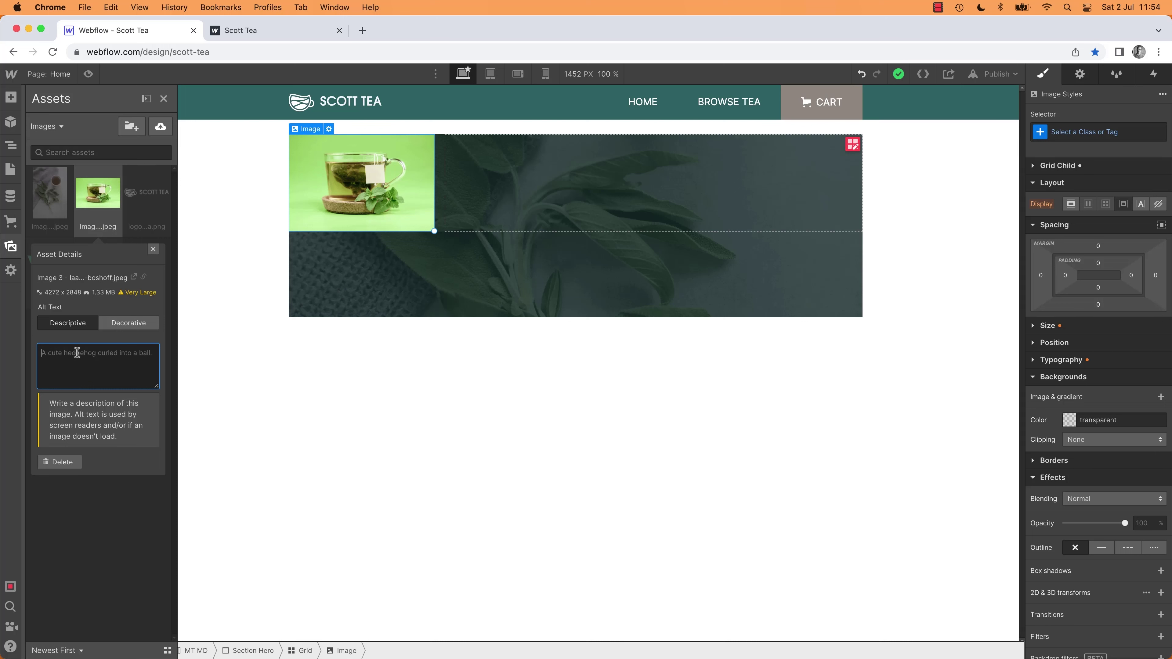
pyautogui.write('Jasmine Tea Brewing in a Glass Cu')
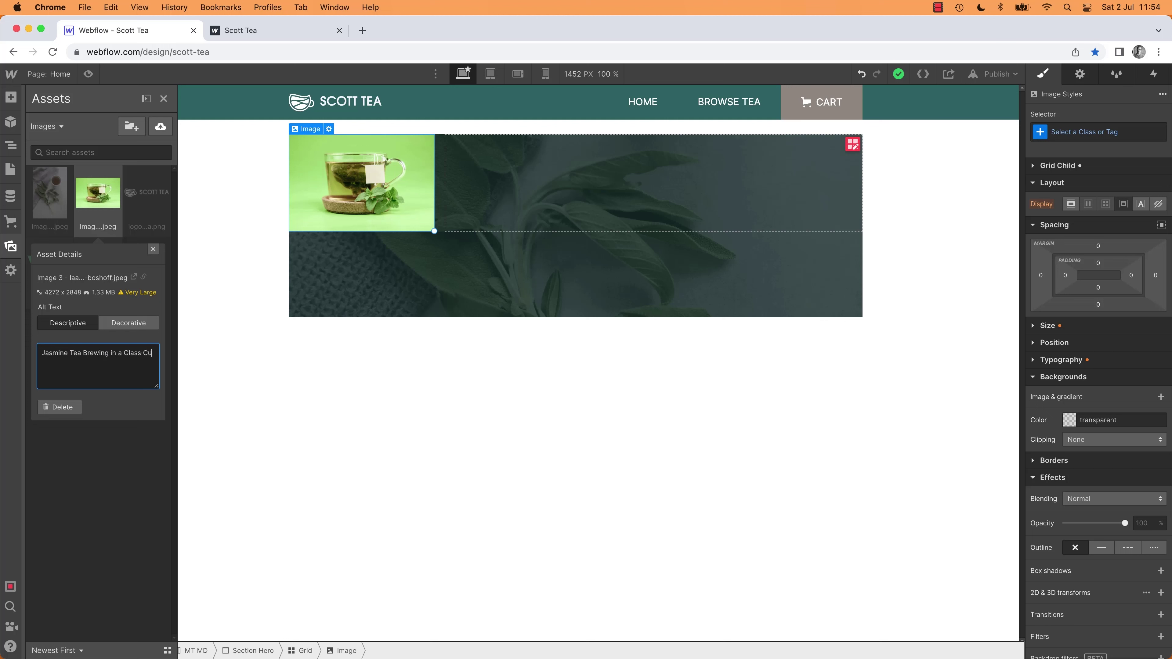
pyautogui.write('p')
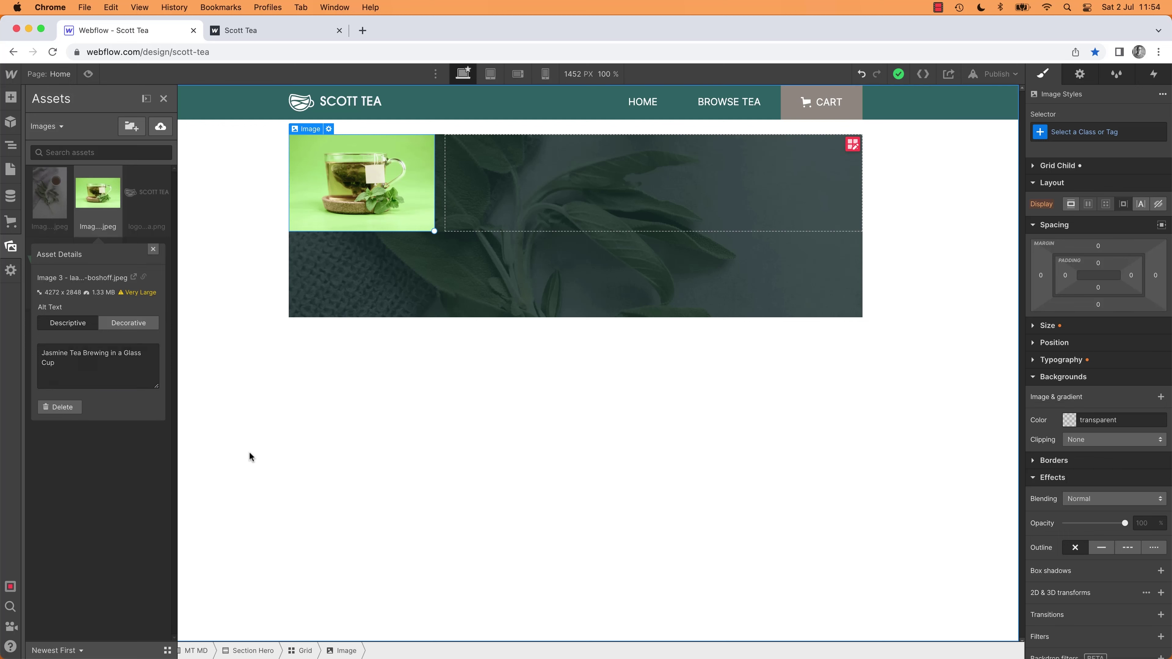
pyautogui.write('z')
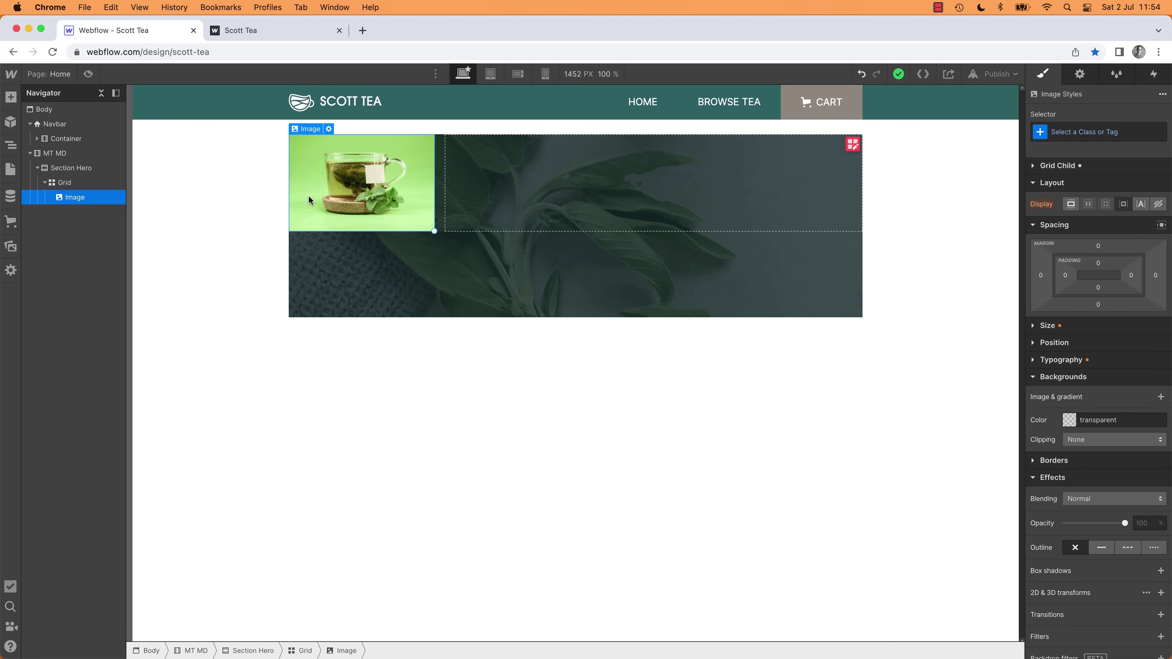
# Step: Check the circular image's size in Adobe XD, then set the tea image in Webflow to 175 by 175 px with Cover fit
pyautogui.press('super+Tab')
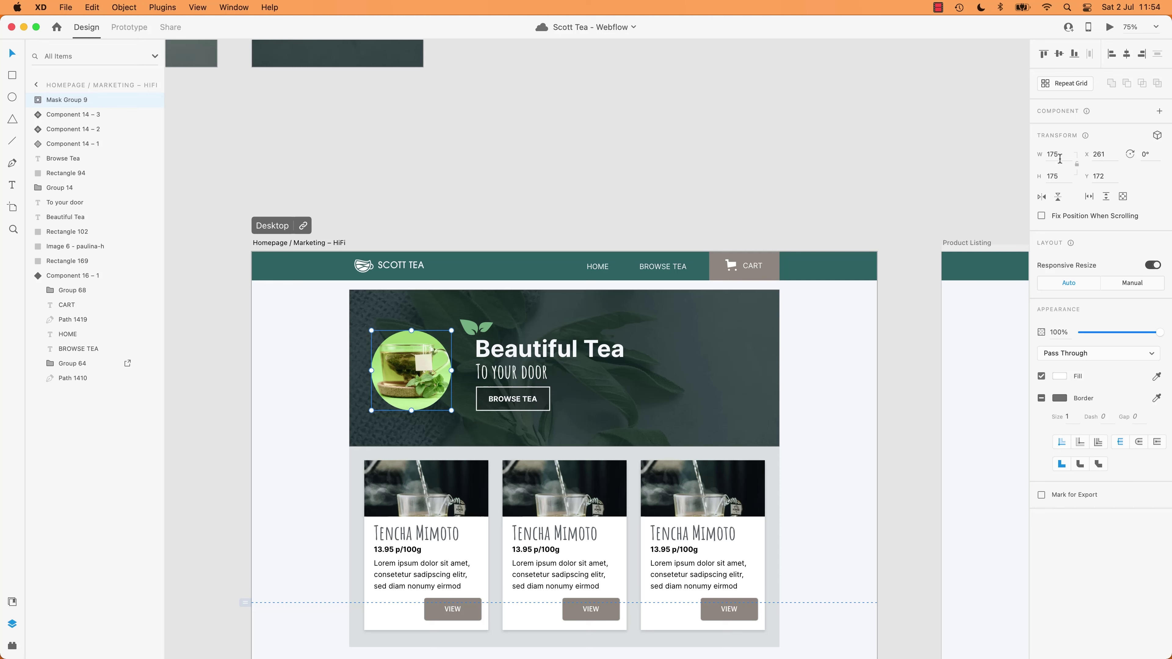
pyautogui.press('super+Tab')
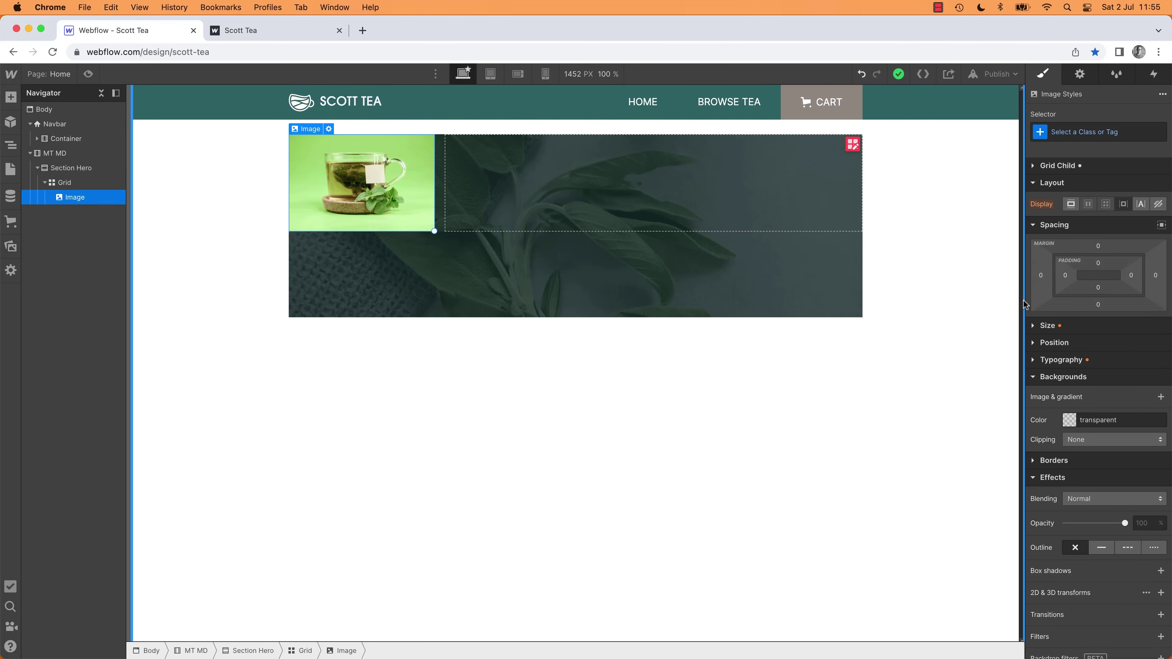
pyautogui.click(1033, 326)
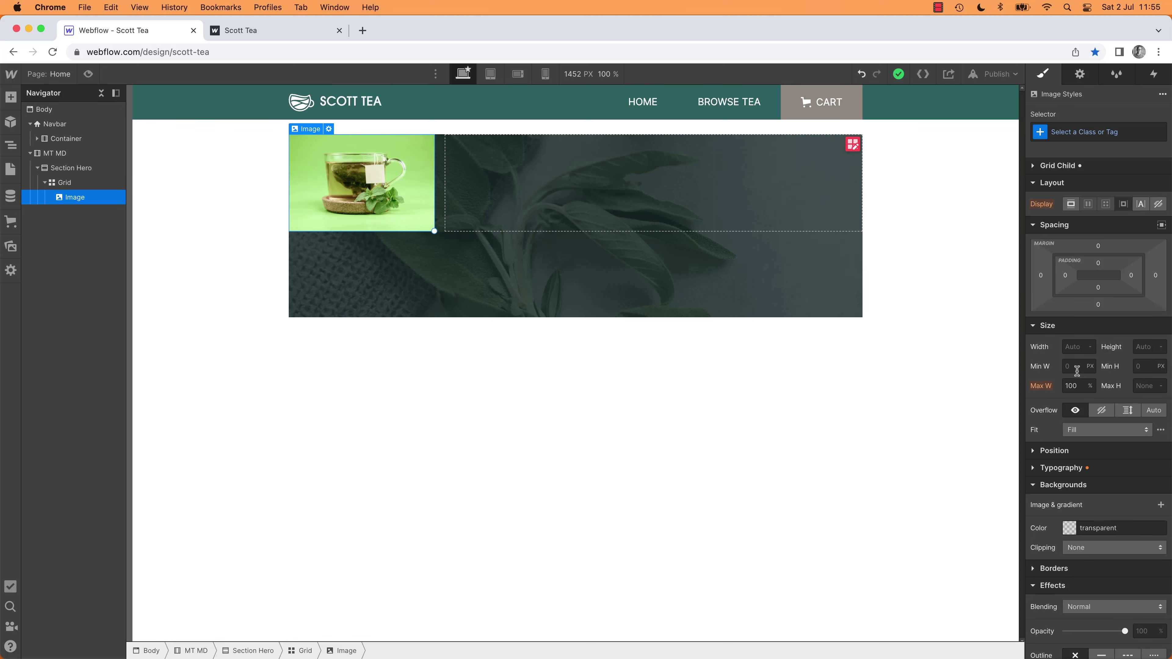
pyautogui.click(1081, 346)
pyautogui.press('Tab')
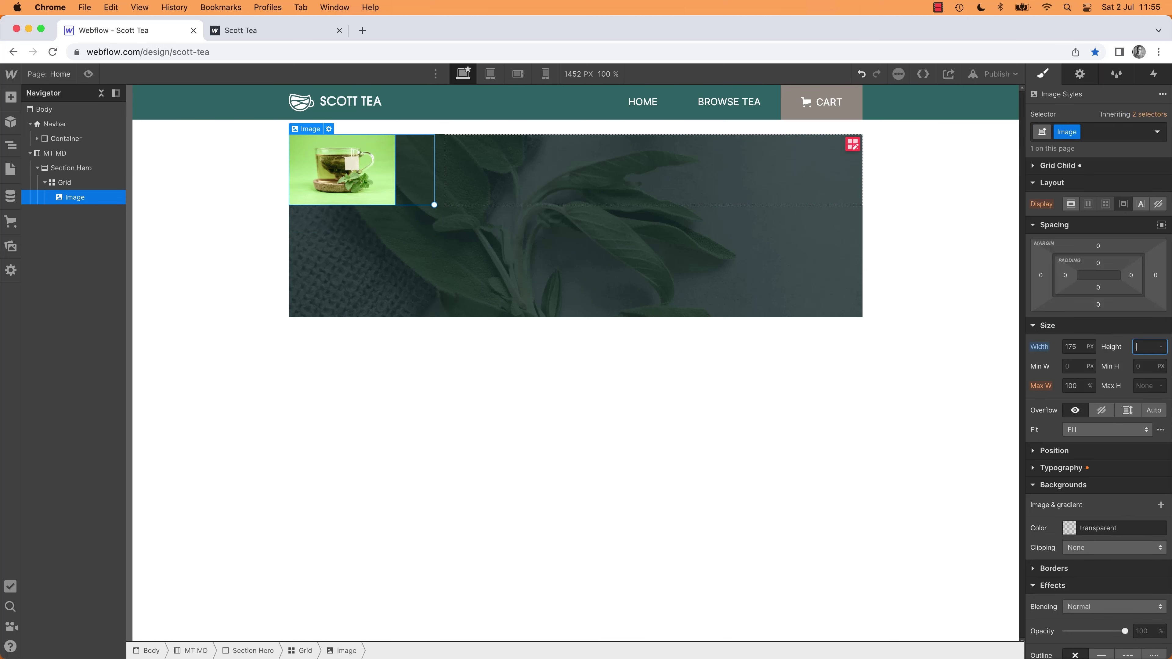
pyautogui.press('Return')
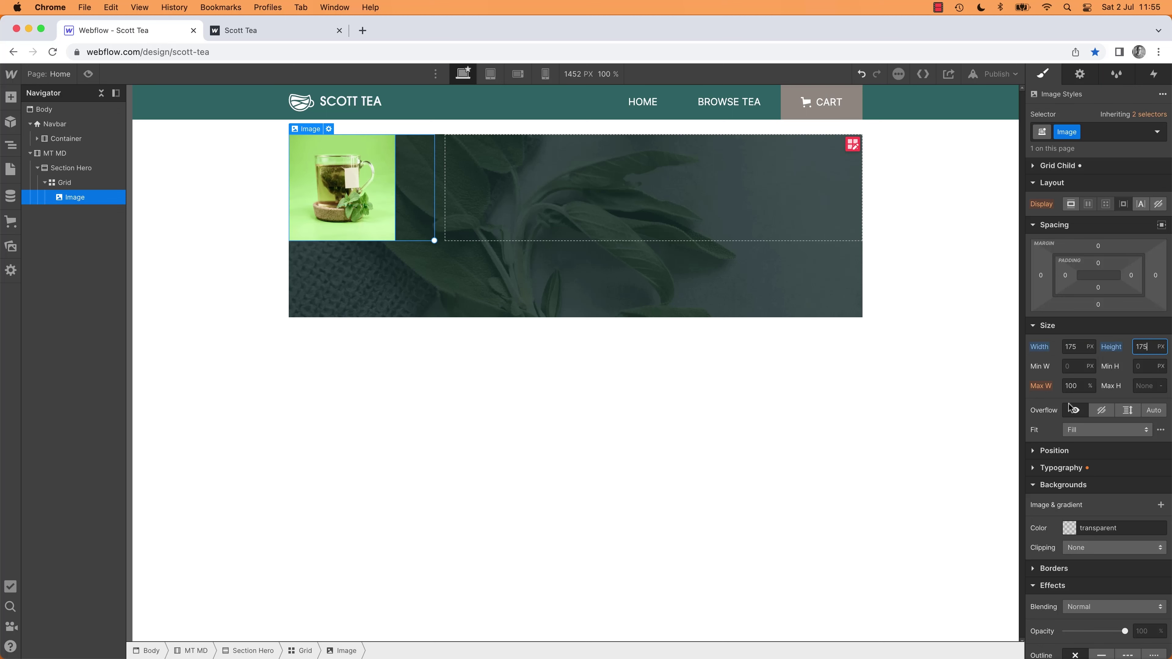
pyautogui.click(1084, 430)
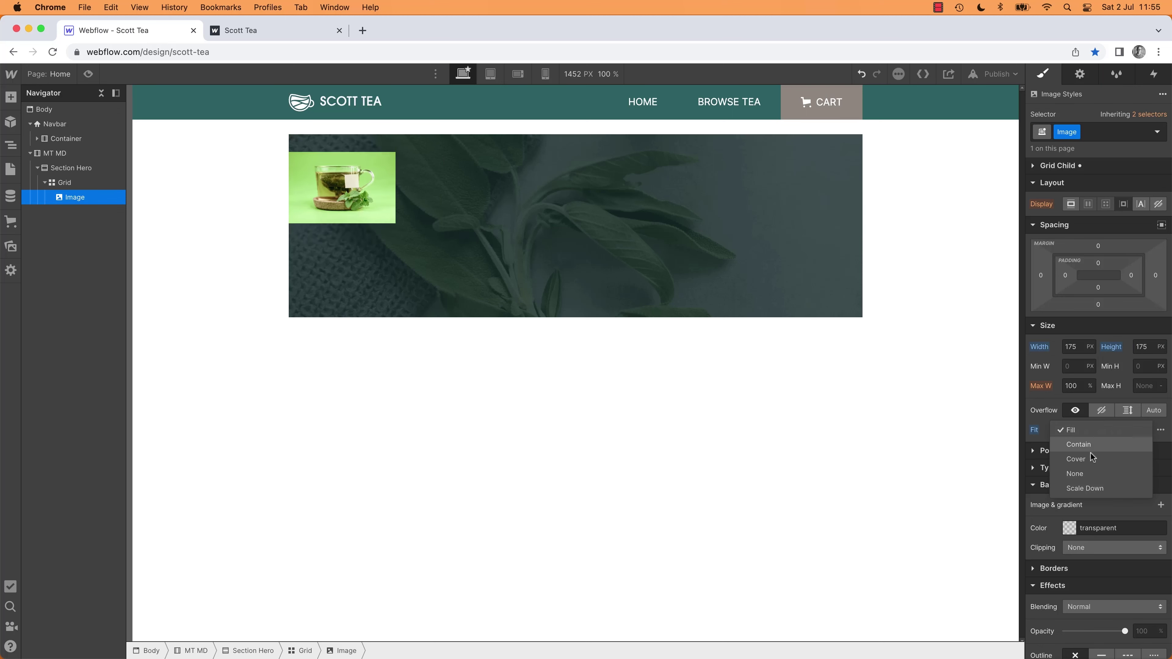
pyautogui.click(1075, 459)
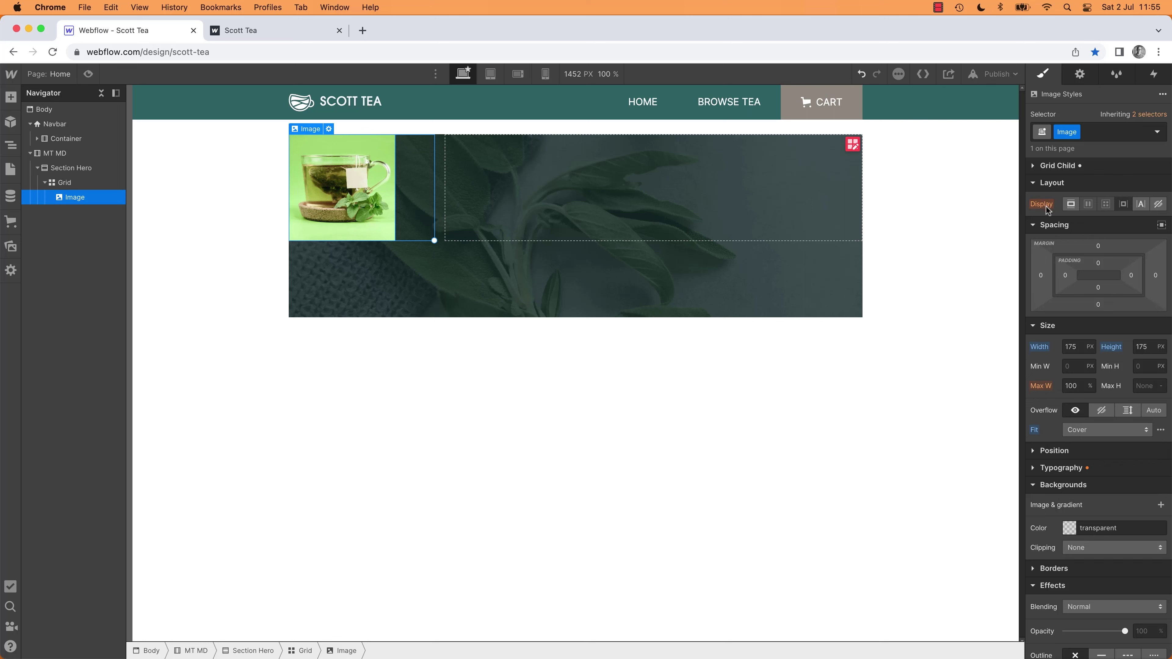
# Step: Round the tea image into a circle by raising its border radius to 1000 px
pyautogui.keyDown('alt'); pyautogui.click(1034, 183); pyautogui.keyUp('alt')
pyautogui.click(1034, 286)
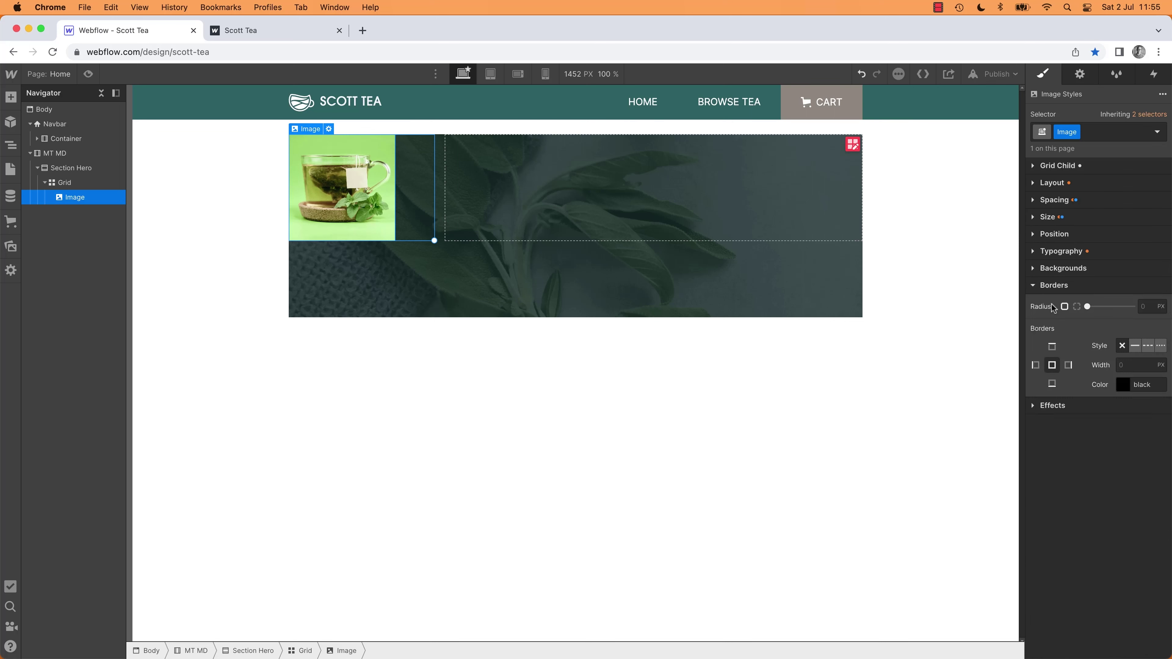
pyautogui.click(1150, 306)
pyautogui.write('300')
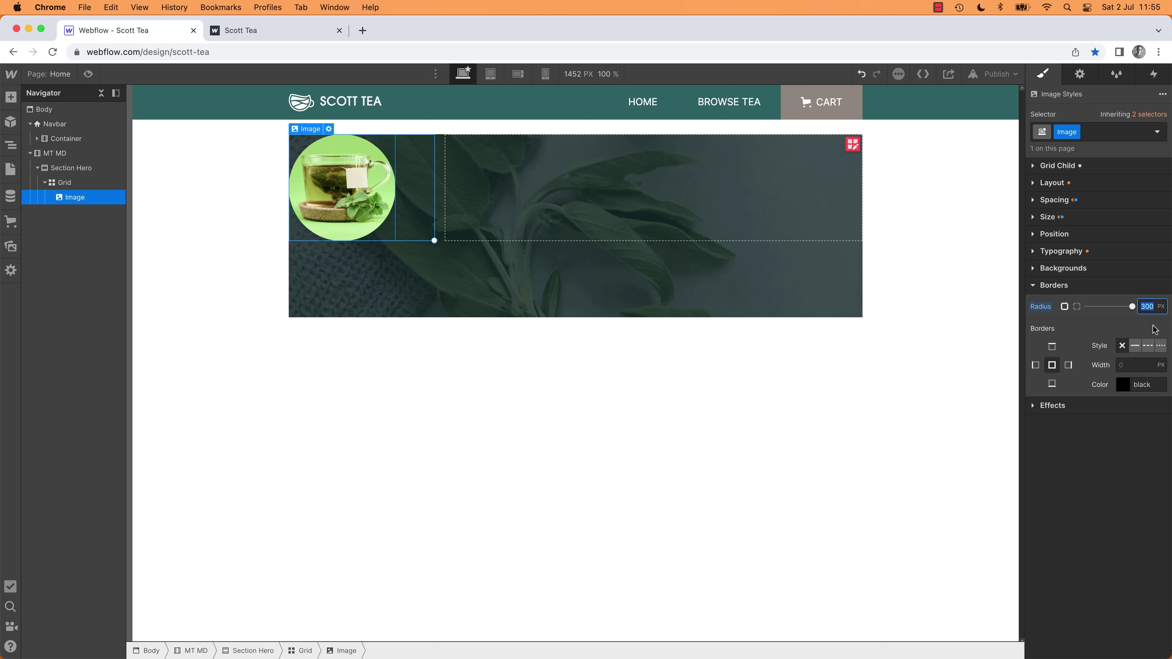
pyautogui.write('1')
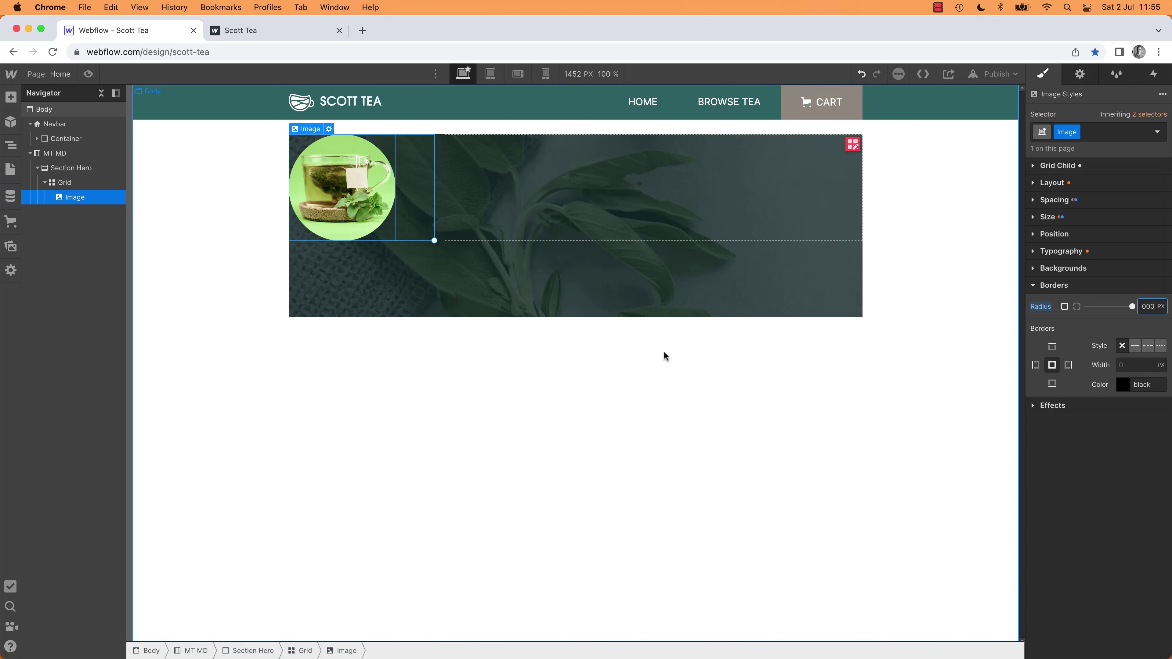
pyautogui.click(592, 443)
# Step: Compare with the hero design in Adobe XD, then centre the Webflow grid's items both vertically and horizontally
pyautogui.press('super+Tab')
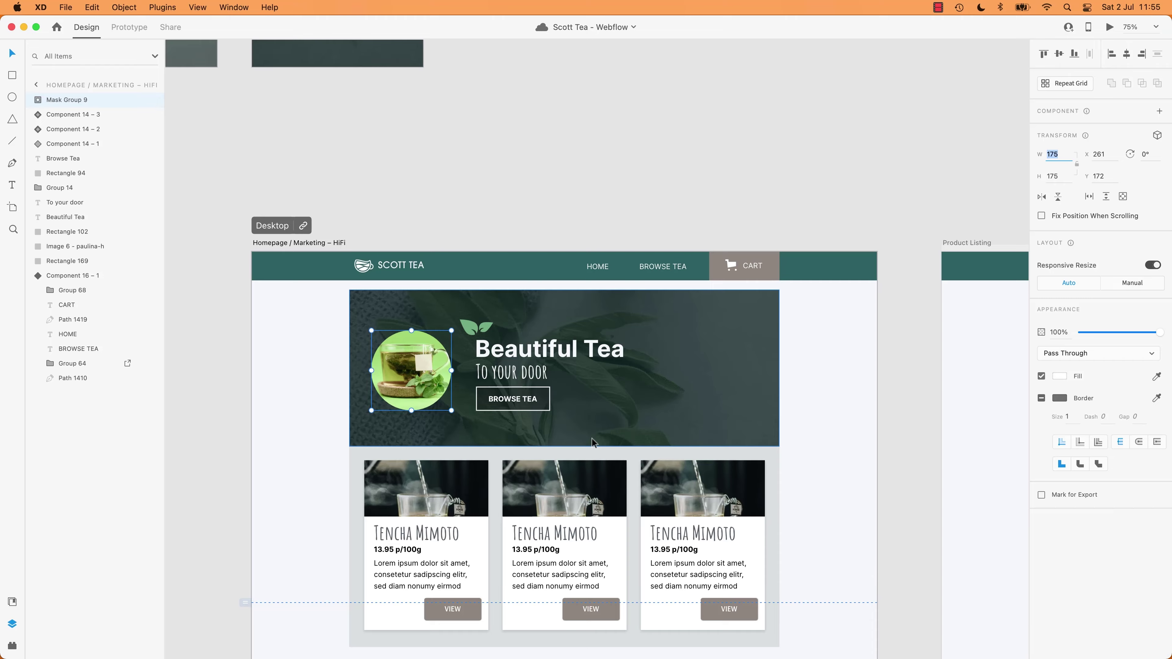
pyautogui.press('super+Tab')
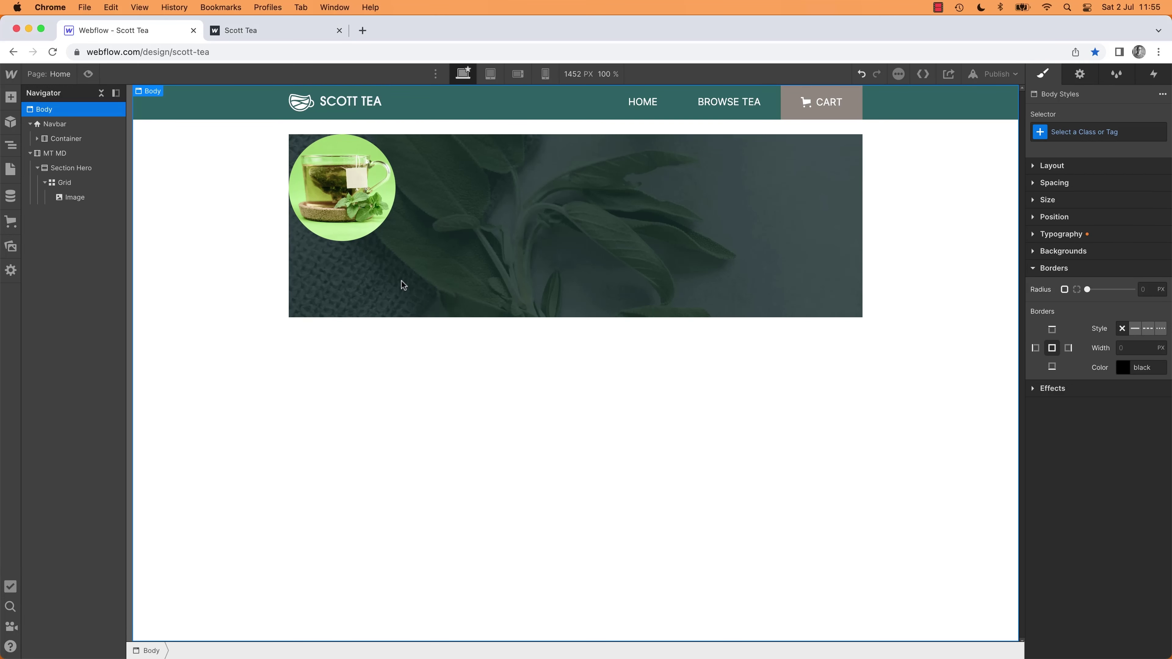
pyautogui.click(401, 281)
pyautogui.click(66, 183)
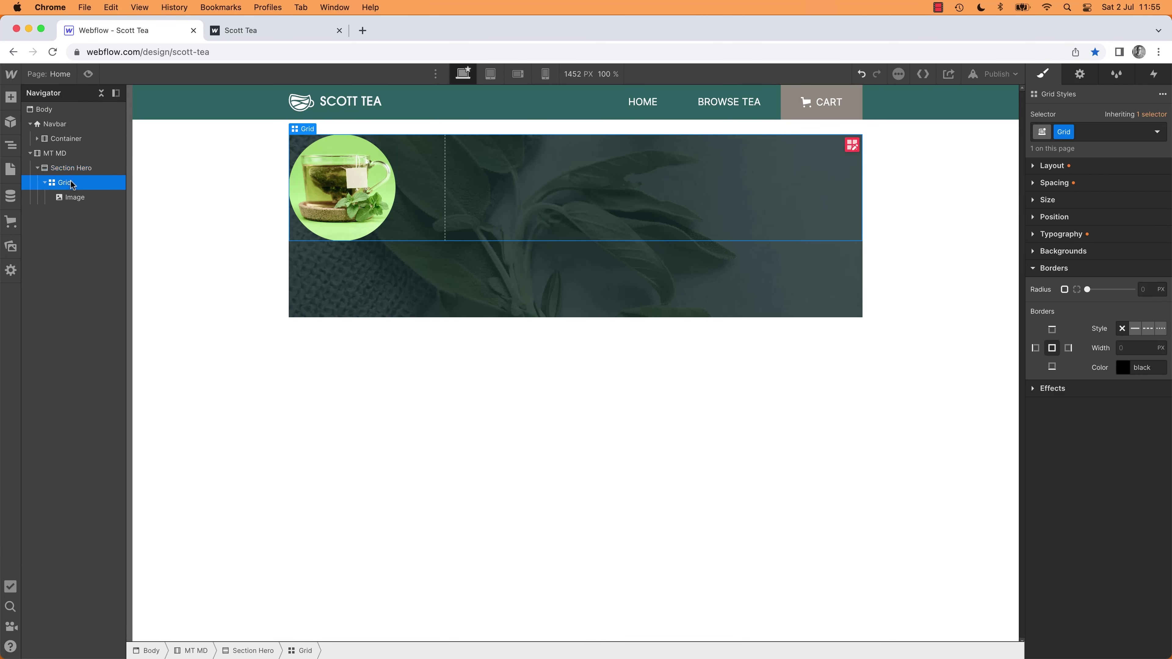
pyautogui.click(1037, 168)
pyautogui.click(1095, 236)
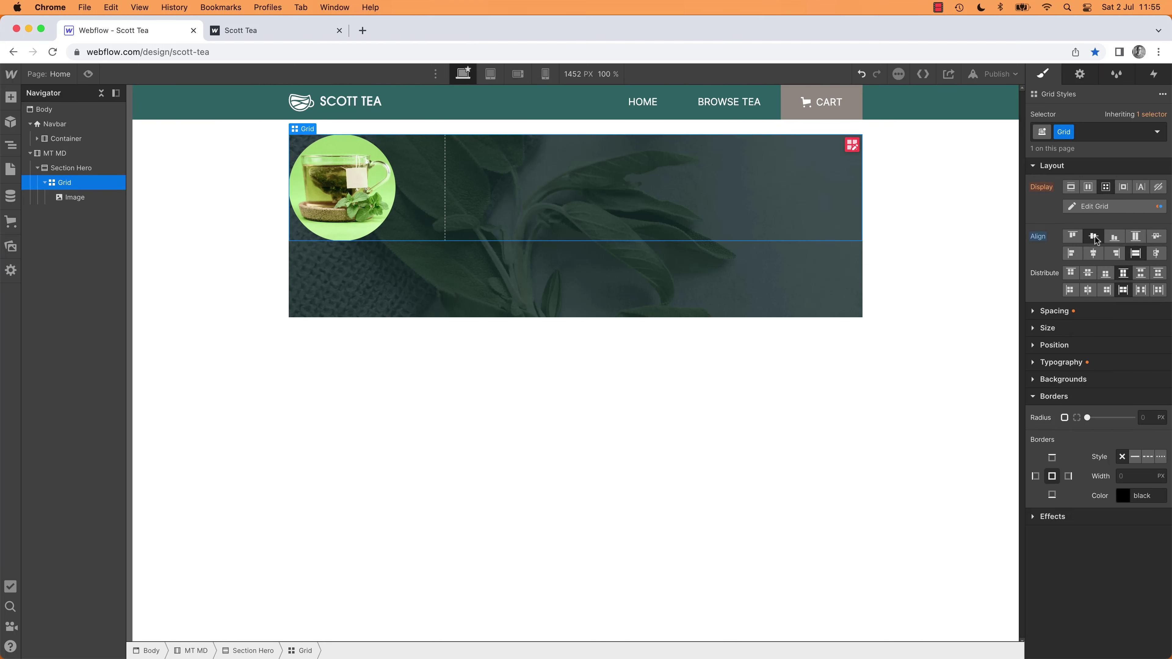
pyautogui.click(1094, 254)
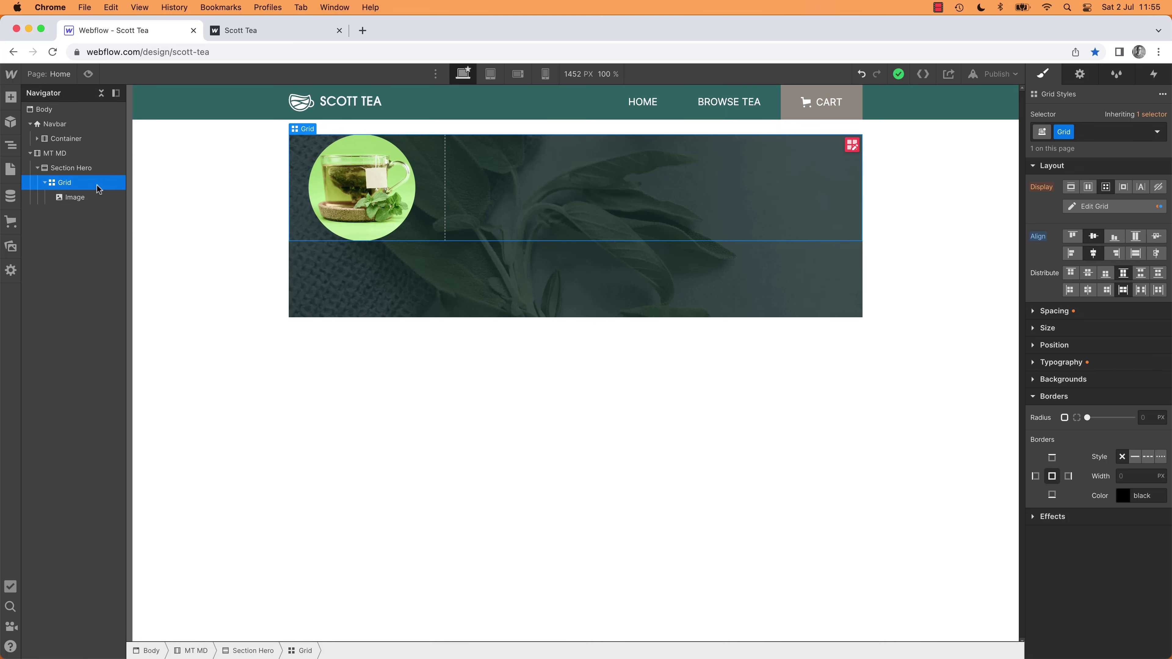
# Step: Remove the minimum height from the Section Hero element
pyautogui.click(81, 170)
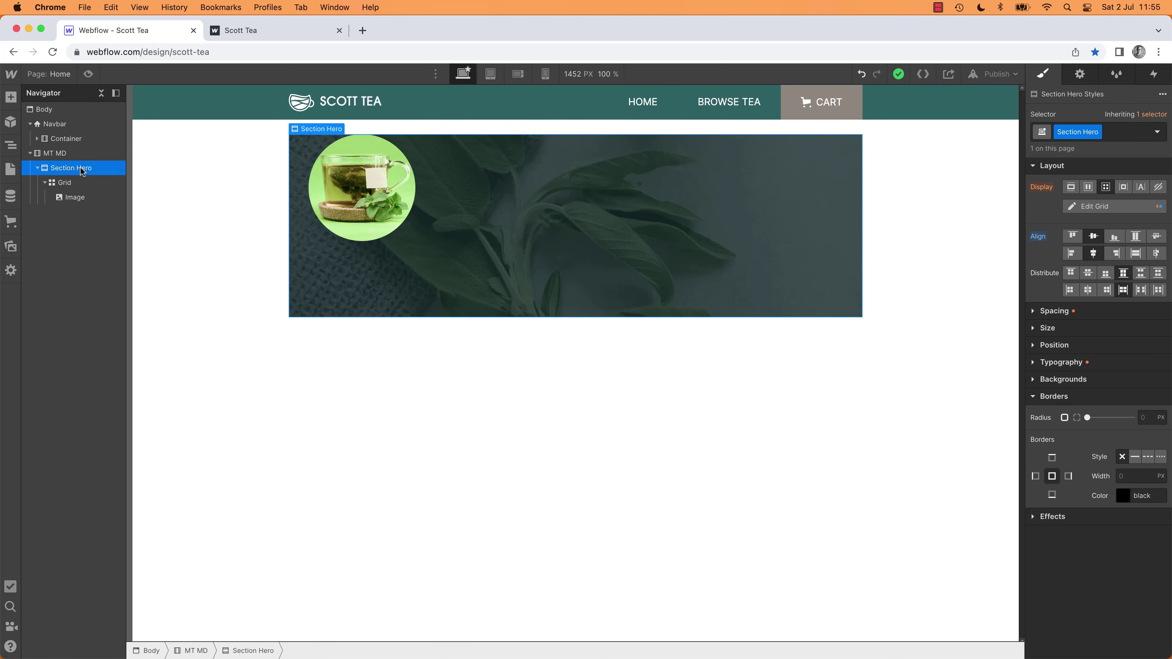
pyautogui.click(77, 185)
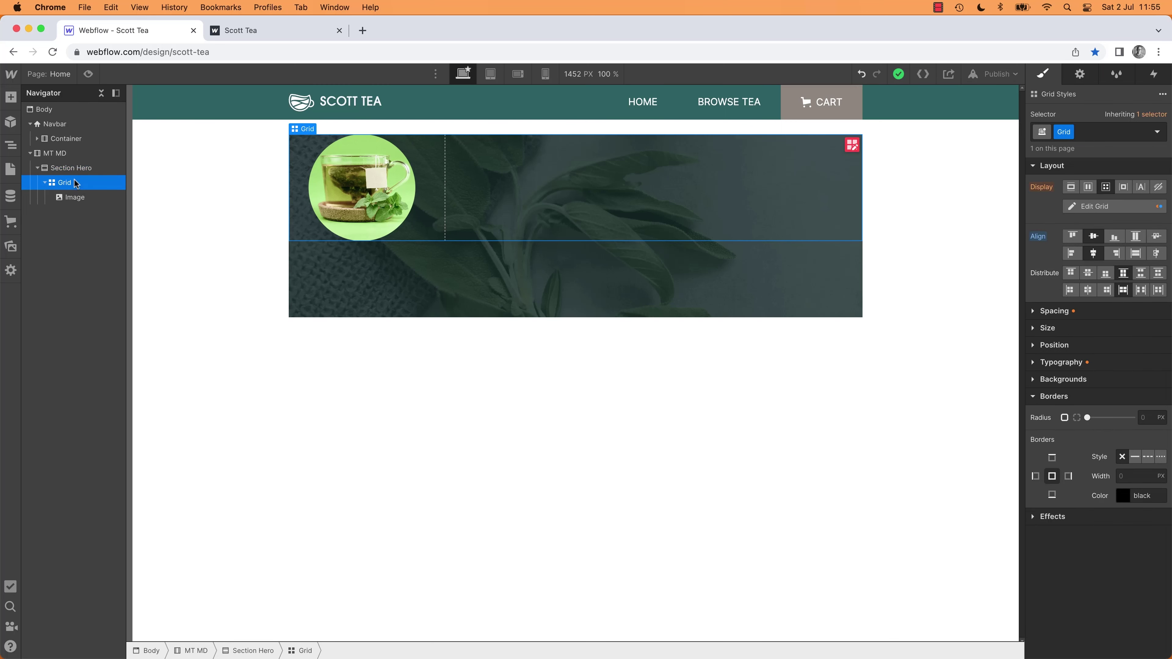
pyautogui.click(74, 169)
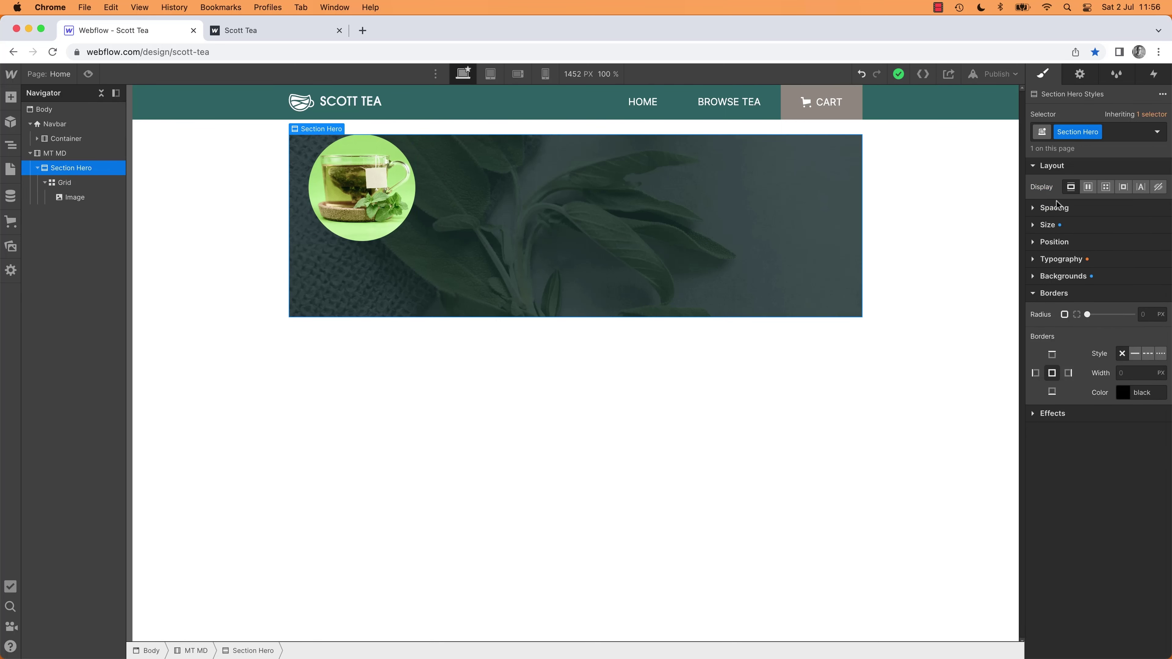
pyautogui.click(1047, 225)
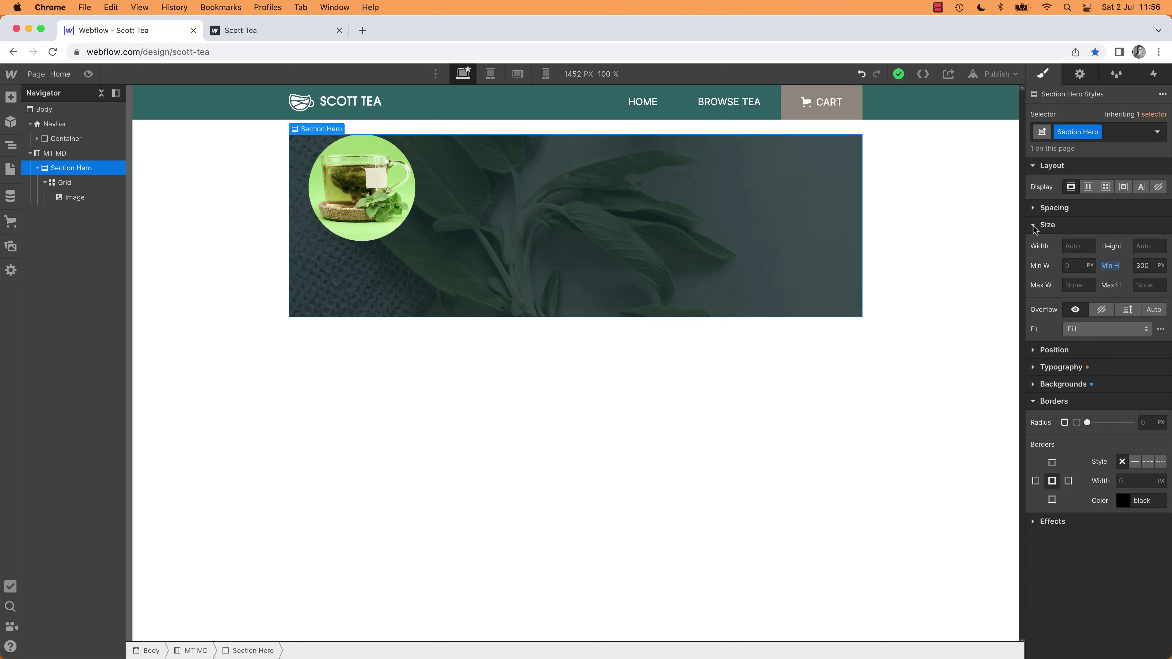
pyautogui.keyDown('alt'); pyautogui.click(1111, 266); pyautogui.keyUp('alt')
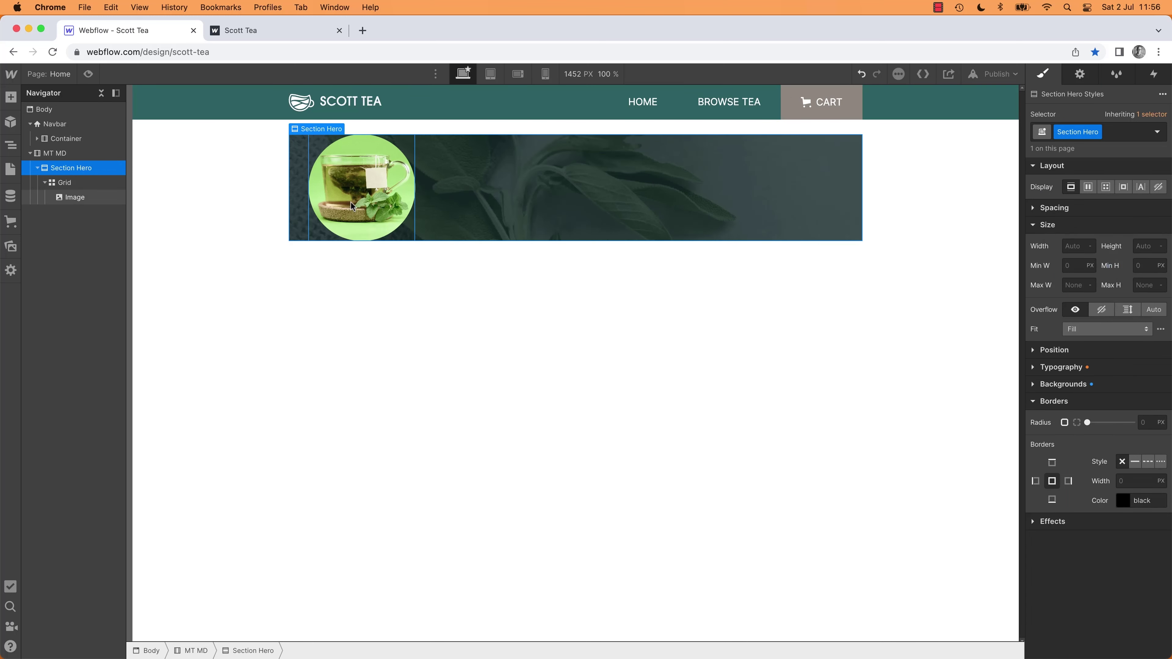
# Step: Give the hero grid a minimum height of 300 px
pyautogui.click(91, 185)
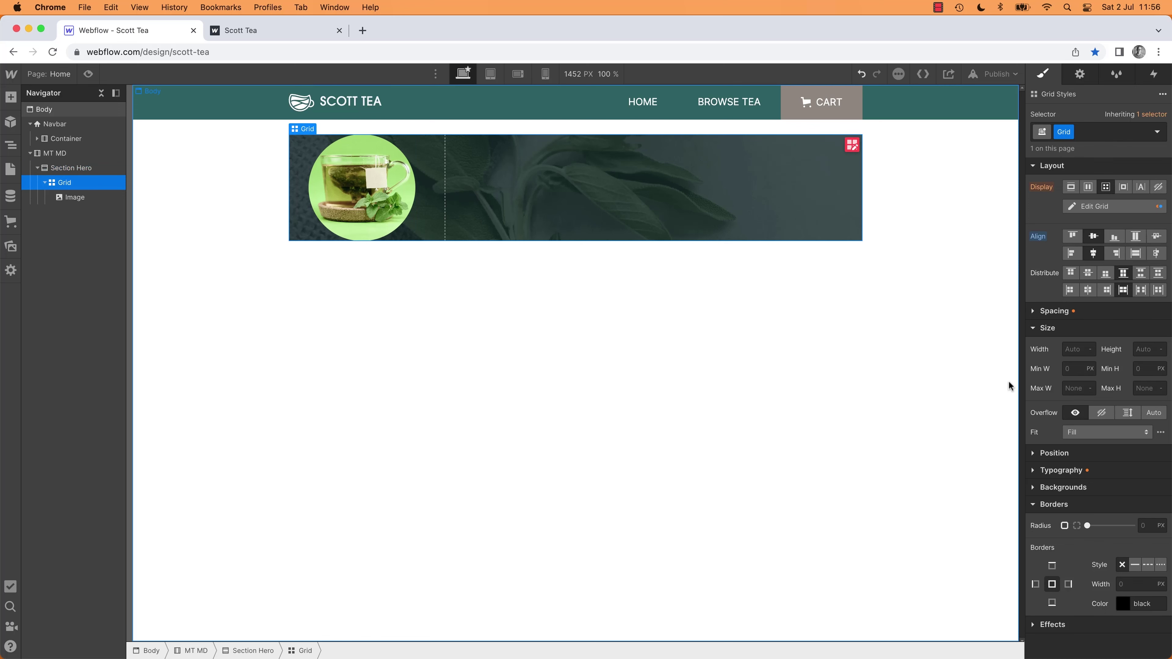
pyautogui.click(1153, 369)
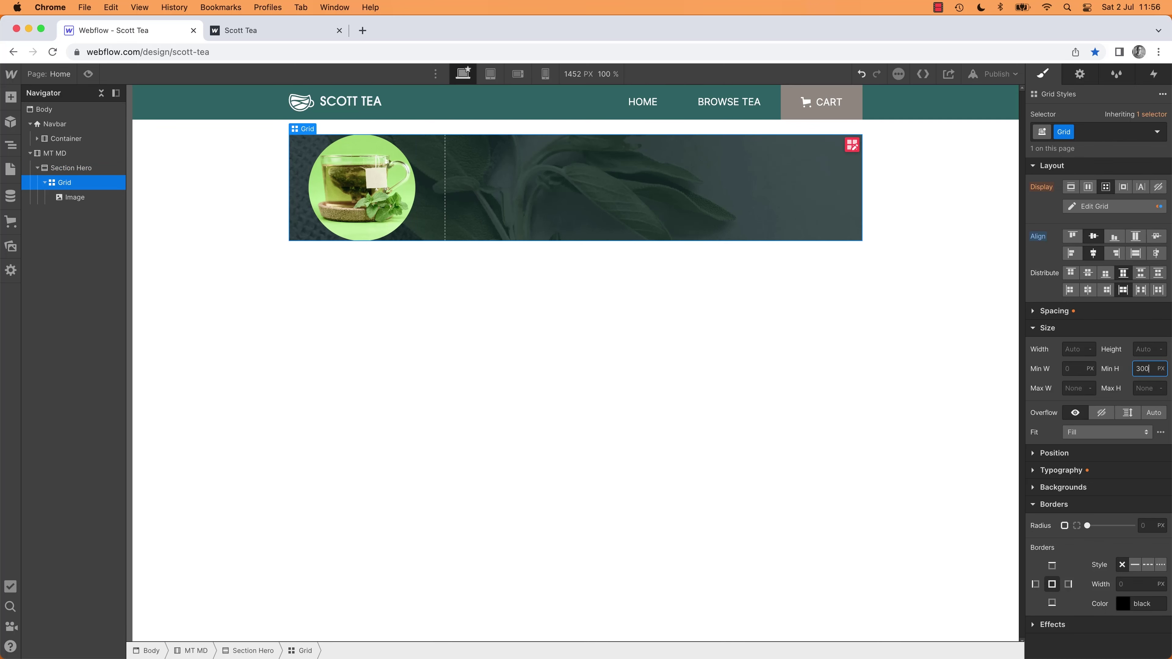
pyautogui.write('300')
pyautogui.press('Return')
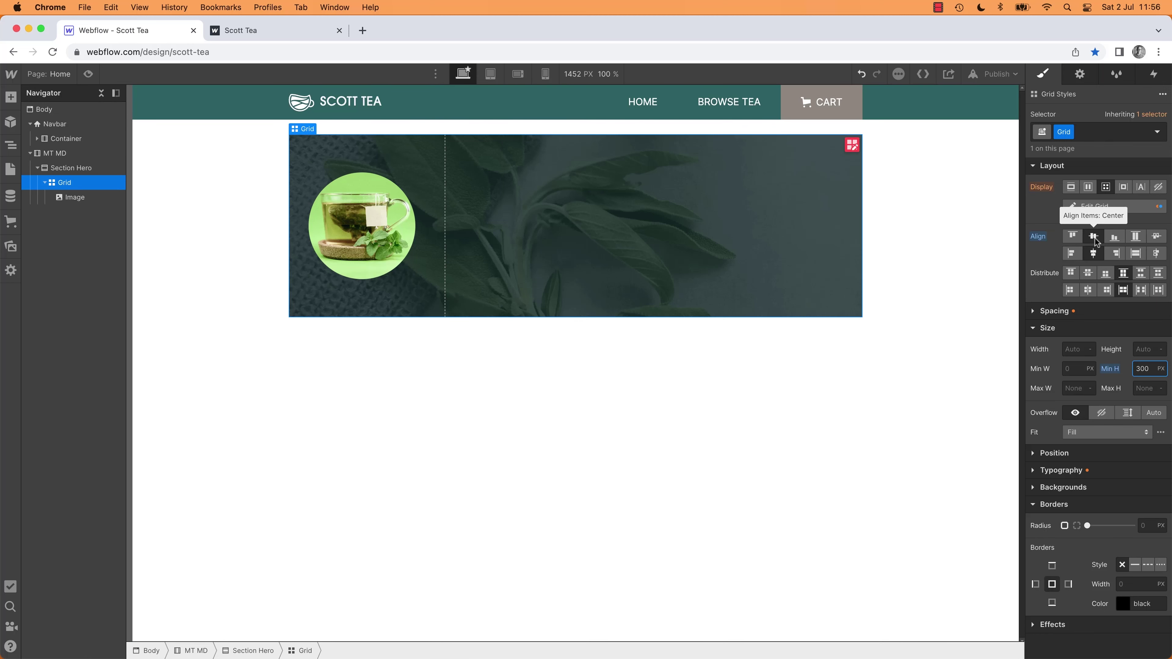
pyautogui.click(405, 403)
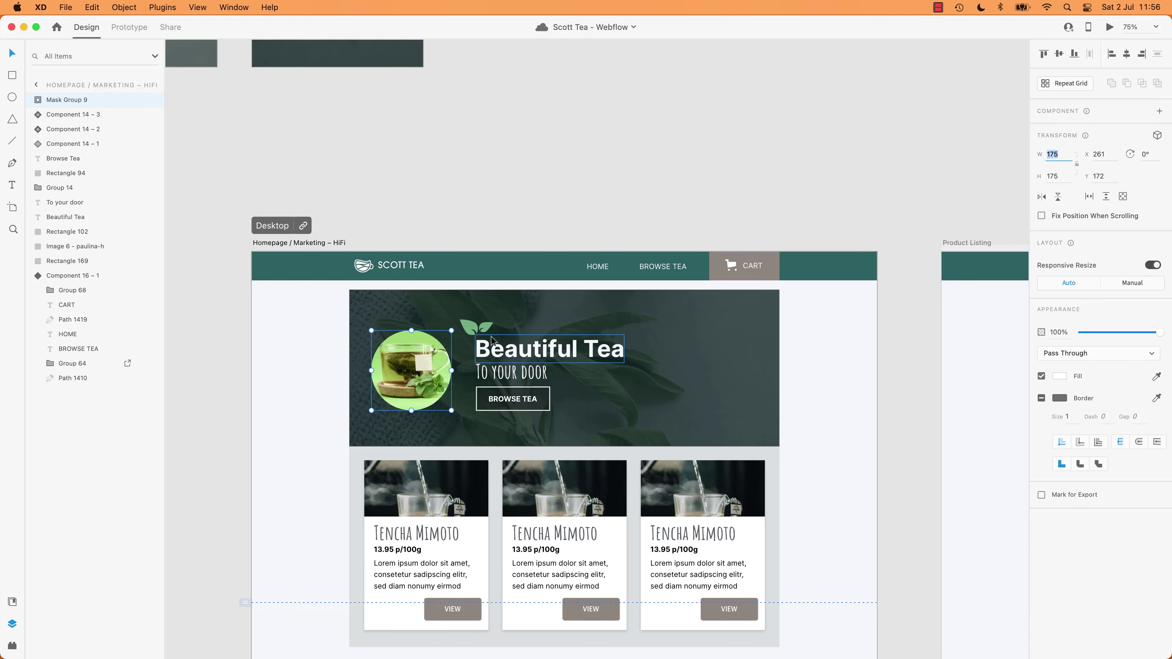
# Step: In Adobe XD, inspect the hero's heading and button text, then look over the Product Listing and Product Details designs
pyautogui.click(501, 351)
pyautogui.click(512, 400)
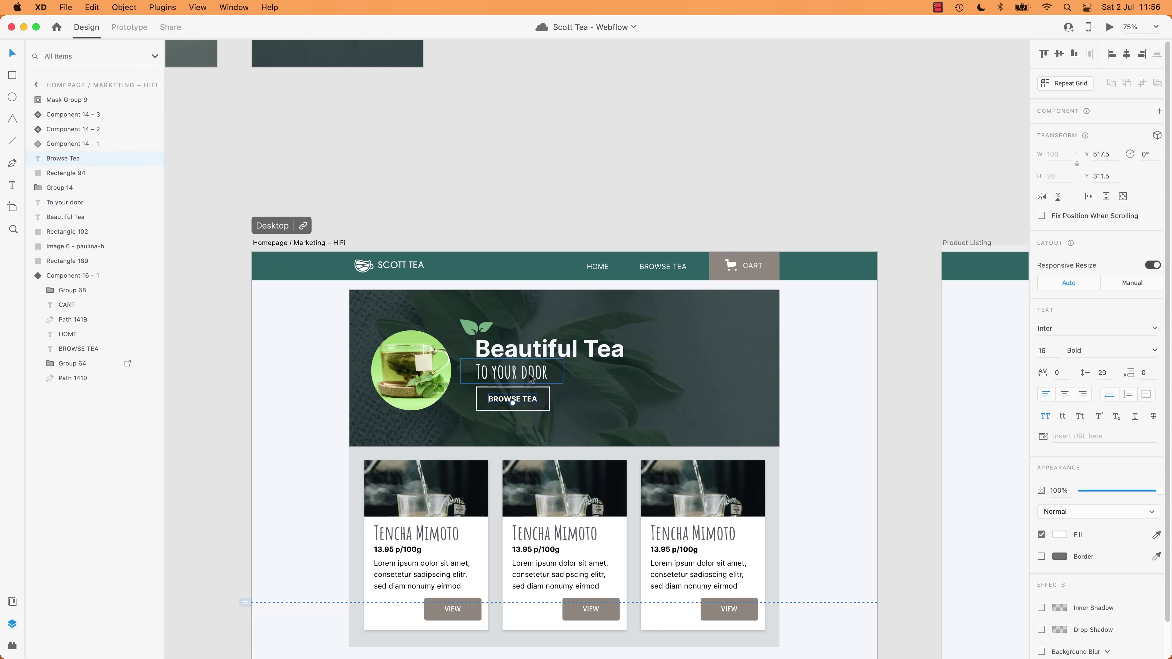
pyautogui.click(536, 358)
pyautogui.doubleClick(511, 353)
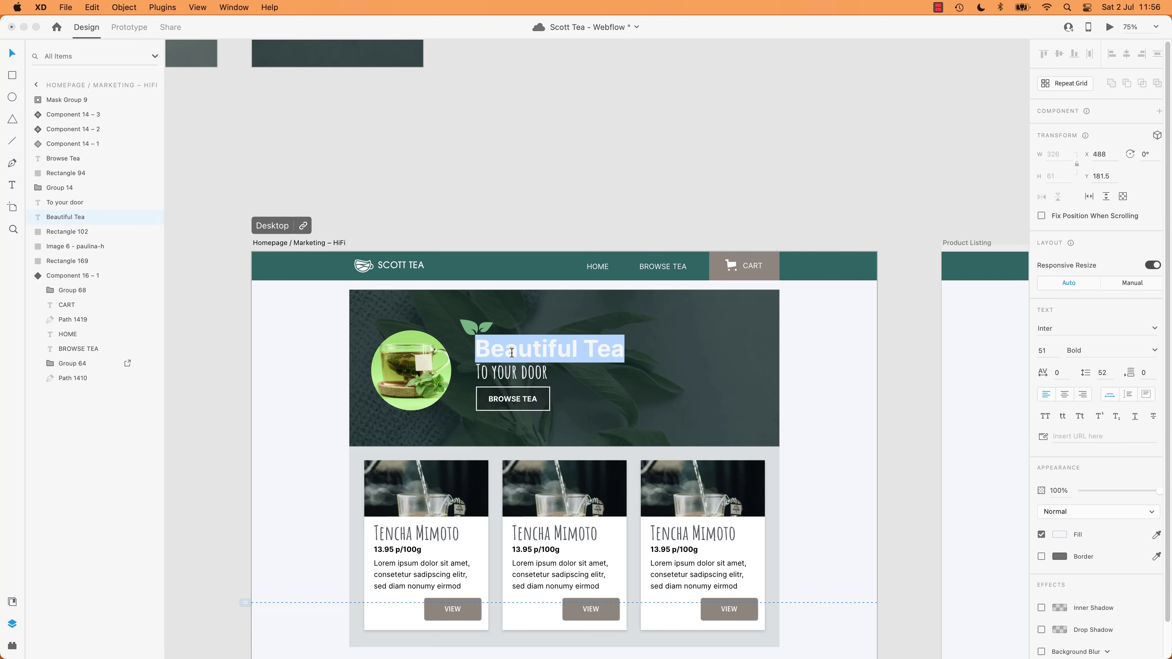
pyautogui.click(536, 201)
pyautogui.moveTo(709, 239); pyautogui.dragTo(675, 144)
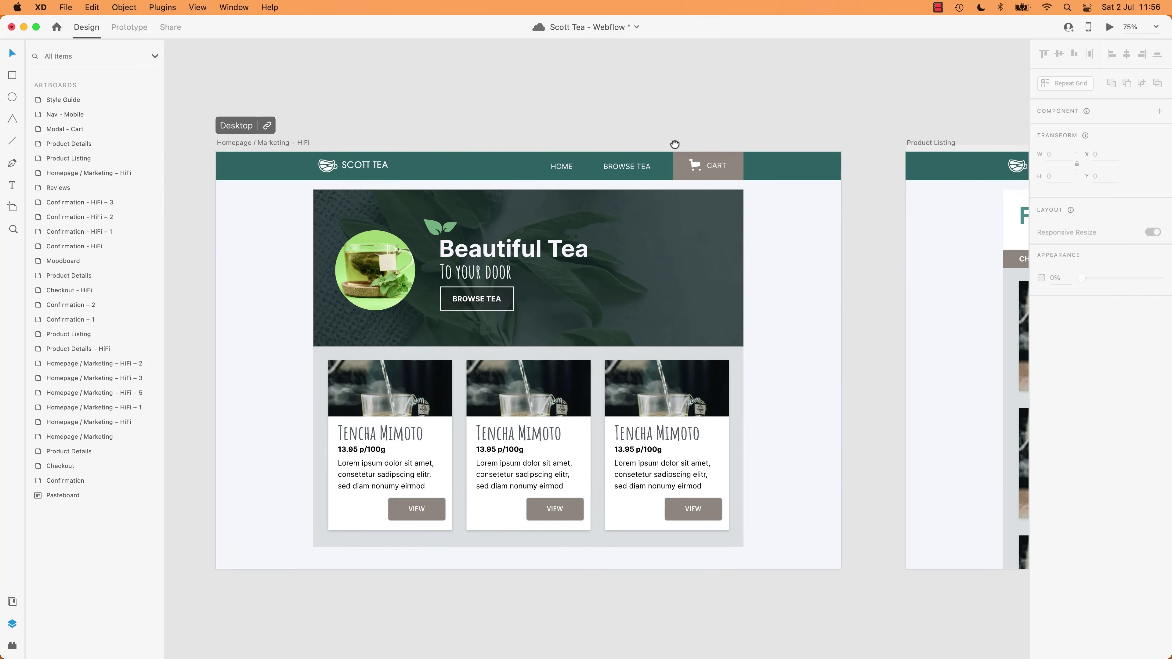
pyautogui.hscroll(10, 798, 206)
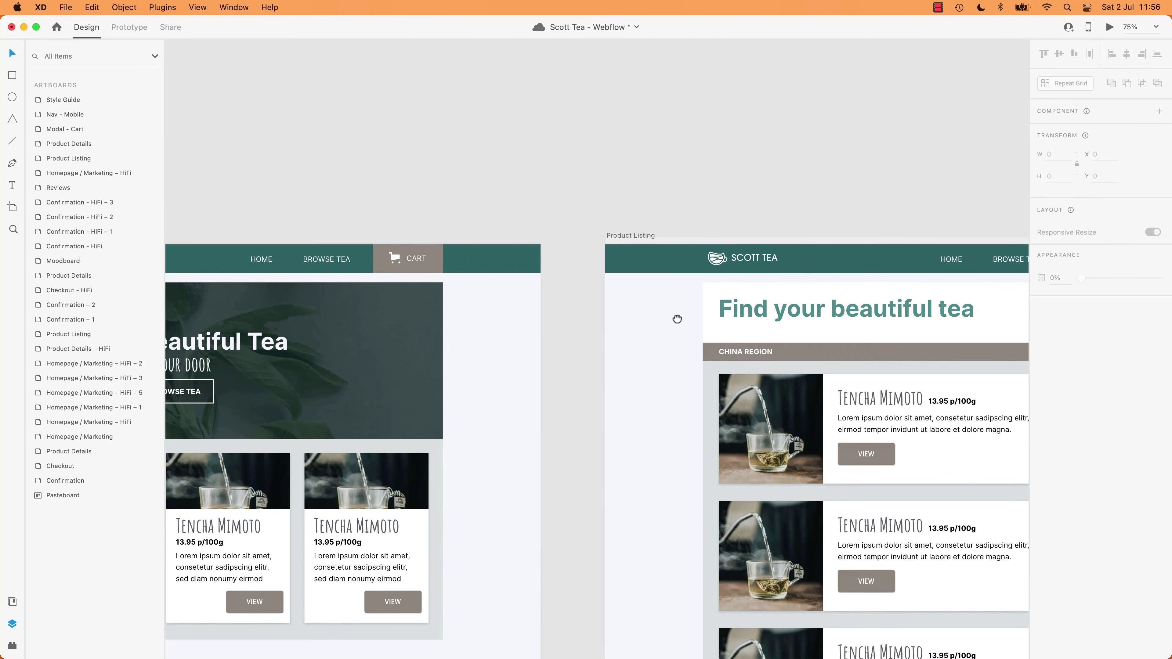
pyautogui.hscroll(10, 587, 321)
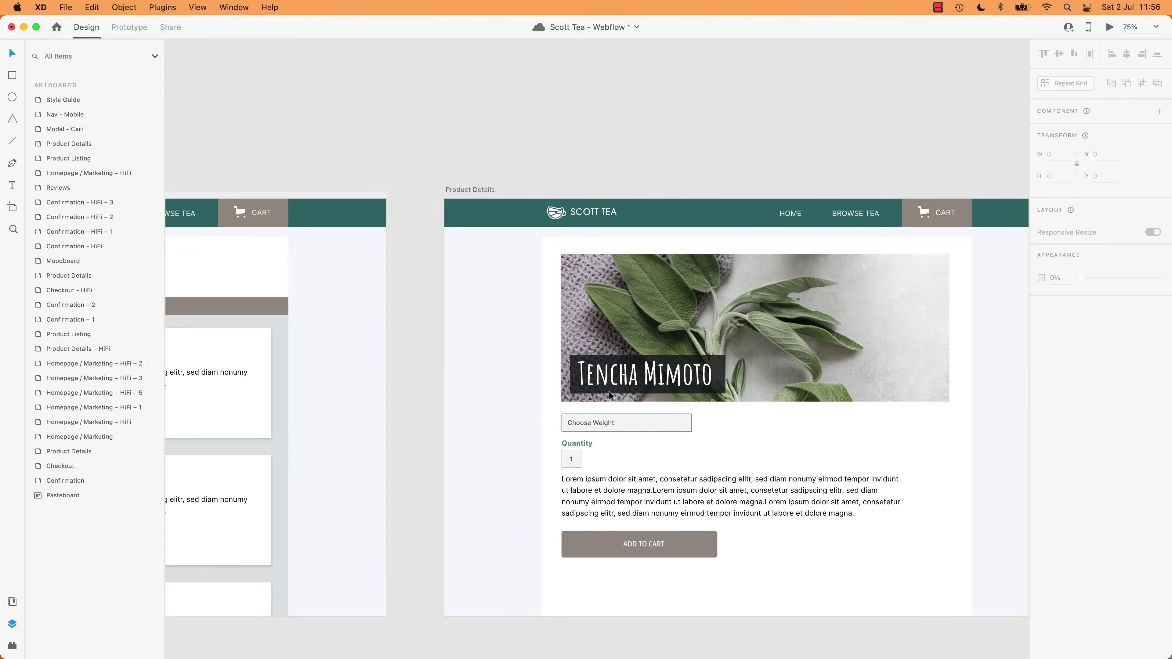
# Step: Inspect the text styling of the Tencha Mimoto title in Product Details and the "Find your beautiful tea" heading in Product Listing
pyautogui.click(606, 386)
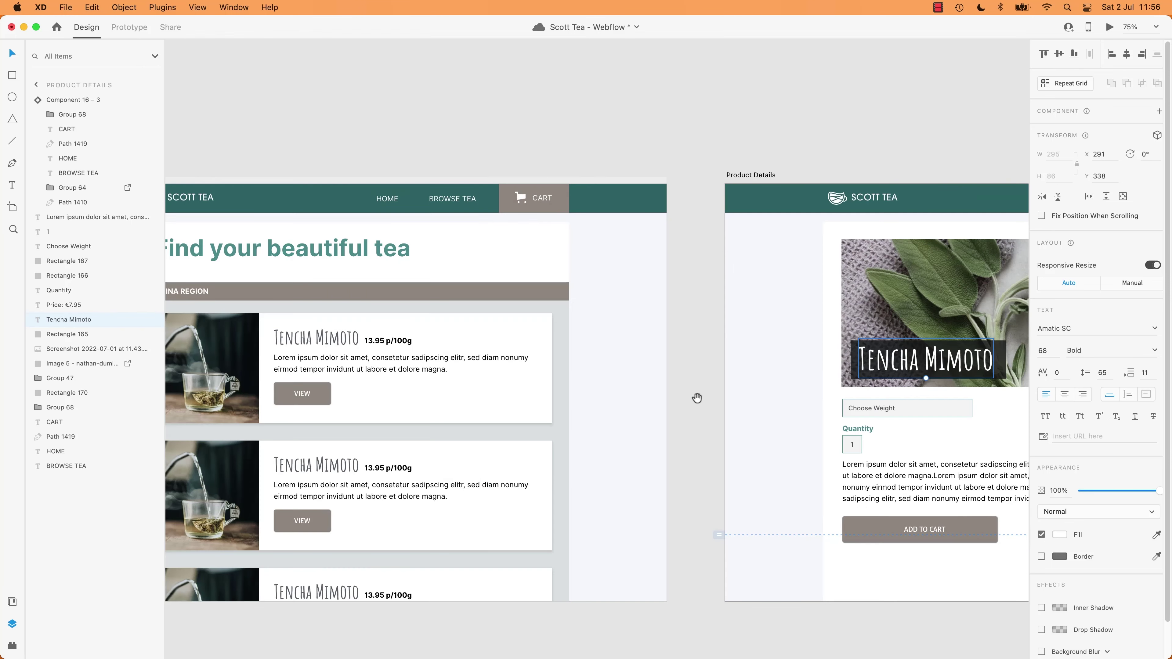
pyautogui.moveTo(424, 414); pyautogui.dragTo(699, 398)
pyautogui.moveTo(596, 408); pyautogui.dragTo(724, 406)
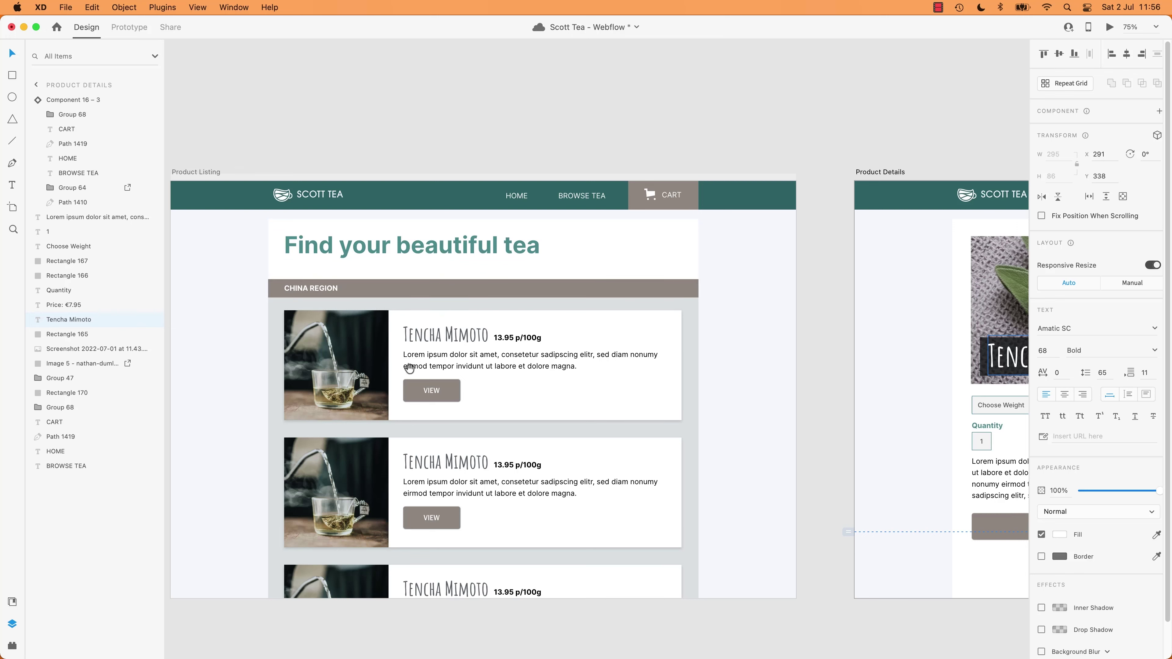
pyautogui.moveTo(738, 285); pyautogui.dragTo(582, 289)
pyautogui.hscroll(-15, 452, 340)
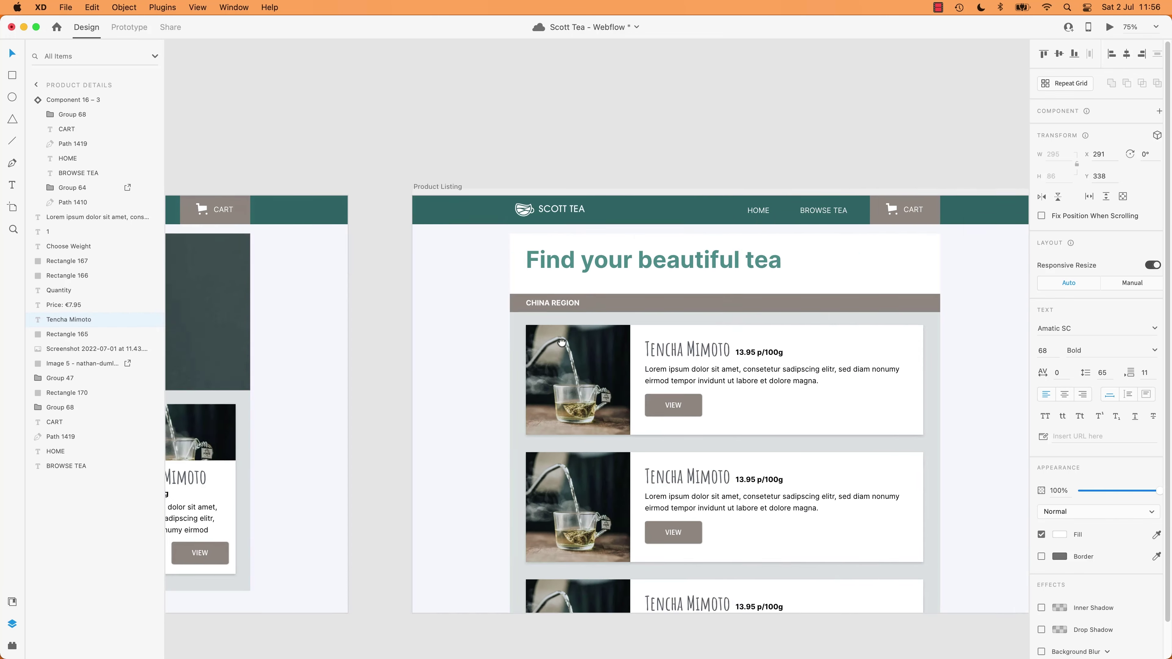
pyautogui.click(830, 264)
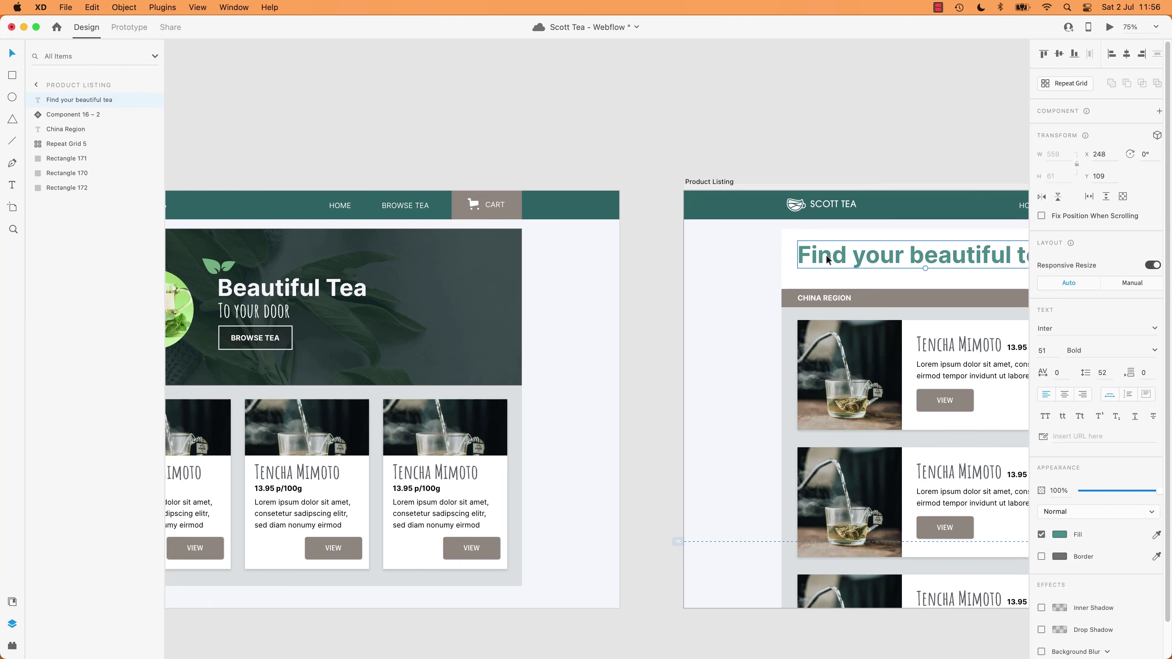
pyautogui.hscroll(-2, 659, 337)
pyautogui.hscroll(-1, 658, 337)
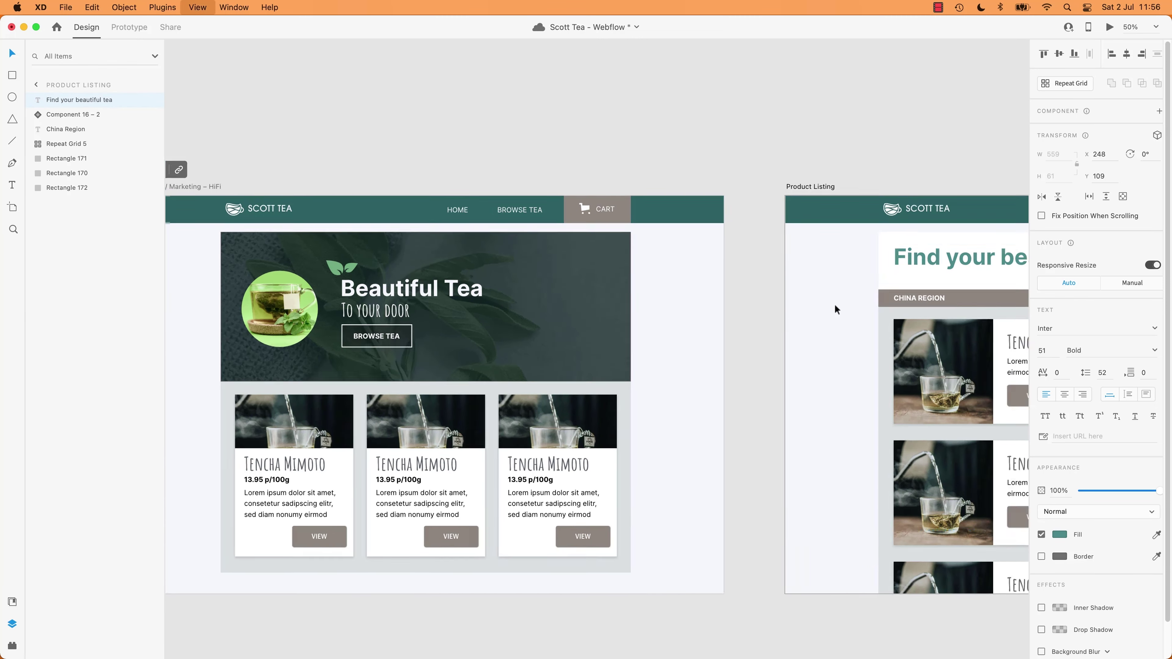
# Step: Look over the desktop artboards and compare the homepage's "Beautiful Tea" heading styling with the Product Listing heading
pyautogui.press('super+minus')
pyautogui.press('super+minus')
pyautogui.hscroll(3, 712, 325)
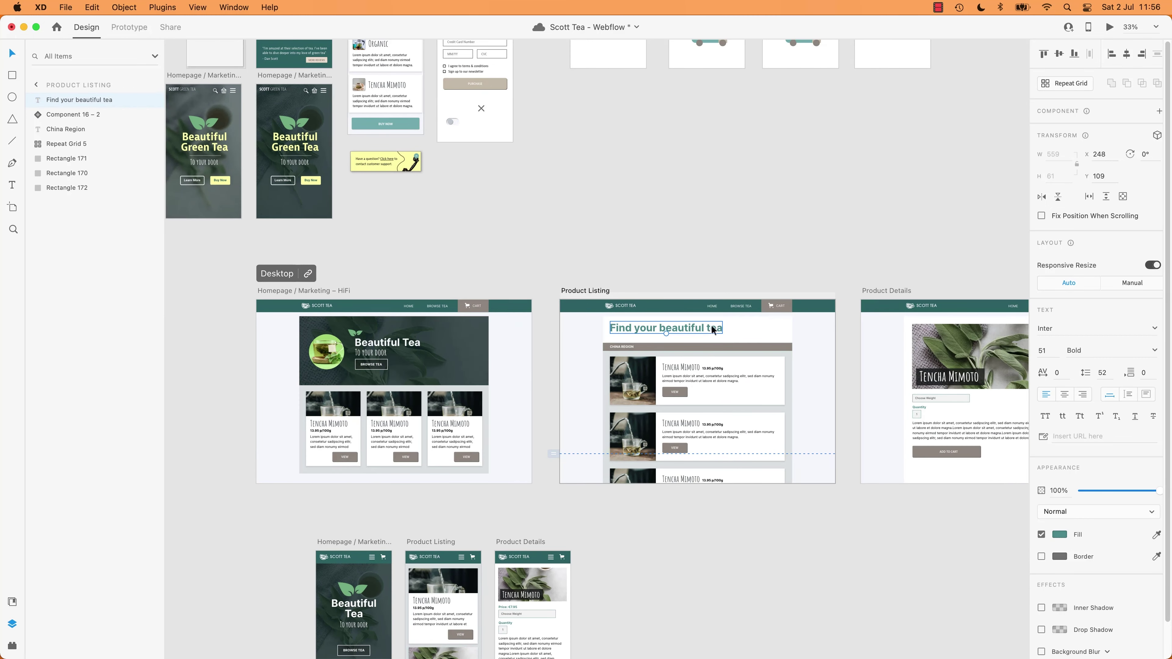
pyautogui.press('super+plus')
pyautogui.press('super+plus')
pyautogui.hscroll(-5, 716, 305)
pyautogui.hscroll(-2, 717, 286)
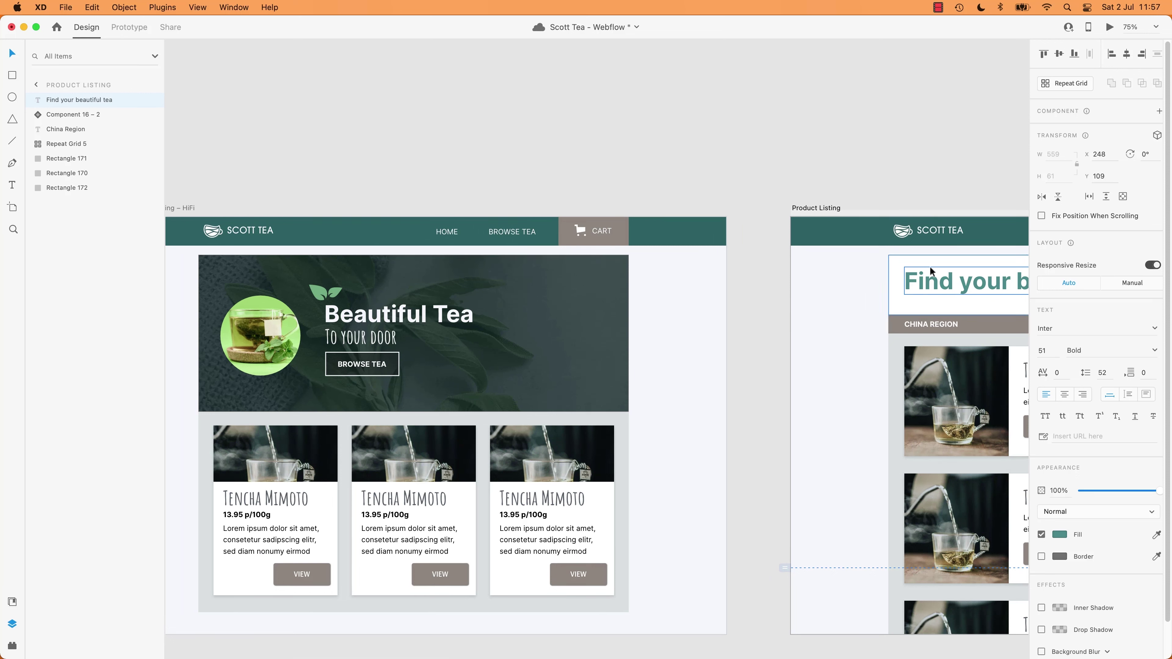
pyautogui.click(423, 322)
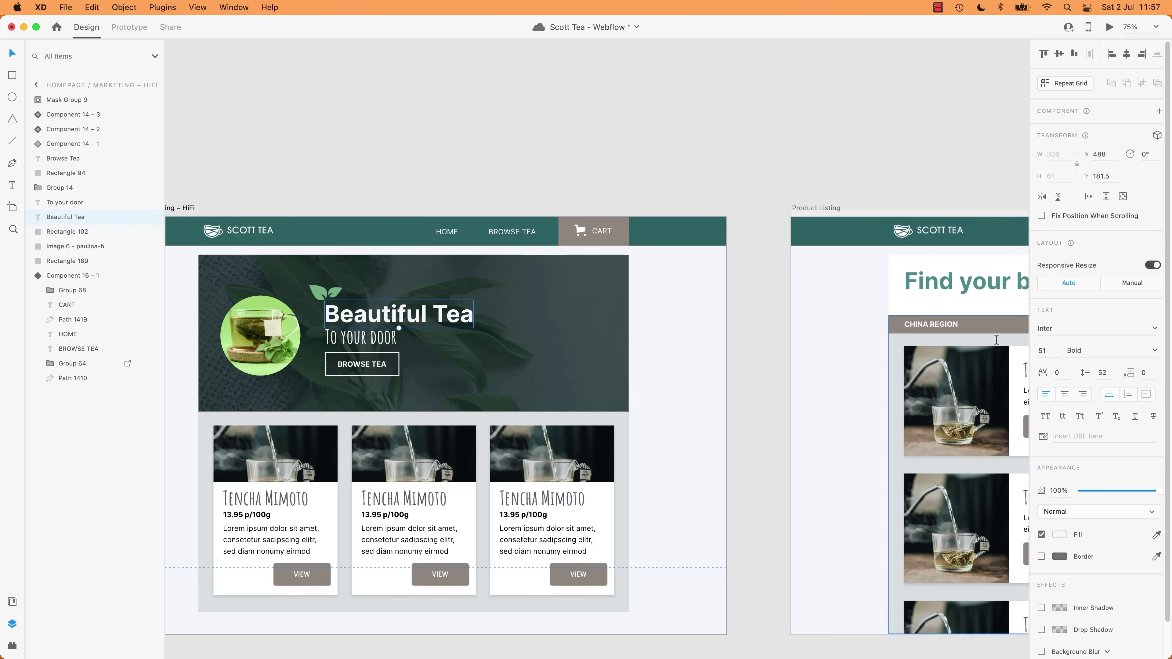
pyautogui.click(995, 295)
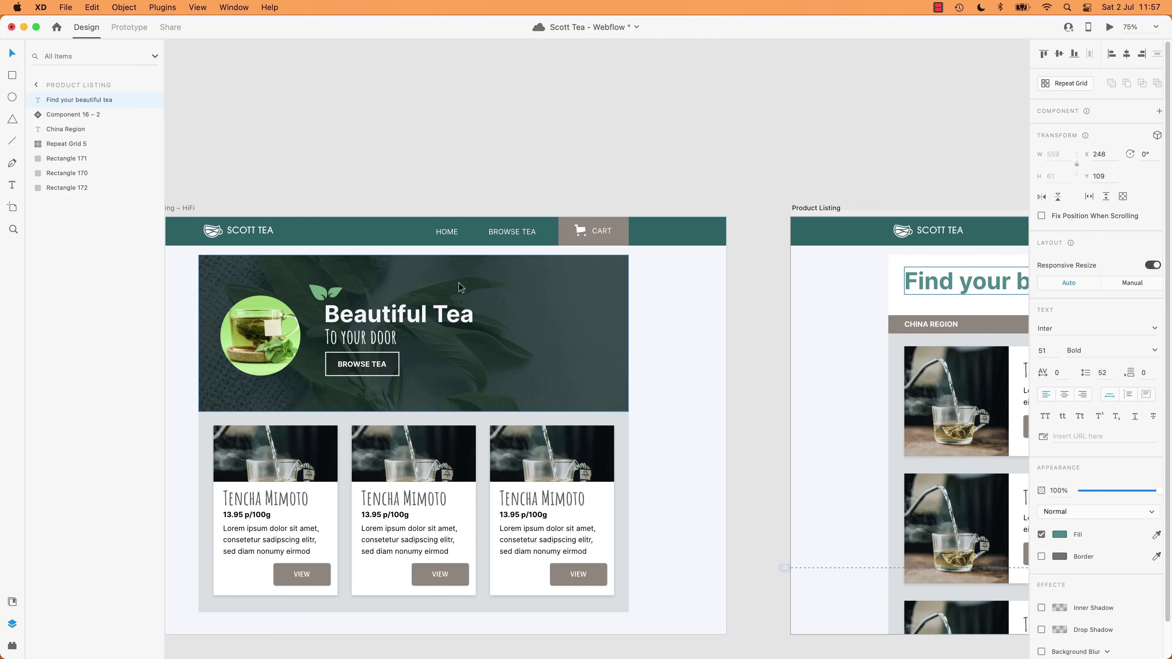
pyautogui.click(452, 322)
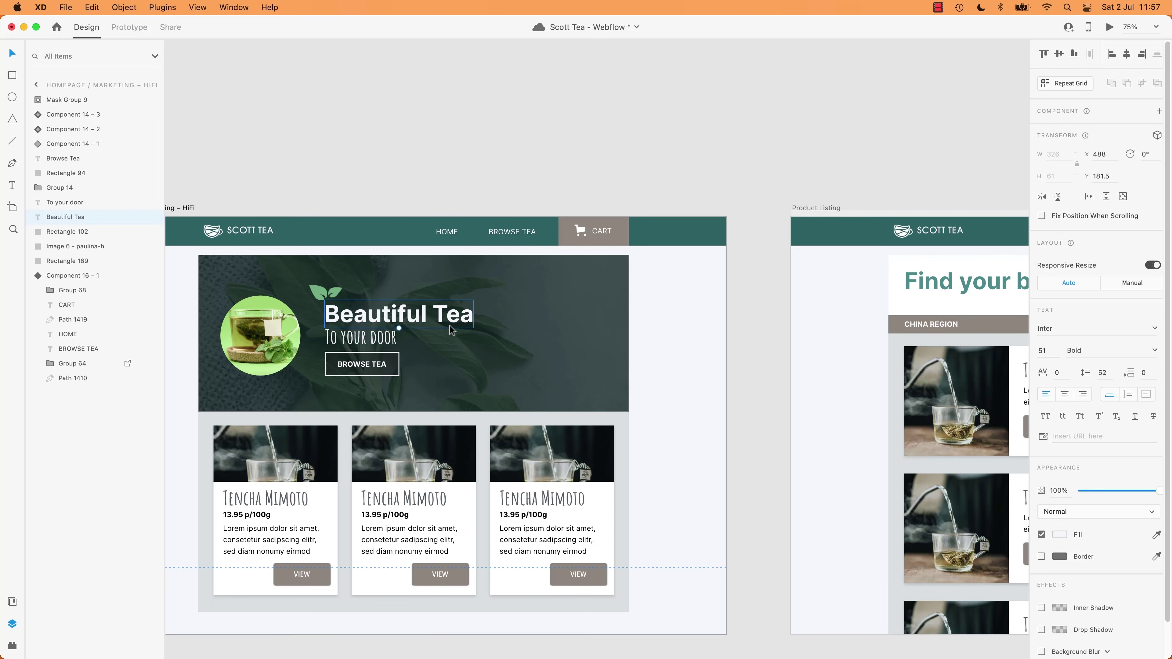
# Step: Switch to Webflow and add an H1 heading to the page body below the hero section
pyautogui.press('super+Tab')
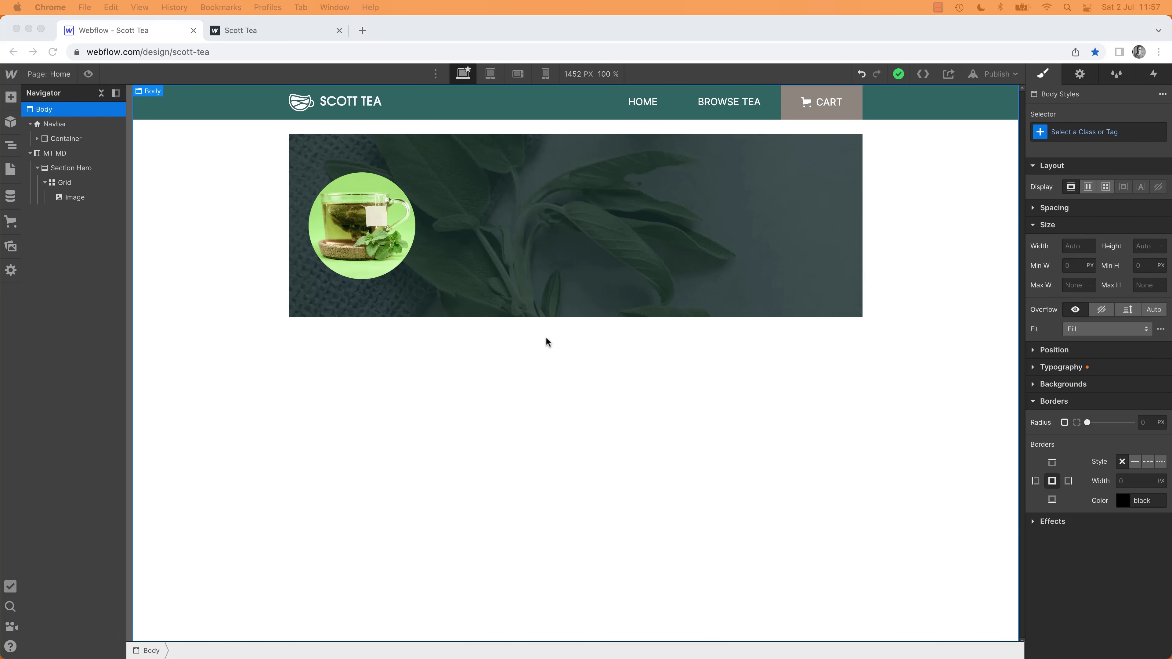
pyautogui.click(13, 98)
pyautogui.click(14, 100)
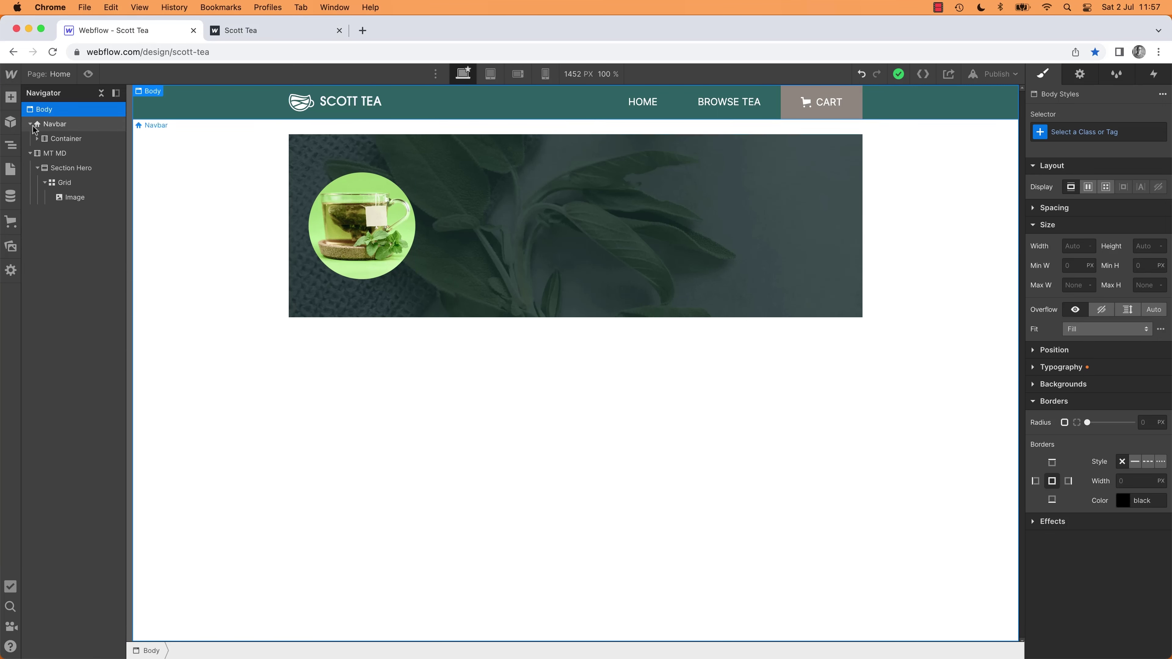
pyautogui.click(14, 99)
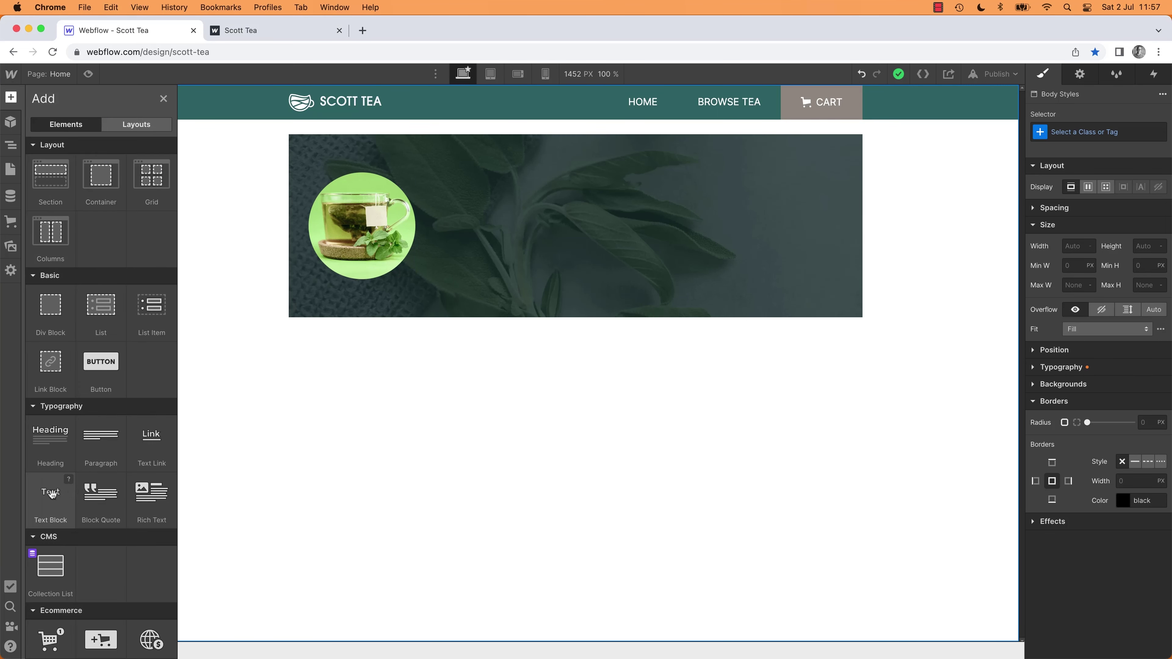
pyautogui.moveTo(50, 437); pyautogui.dragTo(380, 393)
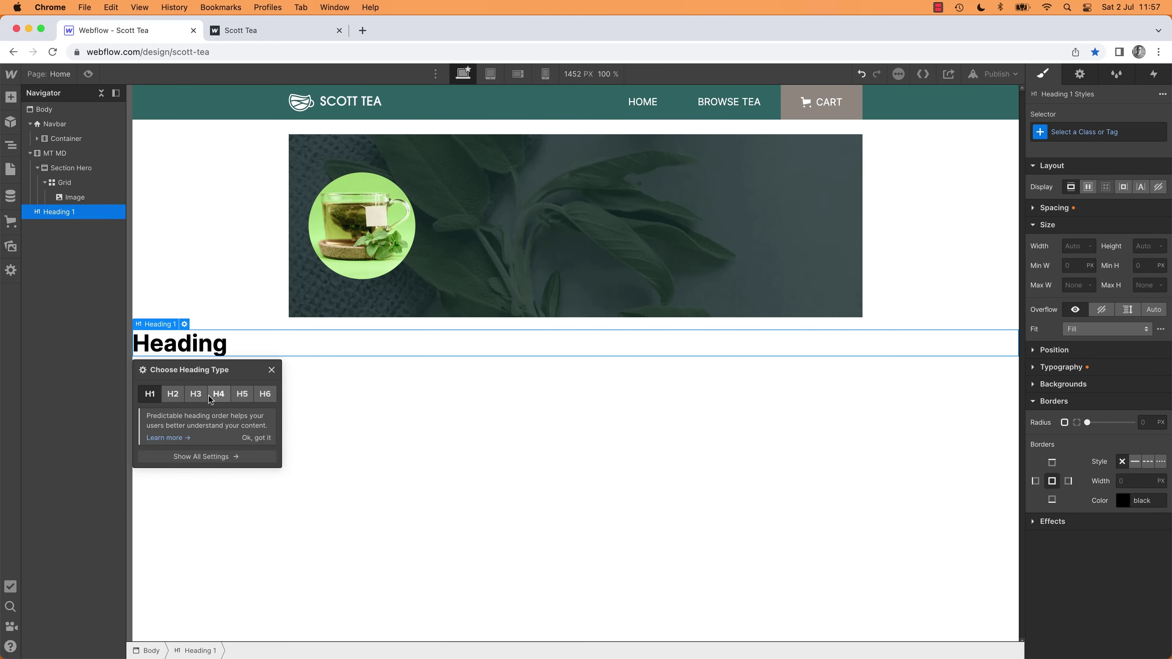
pyautogui.click(271, 370)
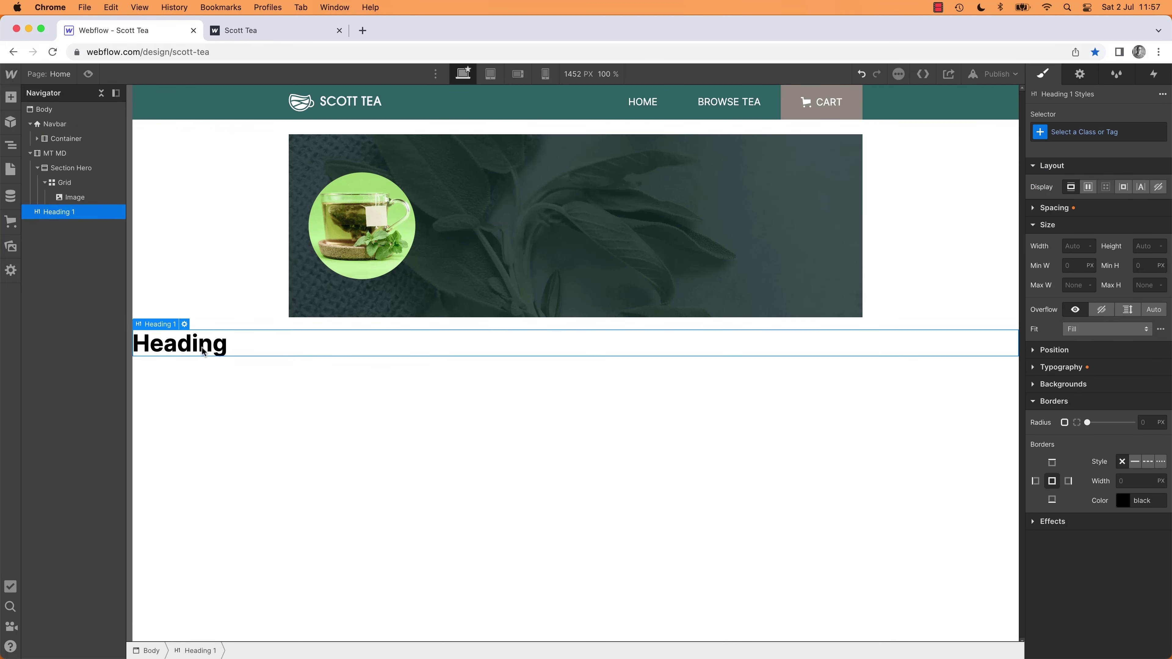
# Step: Check the Product Listing heading's font size in Adobe XD, then set the All H1 Headings tag in Webflow to 51/16 rem
pyautogui.press('super+Tab')
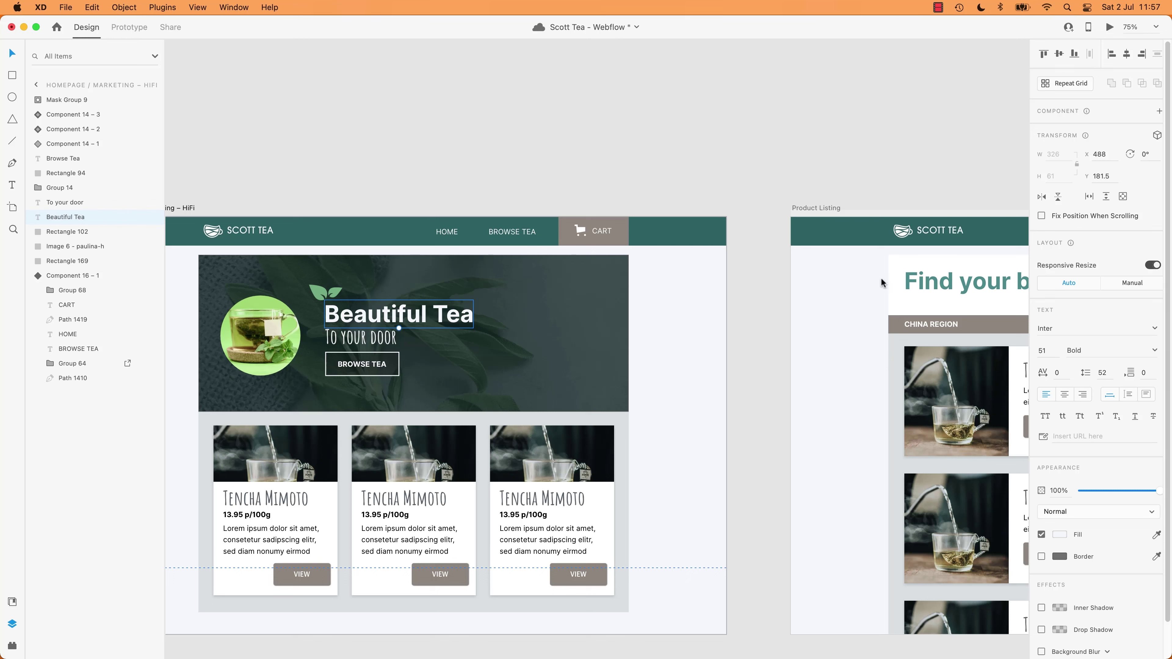
pyautogui.click(924, 281)
pyautogui.click(1044, 350)
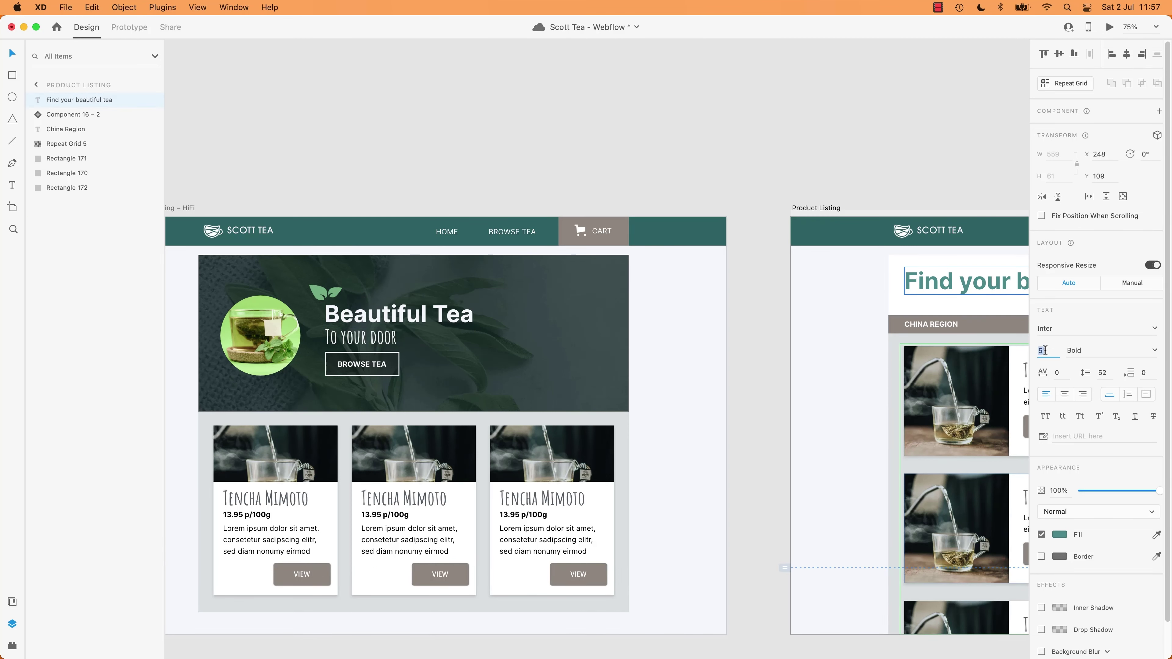
pyautogui.press('super+Tab')
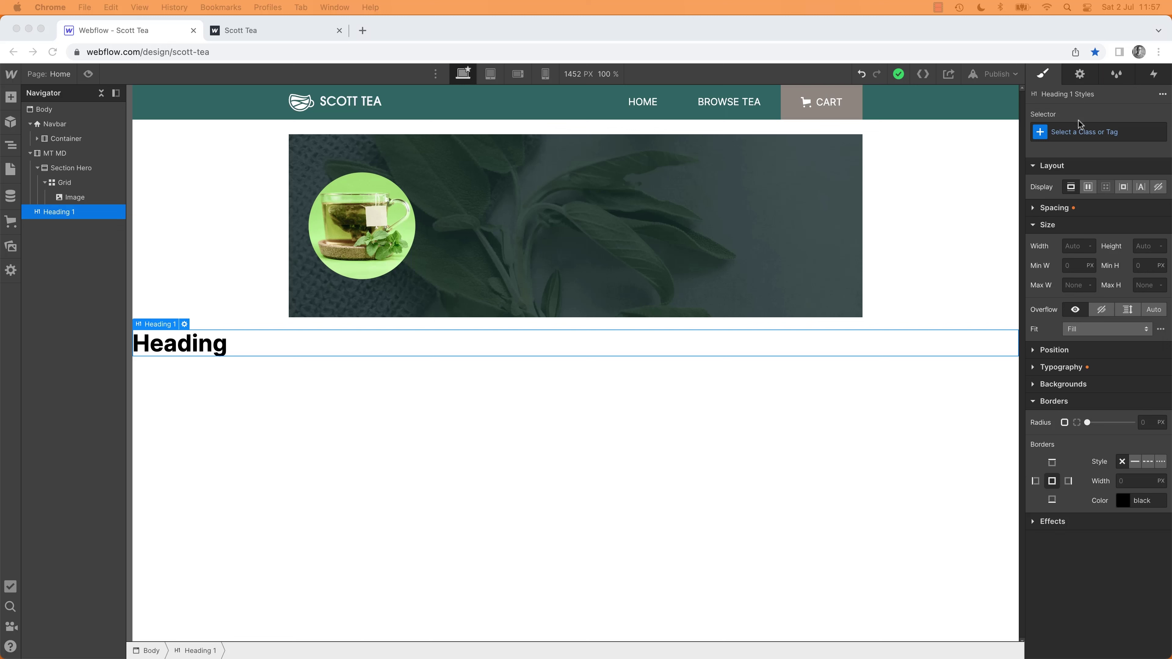
pyautogui.click(1080, 130)
pyautogui.click(1082, 132)
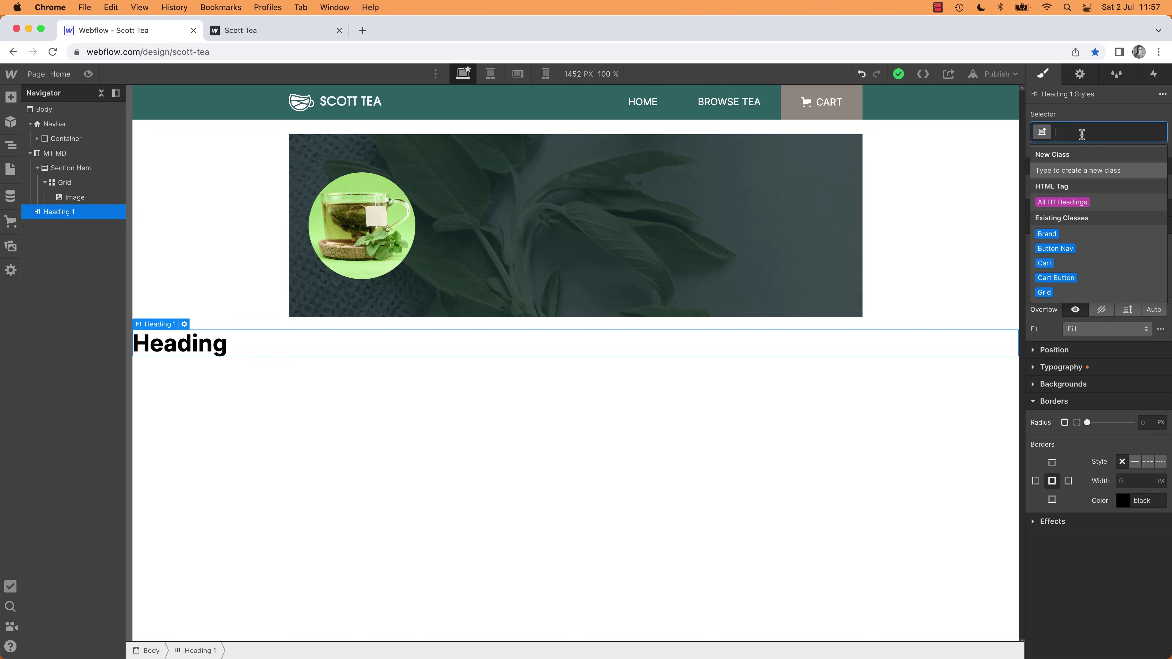
pyautogui.click(1071, 203)
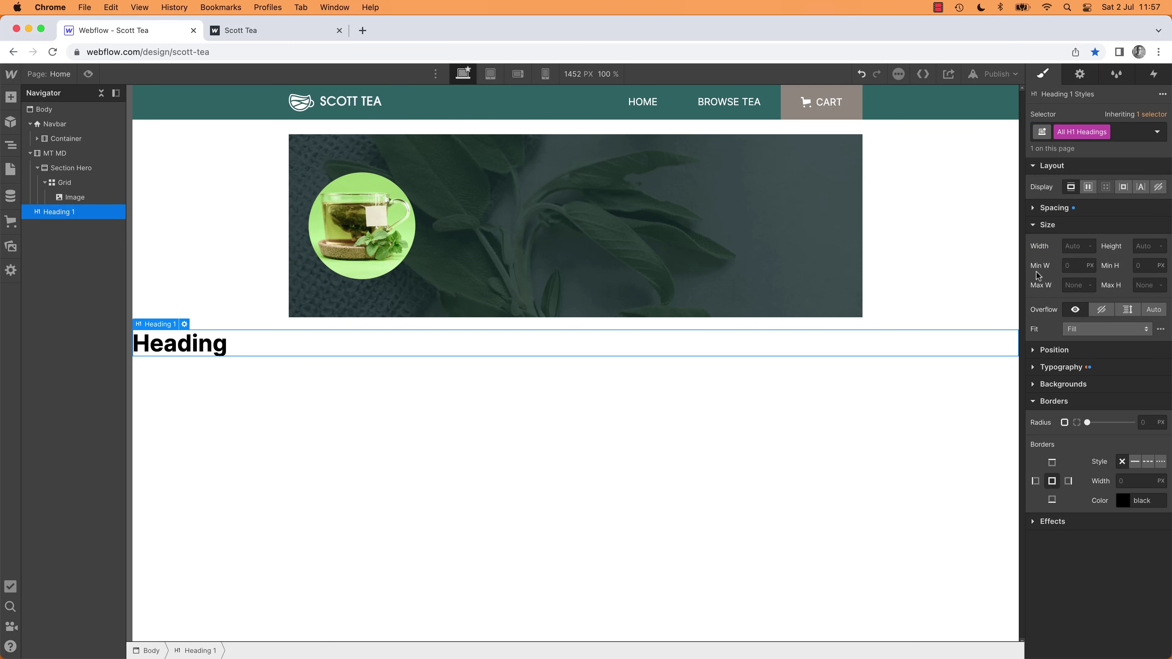
pyautogui.click(1032, 368)
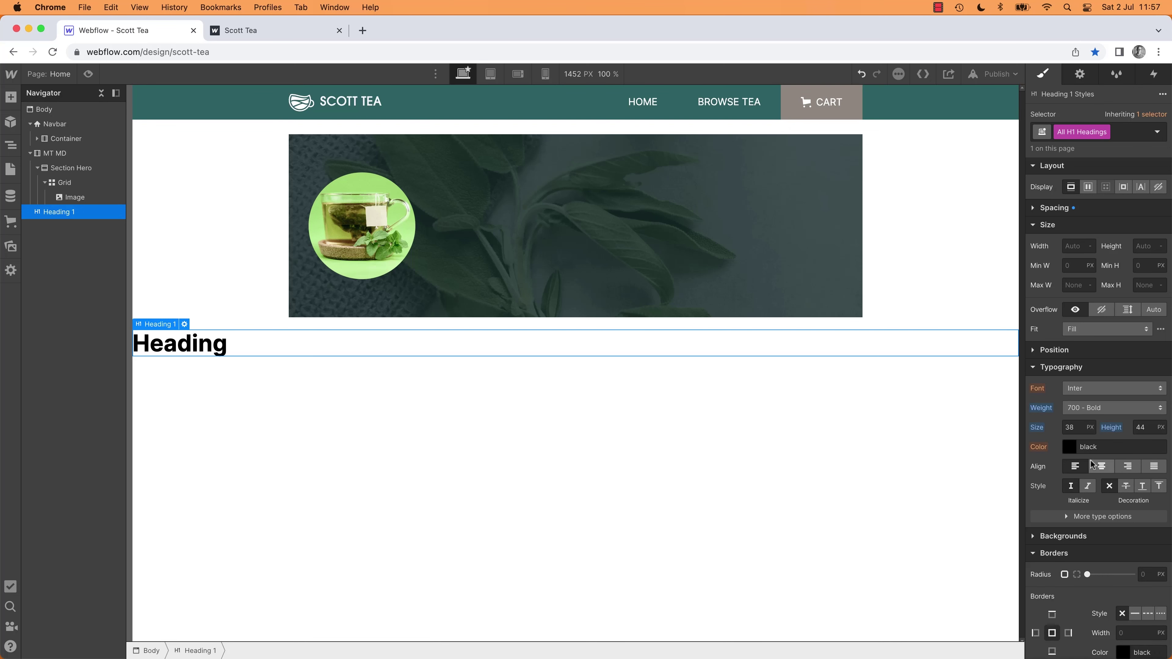
pyautogui.click(1070, 427)
pyautogui.write('51/16')
pyautogui.press('Return')
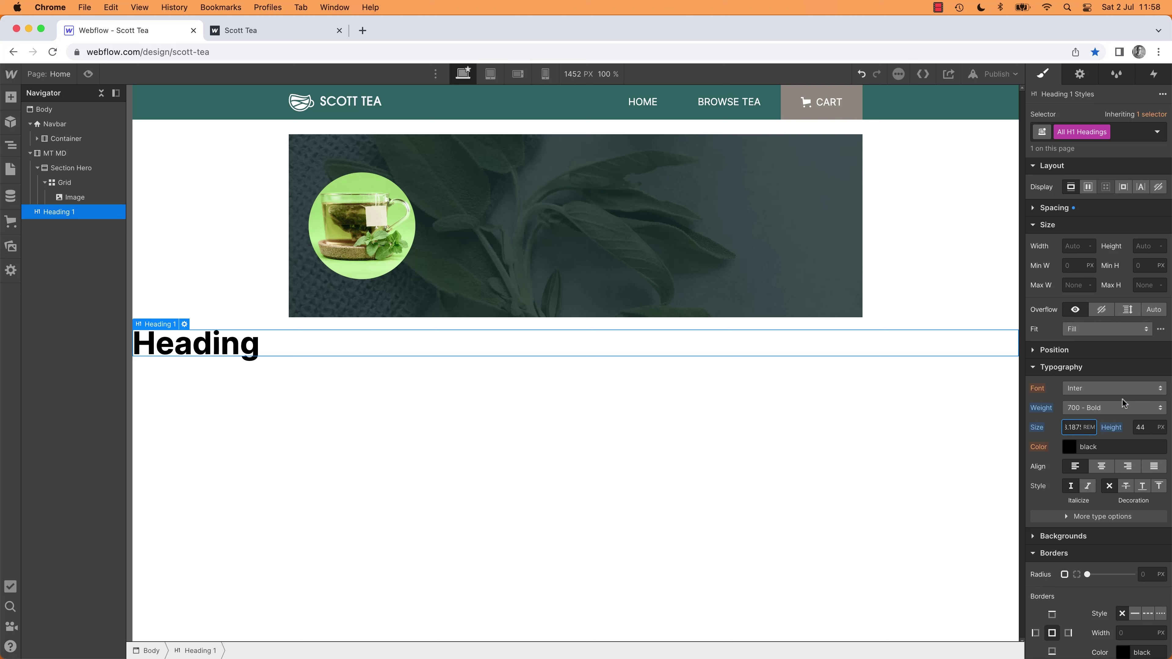
# Step: Give the All H1 Headings tag a line height of 1 and the ST Primary 3 text colour
pyautogui.click(1149, 428)
pyautogui.write('1')
pyautogui.press('Return')
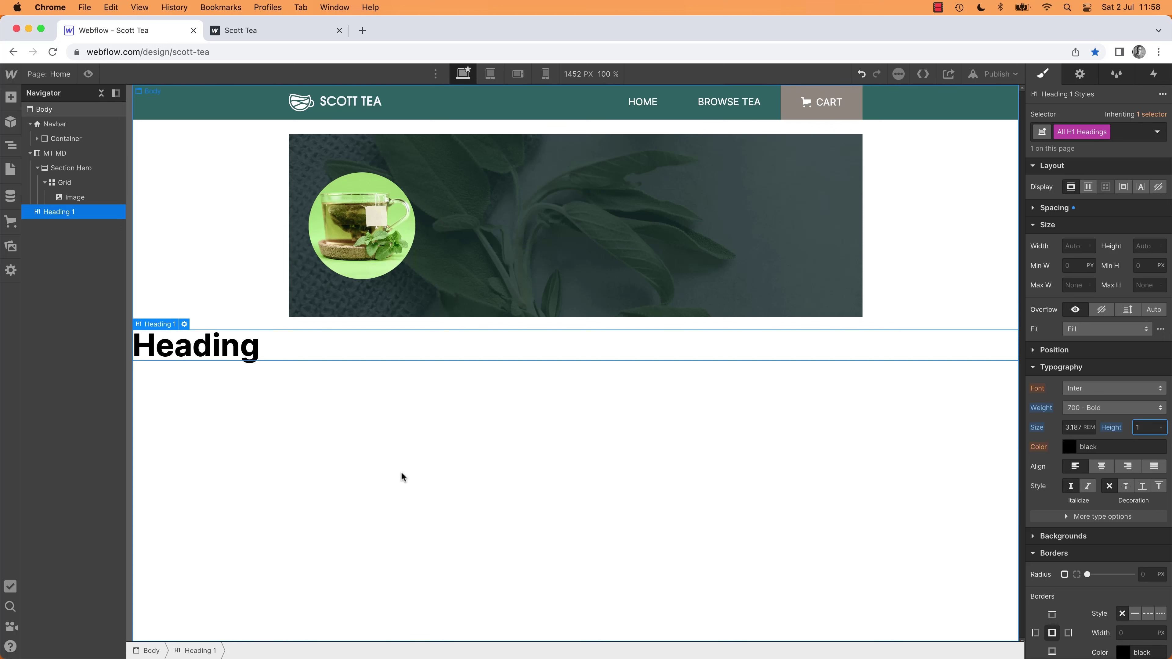
pyautogui.click(1069, 447)
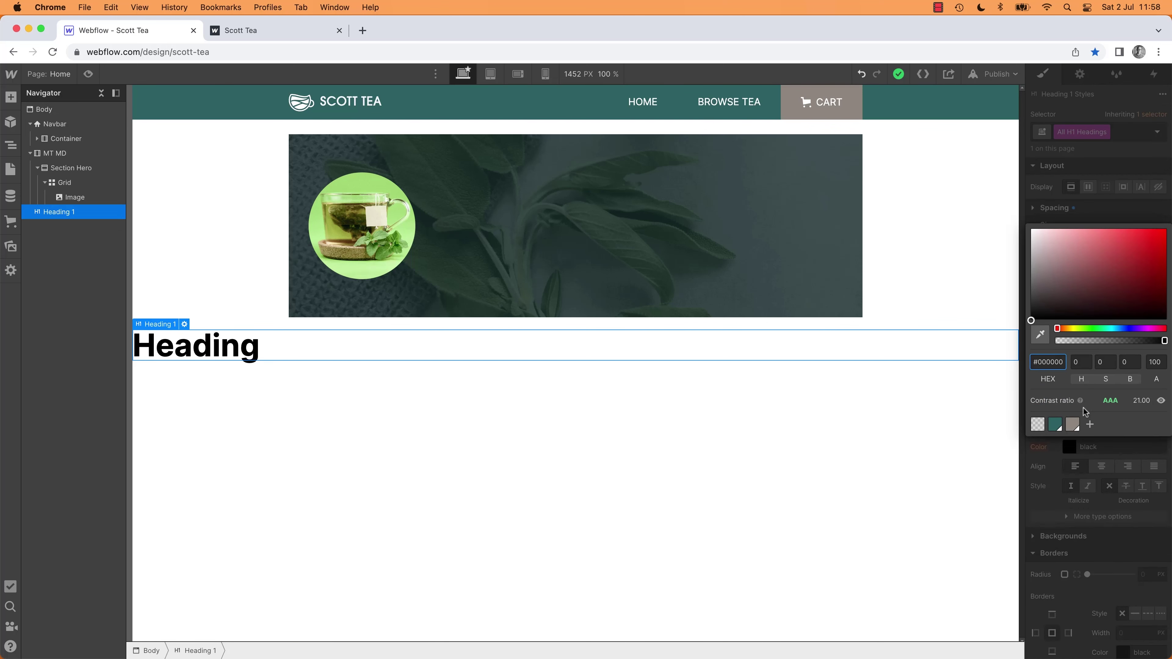
pyautogui.click(1055, 424)
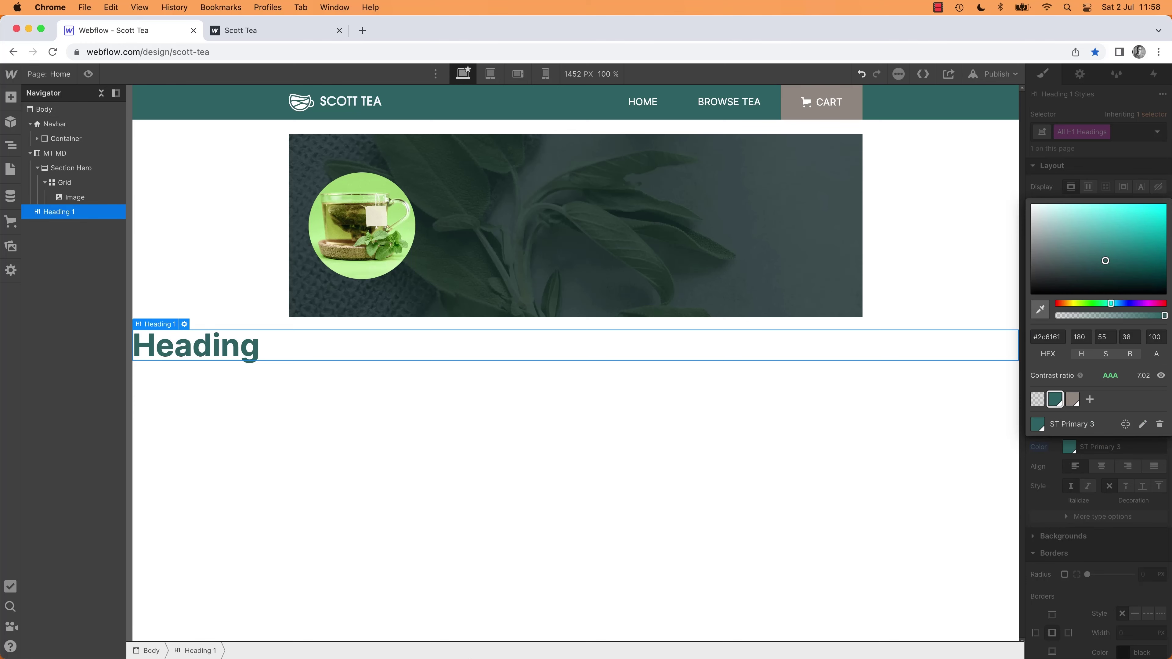
pyautogui.click(235, 416)
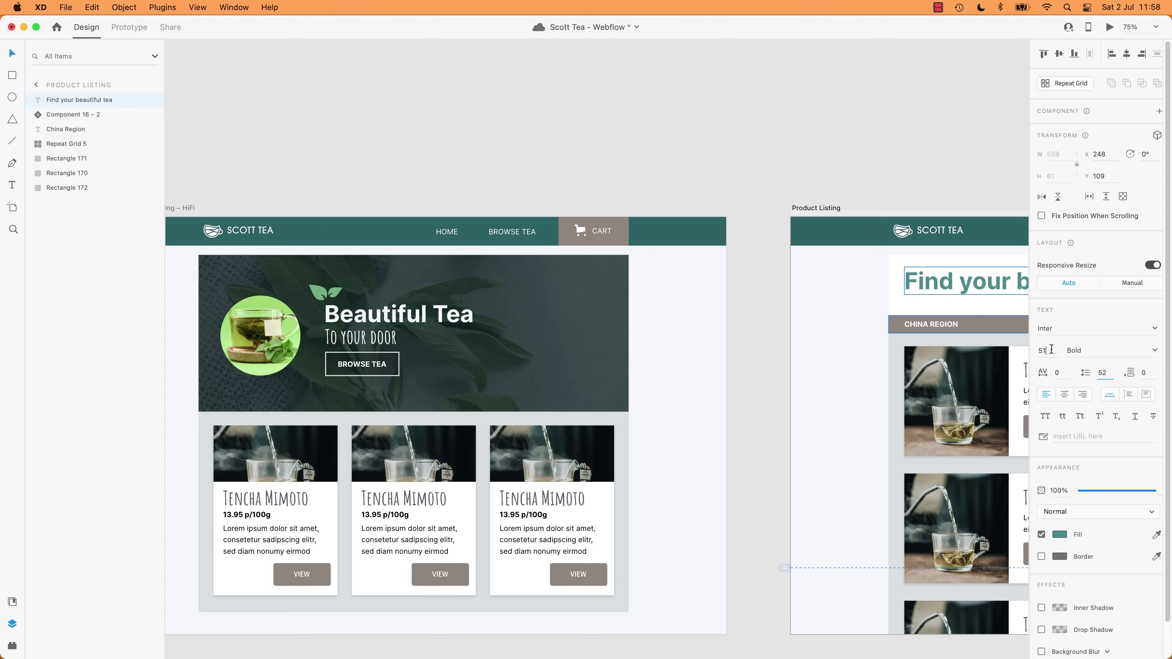
# Step: Check the heading's character spacing in Adobe XD, then move the Webflow heading into the hero grid beside the tea image
pyautogui.click(1061, 374)
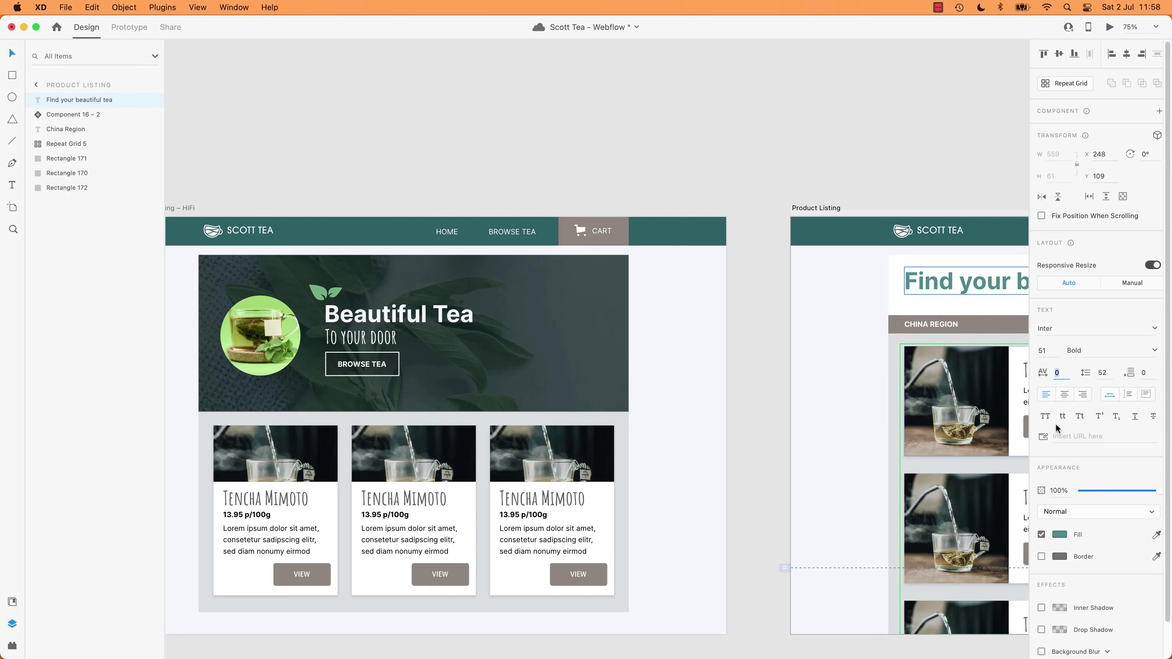
pyautogui.press('super+Tab')
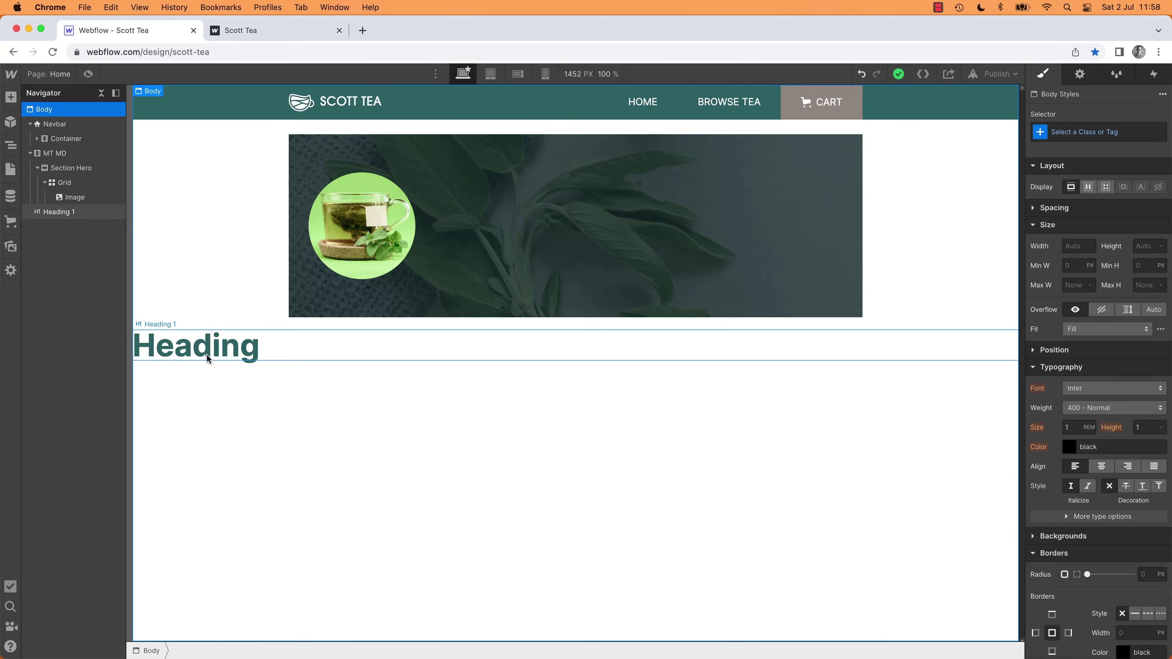
pyautogui.click(208, 351)
pyautogui.click(1069, 137)
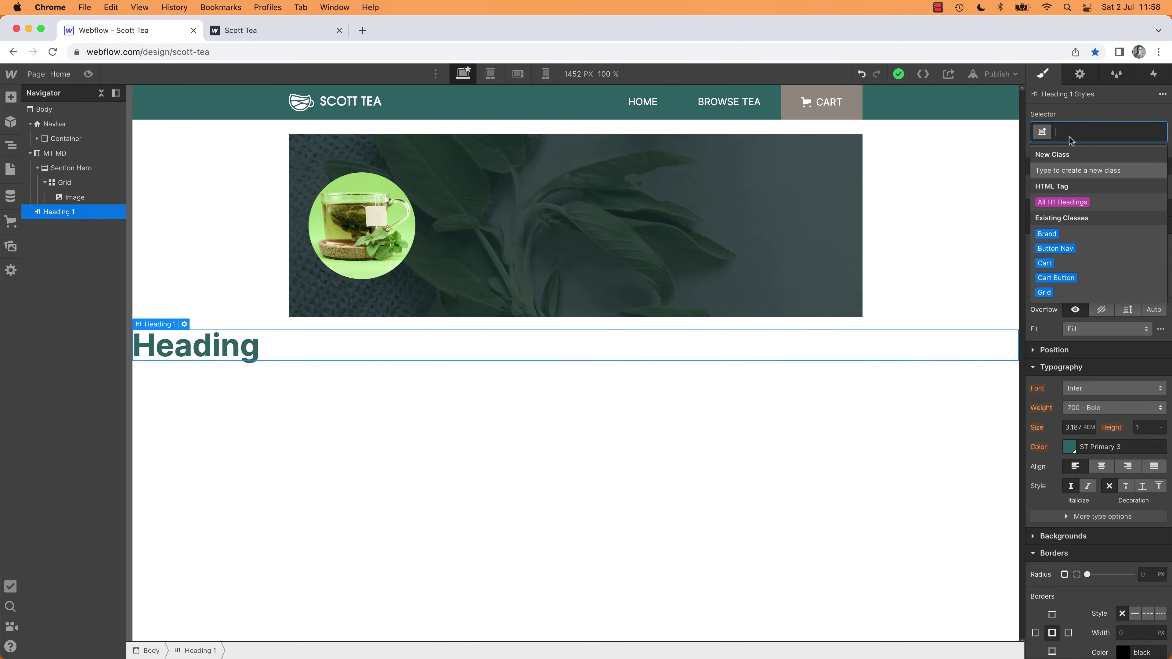
pyautogui.press('Escape')
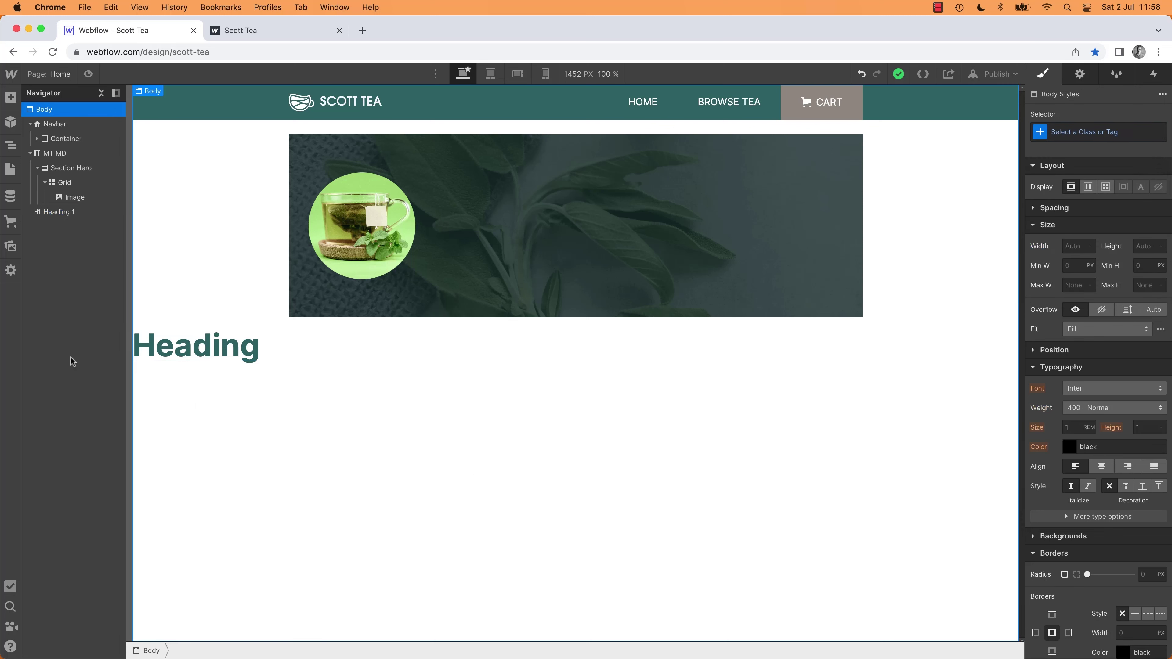
pyautogui.moveTo(203, 341); pyautogui.dragTo(563, 238)
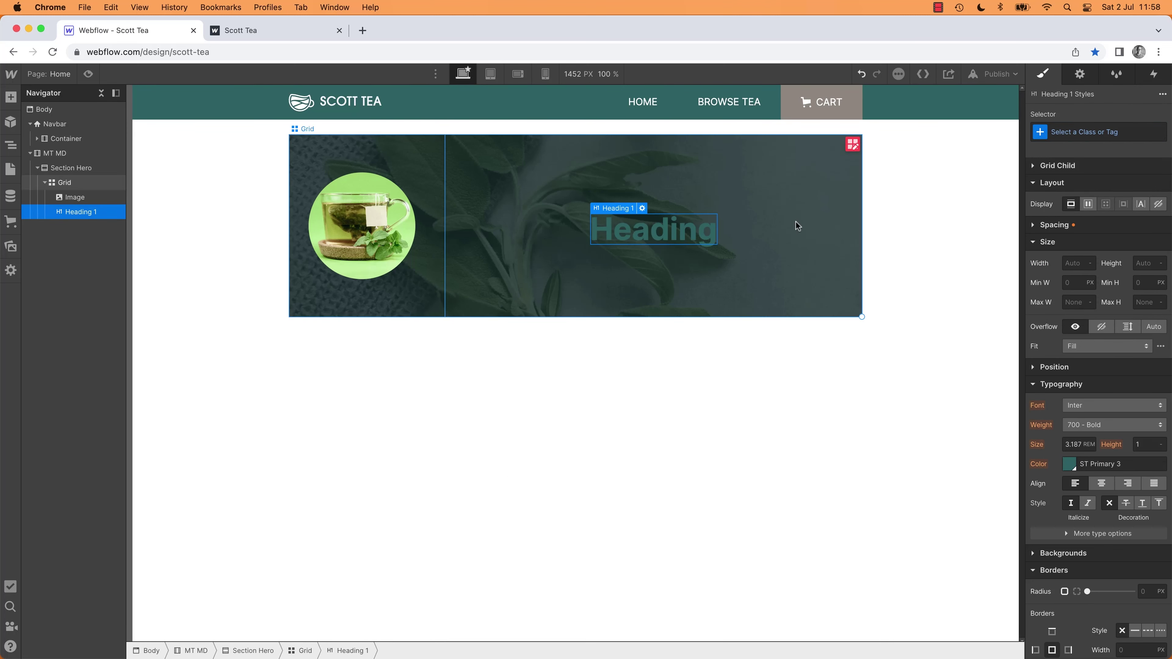
# Step: Create a class named Text White on the hero heading and set its text colour to white
pyautogui.click(1079, 135)
pyautogui.write('Text White')
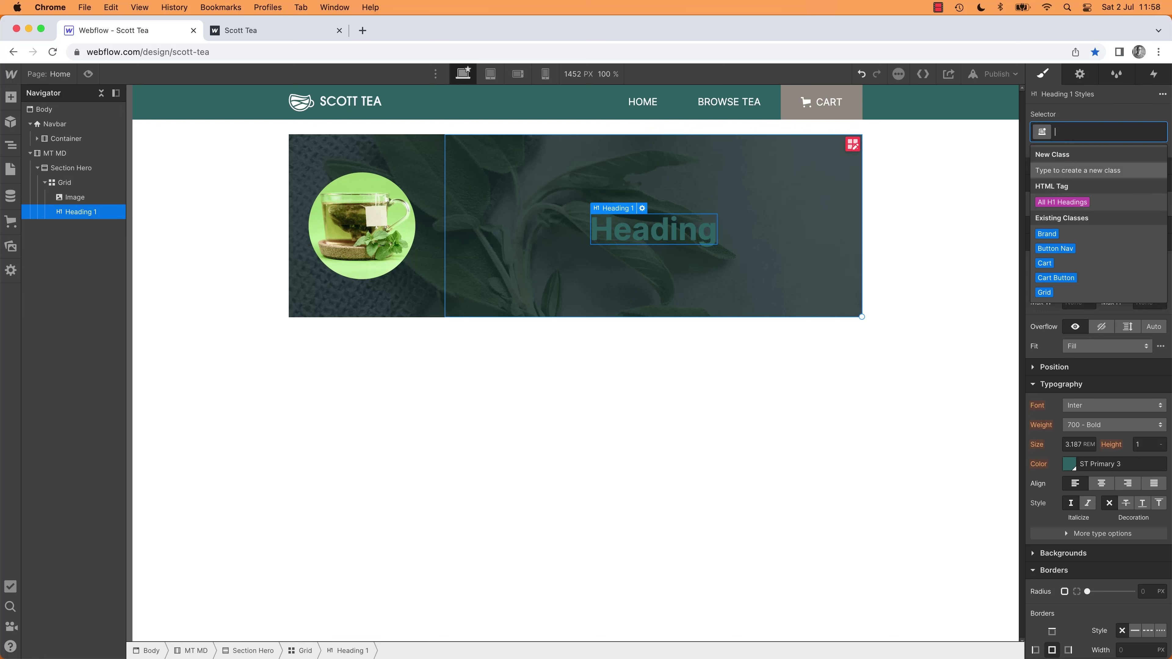
pyautogui.press('Return')
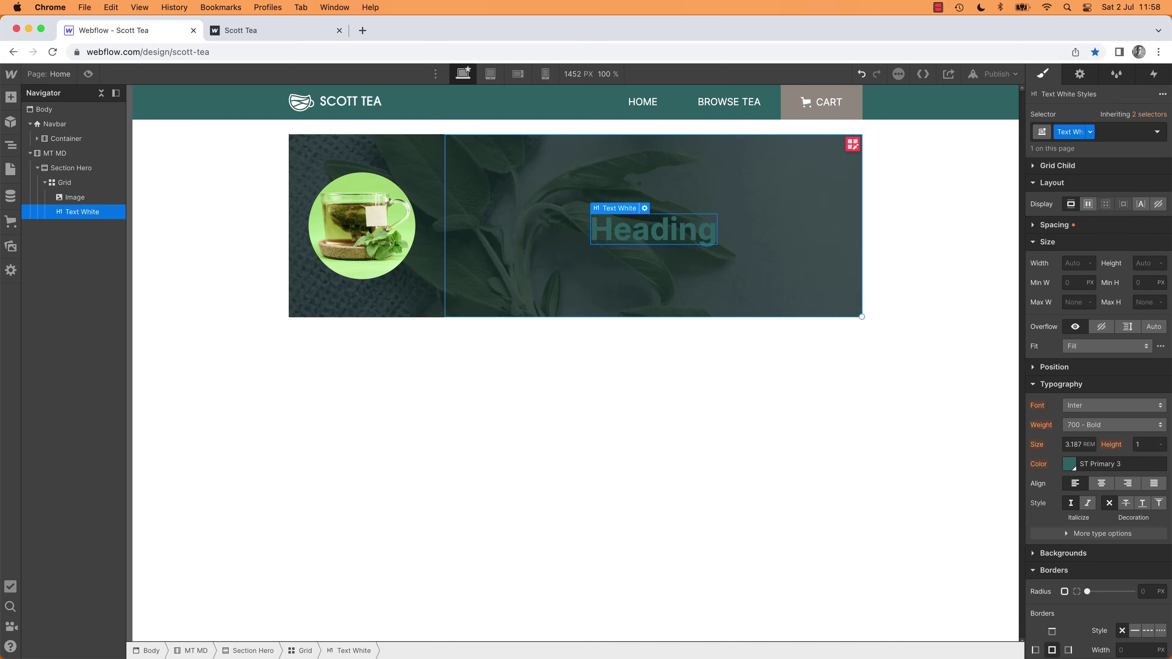
pyautogui.click(1070, 464)
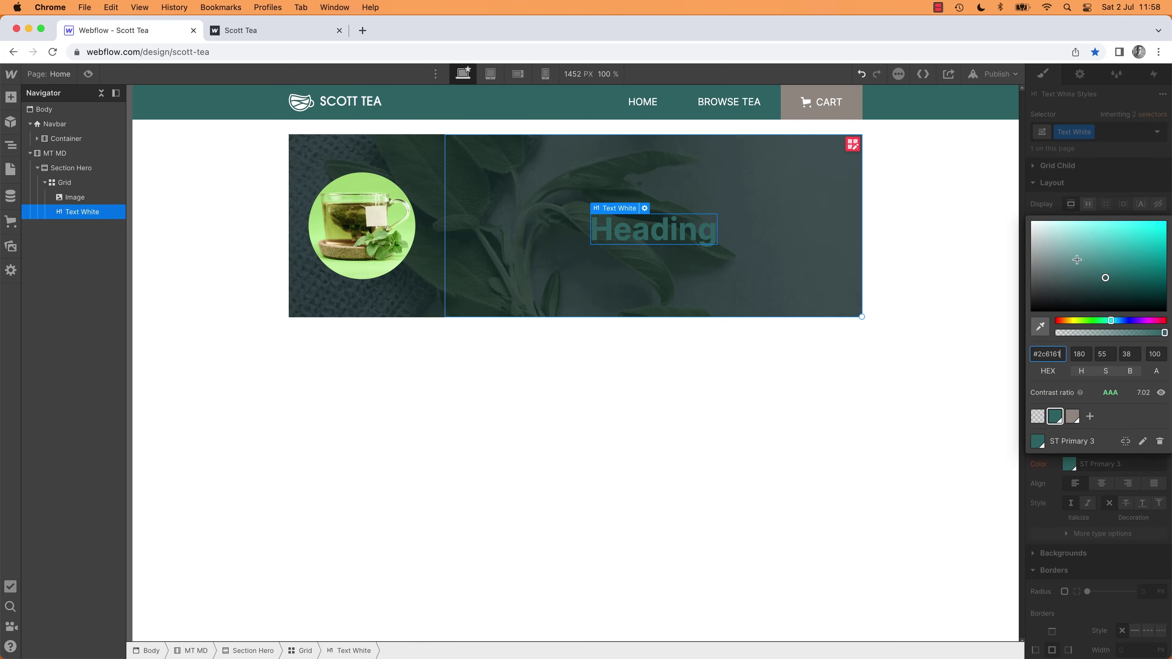
pyautogui.moveTo(1078, 260); pyautogui.dragTo(1001, 185)
pyautogui.click(925, 366)
pyautogui.click(654, 229)
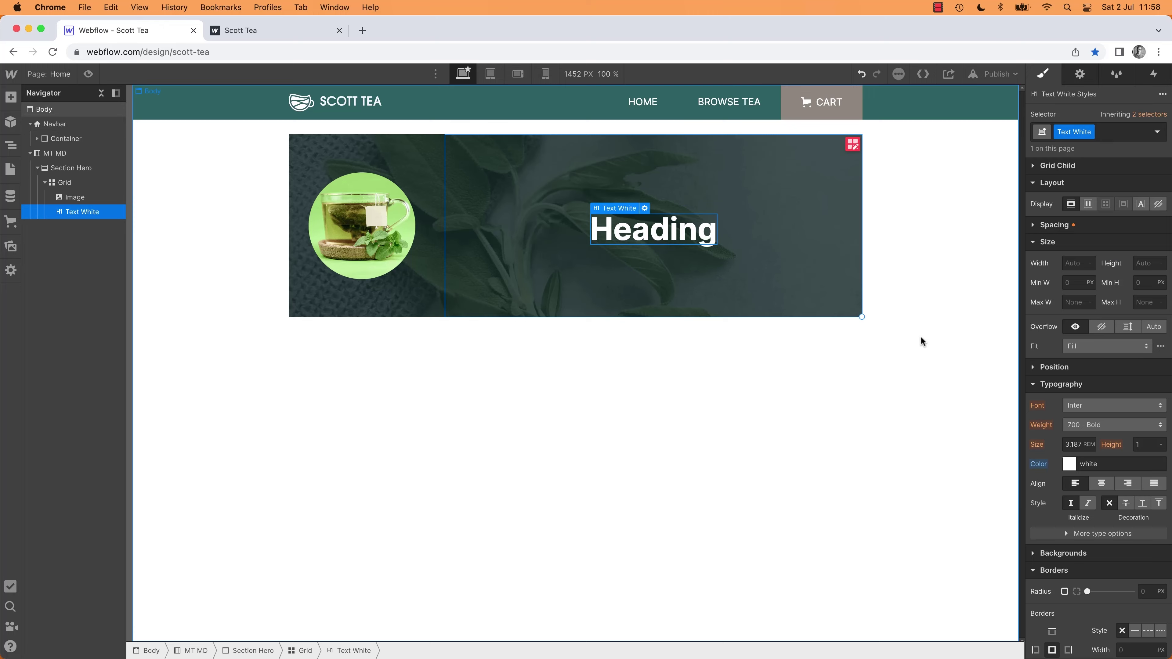
# Step: Switch to Adobe XD and examine the hero's "To your door" tagline and the homepage product card headings
pyautogui.press('super+Tab')
pyautogui.click(398, 339)
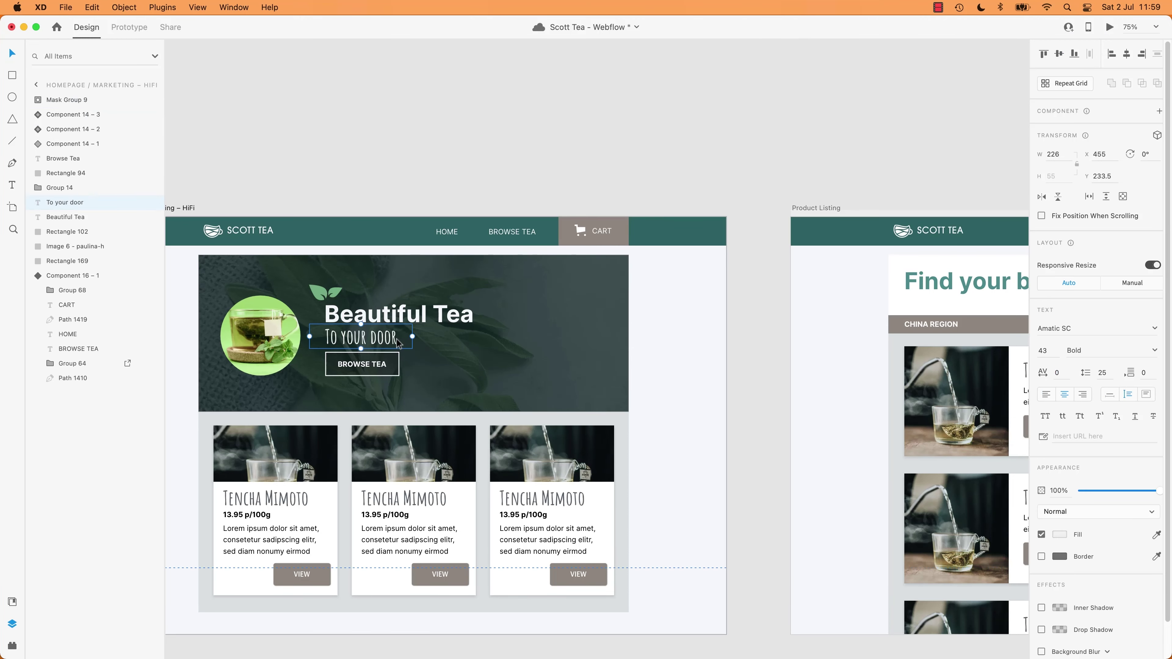
pyautogui.scroll(-5, 783, 366)
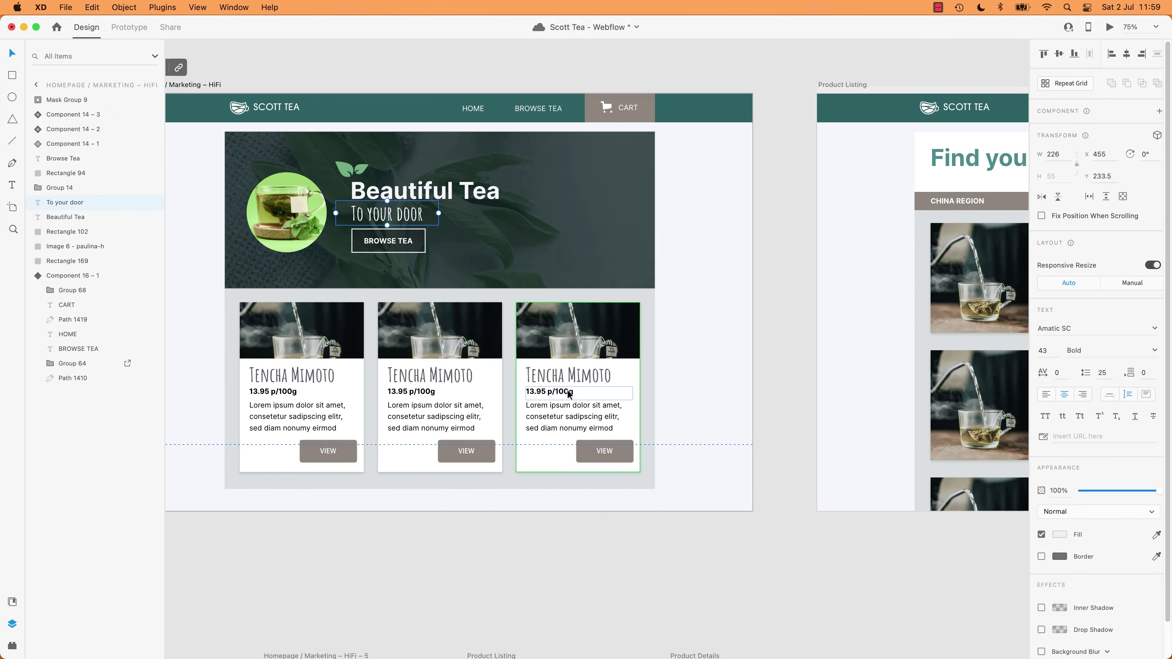
pyautogui.click(572, 384)
pyautogui.hscroll(10, 521, 397)
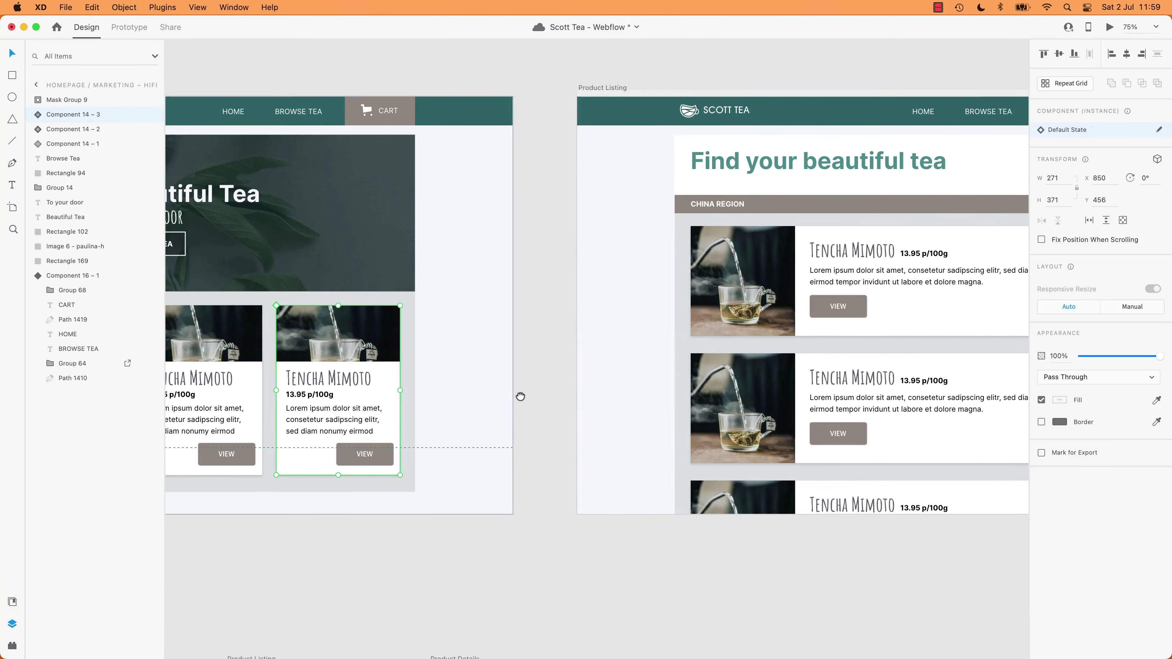
pyautogui.hscroll(-9, 751, 254)
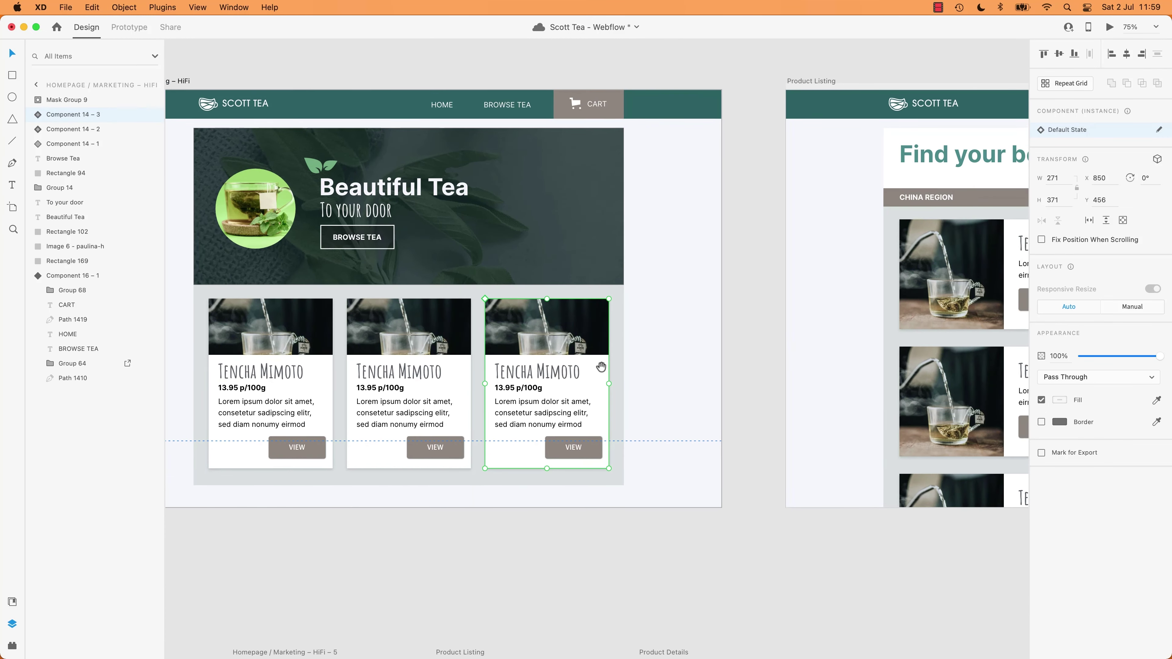
pyautogui.click(429, 377)
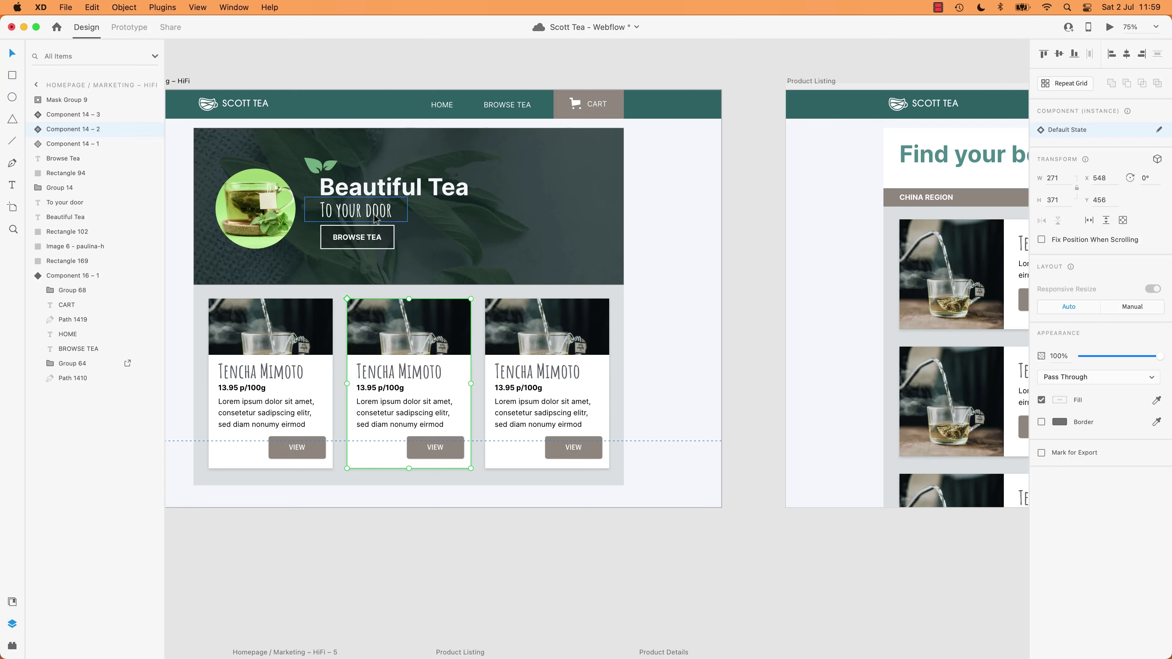
# Step: Switch to Webflow, add an H2 heading below the hero section and set its font to Amatic SC
pyautogui.press('super+Tab')
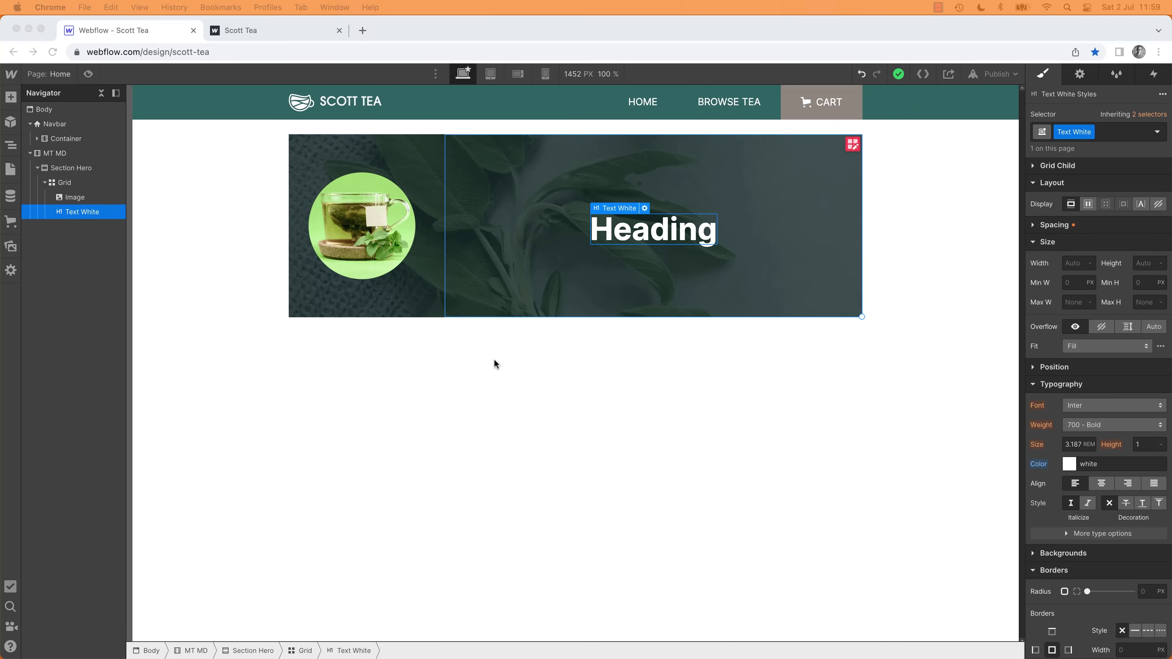
pyautogui.press('a')
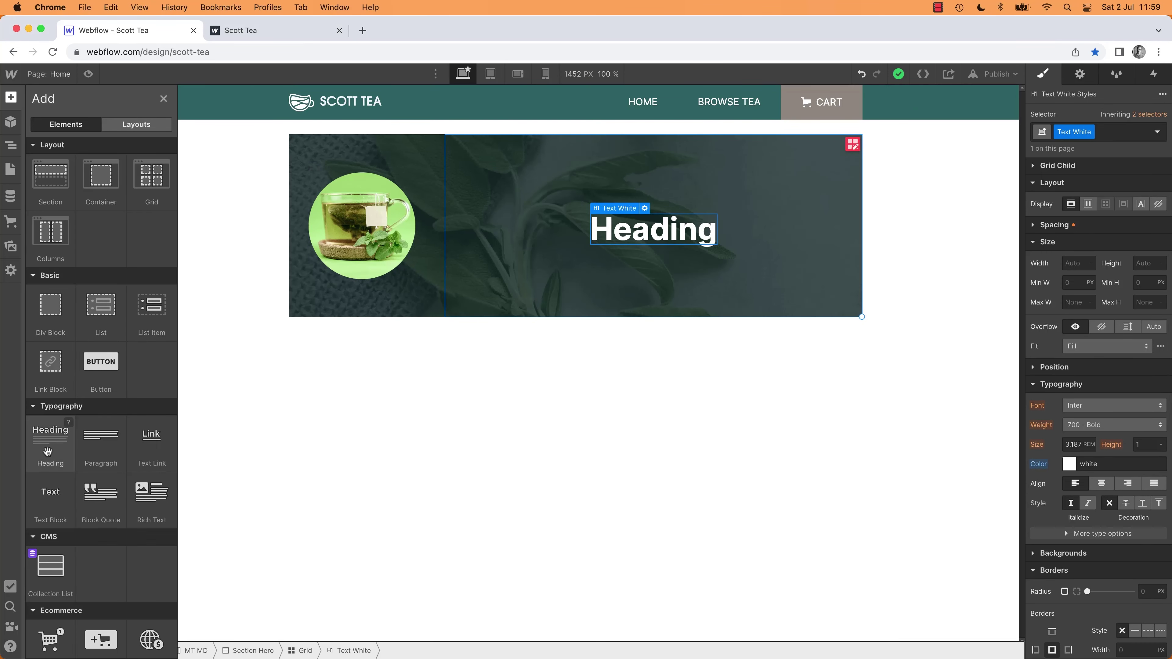
pyautogui.moveTo(51, 439); pyautogui.dragTo(502, 416)
pyautogui.click(184, 398)
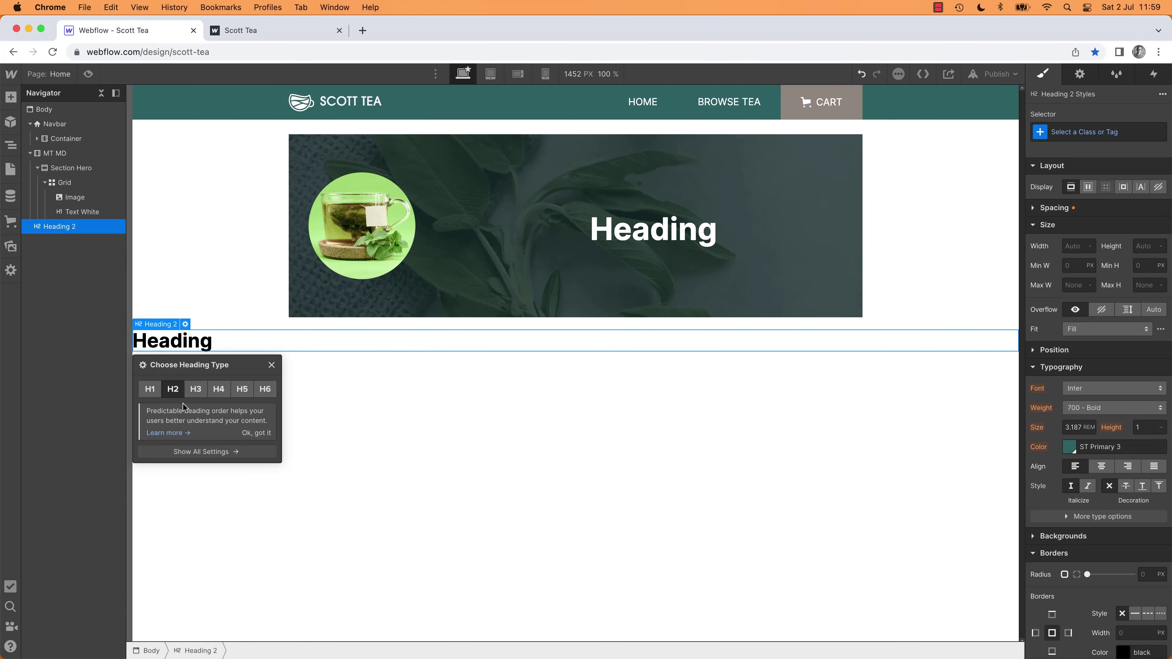
pyautogui.click(1106, 389)
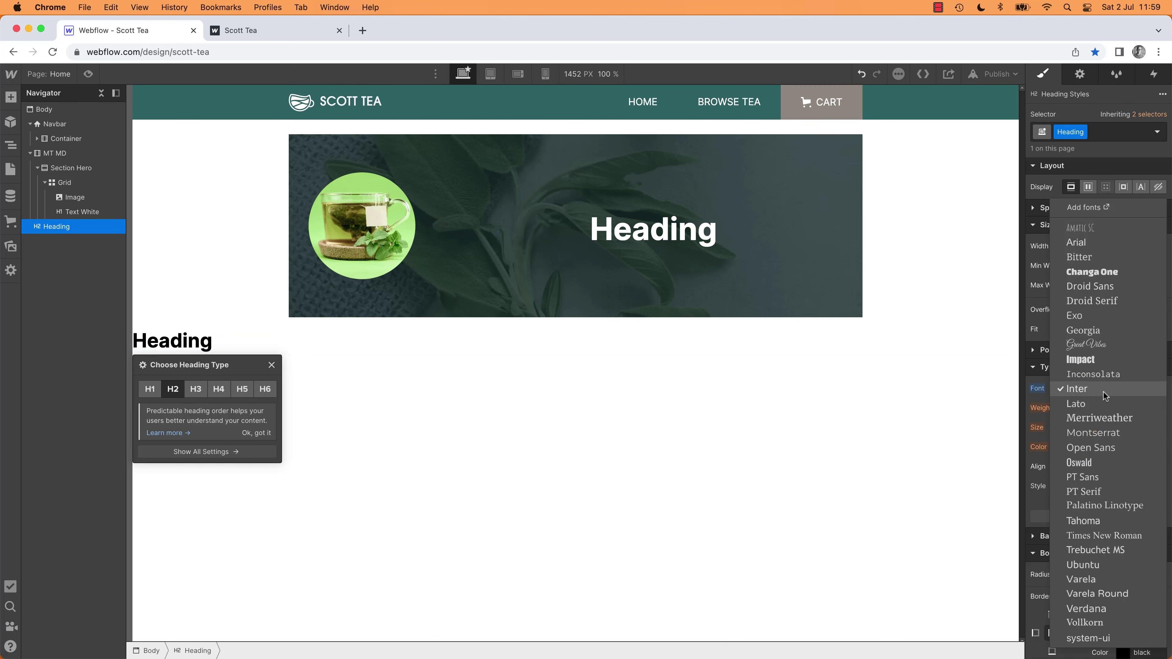
pyautogui.click(1094, 226)
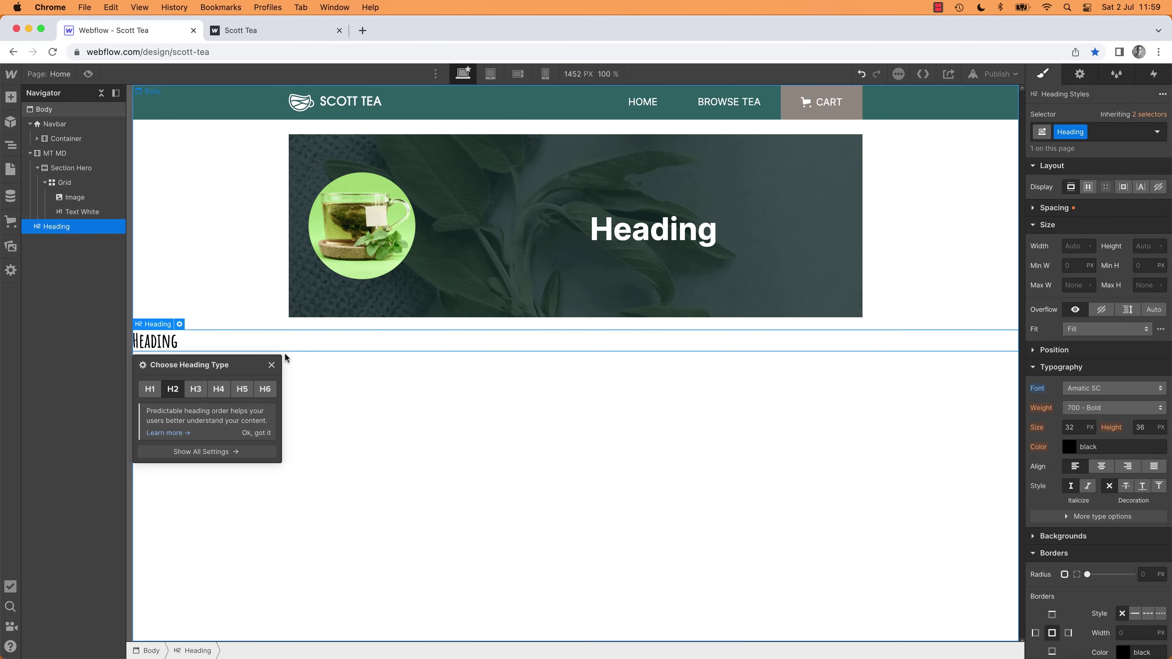
pyautogui.click(272, 366)
# Step: Switch to Adobe XD and check the text settings of the "Tencha Mimoto" title on the first Product Listing card
pyautogui.press('super+Tab')
pyautogui.doubleClick(427, 374)
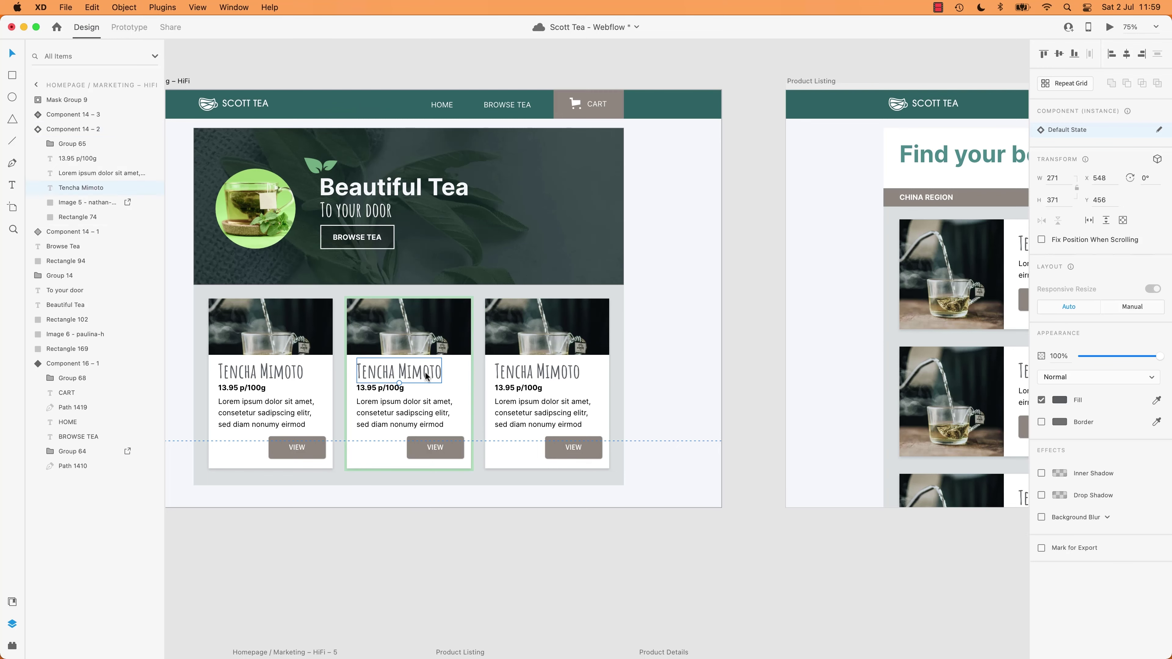
pyautogui.click(737, 354)
pyautogui.hscroll(6, 755, 303)
pyautogui.doubleClick(771, 270)
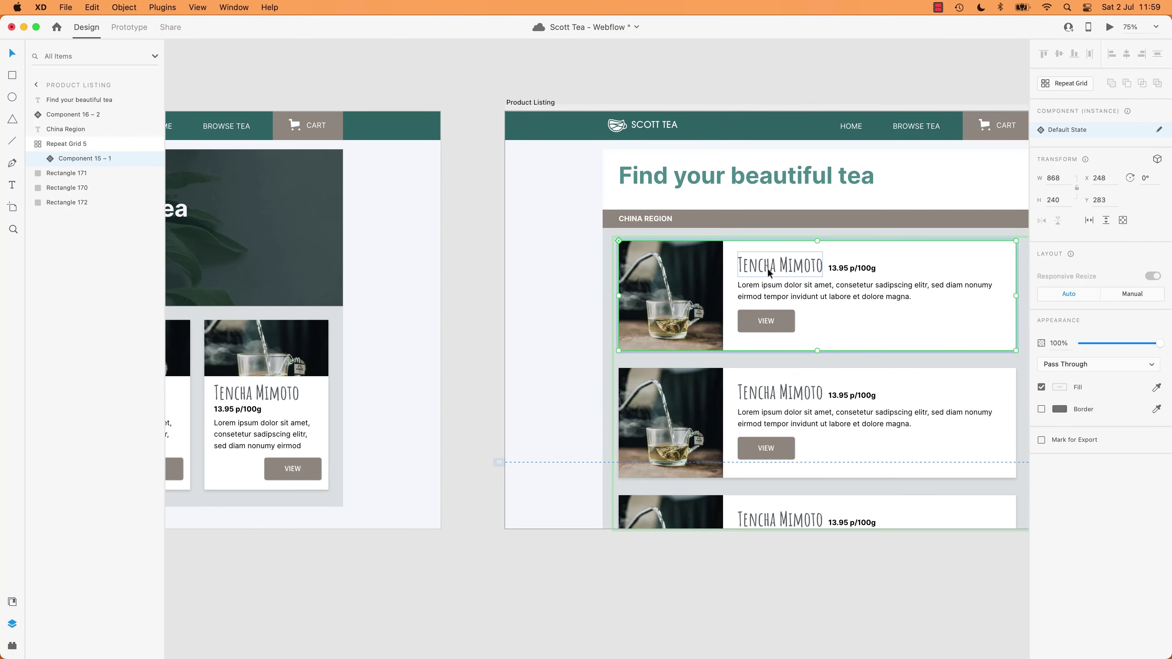
pyautogui.doubleClick(767, 269)
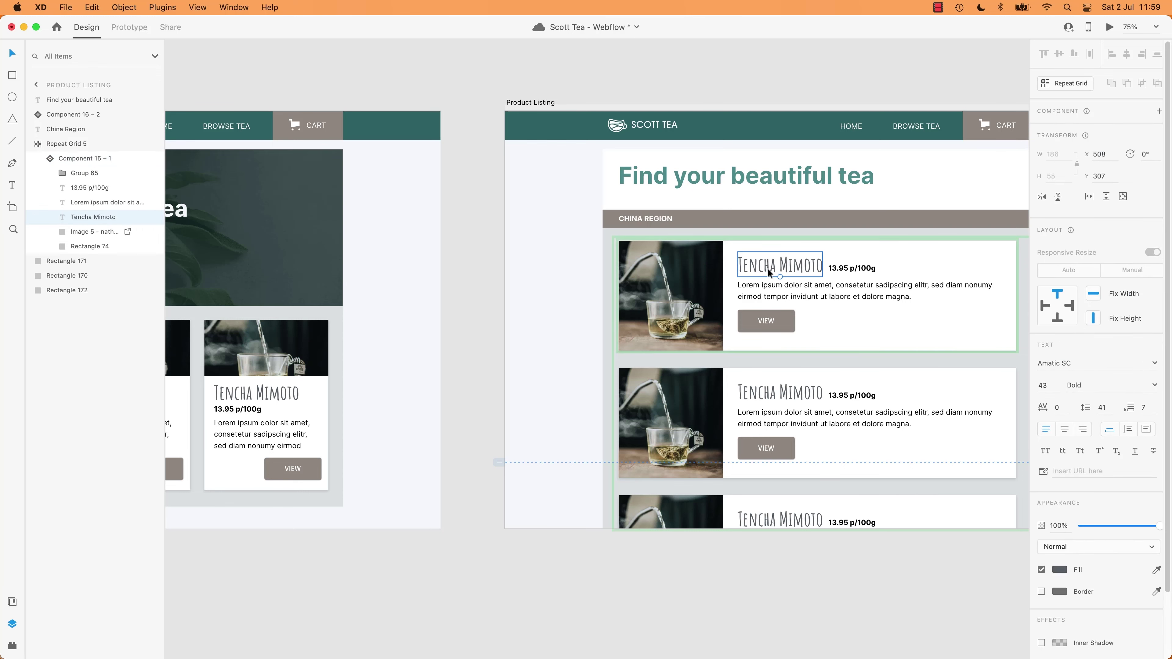
# Step: Check the font, size and line spacing of the "To your door" tagline in the homepage hero
pyautogui.click(467, 393)
pyautogui.scroll(-6, 467, 392)
pyautogui.hscroll(-9, 467, 392)
pyautogui.scroll(5, 670, 225)
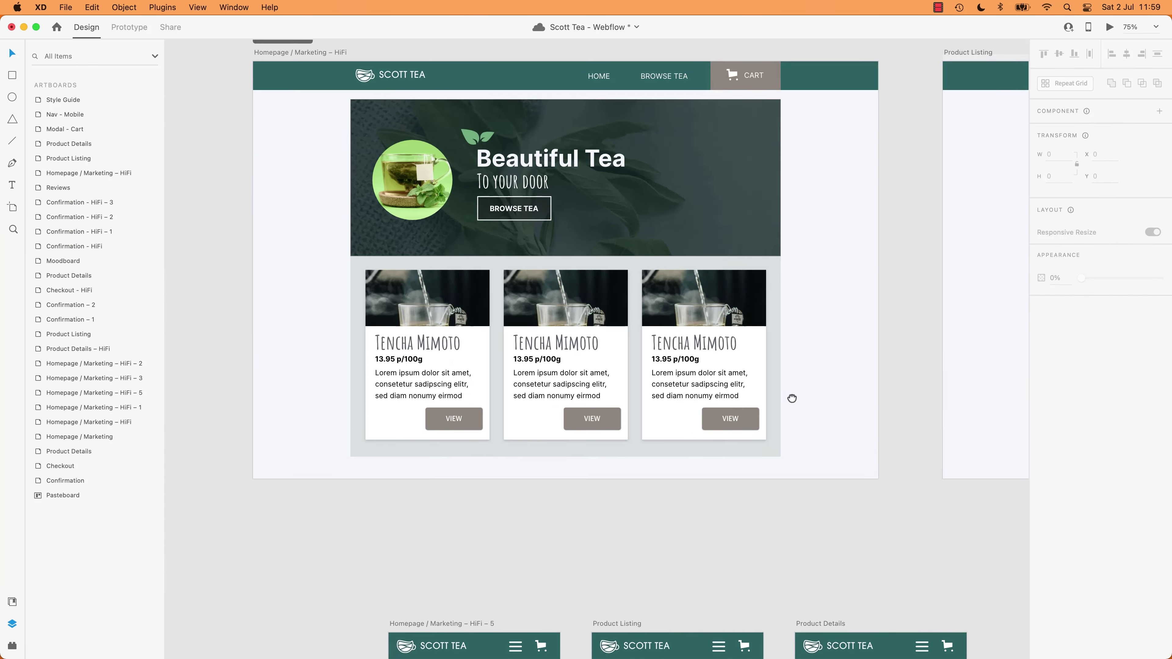
pyautogui.moveTo(792, 399); pyautogui.dragTo(772, 466)
pyautogui.doubleClick(501, 255)
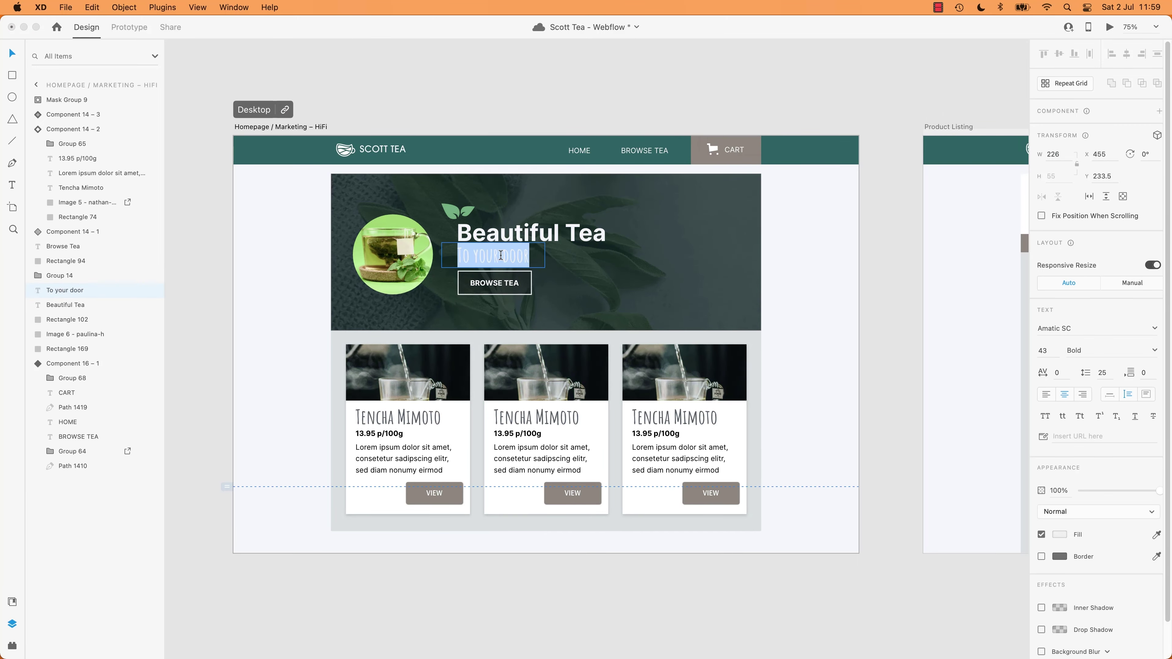
pyautogui.press('Escape')
# Step: Switch to Webflow and give the H2 heading weight 700 - Bold, size 43/16 rem and line height 1
pyautogui.press('super+Tab')
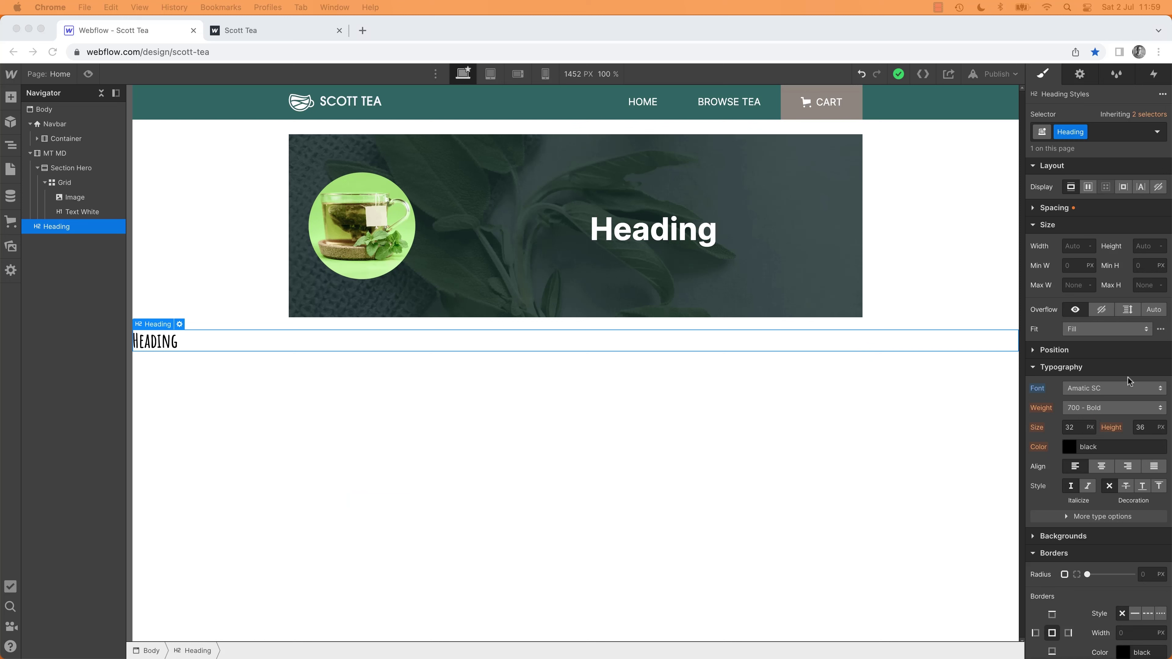
pyautogui.click(1085, 410)
pyautogui.click(1086, 408)
pyautogui.click(1074, 427)
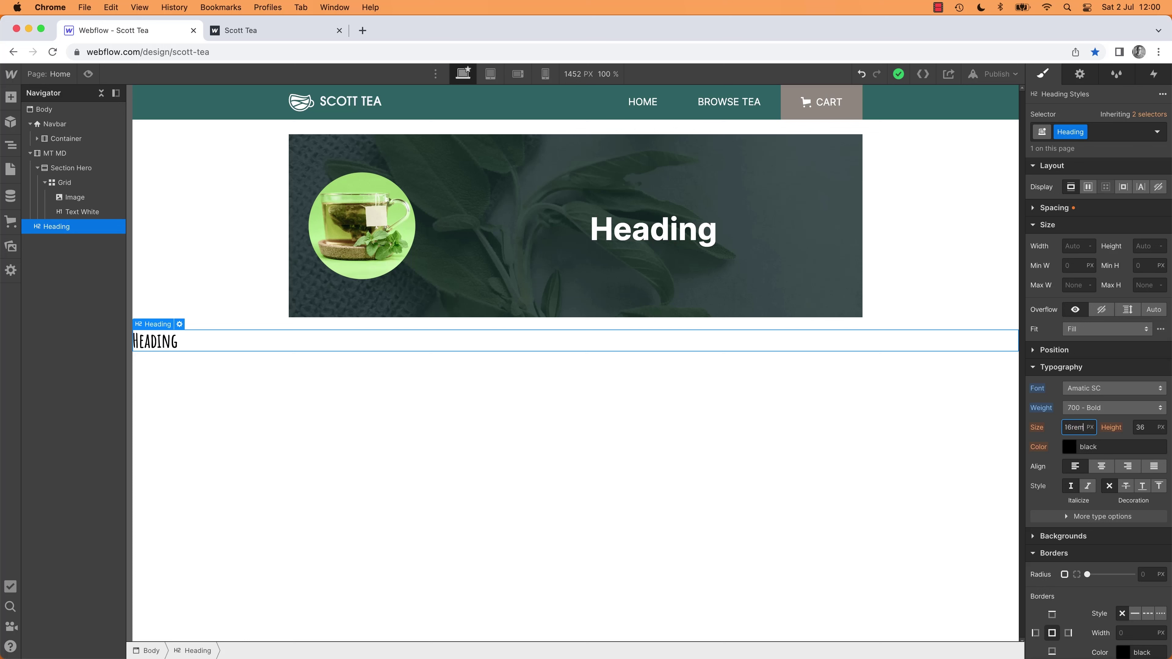
pyautogui.press('Return')
pyautogui.click(1149, 428)
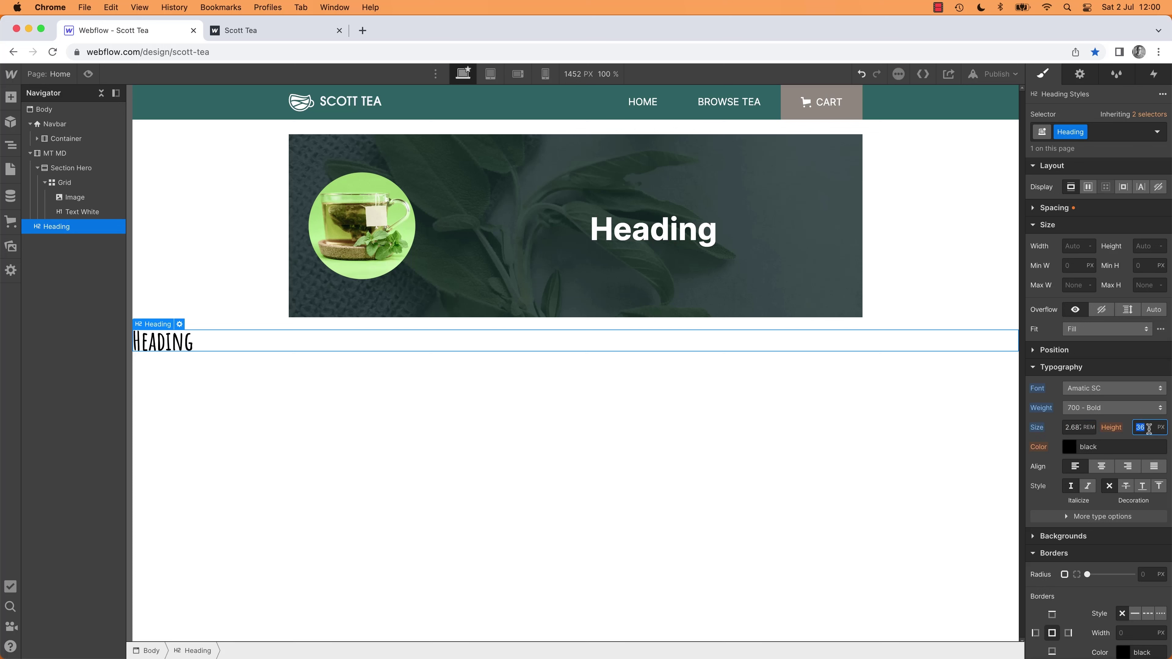
pyautogui.write('1')
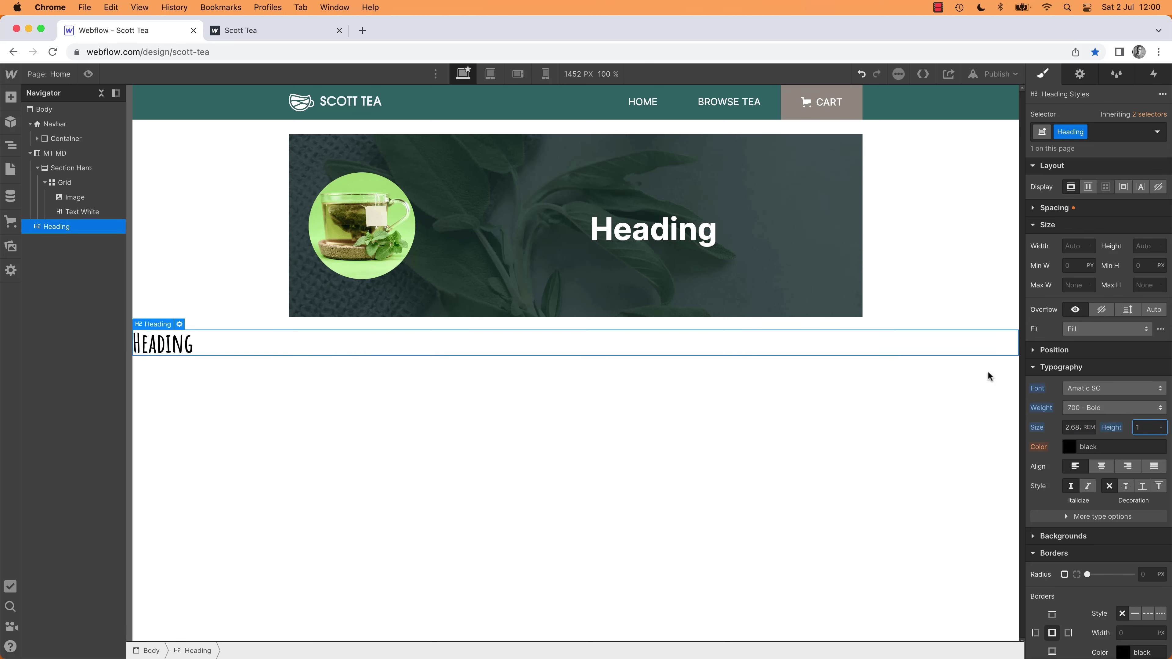
# Step: Switch to Adobe XD and check the fill colour of the middle product card's "Tencha Mimoto" title
pyautogui.press('super+Tab')
pyautogui.doubleClick(562, 418)
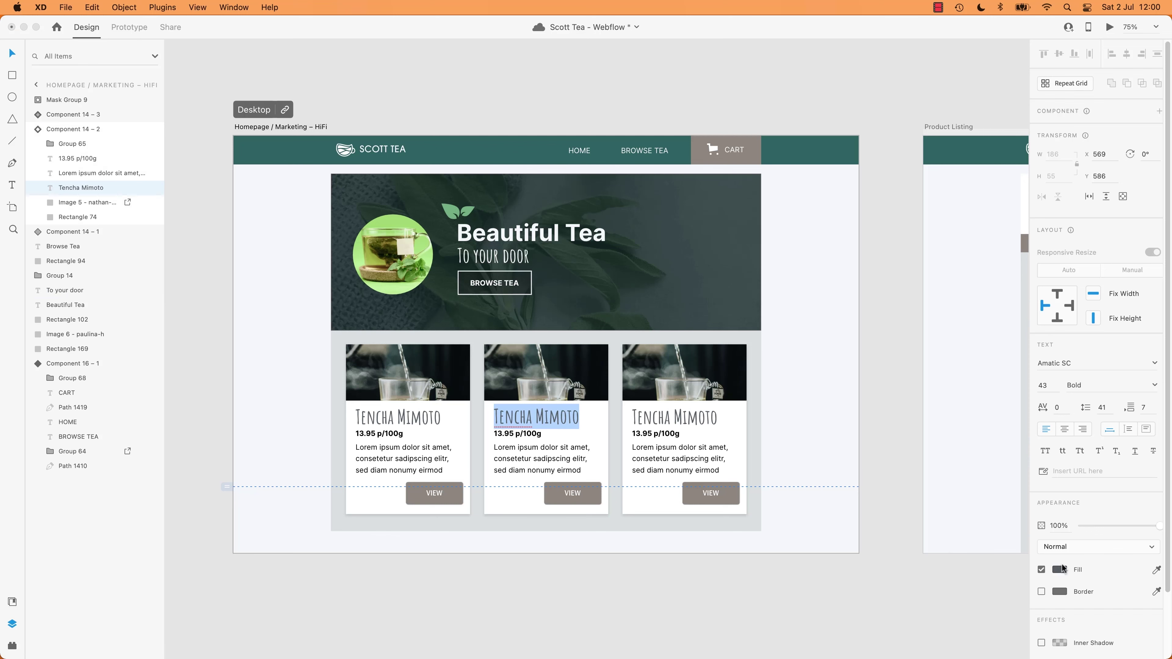
pyautogui.click(1057, 571)
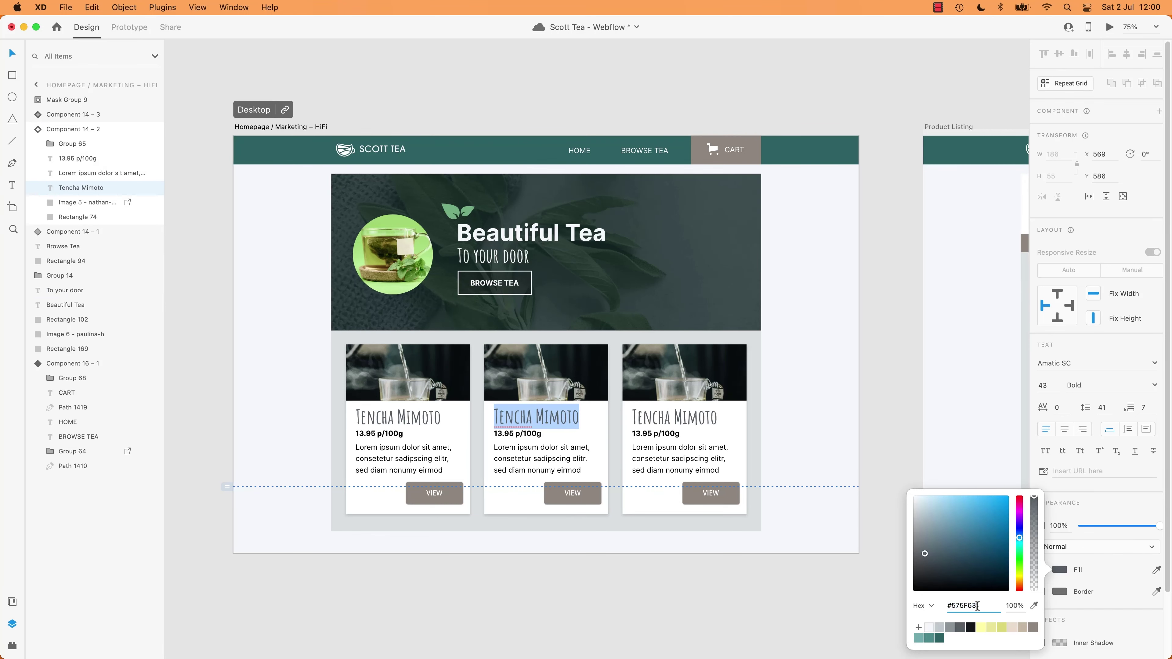
pyautogui.click(977, 606)
pyautogui.press('Escape')
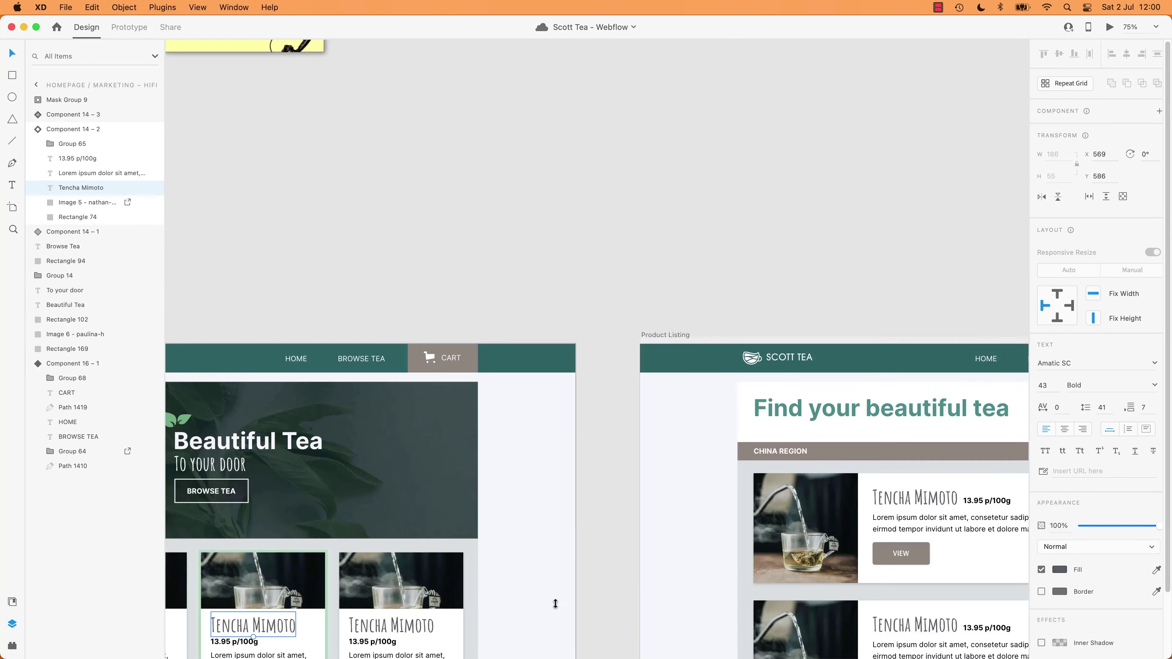
# Step: Find the Style Guide's colour palette and compare the ST - Gray 700 swatch's fill colour with its hex label
pyautogui.scroll(15, 693, 310)
pyautogui.hscroll(8, 693, 310)
pyautogui.scroll(15, 692, 310)
pyautogui.hscroll(10, 692, 310)
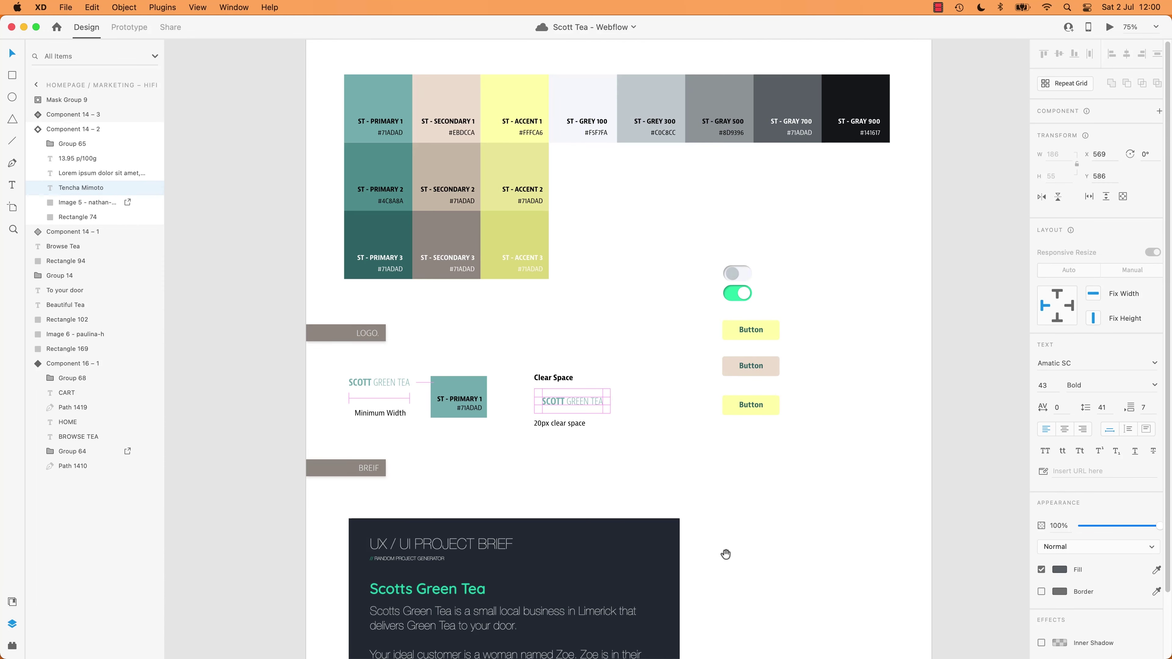
pyautogui.moveTo(575, 337); pyautogui.dragTo(614, 452)
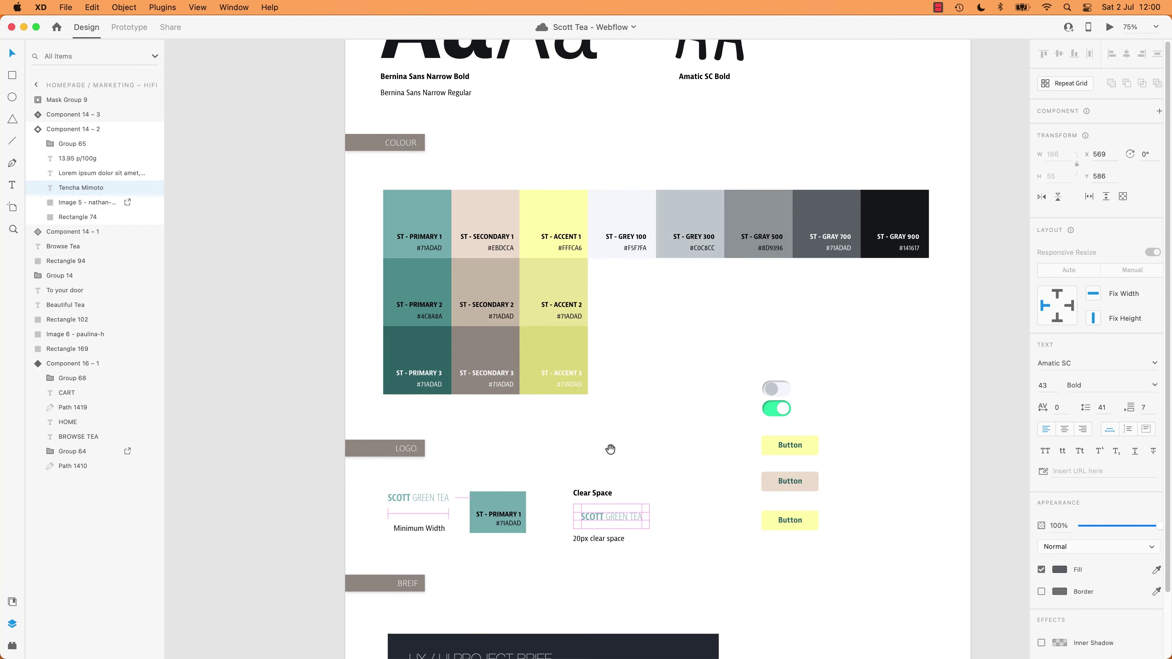
pyautogui.moveTo(672, 405); pyautogui.dragTo(692, 417)
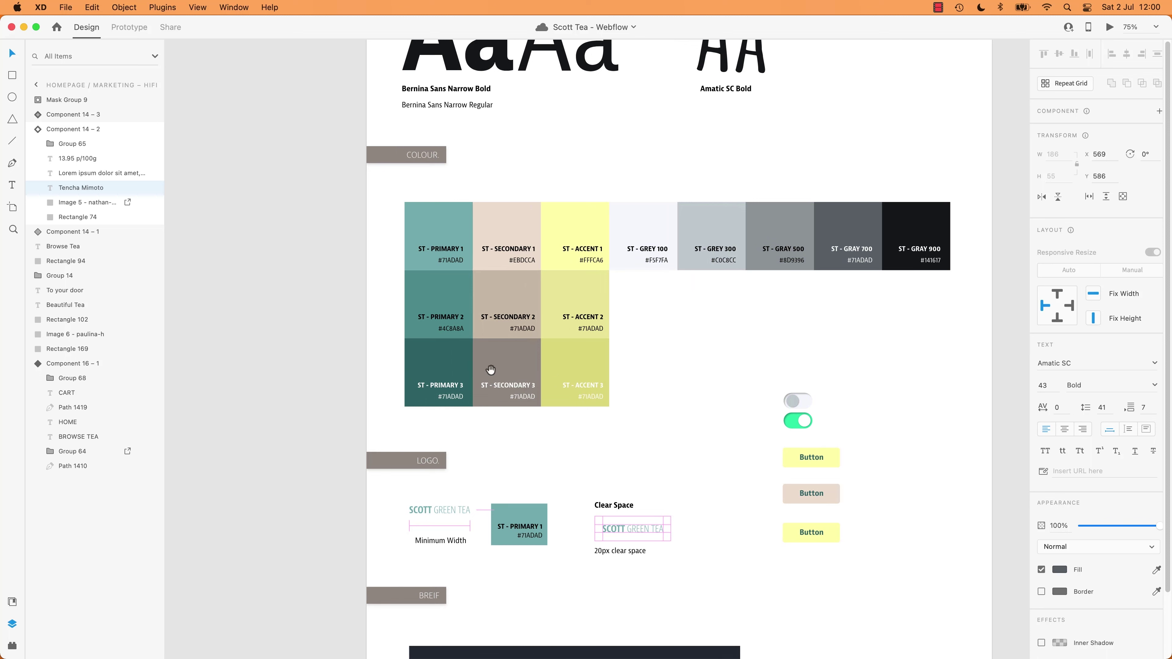
pyautogui.click(853, 223)
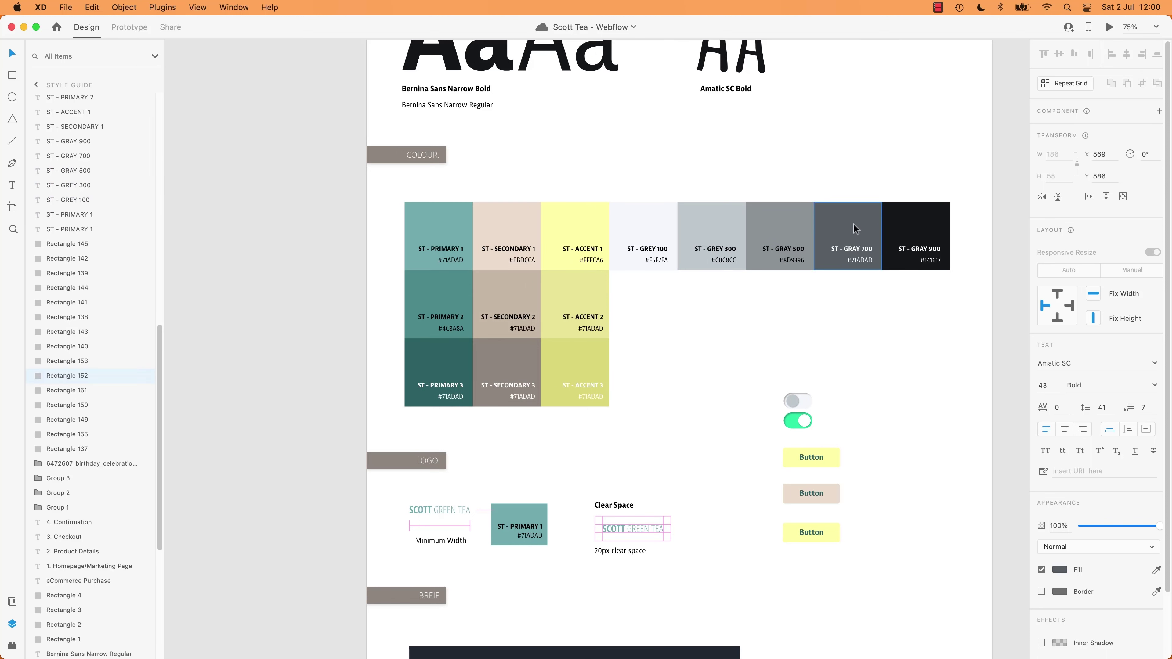
pyautogui.click(1061, 328)
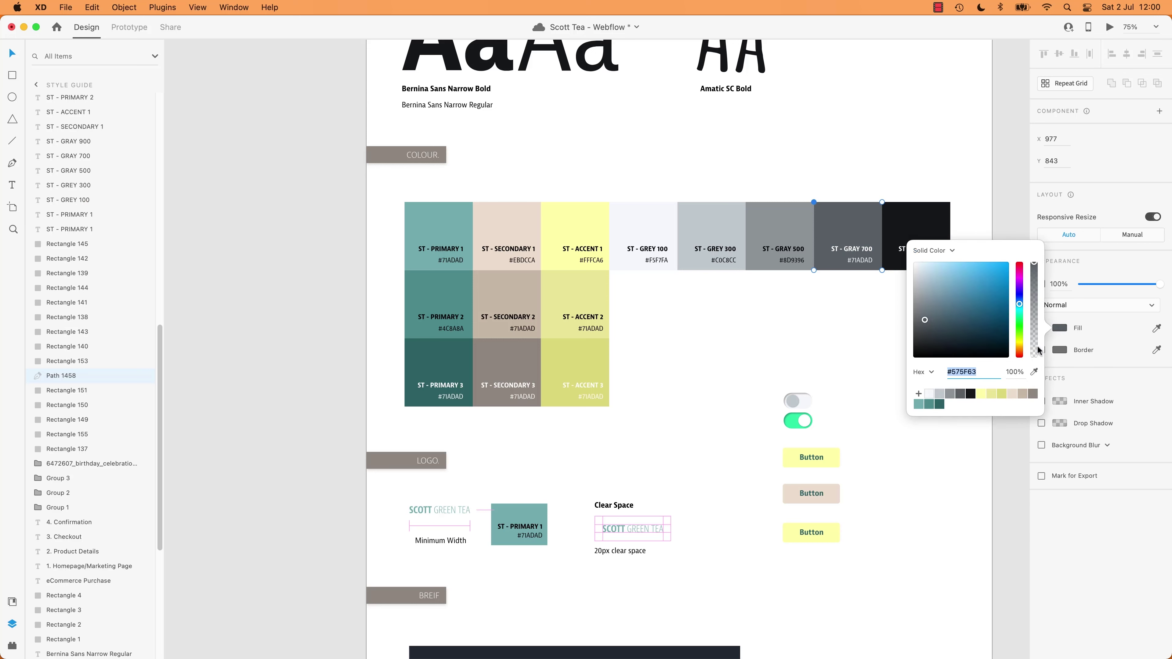
pyautogui.press('Escape')
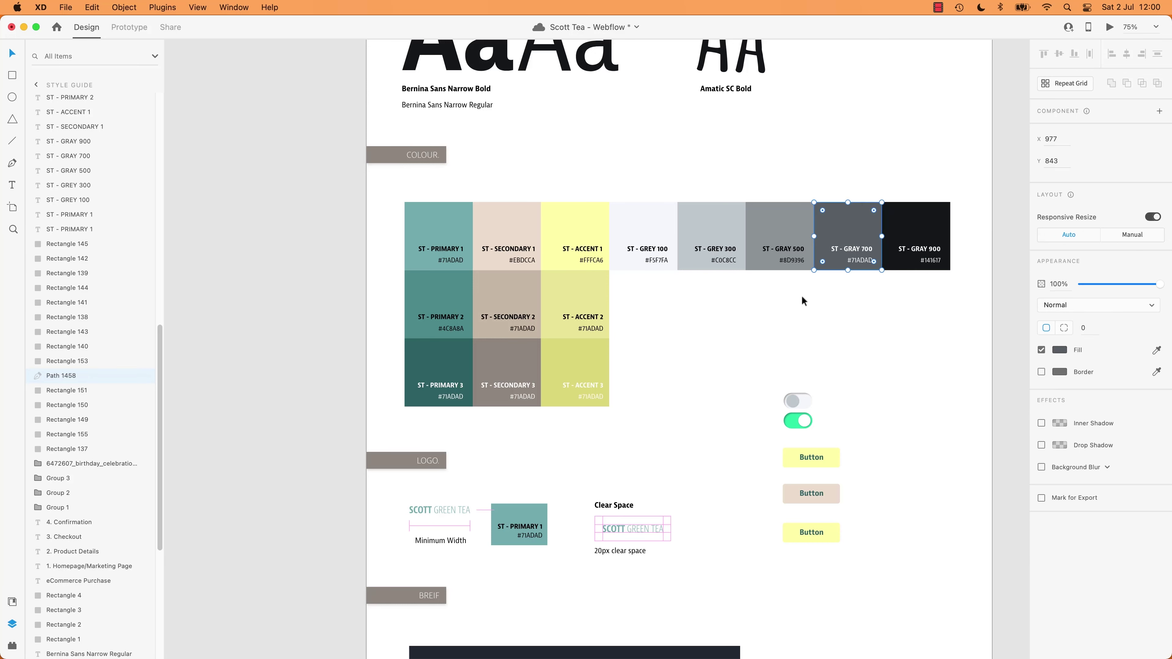
pyautogui.click(845, 261)
pyautogui.click(891, 368)
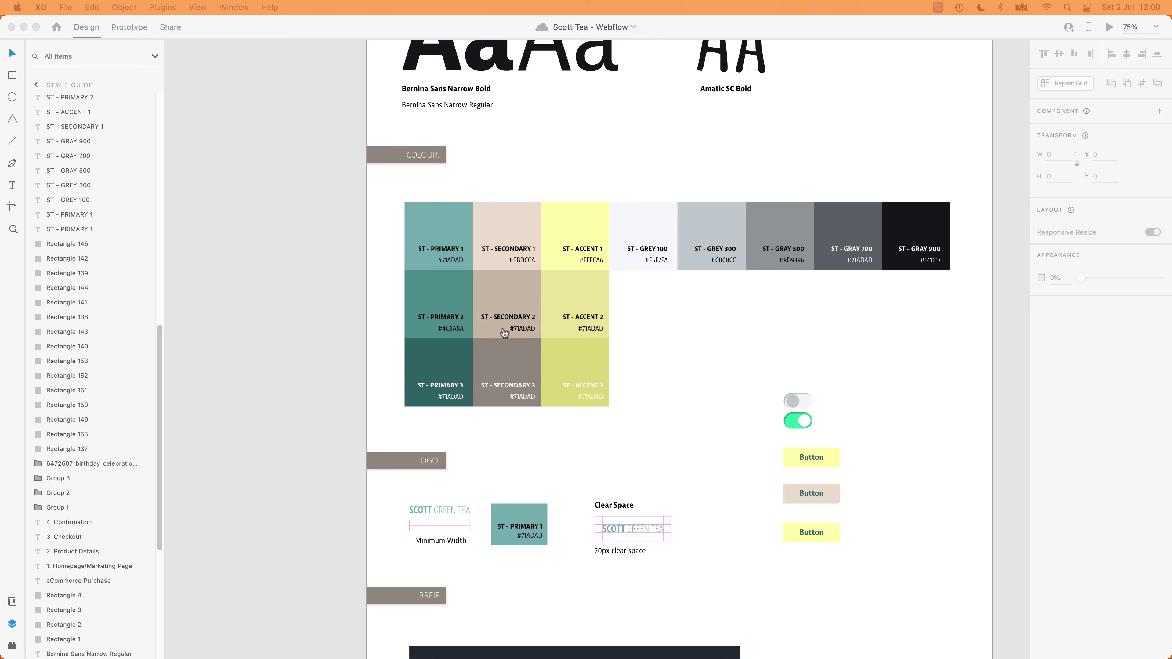
pyautogui.press('super+Tab')
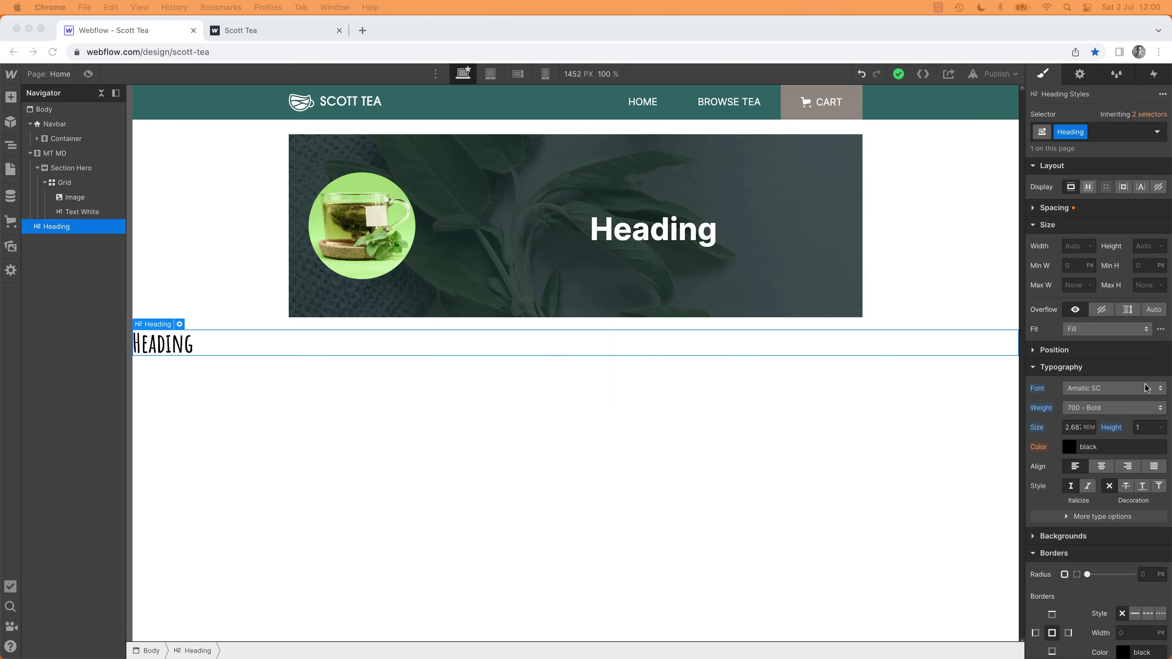
pyautogui.click(1070, 447)
pyautogui.tripleClick(1057, 361)
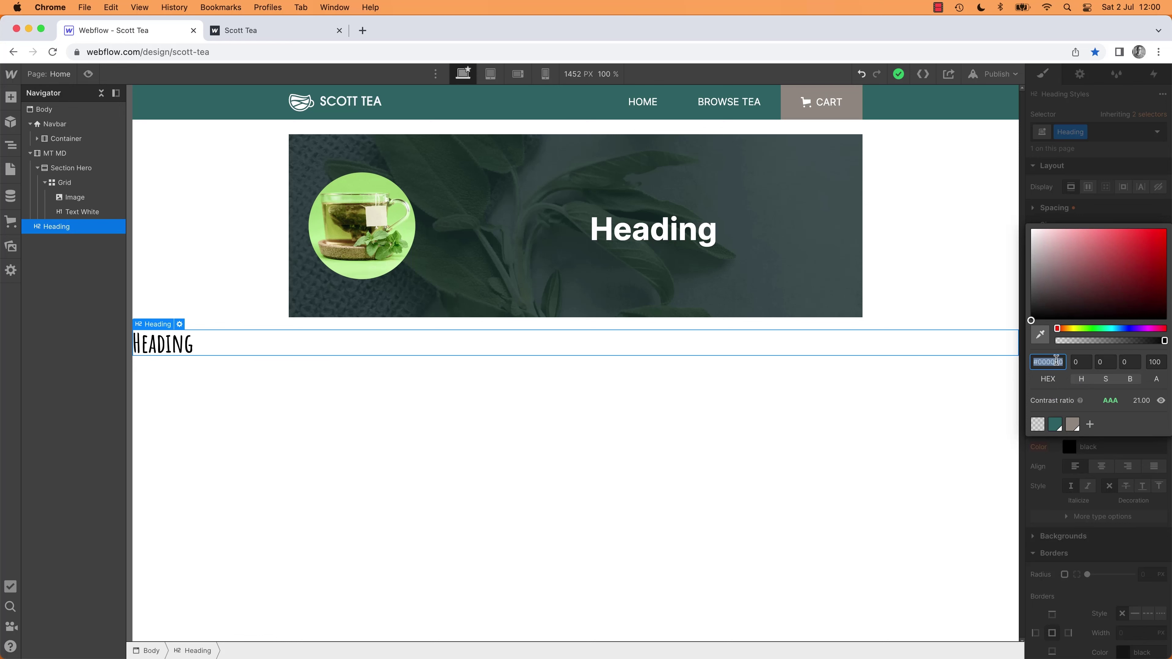
pyautogui.click(713, 452)
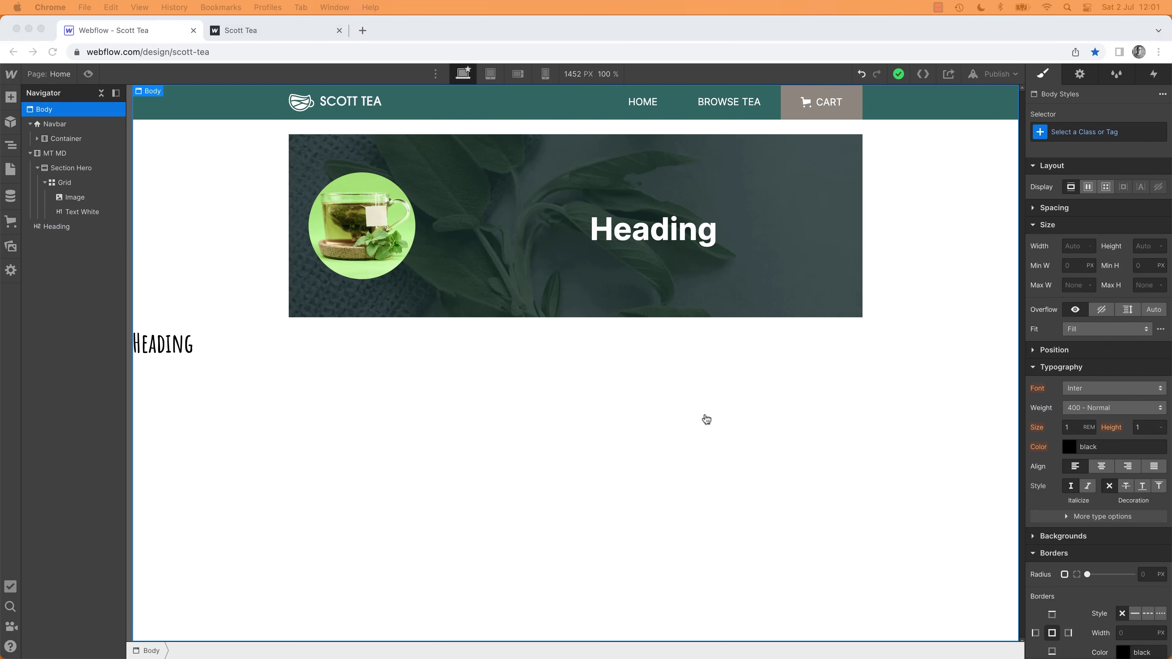
# Step: Inspect the ST - Gray 700 swatch's fill hex code and its label in the Adobe XD style guide
pyautogui.press('super+Tab')
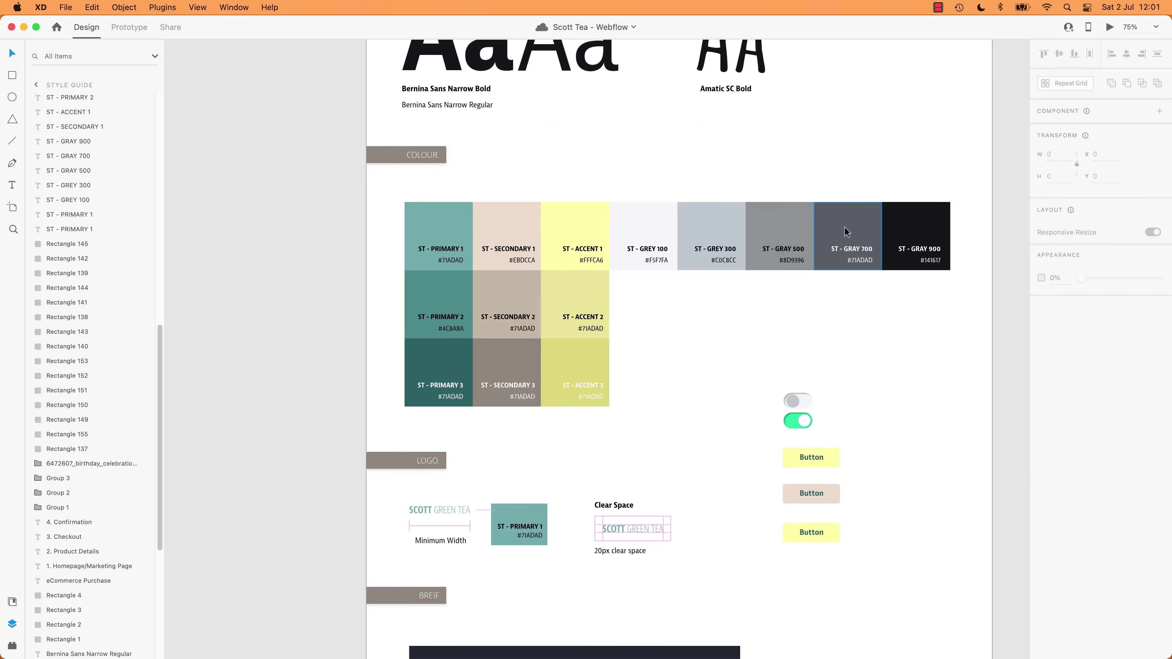
pyautogui.click(868, 260)
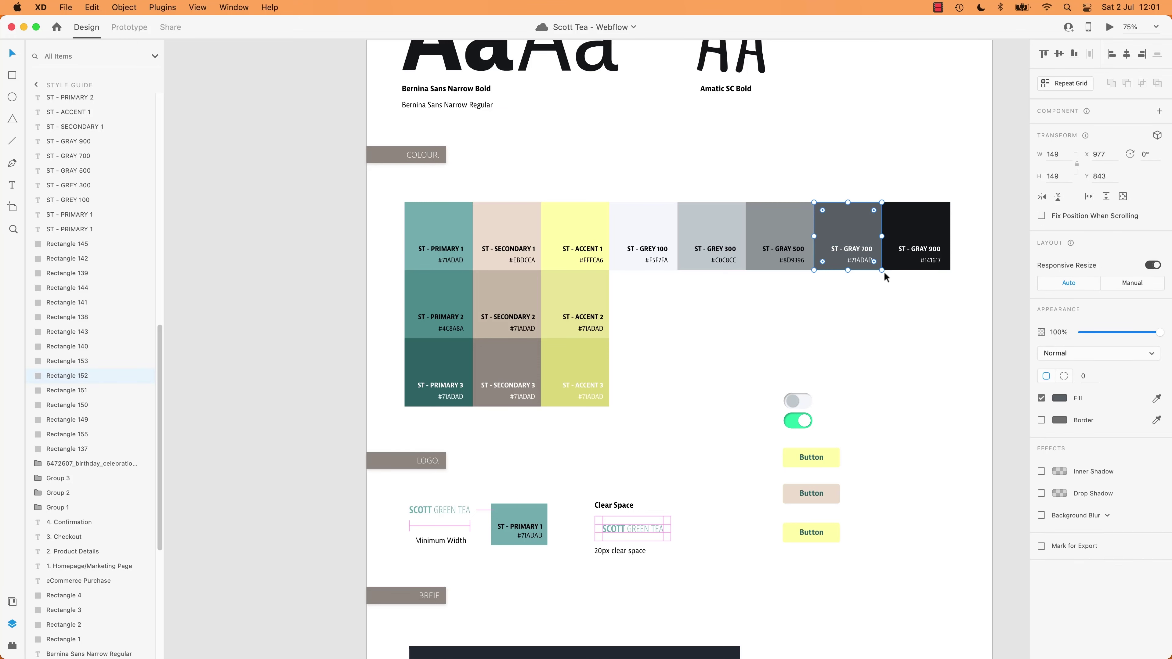
pyautogui.click(859, 261)
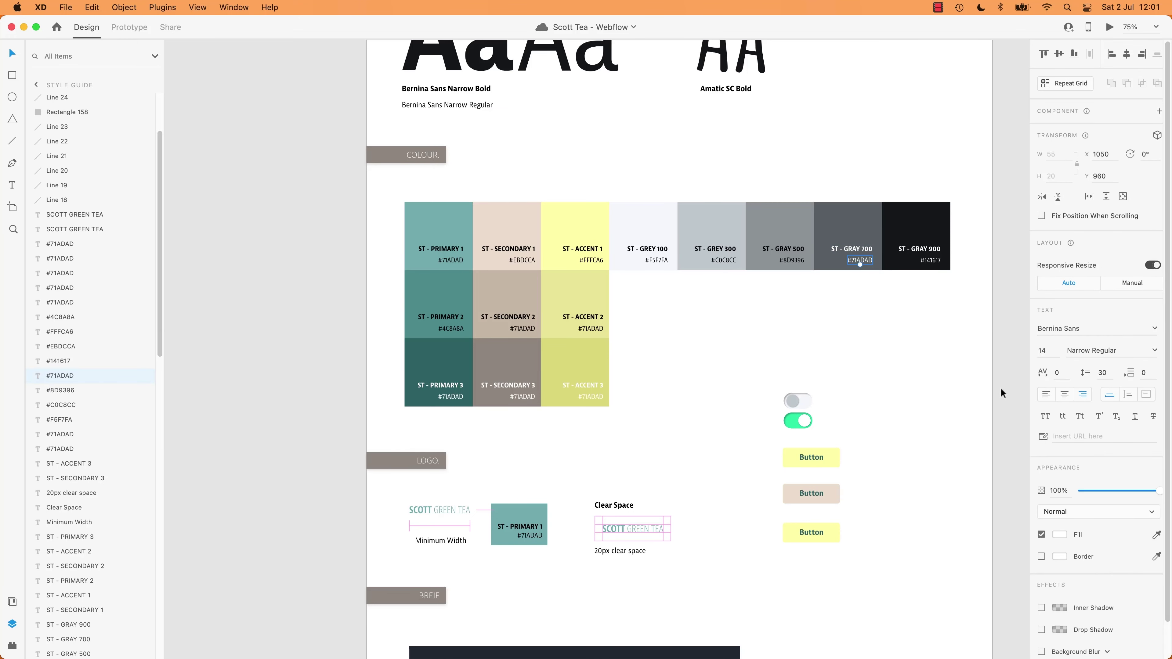
pyautogui.click(852, 230)
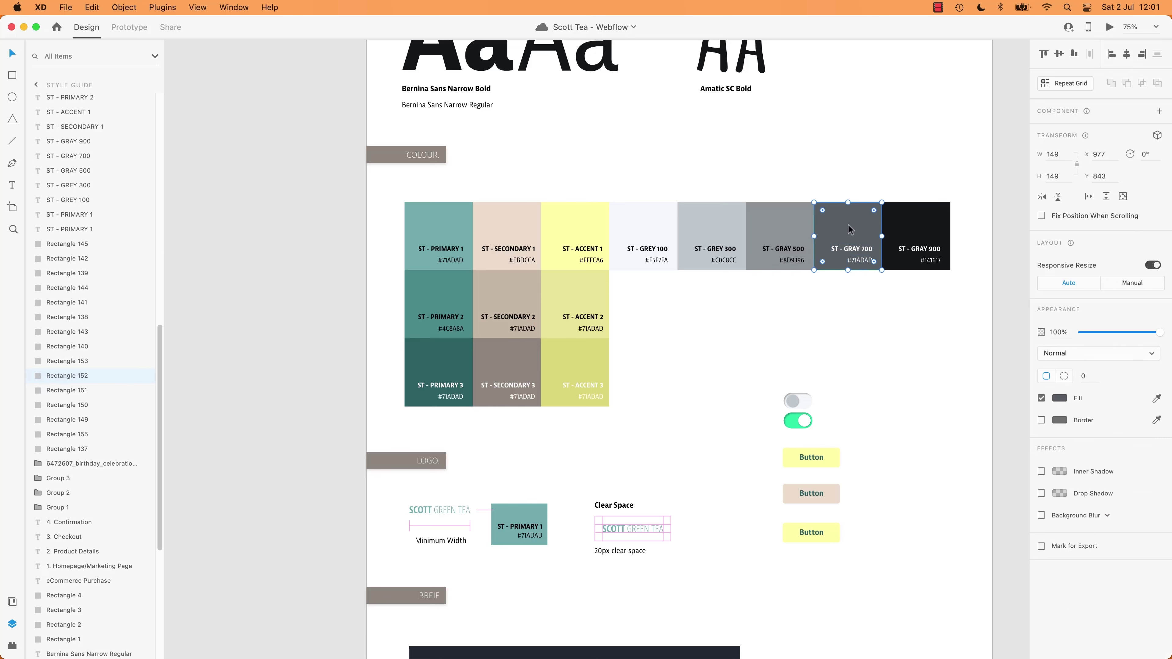
pyautogui.click(1059, 399)
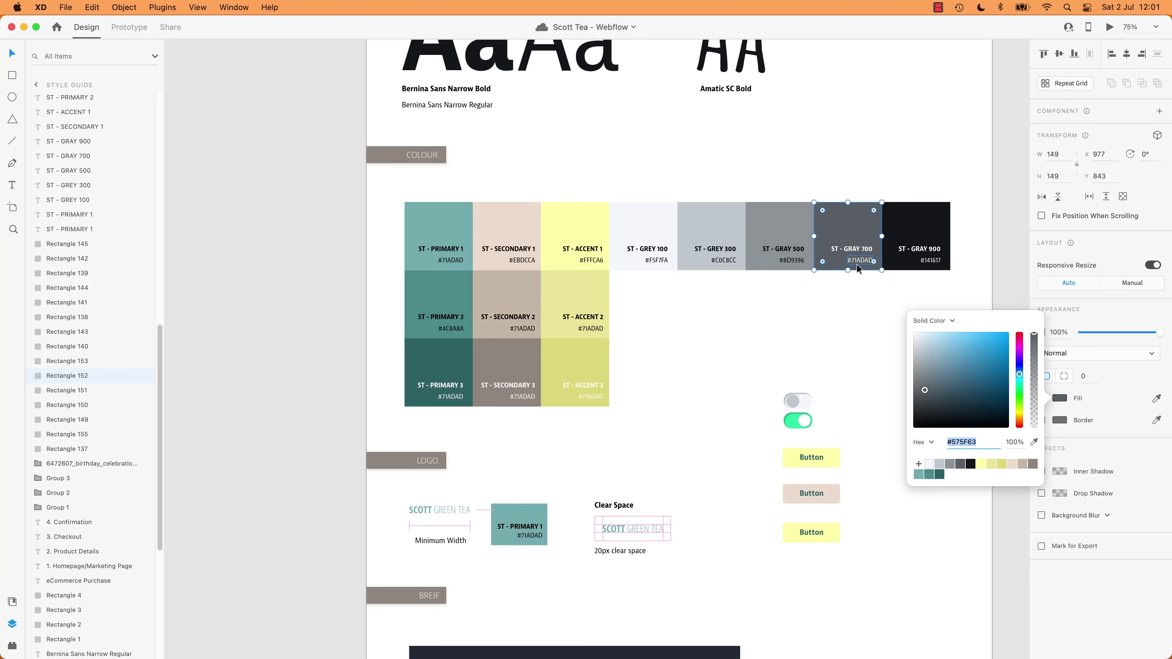
pyautogui.click(846, 237)
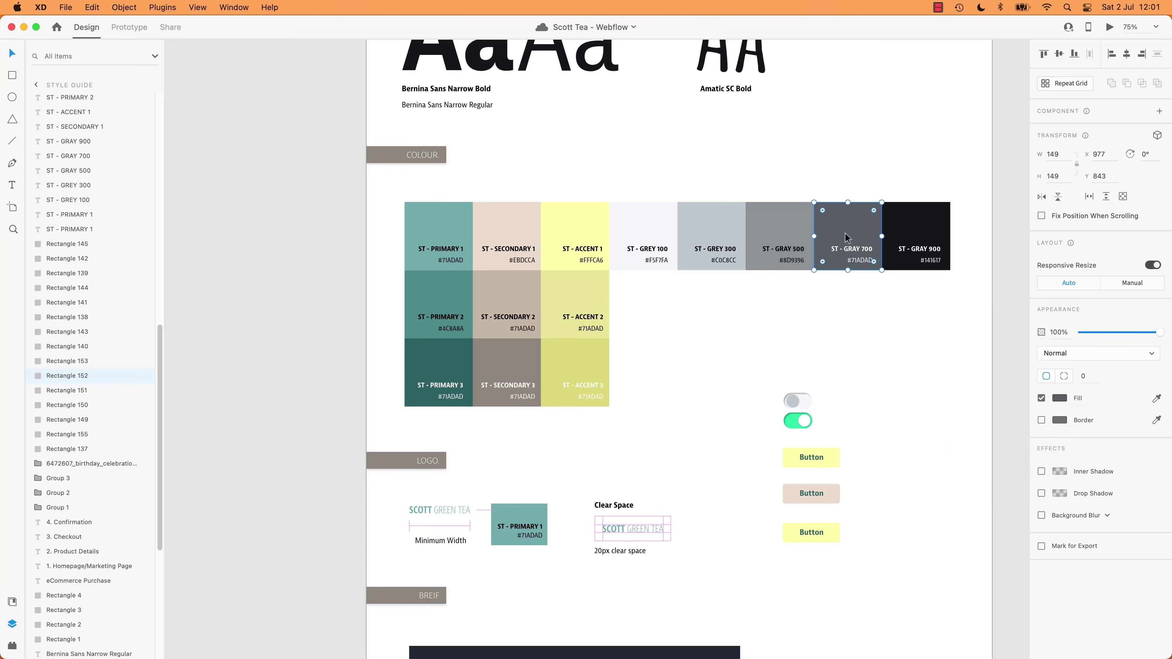
# Step: Copy the fill's hex code from the ST - GRAY 700 colour swatch in the style guide
pyautogui.click(1060, 399)
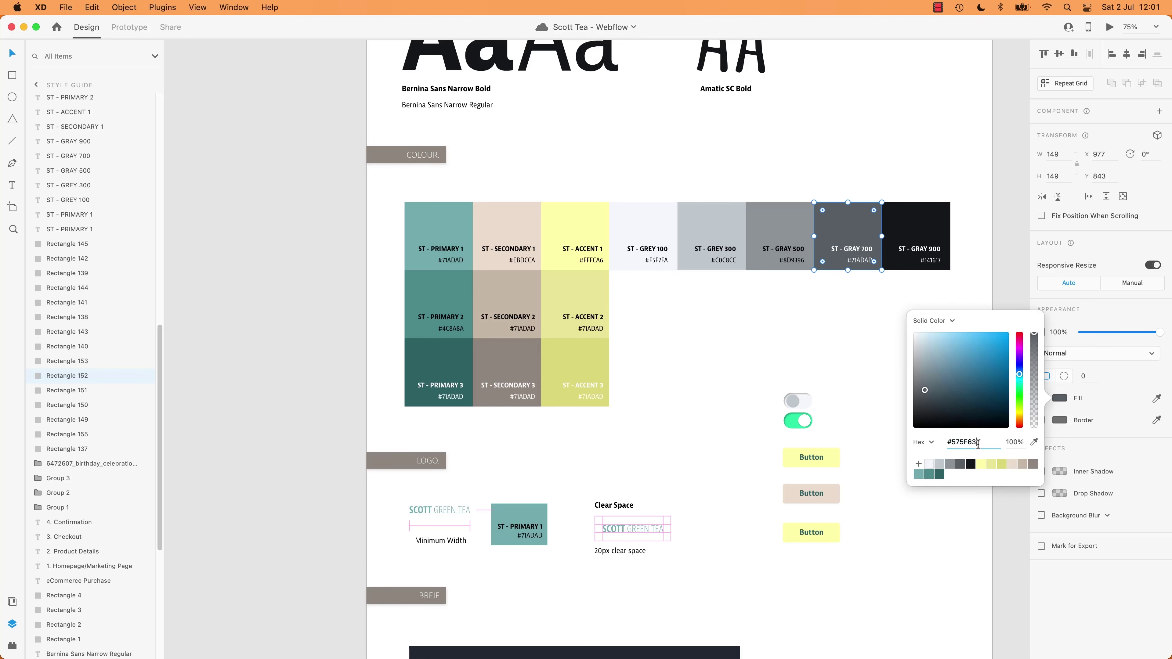
pyautogui.doubleClick(978, 444)
pyautogui.press('cmd+c')
pyautogui.click(676, 363)
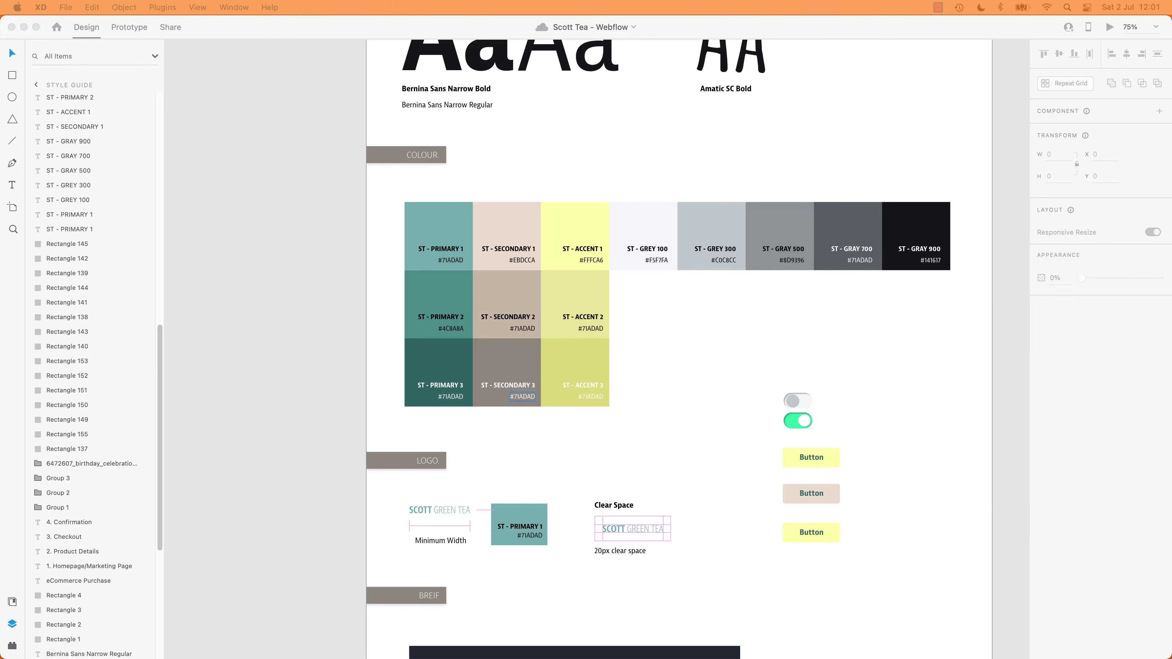
# Step: Switch to Webflow, remove the Heading class from the heading below the hero, and target the All H2 Headings tag for styling
pyautogui.press('cmd+Tab')
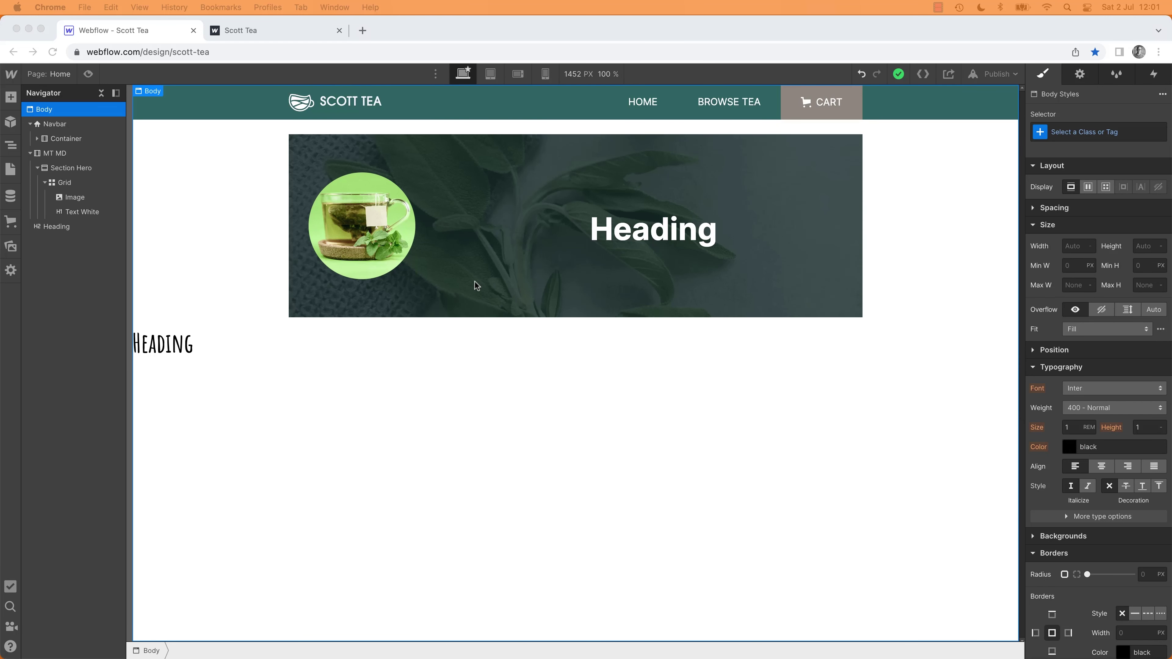
pyautogui.click(181, 349)
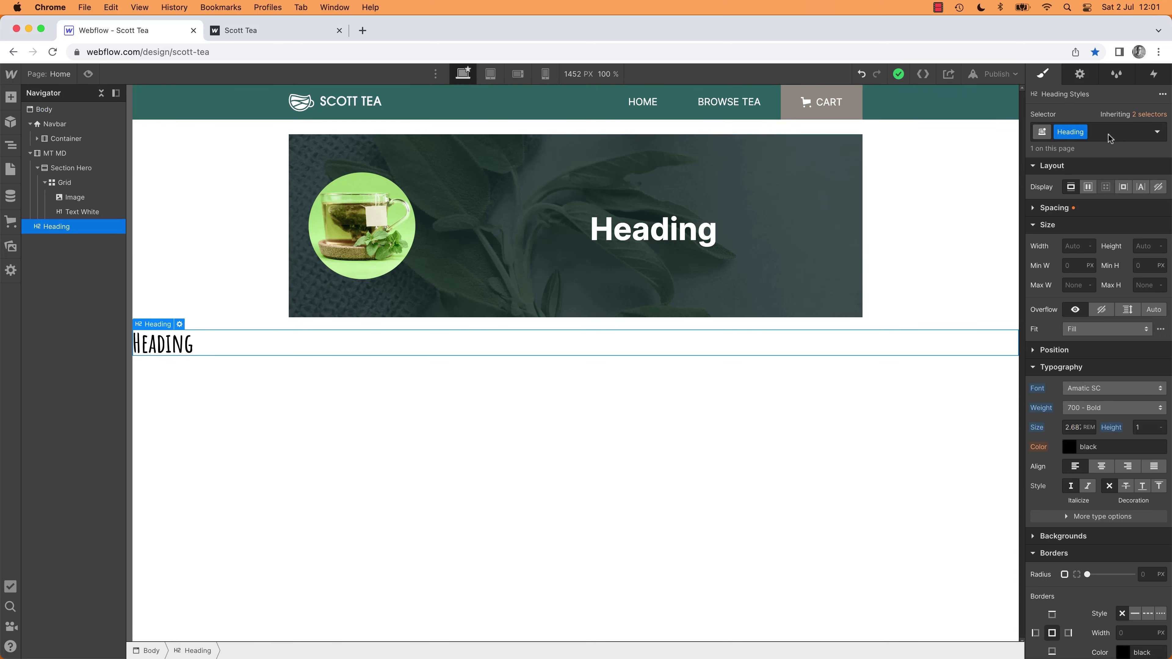
pyautogui.click(1083, 133)
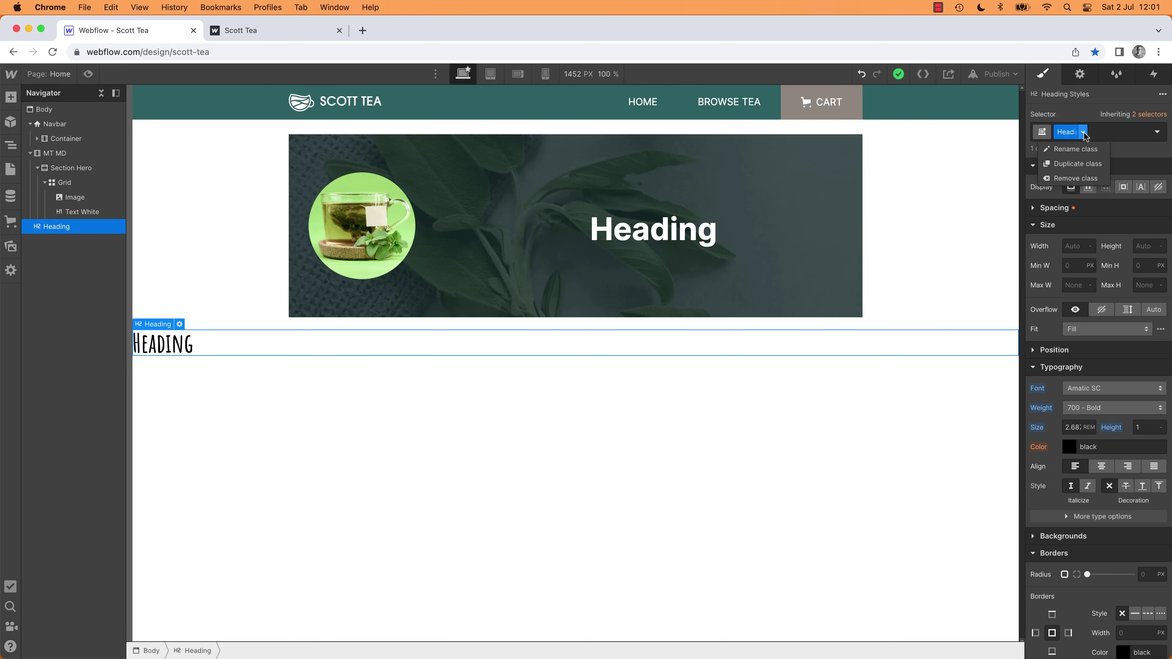
pyautogui.click(1076, 179)
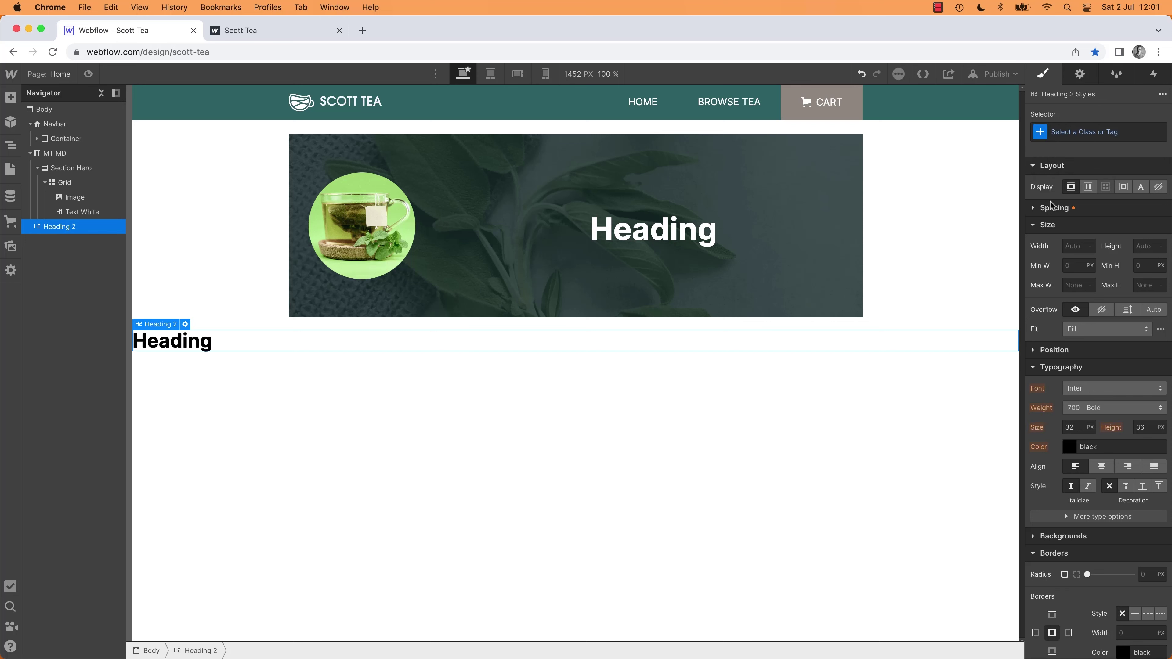
pyautogui.click(1078, 135)
pyautogui.click(1066, 199)
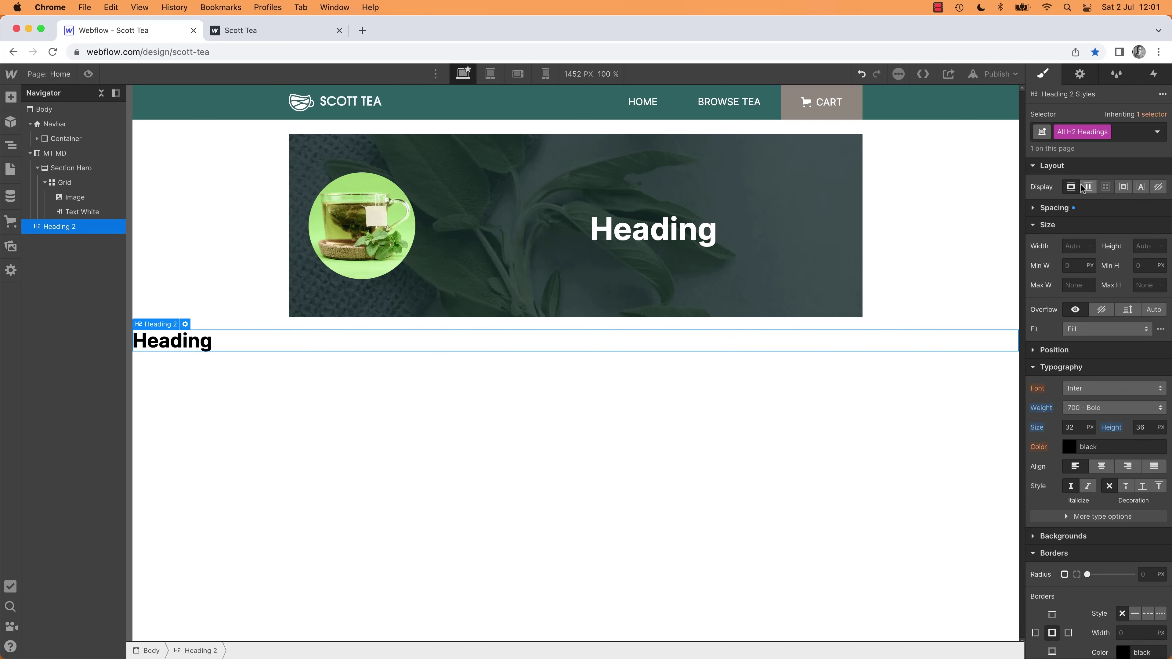
# Step: Set the text color of All H2 Headings to the copied #575f63
pyautogui.click(1072, 430)
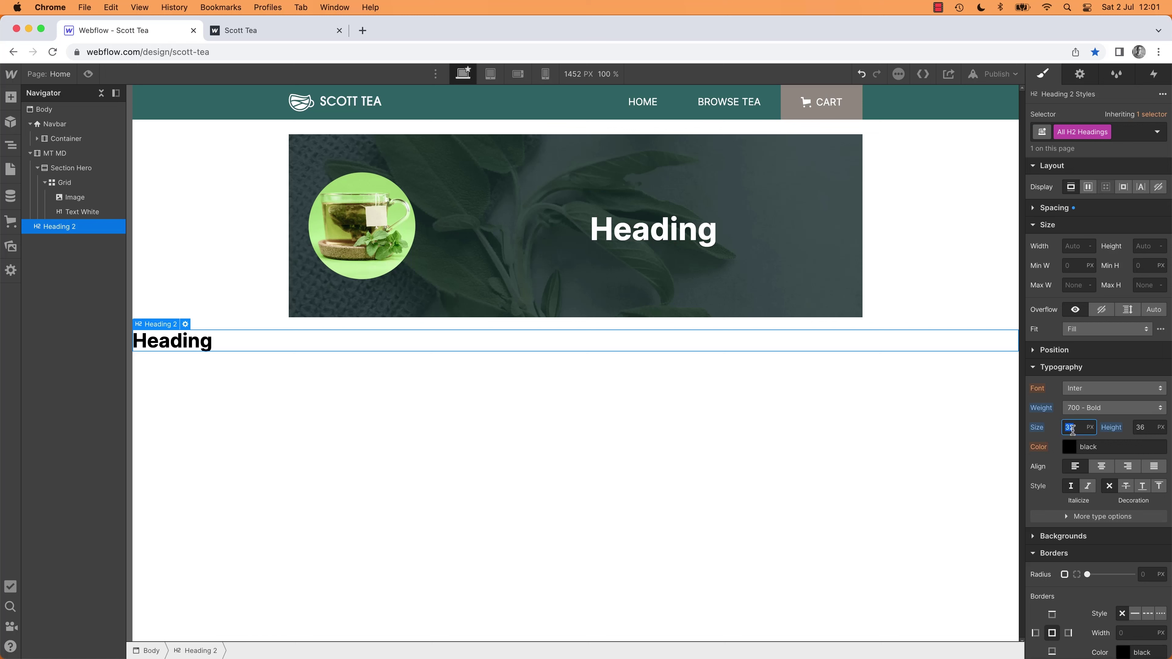
pyautogui.click(1069, 447)
pyautogui.click(1049, 364)
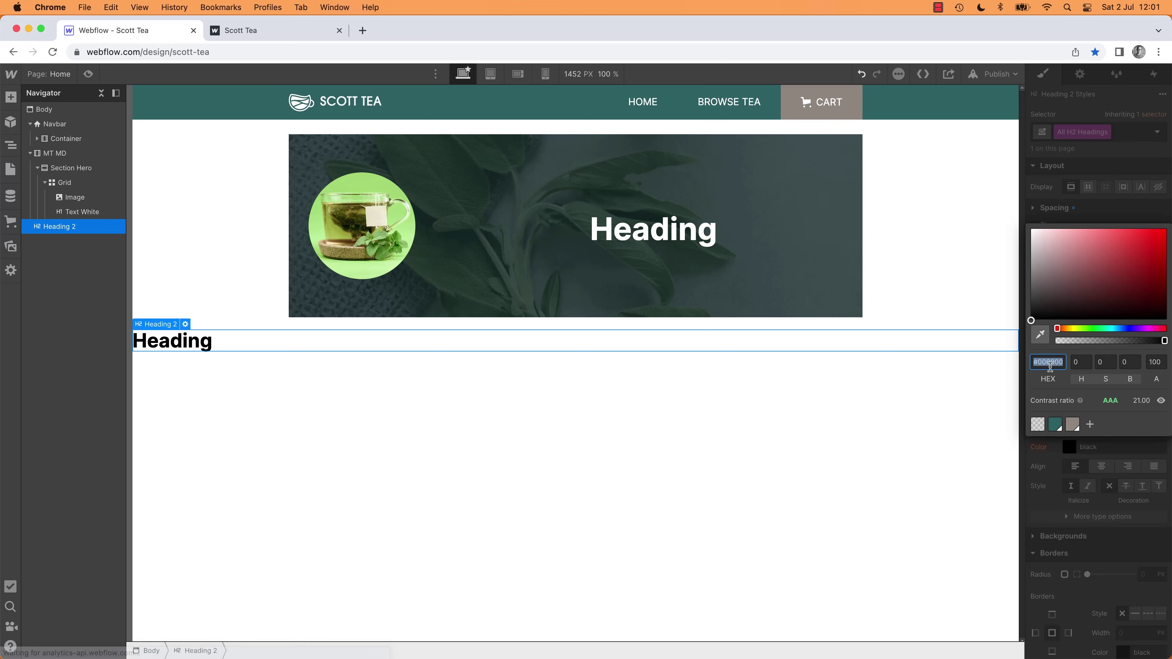
pyautogui.press('cmd+v')
pyautogui.press('Tab')
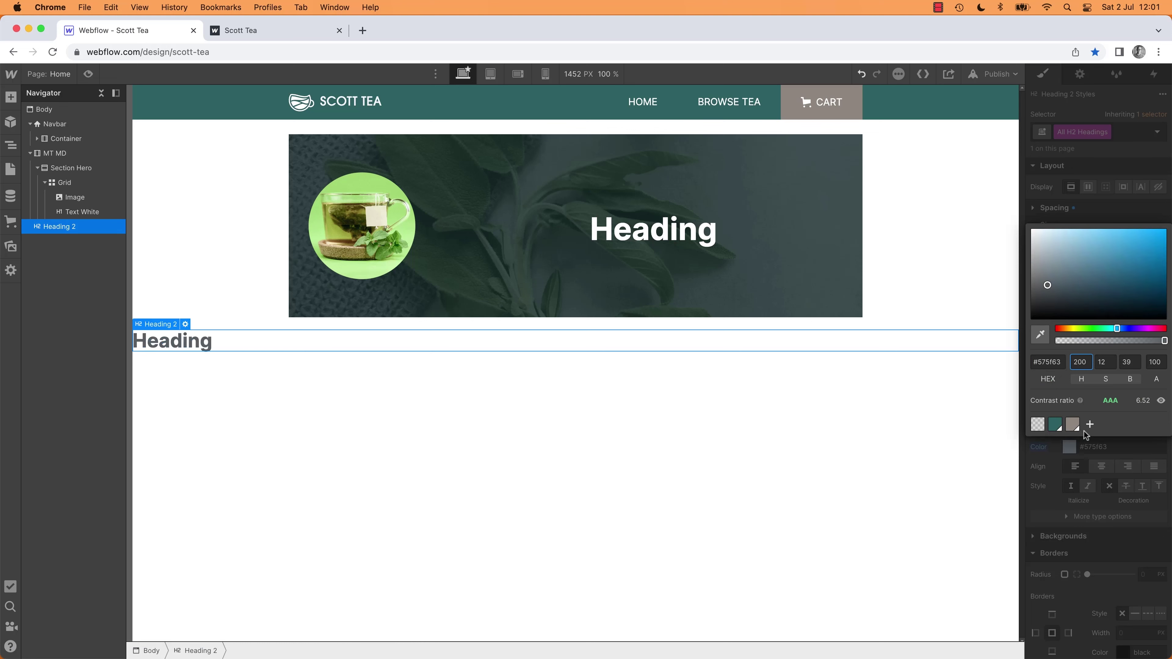
pyautogui.click(919, 449)
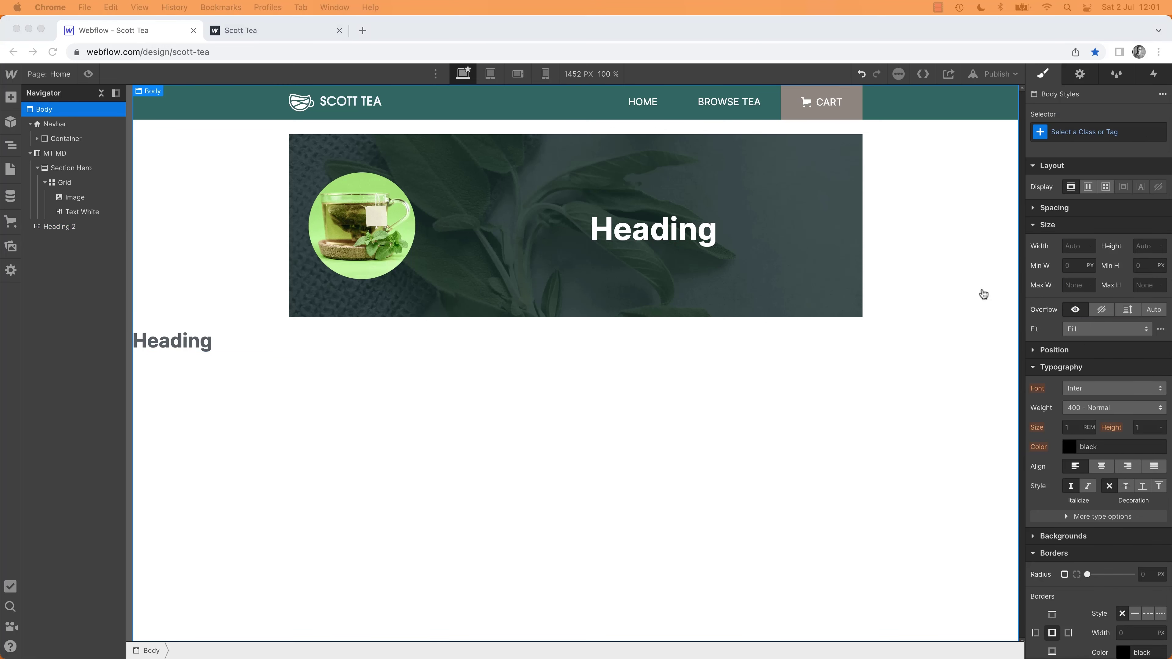
# Step: Switch to Adobe XD and copy the label text ST - GRAY 700 from the dark gray swatch
pyautogui.press('cmd+Tab')
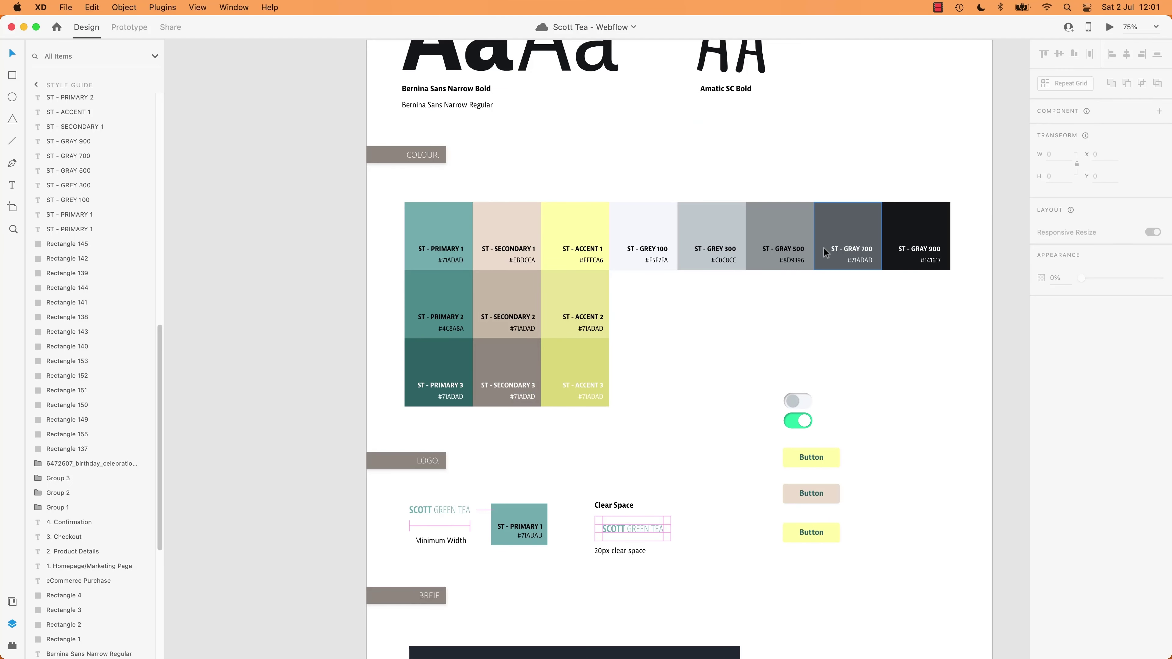
pyautogui.click(865, 250)
pyautogui.doubleClick(866, 249)
pyautogui.press('cmd+c')
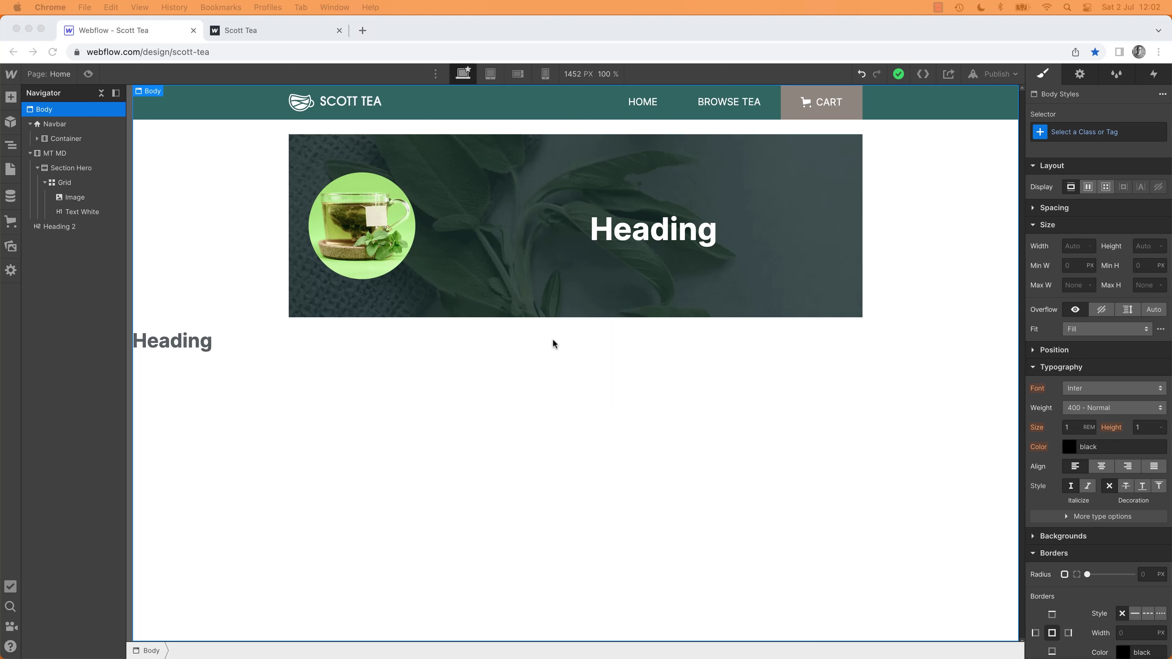
# Step: Save the text color of All H2 Headings as a reusable swatch named ST - GRAY 700 in Webflow
pyautogui.click(192, 347)
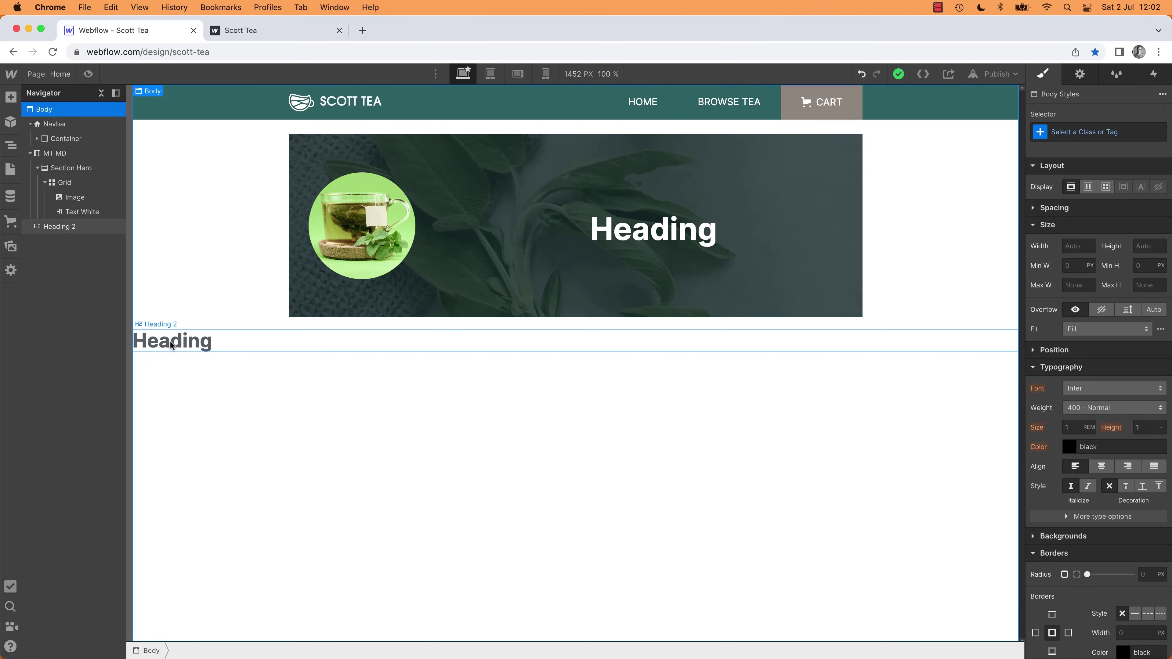
pyautogui.click(172, 344)
pyautogui.click(1089, 139)
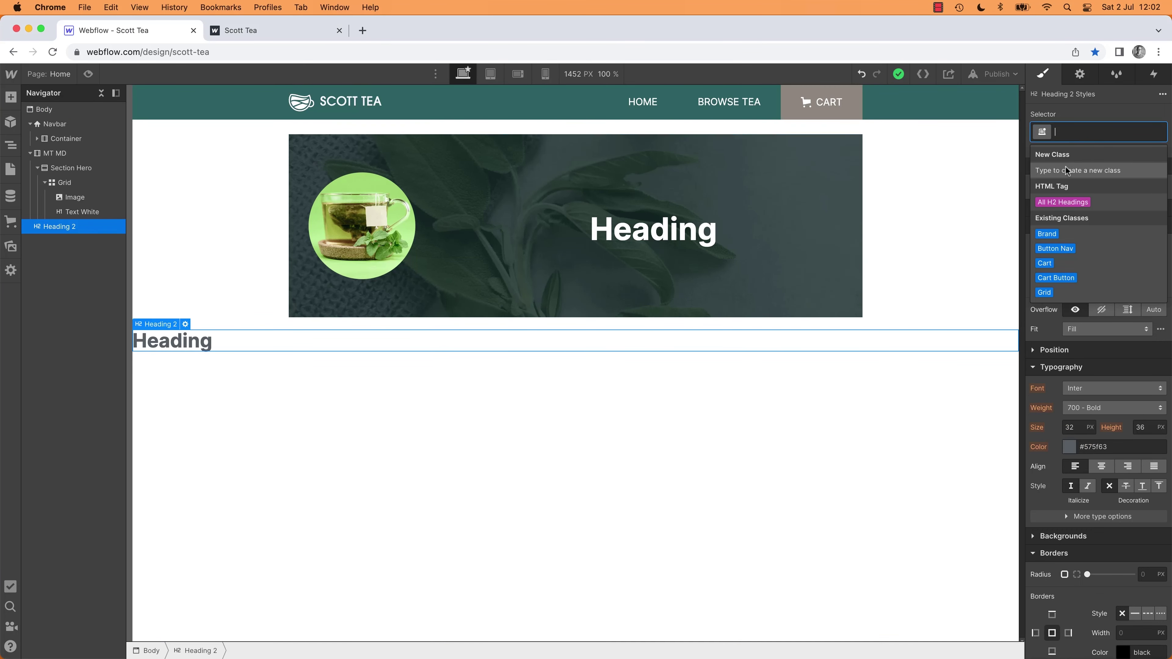
pyautogui.click(1069, 202)
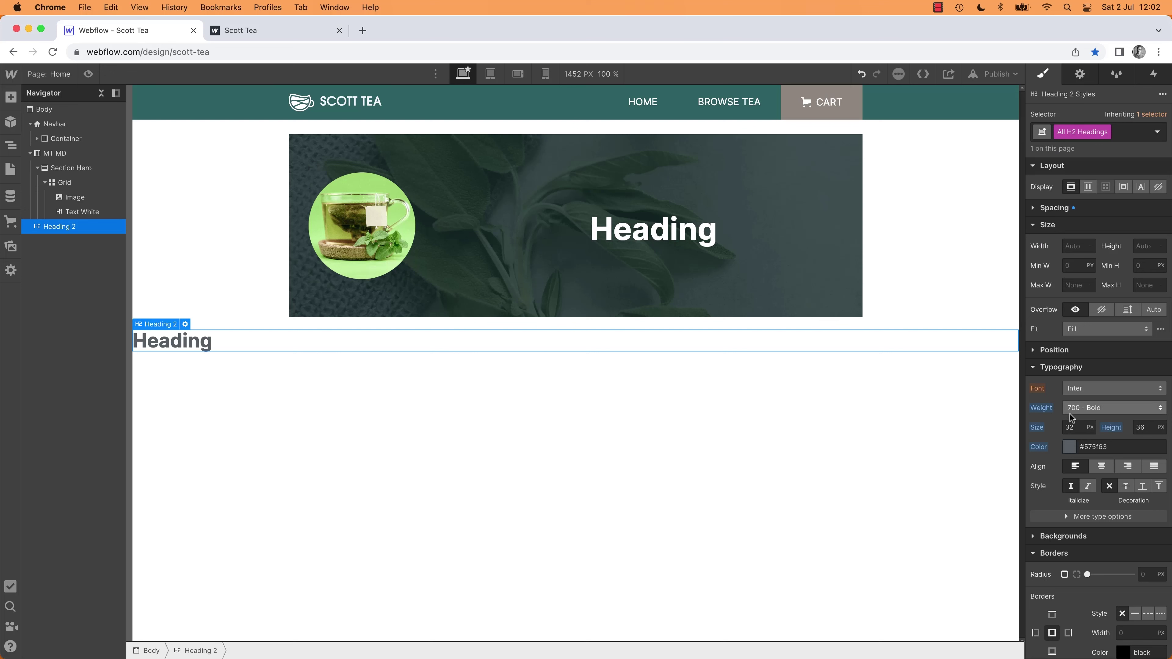
pyautogui.click(1089, 447)
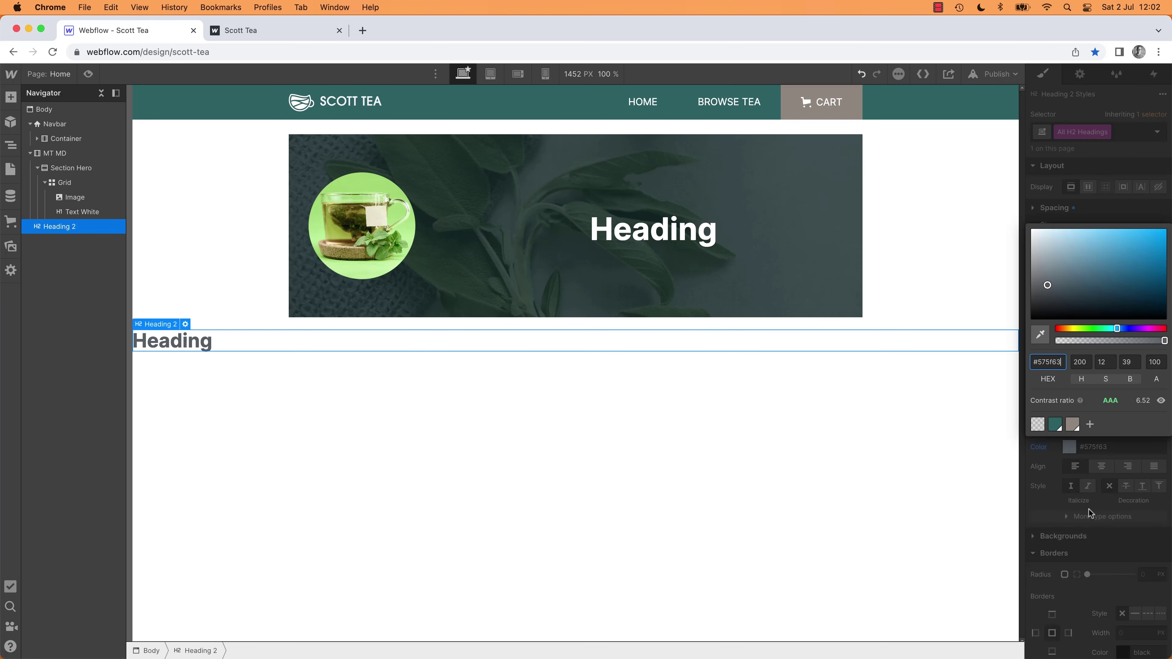
pyautogui.click(1092, 425)
pyautogui.write('ST - GRAY 700')
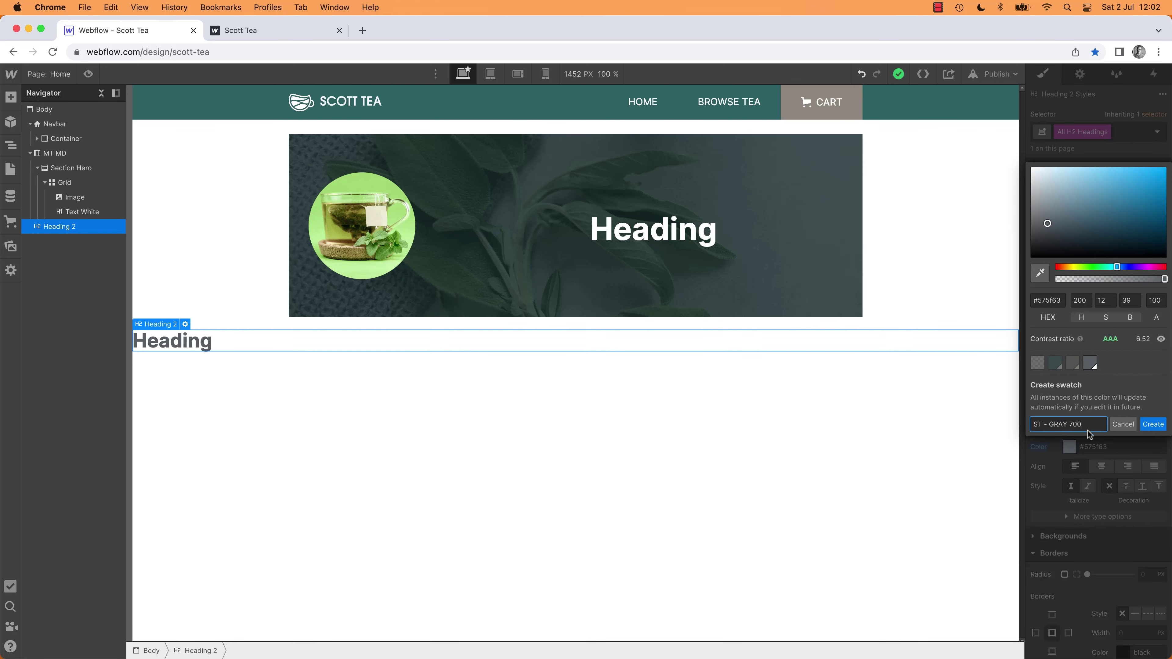
pyautogui.click(1153, 424)
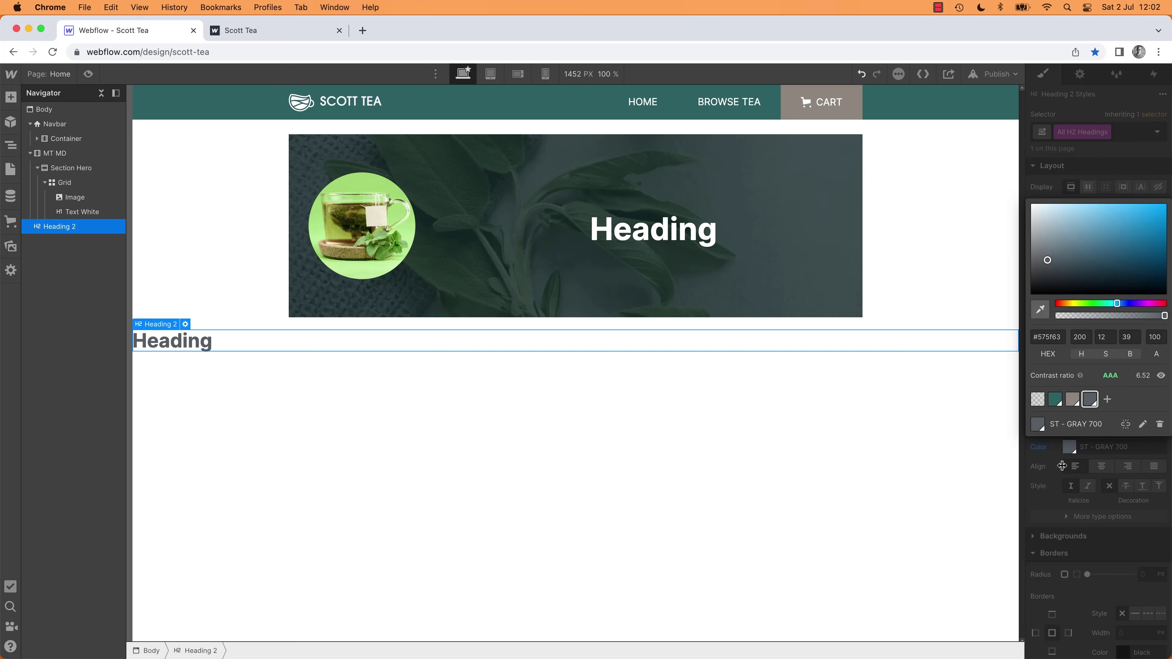
pyautogui.click(936, 420)
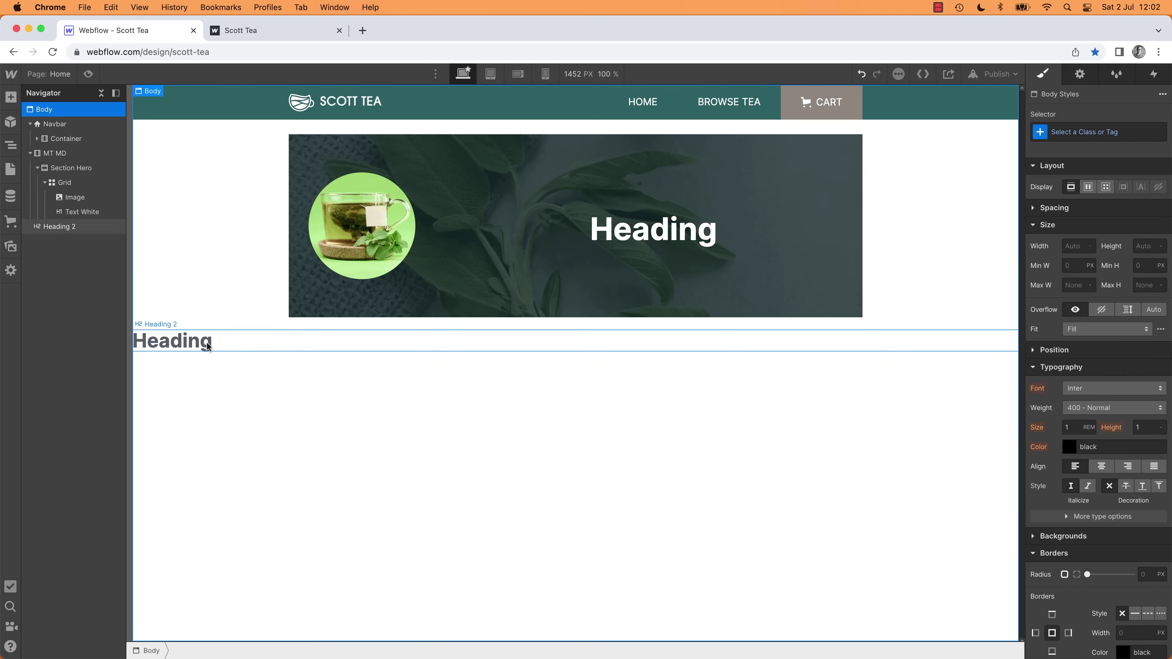
# Step: Change the font of All H2 Headings to Amatic SC
pyautogui.click(918, 341)
pyautogui.click(1084, 132)
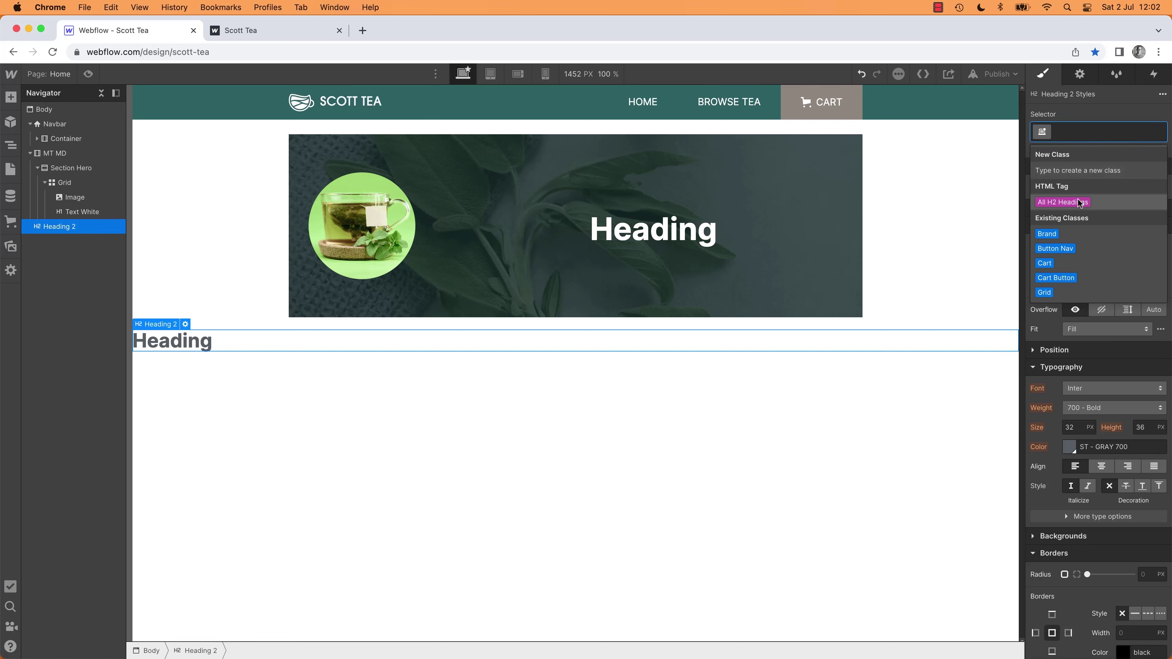
pyautogui.click(1078, 199)
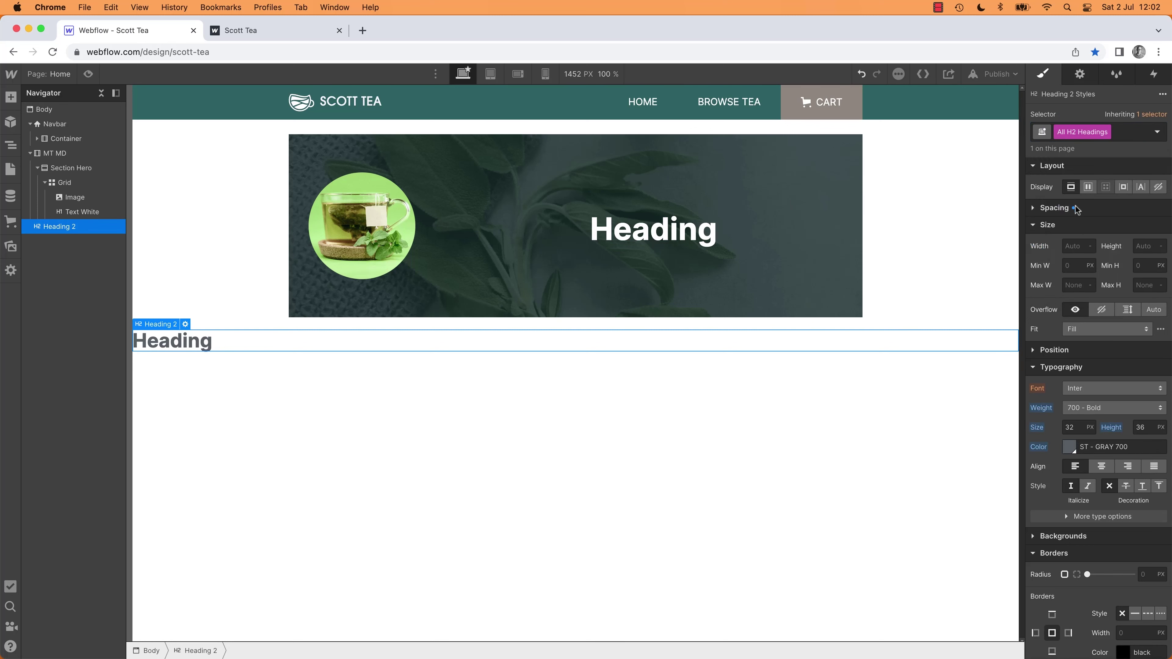
pyautogui.click(1085, 387)
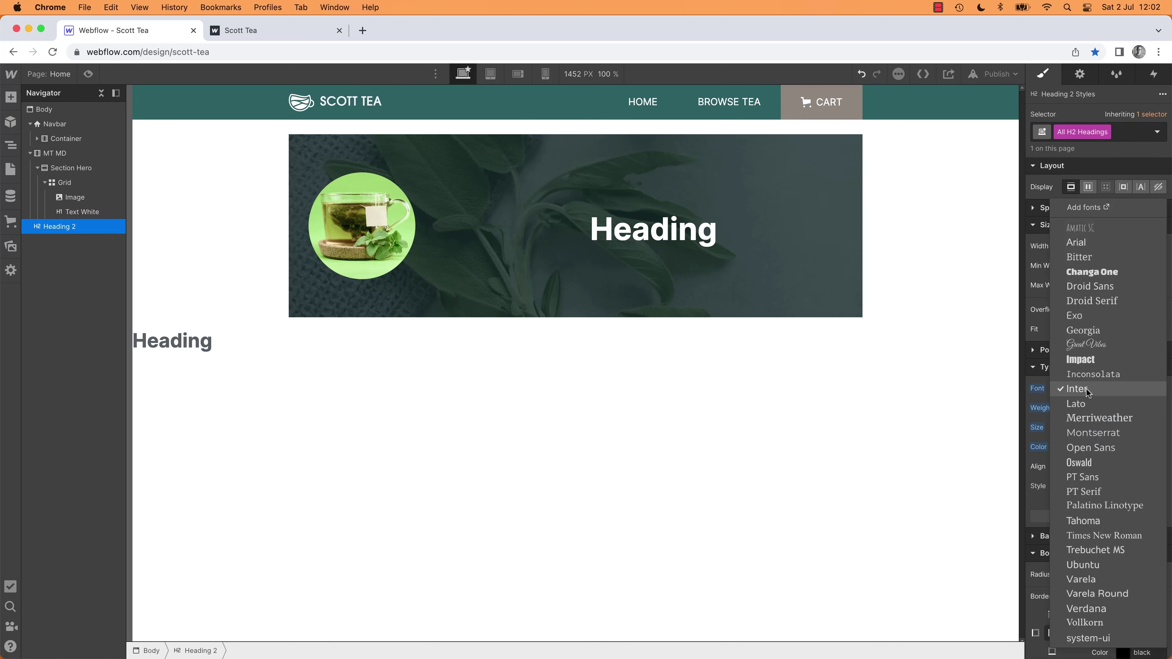
pyautogui.click(1093, 228)
# Step: Set the All H2 Headings font size to 2.6875 rem and the line height to 1
pyautogui.click(1072, 427)
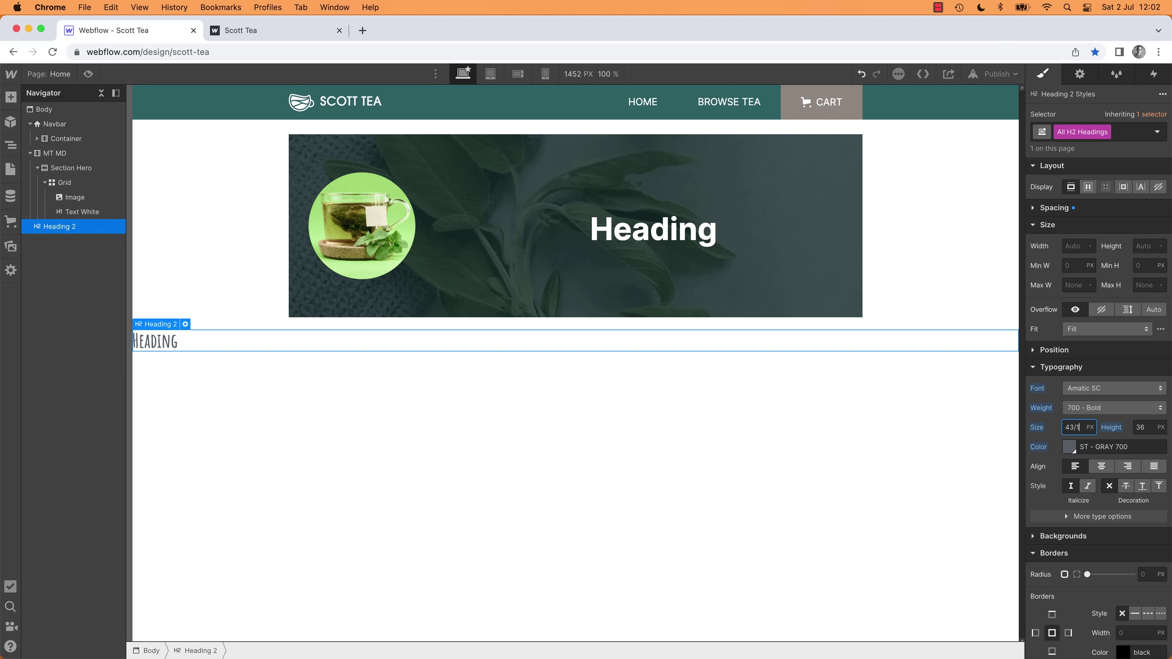
pyautogui.press('Return')
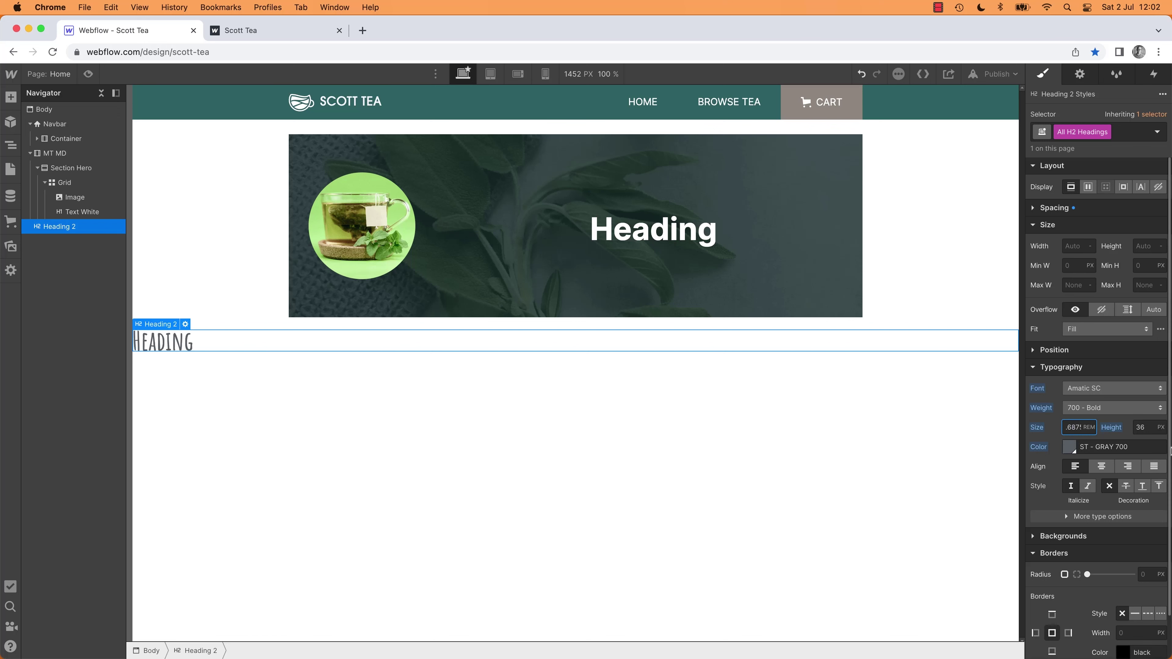
pyautogui.click(1141, 428)
pyautogui.press('Return')
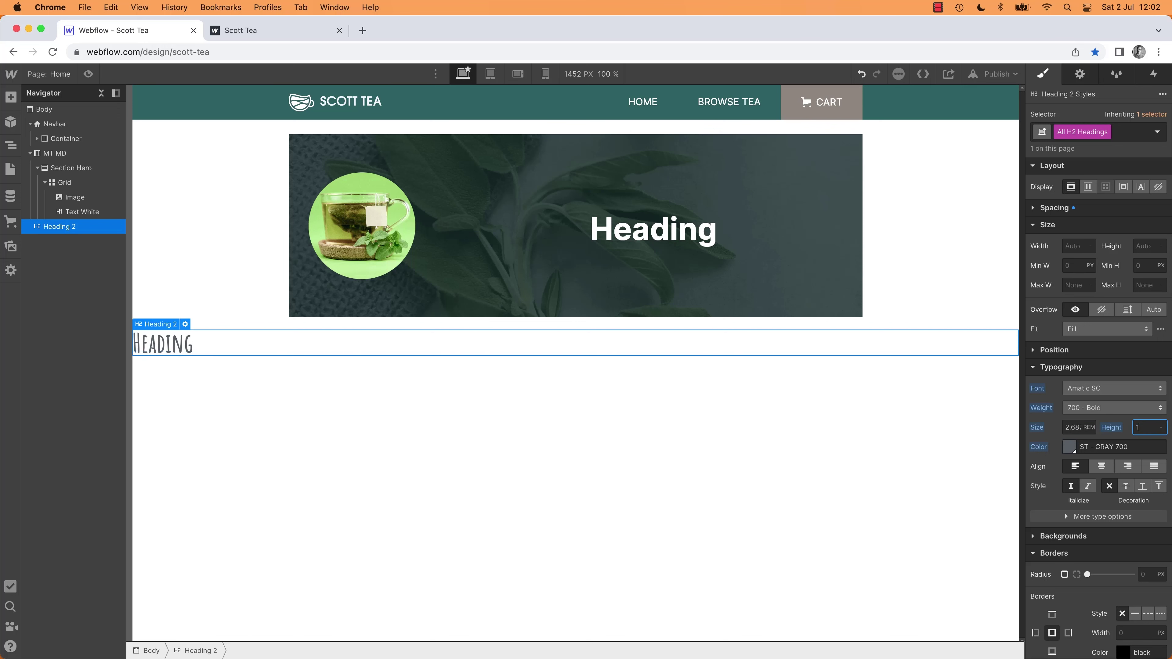
pyautogui.click(484, 469)
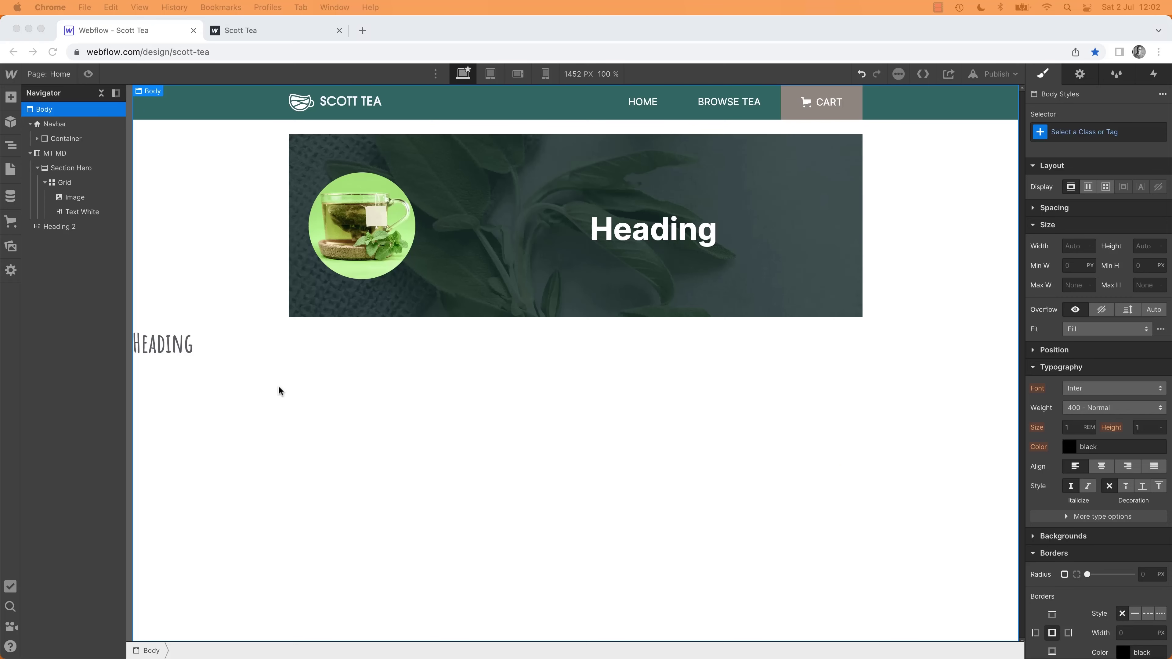
# Step: Try to move the H2 heading from below the hero into the hero grid, and undo the move
pyautogui.click(189, 347)
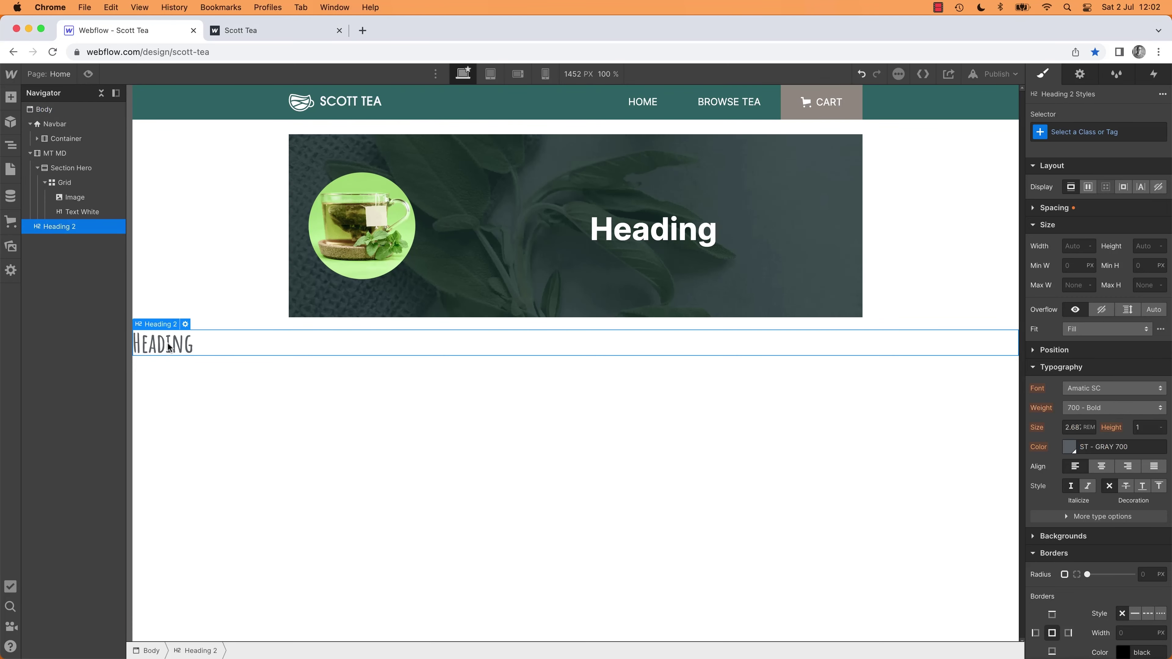
pyautogui.moveTo(440, 309); pyautogui.dragTo(651, 293)
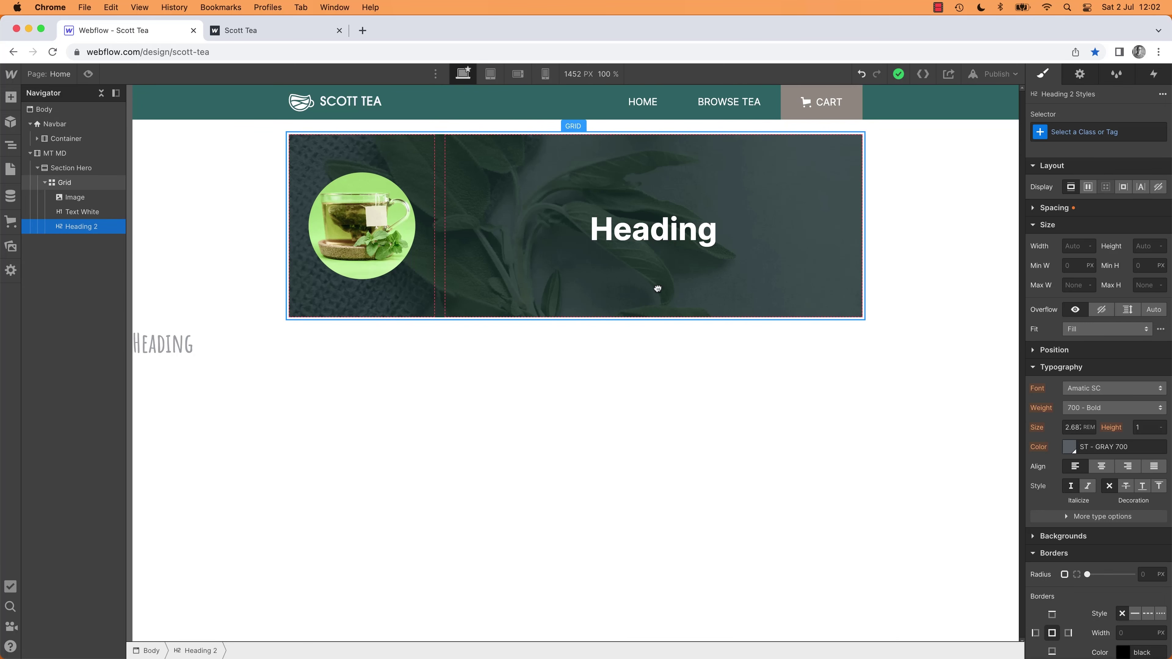
pyautogui.moveTo(657, 289); pyautogui.dragTo(658, 285)
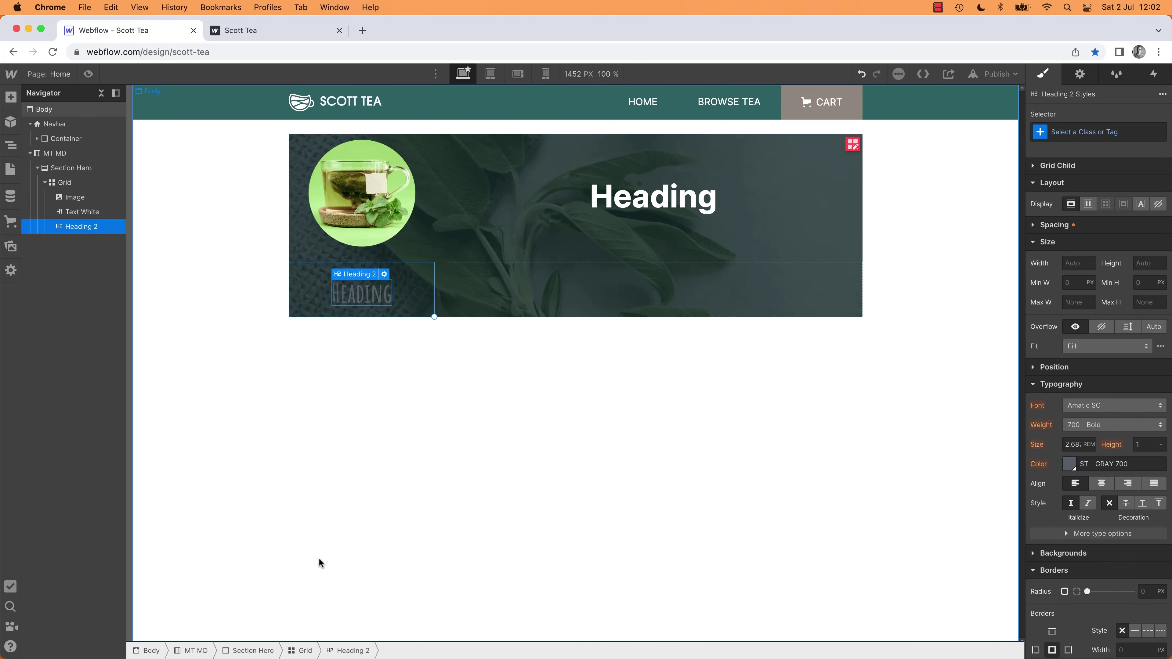
pyautogui.press('super+z')
pyautogui.click(364, 473)
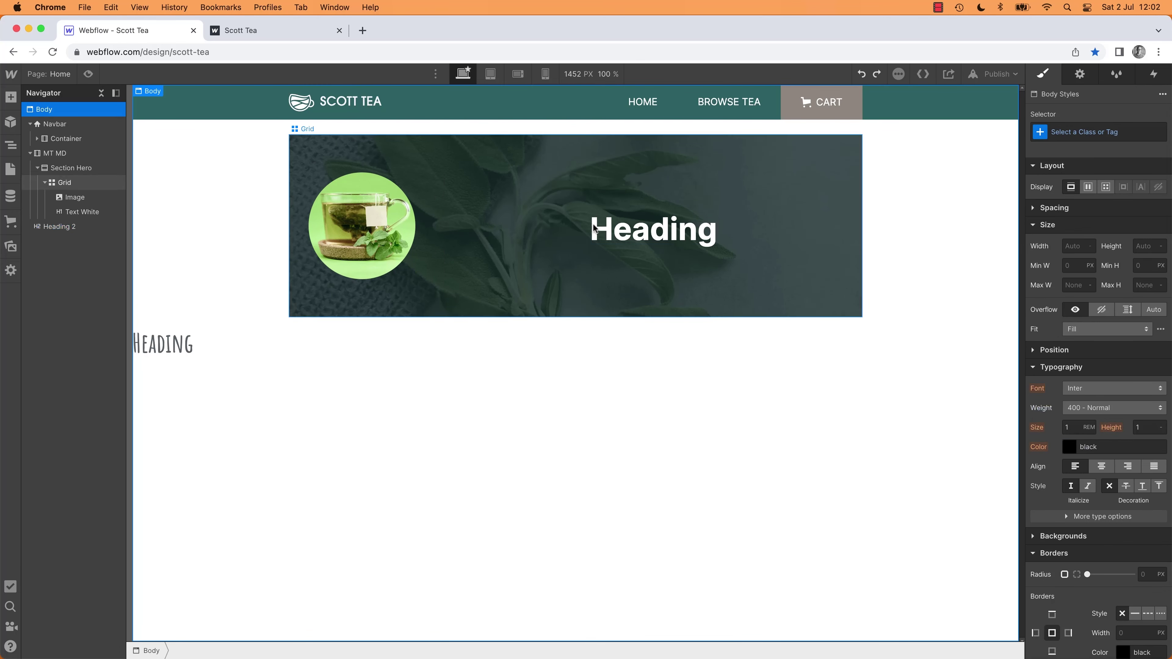
# Step: Add a Div Block to the hero grid and place it in the wide cell beside the tea image
pyautogui.click(690, 279)
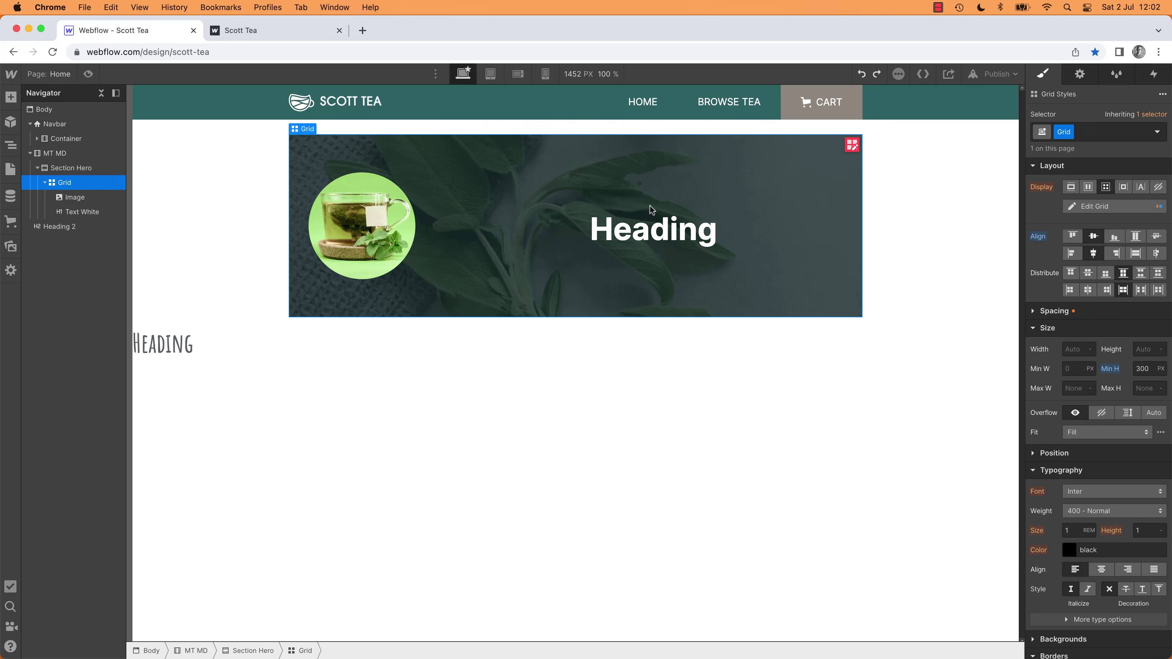
pyautogui.press('super+e')
pyautogui.write('div')
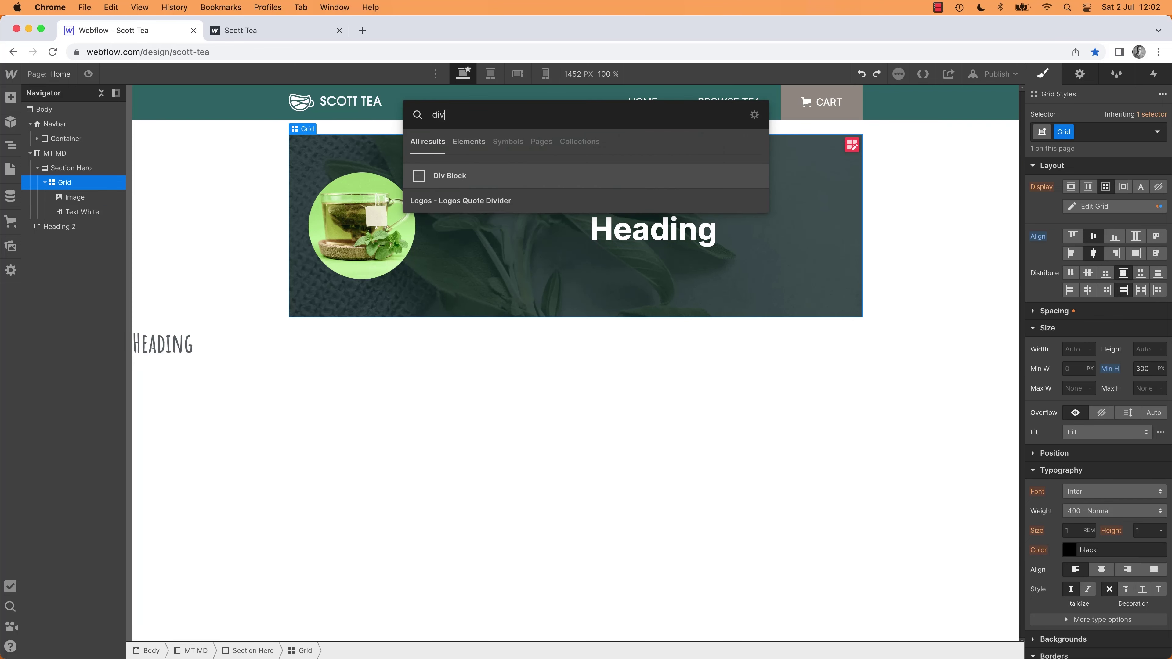
pyautogui.press('Return')
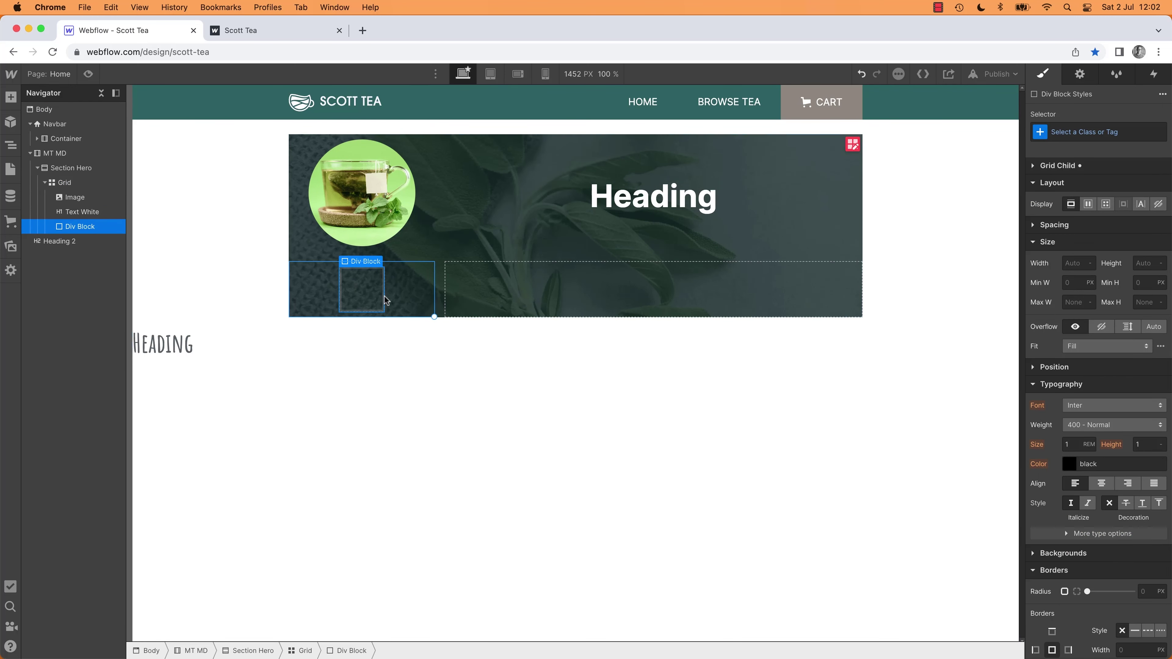
pyautogui.moveTo(384, 297); pyautogui.dragTo(654, 191)
pyautogui.click(333, 305)
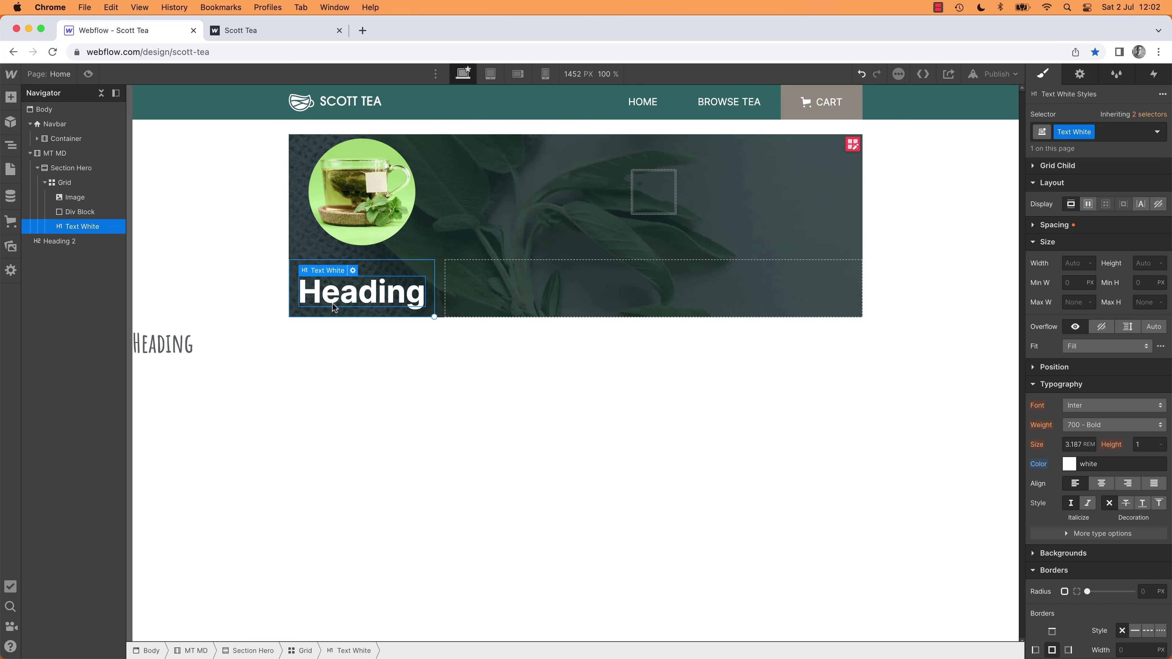
# Step: Move the white H1 heading and the H2 heading from below the hero into the hero grid's Div Block, H1 first
pyautogui.moveTo(332, 305); pyautogui.dragTo(734, 289)
pyautogui.click(166, 342)
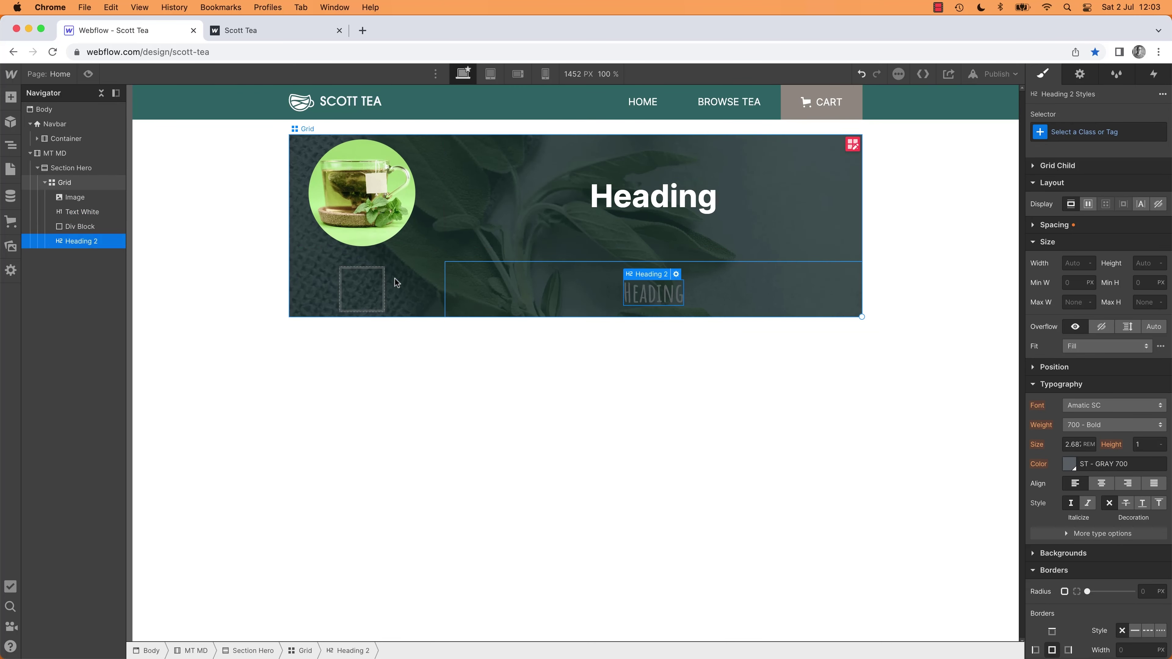
pyautogui.moveTo(81, 212); pyautogui.dragTo(114, 243)
pyautogui.rightClick(82, 224)
pyautogui.click(77, 229)
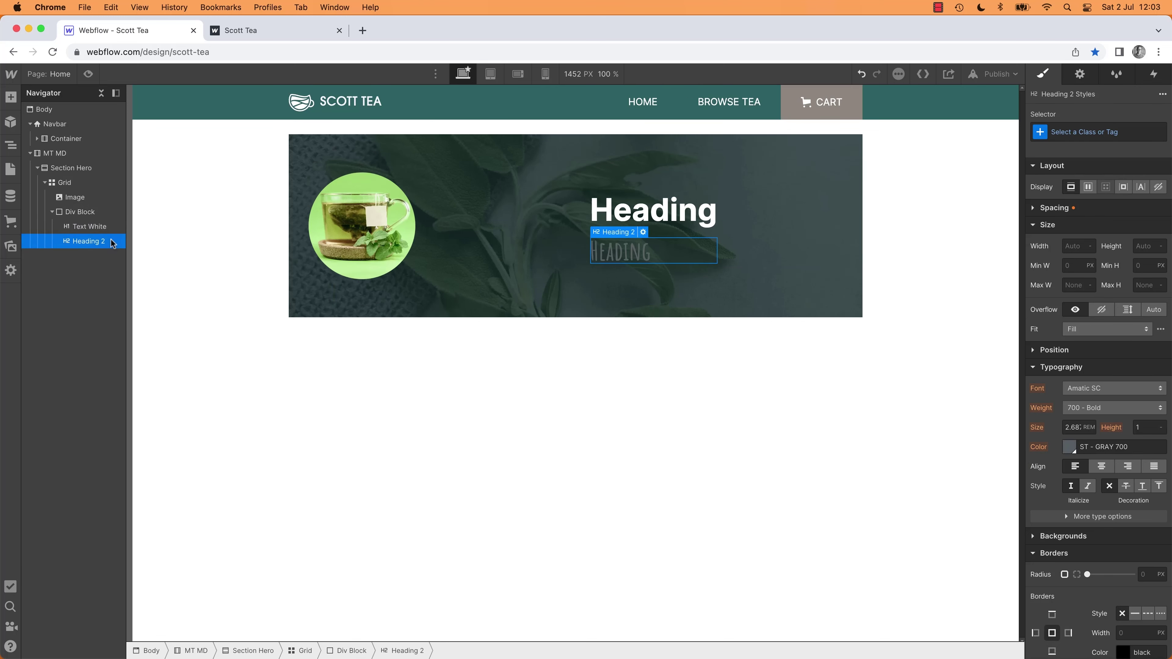
pyautogui.click(88, 211)
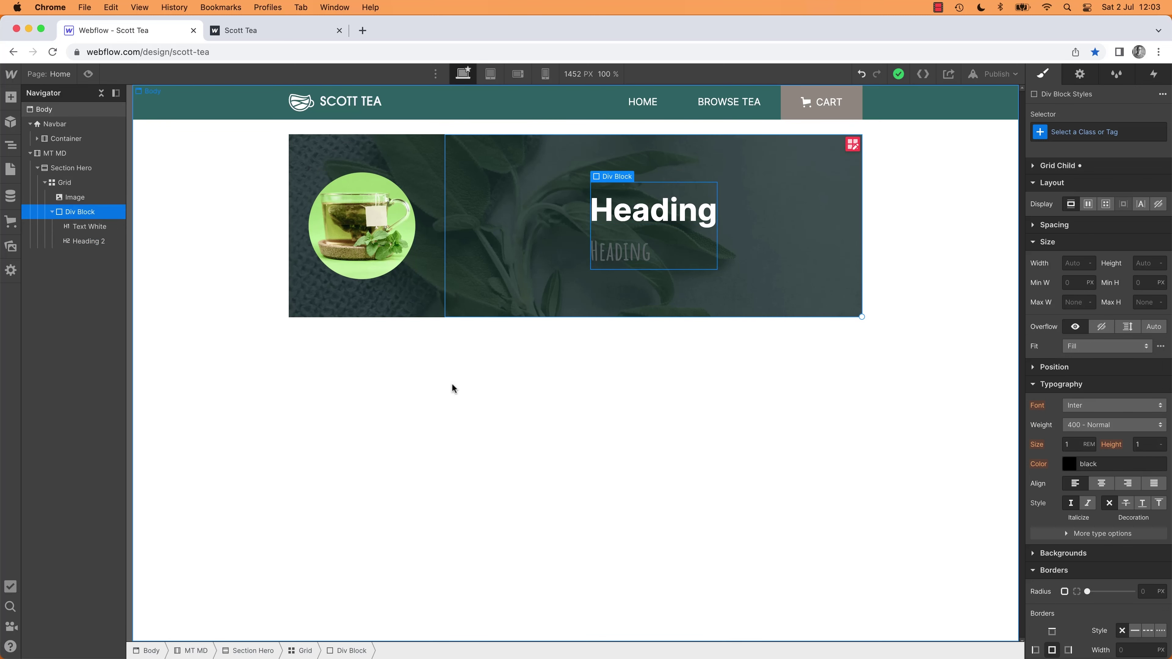
# Step: Apply the existing Text White class to the H2 heading in the hero
pyautogui.click(90, 241)
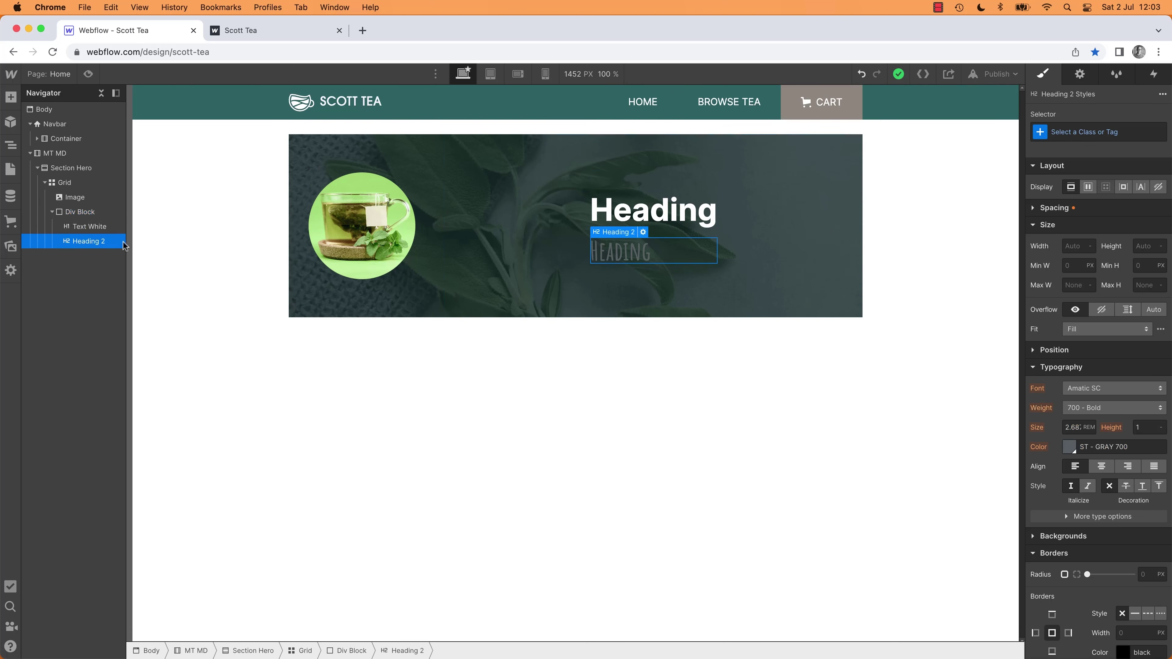
pyautogui.press('super+Return')
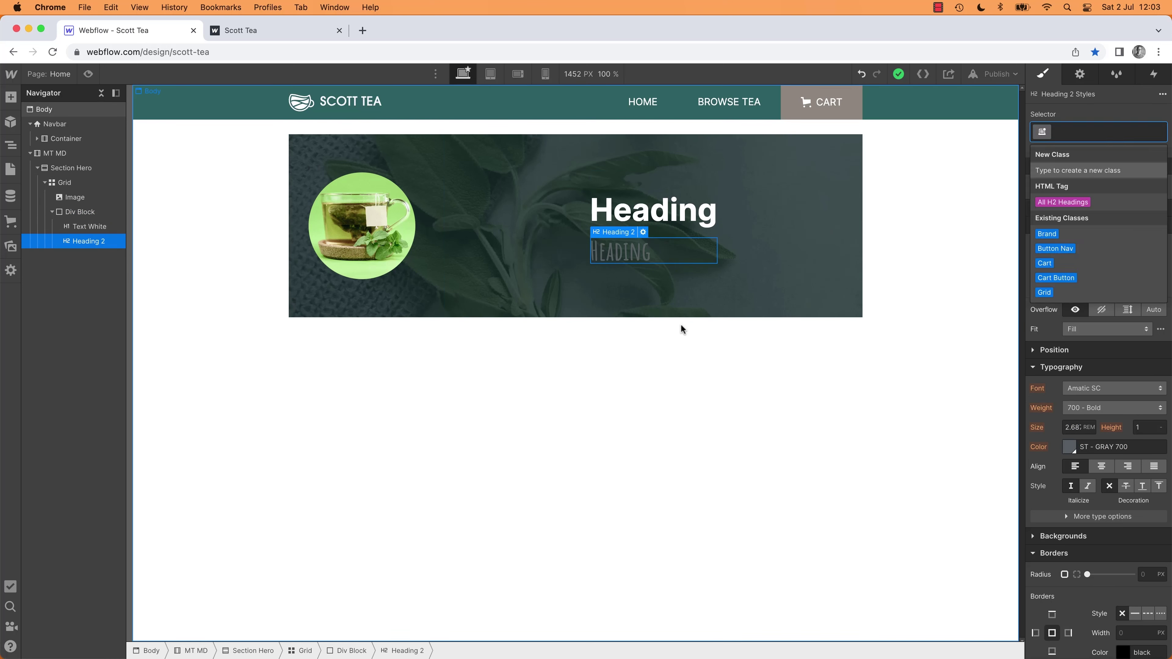
pyautogui.write('tex')
pyautogui.press('Down')
pyautogui.press('Down')
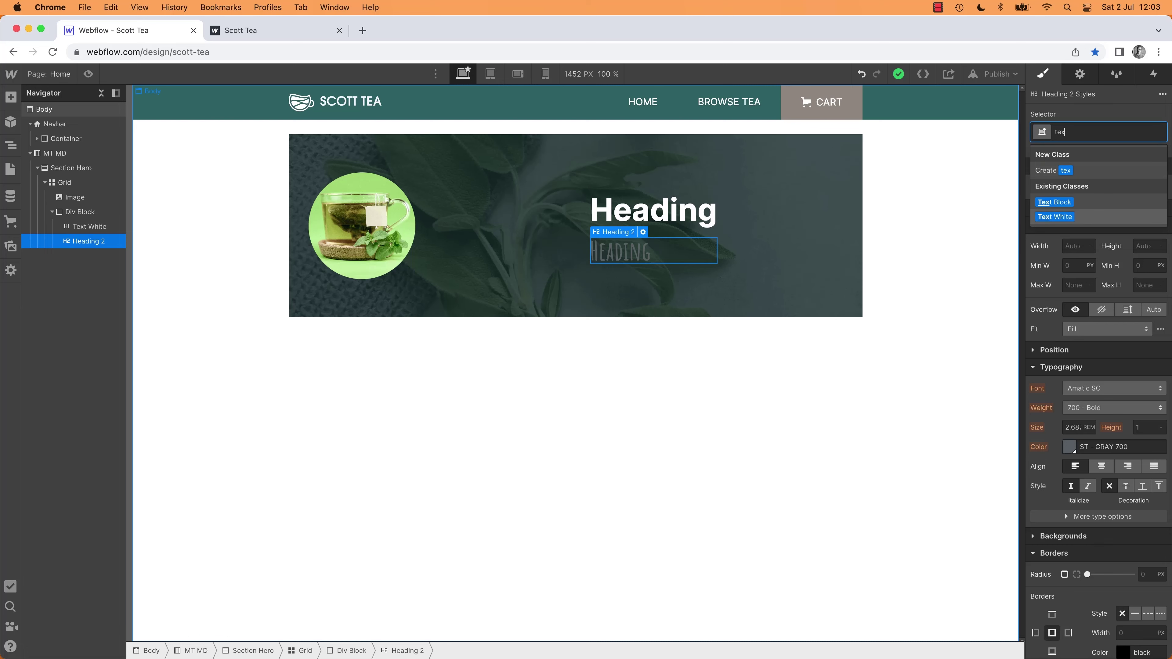
pyautogui.press('Return')
pyautogui.click(462, 440)
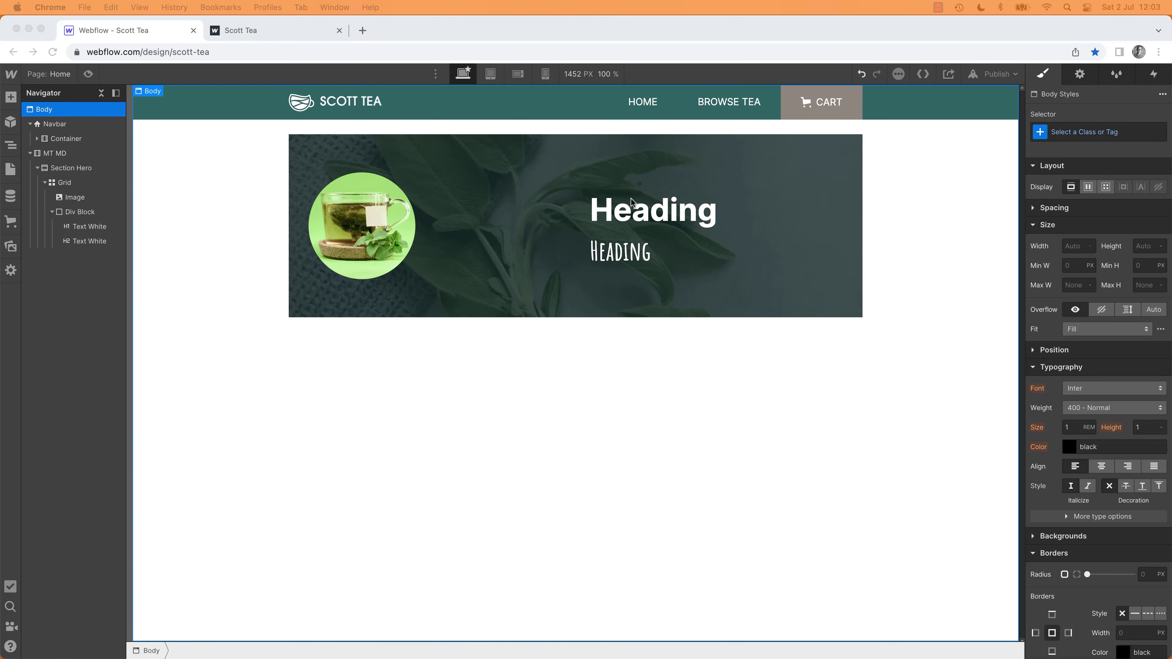
# Step: Justify the hero's Div Block to the start of its grid cell
pyautogui.click(529, 257)
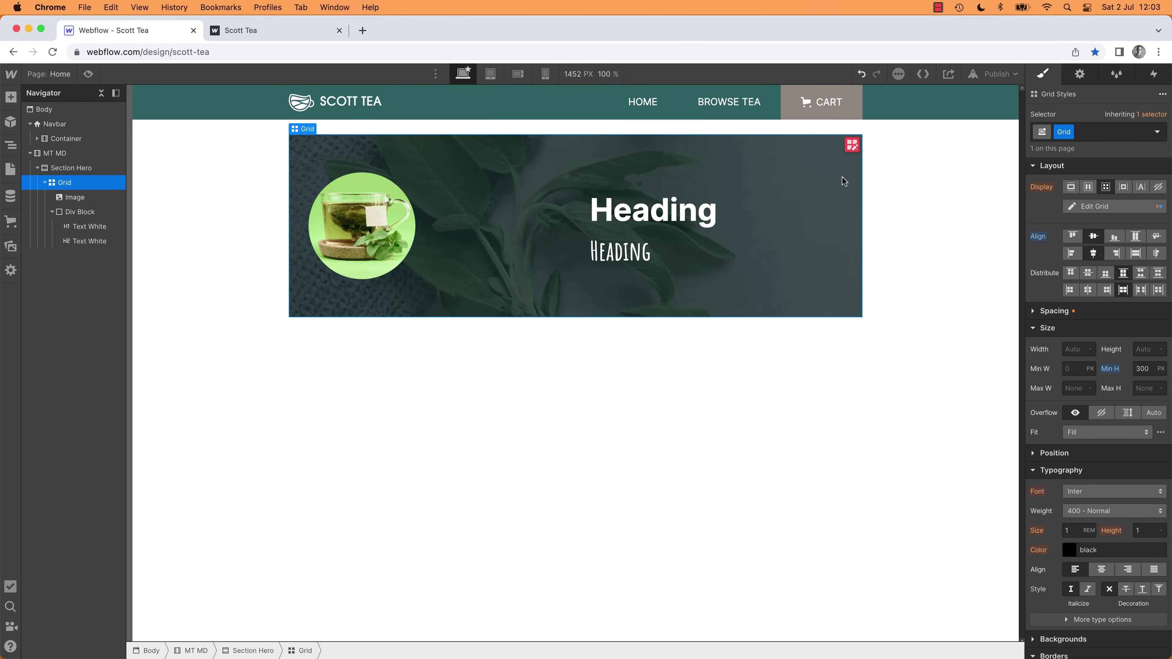
pyautogui.click(88, 216)
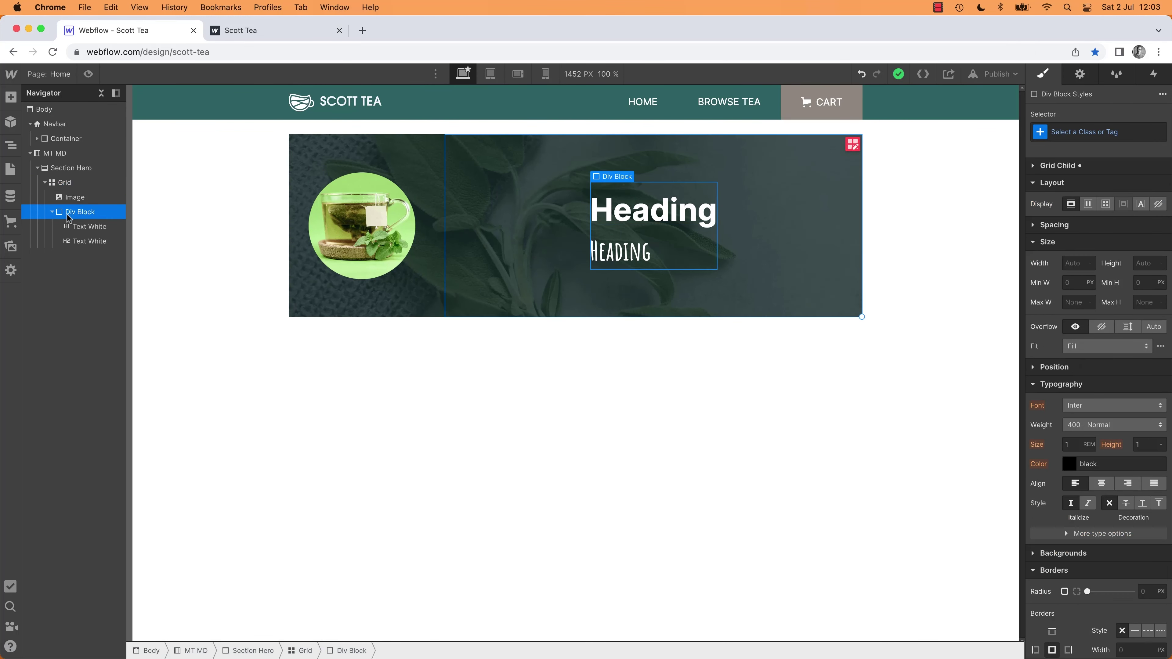
pyautogui.click(1034, 166)
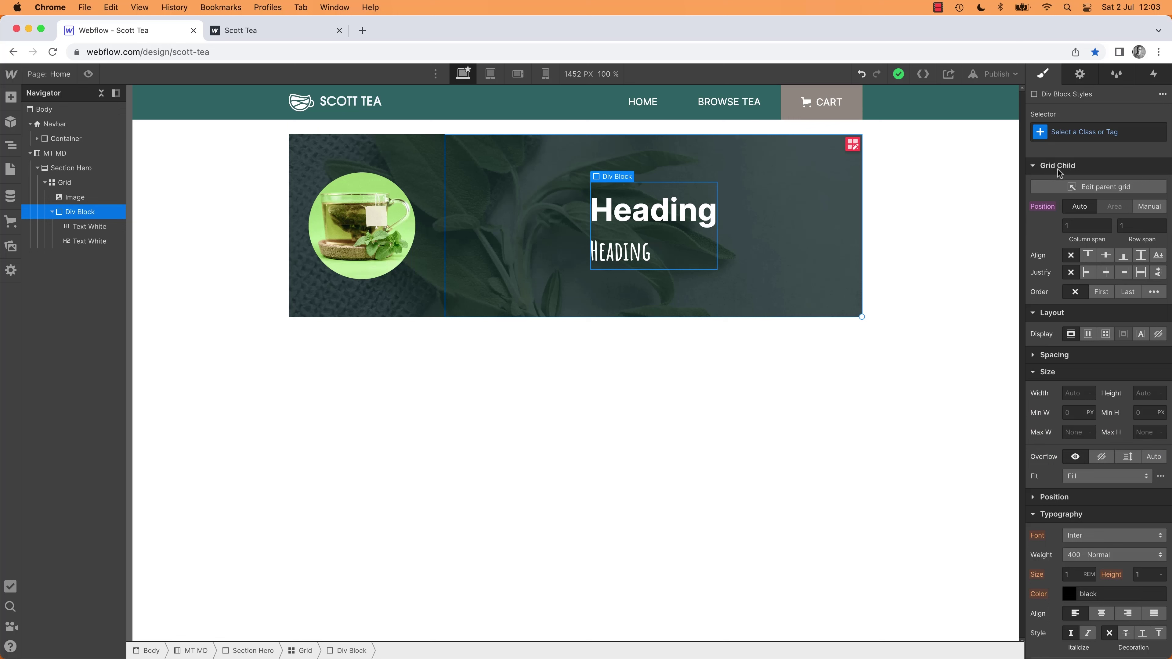
pyautogui.click(1087, 273)
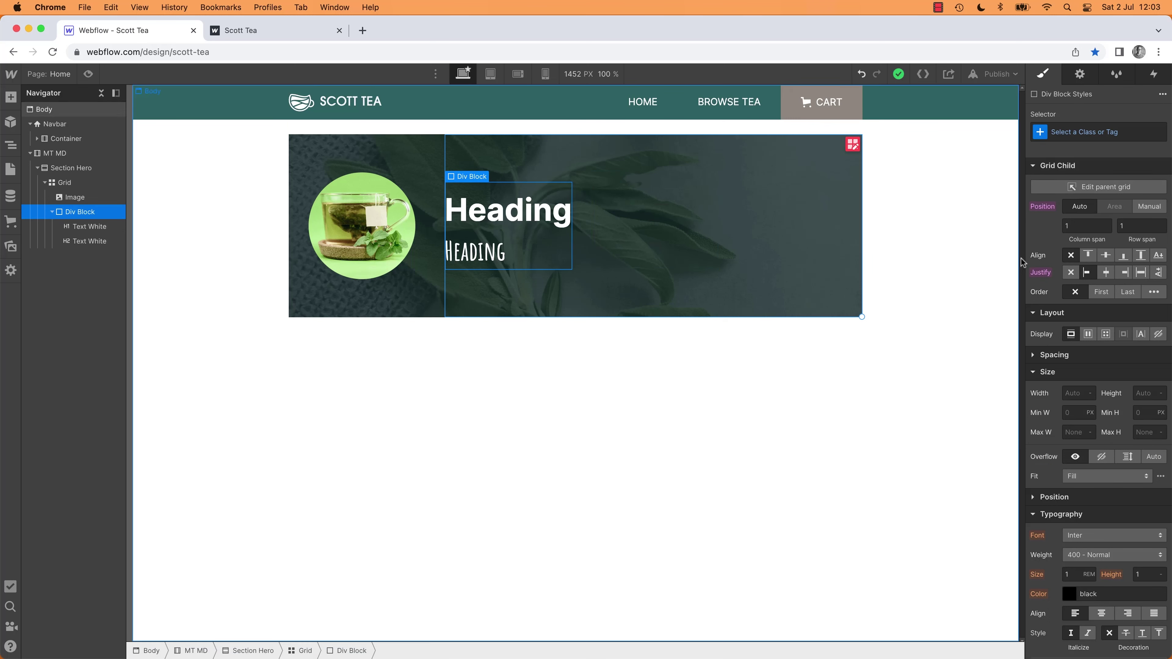
# Step: Switch to Adobe XD and examine the hero text and Browse Tea button on the desktop Homepage / Marketing – HiFi artboard
pyautogui.rightClick(1034, 219)
pyautogui.press('super+Tab')
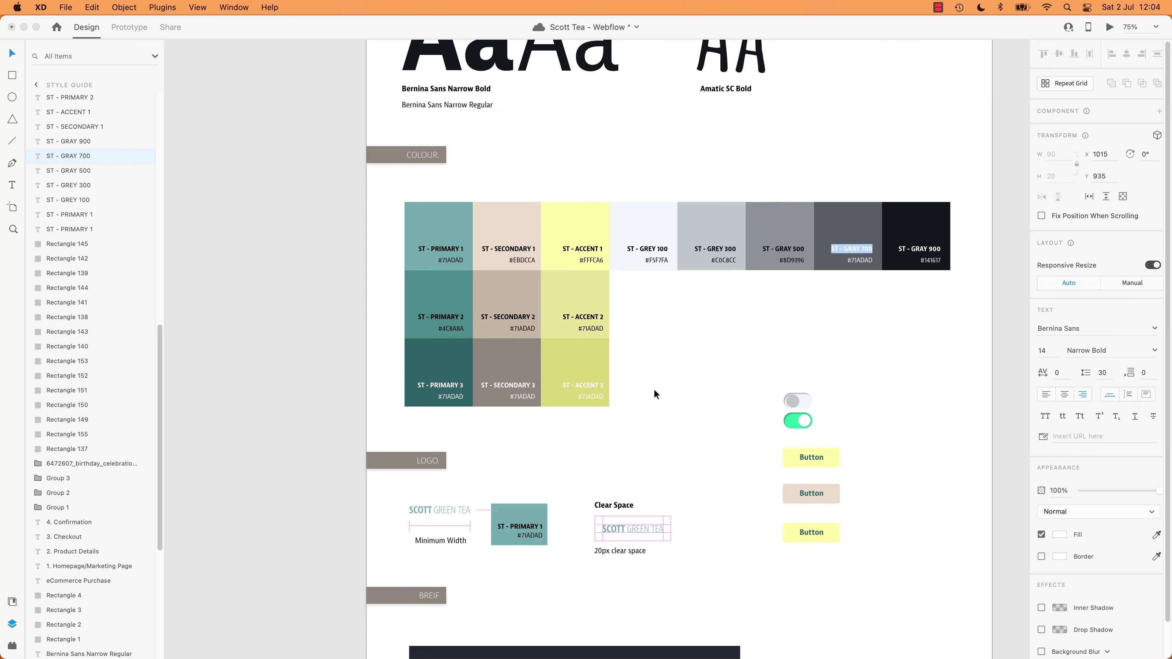
pyautogui.press('BackSpace')
pyautogui.click(296, 362)
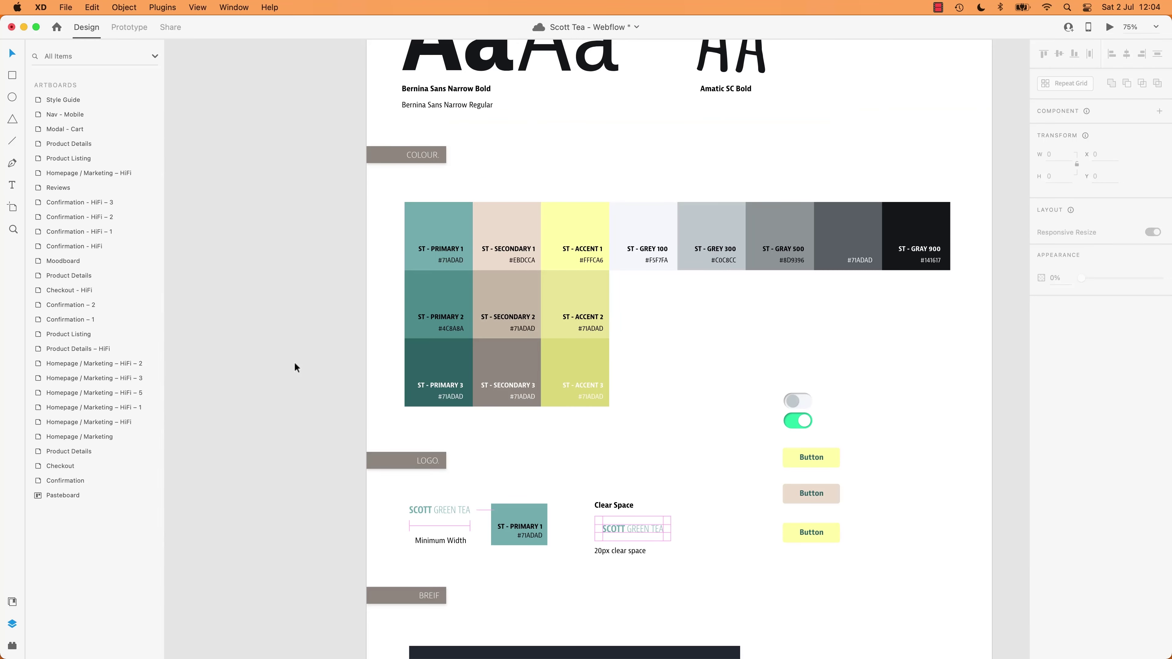
pyautogui.press('super+1')
pyautogui.press('super+0')
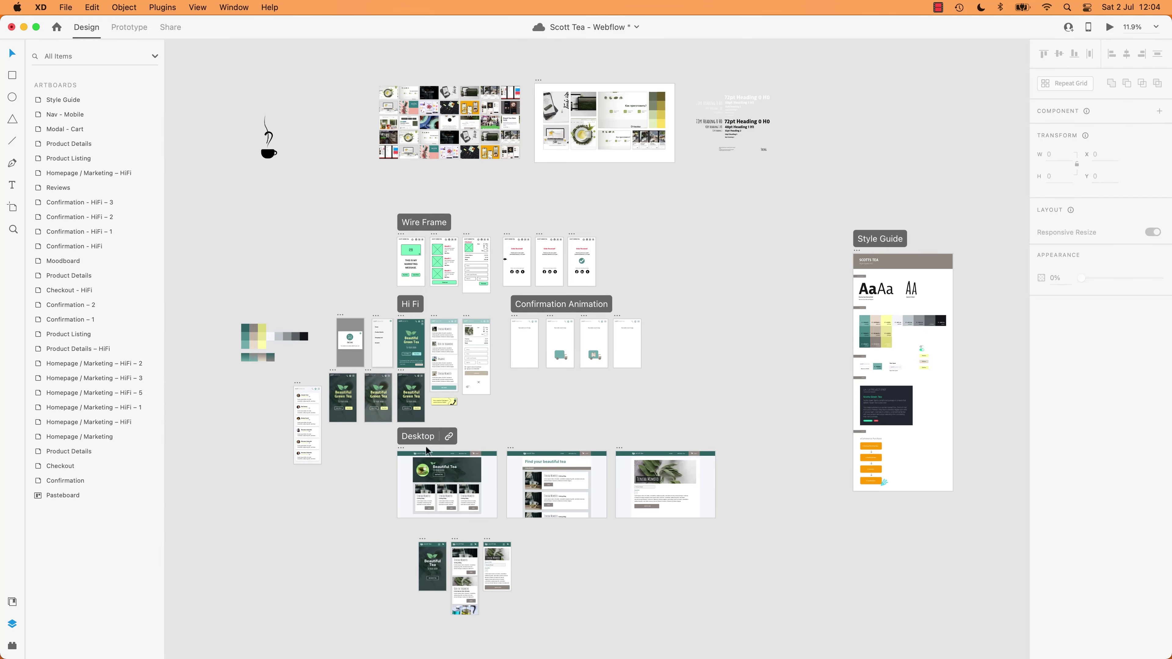
pyautogui.click(401, 448)
pyautogui.press('super+1')
pyautogui.press('super+3')
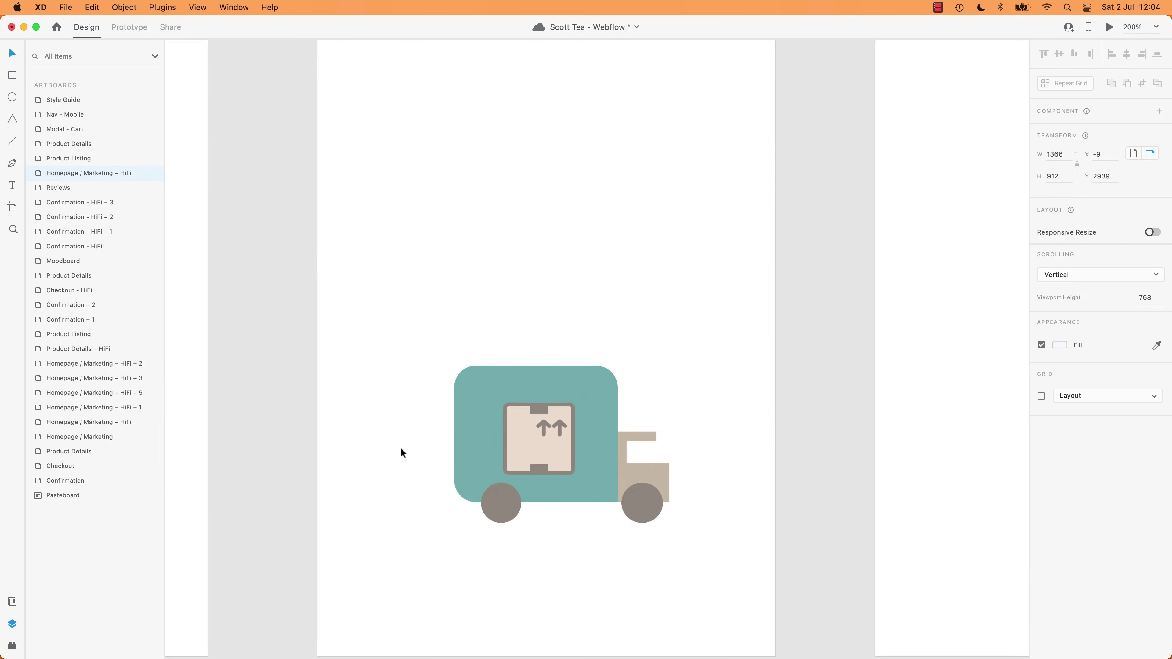
pyautogui.click(518, 286)
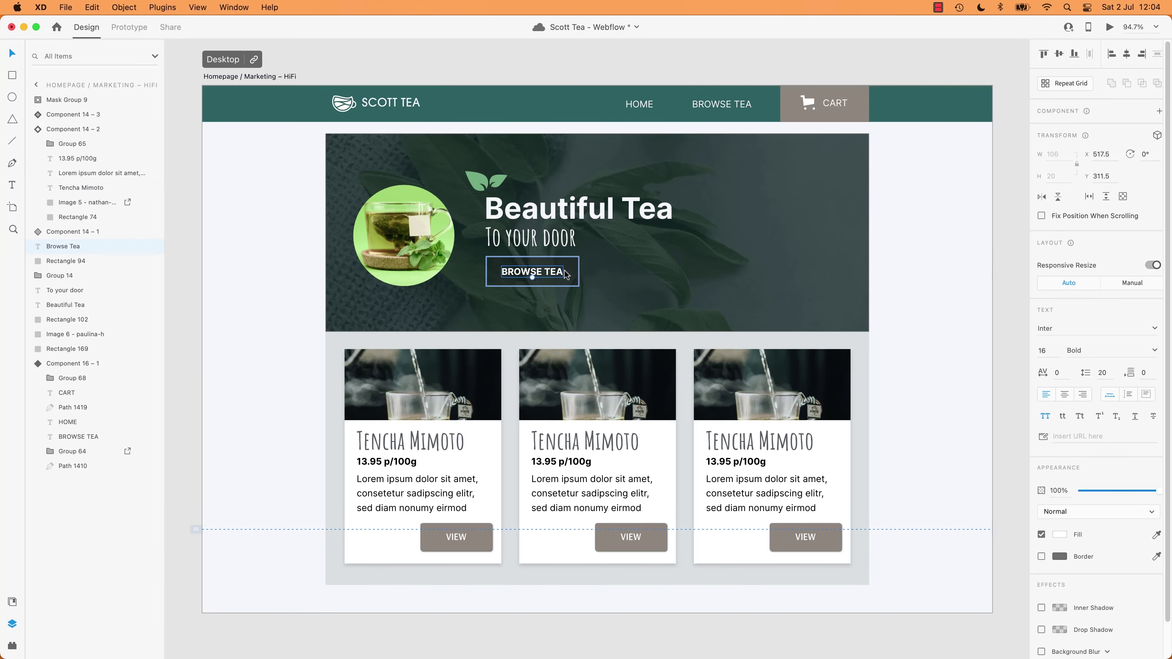
pyautogui.doubleClick(519, 283)
pyautogui.click(308, 394)
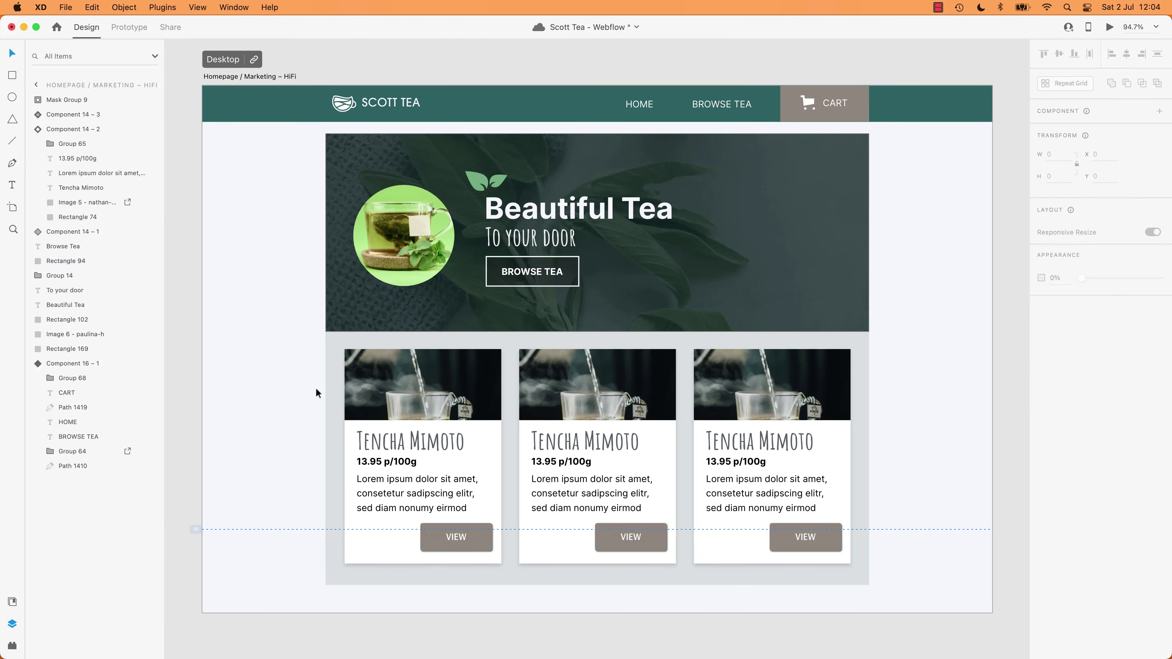
pyautogui.scroll(-2, 487, 393)
pyautogui.hscroll(1, 487, 393)
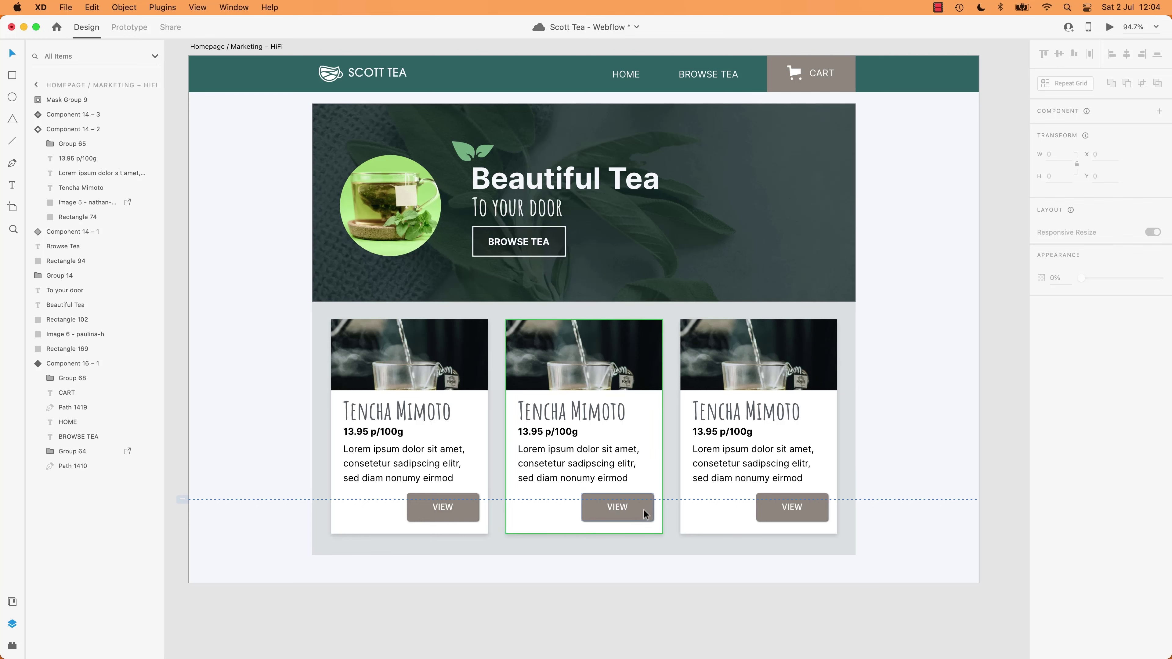
# Step: Switch back to Webflow in Chrome and add a Button below the H2 heading in the hero's Div Block
pyautogui.press('super+Tab')
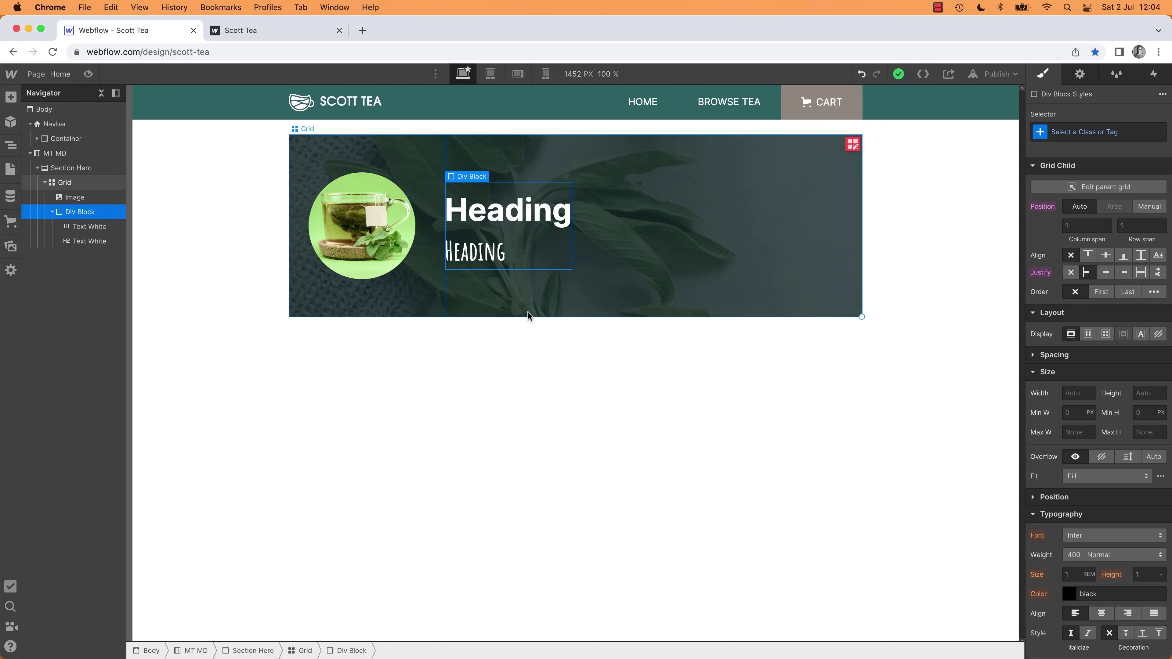
pyautogui.click(528, 284)
pyautogui.click(540, 257)
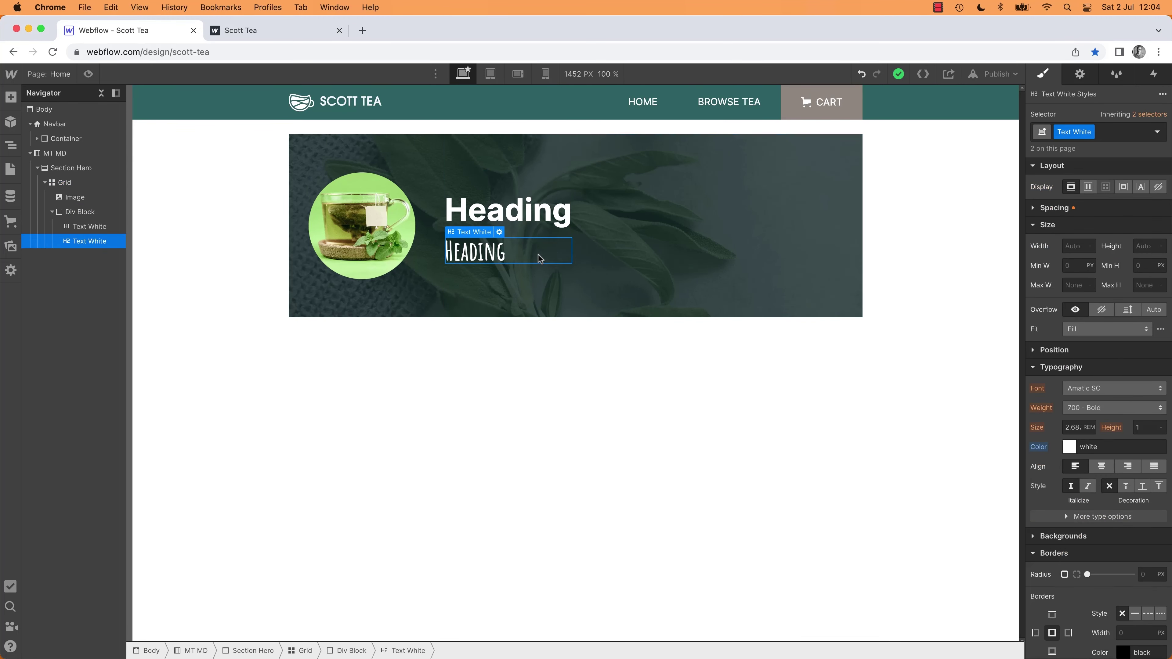
pyautogui.press('super+e')
pyautogui.write('button')
pyautogui.press('Return')
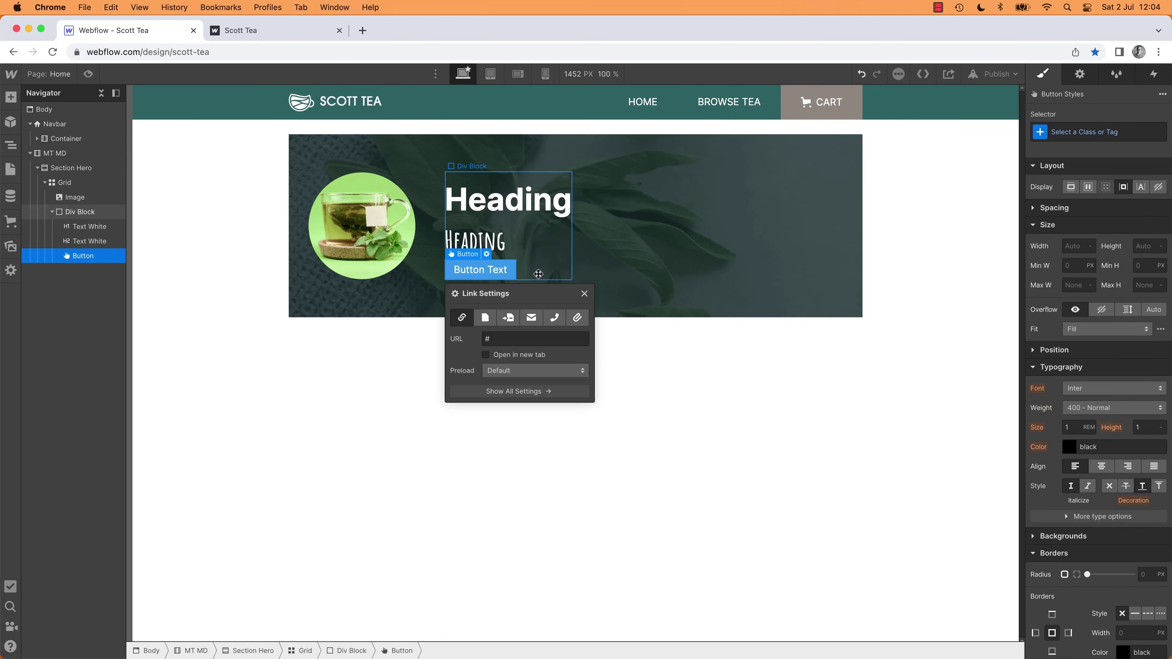
pyautogui.click(584, 295)
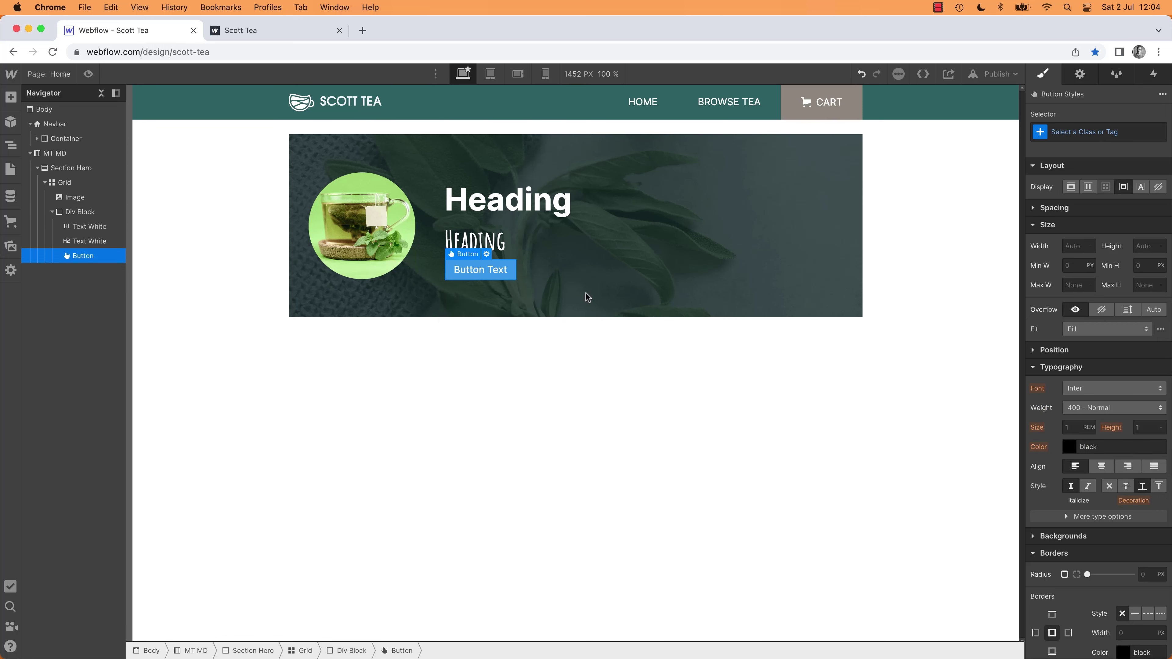
# Step: Link the navbar's Brand logo to the Home page
pyautogui.click(328, 109)
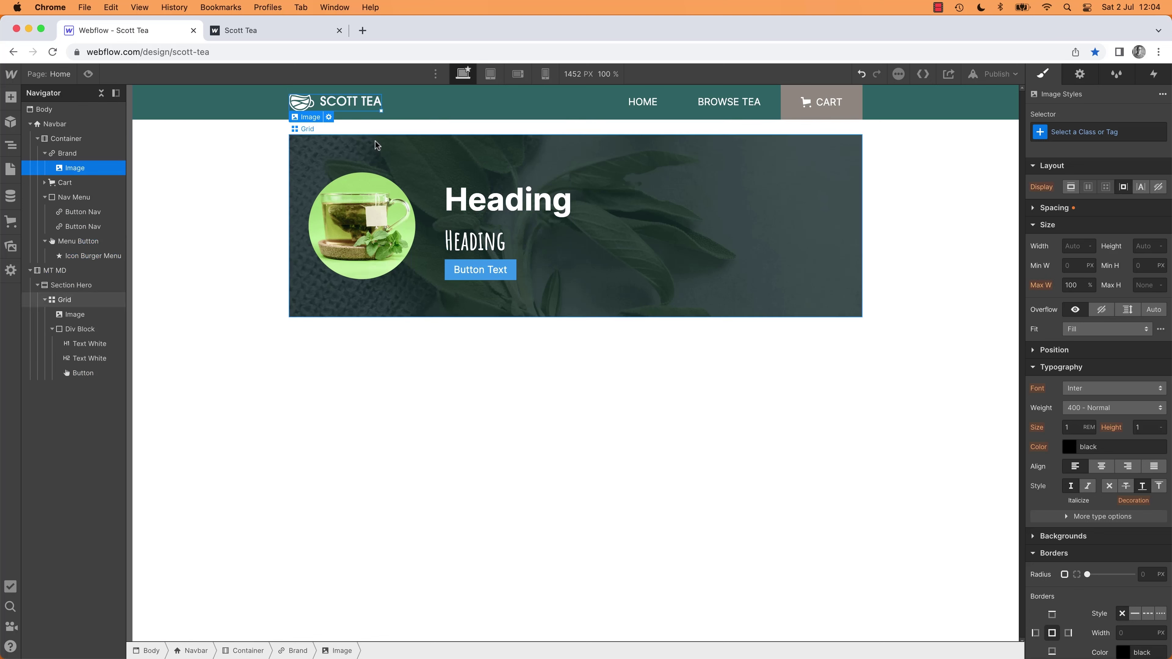
pyautogui.click(62, 155)
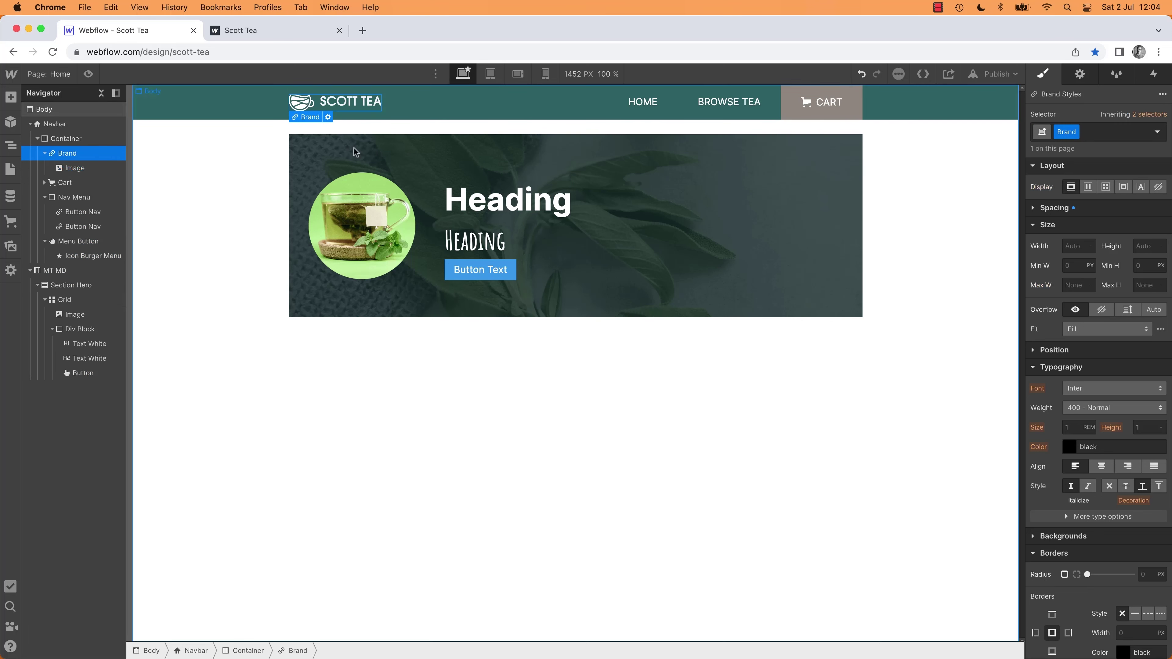
pyautogui.click(1080, 73)
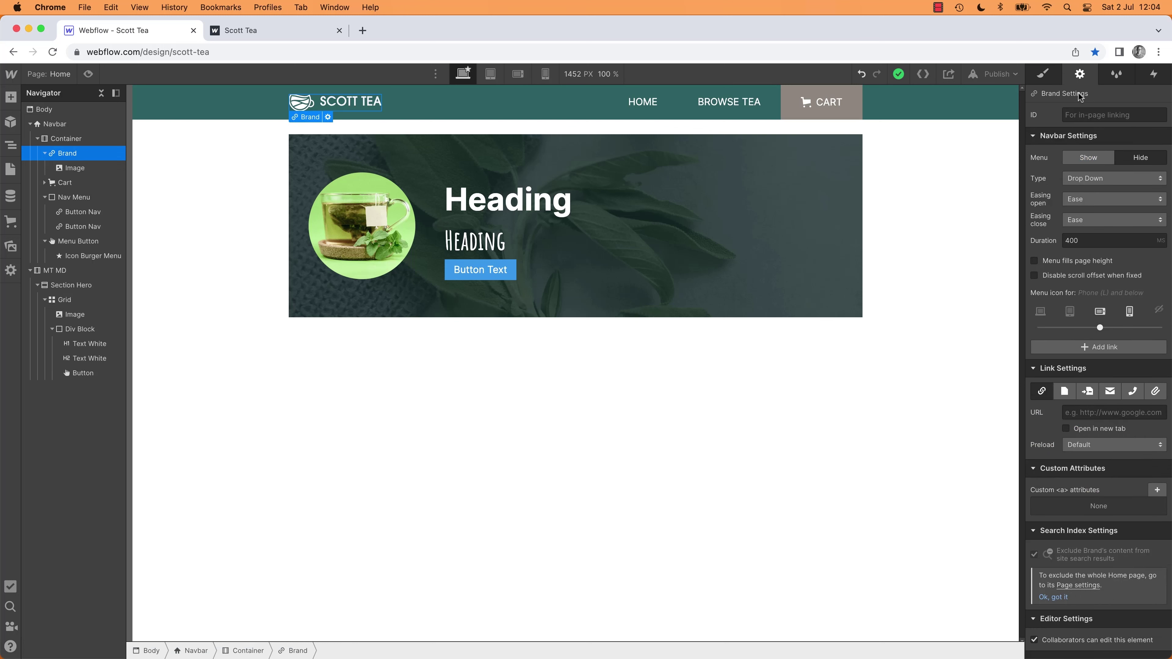
pyautogui.click(1034, 137)
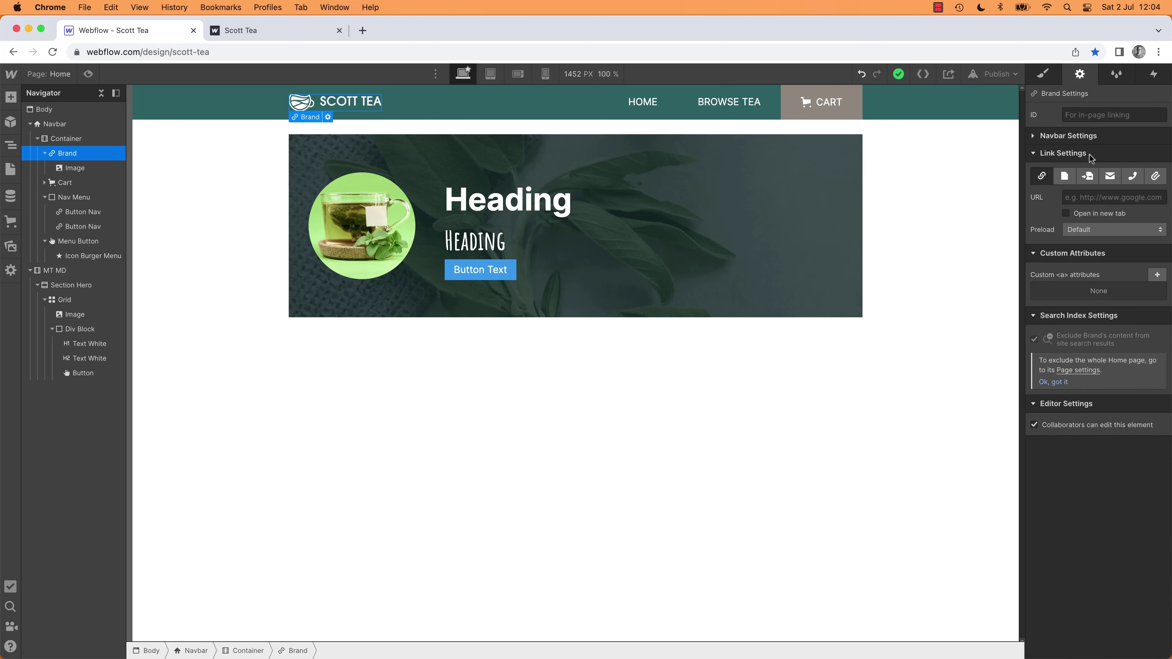
pyautogui.click(1065, 177)
pyautogui.click(1114, 197)
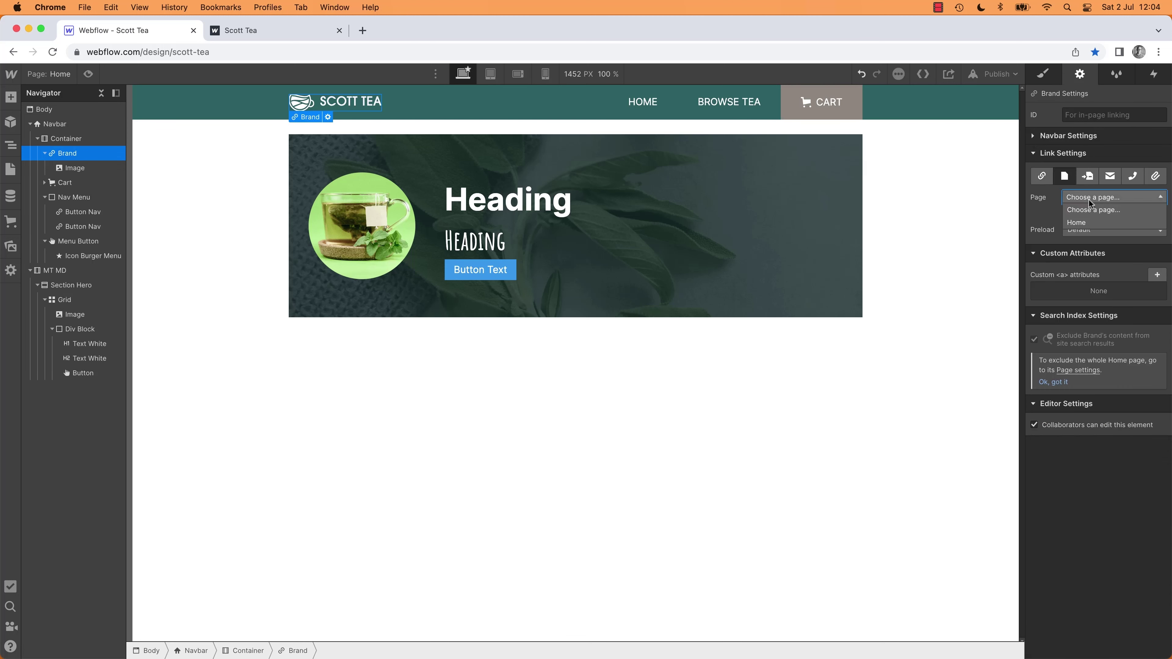
pyautogui.click(1107, 224)
pyautogui.click(981, 262)
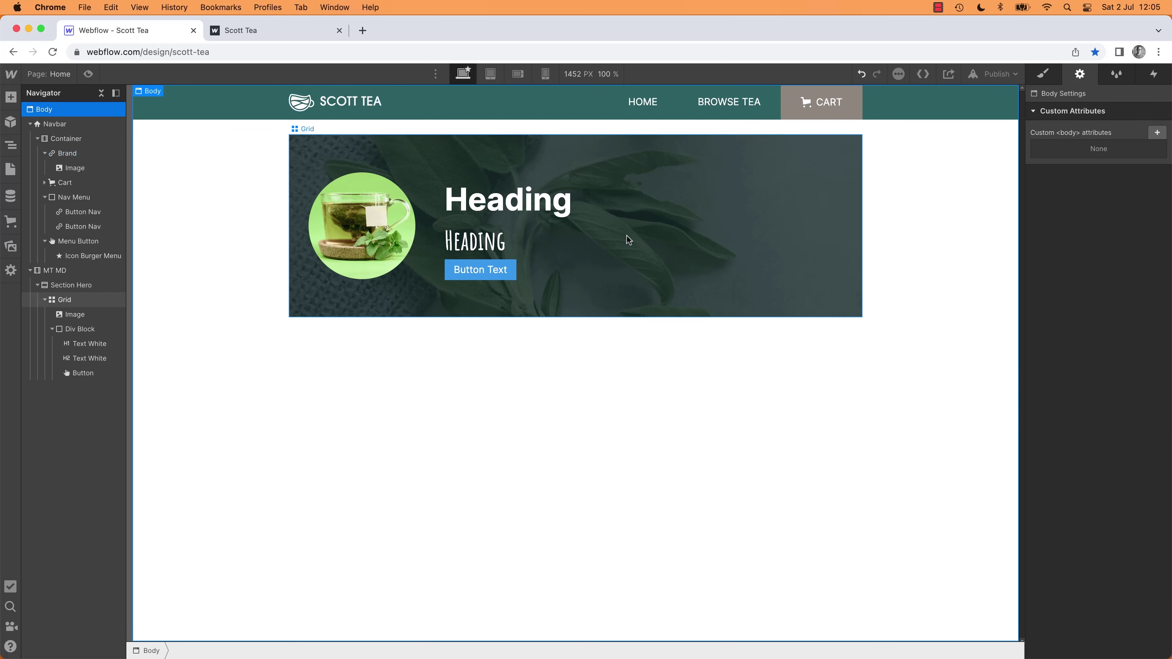
# Step: Create a class named Button Hero for the button below the hero headings
pyautogui.click(505, 272)
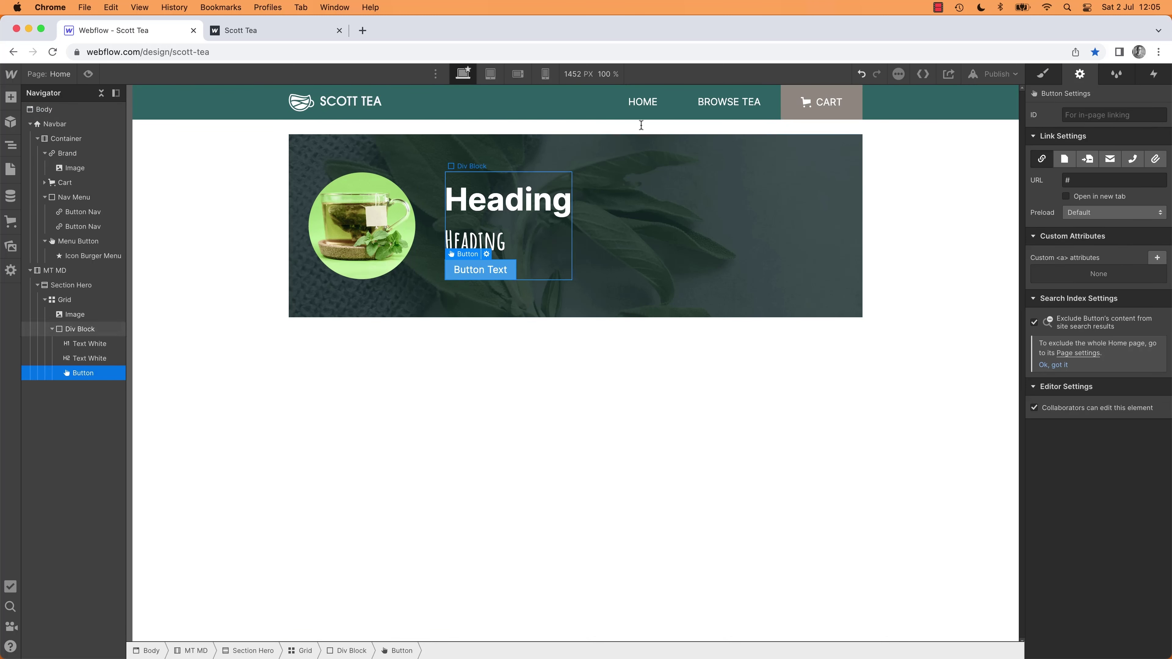
pyautogui.click(1043, 74)
pyautogui.click(1090, 131)
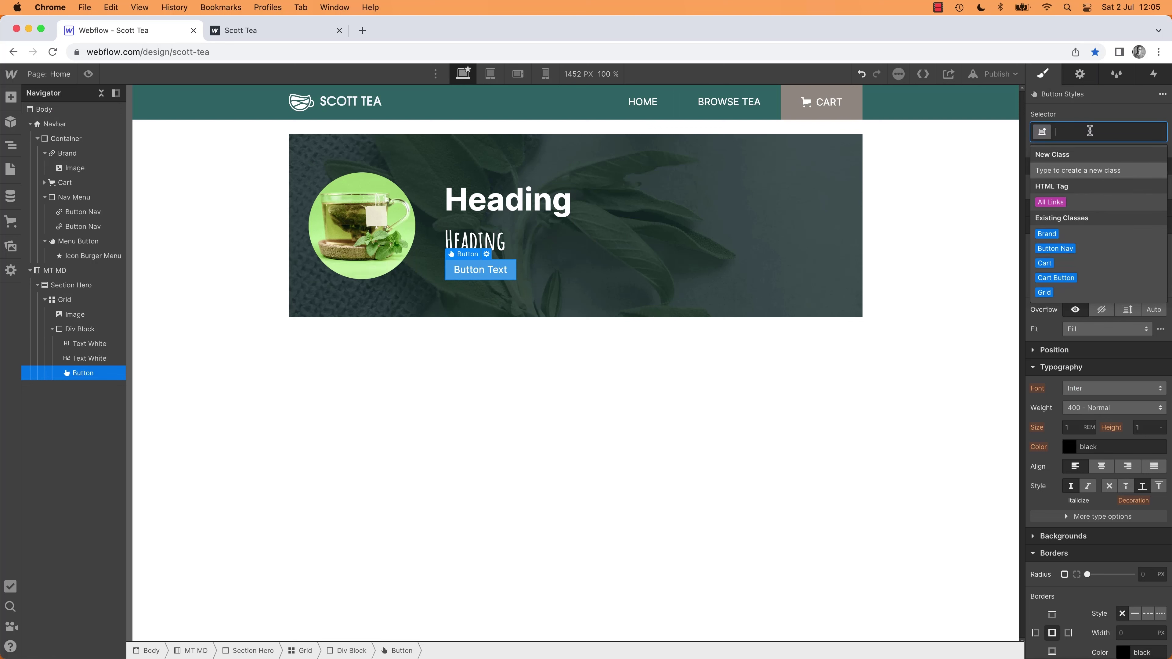
pyautogui.write('Button Hero')
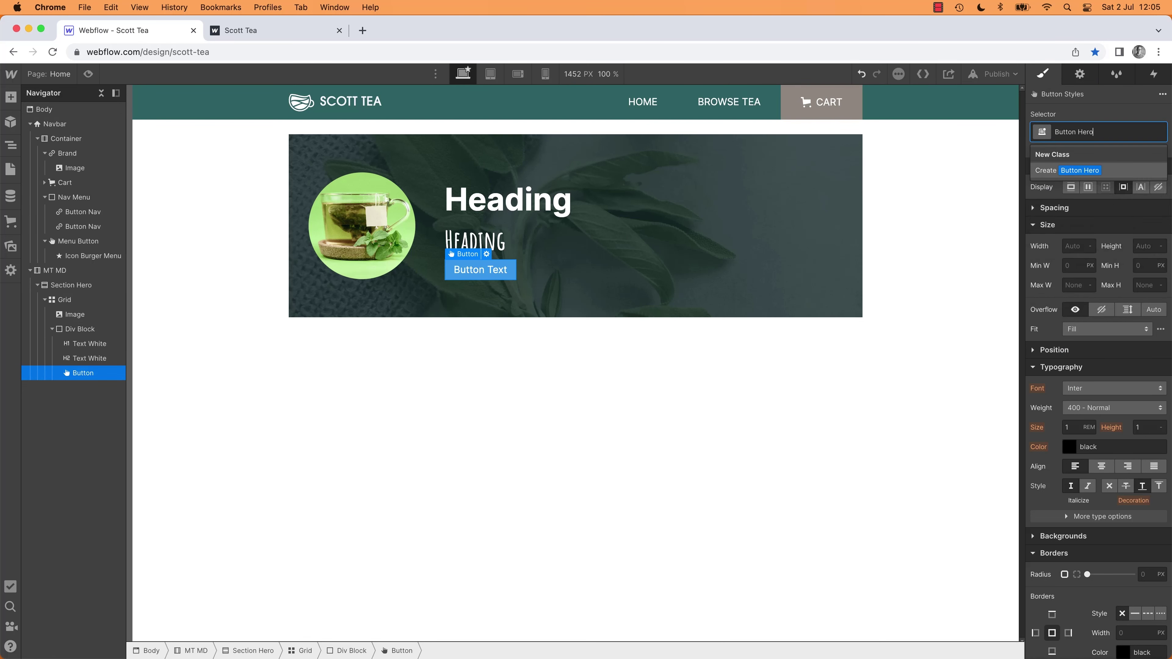
pyautogui.press('Return')
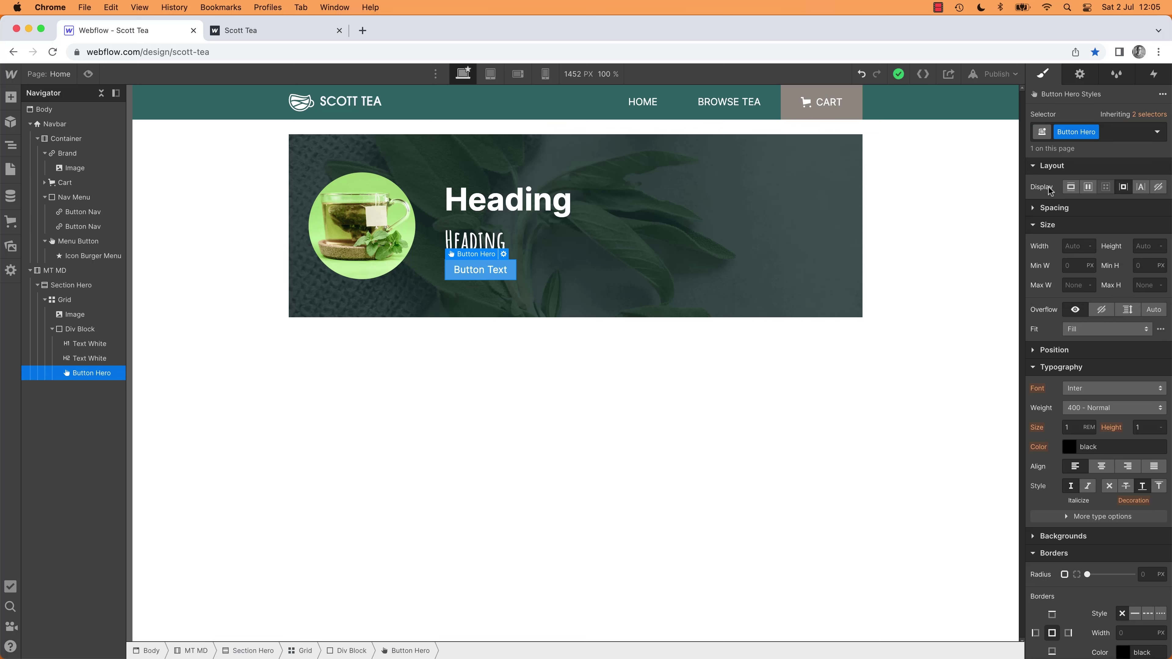
# Step: Set the Button Hero class's background colour to transparent
pyautogui.keyDown('alt'); pyautogui.click(1033, 167); pyautogui.keyUp('alt')
pyautogui.click(1034, 252)
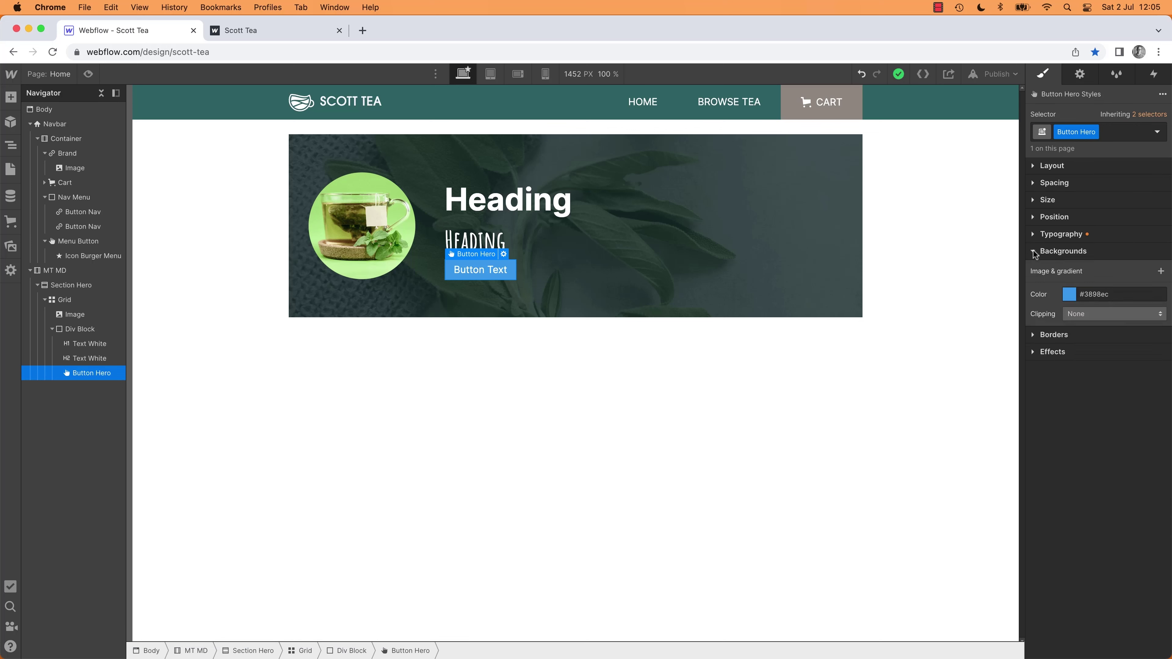
pyautogui.click(1070, 294)
pyautogui.click(1057, 409)
pyautogui.click(1115, 314)
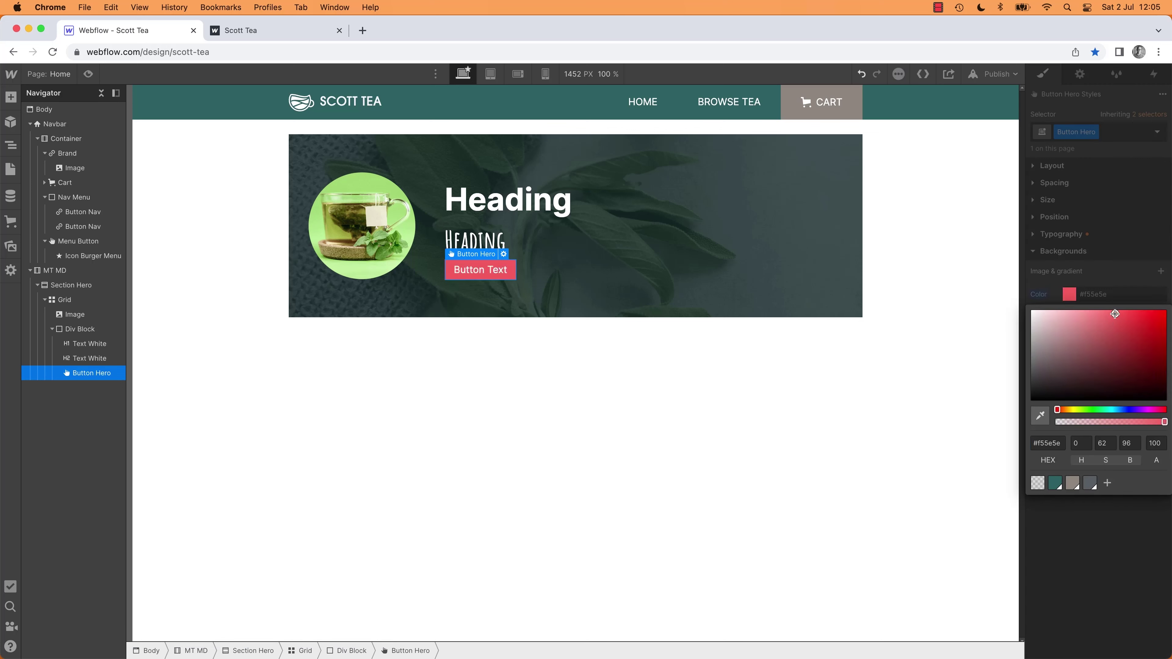
pyautogui.click(1038, 484)
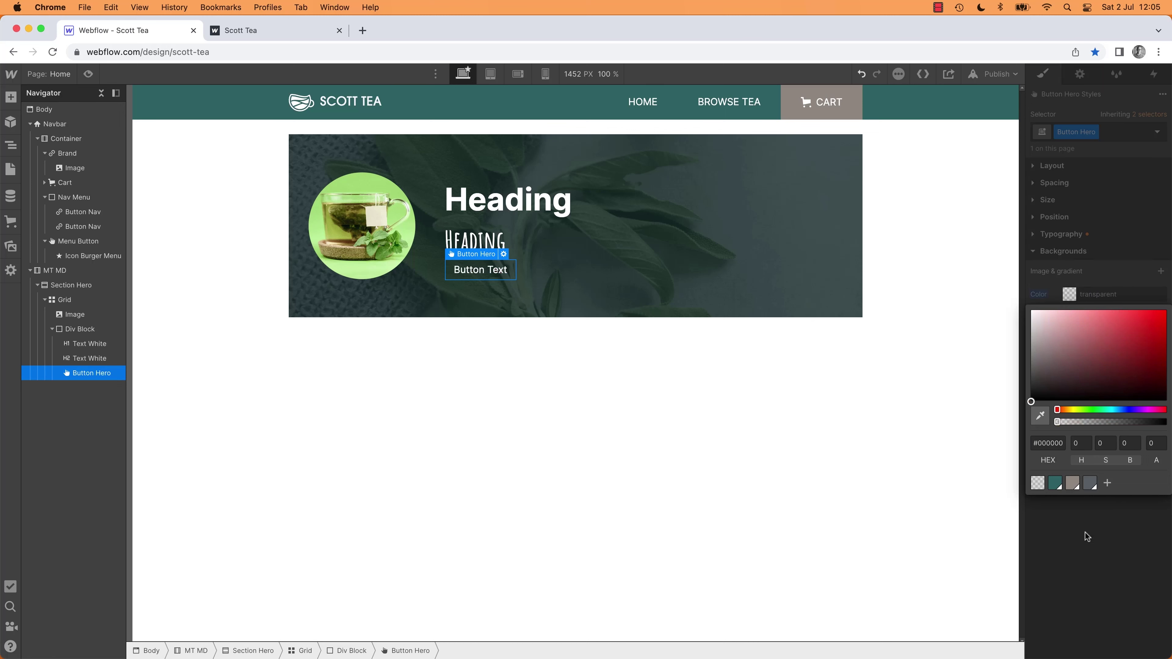
# Step: Set the Button Hero class's text to all caps
pyautogui.click(1032, 235)
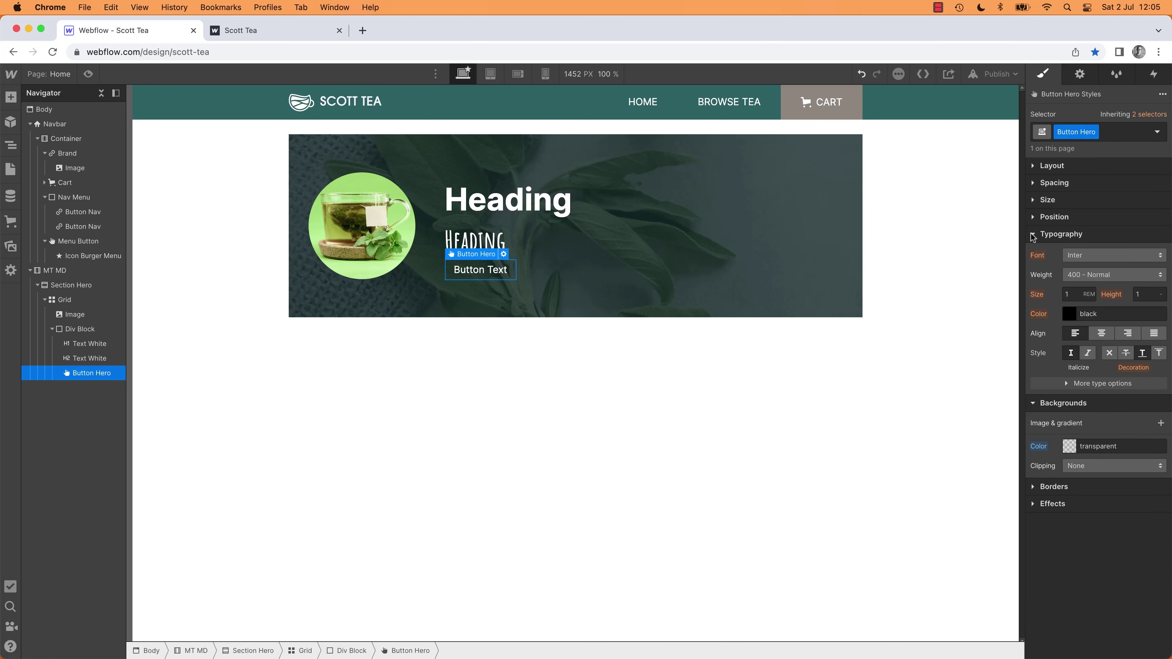
pyautogui.click(1067, 387)
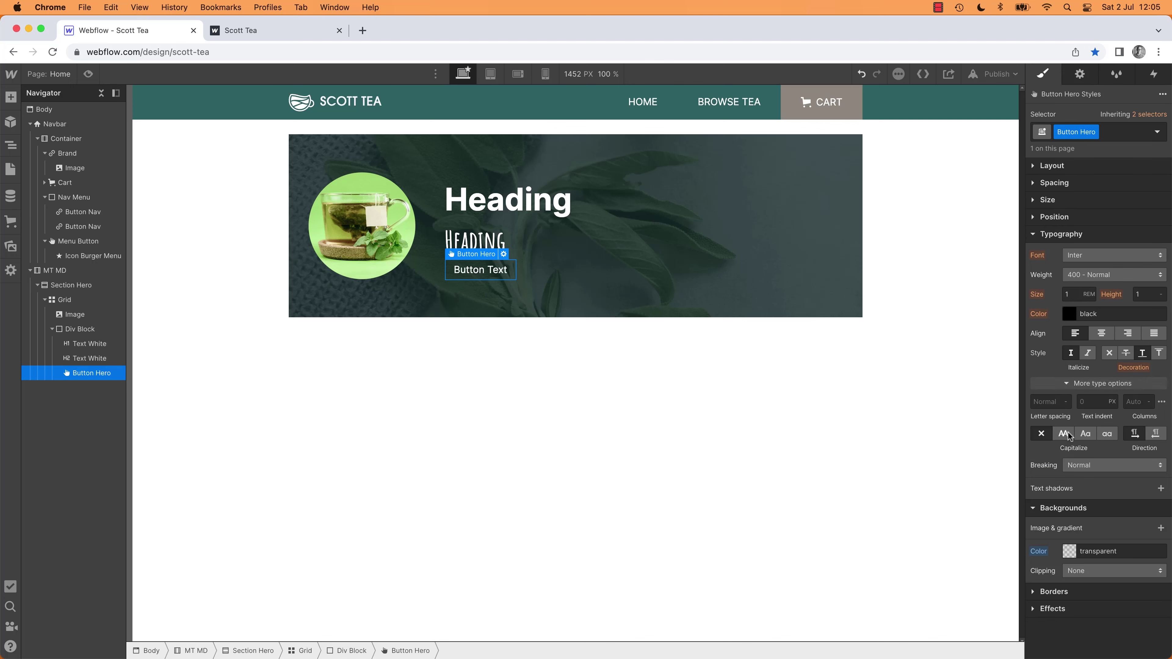
pyautogui.click(1057, 435)
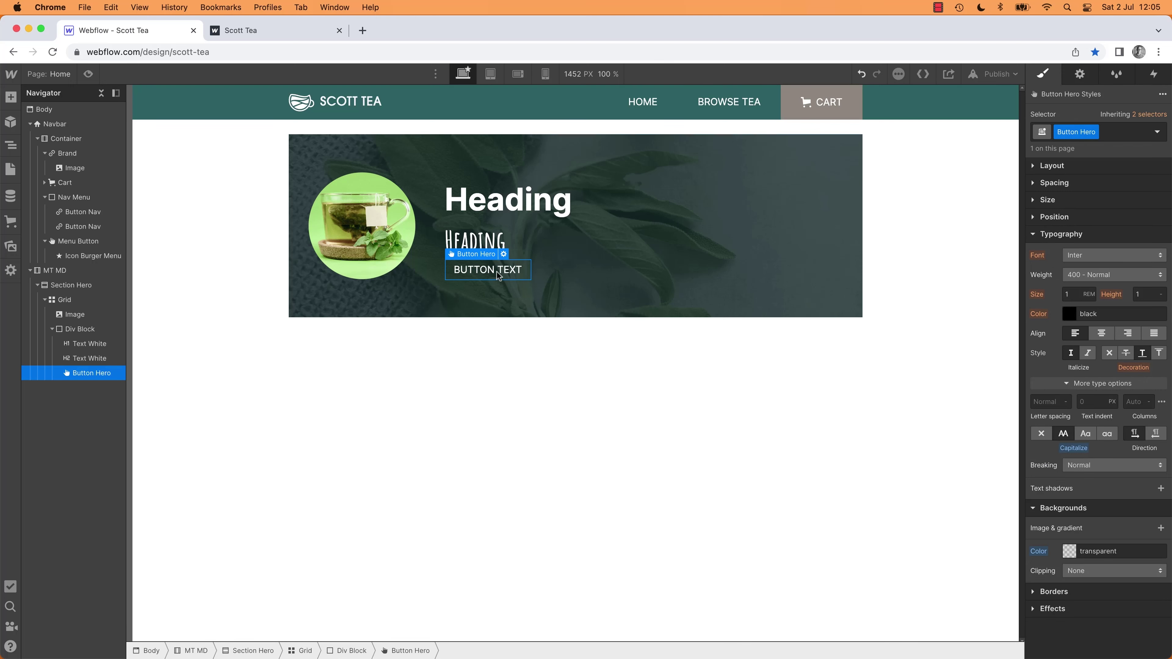
# Step: Check the hero button's wording in the XD design and change the Webflow button's text to BROWSE TEA
pyautogui.press('super+Tab')
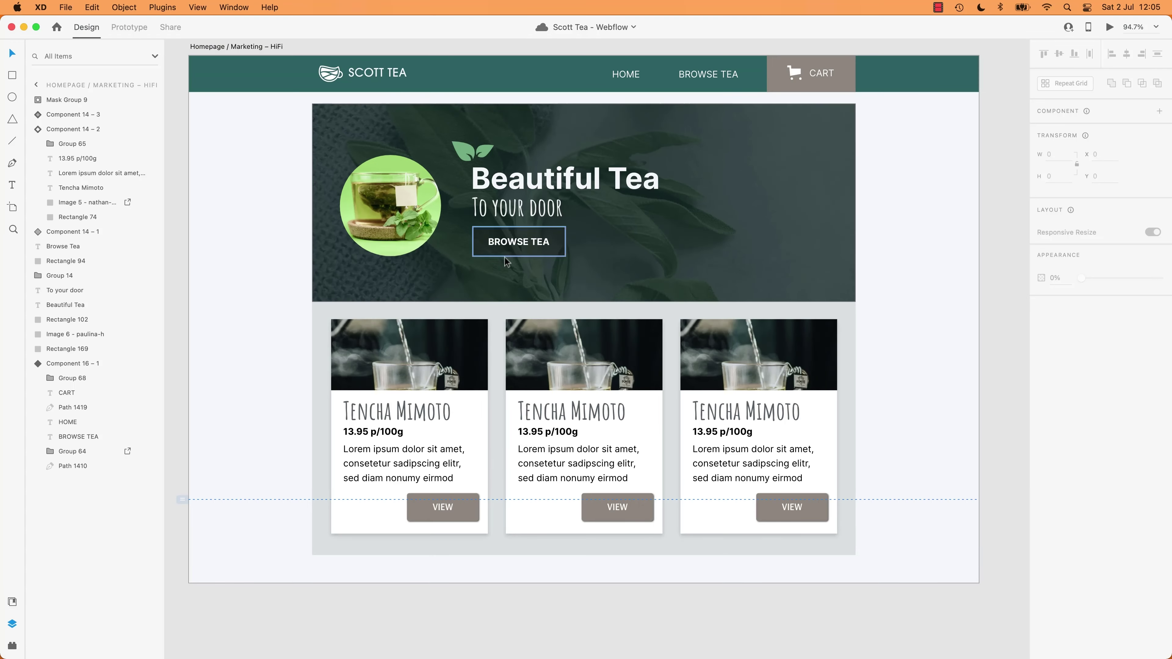
pyautogui.press('super+Tab')
pyautogui.doubleClick(504, 257)
pyautogui.write('B')
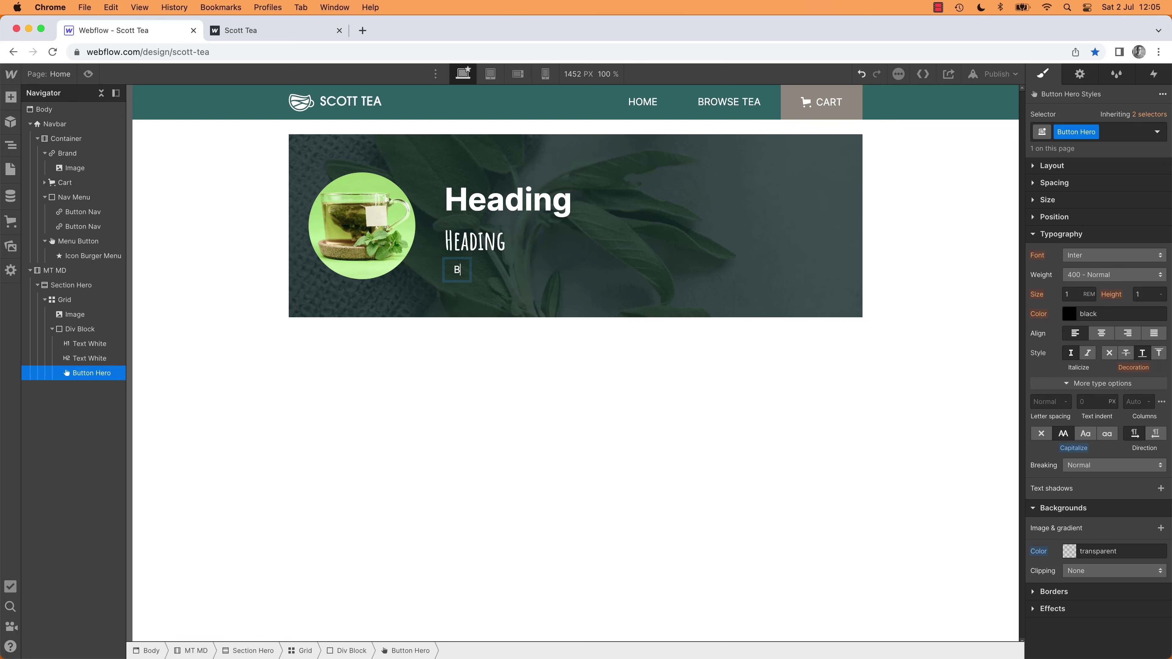
pyautogui.write('ROWSE TEA')
pyautogui.click(495, 353)
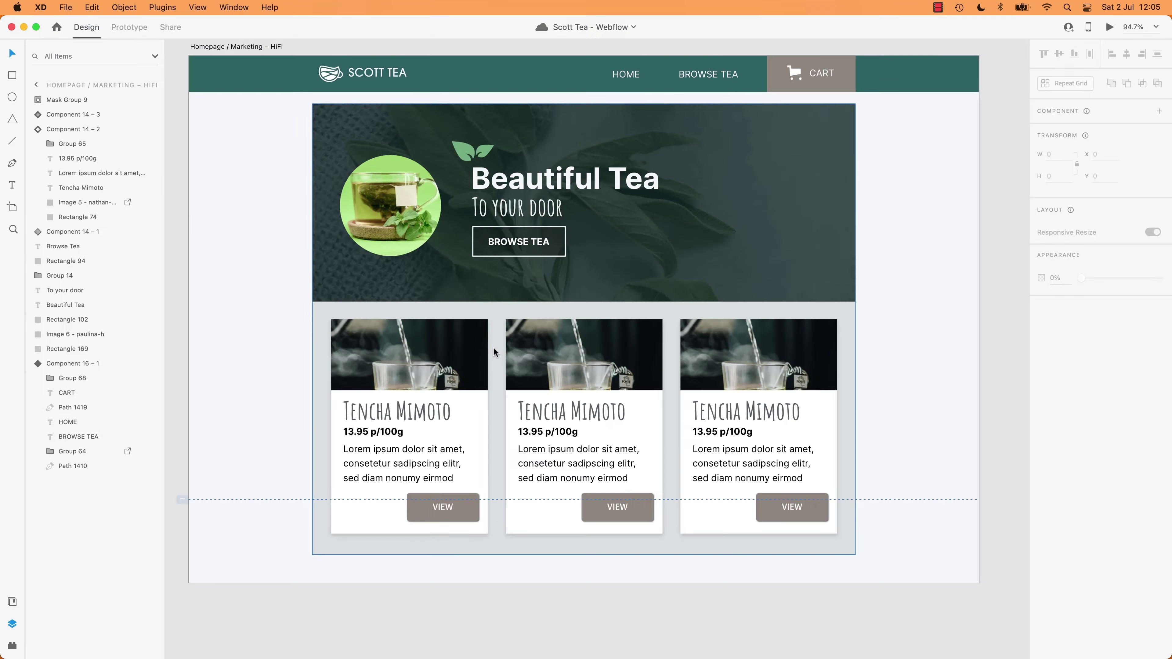
# Step: Check the button in XD, return to Webflow and set Button Hero's padding to 16 above and below and 27 on both sides
pyautogui.press('super+Tab')
pyautogui.click(533, 245)
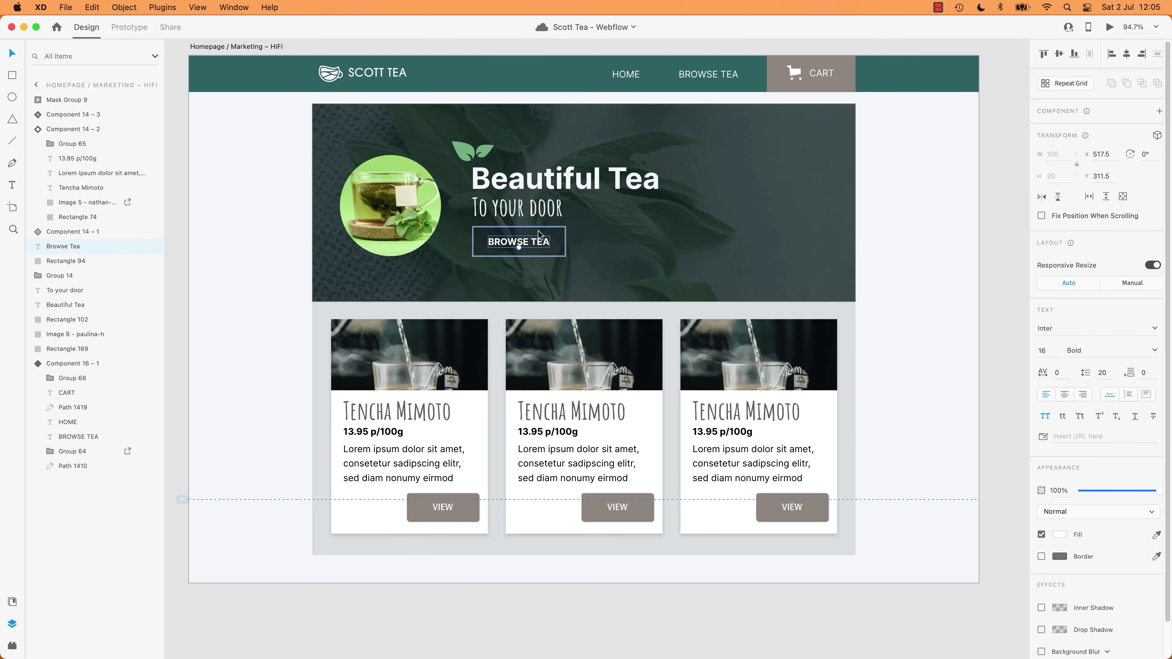
pyautogui.click(539, 234)
pyautogui.click(541, 243)
pyautogui.press('super+Tab')
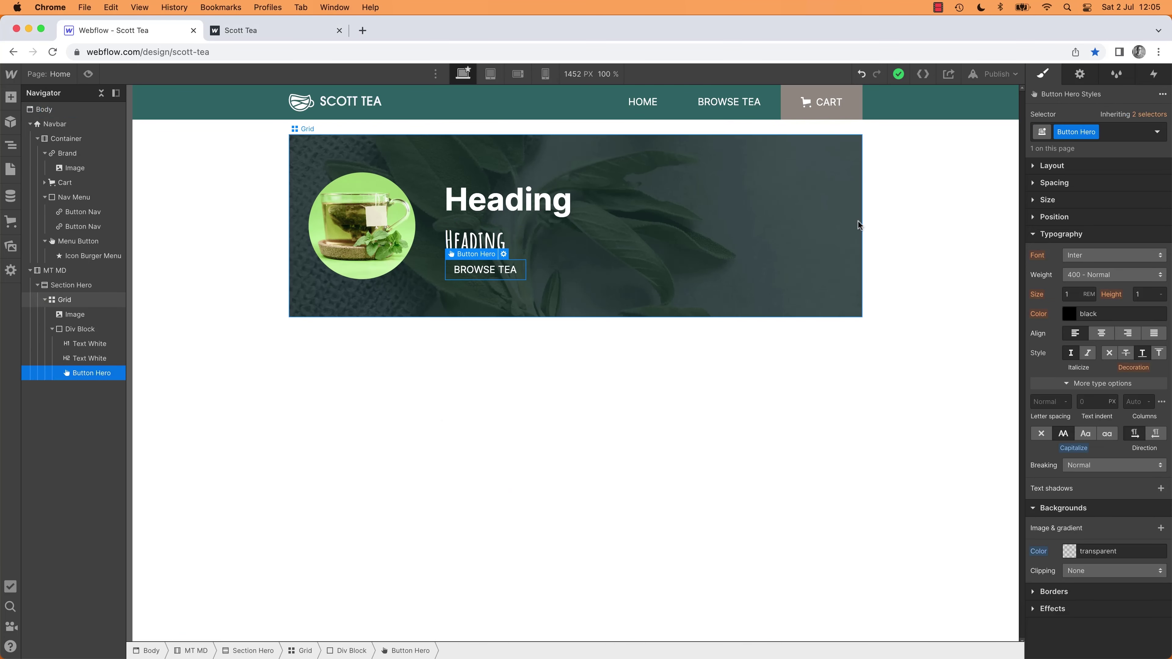
pyautogui.click(1033, 183)
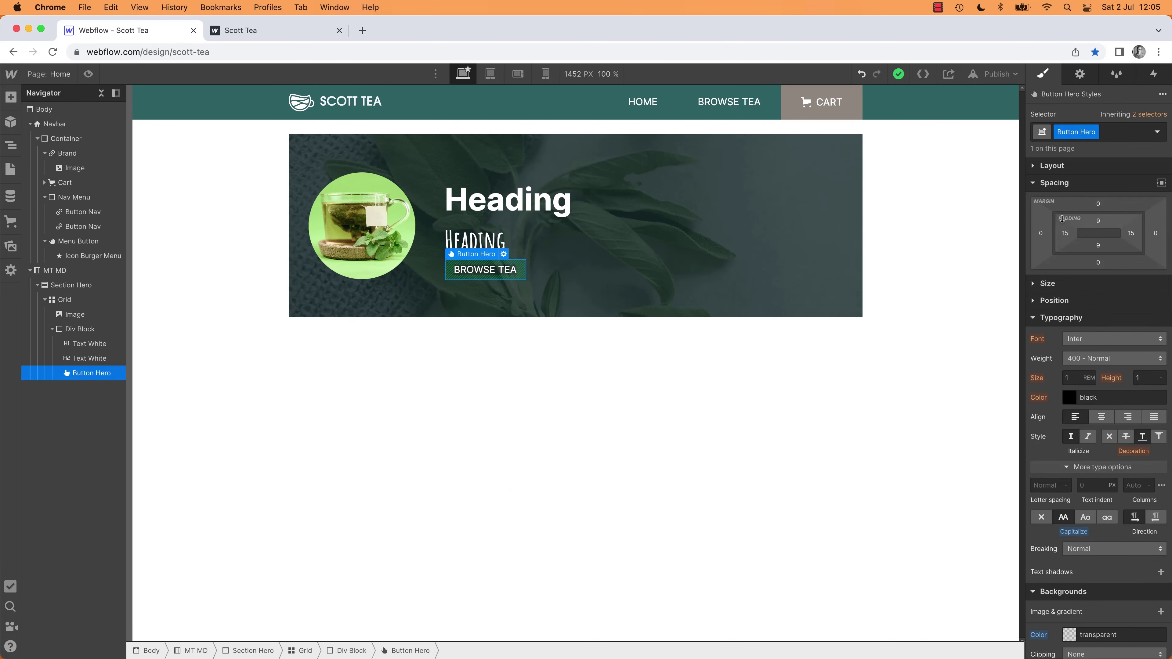
pyautogui.moveTo(1098, 222); pyautogui.dragTo(1057, 234)
pyautogui.click(795, 366)
pyautogui.click(505, 278)
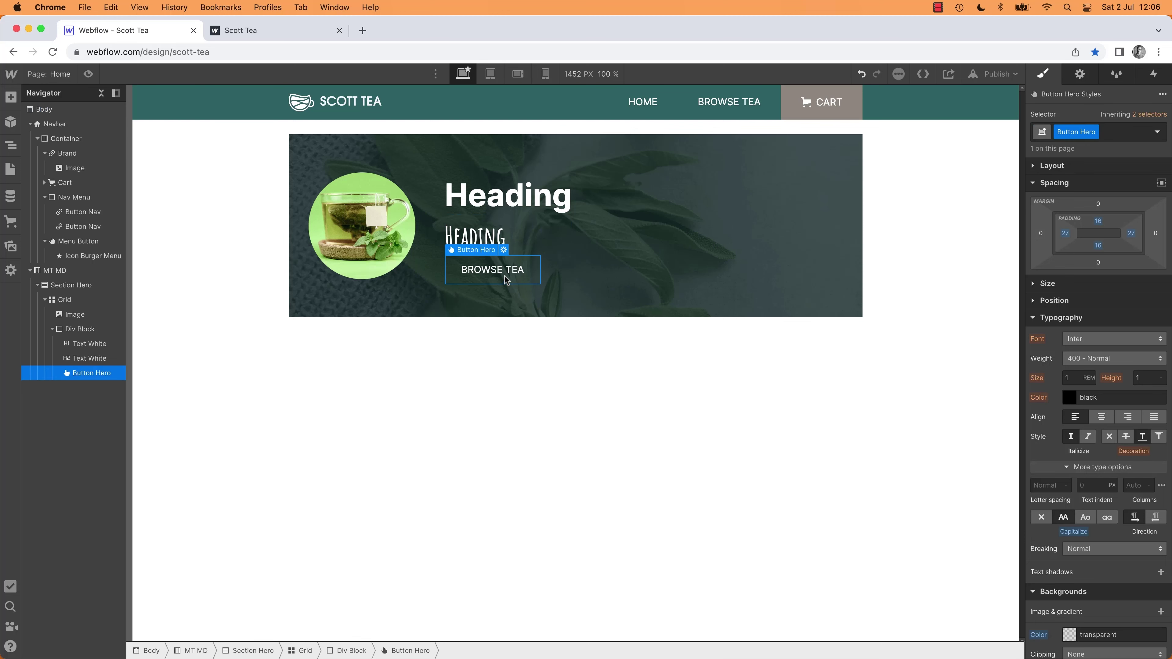
# Step: Check the button's outline in XD and give the Button Hero class a solid 2 px white border in Webflow
pyautogui.keyDown('alt'); pyautogui.click(1034, 190); pyautogui.keyUp('alt')
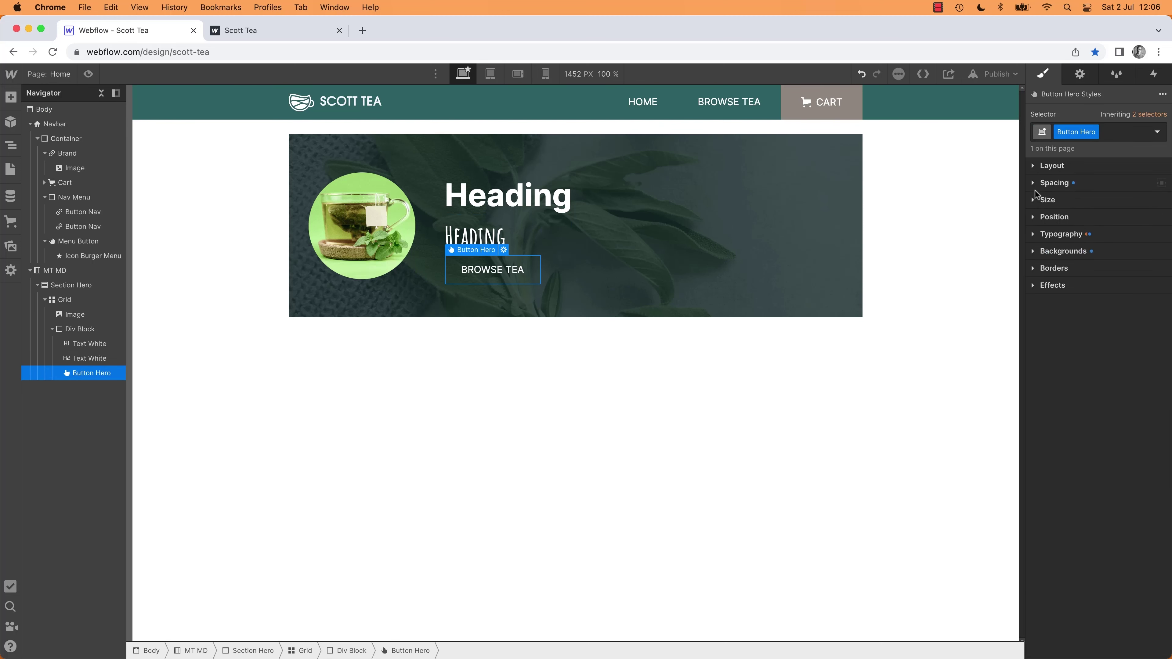
pyautogui.click(1036, 269)
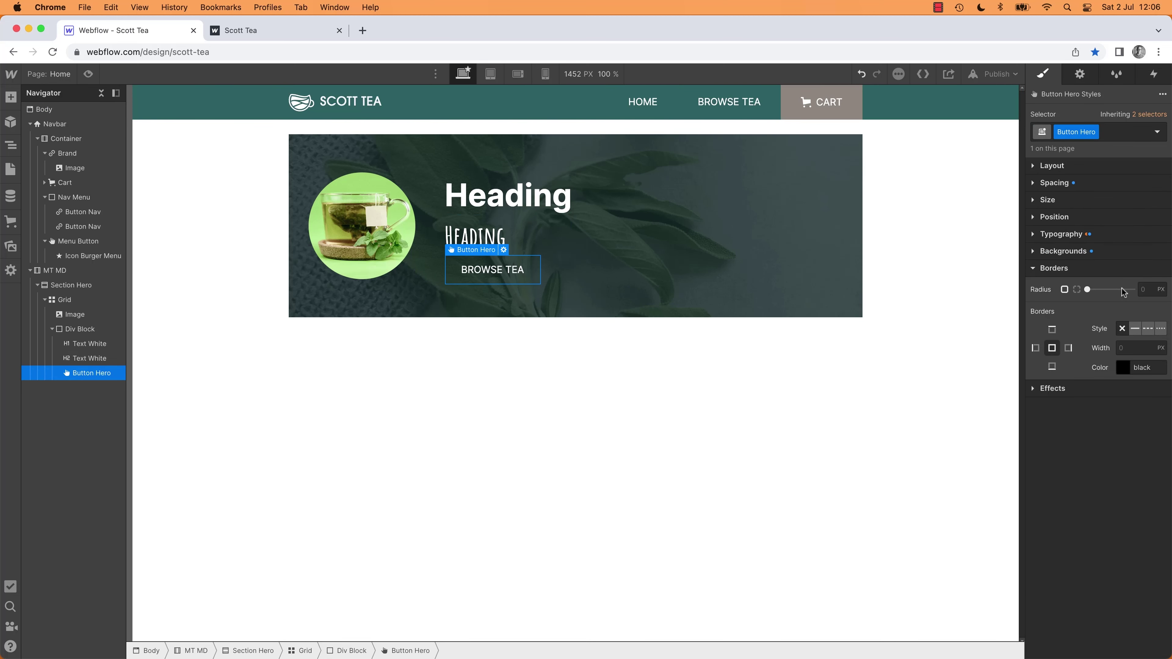
pyautogui.press('super+Tab')
pyautogui.click(562, 255)
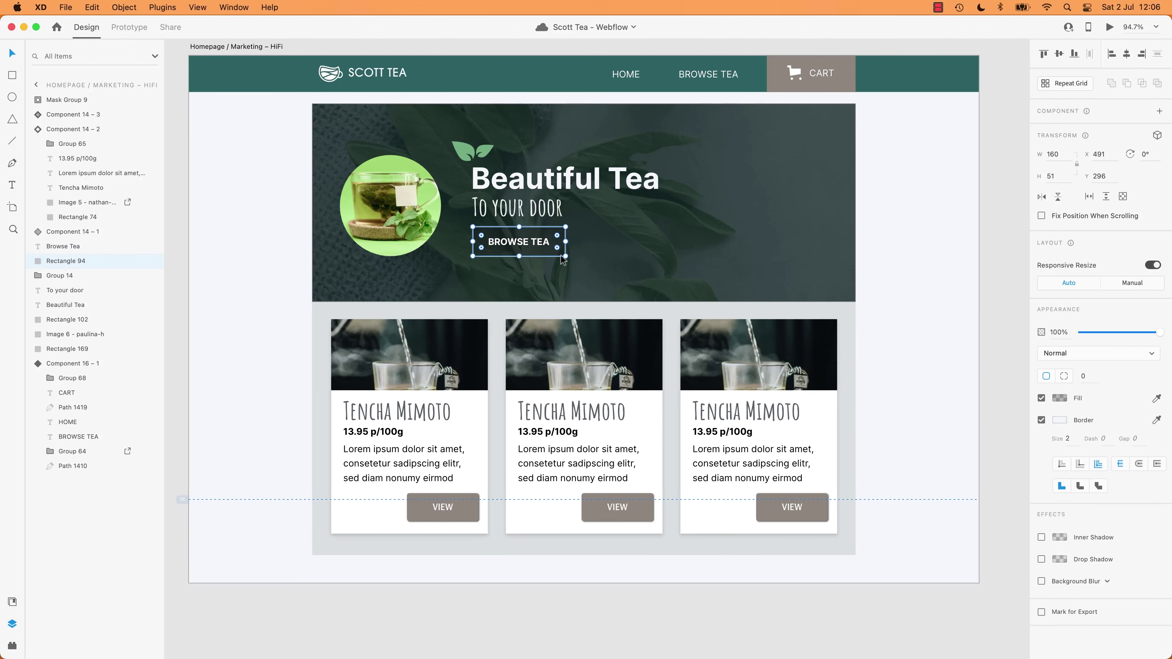
pyautogui.press('super+Tab')
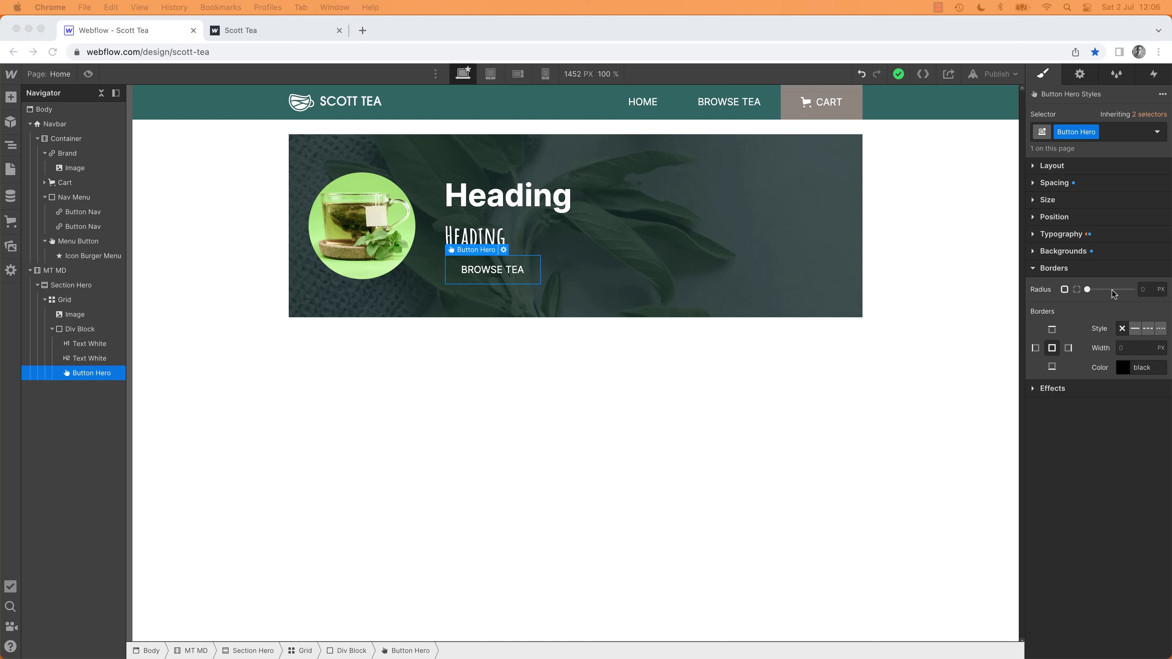
pyautogui.click(1132, 347)
pyautogui.write('2')
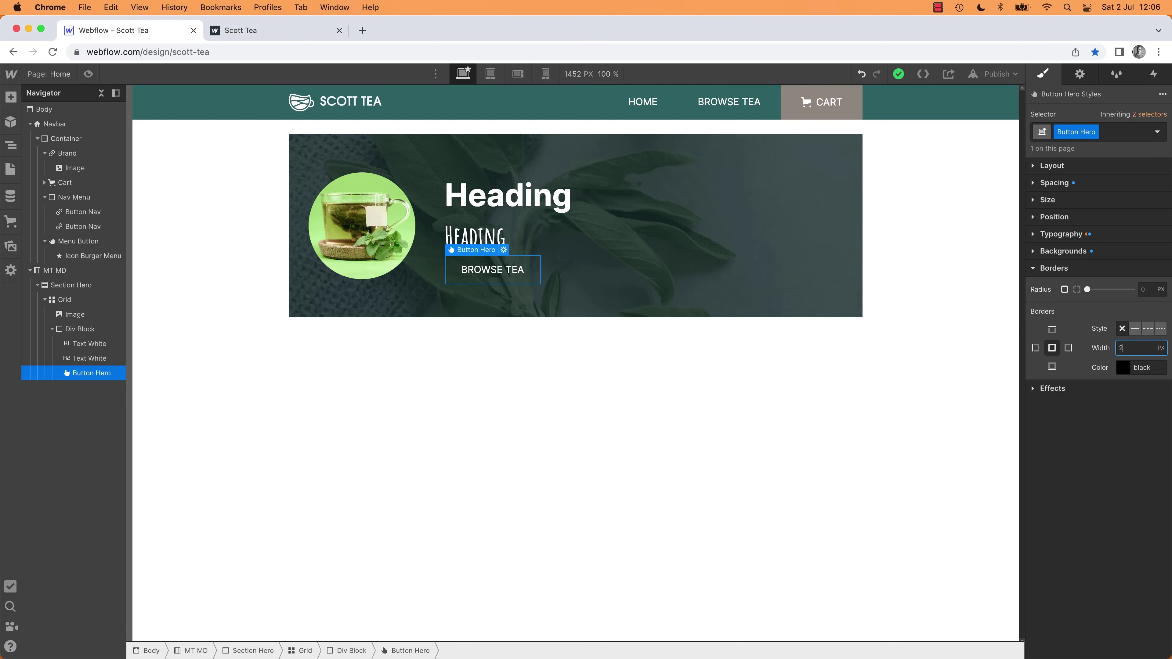
pyautogui.click(1123, 368)
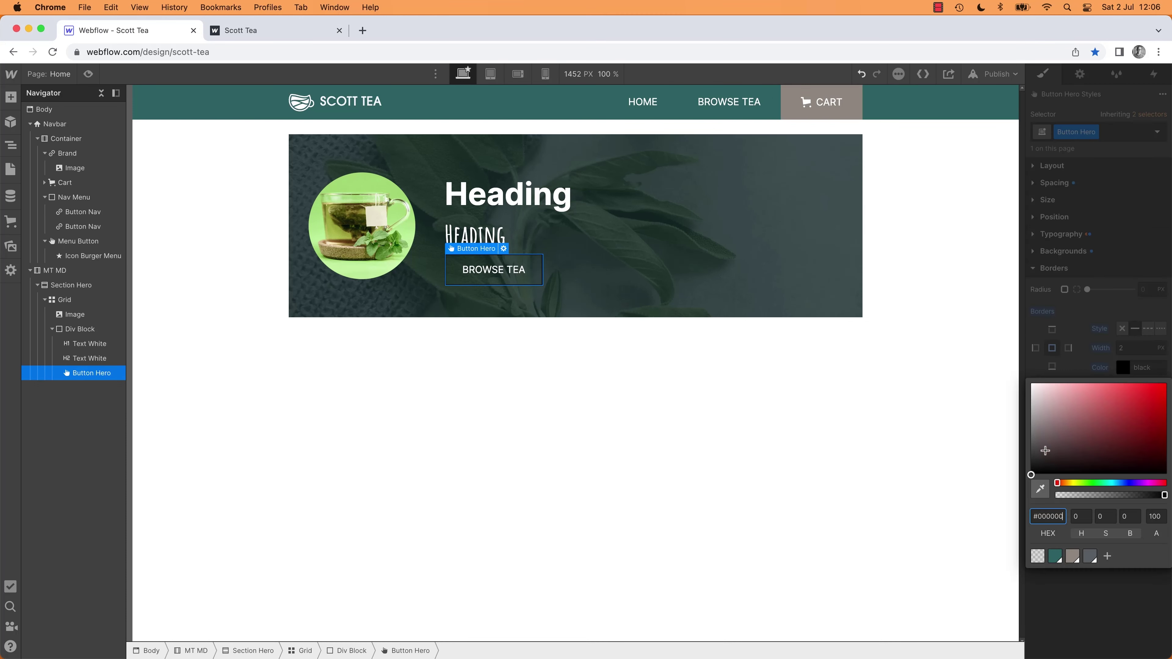
pyautogui.moveTo(1053, 439); pyautogui.dragTo(937, 334)
pyautogui.click(842, 477)
# Step: Compare the Webflow hero with the XD design at 100% zoom and inspect the XD button label's text settings
pyautogui.press('super+Tab')
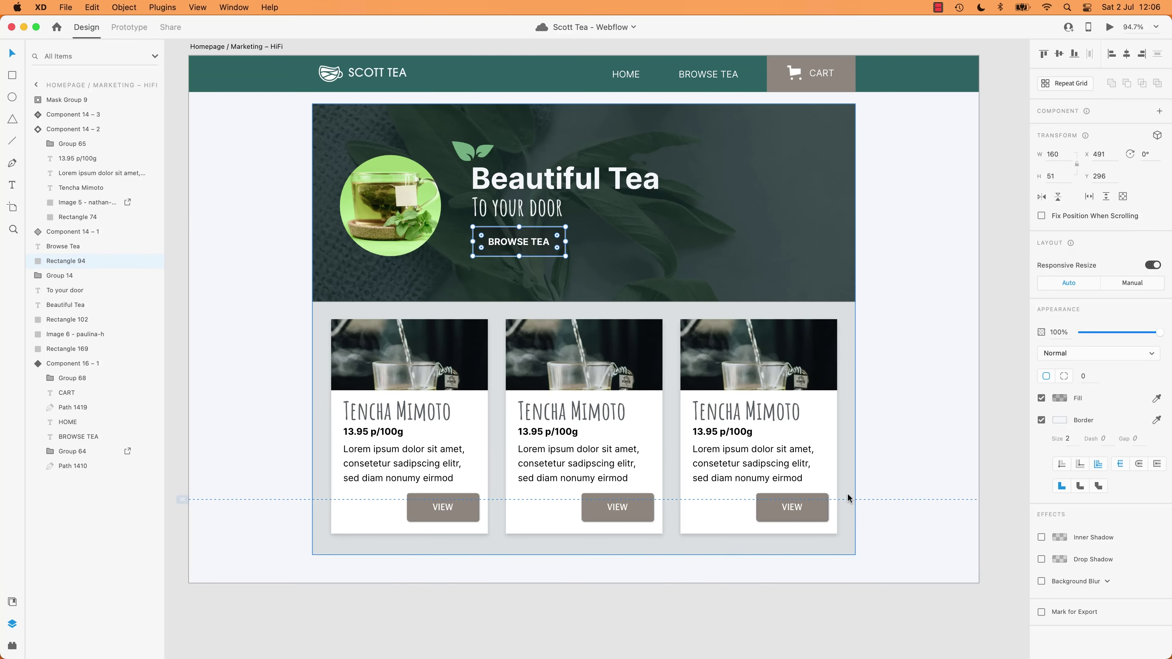
pyautogui.press('super+1')
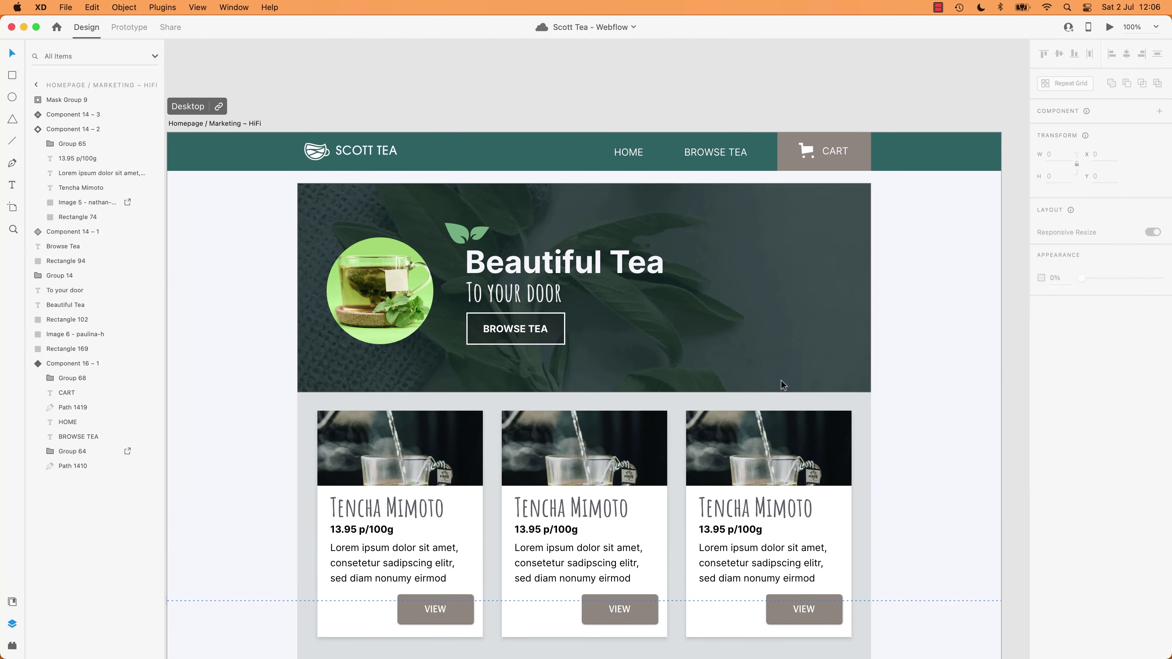
pyautogui.press('super+Tab')
pyautogui.press('super+Tab')
pyautogui.press('super+Tab')
pyautogui.press('super+Tab')
pyautogui.click(518, 331)
pyautogui.press('super+Tab')
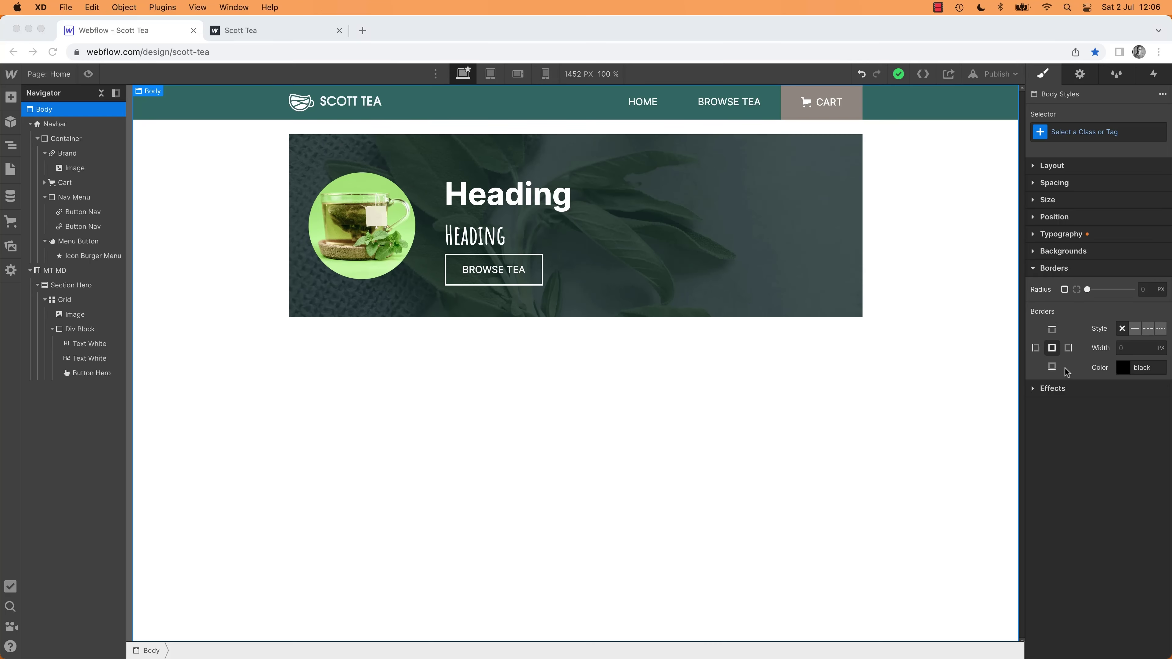
# Step: Set the Button Hero class's font weight to 700 - Bold and compare the button with the XD design
pyautogui.click(509, 277)
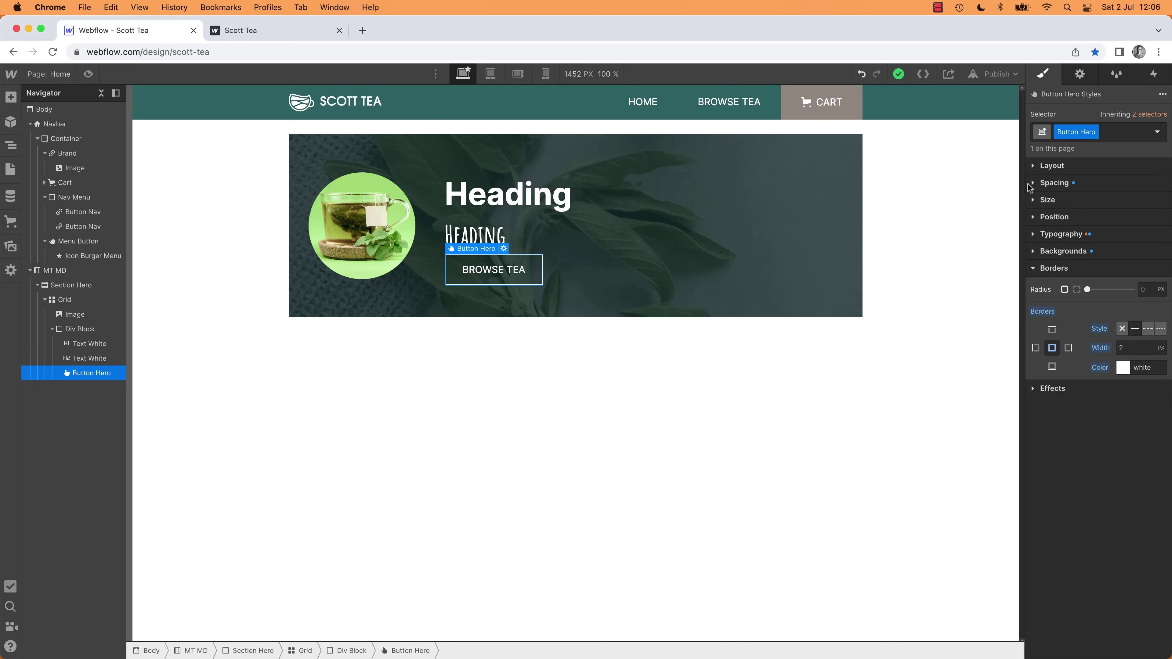
pyautogui.click(1033, 237)
pyautogui.click(1095, 275)
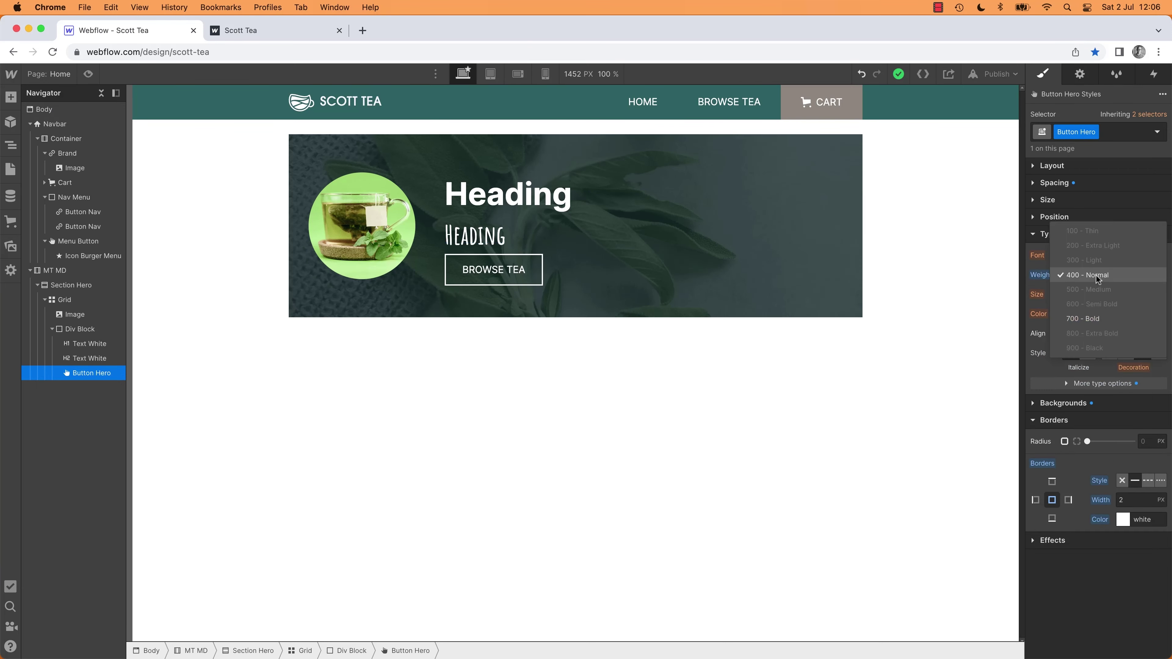
pyautogui.click(1091, 318)
pyautogui.press('super+Tab')
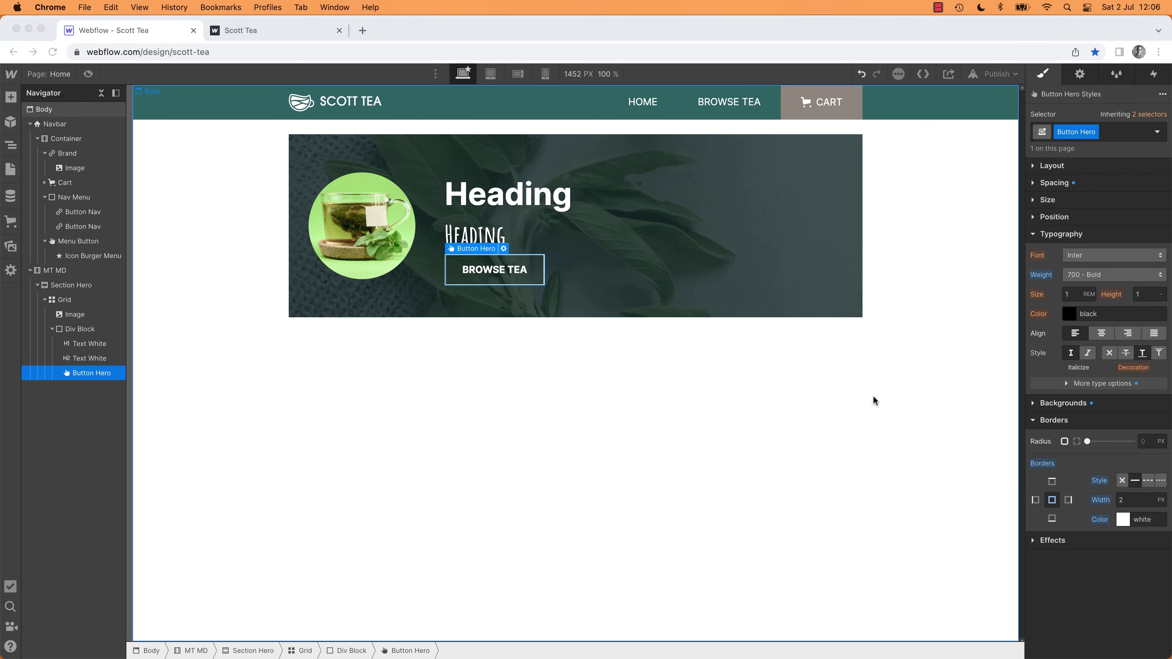
pyautogui.press('super+Tab')
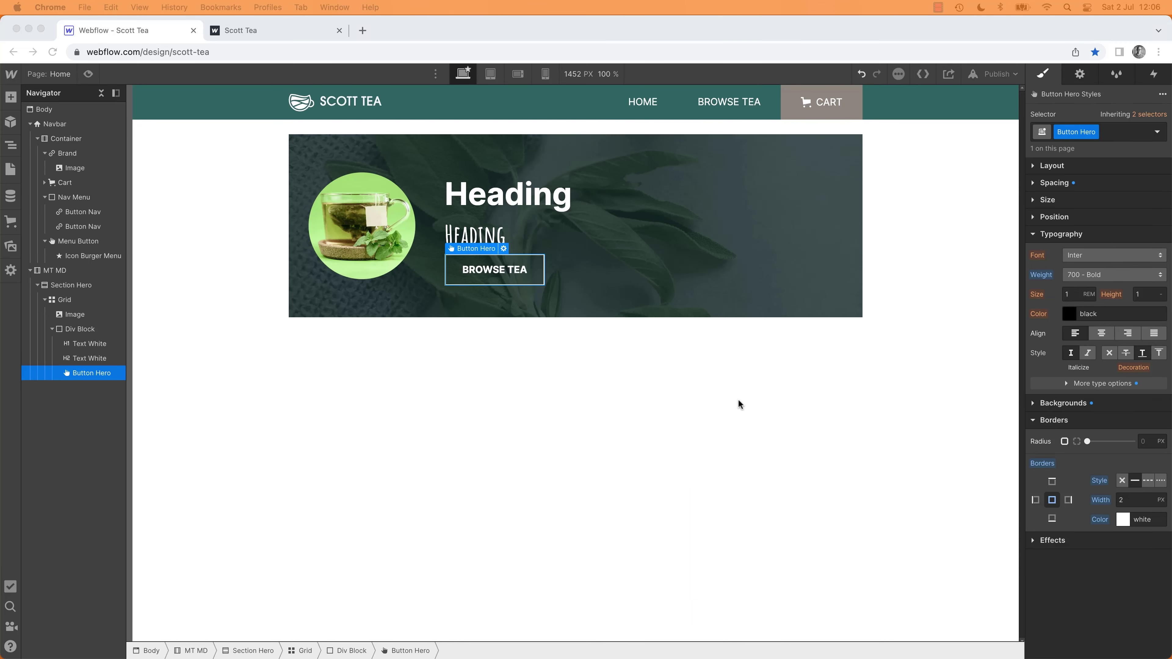
pyautogui.press('super+Tab')
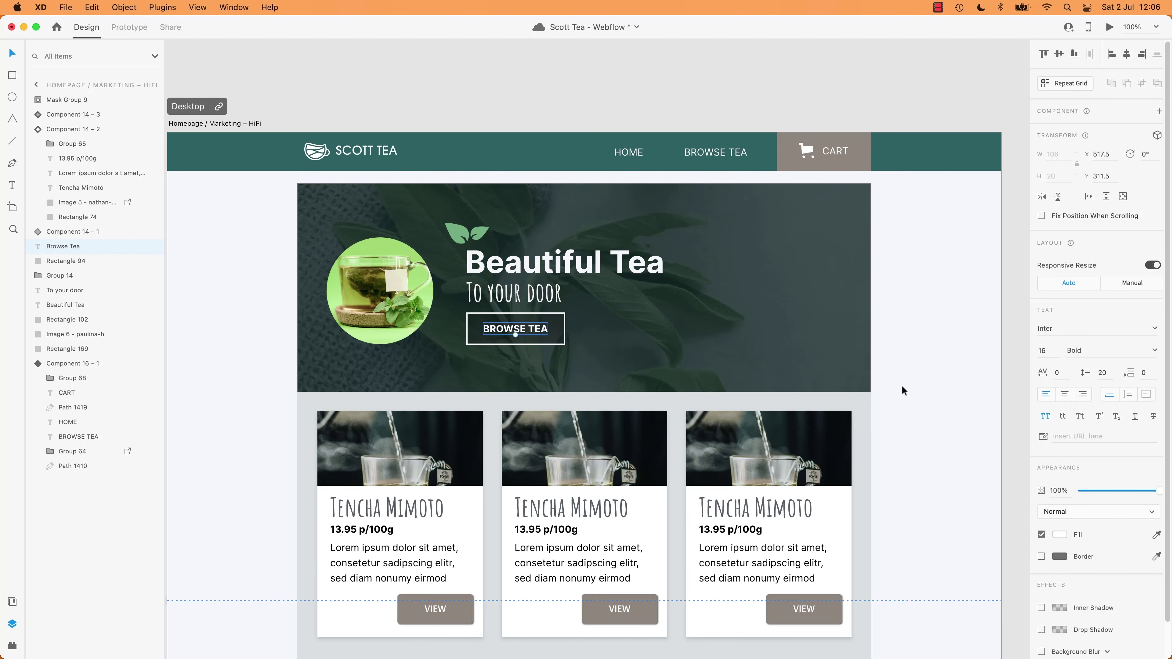
# Step: Copy the text "Beautiful Tea" from the XD design and paste it into the hero's H1 heading in Webflow
pyautogui.press('super+Tab')
pyautogui.press('super+Tab')
pyautogui.doubleClick(513, 265)
pyautogui.press('super+c')
pyautogui.press('super+Tab')
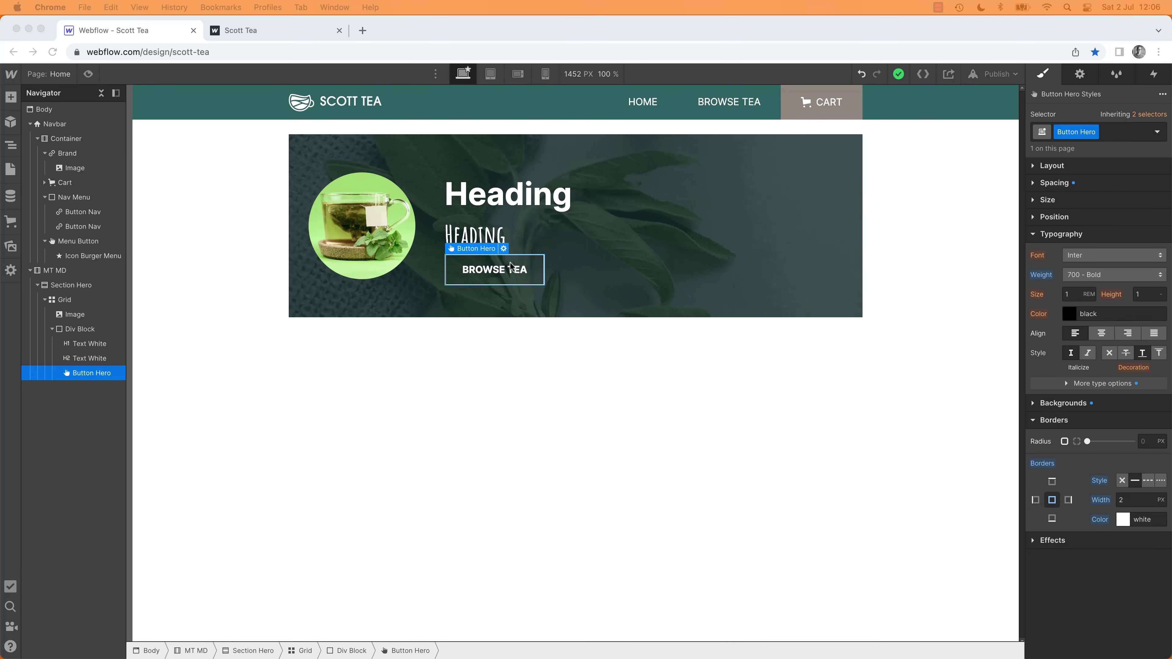
pyautogui.doubleClick(512, 203)
pyautogui.press('super+v')
# Step: Take the subheading from the XD design and change the hero's H2 heading in Webflow to "To your door"
pyautogui.press('super+Tab')
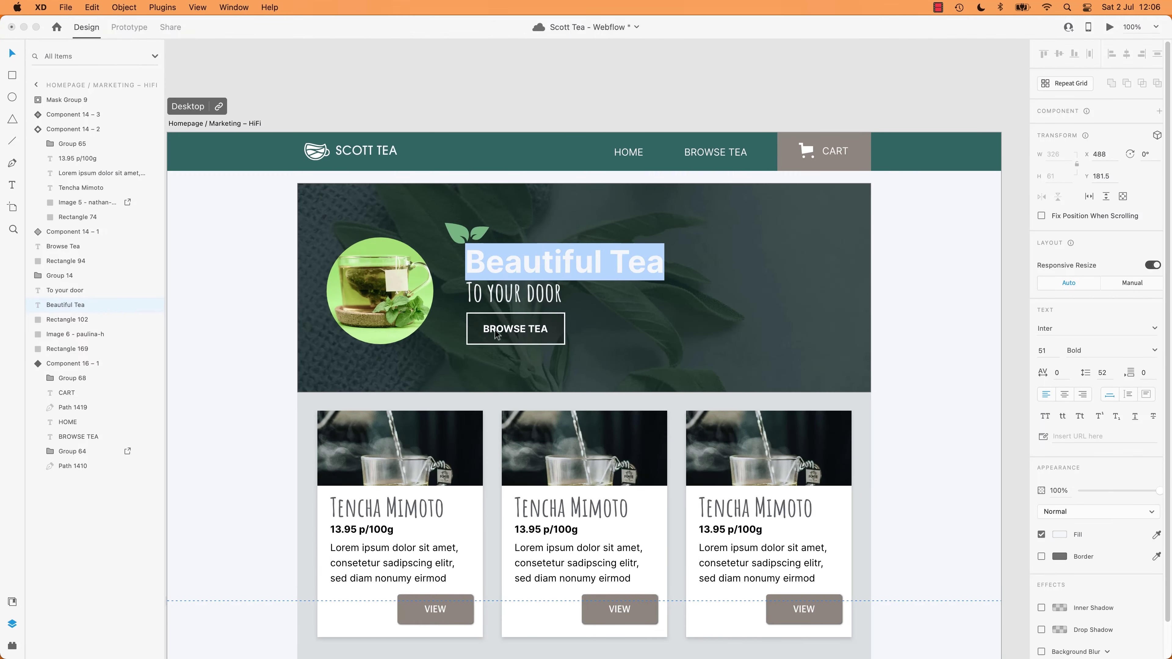
pyautogui.doubleClick(508, 292)
pyautogui.press('super+Tab')
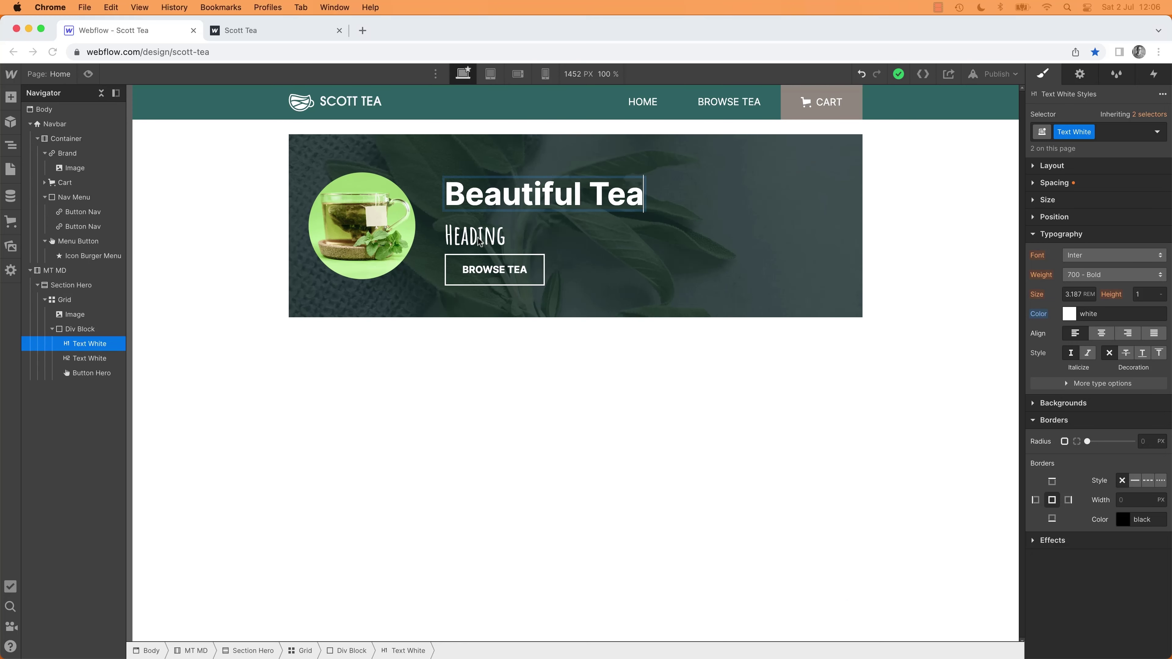
pyautogui.doubleClick(475, 236)
pyautogui.write('To your door')
pyautogui.click(529, 430)
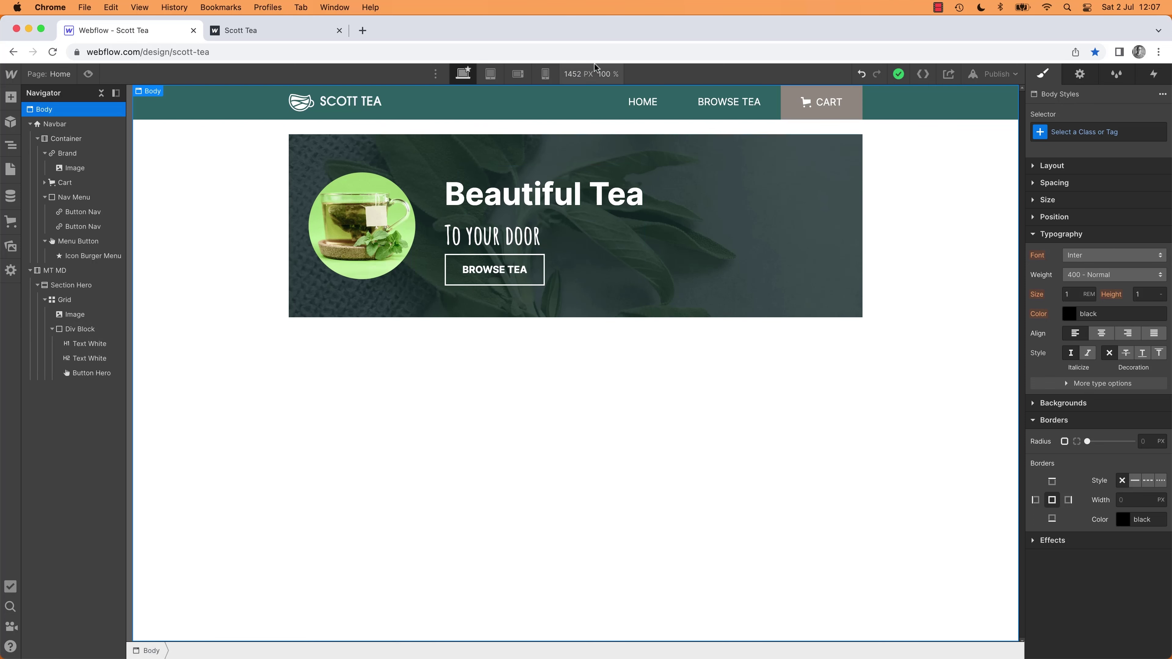
# Step: Preview the page in the canvas's X-ray mode
pyautogui.click(594, 74)
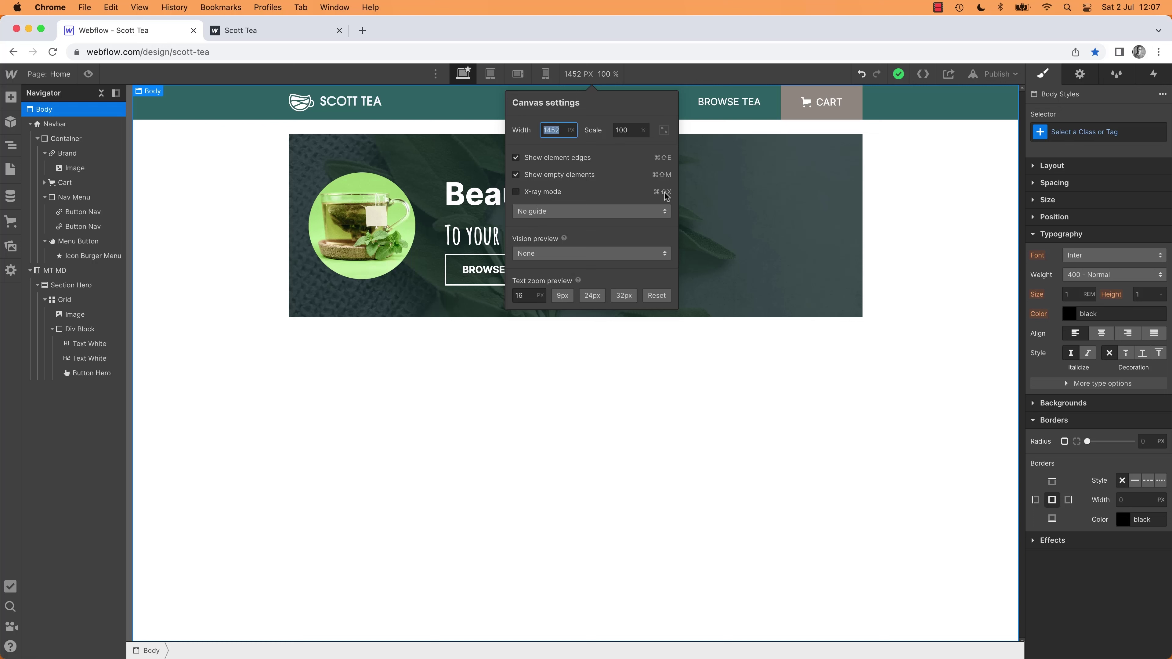
pyautogui.click(542, 194)
pyautogui.click(522, 409)
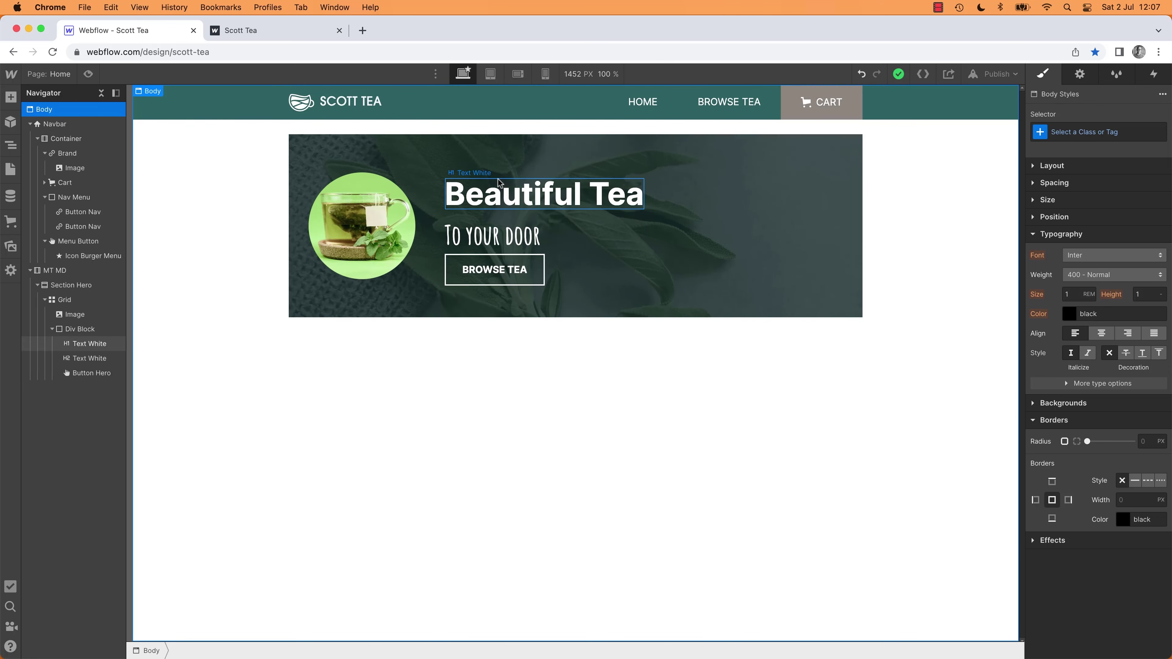
# Step: Set the top margin of the All H1 Headings tag to 0 px through the Beautiful Tea heading's inherited selectors
pyautogui.click(499, 203)
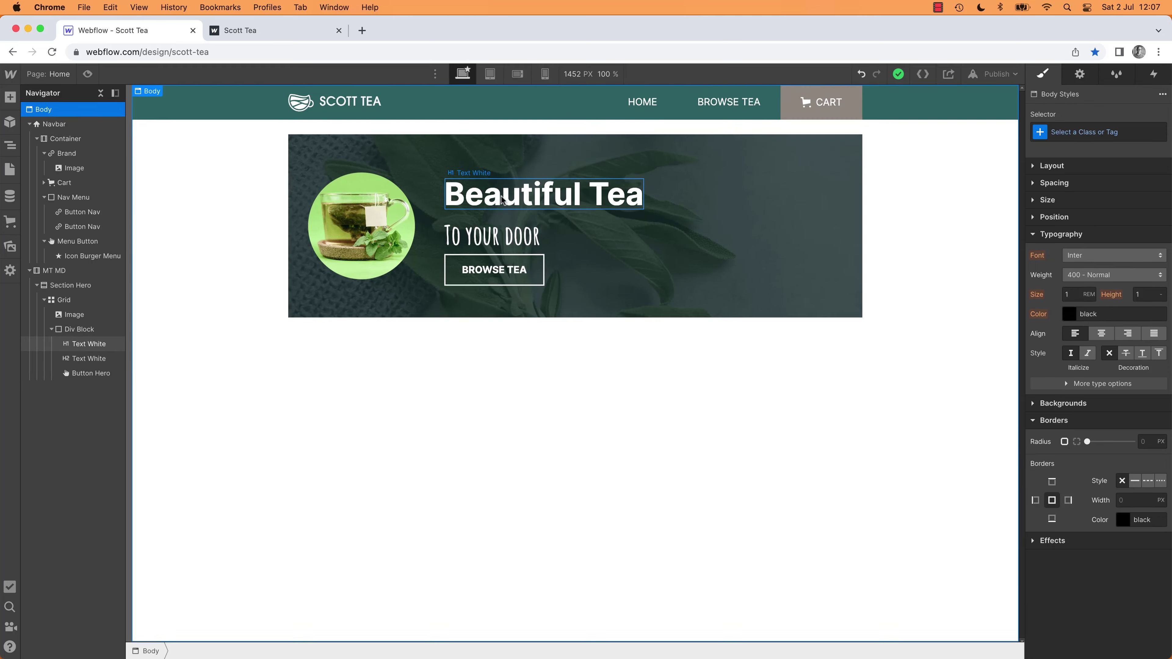
pyautogui.click(1149, 114)
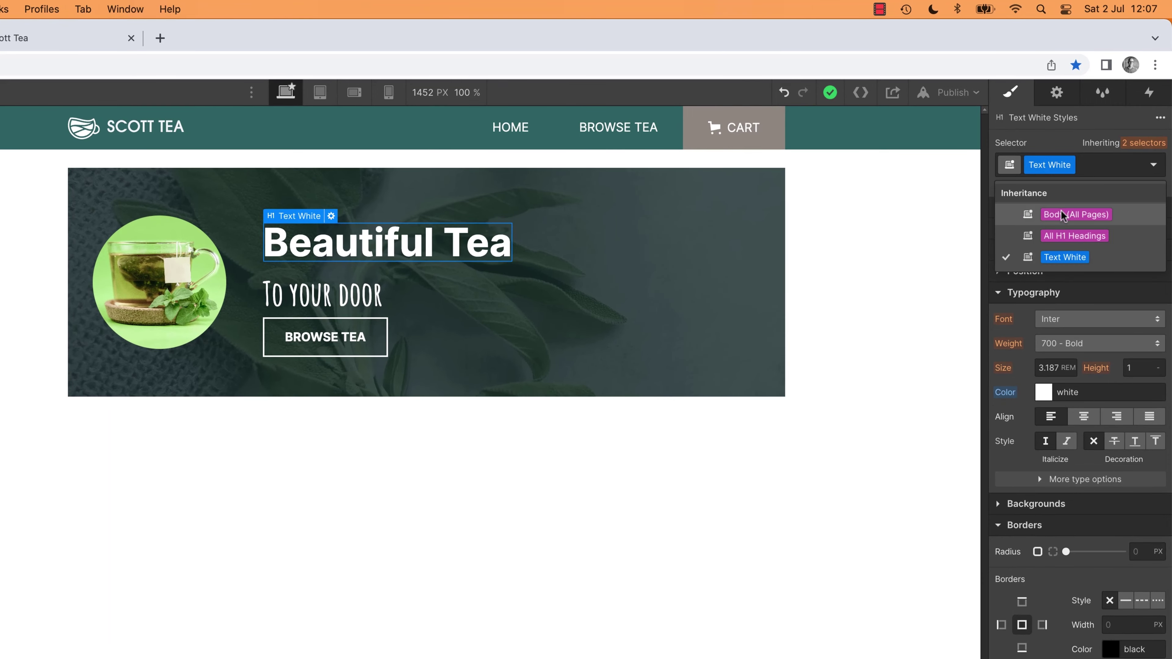
pyautogui.click(1066, 237)
pyautogui.click(999, 231)
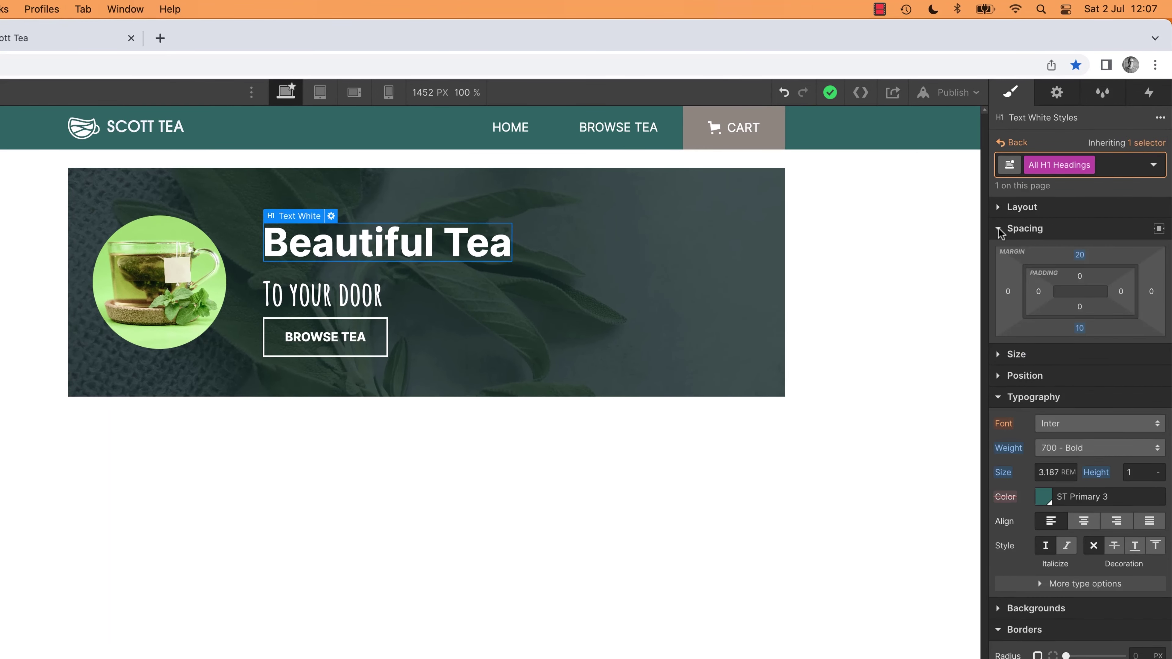
pyautogui.click(1079, 255)
pyautogui.write('0')
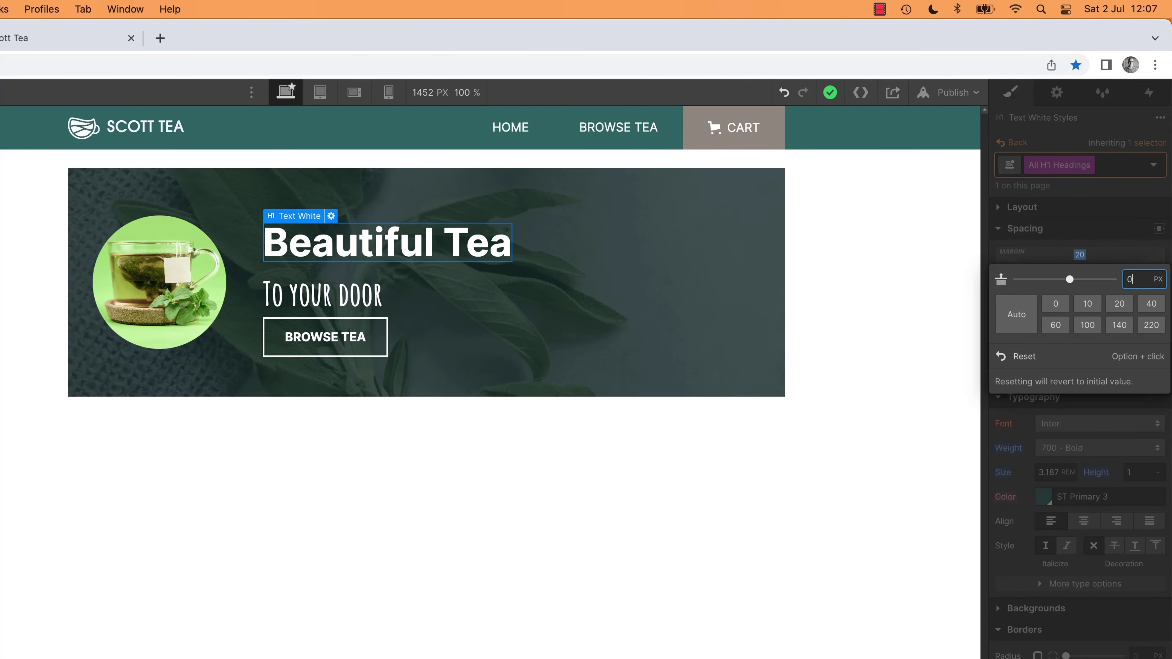
pyautogui.press('Return')
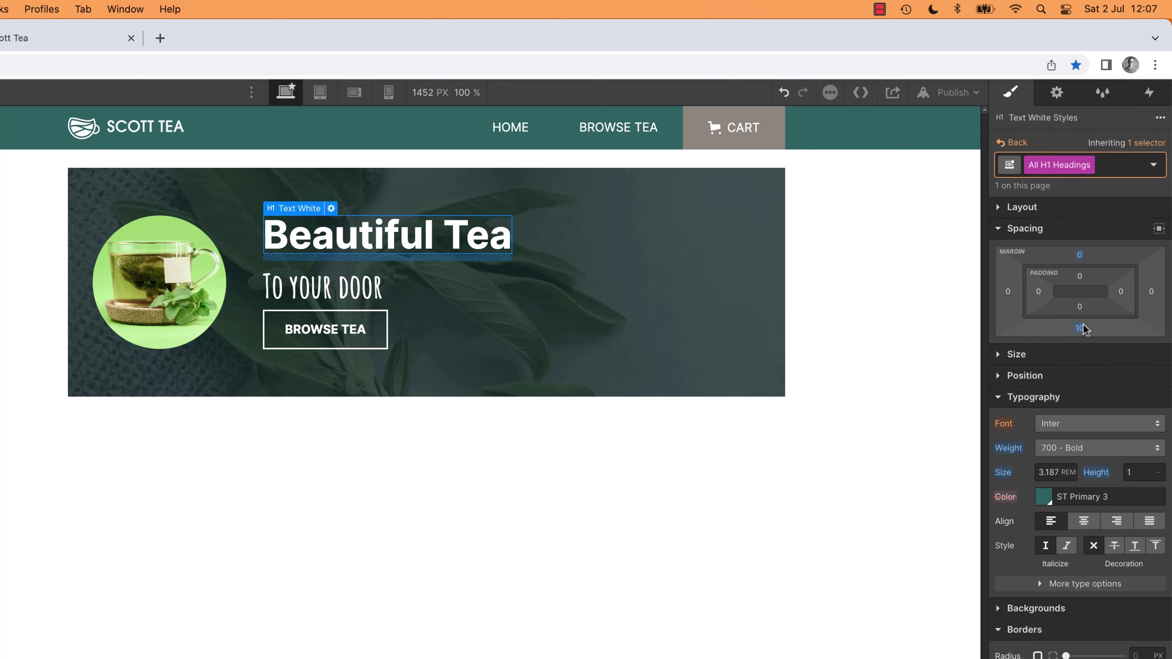
# Step: Set the bottom margin of the All H1 Headings tag to 0 px
pyautogui.click(1092, 332)
pyautogui.write('0')
pyautogui.press('Return')
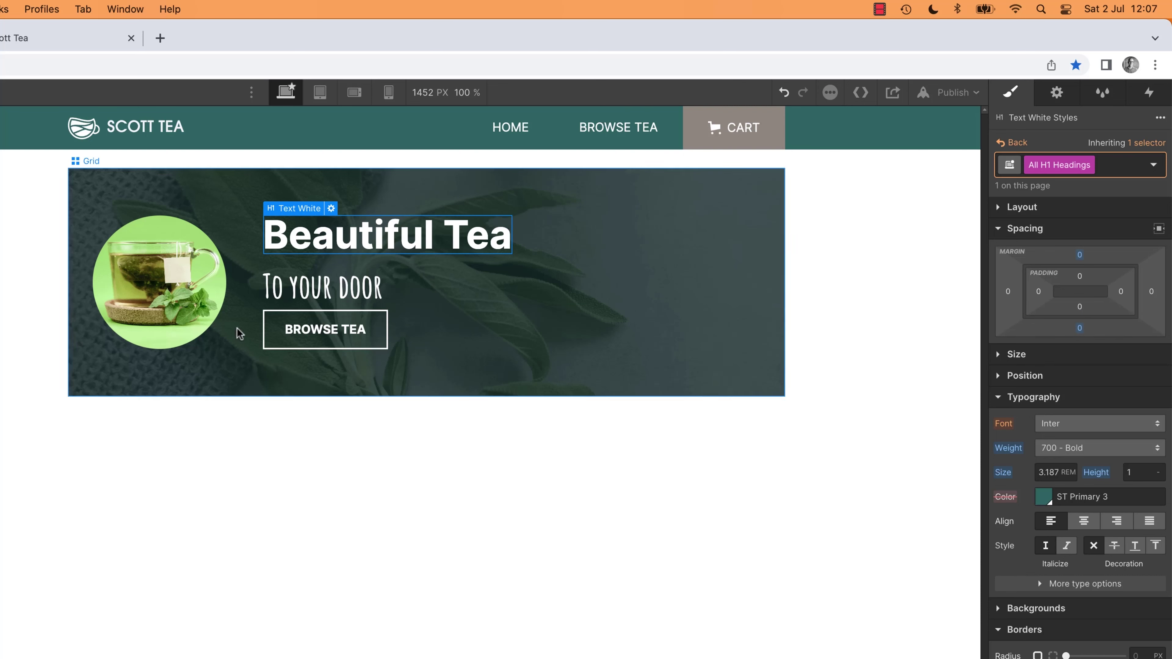
# Step: Set the top and bottom margins of the All H2 Headings tag to 0 px through the "To your door" heading's inherited selectors
pyautogui.click(353, 282)
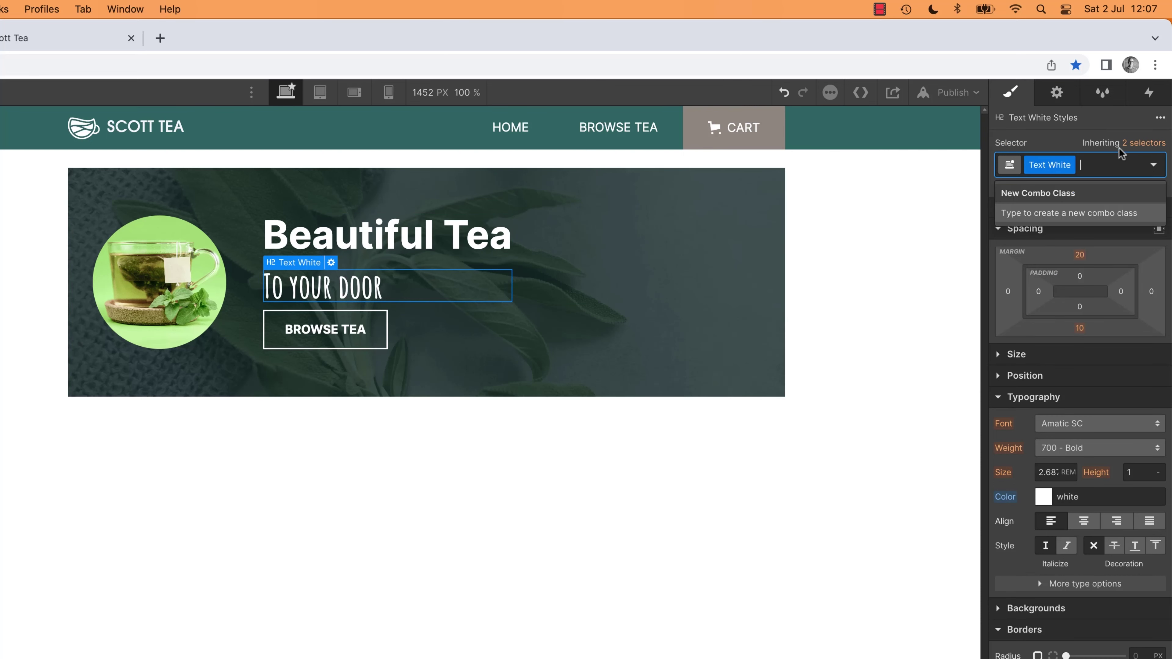
pyautogui.moveTo(1140, 144)
pyautogui.click(1075, 236)
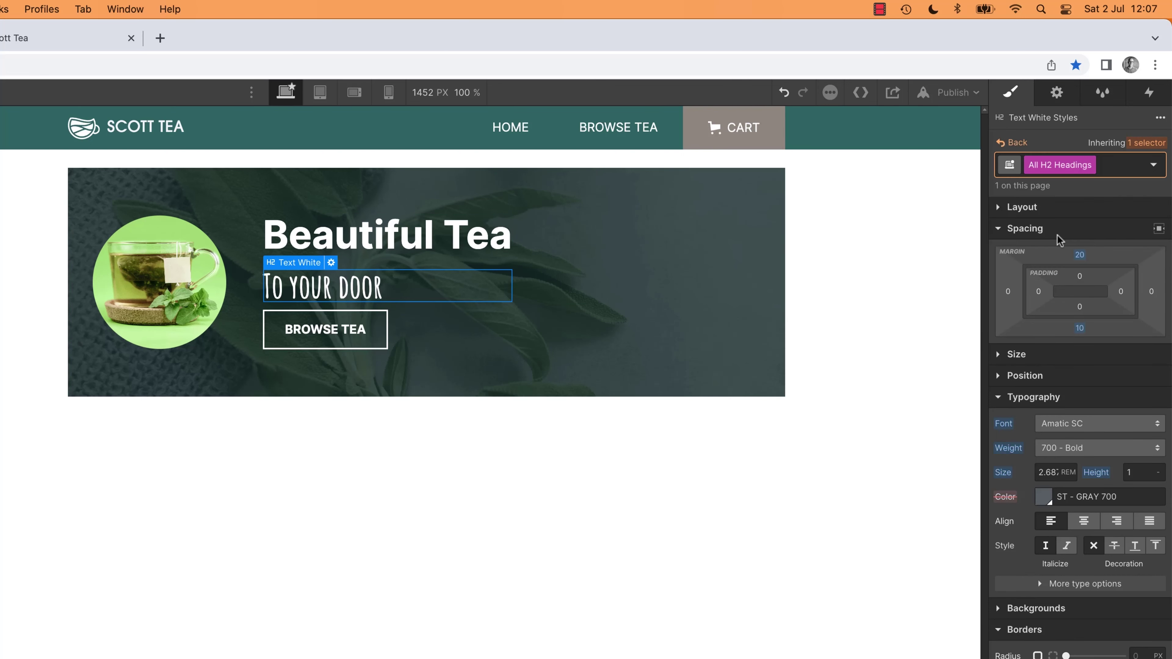
pyautogui.click(1080, 254)
pyautogui.write('0')
pyautogui.press('Return')
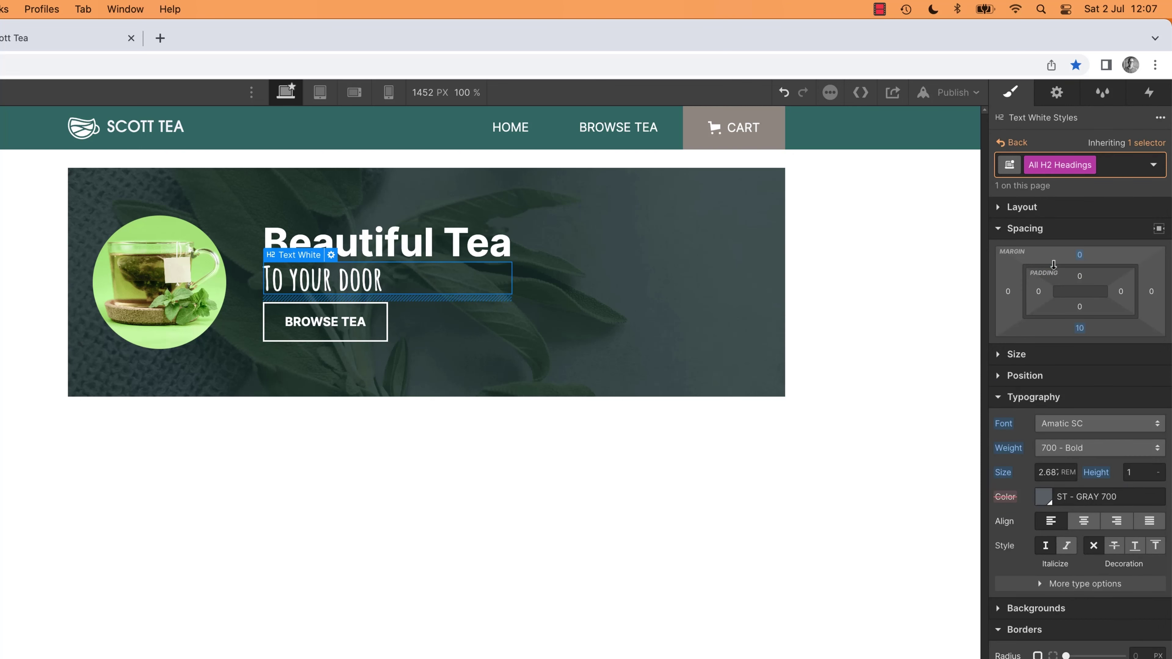
pyautogui.click(1081, 328)
pyautogui.write('0')
pyautogui.press('Return')
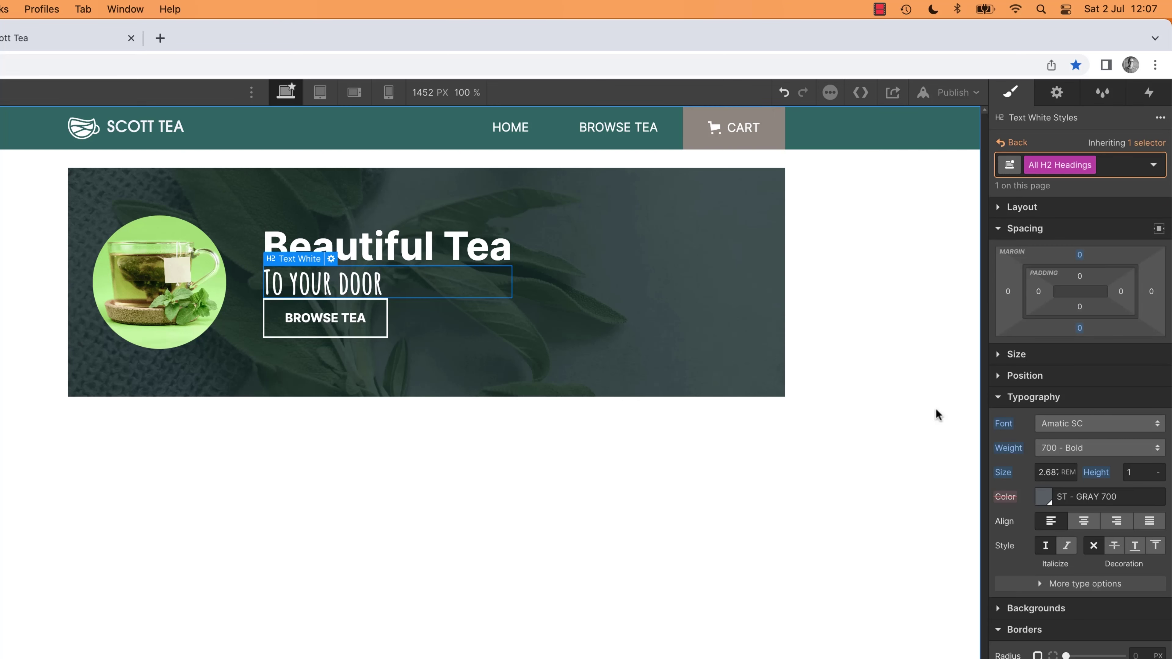
# Step: Examine the spacing between the hero's two headings and the BROWSE TEA button
pyautogui.click(436, 243)
pyautogui.click(408, 267)
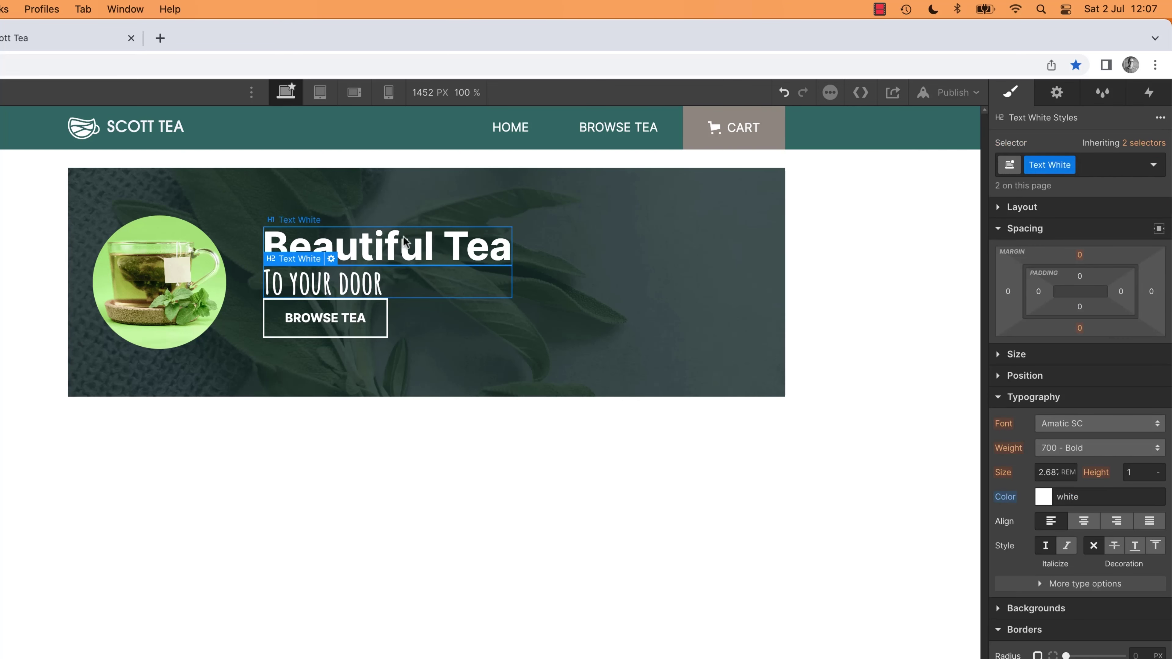
pyautogui.click(403, 238)
pyautogui.click(378, 287)
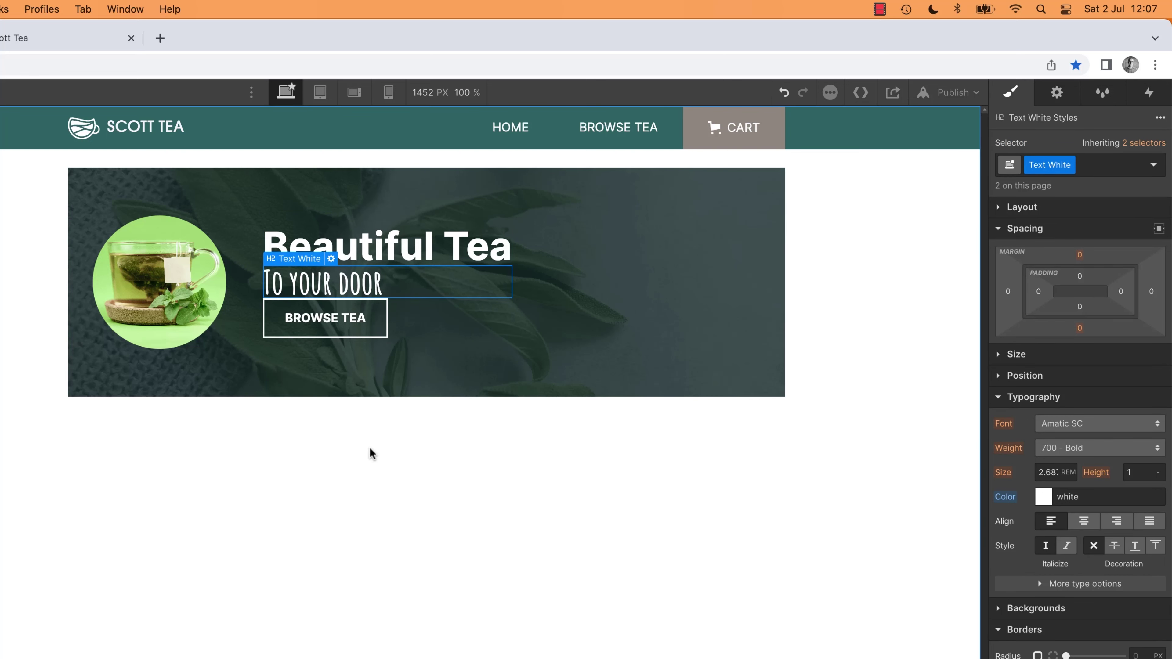
pyautogui.click(383, 240)
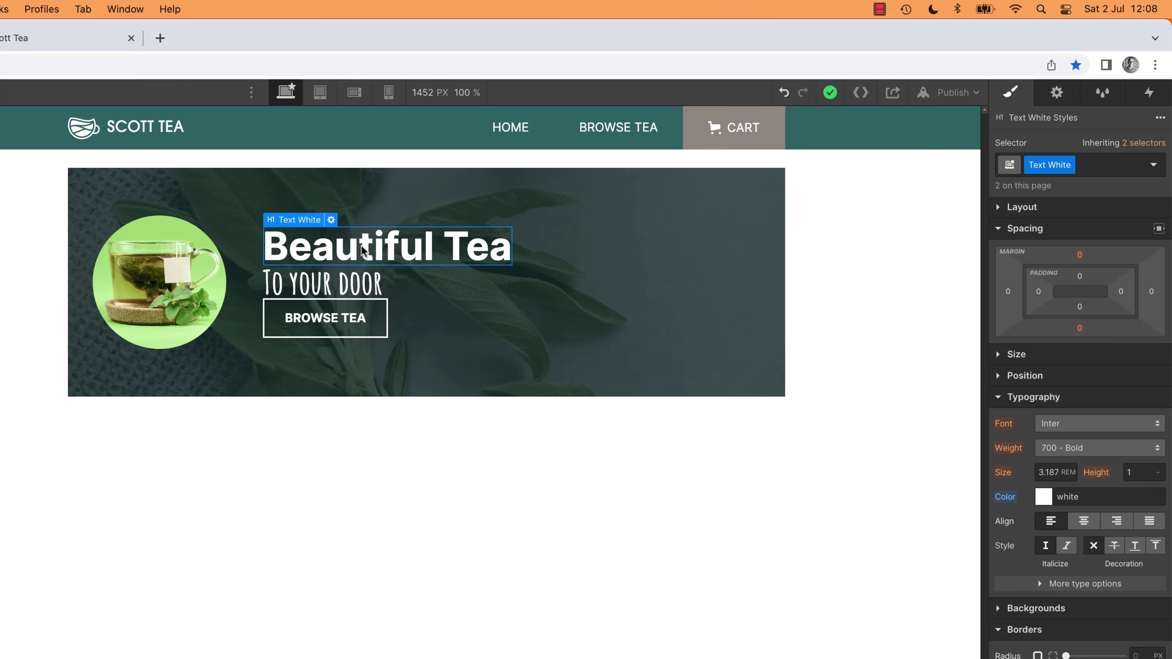
pyautogui.click(355, 293)
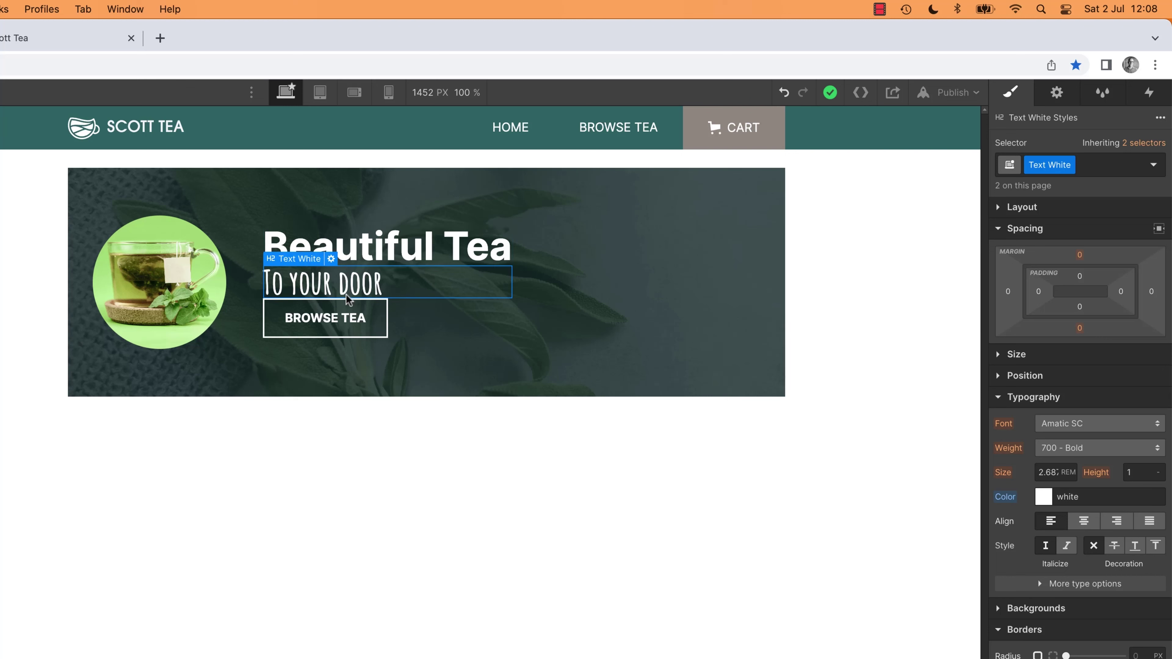
pyautogui.click(380, 242)
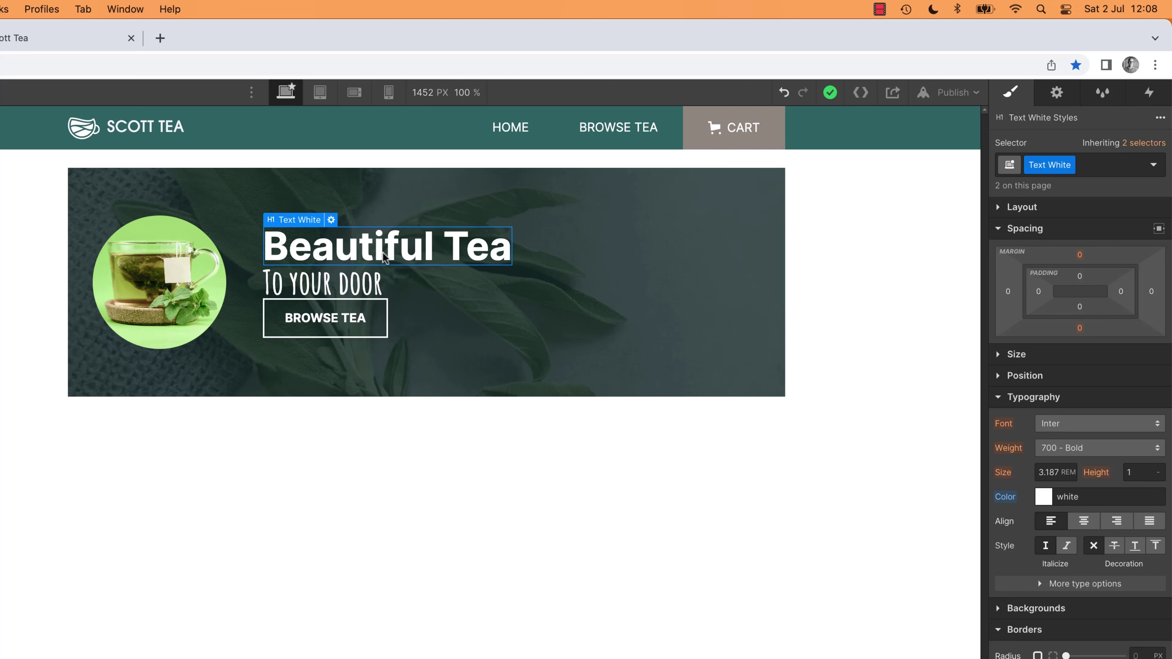
pyautogui.click(347, 511)
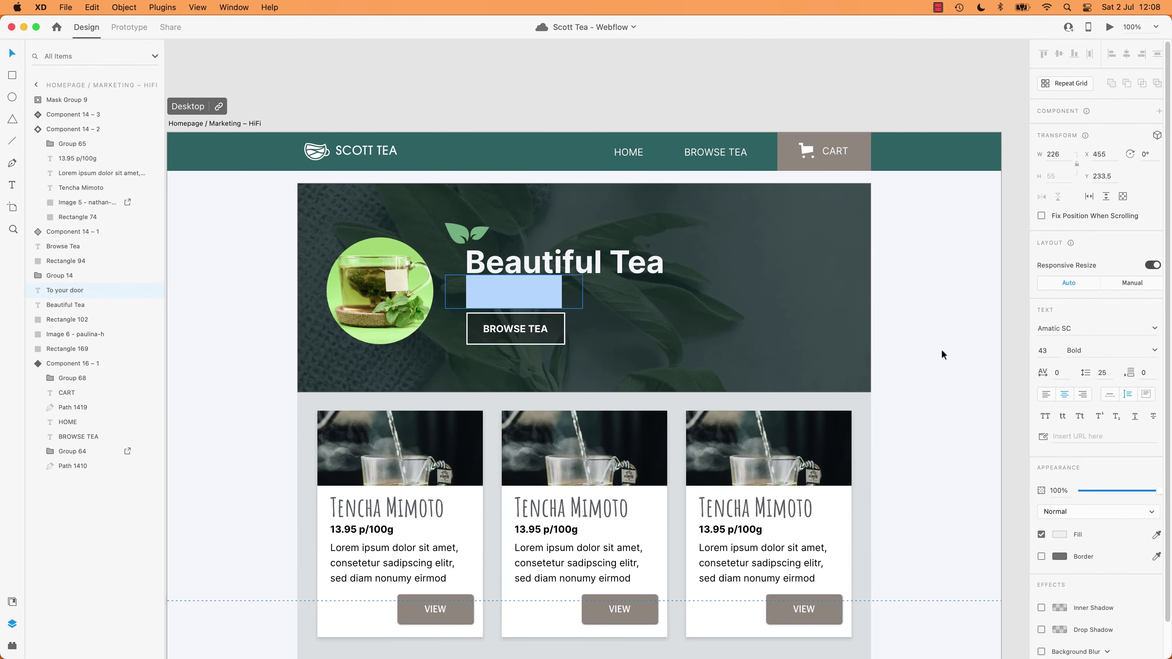
# Step: In the XD design, draw a rectangle about 10 by 14 px between "Beautiful Tea" and "To your door" to measure their gap
pyautogui.press('Escape')
pyautogui.press('super+2')
pyautogui.press('super+equal')
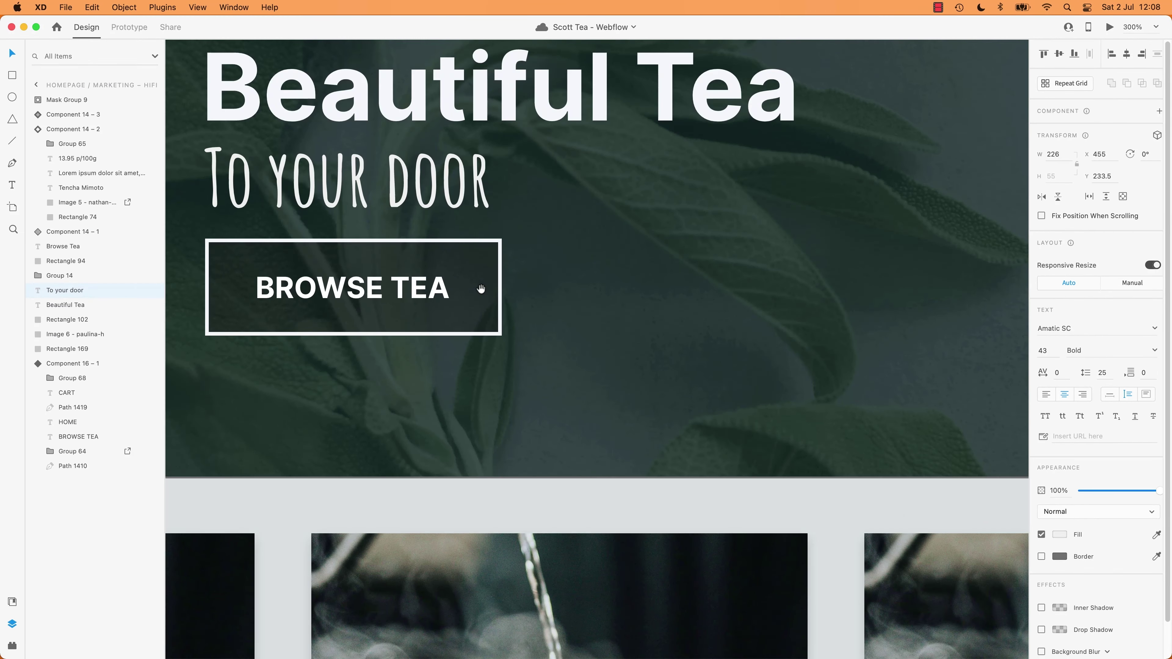
pyautogui.scroll(5, 462, 323)
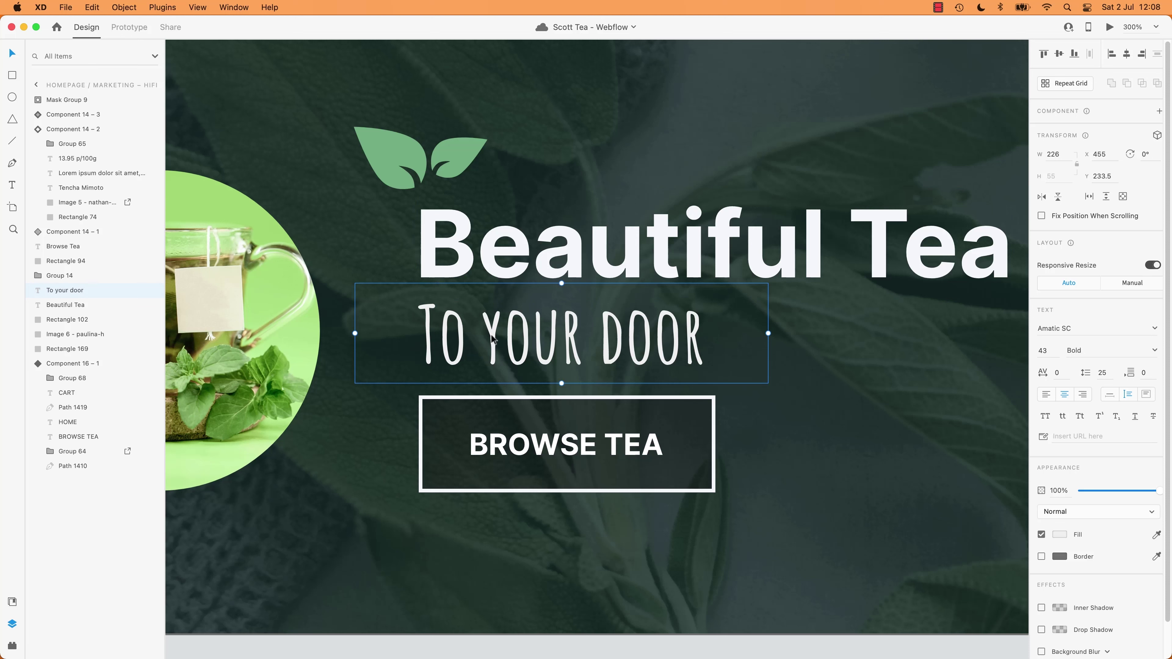
pyautogui.click(399, 467)
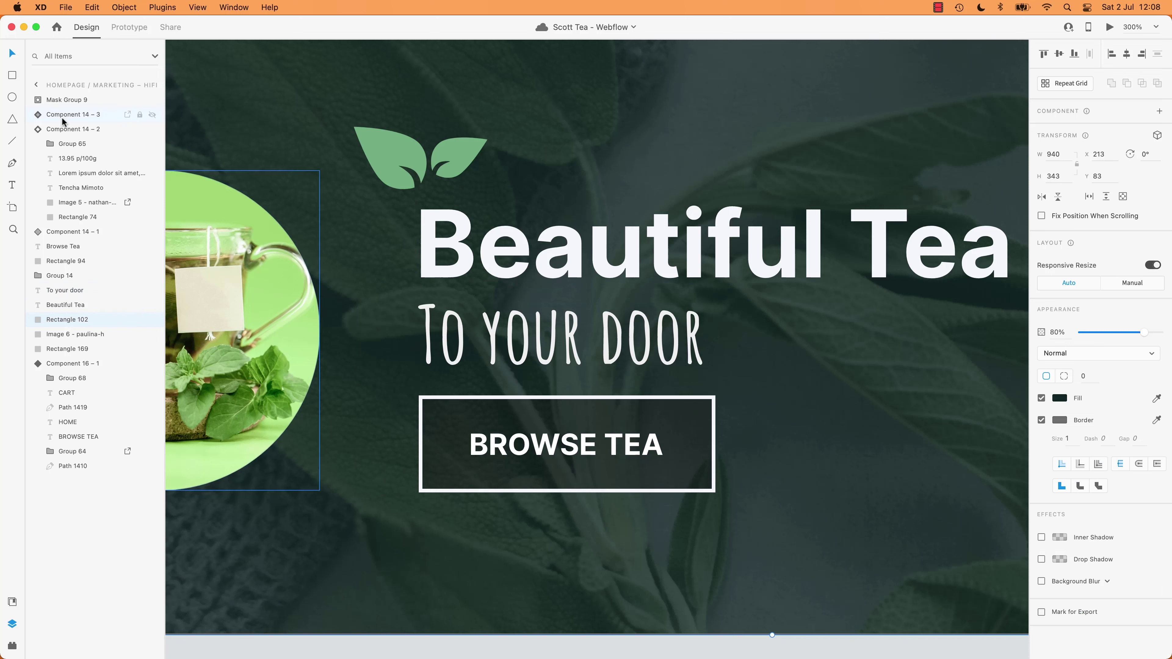
pyautogui.click(12, 78)
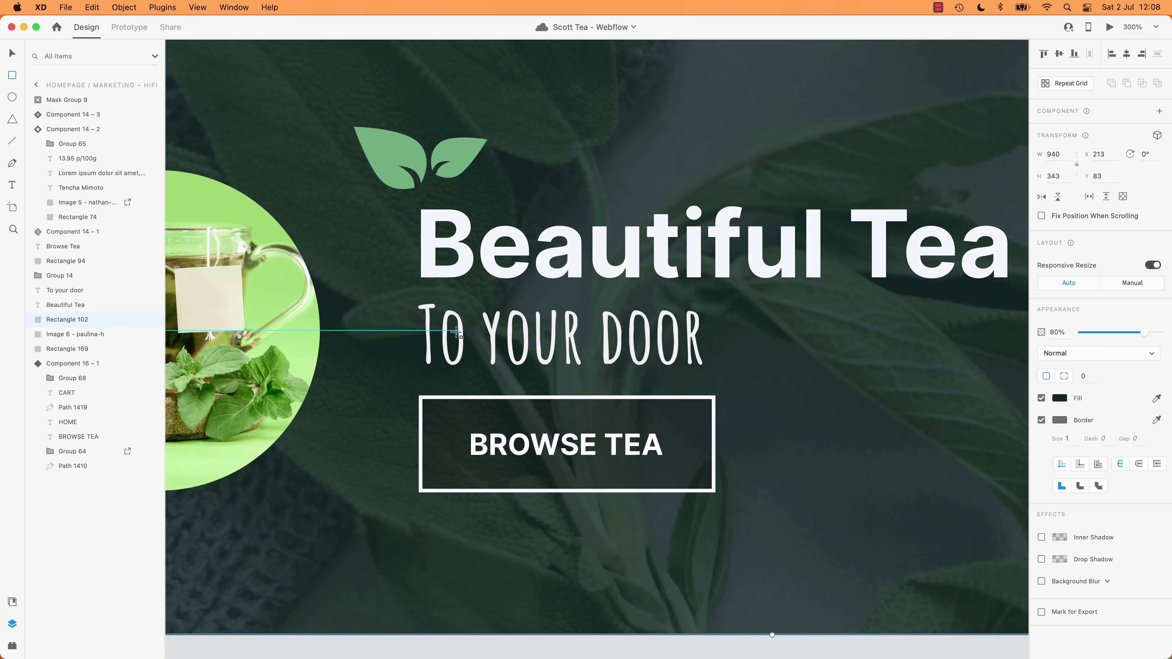
pyautogui.moveTo(424, 280); pyautogui.dragTo(442, 306)
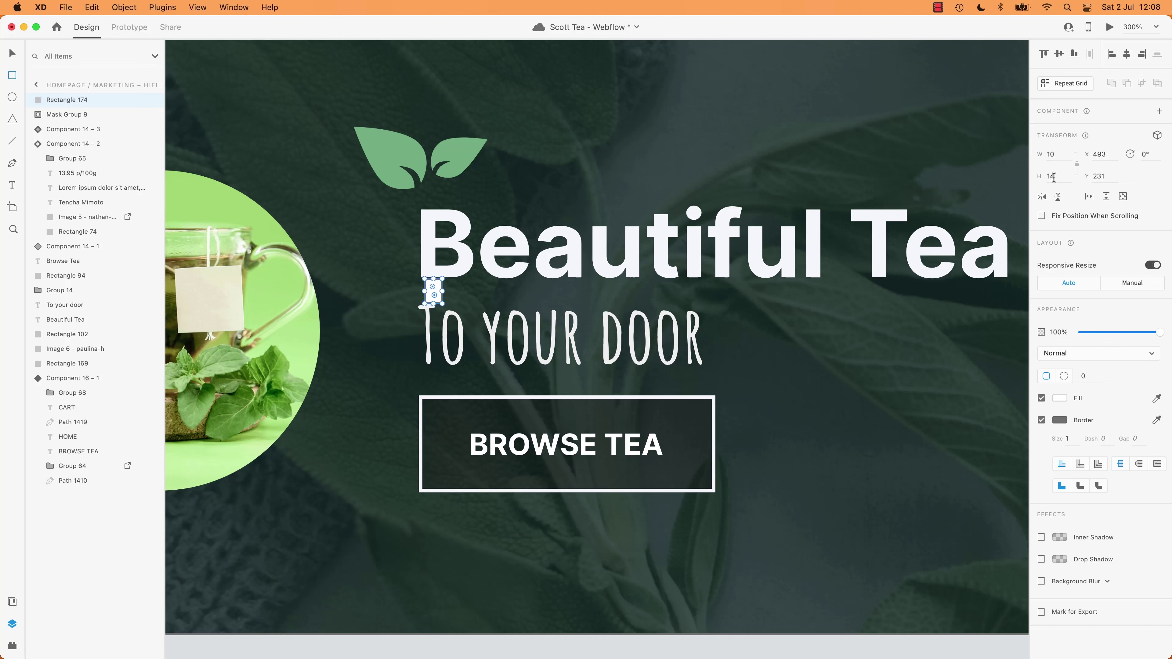
# Step: Switch to Webflow and inspect the gap between the hero's H1 and H2 headings
pyautogui.press('super+Tab')
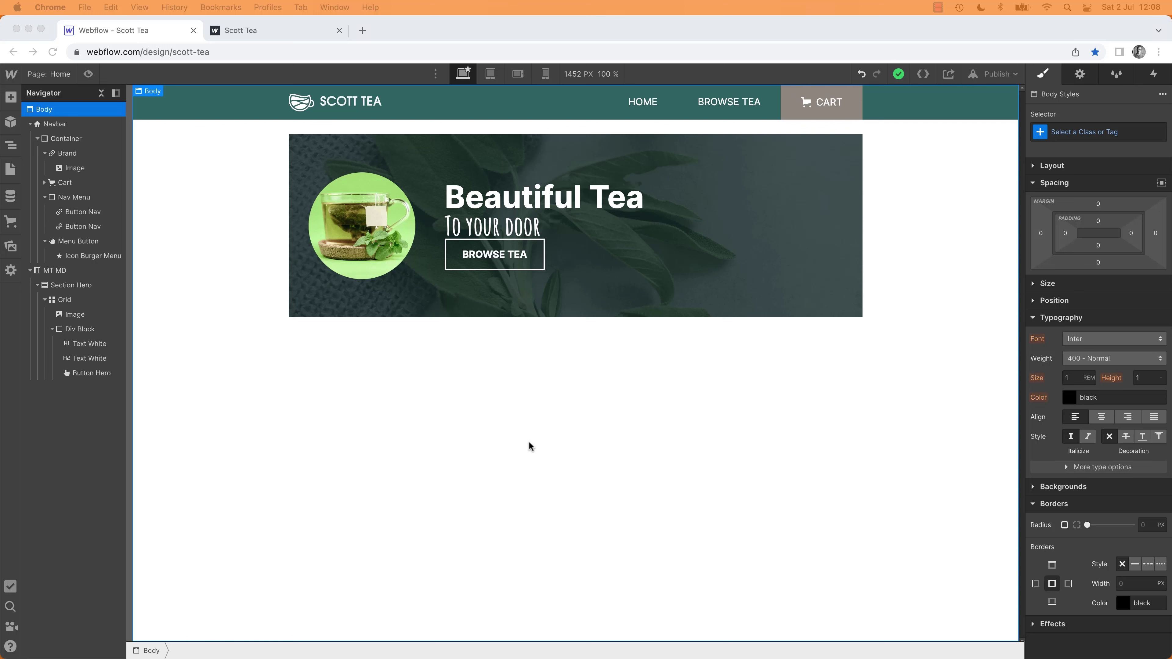
pyautogui.click(453, 397)
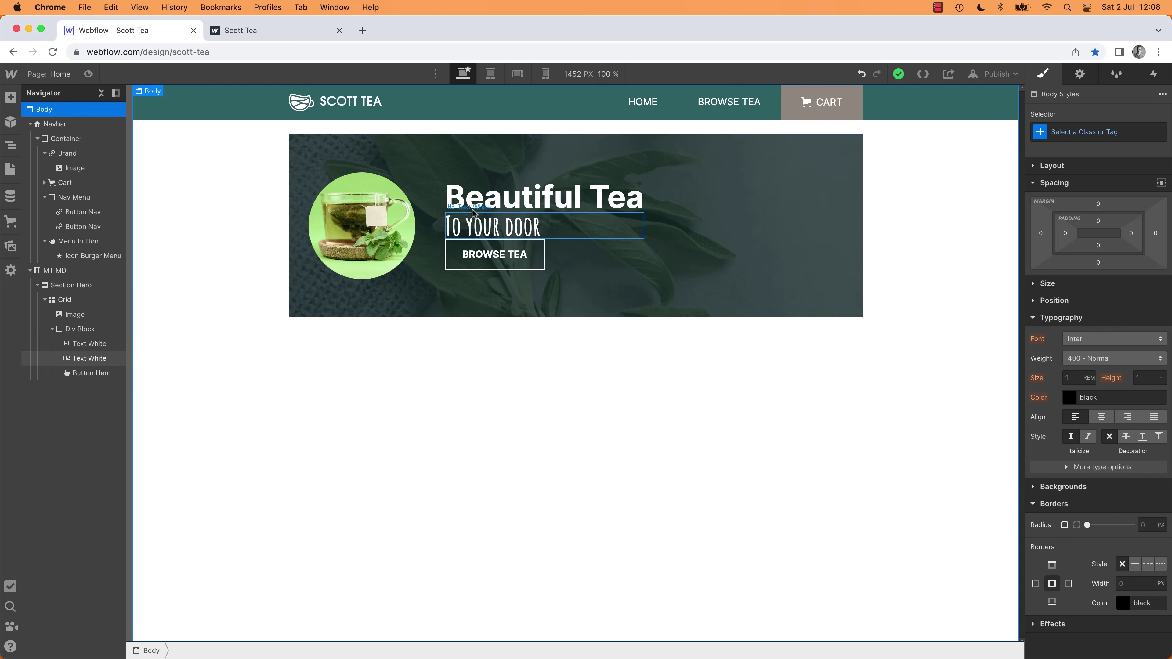
pyautogui.click(478, 222)
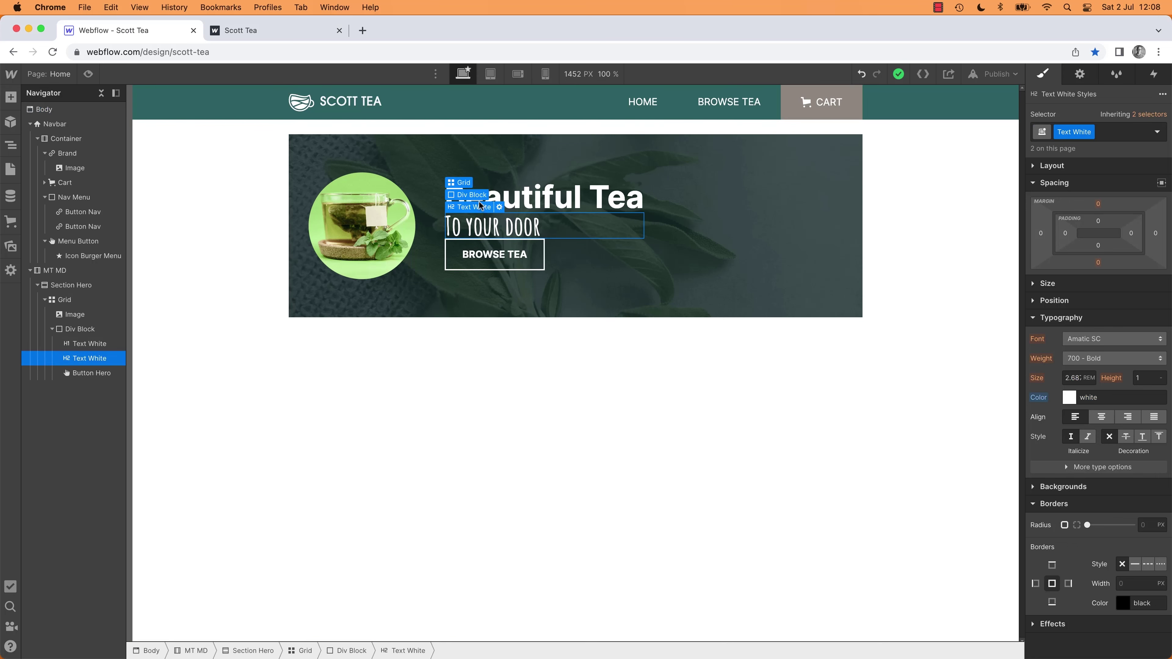
pyautogui.click(518, 369)
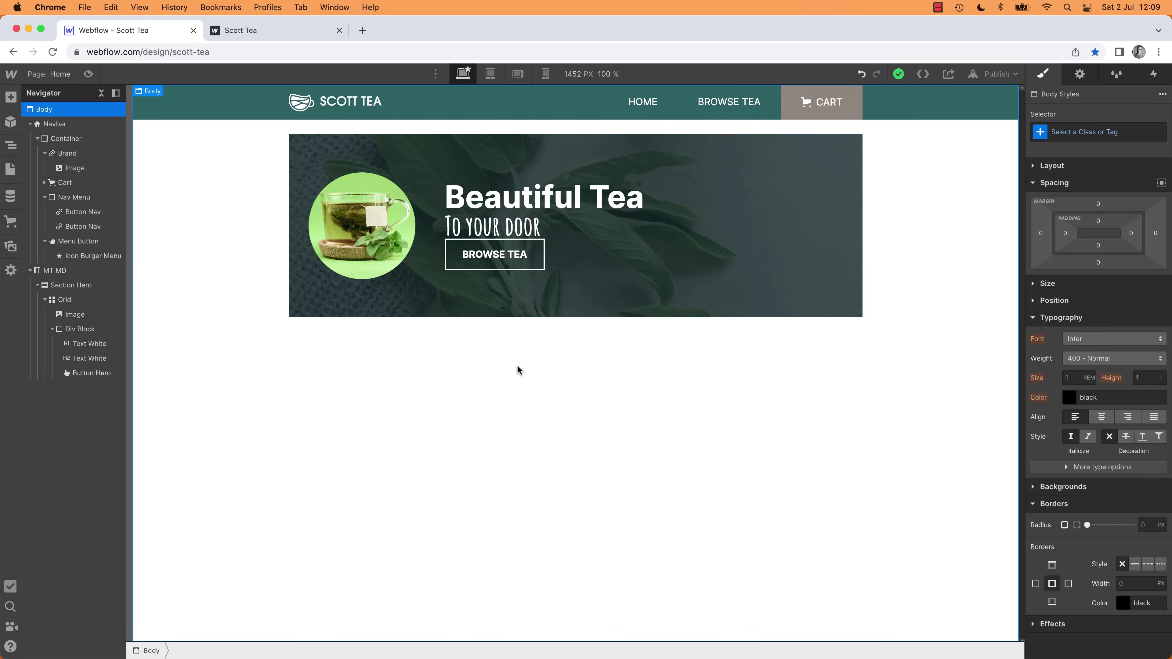
pyautogui.click(523, 203)
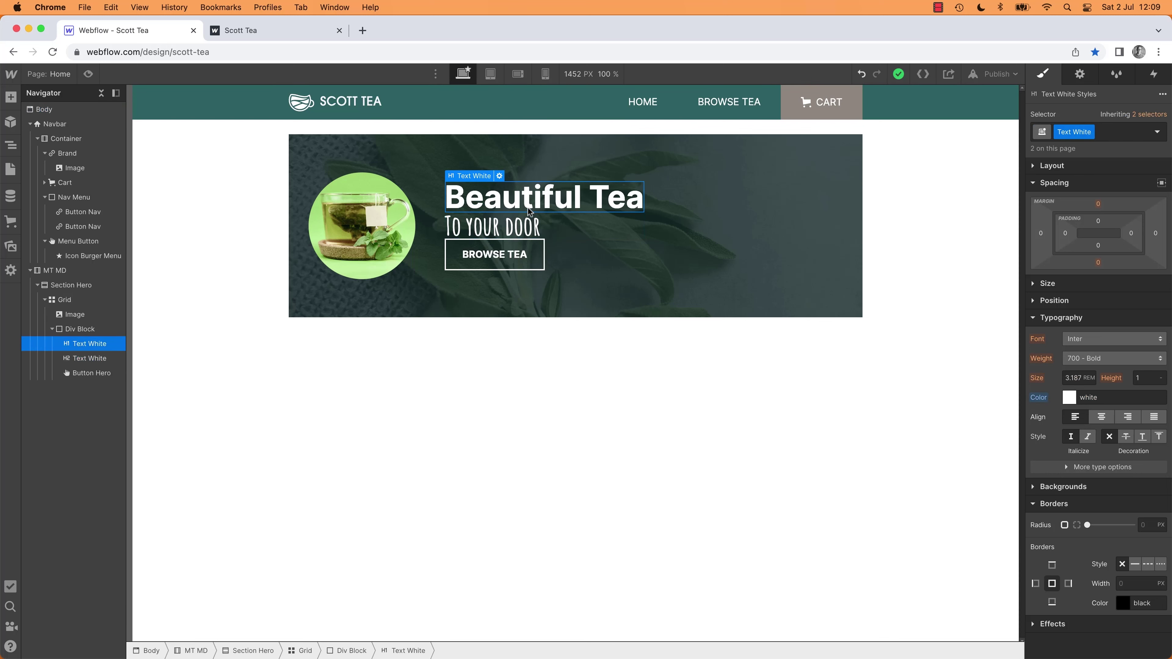
# Step: Try an extra letter "j" in the Beautiful Tea heading to test its clearance above the subheading, and remove it again
pyautogui.doubleClick(534, 200)
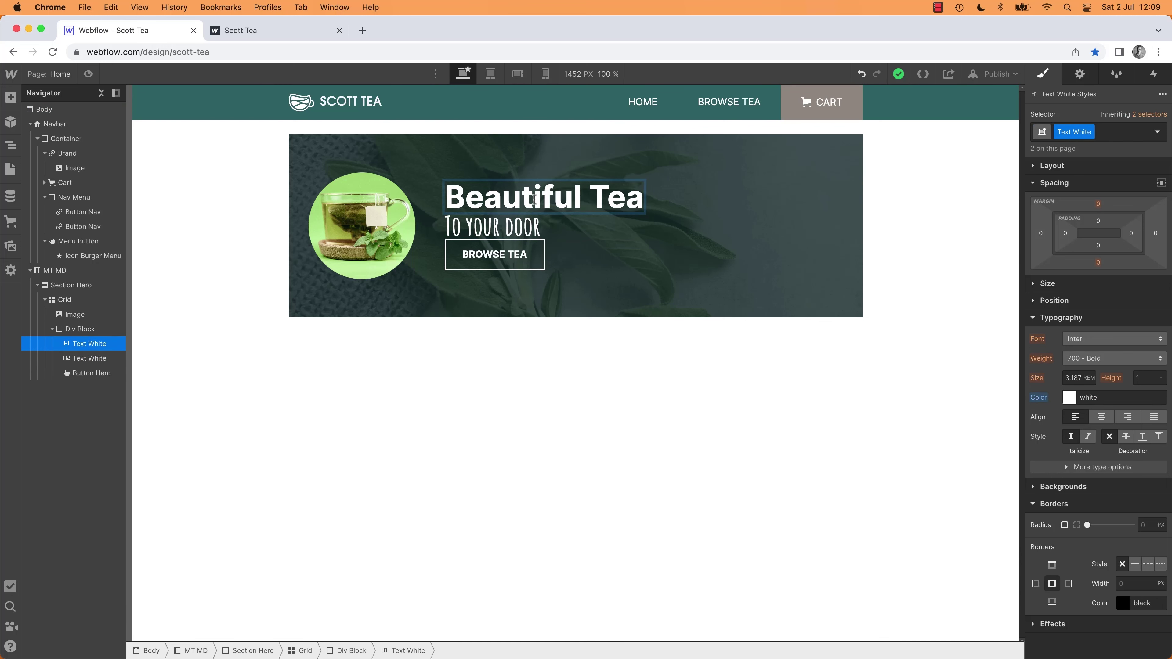
pyautogui.write('j')
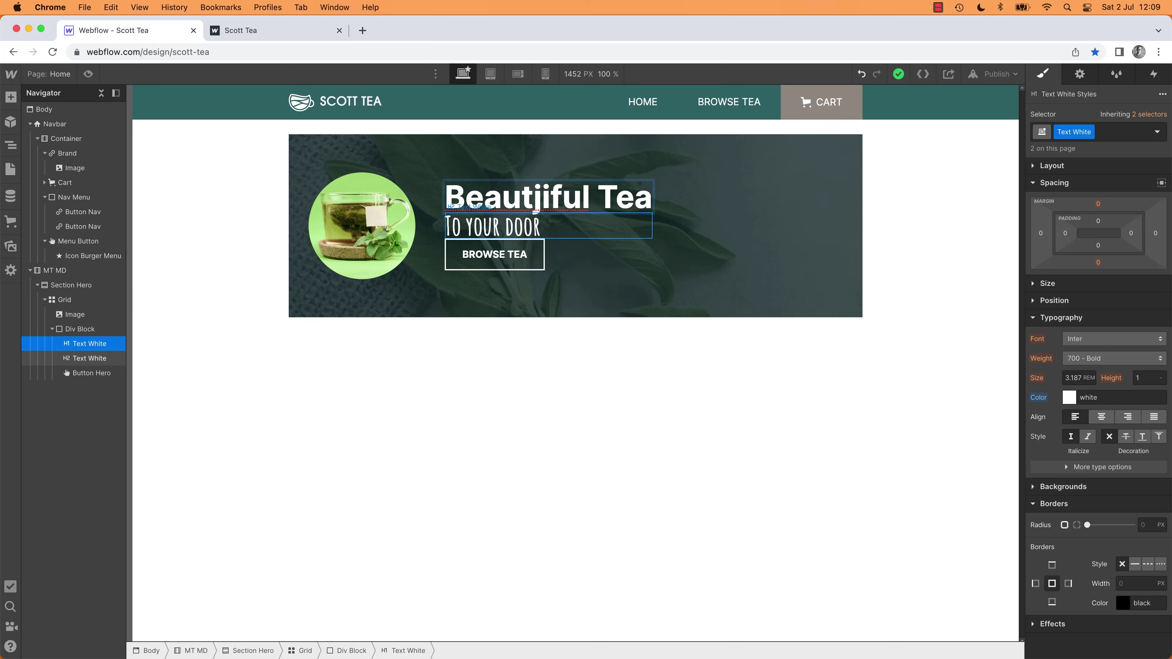
pyautogui.press('BackSpace')
pyautogui.press('Escape')
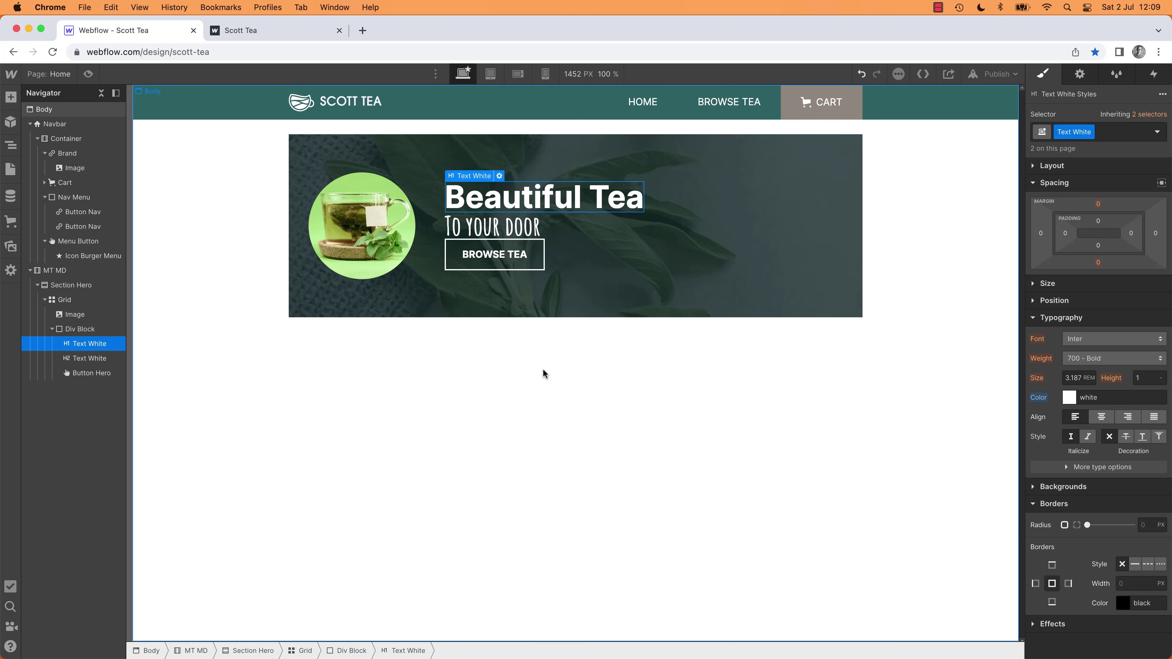
pyautogui.click(544, 374)
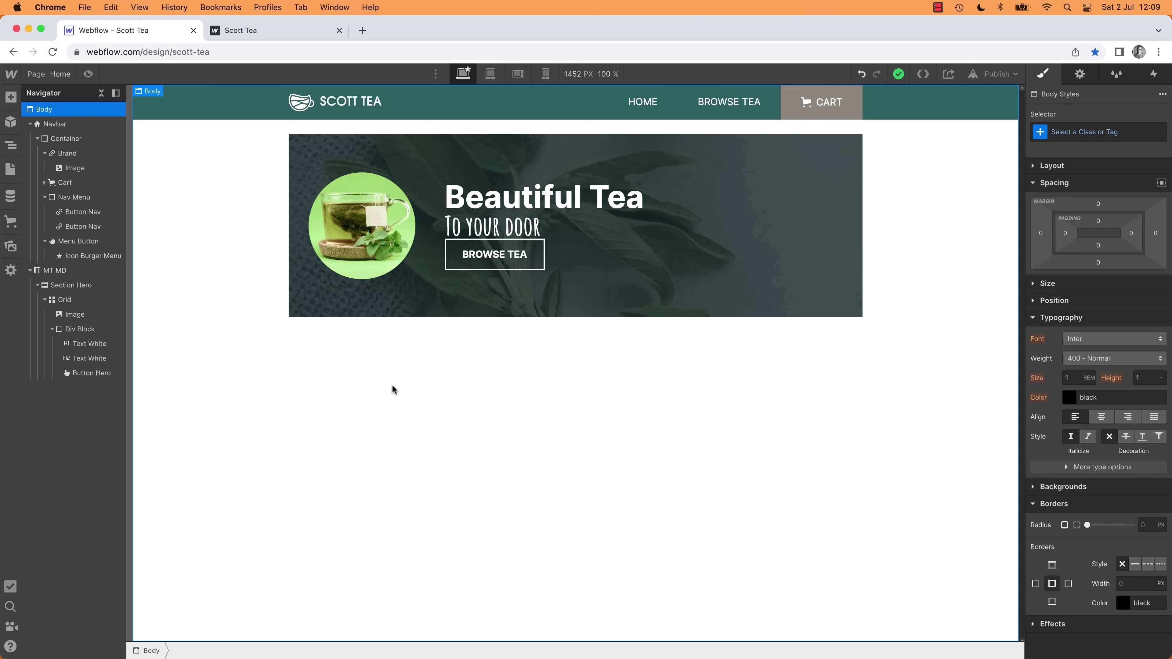
# Step: Add a Div Block to the page body below the hero section
pyautogui.press('a')
pyautogui.press('a')
pyautogui.press('a')
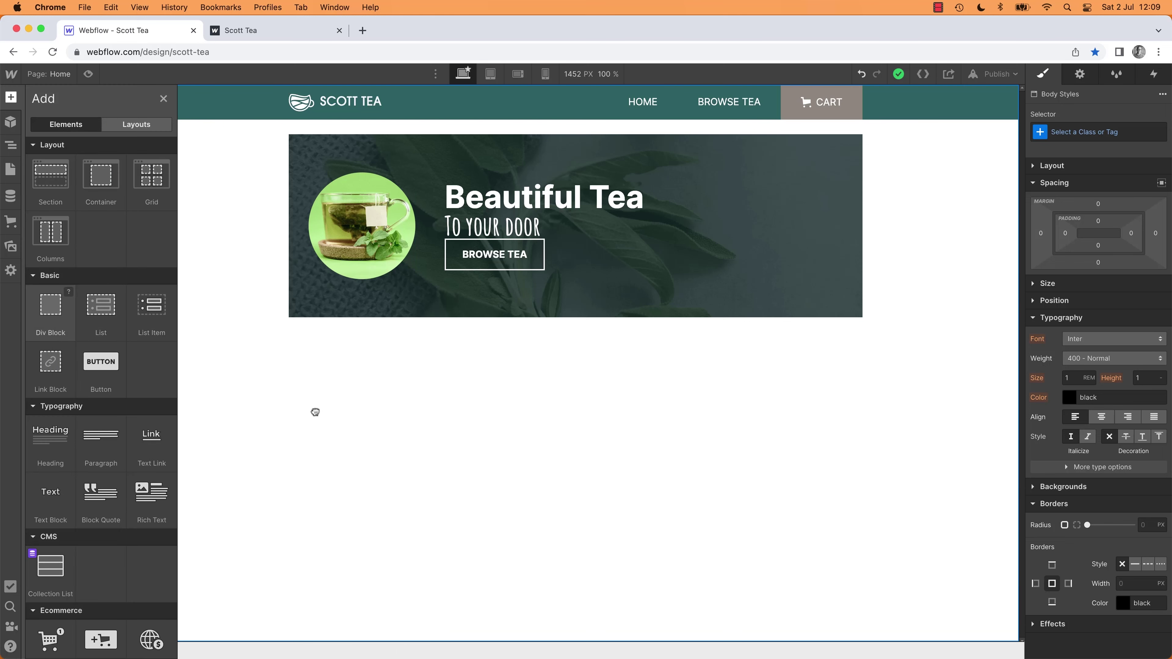
pyautogui.moveTo(315, 412); pyautogui.dragTo(319, 406)
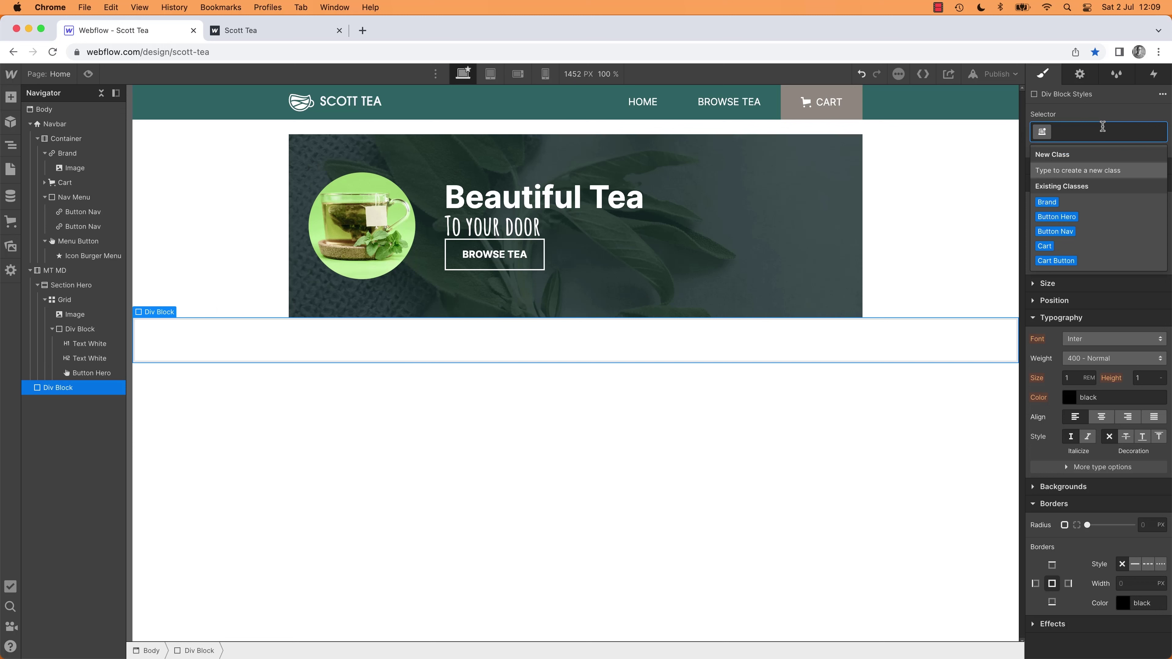
pyautogui.write('MB XD')
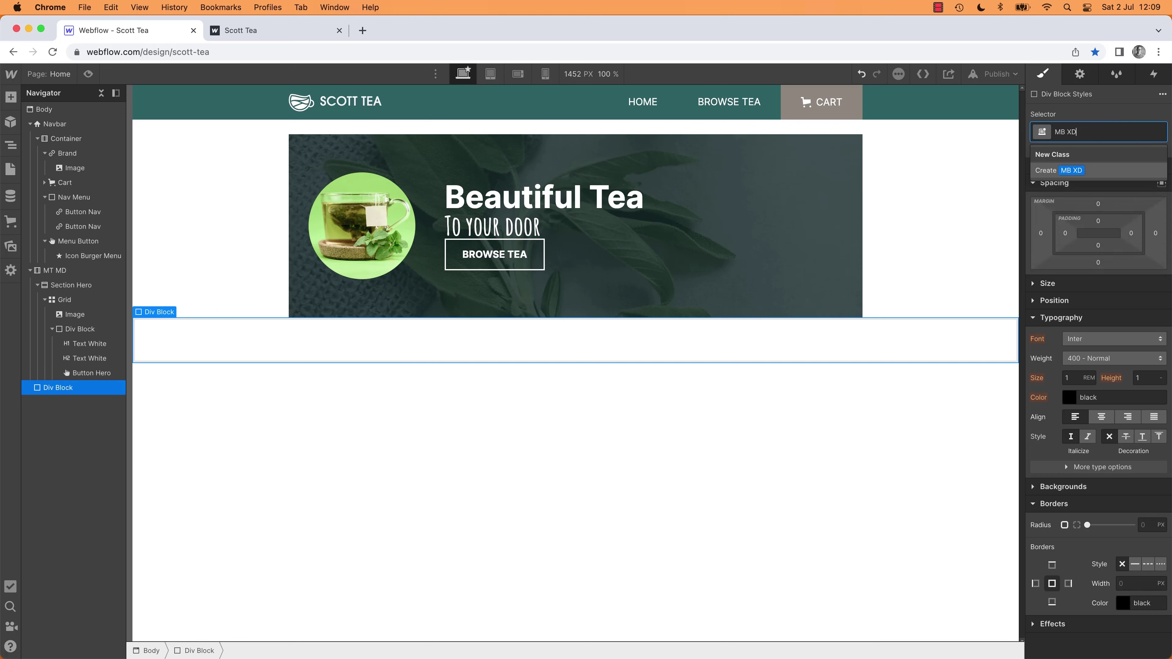
pyautogui.press('BackSpace')
pyautogui.write('XD')
pyautogui.click(1120, 285)
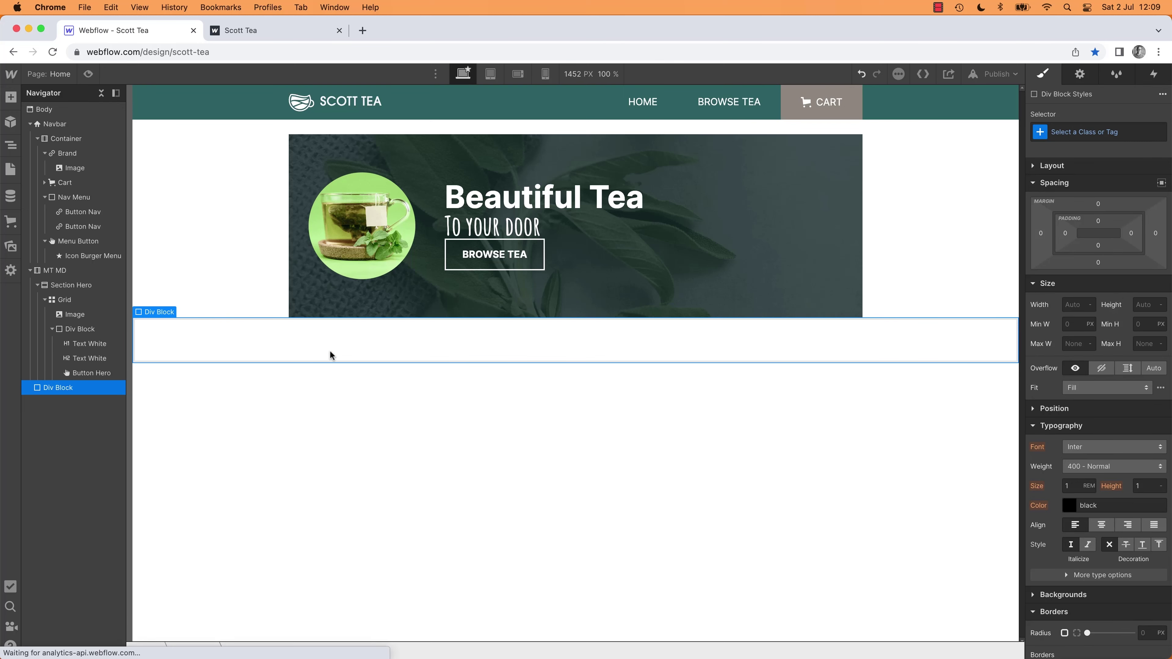
# Step: Create the class "MB XS" on the new Div Block and set its bottom margin to 8 px
pyautogui.click(1066, 132)
pyautogui.write('MB ')
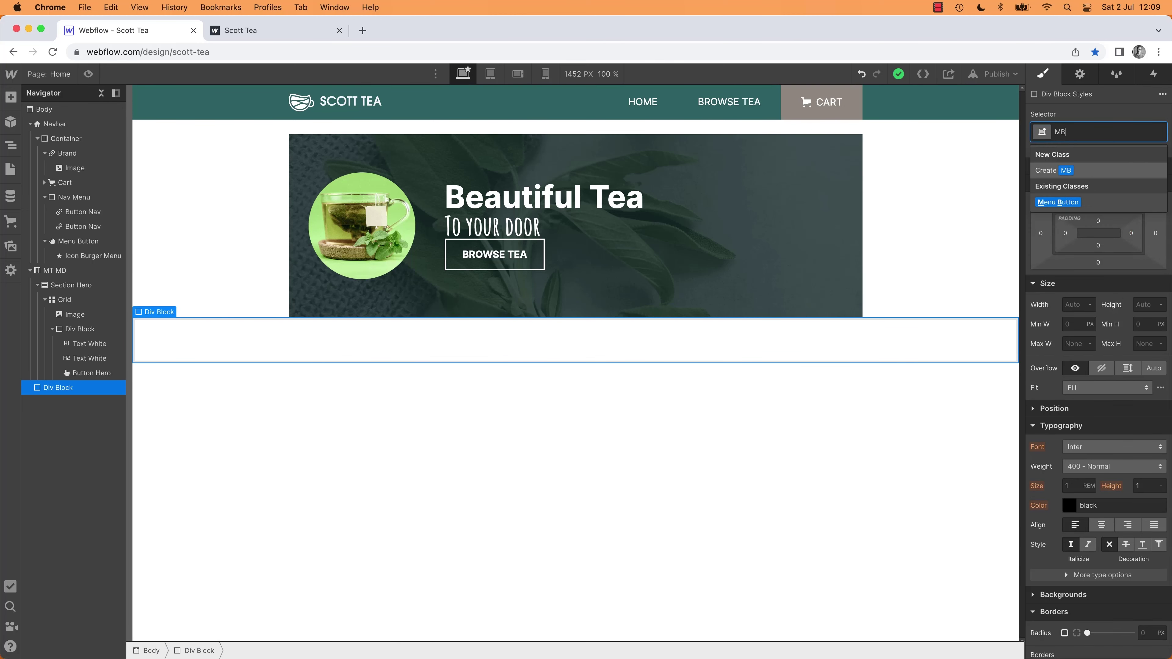
pyautogui.write('X')
pyautogui.press('BackSpace')
pyautogui.write('XS')
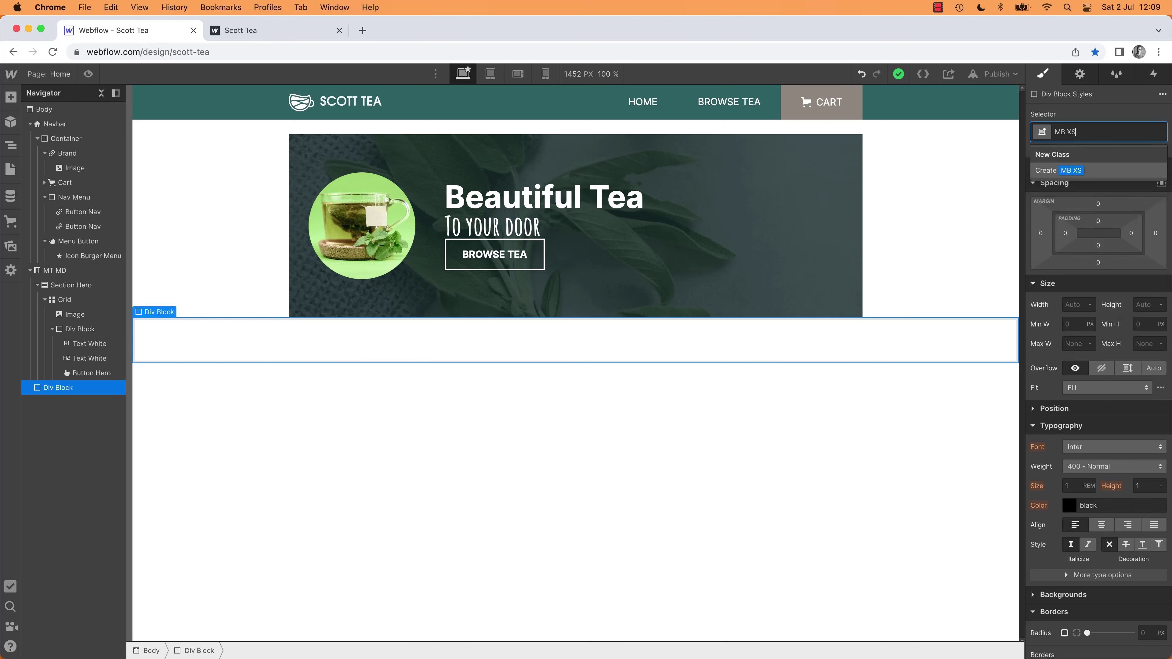
pyautogui.press('Return')
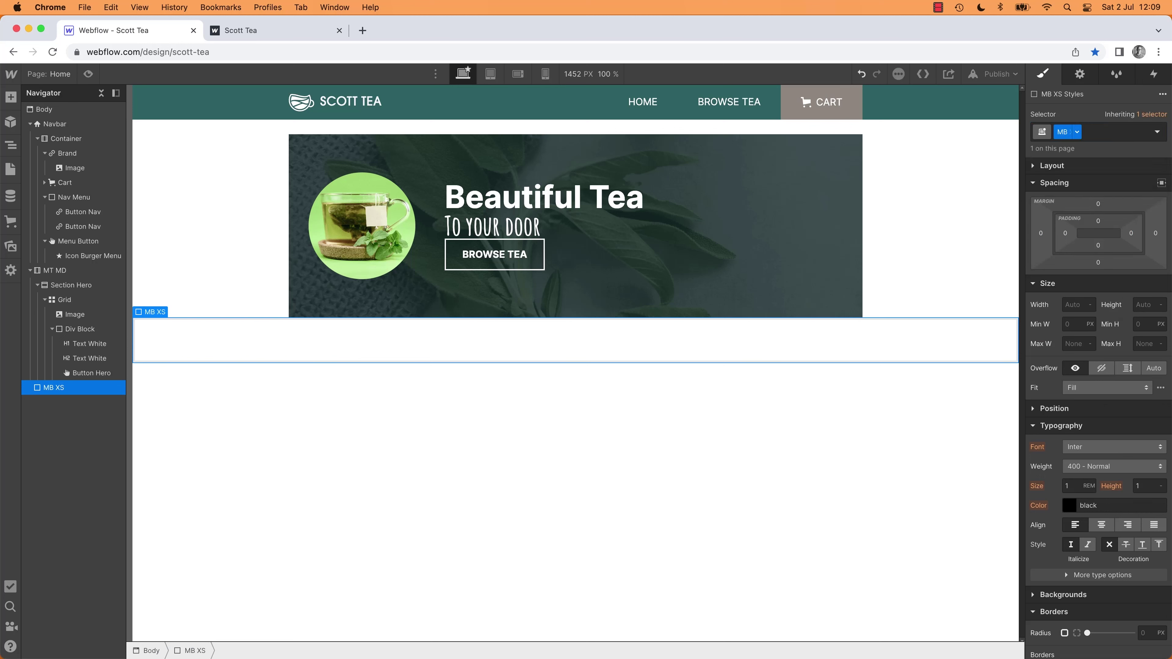
pyautogui.click(1098, 262)
pyautogui.write('8')
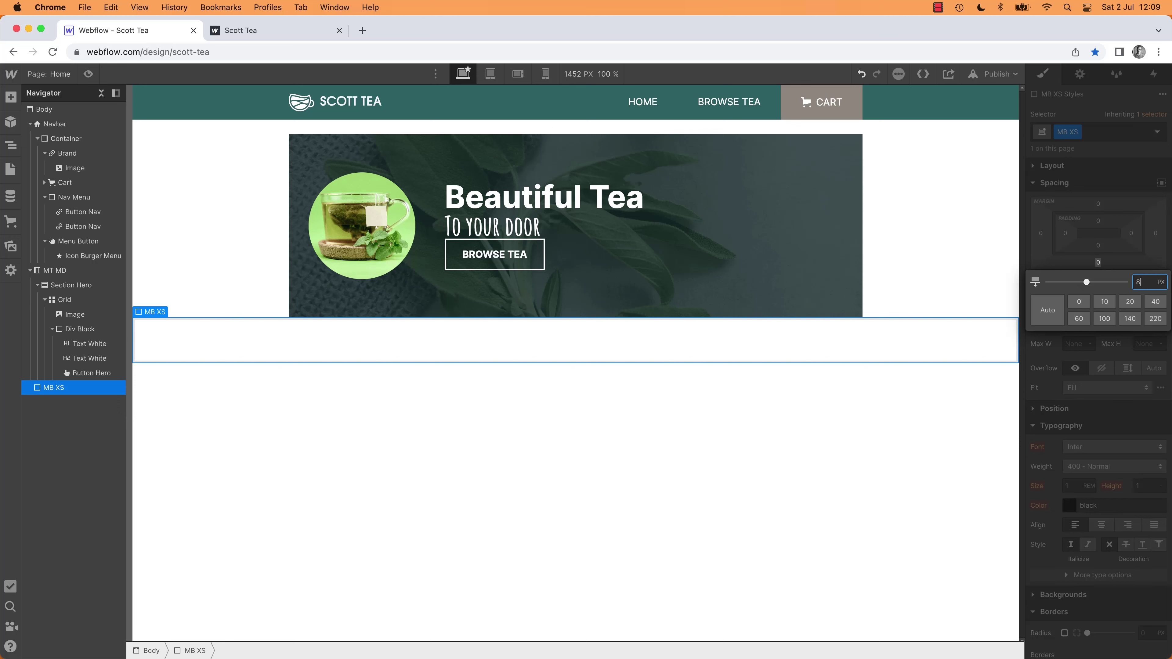
pyautogui.press('Return')
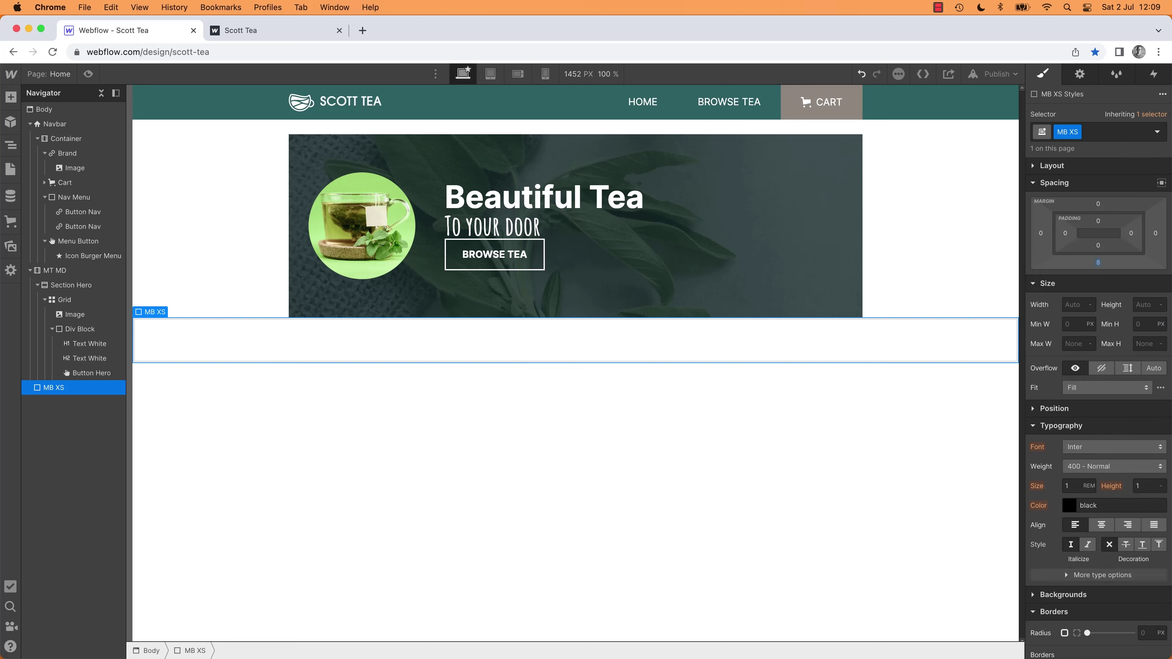
# Step: Remove the MB XS class from the Div Block below the hero
pyautogui.click(1075, 132)
pyautogui.click(1081, 175)
pyautogui.click(1081, 134)
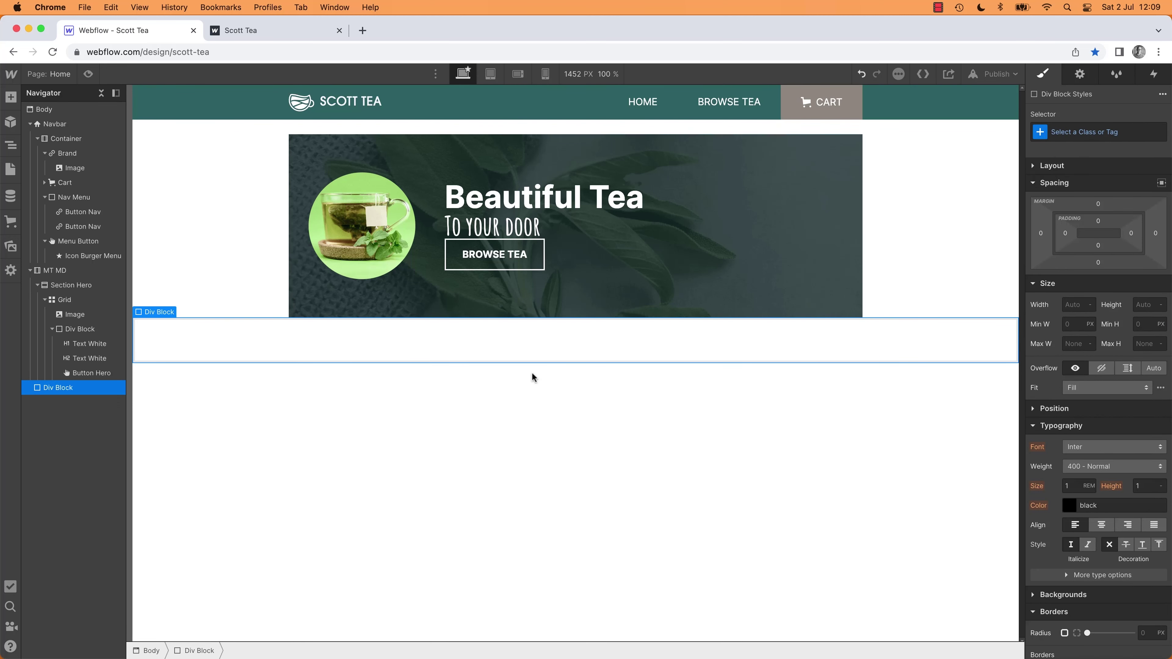
# Step: Create the class "MB SM" on the Div Block below the hero and set its bottom margin to 16 px
pyautogui.write('MB')
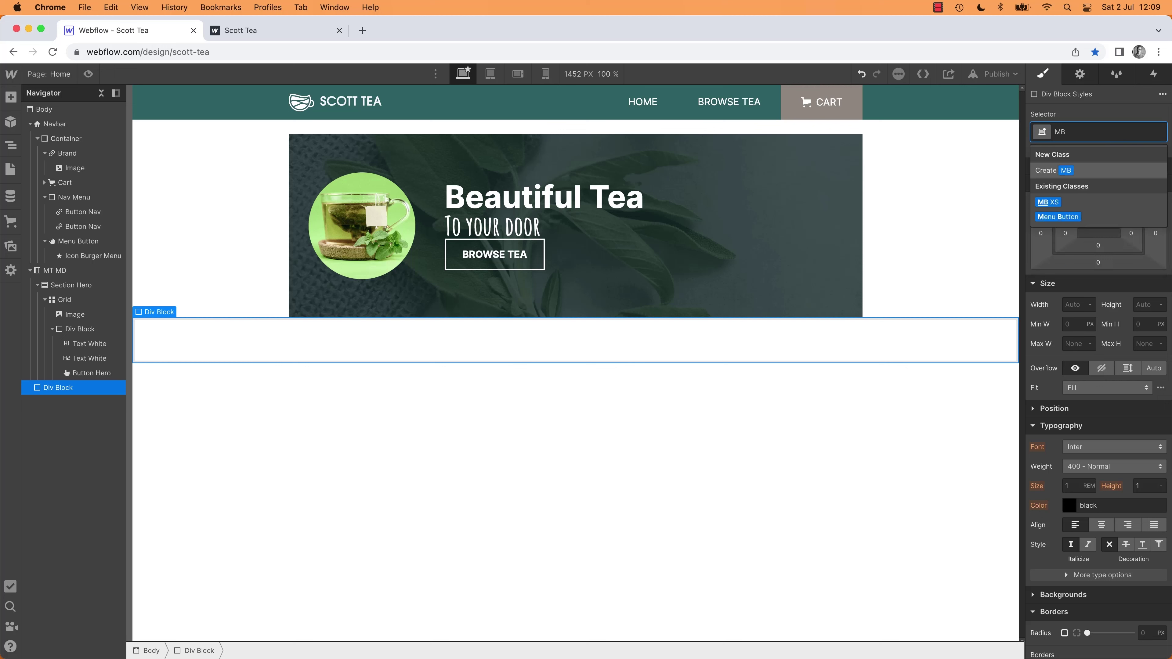
pyautogui.write(' SM')
pyautogui.press('Return')
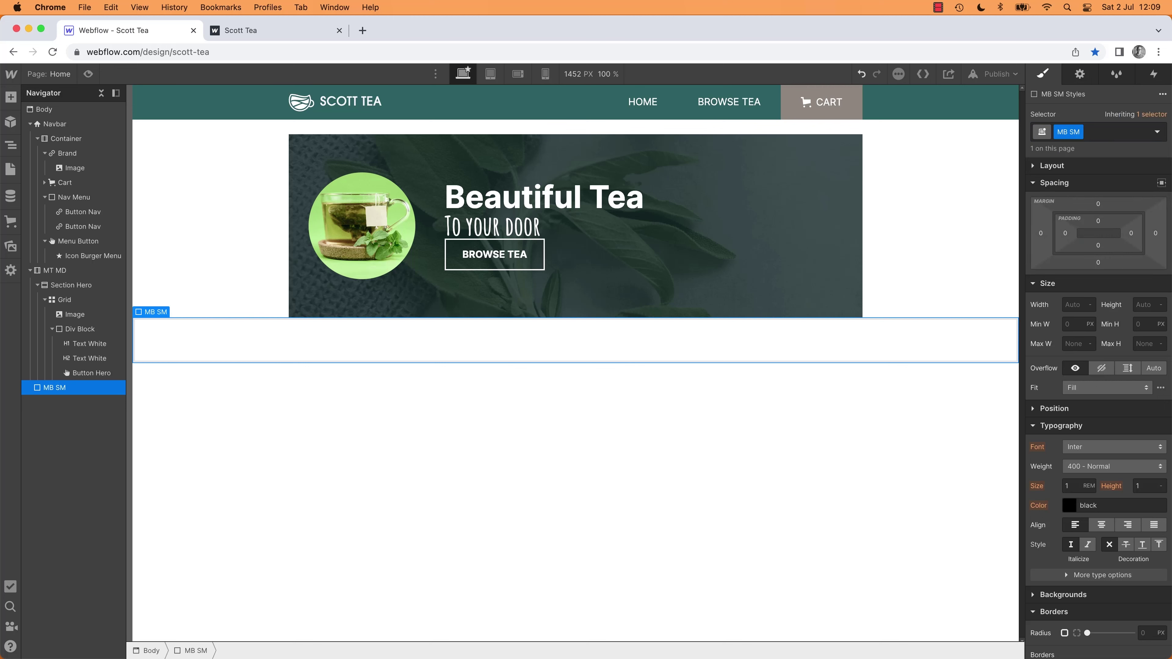
pyautogui.click(1110, 263)
pyautogui.write('16')
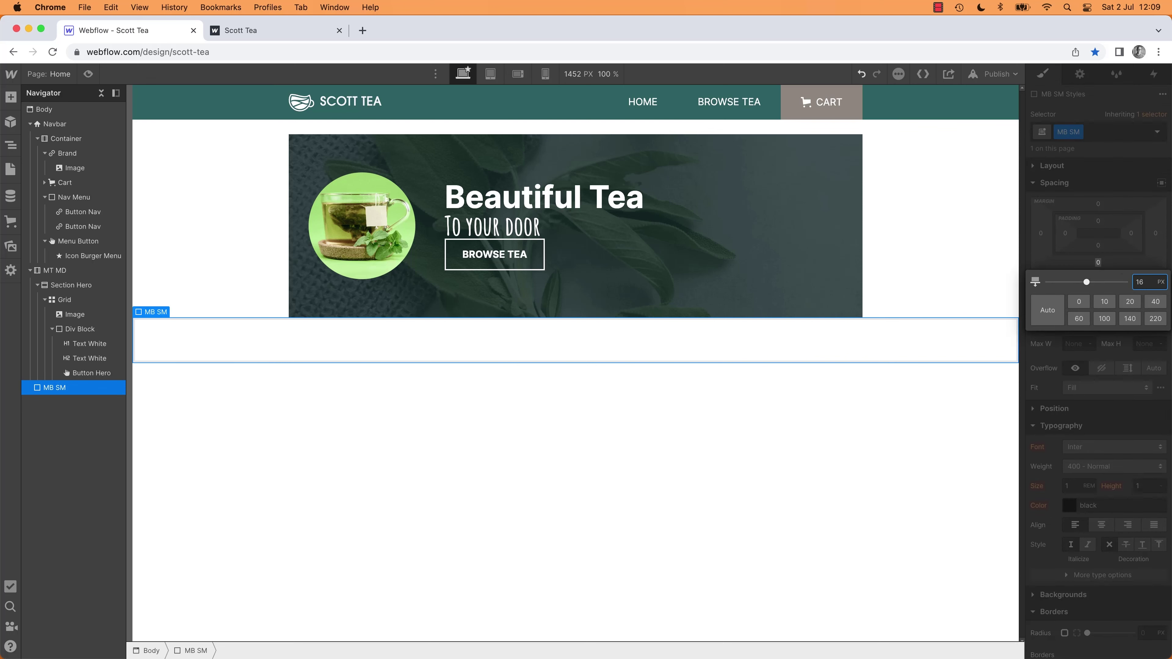
pyautogui.press('Return')
# Step: Delete the temporary Div Block below the hero section
pyautogui.click(212, 392)
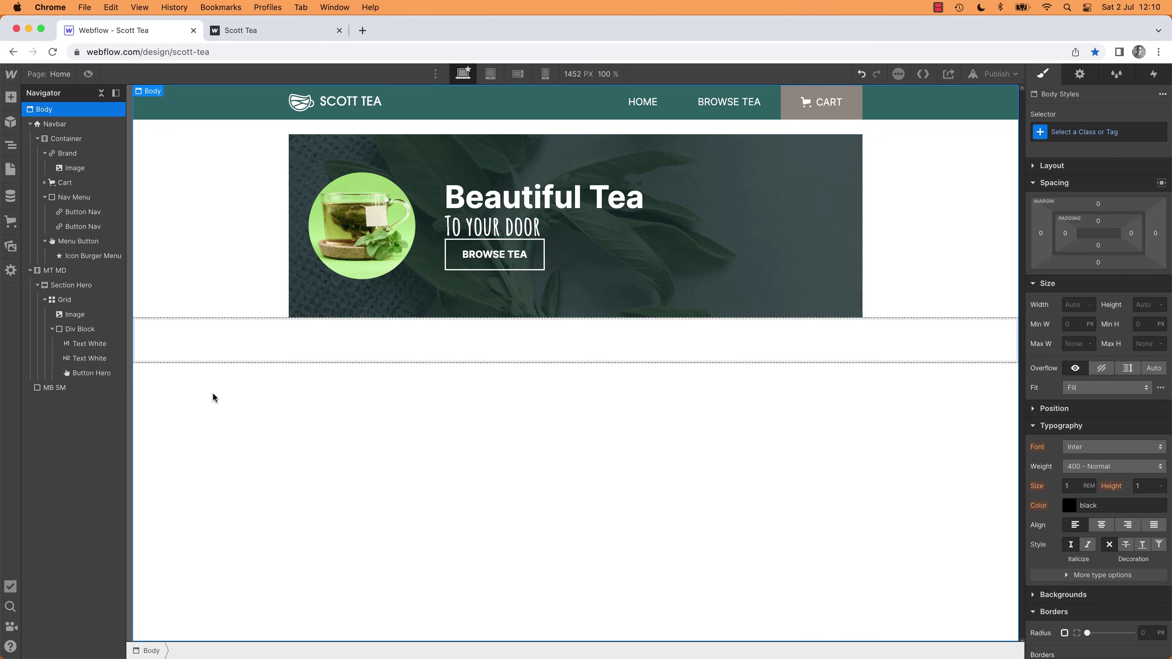
pyautogui.click(195, 334)
pyautogui.press('Delete')
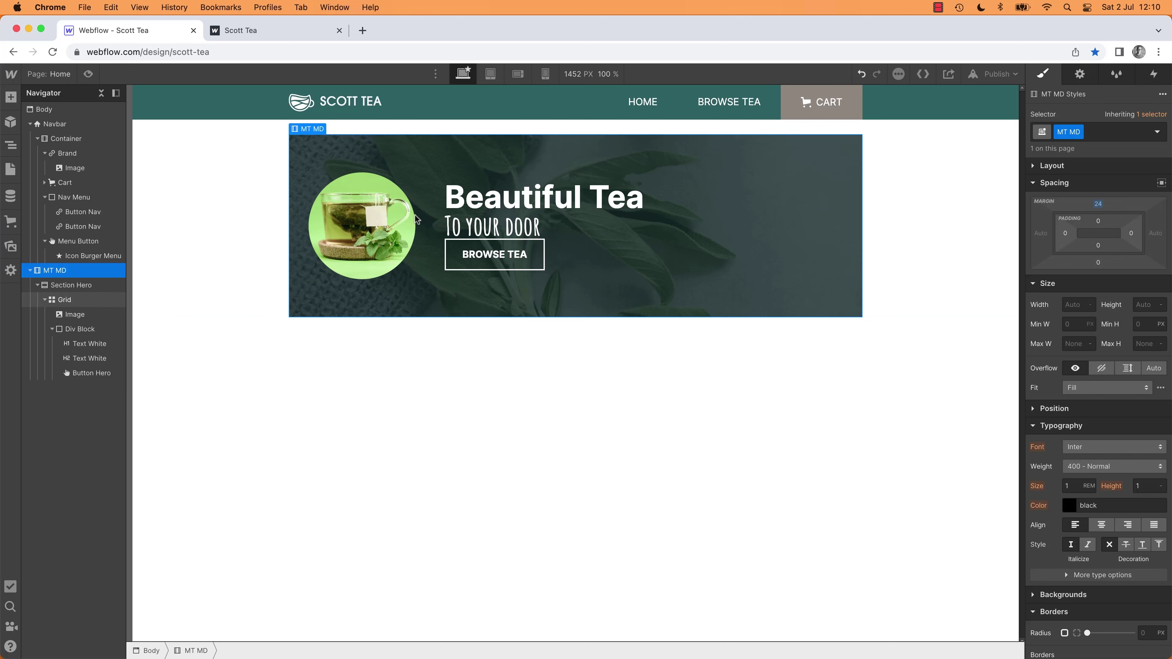
# Step: Add the existing MB XS class to the Beautiful Tea heading alongside Text White
pyautogui.click(491, 199)
pyautogui.click(1131, 134)
pyautogui.write('mb')
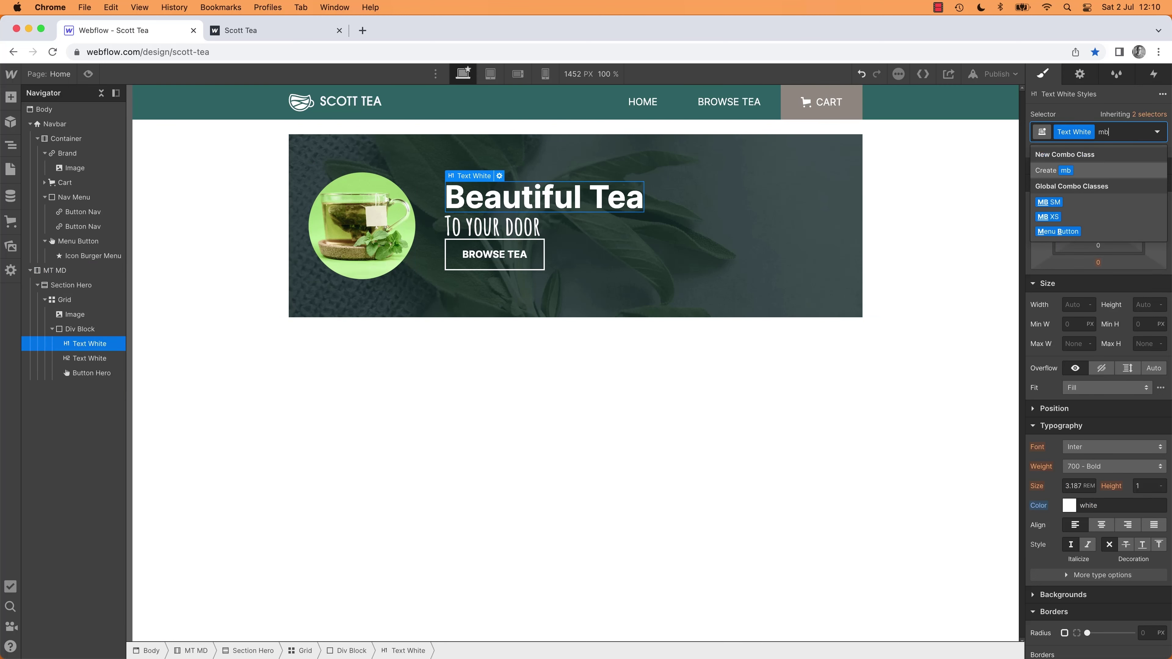
pyautogui.press('Down')
pyautogui.press('Down')
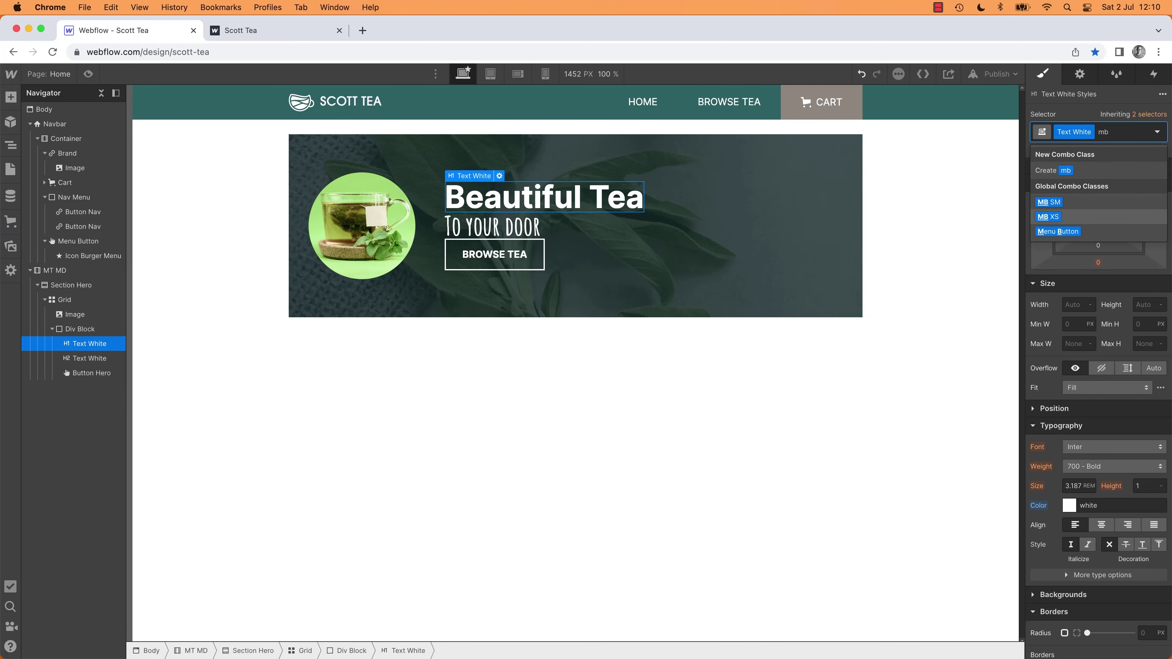
pyautogui.press('Escape')
# Step: Add the existing MB SM class to the "To your door" subheading alongside Text White
pyautogui.click(566, 226)
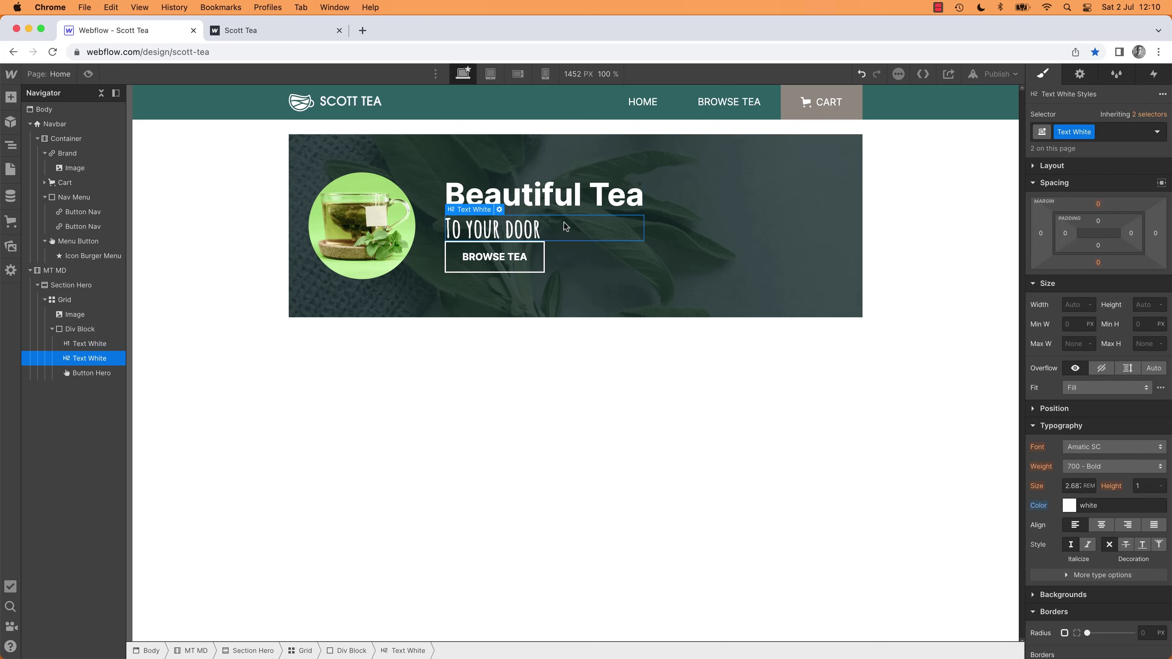
pyautogui.click(1107, 133)
pyautogui.write('m')
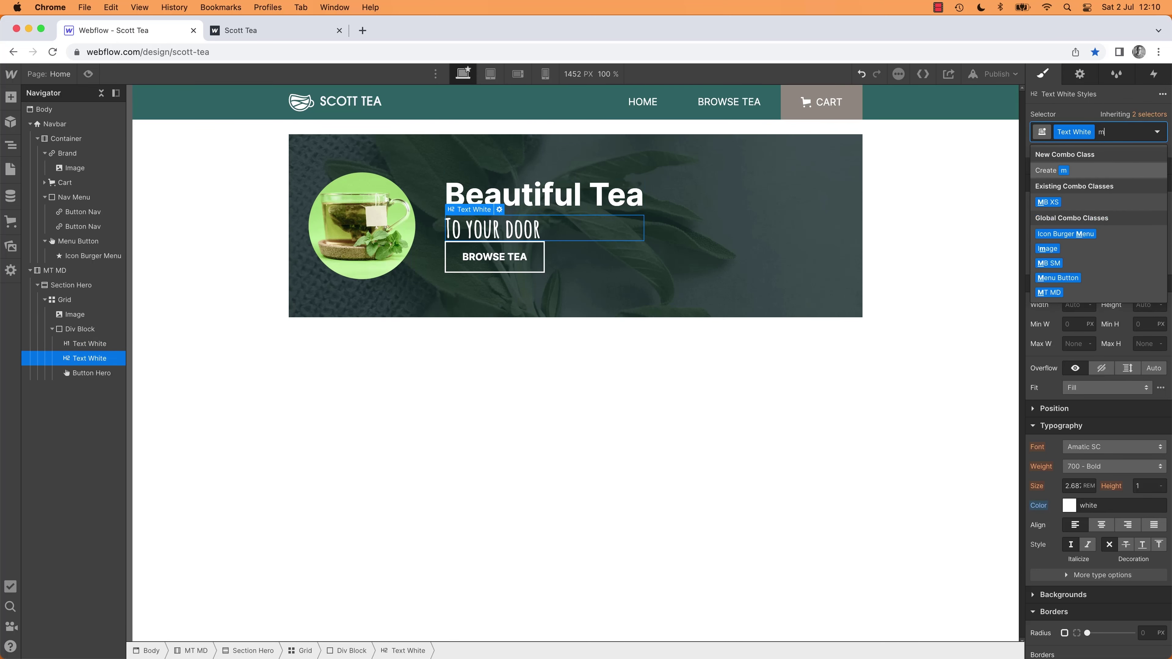
pyautogui.write('b sm')
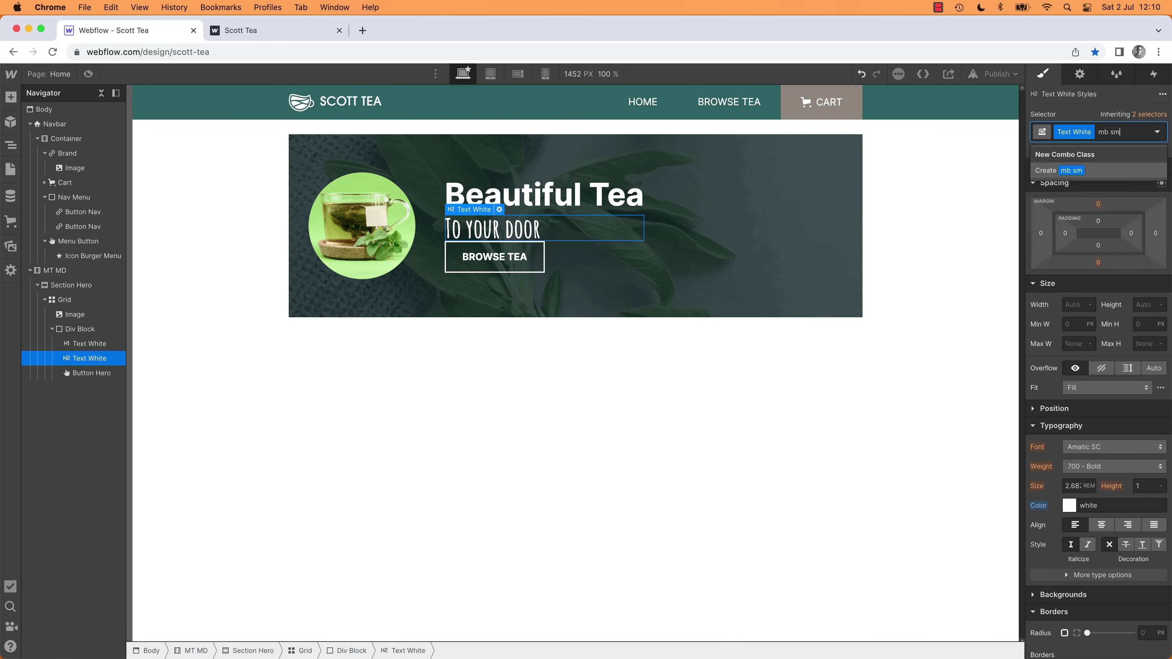
pyautogui.press('BackSpace')
pyautogui.press('BackSpace')
pyautogui.press('BackSpace')
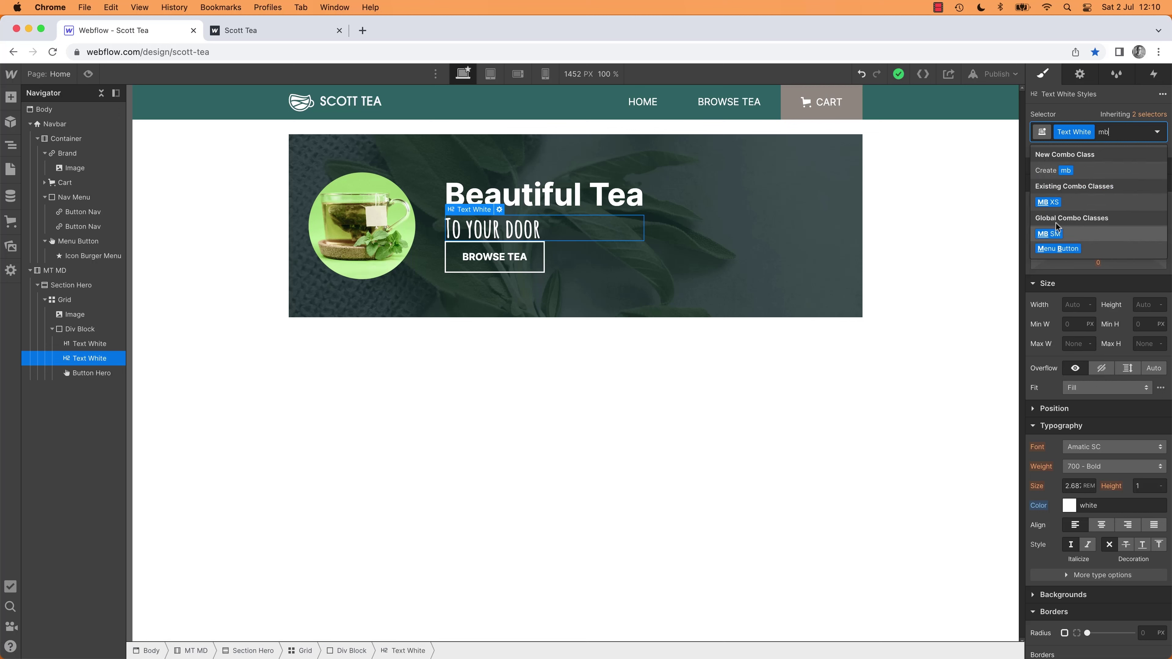
pyautogui.click(720, 437)
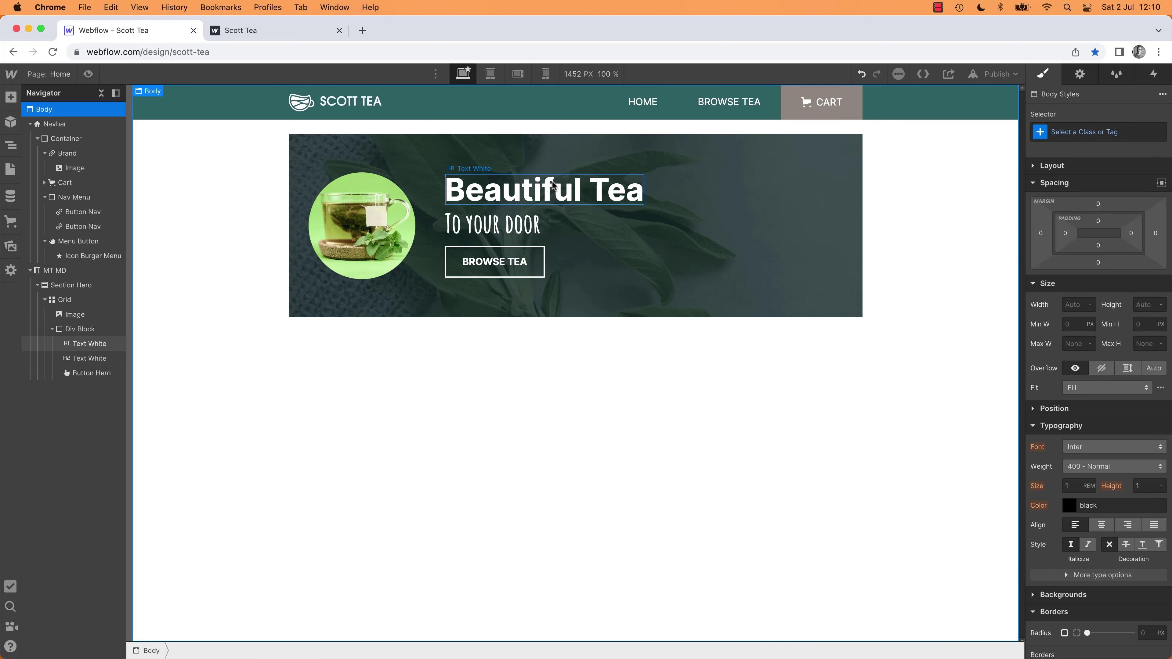
# Step: Replace the "t" in "Beautiful" with a "j" to test the heading's clearance above the subheading, and remove the "j" again
pyautogui.click(538, 199)
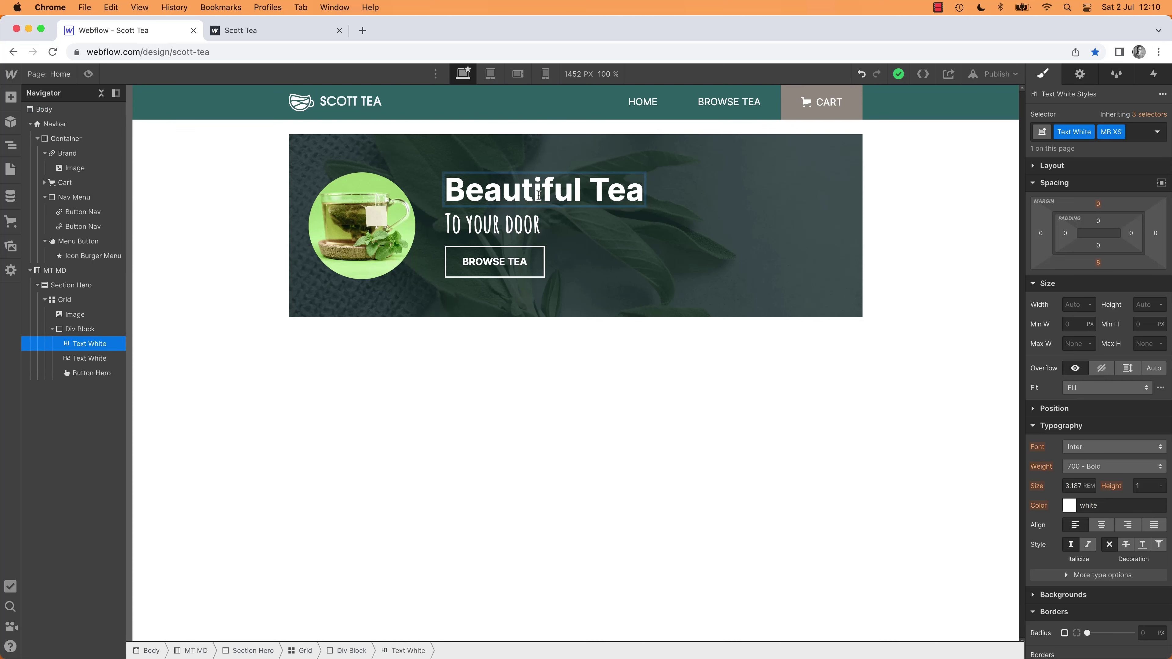
pyautogui.press('BackSpace')
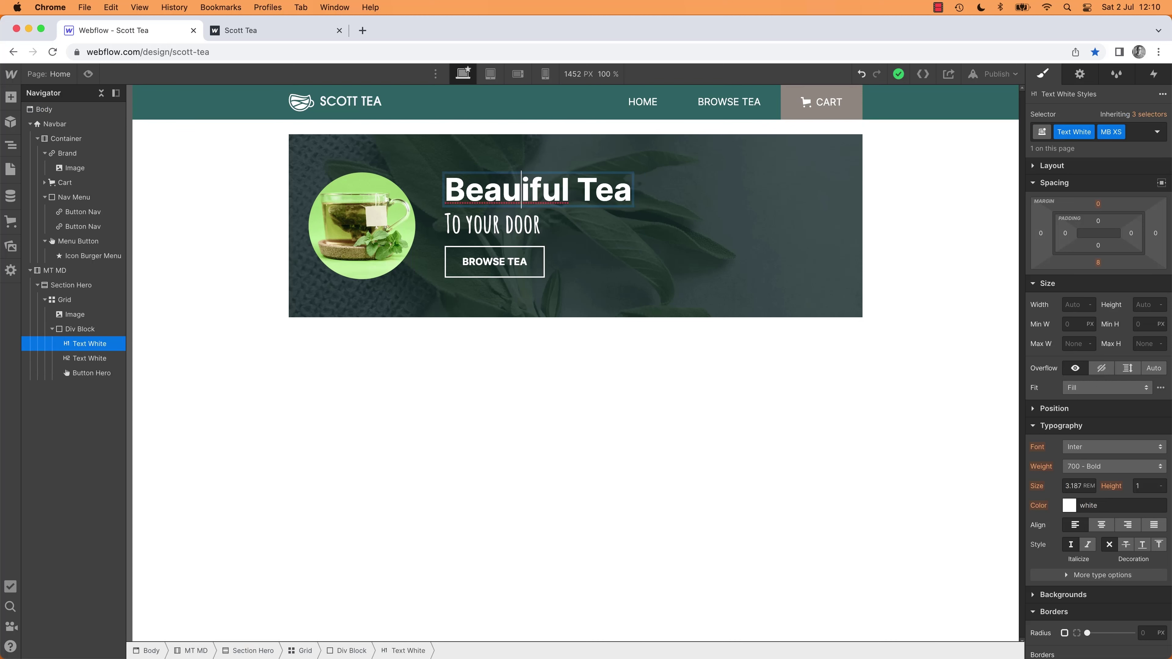
pyautogui.write('j')
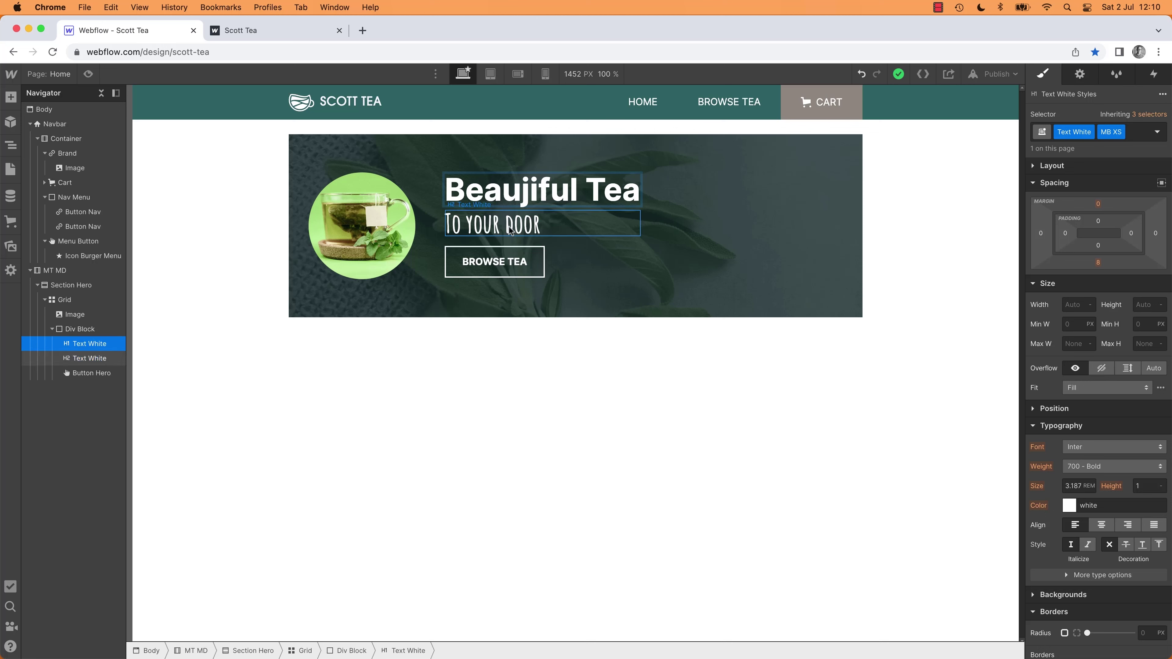
pyautogui.press('BackSpace')
pyautogui.click(475, 415)
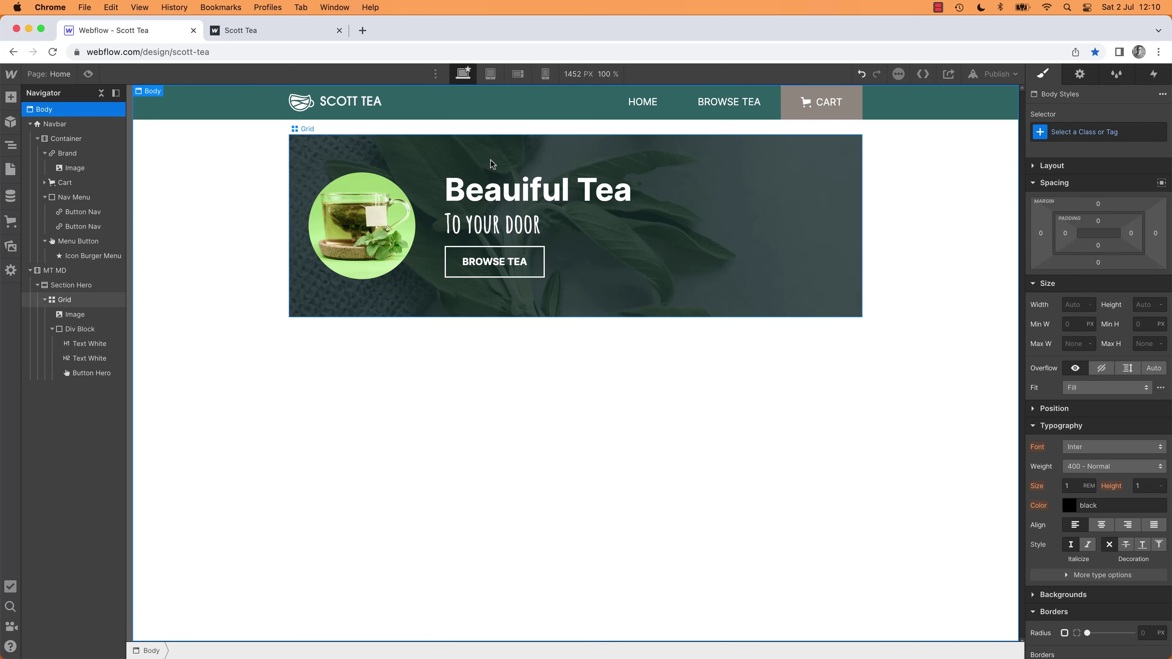
# Step: Switch to Adobe XD and delete the small spacing rectangle between the Beautiful Tea heading and the subheading
pyautogui.press('super+Tab')
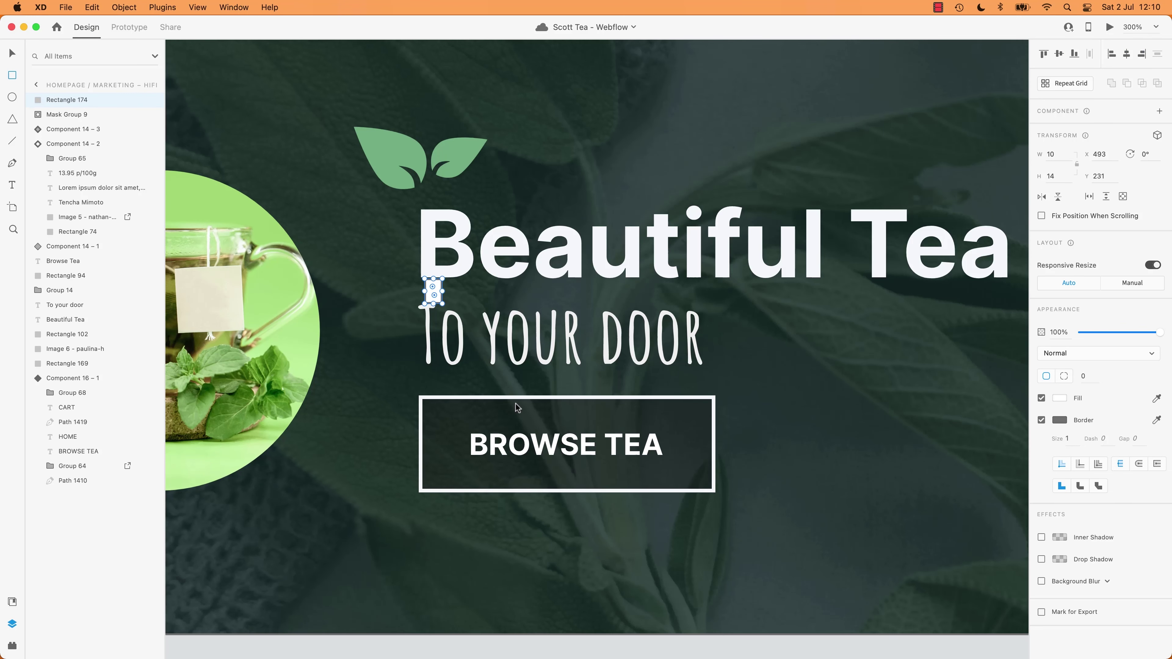
pyautogui.scroll(-5, 515, 404)
pyautogui.scroll(3, 515, 404)
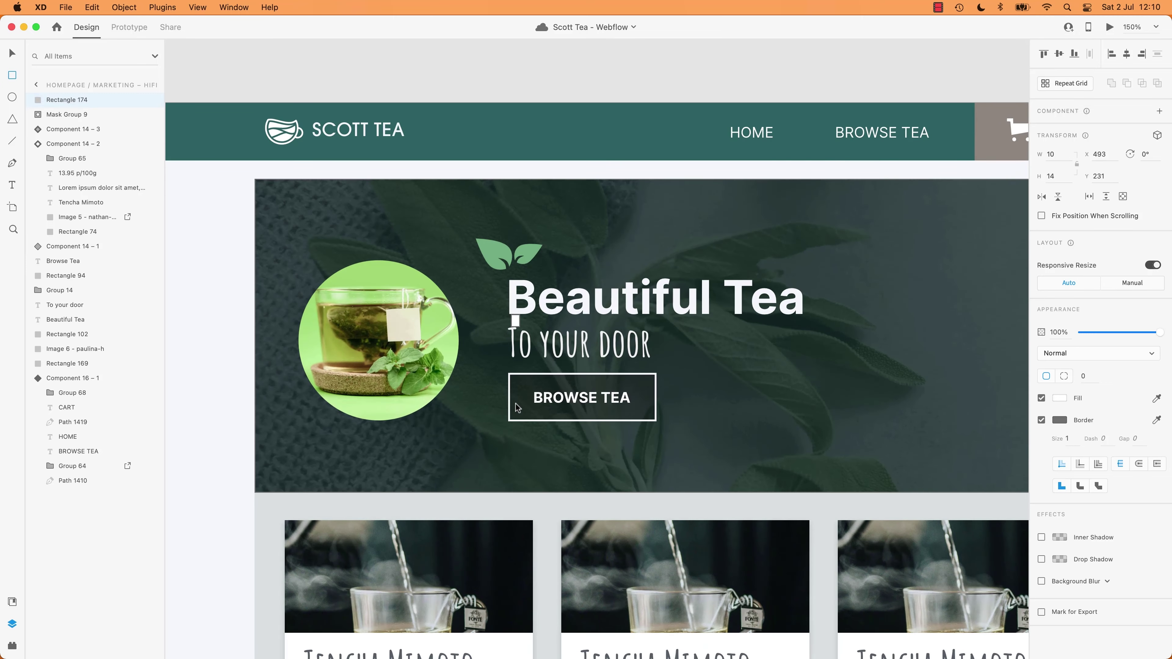
pyautogui.press('v')
pyautogui.press('Delete')
# Step: Select the hero's dark background rectangle on the desktop homepage artboard and copy its height value
pyautogui.click(450, 327)
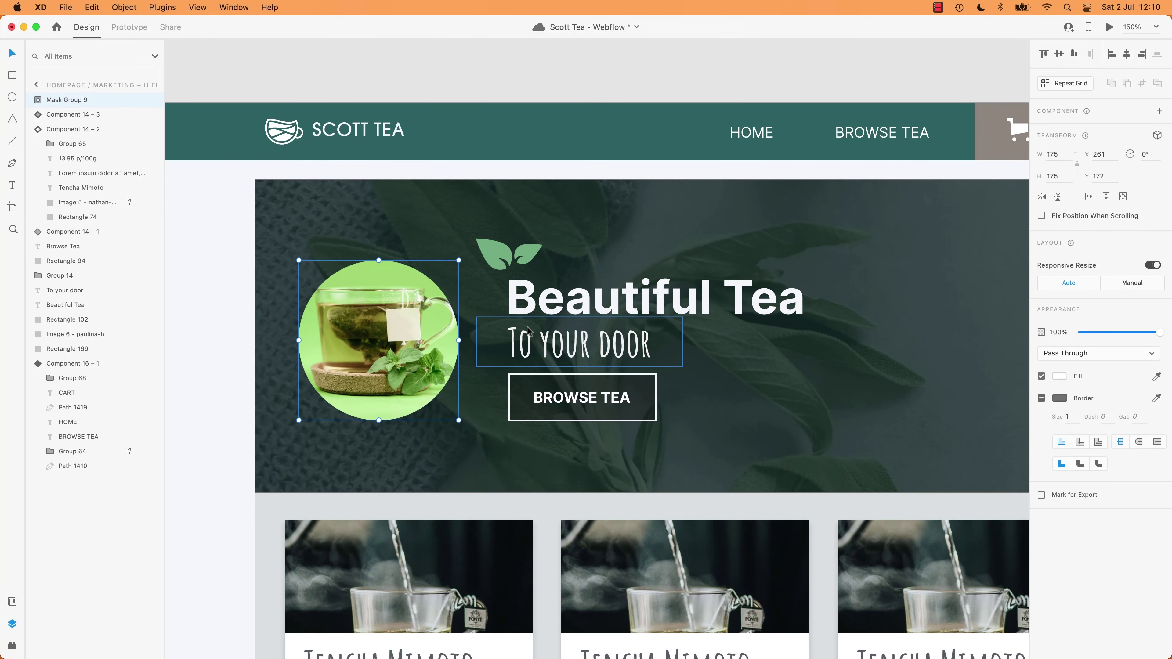
pyautogui.click(506, 88)
pyautogui.press('super+minus')
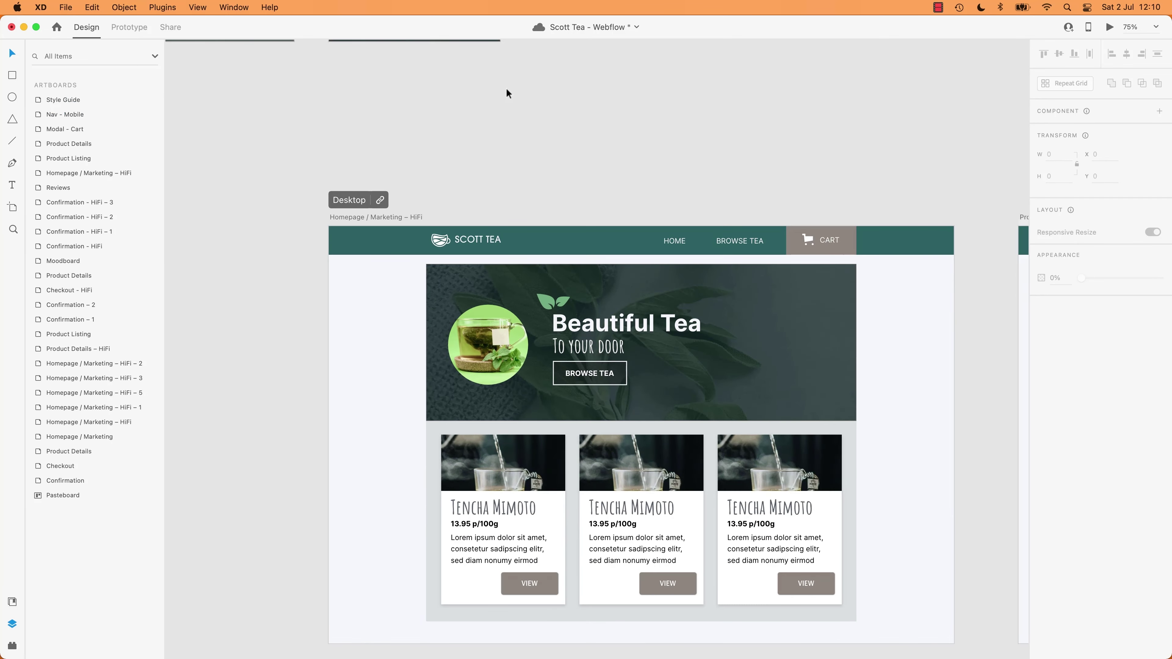
pyautogui.press('super+equal')
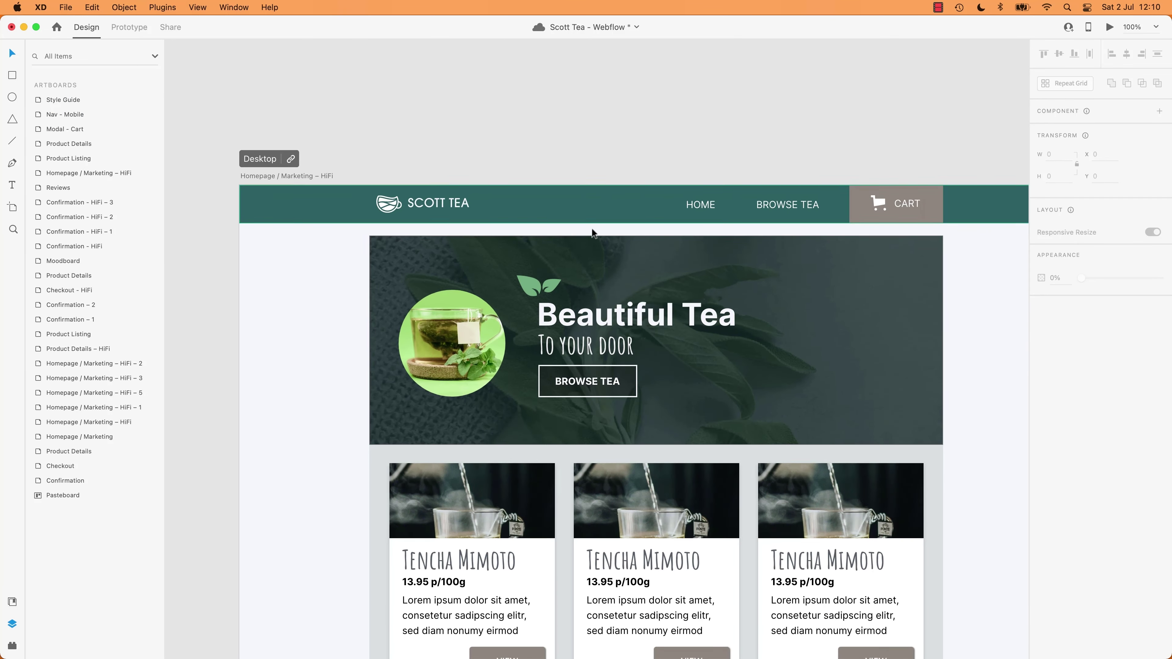
pyautogui.click(418, 259)
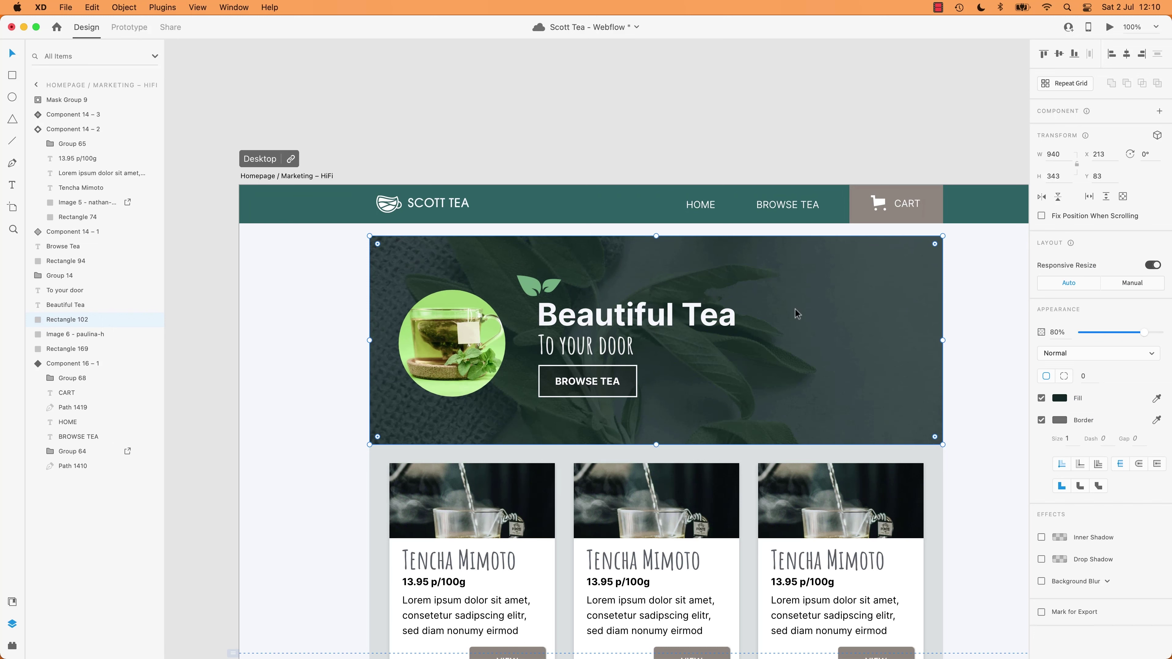
pyautogui.click(1062, 176)
pyautogui.press('super+c')
# Step: Switch back to Webflow and set the minimum height of the Grid in Section Hero to 343 px
pyautogui.press('super+Tab')
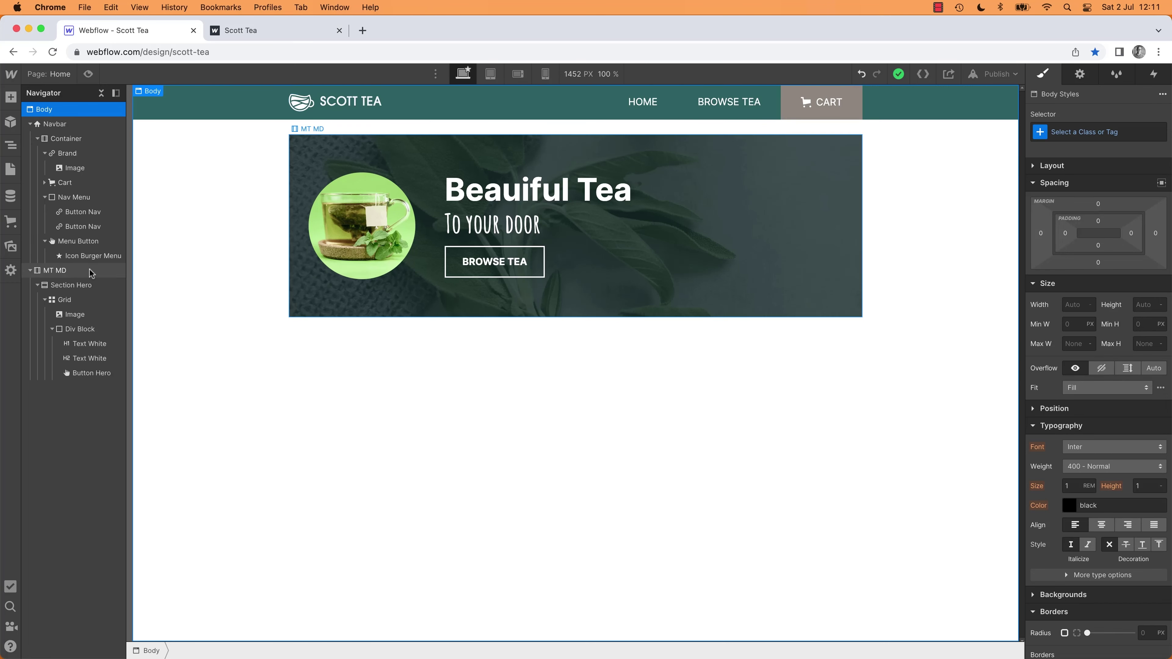
pyautogui.click(84, 290)
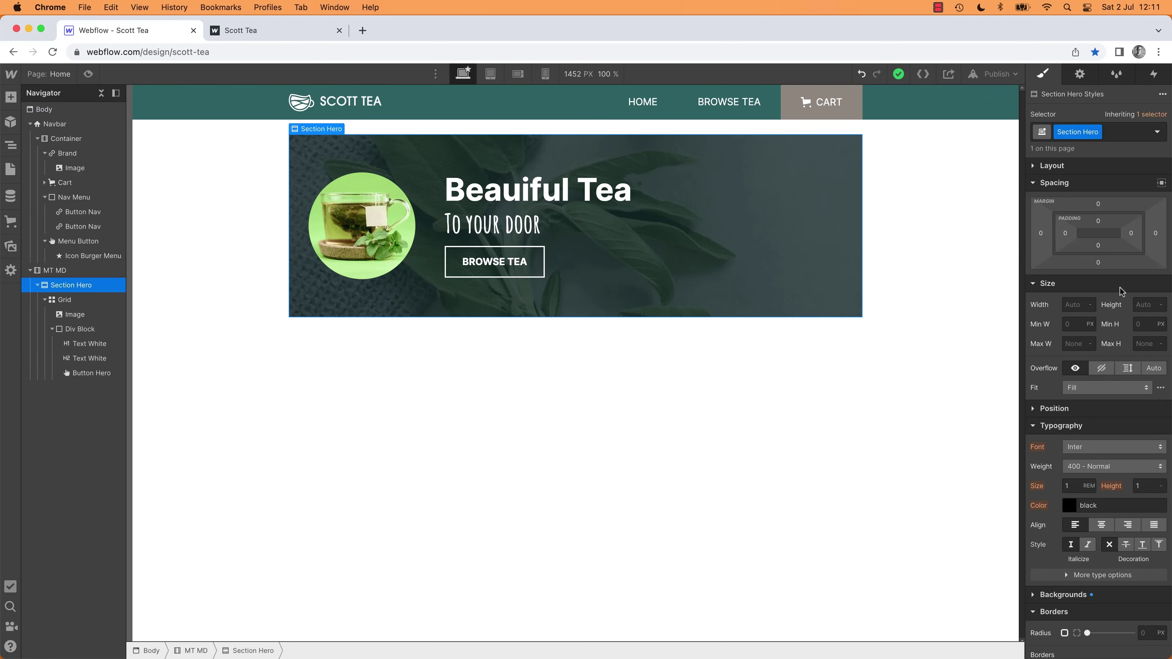
pyautogui.click(80, 297)
pyautogui.click(1144, 324)
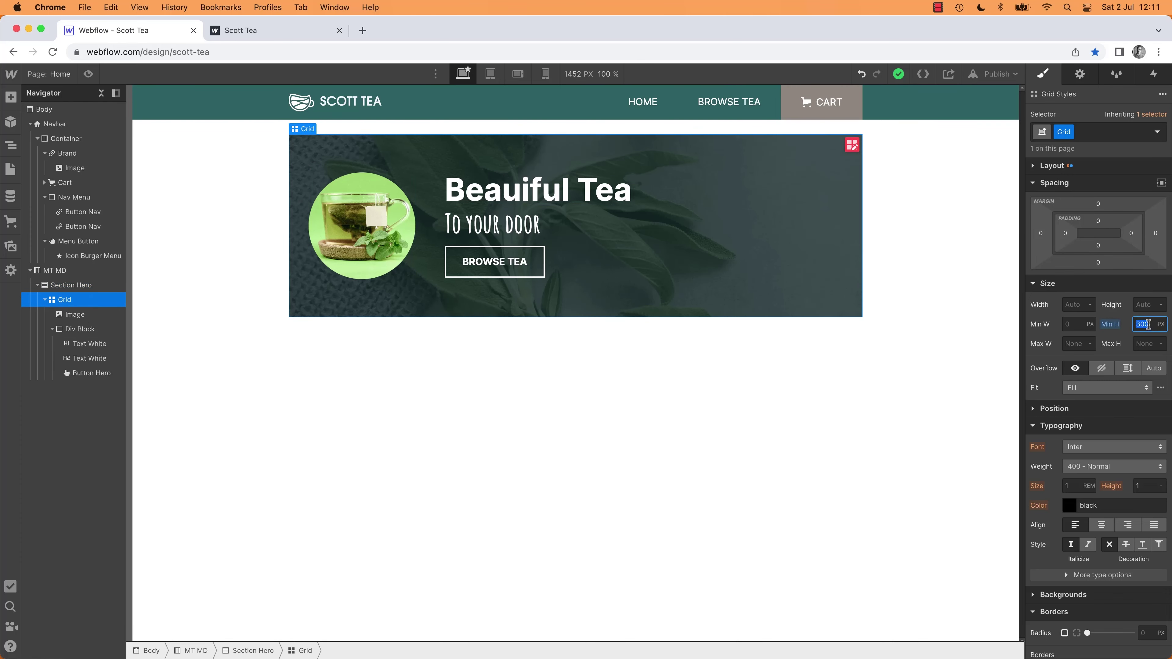
pyautogui.write('343')
# Step: Compare the leaf graphic and Beautiful Tea heading in the XD hero with the heading and its Div Block in Webflow
pyautogui.press('super+Tab')
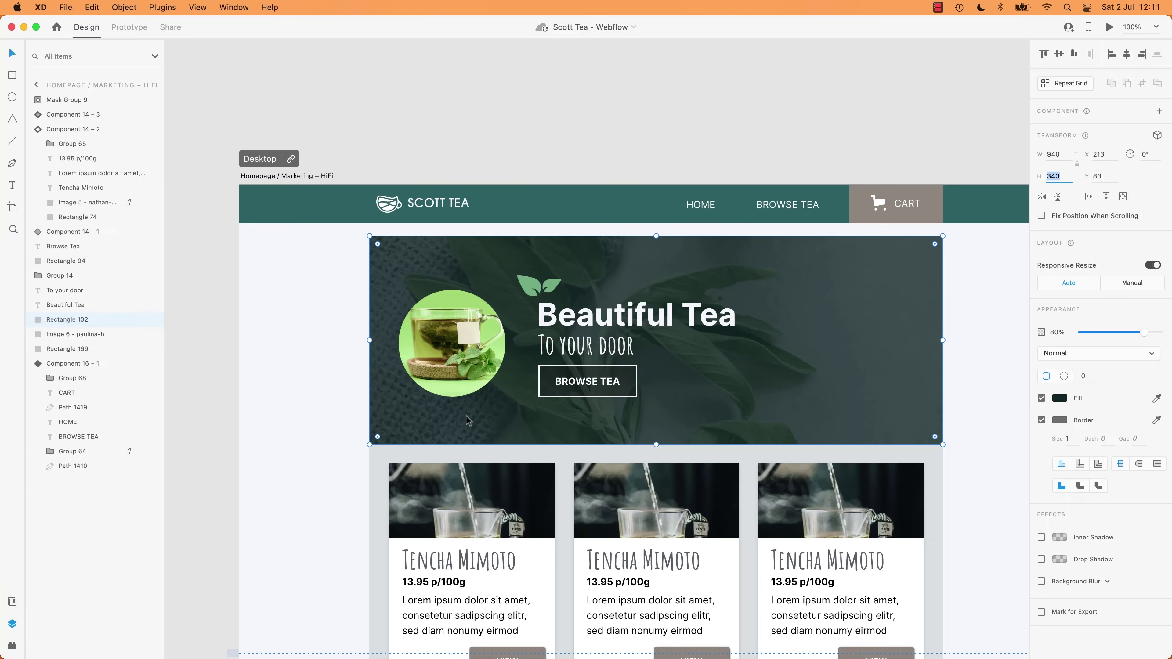
pyautogui.click(528, 291)
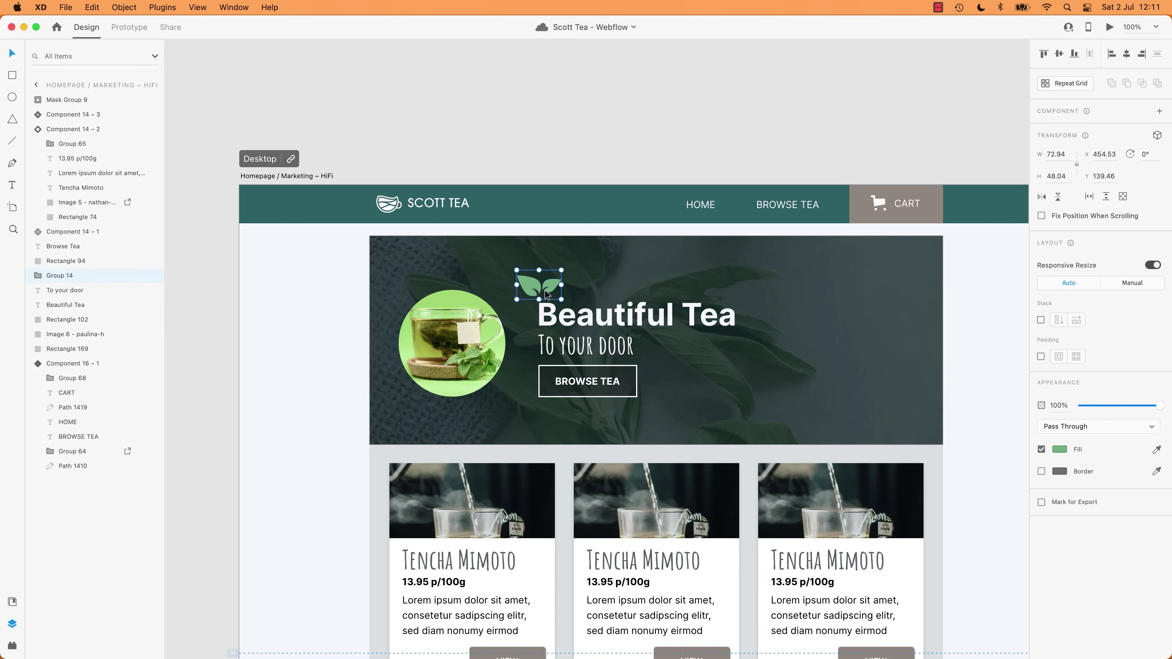
pyautogui.press('super+Tab')
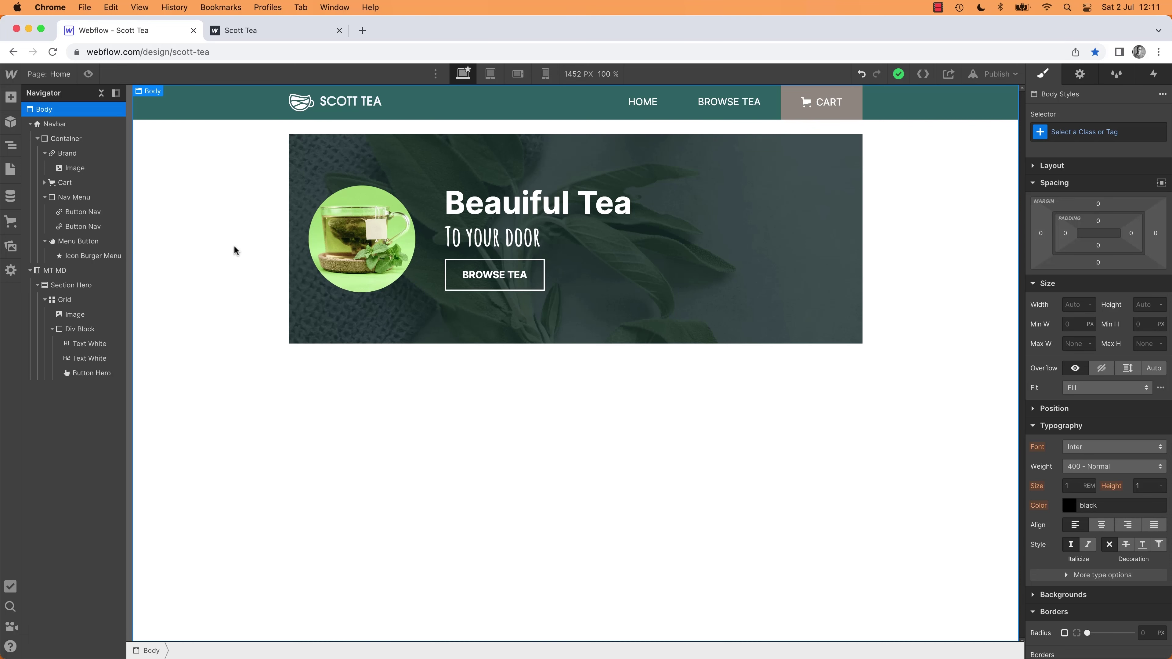
pyautogui.click(551, 219)
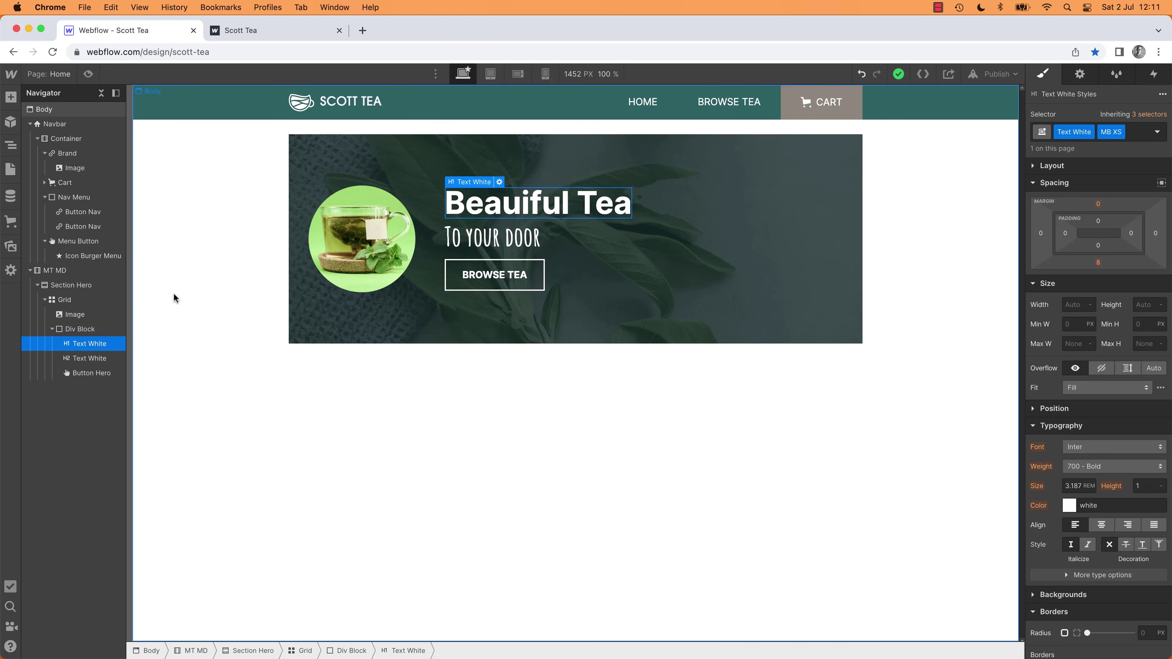
pyautogui.click(88, 332)
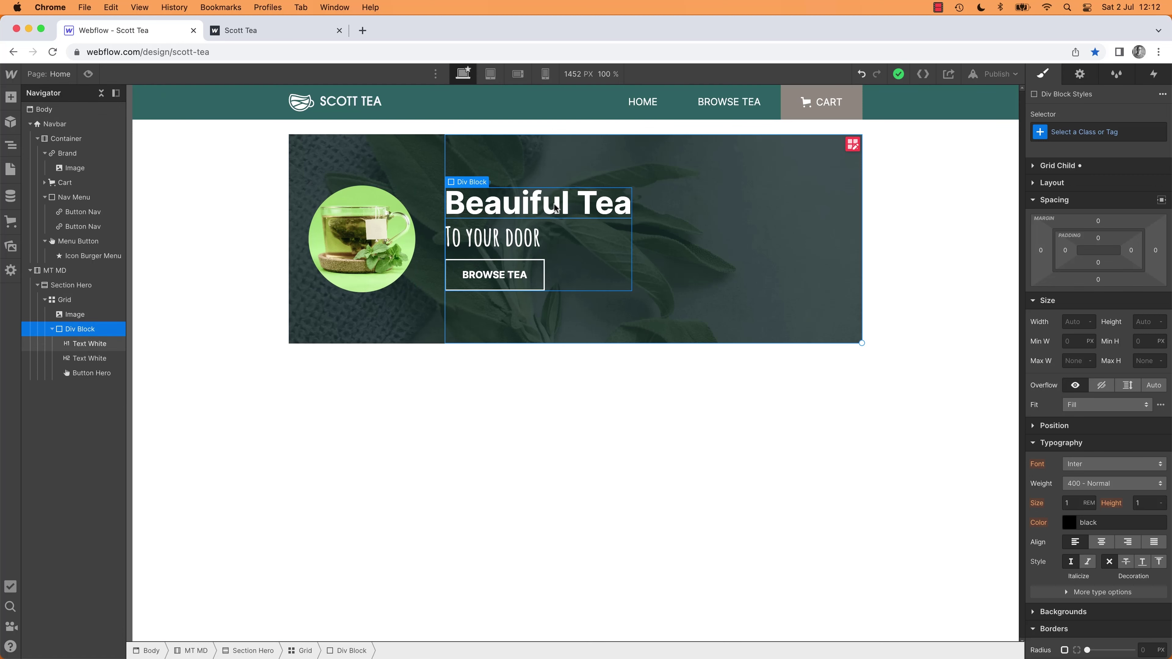
pyautogui.click(530, 209)
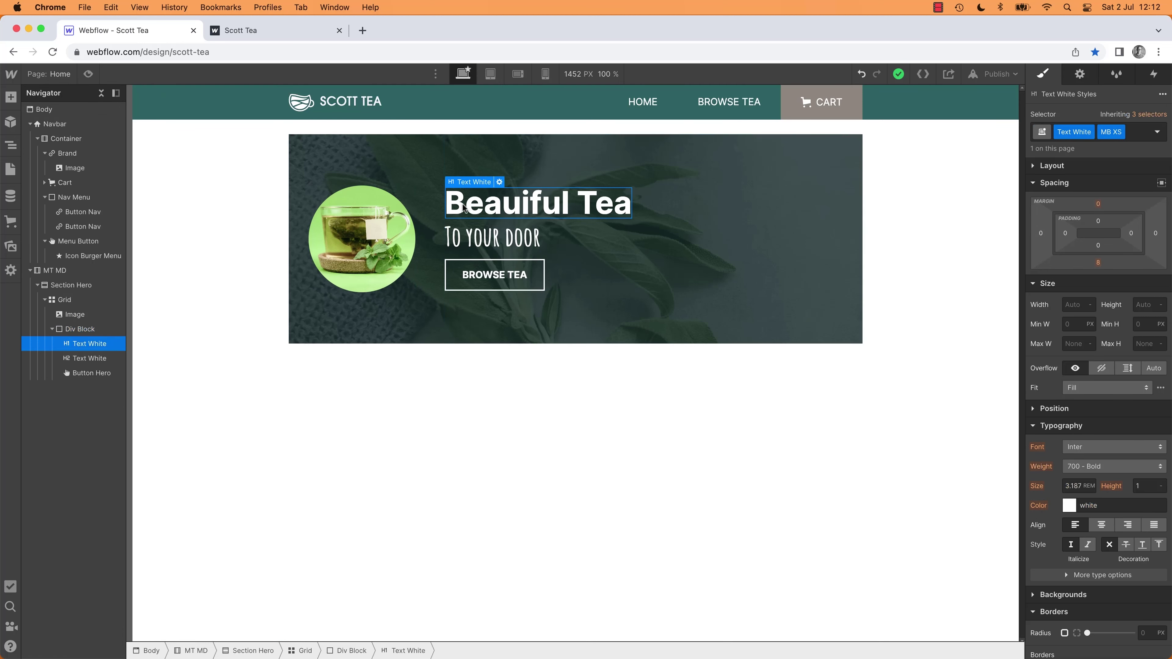
pyautogui.press('super+Tab')
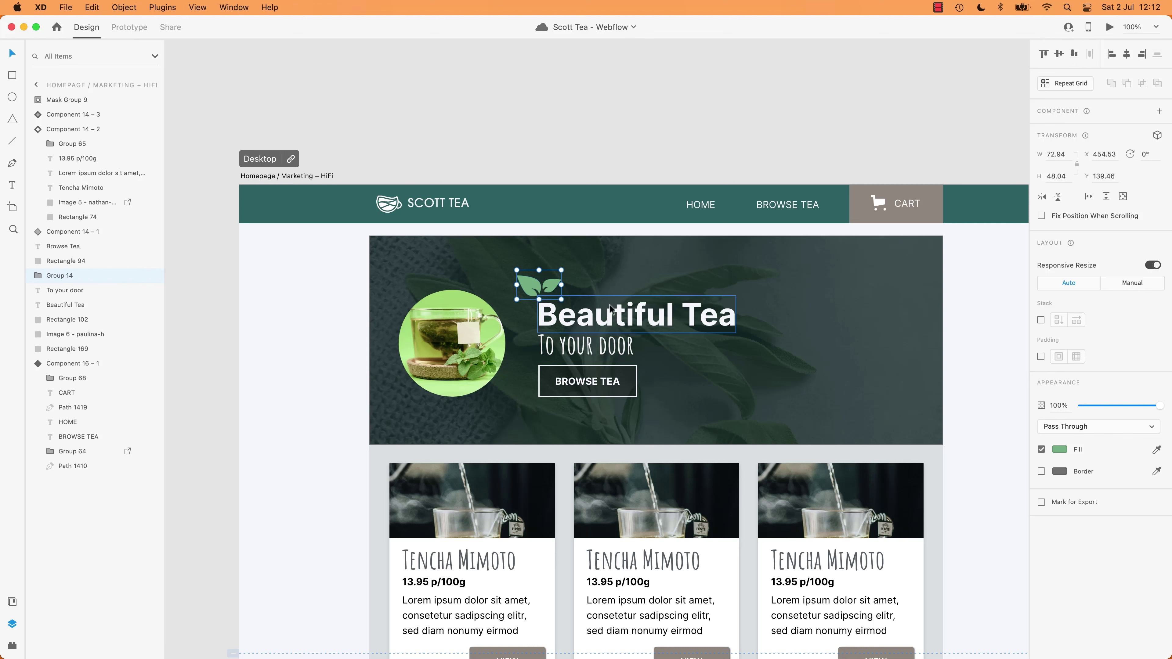
pyautogui.click(583, 316)
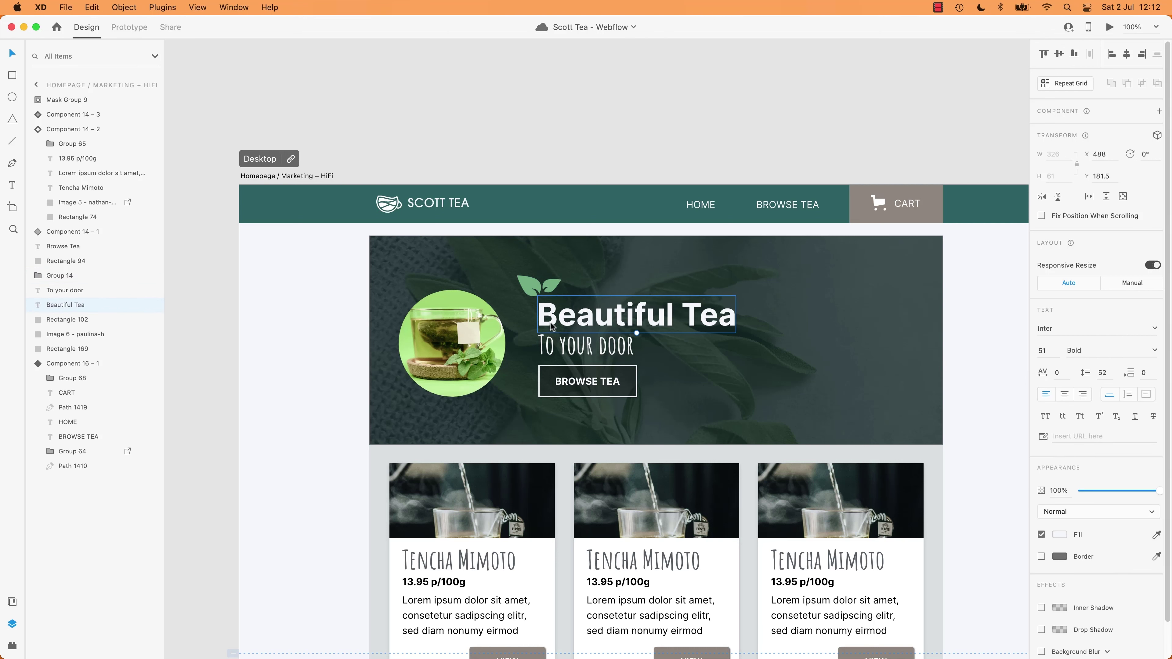
pyautogui.press('super+Tab')
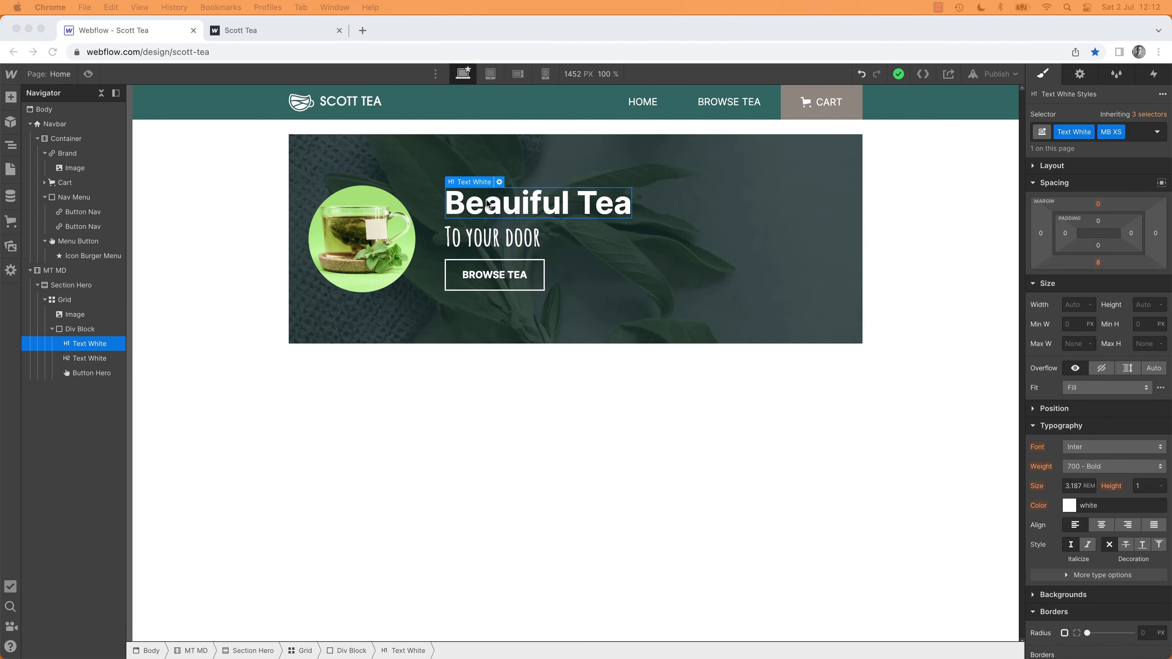
pyautogui.press('super+Tab')
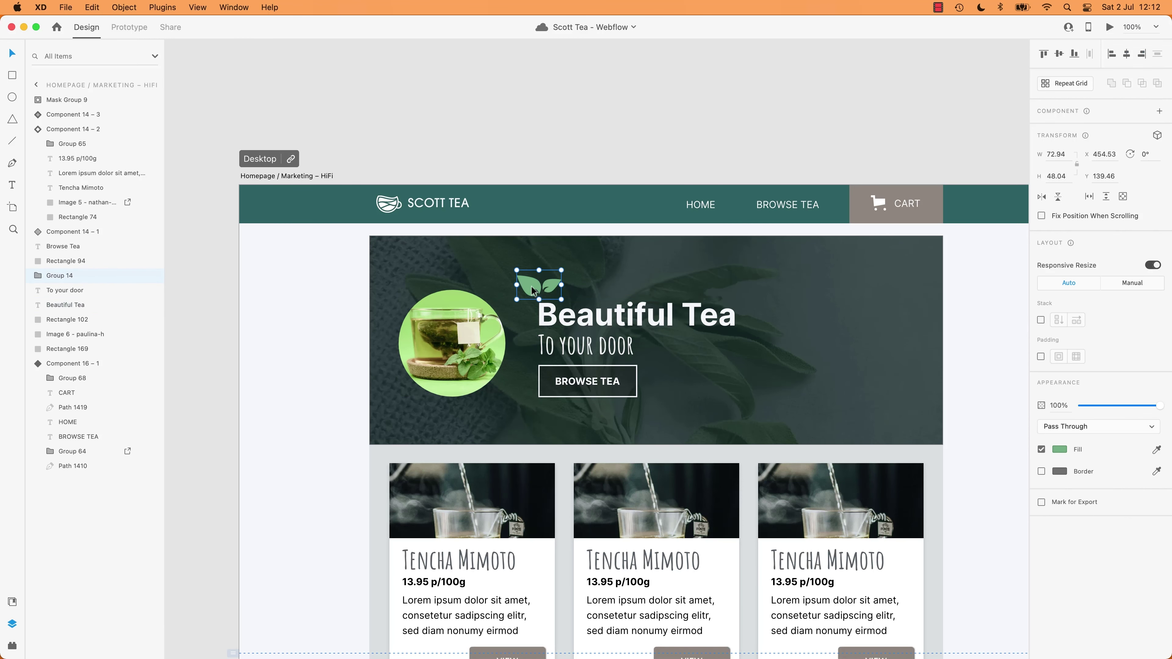
# Step: Switch back to Webflow and insert the Image - Tea Leaf.svg asset above the headings in the hero's Div Block
pyautogui.press('super+Tab')
pyautogui.click(510, 387)
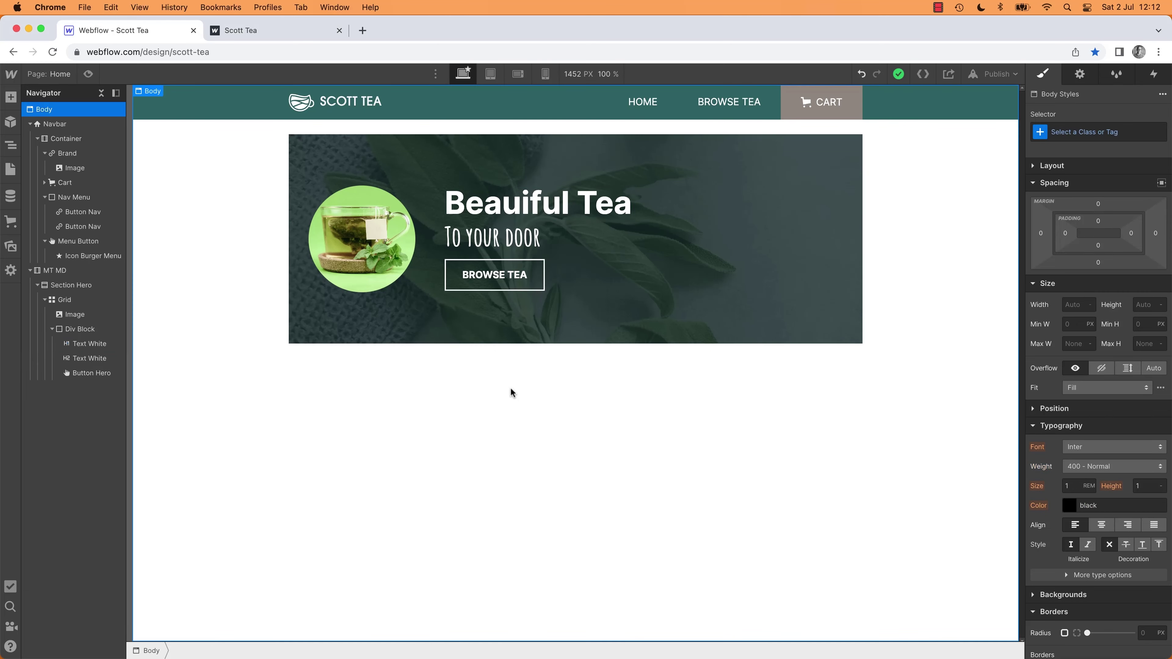
pyautogui.press('a')
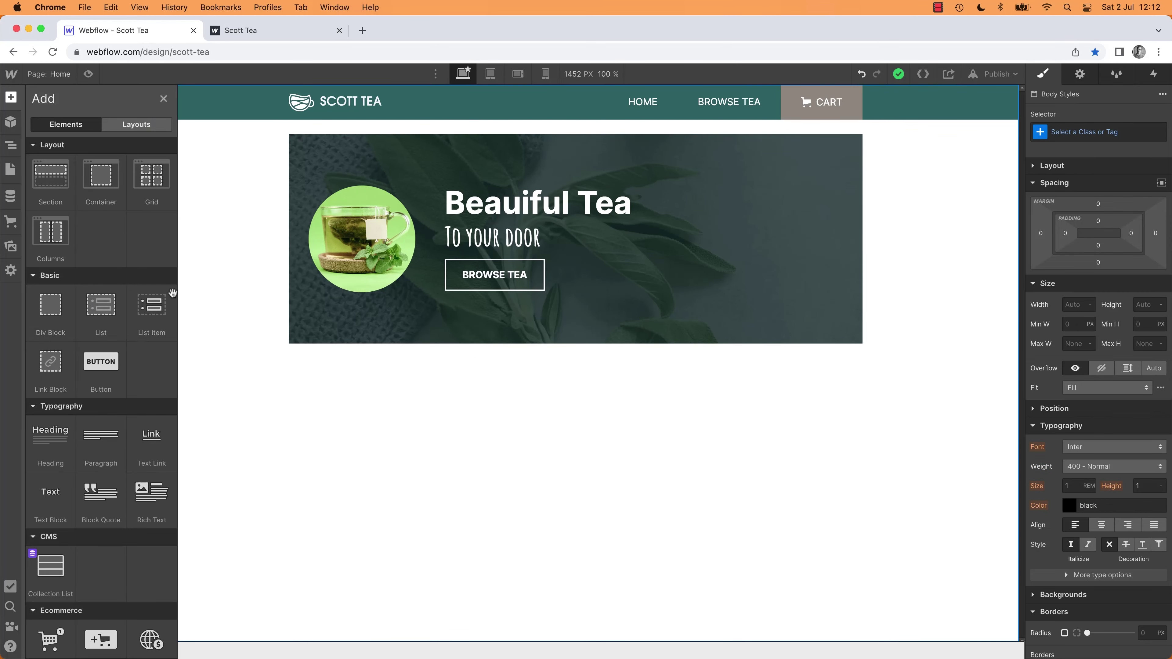
pyautogui.click(10, 246)
pyautogui.moveTo(52, 266); pyautogui.dragTo(82, 352)
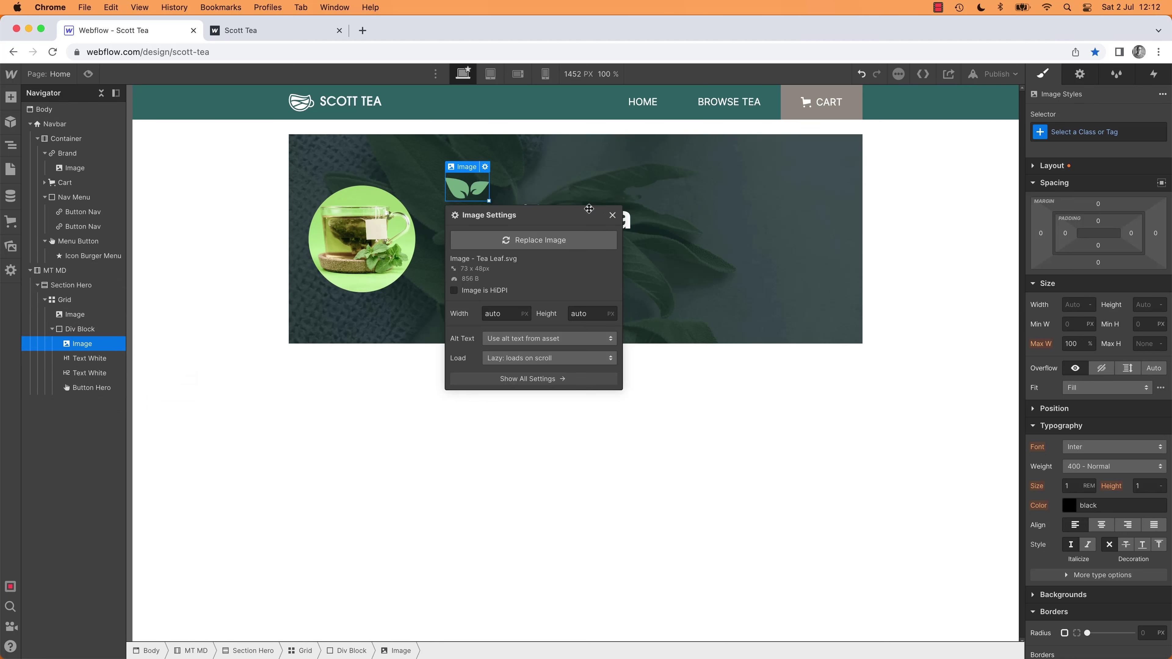
pyautogui.click(612, 216)
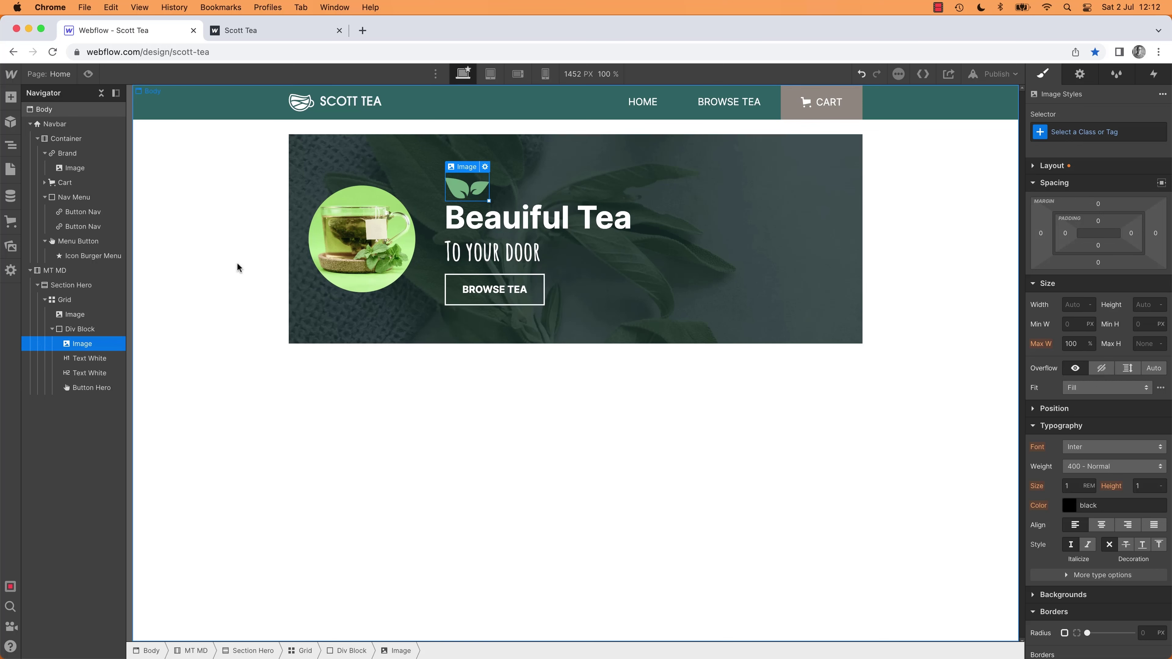
# Step: Give the Image - Tea Leaf.svg asset the descriptive alt text "Tea Leaf" and return to the Navigator
pyautogui.click(10, 246)
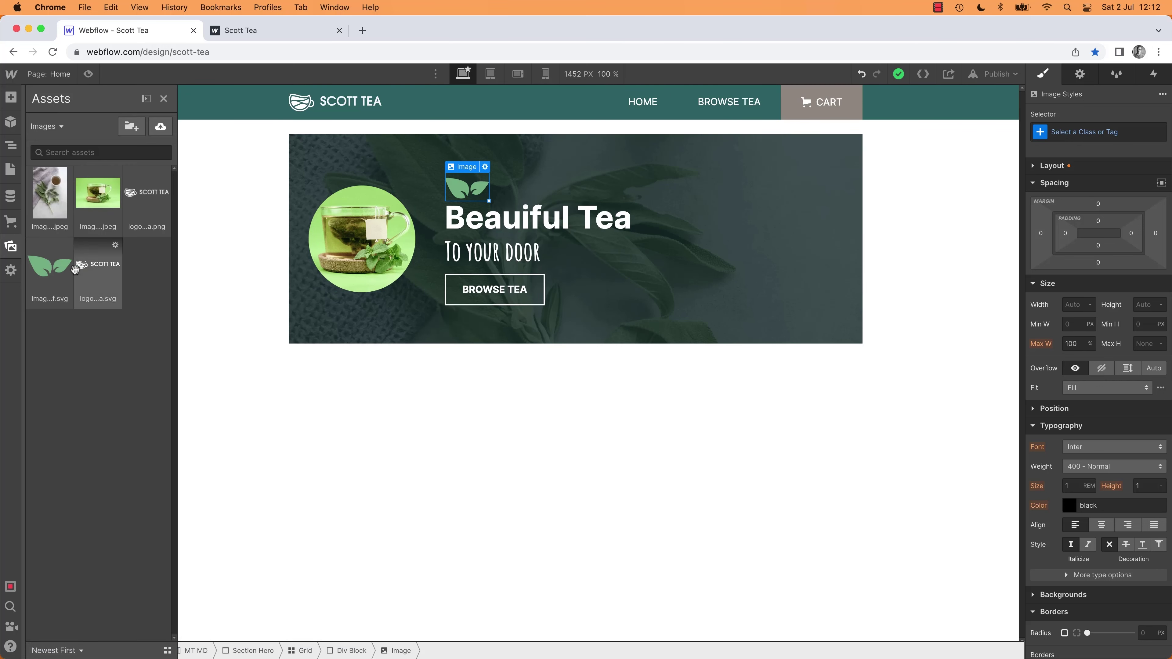
pyautogui.click(67, 245)
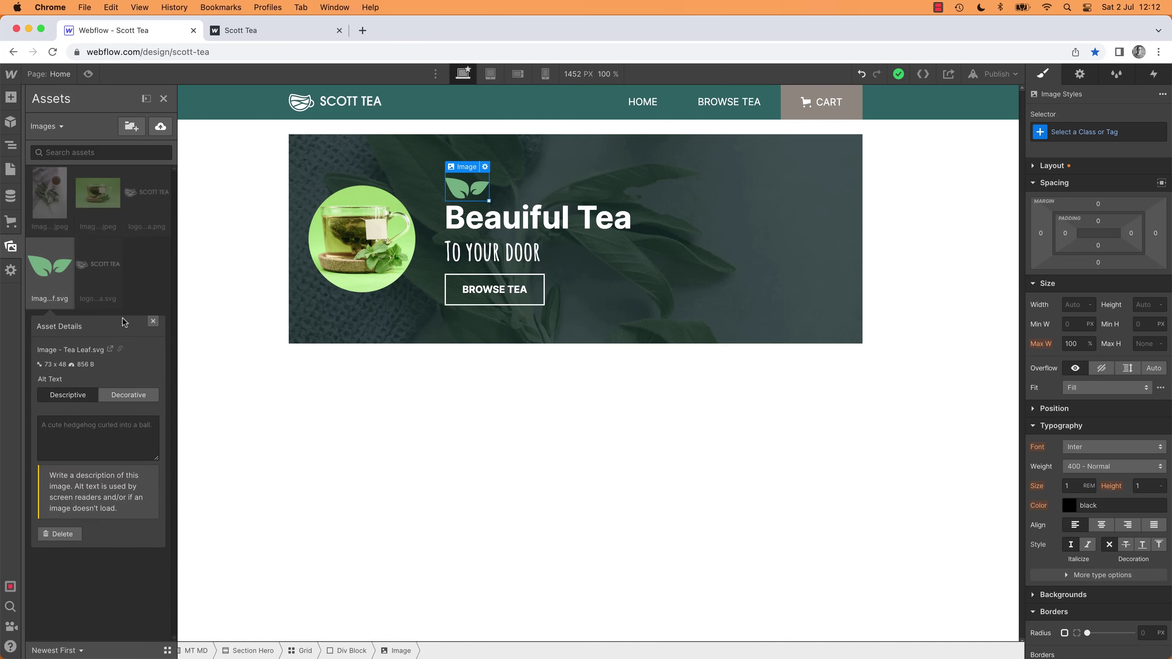
pyautogui.click(95, 423)
pyautogui.write('Tea Leaf Graphic')
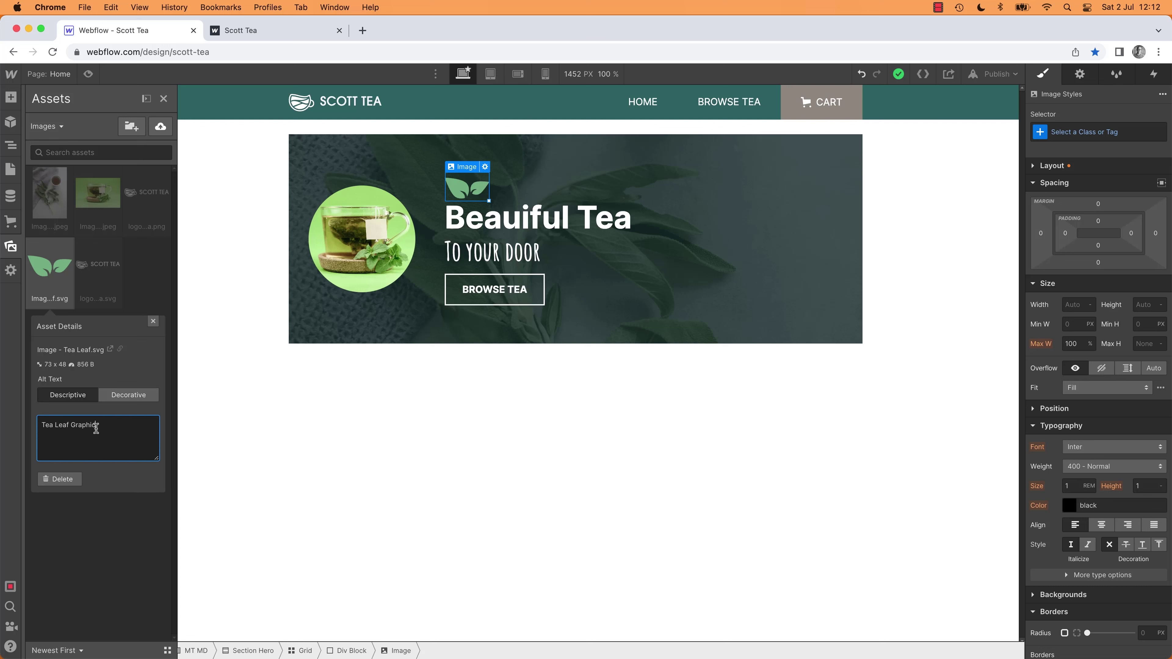
pyautogui.doubleClick(96, 425)
pyautogui.press('BackSpace')
pyautogui.click(152, 320)
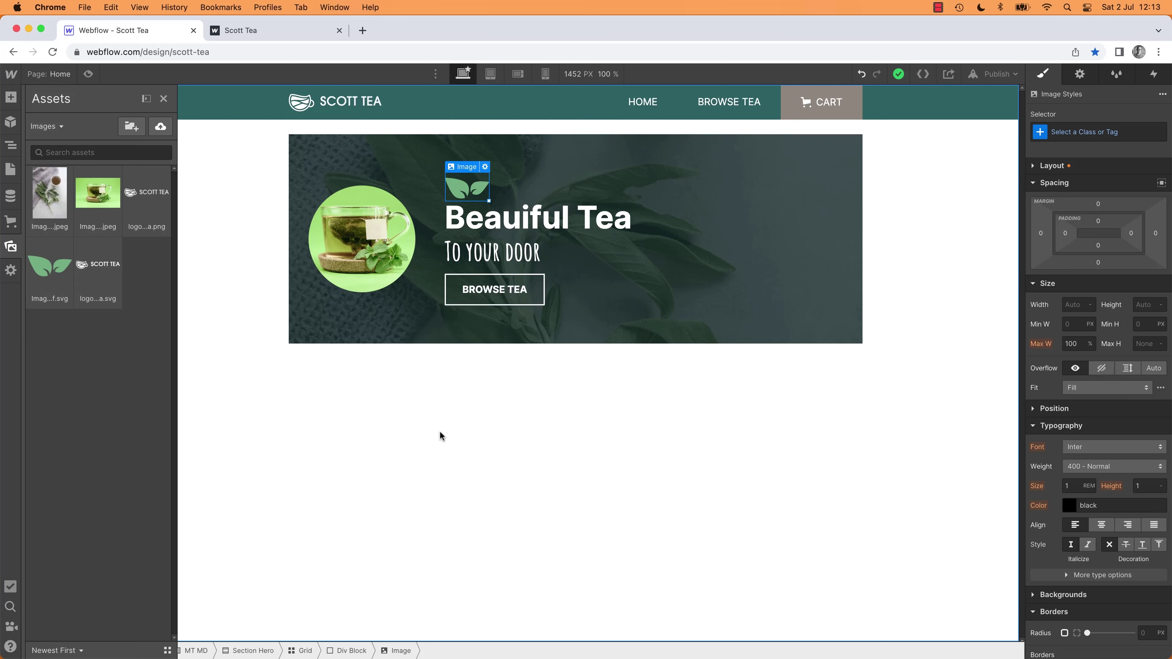
pyautogui.press('z')
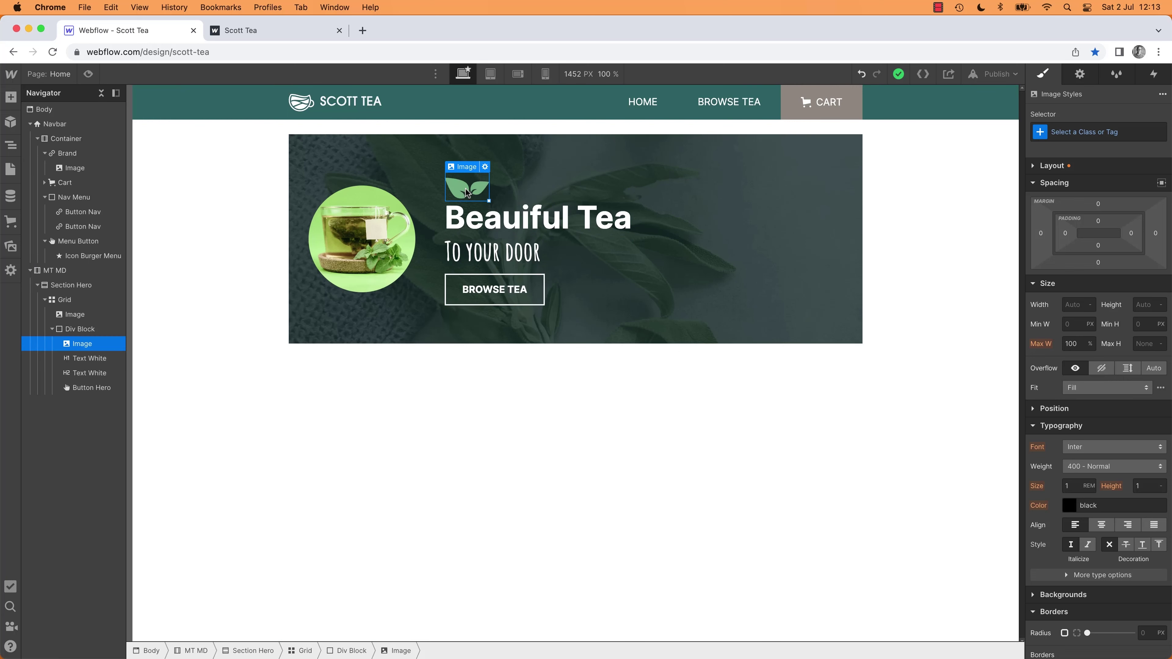
# Step: Create the class "Image Tea Leaf" on the leaf image in the hero
pyautogui.click(1113, 134)
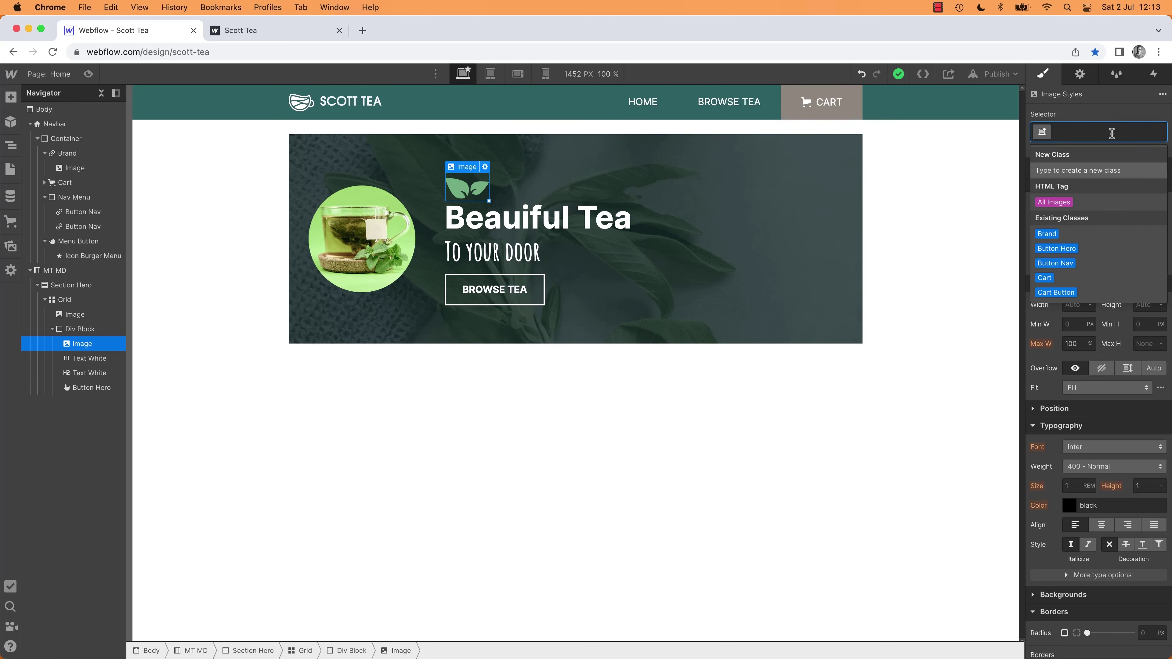
pyautogui.write('Image')
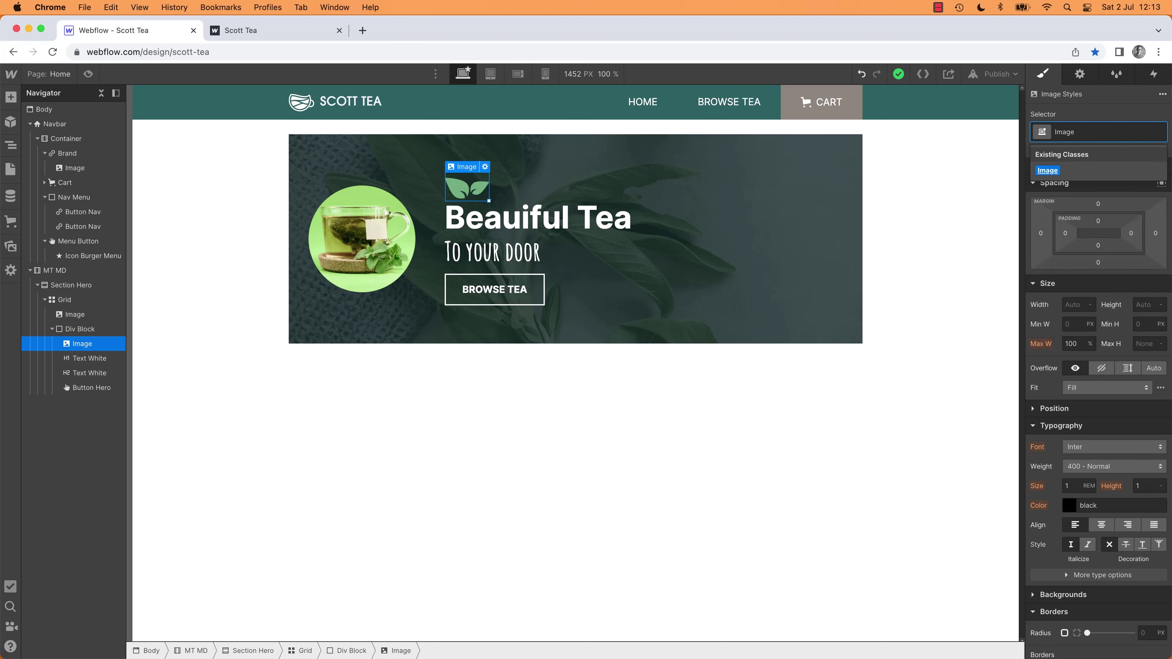
pyautogui.write(' Tea Lef')
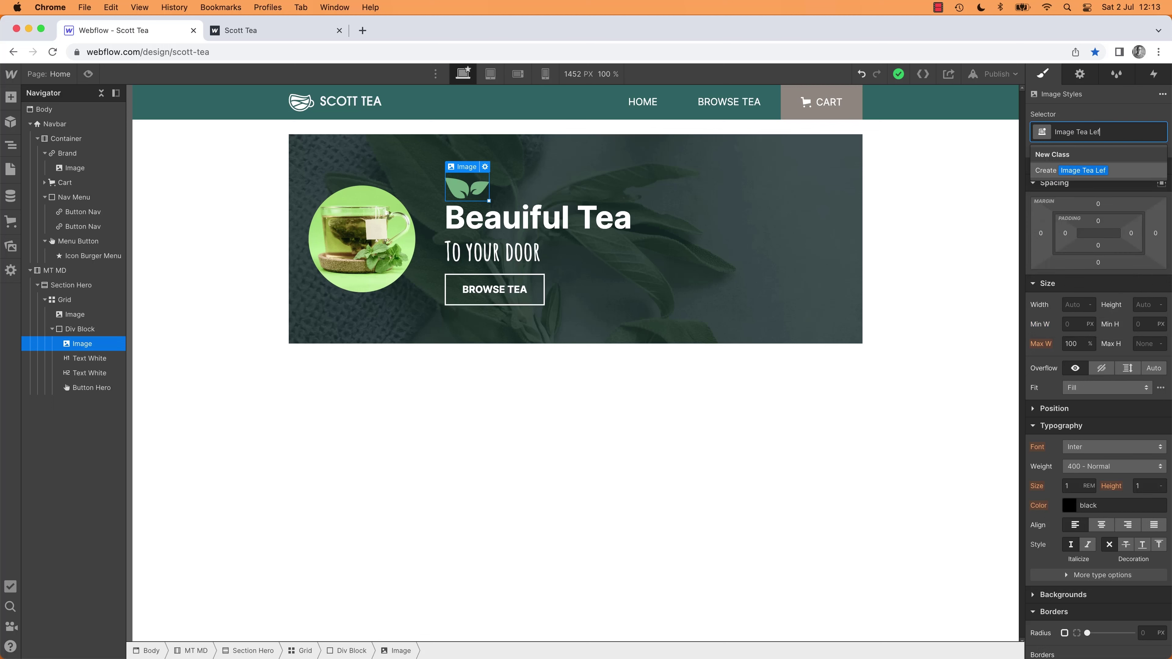
pyautogui.write('t')
pyautogui.press('BackSpace')
pyautogui.press('BackSpace')
pyautogui.write('af')
pyautogui.press('Return')
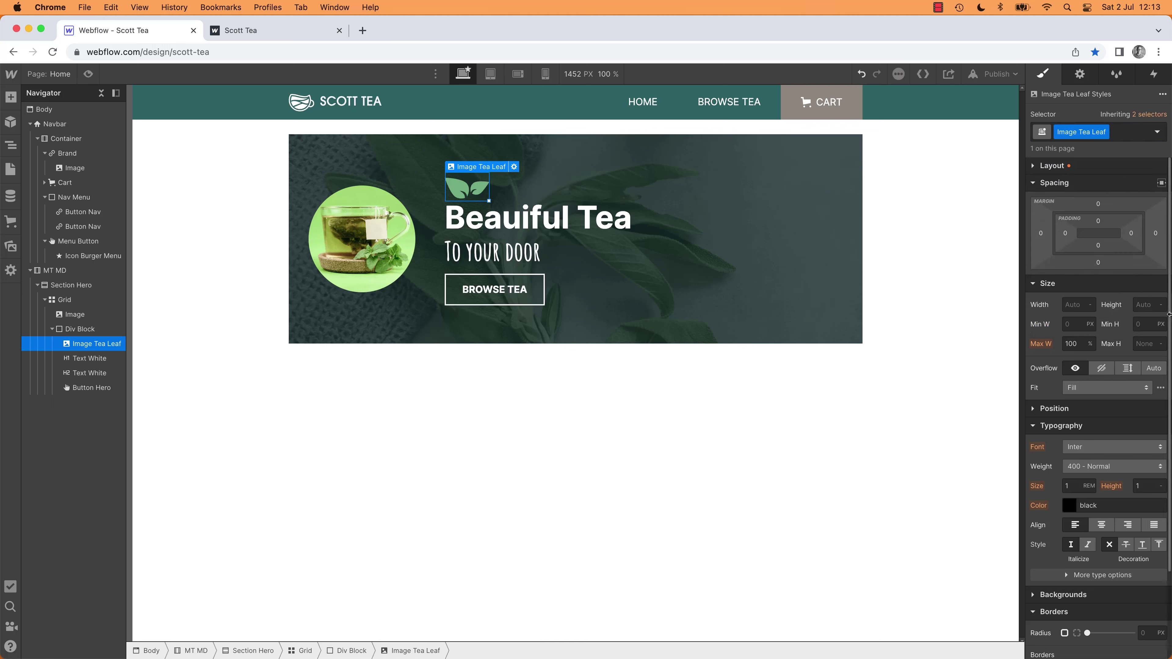
# Step: Set the position of the Image Tea Leaf class to Absolute
pyautogui.click(1036, 409)
pyautogui.click(1103, 434)
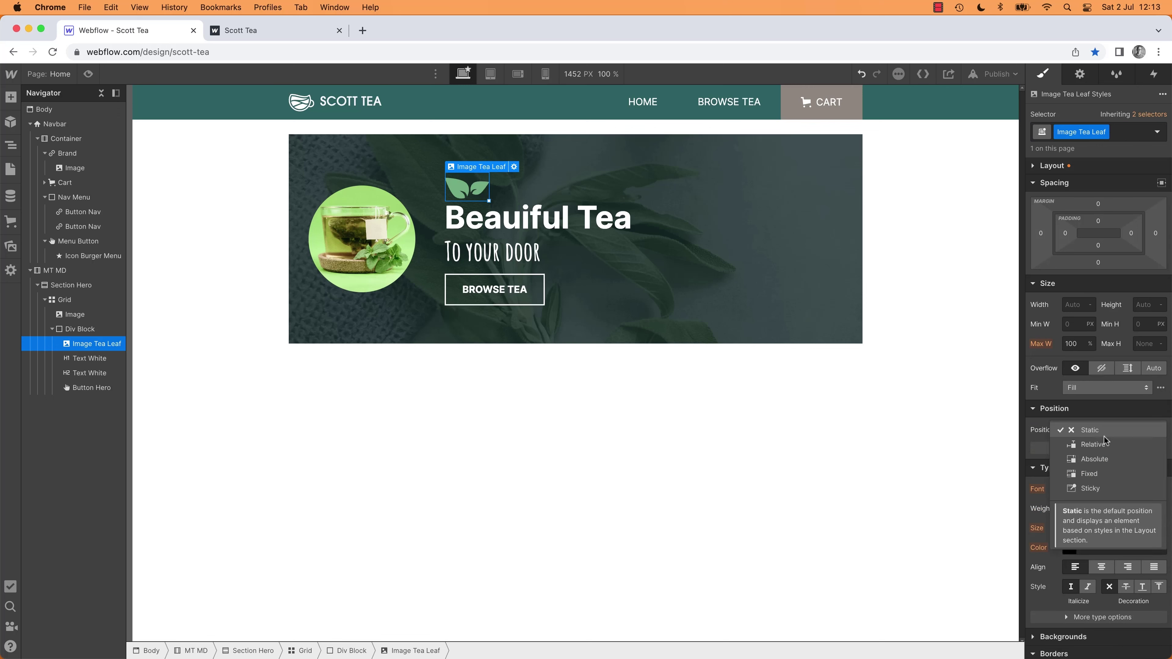
pyautogui.click(1105, 457)
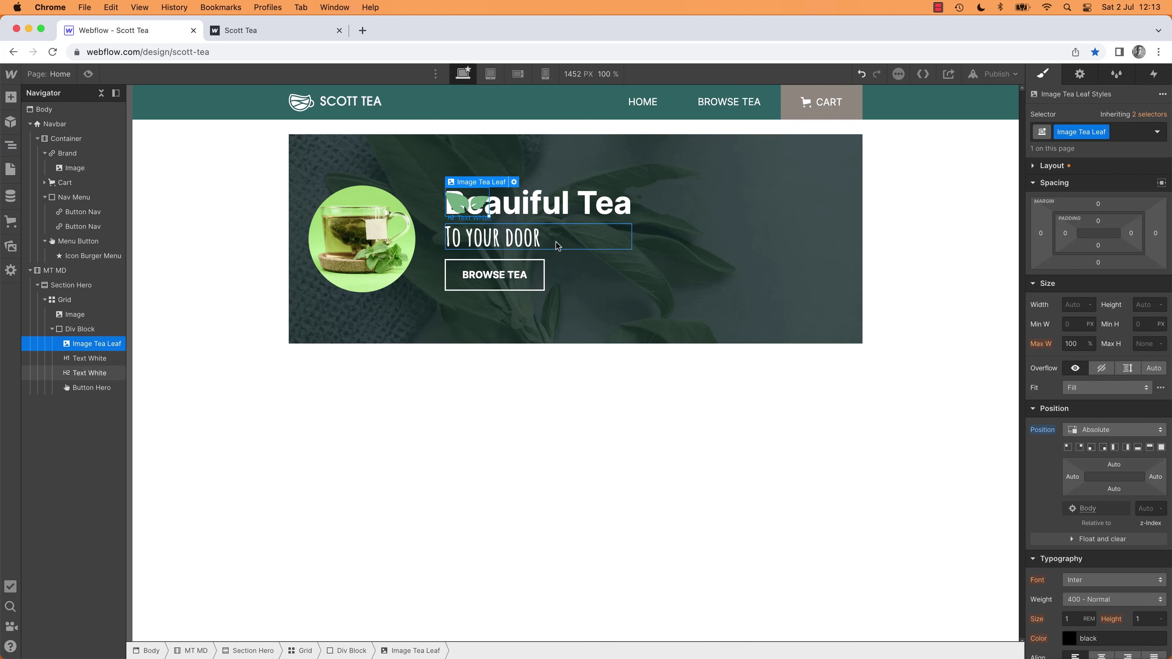
# Step: Set the hero text Div Block's position to Relative and rename its class "Div Hero Wrapper"
pyautogui.click(86, 333)
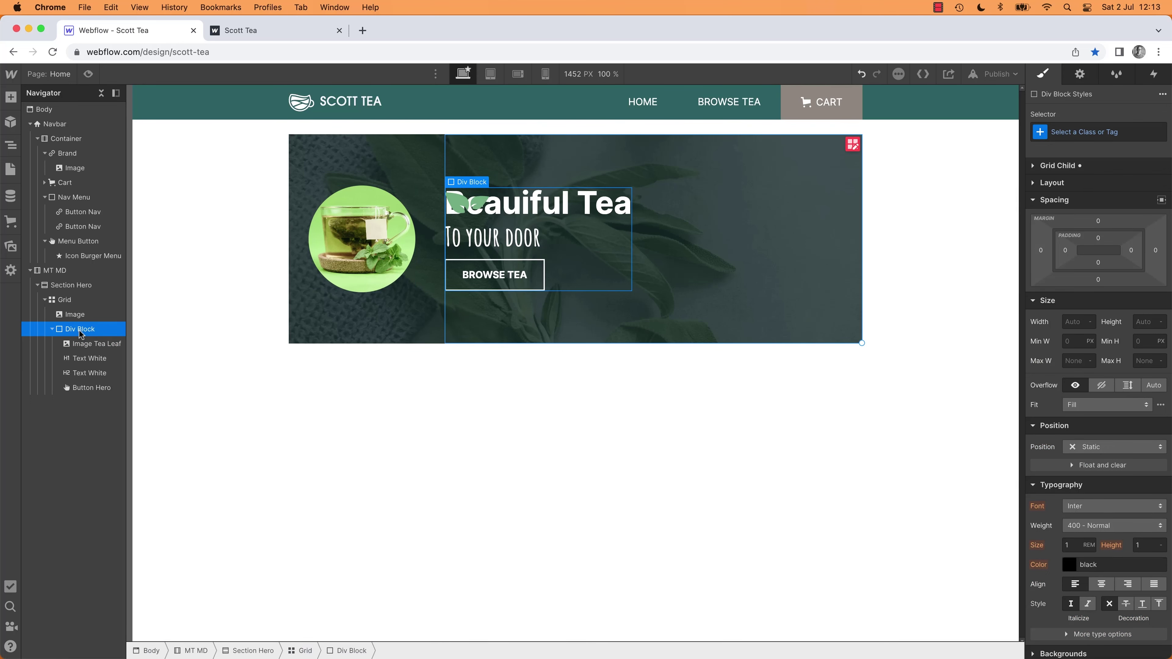
pyautogui.click(1103, 447)
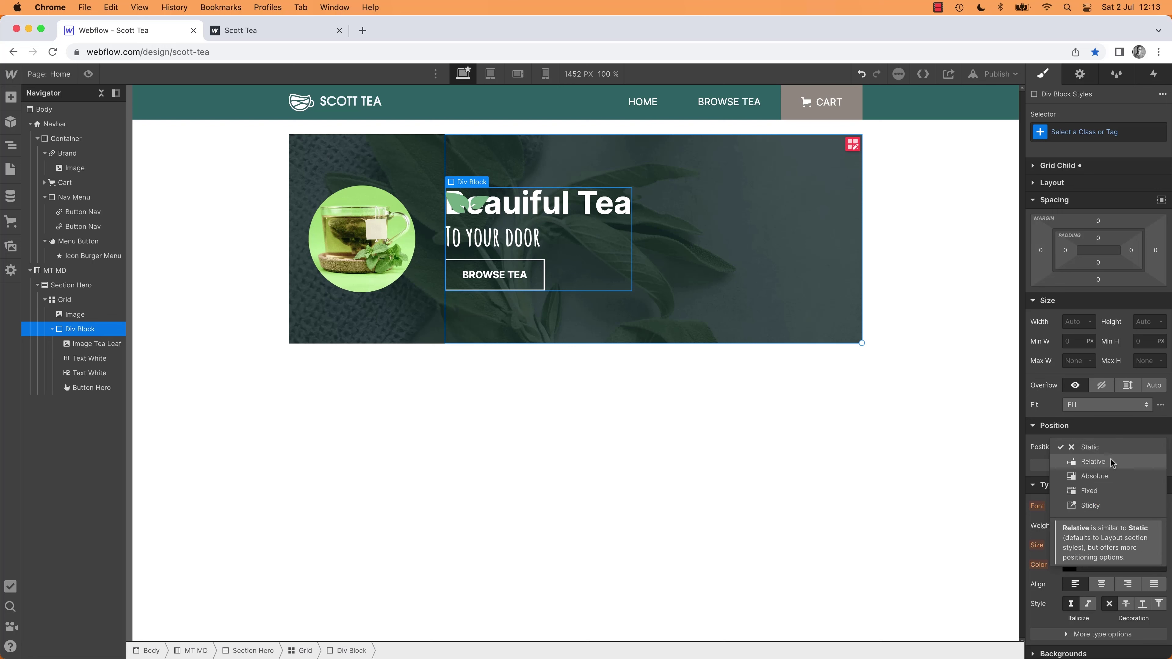
pyautogui.click(1111, 462)
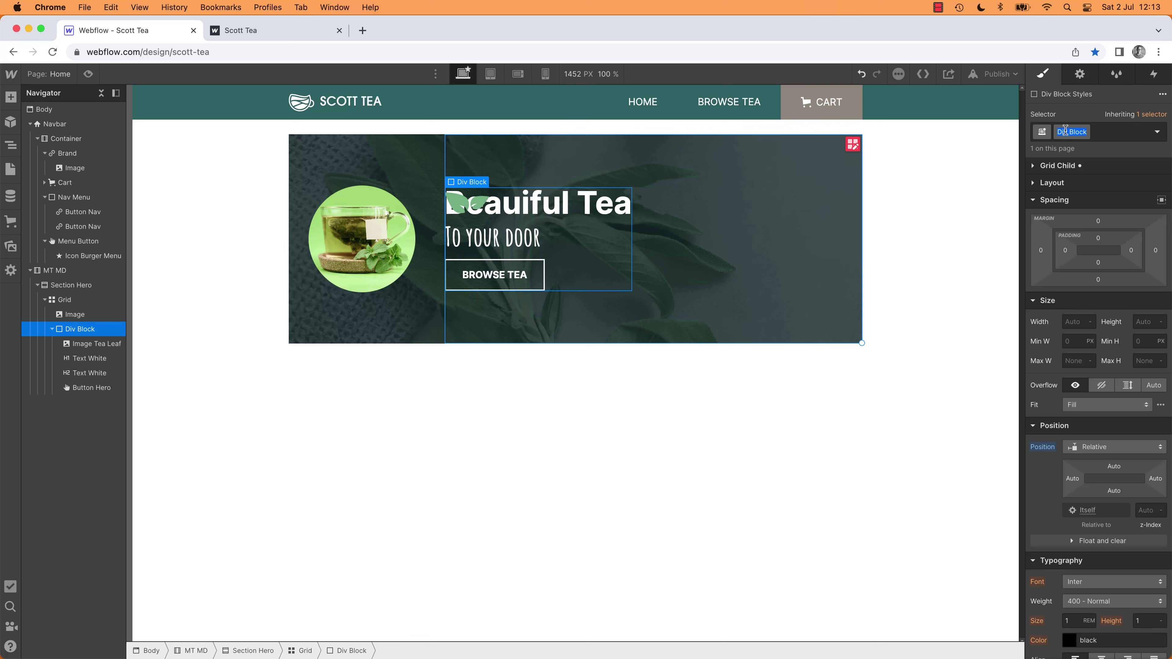
pyautogui.write('Hero')
pyautogui.press('BackSpace')
pyautogui.press('BackSpace')
pyautogui.press('BackSpace')
pyautogui.write('Div Hero Wrapper')
pyautogui.press('Return')
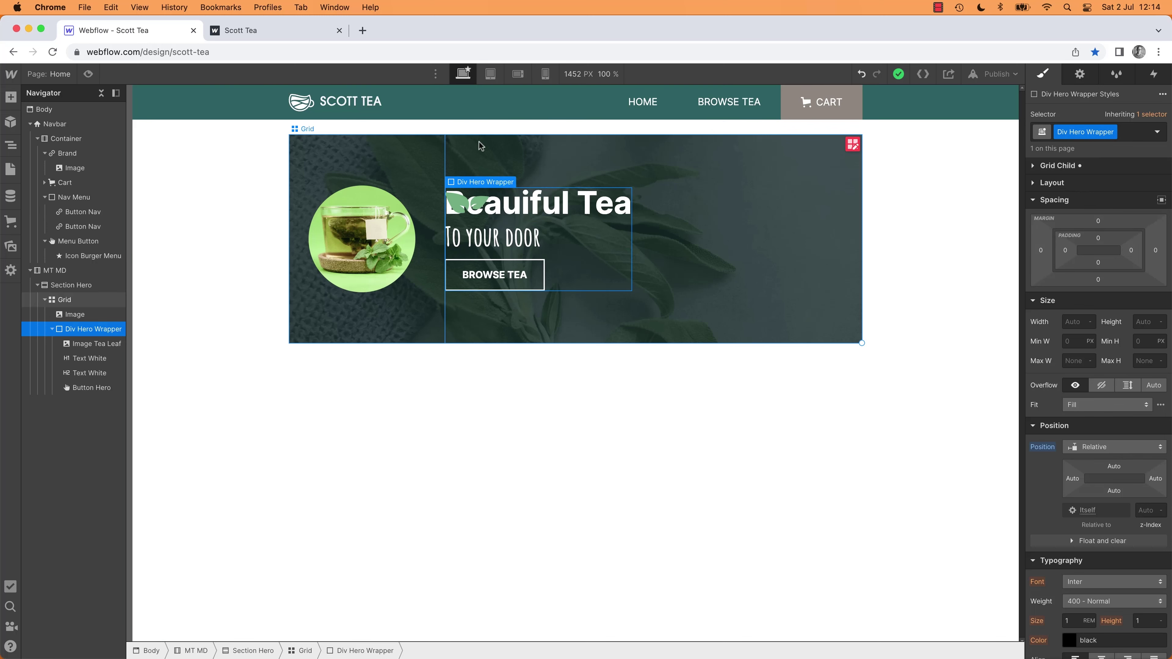
# Step: Try several absolute position presets on the tea leaf image and reset its offsets to Auto
pyautogui.click(464, 213)
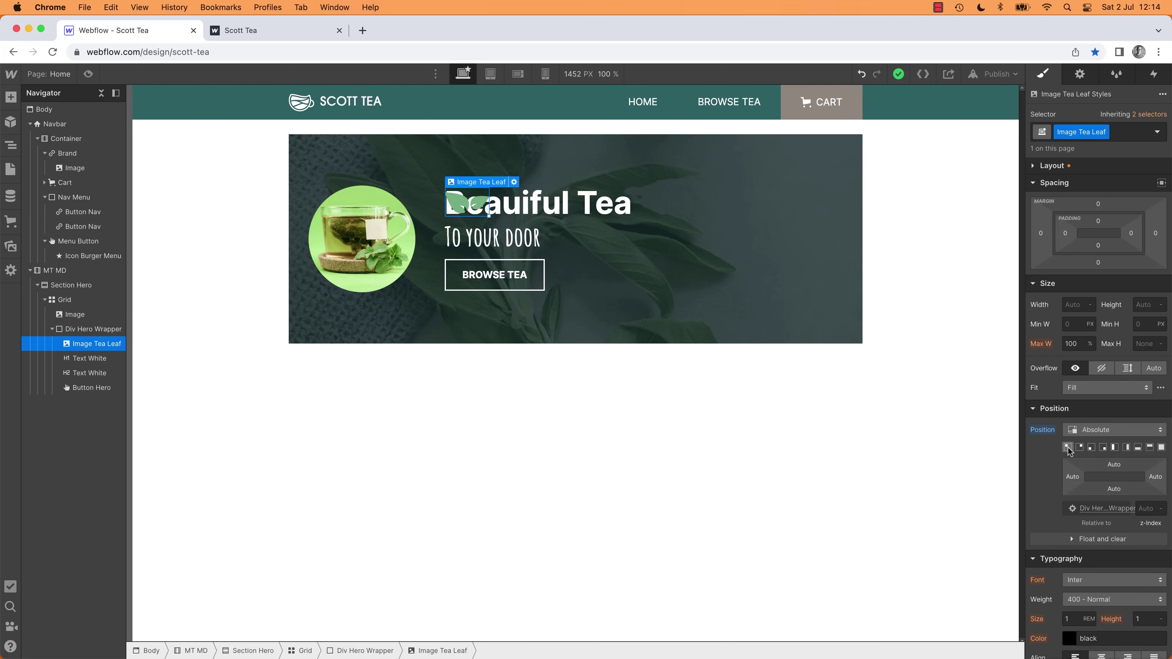
pyautogui.click(1081, 447)
pyautogui.click(1092, 448)
pyautogui.click(1104, 448)
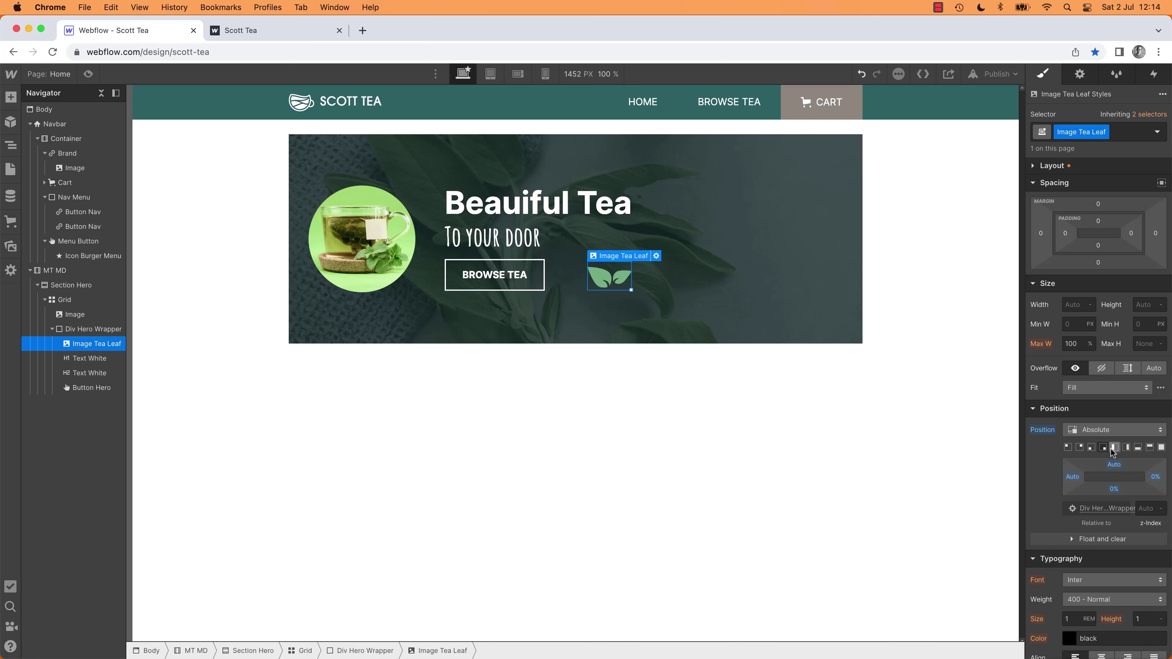
pyautogui.click(1115, 447)
pyautogui.click(1139, 448)
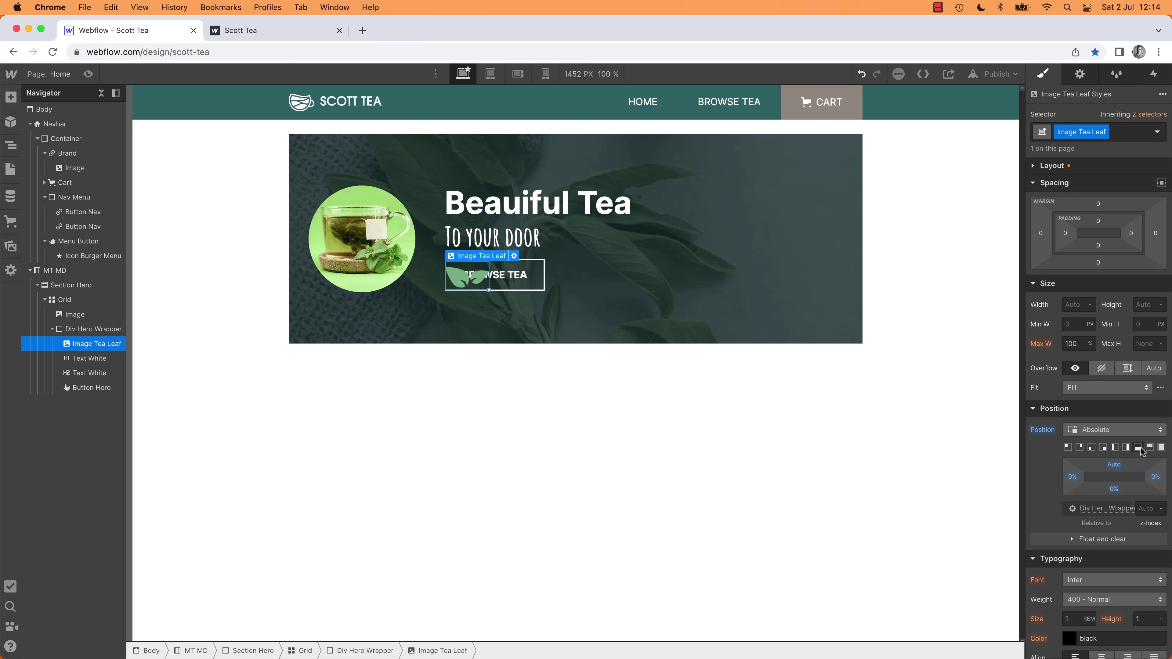
pyautogui.click(1080, 447)
pyautogui.click(1068, 447)
pyautogui.click(1103, 447)
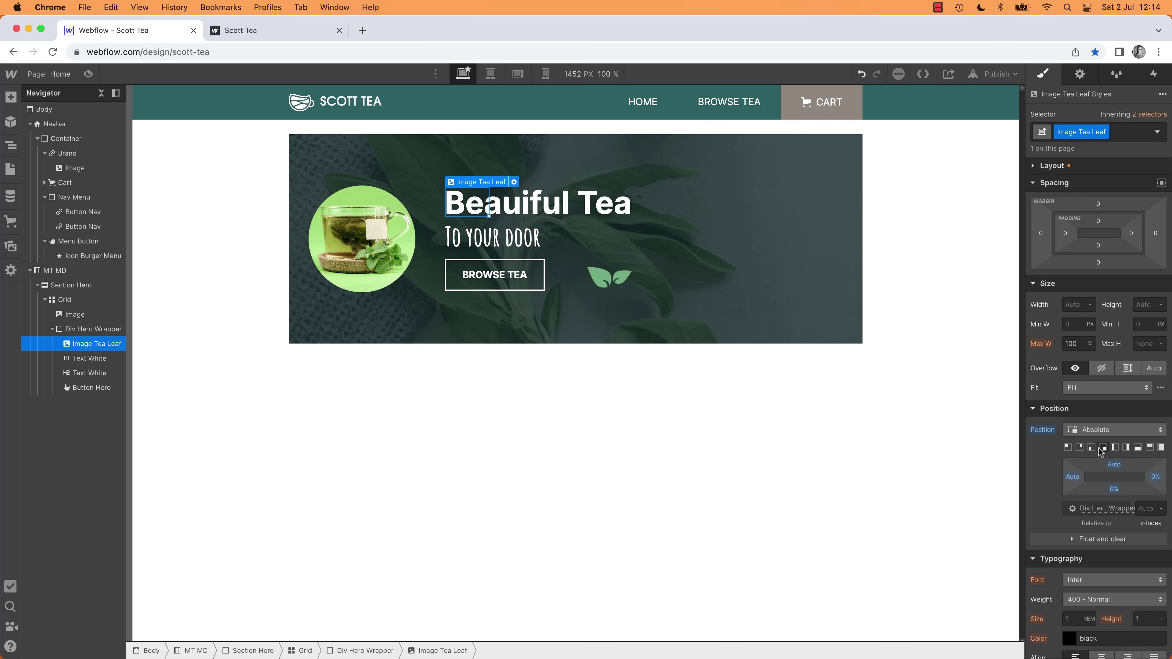
pyautogui.click(1092, 447)
pyautogui.click(1068, 448)
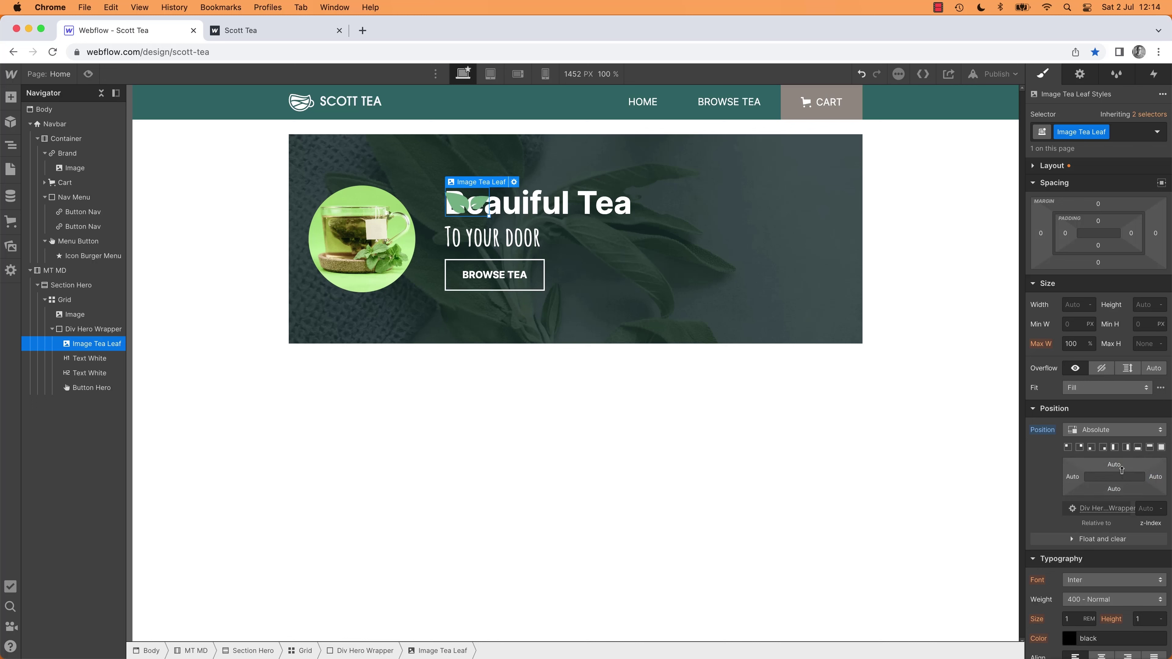
# Step: Offset the tea leaf image about 40 px up and about 40 px left, using the XD hero as reference
pyautogui.moveTo(1119, 467); pyautogui.dragTo(1072, 465)
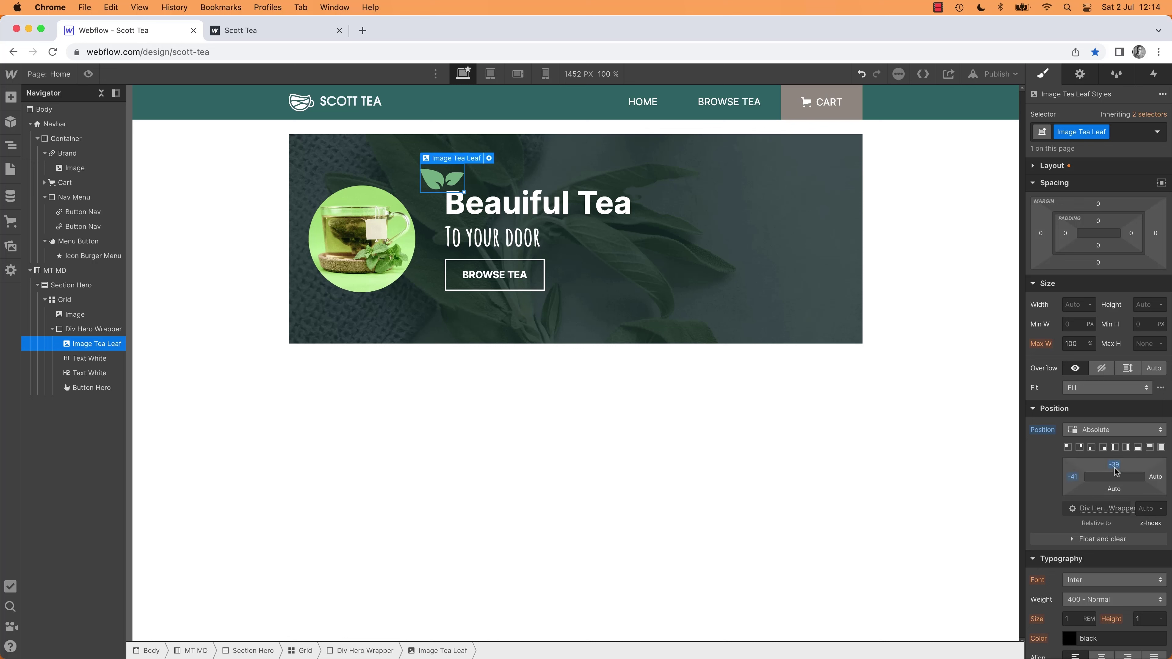
pyautogui.press('super+Tab')
pyautogui.click(973, 480)
pyautogui.press('super+Tab')
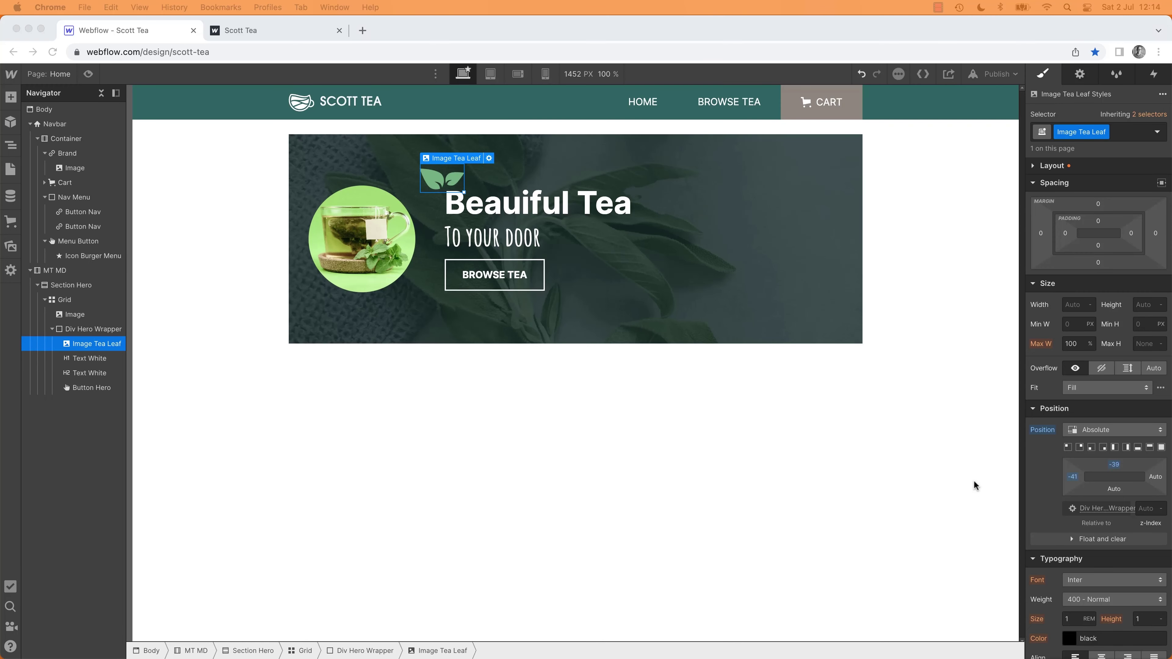
pyautogui.moveTo(1114, 464)
pyautogui.mouseDown()
pyautogui.moveTo(1074, 485)
pyautogui.moveTo(1118, 474)
pyautogui.mouseUp()
pyautogui.click(755, 558)
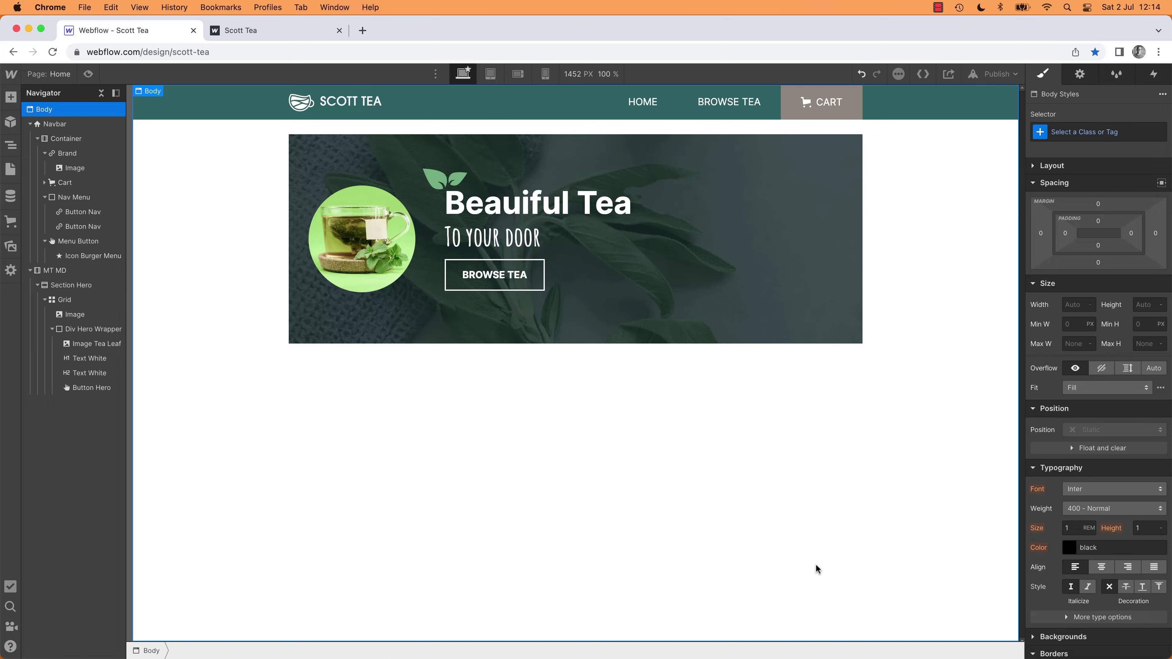
# Step: Compare the hero with the XD design and slightly widen the column gap of the Grid in Section Hero
pyautogui.press('super+Tab')
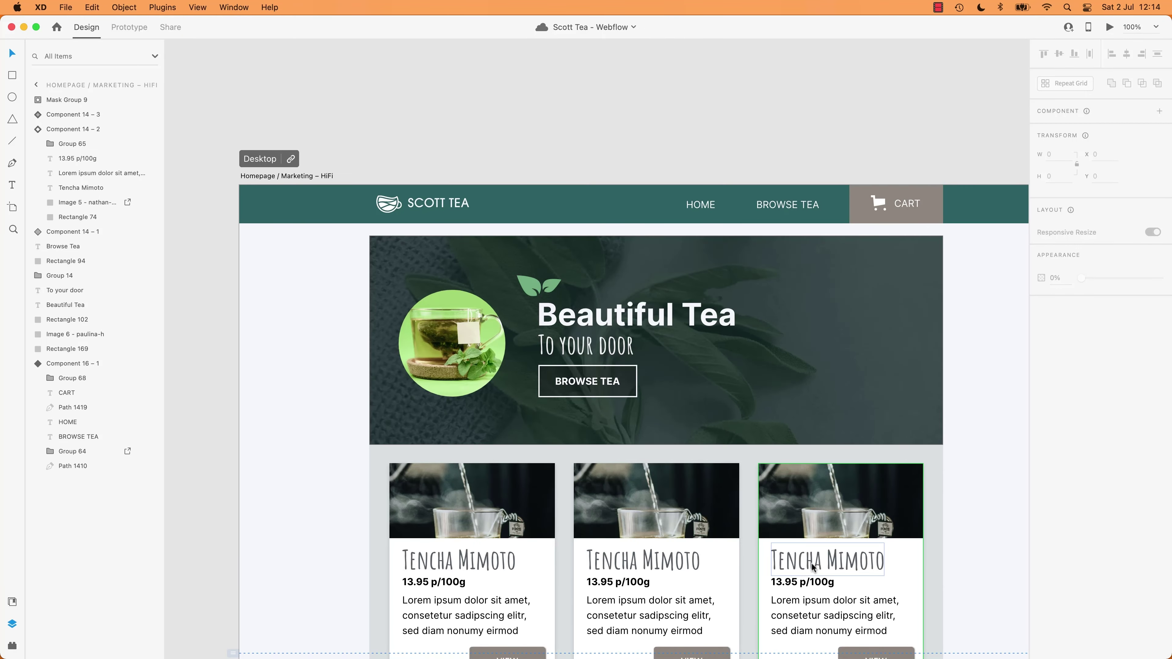
pyautogui.press('super+Tab')
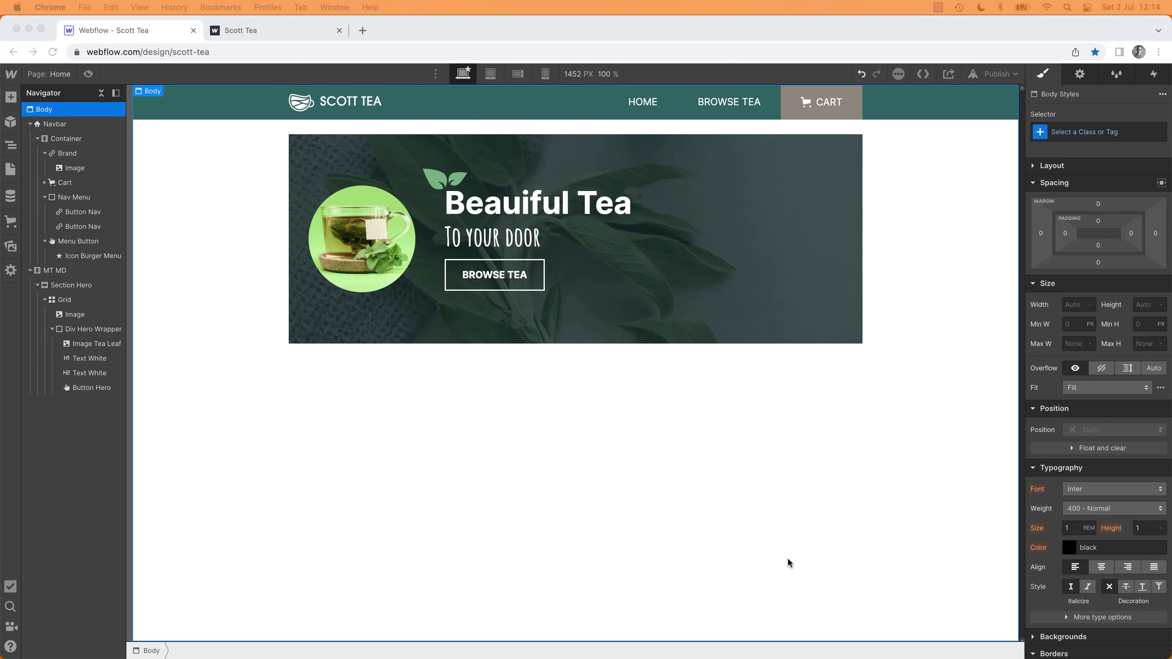
pyautogui.press('super+Tab')
pyautogui.press('super+Tab')
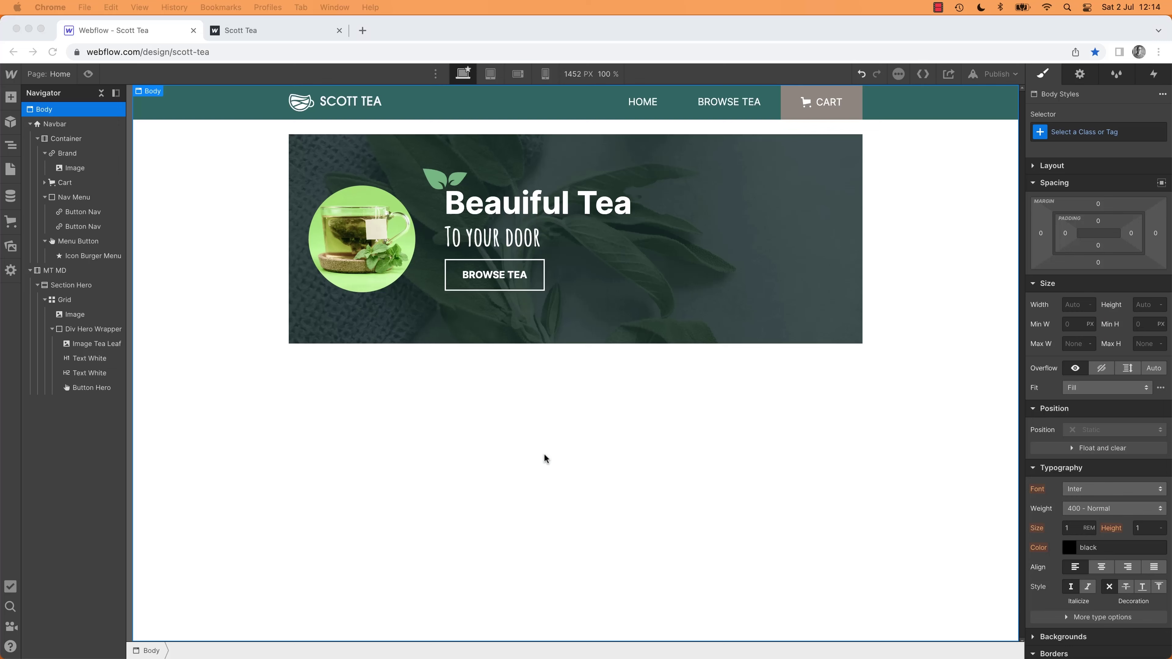
pyautogui.doubleClick(641, 256)
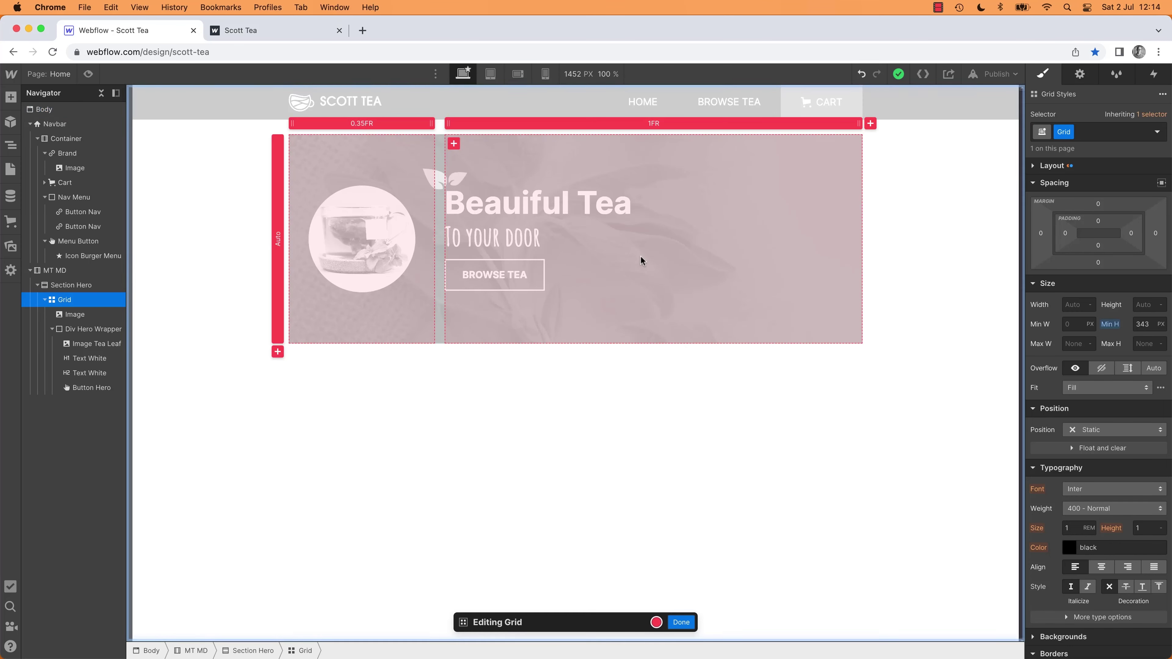
pyautogui.moveTo(438, 221); pyautogui.dragTo(443, 222)
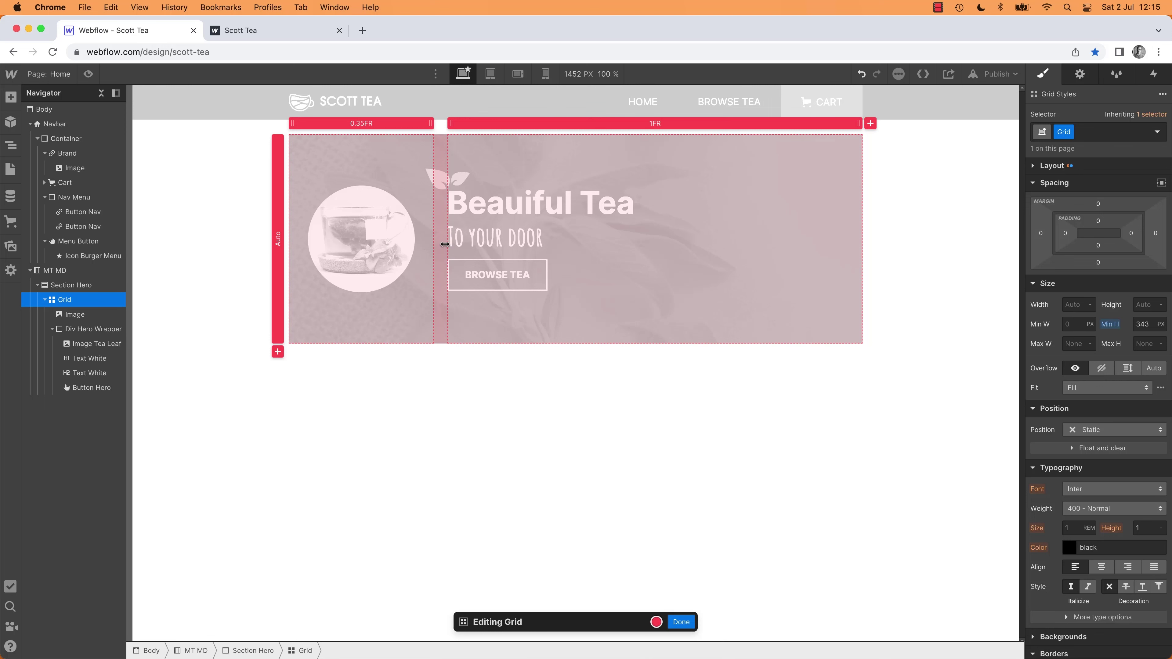
pyautogui.click(681, 622)
pyautogui.click(484, 426)
# Step: Check the tea image, leaf and heading spacing in the Webflow hero against the XD design
pyautogui.press('super+Tab')
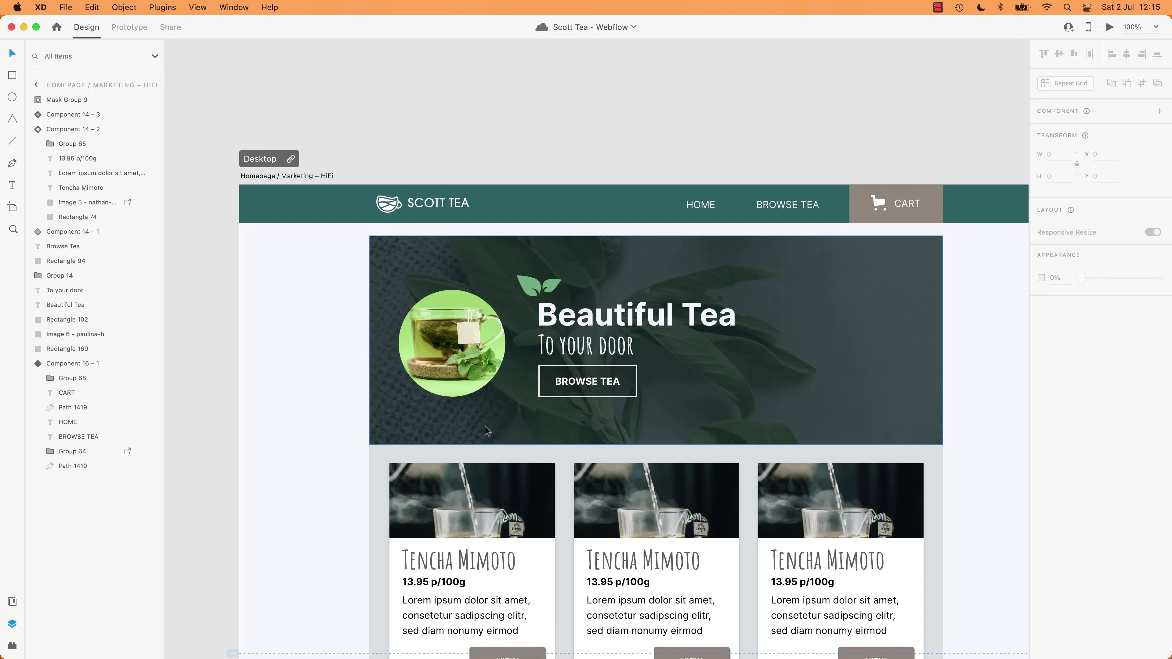
pyautogui.press('super+Tab')
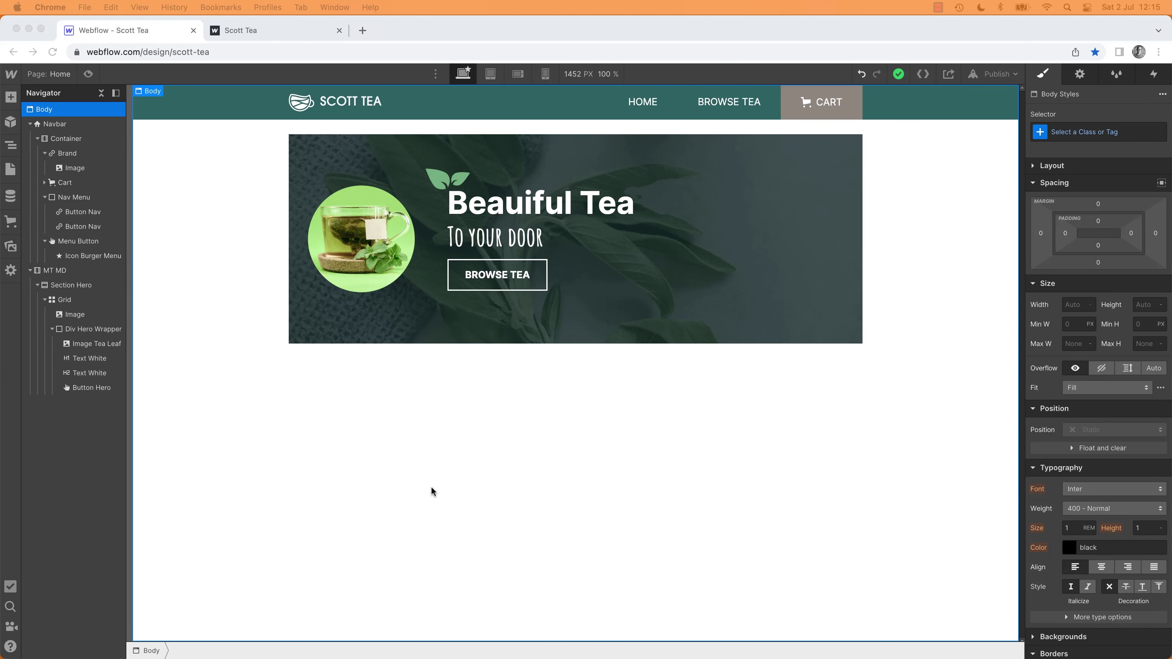
pyautogui.press('super+Tab')
pyautogui.press('super+Tab')
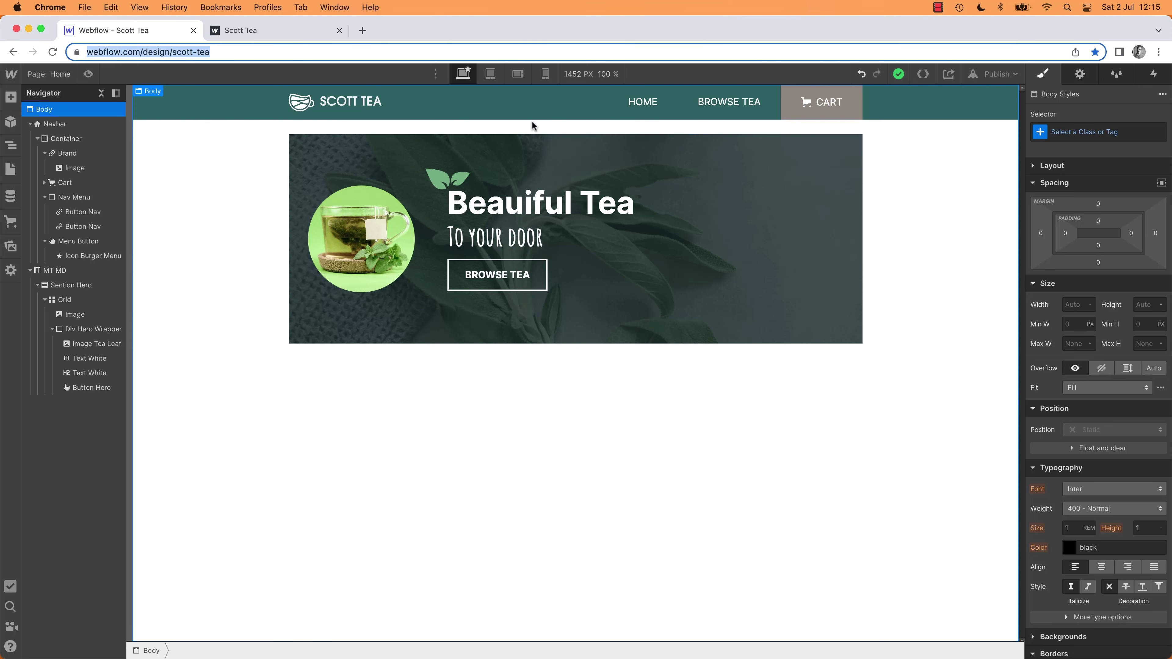
# Step: Check the hero layout at the tablet, mobile landscape and mobile portrait breakpoints
pyautogui.hotkey('shift', '2')
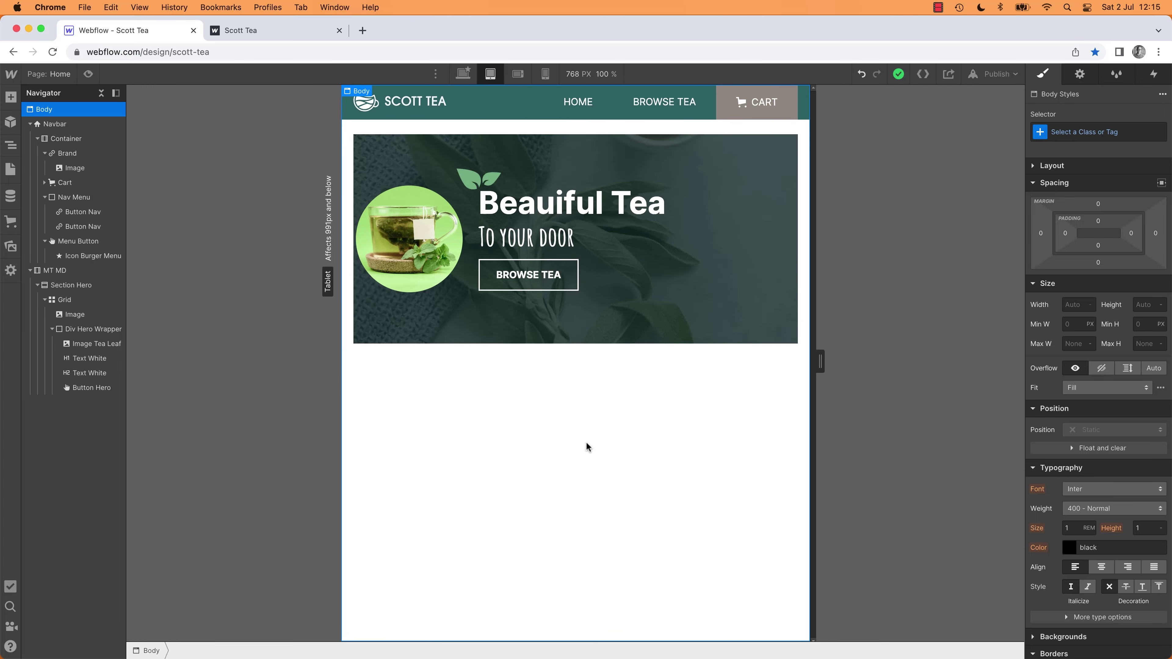
pyautogui.hotkey('shift', '3')
pyautogui.hotkey('shift', '4')
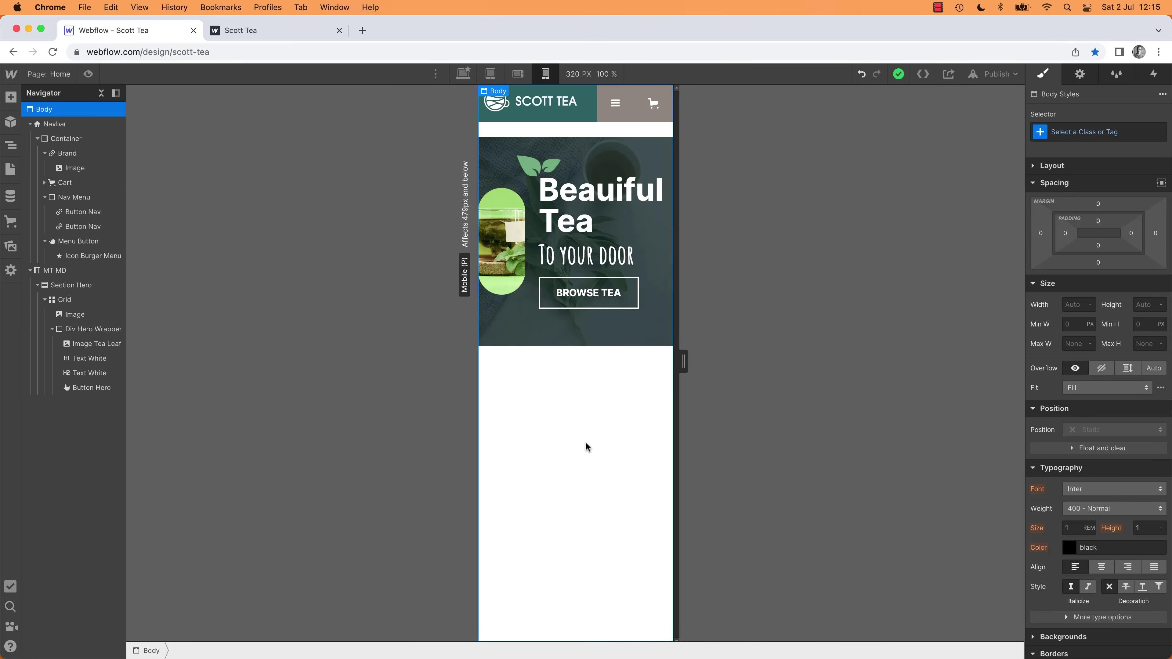
pyautogui.hotkey('shift', '2')
pyautogui.hotkey('shift', '3')
pyautogui.hotkey('shift', '4')
pyautogui.hotkey('shift', '2')
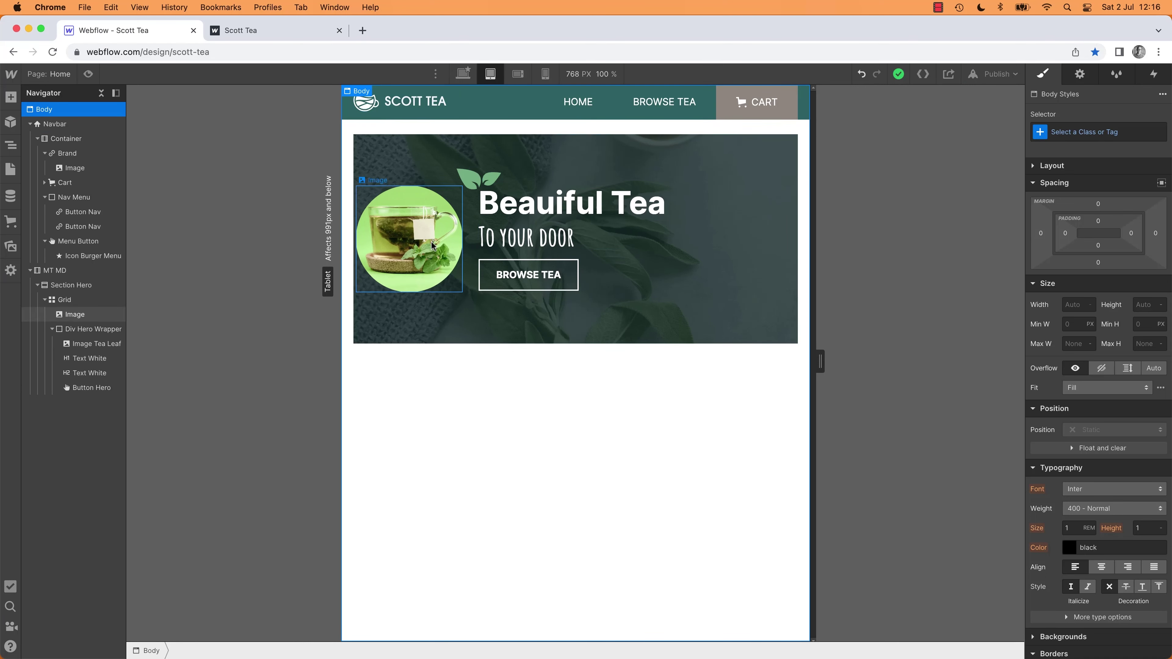
# Step: Widen the first column of the hero Grid to 0.6fr at the tablet breakpoint
pyautogui.click(686, 182)
pyautogui.click(787, 145)
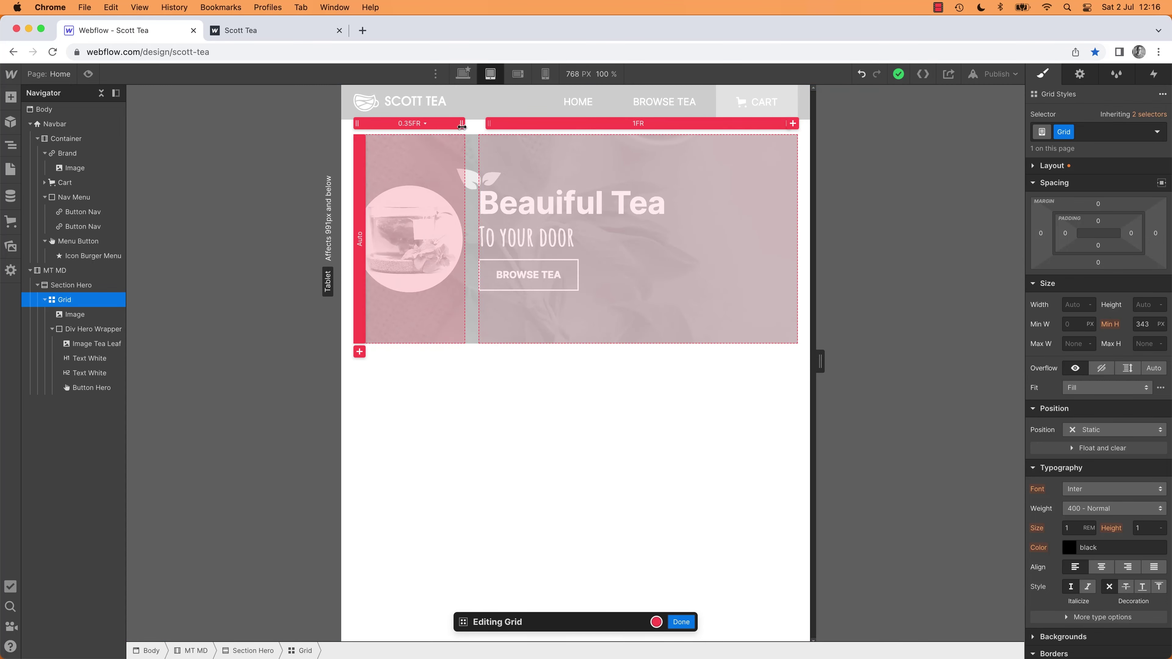
pyautogui.moveTo(461, 123); pyautogui.dragTo(489, 152)
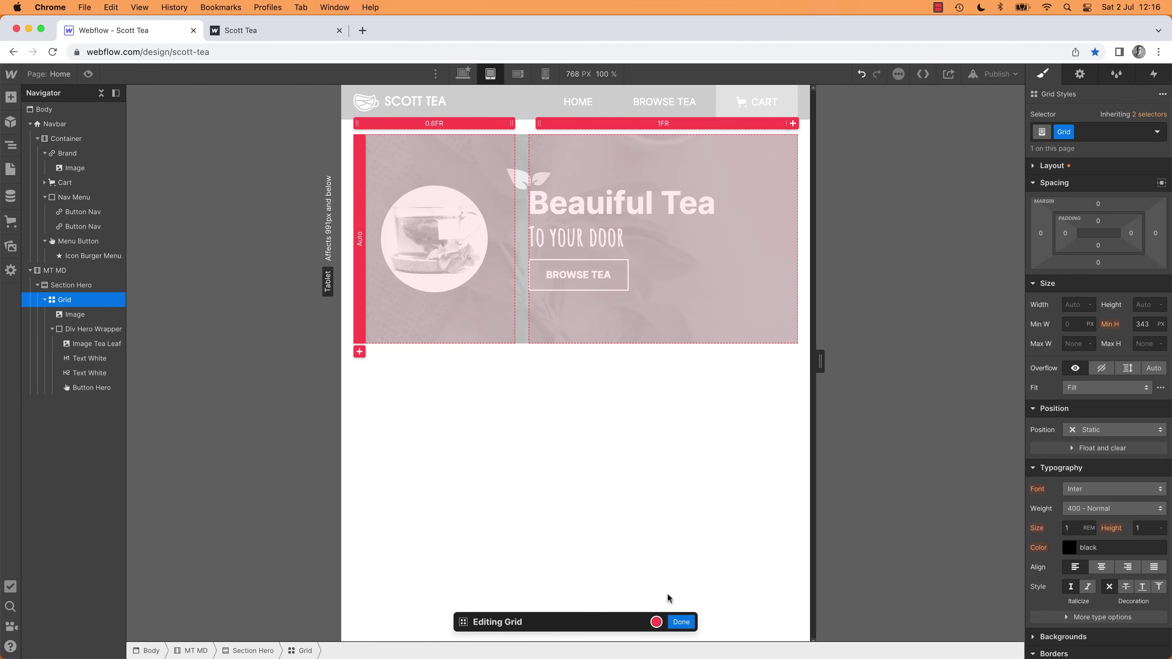
pyautogui.click(681, 622)
pyautogui.click(625, 483)
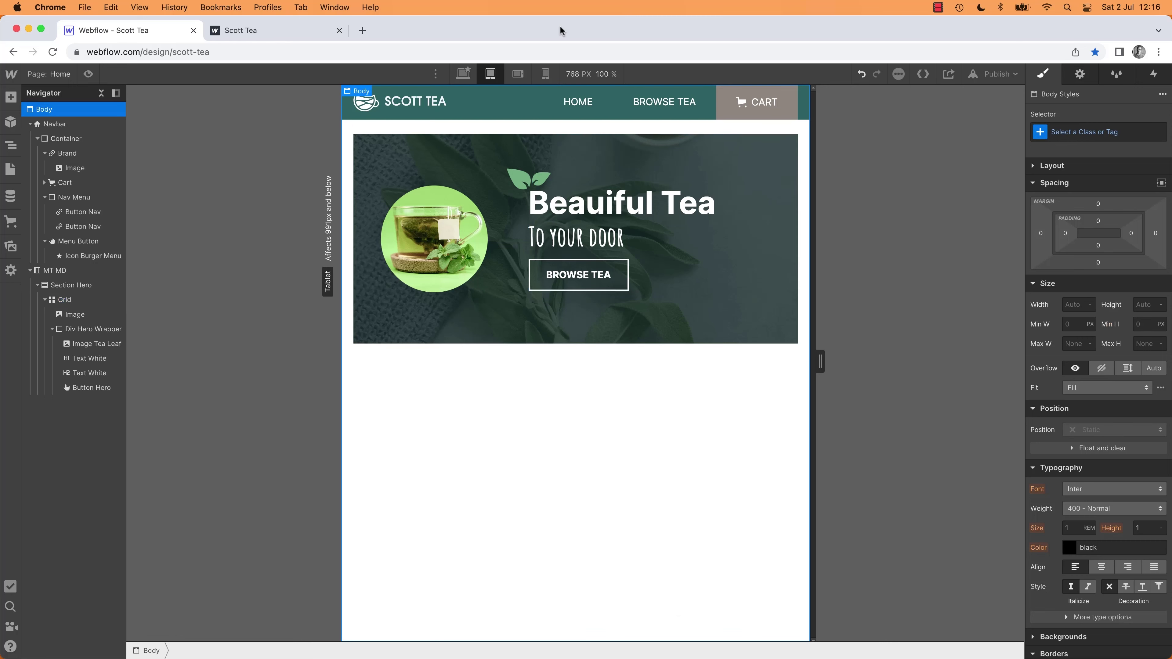
# Step: Set the round tea image's width and height to 150 px at the mobile landscape breakpoint
pyautogui.click(518, 81)
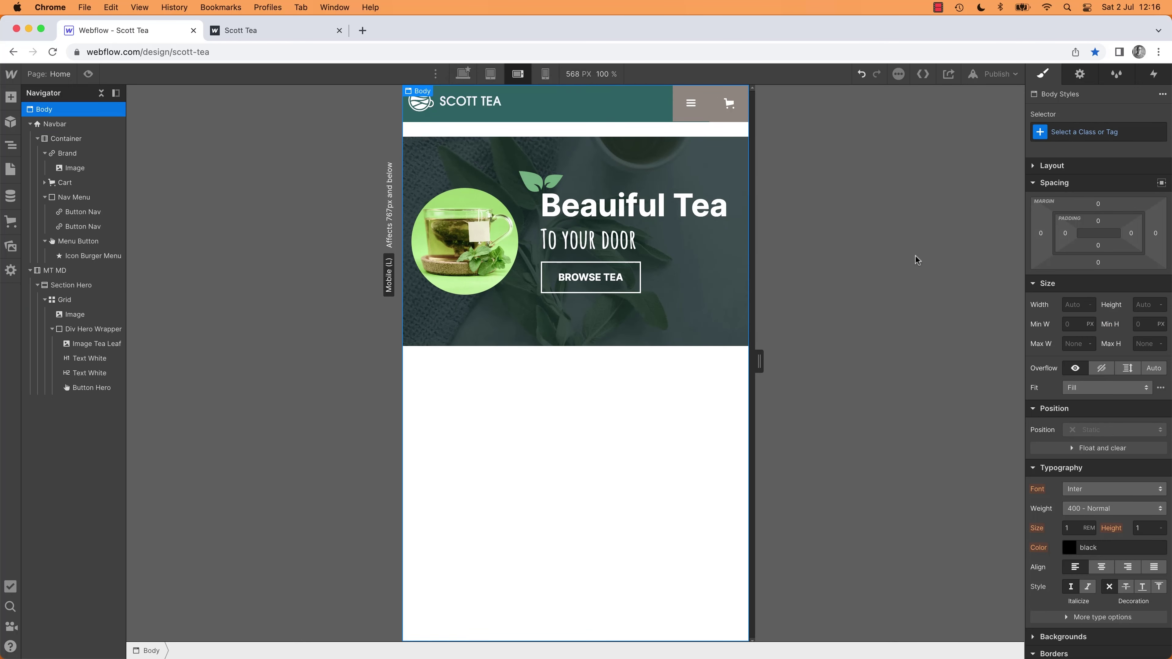
pyautogui.click(464, 256)
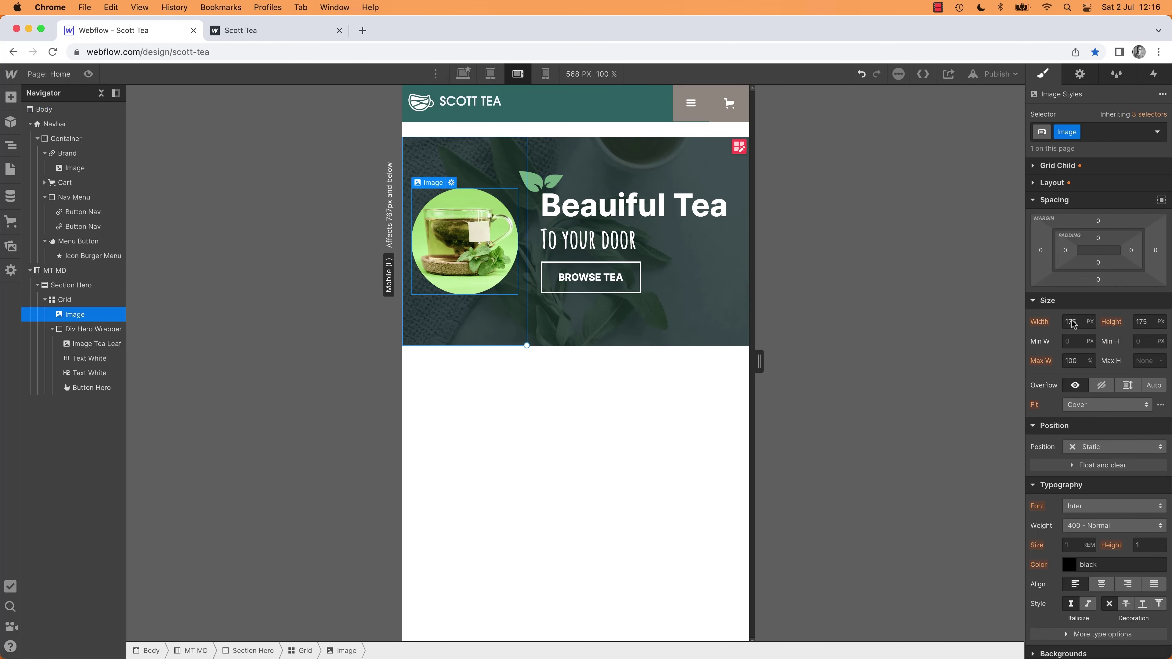
pyautogui.moveTo(1063, 327); pyautogui.dragTo(1070, 325)
pyautogui.write('150')
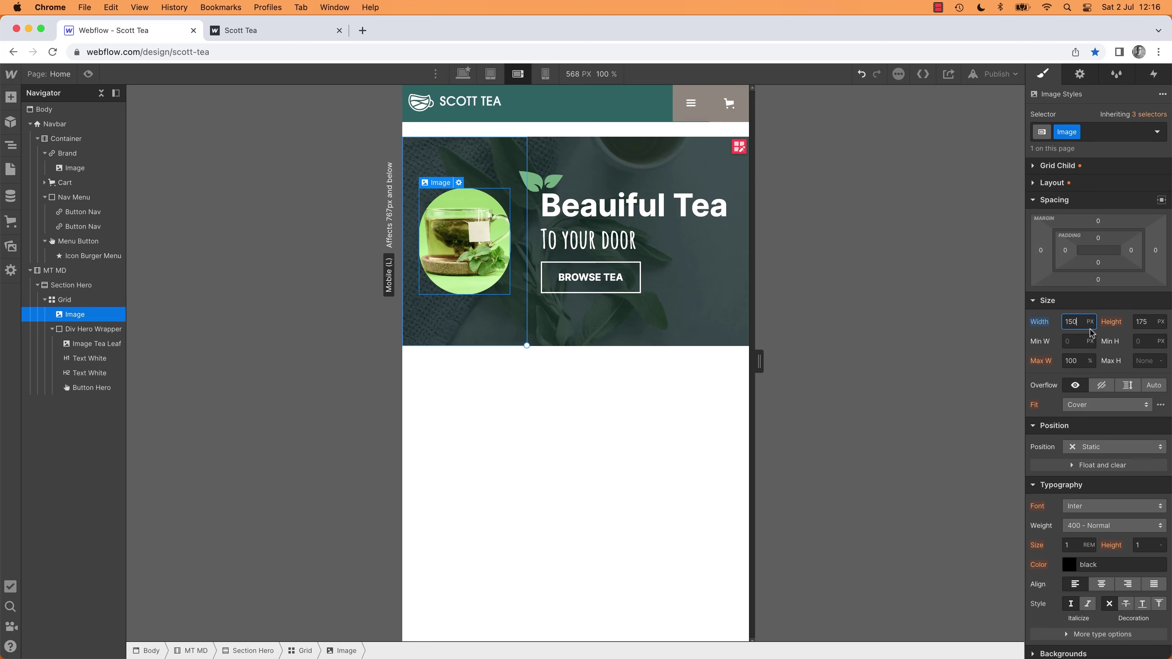
pyautogui.doubleClick(1139, 322)
pyautogui.write('150')
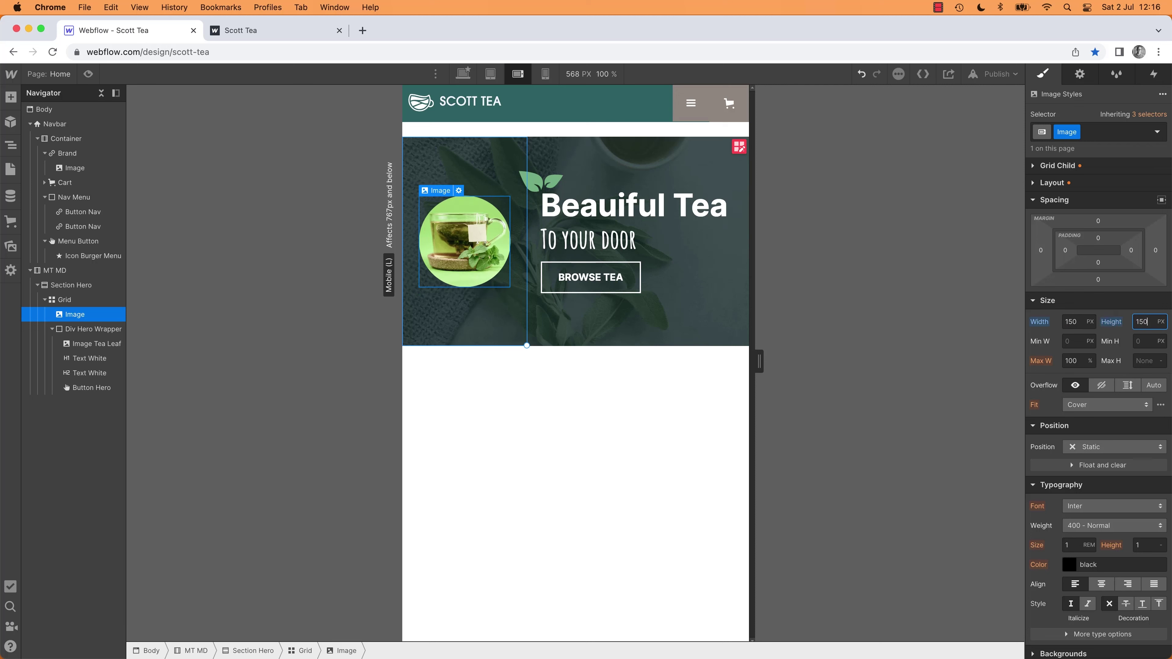
pyautogui.click(645, 533)
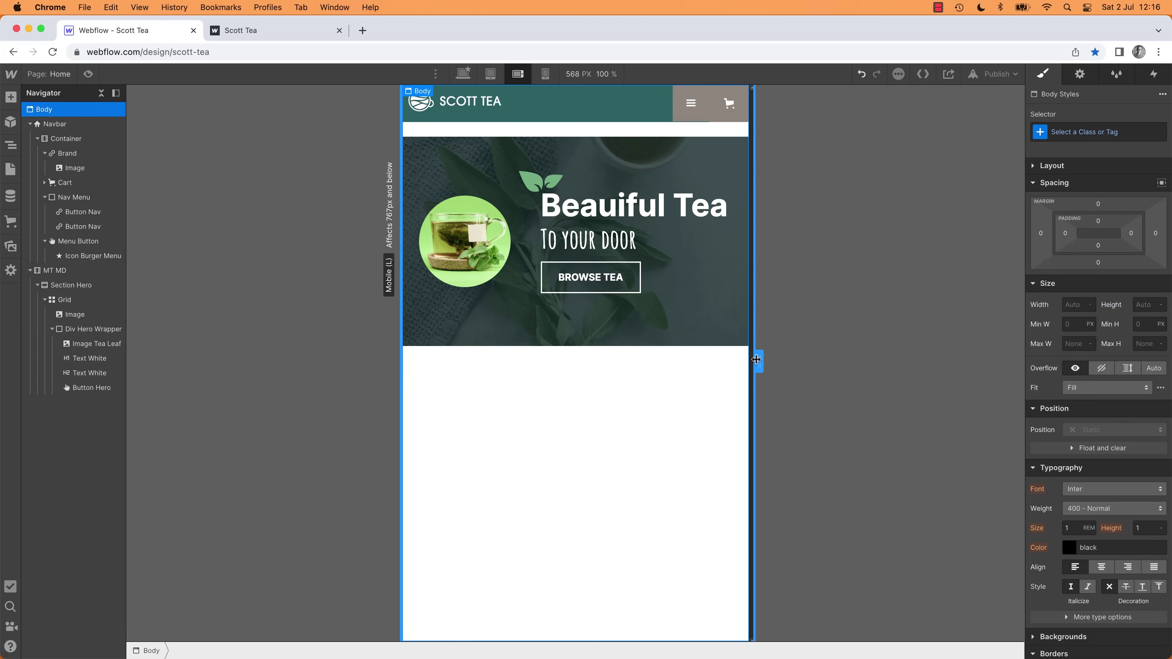
# Step: Compare the mobile portrait hero with the mobile homepage artboard in XD, then return to Webflow
pyautogui.moveTo(761, 365)
pyautogui.mouseDown()
pyautogui.moveTo(795, 367)
pyautogui.moveTo(733, 367)
pyautogui.moveTo(741, 372)
pyautogui.moveTo(729, 377)
pyautogui.moveTo(772, 369)
pyautogui.mouseUp()
pyautogui.click(545, 74)
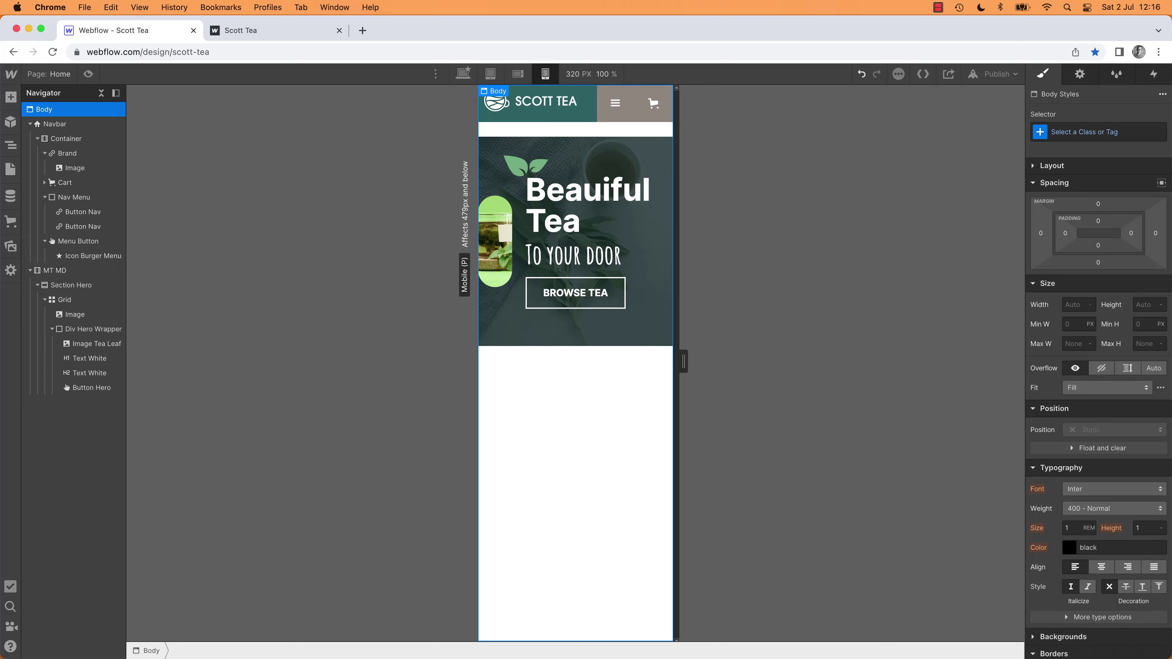
pyautogui.press('super+Tab')
pyautogui.scroll(-10, 724, 422)
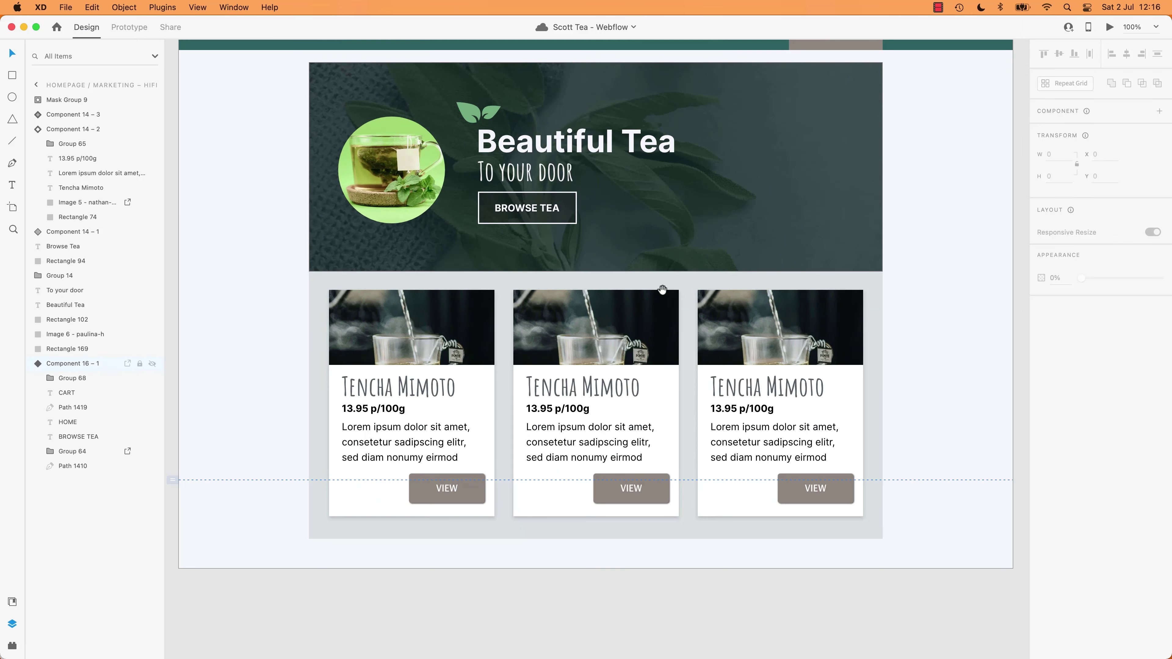
pyautogui.scroll(-8, 569, 472)
pyautogui.scroll(14, 589, 415)
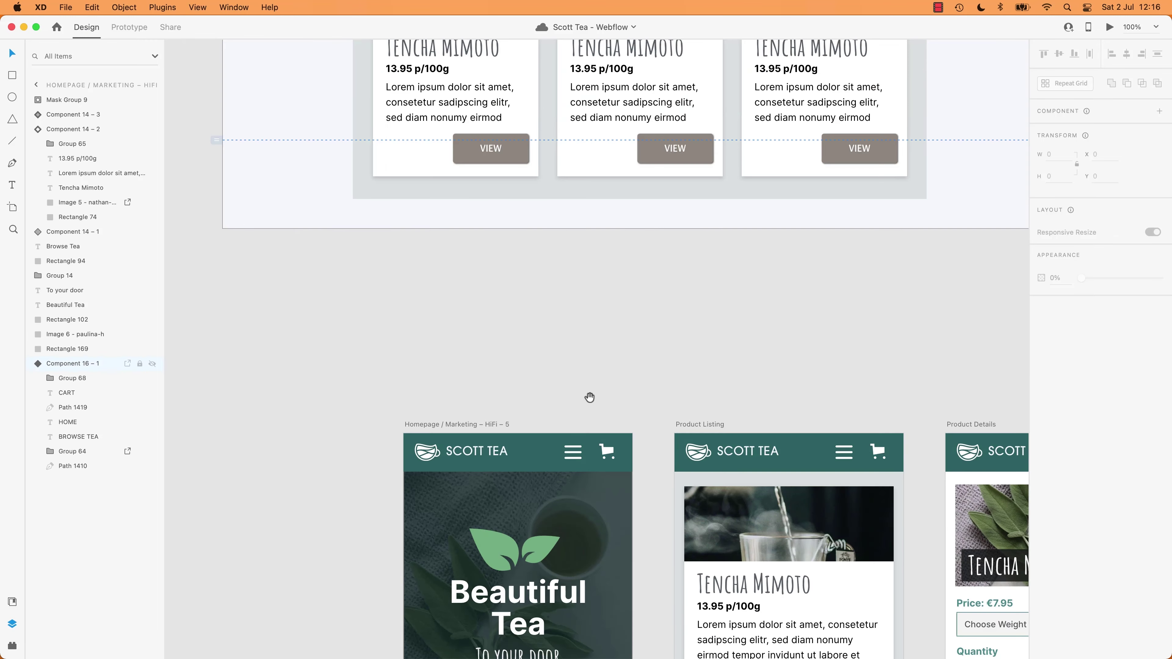
pyautogui.scroll(-10, 432, 198)
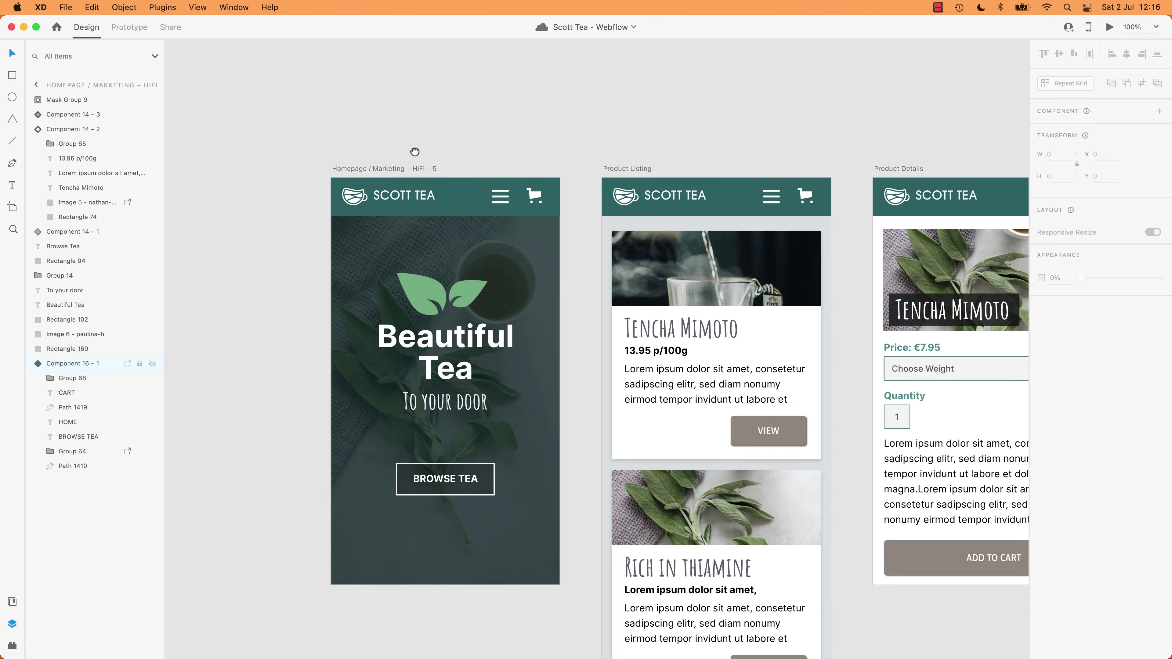
pyautogui.press('super+Tab')
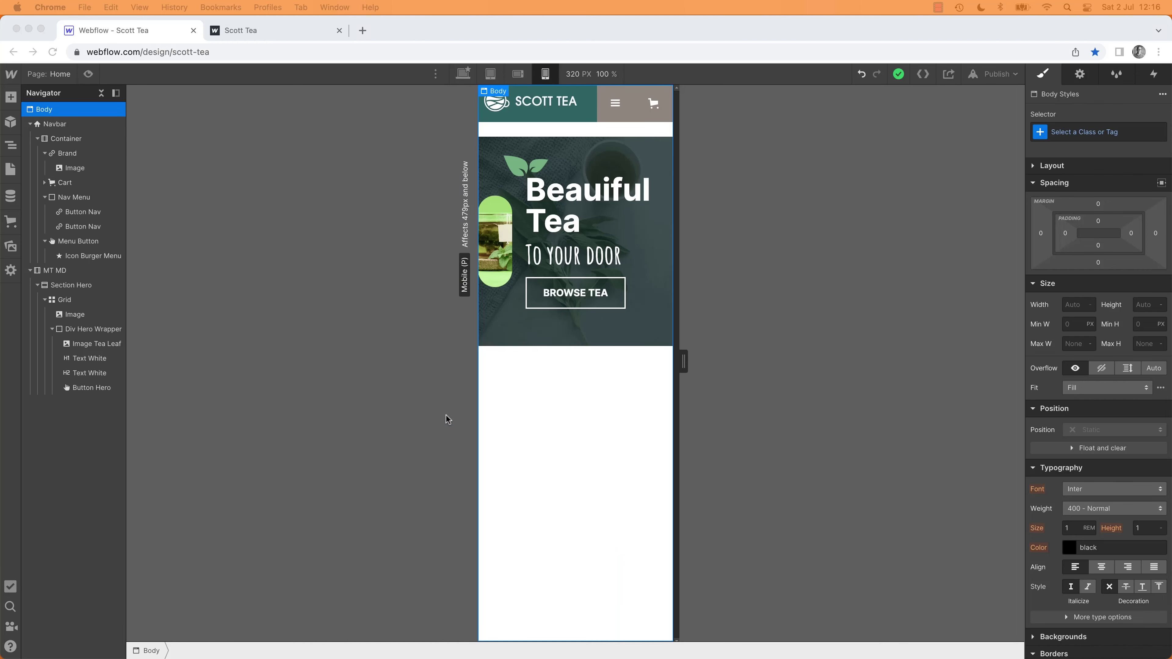
# Step: Rename the class of the round tea image in the hero Grid to Image Hero
pyautogui.click(498, 245)
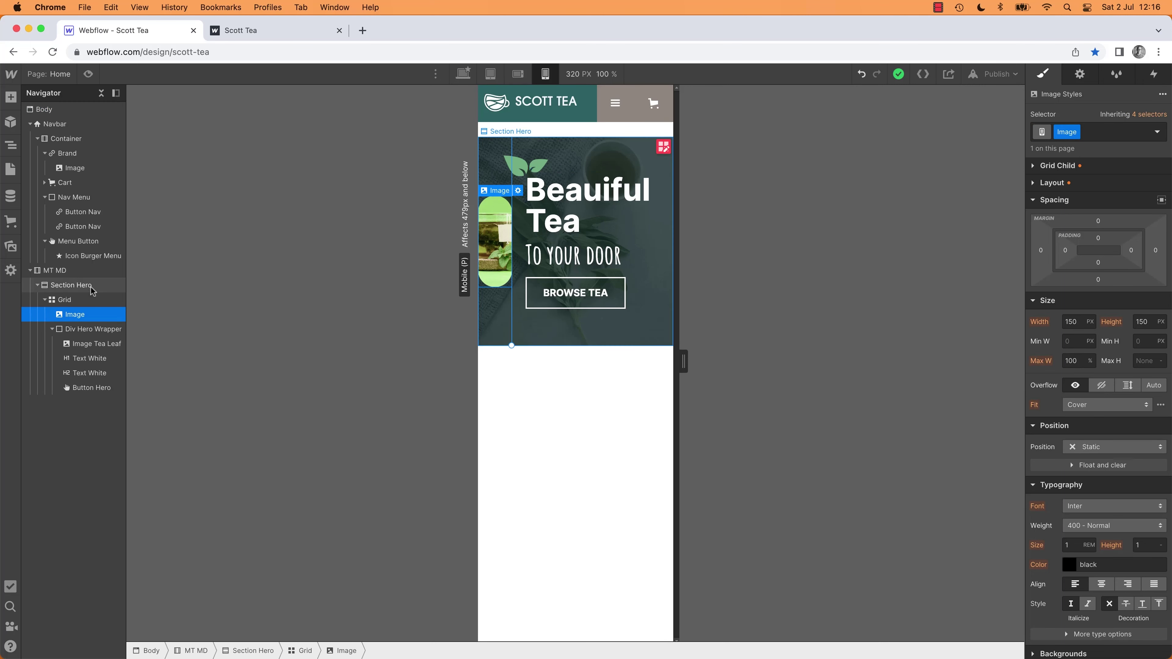
pyautogui.press('Up')
pyautogui.press('Down')
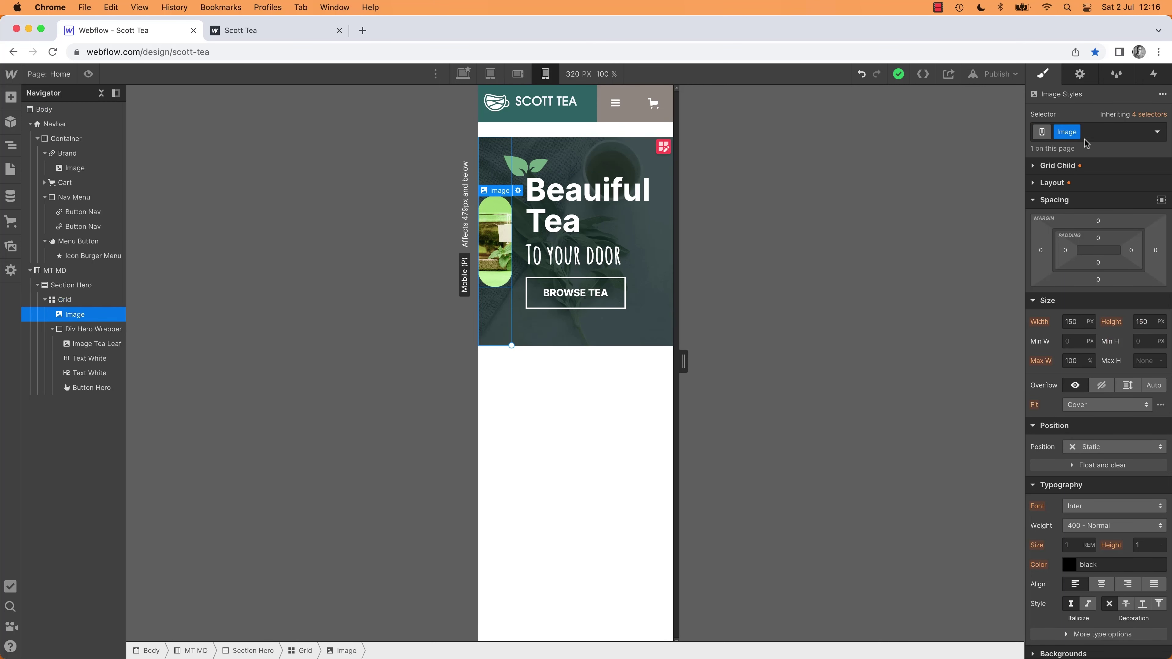
pyautogui.doubleClick(1072, 135)
pyautogui.write('Hero')
pyautogui.press('Return')
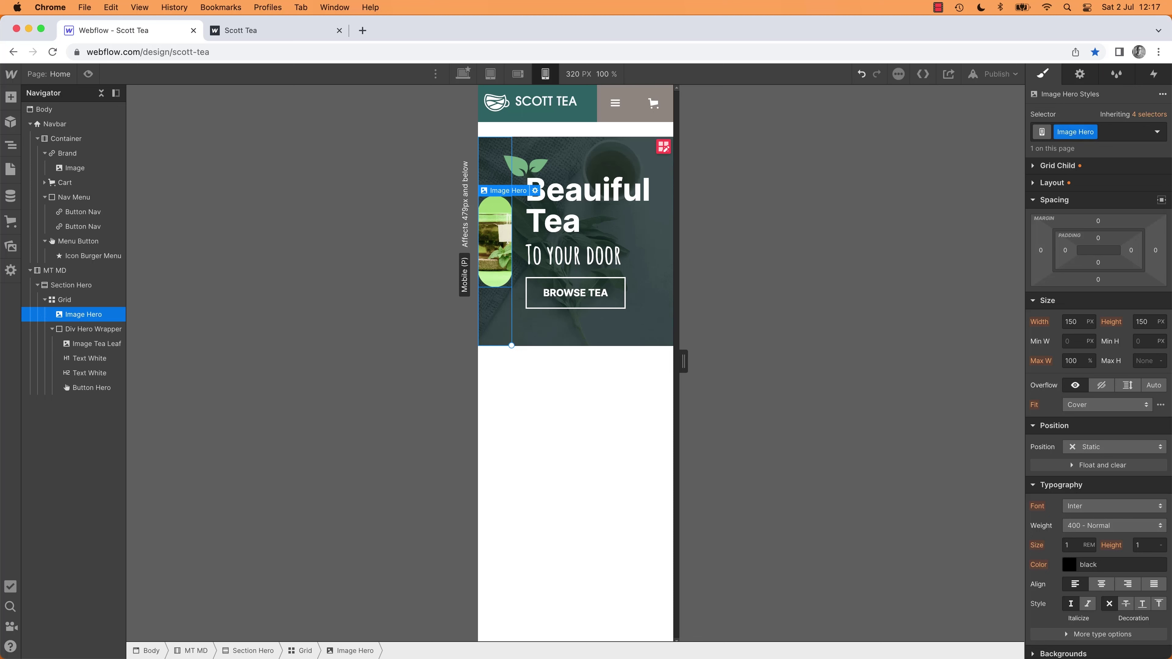
# Step: Check Image Hero at the larger breakpoints and set its display to None at mobile portrait
pyautogui.click(518, 74)
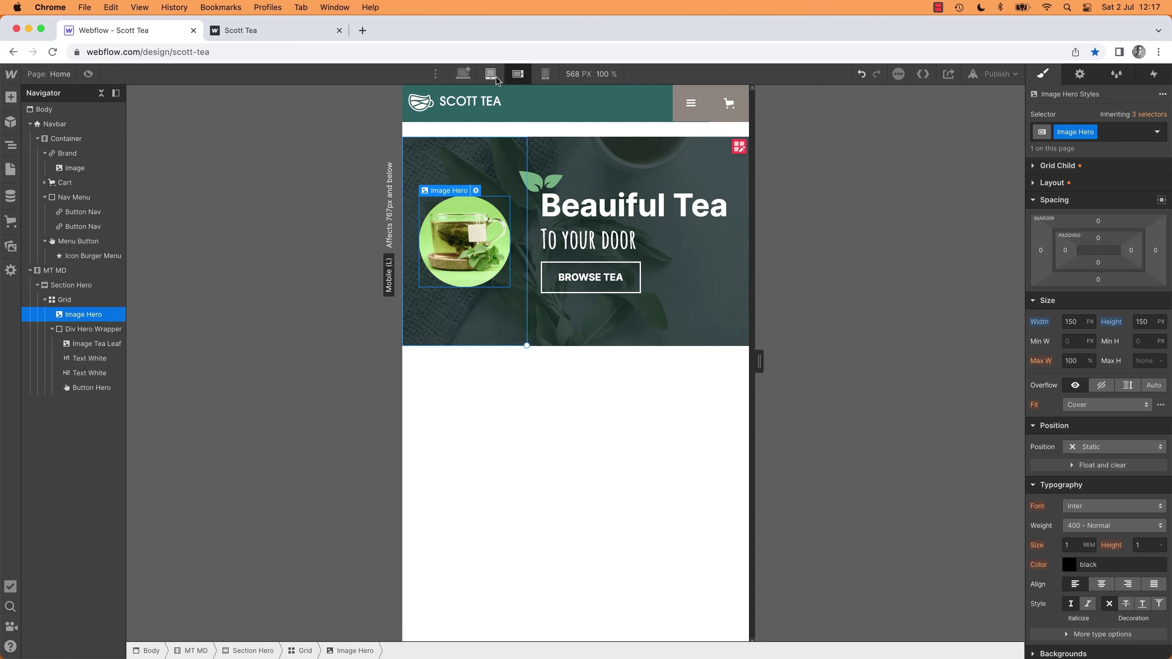
pyautogui.click(469, 77)
pyautogui.click(467, 78)
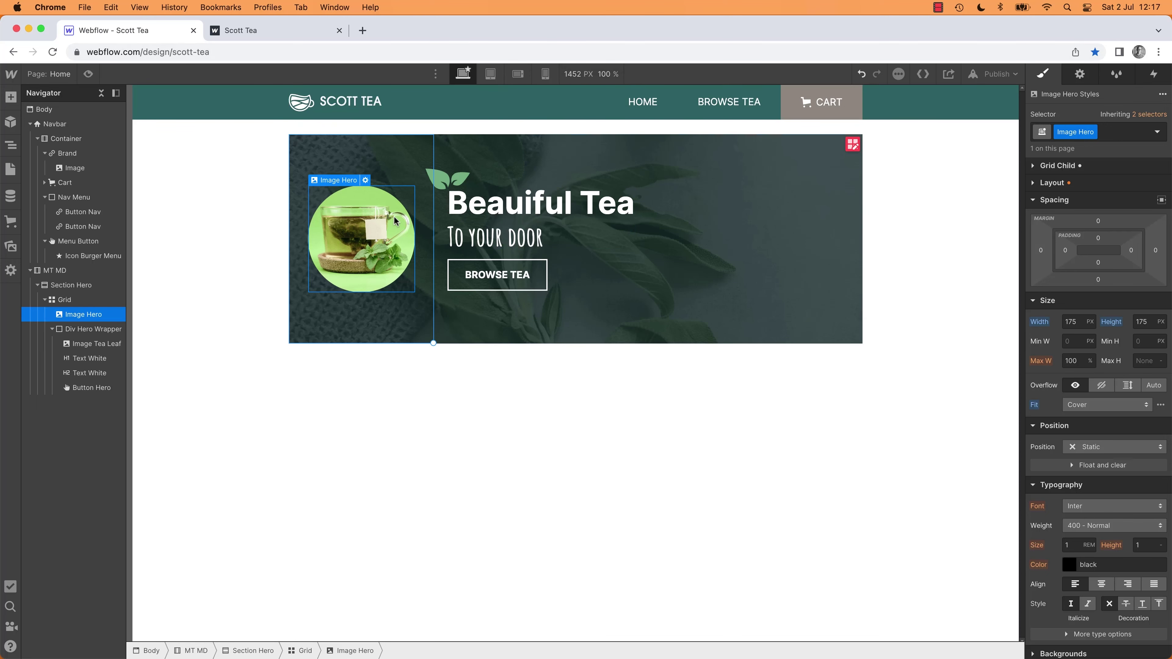
pyautogui.click(540, 80)
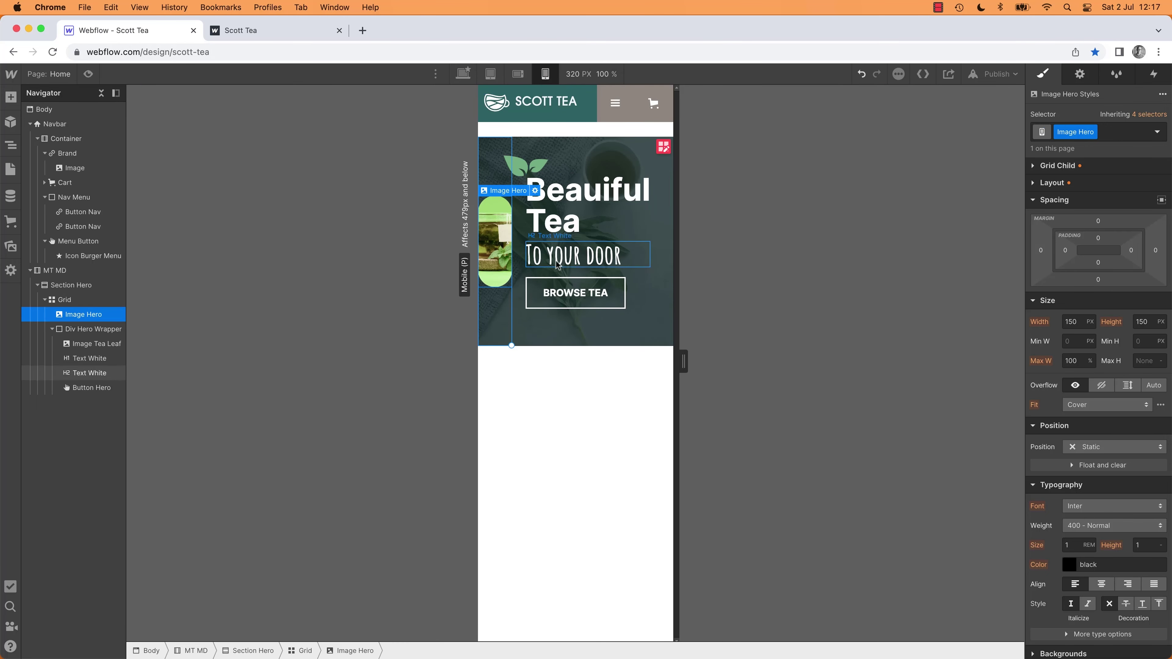
pyautogui.click(1028, 187)
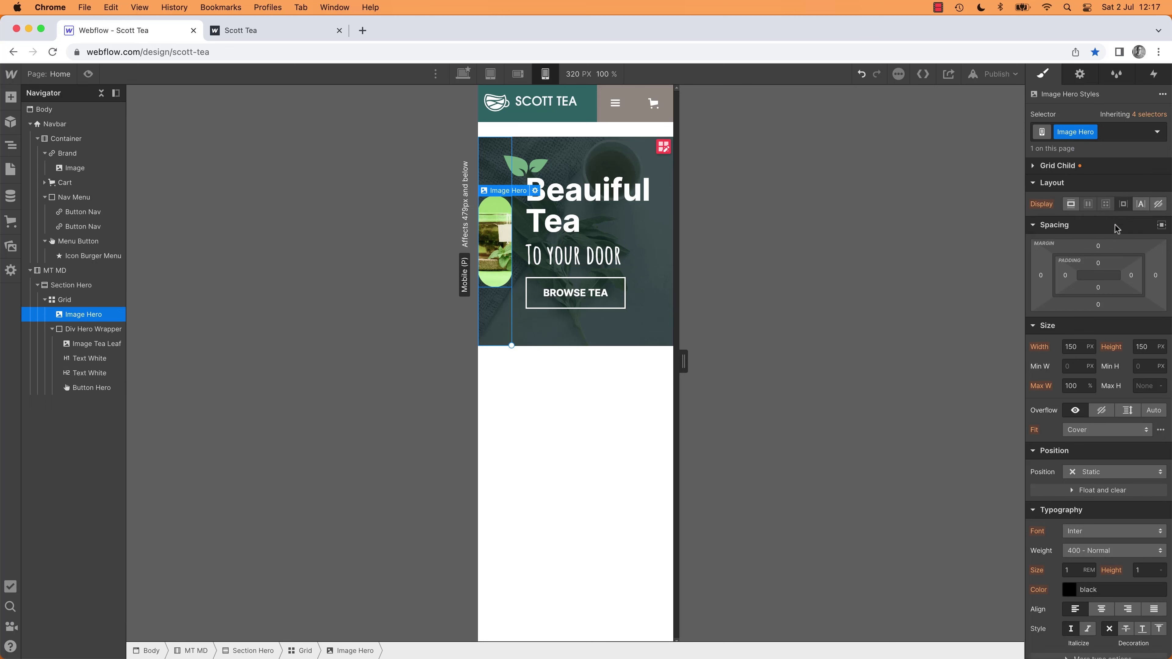
pyautogui.click(1158, 203)
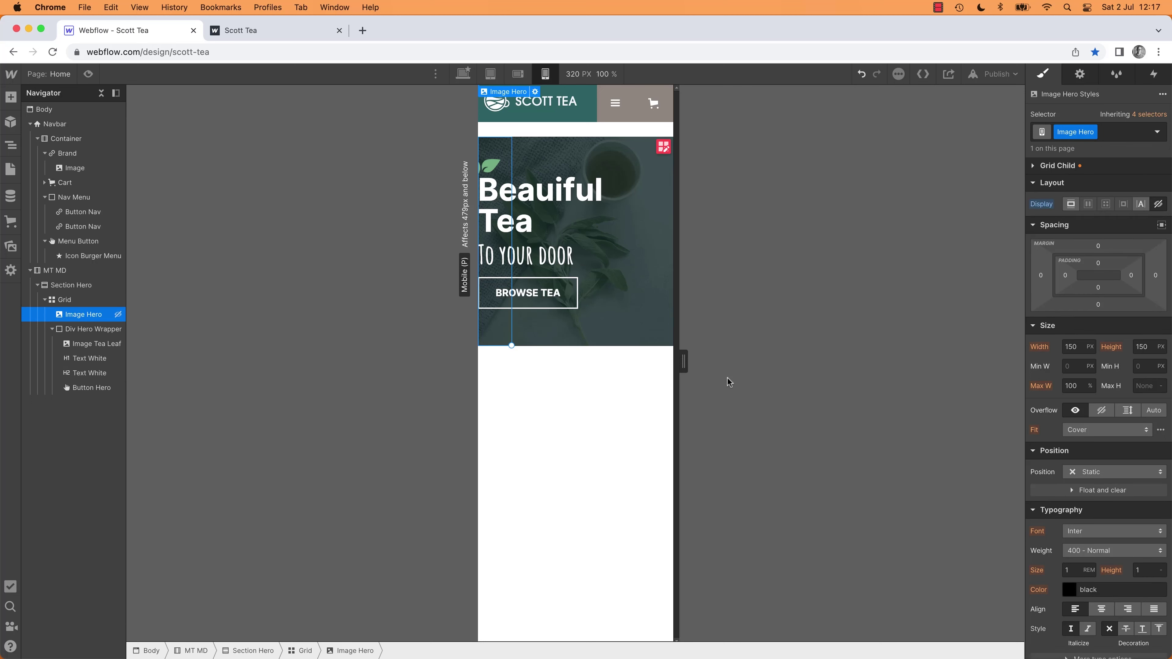
pyautogui.click(638, 434)
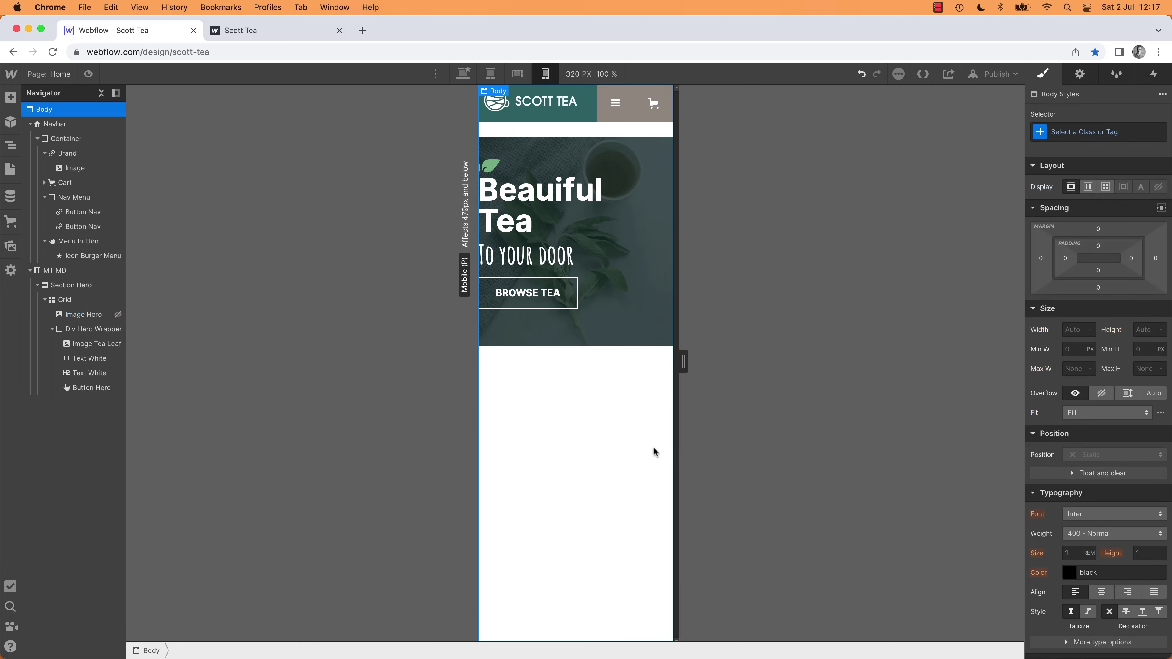
# Step: Reduce the hero Grid to a single 1fr column at the mobile portrait breakpoint
pyautogui.click(639, 155)
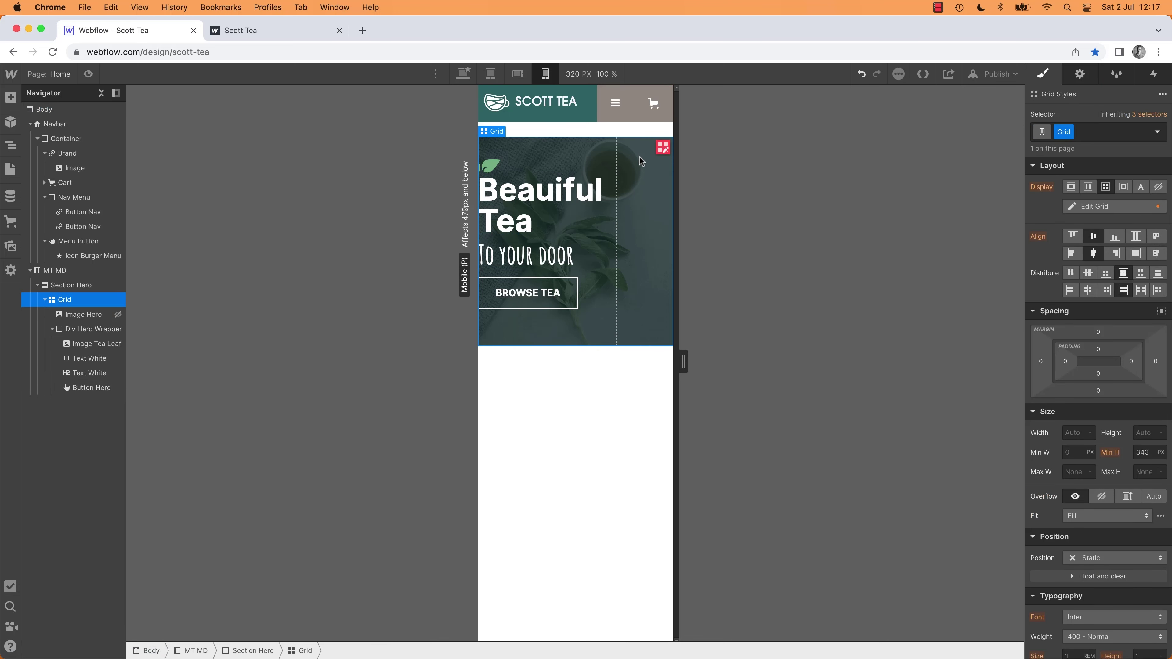
pyautogui.click(663, 148)
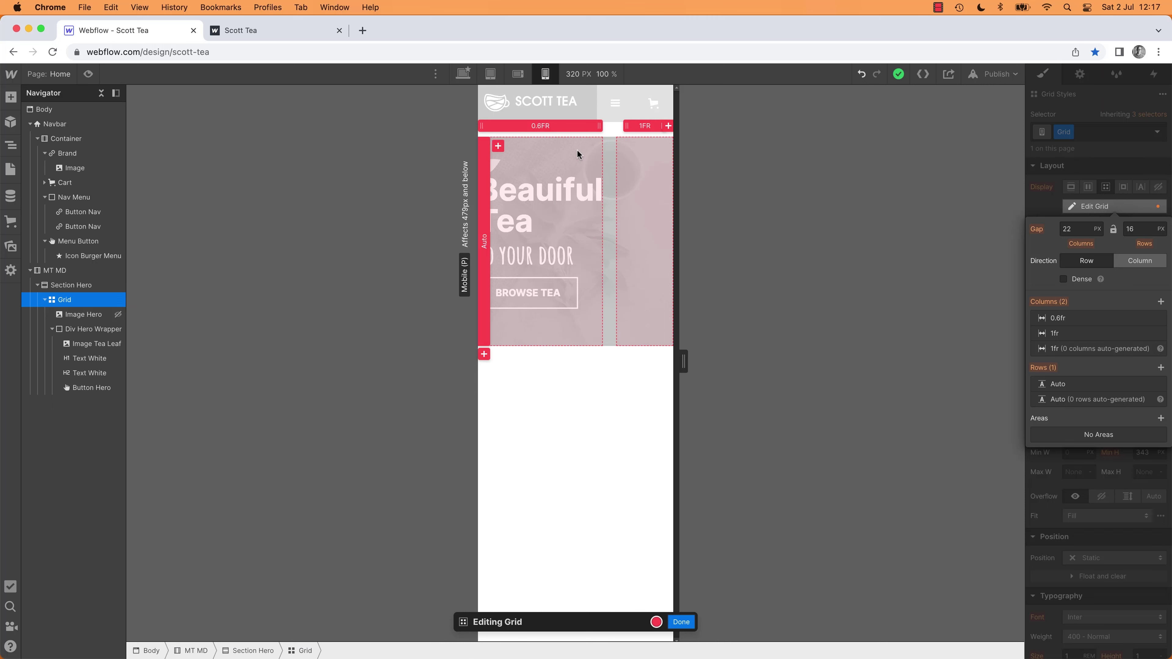
pyautogui.click(518, 73)
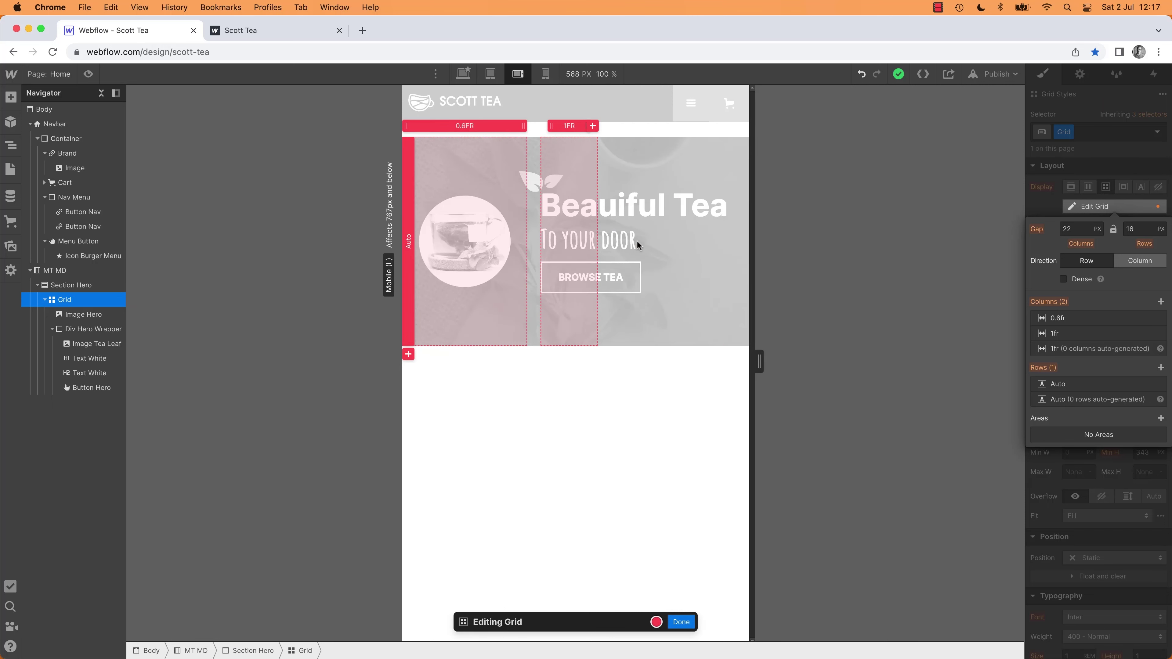
pyautogui.click(545, 75)
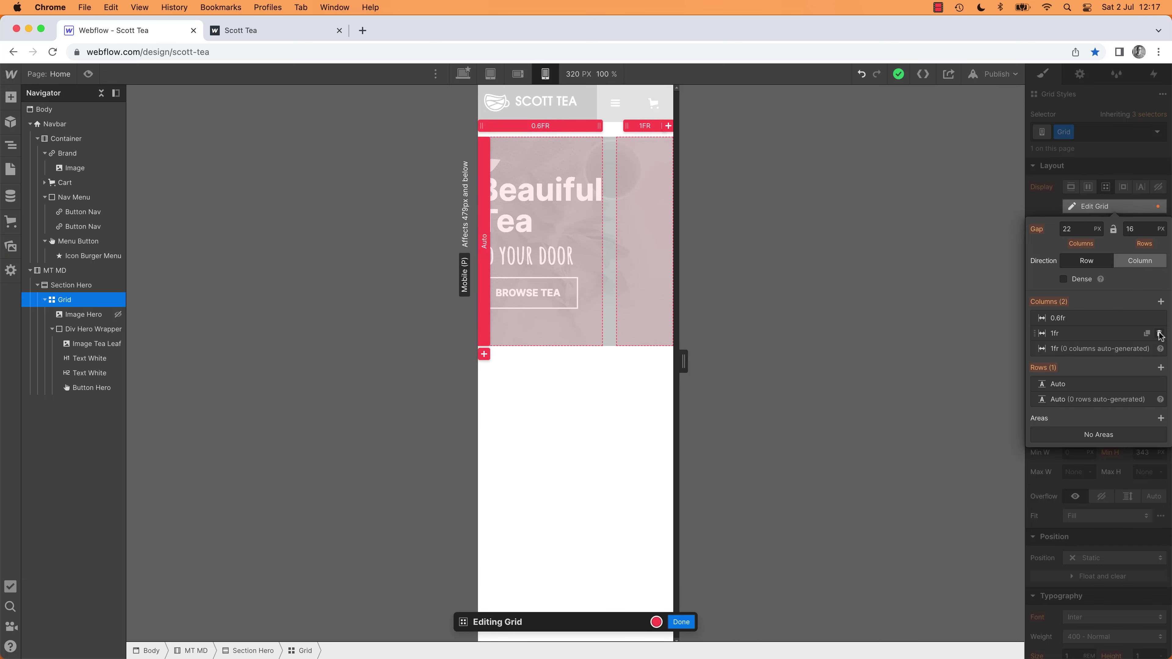
pyautogui.click(1159, 333)
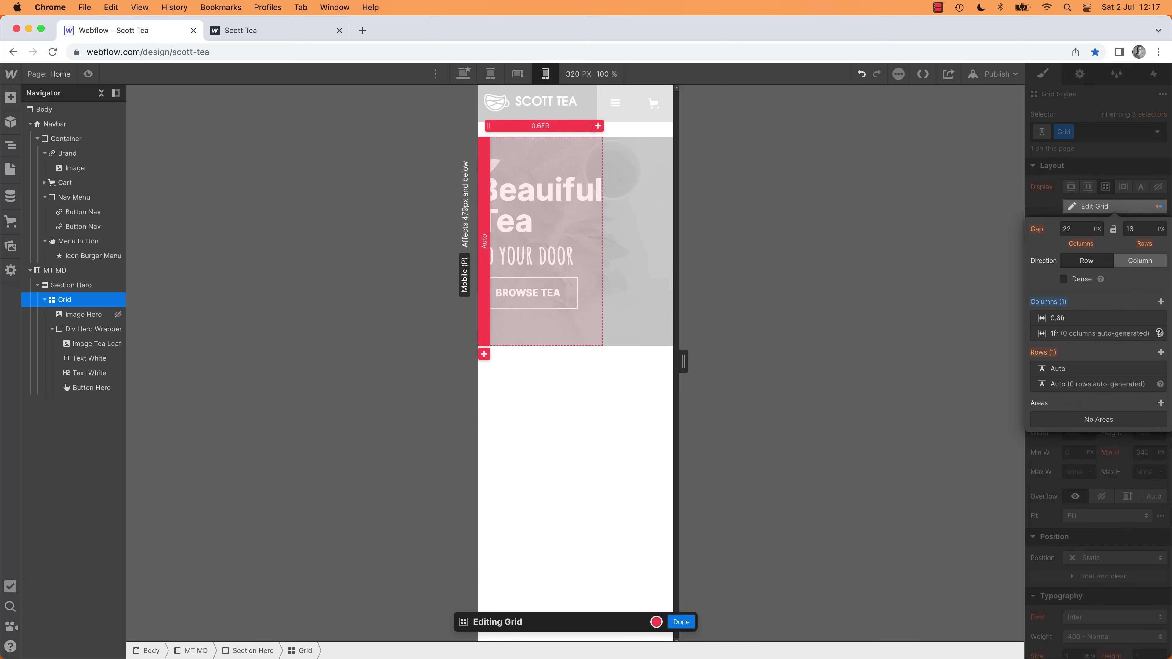
pyautogui.click(537, 127)
pyautogui.write('1')
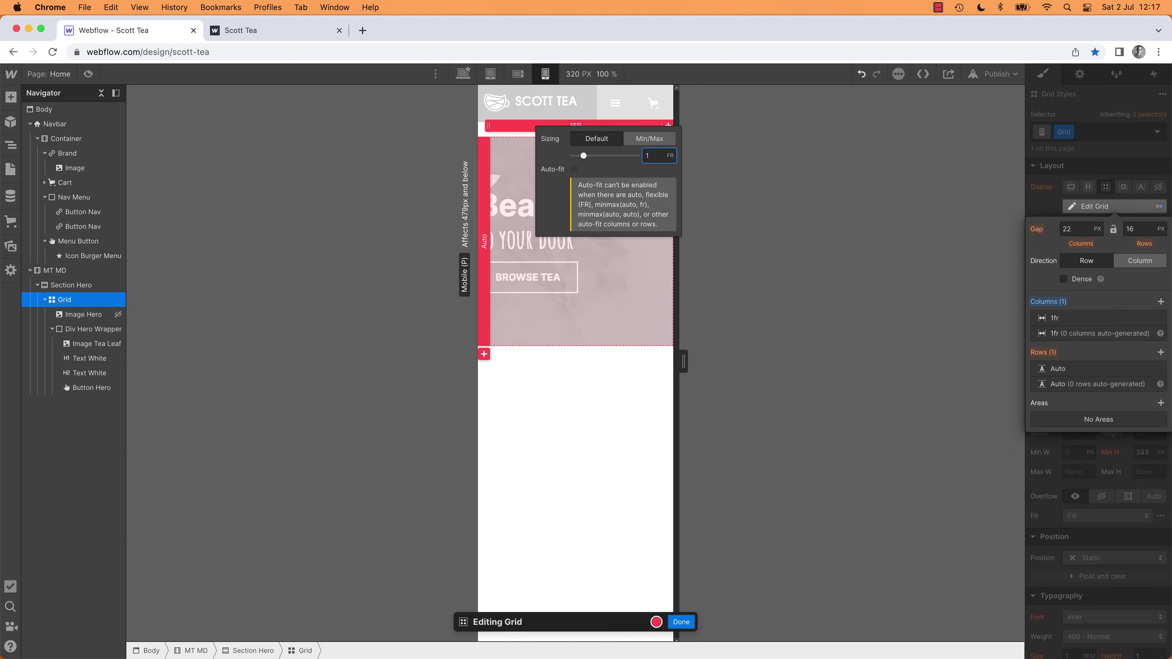
pyautogui.click(823, 193)
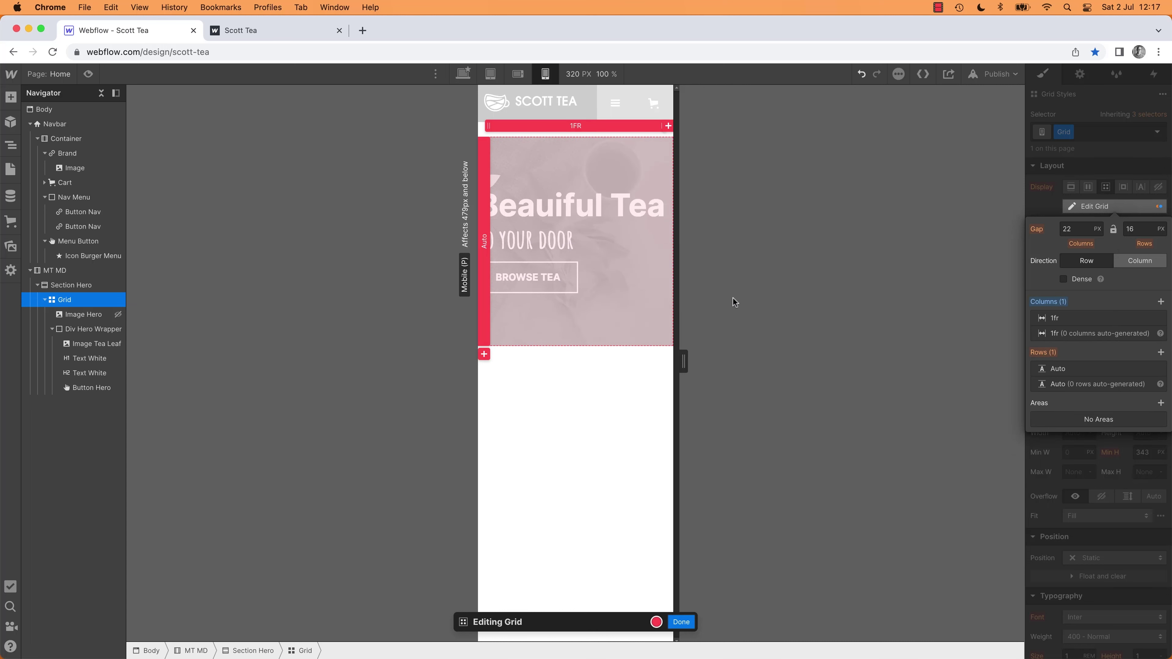
pyautogui.click(682, 622)
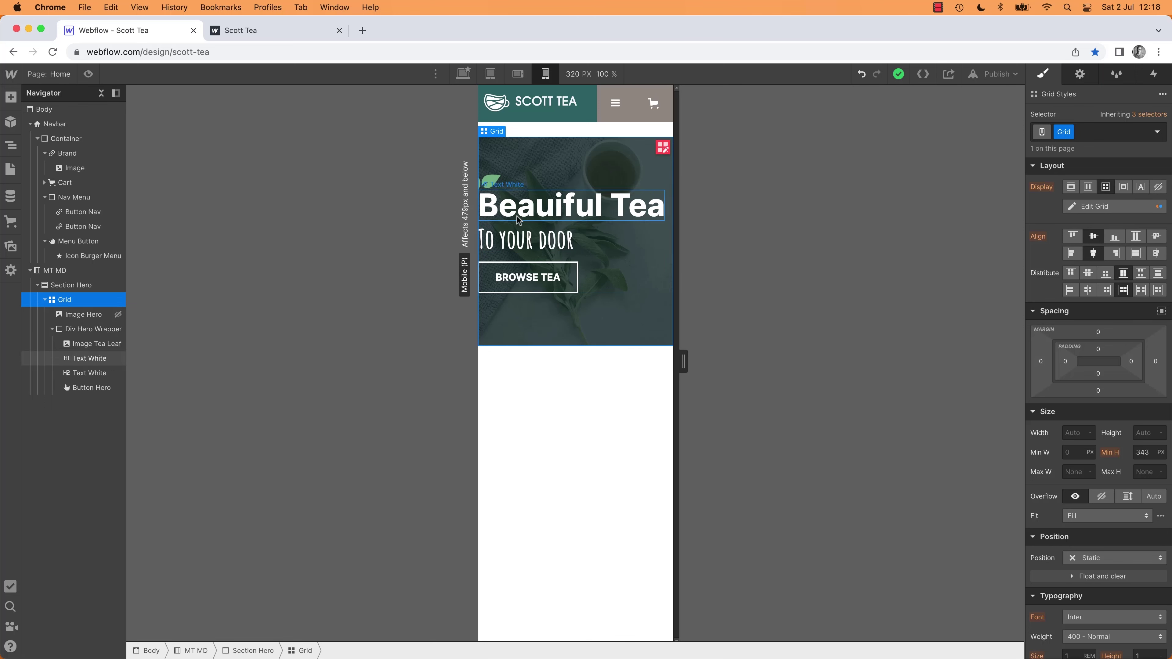
# Step: Make the Div Hero Wrapper a vertical flex layout with centre-aligned children at the mobile portrait breakpoint
pyautogui.click(89, 331)
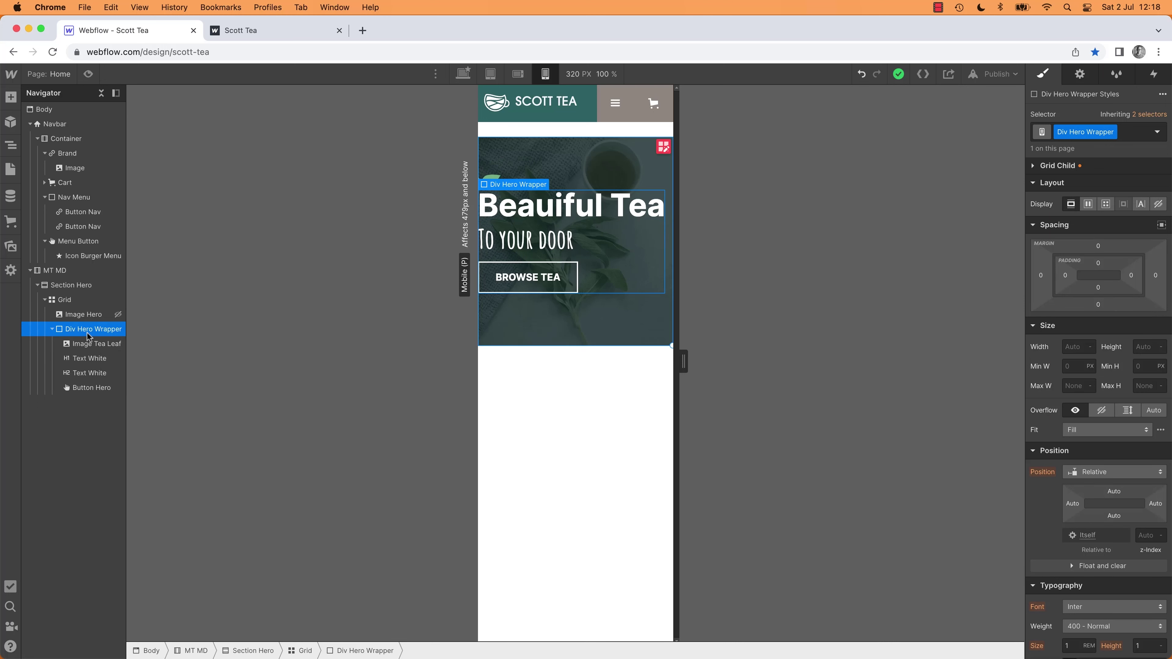
pyautogui.click(1090, 203)
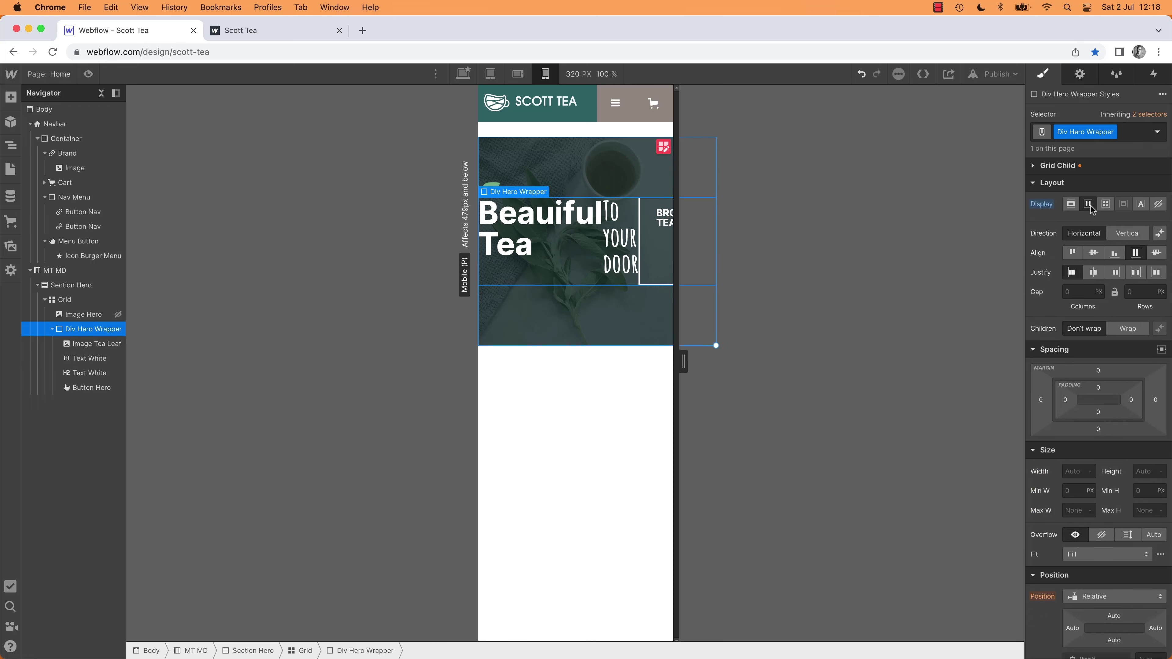
pyautogui.click(1128, 232)
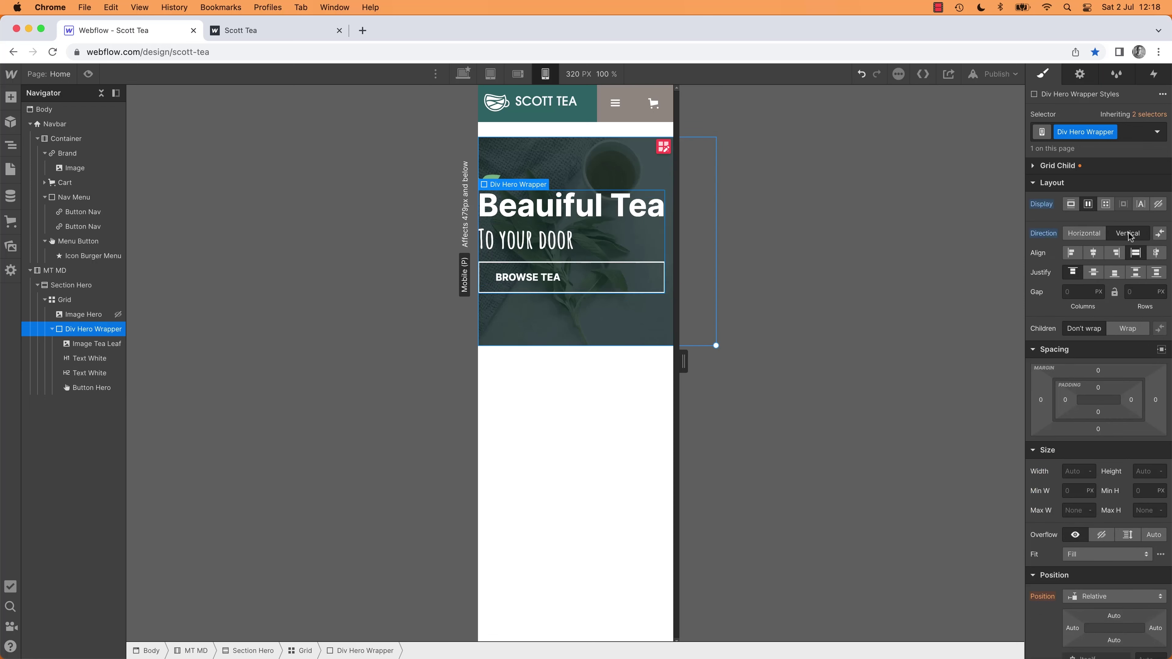
pyautogui.click(1095, 254)
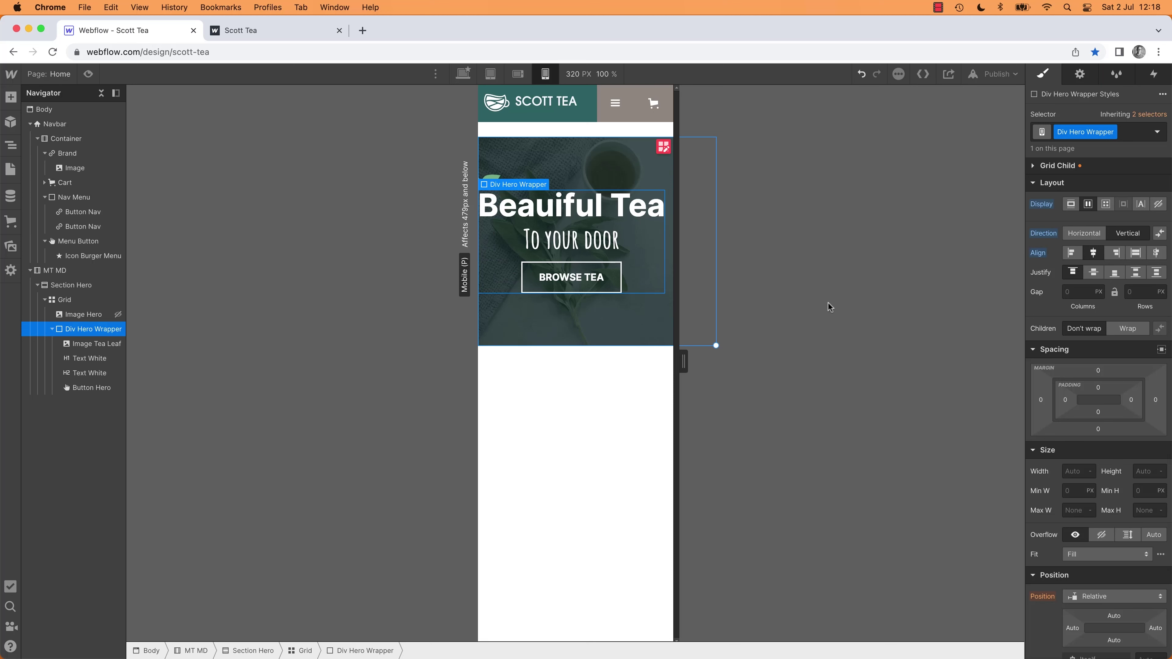
pyautogui.click(652, 399)
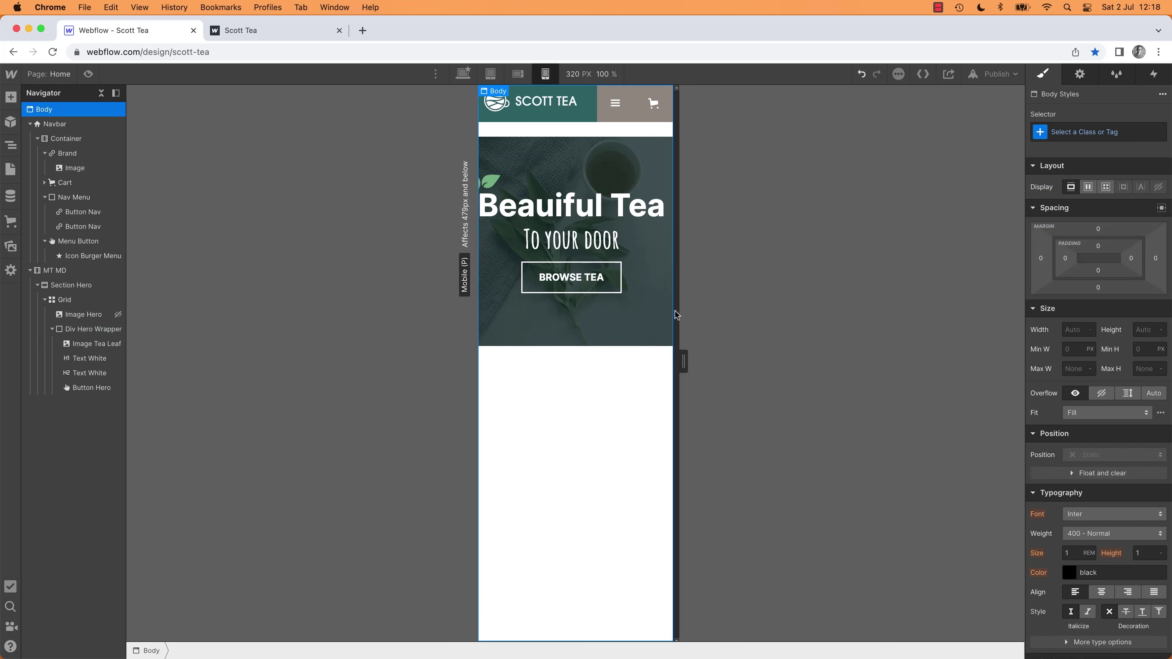
# Step: Compare the bounds of the Div Hero Wrapper with the hero Grid and inspect the grid's column structure without changing it
pyautogui.click(625, 264)
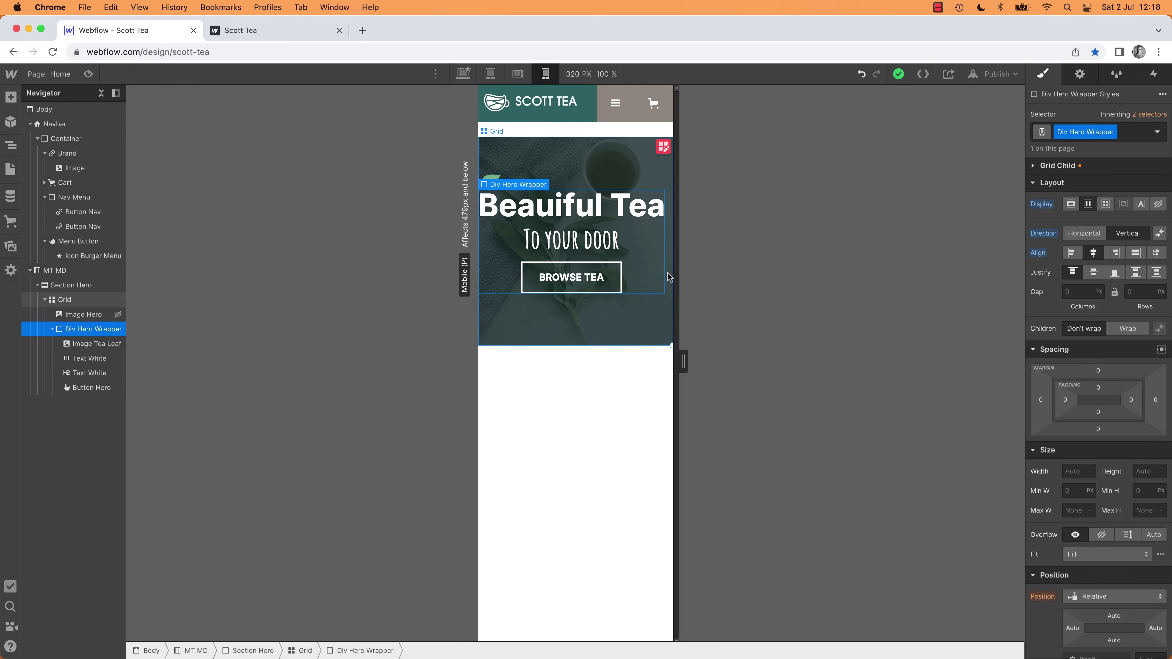
pyautogui.click(654, 169)
pyautogui.click(664, 146)
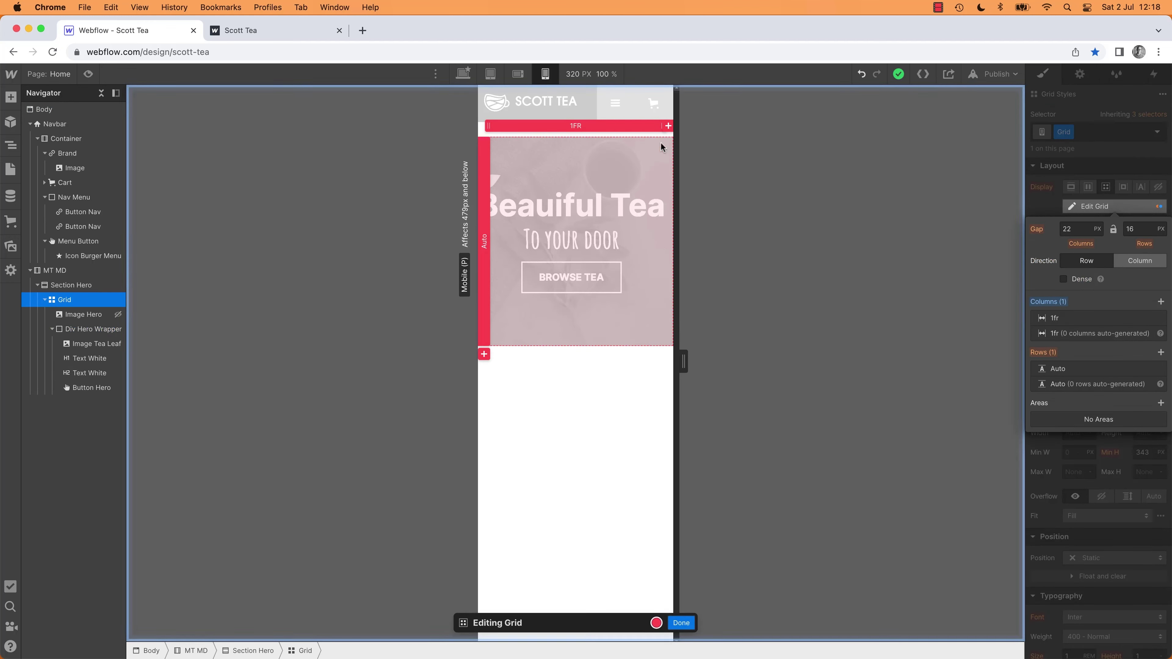
pyautogui.click(681, 622)
pyautogui.click(642, 265)
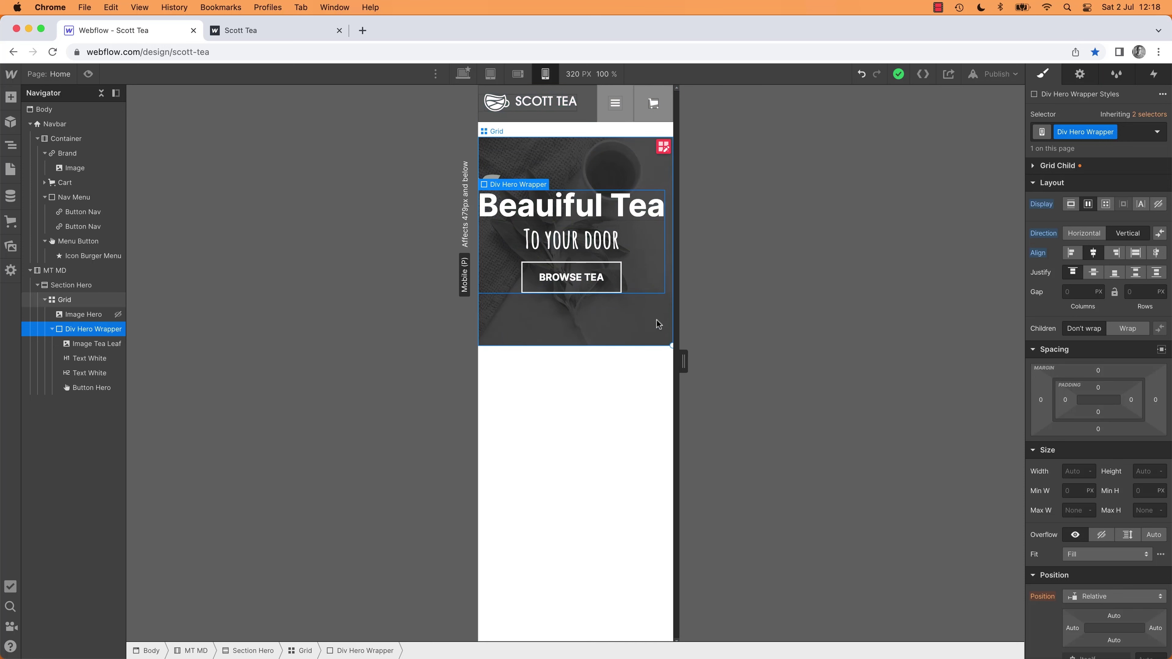
pyautogui.click(632, 342)
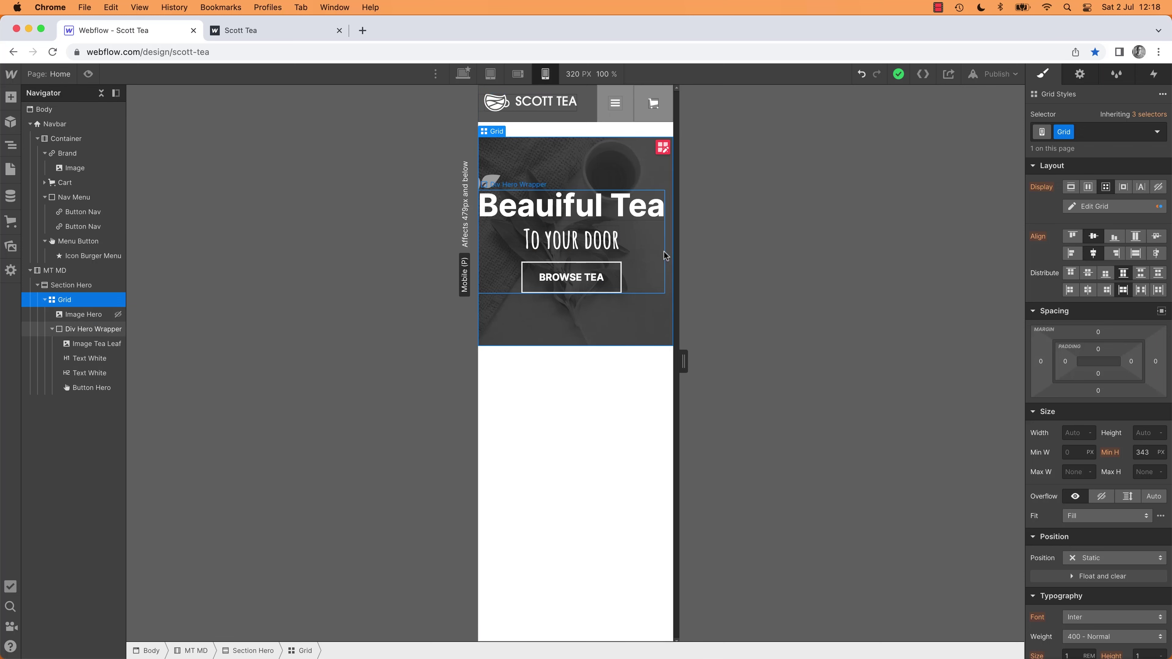
pyautogui.click(664, 252)
pyautogui.click(660, 319)
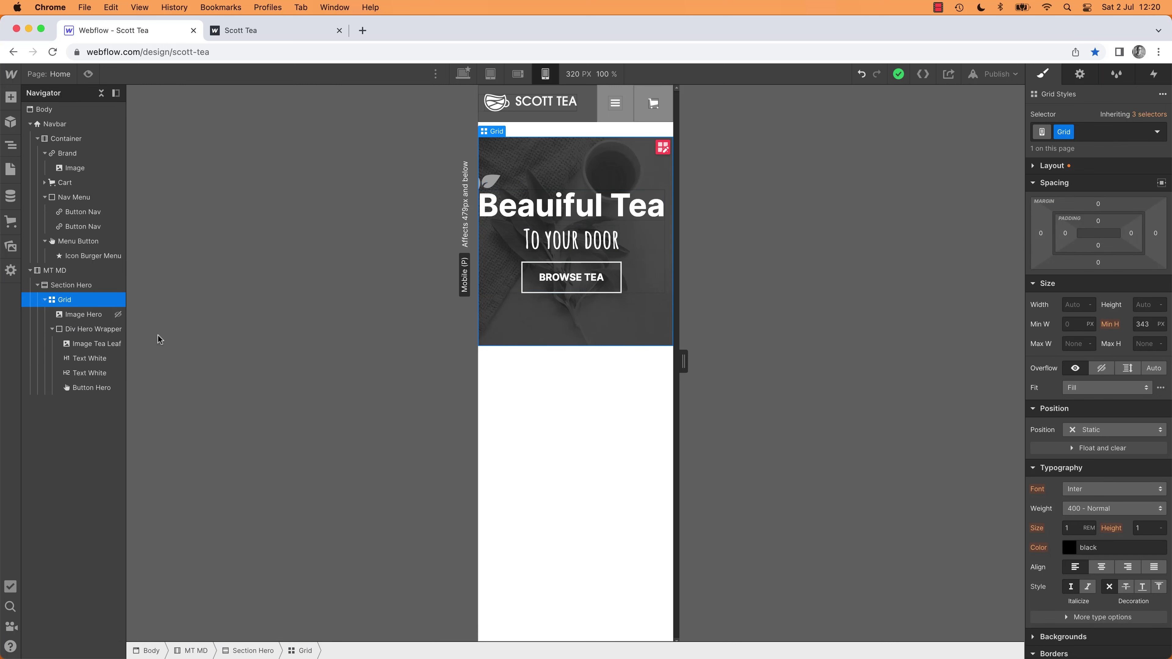
# Step: Review the Div Hero Wrapper's position, typography, spacing and layout settings for anything that keeps it off centre
pyautogui.click(82, 332)
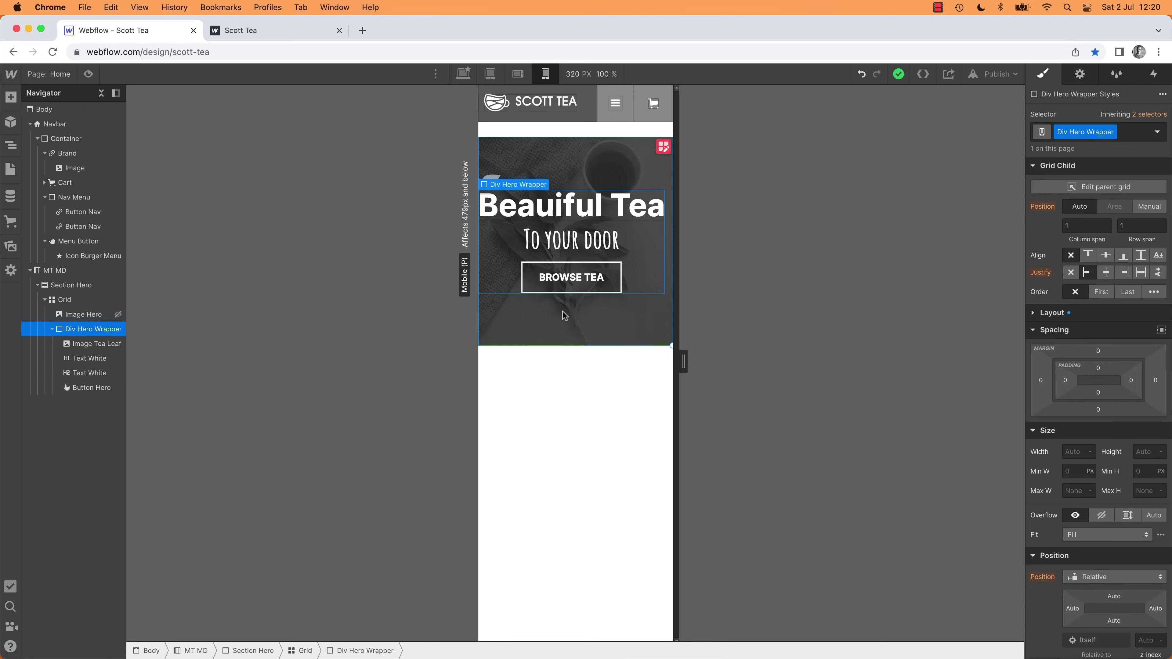
pyautogui.keyDown('alt'); pyautogui.click(1039, 168); pyautogui.keyUp('alt')
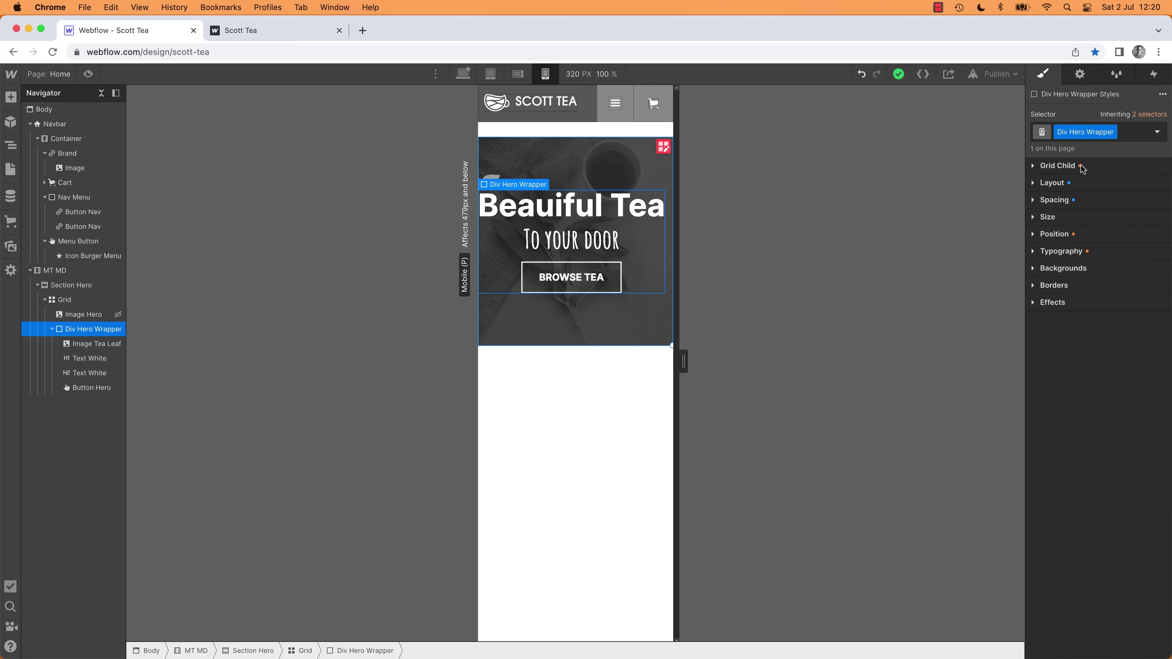
pyautogui.click(1038, 235)
pyautogui.click(1038, 235)
pyautogui.click(1035, 252)
pyautogui.click(1035, 252)
pyautogui.click(1038, 235)
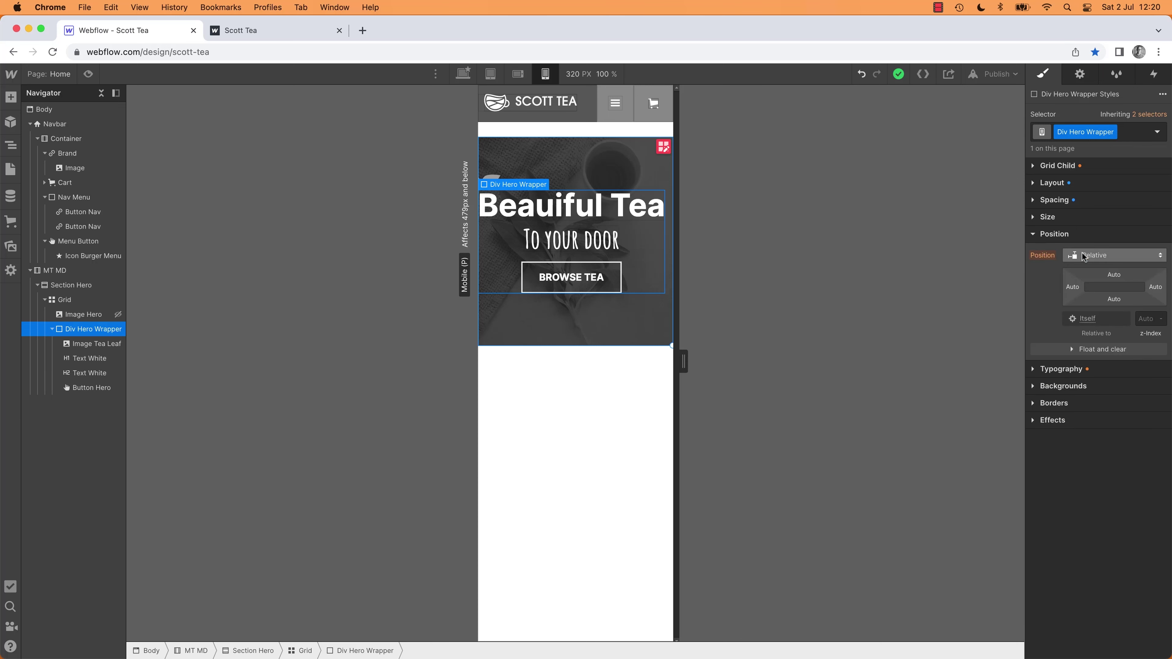
pyautogui.click(1033, 235)
pyautogui.click(1035, 201)
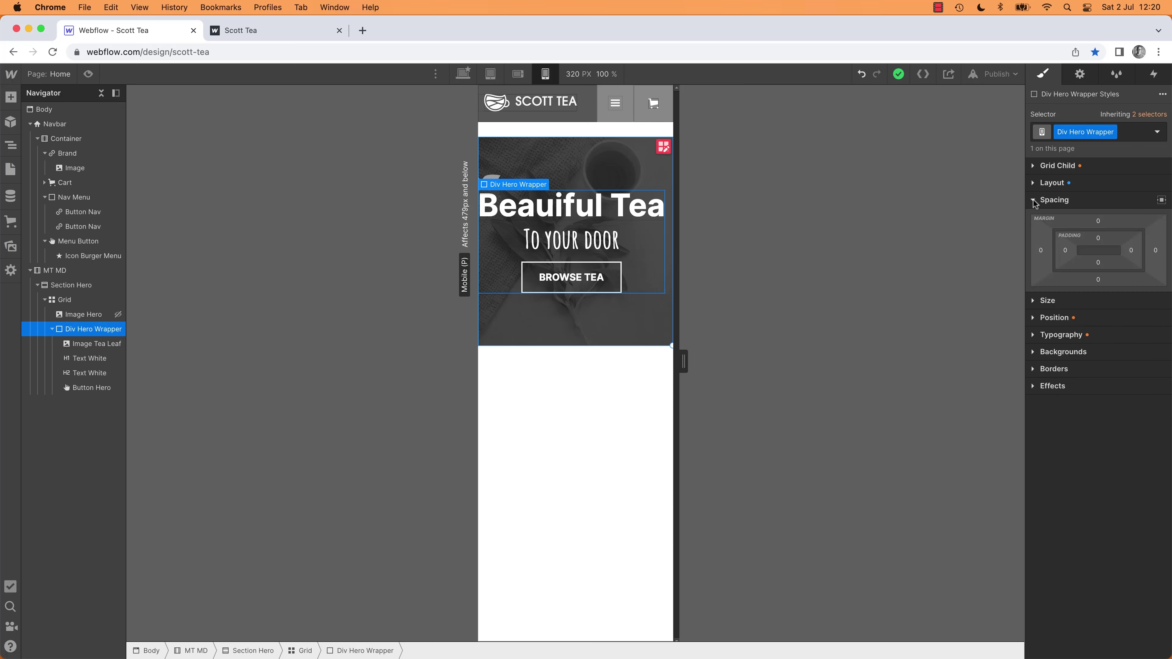
pyautogui.click(1035, 200)
pyautogui.click(1037, 184)
pyautogui.click(1037, 184)
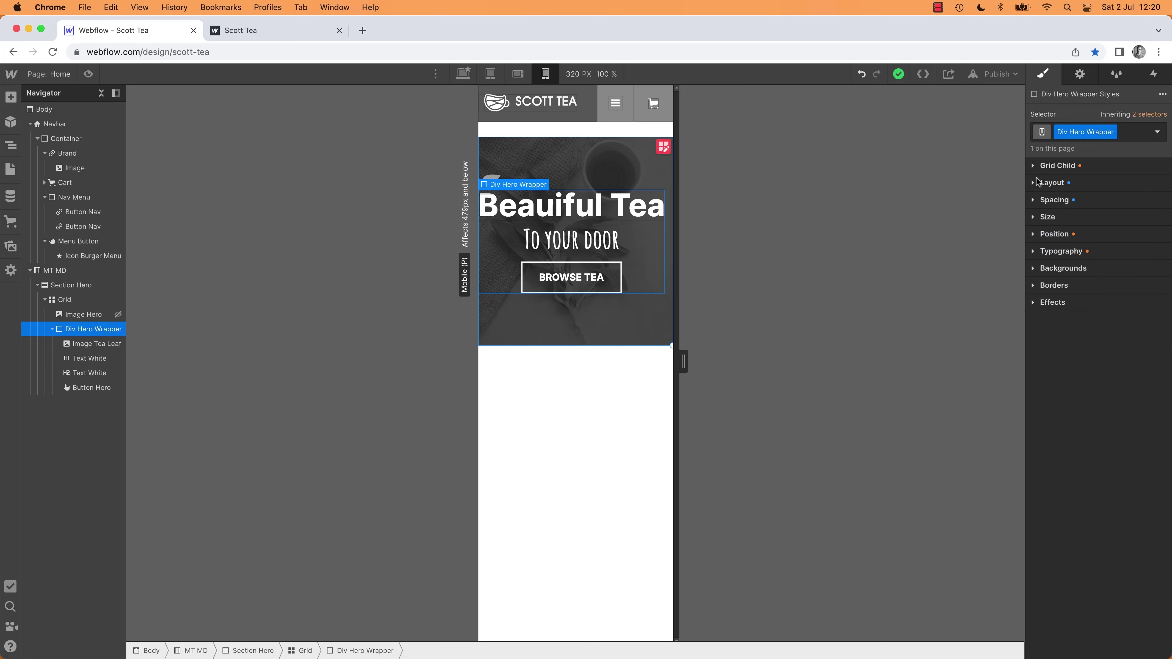
# Step: Examine the hero Grid's alignment settings and the Div Hero Wrapper's Grid Child settings
pyautogui.click(61, 301)
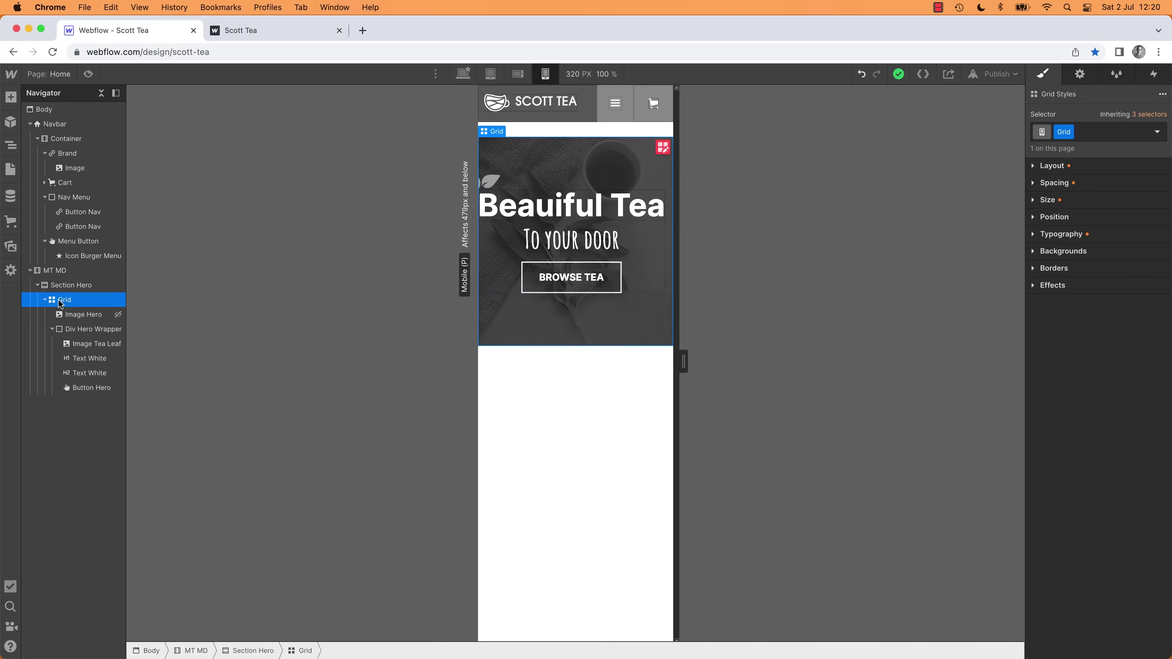
pyautogui.click(1035, 167)
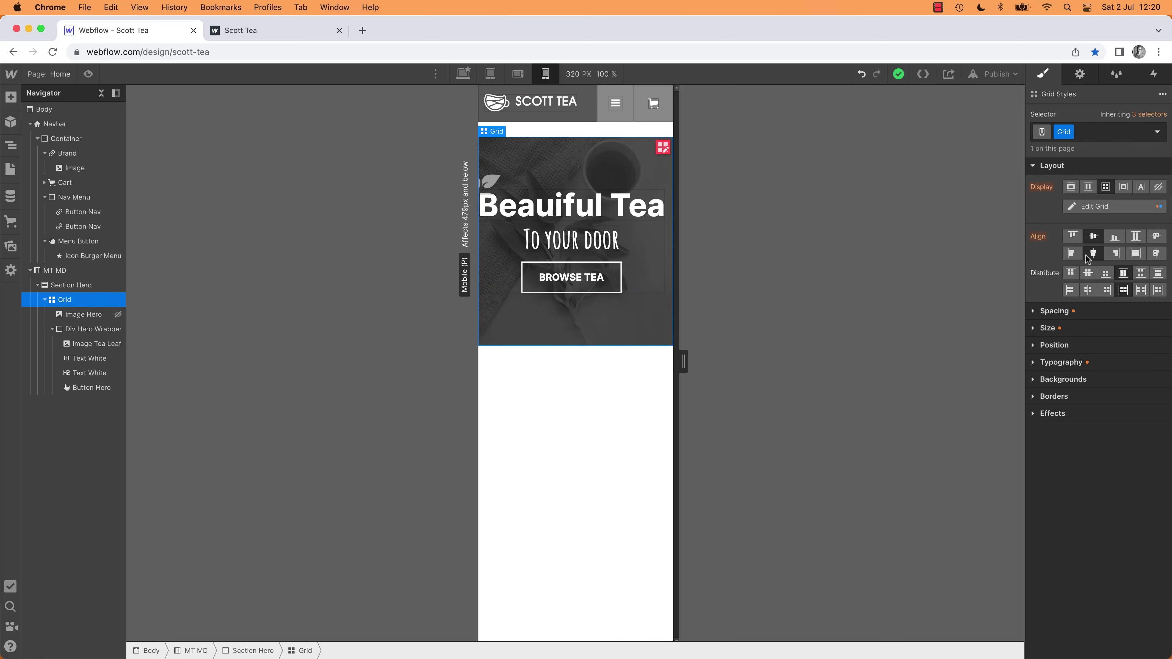
pyautogui.click(1035, 167)
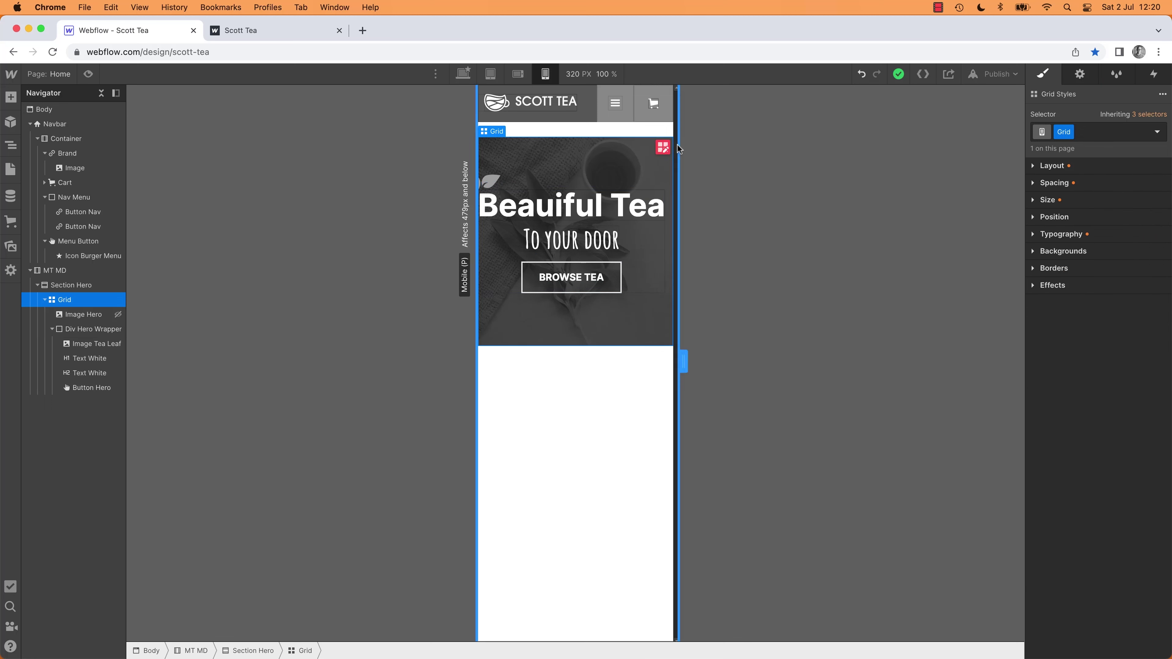
pyautogui.click(78, 326)
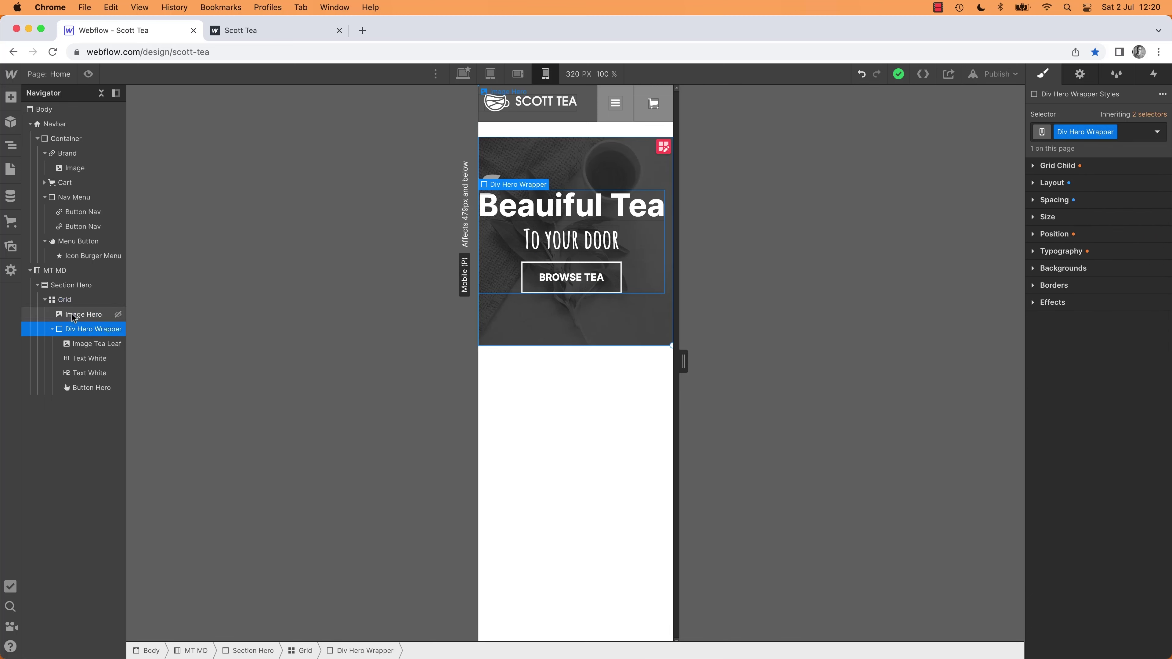
pyautogui.click(1034, 166)
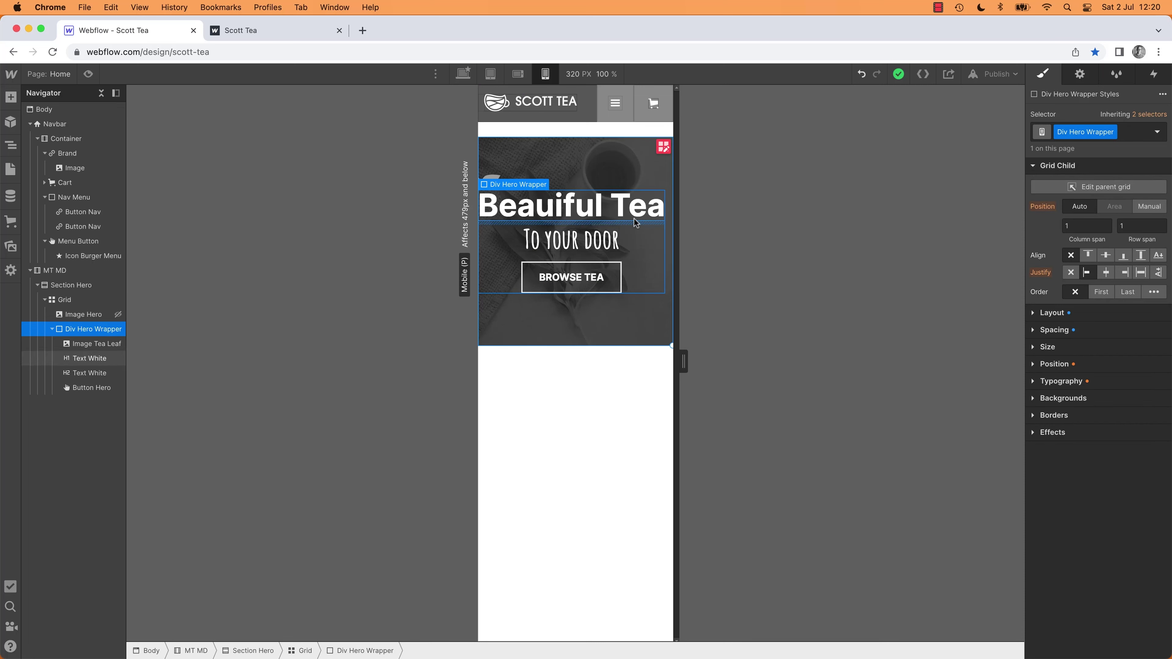
# Step: Remove "Beauiful" from the hero heading to test the wrapper's alignment, and undo the deletion
pyautogui.click(514, 213)
pyautogui.doubleClick(513, 213)
pyautogui.press('BackSpace')
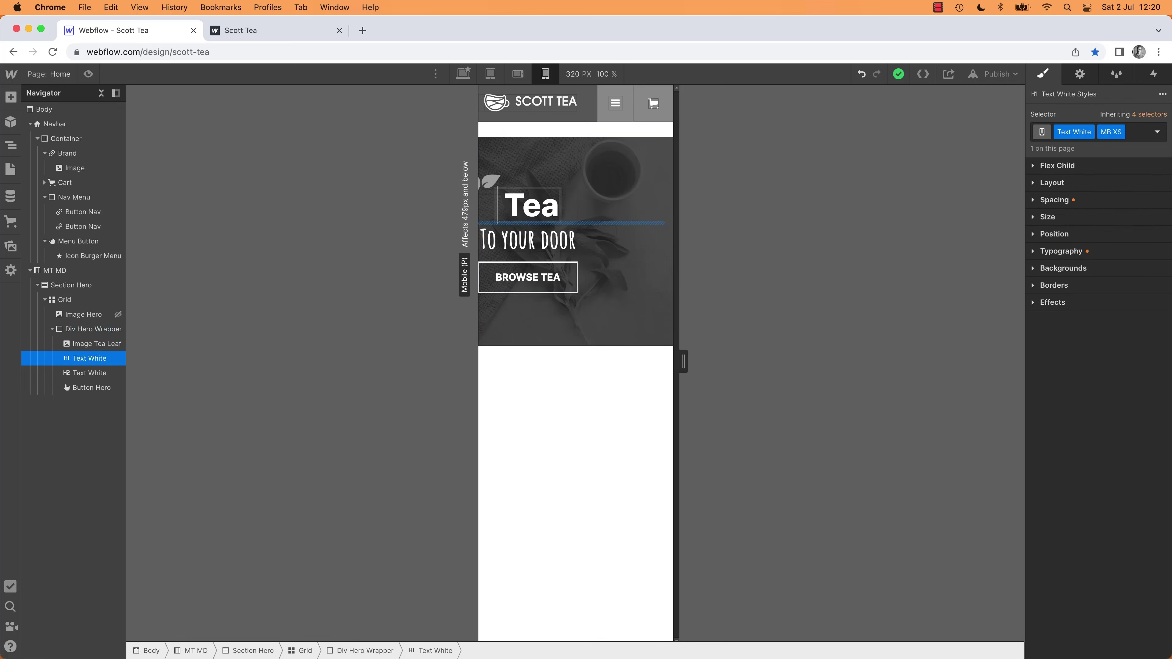
pyautogui.press('Escape')
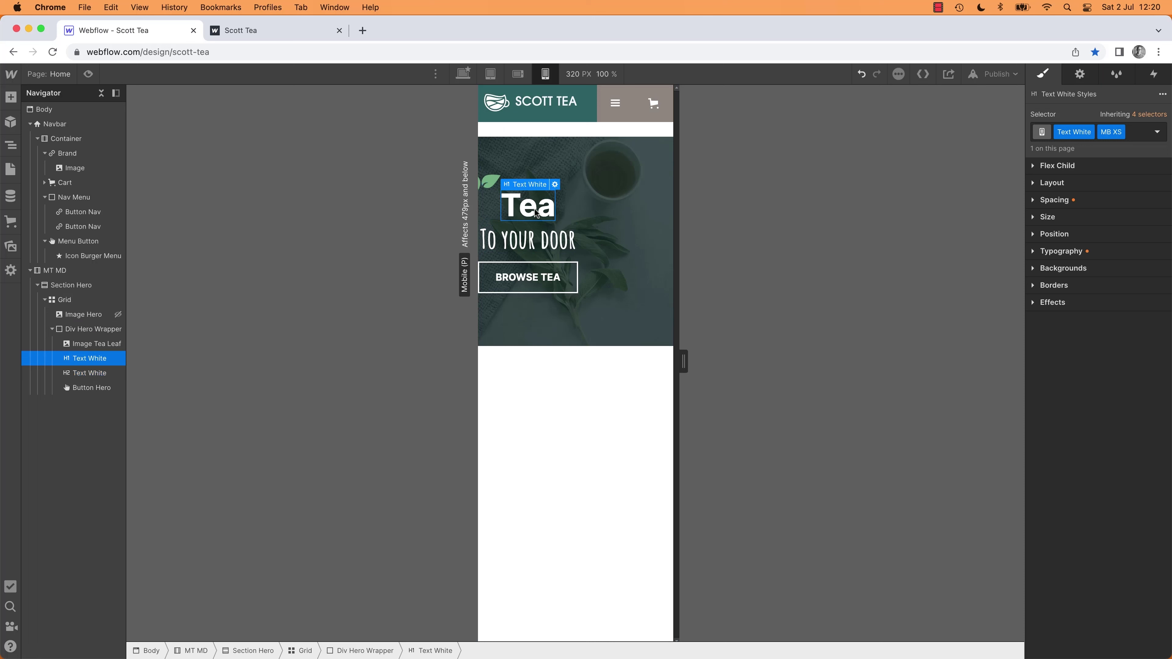
pyautogui.press('super+z')
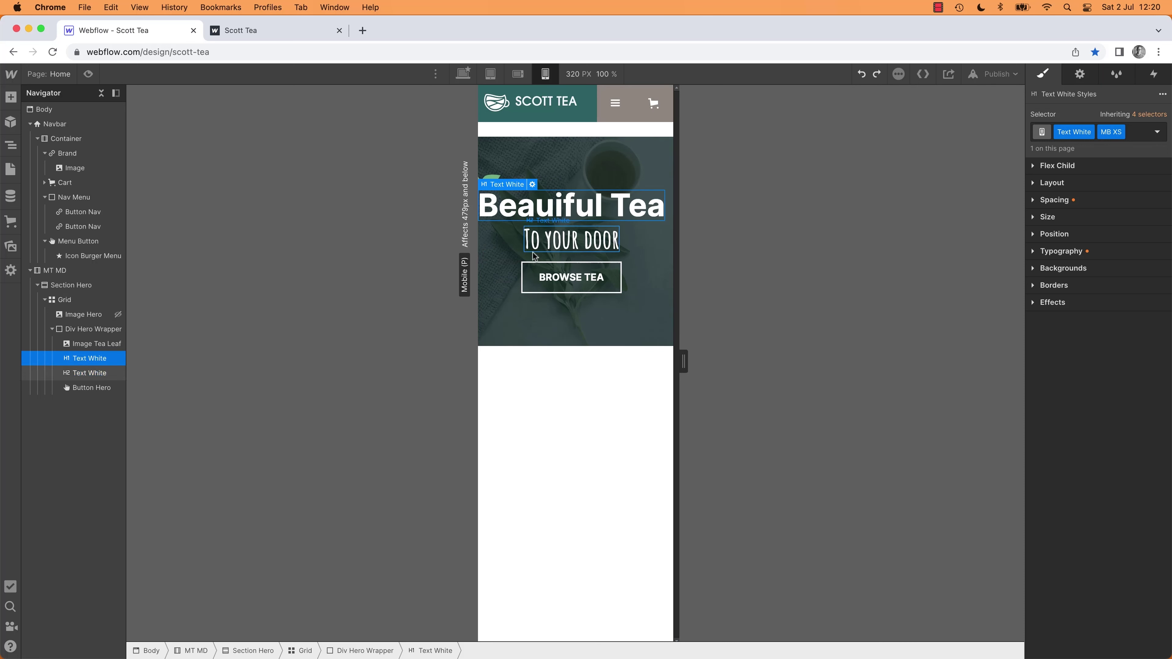
# Step: Select the Div Hero Wrapper and justify it to the centre of the hero Grid
pyautogui.click(622, 167)
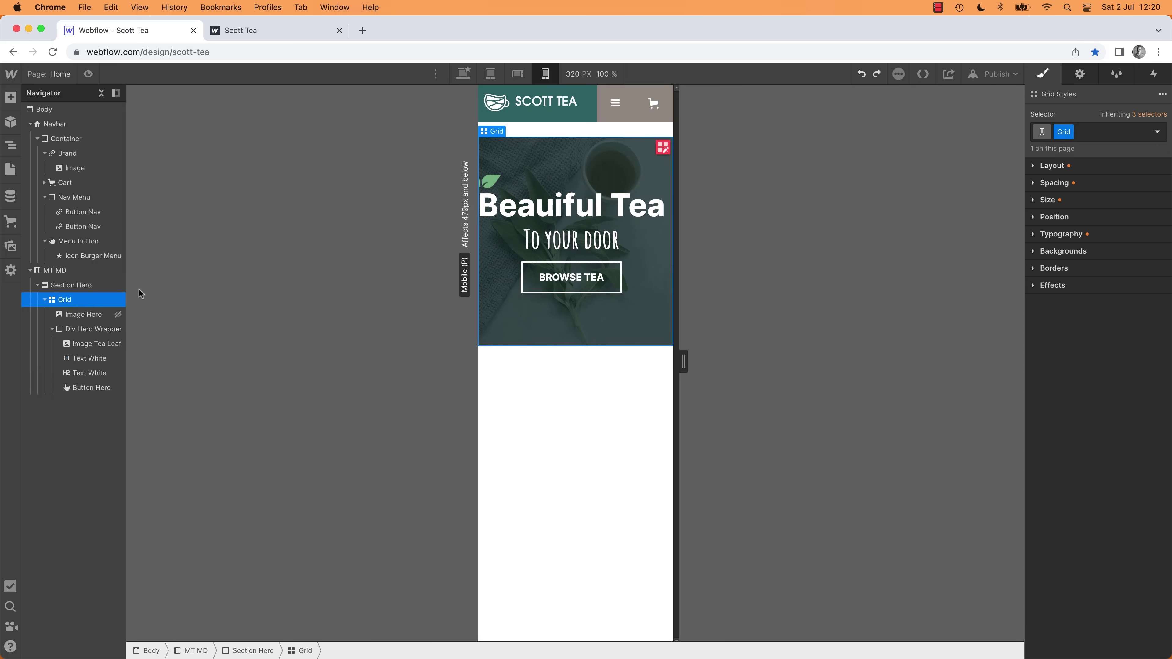
pyautogui.click(646, 278)
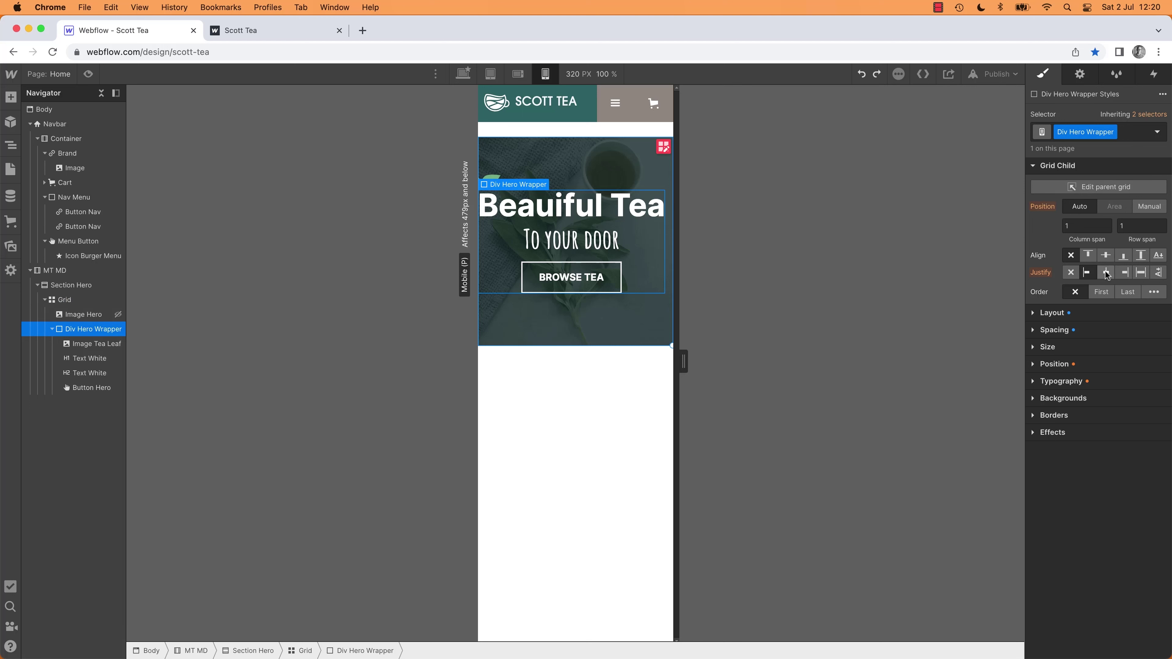
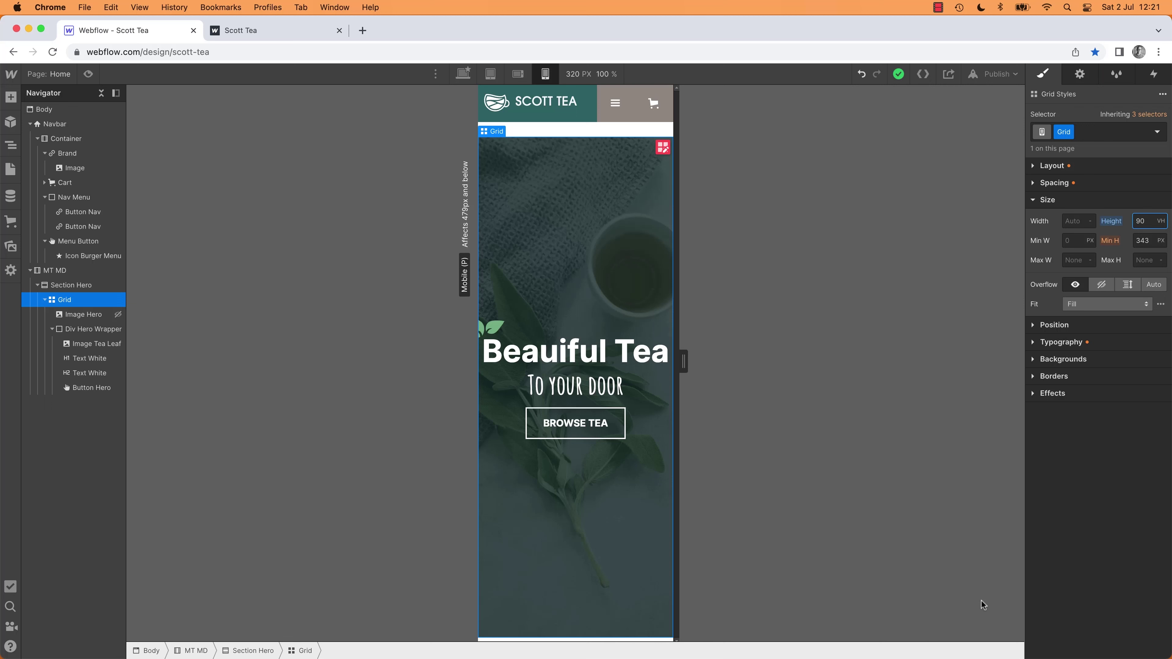
# Step: Shorten the browser window to roughly phone proportions to check how the 90 VH hero Grid scales
pyautogui.moveTo(1168, 649); pyautogui.dragTo(1169, 477)
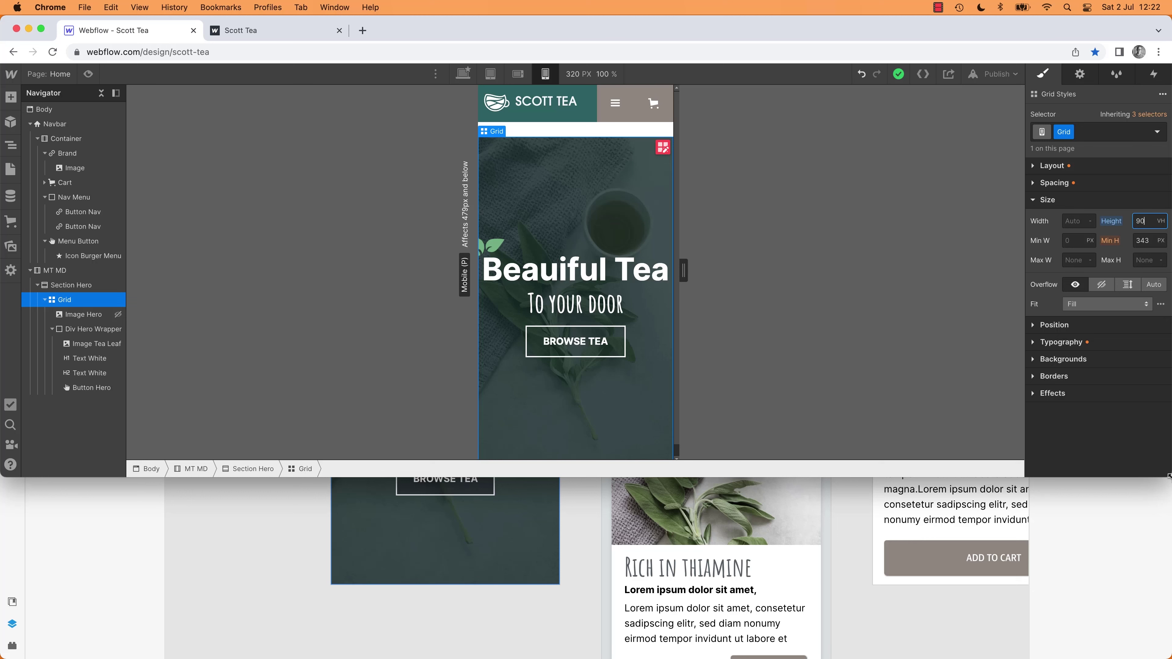
pyautogui.moveTo(1169, 476); pyautogui.dragTo(1169, 520)
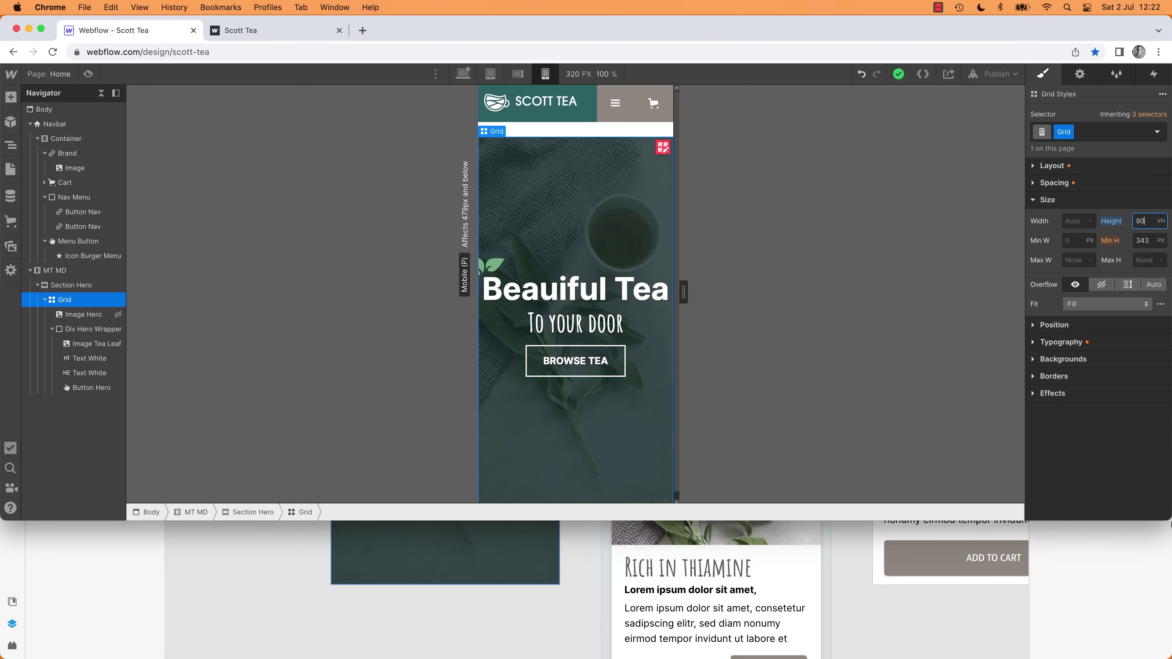
# Step: Select the hero H1 heading and compare it with the mobile artboard in XD, returning to Webflow
pyautogui.click(557, 295)
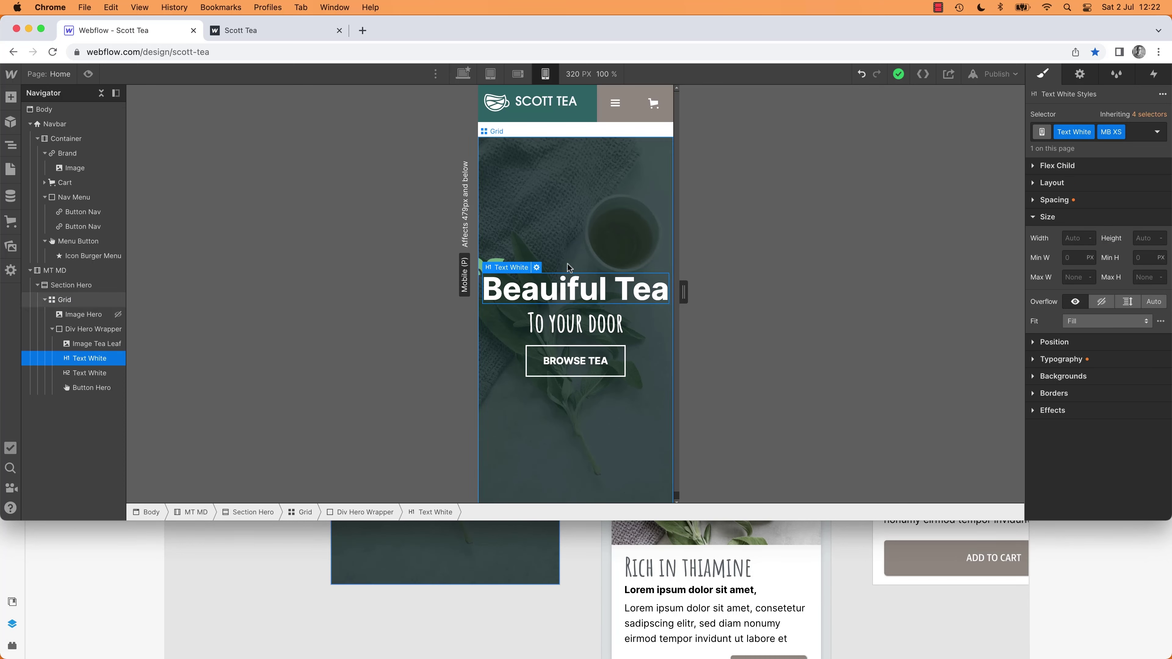
pyautogui.press('super+Tab')
pyautogui.press('super+Tab')
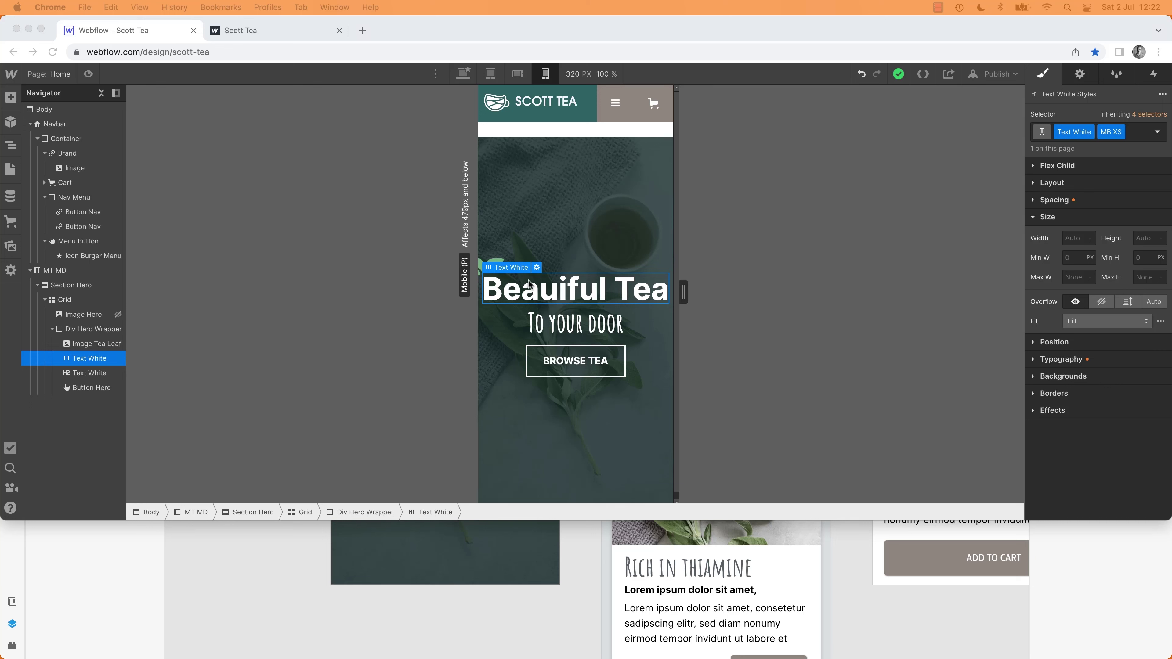
pyautogui.click(533, 292)
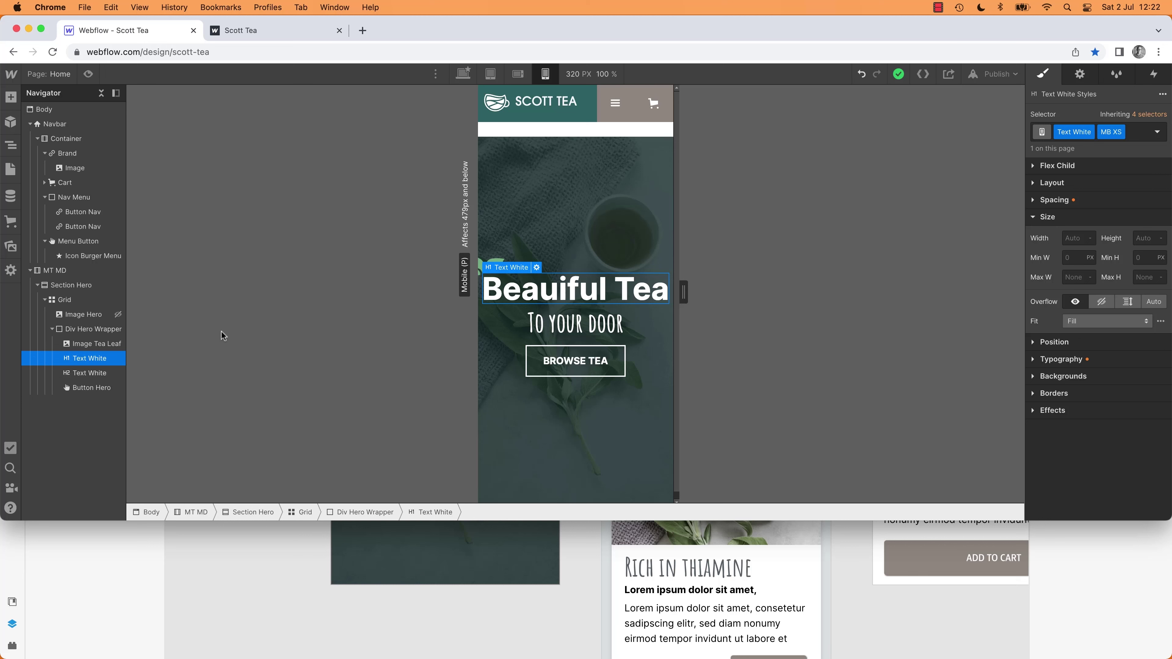
# Step: Try a minimum width of 300 px on the Div Hero Wrapper and reset the minimum width
pyautogui.click(79, 327)
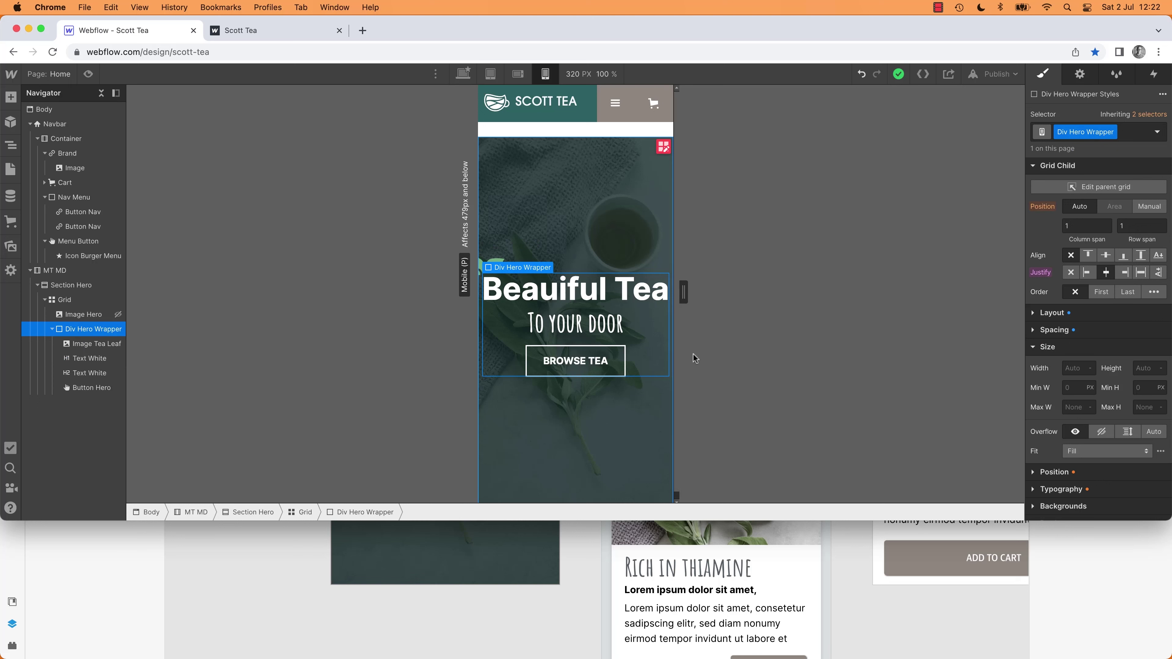
pyautogui.click(646, 290)
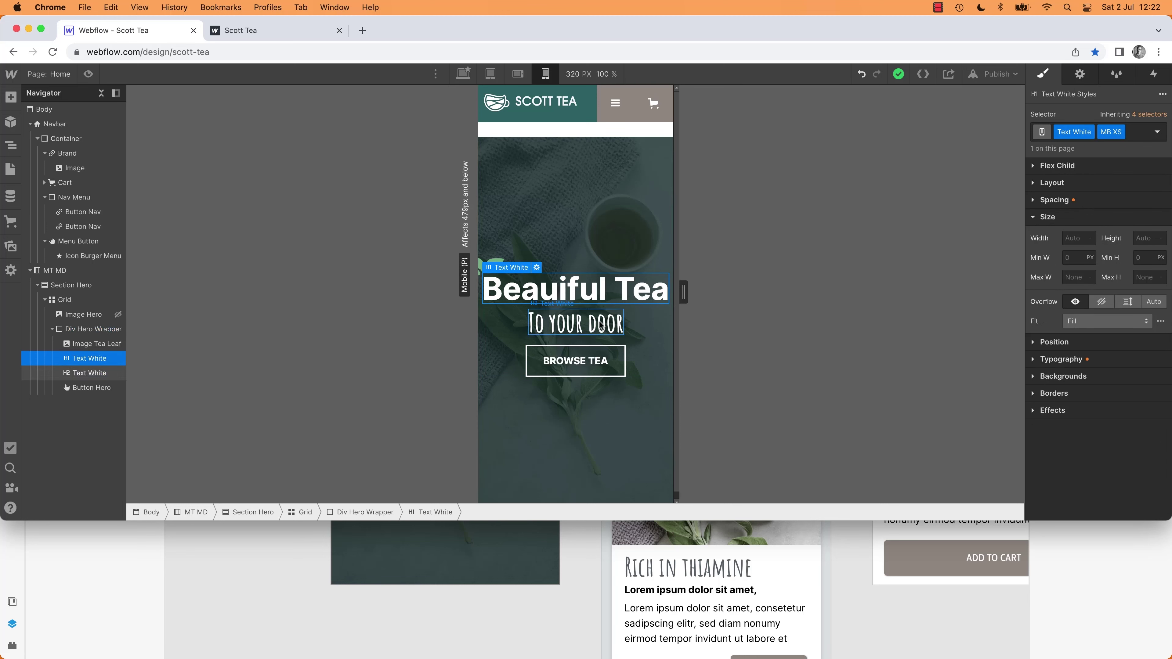
pyautogui.click(91, 329)
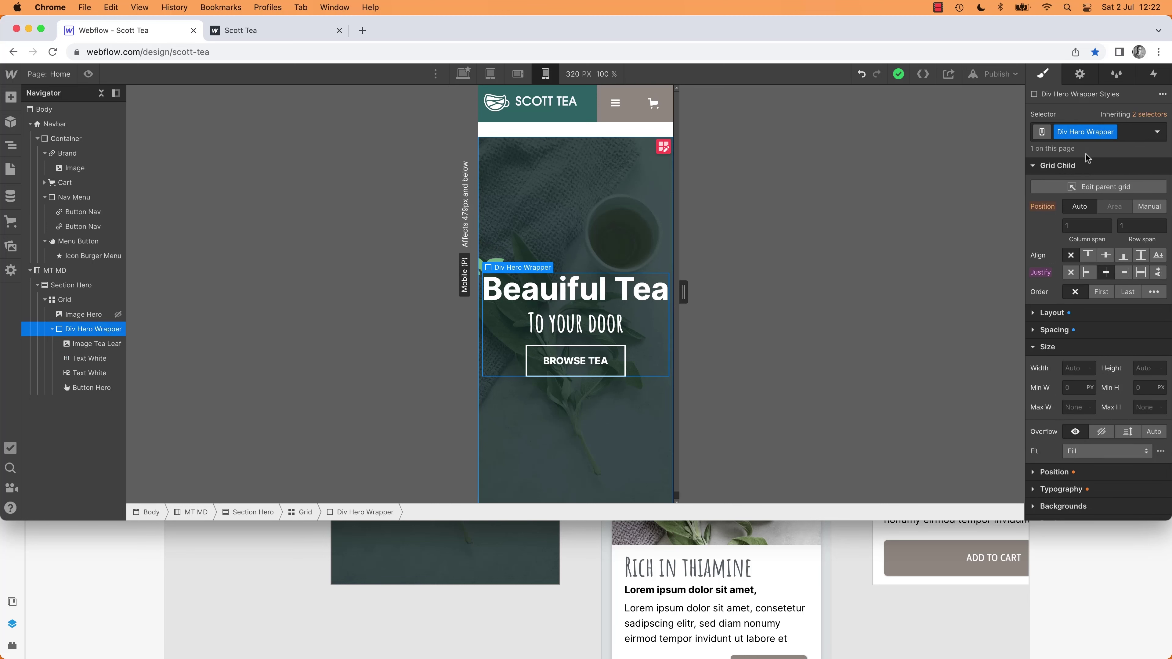
pyautogui.click(1033, 167)
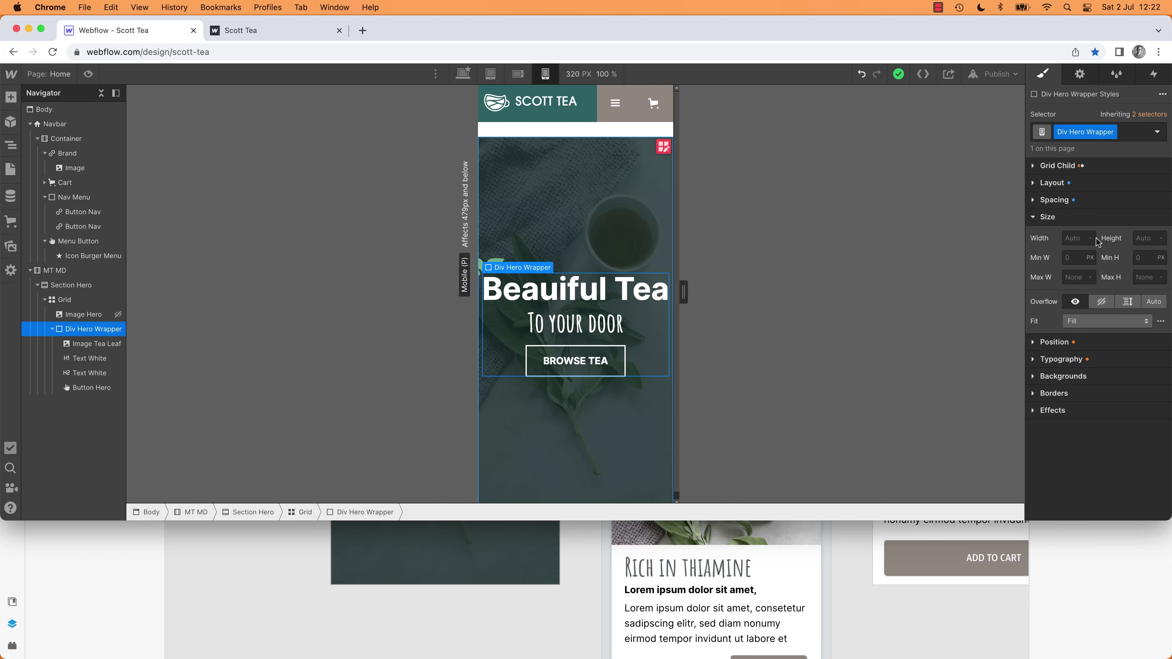
pyautogui.click(1142, 259)
pyautogui.click(1090, 257)
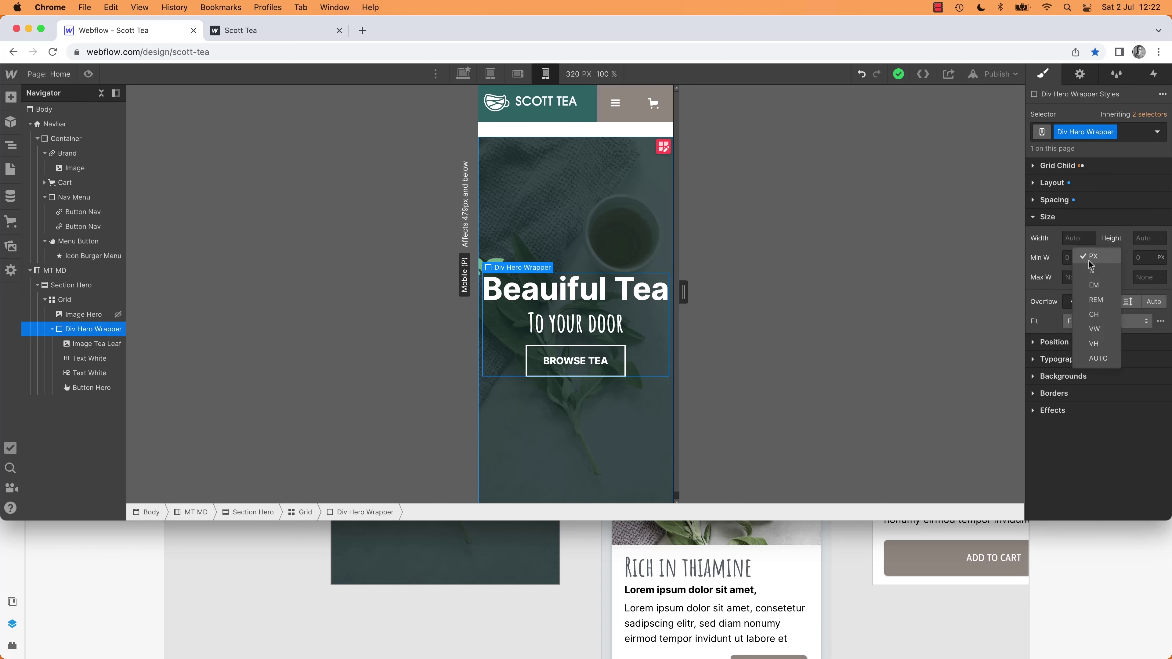
pyautogui.click(1076, 258)
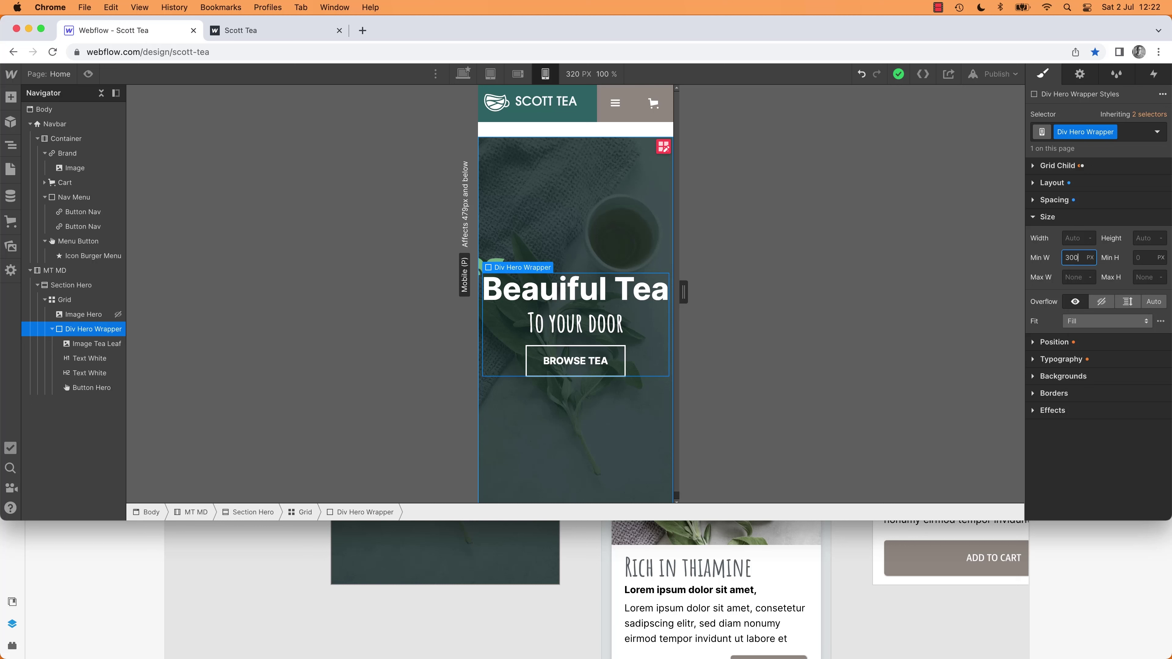
pyautogui.press('Return')
pyautogui.click(1041, 264)
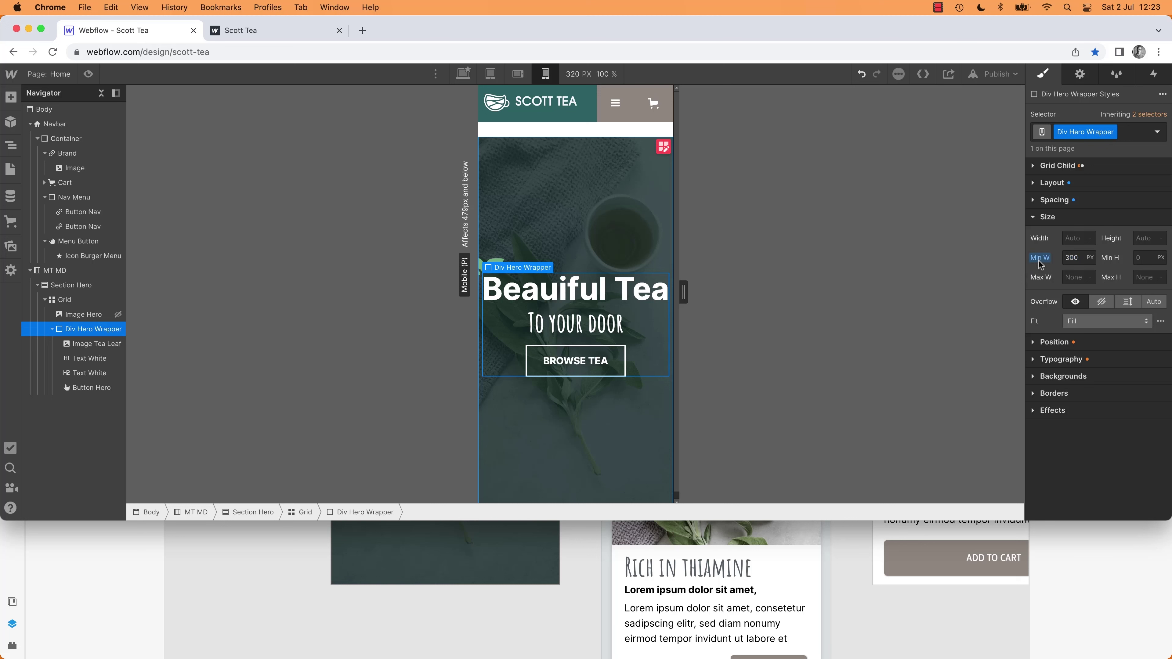
# Step: Set the Div Hero Wrapper's maximum width to 300 px and reduce it gradually to 270 px
pyautogui.click(1072, 278)
pyautogui.write('300')
pyautogui.press('Down')
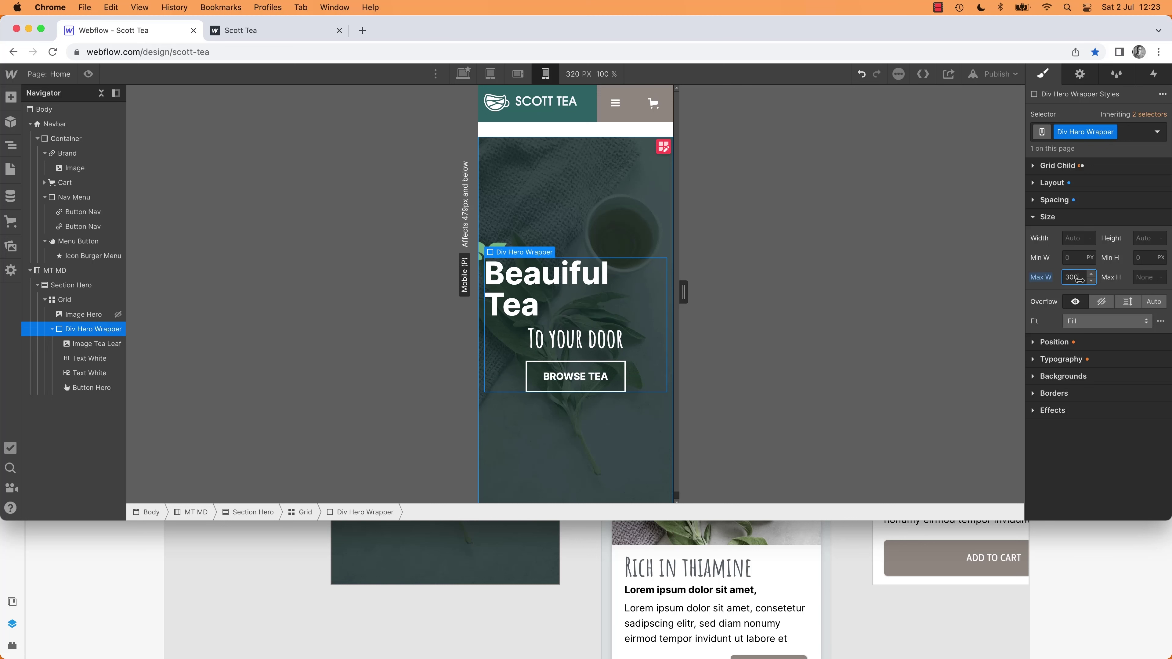
pyautogui.press('Down')
pyautogui.press('Down')
pyautogui.press('Down')
pyautogui.press('Down')
pyautogui.press('Down')
pyautogui.press('Down')
pyautogui.press('Down')
pyautogui.press('Down')
pyautogui.press('Down')
pyautogui.press('Down')
pyautogui.press('Down')
pyautogui.press('Down')
pyautogui.press('Down')
pyautogui.press('Down')
pyautogui.press('Down')
pyautogui.press('Down')
pyautogui.press('Down')
pyautogui.press('Down')
pyautogui.press('Down')
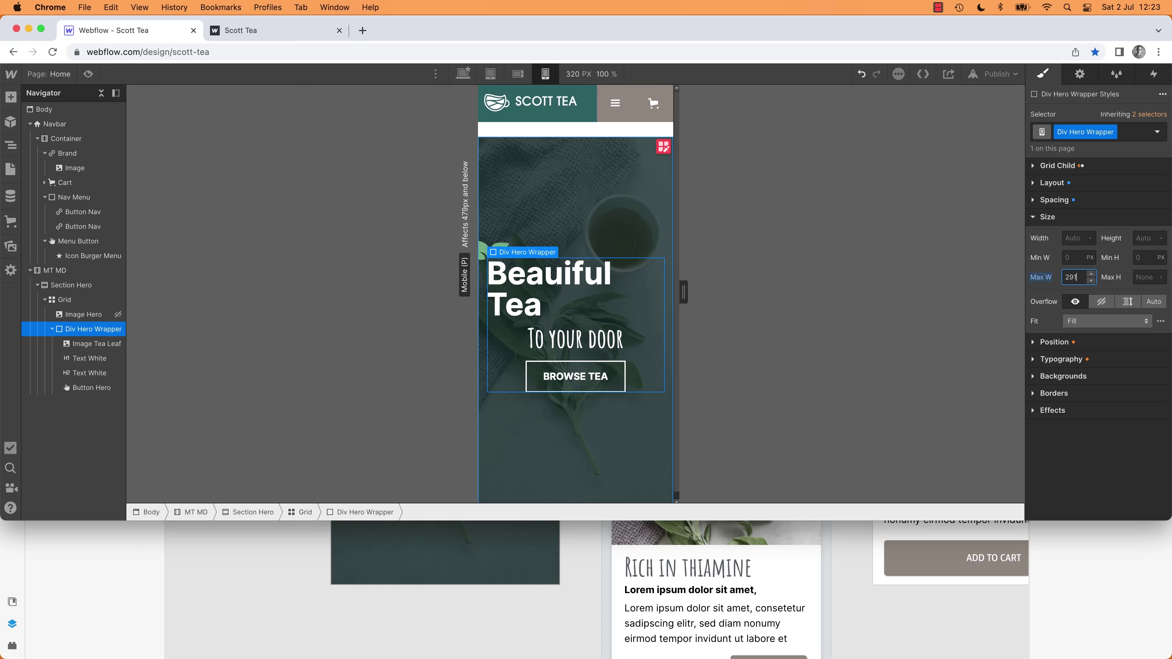
pyautogui.hotkey('shift', 'Down')
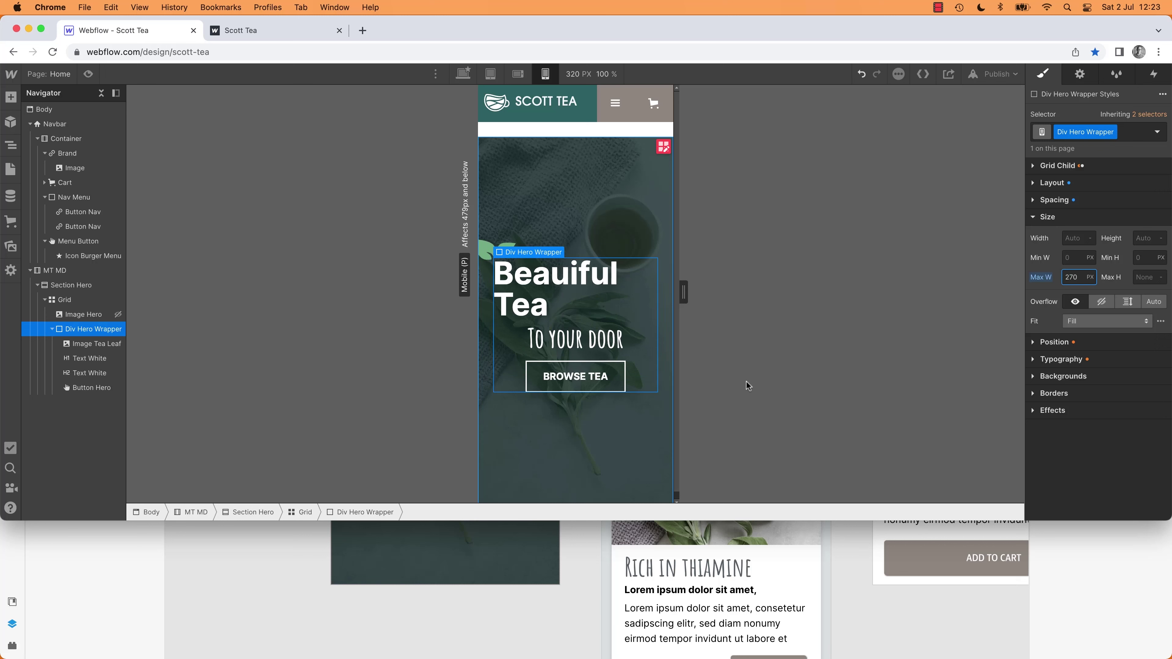
# Step: Check the H1 heading's box inside the wrapper and clear the Div Hero Wrapper's maximum width
pyautogui.click(551, 289)
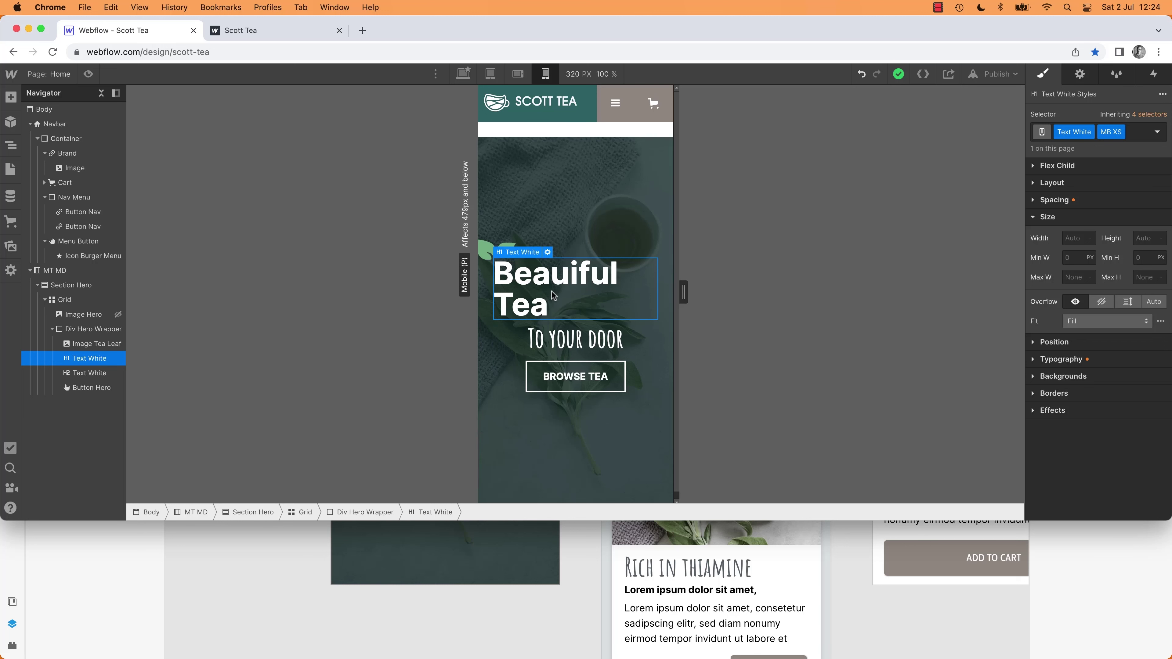
pyautogui.click(97, 330)
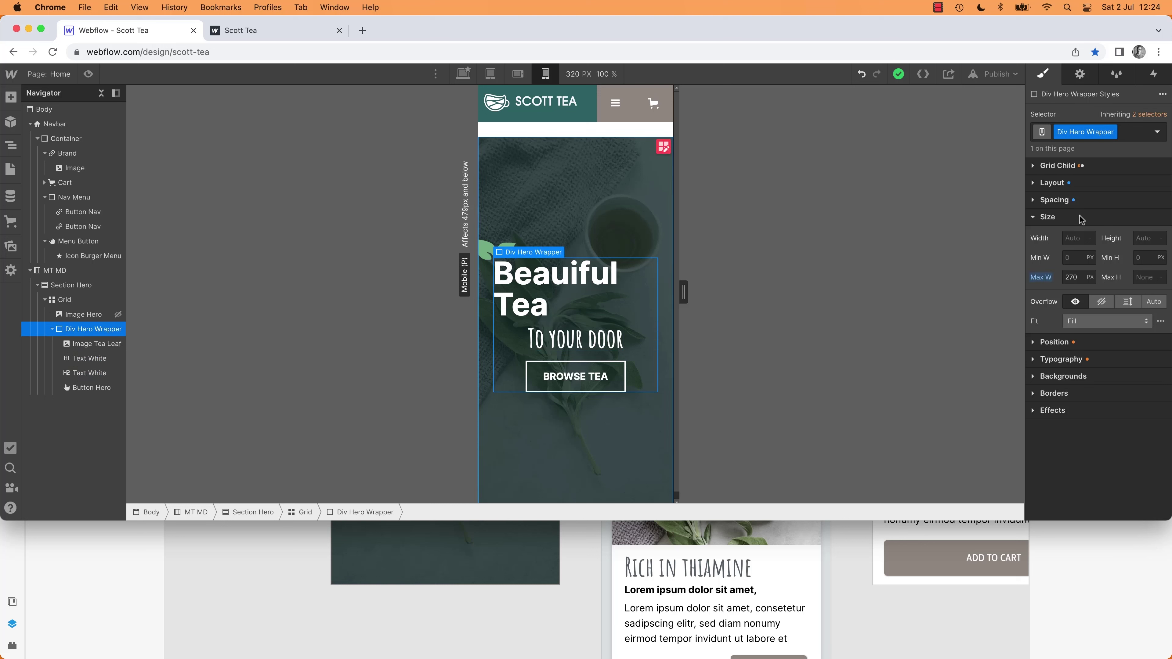
pyautogui.keyDown('alt'); pyautogui.click(1041, 277); pyautogui.keyUp('alt')
# Step: Add the combo class "Text H1 Hero" to the hero H1 heading
pyautogui.click(577, 300)
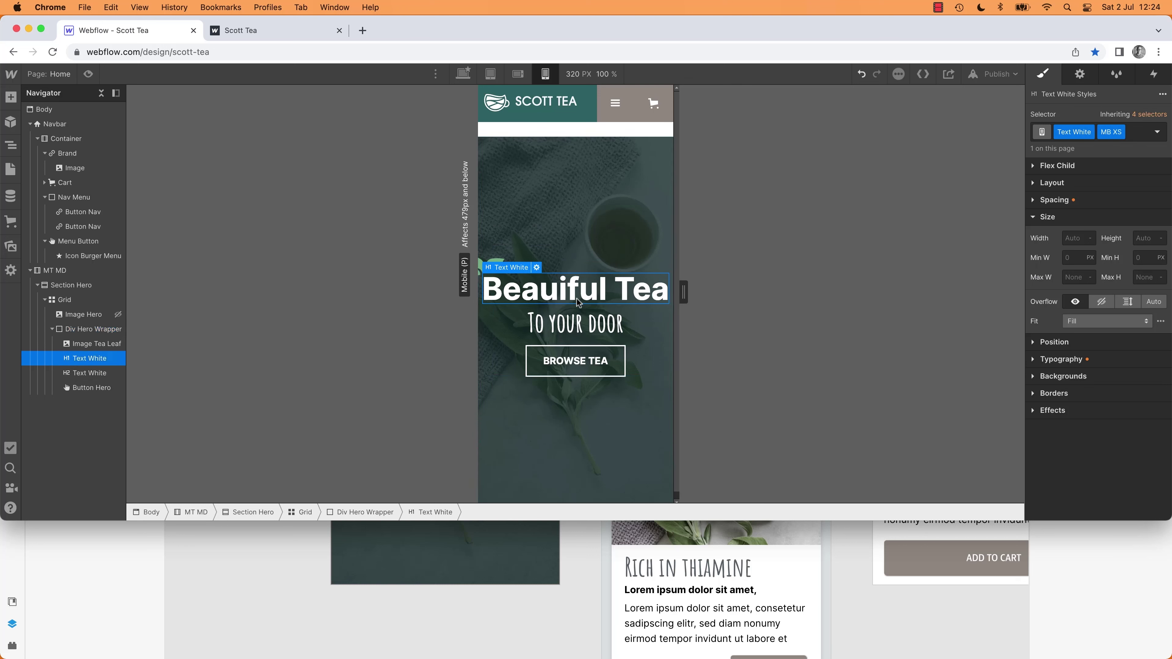
pyautogui.click(1131, 134)
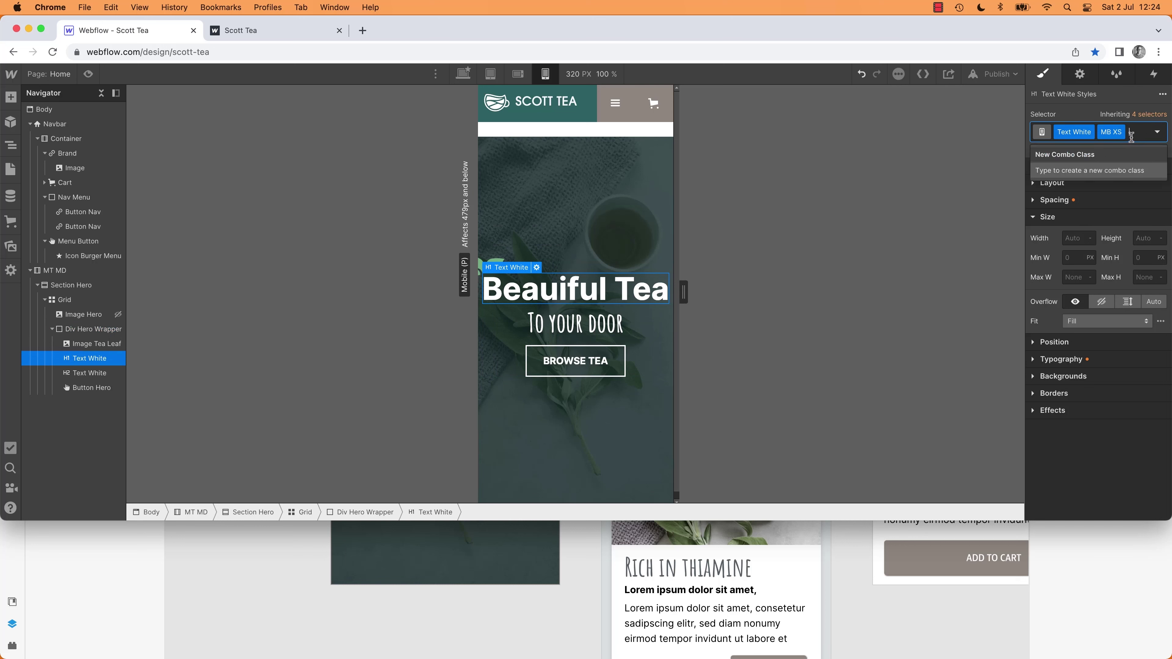
pyautogui.write('Text Hero')
pyautogui.press('Left')
pyautogui.press('Left')
pyautogui.press('Left')
pyautogui.press('Left')
pyautogui.write('H1')
pyautogui.press('Return')
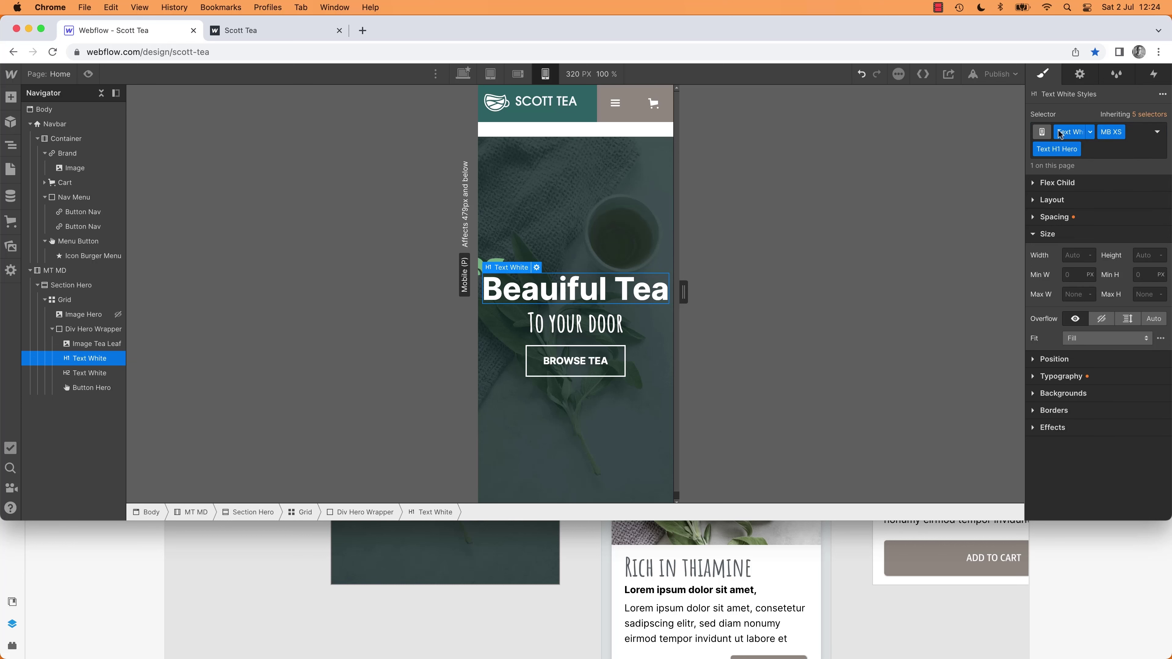
# Step: Try minimum widths of 300 and 280 px on the H1 heading, clear them, and set its maximum width to 190 px
pyautogui.click(1081, 276)
pyautogui.write('300')
pyautogui.press('Return')
pyautogui.write('280')
pyautogui.press('Return')
pyautogui.press('cmd+x')
pyautogui.click(1075, 295)
pyautogui.press('cmd+v')
pyautogui.press('Return')
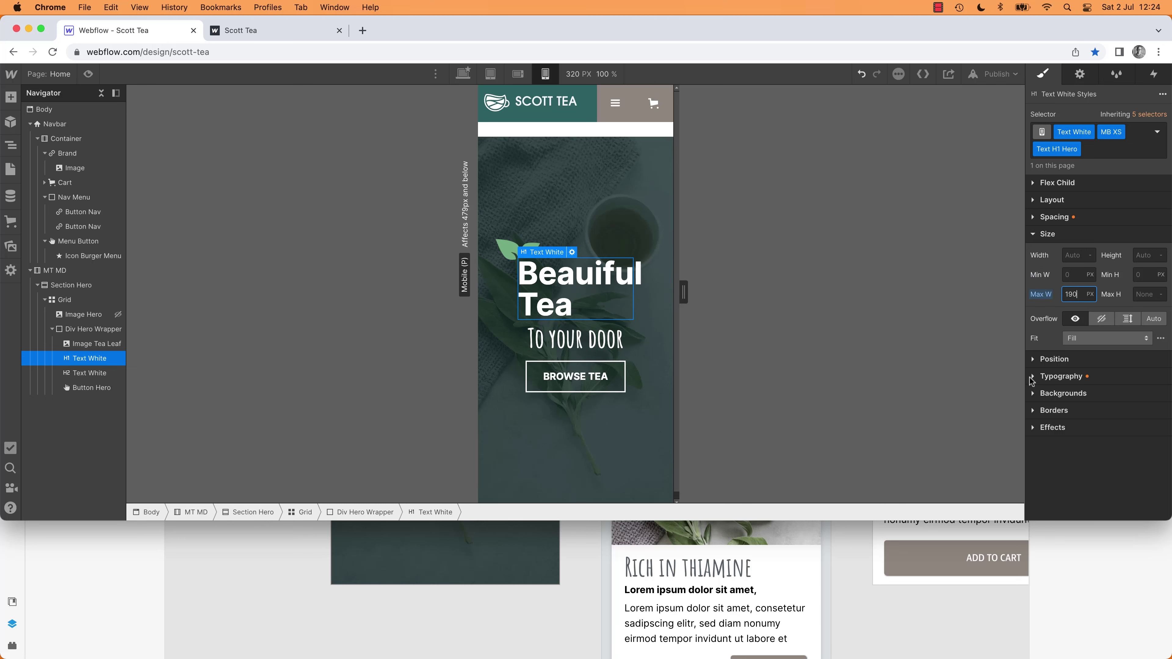
# Step: Centre-align the H1 heading's text and set the heading's maximum width to 240 px
pyautogui.click(1061, 376)
pyautogui.click(1102, 475)
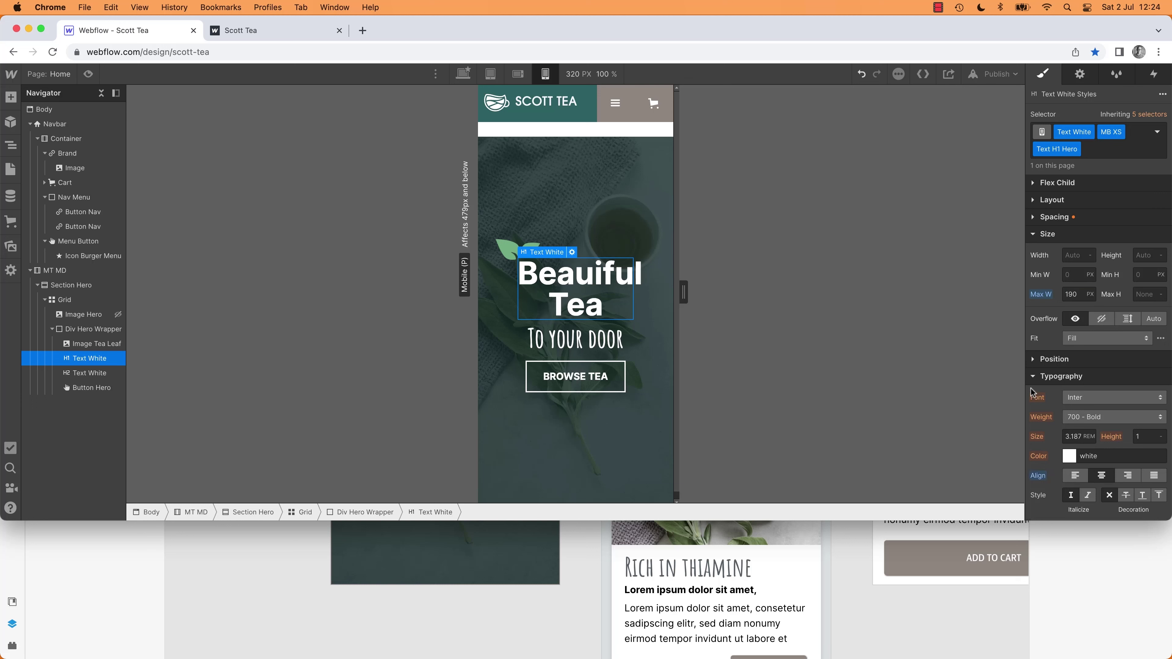
pyautogui.click(1034, 377)
pyautogui.click(1078, 295)
pyautogui.write('240')
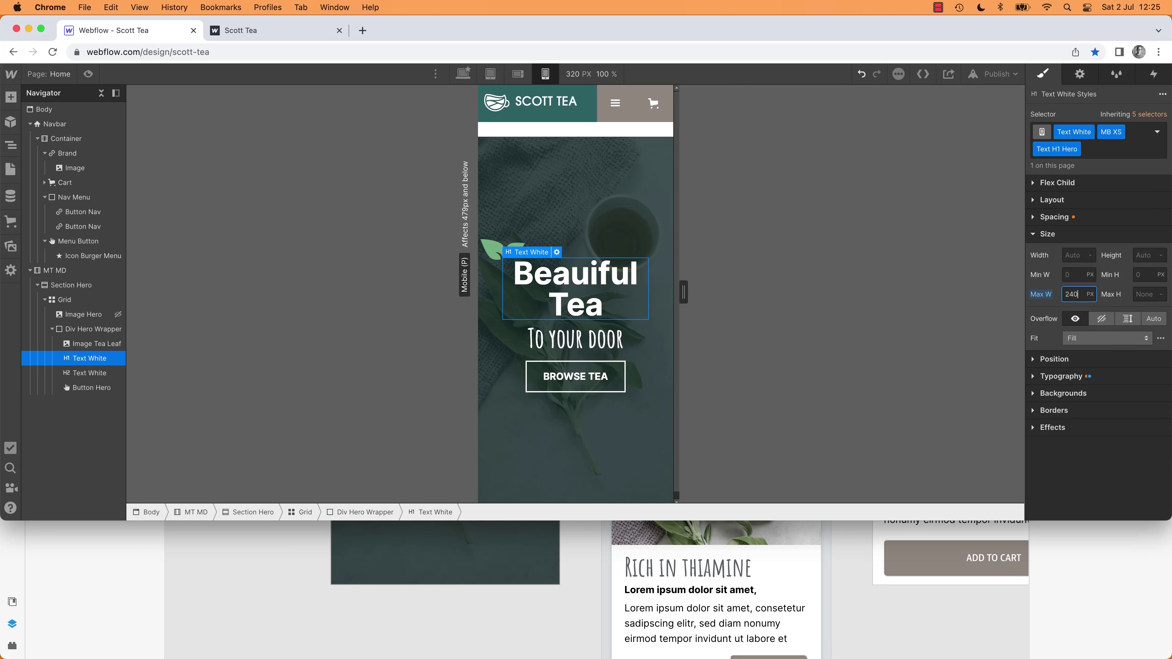
# Step: Check the hero heading at the mobile landscape breakpoint and return to mobile portrait
pyautogui.moveTo(684, 291)
pyautogui.mouseDown()
pyautogui.moveTo(675, 296)
pyautogui.moveTo(684, 294)
pyautogui.mouseUp()
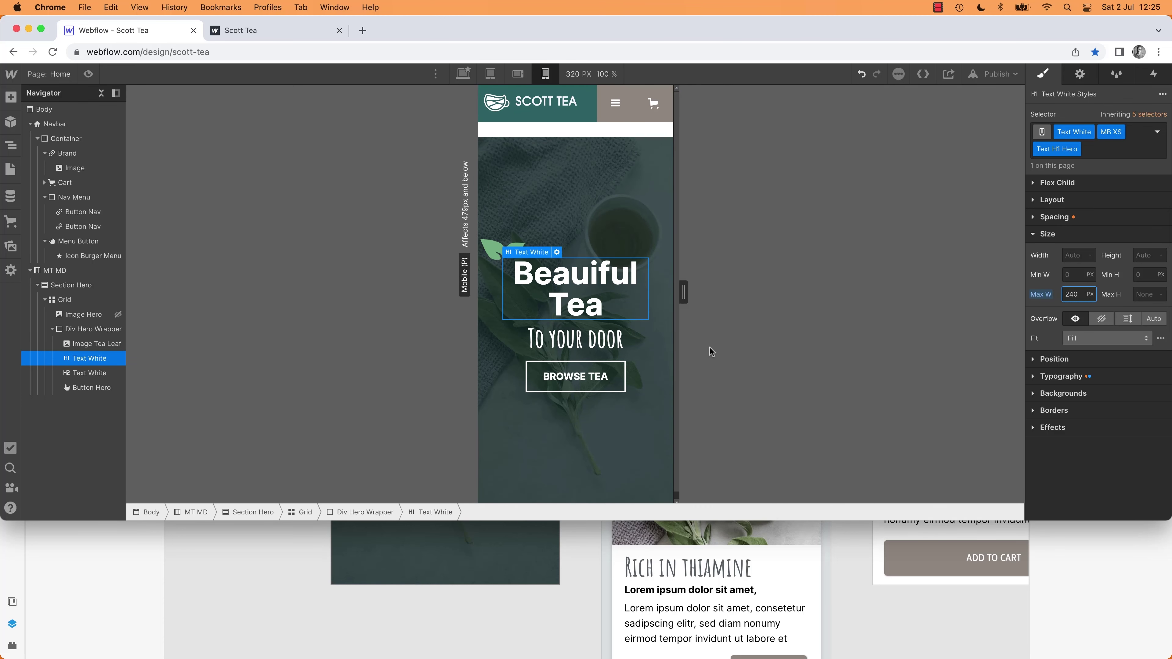
pyautogui.click(518, 74)
pyautogui.click(545, 74)
# Step: Set the Image Tea Leaf's left position offset to -25 px on mobile portrait and check it against the larger breakpoints
pyautogui.click(503, 249)
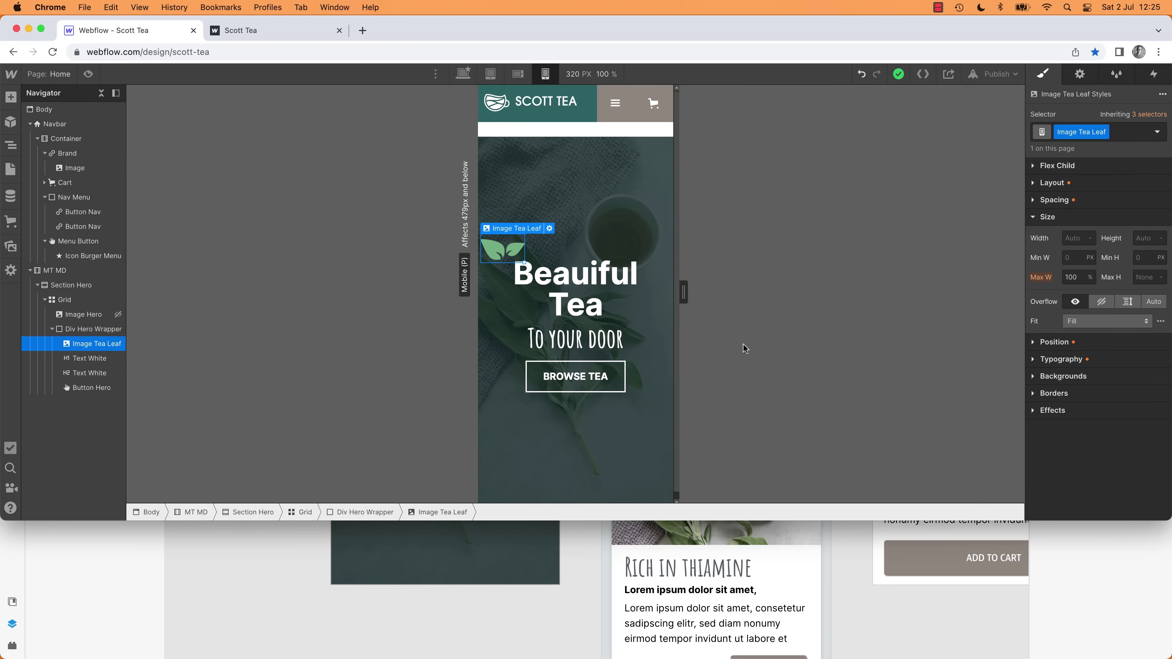
pyautogui.click(1033, 217)
pyautogui.click(1033, 234)
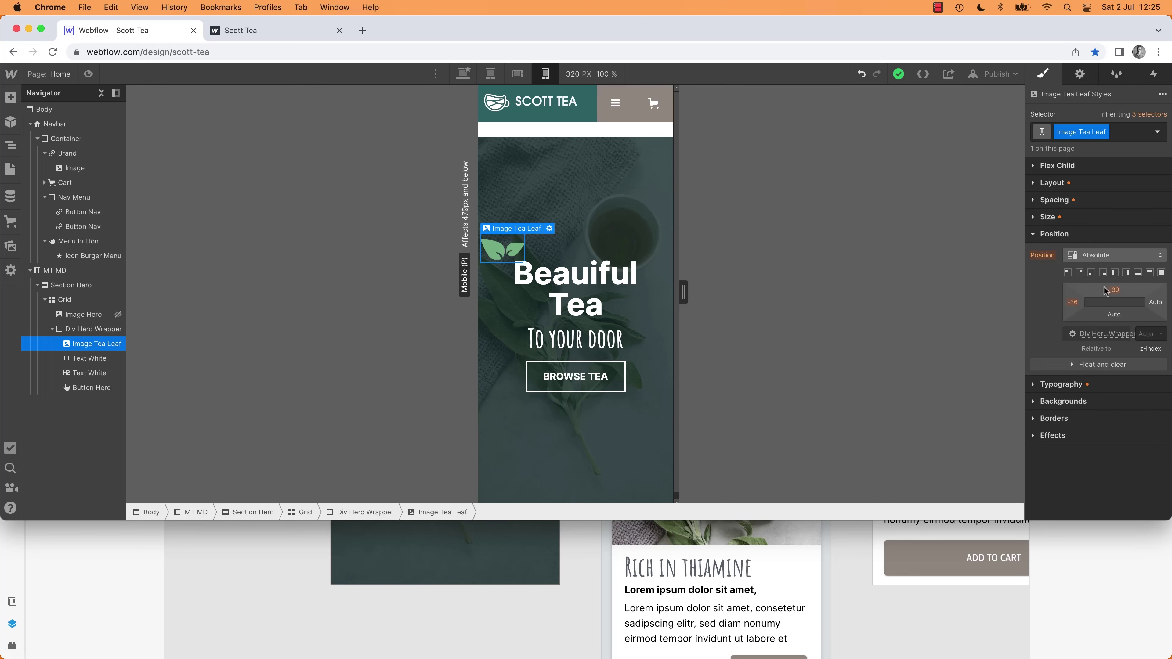
pyautogui.moveTo(1075, 303); pyautogui.dragTo(1082, 303)
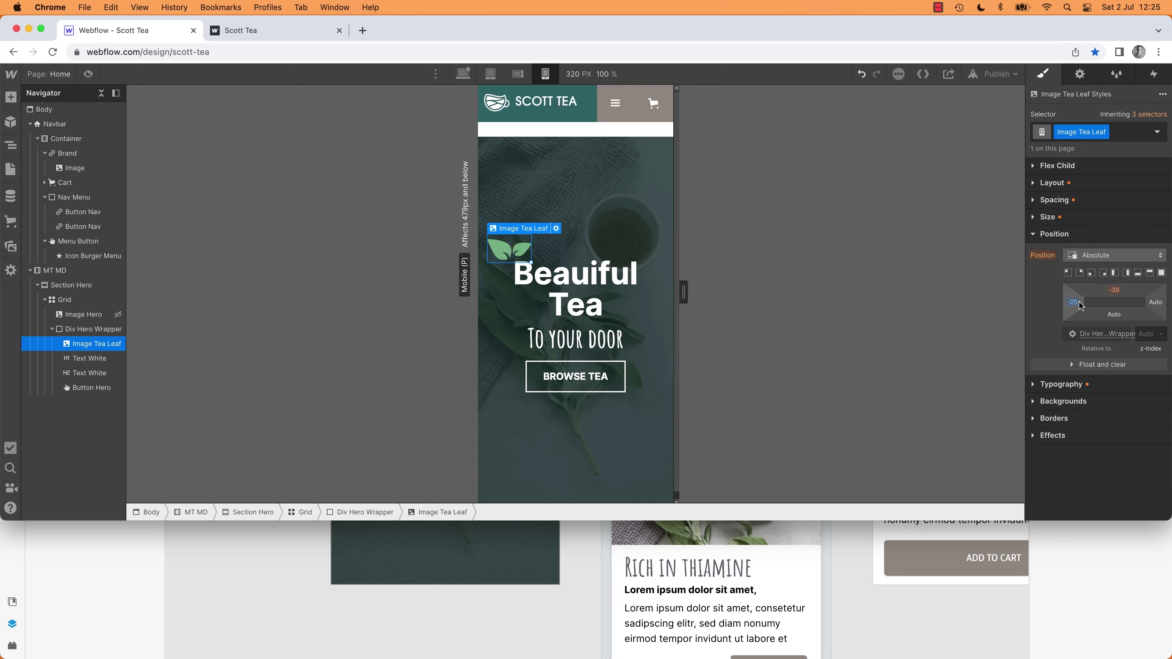
pyautogui.click(465, 73)
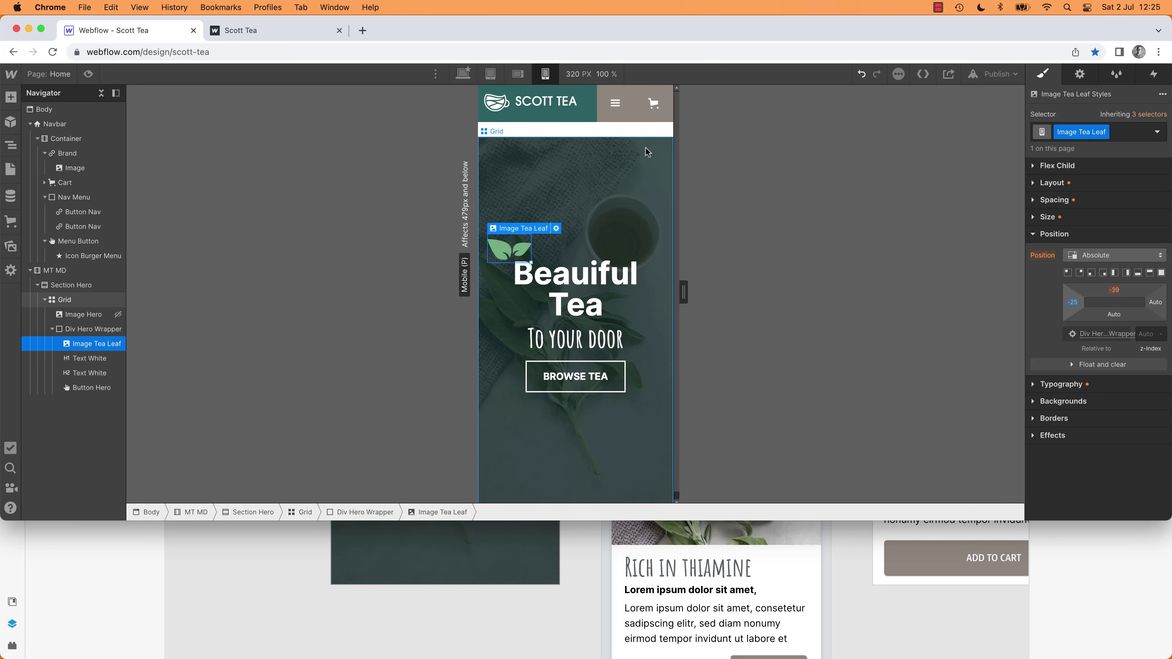
pyautogui.hotkey('shift', '4')
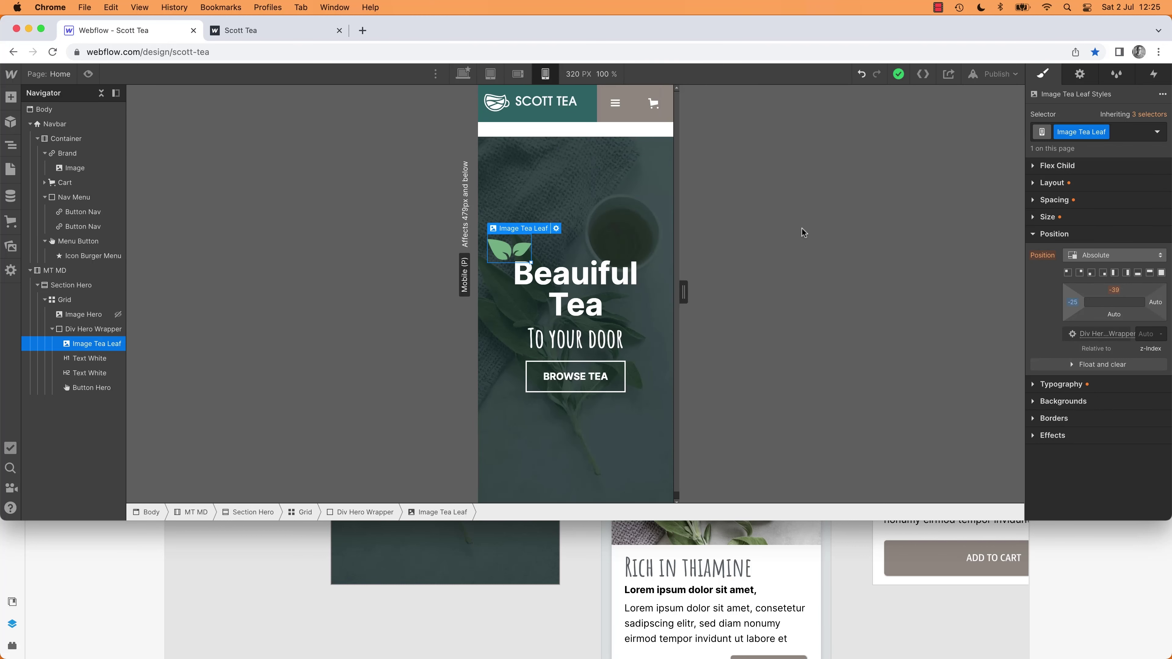
# Step: Set the top margin of the MT MD element around the hero to 0 px on mobile portrait
pyautogui.click(660, 231)
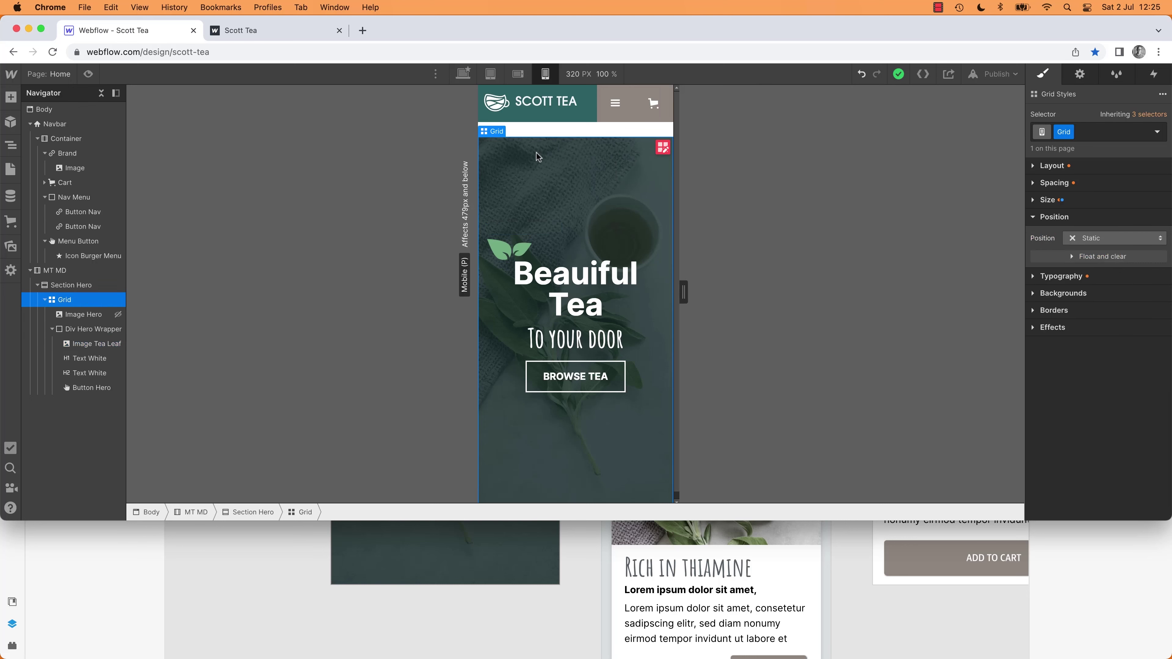
pyautogui.click(67, 289)
pyautogui.click(83, 315)
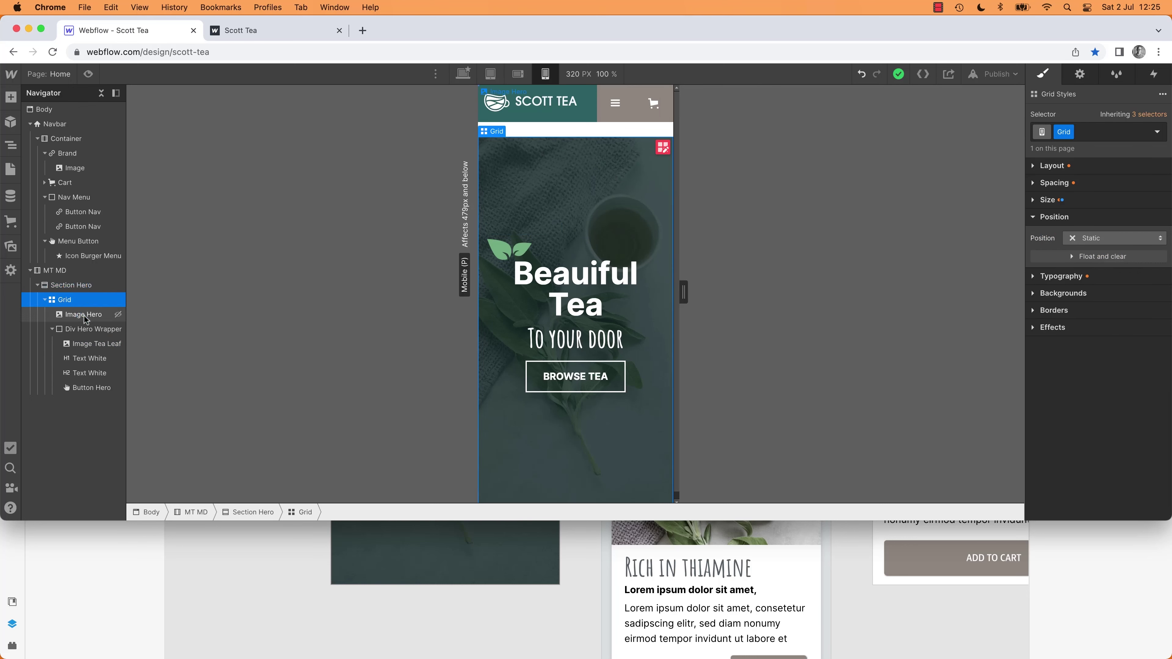
pyautogui.click(87, 335)
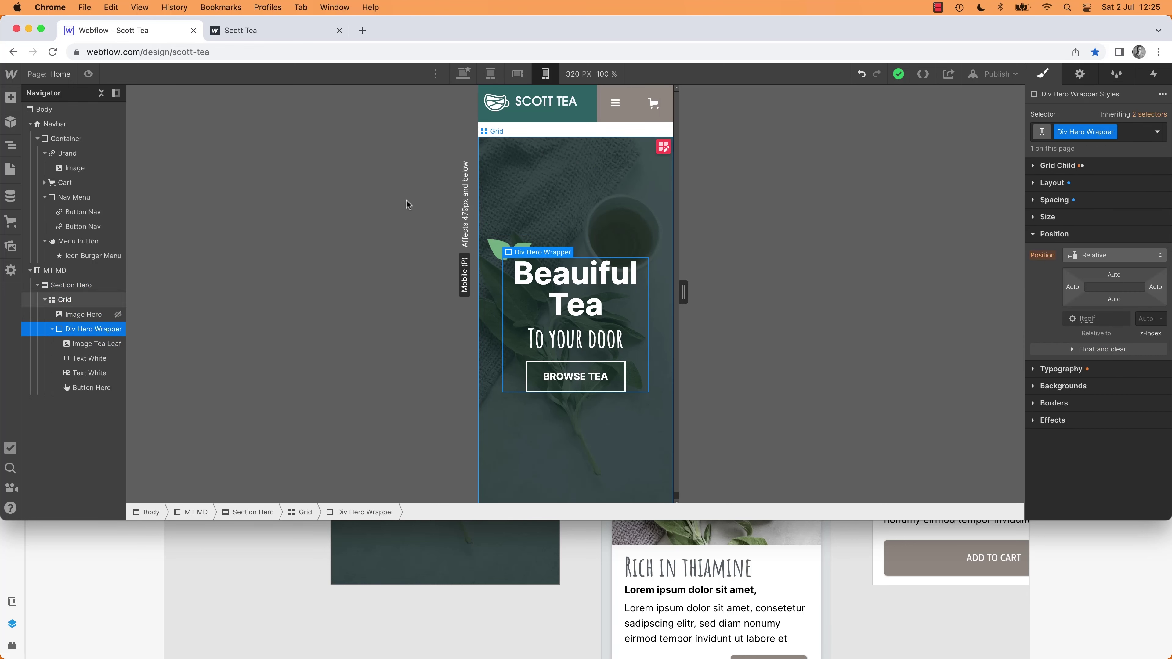
pyautogui.click(65, 300)
pyautogui.click(74, 286)
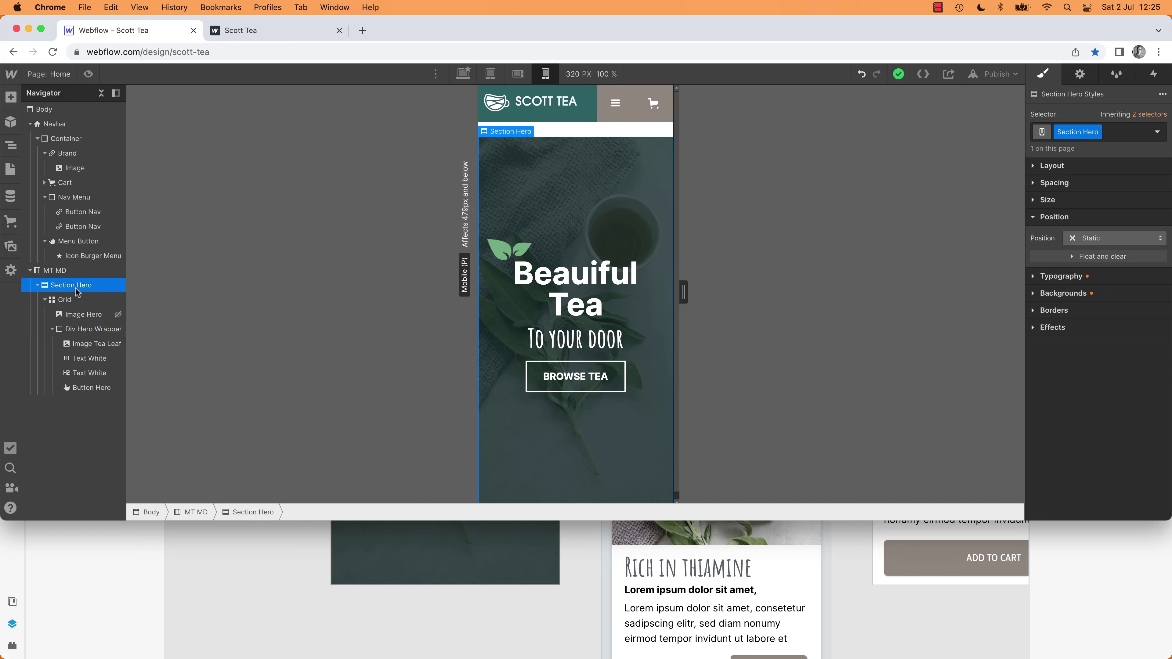
pyautogui.click(60, 273)
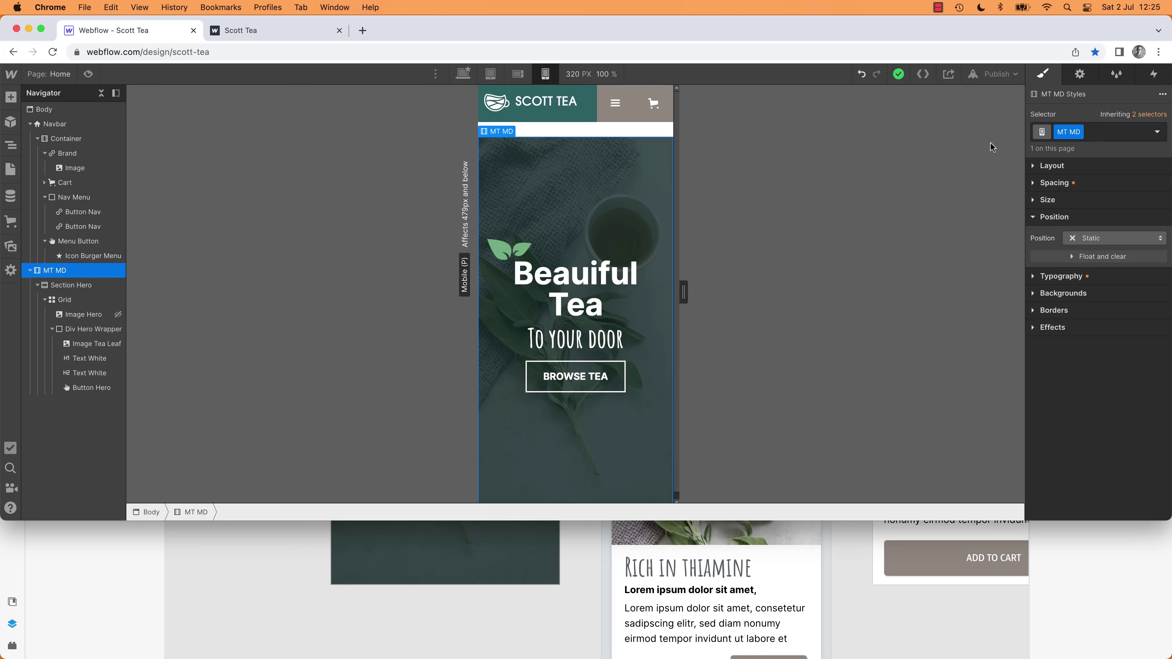
pyautogui.click(1082, 183)
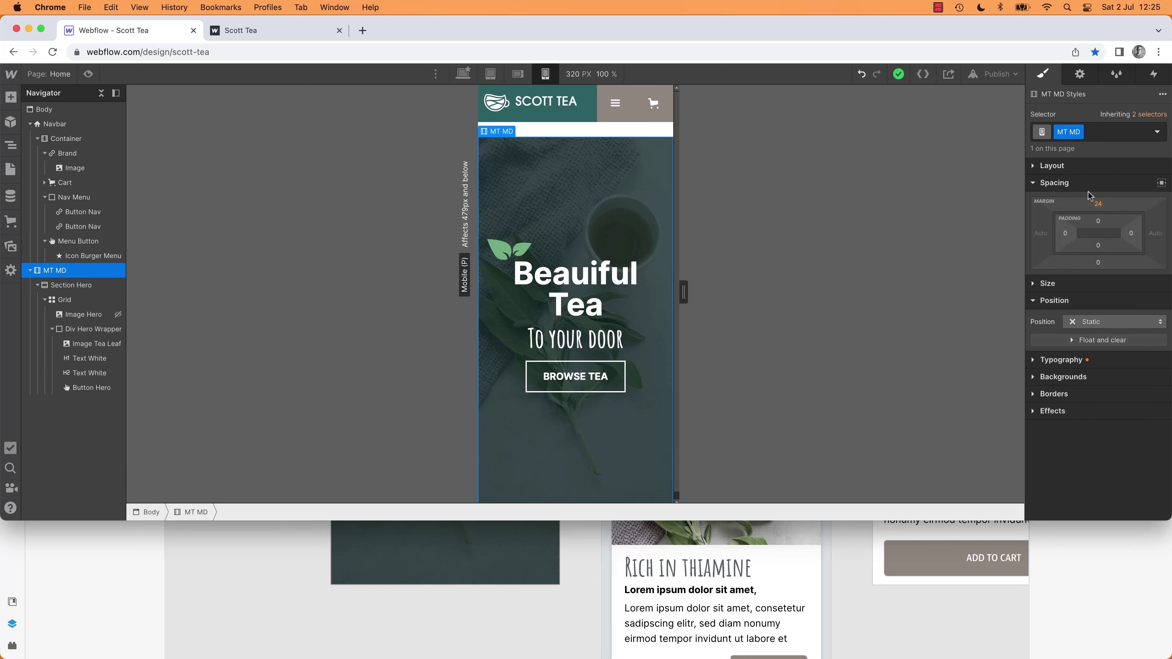
pyautogui.click(1100, 205)
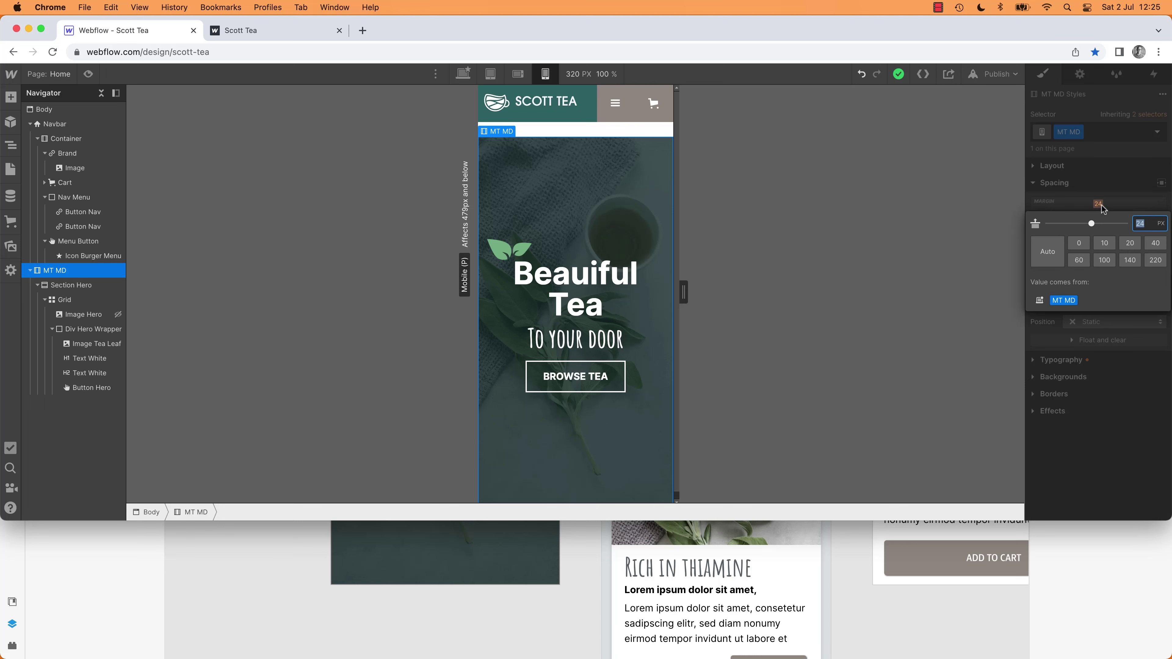
pyautogui.write('0')
pyautogui.press('Return')
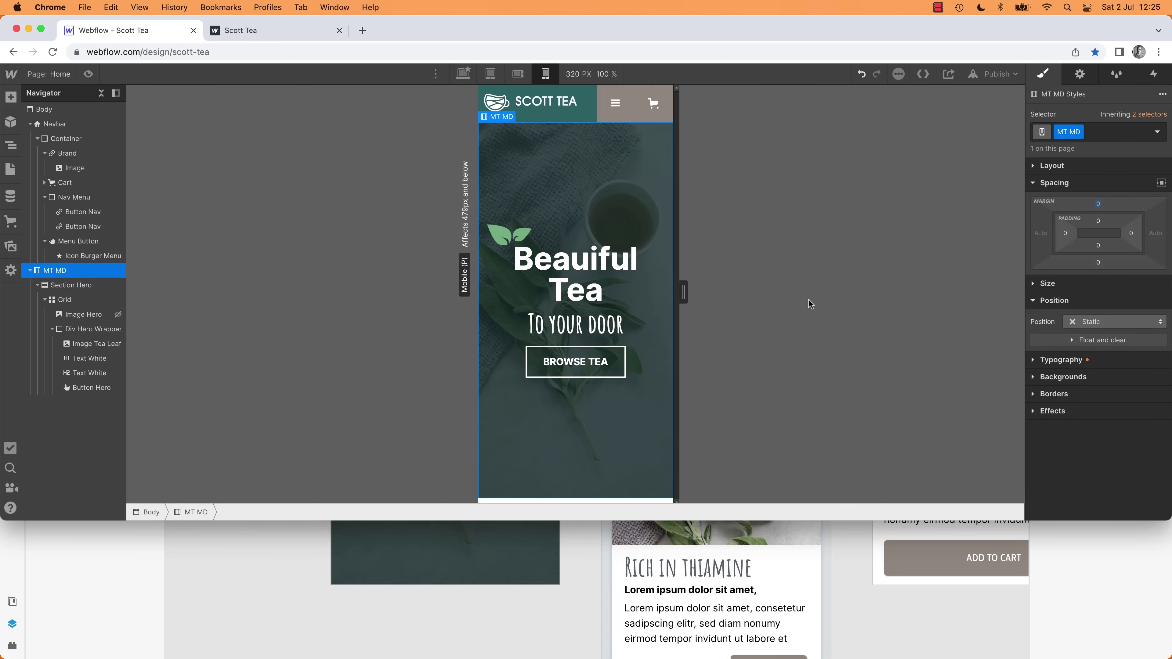
# Step: Restore the browser window to full screen size, switch to XD and examine the homepage design below the hero
pyautogui.moveTo(763, 521); pyautogui.dragTo(703, 539)
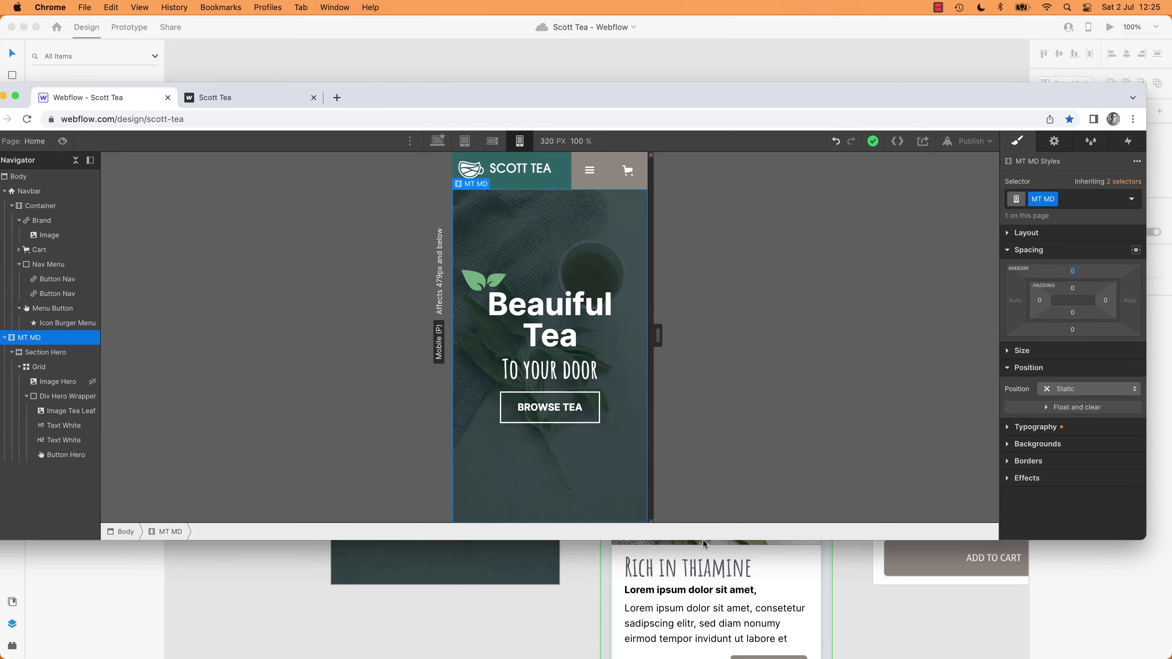
pyautogui.click(15, 96)
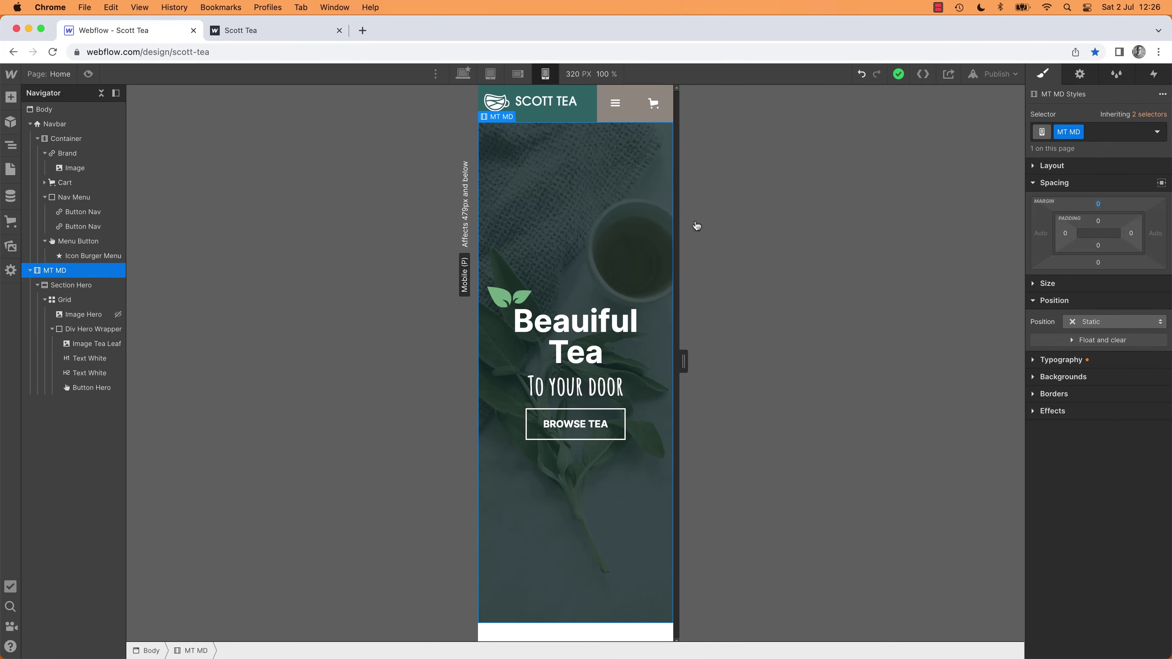
pyautogui.press('super+Tab')
pyautogui.scroll(-10, 607, 157)
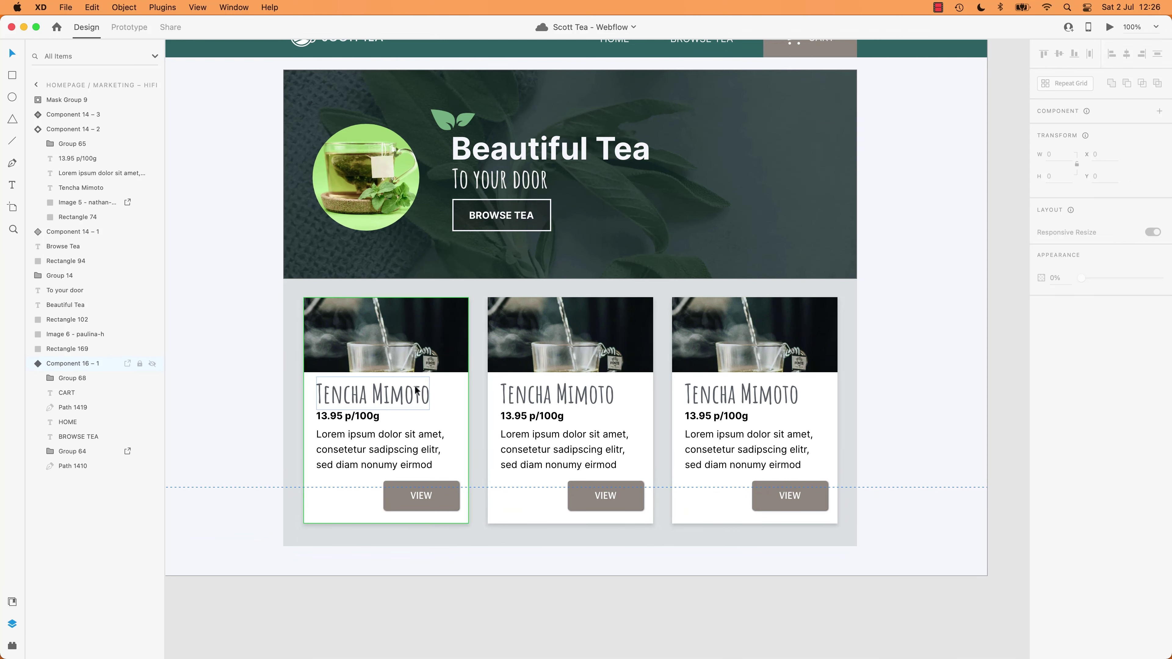
# Step: Check the grey background rectangle behind the product cards in XD, switch to Webflow and add a section below the hero
pyautogui.press('super+minus')
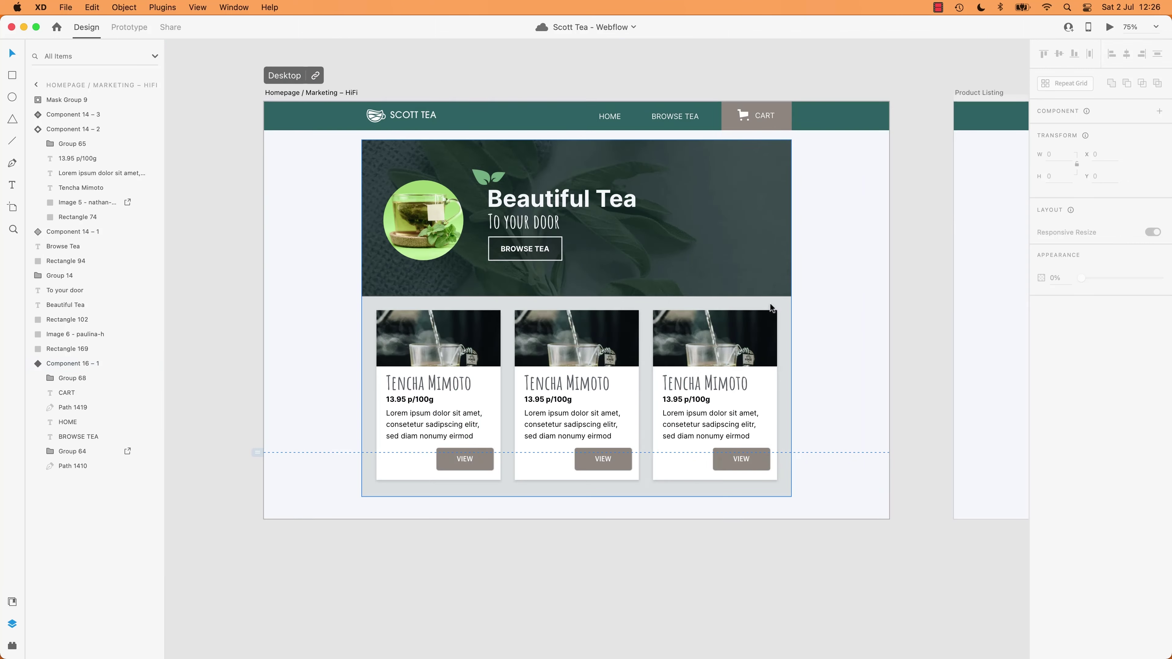
pyautogui.click(787, 306)
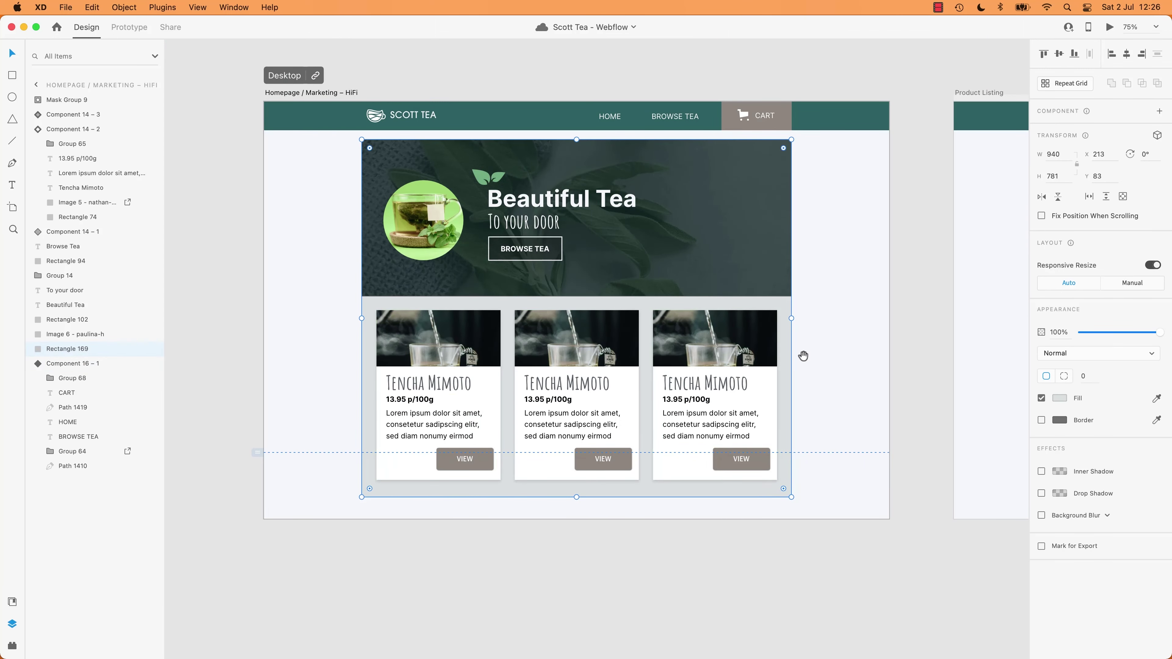
pyautogui.moveTo(803, 353); pyautogui.dragTo(829, 349)
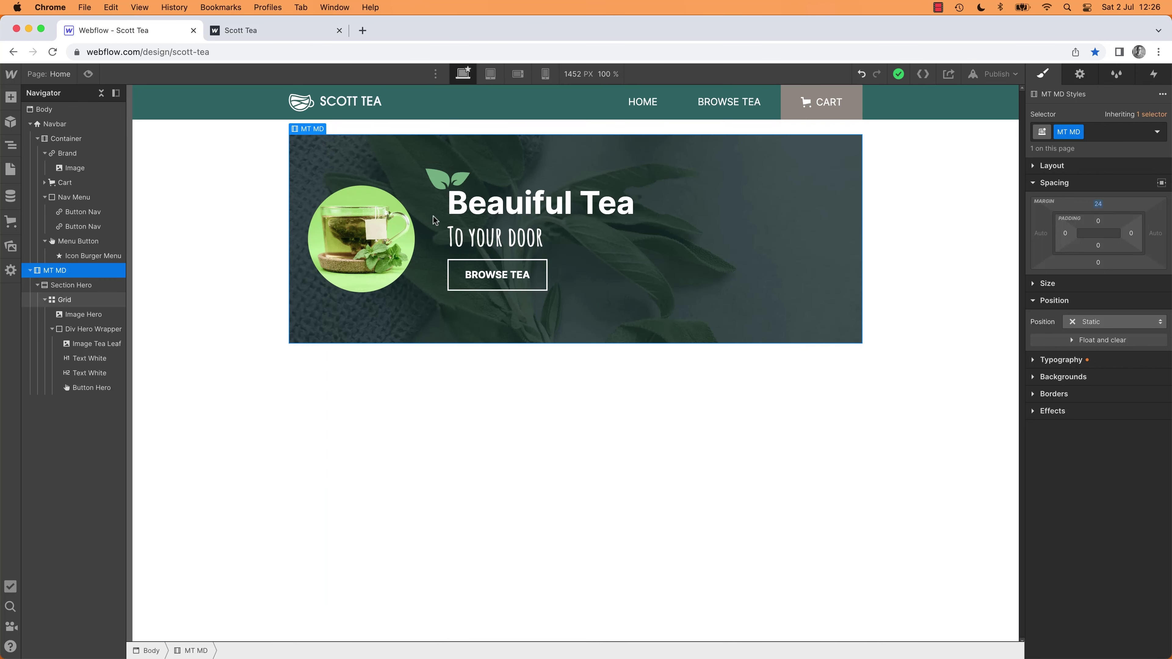
pyautogui.click(444, 397)
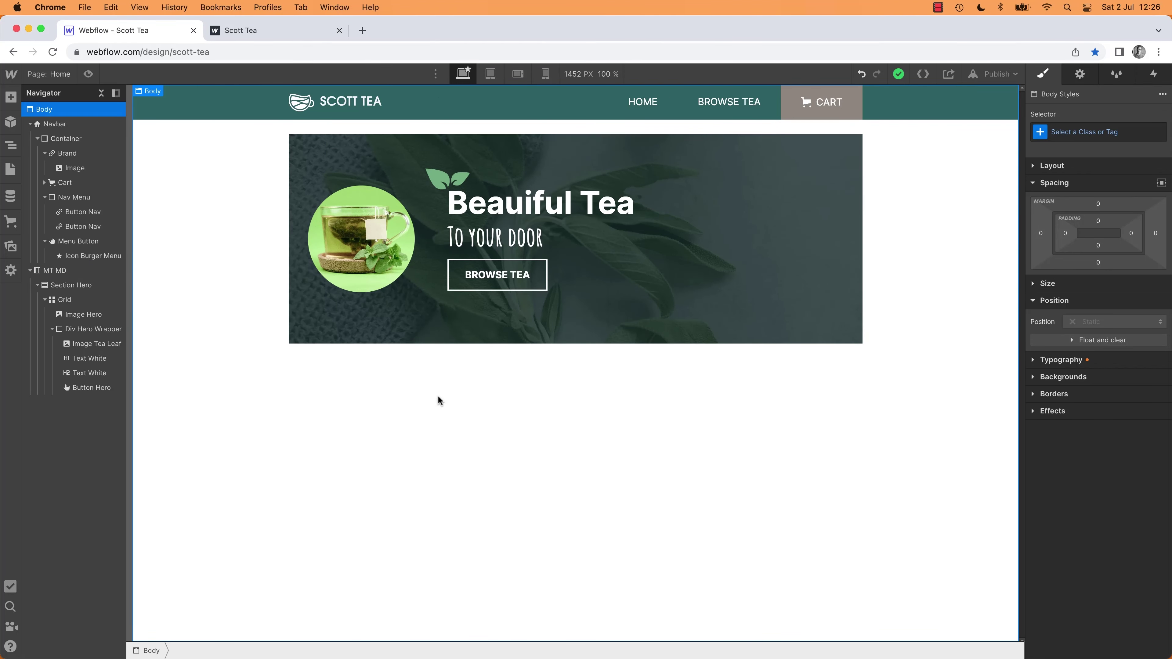
pyautogui.press('super+e')
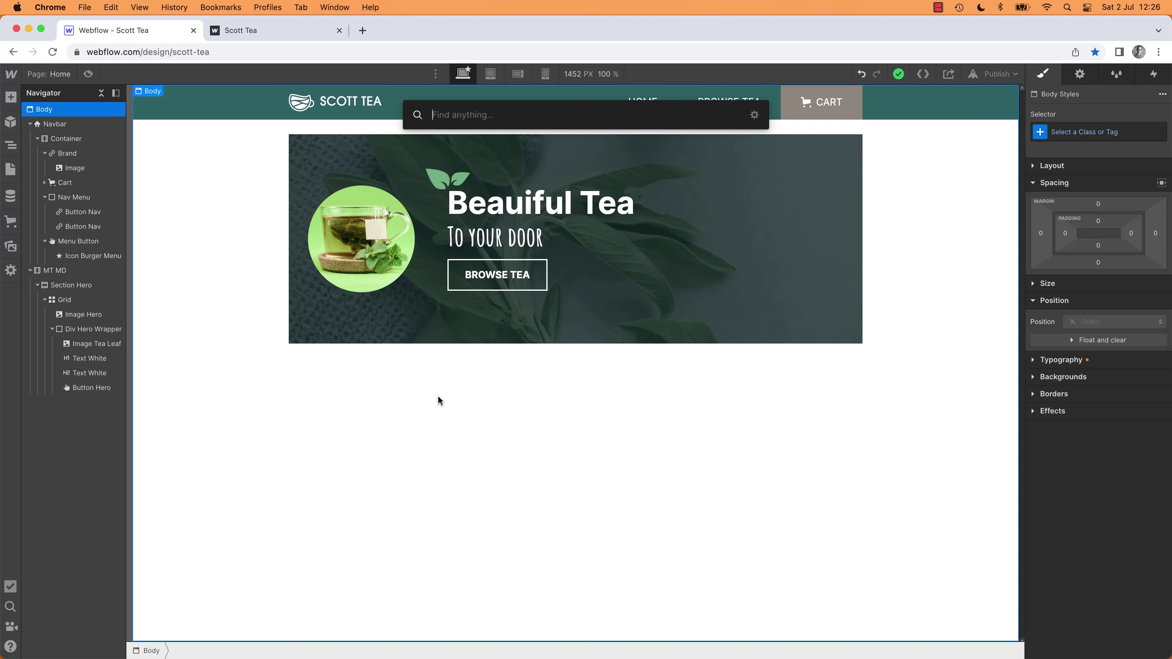
pyautogui.write('sec')
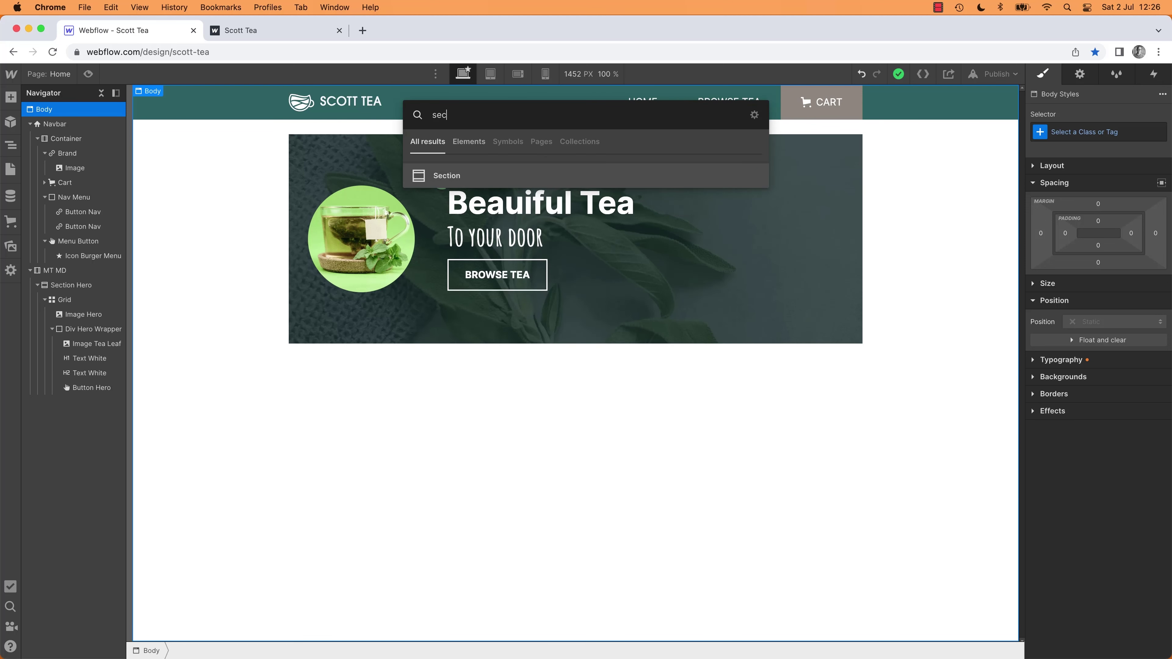
pyautogui.press('Return')
pyautogui.press('super+Return')
# Step: Give the new section the class Section Product List and nest it inside the MT MD element
pyautogui.write('Sec')
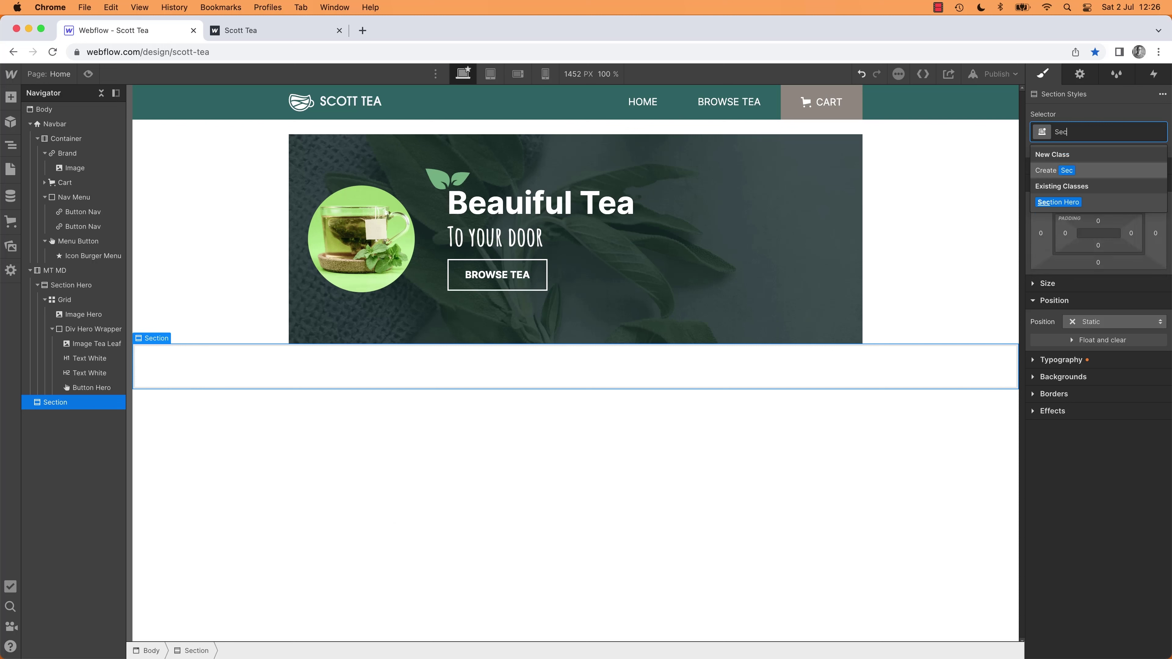
pyautogui.write('tion Produc')
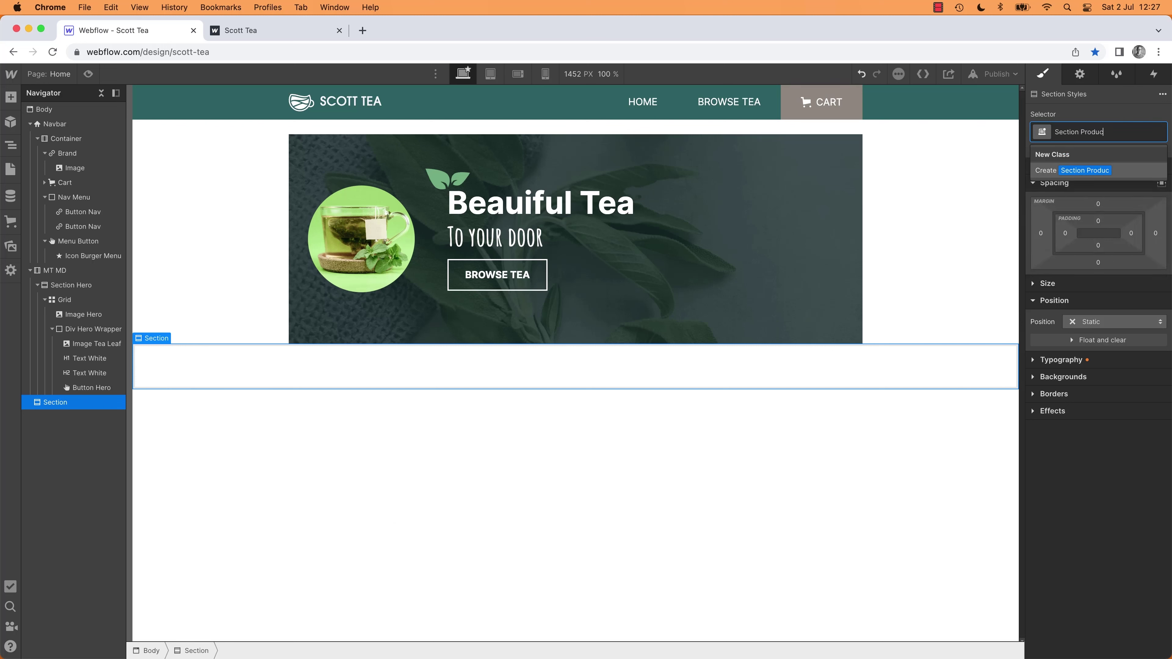
pyautogui.write('t List')
pyautogui.press('Return')
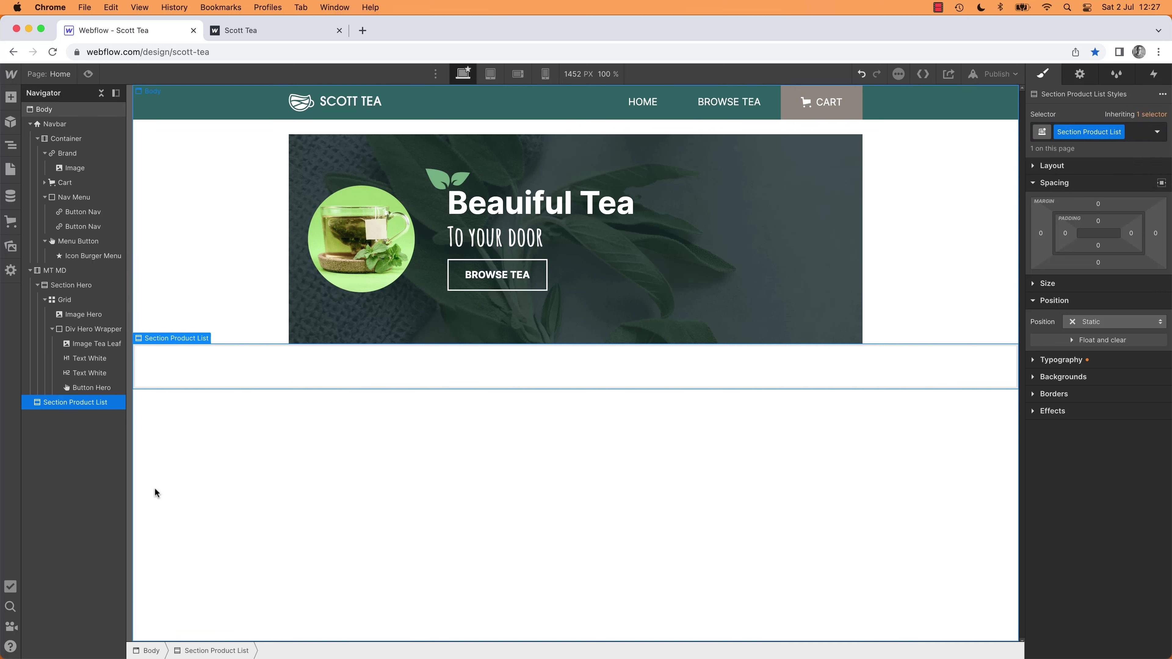
pyautogui.moveTo(78, 402)
pyautogui.mouseDown()
pyautogui.moveTo(100, 400)
pyautogui.moveTo(79, 404)
pyautogui.mouseUp()
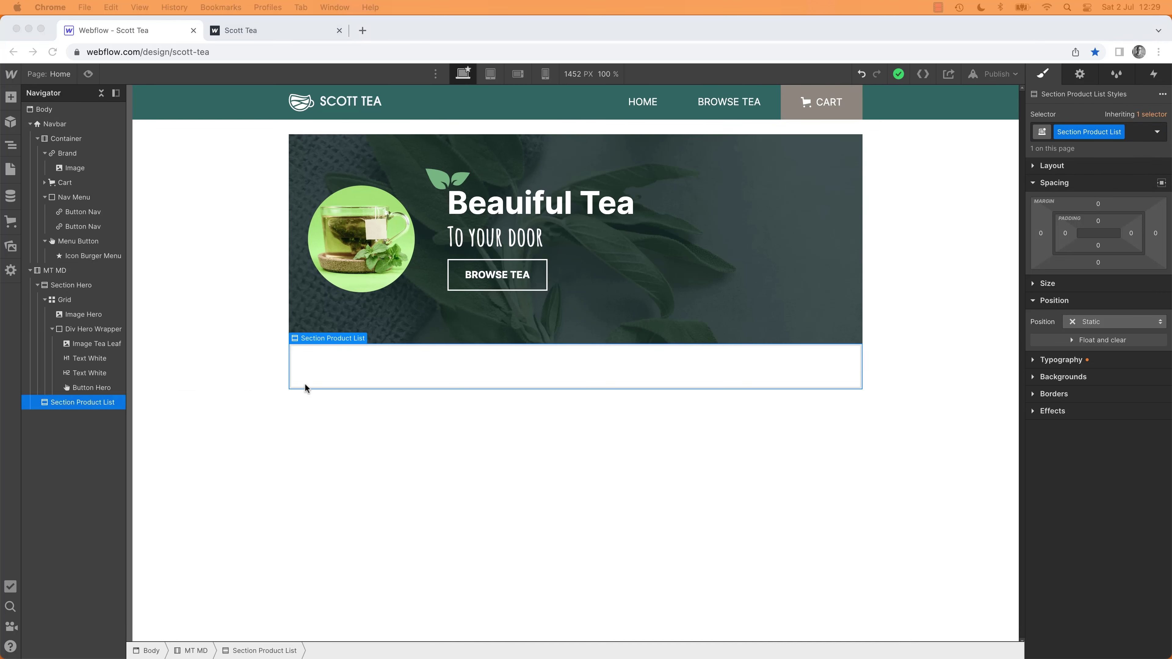
# Step: Switch to XD, copy the fill hex code of the selected background rectangle and return to Webflow
pyautogui.press('super+Tab')
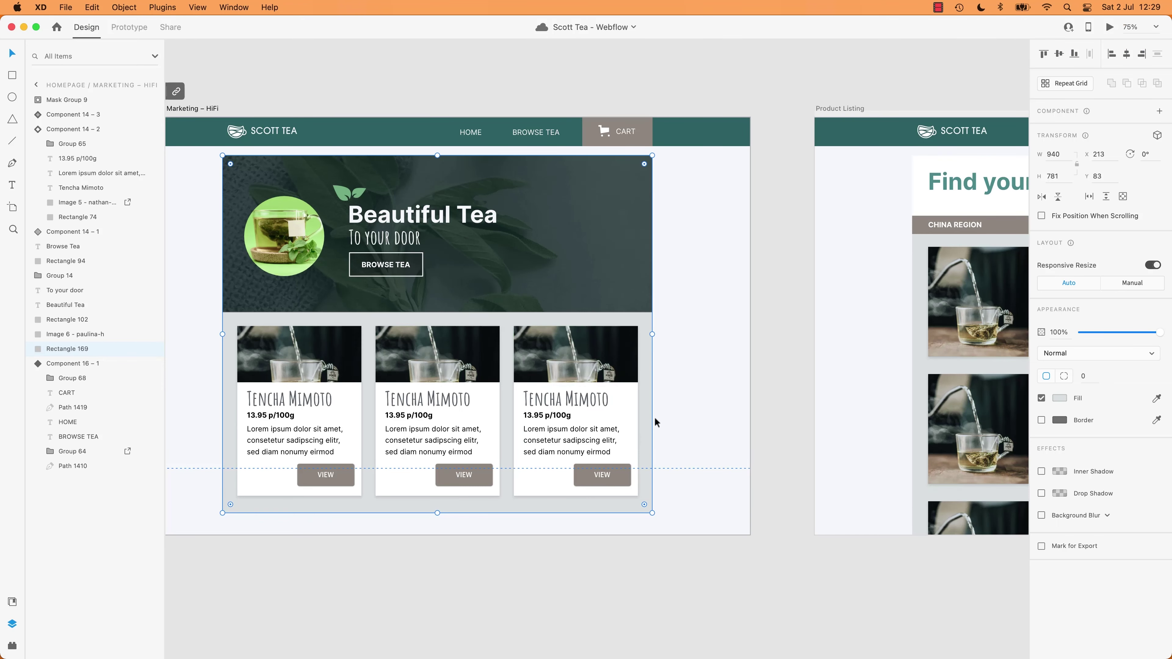
pyautogui.click(1059, 398)
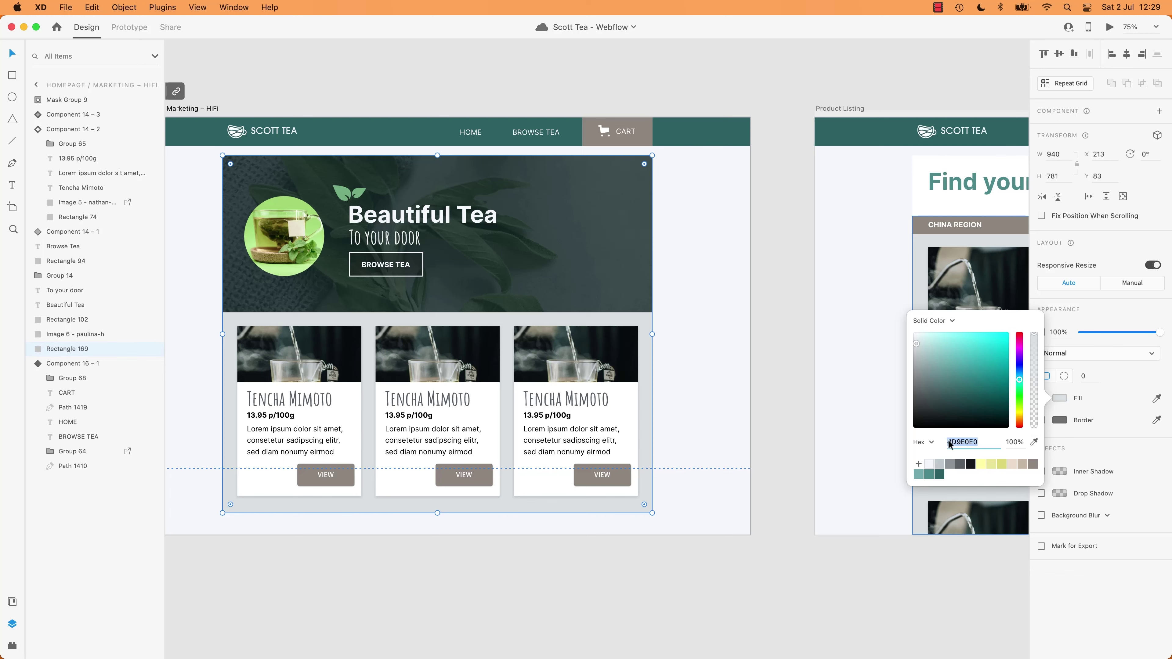
pyautogui.click(776, 421)
pyautogui.press('super+Tab')
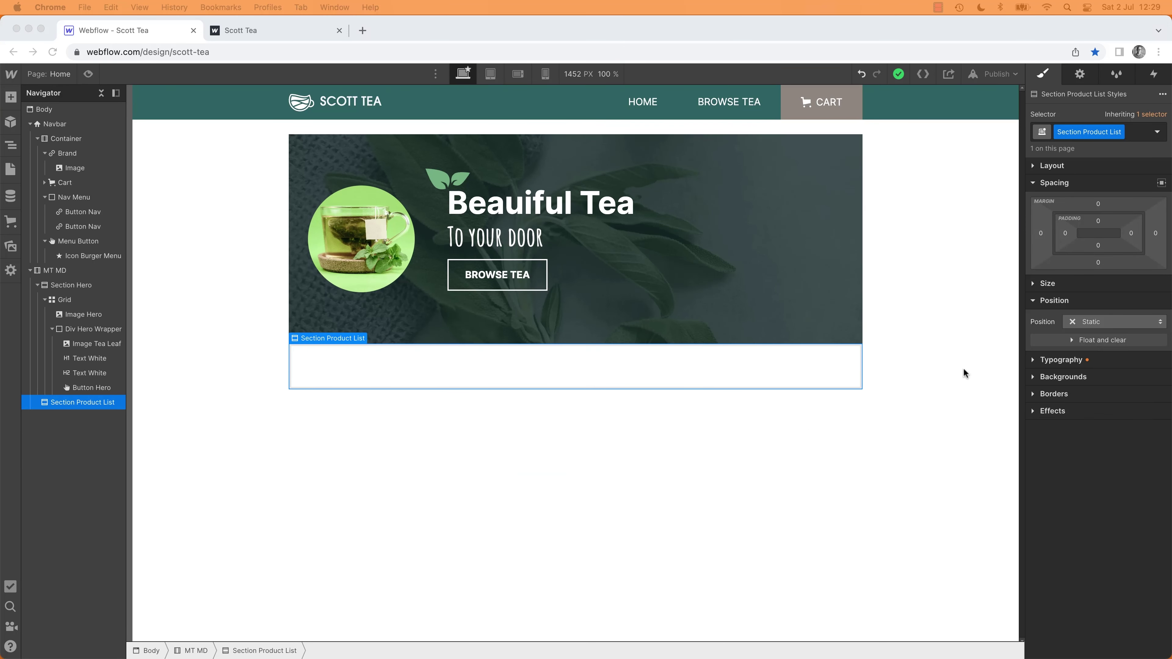
# Step: Set Section Product List's background color to #d9e0e0 and save it as the swatch ST Grey 300
pyautogui.click(1034, 377)
pyautogui.click(1069, 421)
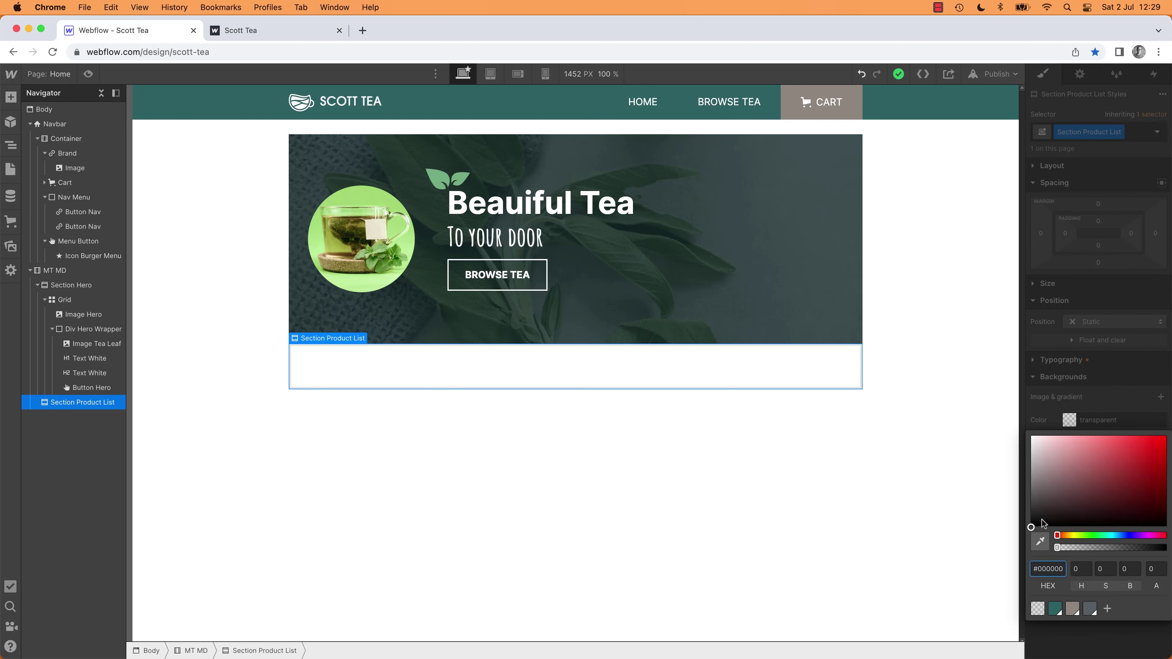
pyautogui.doubleClick(1052, 569)
pyautogui.write('d9e0e0')
pyautogui.click(1107, 610)
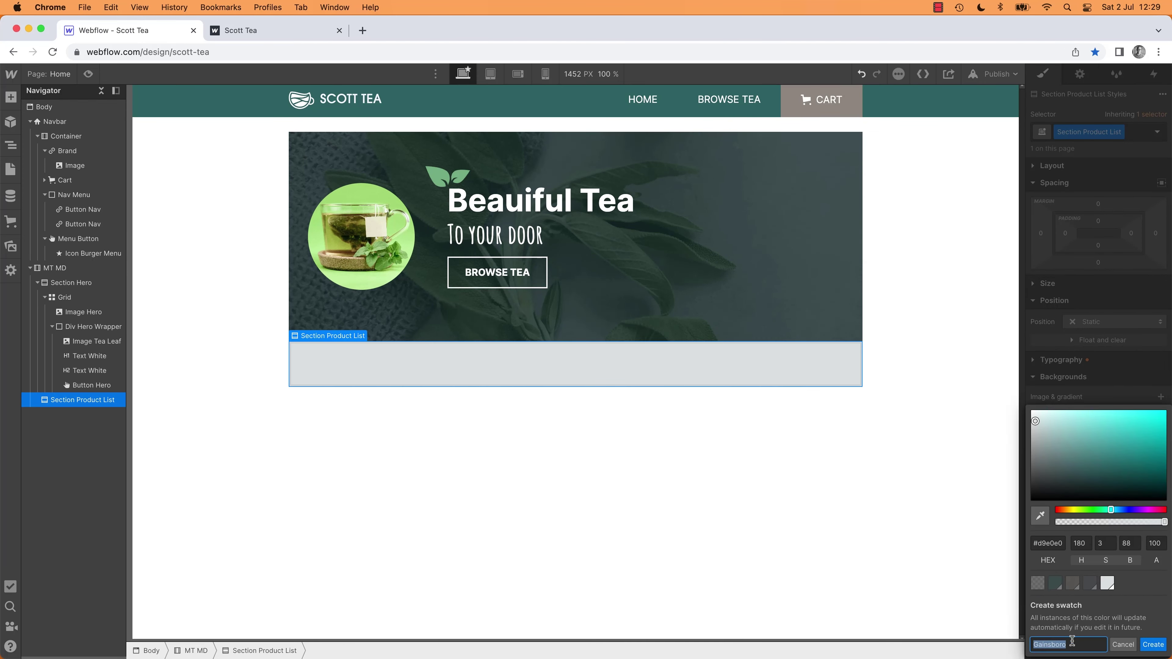
pyautogui.write('ST Grey 300')
pyautogui.press('Return')
pyautogui.click(350, 459)
# Step: Check the product cards in XD, return to Webflow and import the Products All file from the Store folder into the ecommerce Products
pyautogui.press('super+Tab')
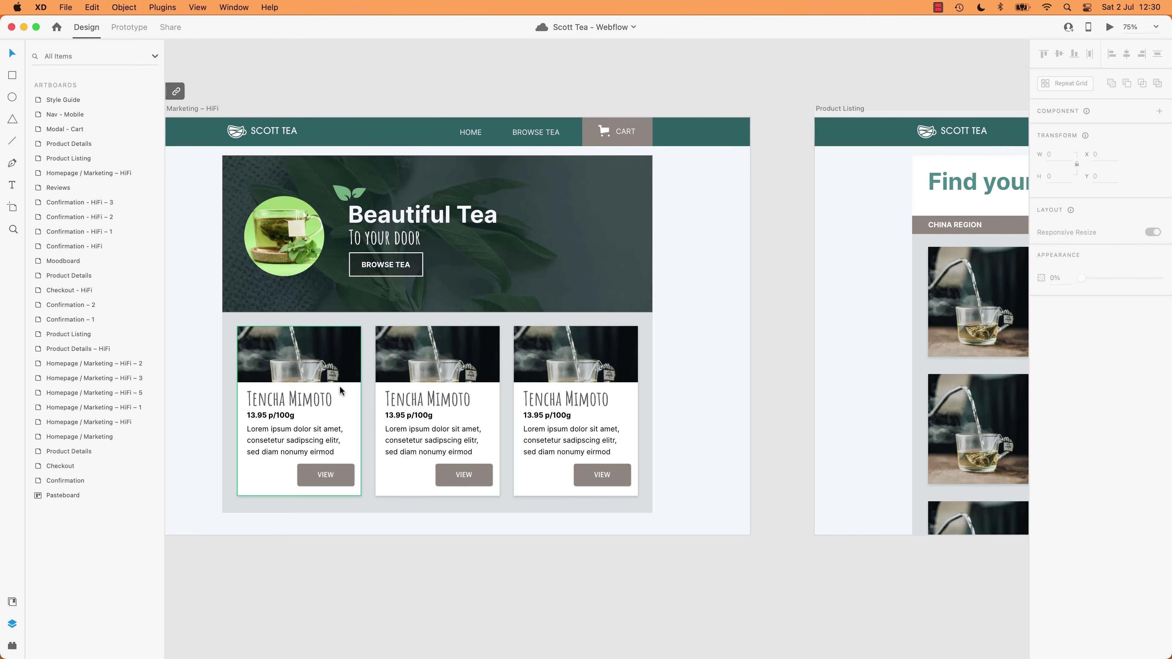
pyautogui.hscroll(-5, 340, 391)
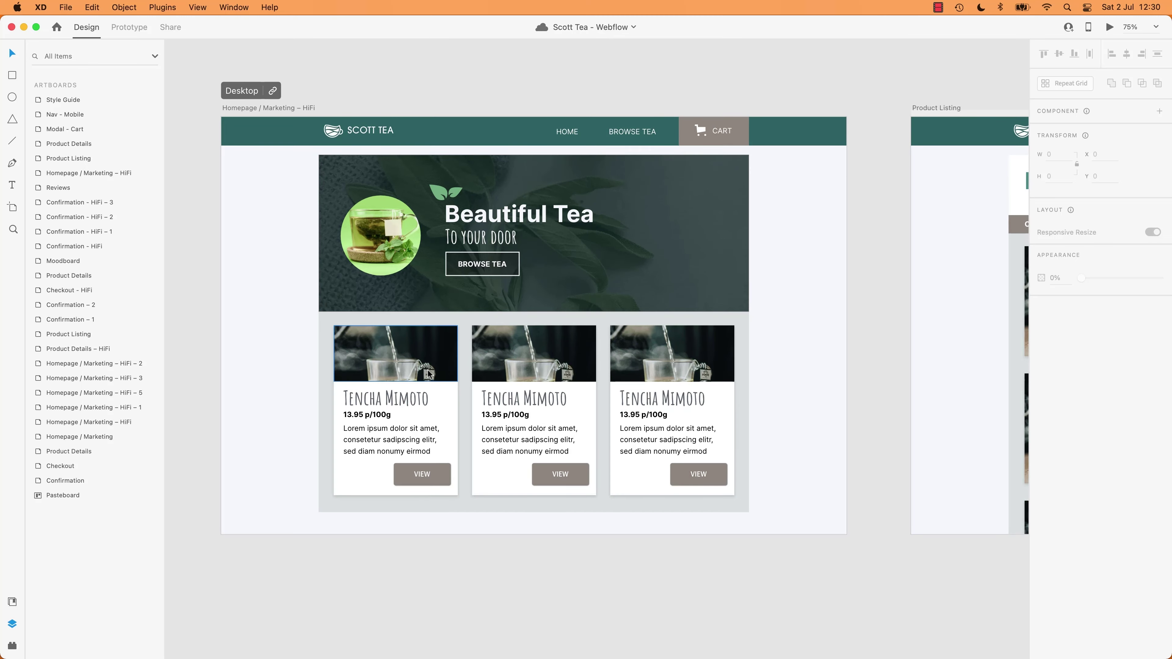
pyautogui.press('super+Tab')
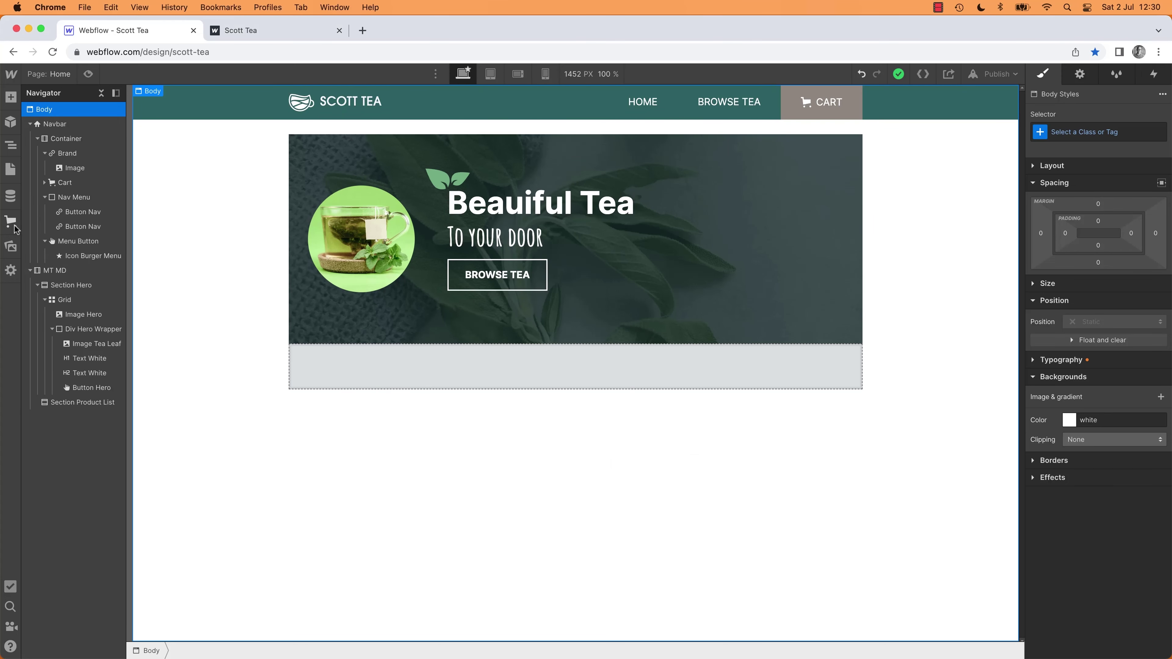
pyautogui.click(10, 222)
pyautogui.click(72, 157)
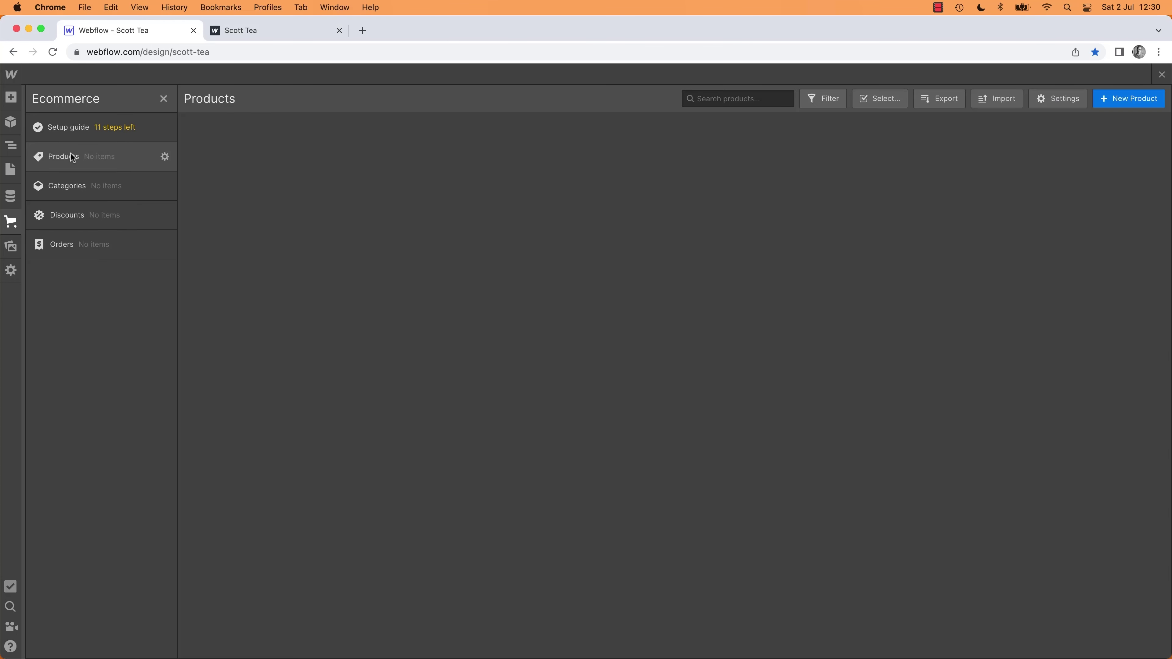
pyautogui.click(997, 99)
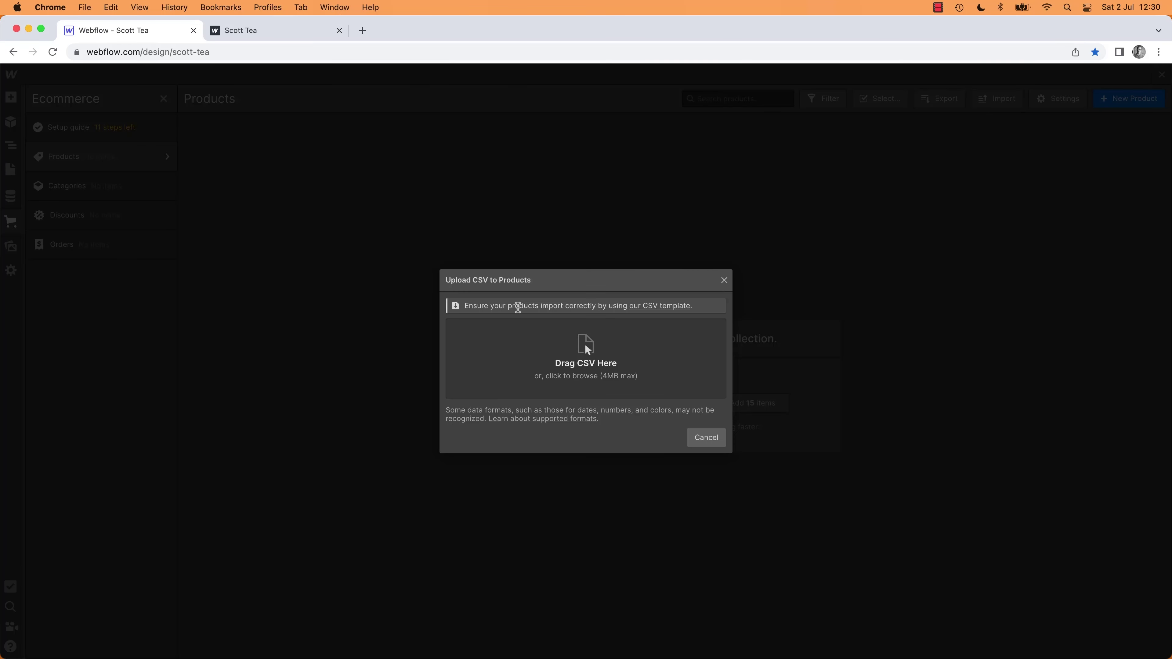
pyautogui.click(588, 348)
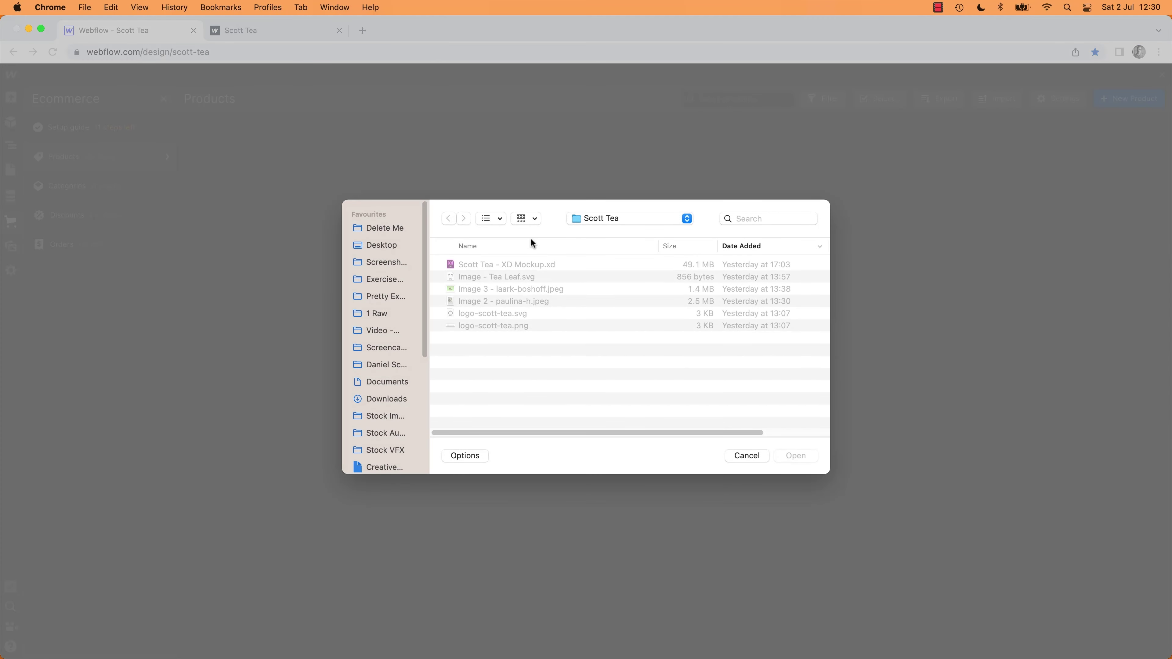
pyautogui.click(604, 221)
pyautogui.click(599, 233)
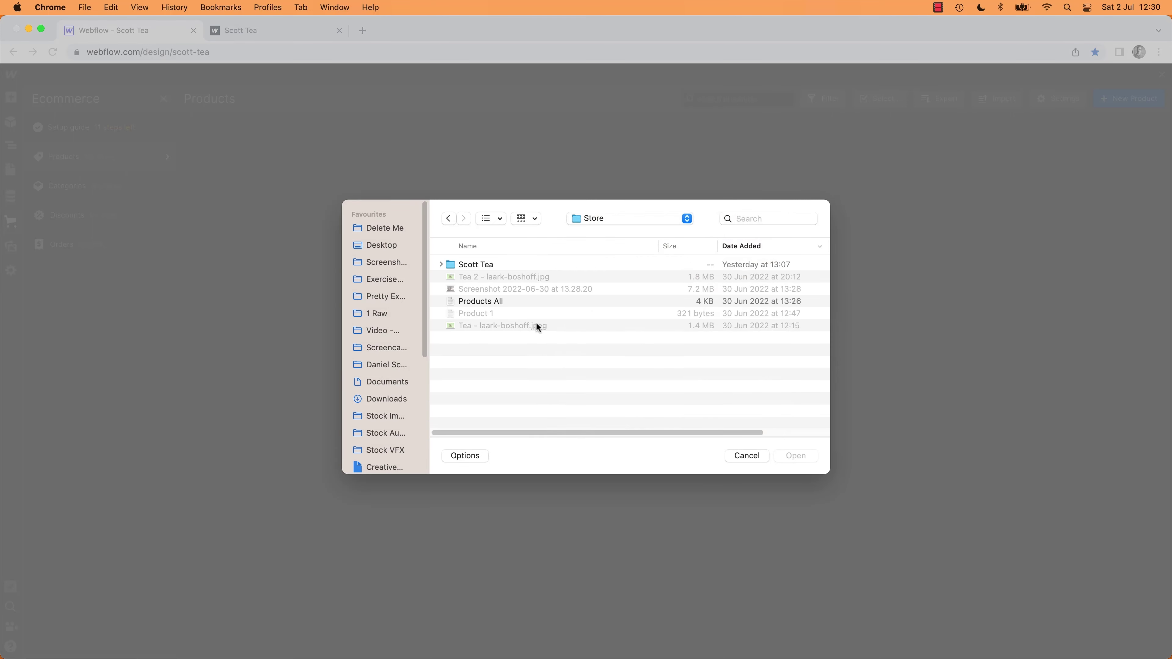
pyautogui.click(480, 302)
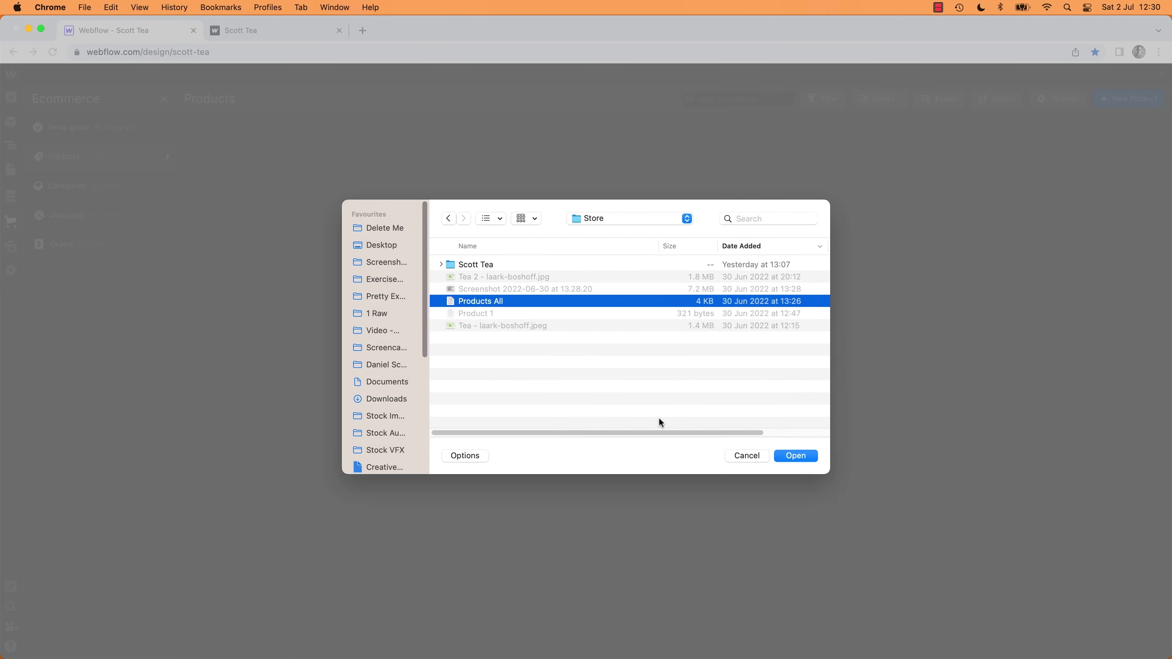
pyautogui.click(795, 456)
pyautogui.click(716, 399)
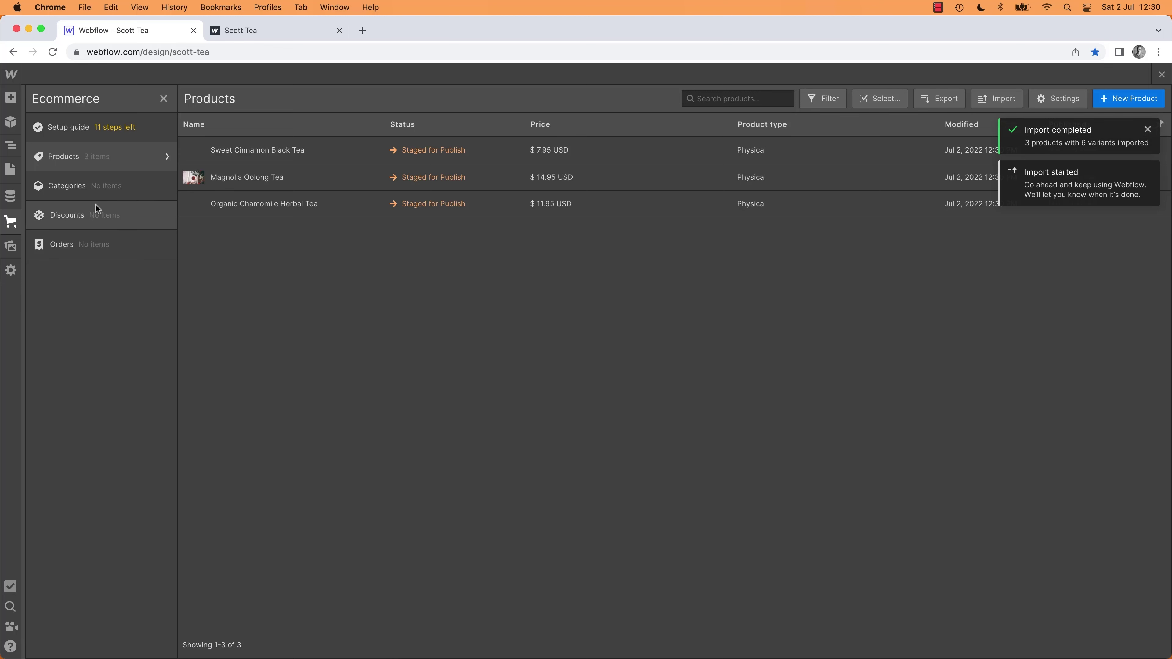
# Step: Add a Collection List inside Section Product List and connect it to Products with a three-column layout
pyautogui.click(162, 99)
pyautogui.click(379, 365)
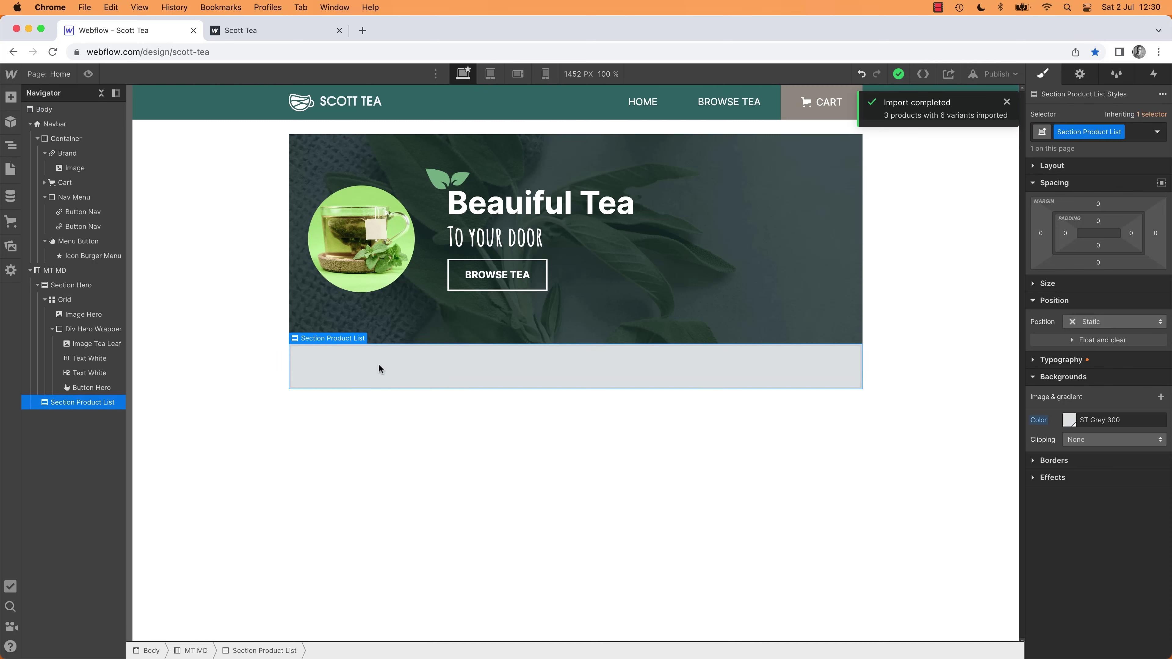
pyautogui.press('a')
pyautogui.moveTo(51, 567); pyautogui.dragTo(369, 393)
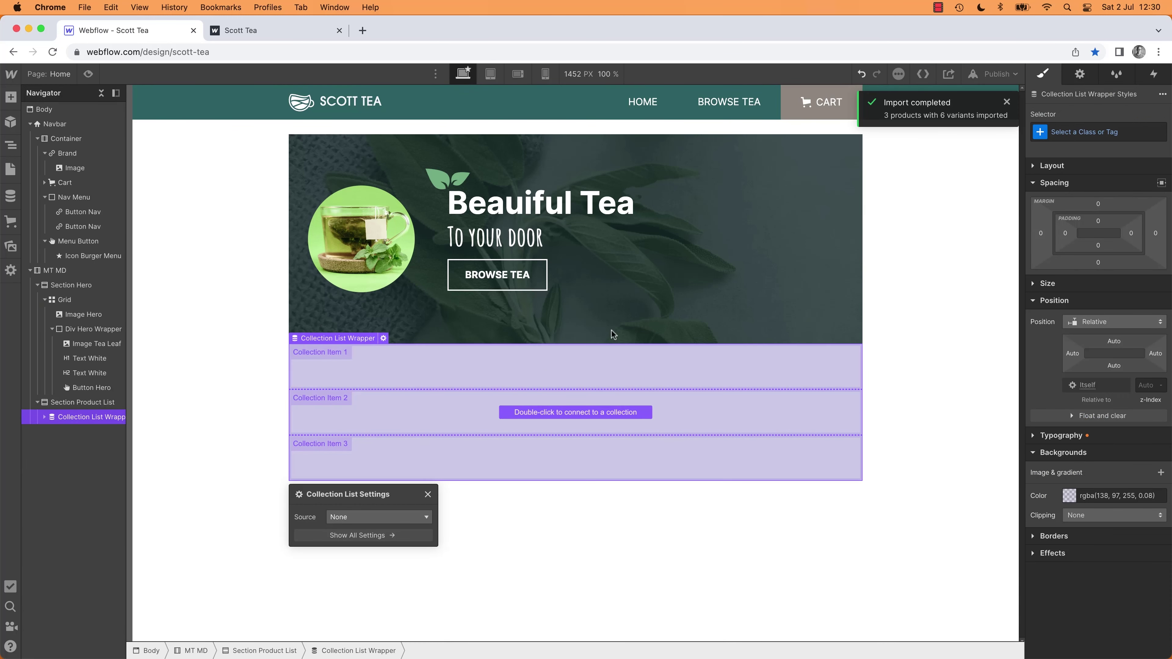
pyautogui.click(375, 517)
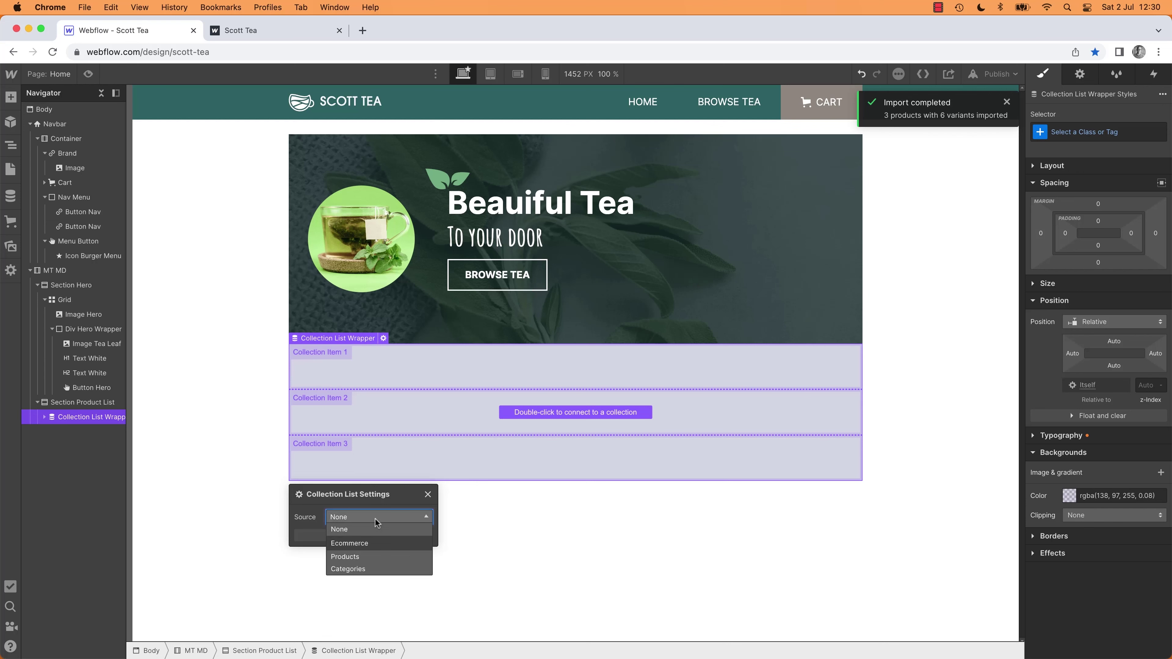
pyautogui.click(350, 557)
pyautogui.click(336, 572)
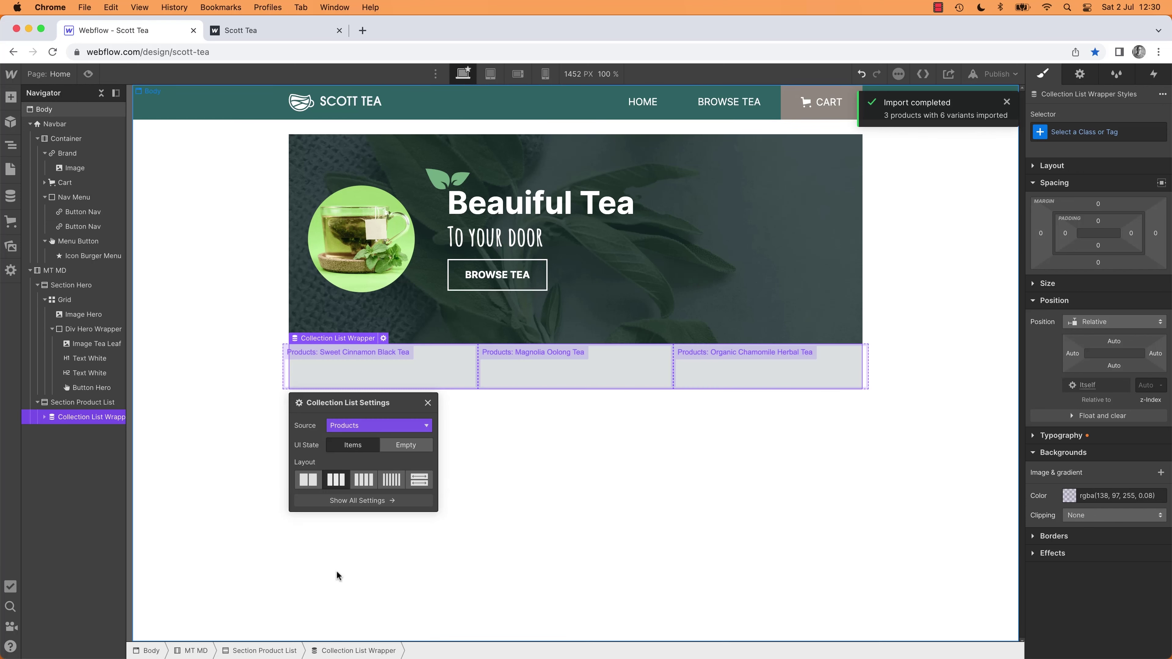
# Step: Compare with the card layout in XD, return to Webflow and change the Collection List layout to full-width stacked rows
pyautogui.press('super+Tab')
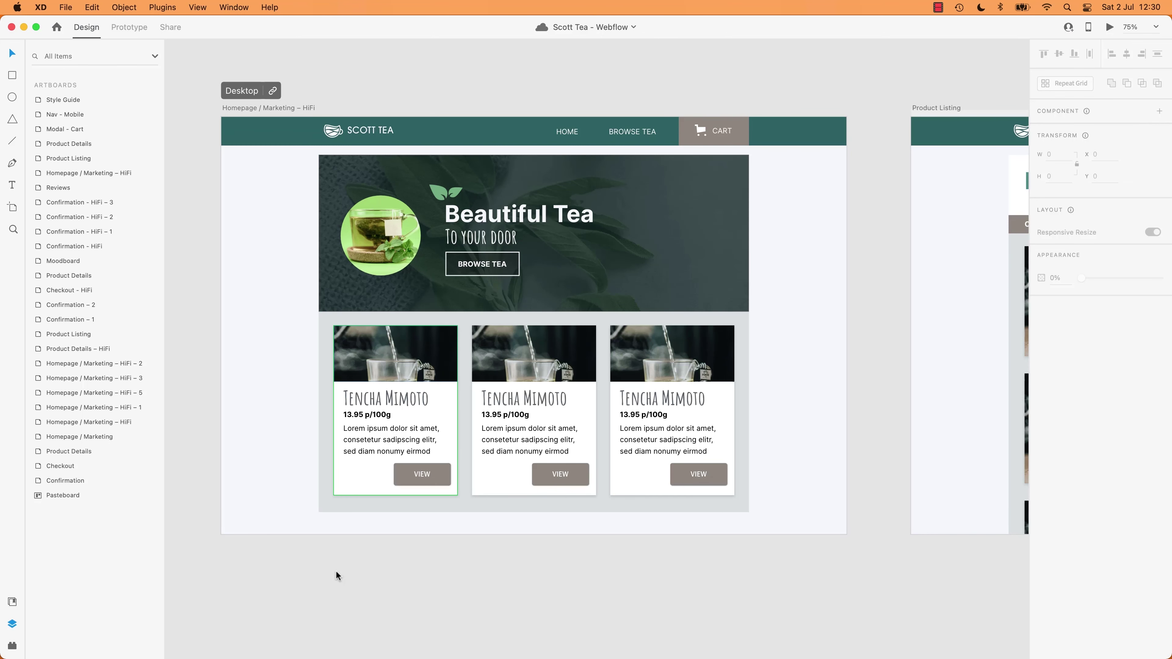
pyautogui.press('super+Tab')
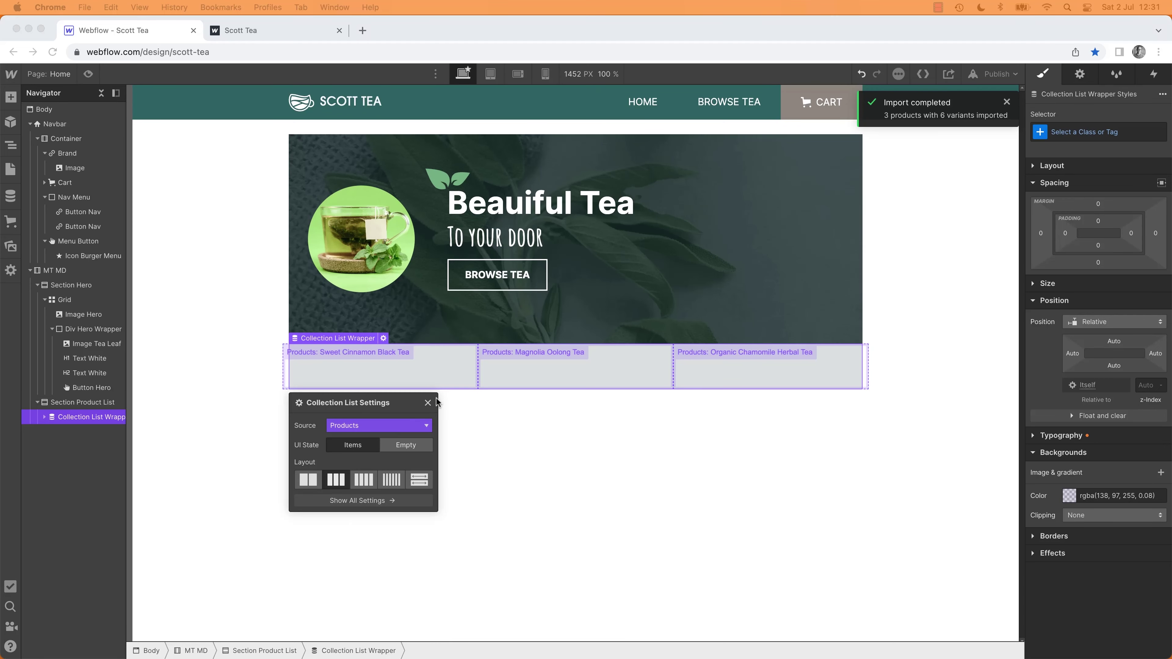
pyautogui.click(421, 482)
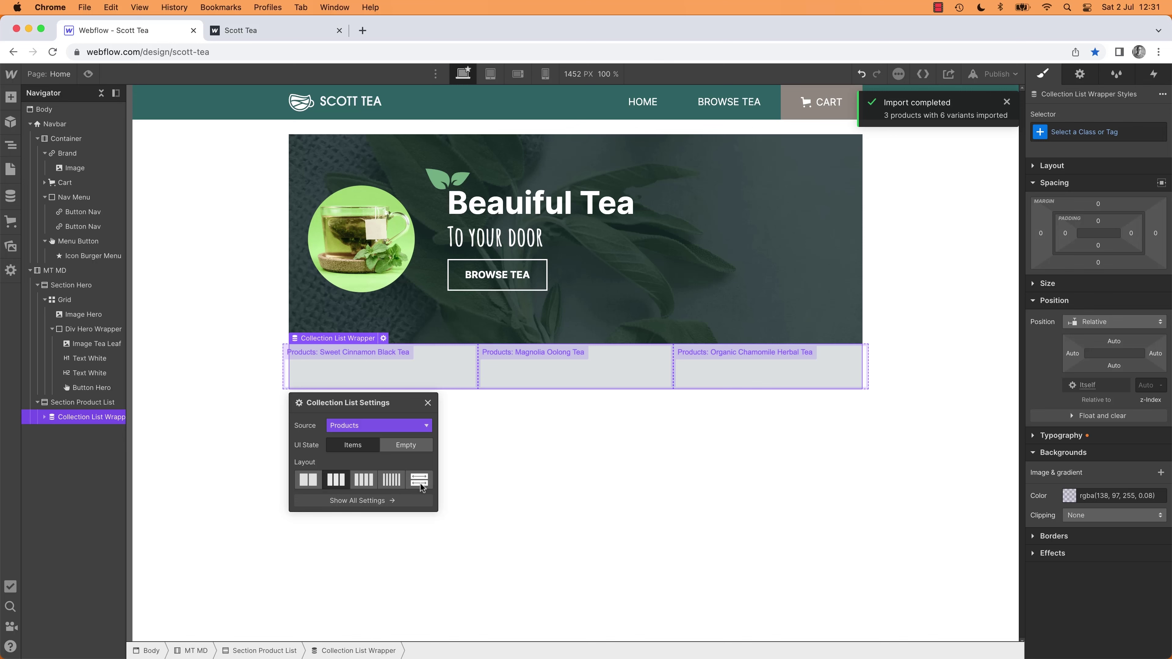
pyautogui.click(427, 494)
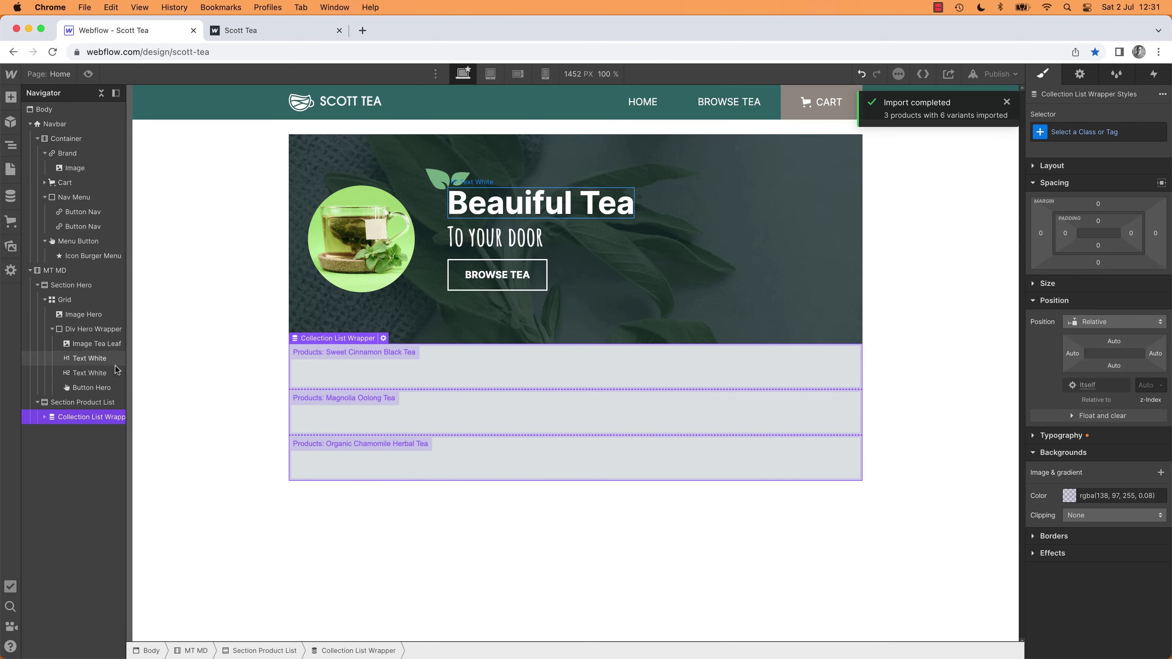
pyautogui.click(1037, 167)
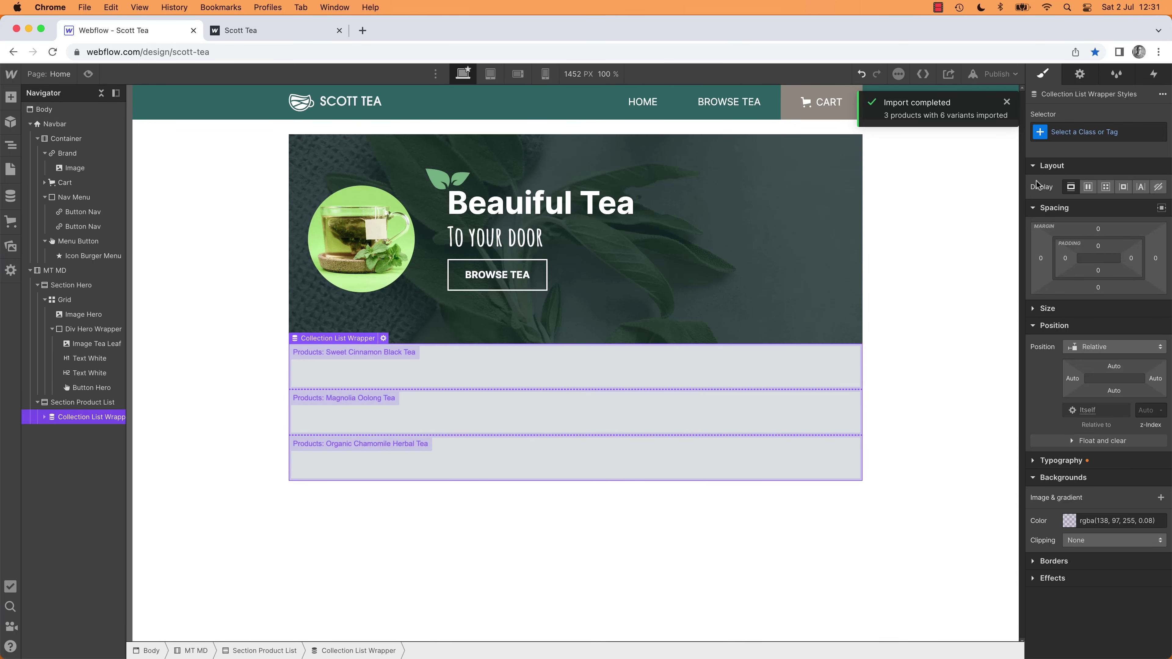
pyautogui.click(1106, 187)
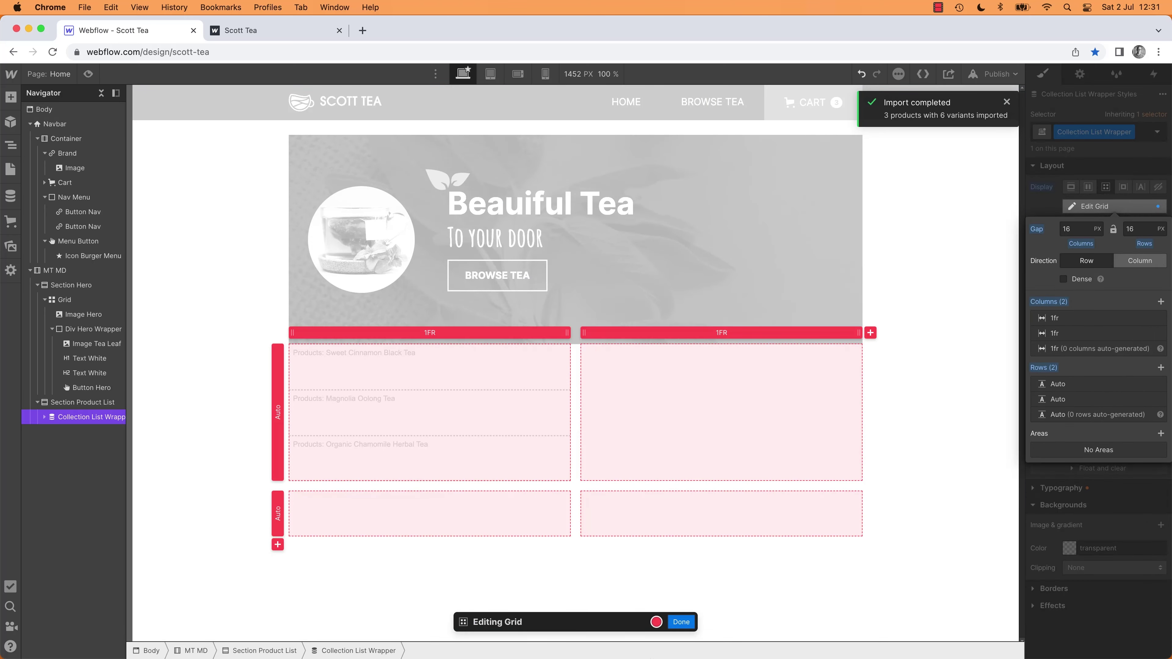
pyautogui.click(682, 622)
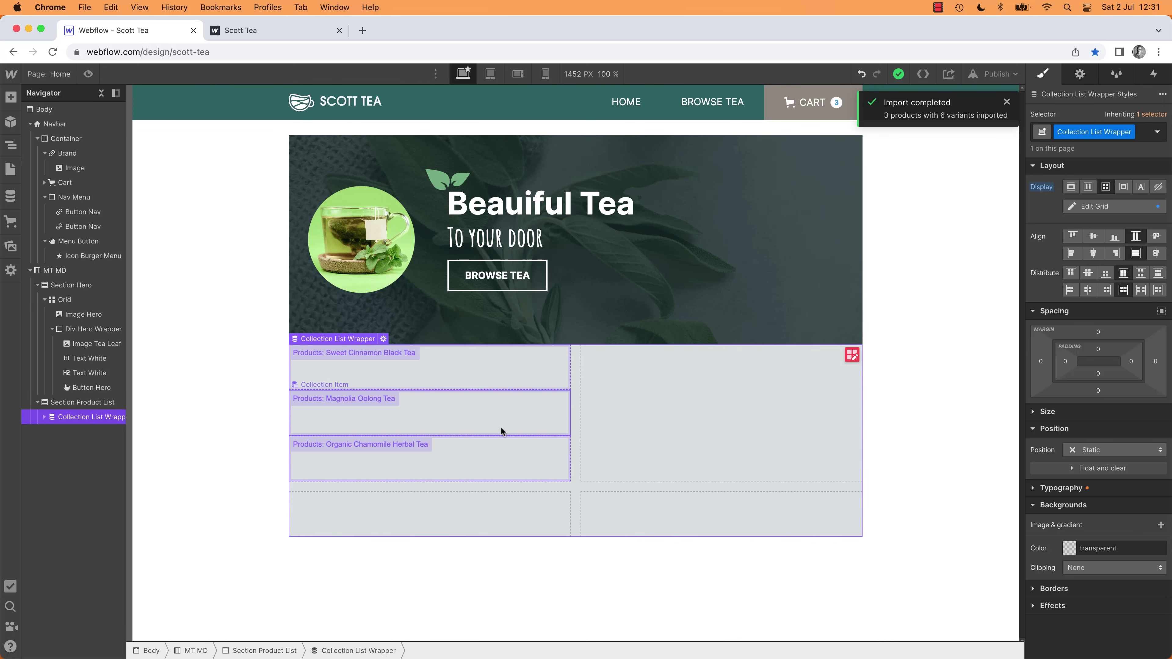
pyautogui.click(45, 417)
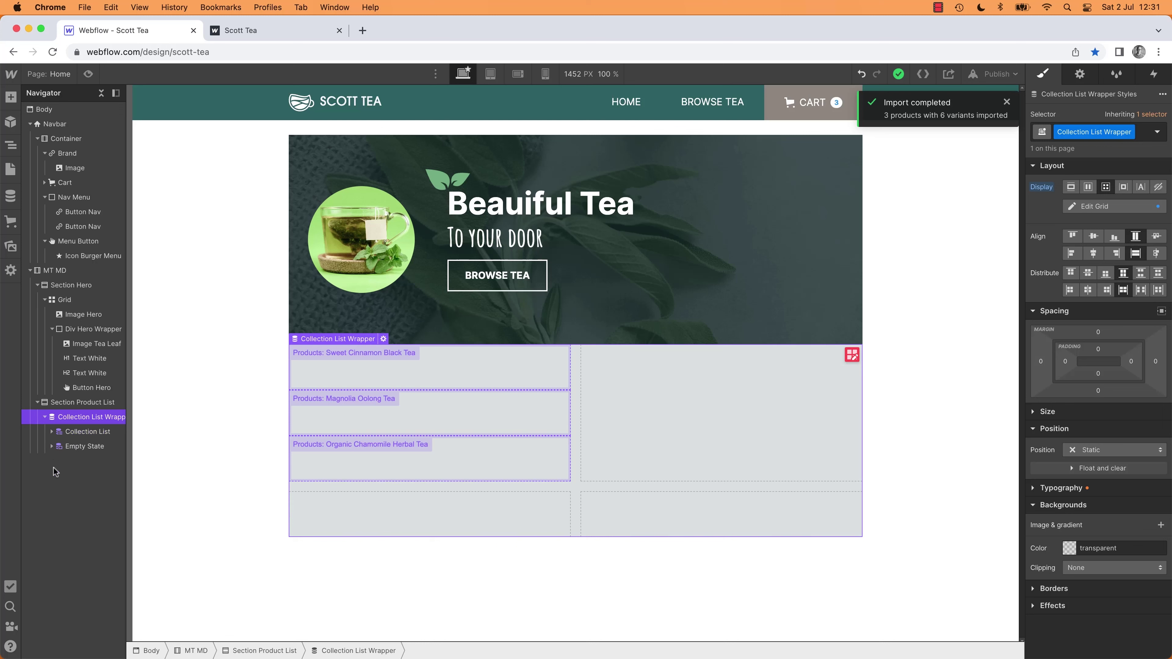
pyautogui.click(87, 432)
pyautogui.press('super+z')
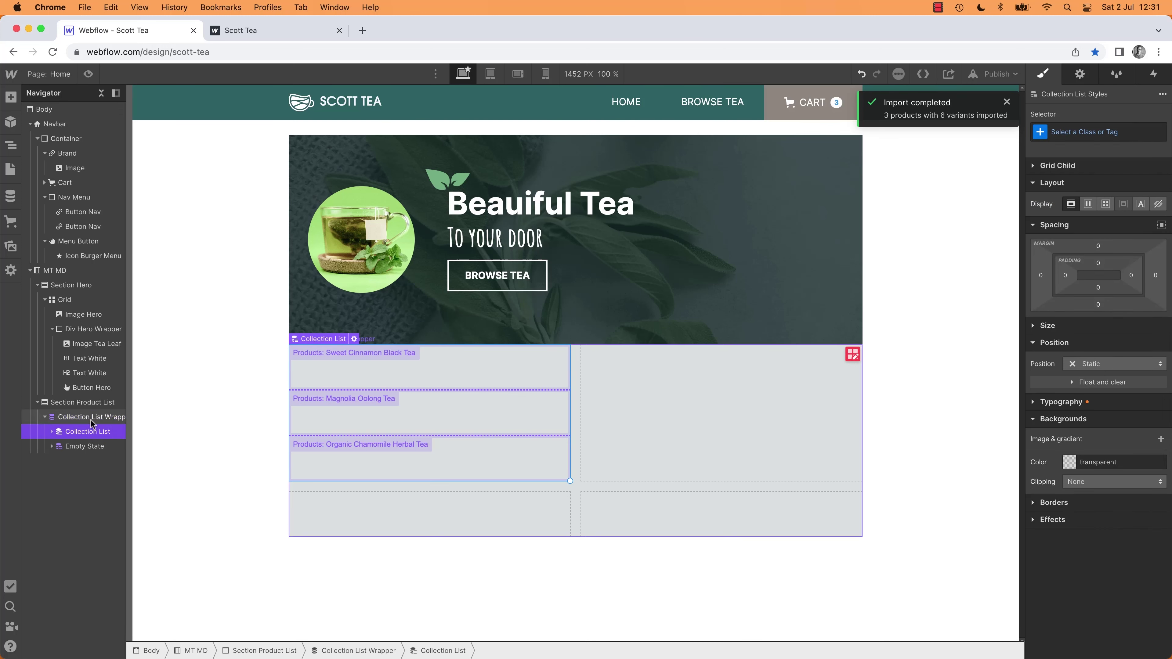
pyautogui.press('super+z')
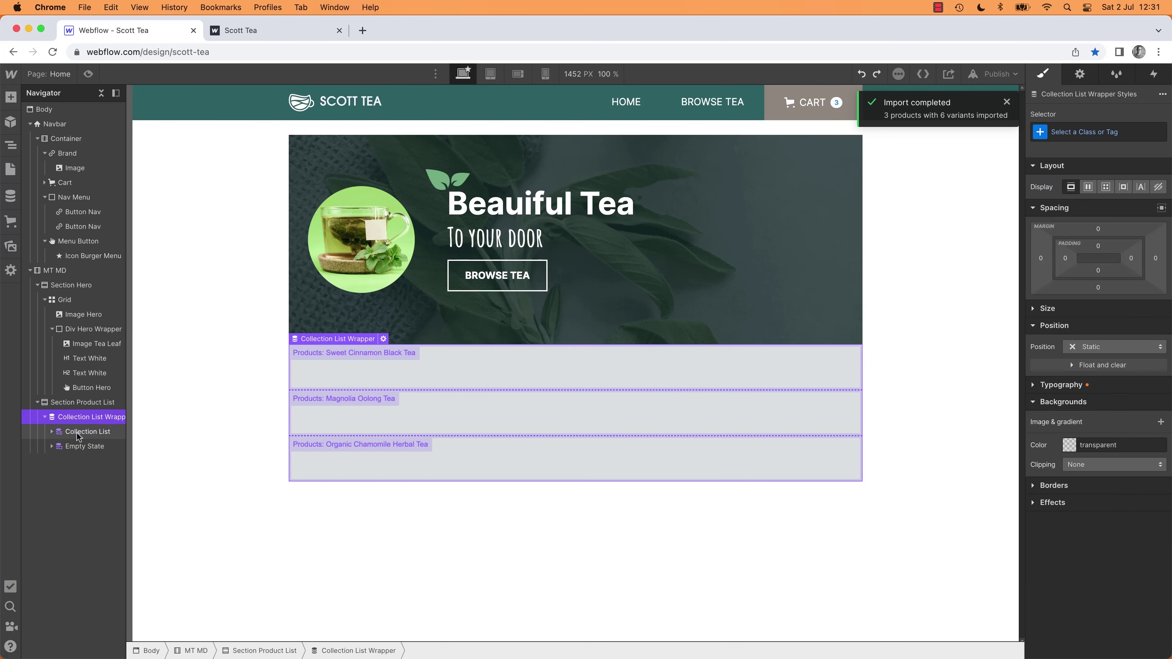
# Step: Lay out the Collection List inside the product list section as a grid with three columns and one row
pyautogui.click(87, 435)
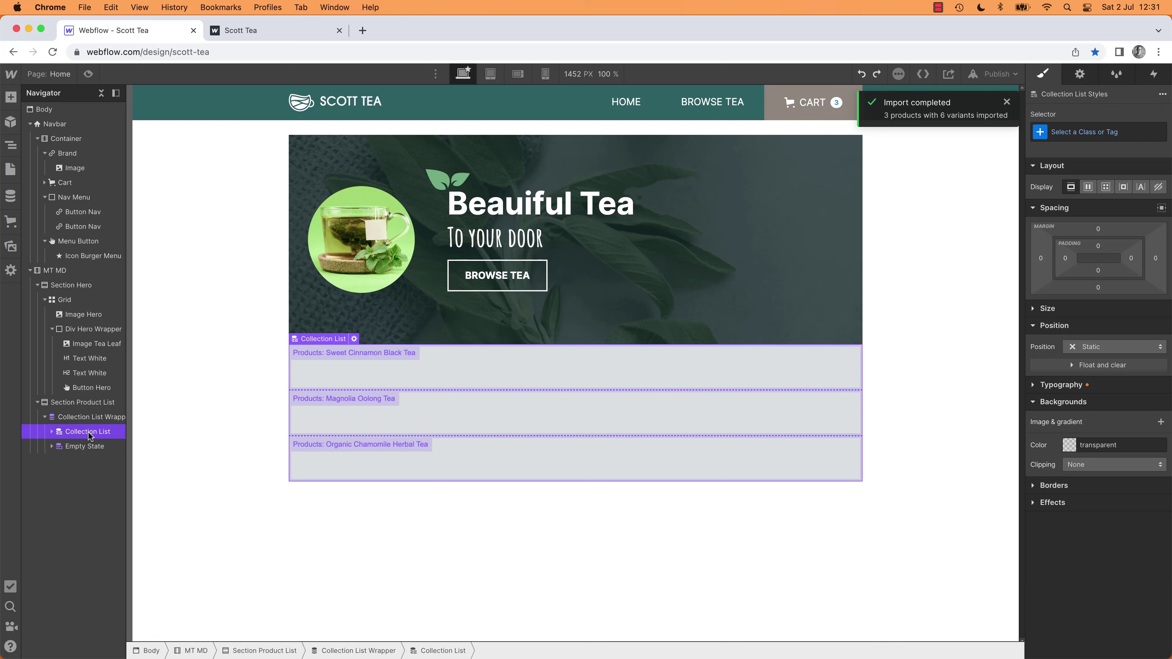
pyautogui.click(1107, 188)
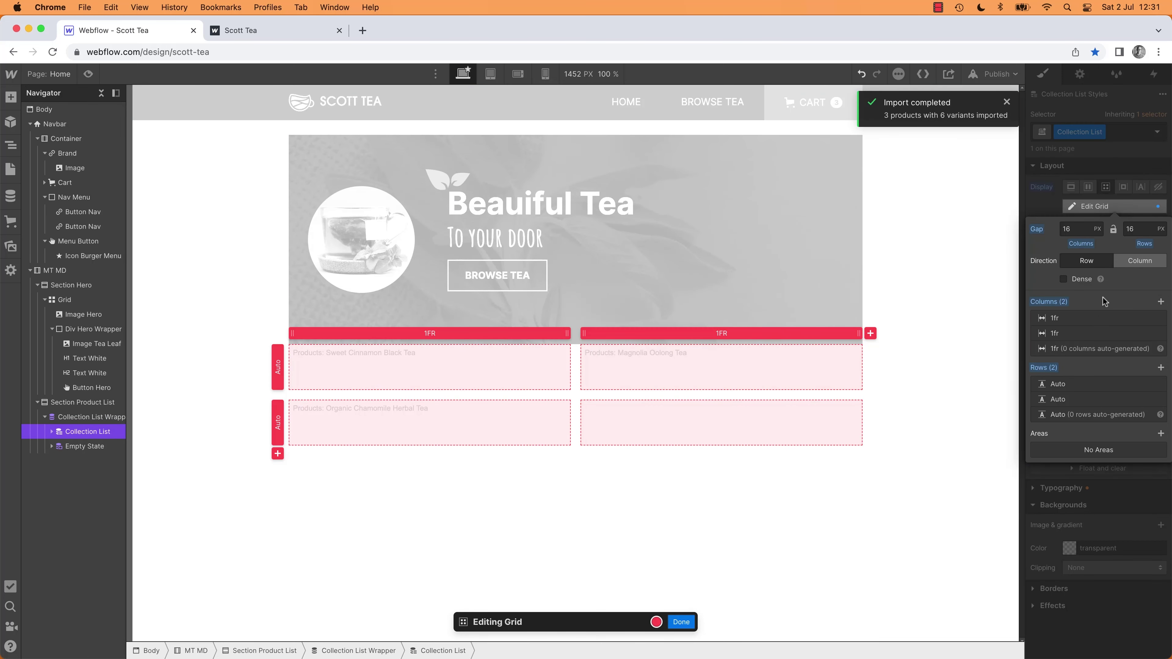
pyautogui.click(1161, 301)
pyautogui.click(1162, 415)
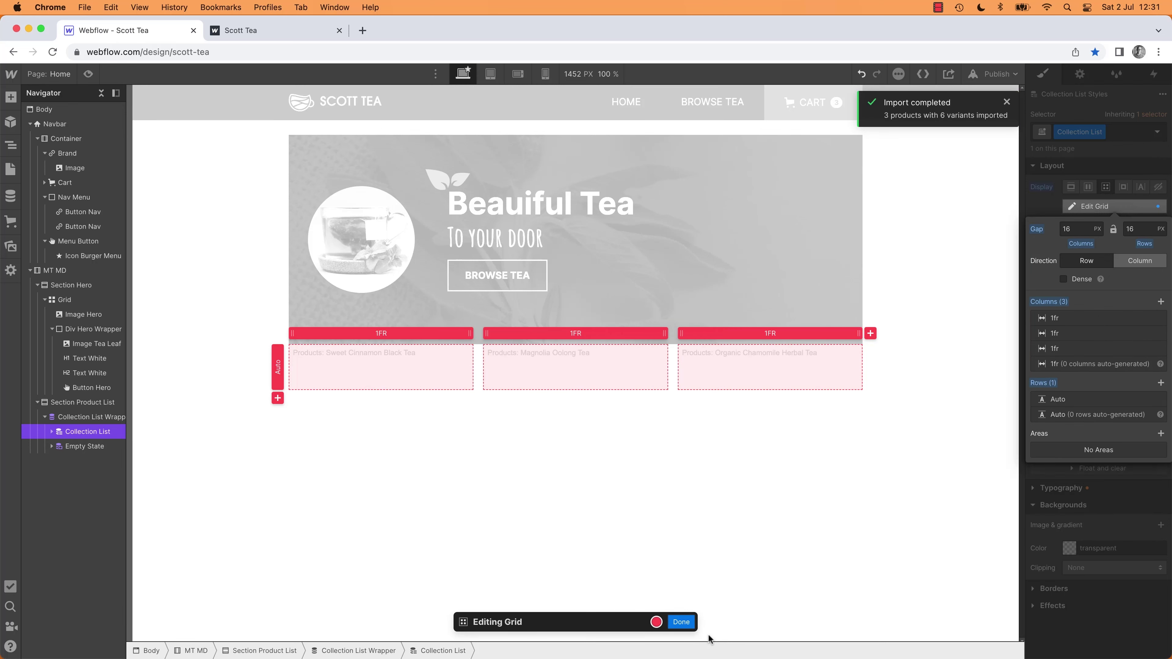
pyautogui.click(681, 621)
# Step: Check the product cards in the XD mockup and try to add an Image element directly to the Collection List
pyautogui.press('super+Tab')
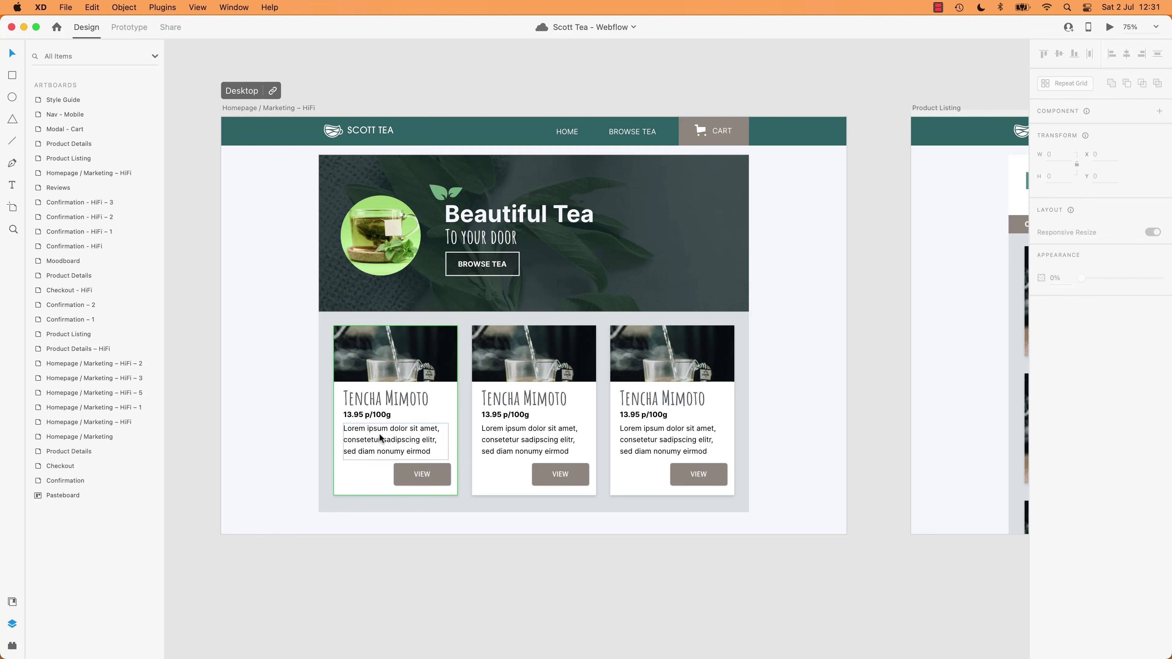
pyautogui.press('super+Tab')
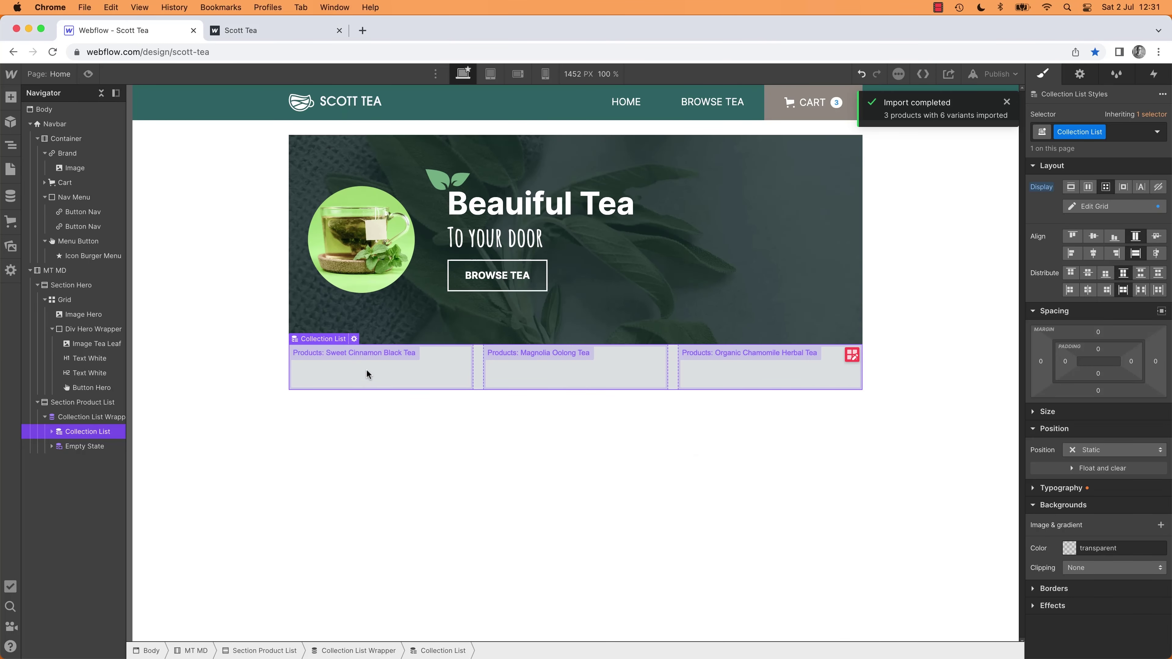
pyautogui.press('super+e')
pyautogui.write('iamg')
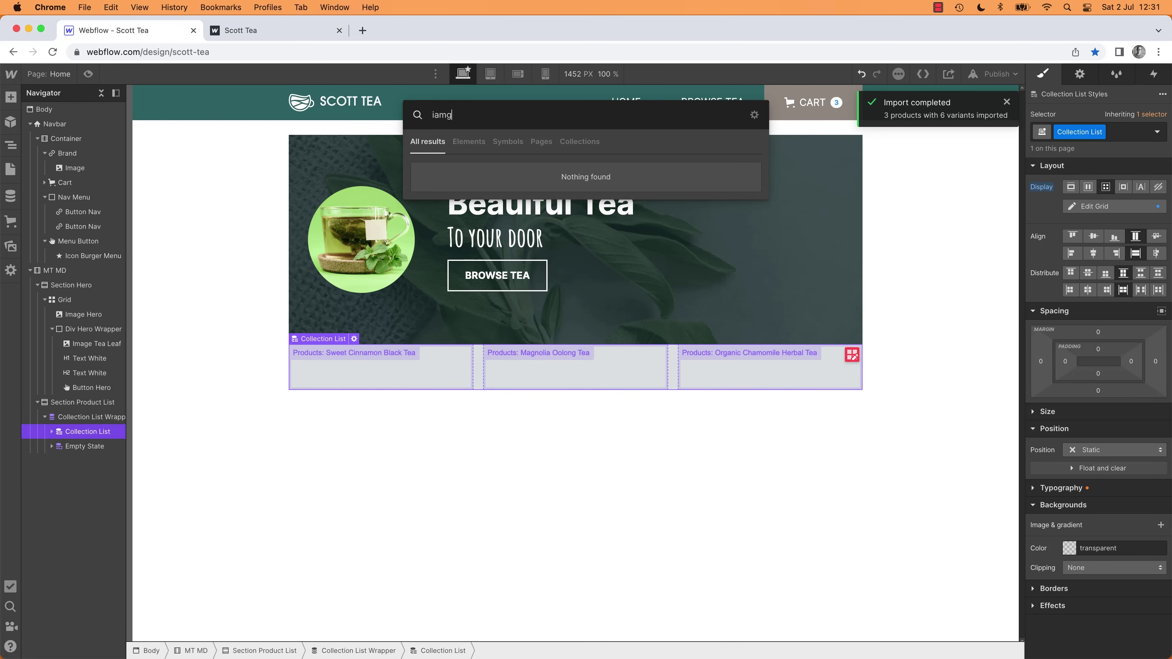
pyautogui.press('BackSpace')
pyautogui.press('BackSpace')
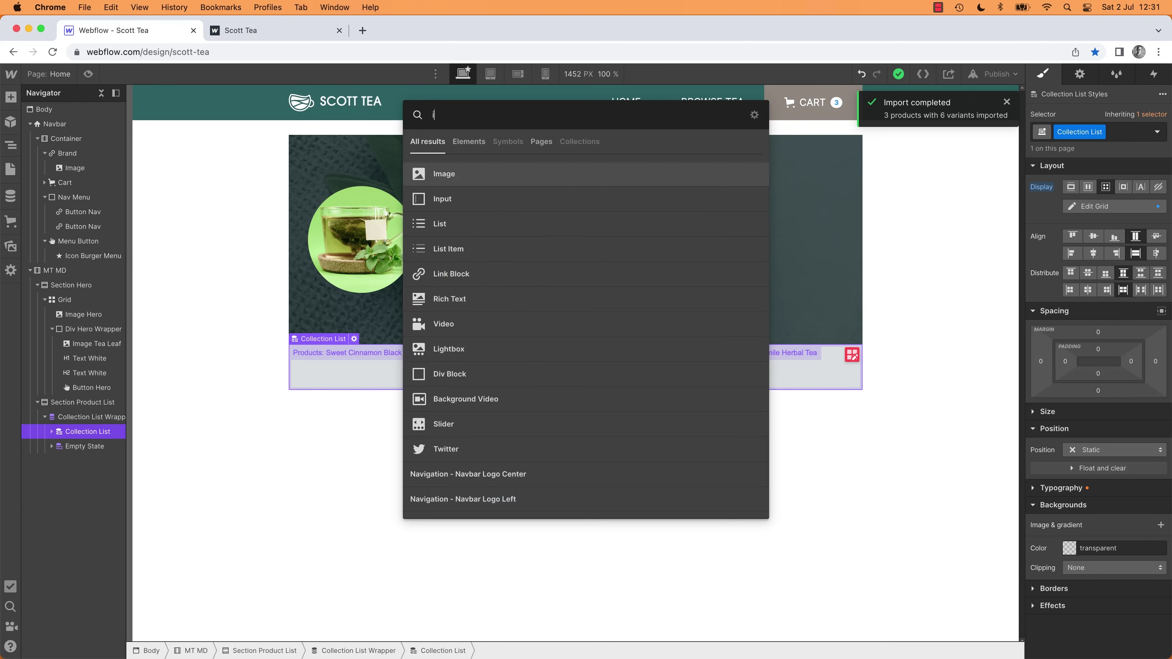
pyautogui.press('Return')
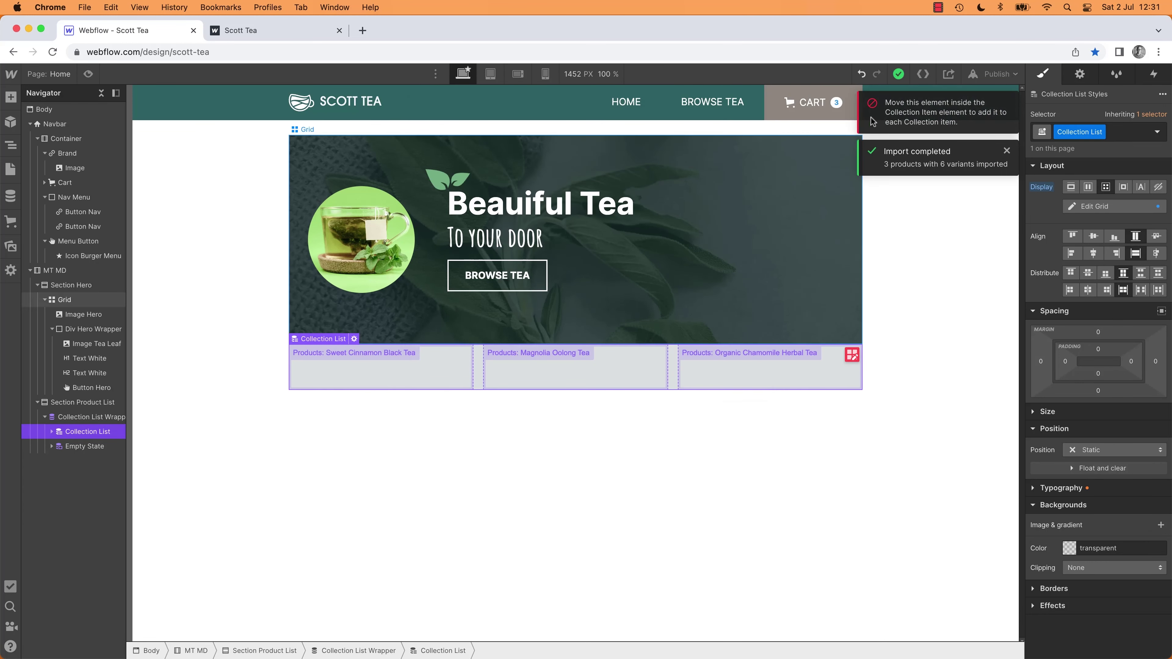
# Step: Add an Image element inside the first Collection Item and link it to the Products field Main Image
pyautogui.click(374, 374)
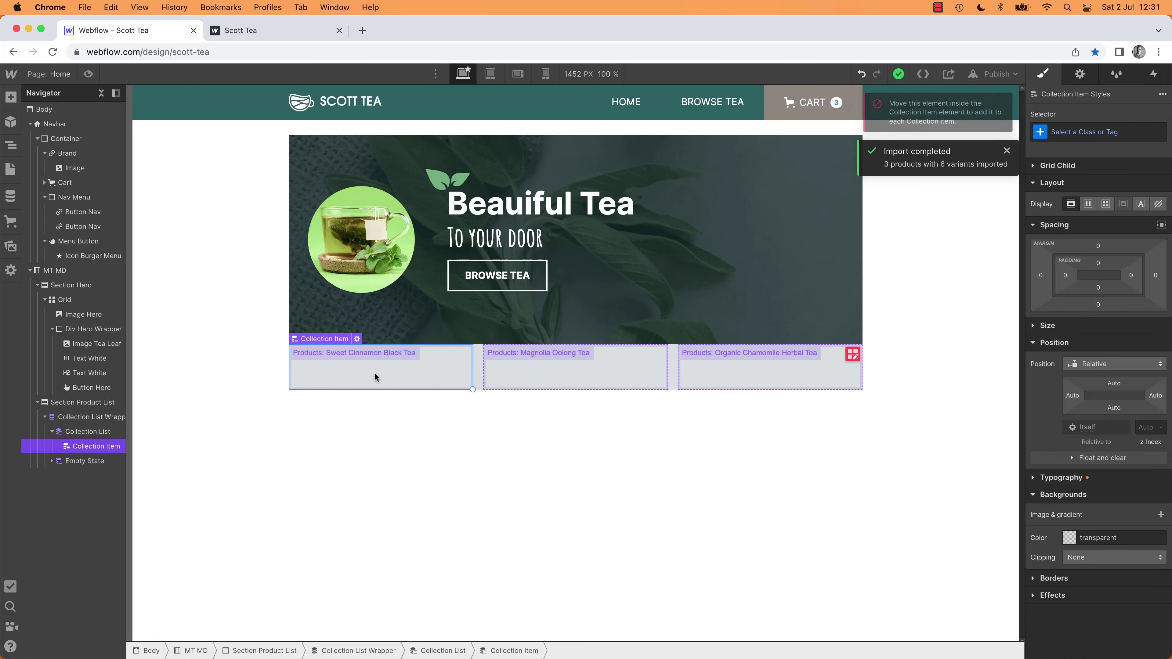
pyautogui.press('super+e')
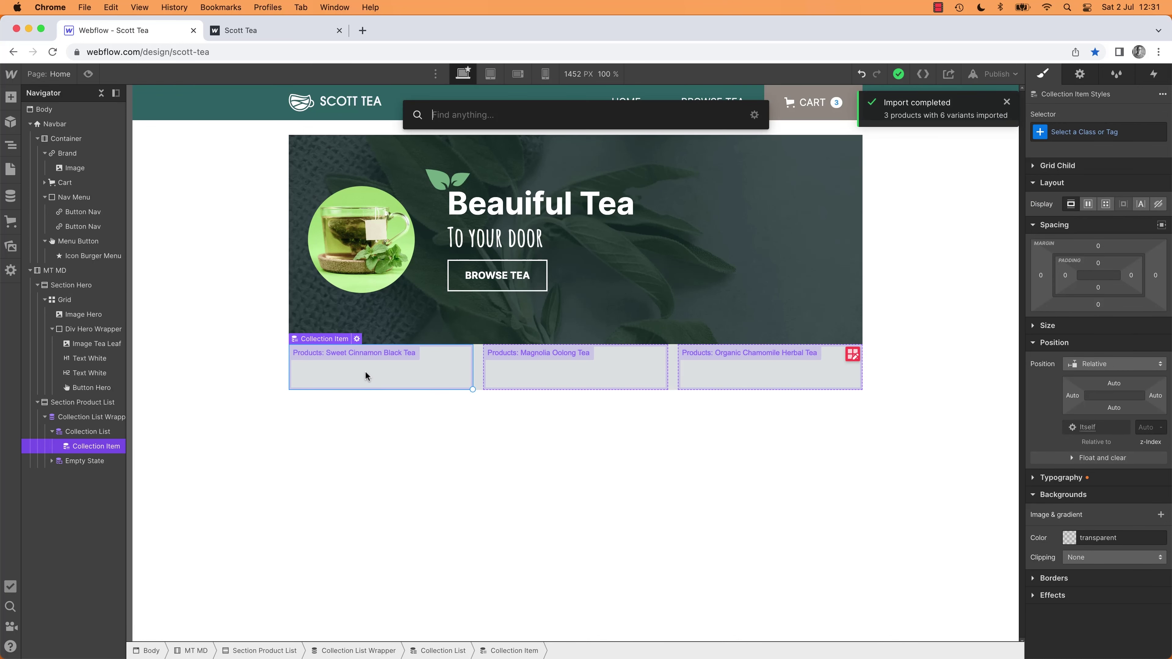
pyautogui.write('imag')
pyautogui.press('Return')
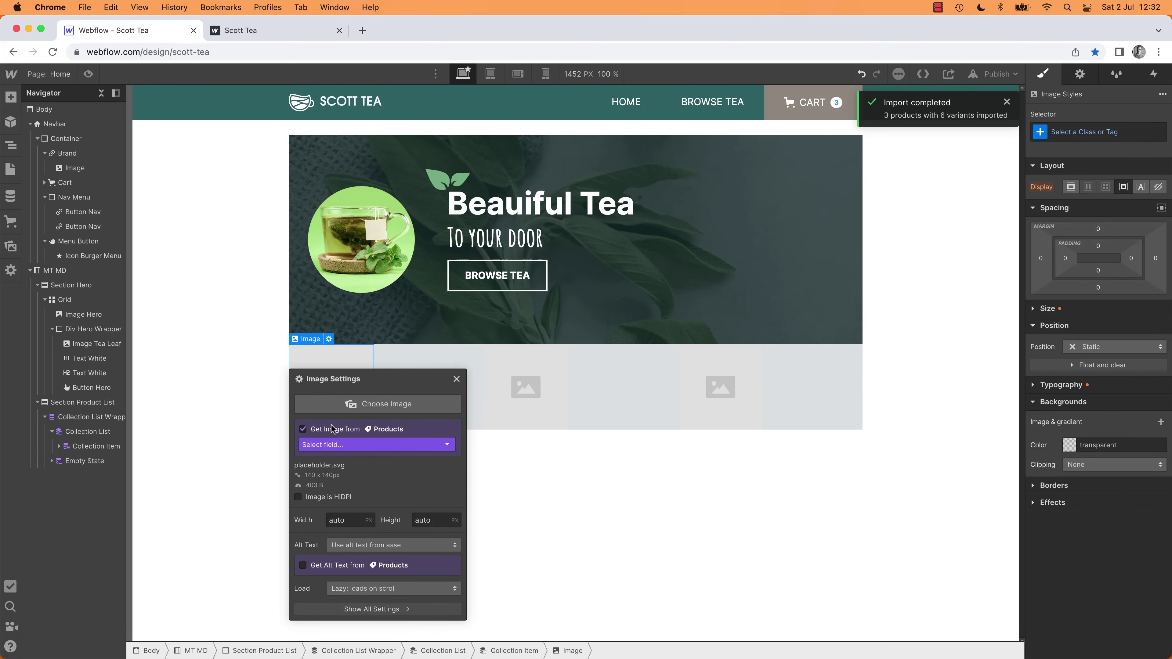
pyautogui.click(372, 444)
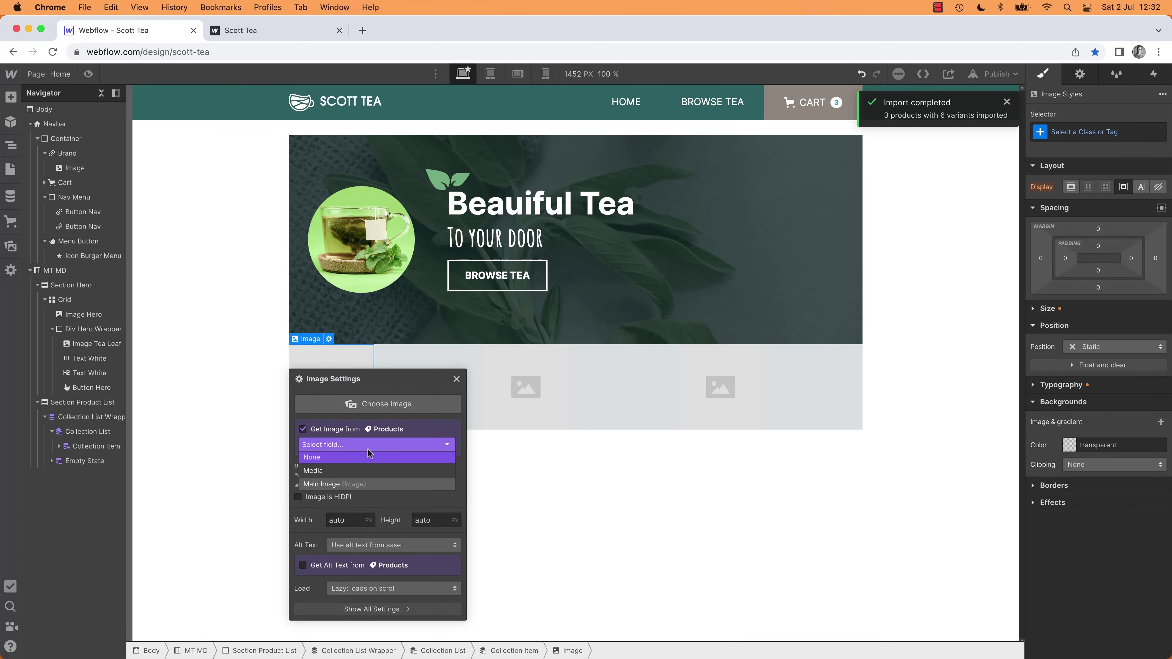
pyautogui.click(363, 485)
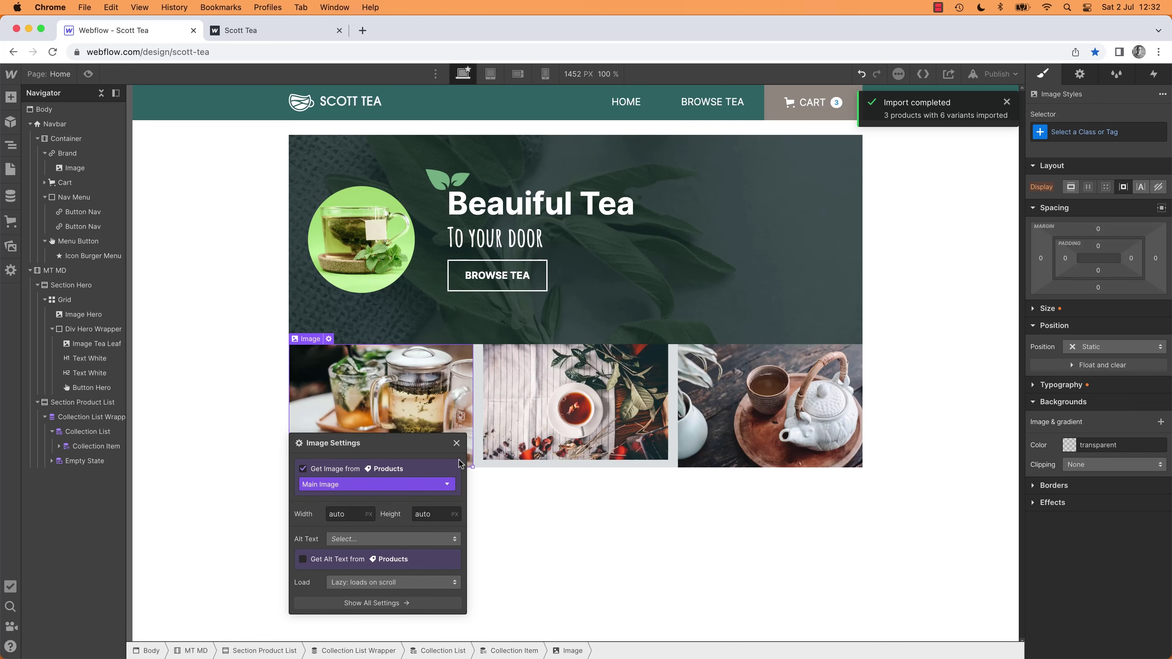
pyautogui.click(457, 444)
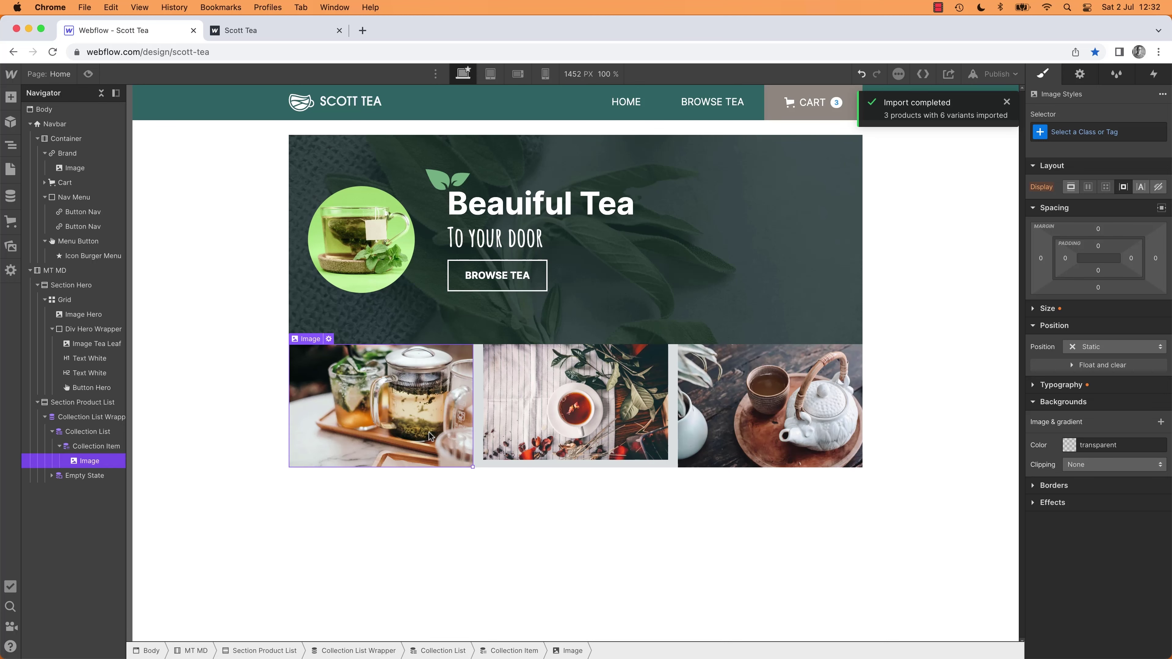
# Step: Add a Heading element below the product image and set it to H2, checking it against the XD card design
pyautogui.press('super+e')
pyautogui.write('headin')
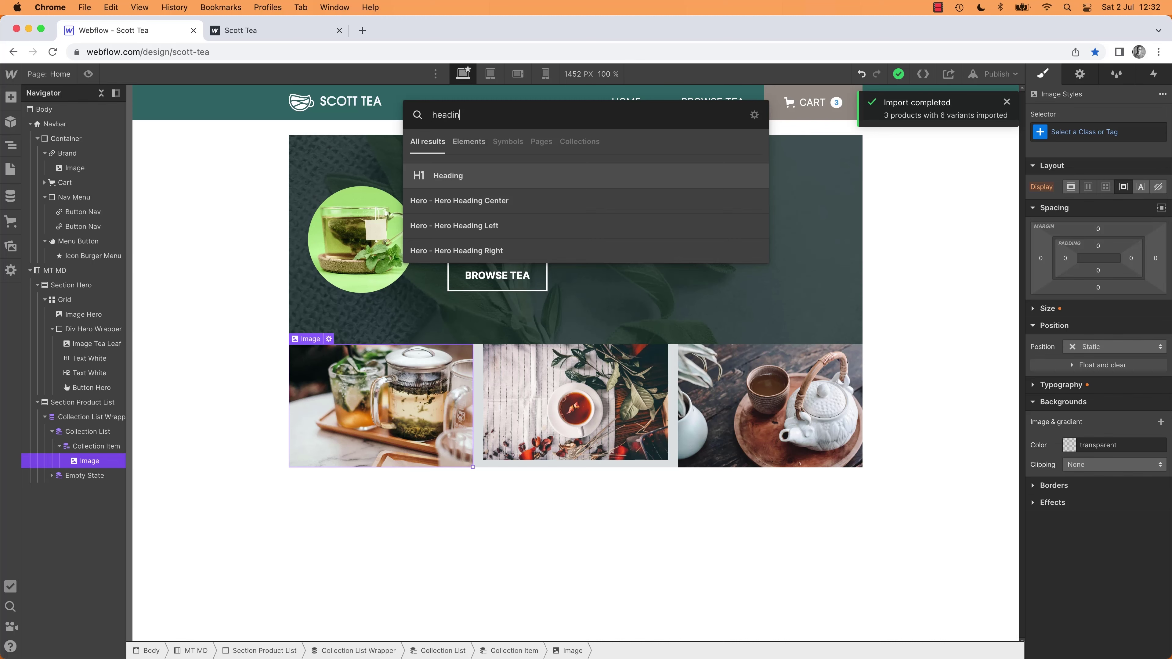
pyautogui.press('Return')
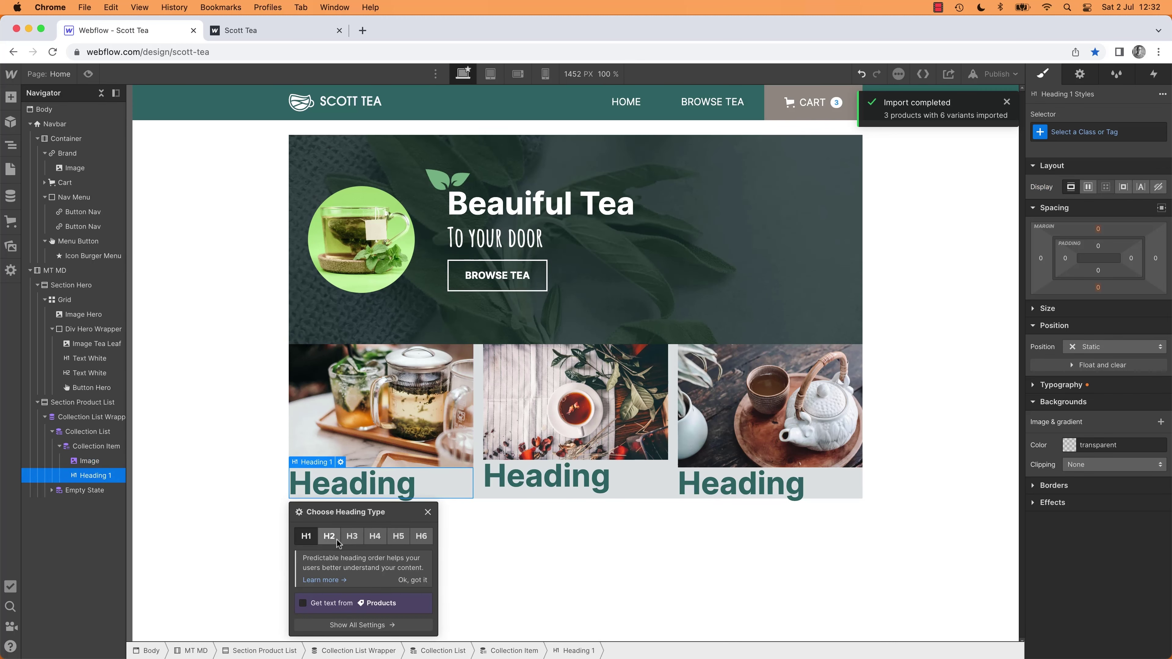
pyautogui.click(332, 537)
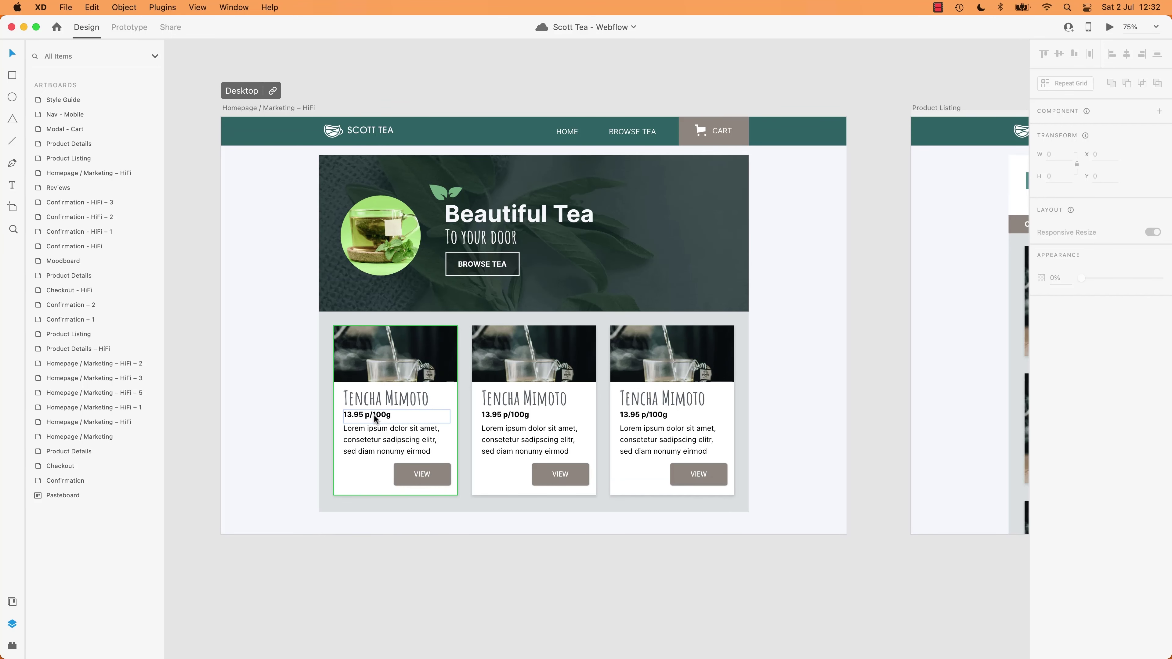
pyautogui.click(374, 415)
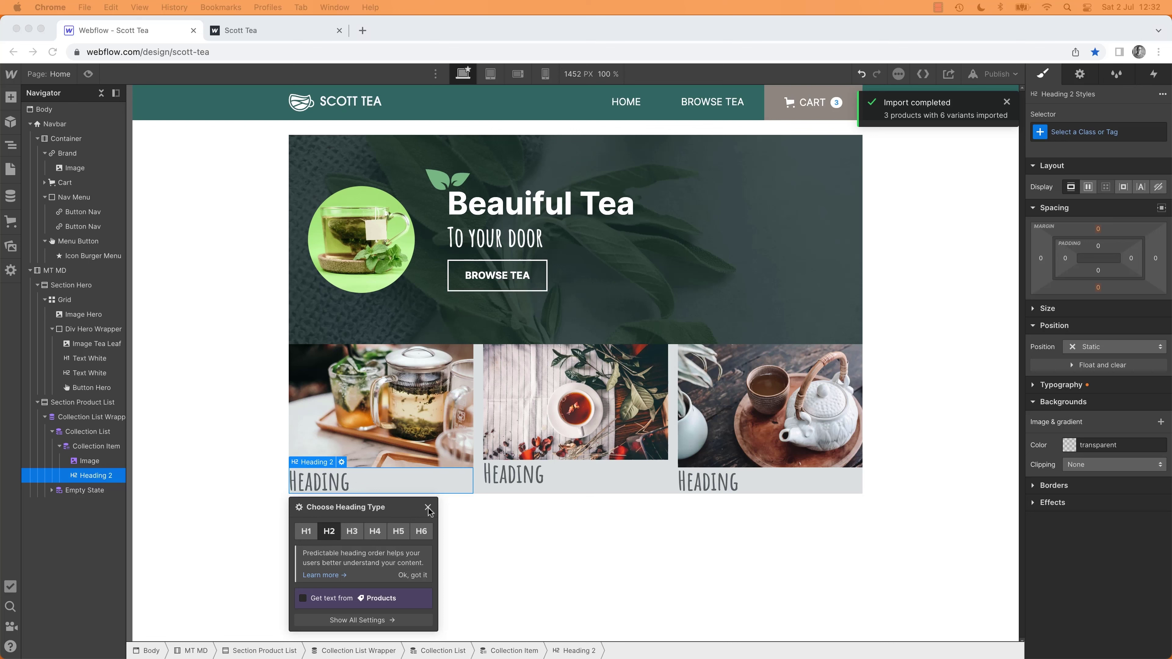
pyautogui.click(428, 508)
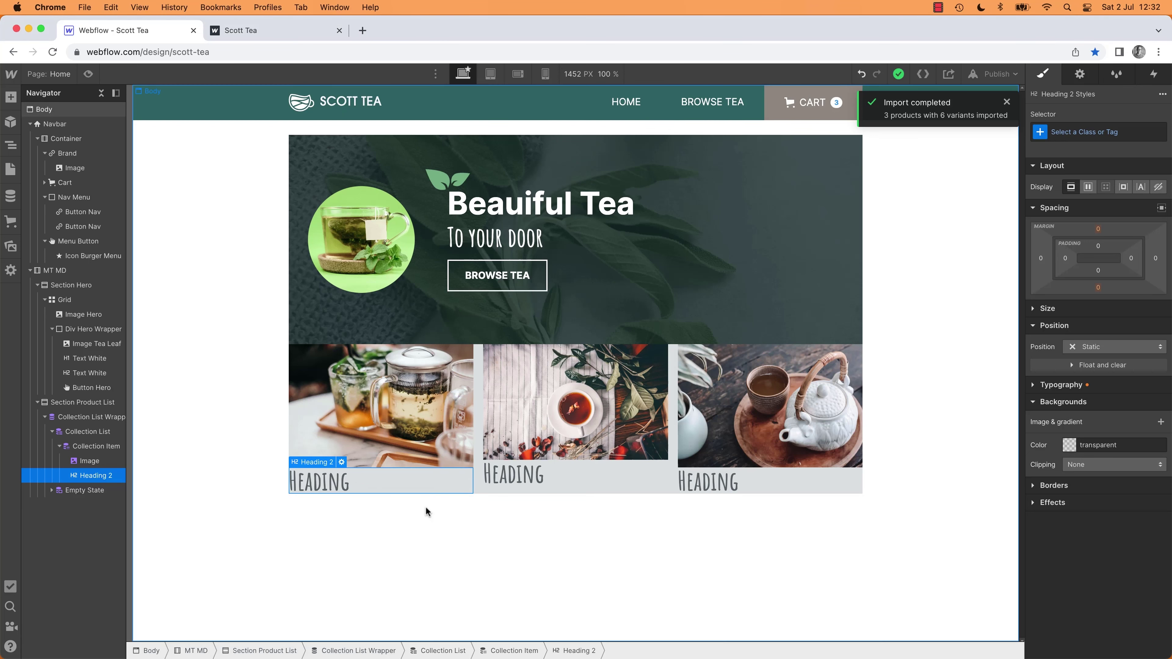
# Step: Link the H2 heading's text to the Products field Name and compare it with the card title in XD
pyautogui.click(342, 463)
pyautogui.click(365, 614)
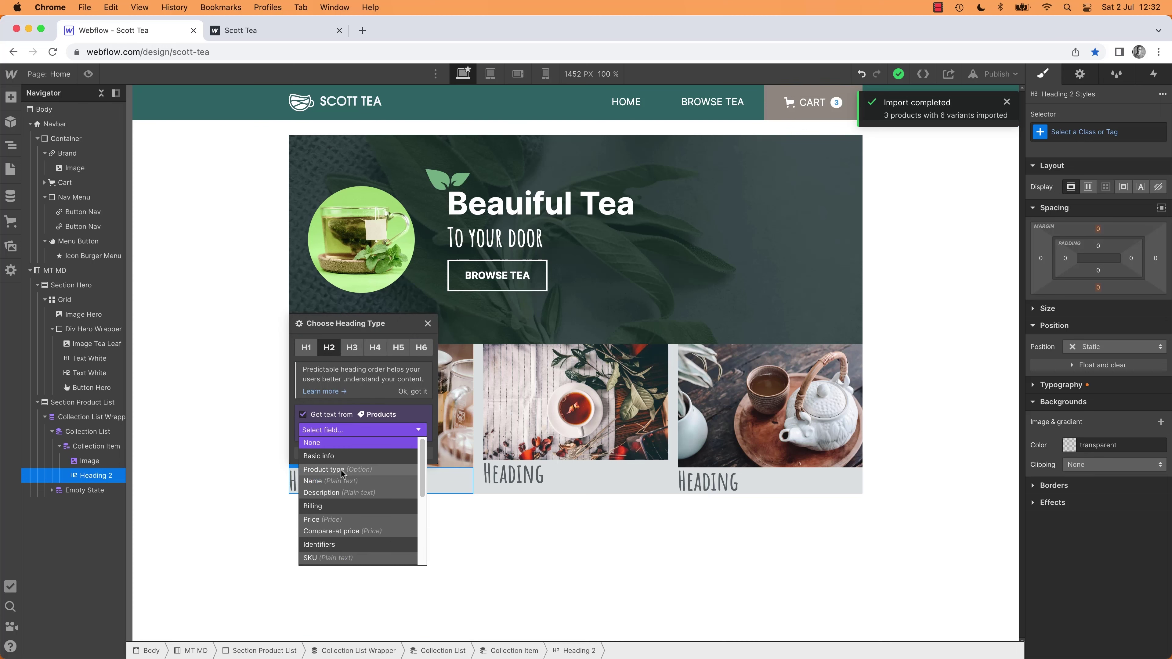
pyautogui.click(323, 481)
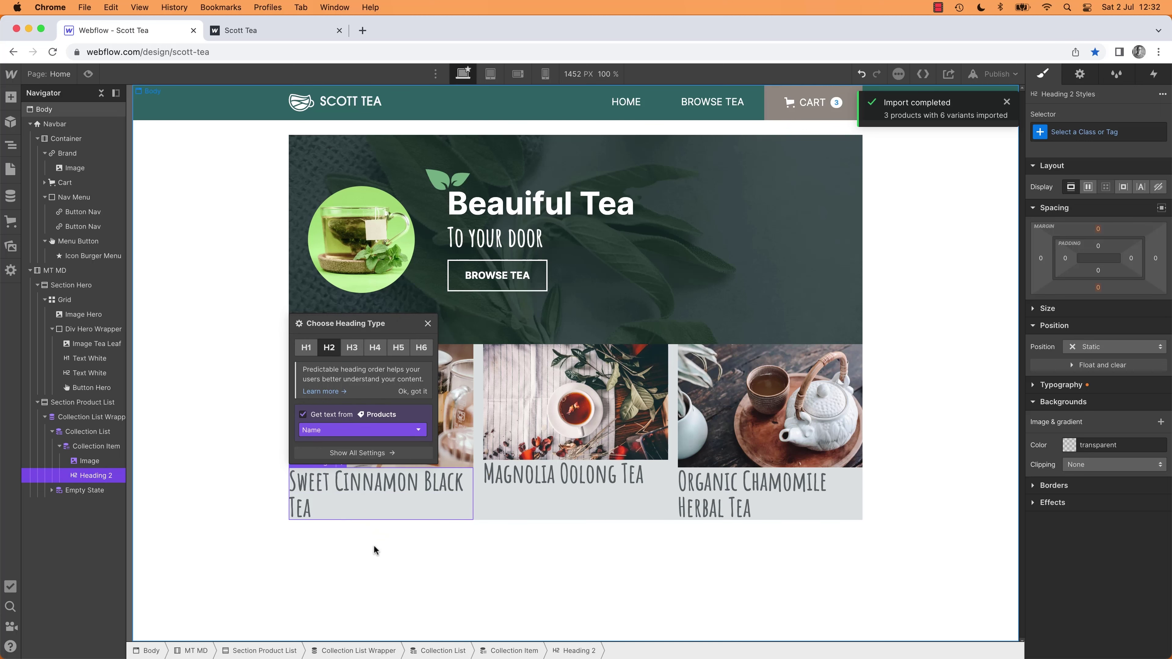
pyautogui.press('super+Tab')
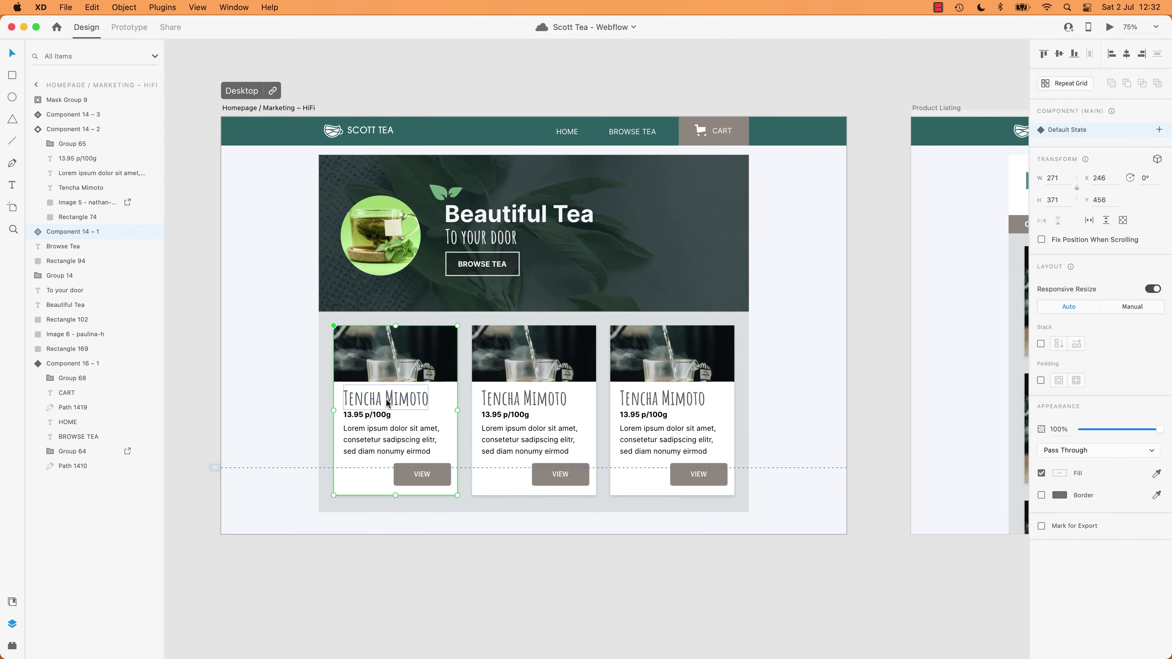
pyautogui.press('super+Tab')
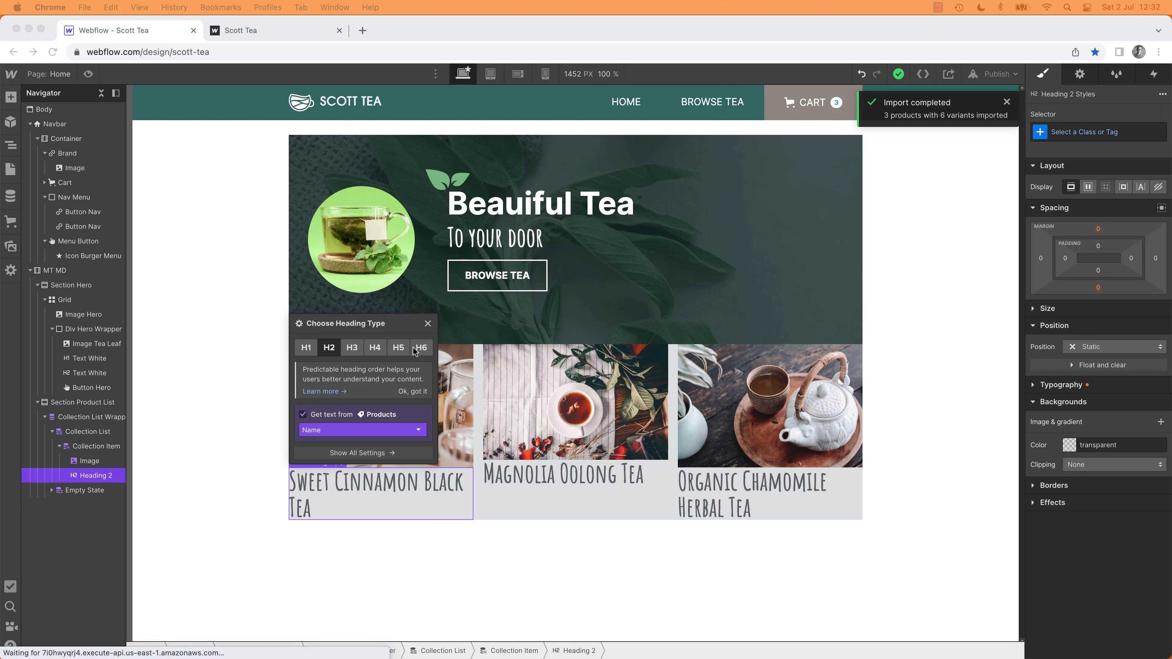
pyautogui.click(428, 327)
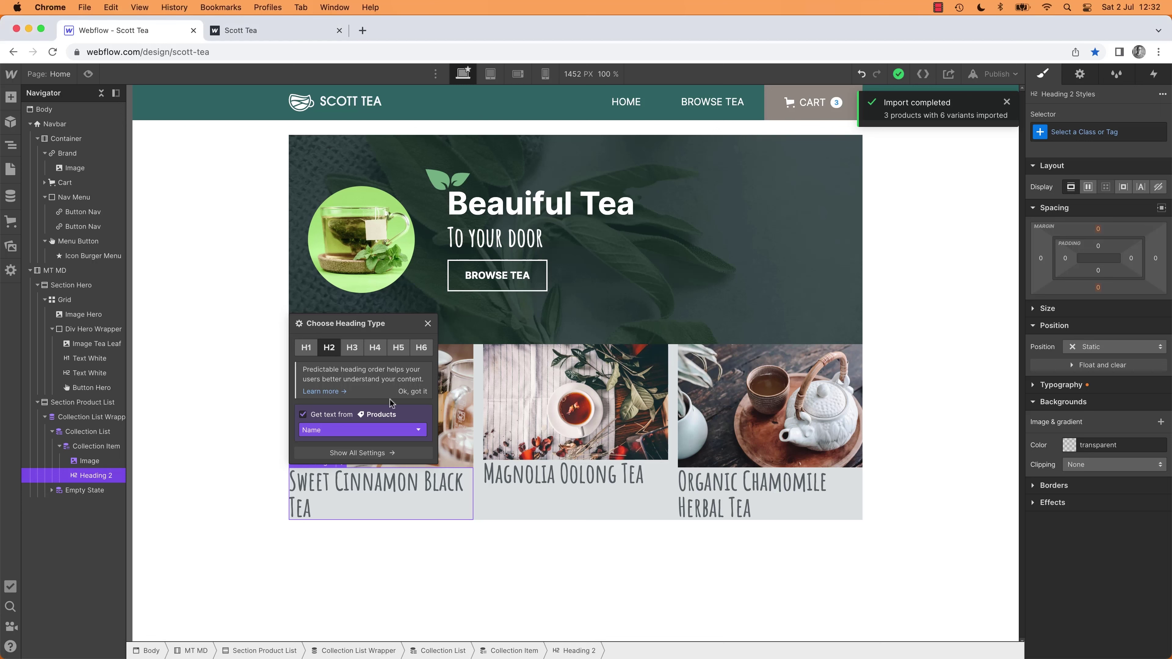
pyautogui.click(428, 324)
pyautogui.click(365, 543)
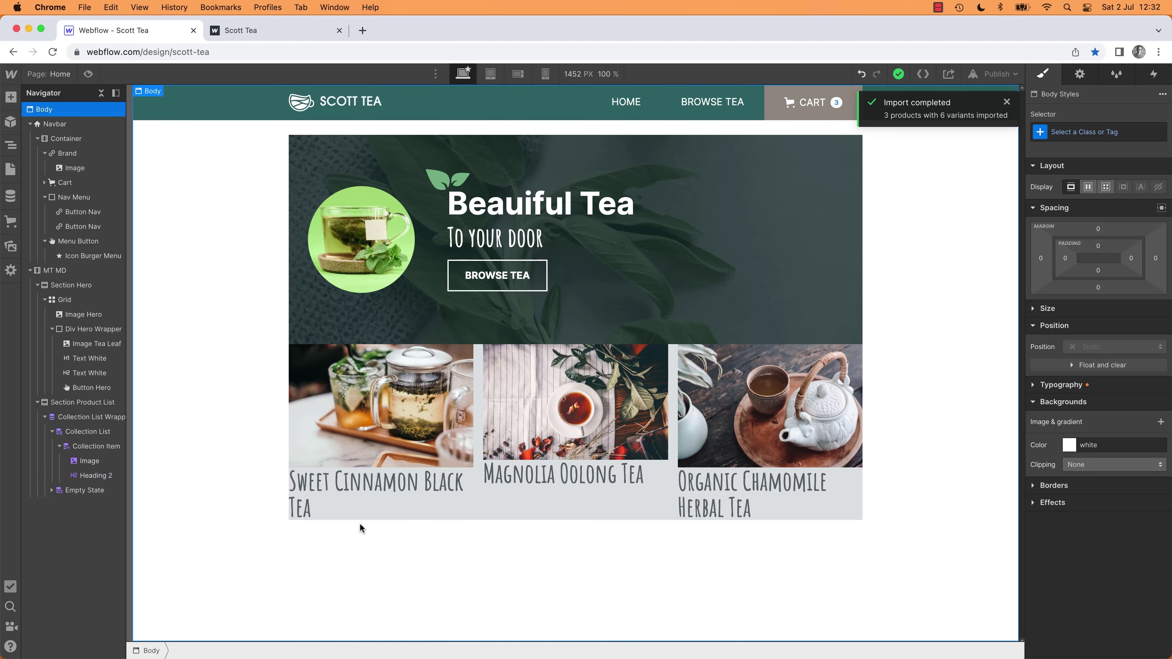
# Step: Add a Text Block below the product name heading in the first Collection Item
pyautogui.click(355, 508)
pyautogui.press('super+e')
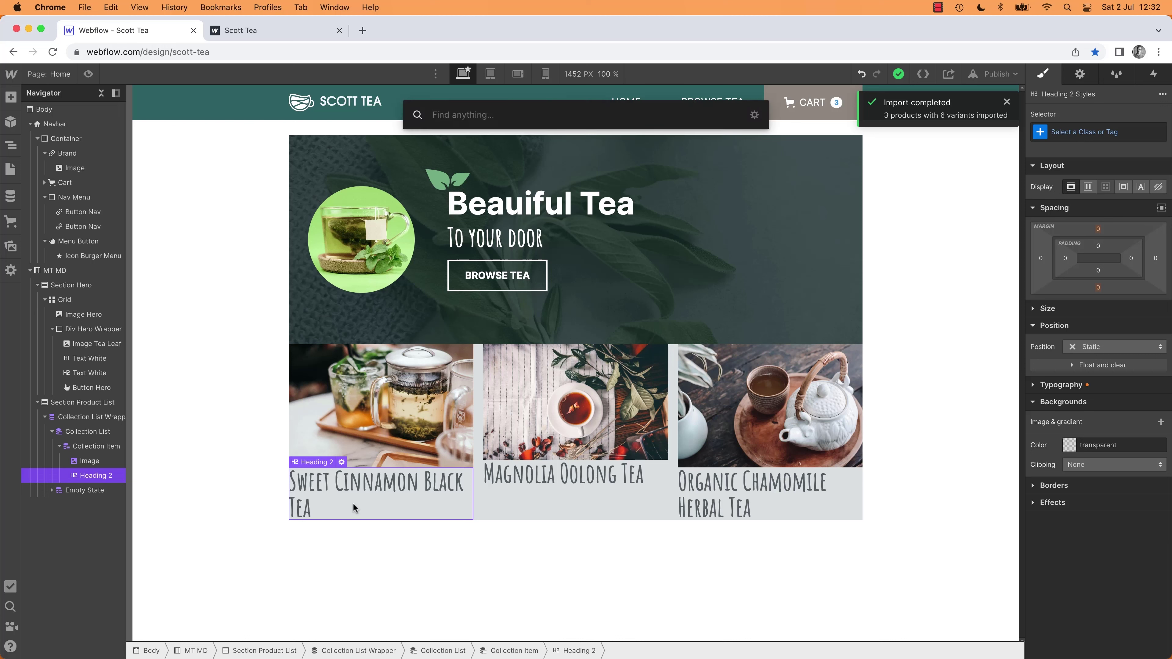
pyautogui.write('tex')
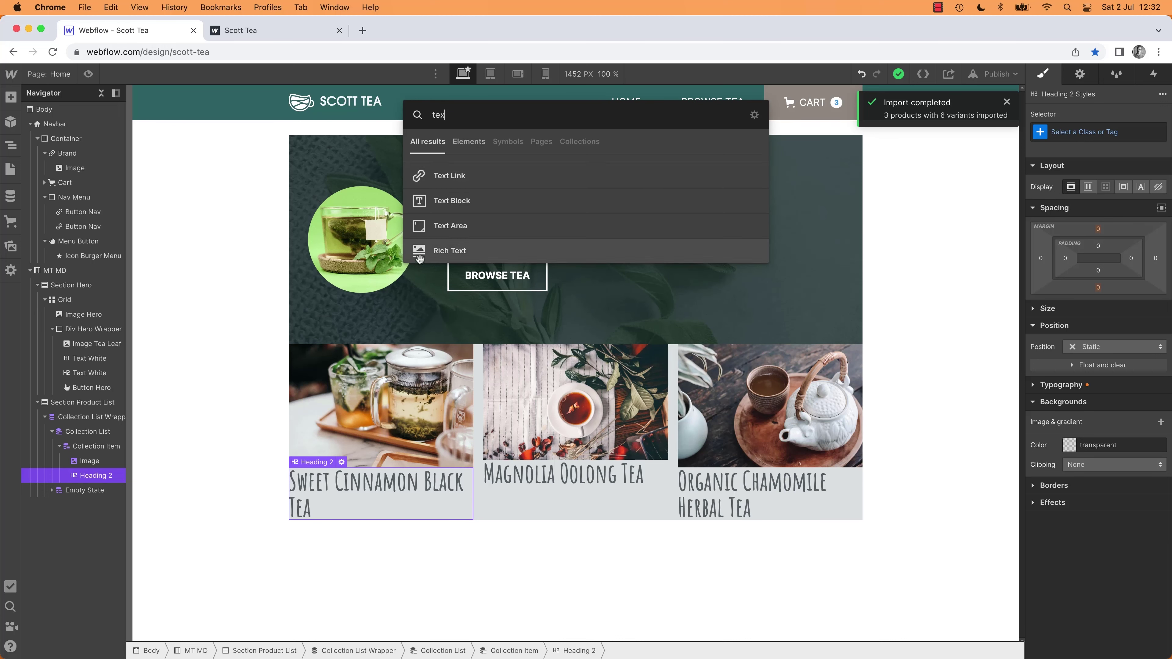
pyautogui.click(450, 200)
# Step: Link the new Text Block's text to the Products field Price and close its text settings
pyautogui.click(344, 568)
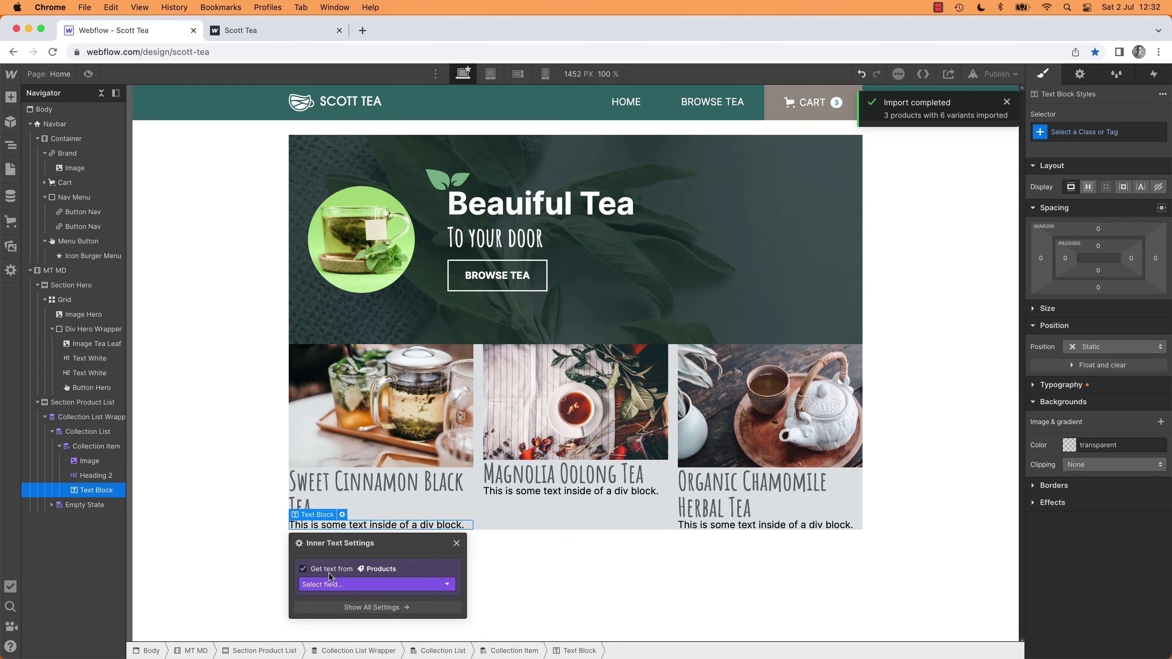
pyautogui.click(331, 583)
pyautogui.scroll(-5, 341, 633)
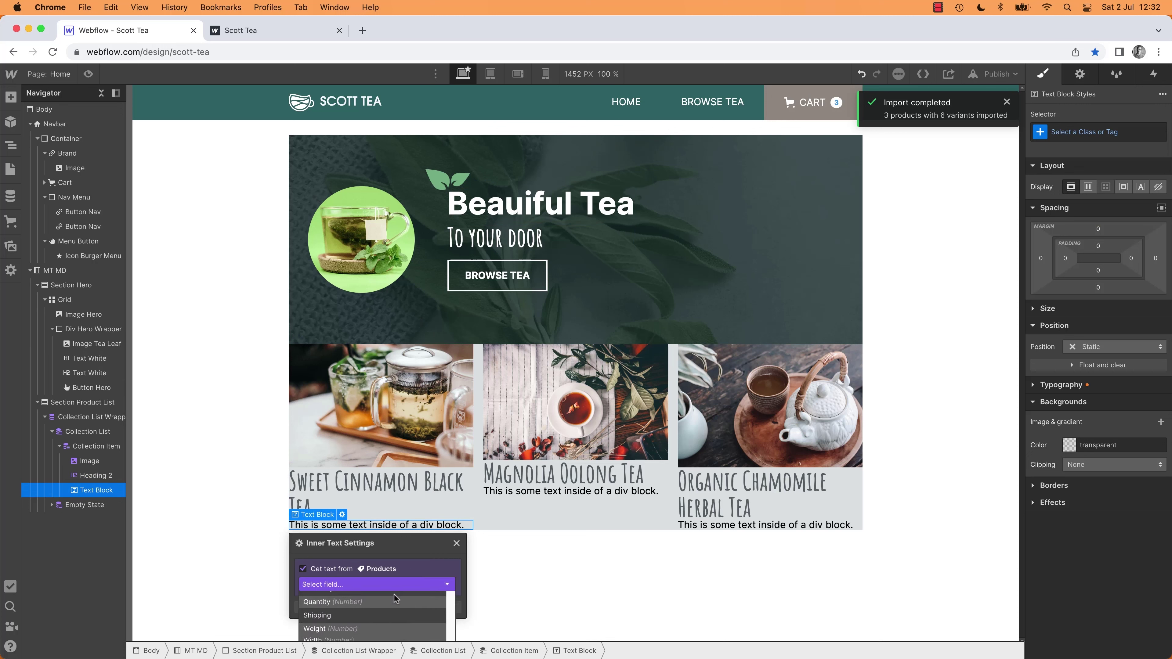
pyautogui.scroll(3, 368, 616)
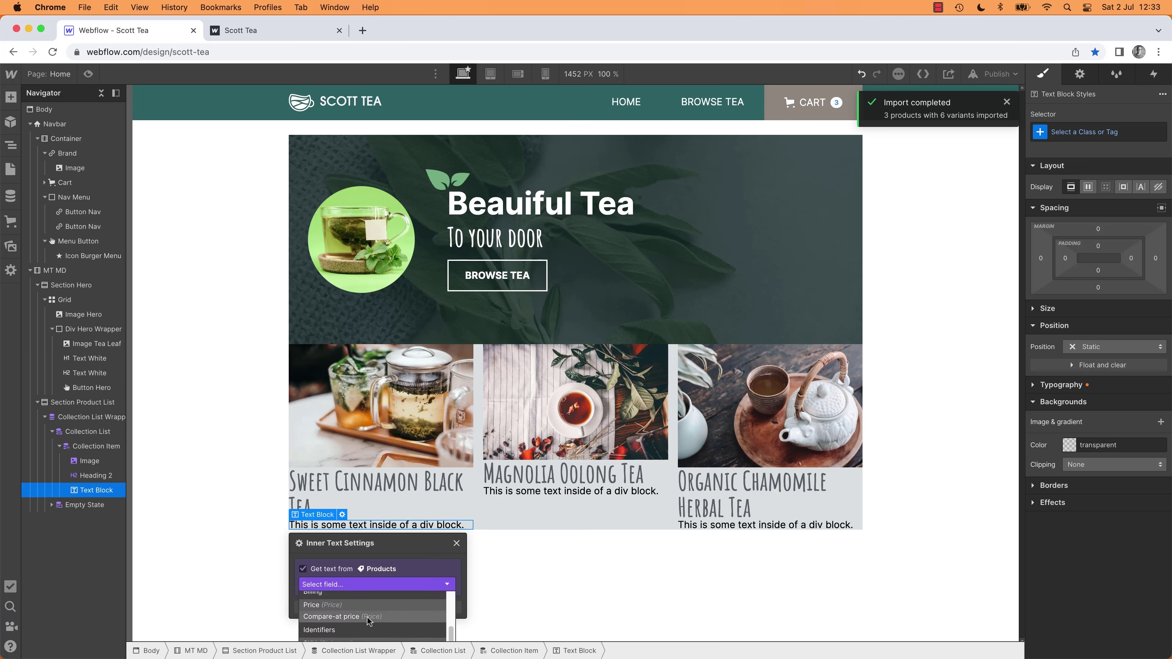
pyautogui.click(369, 608)
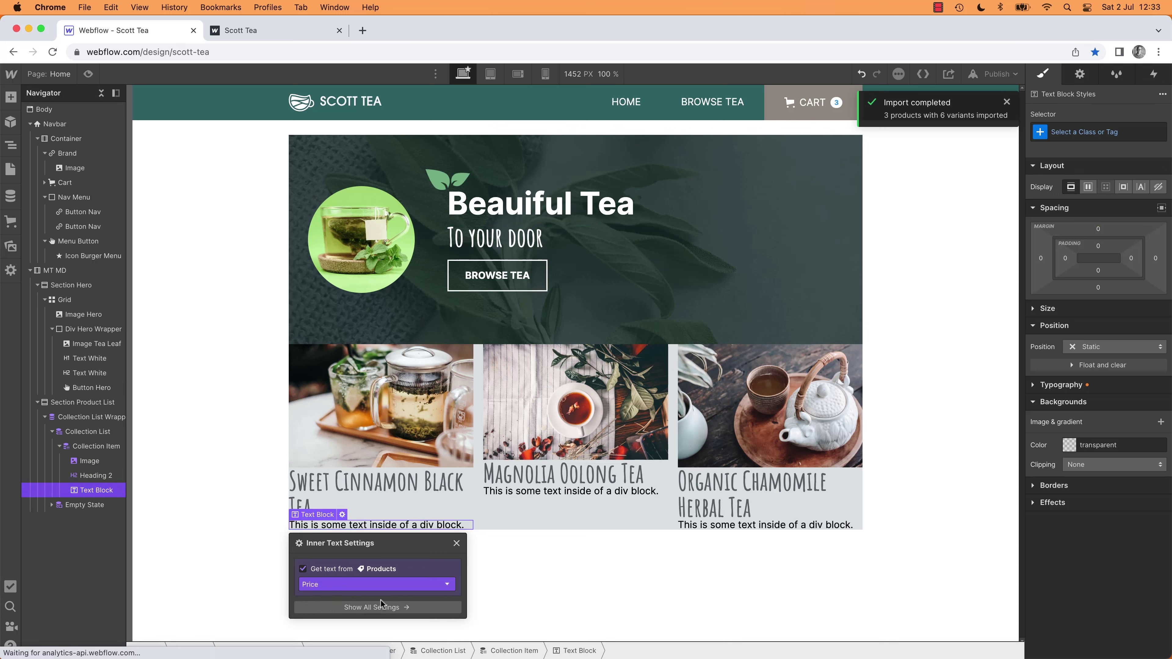
pyautogui.click(456, 544)
pyautogui.click(342, 516)
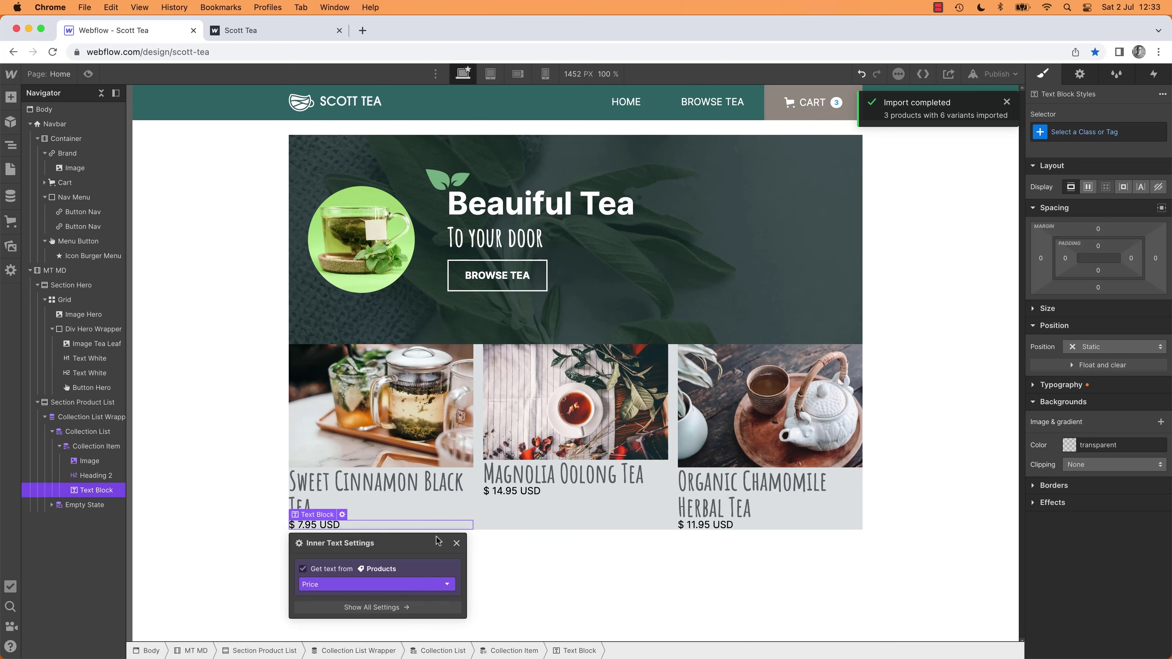
pyautogui.press('Escape')
pyautogui.doubleClick(327, 526)
pyautogui.click(456, 544)
# Step: Check the price line on the XD product card and give the linked price text block a new class named Text Price
pyautogui.press('super+Tab')
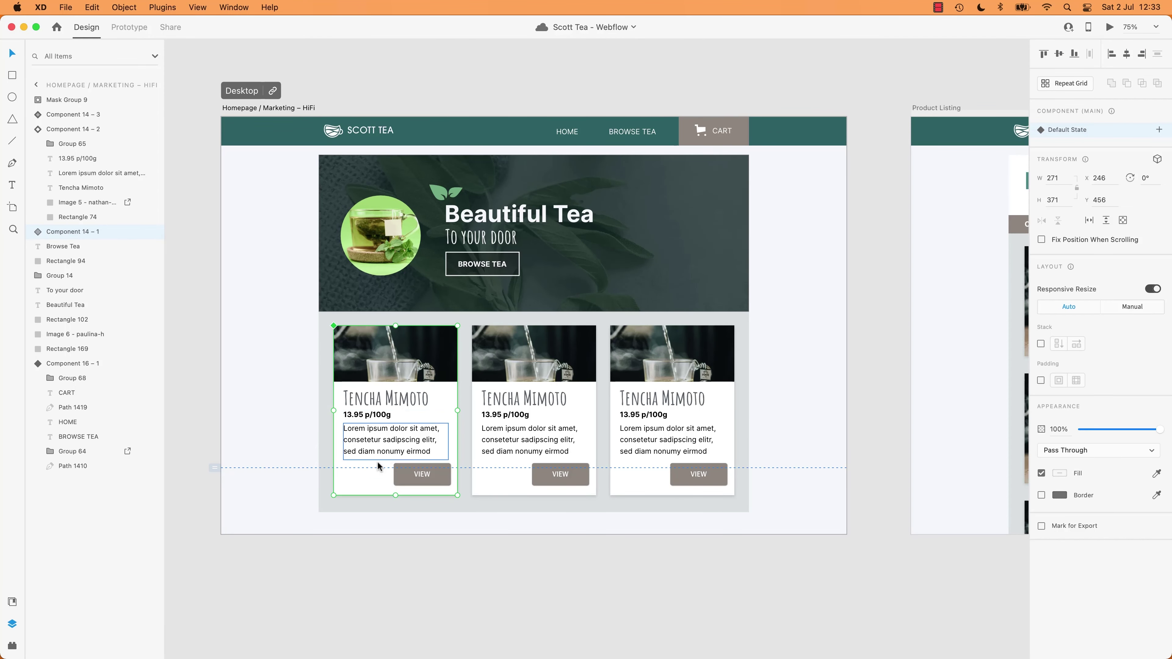
pyautogui.press('super+Tab')
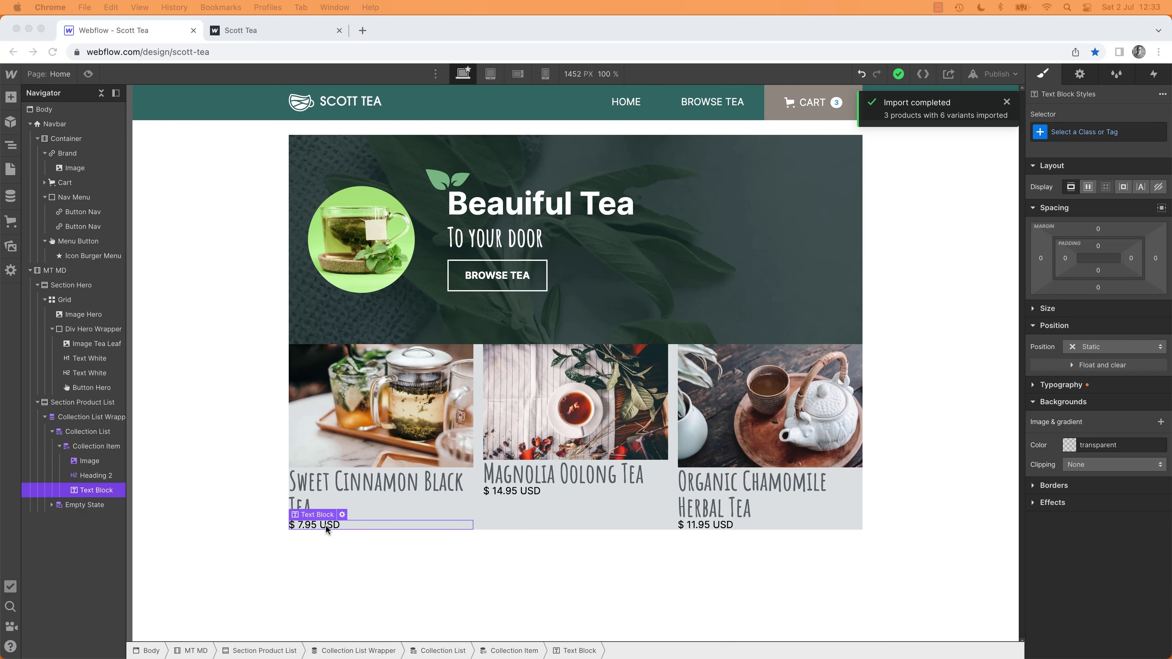
pyautogui.press('super+Tab')
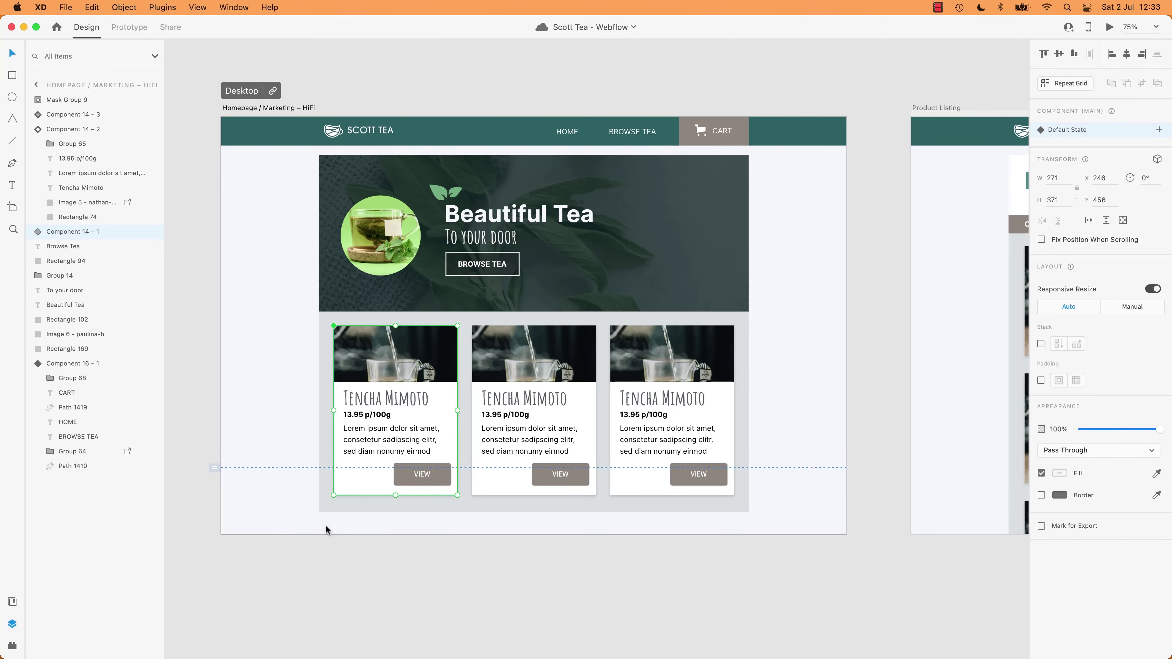
pyautogui.press('super+Tab')
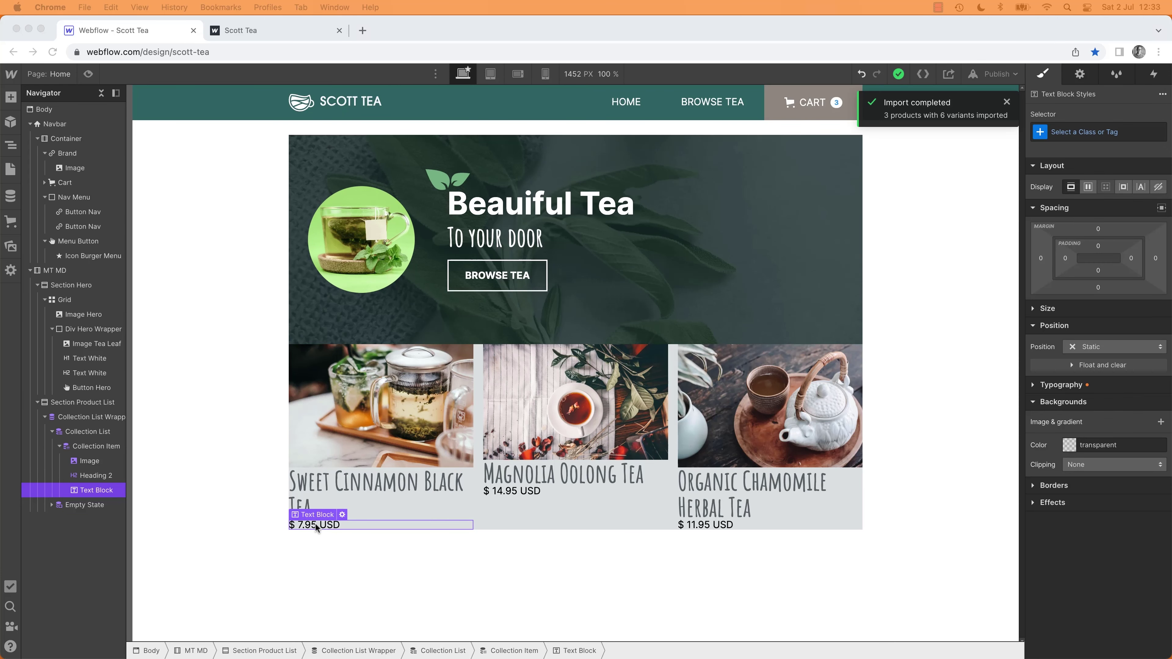
pyautogui.click(1086, 134)
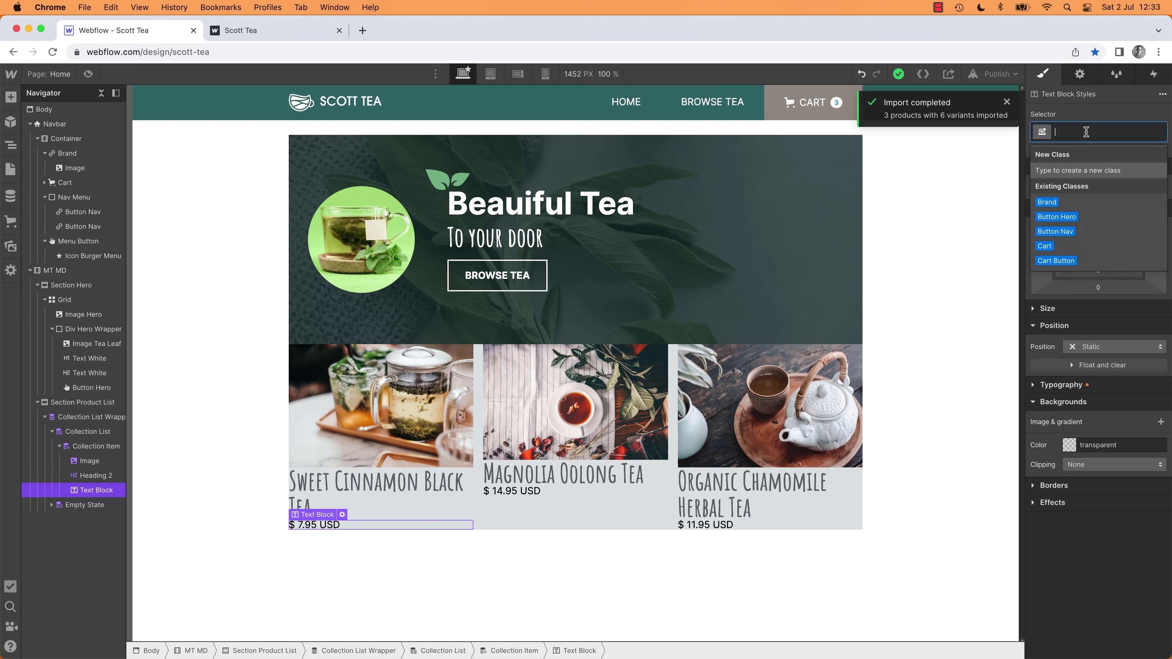
pyautogui.write('Text Price')
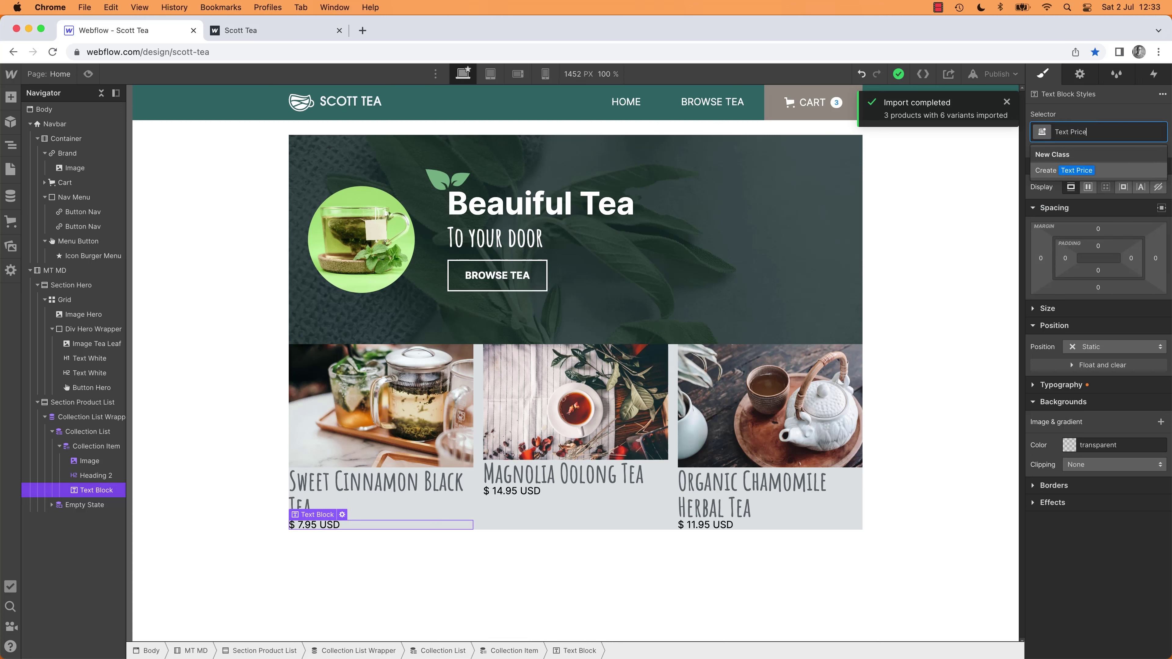
pyautogui.press('Return')
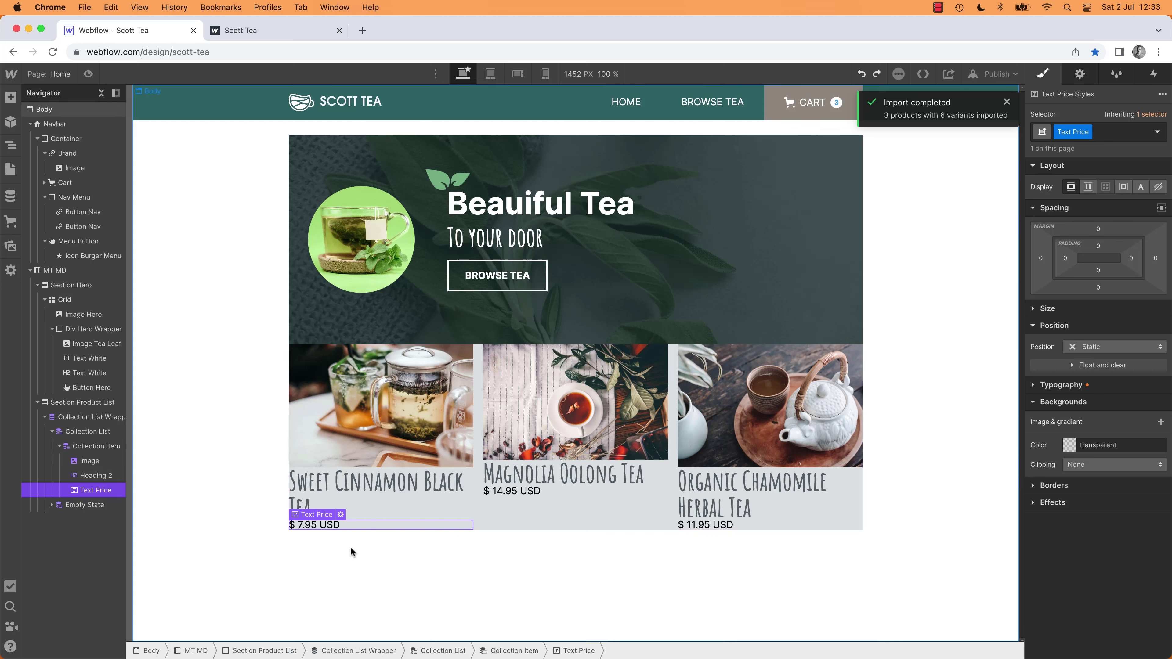
# Step: Add another Text Block below the product price and replace its placeholder text with "/100g"
pyautogui.press('super+e')
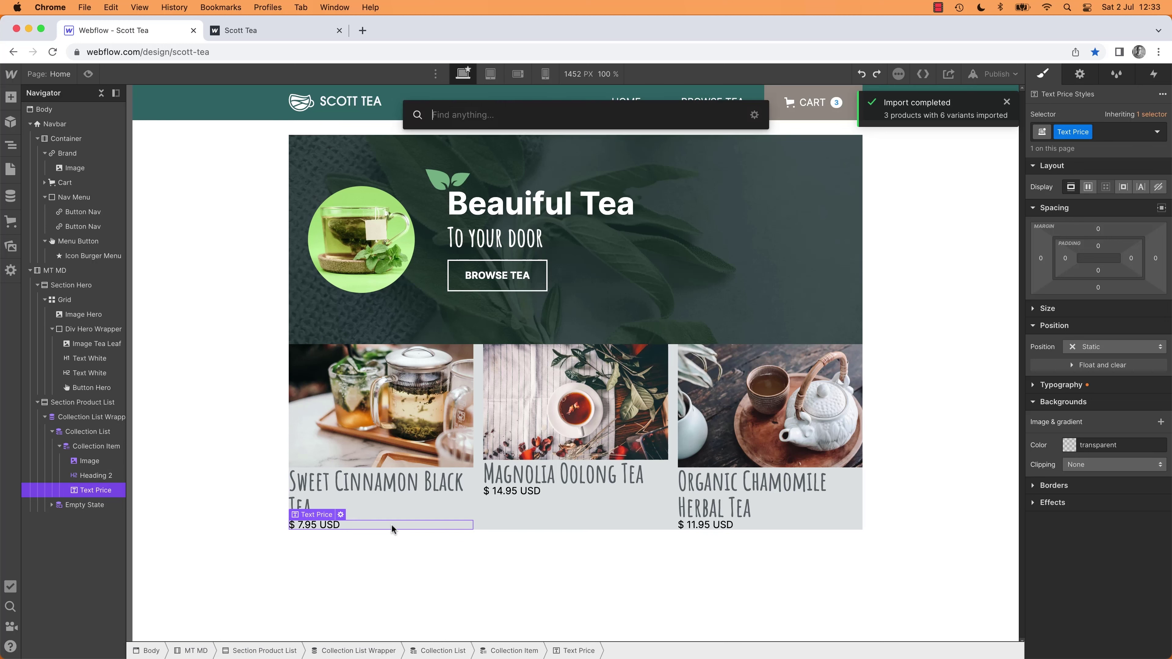
pyautogui.write('text')
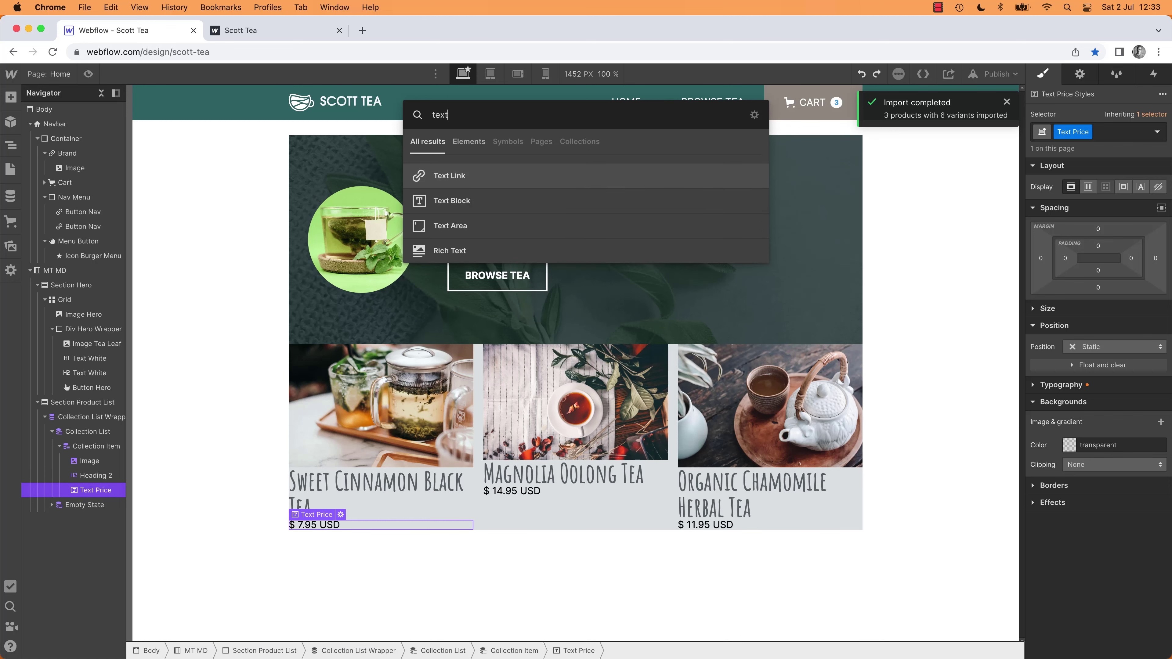
pyautogui.press('Down')
pyautogui.press('Return')
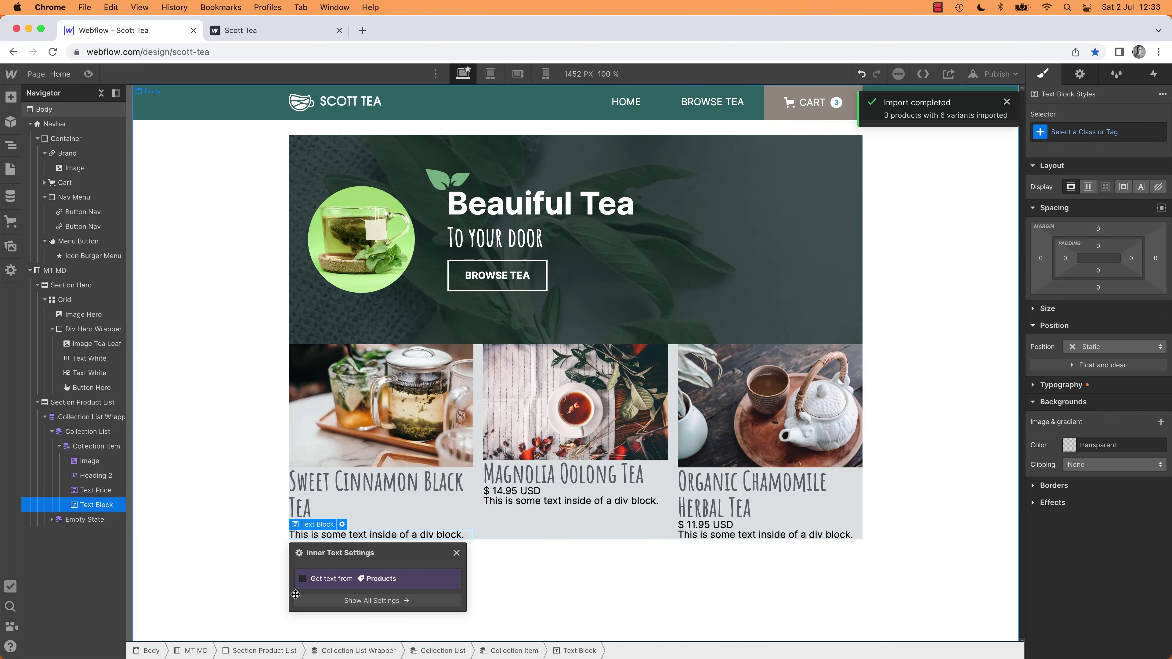
pyautogui.doubleClick(347, 534)
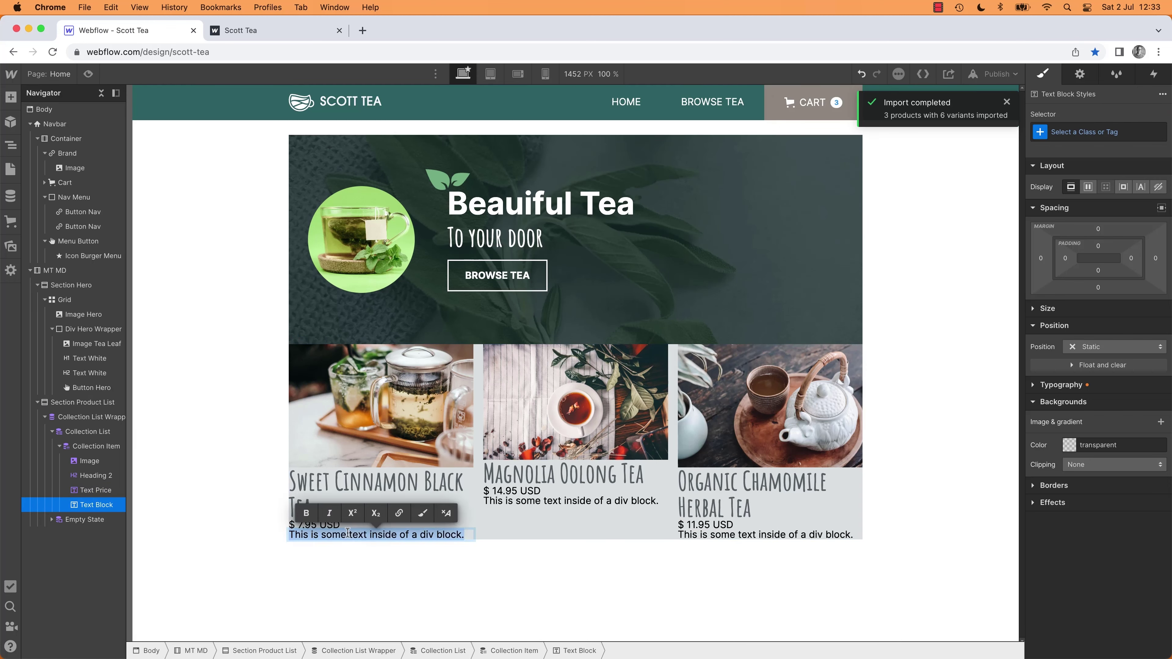
pyautogui.write('/100g')
pyautogui.click(369, 592)
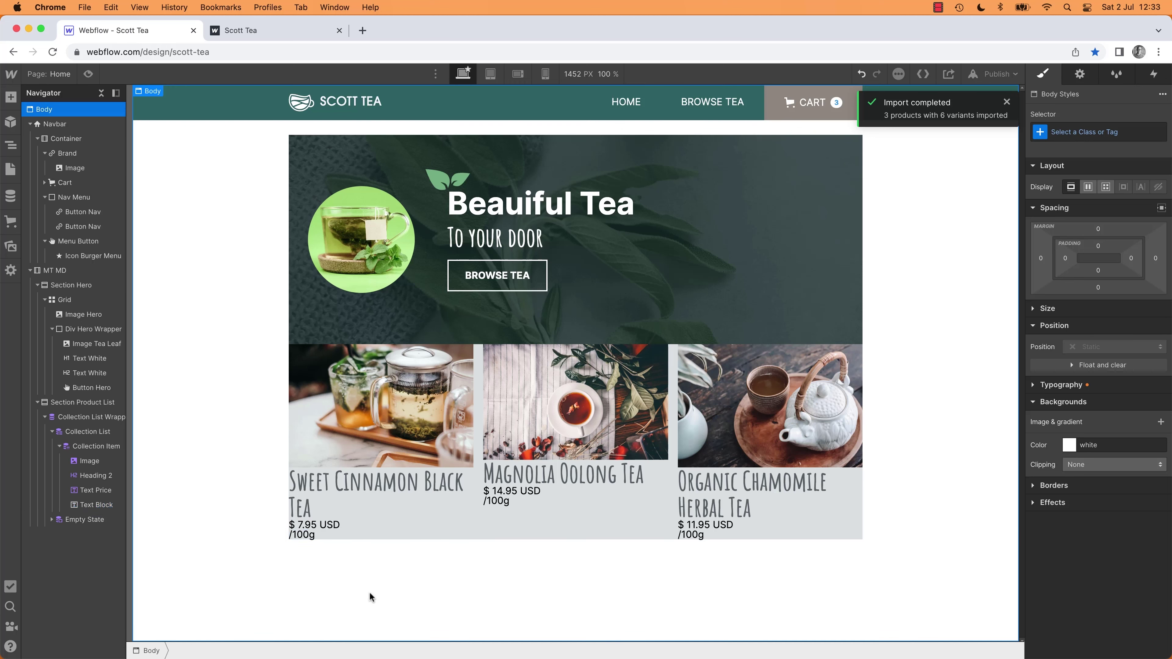
# Step: Set the Text Price class to inline-block display and apply that class to the "/100g" text block
pyautogui.click(328, 526)
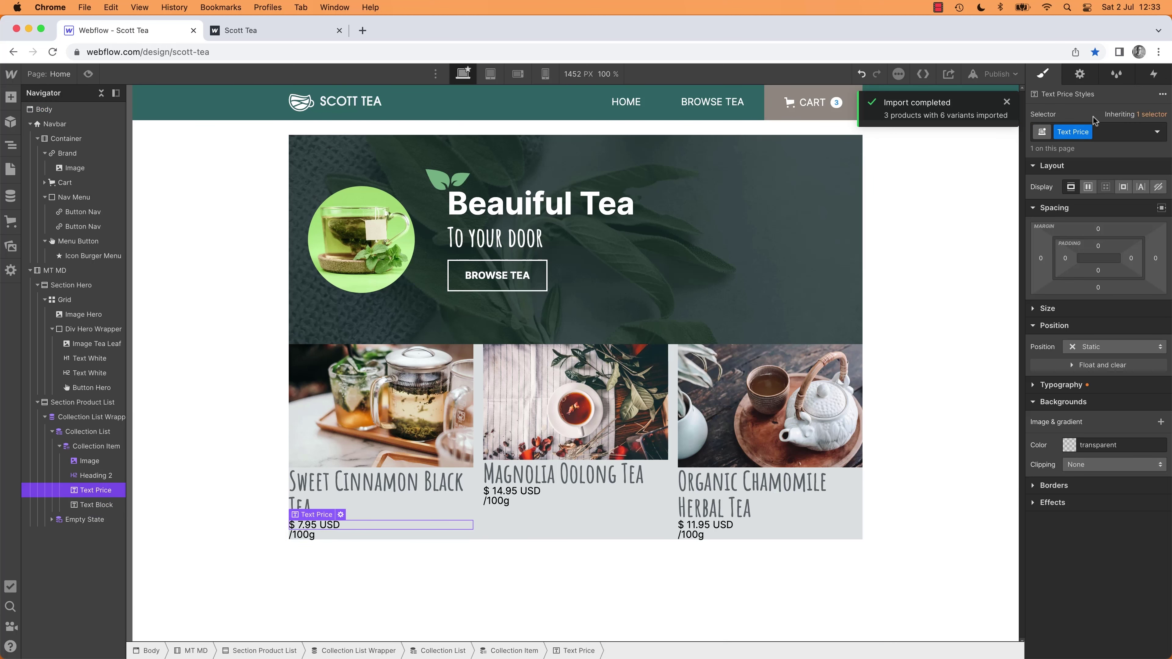
pyautogui.click(1127, 189)
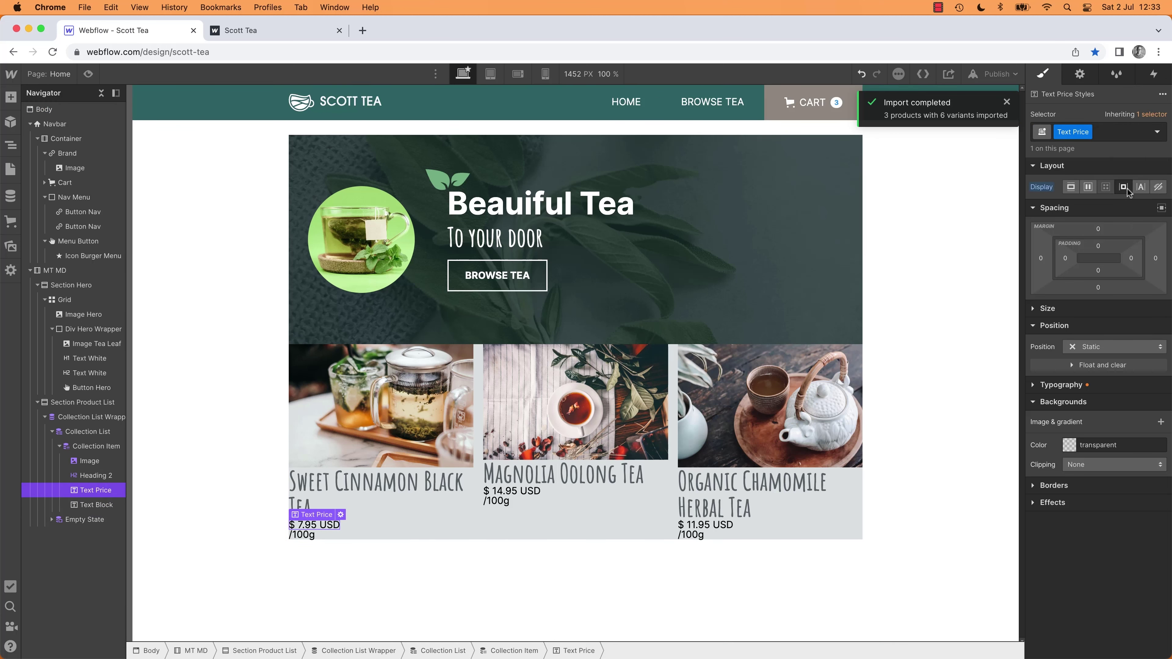
pyautogui.click(300, 538)
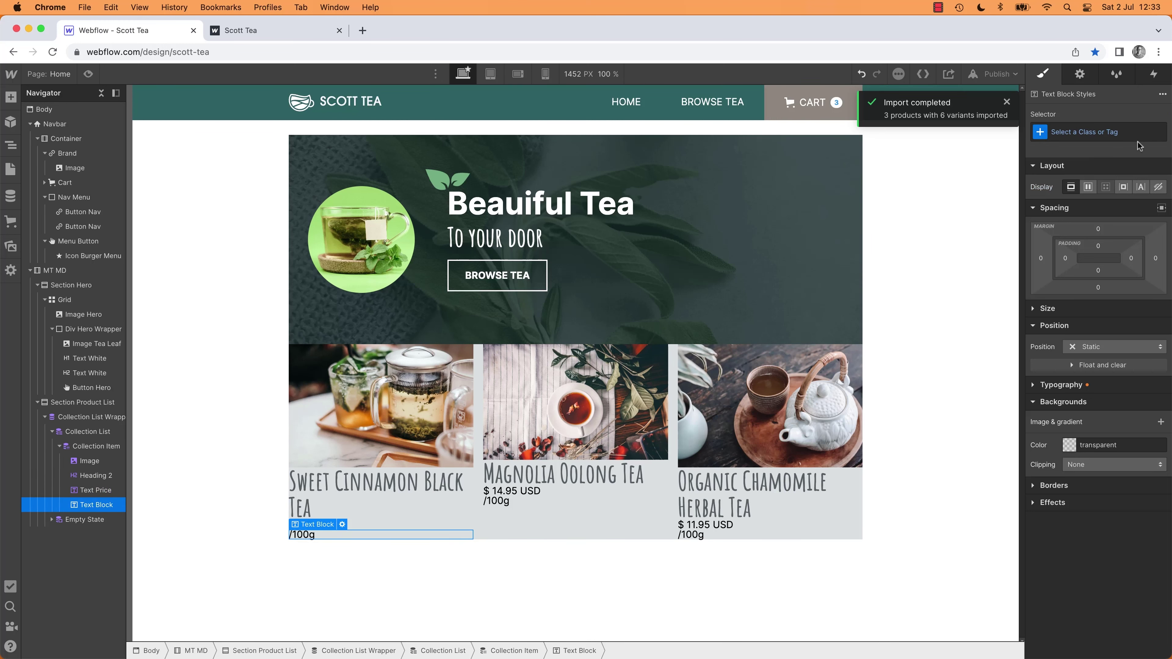
pyautogui.click(1071, 133)
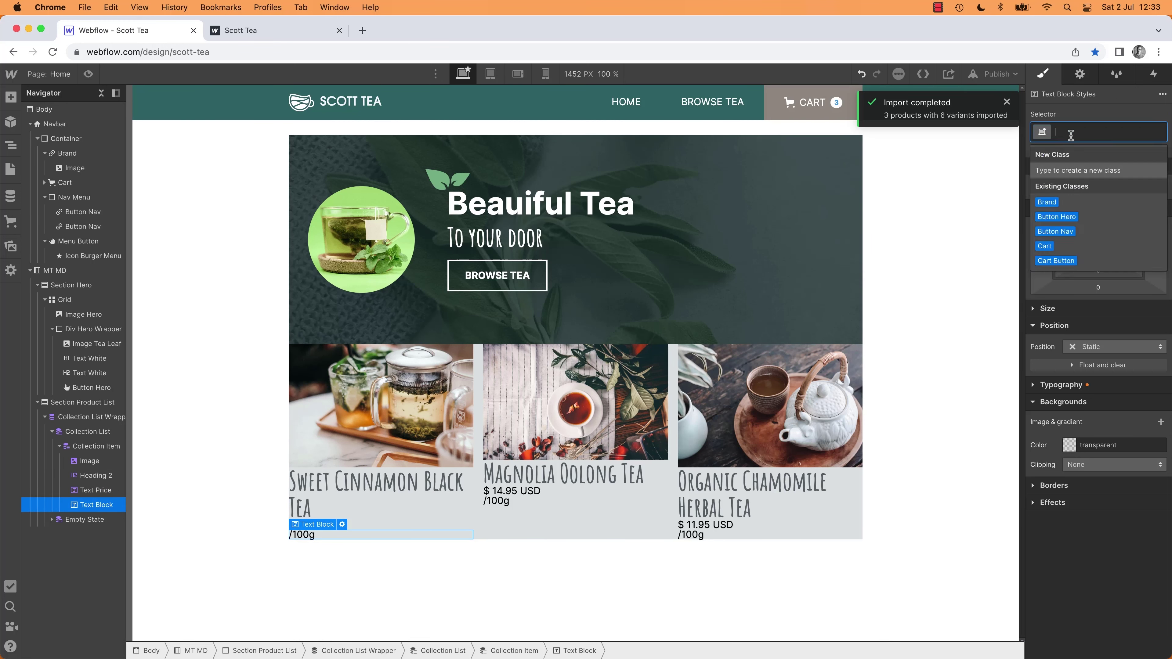
pyautogui.write('Text')
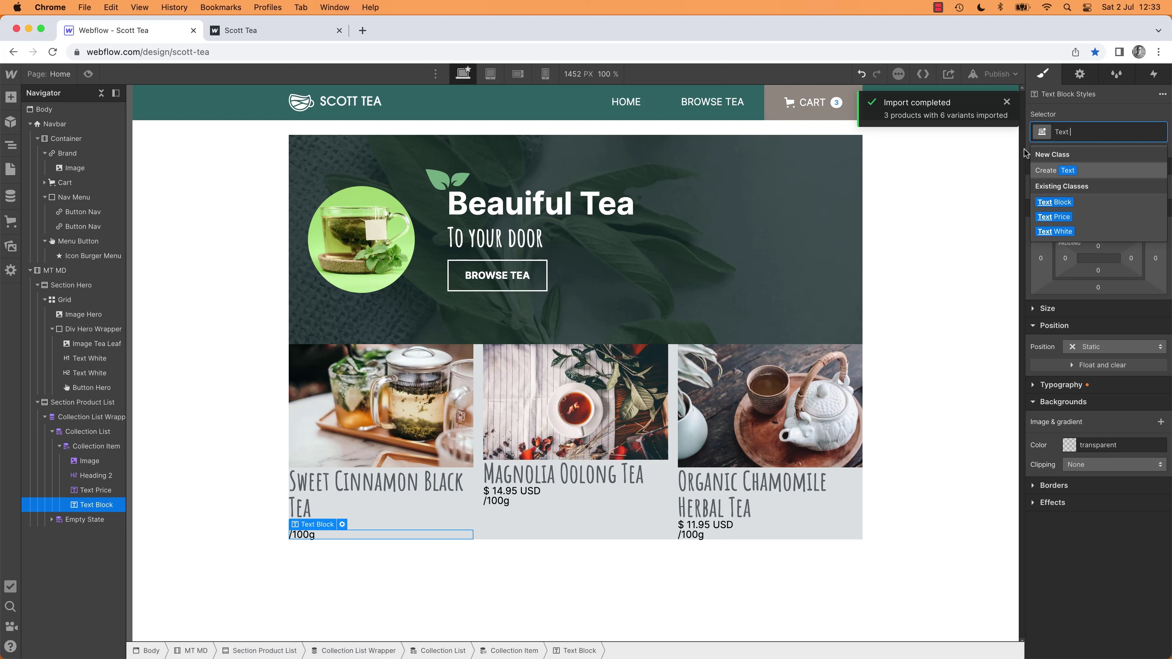
pyautogui.click(1054, 215)
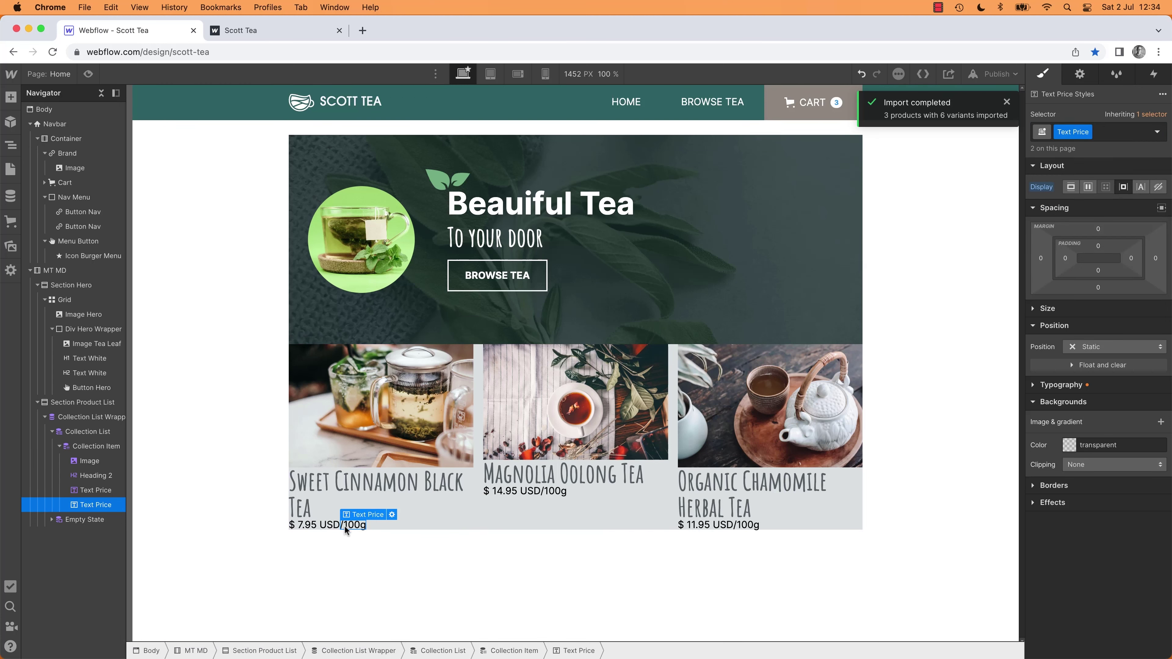
pyautogui.click(305, 553)
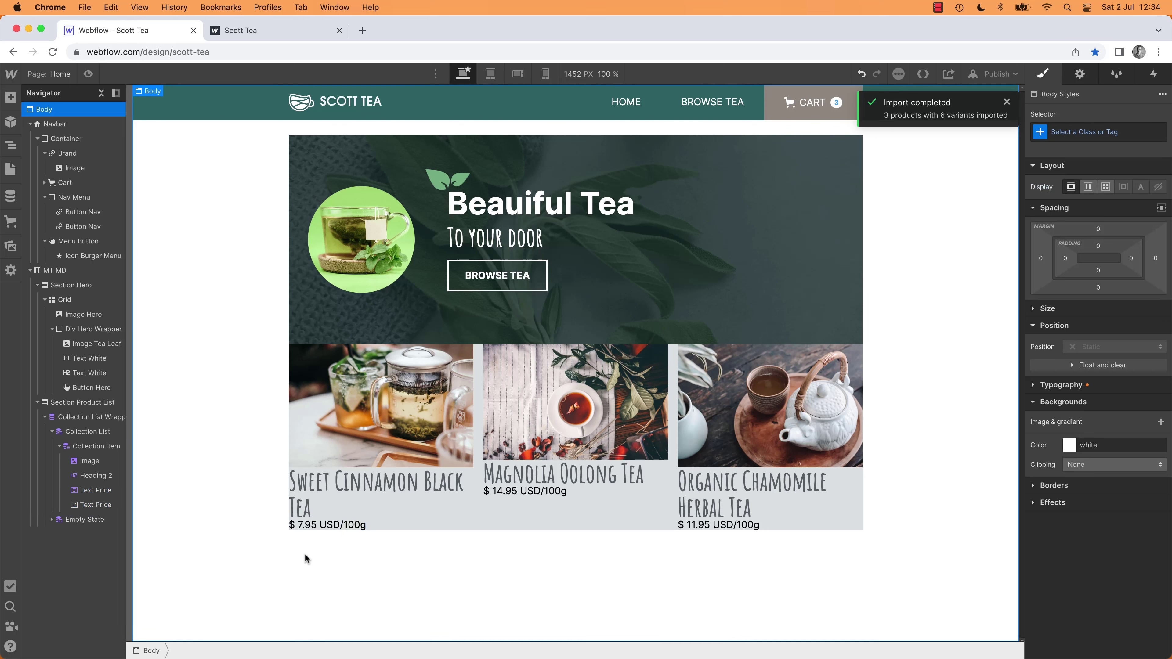
# Step: Add a Div Block to the page body and create a class named ML XS on it
pyautogui.press('super+e')
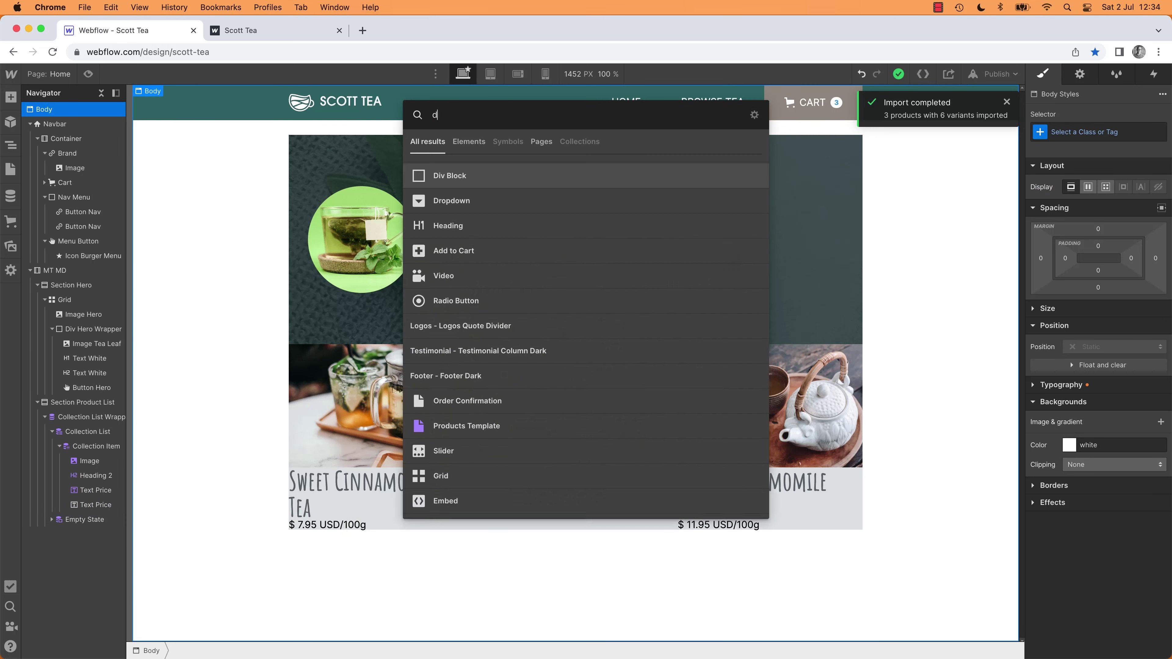
pyautogui.write('div')
pyautogui.press('Return')
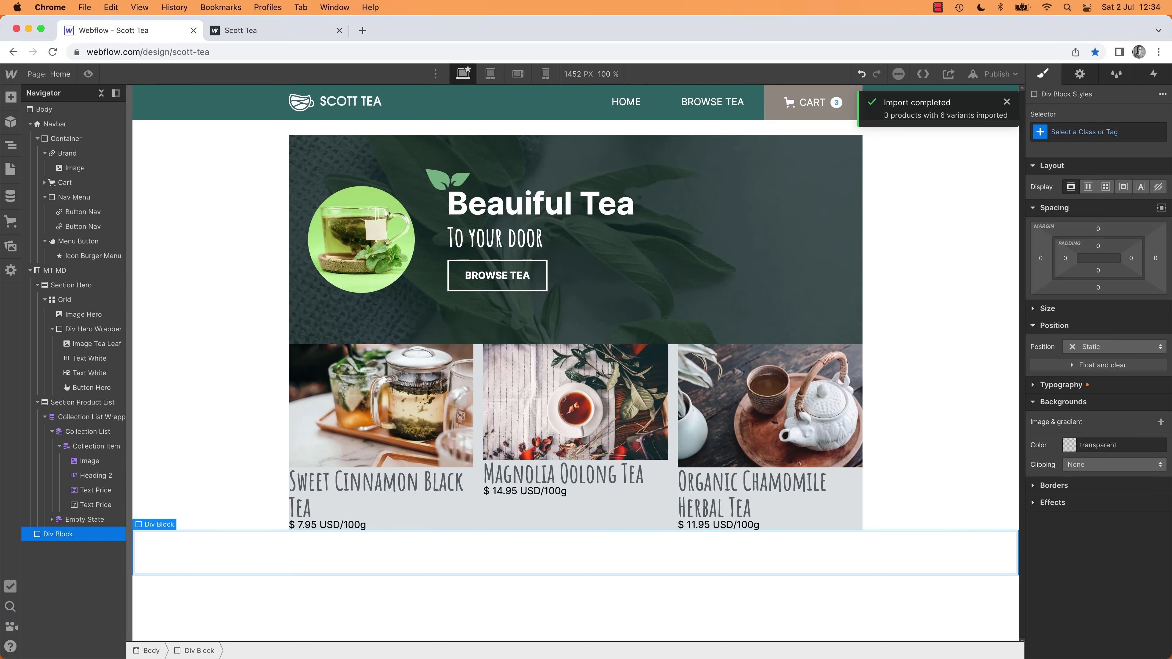
pyautogui.press('super+Return')
pyautogui.write('M')
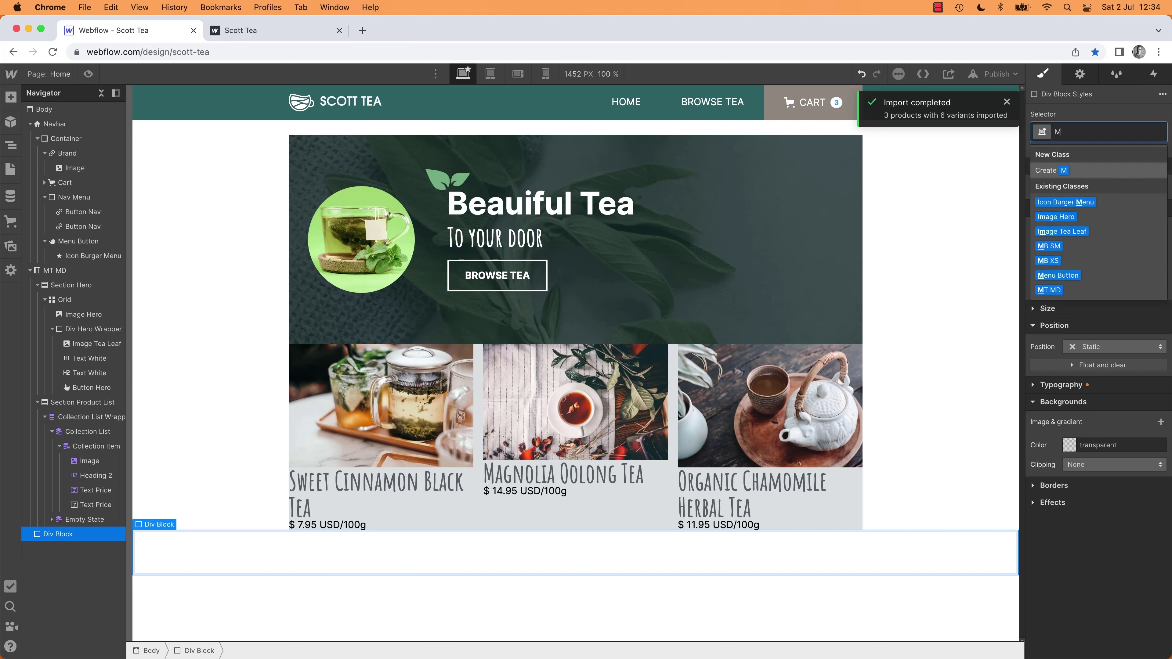
pyautogui.write('L X')
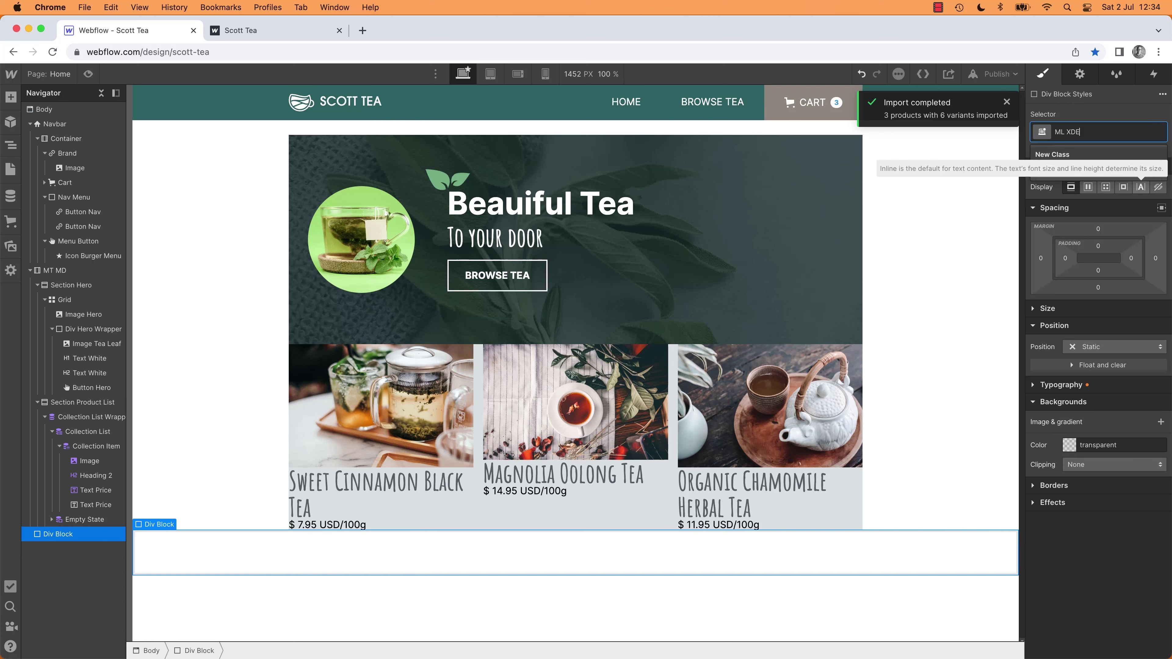
pyautogui.write('S')
pyautogui.press('Return')
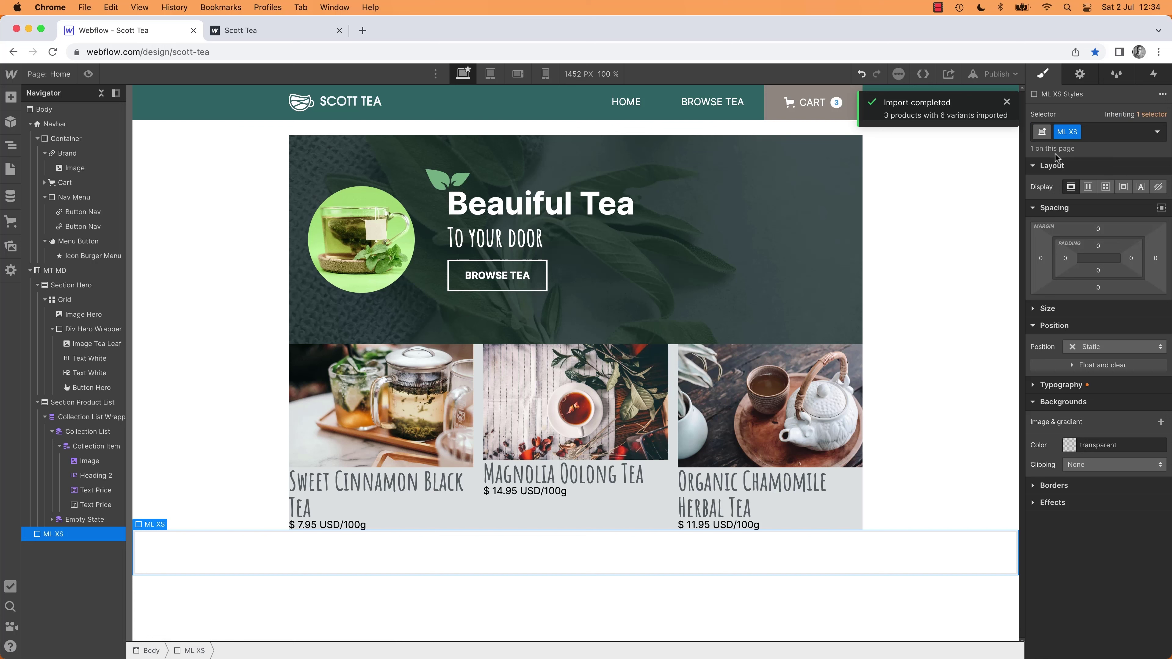
# Step: Set the left margin of the ML XS class to 8 and delete the helper div from the page
pyautogui.click(1042, 259)
pyautogui.write('8')
pyautogui.press('Return')
pyautogui.press('Delete')
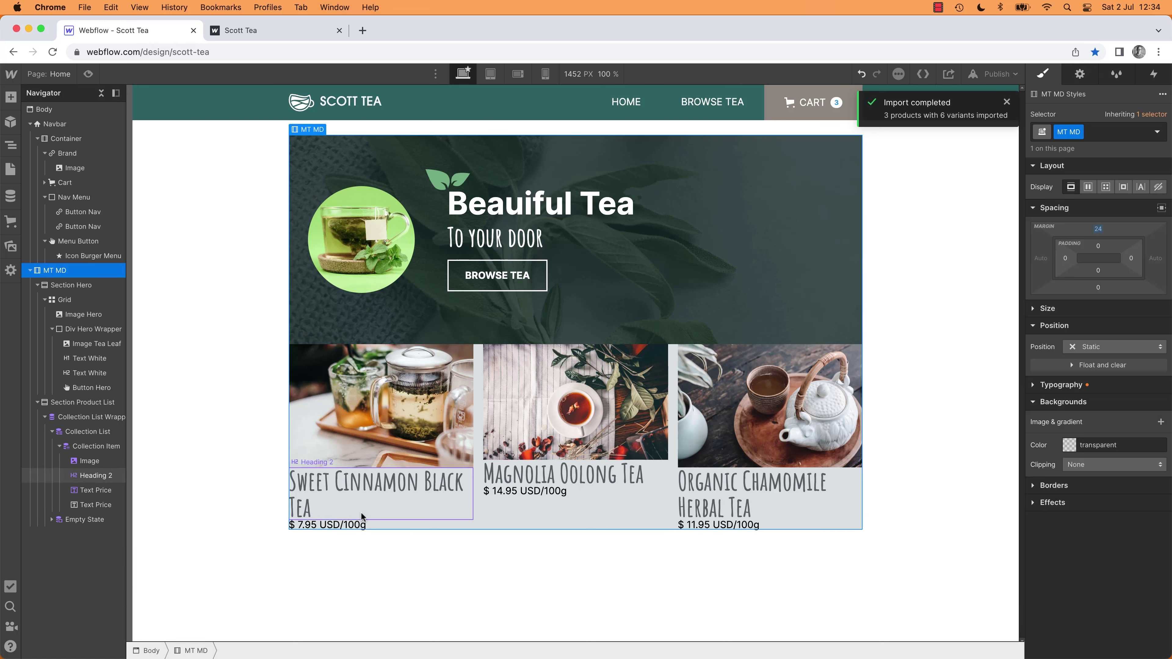
# Step: Add the global ML XS class as a combo class to the "/100g" text block
pyautogui.click(356, 525)
pyautogui.click(1111, 132)
pyautogui.write('m')
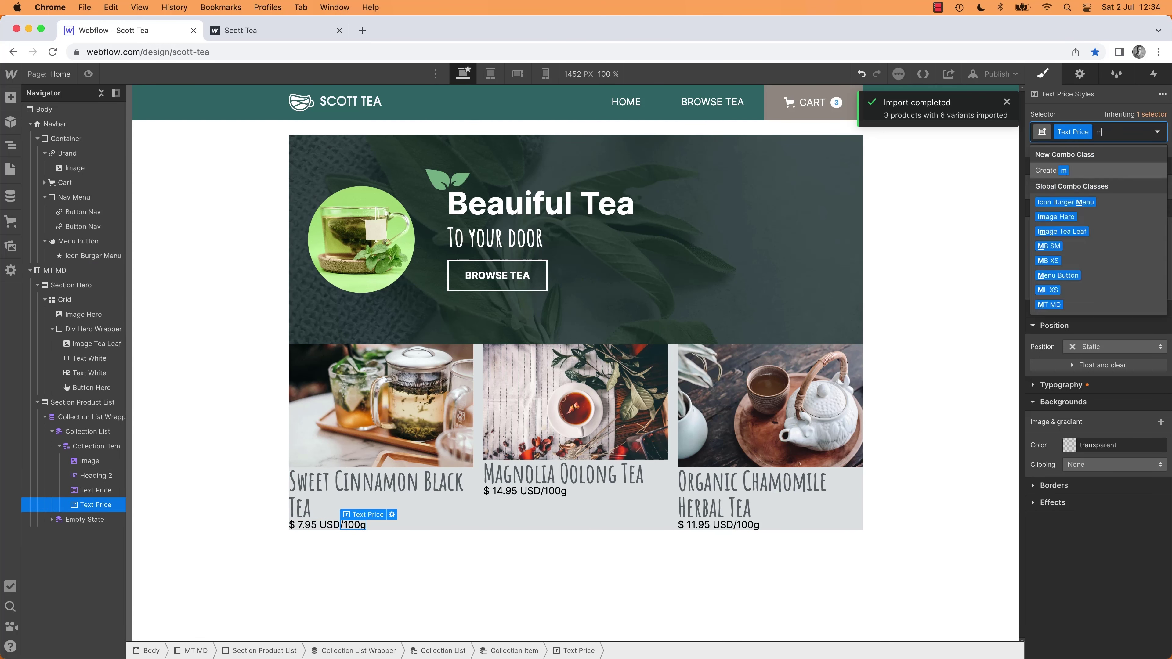
pyautogui.write('l')
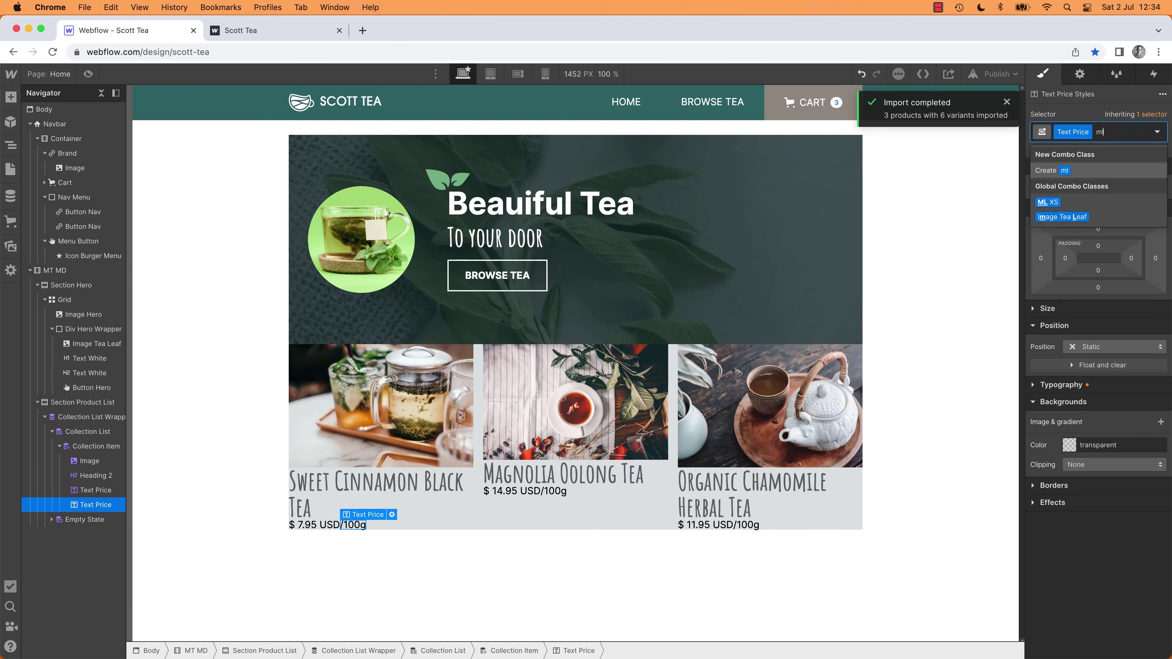
pyautogui.click(1059, 206)
pyautogui.click(479, 602)
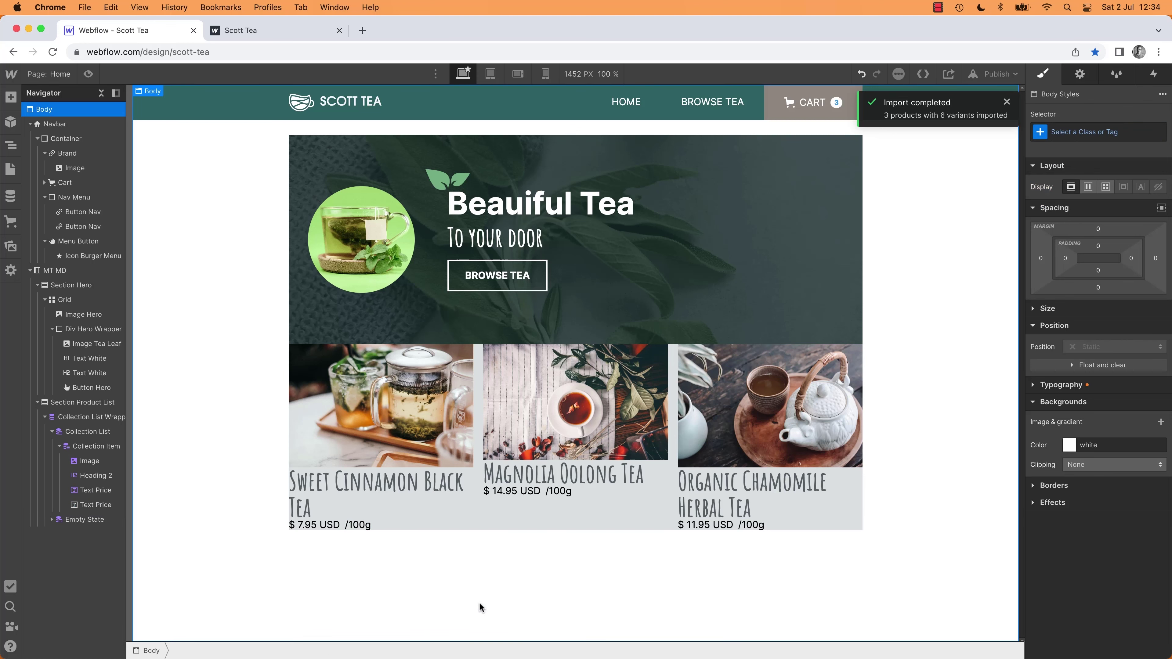
# Step: Add a Paragraph element inside the Collection Item after checking the product card's description text in the XD design
pyautogui.click(372, 523)
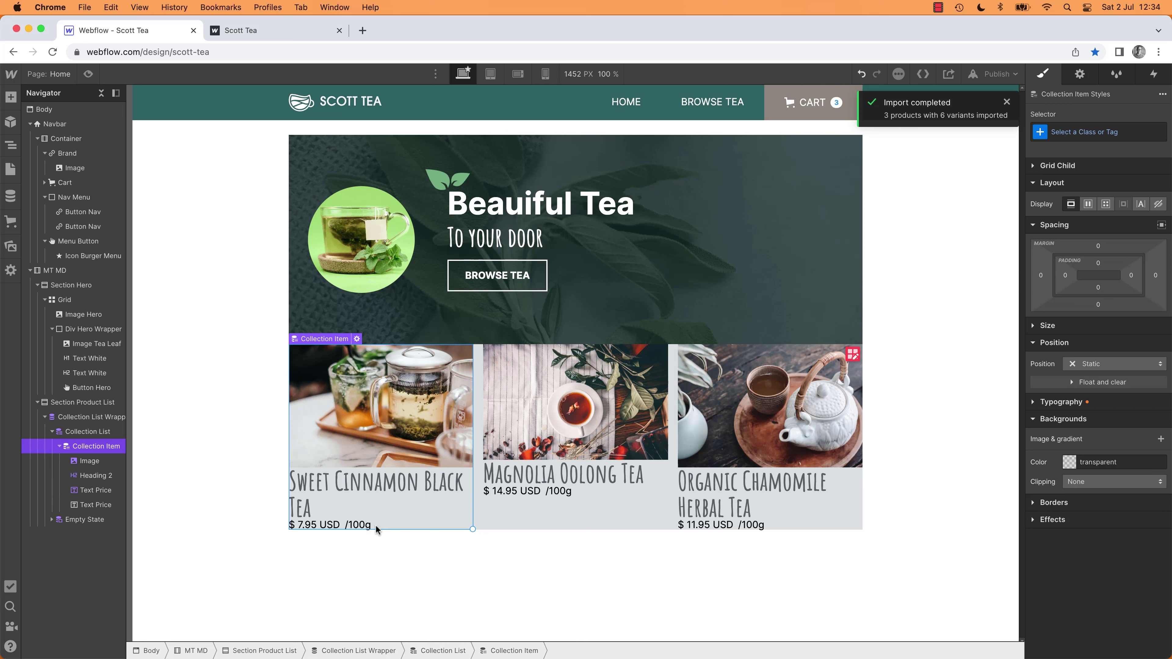
pyautogui.press('super+e')
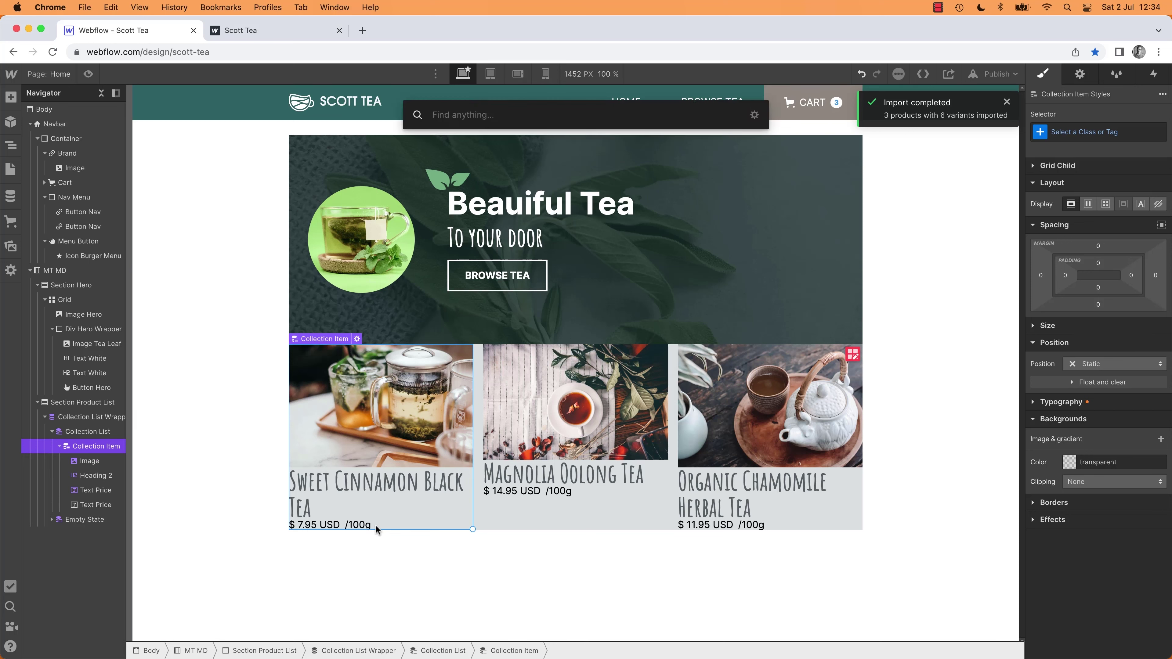
pyautogui.write('text')
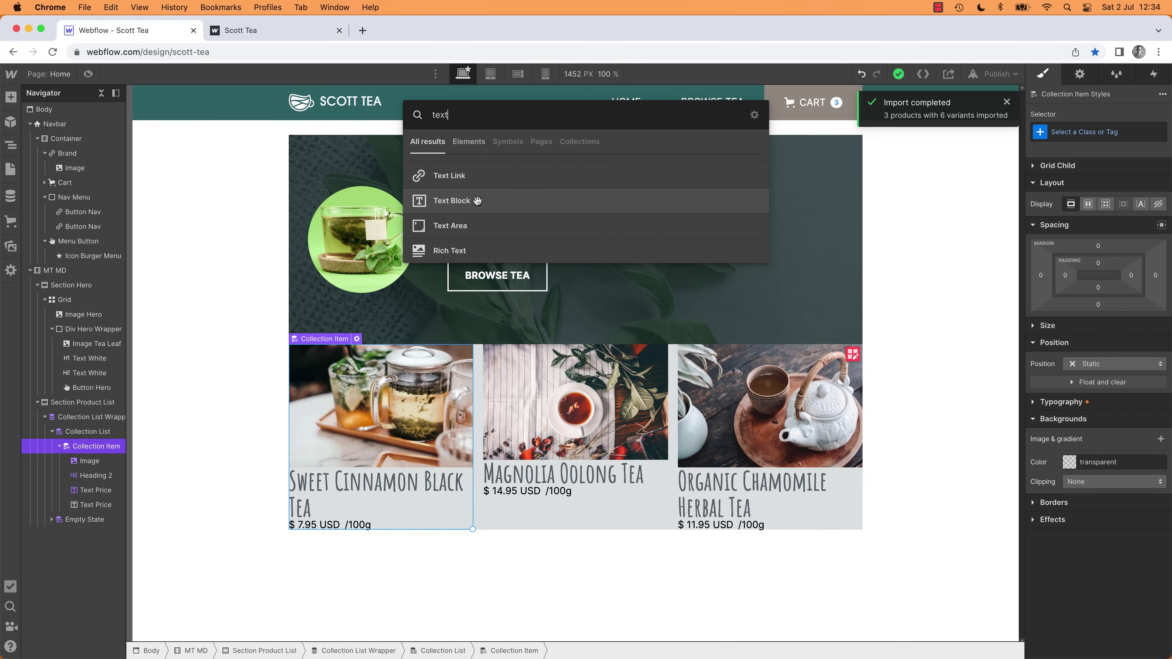
pyautogui.press('super+Tab')
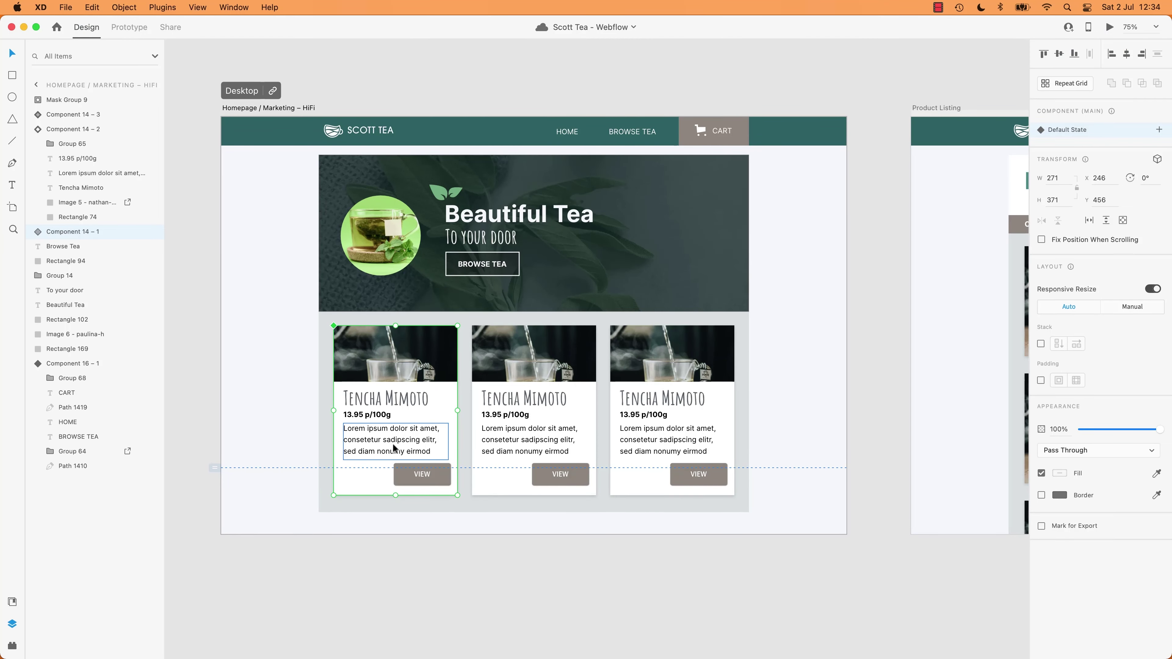
pyautogui.press('super+Tab')
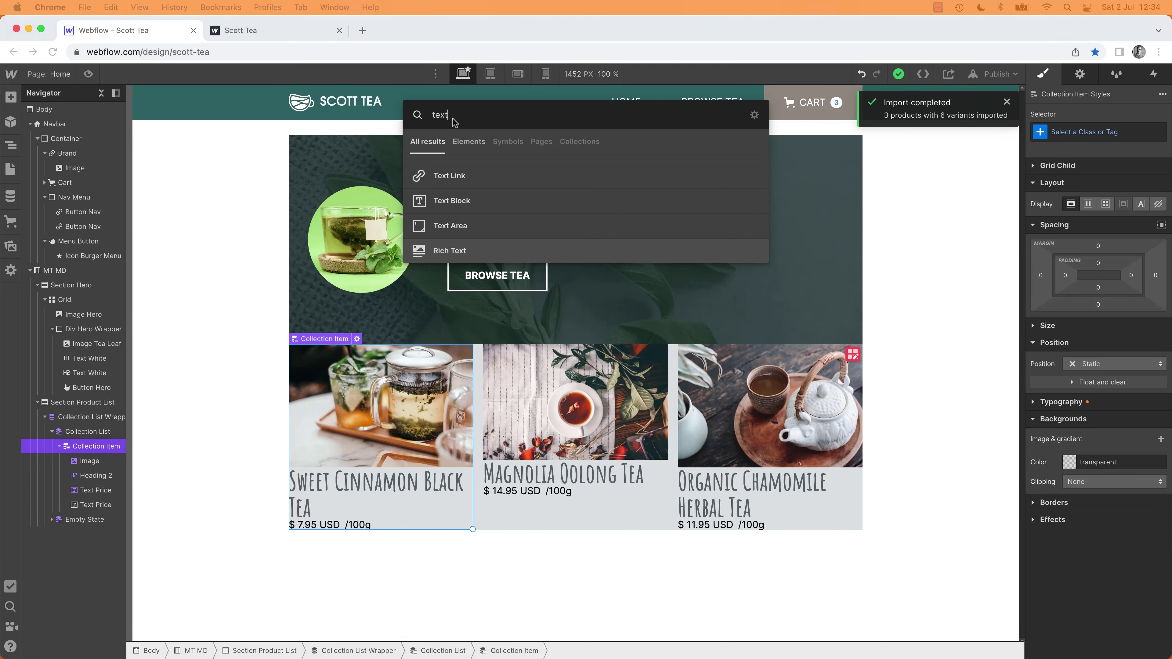
pyautogui.press('super+a')
pyautogui.write('para')
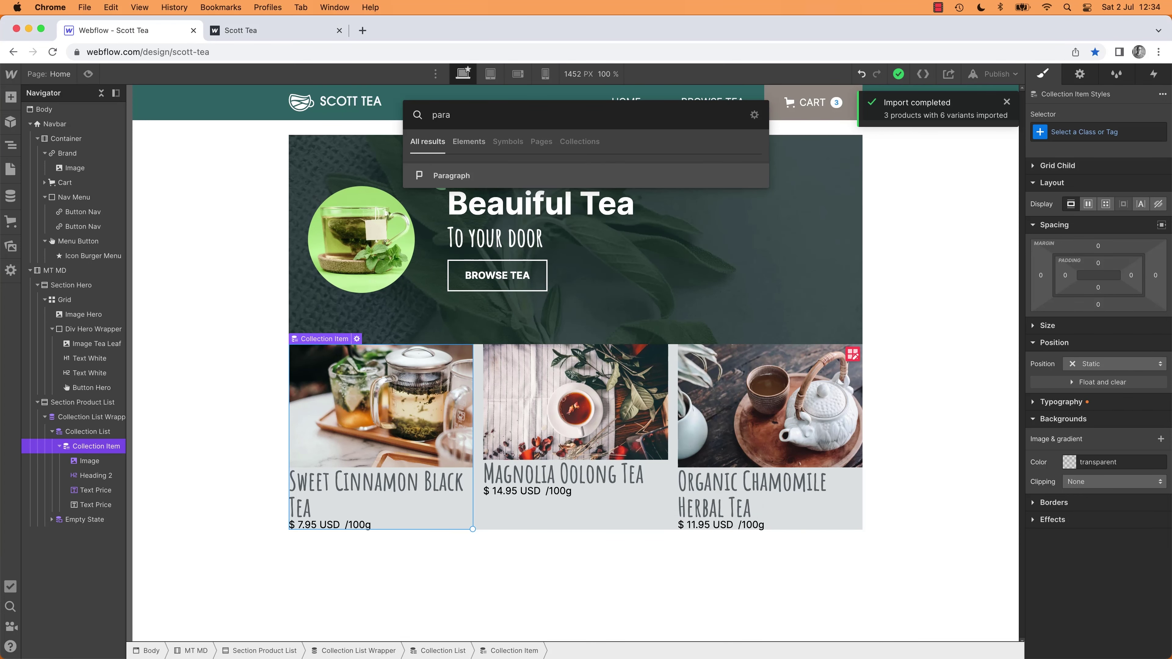
pyautogui.press('Return')
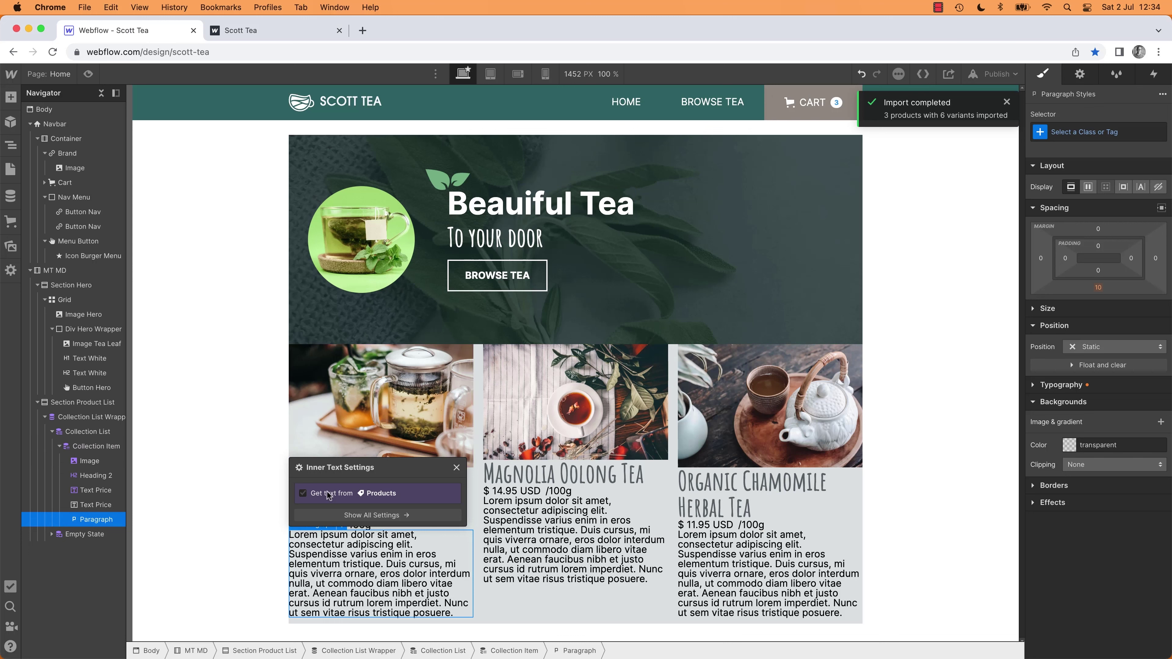
# Step: Look through the Products fields available as a text source for the new paragraph
pyautogui.click(327, 492)
pyautogui.click(349, 508)
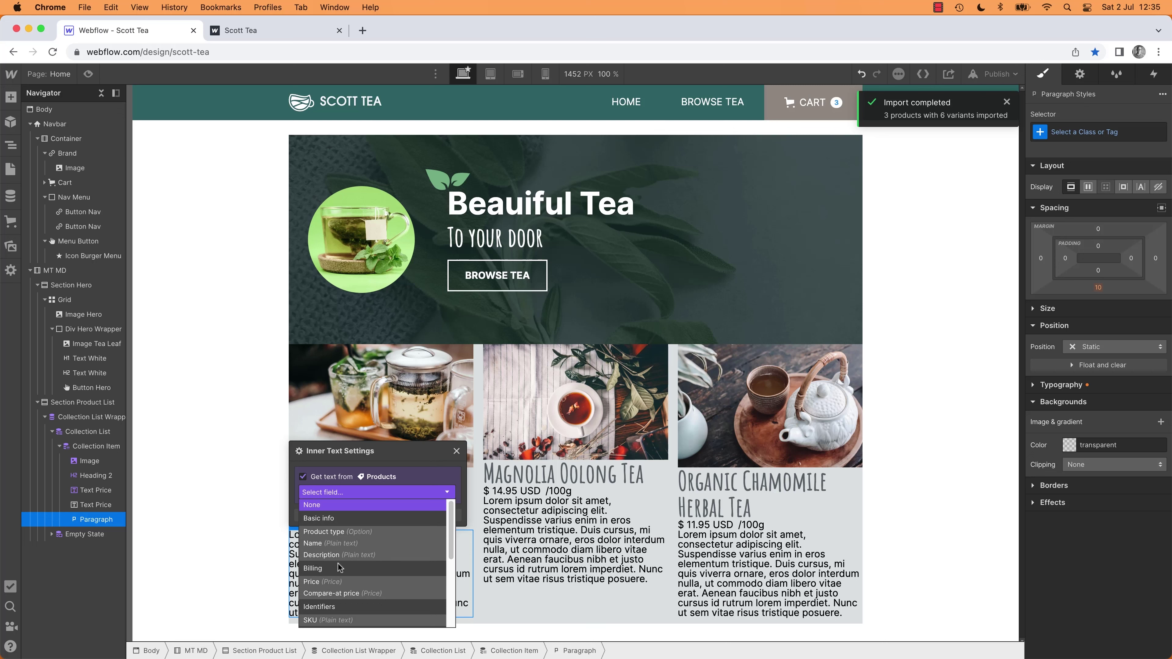
pyautogui.scroll(-2, 345, 587)
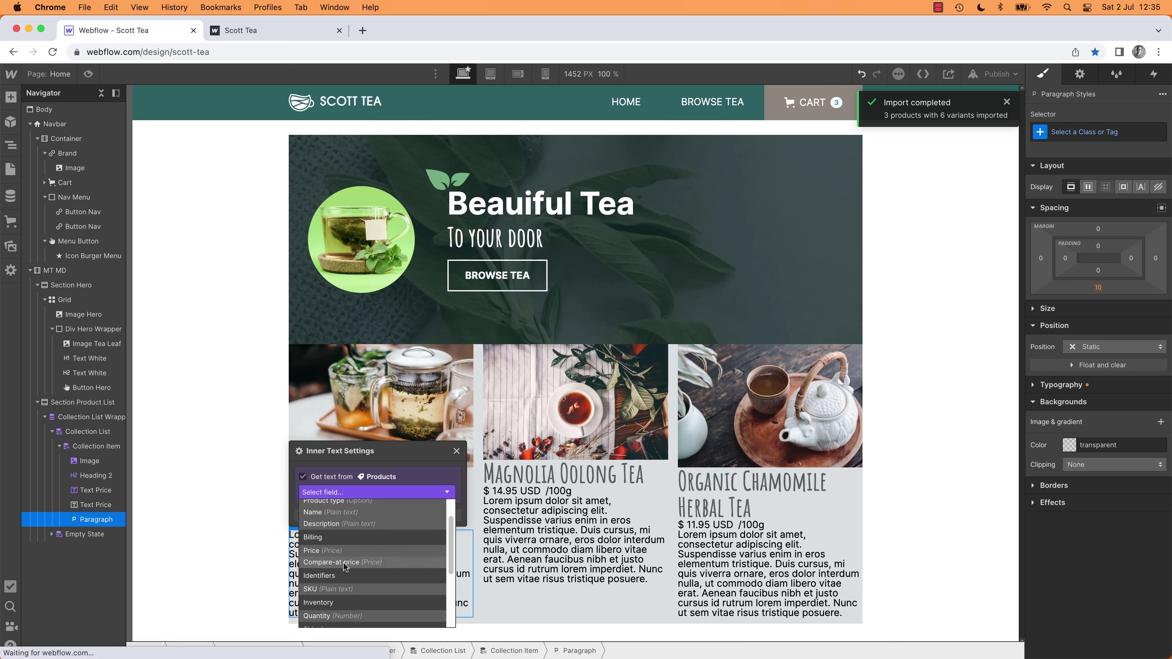
pyautogui.scroll(-3, 347, 585)
pyautogui.scroll(-3, 347, 586)
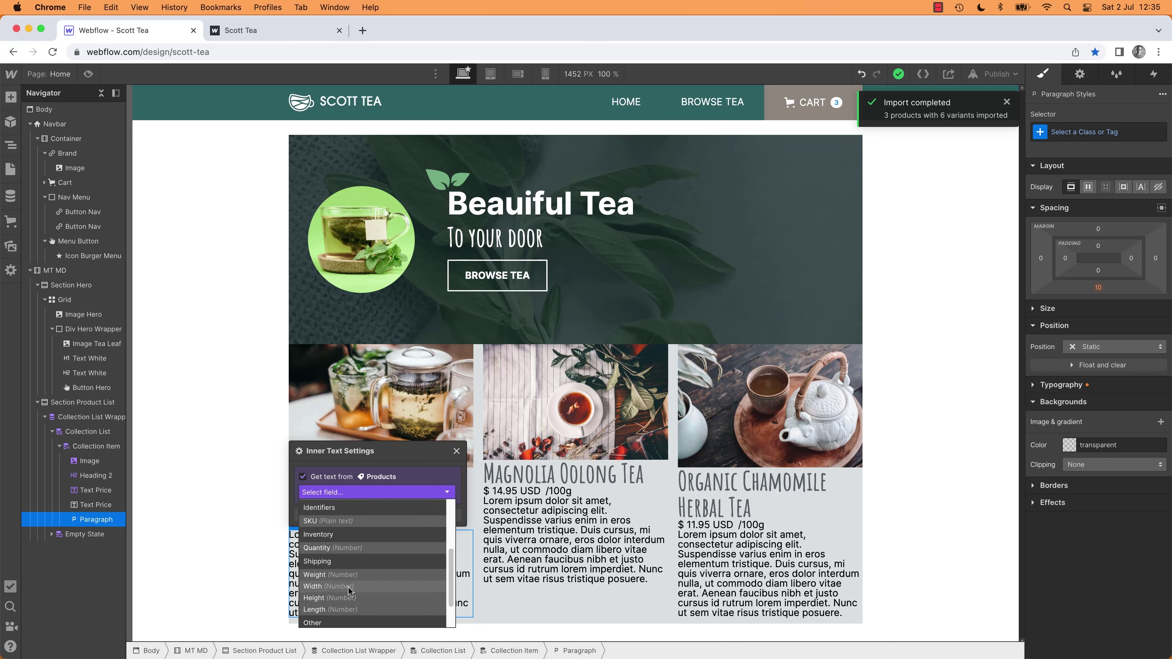
pyautogui.click(212, 512)
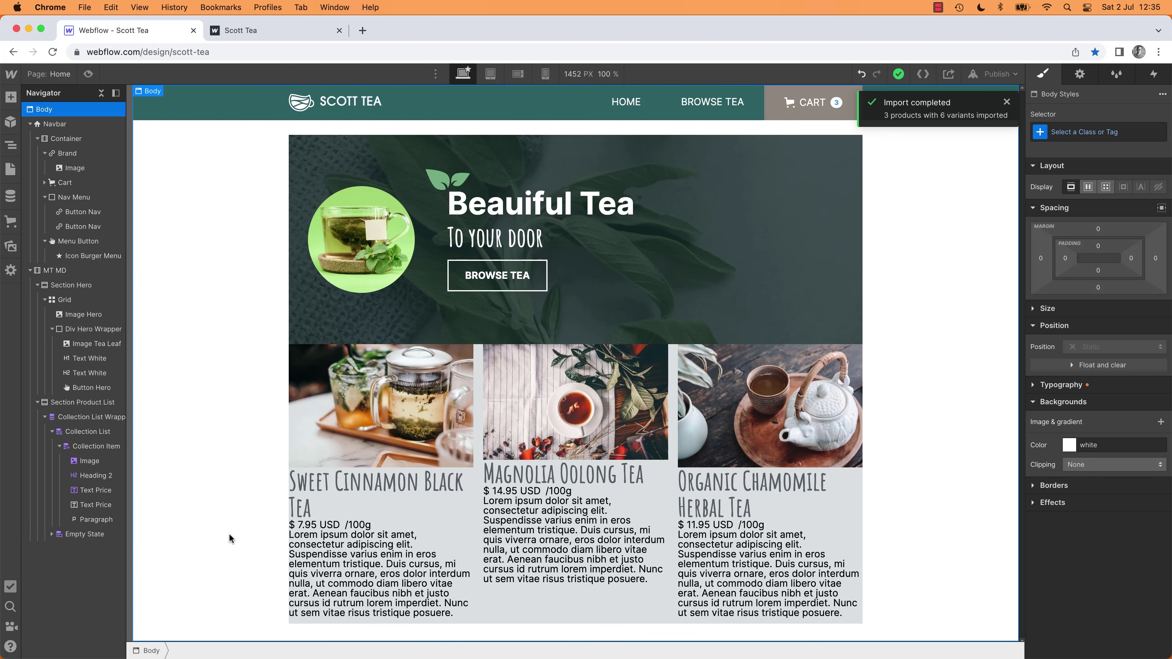
# Step: Copy "Lorem ipsum dolor sit amet, consectetur adipiscing elit." from the first card's paragraph
pyautogui.moveTo(418, 544); pyautogui.dragTo(271, 537)
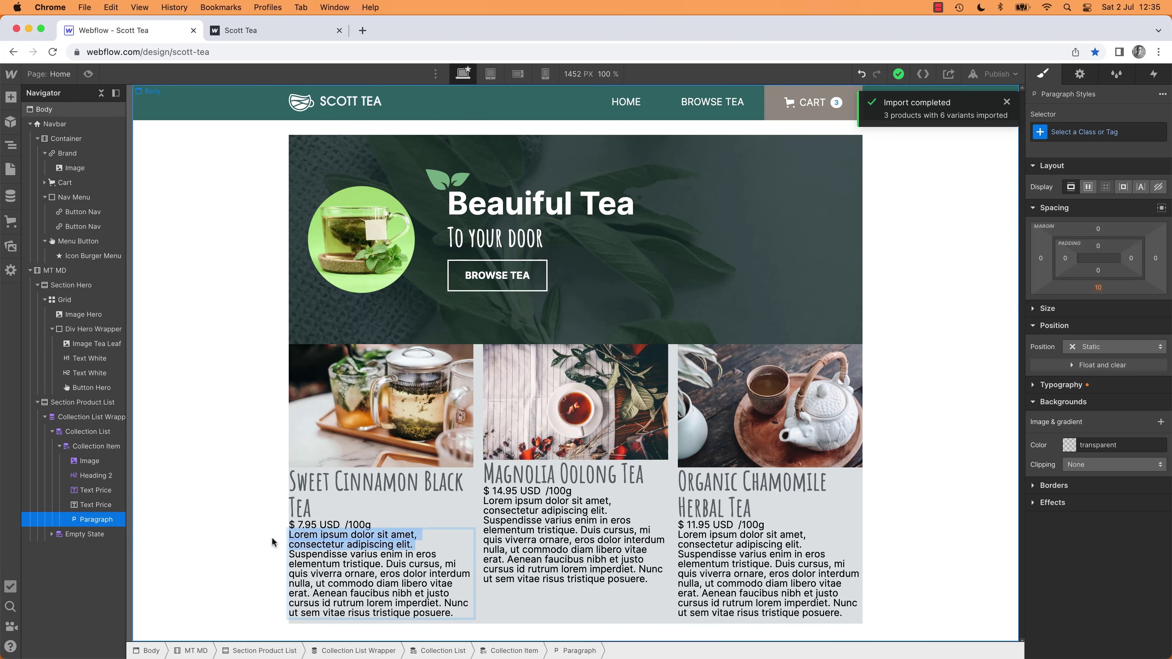
pyautogui.moveTo(401, 554); pyautogui.dragTo(287, 535)
pyautogui.click(405, 550)
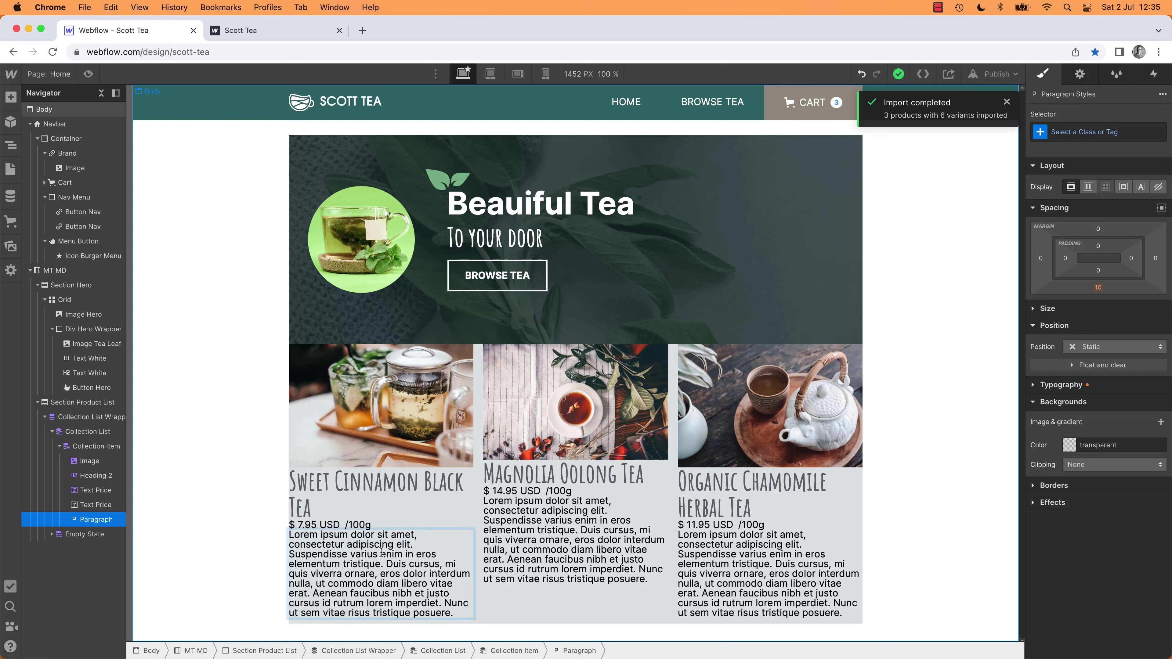
pyautogui.moveTo(381, 552); pyautogui.dragTo(289, 544)
pyautogui.click(364, 553)
pyautogui.click(319, 543)
pyautogui.moveTo(418, 544); pyautogui.dragTo(284, 535)
pyautogui.click(203, 464)
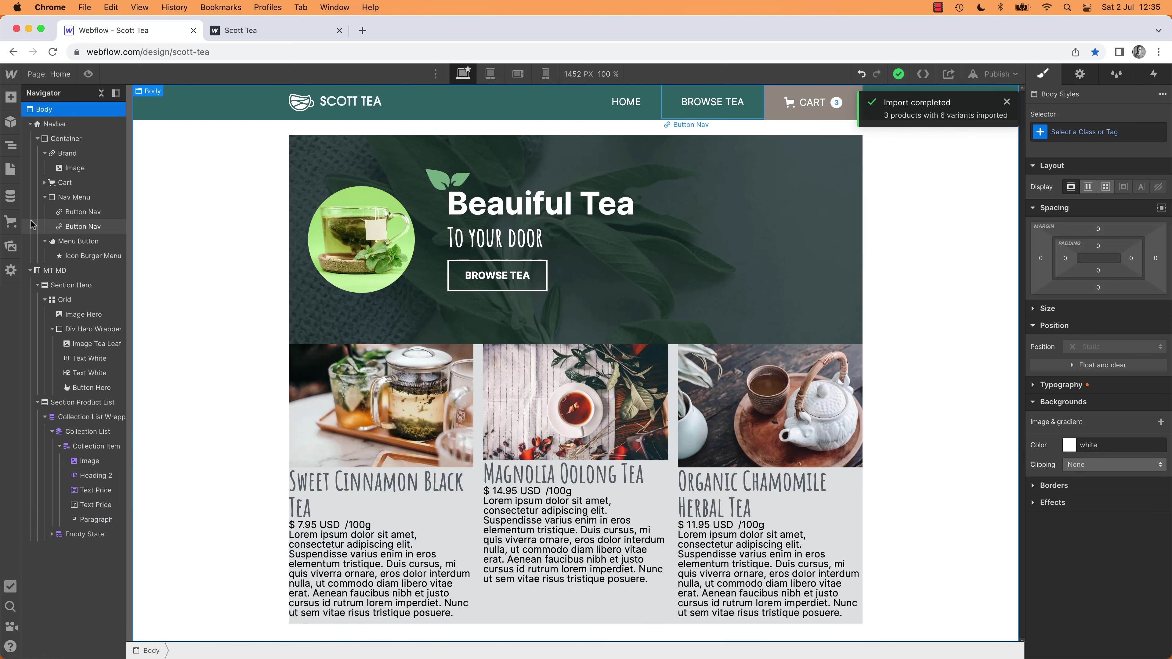
# Step: Open the Products collection settings in Ecommerce and add a plain text custom field
pyautogui.click(11, 222)
pyautogui.click(81, 159)
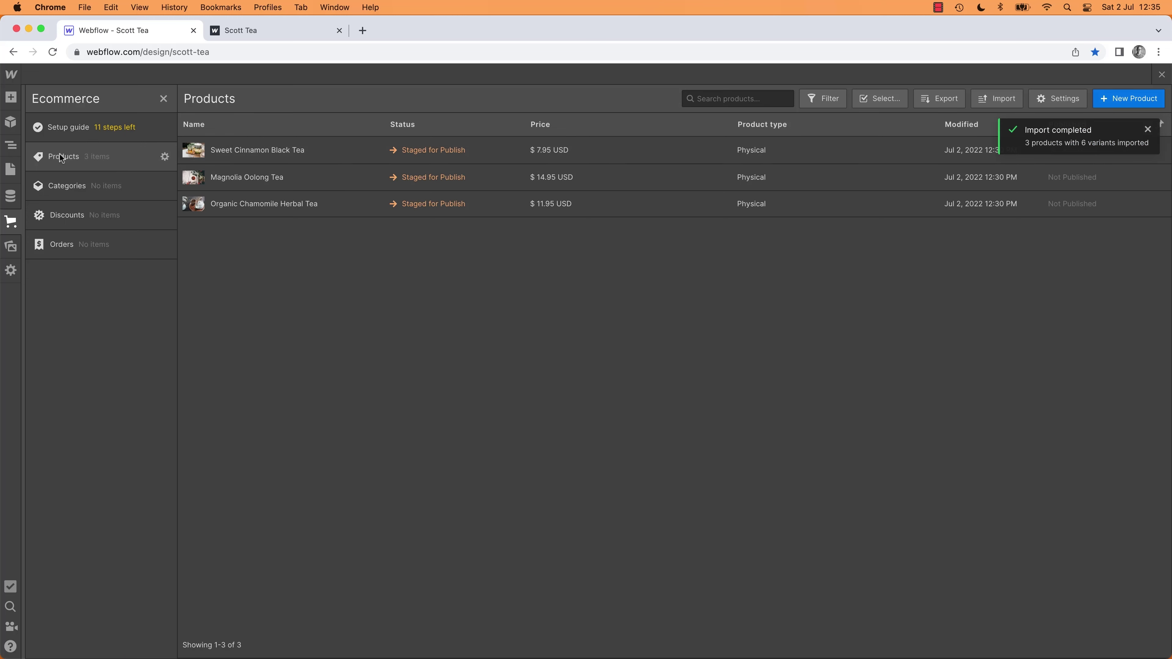
pyautogui.click(165, 157)
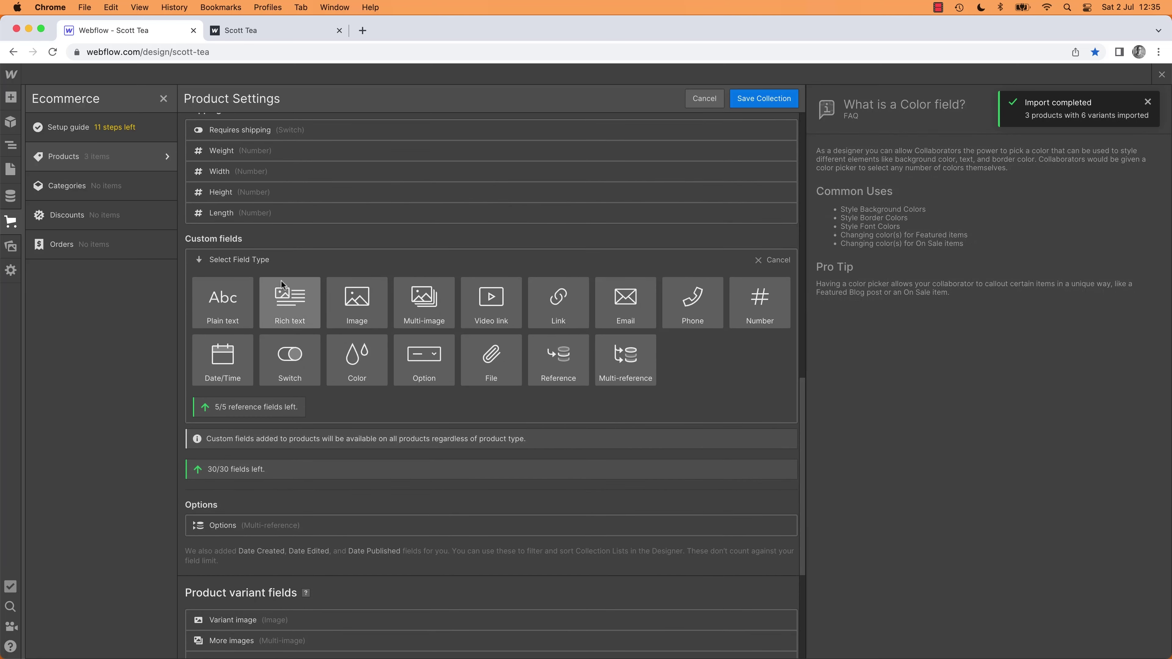
pyautogui.click(231, 309)
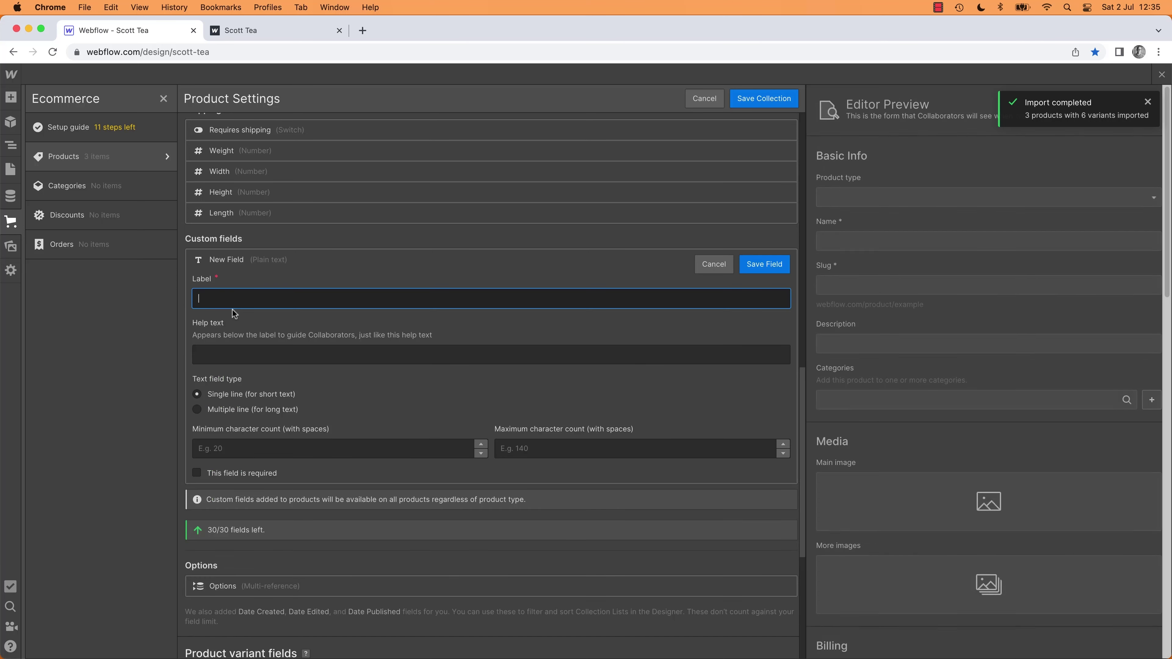
# Step: Label the custom field Summary, make it multiple line with a minimum of 80 characters, and save the field and collection
pyautogui.click(245, 412)
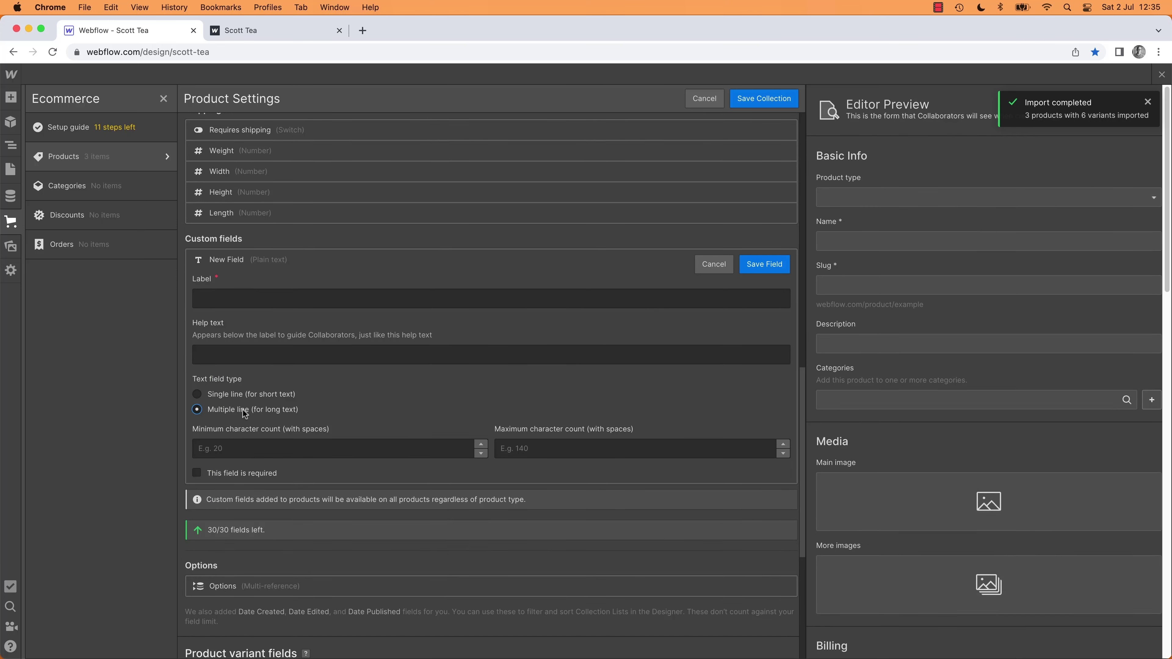
pyautogui.click(240, 296)
pyautogui.write('S')
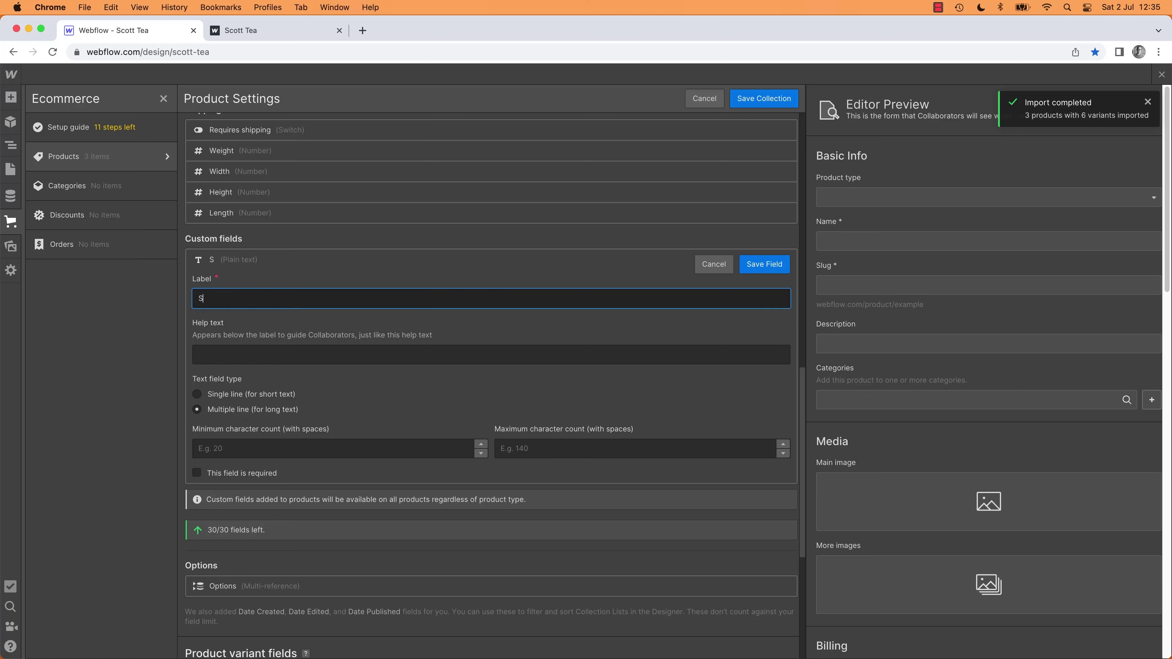
pyautogui.write('ummary')
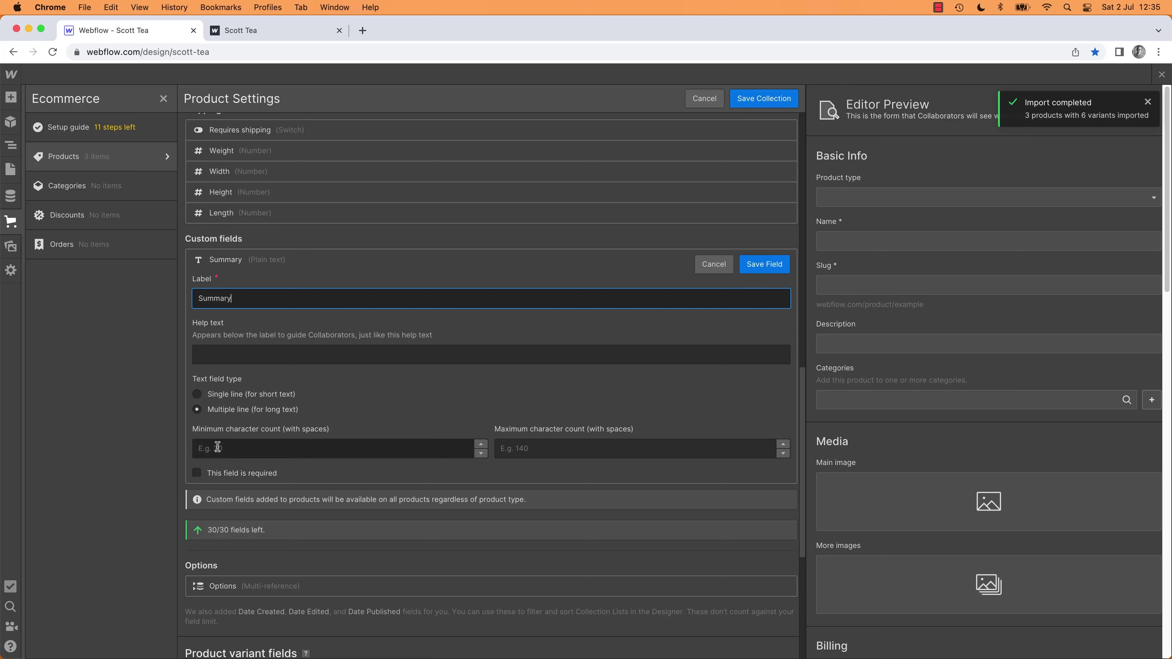
pyautogui.click(298, 450)
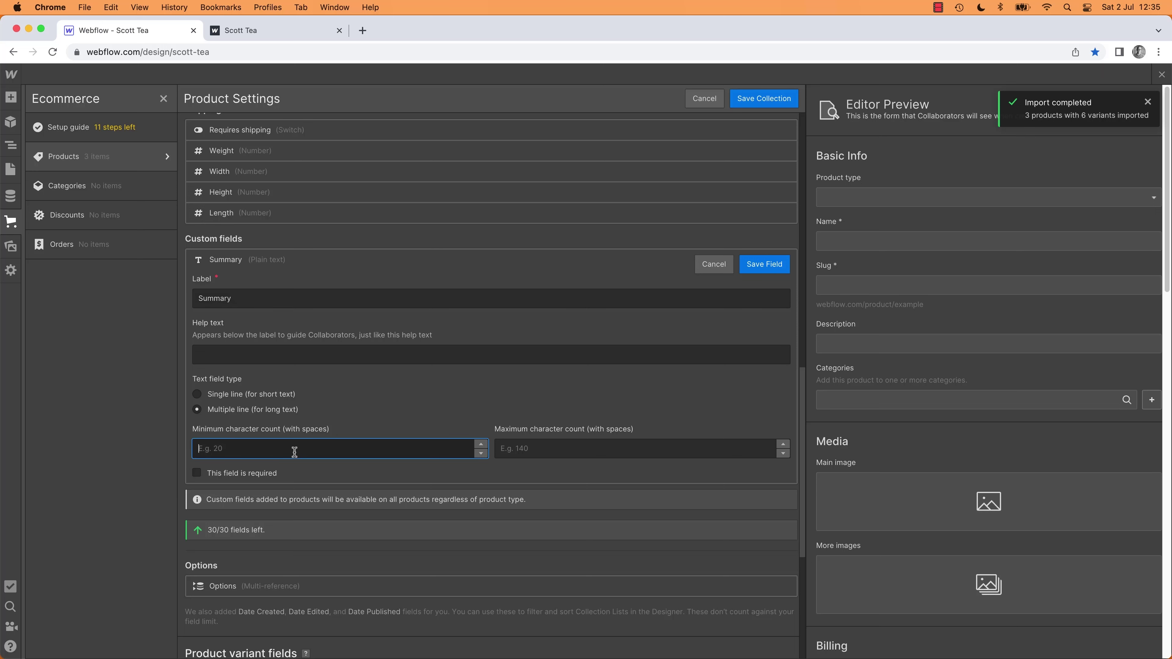
pyautogui.write('80')
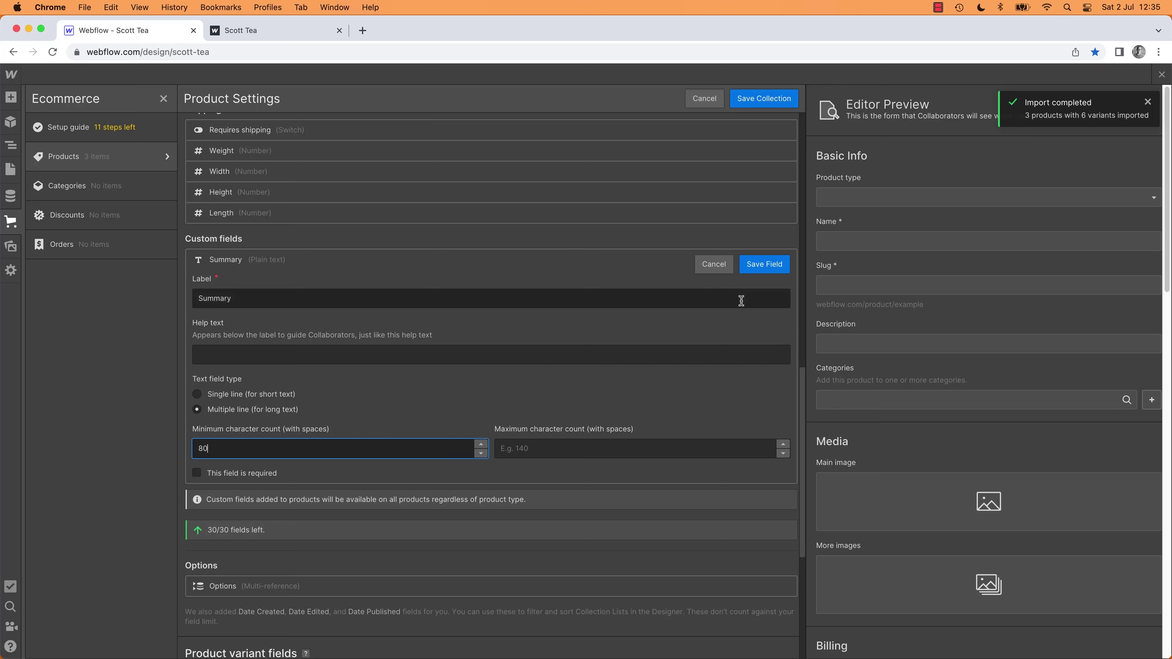
pyautogui.click(763, 263)
pyautogui.click(787, 99)
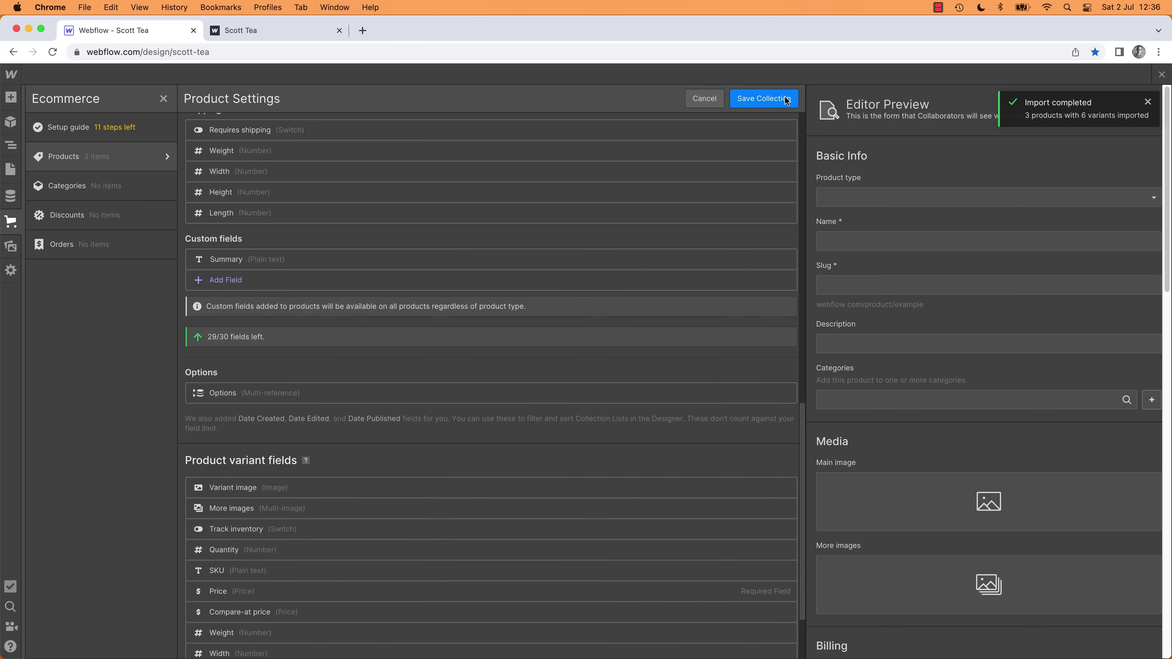
# Step: Try to save Sweet Cinnamon Black Tea with the summary "Lorem ipsum dolor sit amet, consectetur adipiscing elit."
pyautogui.click(467, 152)
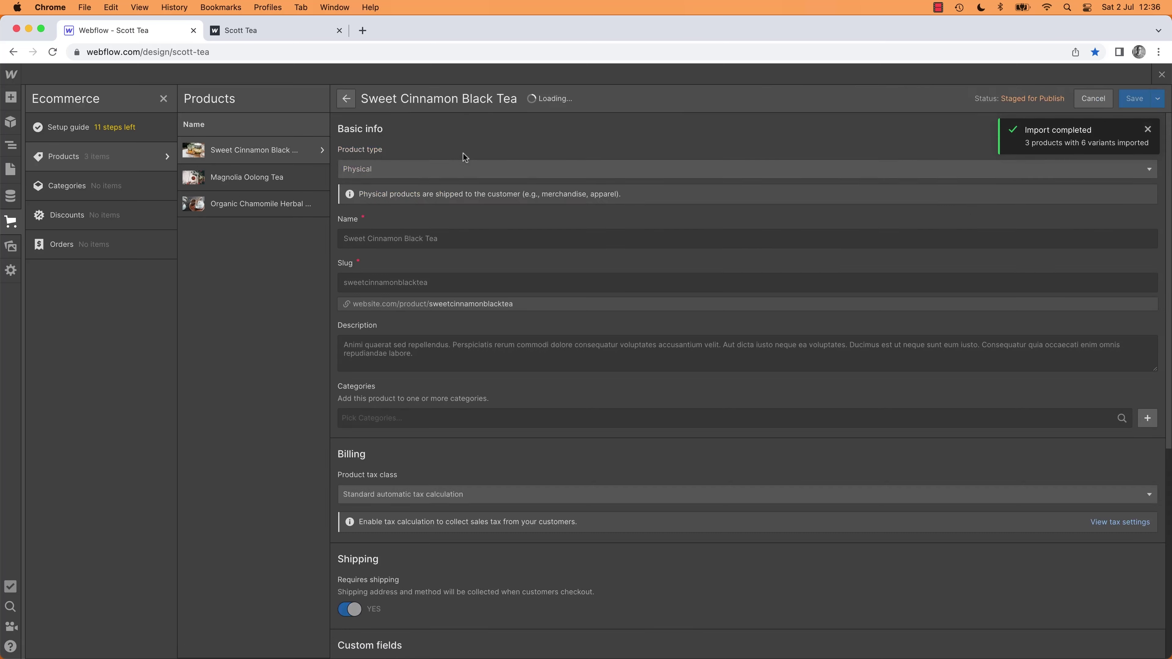
pyautogui.scroll(-8, 476, 389)
pyautogui.click(404, 350)
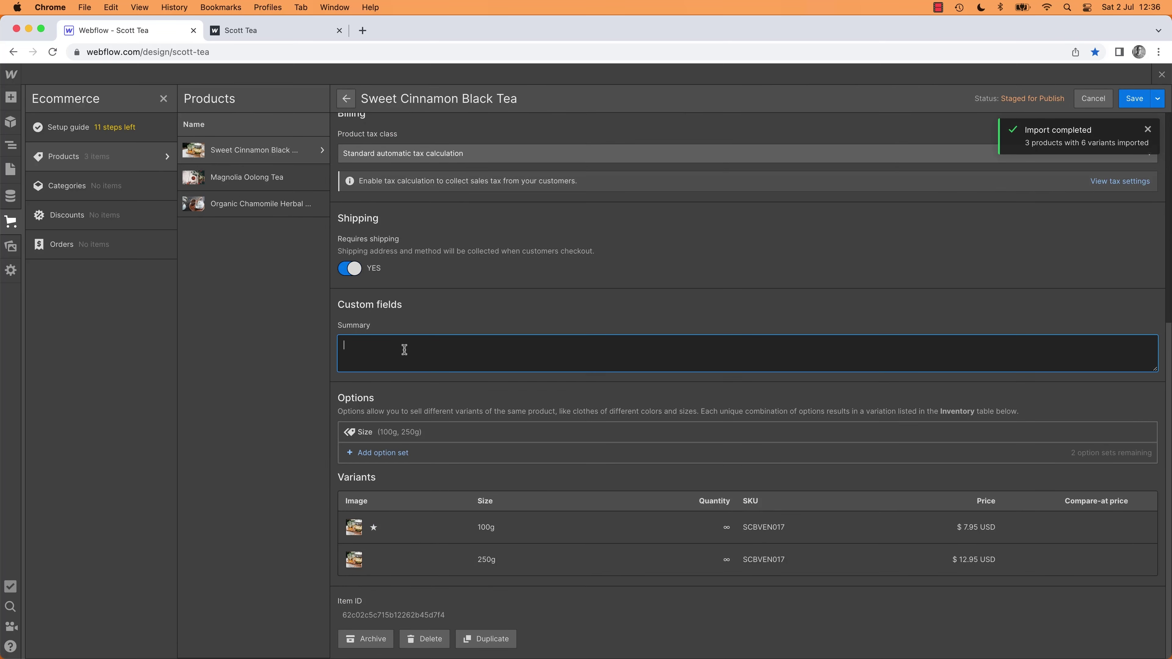
pyautogui.write('Lorem ipsum dolor sit amet, consectetur adipiscing elit.')
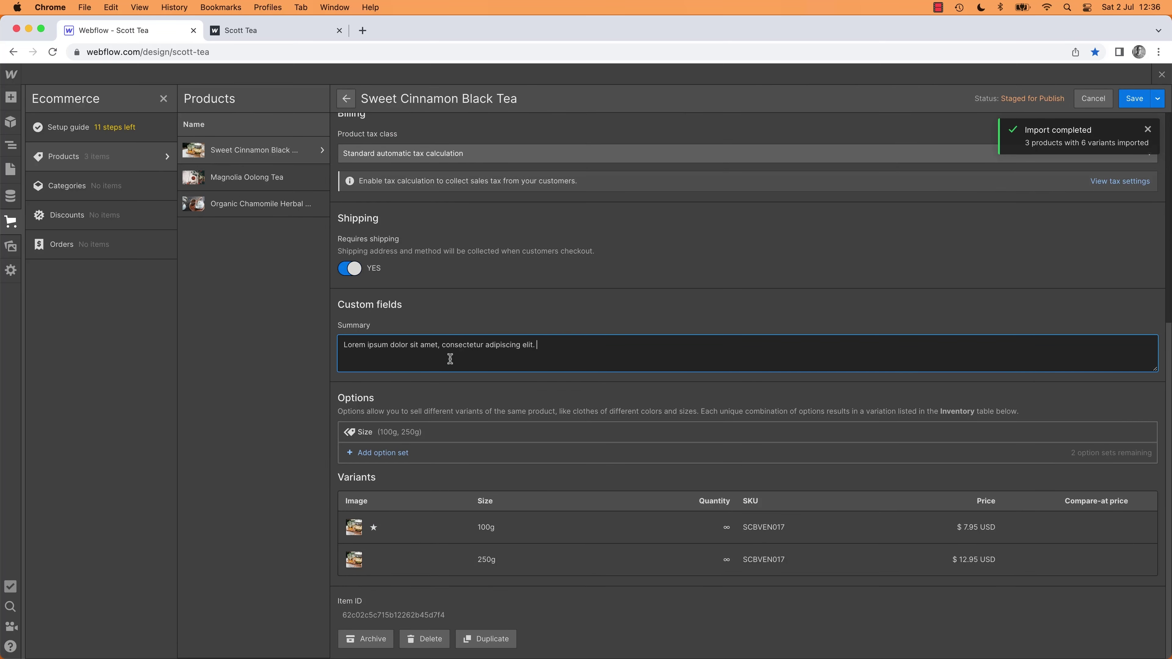
pyautogui.click(1136, 100)
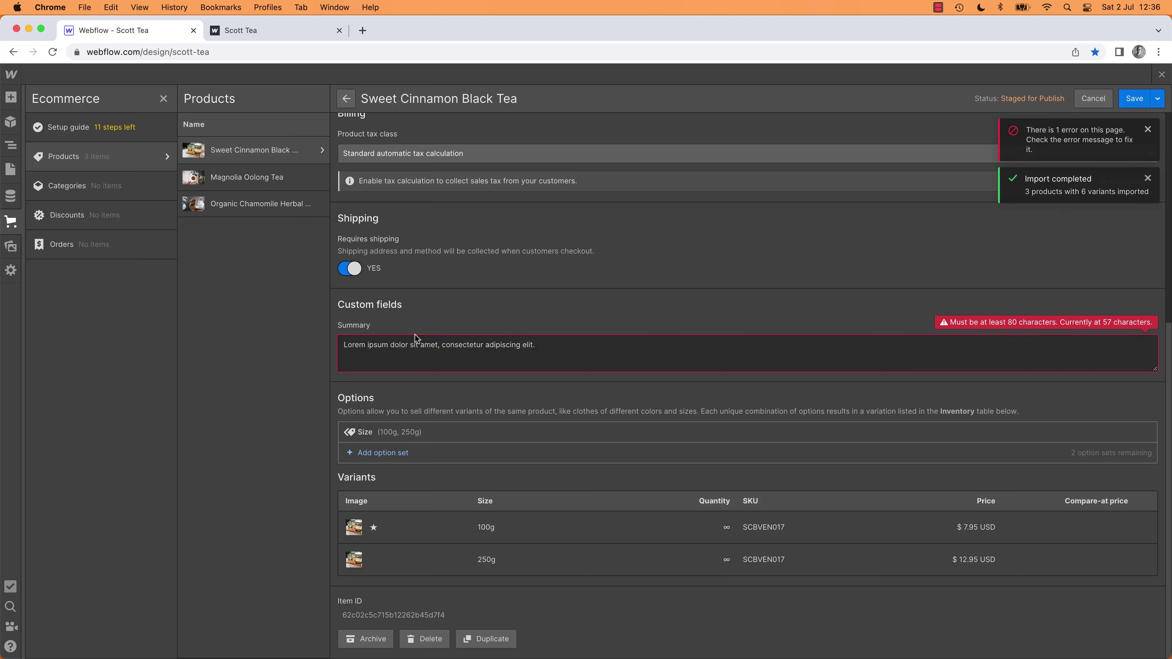
# Step: Remove the Summary field's minimum character count, set its maximum to 80, and save the field and collection
pyautogui.moveTo(162, 160)
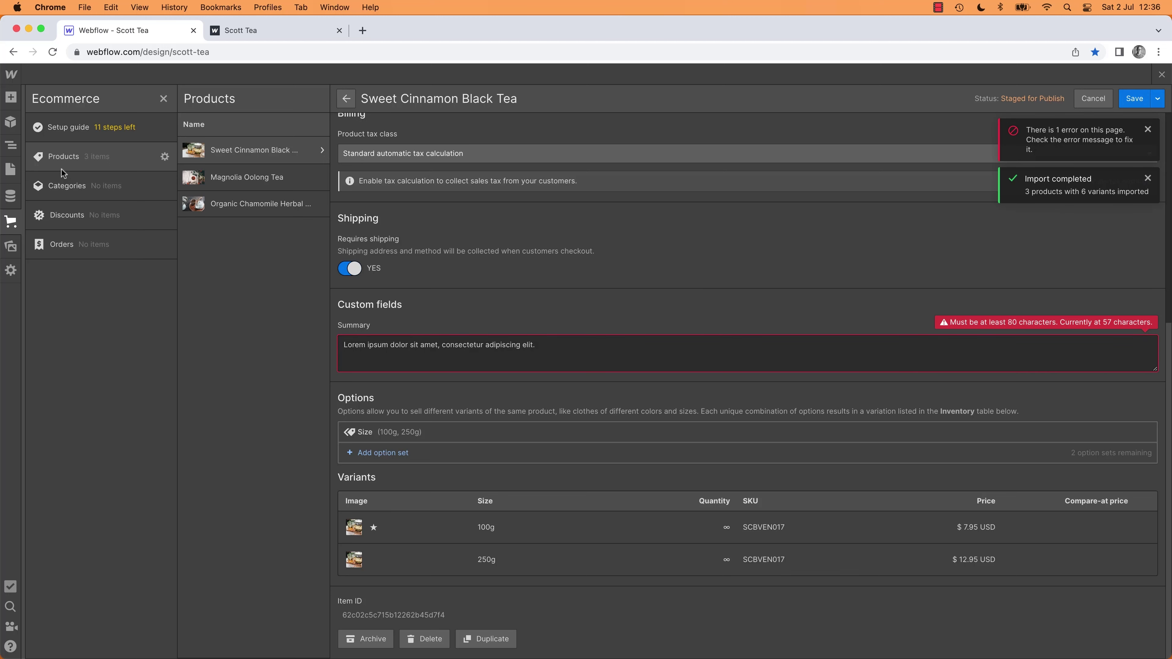
pyautogui.click(164, 158)
pyautogui.click(487, 398)
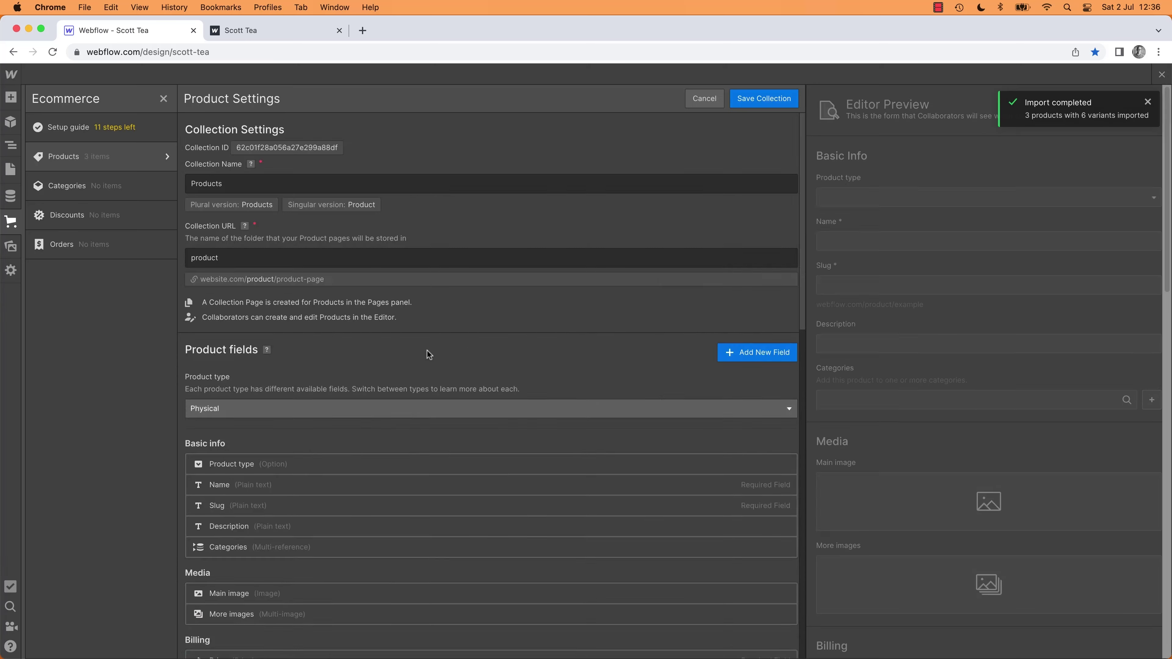
pyautogui.scroll(-10, 302, 397)
pyautogui.scroll(10, 296, 397)
pyautogui.scroll(-15, 323, 392)
pyautogui.click(681, 362)
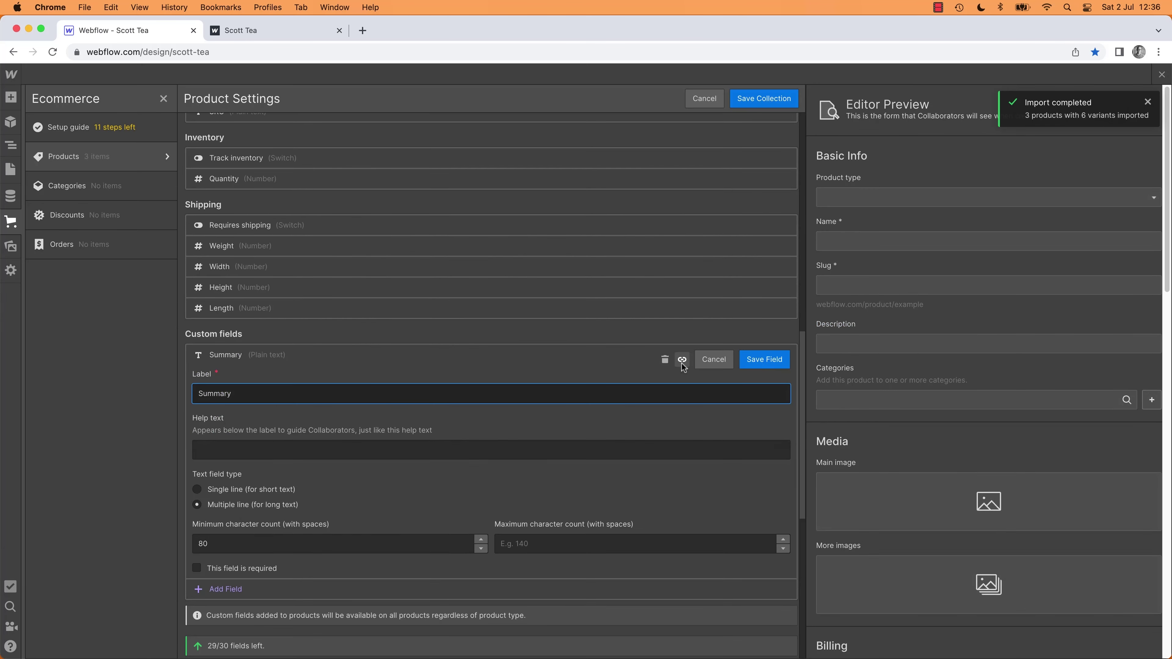
pyautogui.click(462, 544)
pyautogui.press('Tab')
pyautogui.write('80')
pyautogui.click(764, 359)
pyautogui.click(764, 98)
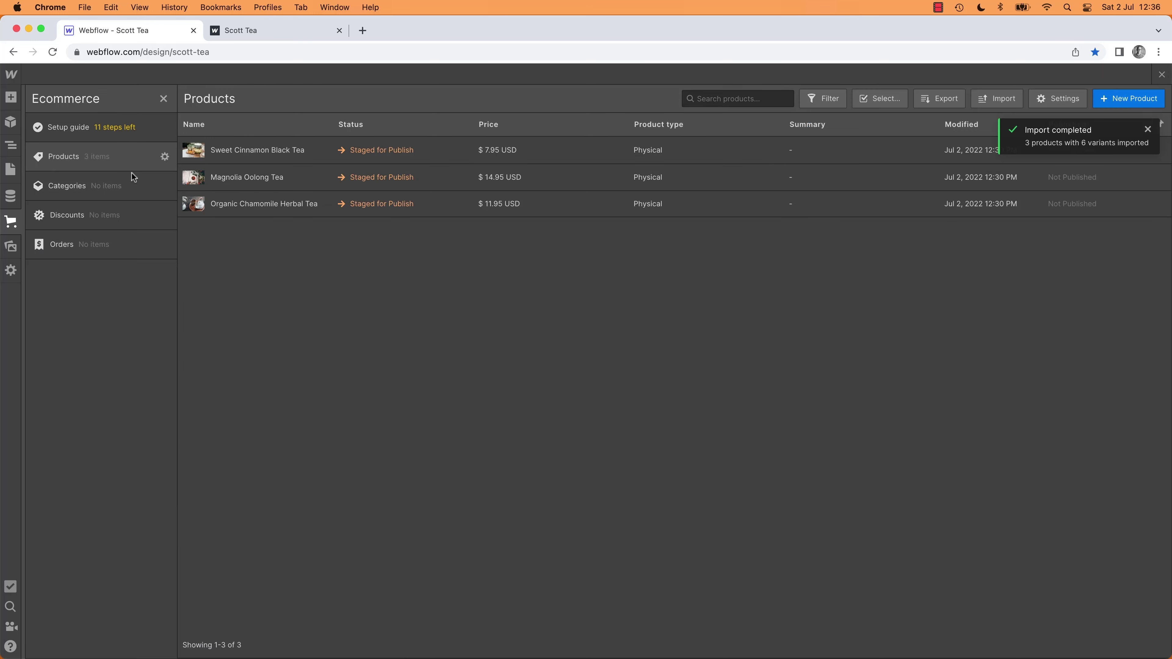
# Step: Fill Sweet Cinnamon Black Tea's summary with "Lorem ipsum dolor sit amet, consectetur adipiscing elit." and save the product
pyautogui.click(240, 149)
pyautogui.scroll(-8, 395, 349)
pyautogui.click(395, 349)
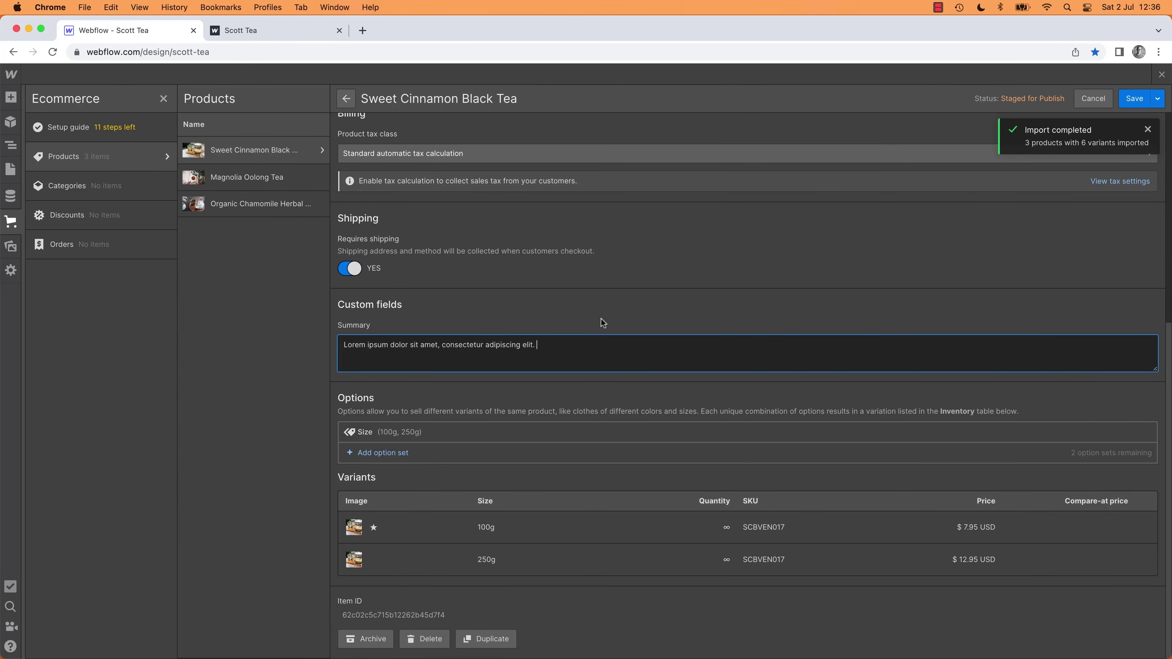
pyautogui.click(1135, 98)
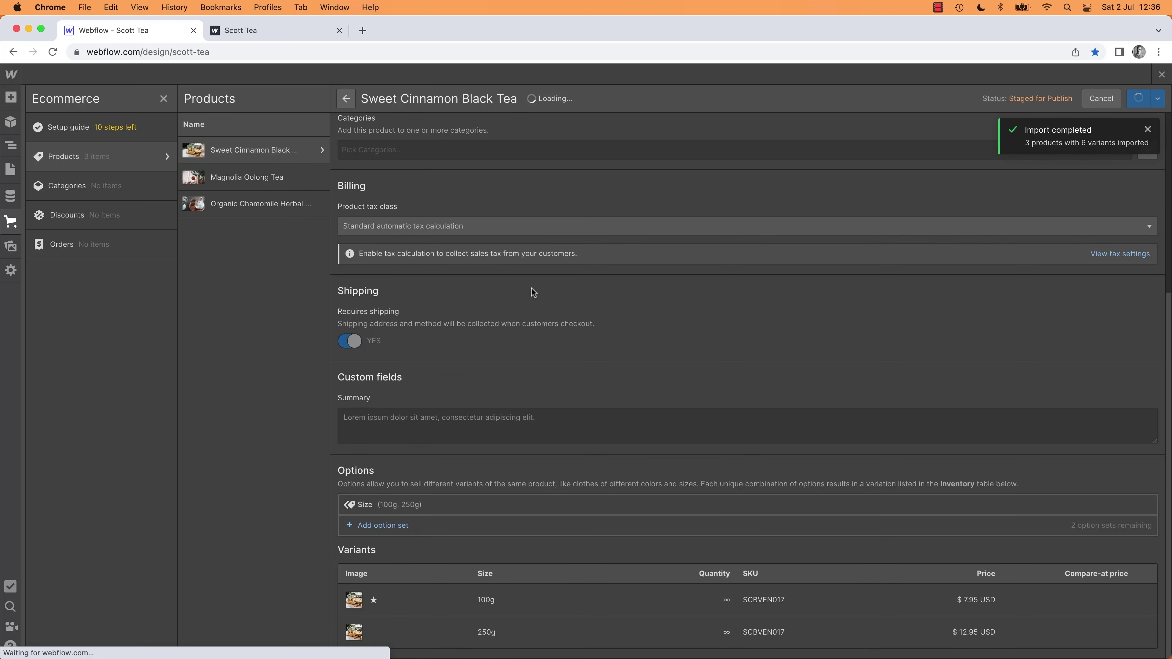
# Step: Fill Magnolia Oolong Tea's summary with "Sit amet, consectetur adipiscing elit. Lorem ipsum dolor sit amet, consectetur" and save the product
pyautogui.click(252, 174)
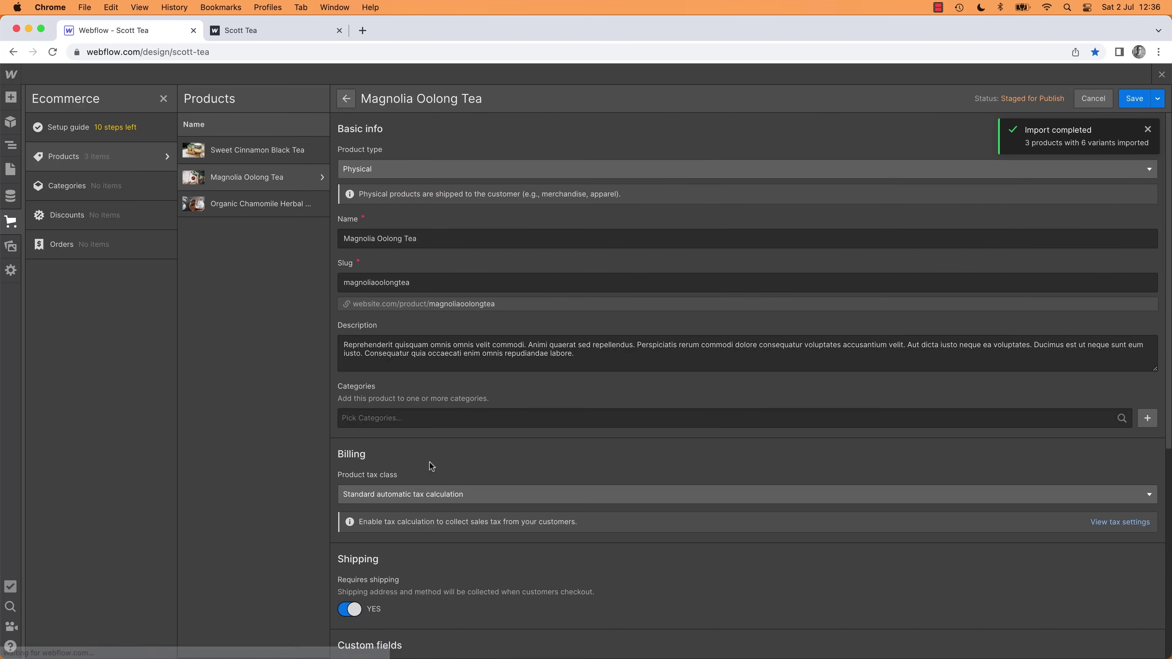
pyautogui.scroll(-7, 429, 462)
pyautogui.click(402, 349)
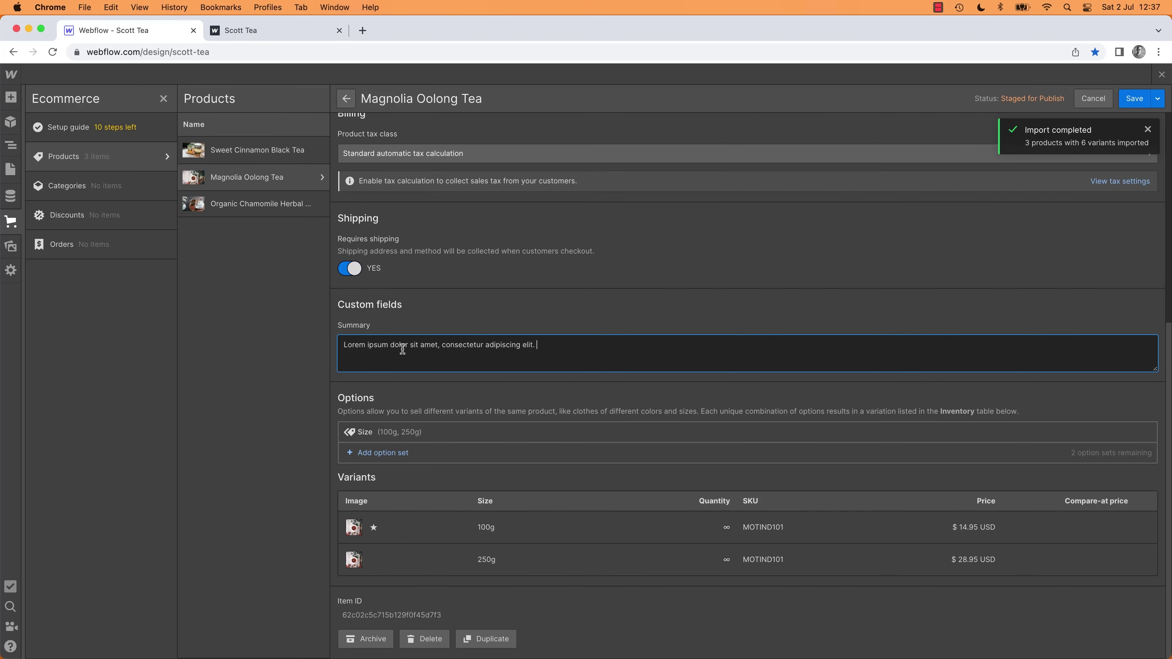
pyautogui.moveTo(403, 349); pyautogui.dragTo(238, 347)
pyautogui.press('BackSpace')
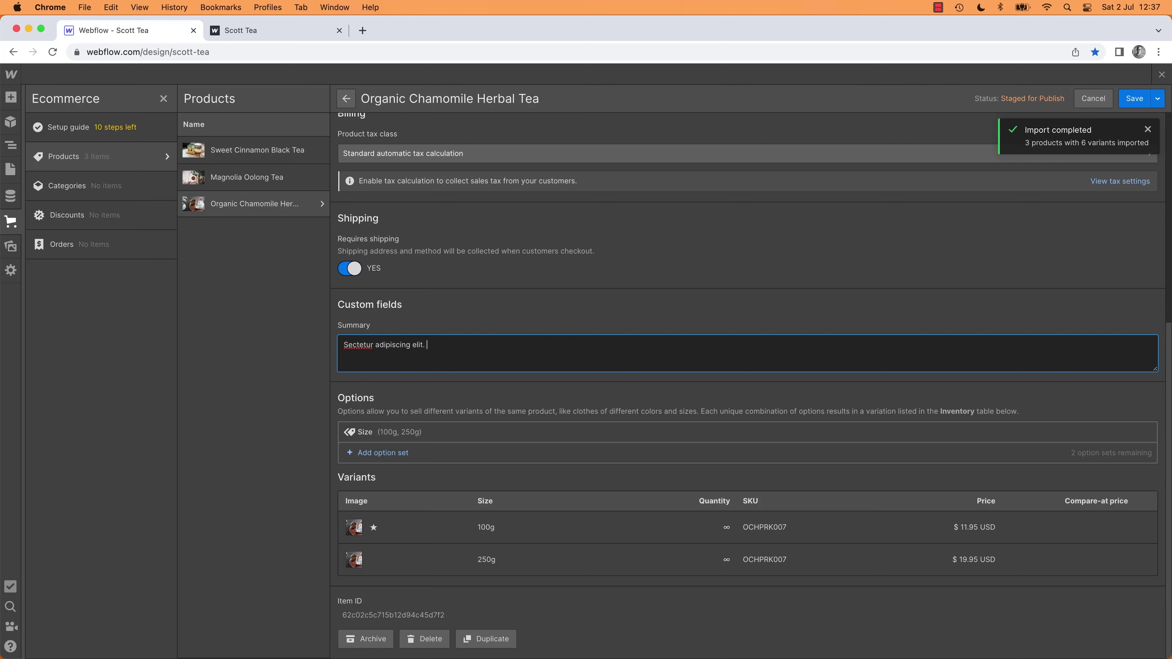
# Step: Fill Organic Chamomile Herbal Tea's summary with "Sectetur adipiscing elit. Lorem ipsum dolor sit amet," and save the product
pyautogui.write('Lorem ipsum dolor sit amet, consectetur adipiscing eli')
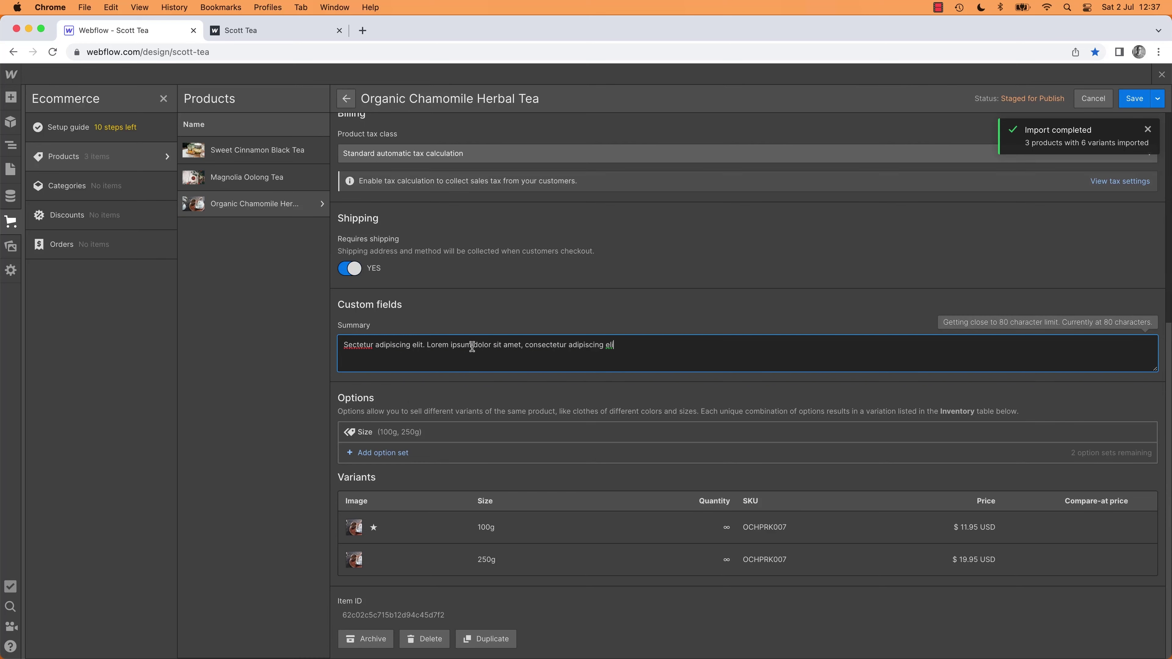
pyautogui.moveTo(615, 345); pyautogui.dragTo(519, 346)
pyautogui.press('BackSpace')
pyautogui.press('super+s')
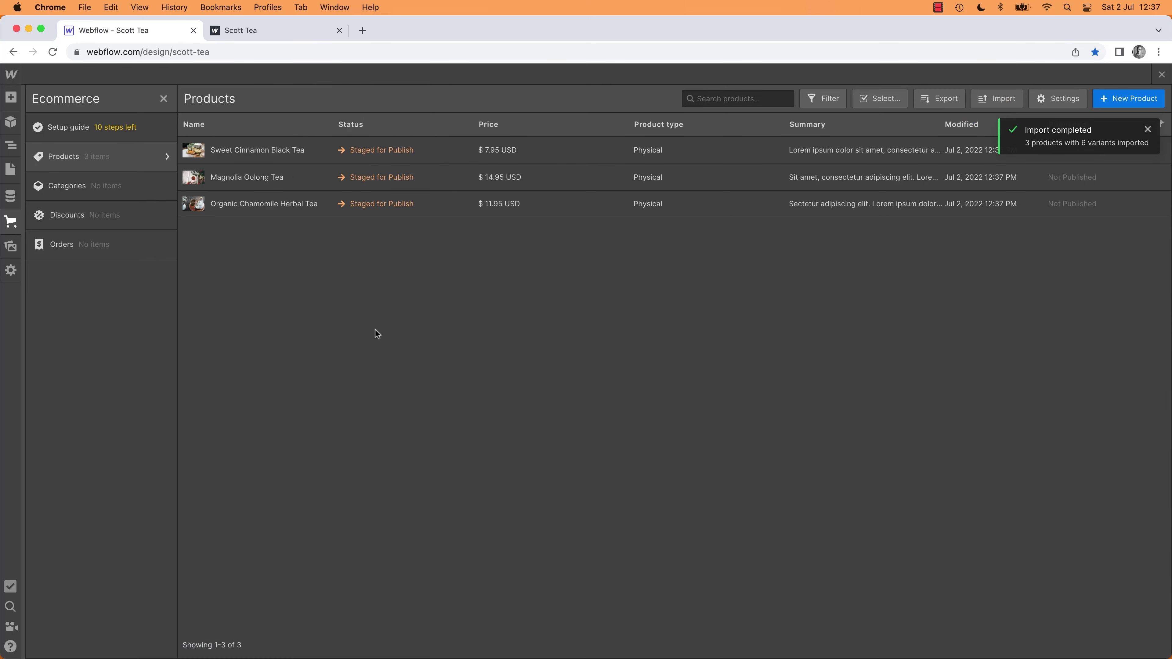
# Step: Return to the page canvas and bind the product card's paragraph text to the Products Summary field
pyautogui.click(164, 99)
pyautogui.click(336, 536)
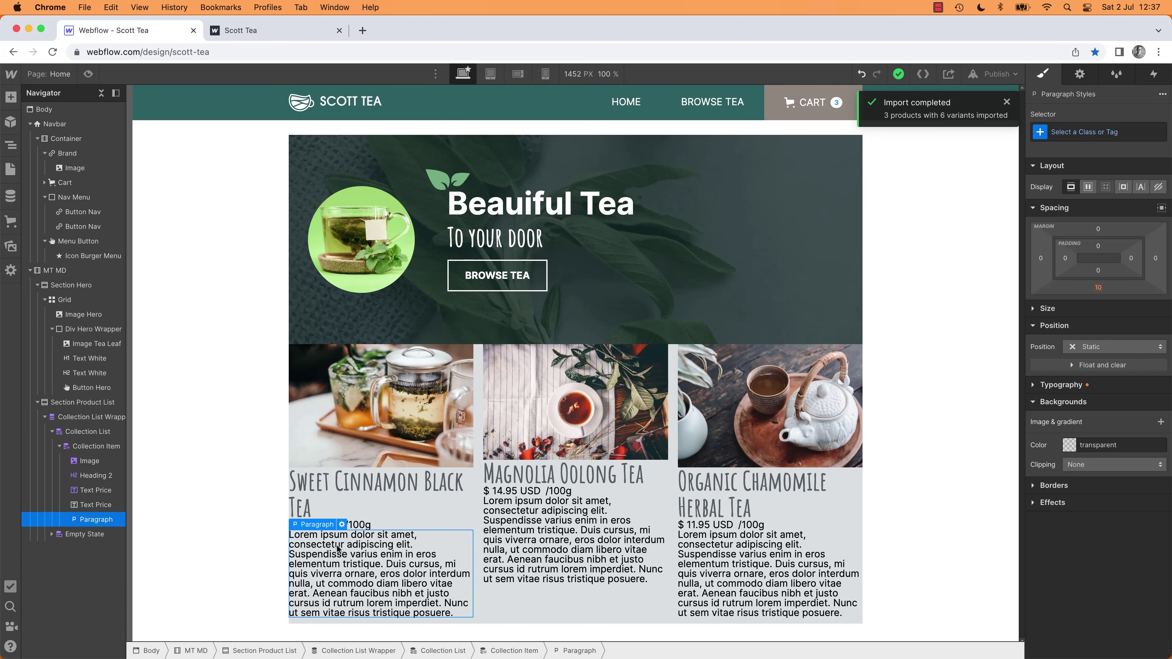
pyautogui.click(342, 525)
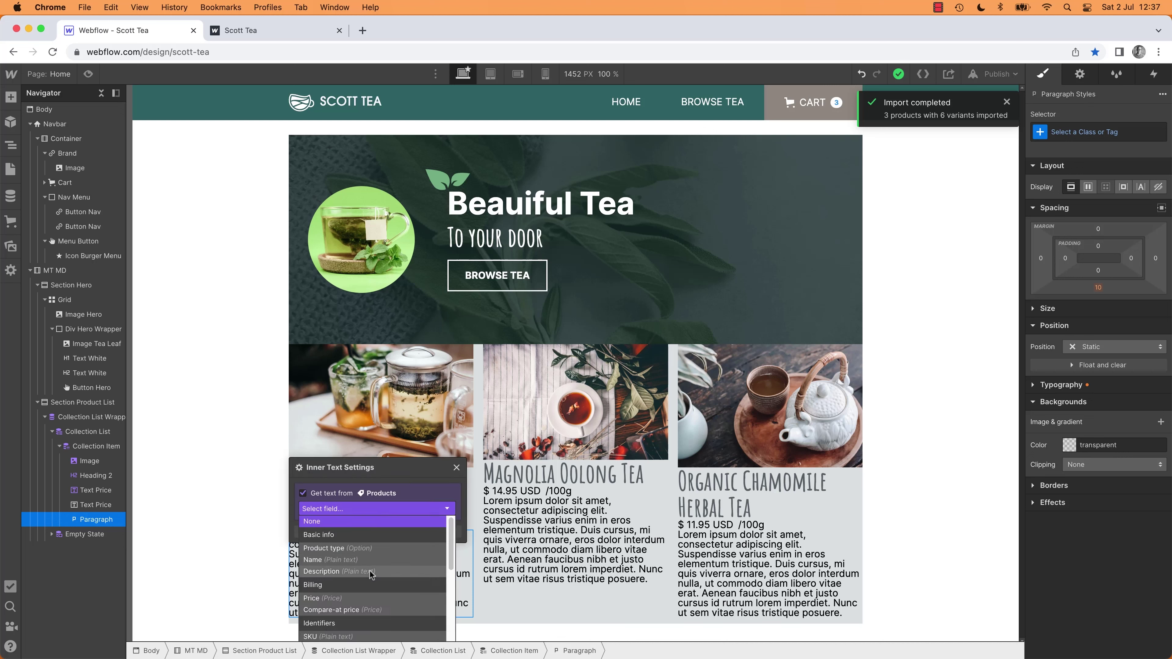
pyautogui.scroll(-4, 371, 575)
pyautogui.scroll(-2, 345, 595)
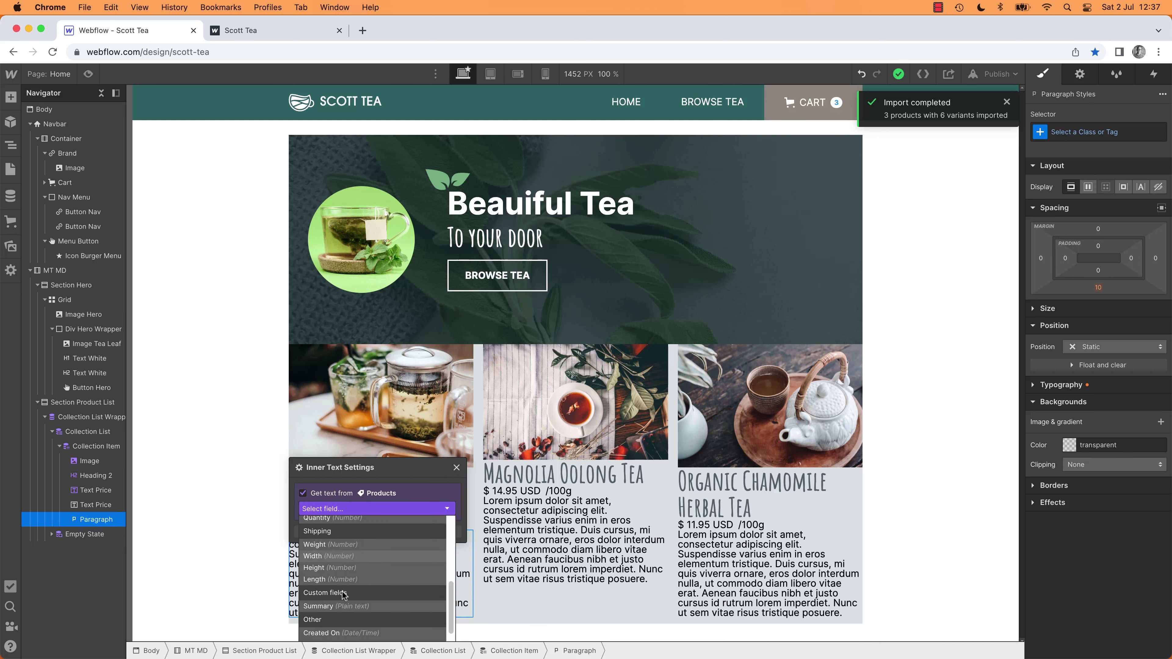
pyautogui.click(365, 606)
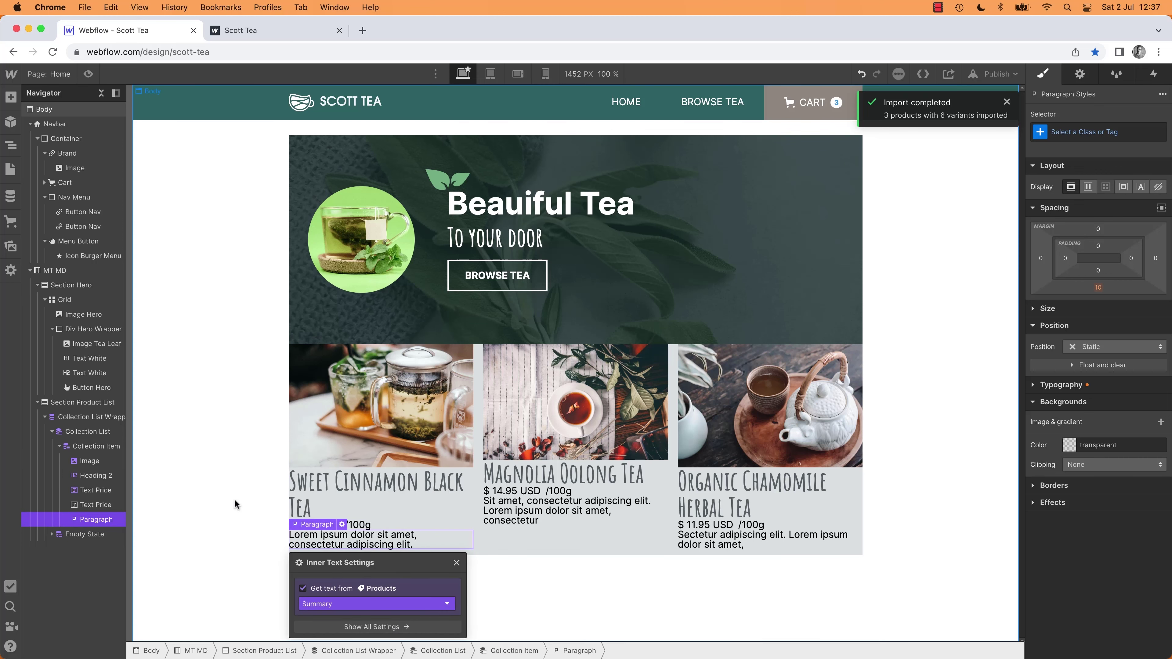
pyautogui.click(456, 564)
pyautogui.click(235, 546)
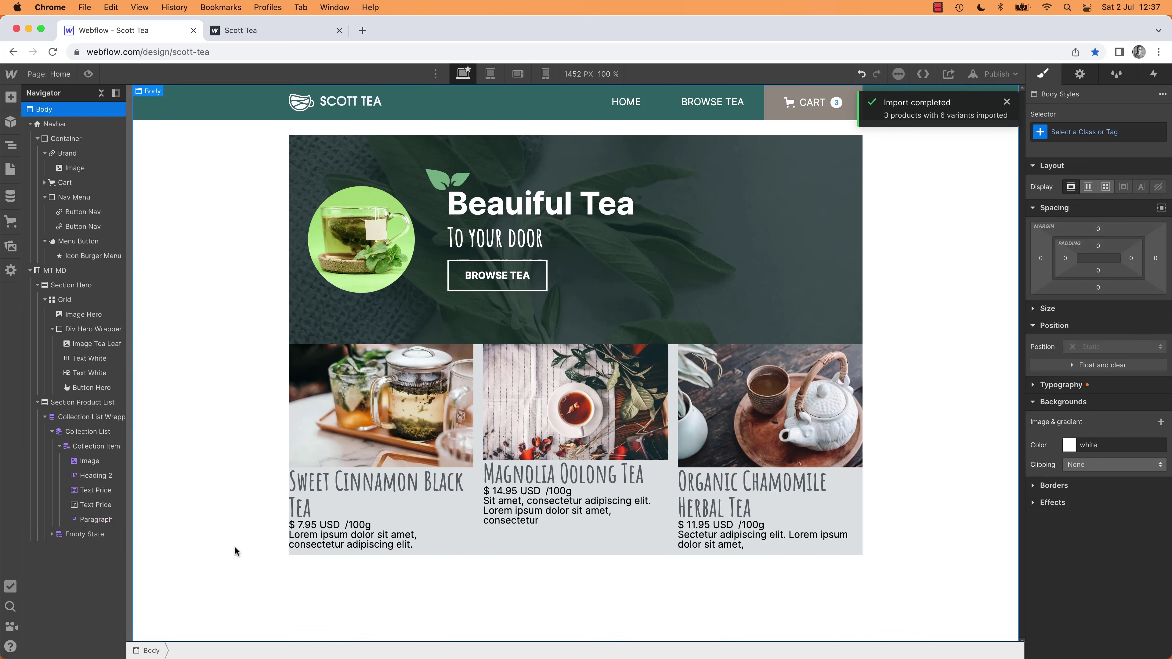
# Step: Add a Button element below the summary paragraph in the product card
pyautogui.press('super+Tab')
pyautogui.press('super+Tab')
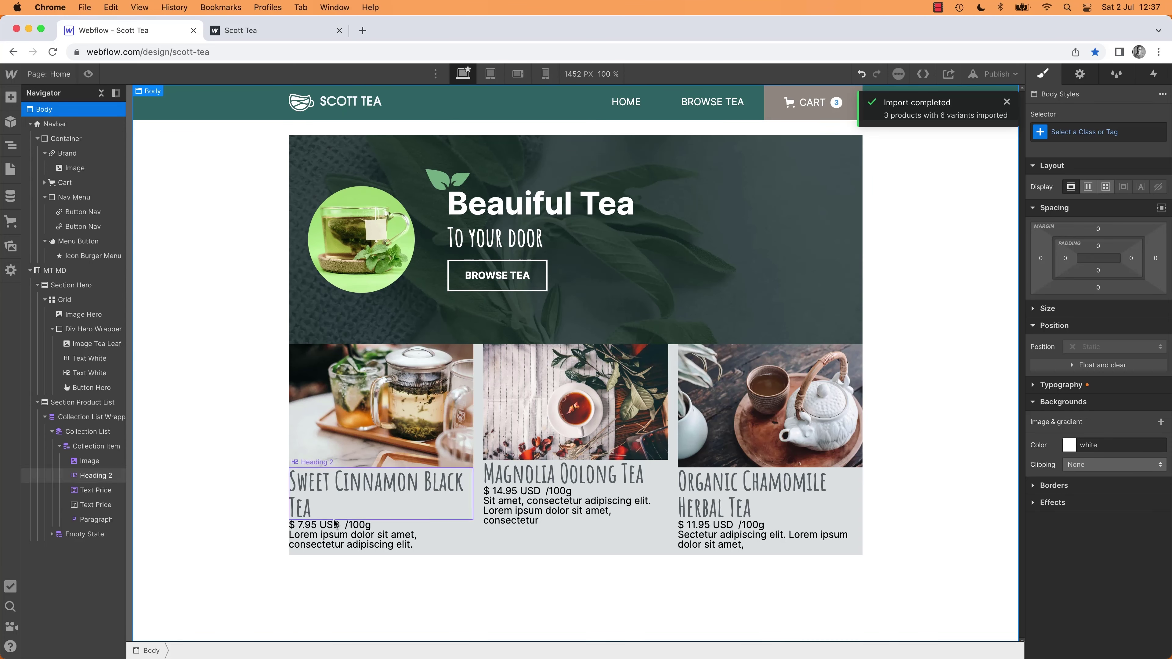
pyautogui.click(323, 540)
pyautogui.press('super+e')
pyautogui.write('butt')
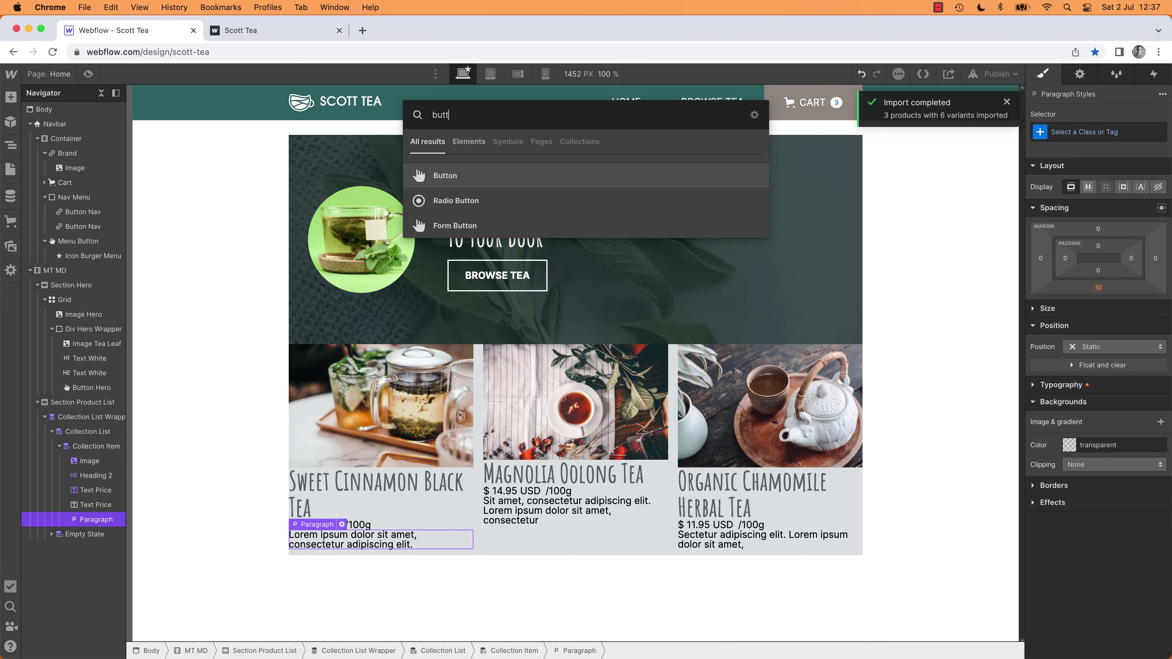
pyautogui.press('Return')
# Step: Link the product card's button to the Current Product collection page
pyautogui.click(341, 459)
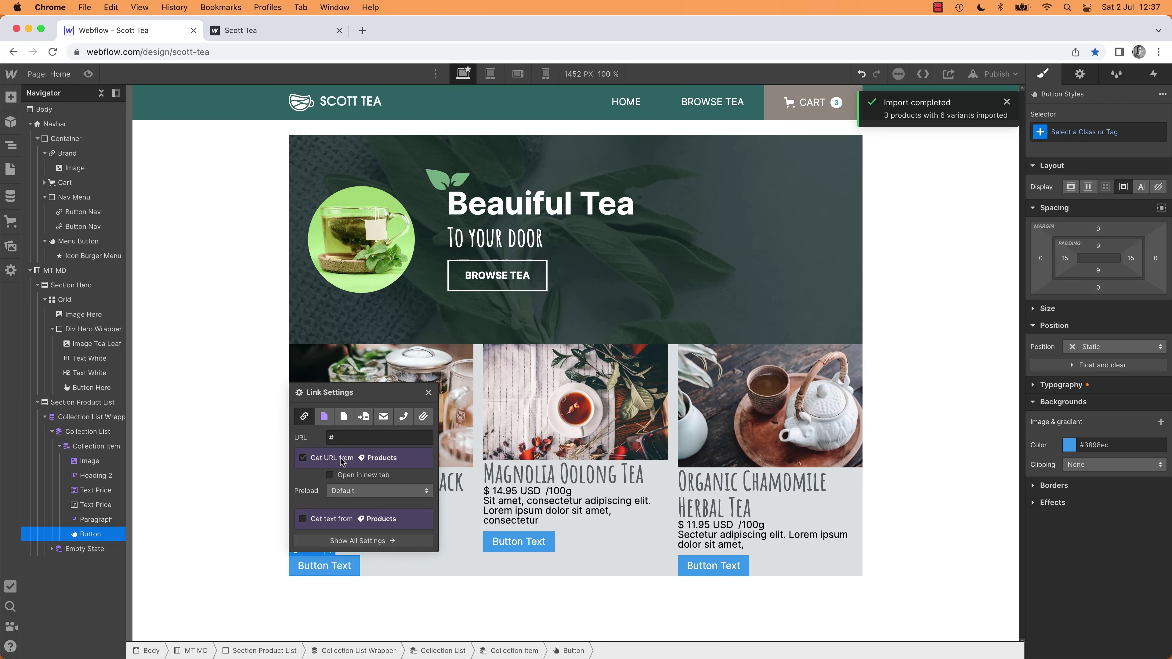
pyautogui.click(303, 457)
pyautogui.click(324, 416)
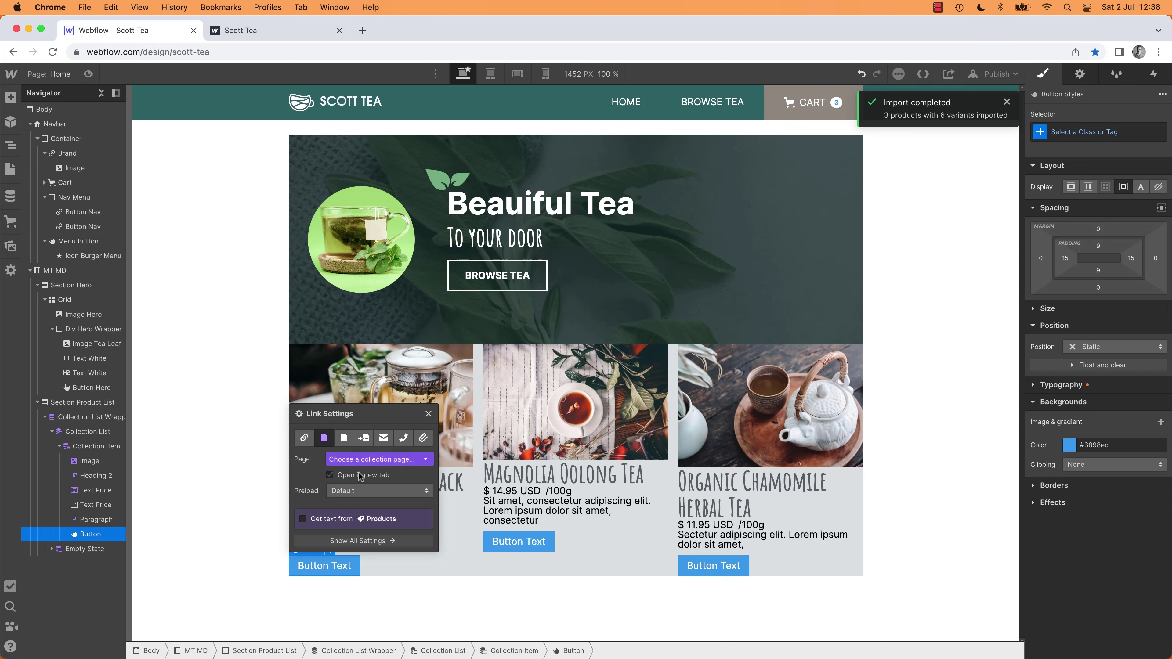
pyautogui.click(387, 463)
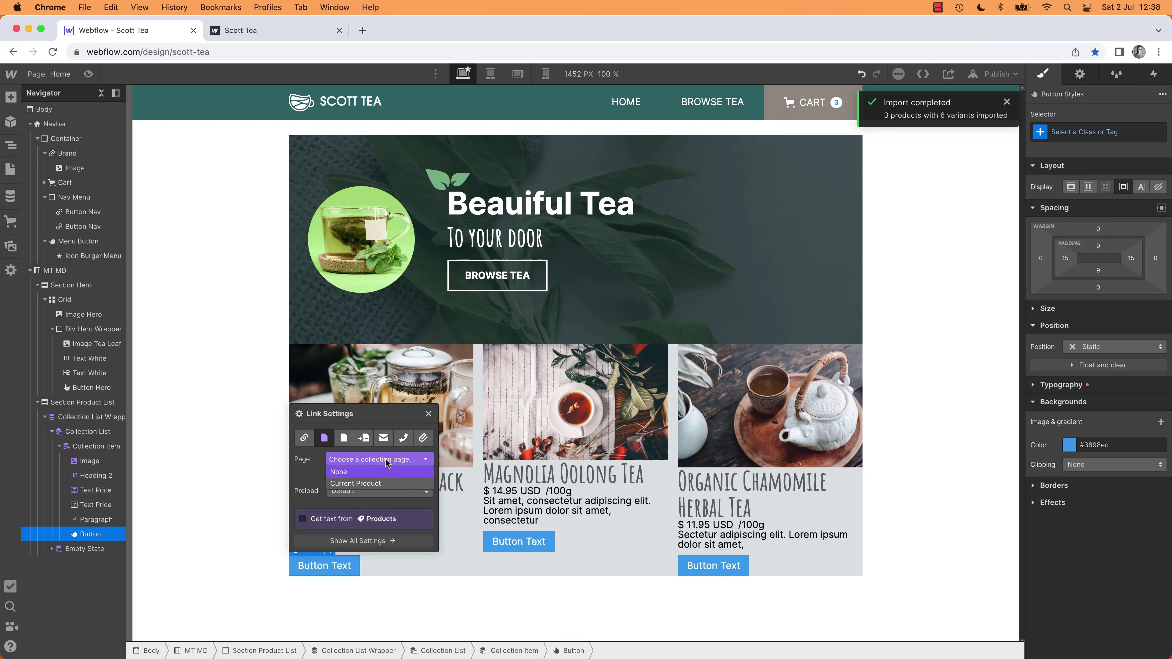
pyautogui.click(381, 483)
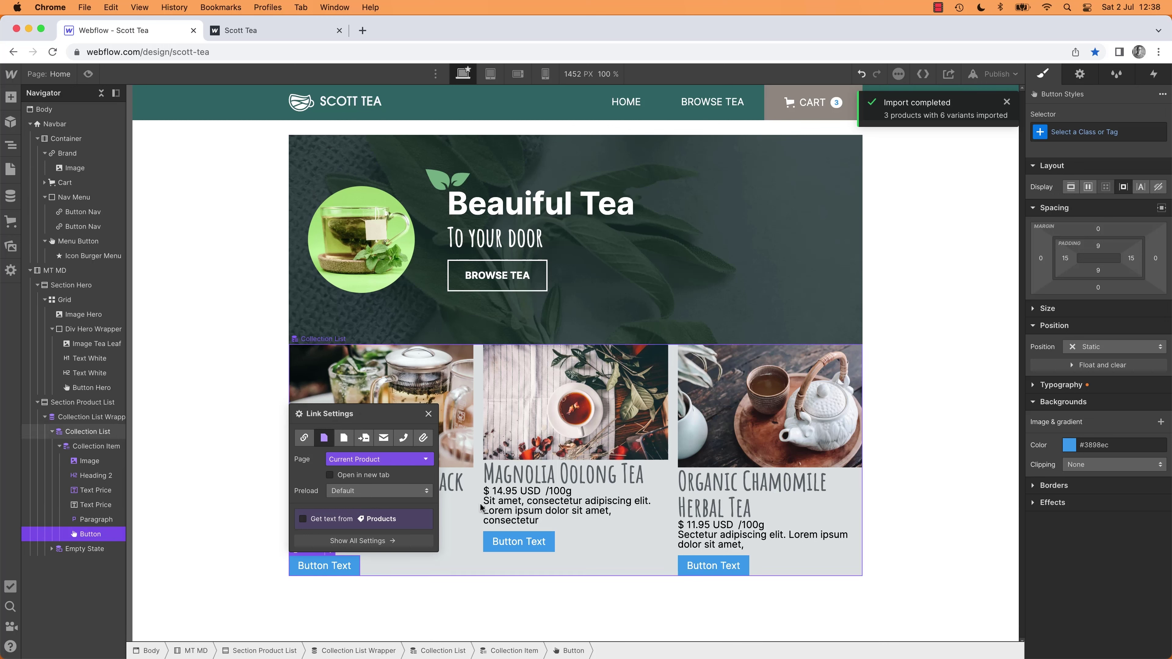
pyautogui.click(429, 413)
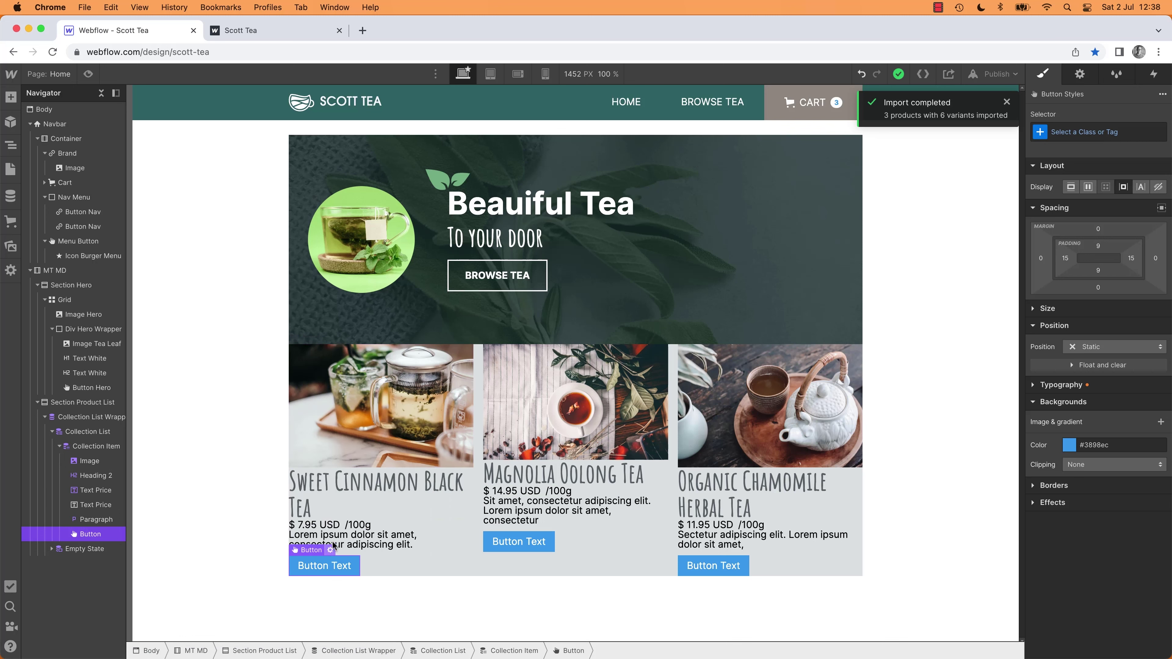
# Step: Check the XD card design, then add a Div Block inside the Collection Item and nest the product image in it
pyautogui.click(246, 490)
pyautogui.press('super+Tab')
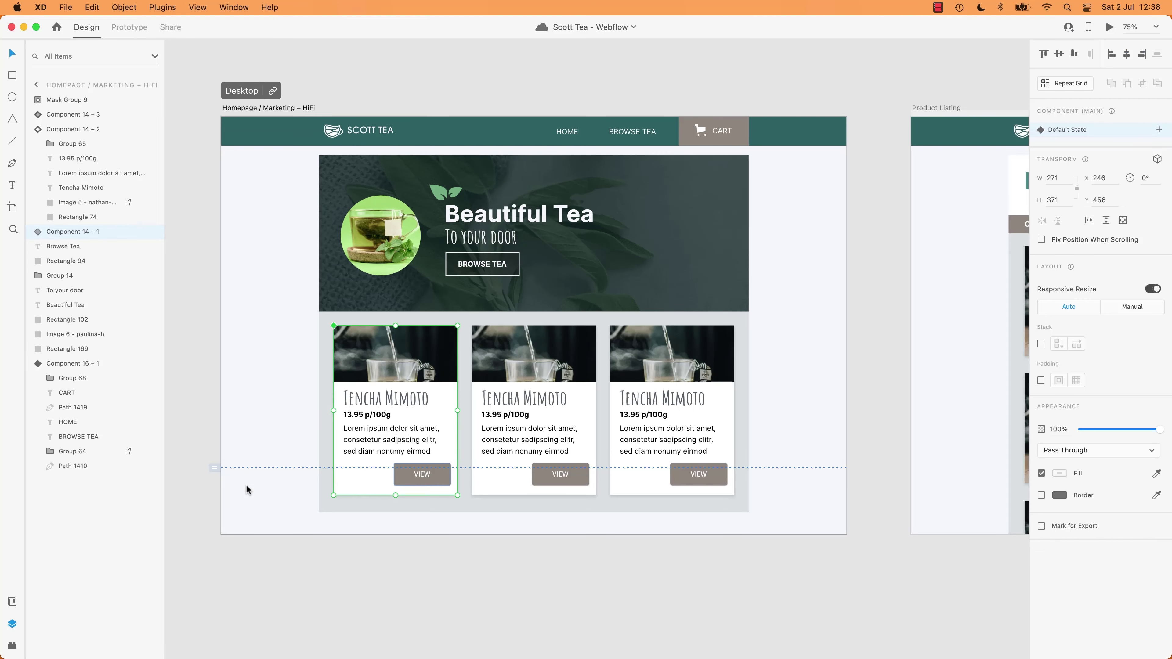
pyautogui.press('super+Tab')
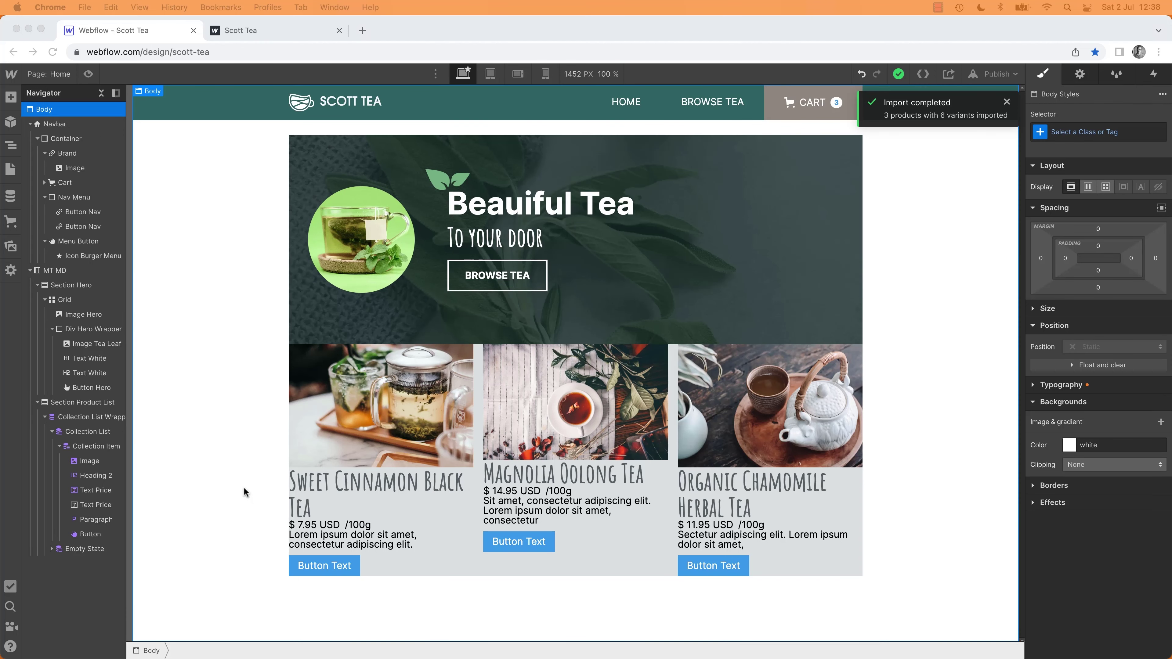
pyautogui.click(368, 435)
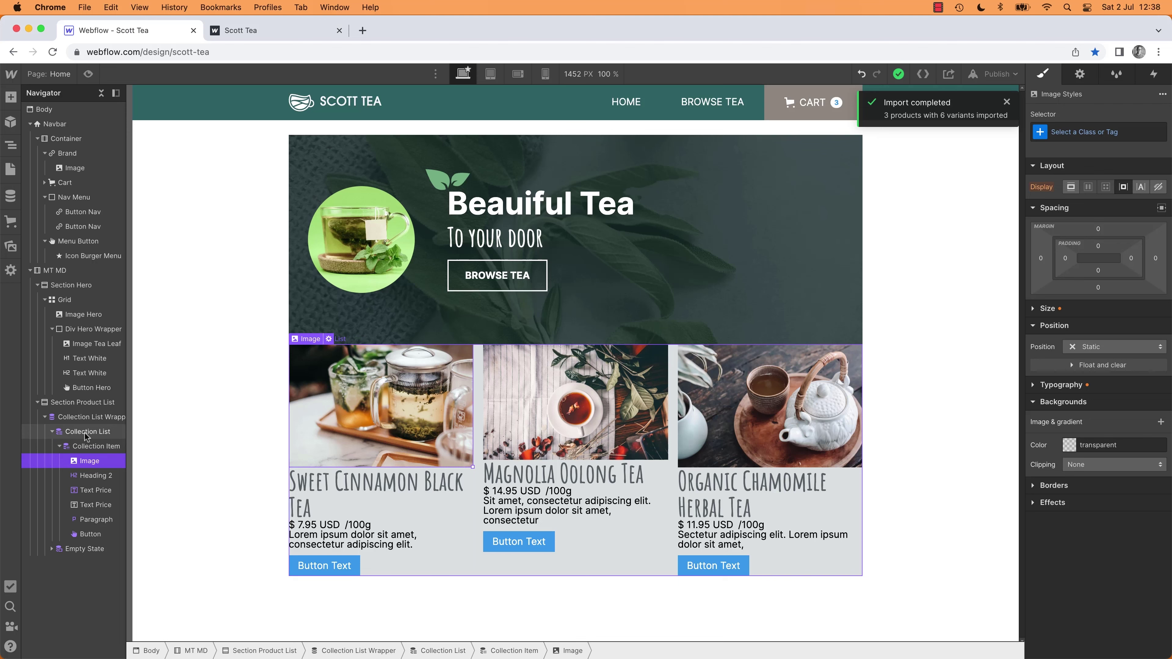
pyautogui.click(96, 447)
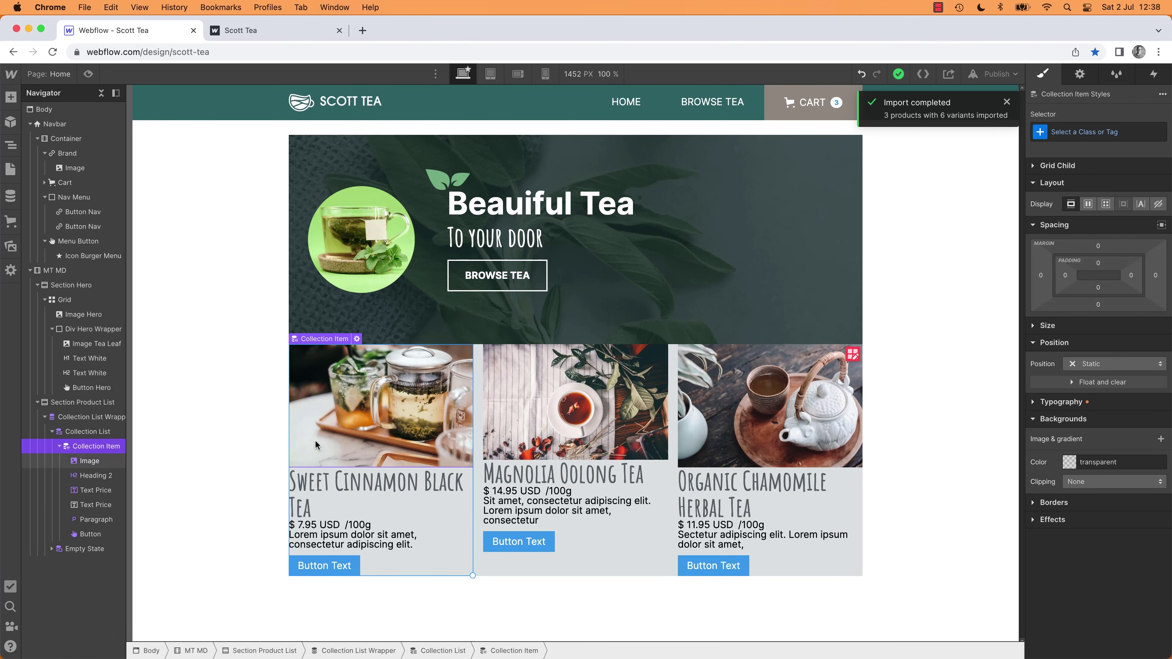
pyautogui.press('a')
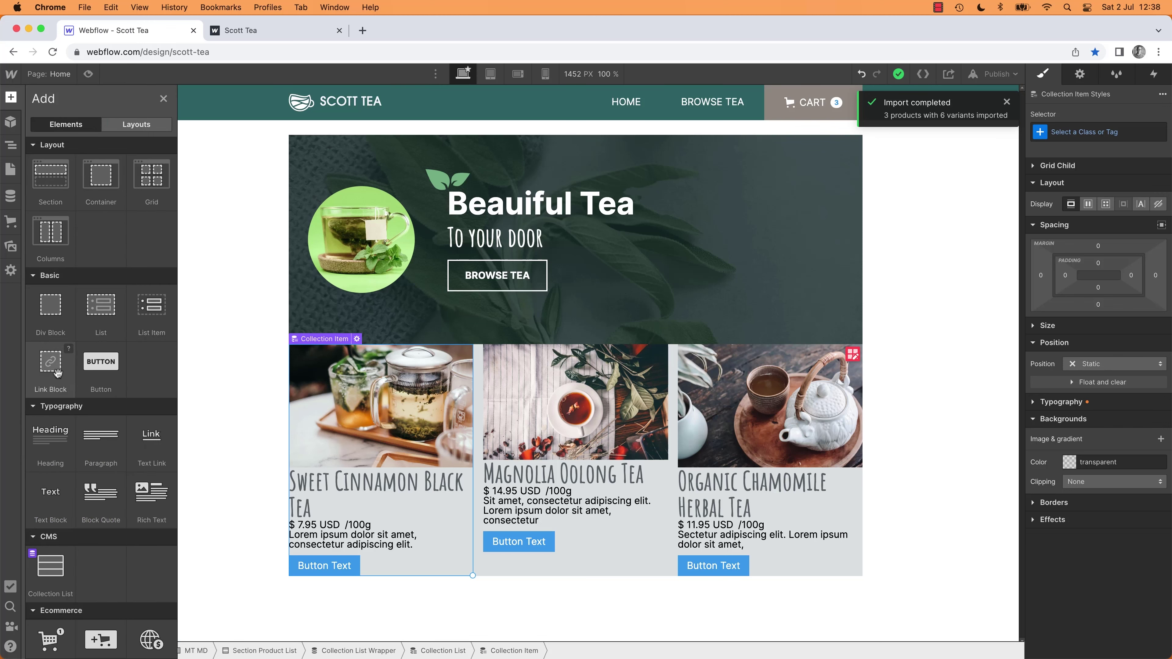
pyautogui.moveTo(67, 323); pyautogui.dragTo(379, 378)
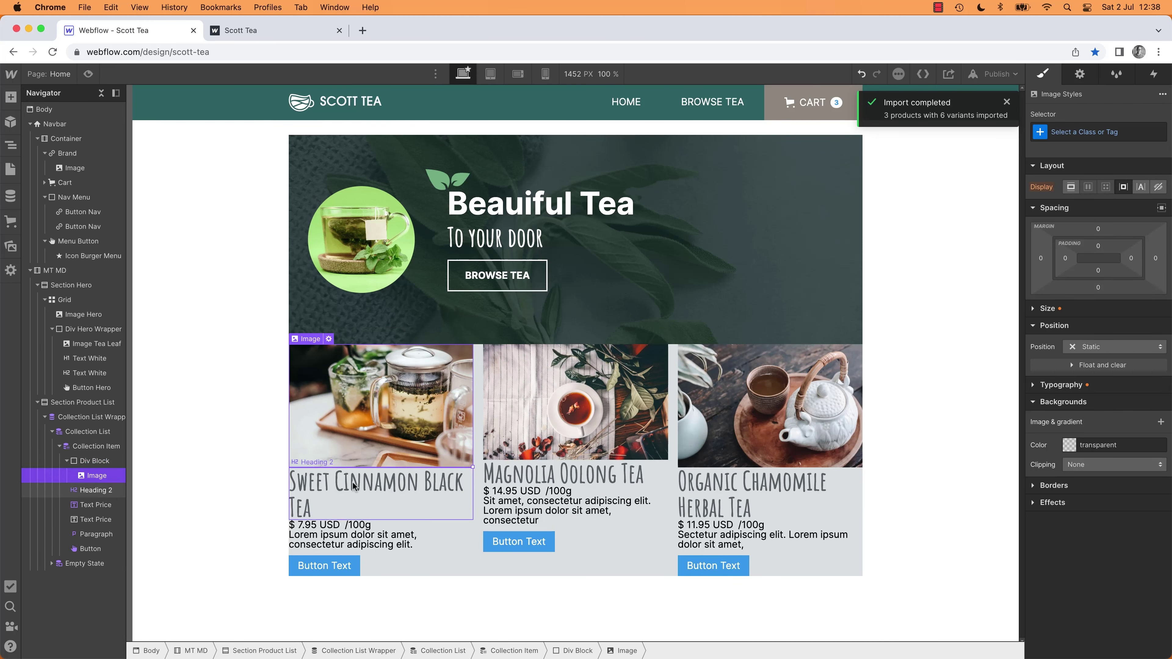
# Step: Move the Heading 2, both Text Price blocks, the paragraph and the button into the Div Block beneath the image
pyautogui.moveTo(94, 490); pyautogui.dragTo(102, 485)
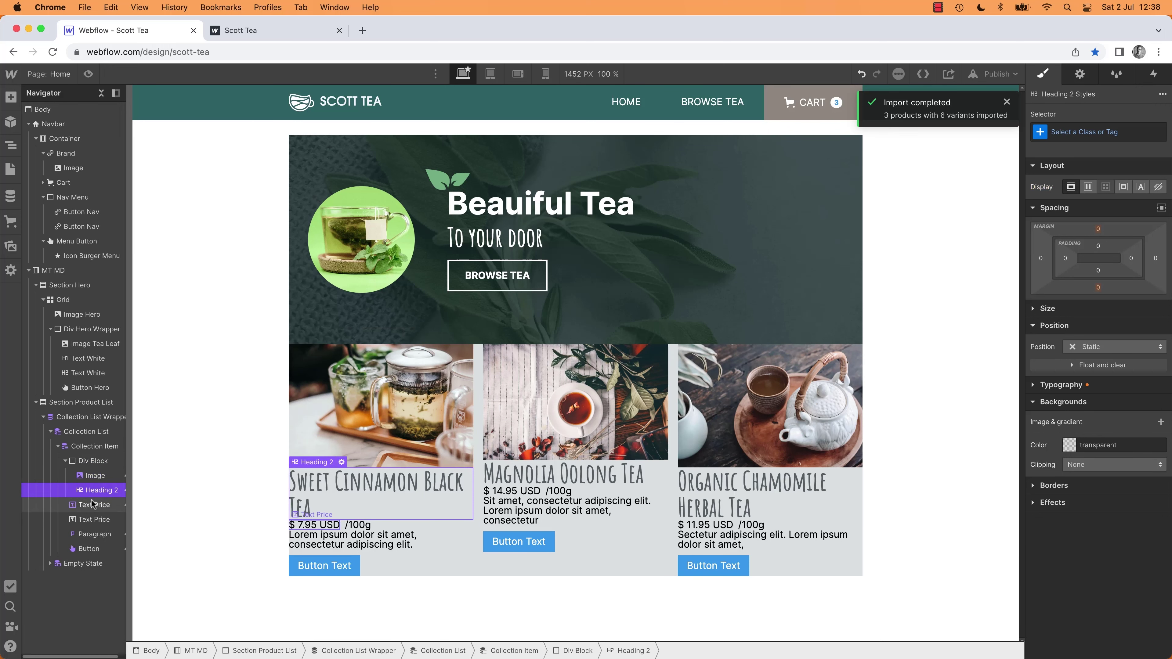
pyautogui.click(109, 505)
pyautogui.click(80, 521)
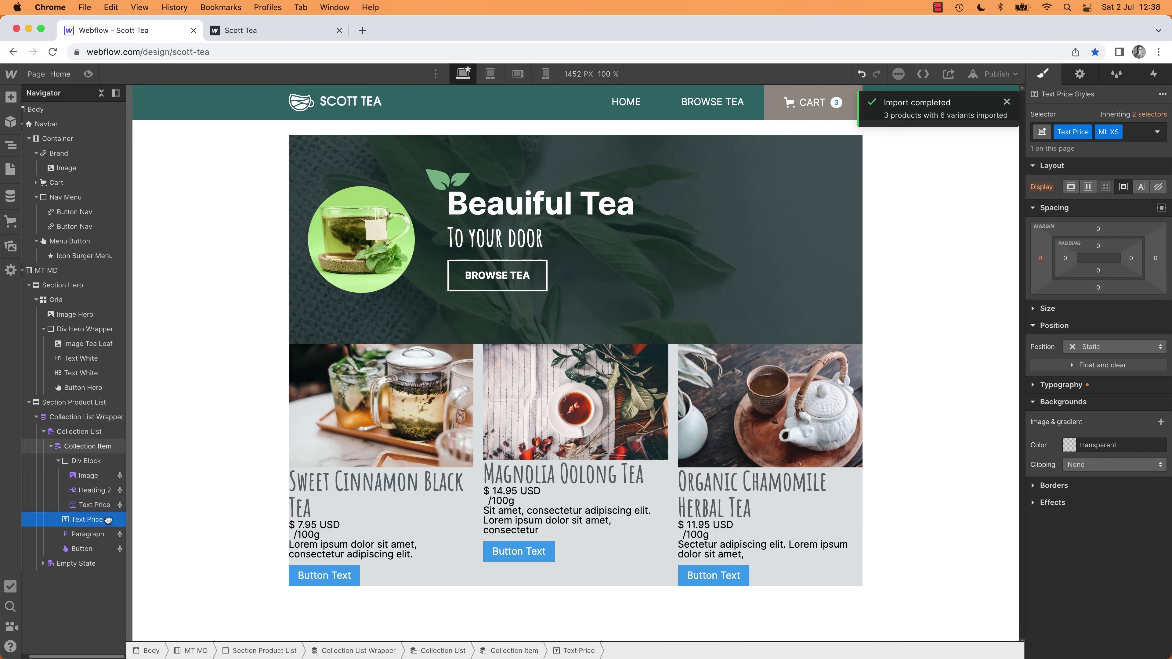
pyautogui.moveTo(78, 525); pyautogui.dragTo(92, 545)
pyautogui.click(92, 535)
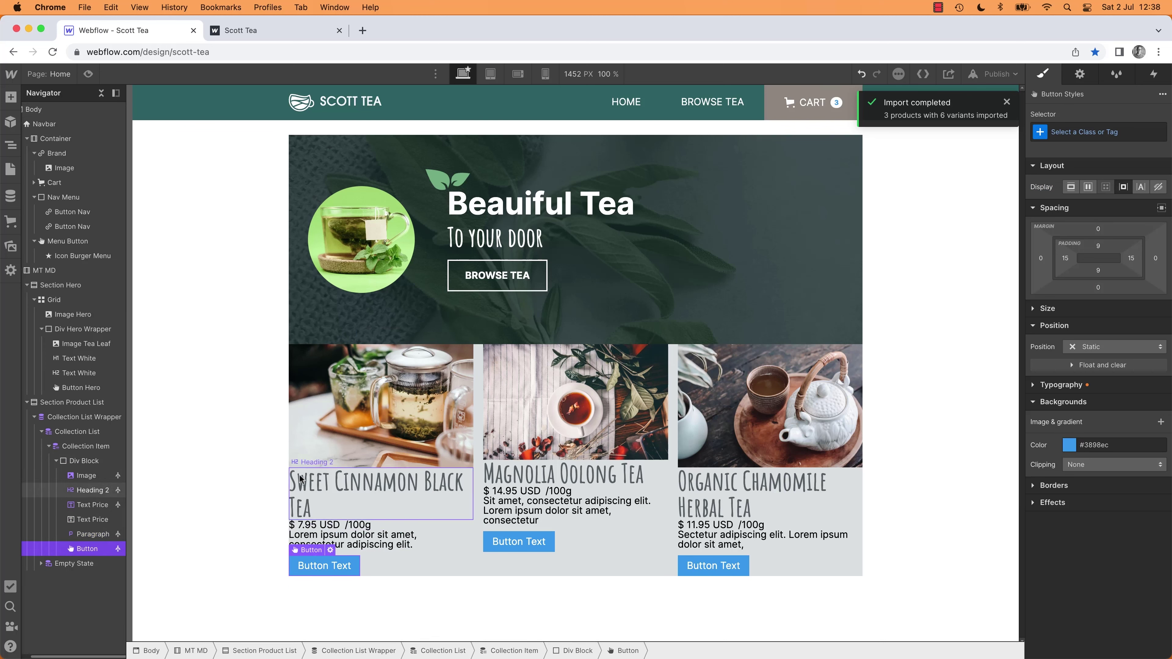
# Step: Select the card's Div Block and compare its layout with the product card in the XD design
pyautogui.click(83, 461)
pyautogui.press('super+Tab')
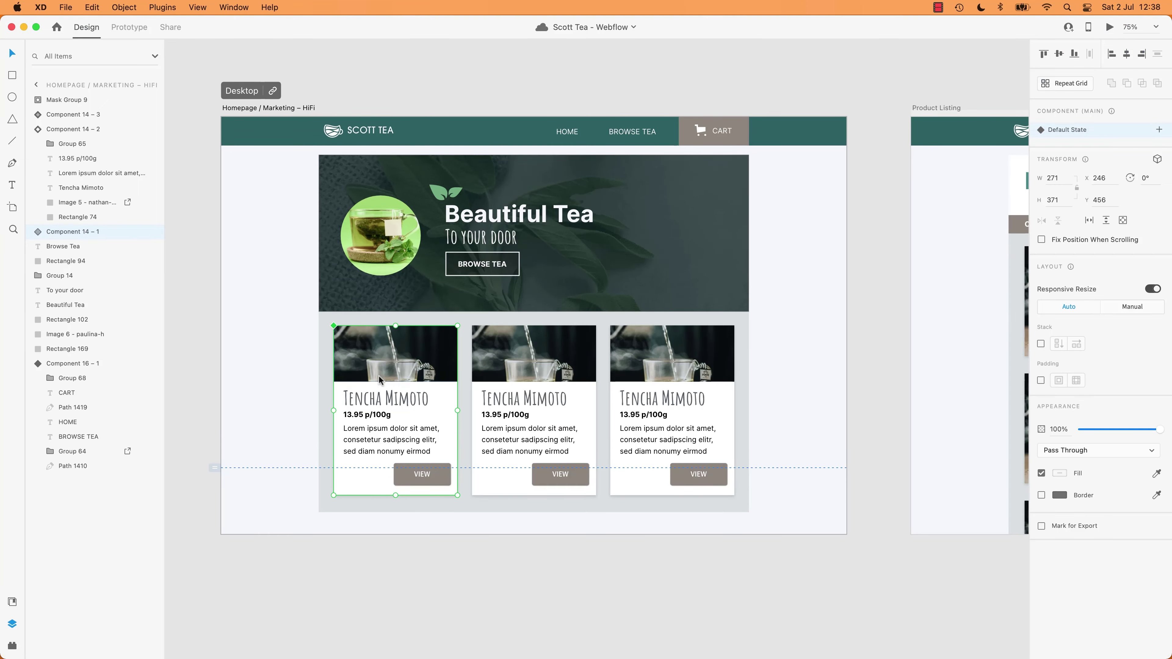
pyautogui.press('super+Tab')
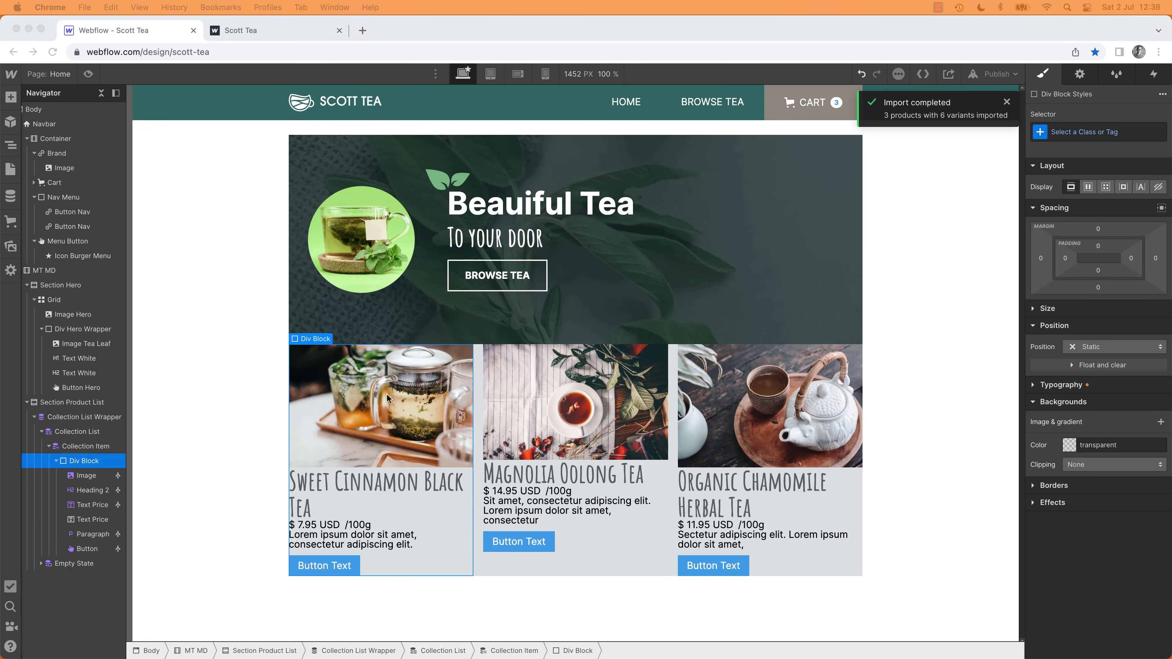
pyautogui.press('super+Tab')
pyautogui.press('super+Tab')
# Step: Select the Section Product List and measure the gap between the hero and the first product card in the XD design
pyautogui.click(87, 433)
pyautogui.click(87, 404)
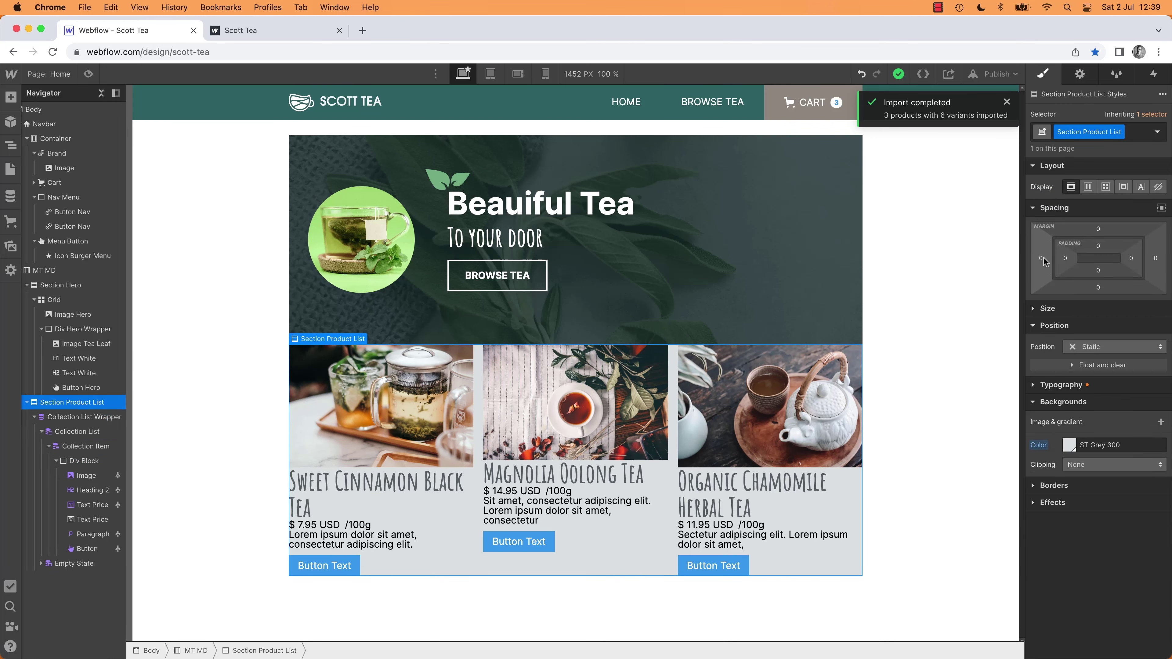
pyautogui.press('super+Tab')
pyautogui.press('super+Tab')
pyautogui.press('super+Tab')
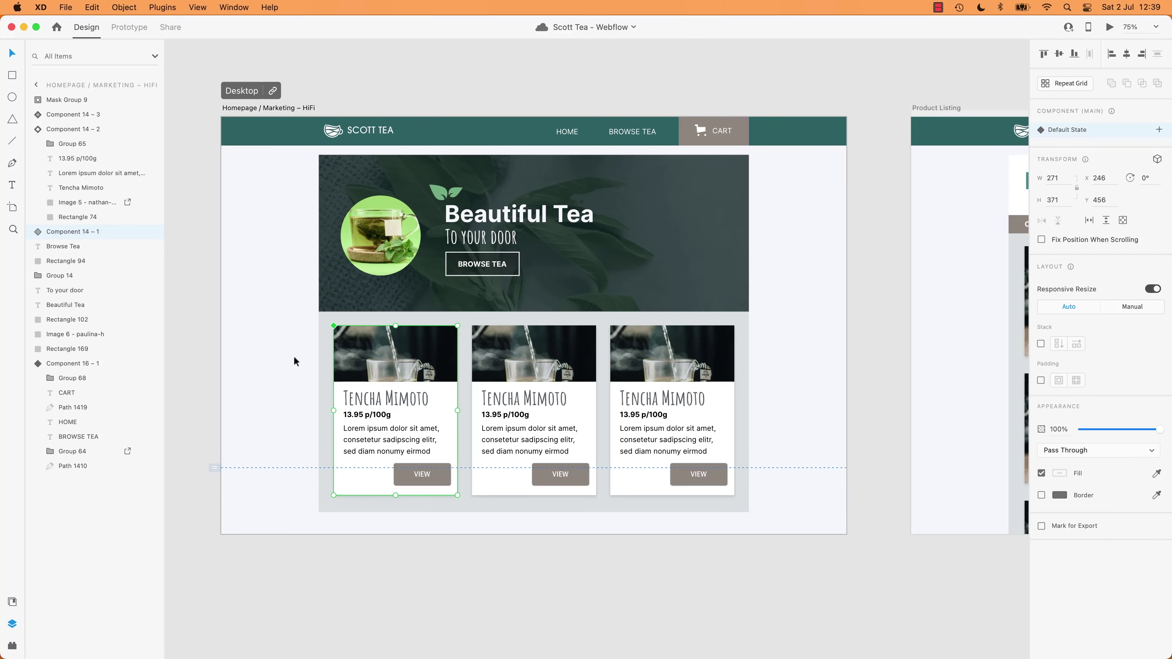
pyautogui.press('super+2')
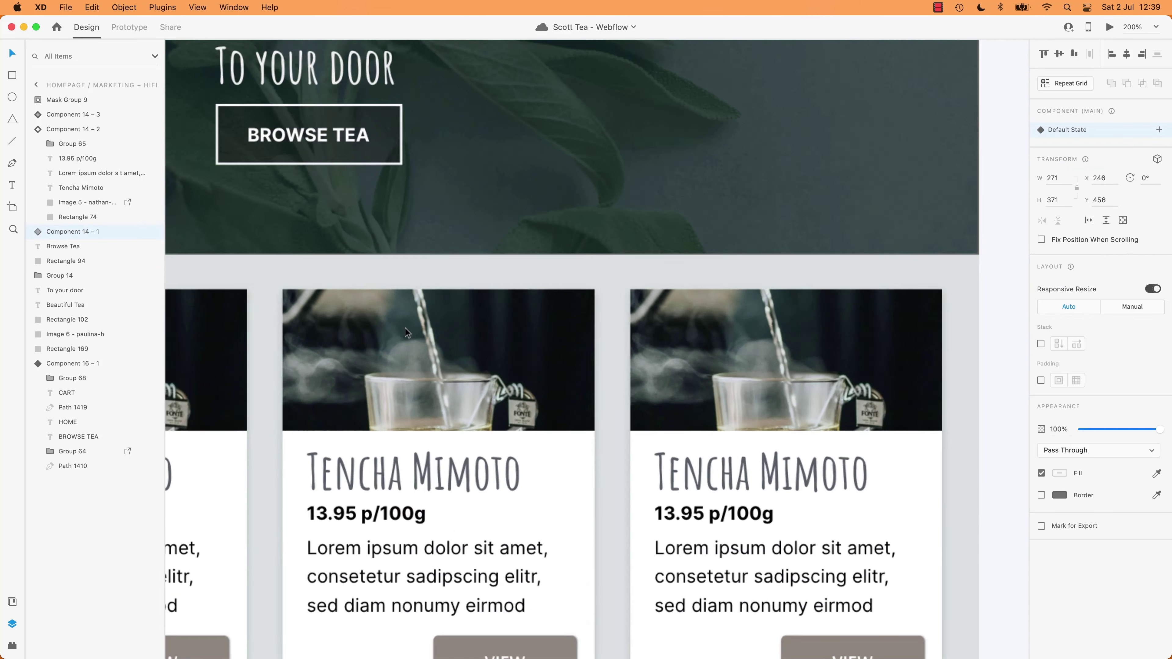
pyautogui.hscroll(-10, 405, 327)
pyautogui.scroll(4, 405, 327)
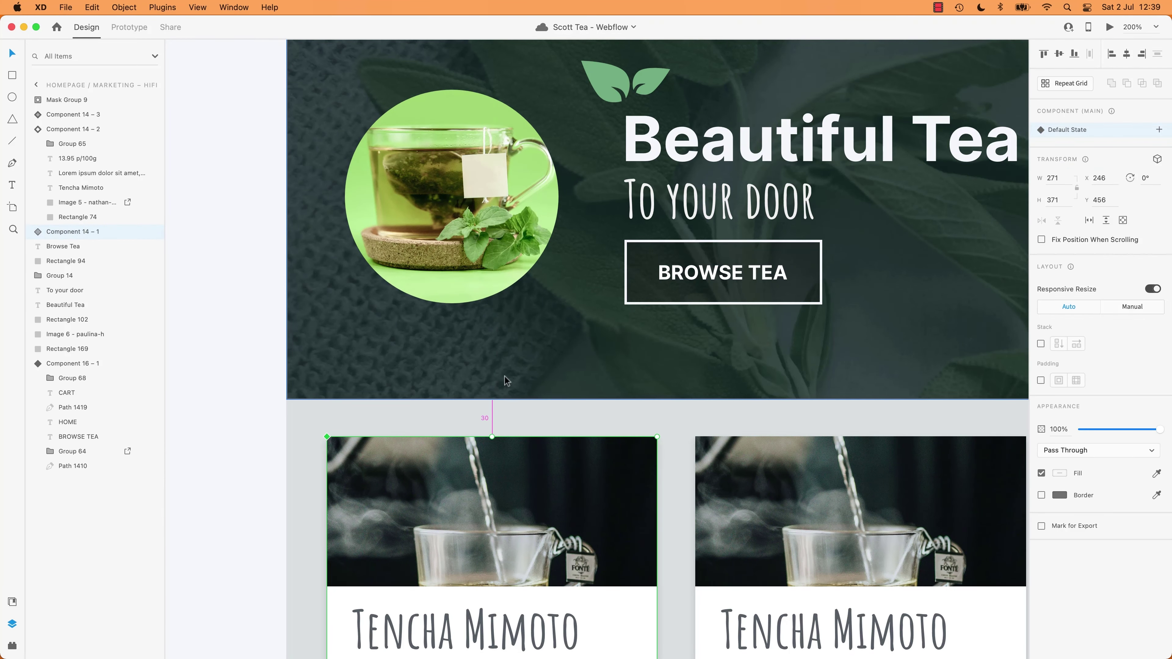
pyautogui.press('super+Tab')
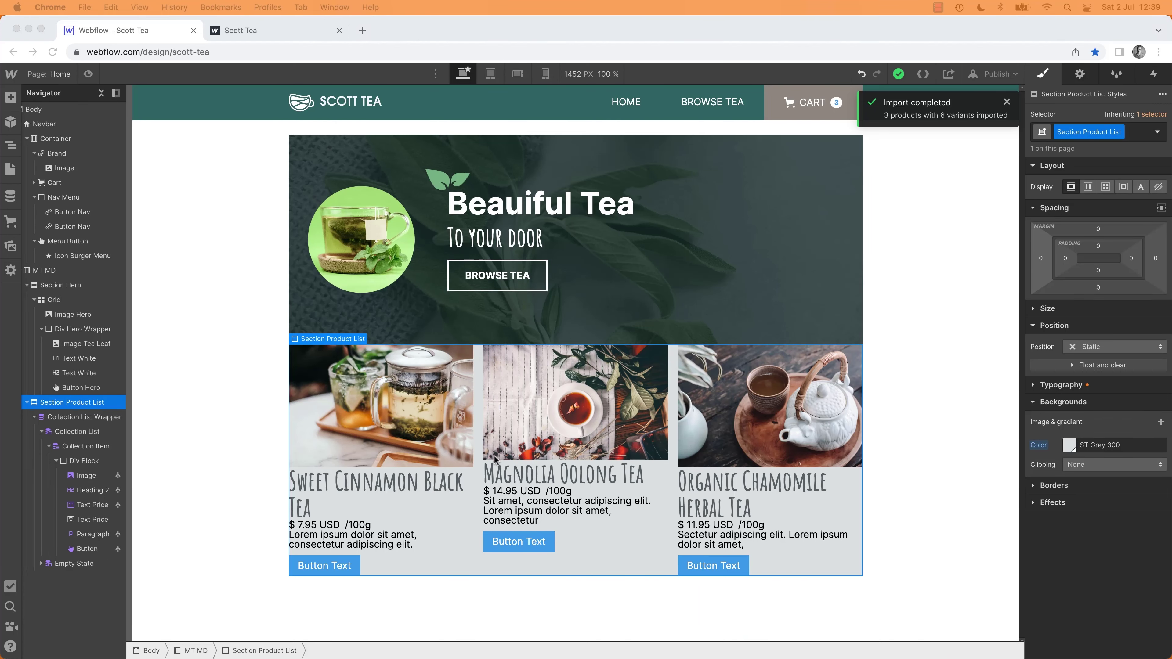
pyautogui.press('super+Tab')
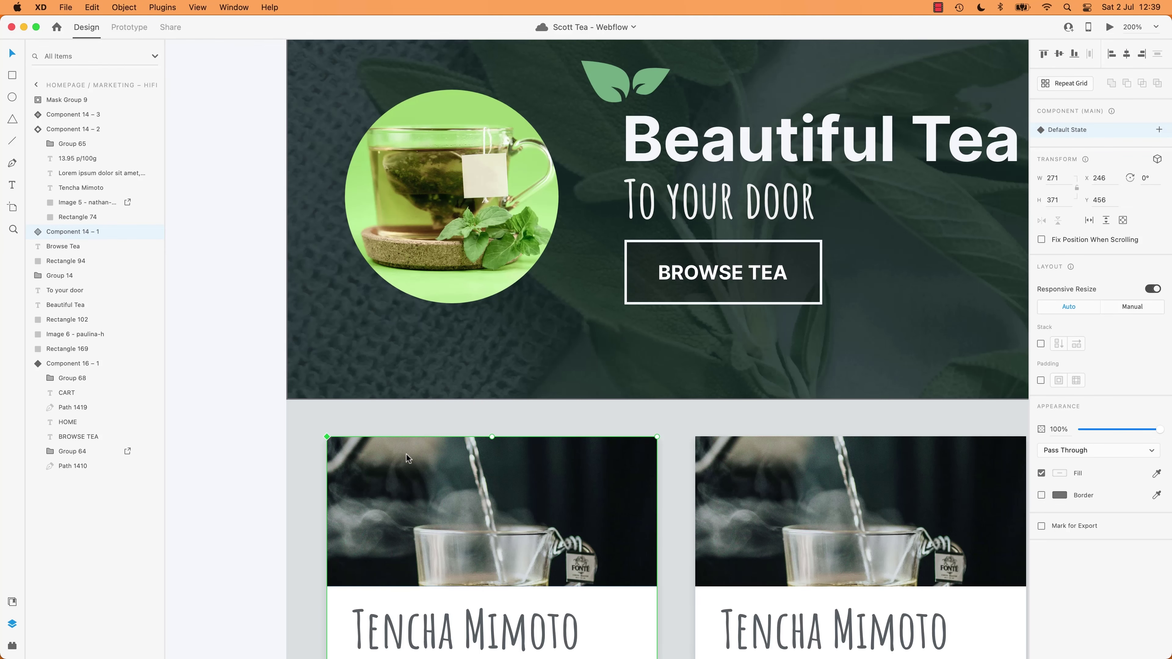
pyautogui.press('super+Tab')
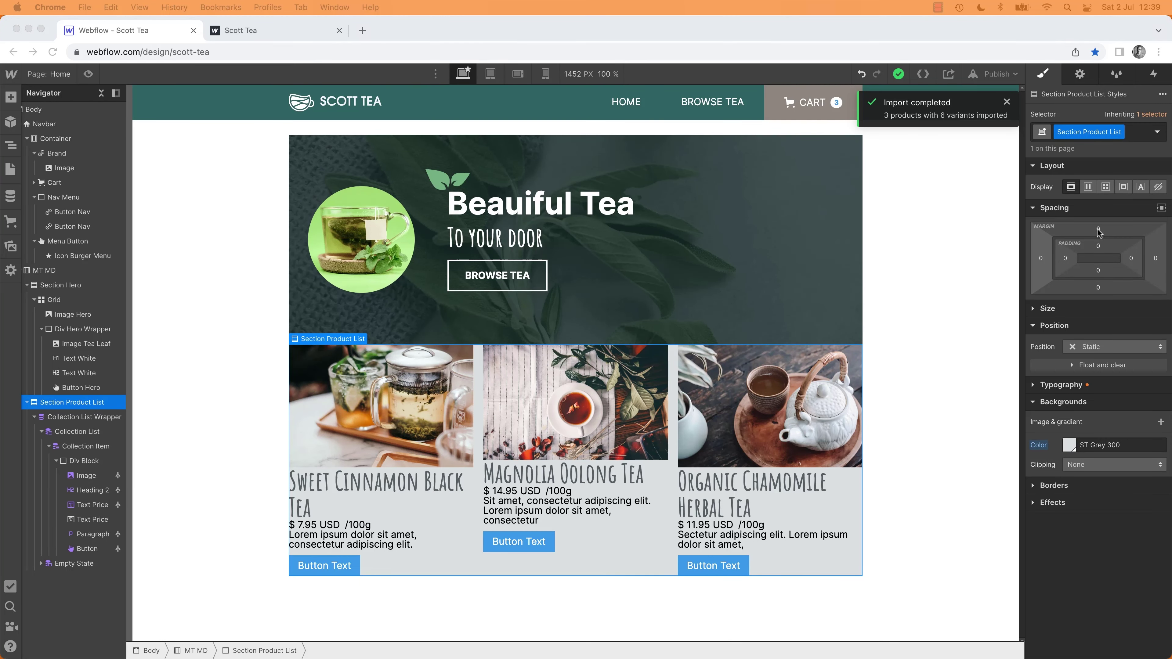
# Step: Give the Section Product List a 32 px margin on all four sides
pyautogui.moveTo(1100, 240); pyautogui.dragTo(1099, 210)
pyautogui.press('super+z')
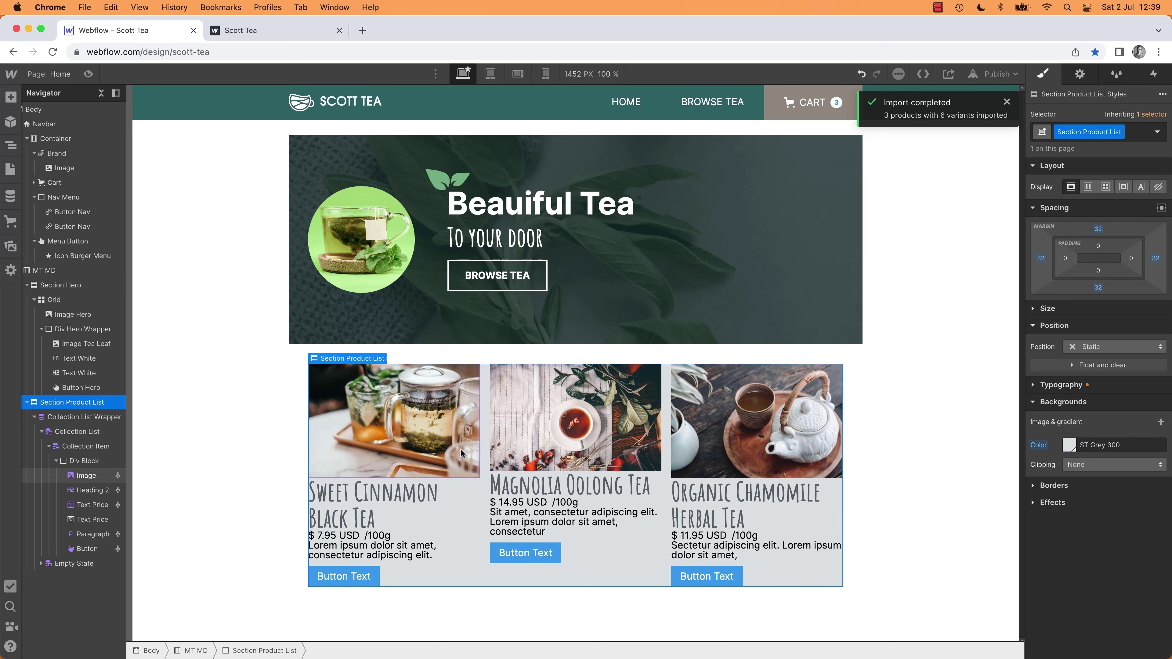
# Step: Set the Collection List grid's column and row gaps to 32 px and finish editing the grid
pyautogui.click(82, 418)
pyautogui.click(85, 432)
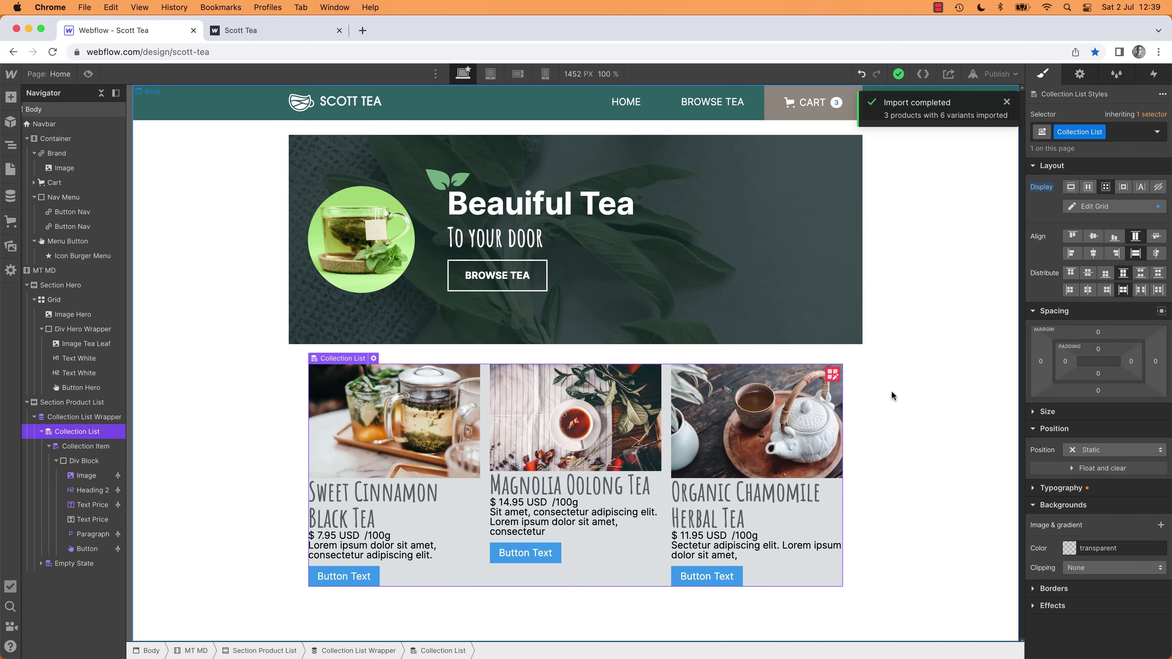
pyautogui.click(1095, 206)
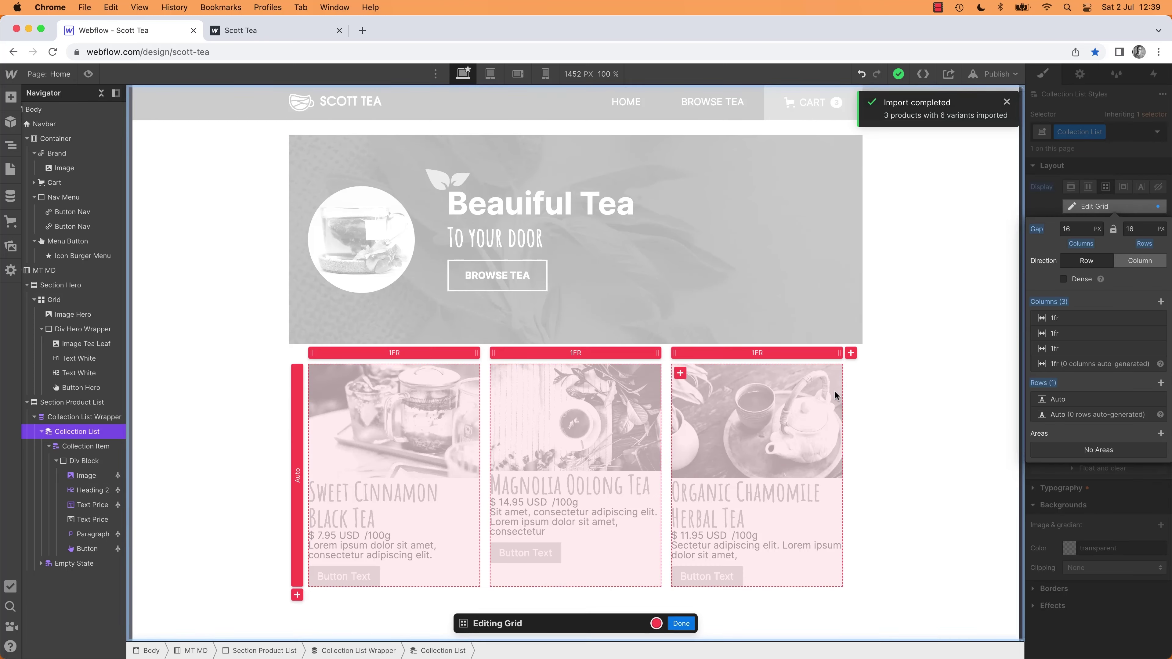
pyautogui.click(1082, 227)
pyautogui.write('32')
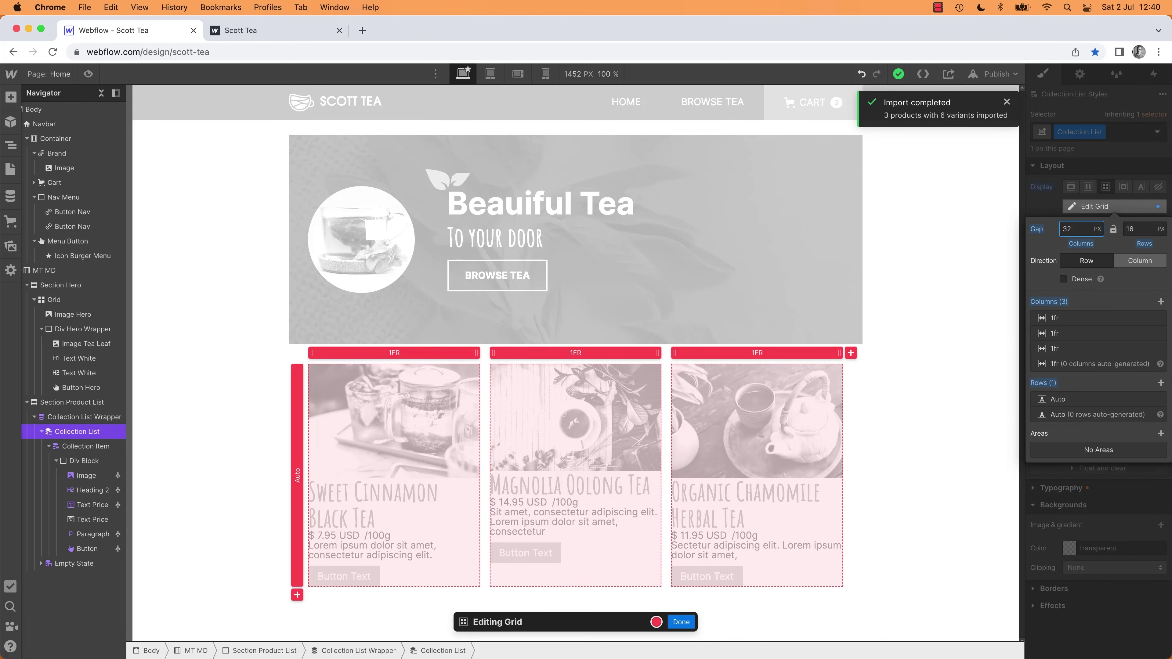
pyautogui.press('Tab')
pyautogui.press('Return')
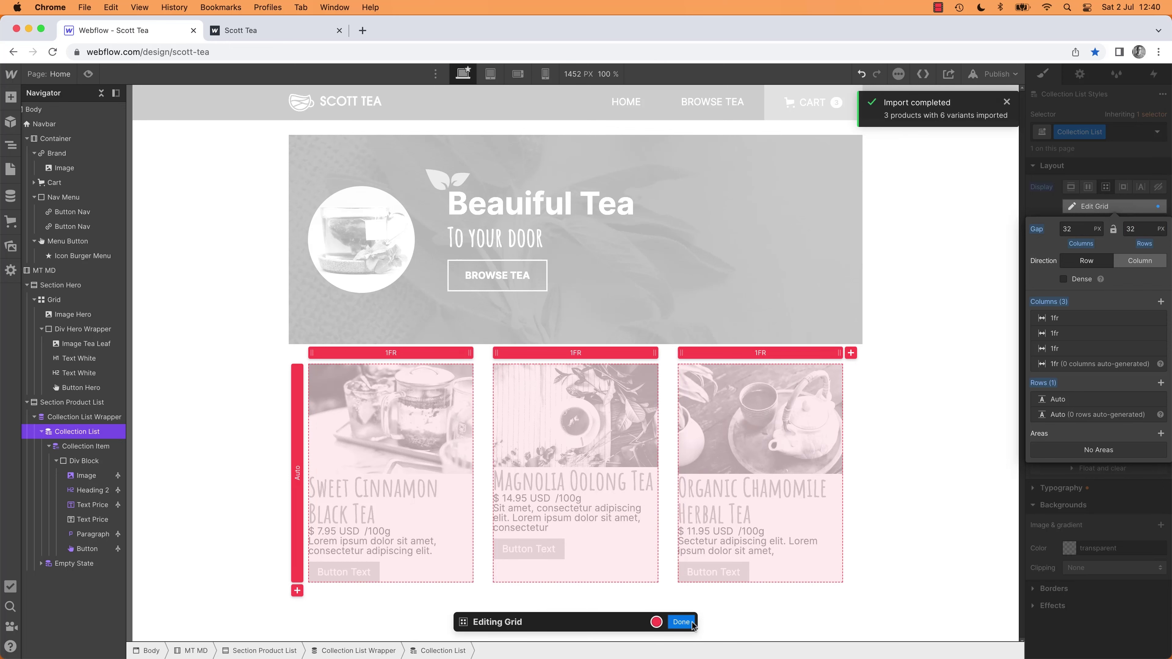
pyautogui.click(681, 621)
# Step: Check the product cards in the XD design, and give the card's Div Block in Webflow a white background
pyautogui.click(236, 452)
pyautogui.hotkey('ctrl', 'Right')
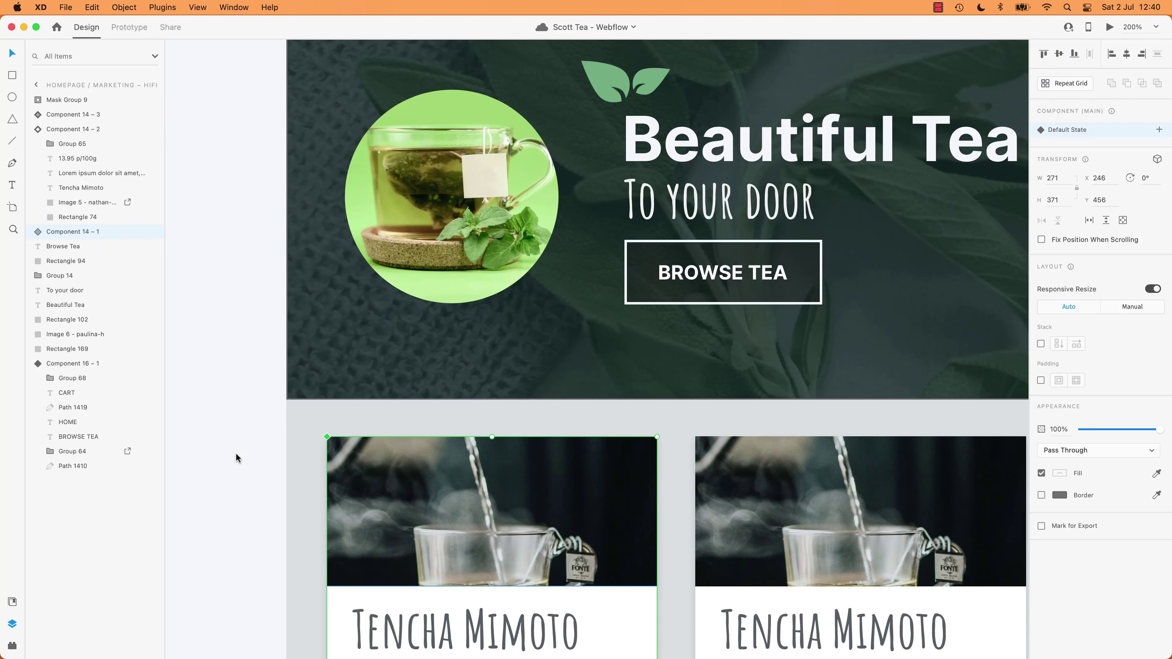
pyautogui.hotkey('ctrl', 'Left')
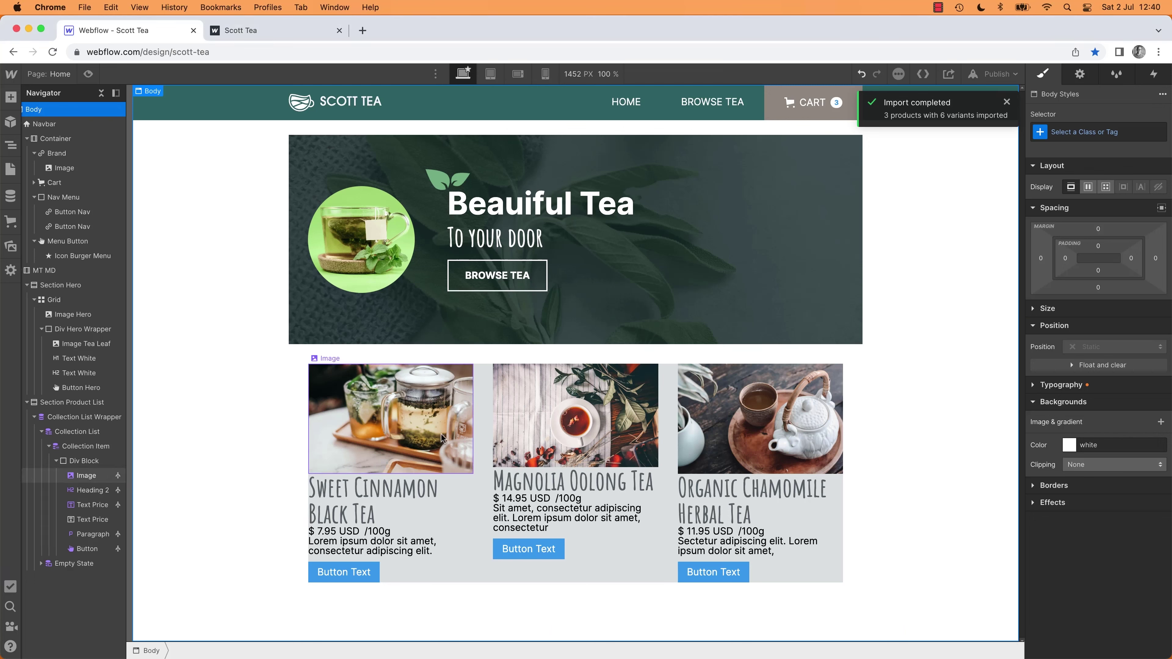
pyautogui.hotkey('ctrl', 'Right')
pyautogui.scroll(-5, 530, 503)
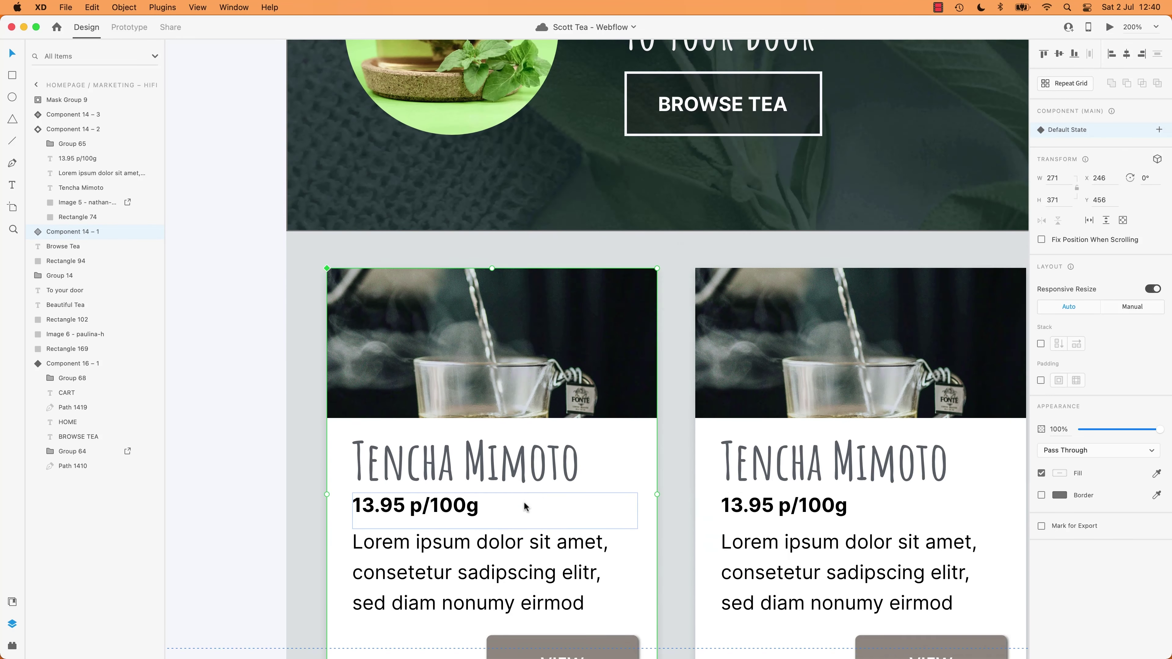
pyautogui.hotkey('ctrl', 'Left')
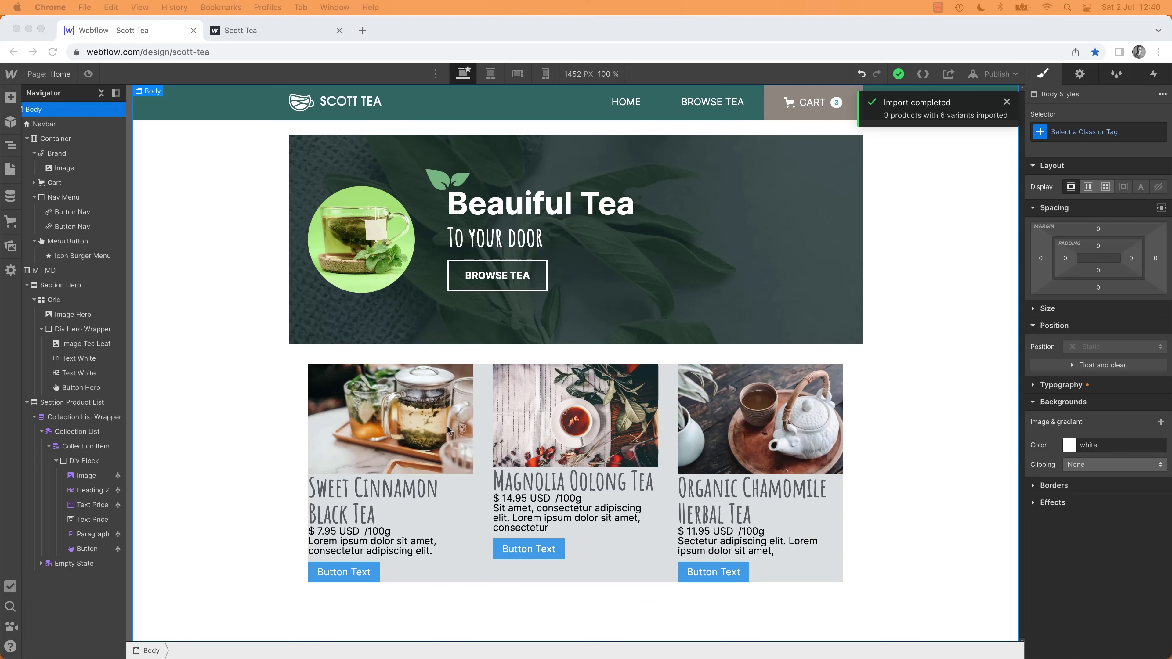
pyautogui.click(85, 461)
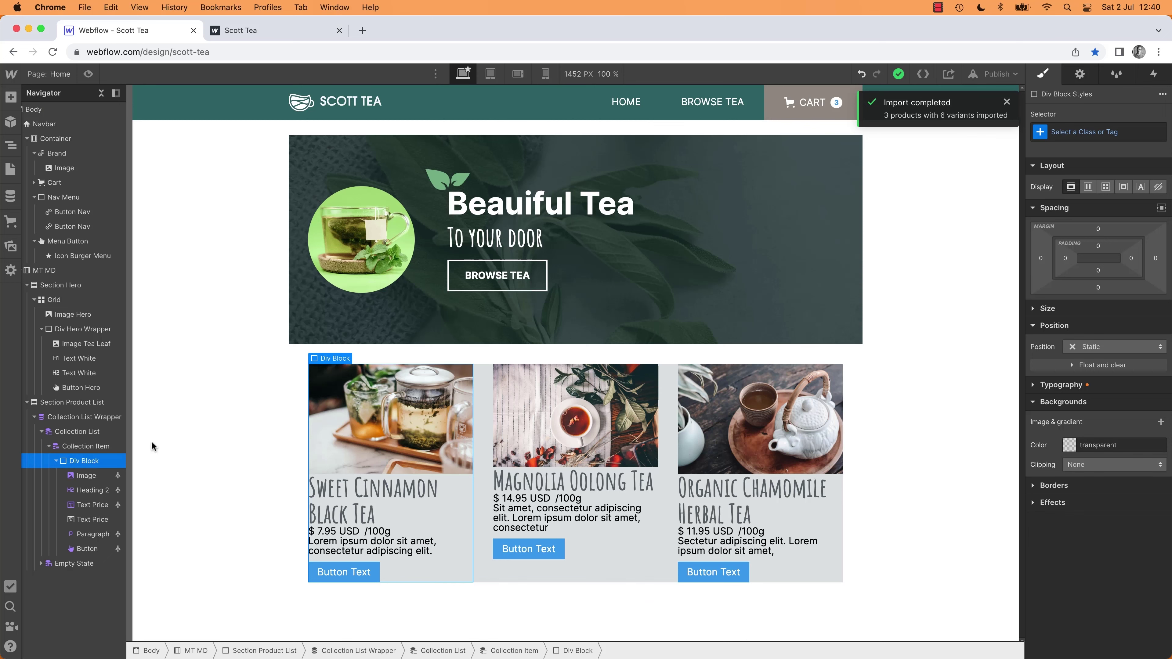
pyautogui.click(1069, 445)
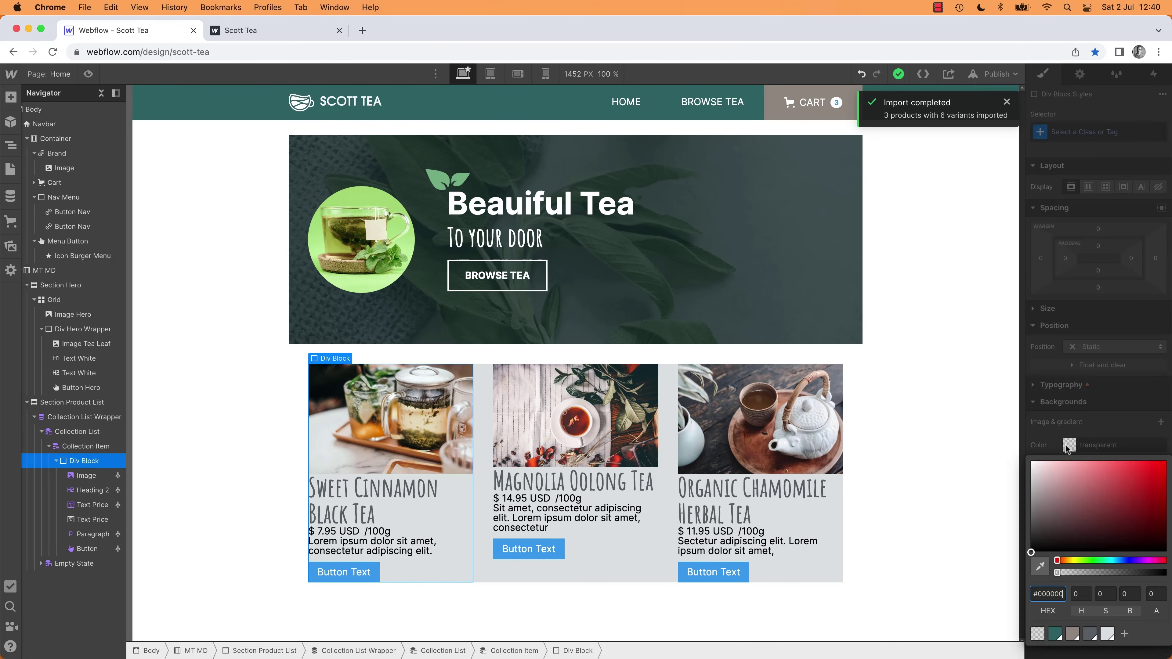
pyautogui.moveTo(1060, 496); pyautogui.dragTo(922, 456)
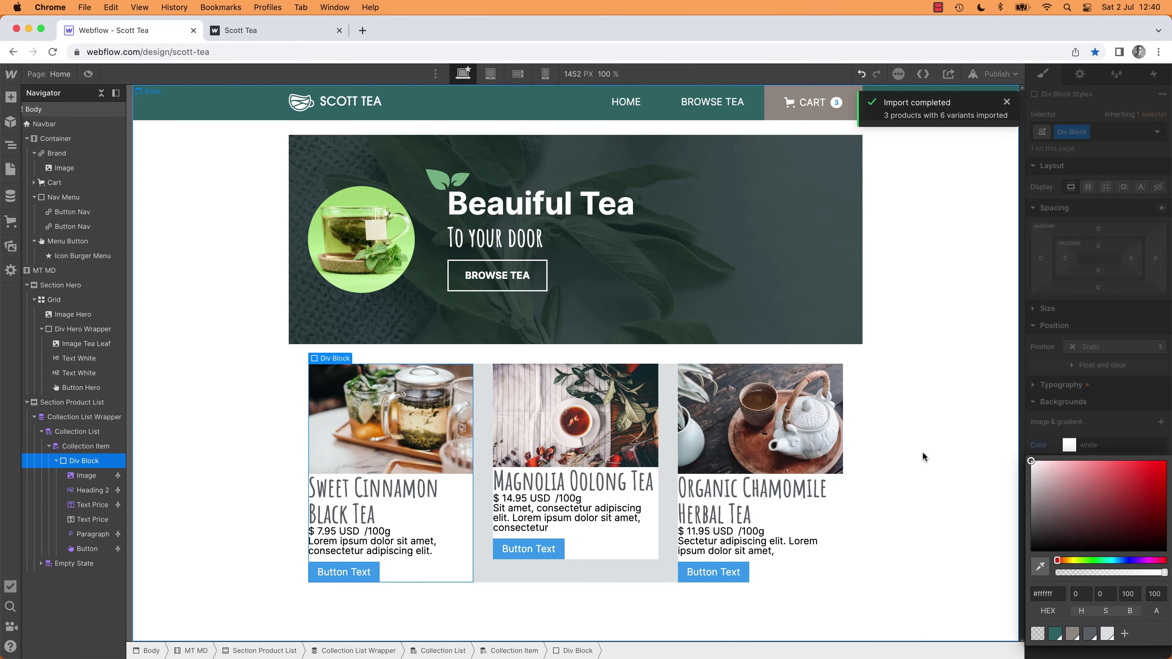
pyautogui.click(939, 445)
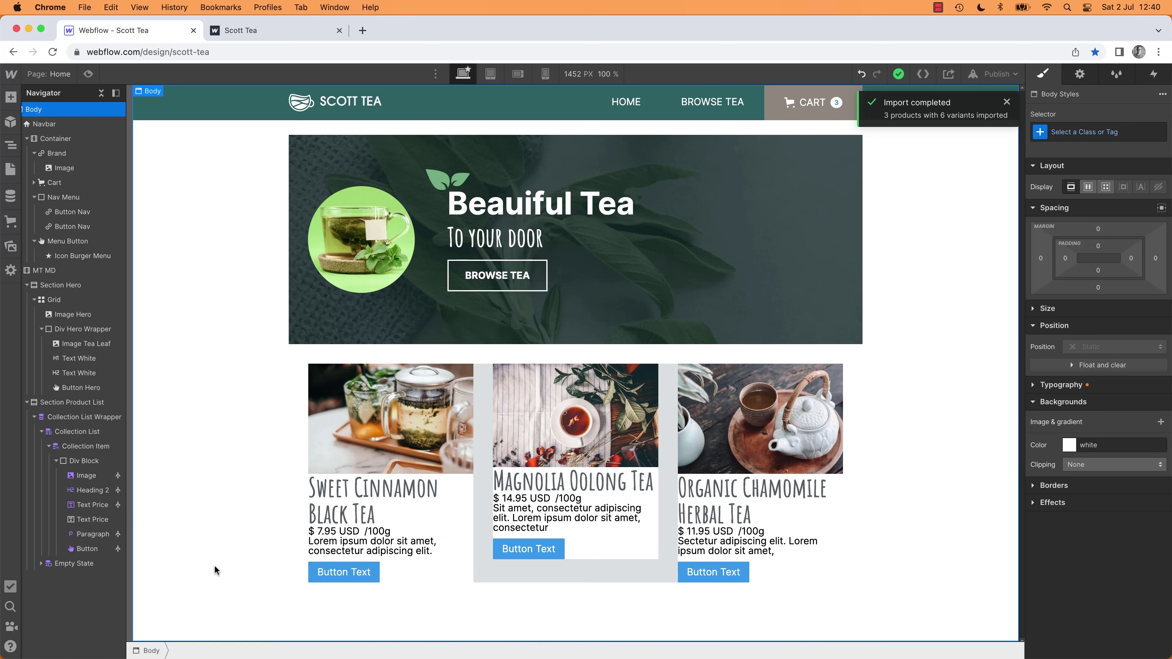
# Step: Add a new Div Block to the page body and give it the class Div Shadow
pyautogui.press('super+e')
pyautogui.write('div')
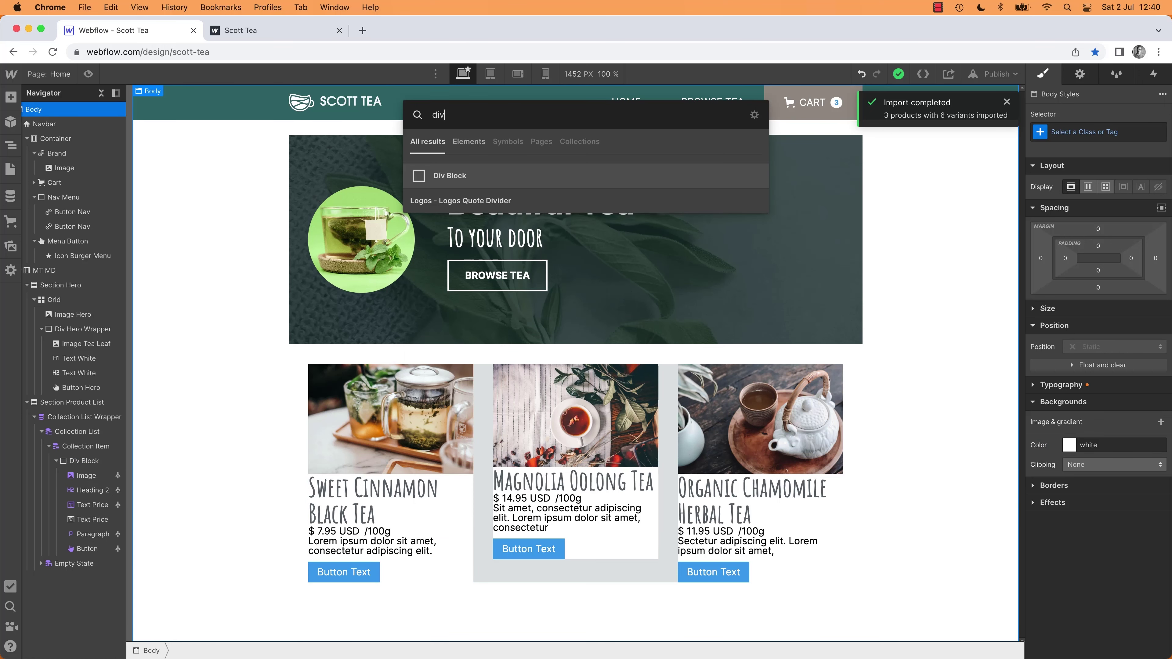
pyautogui.press('Return')
pyautogui.click(1078, 134)
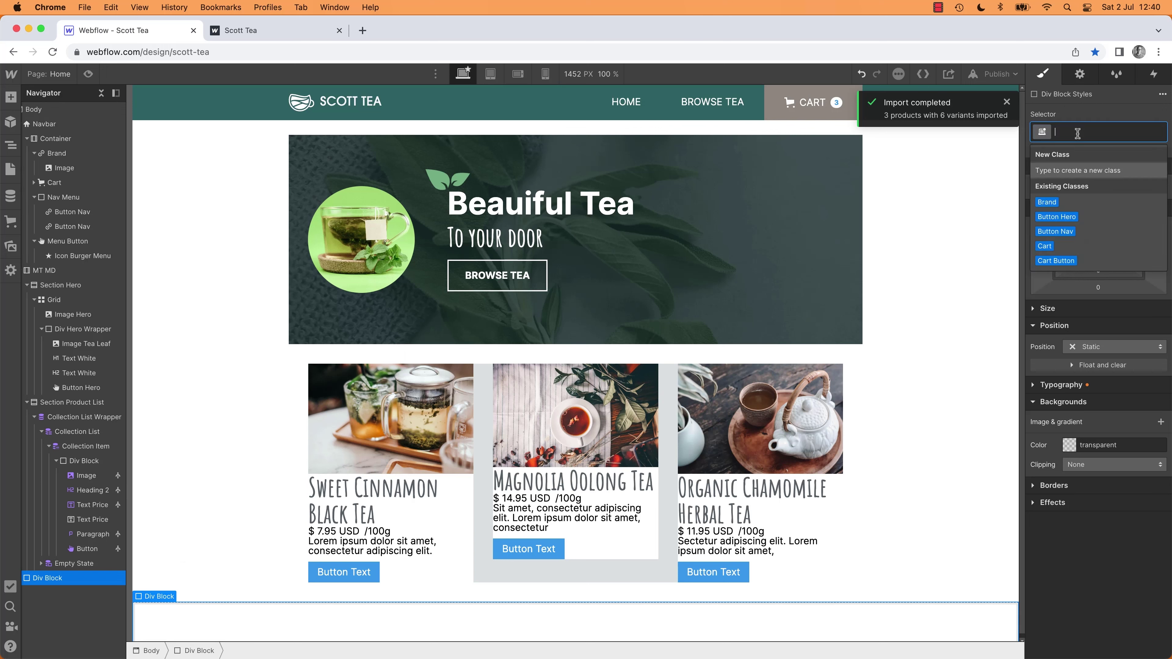
pyautogui.write('Sha')
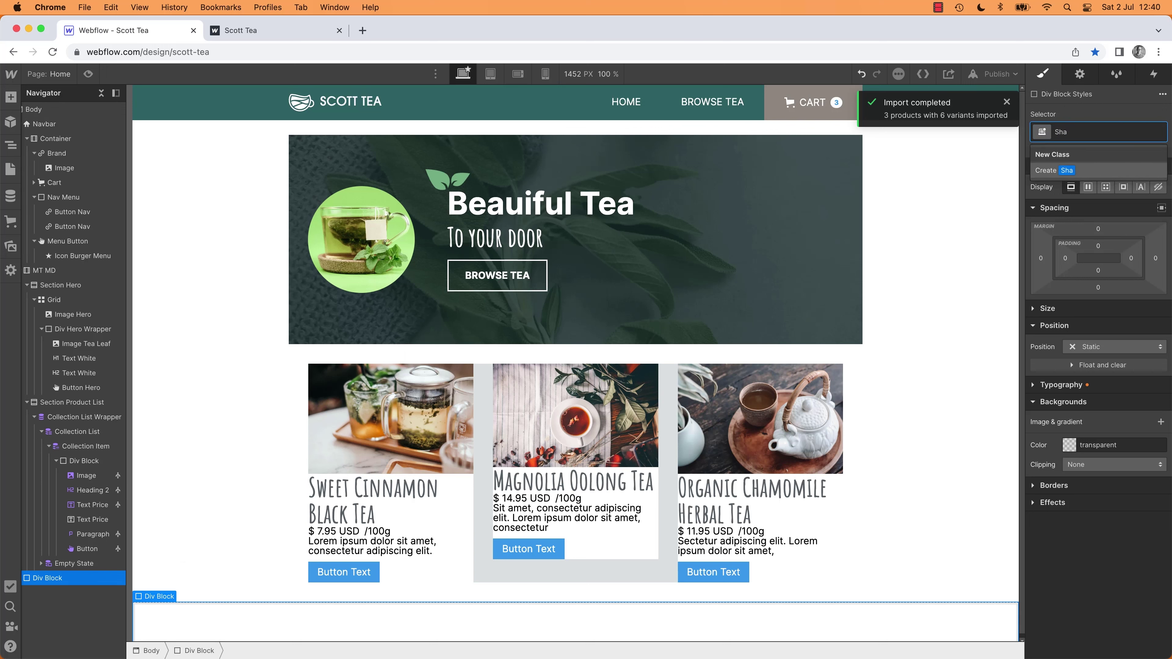
pyautogui.write('dow')
pyautogui.press('super+a')
pyautogui.write('Div')
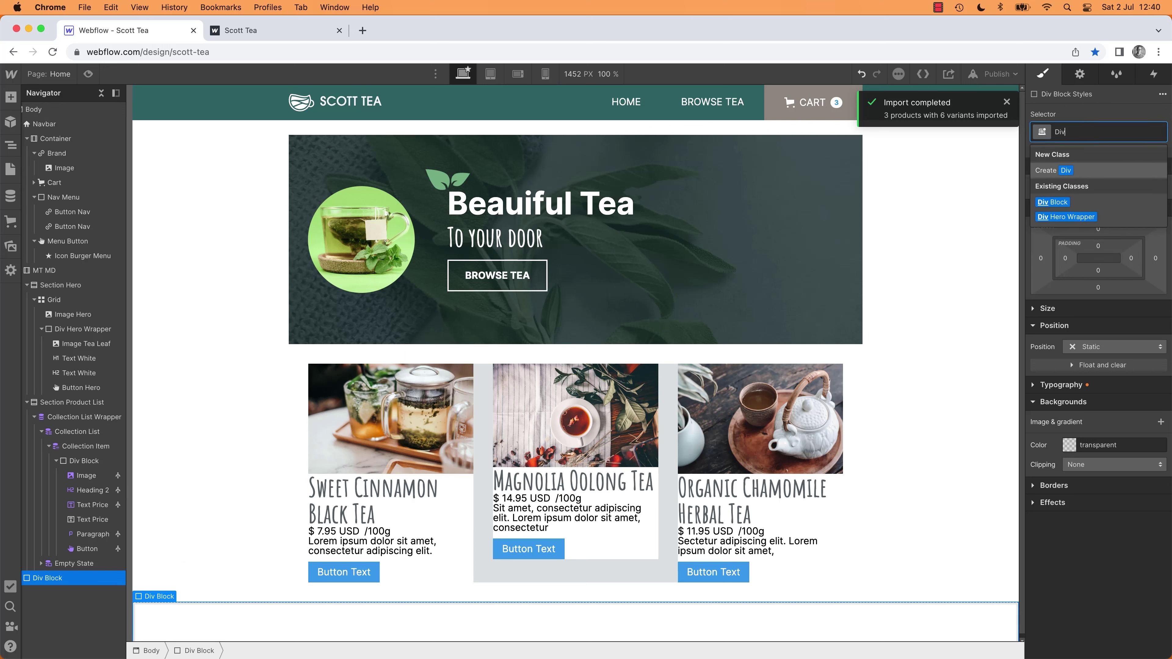
pyautogui.write(' Shadow')
pyautogui.press('Return')
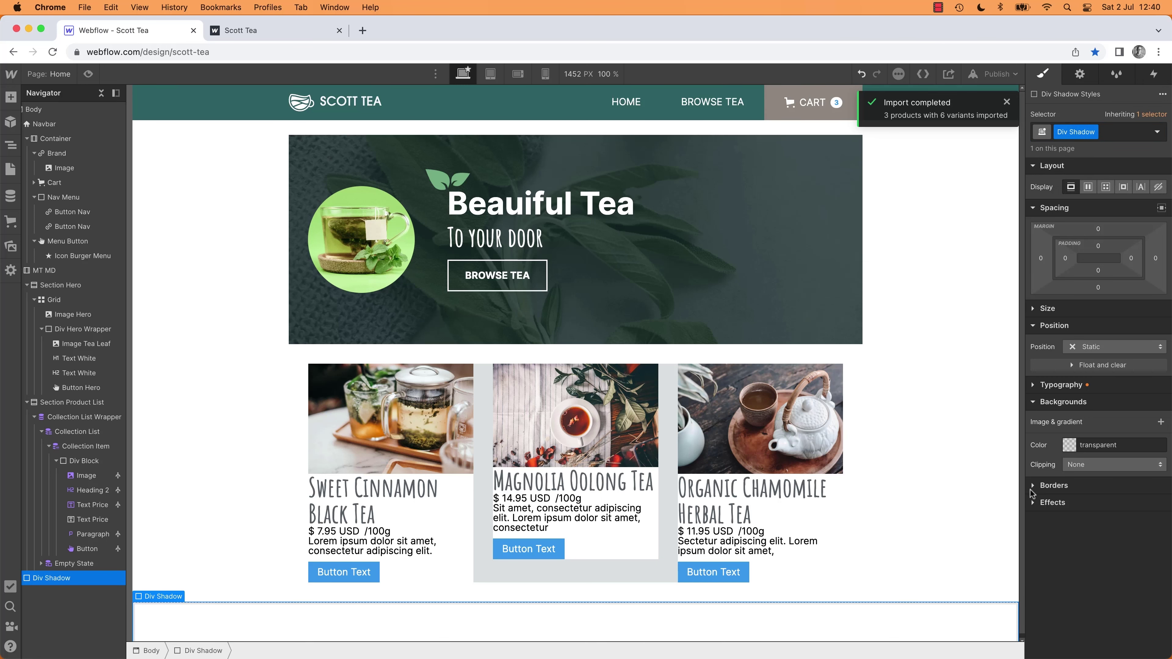
# Step: Add a box shadow to Div Shadow and inspect the drop shadow offset, blur and colour of the card rectangle in XD
pyautogui.click(1034, 505)
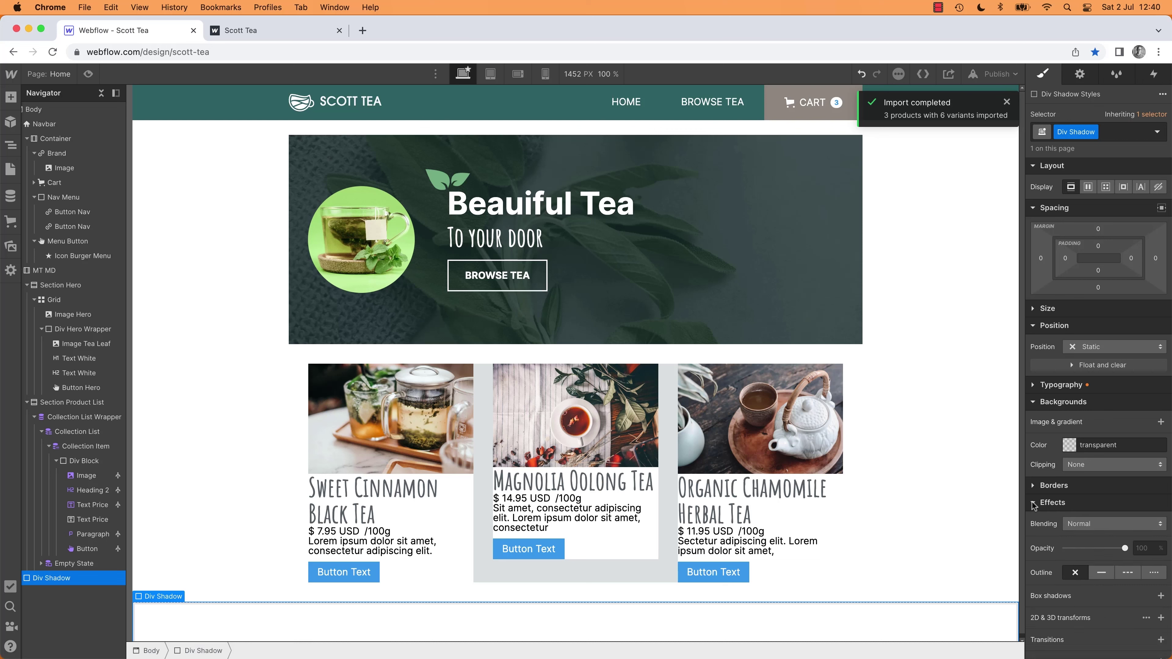
pyautogui.scroll(-3, 1039, 508)
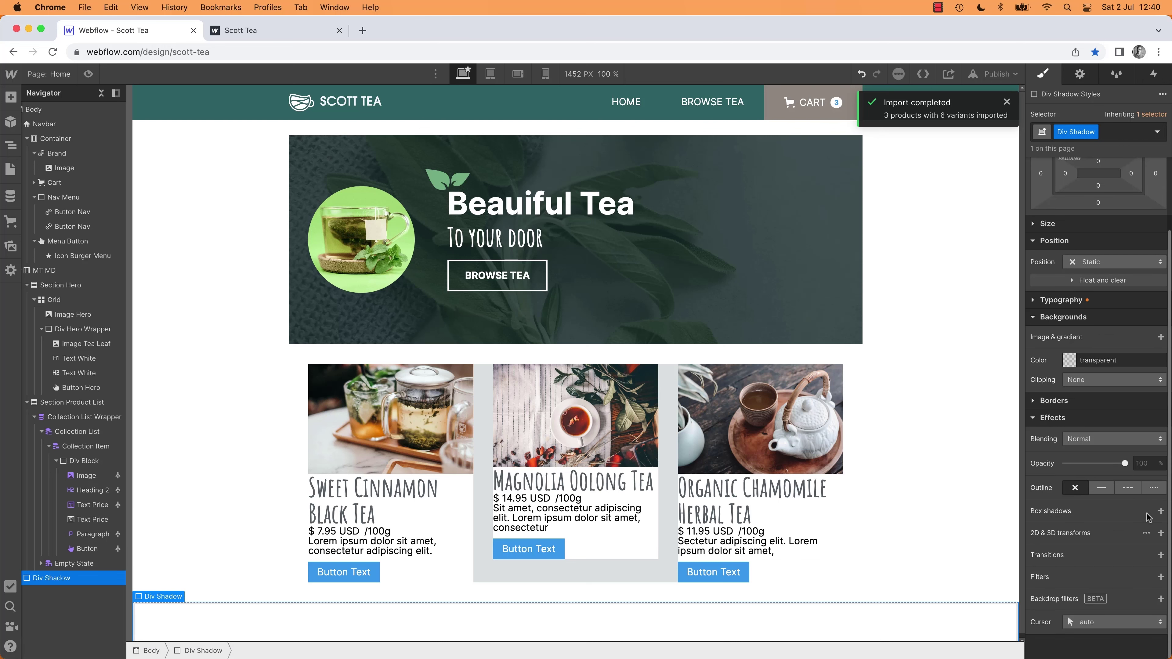
pyautogui.click(1161, 511)
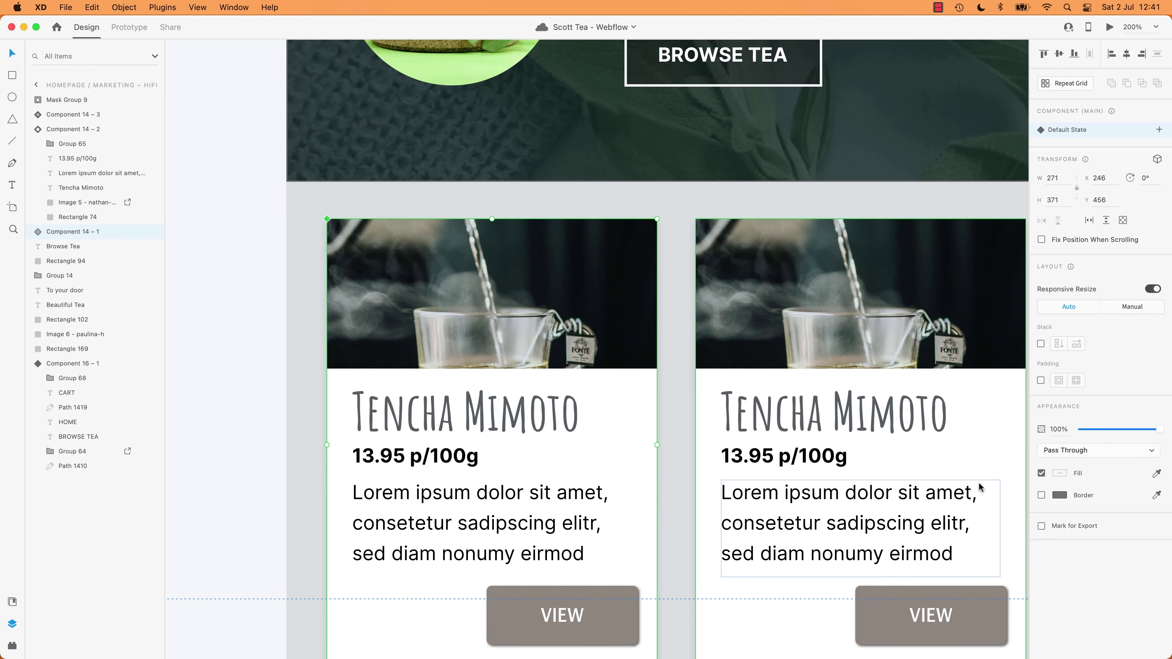
pyautogui.doubleClick(648, 462)
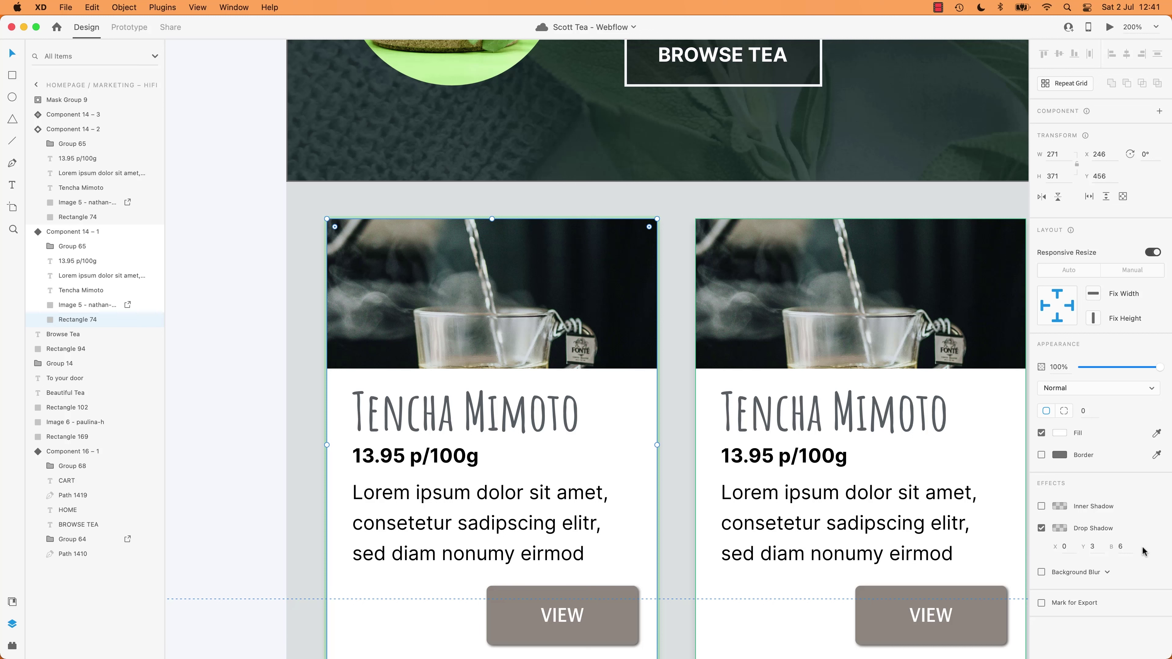
pyautogui.click(1060, 528)
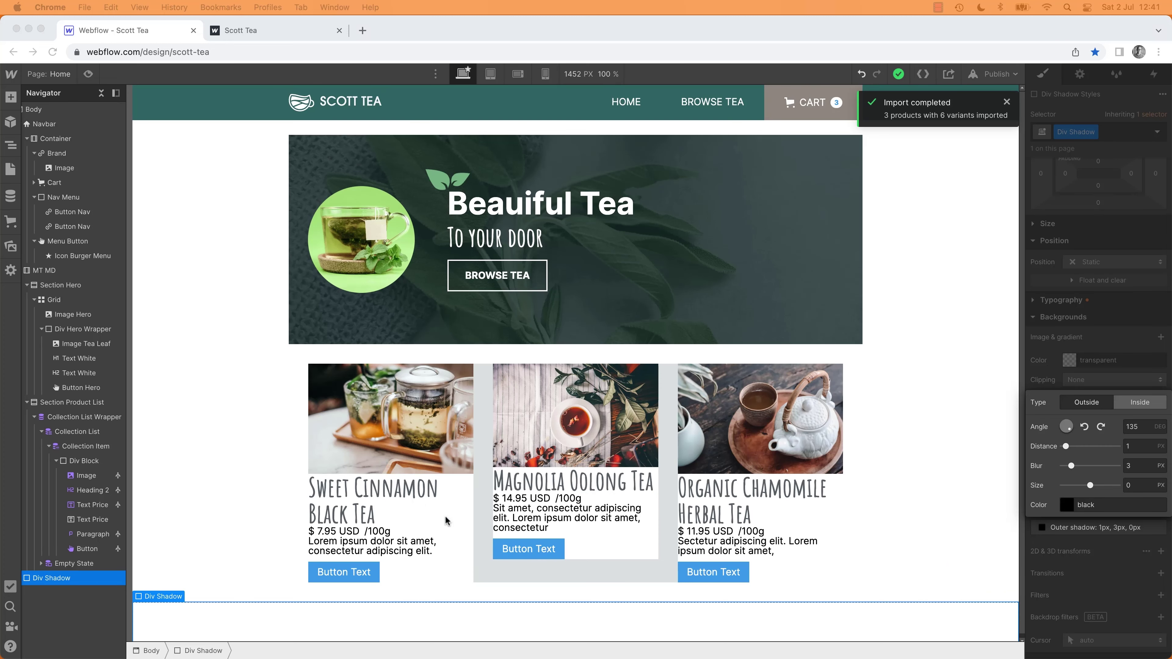
pyautogui.click(463, 516)
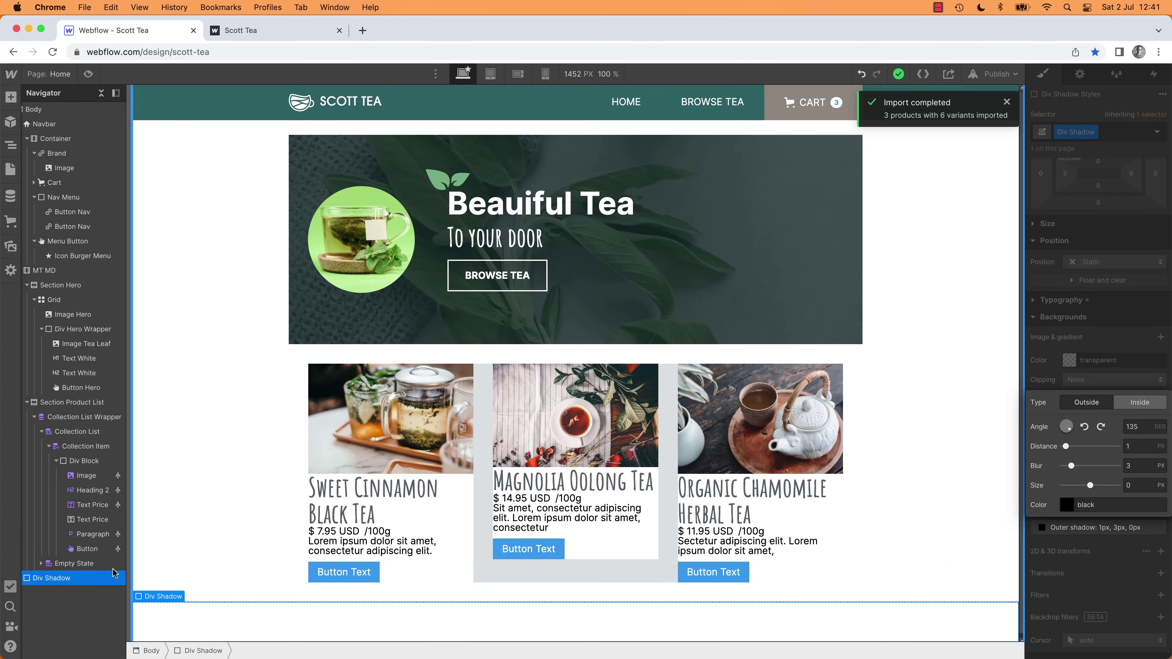
# Step: Set the Div Shadow outer shadow to a 180° angle, 3 px distance and 6 px blur
pyautogui.moveTo(1069, 431); pyautogui.dragTo(1068, 433)
pyautogui.click(1066, 432)
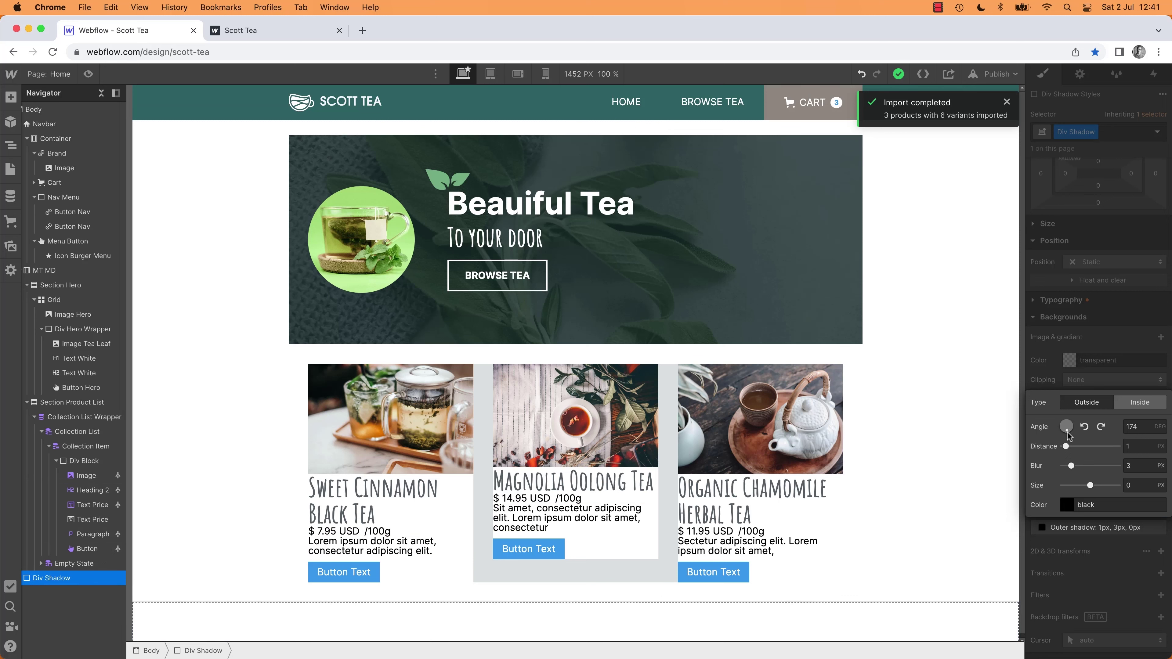
pyautogui.doubleClick(1135, 427)
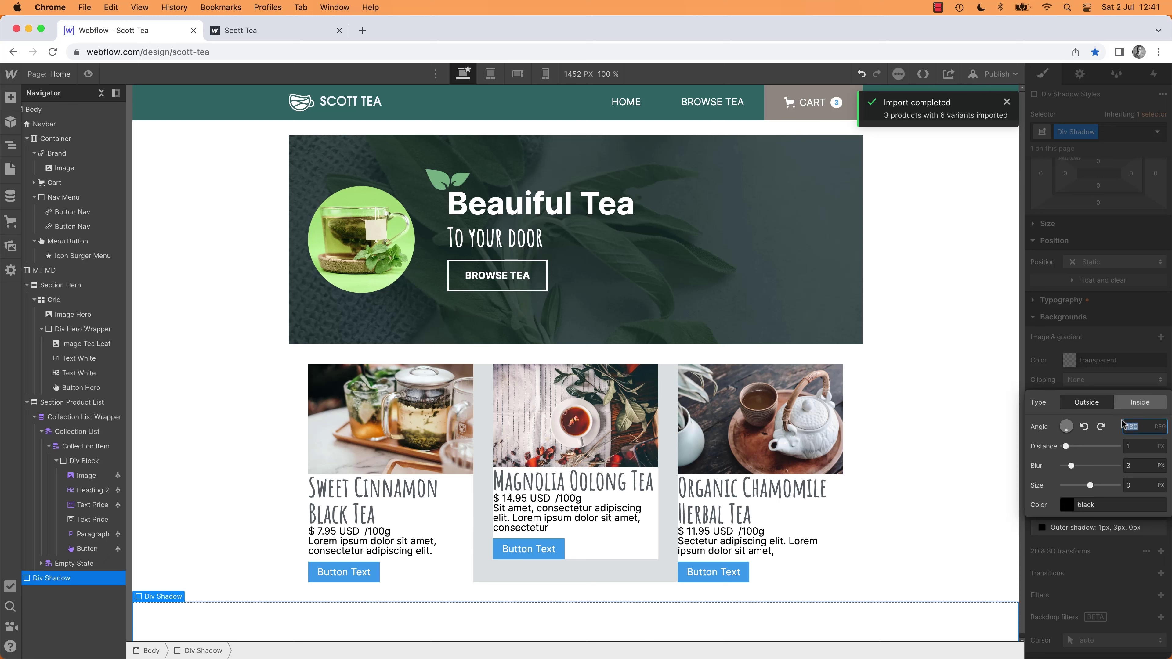
pyautogui.press('Return')
pyautogui.moveTo(1067, 446); pyautogui.dragTo(1069, 447)
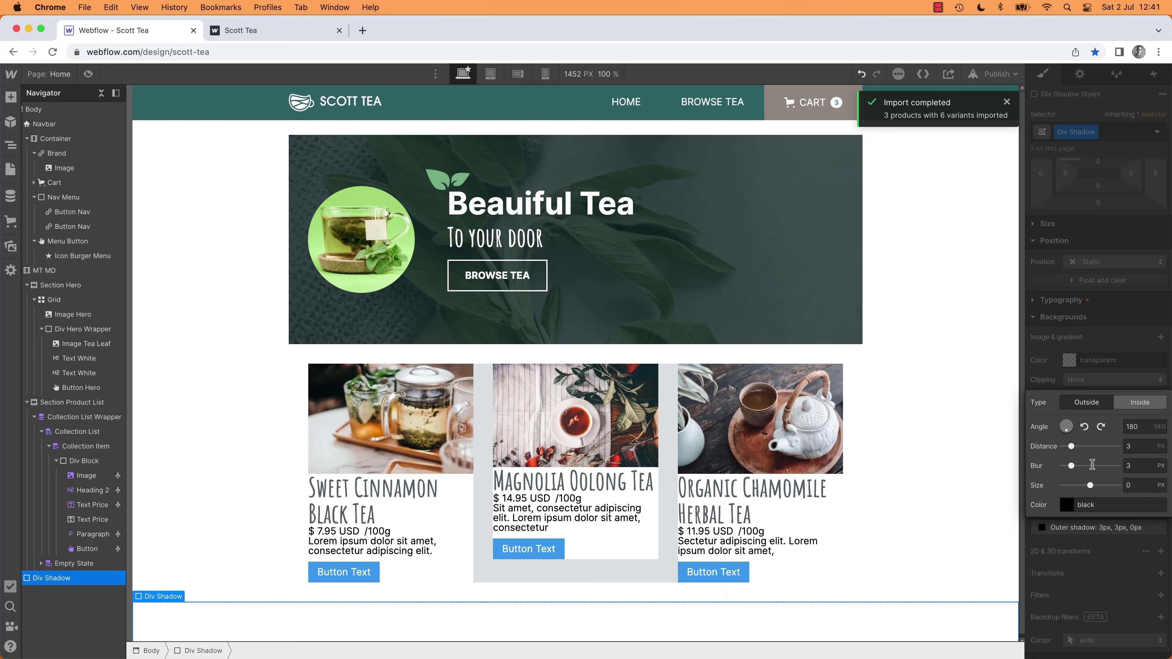
pyautogui.click(1142, 463)
pyautogui.press('Return')
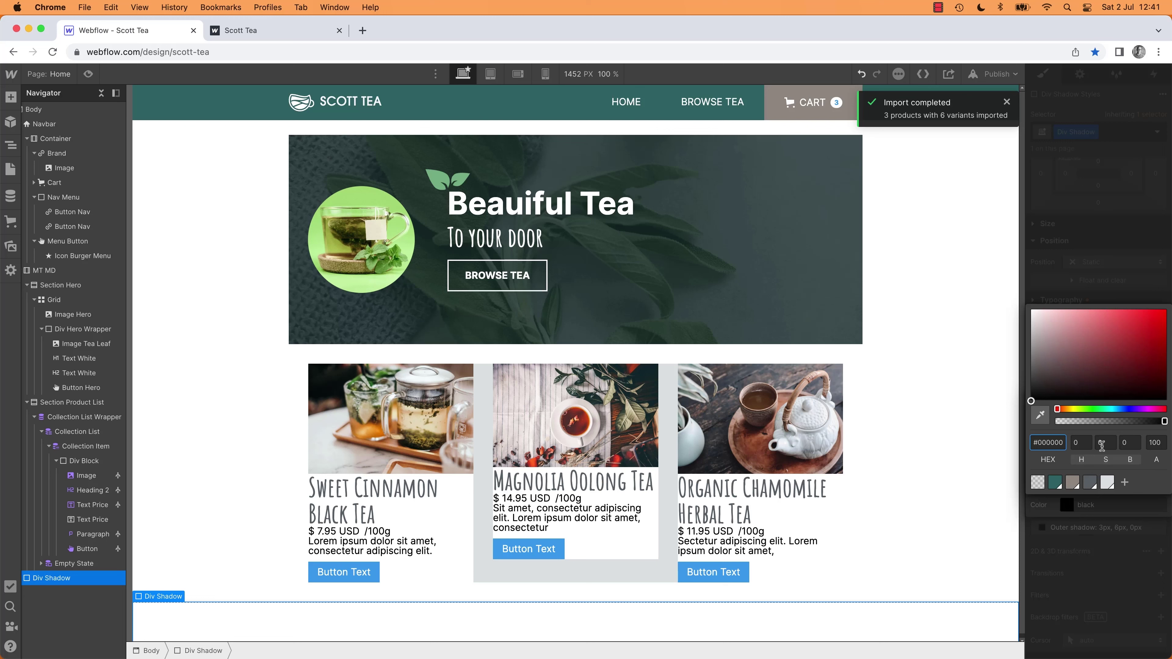
# Step: Reduce the black shadow colour's opacity to 16% and close the shadow settings
pyautogui.click(1160, 443)
pyautogui.write('16')
pyautogui.click(999, 407)
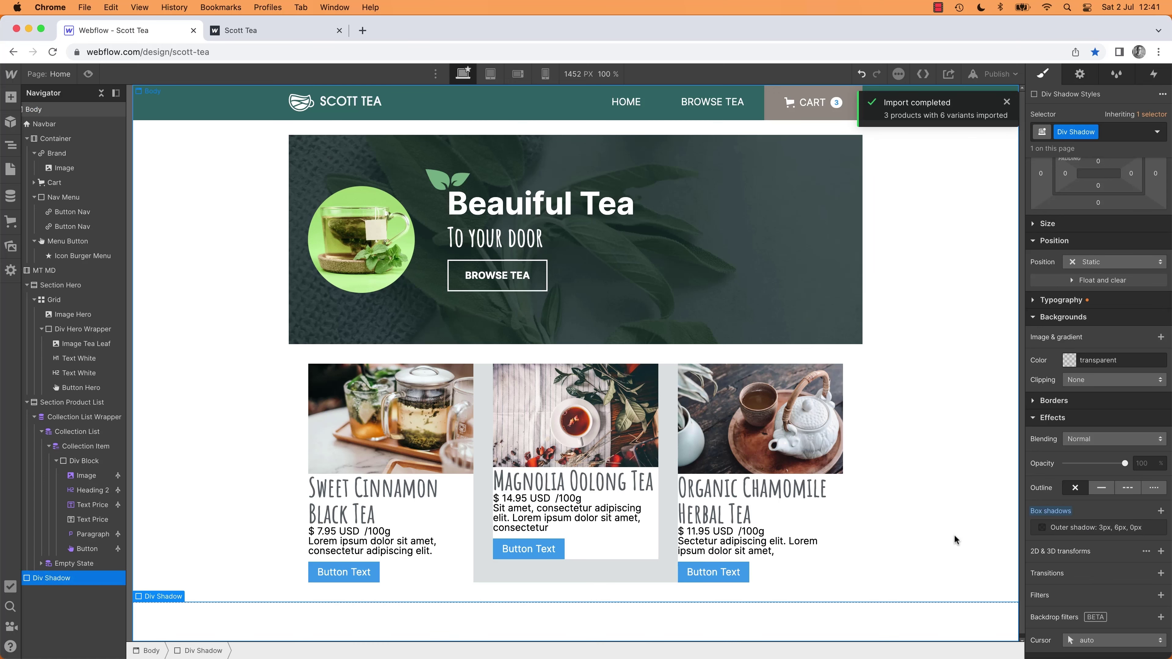
# Step: Apply the Div Shadow class as a combo class to the Div Block inside the Collection Item
pyautogui.click(450, 489)
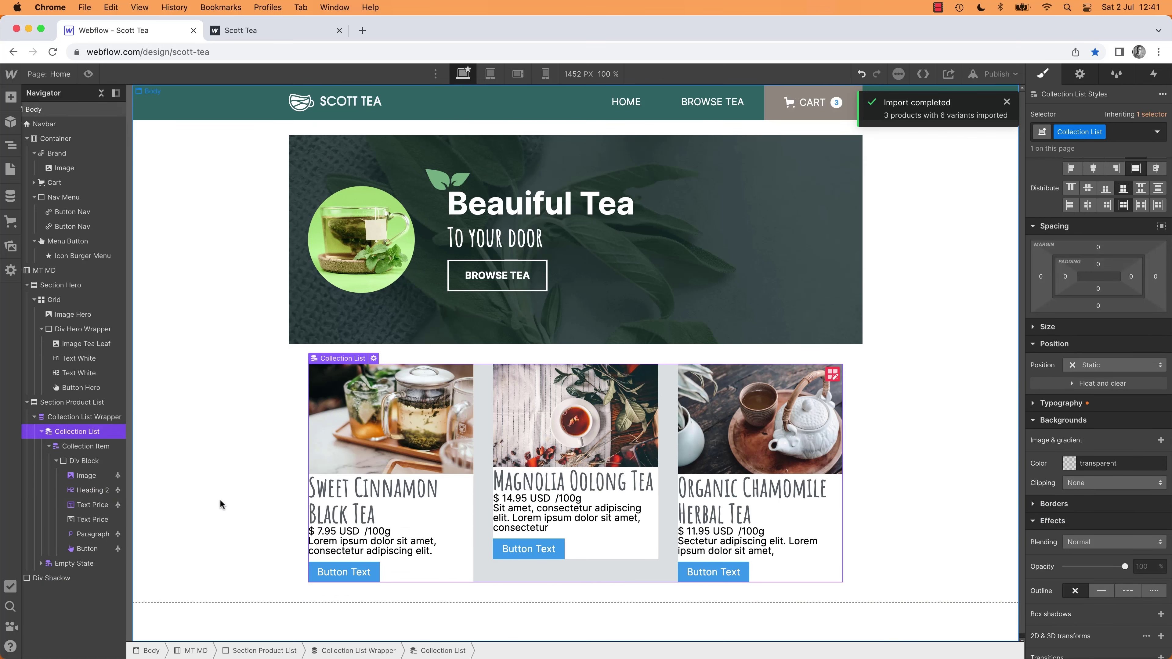
pyautogui.click(86, 446)
pyautogui.click(87, 462)
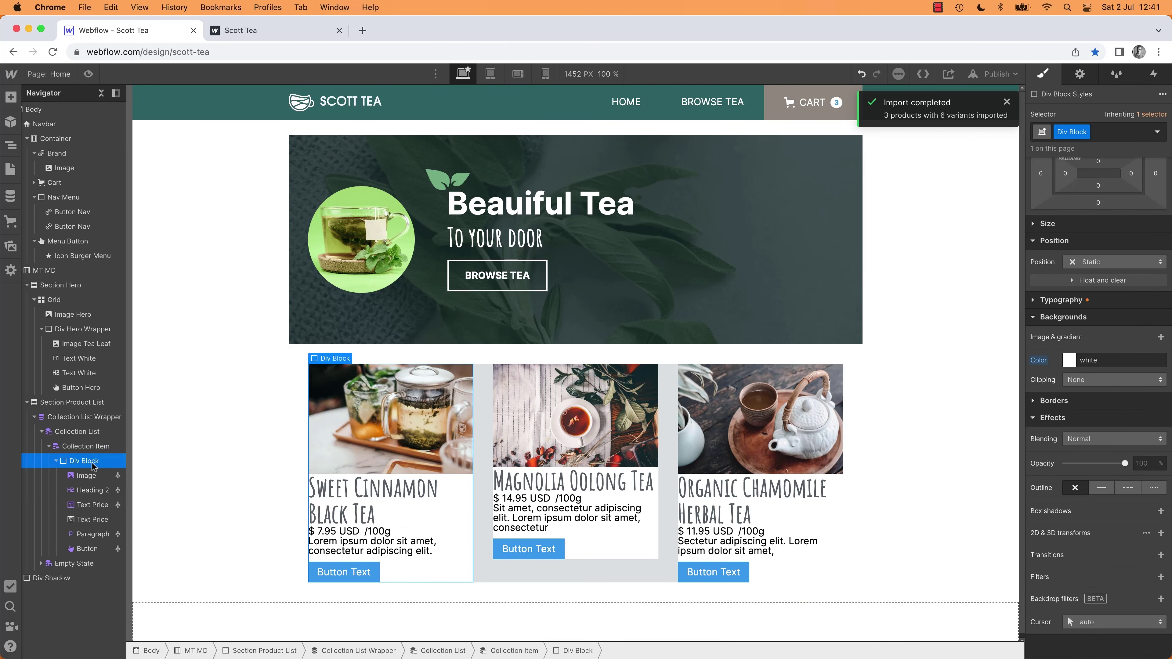
pyautogui.click(1103, 132)
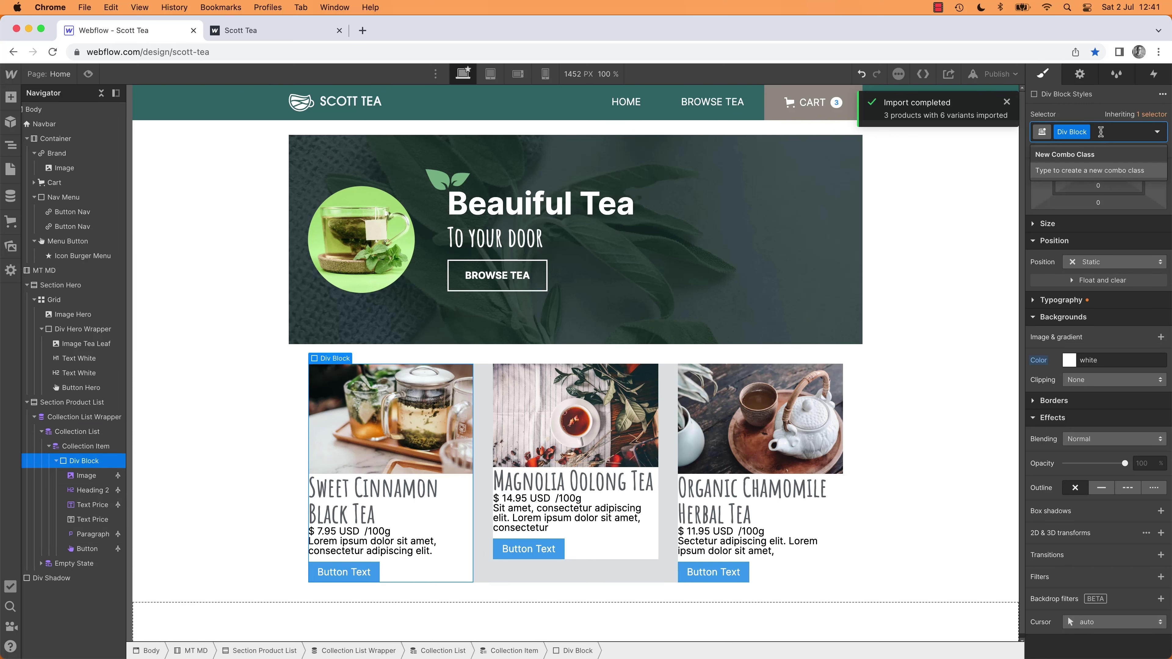
pyautogui.write('shad')
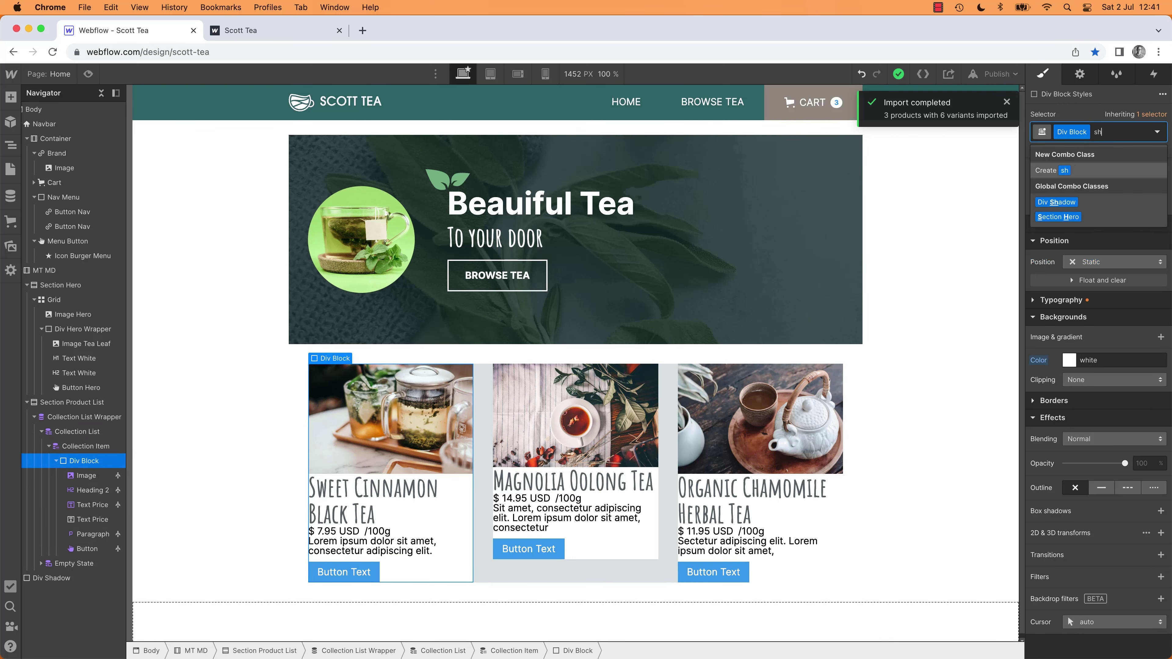
pyautogui.click(1044, 203)
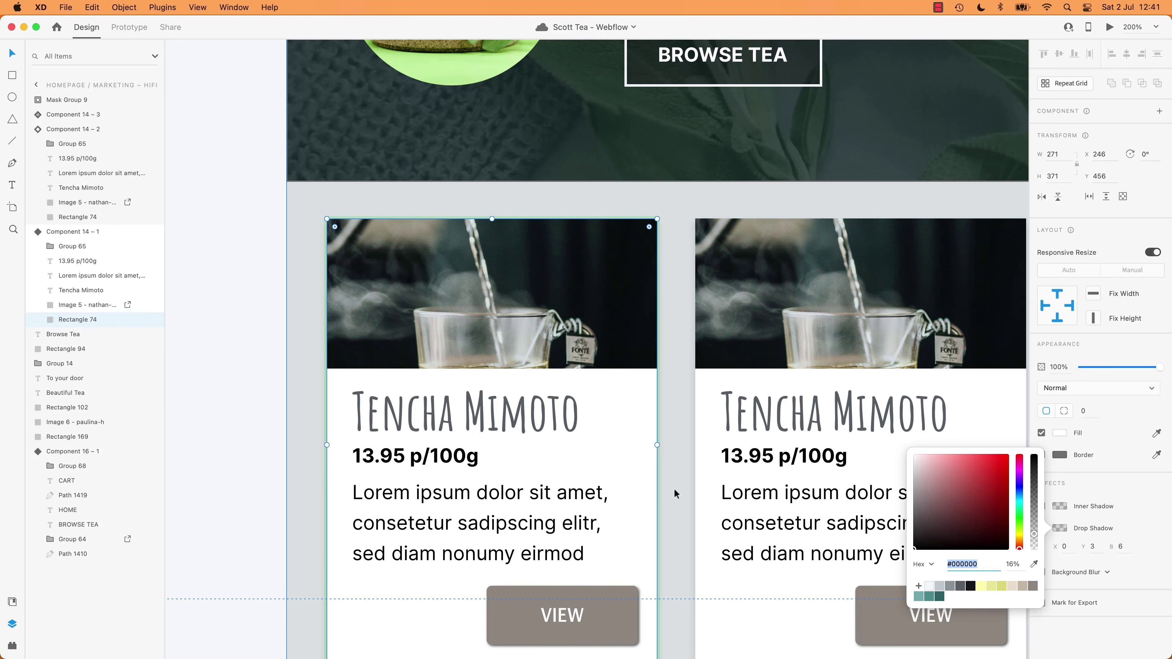
# Step: Compare the product card section of the XD homepage design with the product list built in Webflow
pyautogui.click(697, 473)
pyautogui.press('super+1')
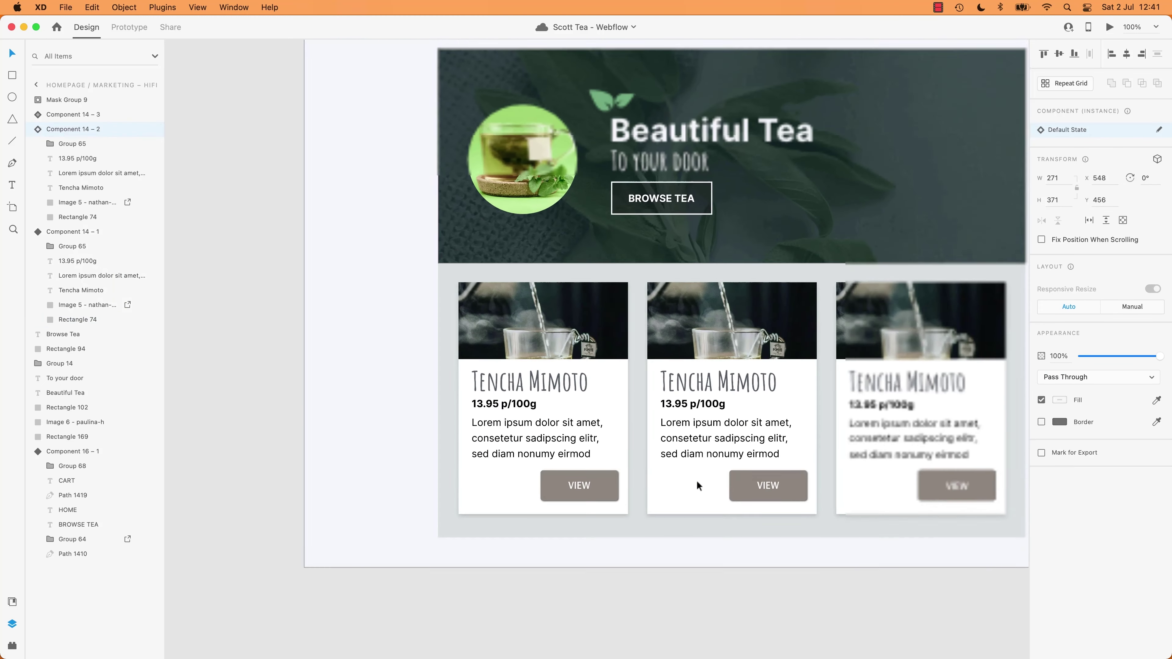
pyautogui.click(666, 601)
pyautogui.press('super+Tab')
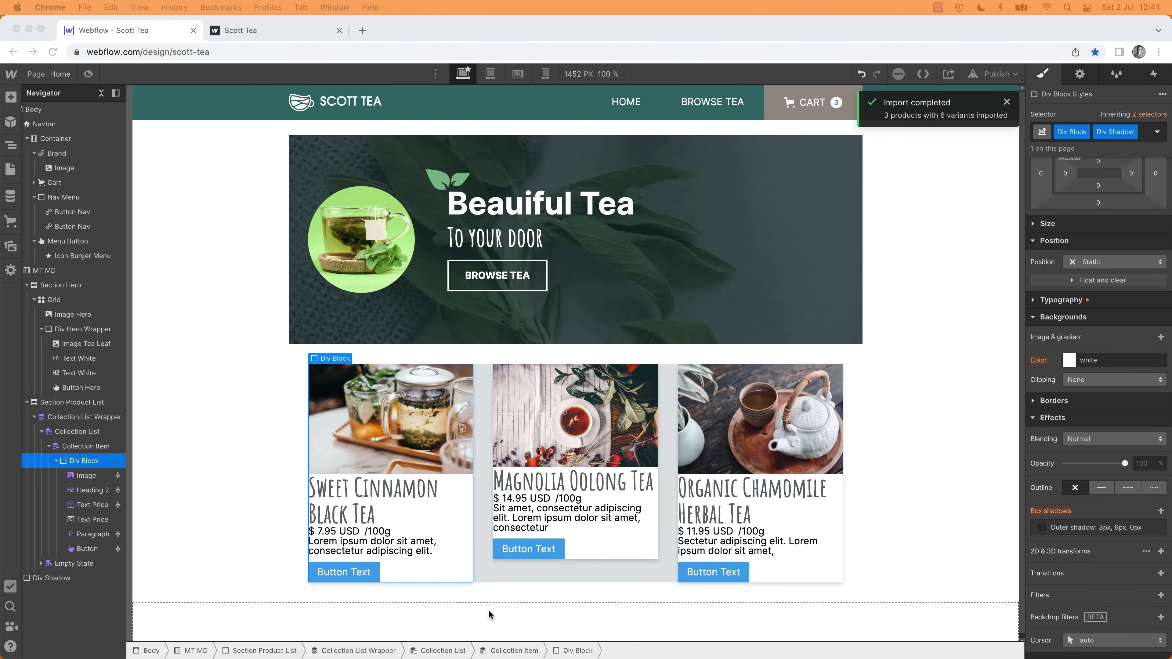
pyautogui.press('super+Tab')
pyautogui.press('super+Tab')
pyautogui.press('super+Tab')
pyautogui.press('super+Tab')
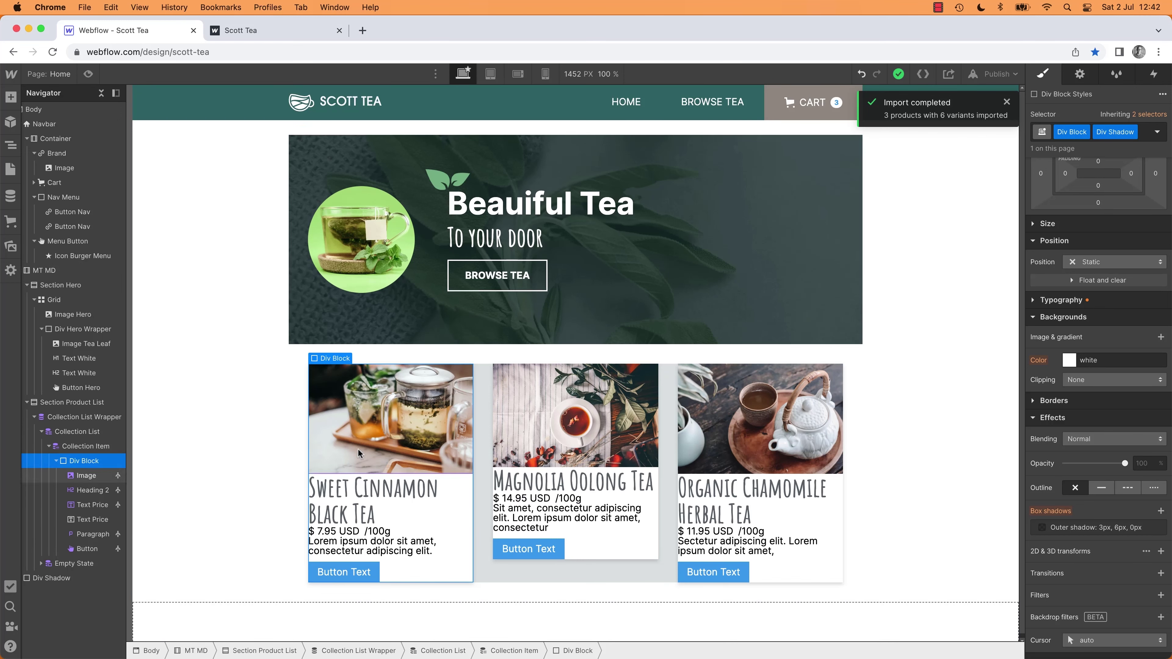
pyautogui.click(485, 574)
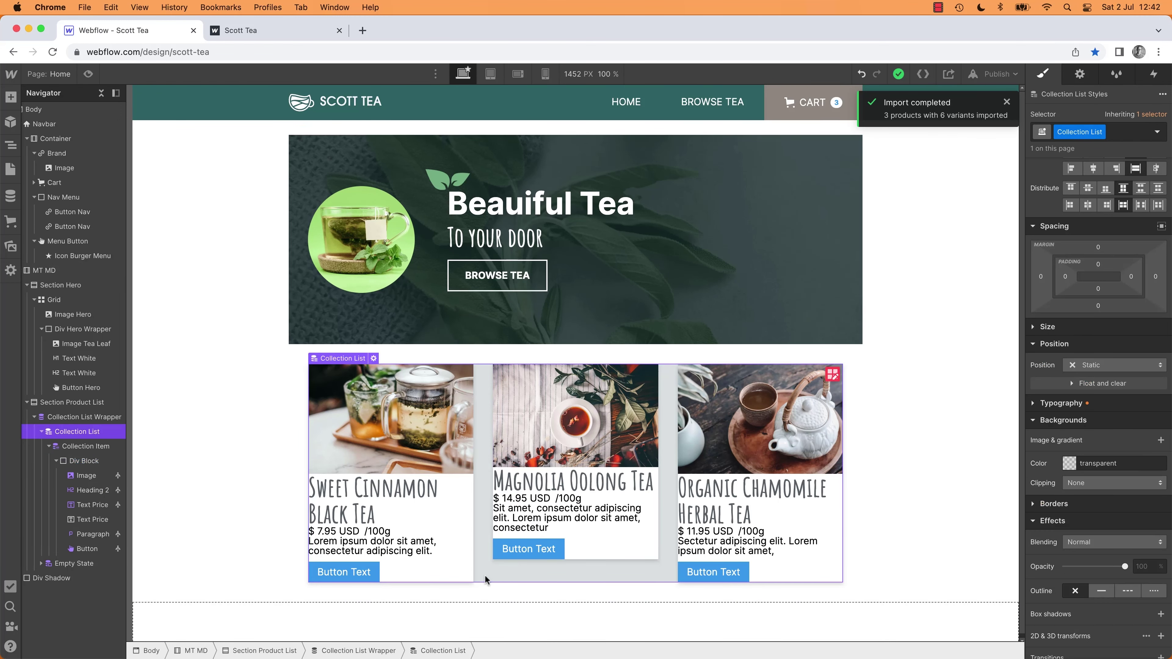
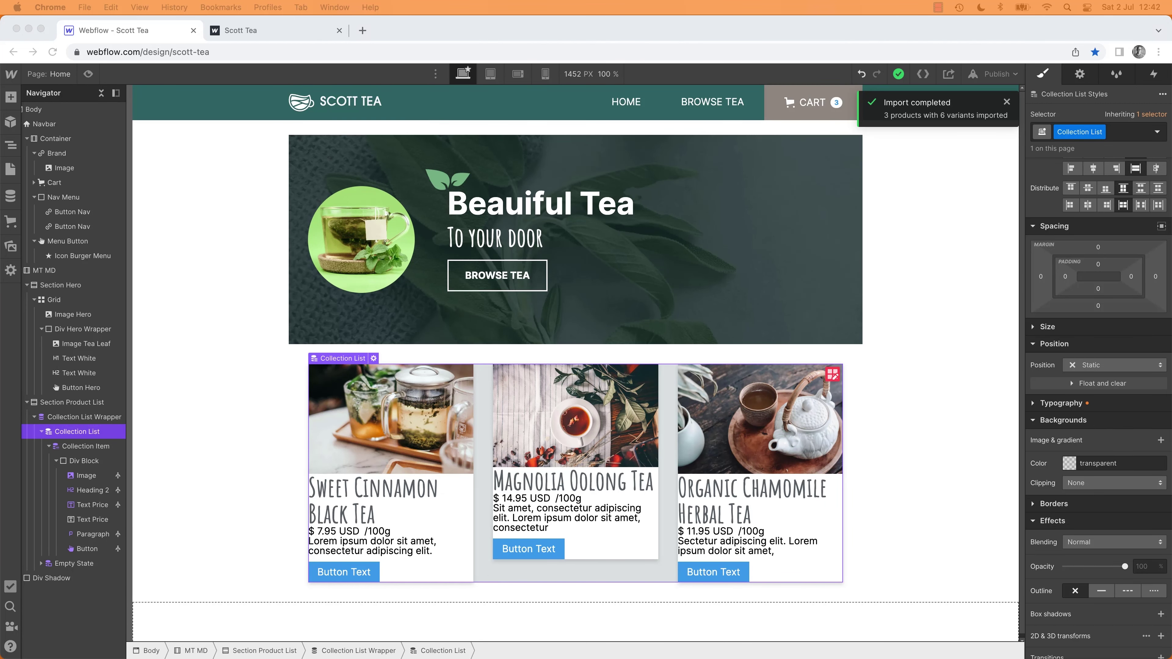
# Step: Reset all four margins of Section Product List to 0 and set its padding to 32 px on every side
pyautogui.click(74, 402)
pyautogui.scroll(-3, 1103, 185)
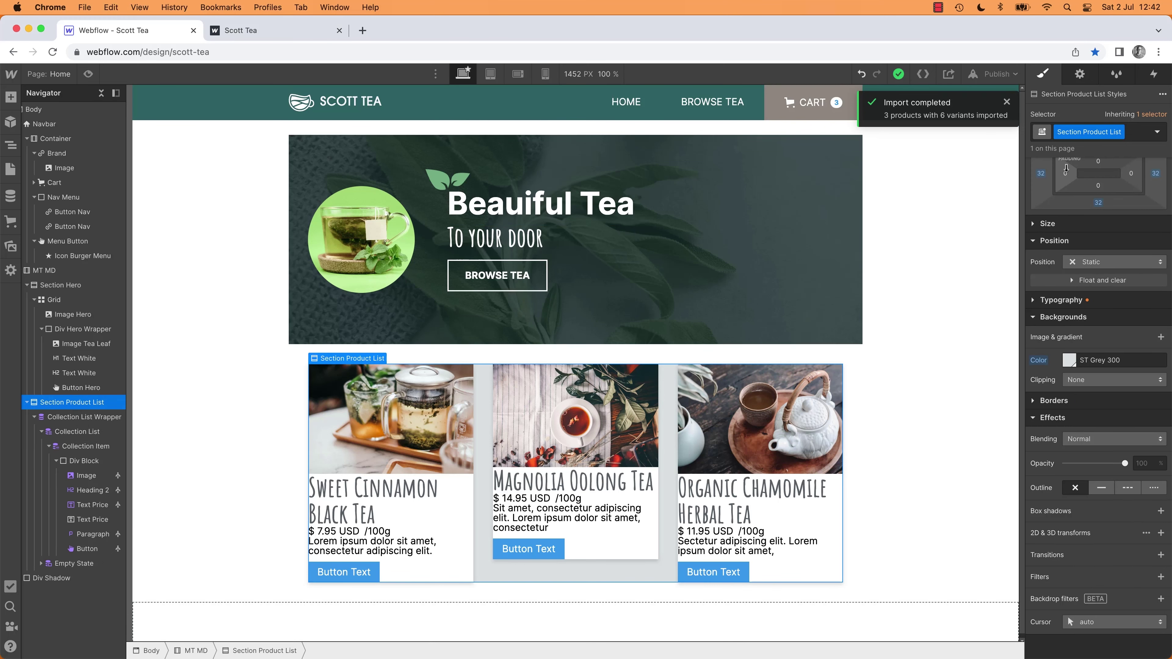
pyautogui.scroll(2, 1103, 173)
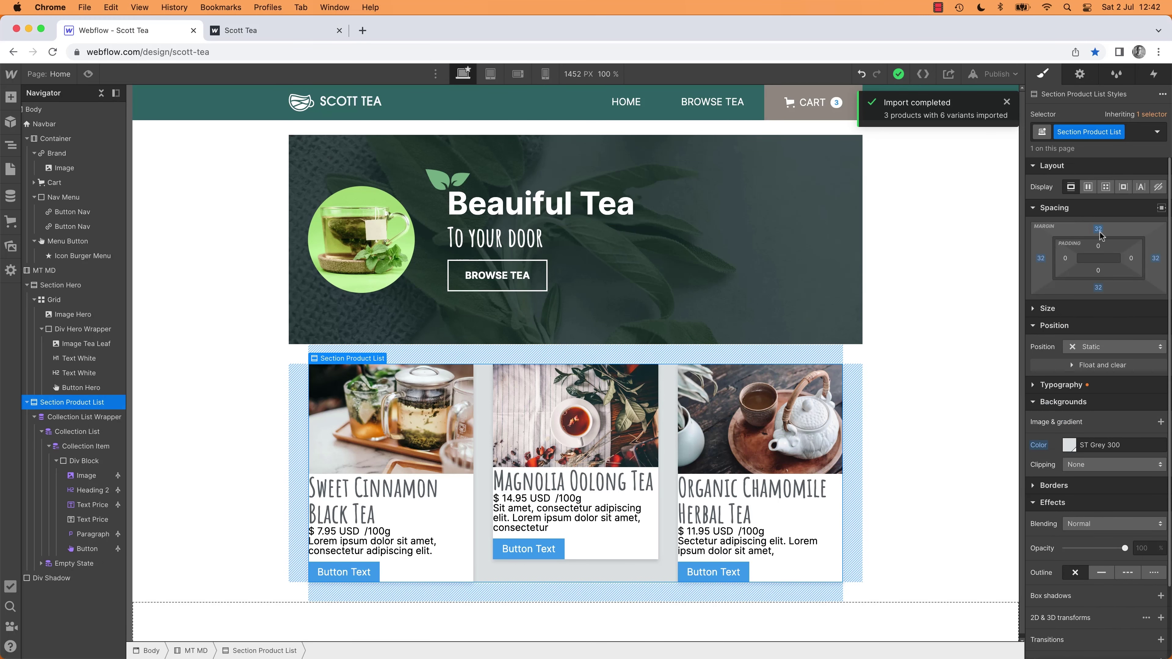
pyautogui.moveTo(1101, 235); pyautogui.dragTo(1102, 297)
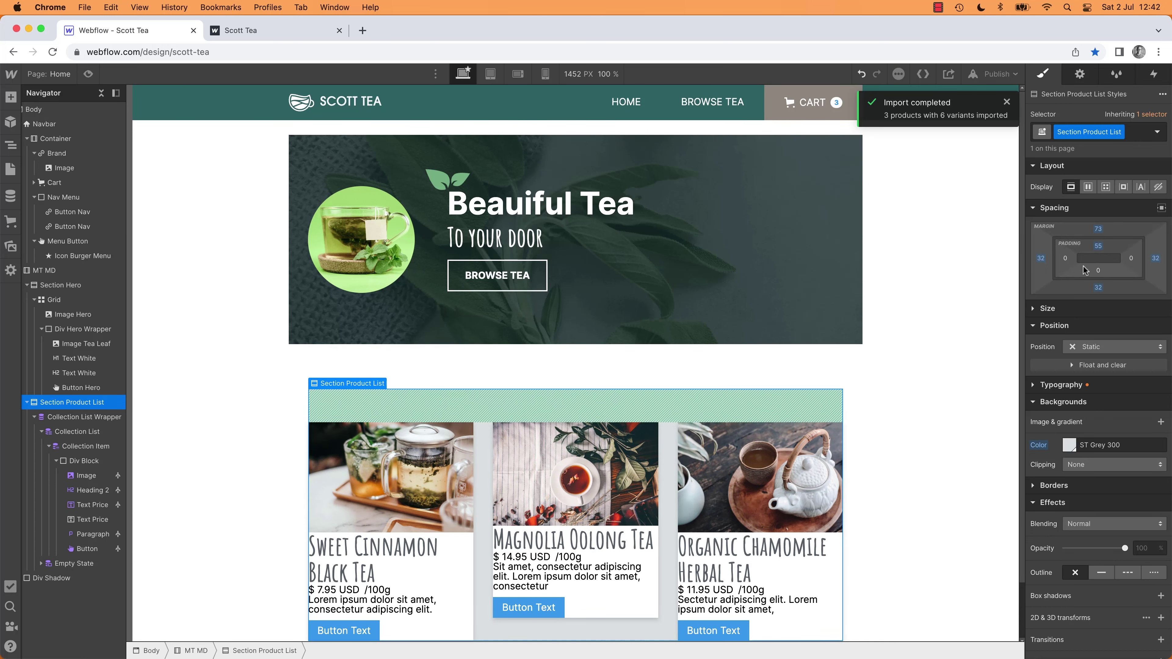
pyautogui.keyDown('alt'); pyautogui.click(1099, 245); pyautogui.keyUp('alt')
pyautogui.keyDown('alt'); pyautogui.click(1098, 229); pyautogui.keyUp('alt')
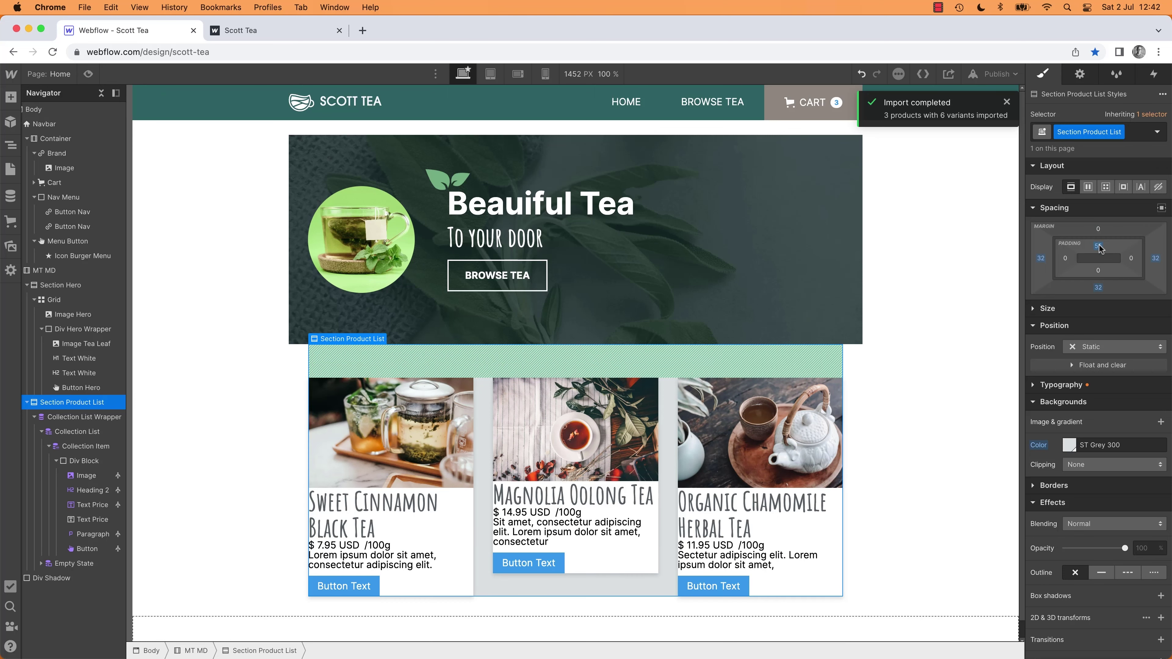
pyautogui.keyDown('alt'); pyautogui.click(1098, 288); pyautogui.keyUp('alt')
pyautogui.keyDown('alt'); pyautogui.click(1042, 259); pyautogui.keyUp('alt')
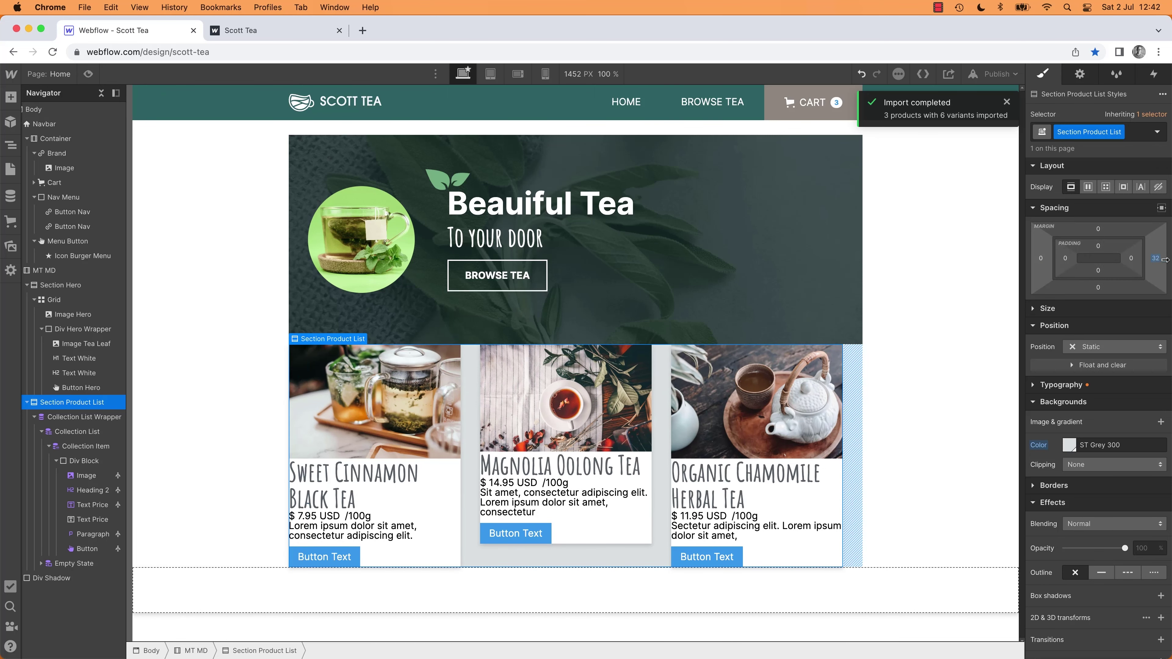
pyautogui.keyDown('alt'); pyautogui.click(1156, 260); pyautogui.keyUp('alt')
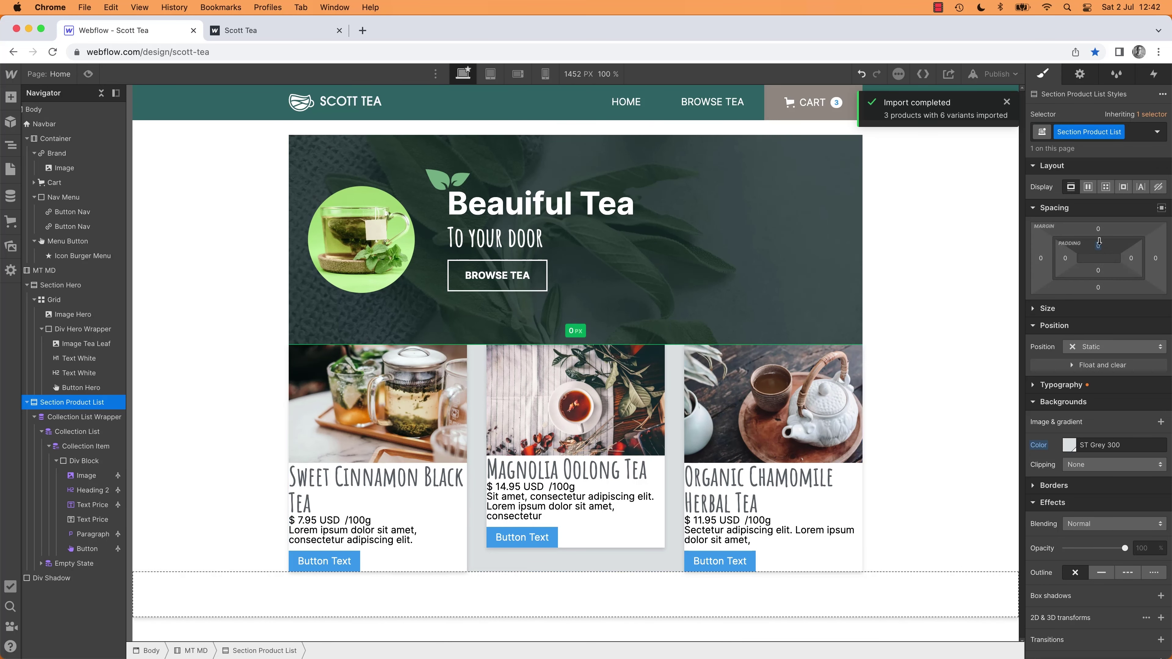
pyautogui.moveTo(1101, 248); pyautogui.dragTo(1105, 273)
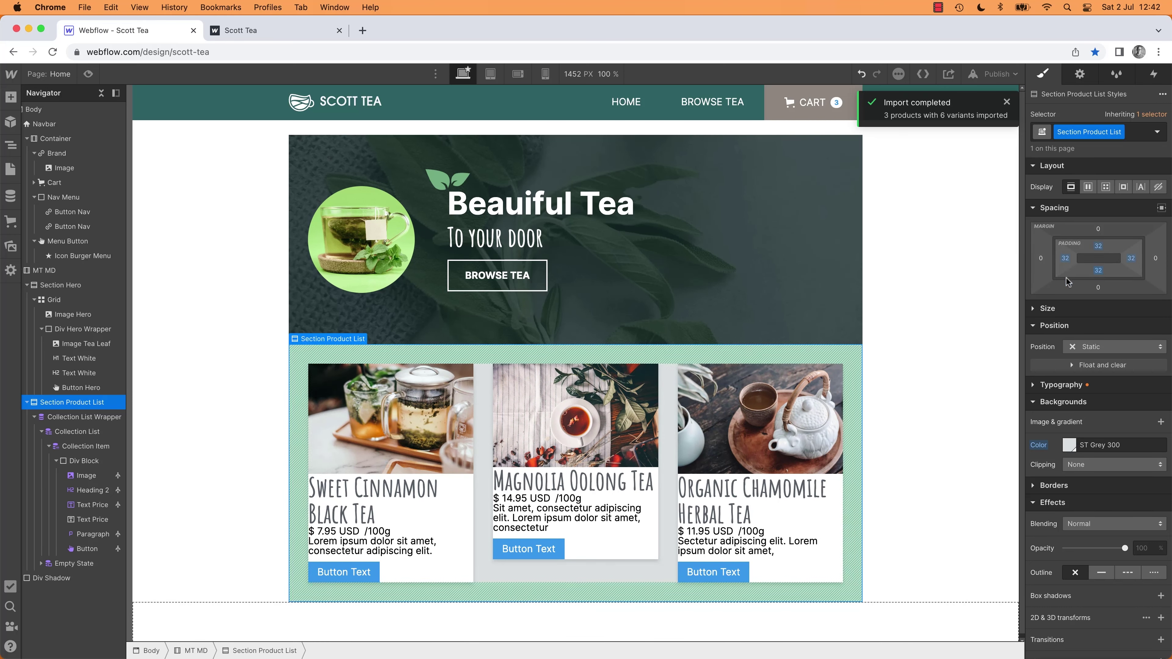
pyautogui.click(962, 354)
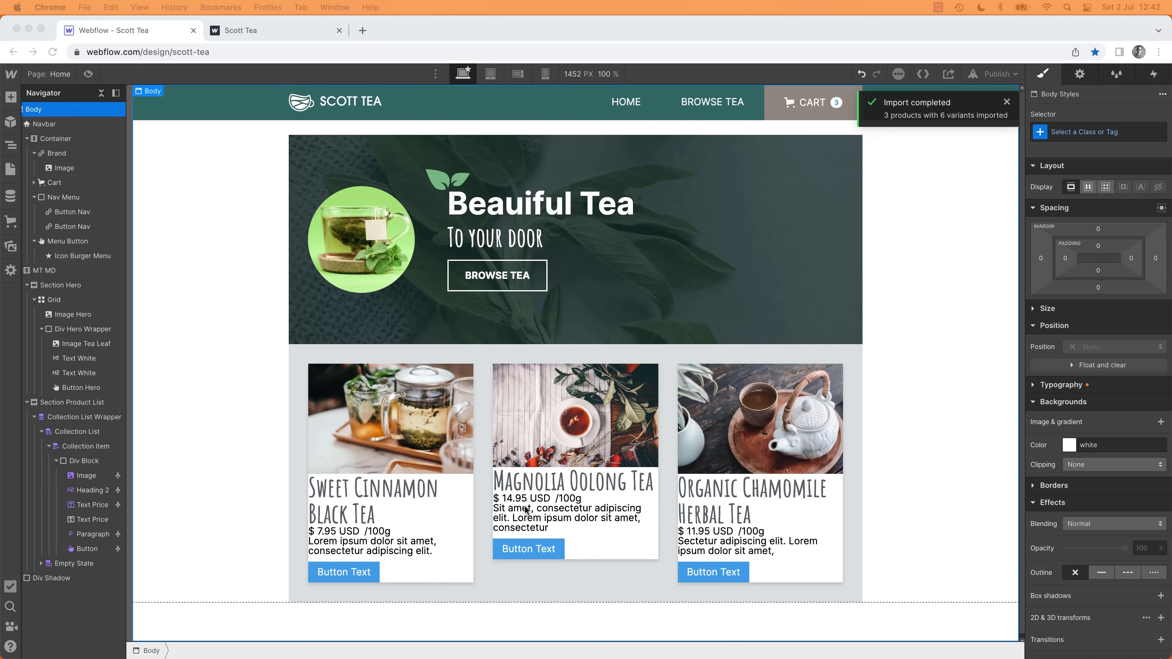
# Step: Check the card text inset in XD, then try 21 px padding on all sides of the Webflow card's Div Block and undo it
pyautogui.press('super+Tab')
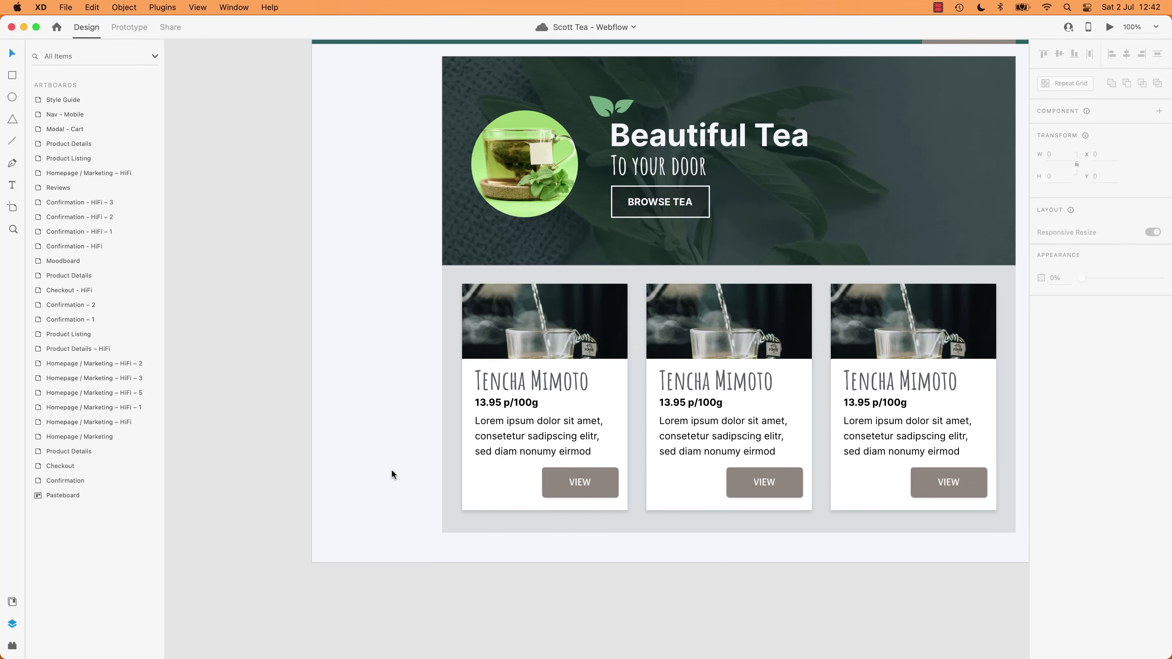
pyautogui.click(469, 362)
pyautogui.press('super+Tab')
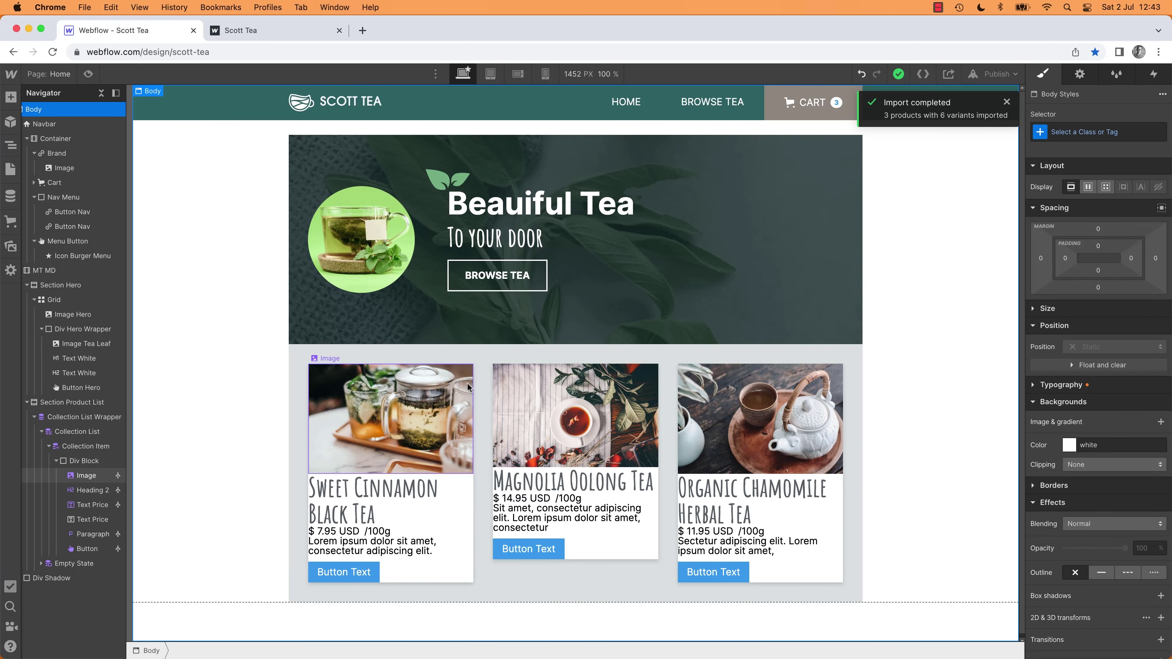
pyautogui.click(72, 403)
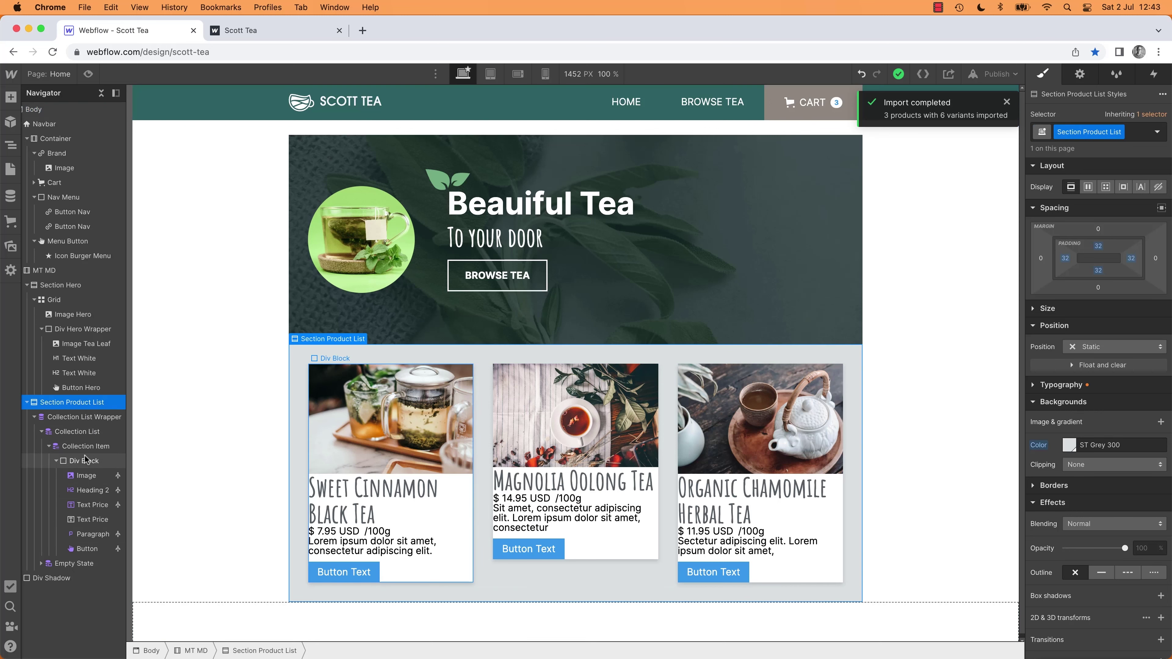
pyautogui.click(84, 461)
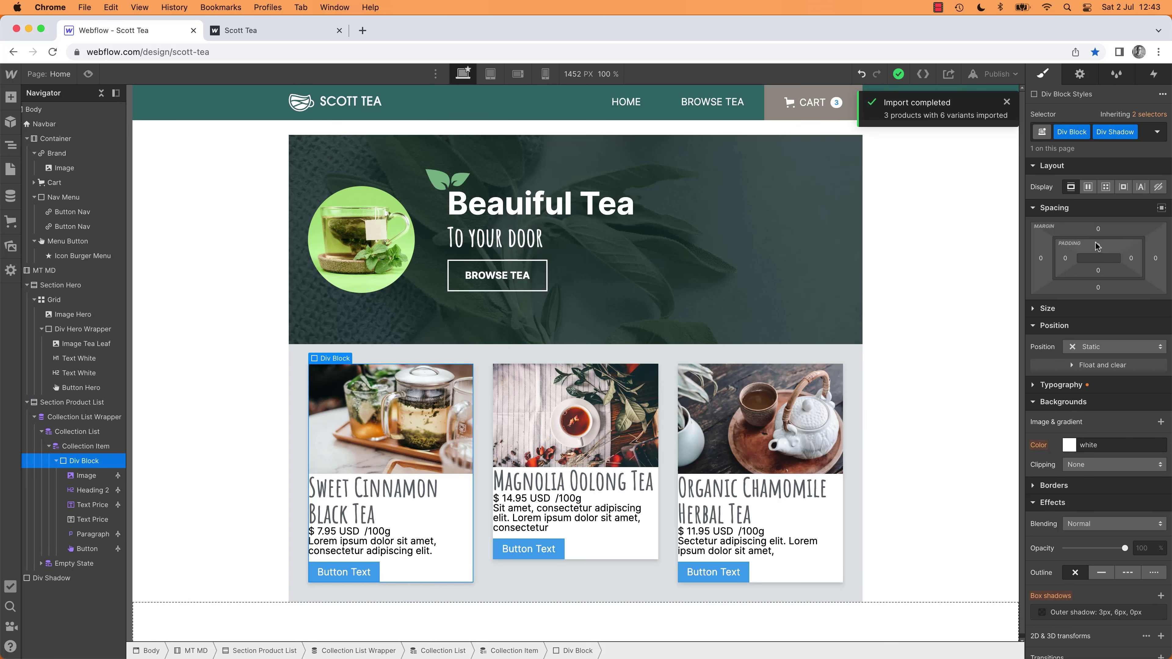
pyautogui.moveTo(1100, 249); pyautogui.dragTo(1101, 257)
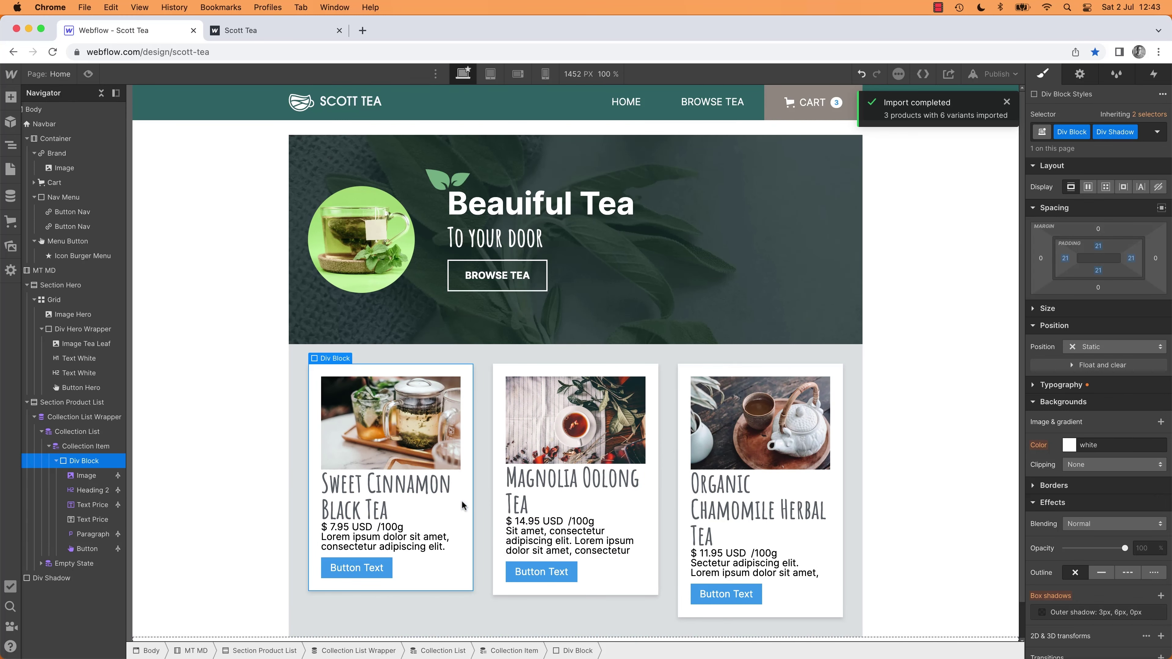
pyautogui.press('cmd+z')
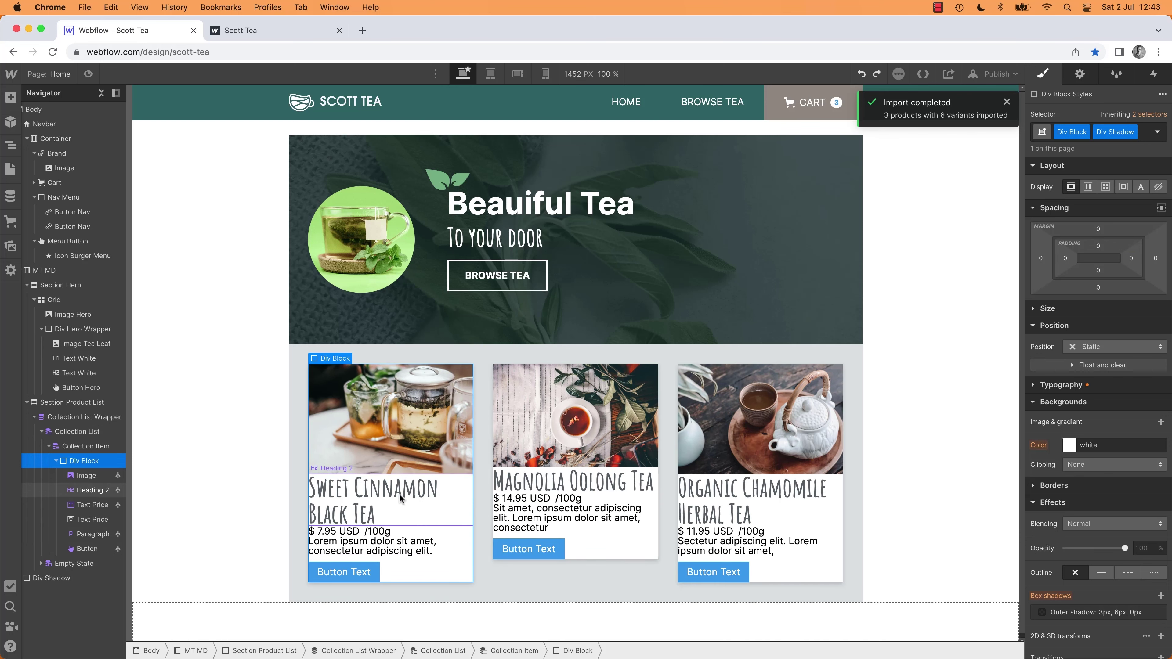
# Step: Add a new Div Block below the Image inside the product card and nest the Heading 2 in it
pyautogui.click(389, 514)
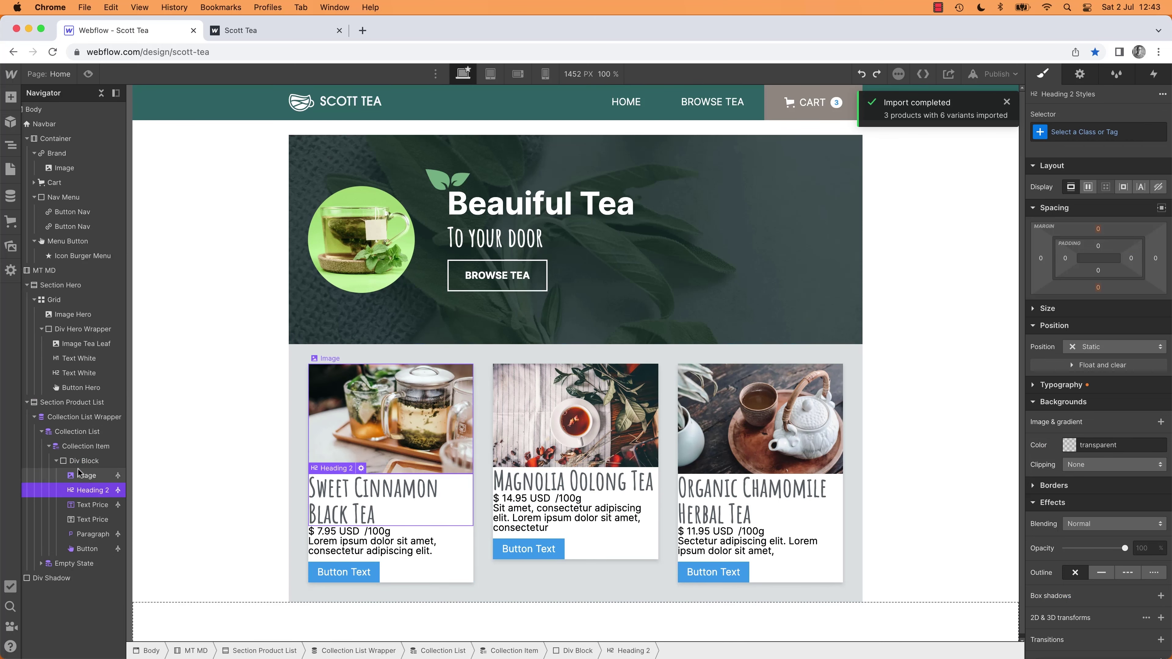
pyautogui.click(84, 462)
pyautogui.click(87, 476)
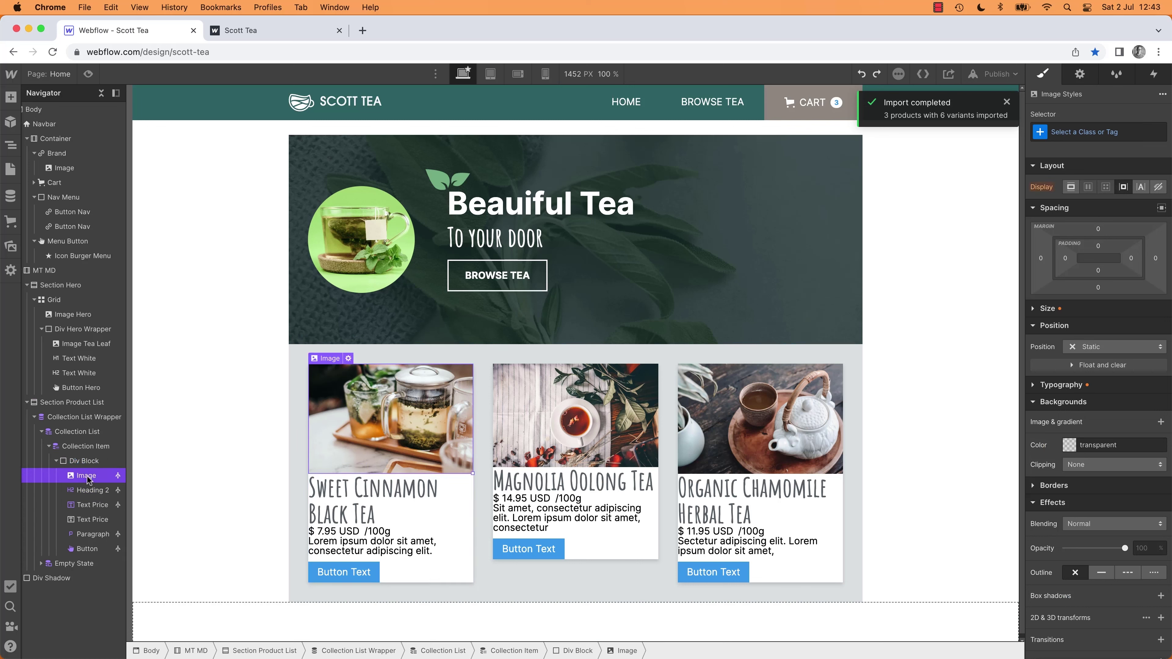
pyautogui.click(90, 492)
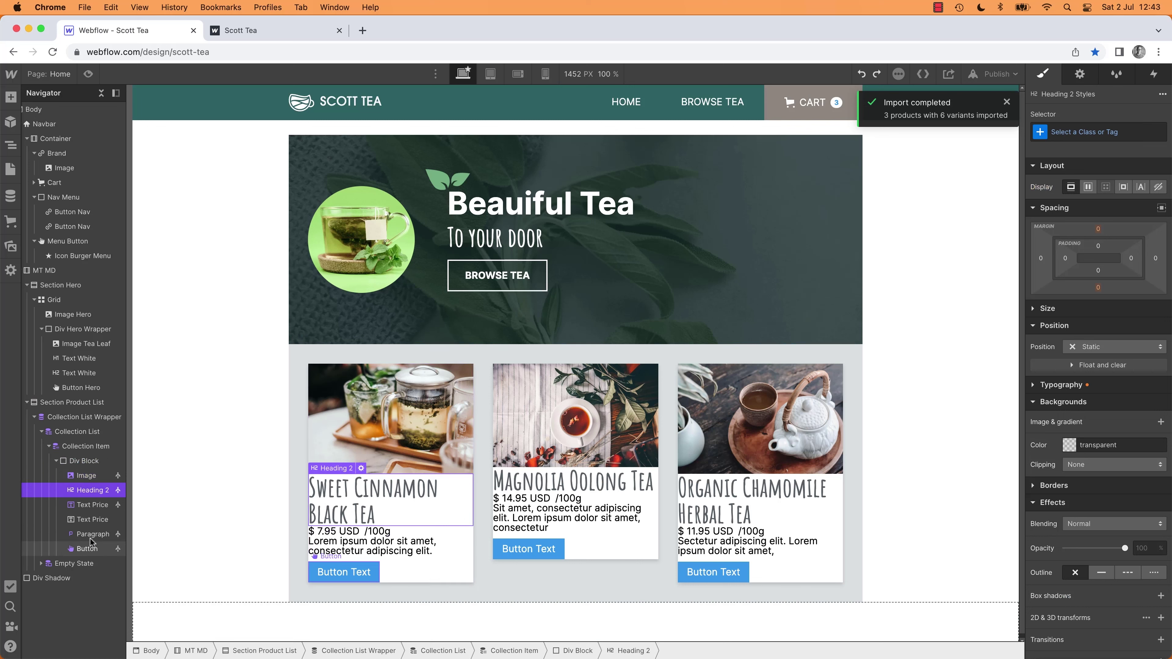
pyautogui.press('d')
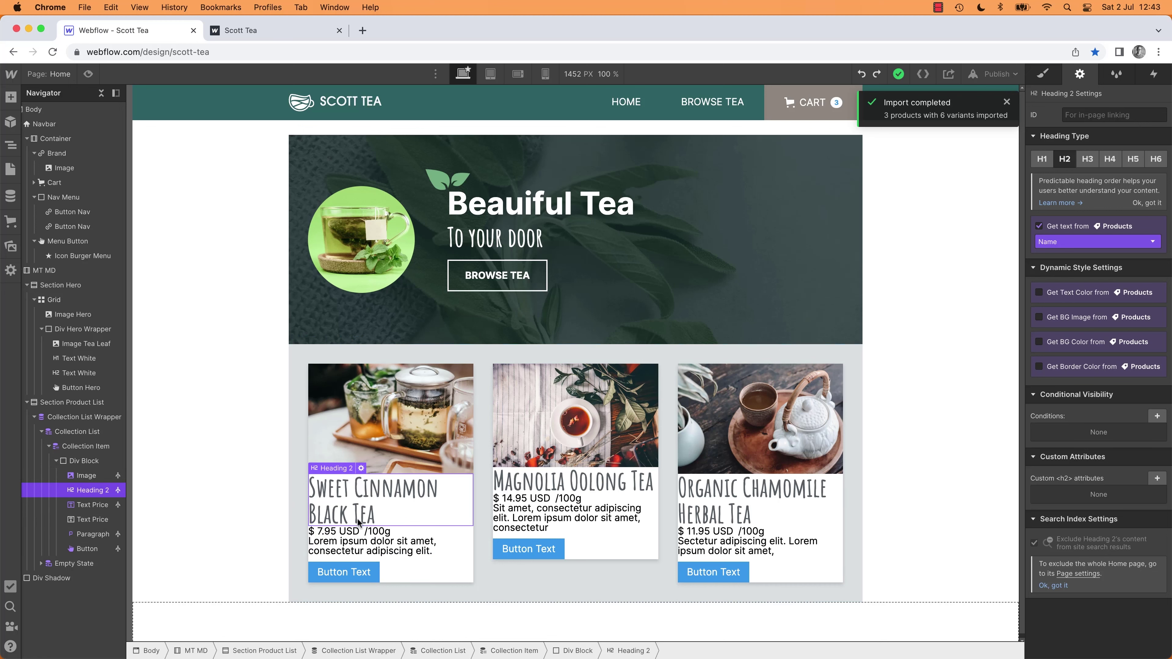
pyautogui.press('a')
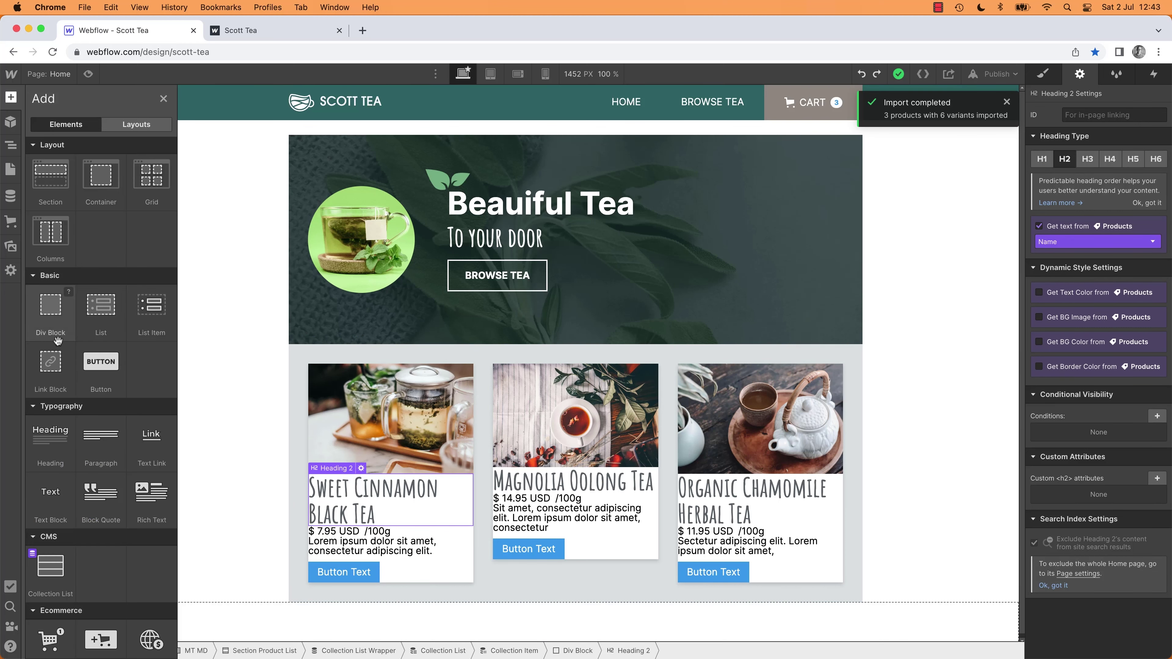
pyautogui.moveTo(51, 319); pyautogui.dragTo(202, 545)
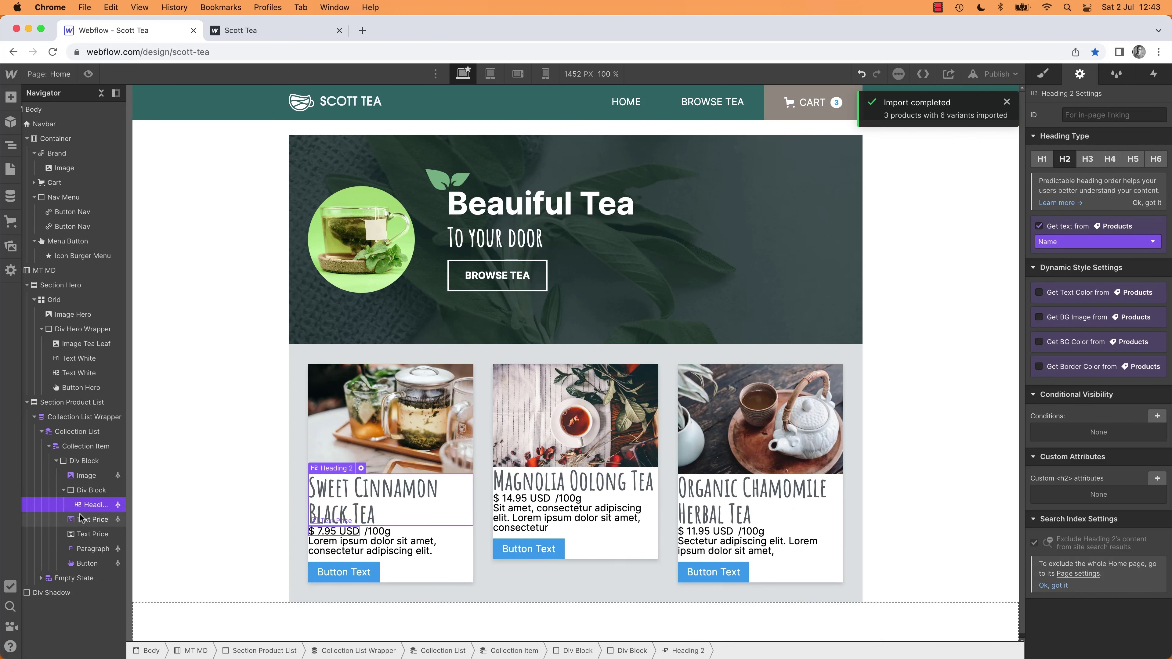
# Step: Move both Text Price elements, the Paragraph and the Button into the new Div Block under the heading
pyautogui.click(92, 519)
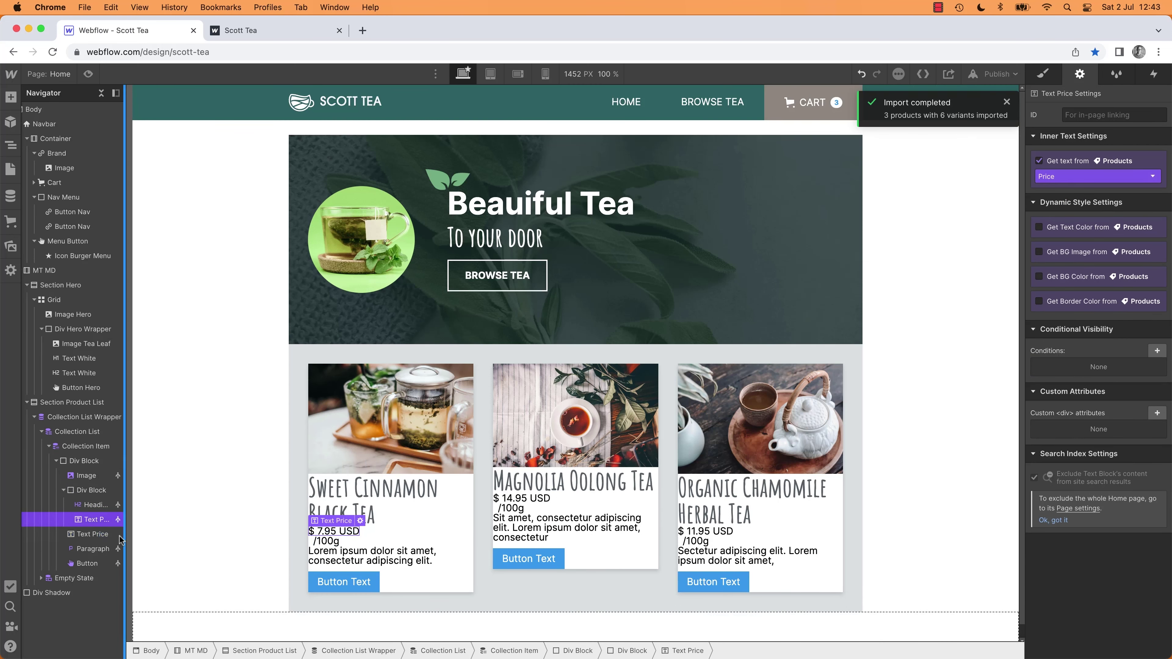
pyautogui.click(86, 538)
pyautogui.click(86, 549)
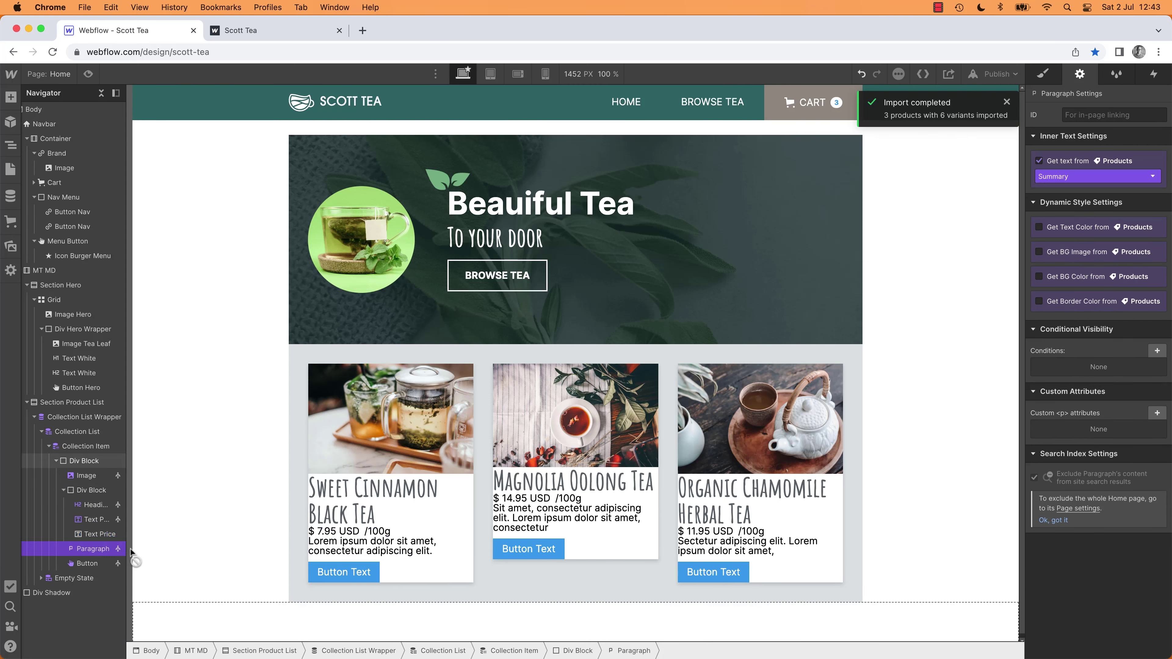
pyautogui.click(85, 565)
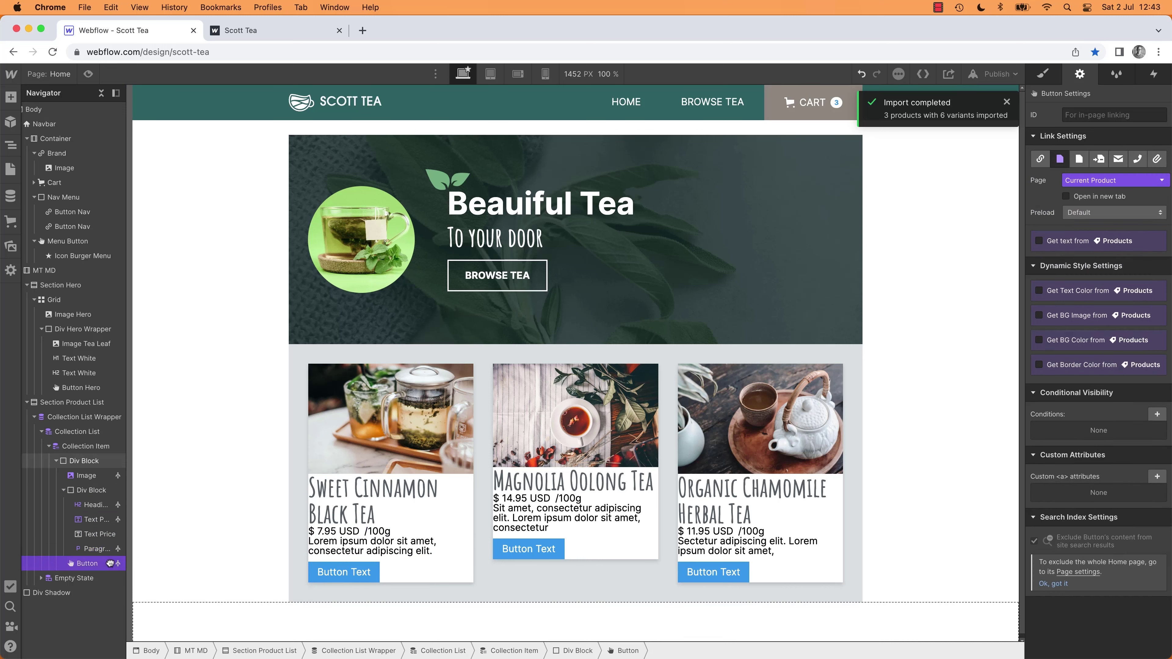
# Step: Start naming a class beginning with "MA" for the nested Div Block that holds the card's text and button
pyautogui.click(97, 491)
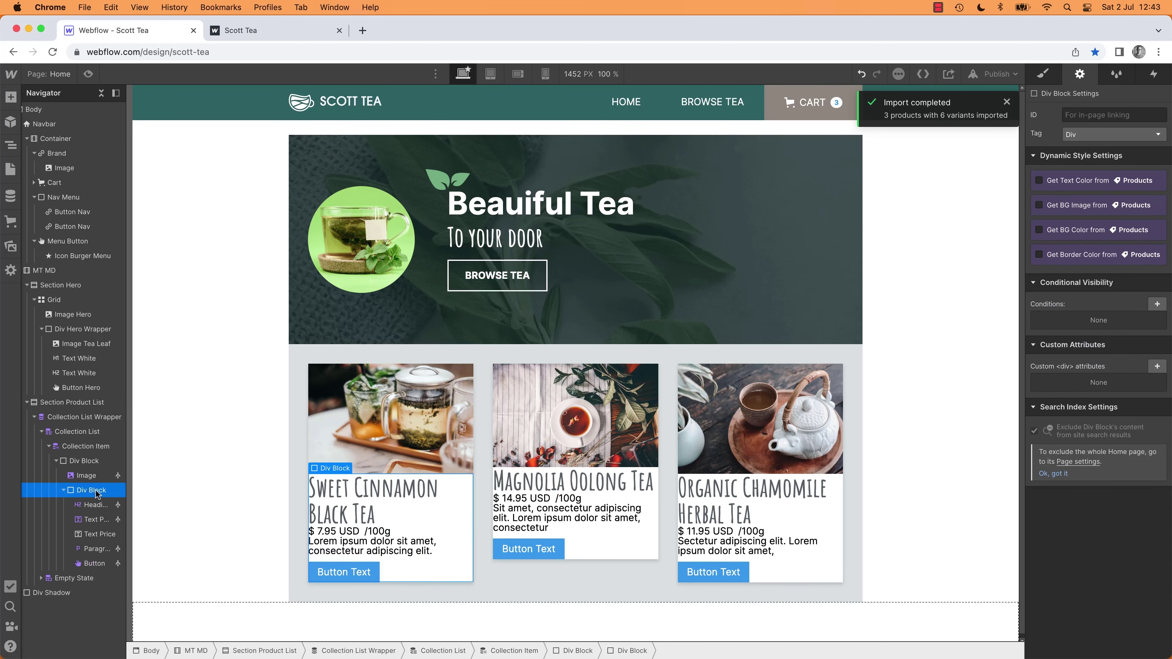
pyautogui.click(1044, 76)
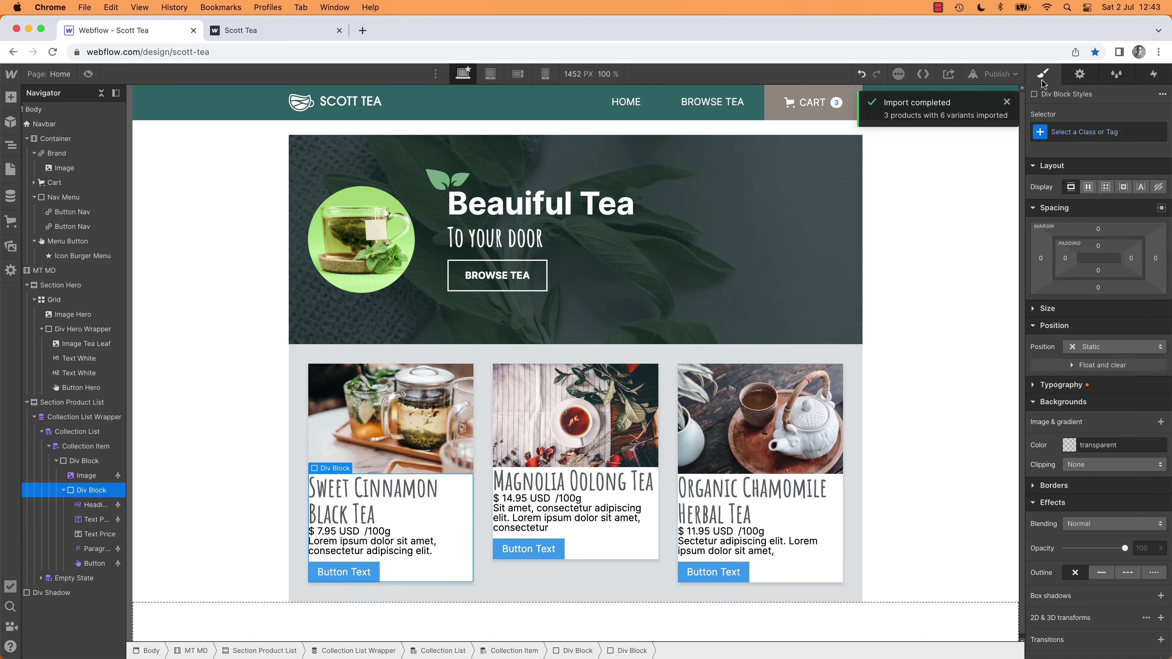
pyautogui.click(1104, 138)
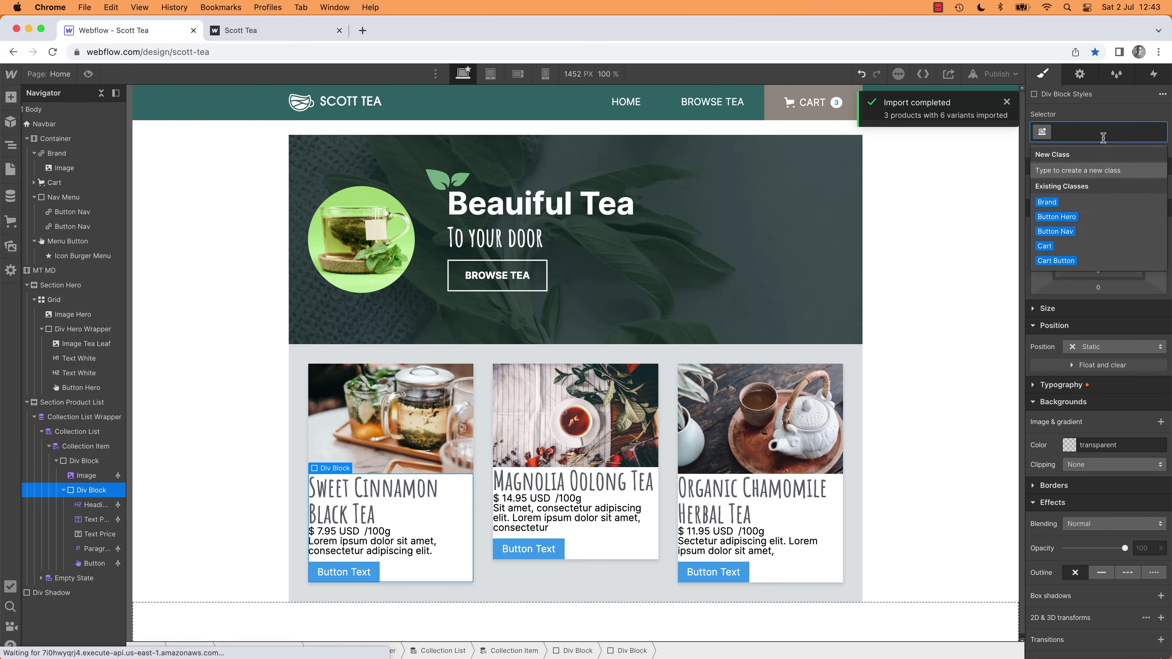
pyautogui.write('MA')
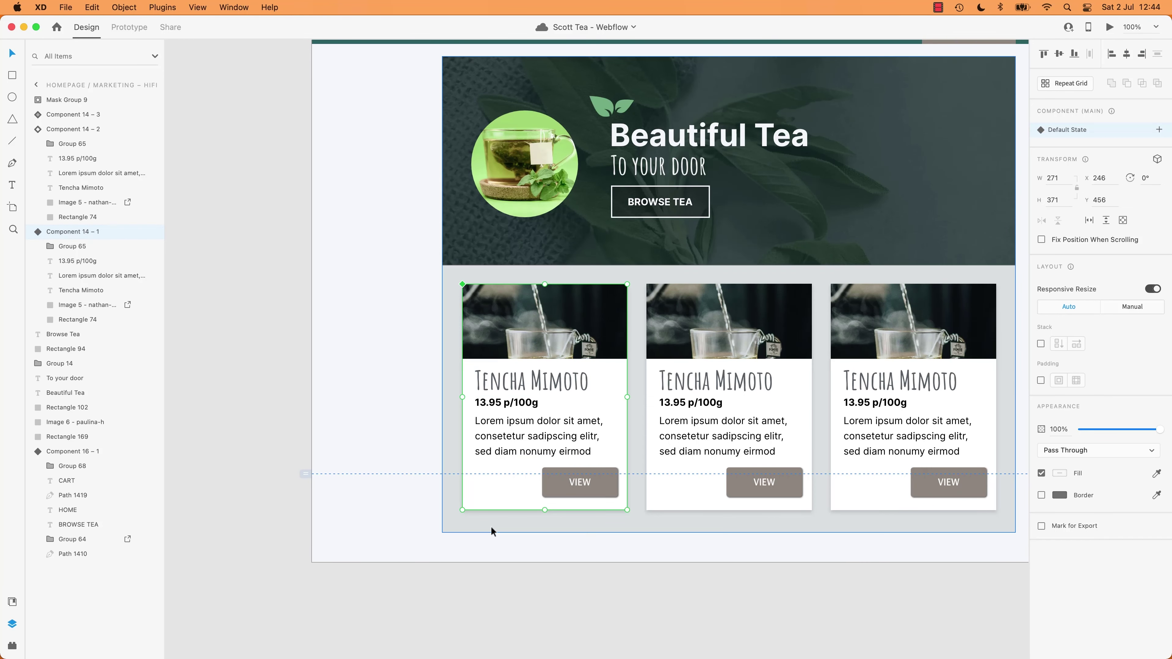
# Step: Examine the description text's position inside the first product card in XD to find its inset from the card edge
pyautogui.click(536, 587)
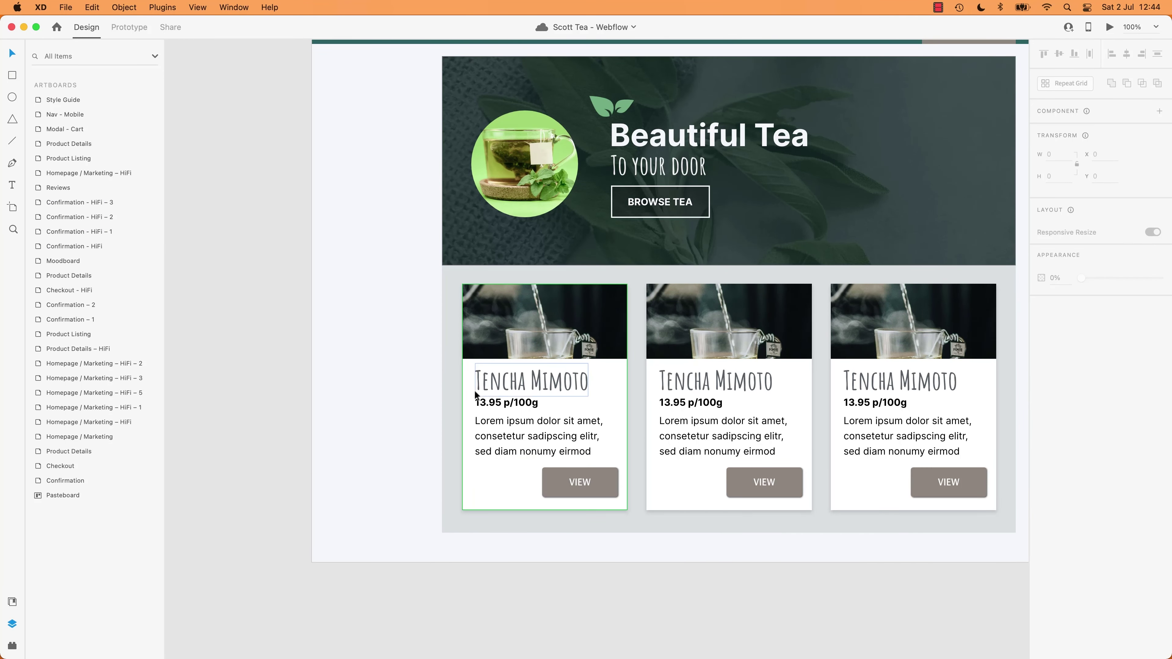
pyautogui.click(503, 427)
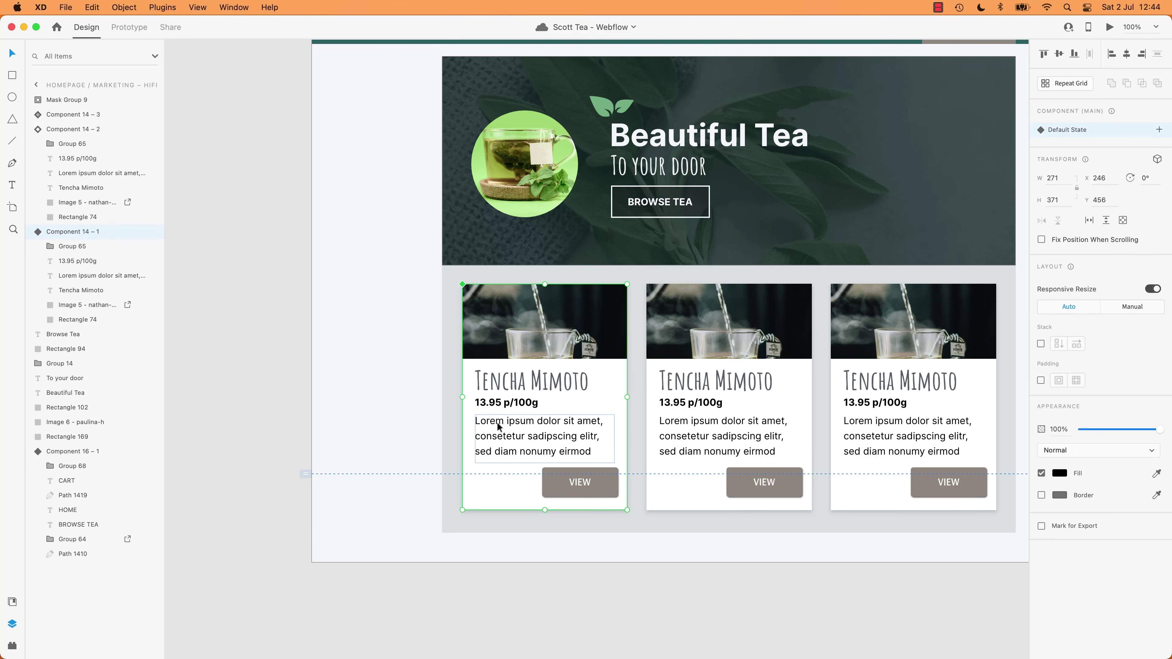
pyautogui.doubleClick(500, 430)
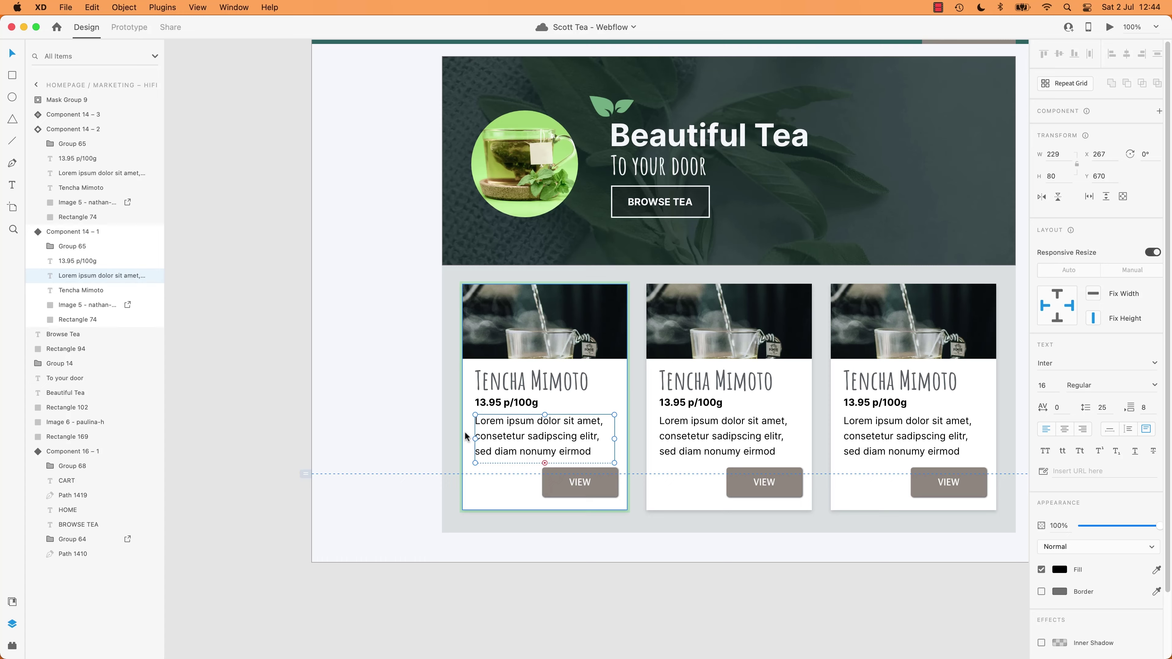
# Step: Switch back to Webflow and give the nested text Div Block in the product card a new class named PA SM
pyautogui.press('super+Tab')
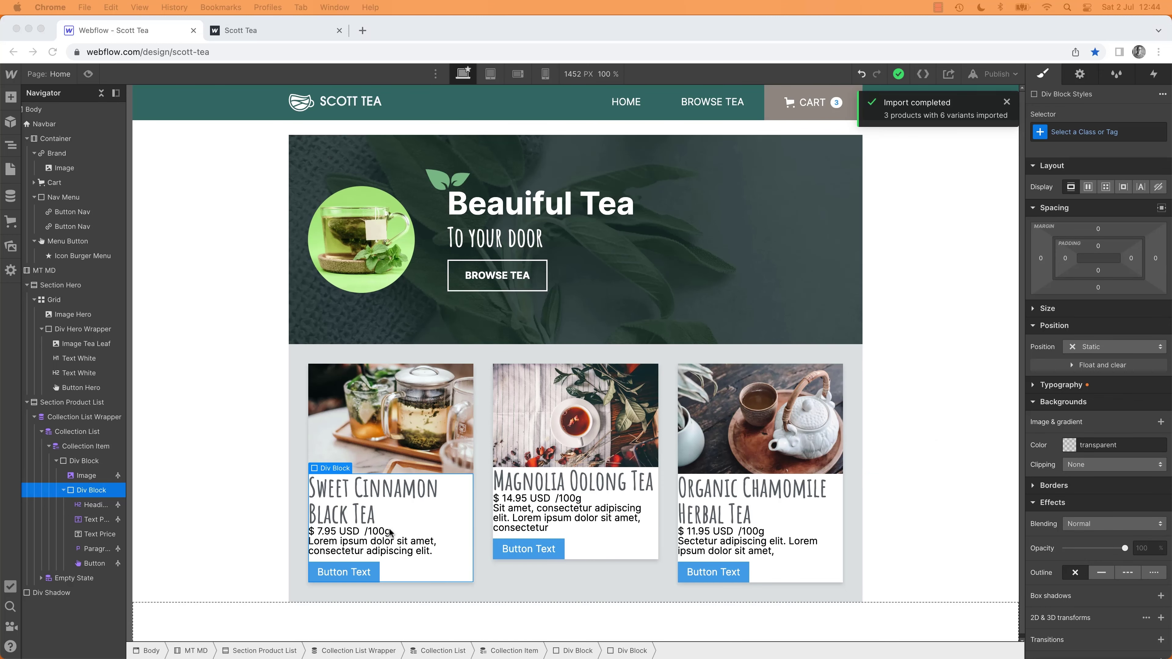
pyautogui.click(1094, 132)
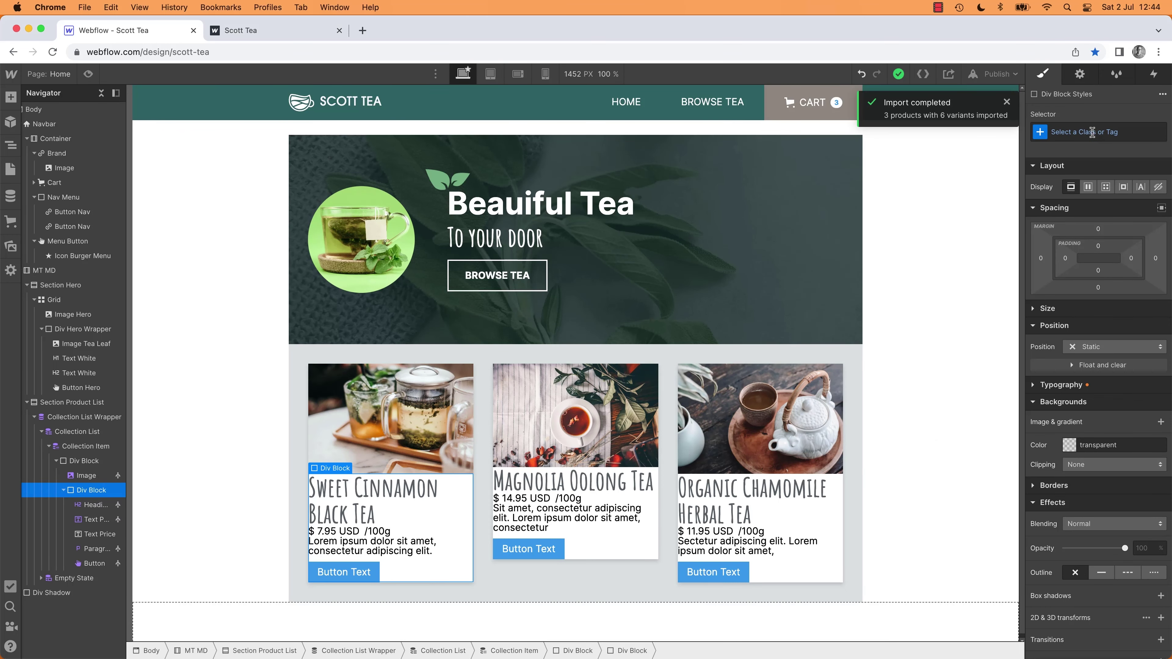
pyautogui.write('MA')
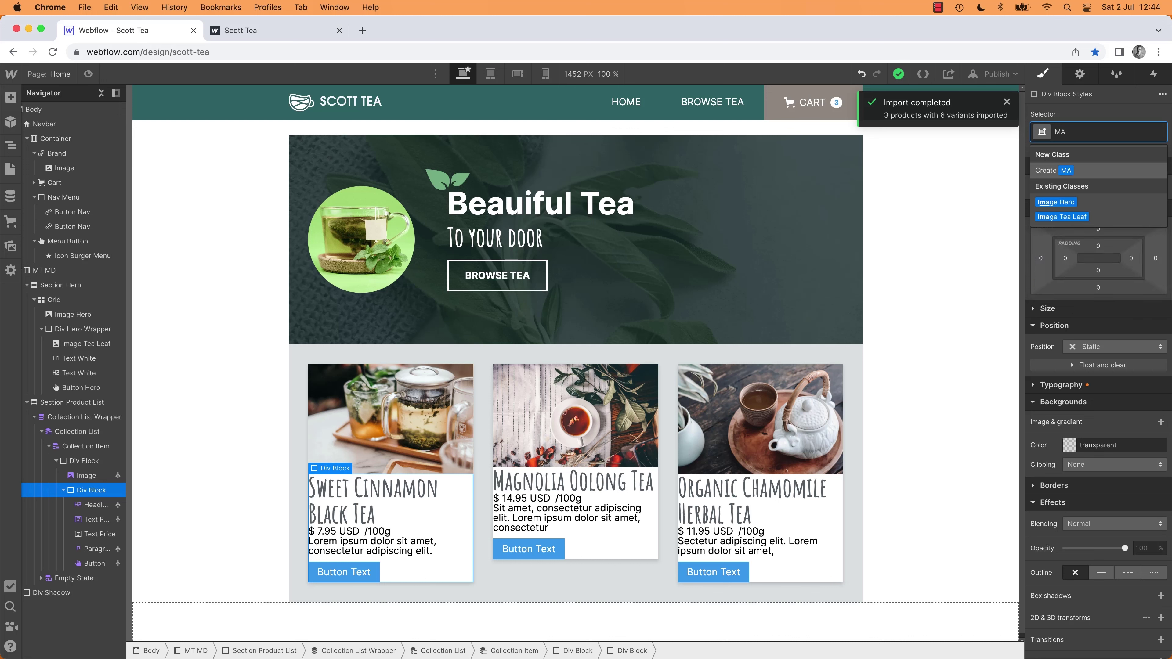
pyautogui.write(' SM')
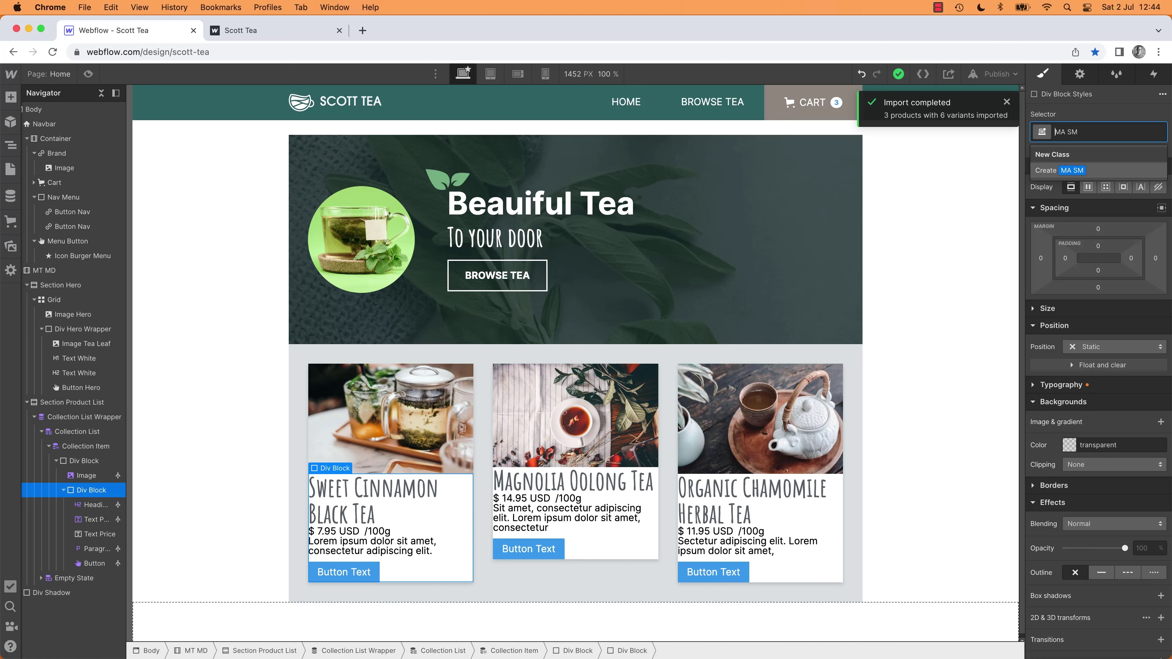
pyautogui.hotkey('shift', 'Right')
pyautogui.write('P')
pyautogui.press('Return')
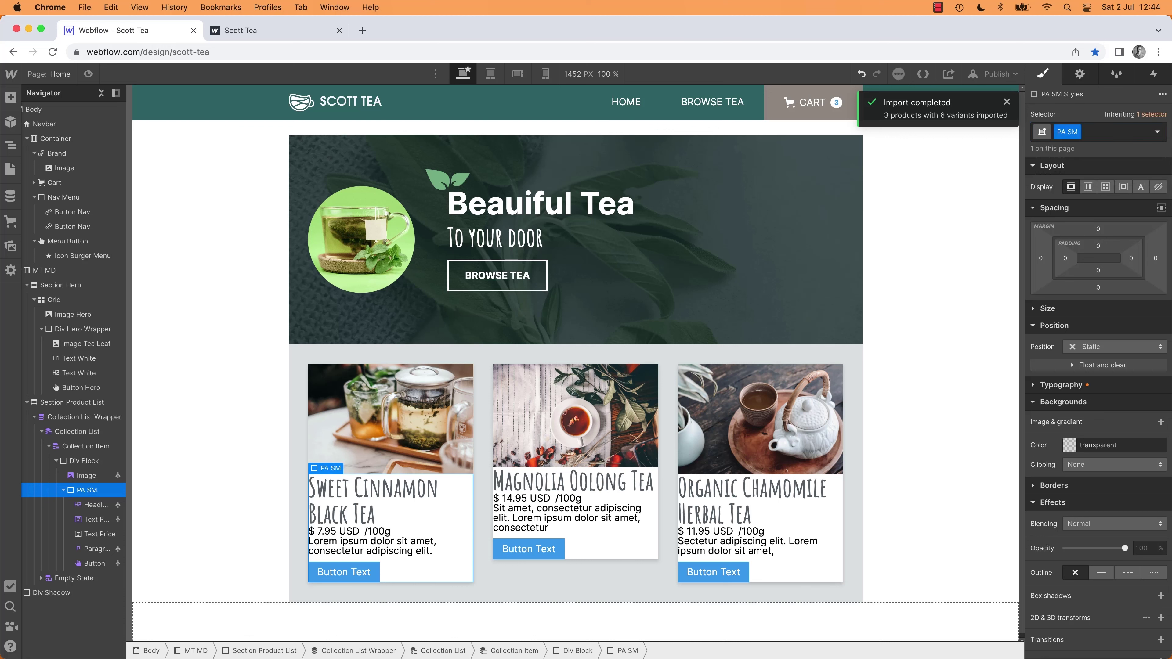
# Step: Set 24 px padding on all four sides of the PA SM block and rename its class to PA MD
pyautogui.moveTo(1099, 230); pyautogui.dragTo(1103, 256)
pyautogui.press('super+z')
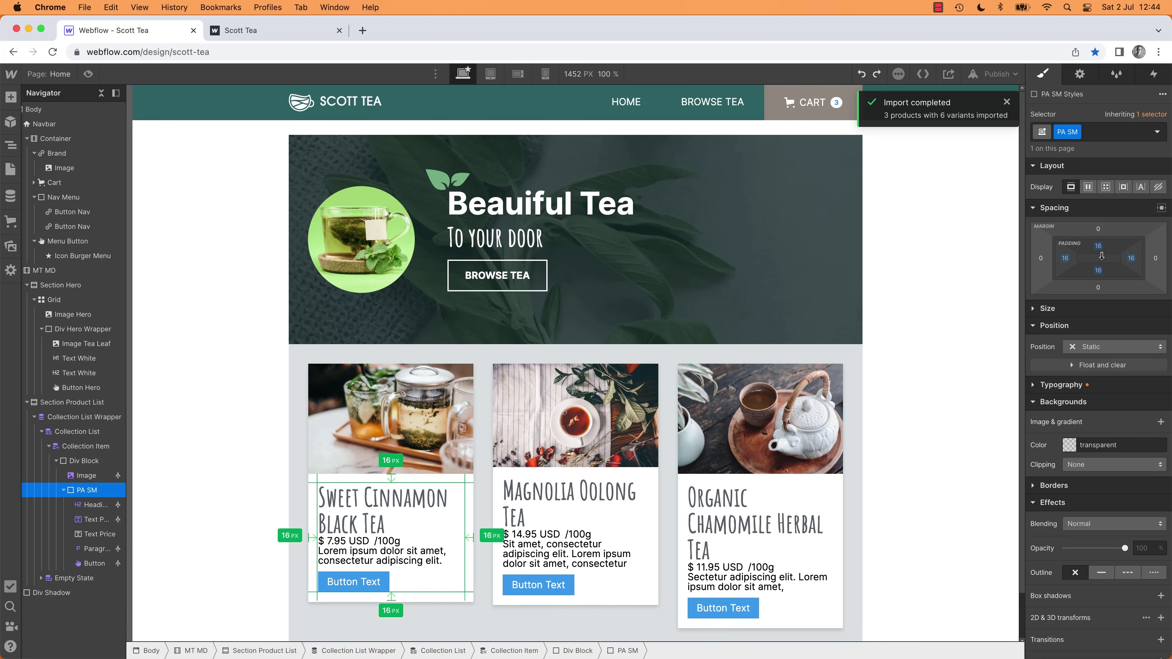
pyautogui.moveTo(1102, 256); pyautogui.dragTo(1102, 261)
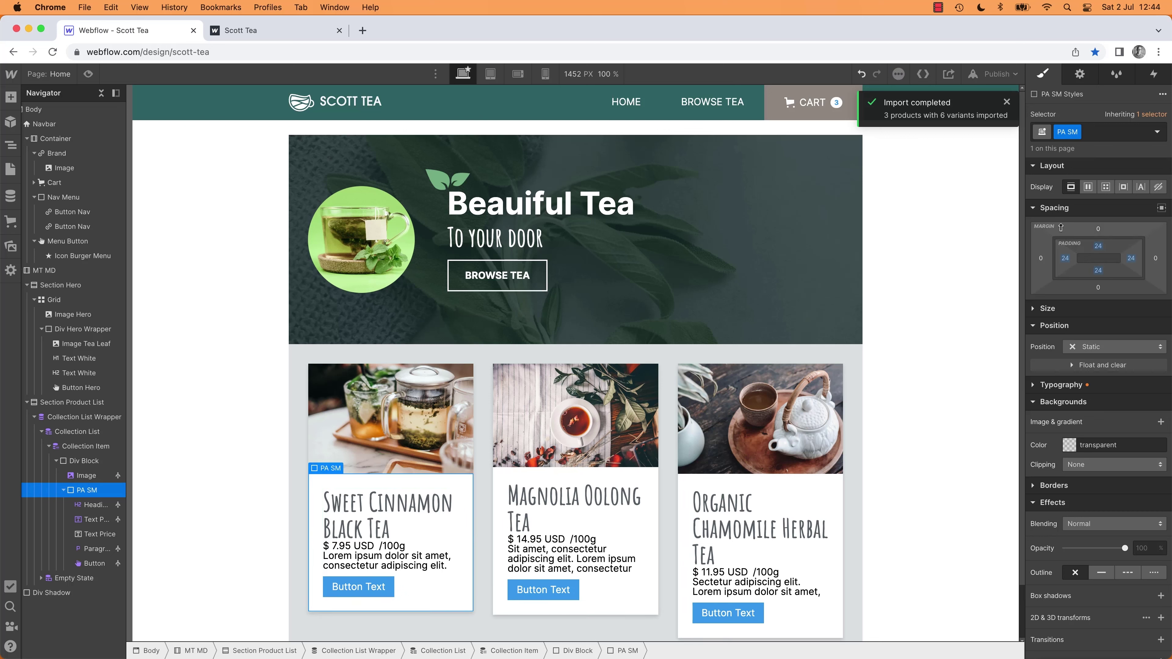
pyautogui.doubleClick(1065, 133)
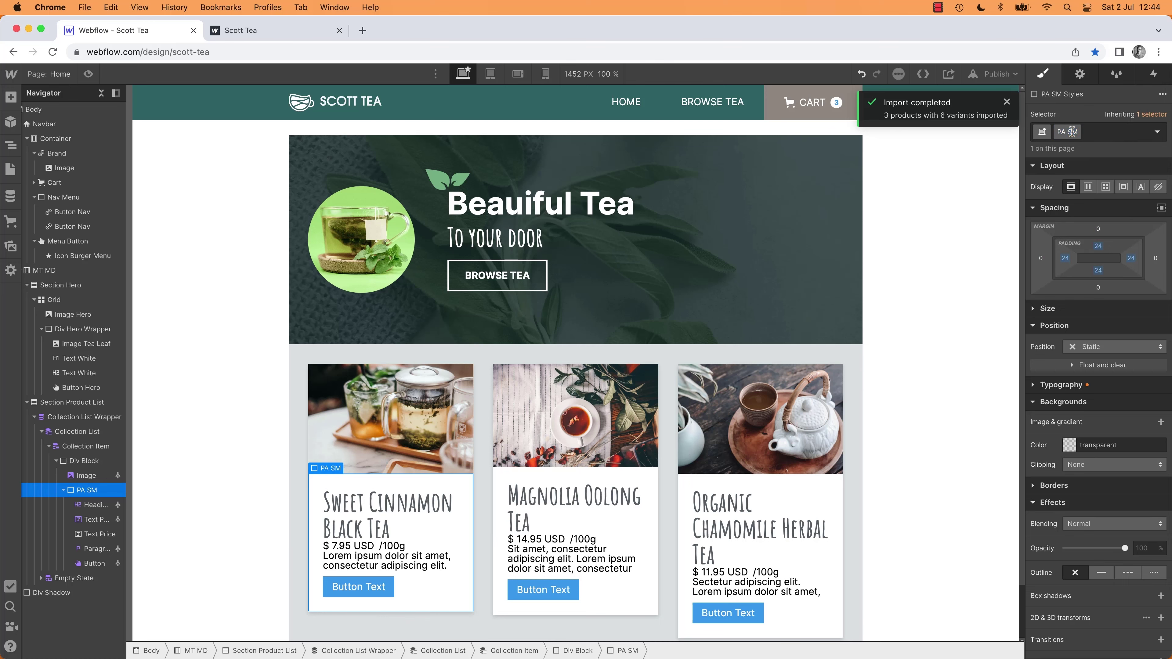
pyautogui.write('MD')
pyautogui.click(944, 285)
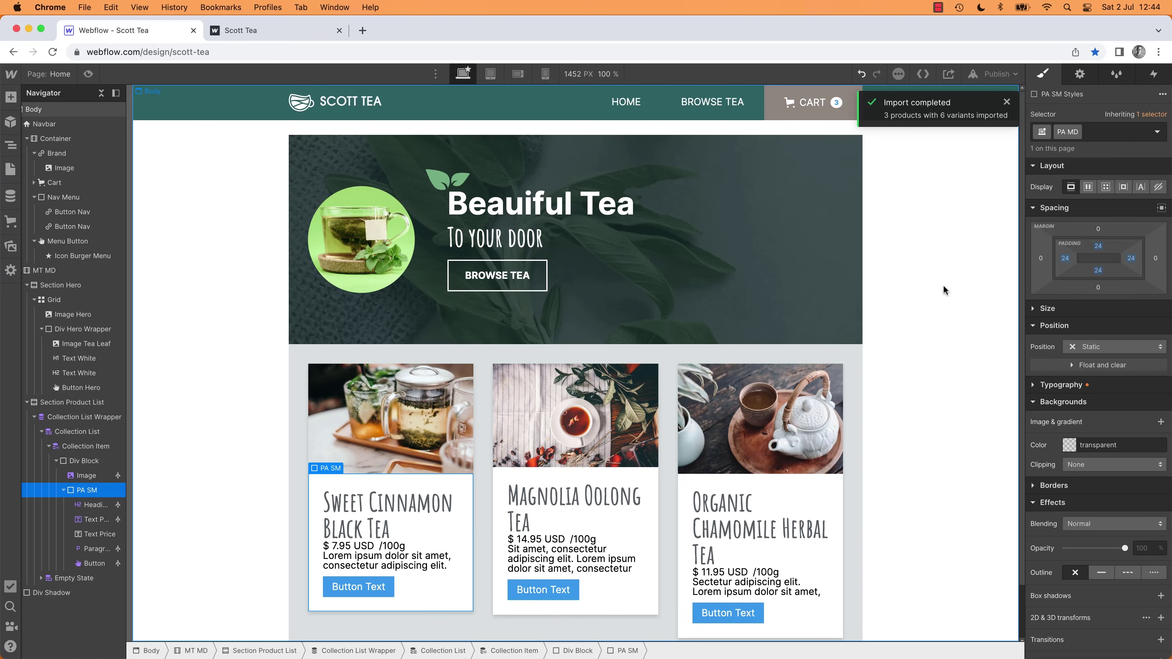
# Step: Give the product name heading in the first card a new class named Text Product List
pyautogui.scroll(-3, 947, 302)
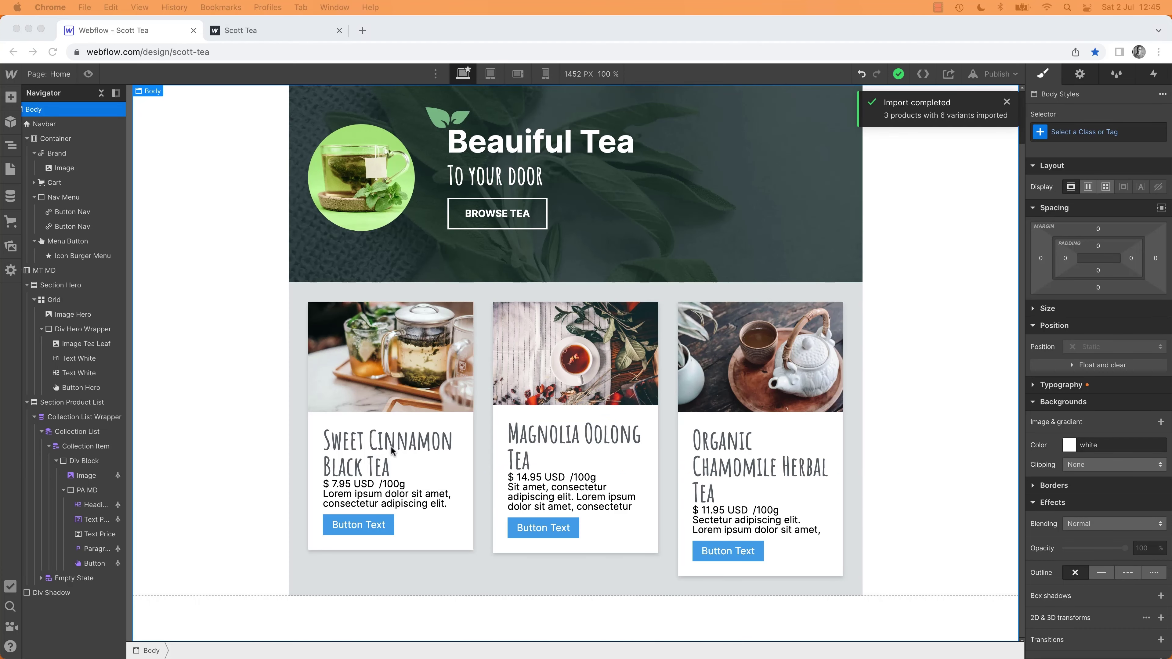
pyautogui.click(392, 450)
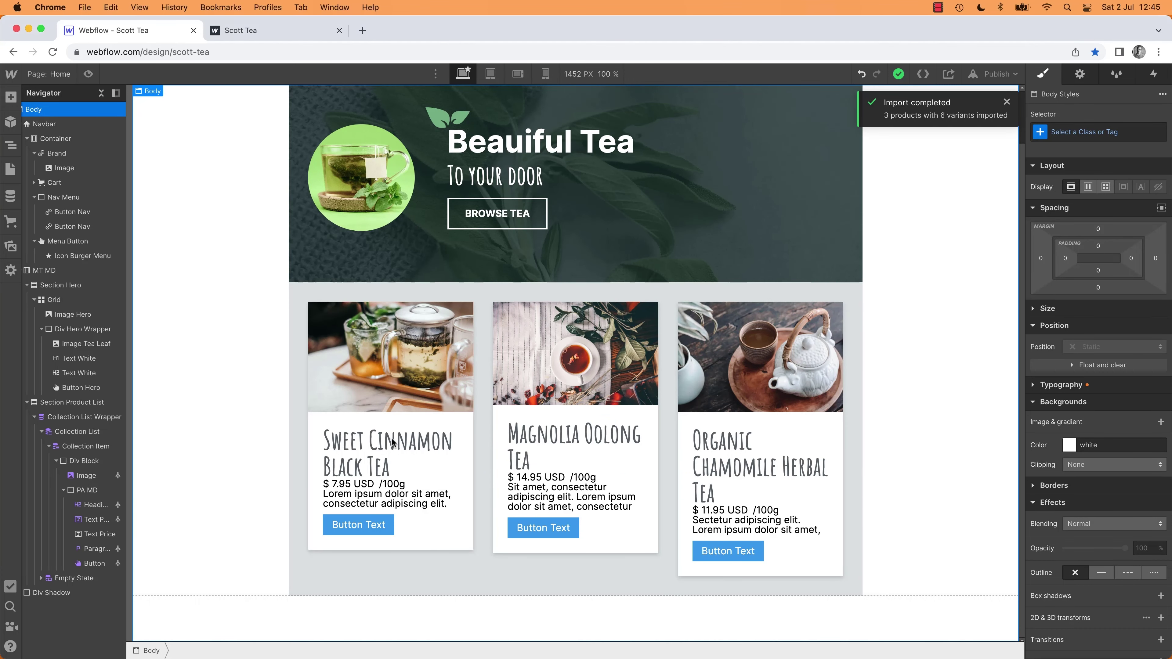
pyautogui.click(1084, 133)
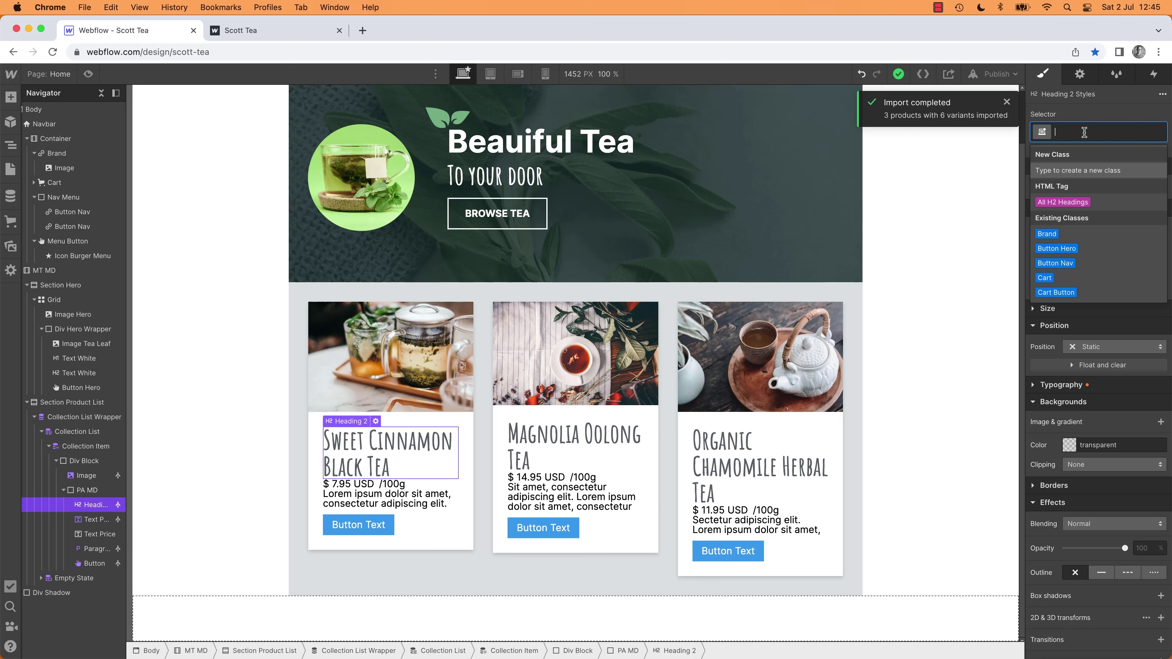
pyautogui.write('Tex')
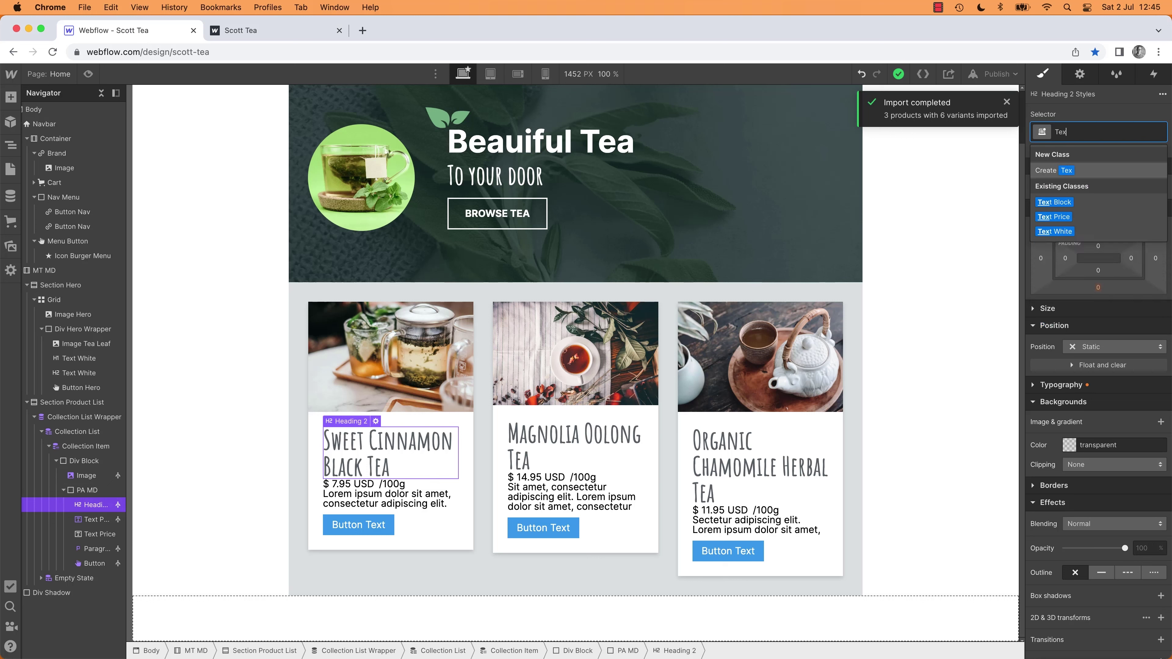
pyautogui.write('t Product Li')
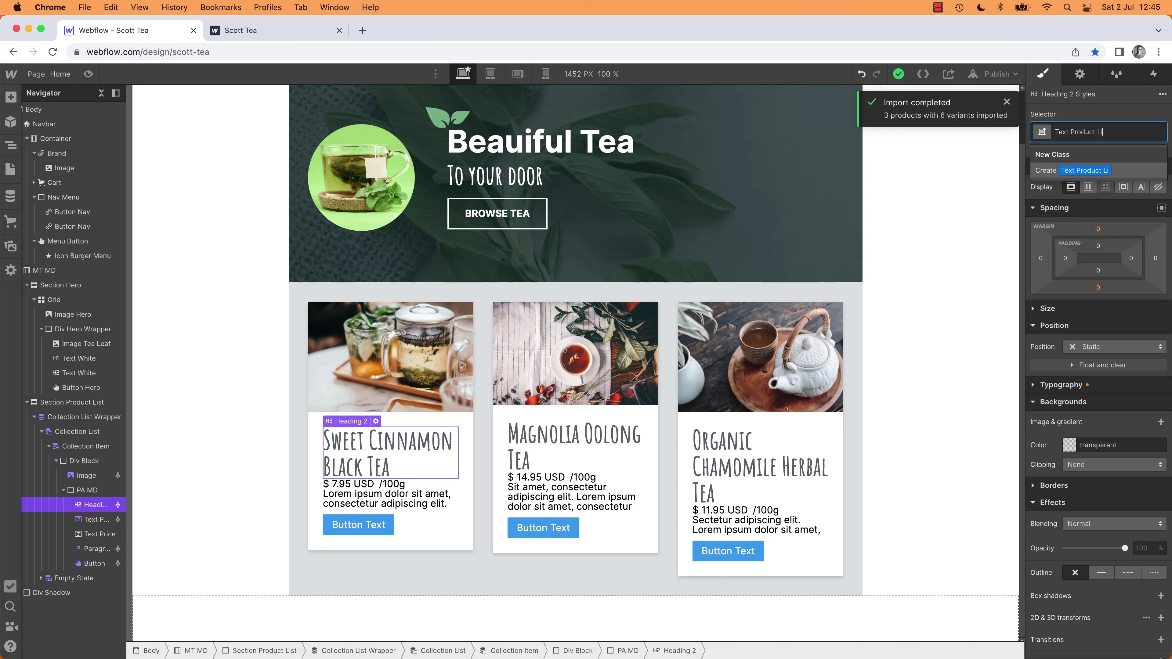
pyautogui.write('st')
pyautogui.press('Return')
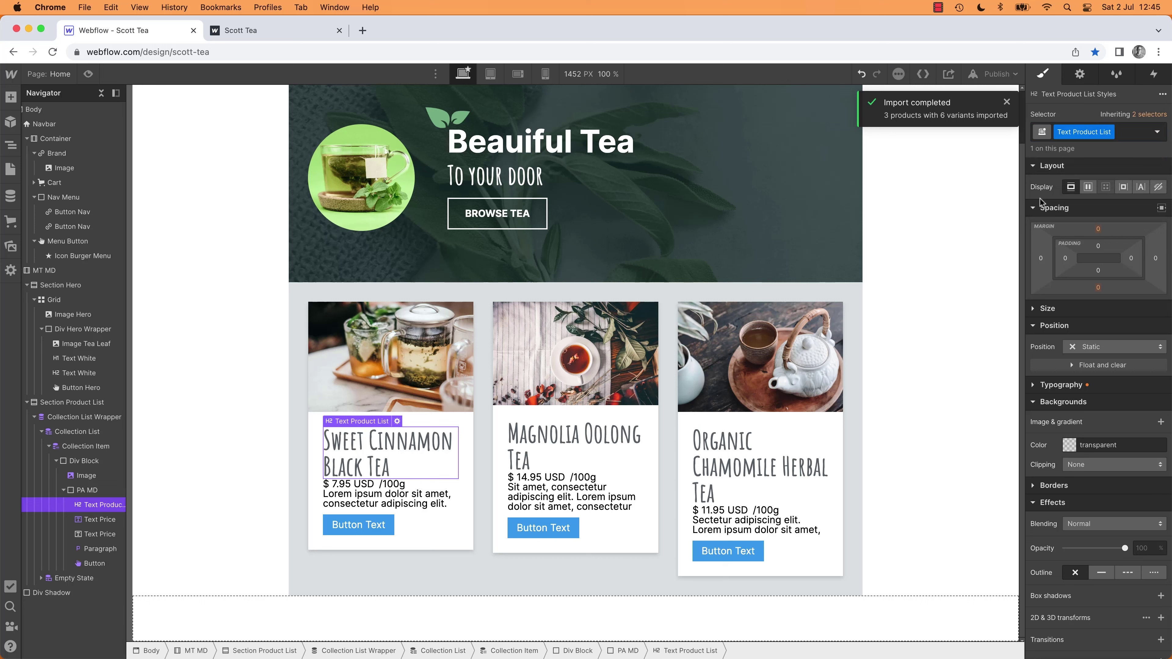
# Step: Set the product name heading's font size to 2.2 rem and add the existing MB XS class to it
pyautogui.click(1032, 385)
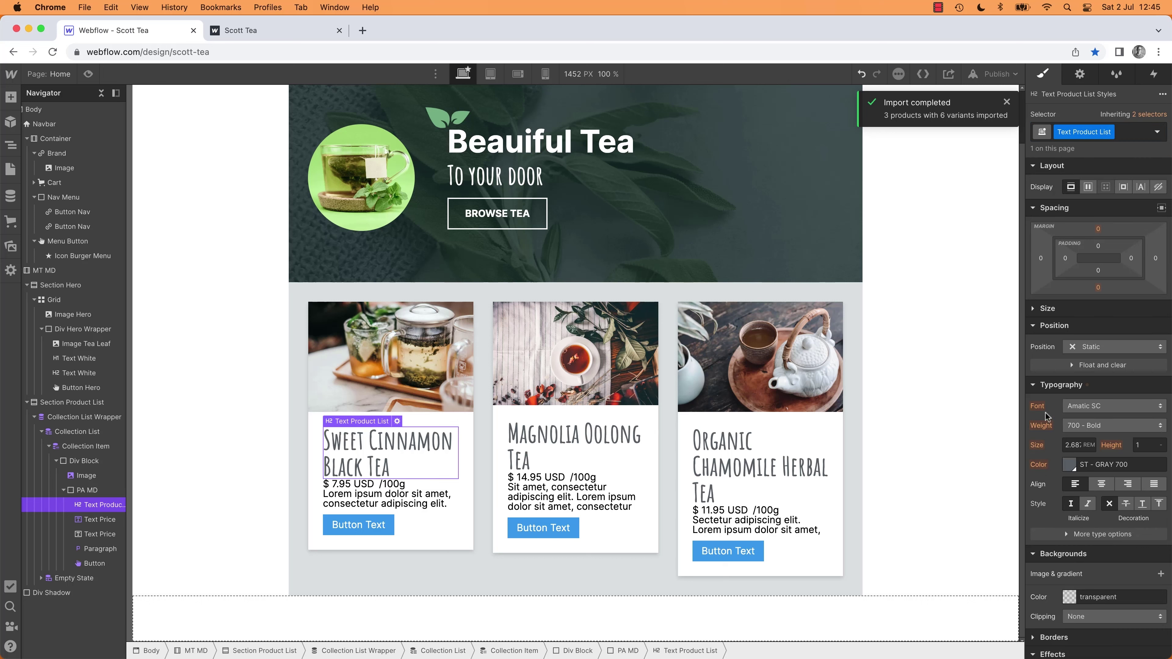
pyautogui.click(1078, 445)
pyautogui.write('2.2')
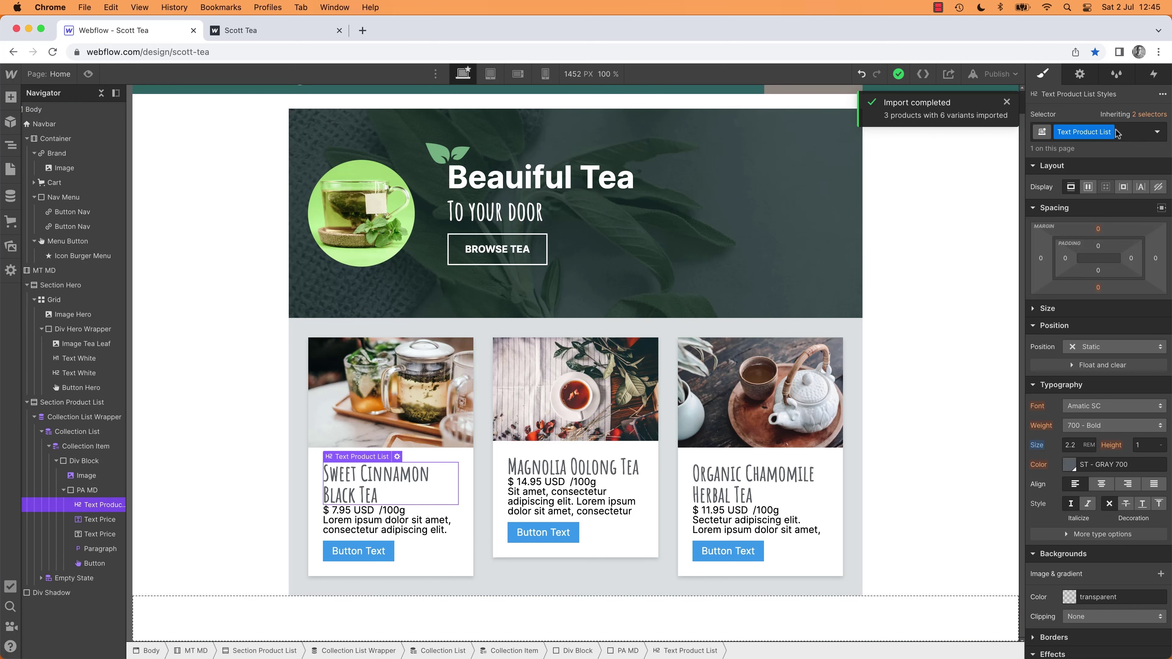
pyautogui.click(1131, 132)
pyautogui.write('mb')
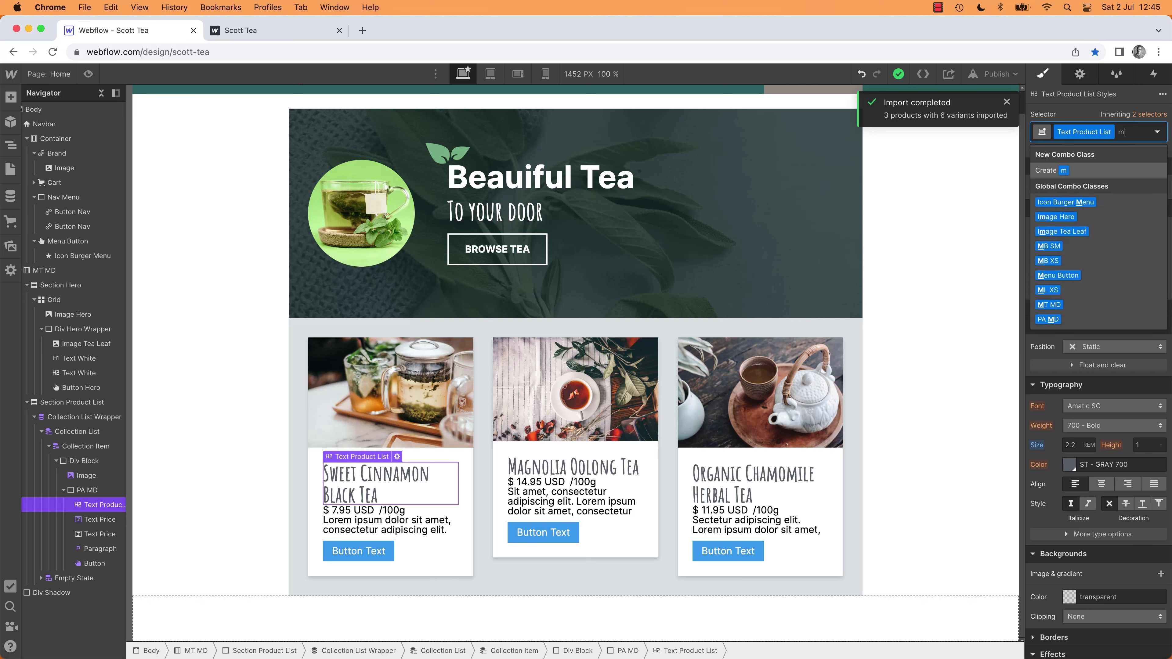
pyautogui.click(1050, 215)
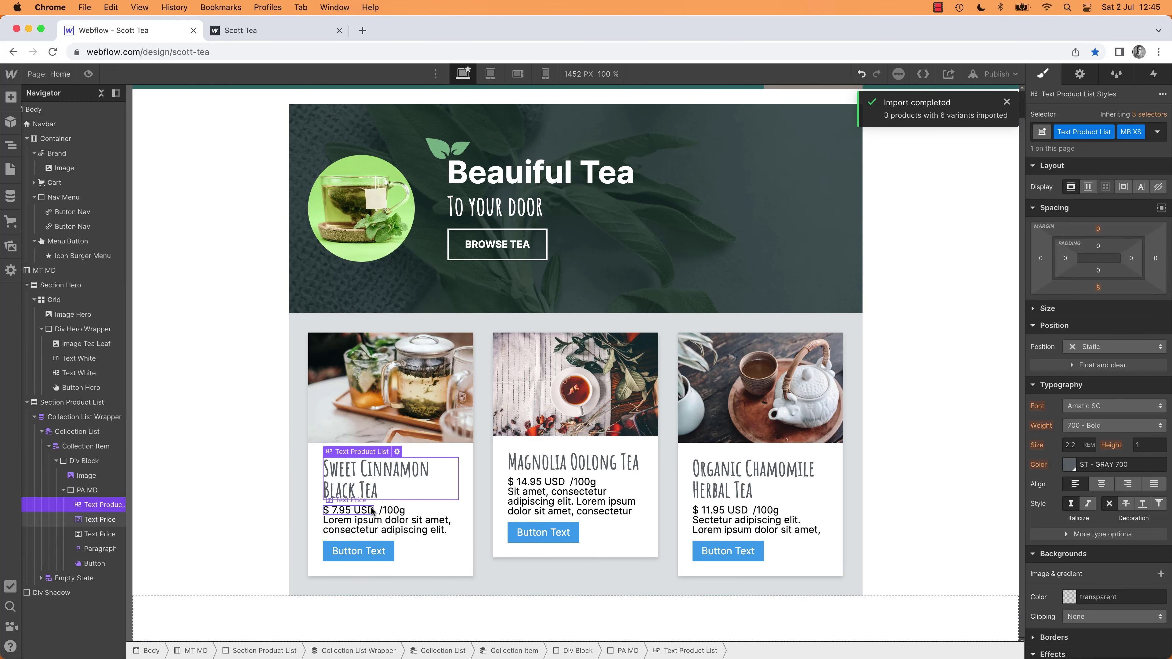
# Step: Add the existing MB XS class to the "/100g" price text beside the product price
pyautogui.click(358, 511)
pyautogui.click(402, 510)
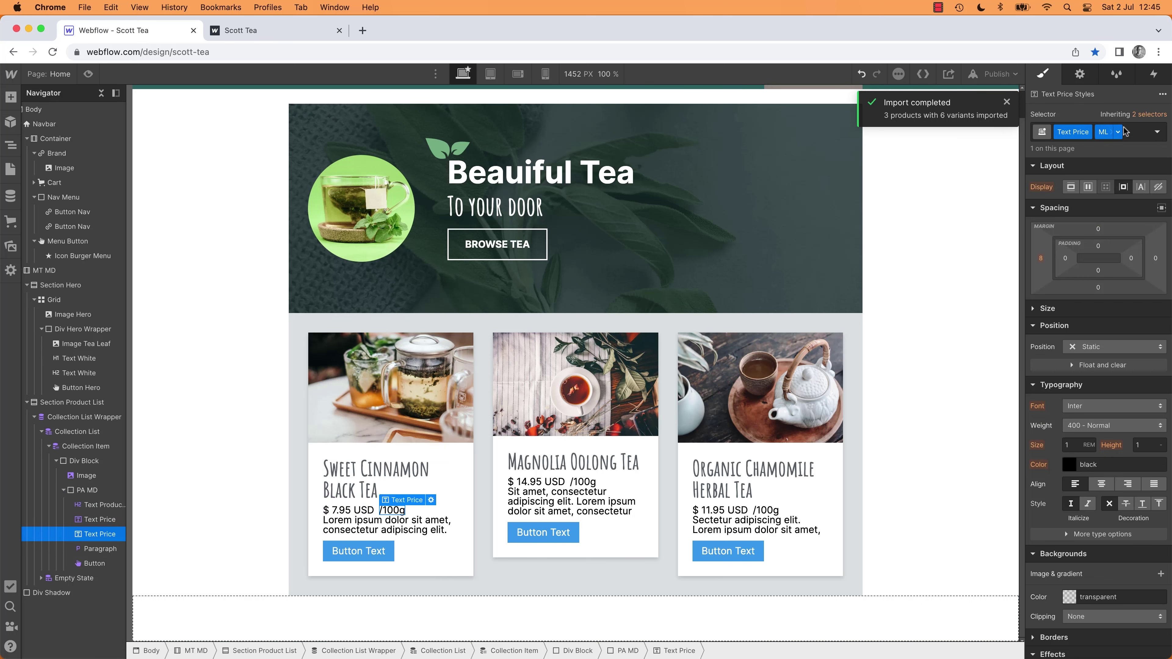
pyautogui.click(1136, 134)
pyautogui.write('m')
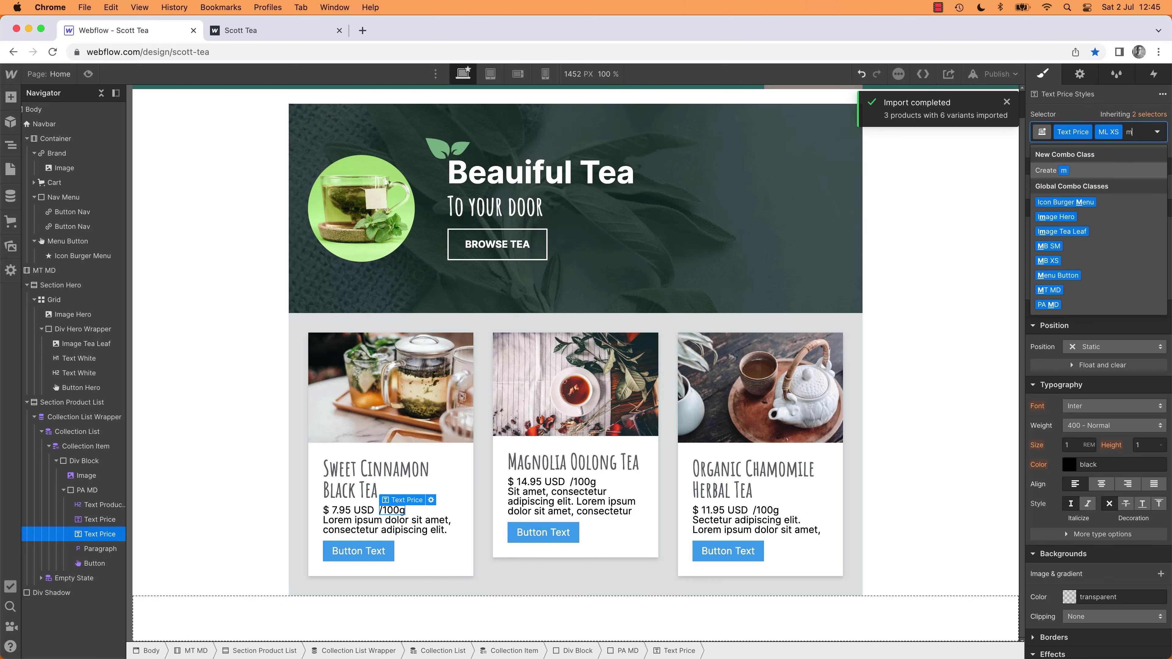
pyautogui.write('b')
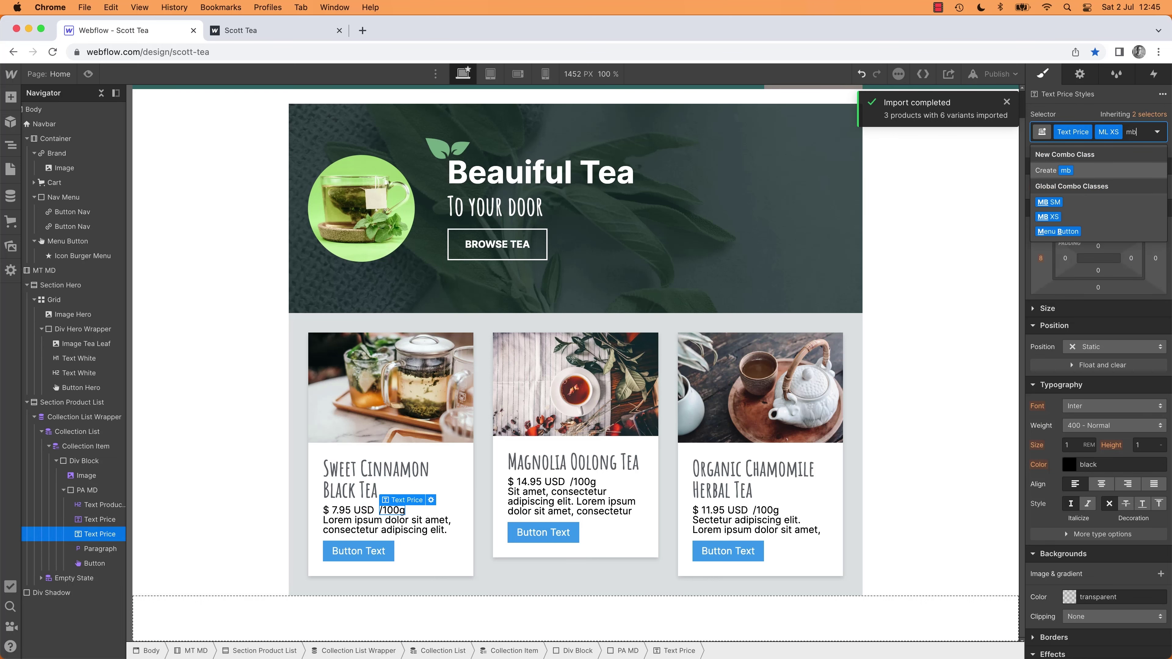
pyautogui.click(1054, 215)
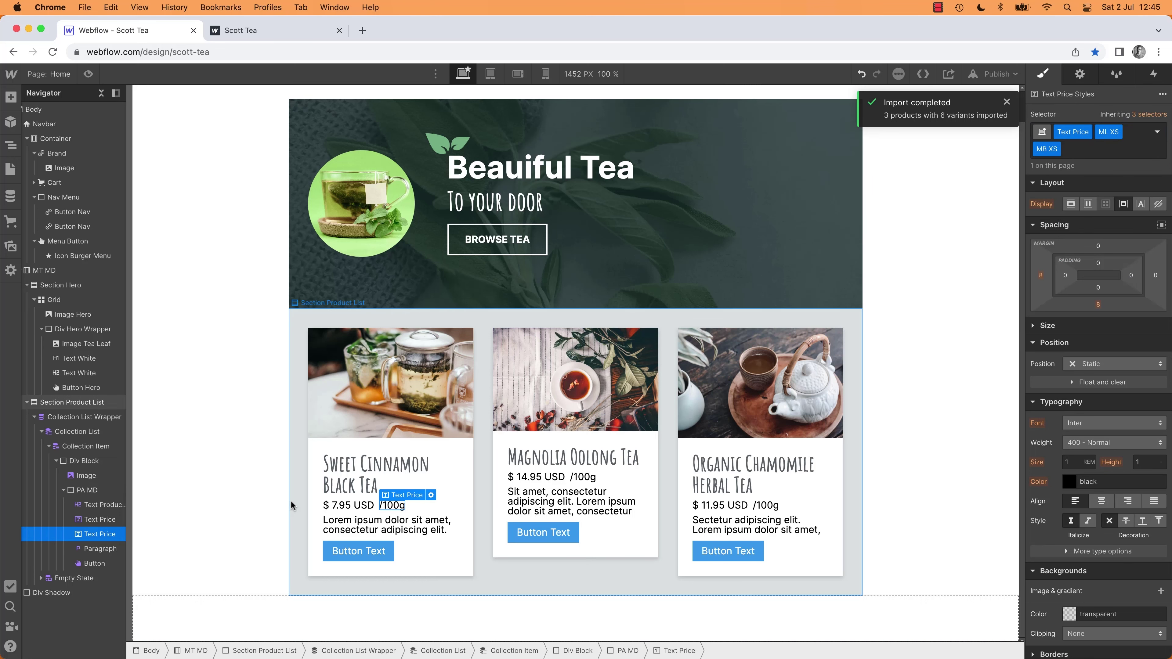
pyautogui.click(241, 536)
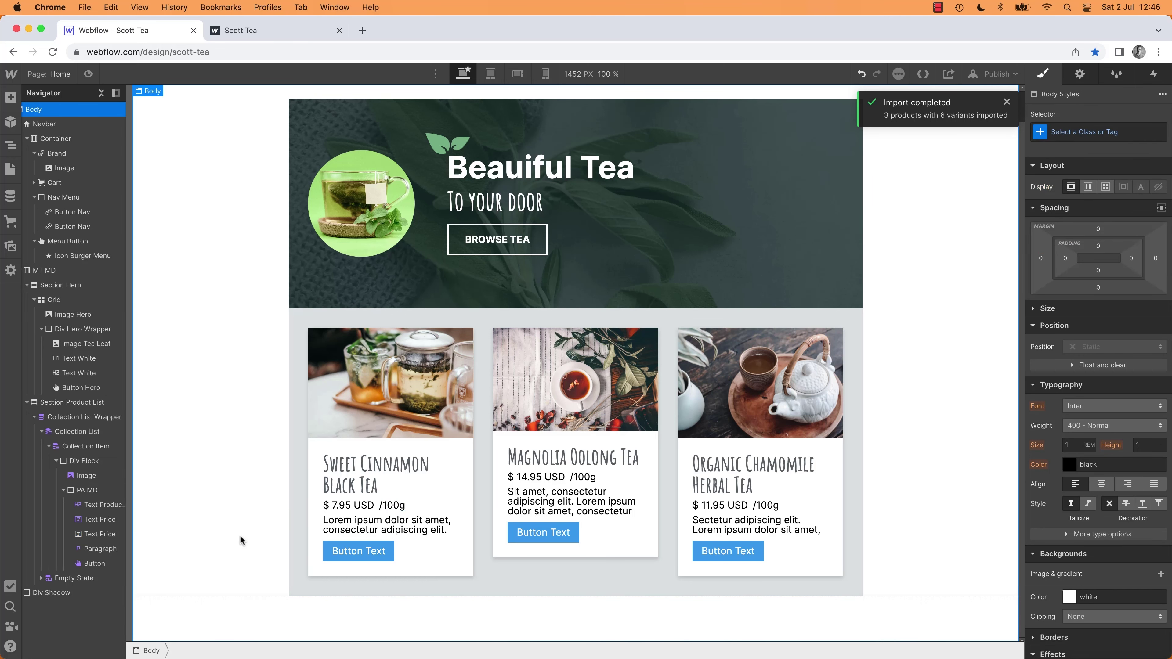
# Step: Try a minimum height of 450 px on the product card's outer Div Block
pyautogui.click(364, 486)
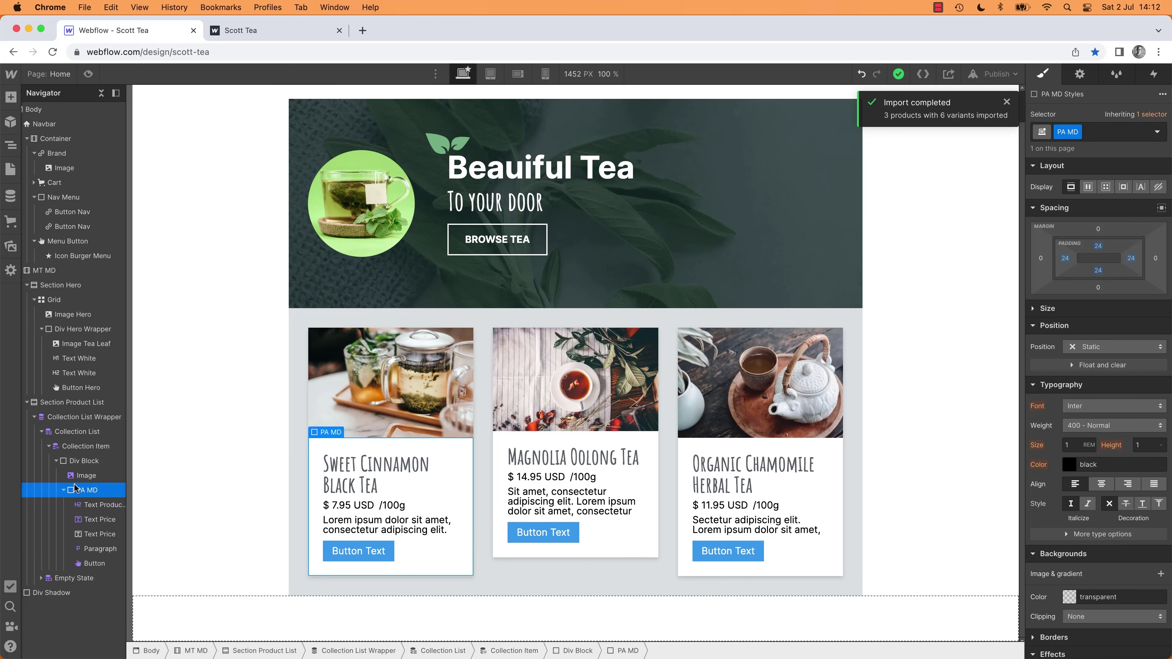
pyautogui.click(82, 476)
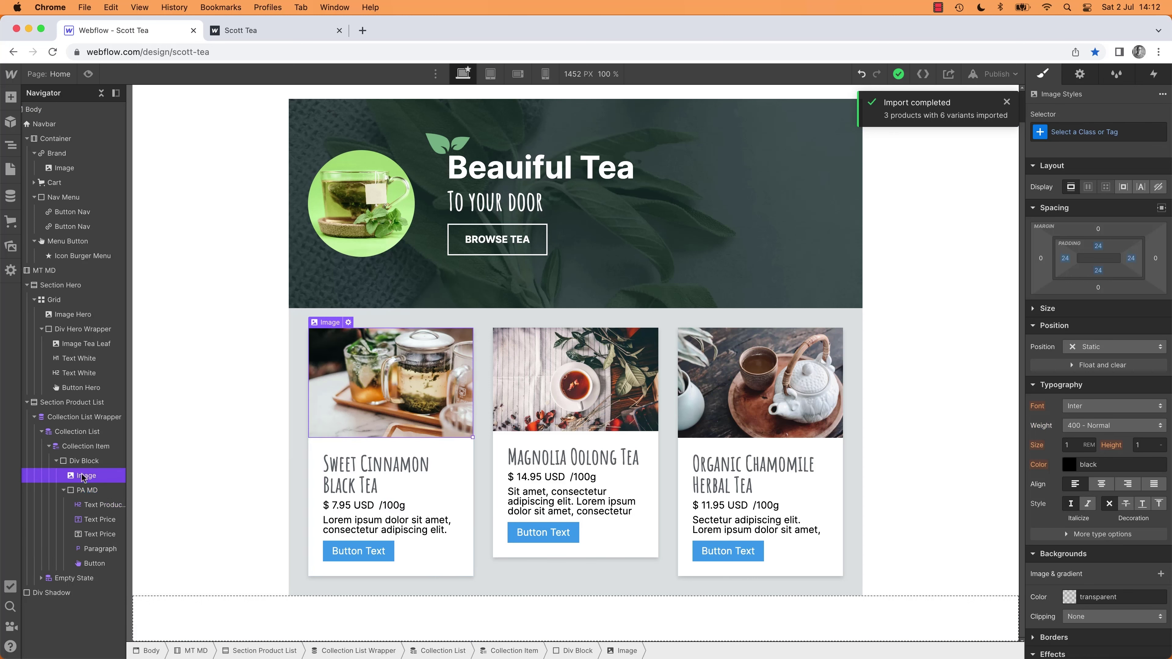
pyautogui.click(84, 461)
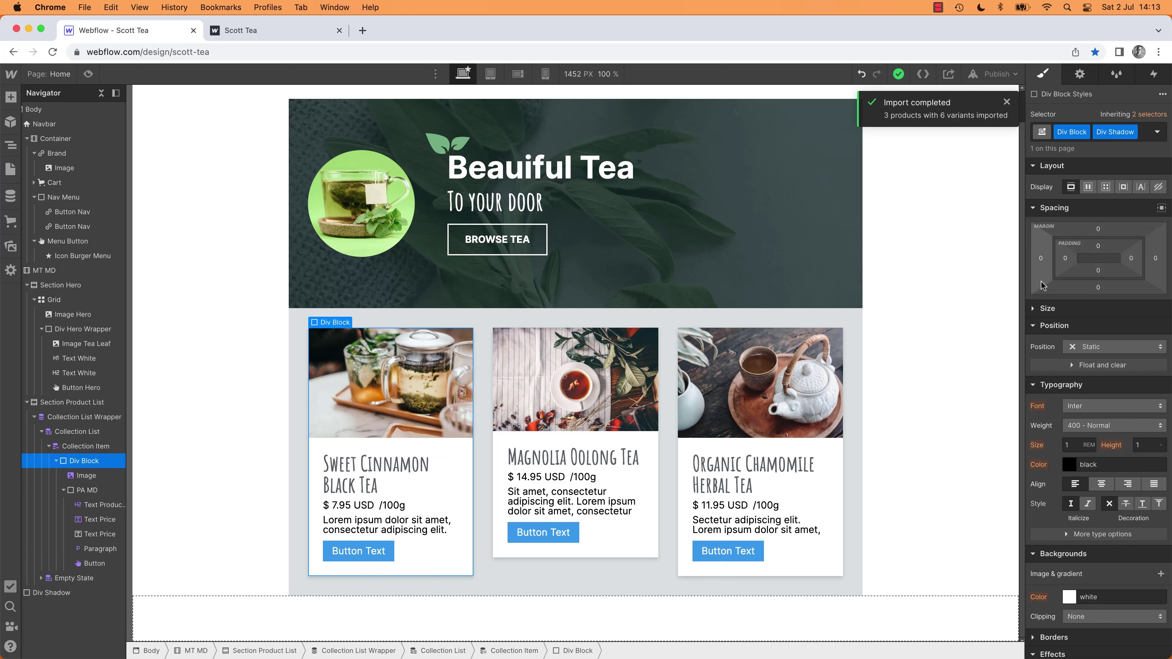
pyautogui.click(1043, 309)
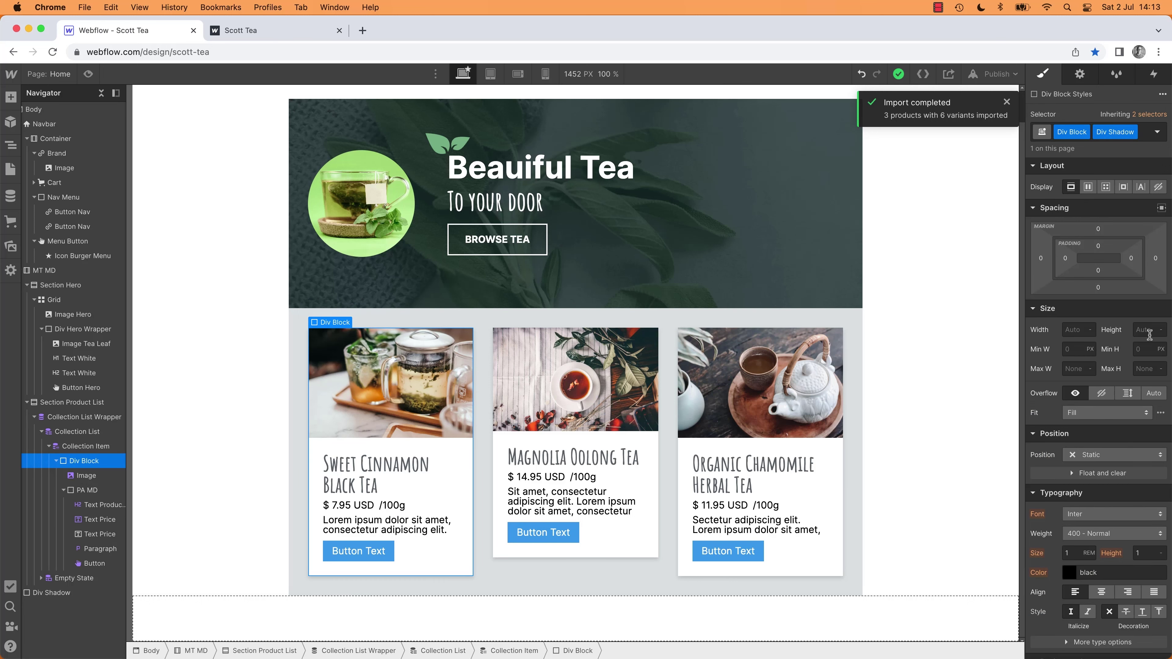
pyautogui.click(1153, 349)
pyautogui.write('460')
pyautogui.press('Return')
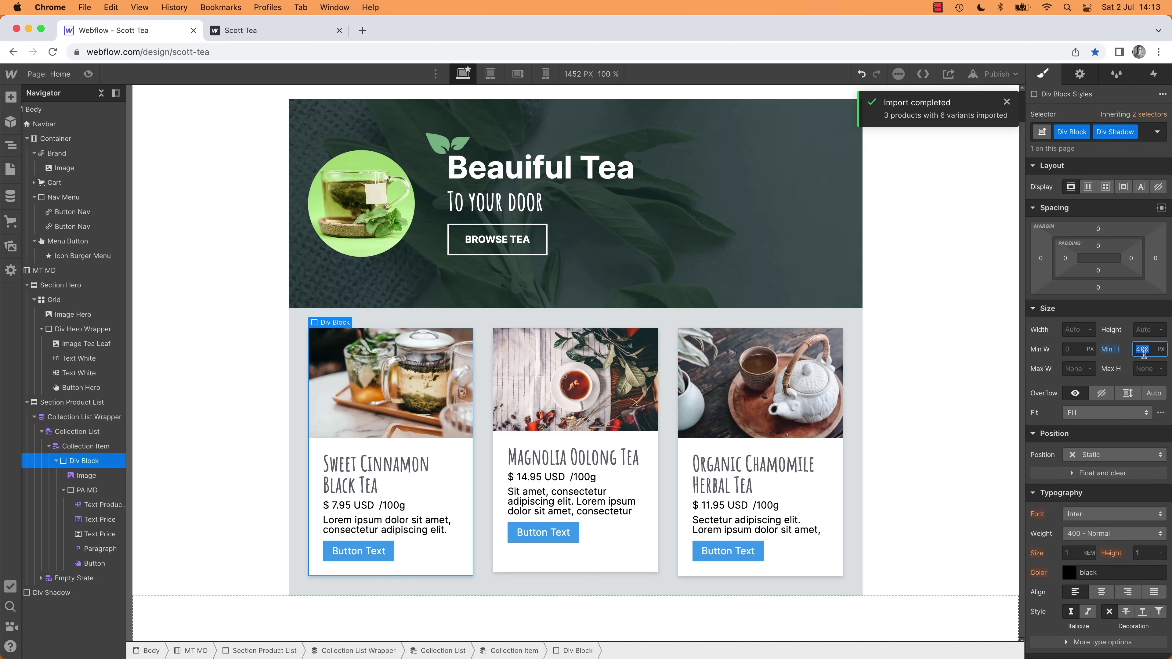
pyautogui.write('450')
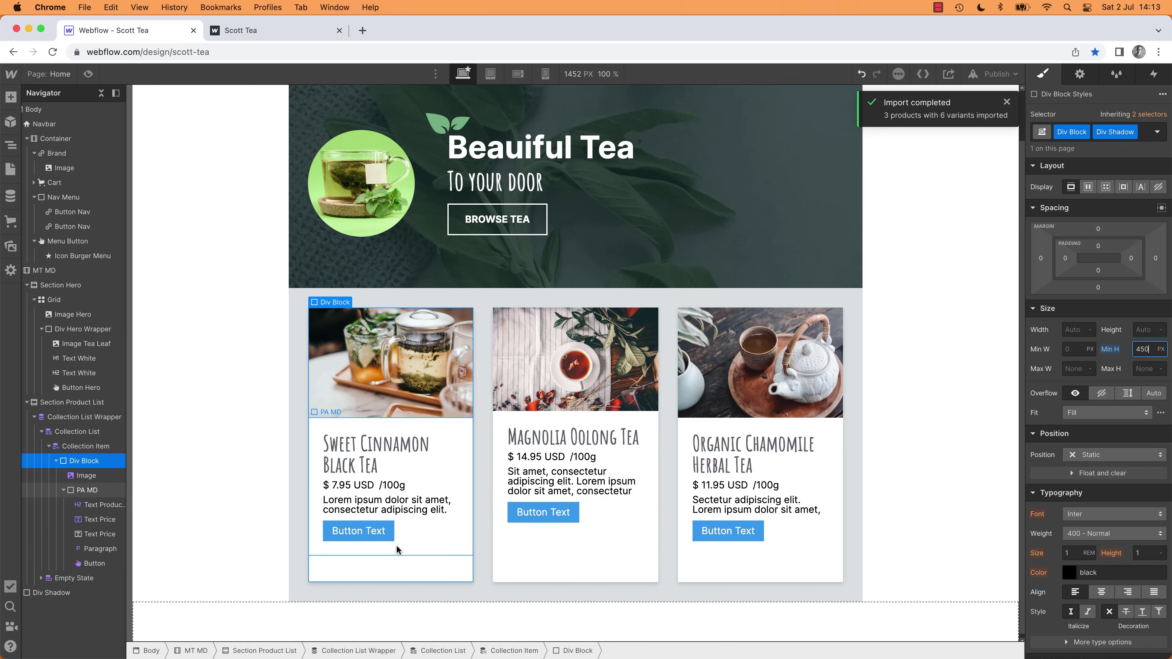
# Step: Remove the minimum height from the product card's outer Div Block
pyautogui.click(384, 538)
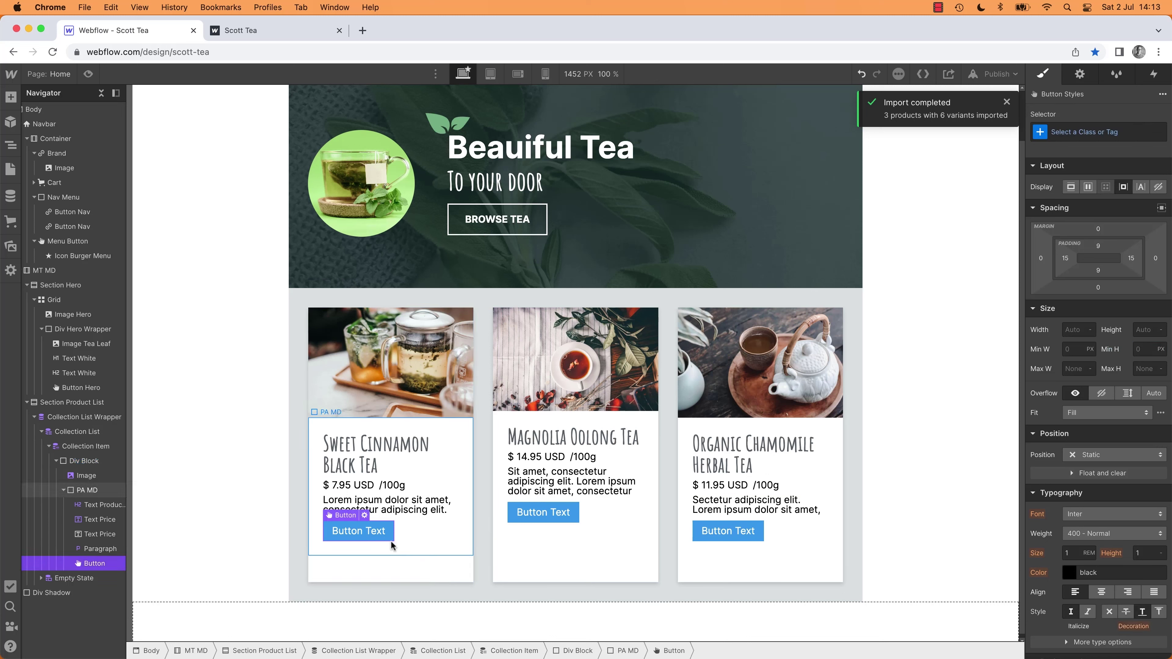
pyautogui.click(418, 544)
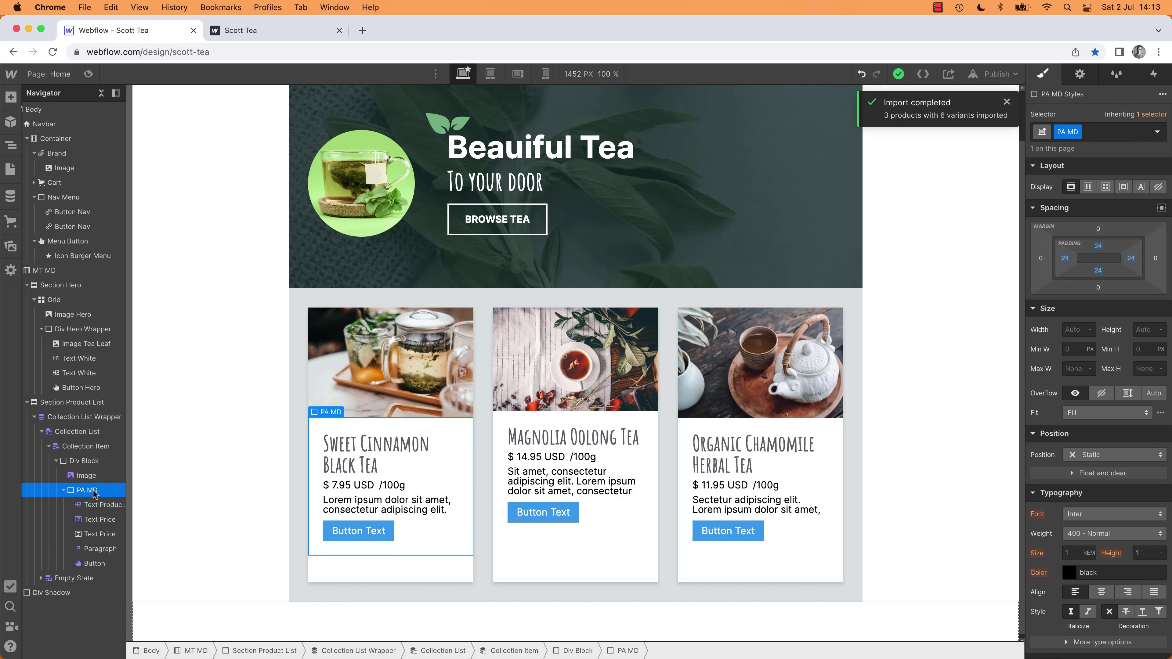
pyautogui.click(84, 461)
pyautogui.scroll(1, 608, 536)
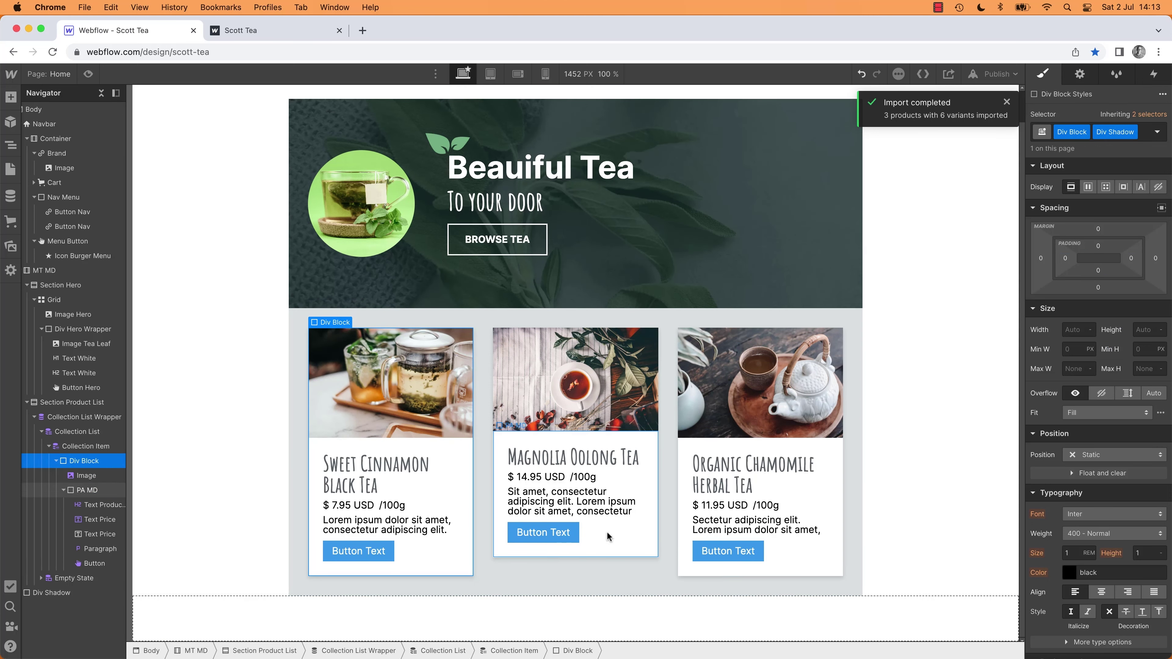
# Step: Set the minimum height of the product card's PA MD text block to 250 px
pyautogui.click(92, 490)
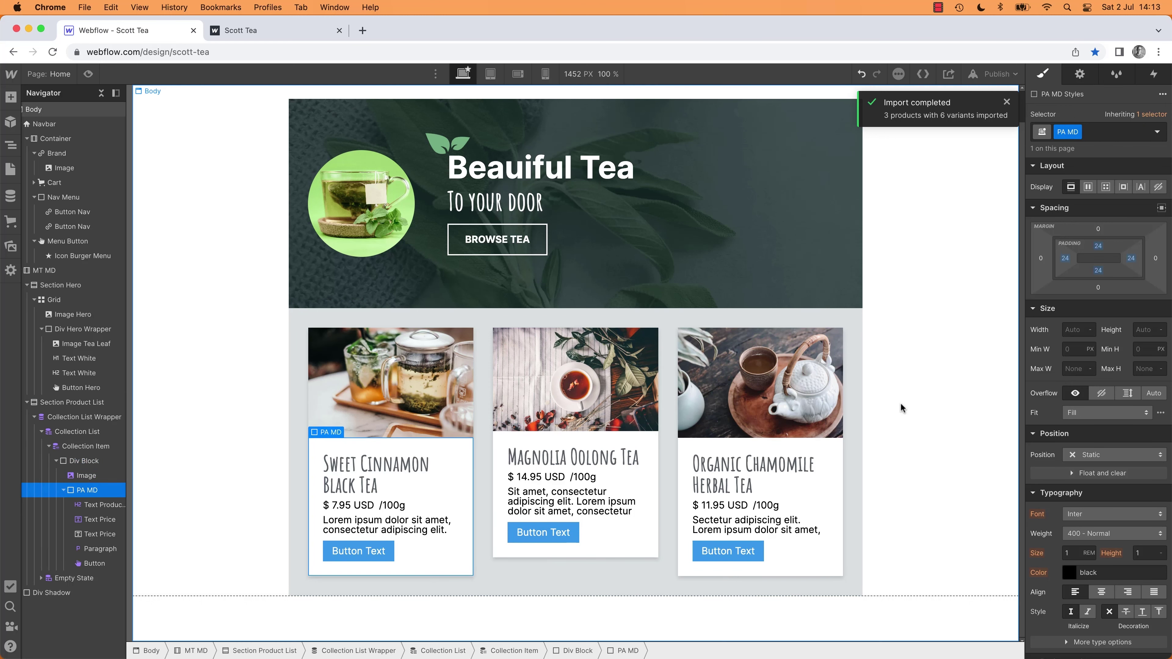
pyautogui.click(1145, 351)
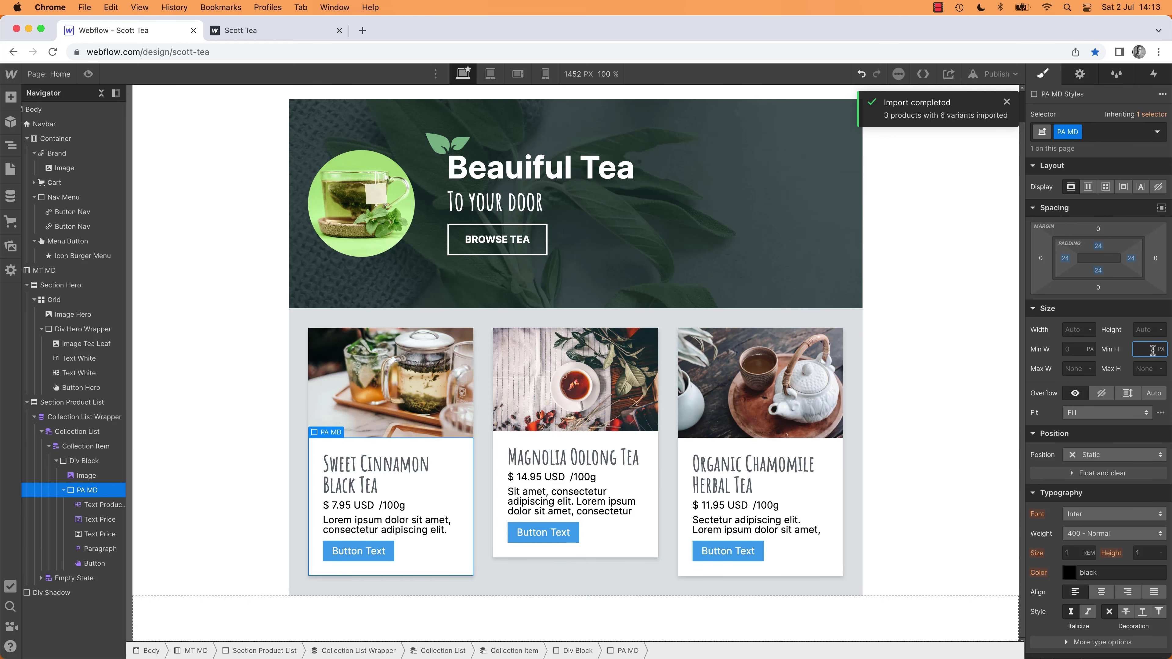
pyautogui.press('Return')
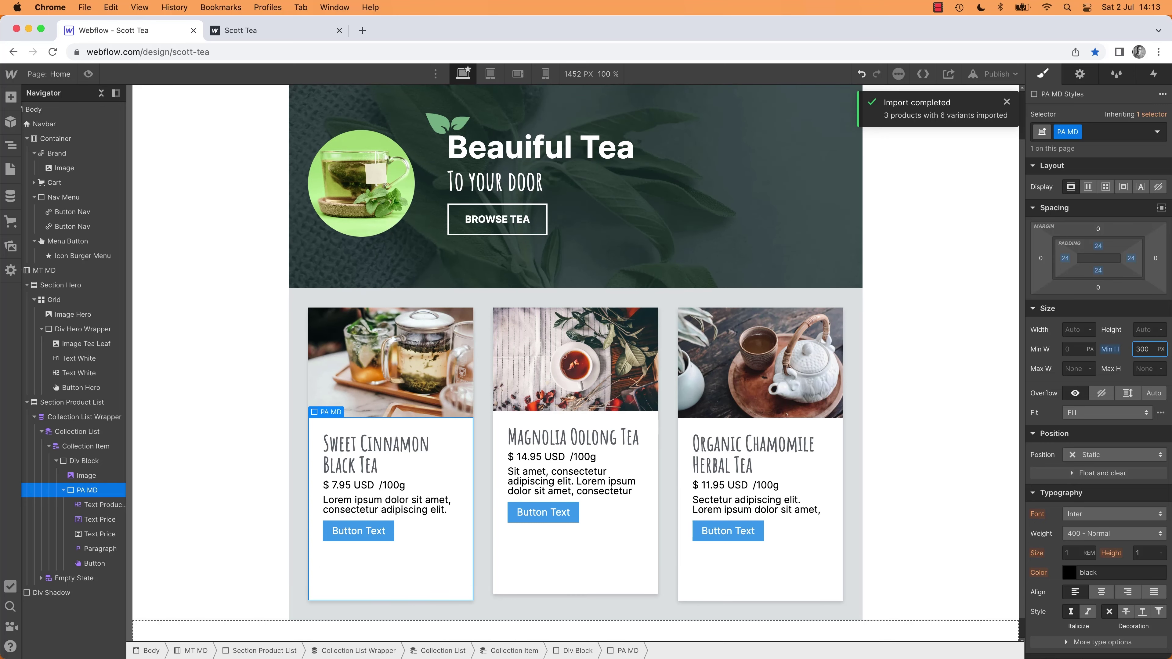
pyautogui.press('Up')
pyautogui.press('Up')
pyautogui.press('Up')
pyautogui.press('Up')
pyautogui.press('Up')
pyautogui.press('Up')
pyautogui.press('Up')
pyautogui.press('Up')
pyautogui.press('Up')
pyautogui.press('Up')
pyautogui.press('Up')
pyautogui.press('Up')
pyautogui.press('Up')
pyautogui.press('Up')
pyautogui.press('Up')
pyautogui.press('Up')
pyautogui.press('Up')
pyautogui.press('Up')
pyautogui.press('Up')
pyautogui.press('Up')
pyautogui.press('Down')
pyautogui.press('Down')
pyautogui.press('Down')
pyautogui.press('Down')
pyautogui.press('Down')
pyautogui.press('Down')
pyautogui.press('Down')
pyautogui.press('Down')
pyautogui.press('Down')
pyautogui.press('Down')
pyautogui.press('Down')
pyautogui.press('Down')
pyautogui.press('Down')
pyautogui.press('Down')
pyautogui.press('Down')
pyautogui.press('Down')
pyautogui.press('Down')
pyautogui.press('Down')
pyautogui.press('Down')
pyautogui.press('Down')
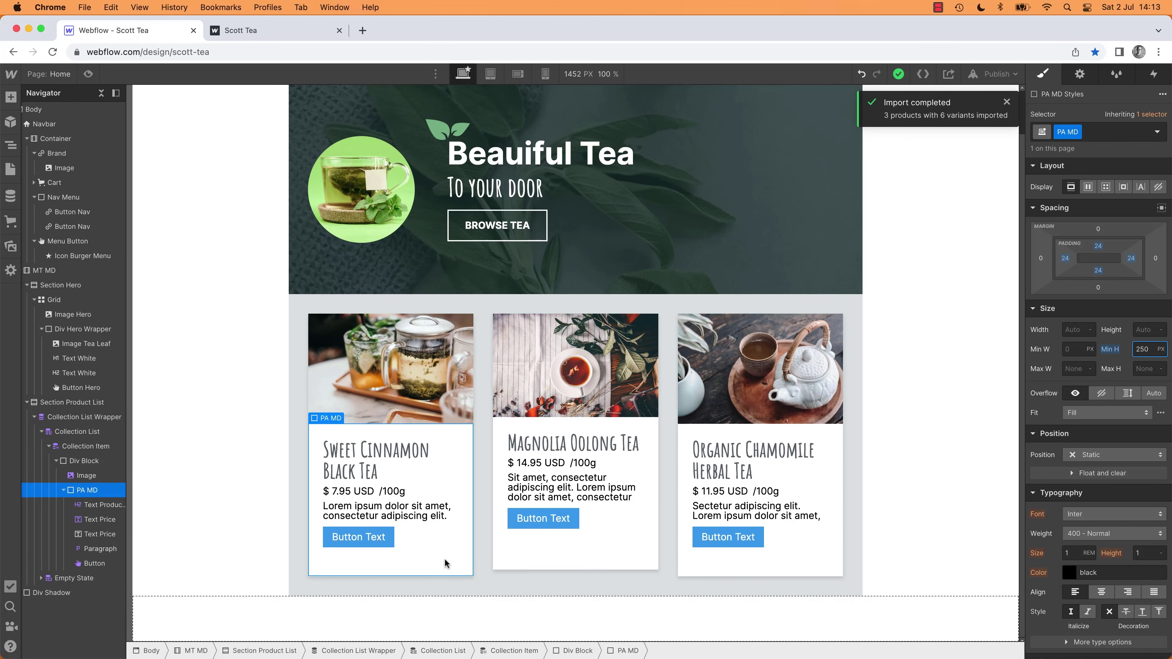
# Step: Try a vertical flex layout on the product card's PA MD block
pyautogui.click(392, 542)
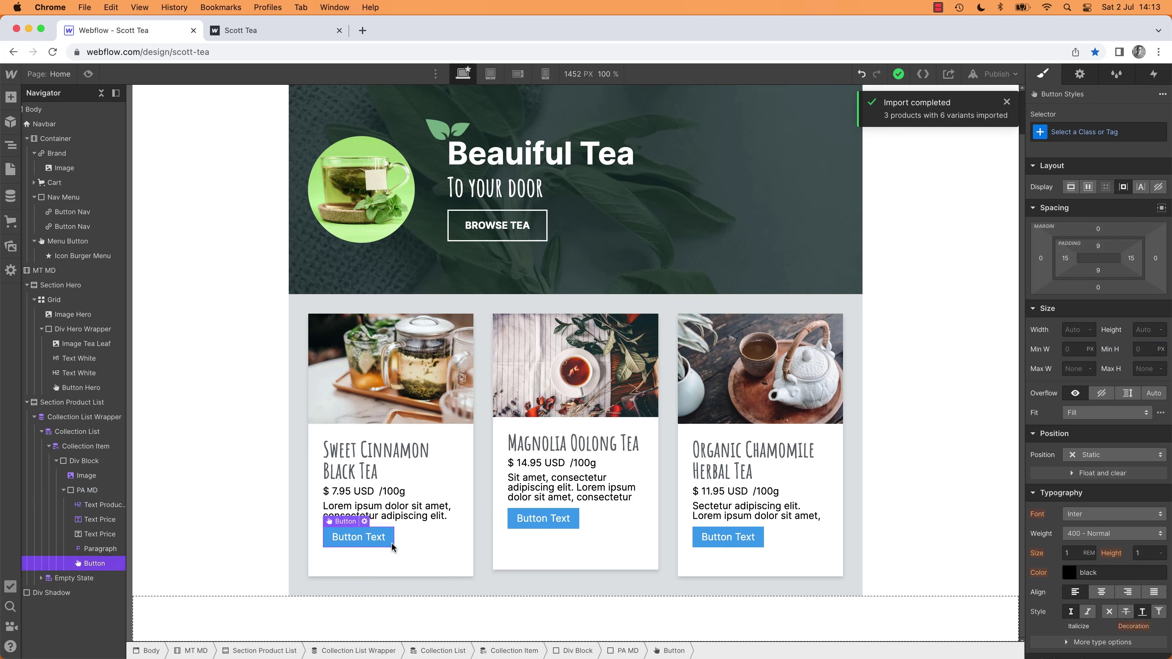
pyautogui.click(422, 571)
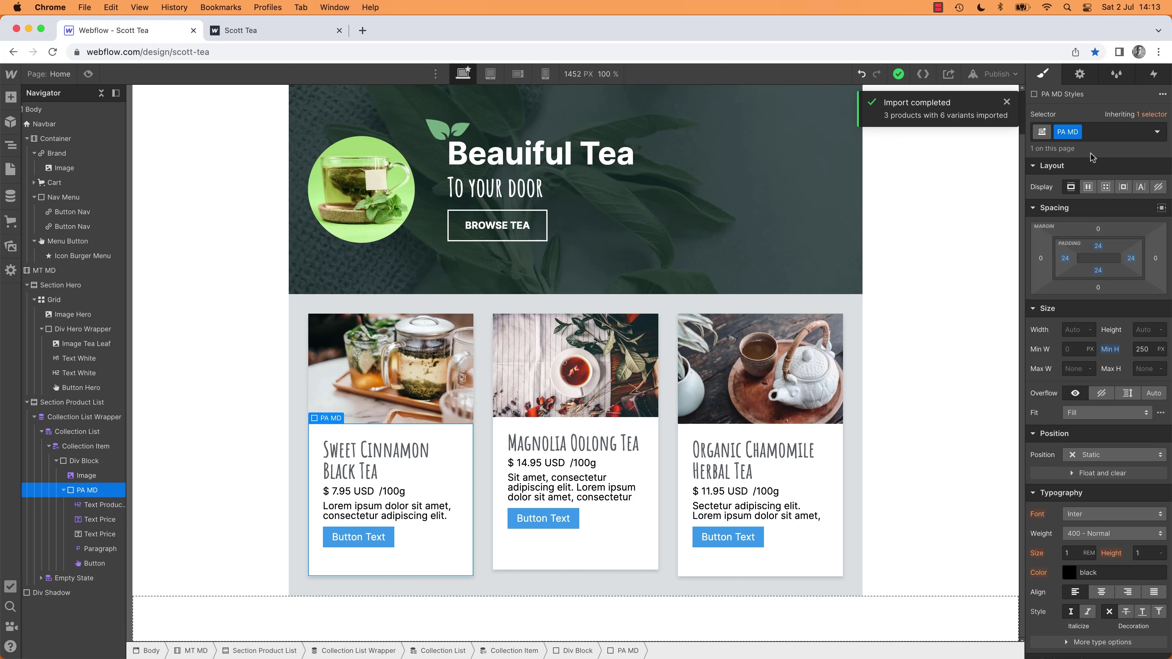
pyautogui.click(1089, 187)
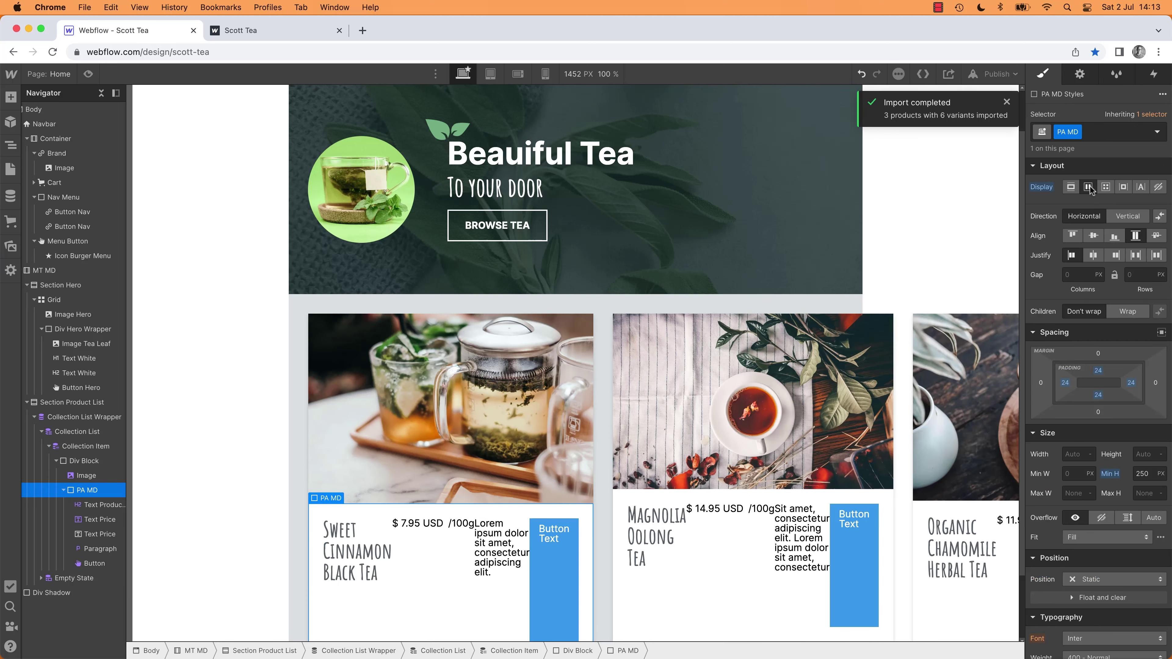
pyautogui.click(1131, 219)
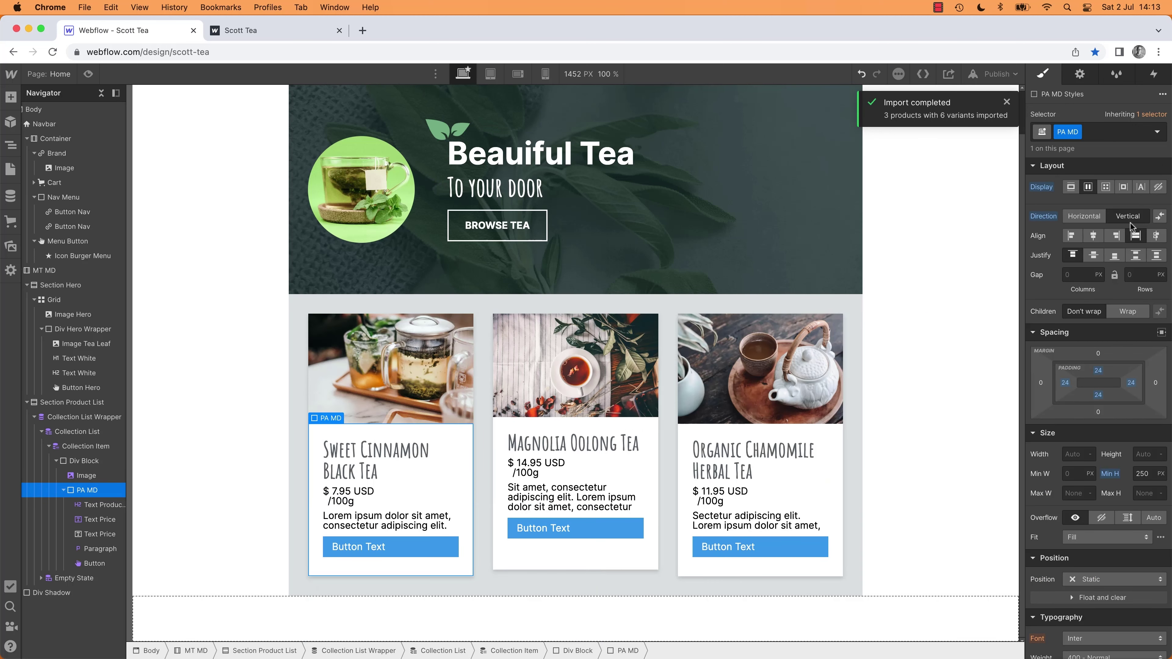
# Step: Try an automatic top margin on the product card's button, then undo it
pyautogui.click(416, 554)
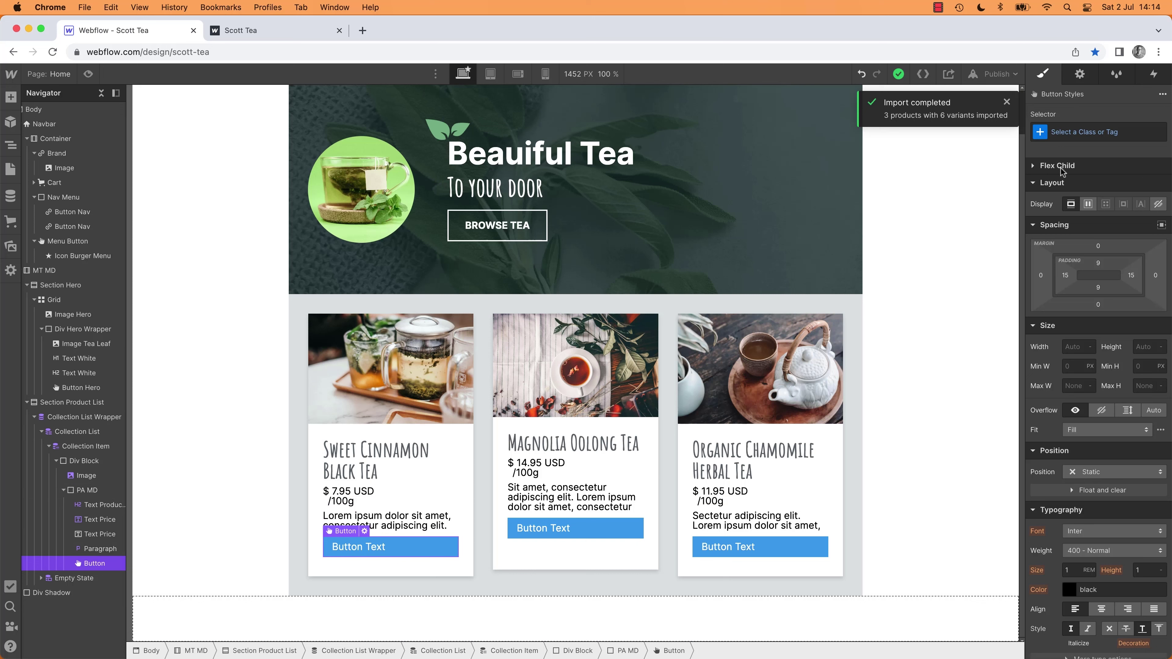
pyautogui.click(1038, 167)
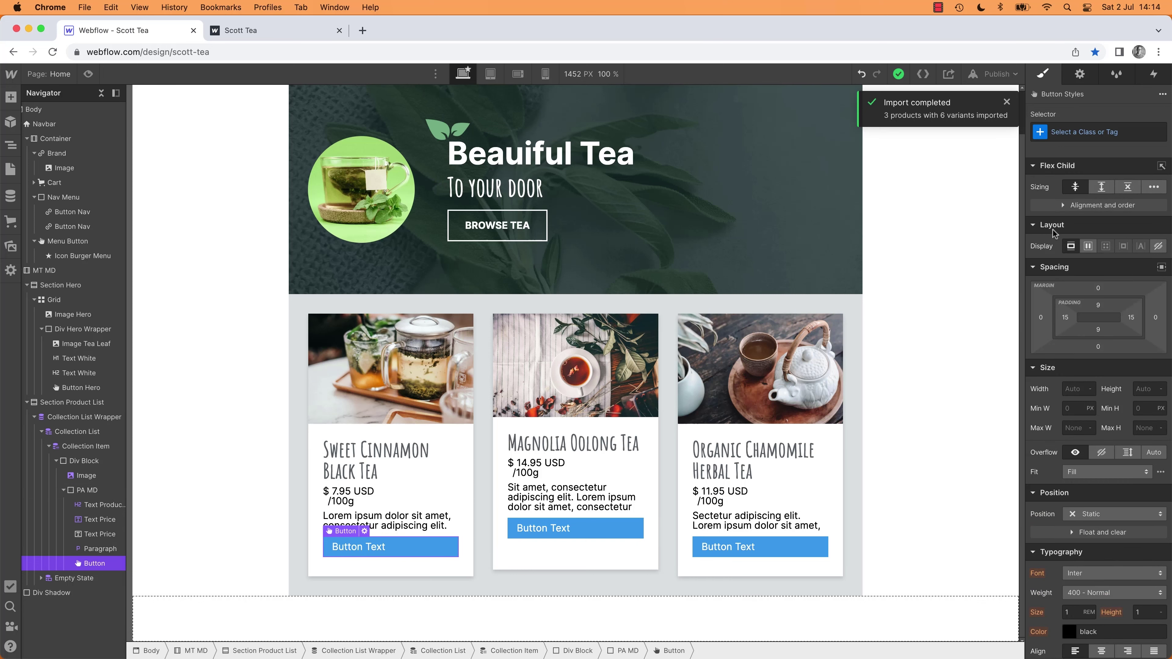
pyautogui.click(1062, 205)
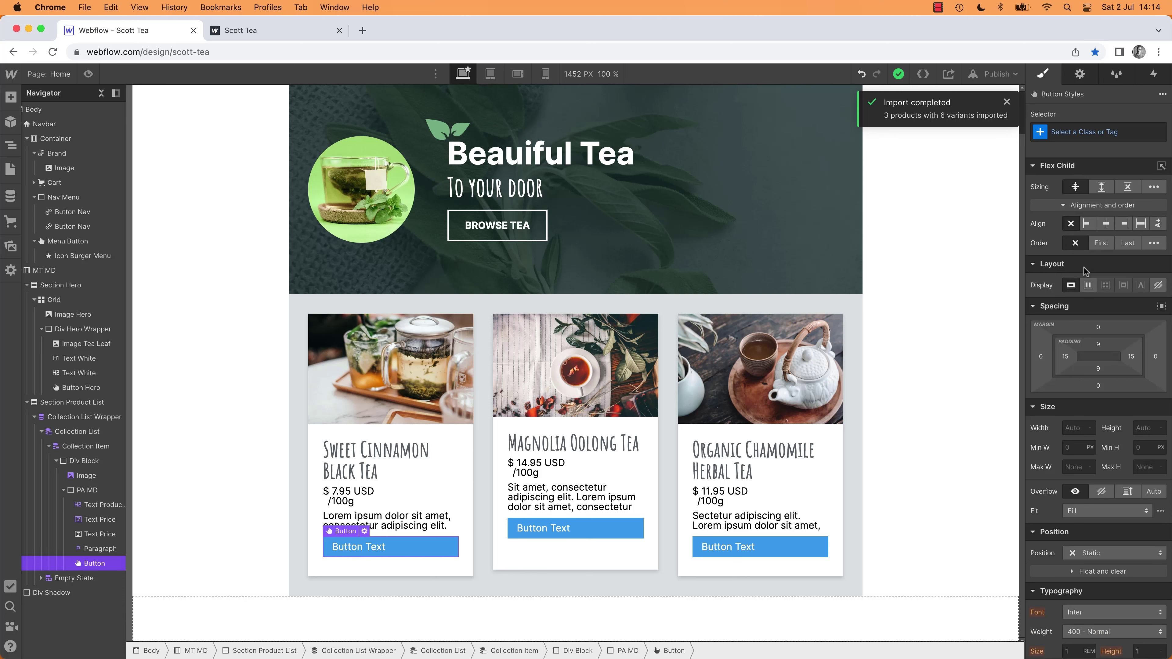
pyautogui.click(1099, 328)
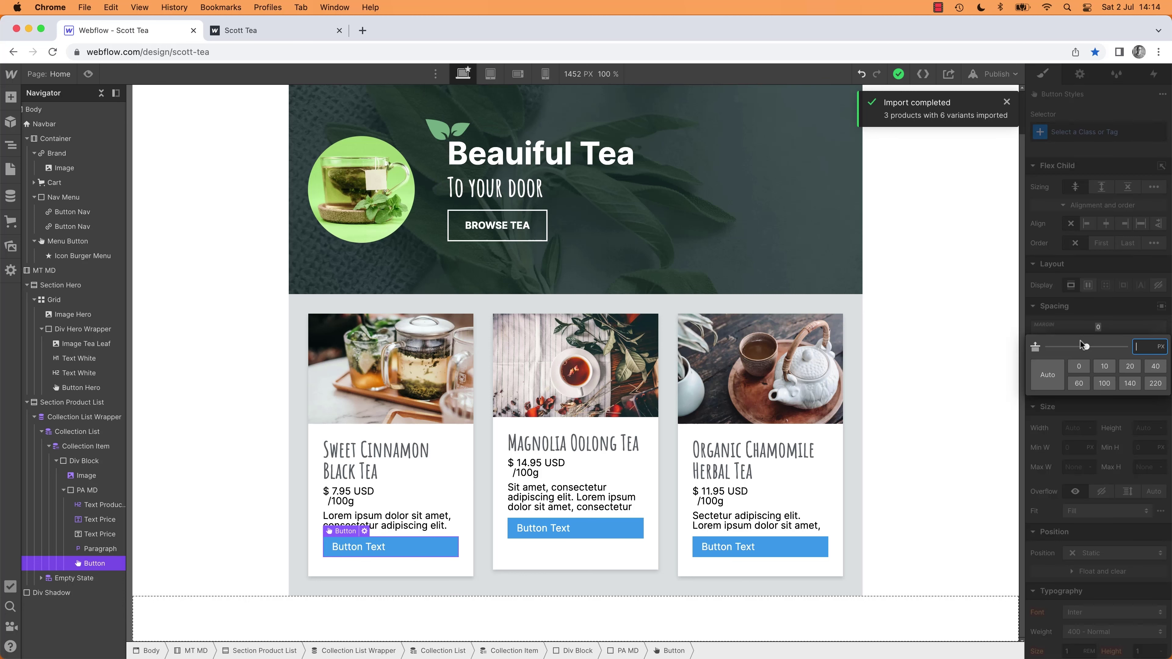
pyautogui.click(1049, 375)
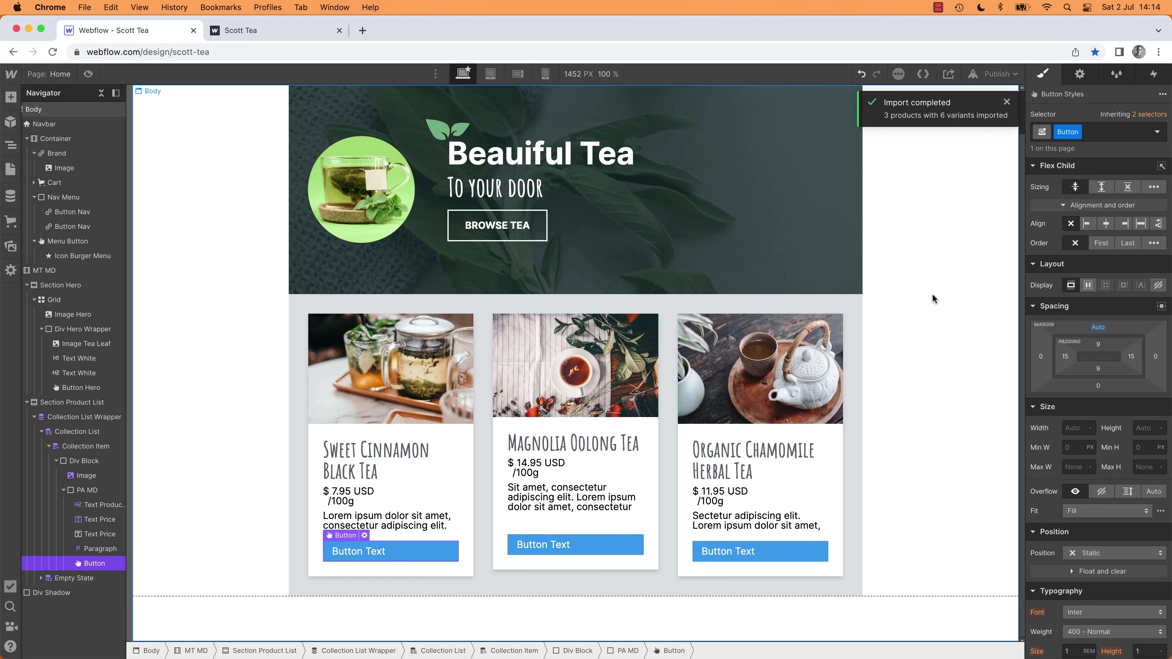
pyautogui.press('super+z')
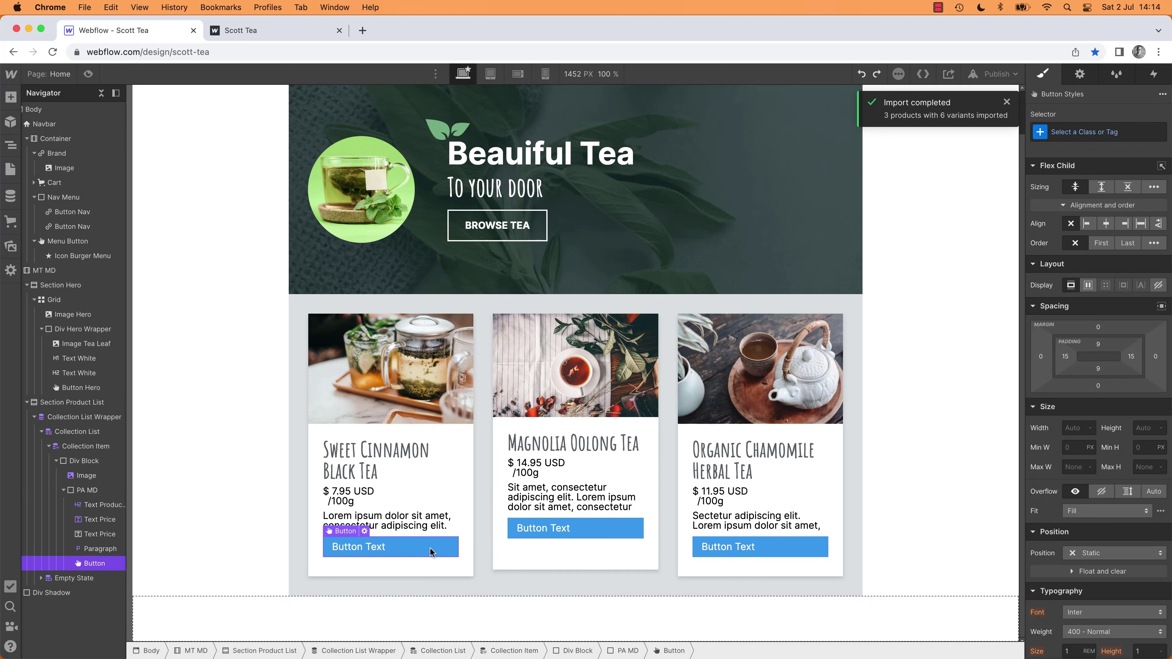
# Step: Switch to the XD design and examine the VIEW button's size and placement in the first product card
pyautogui.press('super+alt+2')
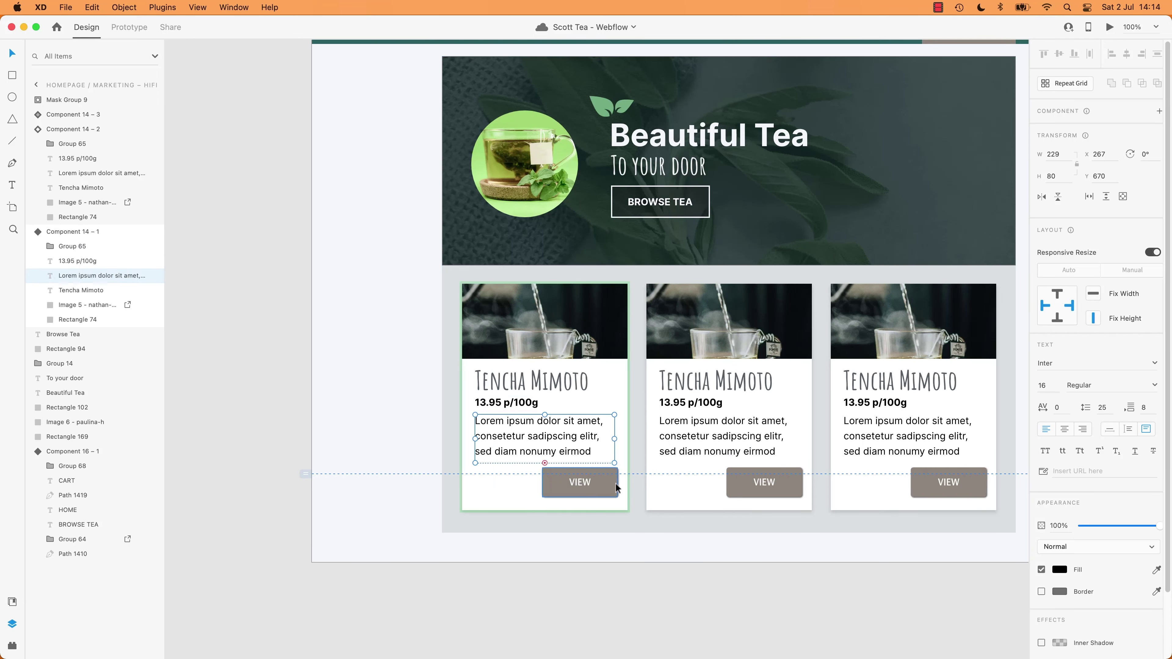
pyautogui.doubleClick(612, 484)
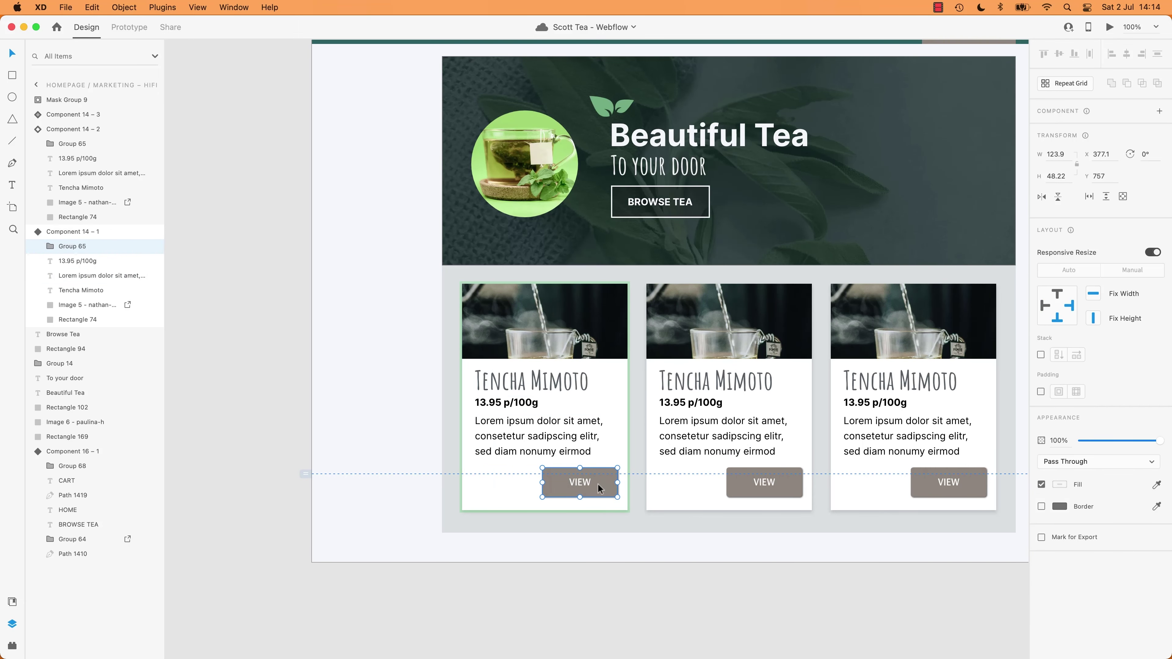
pyautogui.press('super+equal')
pyautogui.scroll(-5, 627, 202)
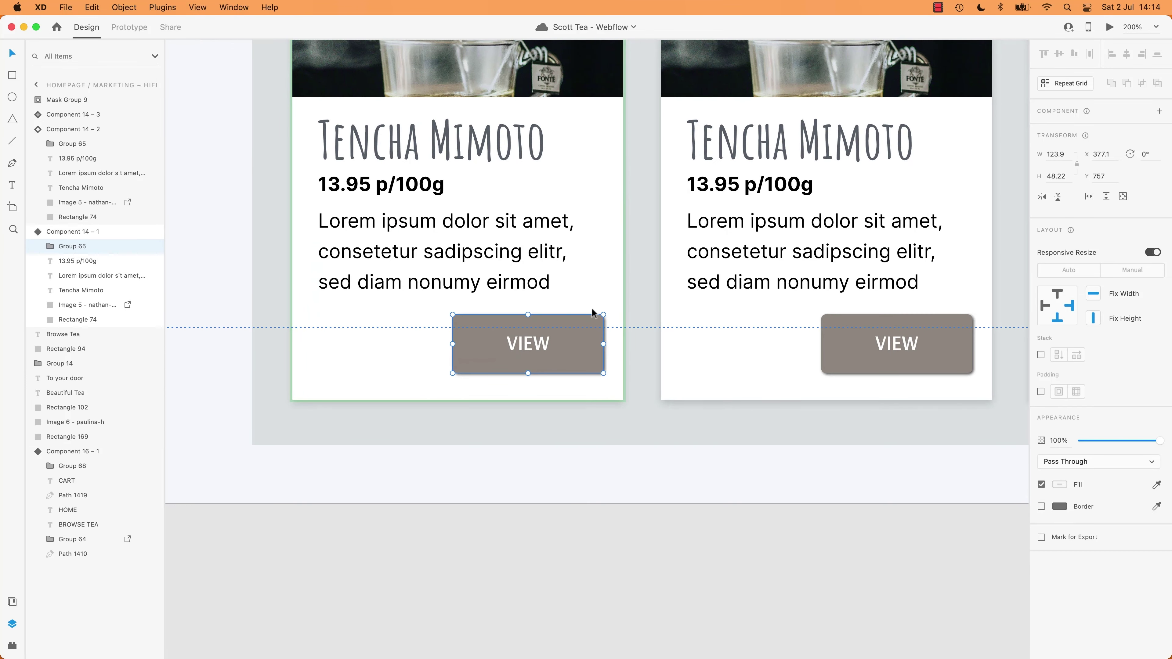
pyautogui.doubleClick(539, 350)
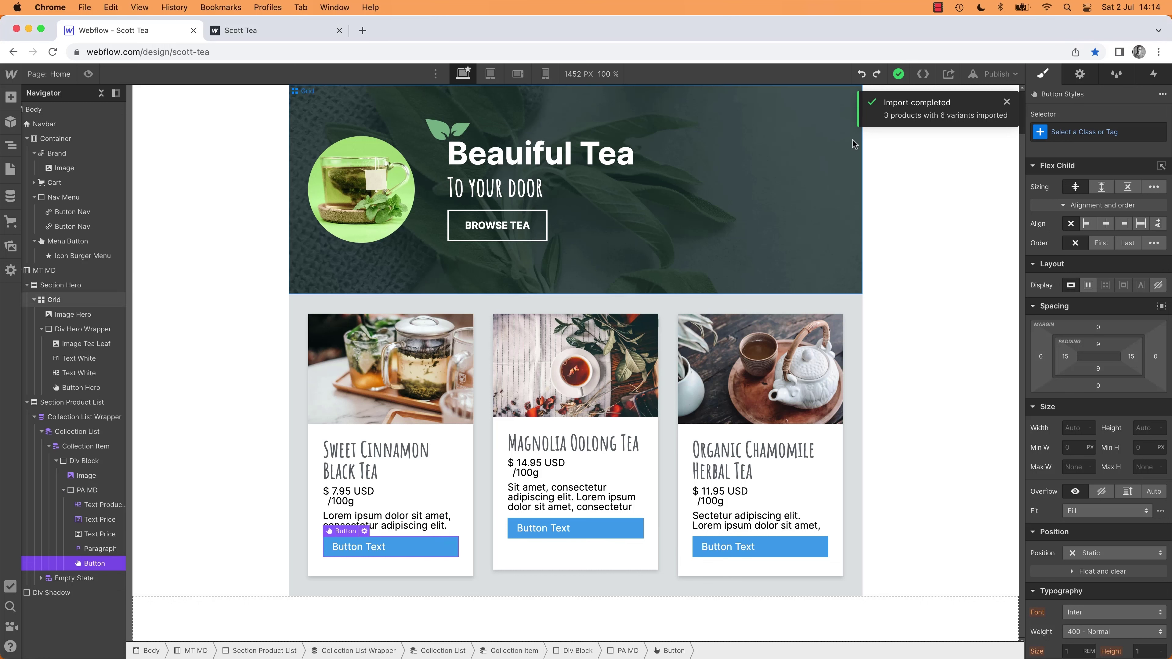
# Step: Back in Webflow, try start-aligning the card's button, and return the PA MD block's display to Block
pyautogui.click(1088, 225)
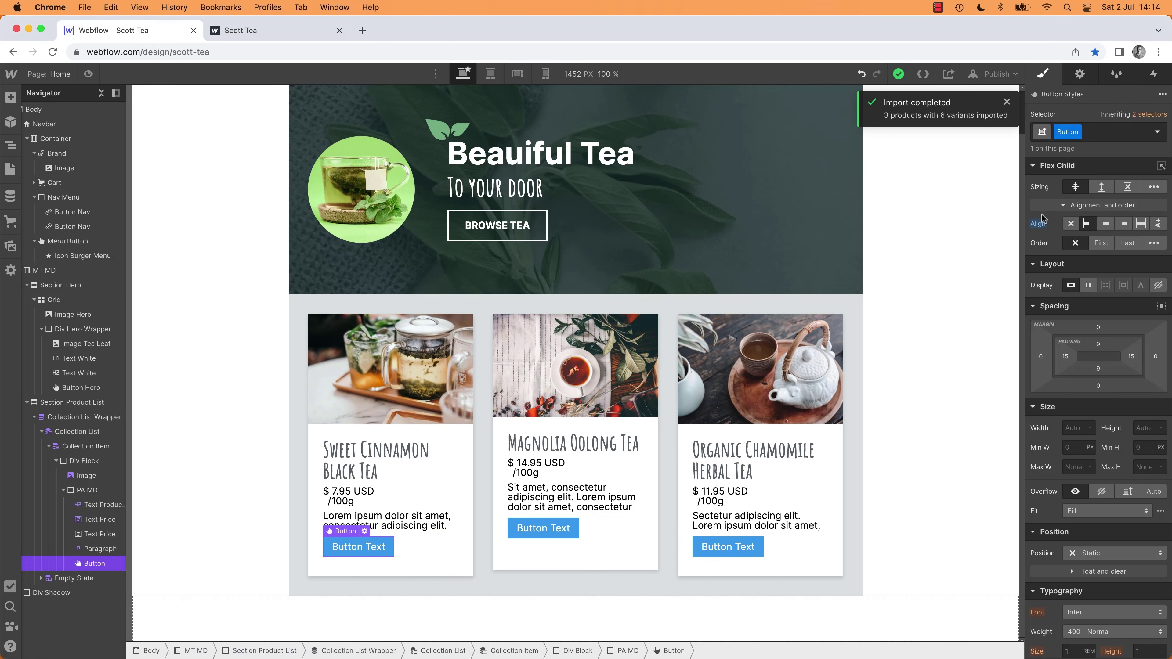
pyautogui.keyDown('alt'); pyautogui.click(1040, 225); pyautogui.keyUp('alt')
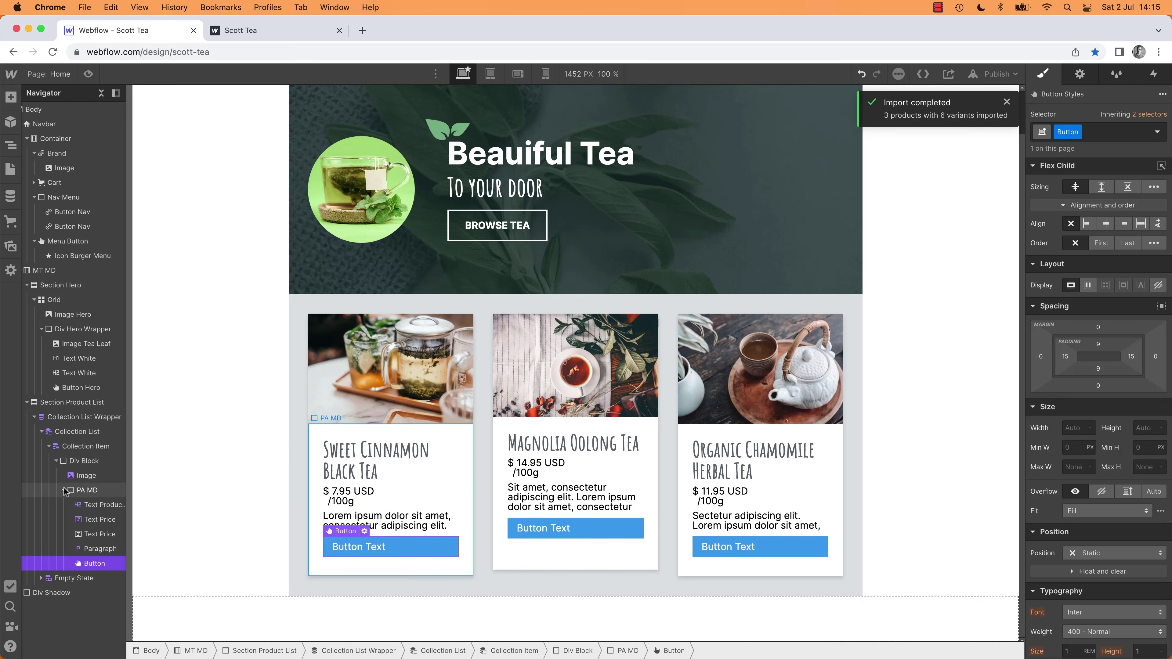
pyautogui.click(85, 491)
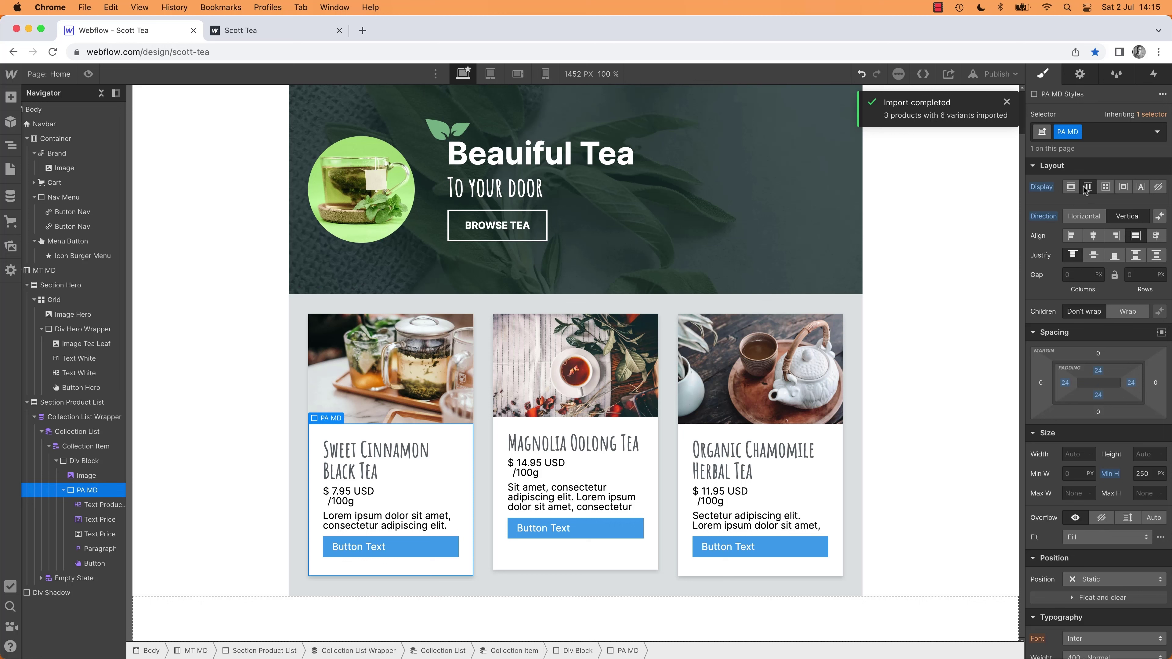
pyautogui.click(1071, 187)
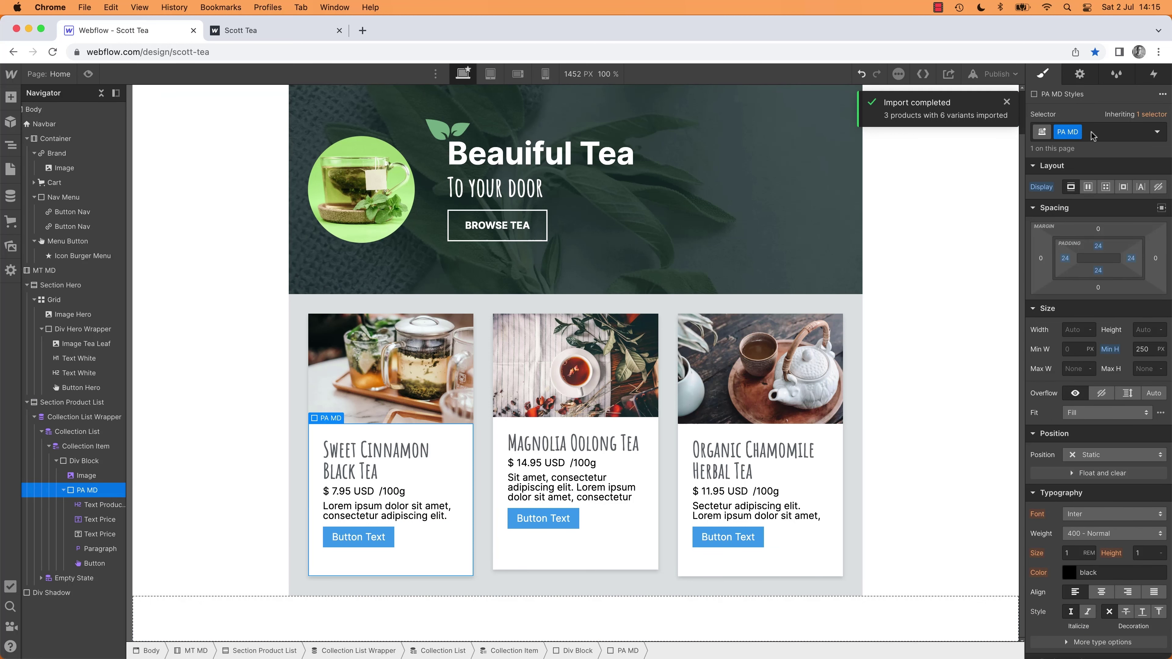
# Step: Set the product card button's padding to 44 px on the left and right and 14 px on the top and bottom
pyautogui.click(371, 538)
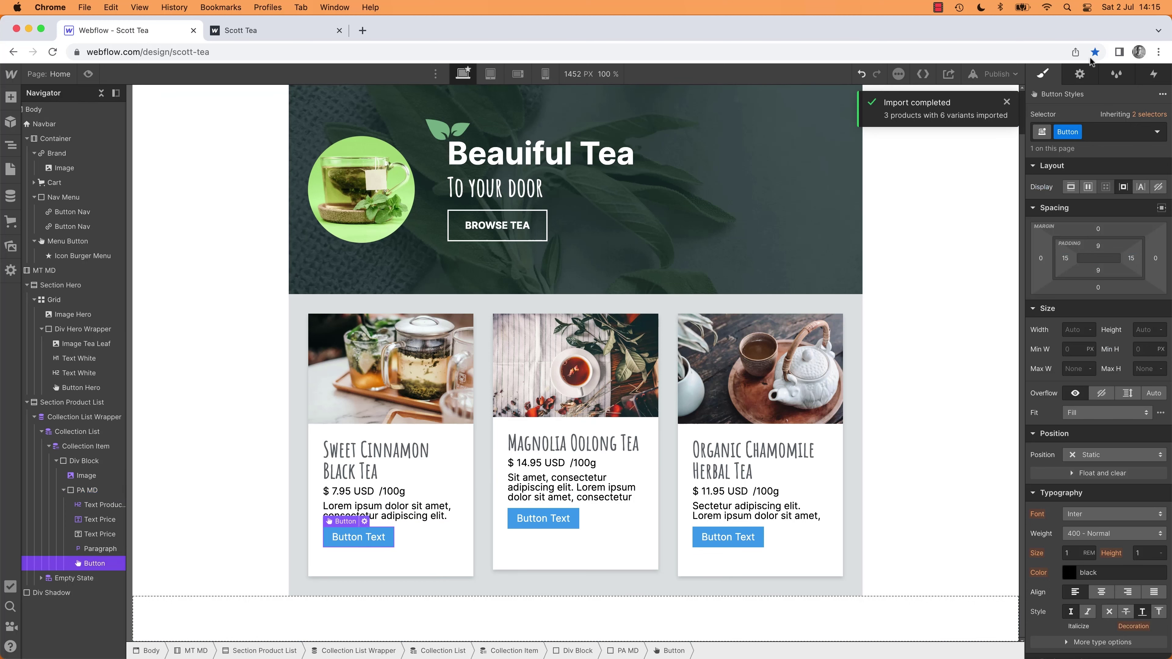
pyautogui.moveTo(1081, 134)
pyautogui.keyDown('alt'); pyautogui.click(1034, 167); pyautogui.keyUp('alt')
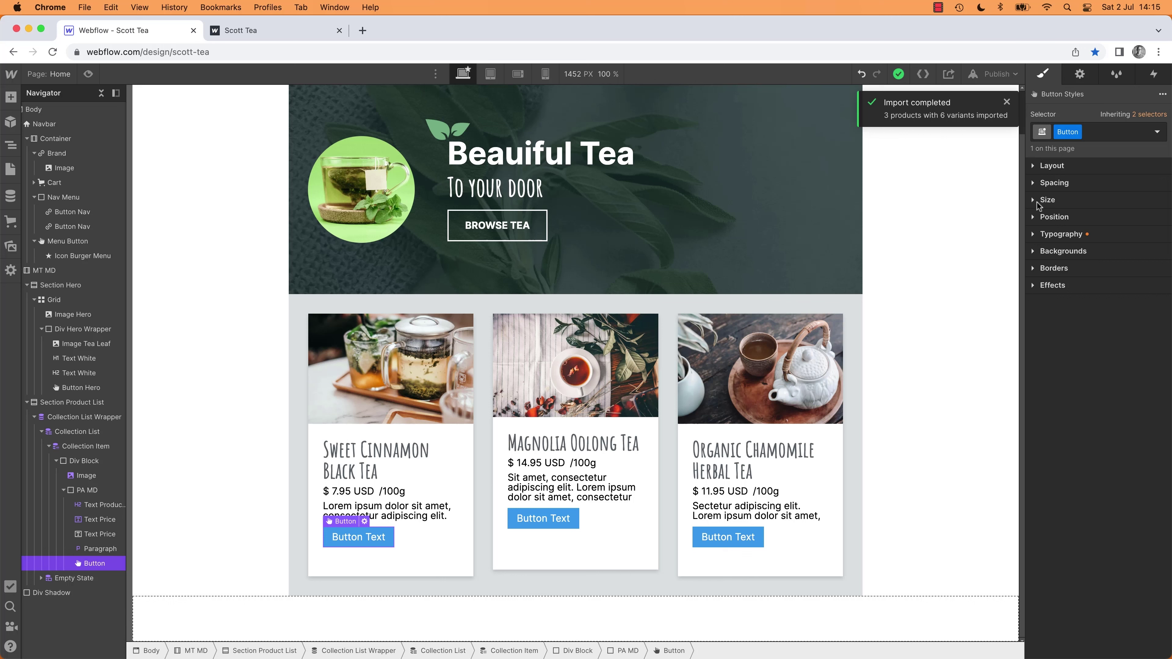
pyautogui.click(1033, 185)
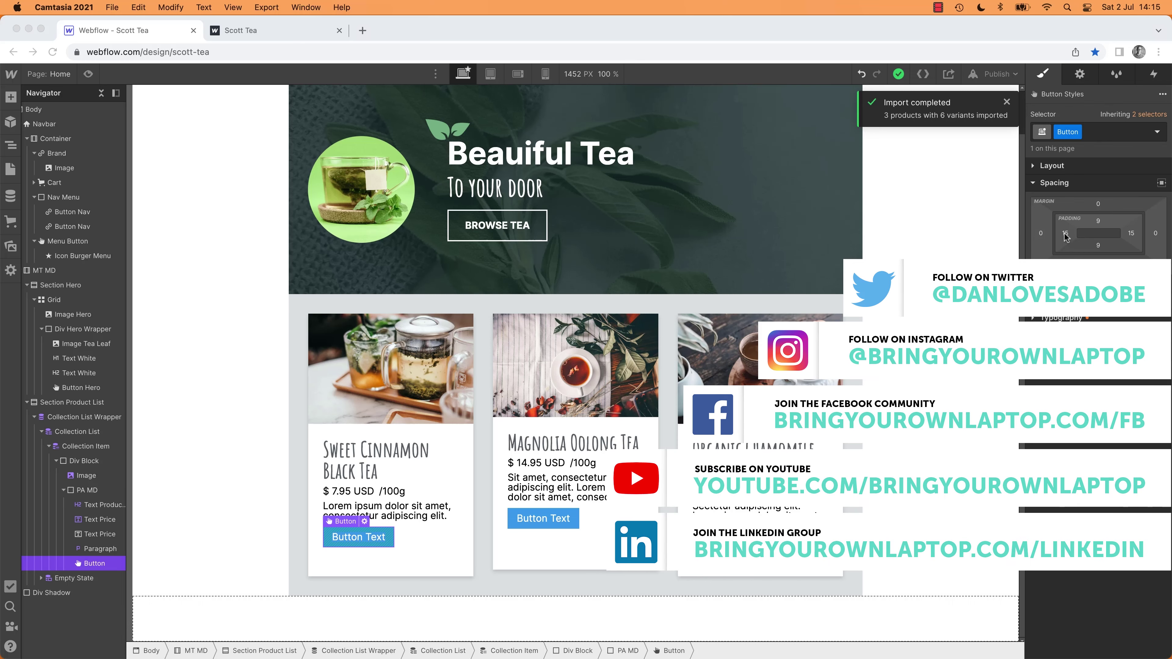
pyautogui.click(1079, 235)
pyautogui.moveTo(1069, 234); pyautogui.dragTo(1099, 232)
pyautogui.press('super+z')
pyautogui.press('super+z')
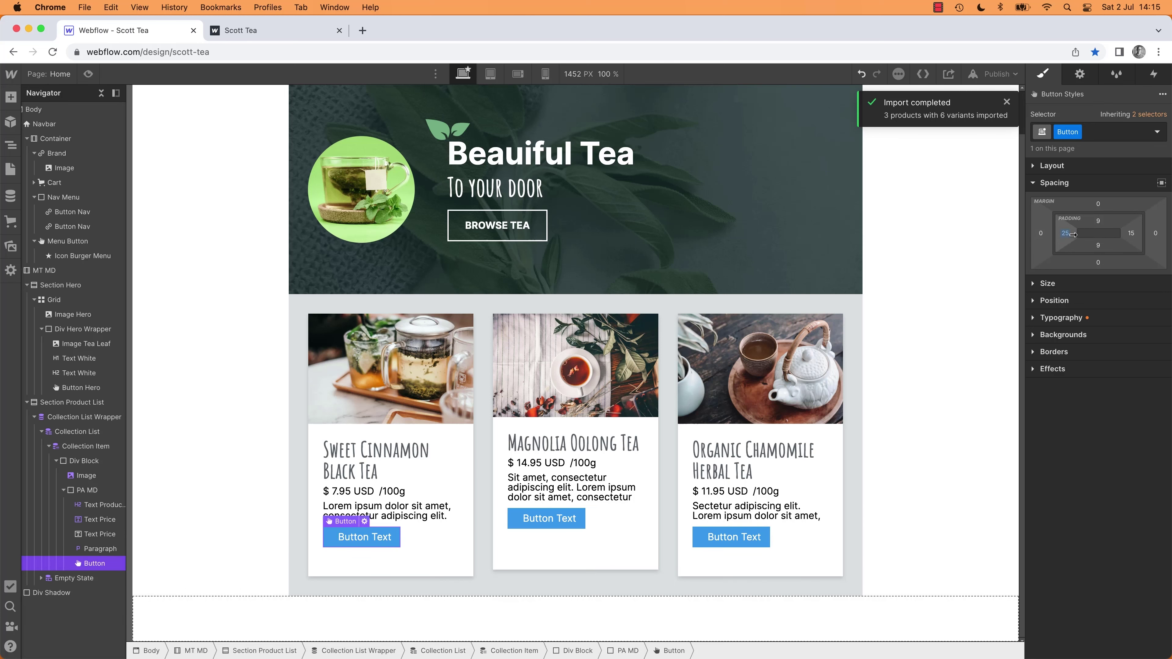
pyautogui.moveTo(1071, 235); pyautogui.dragTo(1098, 215)
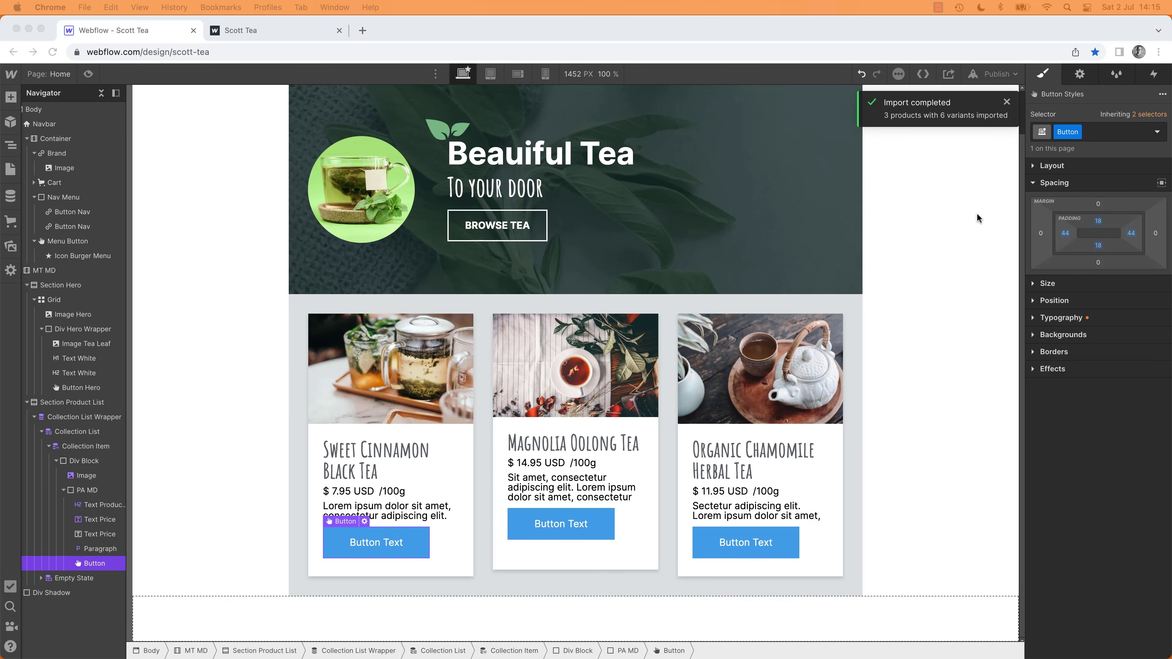
pyautogui.moveTo(1100, 225); pyautogui.dragTo(1099, 221)
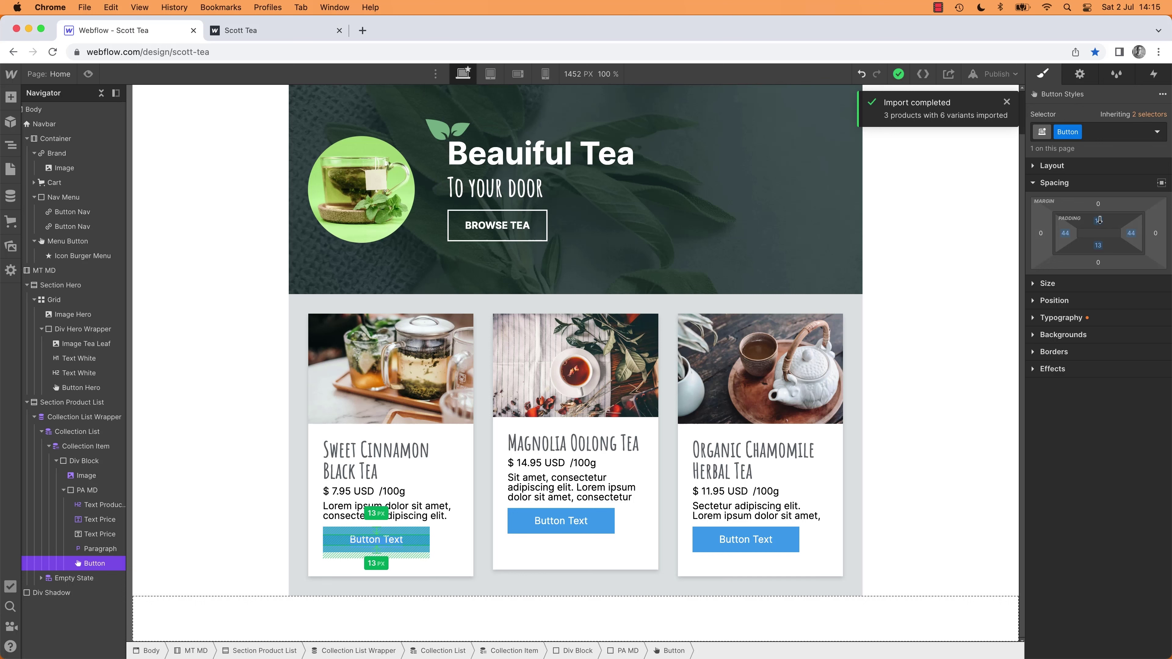
pyautogui.moveTo(1100, 221); pyautogui.dragTo(1099, 221)
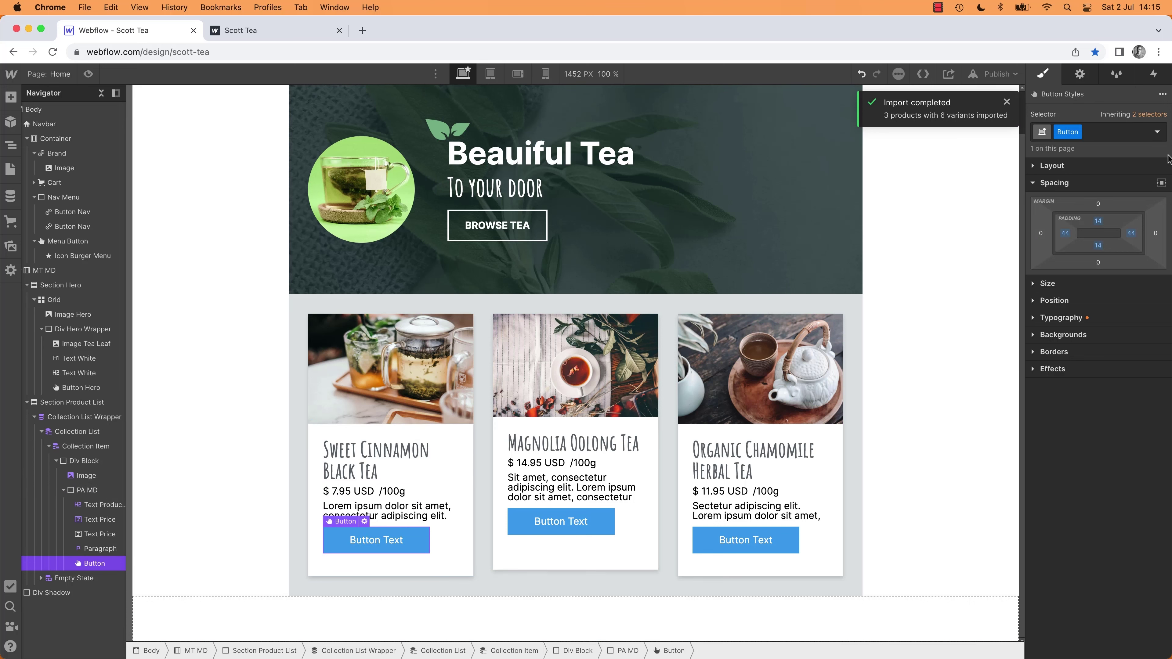
# Step: Replace the product card button's text with "VIEW" in capitals
pyautogui.doubleClick(369, 541)
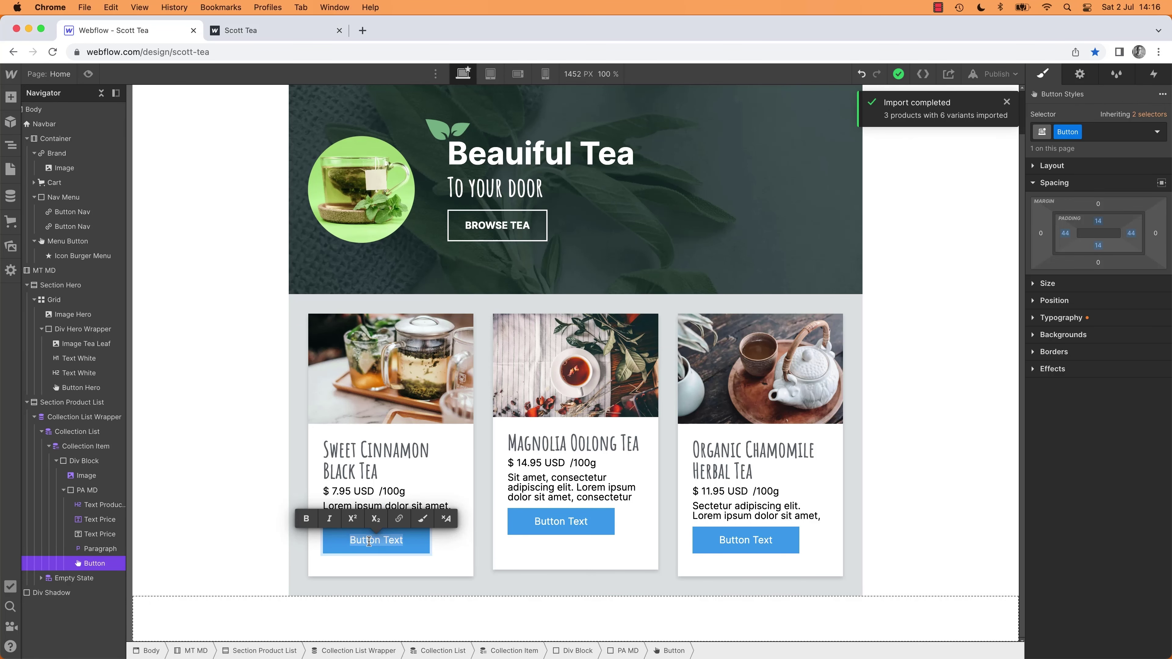
pyautogui.write('View')
pyautogui.press('super+a')
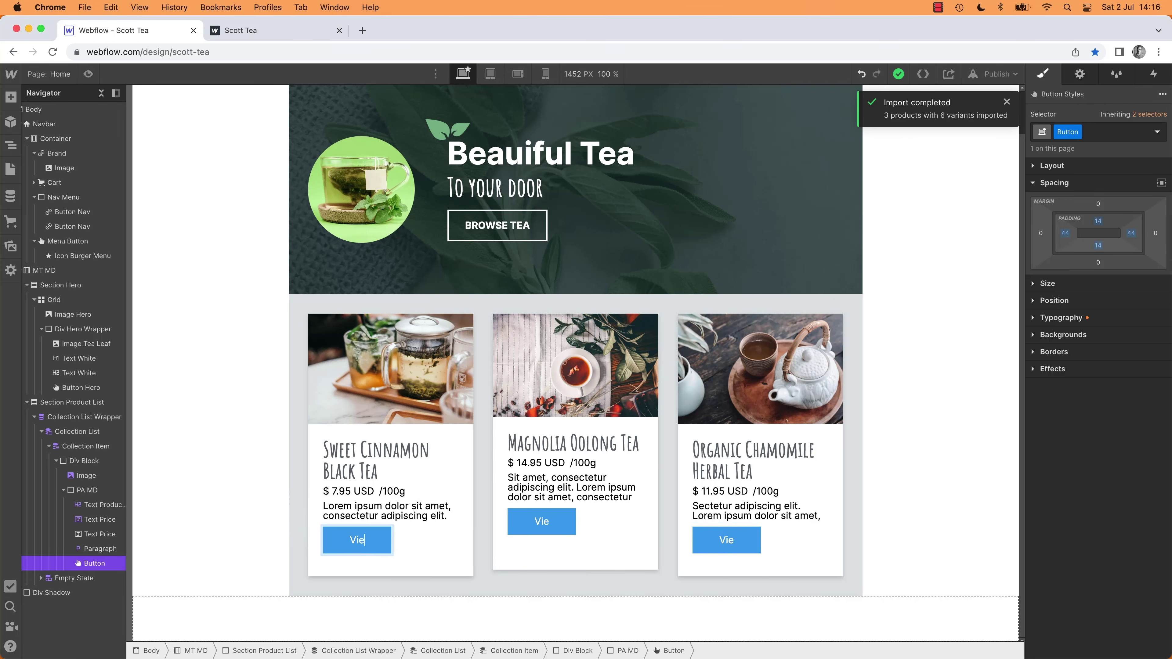
pyautogui.write('VIEW')
pyautogui.click(240, 571)
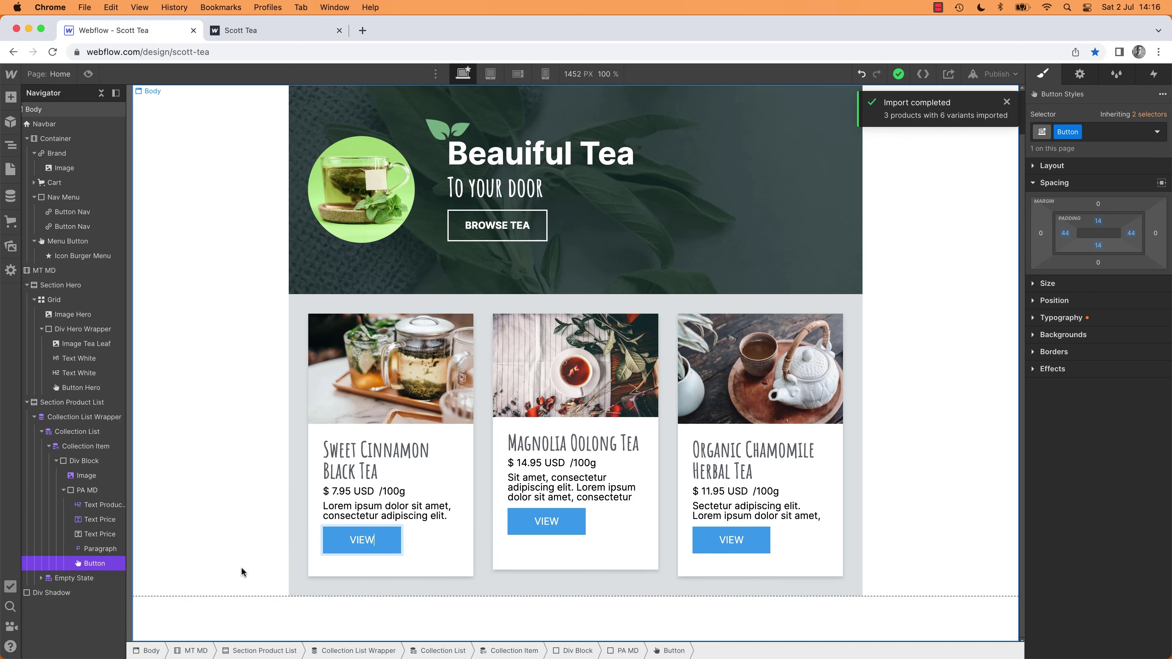
# Step: Set the product card button's background colour to the ST Secondary 3 swatch
pyautogui.click(369, 550)
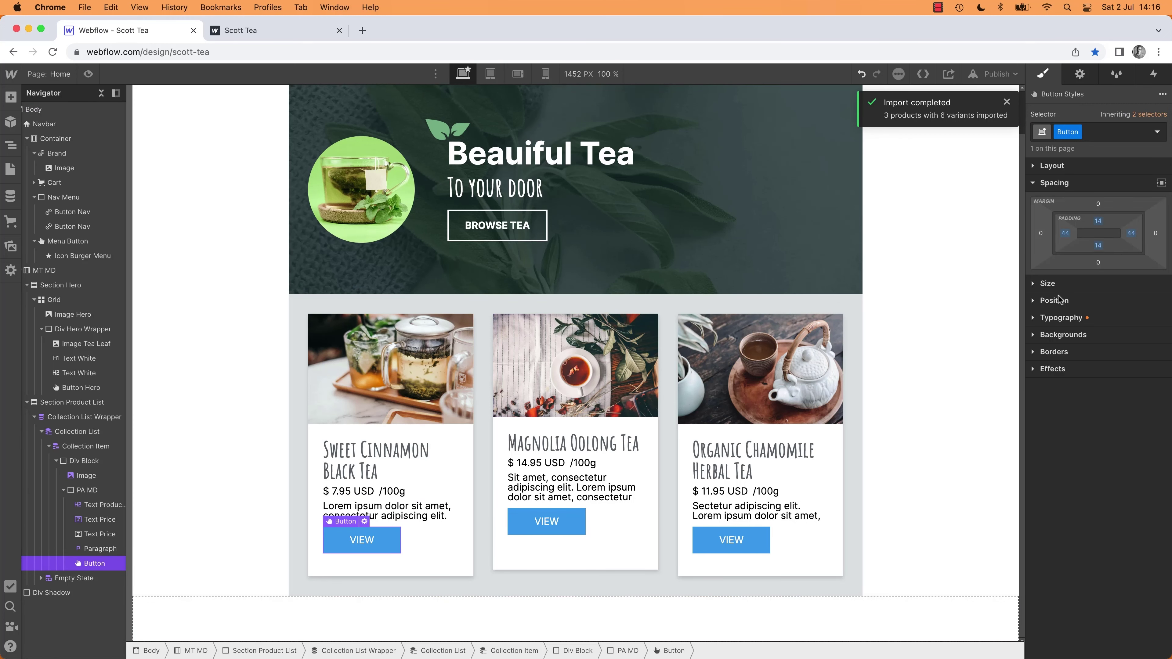
pyautogui.click(1039, 335)
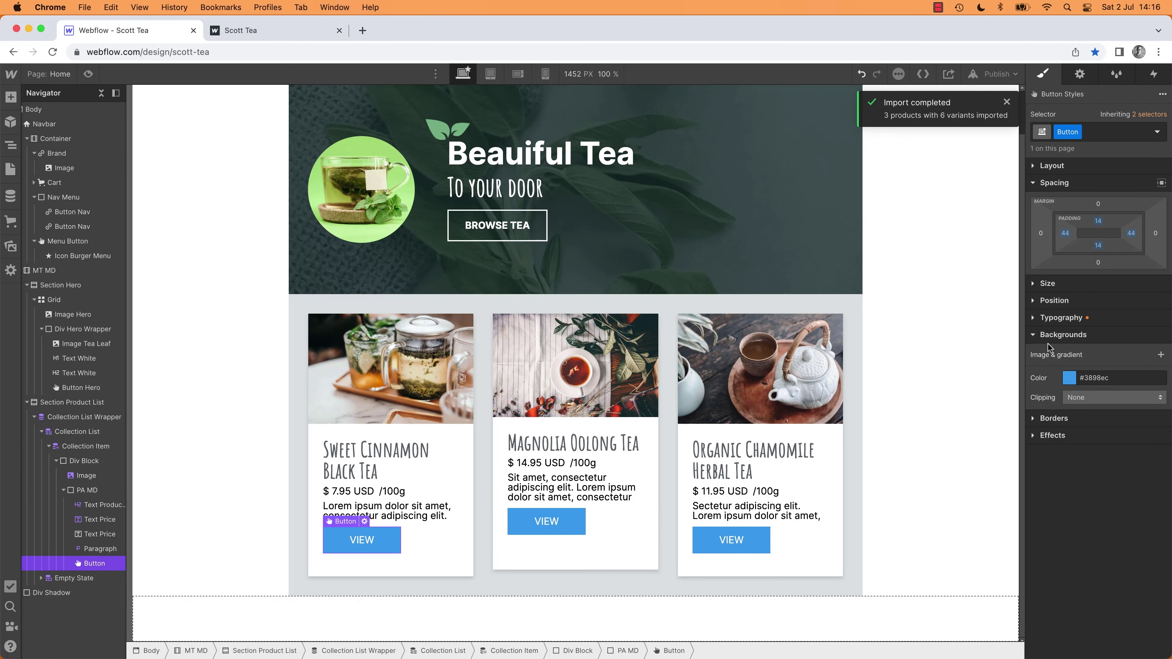
pyautogui.click(1069, 379)
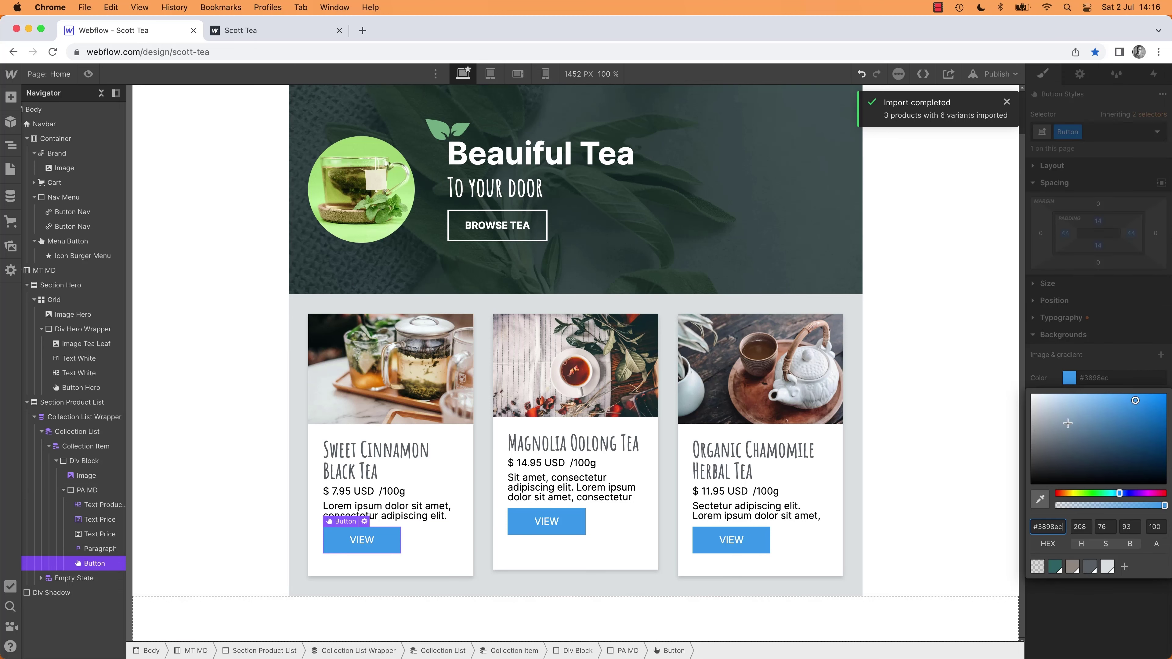
pyautogui.click(1073, 567)
pyautogui.click(252, 494)
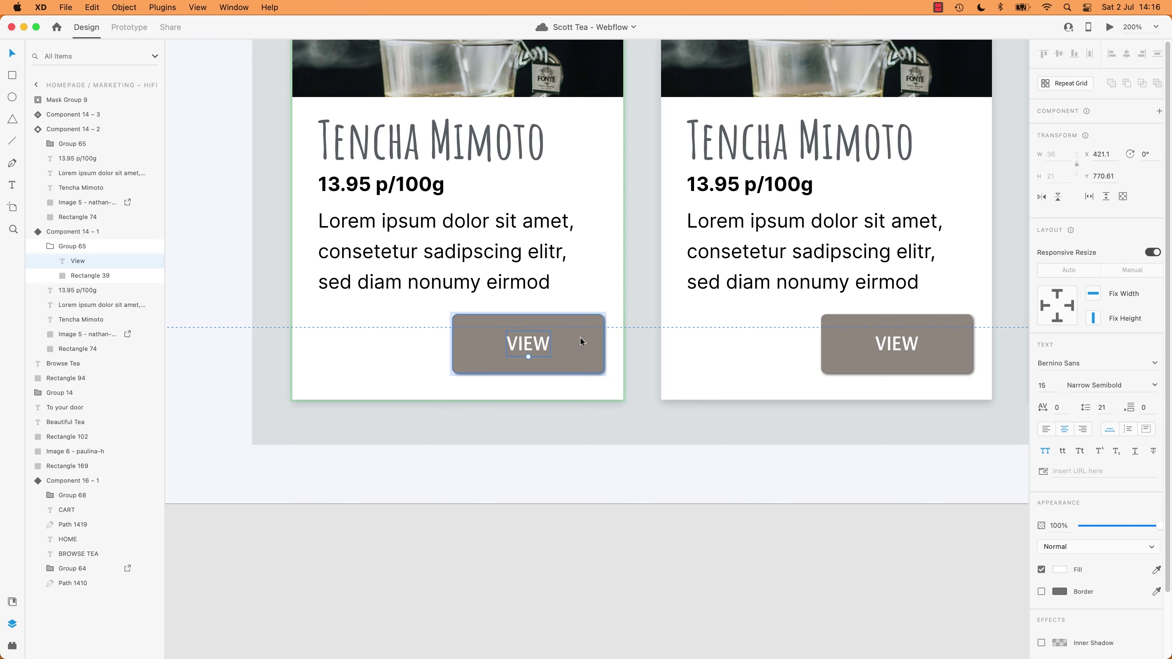
# Step: Check the VIEW button's corners in the XD design, and give the Webflow product card button a 4 px corner radius
pyautogui.click(581, 343)
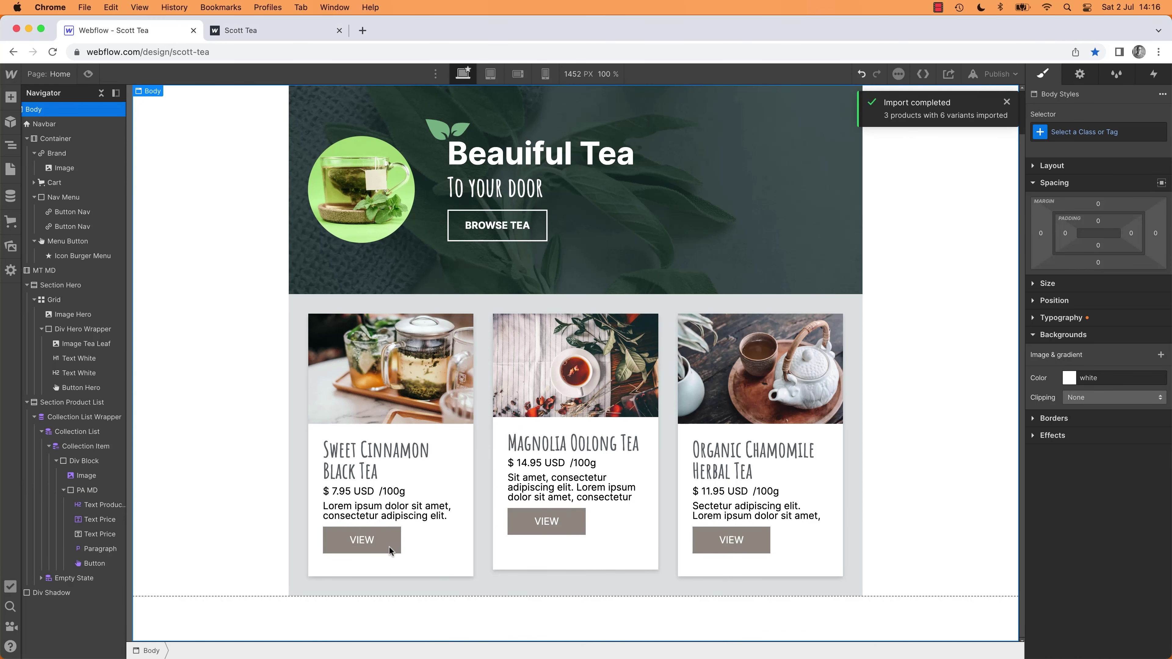
pyautogui.doubleClick(389, 545)
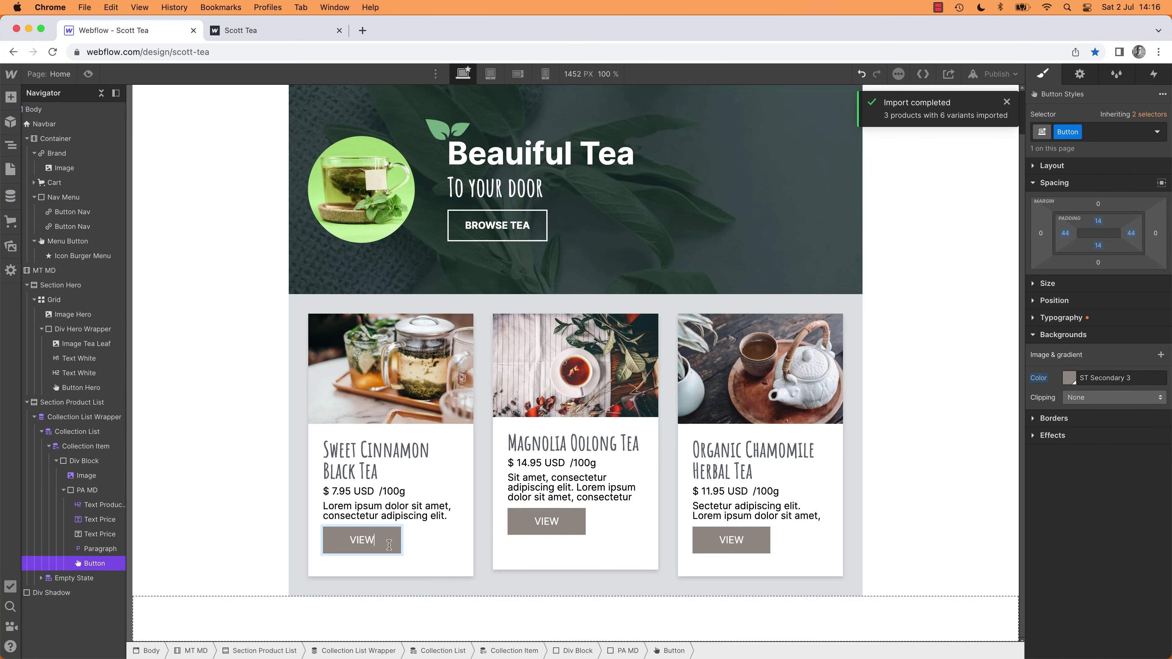
pyautogui.click(274, 549)
pyautogui.click(377, 541)
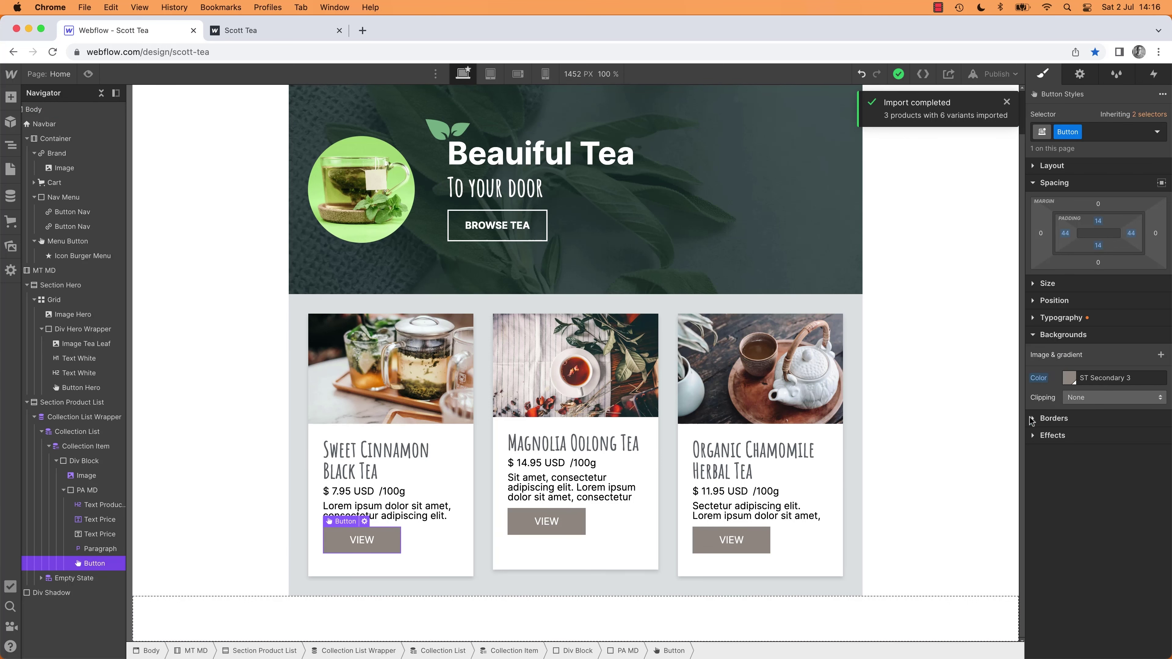
pyautogui.click(1054, 418)
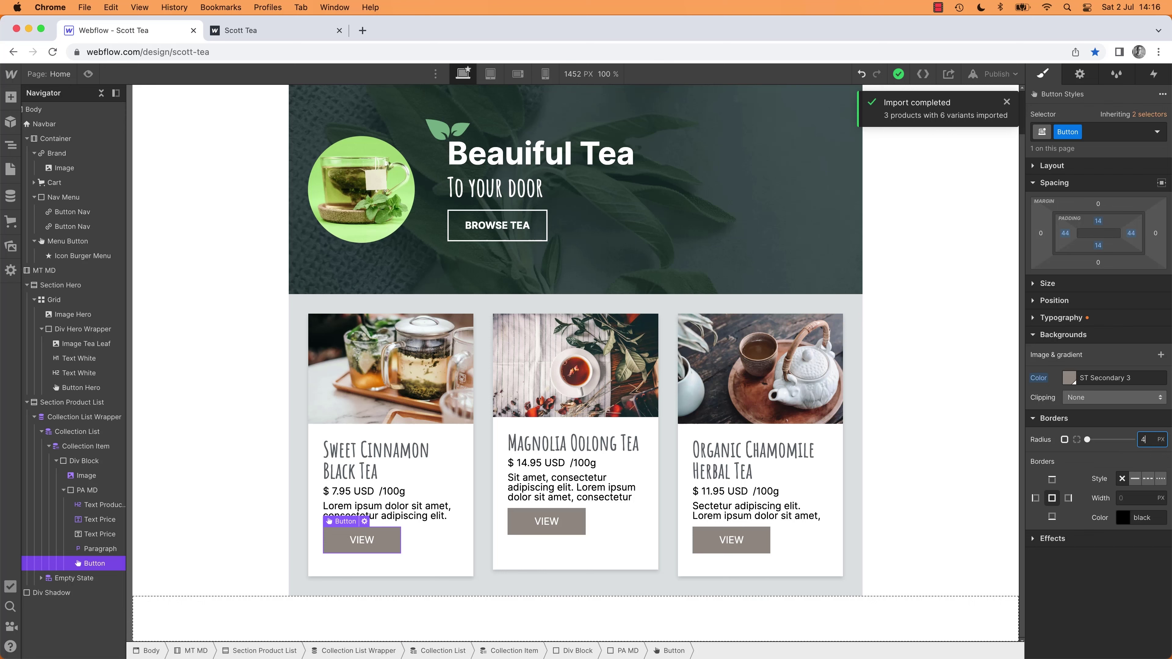
pyautogui.click(1145, 439)
pyautogui.write('4')
pyautogui.press('Return')
# Step: Check the class name of the spare Div Shadow block below the product list section, and delete the block
pyautogui.click(432, 600)
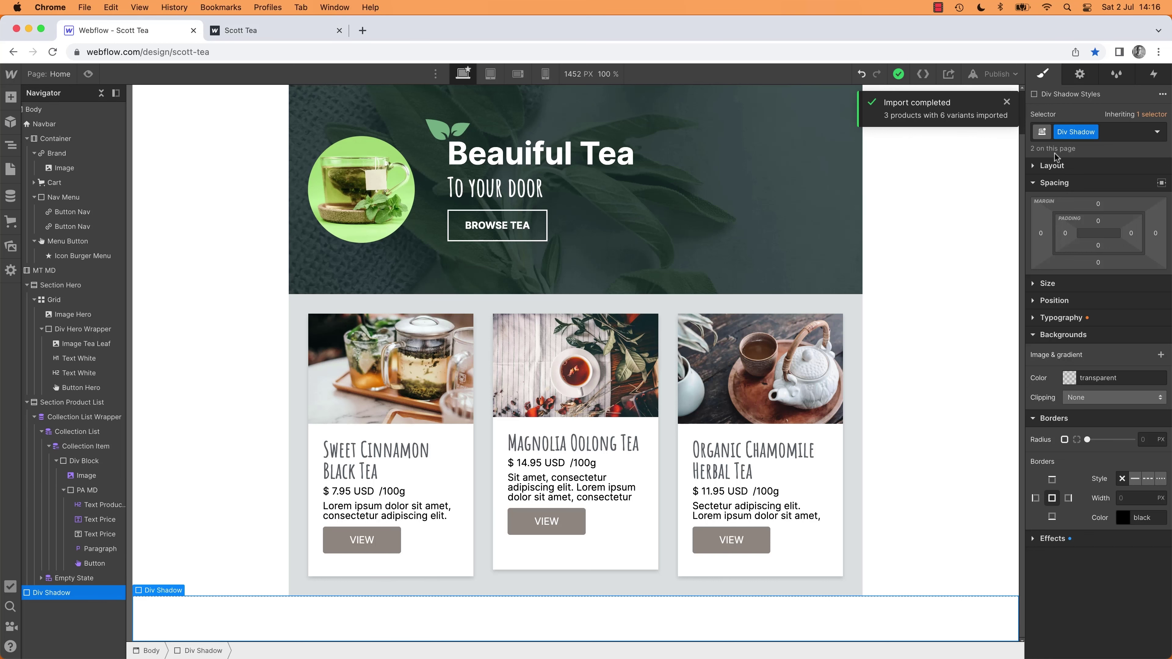
pyautogui.click(1114, 133)
pyautogui.write('DIV SH')
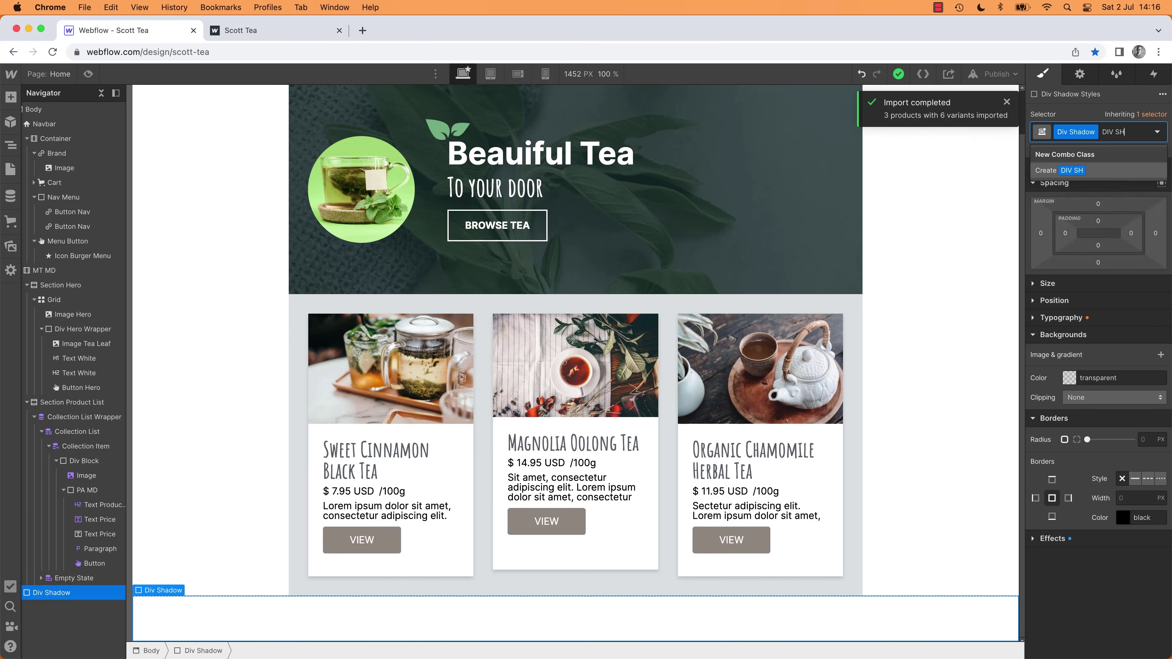
pyautogui.press('super+a')
pyautogui.press('BackSpace')
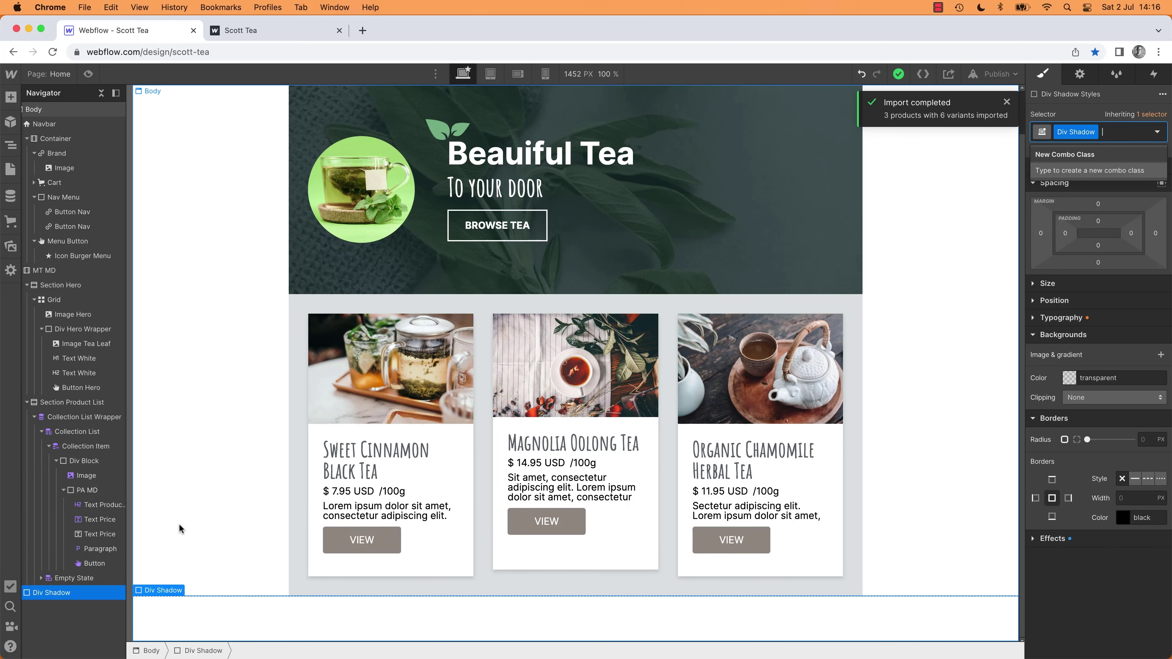
pyautogui.click(280, 610)
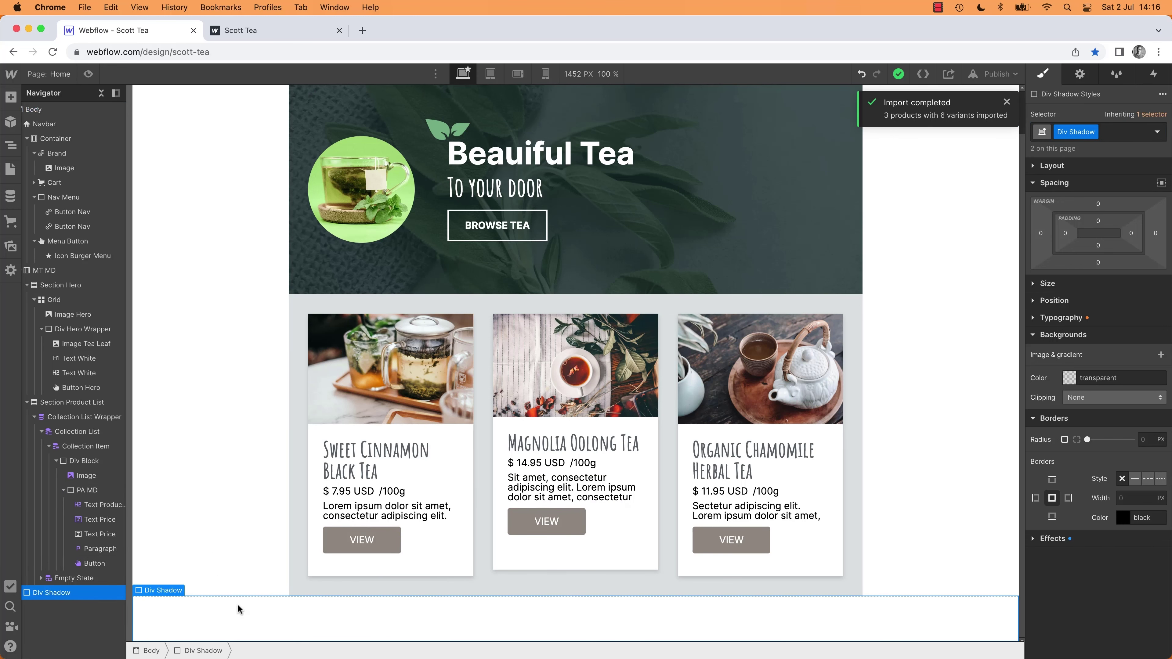
pyautogui.press('Delete')
# Step: Add the existing global Div Shadow class to the product card button
pyautogui.click(362, 585)
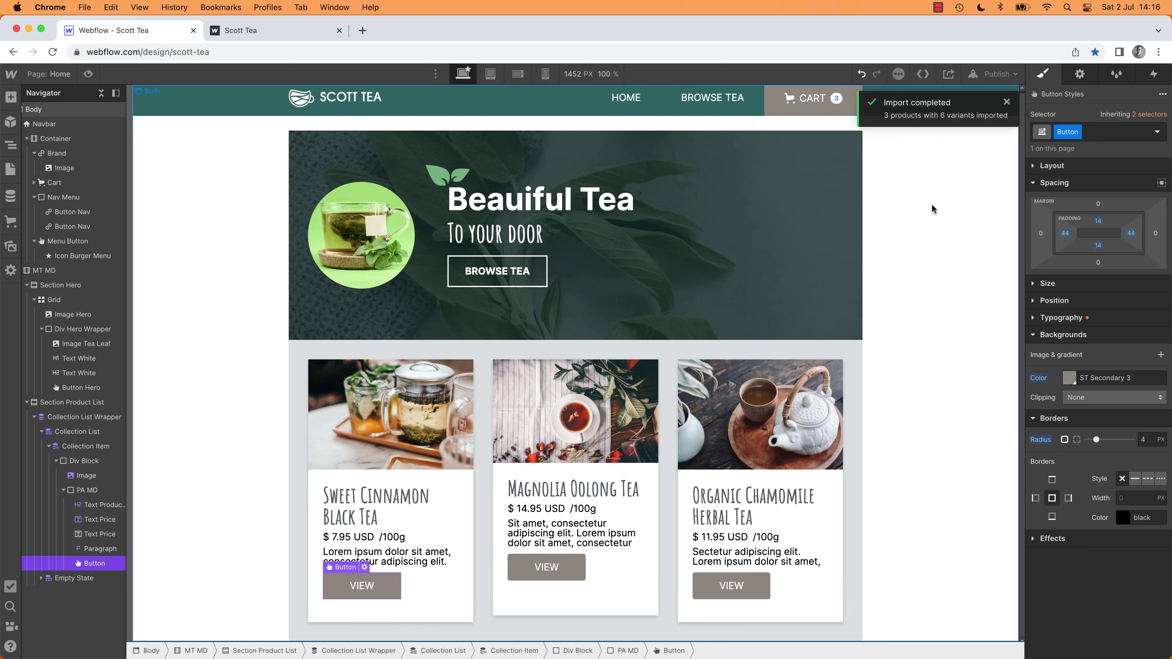
pyautogui.click(1108, 132)
pyautogui.write('SHAD')
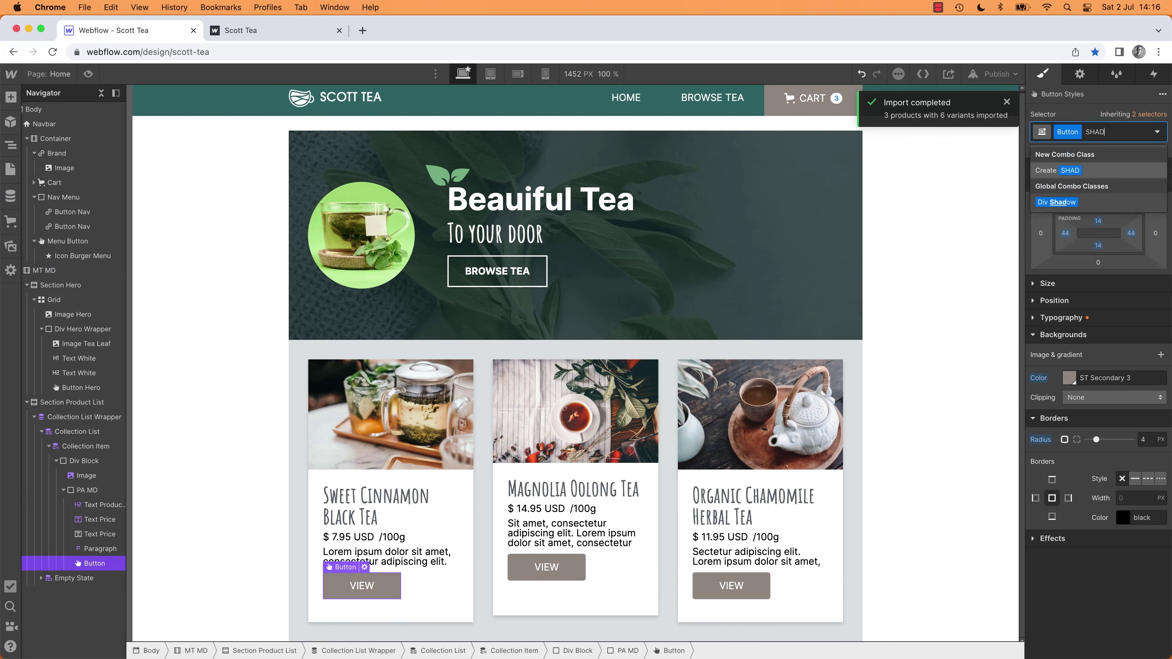
pyautogui.press('Escape')
pyautogui.click(229, 361)
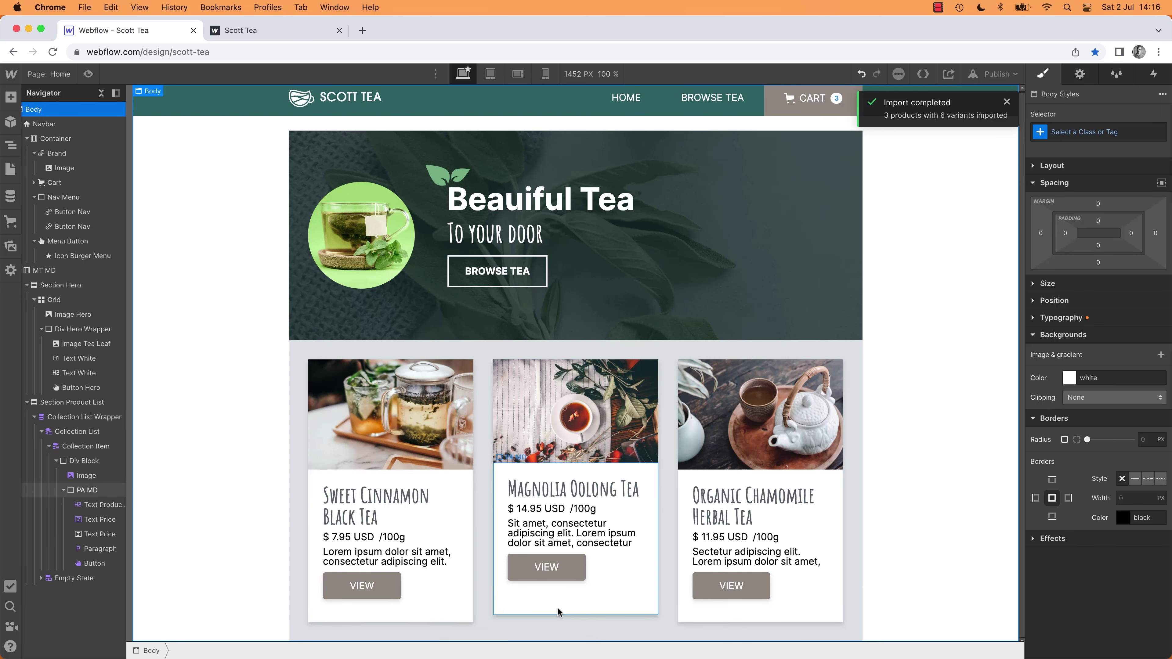
# Step: Try removing the PA MD class from the product card's lower block, and undo the removal
pyautogui.click(464, 609)
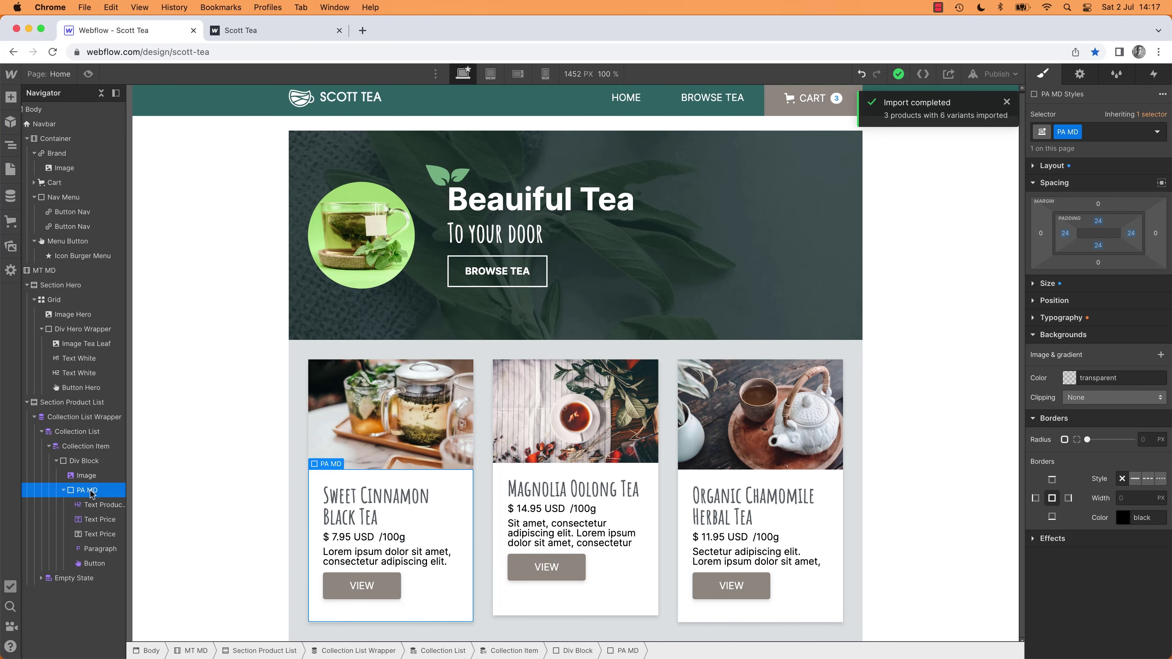
pyautogui.click(1033, 285)
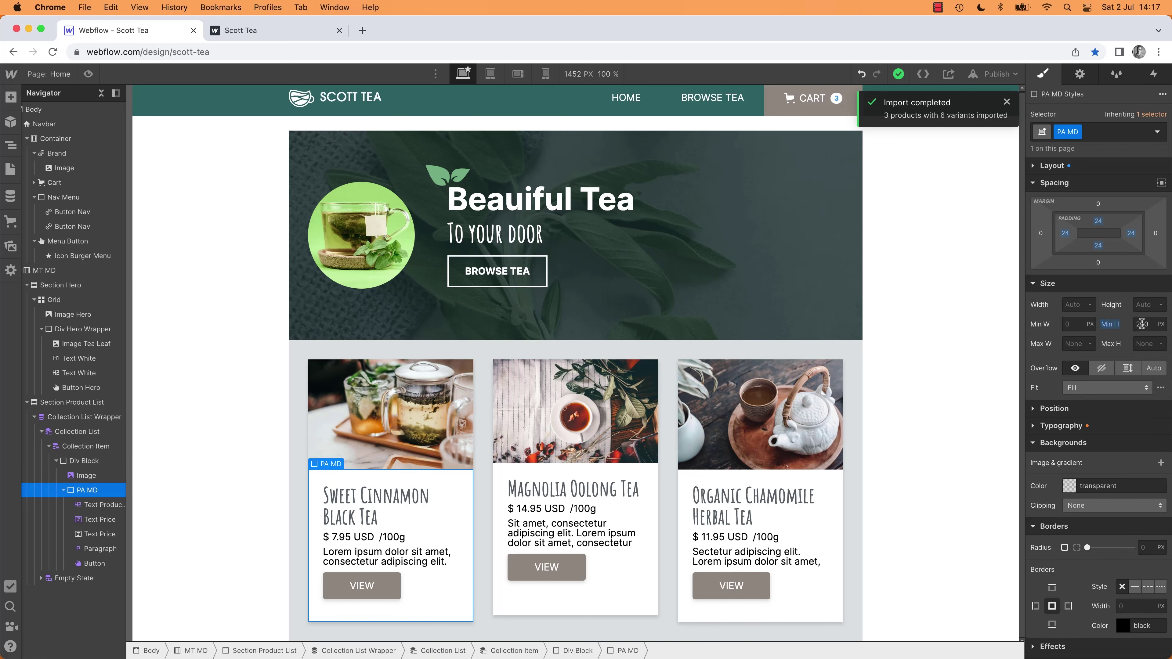
pyautogui.click(1075, 133)
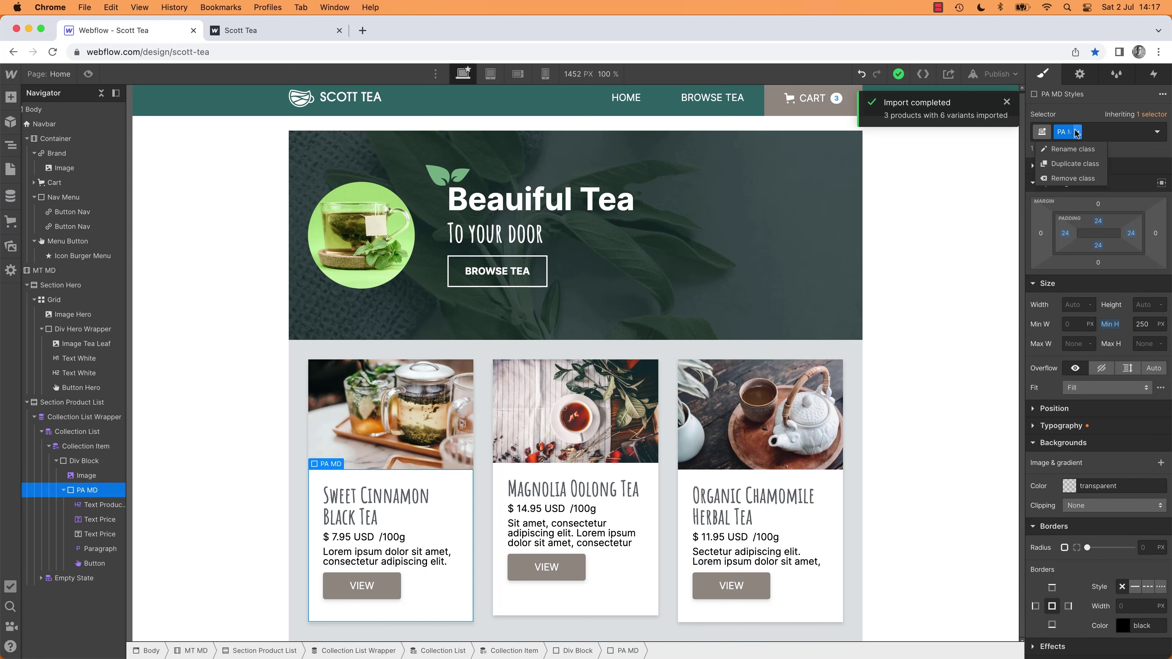
pyautogui.click(1079, 132)
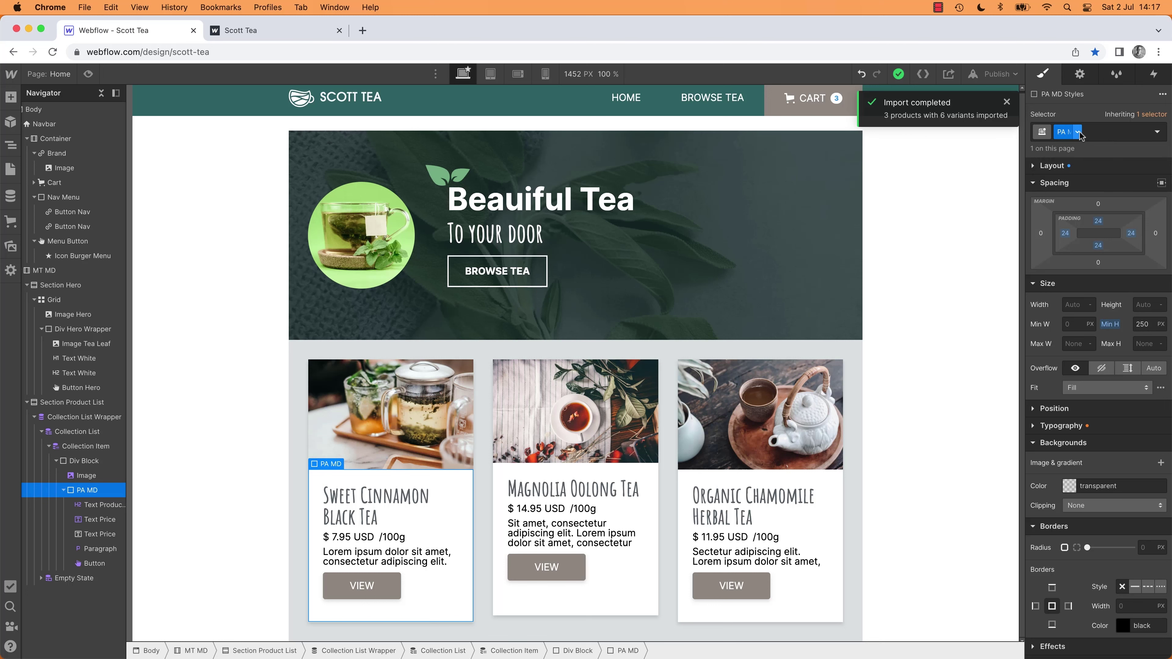
pyautogui.click(1080, 134)
pyautogui.click(1075, 179)
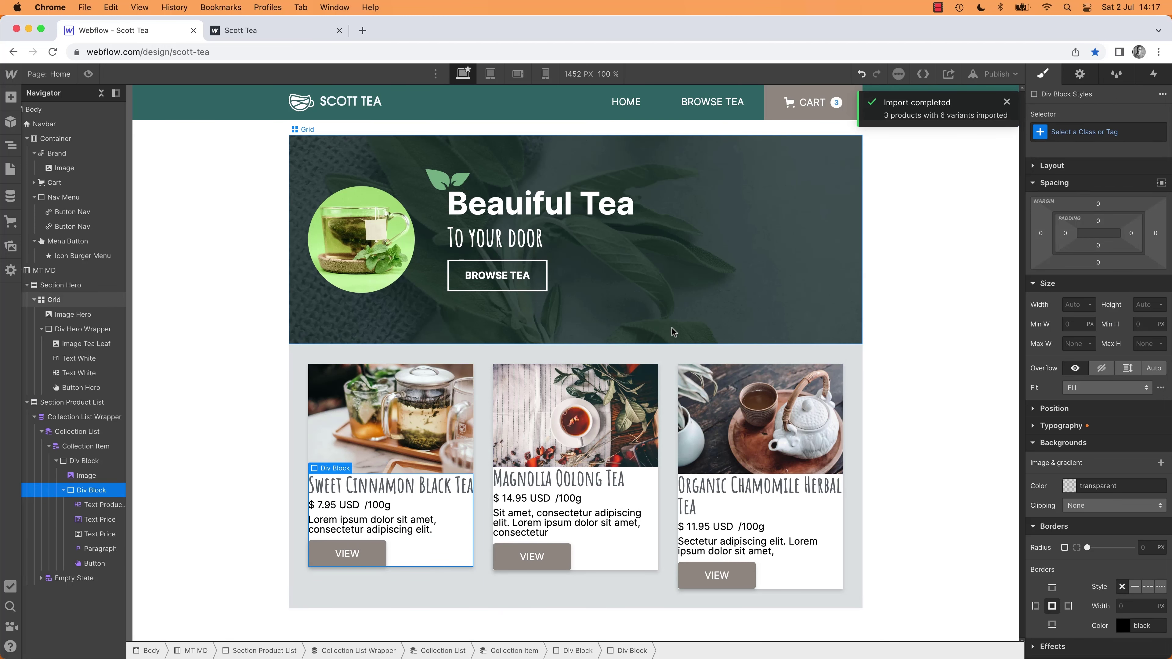
pyautogui.press('super+z')
# Step: Remove the PA MD class from the card's lower block and give the block a new class named "Div Product List Lower"
pyautogui.click(1079, 133)
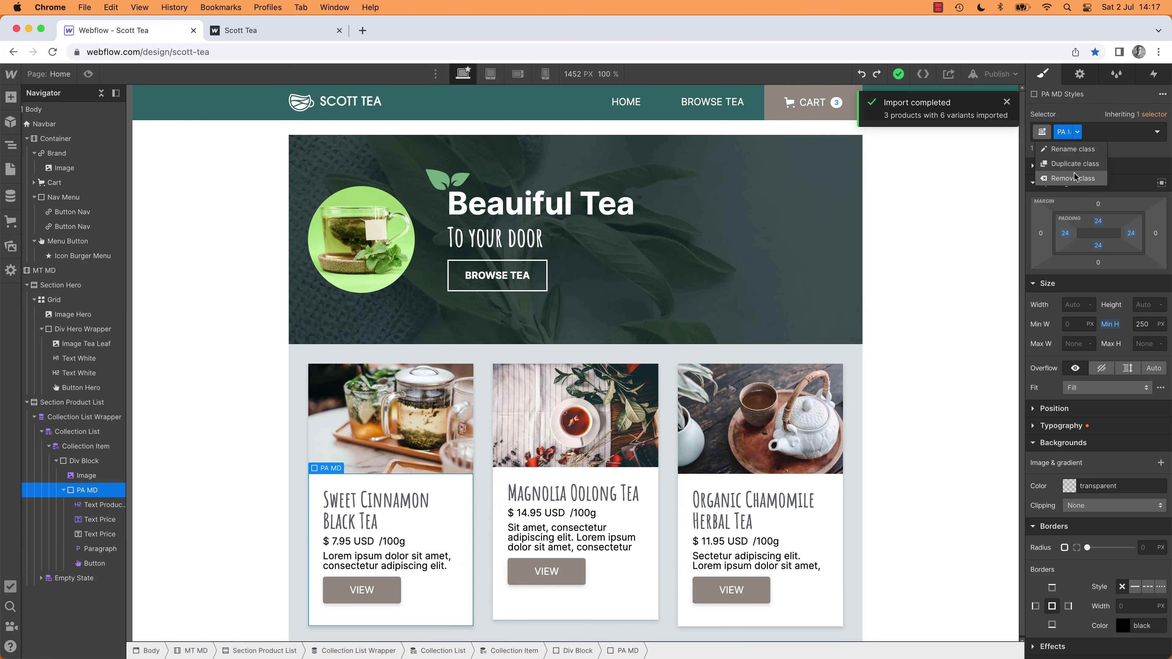
pyautogui.click(1075, 179)
pyautogui.click(1071, 132)
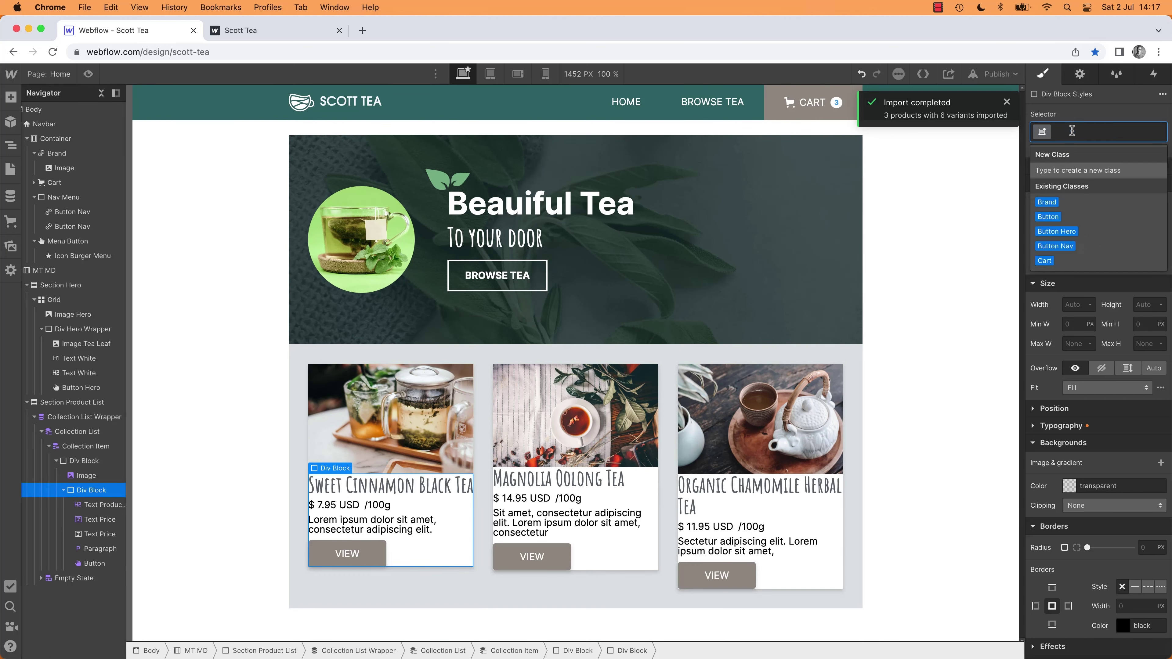
pyautogui.write('DIV')
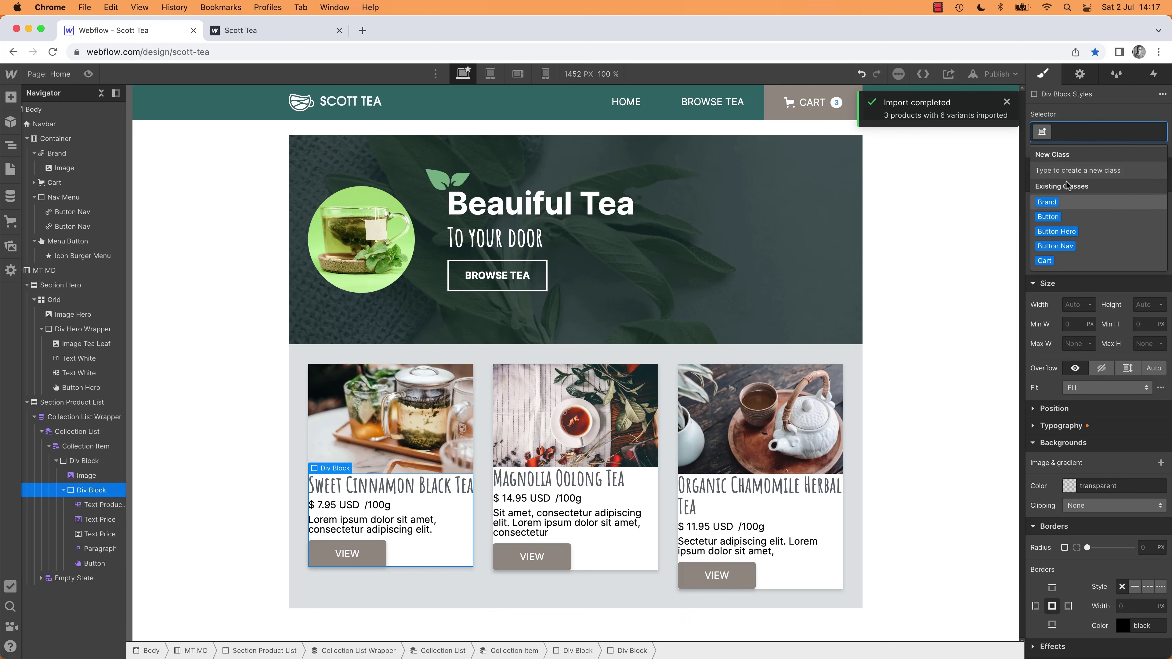
pyautogui.write(' LIST')
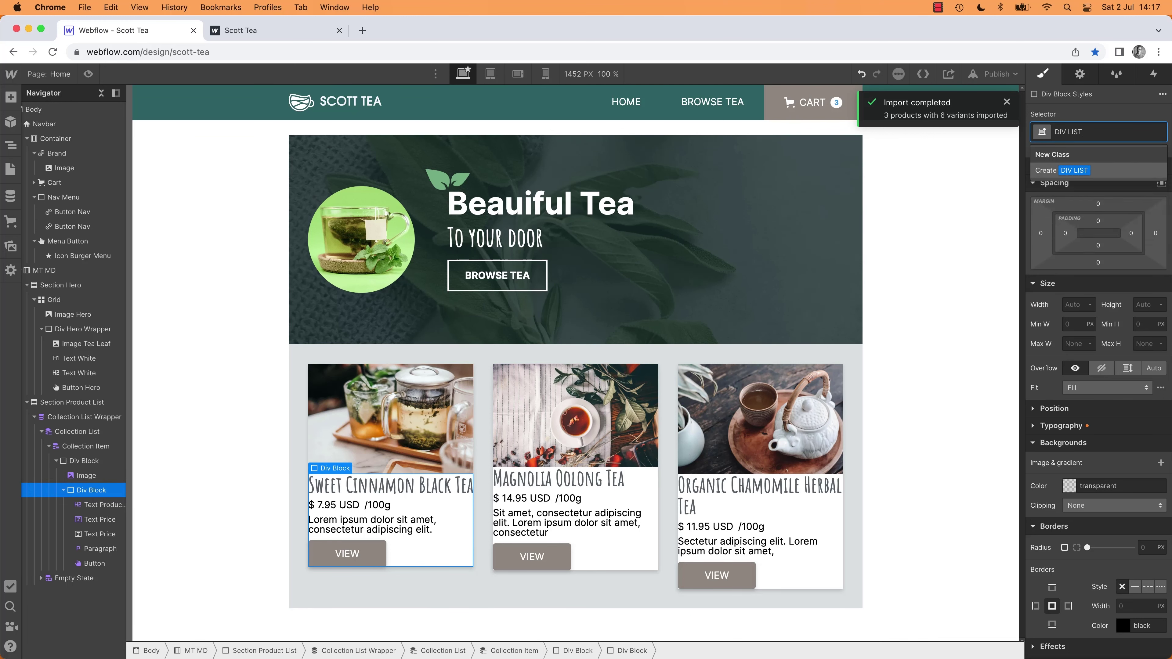
pyautogui.press('BackSpace')
pyautogui.press('BackSpace')
pyautogui.press('BackSpace')
pyautogui.press('BackSpace')
pyautogui.press('BackSpace')
pyautogui.press('BackSpace')
pyautogui.write('Div ')
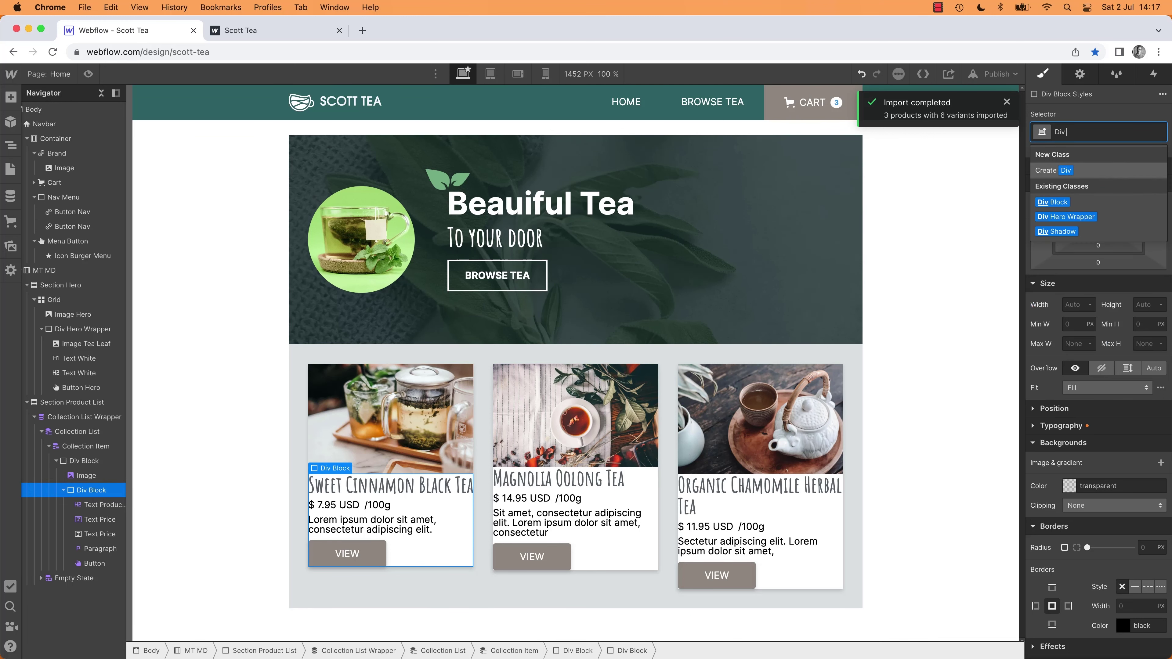
pyautogui.write('Prod')
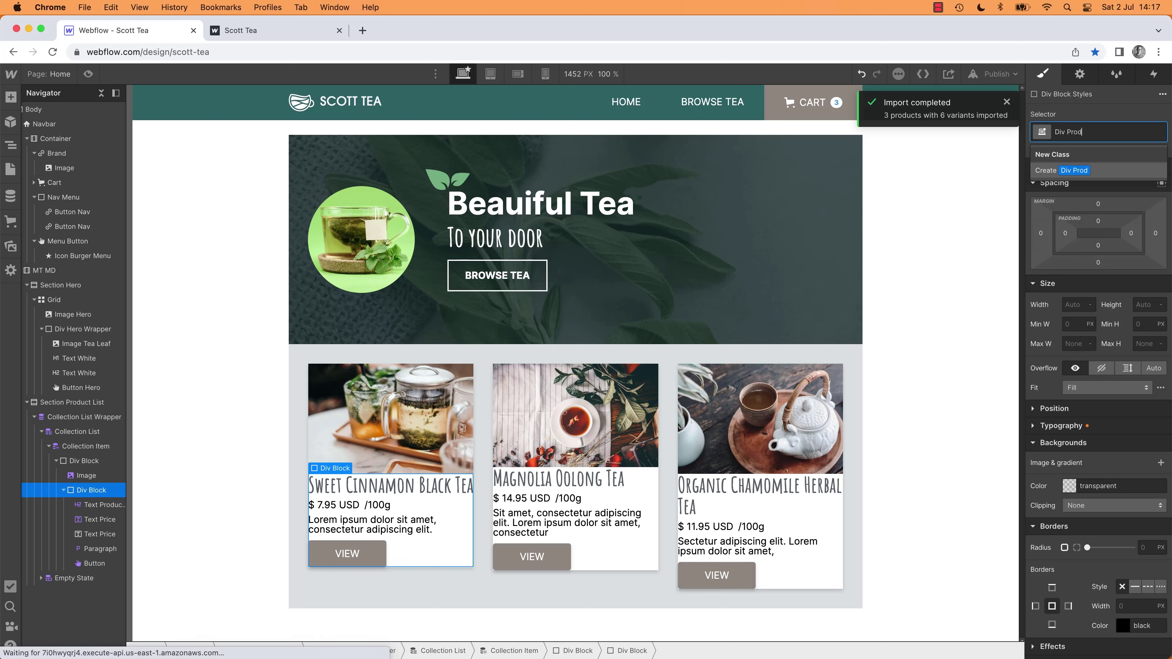
pyautogui.write('uct List Lower')
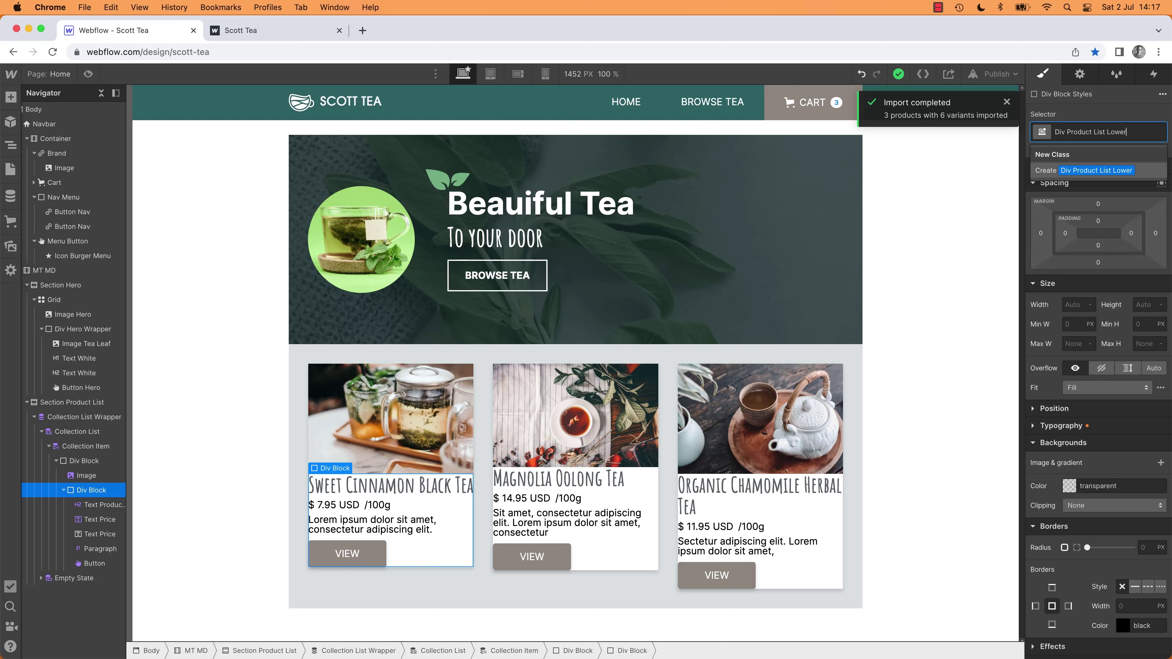
pyautogui.press('Return')
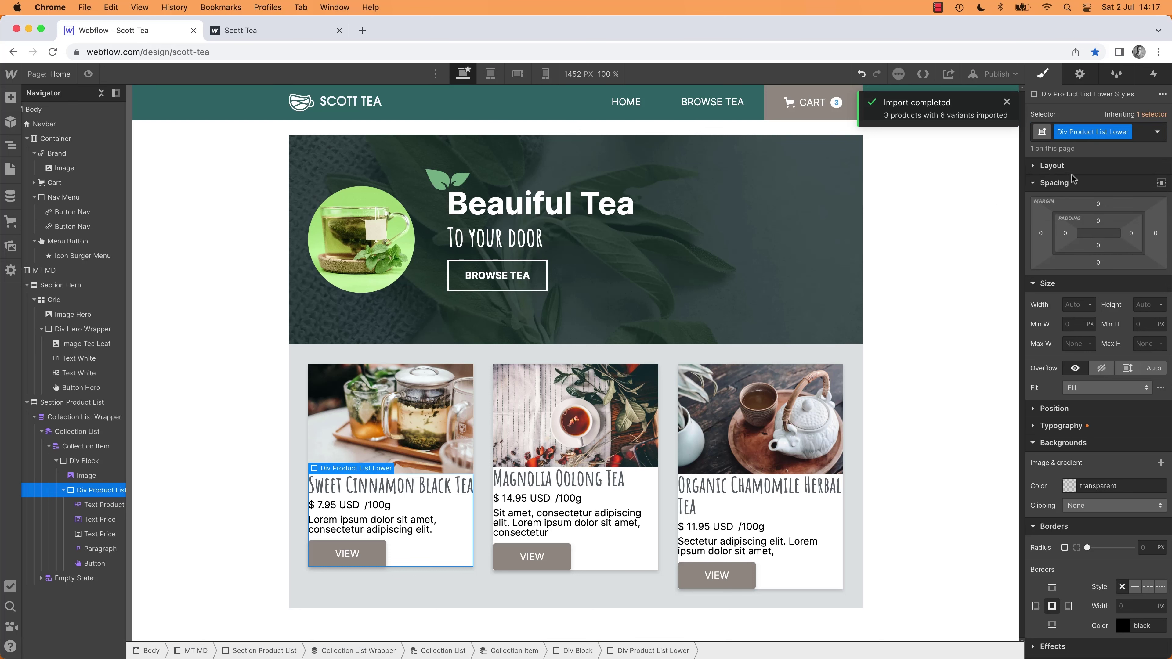
# Step: Give the Div Product List Lower block a minimum height of 350 px and reduce it to 240 px
pyautogui.click(1146, 325)
pyautogui.write('350')
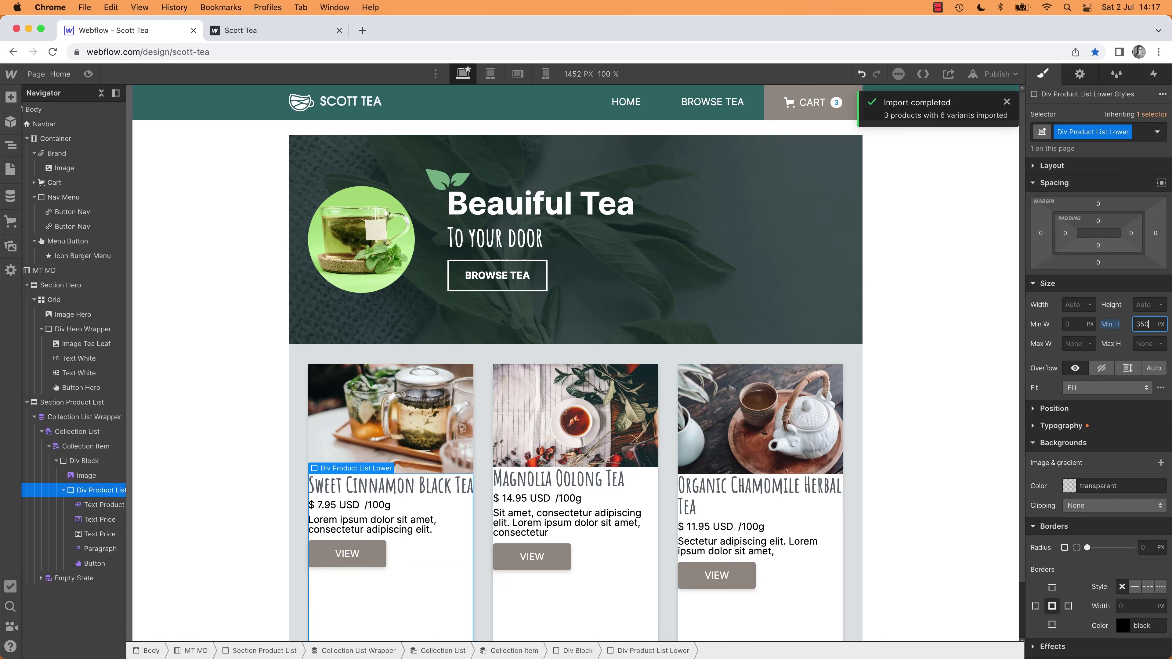
pyautogui.scroll(-2, 864, 510)
pyautogui.click(1149, 324)
pyautogui.press('BackSpace')
pyautogui.press('BackSpace')
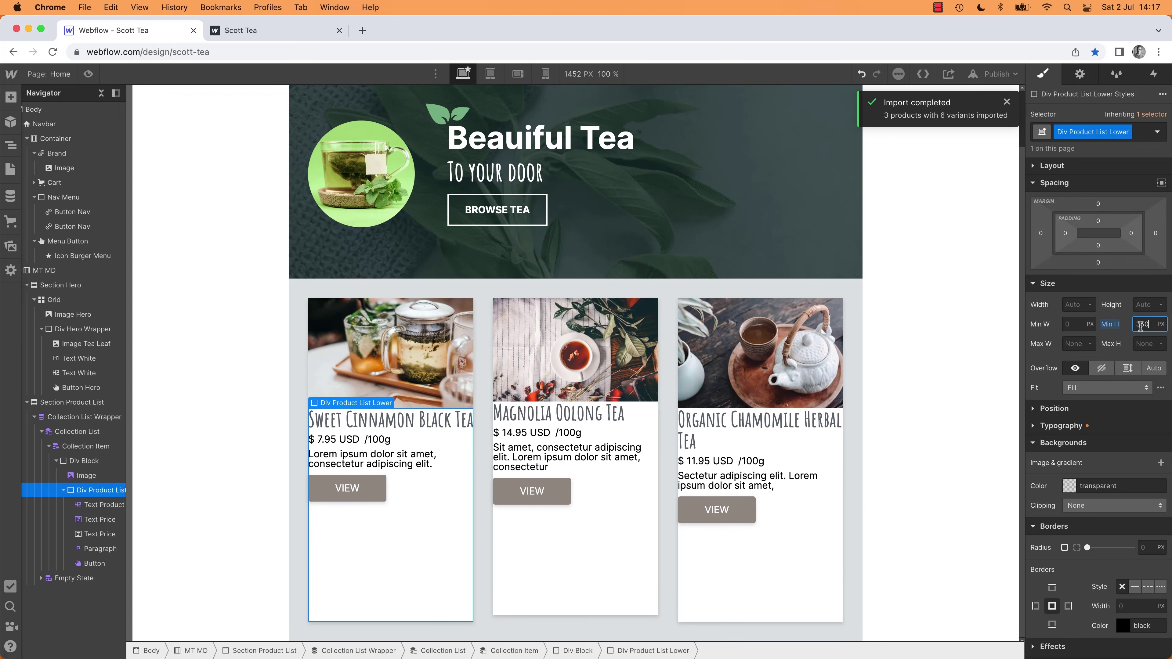
pyautogui.write('60')
pyautogui.hotkey('shift', 'Down')
pyautogui.hotkey('shift', 'Down')
pyautogui.hotkey('shift', 'Down')
pyautogui.hotkey('shift', 'Down')
pyautogui.hotkey('shift', 'Down')
pyautogui.hotkey('shift', 'Down')
pyautogui.hotkey('shift', 'Down')
pyautogui.hotkey('shift', 'Down')
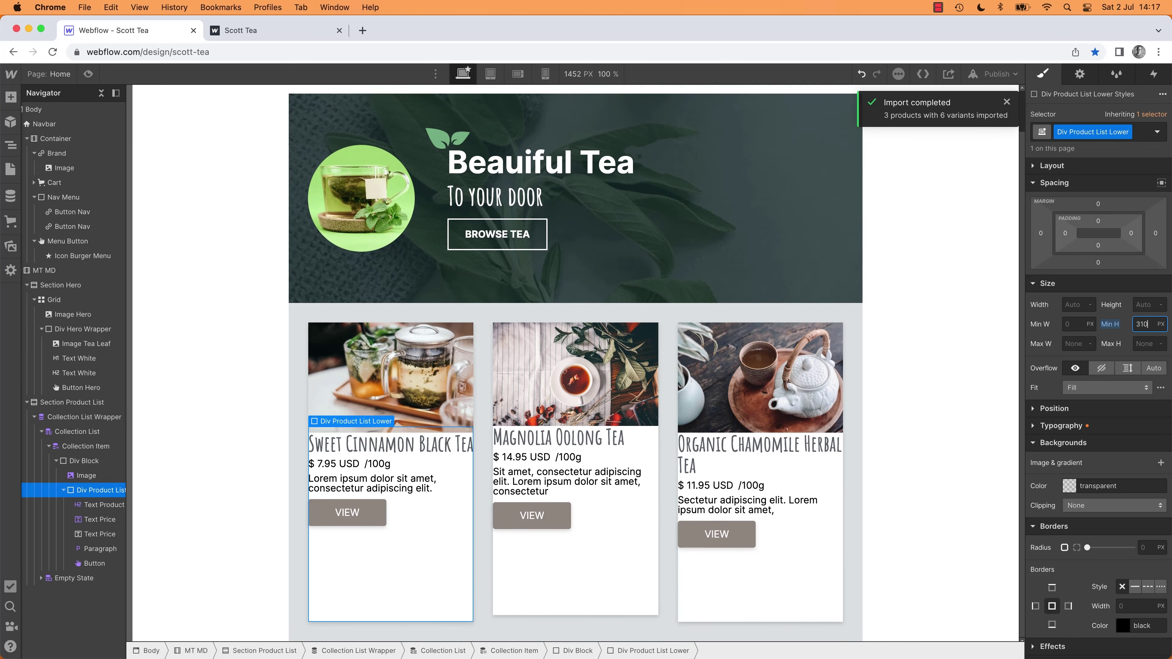
pyautogui.hotkey('shift', 'Down')
pyautogui.hotkey('shift', 'Down')
pyautogui.hotkey('shift', 'Down')
pyautogui.hotkey('shift', 'Down')
pyautogui.hotkey('shift', 'Down')
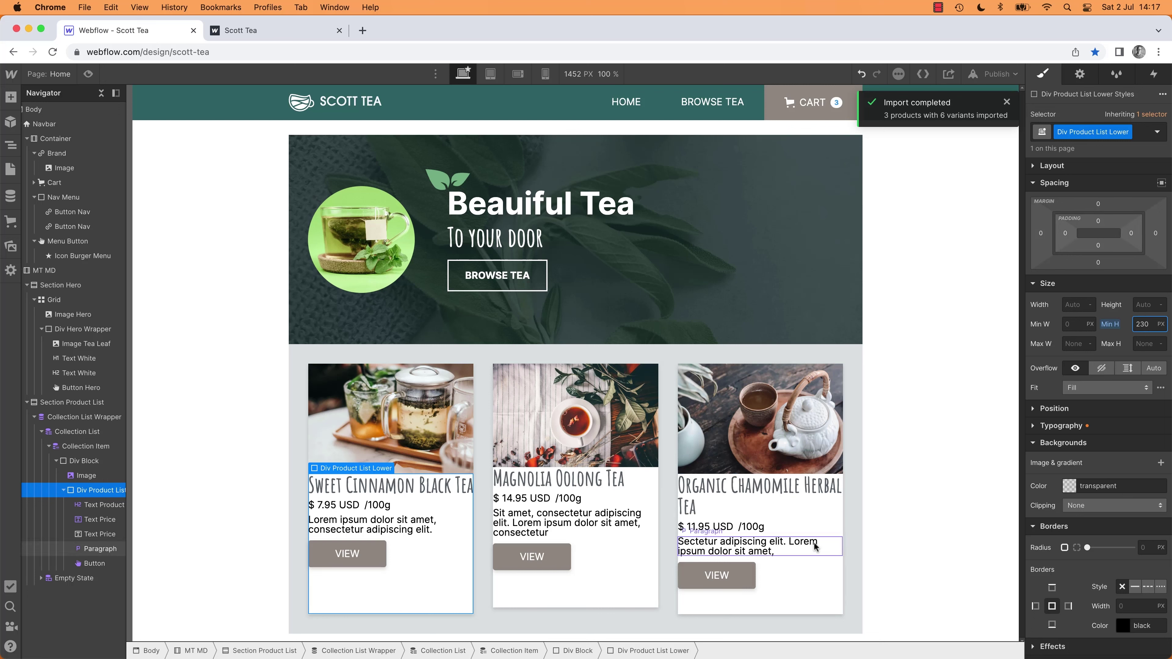
pyautogui.hotkey('shift', 'Down')
pyautogui.hotkey('shift', 'Up')
pyautogui.hotkey('shift', 'Up')
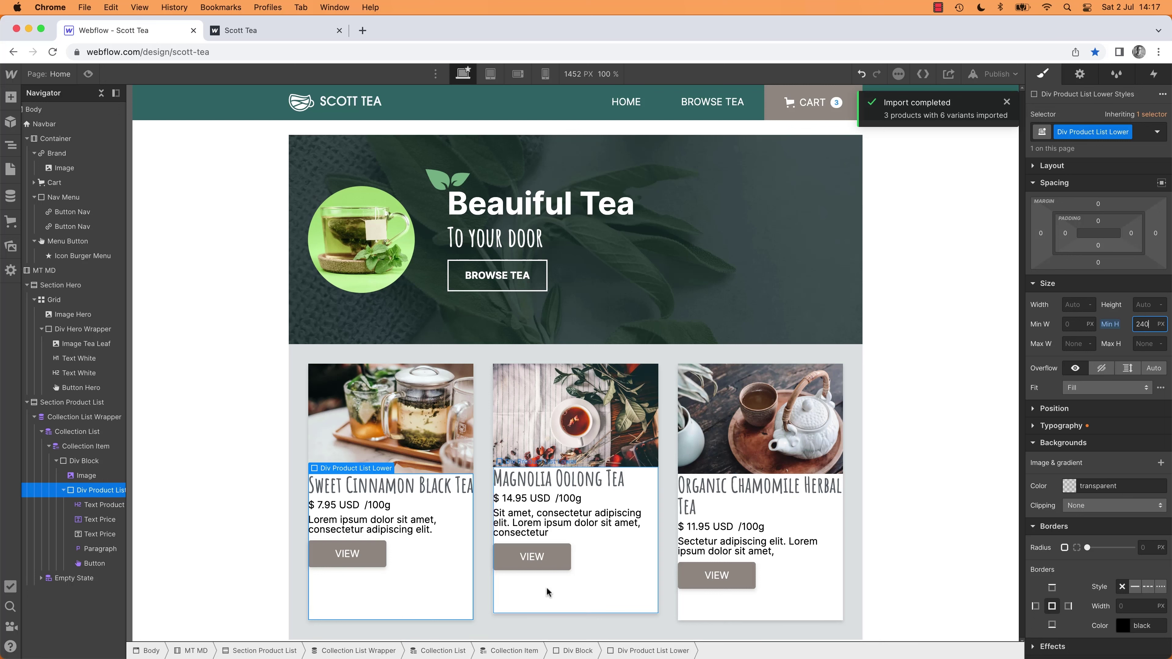
pyautogui.click(573, 427)
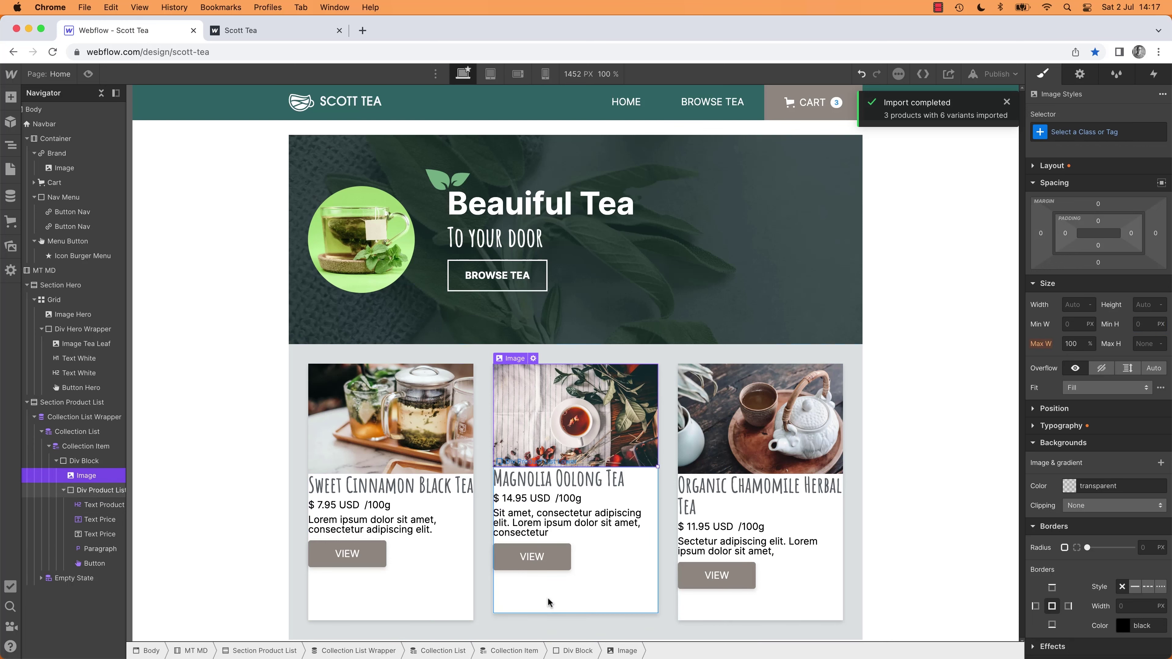
pyautogui.click(359, 603)
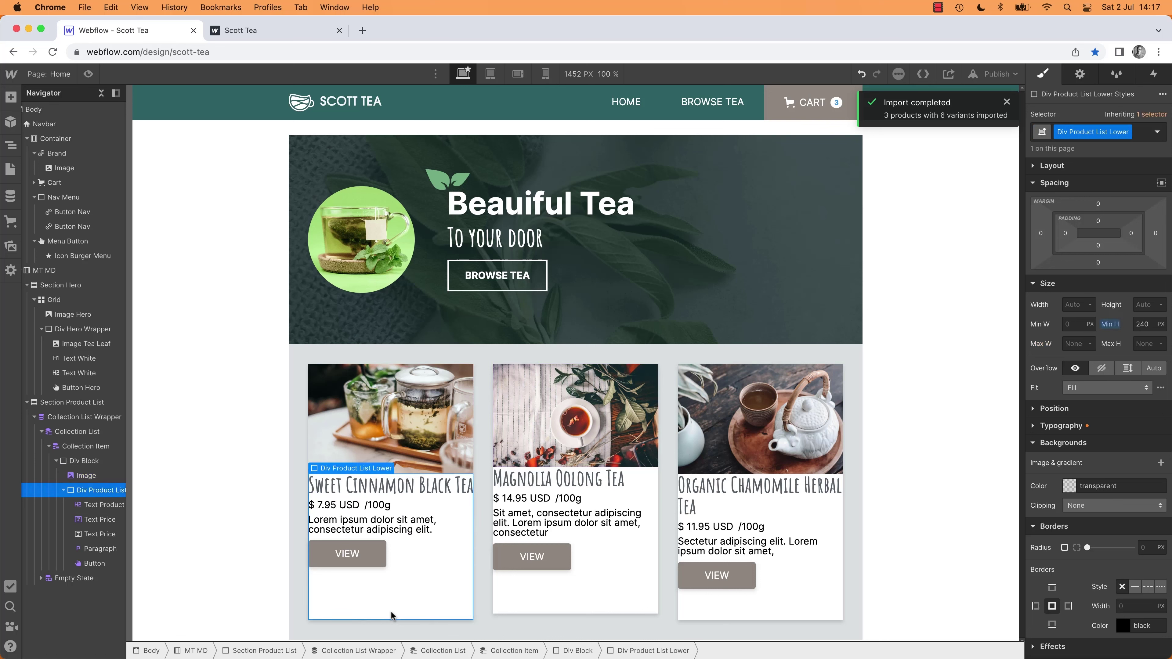
# Step: Reduce the Div Product List Lower block's minimum height to 220 px
pyautogui.click(1144, 331)
pyautogui.hotkey('shift', 'Down')
pyautogui.hotkey('shift', 'Down')
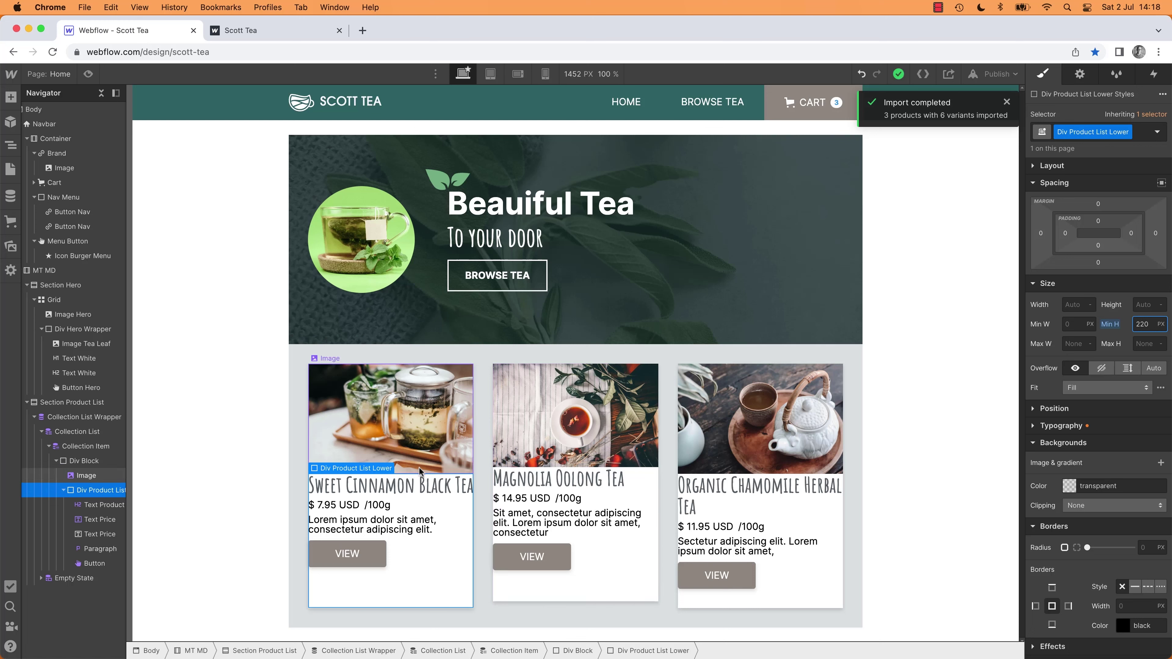
# Step: Add the existing global PA MD class to the product card's Div Product List Lower block
pyautogui.click(587, 455)
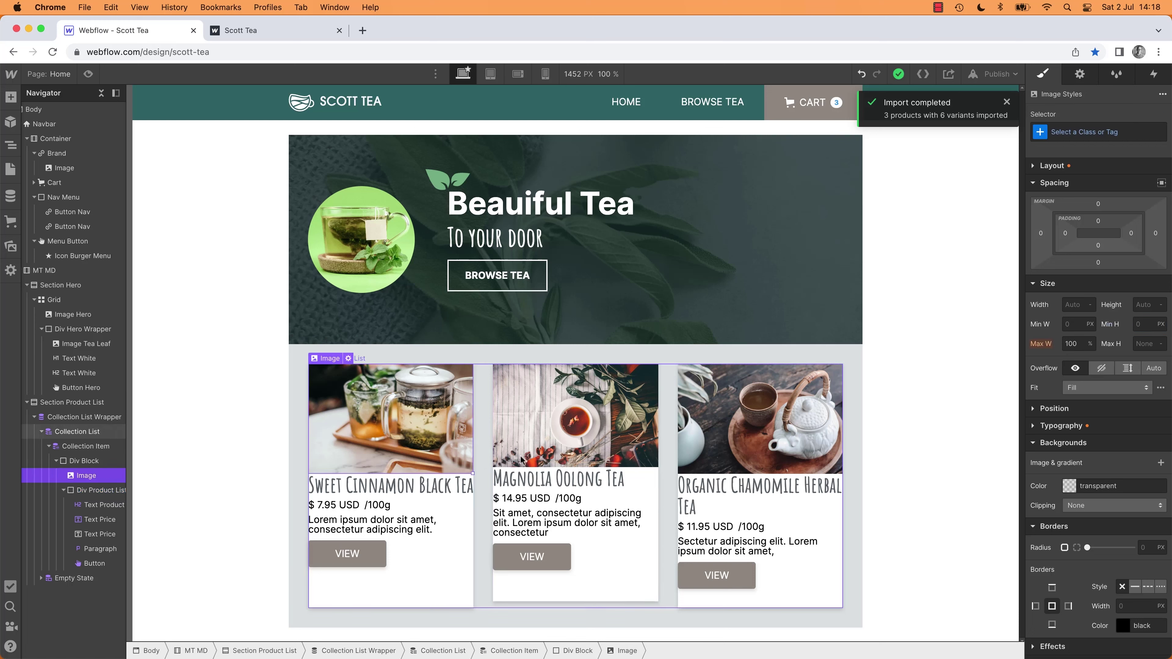
pyautogui.click(369, 559)
pyautogui.click(459, 580)
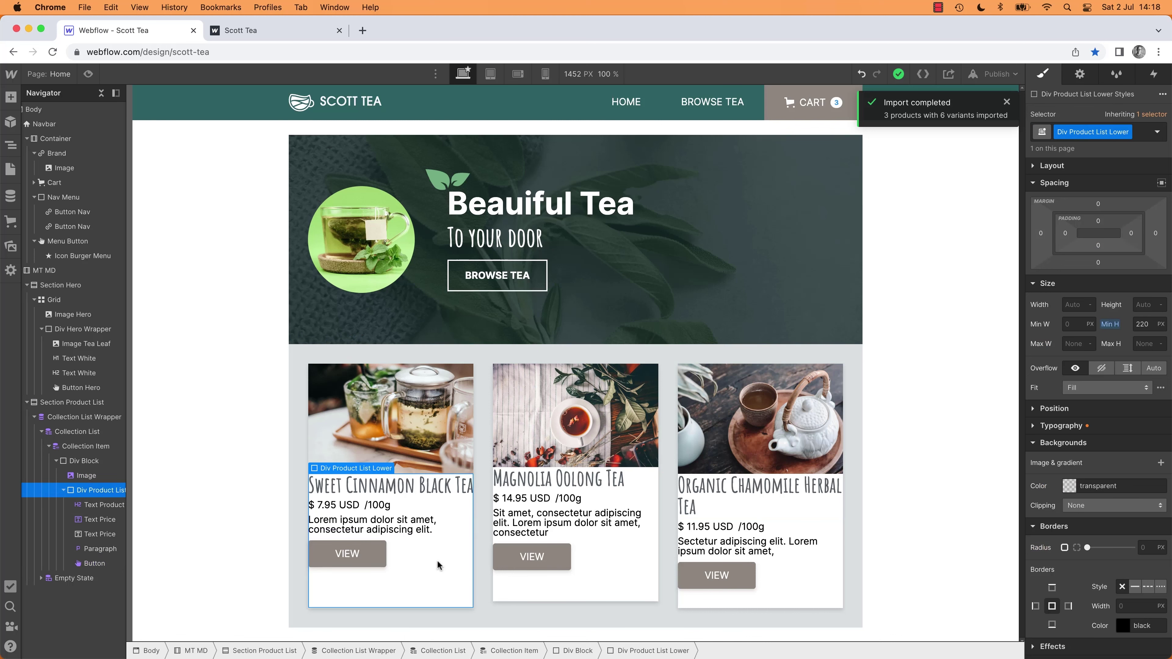
pyautogui.click(1138, 135)
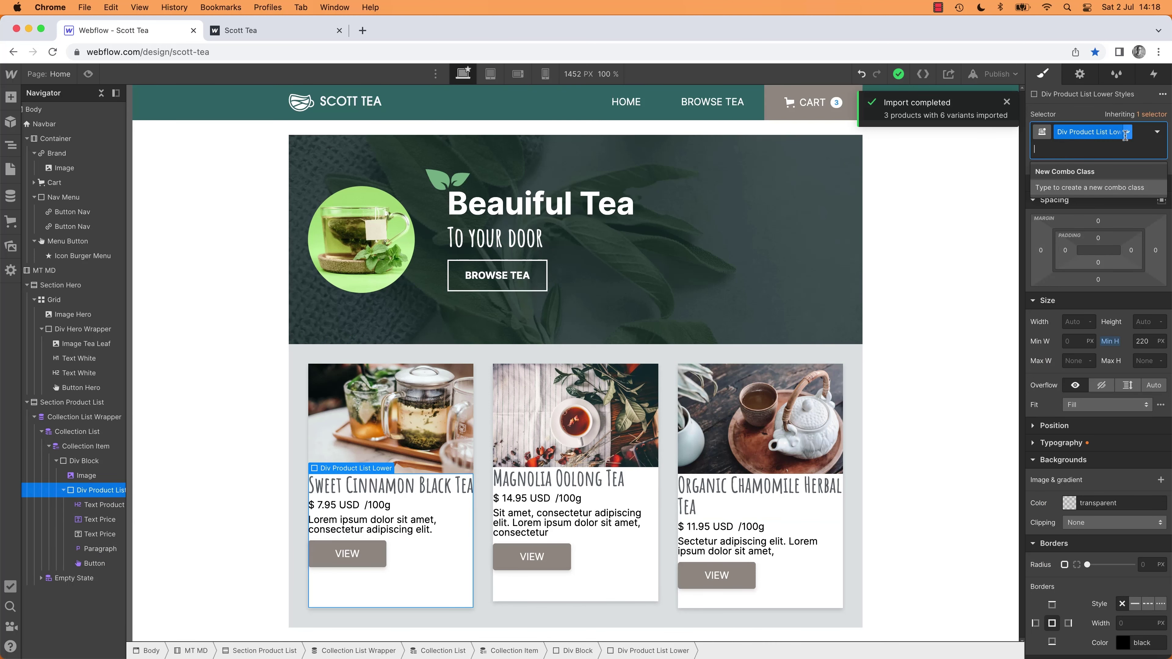
pyautogui.write('pa')
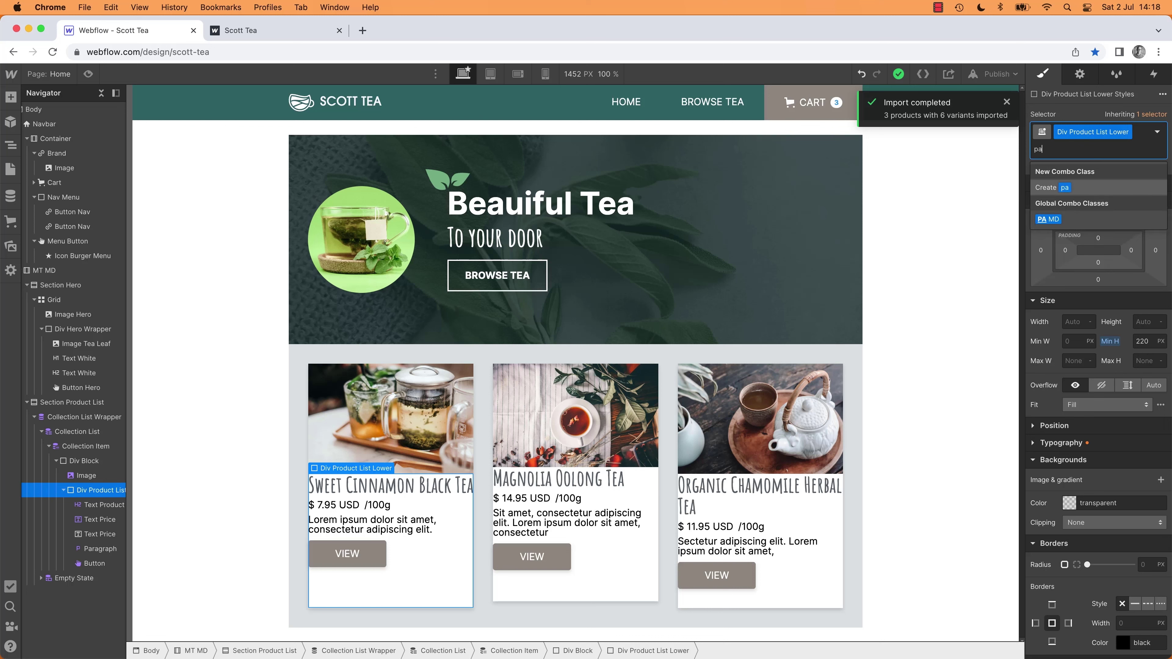
pyautogui.click(1044, 219)
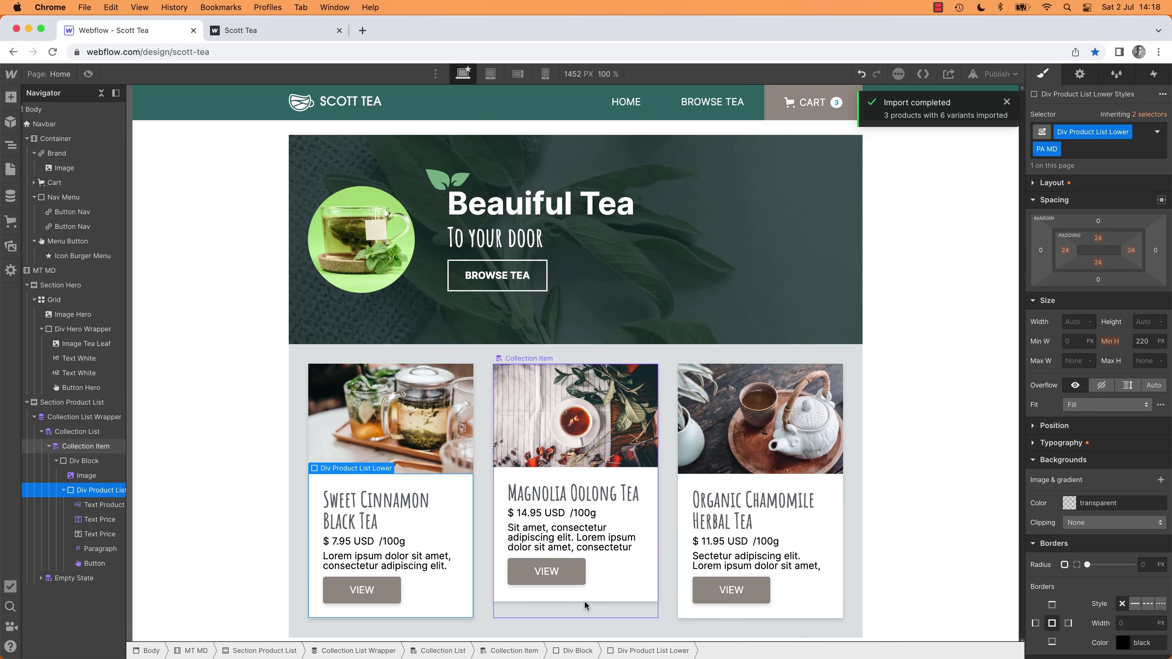
# Step: Raise the minimum height to 250 px on the base Div Product List Lower class, leaving the PA MD combo out of the edit
pyautogui.click(395, 592)
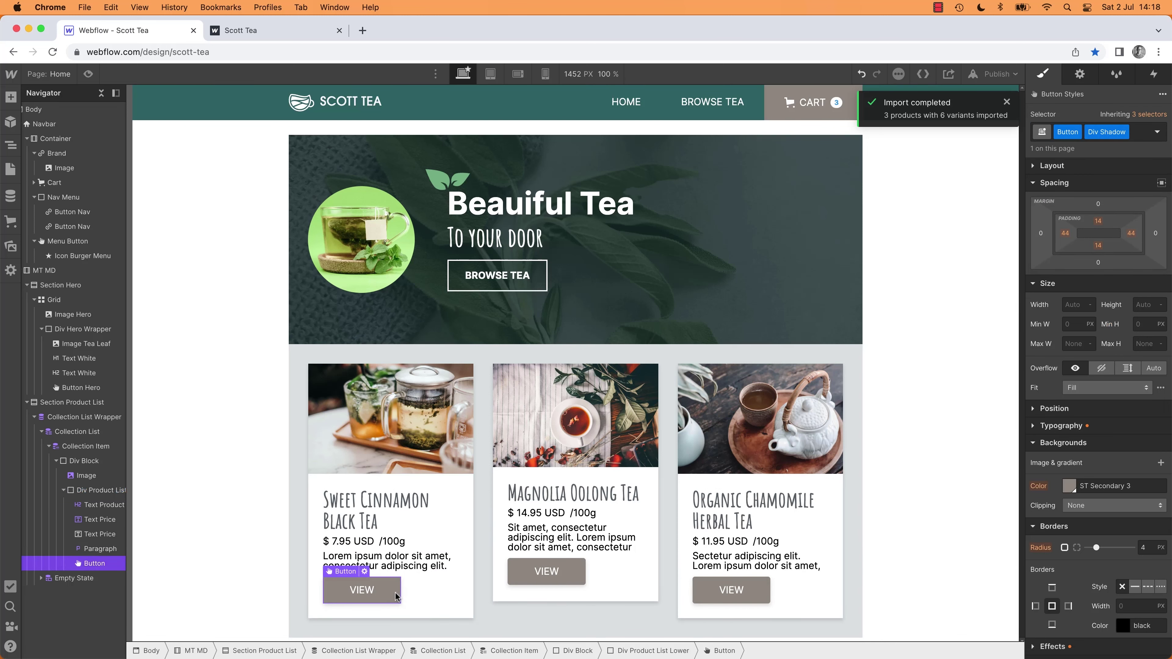
pyautogui.click(95, 488)
pyautogui.click(1144, 341)
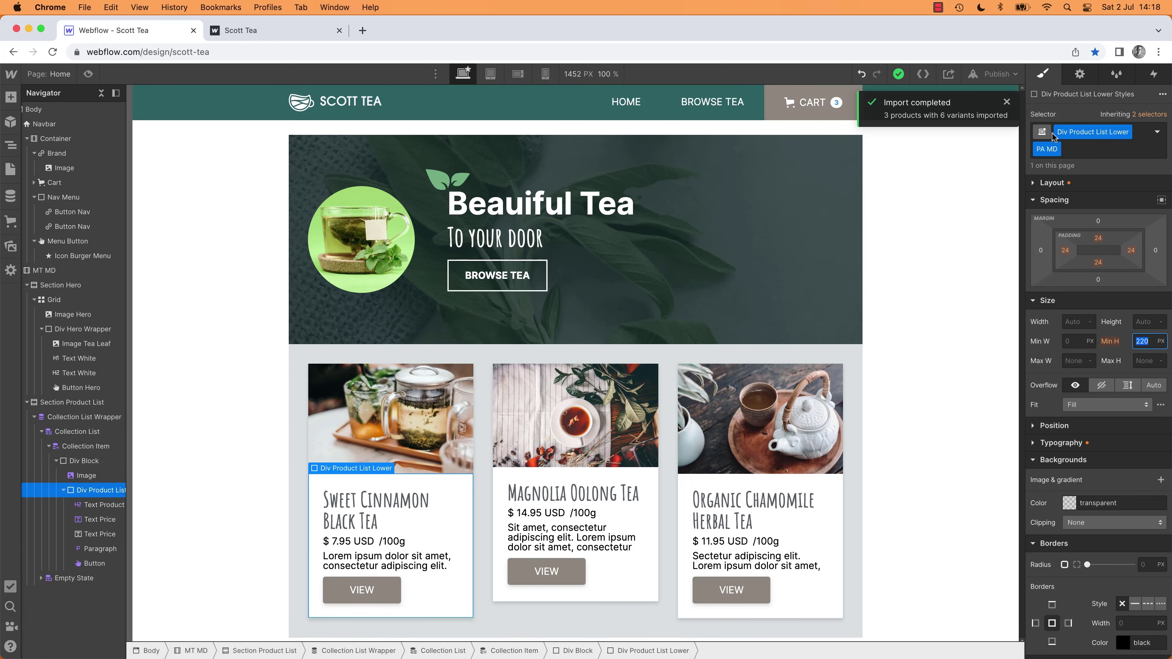
pyautogui.click(1156, 114)
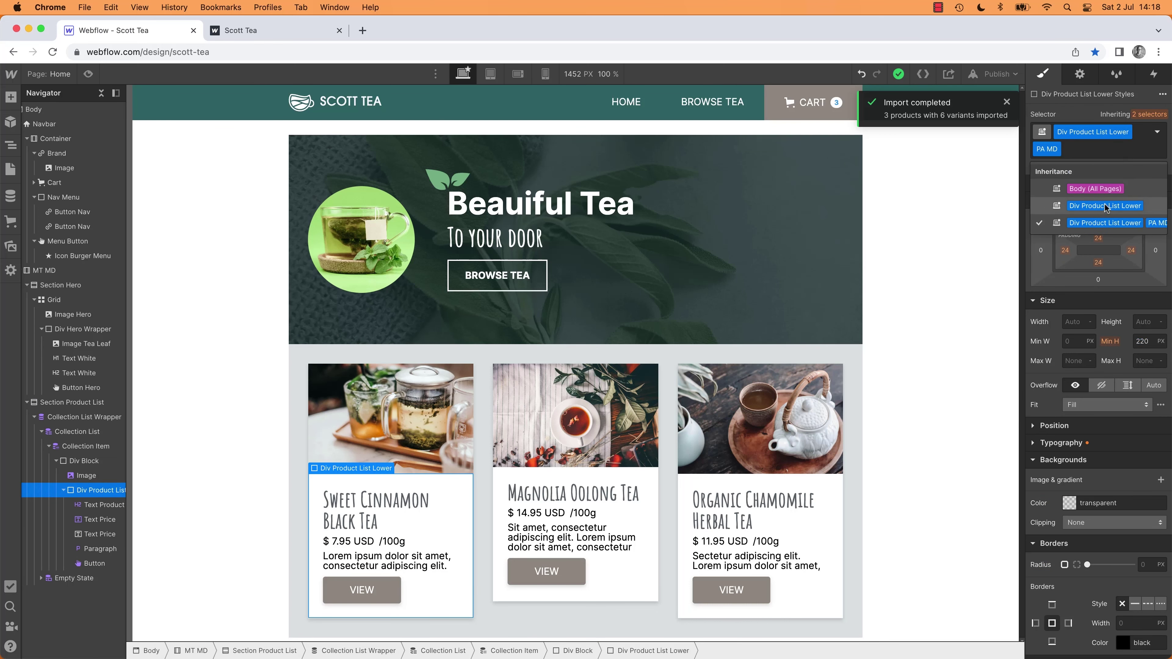
pyautogui.click(1106, 208)
pyautogui.click(1150, 325)
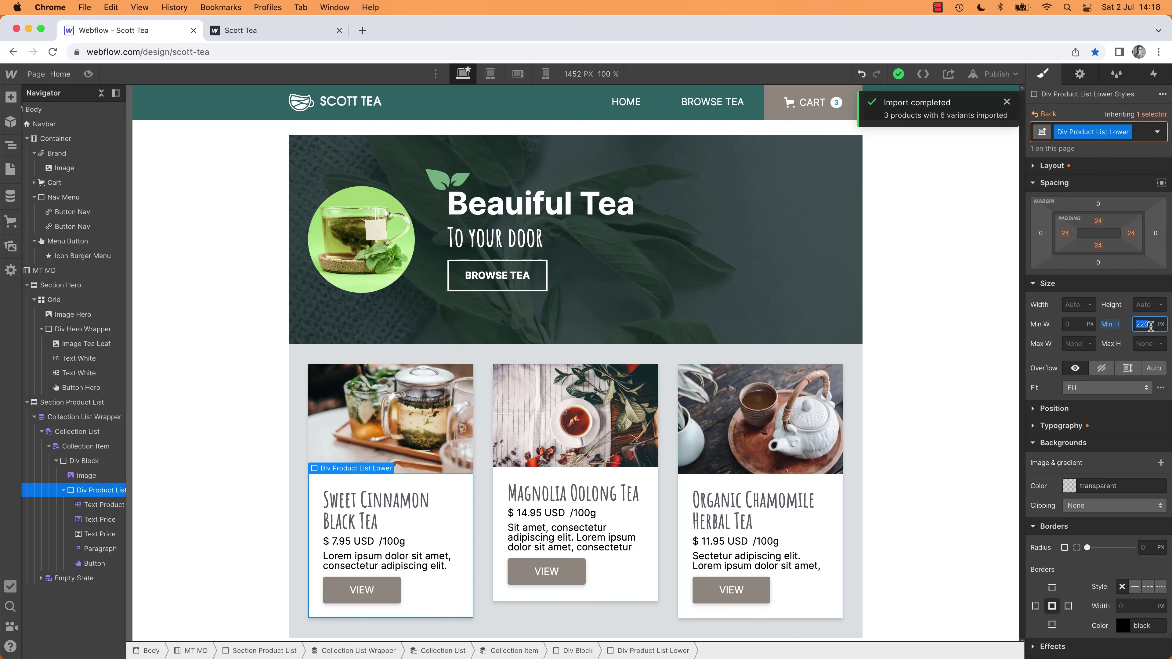
pyautogui.hotkey('shift', 'Up')
pyautogui.hotkey('shift', 'Up')
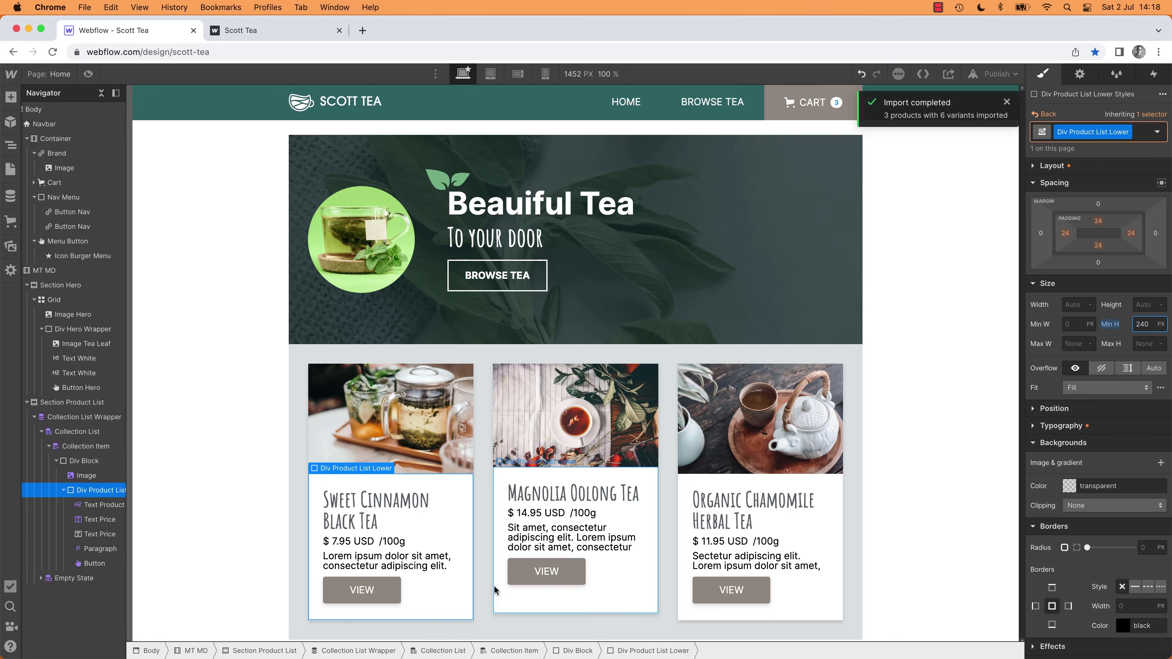
pyautogui.hotkey('shift', 'Up')
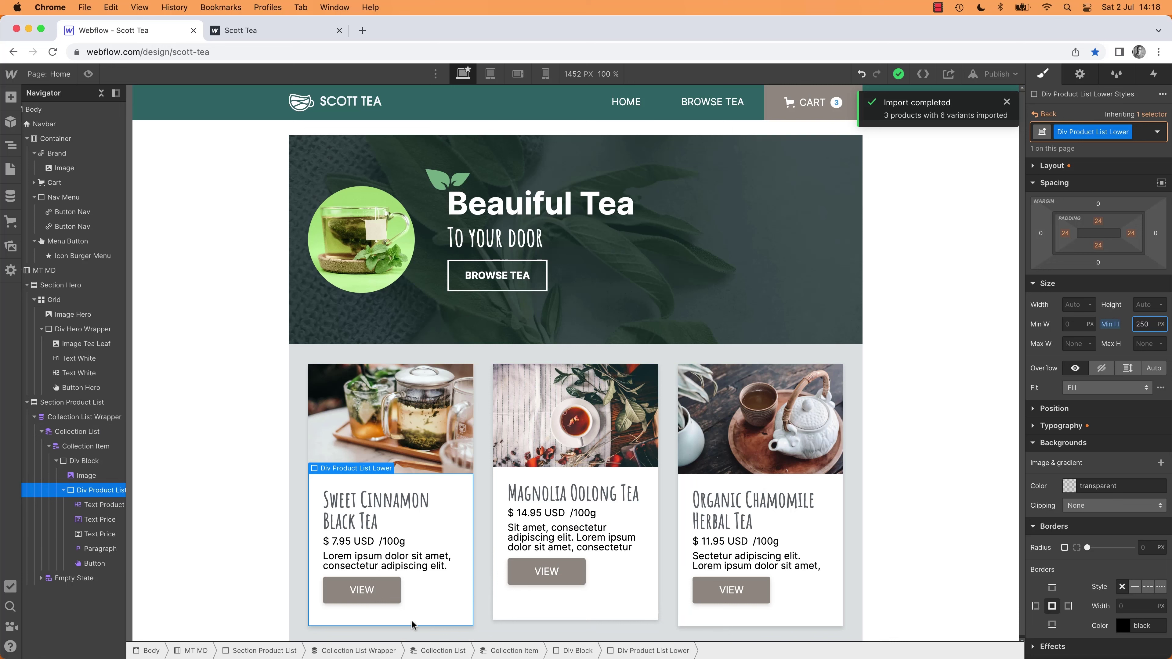
# Step: Set the base Div Product List Lower class to a flex layout with vertical direction
pyautogui.click(395, 602)
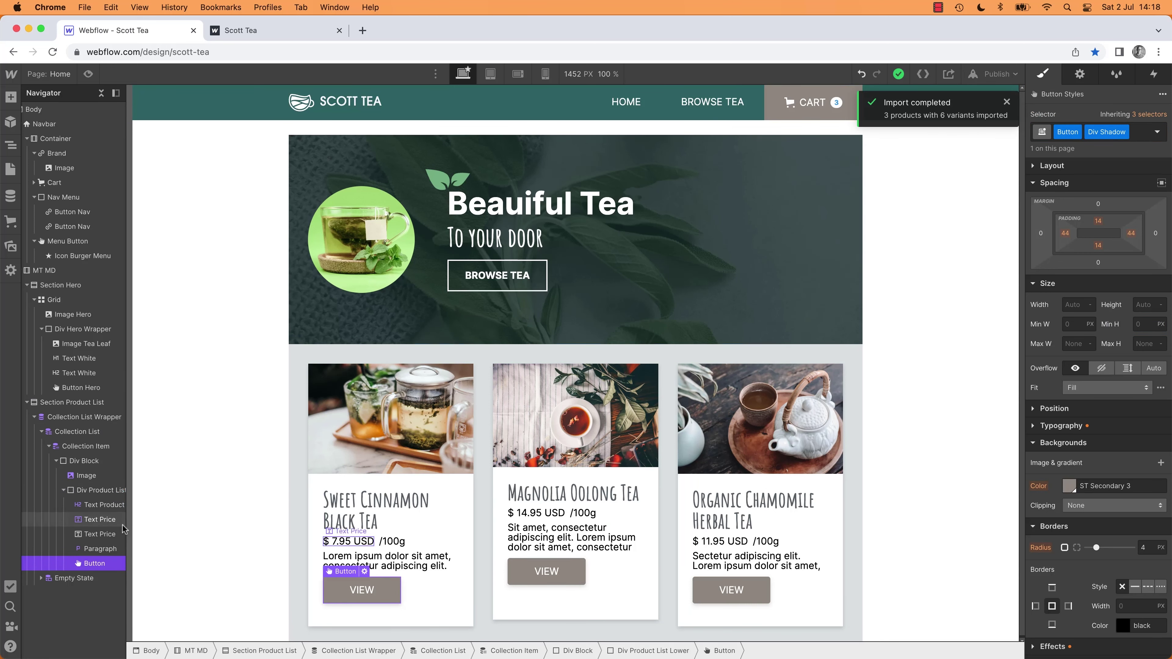
pyautogui.click(95, 490)
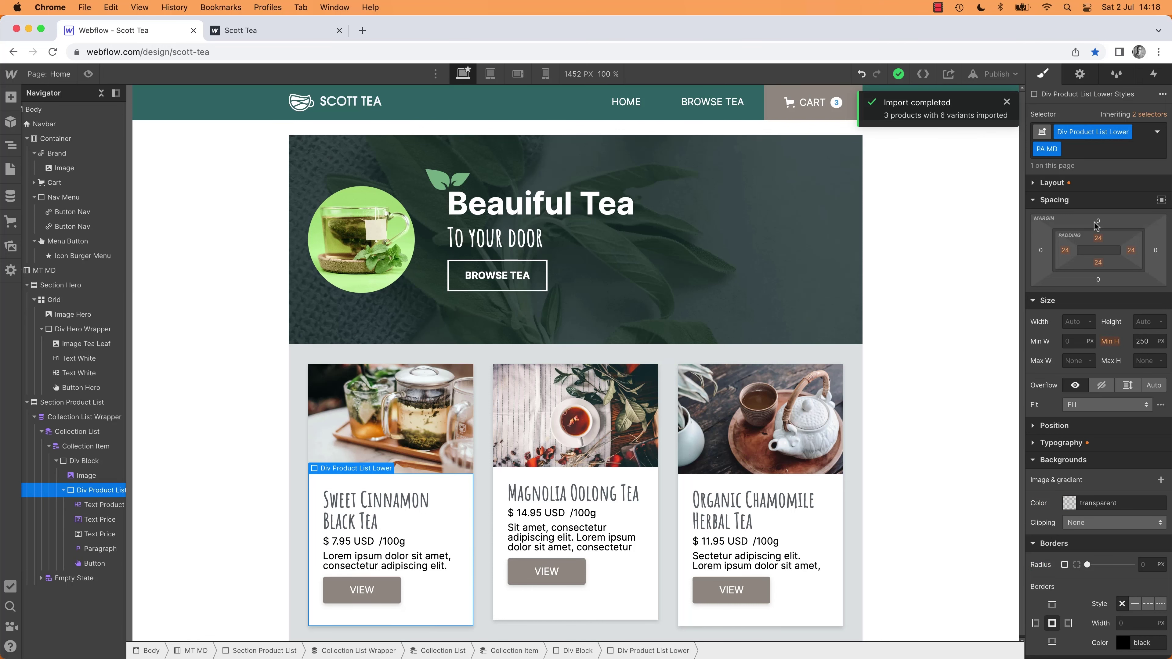
pyautogui.click(1153, 116)
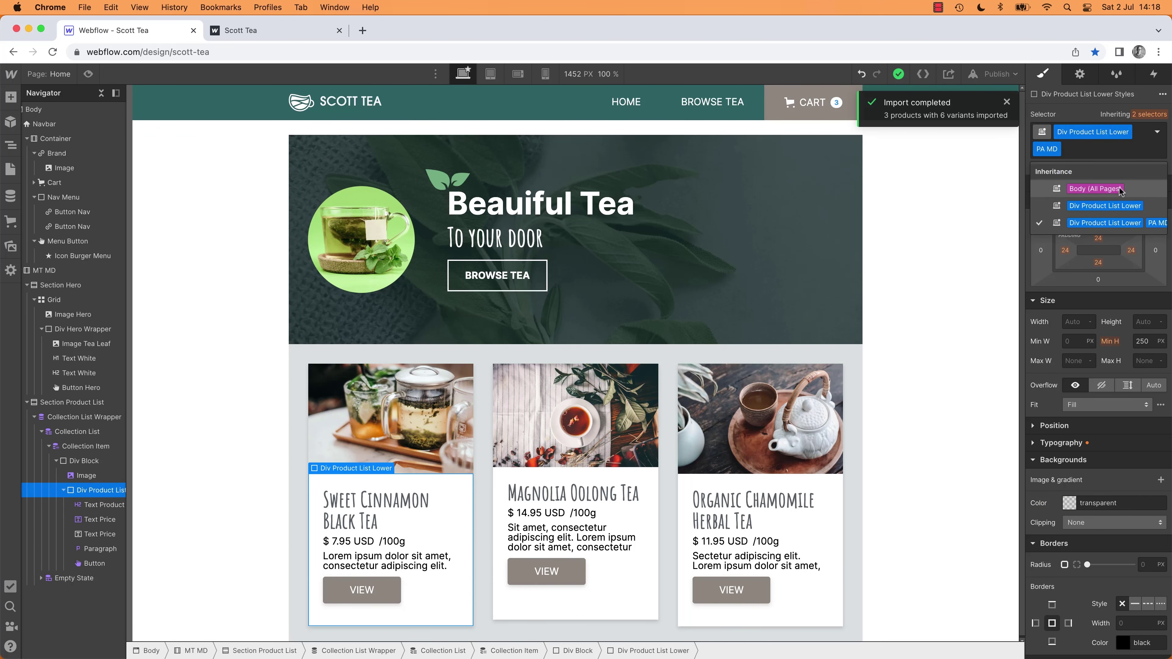
pyautogui.click(1118, 206)
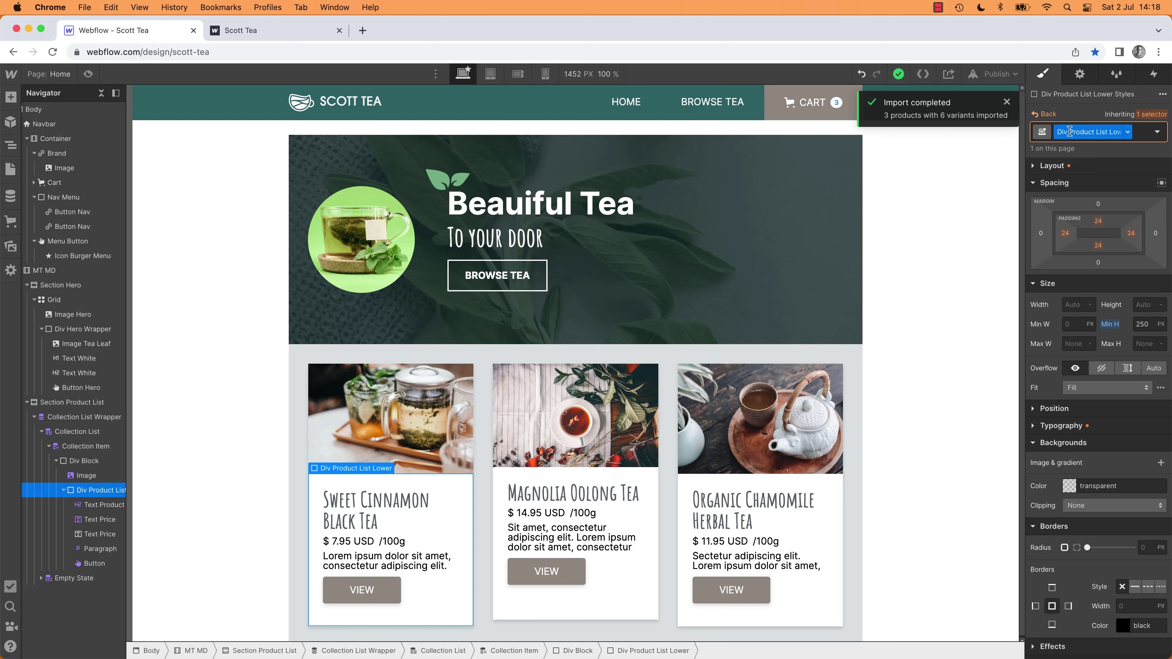
pyautogui.click(1037, 167)
pyautogui.click(1088, 187)
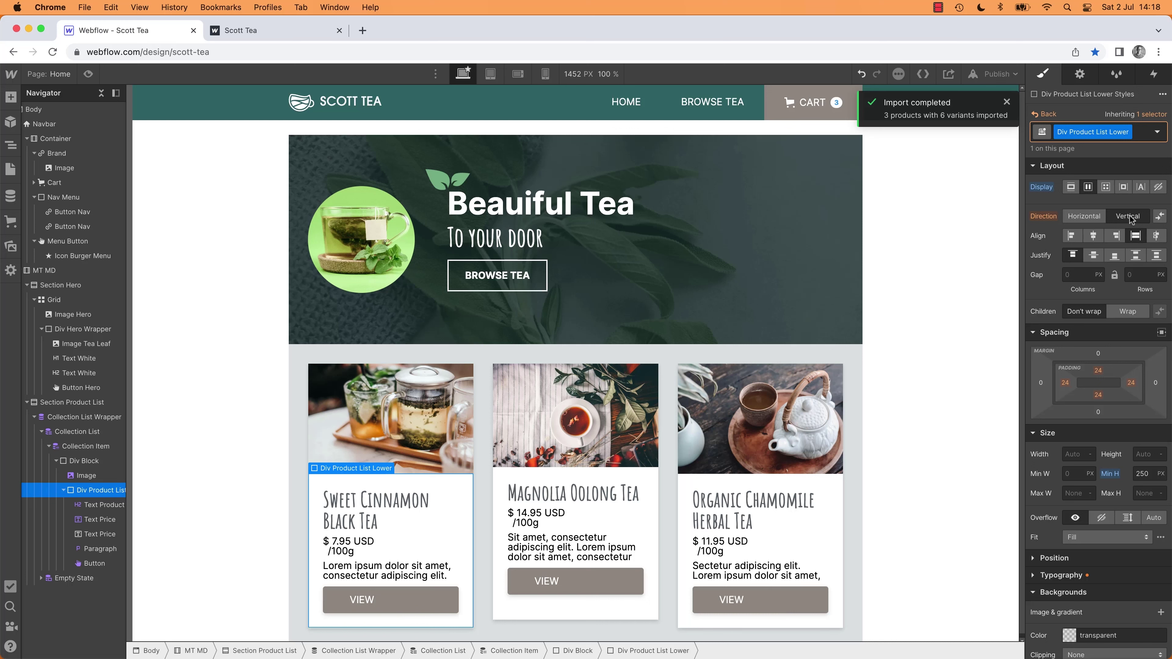
# Step: Try start and end flex-child alignment on the product card's VIEW button, and reset the alignment
pyautogui.click(429, 598)
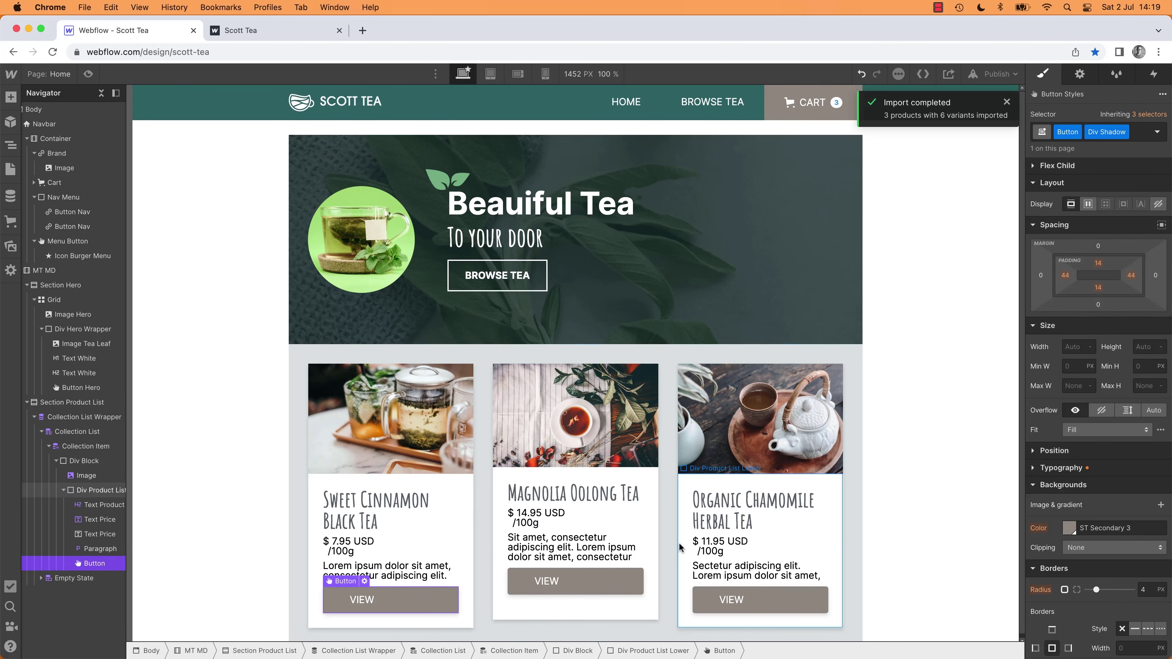
pyautogui.click(616, 581)
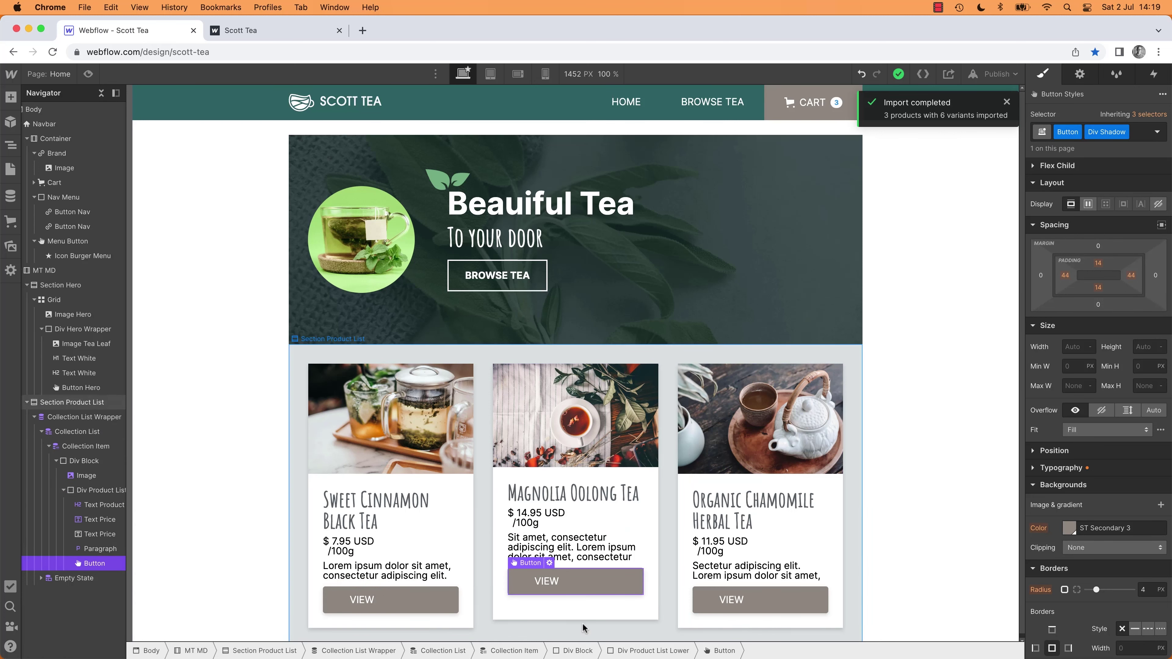
pyautogui.click(1034, 166)
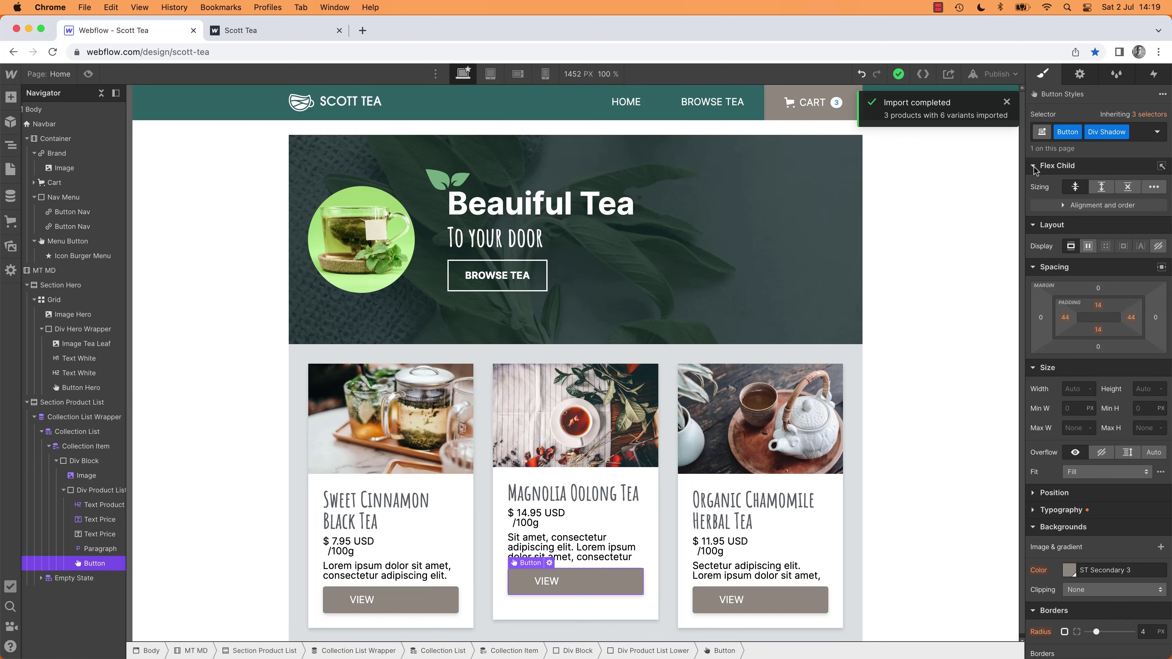
pyautogui.click(1062, 205)
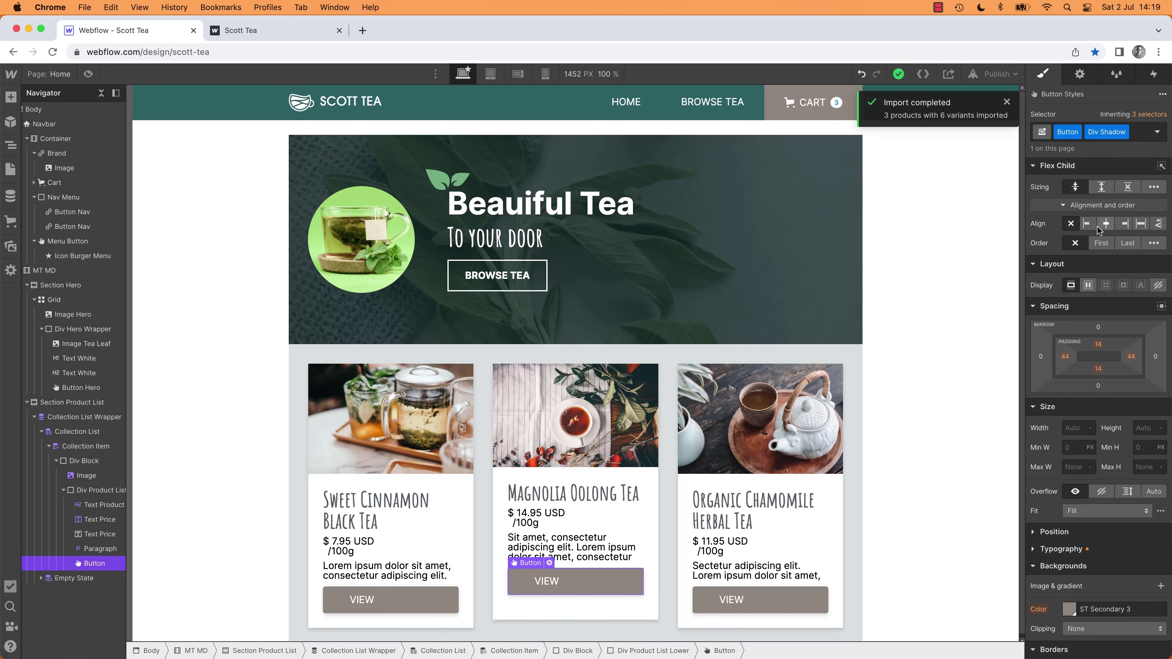
pyautogui.click(1088, 224)
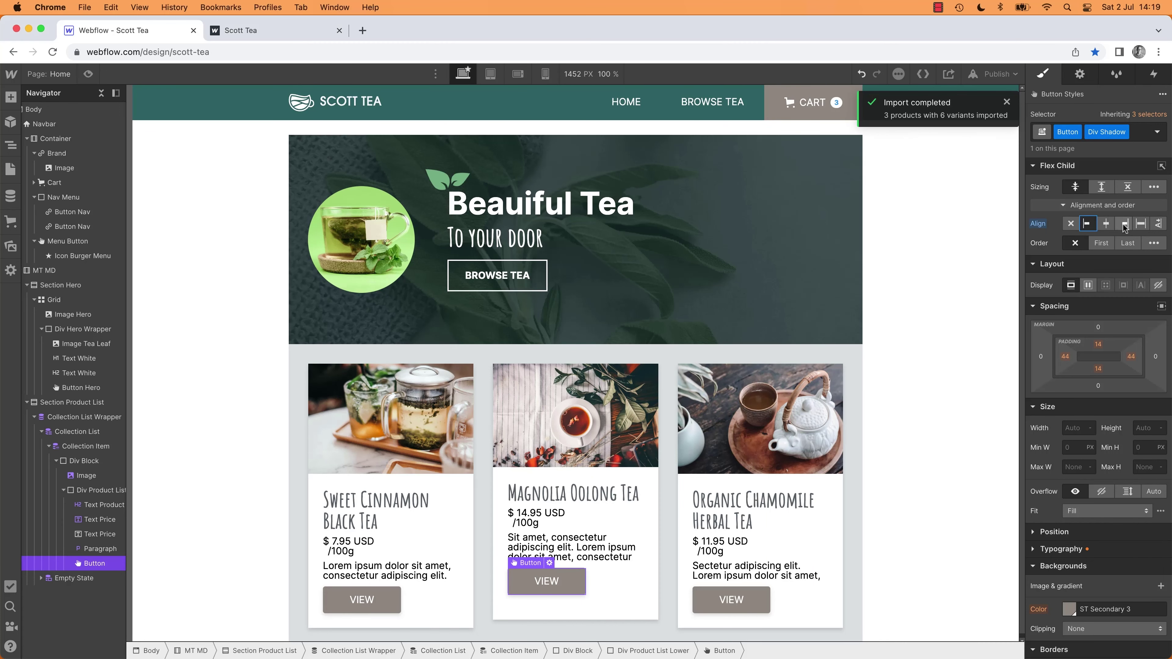
pyautogui.click(1124, 224)
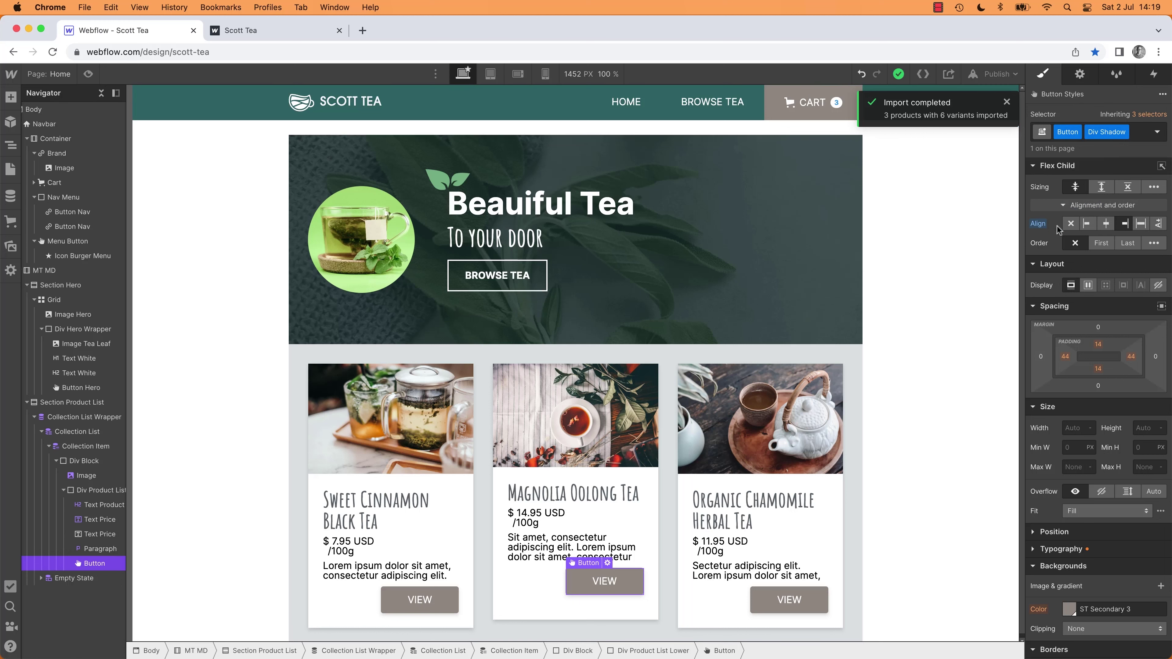
pyautogui.keyDown('alt'); pyautogui.click(1044, 224); pyautogui.keyUp('alt')
# Step: Add a new combo class named "Button Product List" to the product card's VIEW button
pyautogui.click(1136, 133)
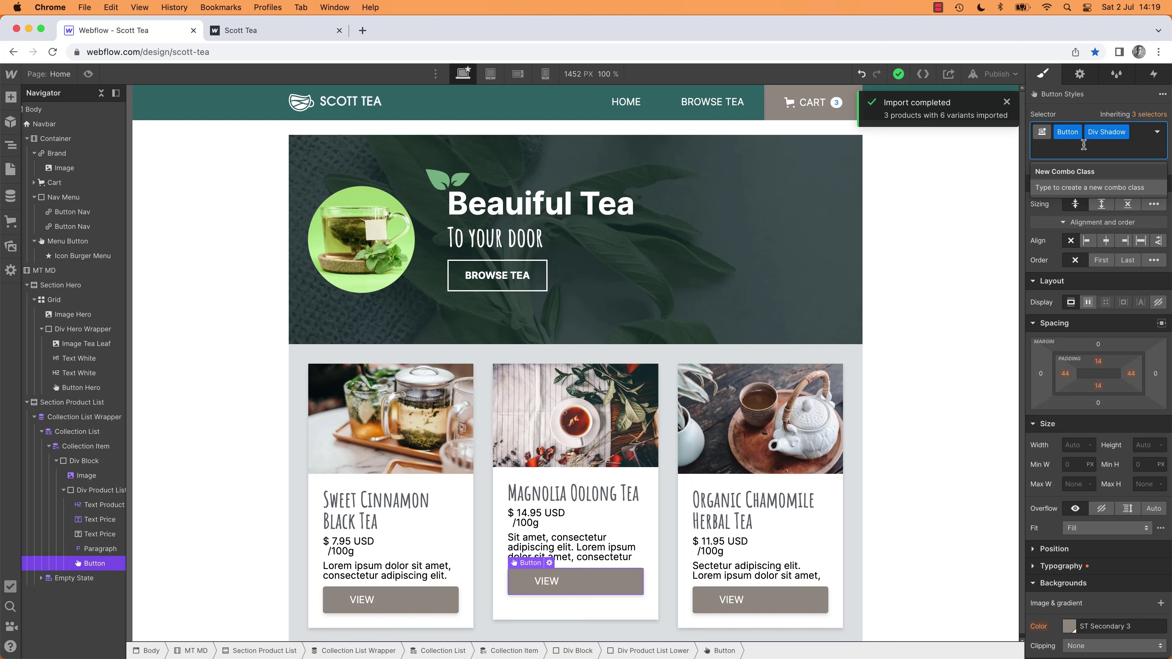
pyautogui.write('Button Pro')
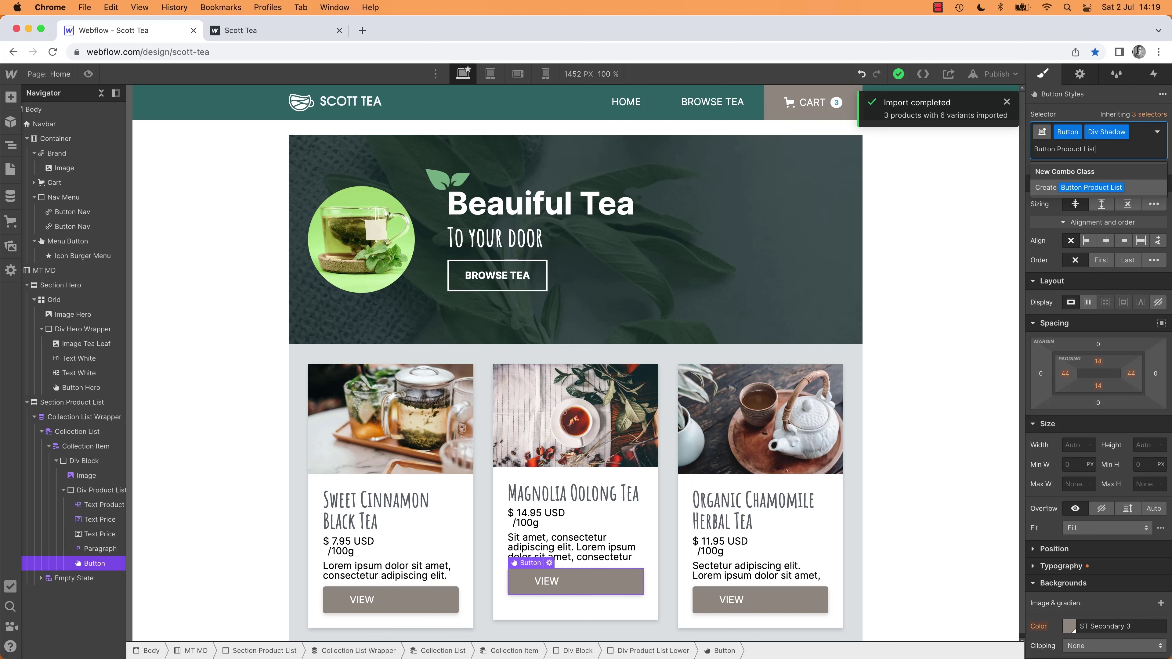
pyautogui.write('duct List')
pyautogui.click(1057, 190)
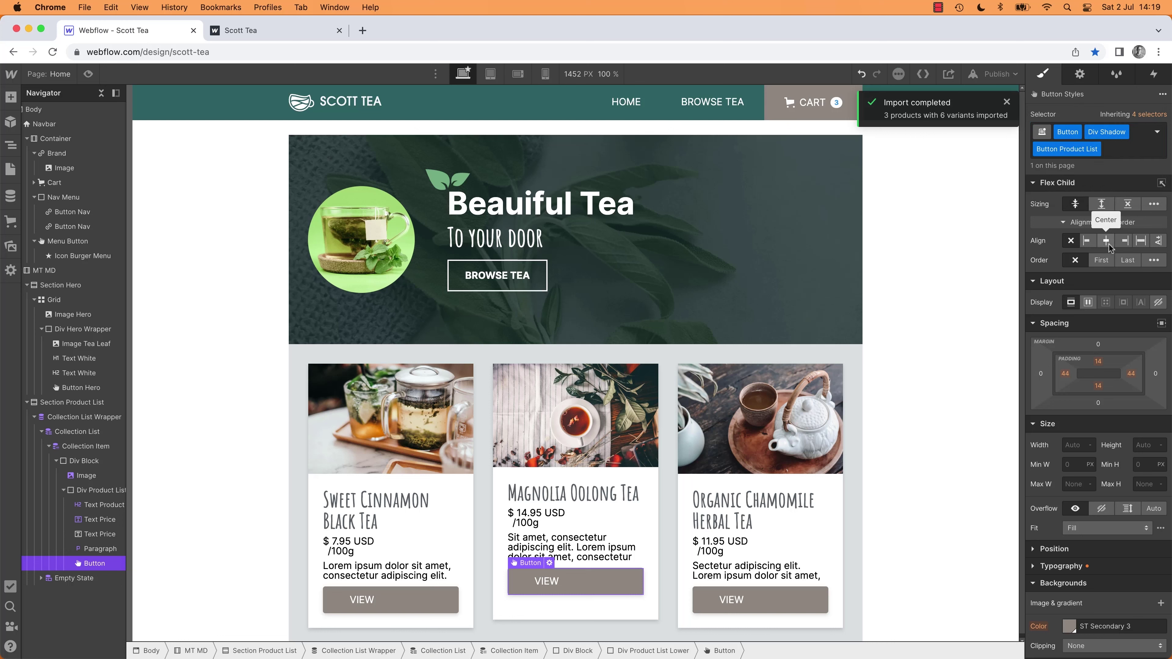
# Step: Give the Button Product List class an auto top margin and set its flex-child alignment to end
pyautogui.click(1087, 241)
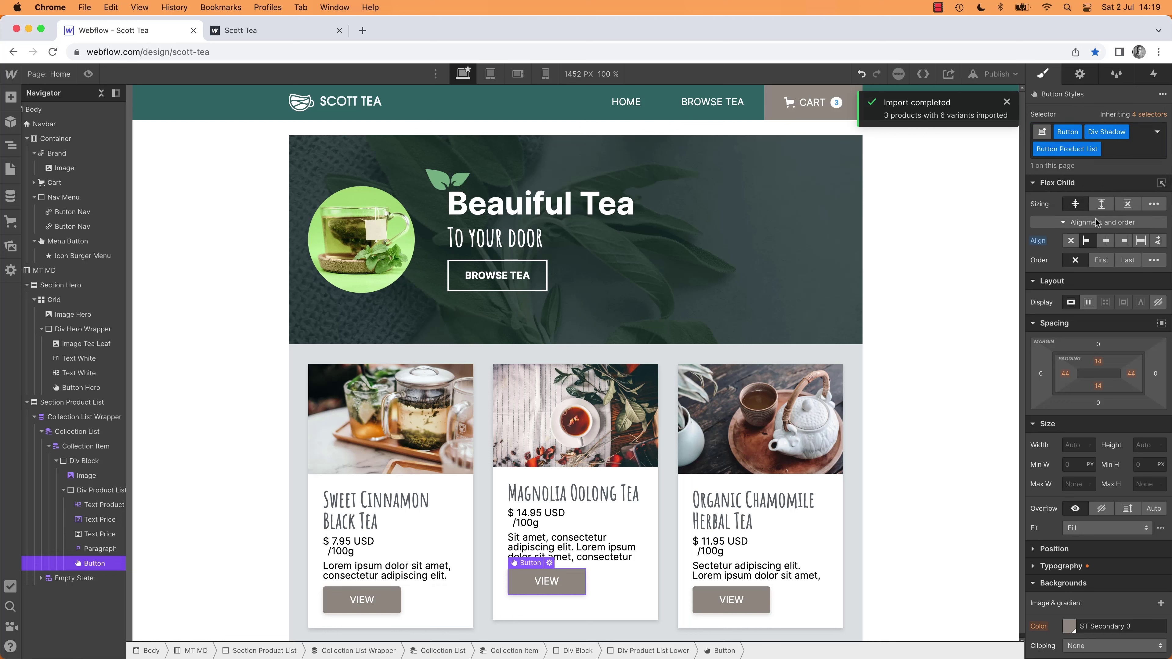
pyautogui.click(1099, 346)
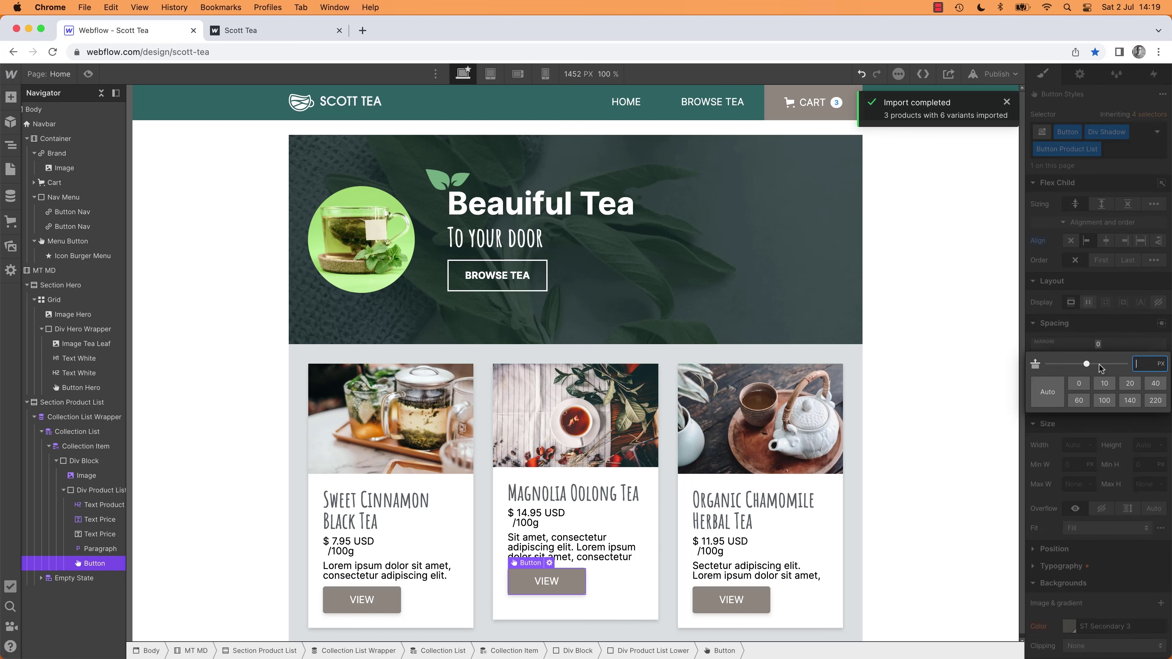
pyautogui.click(1050, 392)
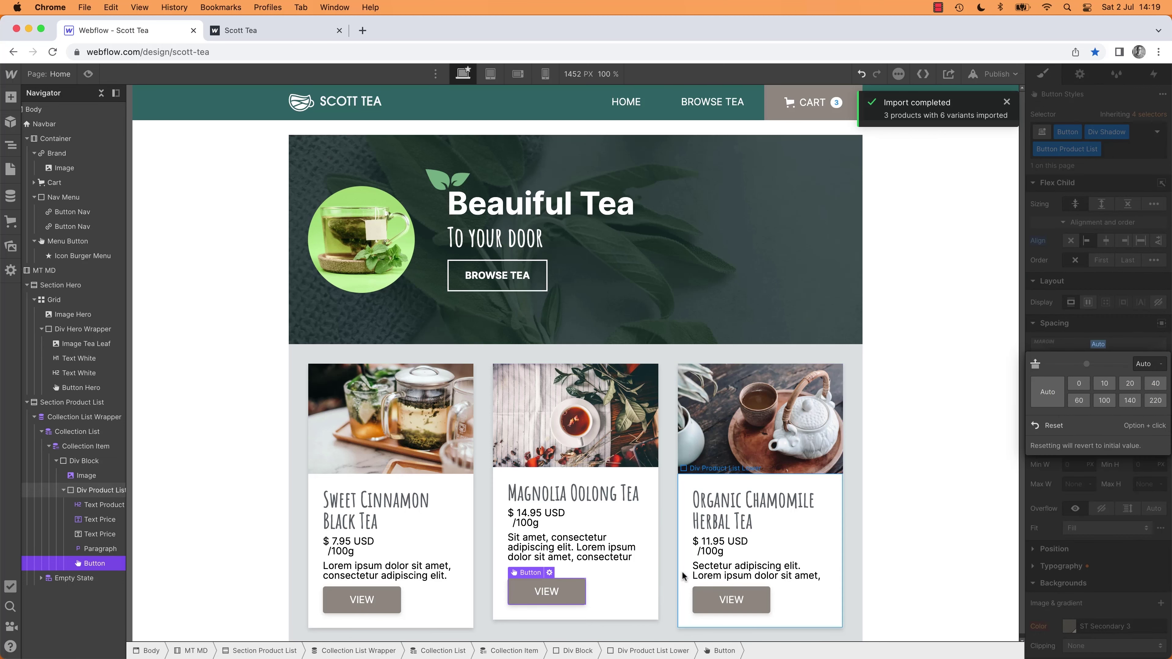
pyautogui.scroll(-1, 848, 572)
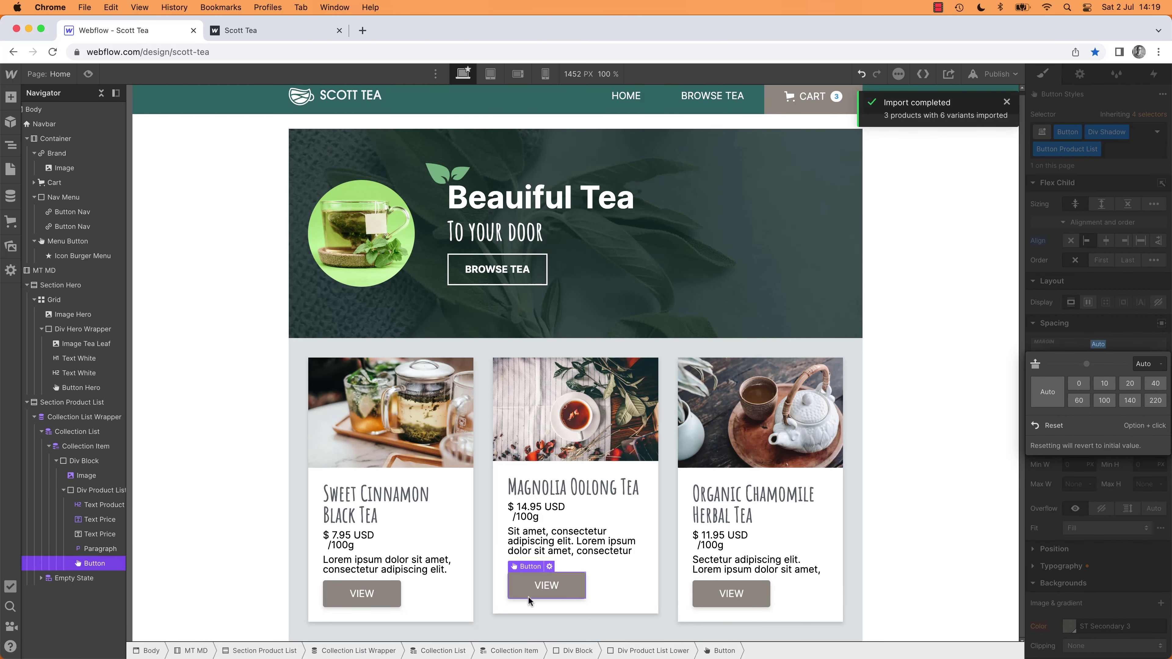
pyautogui.click(1138, 154)
pyautogui.click(1124, 240)
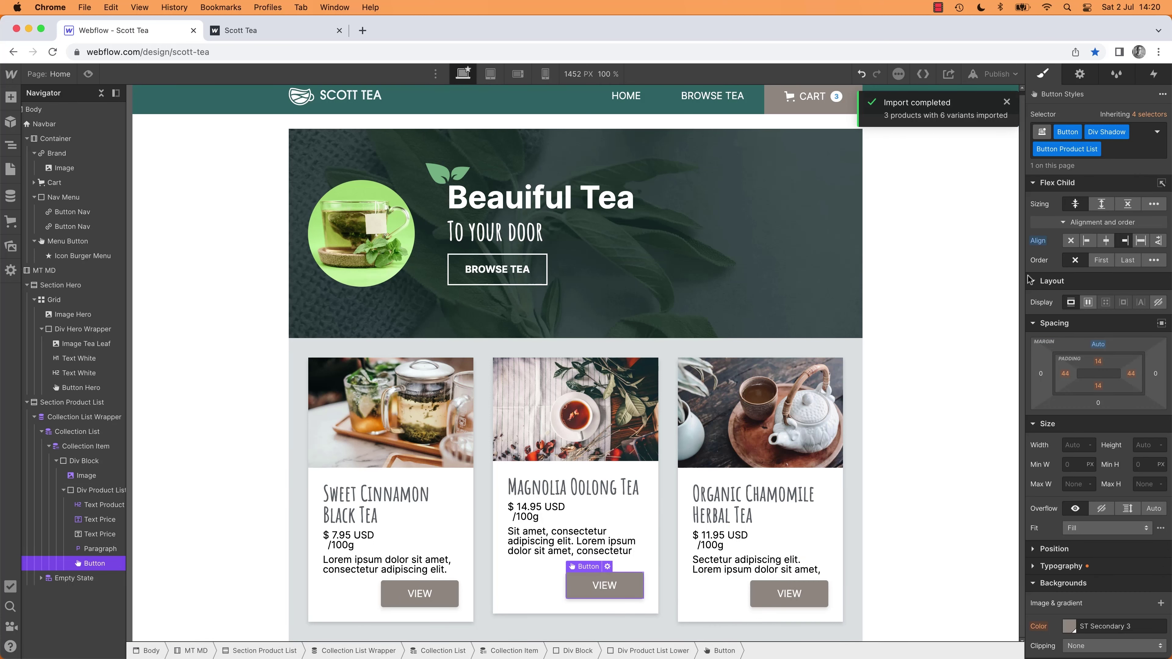
# Step: Select the product card image, switch to Adobe XD to check the card image's height in the homepage design, and return to Webflow
pyautogui.click(590, 451)
pyautogui.click(438, 438)
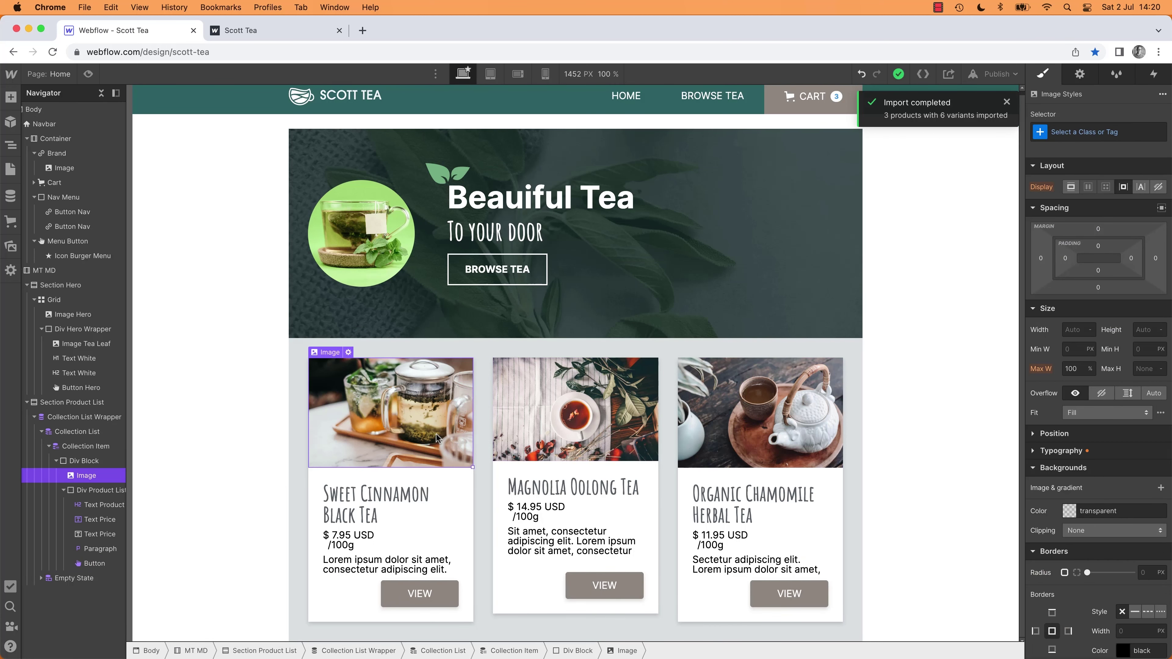
pyautogui.click(528, 433)
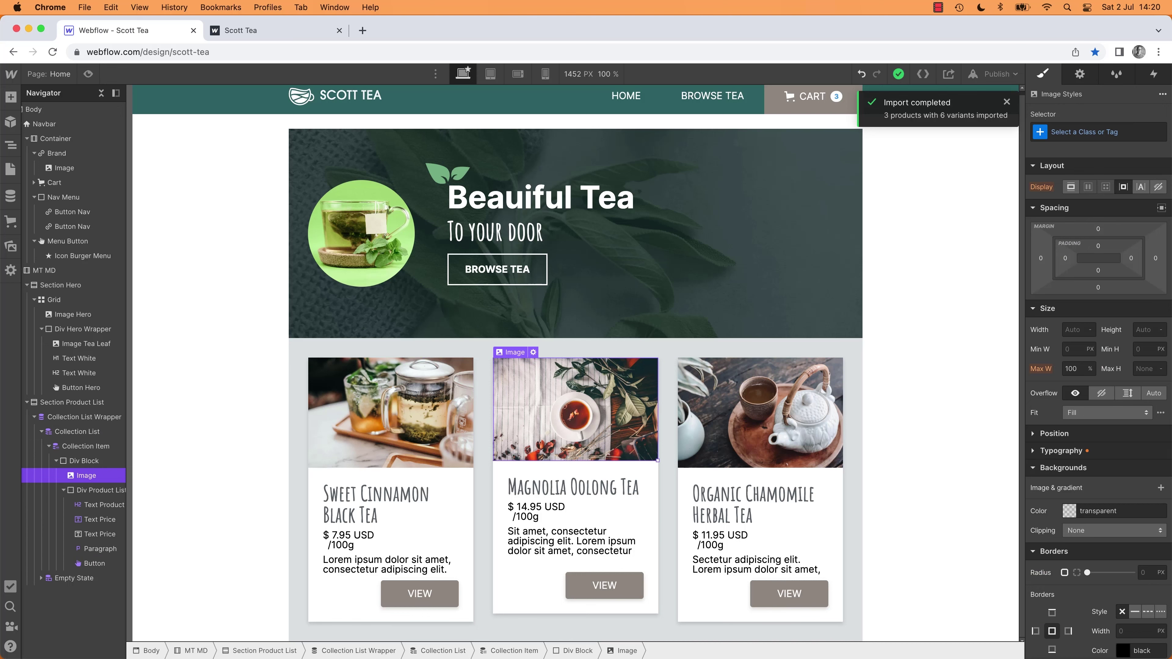
pyautogui.press('super+Tab')
pyautogui.scroll(6, 549, 230)
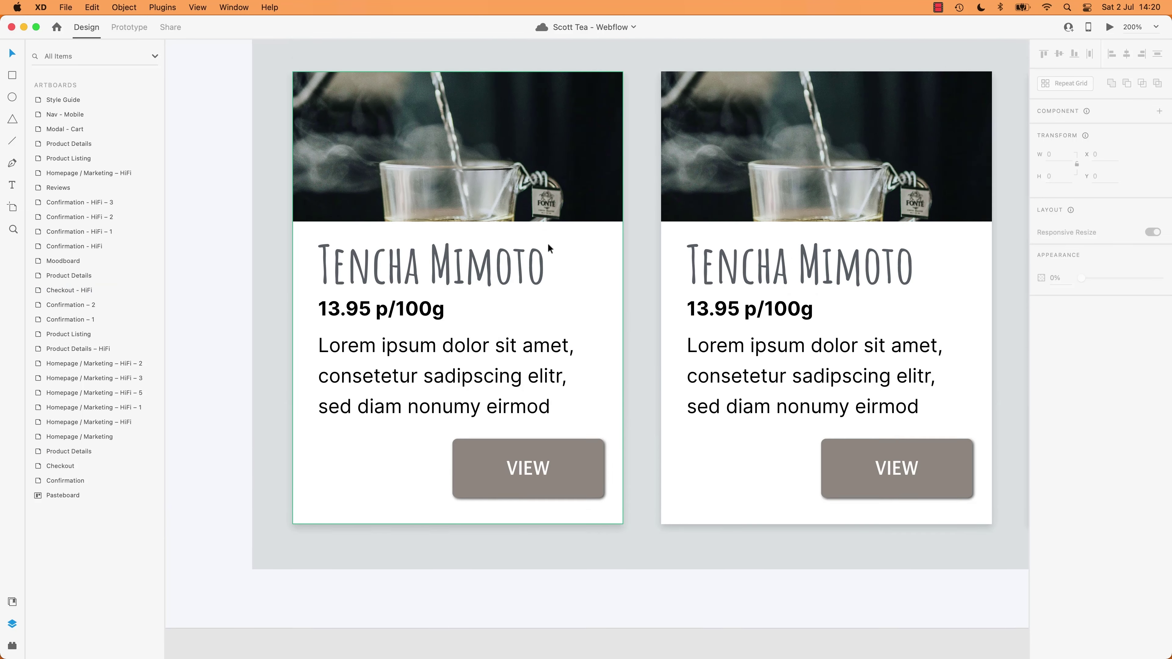
pyautogui.doubleClick(479, 351)
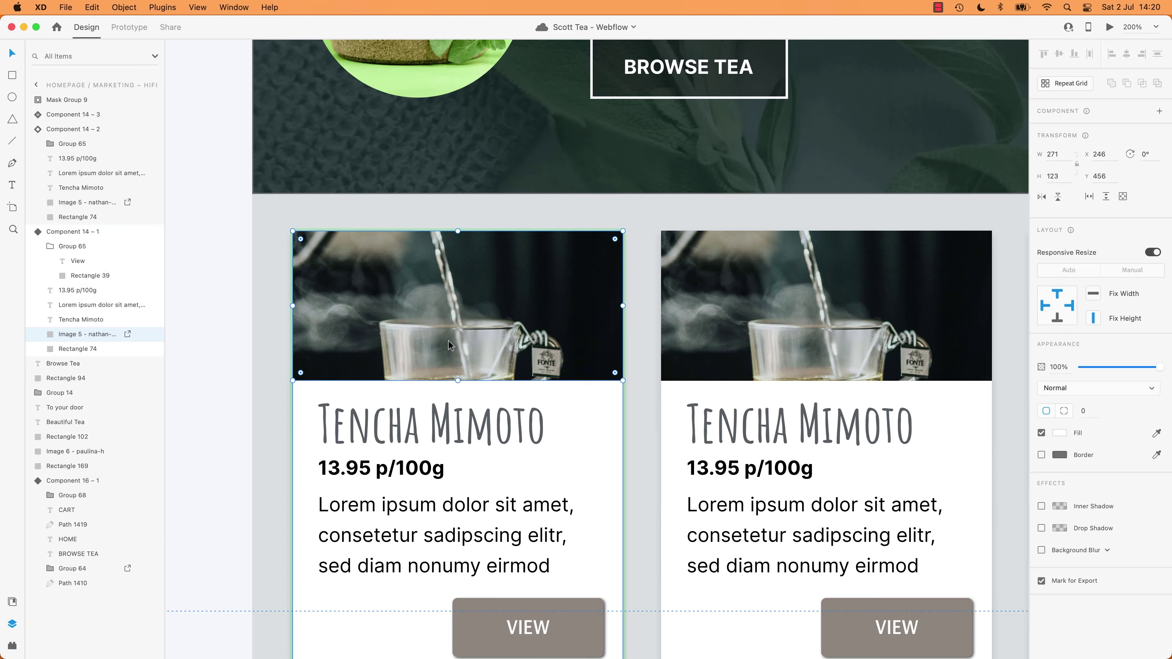
pyautogui.press('super+minus')
pyautogui.press('super+minus')
pyautogui.press('super+minus')
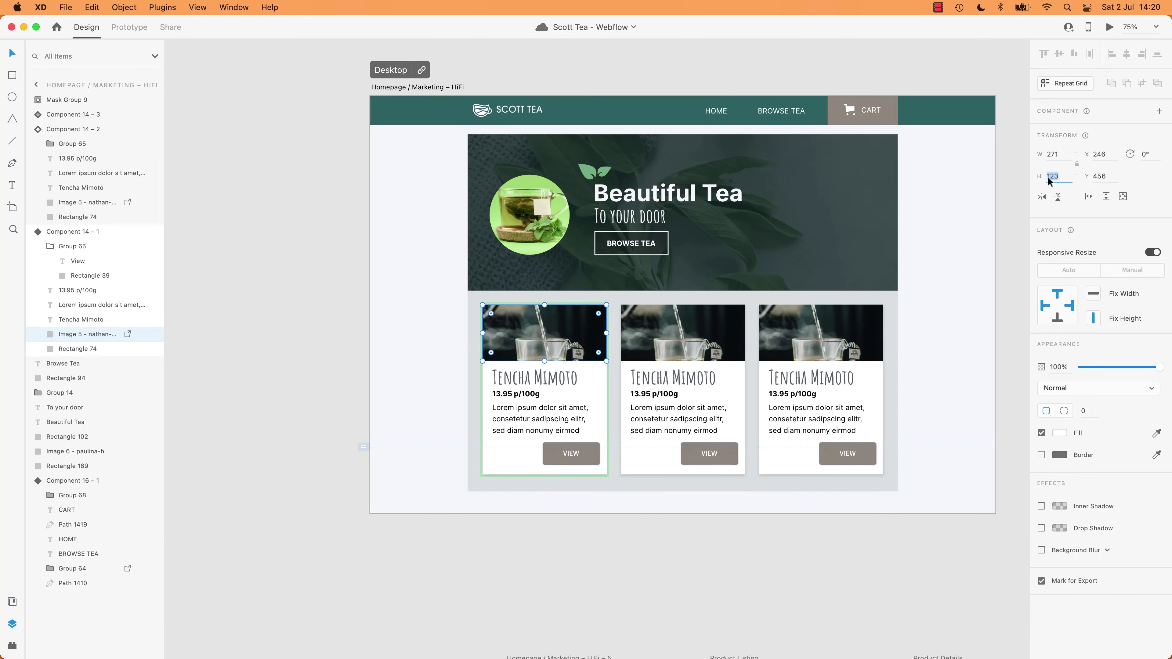
pyautogui.press('super+Tab')
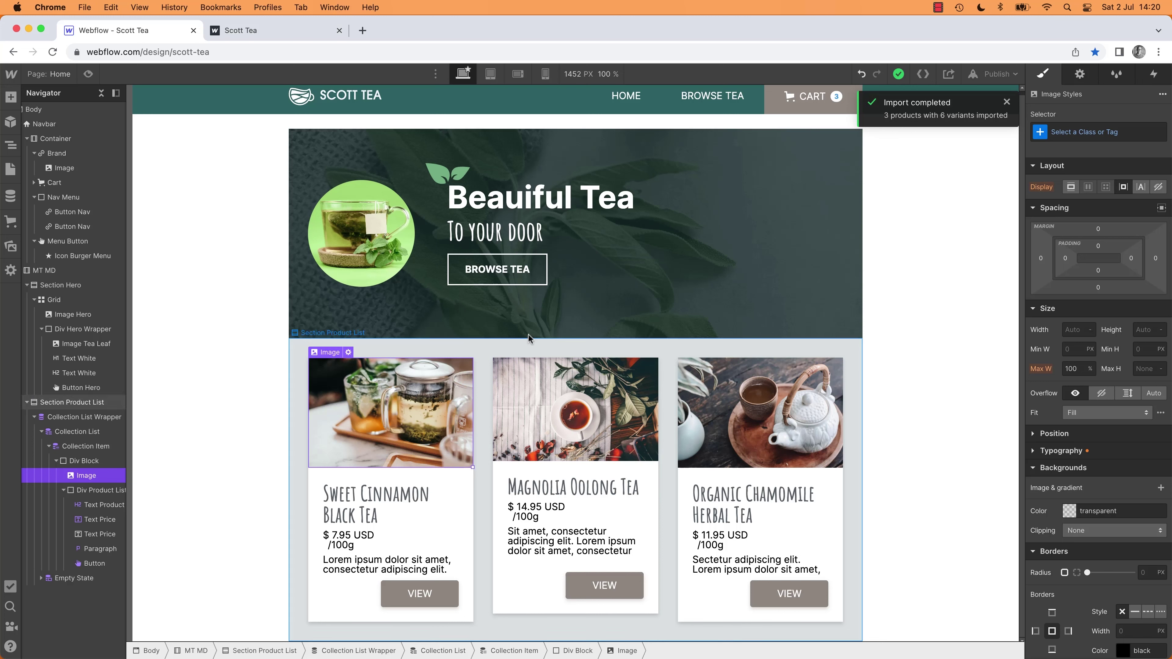
# Step: Open the class selector for the first product card's image
pyautogui.click(1069, 132)
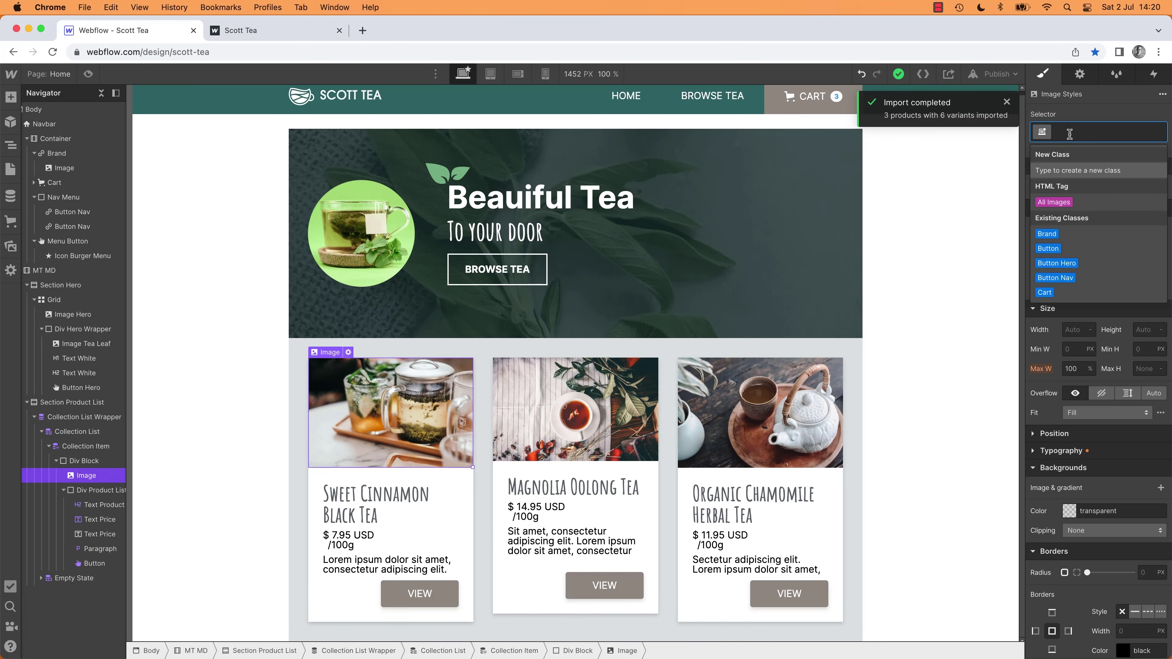
# Step: Create the class "Image Product List" for the selected product image
pyautogui.write('Image')
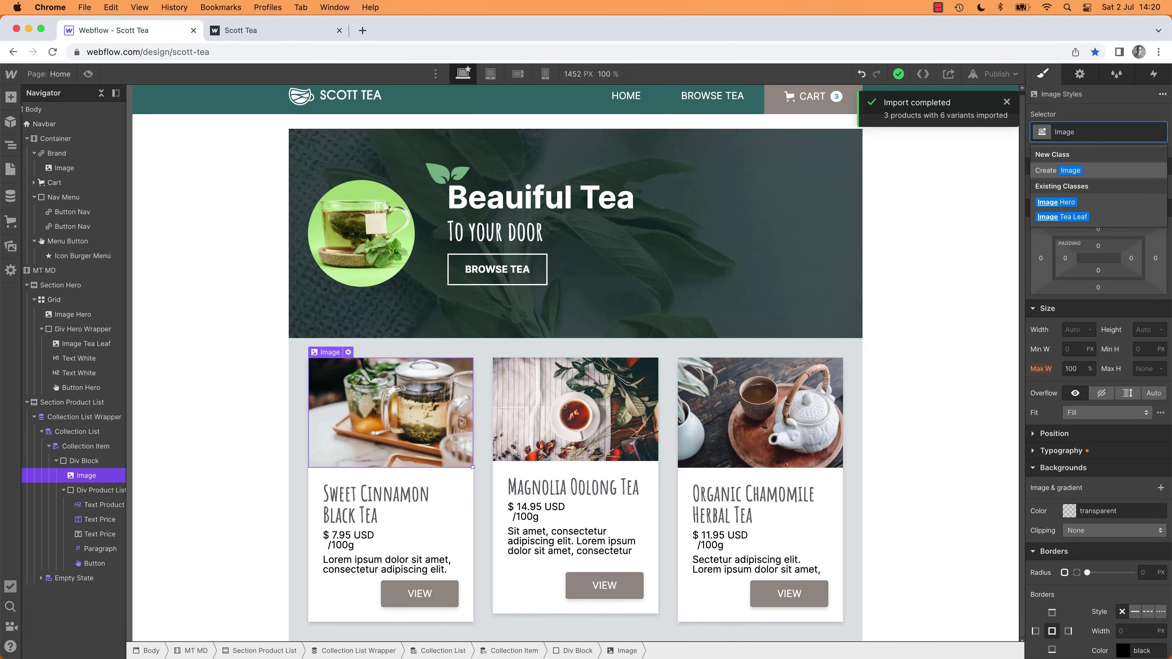
pyautogui.write(' Product List')
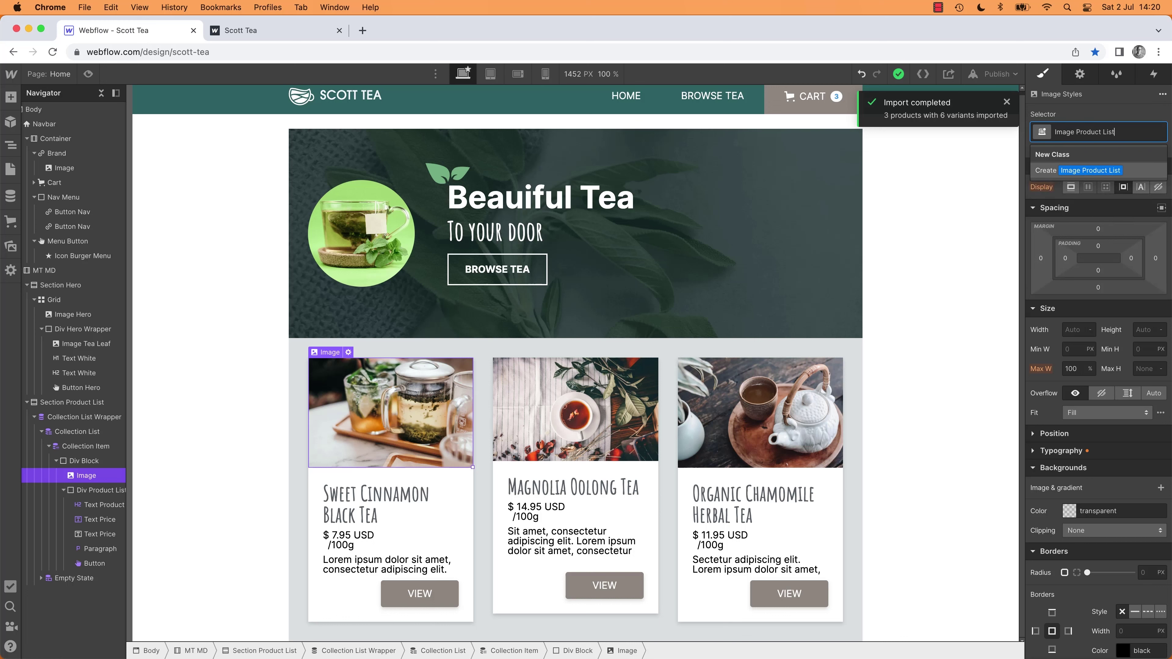
pyautogui.press('Return')
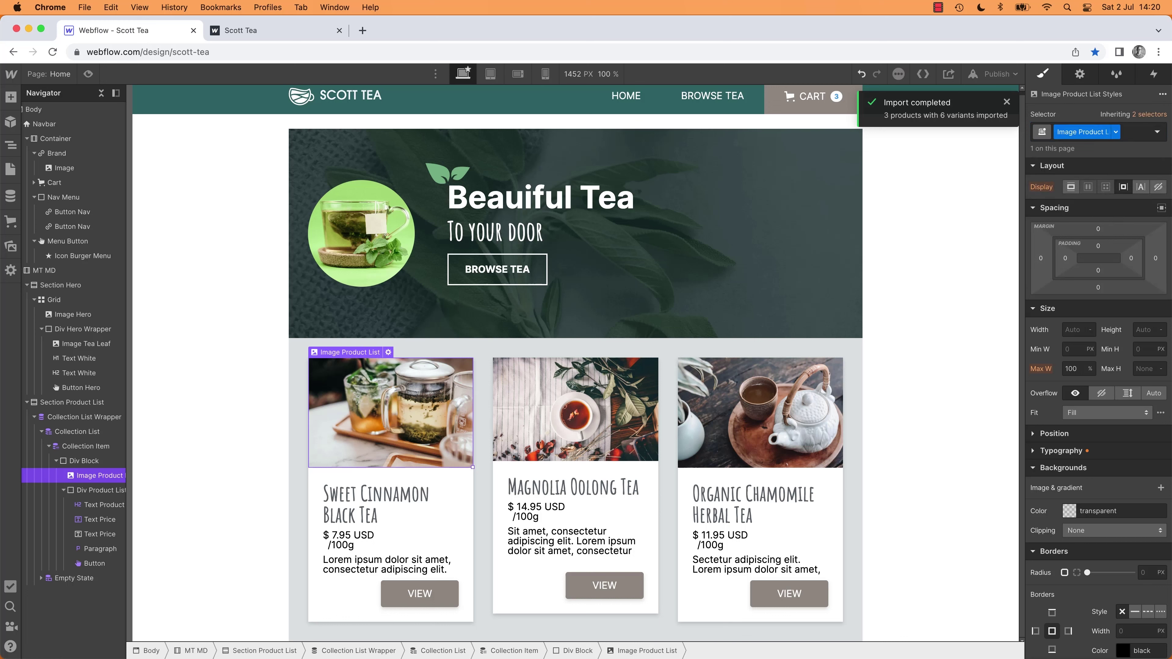
# Step: Size the product list image to 100% width and 123 px height, with its fit set to Cover
pyautogui.click(1152, 331)
pyautogui.press('Tab')
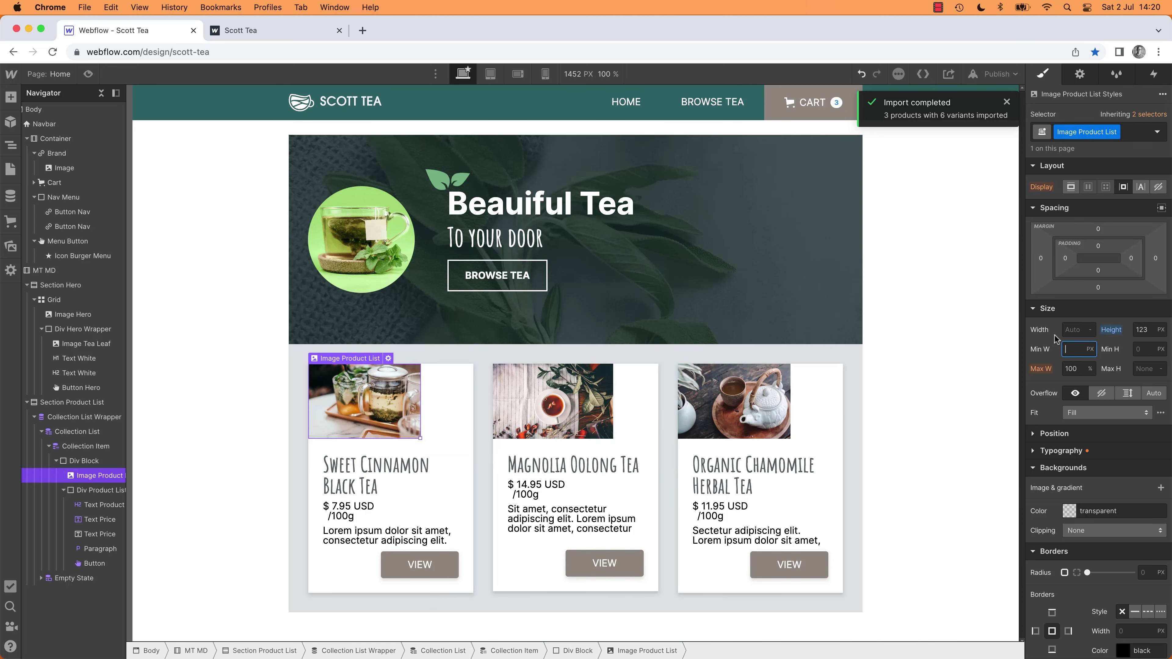
pyautogui.click(1076, 331)
pyautogui.write('100%')
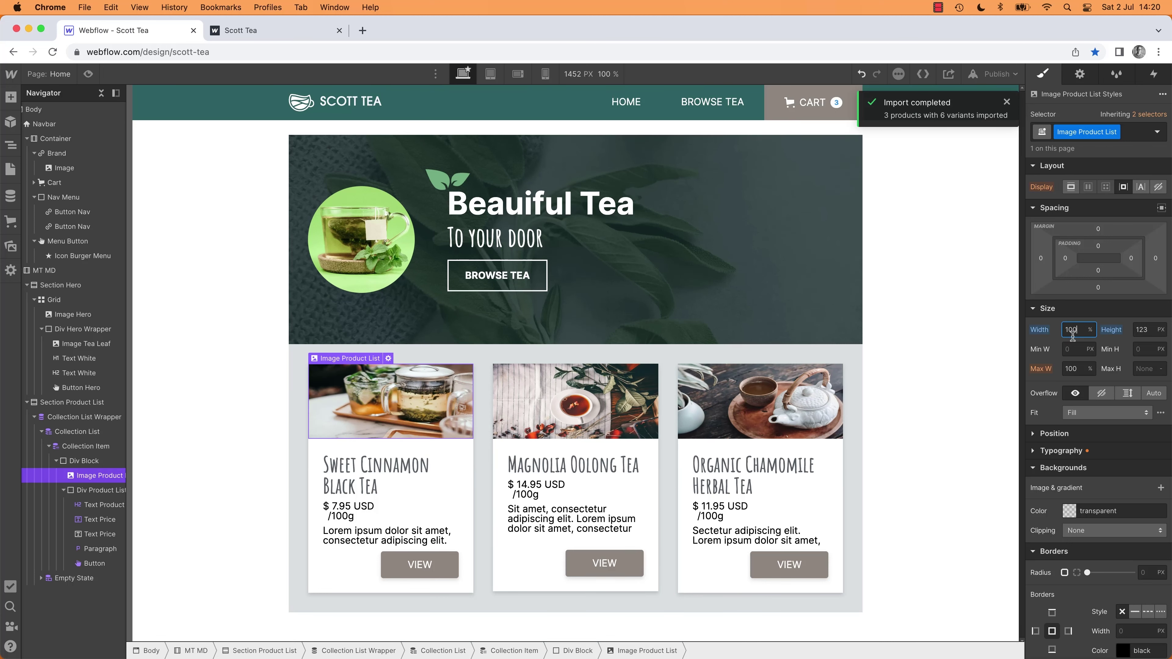
pyautogui.click(1107, 413)
pyautogui.click(1079, 446)
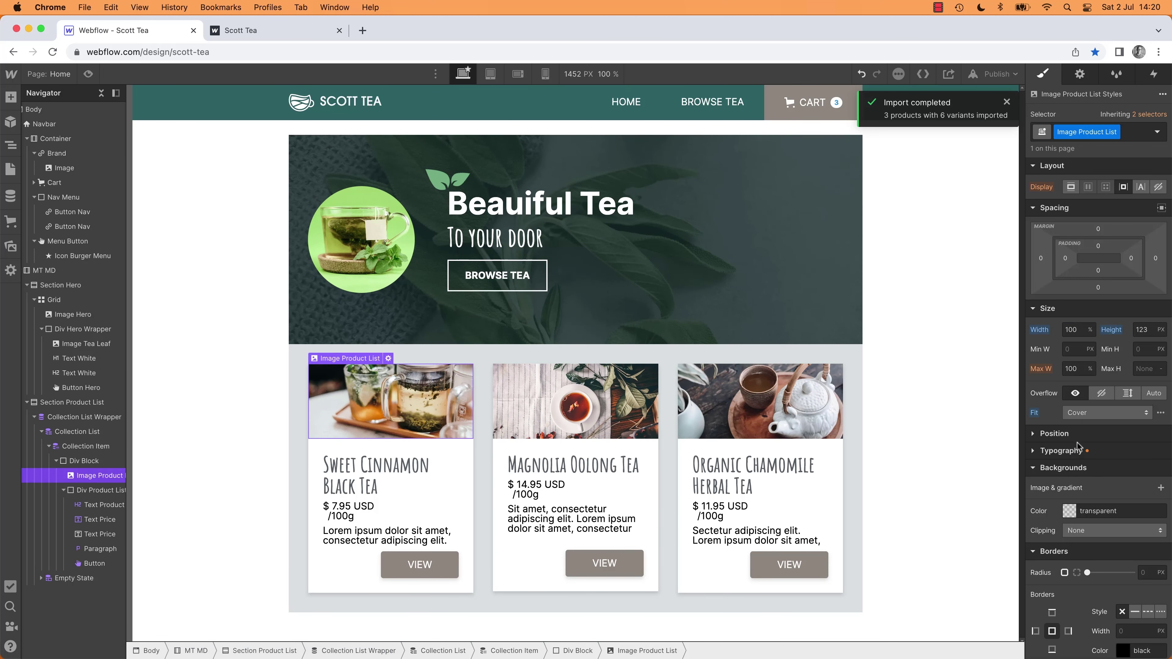
pyautogui.click(276, 432)
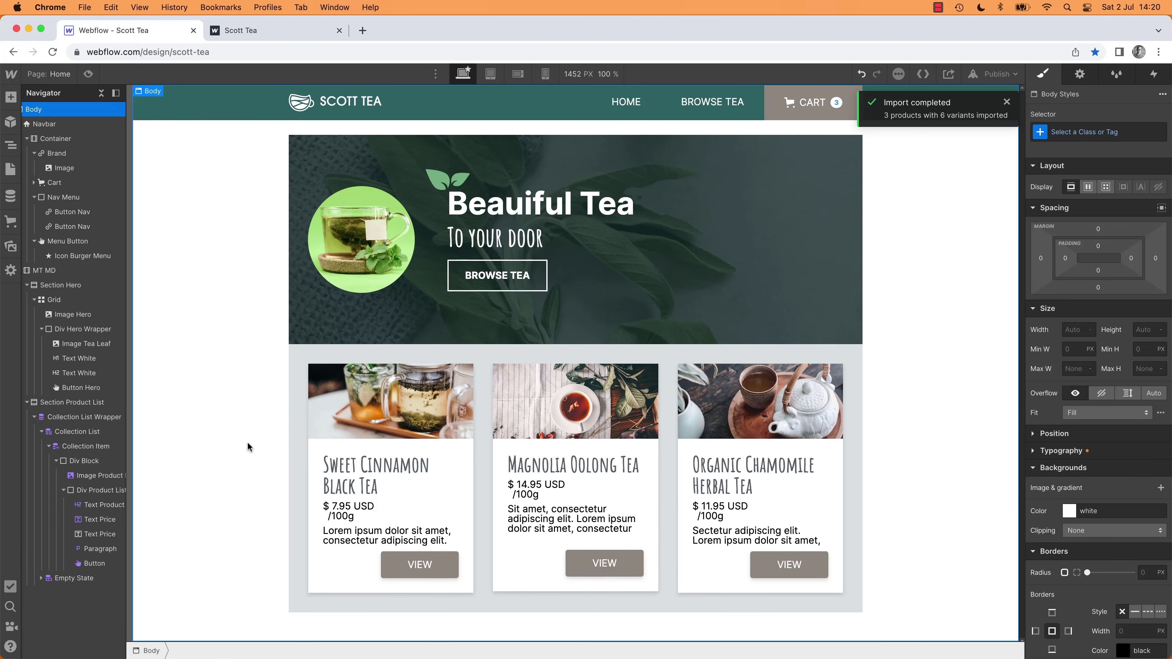
# Step: Set the minimum height of the base Div Product List Lower class to 260 px, editing it without the PA MD class
pyautogui.click(533, 576)
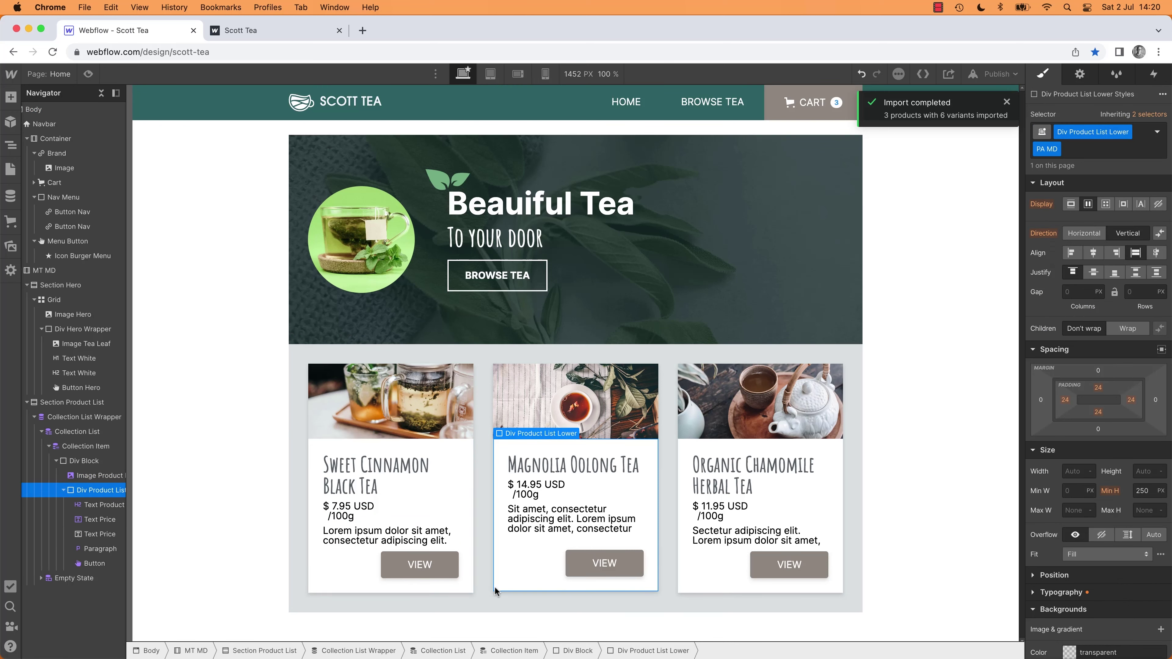
pyautogui.click(350, 587)
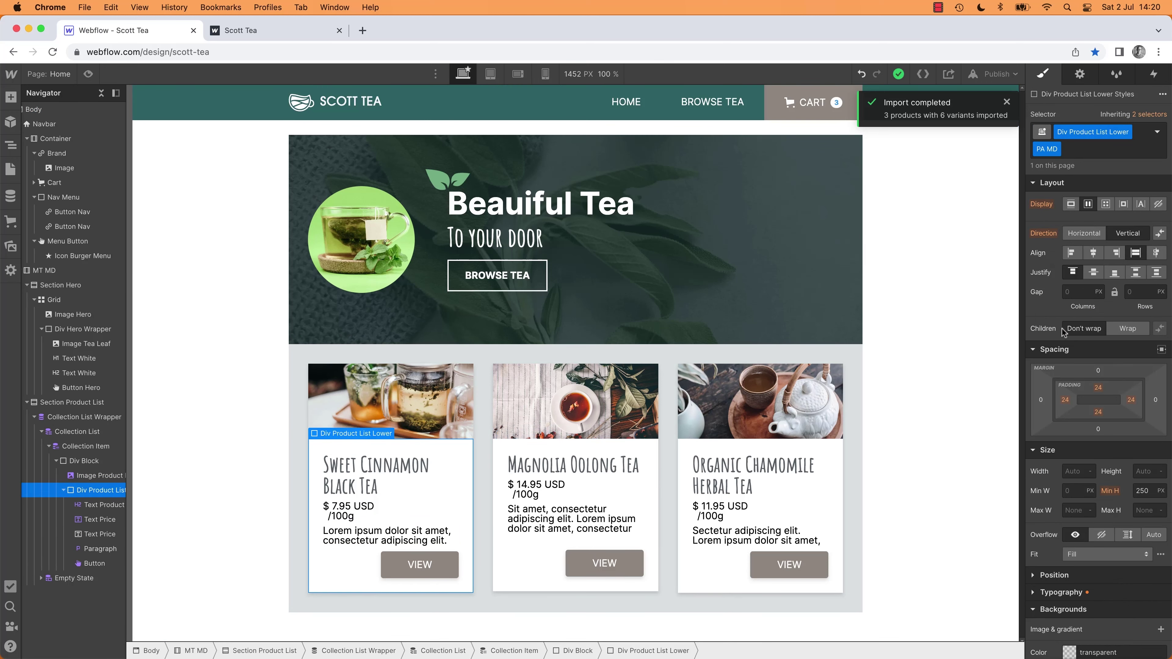
pyautogui.click(1151, 115)
pyautogui.click(1119, 208)
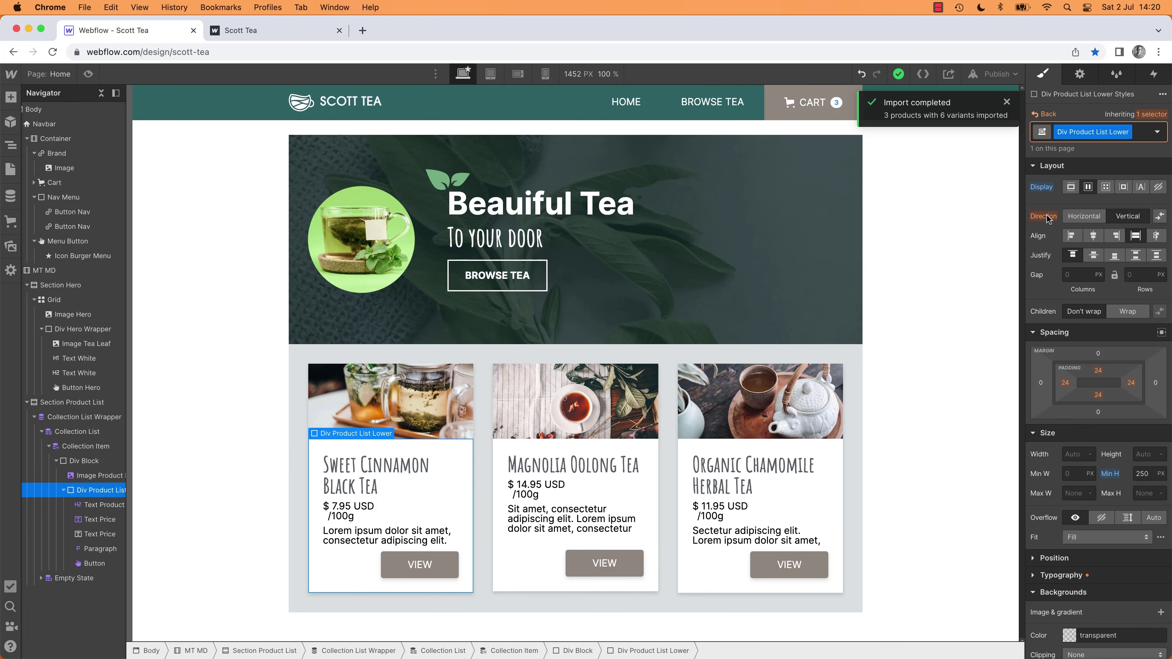
pyautogui.click(1146, 478)
pyautogui.write('260')
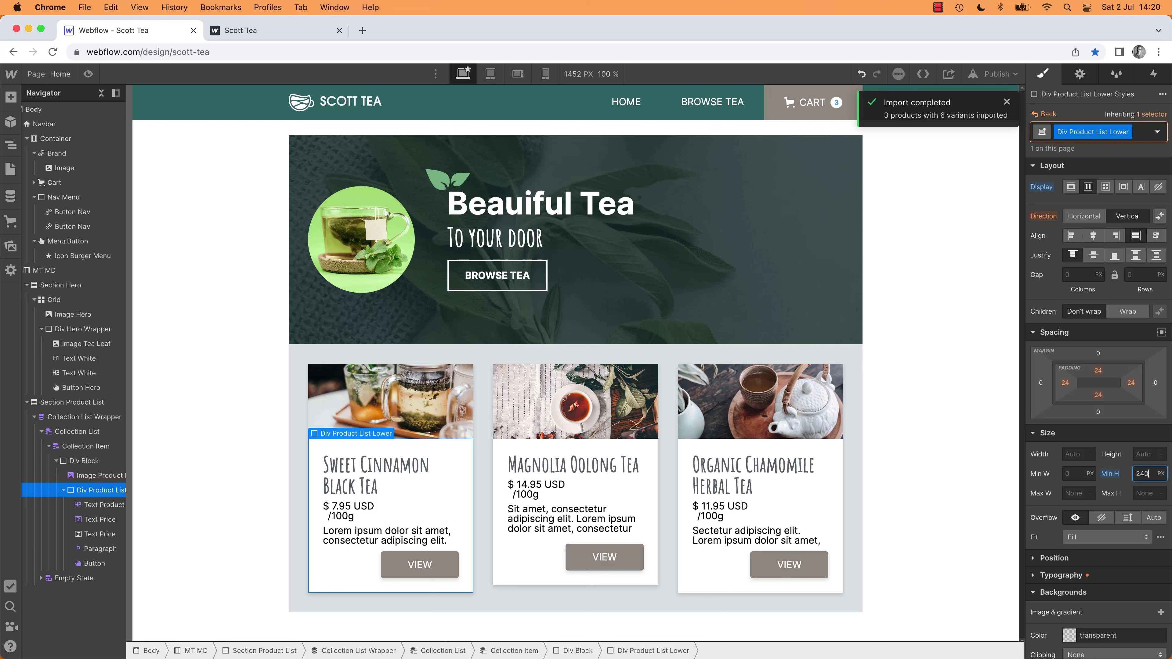
pyautogui.click(211, 454)
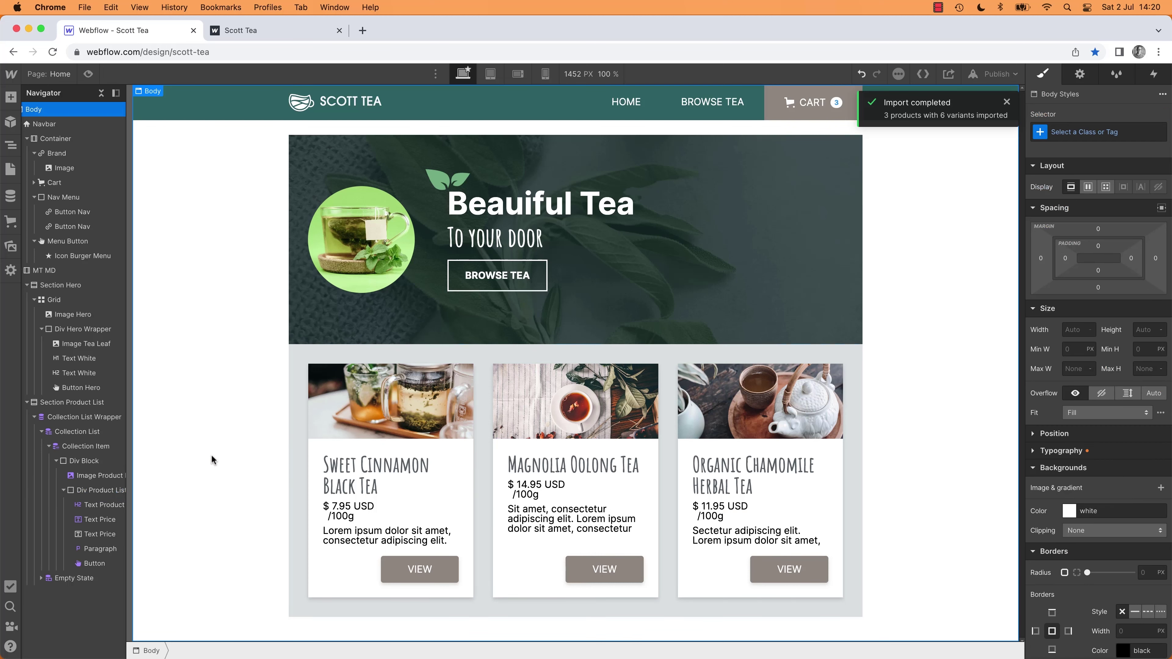
# Step: Align both Text Price elements, the price and the "/100g" text, to the start within the product card
pyautogui.click(356, 506)
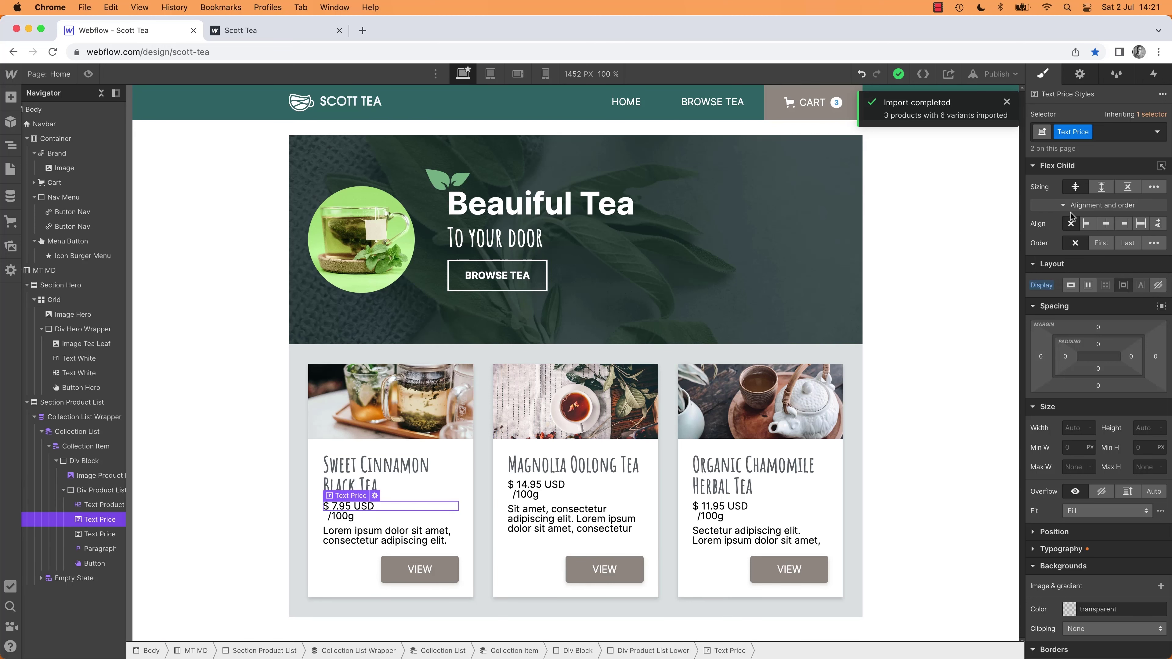
pyautogui.click(1087, 224)
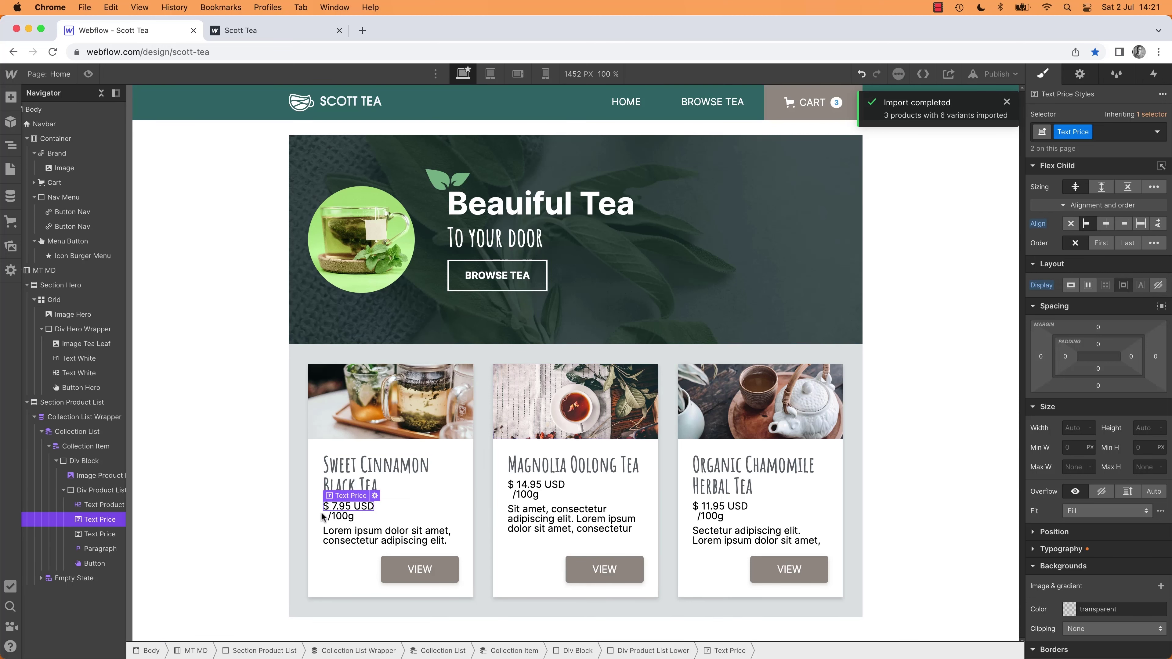
pyautogui.click(343, 517)
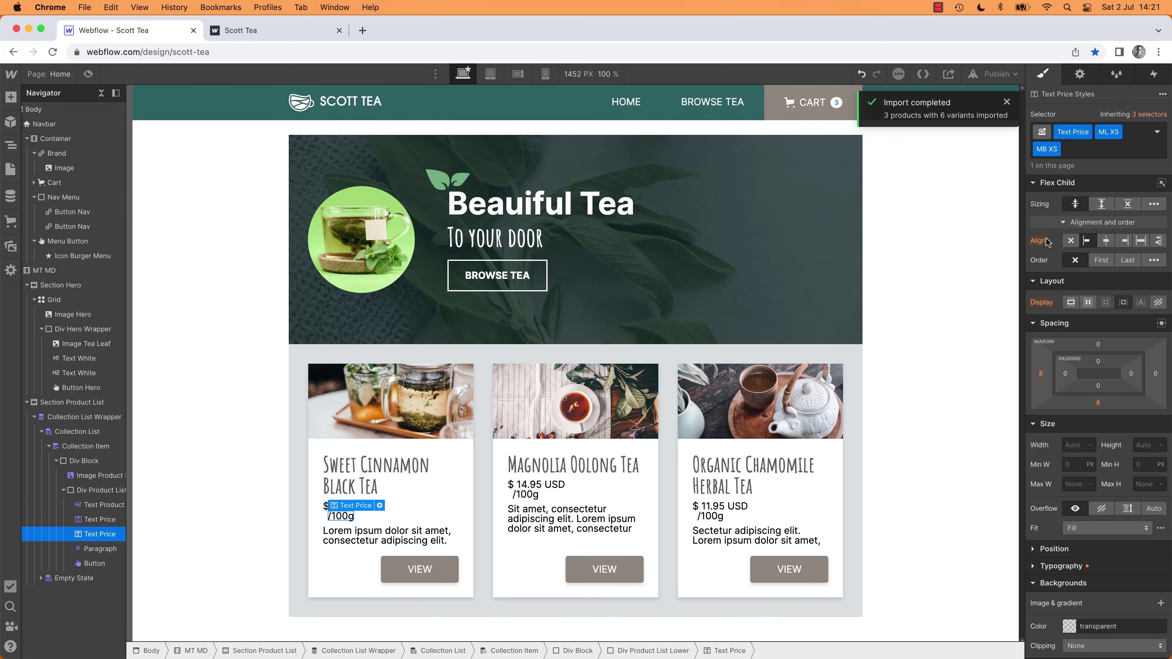
pyautogui.click(1087, 241)
pyautogui.click(361, 524)
pyautogui.click(362, 508)
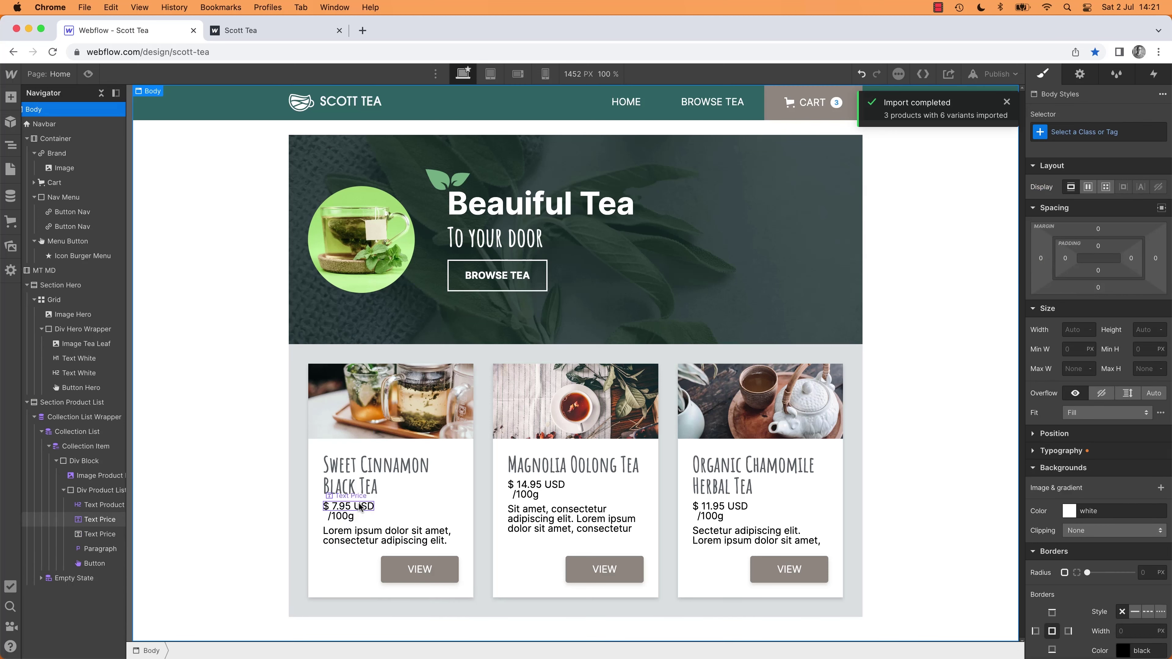
# Step: Add a div block below the product title and move both Text Price elements into it, price first
pyautogui.click(345, 519)
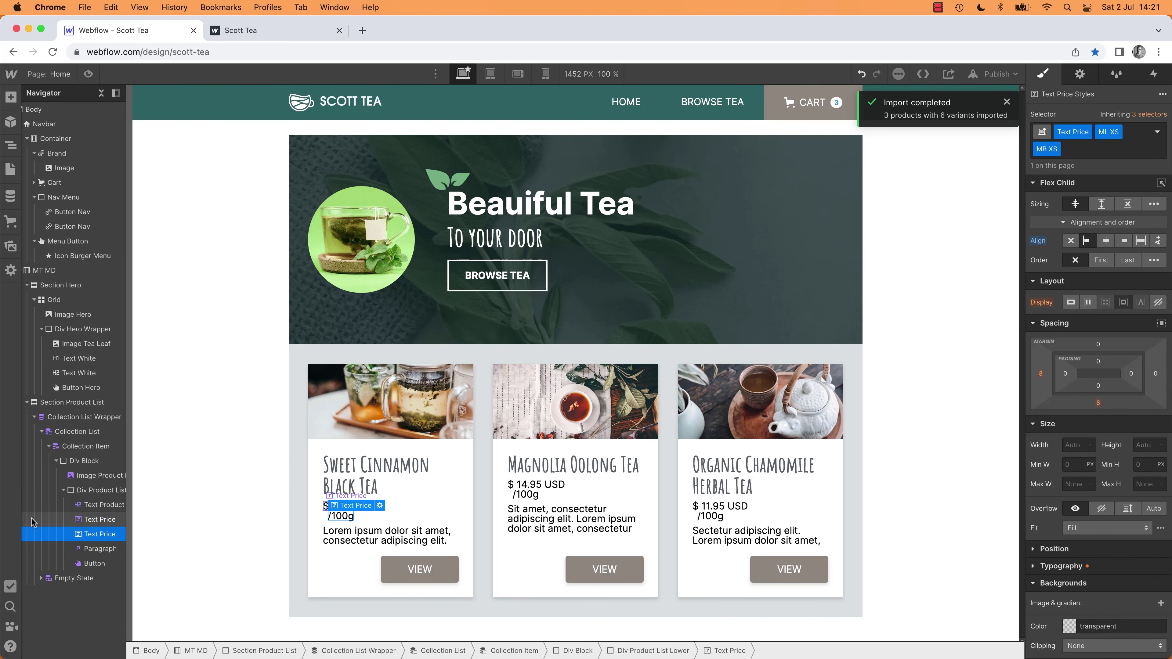
pyautogui.click(102, 520)
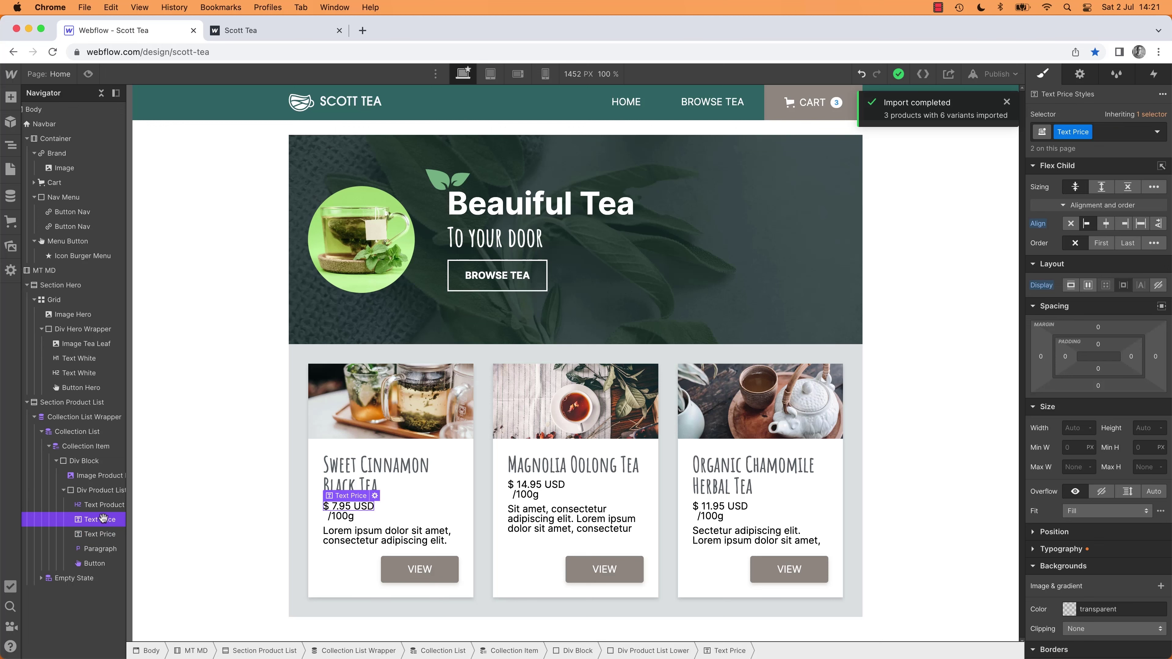
pyautogui.press('a')
pyautogui.moveTo(53, 320); pyautogui.dragTo(368, 504)
pyautogui.moveTo(474, 549); pyautogui.dragTo(359, 531)
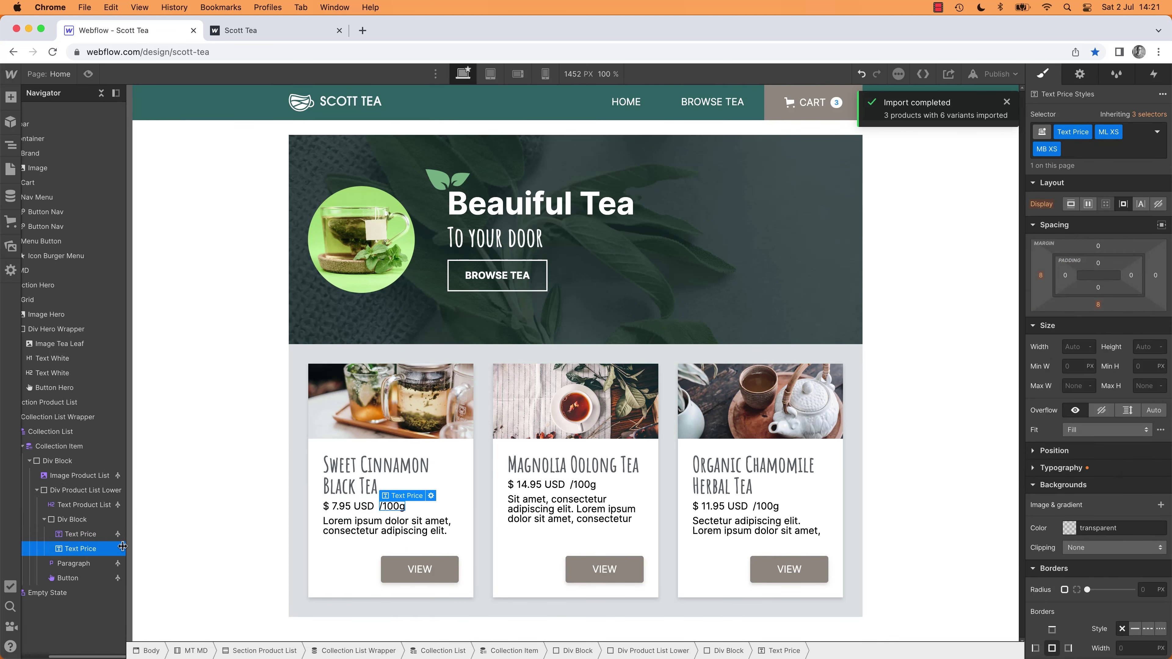
pyautogui.click(247, 514)
# Step: Set the font weight of the Text Price class to 700 - Bold
pyautogui.click(347, 506)
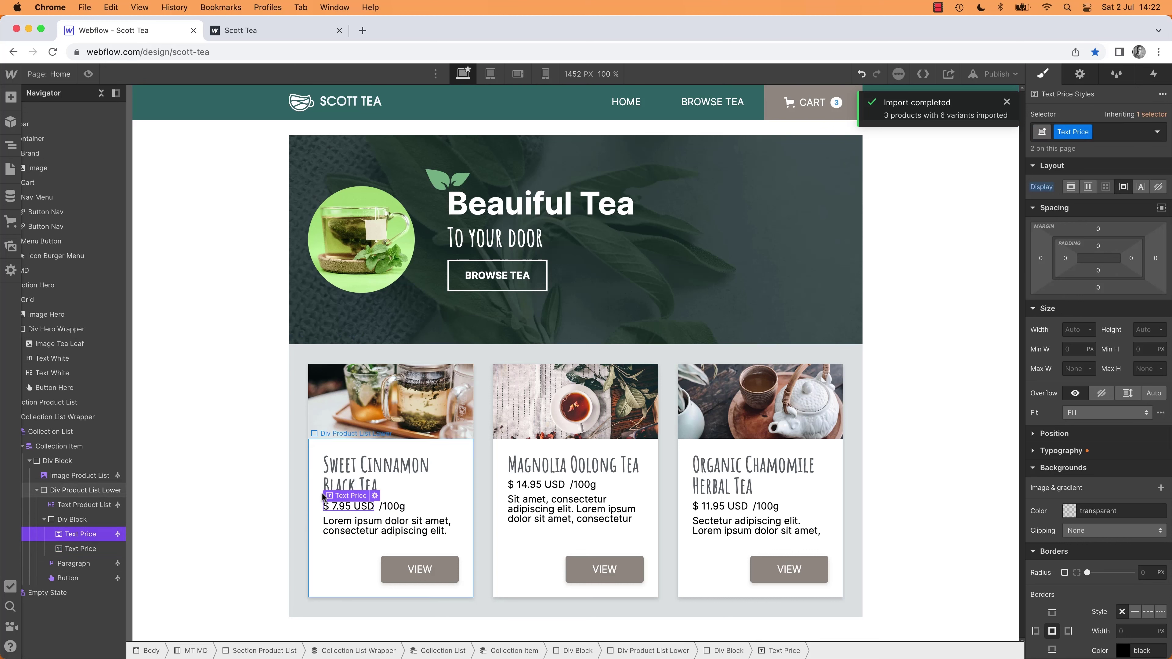
pyautogui.click(1036, 452)
pyautogui.click(1104, 492)
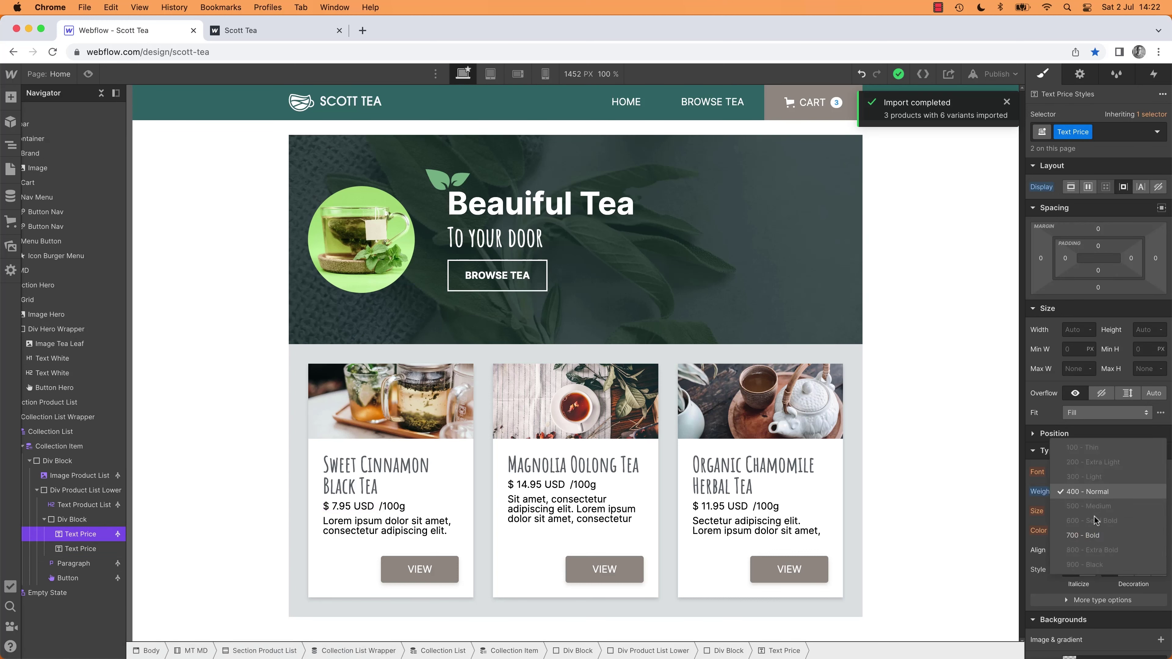
pyautogui.click(1084, 536)
pyautogui.click(249, 518)
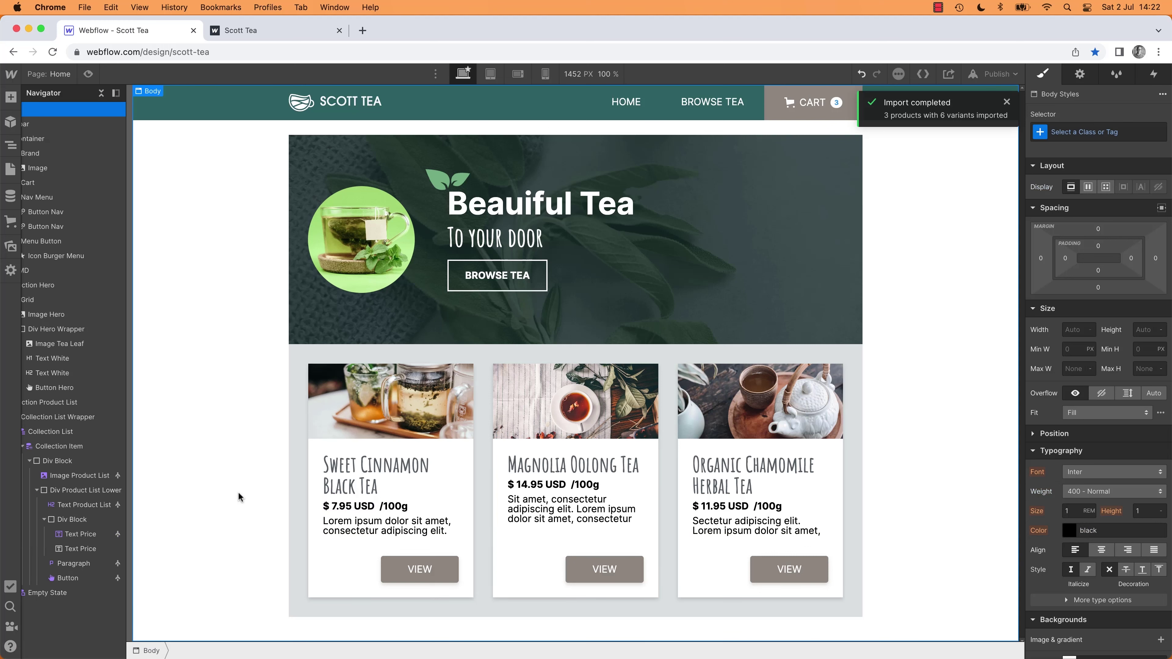
# Step: Switch to the tablet breakpoint and select the product section's Collection List
pyautogui.click(490, 74)
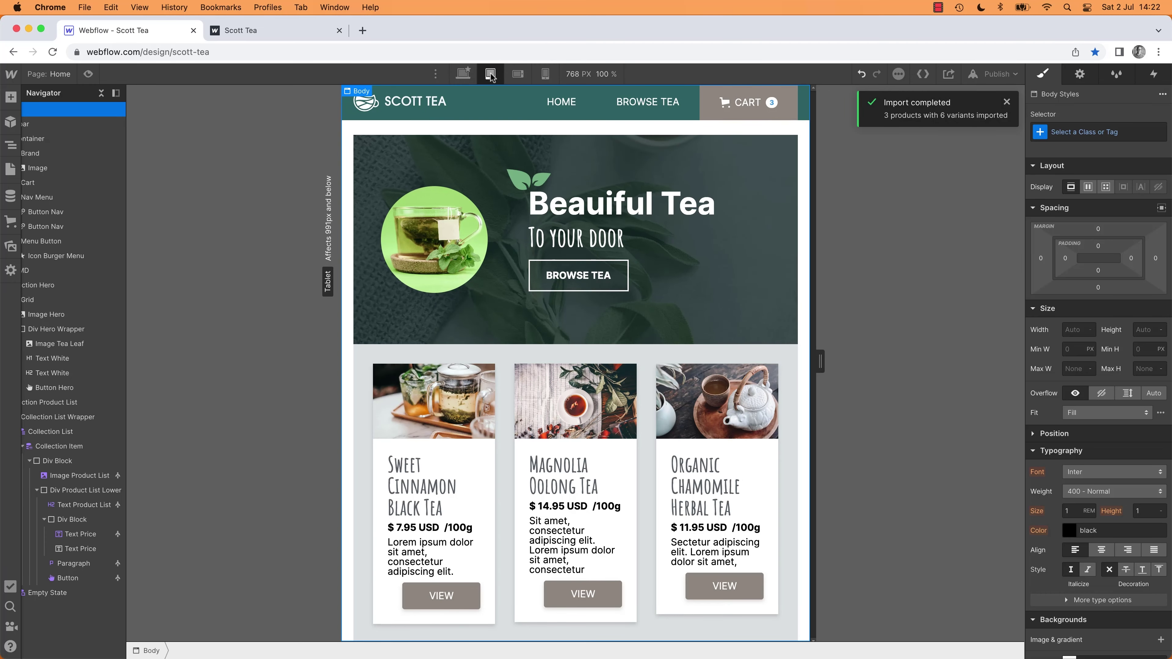
pyautogui.click(757, 398)
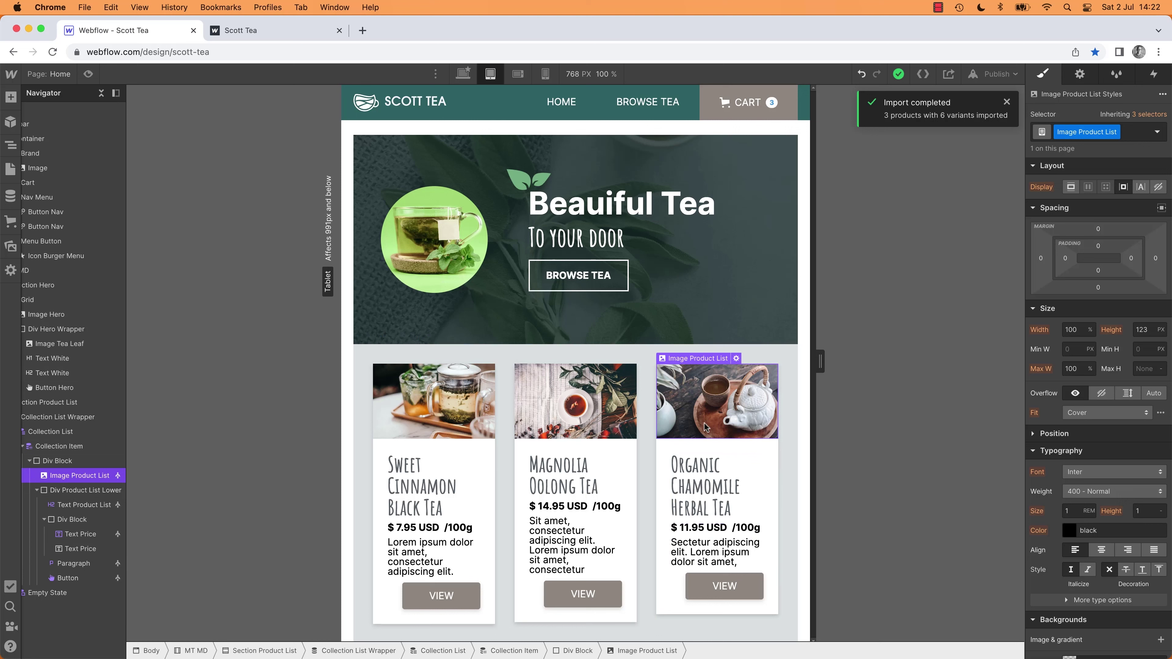
pyautogui.click(61, 447)
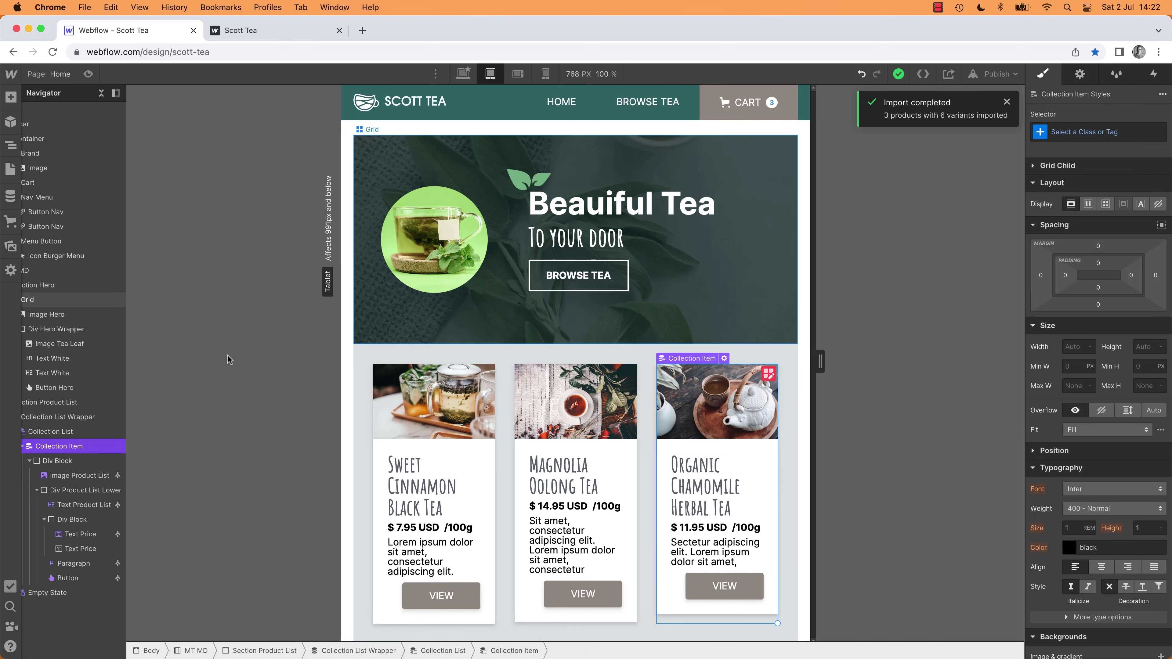
pyautogui.click(63, 431)
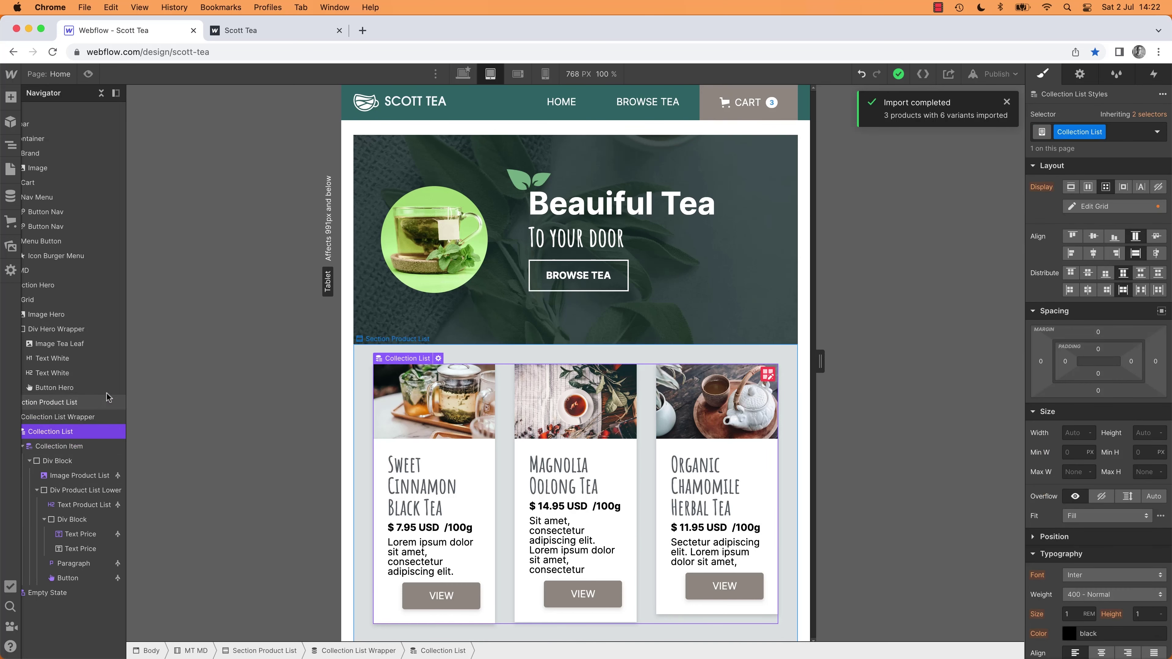
# Step: Widen the Navigator so the nested element names fit in full
pyautogui.click(116, 93)
pyautogui.click(143, 100)
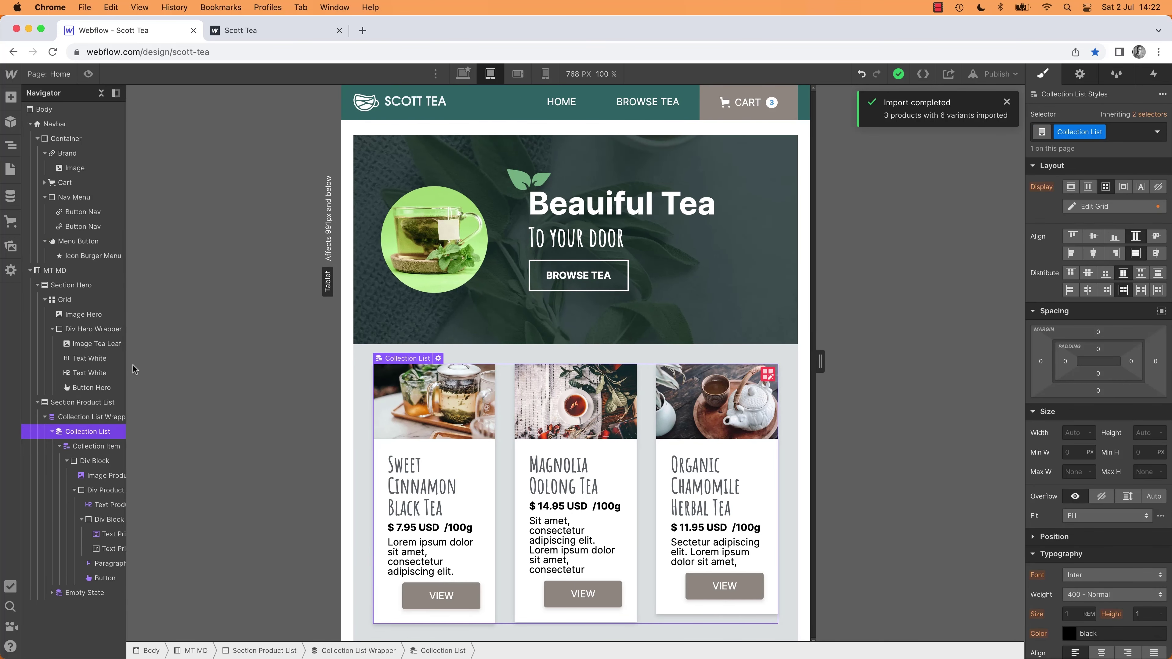
pyautogui.moveTo(129, 274); pyautogui.dragTo(172, 276)
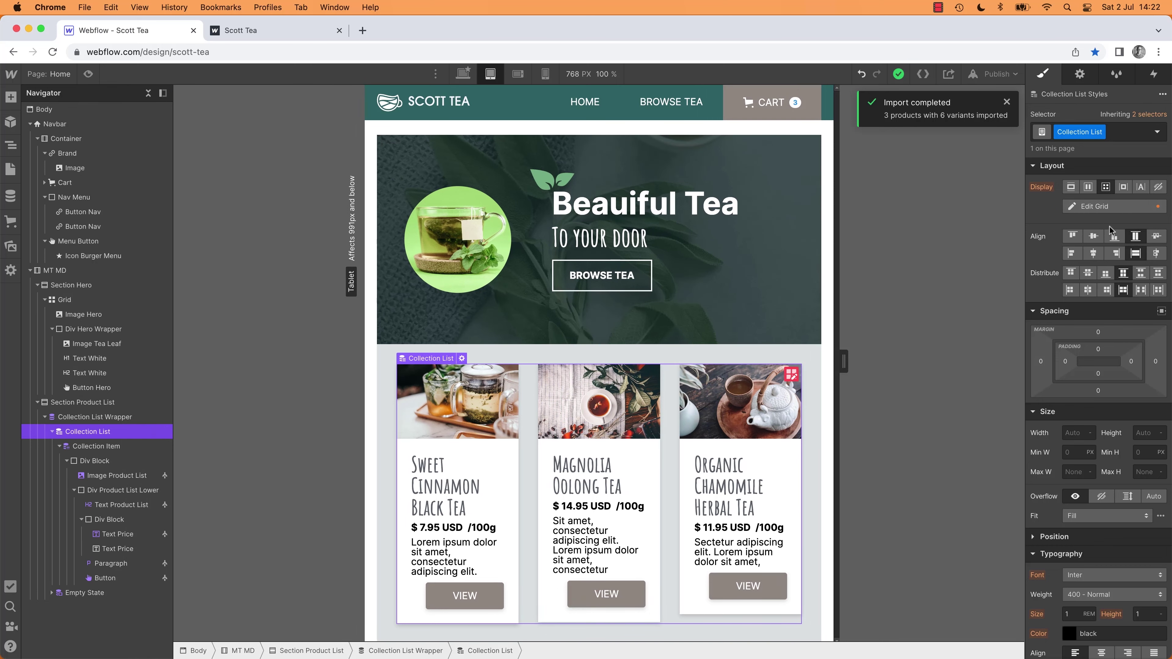
# Step: Reduce the Collection List grid to two columns on tablet and review the product card layout
pyautogui.click(792, 374)
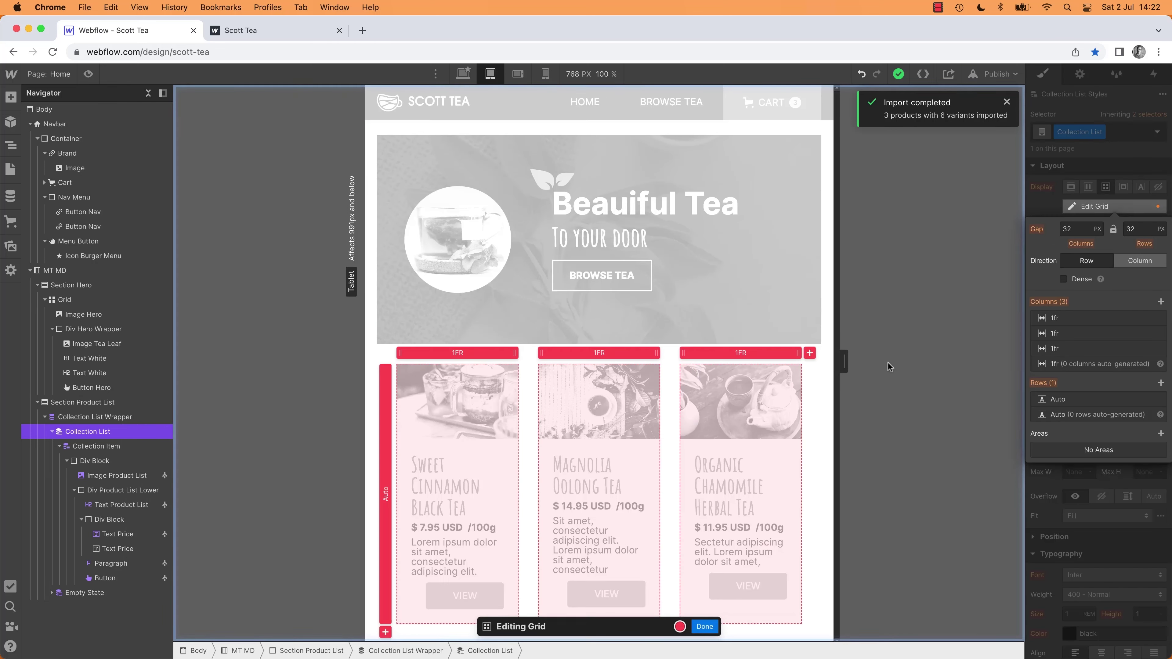
pyautogui.click(1159, 349)
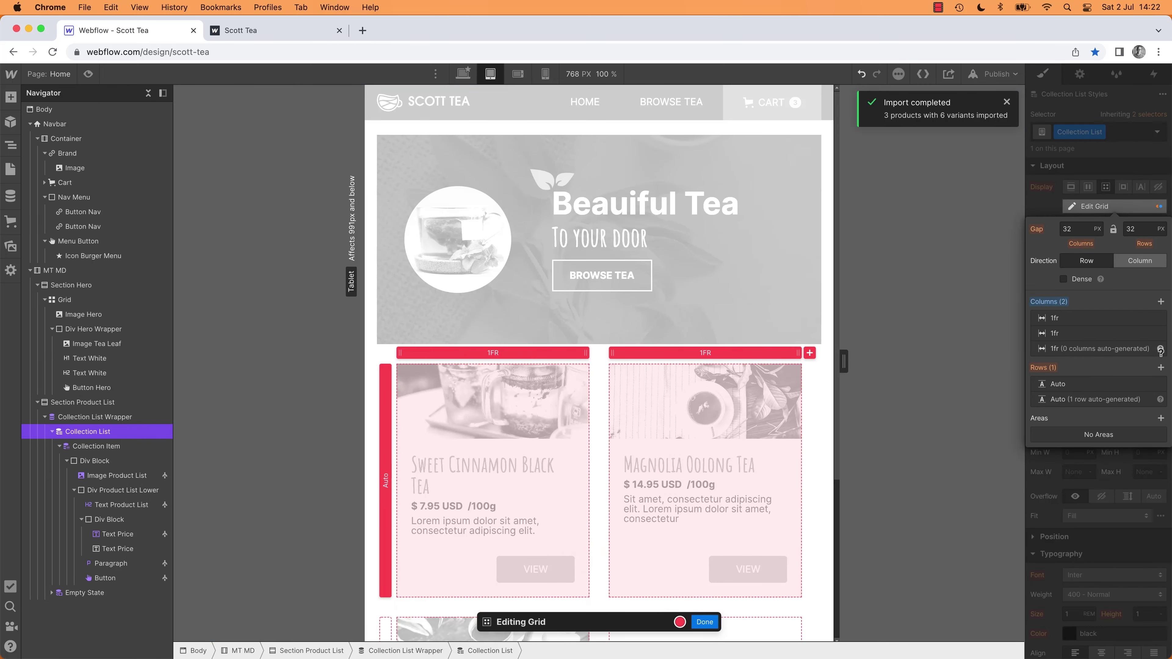
pyautogui.click(704, 622)
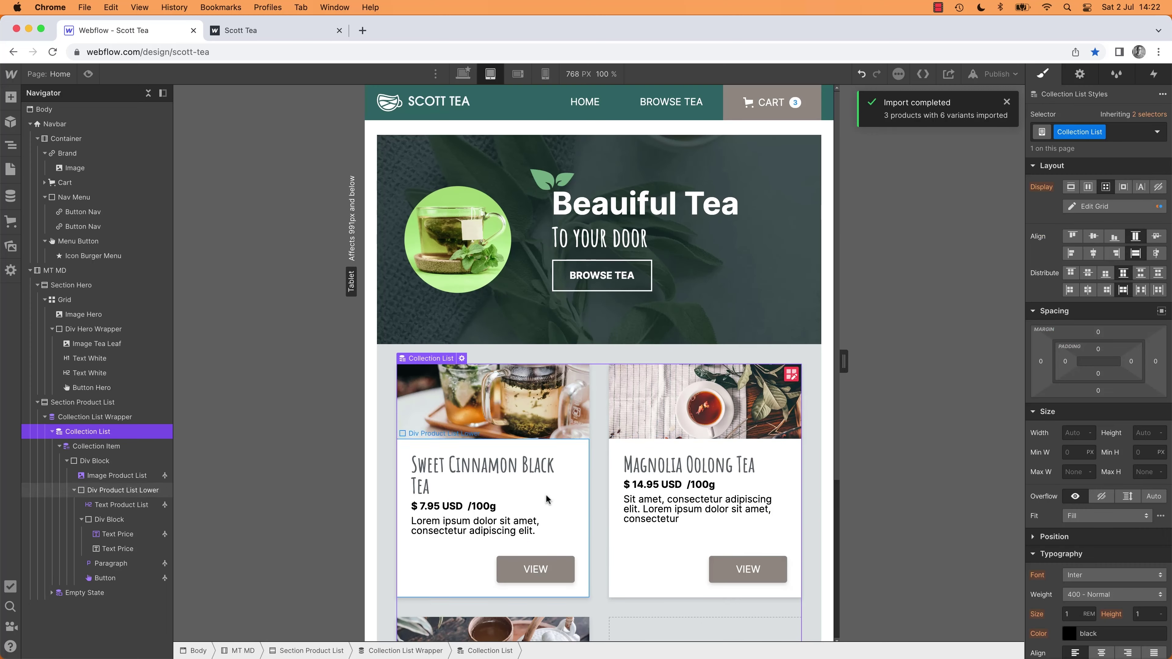
pyautogui.scroll(-5, 416, 369)
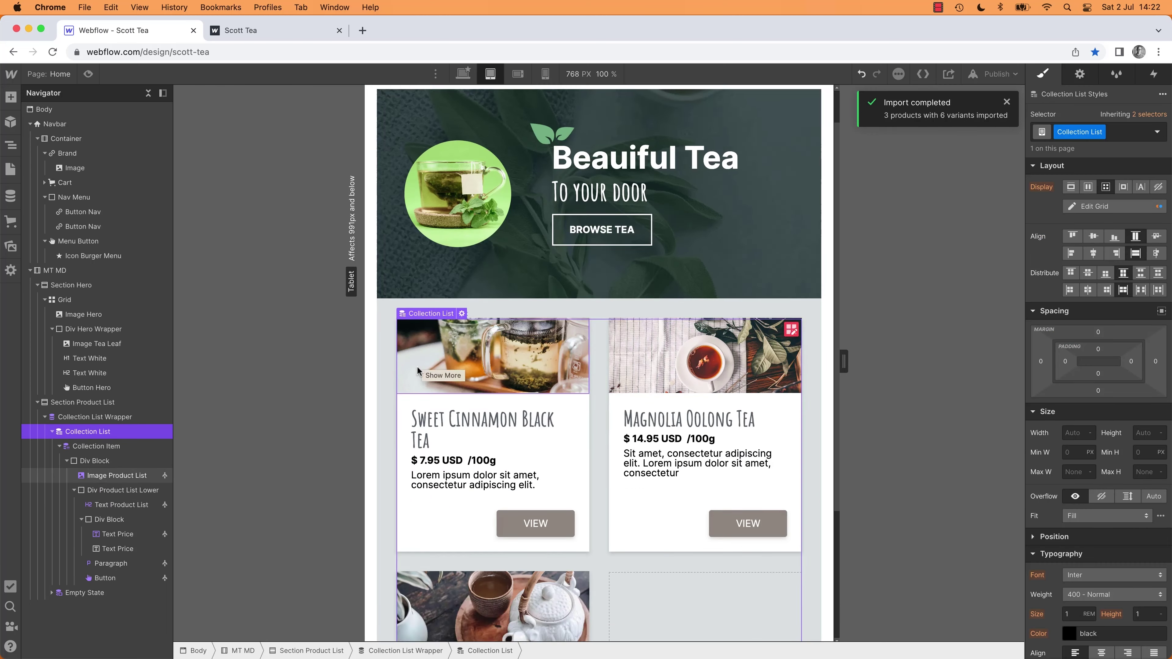
pyautogui.scroll(5, 766, 469)
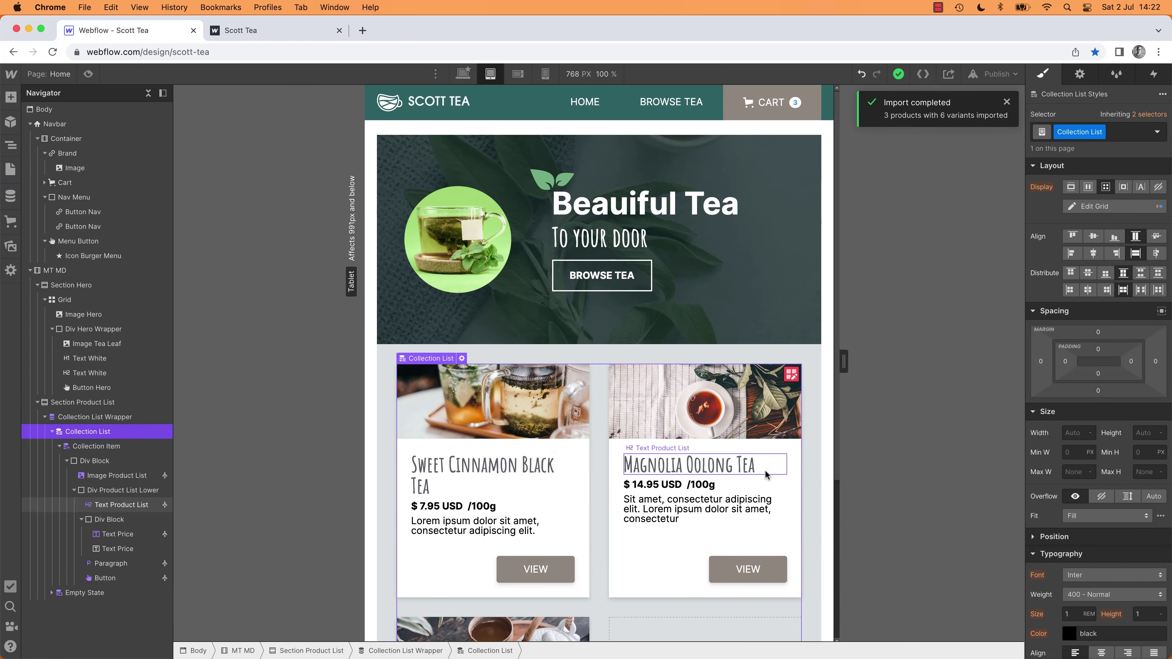
pyautogui.scroll(-5, 761, 479)
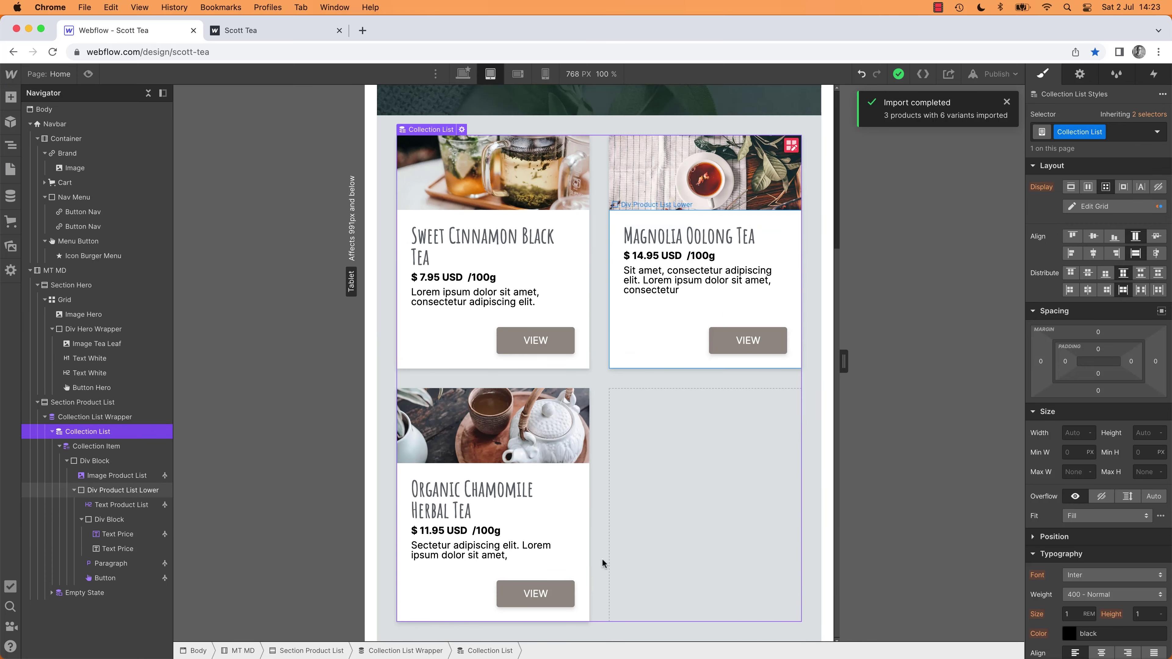
pyautogui.scroll(5, 602, 563)
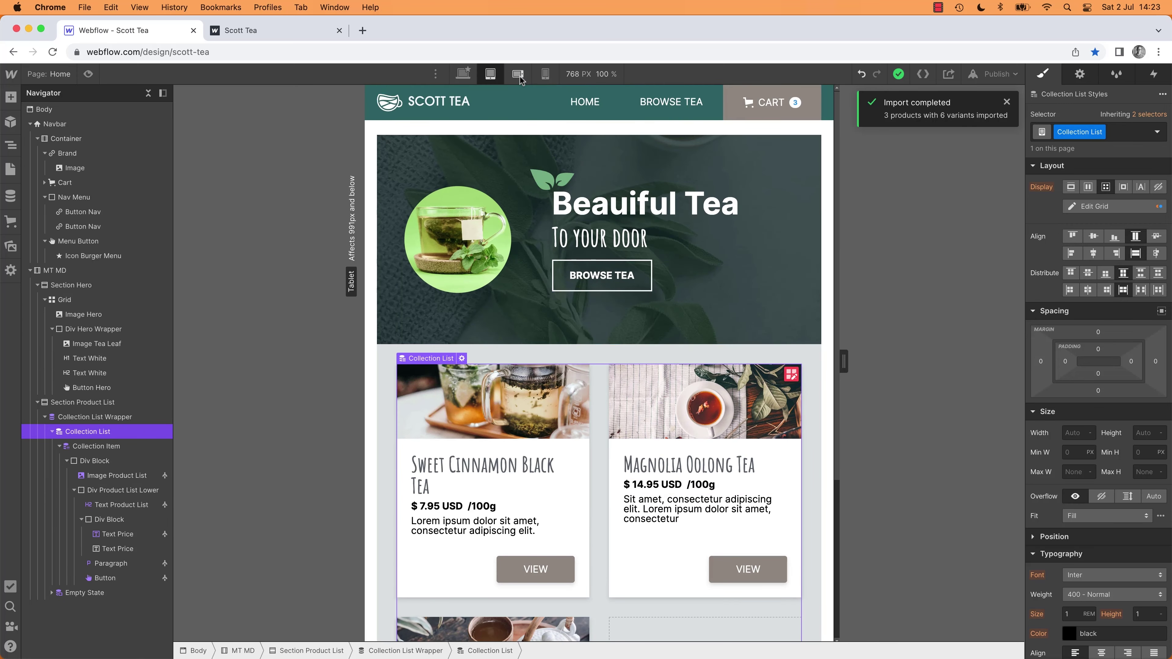
# Step: Check the product cards on the mobile landscape breakpoint and switch the canvas to mobile portrait
pyautogui.click(517, 74)
pyautogui.scroll(-5, 649, 421)
pyautogui.scroll(5, 648, 421)
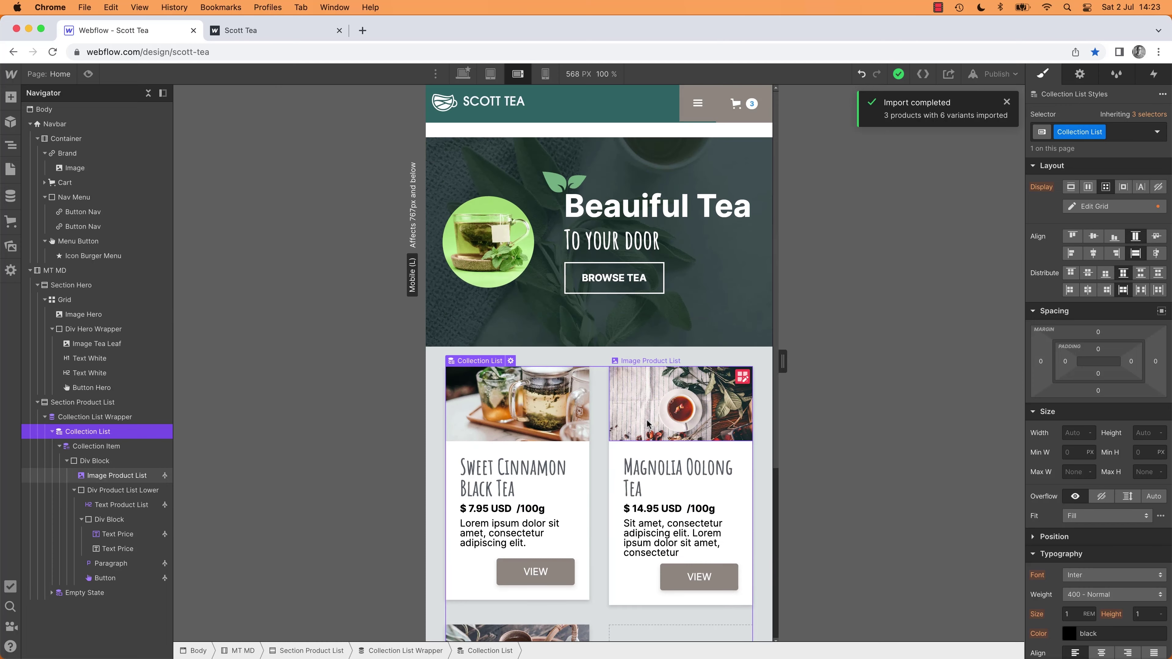
pyautogui.click(545, 74)
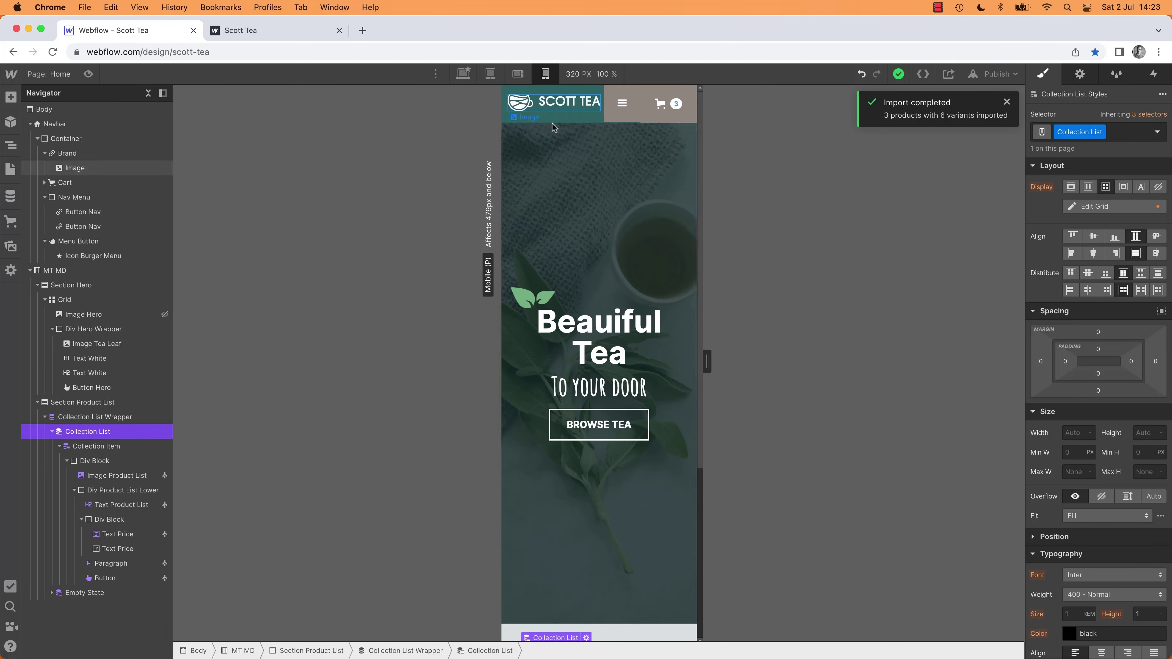
pyautogui.scroll(-5, 652, 464)
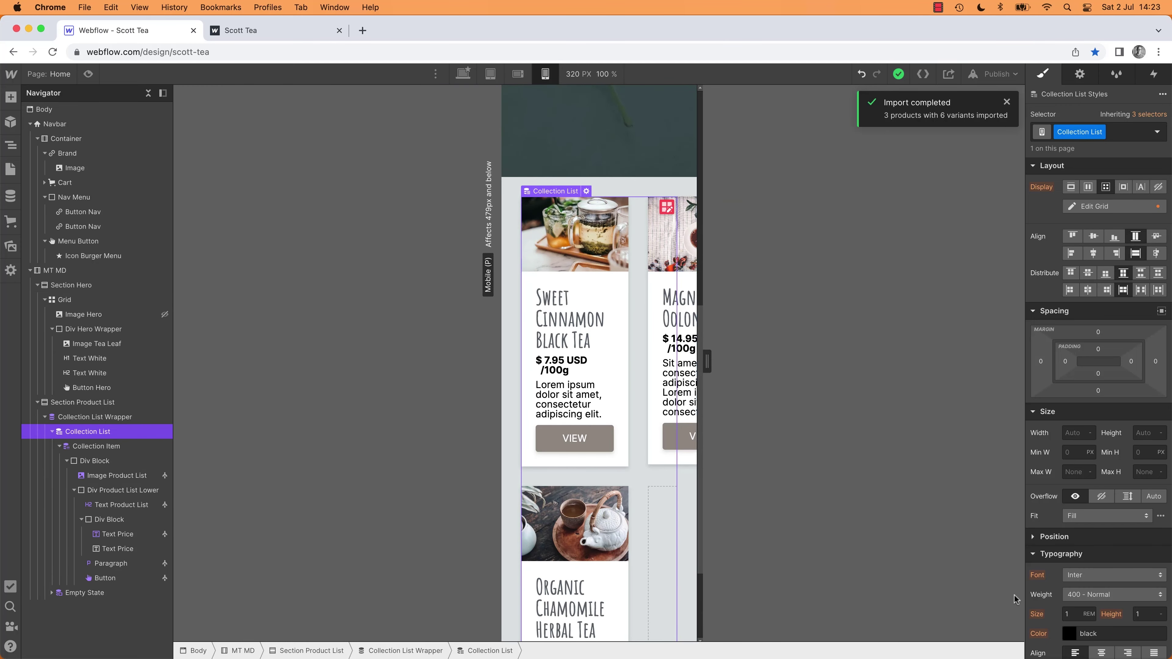
# Step: Shorten the browser window and review the hero and product cards at a smaller mobile screen height
pyautogui.moveTo(994, 656); pyautogui.dragTo(975, 392)
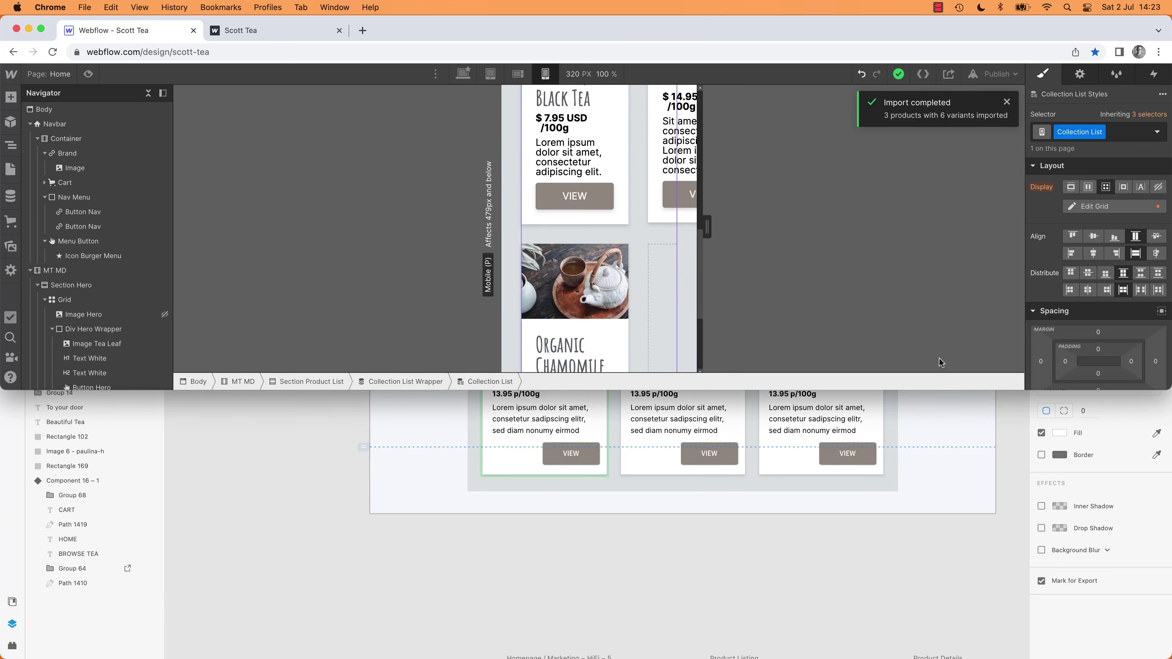
pyautogui.scroll(10, 676, 300)
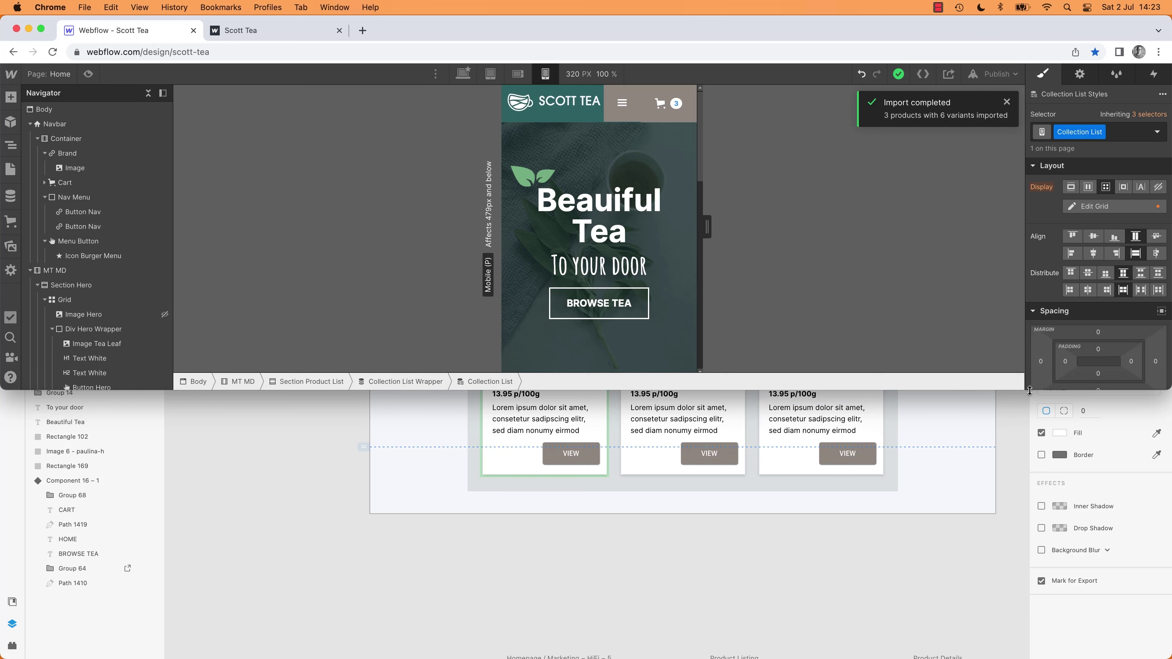
pyautogui.moveTo(1030, 391); pyautogui.dragTo(1030, 509)
pyautogui.scroll(-10, 599, 373)
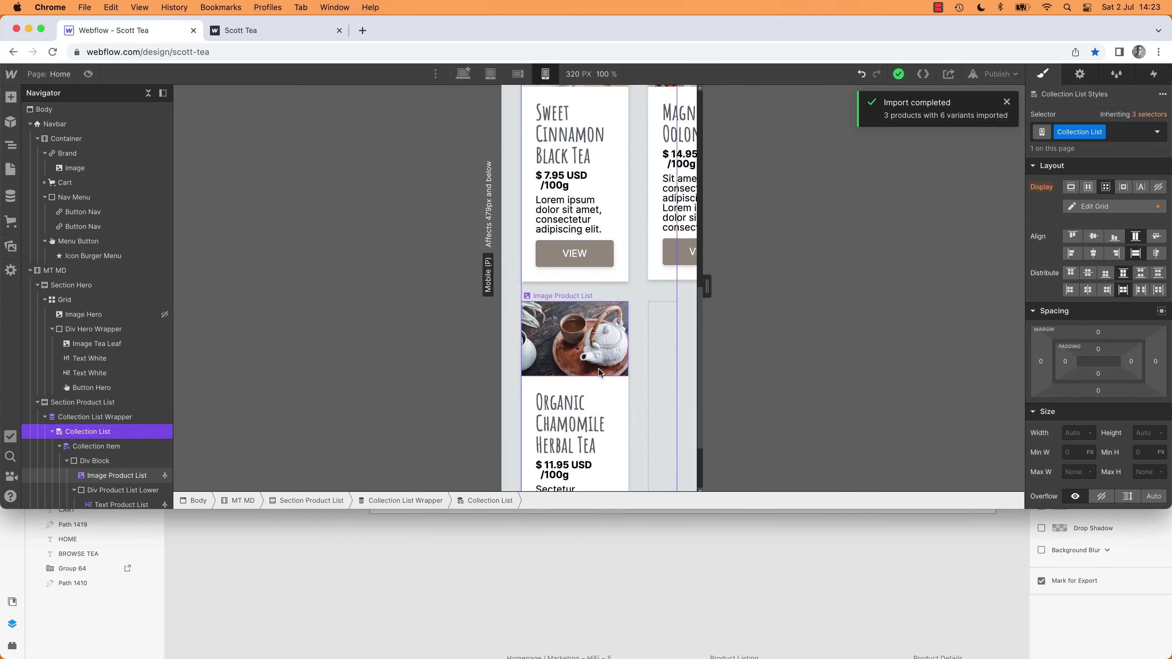
pyautogui.scroll(-8, 614, 231)
# Step: Reduce the Collection List grid to one column on mobile portrait and review the stacked product cards
pyautogui.click(627, 220)
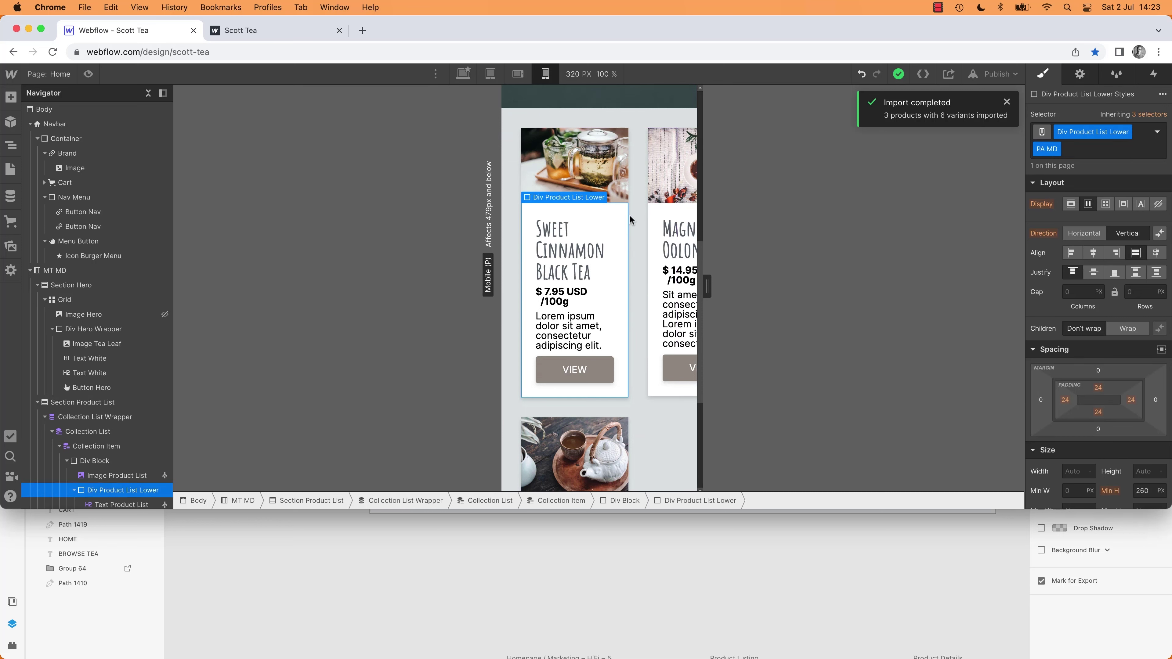
pyautogui.click(116, 476)
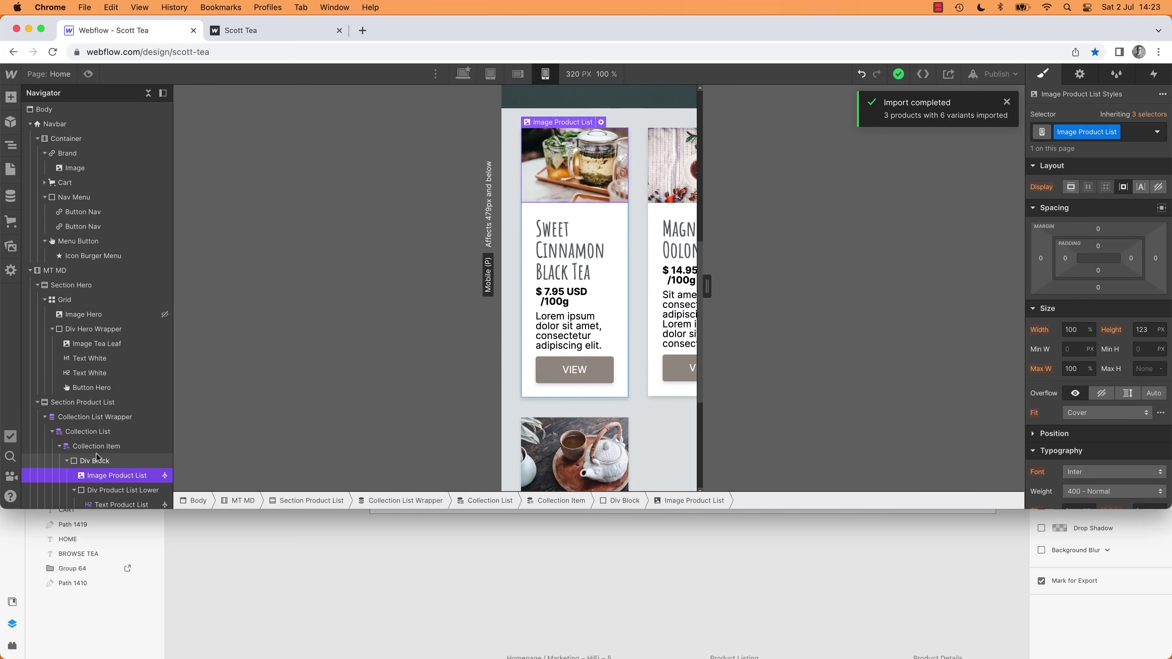
pyautogui.click(88, 431)
pyautogui.click(577, 122)
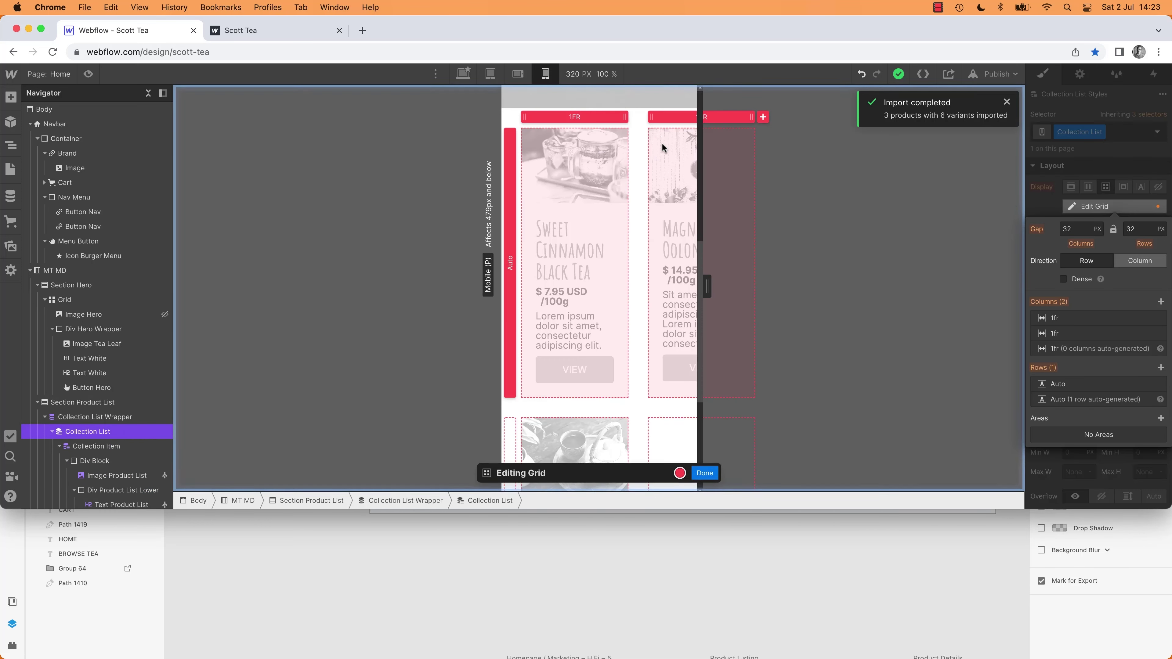
pyautogui.click(1160, 333)
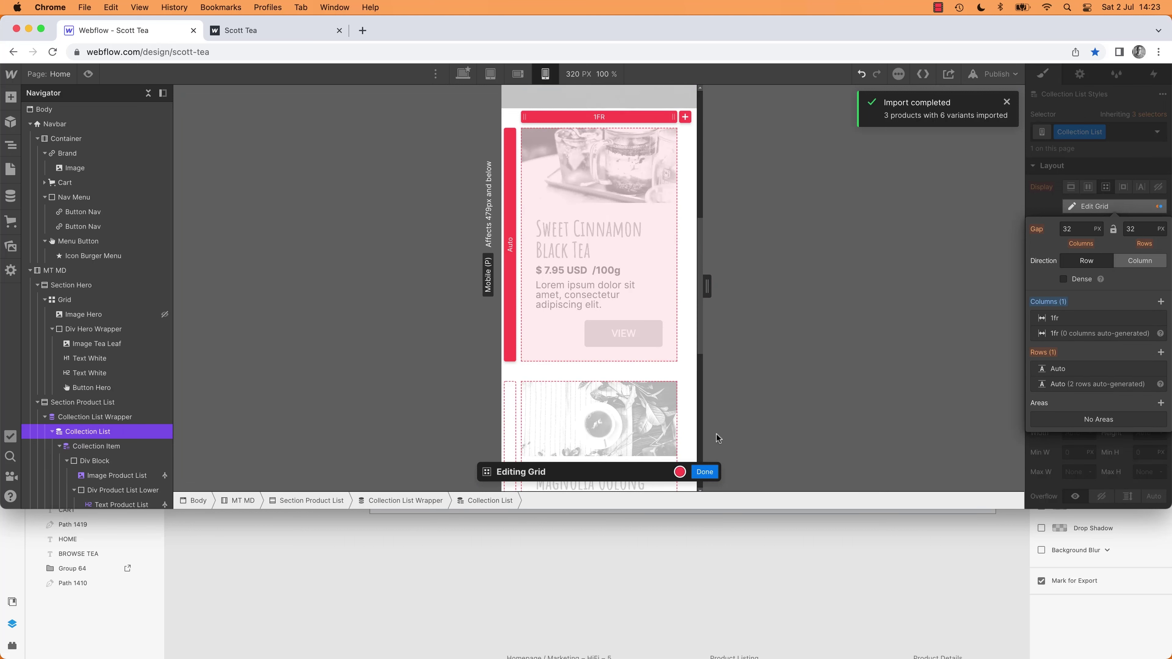
pyautogui.click(701, 474)
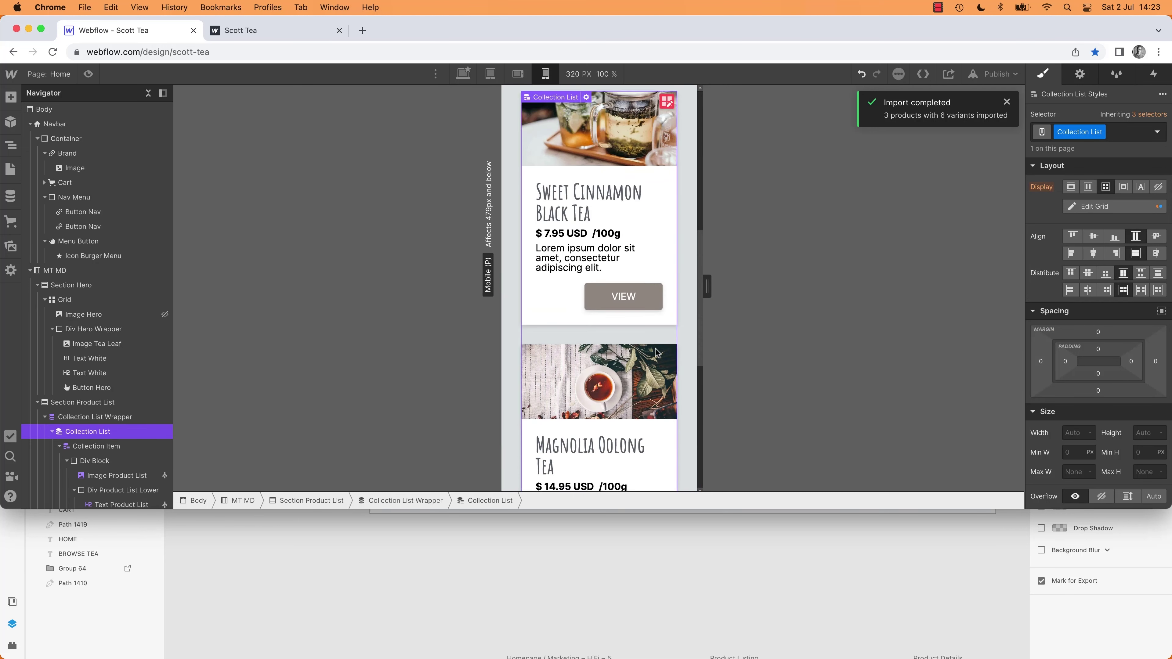
pyautogui.scroll(-8, 656, 352)
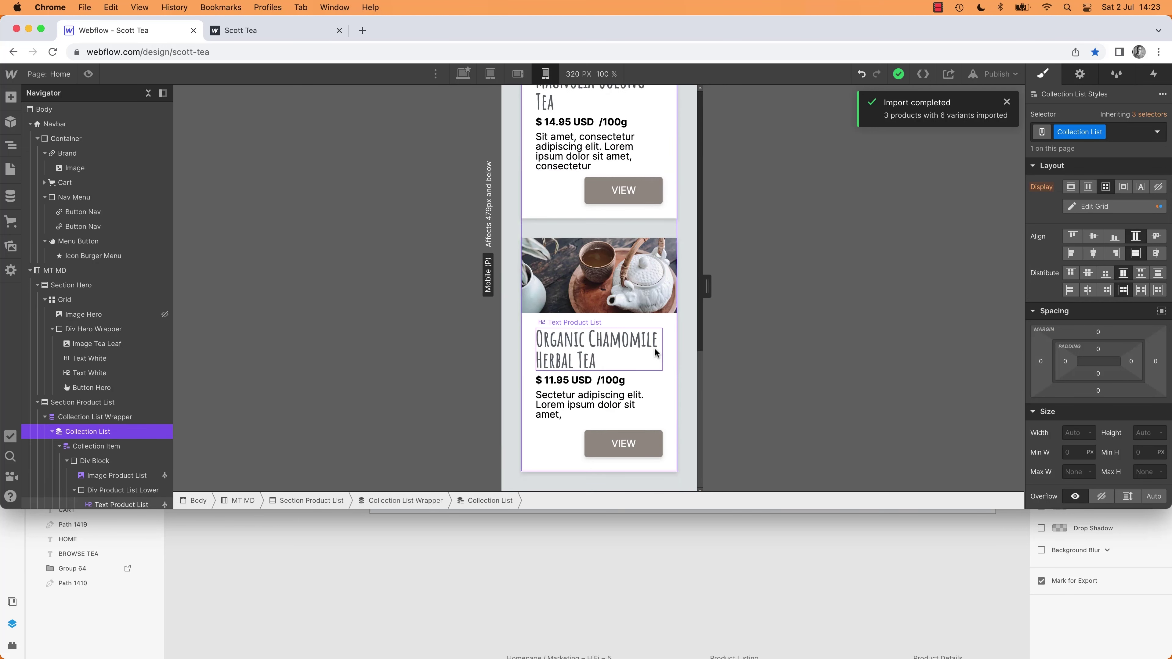
# Step: Return to the desktop breakpoint and stretch the browser window back to full height
pyautogui.click(680, 354)
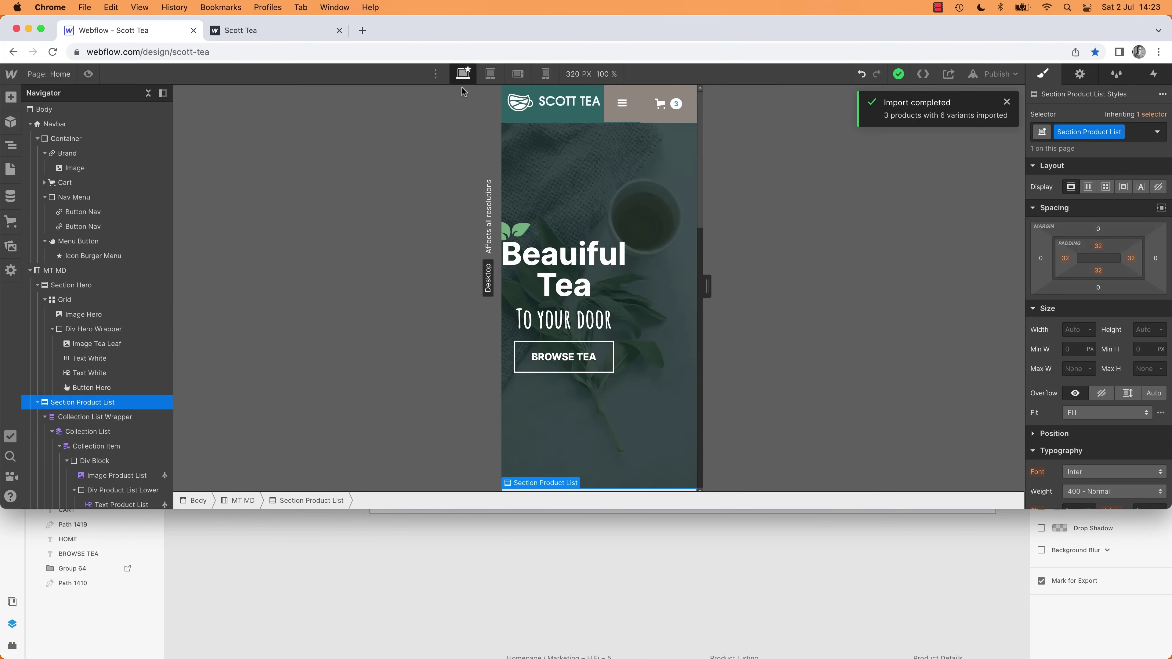
pyautogui.click(463, 74)
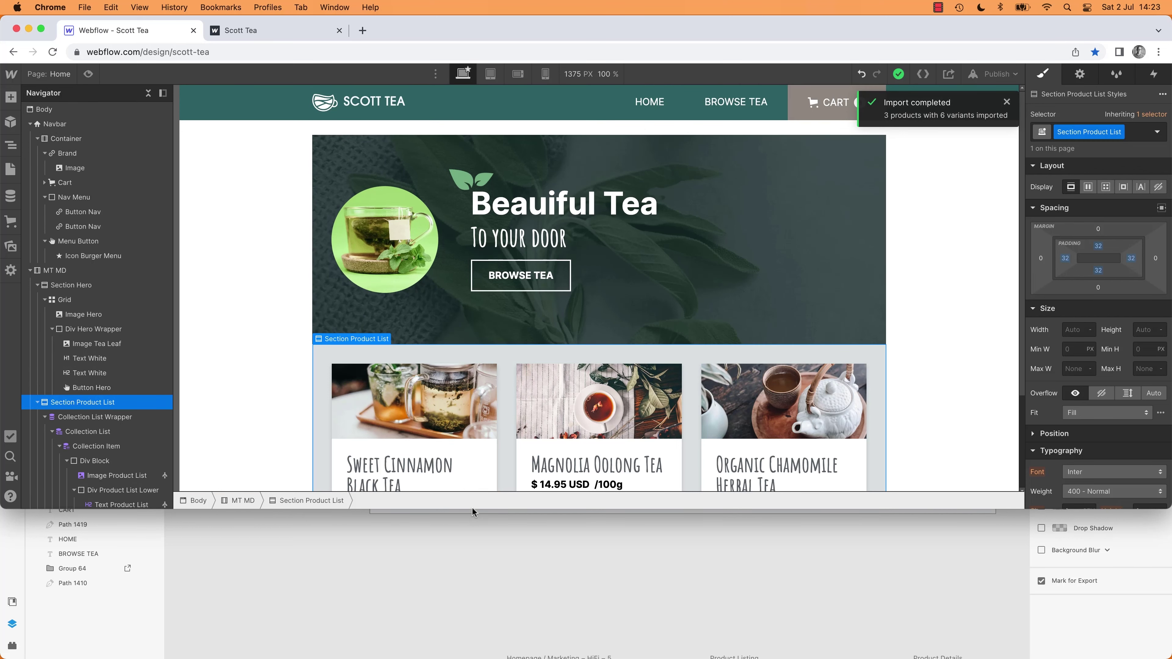
pyautogui.moveTo(473, 510); pyautogui.dragTo(474, 656)
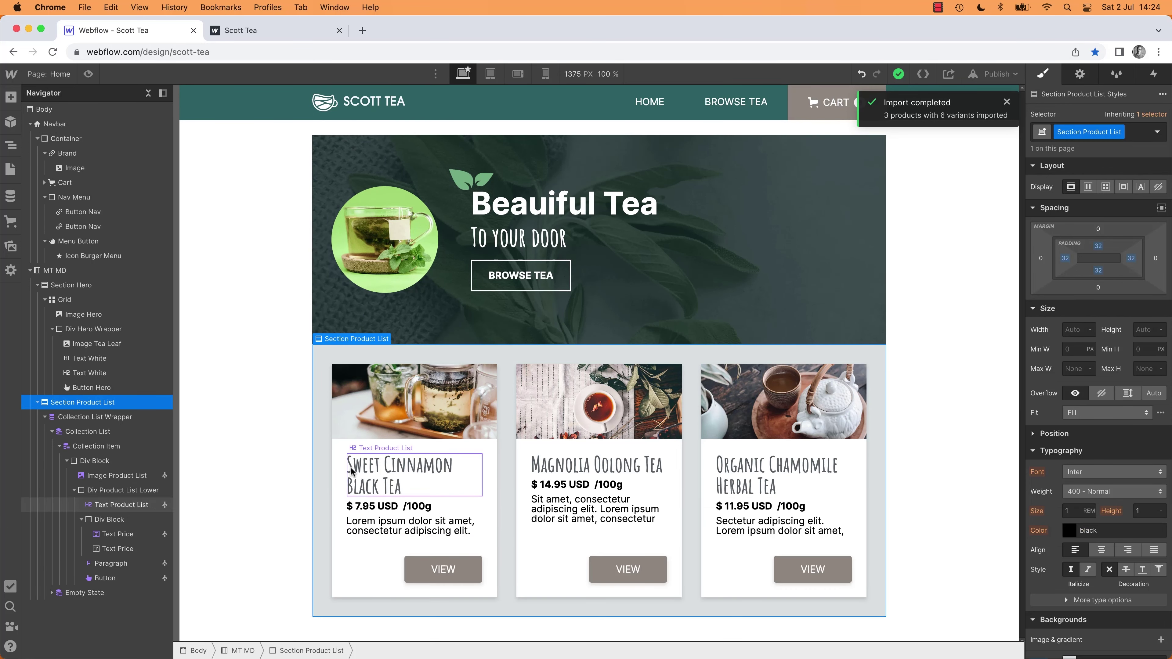
pyautogui.click(231, 467)
# Step: Switch to Adobe XD, view the homepage design at 100% zoom, and compare it with the product cards in Webflow
pyautogui.press('super+Tab')
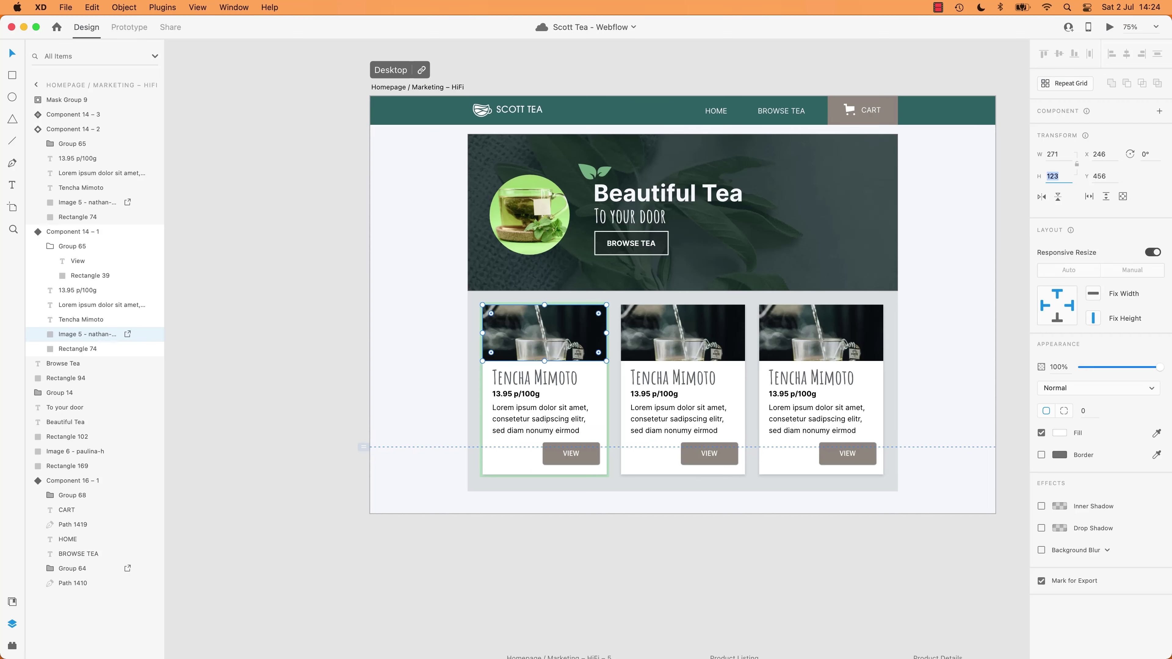
pyautogui.click(223, 385)
pyautogui.press('super+1')
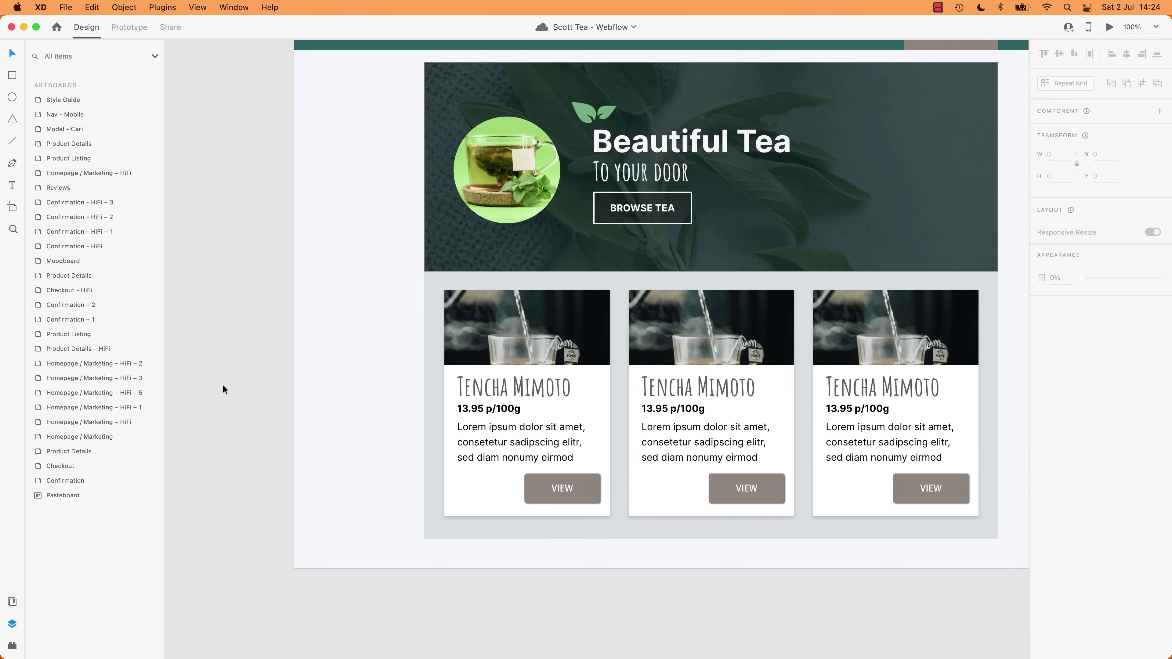
pyautogui.press('super+Tab')
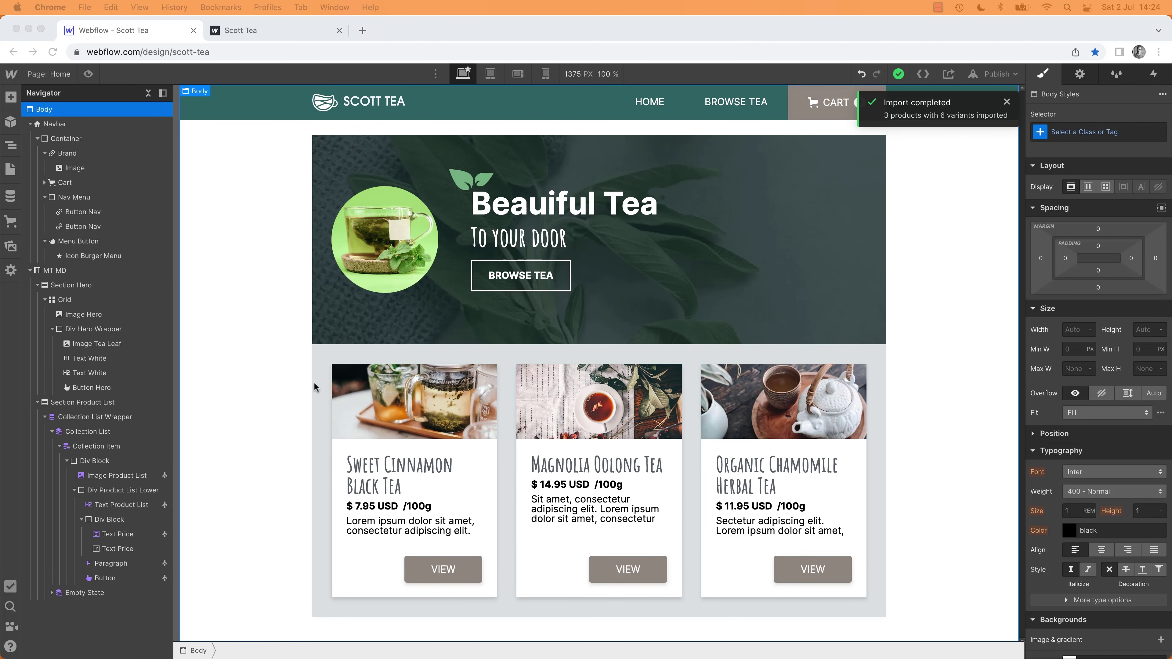
pyautogui.click(404, 483)
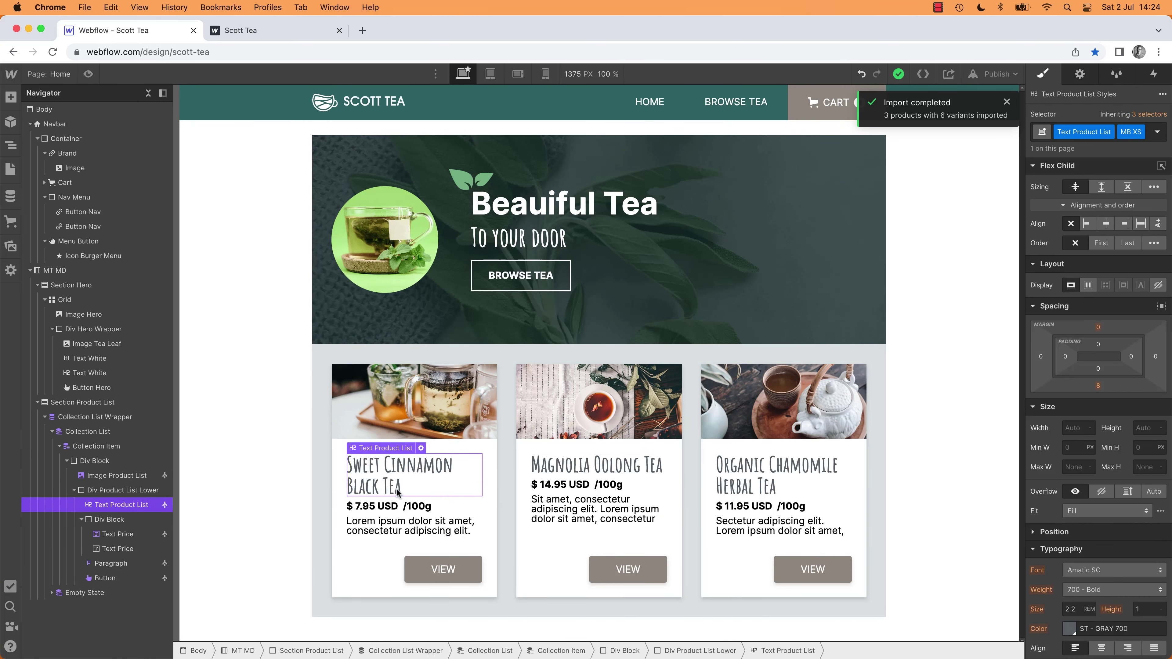
pyautogui.click(275, 489)
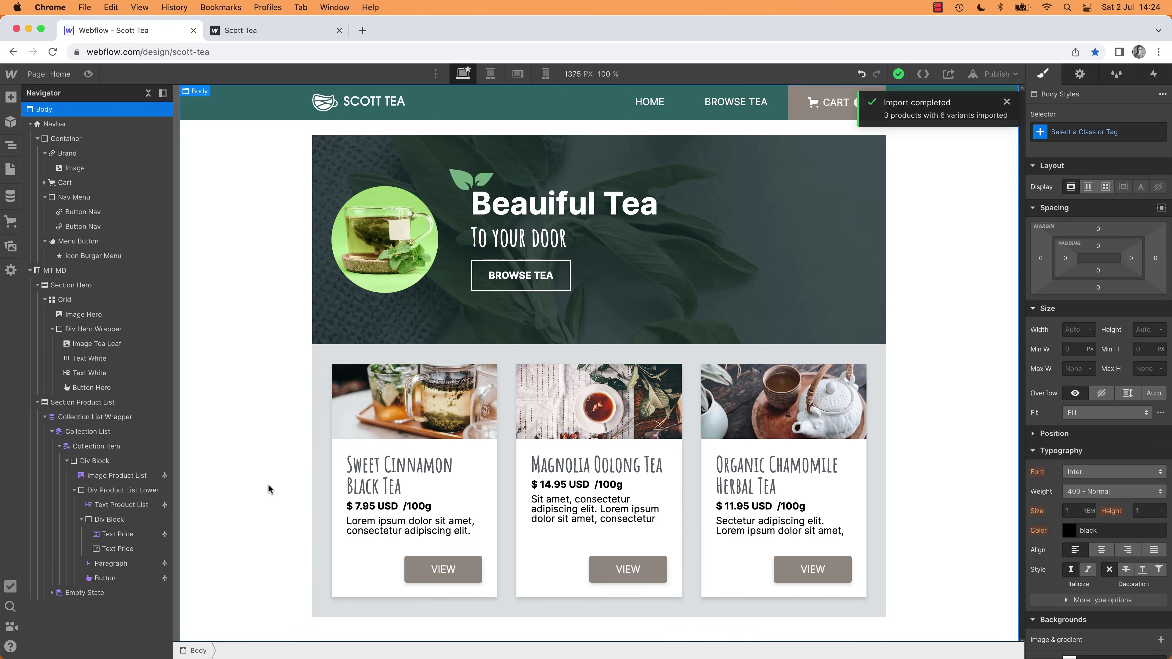
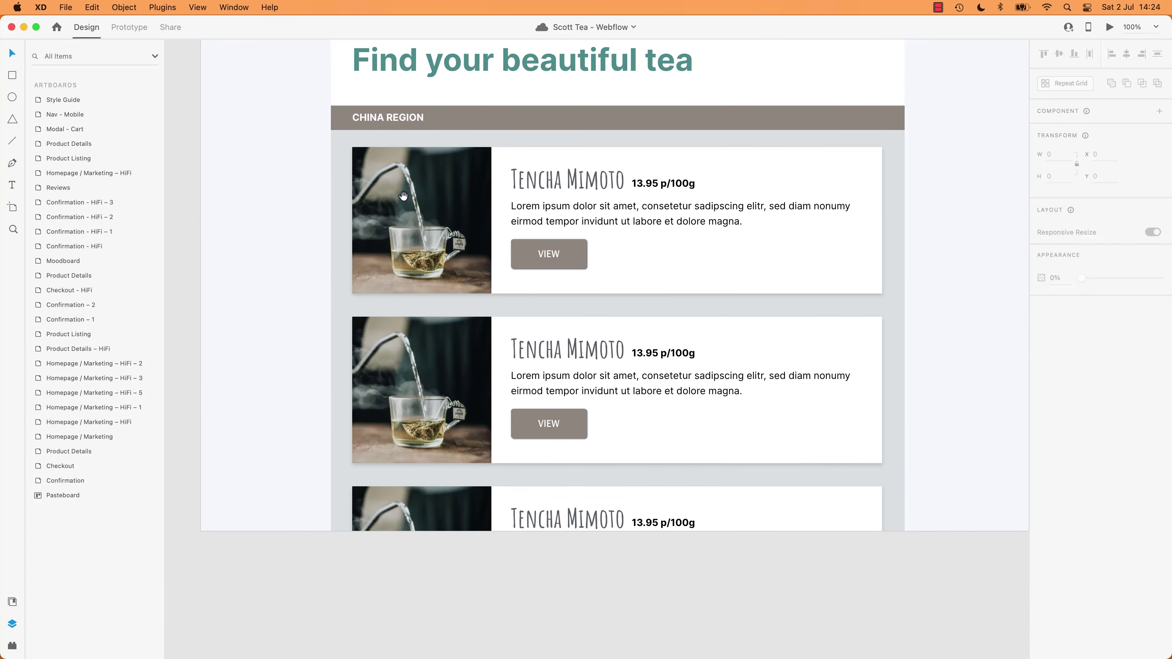
# Step: Examine the Product Listing artboard in Adobe XD, including its heading, region bar and wide product cards
pyautogui.scroll(1, 507, 288)
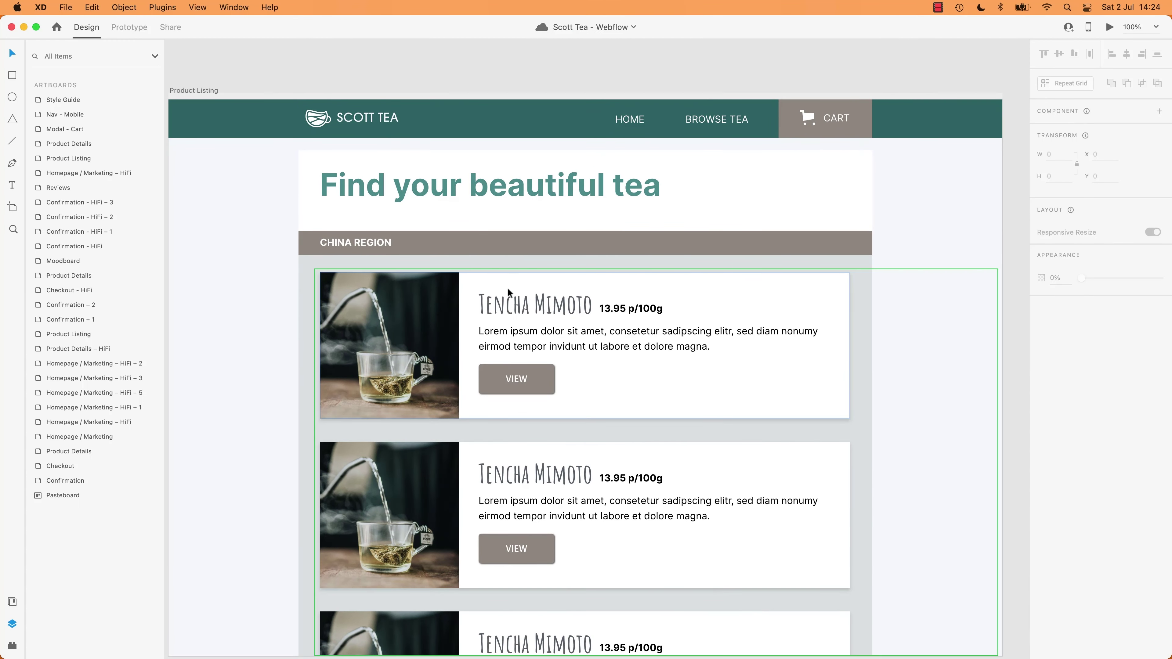
pyautogui.press('super+minus')
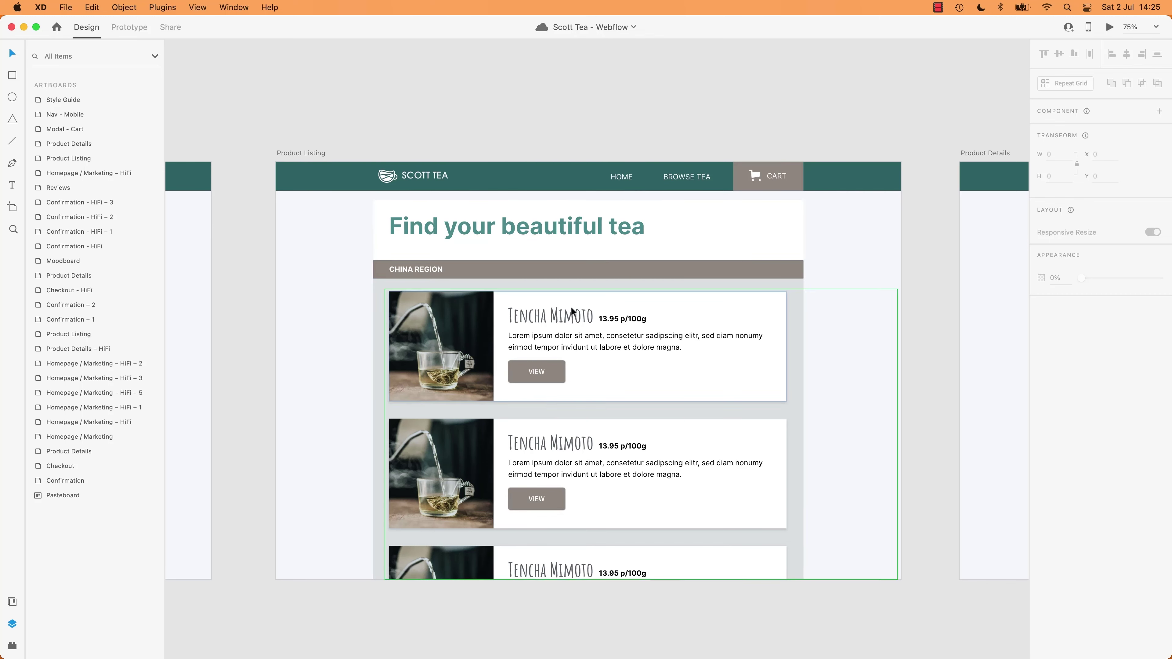
pyautogui.press('super+Tab')
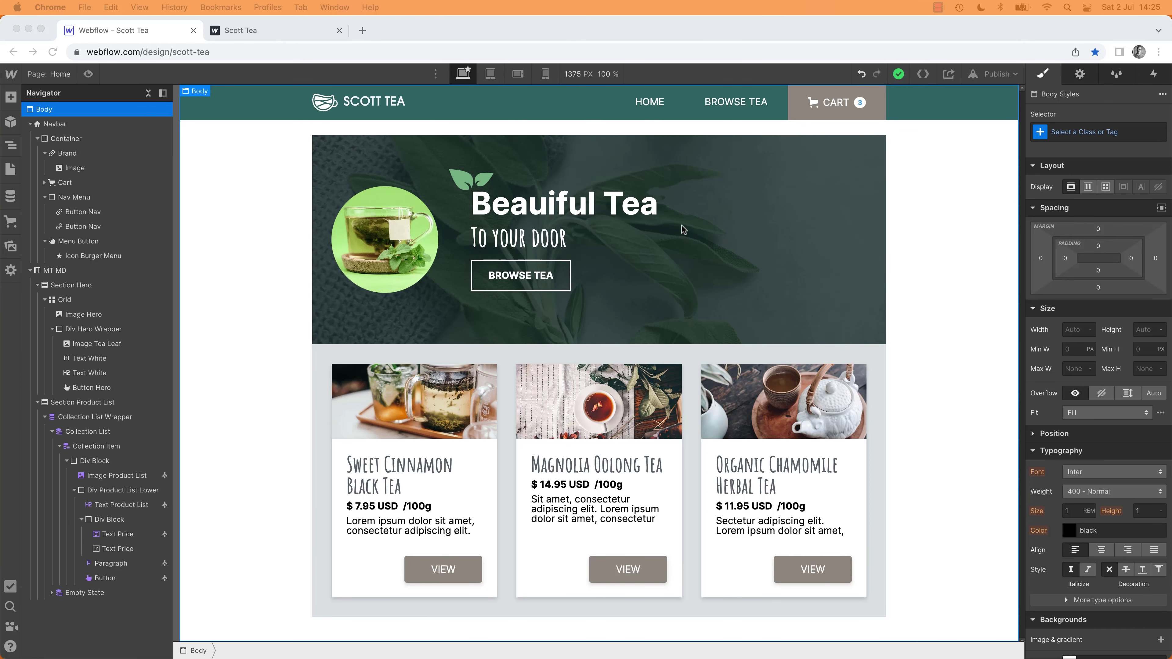
pyautogui.press('super+Tab')
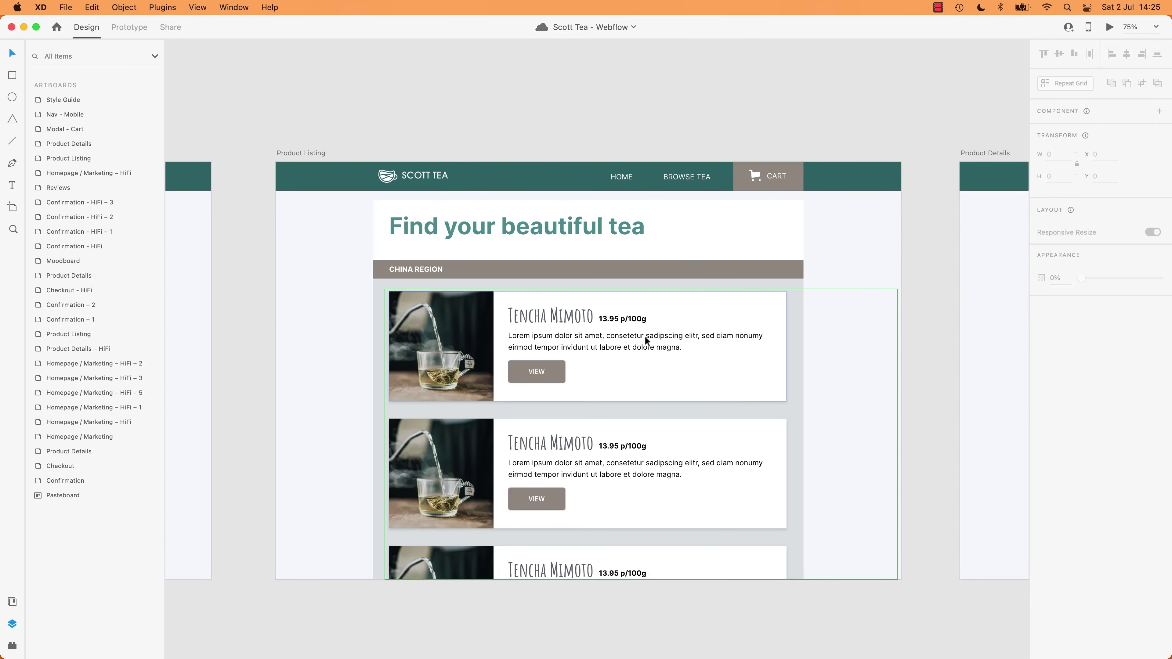
pyautogui.hscroll(10, 610, 246)
pyautogui.hscroll(-10, 685, 271)
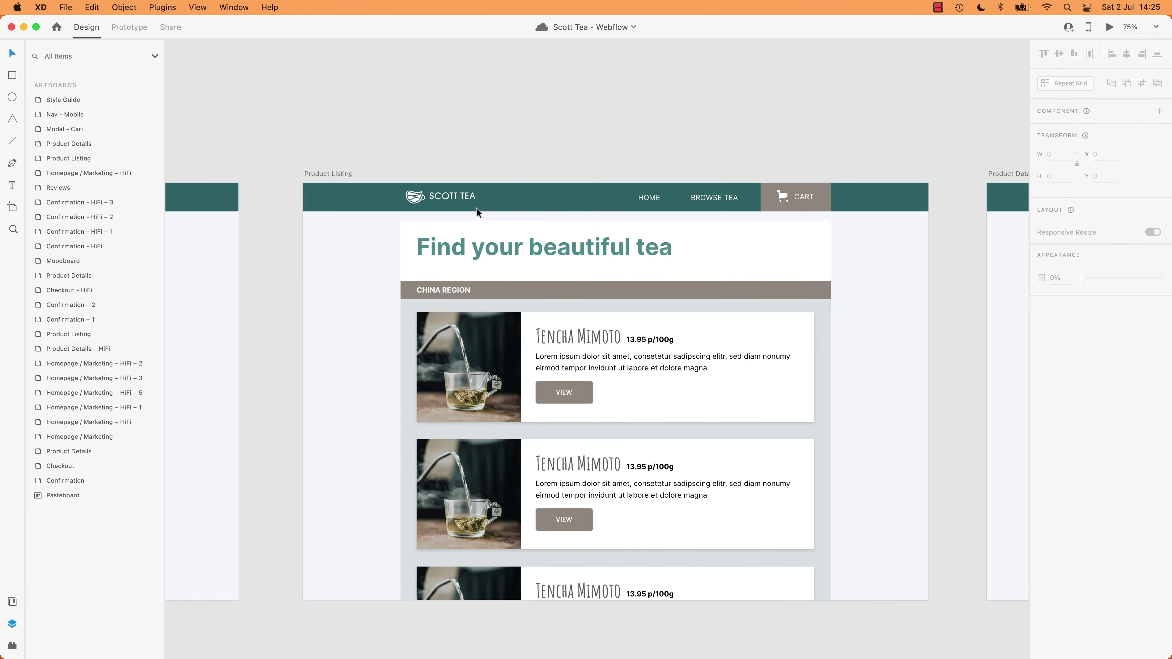
# Step: Switch back to Webflow and create a new static page named Product Browse
pyautogui.press('super+Tab')
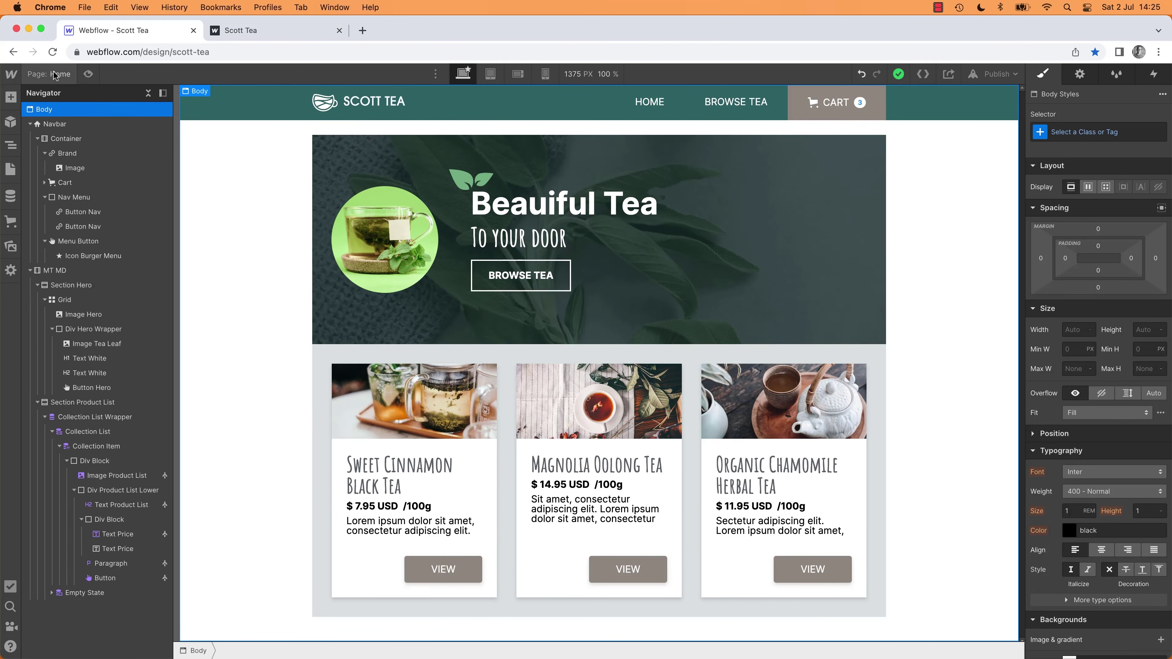
pyautogui.press('p')
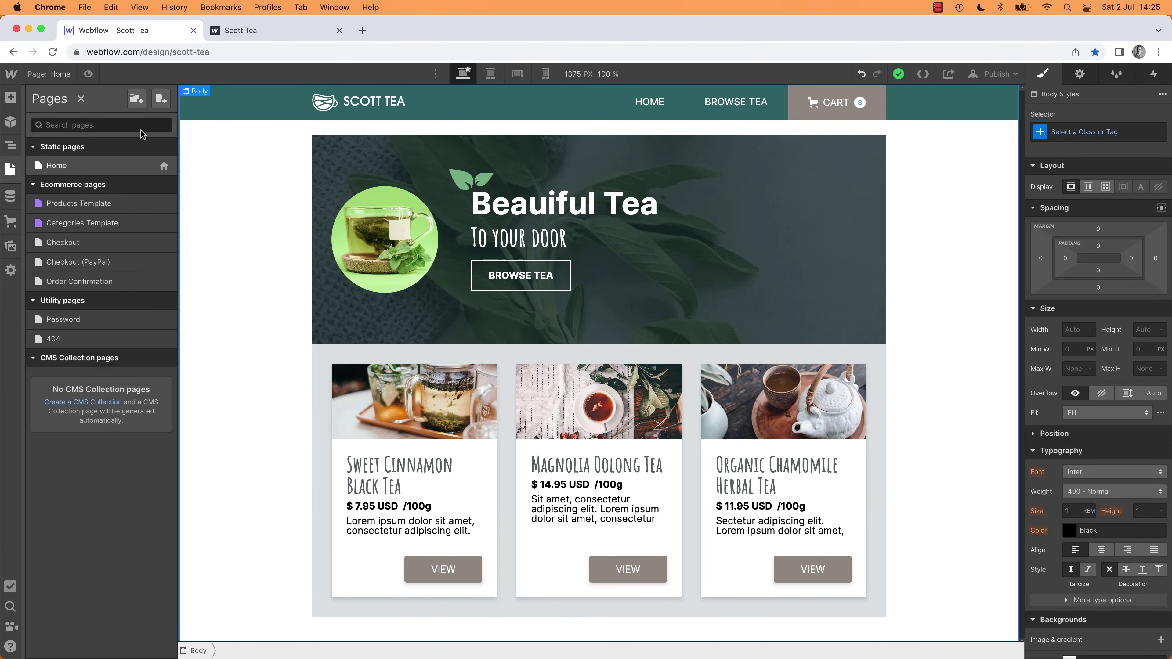
pyautogui.click(161, 99)
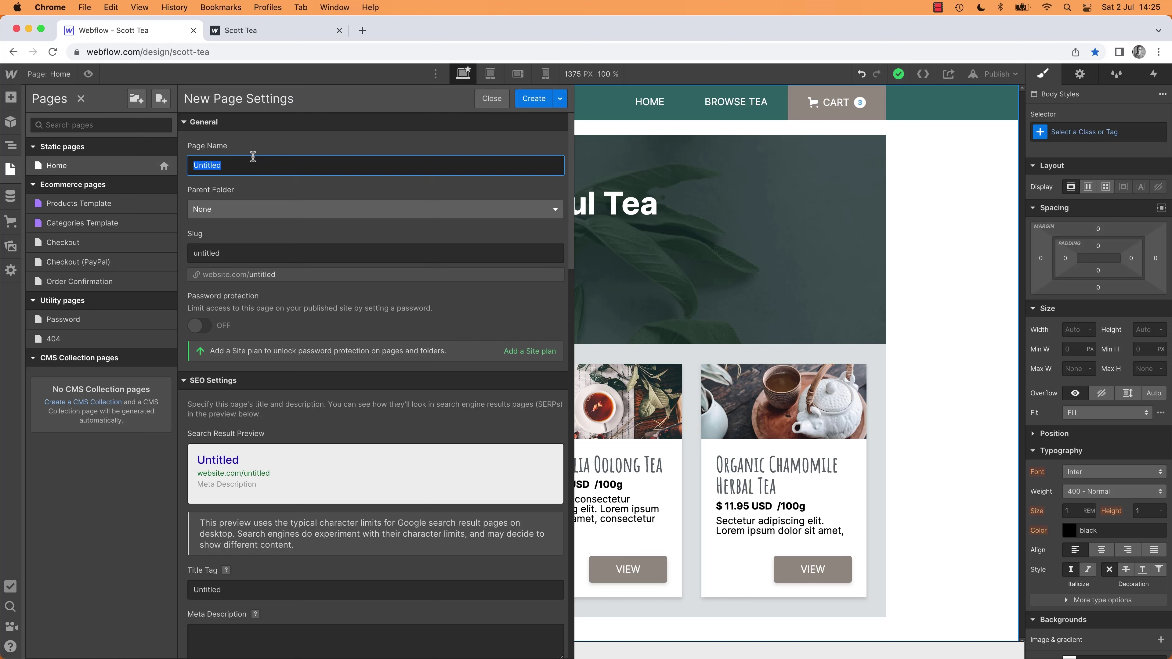
pyautogui.write('Procu')
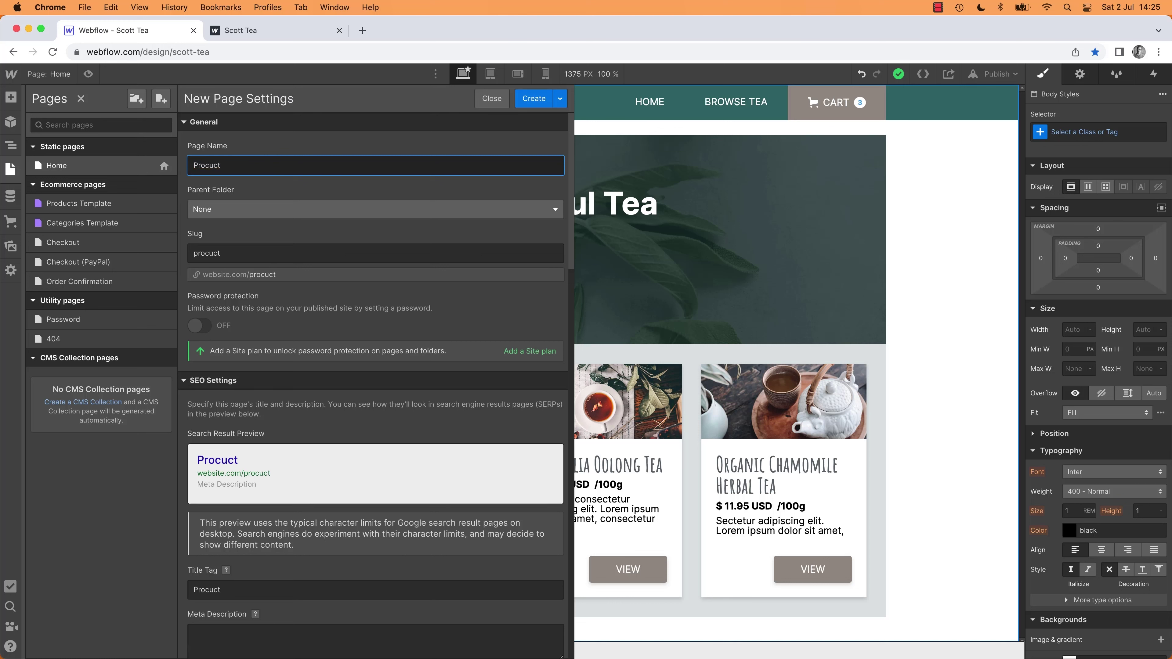
pyautogui.write('ct')
pyautogui.write(' List')
pyautogui.press('BackSpace')
pyautogui.press('BackSpace')
pyautogui.press('BackSpace')
pyautogui.press('BackSpace')
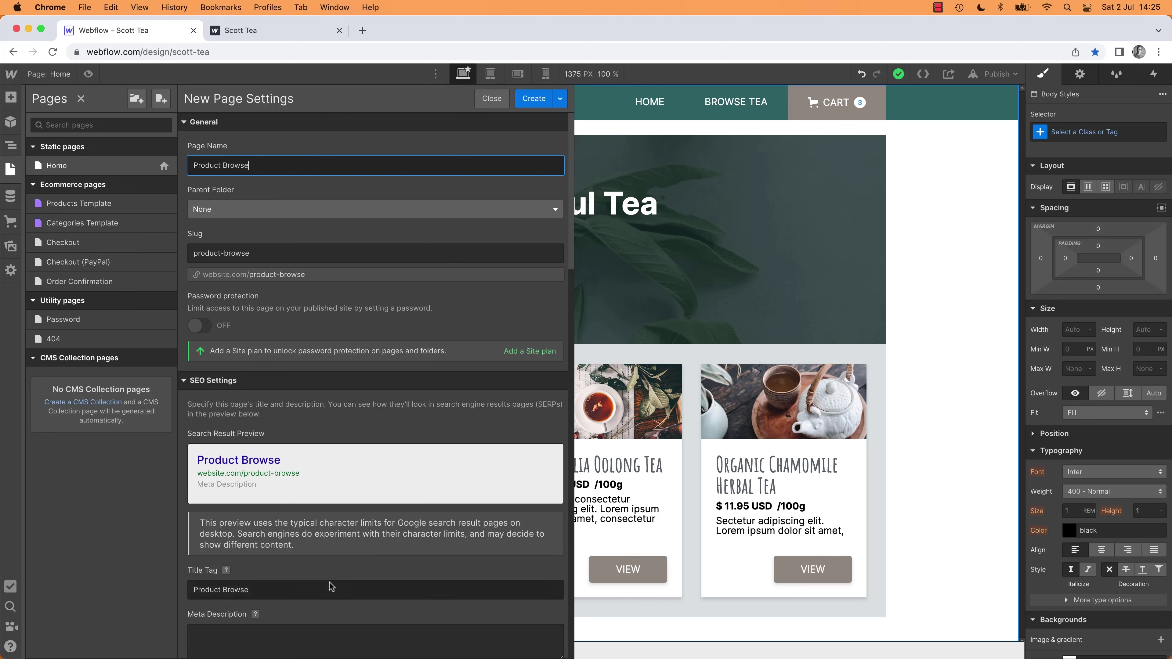
pyautogui.click(540, 102)
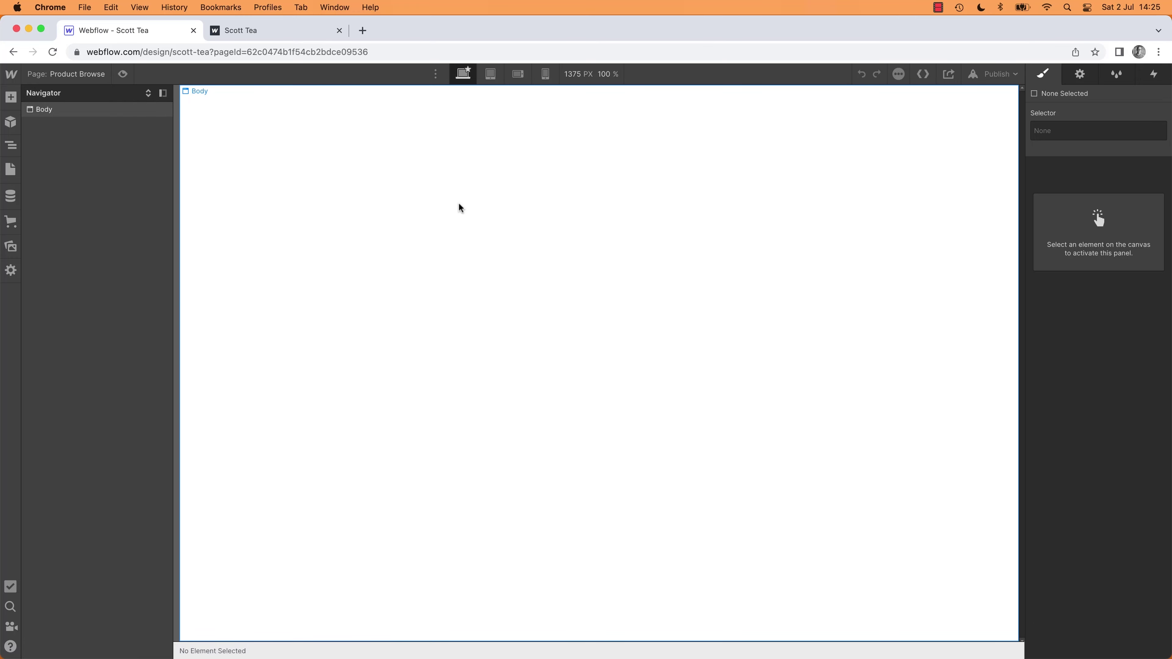
# Step: Open the Home page, create a symbol named Nav from its navbar, and exit symbol editing
pyautogui.click(99, 77)
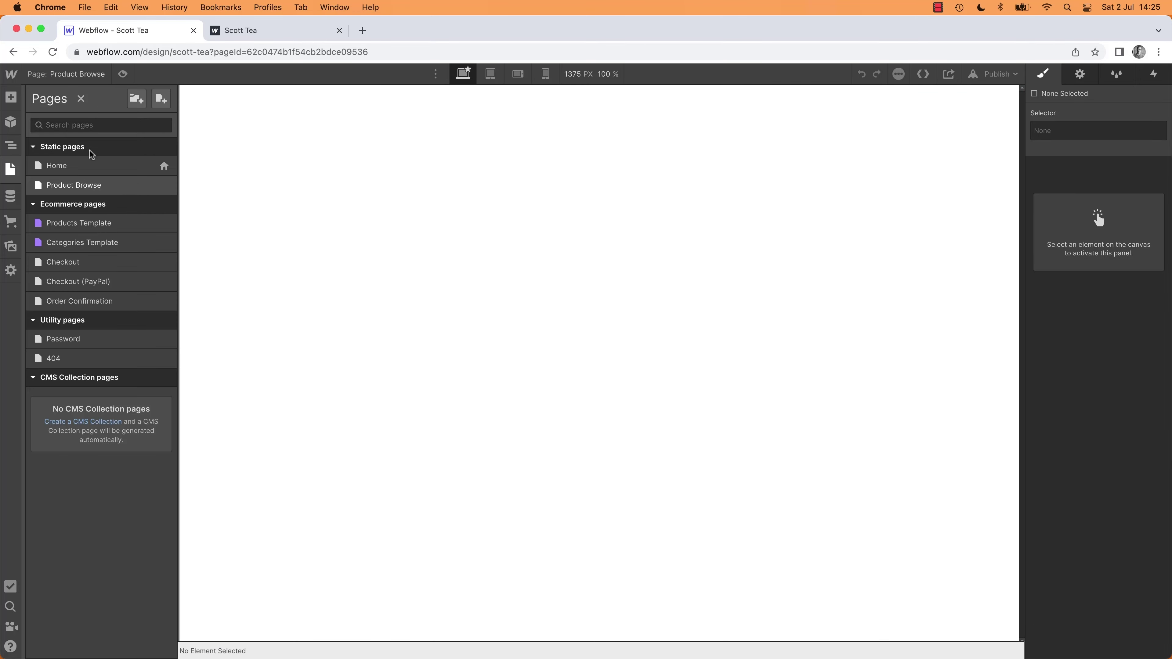
pyautogui.click(148, 165)
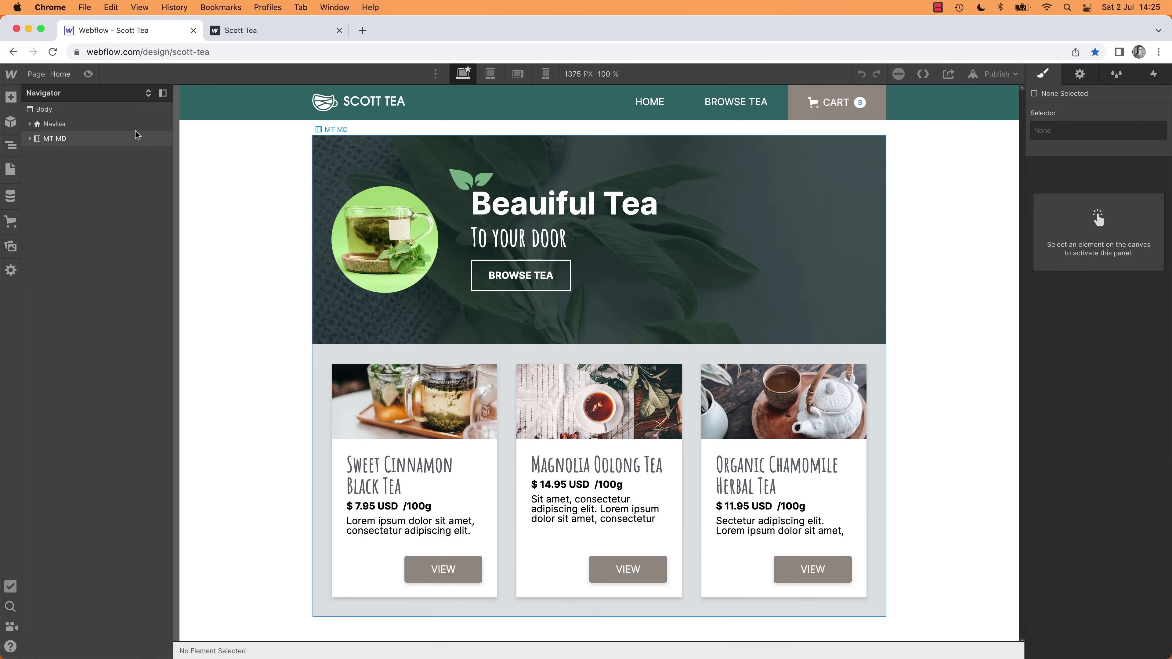
pyautogui.click(51, 124)
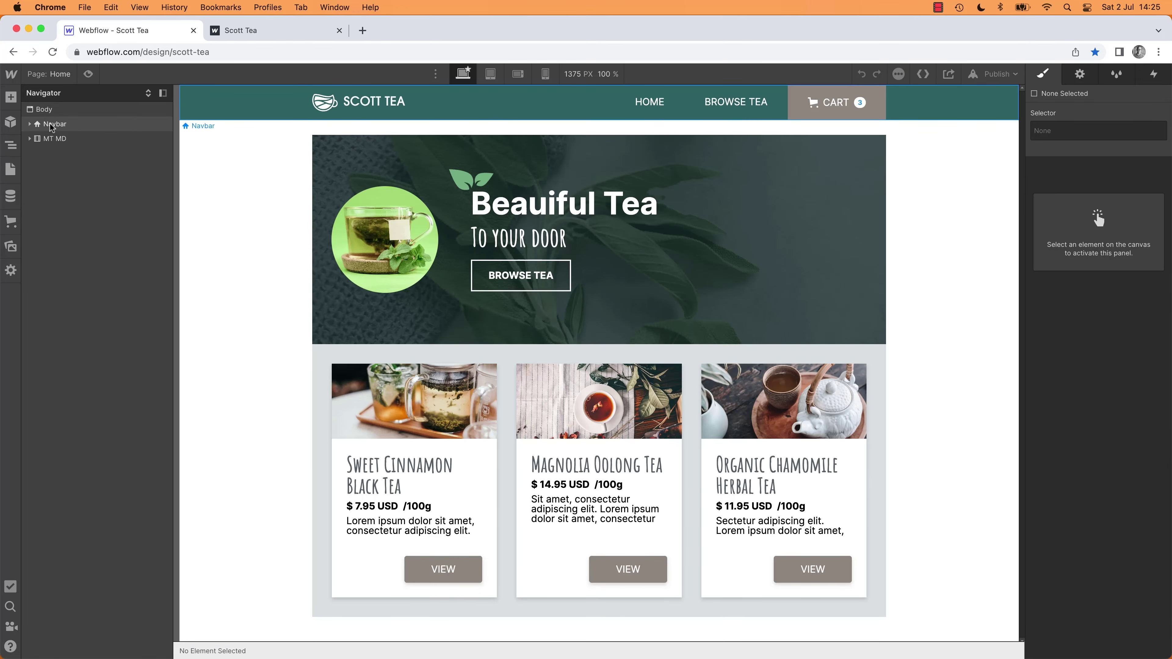
pyautogui.click(10, 122)
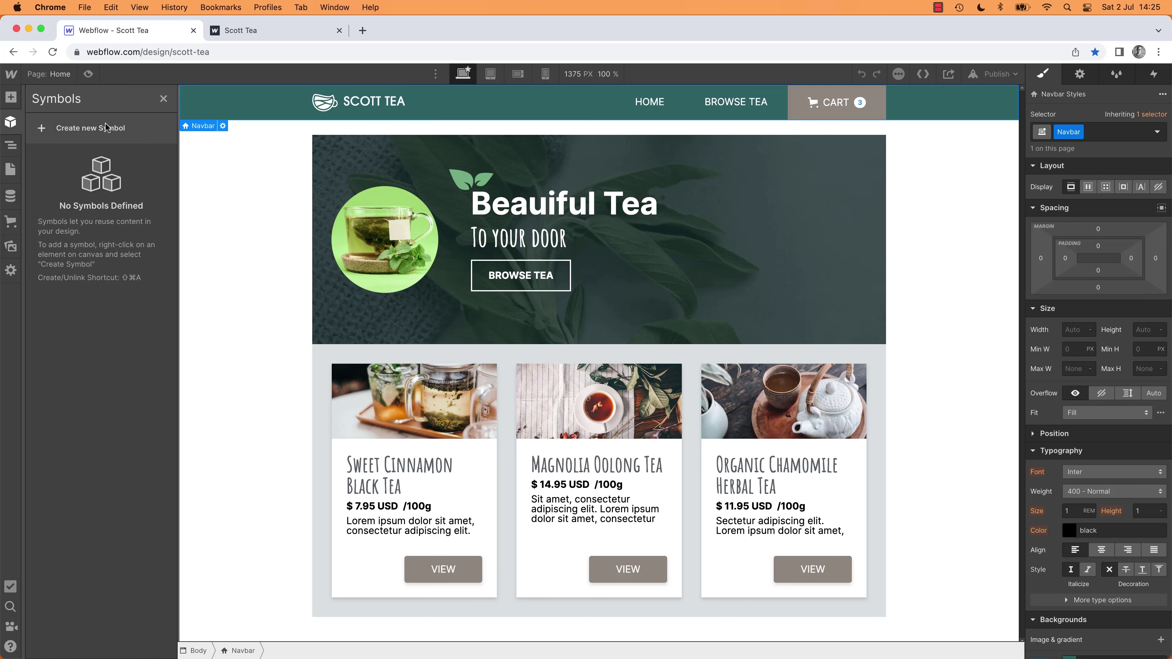
pyautogui.click(52, 130)
pyautogui.write('Nav')
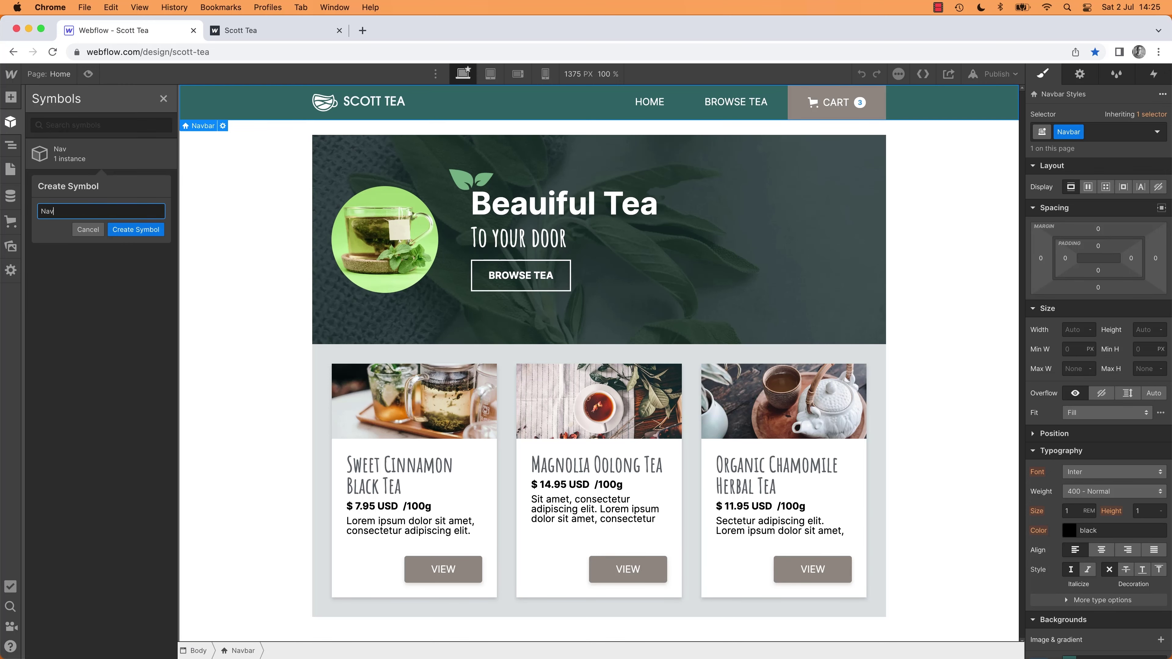
pyautogui.press('Return')
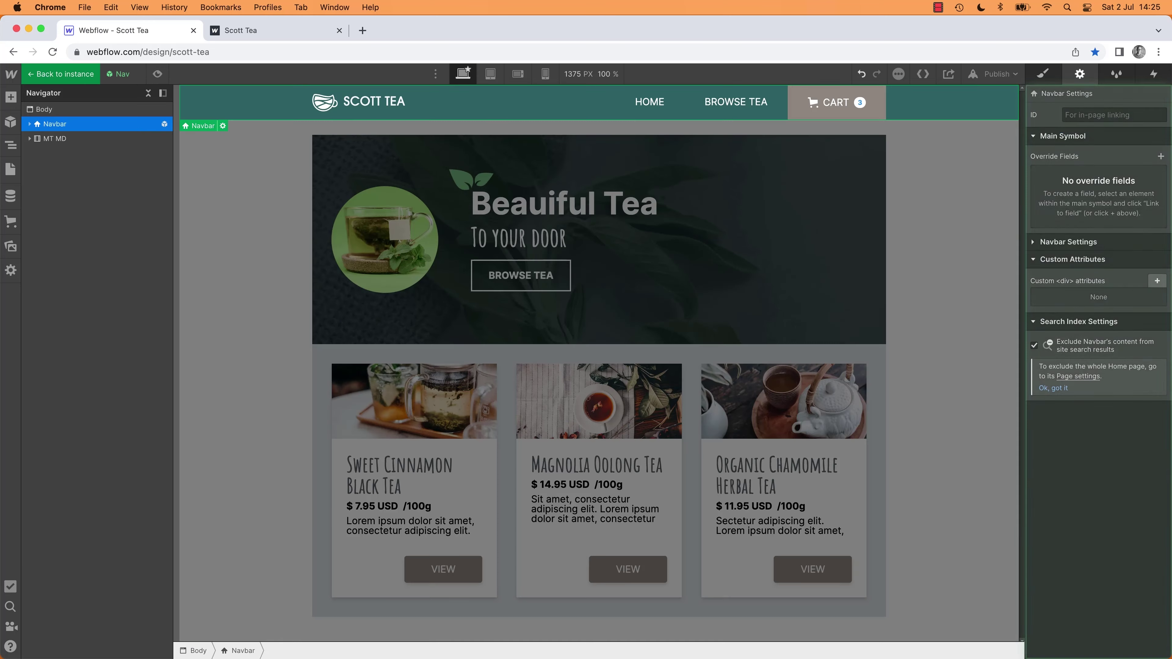
pyautogui.click(73, 75)
# Step: Open the Product Browse page and place the Nav symbol at the start of its body
pyautogui.click(61, 76)
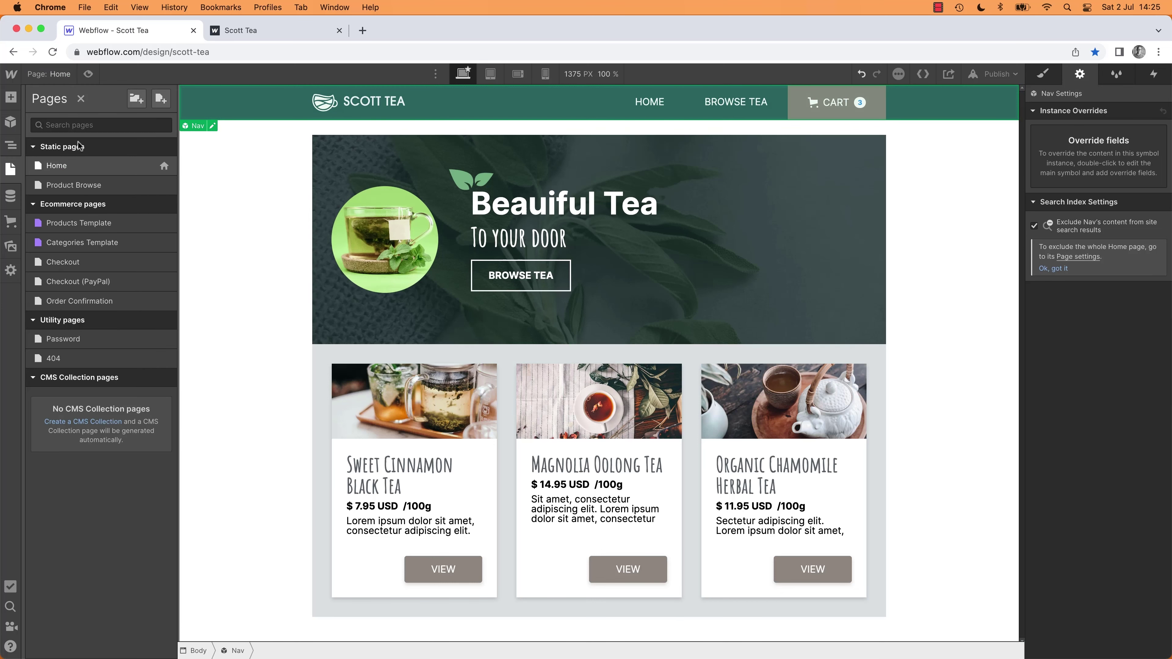
pyautogui.click(77, 187)
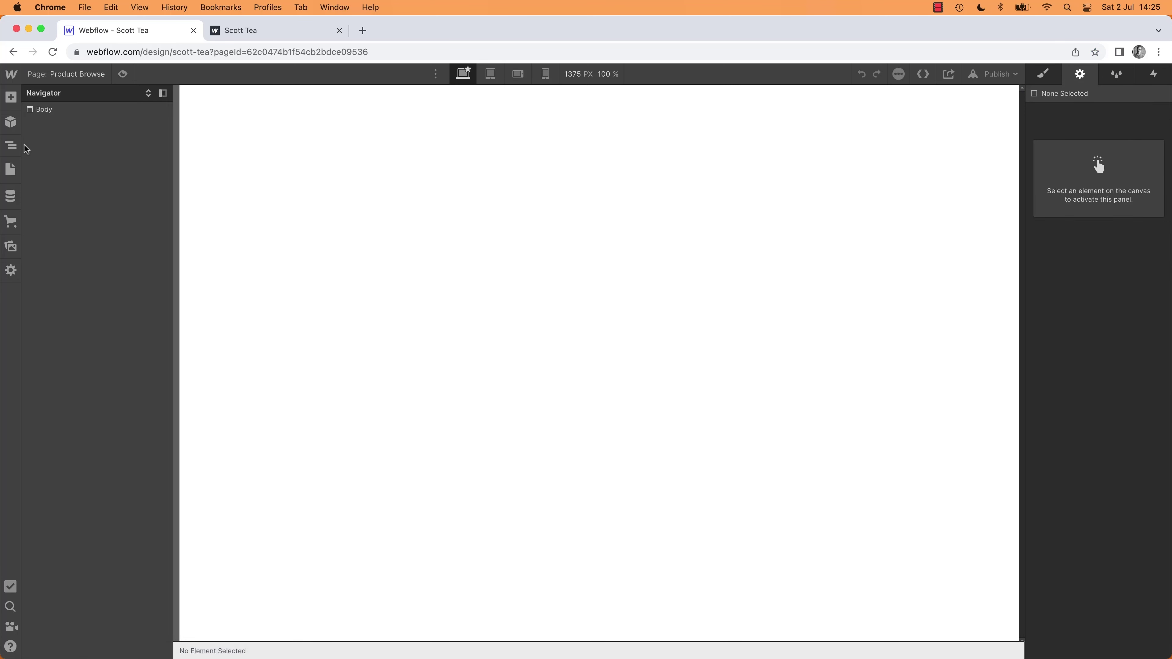
pyautogui.click(10, 122)
pyautogui.moveTo(47, 175); pyautogui.dragTo(531, 182)
pyautogui.click(531, 212)
# Step: Duplicate the Webflow browser tab, open the Home page in the copy, and move that tab ahead of the original
pyautogui.rightClick(141, 32)
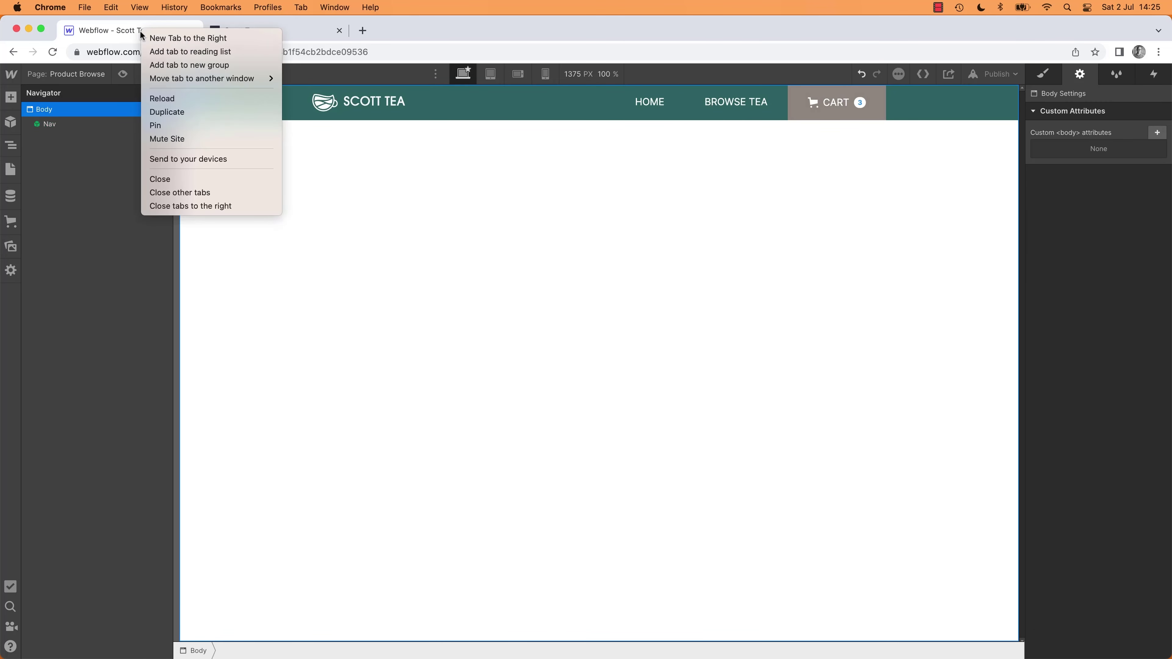
pyautogui.click(165, 111)
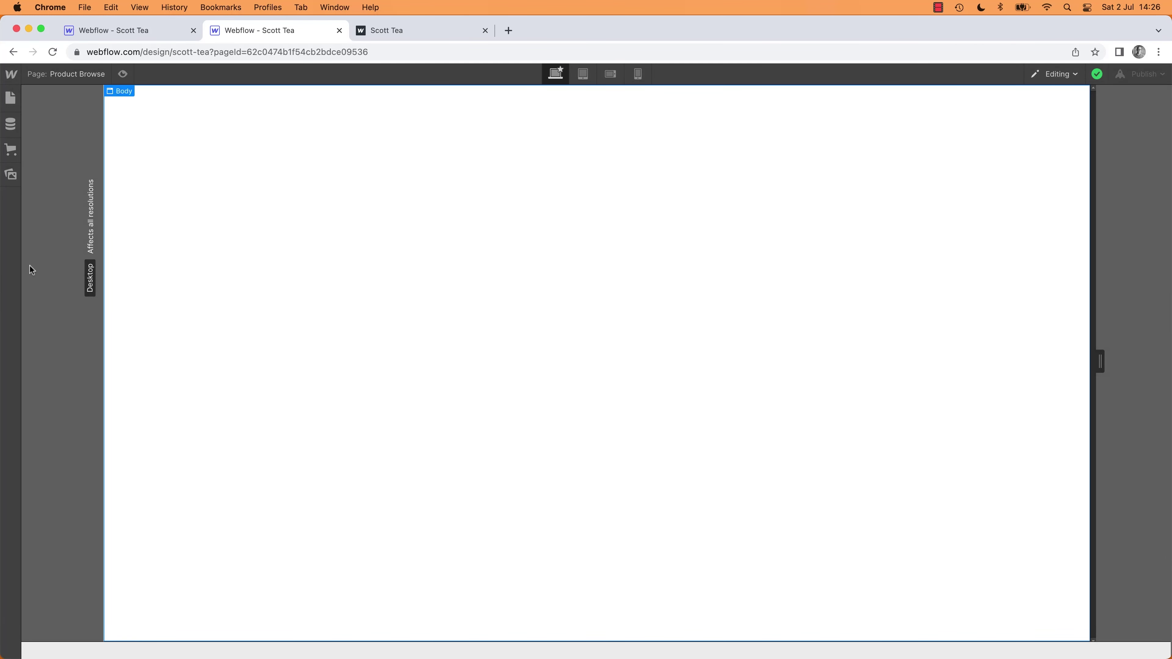
pyautogui.click(72, 75)
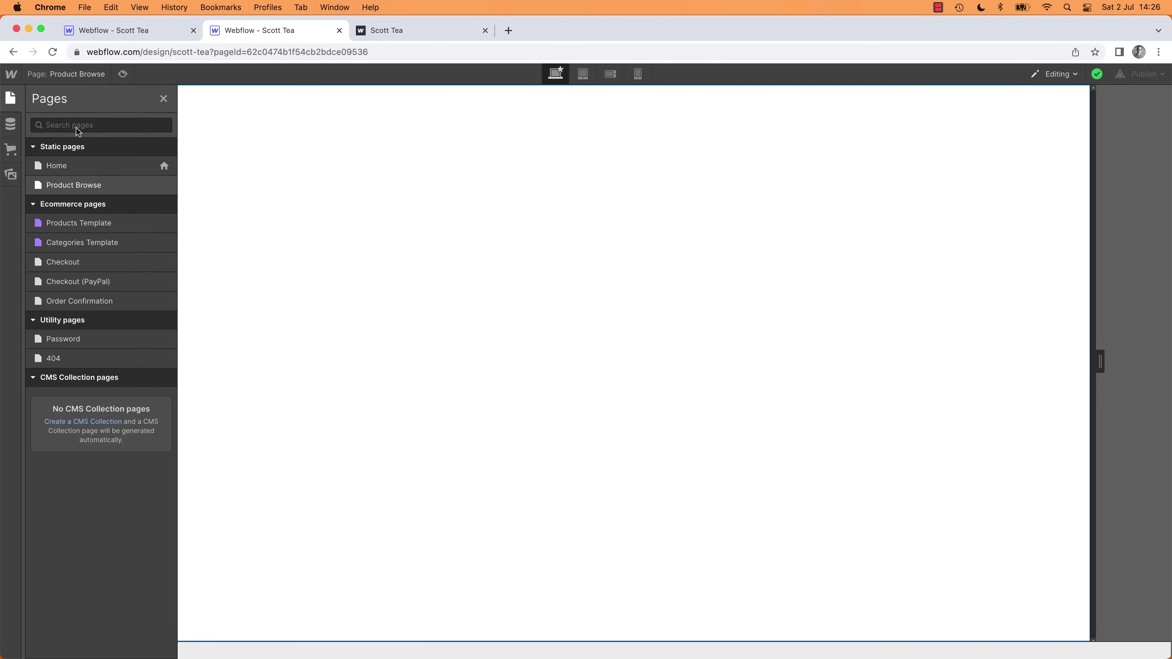
pyautogui.click(71, 169)
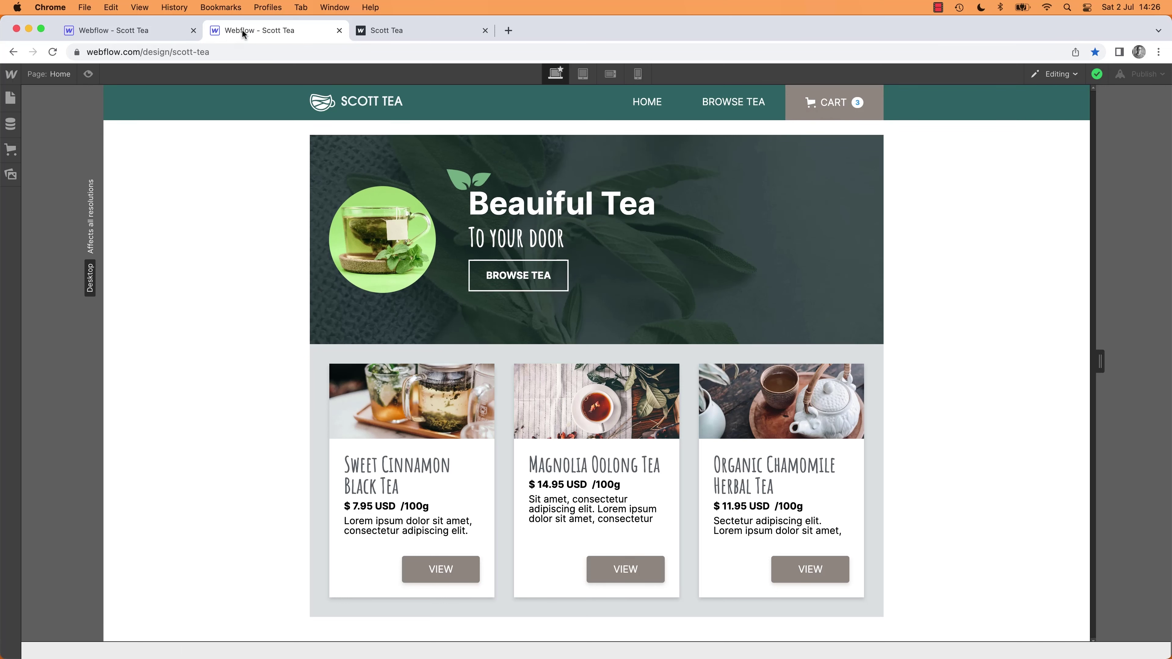
pyautogui.moveTo(257, 30); pyautogui.dragTo(113, 31)
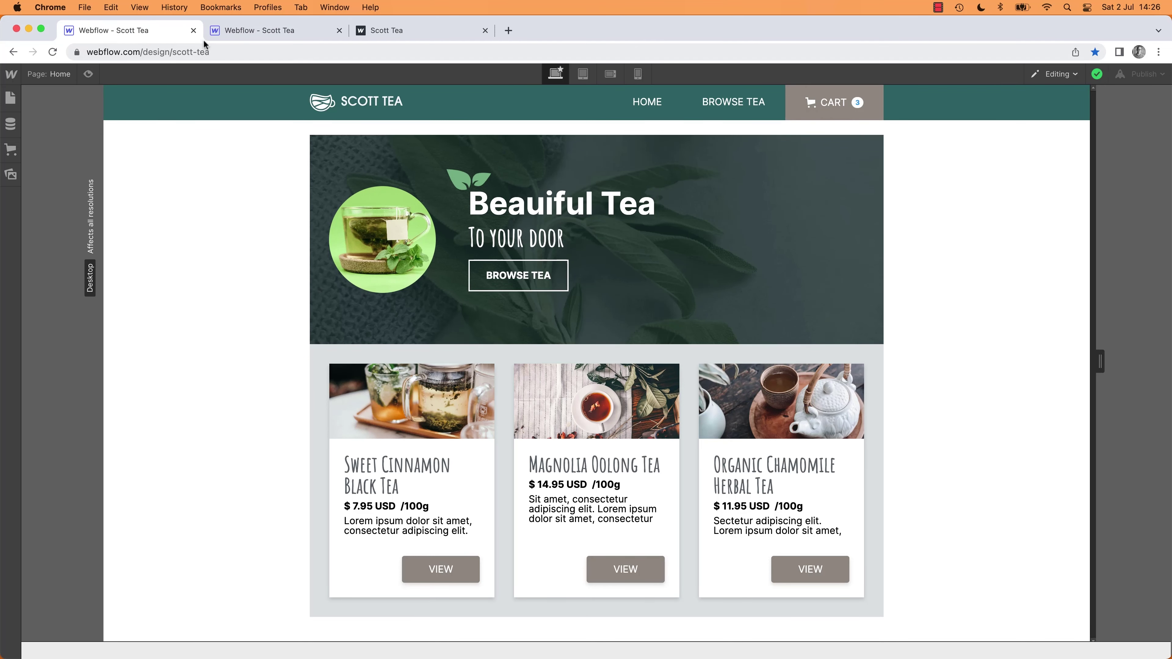
# Step: Compare the Home and Product Browse pages by alternating between their browser tabs, finishing on Product Browse
pyautogui.click(289, 30)
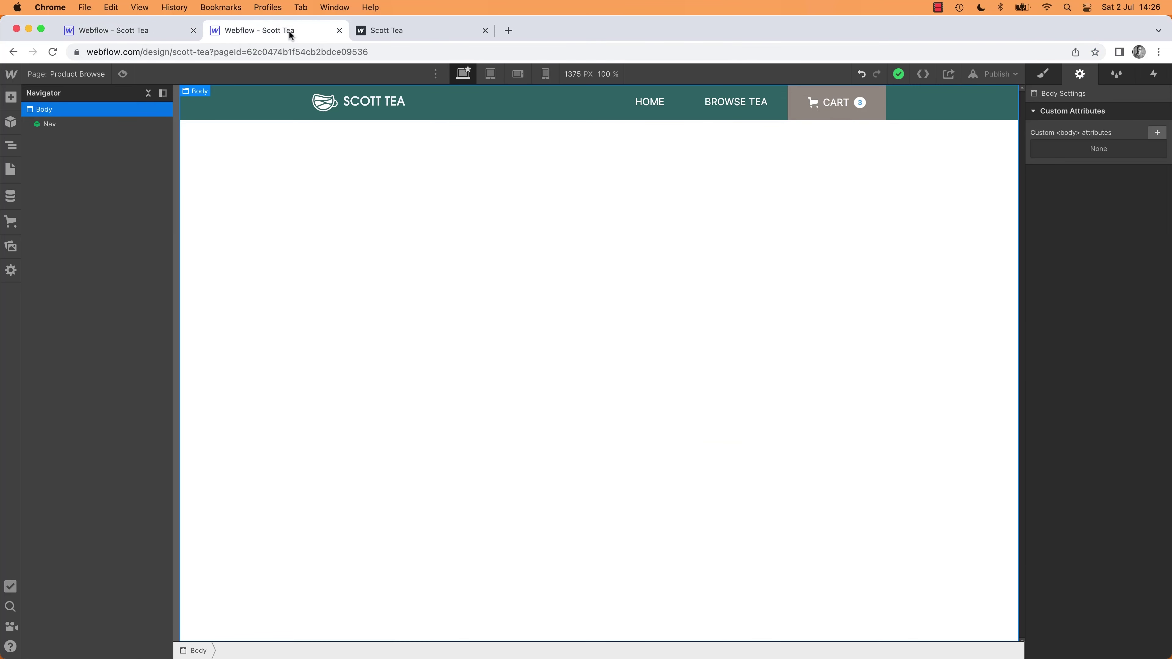
pyautogui.click(139, 30)
pyautogui.click(250, 30)
pyautogui.click(151, 33)
pyautogui.click(244, 33)
pyautogui.click(138, 31)
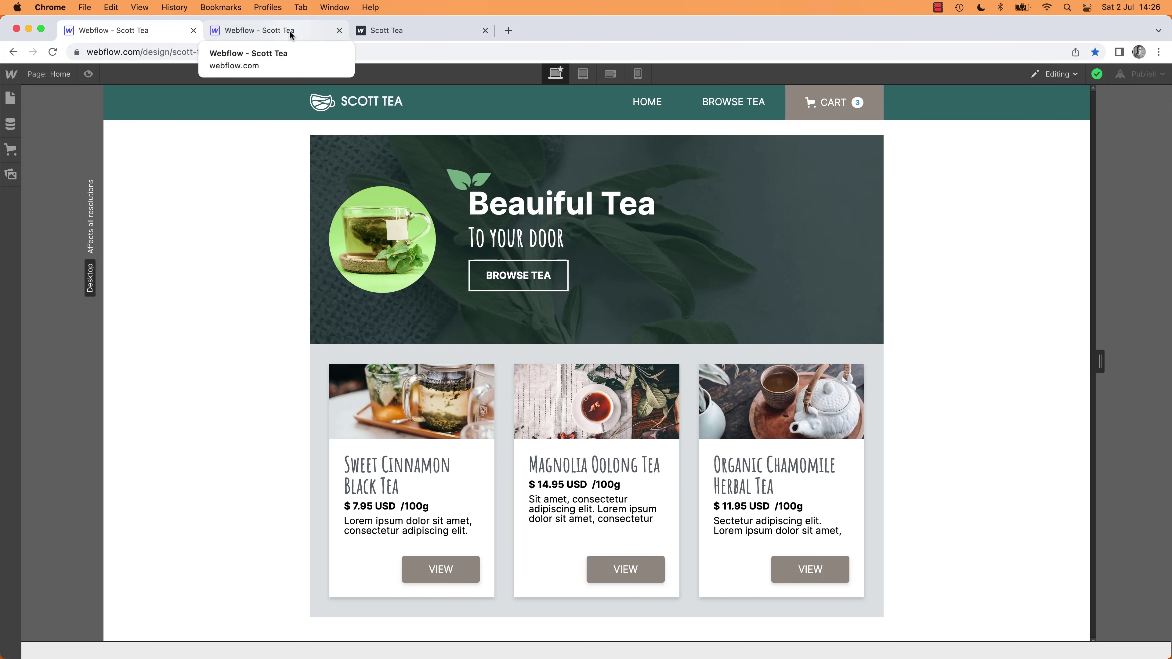
pyautogui.click(335, 157)
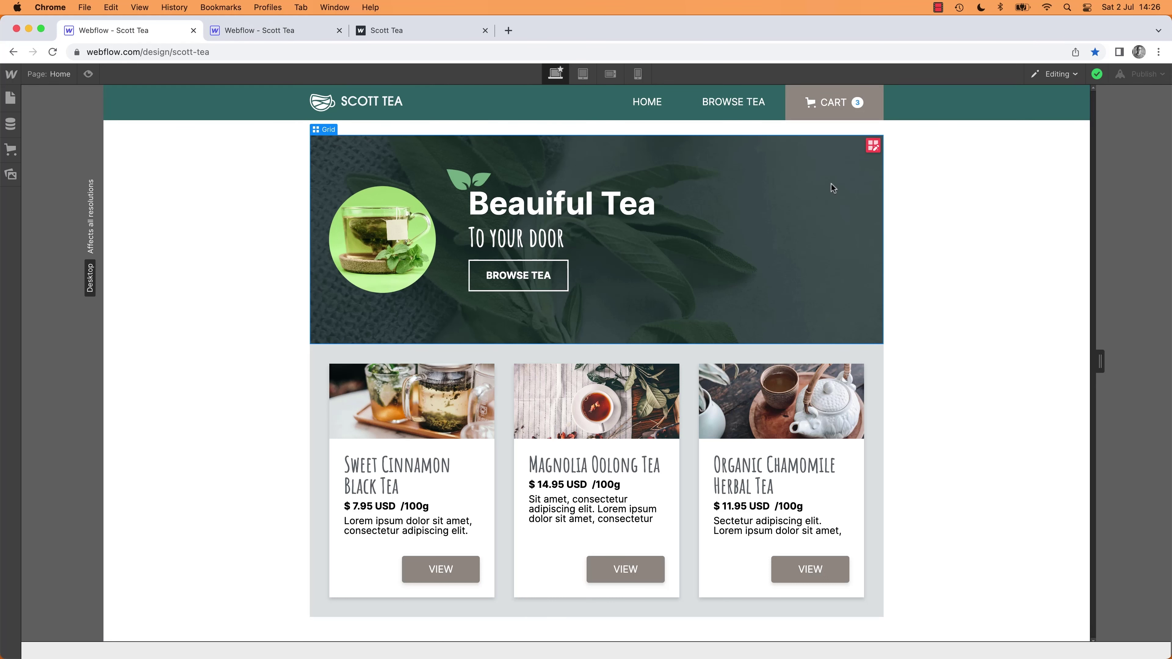
pyautogui.click(319, 31)
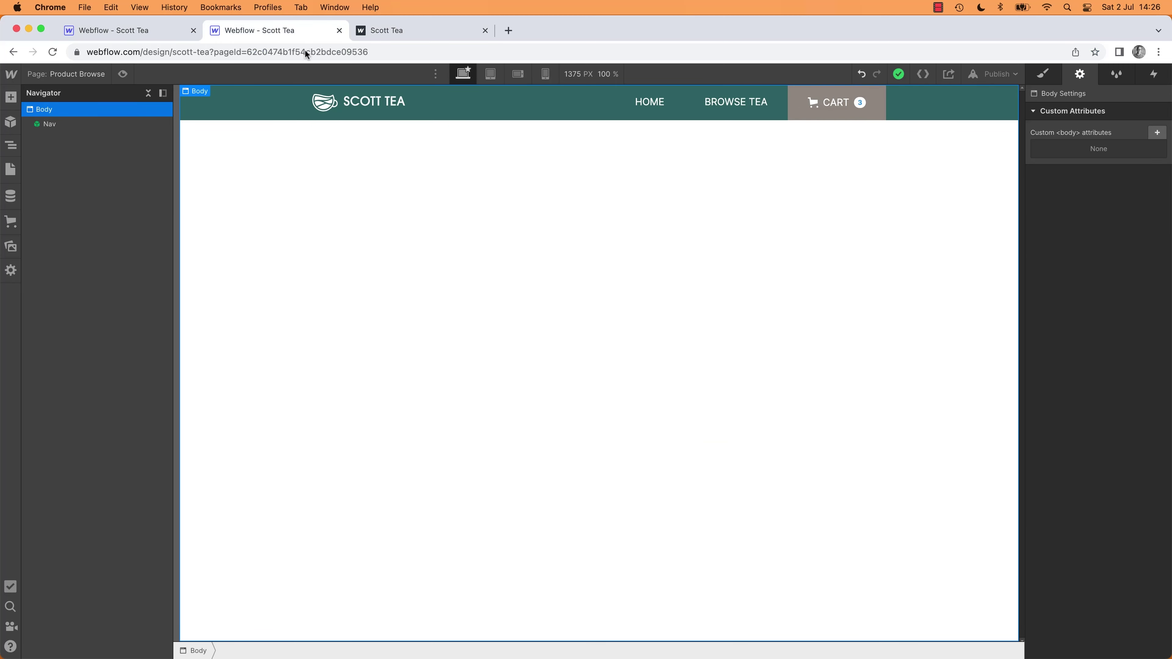
# Step: Add a Container beneath the Nav symbol and assign it the existing MT MD class
pyautogui.press('a')
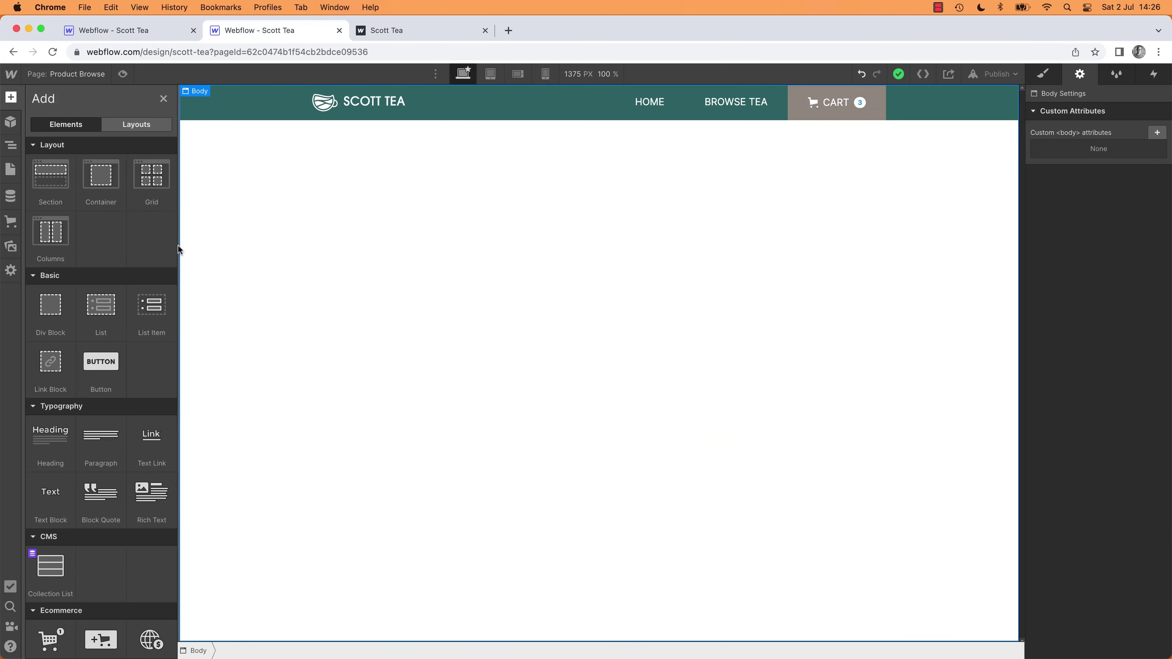
pyautogui.moveTo(98, 175); pyautogui.dragTo(666, 215)
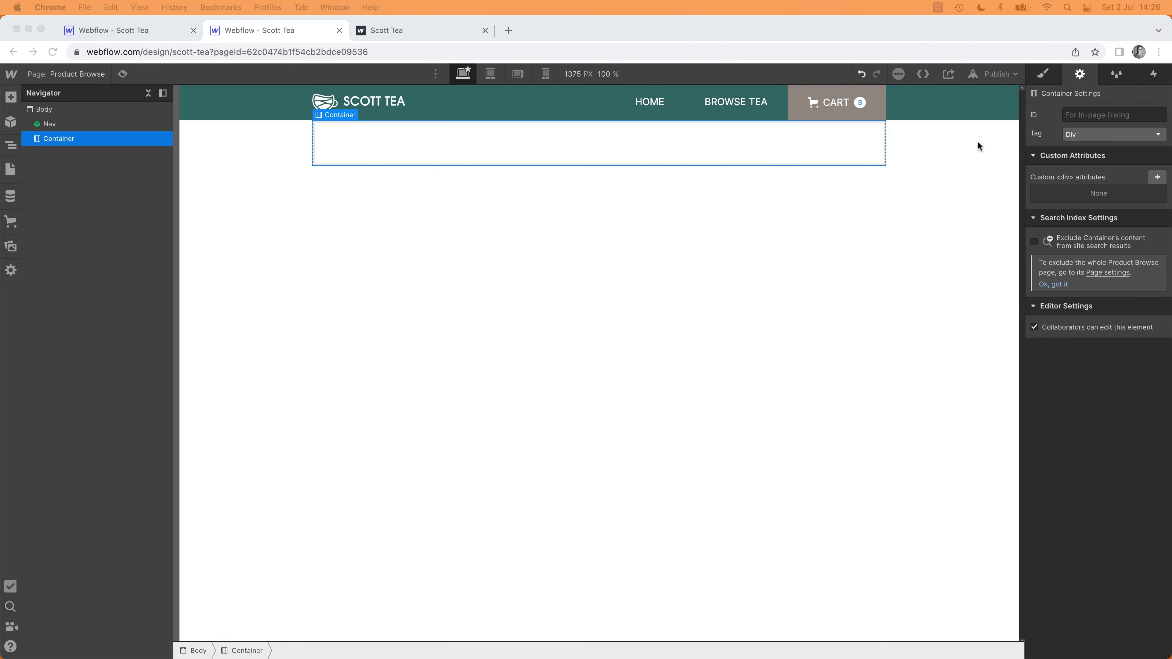
pyautogui.click(1040, 77)
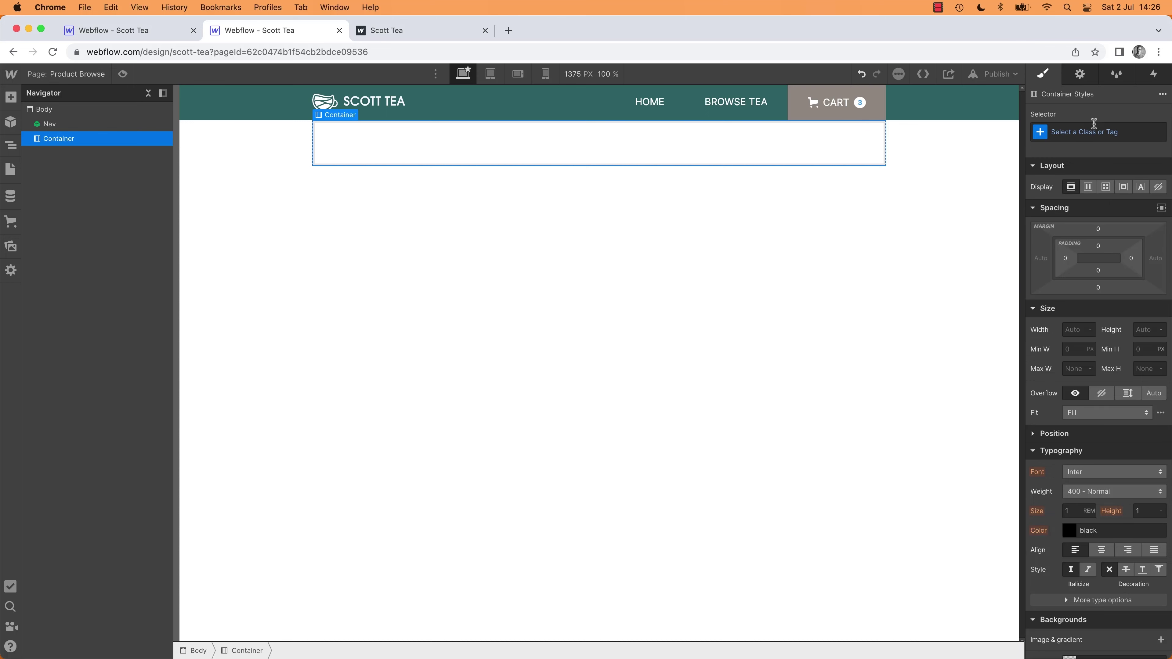
pyautogui.click(1102, 134)
pyautogui.write('m')
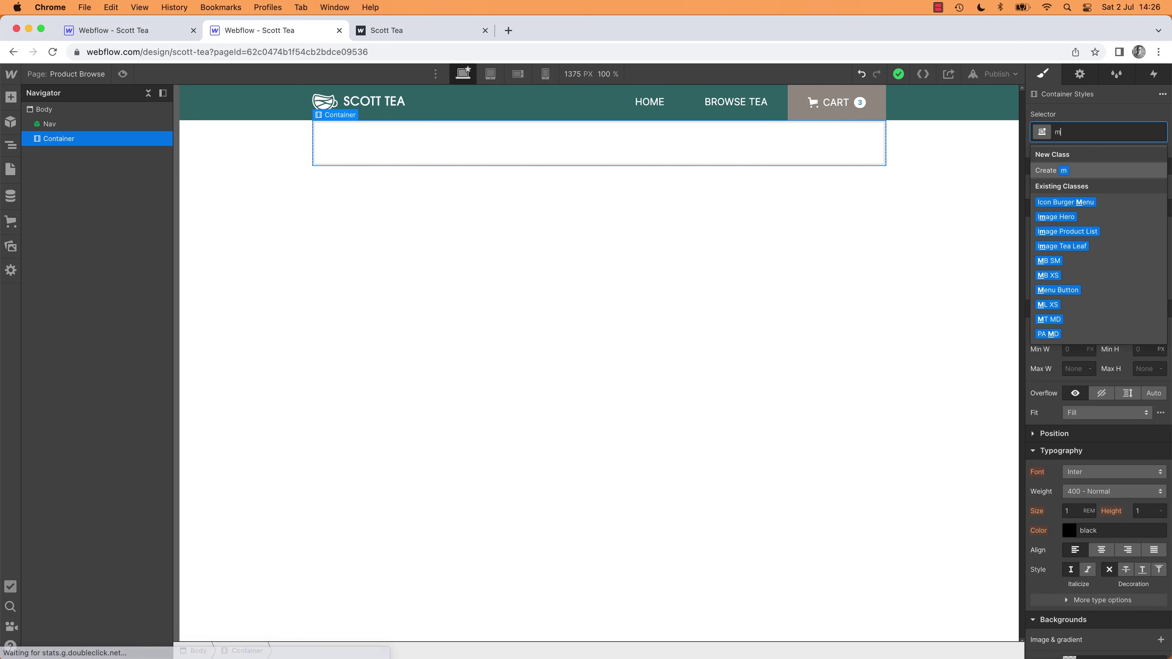
pyautogui.write('t')
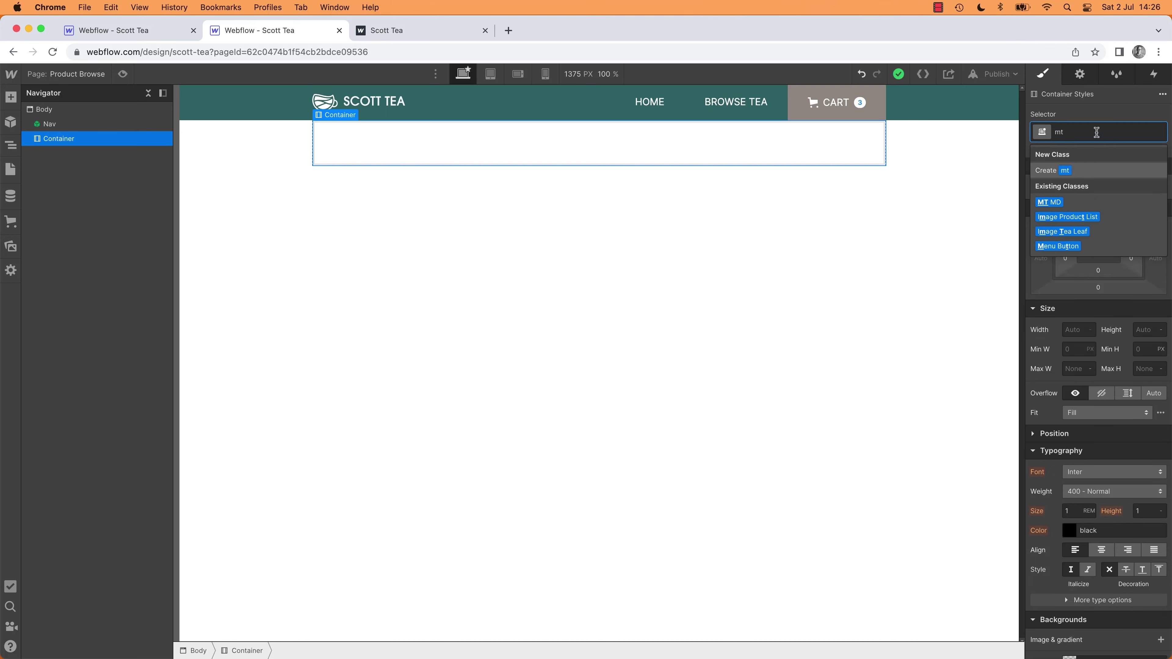
pyautogui.click(1049, 202)
pyautogui.click(685, 340)
# Step: Switch to Adobe XD and inspect the white heading background and the grey product list background on the Product Listing artboard
pyautogui.press('super+Tab')
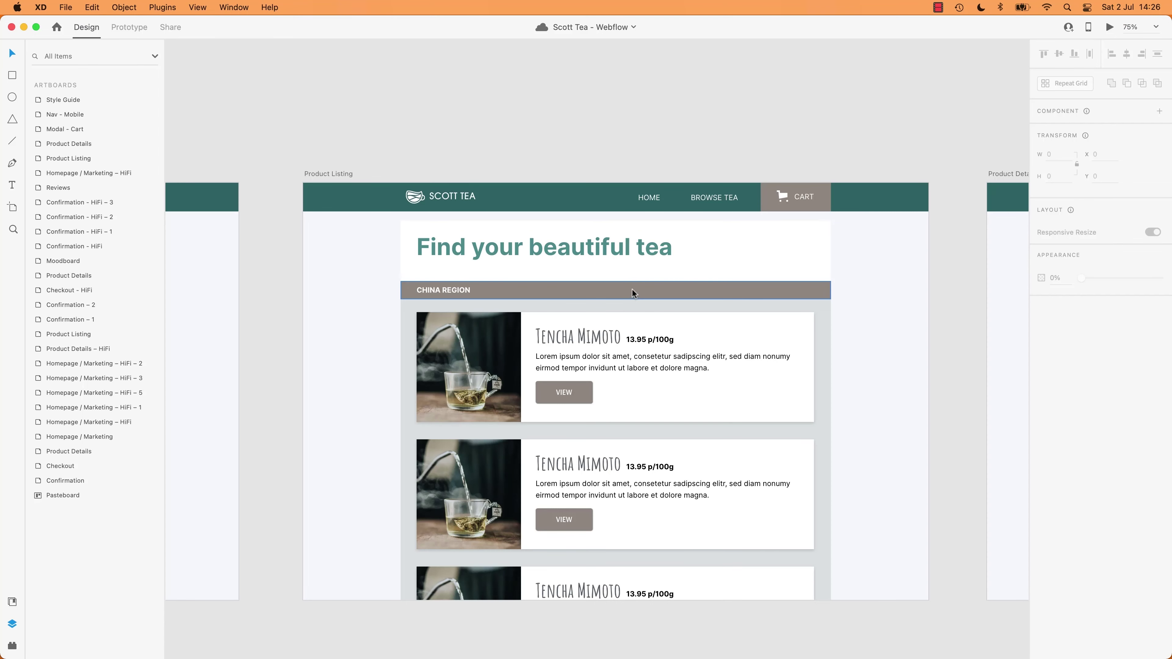
pyautogui.click(764, 245)
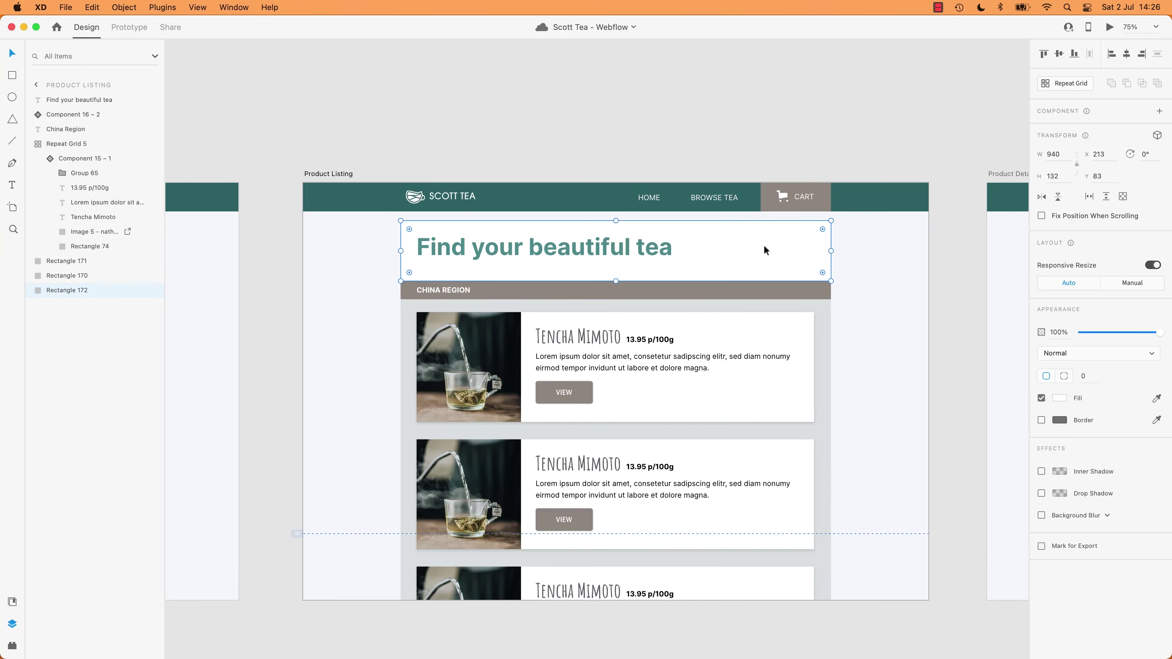
pyautogui.click(819, 314)
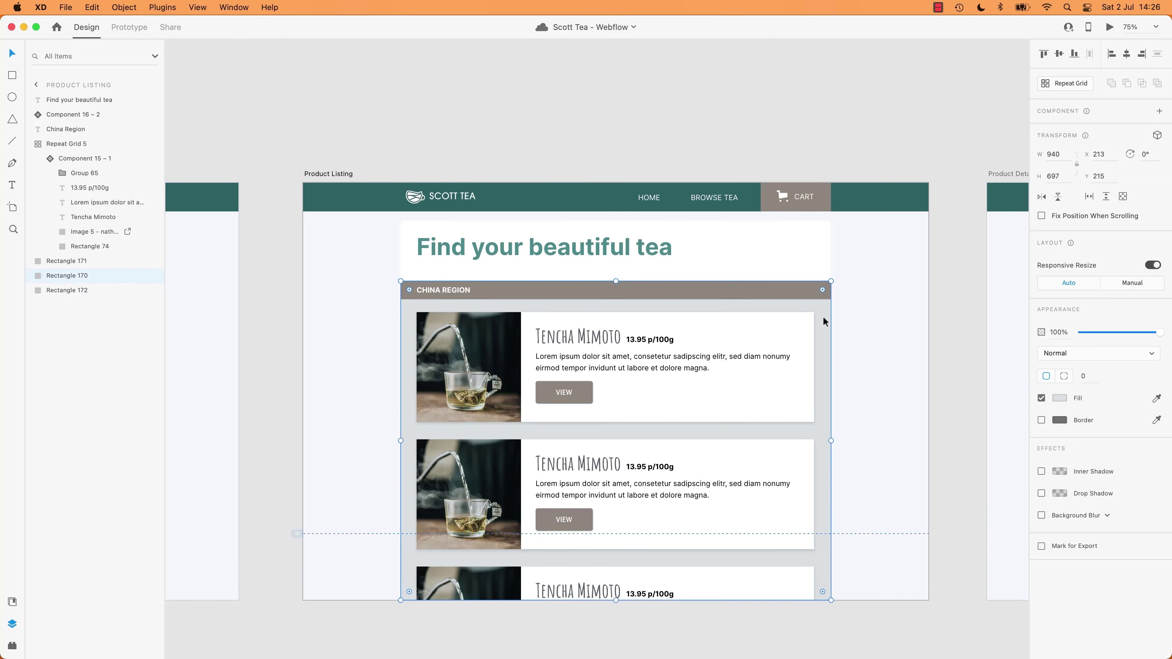
pyautogui.click(808, 270)
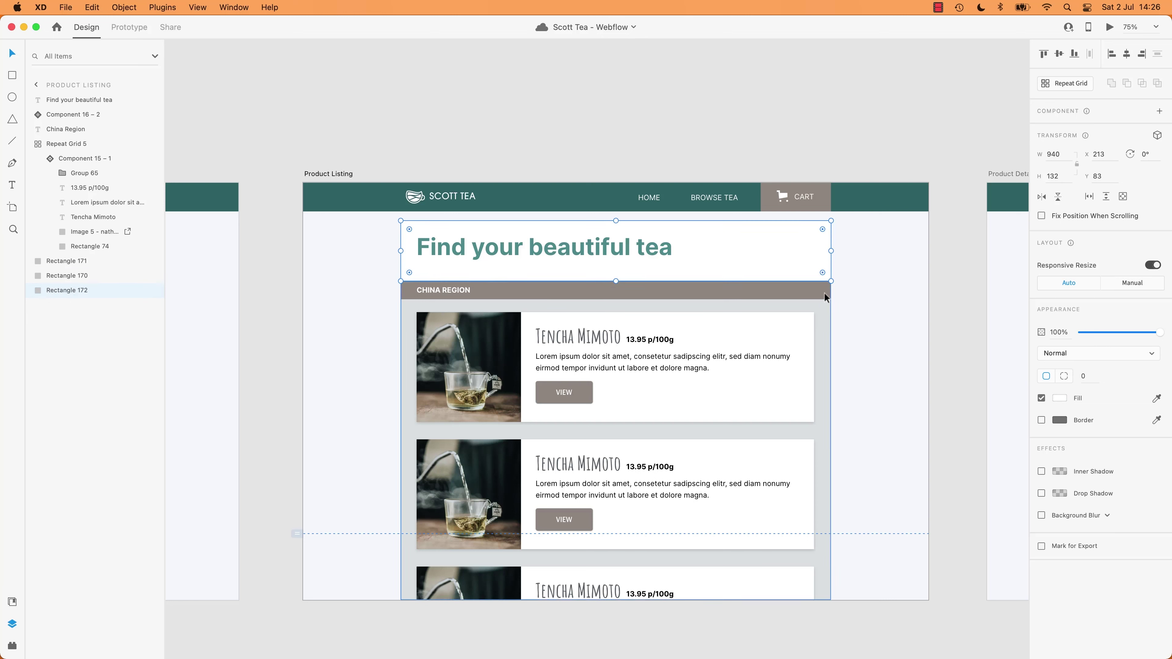
pyautogui.click(821, 384)
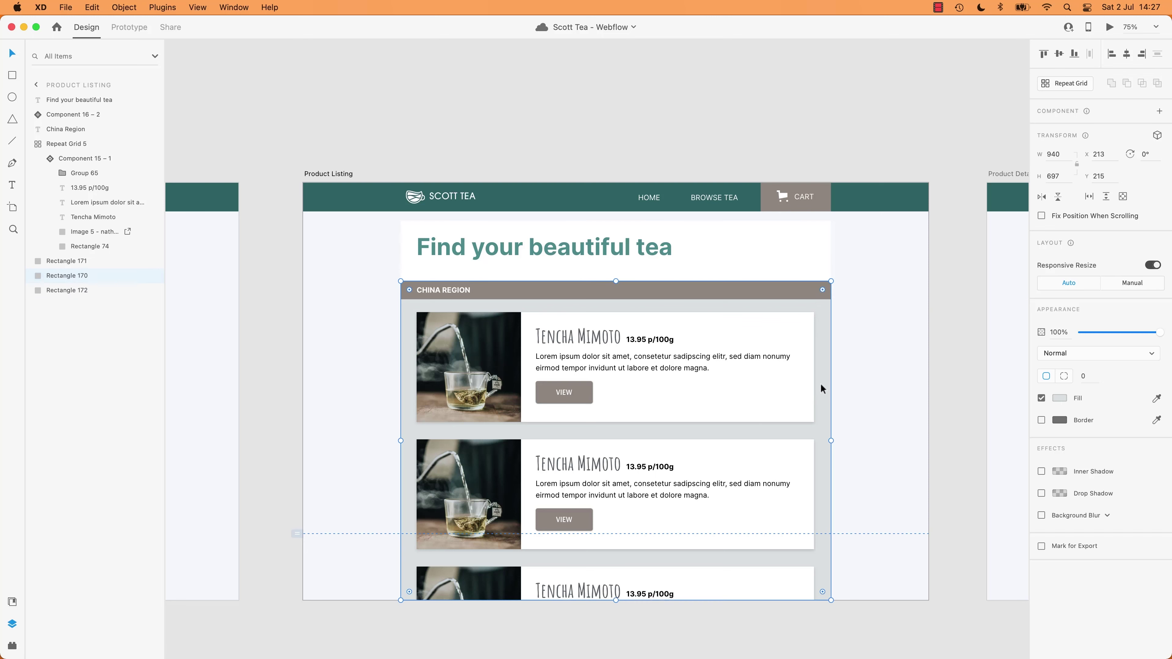
pyautogui.click(870, 341)
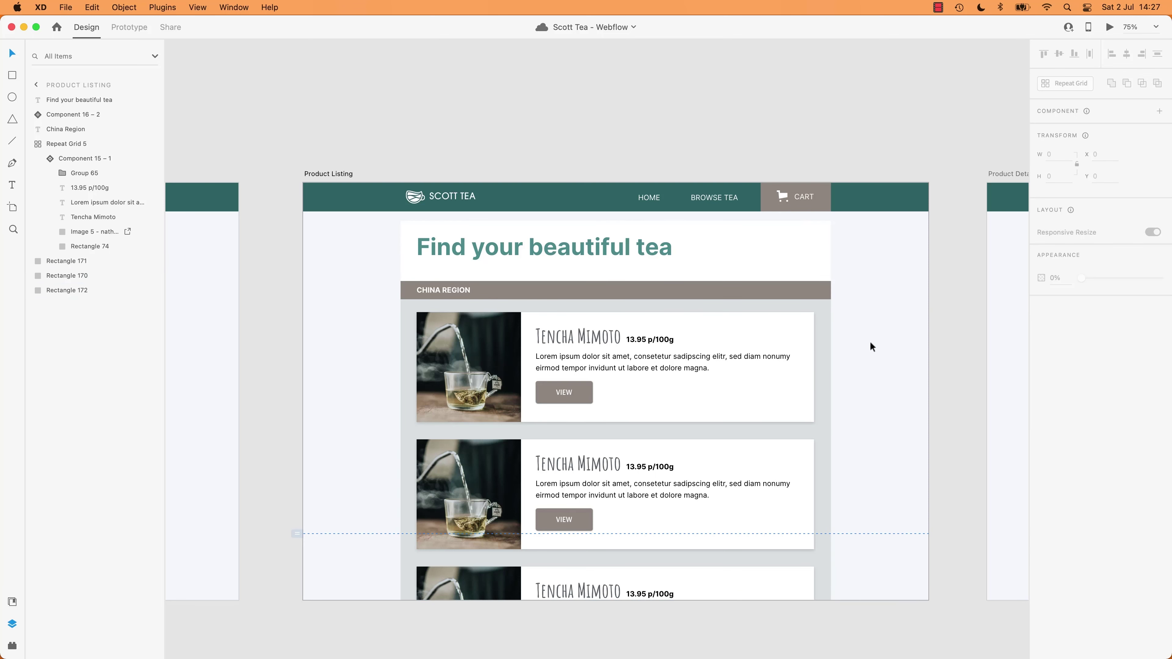
# Step: Move the "Find your beautiful tea" heading slightly down within its white background, then select that background rectangle
pyautogui.click(804, 262)
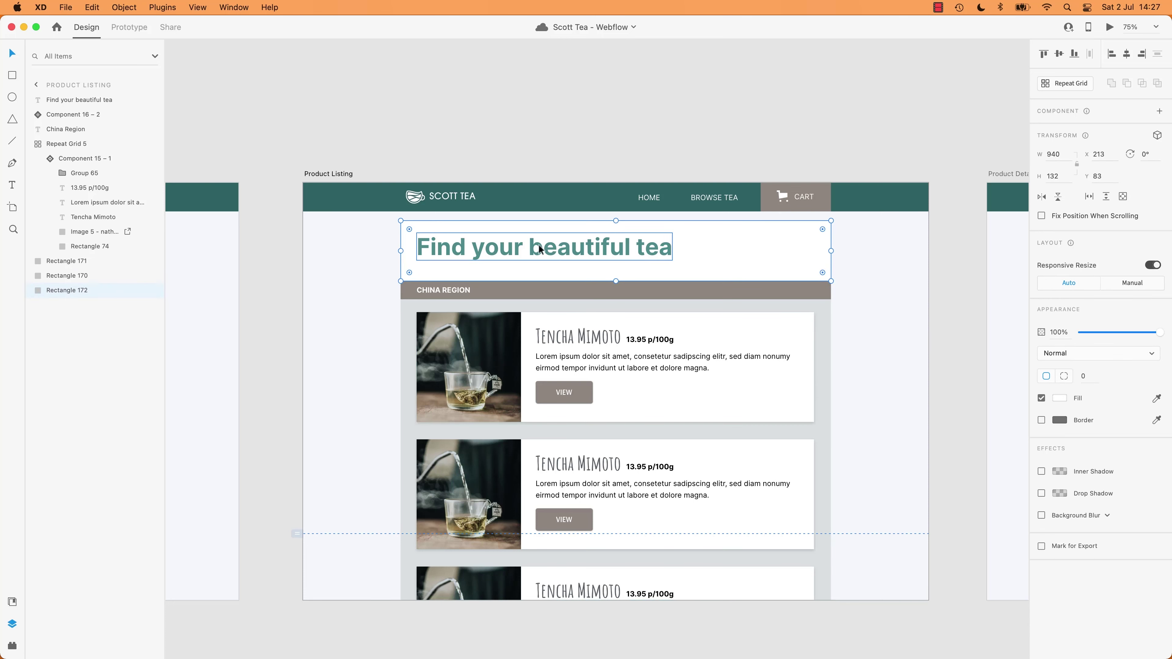
pyautogui.moveTo(574, 244); pyautogui.dragTo(574, 243)
pyautogui.click(614, 161)
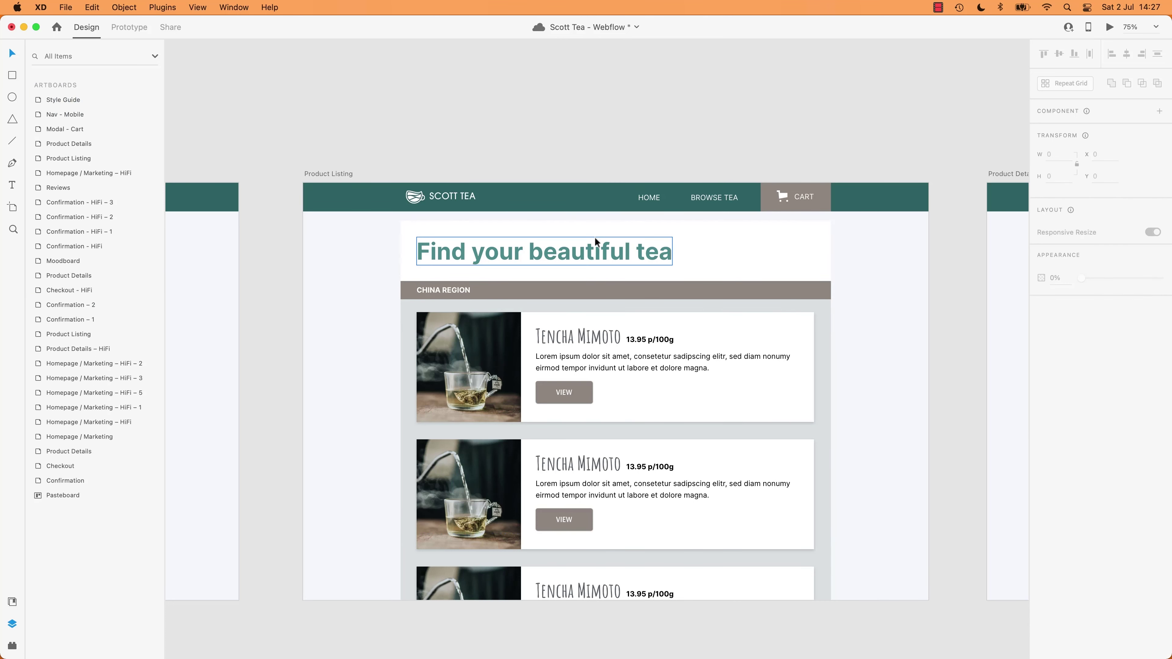
pyautogui.click(801, 276)
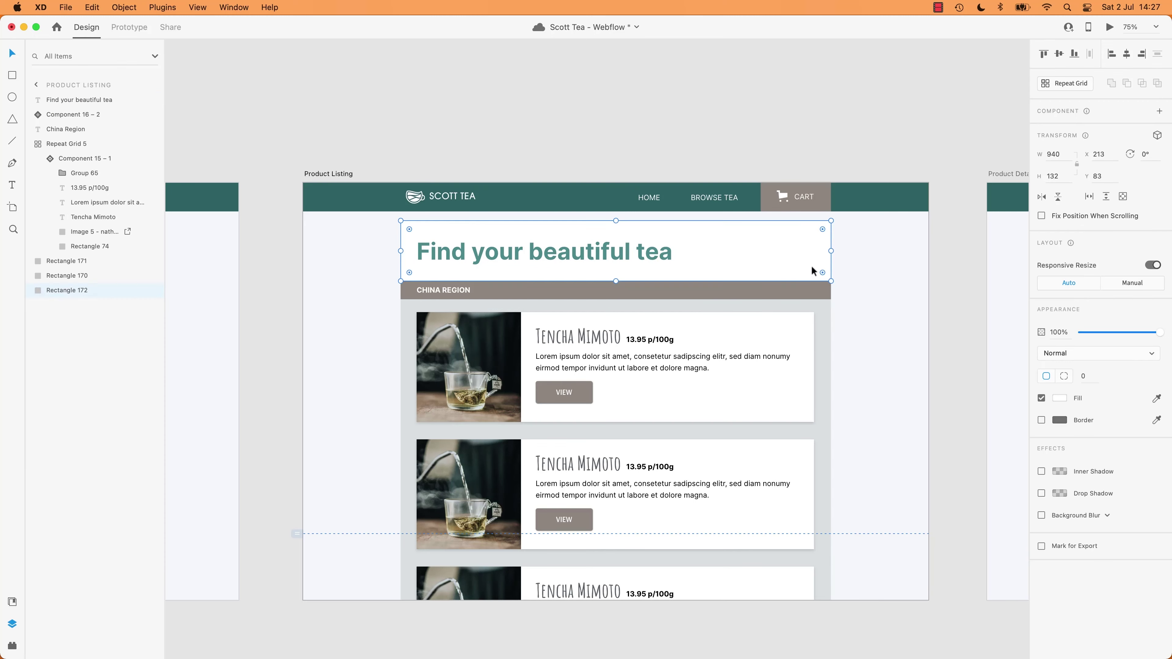
# Step: Switch back to Webflow, add a Section to the body beneath the MT MD container, and open its class selector
pyautogui.press('super+Tab')
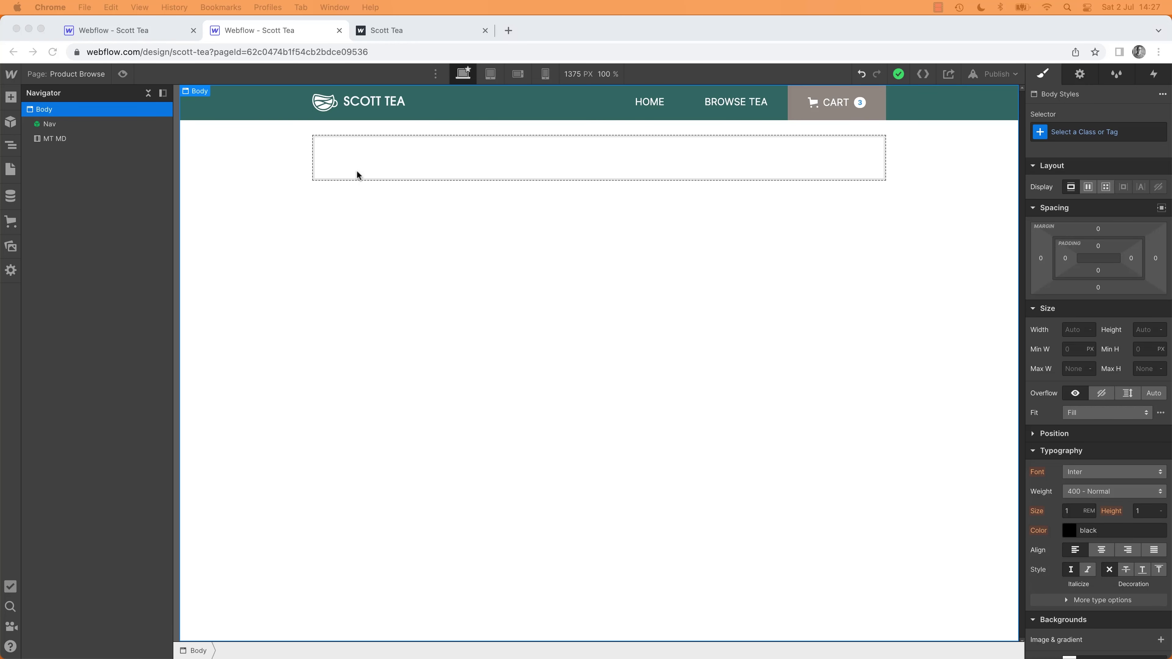
pyautogui.press('super+e')
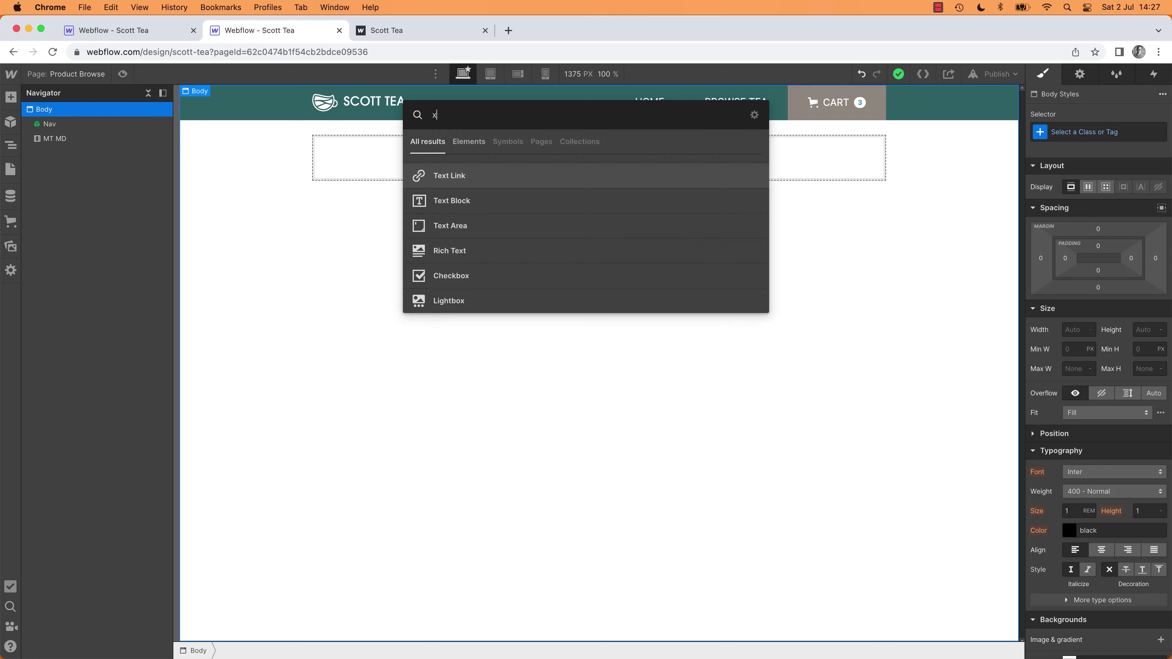
pyautogui.write('sec')
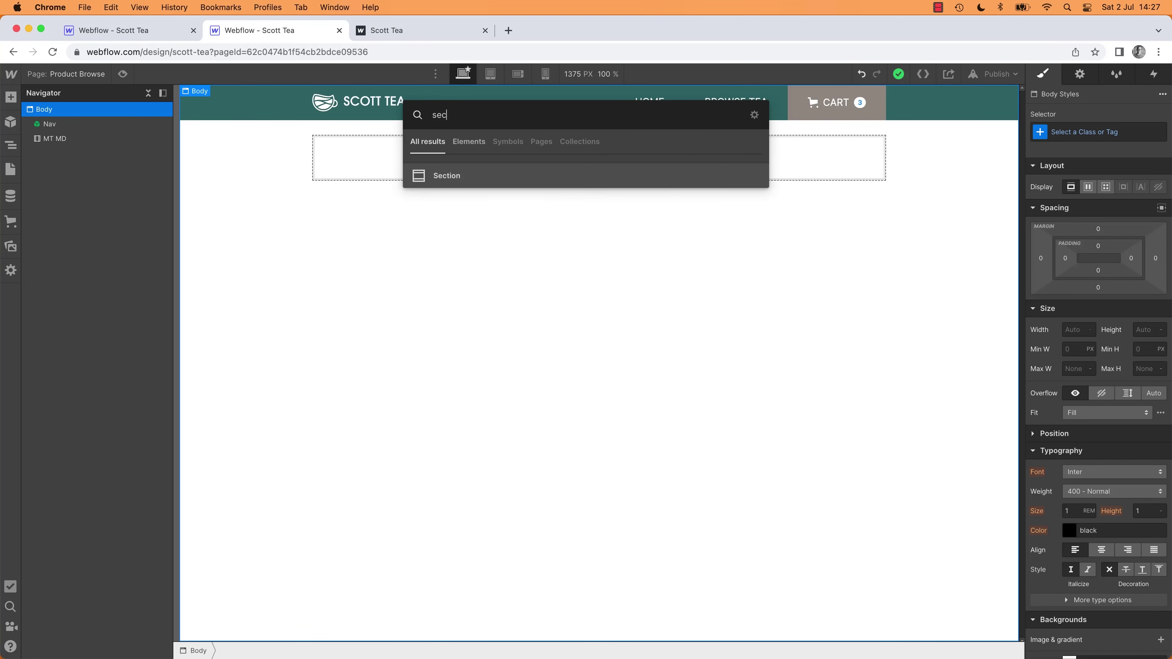
pyautogui.press('Return')
pyautogui.press('super+Return')
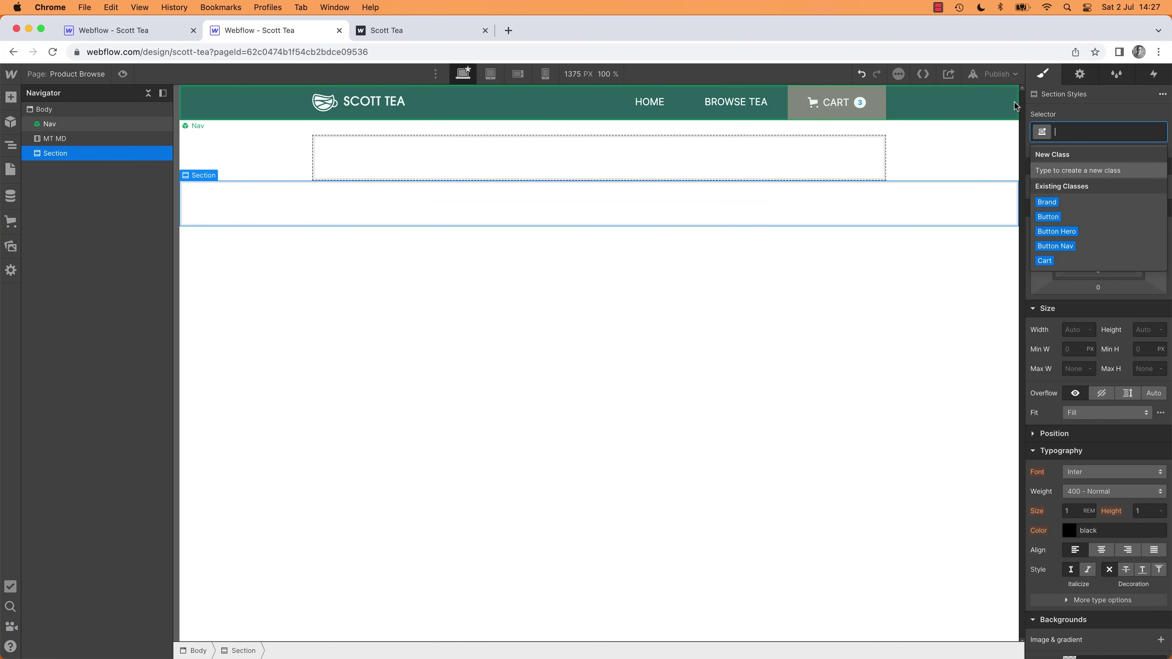
# Step: Give the new section a new class named Section Heading and move the section inside the MT MD container
pyautogui.write('Section ')
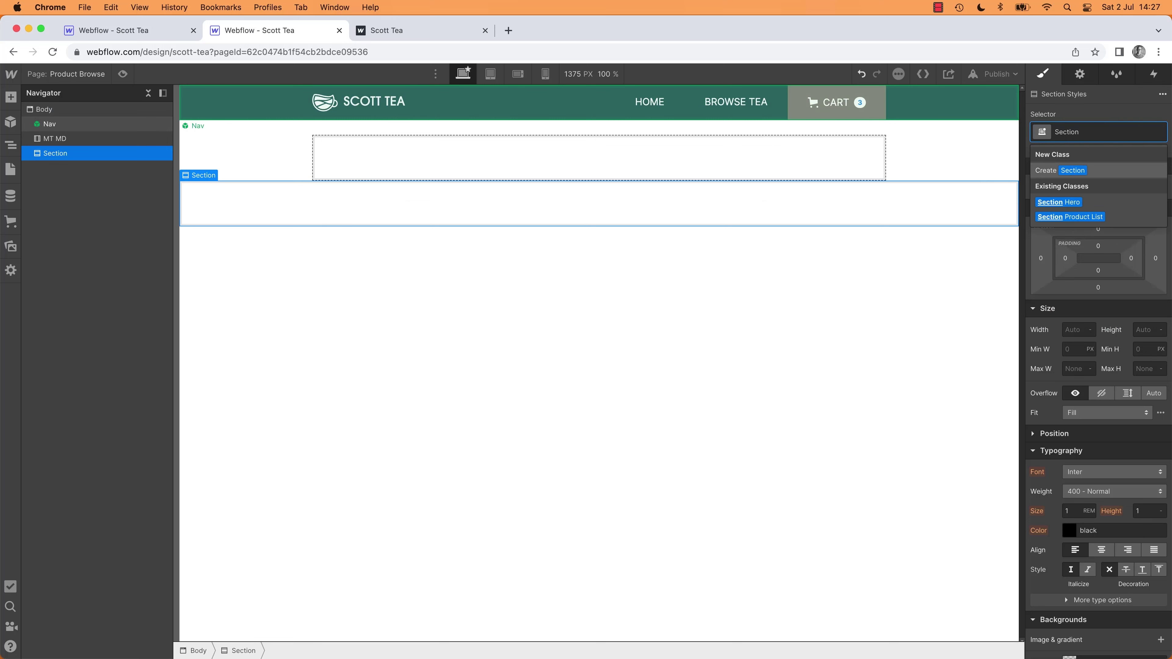
pyautogui.write('Heading')
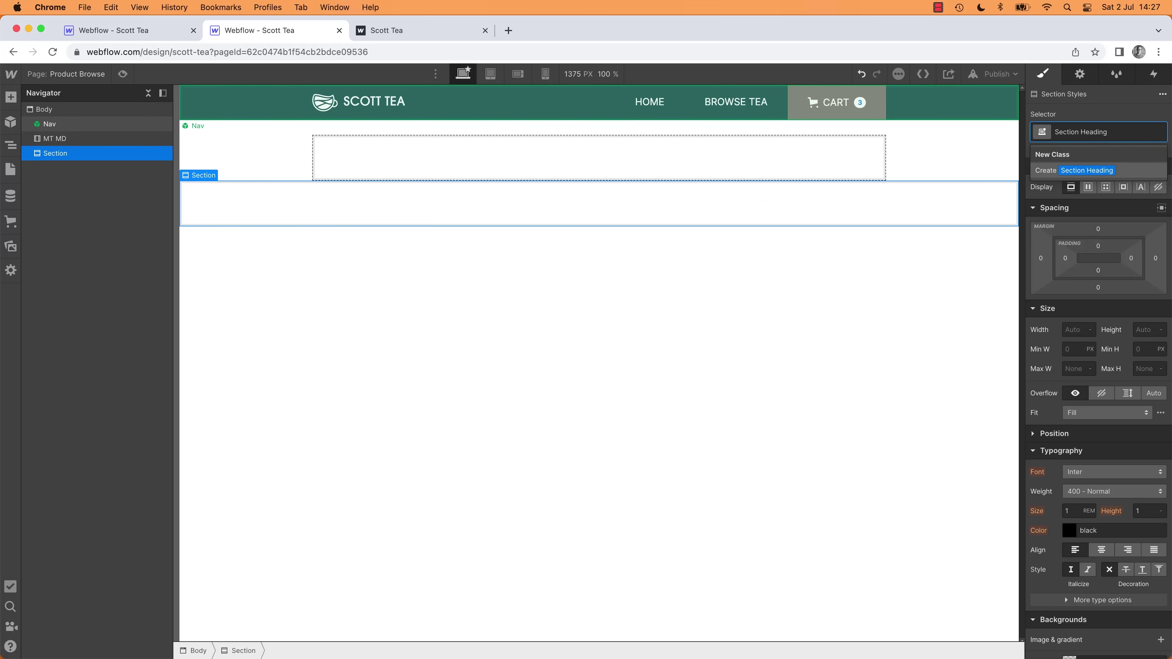
pyautogui.press('Return')
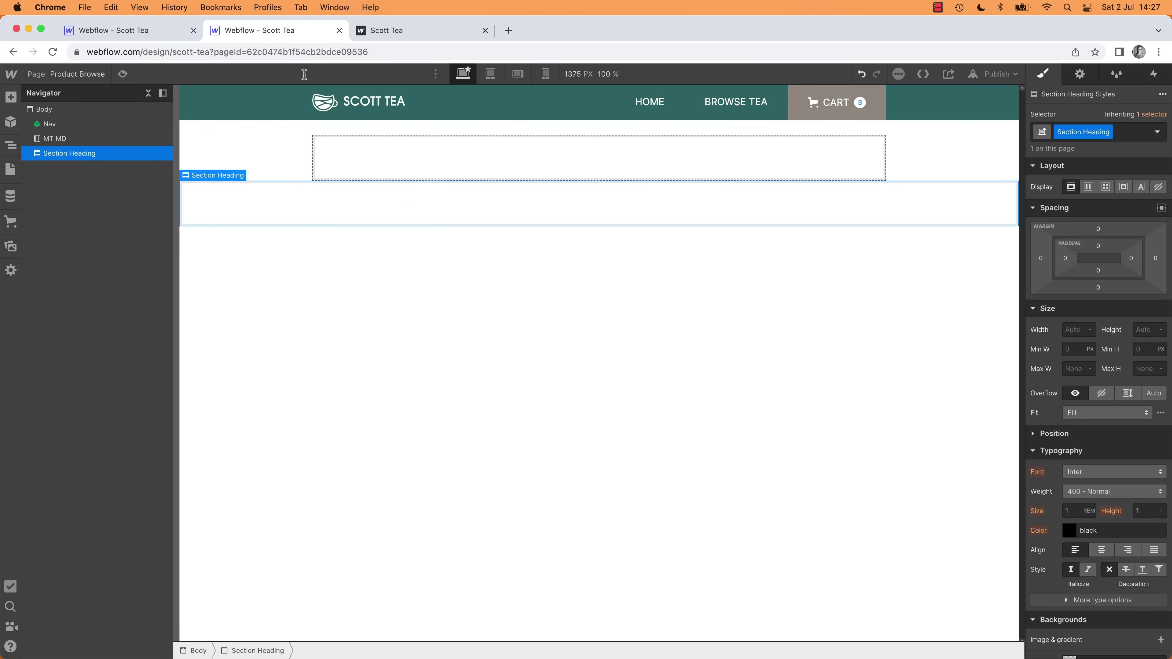
pyautogui.moveTo(220, 227); pyautogui.dragTo(365, 159)
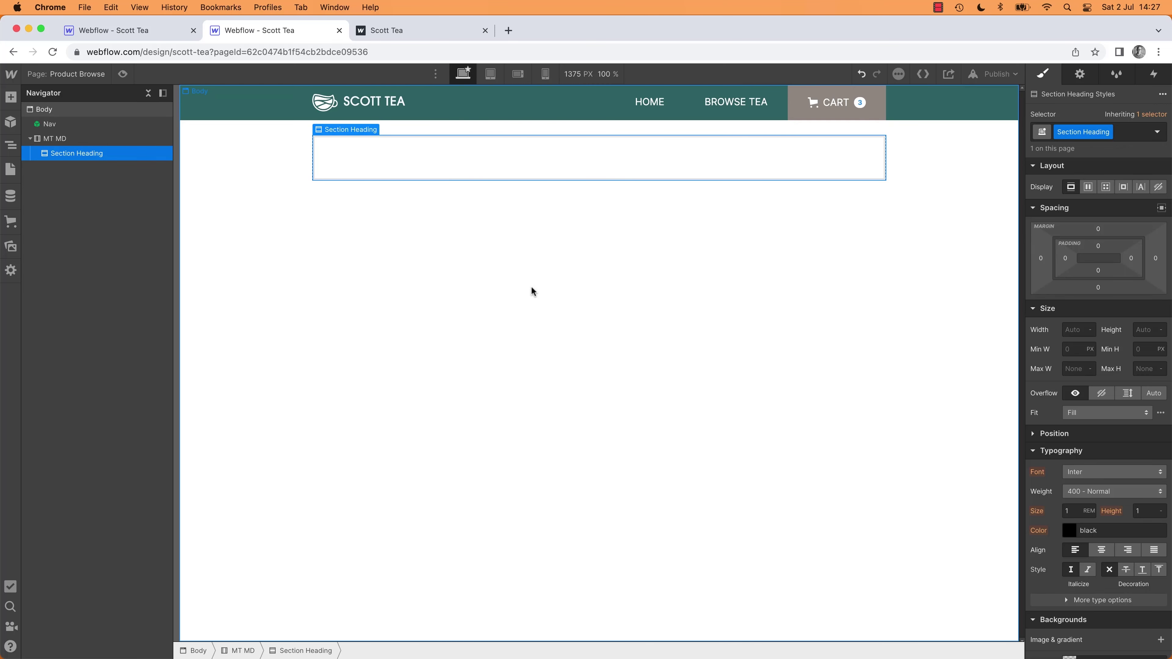
# Step: Switch to Adobe XD and copy the hex value of the Product Listing artboard's fill
pyautogui.press('super+Tab')
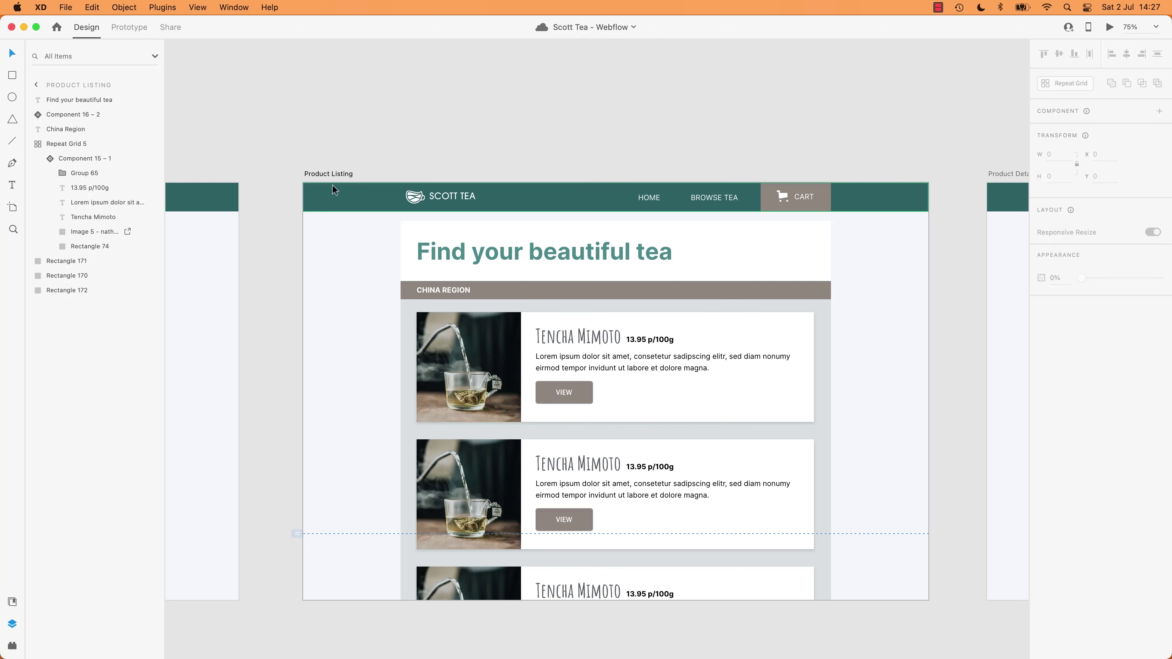
pyautogui.click(330, 174)
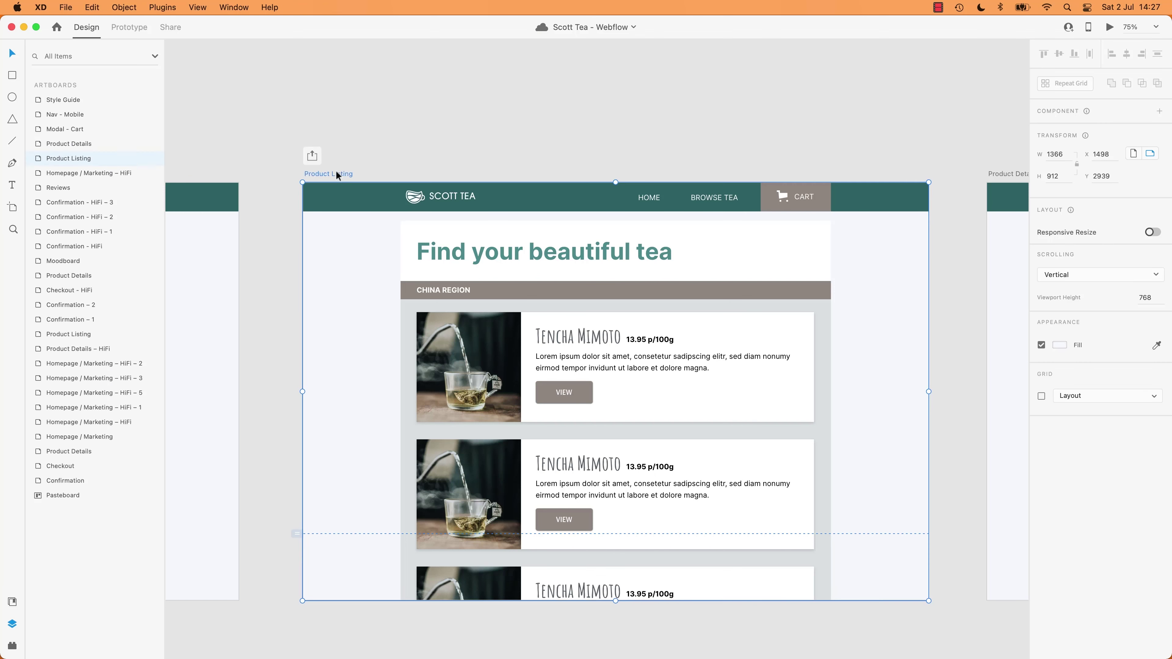
pyautogui.click(1060, 345)
pyautogui.click(960, 391)
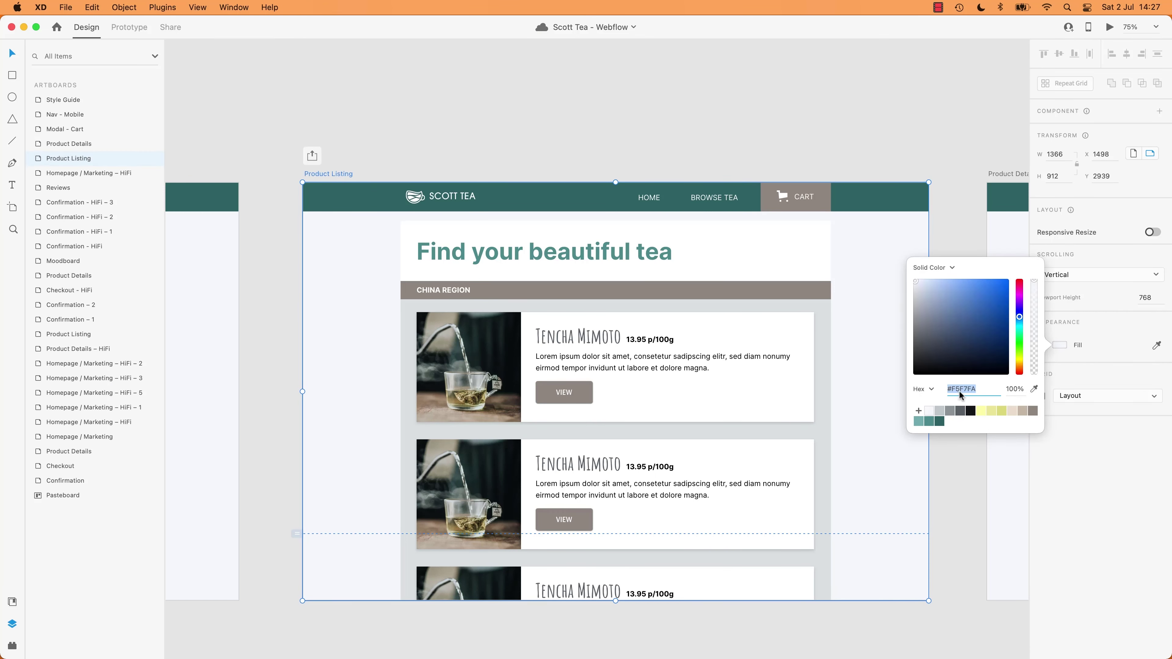
pyautogui.click(457, 136)
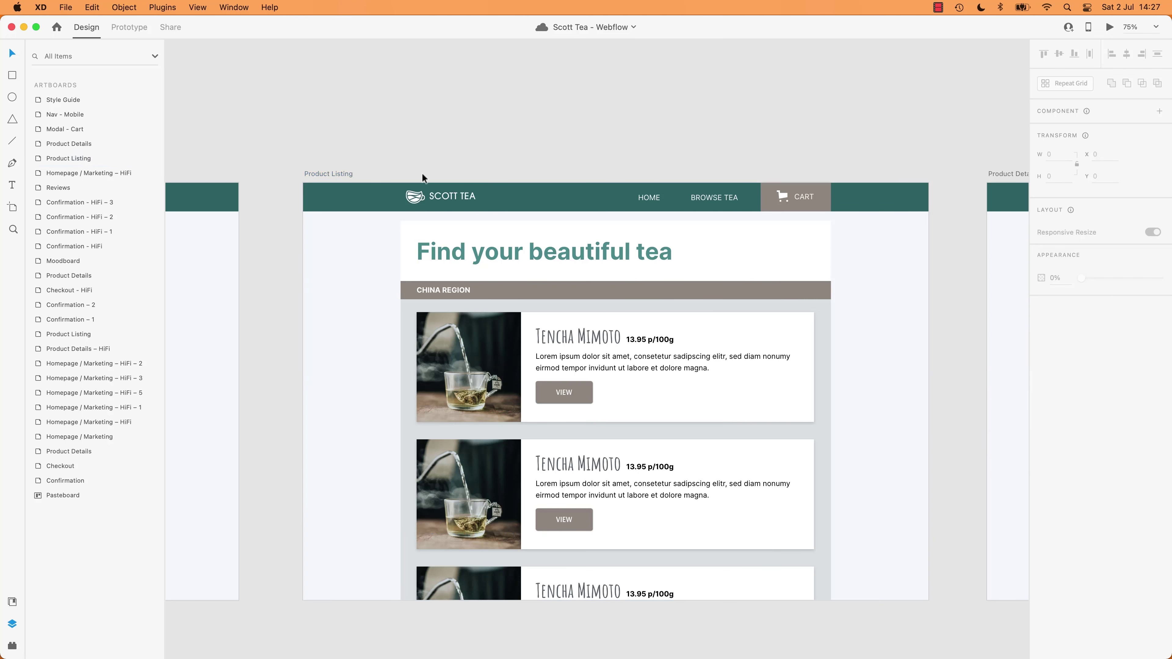
# Step: Switch back to Webflow and set the background color of the Body (All Pages) tag to #f5f7fa
pyautogui.press('super+Tab')
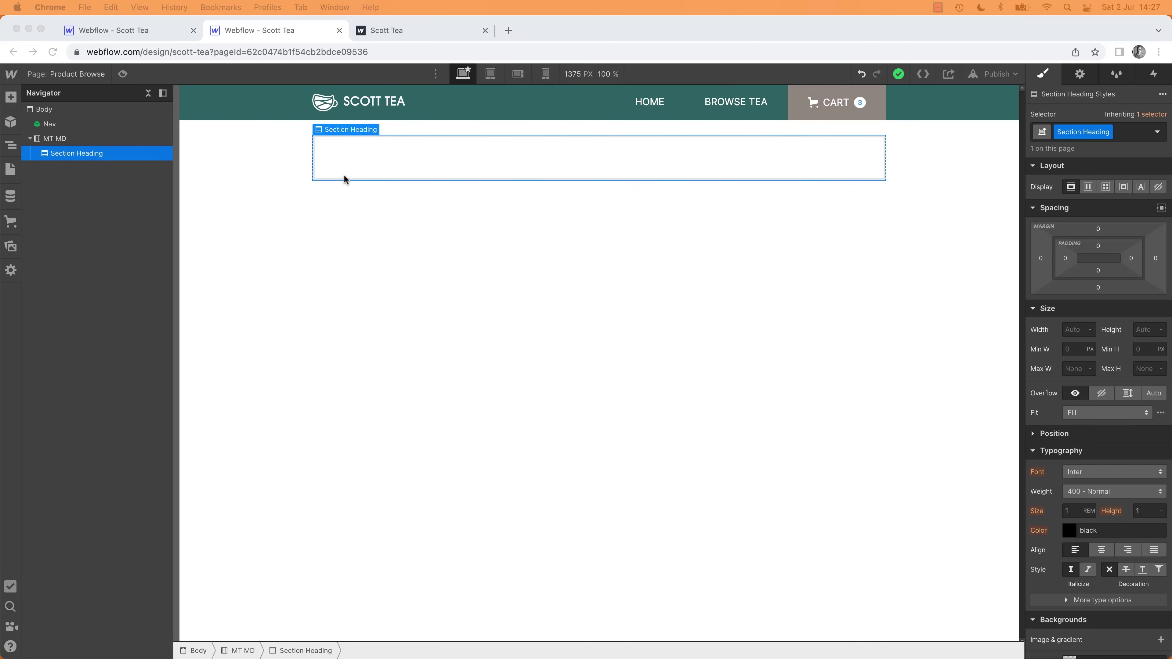
pyautogui.click(952, 160)
pyautogui.click(1112, 133)
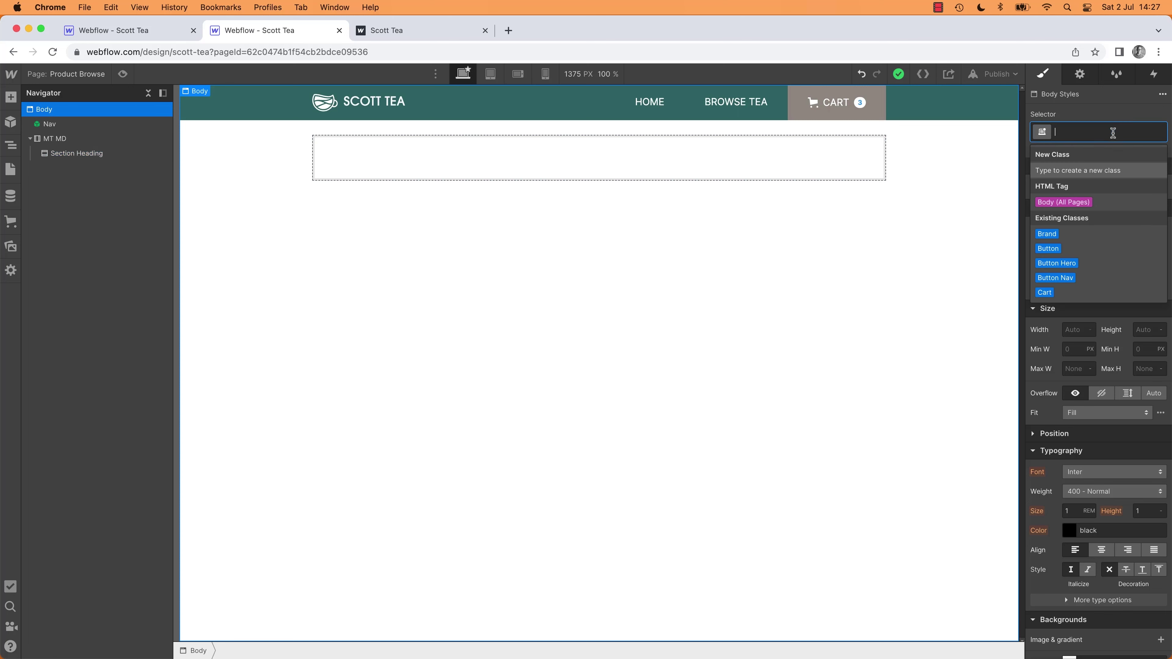
pyautogui.click(1076, 201)
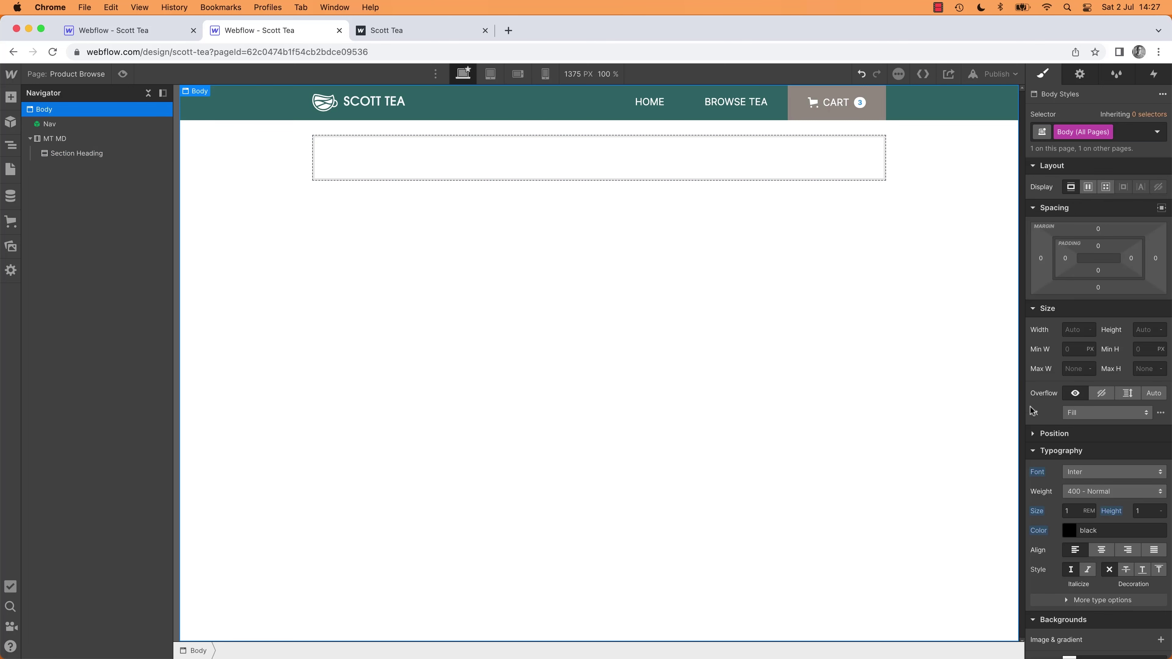
pyautogui.click(1039, 451)
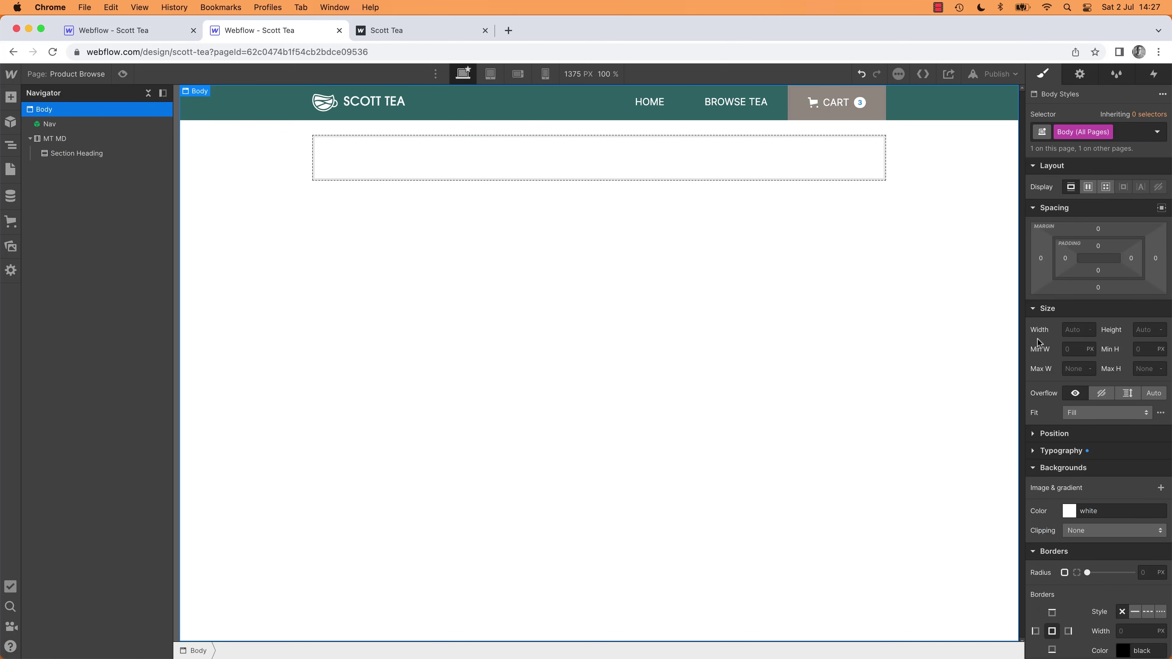
pyautogui.keyDown('alt'); pyautogui.click(1035, 209); pyautogui.keyUp('alt')
pyautogui.click(1036, 251)
pyautogui.click(1069, 296)
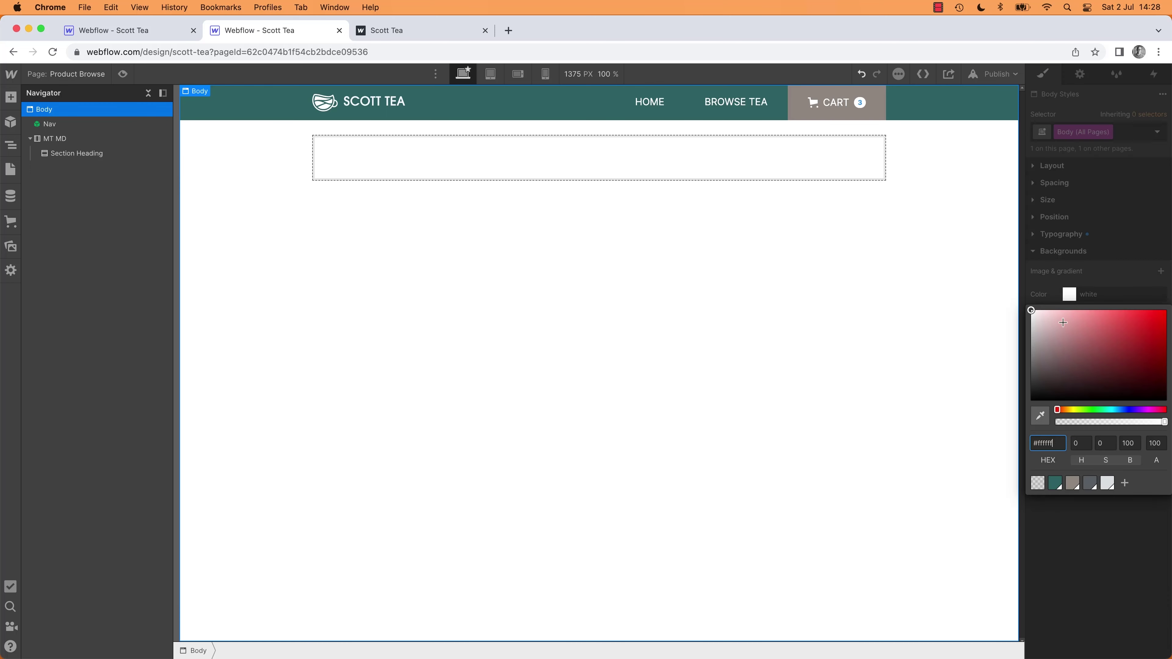
pyautogui.moveTo(1053, 445); pyautogui.dragTo(1033, 444)
pyautogui.write('#f5f7fa')
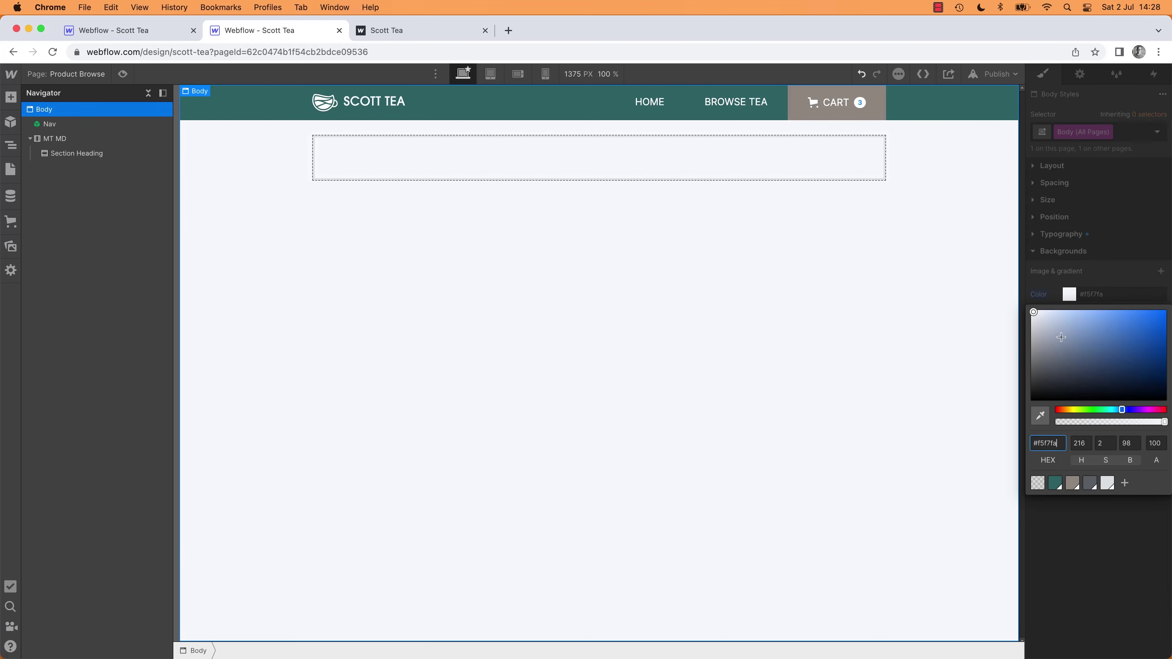
# Step: Save the body background color as a global swatch named ST Grey 100
pyautogui.click(1119, 484)
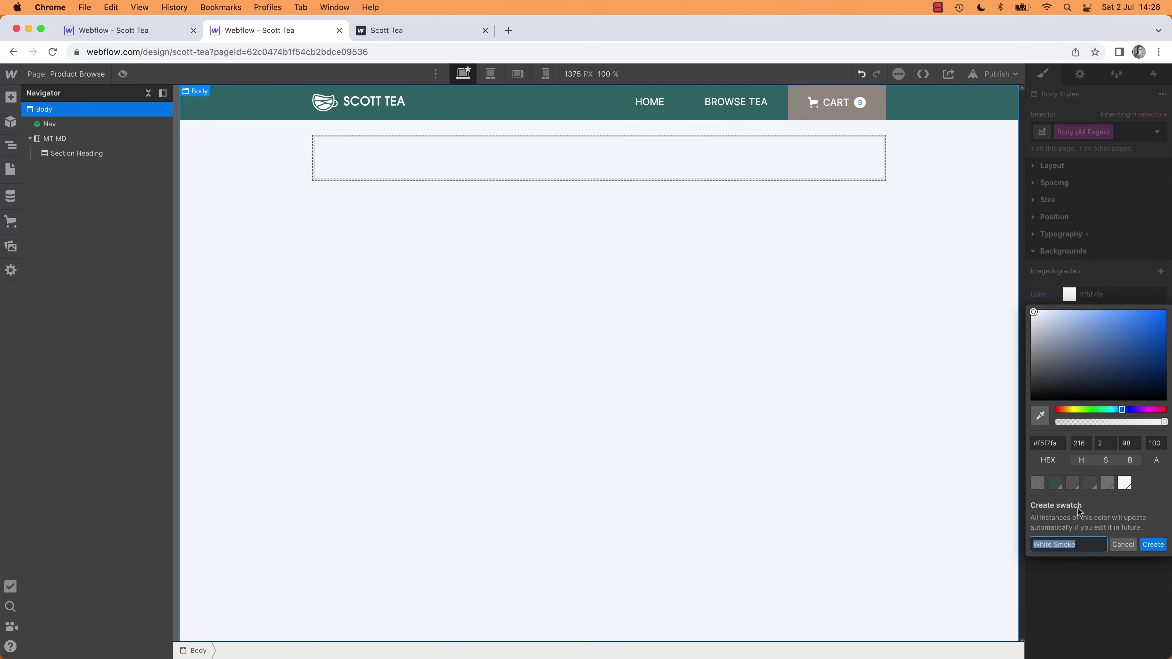
pyautogui.write('ST')
pyautogui.write('0')
pyautogui.press('Return')
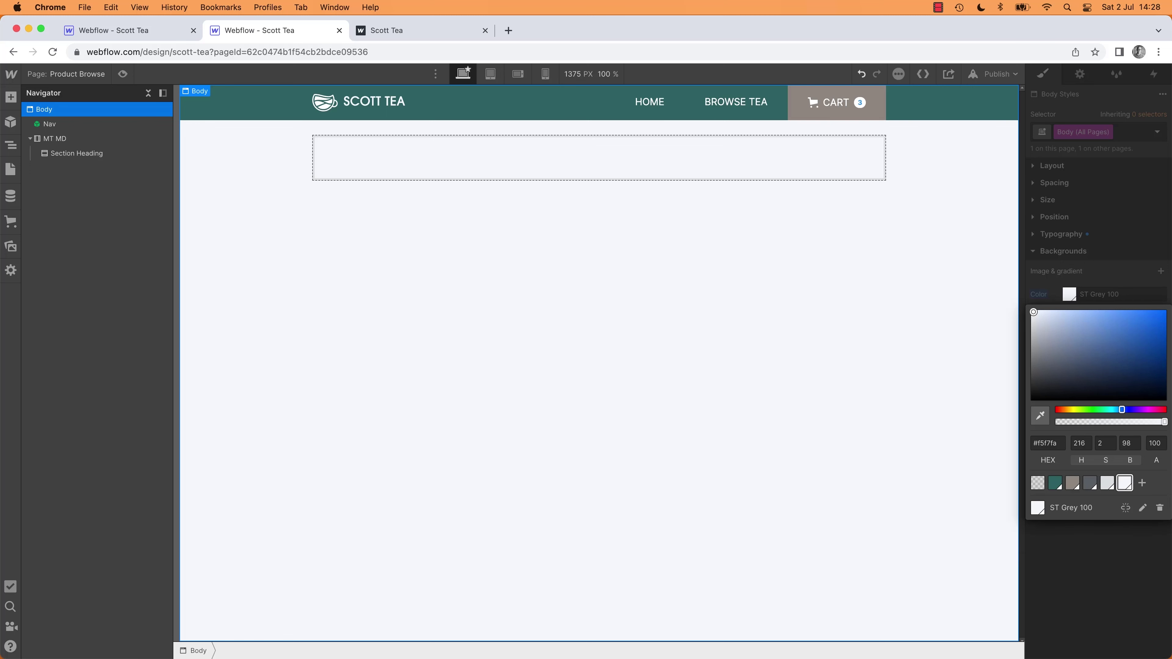
pyautogui.click(470, 296)
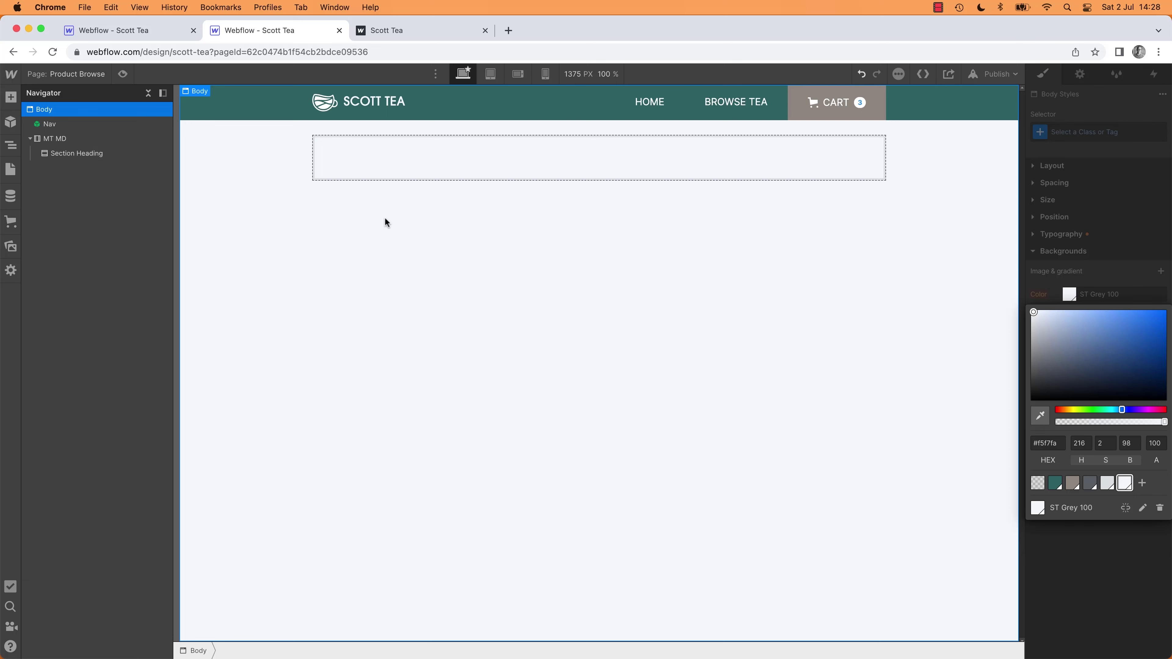
# Step: Check the home page for comparison, then give the Section Heading element on Product Browse a white background
pyautogui.click(363, 173)
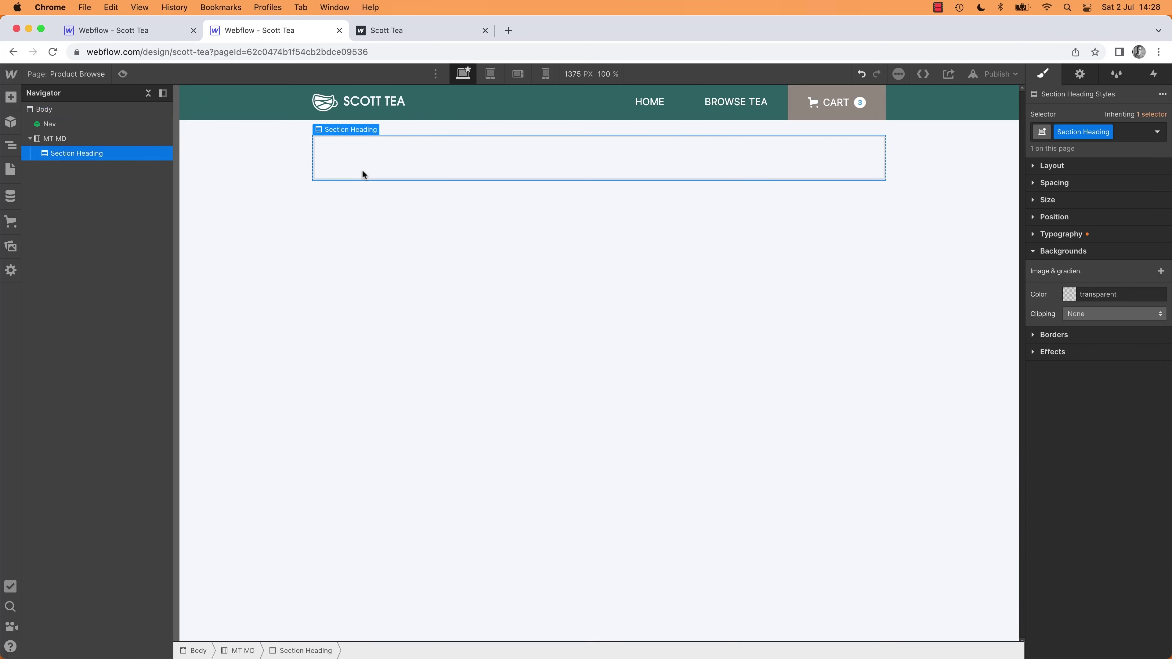
pyautogui.click(120, 31)
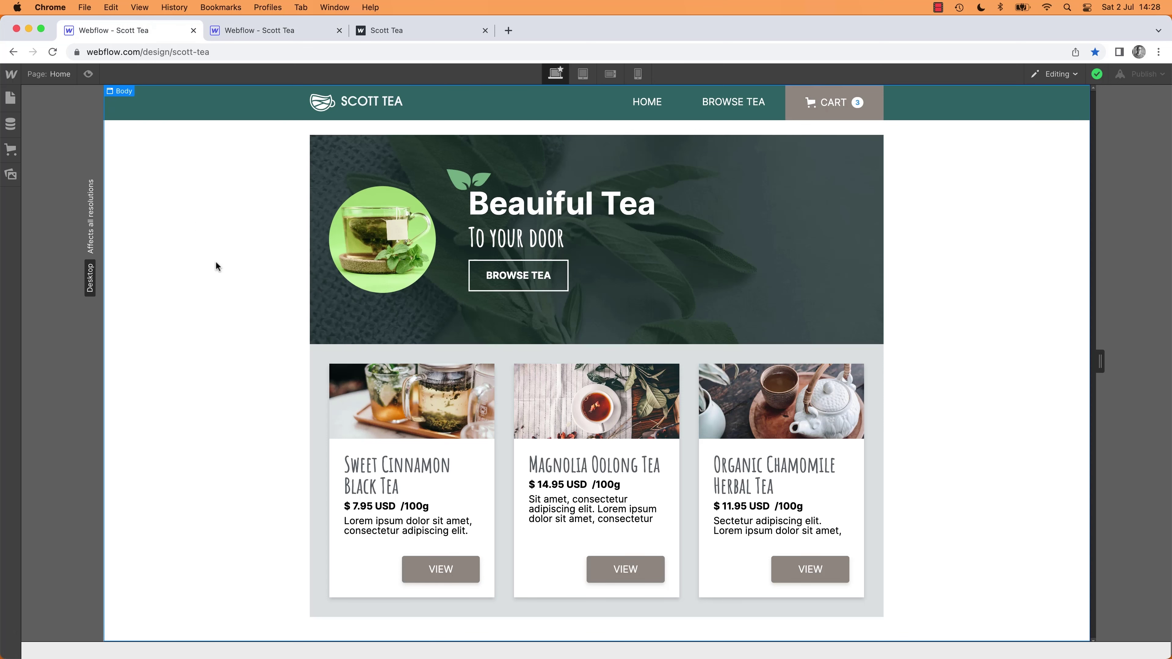
pyautogui.click(257, 31)
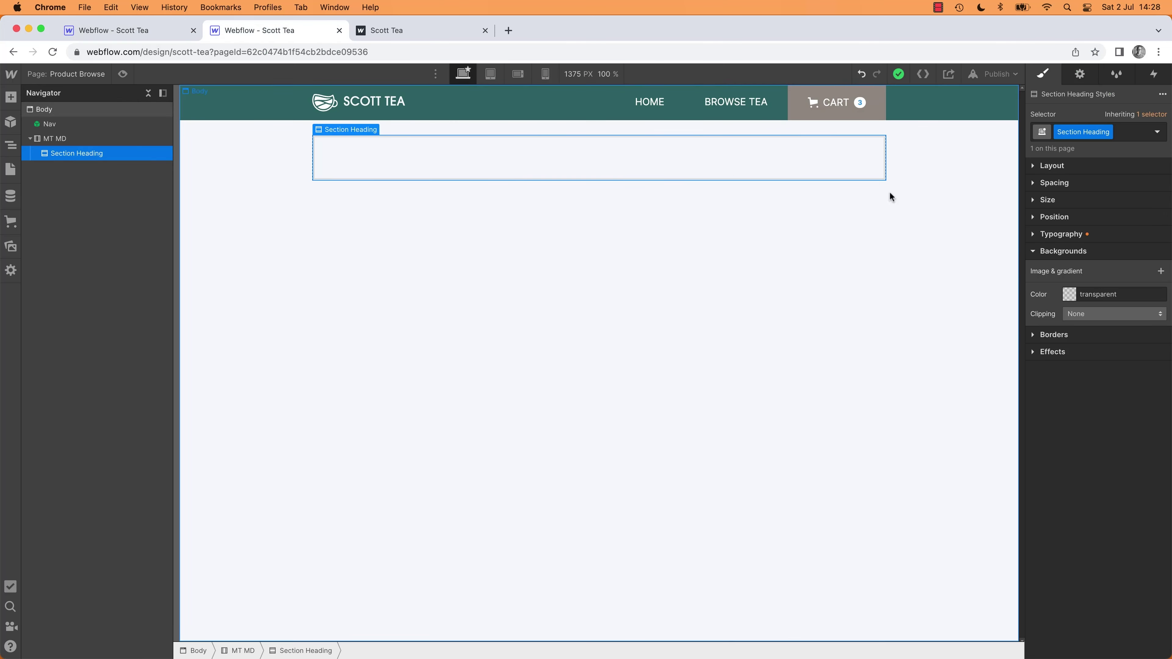
pyautogui.click(1070, 296)
pyautogui.click(435, 306)
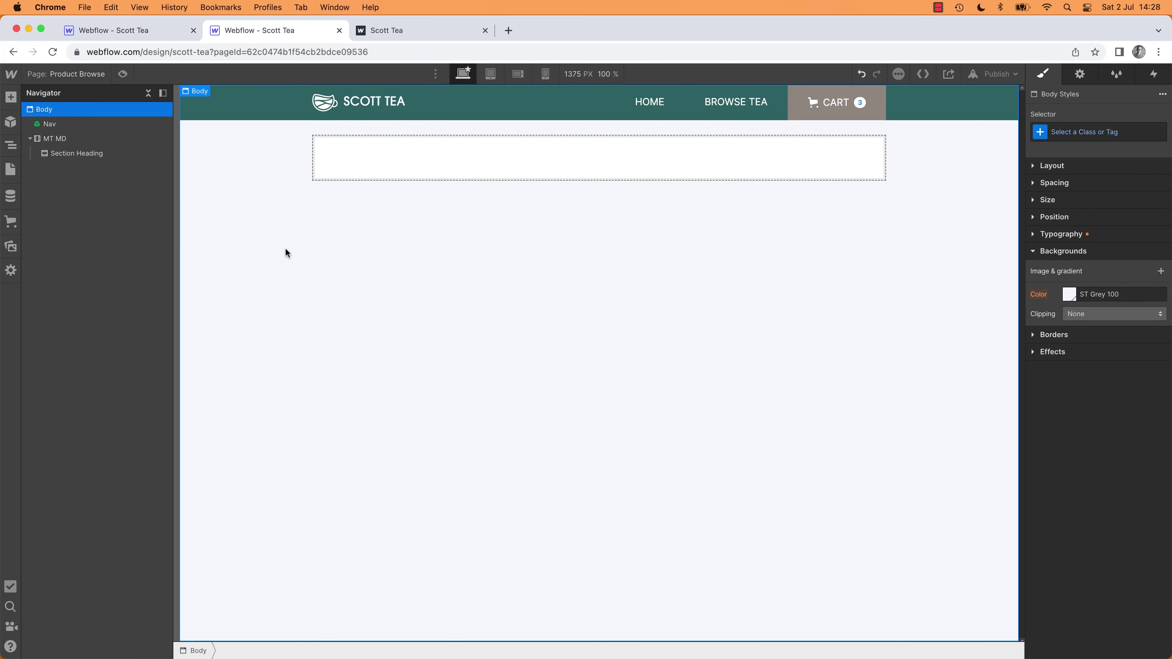
# Step: Compare the page with the "Find your beautiful tea" heading area in Adobe XD, select that heading, and return to Webflow
pyautogui.press('super+Tab')
pyautogui.press('super+Tab')
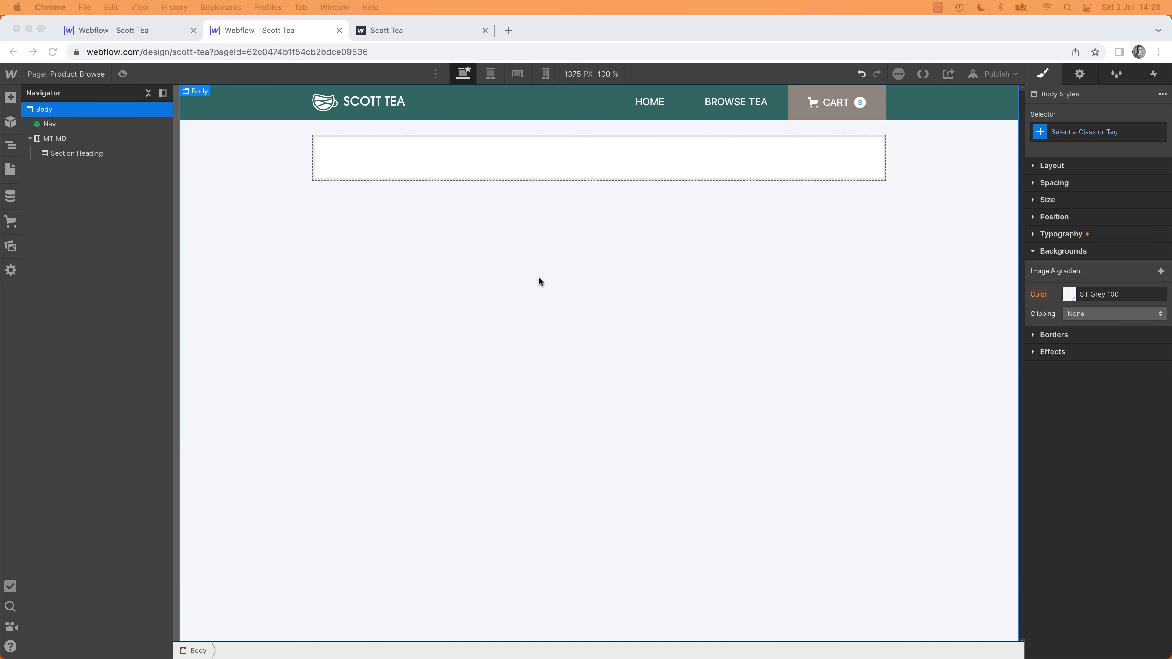
pyautogui.click(230, 216)
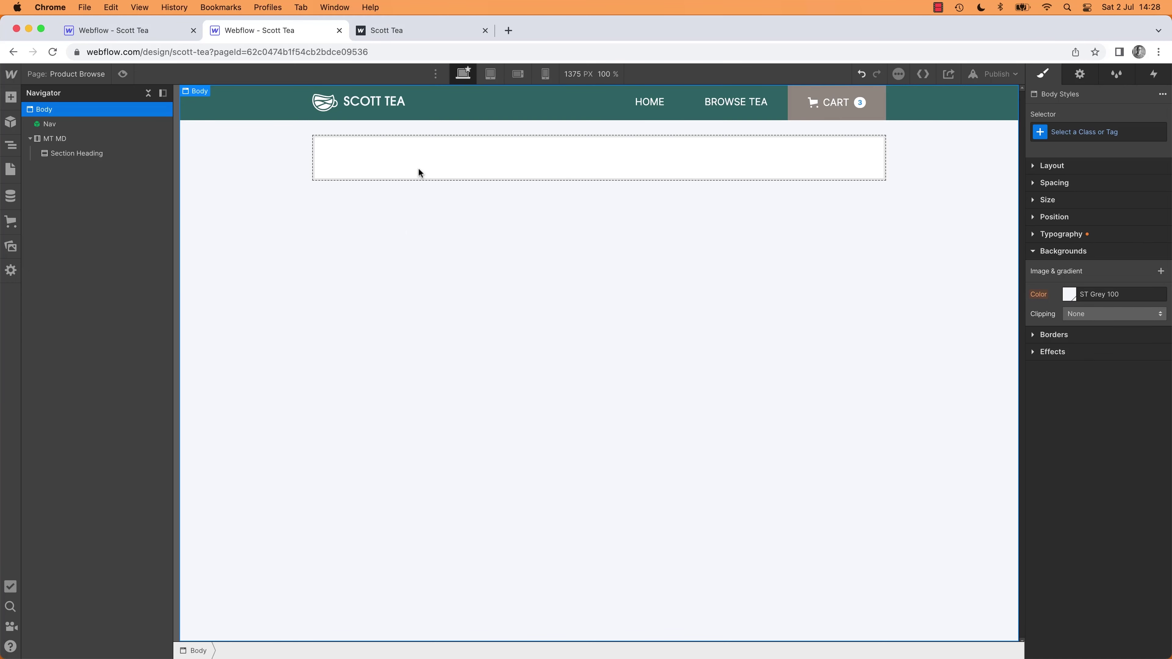
pyautogui.press('super+Tab')
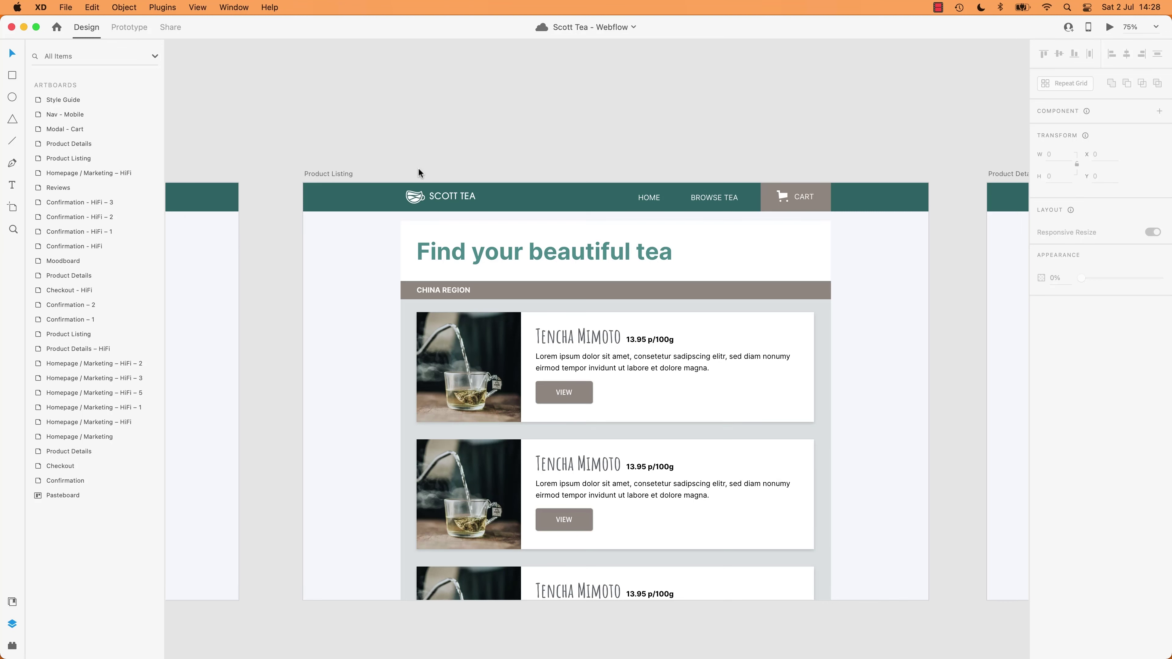
pyautogui.click(513, 261)
pyautogui.press('super+Tab')
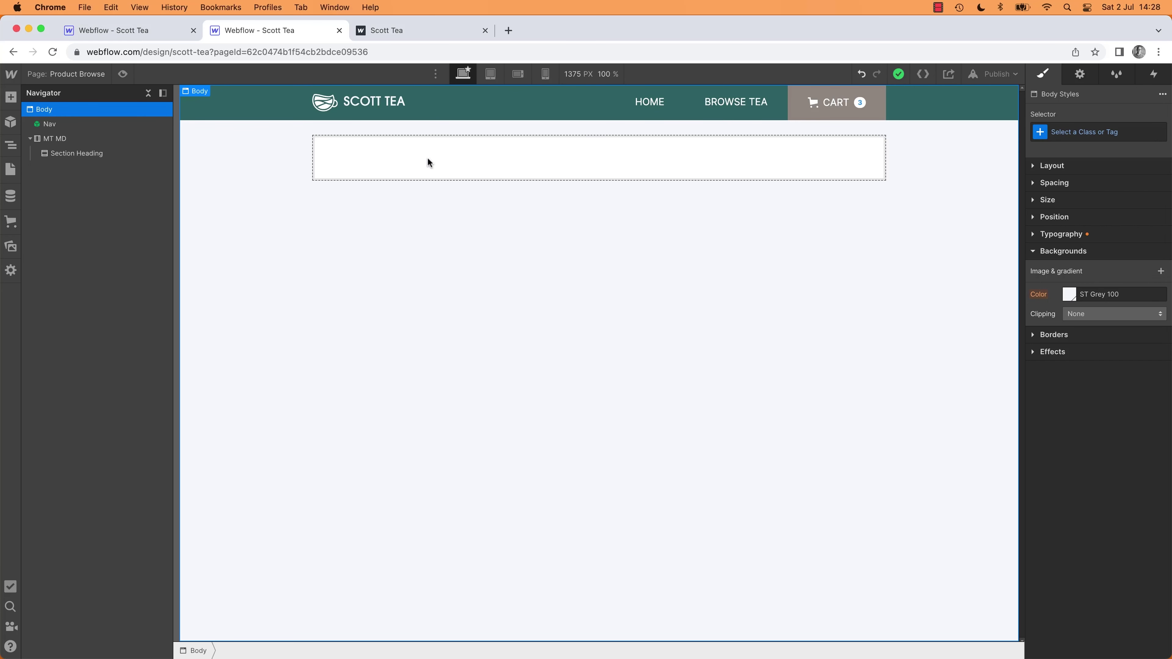
# Step: Reload the Webflow designer and add an H1 heading inside the Section Heading element
pyautogui.press('super+r')
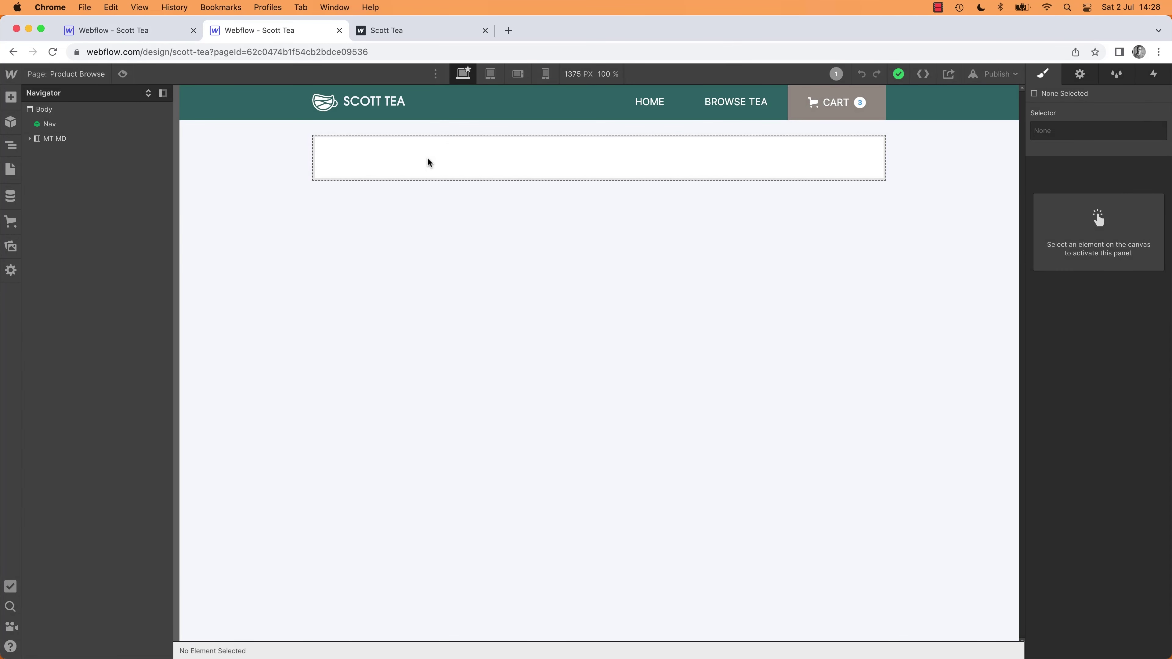
pyautogui.click(427, 159)
pyautogui.press('super+e')
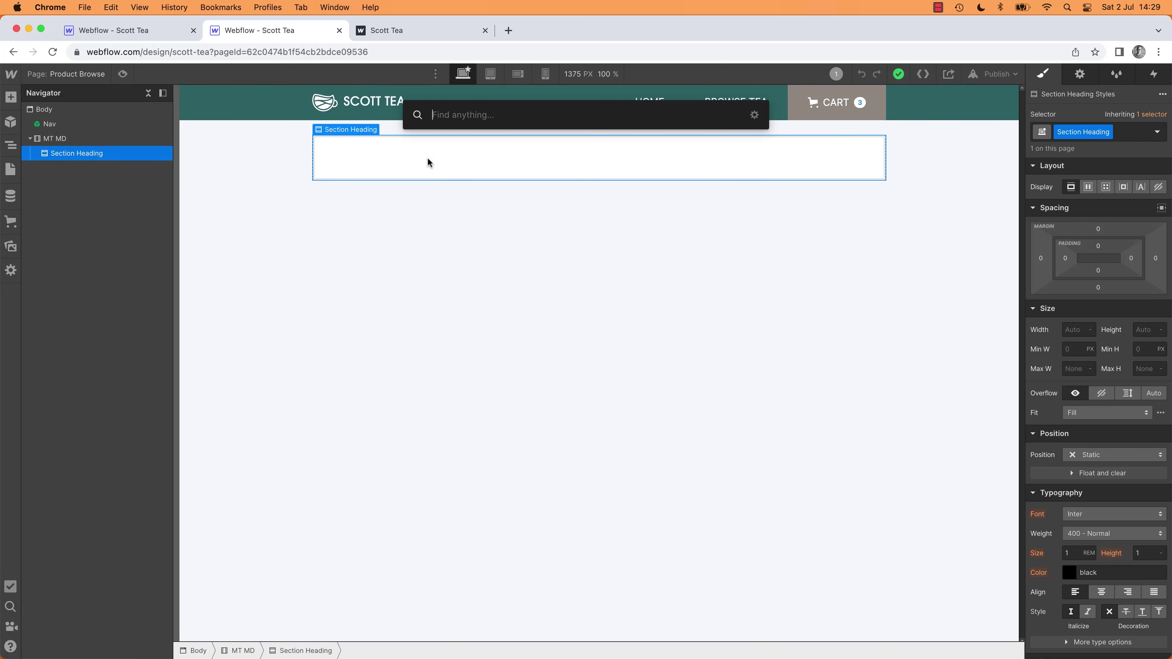
pyautogui.write('heading')
pyautogui.press('Return')
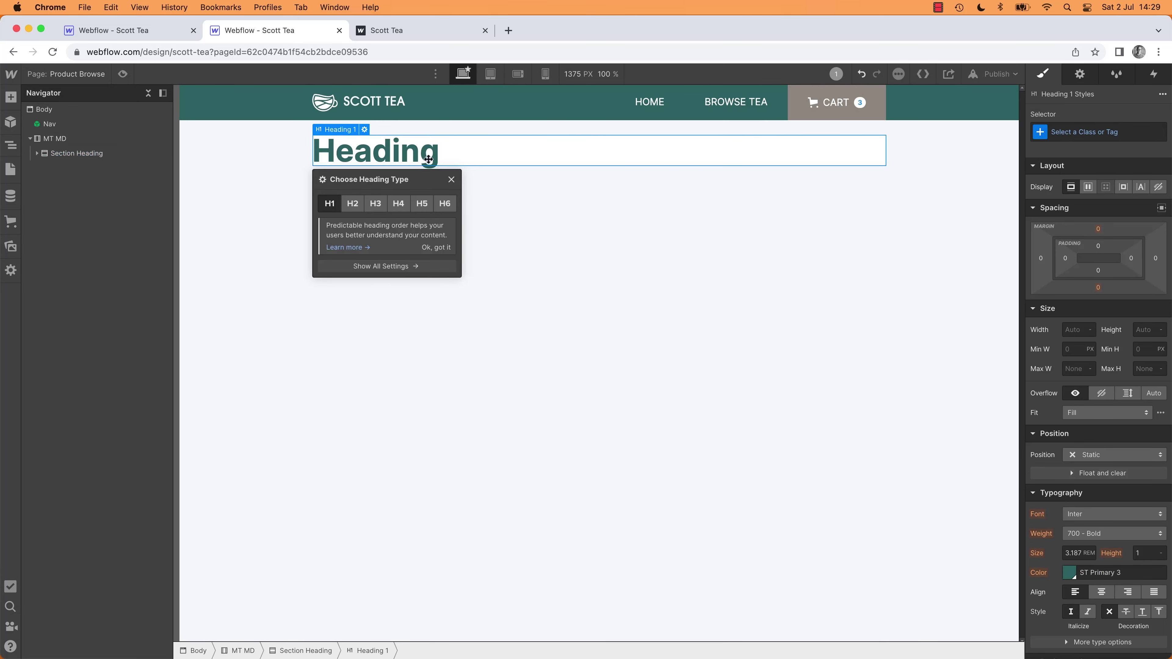
pyautogui.click(452, 180)
# Step: Switch to Adobe XD, select the full text of the "Find your beautiful tea" heading, and return to Webflow
pyautogui.press('super+Tab')
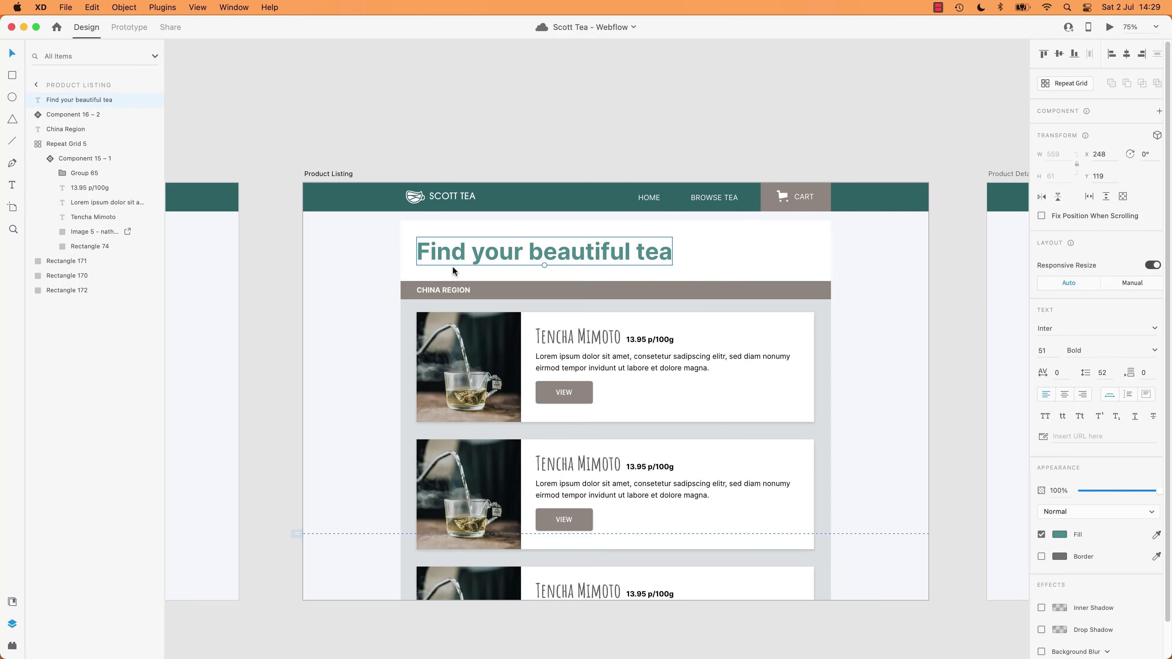
pyautogui.doubleClick(460, 255)
pyautogui.press('super+a')
pyautogui.press('super+Tab')
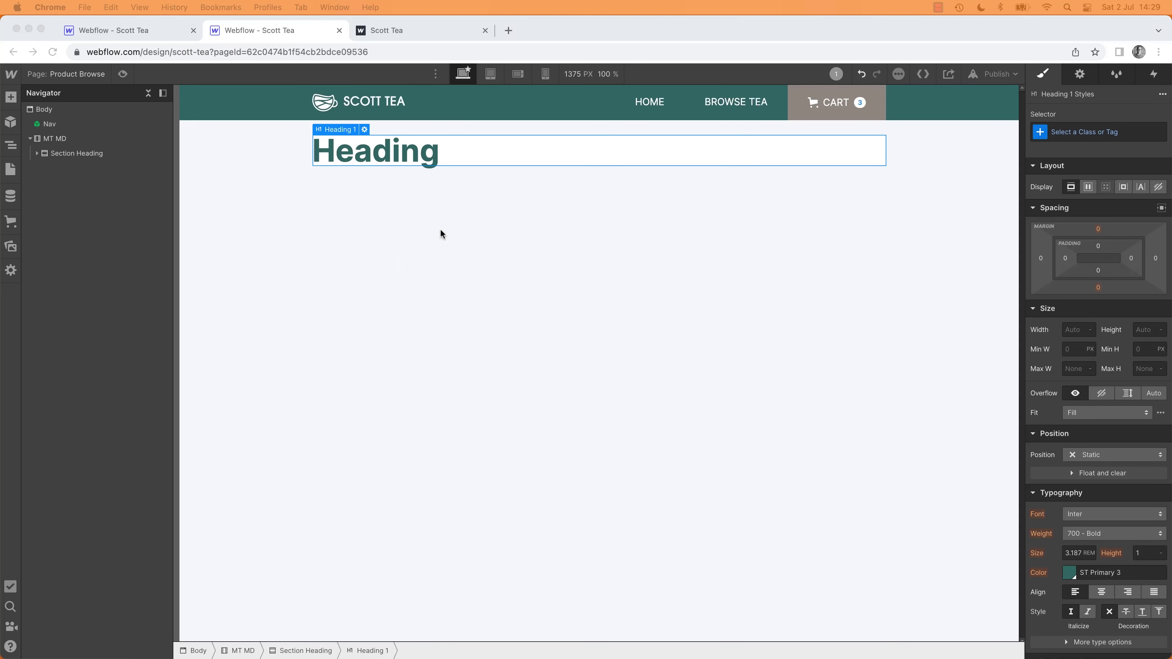
pyautogui.click(88, 154)
pyautogui.click(1124, 135)
pyautogui.write('pd')
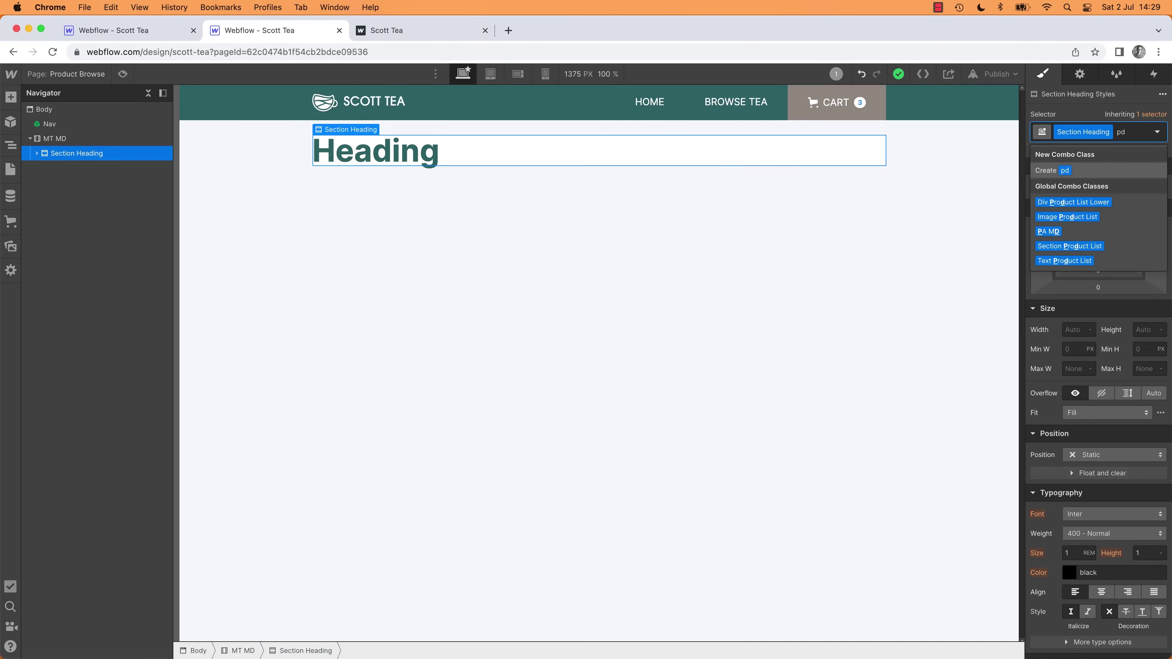
pyautogui.click(884, 282)
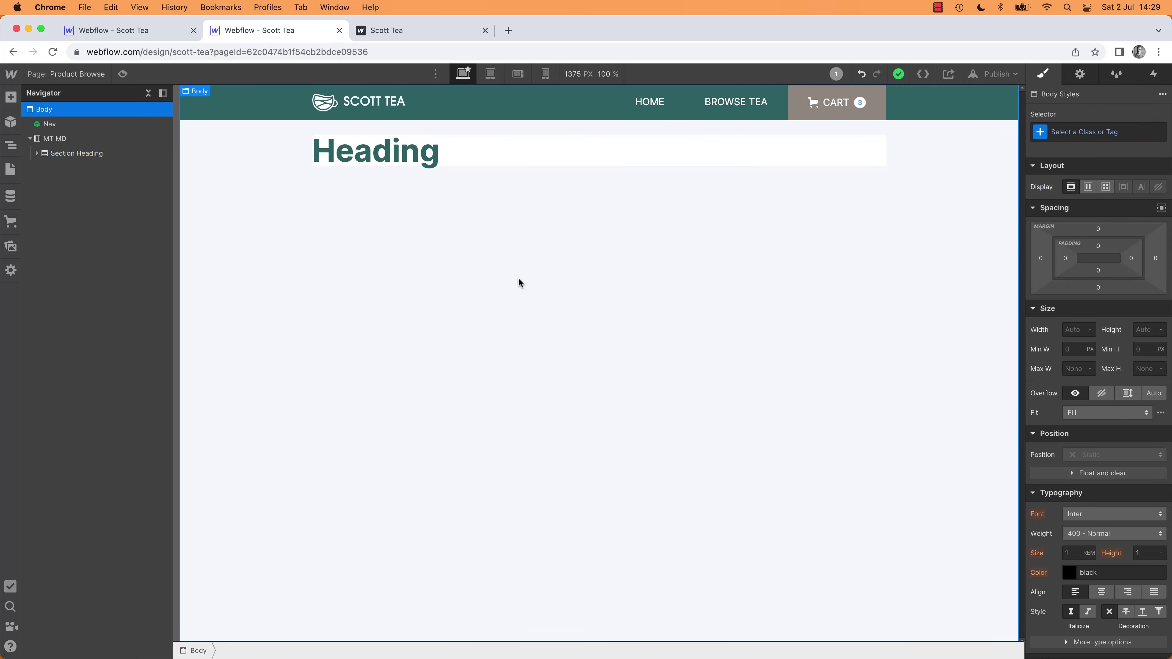
# Step: Add a div block directly to the page body, below the heading section
pyautogui.press('a')
pyautogui.moveTo(50, 305); pyautogui.dragTo(286, 321)
# Step: Give the new div block a class named PA LG
pyautogui.click(1124, 131)
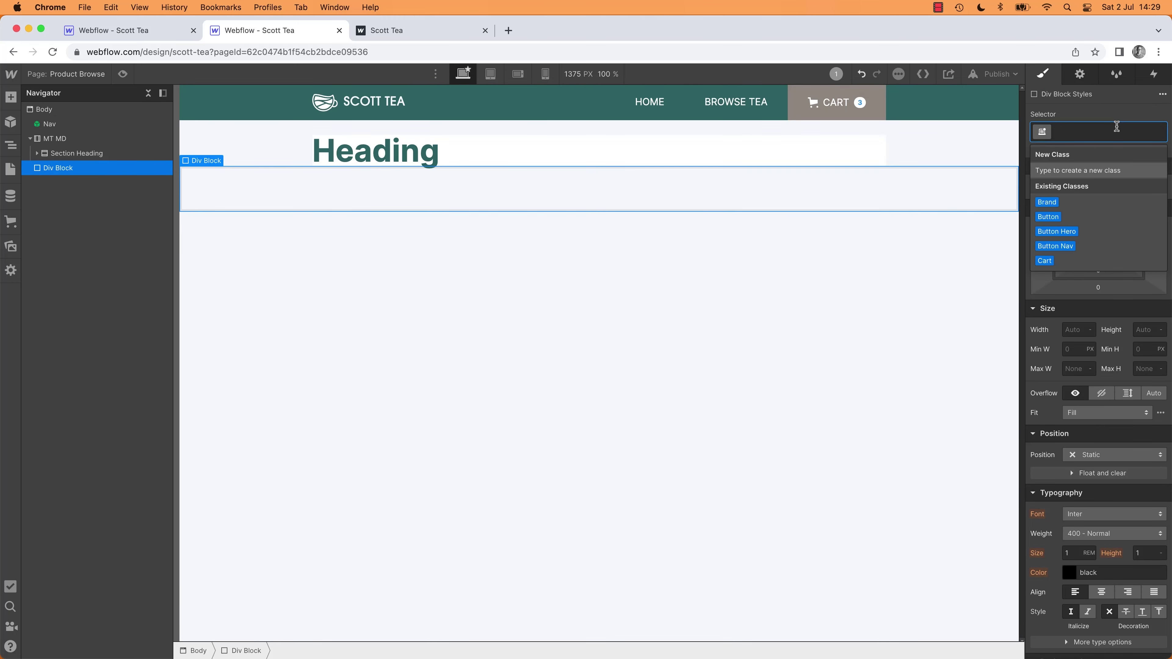
pyautogui.write('PA')
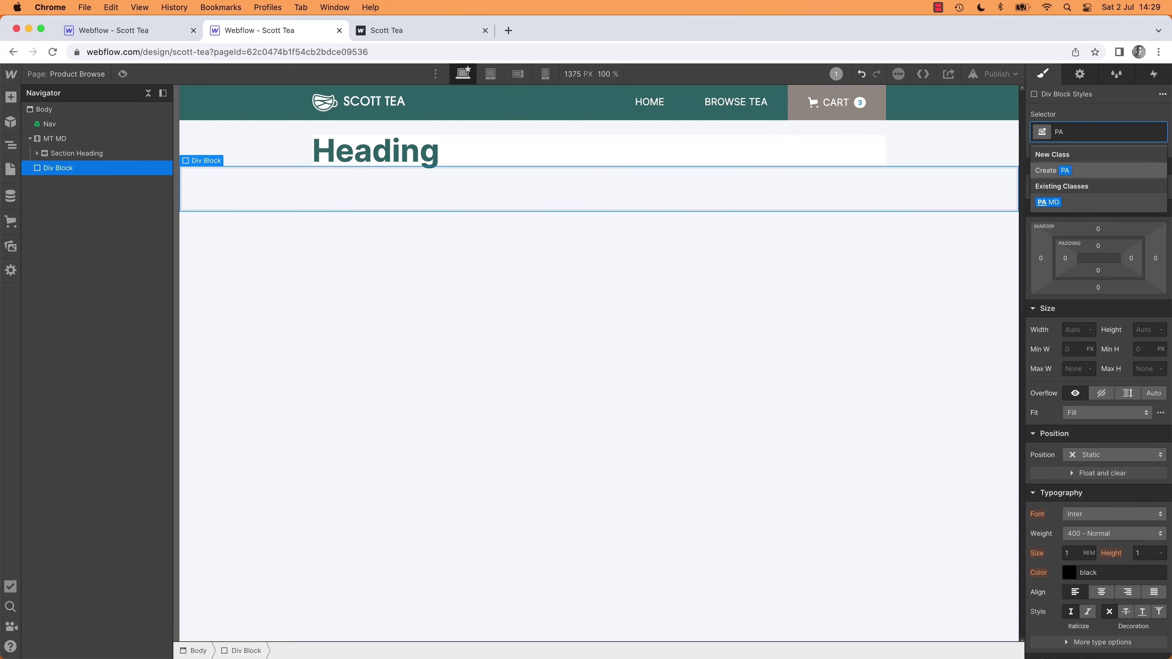
pyautogui.write(' LG')
pyautogui.press('BackSpace')
pyautogui.press('BackSpace')
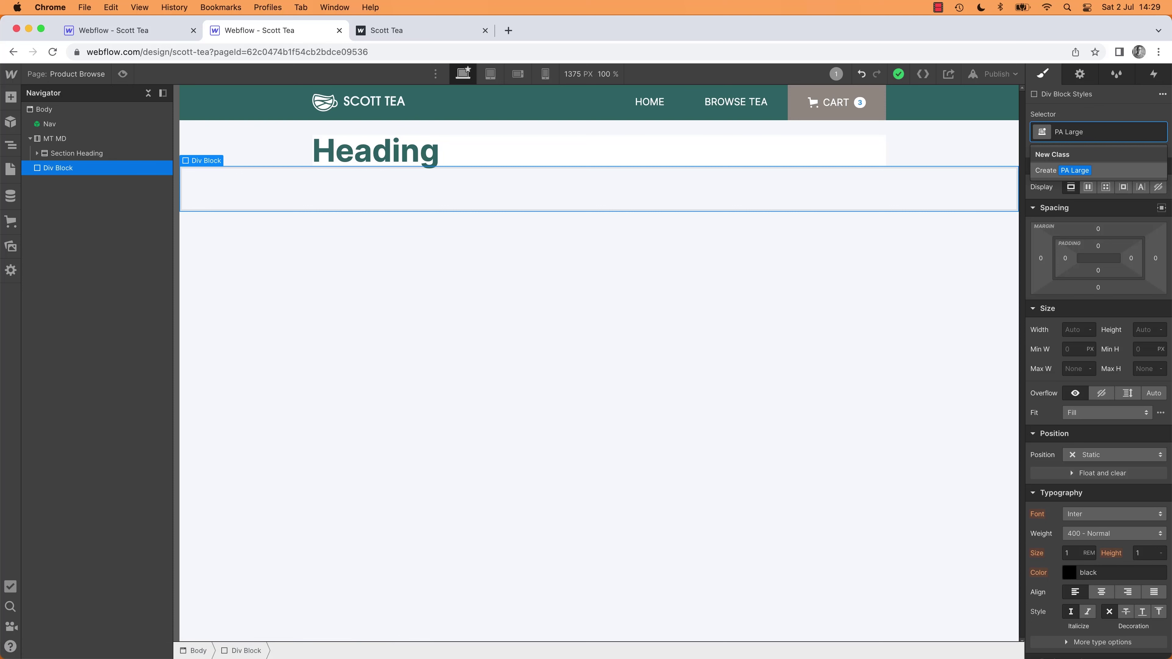
pyautogui.write('a')
pyautogui.press('Return')
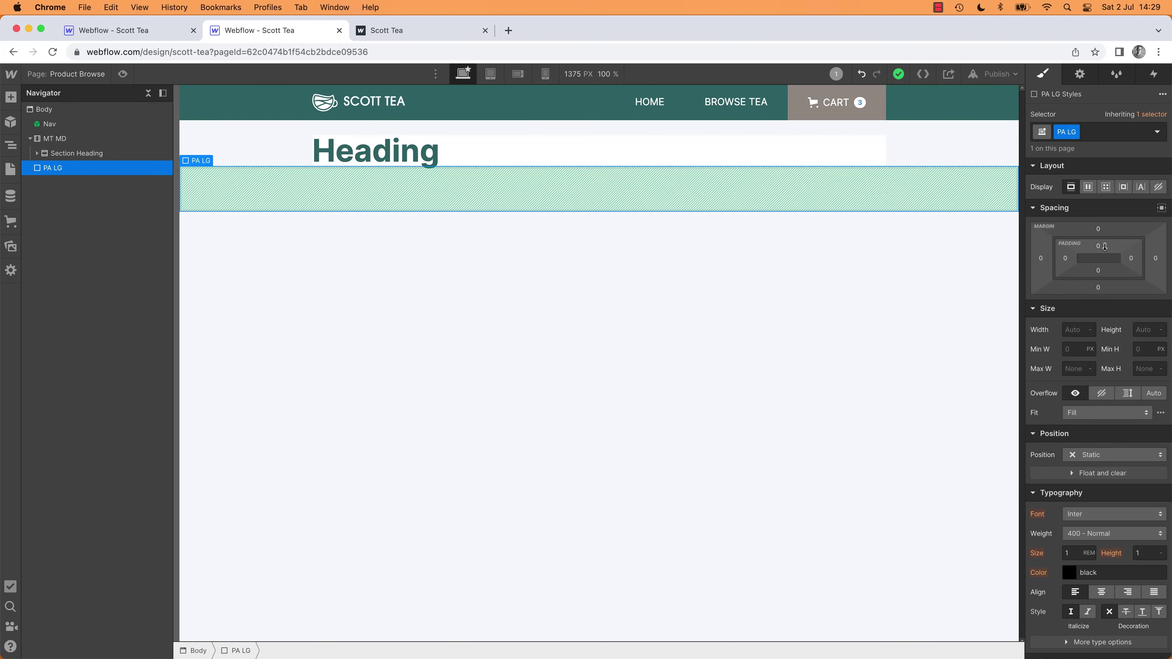
# Step: Set equal padding on all four sides of the PA LG class and delete its div block
pyautogui.moveTo(1099, 248); pyautogui.dragTo(1103, 272)
pyautogui.click(515, 291)
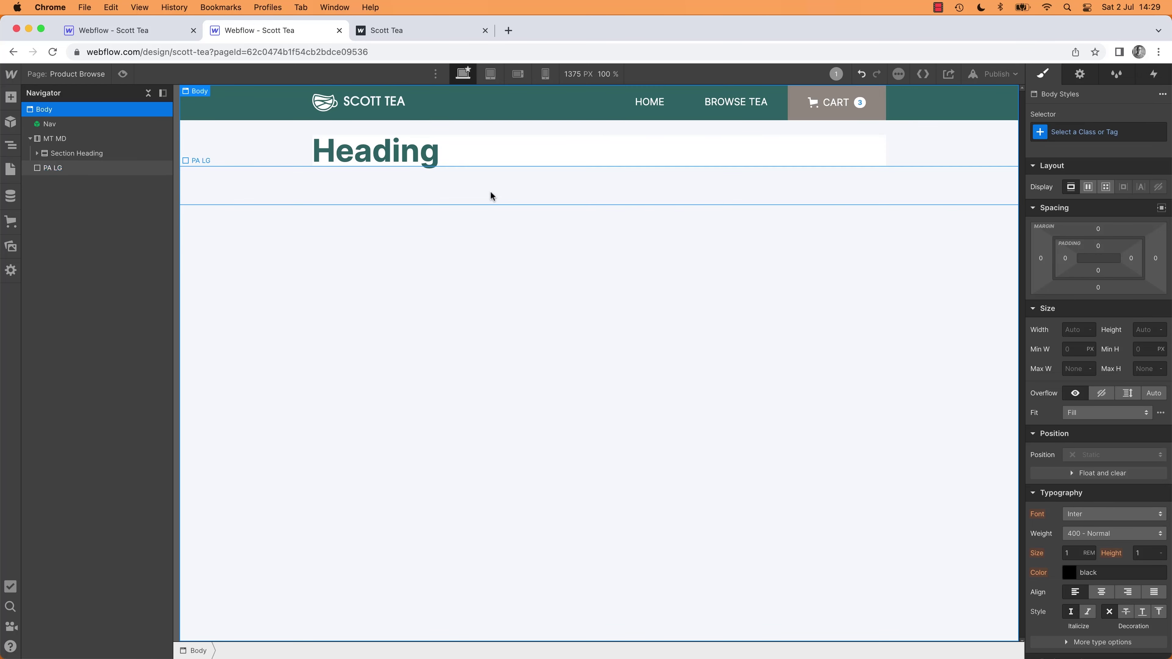
pyautogui.click(491, 188)
pyautogui.press('BackSpace')
pyautogui.click(513, 158)
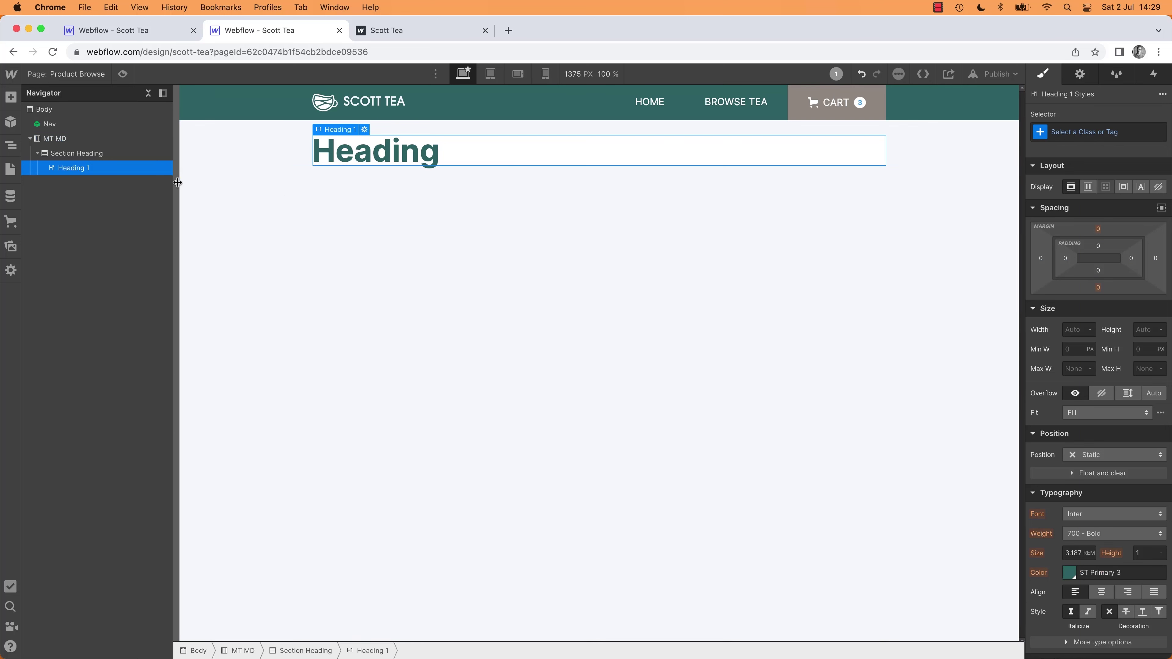
pyautogui.click(100, 154)
pyautogui.click(1133, 131)
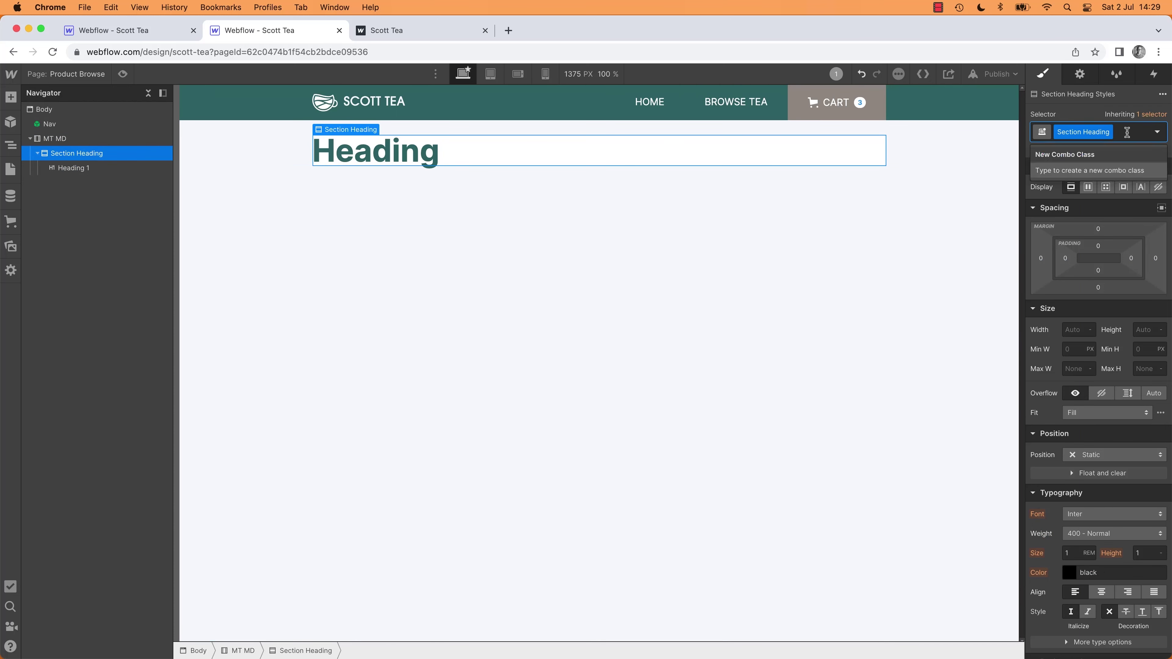
pyautogui.write('pd')
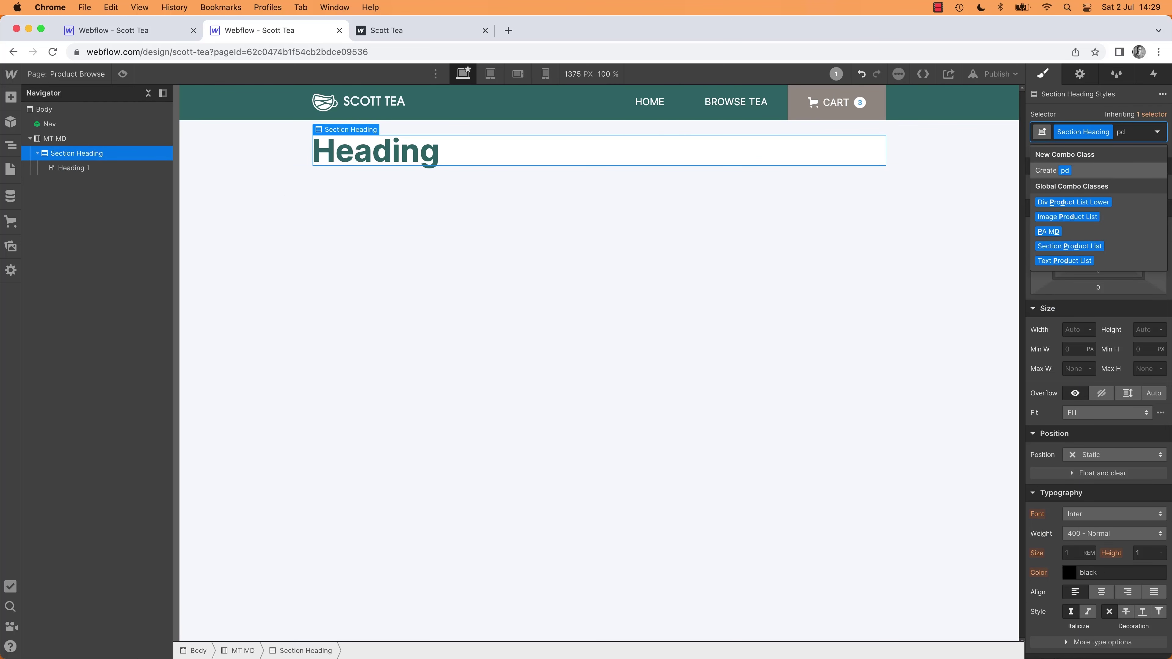
pyautogui.write(' lg')
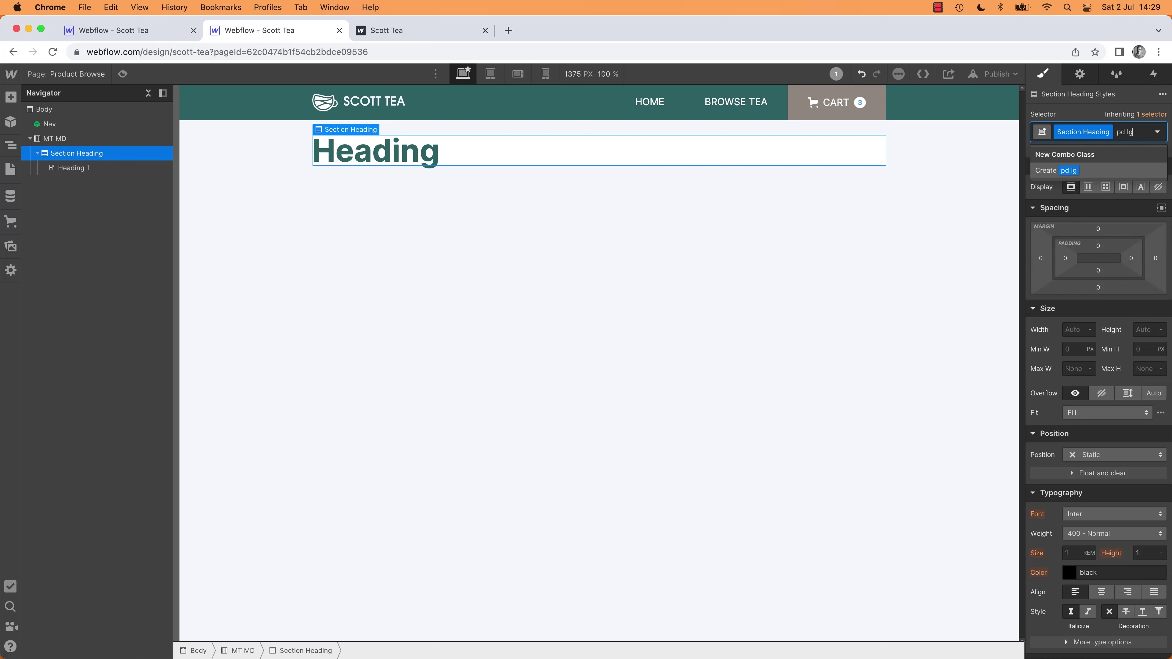
pyautogui.press('Escape')
pyautogui.click(877, 265)
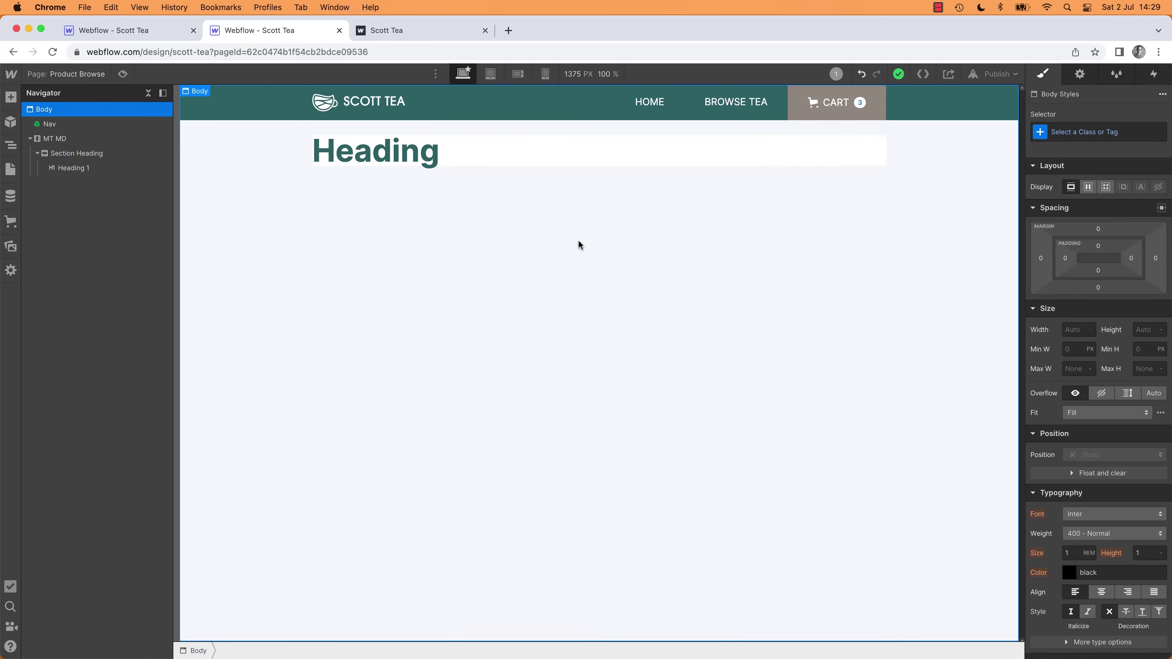
# Step: Undo the deletion, padding and PA LG class of the div block
pyautogui.press('super+z')
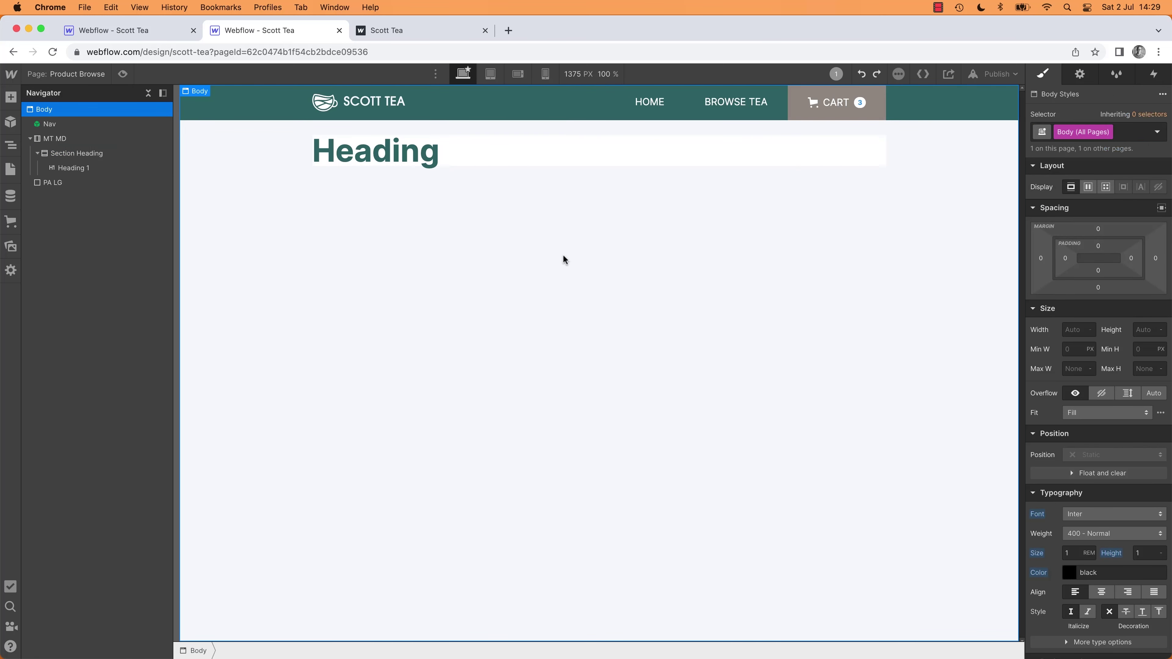
pyautogui.press('super+z')
pyautogui.click(460, 180)
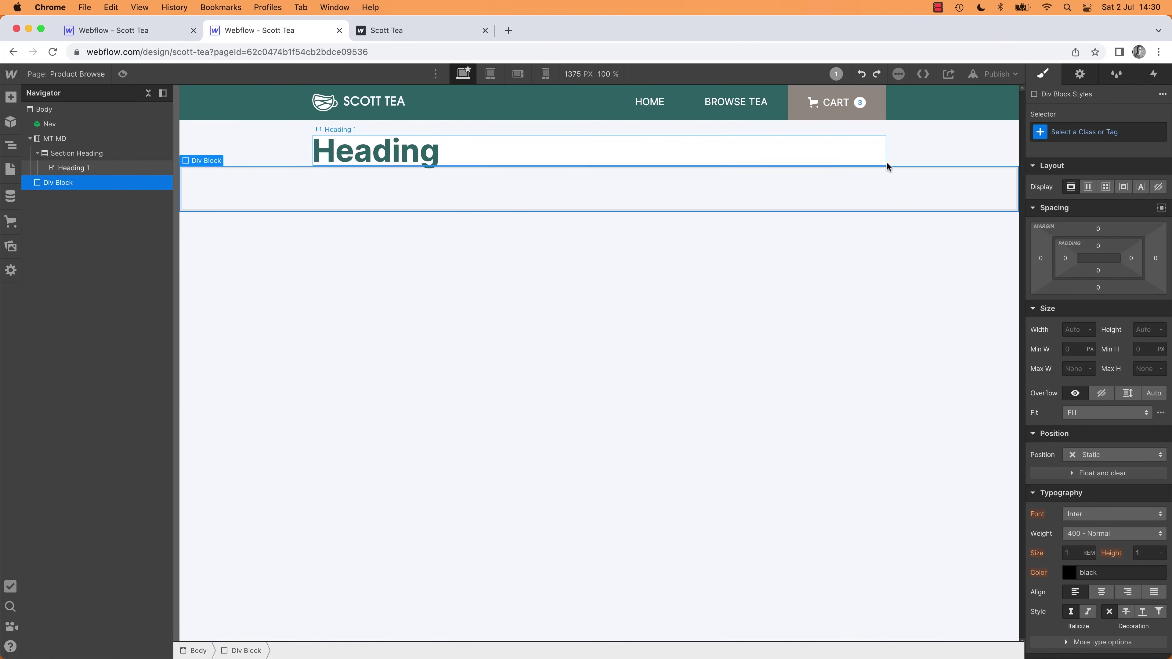
# Step: Give the unstyled div block a new class named PD LG
pyautogui.click(1103, 134)
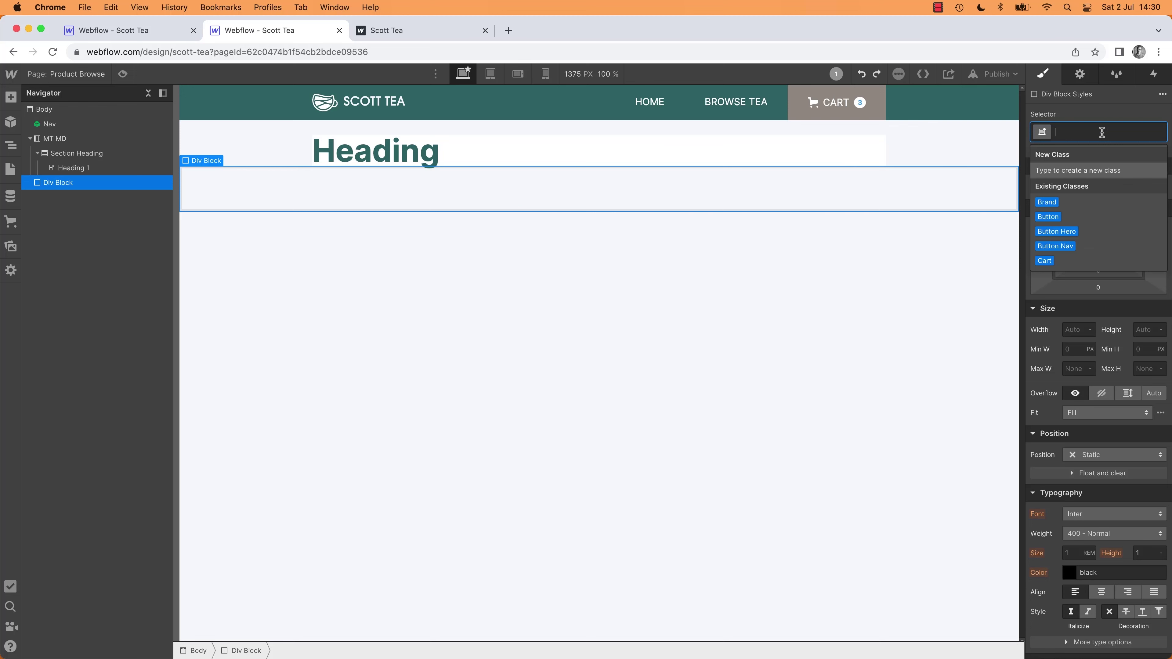
pyautogui.write('PD')
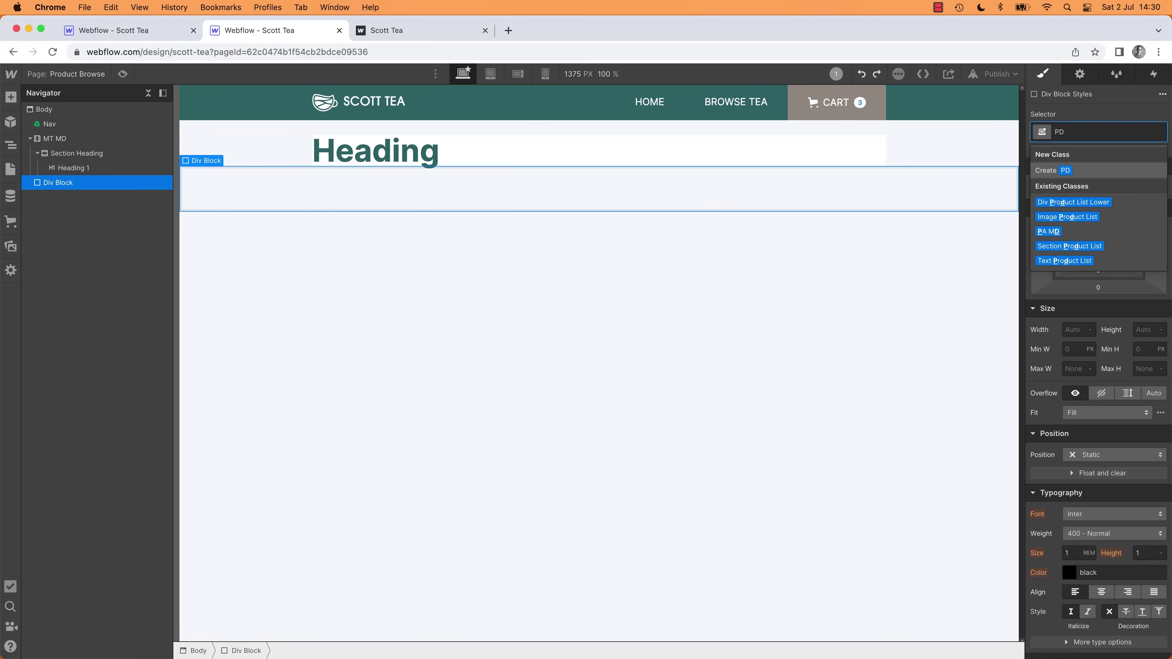
pyautogui.write(' LG')
pyautogui.press('Return')
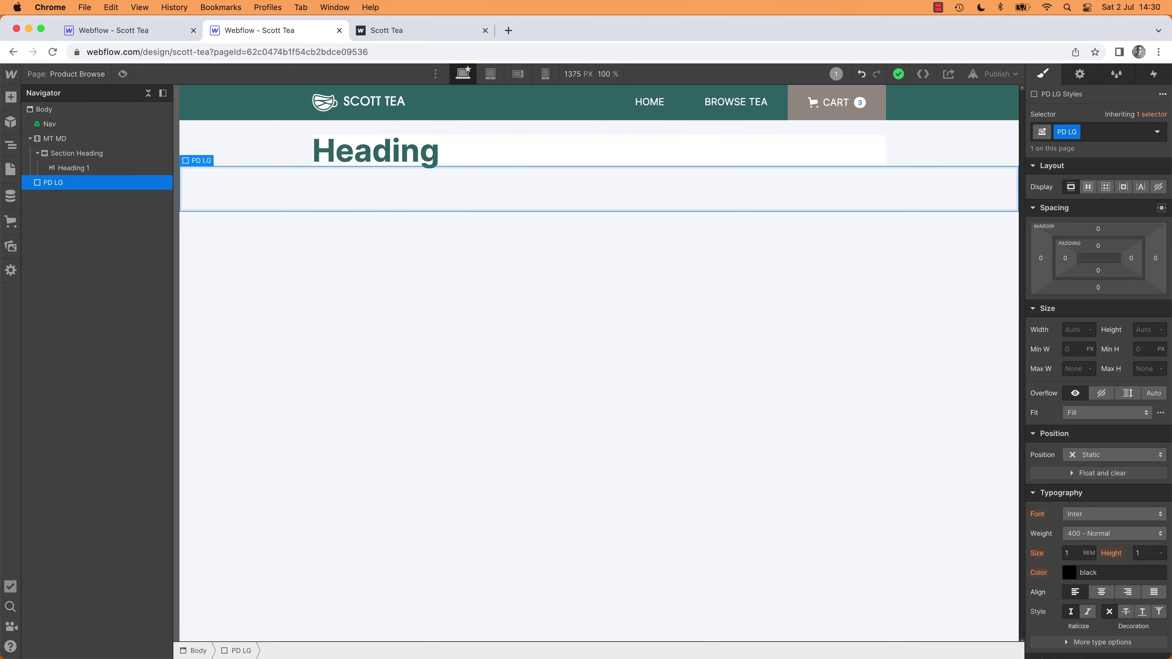
# Step: Set equal padding on all four sides of the PD LG class and delete its placeholder div block
pyautogui.moveTo(1114, 258); pyautogui.dragTo(1106, 267)
pyautogui.click(796, 278)
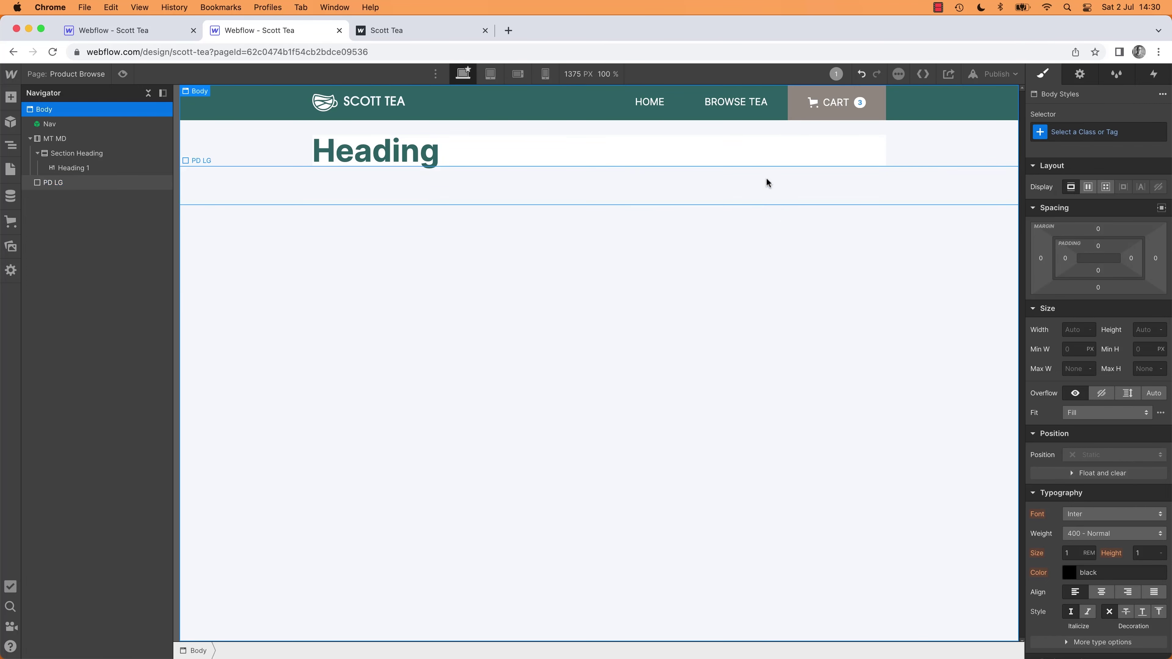
pyautogui.click(767, 180)
pyautogui.press('Delete')
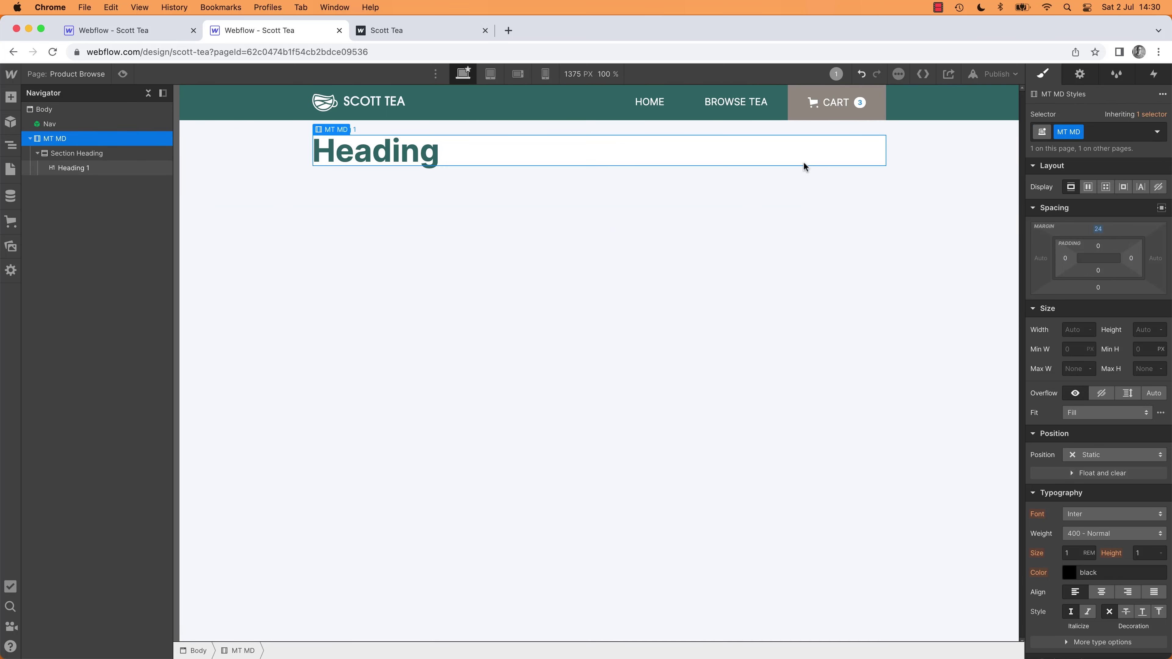
# Step: Apply the existing PD LG class to the Section Heading element as a combo class
pyautogui.click(803, 161)
pyautogui.press('Up')
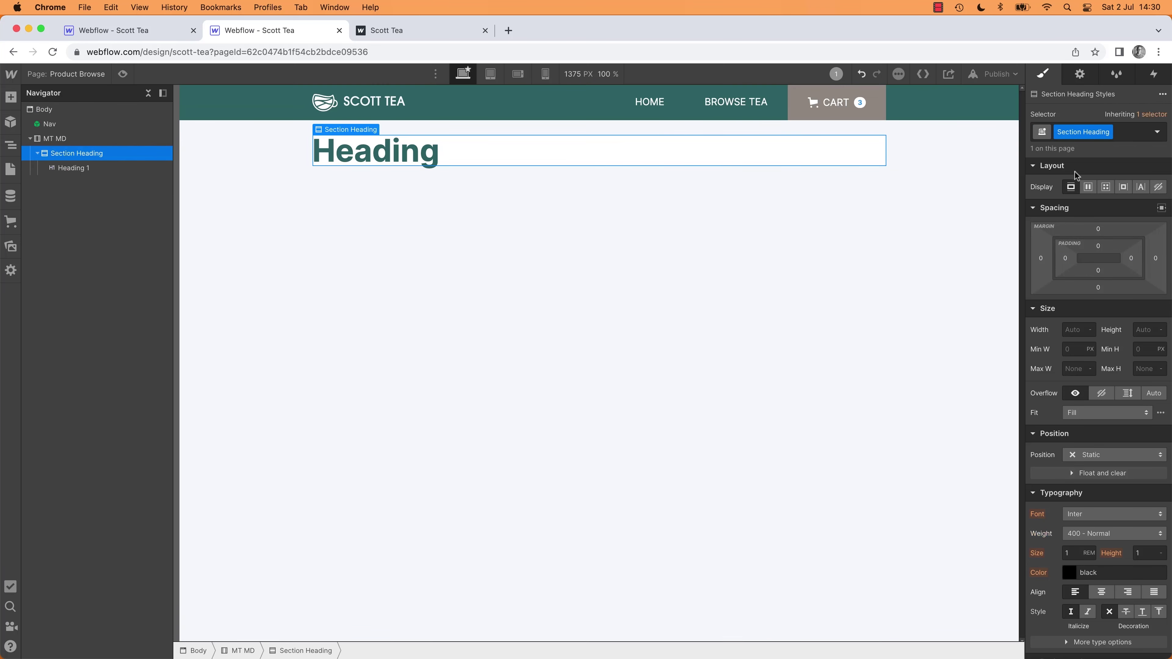
pyautogui.press('cmd+Return')
pyautogui.write('pd')
pyautogui.press('Down')
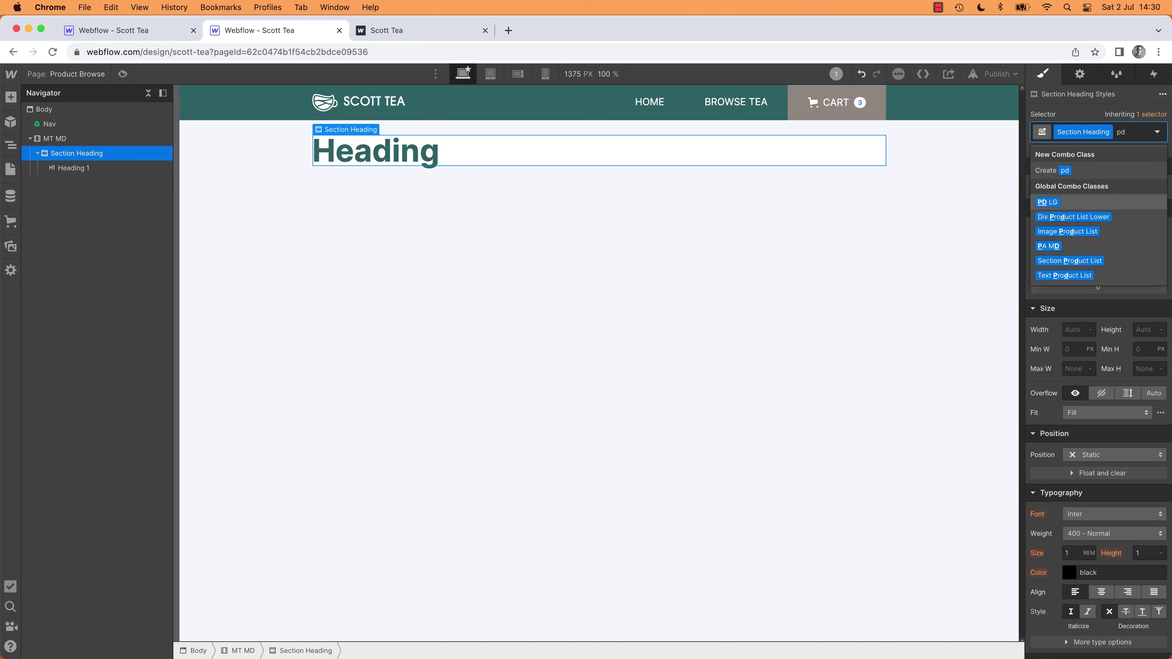
pyautogui.press('Return')
# Step: Compare the padded section with the "Find your beautiful tea" heading in Adobe XD, select that heading, and return to Webflow
pyautogui.press('cmd+Tab')
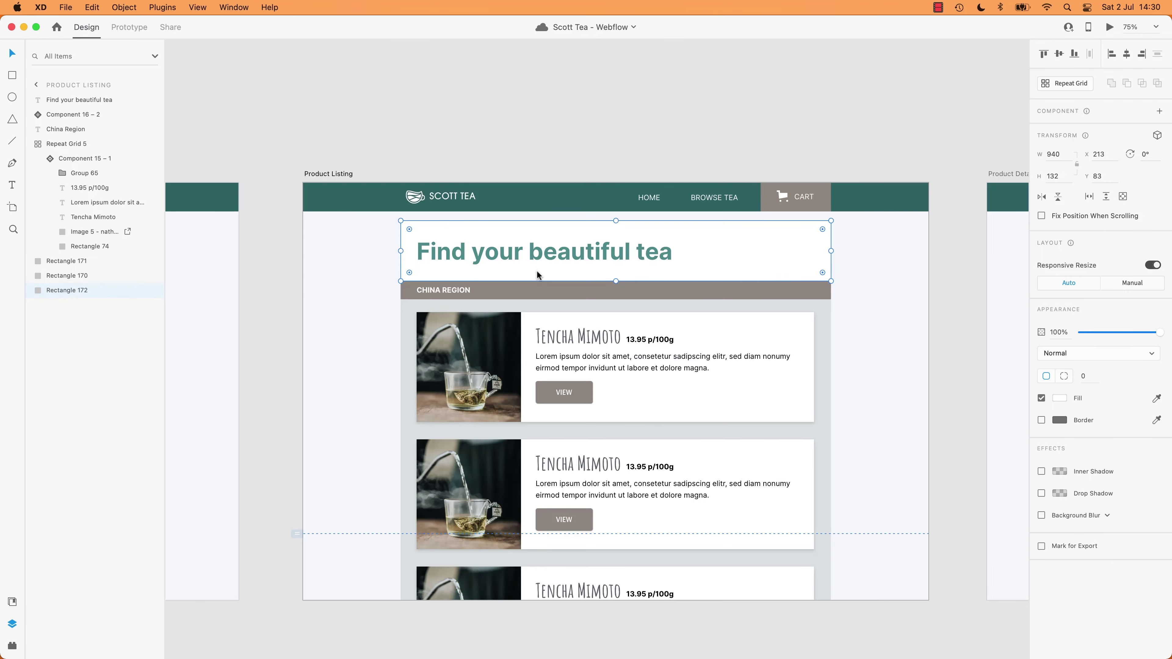
pyautogui.press('cmd+Tab')
pyautogui.press('super+Tab')
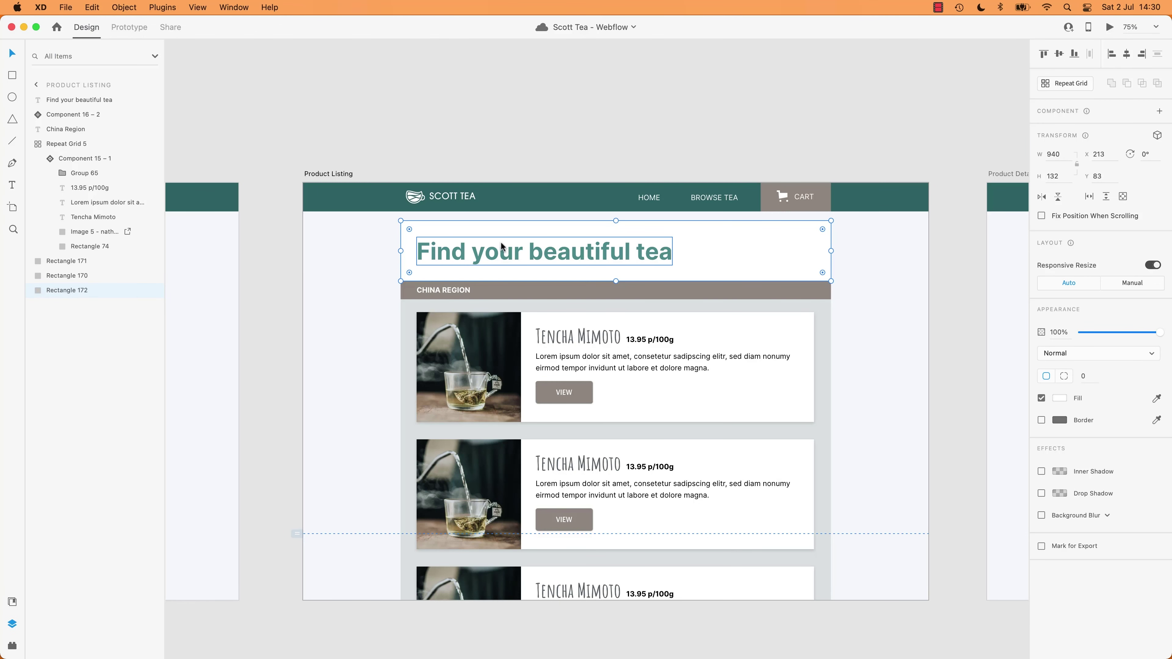
pyautogui.click(509, 252)
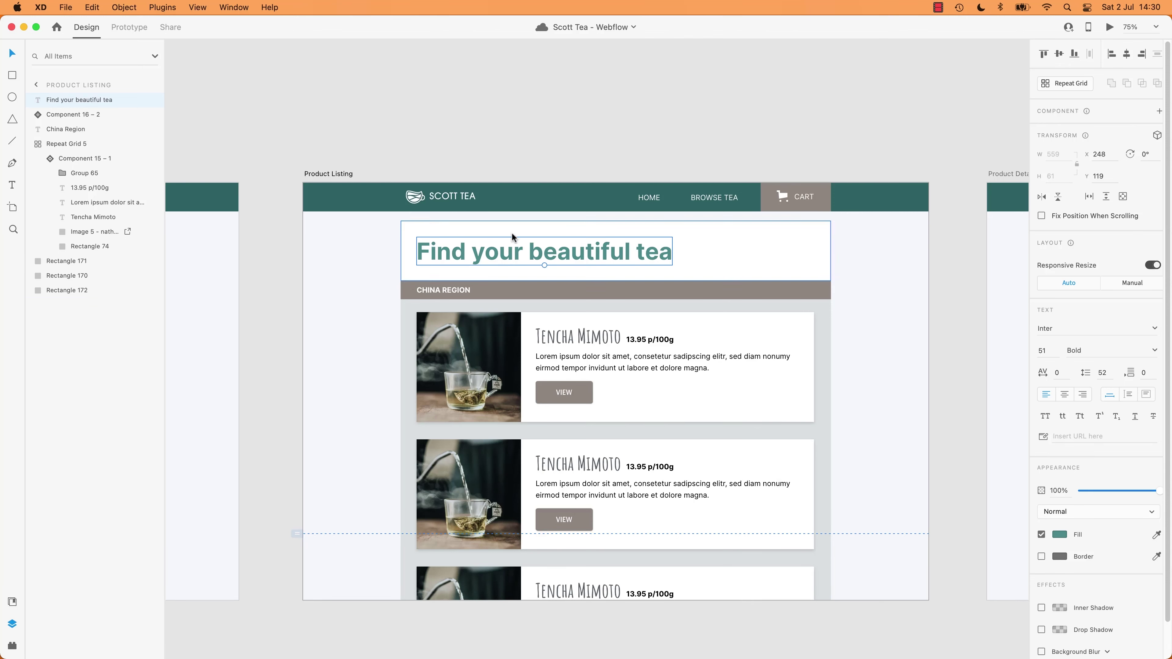
pyautogui.press('super+Tab')
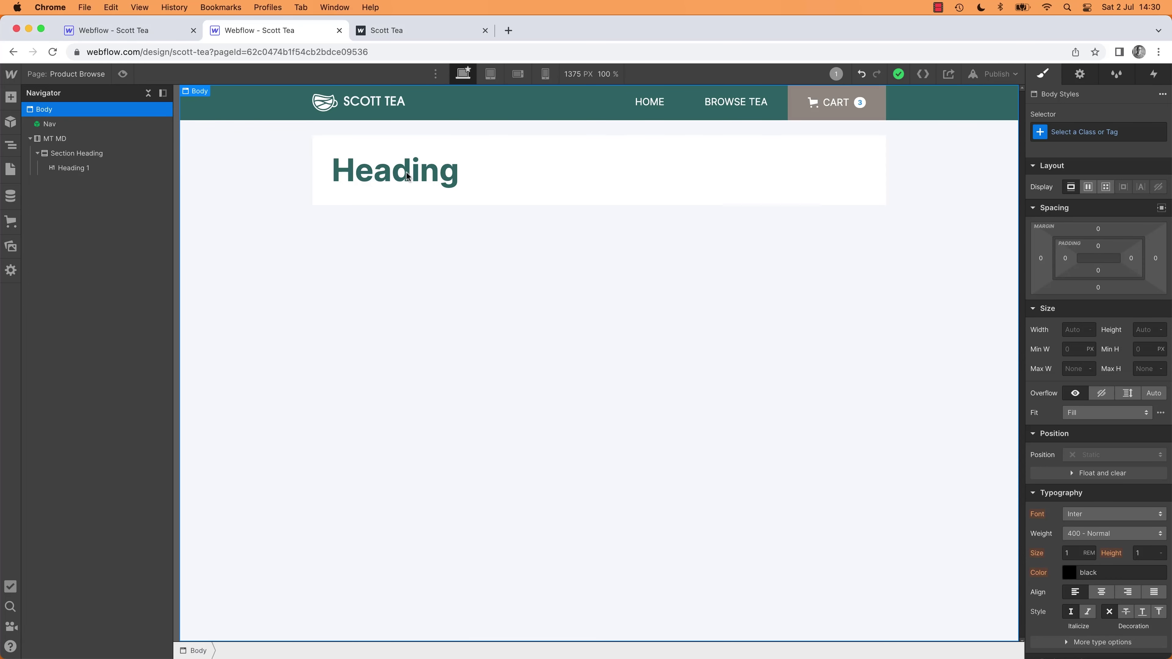
# Step: Select the H1, copy the fill hex code of the "Find your beautiful tea" text in Adobe XD, and return to Webflow
pyautogui.click(406, 171)
pyautogui.press('super+Tab')
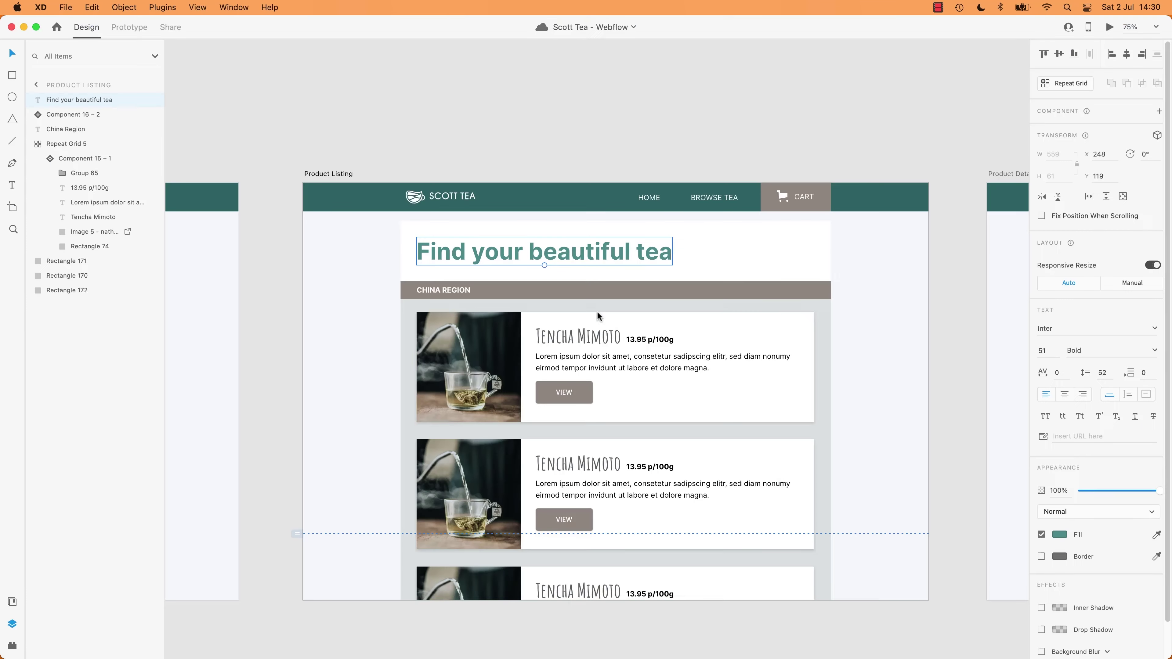
pyautogui.doubleClick(622, 257)
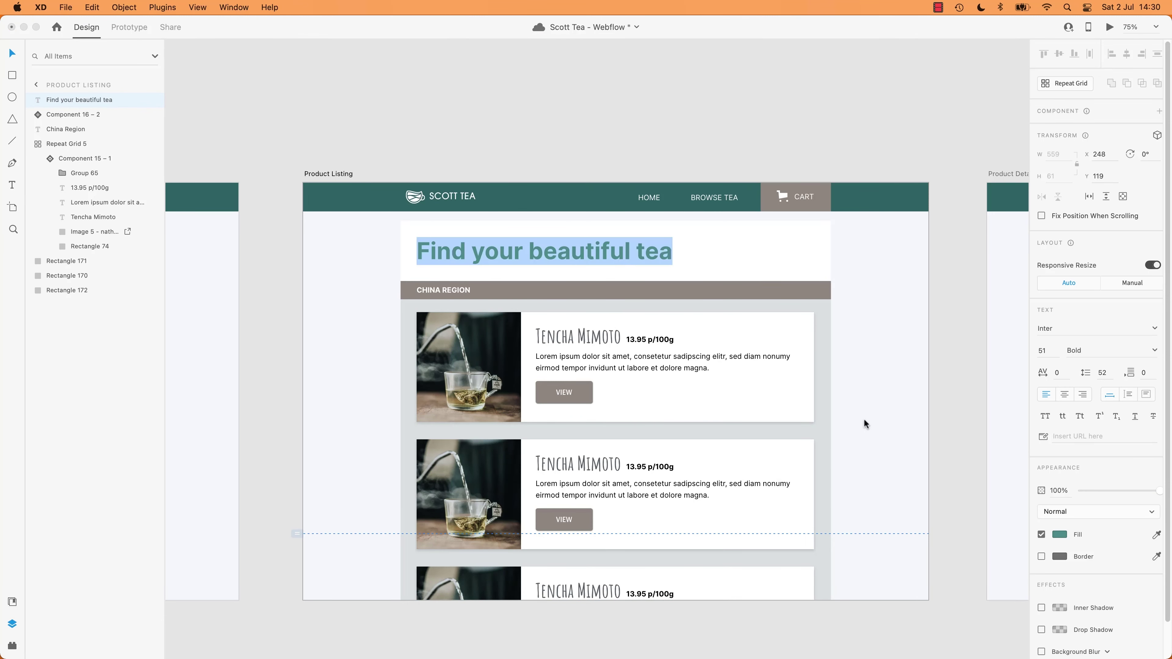
pyautogui.click(1060, 534)
pyautogui.click(980, 575)
pyautogui.press('super+c')
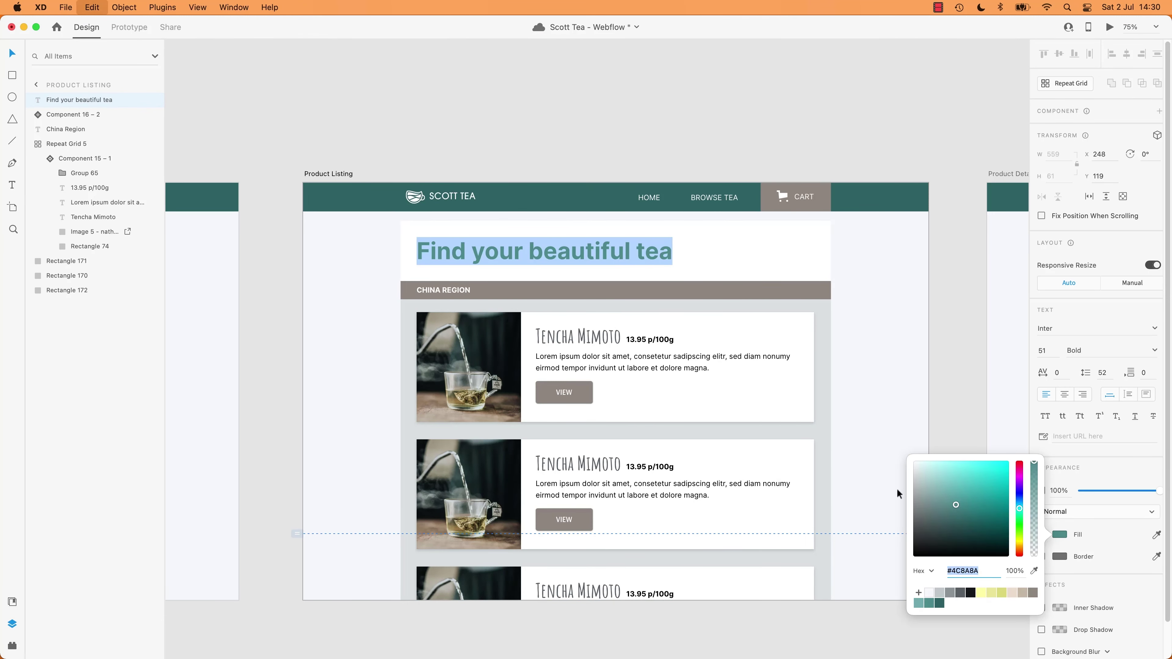
pyautogui.click(314, 340)
pyautogui.press('super+Tab')
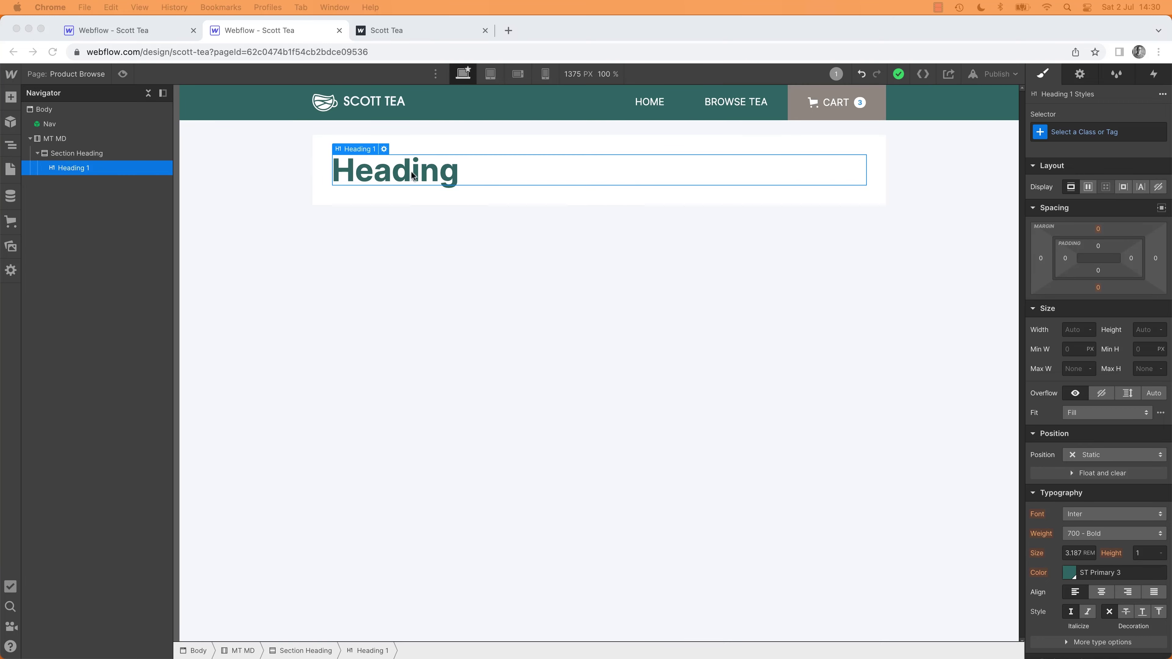
# Step: Set the text colour of the All H1 Headings tag to the copied hex #4c8a8a
pyautogui.click(1078, 132)
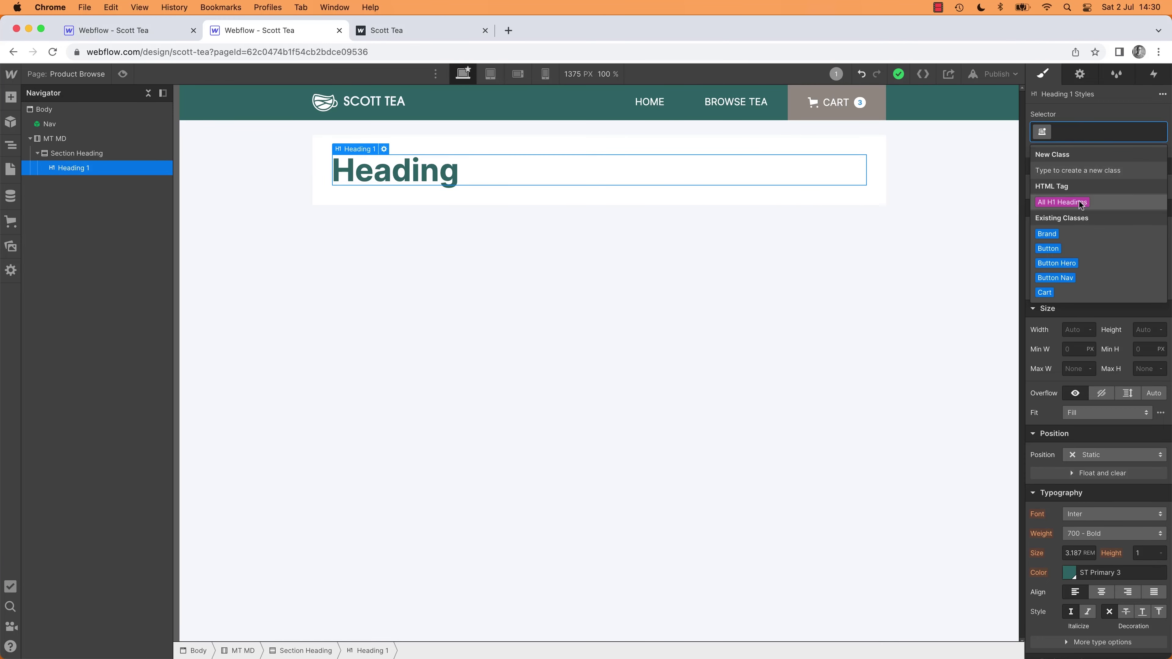
pyautogui.click(1063, 202)
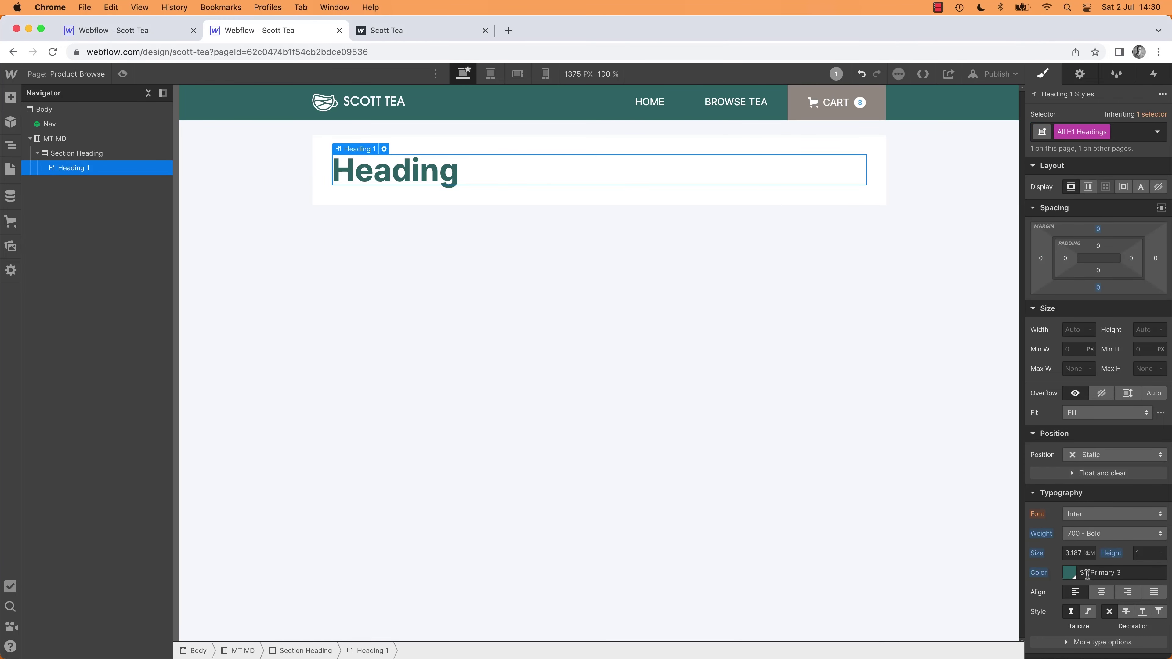
pyautogui.click(1068, 578)
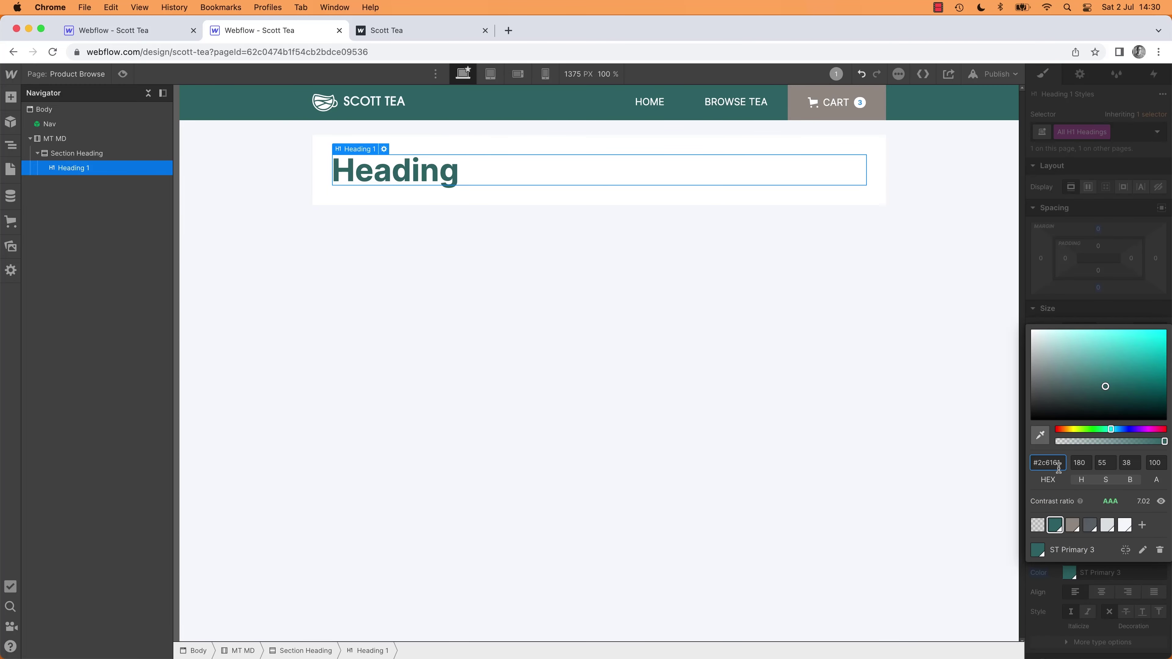
pyautogui.moveTo(1059, 463); pyautogui.dragTo(1032, 464)
pyautogui.press('super+v')
pyautogui.press('Return')
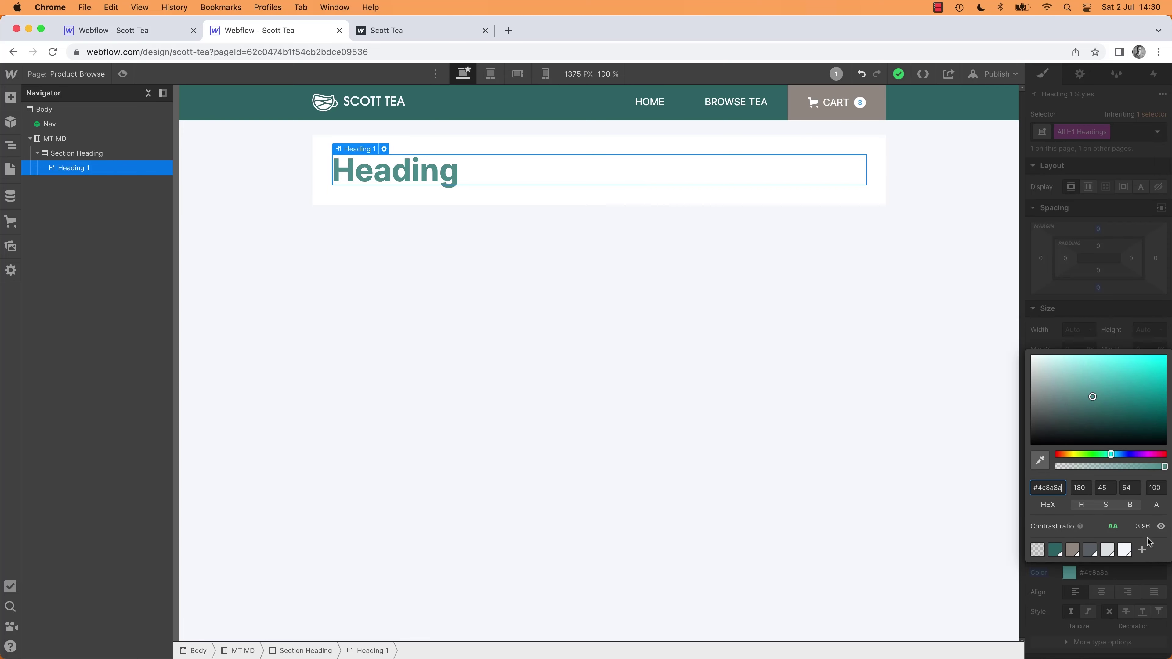
# Step: Save the H1 colour as a swatch named ST Primary 2, apply that swatch to the headings, and switch to Adobe XD
pyautogui.click(1143, 551)
pyautogui.write('ST Primary')
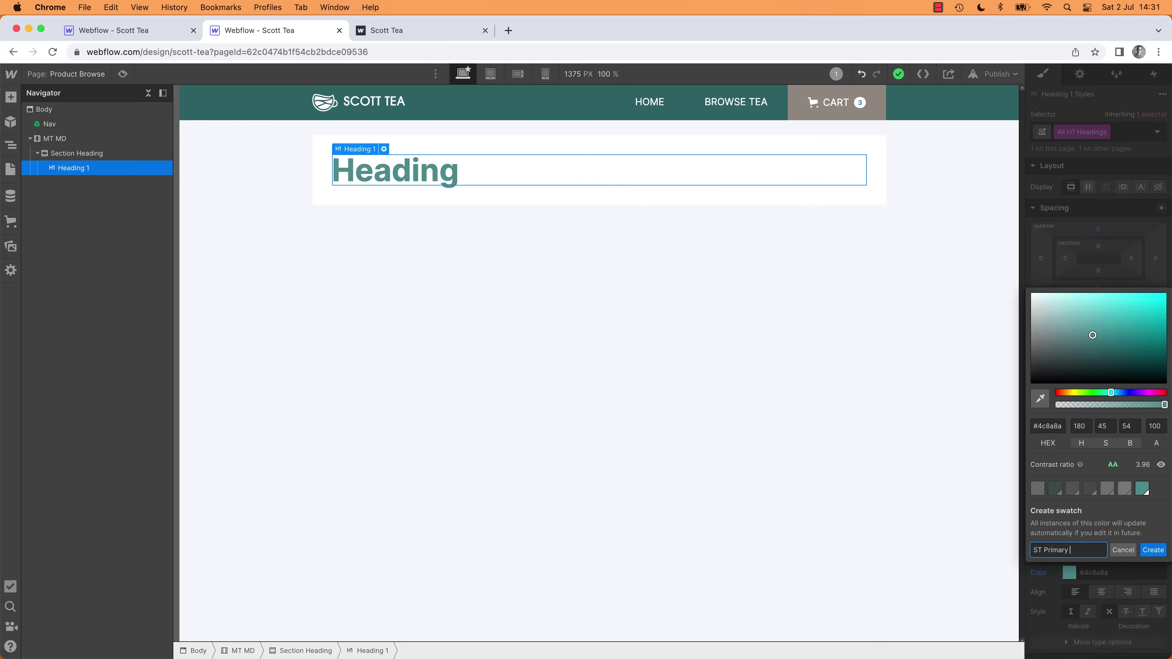
pyautogui.press('Return')
pyautogui.click(1061, 528)
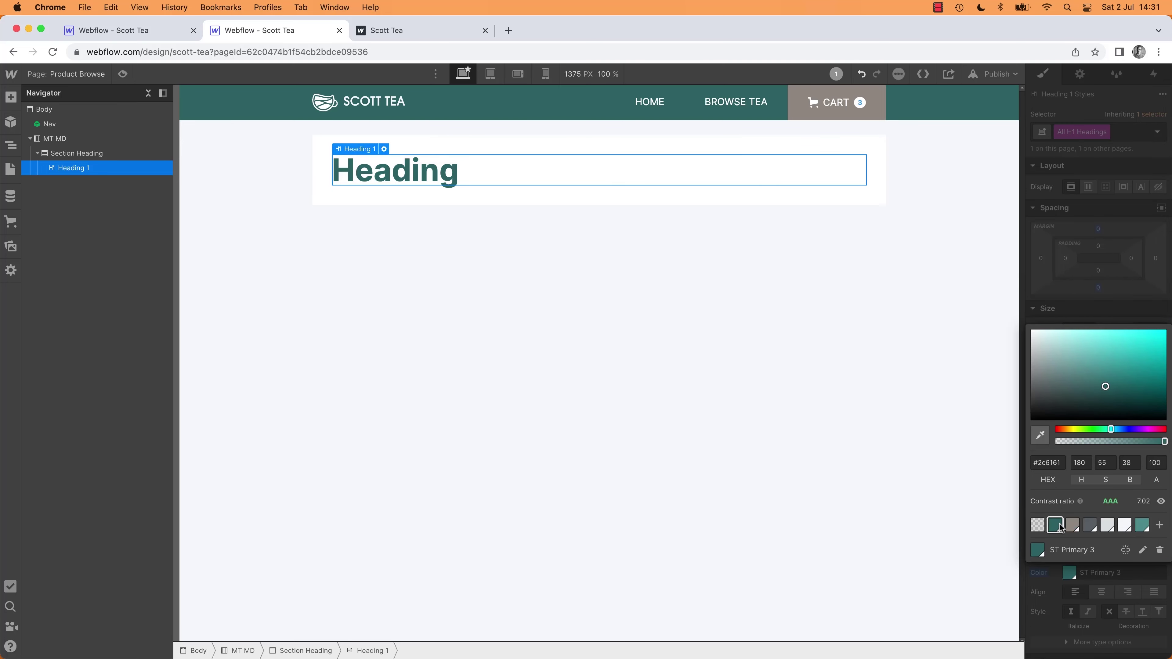
pyautogui.click(1142, 525)
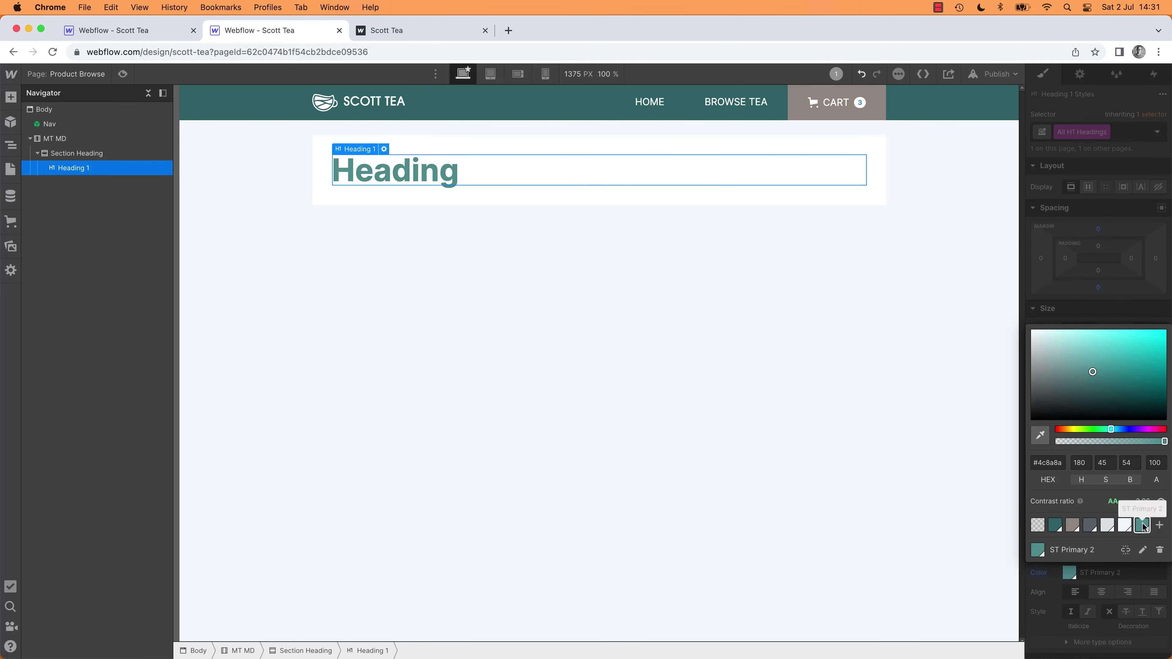
pyautogui.click(463, 474)
pyautogui.press('super+Tab')
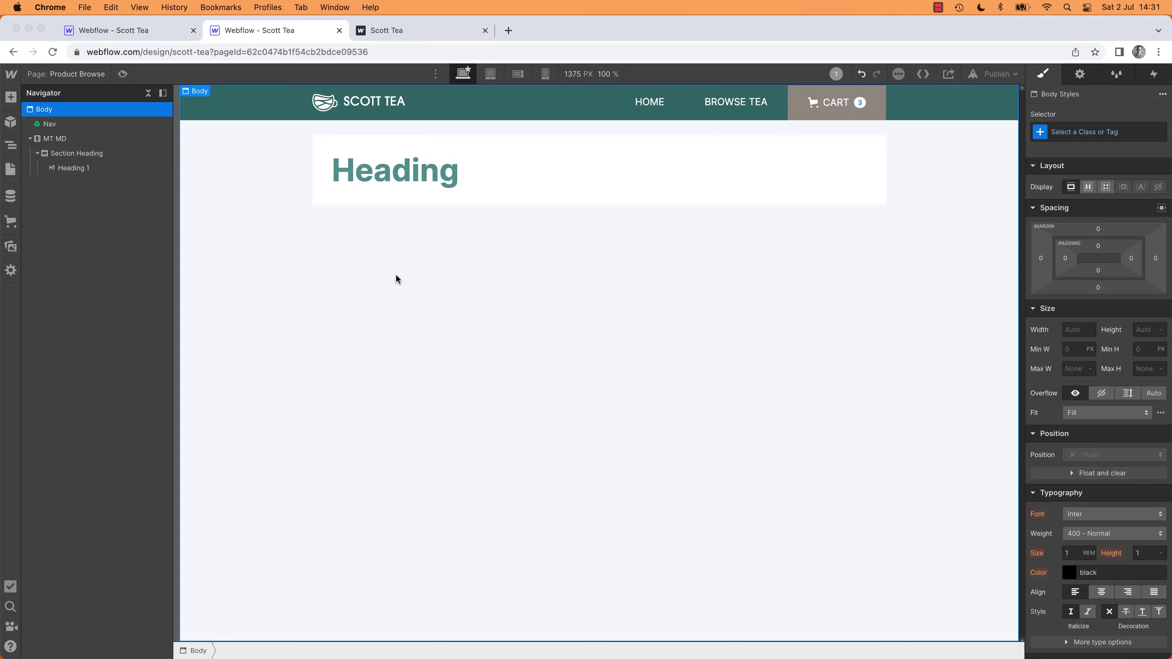
# Step: Copy the "Find your beautiful tea" text from Adobe XD and paste it over the placeholder H1 text in Webflow
pyautogui.click(450, 255)
pyautogui.doubleClick(450, 255)
pyautogui.press('super+c')
pyautogui.press('super+Tab')
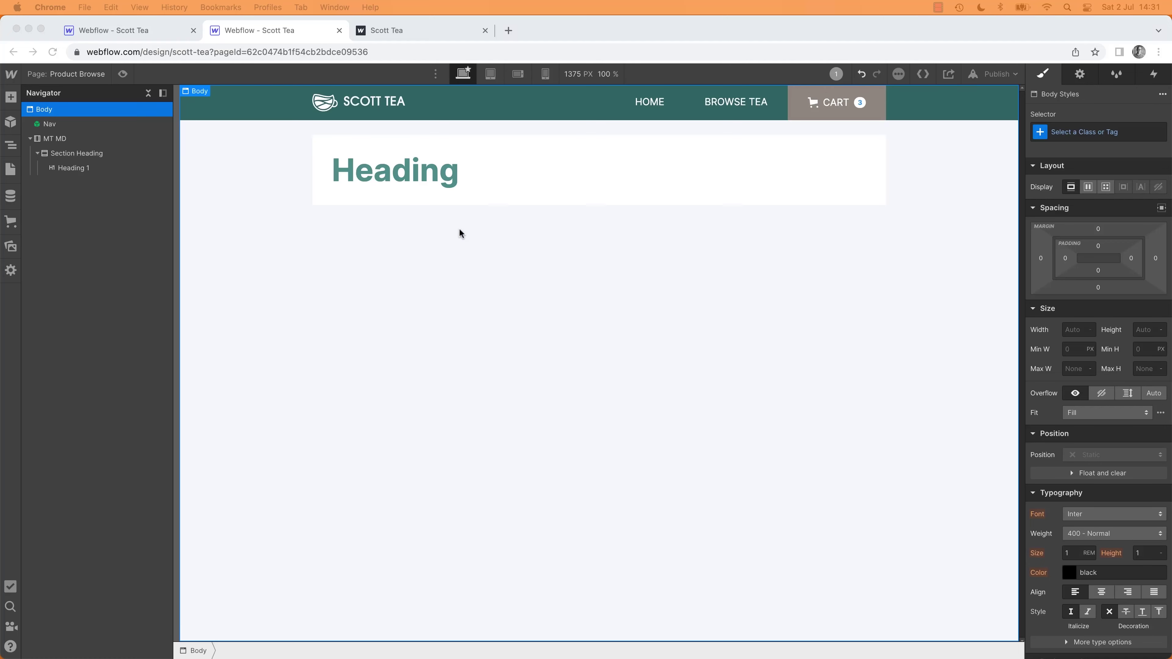
pyautogui.doubleClick(432, 173)
pyautogui.press('super+v')
pyautogui.click(422, 336)
# Step: Switch to Adobe XD, select the brown bar behind the China Region title, and return to Webflow
pyautogui.press('super+Tab')
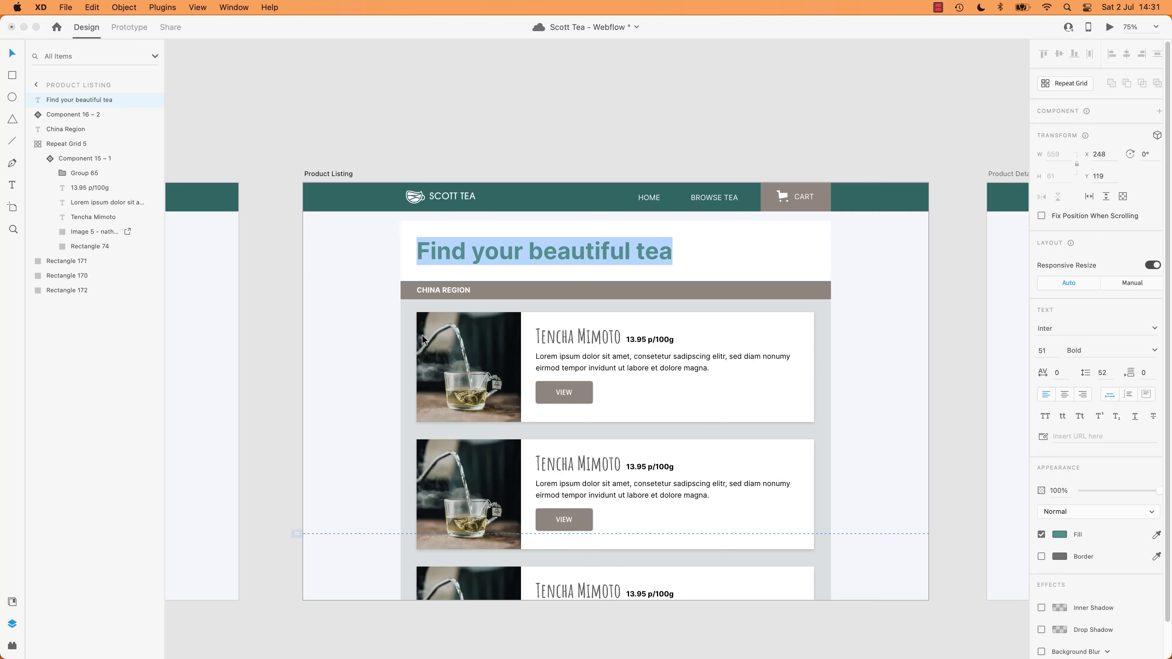
pyautogui.press('super+Tab')
pyautogui.press('super+Tab')
pyautogui.click(542, 294)
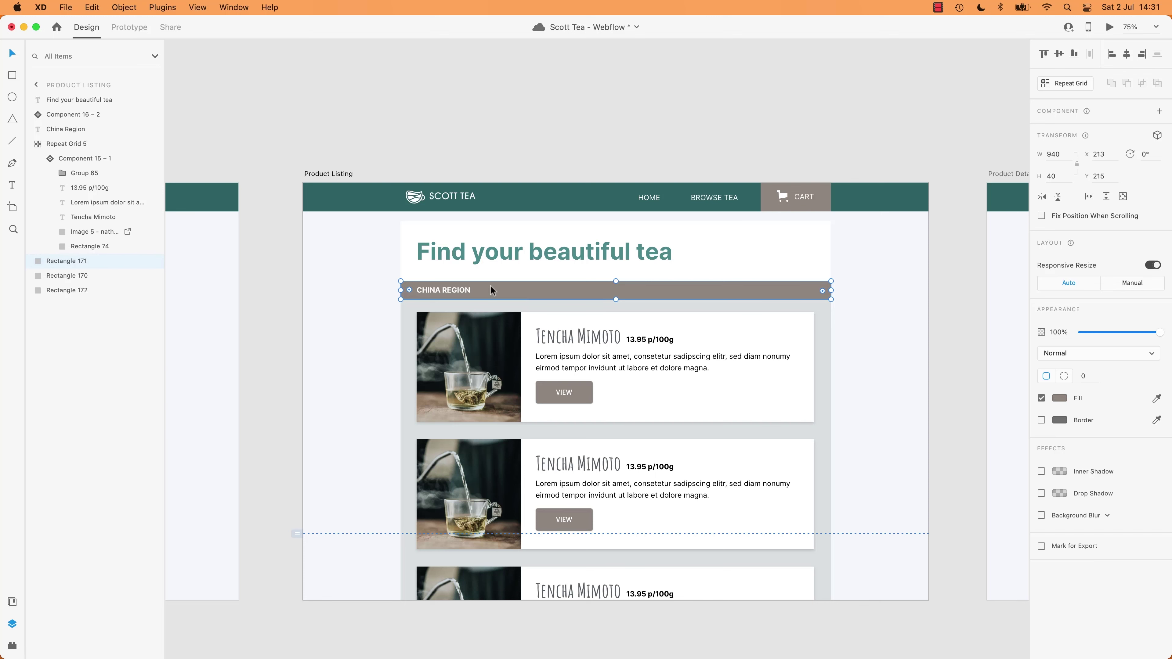
pyautogui.press('super+Tab')
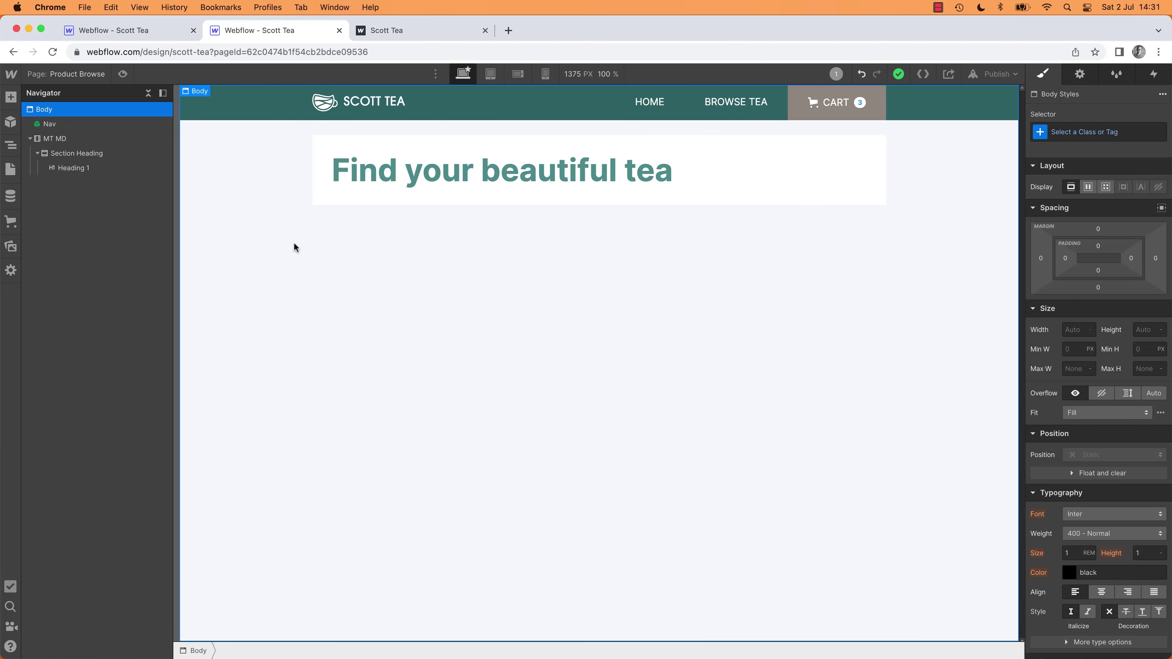
# Step: Try to insert a Section element inside the Section Heading
pyautogui.press('d')
pyautogui.click(683, 176)
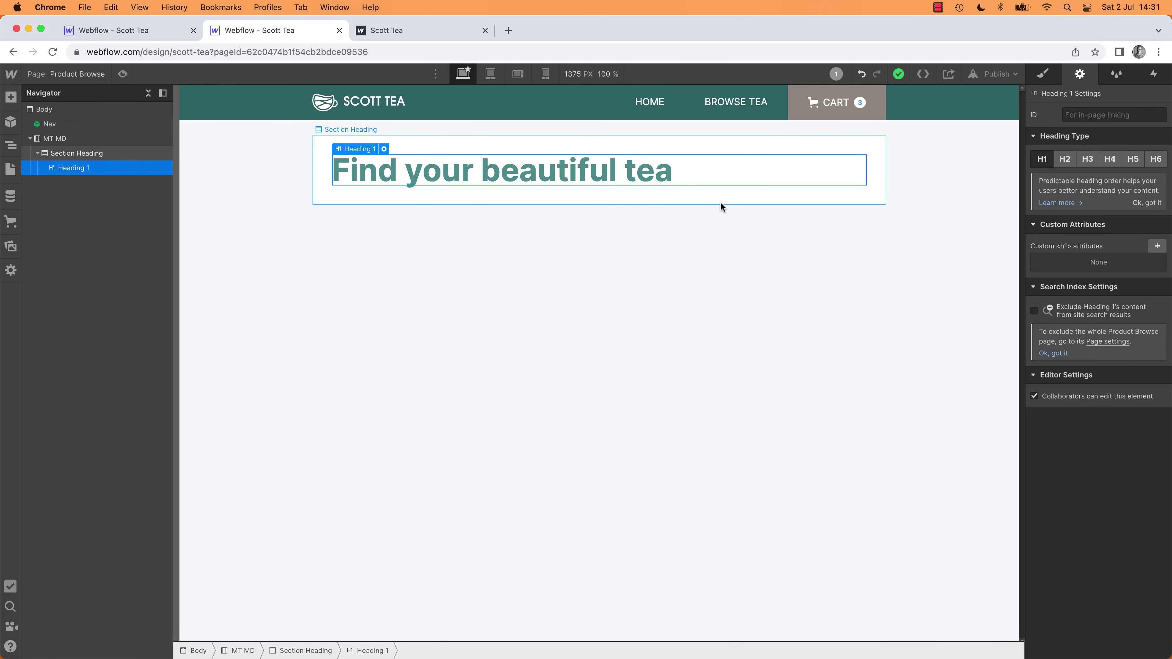
pyautogui.click(720, 201)
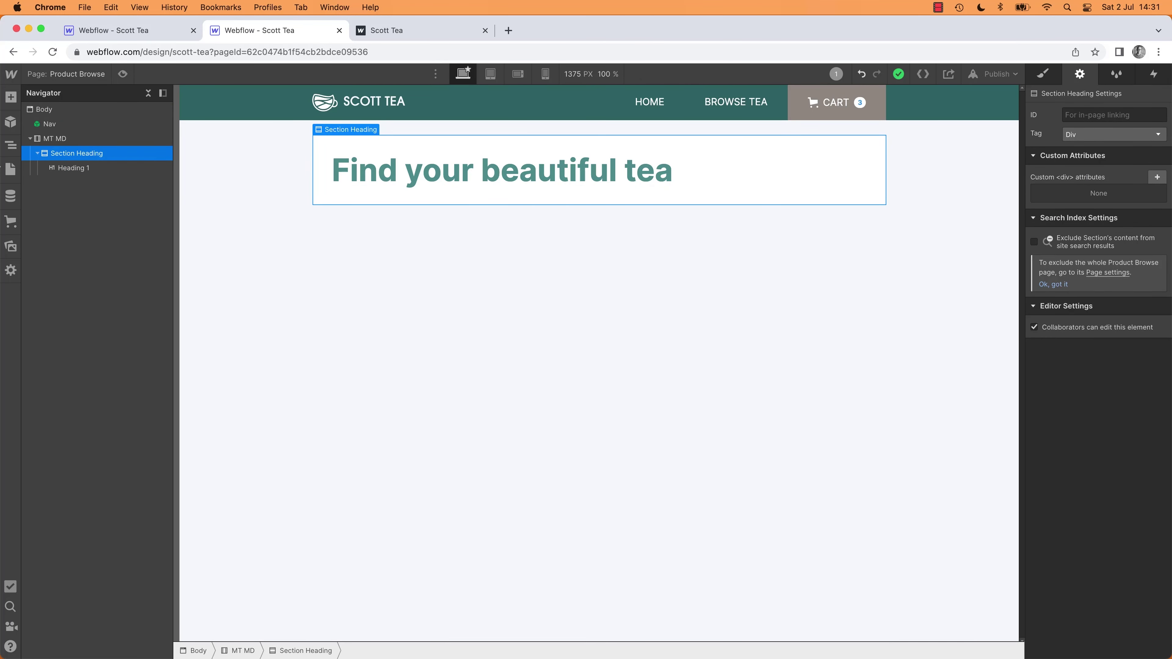
pyautogui.press('super+d')
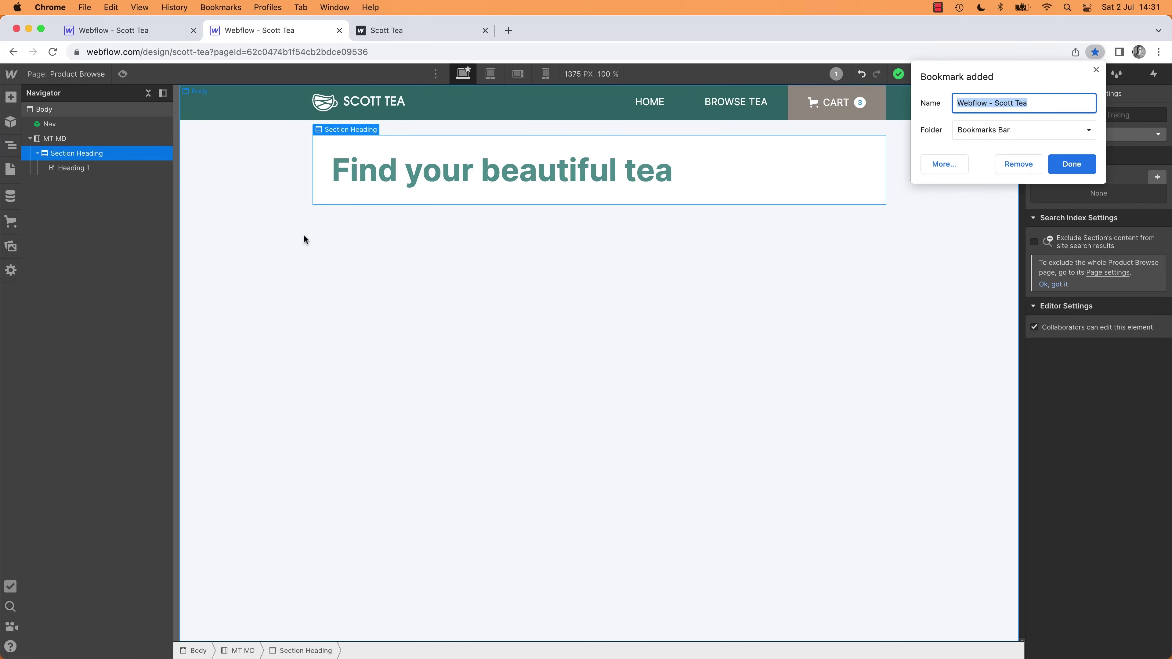
pyautogui.press('Escape')
pyautogui.press('super+e')
pyautogui.write('secon')
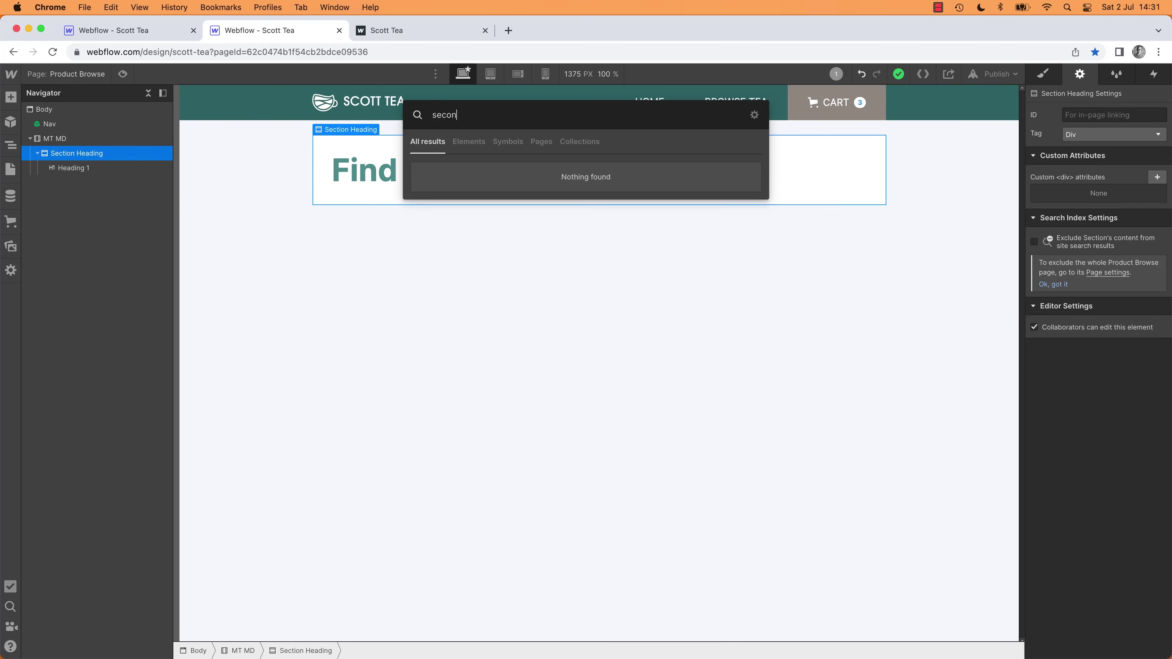
pyautogui.press('BackSpace')
pyautogui.press('BackSpace')
pyautogui.write('tion')
pyautogui.press('Return')
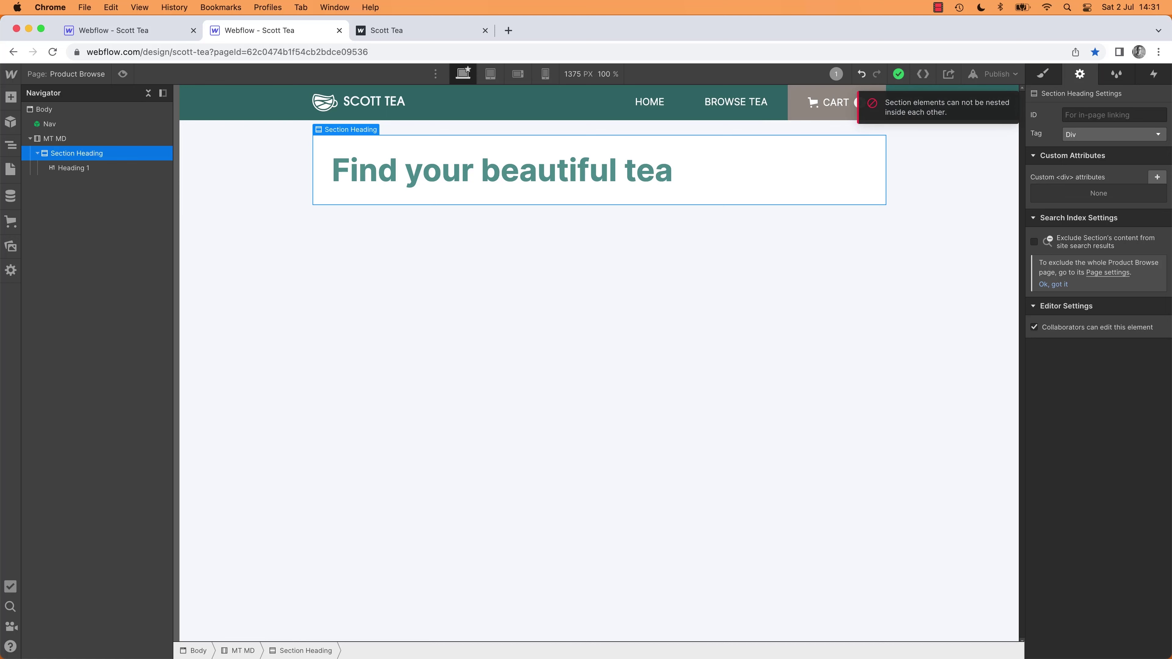
# Step: Collapse Section Heading, select the Body, and insert a new Section element on the page
pyautogui.click(37, 153)
pyautogui.click(390, 271)
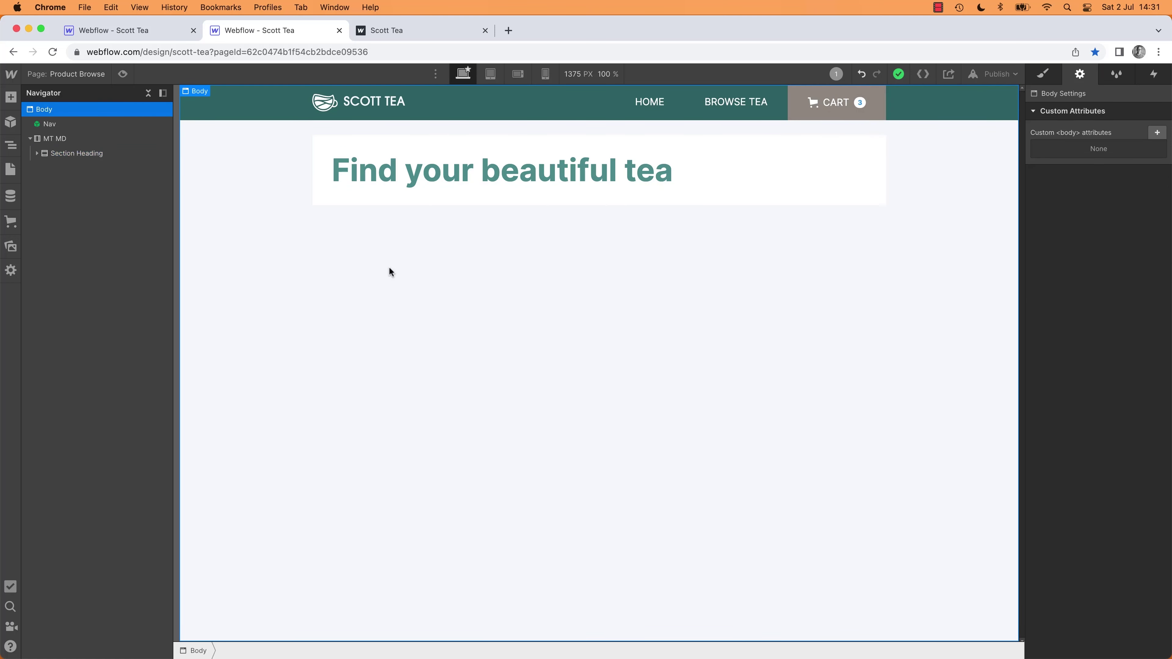
pyautogui.press('super+e')
pyautogui.write('secd')
pyautogui.press('BackSpace')
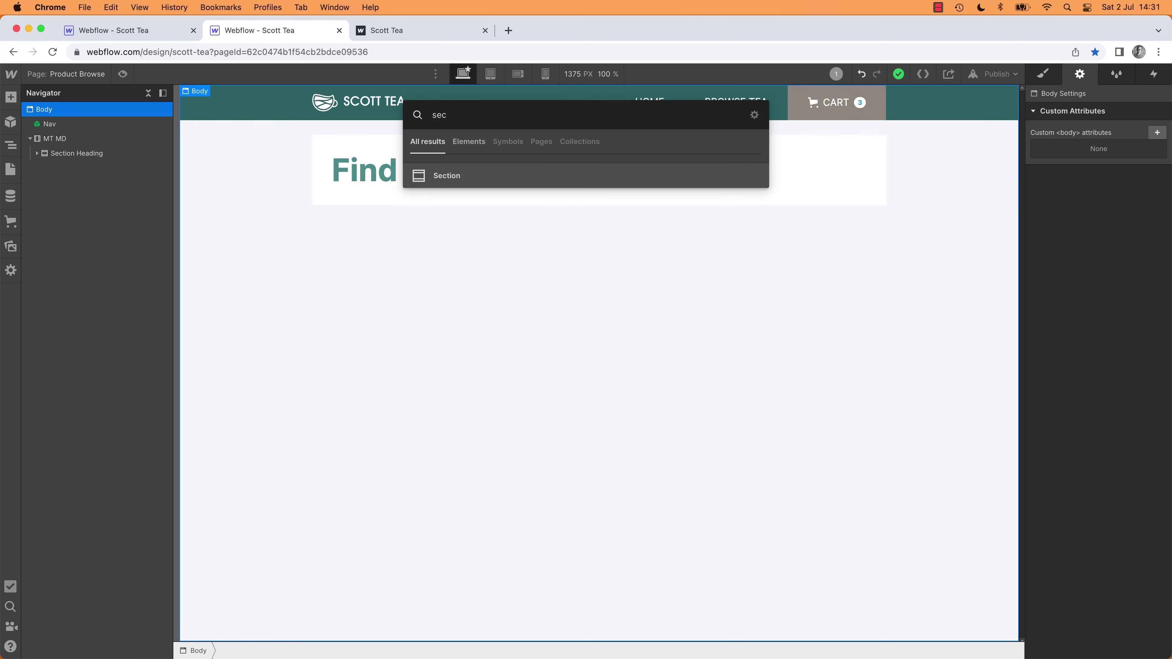
pyautogui.press('Return')
# Step: Create the class Section Region on the new section
pyautogui.press('super+Return')
pyautogui.write('Scot')
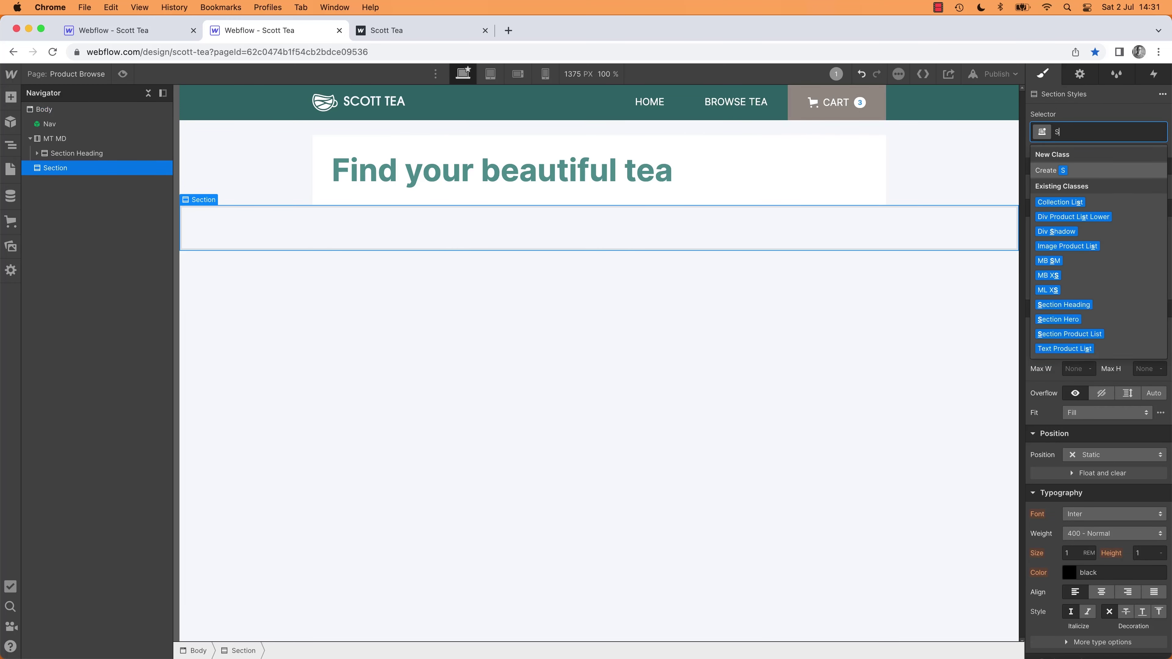
pyautogui.press('BackSpace')
pyautogui.press('BackSpace')
pyautogui.press('BackSpace')
pyautogui.write('ection')
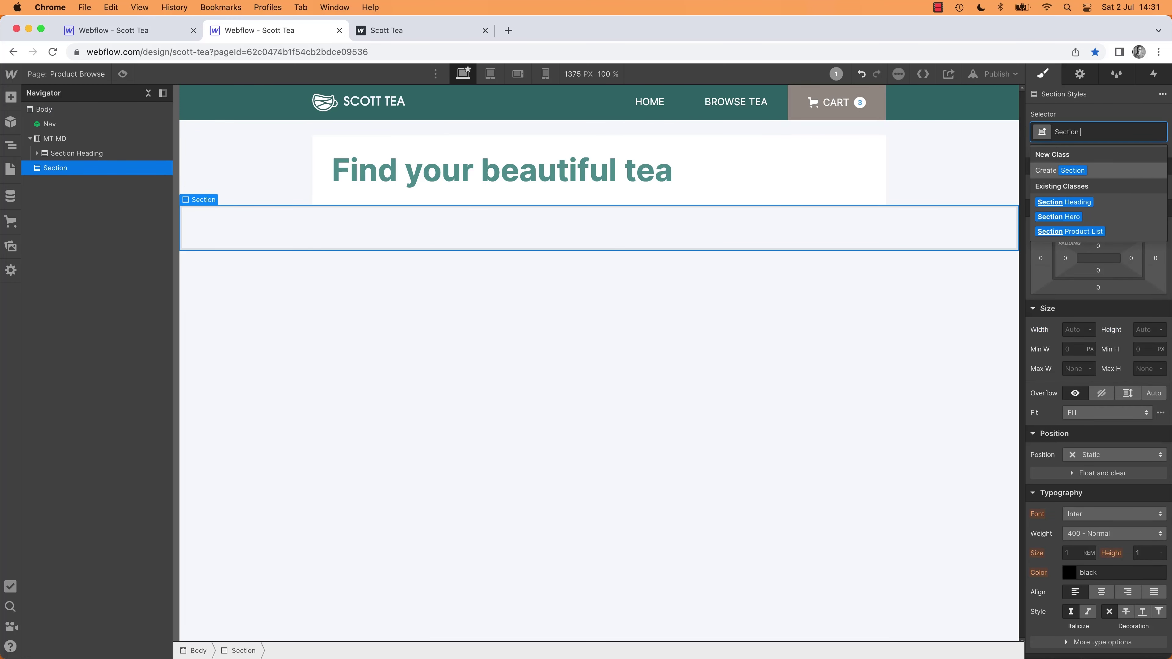
pyautogui.write(' Region')
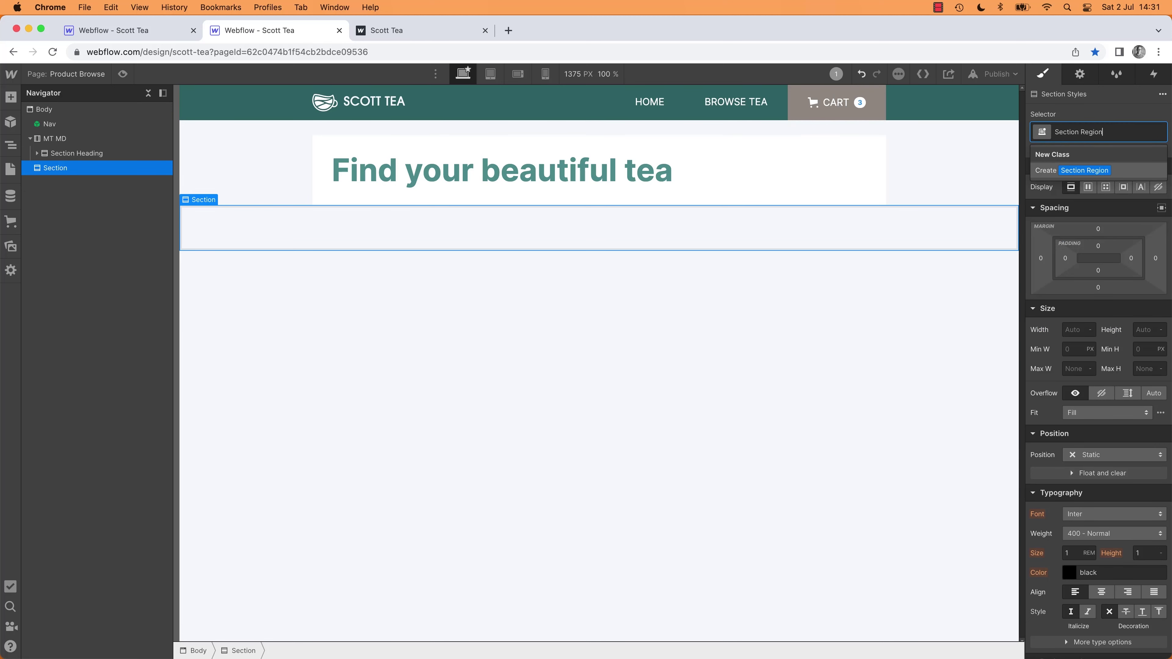
pyautogui.press('Return')
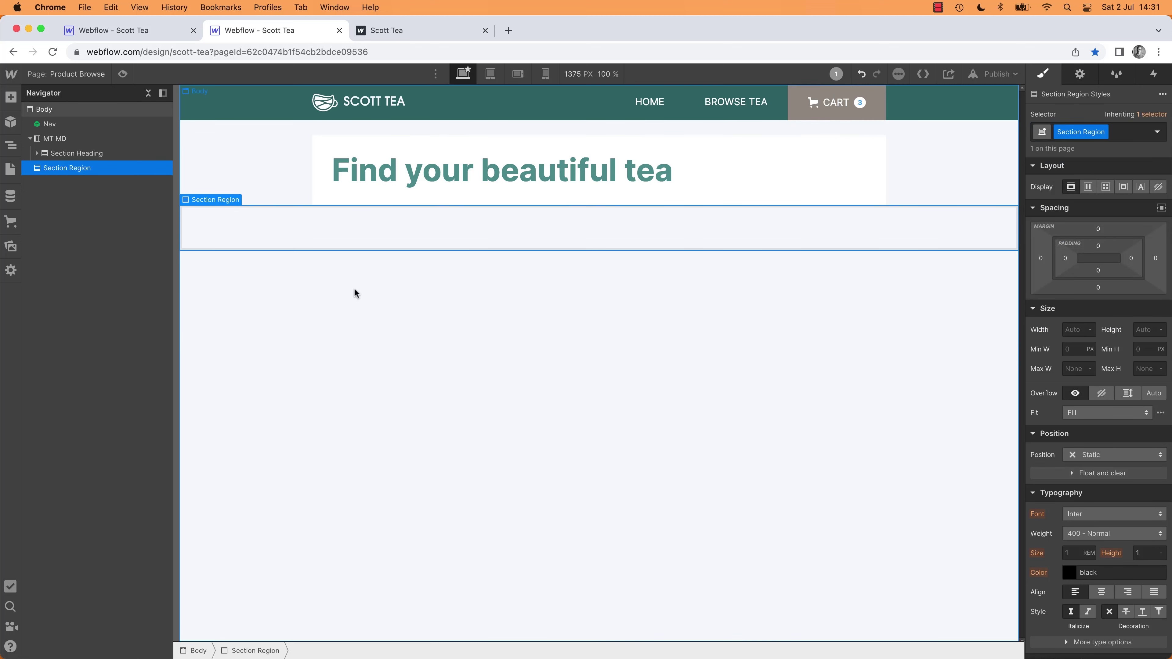
# Step: Move Section Region into the MT MD container, directly below Section Heading
pyautogui.click(37, 153)
pyautogui.click(37, 153)
pyautogui.moveTo(42, 170); pyautogui.dragTo(76, 169)
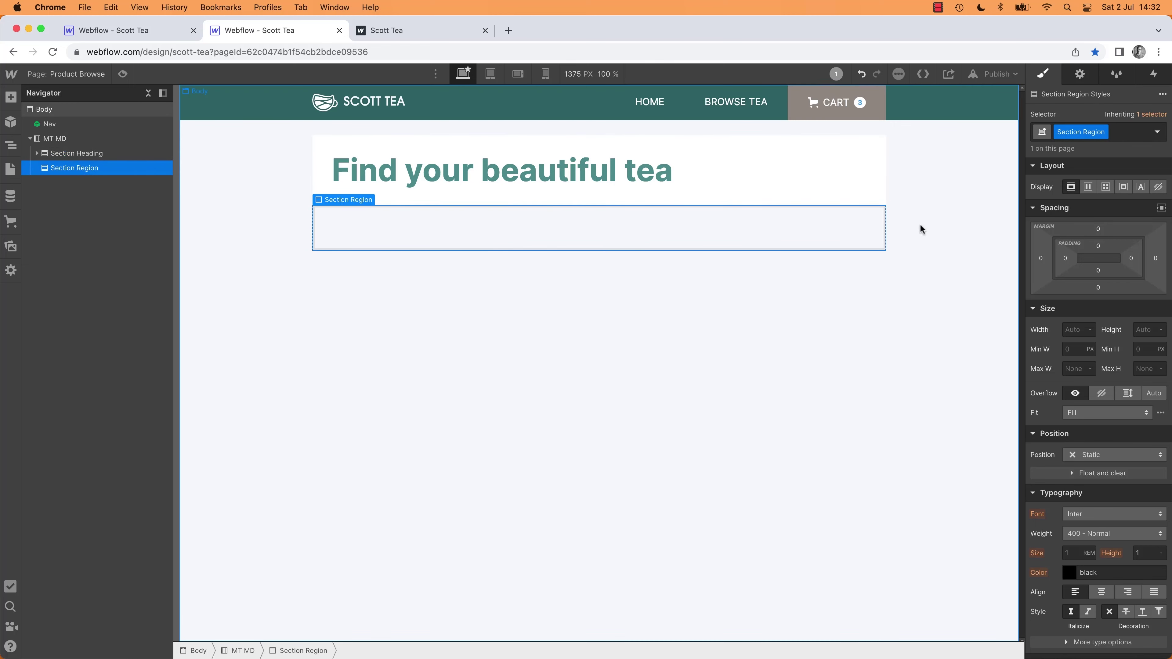
# Step: Examine the China Region bar, its title text and the tea listing in Adobe XD, and return to Webflow
pyautogui.press('super+Tab')
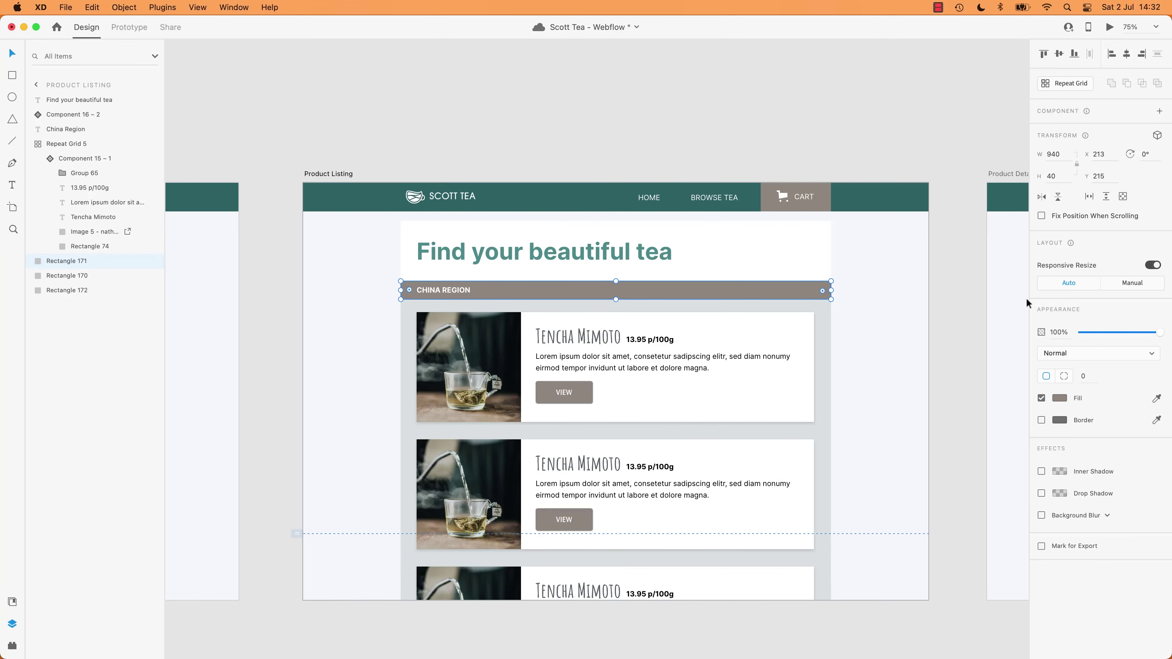
pyautogui.scroll(5, 576, 378)
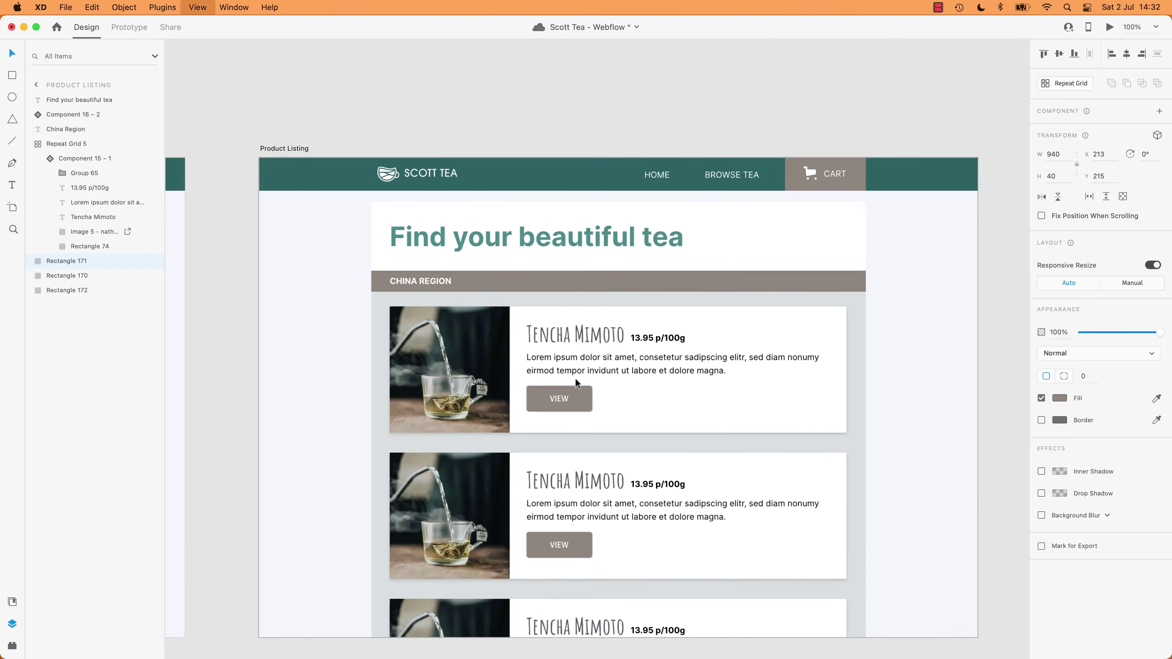
pyautogui.click(315, 228)
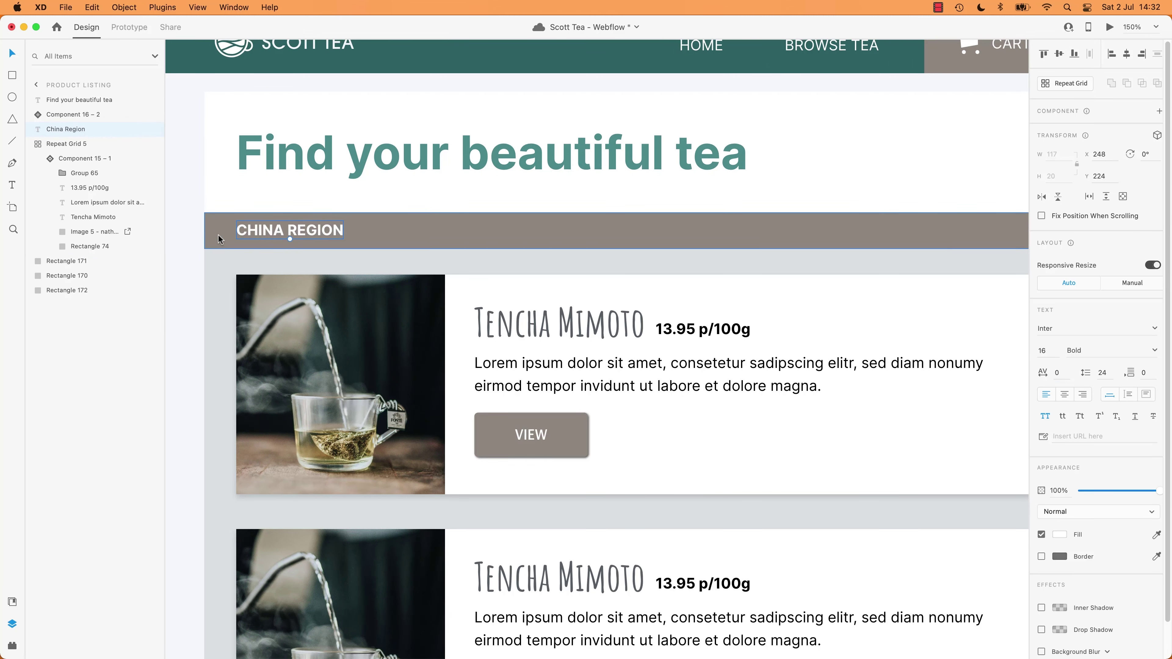
pyautogui.doubleClick(266, 232)
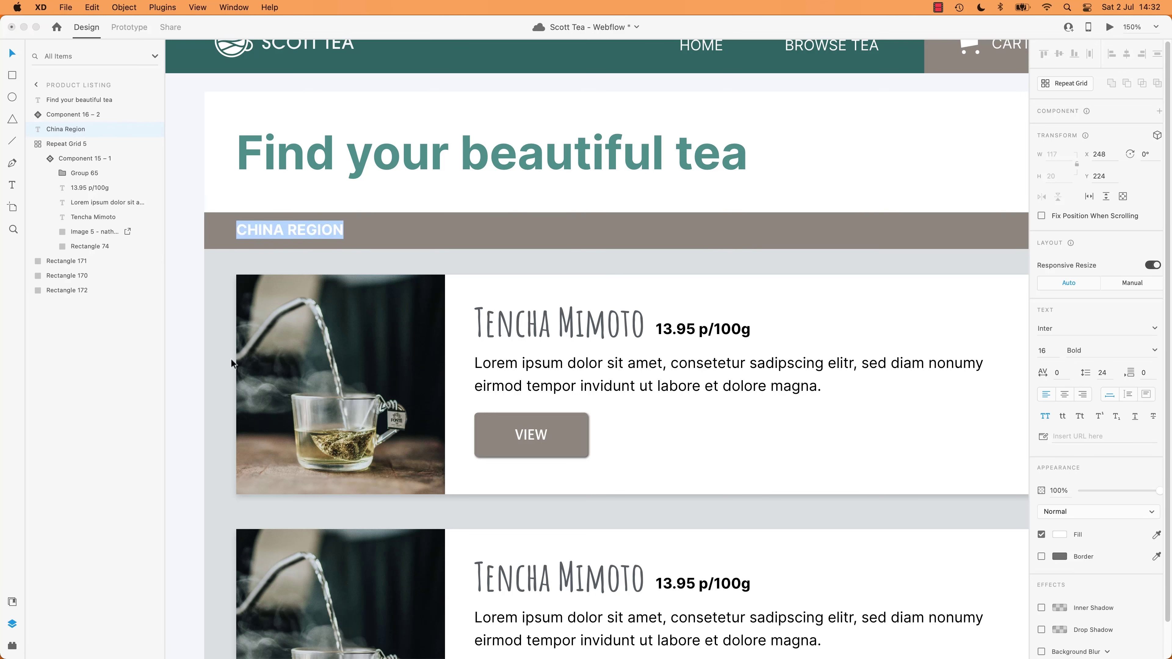
pyautogui.press('Escape')
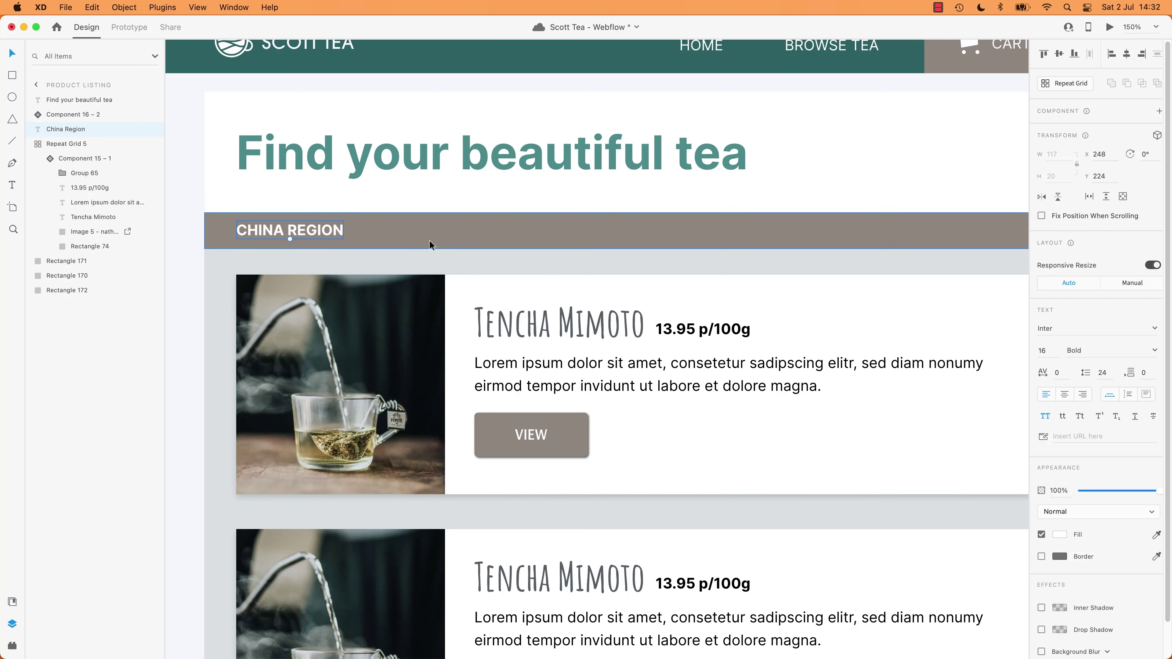
pyautogui.press('super+1')
pyautogui.press('super+minus')
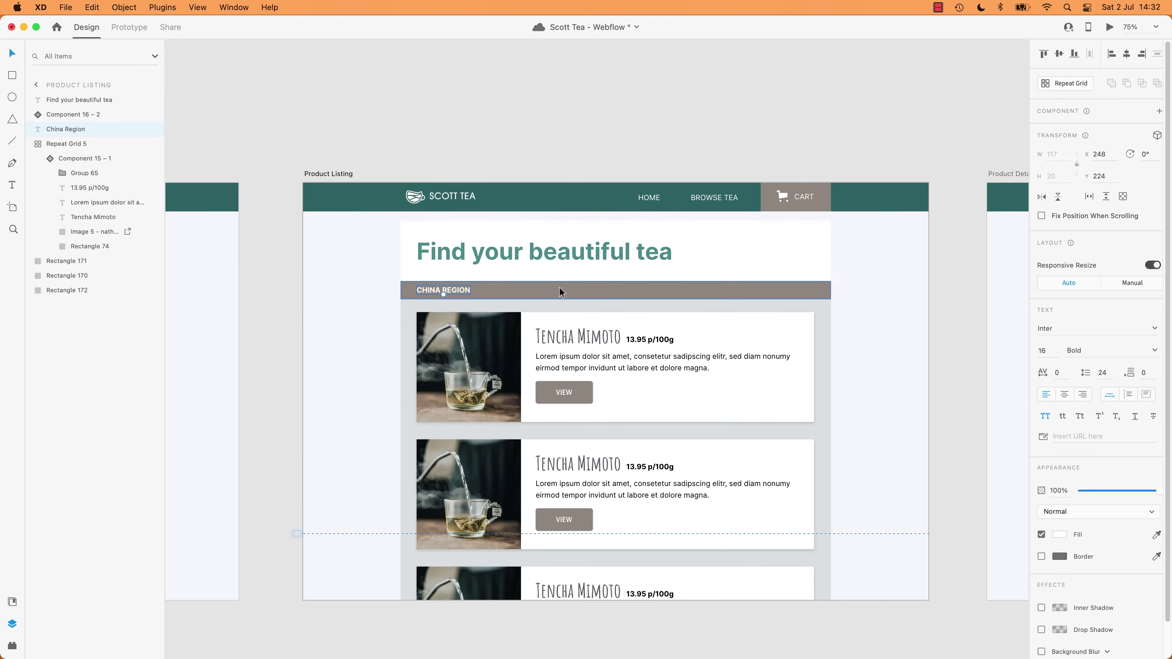
pyautogui.scroll(-2, 575, 337)
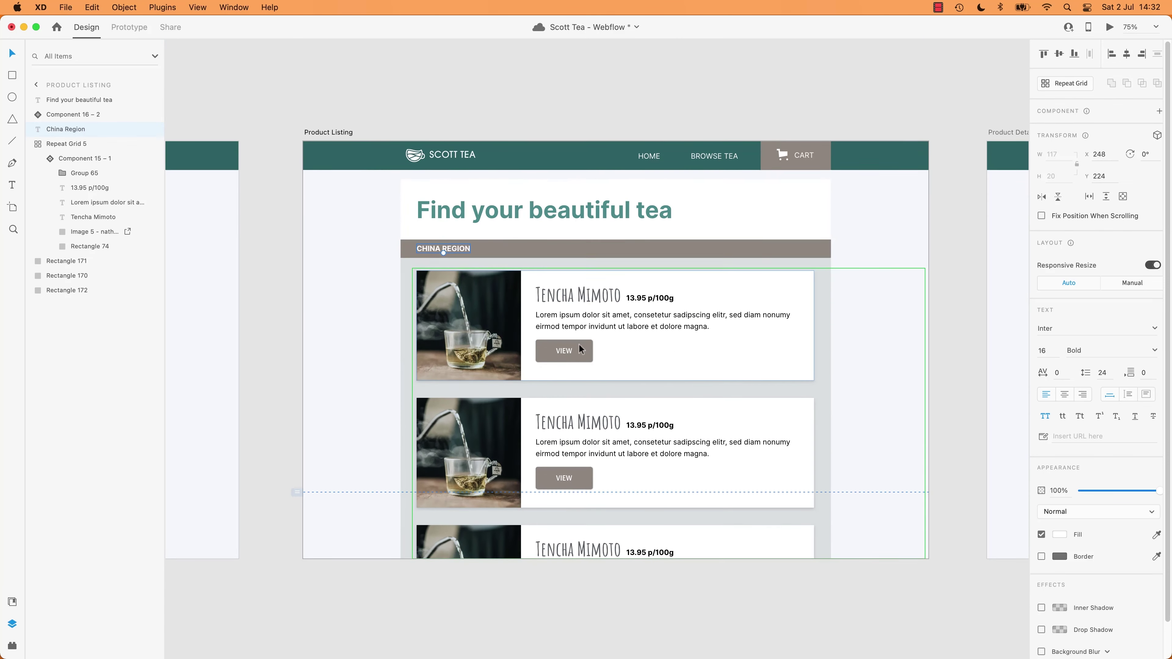
pyautogui.moveTo(876, 333); pyautogui.dragTo(555, 398)
pyautogui.press('super+Tab')
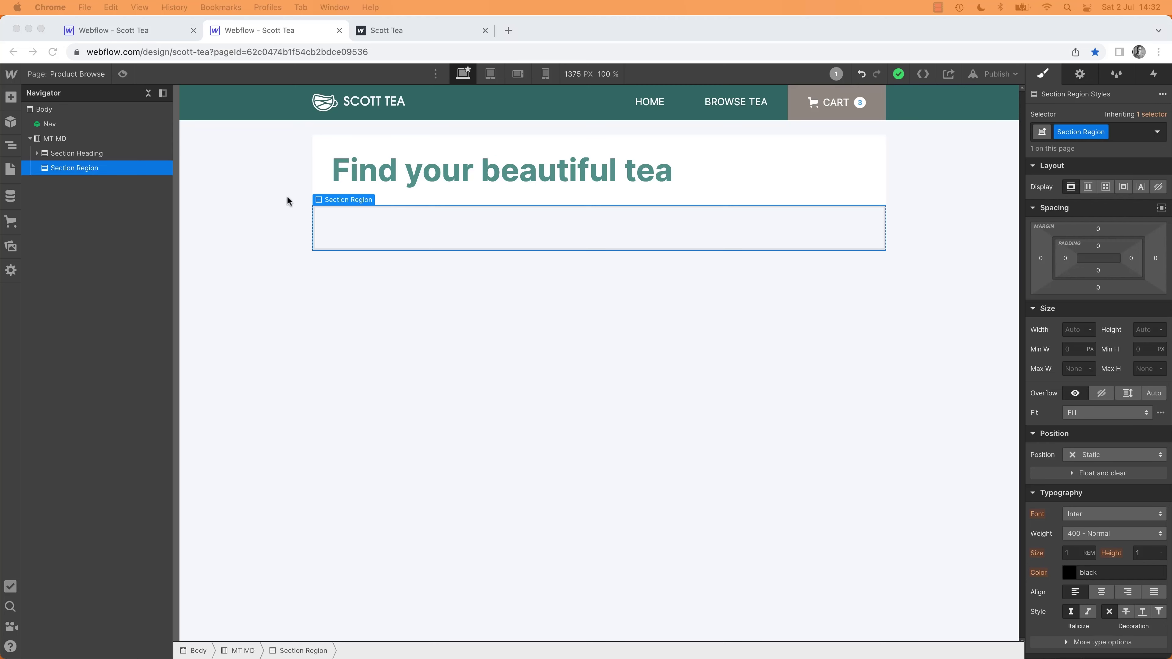
# Step: Insert a heading inside Section Region and set its type to H3
pyautogui.click(511, 247)
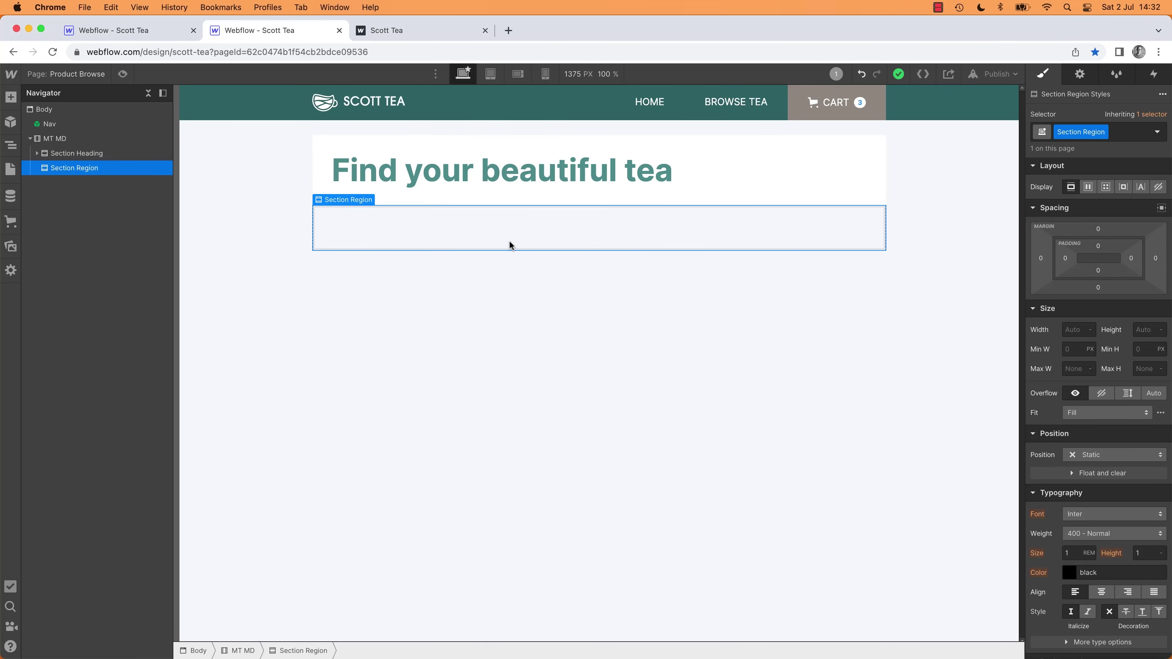
pyautogui.press('super+e')
pyautogui.write('head')
pyautogui.press('Return')
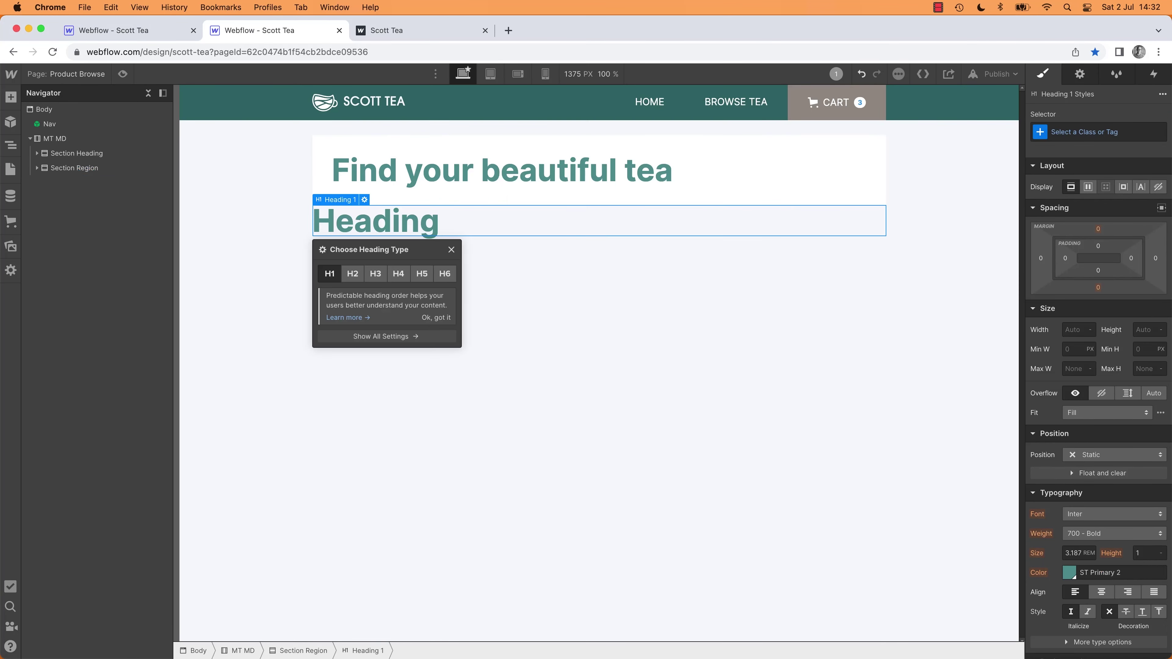
pyautogui.click(376, 273)
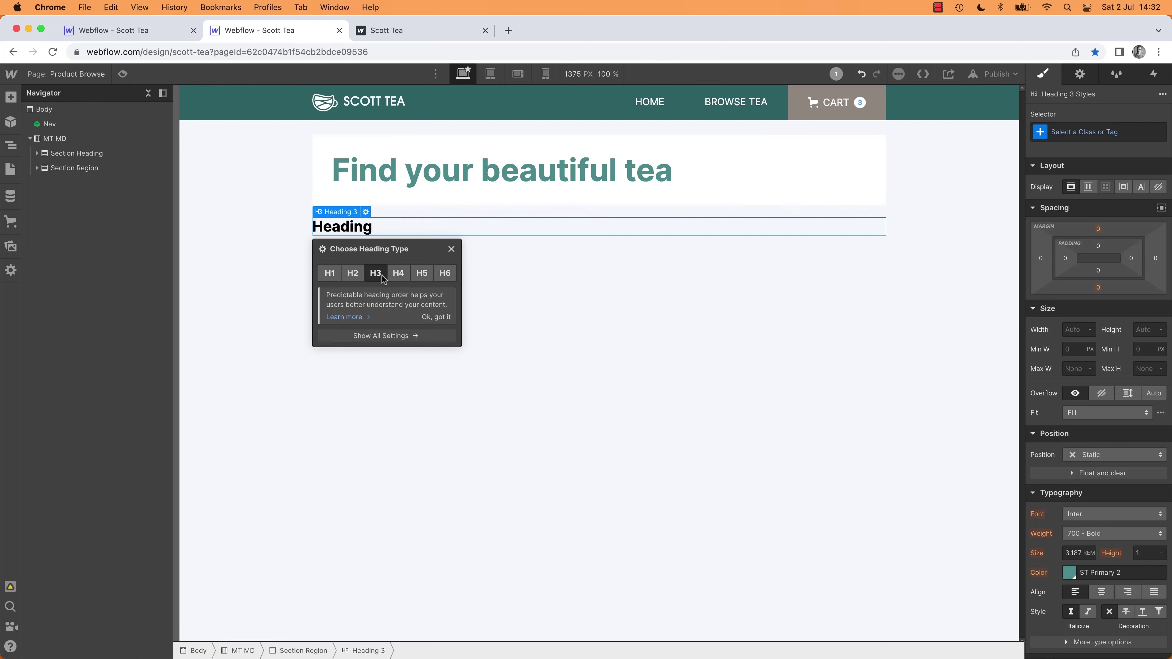
pyautogui.click(451, 250)
# Step: Select the All H3 Headings tag on the new heading and check its available font weights
pyautogui.click(1098, 132)
pyautogui.click(1077, 200)
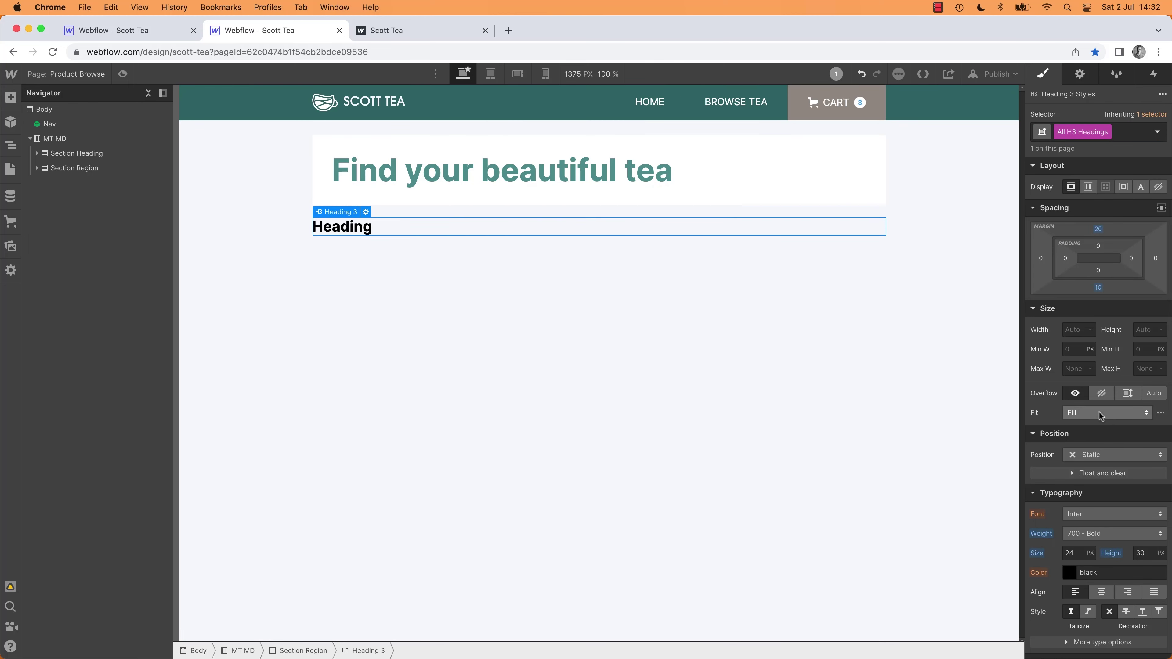
pyautogui.click(1084, 535)
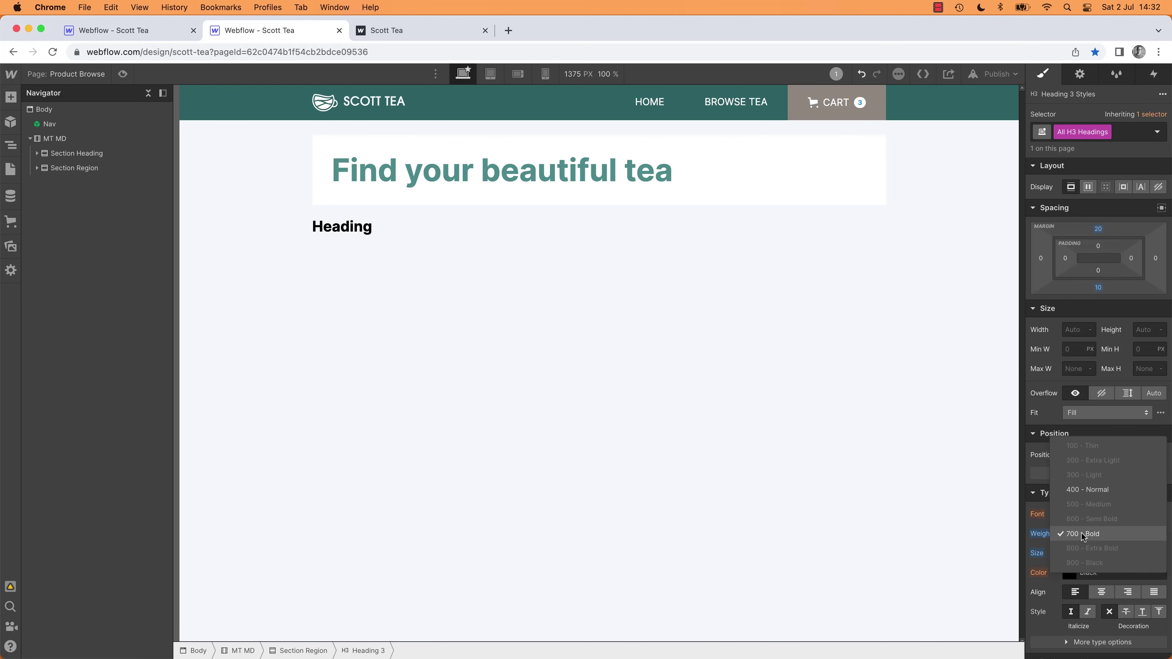
pyautogui.click(1042, 536)
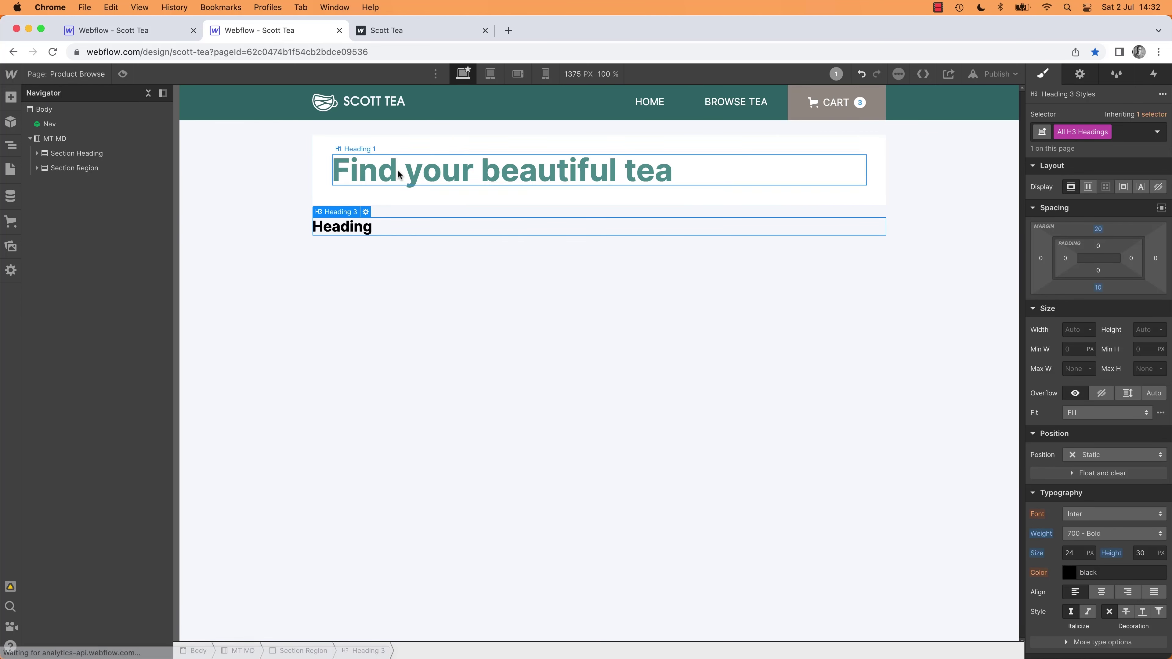
# Step: Replace the H3 placeholder text with "China Region"
pyautogui.doubleClick(366, 230)
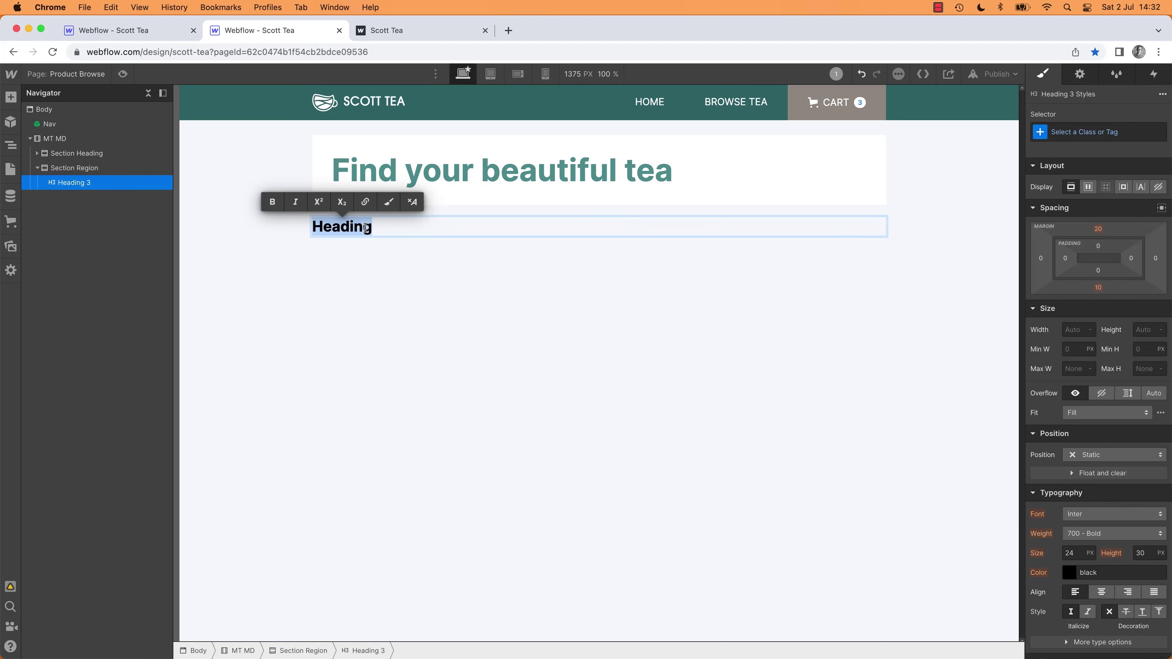
pyautogui.write('China Region')
pyautogui.click(457, 280)
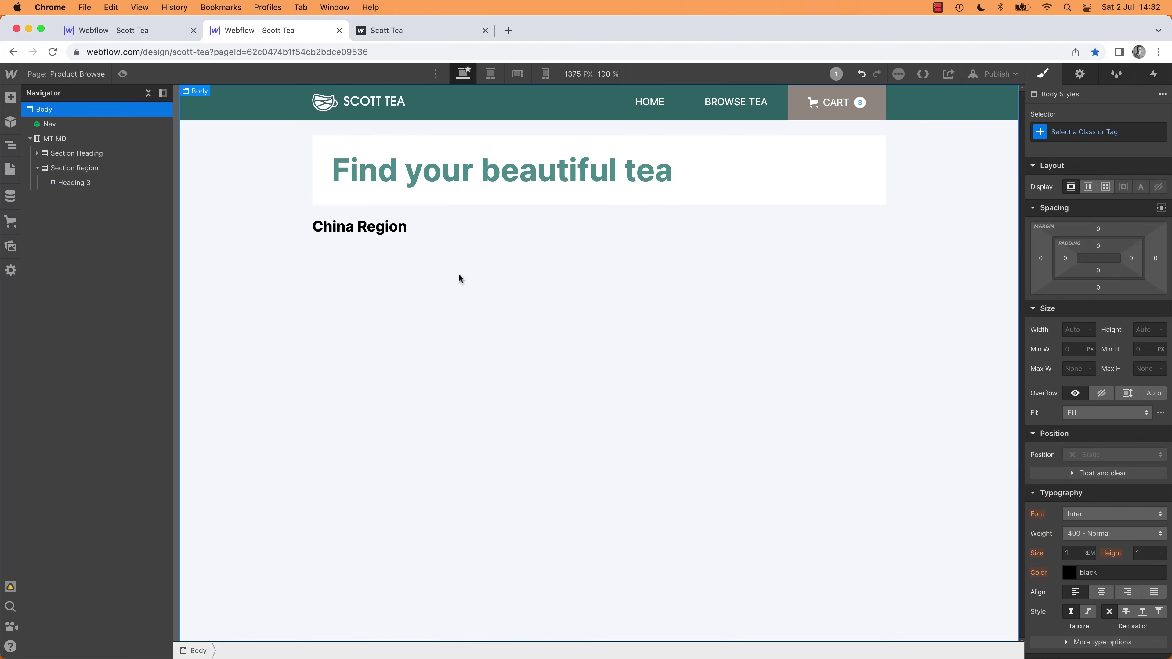
# Step: Select the All H3 Headings tag on the China Region heading and set its font size to 16 px
pyautogui.press('super+Tab')
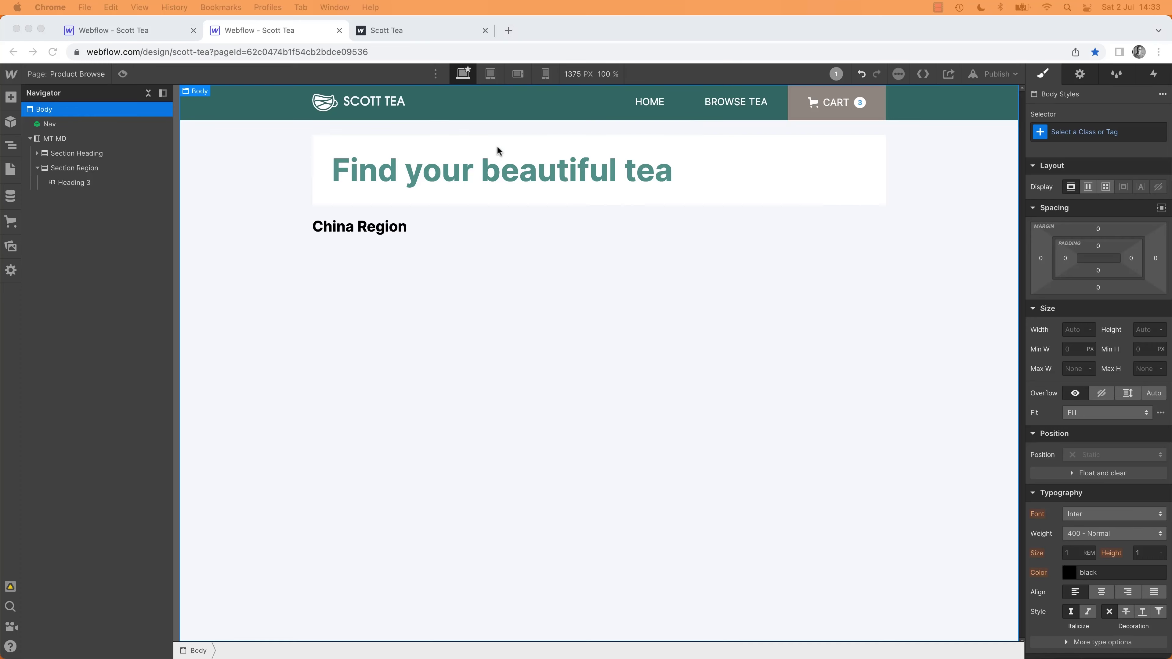
pyautogui.press('super+Tab')
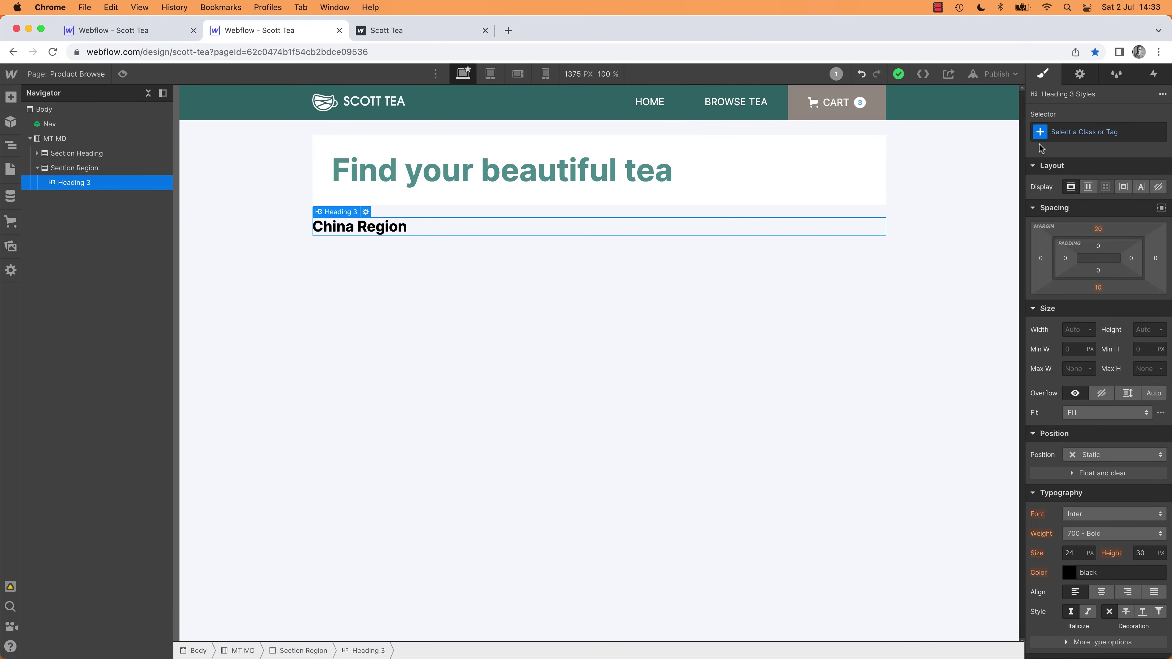
pyautogui.click(1082, 132)
pyautogui.click(1080, 201)
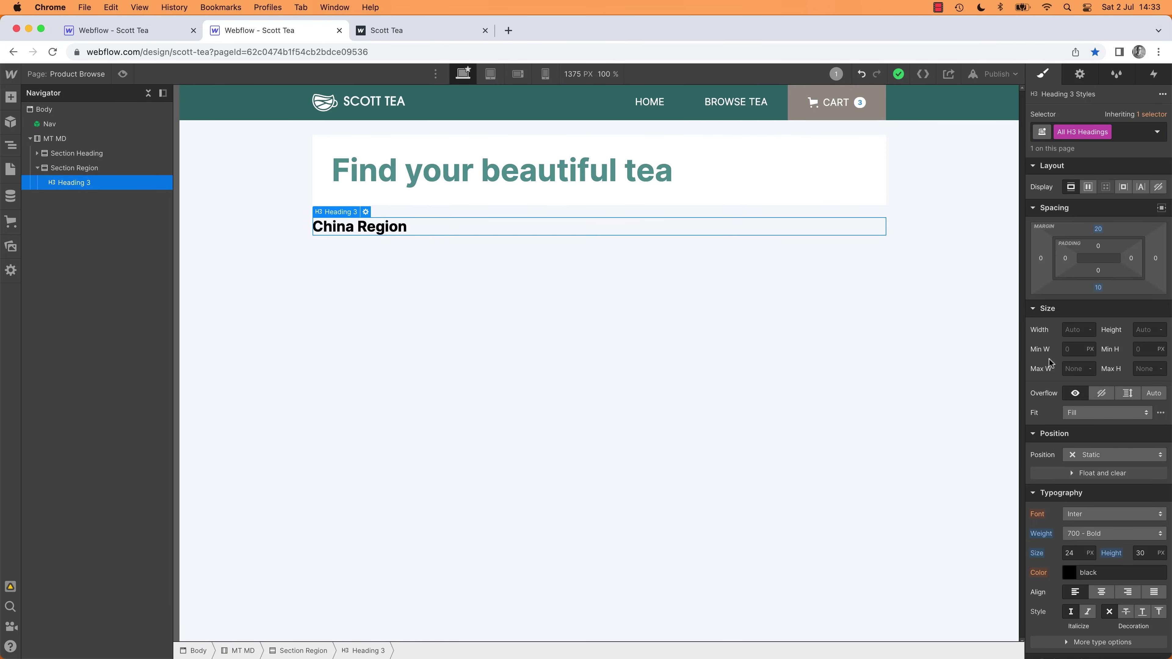
pyautogui.click(1079, 553)
pyautogui.write('16')
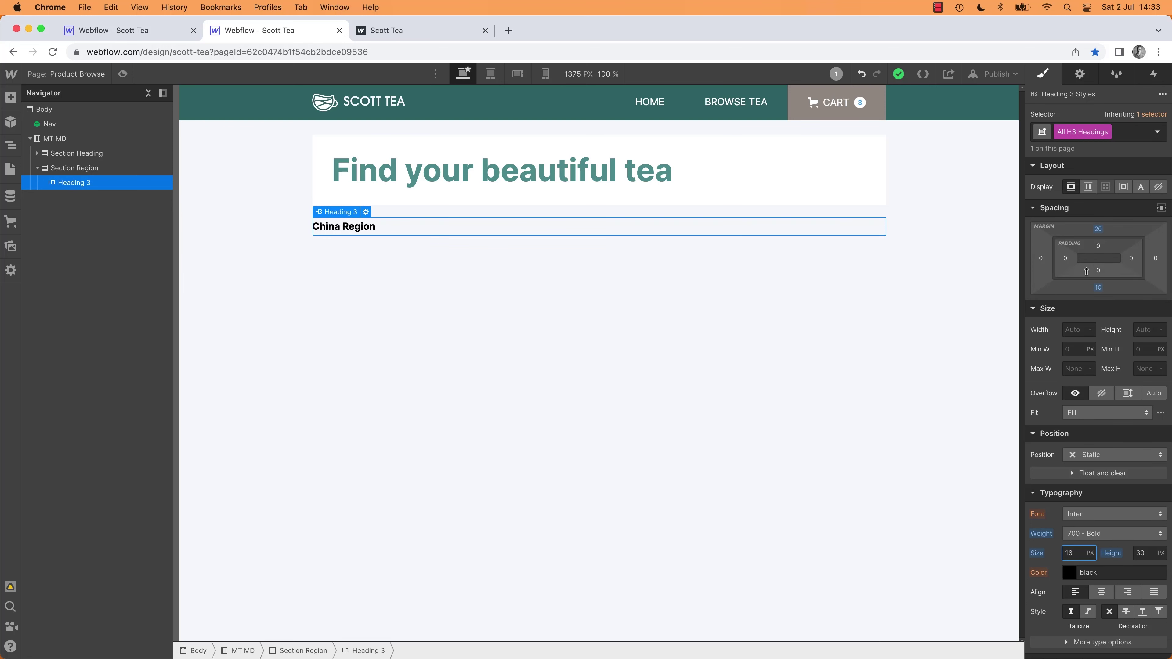
# Step: Set the top and bottom margins of All H3 Headings to 0
pyautogui.click(1099, 229)
pyautogui.write('0')
pyautogui.press('Return')
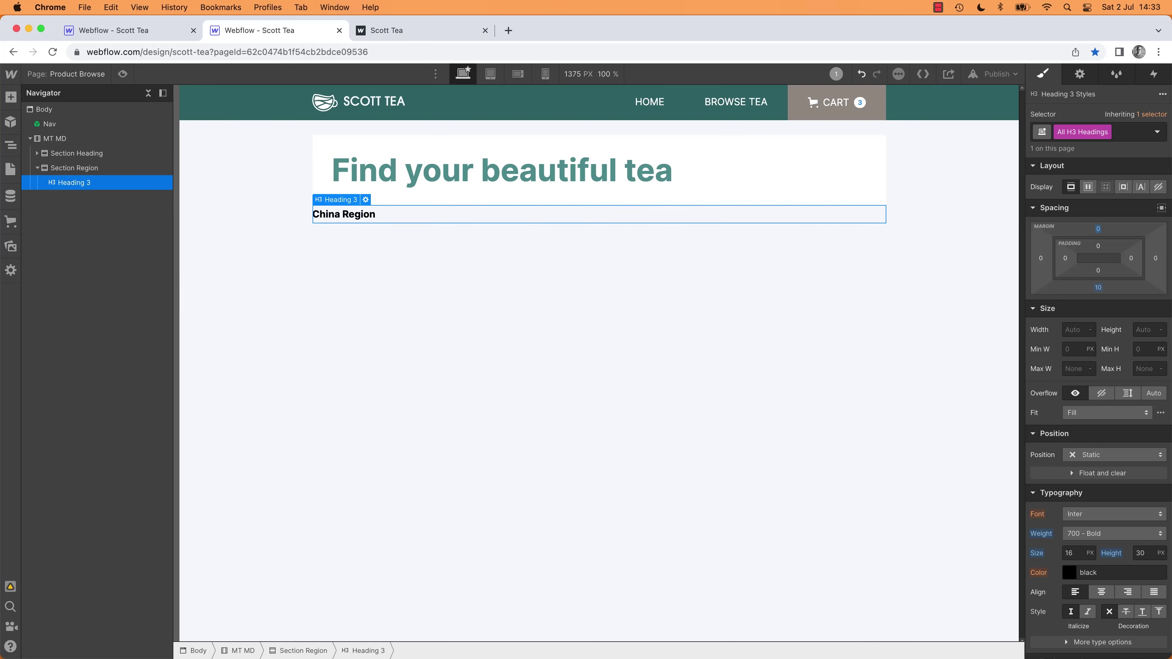
pyautogui.click(1099, 287)
pyautogui.write('0')
pyautogui.press('Return')
pyautogui.click(366, 278)
# Step: Move the China Region heading out of Section Region into MT MD and delete the empty section
pyautogui.click(339, 216)
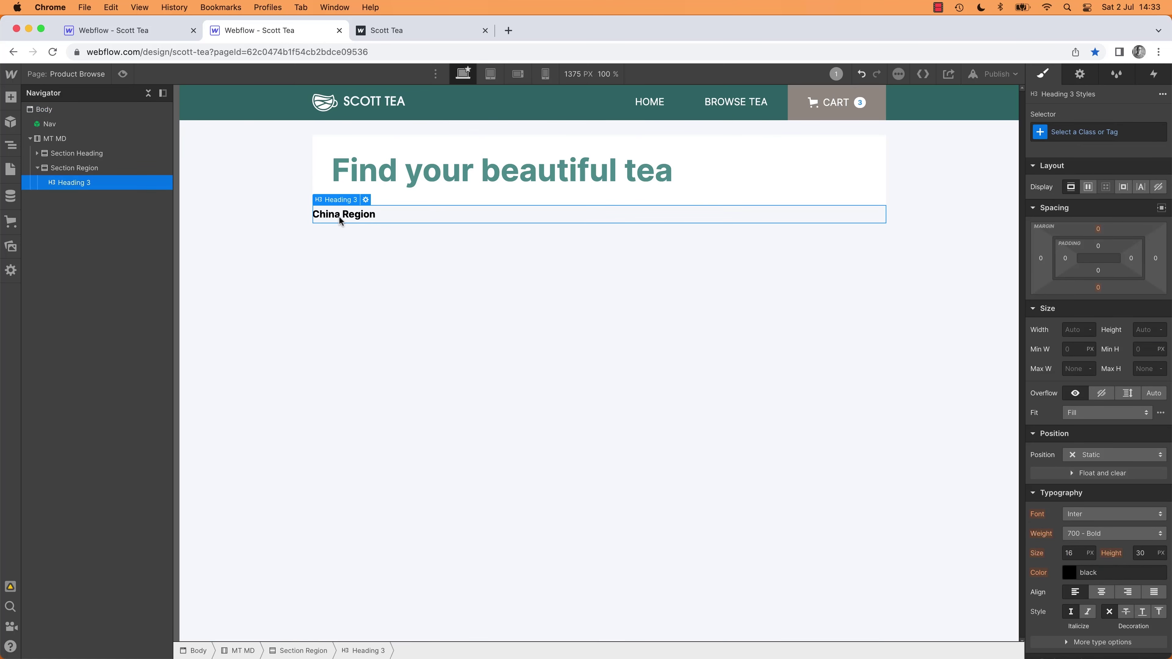
pyautogui.click(100, 168)
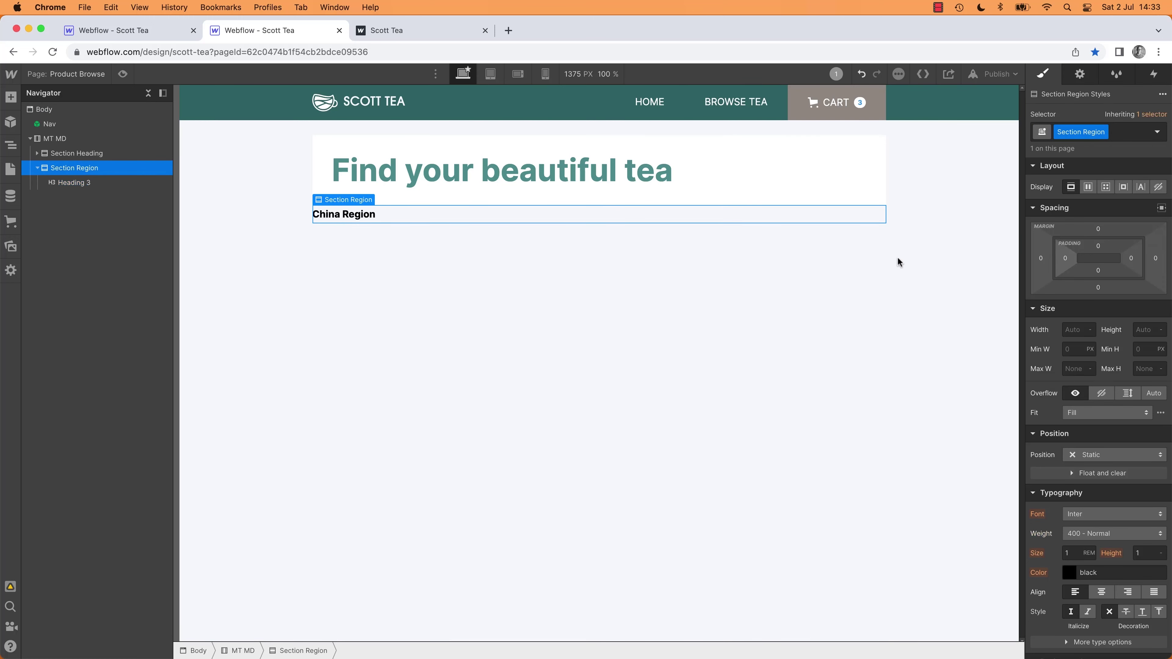
pyautogui.click(59, 184)
pyautogui.moveTo(34, 185); pyautogui.dragTo(128, 178)
pyautogui.press('Delete')
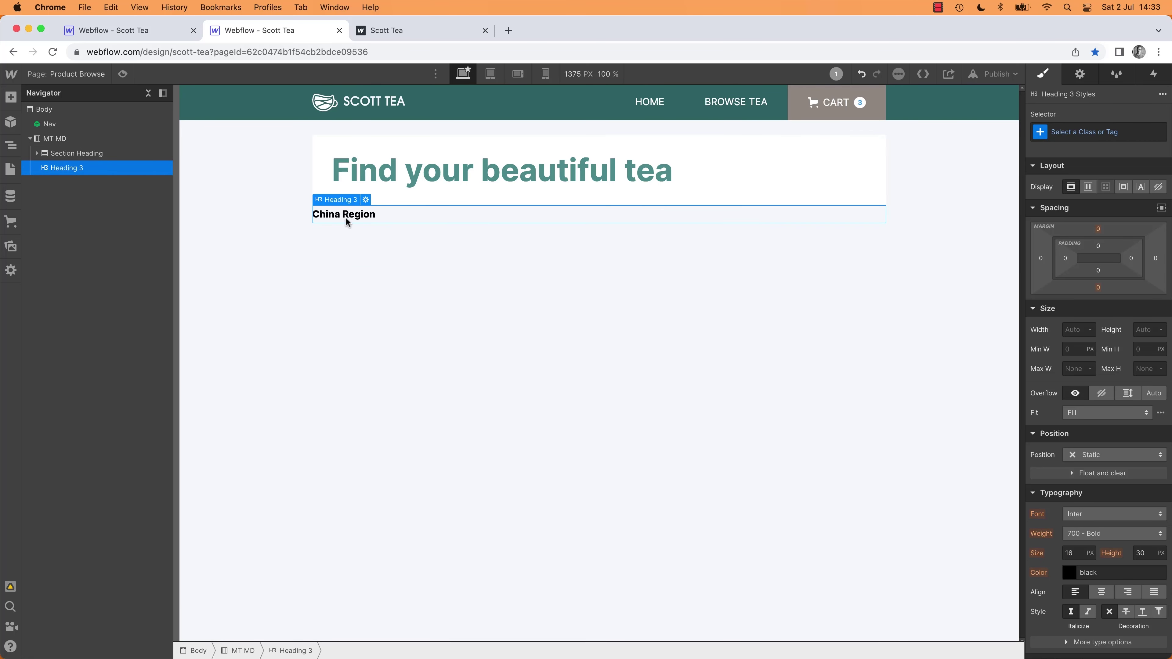
# Step: Check the China Region bar in Adobe XD, then give All H3 Headings the ST Secondary 3 background color in Webflow
pyautogui.press('super+Tab')
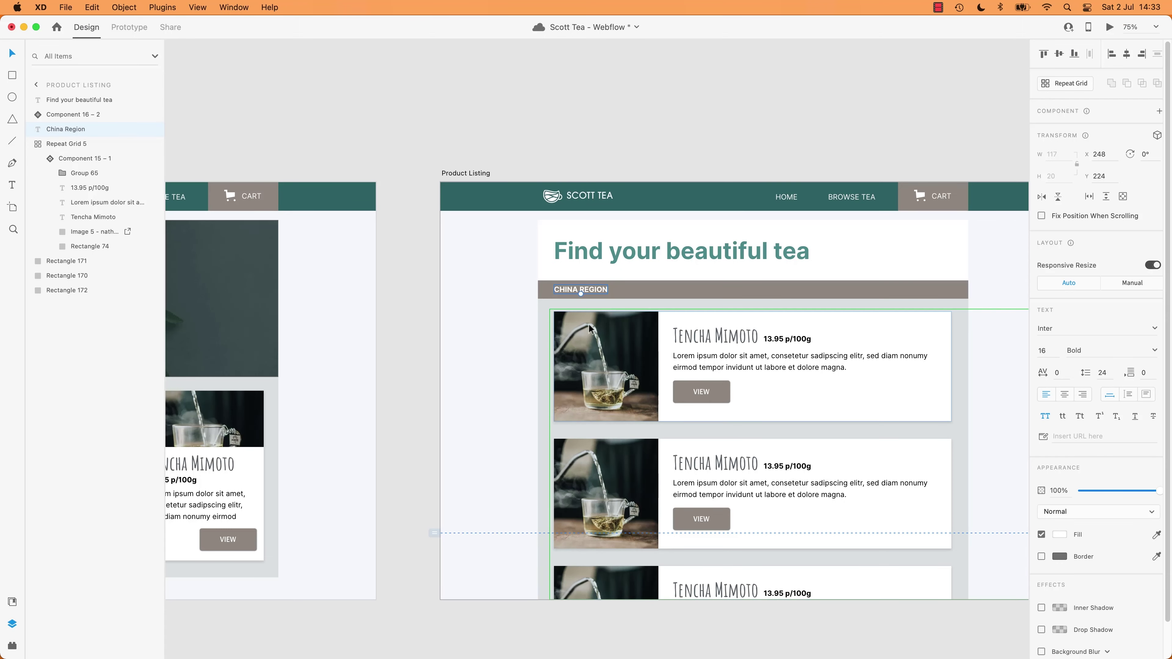
pyautogui.press('super+Tab')
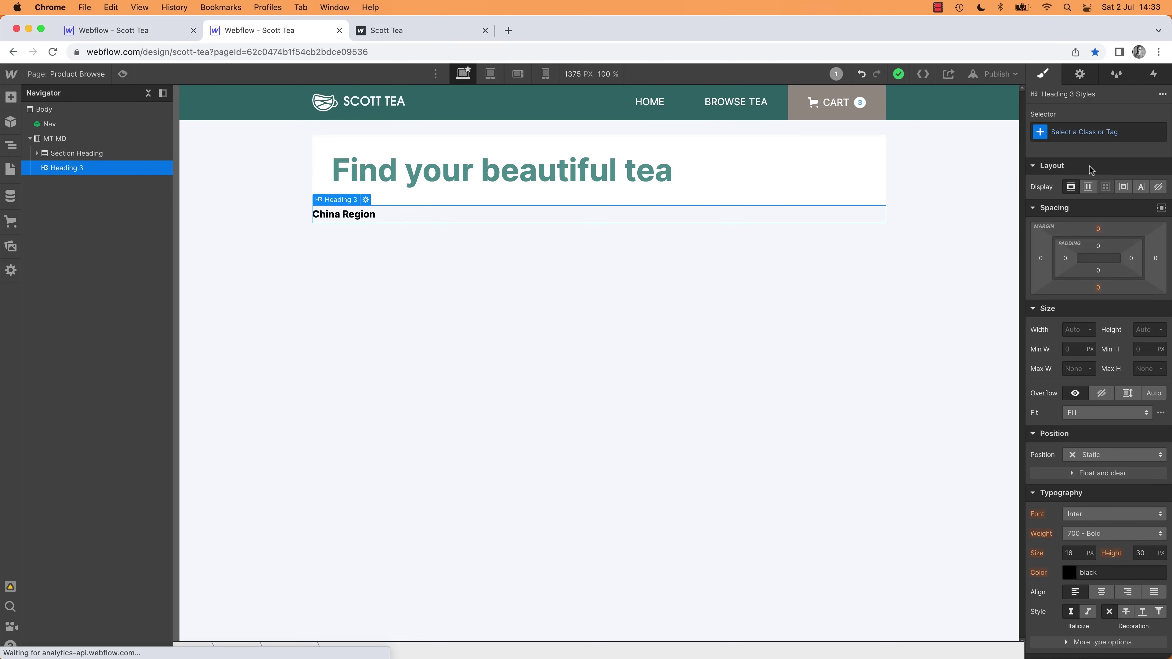
pyautogui.click(1075, 132)
pyautogui.click(1080, 163)
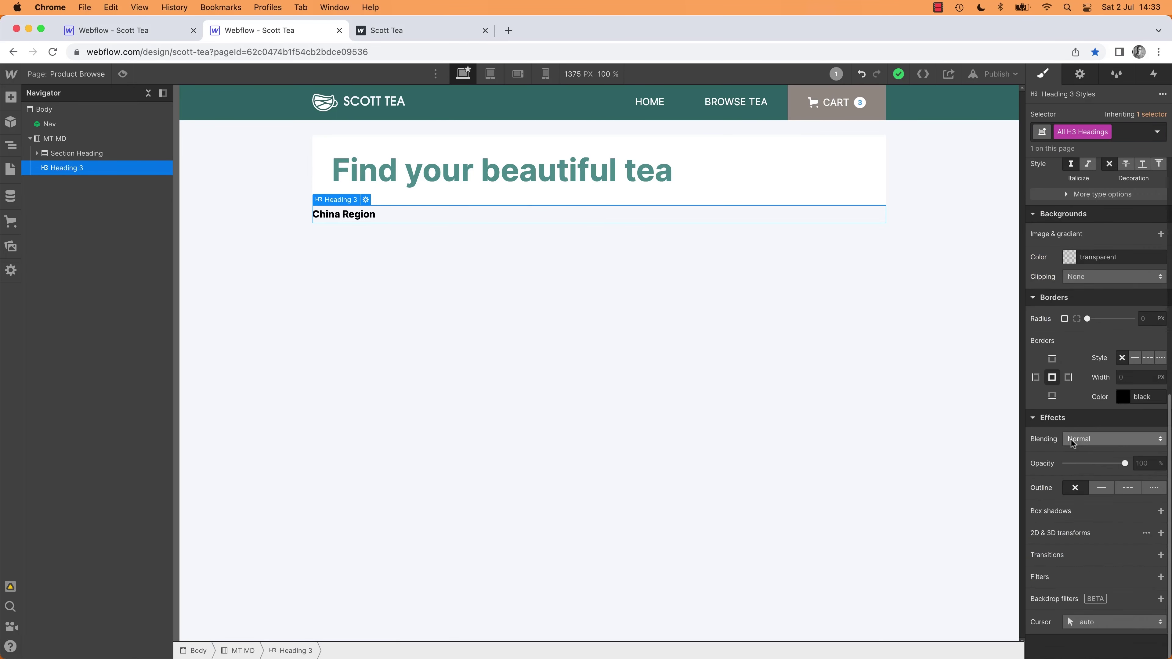
pyautogui.keyDown('alt'); pyautogui.click(1036, 166); pyautogui.keyUp('alt')
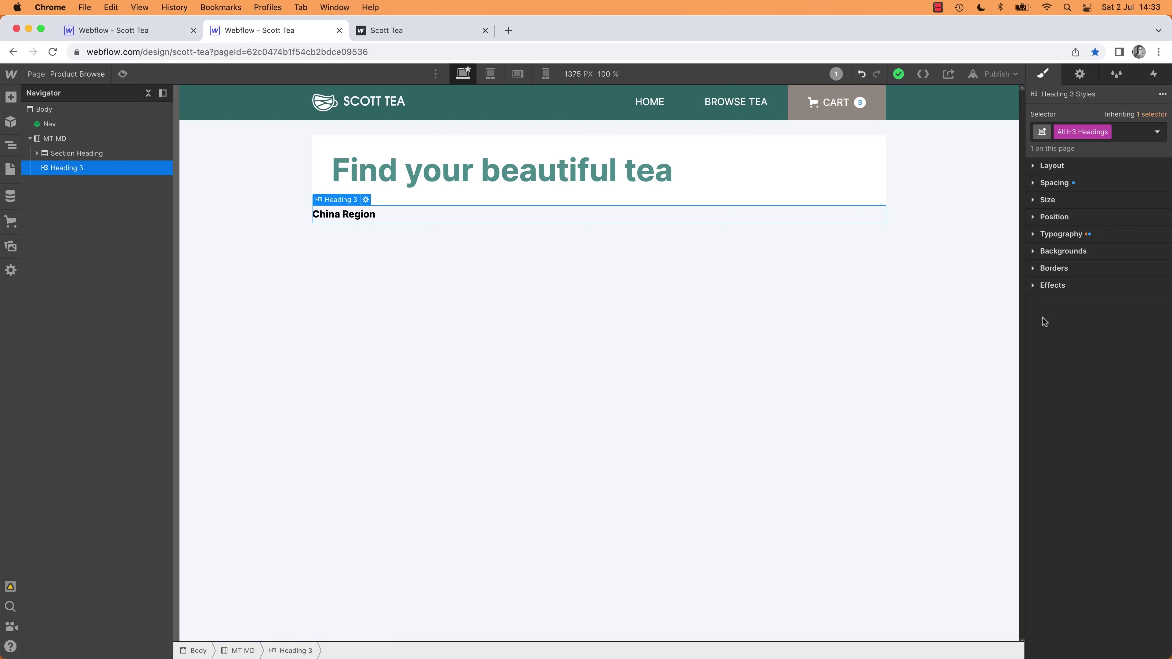
pyautogui.click(1044, 252)
pyautogui.click(1070, 295)
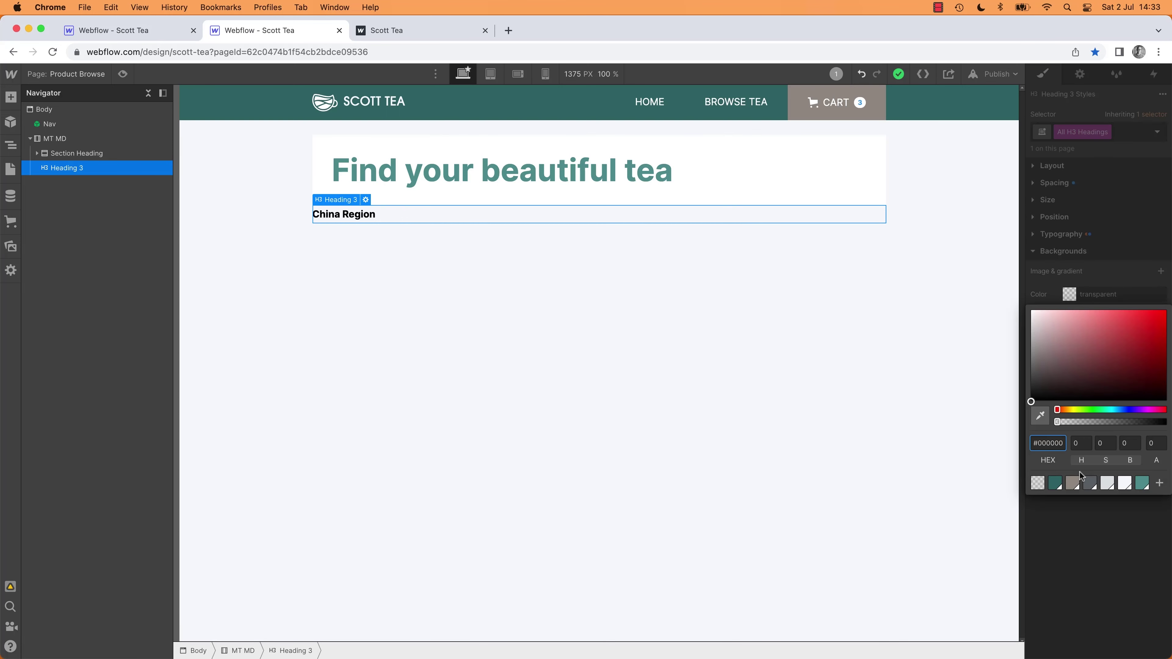
pyautogui.click(1072, 483)
# Step: Set the text color of All H3 Headings to white
pyautogui.click(1042, 234)
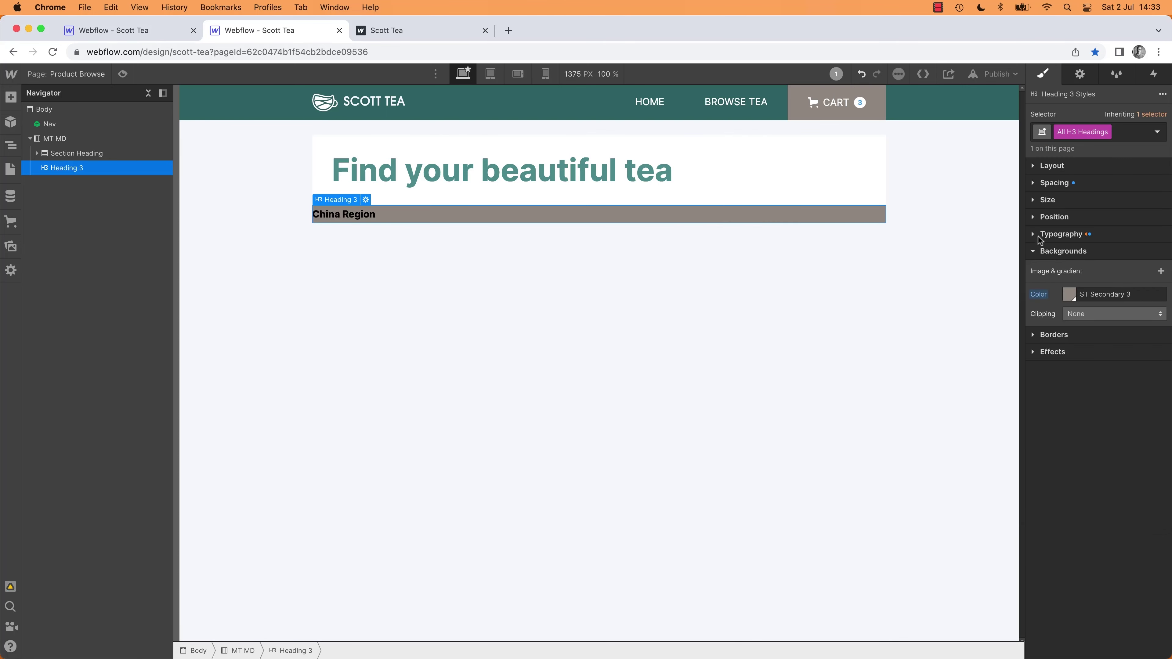
pyautogui.click(1042, 235)
pyautogui.click(1071, 314)
pyautogui.click(1033, 330)
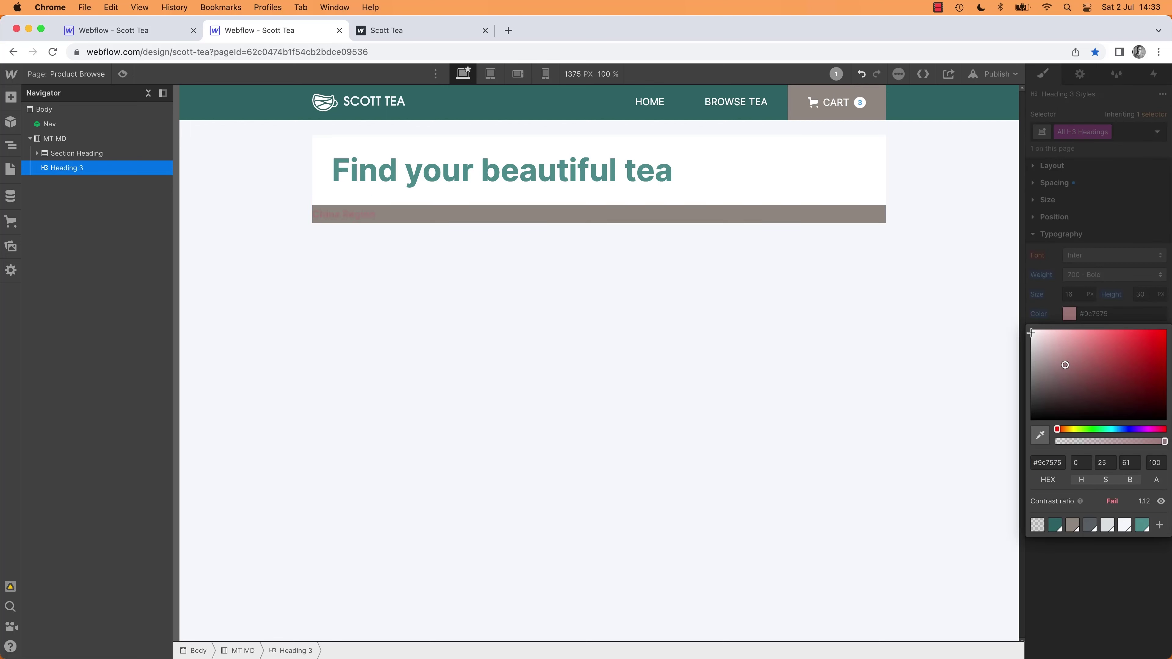
pyautogui.click(1088, 266)
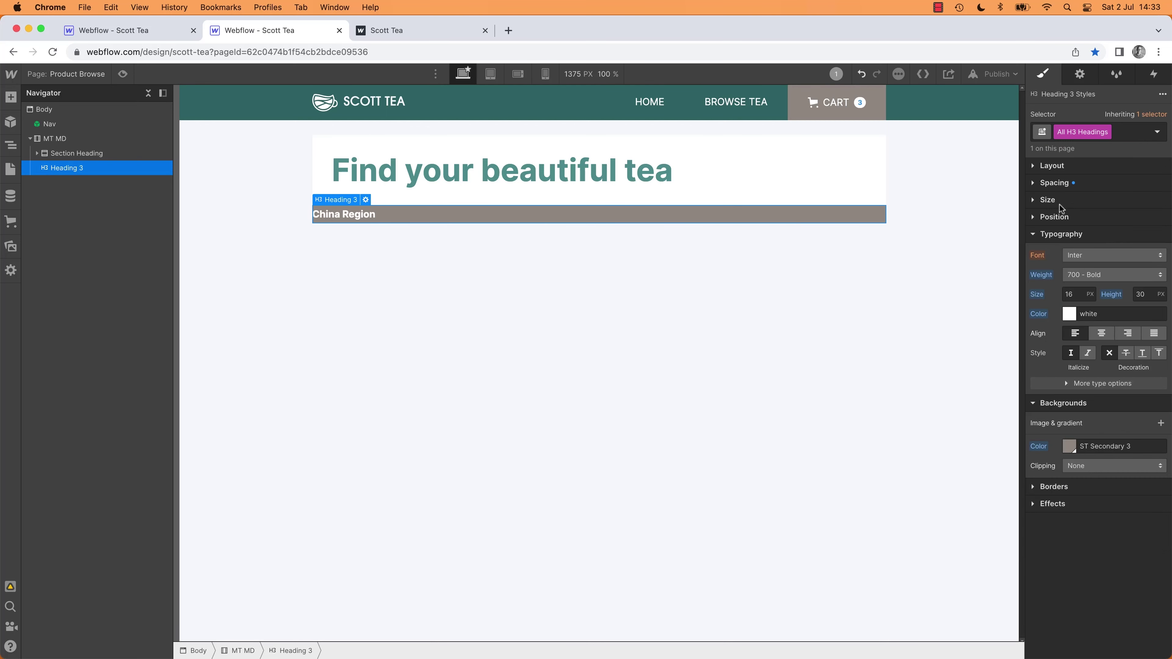
# Step: Set the left padding of All H3 Headings to 32 px
pyautogui.click(1036, 183)
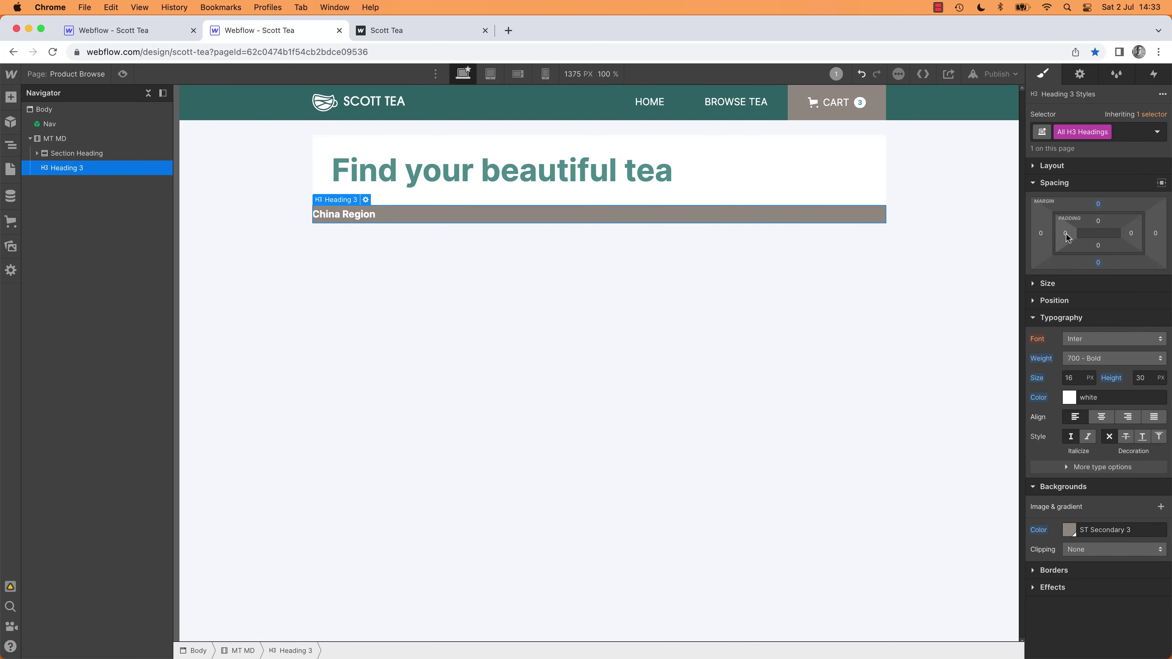
pyautogui.moveTo(1066, 232)
pyautogui.mouseDown()
pyautogui.moveTo(1083, 236)
pyautogui.moveTo(1071, 235)
pyautogui.mouseUp()
pyautogui.click(1071, 236)
pyautogui.write('32')
pyautogui.press('Return')
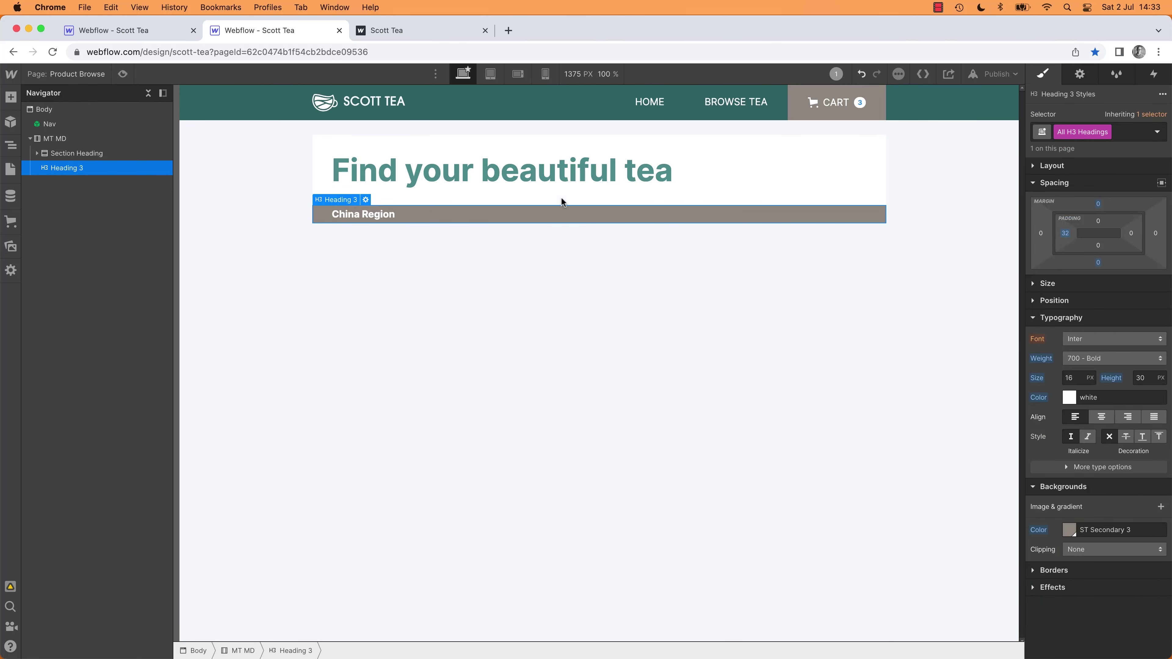
# Step: Check the region title in Adobe XD and set the China Region heading in Webflow to all caps
pyautogui.click(538, 308)
pyautogui.press('super+Tab')
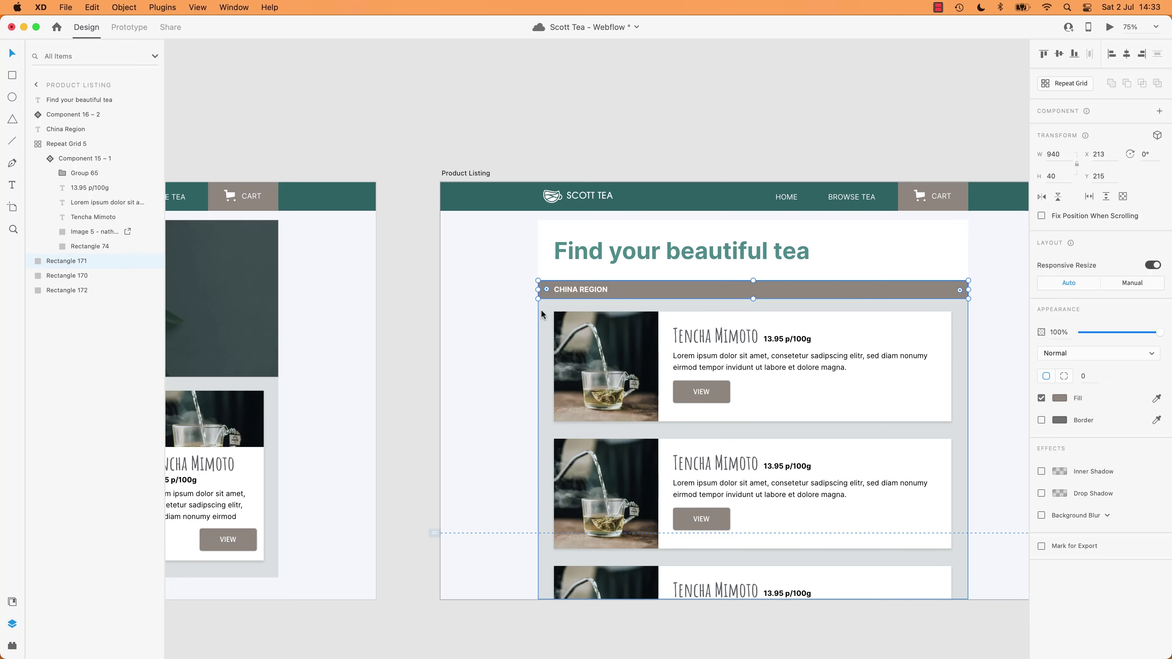
pyautogui.press('super+Tab')
pyautogui.click(377, 213)
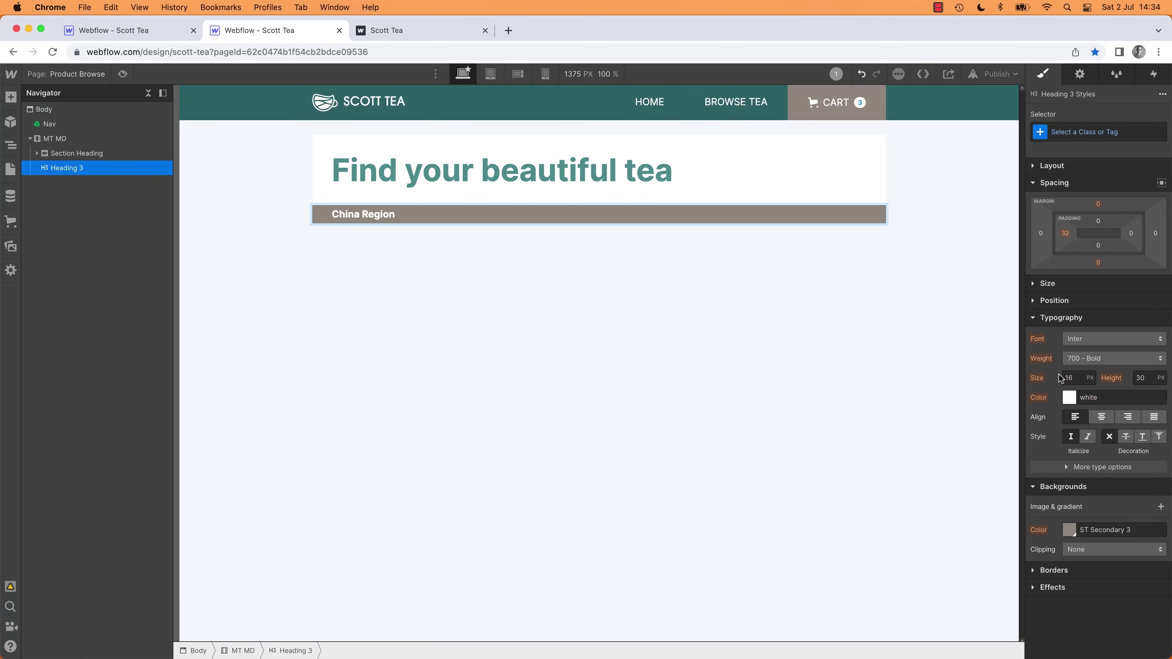
pyautogui.click(1071, 468)
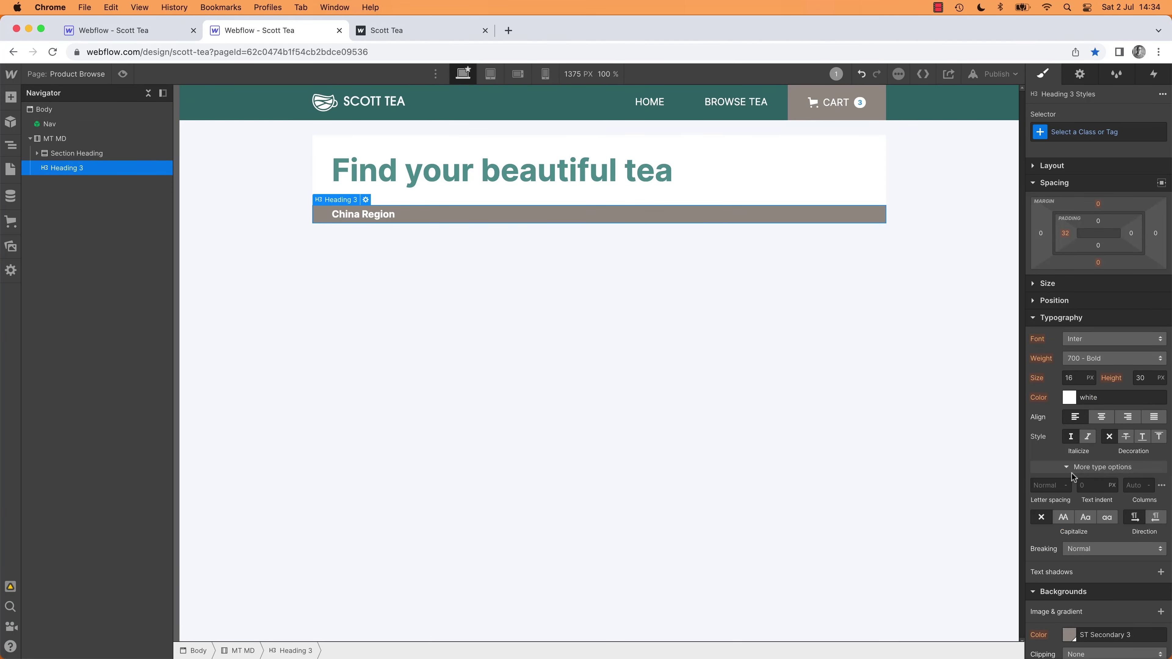
pyautogui.click(1063, 517)
pyautogui.click(567, 424)
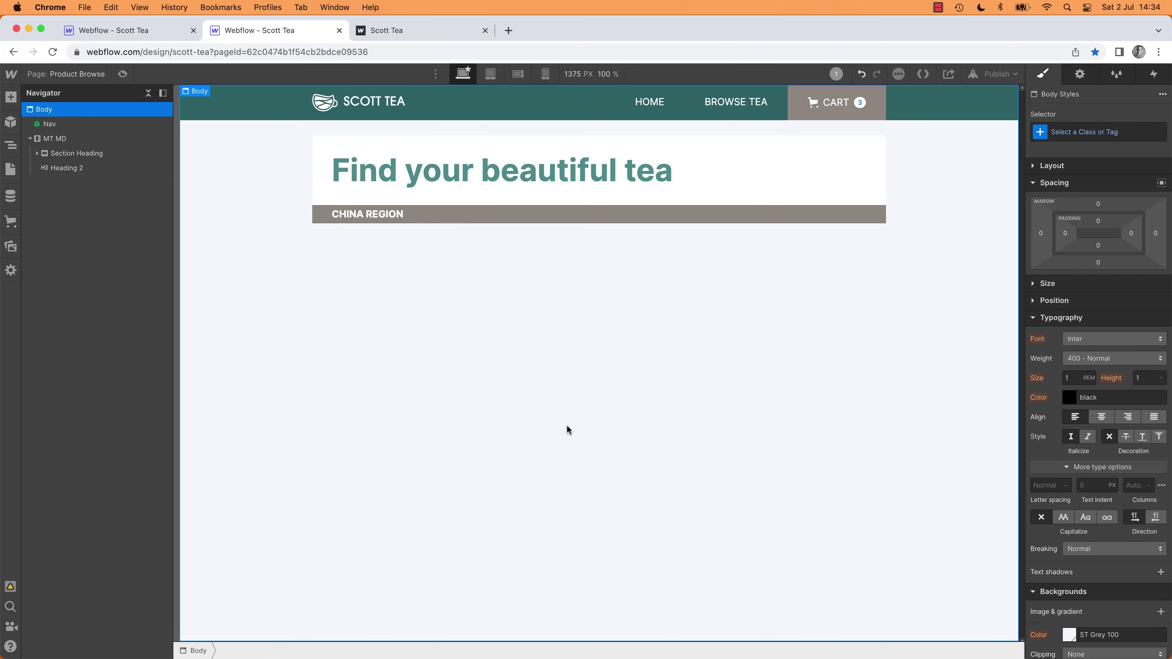
# Step: Compare the China Region bar's height and text in Webflow with the Adobe XD product listing design
pyautogui.press('super+Tab')
pyautogui.press('super+1')
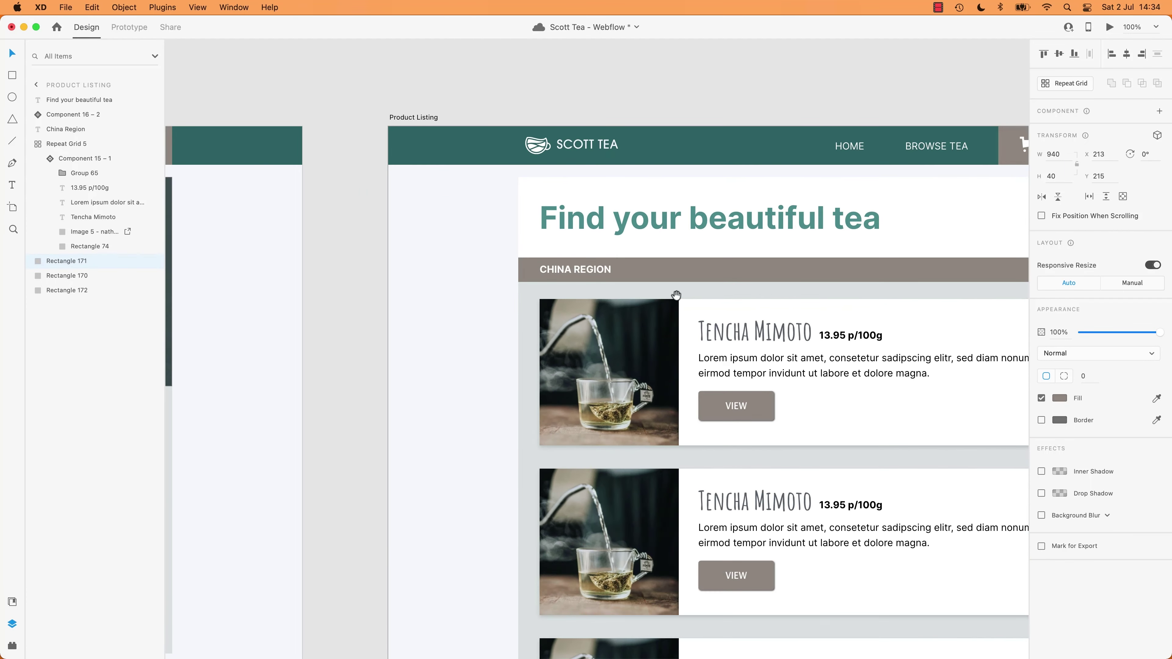
pyautogui.press('super+Tab')
pyautogui.press('super+Tab')
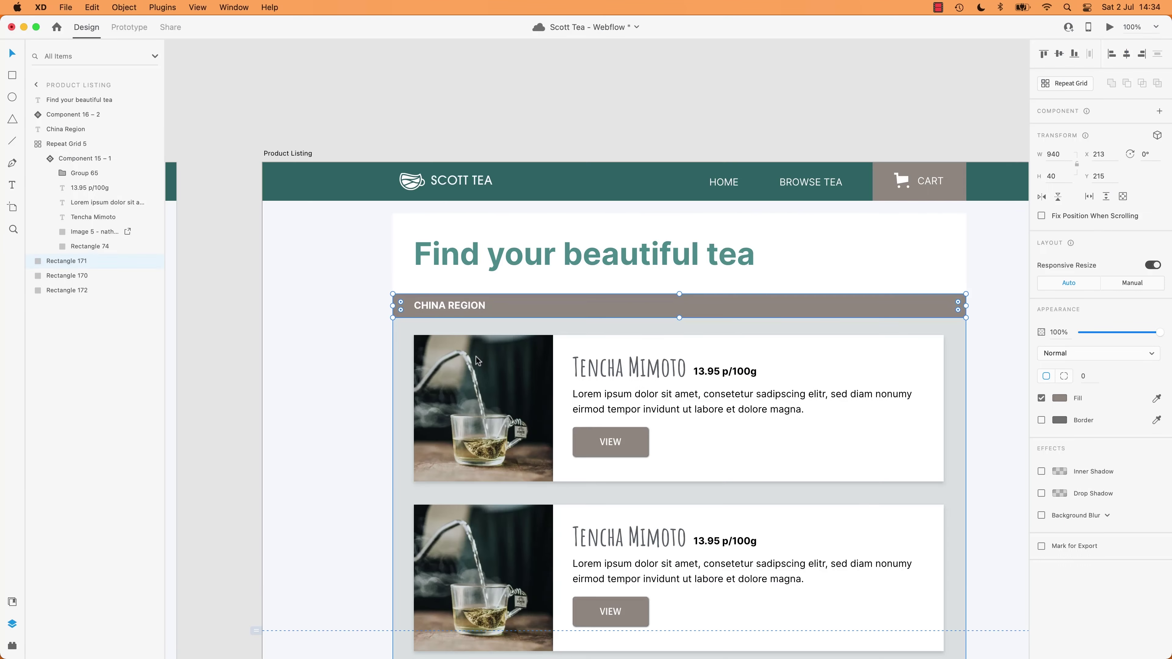
pyautogui.press('super+Tab')
pyautogui.click(385, 214)
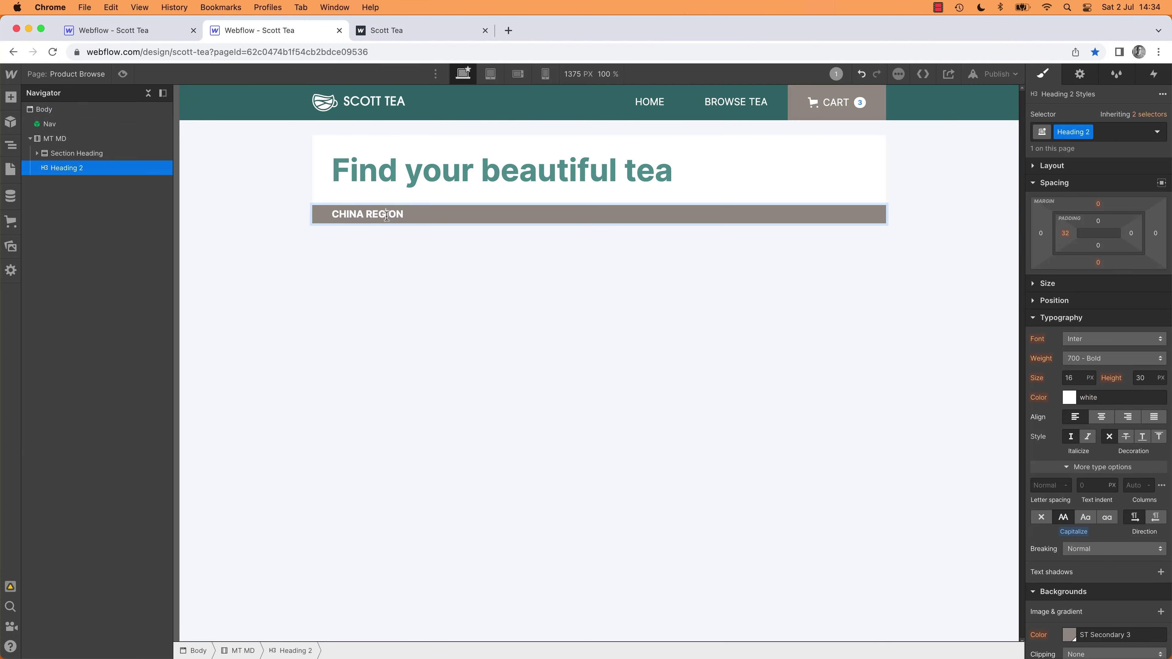
pyautogui.doubleClick(387, 216)
pyautogui.click(434, 322)
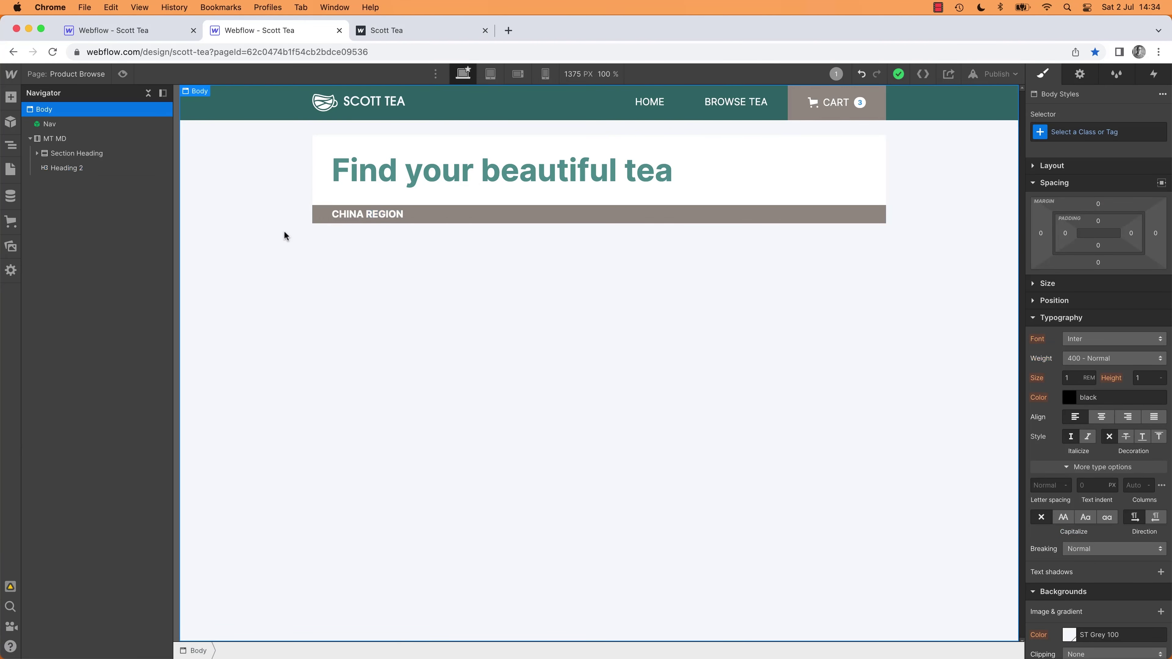
pyautogui.press('super+Tab')
pyautogui.press('super+Tab')
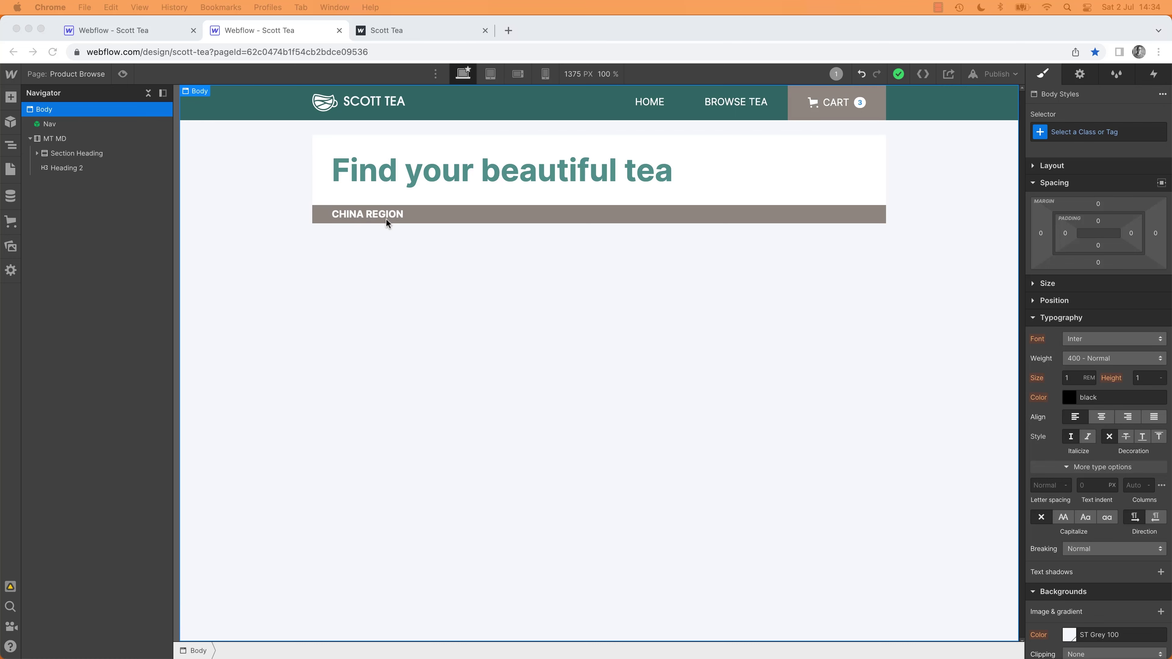
pyautogui.press('super+Tab')
pyautogui.press('super+Tab')
# Step: Add equal top and bottom padding to the China Region heading and compare the bar with the Adobe XD design
pyautogui.click(387, 216)
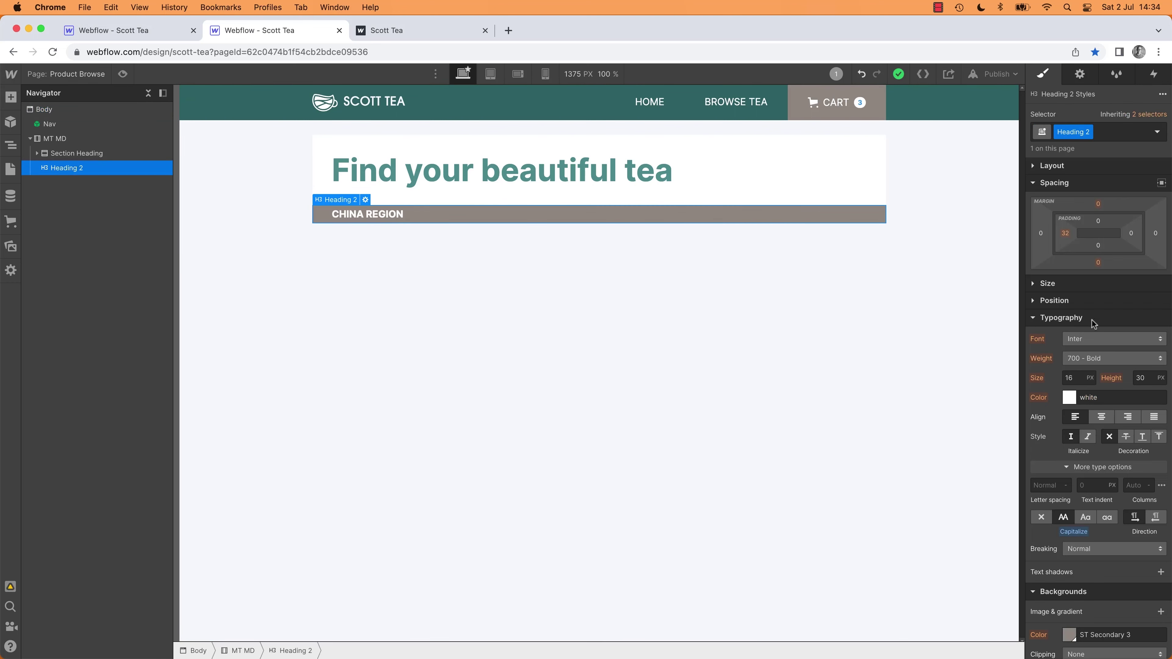
pyautogui.moveTo(1099, 224); pyautogui.dragTo(1101, 222)
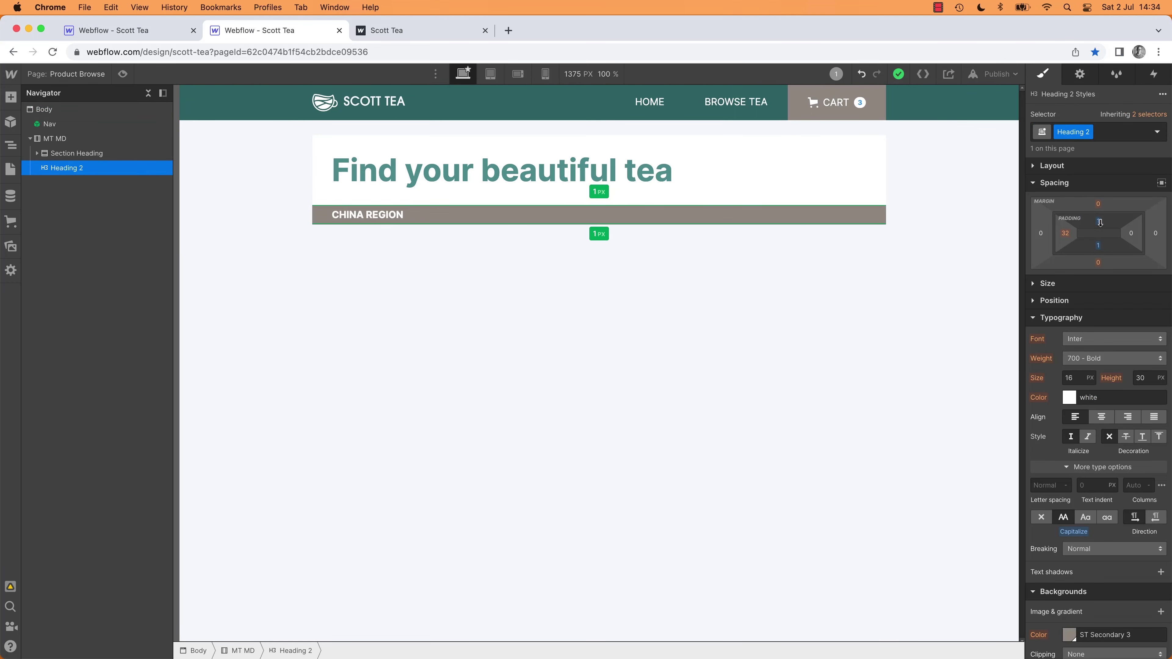
pyautogui.click(769, 375)
pyautogui.press('super+Tab')
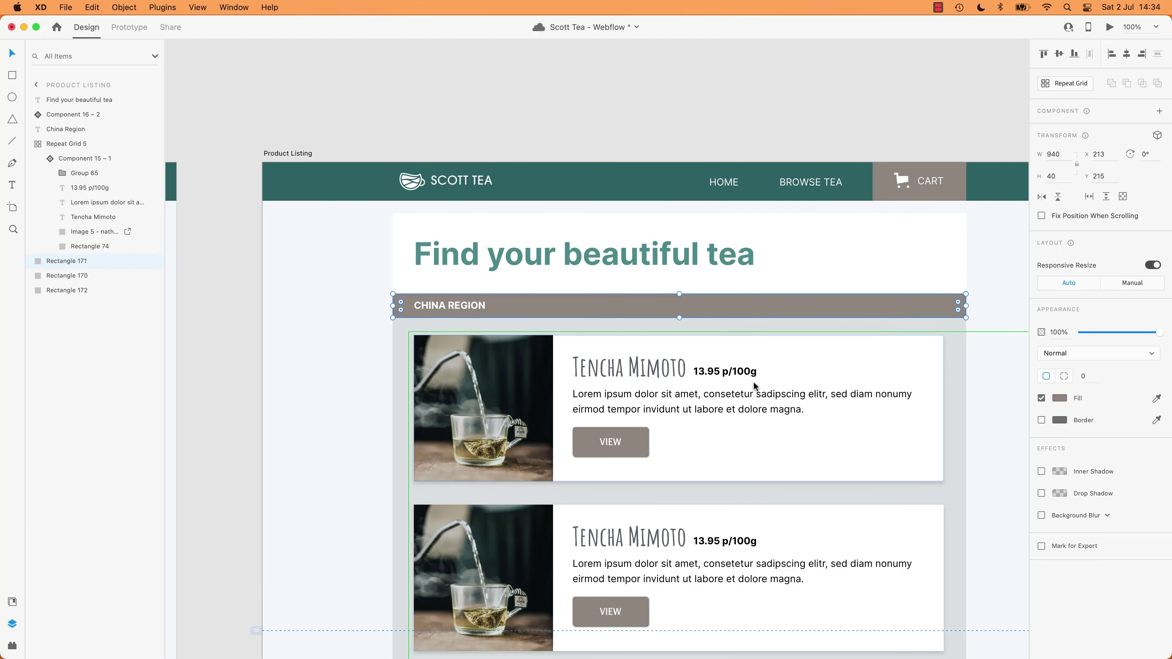
pyautogui.press('super+Tab')
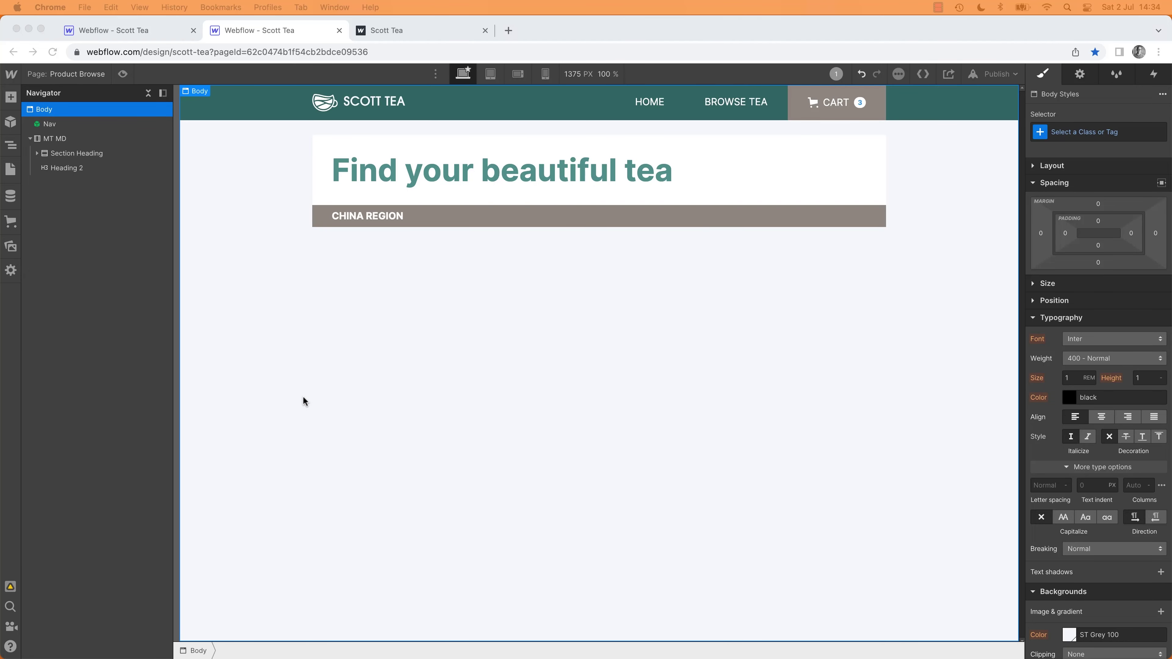
# Step: Check the product listing design in Adobe XD, then add a Section in Webflow inside MT MD beneath the China Region heading
pyautogui.press('super+Tab')
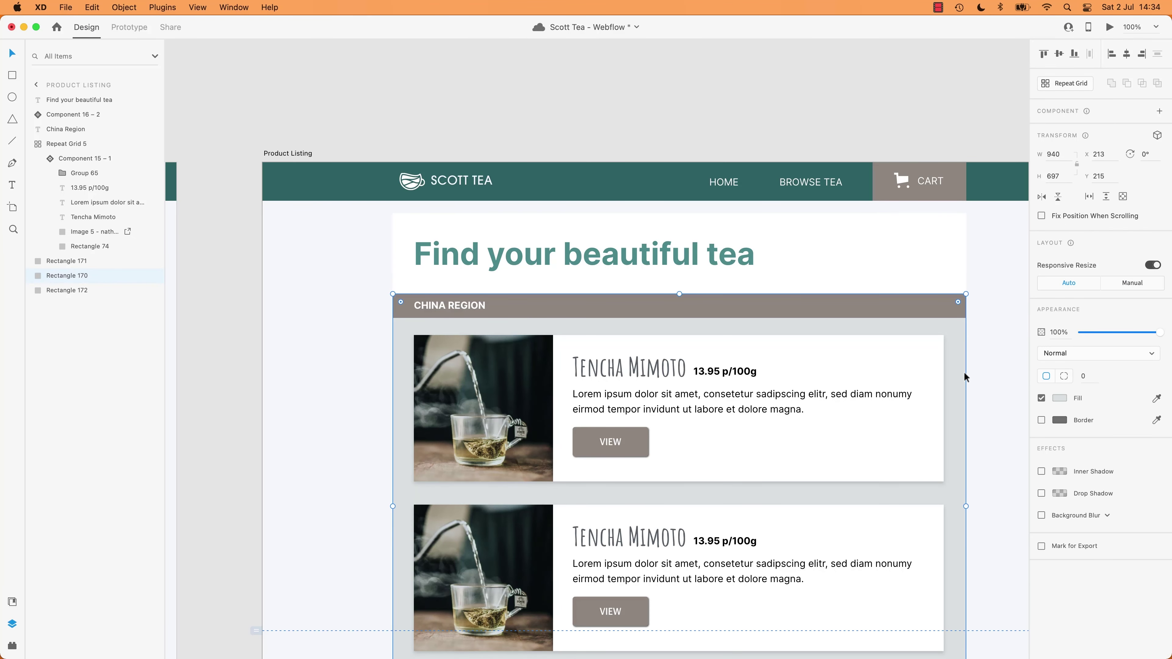
pyautogui.press('super+Tab')
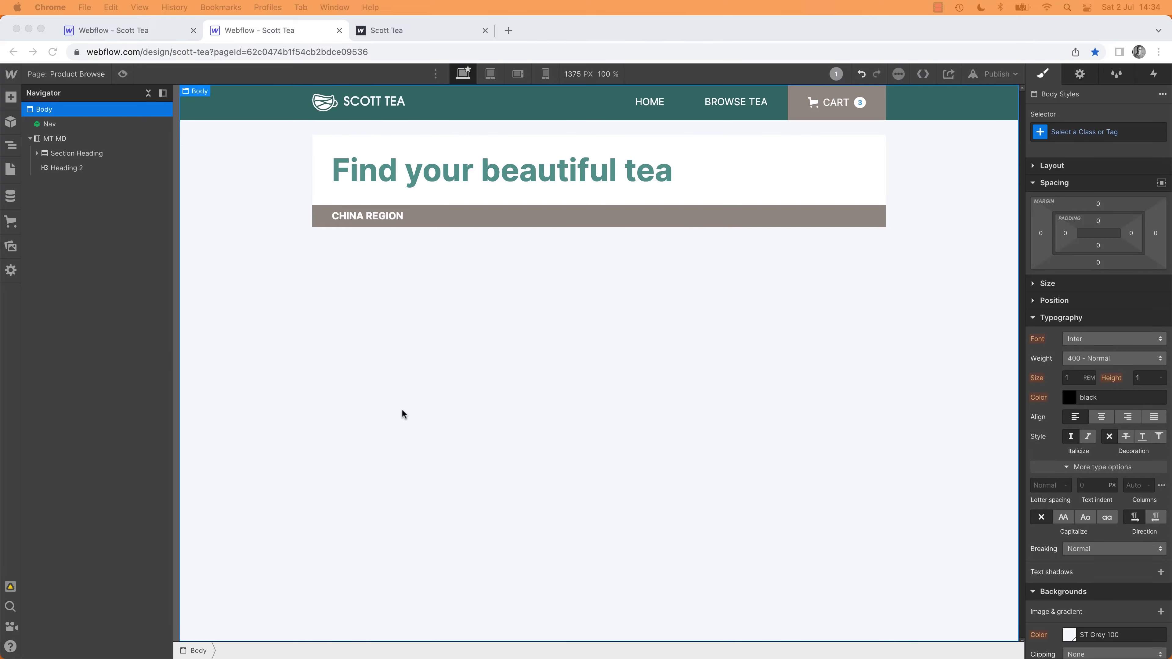
pyautogui.press('super+e')
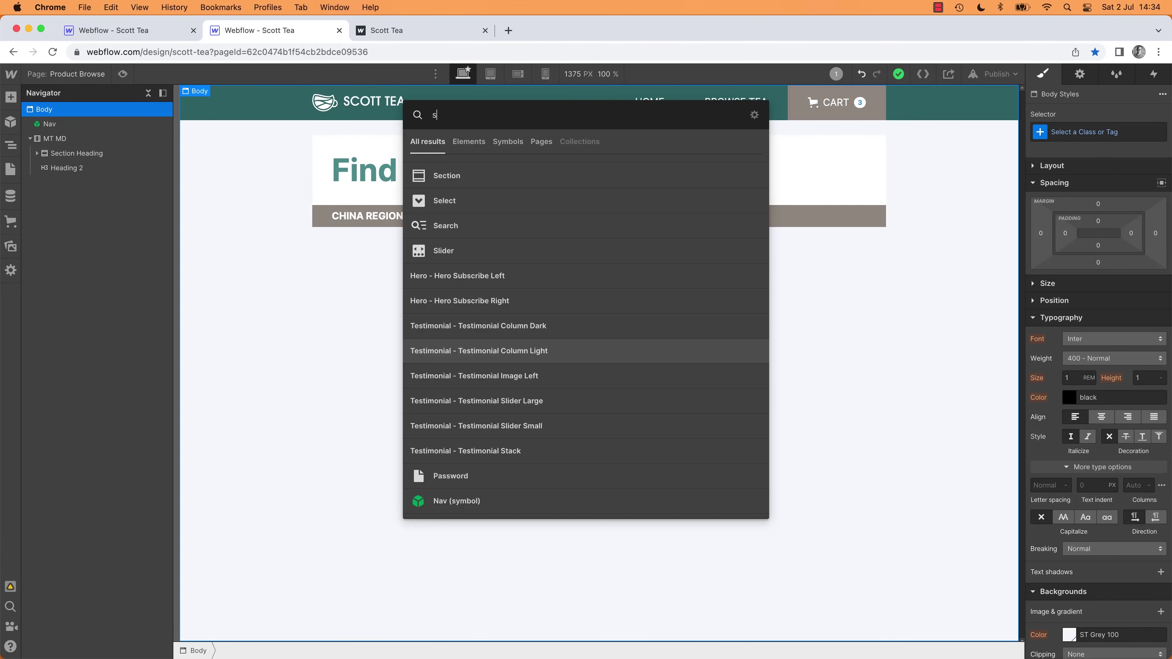
pyautogui.write('secio')
pyautogui.press('BackSpace')
pyautogui.press('BackSpace')
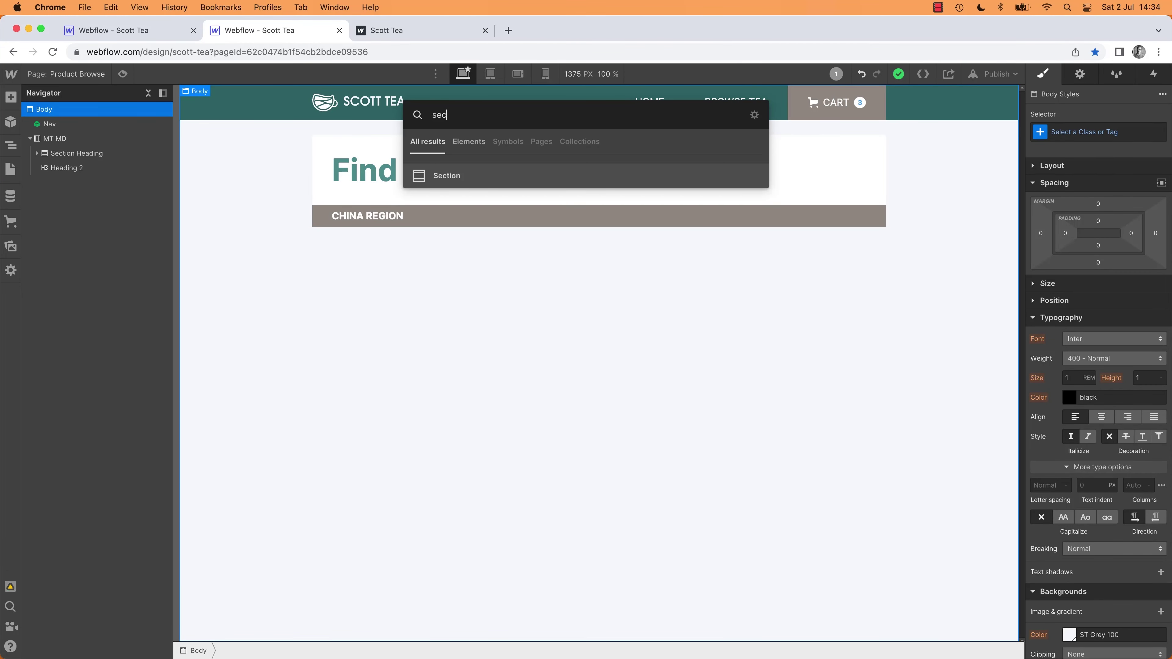
pyautogui.press('Return')
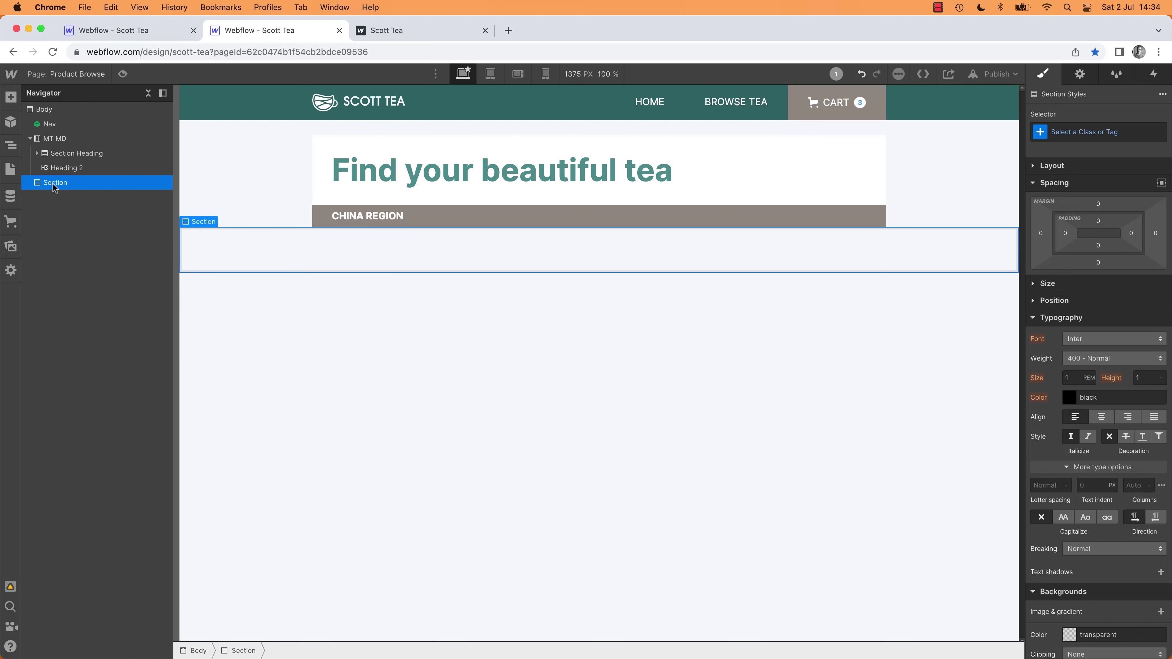
pyautogui.moveTo(83, 181); pyautogui.dragTo(109, 208)
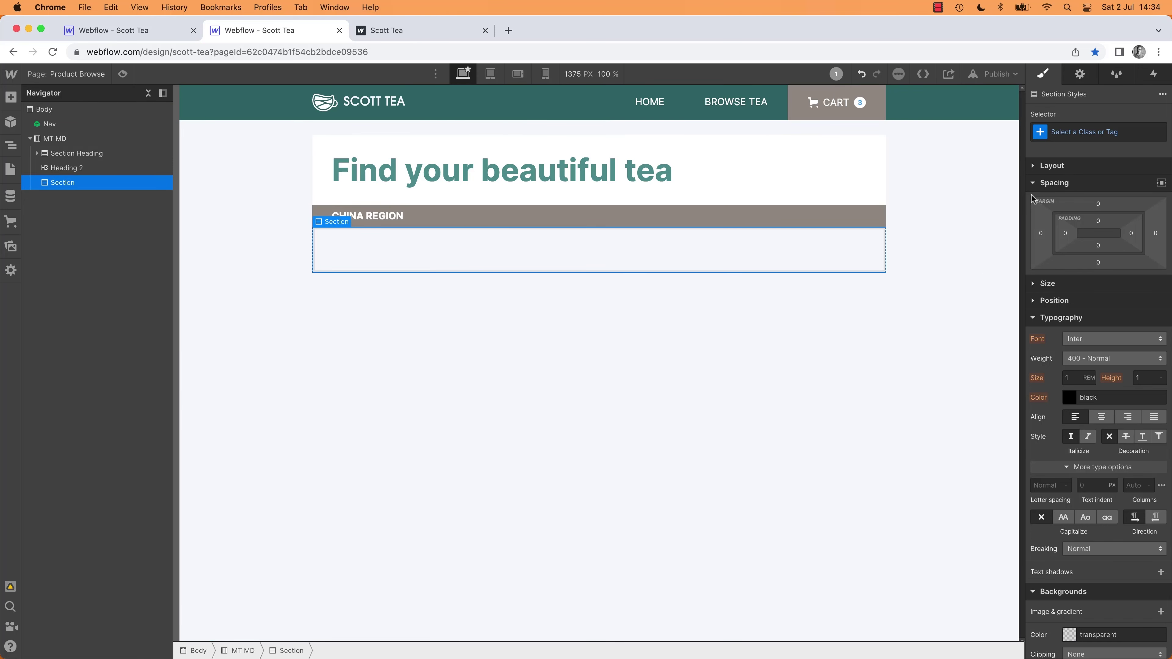
# Step: Review the listing background in Adobe XD and give the new section in Webflow the class Section Product Browse
pyautogui.press('super+Tab')
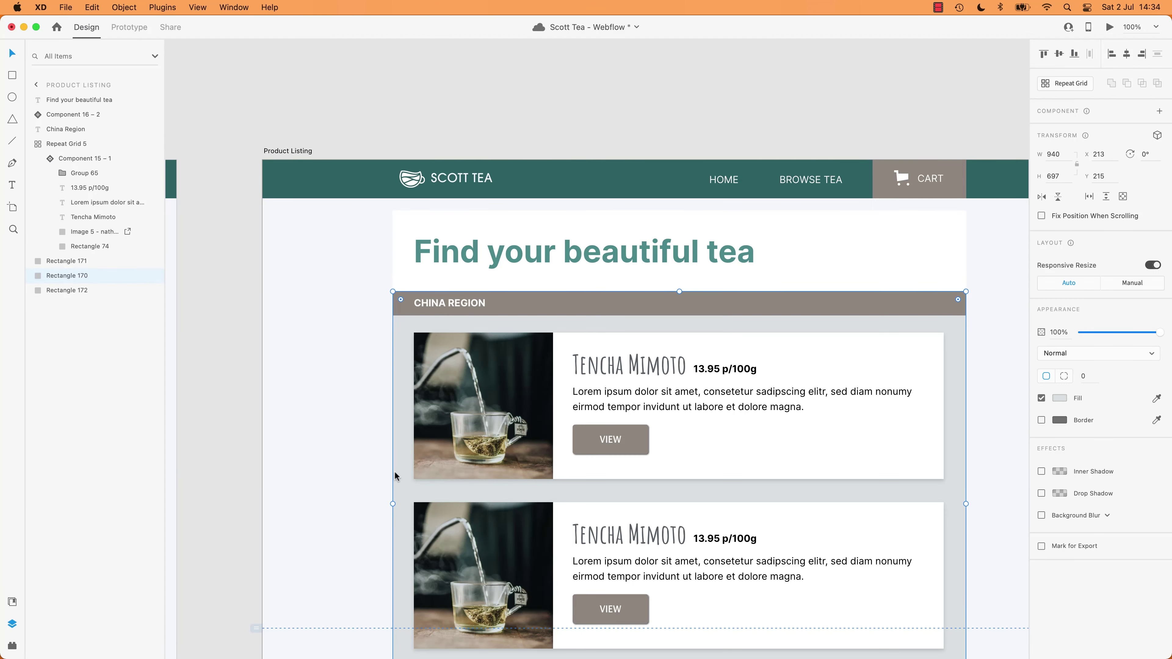
pyautogui.press('super+Tab')
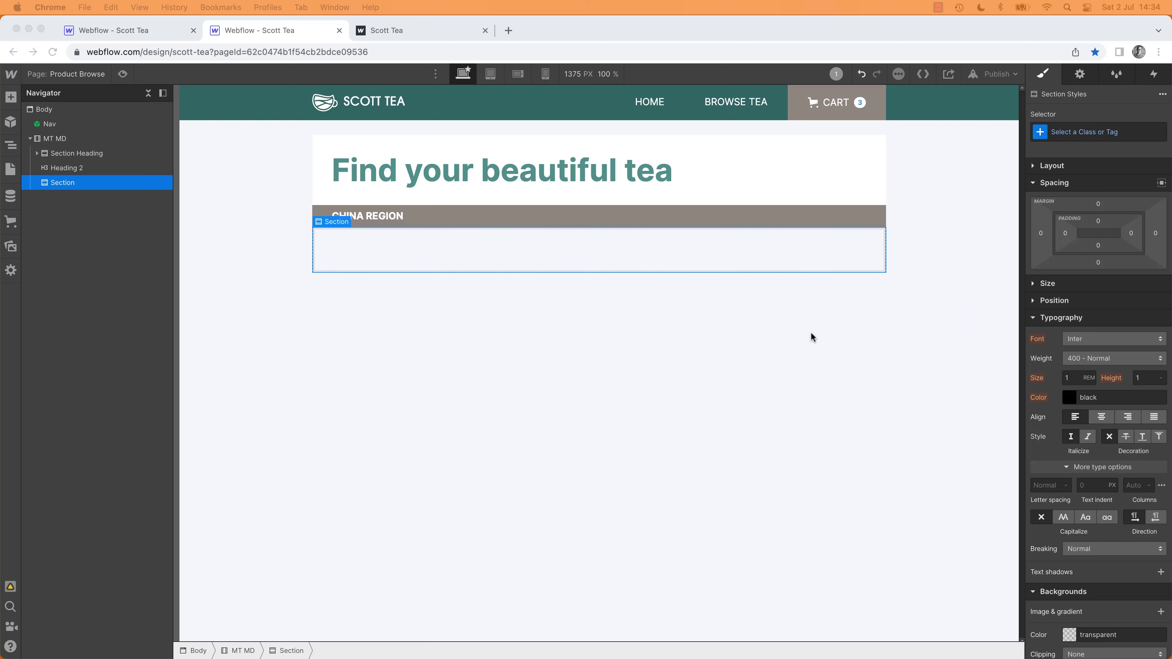
pyautogui.click(1104, 134)
pyautogui.click(1104, 134)
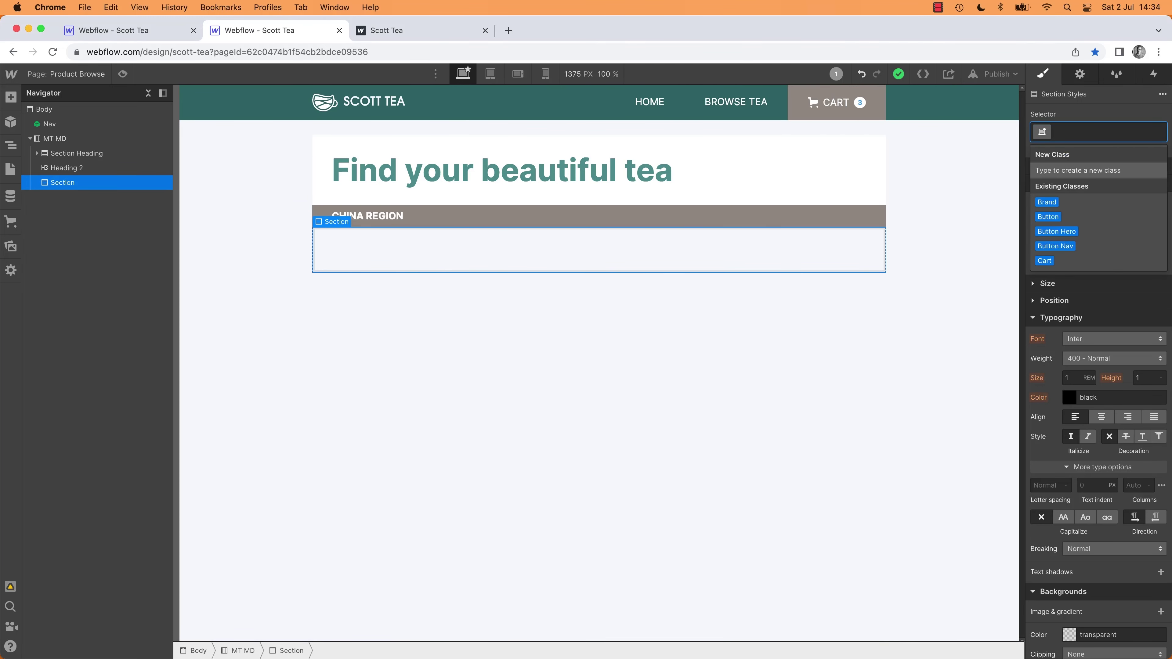
pyautogui.write('Section')
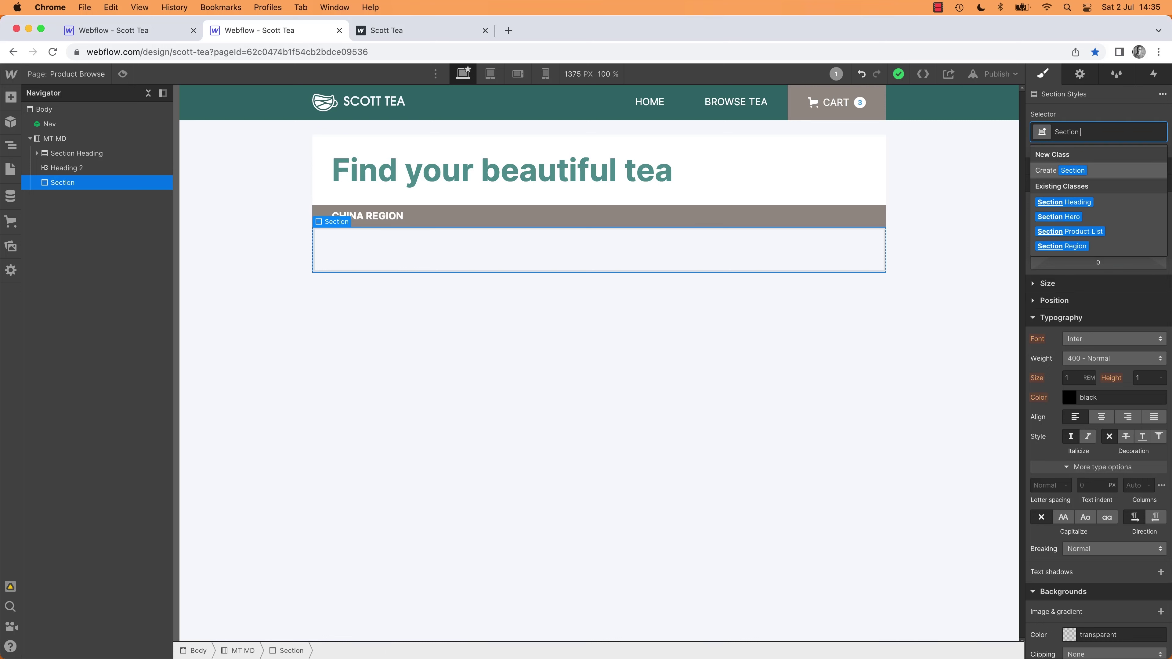
pyautogui.write(' Product')
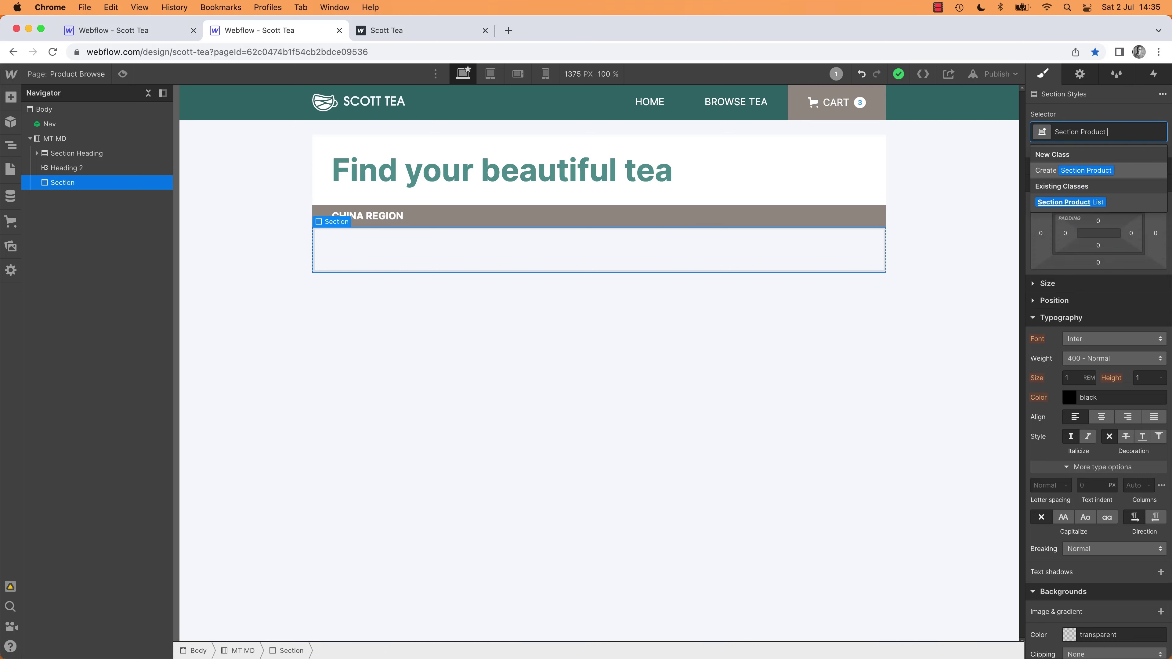
pyautogui.write(' Browse')
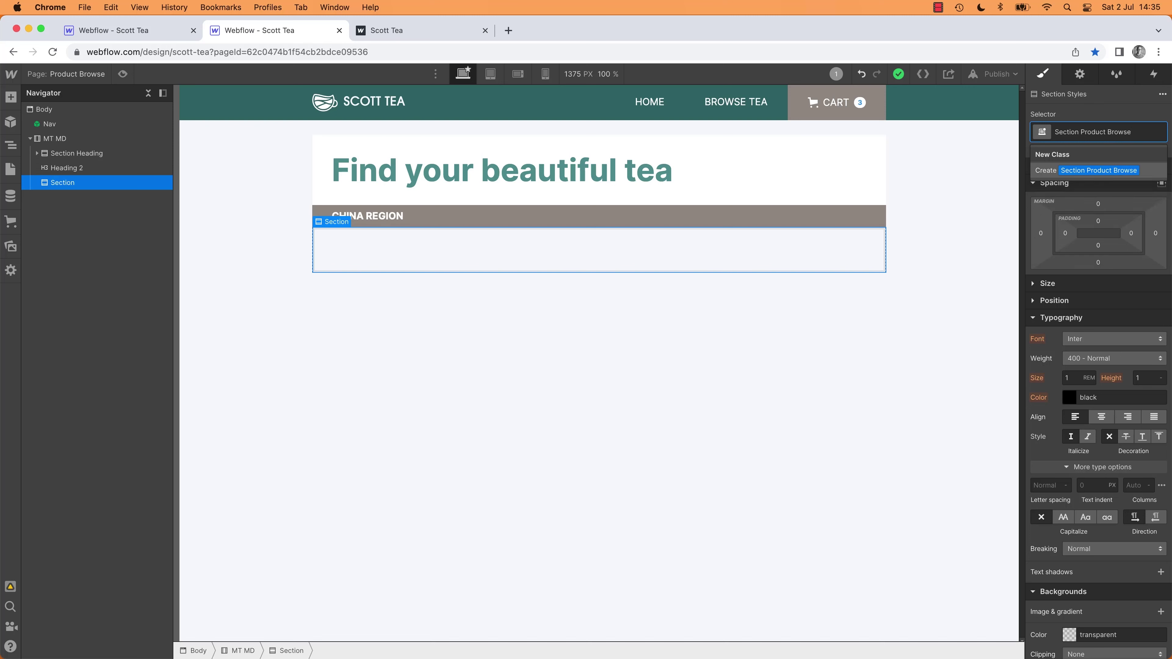
pyautogui.press('Return')
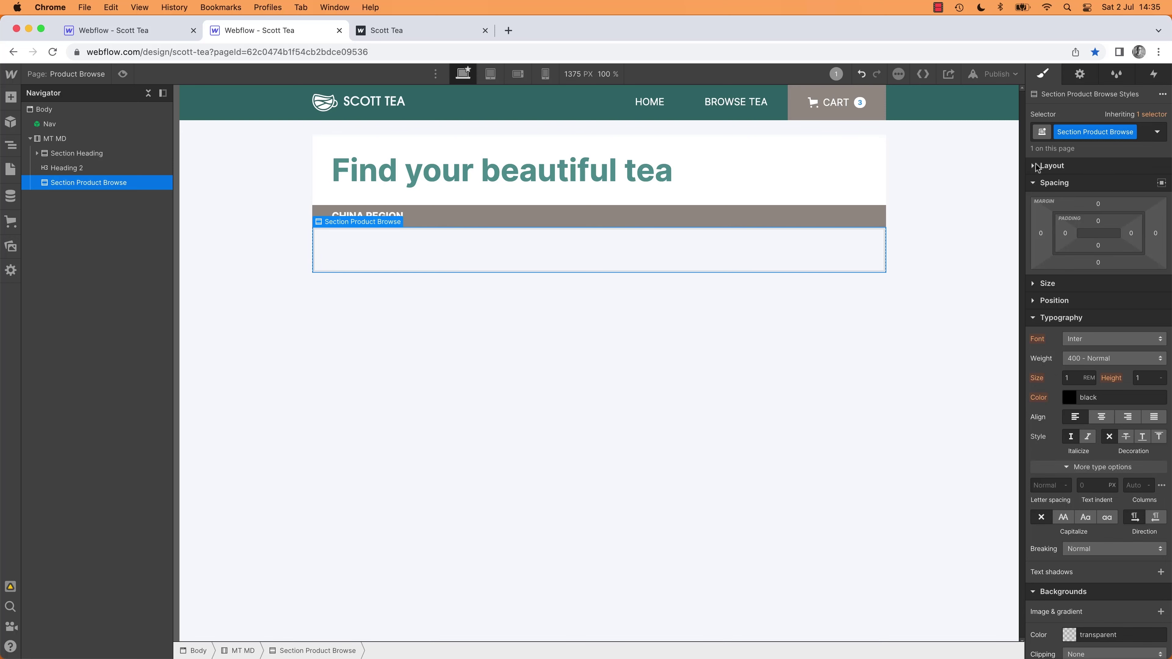
# Step: Set the background color of Section Product Browse to the ST Grey 300 swatch
pyautogui.keyDown('alt'); pyautogui.click(1035, 184); pyautogui.keyUp('alt')
pyautogui.click(1038, 254)
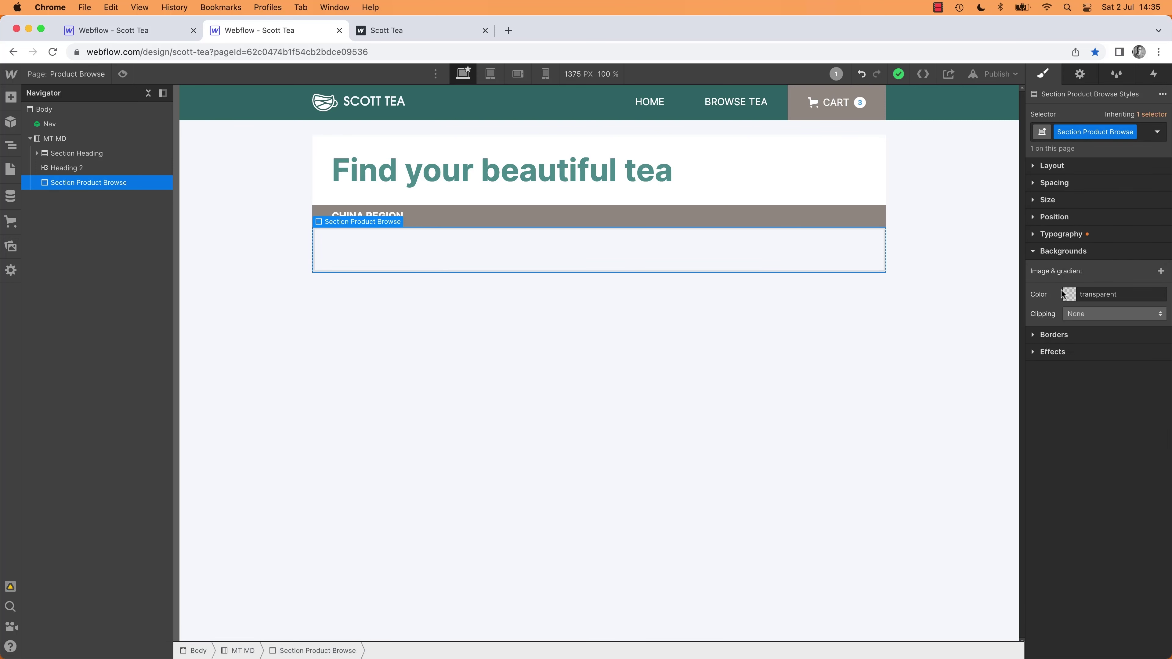
pyautogui.click(1069, 294)
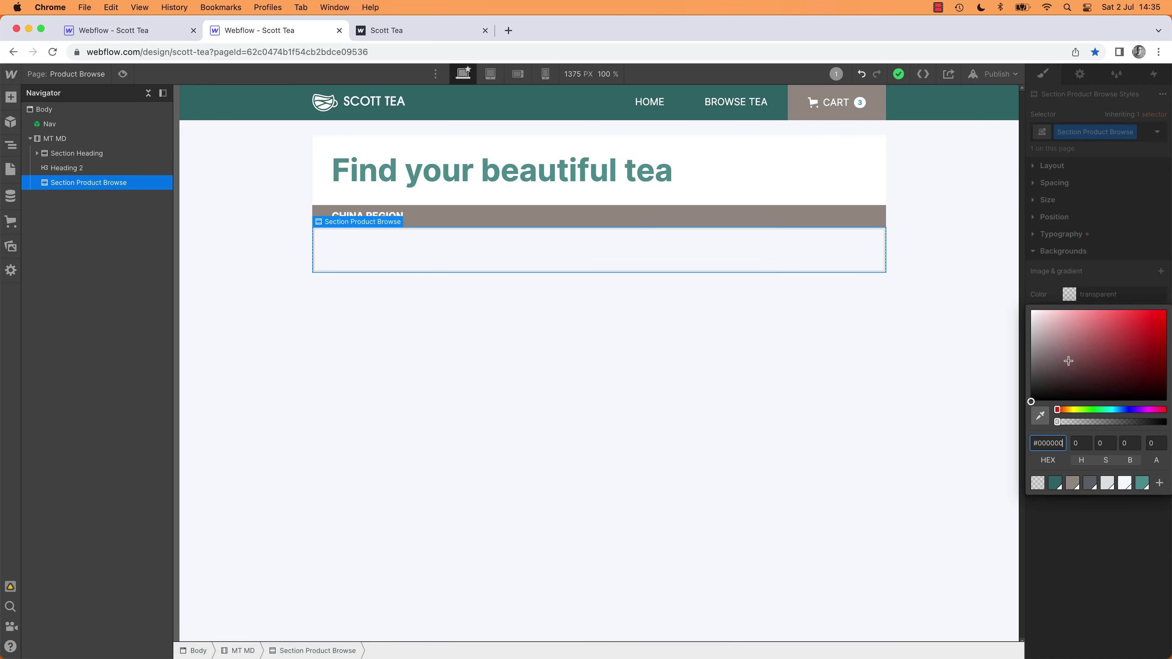
pyautogui.click(1108, 484)
pyautogui.click(844, 451)
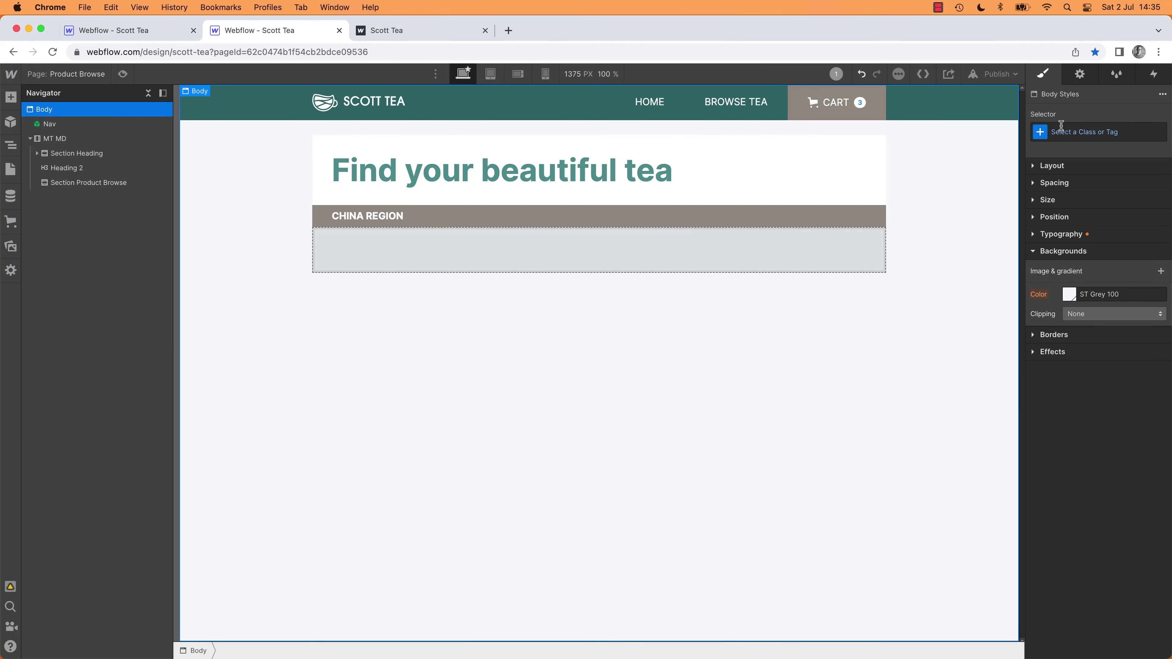
pyautogui.click(1061, 126)
pyautogui.write('pd')
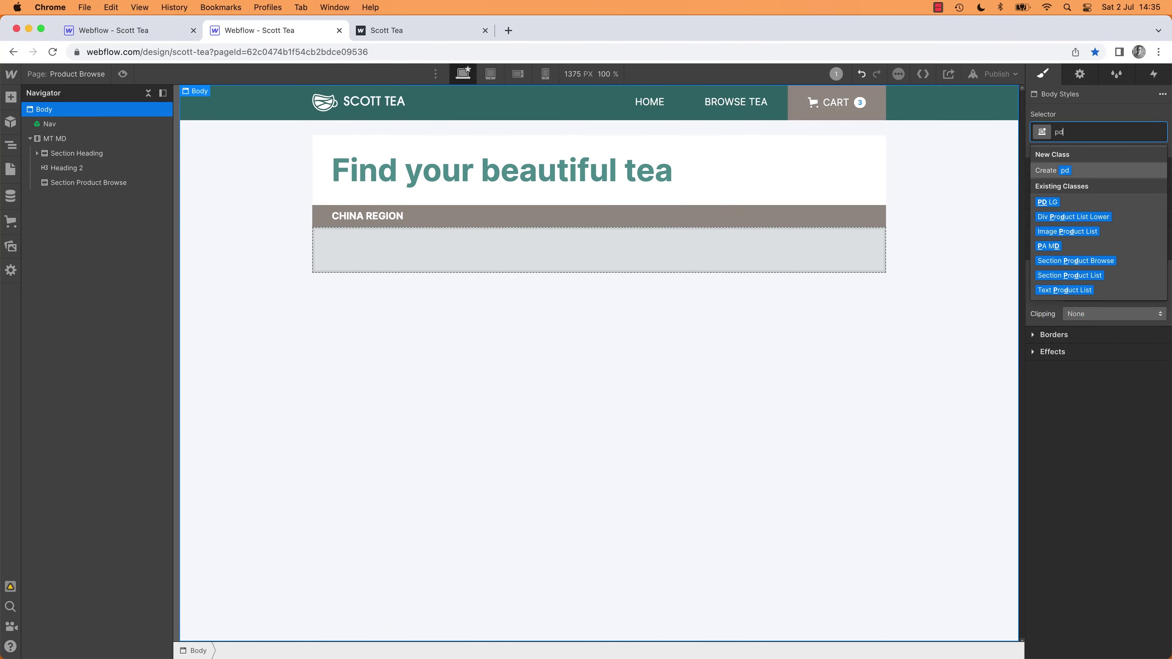
pyautogui.press('Escape')
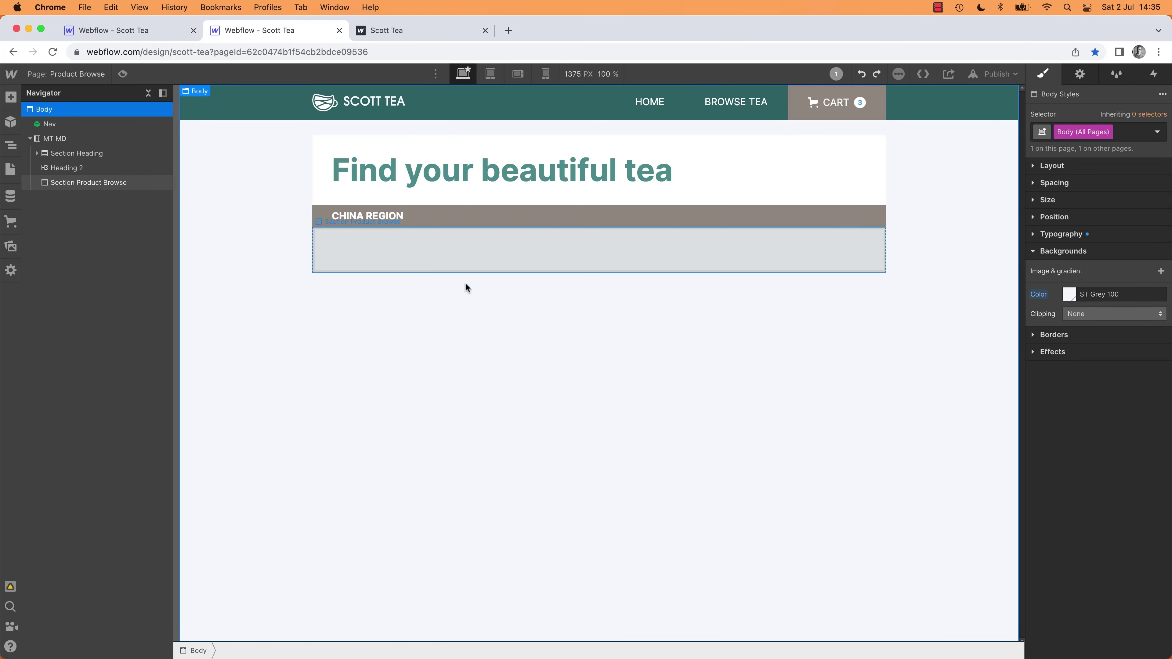
# Step: Add the PD LG combo class to Section Product Browse and check the spacing against the Adobe XD design
pyautogui.click(446, 270)
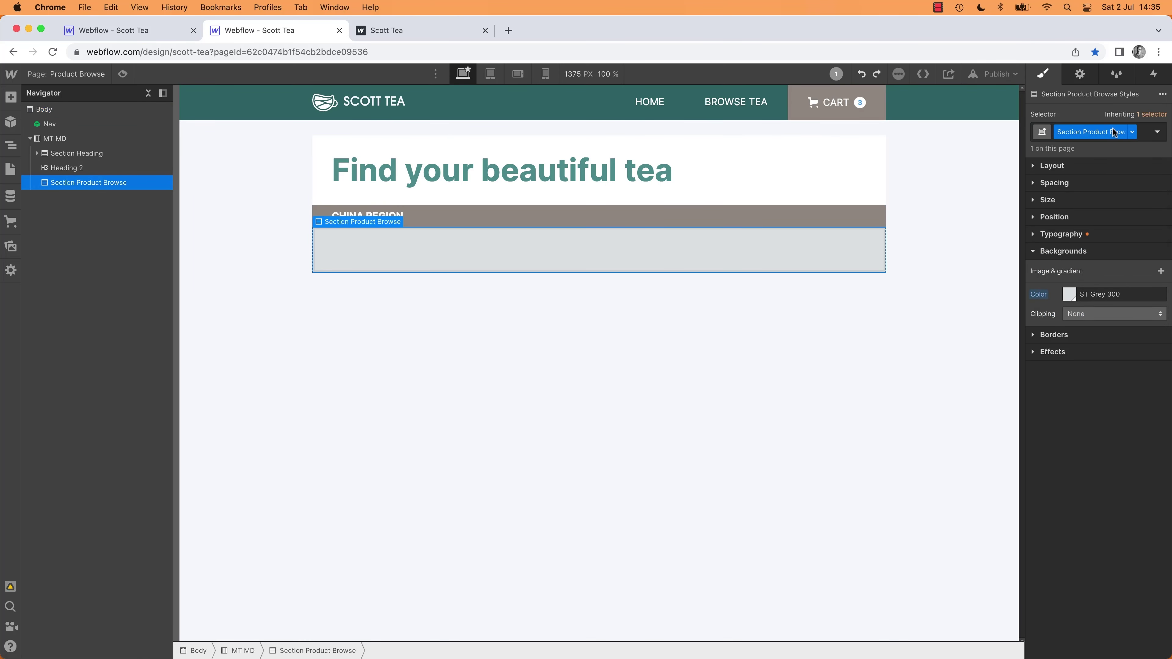
pyautogui.click(1126, 144)
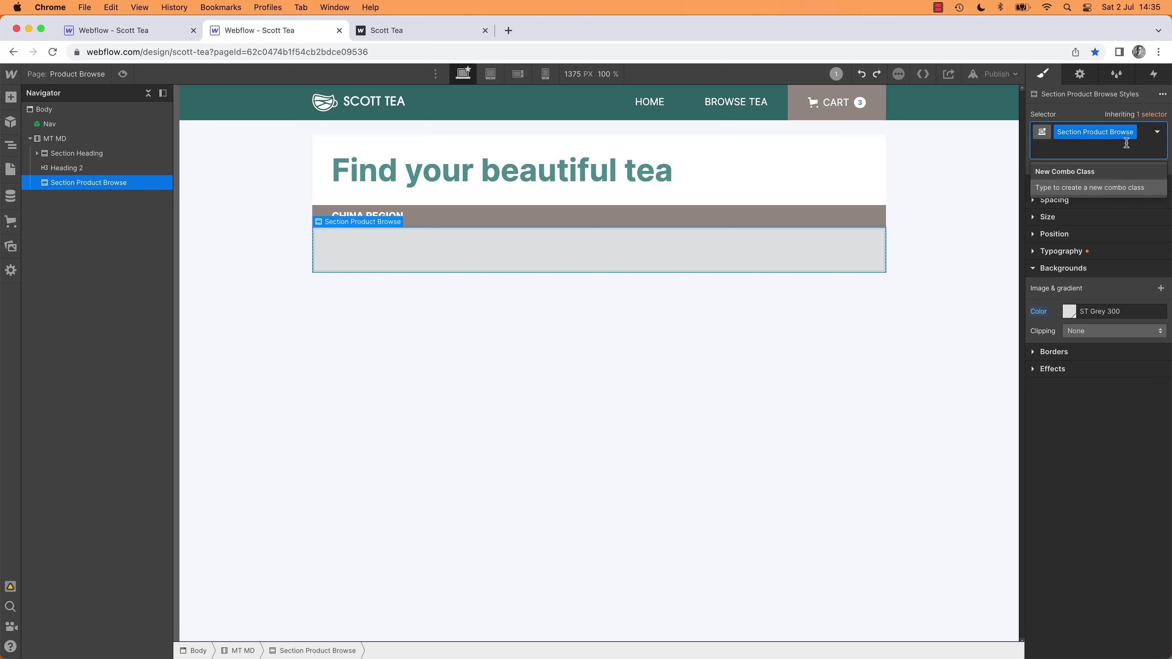
pyautogui.write('pd l')
pyautogui.press('Down')
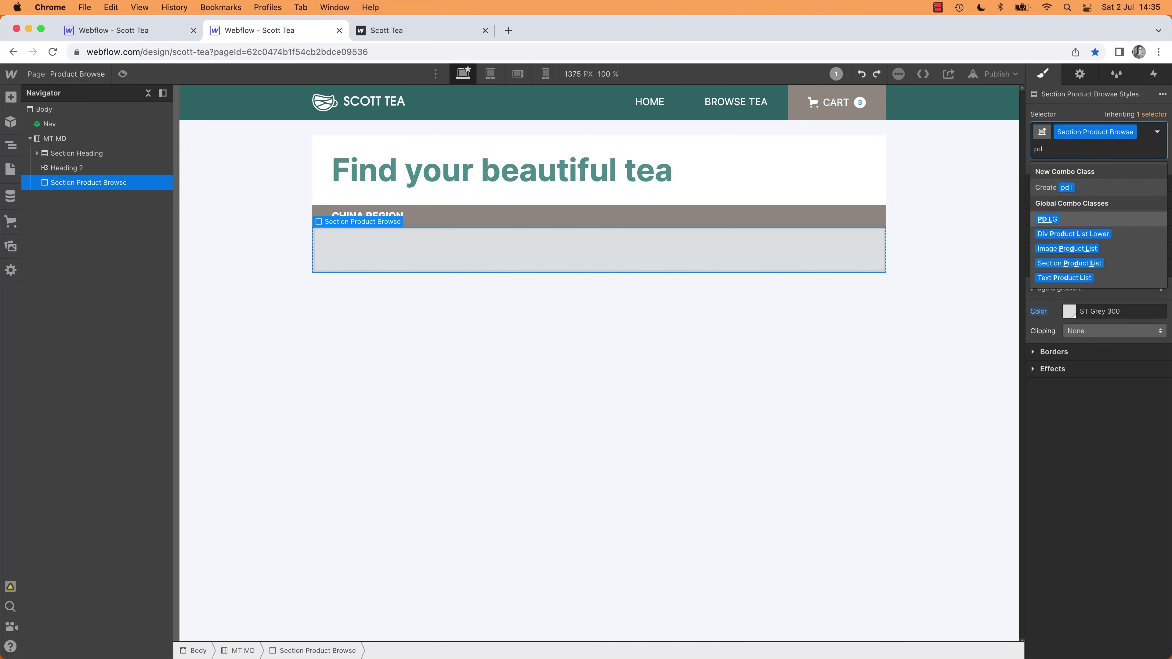
pyautogui.press('Return')
pyautogui.click(786, 434)
pyautogui.press('super+Tab')
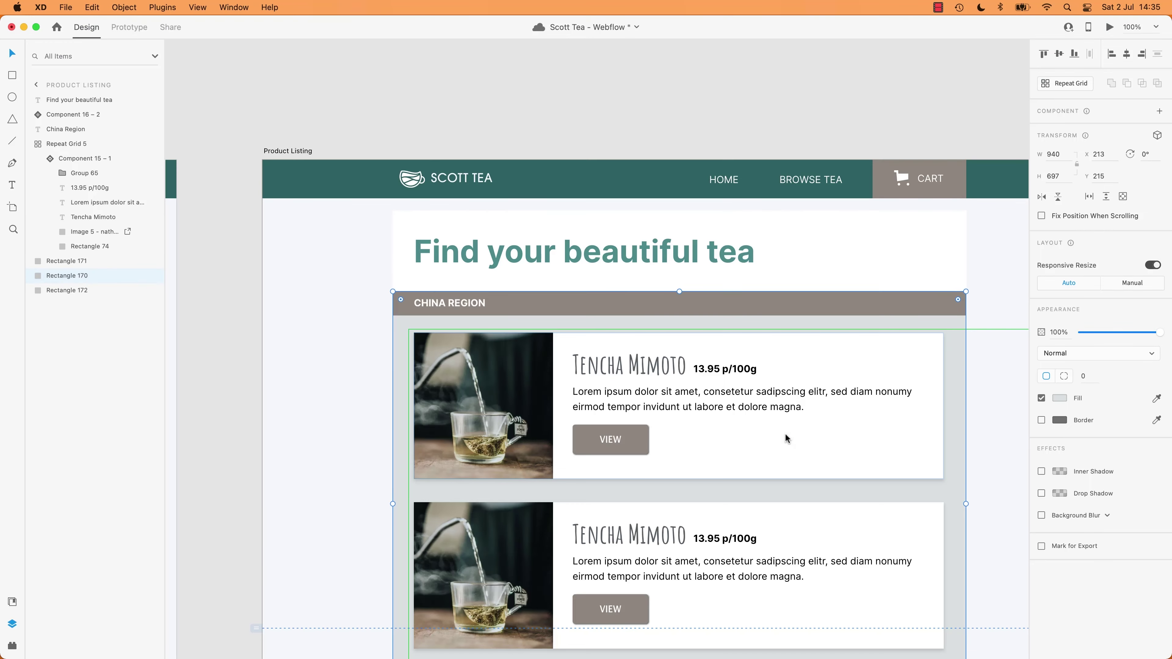
pyautogui.press('super+Tab')
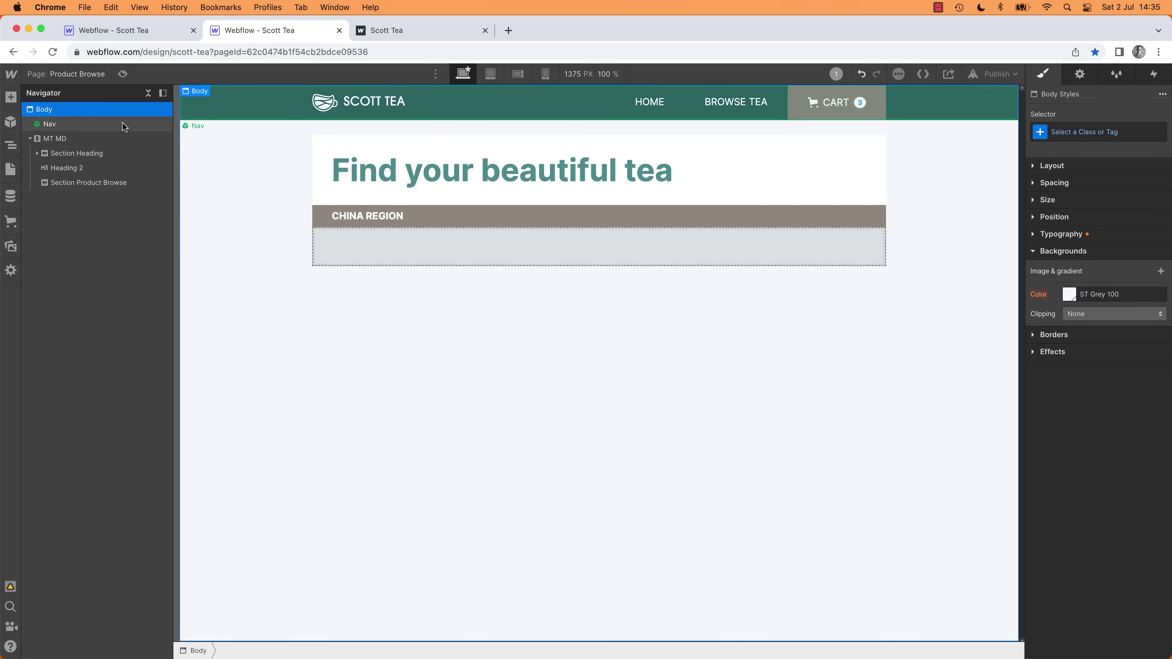
# Step: Copy the product collection list from the Home page and paste it into Section Product Browse on the Product Browse page
pyautogui.click(116, 31)
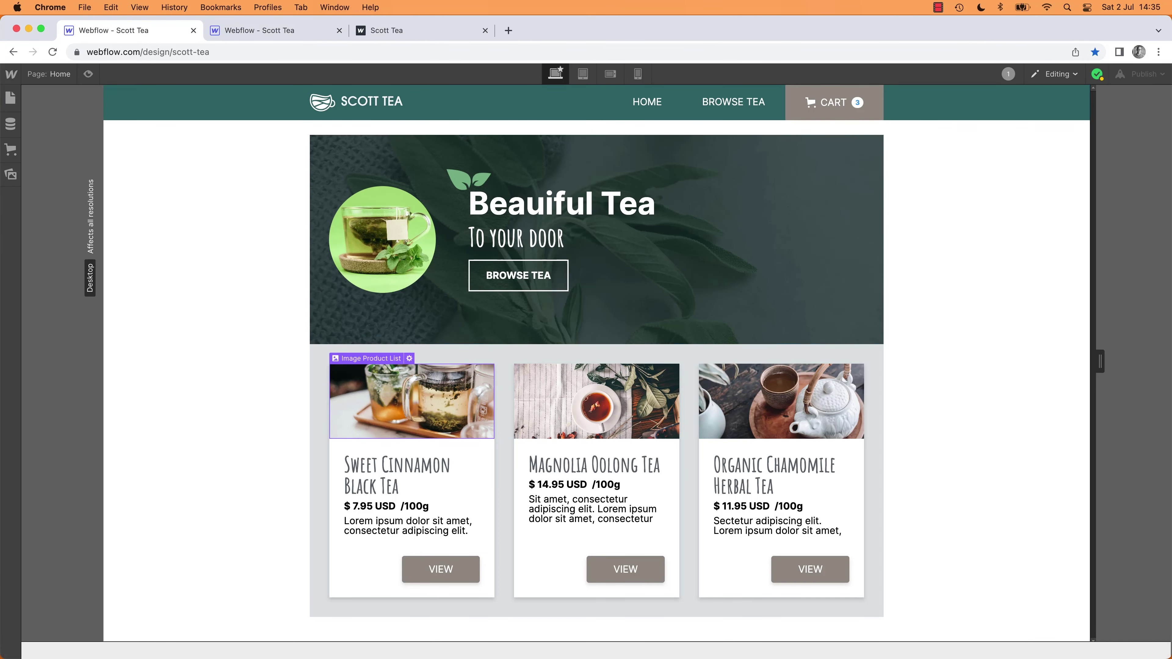
pyautogui.click(276, 31)
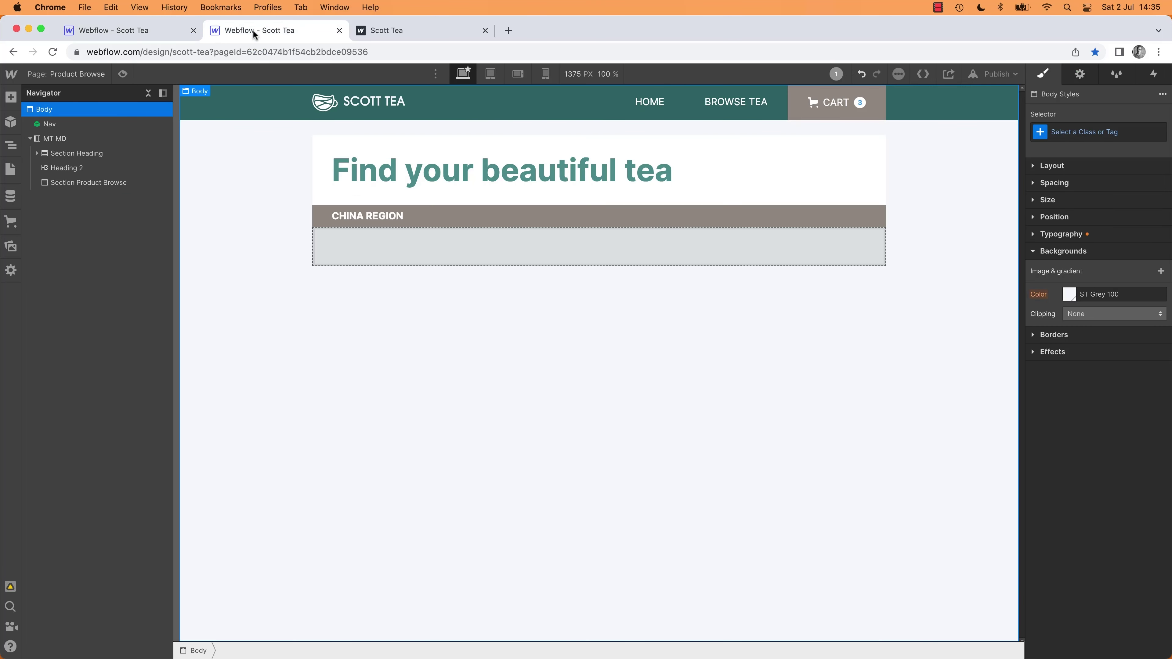
pyautogui.click(126, 31)
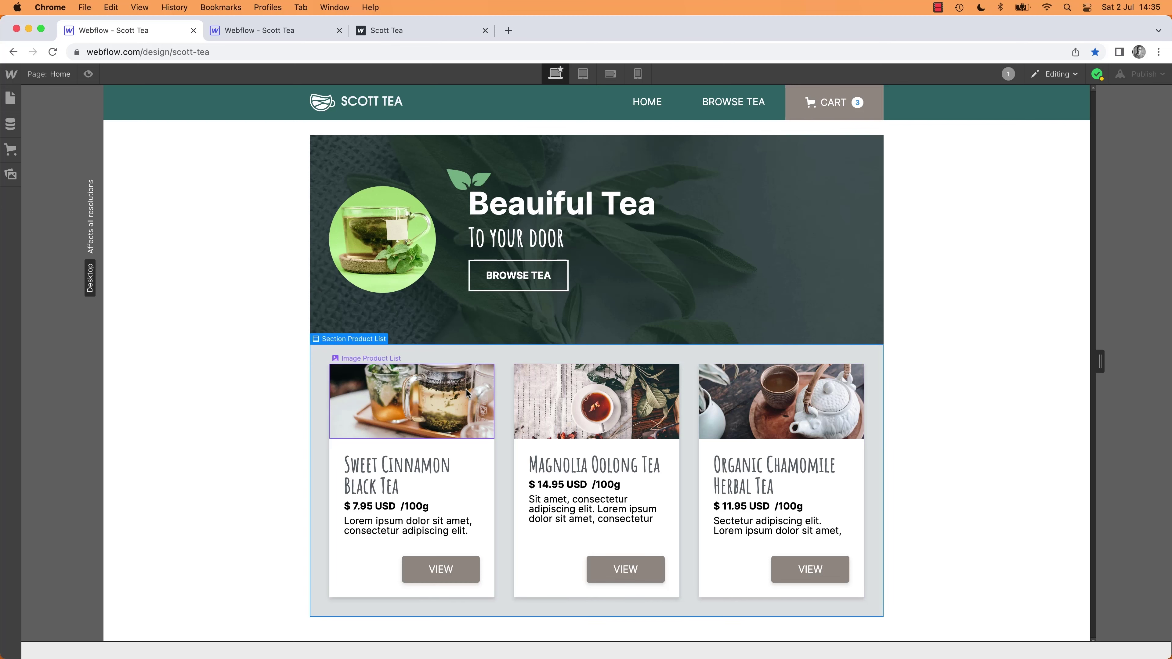
pyautogui.click(253, 31)
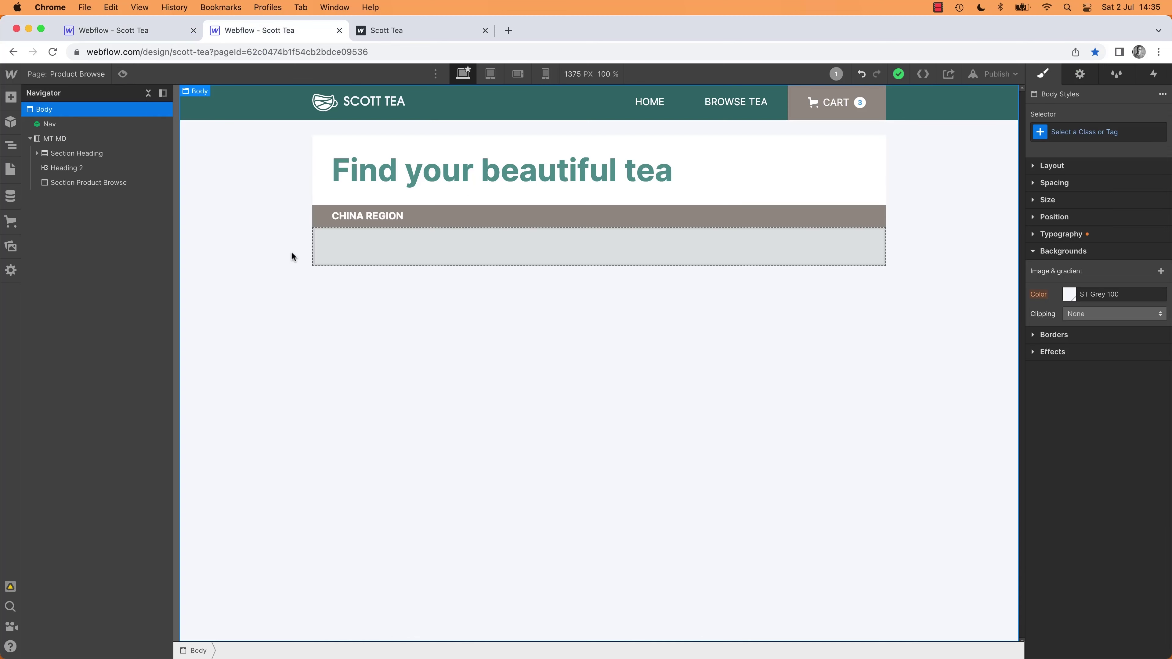
pyautogui.click(369, 252)
pyautogui.press('super+v')
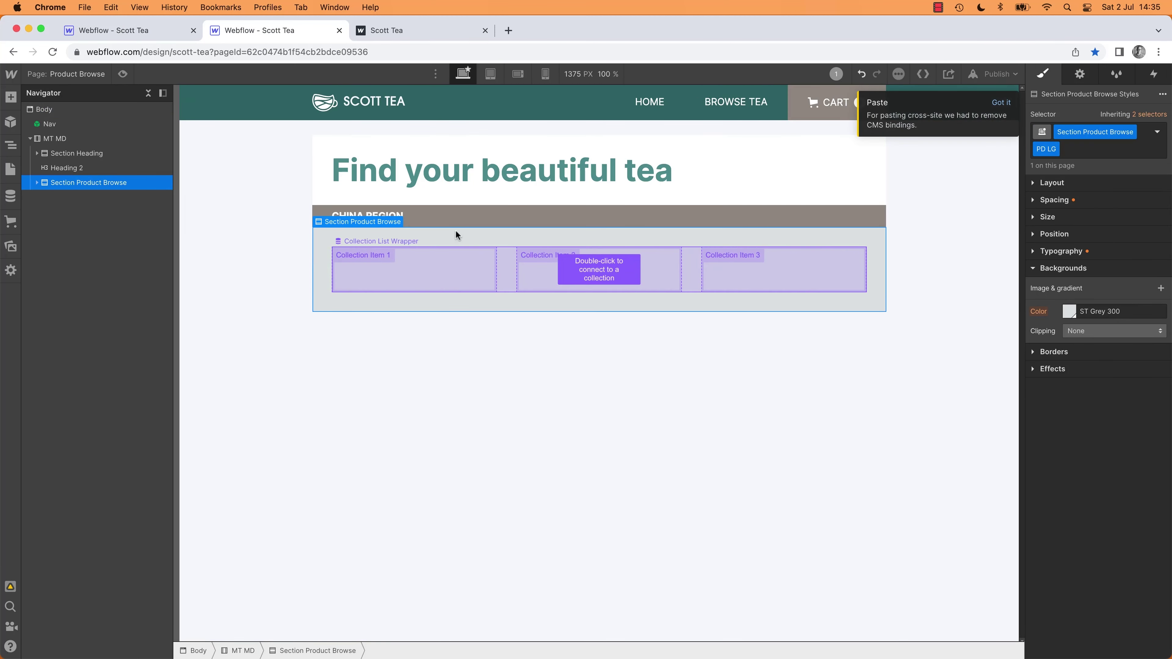
pyautogui.click(1006, 103)
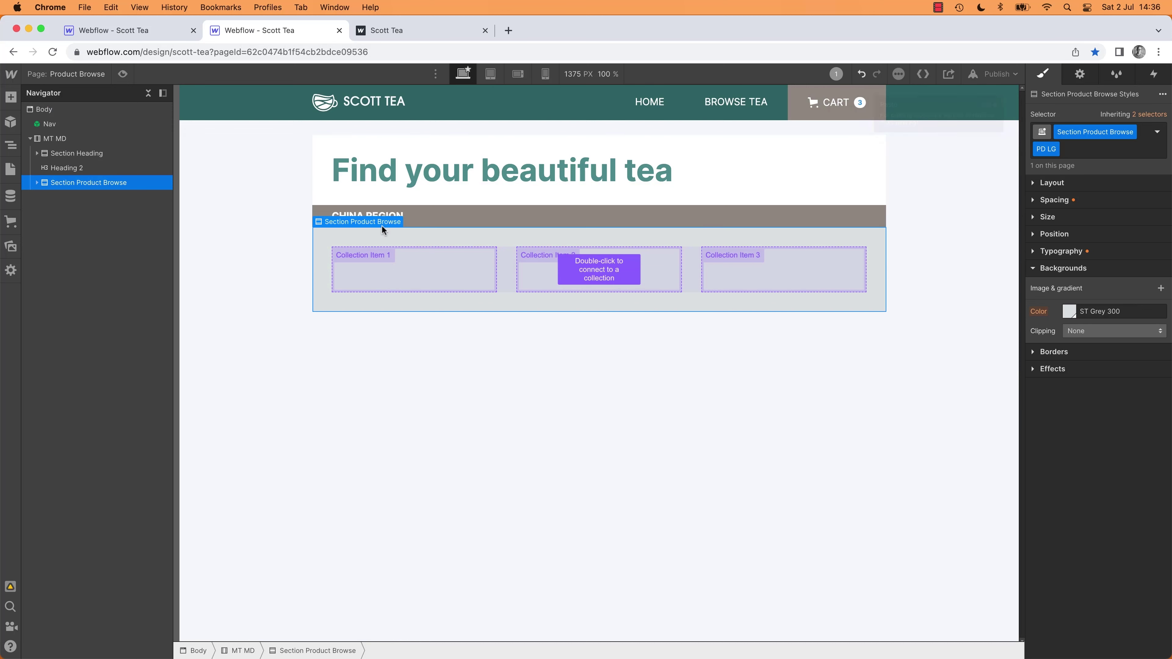
# Step: Connect the pasted Collection List Wrapper in Section Product Browse to the Products source
pyautogui.click(38, 182)
pyautogui.click(1083, 76)
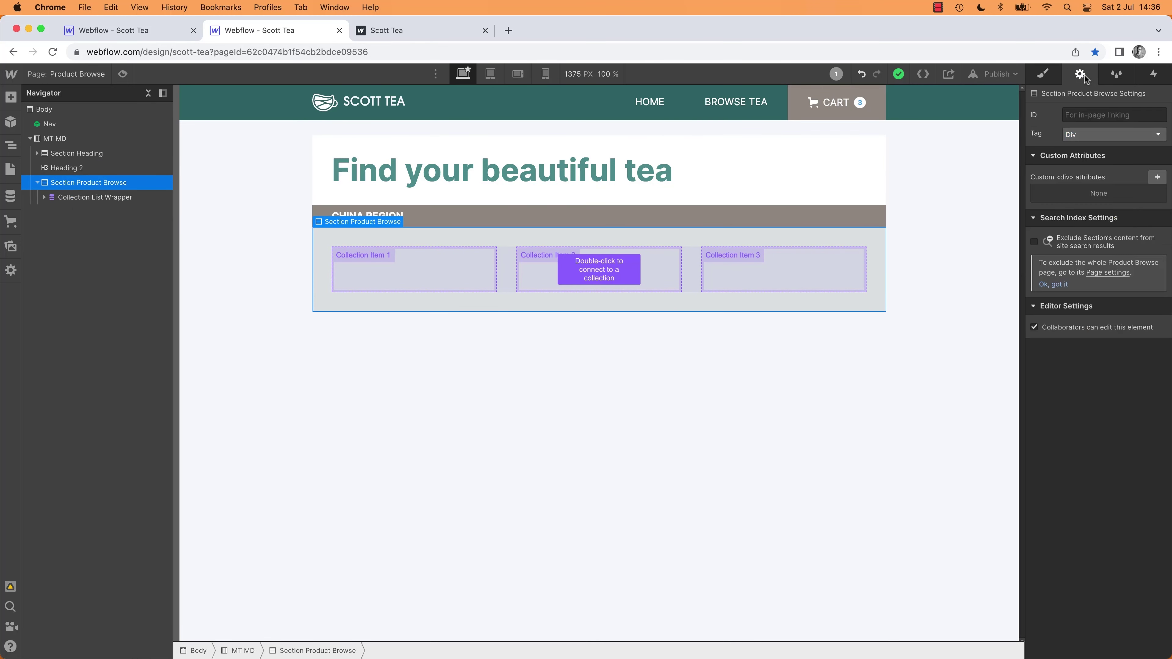
pyautogui.click(432, 249)
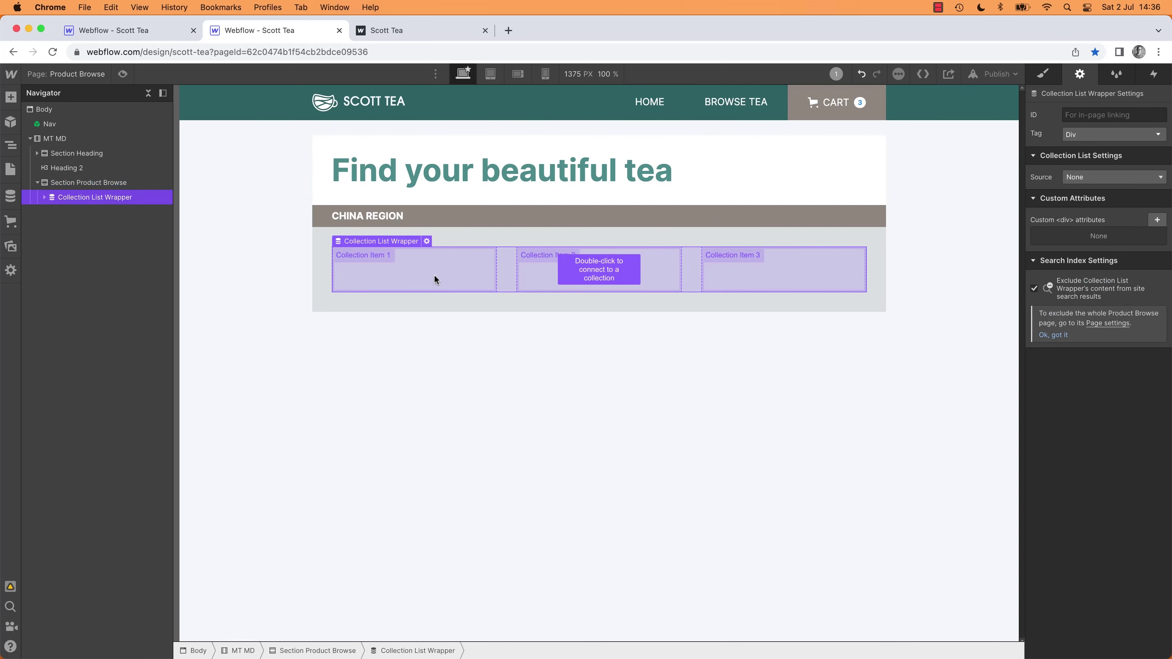
pyautogui.click(426, 241)
pyautogui.click(415, 328)
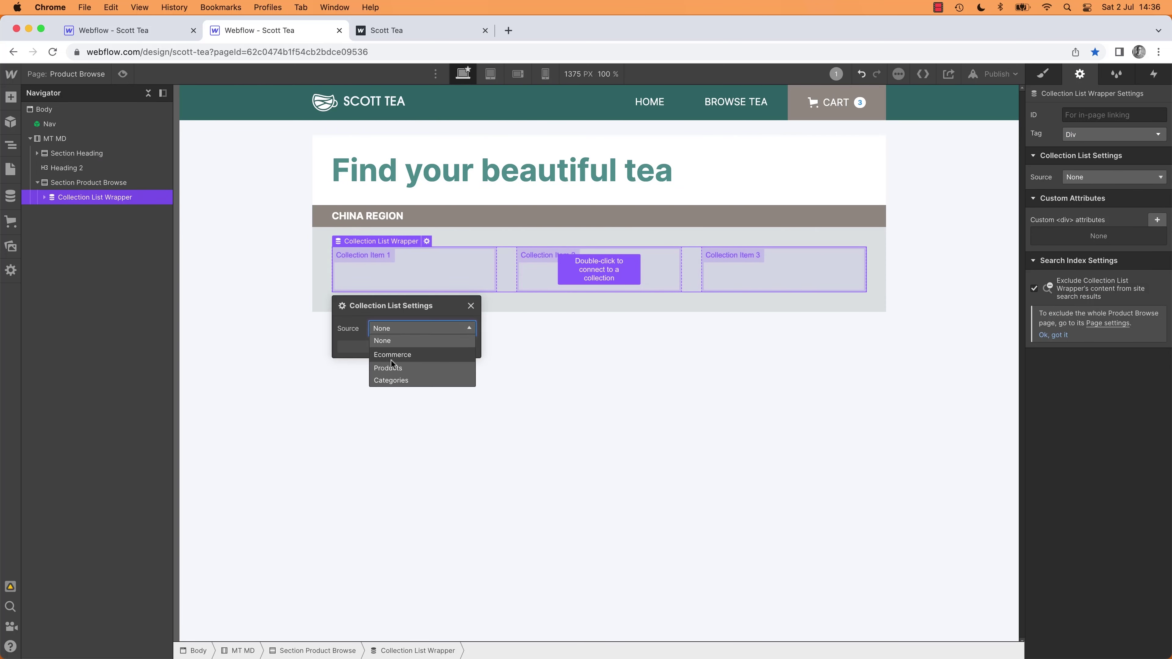
pyautogui.click(391, 368)
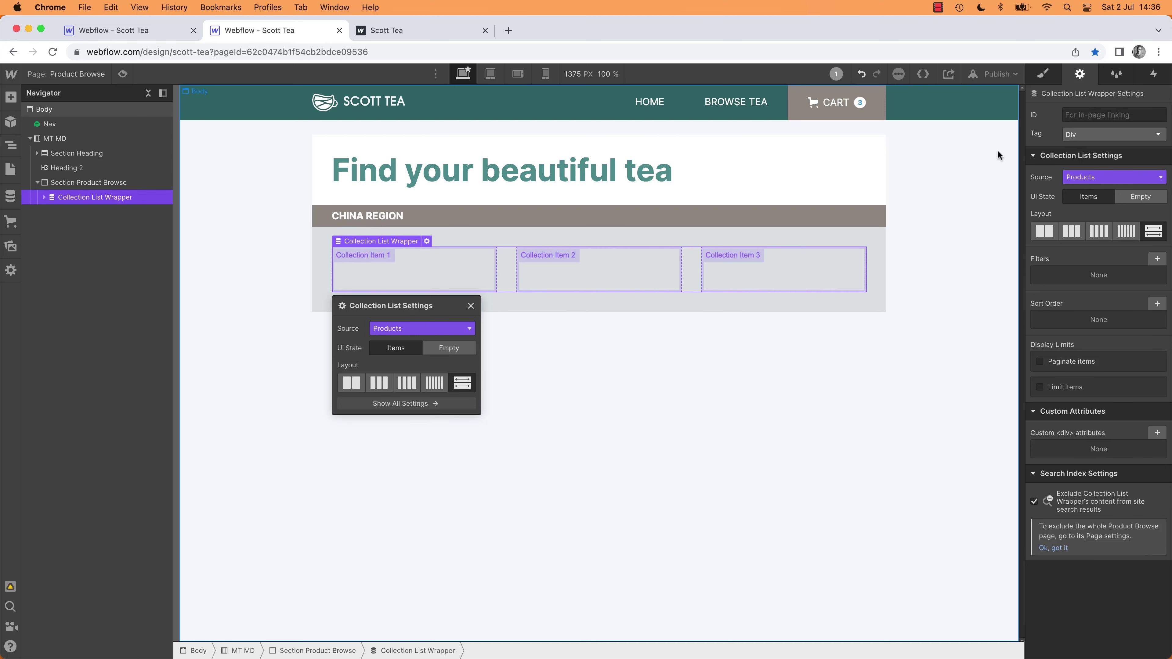
# Step: Try the four-column layout on the product collection list and switch back to the stacked single-column layout
pyautogui.click(443, 349)
pyautogui.click(406, 355)
pyautogui.click(397, 324)
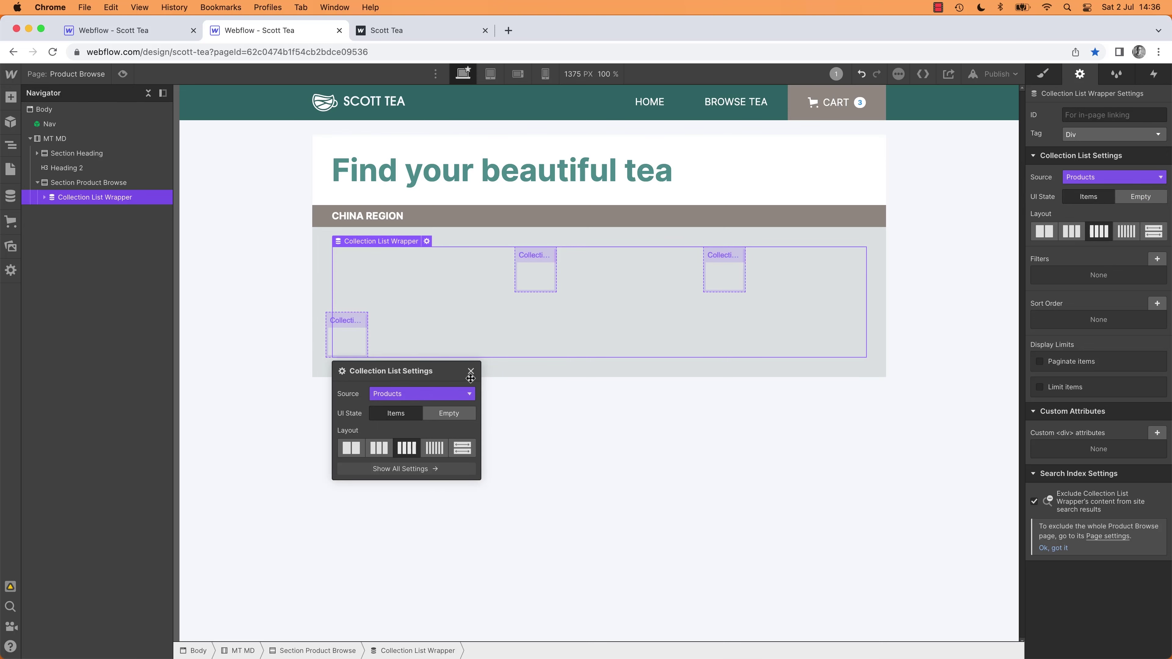
pyautogui.click(462, 448)
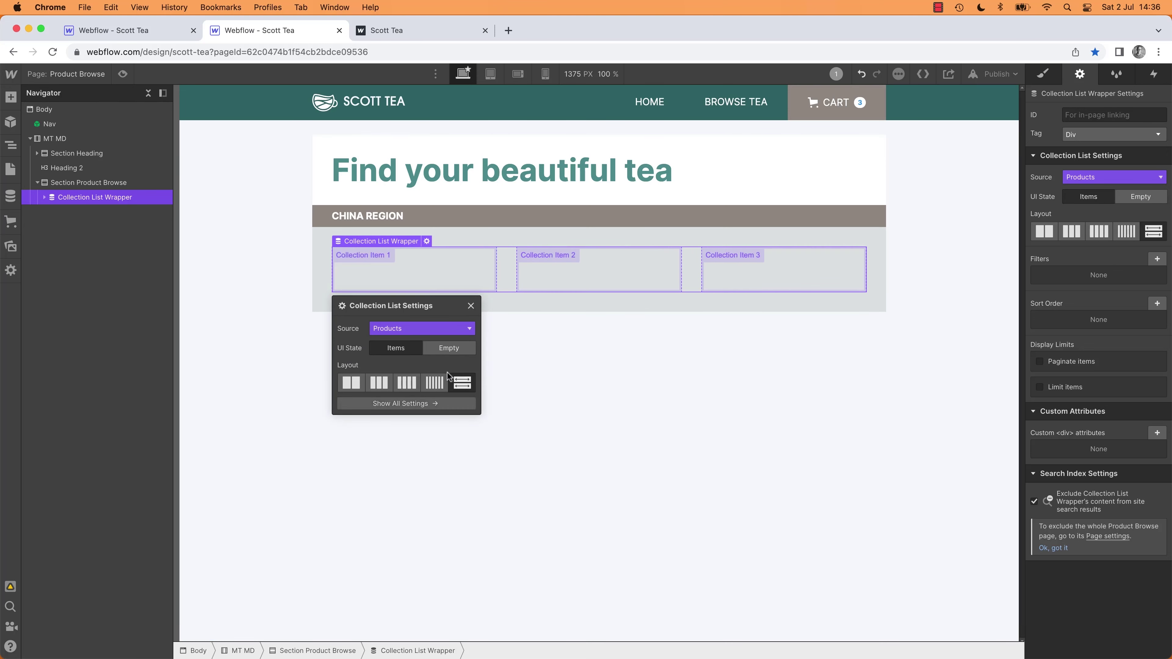
# Step: Undo the recent layout, source and paste changes to remove the empty collection list from Section Product Browse
pyautogui.click(472, 358)
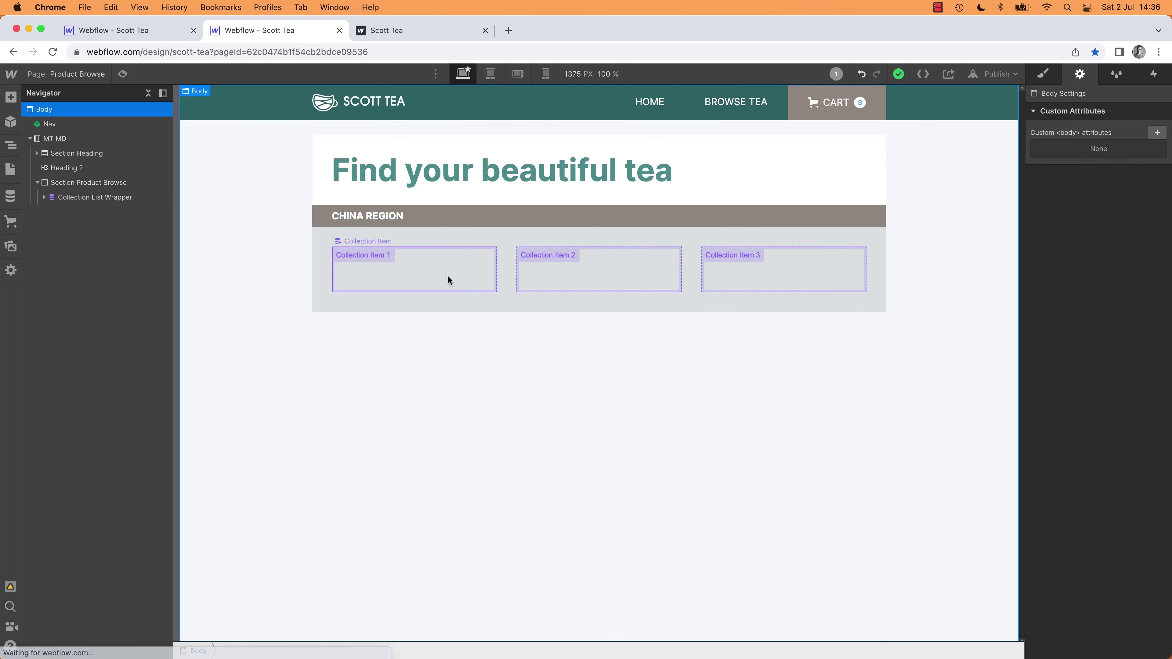
pyautogui.click(72, 199)
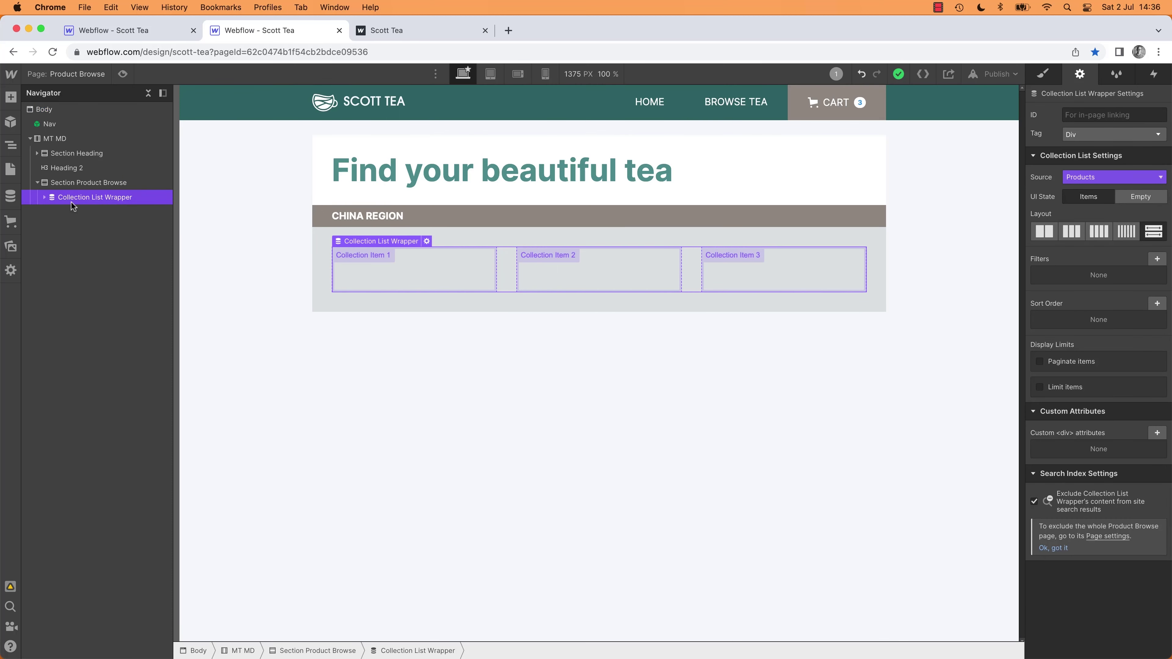
pyautogui.press('super+z')
pyautogui.press('super+z')
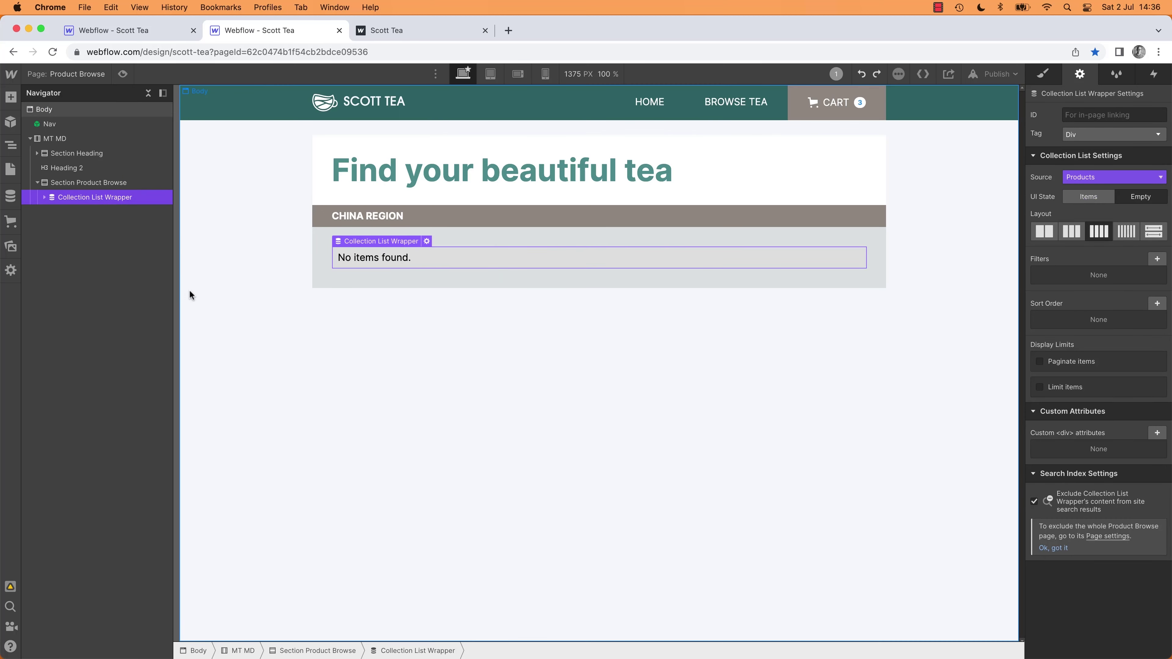
pyautogui.press('super+shift+z')
pyautogui.press('super+shift+z')
pyautogui.press('super+z')
pyautogui.press('super+z')
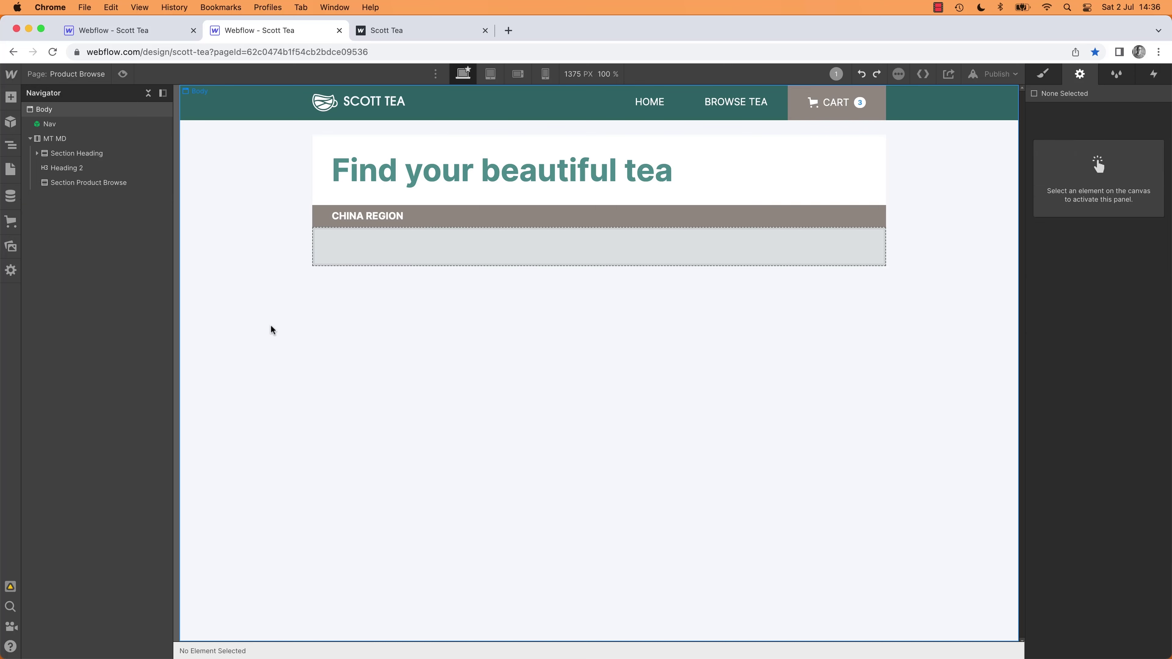
# Step: Copy the Collection List Wrapper with its product cards from the Home page into Section Product Browse on the Product Browse page
pyautogui.click(65, 75)
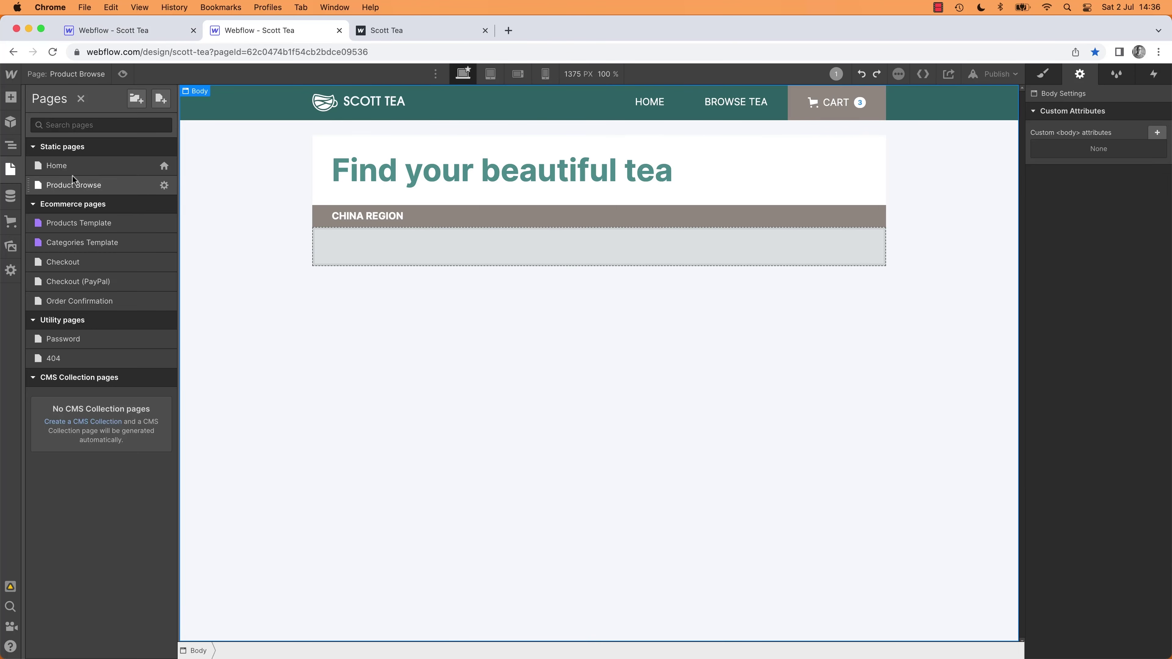
pyautogui.click(72, 171)
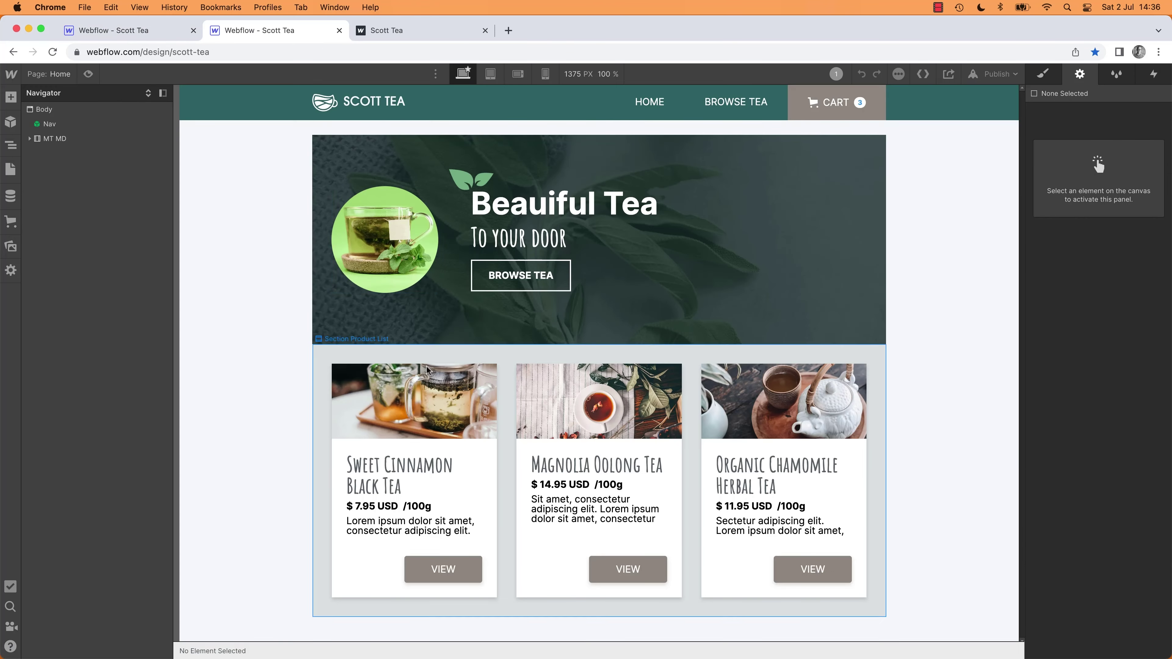
pyautogui.click(421, 389)
pyautogui.click(92, 213)
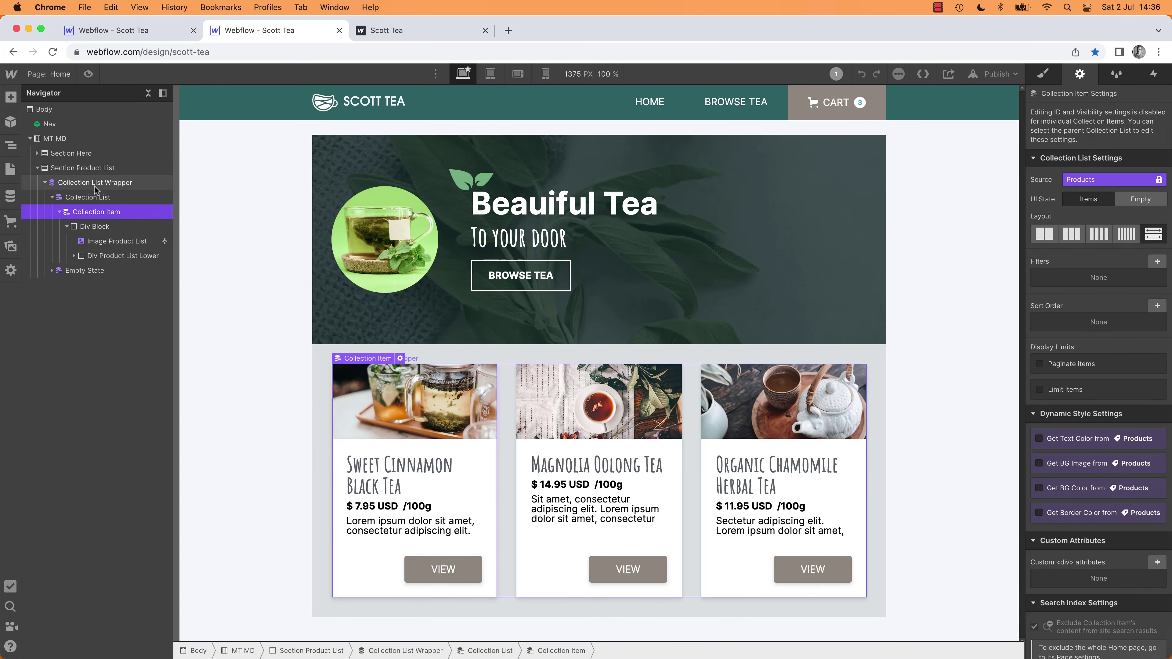
pyautogui.click(94, 184)
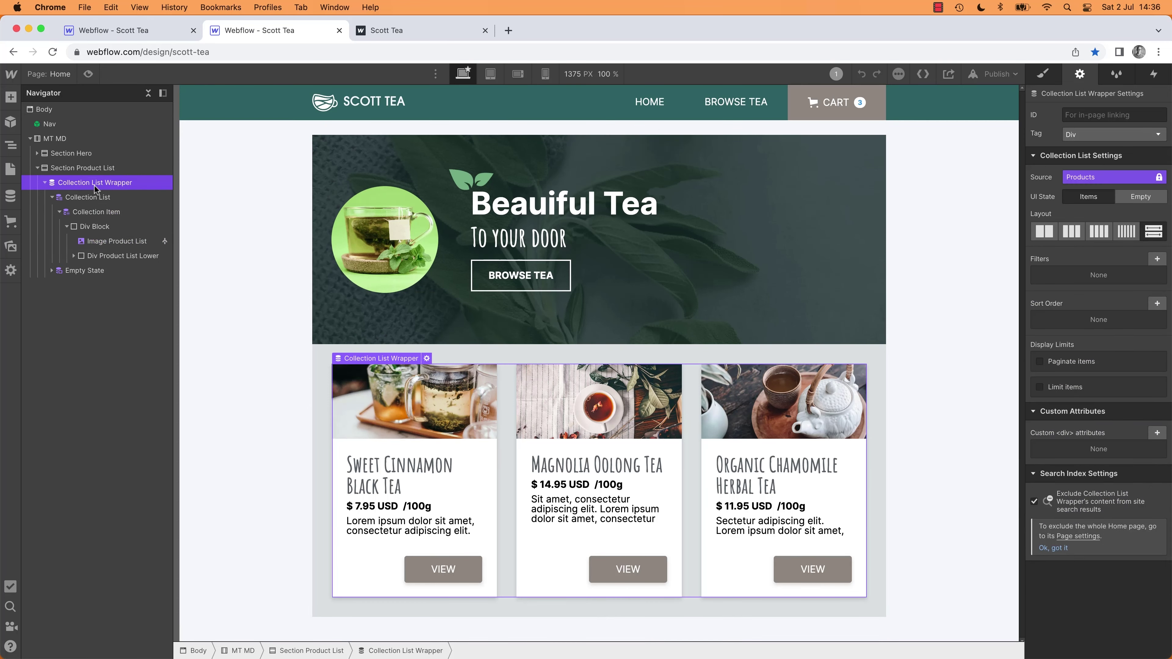
pyautogui.click(73, 75)
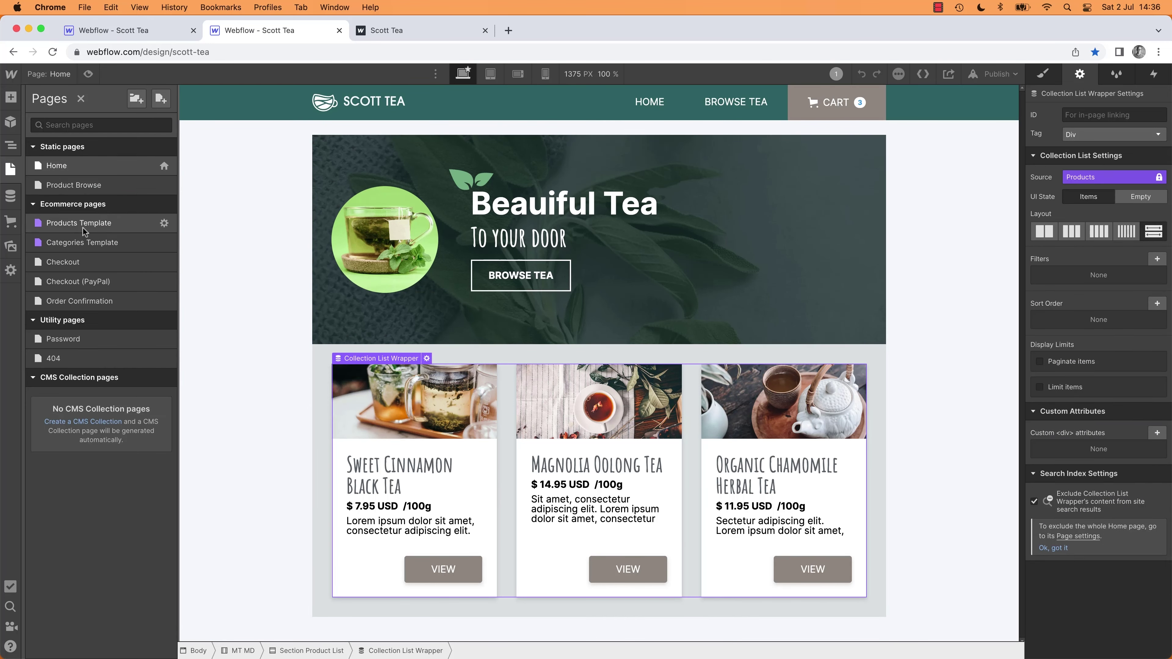
pyautogui.click(89, 184)
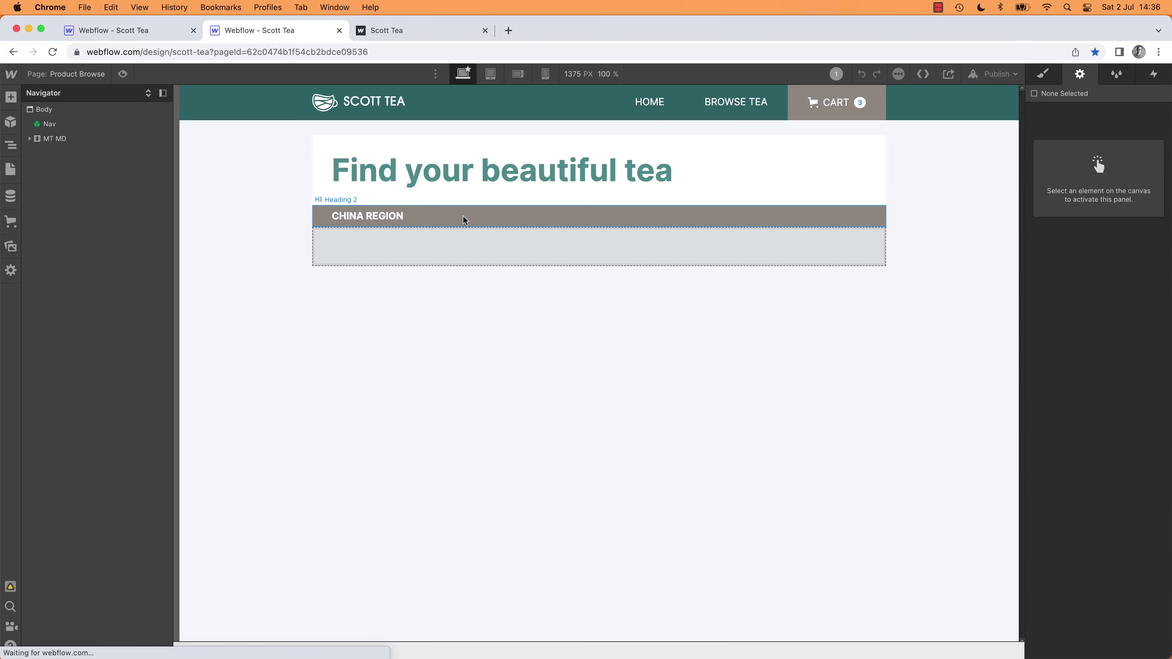
pyautogui.click(475, 254)
pyautogui.press('super+v')
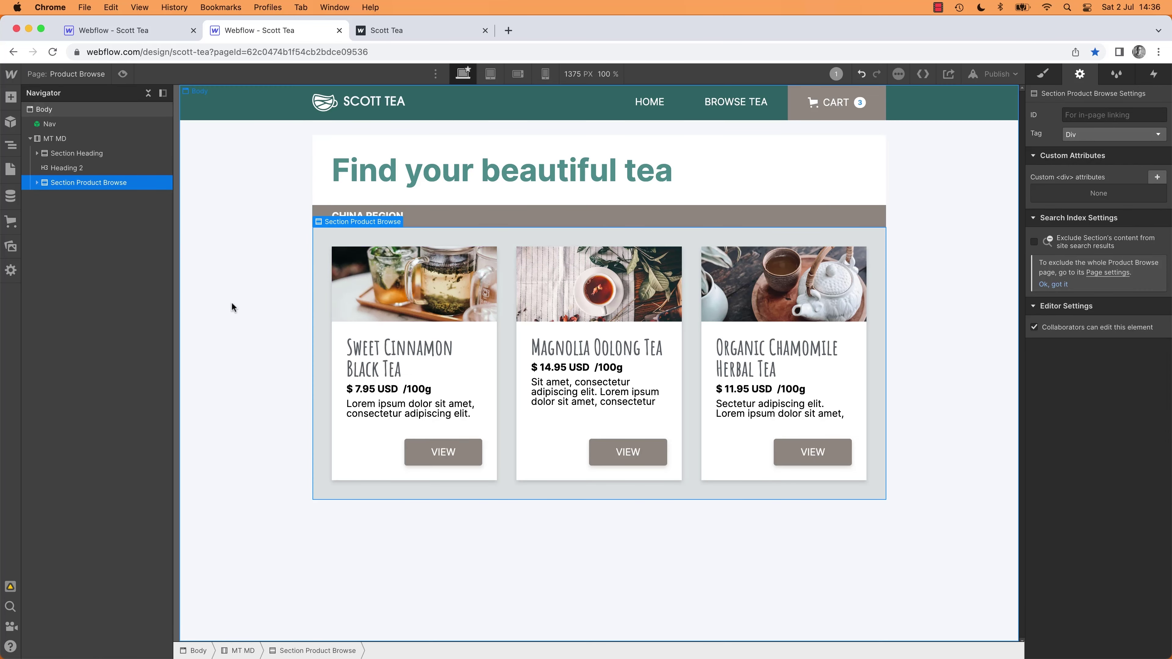
pyautogui.click(263, 301)
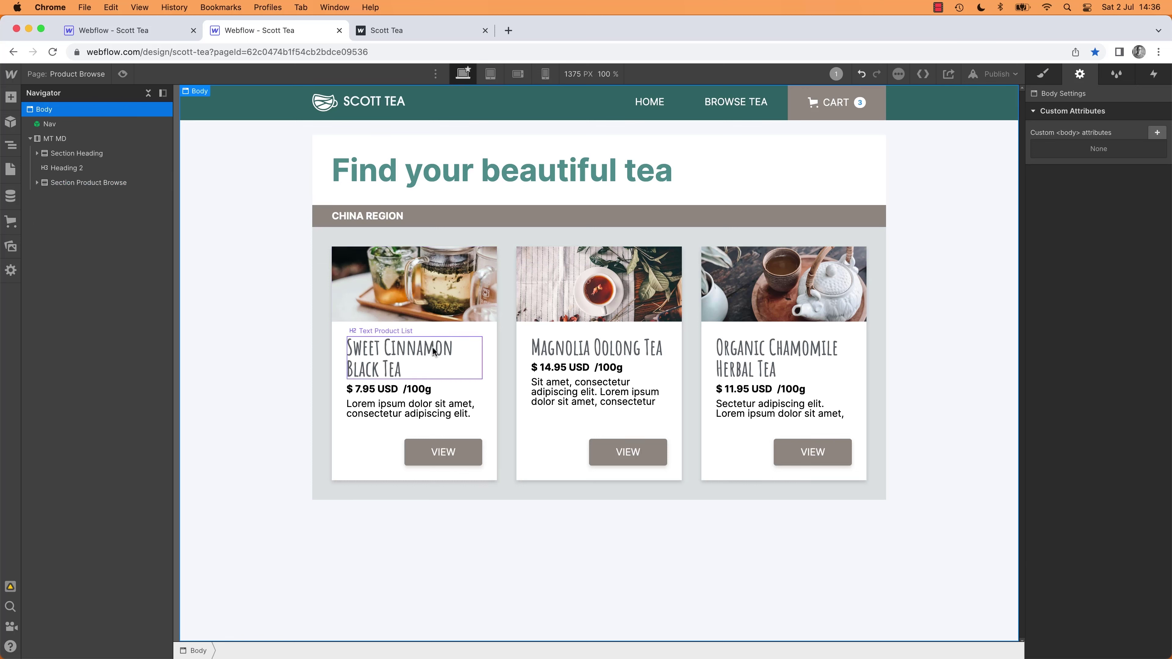
pyautogui.click(453, 278)
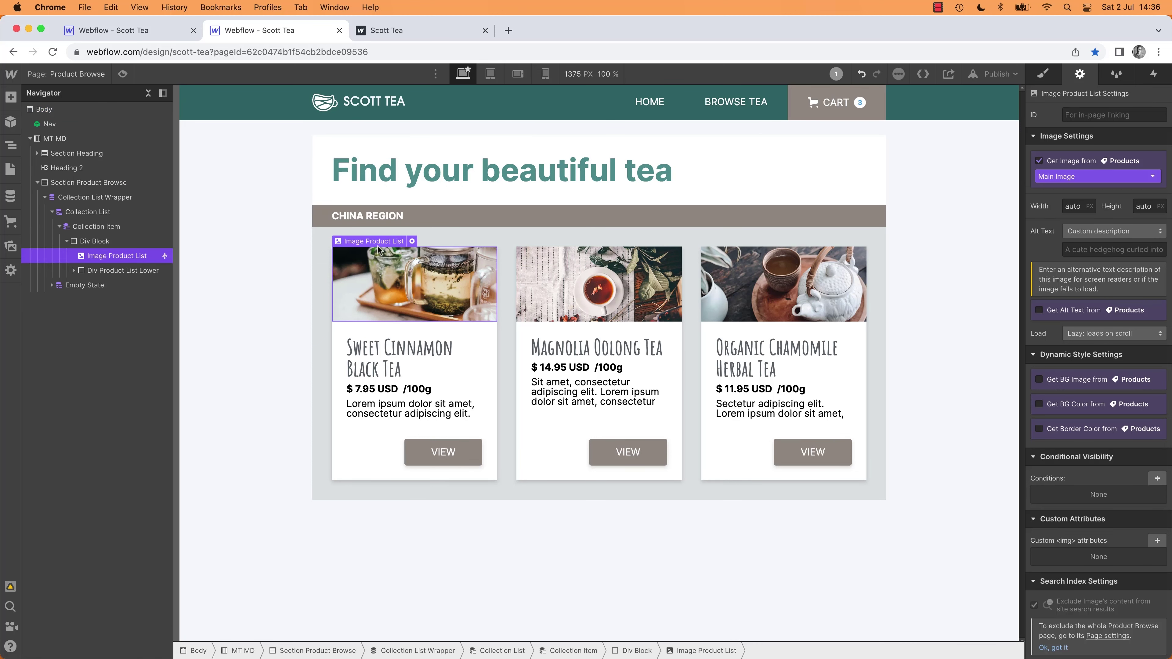
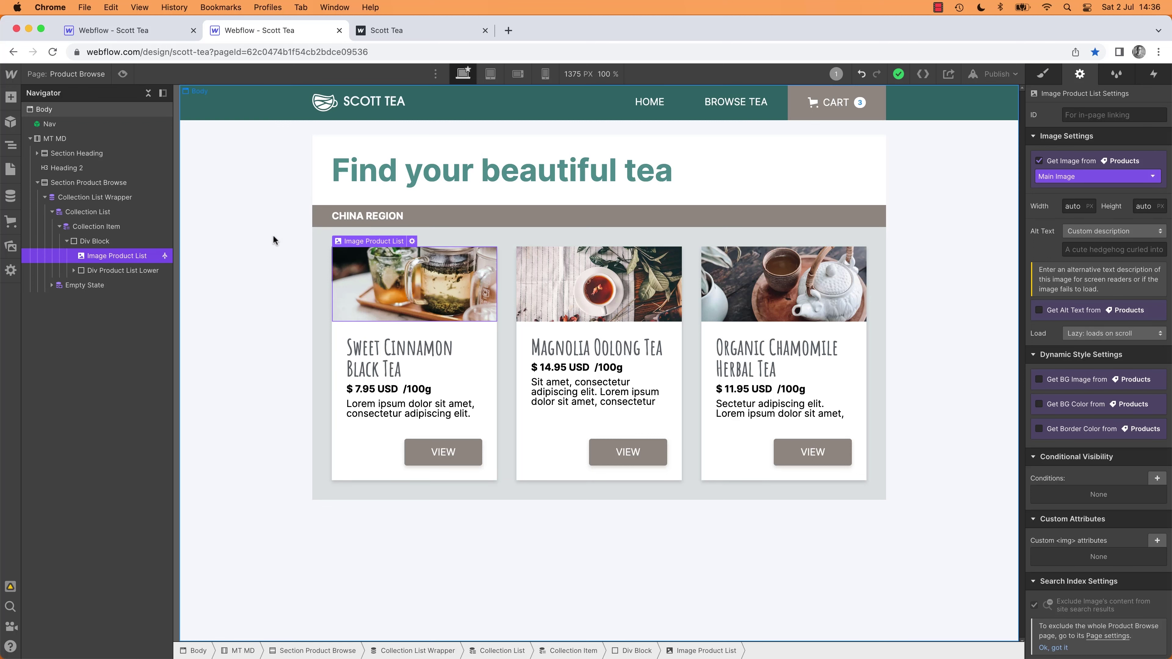
# Step: Compare the pasted cards with the Adobe XD product listing and examine the Collection List's grid and its Products data bindings
pyautogui.press('super+Tab')
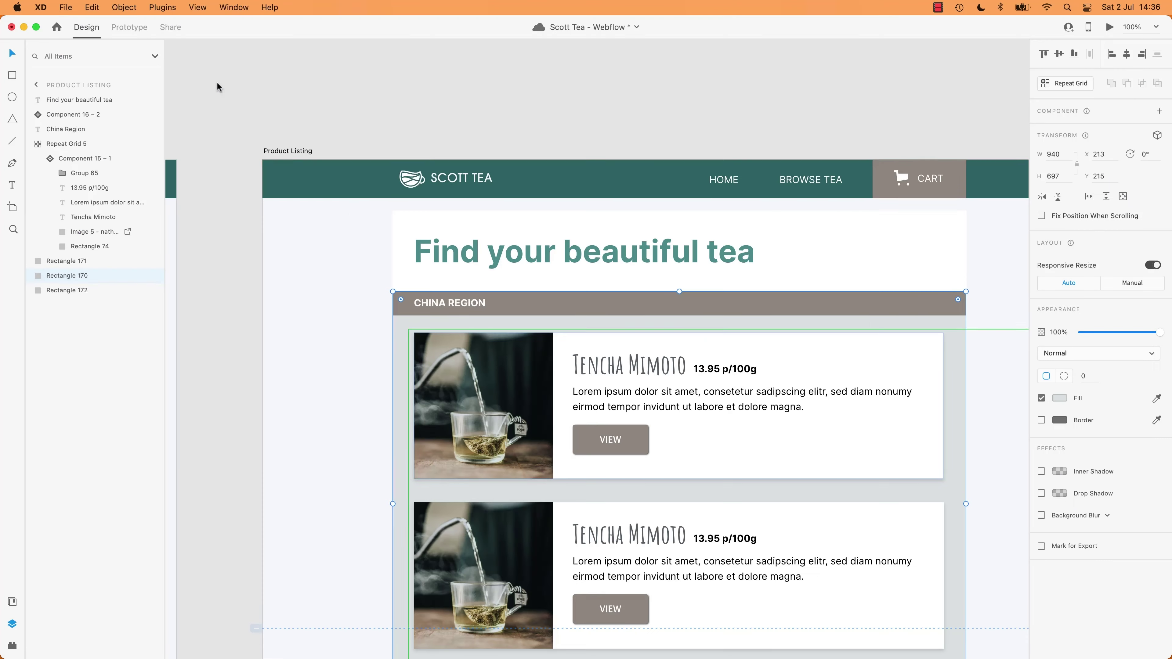
pyautogui.press('super+Tab')
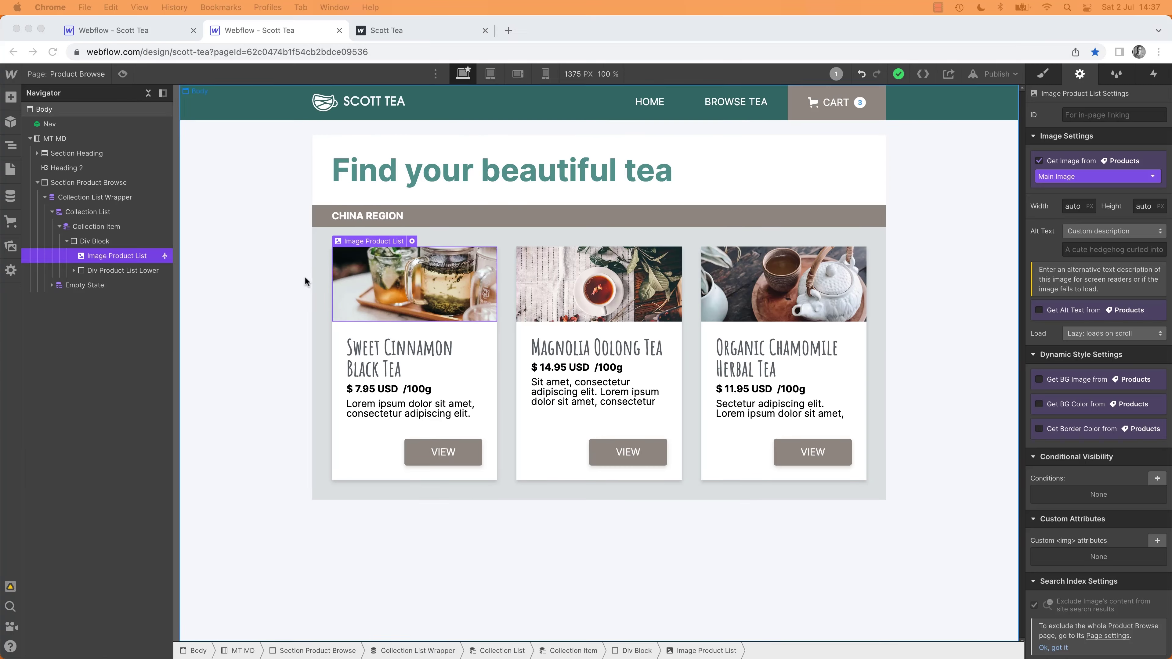
pyautogui.click(97, 241)
pyautogui.click(84, 199)
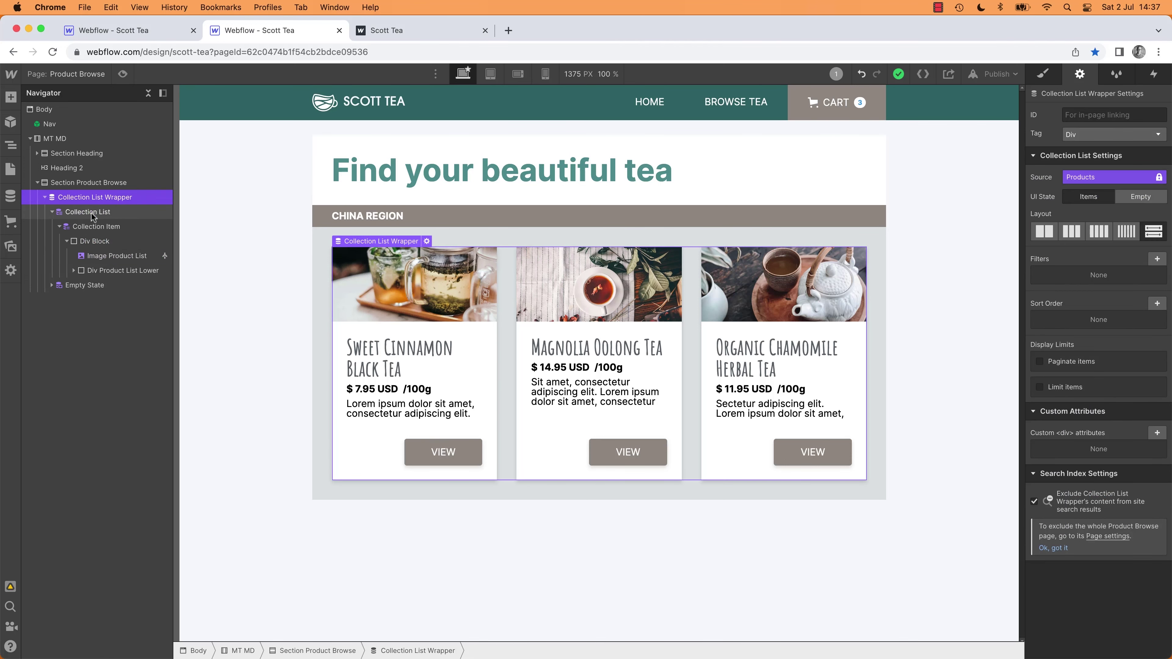
pyautogui.click(91, 214)
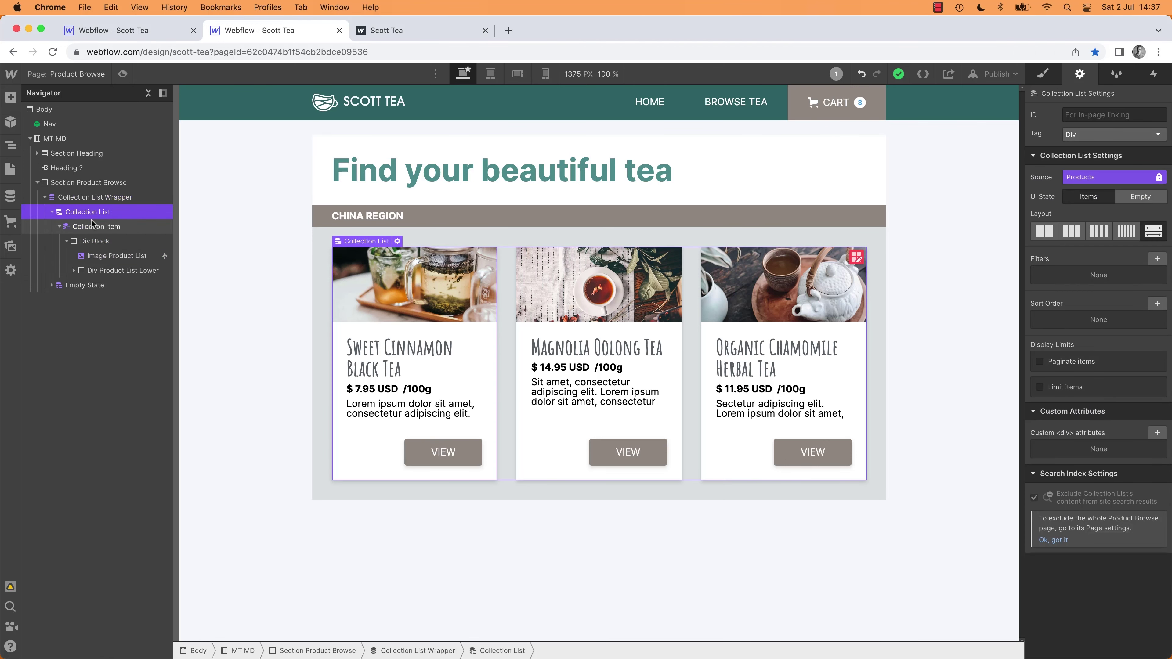
pyautogui.click(856, 258)
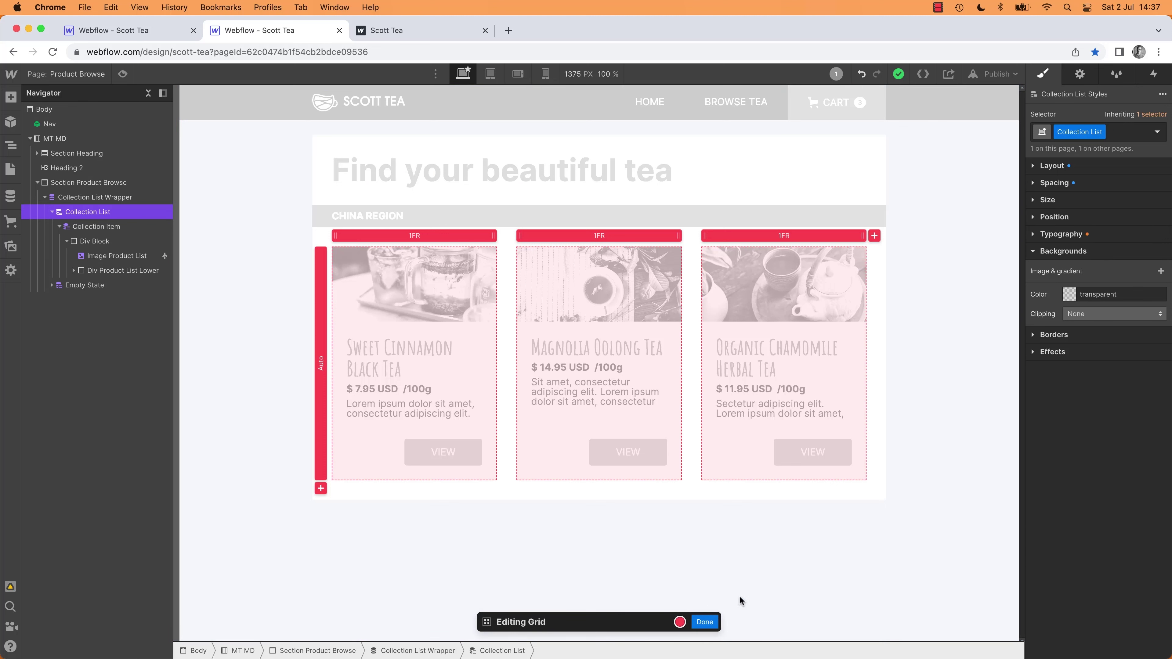
pyautogui.click(705, 622)
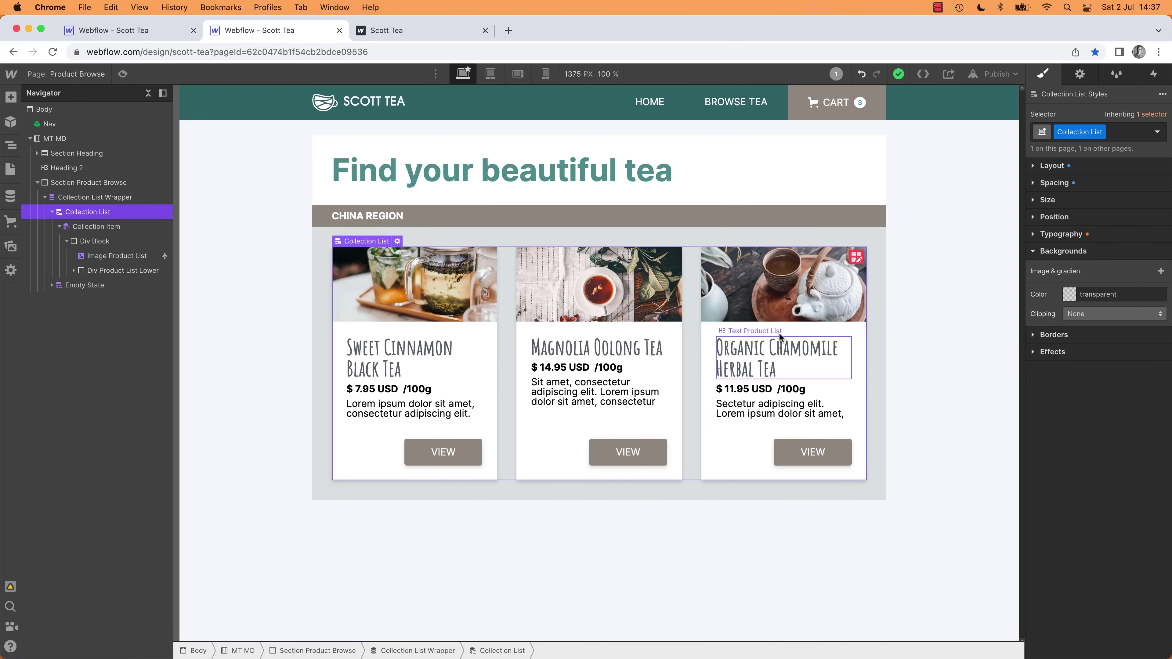
pyautogui.click(1080, 74)
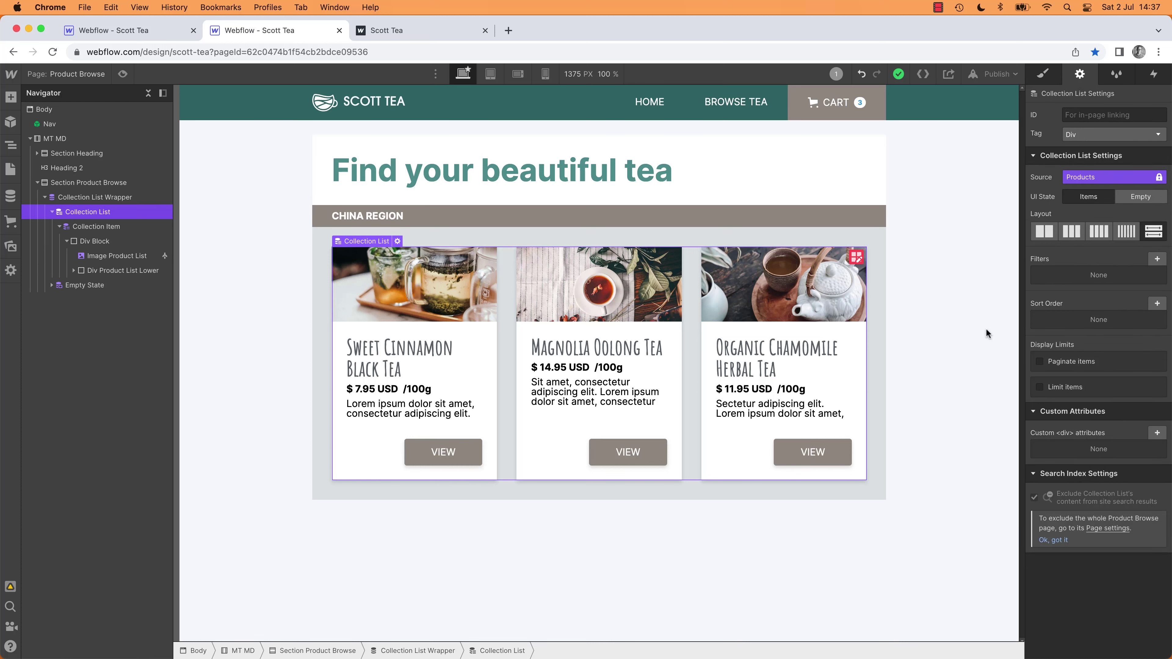
pyautogui.click(467, 369)
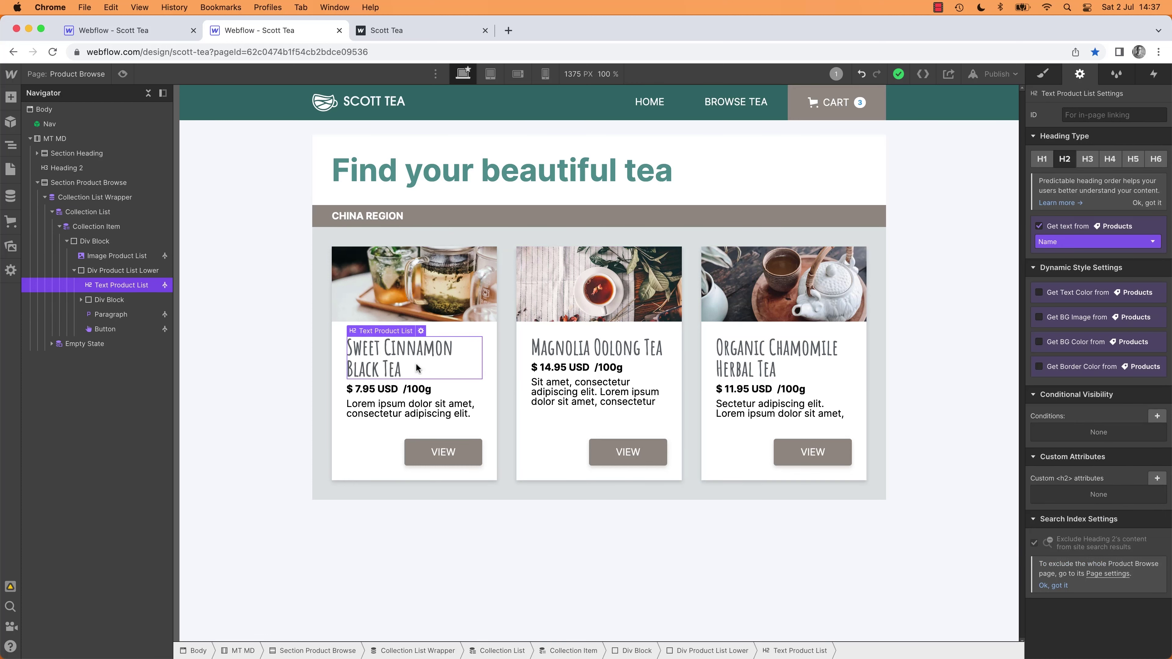
pyautogui.click(132, 256)
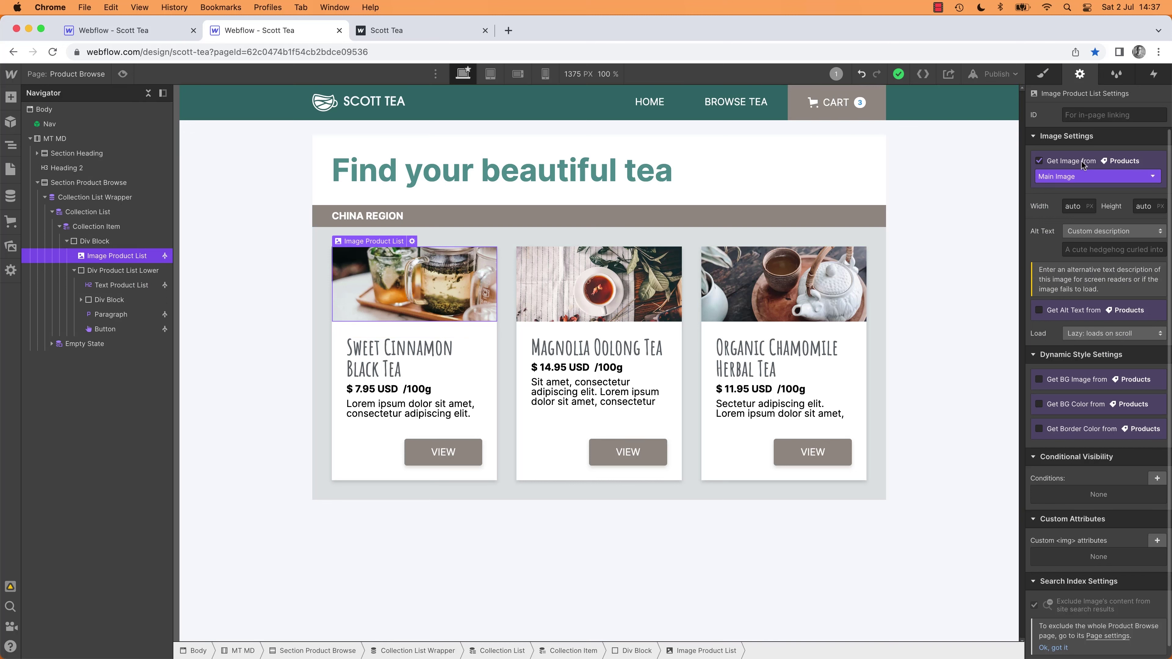
pyautogui.click(103, 228)
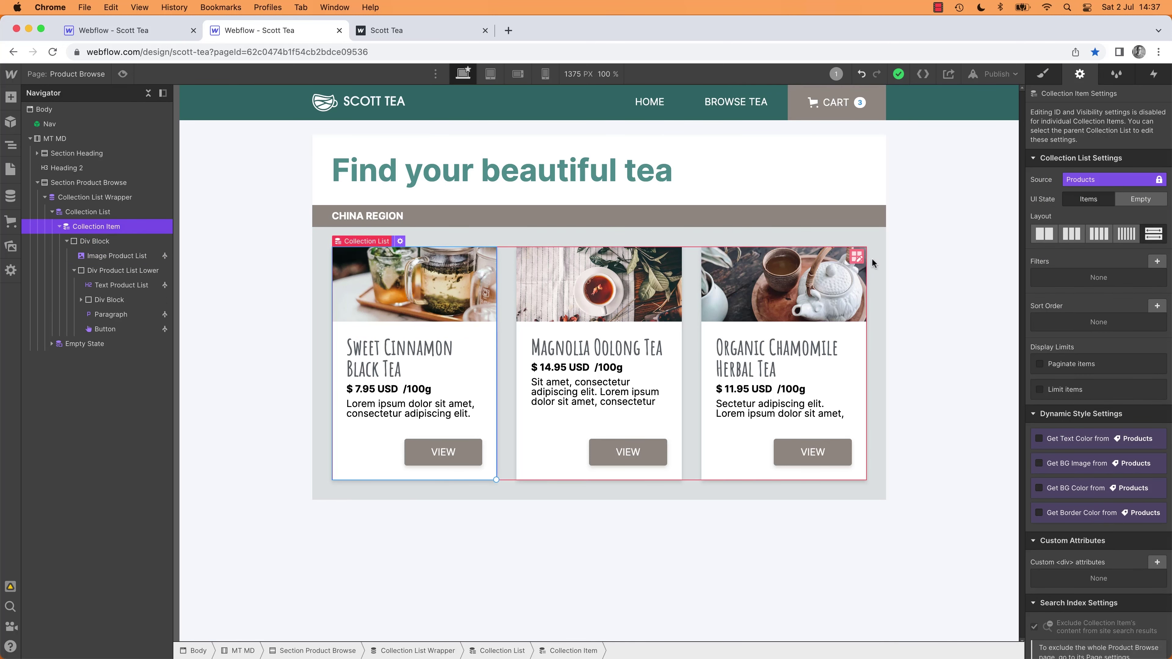
# Step: Reduce the Collection List grid in Section Product Browse to a single 1fr column by removing two columns
pyautogui.click(858, 257)
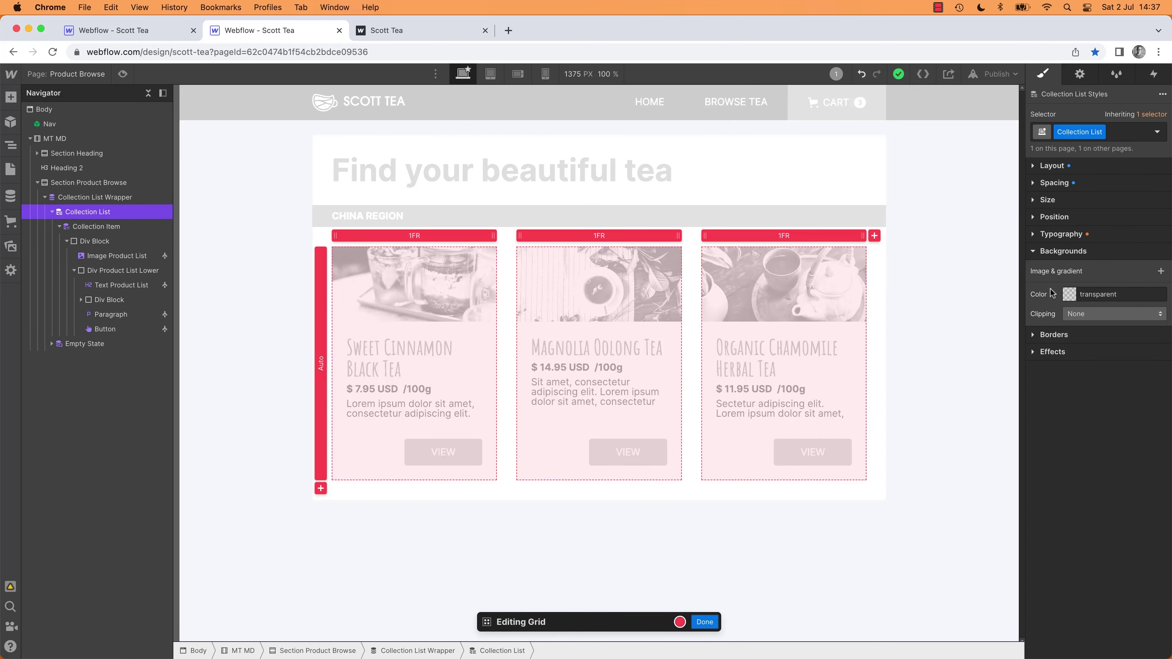
pyautogui.click(1048, 165)
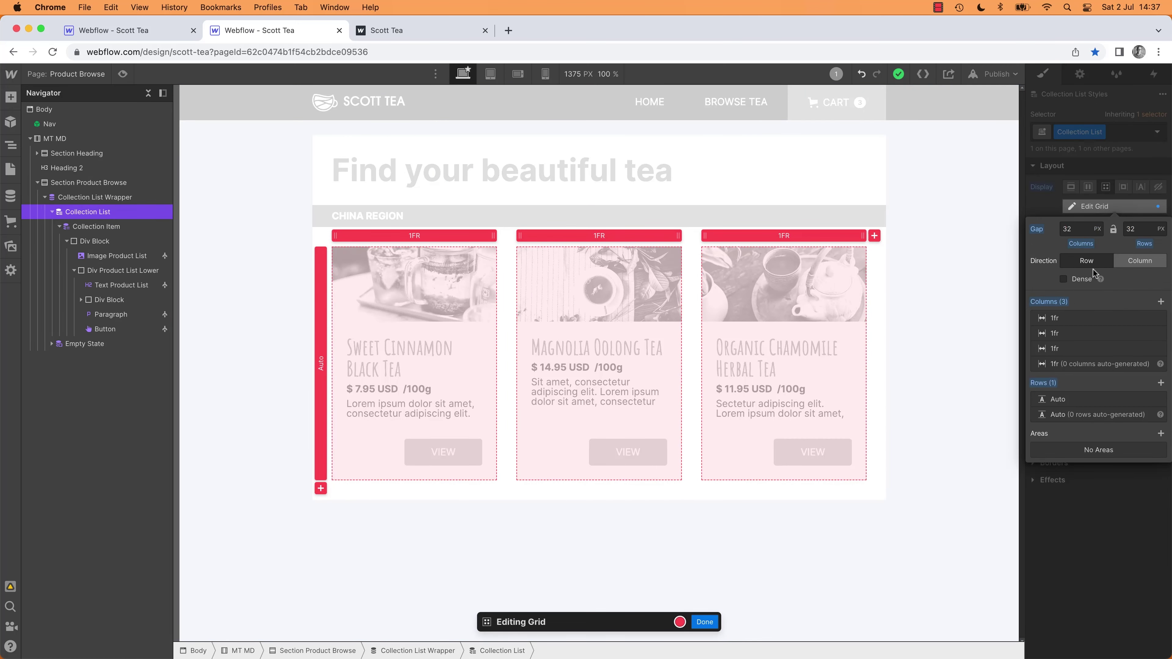
pyautogui.click(1160, 350)
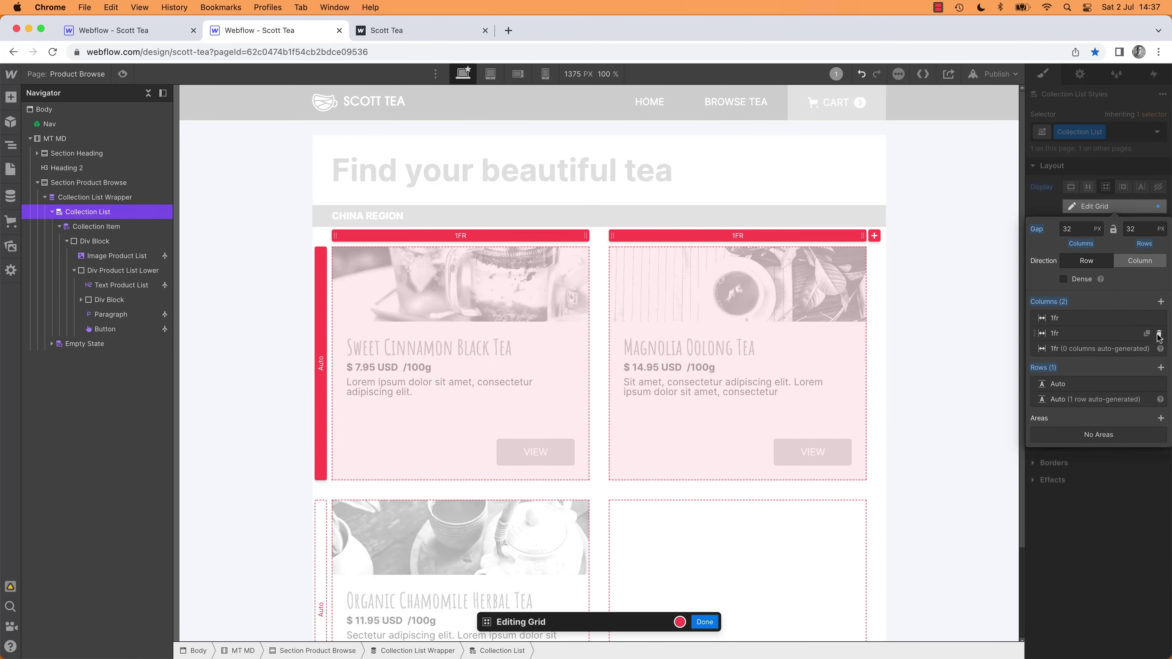
pyautogui.click(1161, 333)
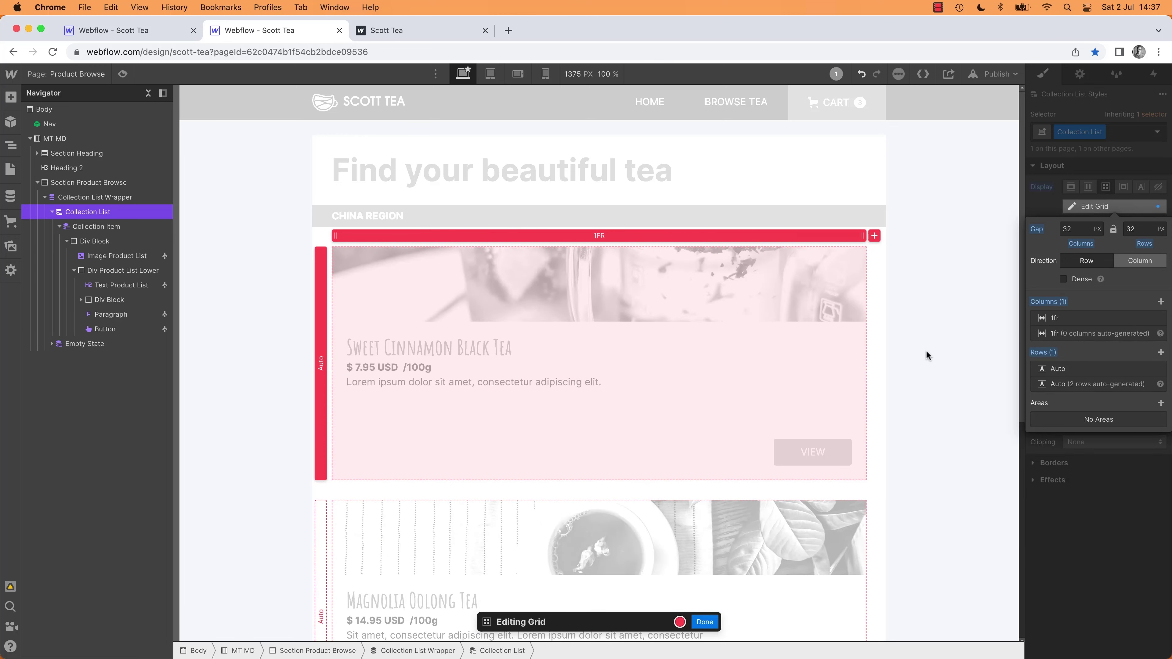
pyautogui.press('Escape')
pyautogui.click(481, 424)
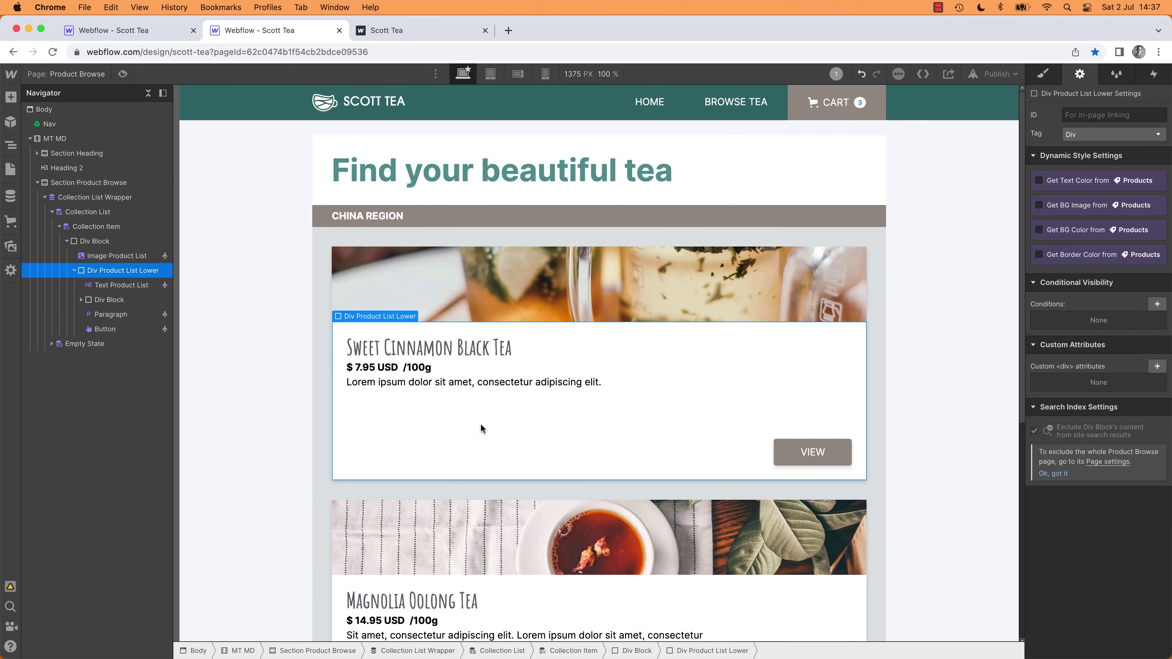
# Step: Delete the Div Block holding the image and text from the Collection Item in Section Product Browse
pyautogui.click(107, 257)
pyautogui.click(99, 245)
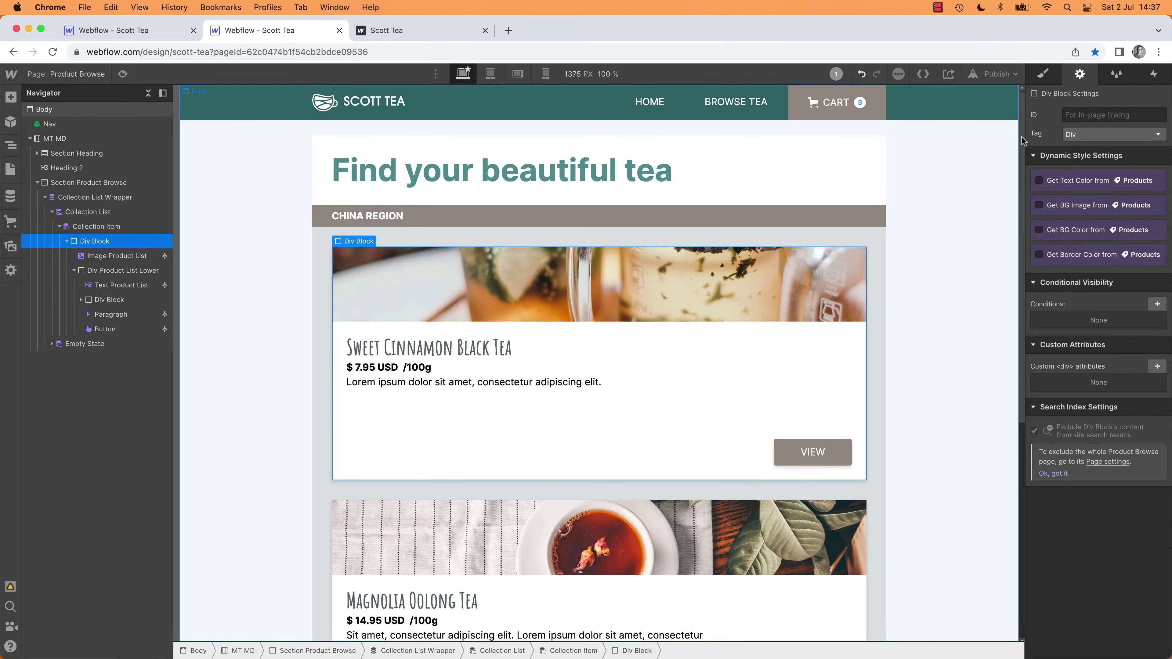
pyautogui.click(1041, 77)
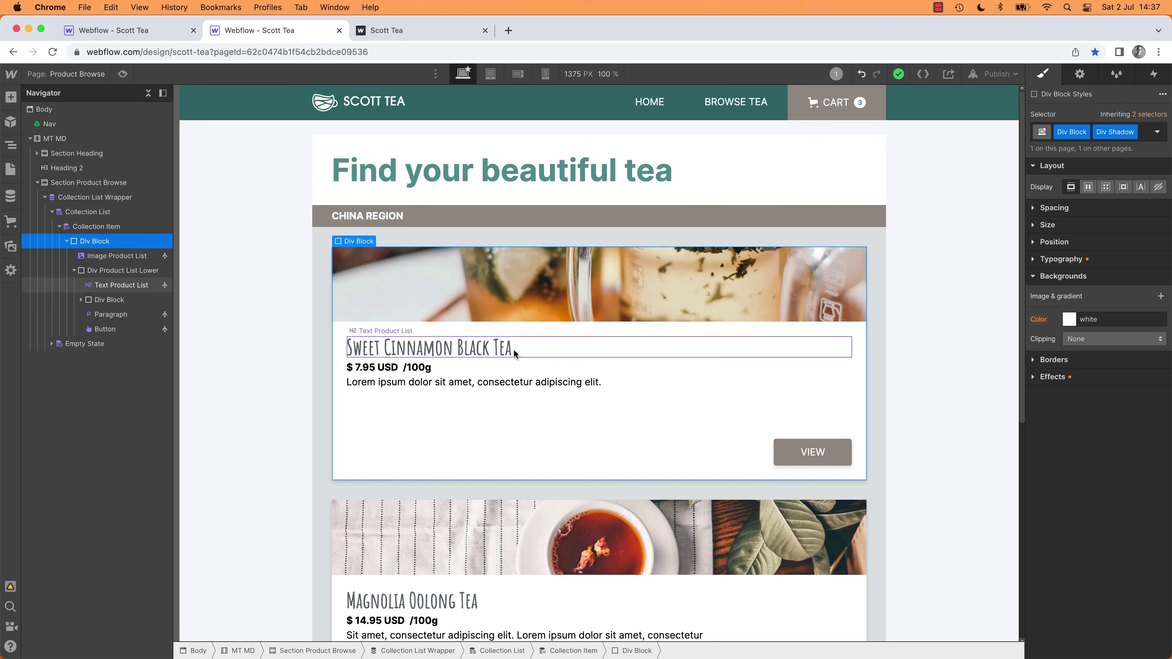
pyautogui.click(98, 228)
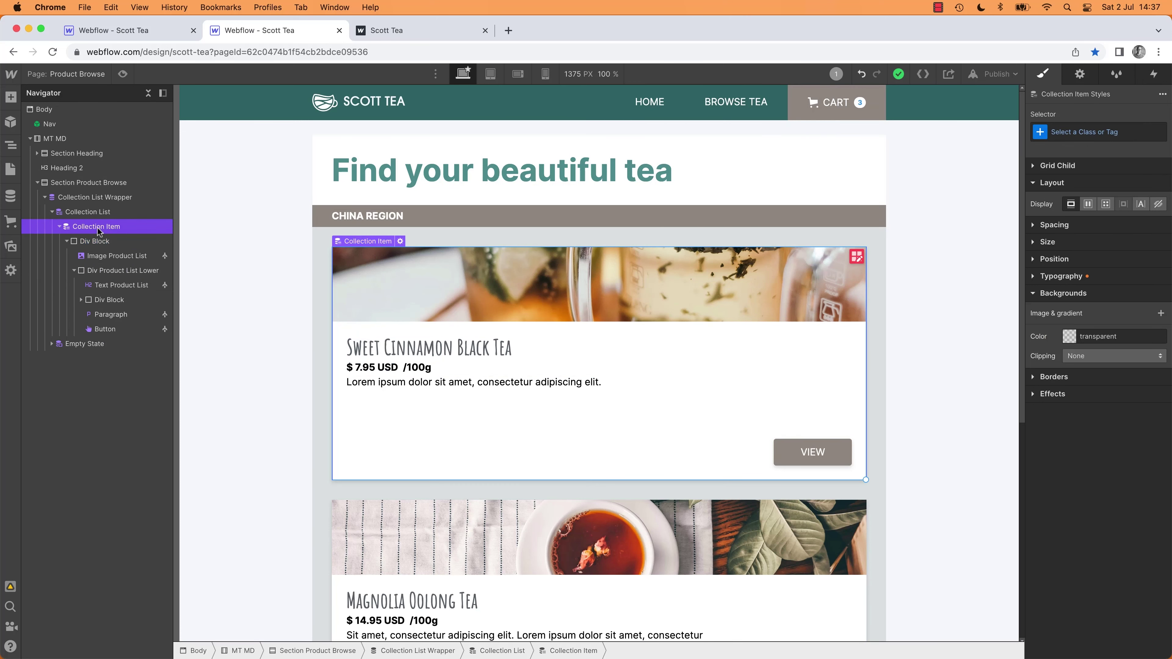
pyautogui.click(97, 244)
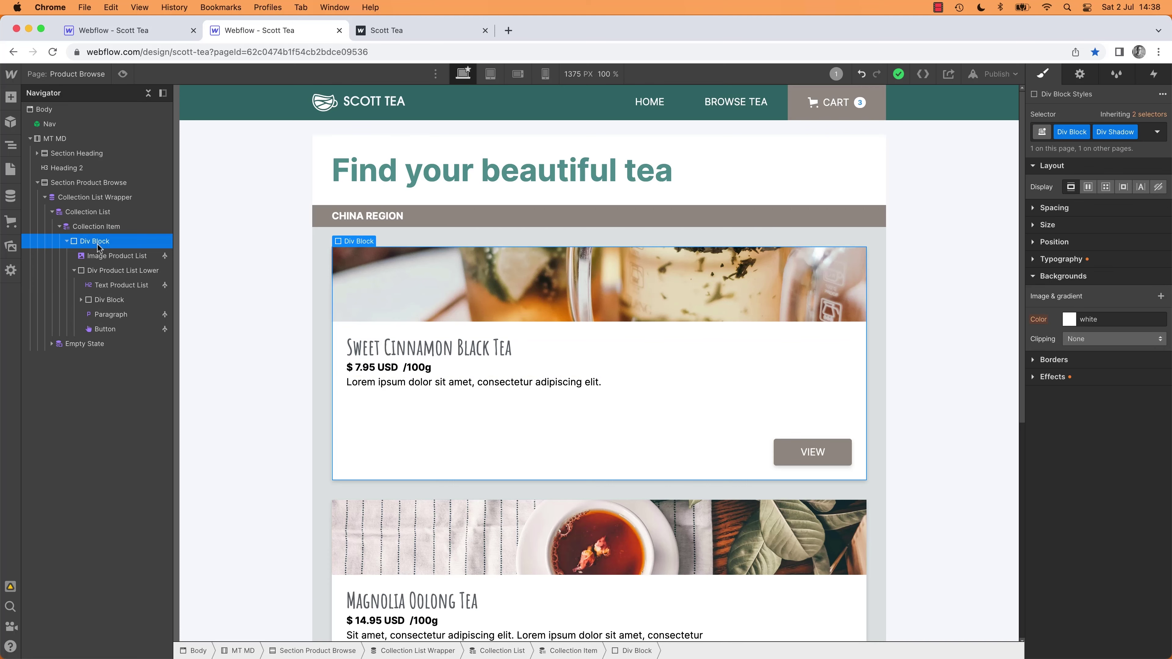
pyautogui.press('Delete')
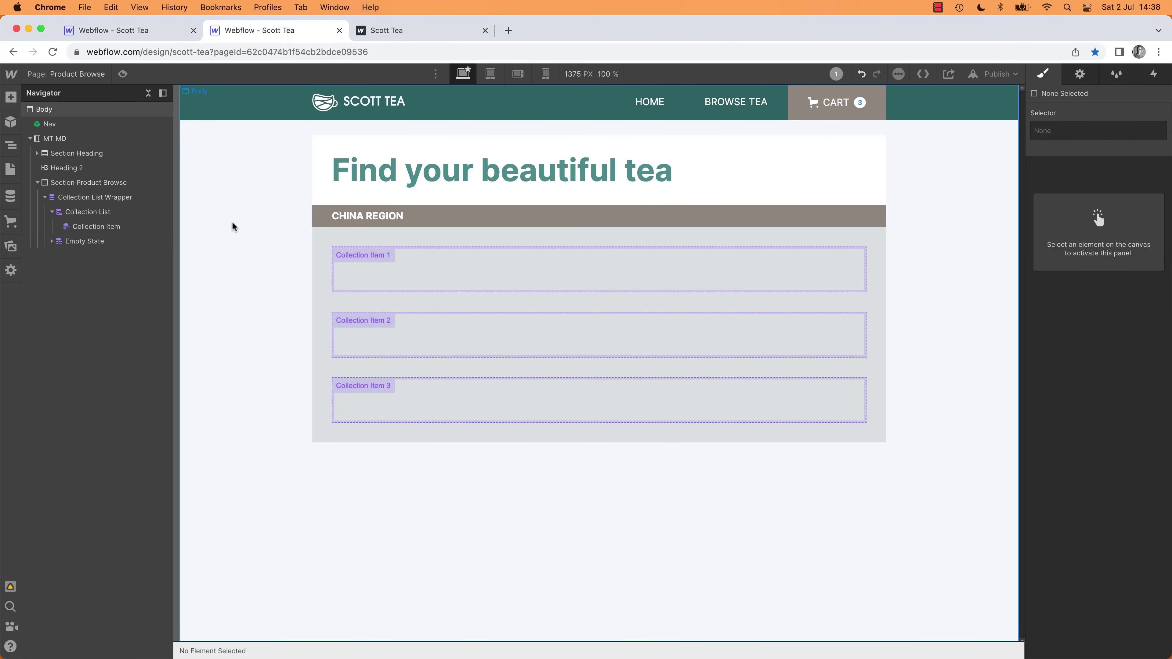
# Step: Add a Div Block inside the first Collection Item of Section Product Browse
pyautogui.click(382, 266)
pyautogui.press('a')
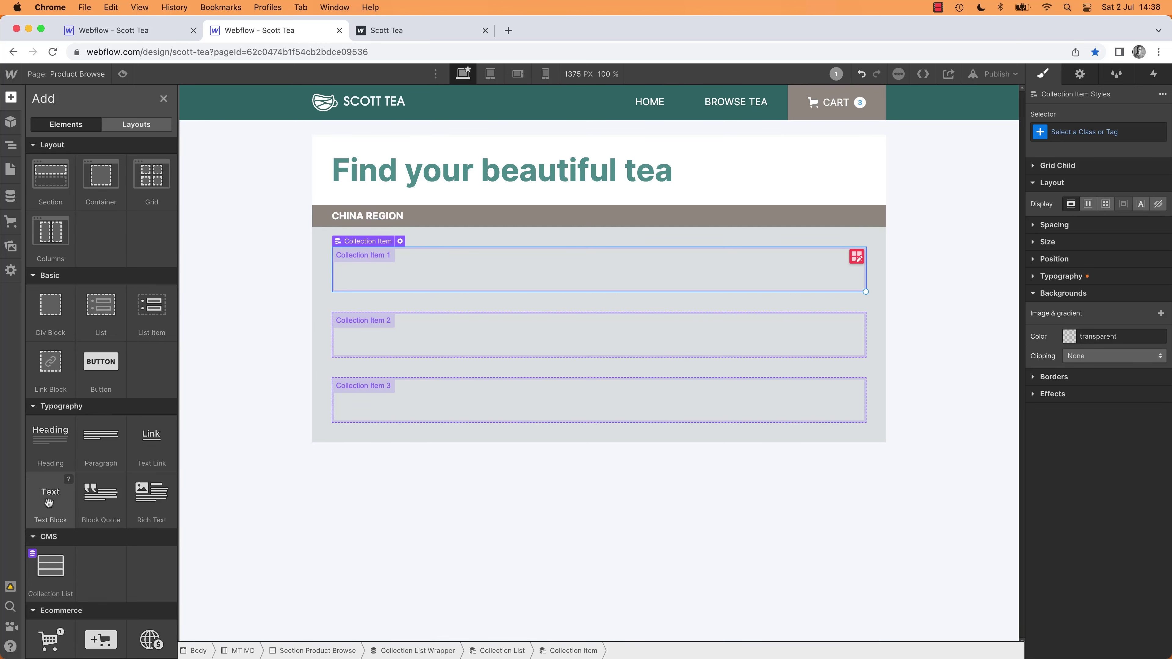
pyautogui.moveTo(51, 306); pyautogui.dragTo(430, 271)
pyautogui.press('a')
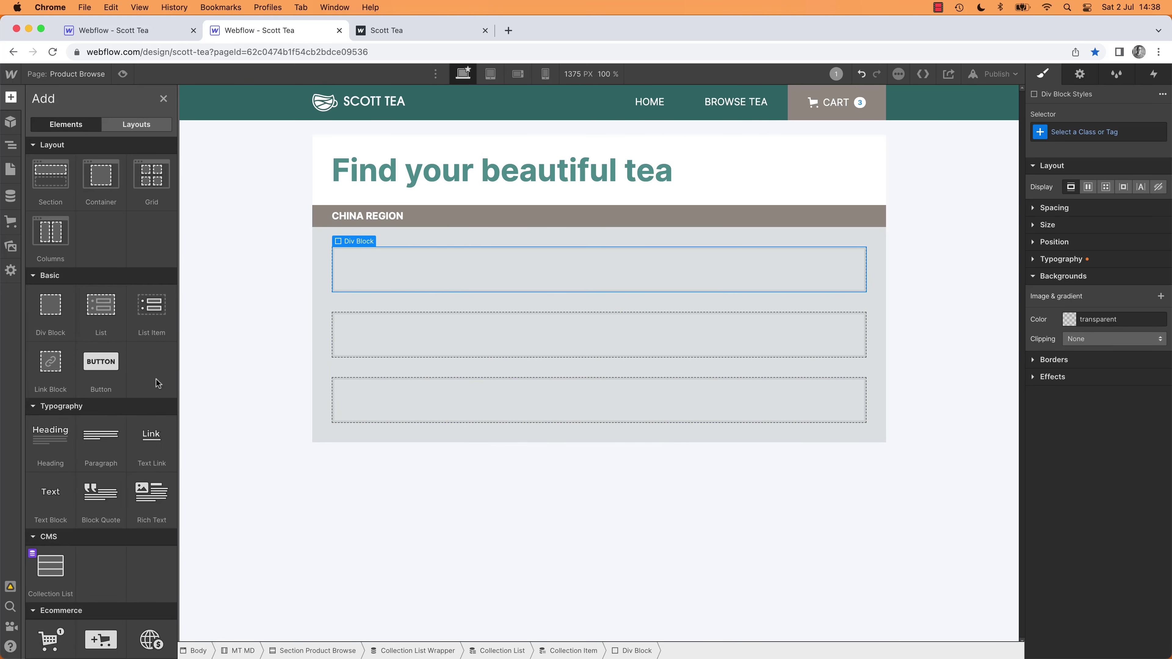
pyautogui.press('z')
# Step: Insert an Image and a Heading beneath it inside the Collection Item's Div Block
pyautogui.press('cmd+k')
pyautogui.write('imag')
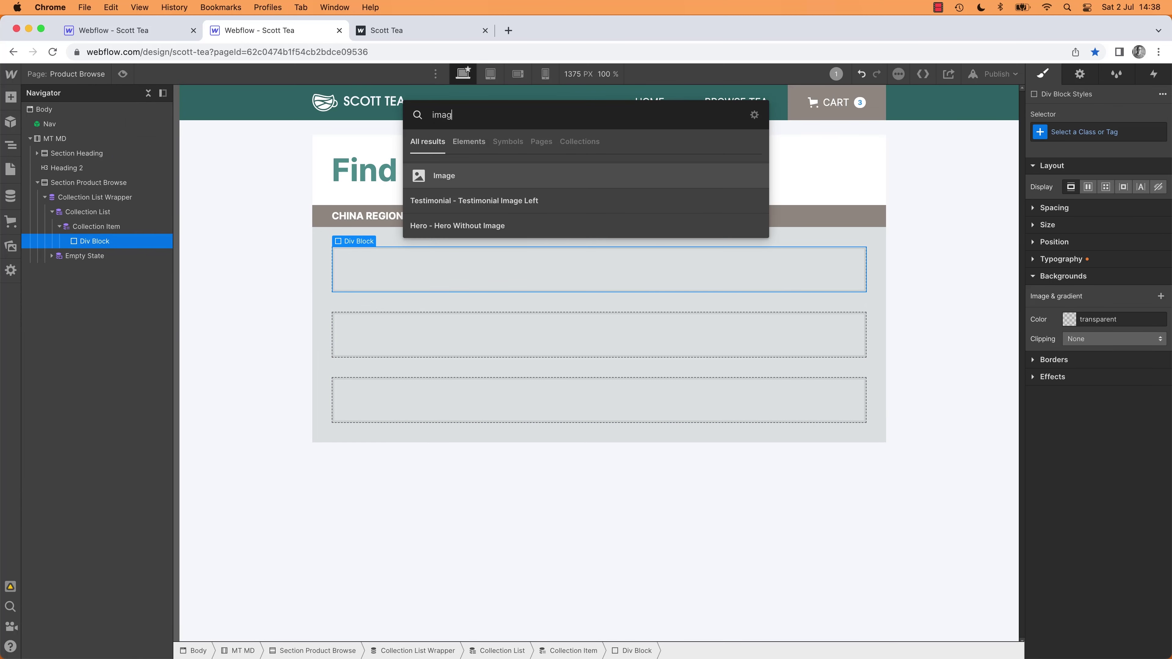
pyautogui.press('Return')
pyautogui.press('super+k')
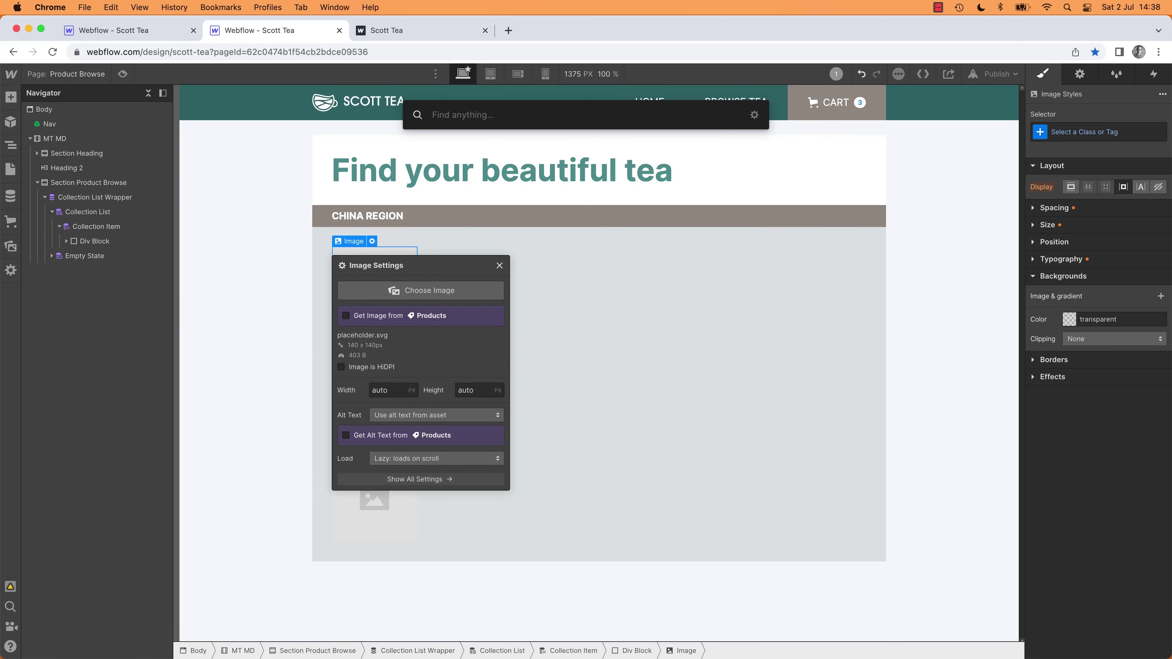
pyautogui.write('hea')
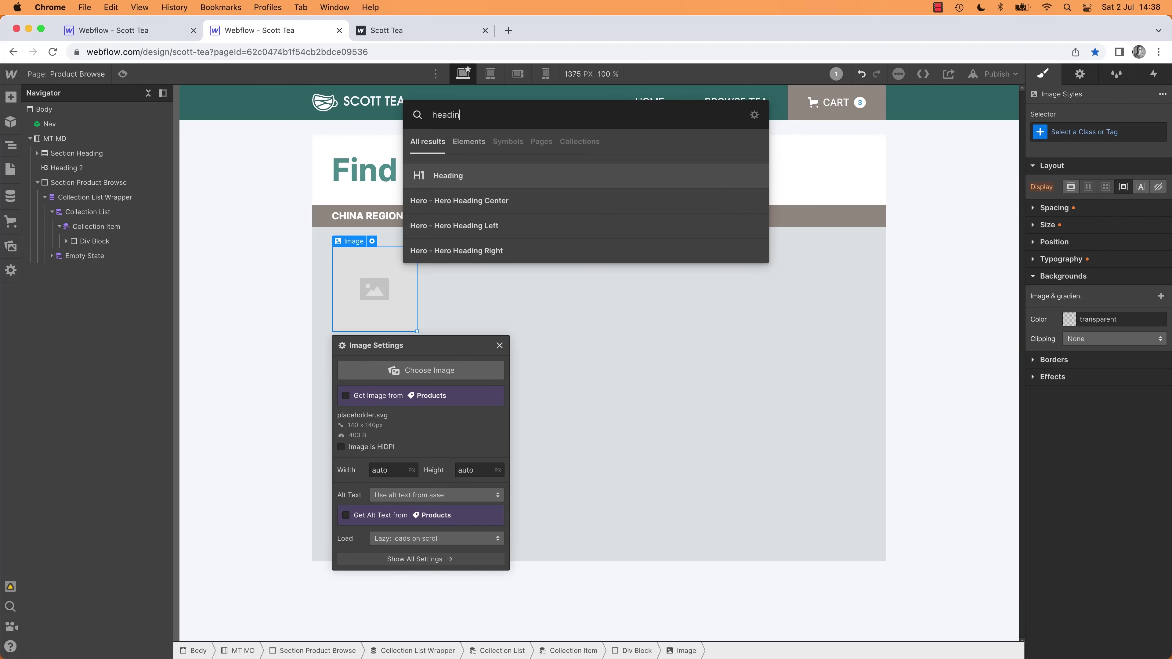
pyautogui.write('din')
pyautogui.press('Return')
# Step: Insert two Text Blocks below the heading in the Collection Item's Div Block
pyautogui.press('super+k')
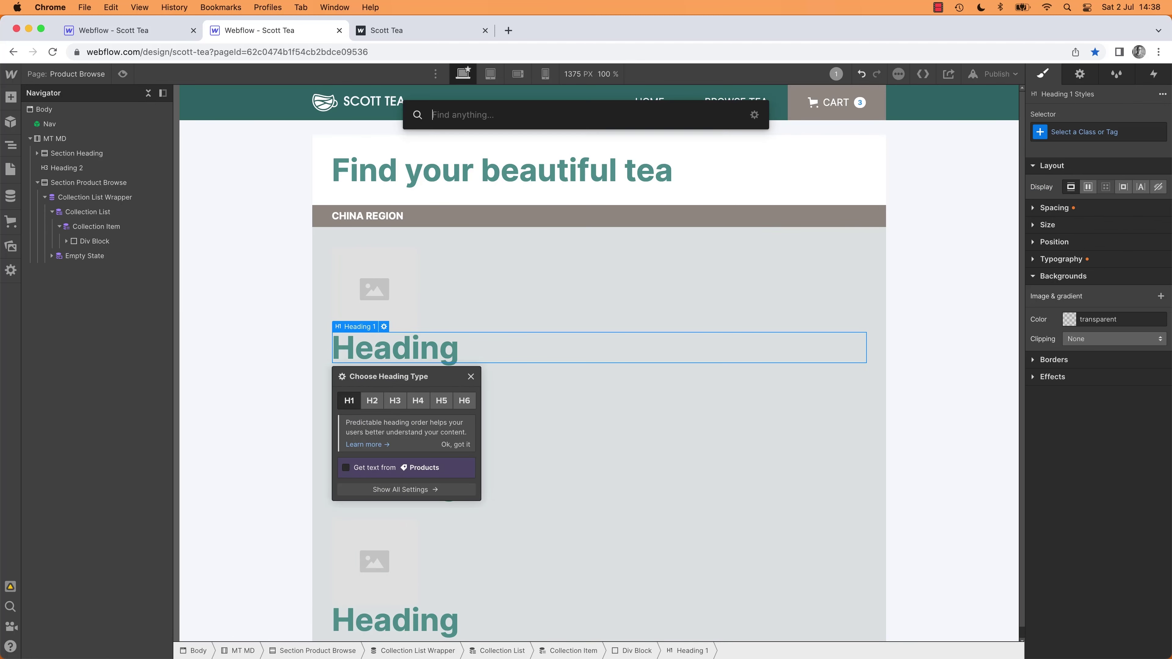
pyautogui.write('text')
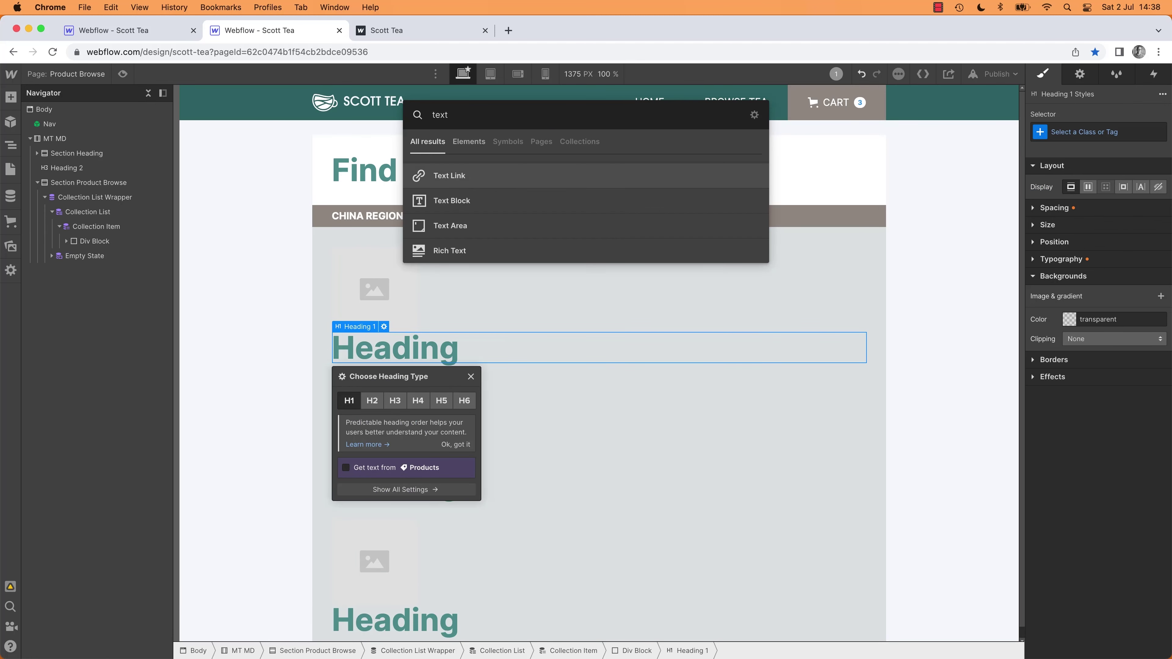
pyautogui.press('Down')
pyautogui.press('Return')
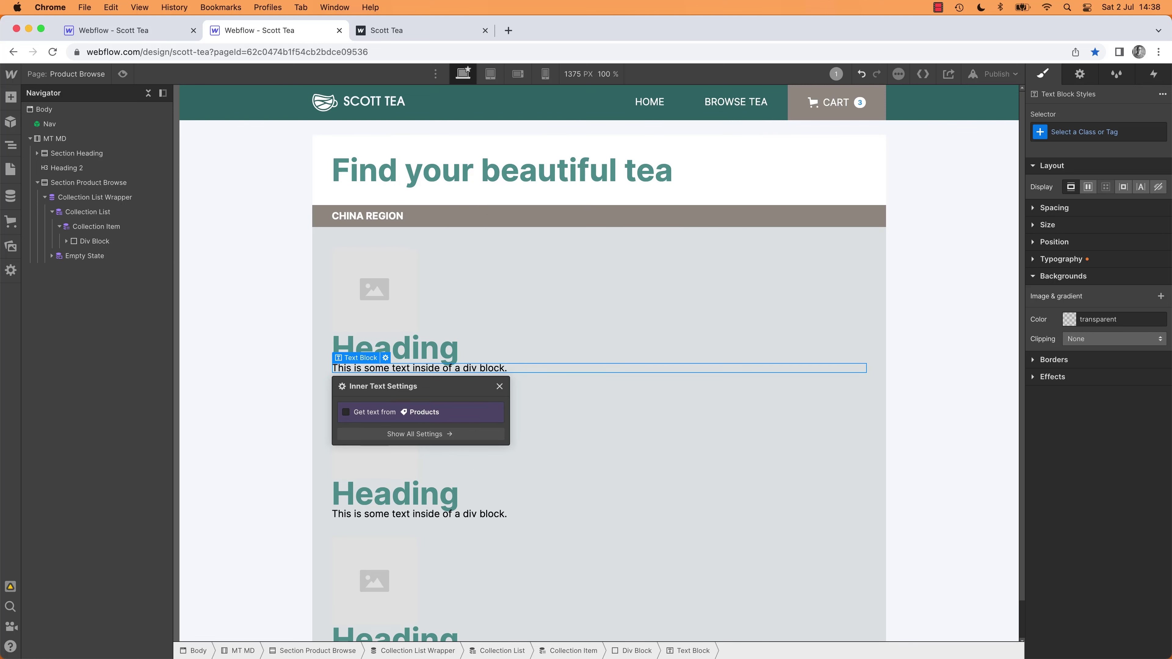
pyautogui.press('super+k')
pyautogui.write('tex')
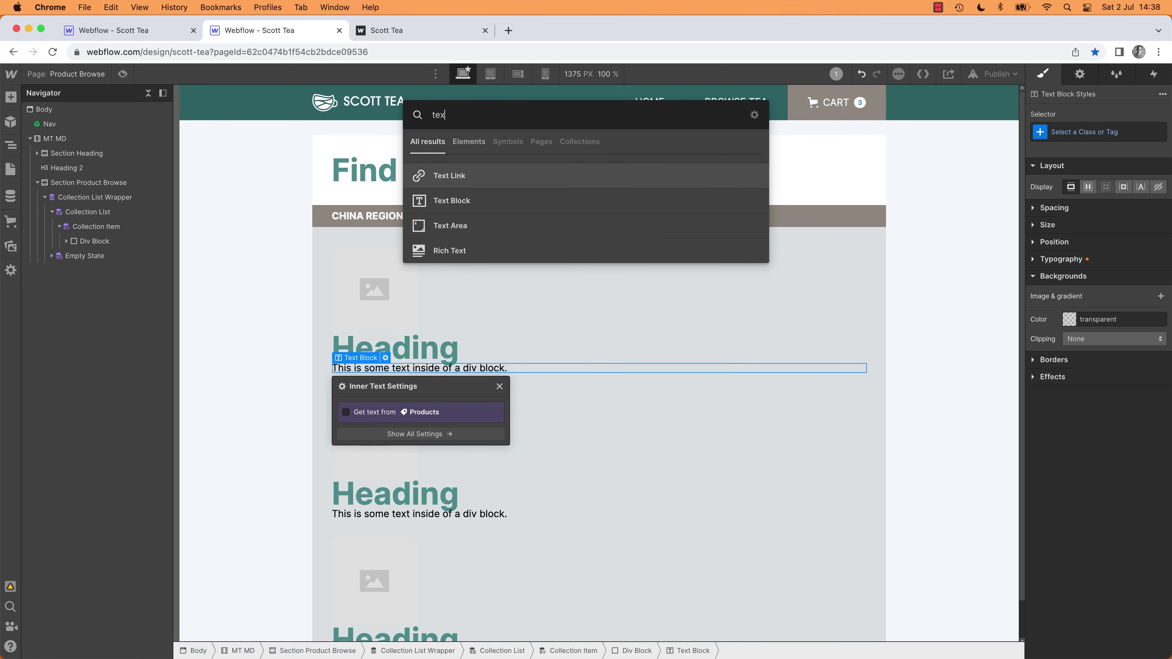
pyautogui.press('Down')
pyautogui.press('Return')
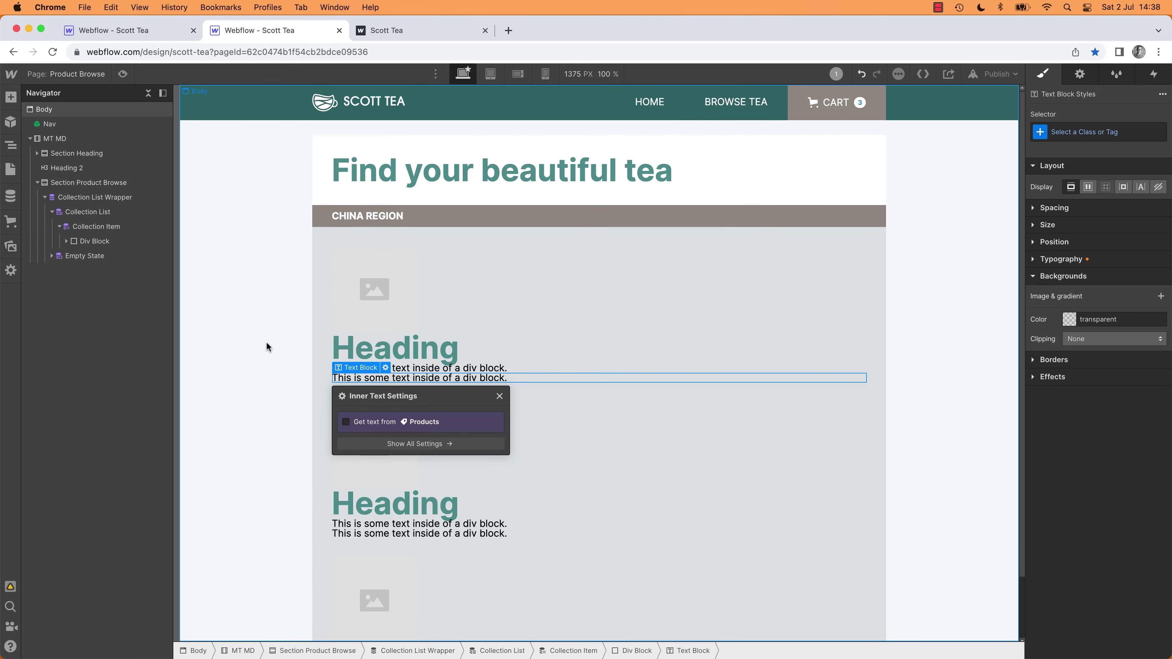
# Step: Check the XD product listing's text elements and paste a copy of a Text Block as the Div Block's third one
pyautogui.click(387, 330)
pyautogui.press('super+Tab')
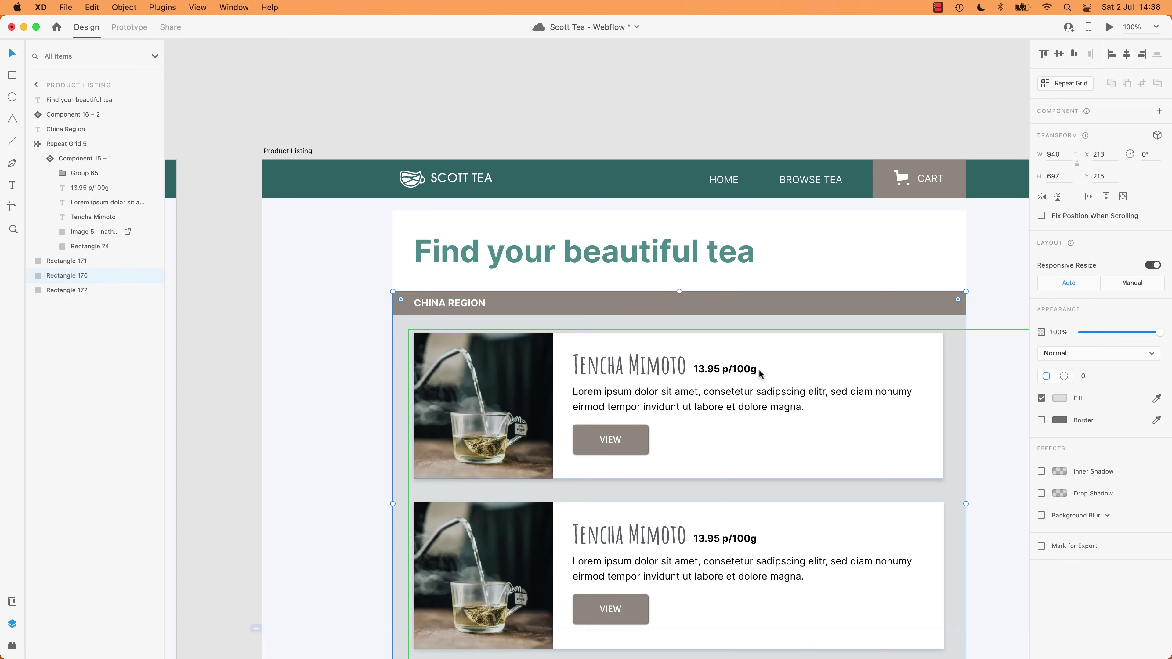
pyautogui.press('super+Tab')
pyautogui.click(438, 369)
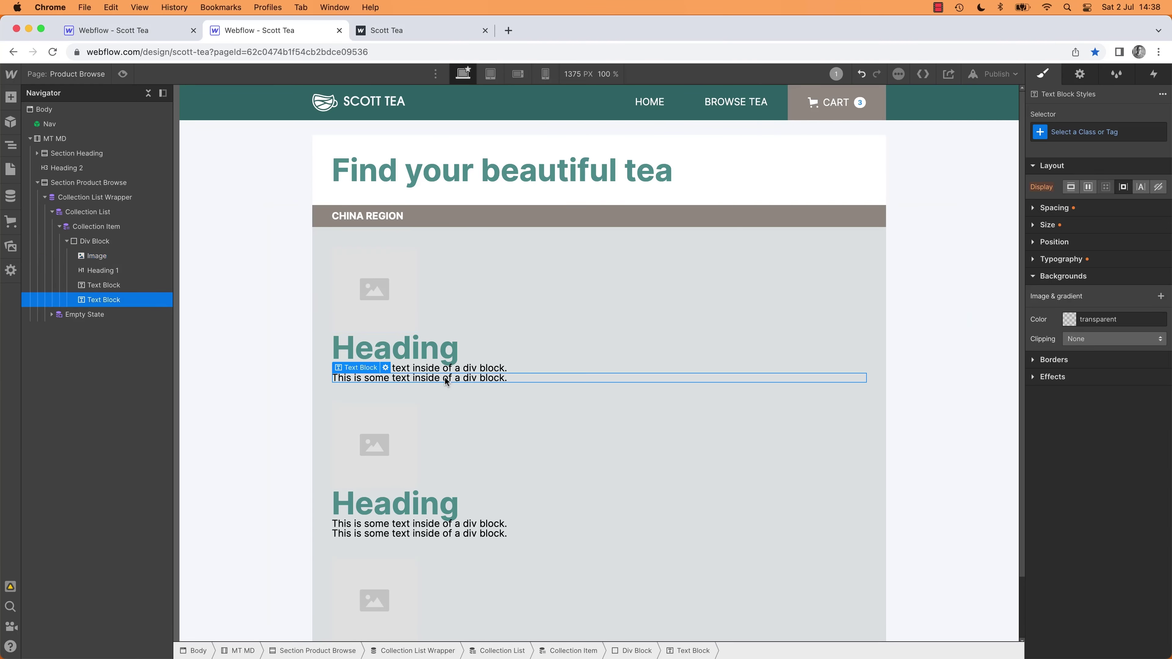
pyautogui.press('super+c')
pyautogui.press('super+v')
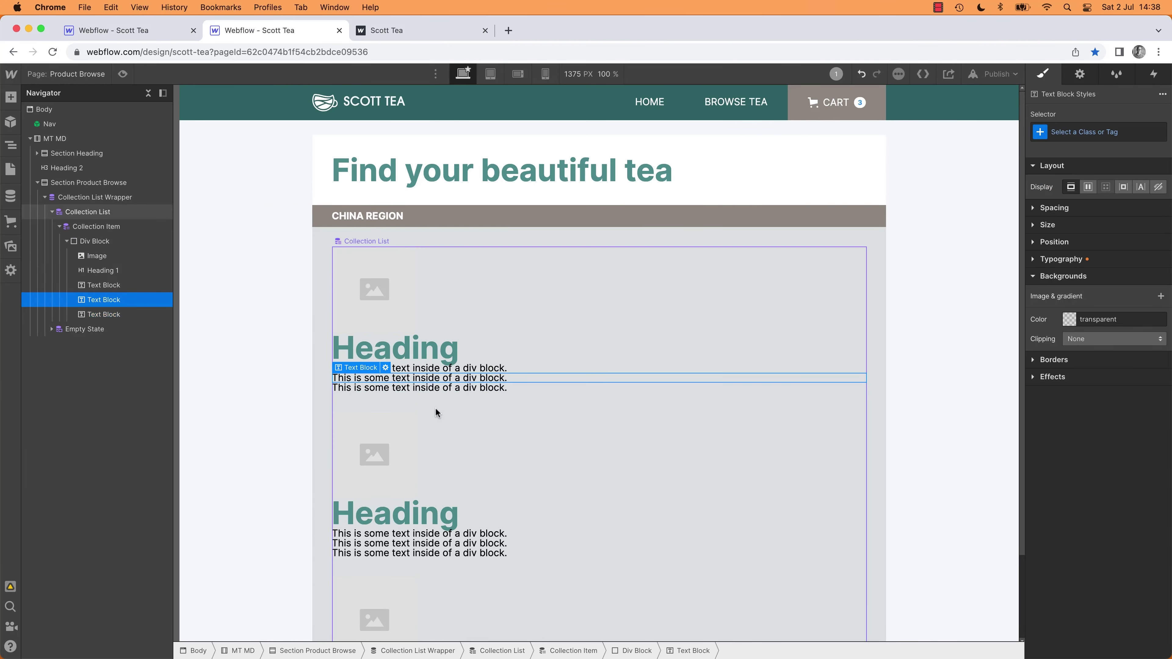
pyautogui.click(248, 407)
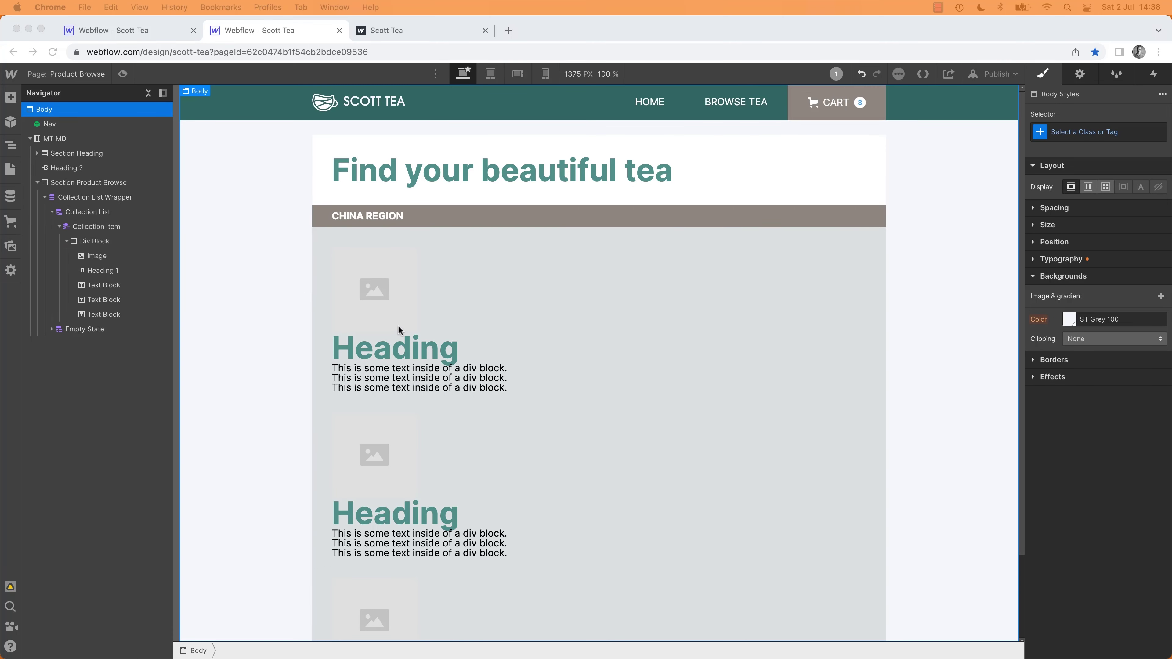
# Step: Insert a Button below the third Text Block in the Collection Item's Div Block
pyautogui.click(461, 387)
pyautogui.press('super+d')
pyautogui.press('Escape')
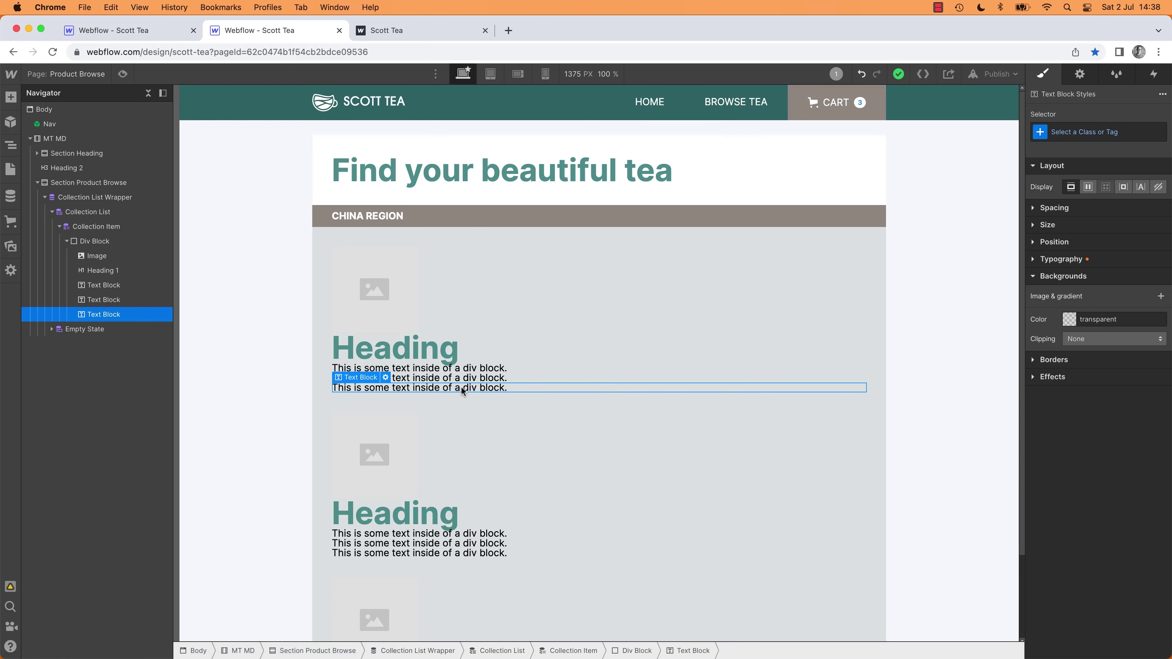
pyautogui.press('super+k')
pyautogui.write('butt')
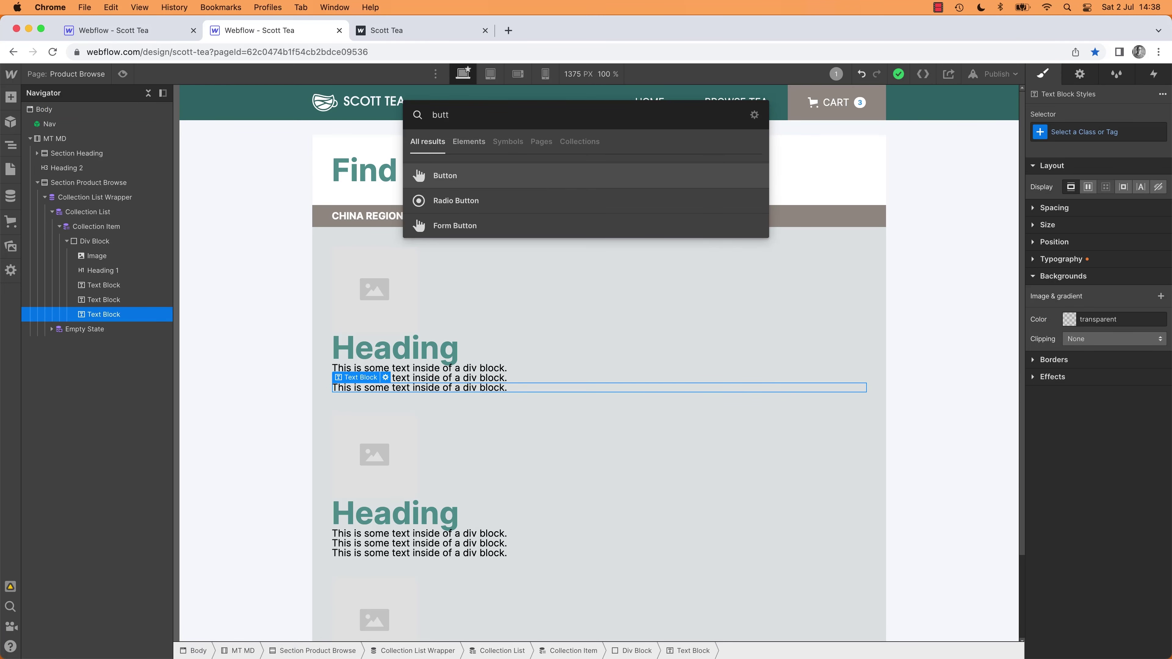
pyautogui.press('Return')
# Step: Link the product card's Button to the Current Product collection page
pyautogui.click(368, 452)
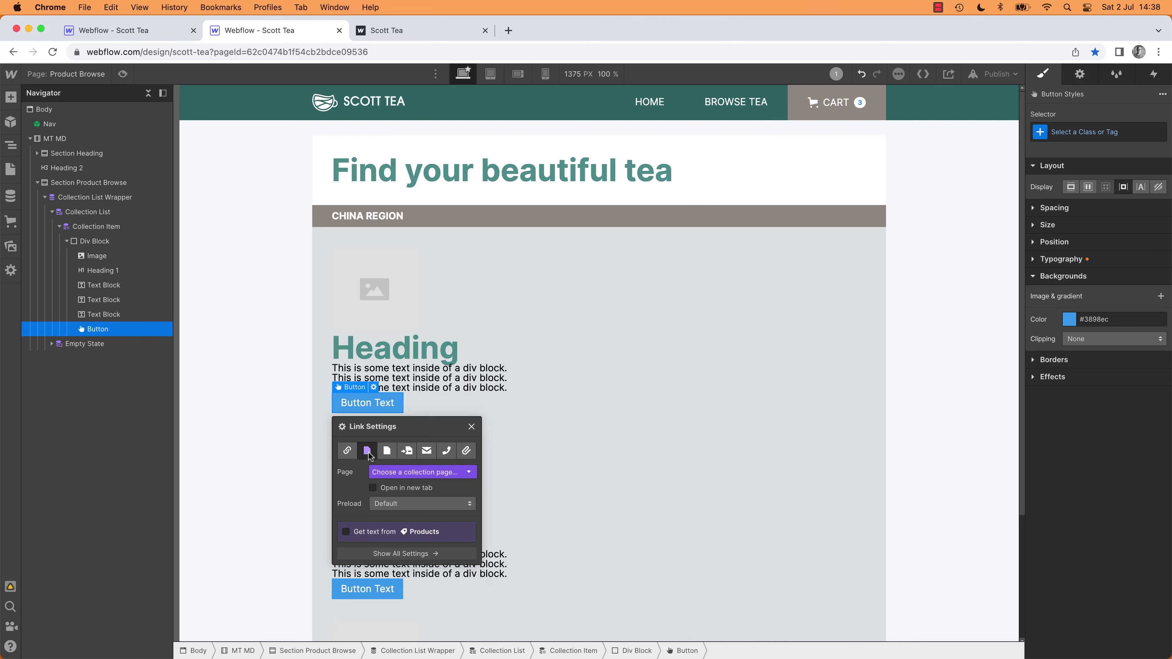
pyautogui.click(408, 473)
pyautogui.click(406, 496)
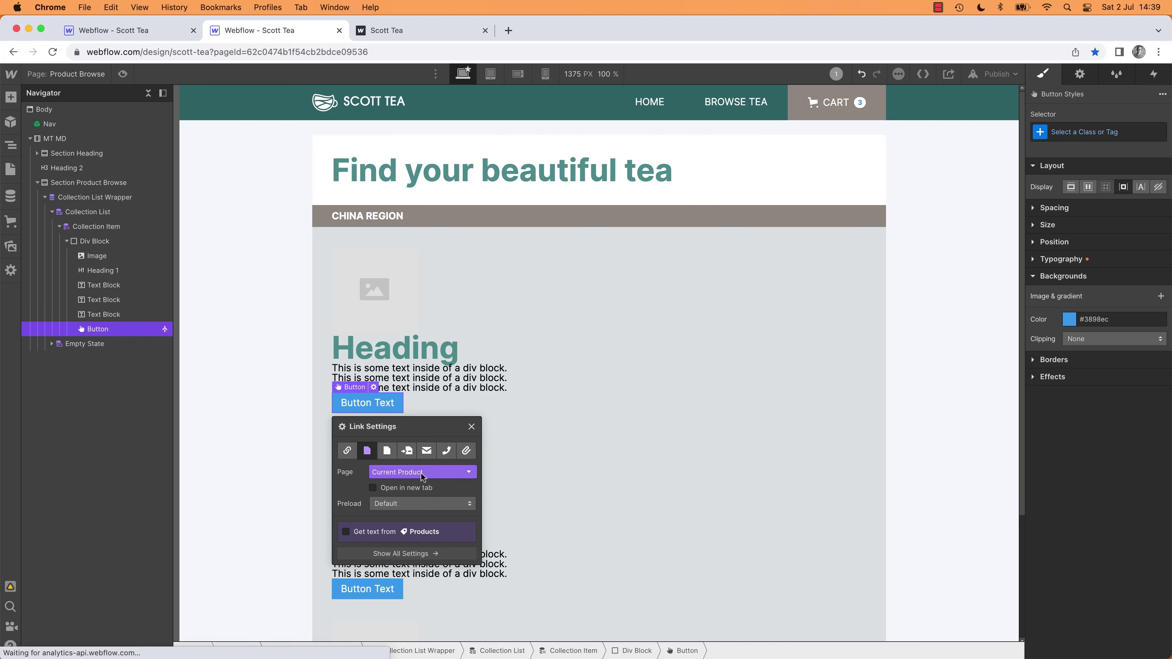
pyautogui.click(472, 427)
# Step: Connect the product card's Image to the Main Image field of Products
pyautogui.click(385, 279)
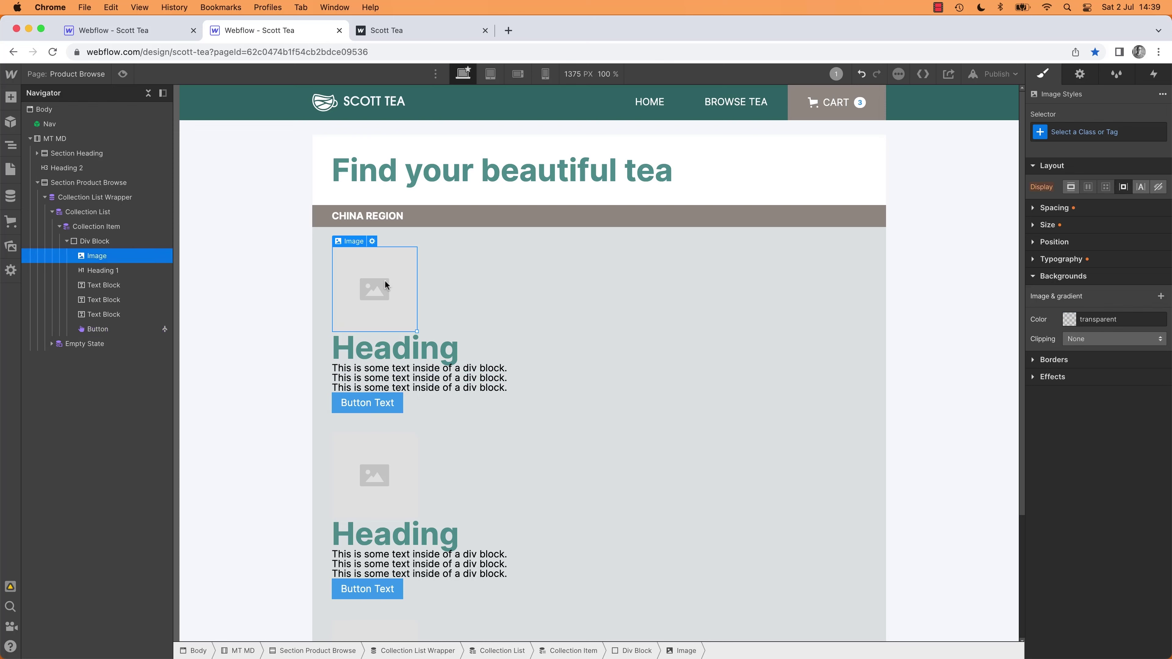
pyautogui.click(372, 241)
pyautogui.click(384, 396)
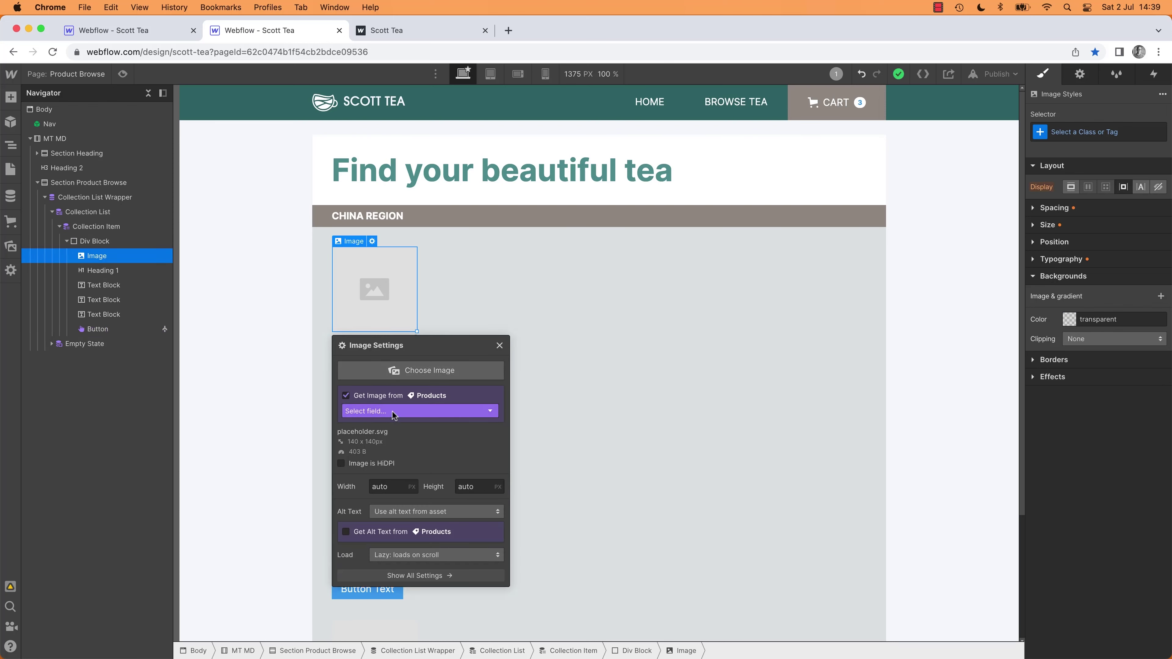
pyautogui.click(394, 412)
pyautogui.click(391, 444)
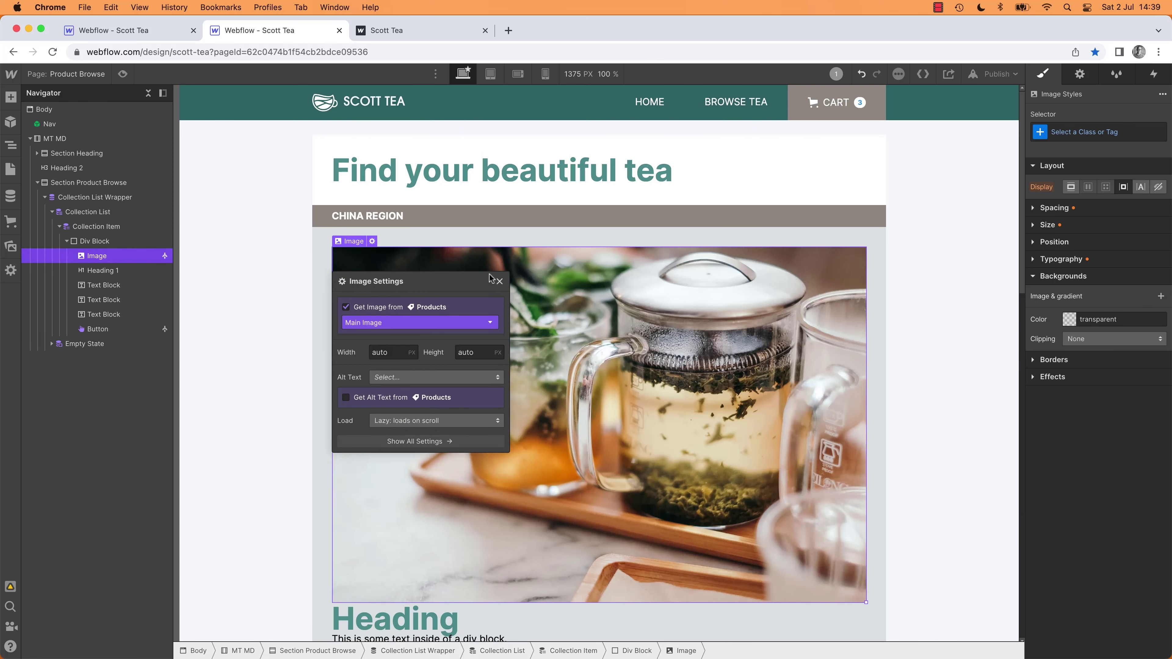
pyautogui.click(499, 280)
# Step: Change the product card's heading to H2 and get its text from the Products Name field
pyautogui.click(407, 608)
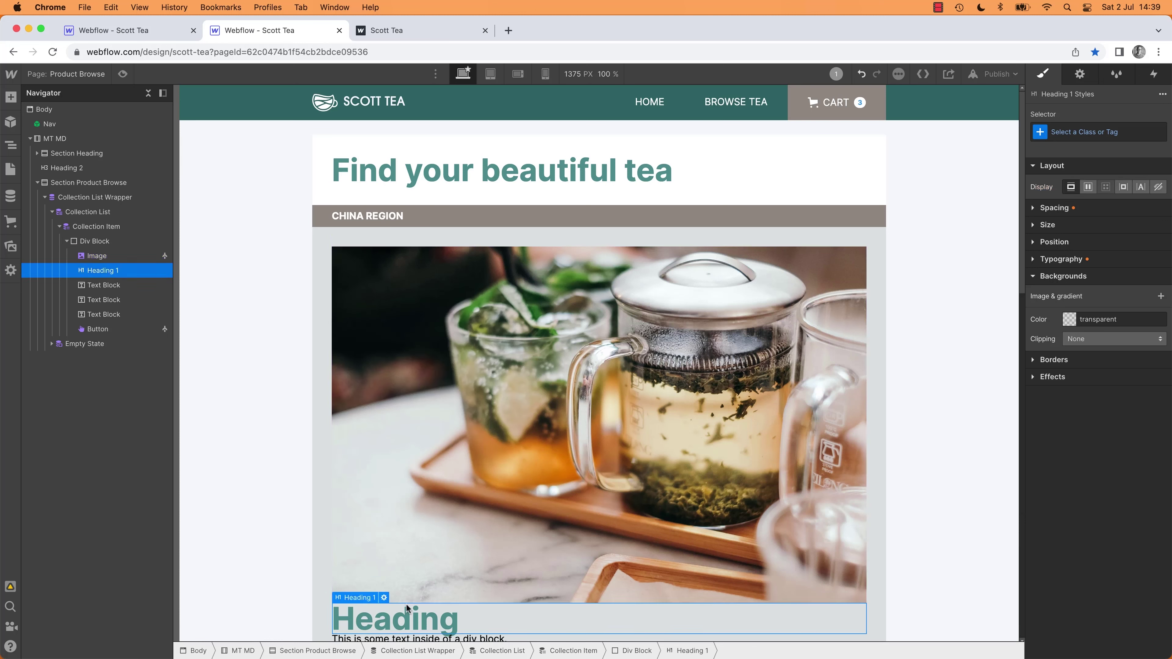
pyautogui.click(384, 598)
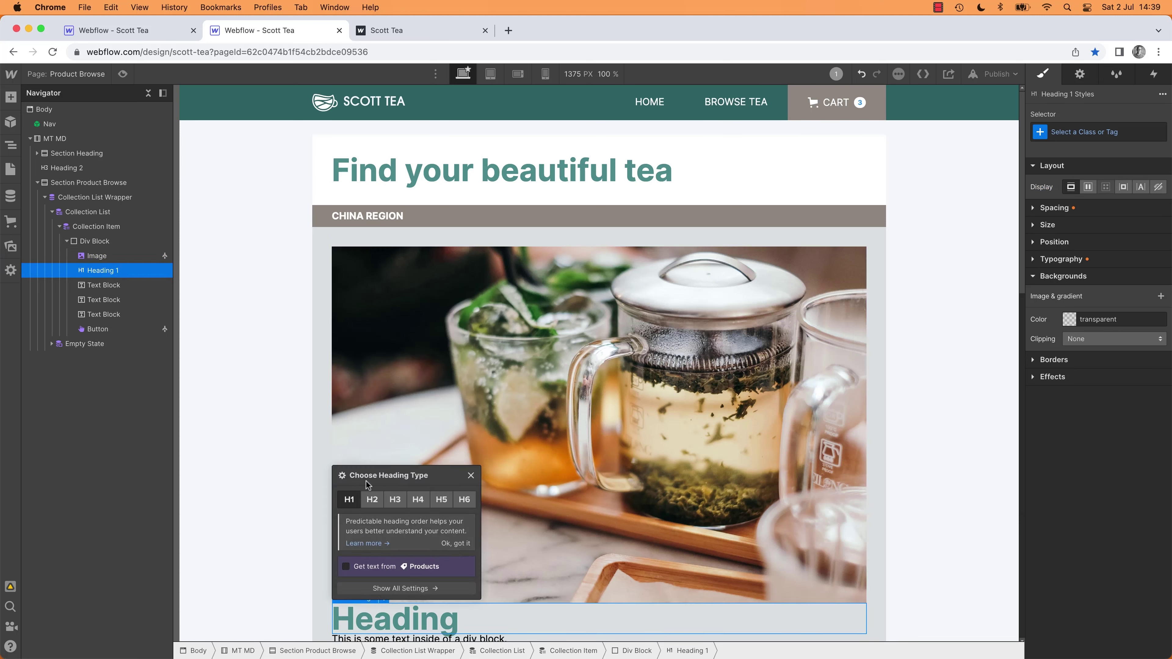
pyautogui.click(372, 499)
pyautogui.click(365, 569)
pyautogui.click(405, 588)
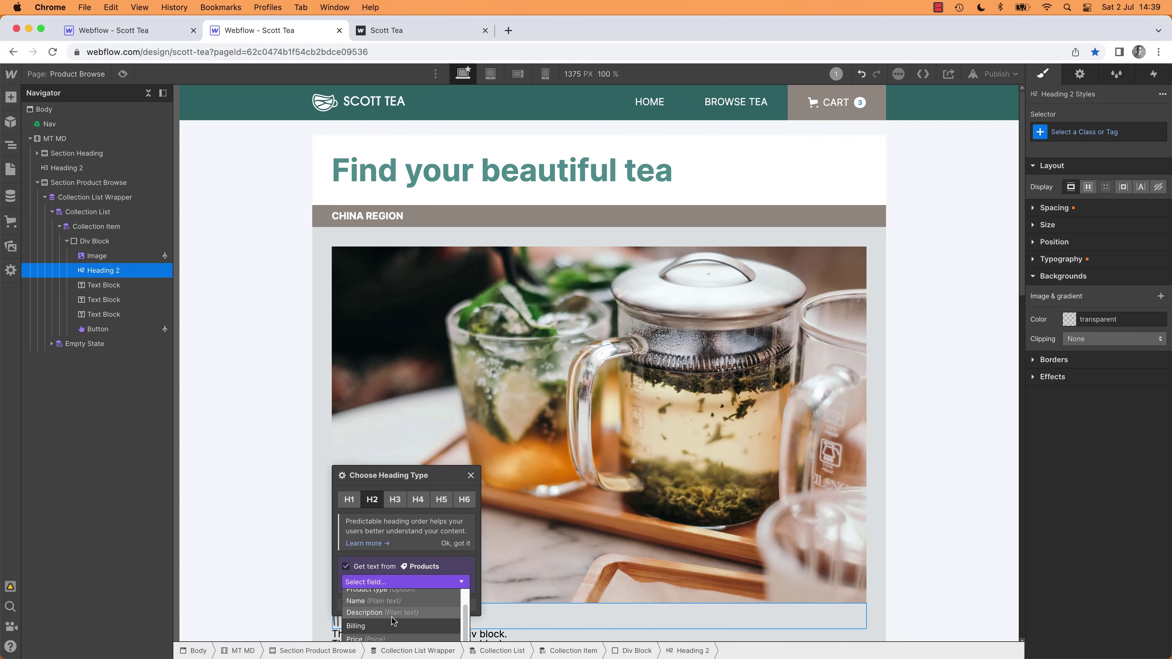
pyautogui.click(365, 614)
pyautogui.scroll(-5, 336, 601)
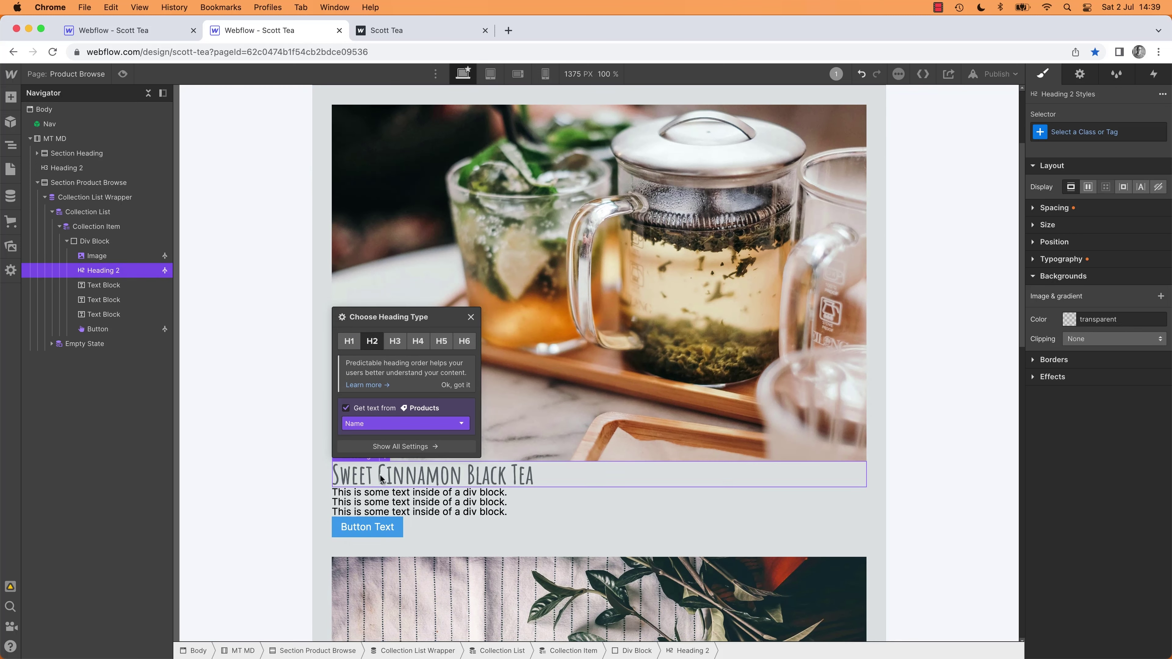
# Step: Connect the first Text Block under the product name to the Price field of Products
pyautogui.click(405, 493)
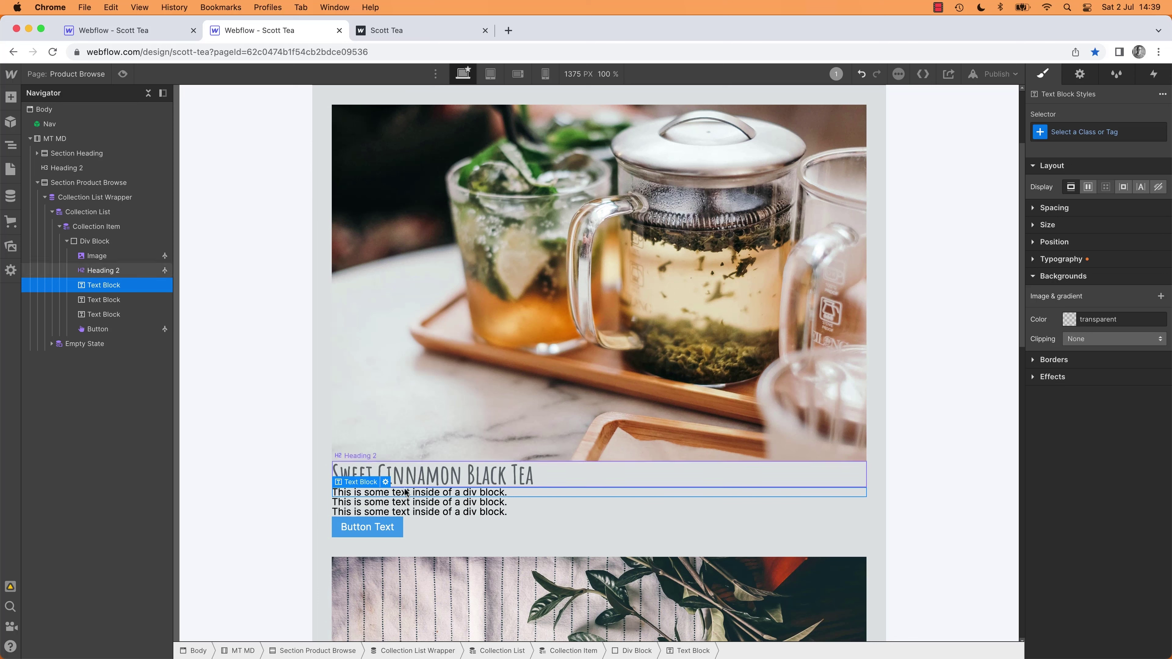
pyautogui.click(386, 482)
pyautogui.click(408, 553)
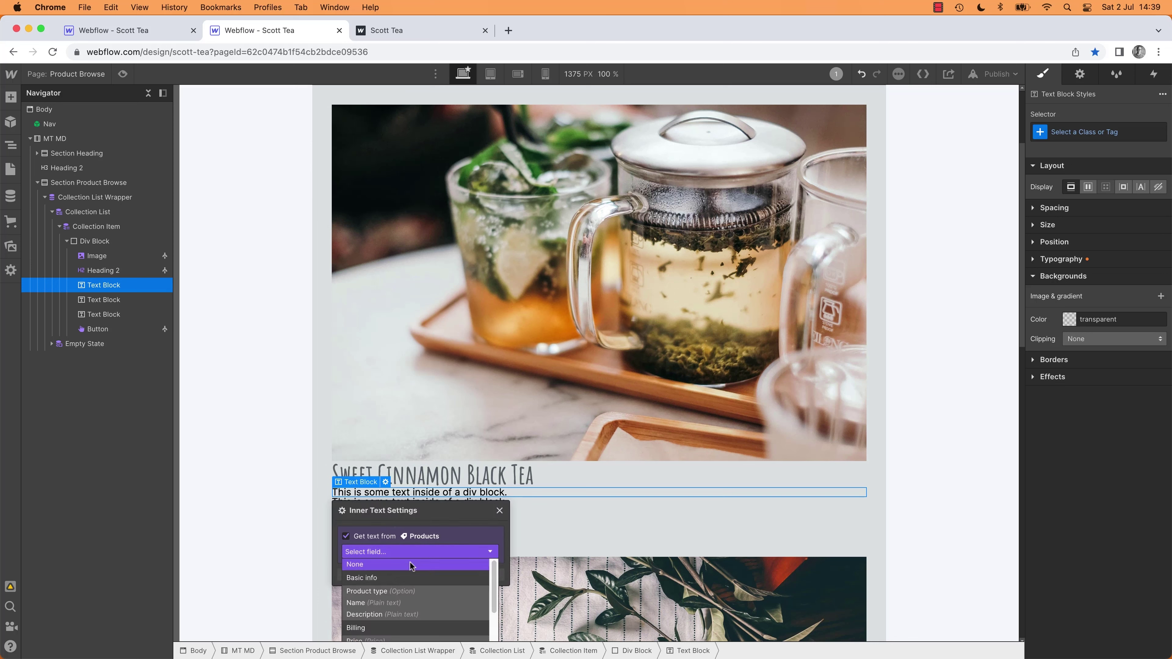
pyautogui.scroll(-2, 415, 573)
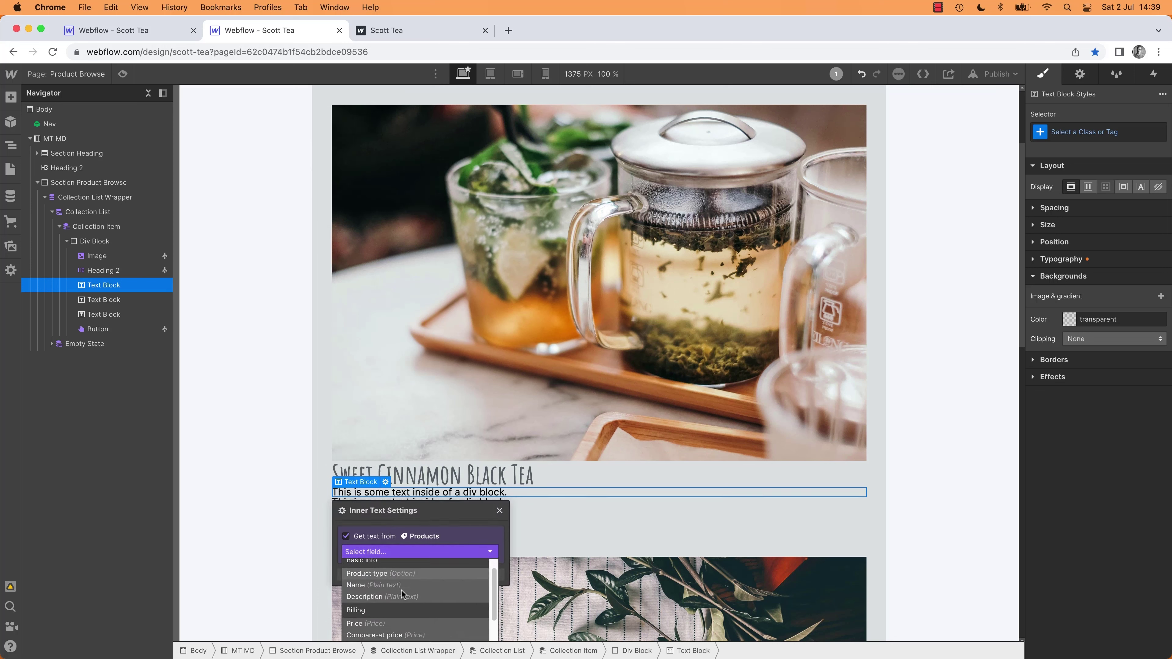
pyautogui.click(397, 622)
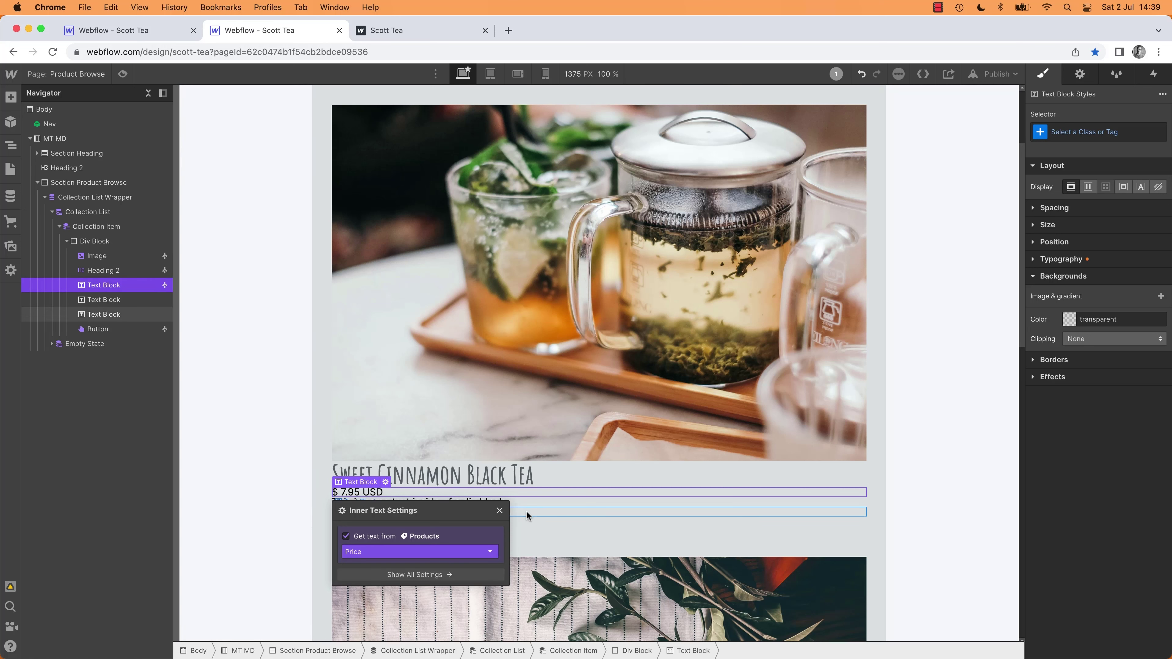
pyautogui.click(500, 511)
# Step: Replace the second Text Block's placeholder text with a slash "/"
pyautogui.click(371, 506)
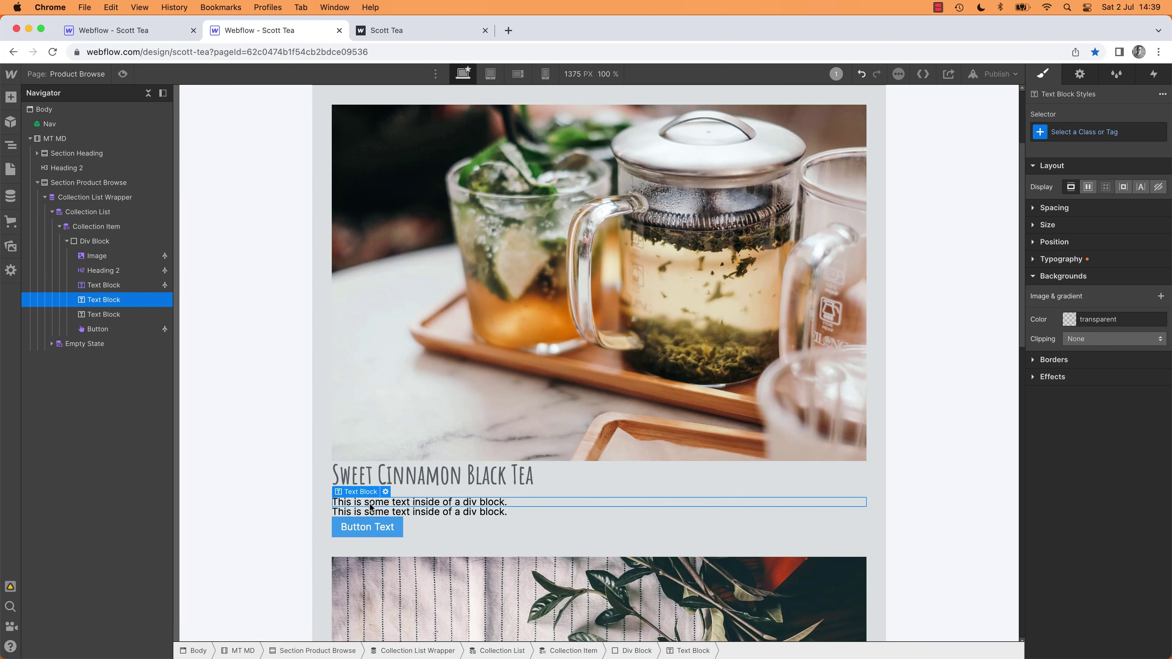
pyautogui.tripleClick(382, 506)
pyautogui.press('BackSpace')
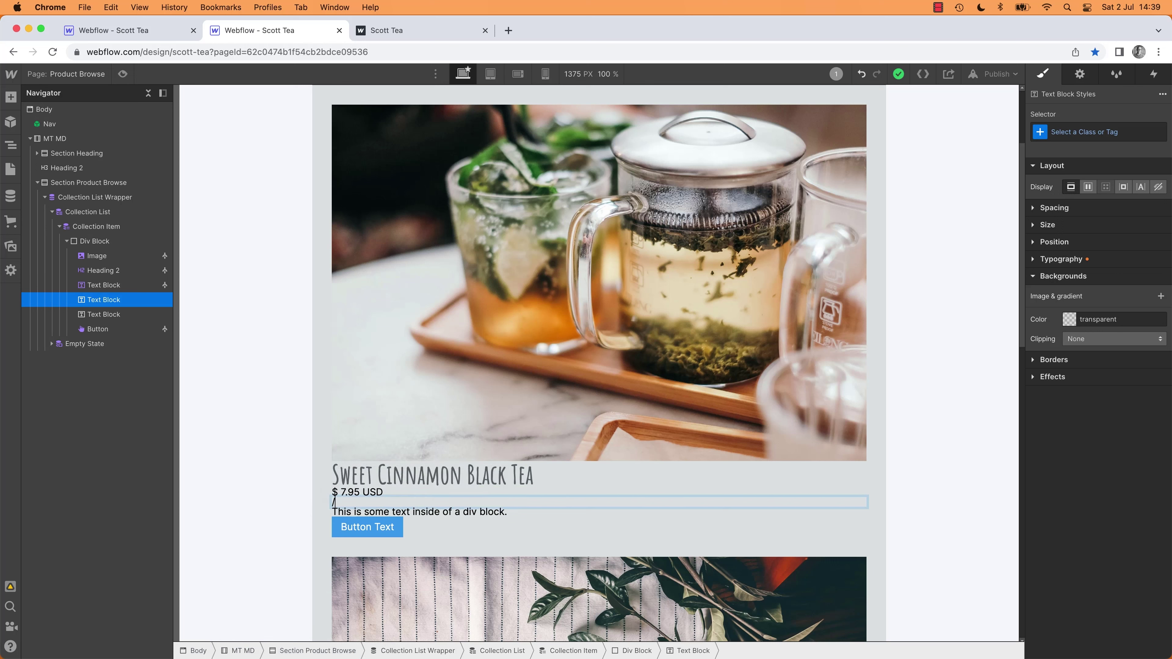
# Step: Connect the third Text Block to the Description field of Products
pyautogui.click(420, 514)
pyautogui.click(386, 503)
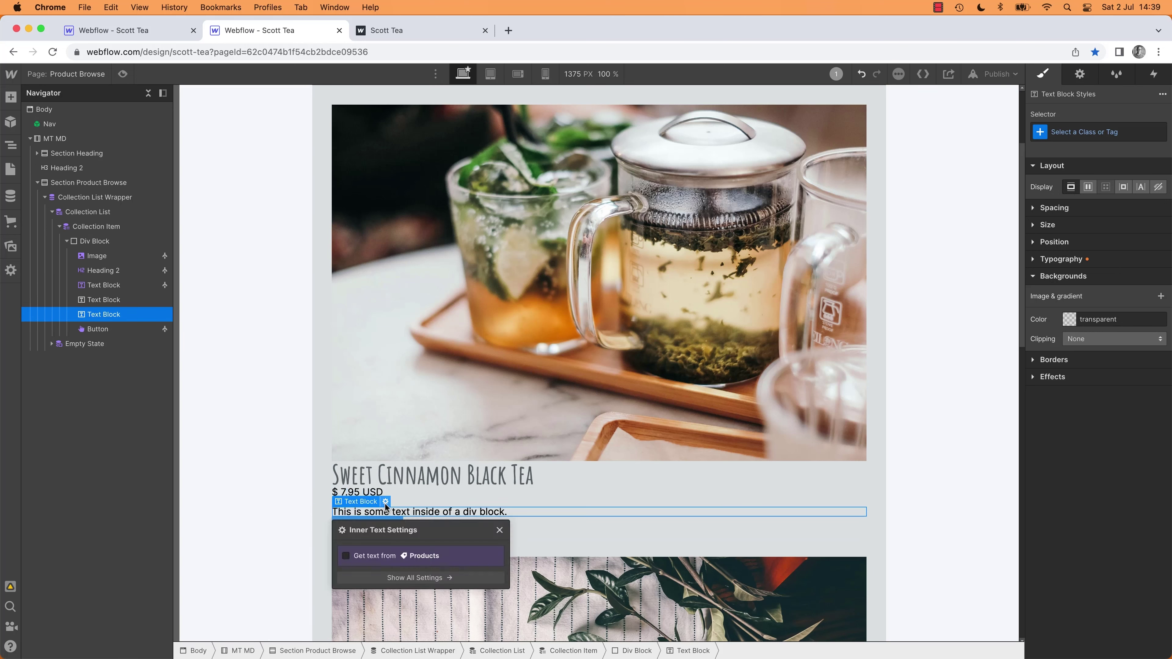
pyautogui.click(398, 556)
pyautogui.click(407, 571)
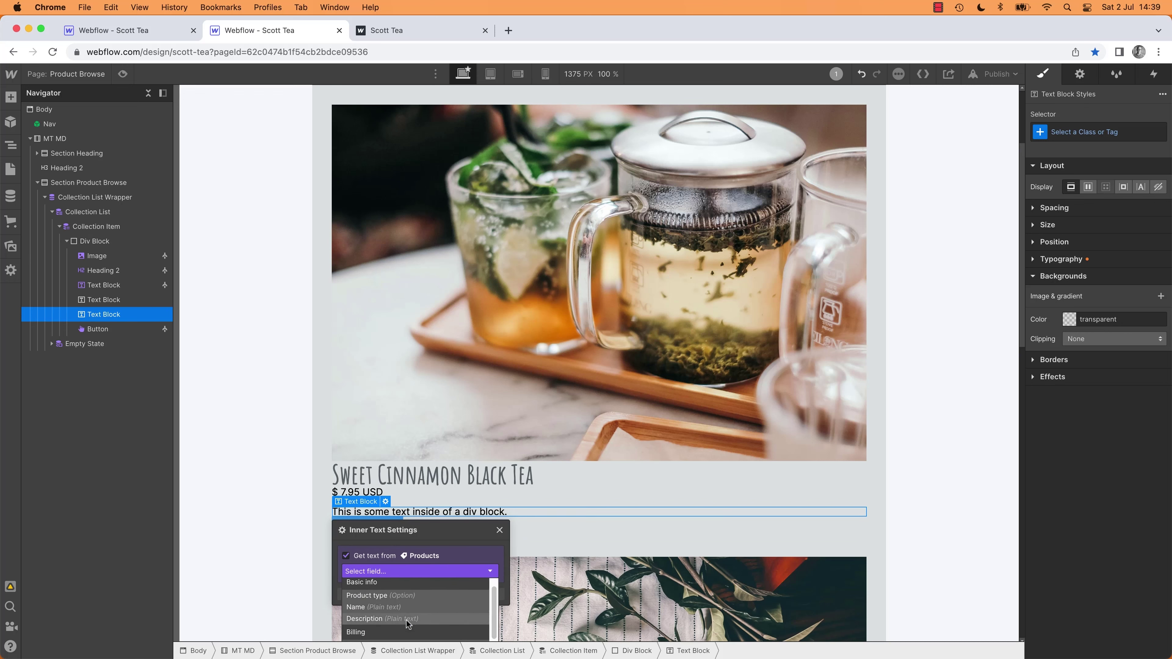
pyautogui.click(433, 634)
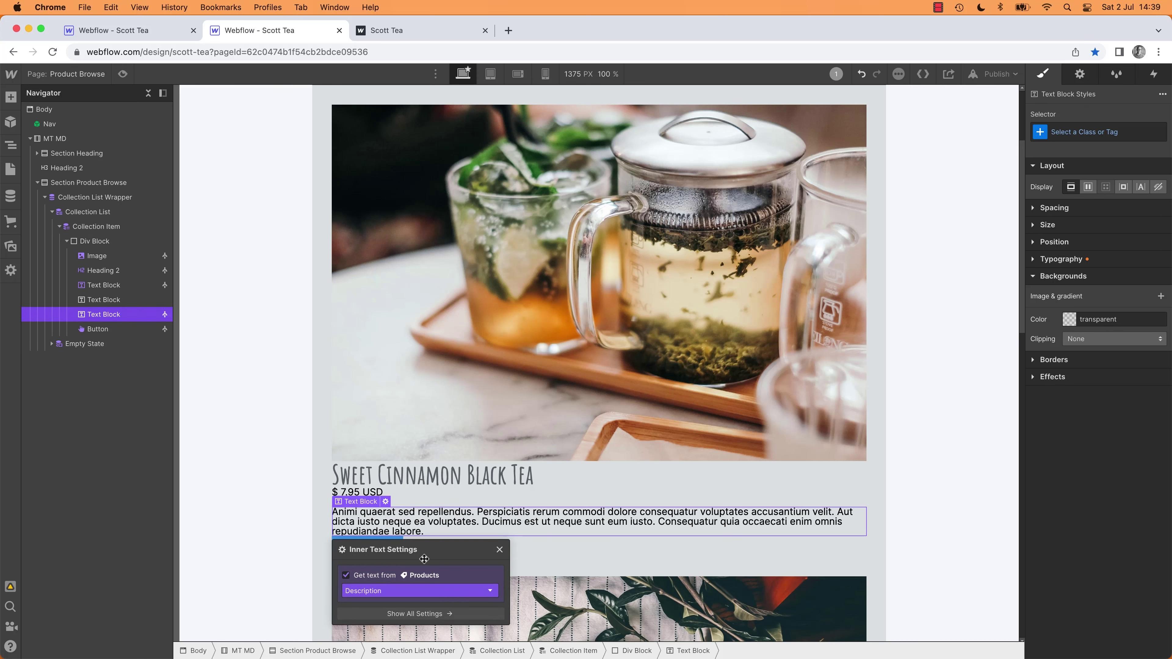
# Step: Look through the Products fields available as the text source for the third Text Block
pyautogui.scroll(3, 389, 351)
pyautogui.scroll(-6, 389, 360)
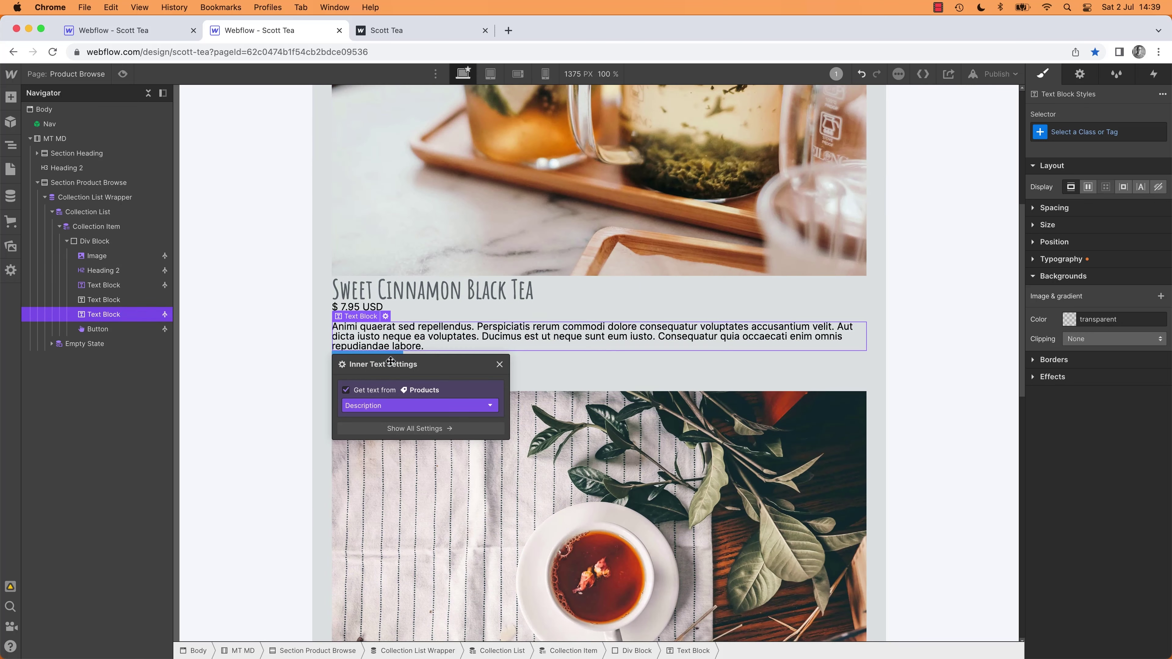
pyautogui.click(410, 409)
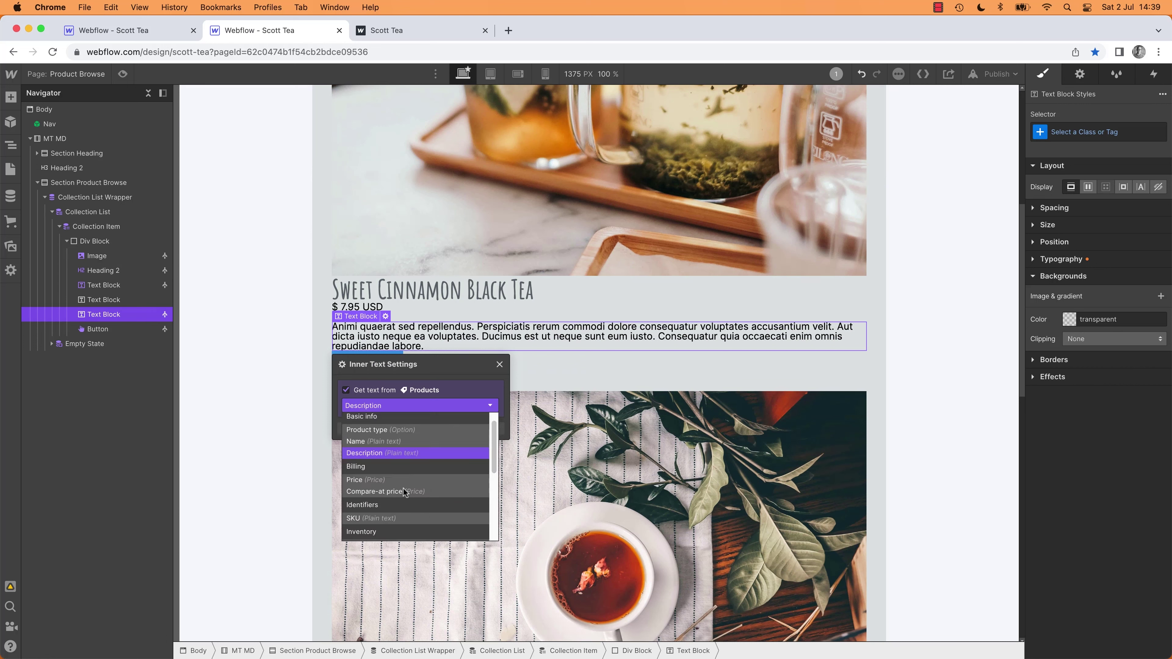
pyautogui.scroll(-2, 399, 496)
pyautogui.scroll(-3, 399, 495)
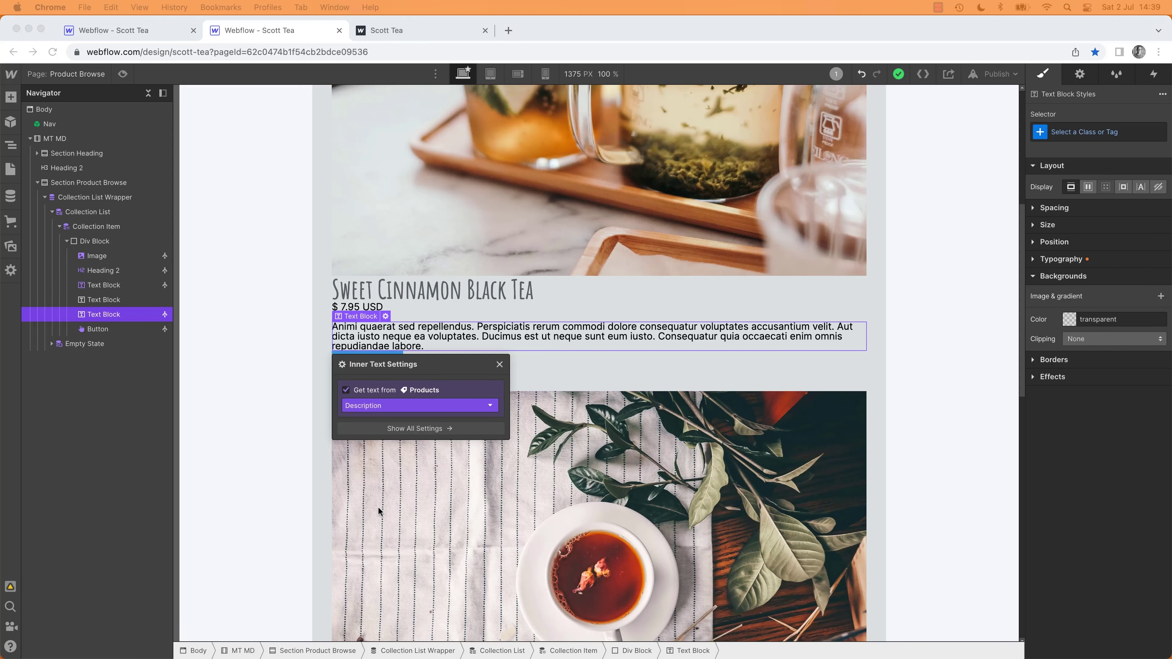
pyautogui.click(387, 407)
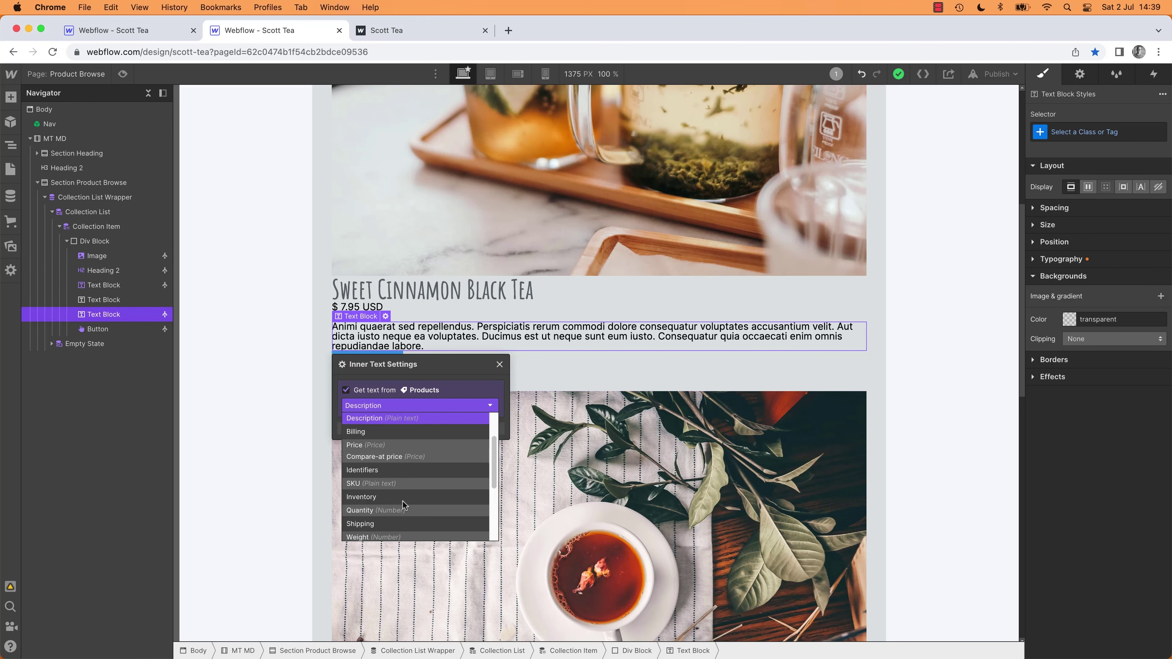
pyautogui.scroll(-2, 378, 518)
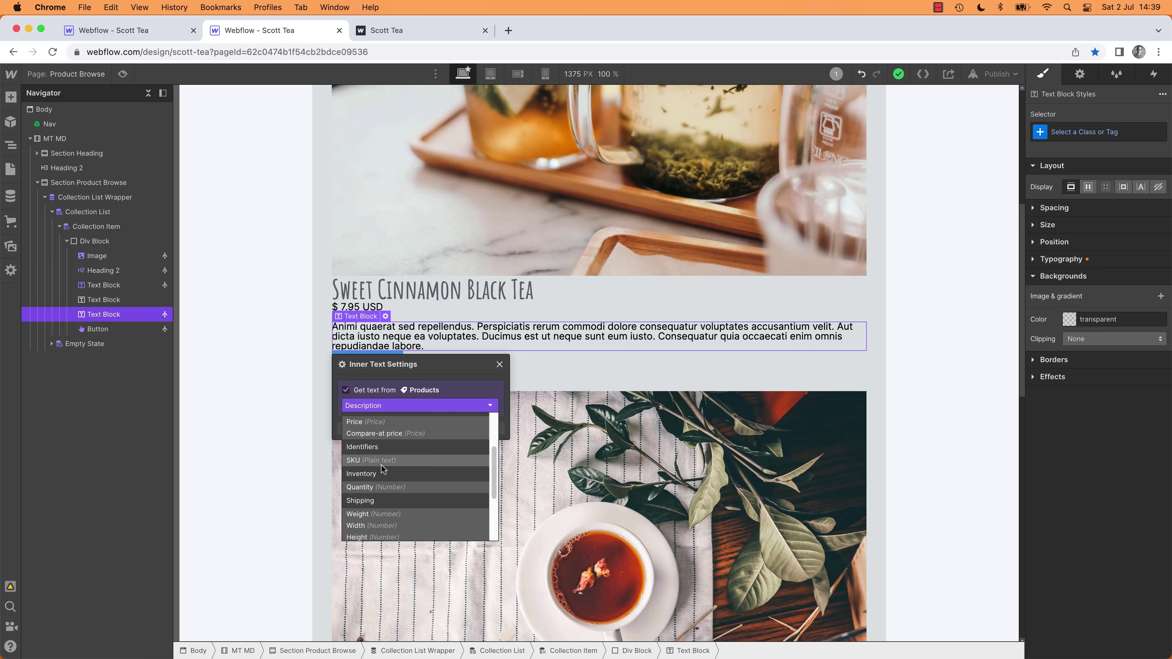
pyautogui.scroll(-2, 400, 502)
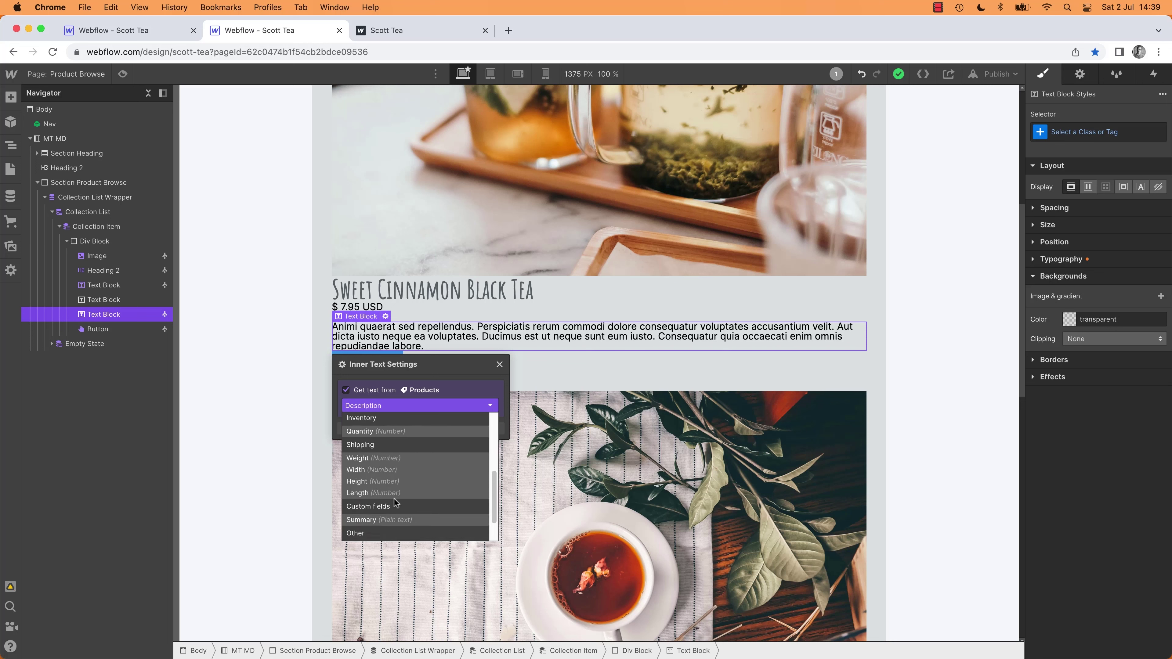
# Step: Bind the product description text block to the Products collection's Summary field and close its text settings
pyautogui.click(372, 519)
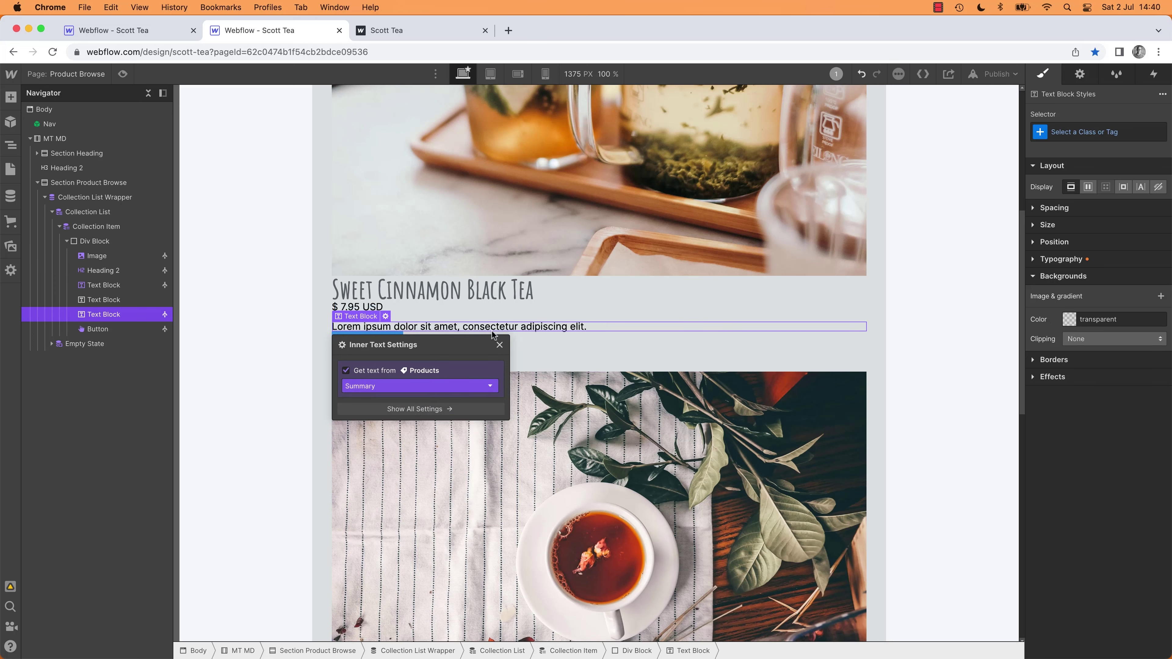
pyautogui.click(500, 345)
pyautogui.click(258, 402)
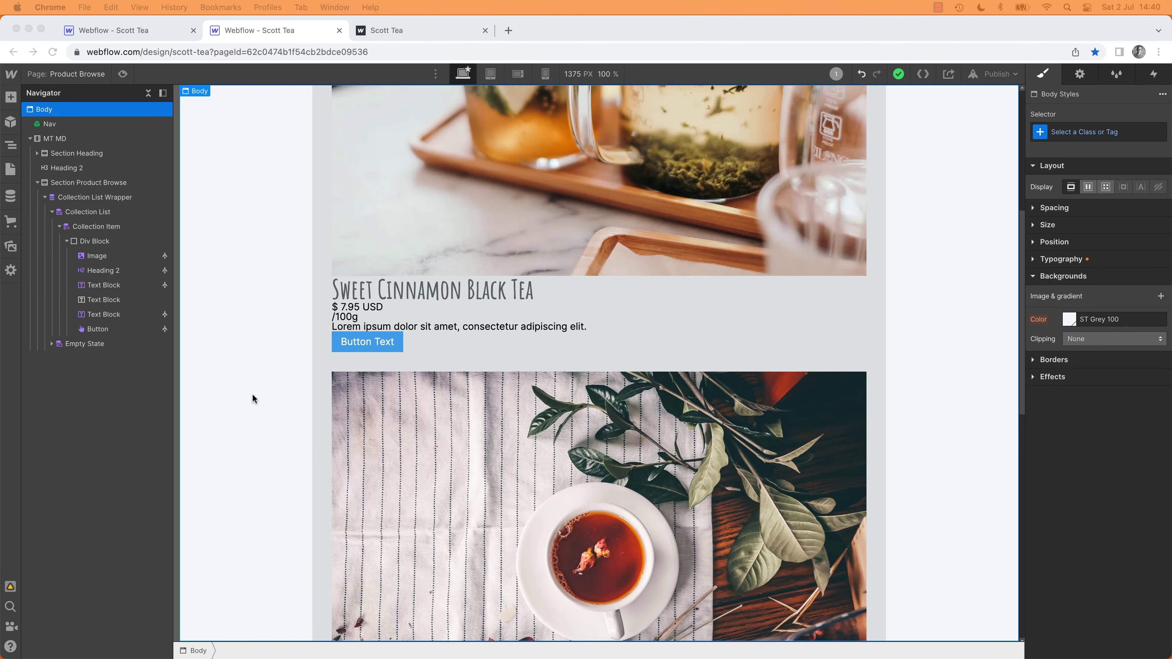
# Step: Set the div block wrapping the product card's contents to a horizontal flex layout
pyautogui.scroll(7, 503, 231)
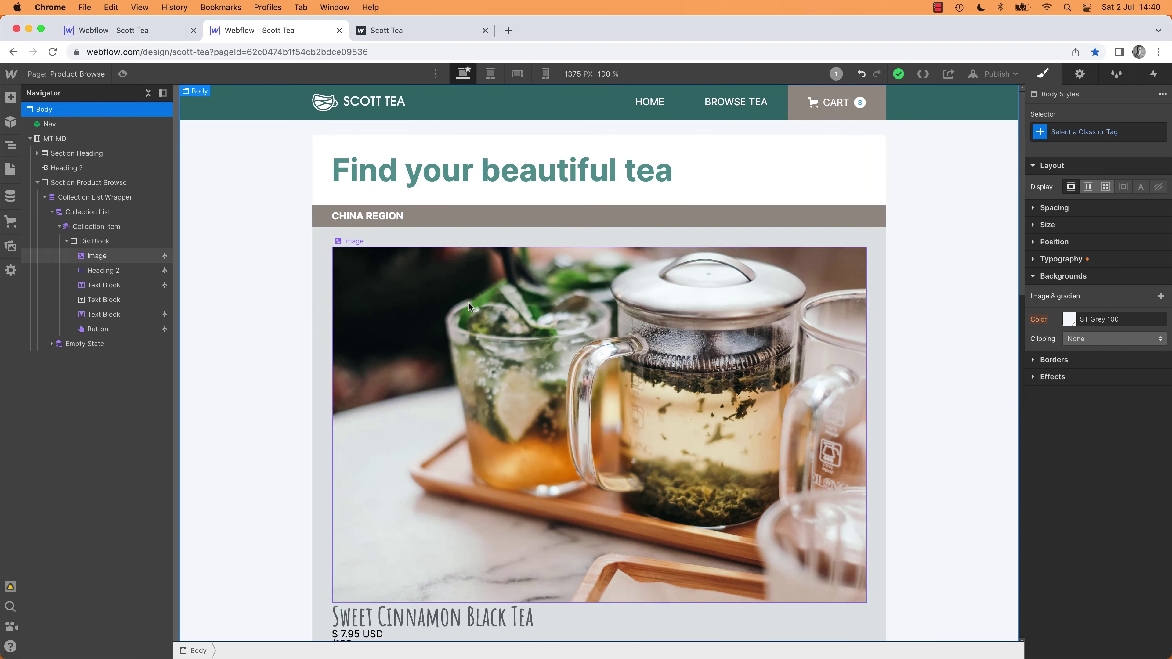
pyautogui.click(97, 241)
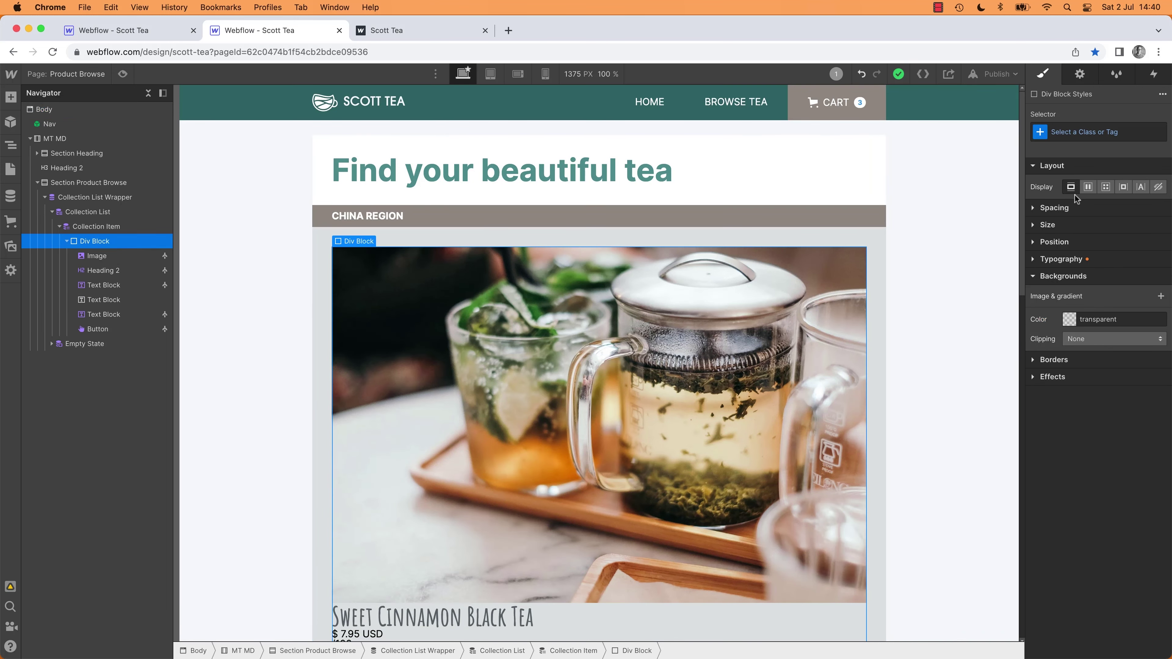
pyautogui.click(1087, 186)
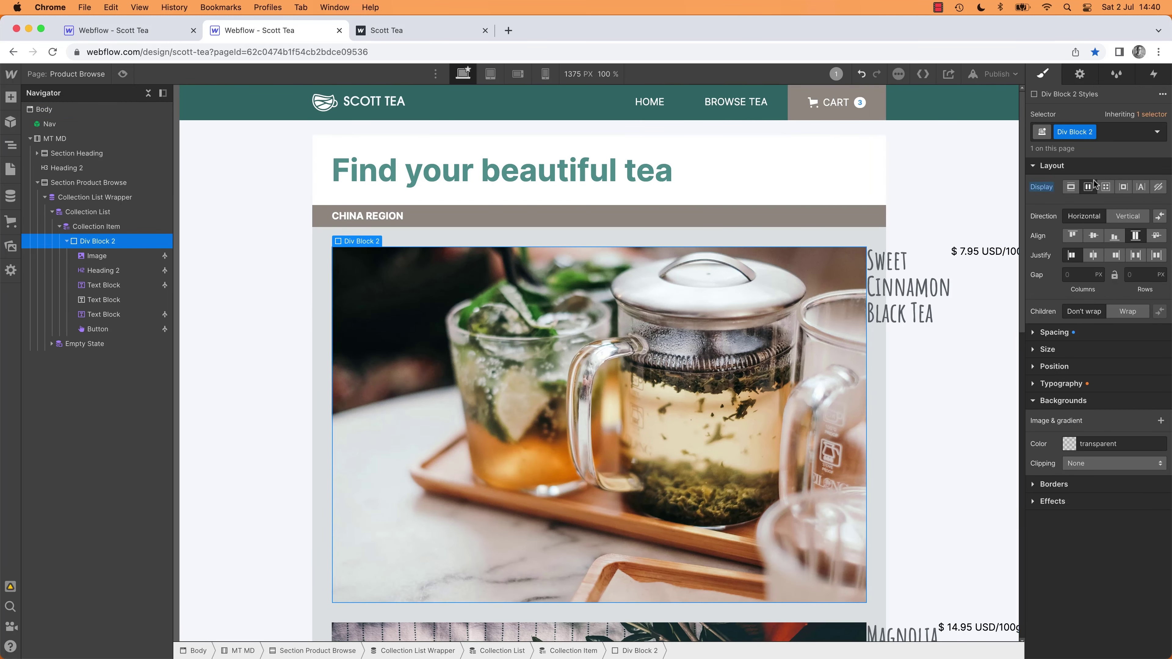
pyautogui.click(1128, 216)
pyautogui.click(1078, 219)
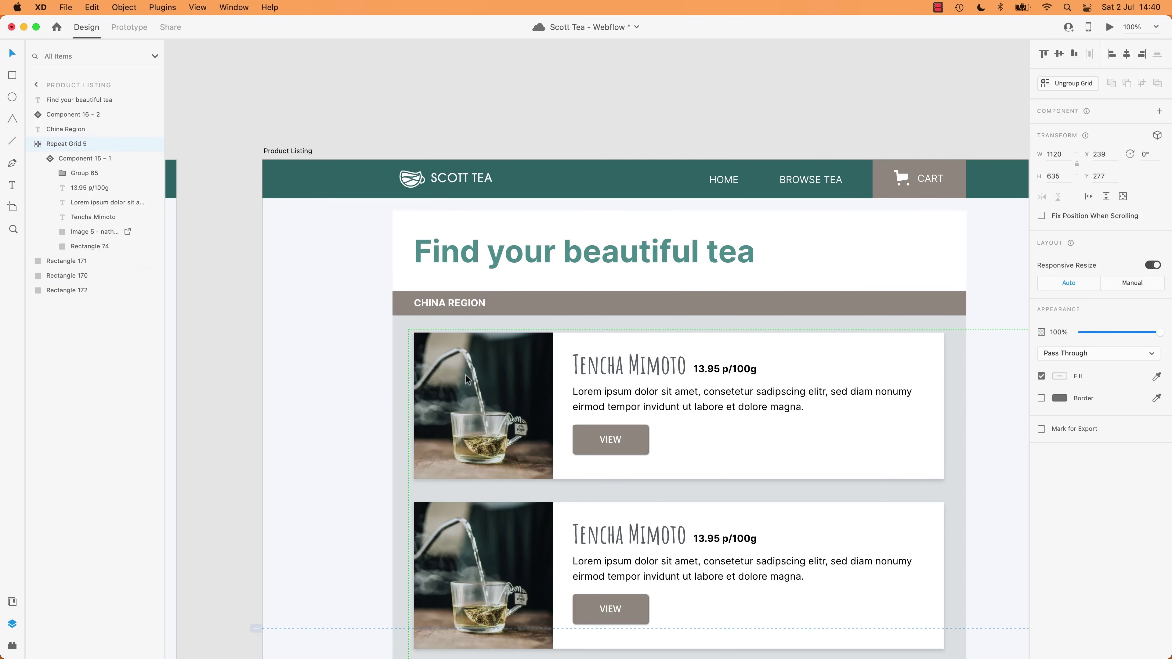
# Step: Check the product image's dimensions in the Adobe XD mockup, and give the card's image in Webflow the class Image Product Browse
pyautogui.click(466, 378)
pyautogui.doubleClick(516, 403)
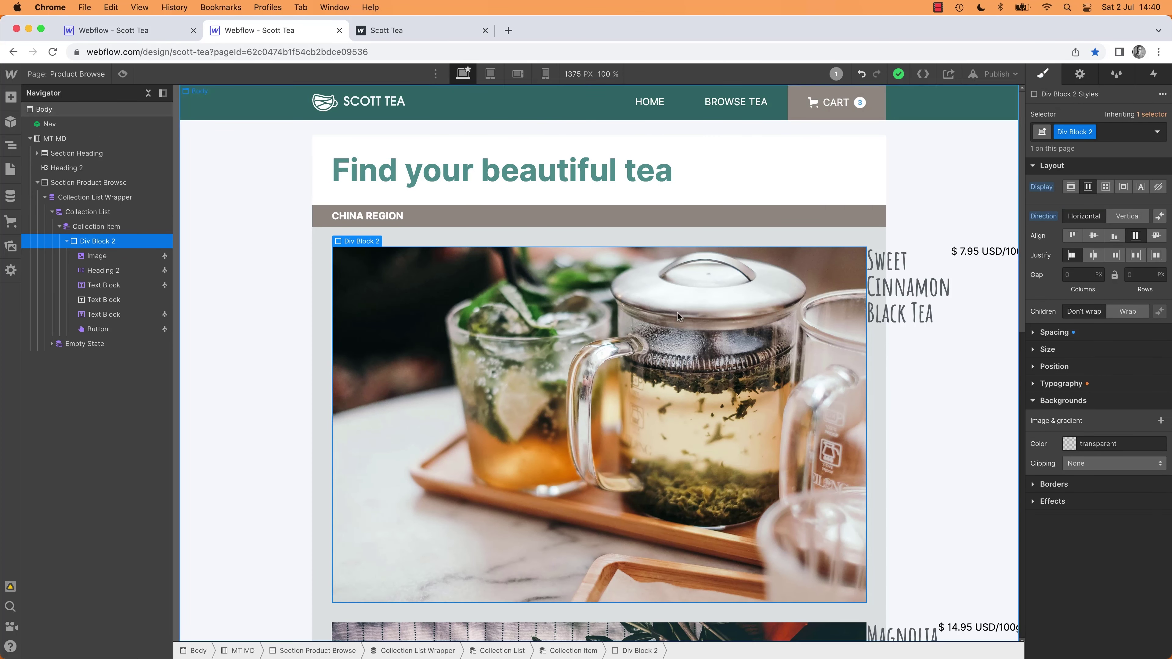
pyautogui.click(133, 260)
pyautogui.click(1077, 132)
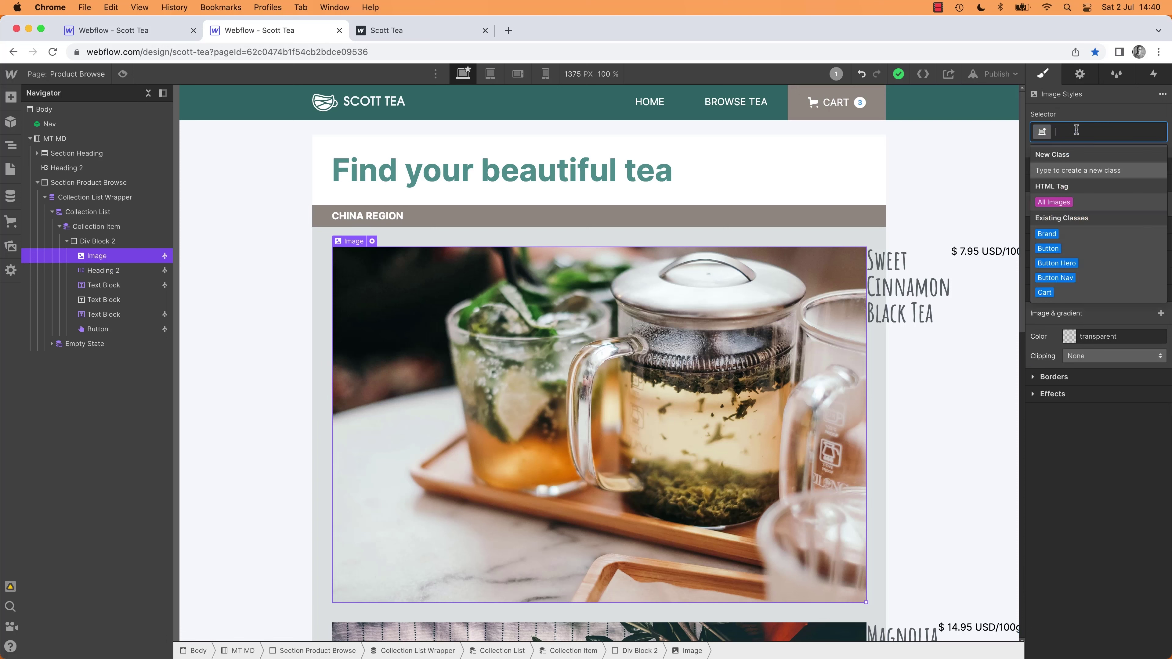
pyautogui.write('Image')
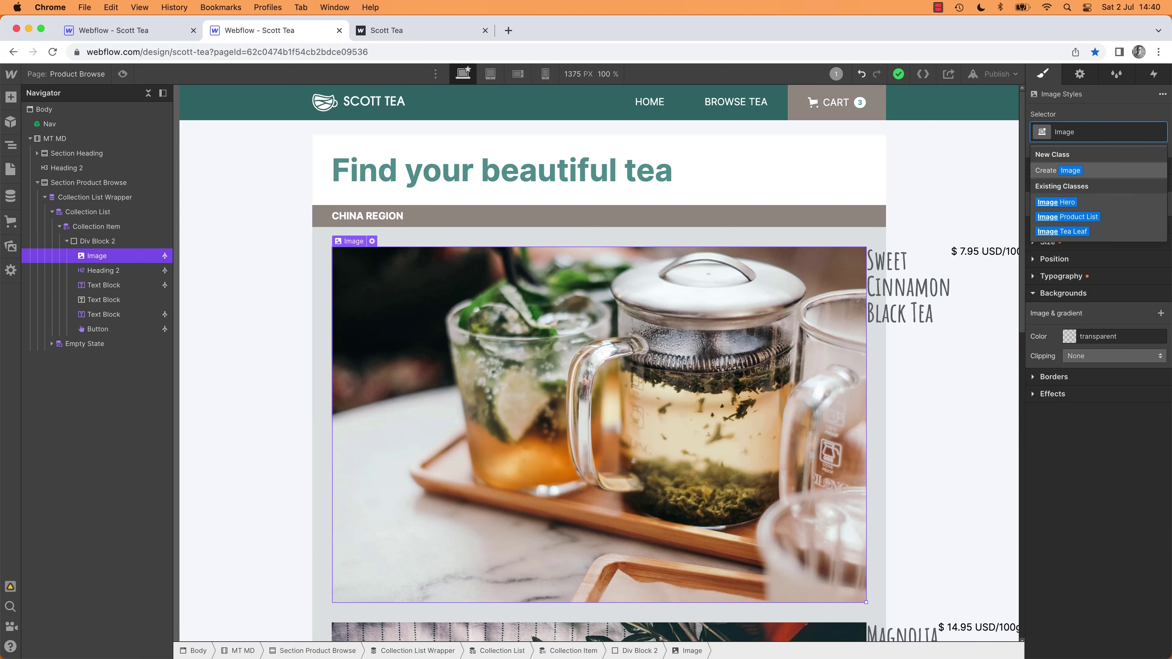
pyautogui.write(' Product Br')
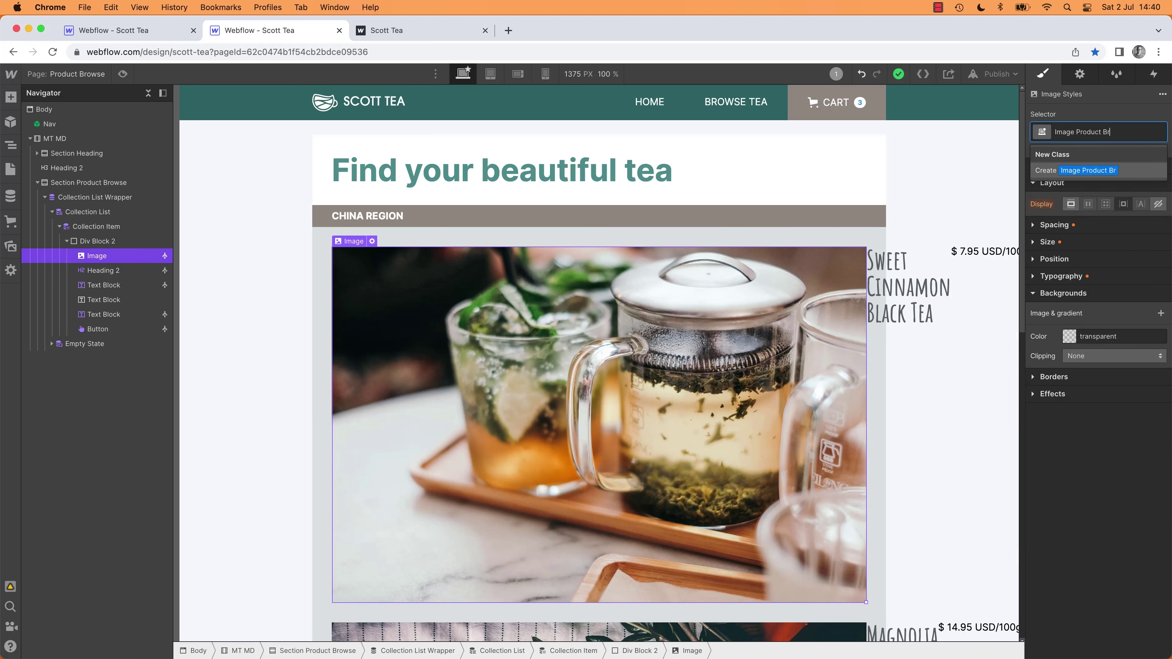
pyautogui.write('owse')
pyautogui.press('Return')
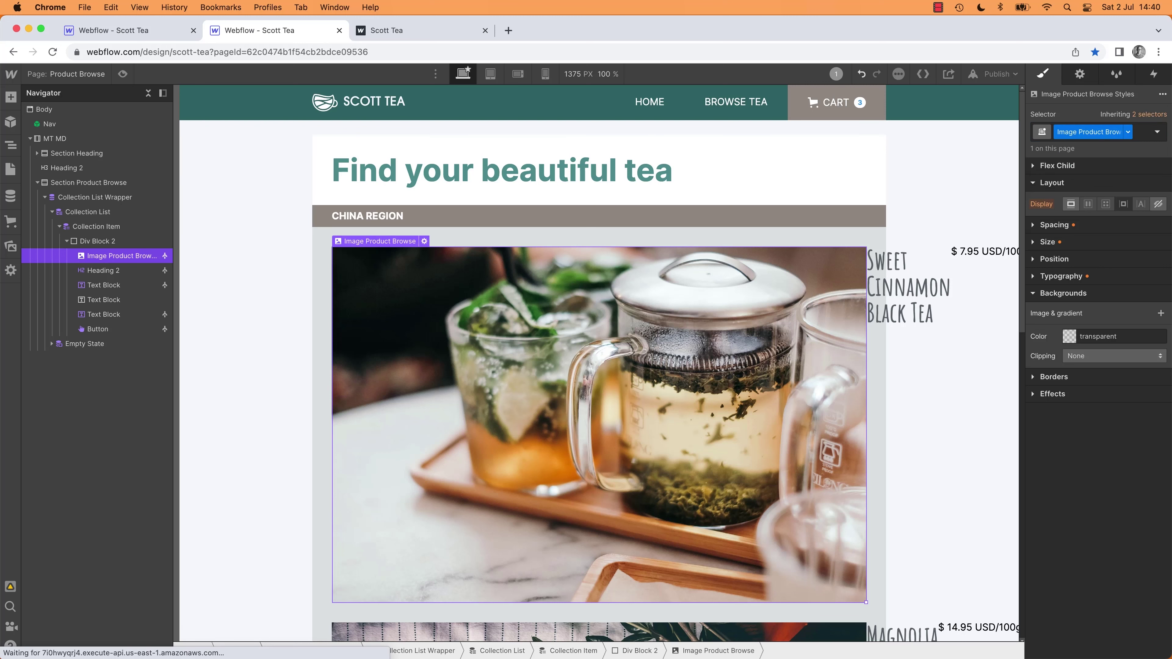
# Step: Size the product image to 228 px wide and 228 px high with its fit set to Cover
pyautogui.click(1046, 242)
pyautogui.click(1072, 262)
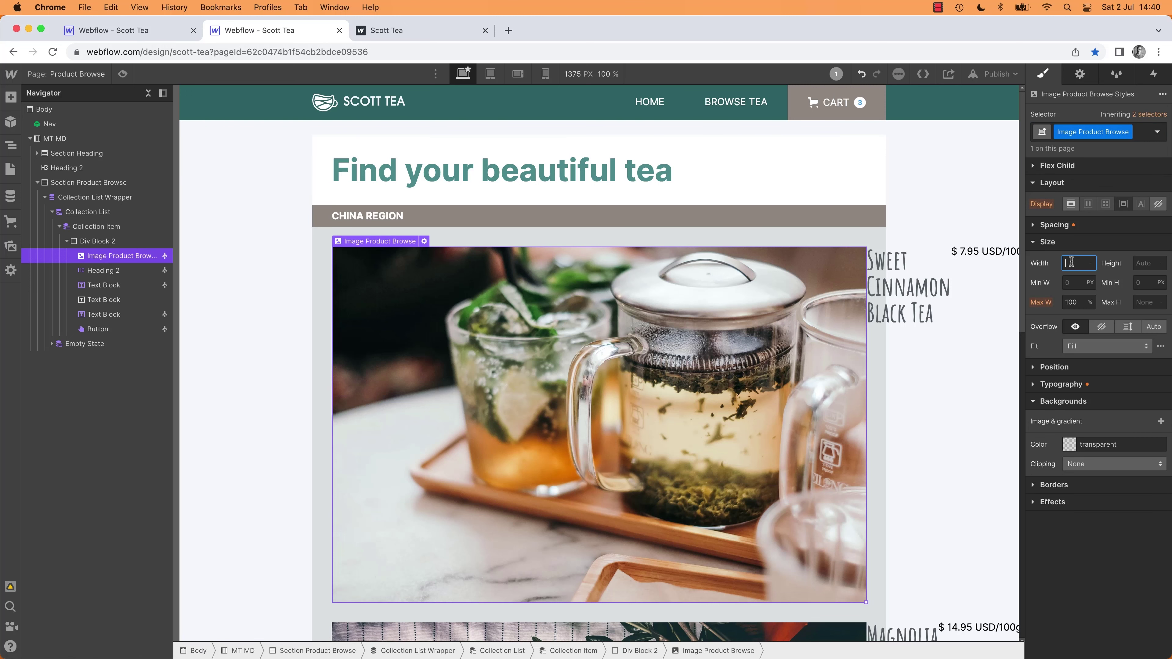
pyautogui.write('228')
pyautogui.press('Tab')
pyautogui.write('228')
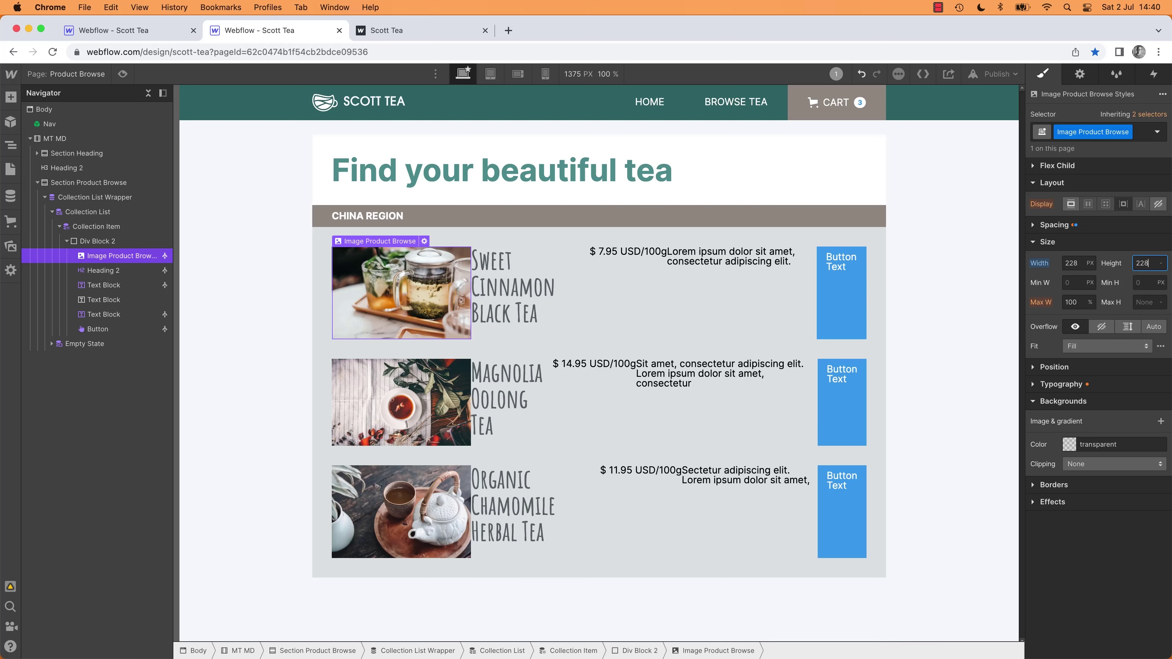
pyautogui.press('Tab')
pyautogui.click(1091, 344)
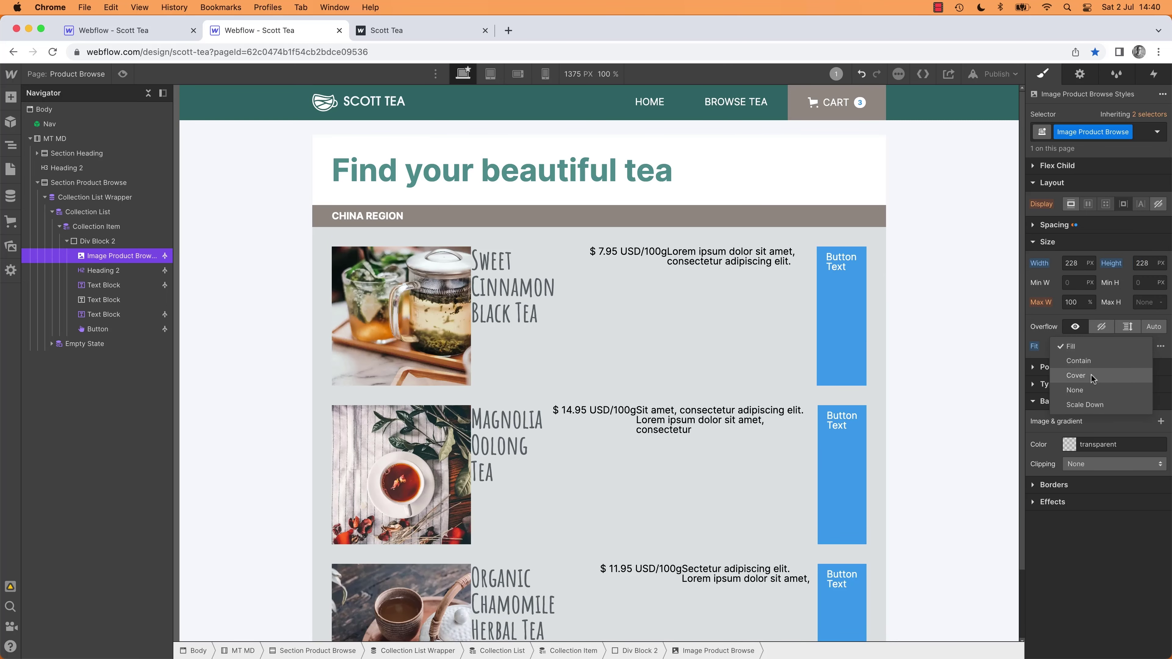
pyautogui.click(1080, 369)
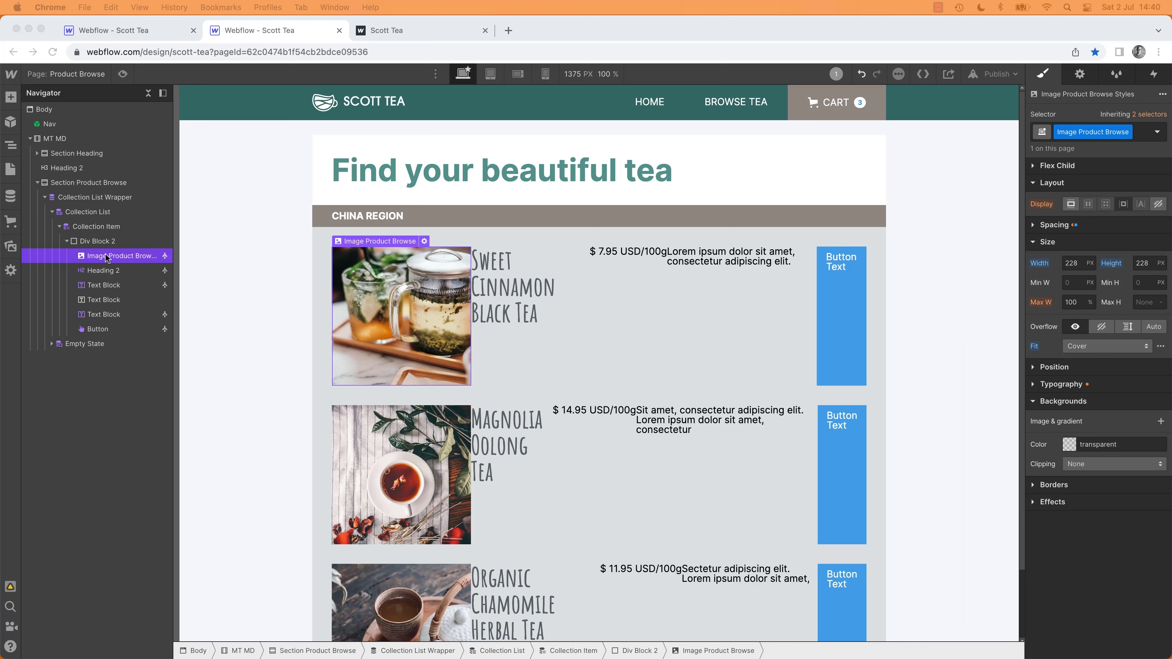
# Step: Compare the product card's layout with the Adobe XD mockup and review the image's flex child alignment options
pyautogui.click(106, 257)
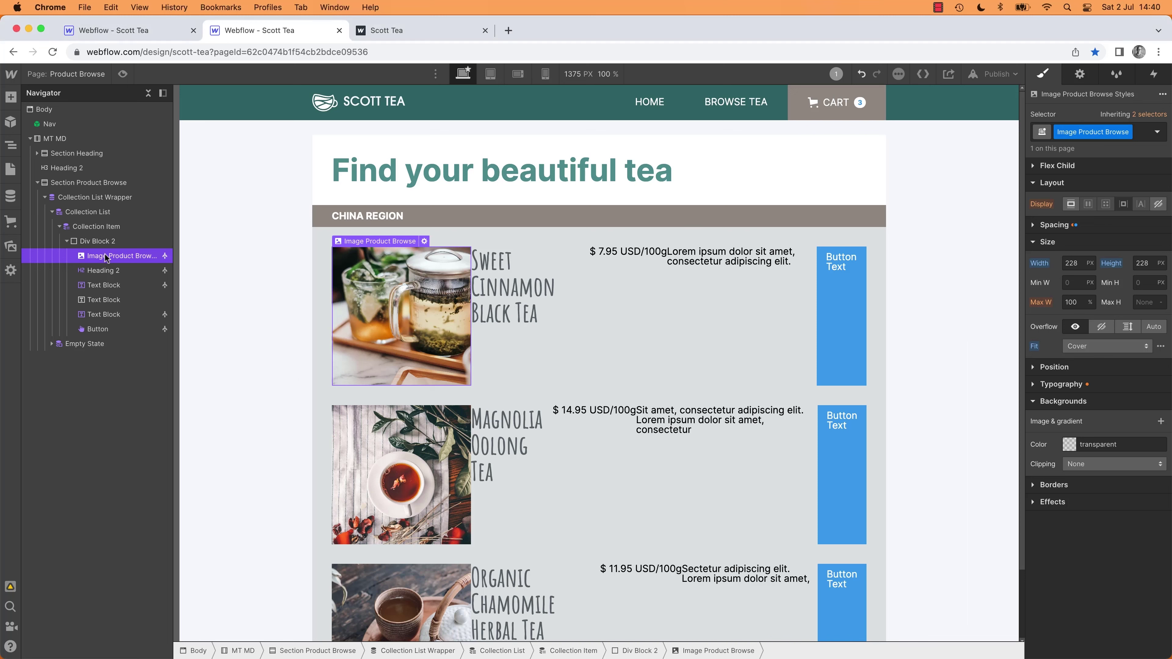
pyautogui.press('Up')
pyautogui.click(108, 257)
pyautogui.click(138, 271)
pyautogui.press('super+Tab')
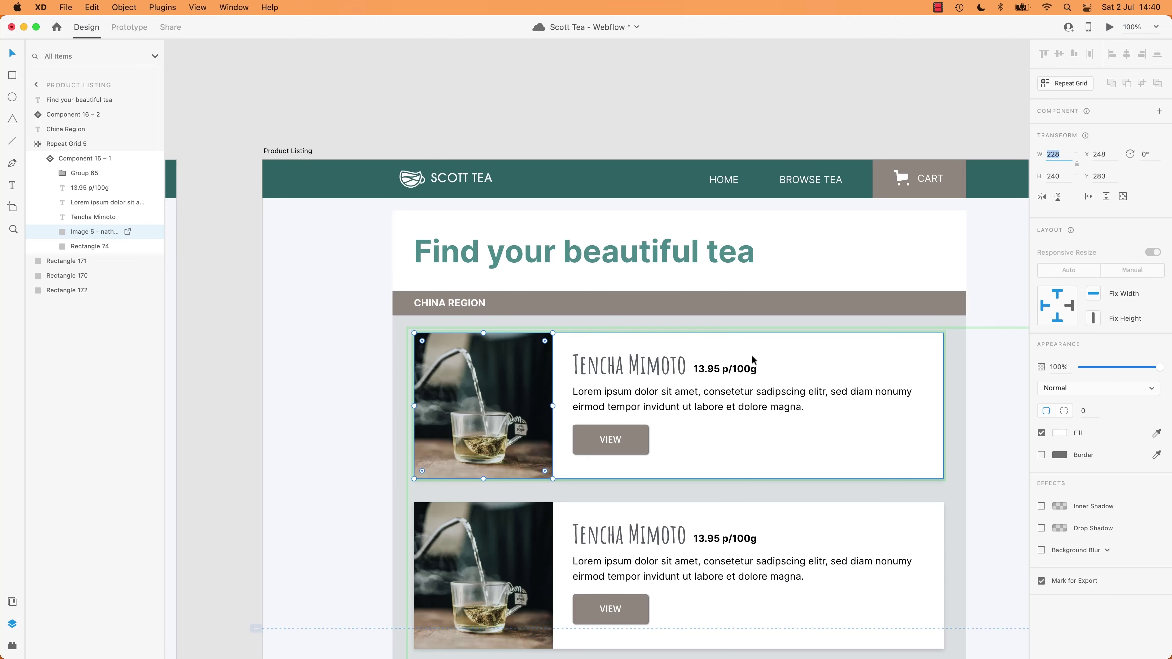
pyautogui.press('super+Tab')
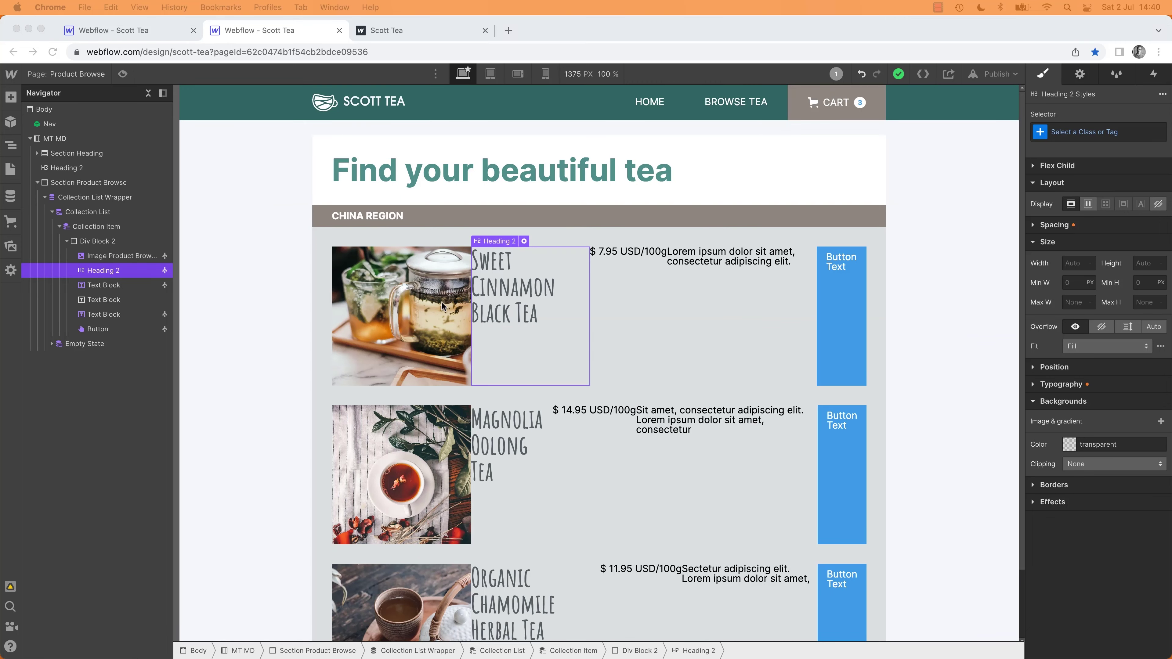
pyautogui.click(398, 324)
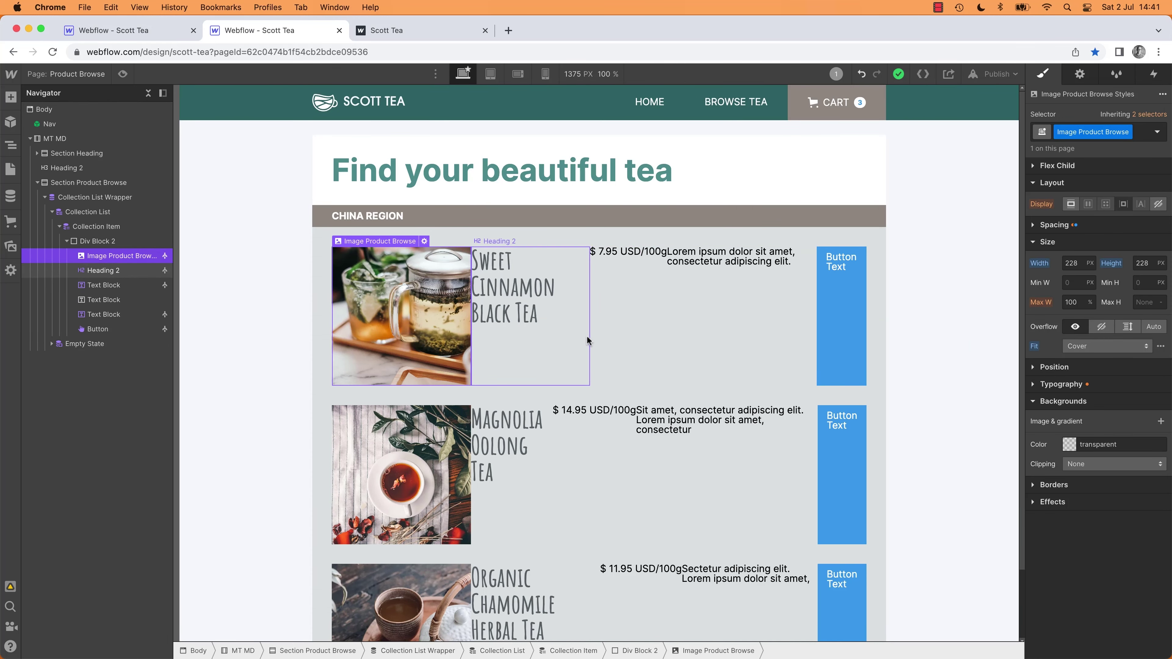
pyautogui.press('super+Tab')
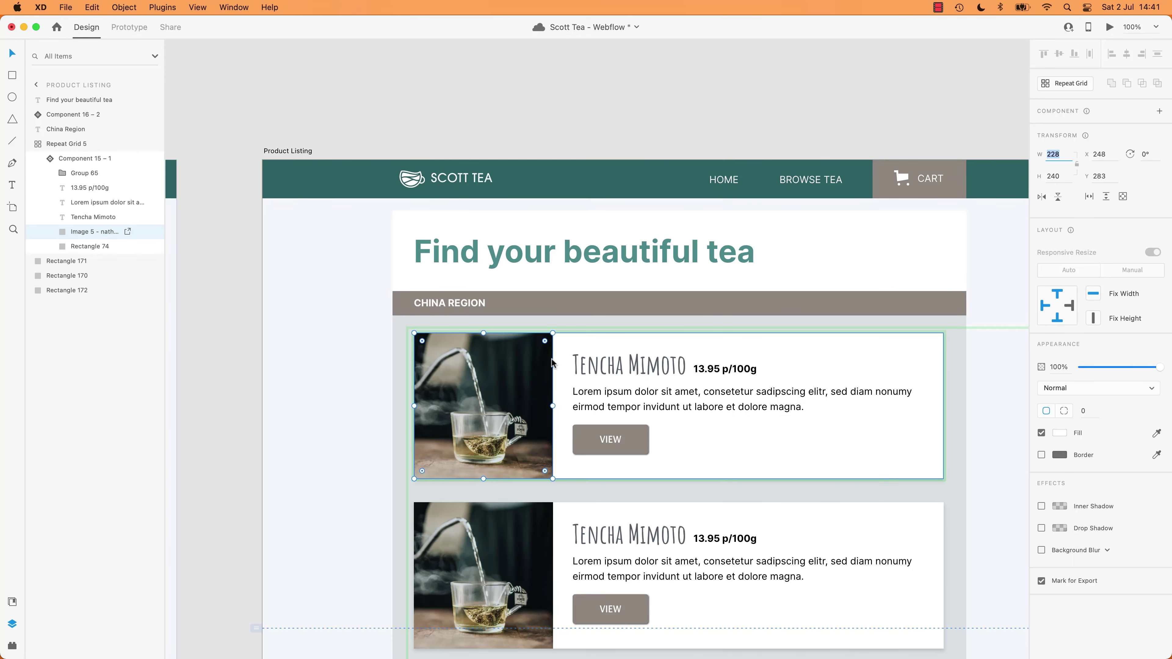
pyautogui.press('super+Tab')
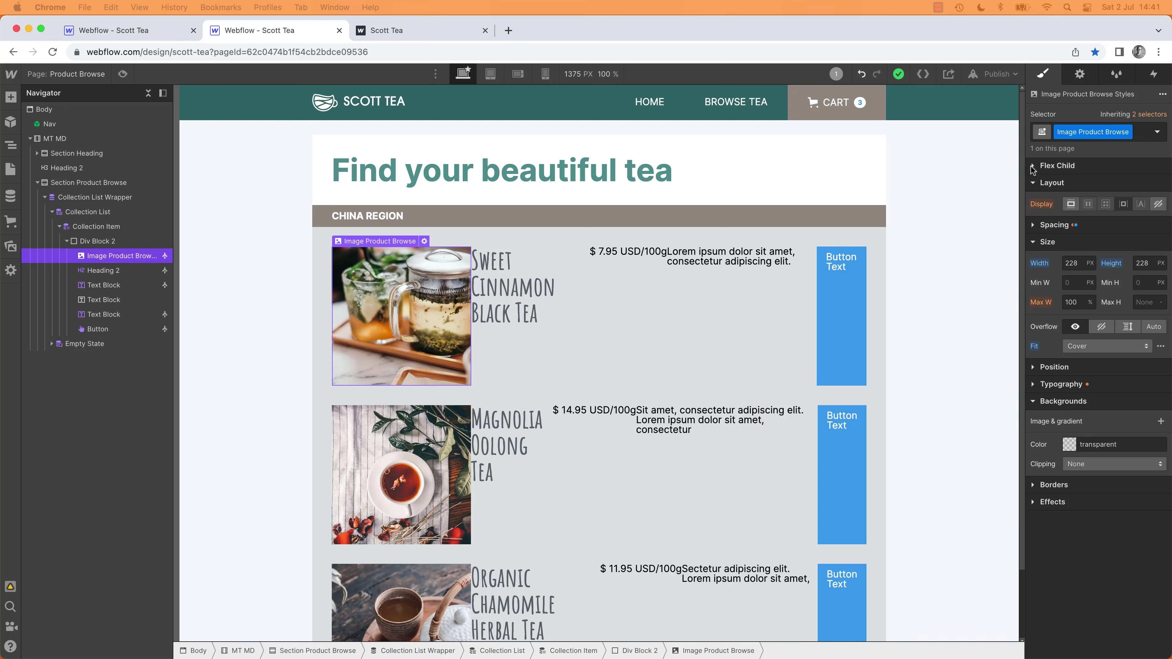
pyautogui.click(1033, 166)
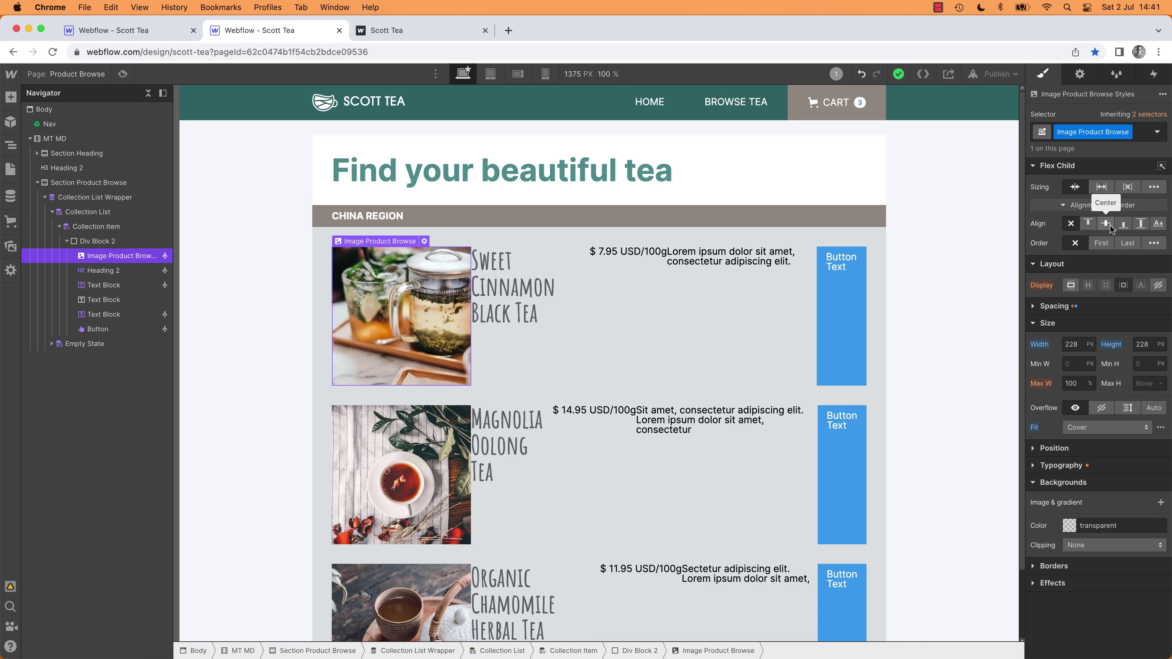
pyautogui.click(617, 338)
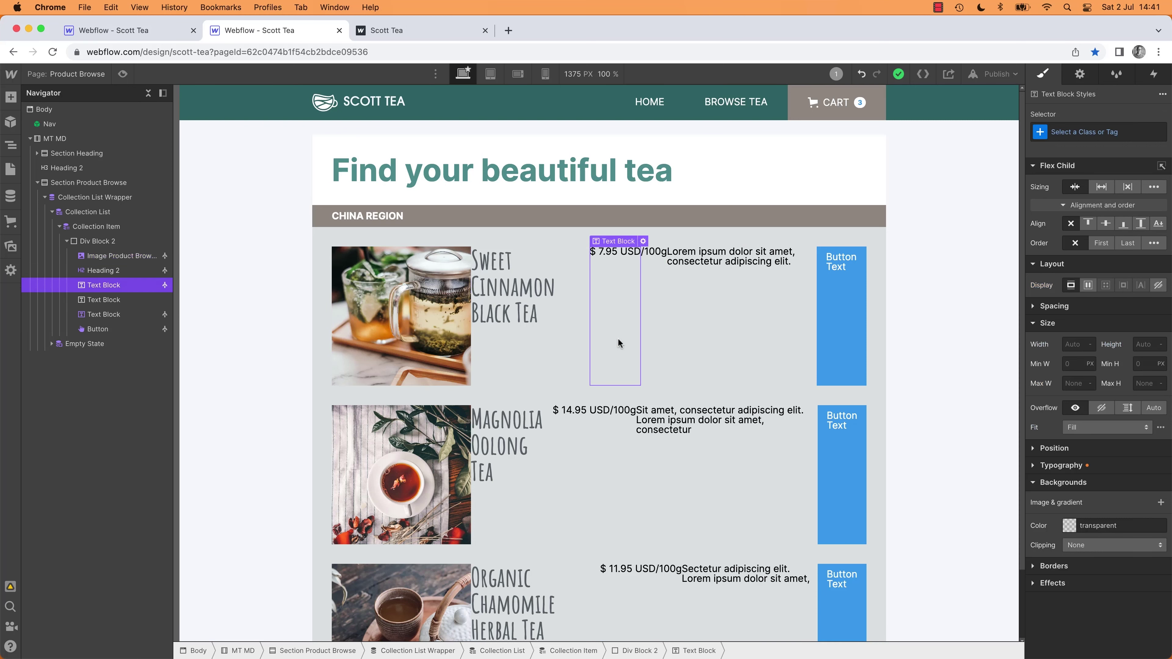
pyautogui.click(106, 241)
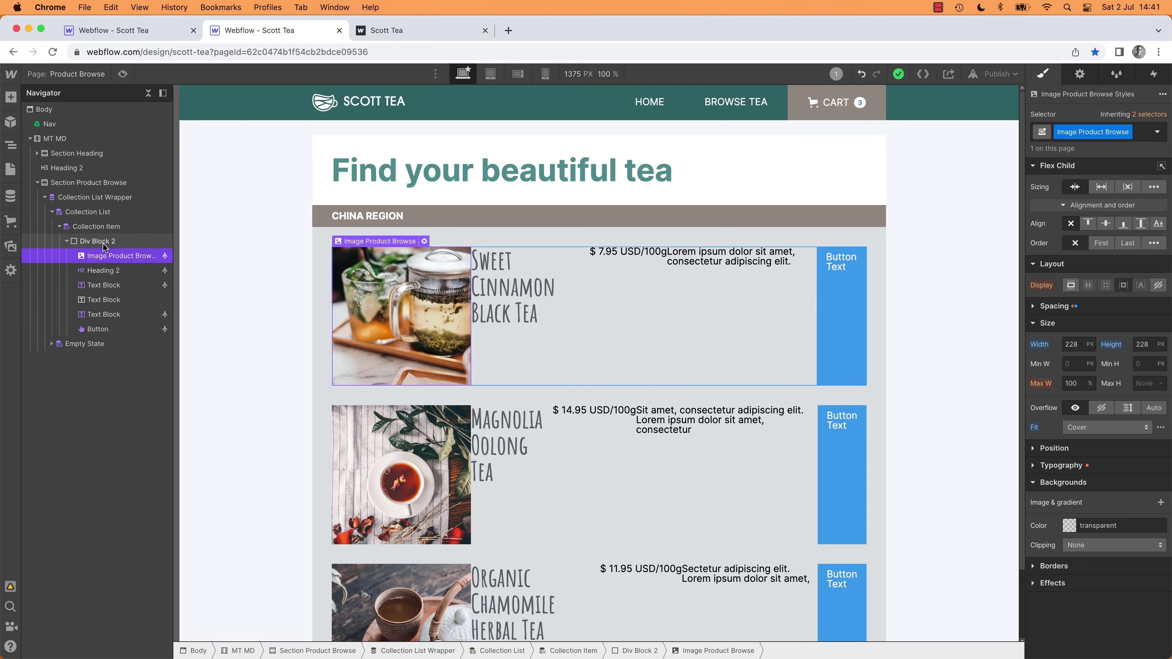
pyautogui.click(106, 255)
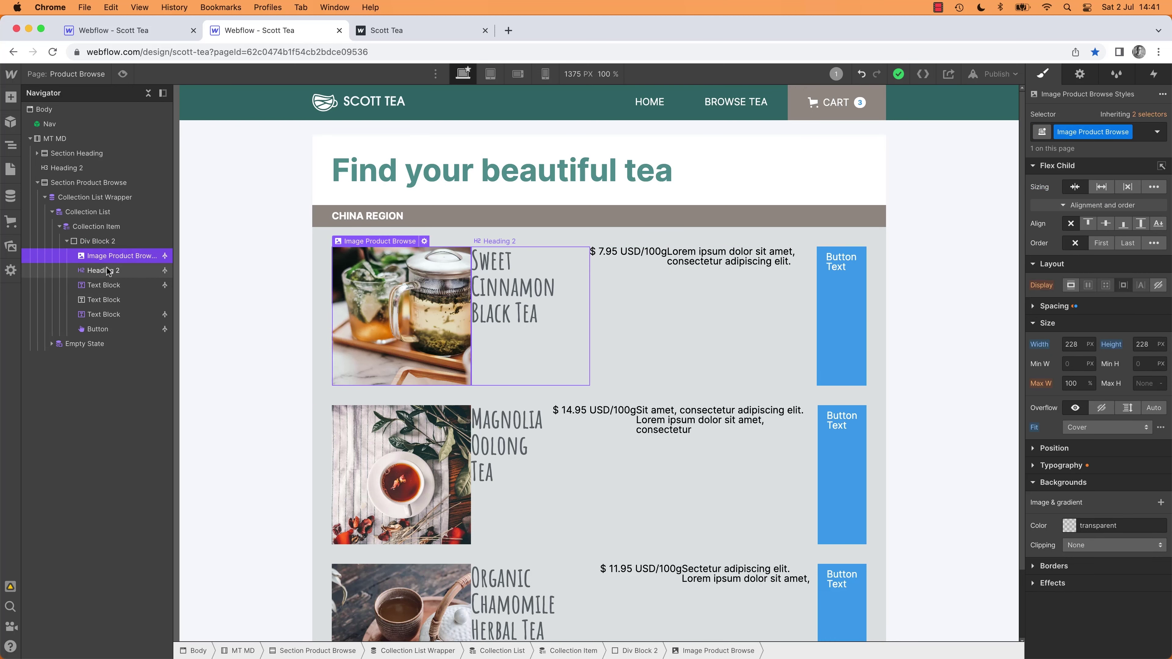
# Step: Insert a div block directly after the product name heading inside the card's flex container
pyautogui.click(107, 272)
pyautogui.press('super+e')
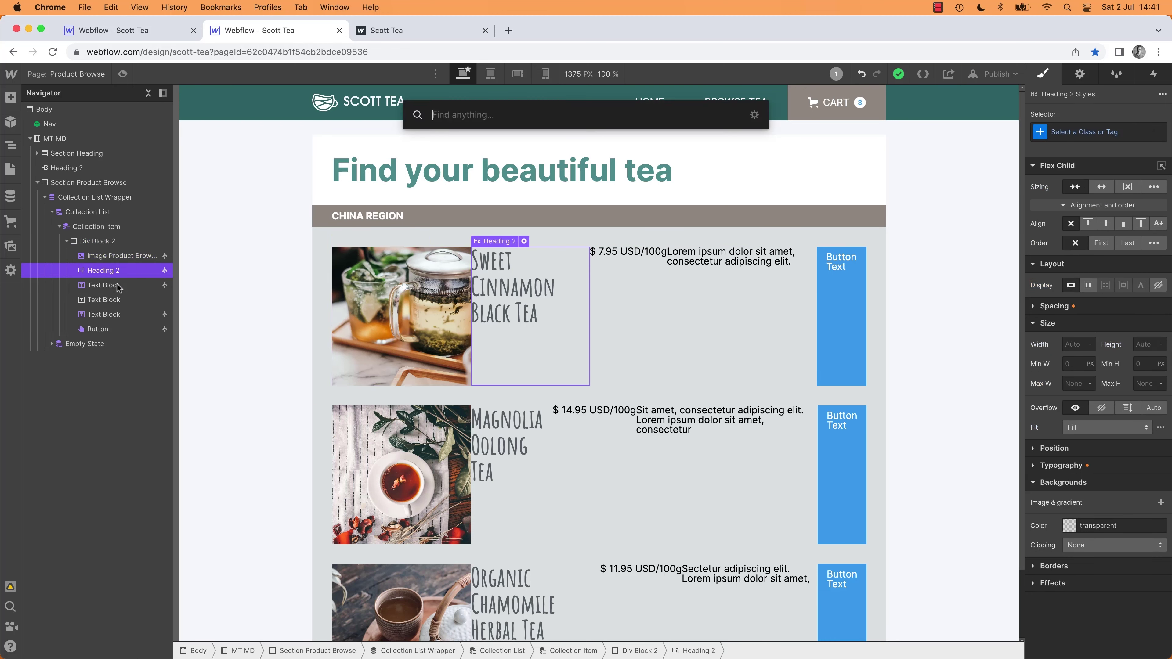
pyautogui.write('div')
pyautogui.press('Return')
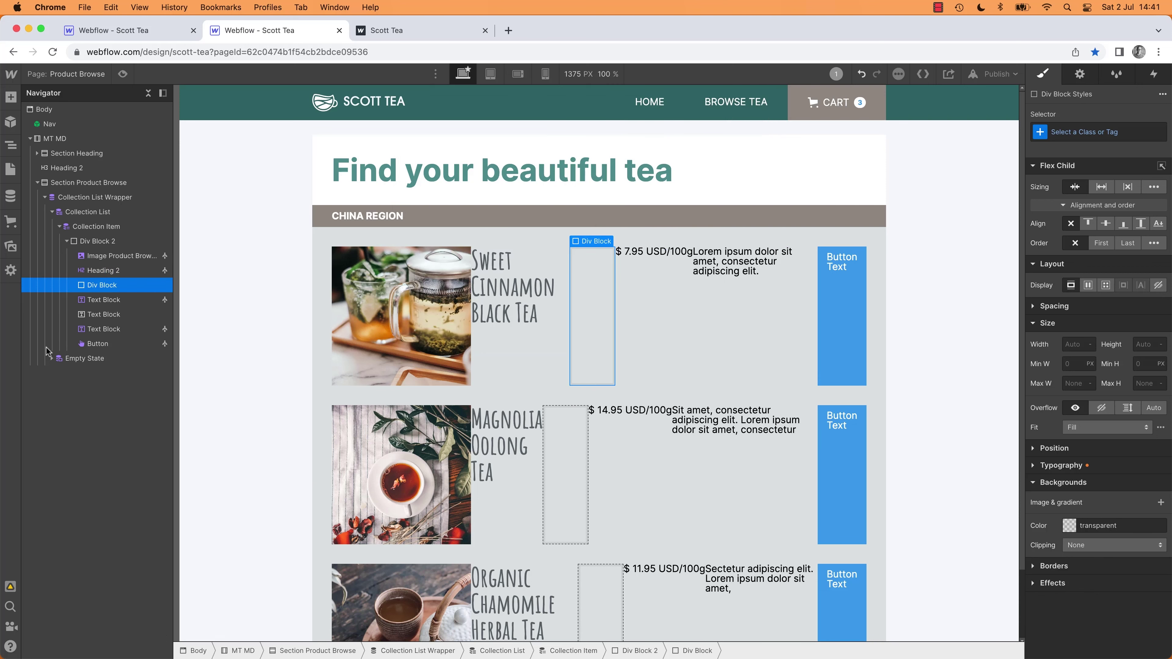
# Step: Move the three text blocks and the button into the new div block, with the product name heading as its first element
pyautogui.moveTo(105, 305); pyautogui.dragTo(79, 305)
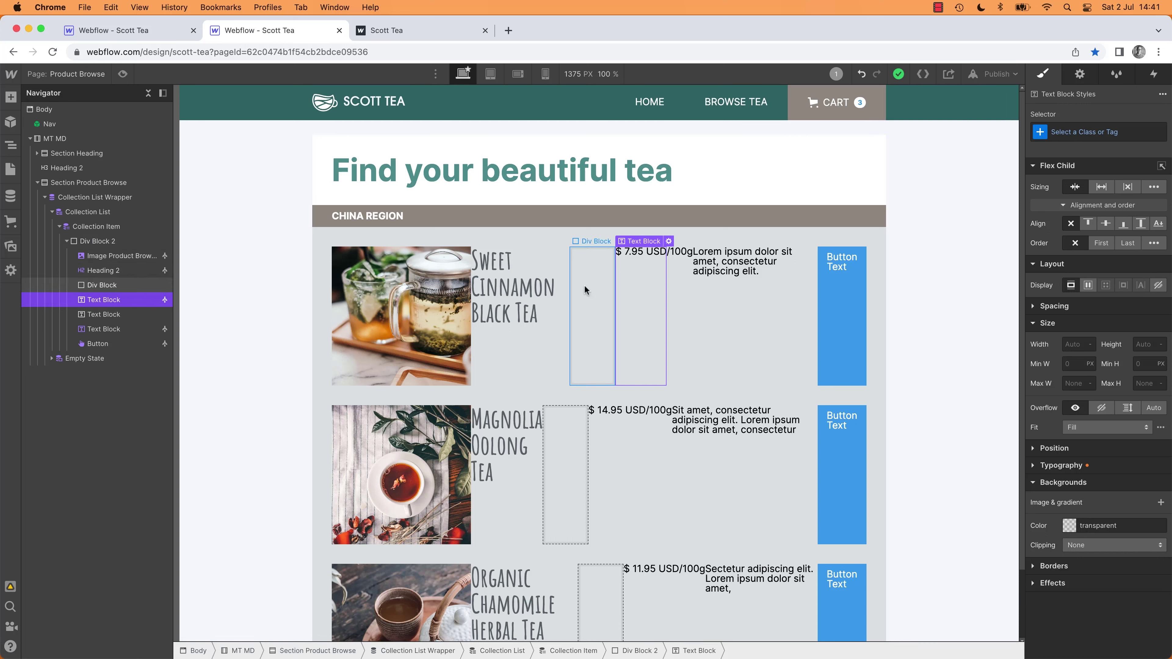
pyautogui.moveTo(98, 300); pyautogui.dragTo(122, 345)
pyautogui.click(129, 316)
pyautogui.click(98, 286)
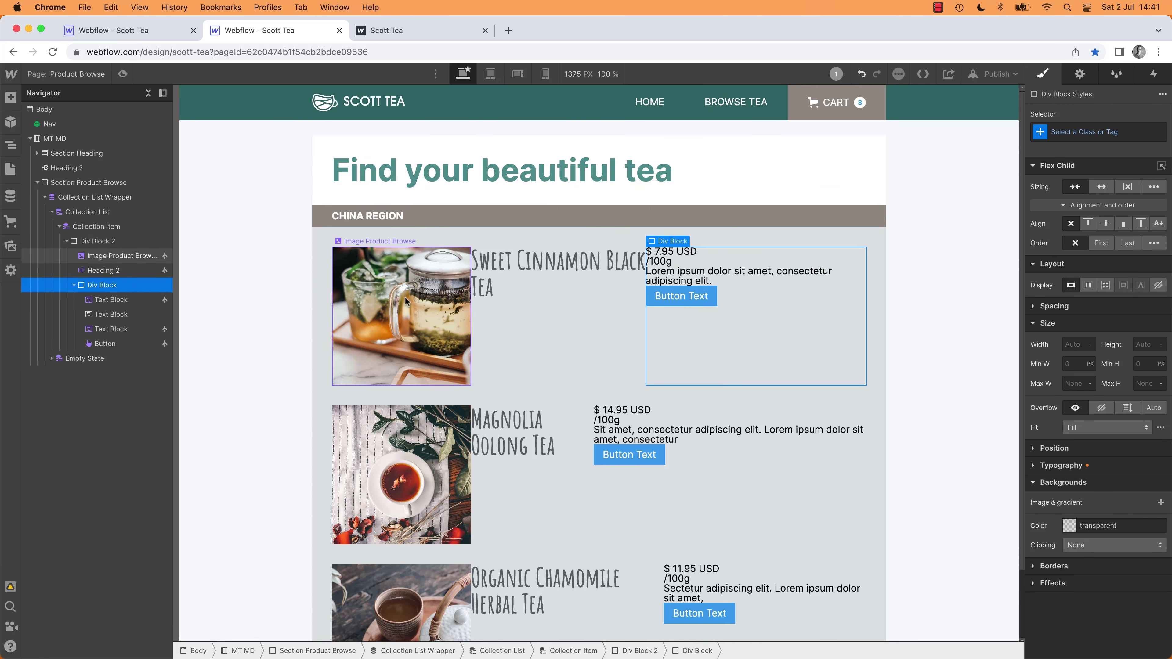
pyautogui.click(93, 271)
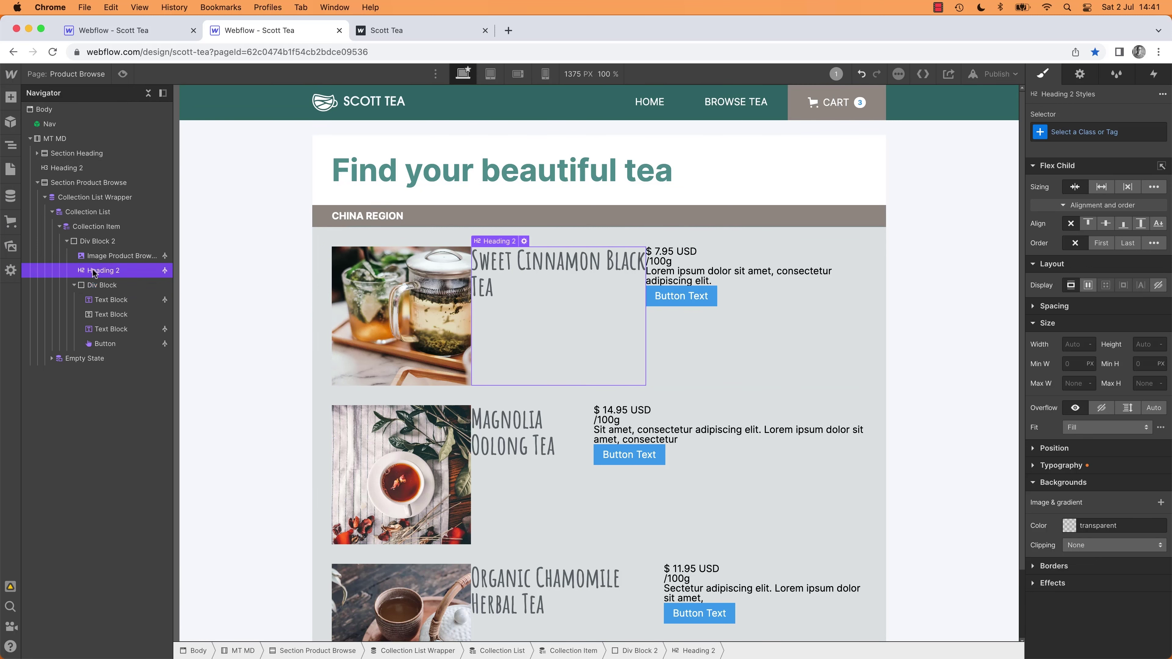
pyautogui.moveTo(105, 285); pyautogui.dragTo(107, 288)
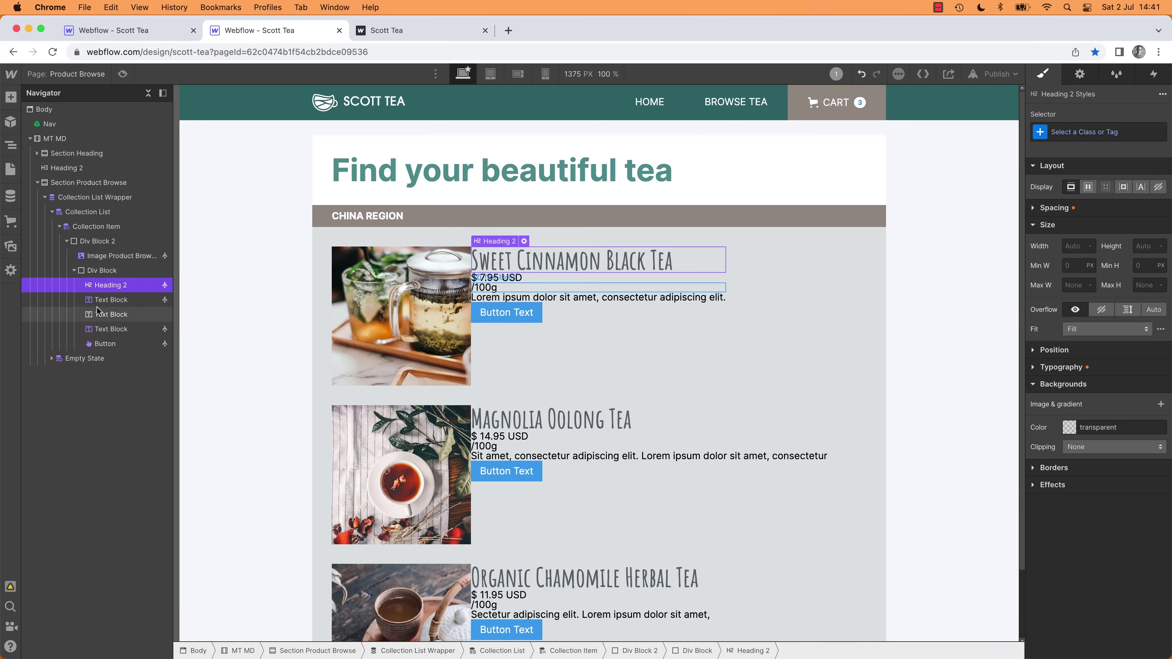
# Step: Set the div block holding the product text to a vertical flex layout with its children aligned to the start
pyautogui.click(104, 276)
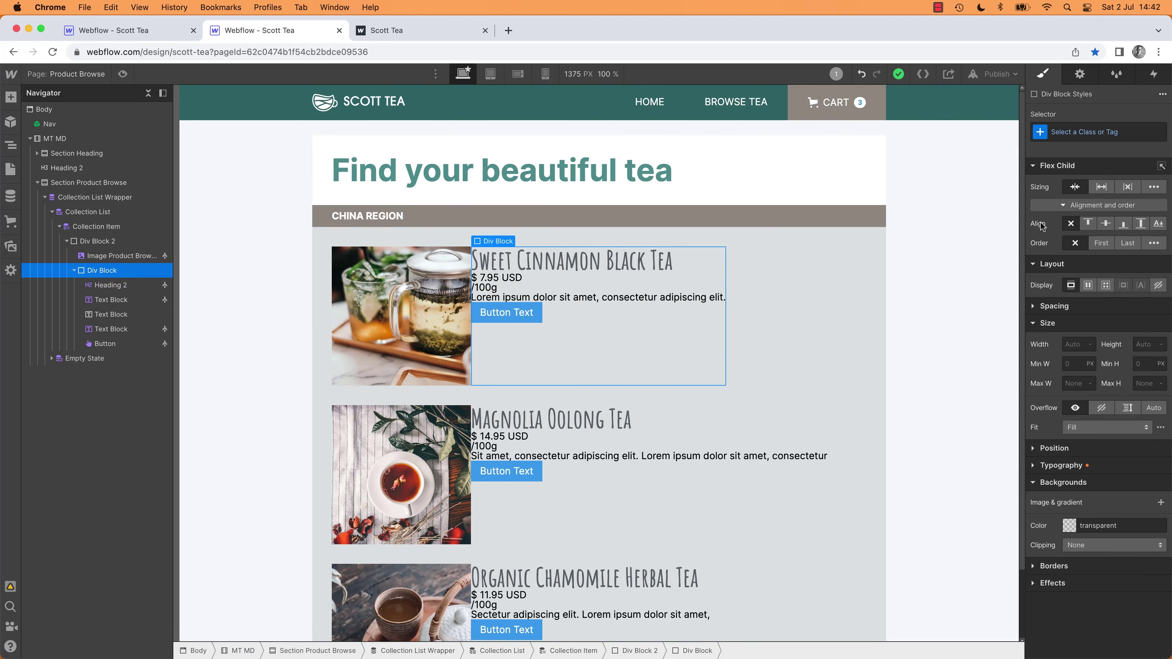
pyautogui.click(1035, 167)
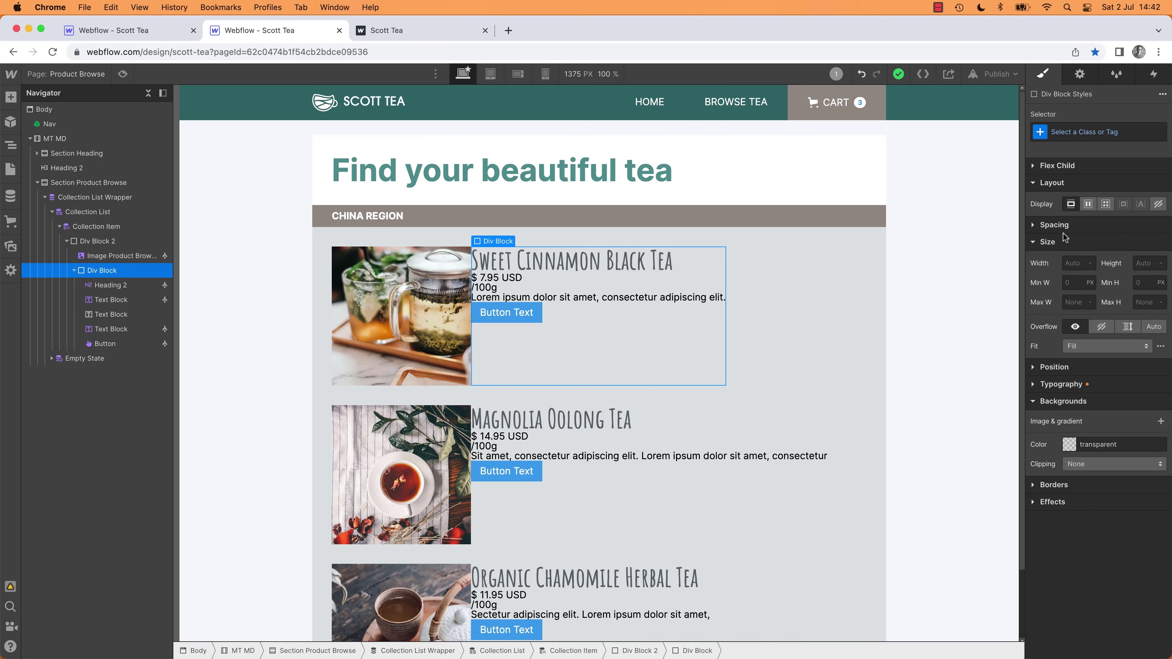
pyautogui.click(1087, 204)
pyautogui.click(1128, 235)
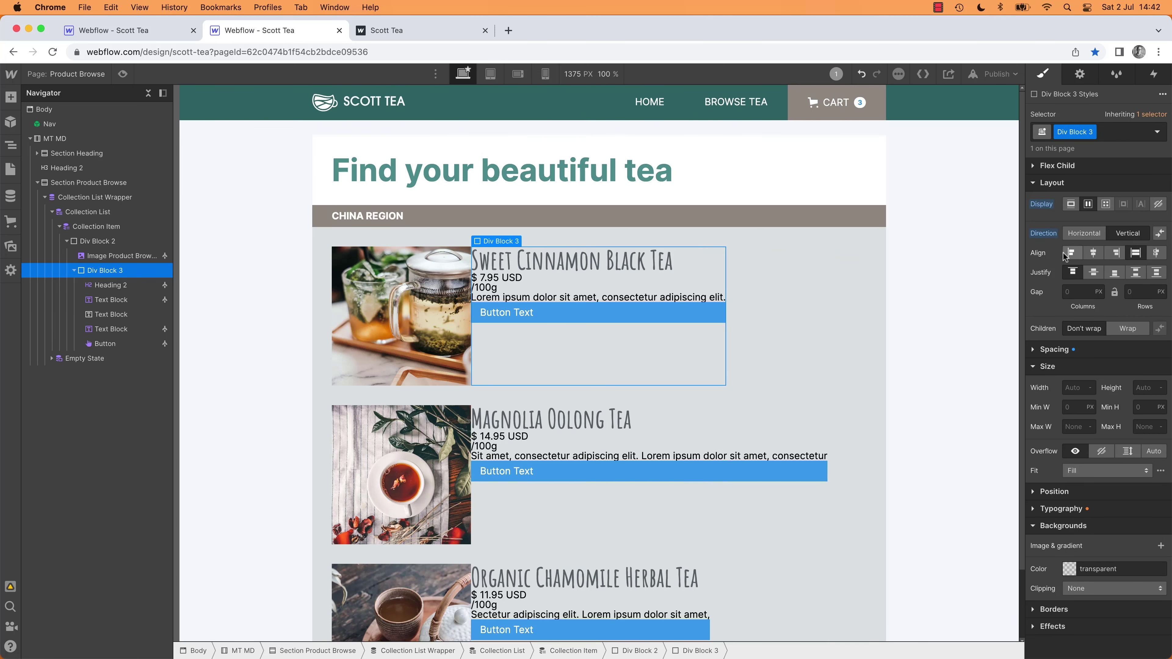
pyautogui.click(1073, 255)
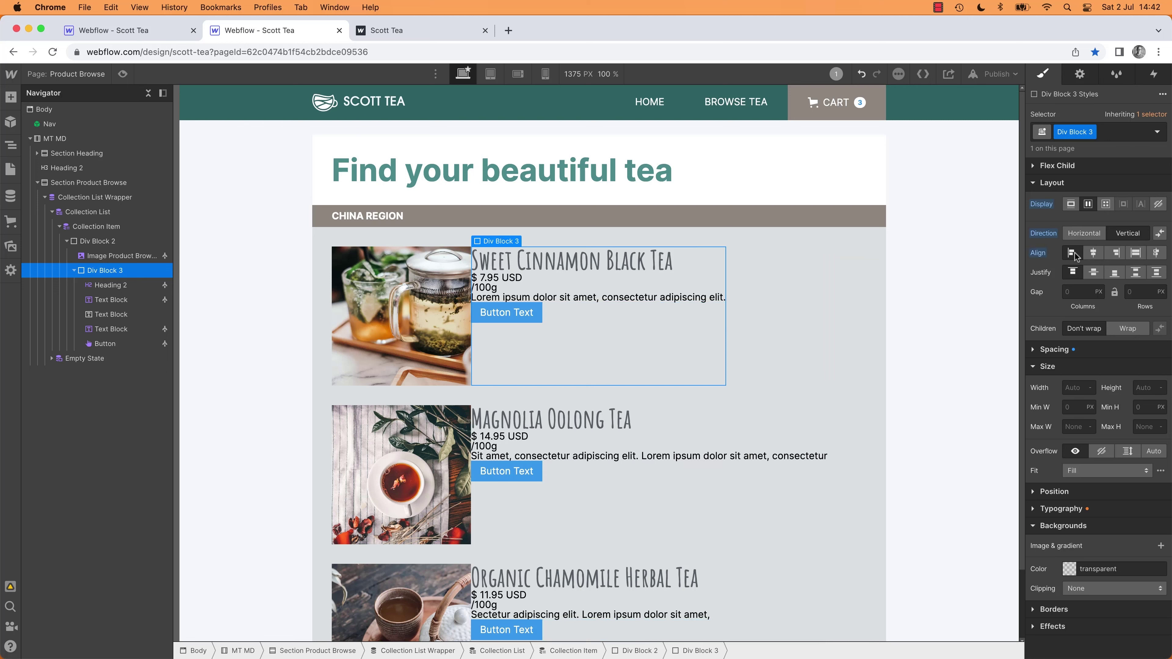
# Step: Justify the contents of the text div block to the vertical center of the product card
pyautogui.click(1094, 272)
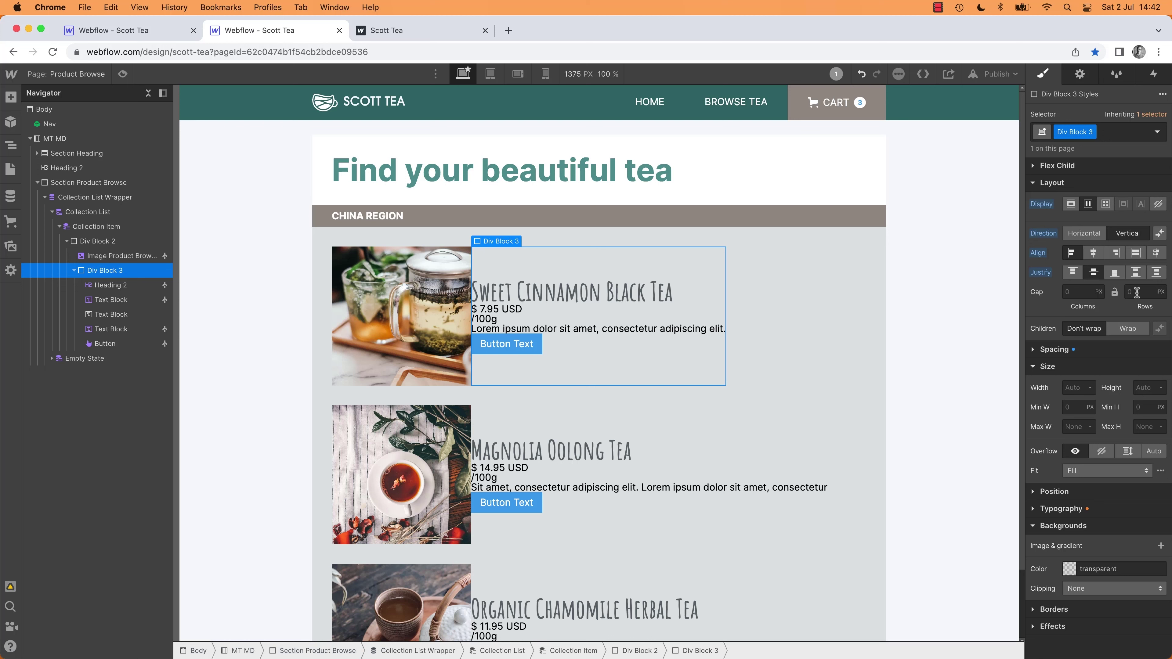
# Step: Try a 32 px row gap on the flex container holding the product image and text, and check both child elements
pyautogui.click(109, 253)
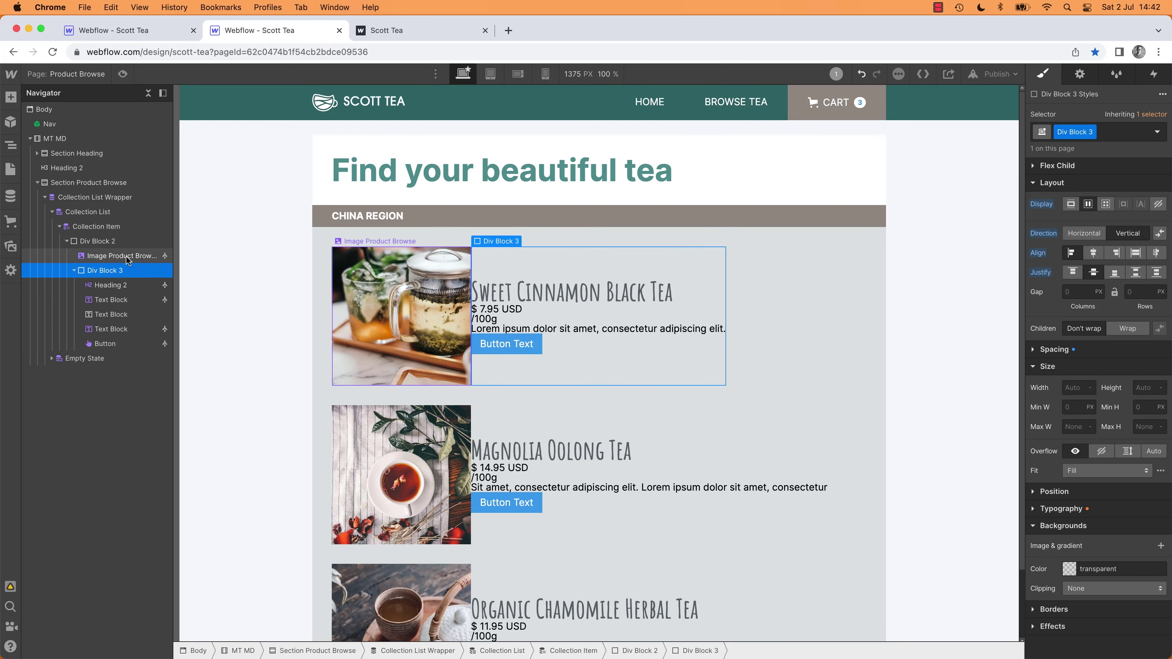
pyautogui.click(107, 245)
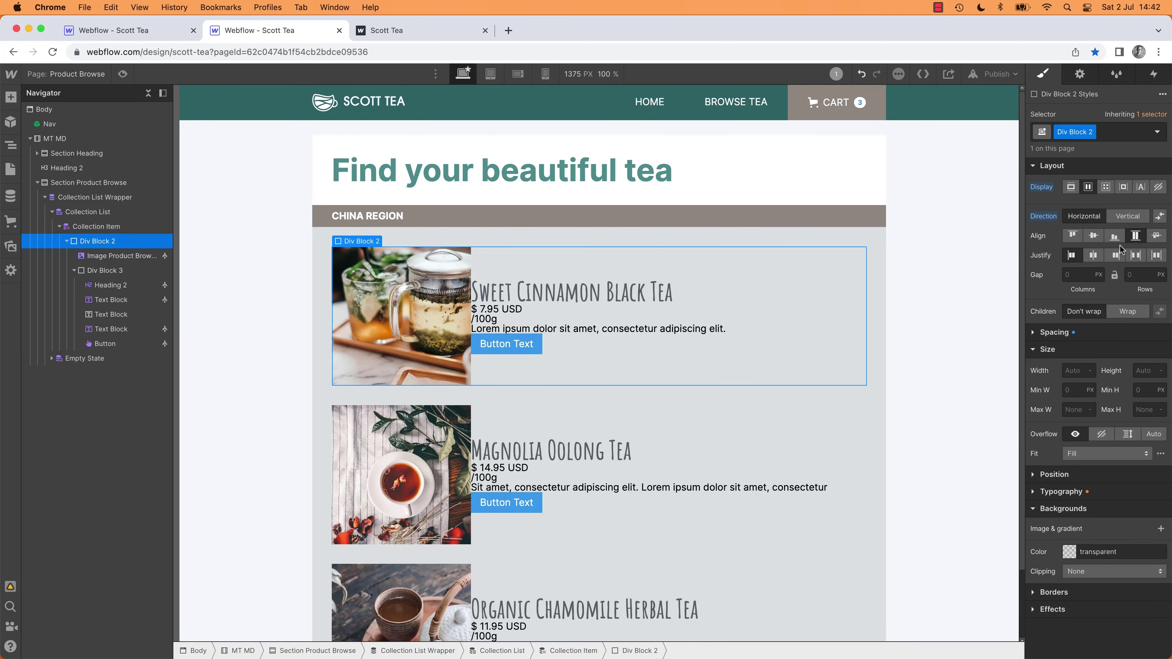
pyautogui.click(1141, 274)
pyautogui.press('Return')
pyautogui.click(116, 258)
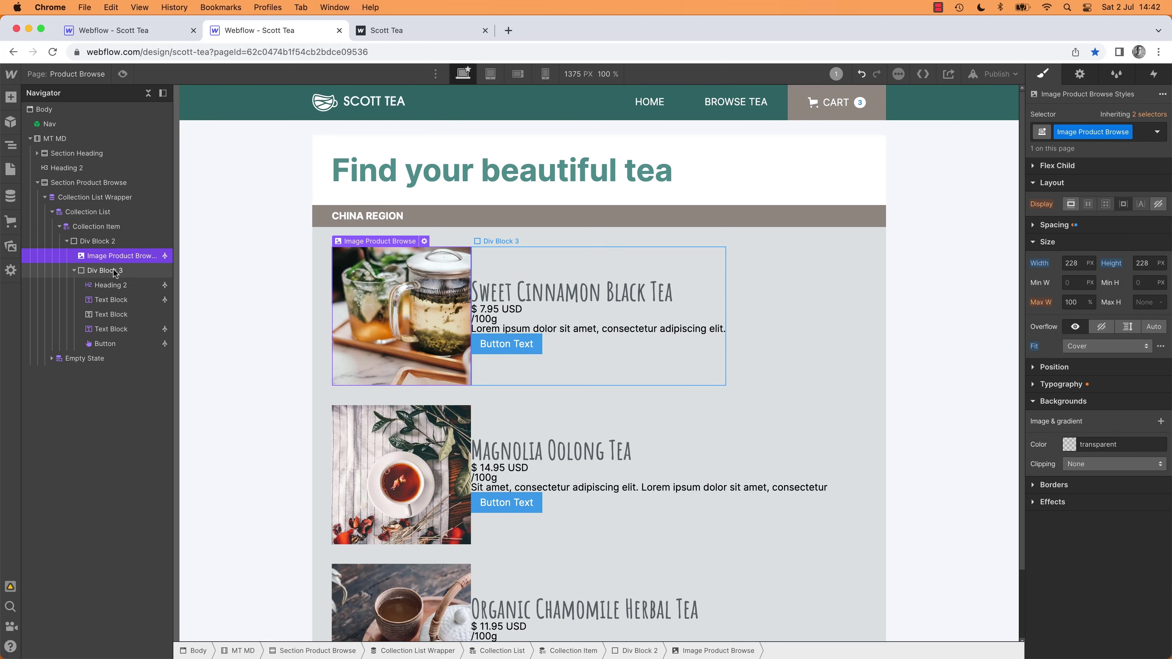
pyautogui.click(115, 272)
pyautogui.click(118, 257)
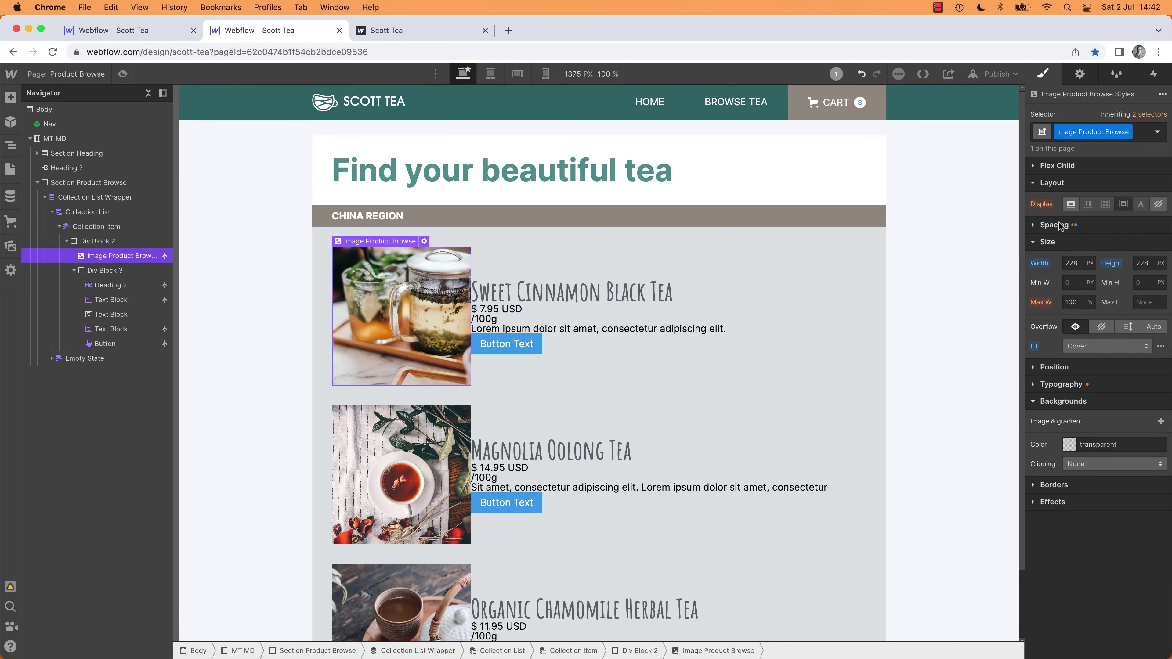
# Step: Set a 32 px column gap on the flex container holding the product image and text
pyautogui.click(837, 283)
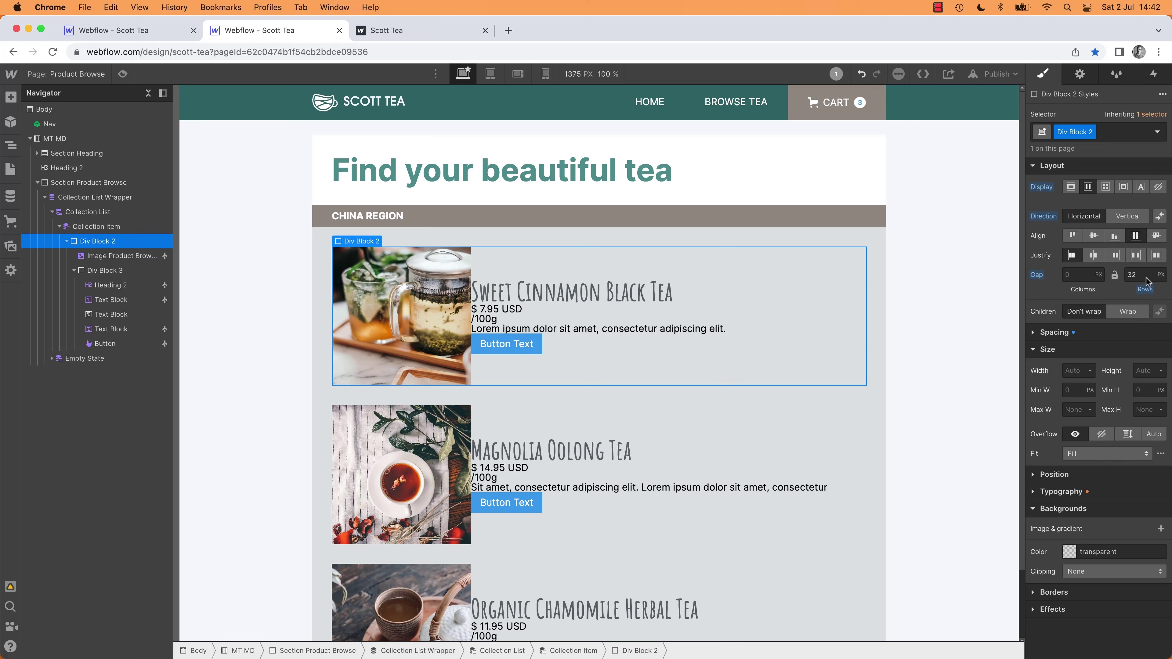
pyautogui.click(1073, 275)
pyautogui.write('32')
pyautogui.press('Return')
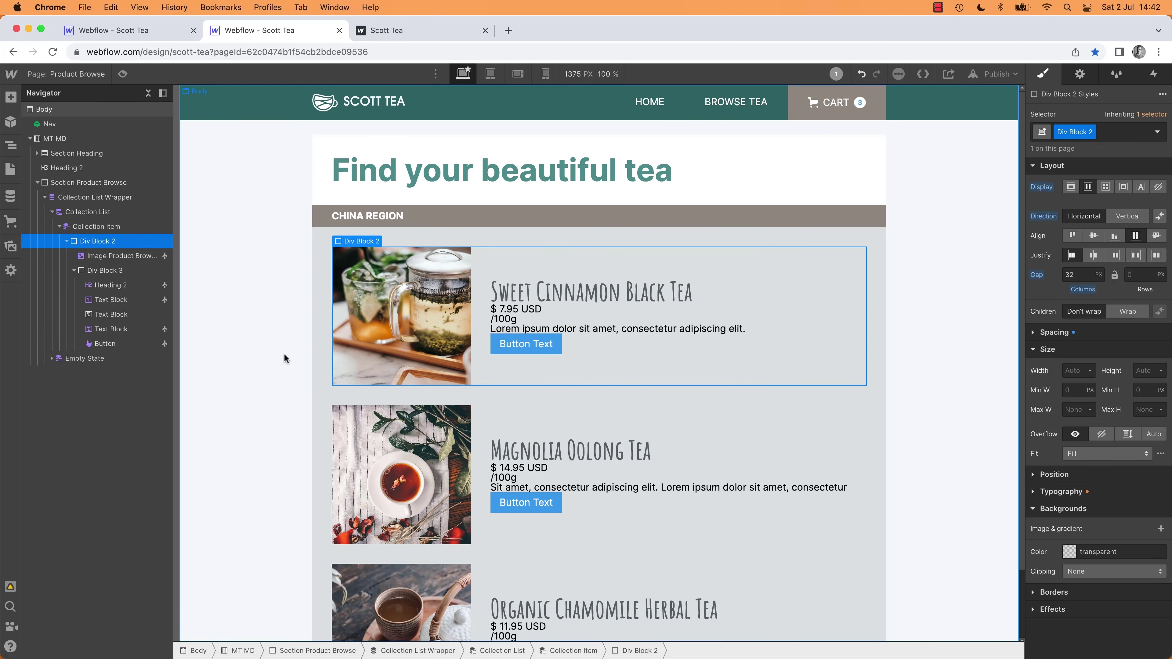
# Step: Set the row gap of the div block holding the product text to 6 px
pyautogui.click(601, 296)
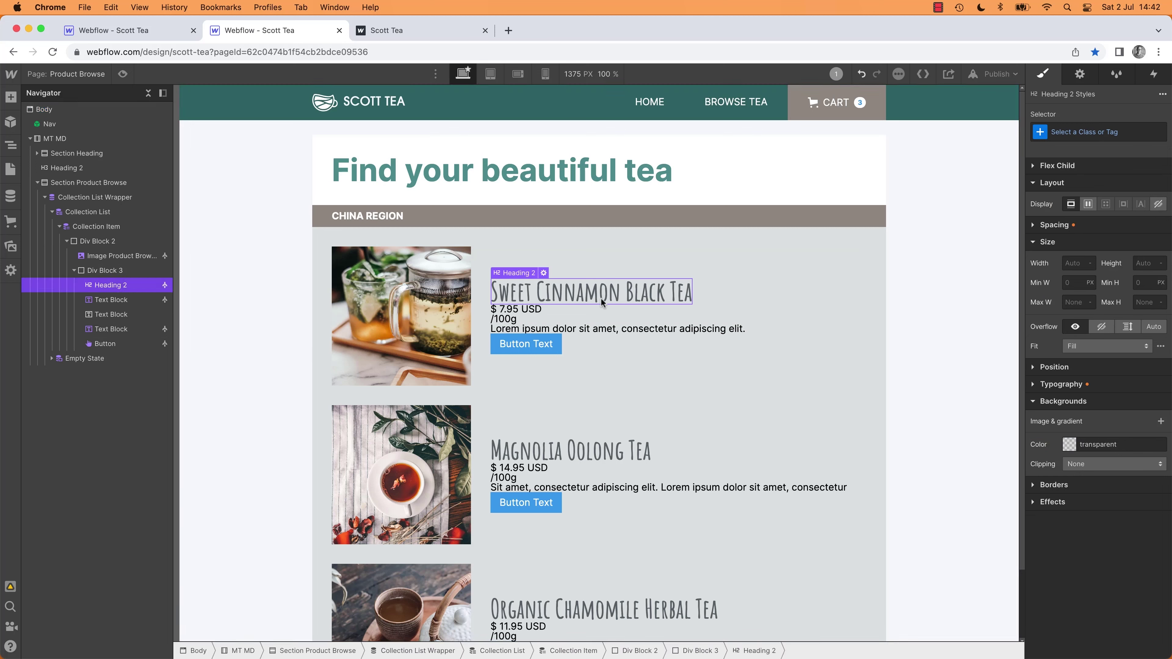
pyautogui.click(111, 270)
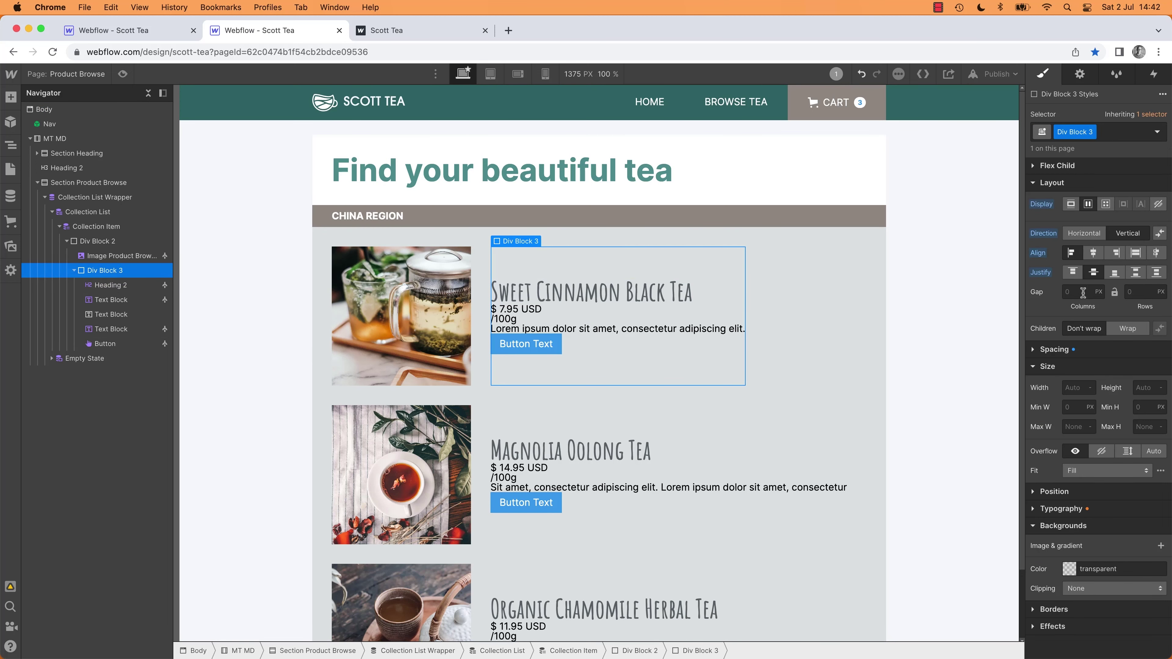
pyautogui.click(1137, 293)
pyautogui.press('Return')
pyautogui.press('Down')
pyautogui.press('Down')
pyautogui.press('Down')
pyautogui.press('Down')
pyautogui.press('Down')
pyautogui.press('Down')
pyautogui.press('Down')
pyautogui.press('Down')
pyautogui.press('Down')
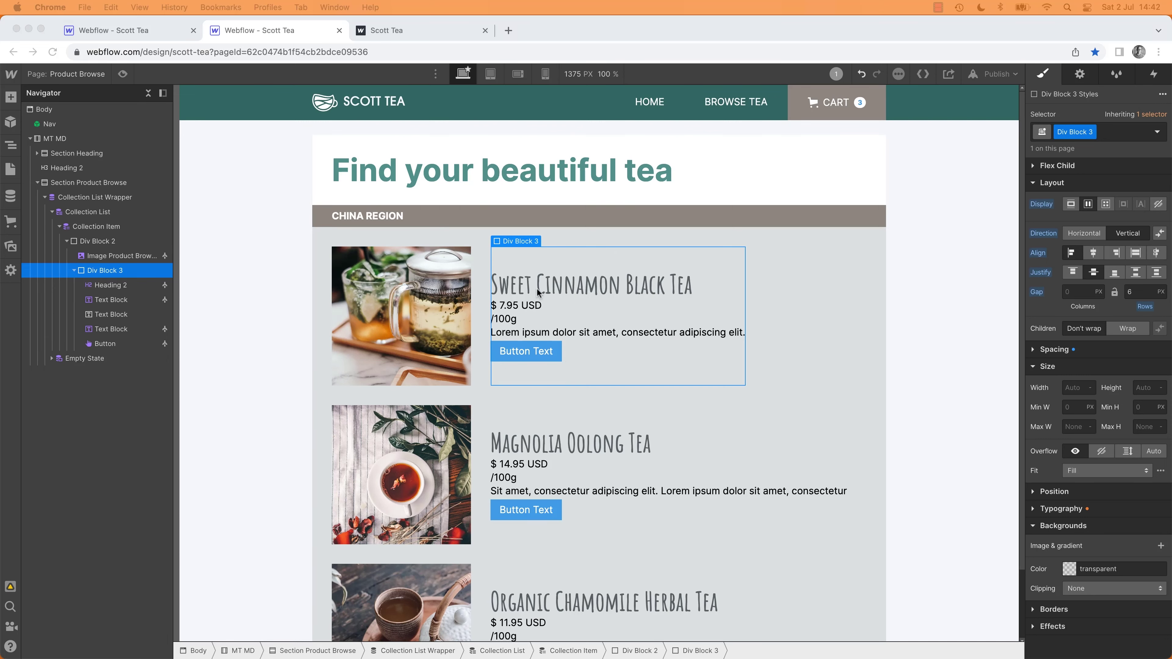
# Step: Compare the price line with the Adobe XD mockup and examine the separate price and /100g text blocks in Webflow
pyautogui.click(568, 287)
pyautogui.press('super+Tab')
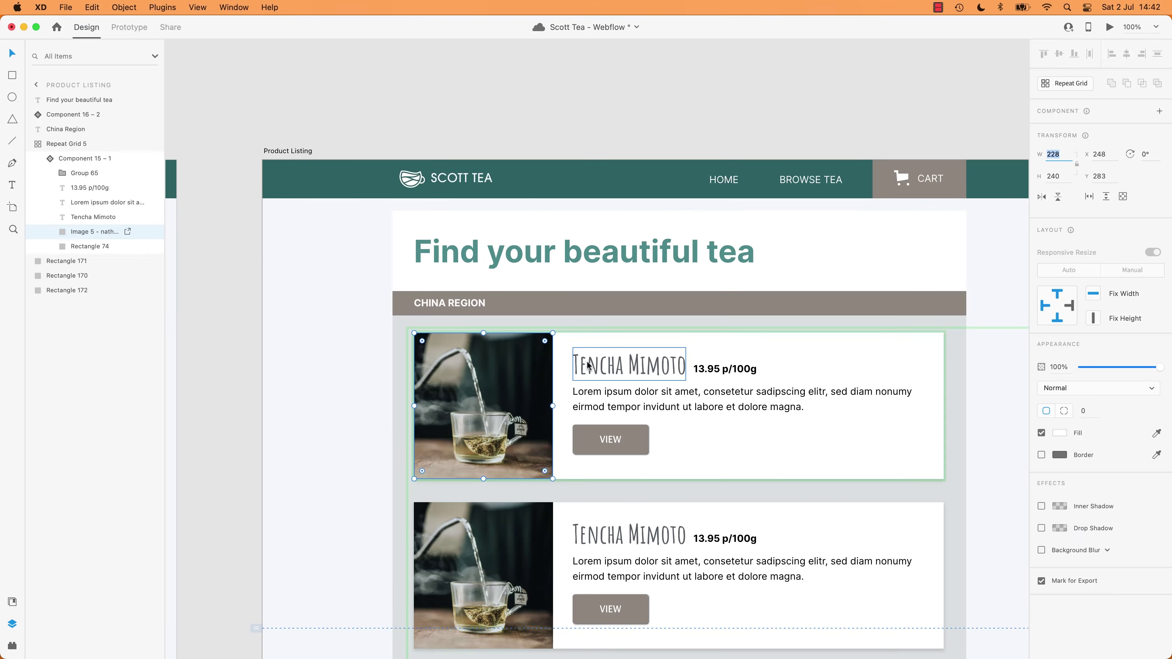
pyautogui.press('super+Tab')
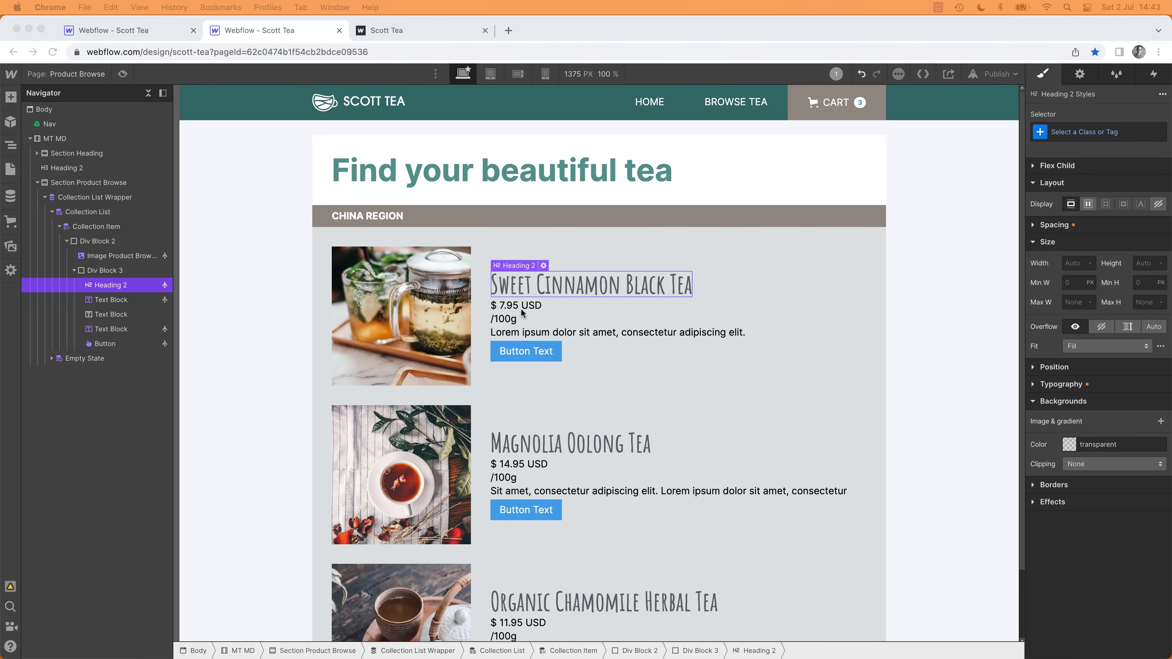
pyautogui.click(504, 319)
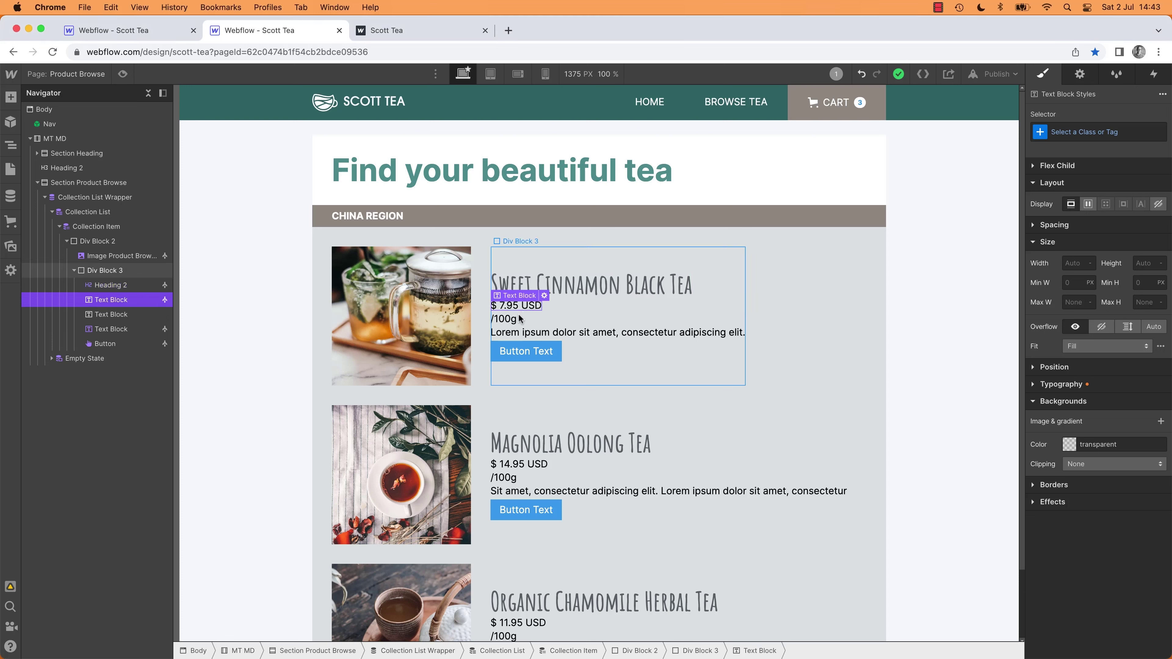
pyautogui.click(503, 320)
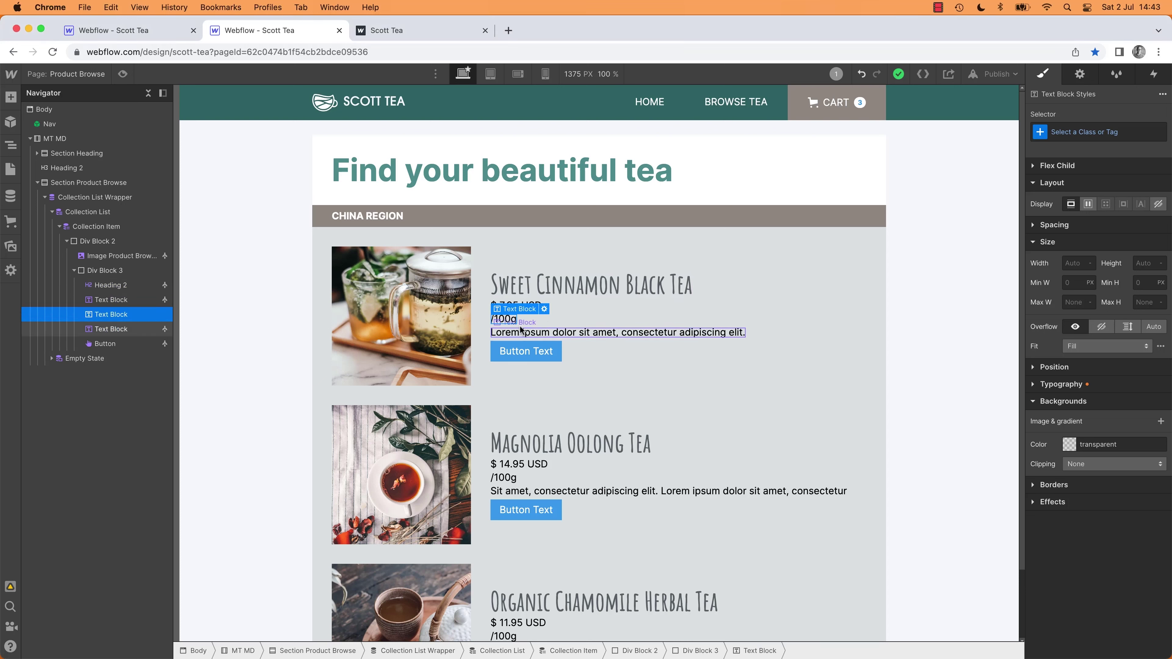
pyautogui.click(568, 316)
pyautogui.click(498, 308)
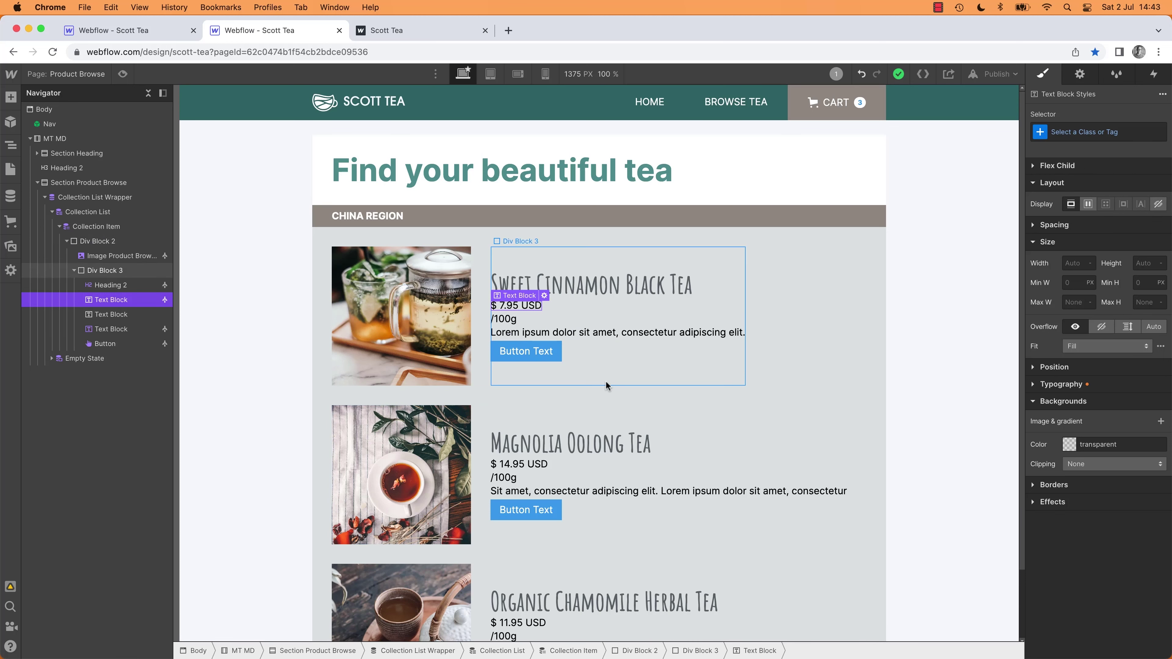
pyautogui.click(606, 381)
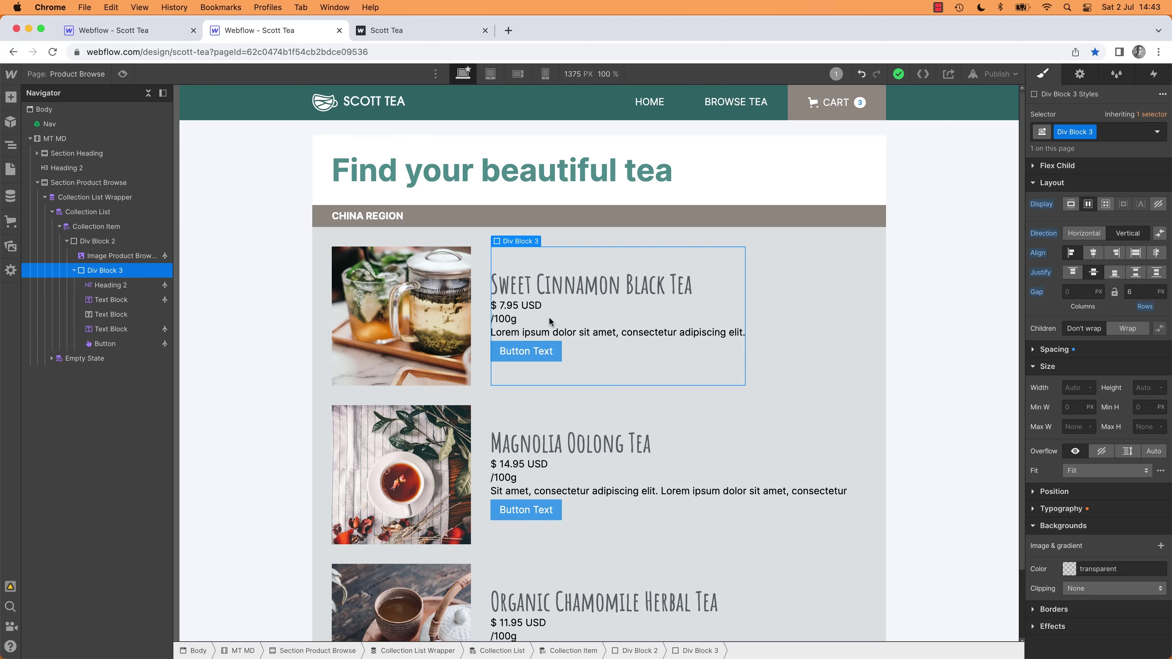
pyautogui.click(517, 305)
# Step: Try block display on the text div block, with the price and /100g text blocks set to inline-block
pyautogui.click(105, 272)
pyautogui.click(1071, 203)
pyautogui.click(533, 277)
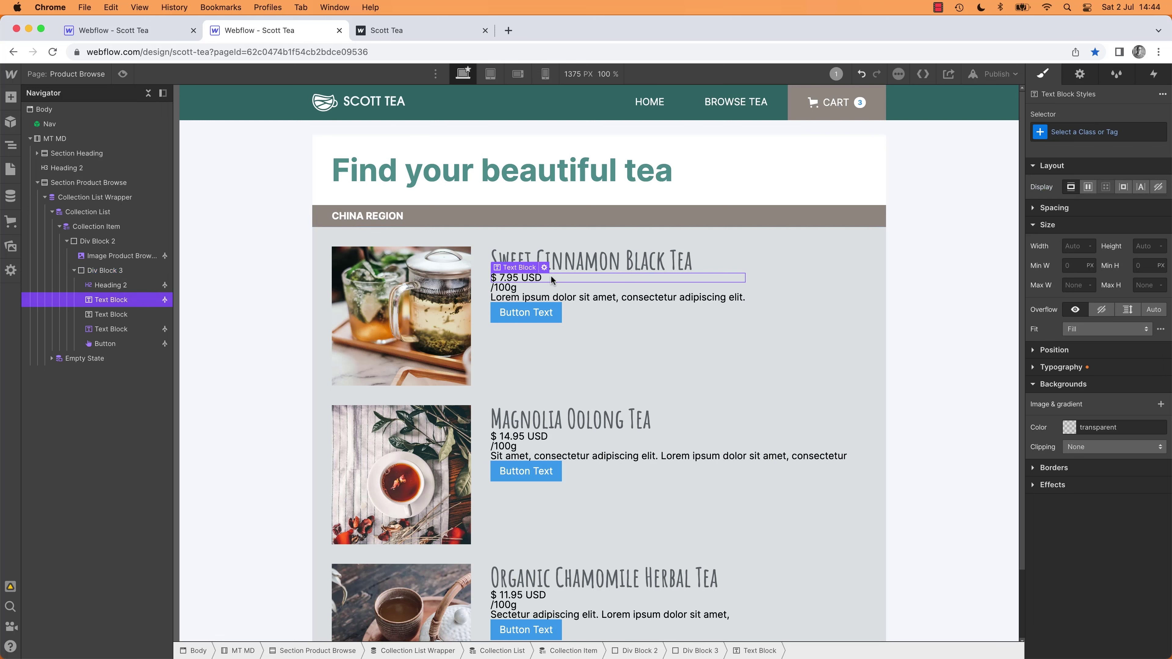
pyautogui.click(517, 283)
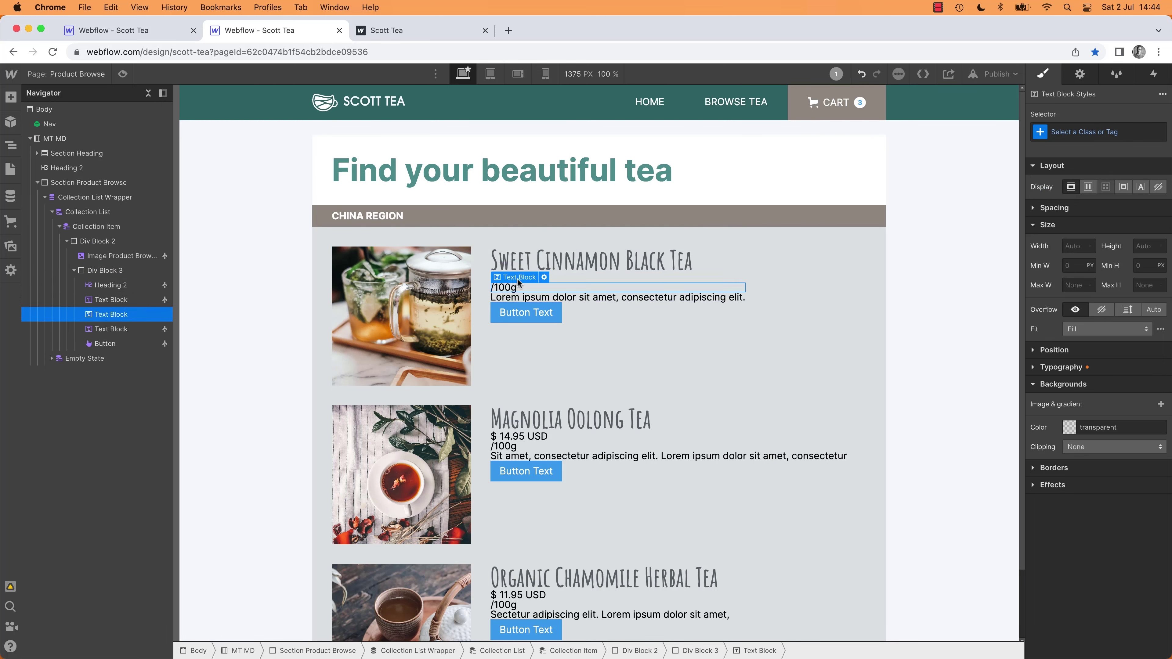
pyautogui.click(593, 277)
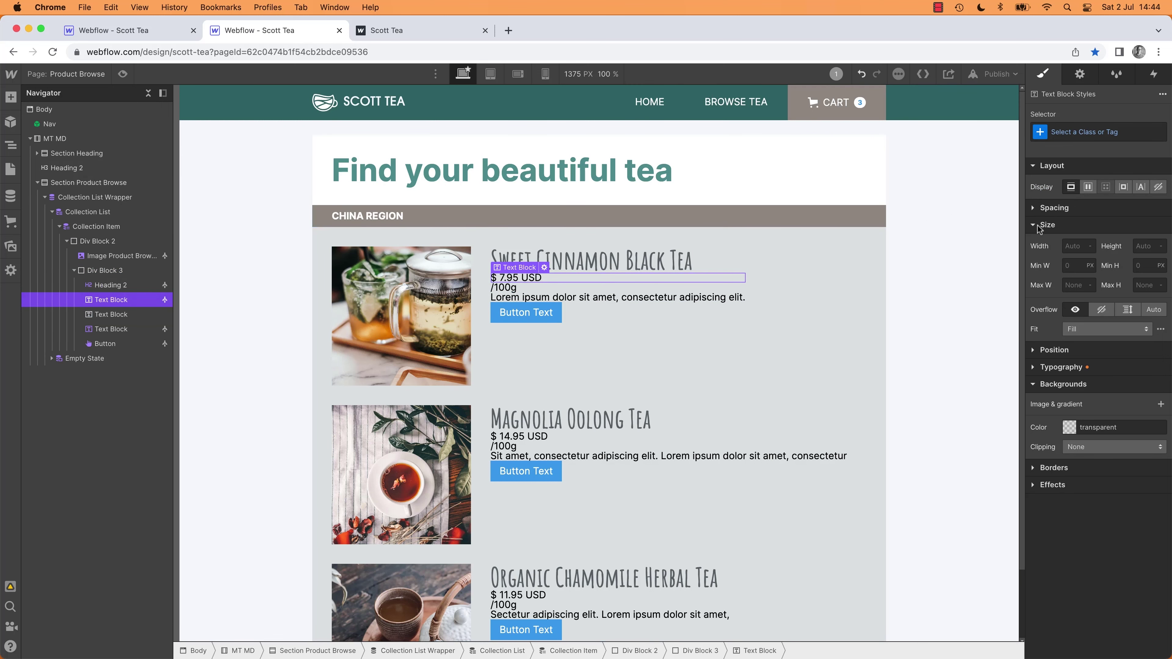
pyautogui.click(1124, 187)
pyautogui.click(504, 288)
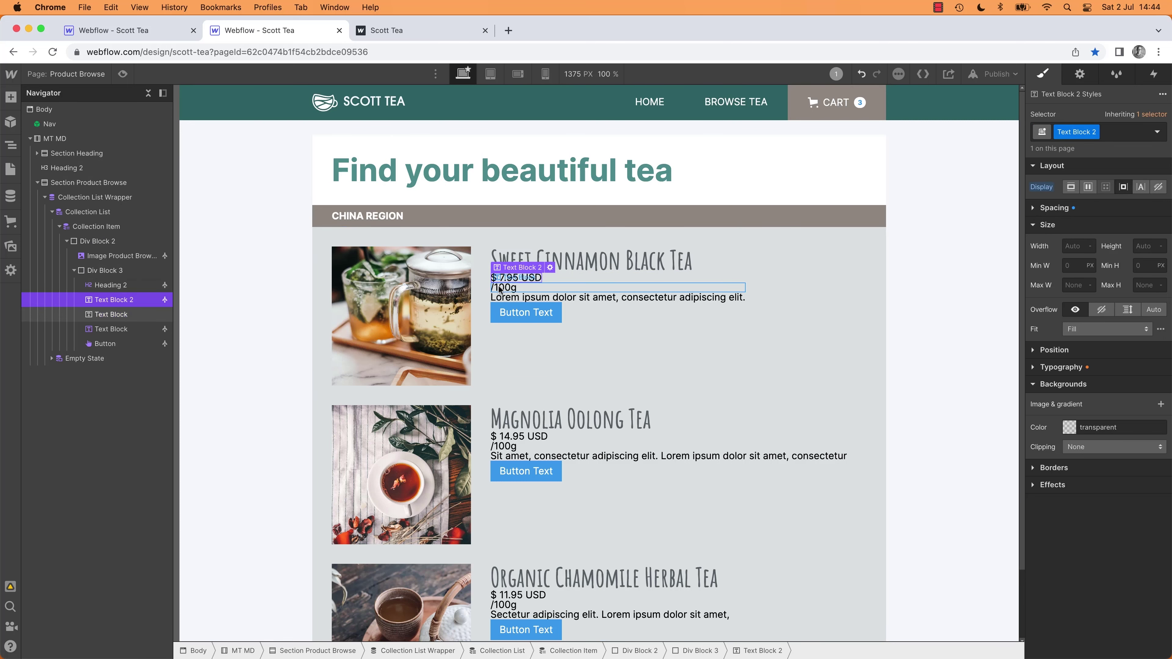
pyautogui.click(1124, 186)
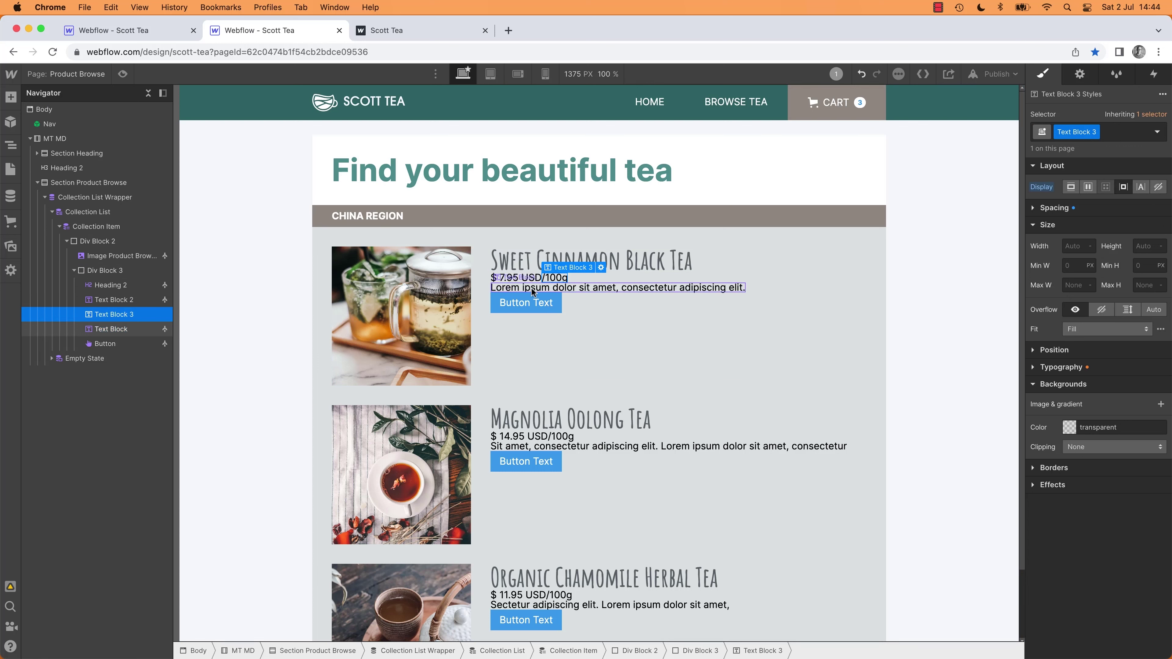
# Step: Add the ML XS combo class to the /100g text block
pyautogui.click(1121, 133)
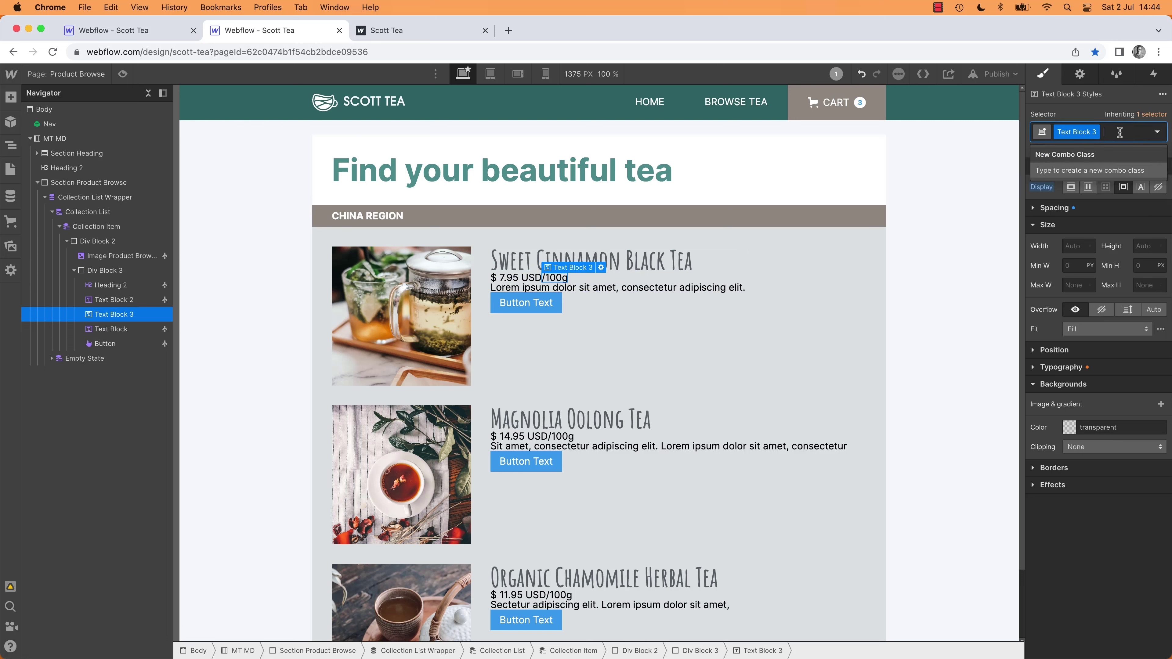
pyautogui.write('m')
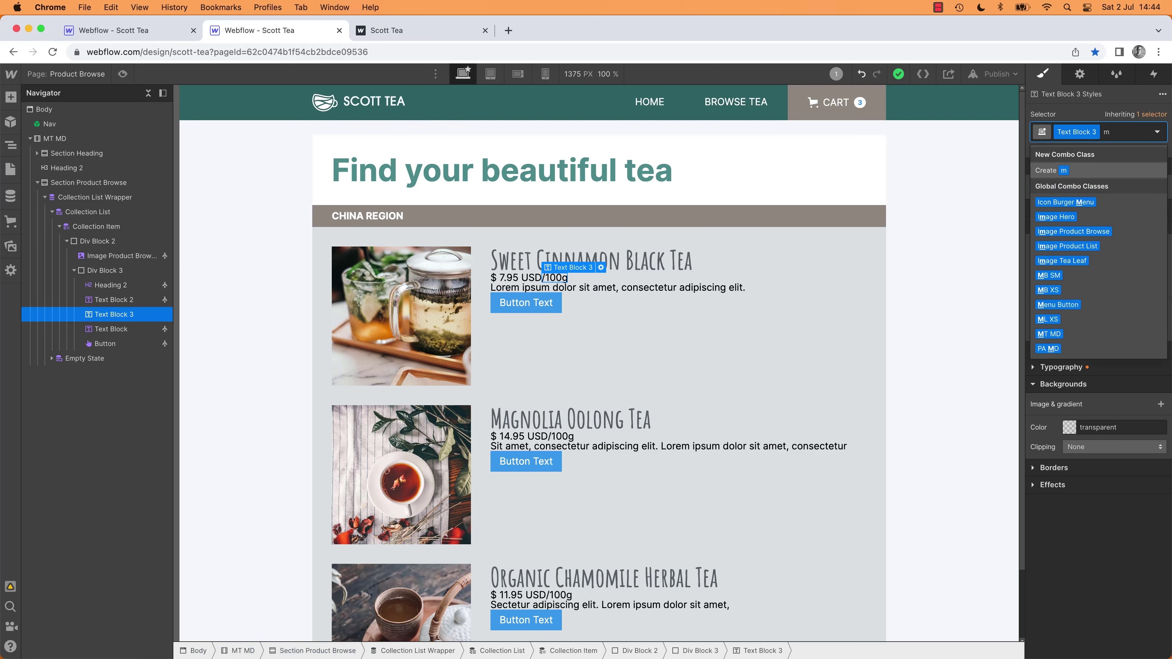
pyautogui.write('l')
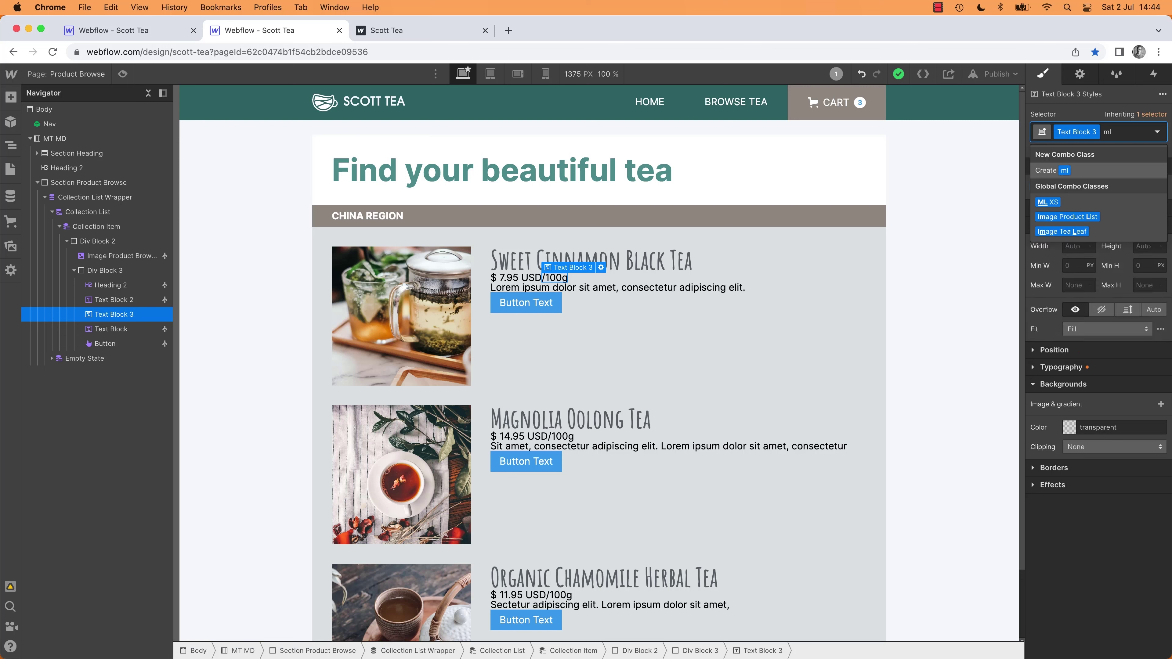
pyautogui.click(1055, 203)
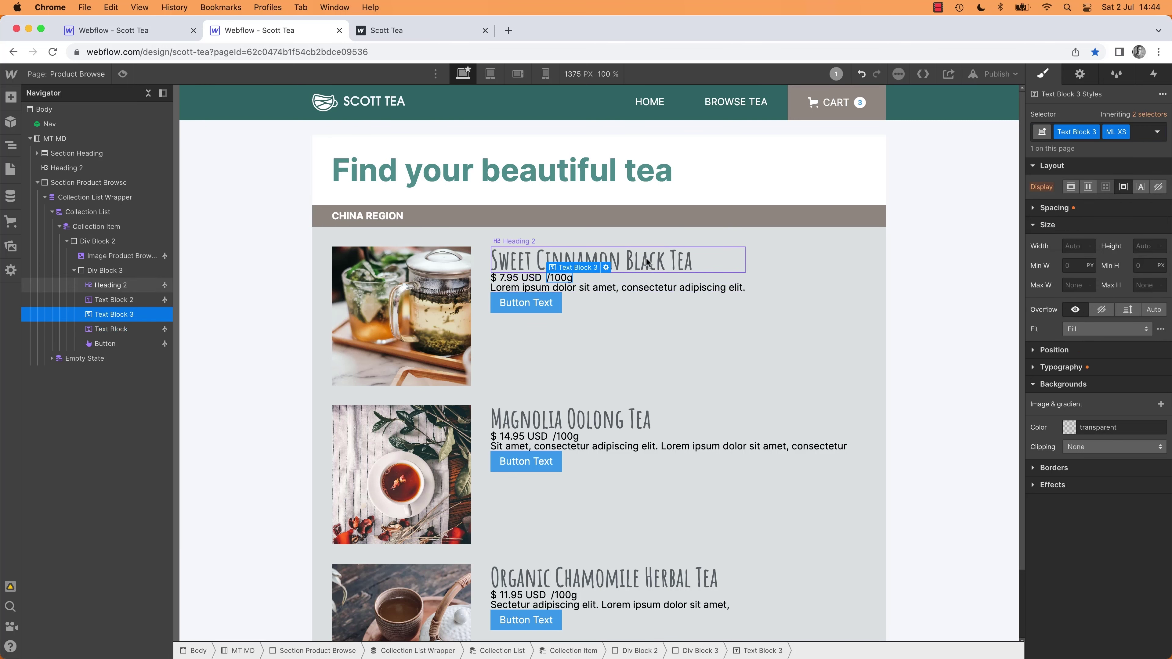
pyautogui.click(954, 323)
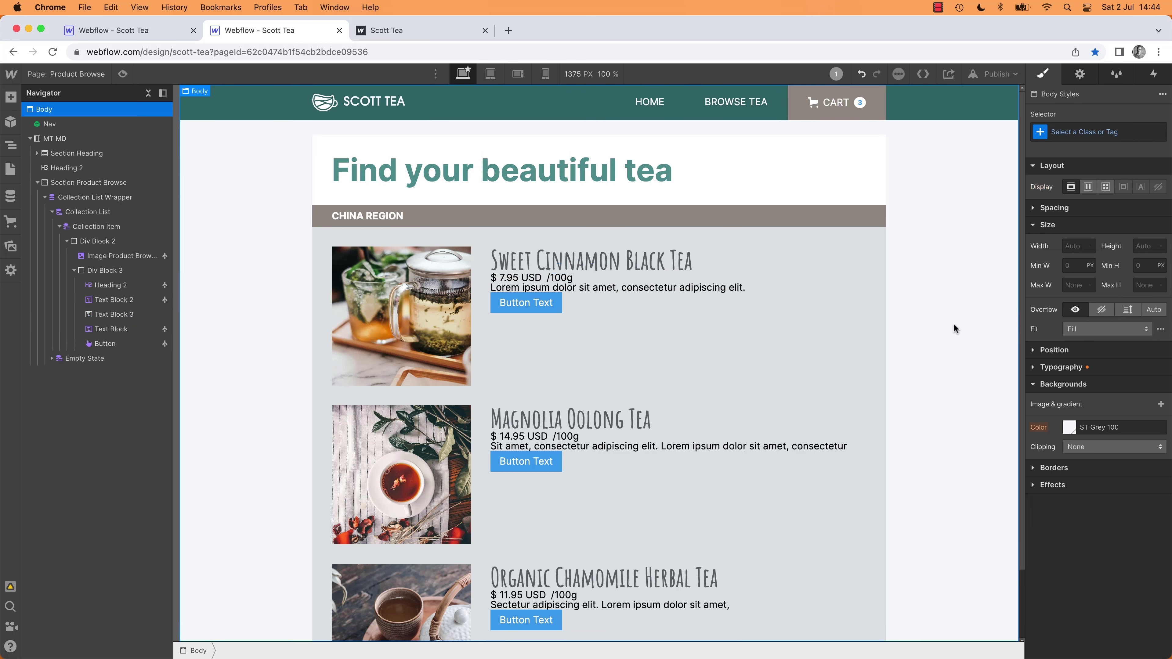
# Step: Undo the inline-block and spacing changes to the price texts and restore flex display on the text div block
pyautogui.press('super+z')
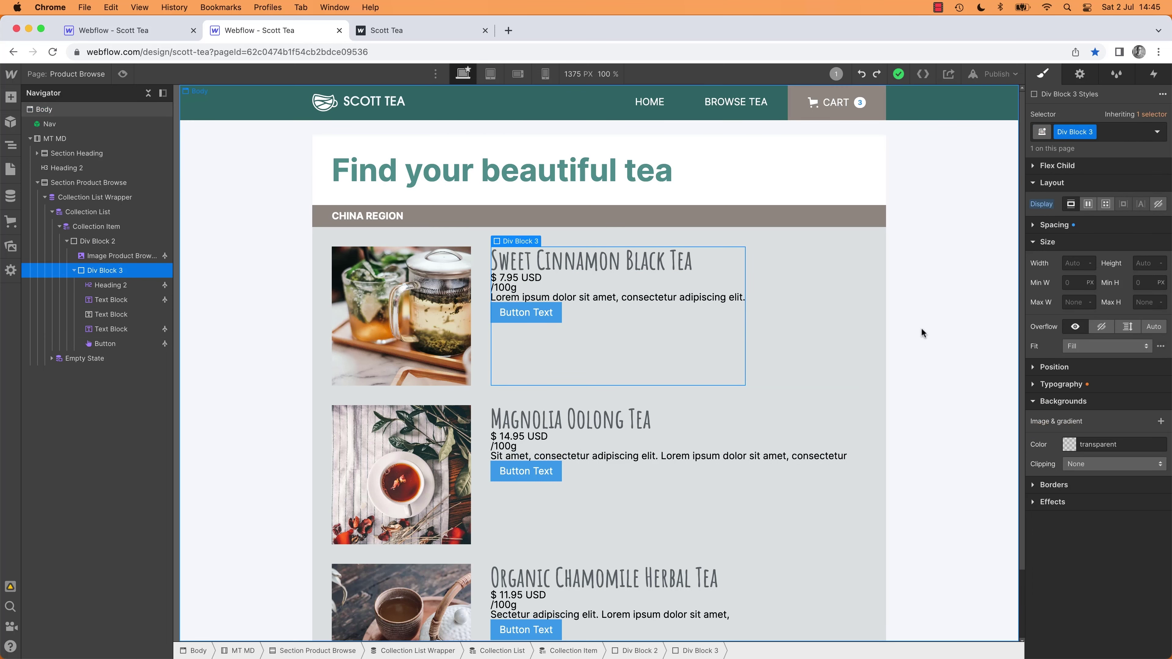
pyautogui.click(1089, 204)
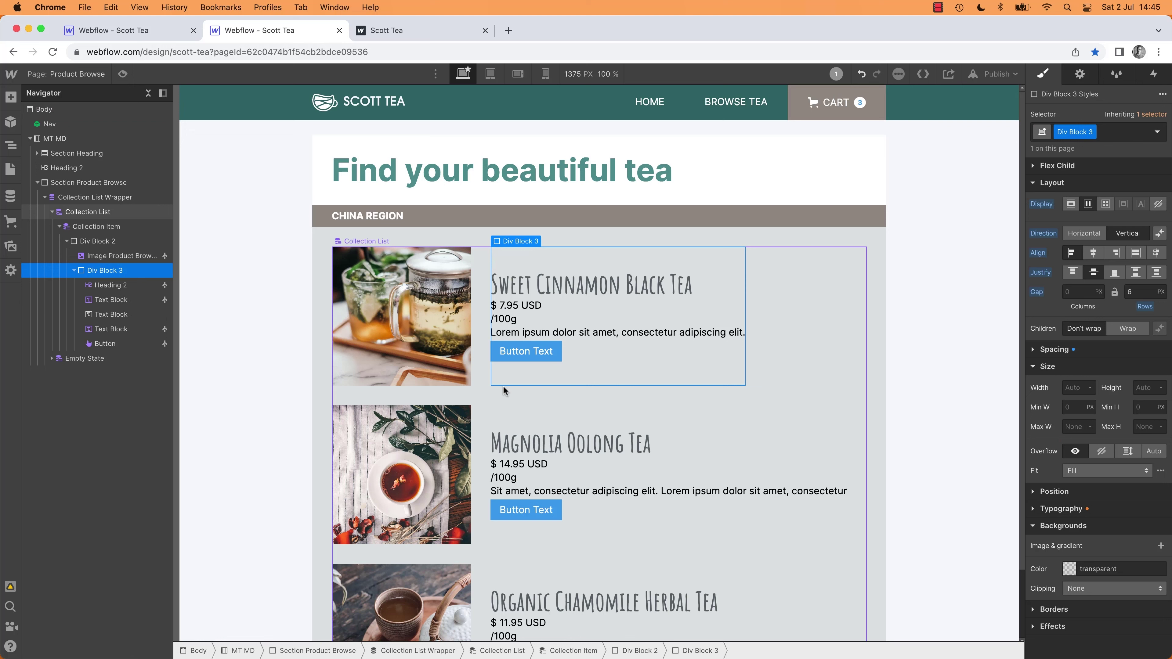
# Step: Insert a new div block inside the text div block and place it directly below the product name heading
pyautogui.press('d')
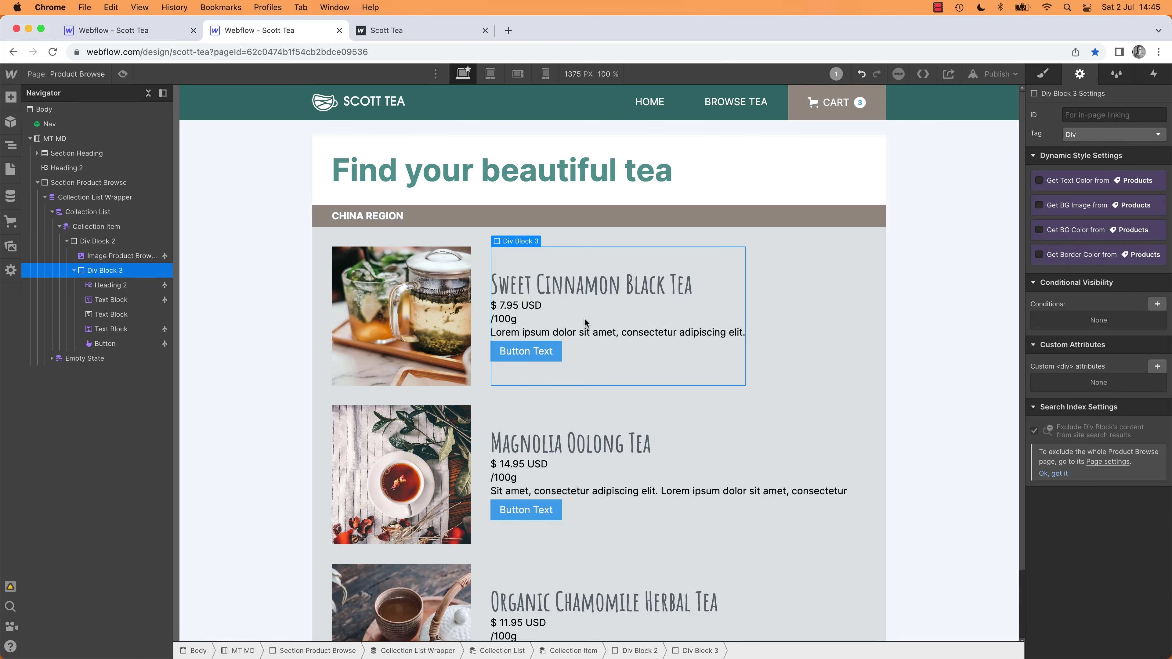
pyautogui.press('super+e')
pyautogui.write('div')
pyautogui.press('Return')
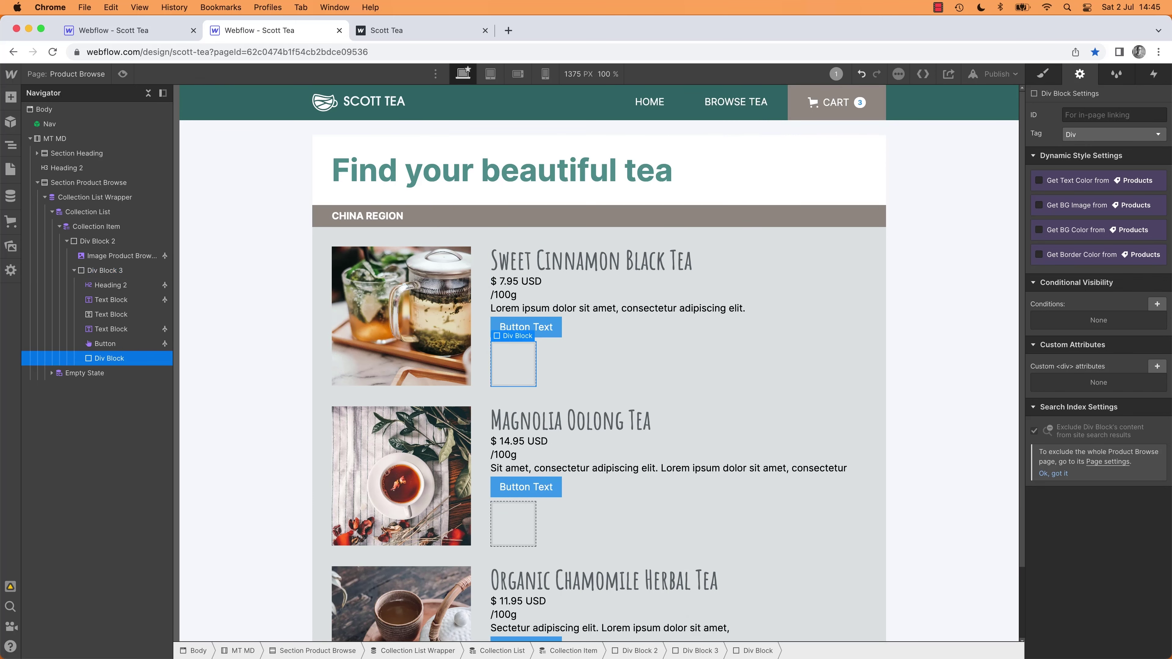
pyautogui.moveTo(110, 361); pyautogui.dragTo(119, 298)
# Step: Move the price and /100g text blocks into the new div block, with the price first
pyautogui.click(115, 314)
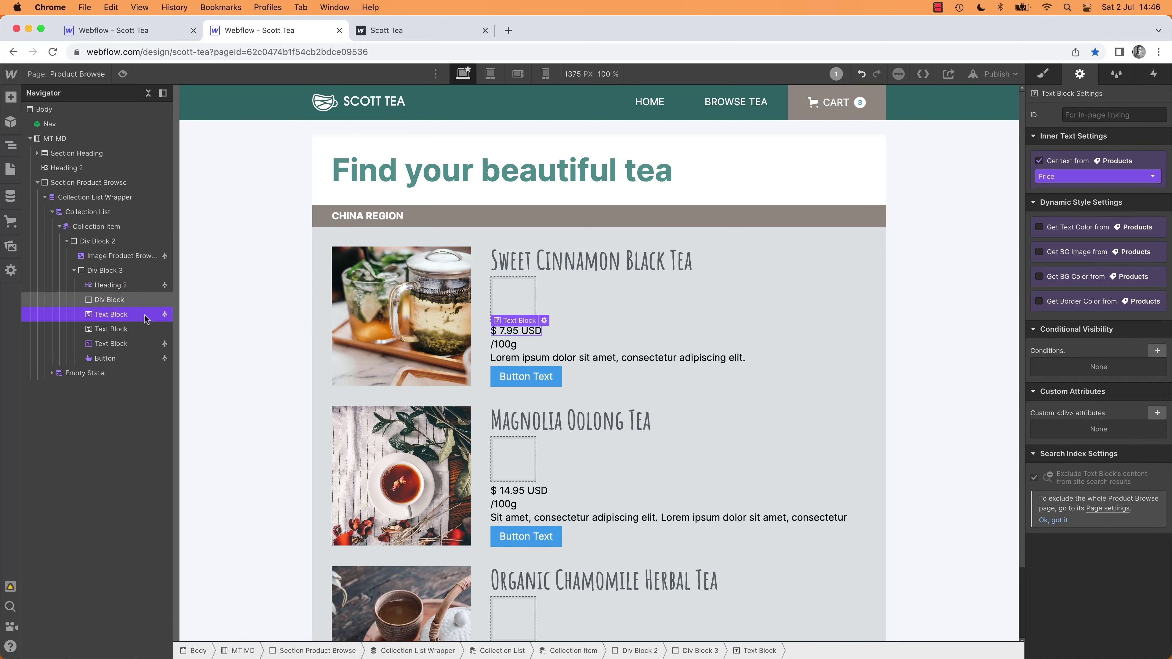
pyautogui.moveTo(145, 319); pyautogui.dragTo(119, 313)
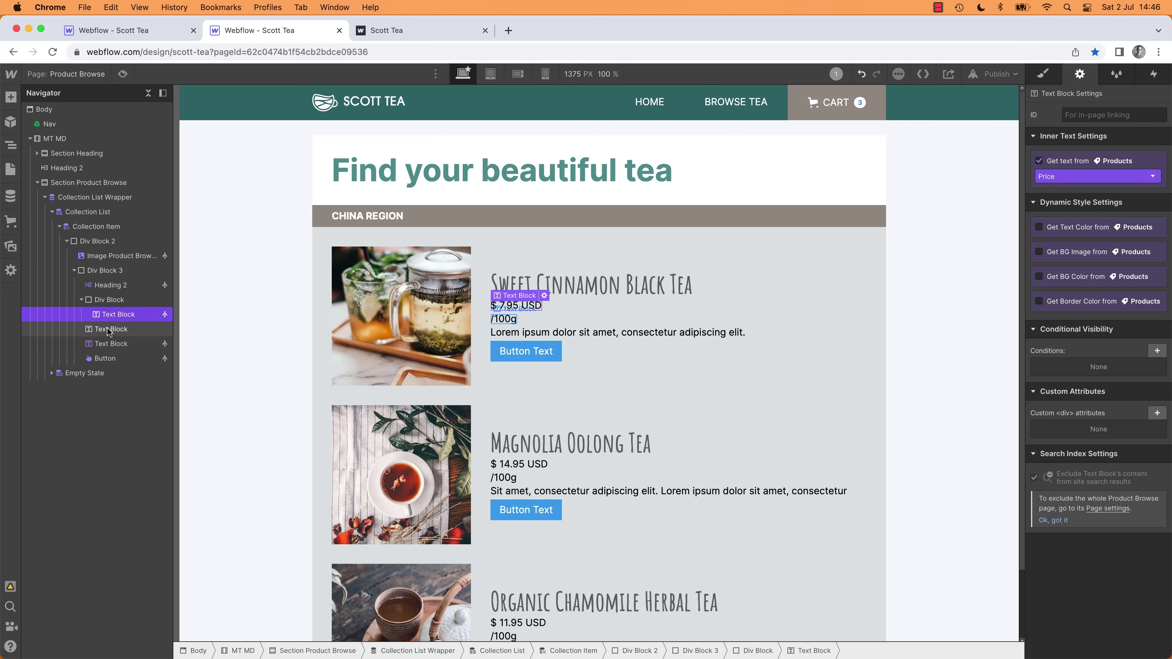
pyautogui.click(107, 328)
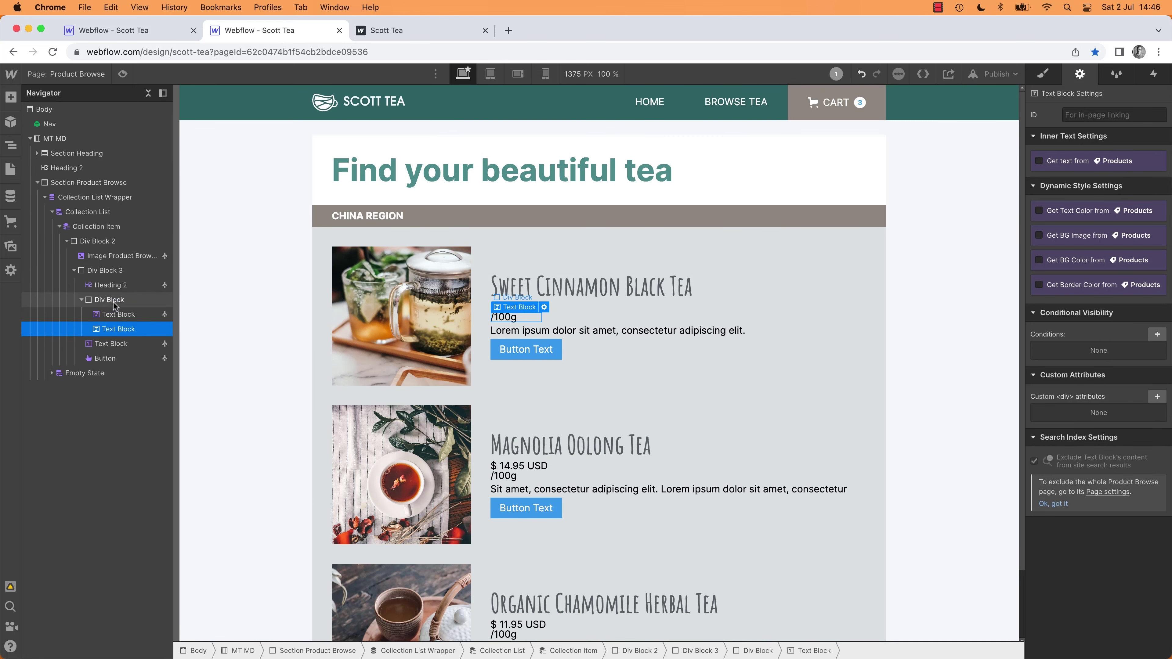
pyautogui.click(116, 314)
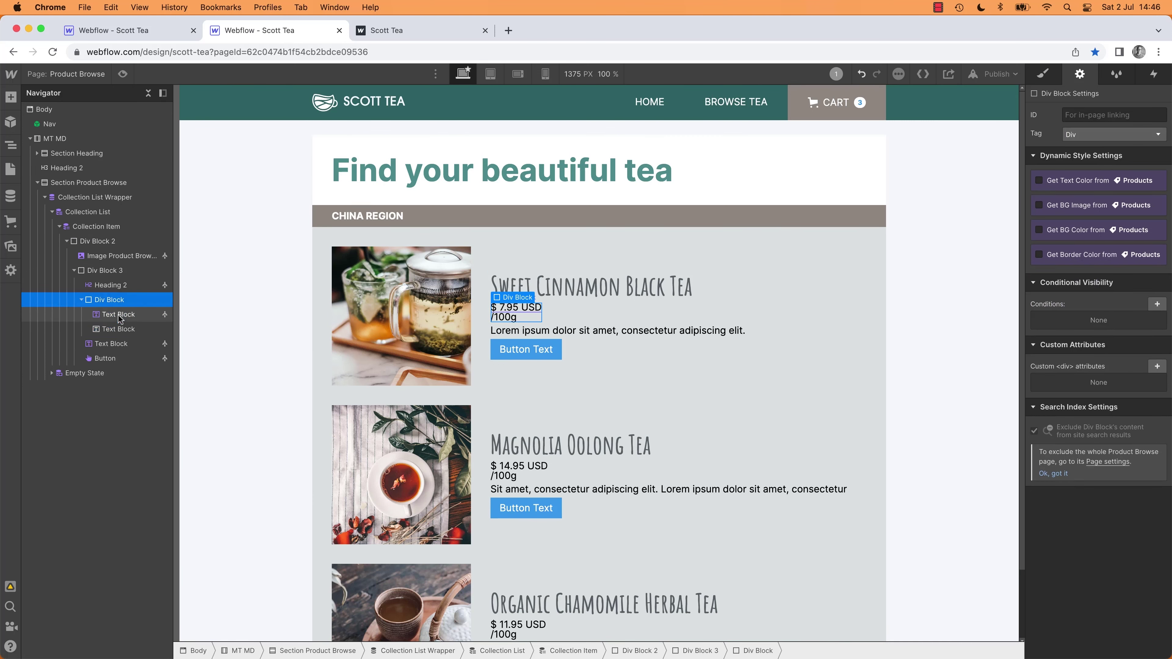
# Step: Check which classes the price and /100g texts use in the product cards on the Home page
pyautogui.click(154, 34)
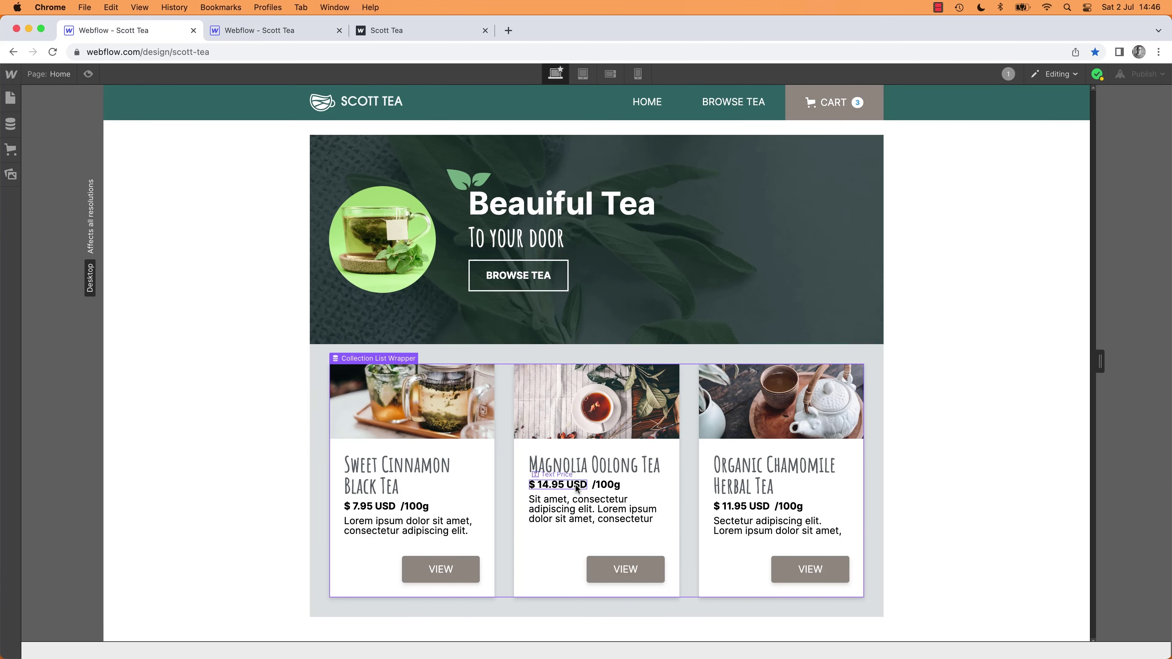
pyautogui.click(606, 485)
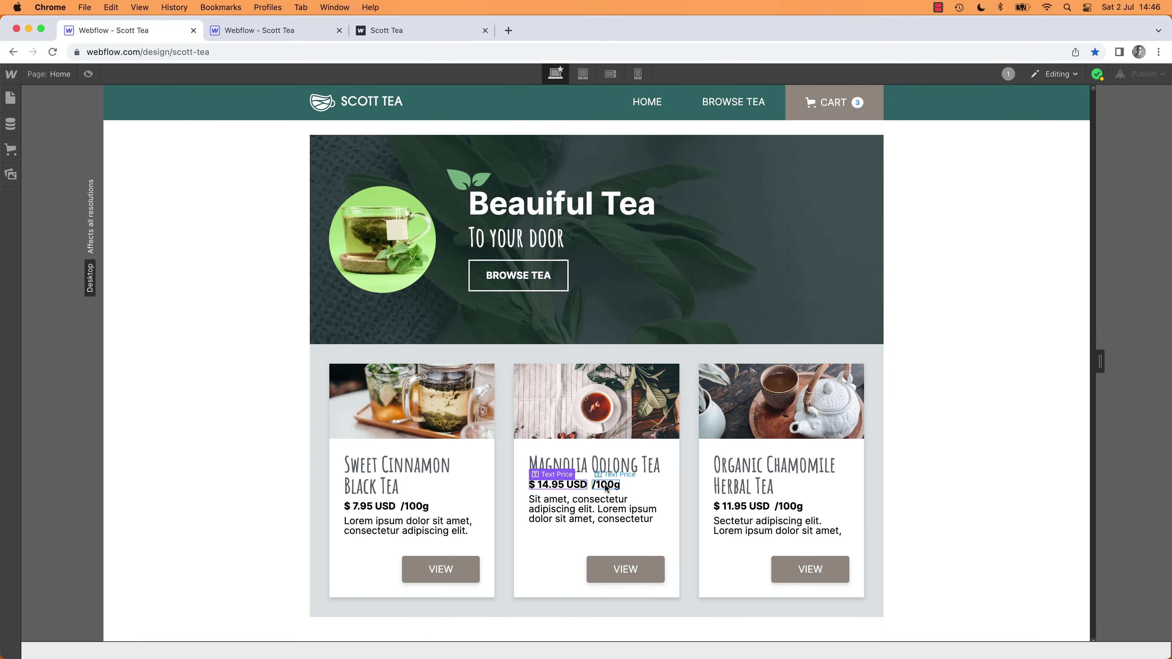
pyautogui.click(255, 30)
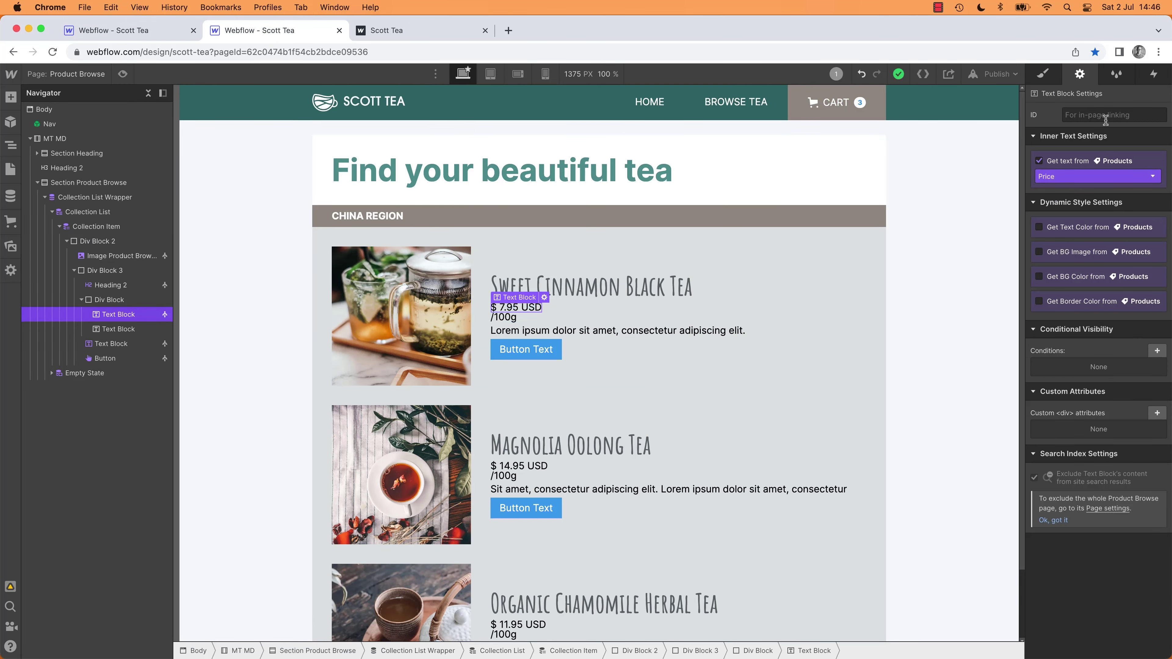
# Step: Assign a new Text p class to the price text block in the product card
pyautogui.click(1043, 74)
pyautogui.click(1103, 132)
pyautogui.write('Te')
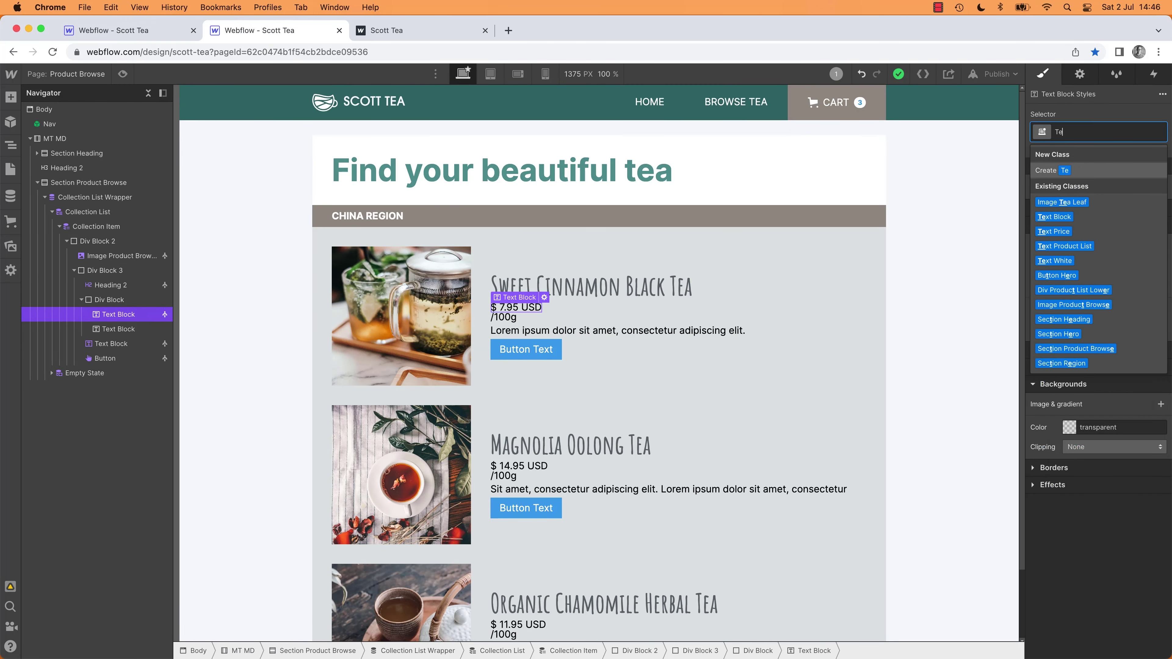
pyautogui.write('xt p')
pyautogui.press('Return')
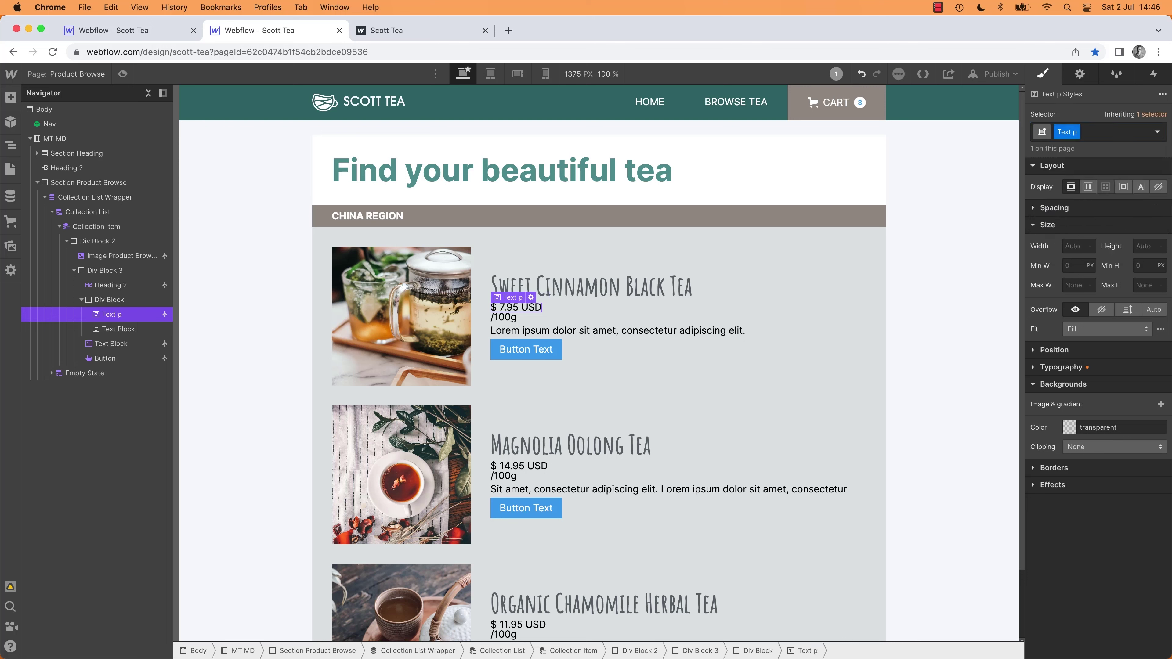
# Step: Apply the existing Text Price class to the /100g text block
pyautogui.click(505, 317)
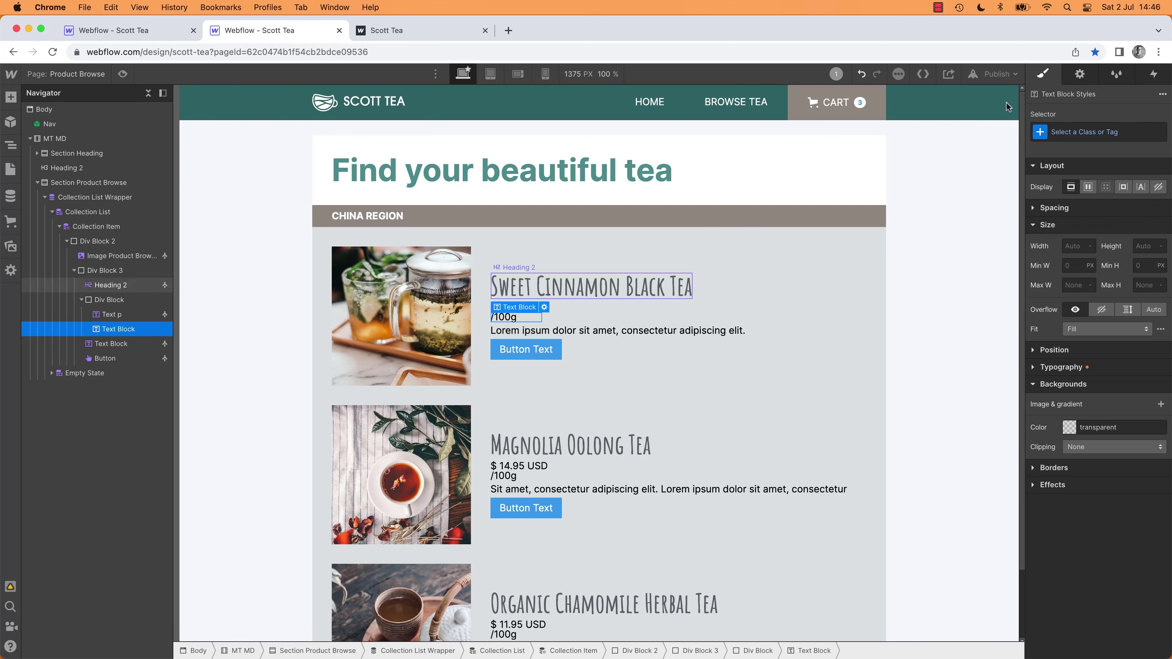
pyautogui.click(1066, 133)
pyautogui.write('text')
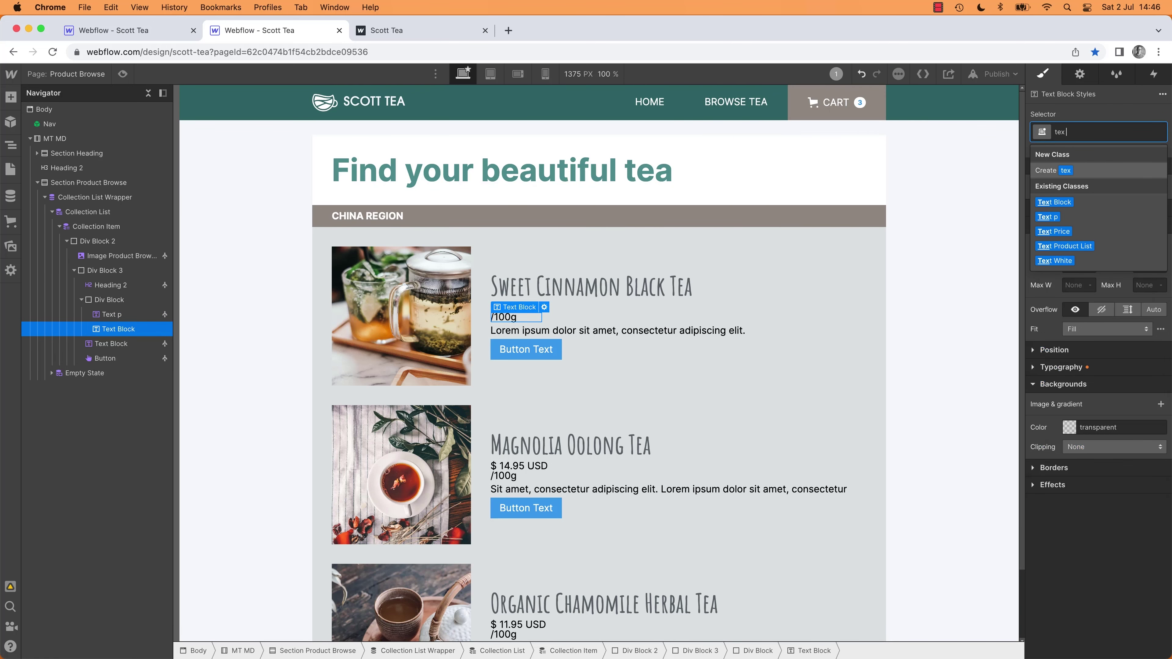
pyautogui.click(1054, 233)
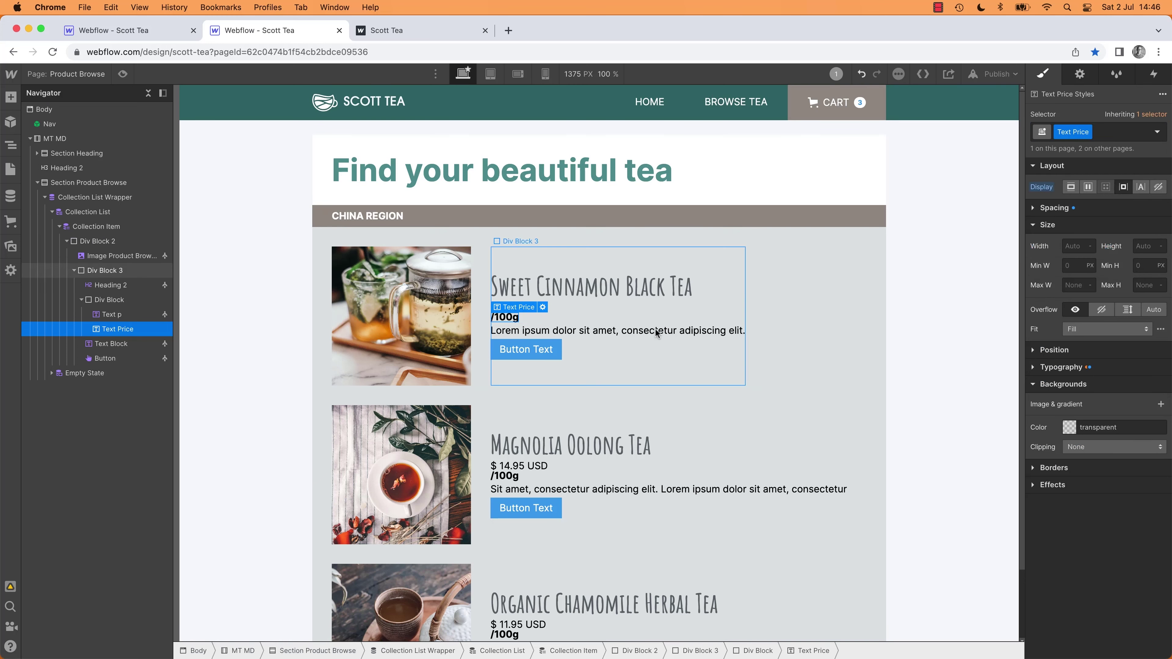
pyautogui.click(800, 384)
# Step: Replace the Text p class on the price text block with the existing Text Price class
pyautogui.click(511, 314)
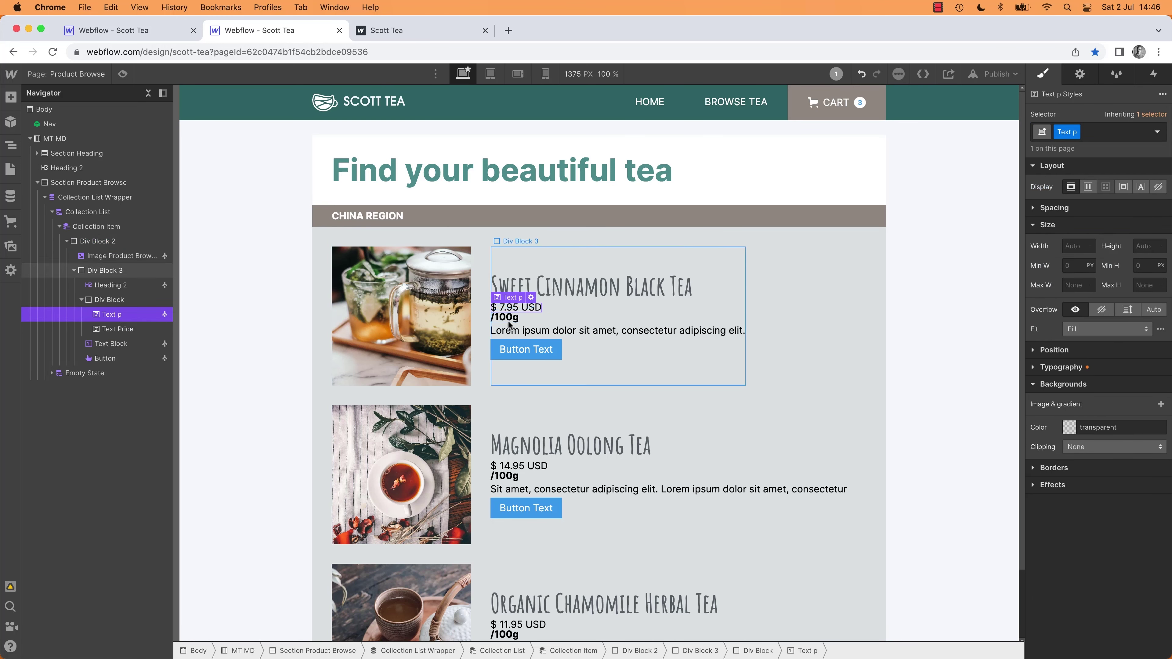
pyautogui.click(506, 318)
pyautogui.click(111, 300)
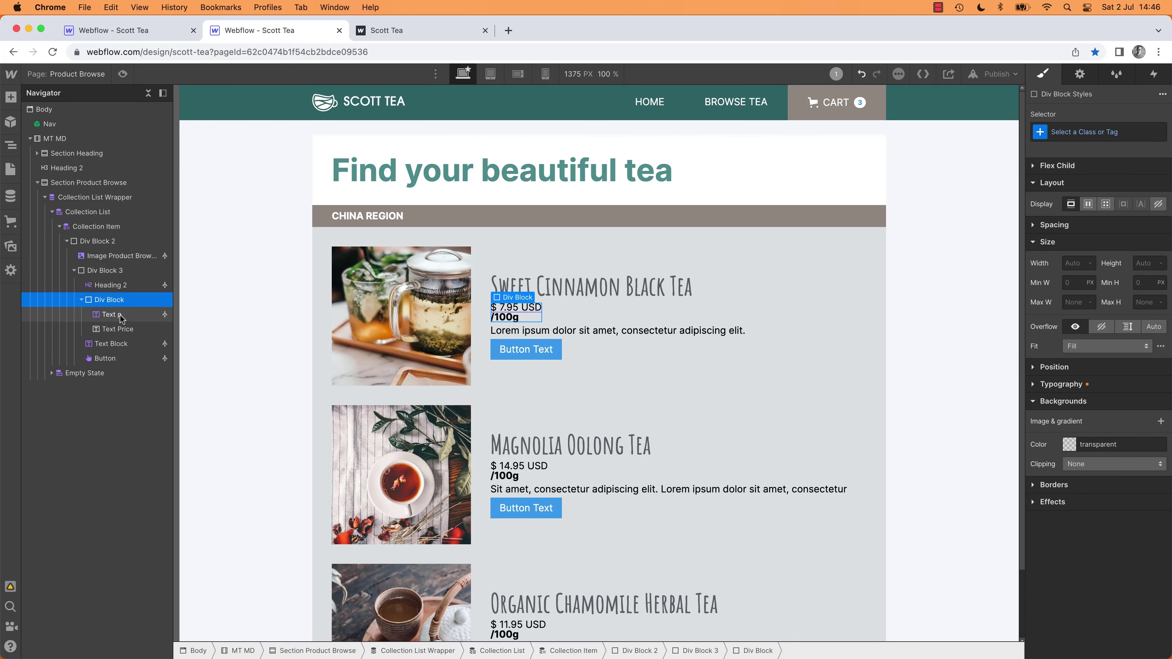
pyautogui.click(110, 314)
pyautogui.click(127, 329)
pyautogui.click(121, 314)
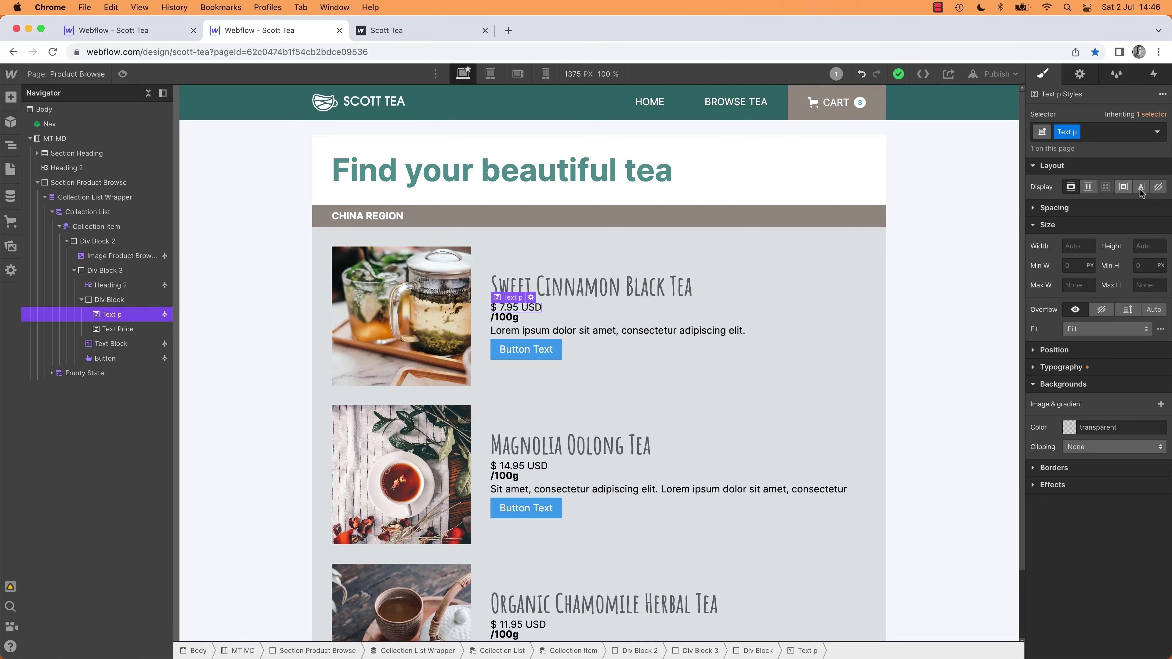
pyautogui.click(1076, 133)
pyautogui.click(1072, 179)
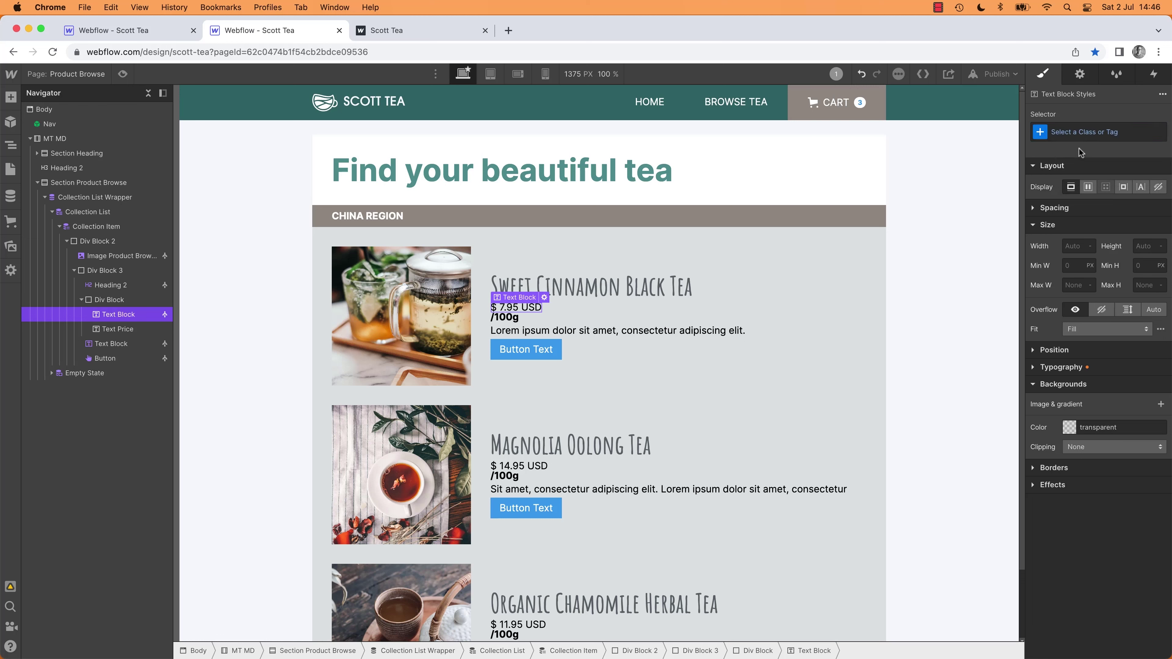
pyautogui.click(1074, 133)
pyautogui.write('tex')
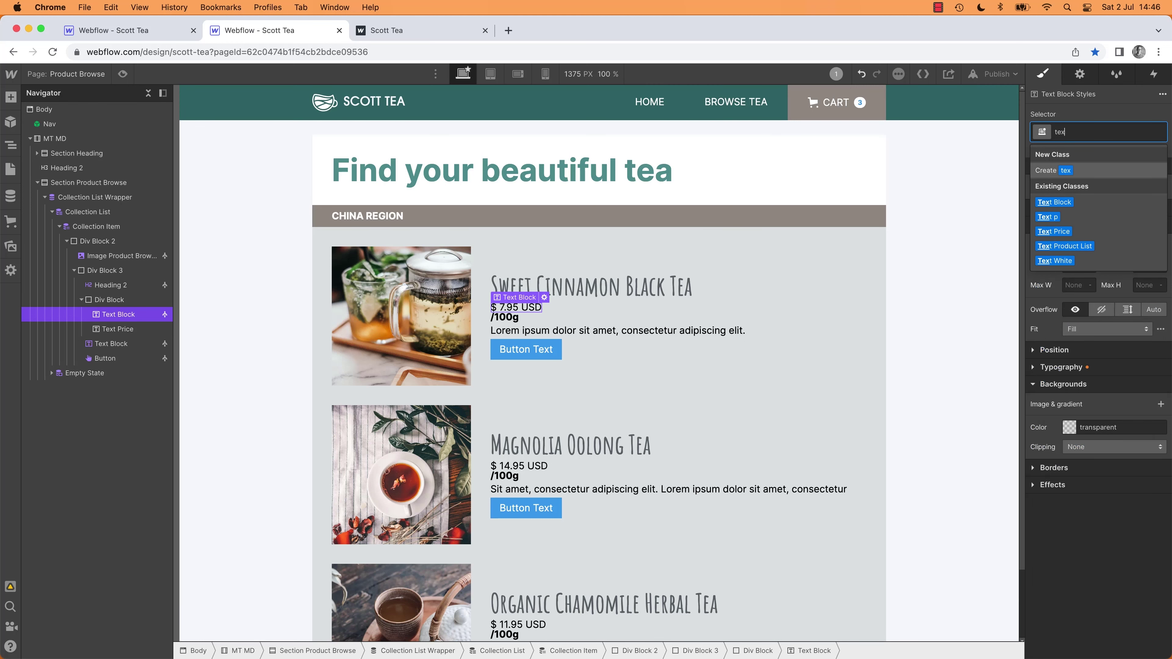
pyautogui.write('t')
pyautogui.click(1054, 232)
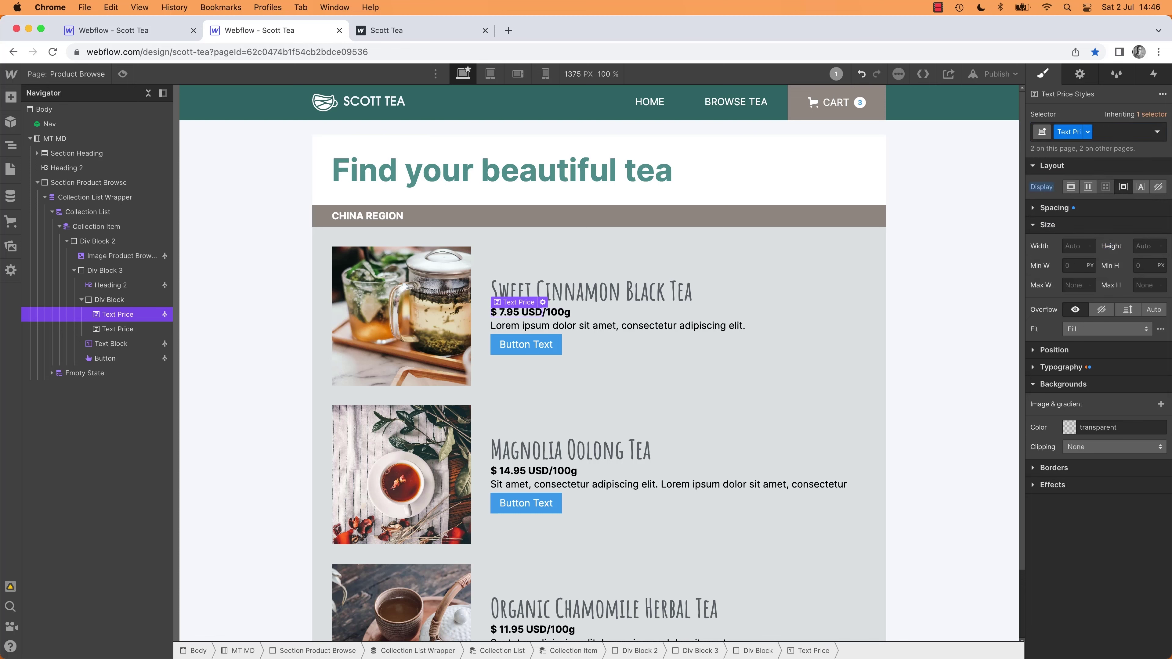
# Step: Delete the unused Text p class from the site's styles and return to the element's style settings
pyautogui.click(1116, 74)
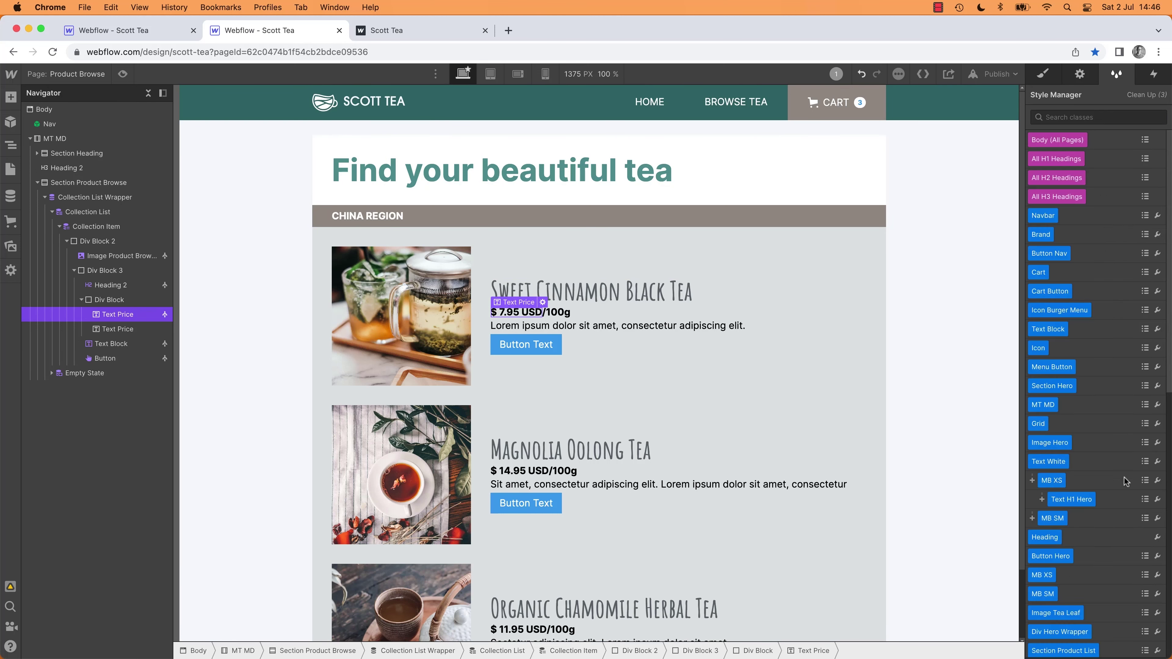
pyautogui.scroll(-5, 1120, 487)
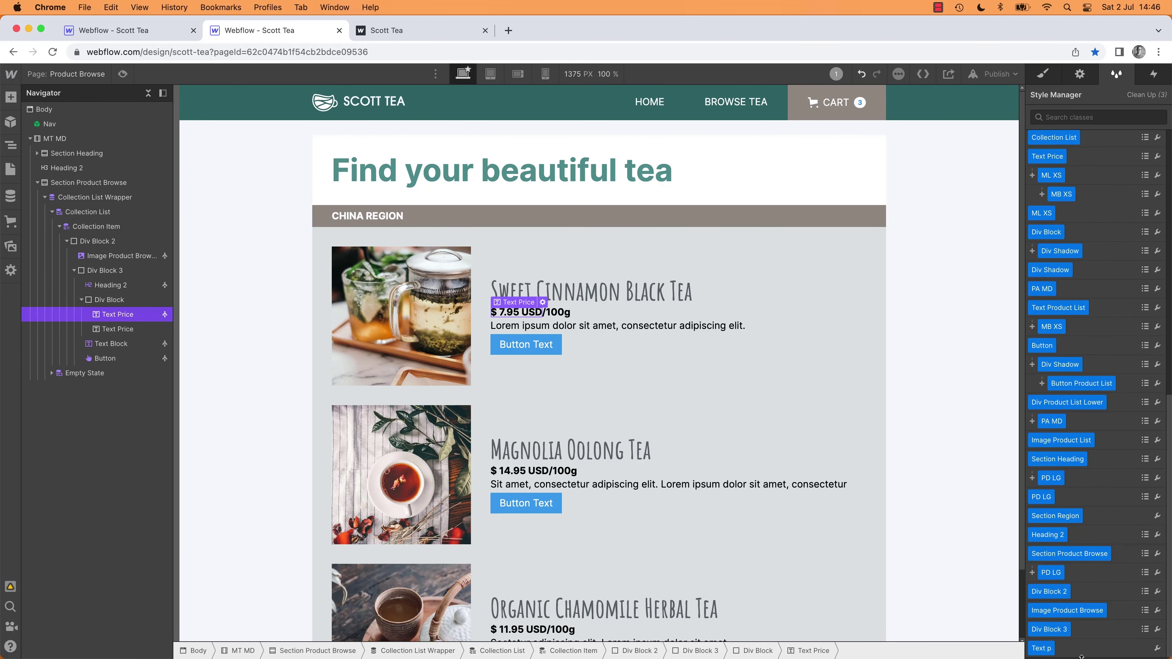
pyautogui.click(1157, 649)
pyautogui.click(1145, 649)
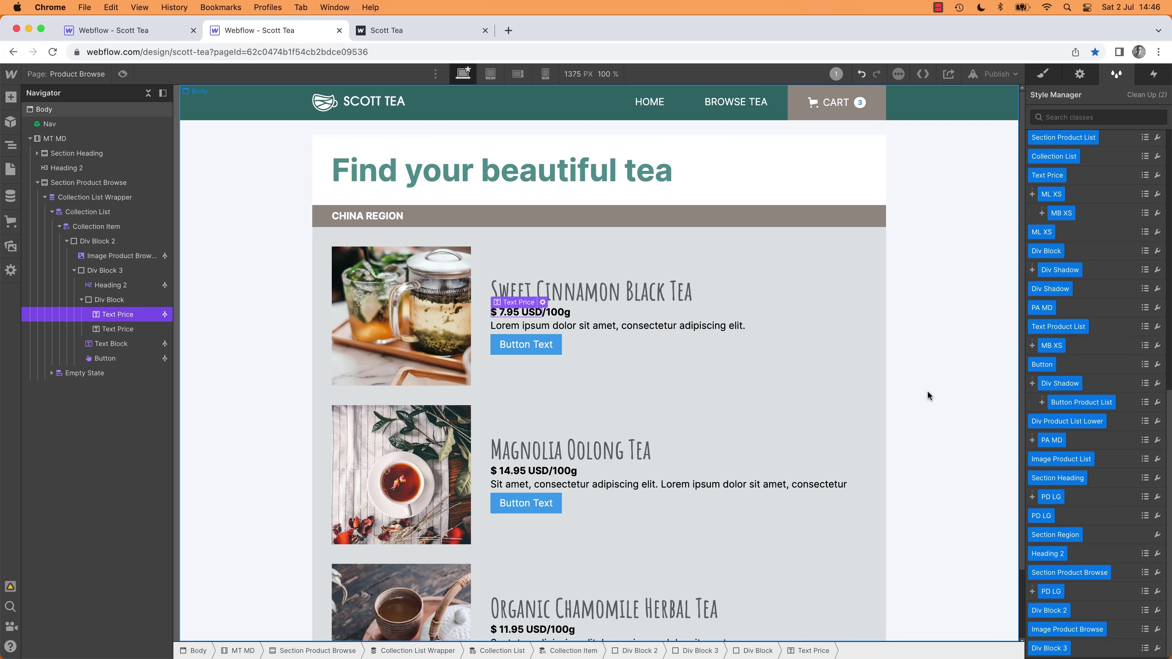
pyautogui.click(1044, 75)
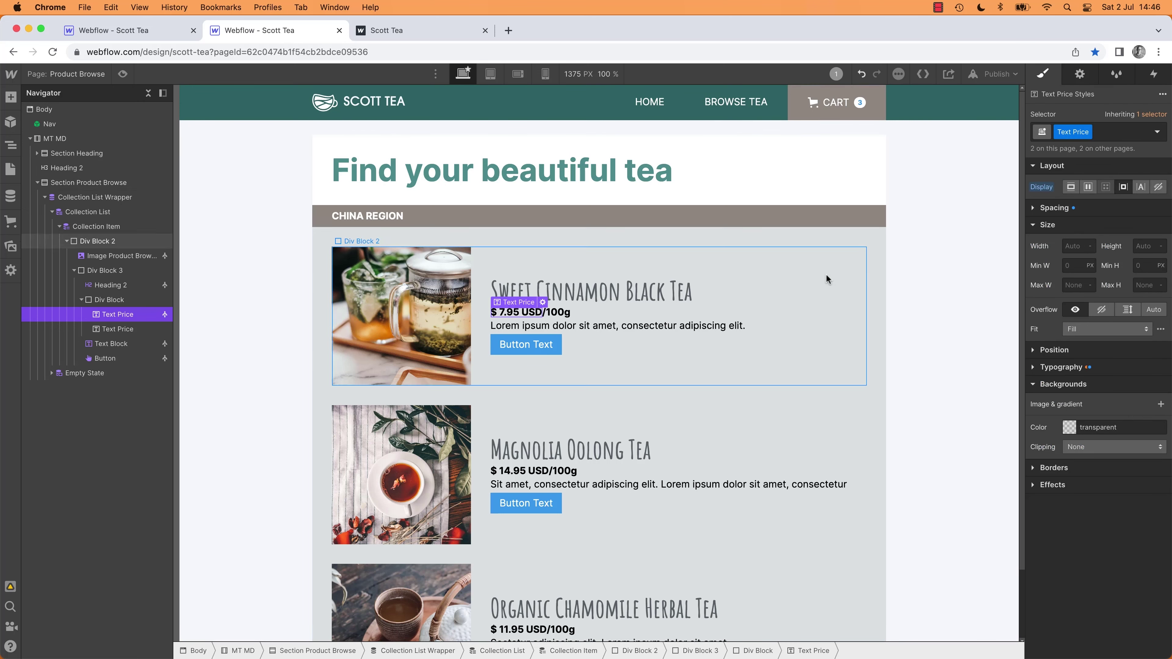
# Step: Add the ML XS combo class to the /100g text on the Product Browse page
pyautogui.click(889, 341)
pyautogui.click(558, 316)
pyautogui.click(1129, 132)
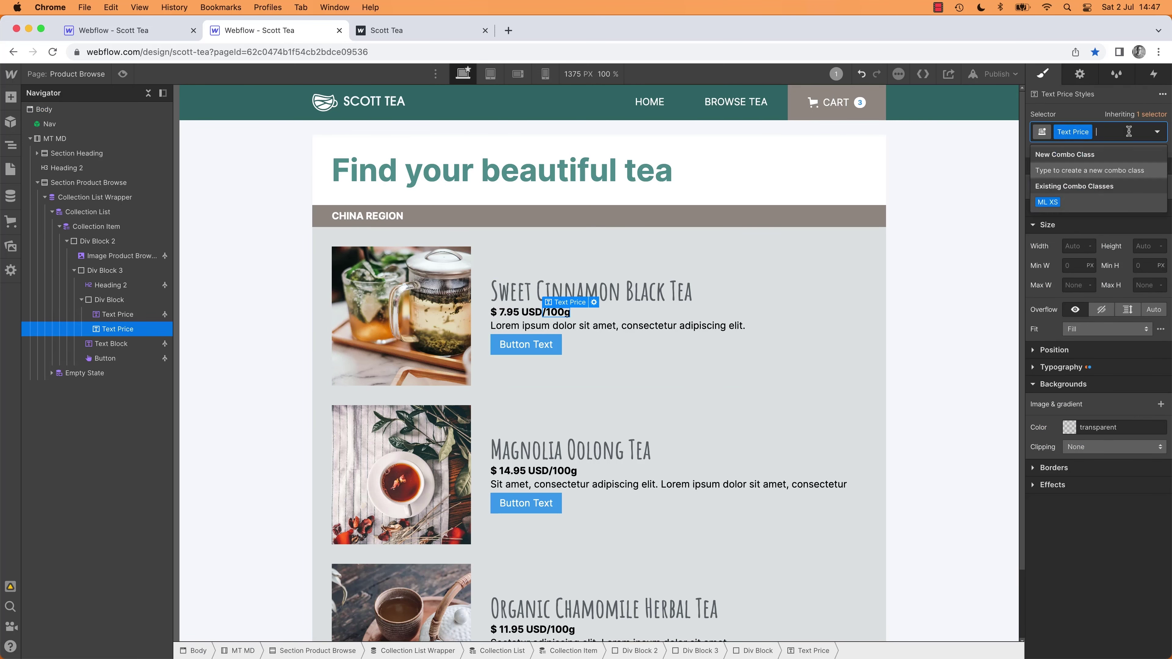
pyautogui.write('m')
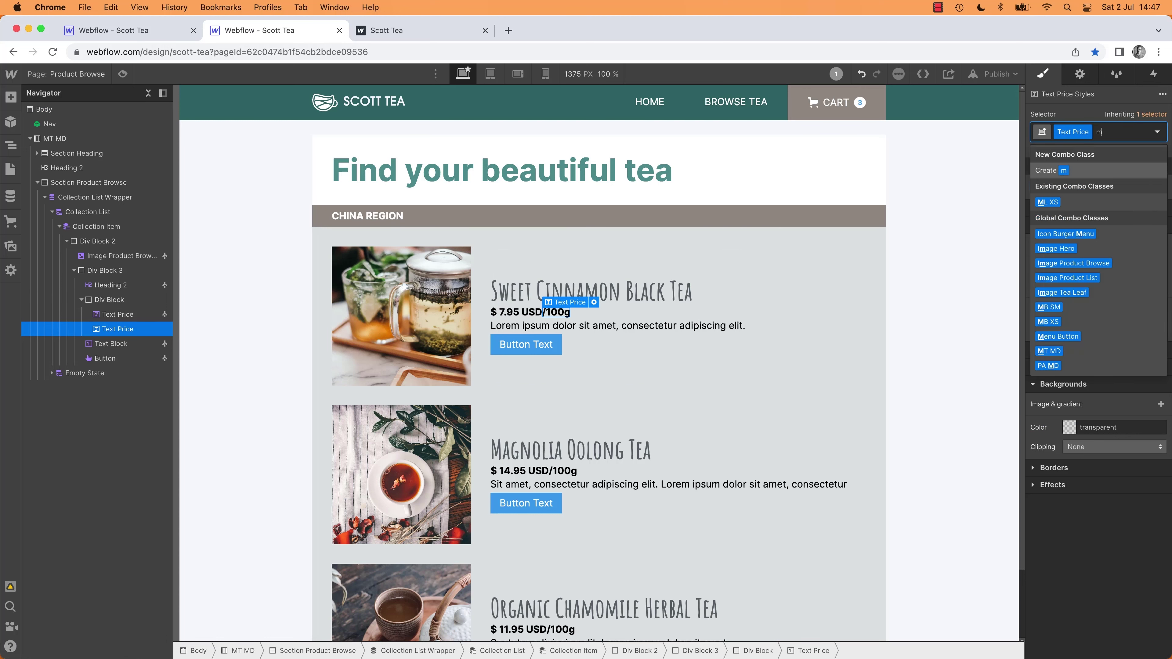
pyautogui.write('l')
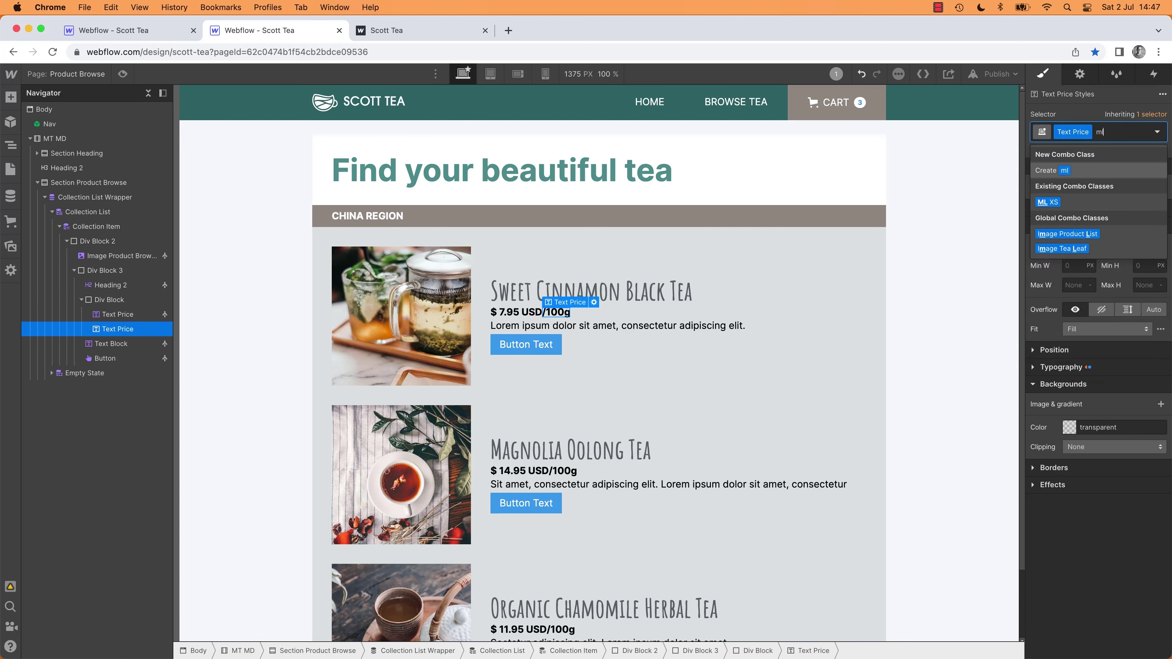
pyautogui.press('Down')
pyautogui.press('Return')
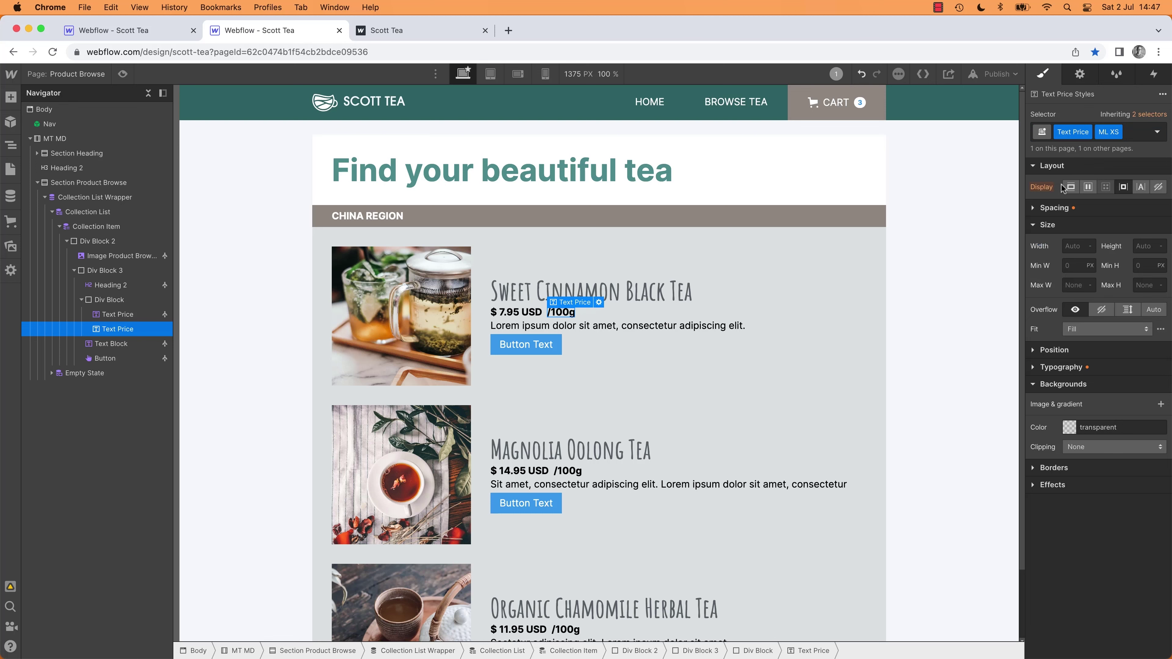
pyautogui.click(932, 255)
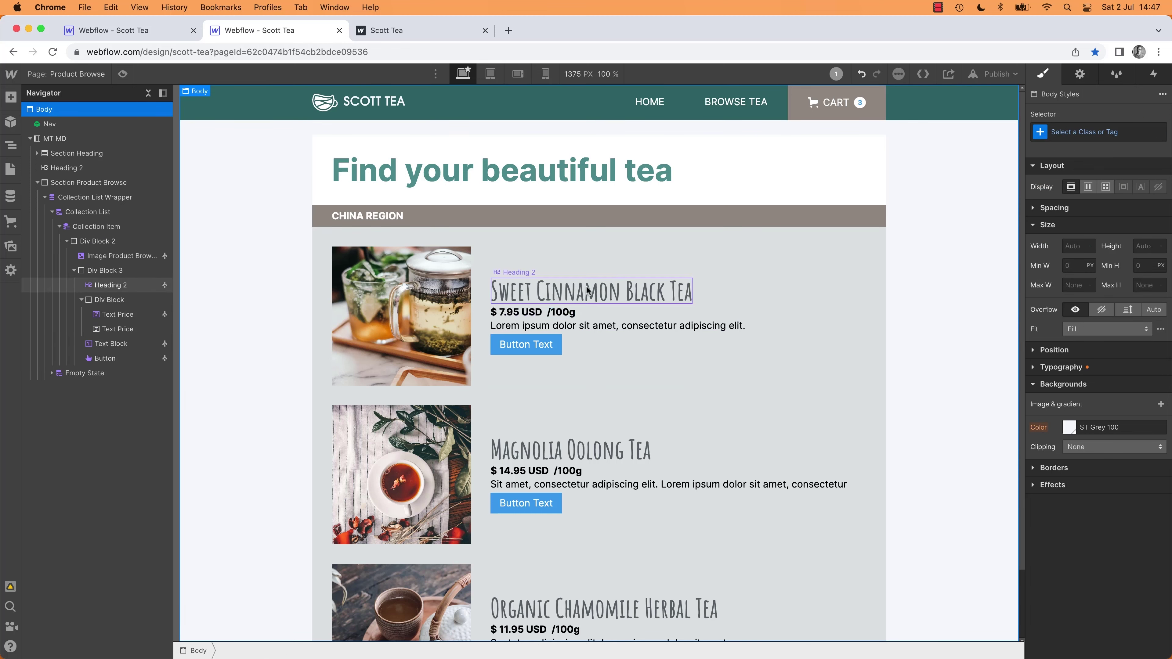
# Step: Set the row gap of the card's text div block, Div Block 3, to 10 px
pyautogui.click(574, 266)
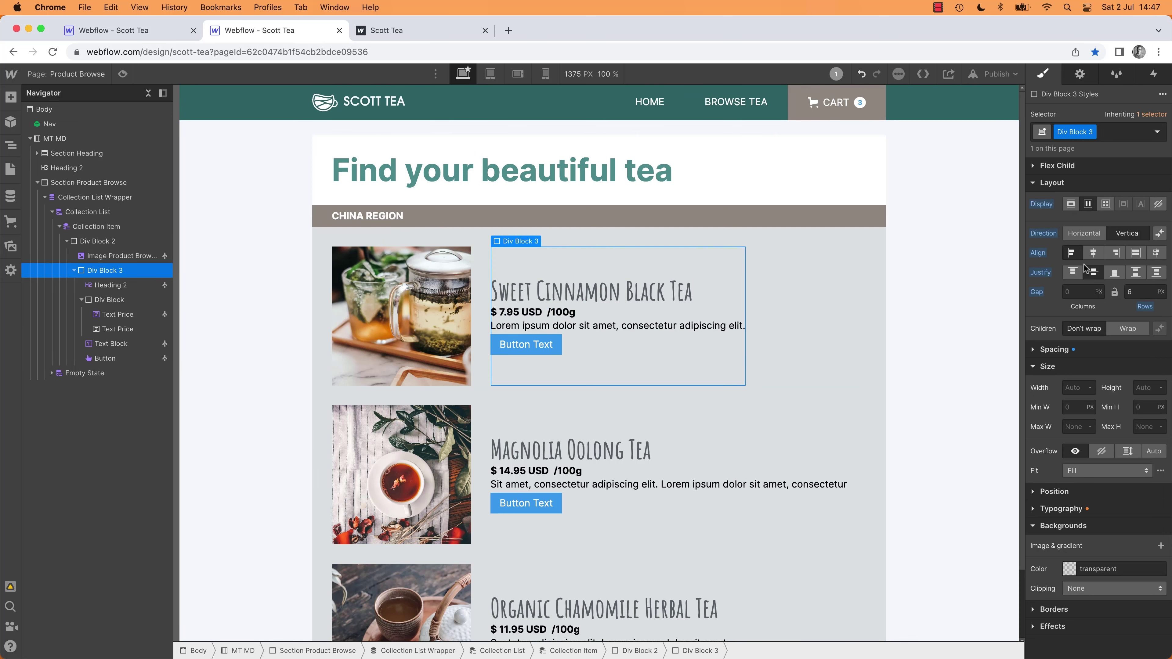
pyautogui.click(1137, 292)
pyautogui.write('10')
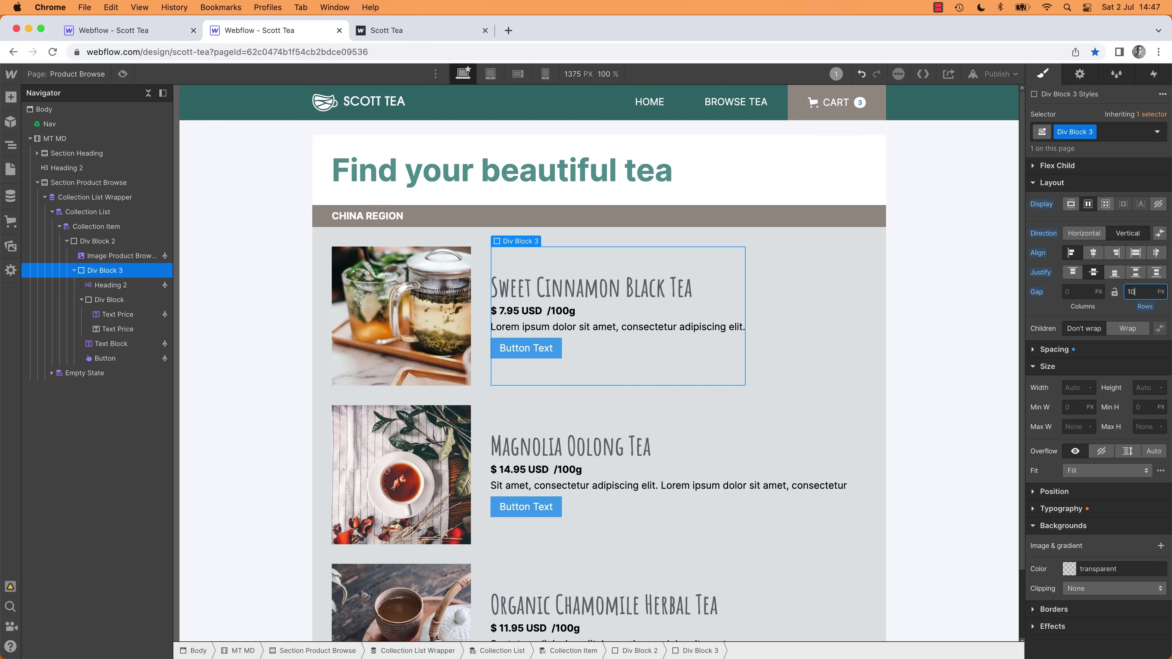
# Step: Apply the existing Button class to the product card's button
pyautogui.click(541, 351)
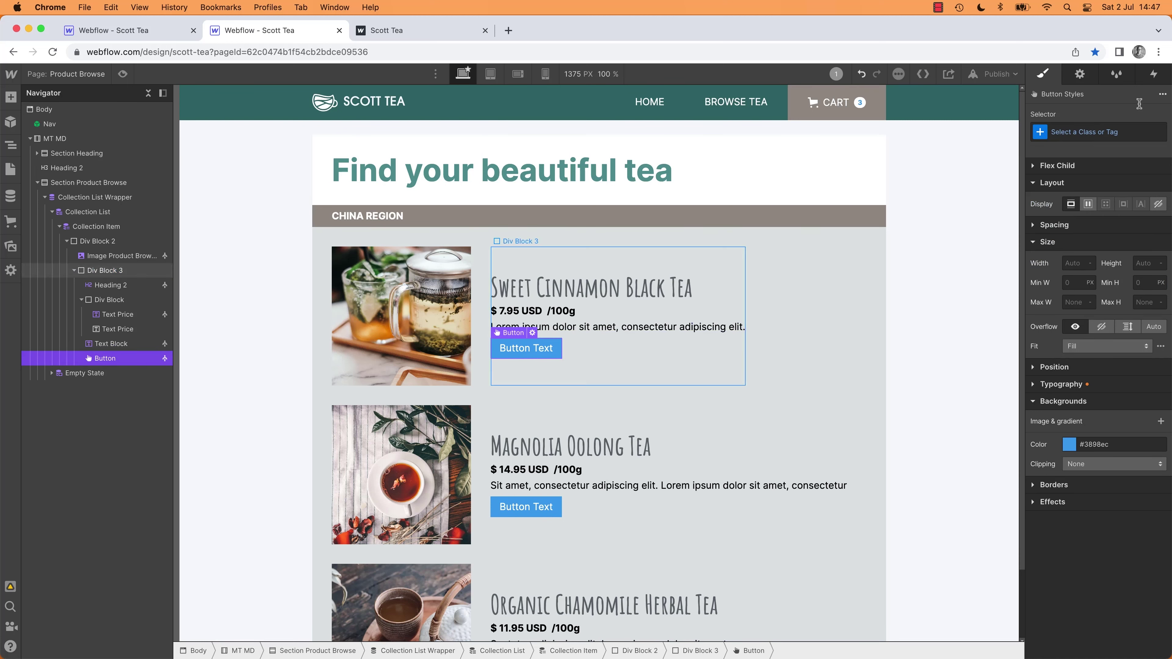
pyautogui.click(1112, 132)
pyautogui.write('butt')
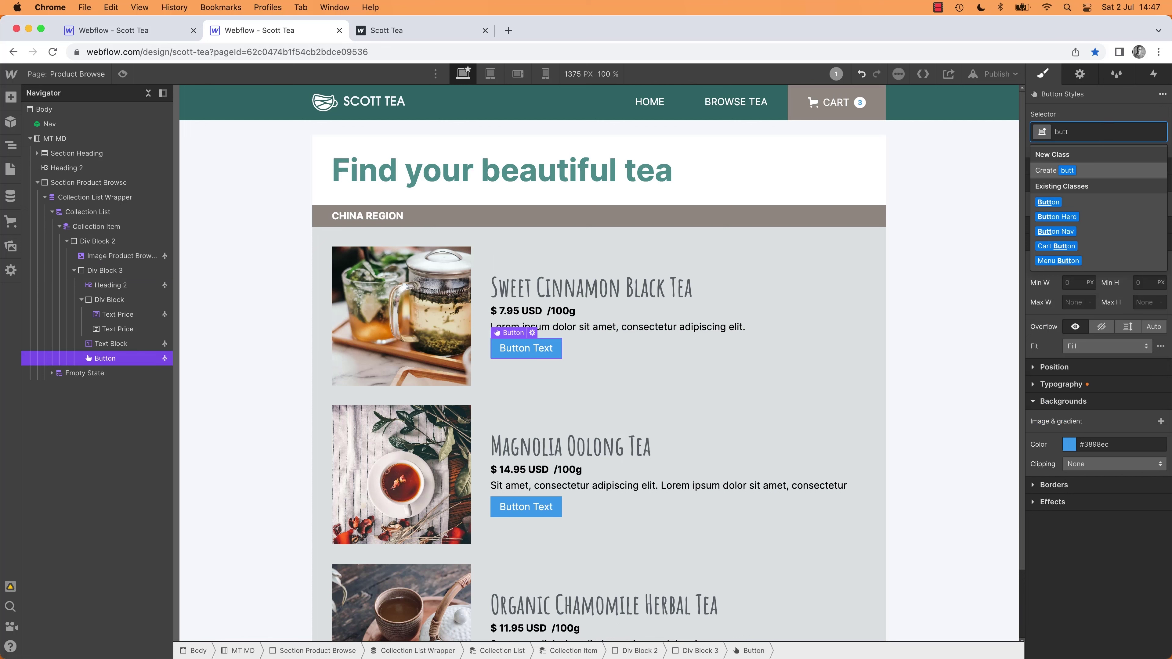
pyautogui.click(1056, 202)
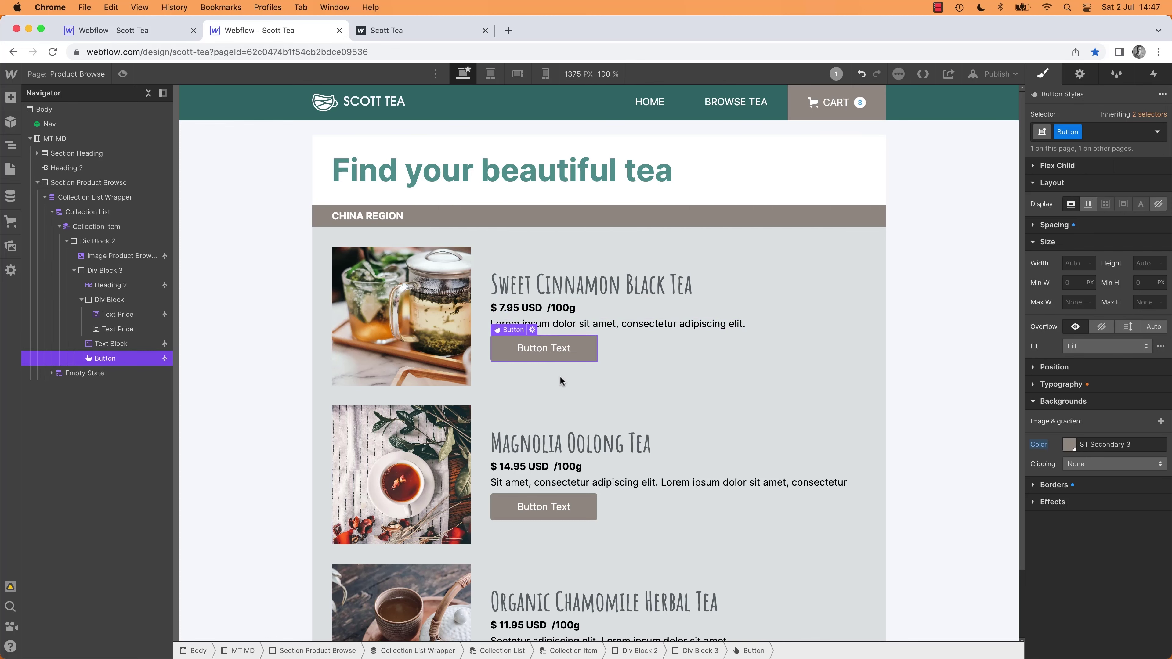
pyautogui.click(983, 373)
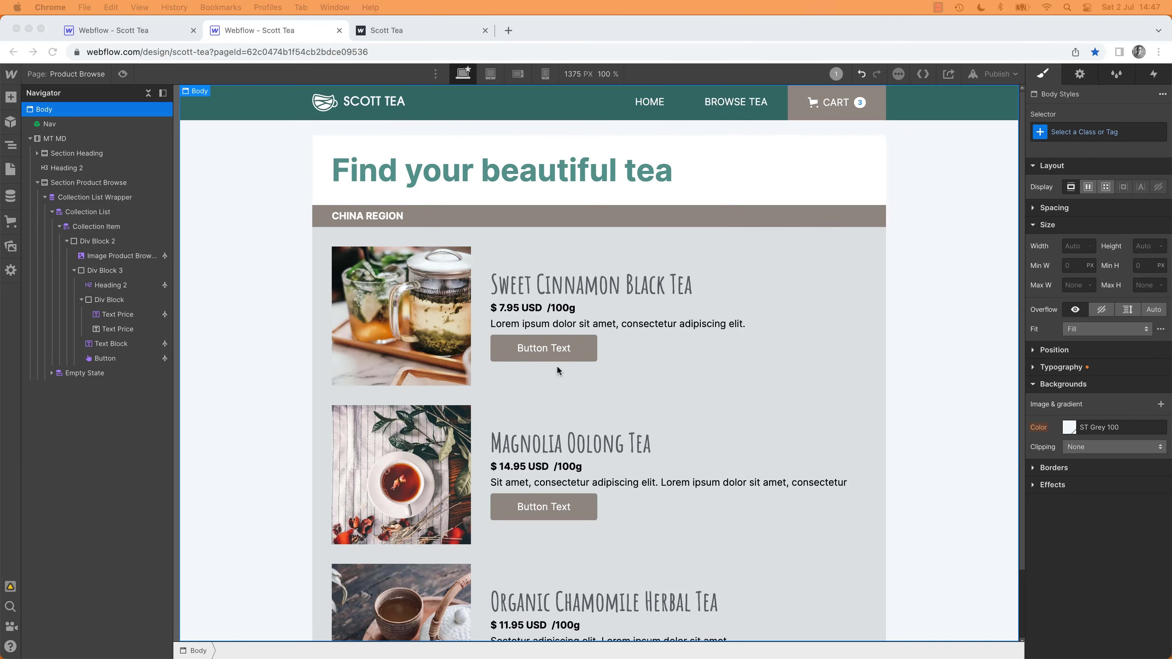
# Step: Change the product card's button text to View
pyautogui.doubleClick(556, 351)
pyautogui.write('View')
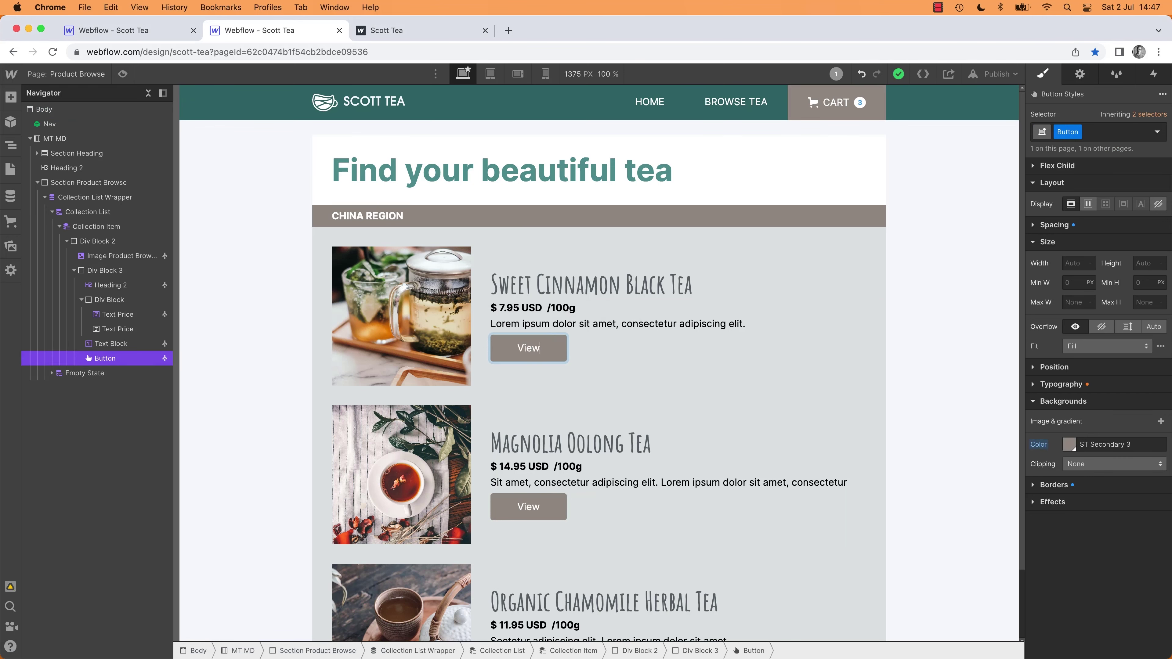
pyautogui.press('Escape')
pyautogui.click(960, 373)
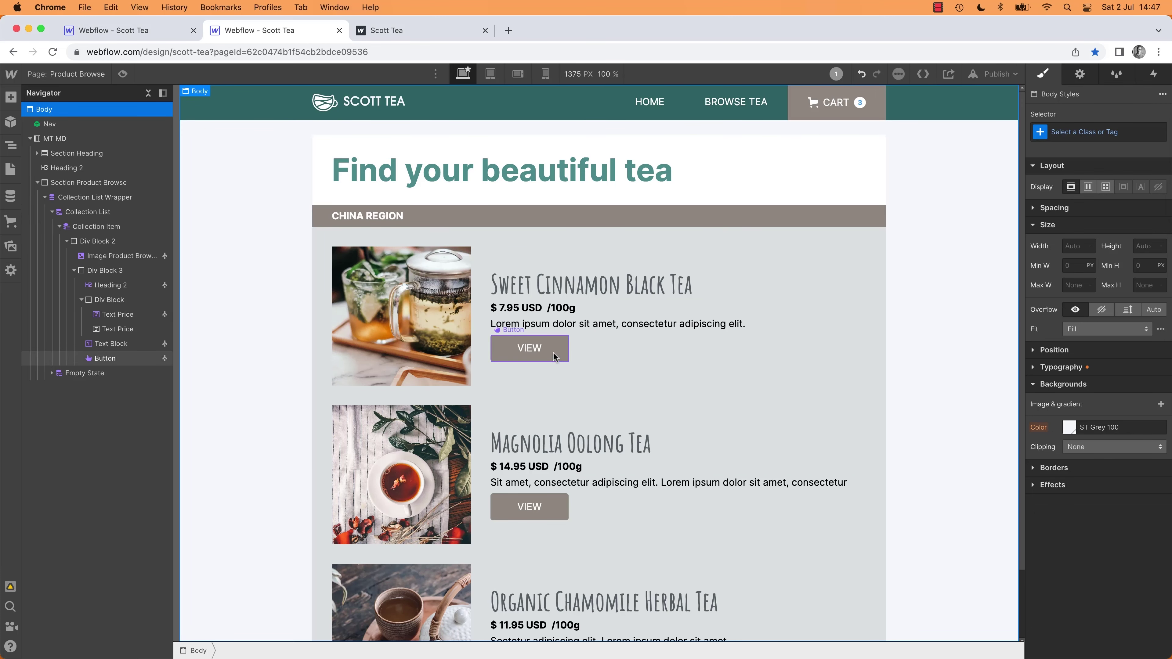
# Step: Examine the View button's typography settings, including the additional type options
pyautogui.click(553, 352)
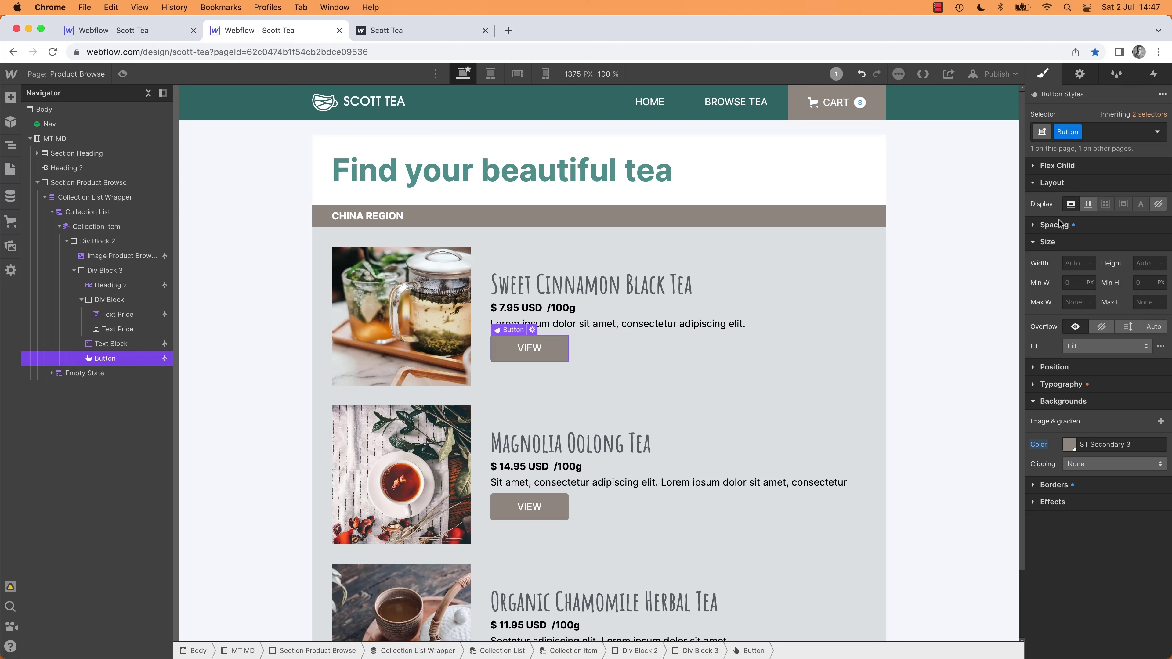
pyautogui.click(1036, 388)
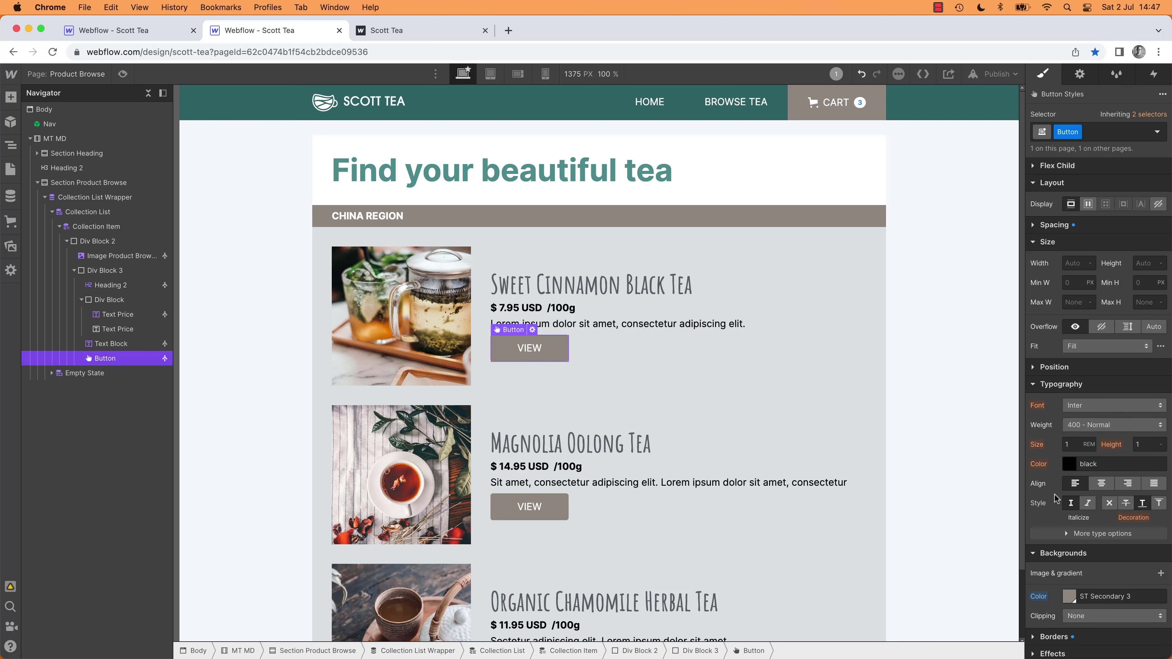
pyautogui.click(1068, 535)
pyautogui.click(922, 378)
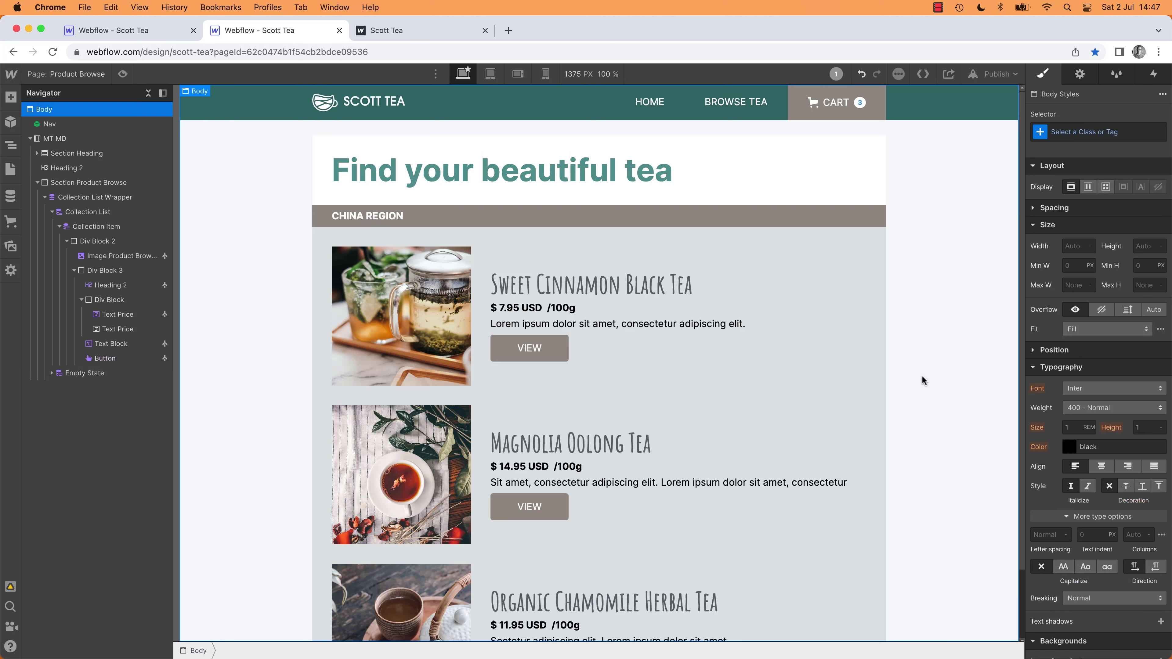
# Step: Compare the built product cards with the Product Listing design in Adobe XD and return to Webflow
pyautogui.press('super+Tab')
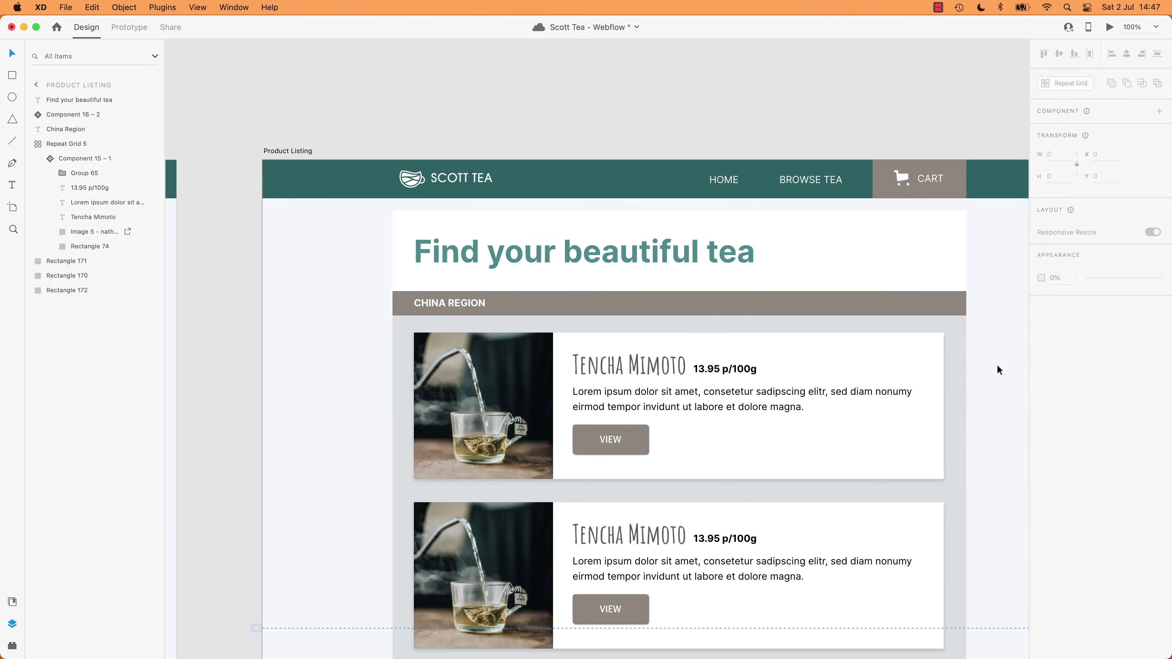
pyautogui.press('super+Tab')
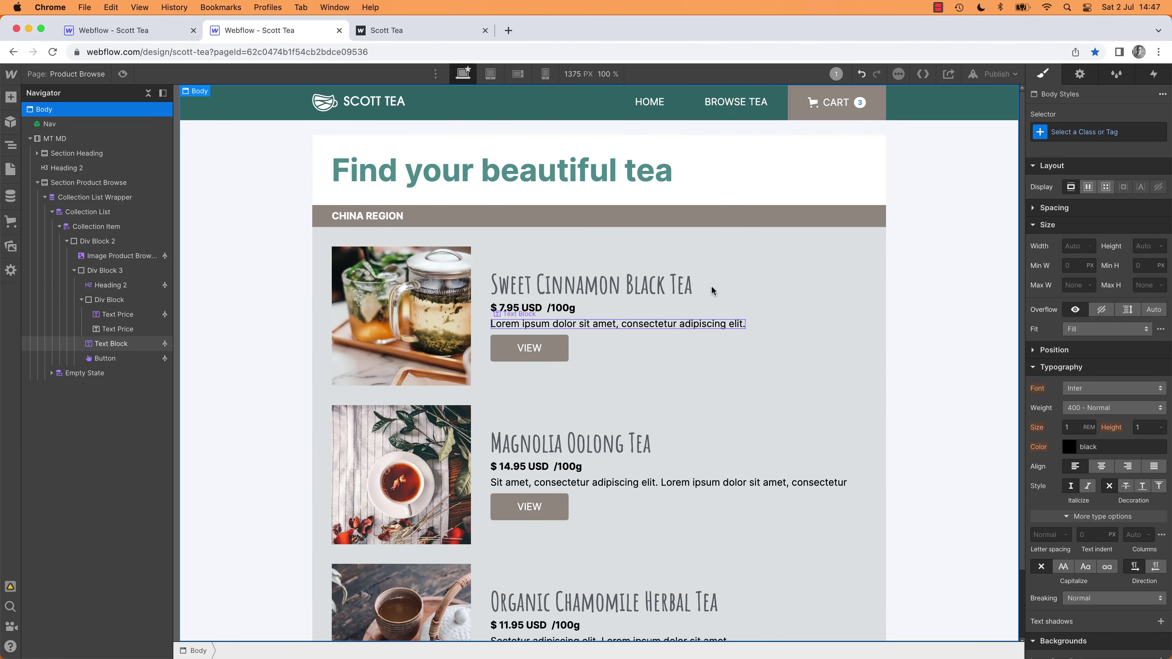
pyautogui.press('super+Tab')
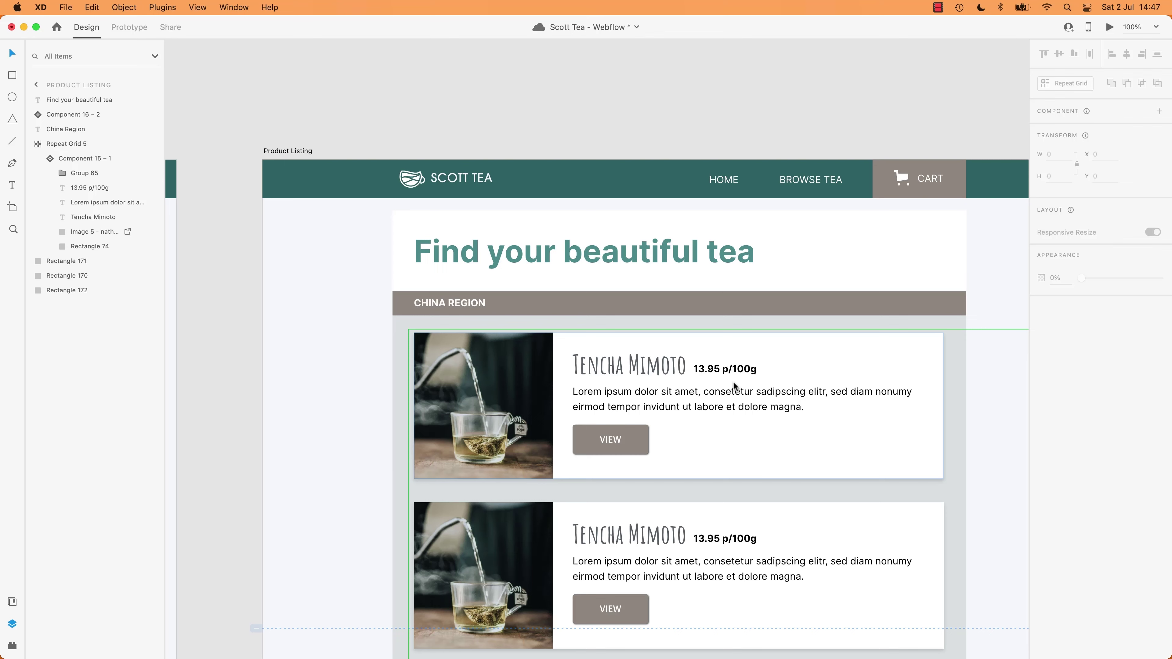
pyautogui.press('super+Tab')
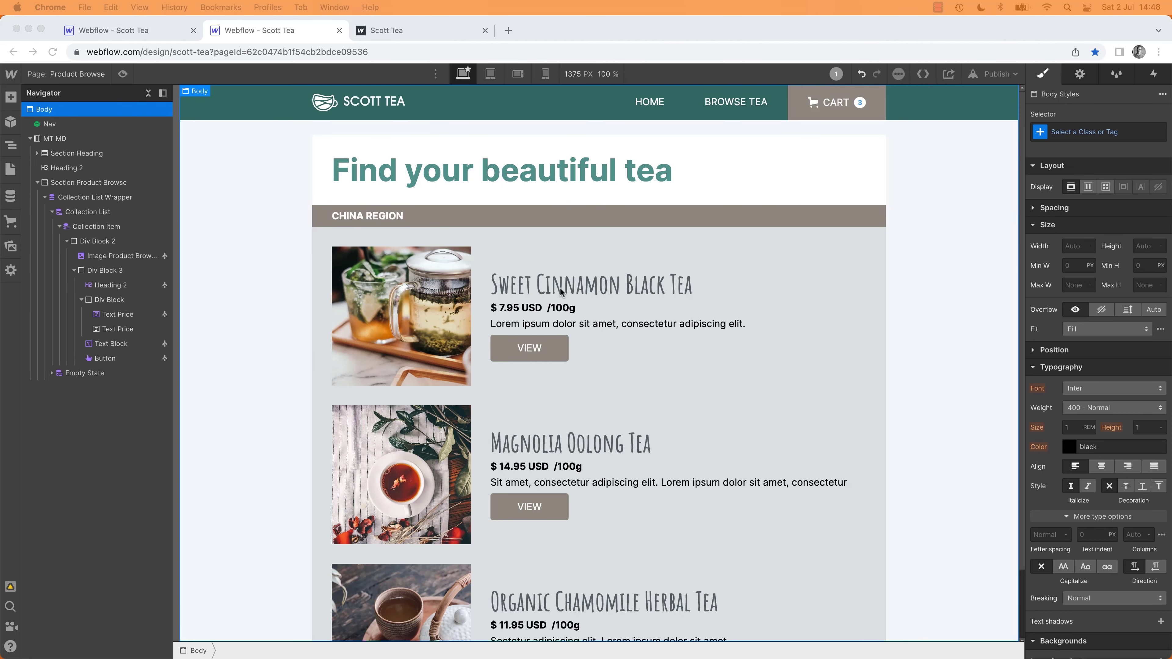
# Step: Try to nest the product card's Heading 2 inside the Div Block that holds the price texts
pyautogui.click(535, 290)
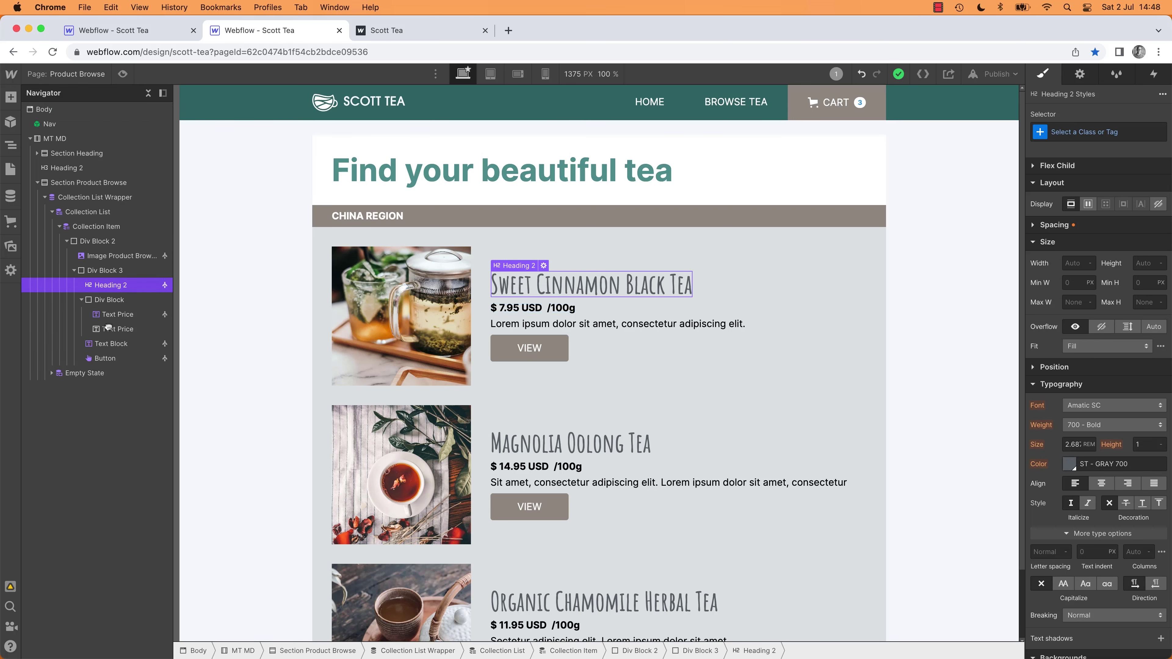
pyautogui.moveTo(108, 327); pyautogui.dragTo(115, 299)
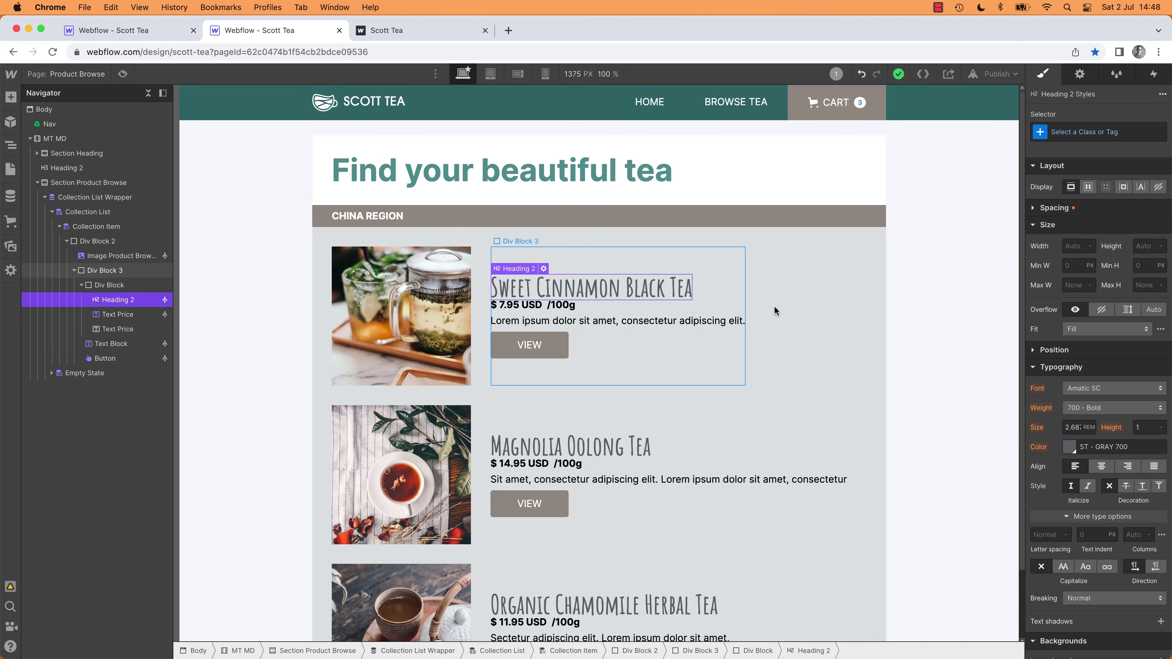
pyautogui.moveTo(596, 288); pyautogui.dragTo(457, 327)
# Step: Preview the product cards at the tablet breakpoint, including the Organic Chamomile Herbal Tea heading, and return to the desktop view
pyautogui.scroll(-2, 733, 530)
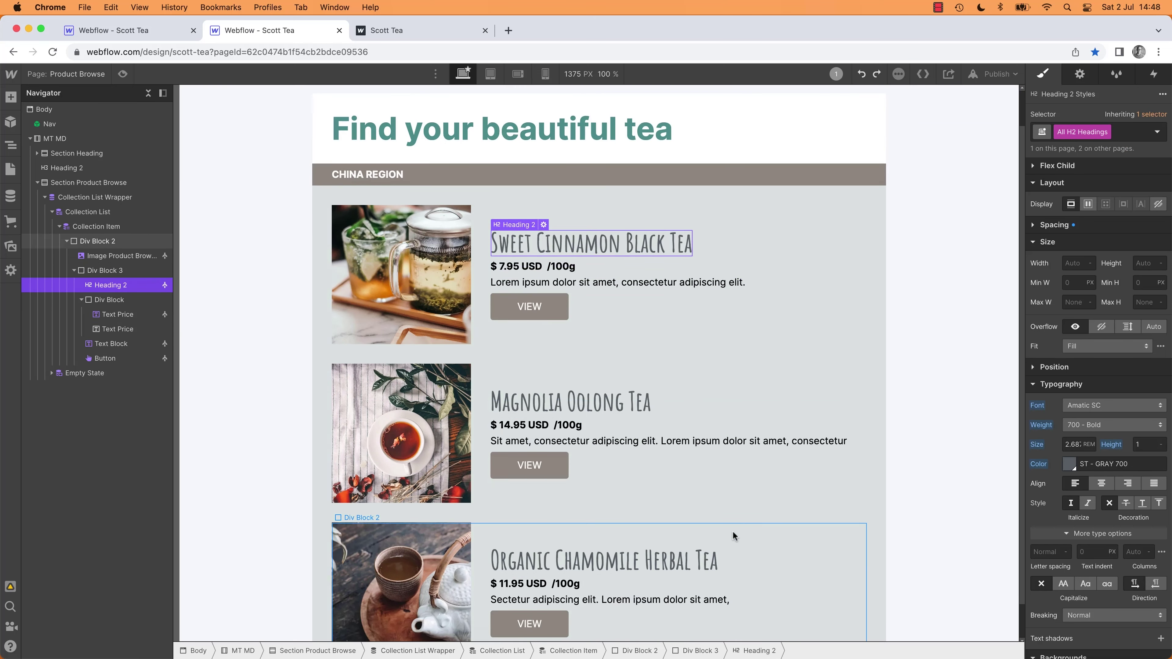
pyautogui.click(672, 559)
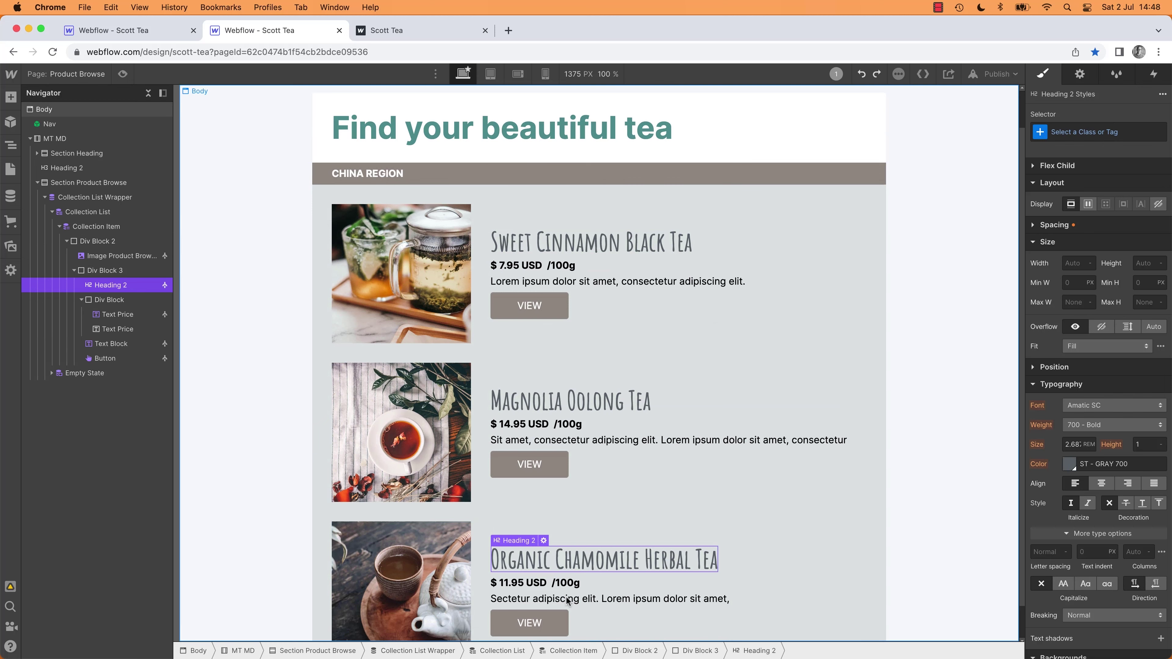
pyautogui.click(491, 73)
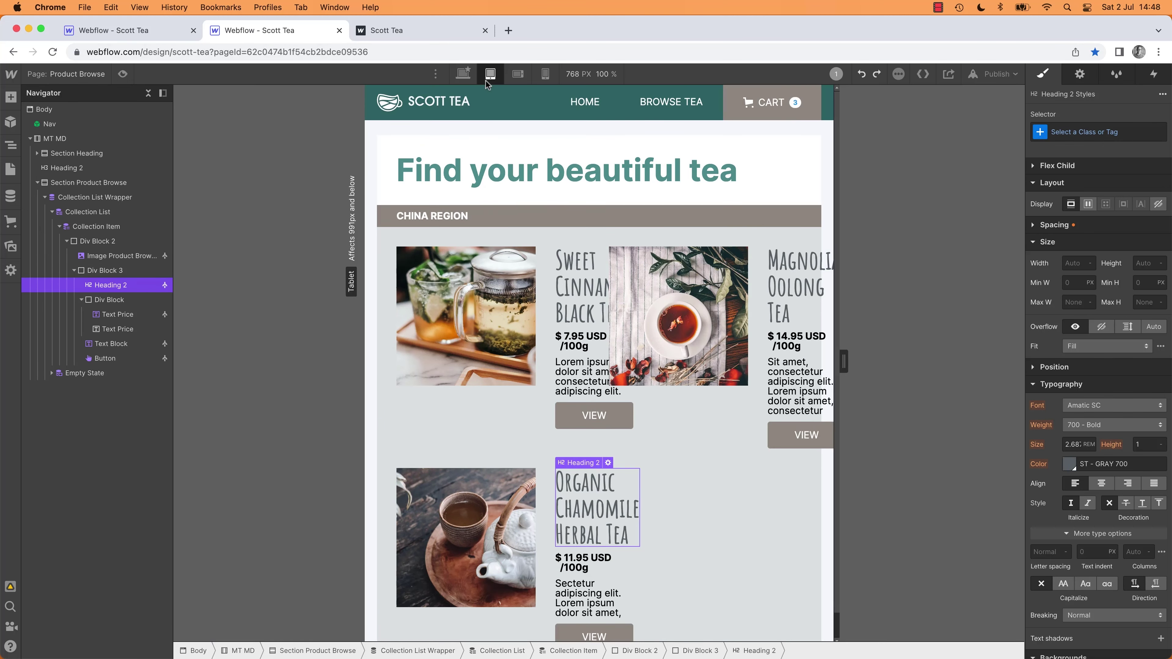
pyautogui.click(463, 73)
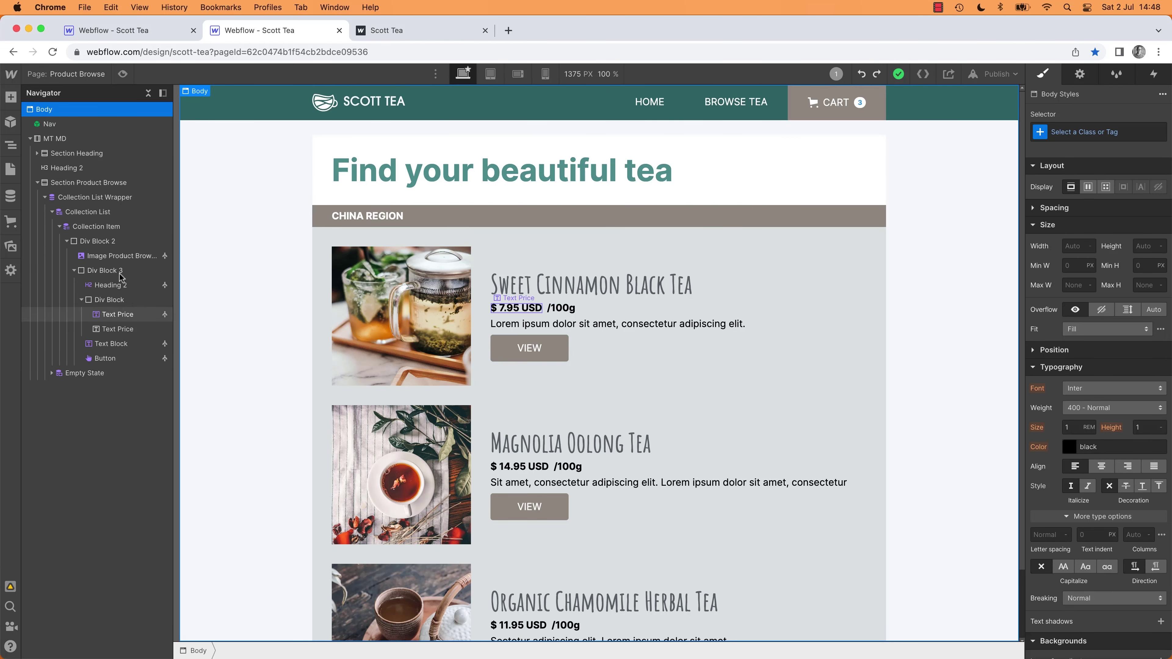
# Step: Rename the class of the product card's outer block, Div Block 2, as Div
pyautogui.click(113, 242)
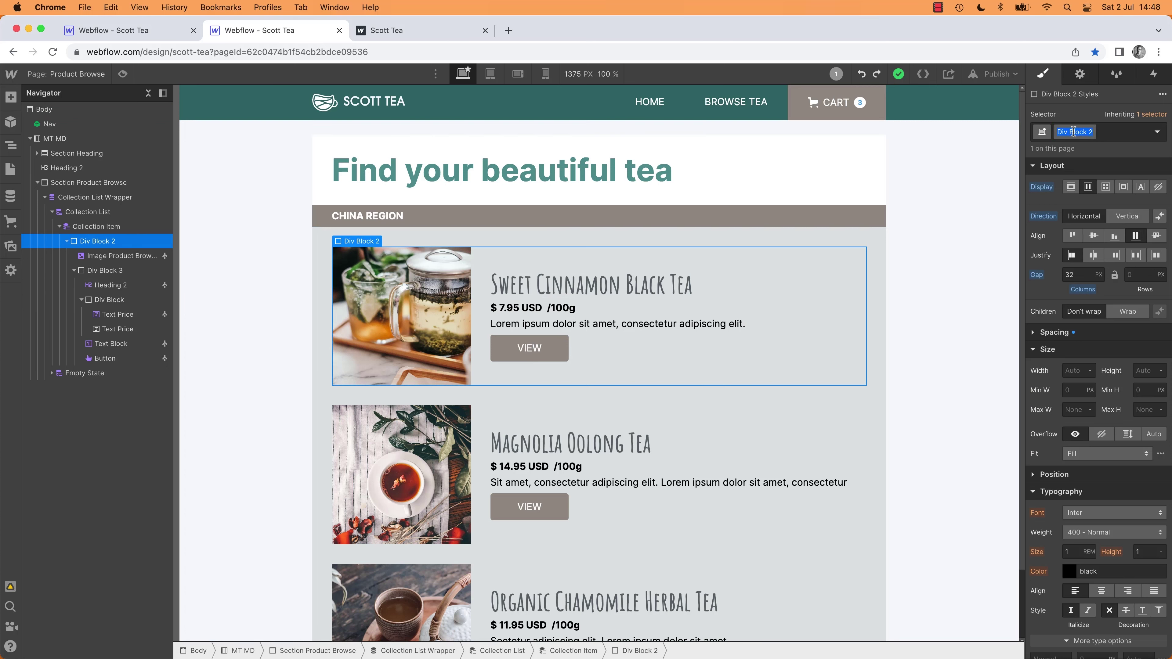
pyautogui.write('Div')
pyautogui.press('Return')
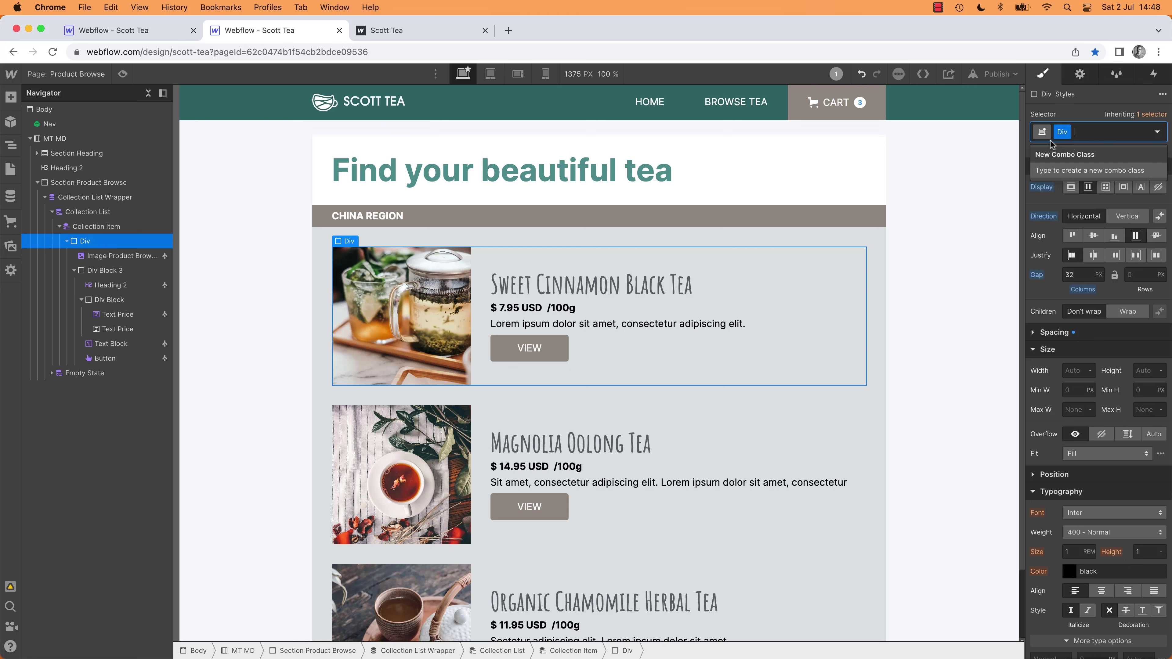
# Step: Try to rename the outer card block's Div class as Div Product Browse List
pyautogui.click(1066, 132)
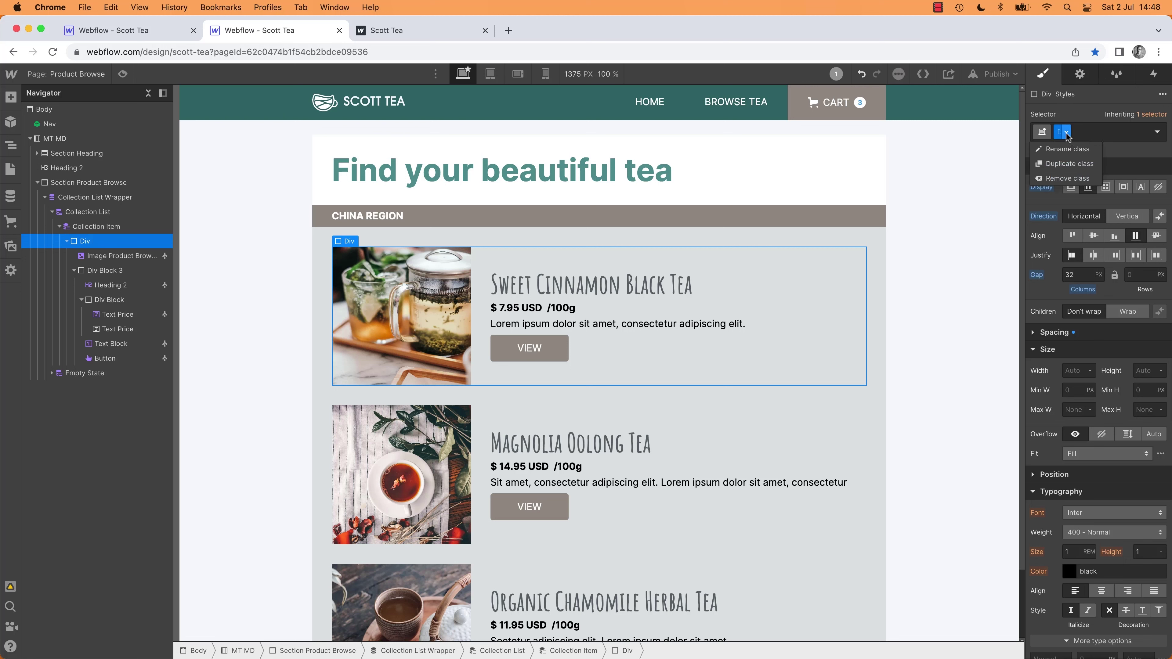
pyautogui.click(1062, 150)
pyautogui.write('Div')
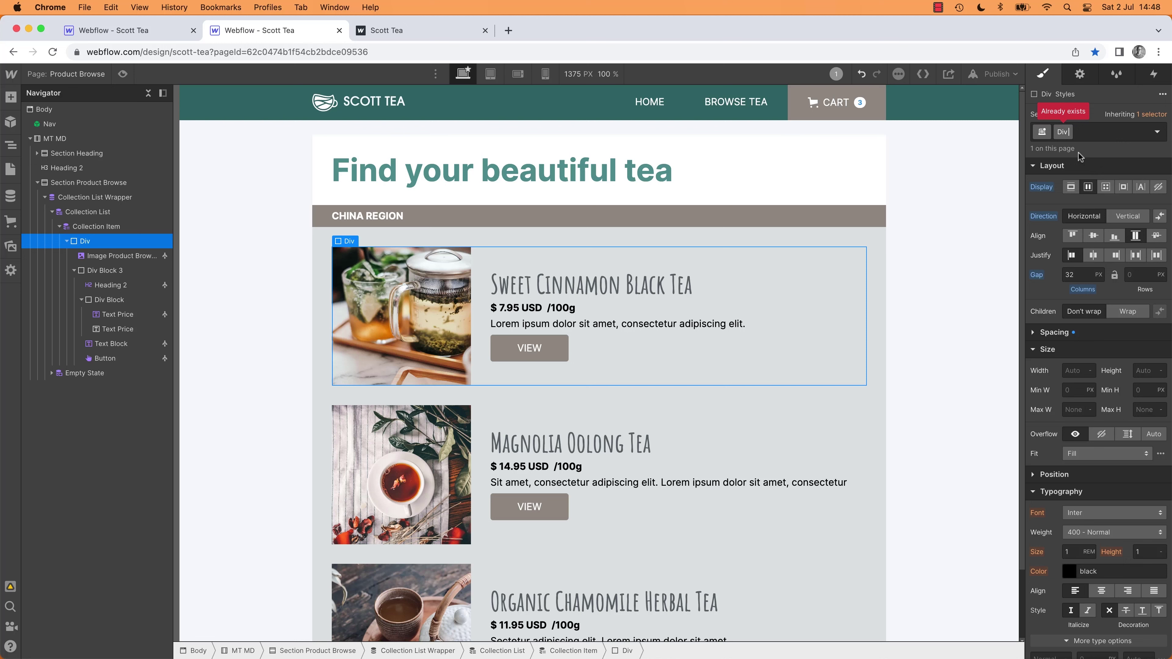
pyautogui.write('Product B')
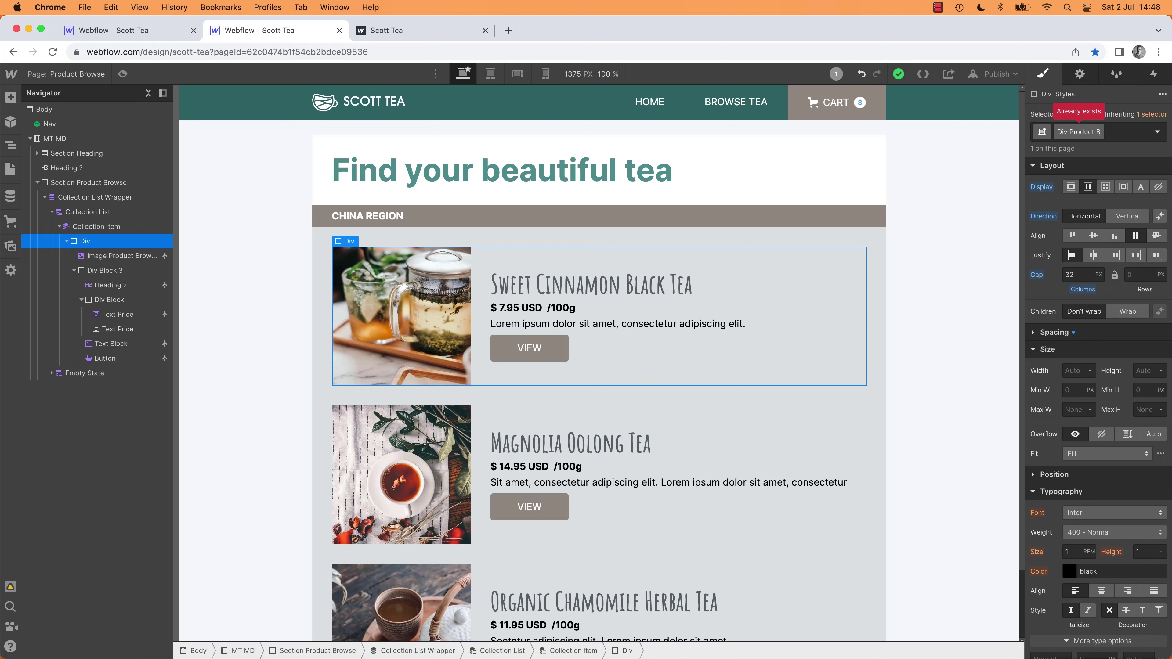
pyautogui.write('rowse List')
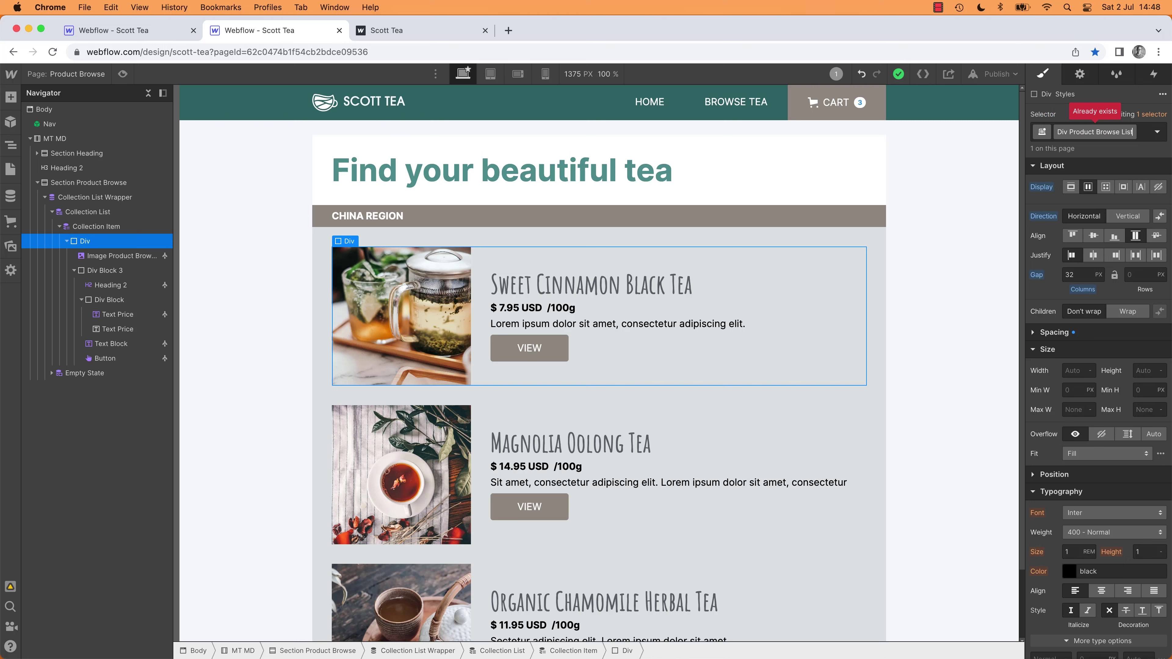
pyautogui.press('Escape')
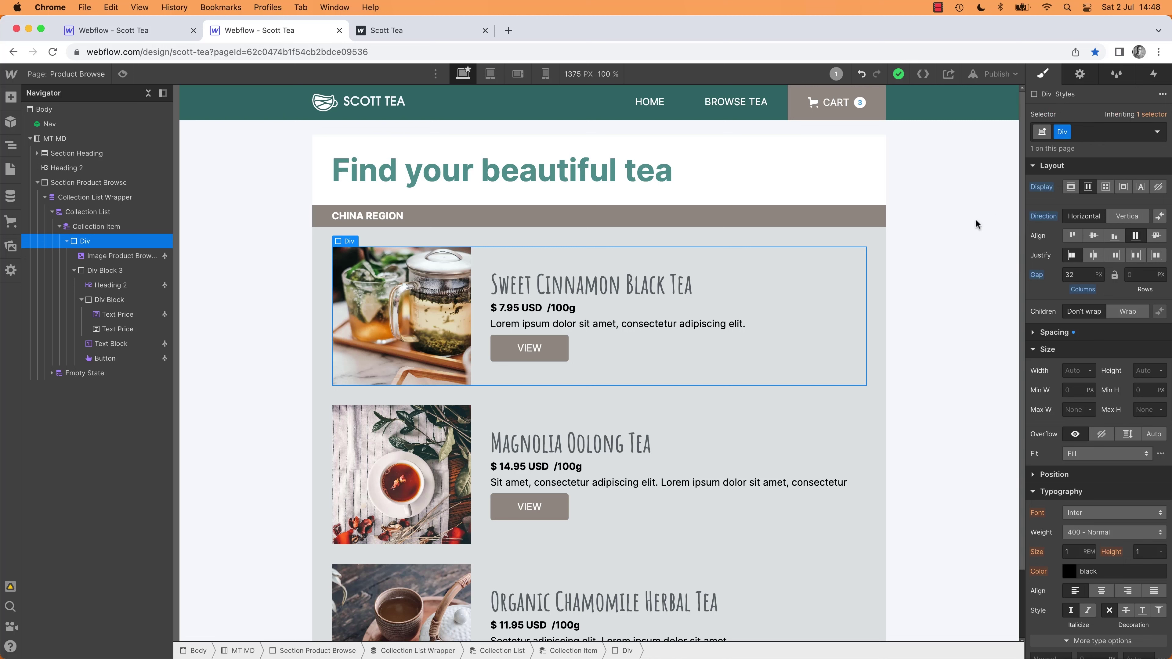
# Step: Try to rename the outer card block's Div class as Div Browse Wrapper
pyautogui.click(1065, 133)
pyautogui.click(1068, 149)
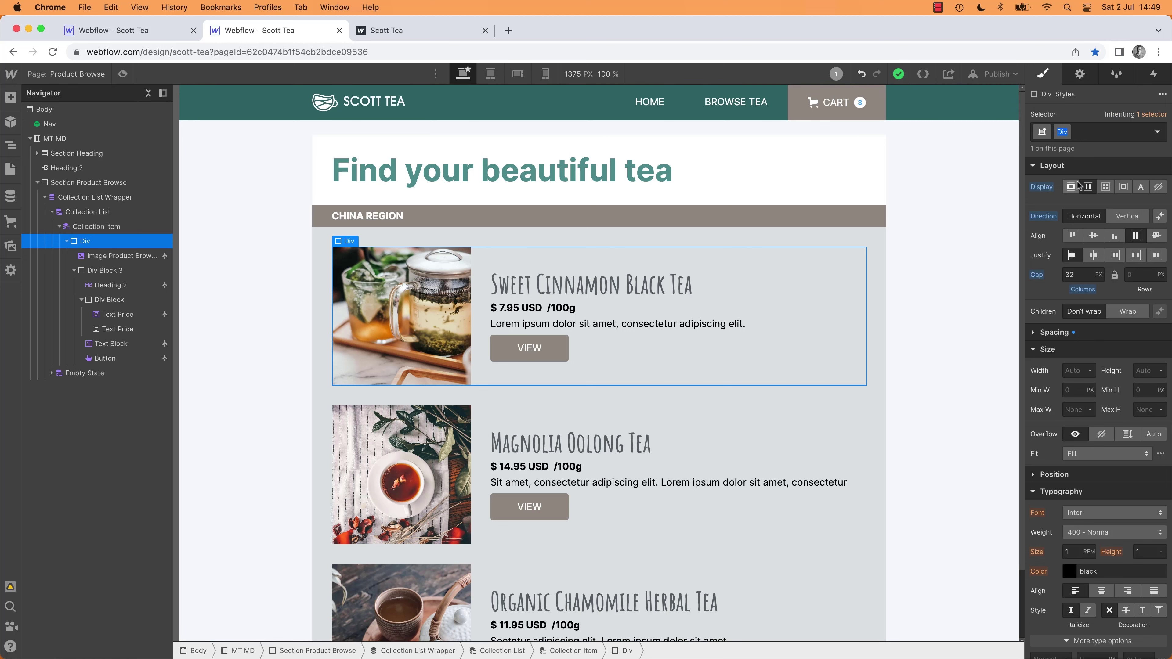
pyautogui.write('Div Brosw')
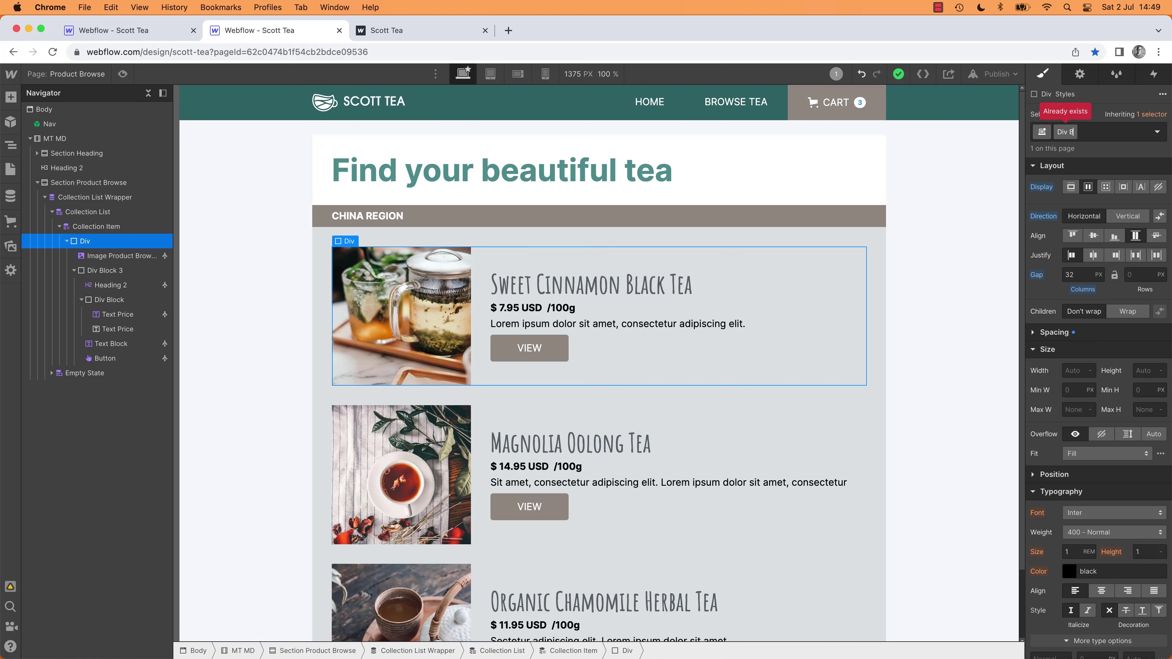
pyautogui.press('BackSpace')
pyautogui.press('BackSpace')
pyautogui.write('wse Wrapper')
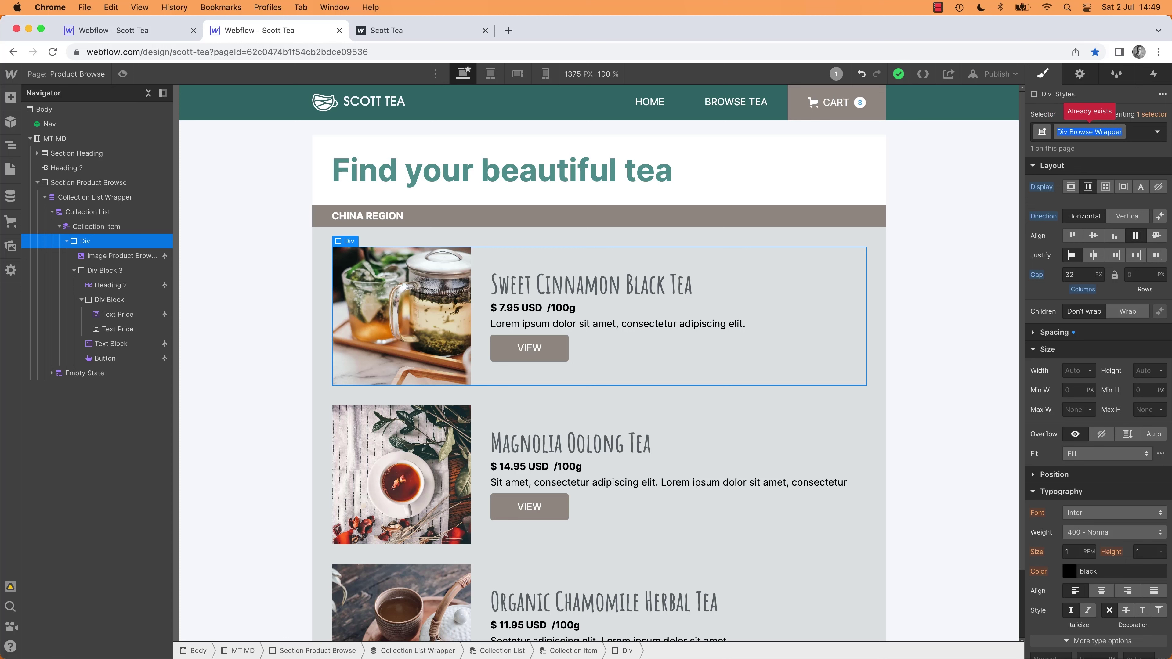
pyautogui.press('Return')
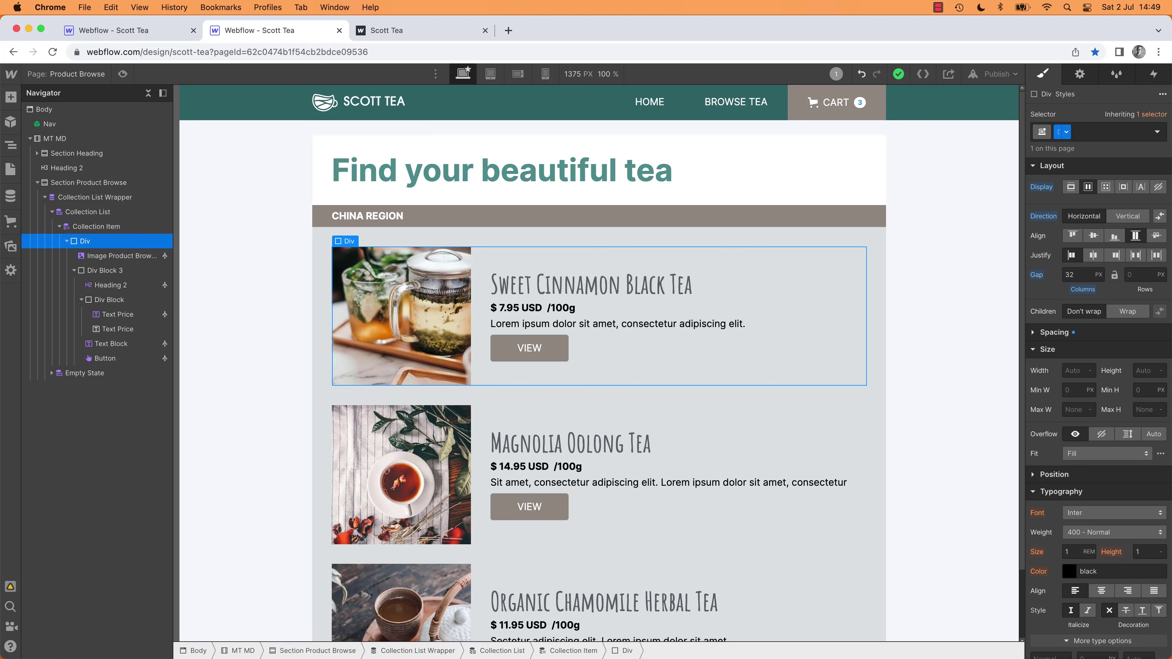
pyautogui.click(963, 170)
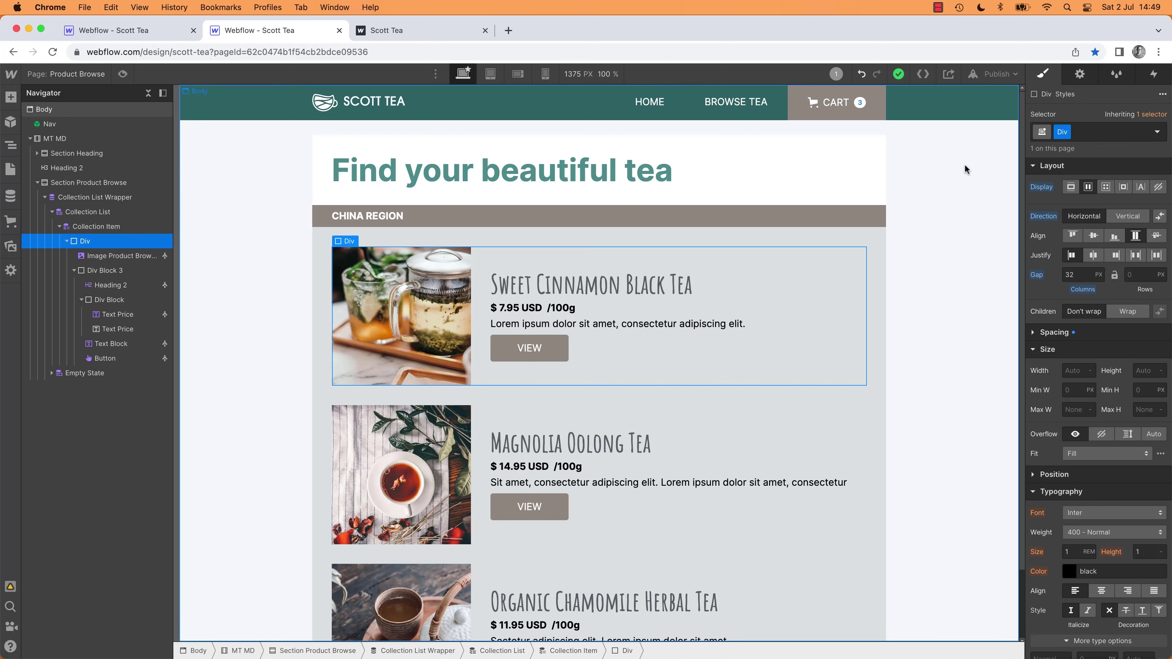
# Step: Replace the outer card block's Div class with a new class named Div Browse Wrapper
pyautogui.click(481, 255)
pyautogui.click(1066, 132)
pyautogui.click(1065, 179)
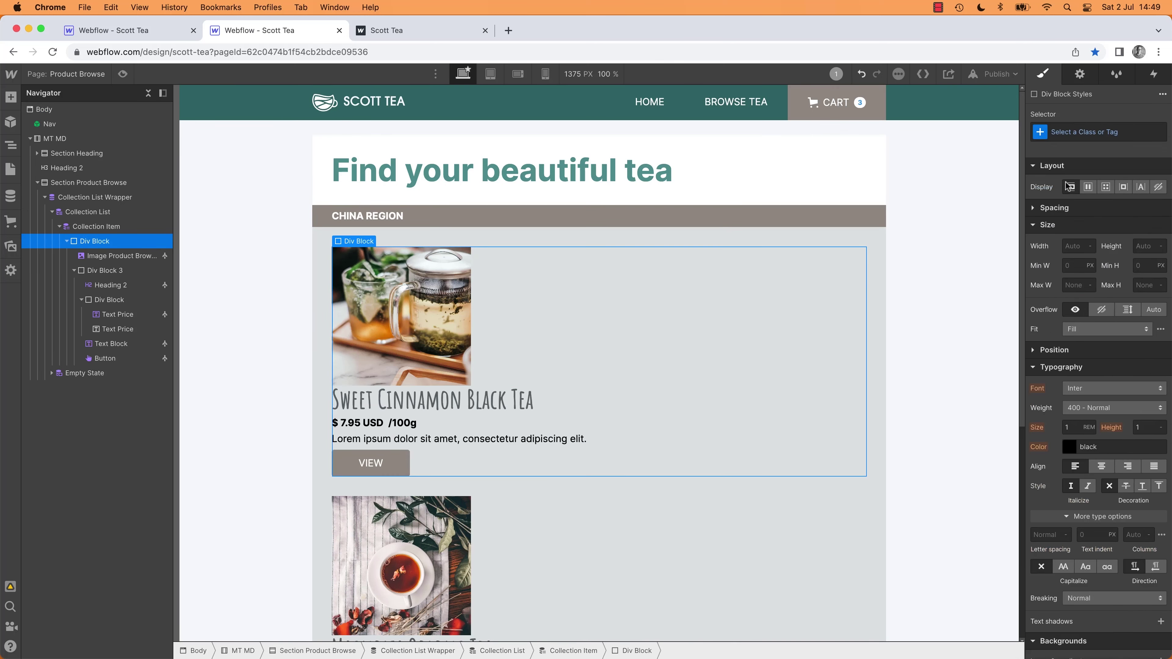
pyautogui.click(1068, 132)
pyautogui.write('Div Browse Wrapper')
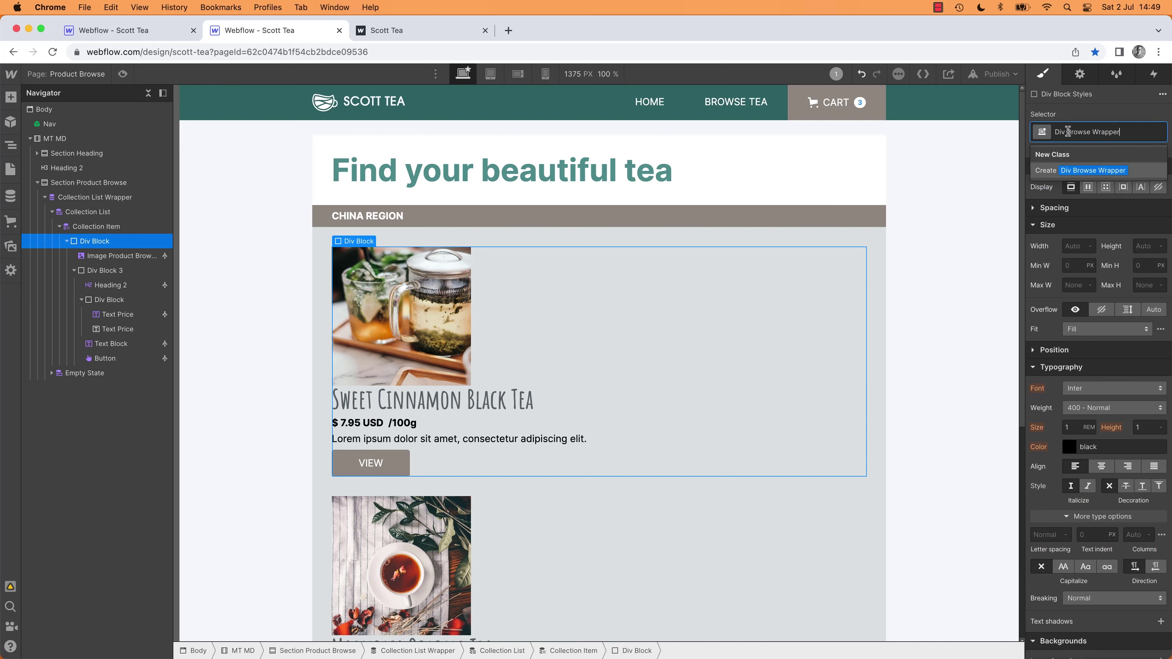
pyautogui.press('Return')
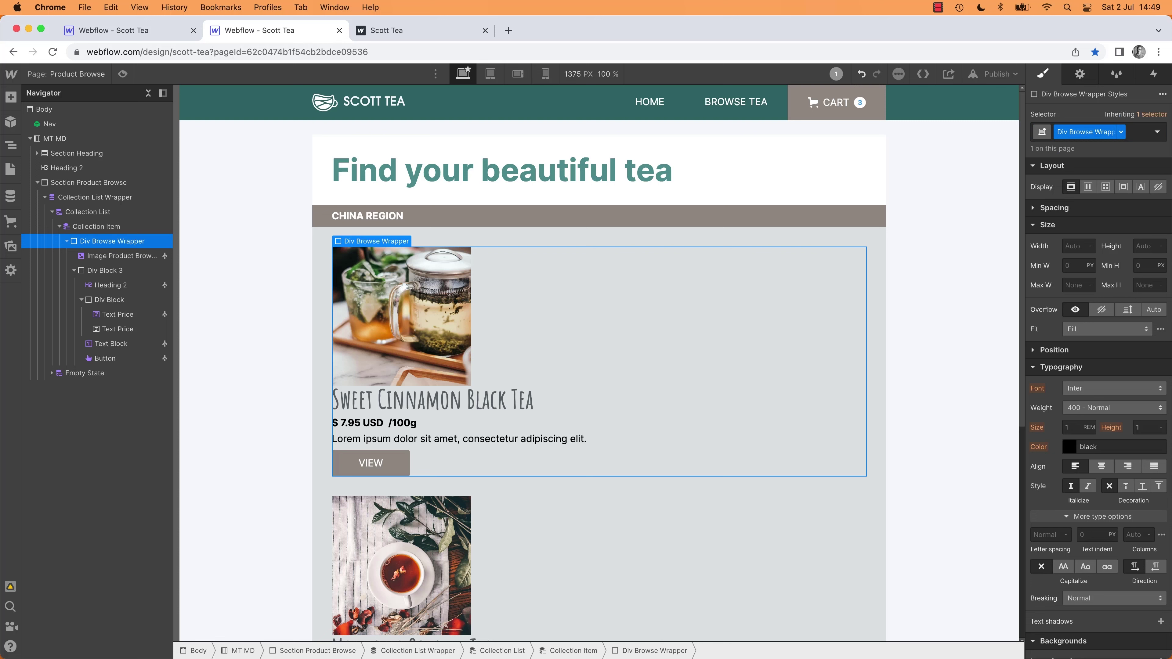
# Step: Set the Div Browse Wrapper class to a flex layout with a 32 px column gap
pyautogui.click(1088, 187)
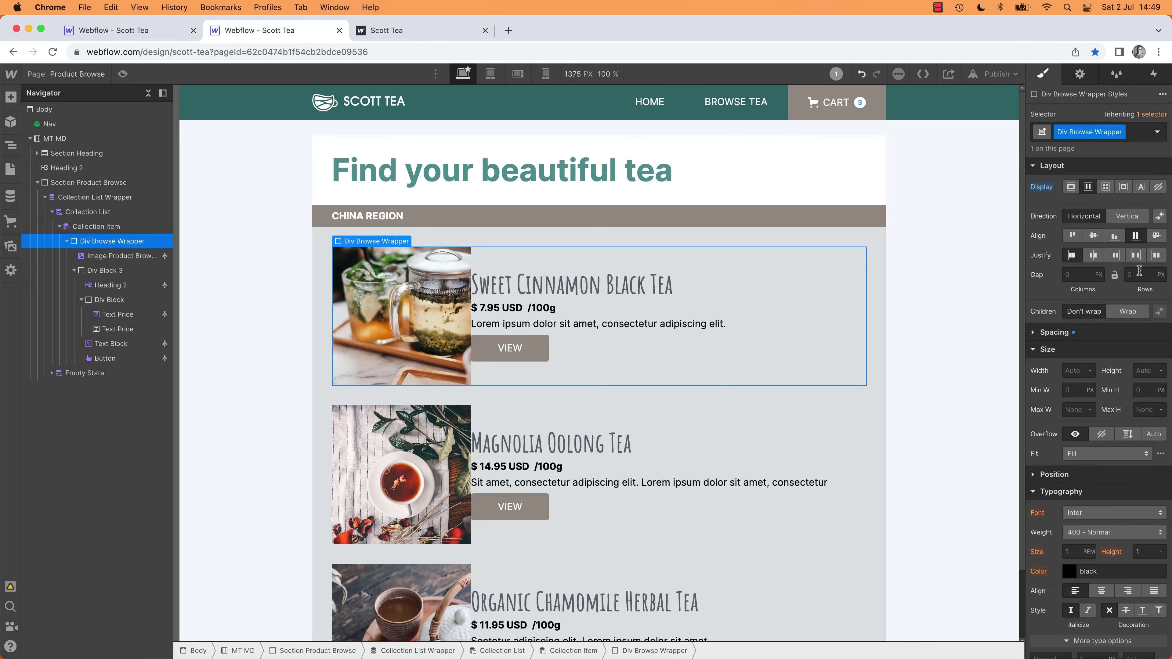
pyautogui.click(1082, 274)
pyautogui.write('32')
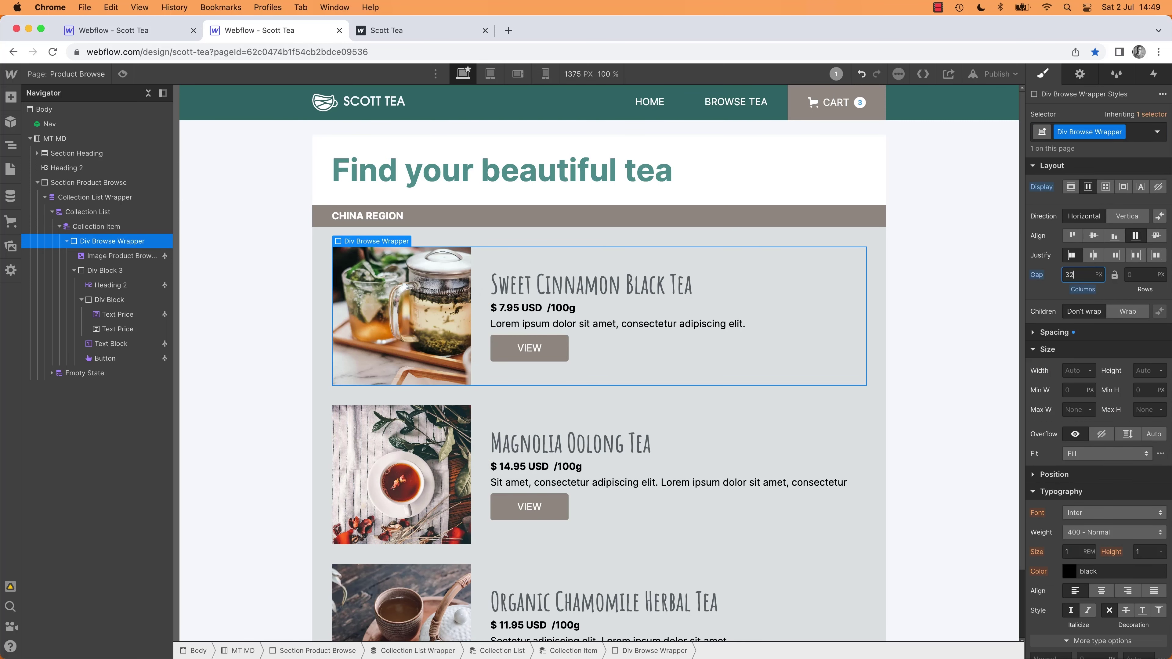
pyautogui.click(996, 327)
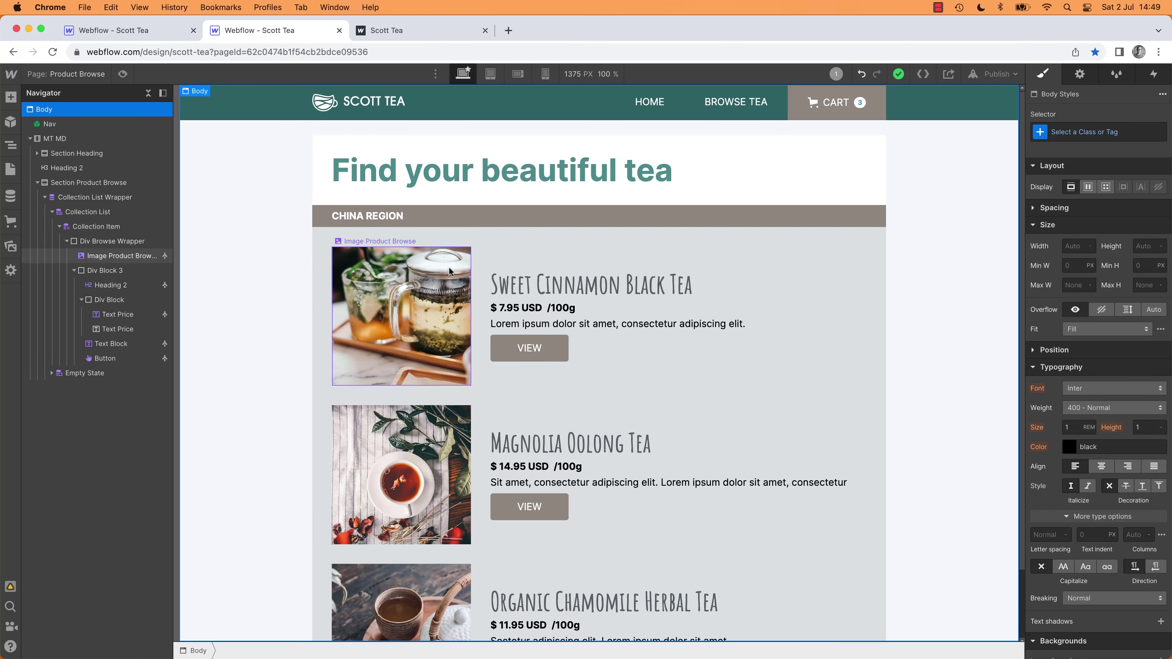
# Step: Give the Div Browse Wrapper class a white background colour
pyautogui.click(121, 255)
pyautogui.click(112, 241)
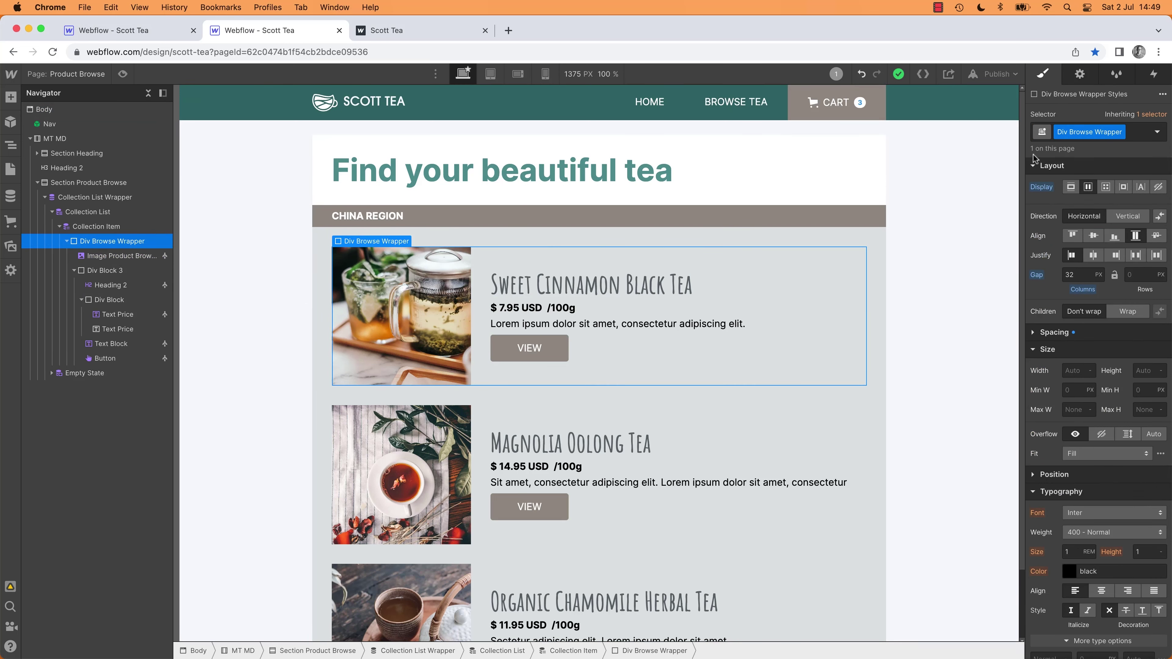
pyautogui.keyDown('alt'); pyautogui.click(1036, 166); pyautogui.keyUp('alt')
pyautogui.click(1034, 252)
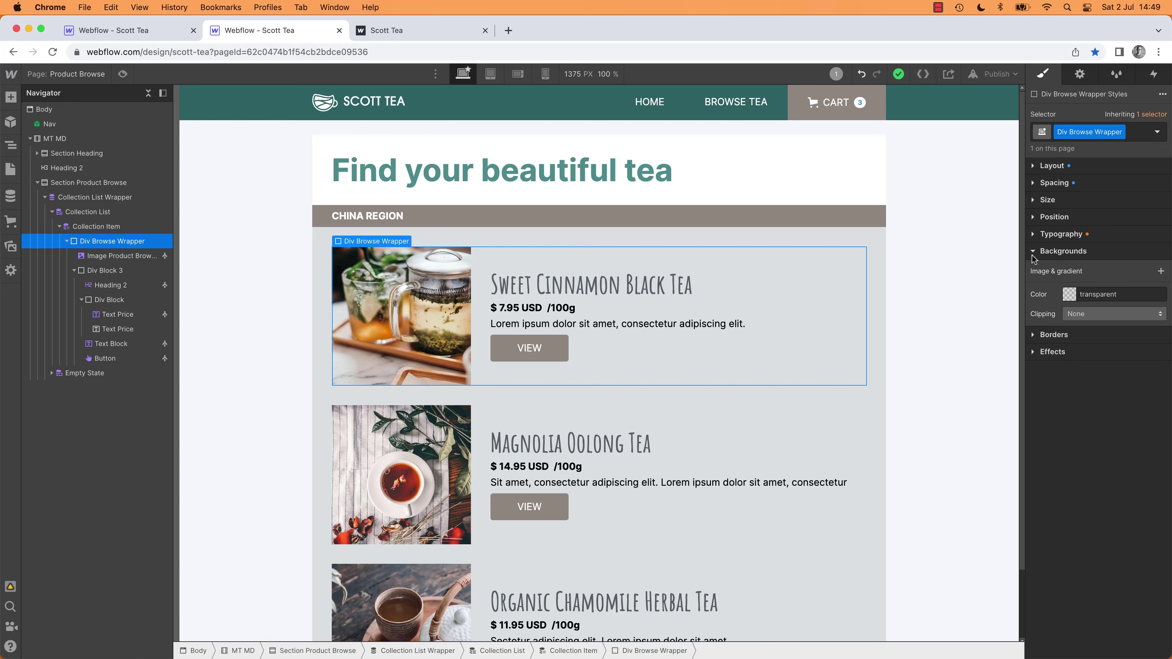
pyautogui.click(1069, 294)
pyautogui.moveTo(1082, 339); pyautogui.dragTo(973, 262)
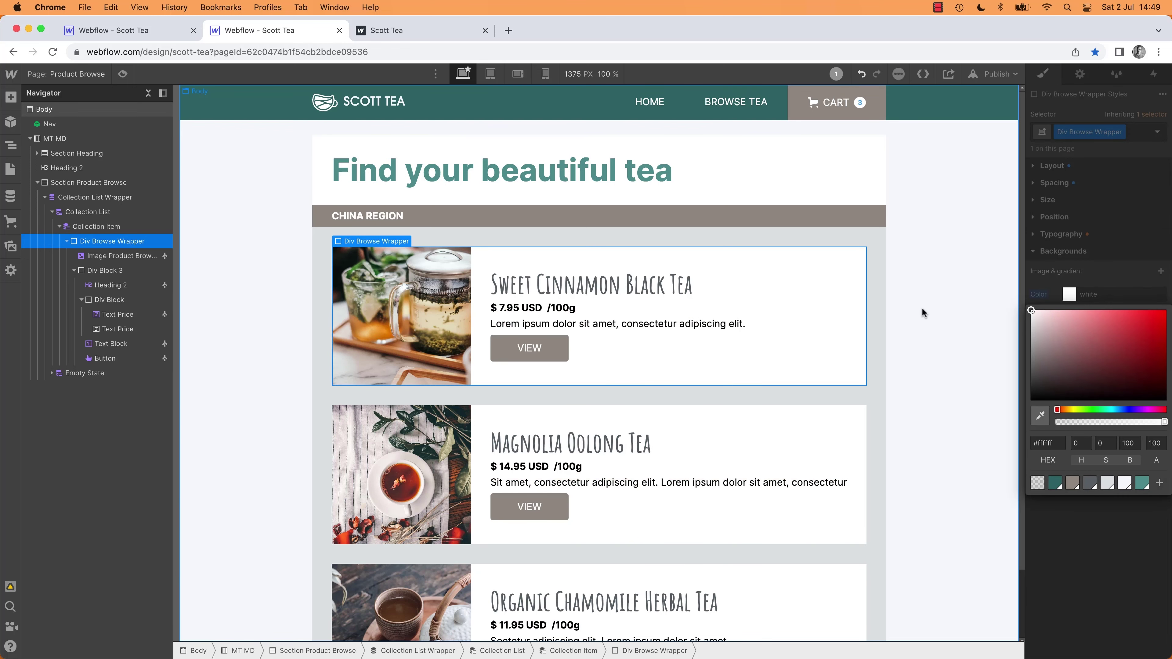
pyautogui.click(901, 313)
# Step: Add the existing global combo class Div Shadow to the Div Browse Wrapper block
pyautogui.click(855, 277)
pyautogui.click(1133, 134)
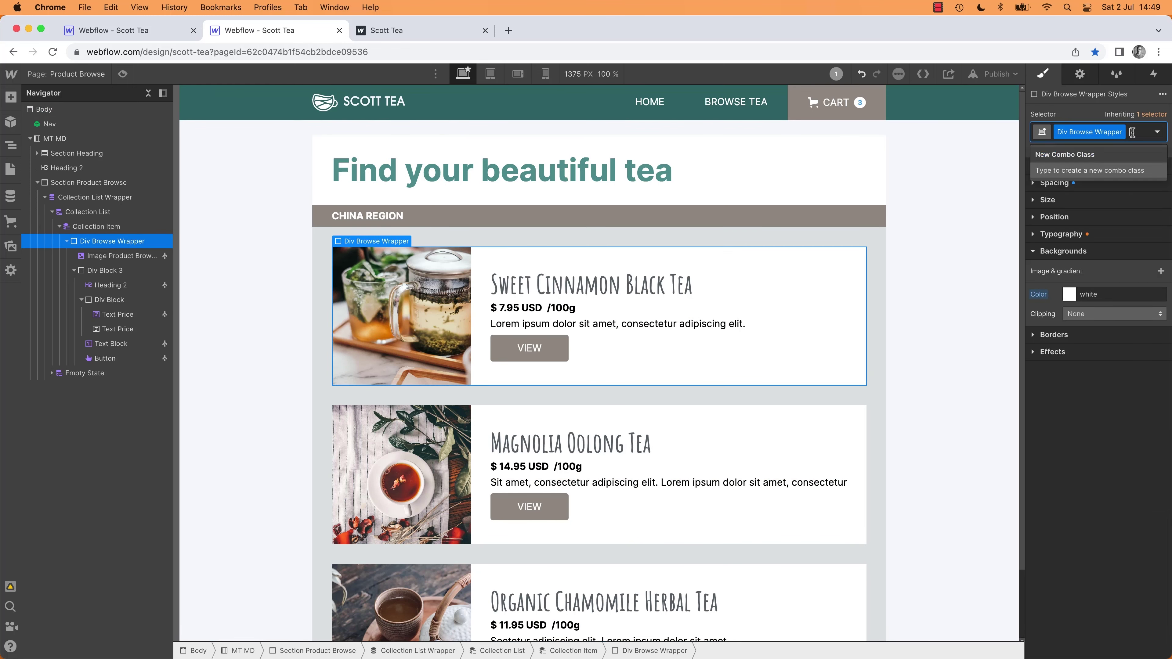
pyautogui.write('shad')
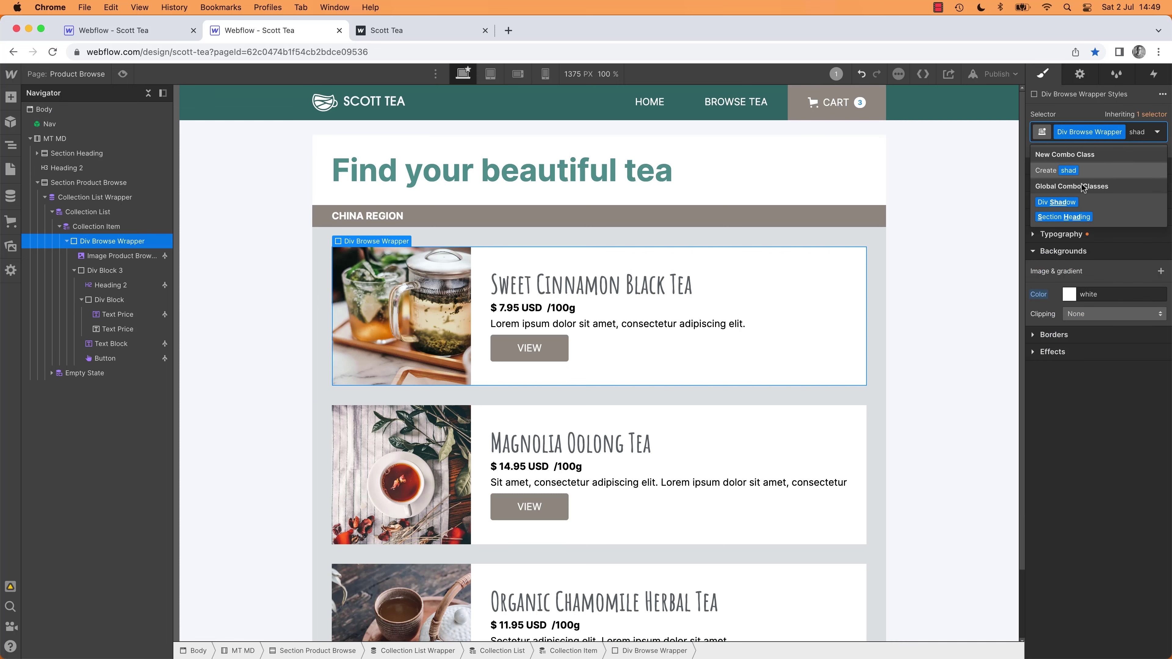
pyautogui.click(1057, 205)
pyautogui.click(928, 343)
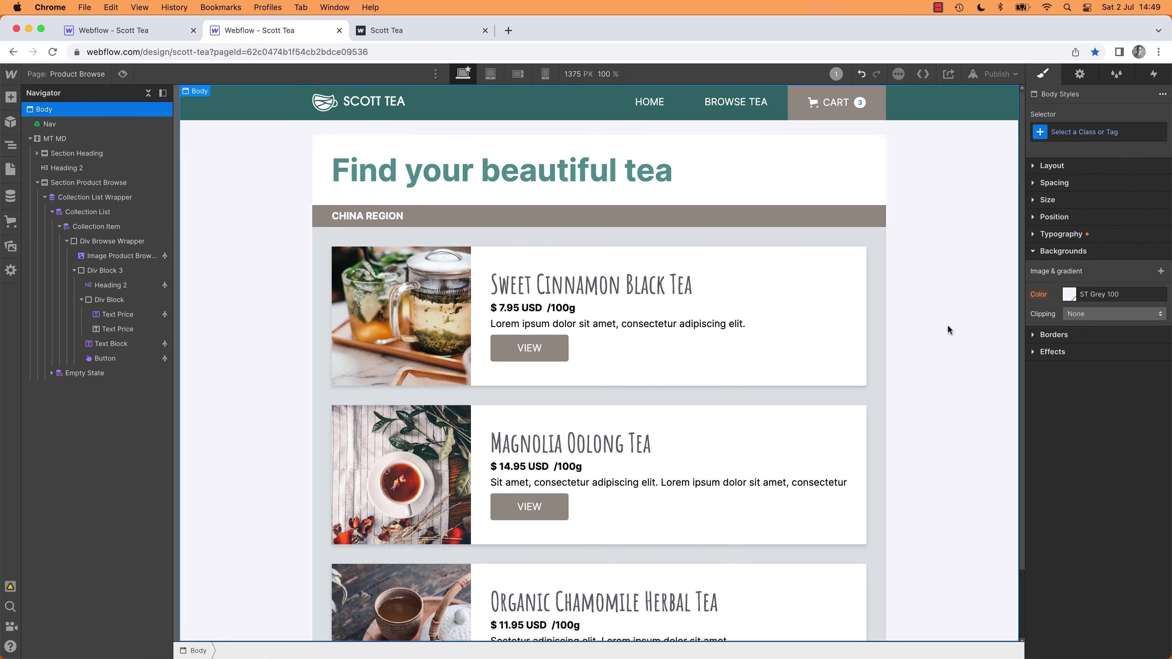
# Step: Check the white shadowed product cards against the Product Listing artboard in Adobe XD
pyautogui.press('super+Tab')
pyautogui.press('super+Tab')
pyautogui.press('super+Tab')
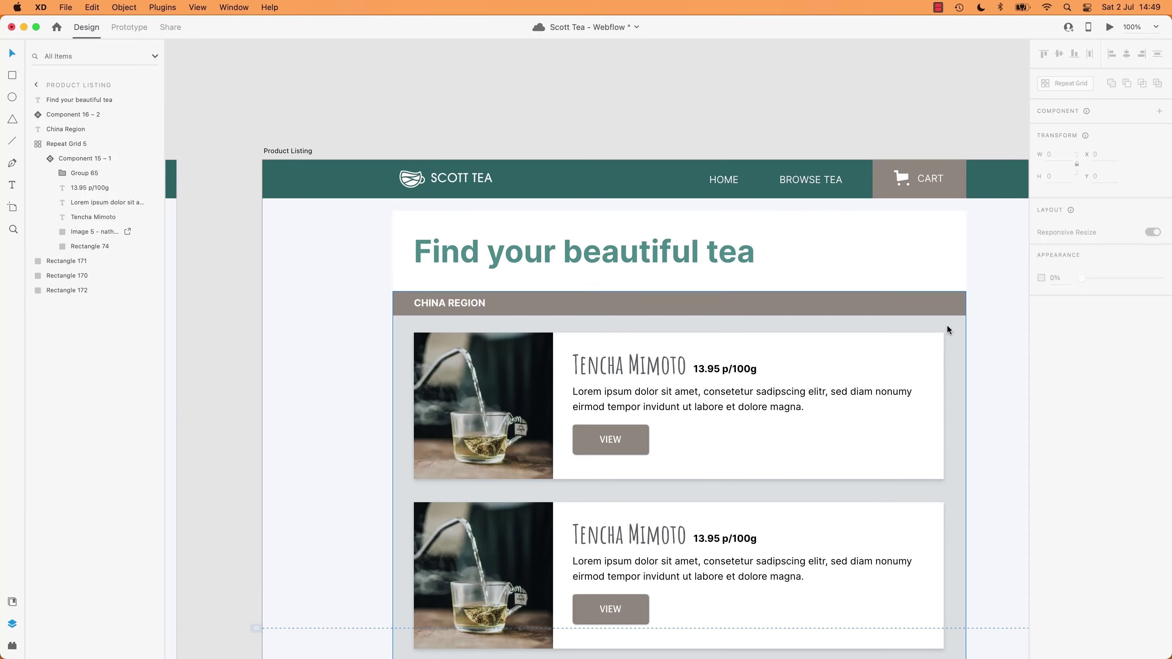
# Step: Compare the finished product cards in Webflow with the Product Listing artboard in Adobe XD
pyautogui.press('super+Tab')
pyautogui.press('super+Tab')
pyautogui.press('super+Tab')
pyautogui.scroll(-2, 853, 348)
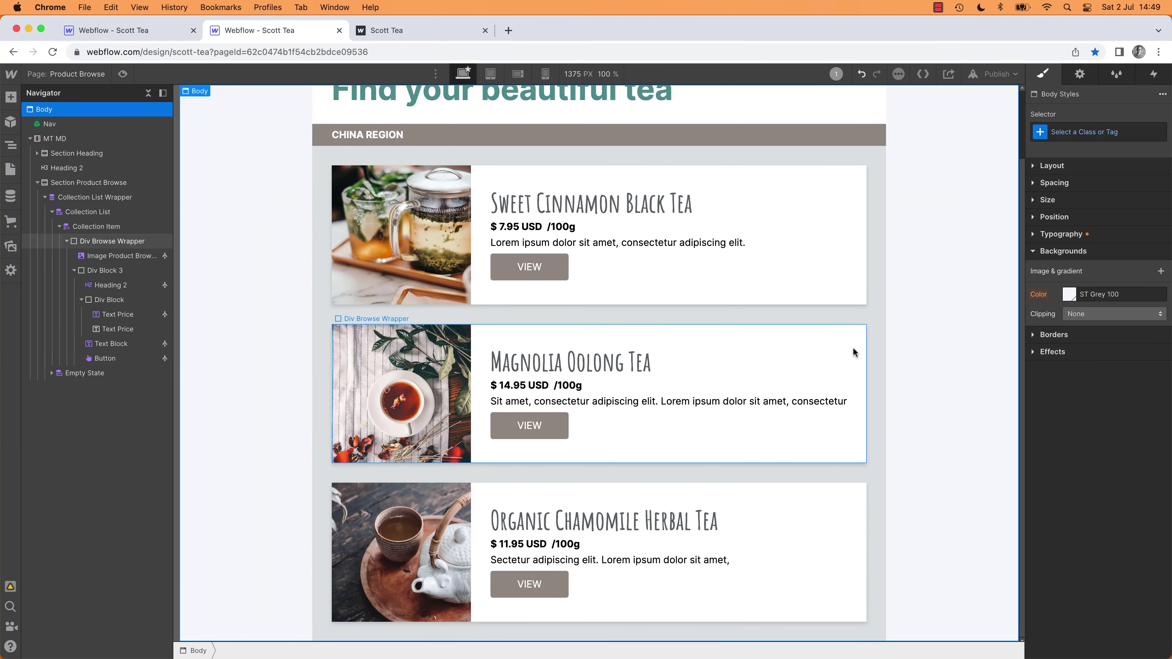
pyautogui.scroll(2, 853, 349)
pyautogui.press('super+Tab')
pyautogui.press('super+Tab')
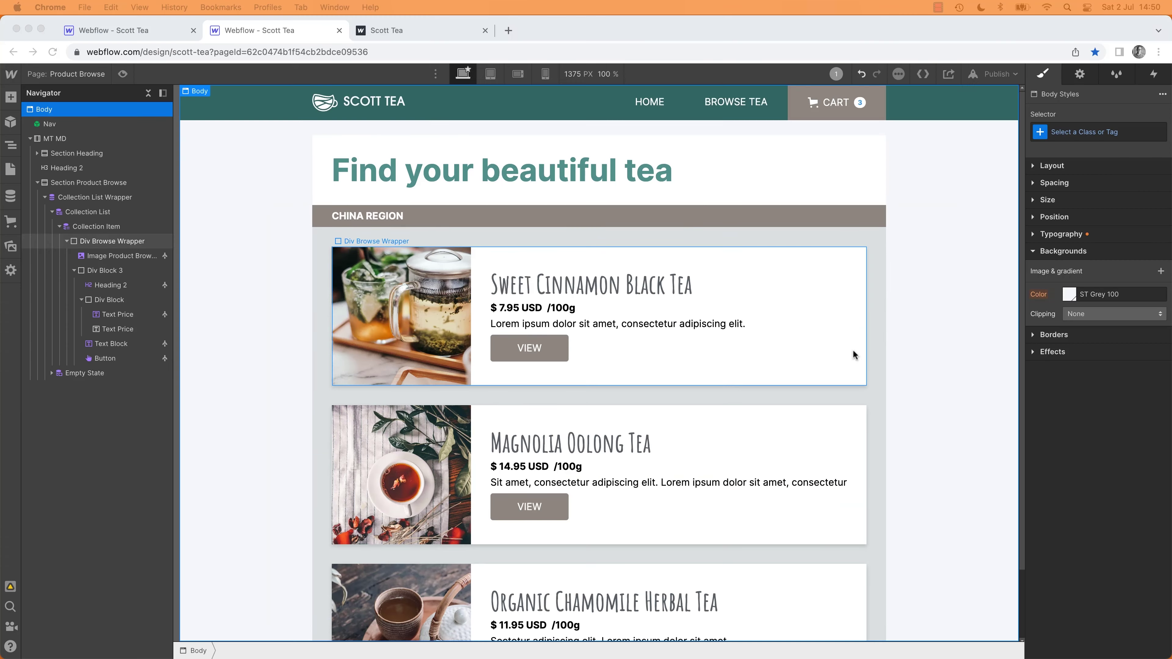
pyautogui.press('super+Tab')
pyautogui.press('super+Tab')
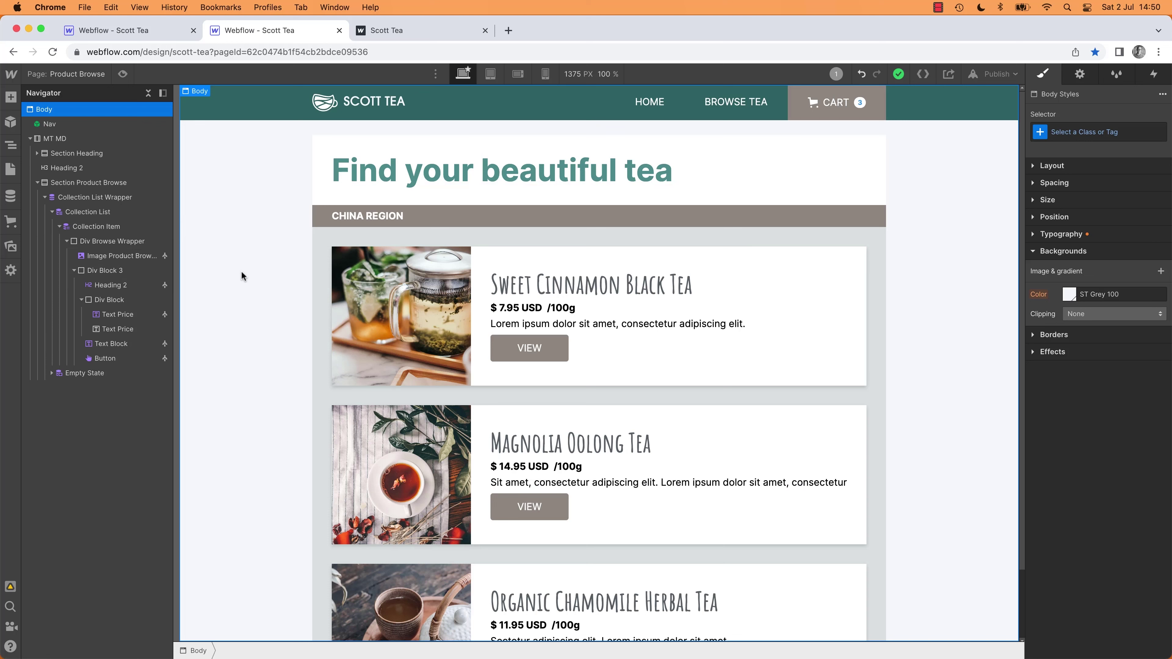
pyautogui.click(848, 276)
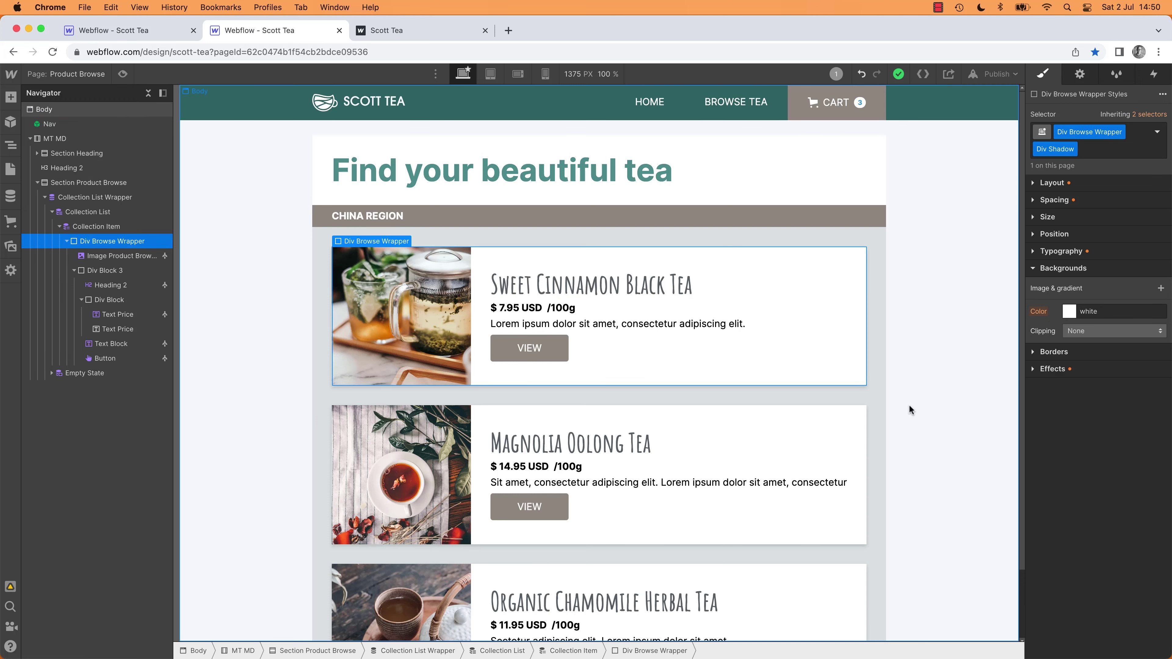
pyautogui.click(912, 364)
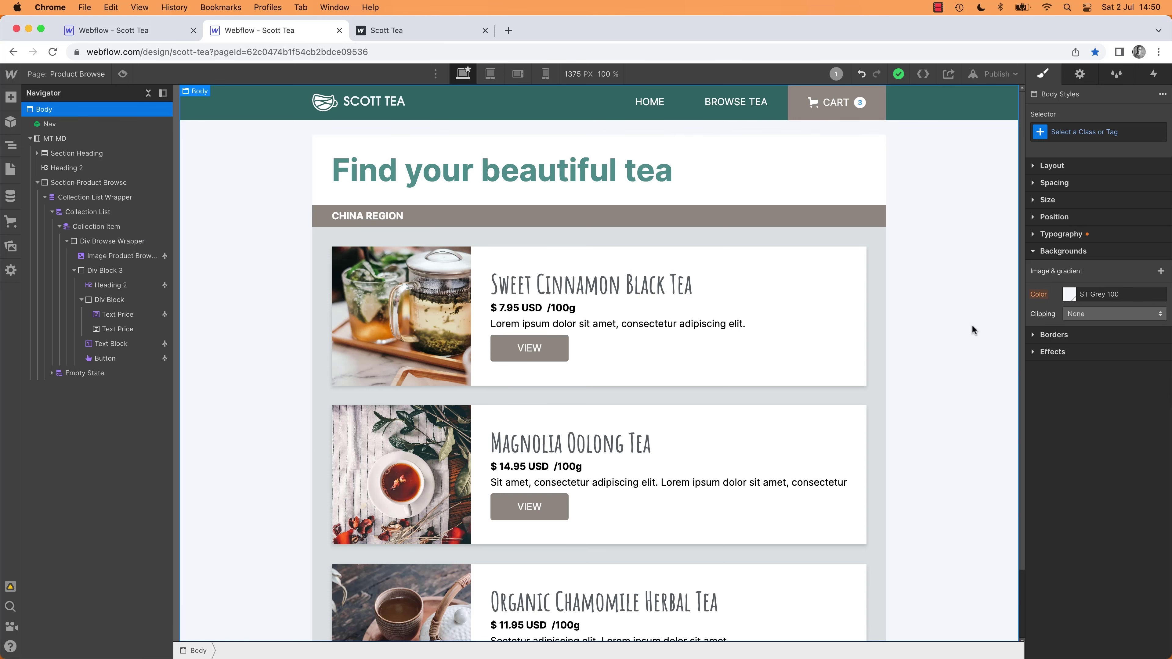
# Step: Switch to Adobe XD and examine the layout of the Product Details artboard
pyautogui.press('super+Tab')
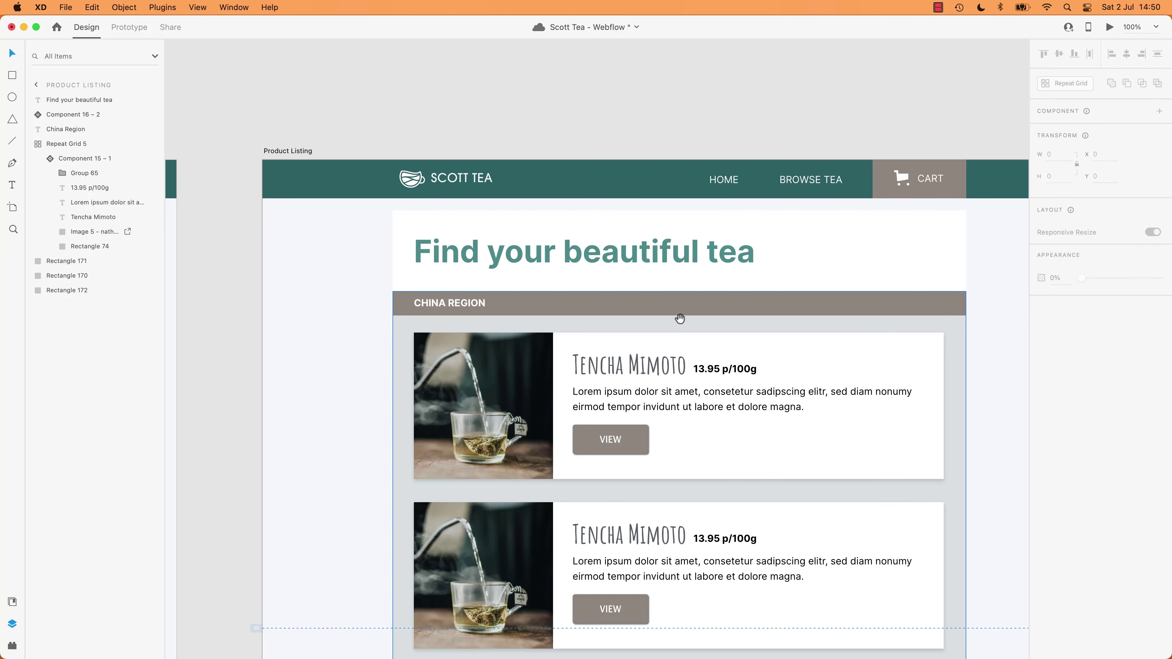
pyautogui.hscroll(20, 679, 318)
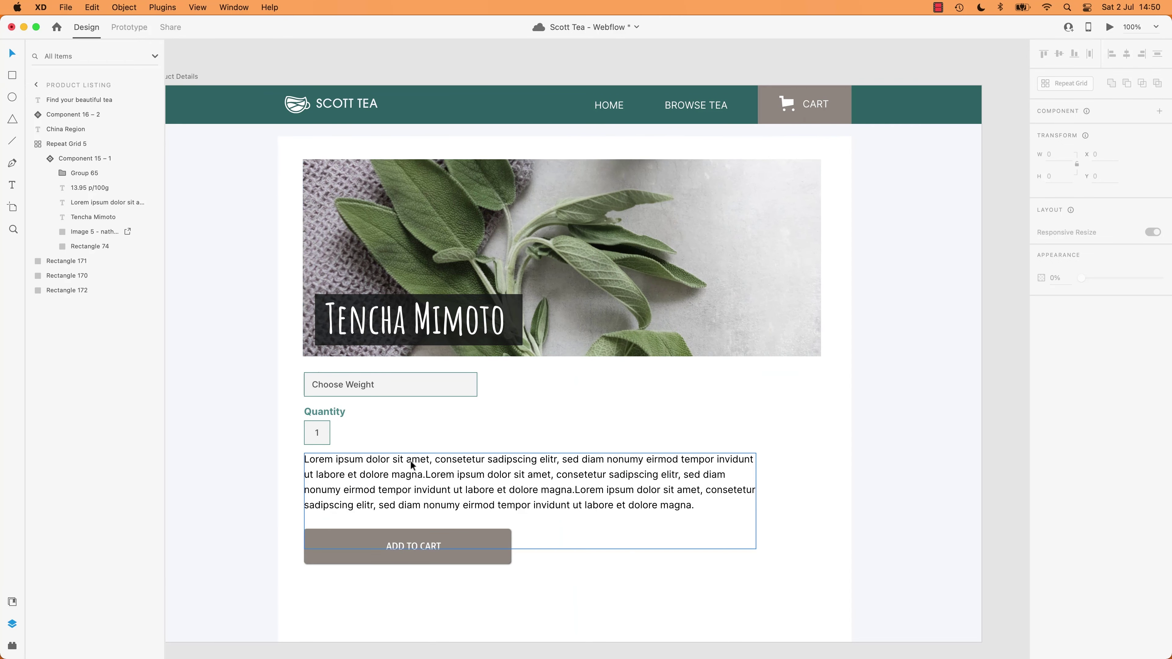
pyautogui.click(999, 341)
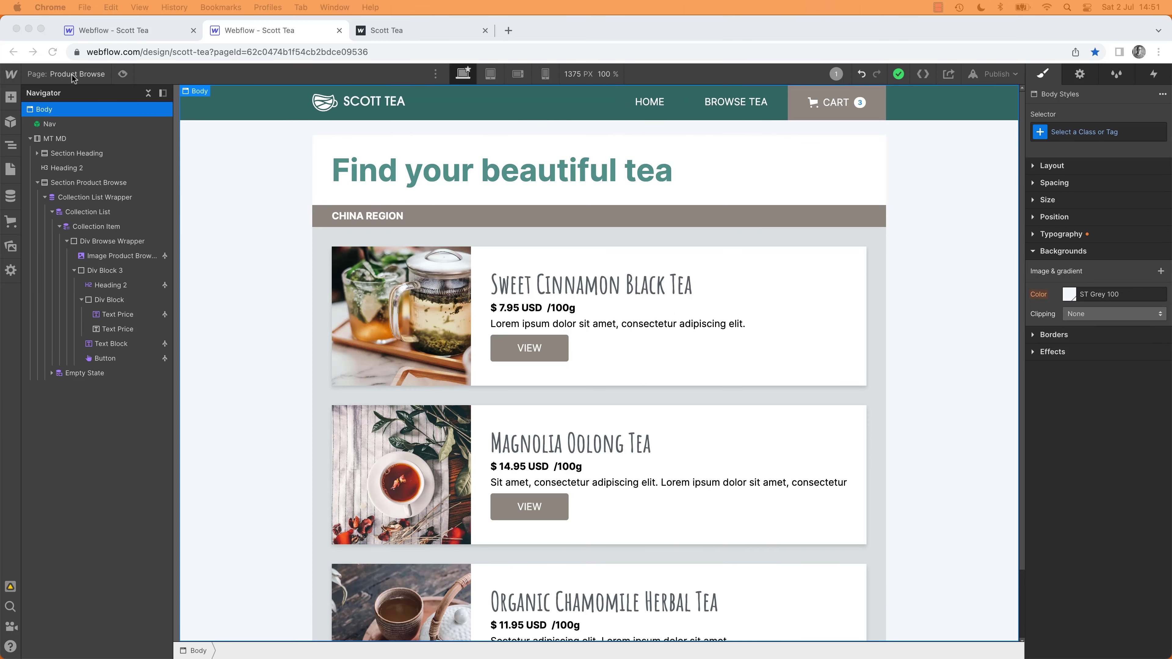
# Step: Switch back to Webflow and open the Products Template page for editing
pyautogui.click(72, 75)
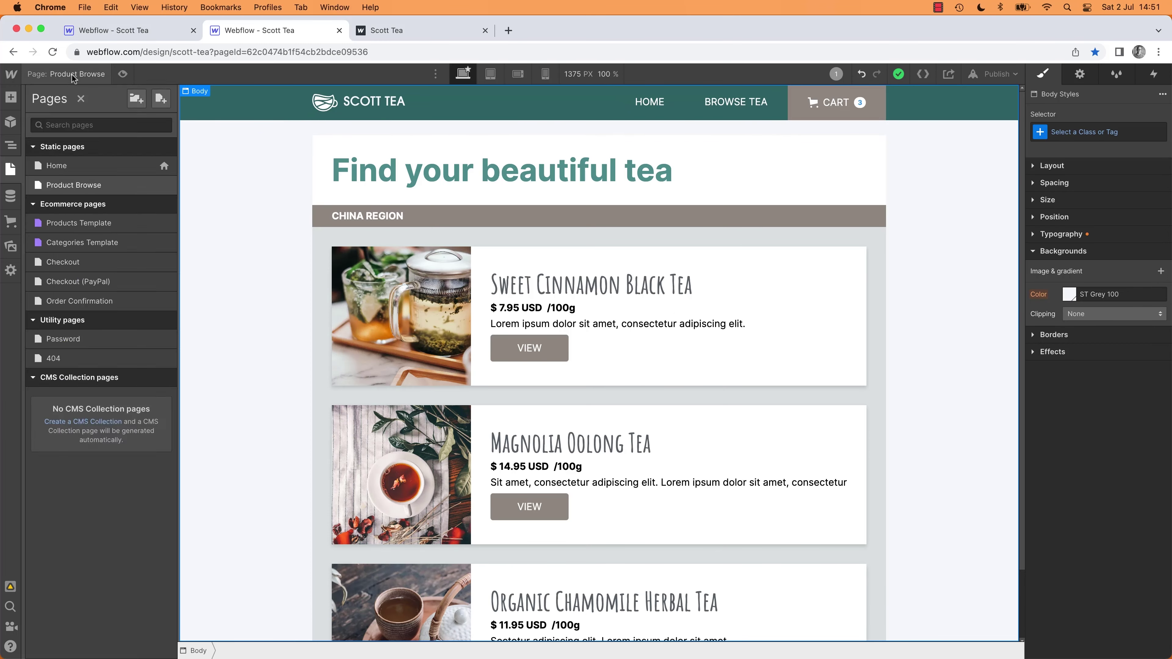
pyautogui.click(71, 76)
pyautogui.click(71, 76)
pyautogui.click(72, 75)
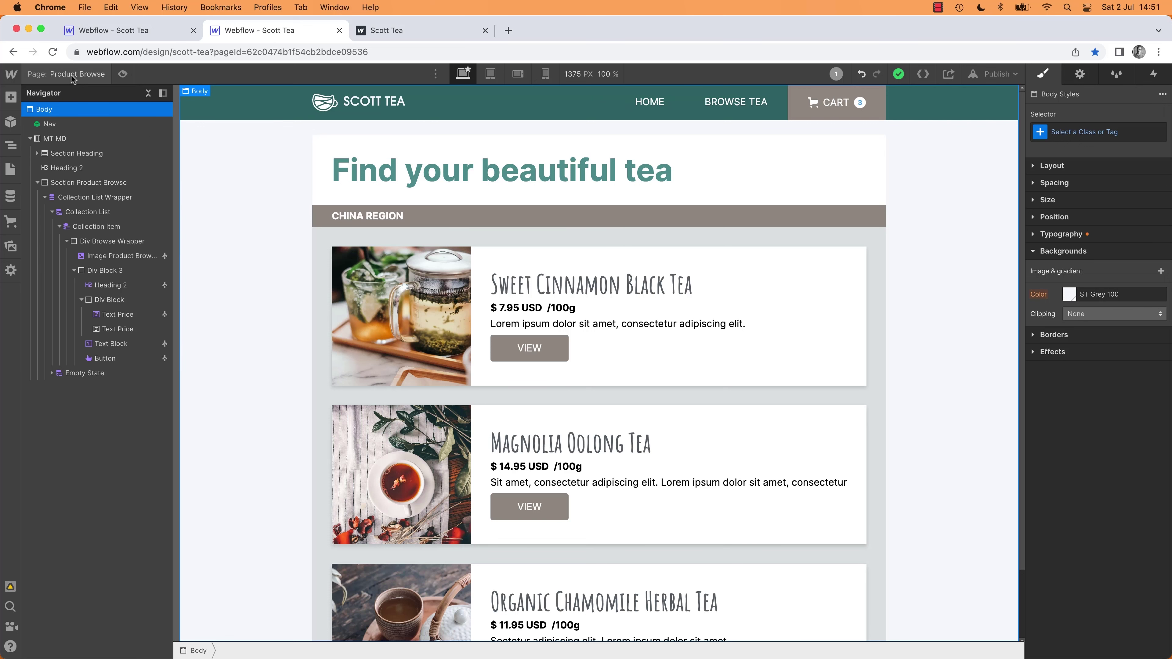
pyautogui.click(72, 75)
pyautogui.click(85, 225)
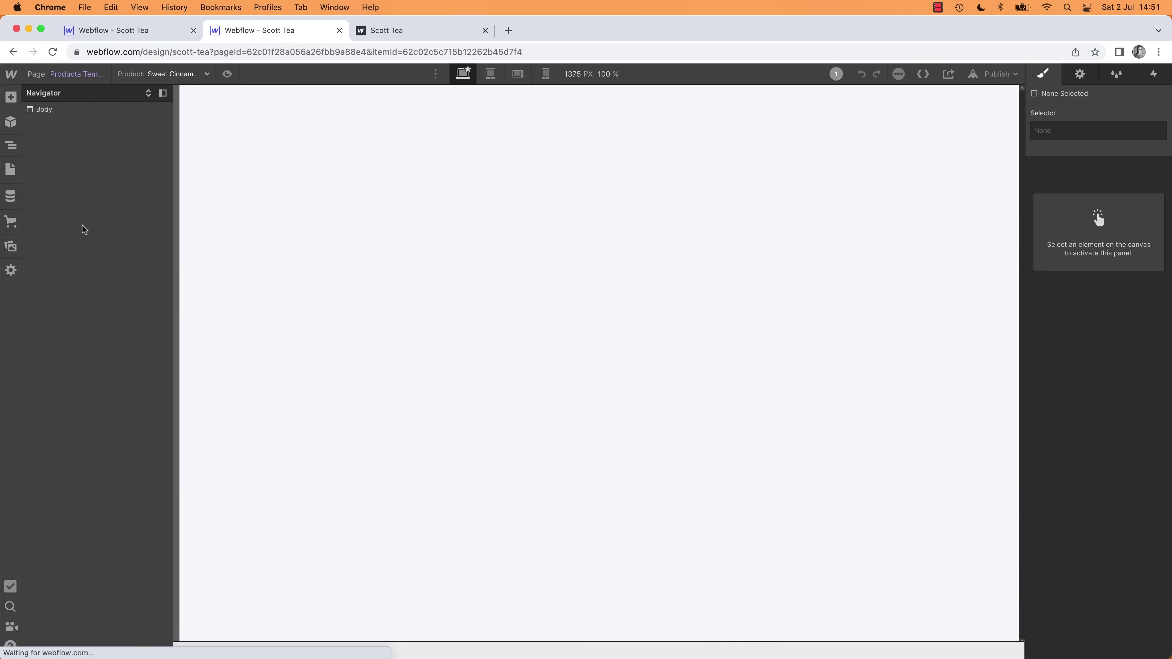
# Step: Place the Nav symbol at the start of the empty Products Template page
pyautogui.click(11, 122)
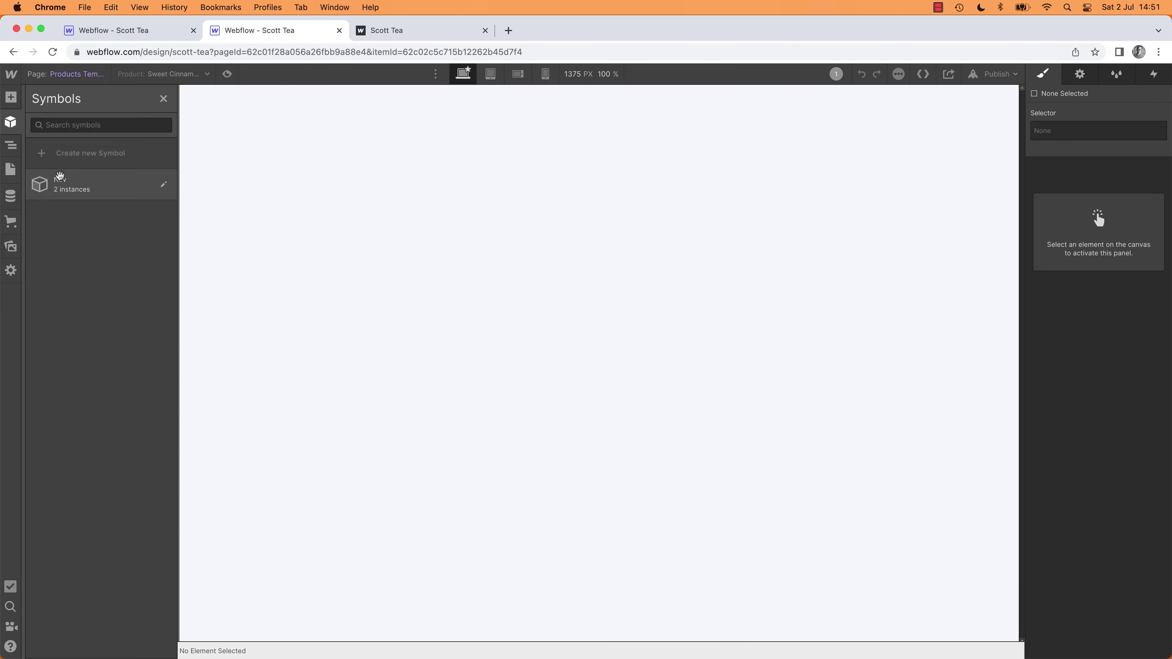
pyautogui.moveTo(46, 176); pyautogui.dragTo(413, 188)
pyautogui.click(413, 189)
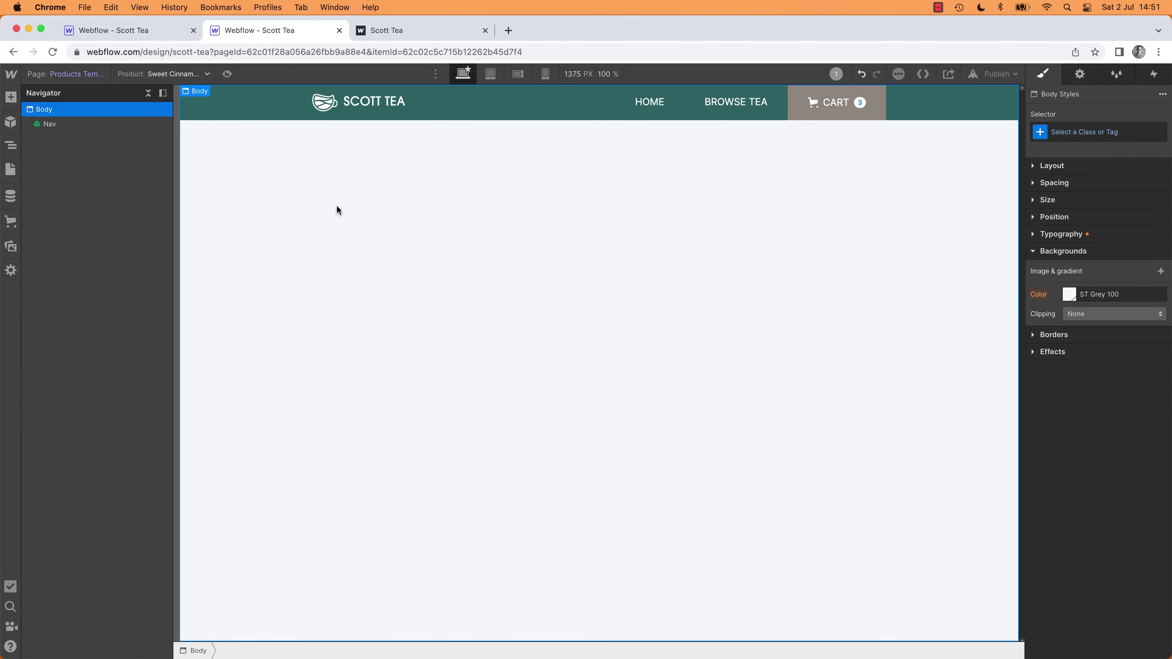
pyautogui.press('super+d')
pyautogui.write('d')
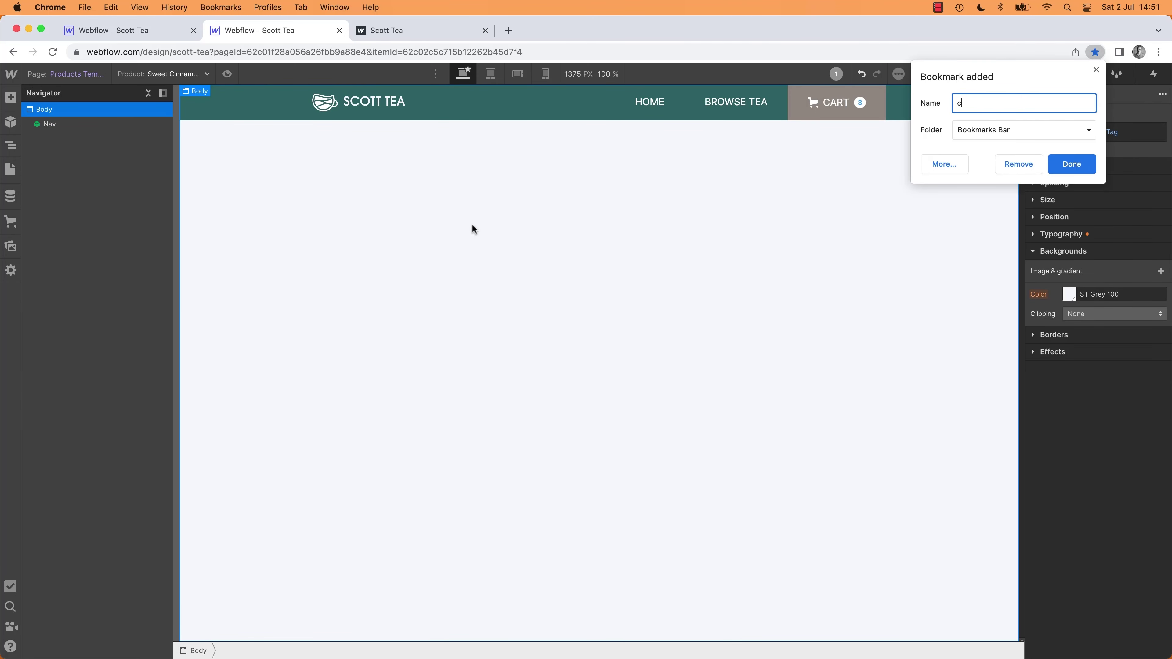
pyautogui.press('Return')
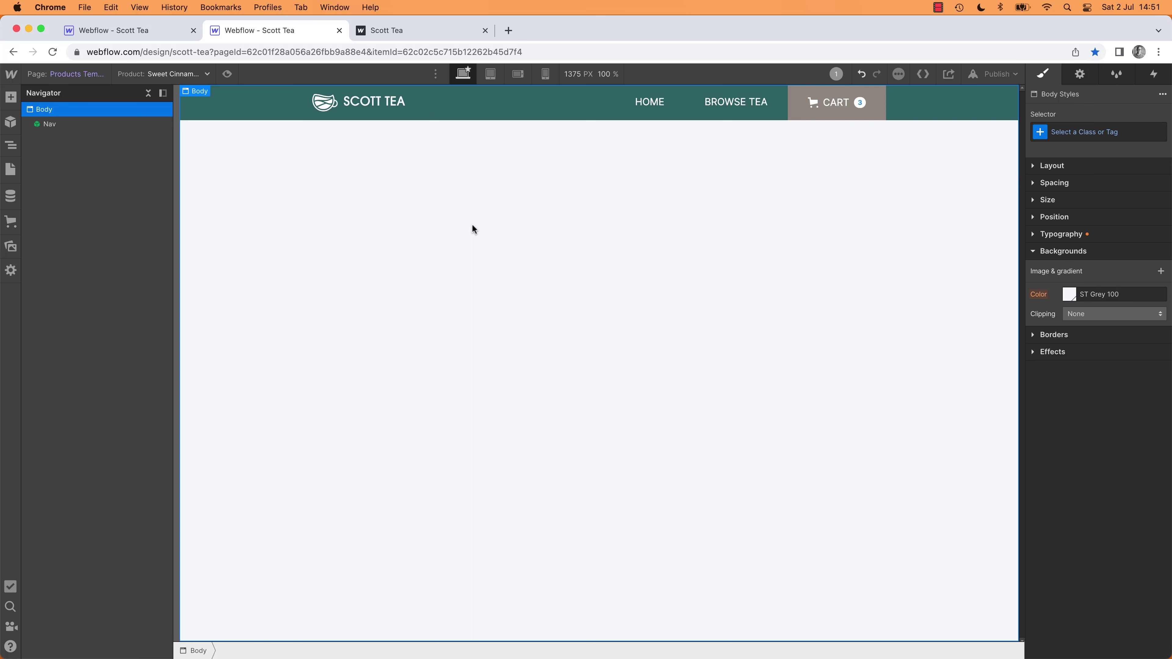
# Step: Add a container below the Nav and give it the existing class MT MD
pyautogui.press('super+e')
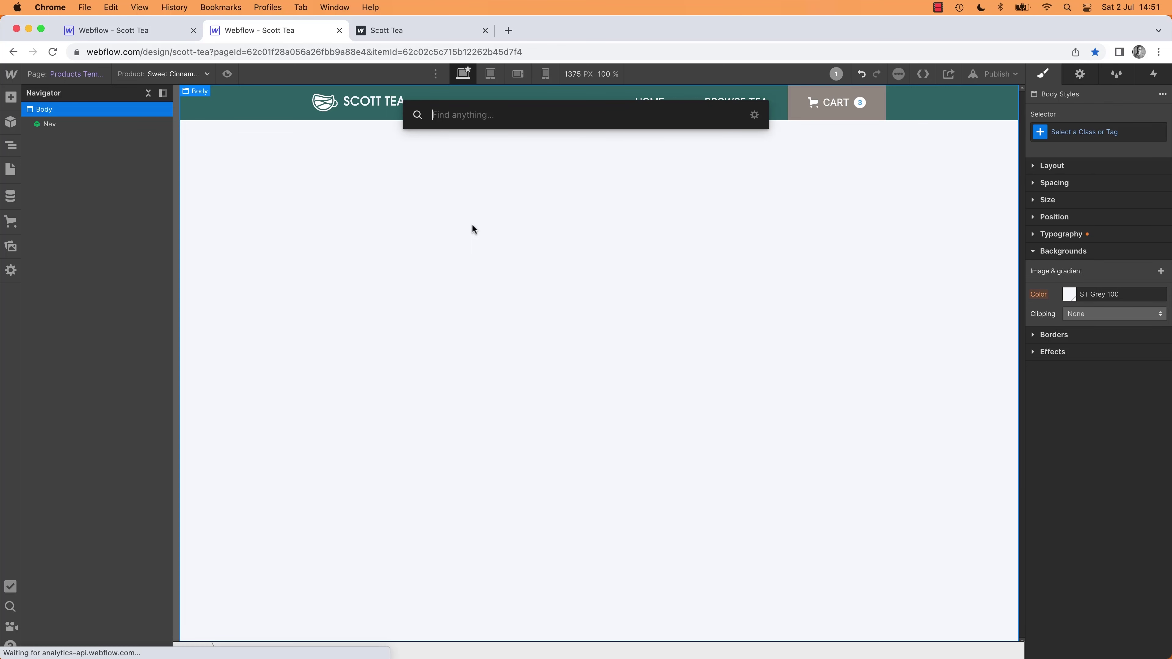
pyautogui.write('cont')
pyautogui.press('Return')
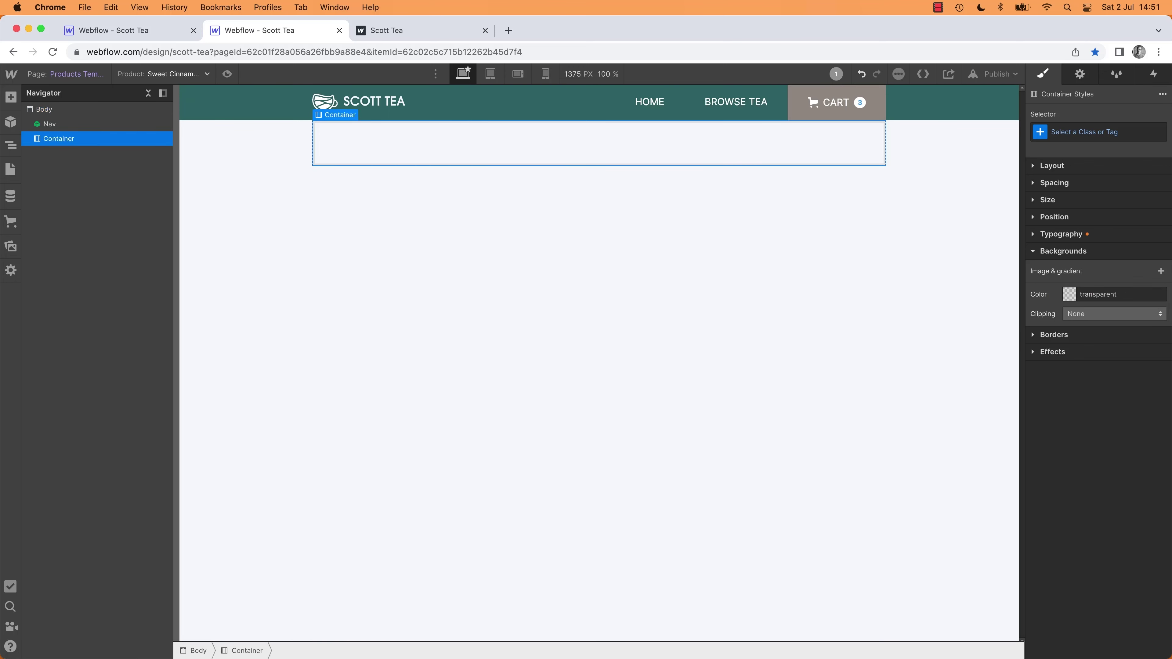
pyautogui.press('super+Return')
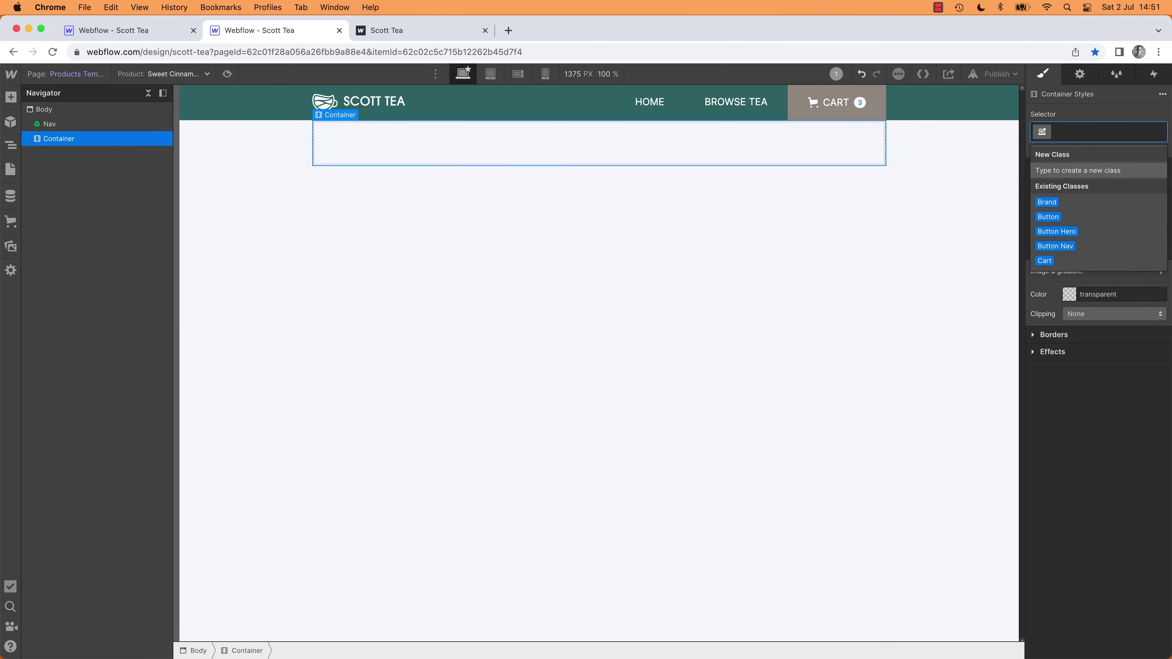
pyautogui.write('mt')
pyautogui.press('Down')
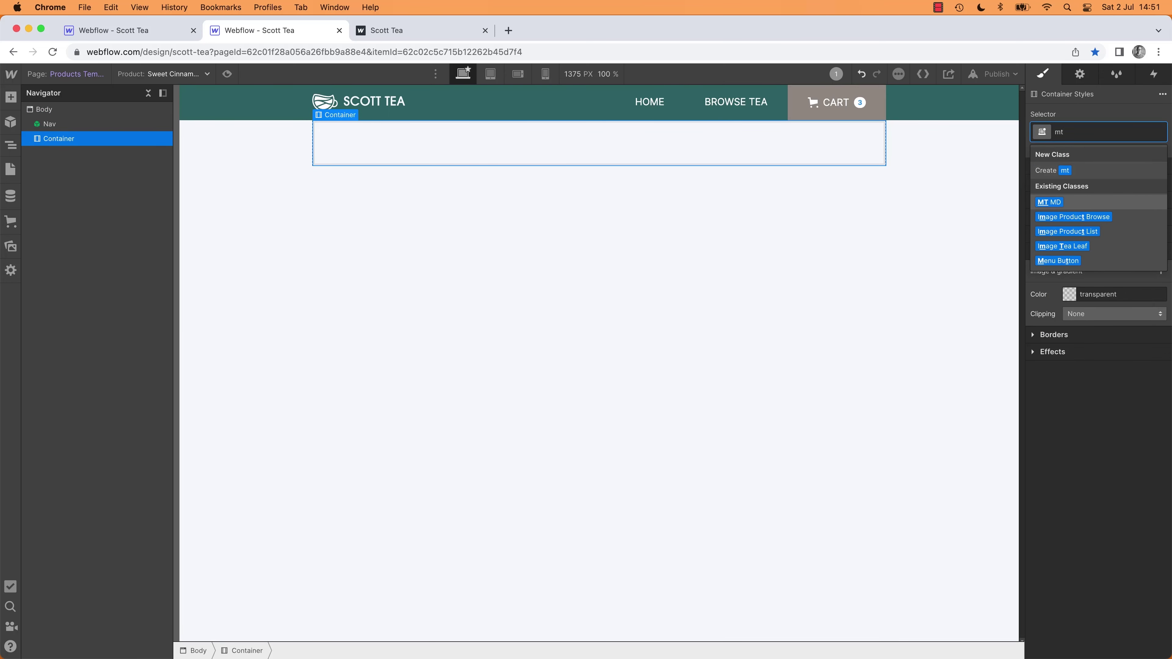
pyautogui.press('Return')
# Step: Check in Adobe XD how the content below the navigation is structured on the Product Details design
pyautogui.press('super+Tab')
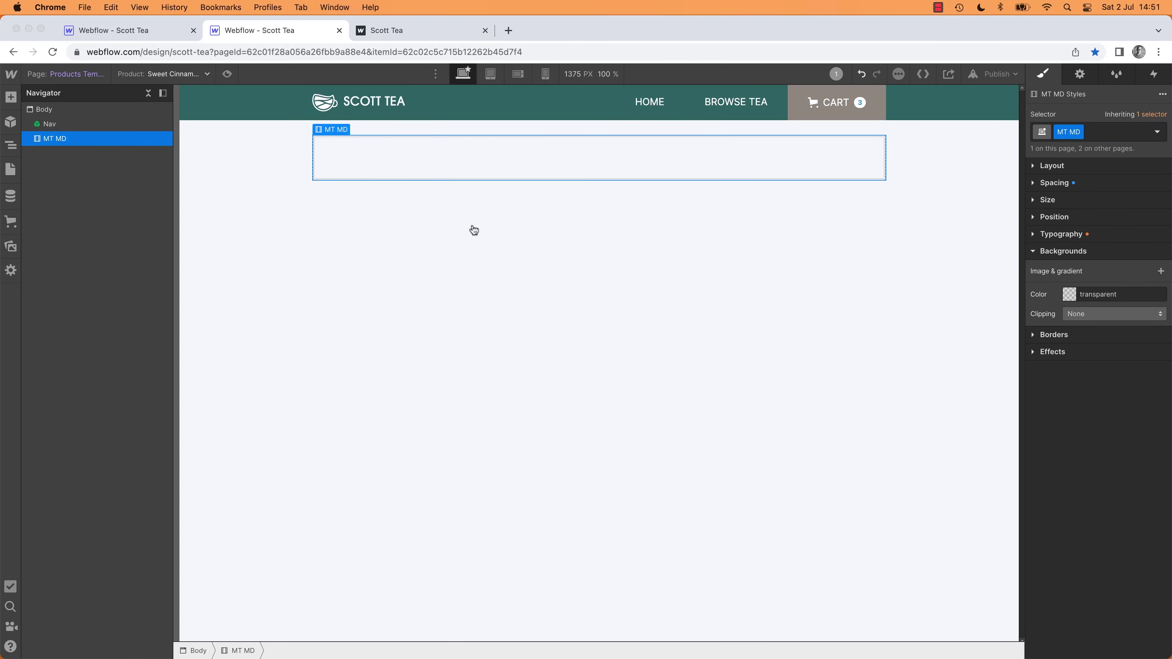
pyautogui.press('super+Tab')
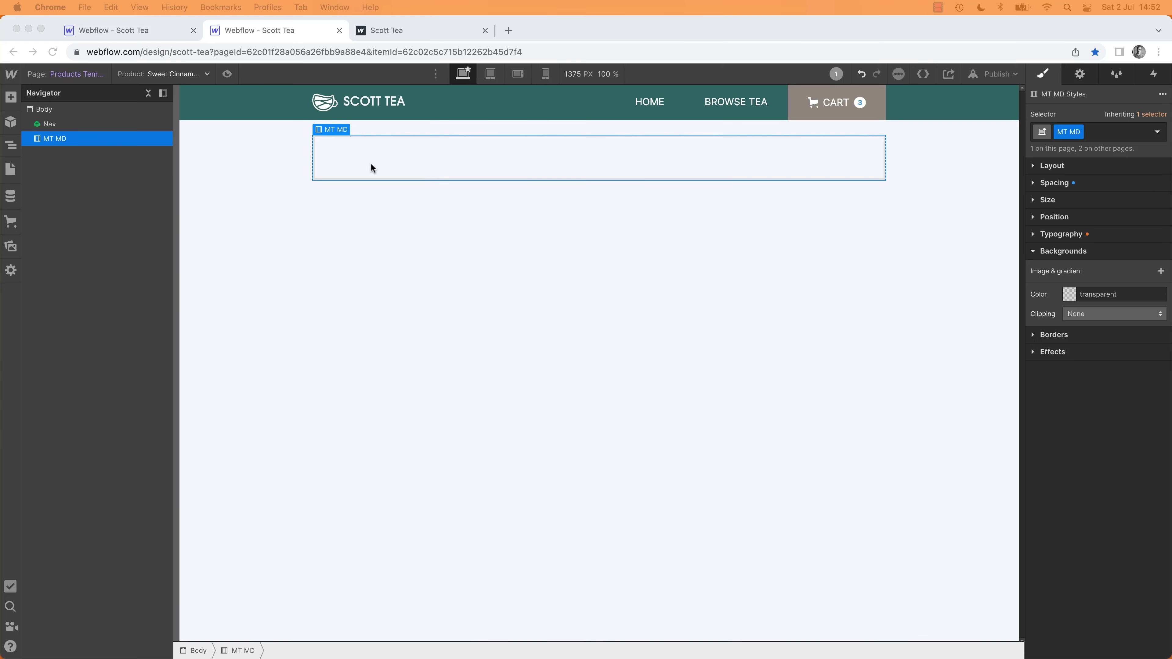
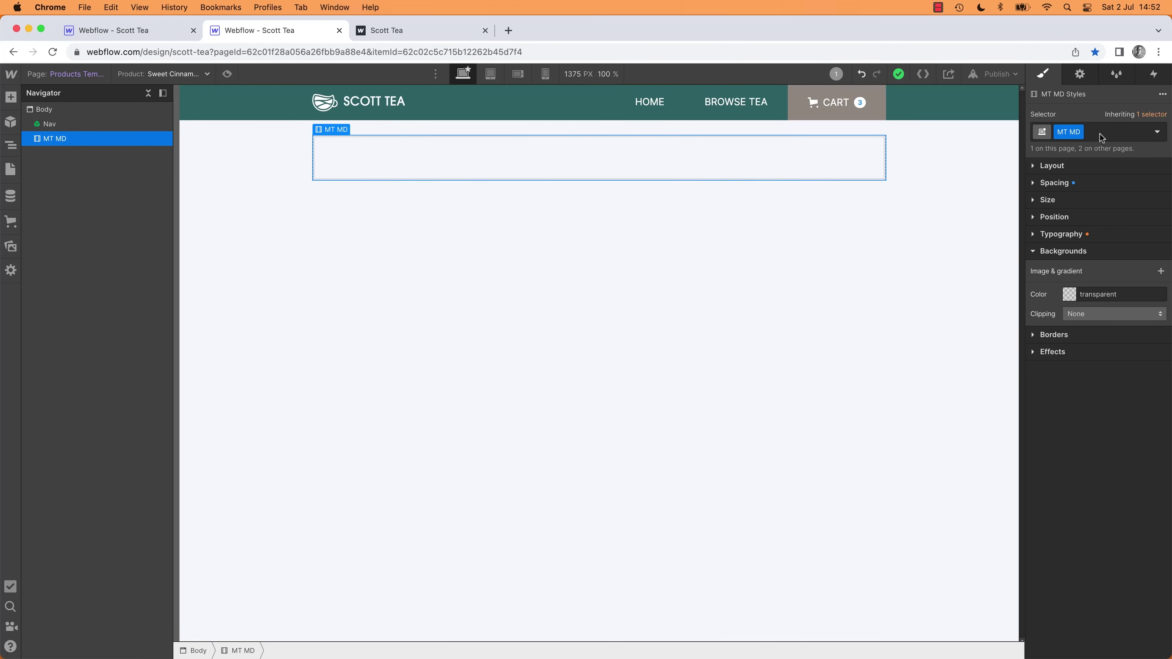
pyautogui.press('super+Tab')
pyautogui.press('super+Tab')
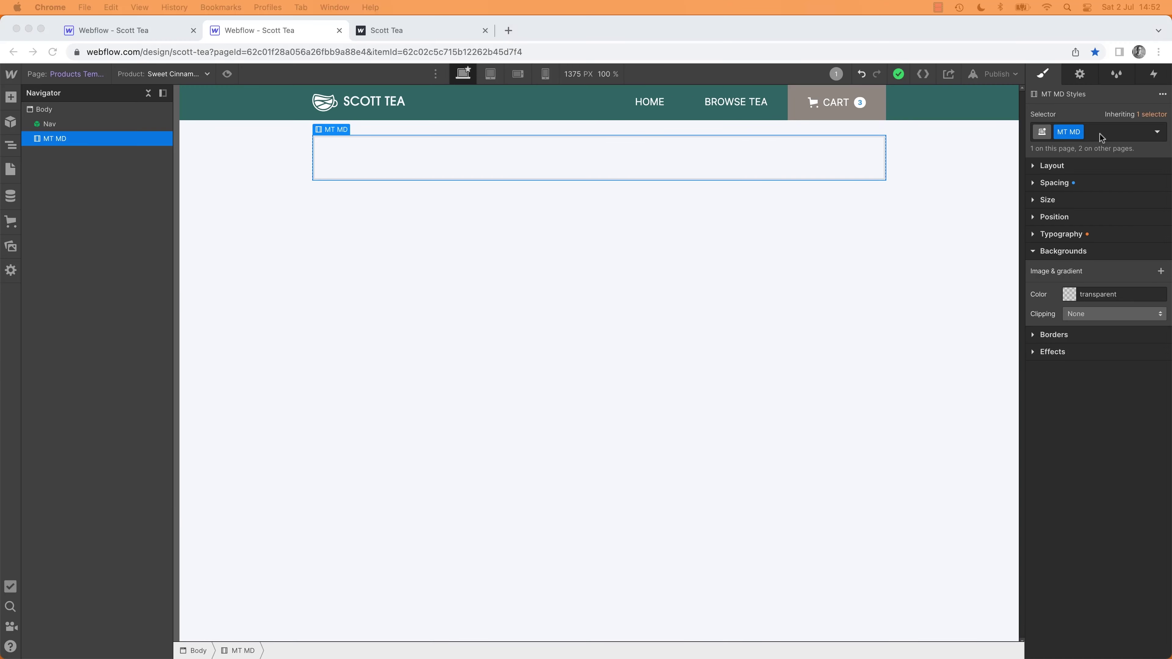
# Step: Add a section inside the MT MD container and give it a new class called Section Product
pyautogui.press('super+e')
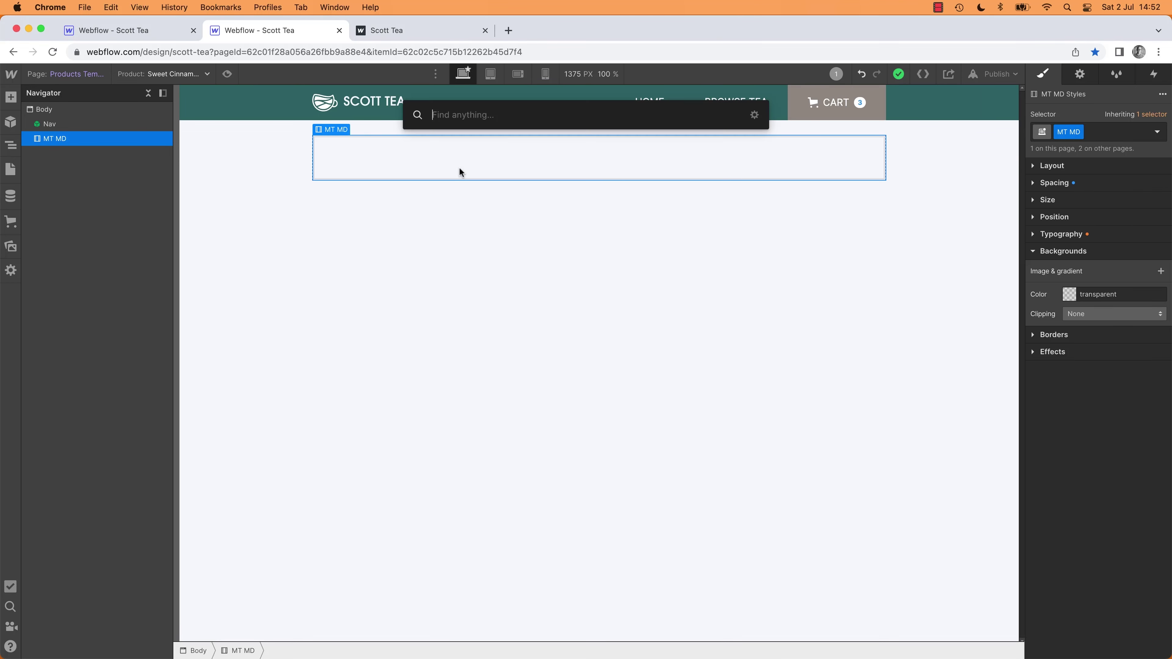
pyautogui.write('seco')
pyautogui.press('BackSpace')
pyautogui.write('tion')
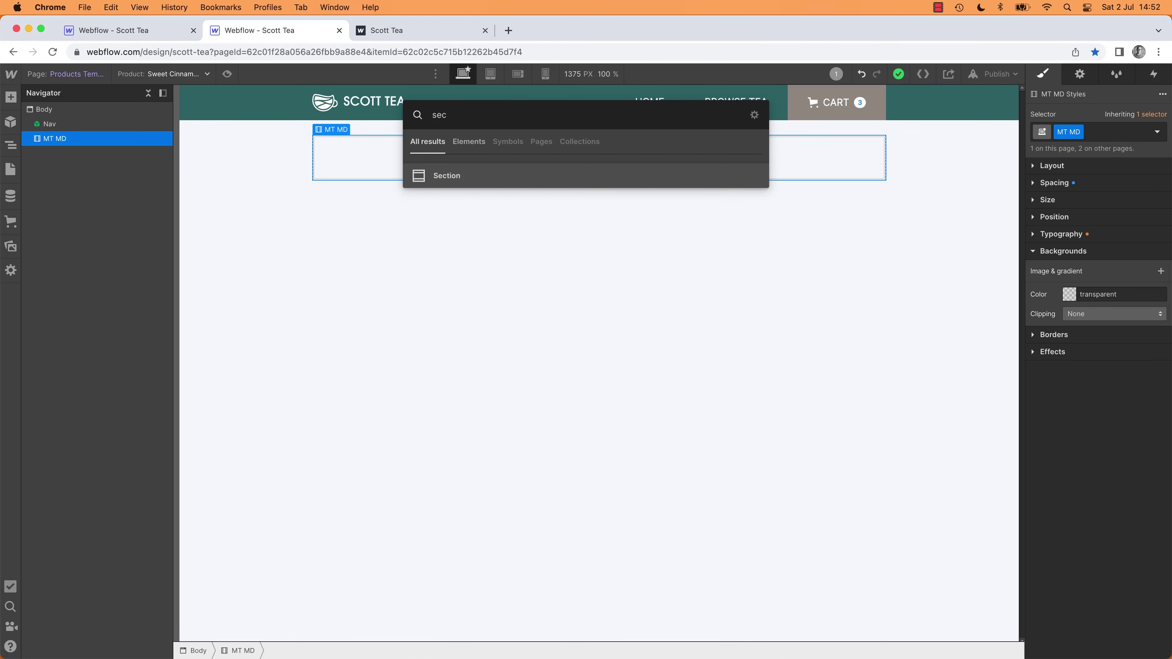
pyautogui.press('Return')
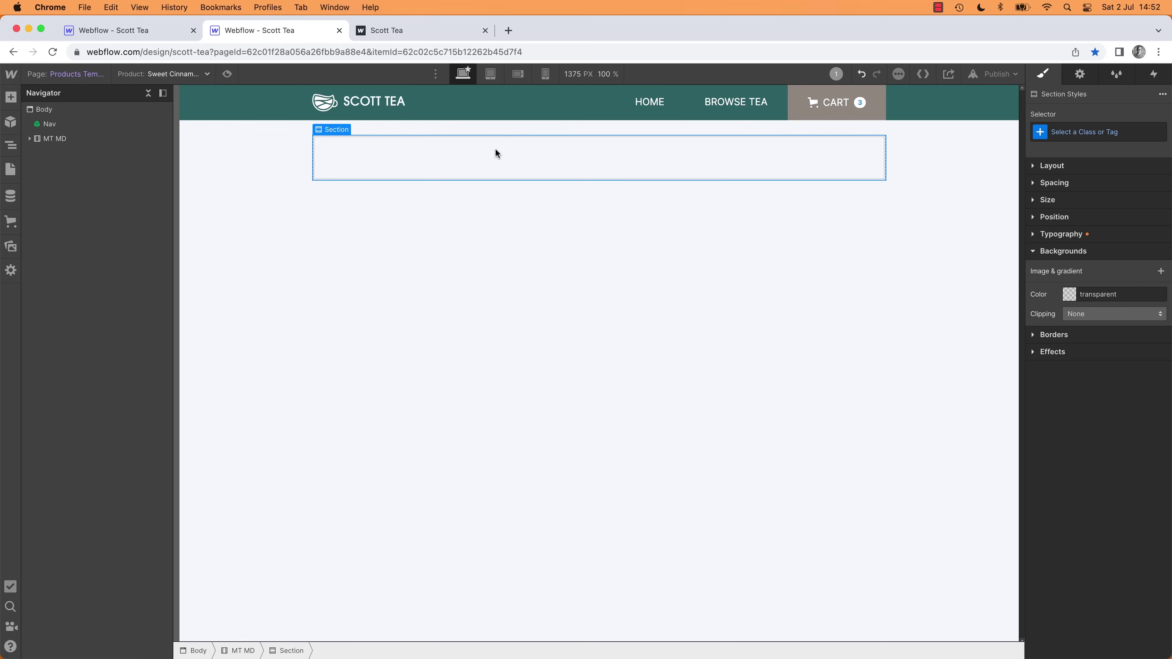
pyautogui.click(1102, 133)
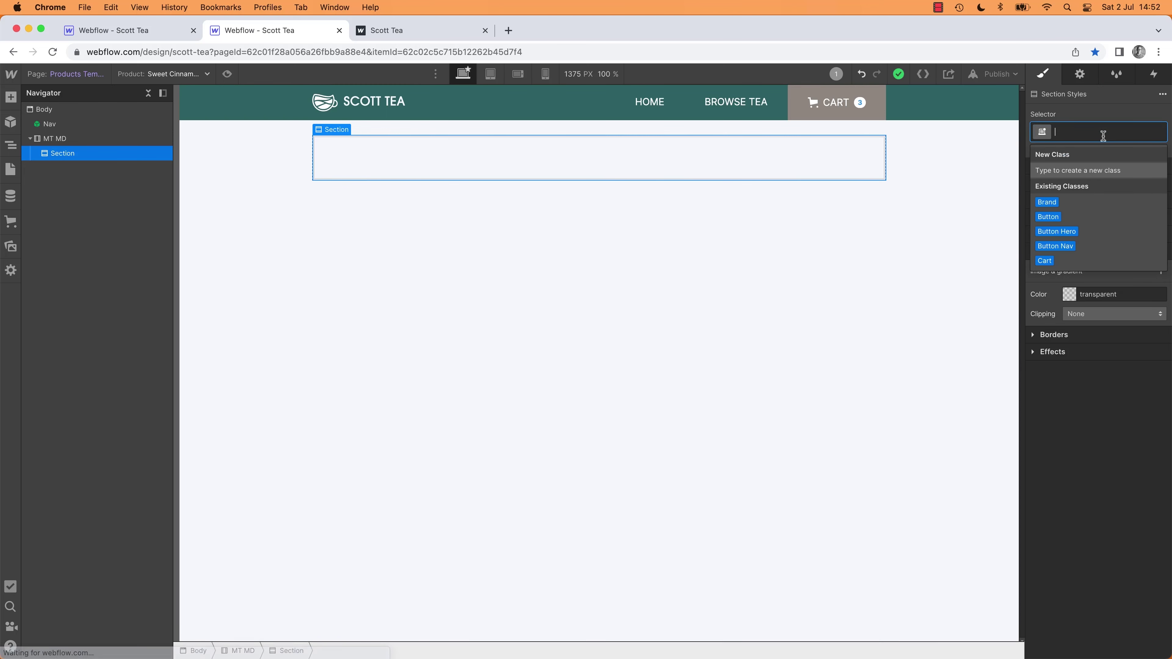
pyautogui.write('Secti')
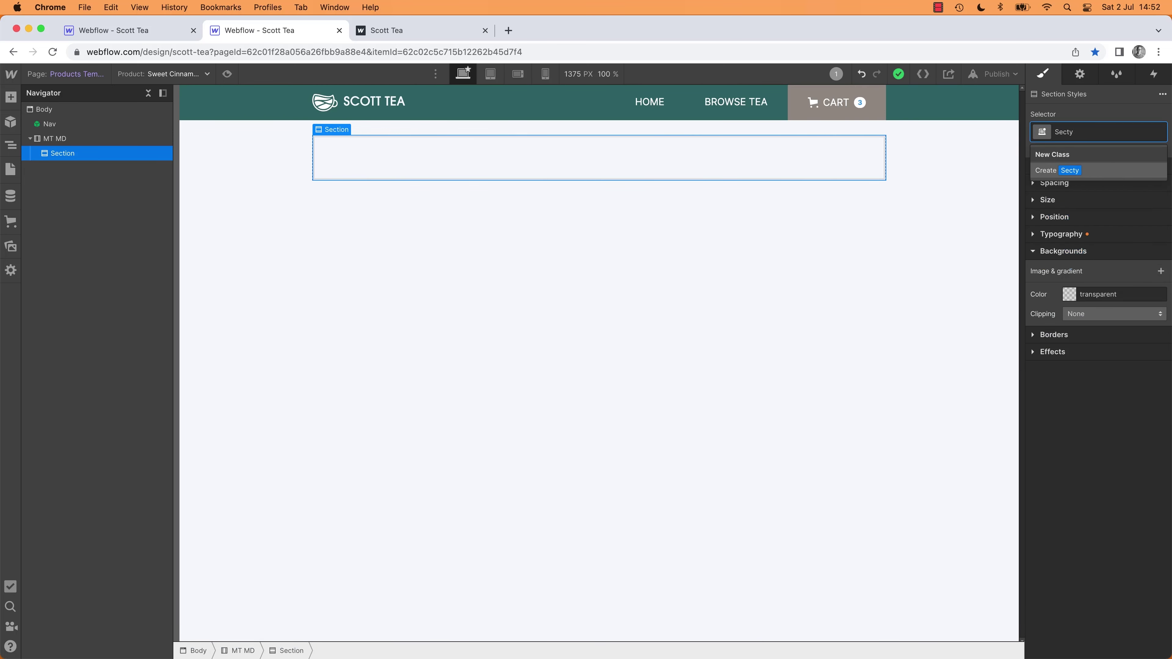
pyautogui.write('on Product')
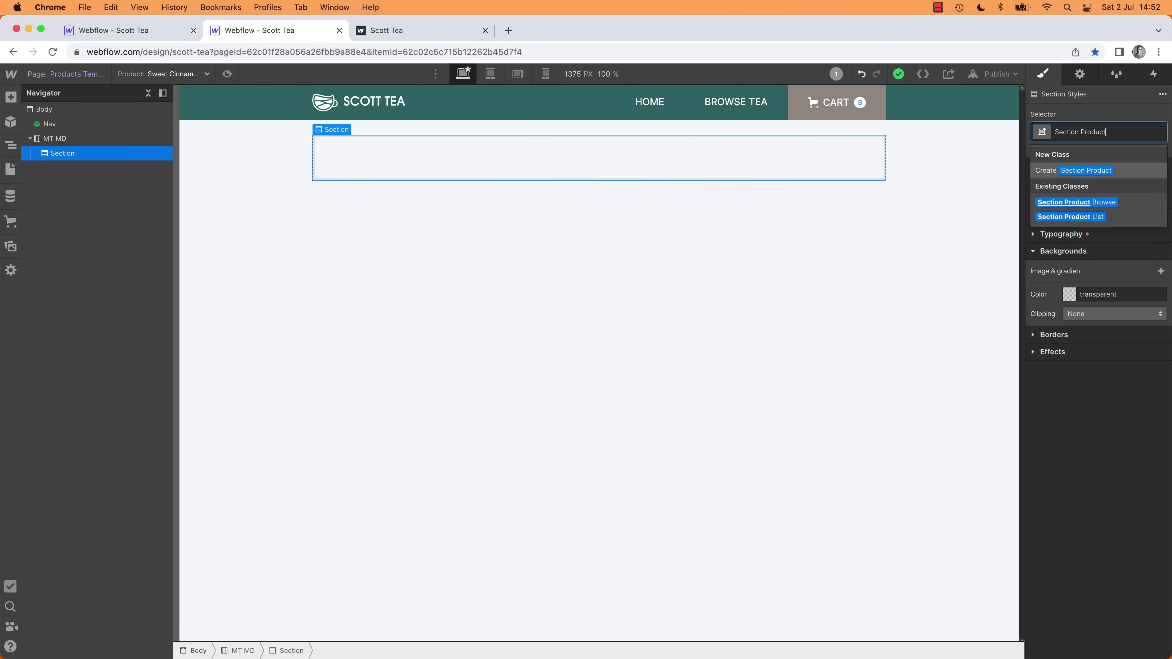
pyautogui.press('Return')
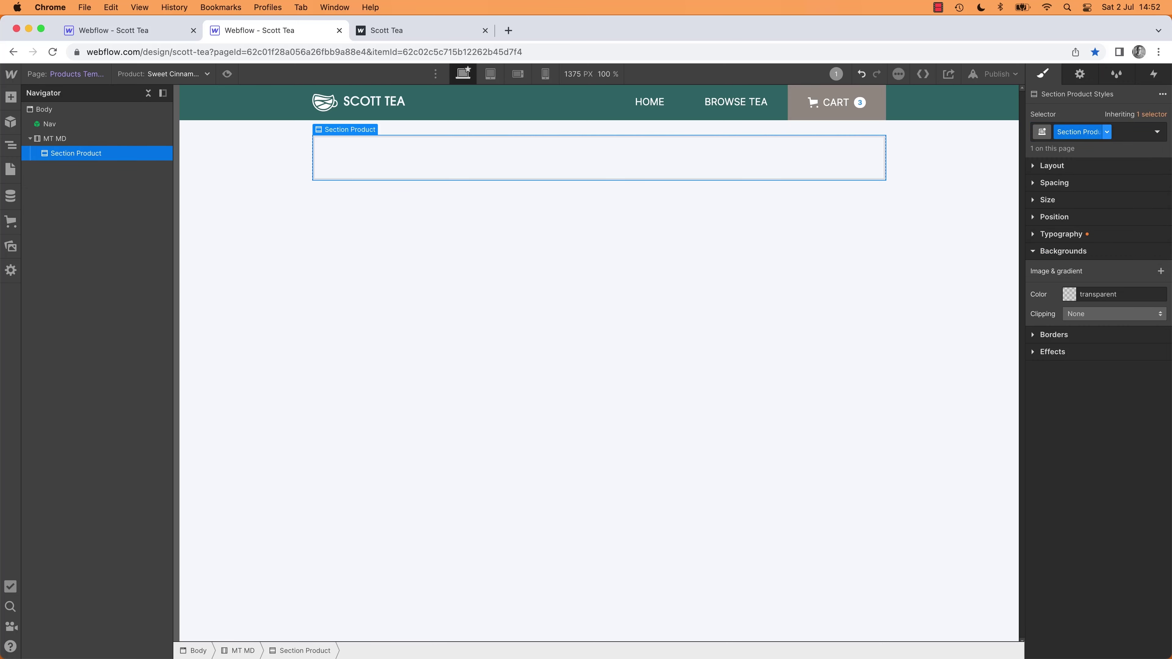
# Step: Give the Section Product class a white background colour
pyautogui.click(1069, 294)
pyautogui.click(1125, 483)
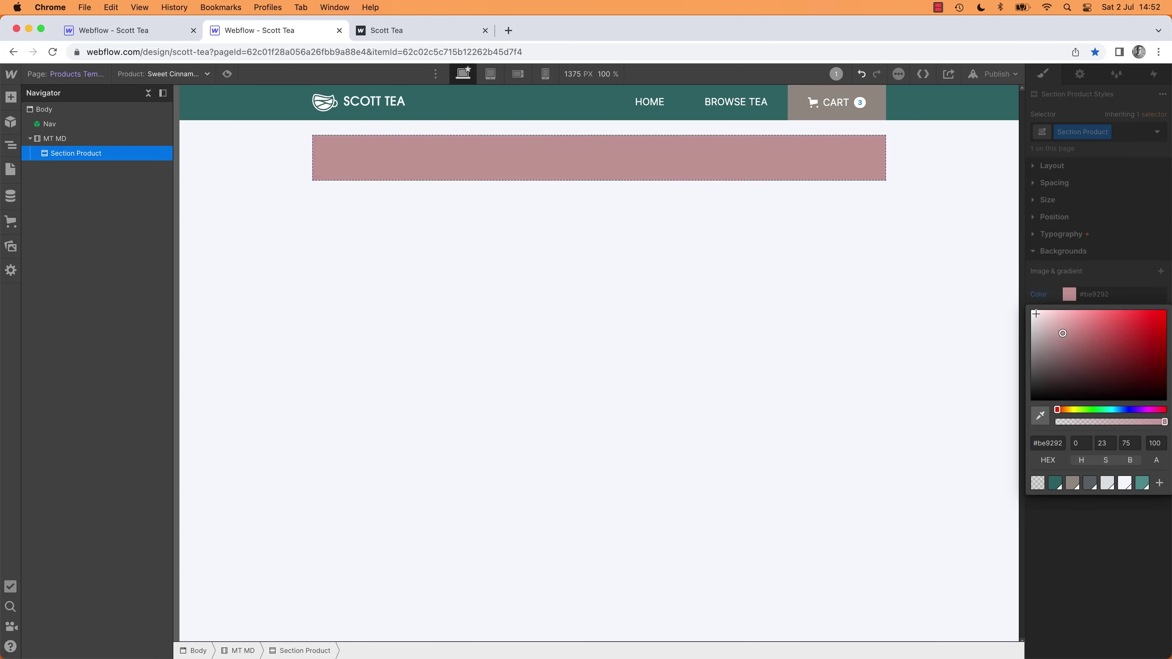
pyautogui.click(812, 260)
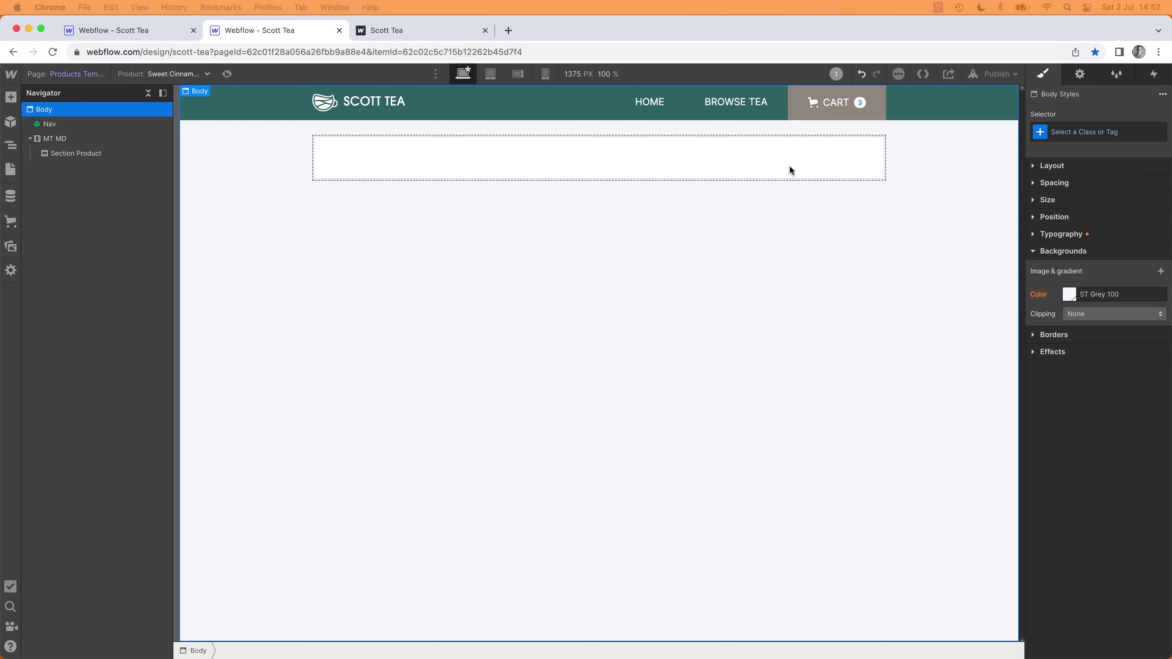
# Step: Add the existing PA MD combo class to the Section Product element
pyautogui.click(812, 159)
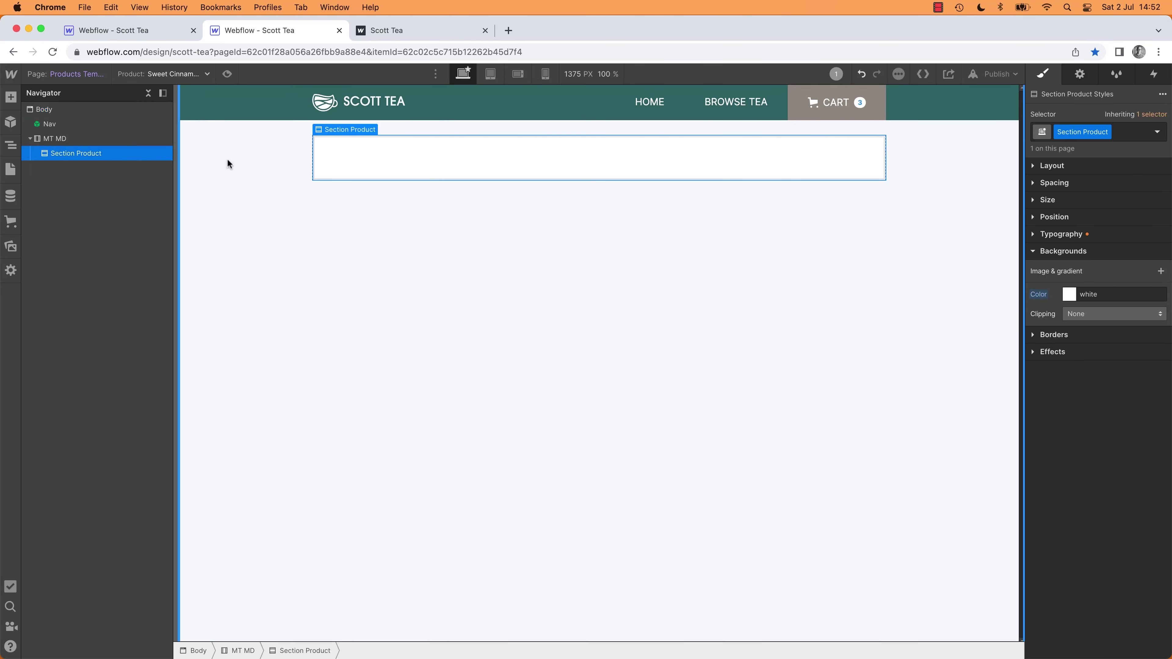
pyautogui.press('super+Return')
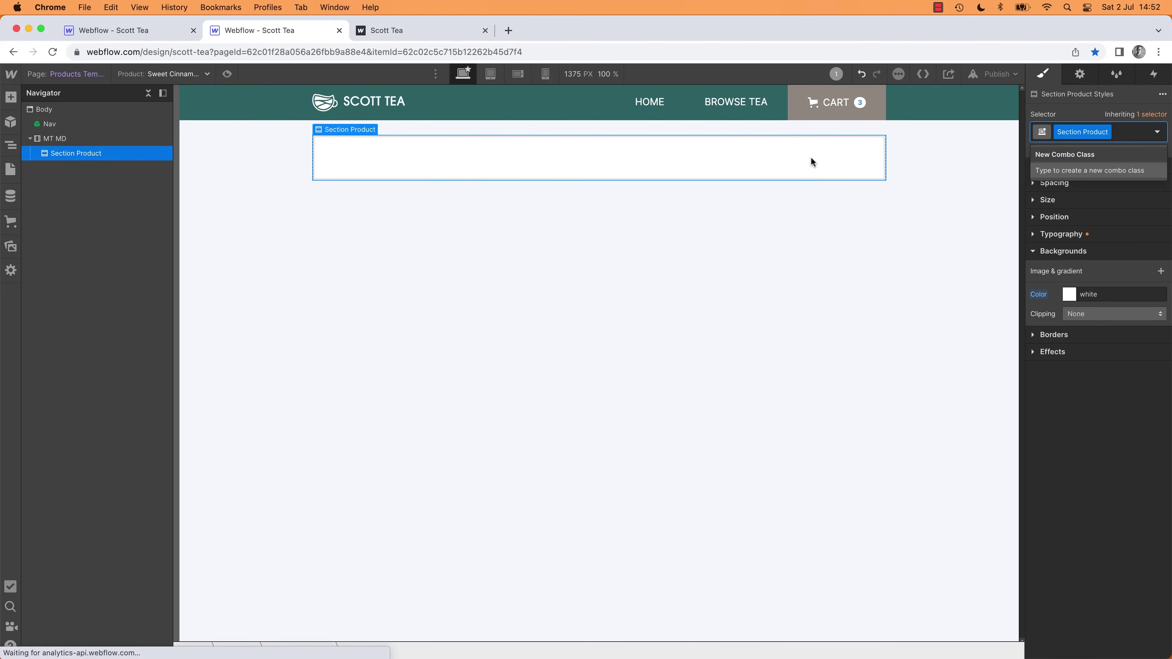
pyautogui.write('pa')
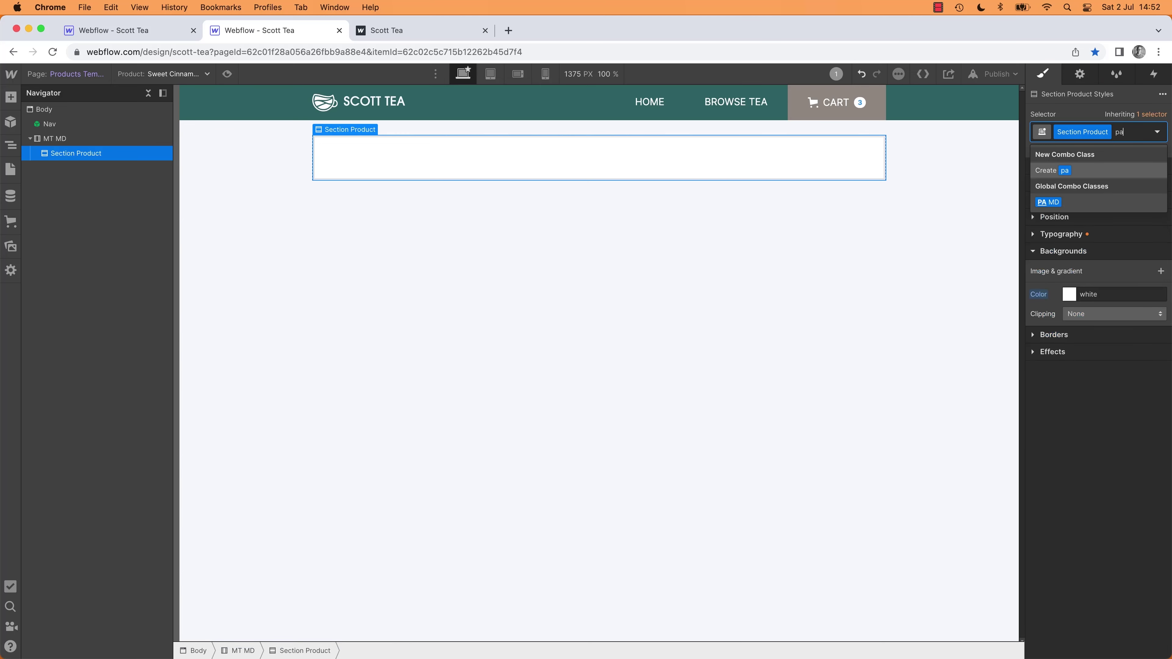
pyautogui.click(1050, 199)
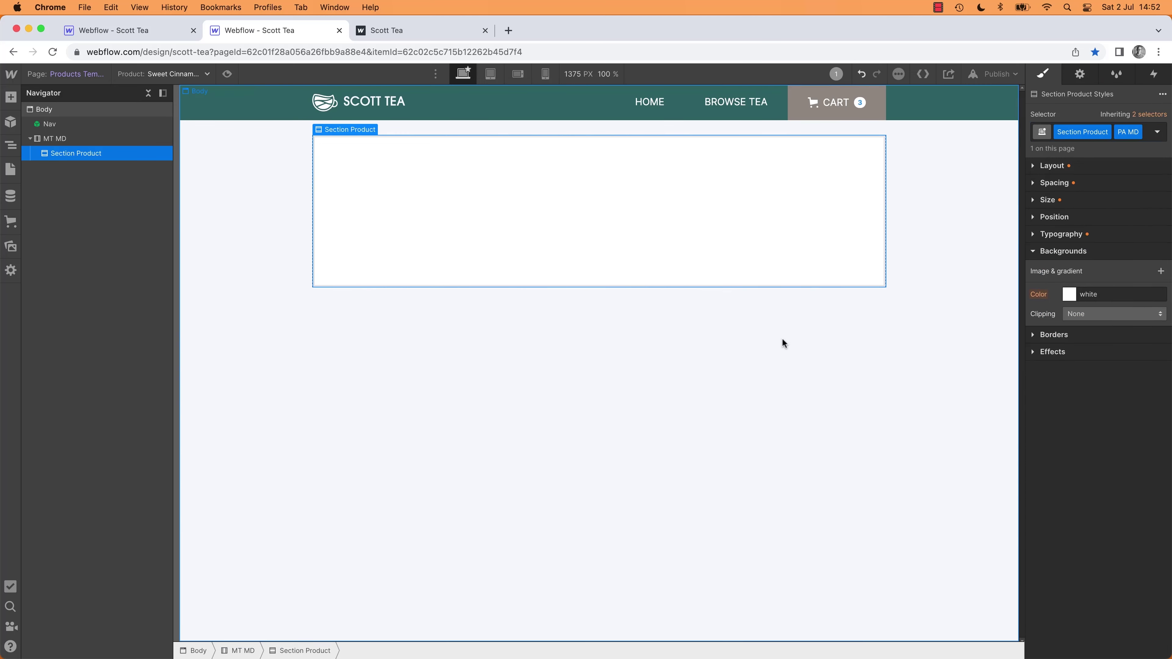
# Step: Check the Product Details design in Adobe XD, and insert an Image element inside Section Product in Webflow
pyautogui.press('super+Tab')
pyautogui.press('super+Tab')
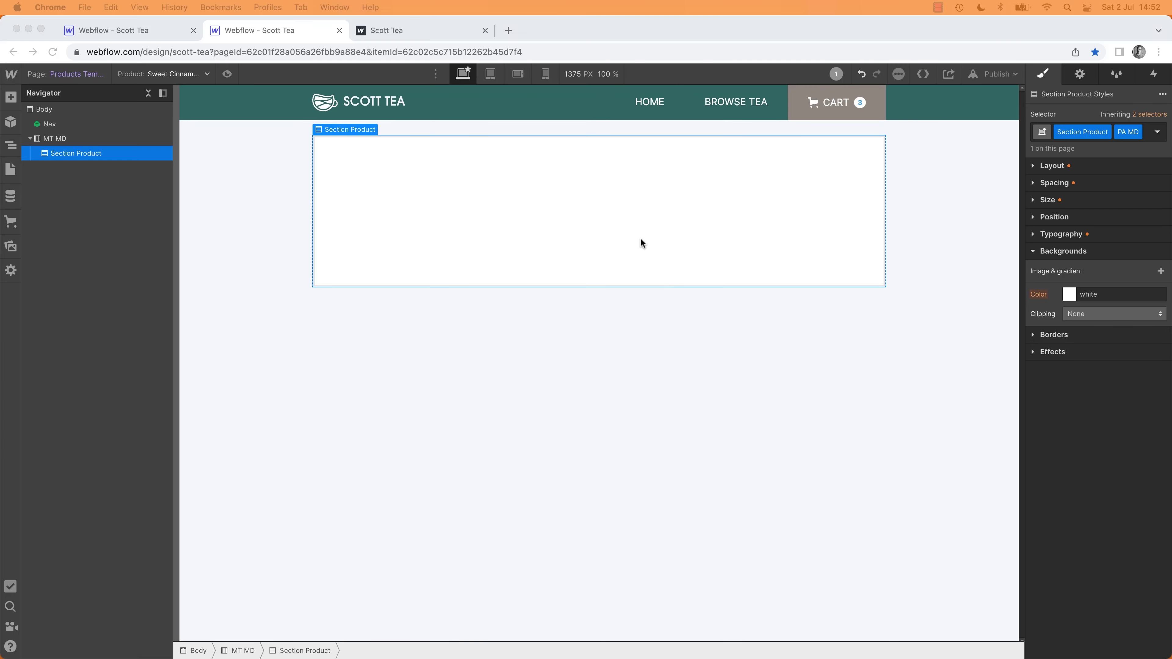
pyautogui.press('super+Tab')
pyautogui.press('super+Tab')
pyautogui.click(551, 221)
pyautogui.press('super+e')
pyautogui.write('iam')
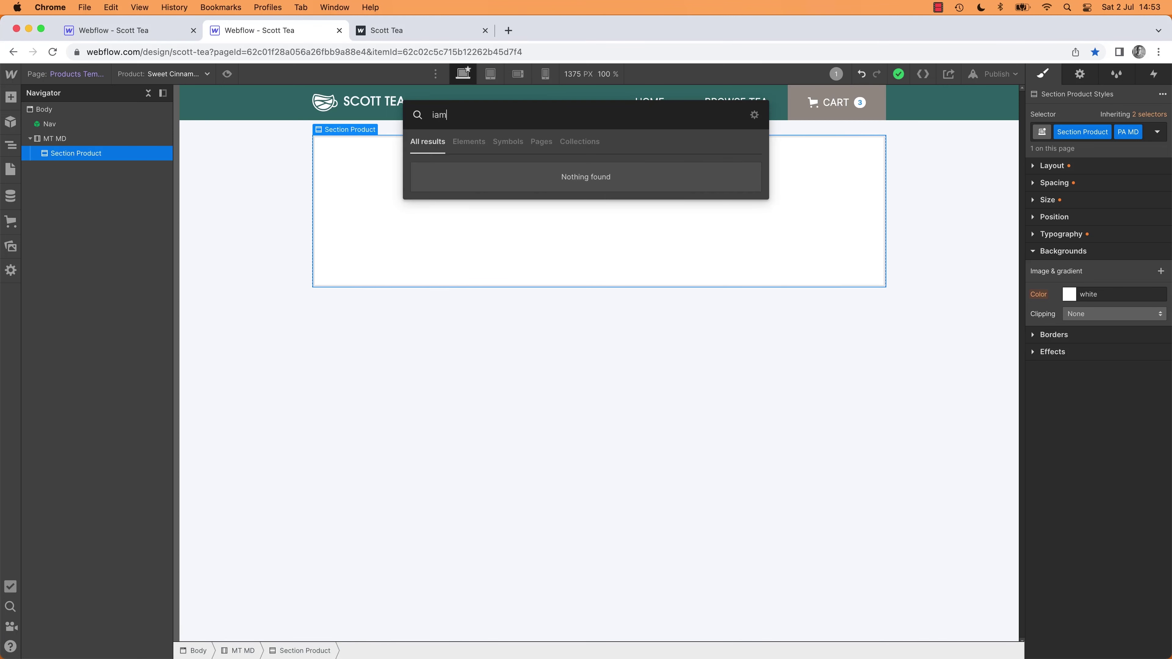
pyautogui.press('BackSpace')
pyautogui.press('BackSpace')
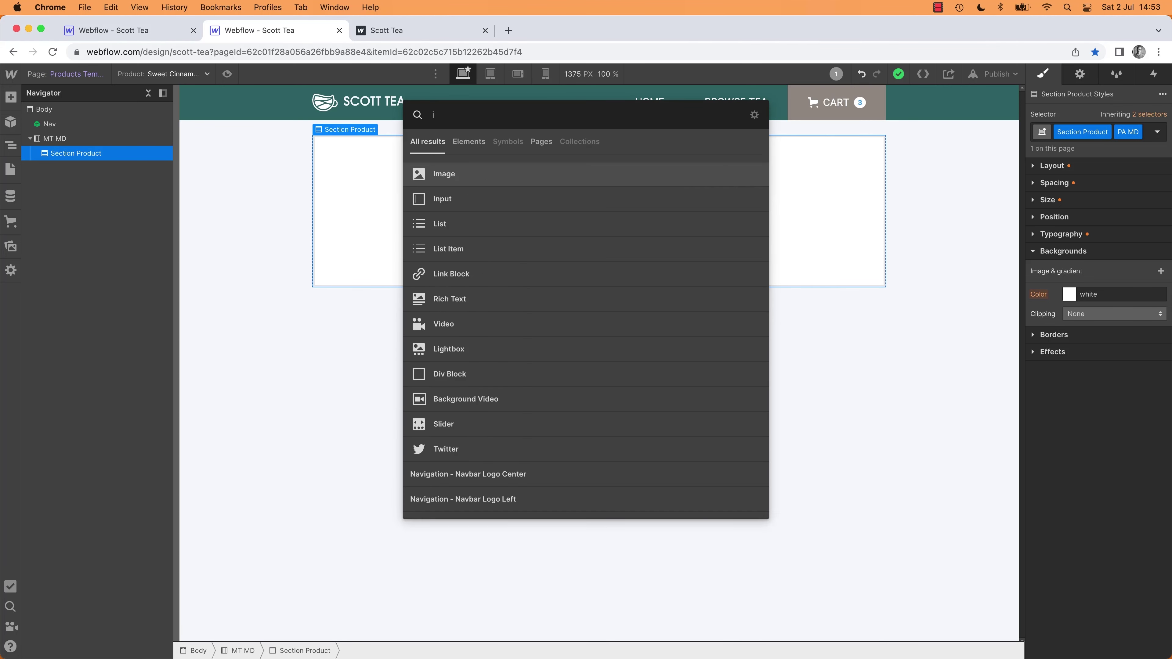
pyautogui.press('Return')
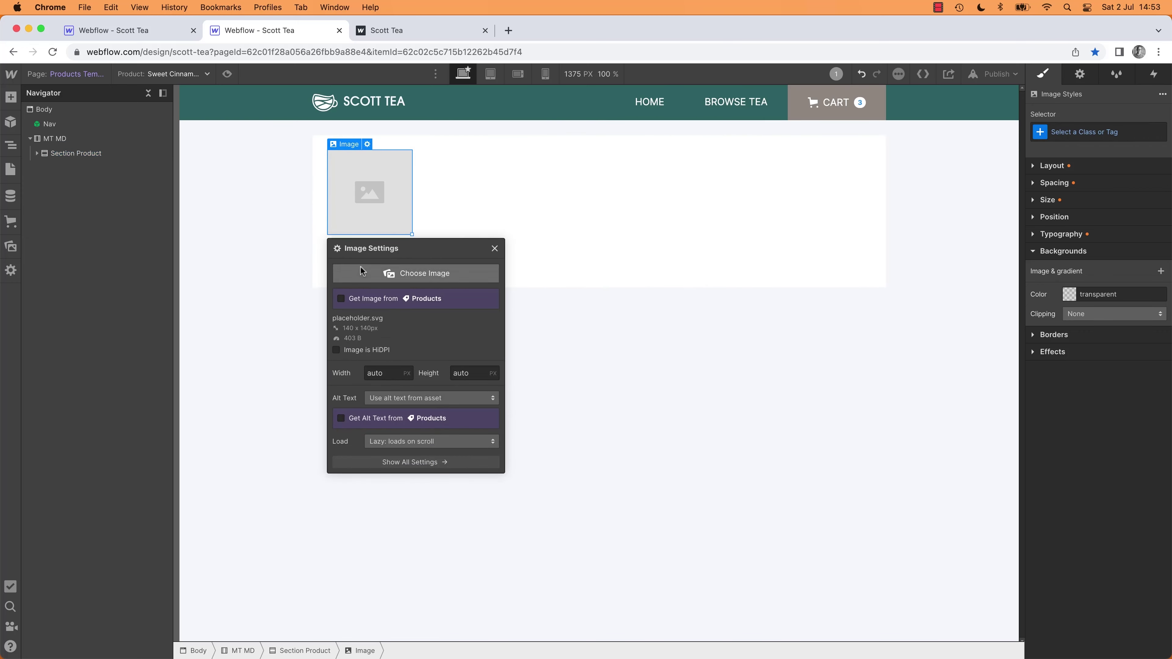
# Step: Bind the new image to the Main Image field of the Products collection
pyautogui.click(363, 298)
pyautogui.click(398, 273)
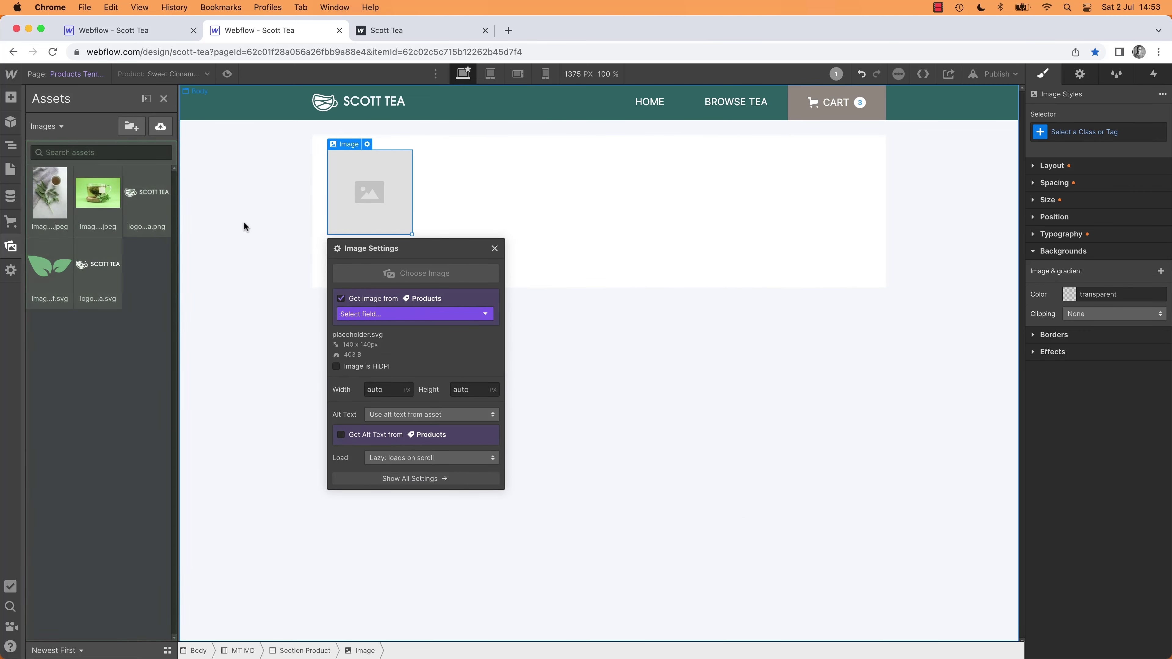
pyautogui.click(382, 316)
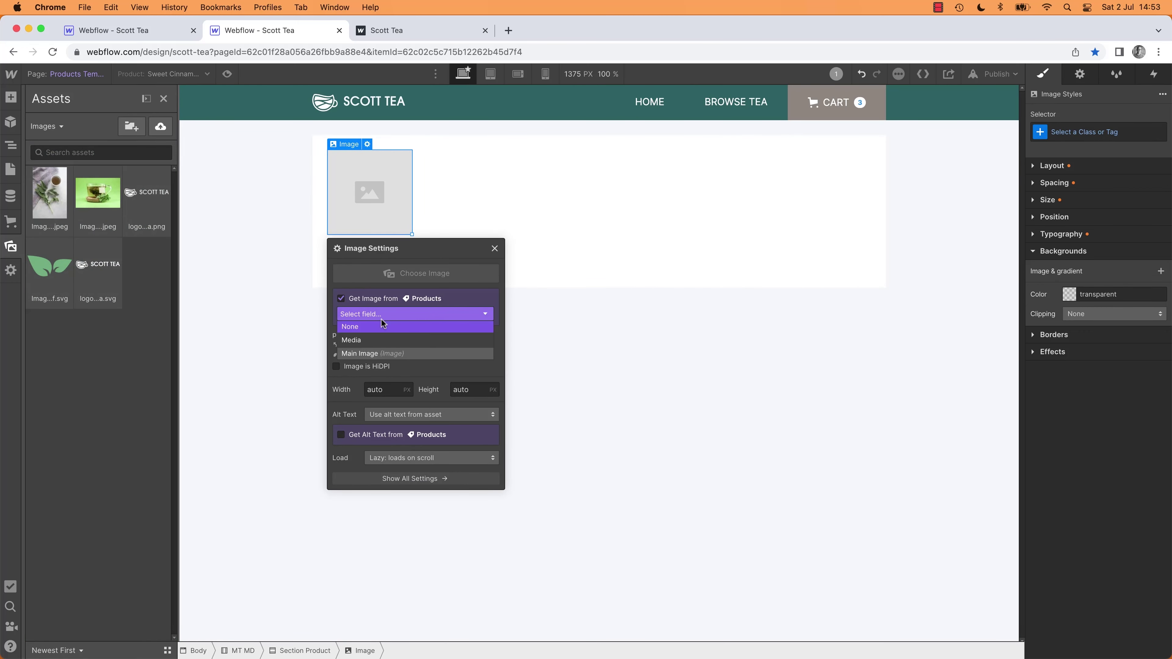
pyautogui.click(387, 354)
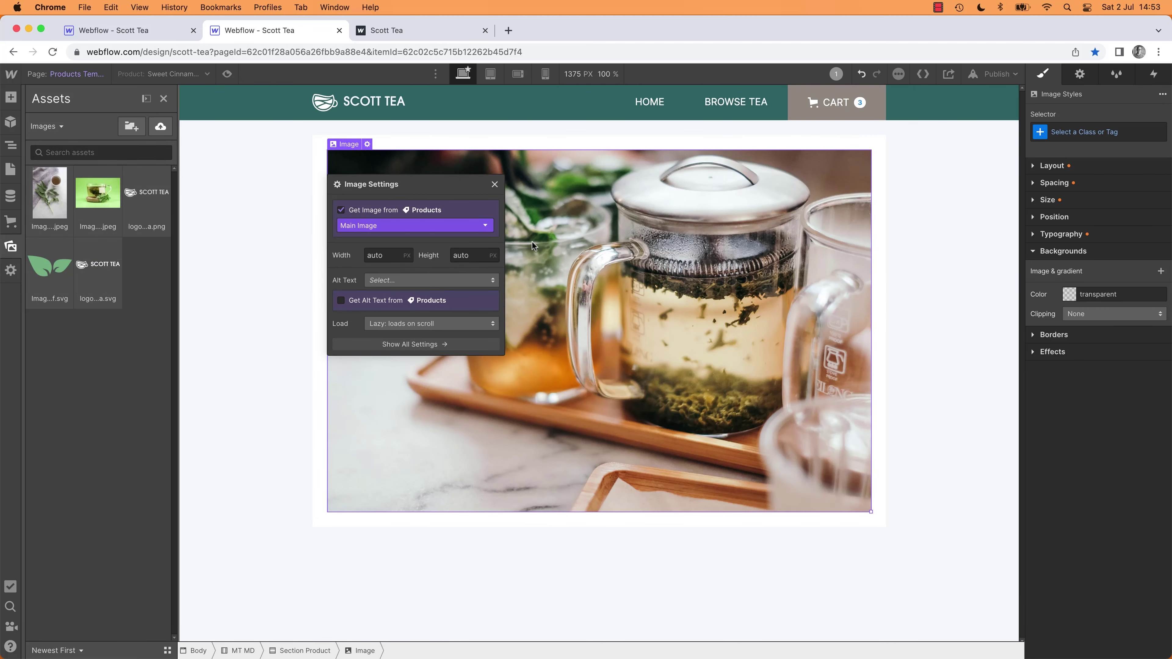
# Step: Switch to Adobe XD and check the banner image's height on the Product Details design, undoing any resize made there
pyautogui.press('super+Tab')
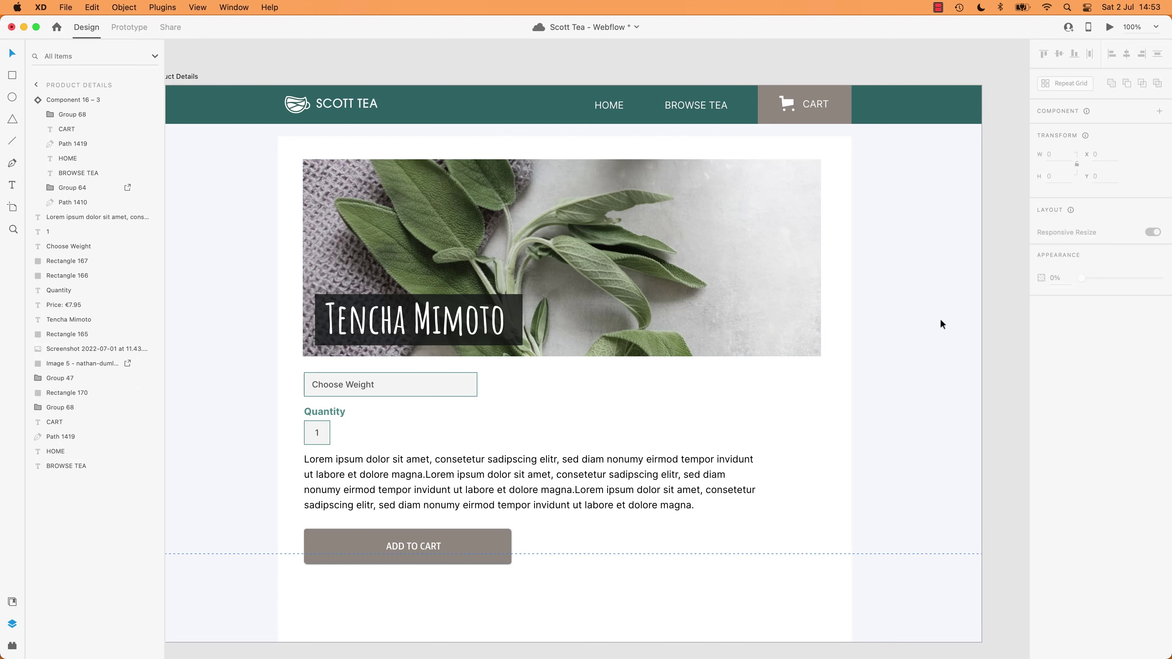
pyautogui.click(633, 239)
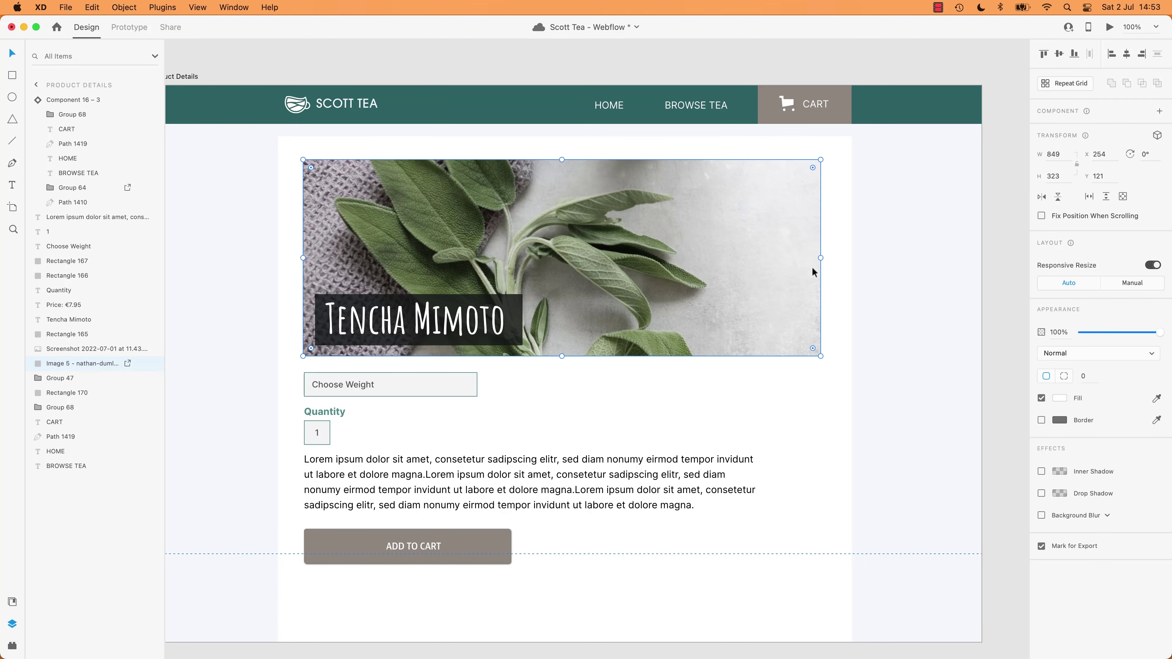
pyautogui.moveTo(820, 160); pyautogui.dragTo(685, 227)
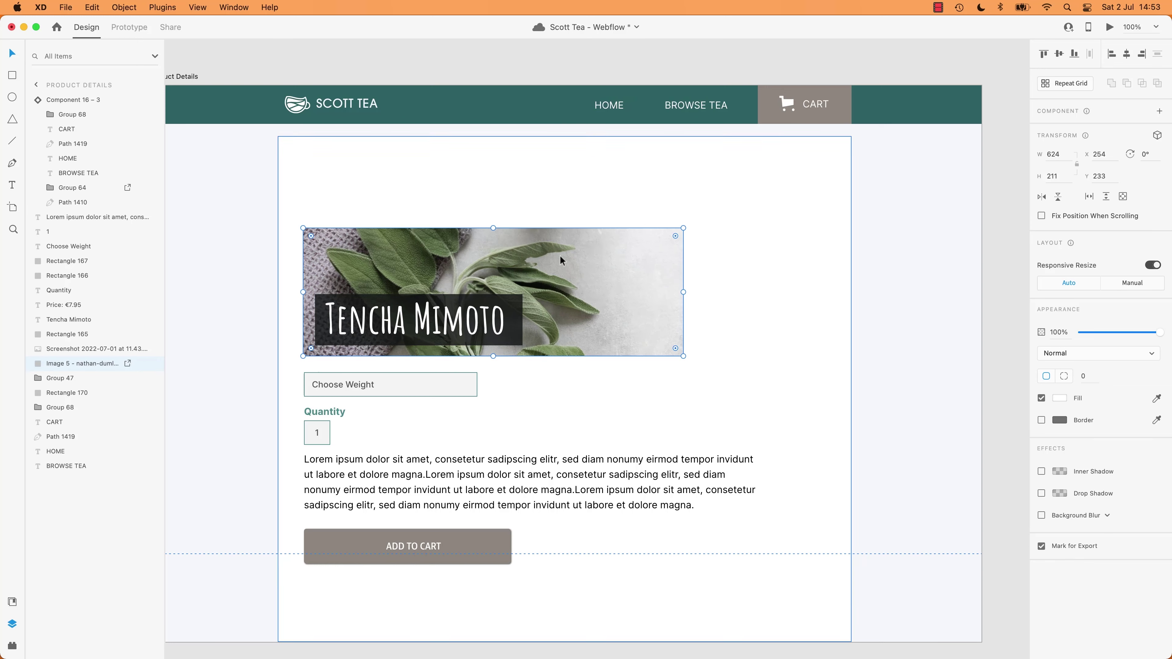
pyautogui.press('super+z')
pyautogui.press('super+Tab')
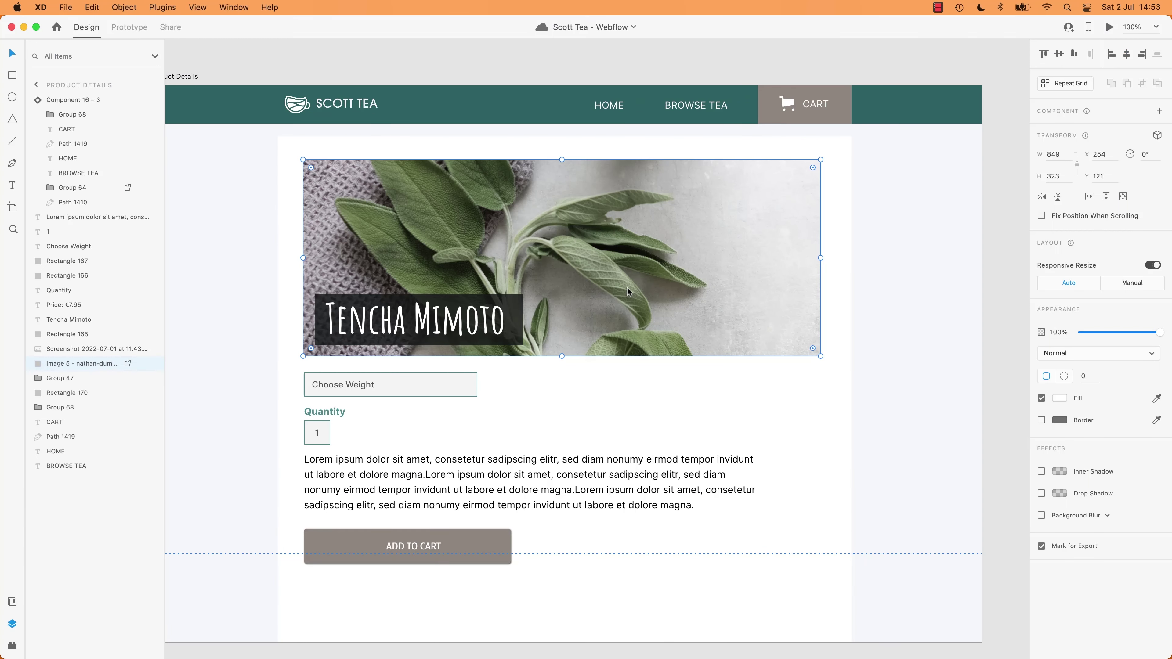
pyautogui.click(1059, 175)
pyautogui.press('super+Tab')
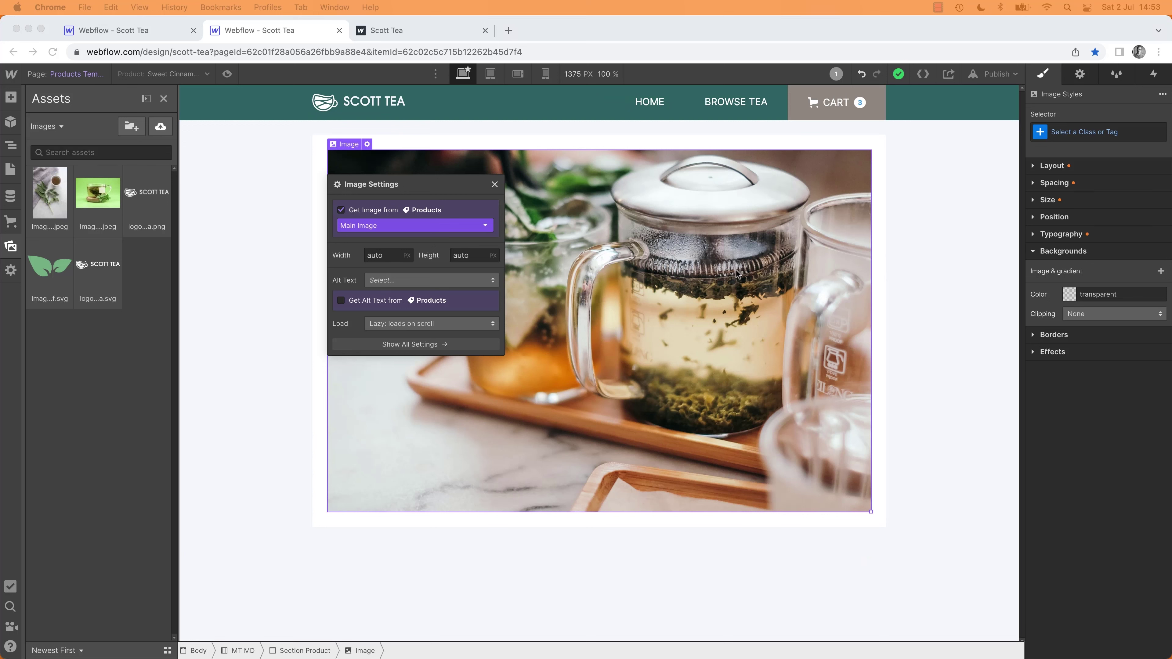
# Step: Close the image's settings and bring back the Navigator with the image still selected
pyautogui.click(491, 199)
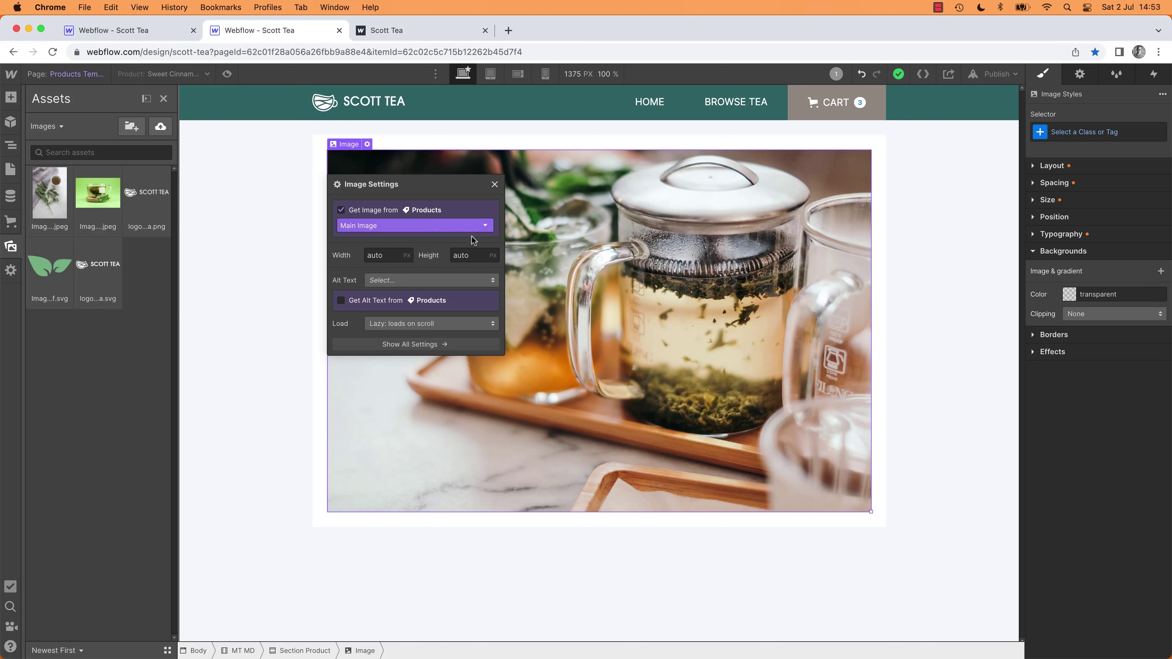
pyautogui.click(494, 185)
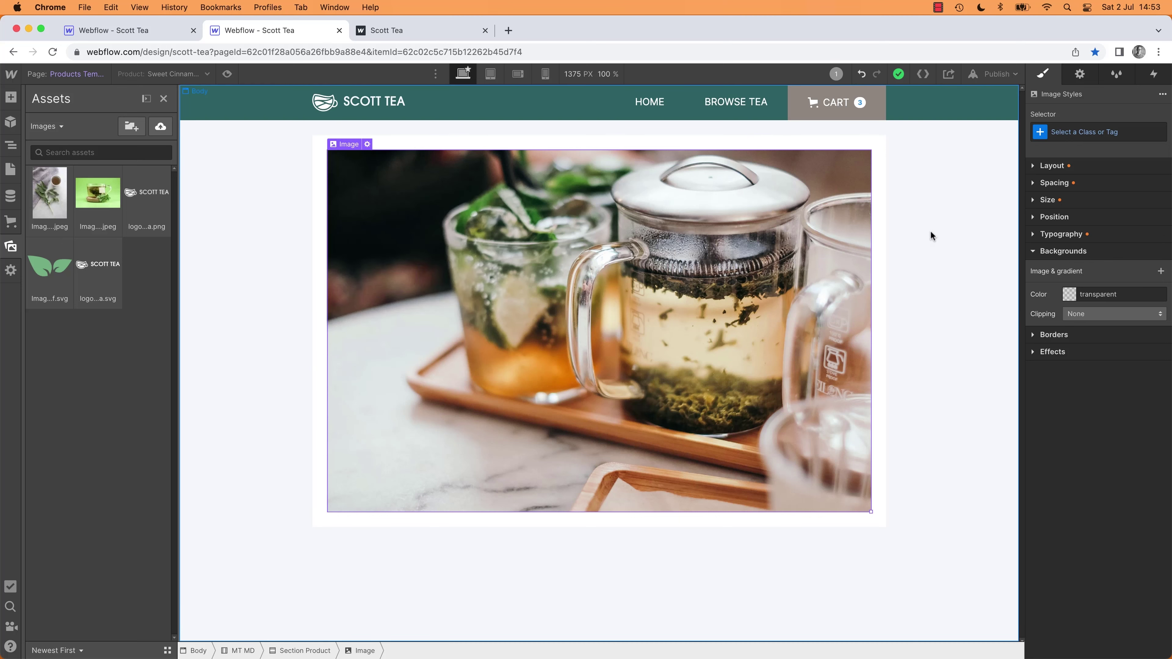
pyautogui.press('z')
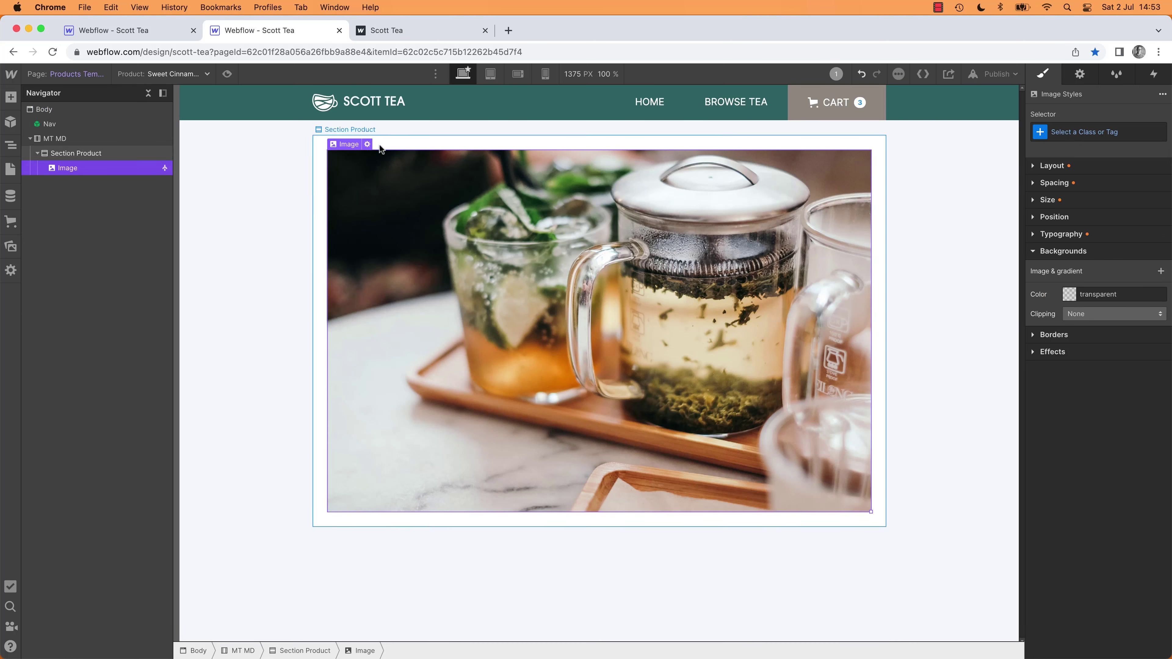
pyautogui.click(367, 144)
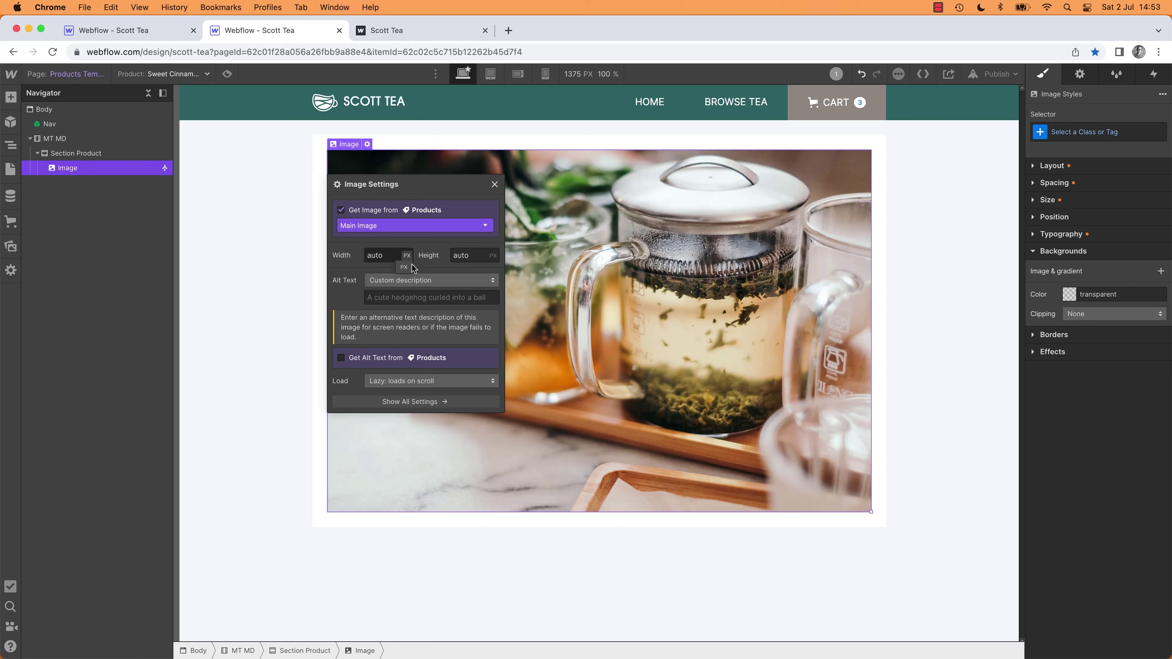
pyautogui.click(494, 184)
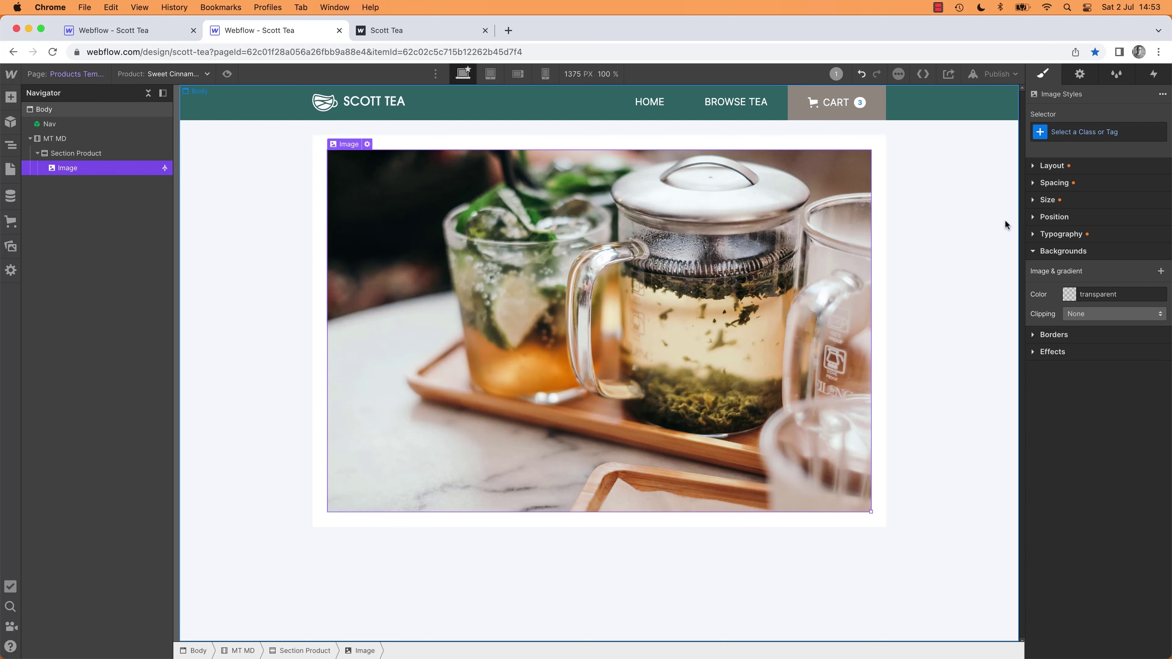
# Step: Give the image inside Section Product a new class called Image Product
pyautogui.click(1060, 134)
pyautogui.write('Image')
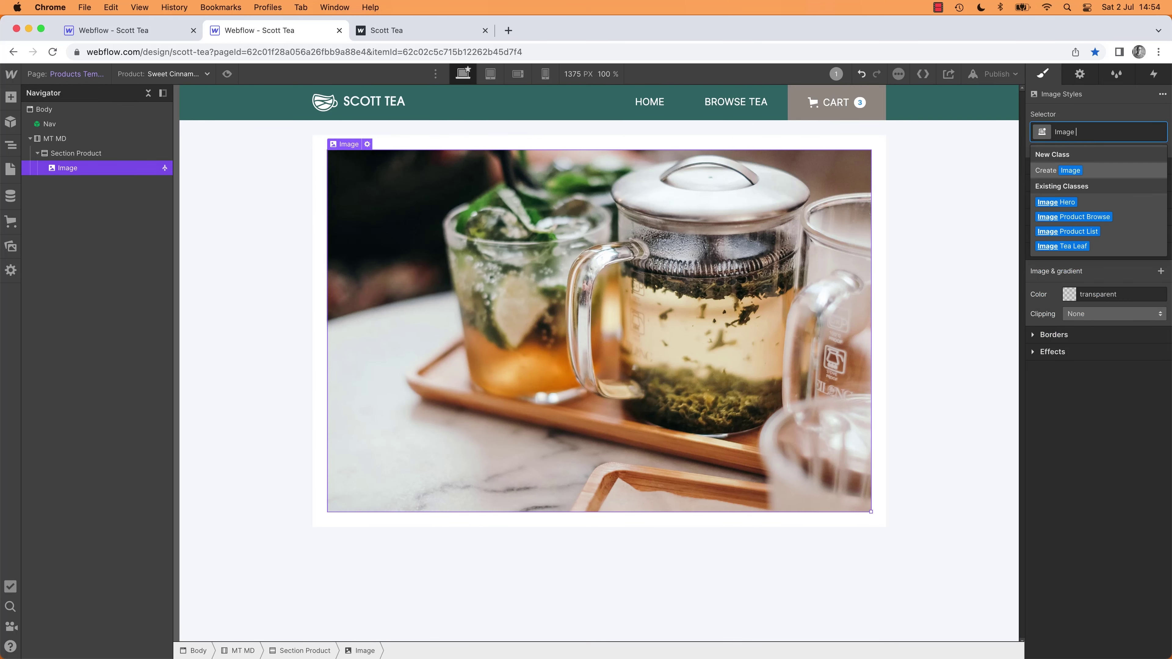
pyautogui.write(' Procu')
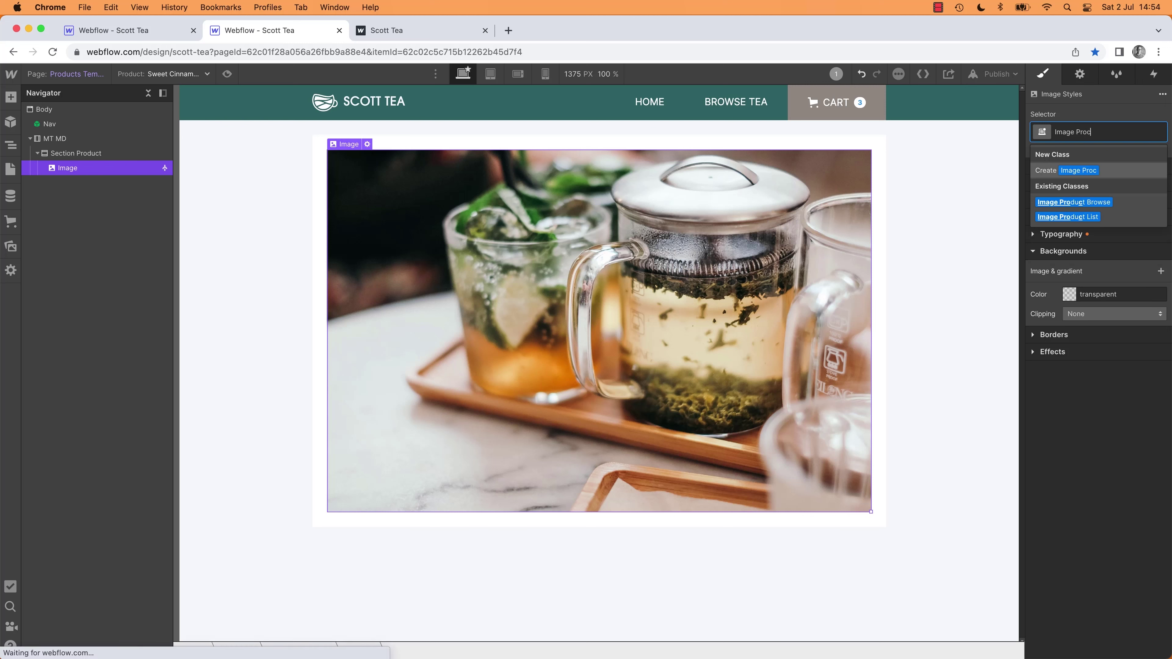
pyautogui.press('BackSpace')
pyautogui.write('cut')
pyautogui.press('BackSpace')
pyautogui.press('BackSpace')
pyautogui.press('BackSpace')
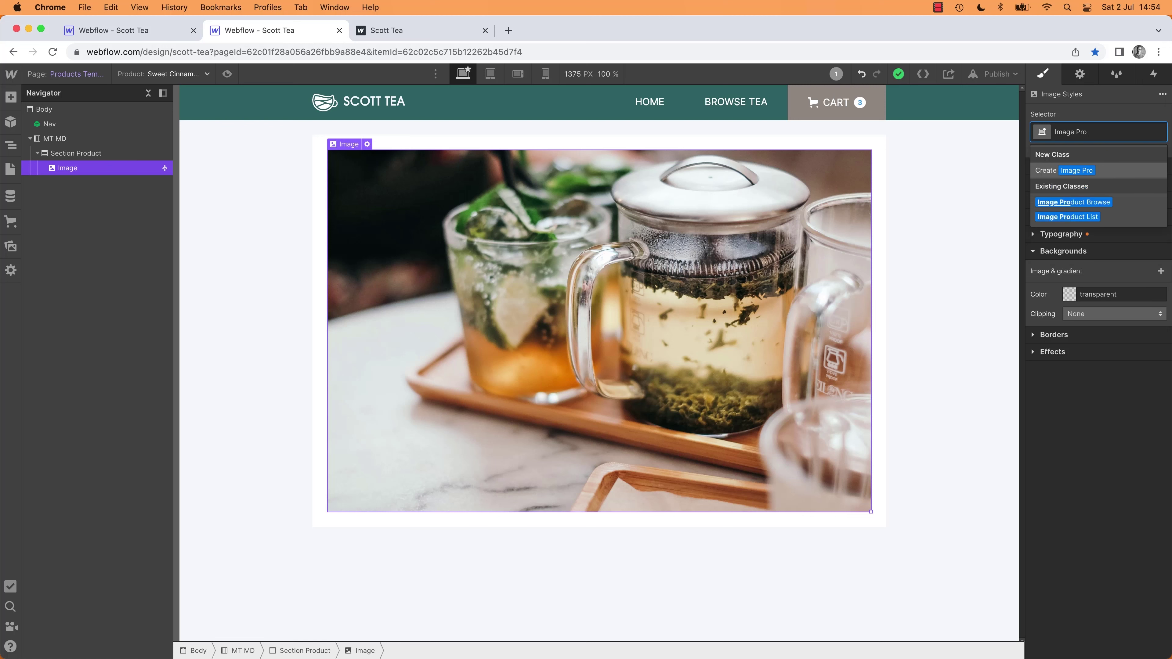
pyautogui.write('duct')
pyautogui.press('Return')
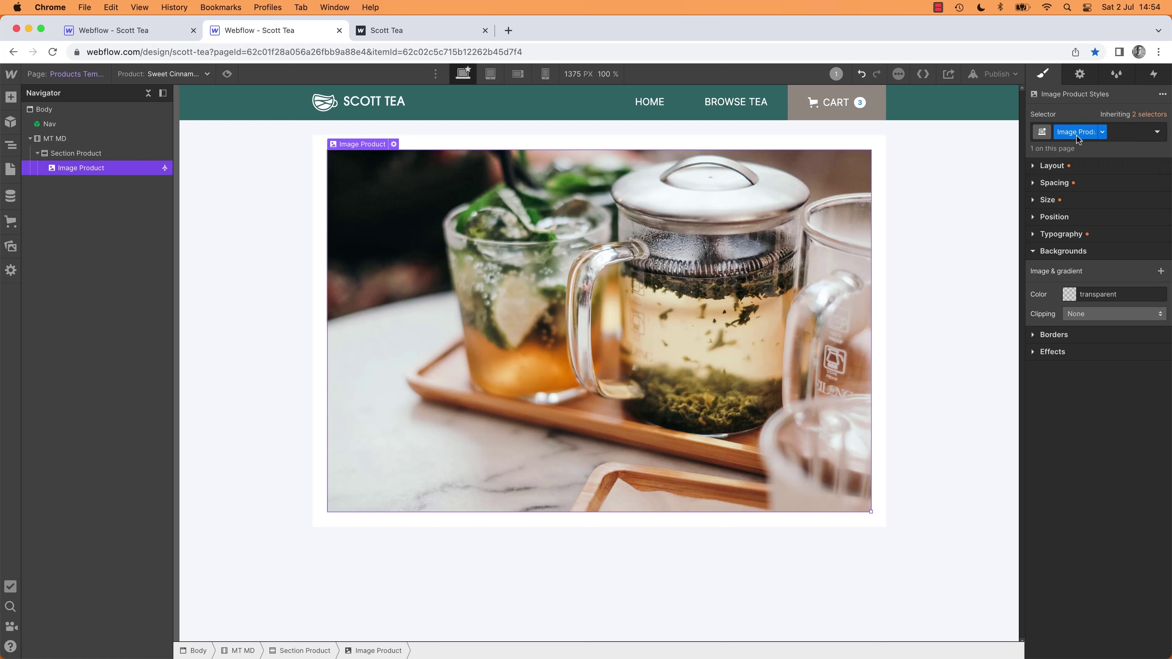
# Step: Set the Image Product class to a height of 323 px and a width of 100%, with the fit set to Cover
pyautogui.click(1033, 200)
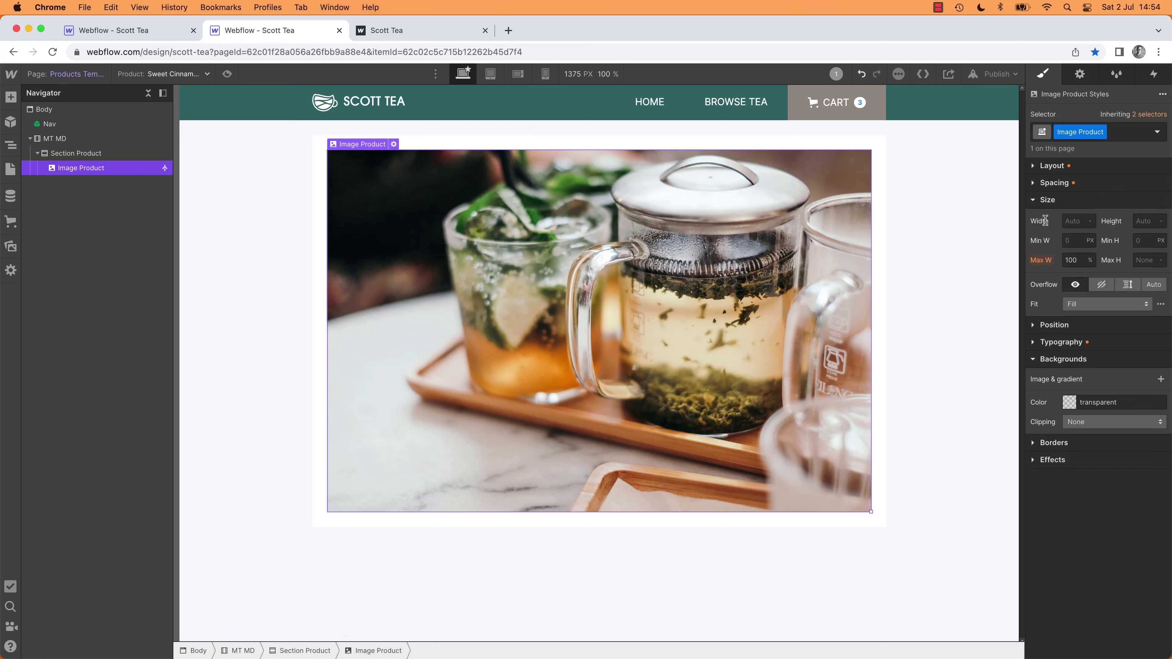
pyautogui.click(1146, 225)
pyautogui.write('323')
pyautogui.press('Return')
pyautogui.click(1079, 221)
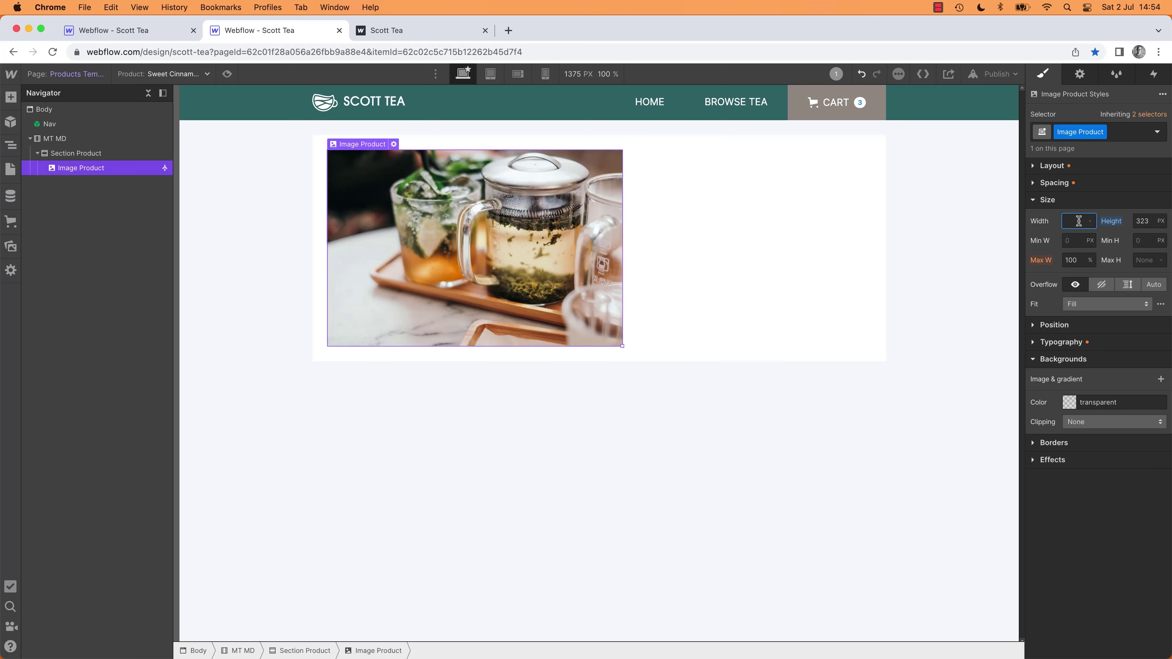
pyautogui.write('100%')
pyautogui.press('Return')
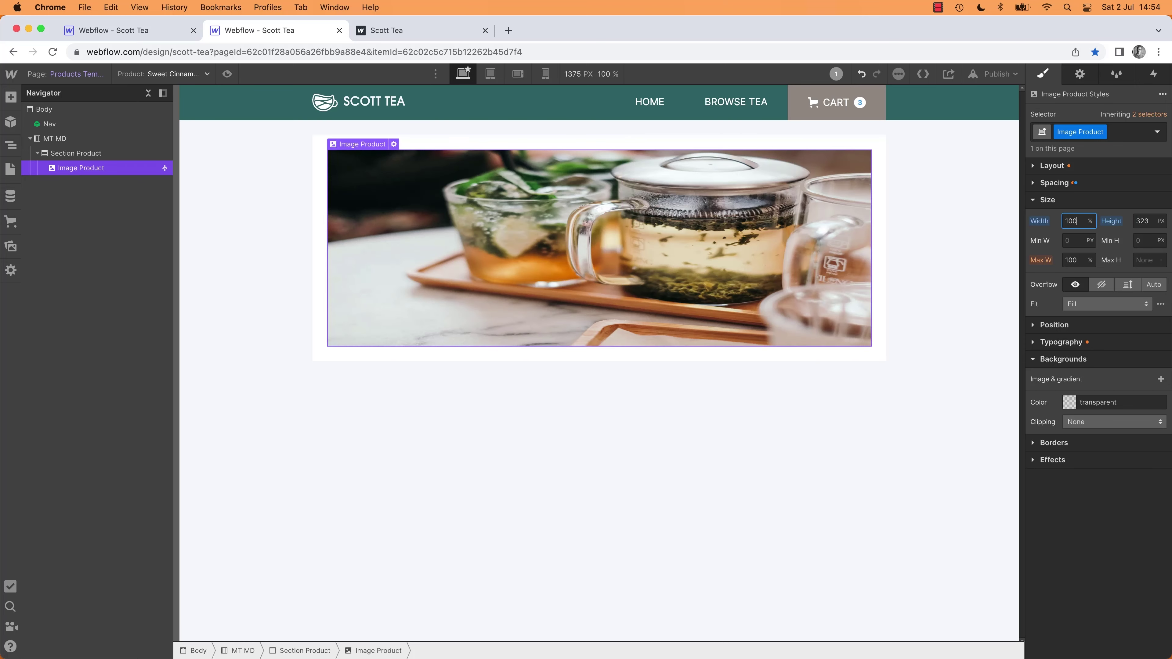
pyautogui.click(1096, 303)
pyautogui.click(1087, 332)
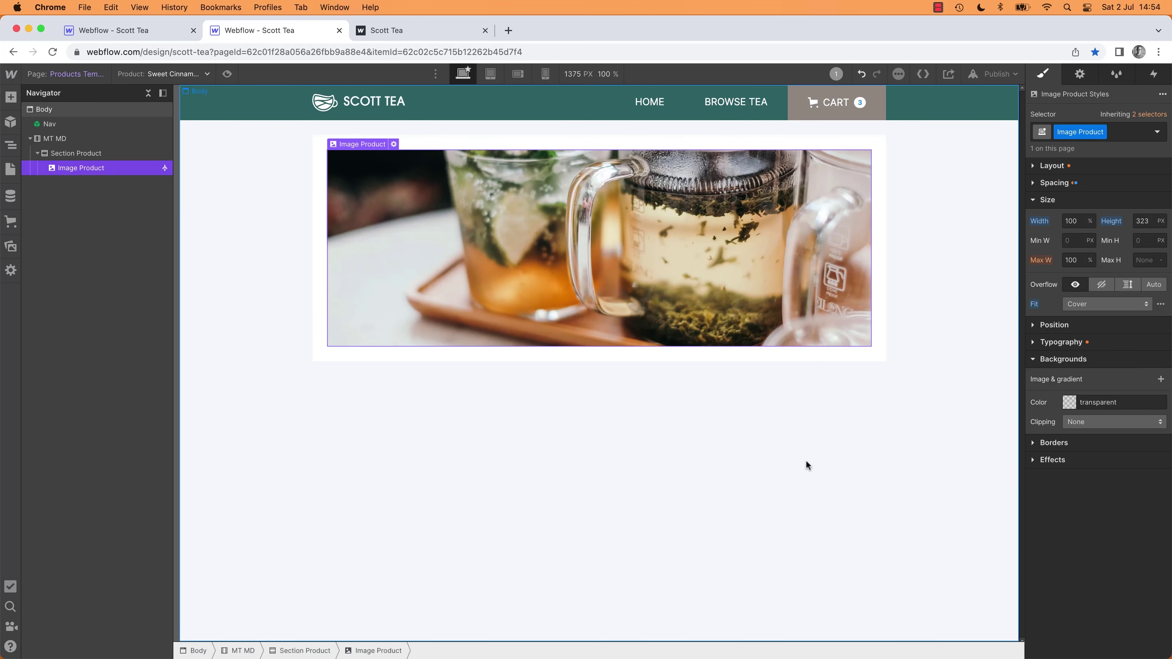
# Step: Compare the product banner with the Adobe XD design and look at the other open Scott Tea pages
pyautogui.press('super+Tab')
pyautogui.press('super+Tab')
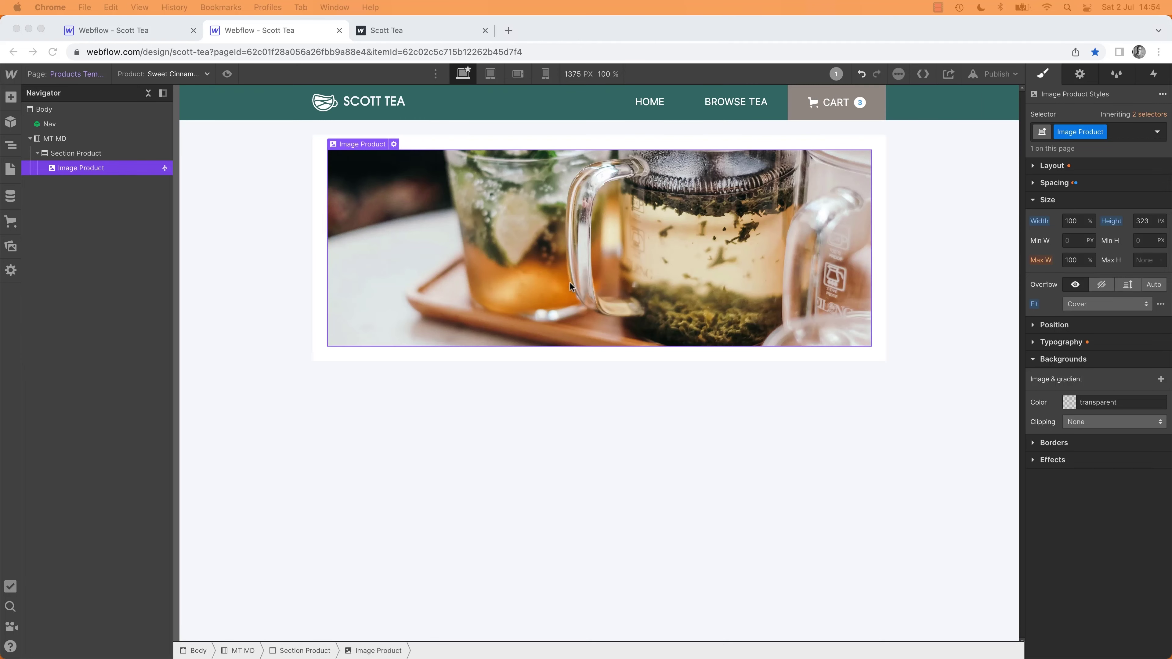
pyautogui.click(277, 191)
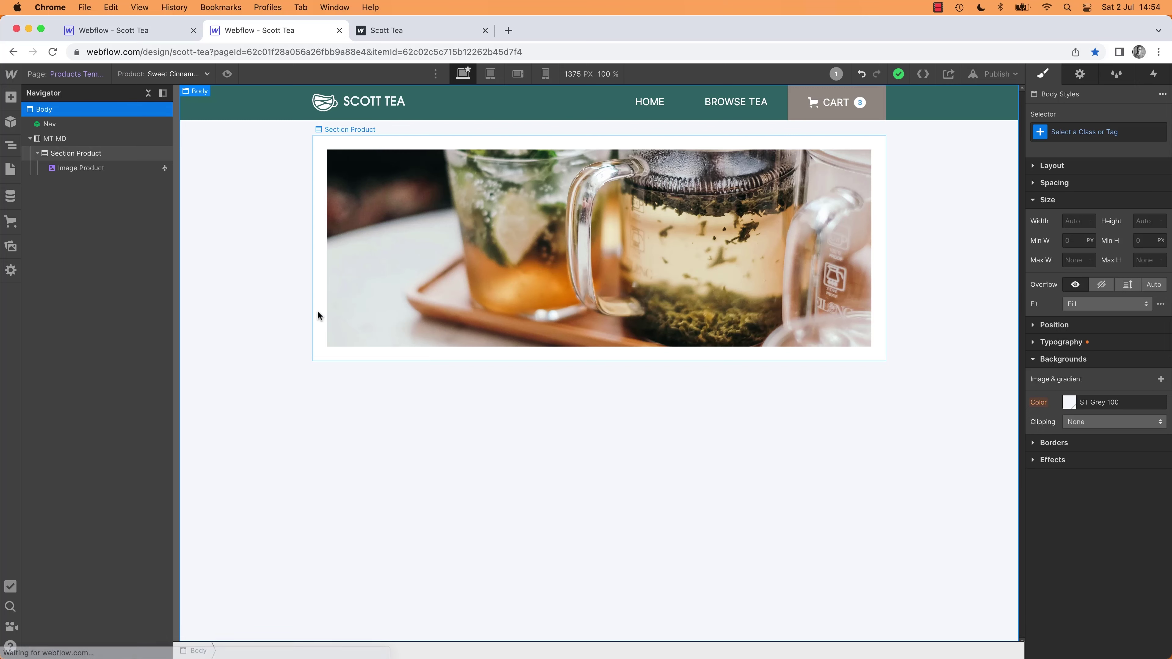
pyautogui.press('super+1')
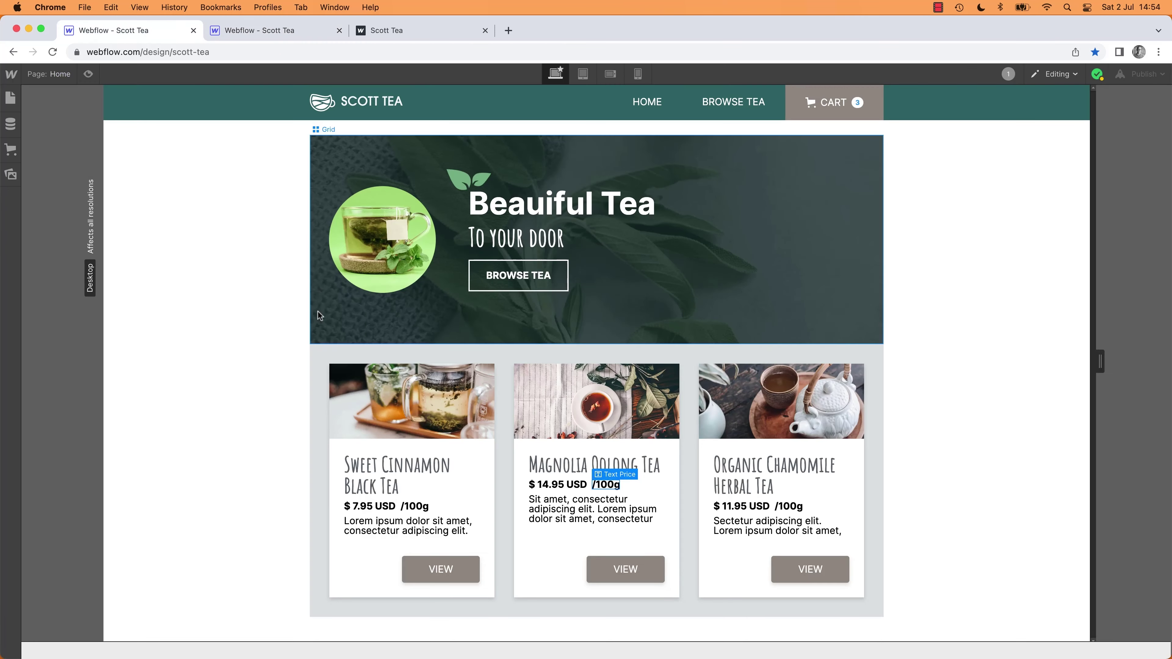
pyautogui.press('super+2')
pyautogui.press('super+3')
pyautogui.press('super+2')
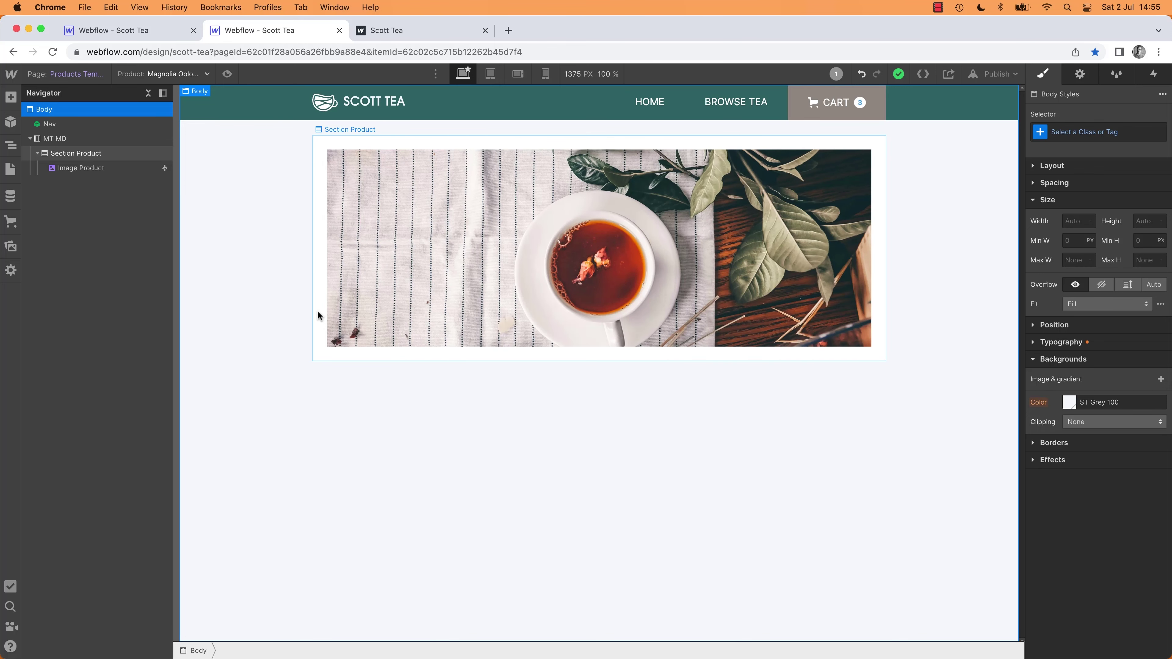
# Step: Preview the template with another product, return to Sweet Cinnamon Black Tea, and select the Image Product element
pyautogui.click(161, 74)
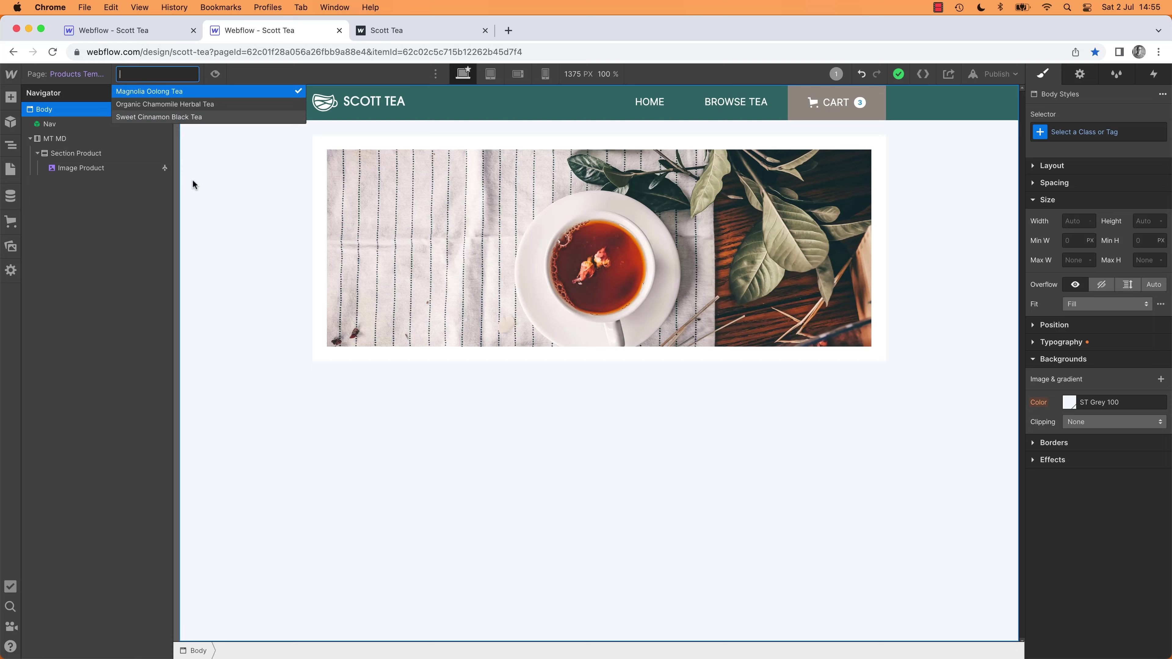
pyautogui.click(162, 106)
pyautogui.click(164, 77)
pyautogui.click(164, 103)
pyautogui.click(399, 249)
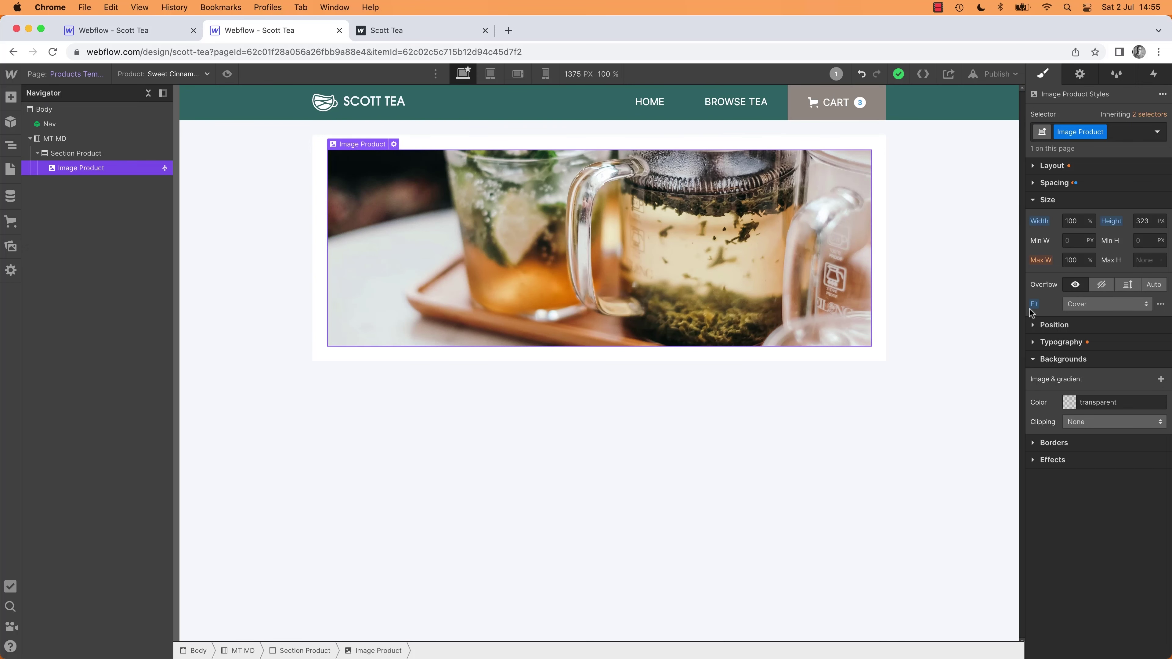
# Step: Position the product image at 50% left and 0% top within its Cover fit, and compare it with the Adobe XD design
pyautogui.click(1162, 303)
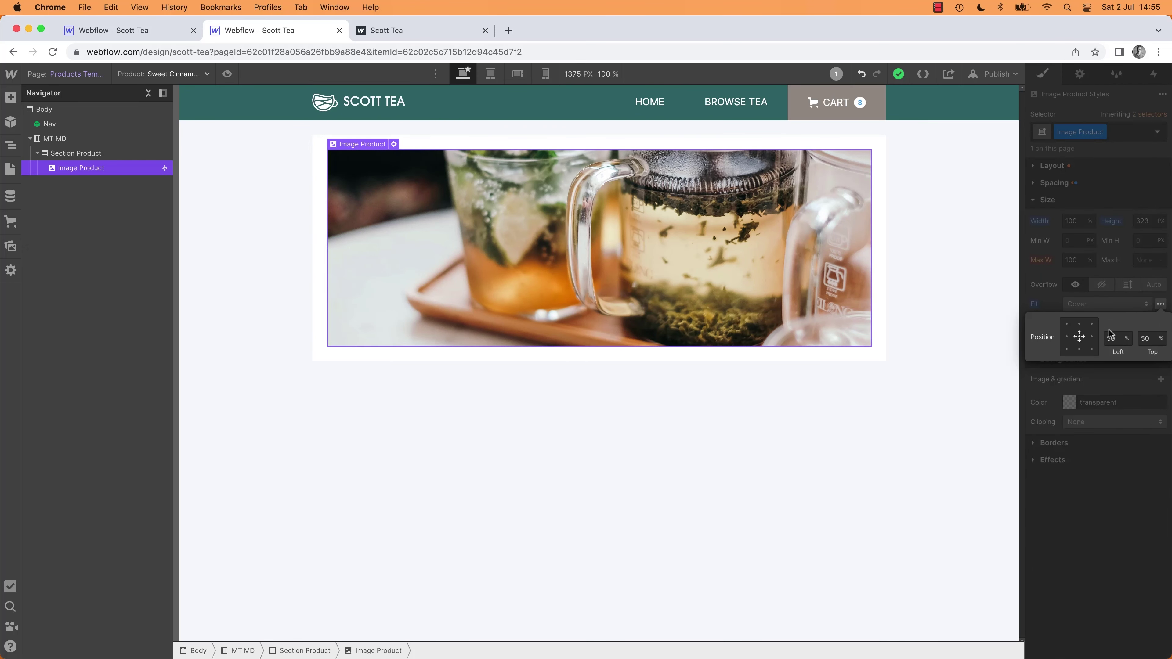
pyautogui.click(1079, 324)
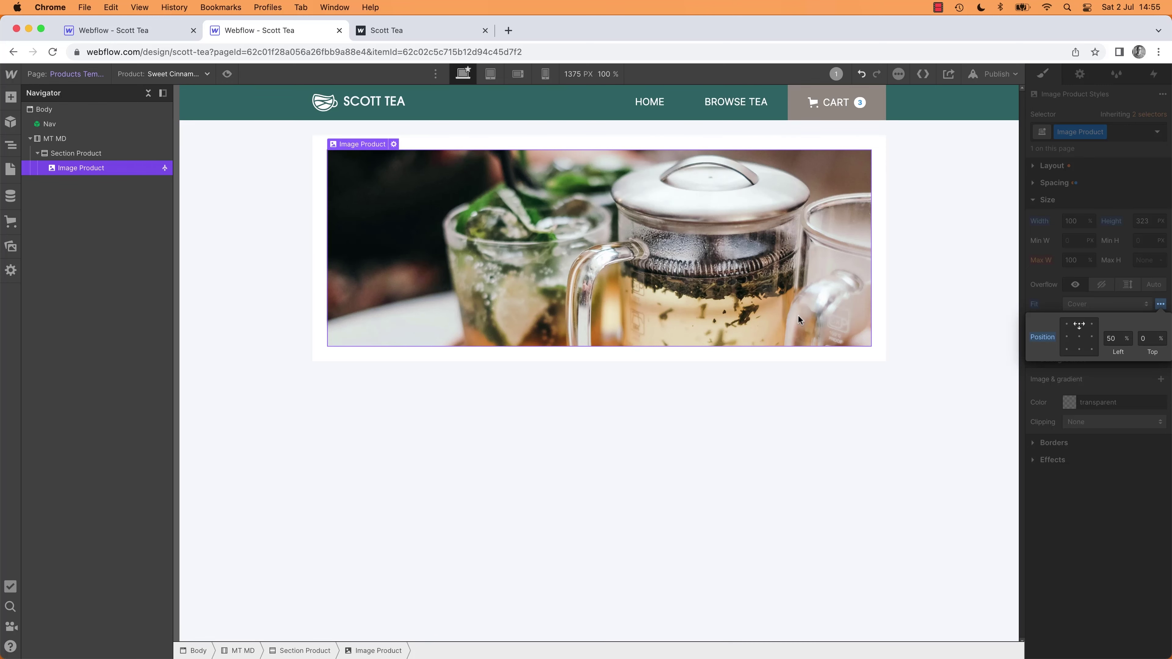
pyautogui.click(1079, 337)
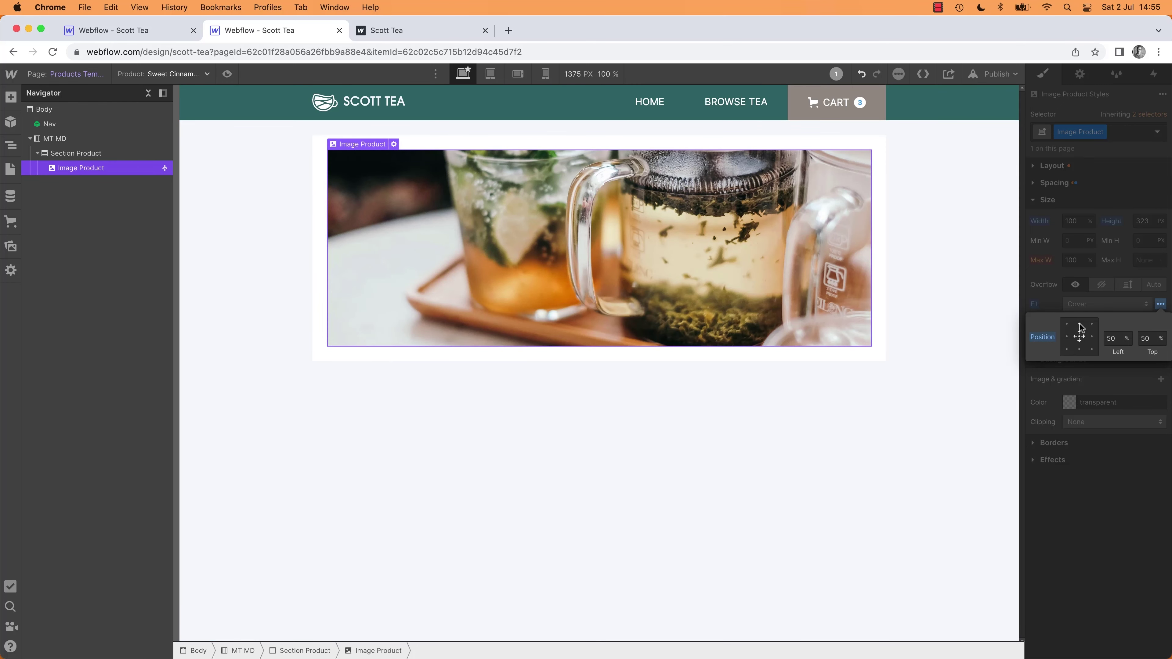
pyautogui.click(1080, 324)
pyautogui.click(829, 481)
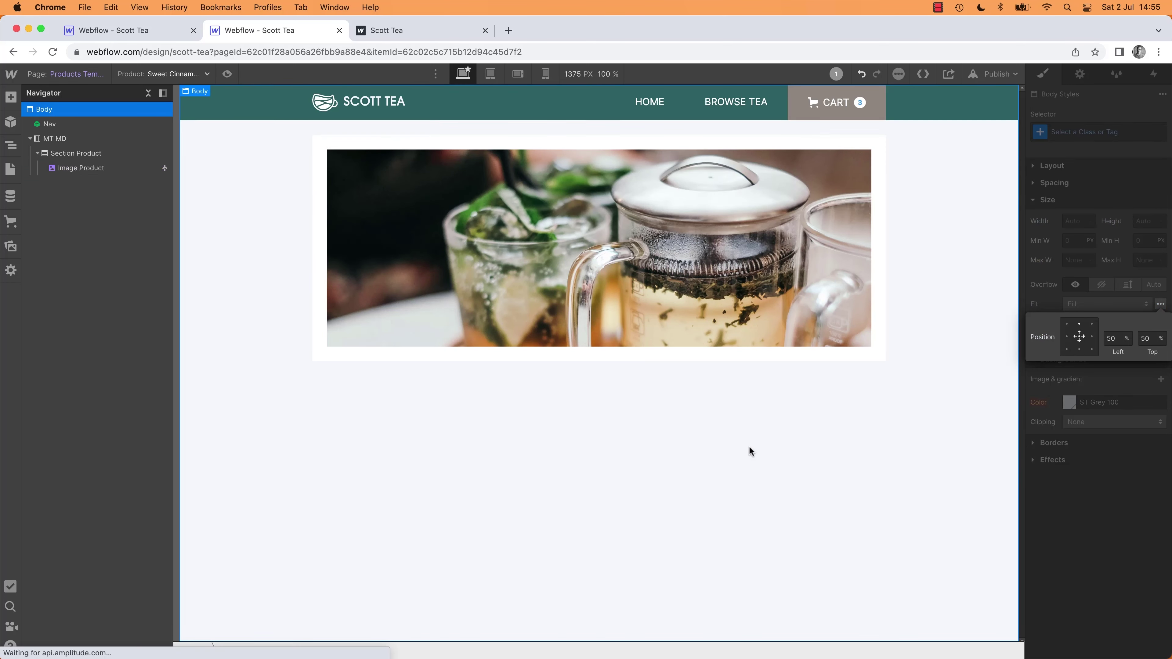
pyautogui.press('super+Tab')
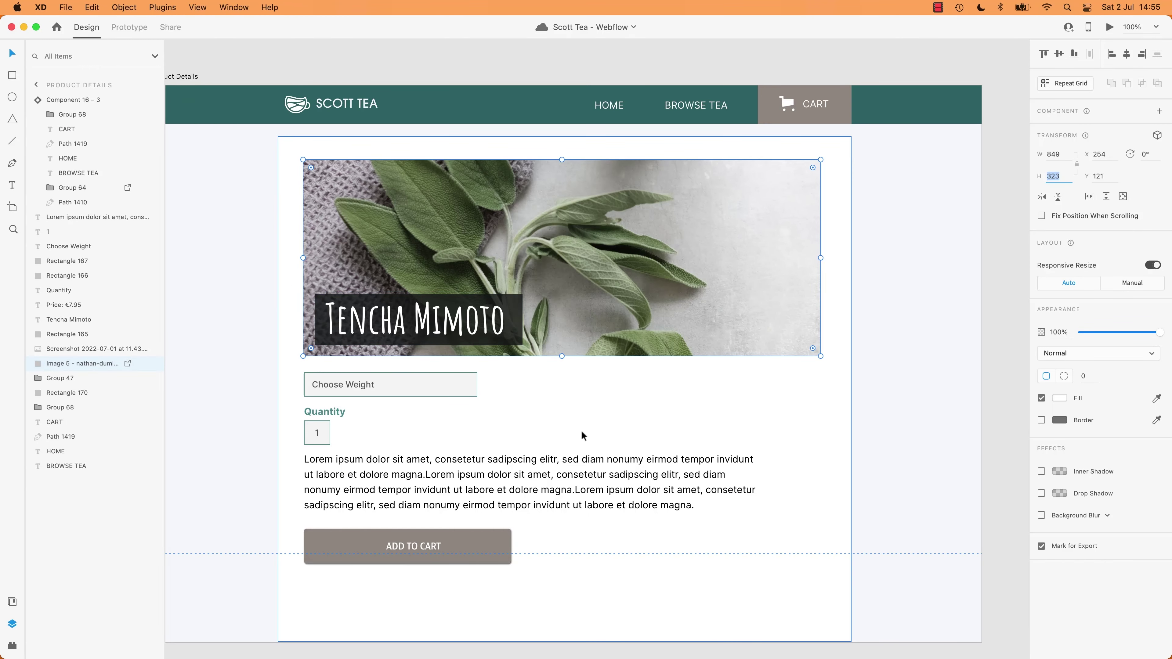
pyautogui.press('super+Tab')
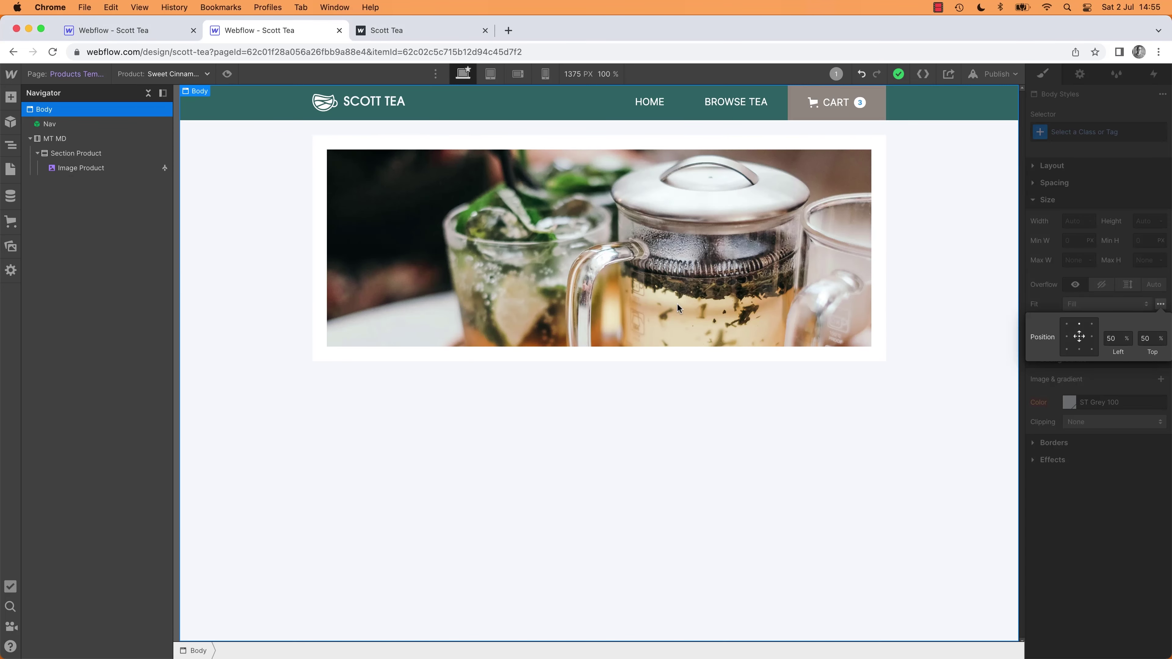
# Step: Examine which Products fields can supply the alt text of the Image Product element
pyautogui.click(676, 304)
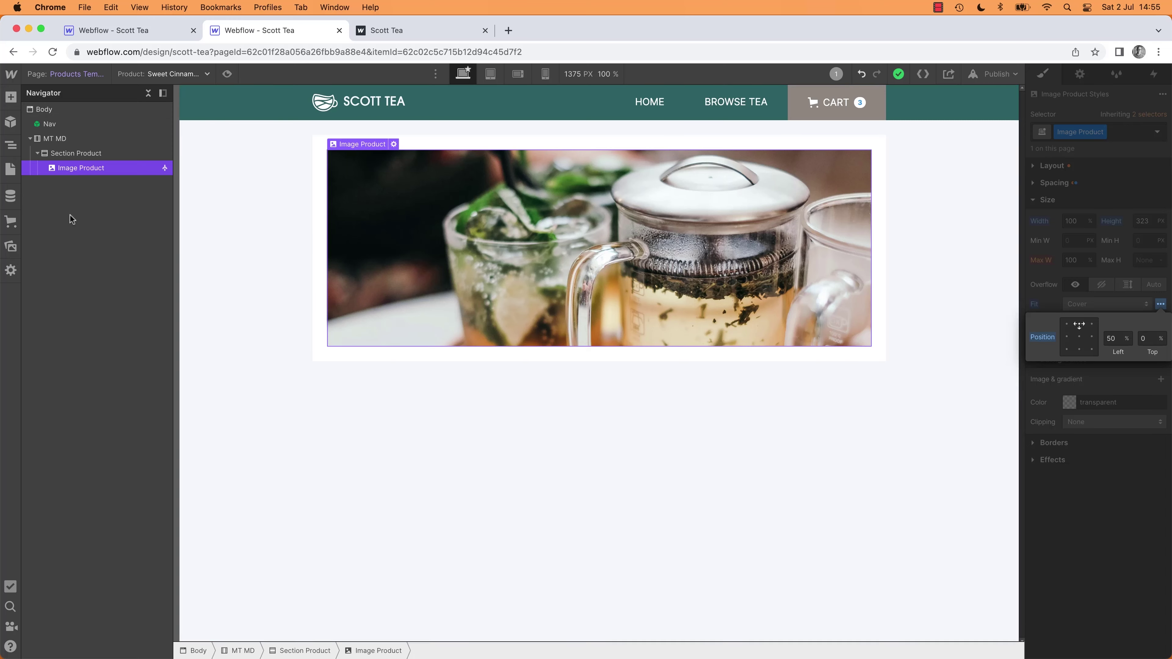
pyautogui.click(394, 144)
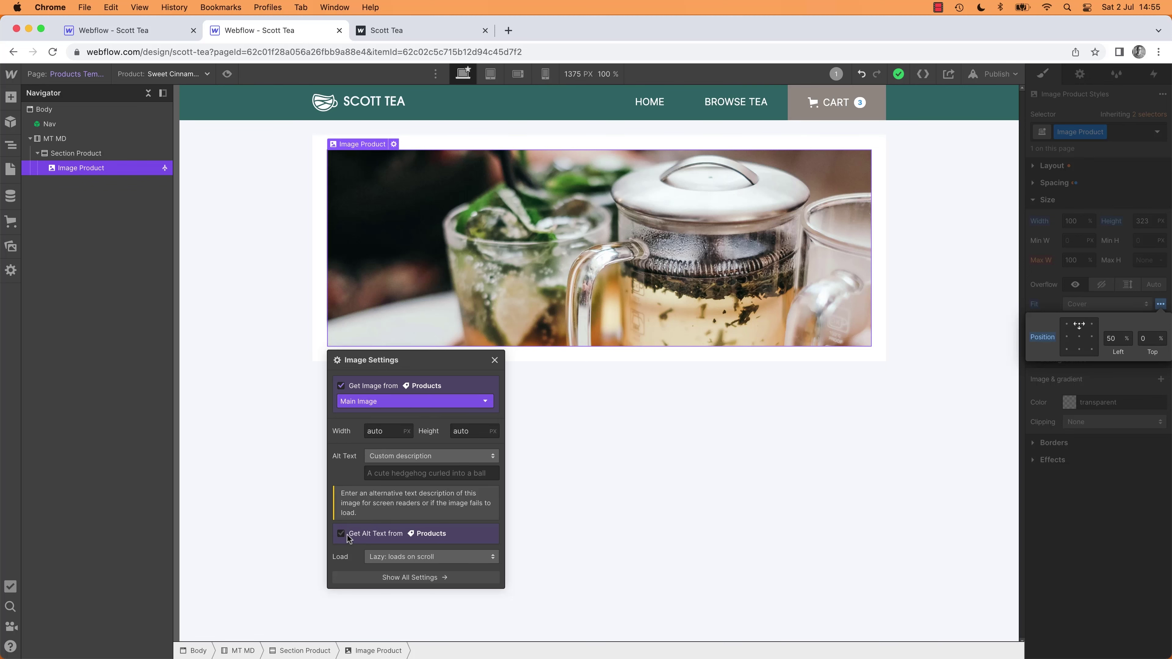
pyautogui.click(395, 535)
pyautogui.click(383, 536)
pyautogui.click(389, 549)
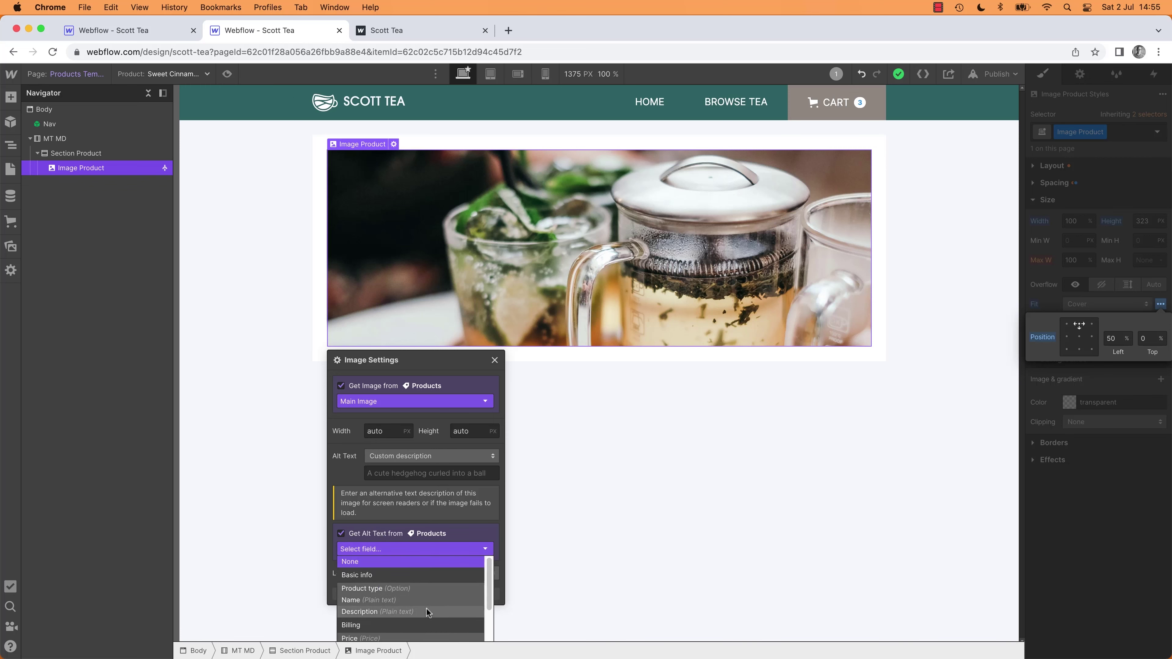
pyautogui.scroll(-5, 426, 610)
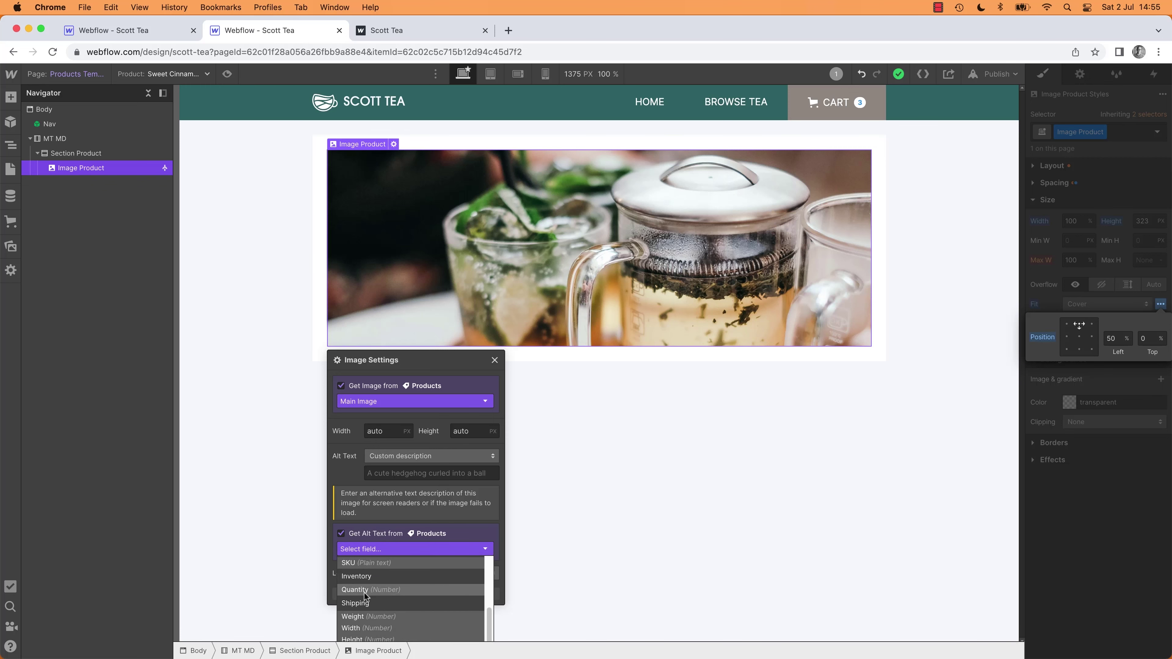
pyautogui.scroll(-1, 375, 609)
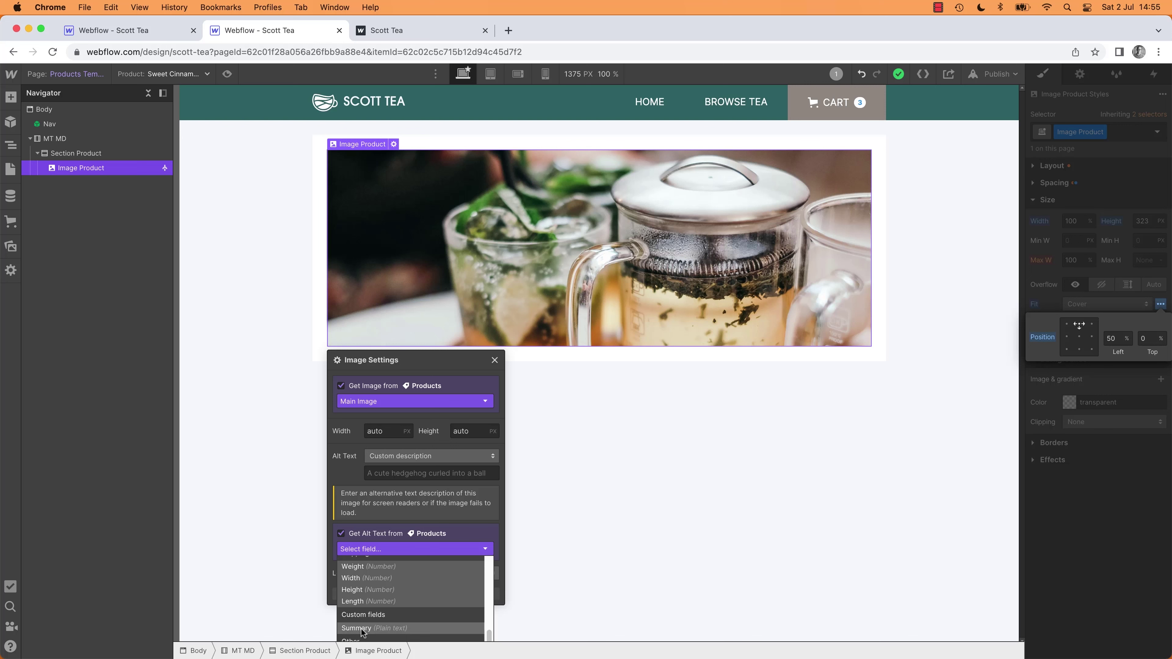
pyautogui.click(491, 537)
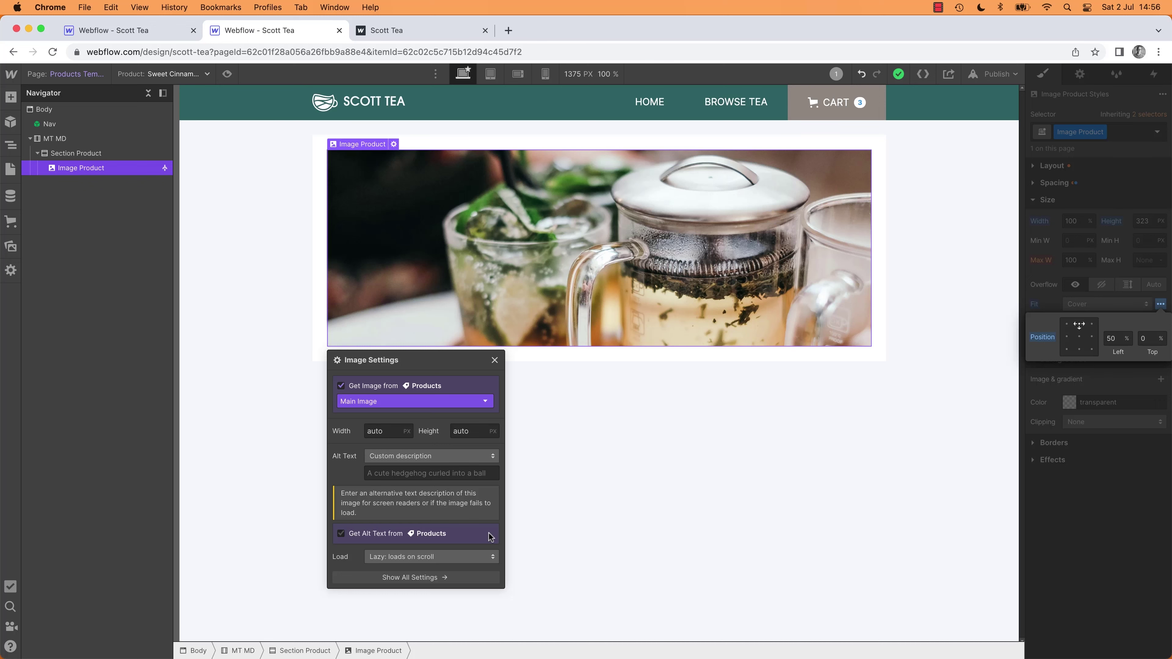
pyautogui.click(488, 538)
pyautogui.click(495, 361)
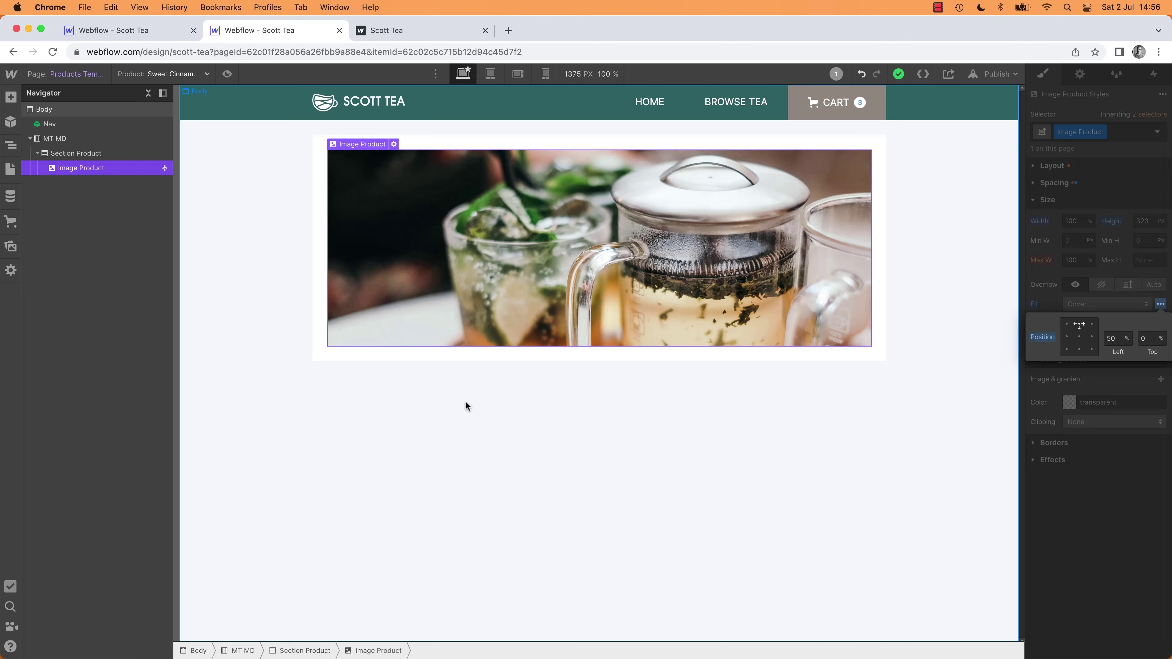
# Step: Add an H1 heading directly after the product image in Section Product, as in the Adobe XD design
pyautogui.click(350, 456)
pyautogui.press('super+Tab')
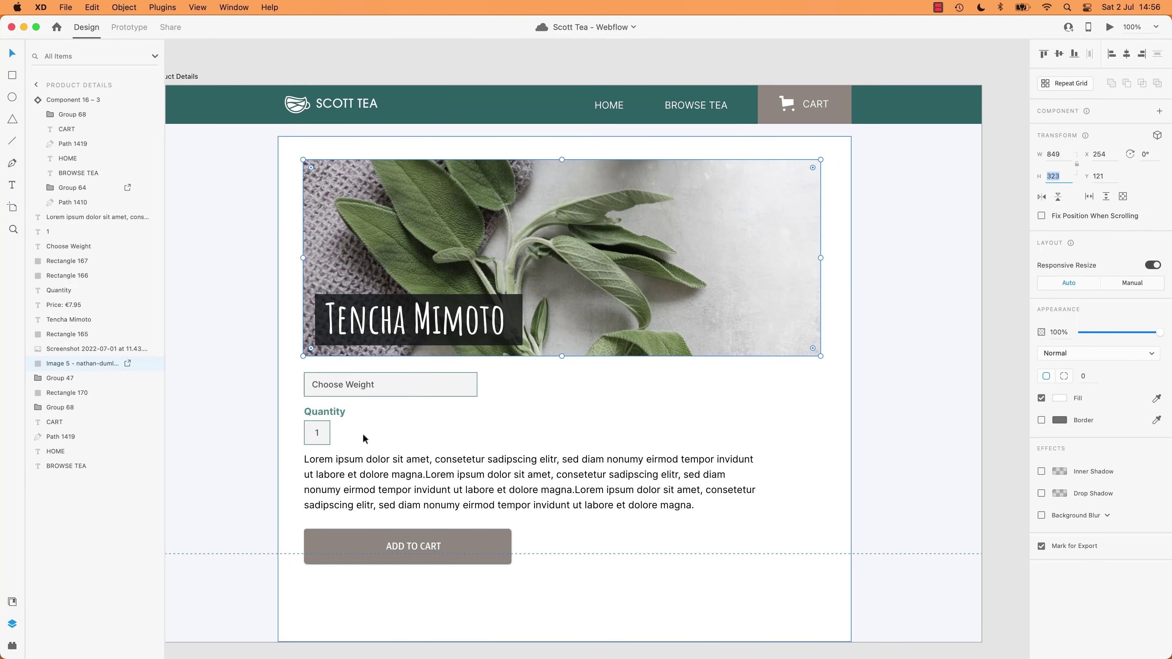
pyautogui.press('super+Tab')
pyautogui.click(512, 318)
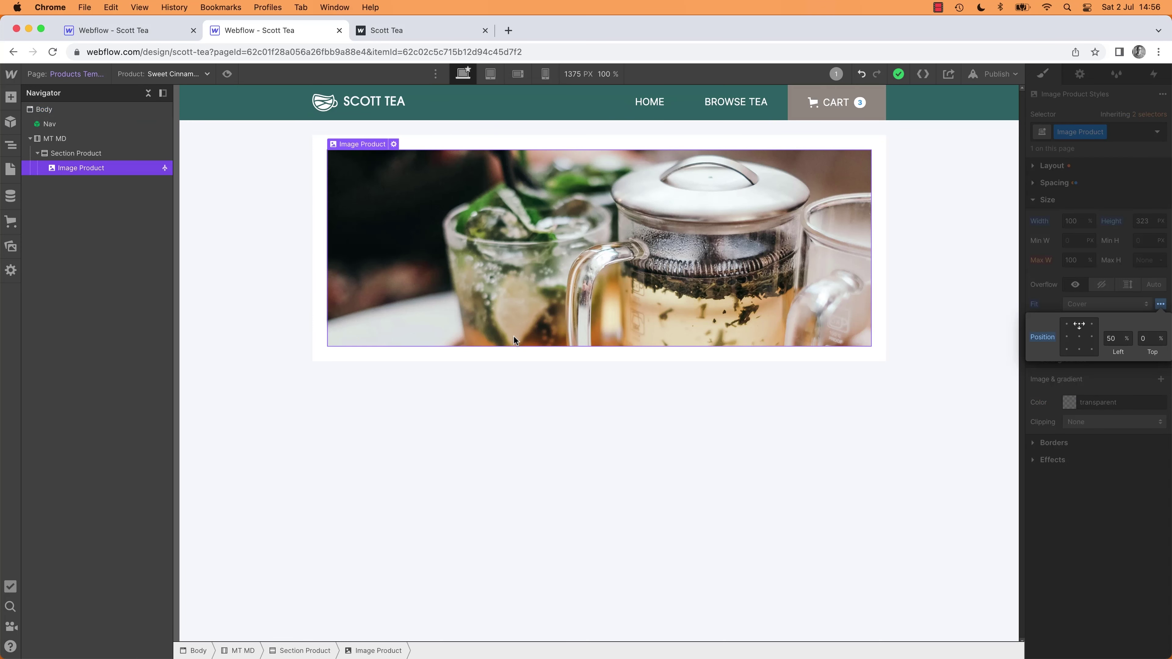
pyautogui.press('super+Tab')
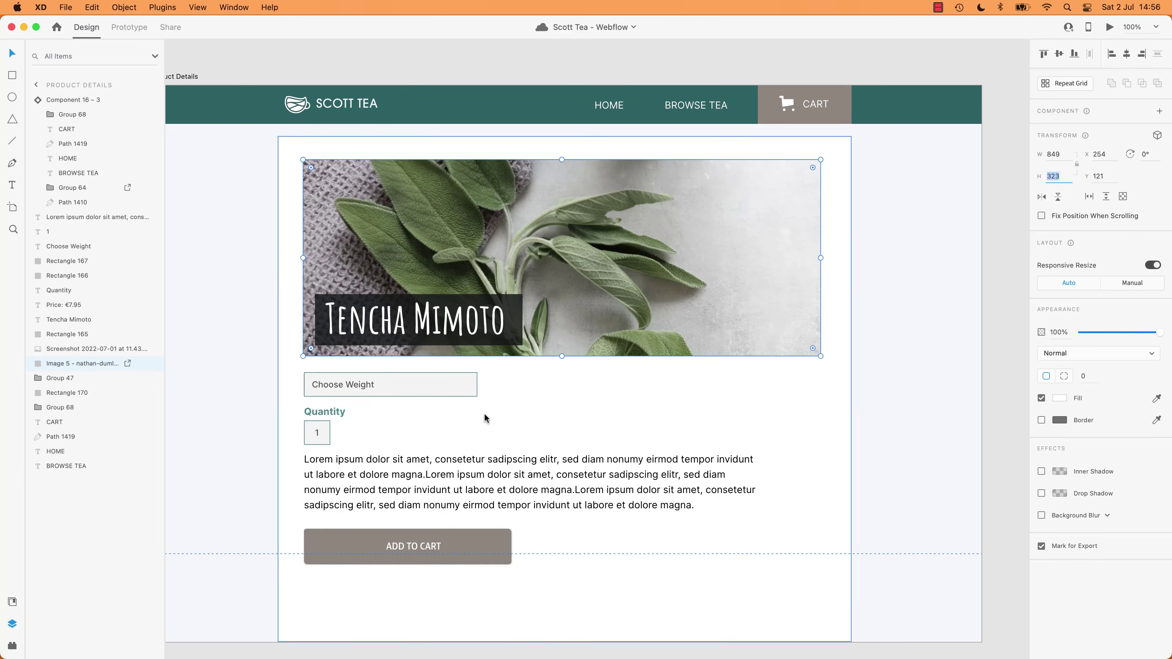
pyautogui.press('super+Tab')
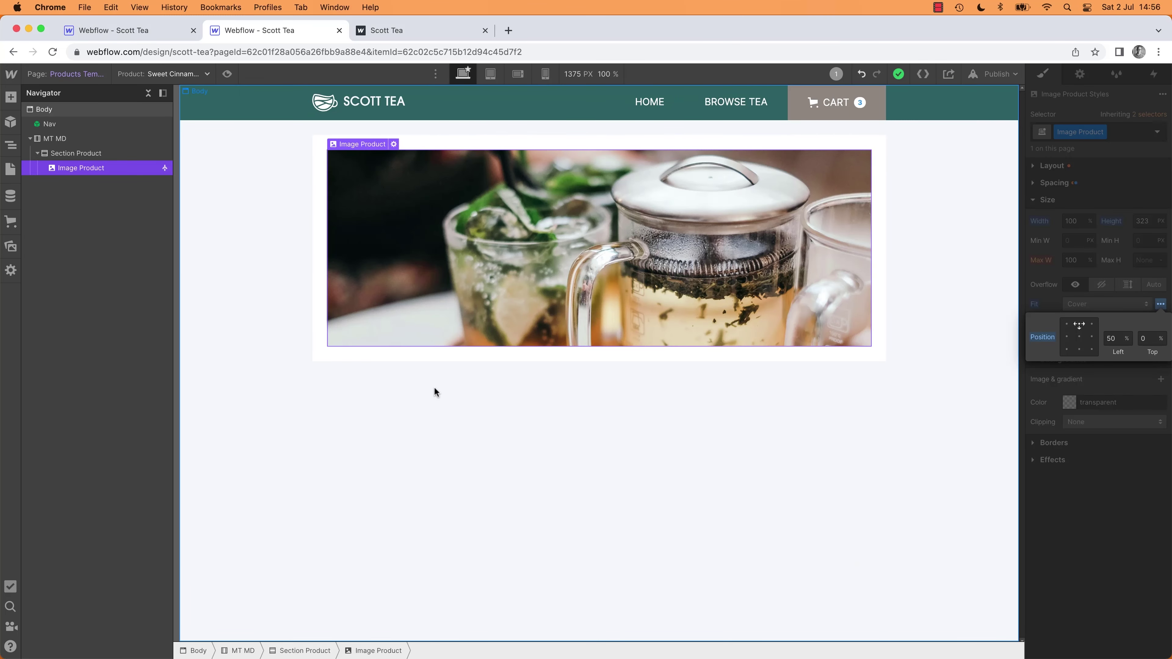
pyautogui.press('super+e')
pyautogui.write('head')
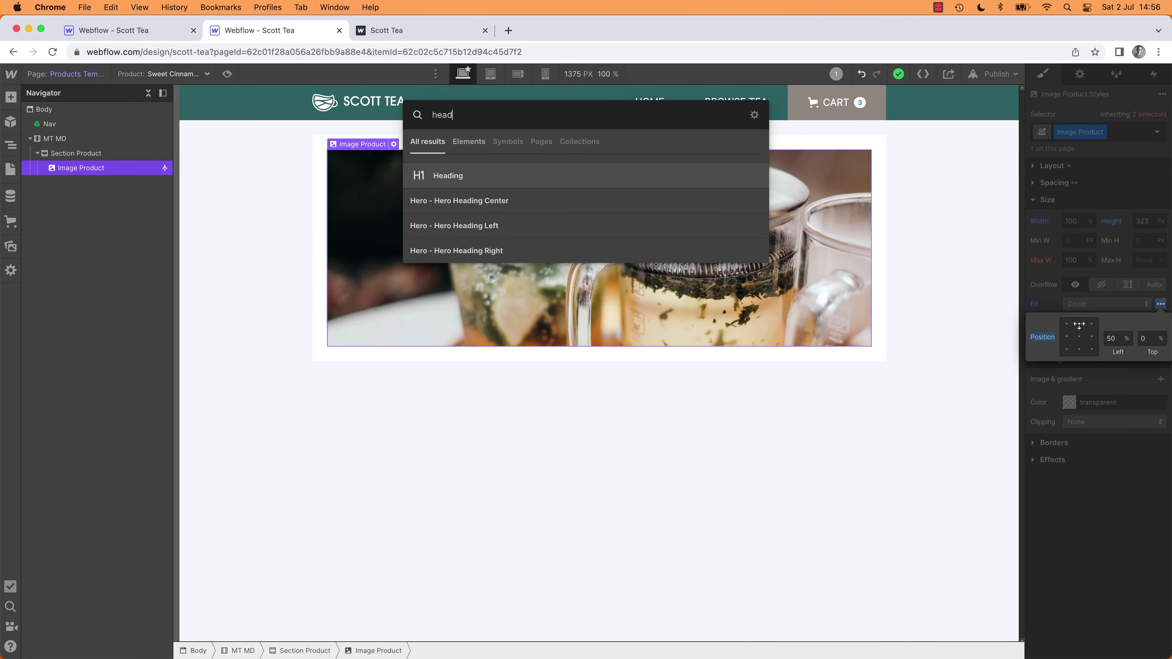
pyautogui.press('Return')
# Step: Inspect the text settings of the Tencha Mimoto title in the Adobe XD design
pyautogui.press('super+Tab')
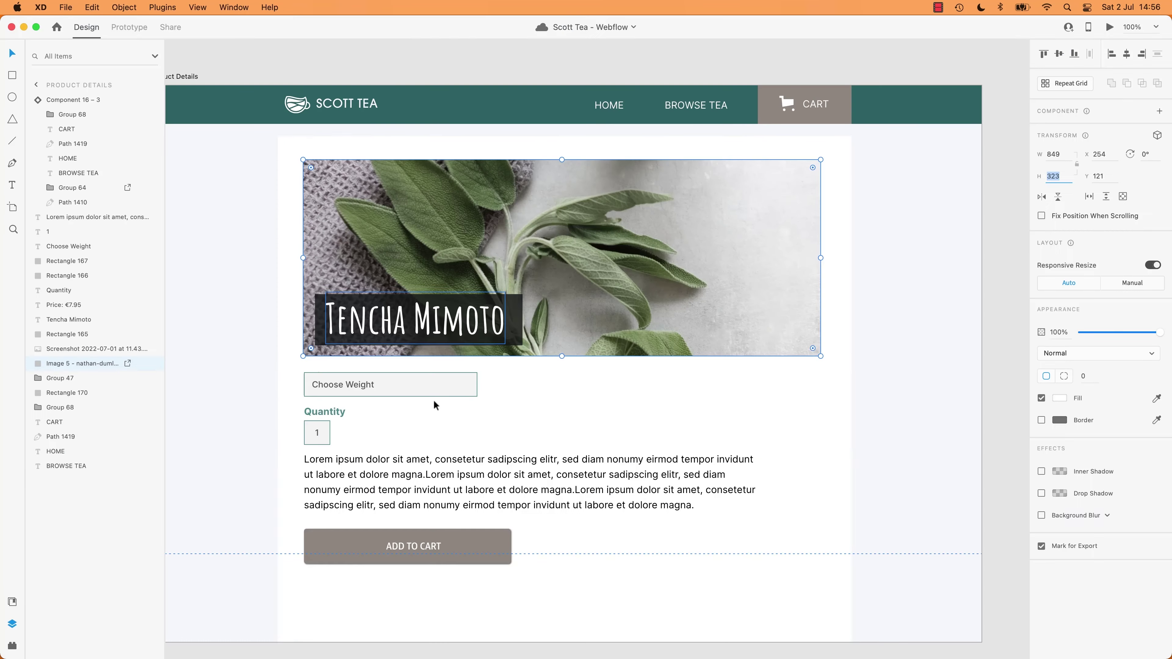
pyautogui.press('super+Tab')
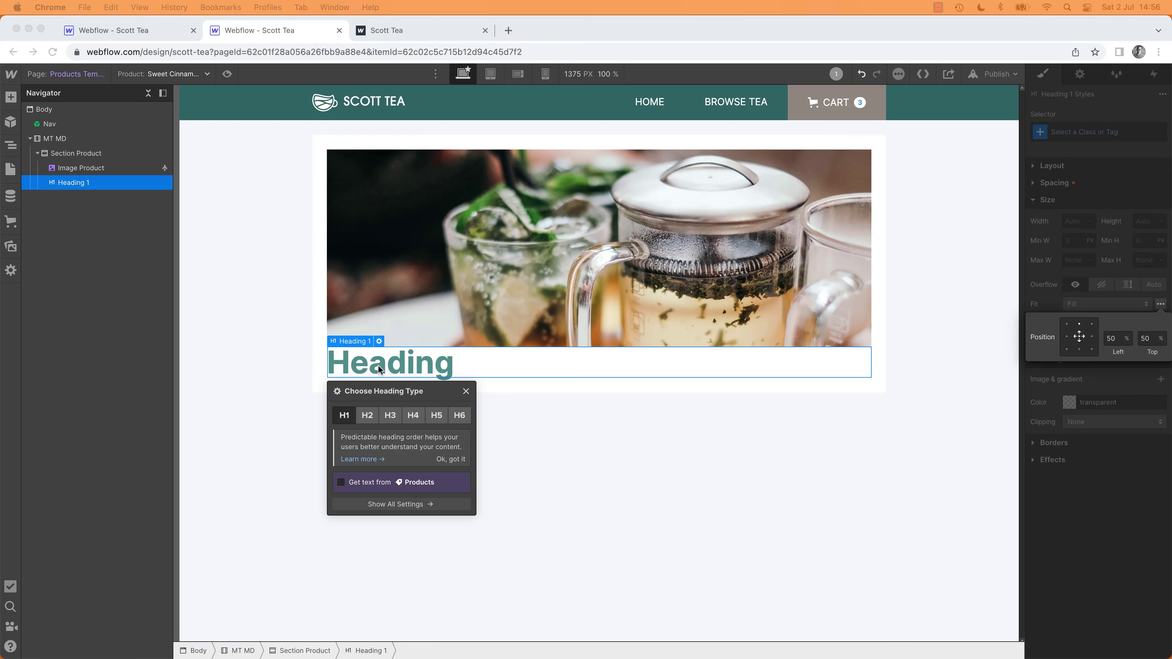
pyautogui.press('super+Tab')
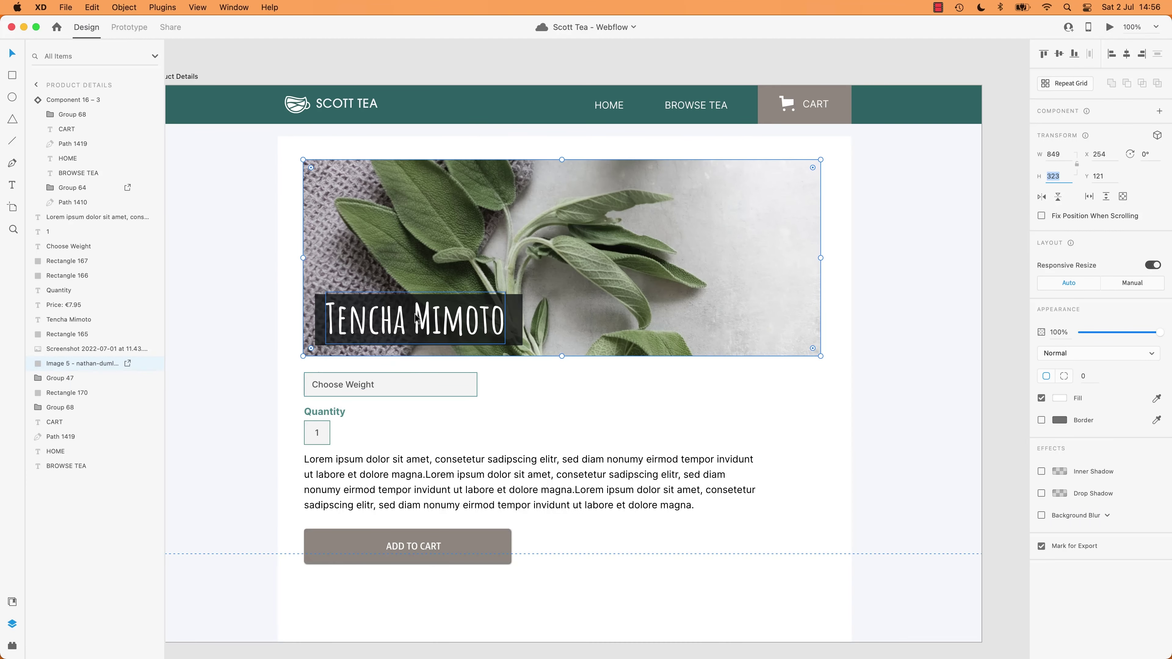
pyautogui.click(392, 337)
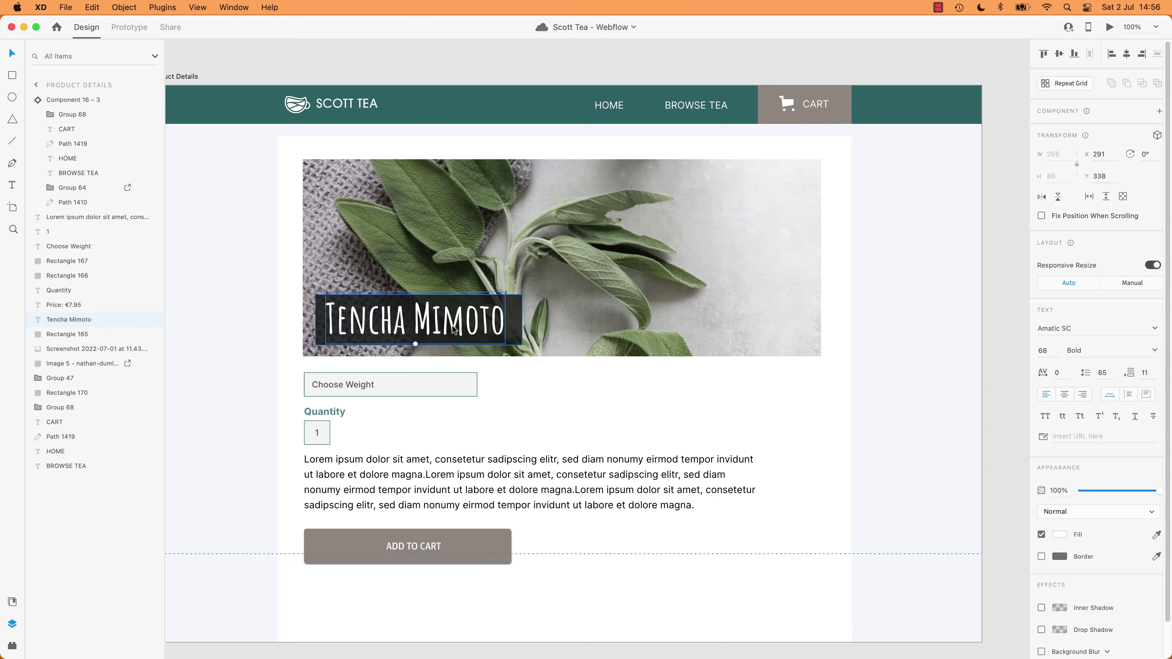
pyautogui.press('super+Tab')
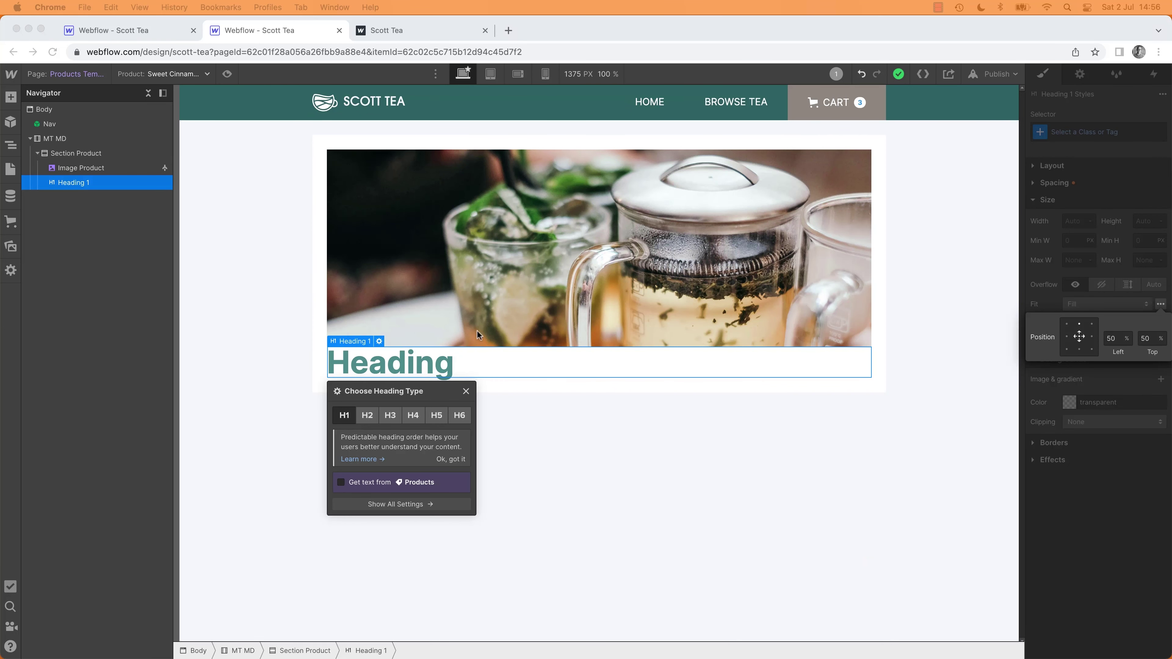
# Step: Give the heading below the product image a new class called Heading 1 Product
pyautogui.click(1095, 133)
pyautogui.click(1066, 133)
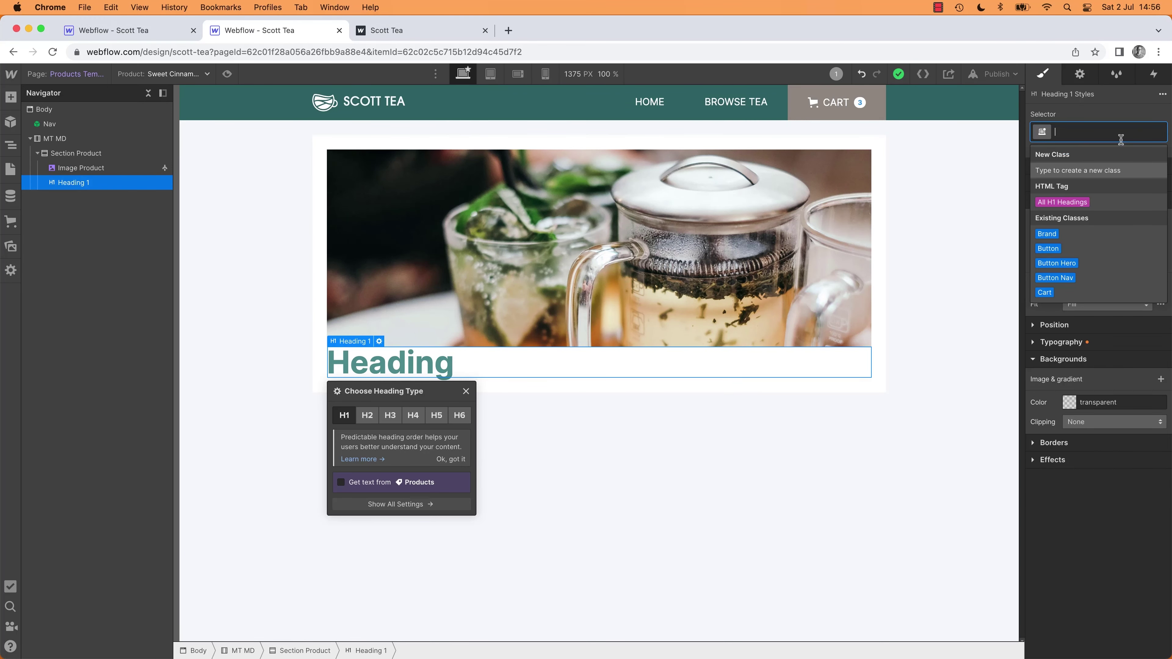
pyautogui.write('Heading 1')
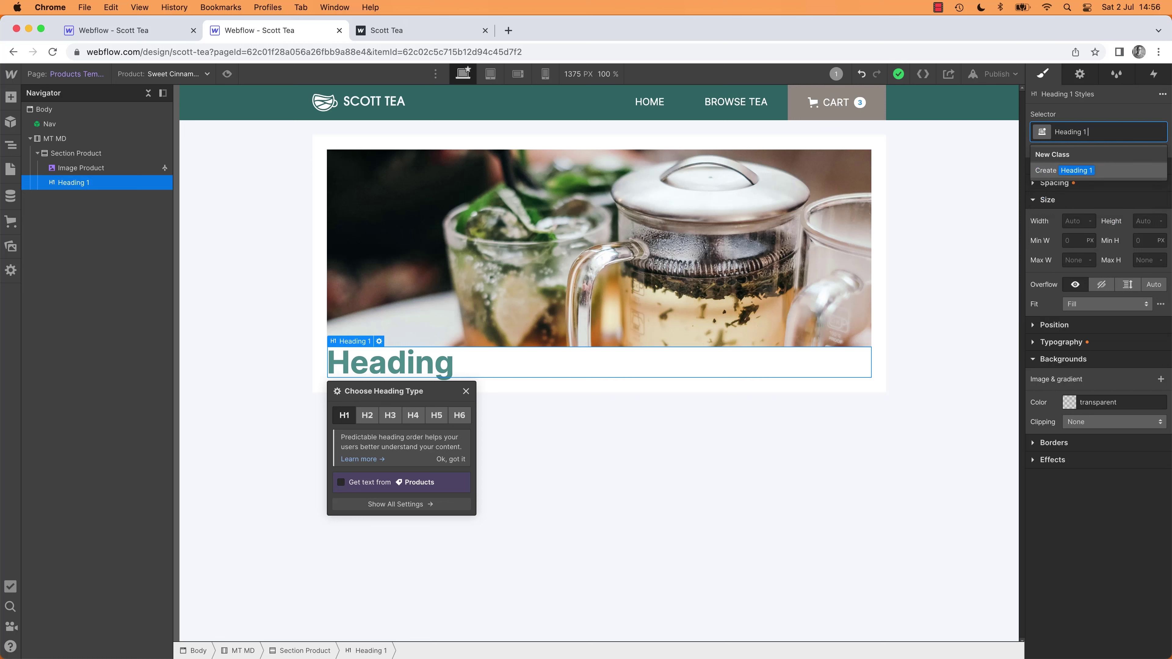
pyautogui.write(' Product')
pyautogui.press('Return')
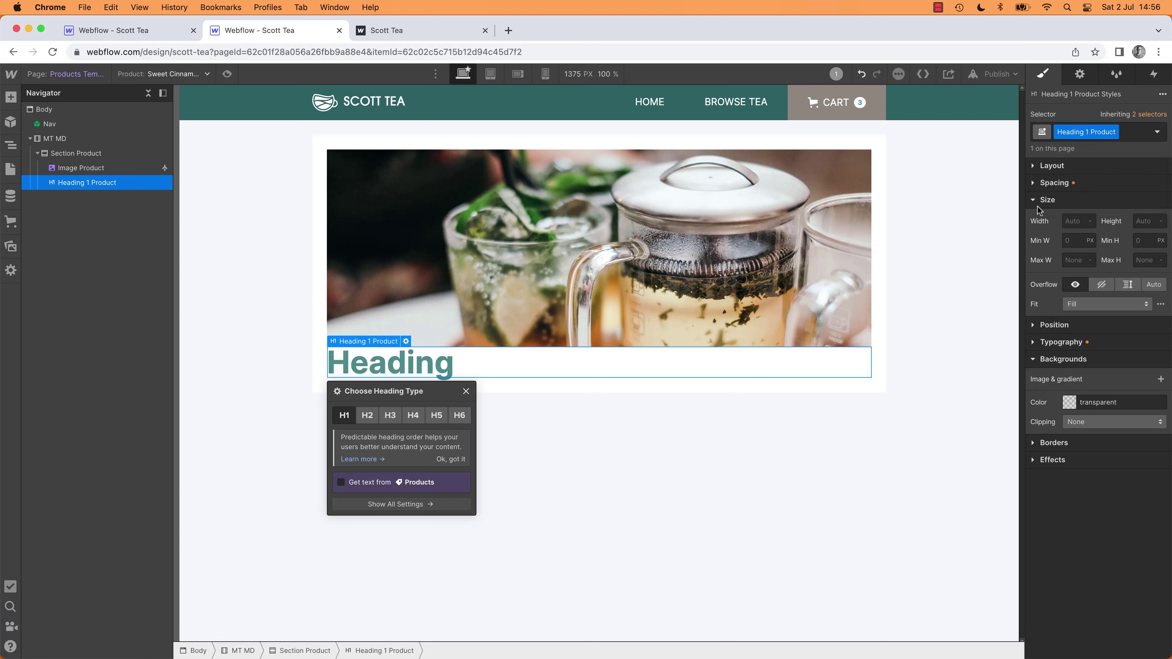
# Step: Set the font of the Heading 1 Product class to Amatic SC
pyautogui.click(1037, 342)
pyautogui.click(1090, 367)
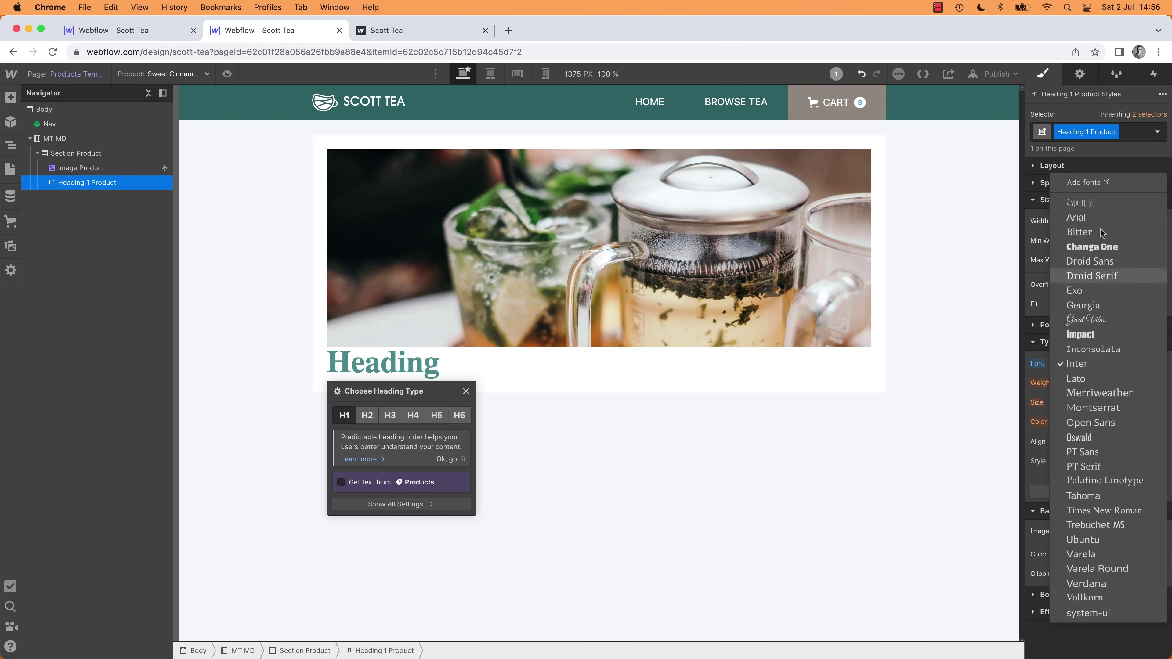
pyautogui.click(1086, 183)
pyautogui.press('super+w')
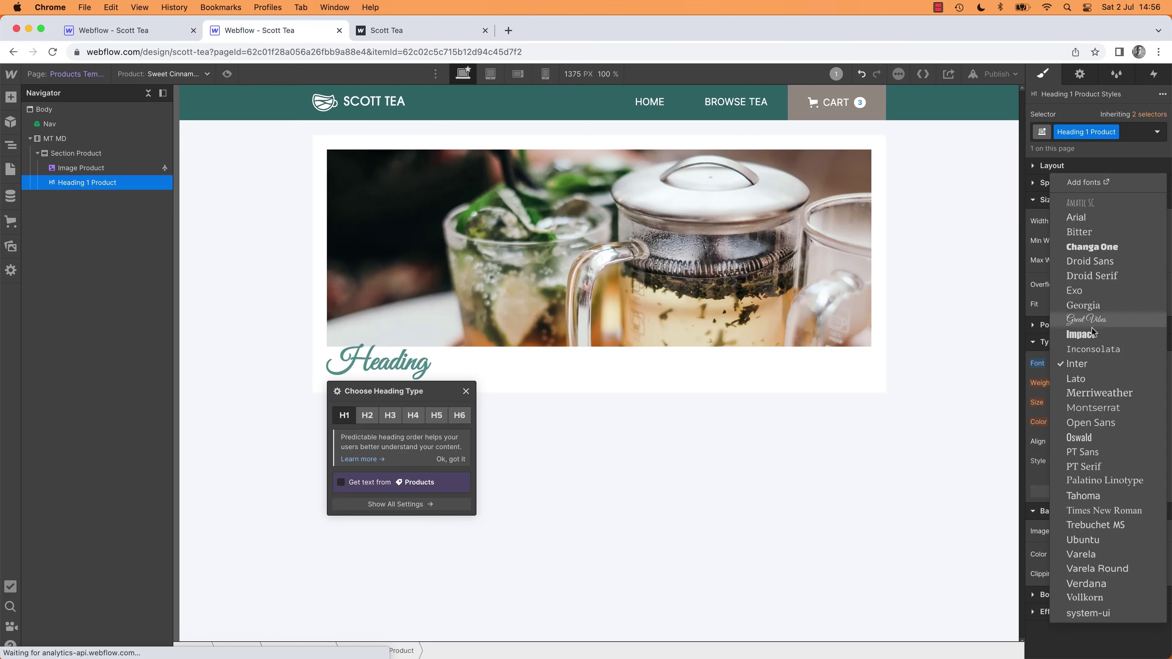
pyautogui.click(1080, 203)
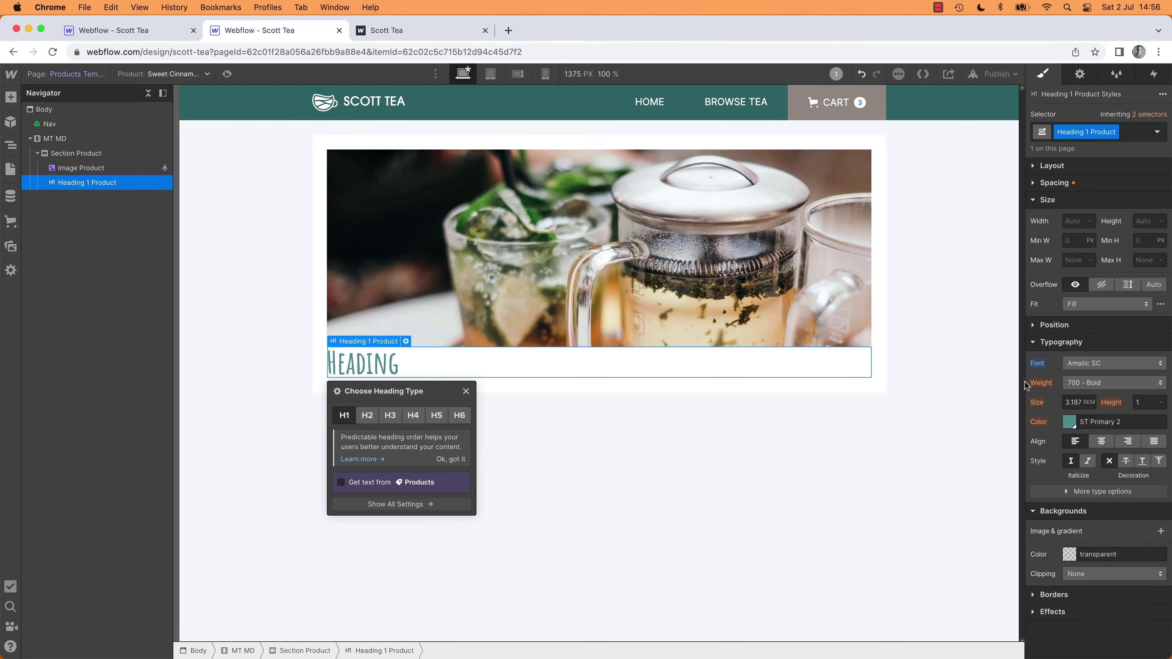
# Step: Set the font size of the Heading 1 Product class to 4.25 rem (68/16), following the title in Adobe XD
pyautogui.press('super+Tab')
pyautogui.press('Return')
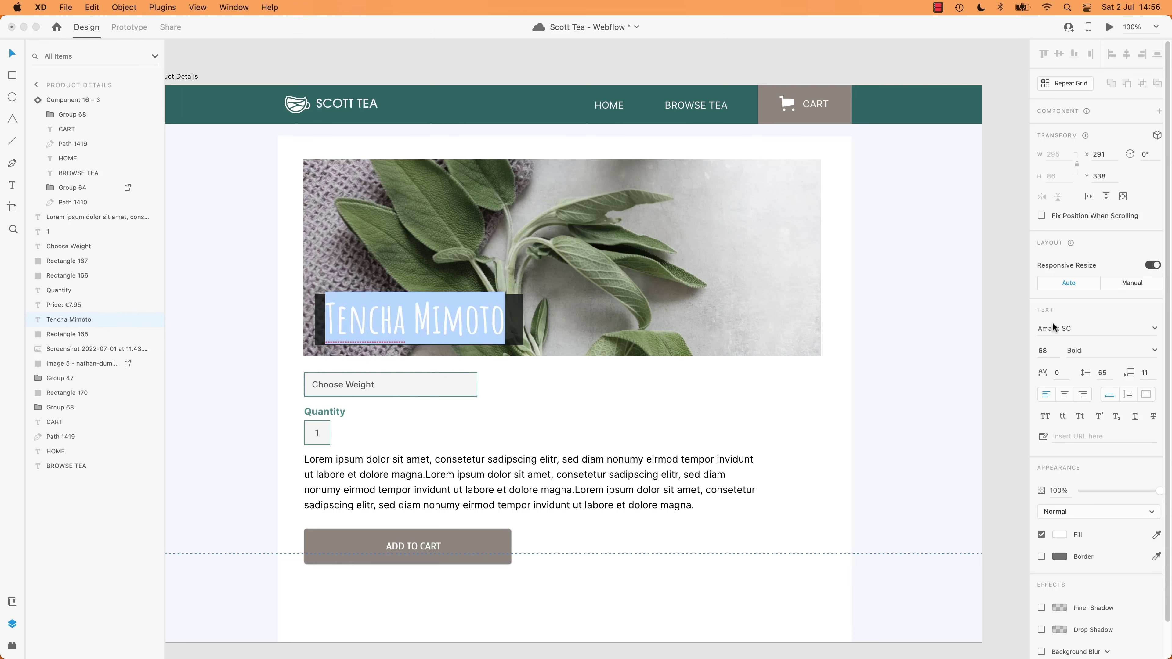
pyautogui.press('super+Tab')
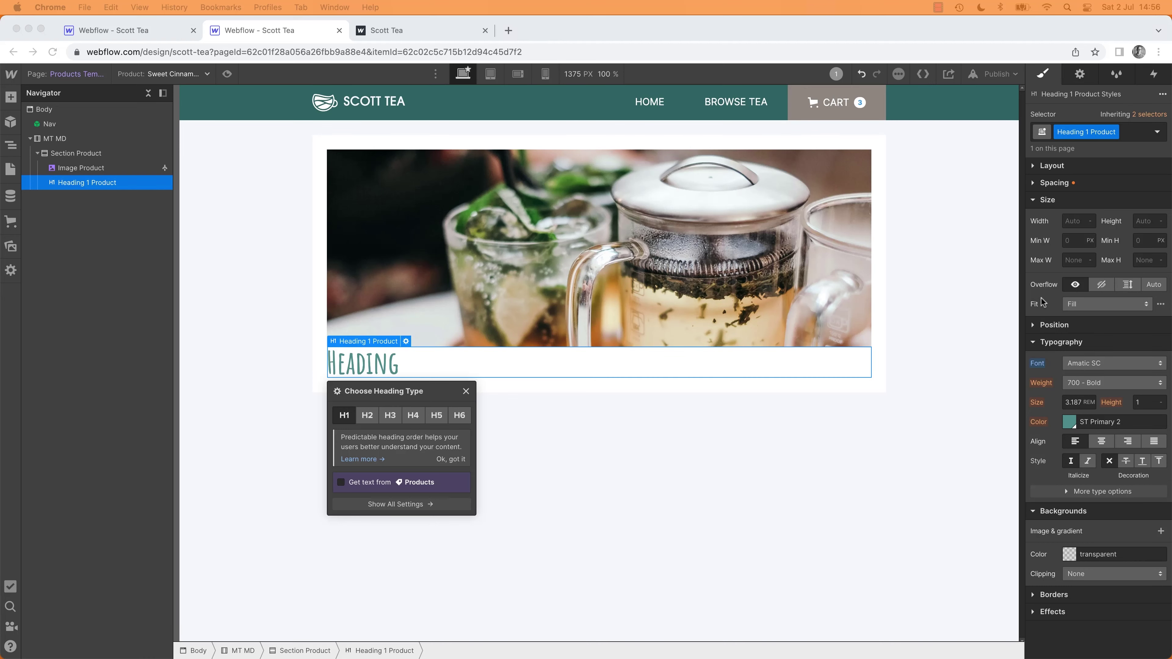
pyautogui.click(1075, 402)
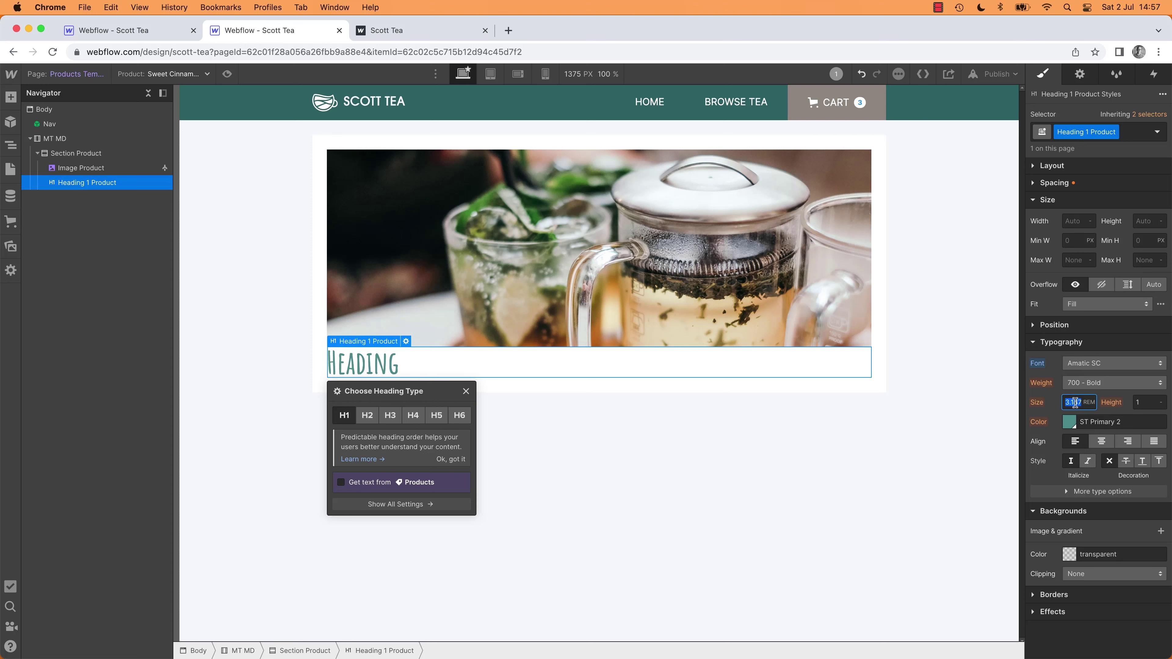
pyautogui.write('68/')
pyautogui.write('16')
pyautogui.press('Return')
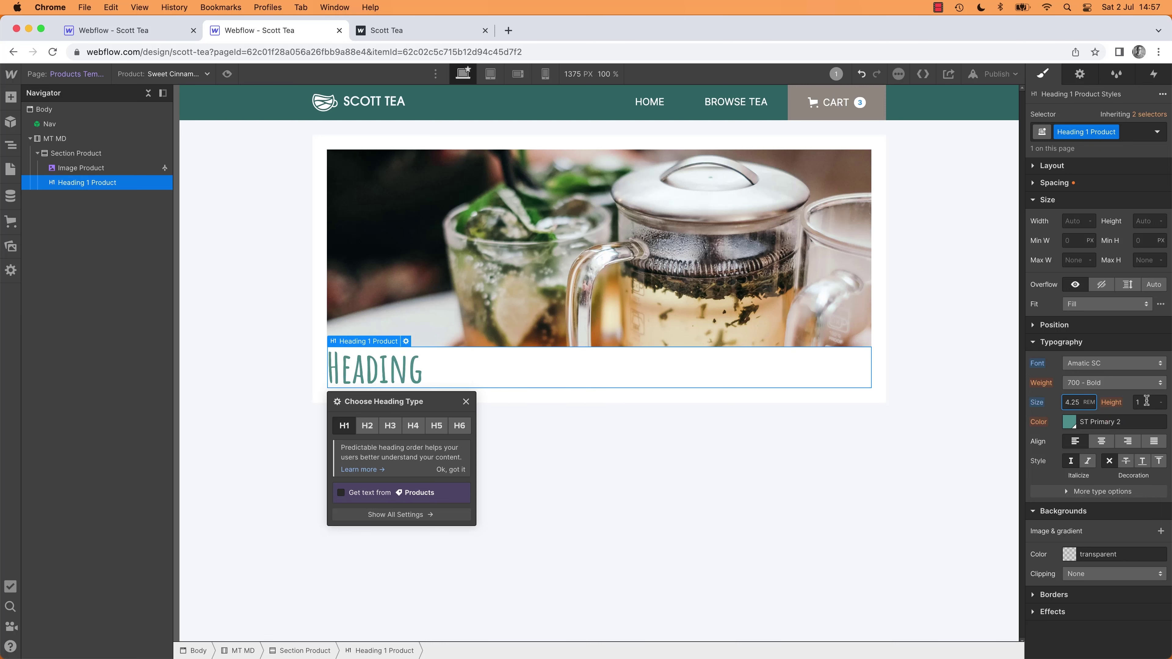
# Step: Set the text color of the Heading 1 Product class to white, comparing it with the title in Adobe XD
pyautogui.click(1146, 401)
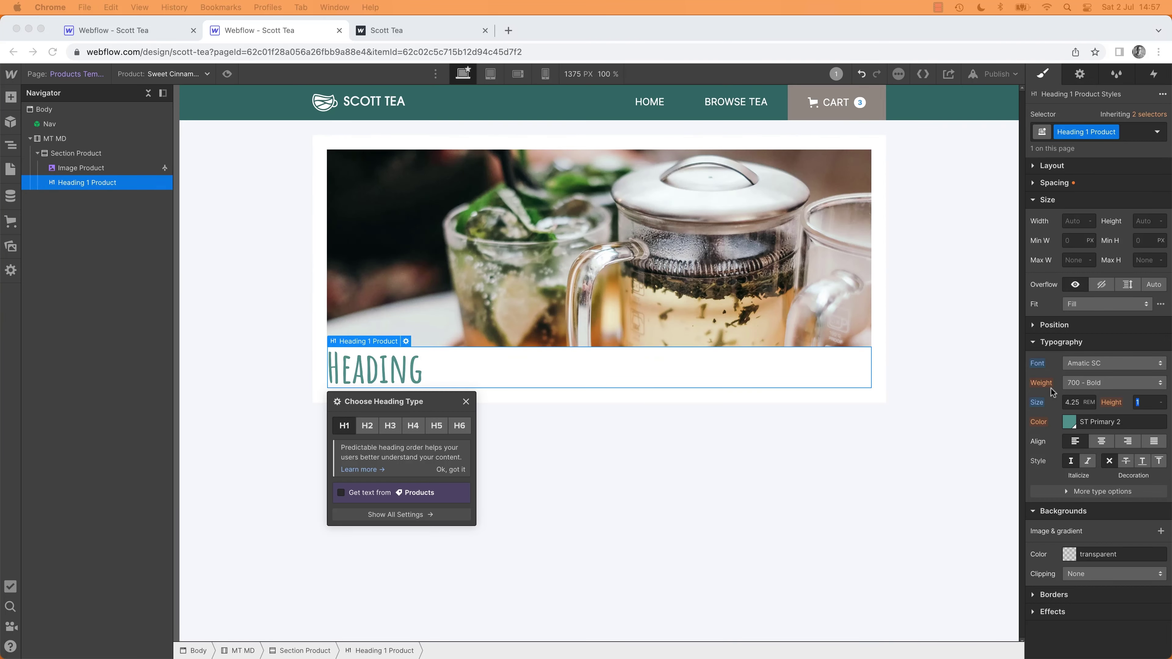
pyautogui.press('super+Tab')
pyautogui.click(1071, 422)
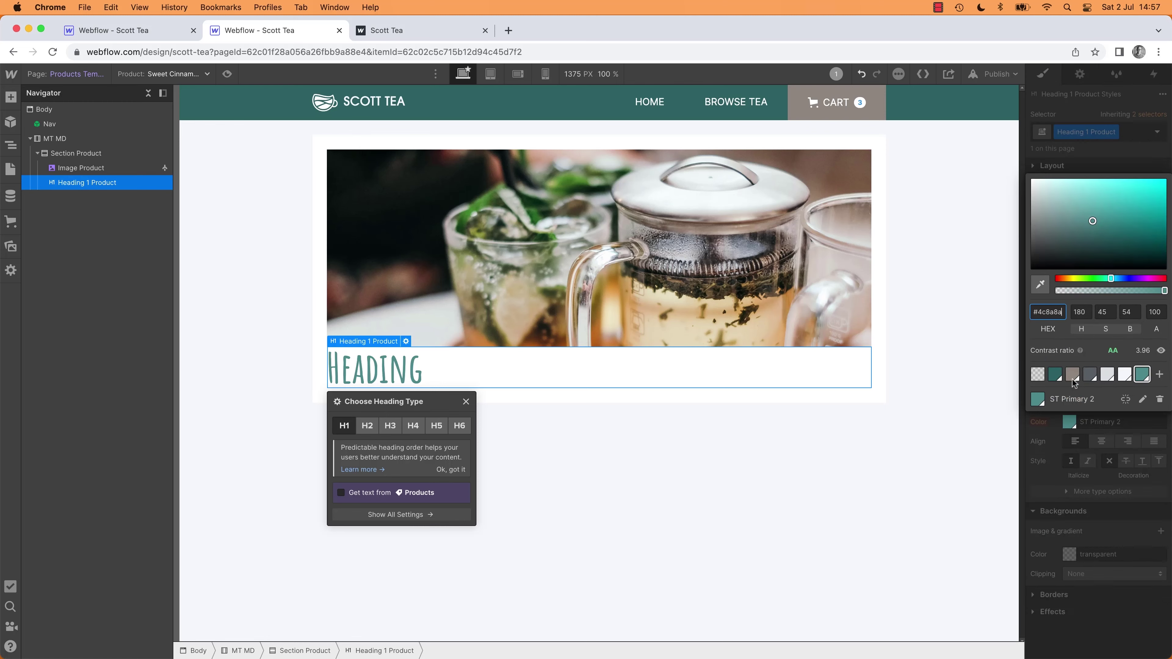
pyautogui.moveTo(1065, 219); pyautogui.dragTo(1032, 179)
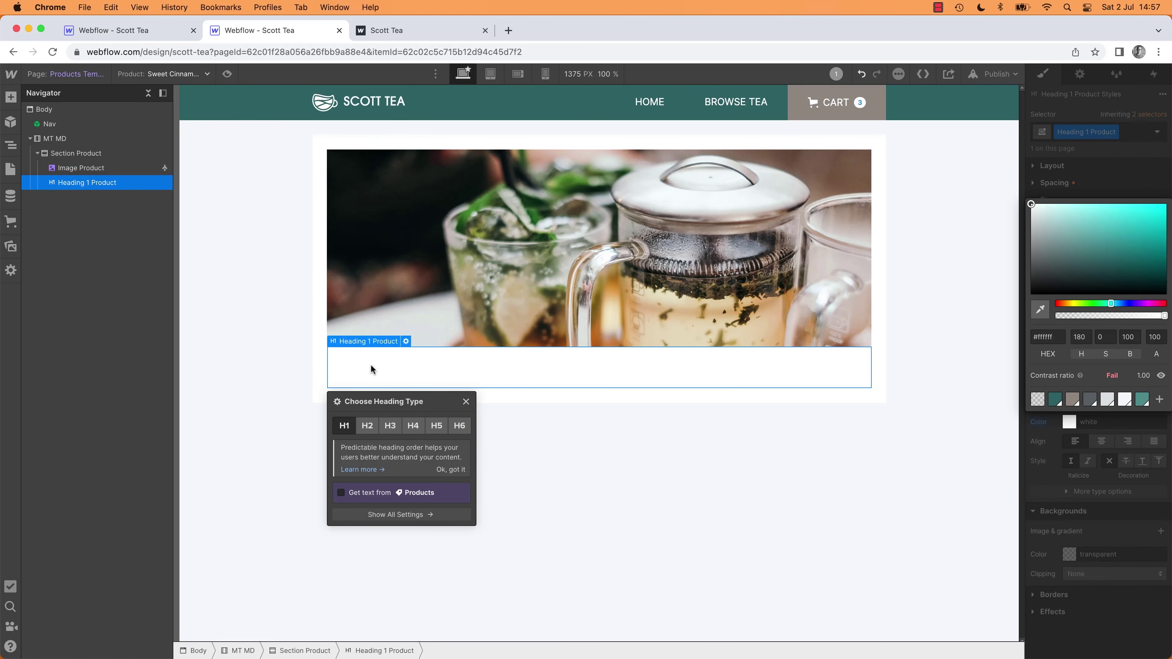
pyautogui.press('super+Tab')
pyautogui.press('super+Tab')
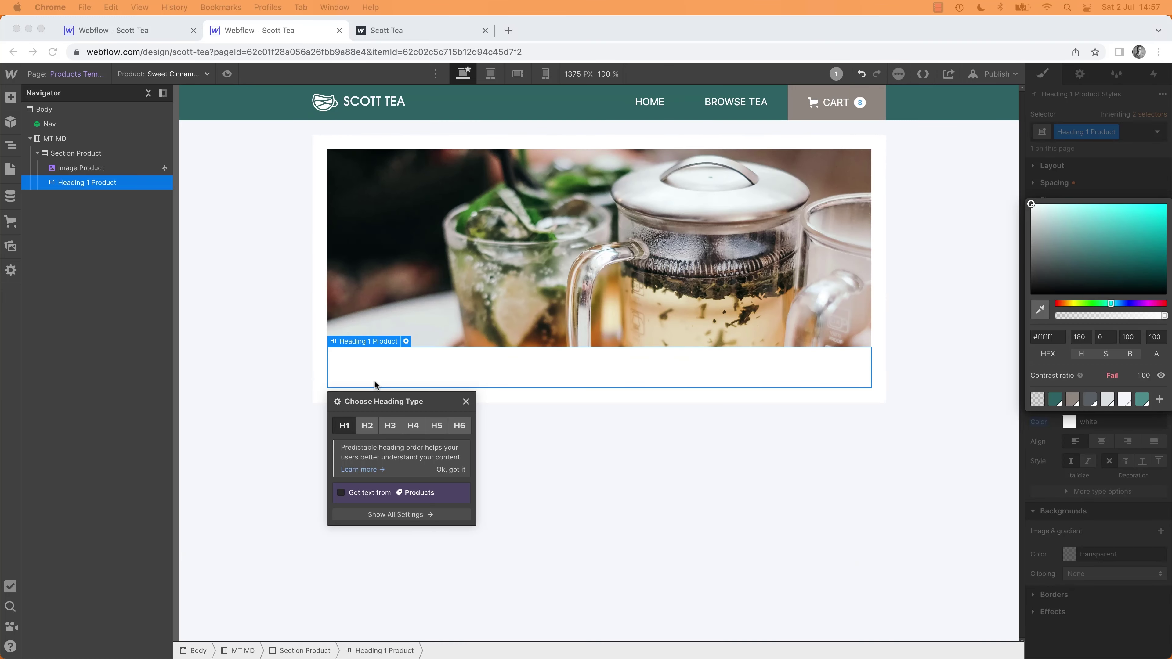
pyautogui.press('super+Tab')
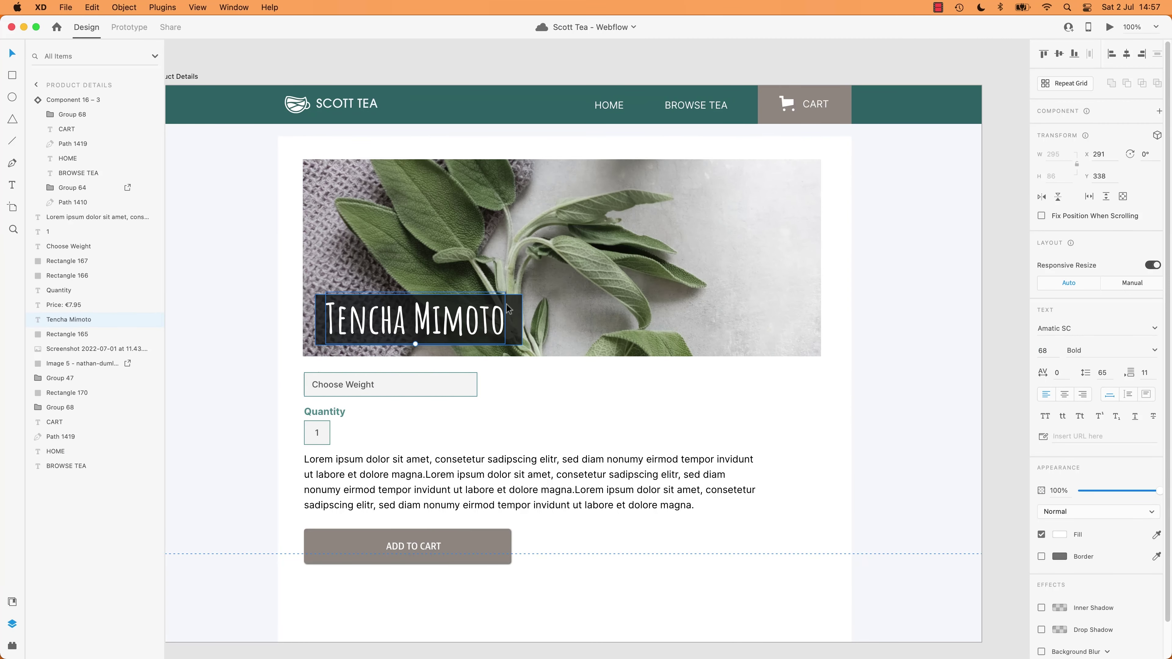
pyautogui.press('super+Tab')
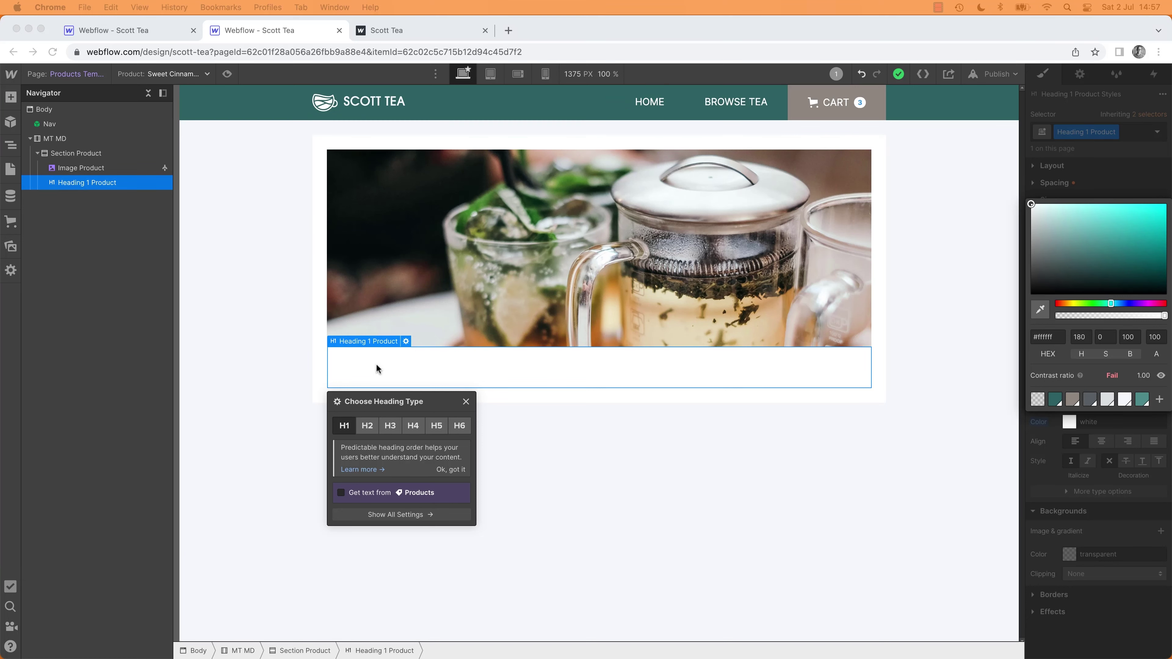
pyautogui.click(365, 355)
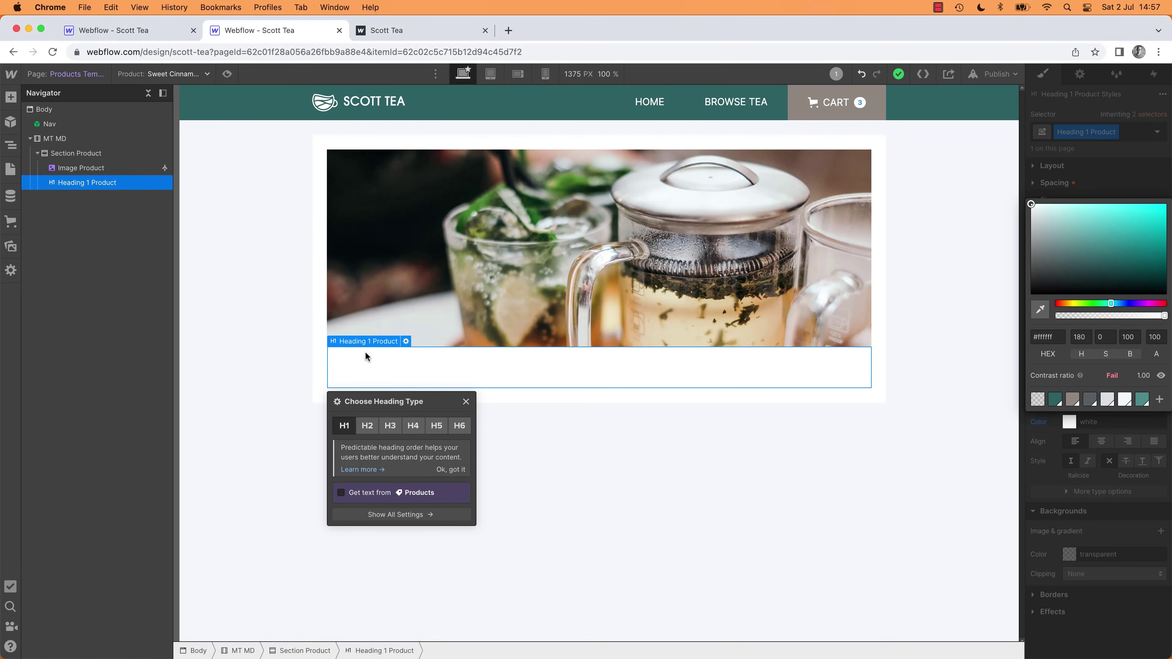
pyautogui.click(1107, 188)
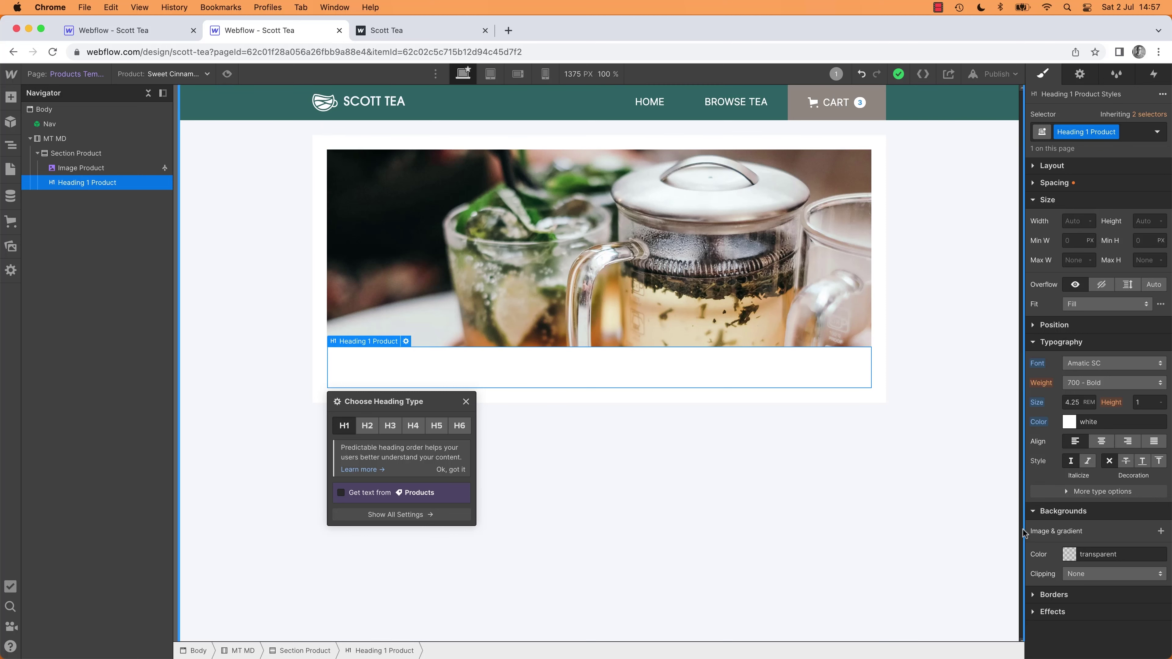
# Step: Set the background color of Heading 1 Product to the ST Secondary 3 swatch and close the heading's settings
pyautogui.click(1070, 554)
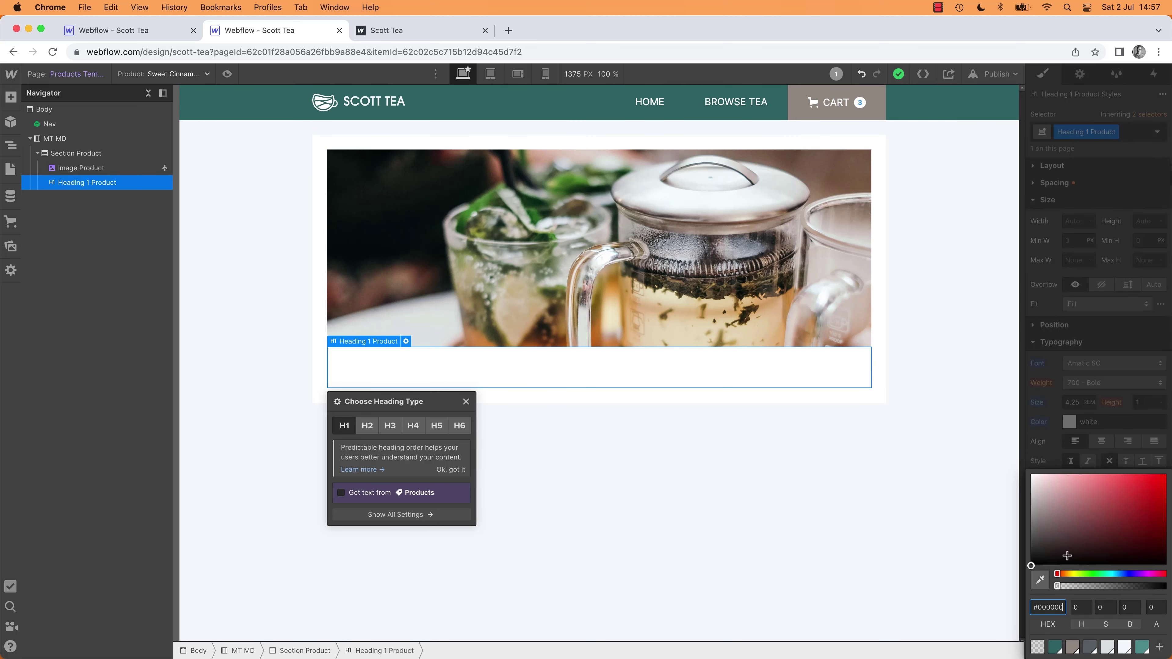
pyautogui.click(1072, 647)
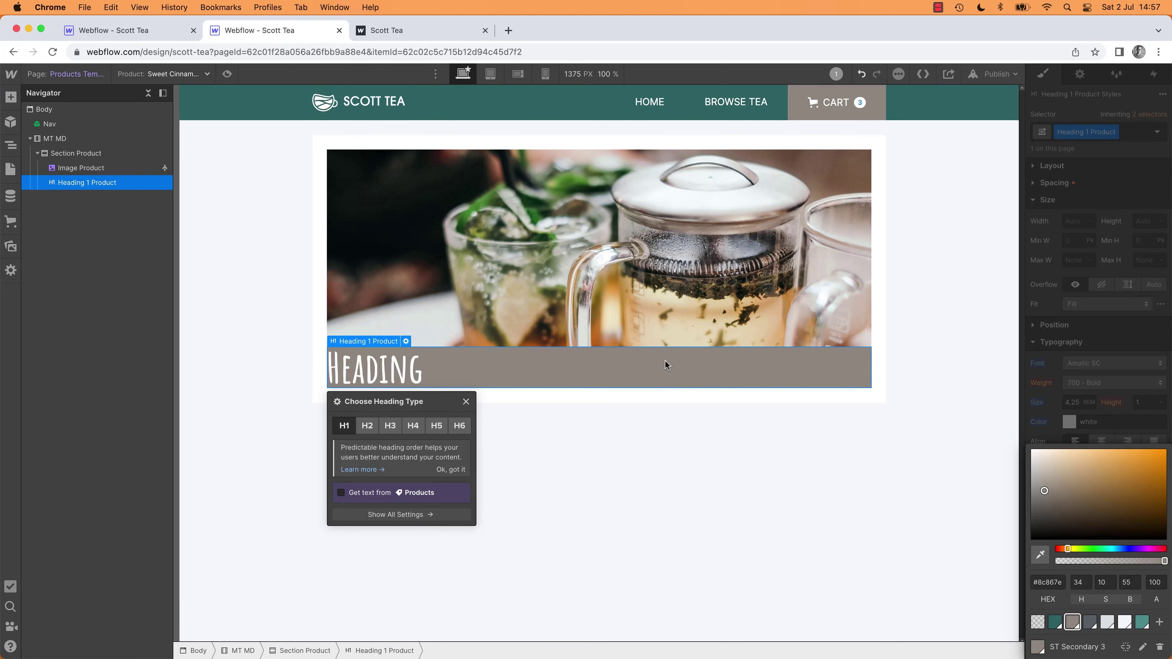
pyautogui.click(466, 401)
pyautogui.click(1072, 173)
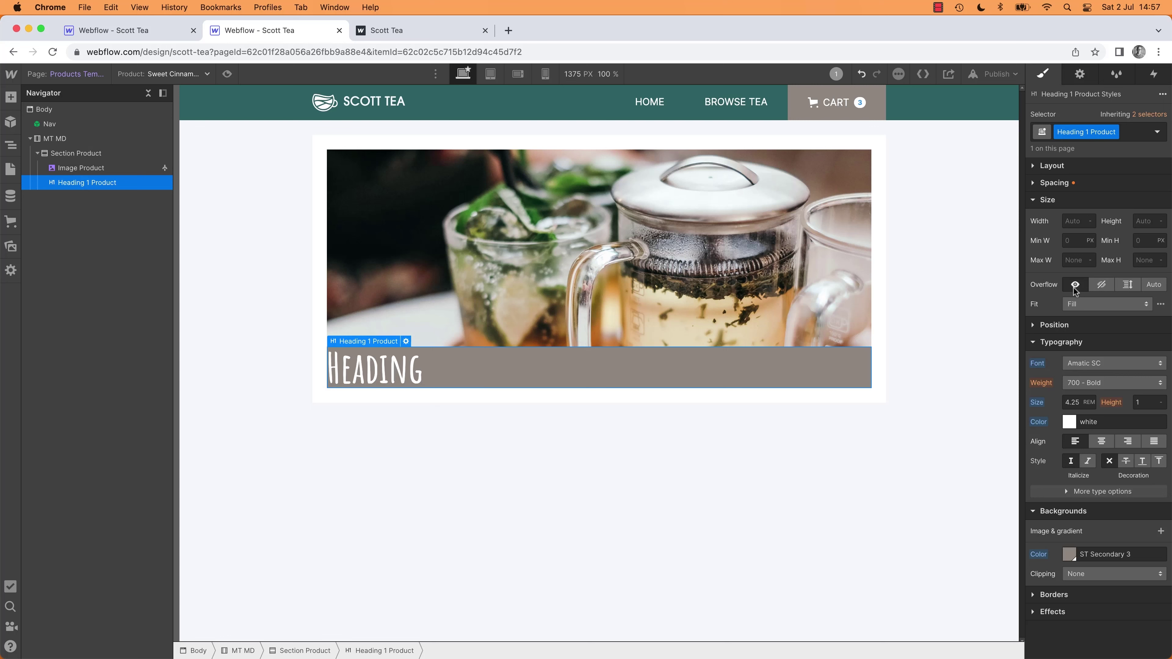
# Step: Set the display of the Heading 1 Product class to inline-block so its background fits the text
pyautogui.click(1033, 201)
pyautogui.click(1033, 166)
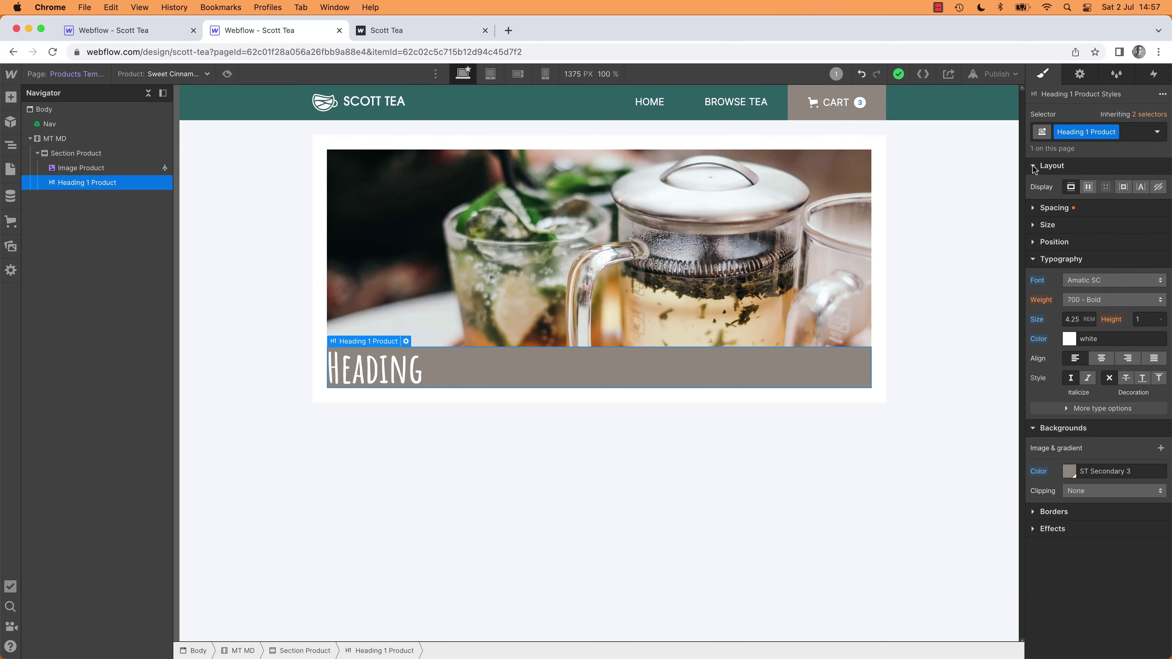
pyautogui.click(1124, 188)
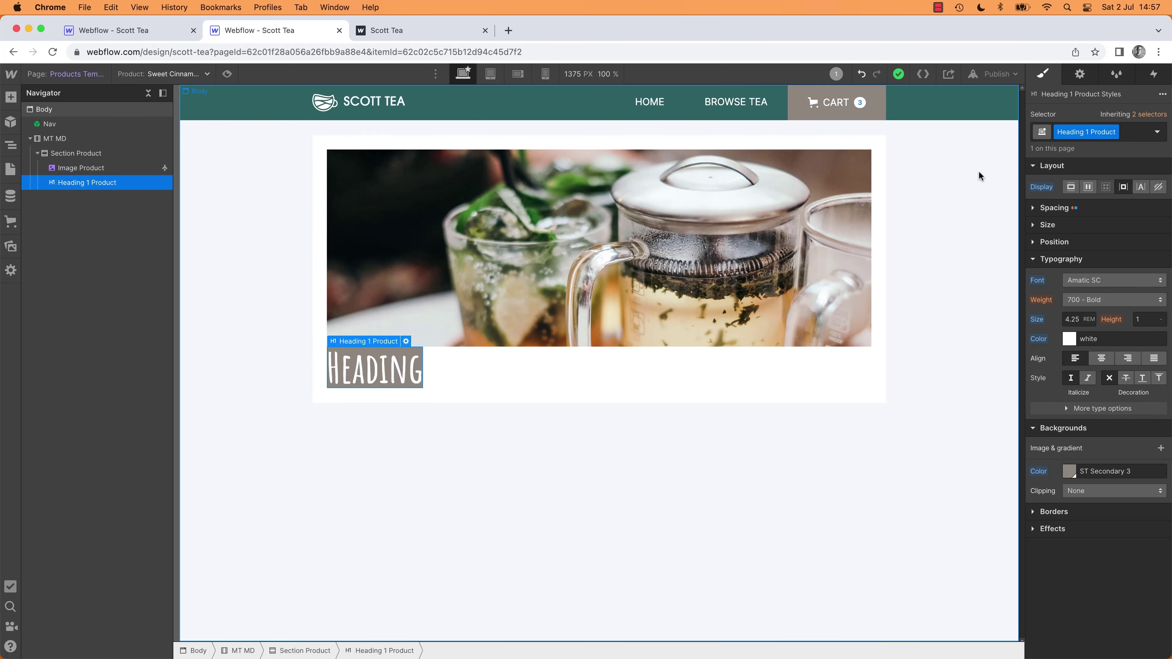
# Step: Give Heading 1 Product a padding of 11 at the top and bottom and 44 at the left and right
pyautogui.click(1035, 225)
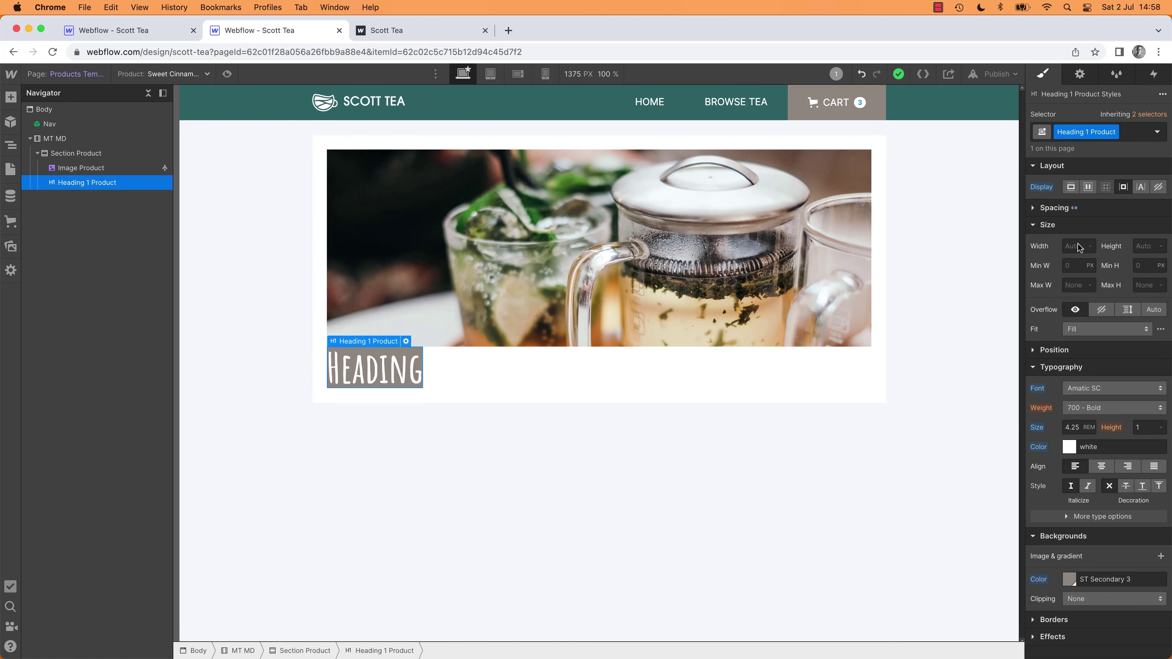
pyautogui.click(1035, 226)
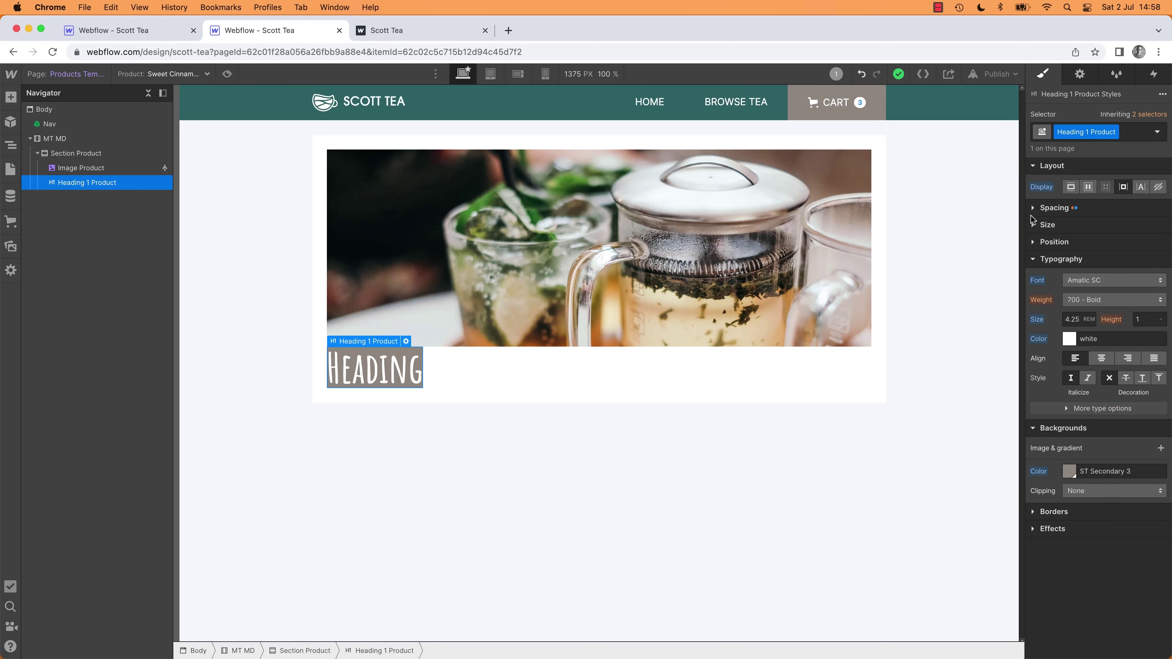
pyautogui.click(1034, 209)
pyautogui.moveTo(1099, 247)
pyautogui.mouseDown()
pyautogui.moveTo(1076, 255)
pyautogui.moveTo(1096, 263)
pyautogui.moveTo(1085, 263)
pyautogui.mouseUp()
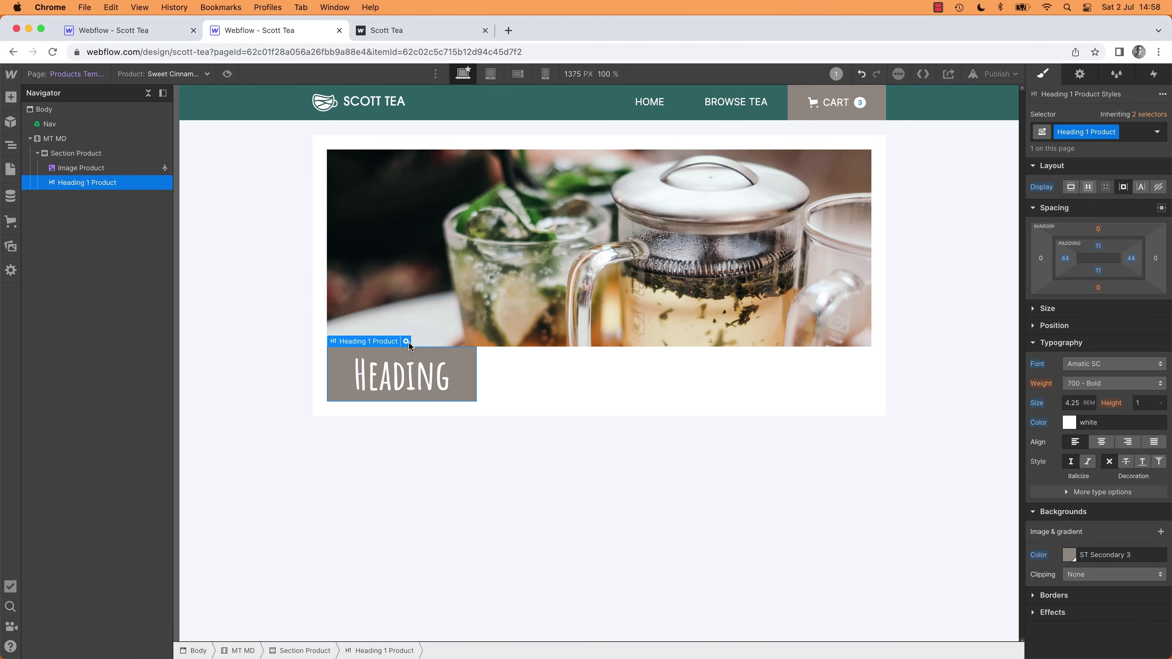
# Step: Bind the text of the Heading 1 Product element to the Name field of Products
pyautogui.click(406, 341)
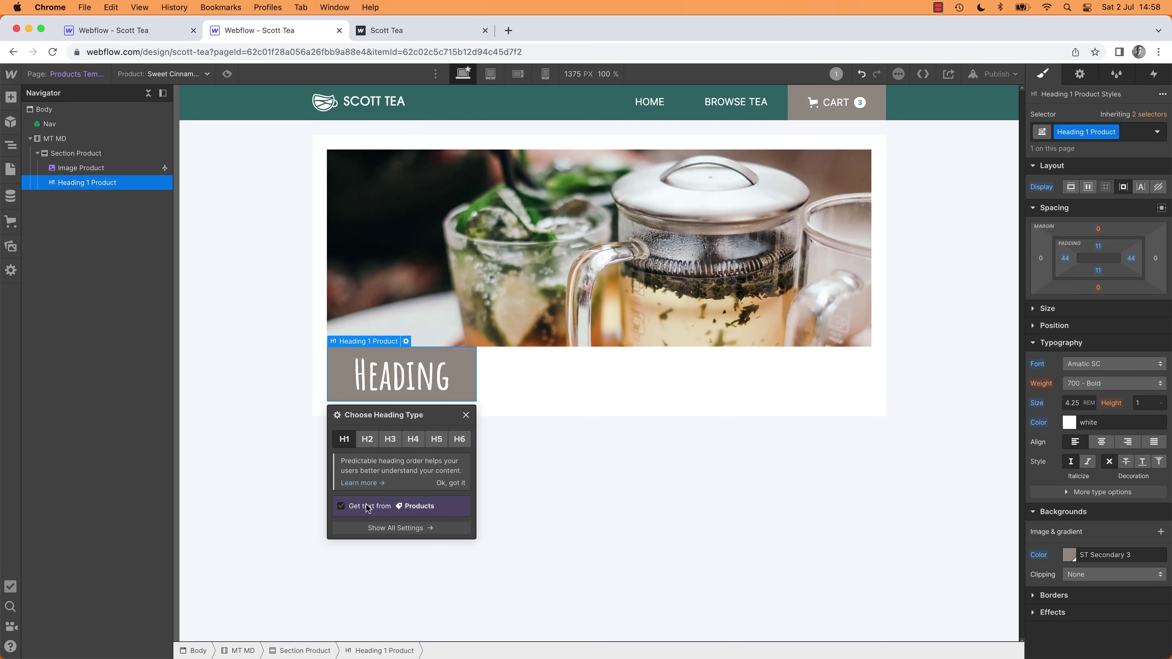
pyautogui.click(390, 528)
pyautogui.click(393, 567)
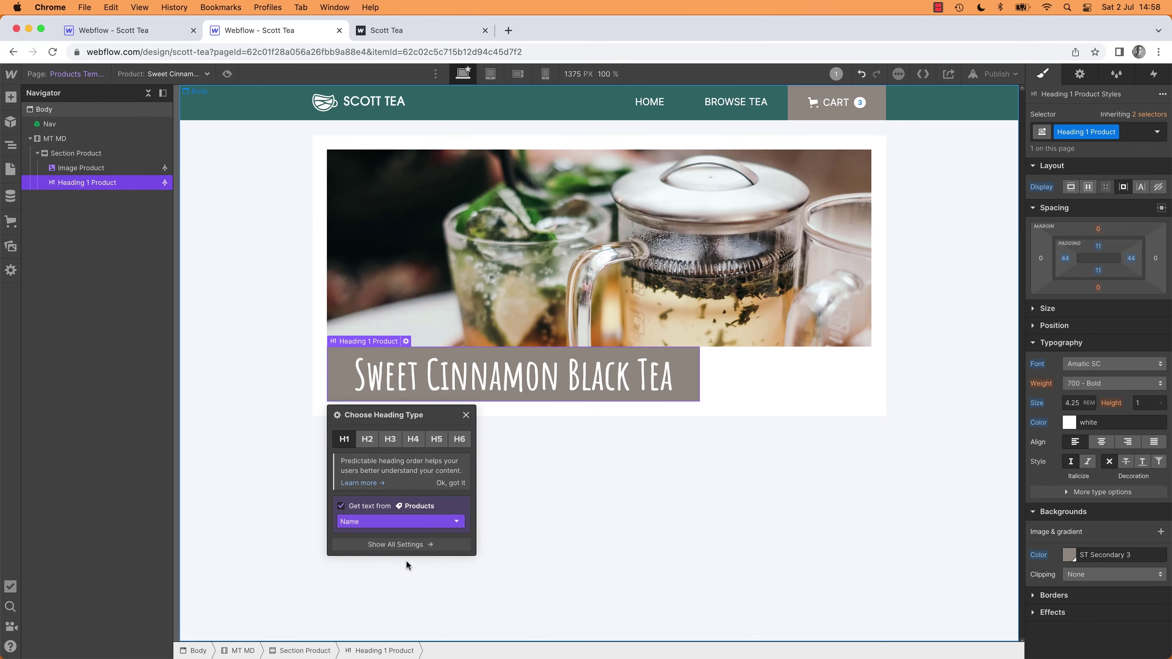
pyautogui.click(602, 478)
# Step: Compare the title box with the Adobe XD design and set the background color of Heading 1 Product to black
pyautogui.press('super+Tab')
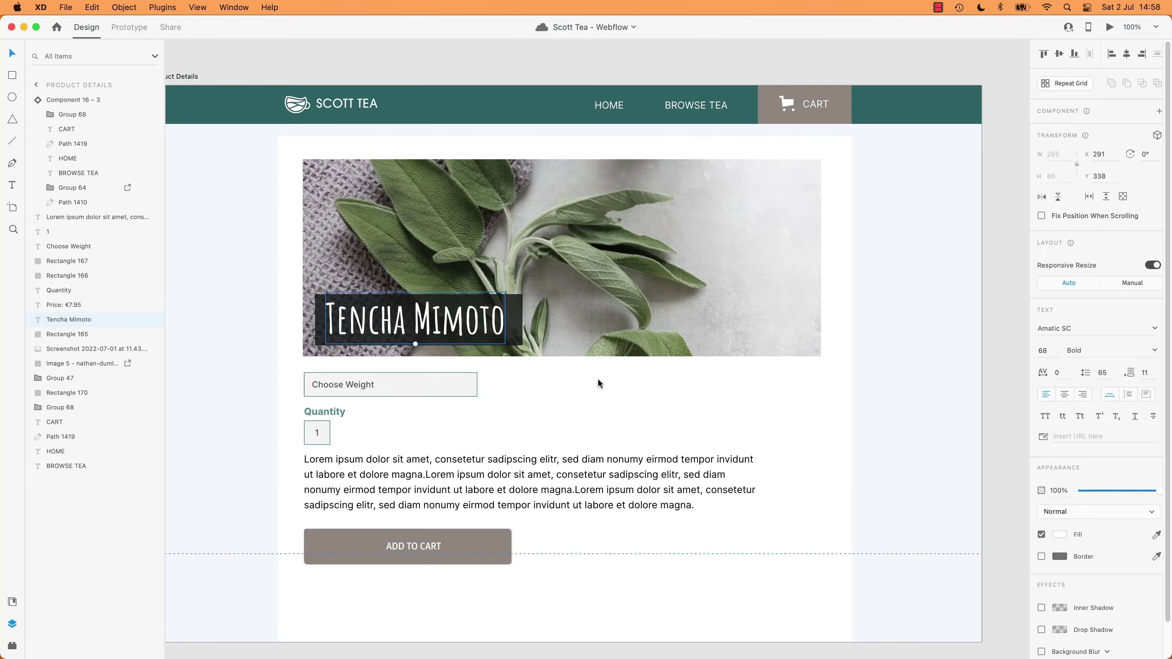
pyautogui.press('super+Tab')
pyautogui.press('super+Tab')
pyautogui.press('super+Tab')
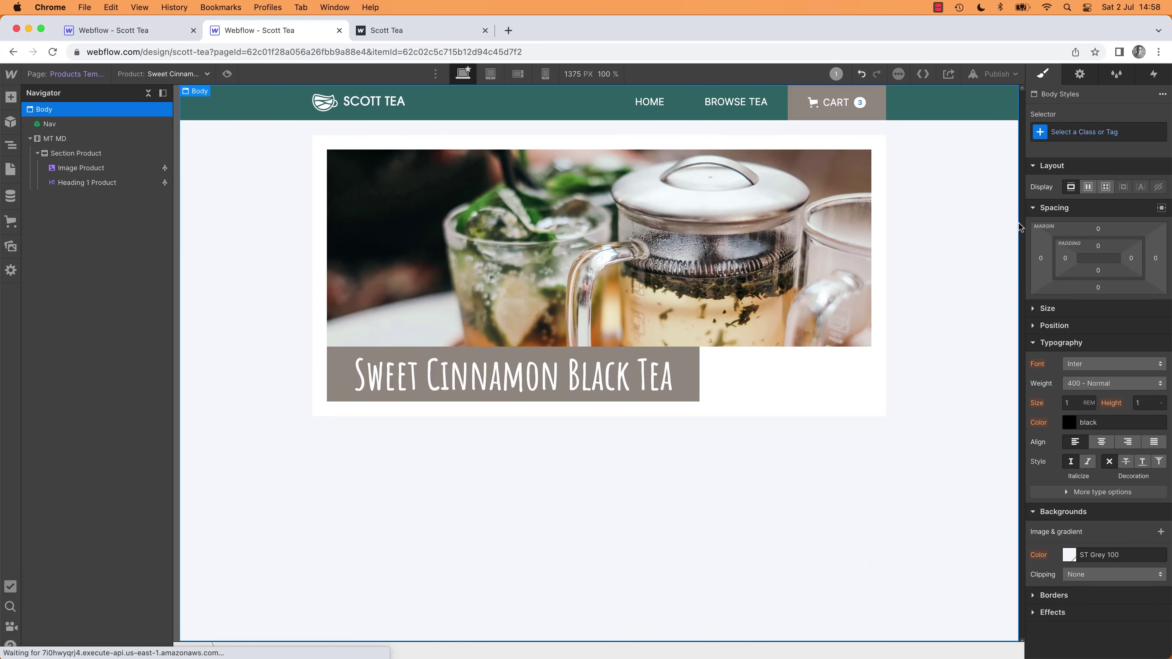
pyautogui.click(88, 182)
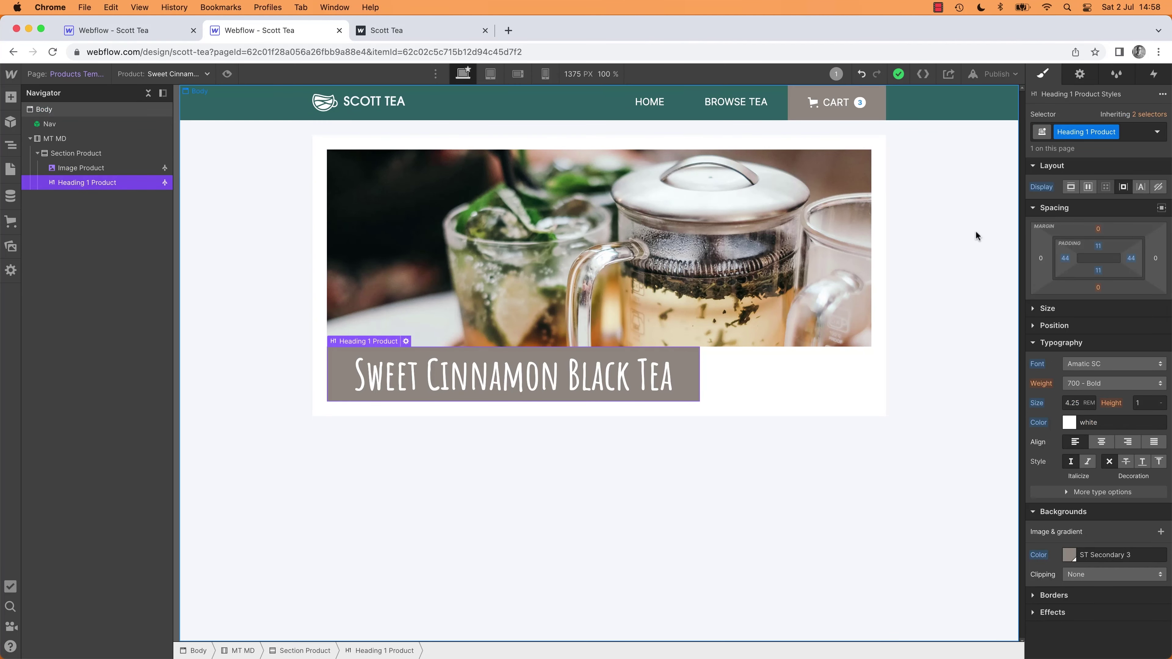
pyautogui.click(1069, 556)
pyautogui.moveTo(1052, 407); pyautogui.dragTo(996, 461)
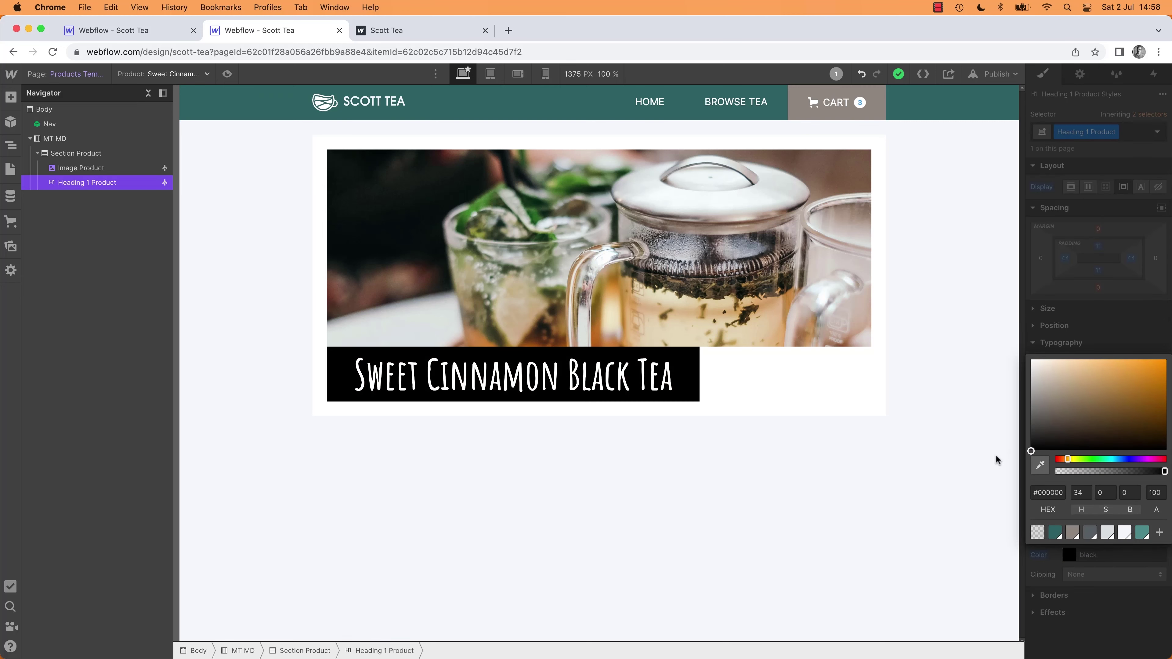
# Step: Look up the fill of the Tencha Mimoto title box in Adobe XD and set the heading's black background to 82% opacity
pyautogui.press('super+Tab')
pyautogui.click(520, 307)
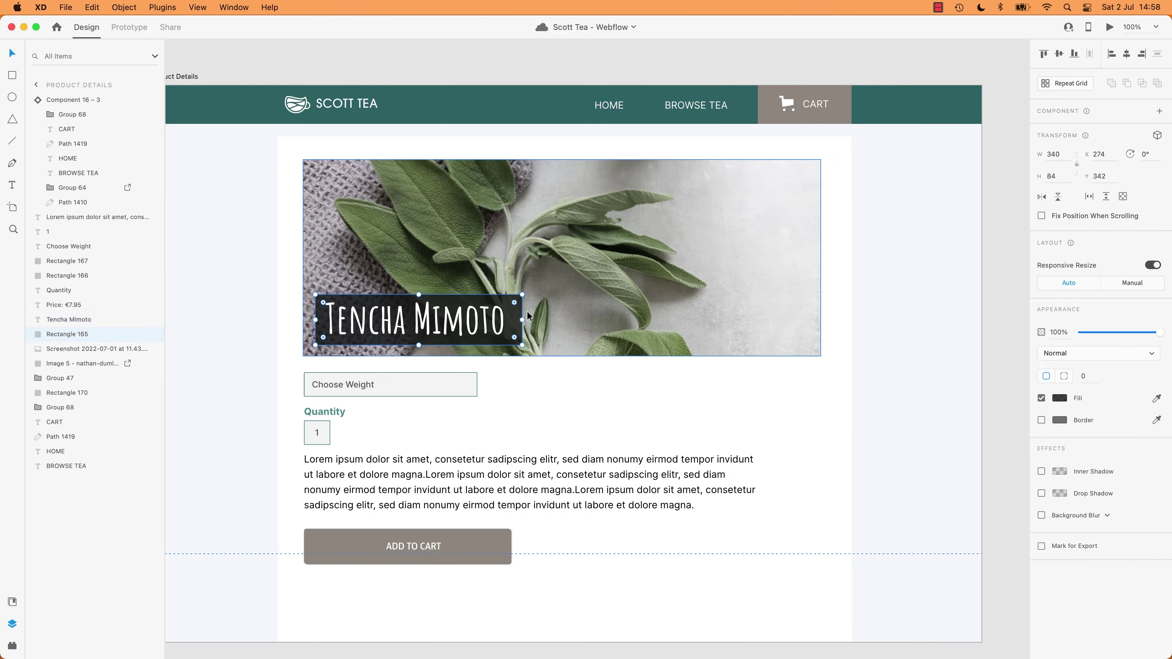
pyautogui.click(1061, 400)
pyautogui.press('super+Tab')
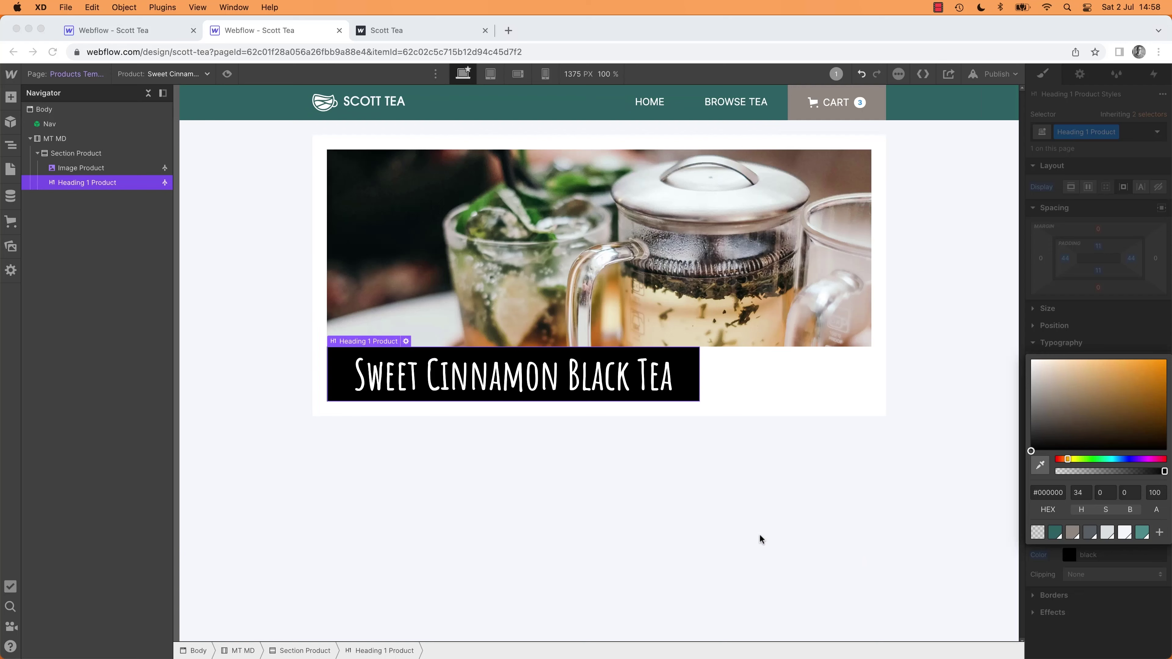
pyautogui.click(1161, 493)
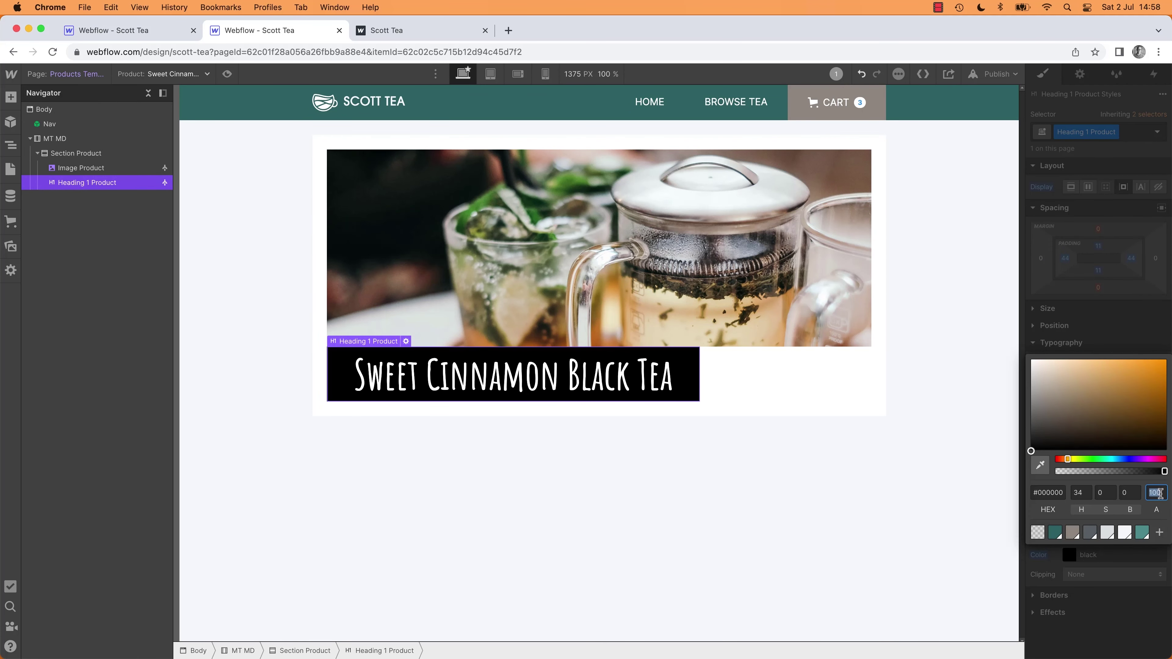
pyautogui.write('82')
pyautogui.press('Return')
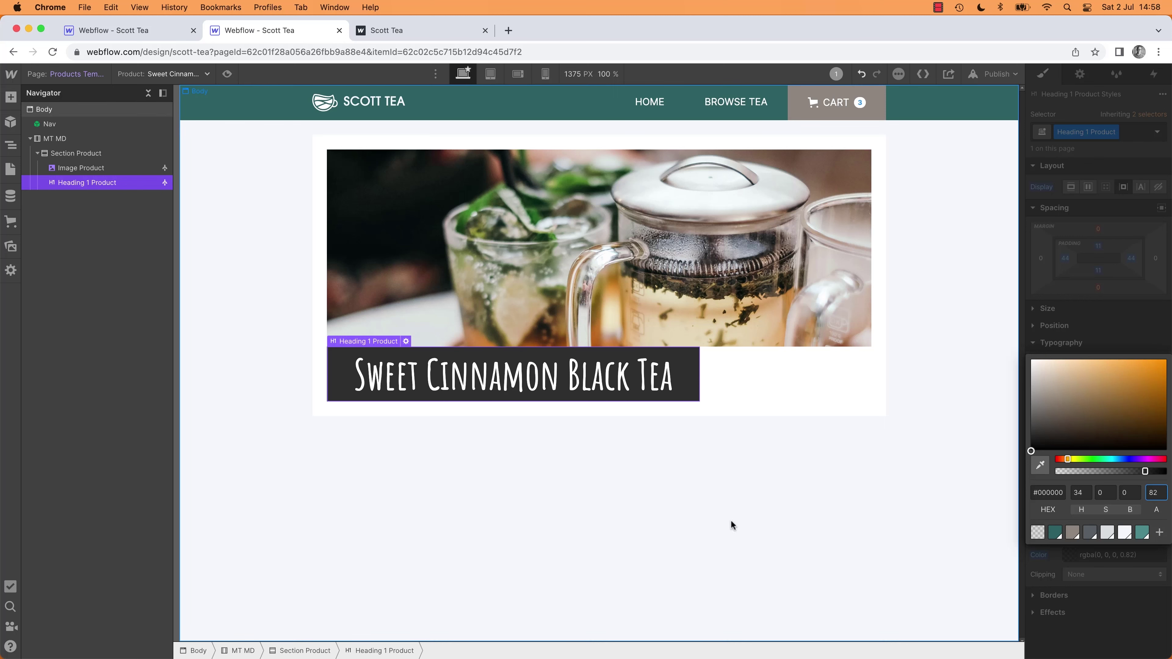
pyautogui.click(471, 365)
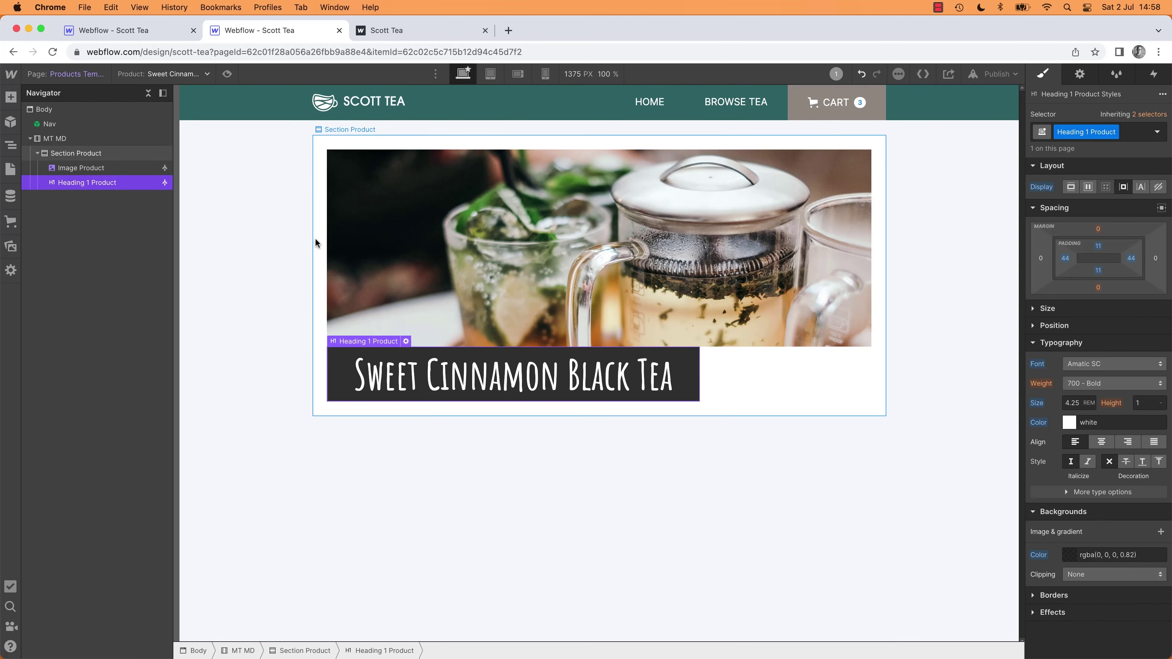
# Step: Check the title placement in Adobe XD and set the position of the Heading 1 Product class to Absolute
pyautogui.click(82, 154)
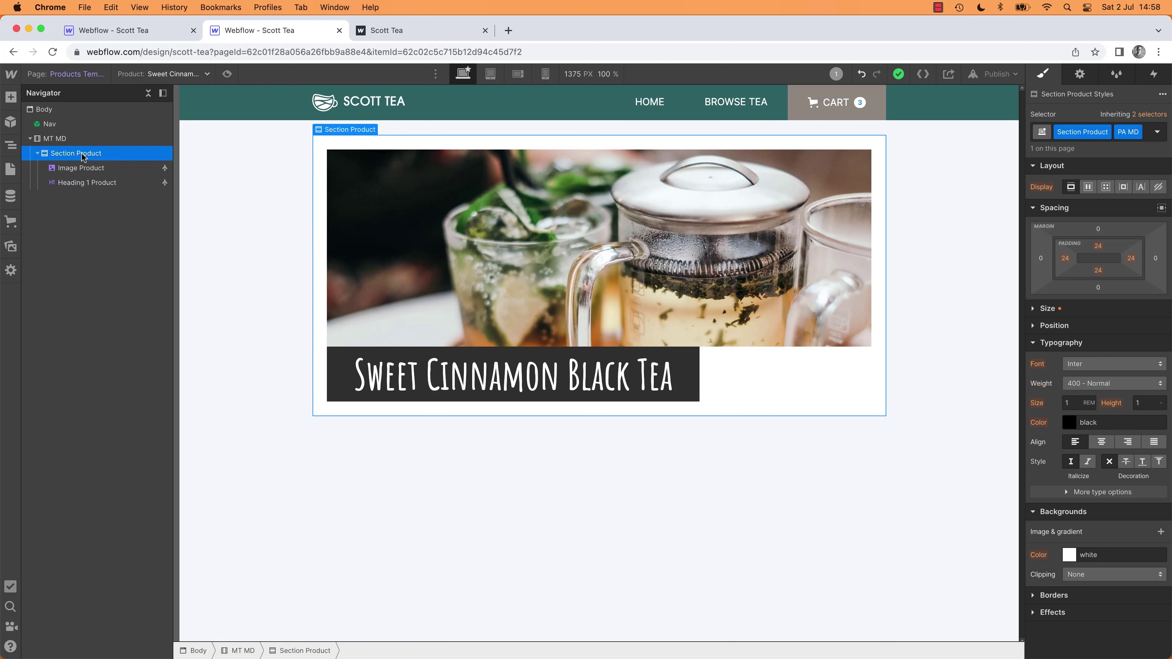
pyautogui.press('super+Tab')
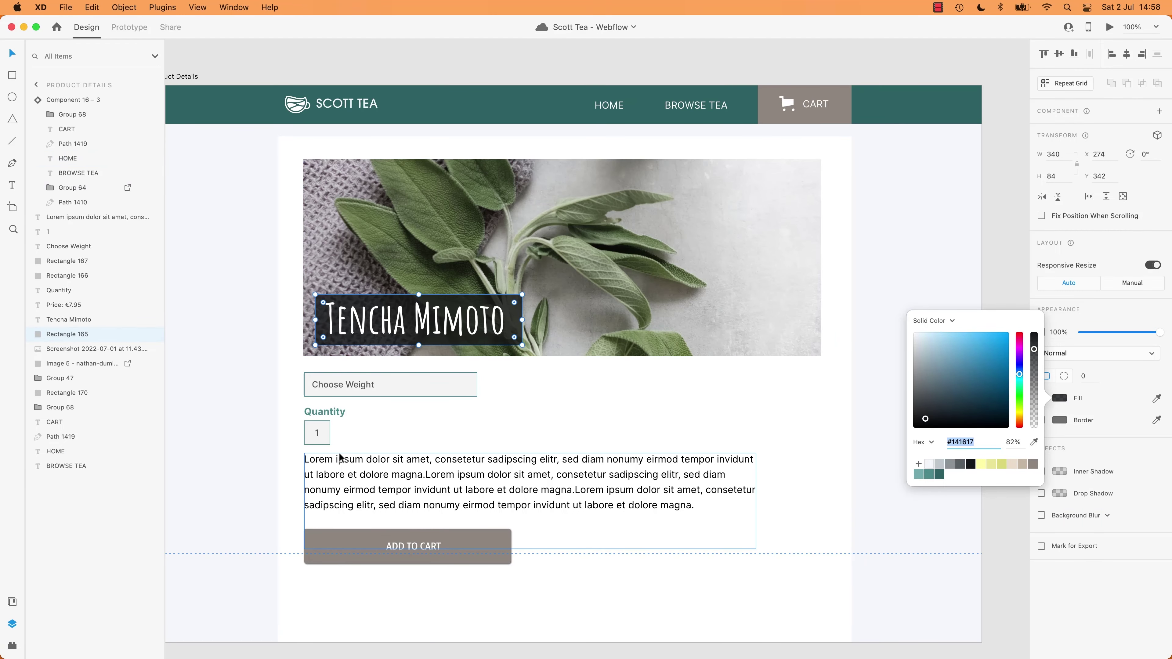
pyautogui.press('super+Tab')
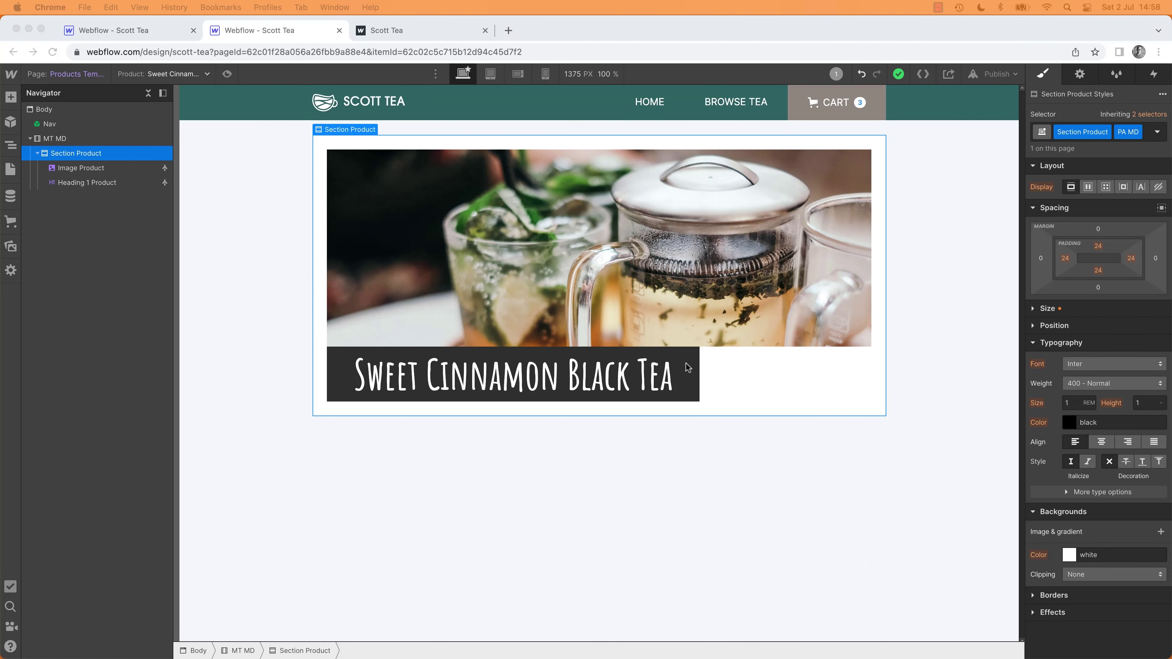
pyautogui.click(94, 183)
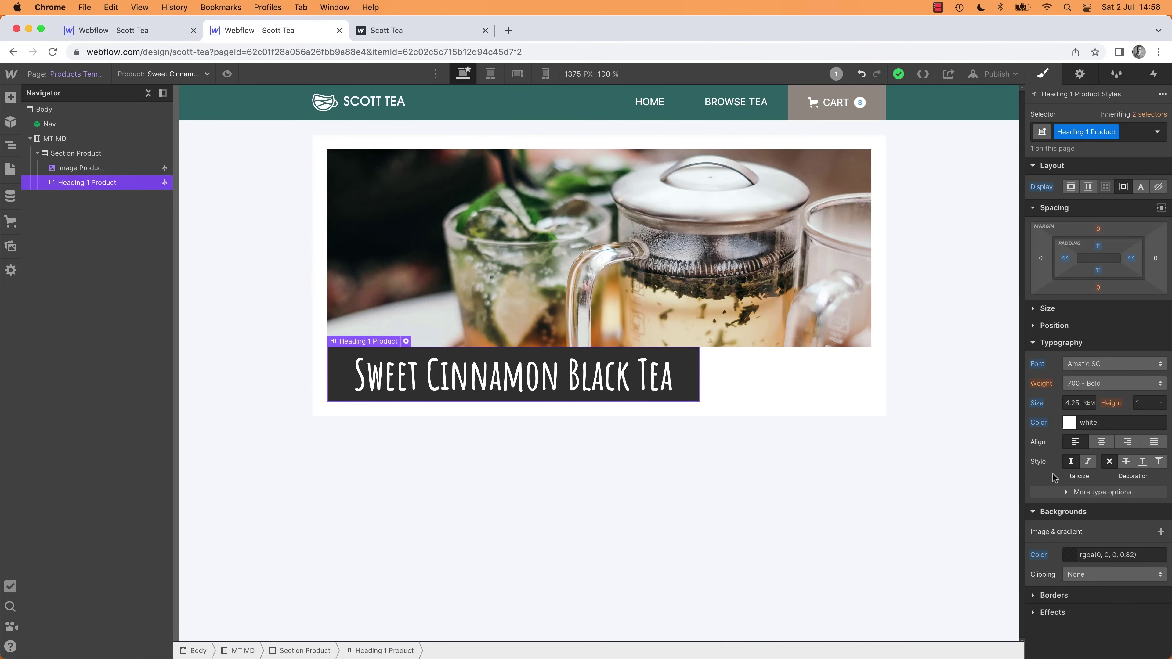
pyautogui.click(1034, 343)
pyautogui.click(1038, 325)
pyautogui.click(1103, 347)
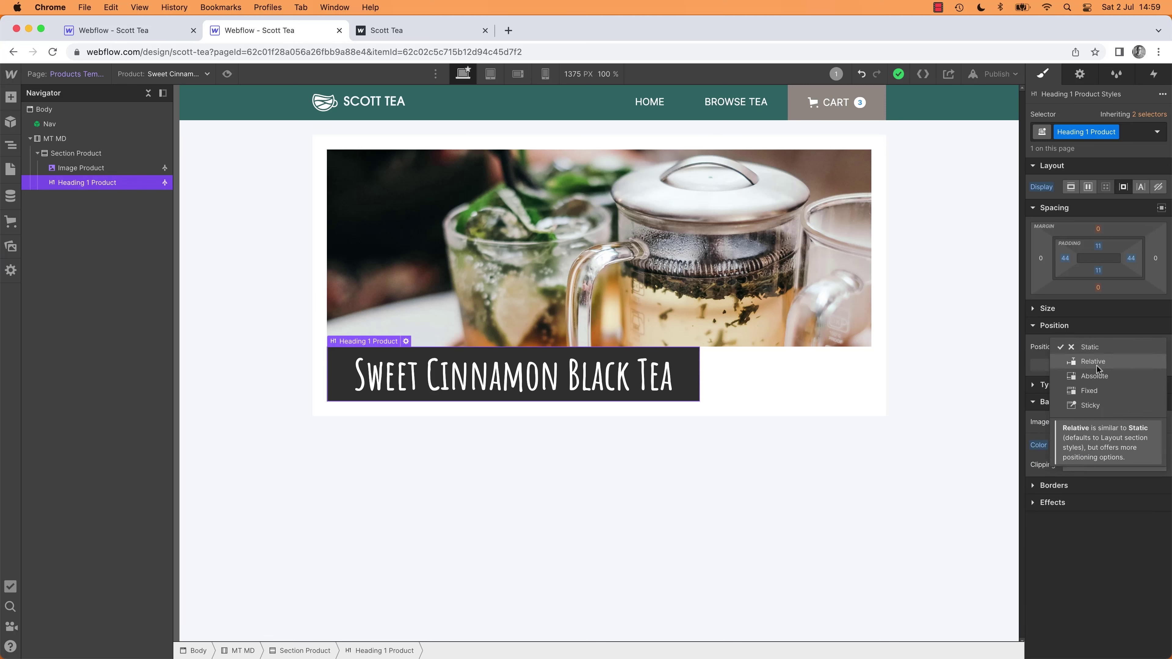
pyautogui.click(1094, 376)
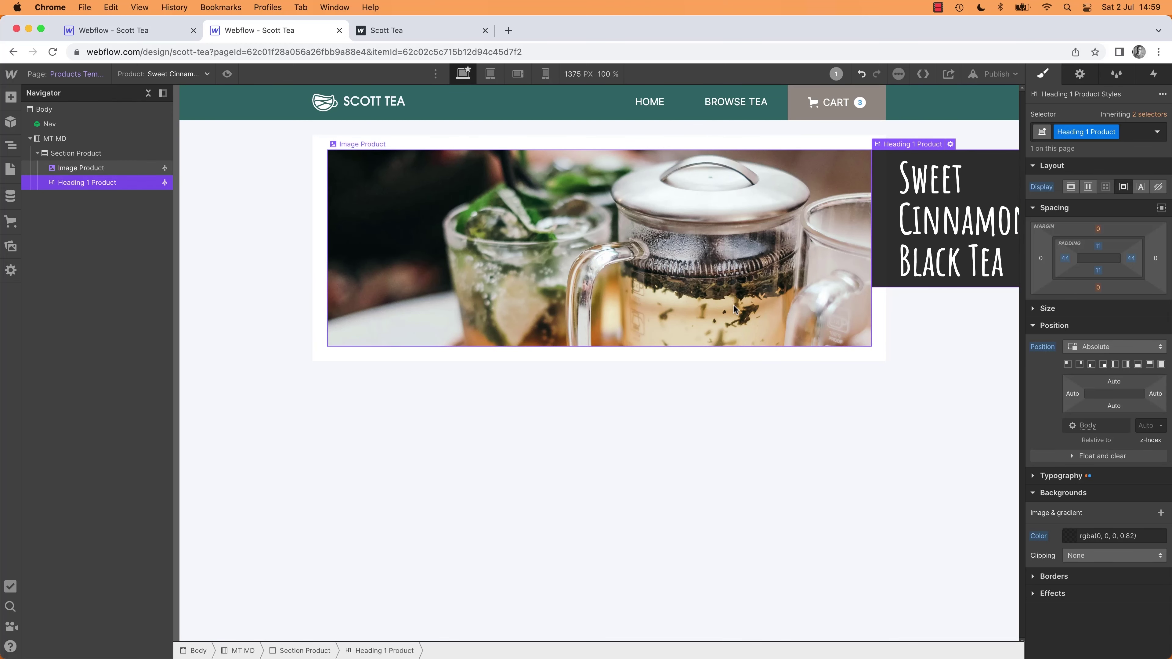
# Step: Set the position of the Section Product element to Relative
pyautogui.click(519, 321)
pyautogui.click(966, 244)
pyautogui.click(519, 322)
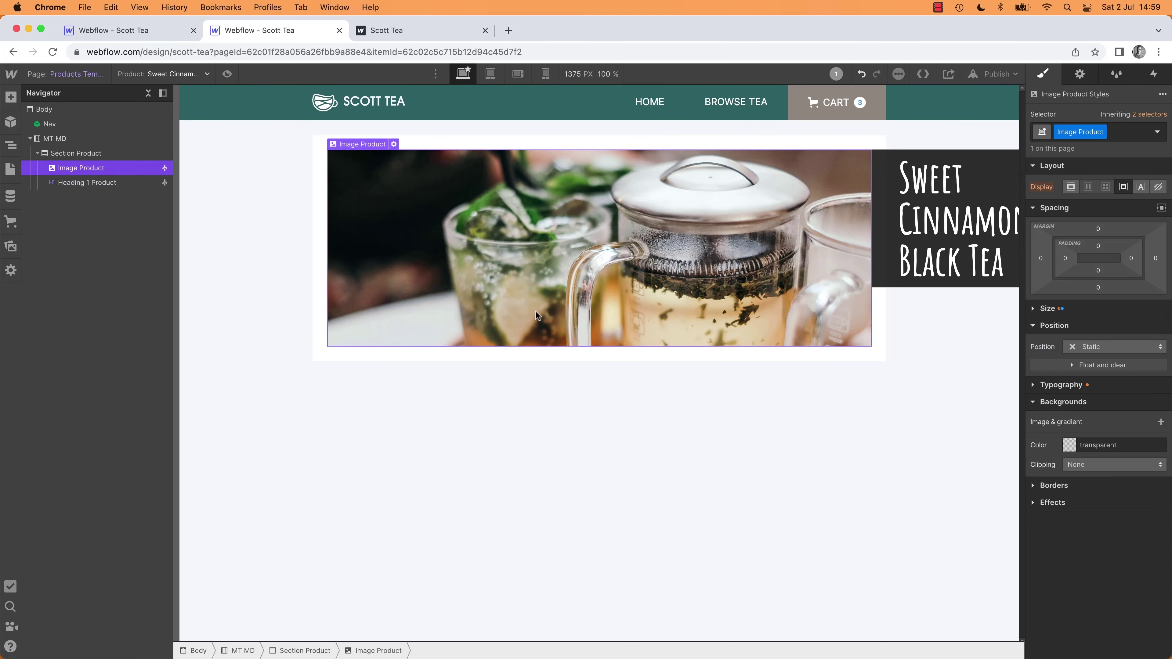
pyautogui.click(85, 156)
pyautogui.click(1121, 347)
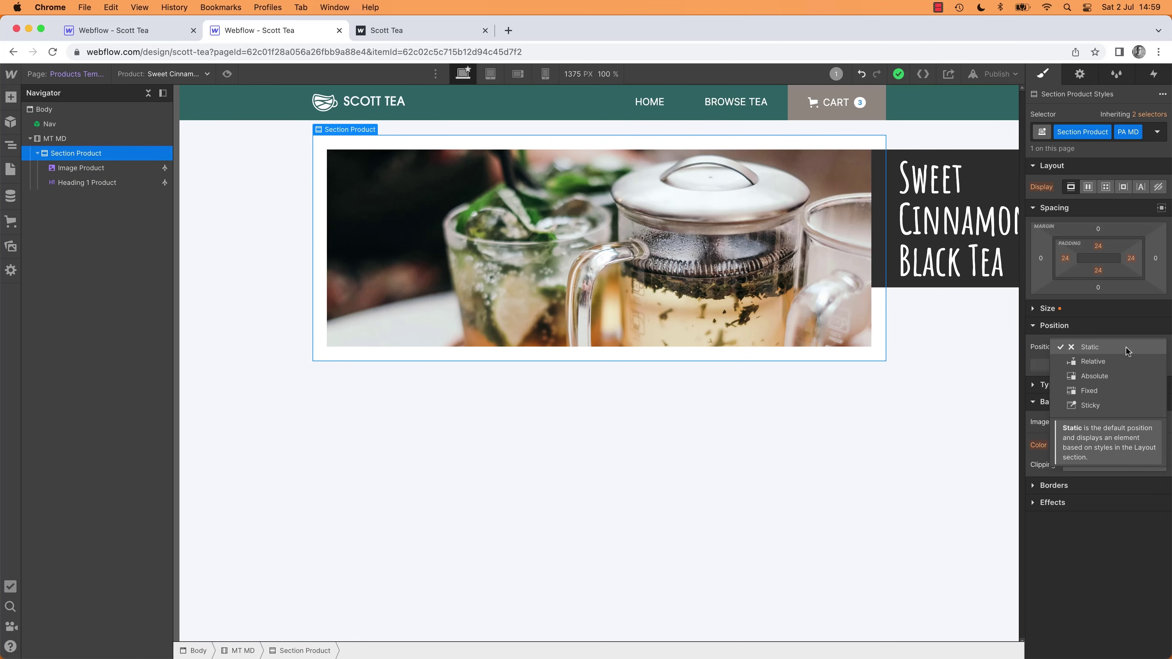
pyautogui.click(1113, 368)
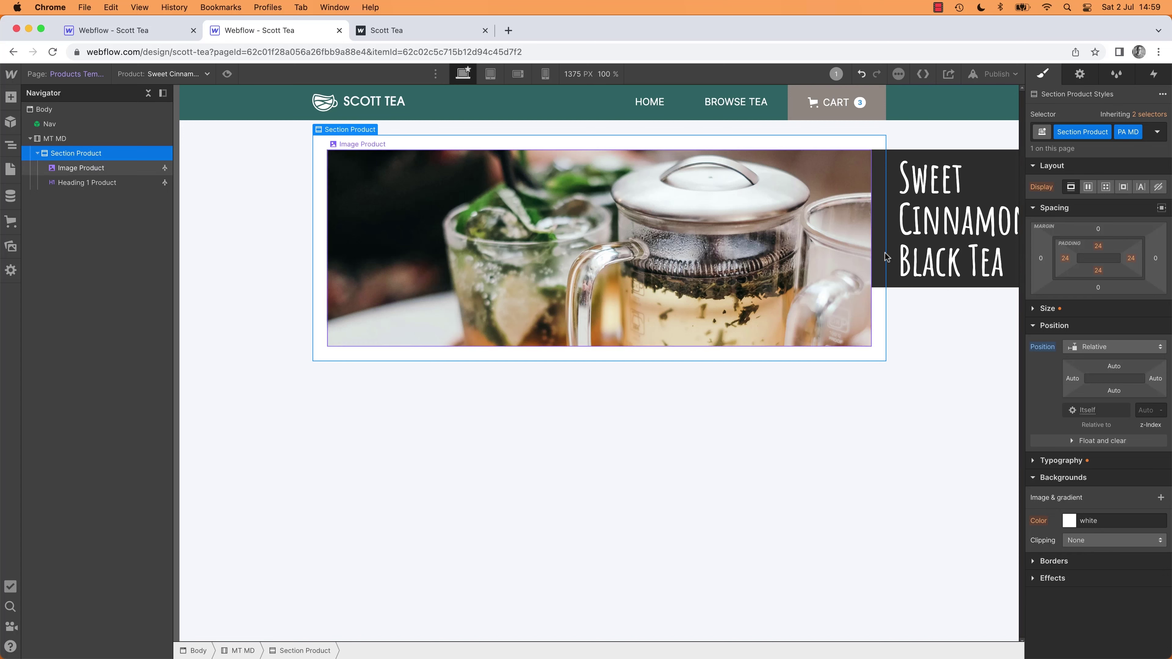
# Step: Offset the absolutely positioned Heading 1 Product 43 px from the left and about 240 px from the top of Section Product
pyautogui.click(917, 253)
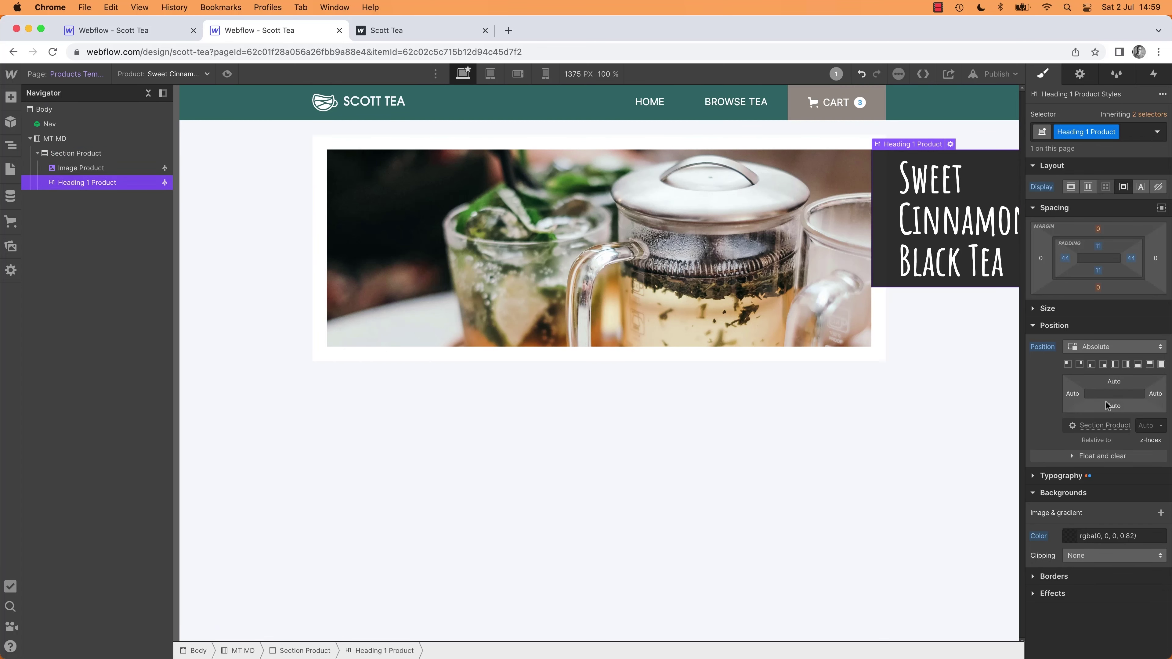
pyautogui.moveTo(1074, 395); pyautogui.dragTo(1170, 427)
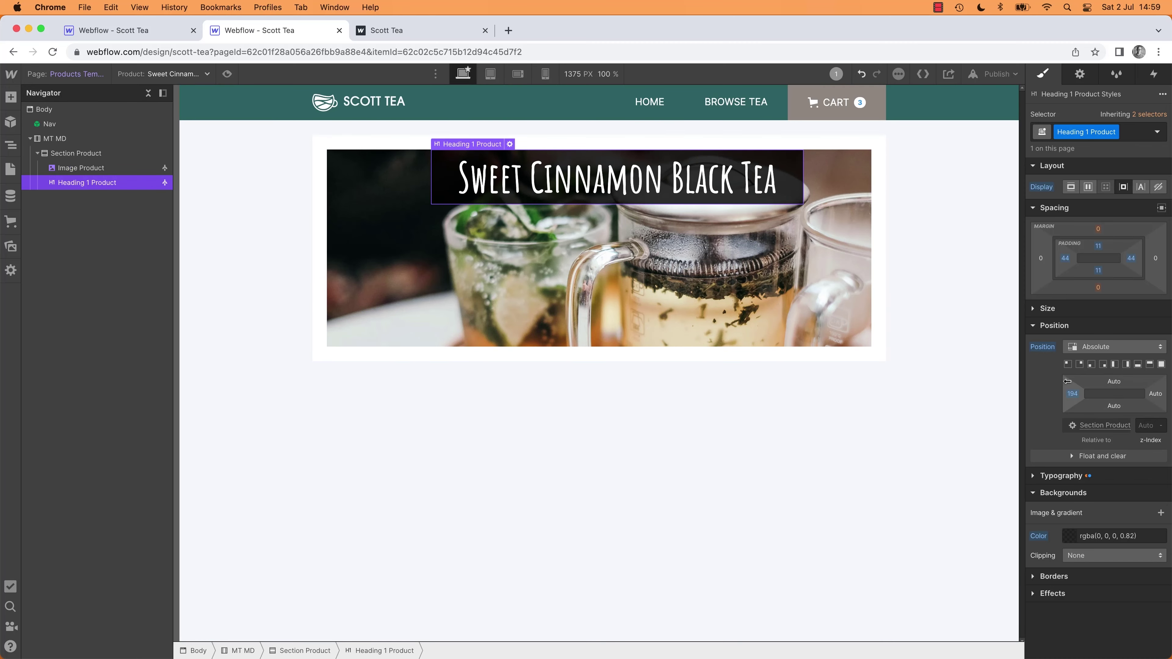
pyautogui.moveTo(1073, 394); pyautogui.dragTo(1105, 513)
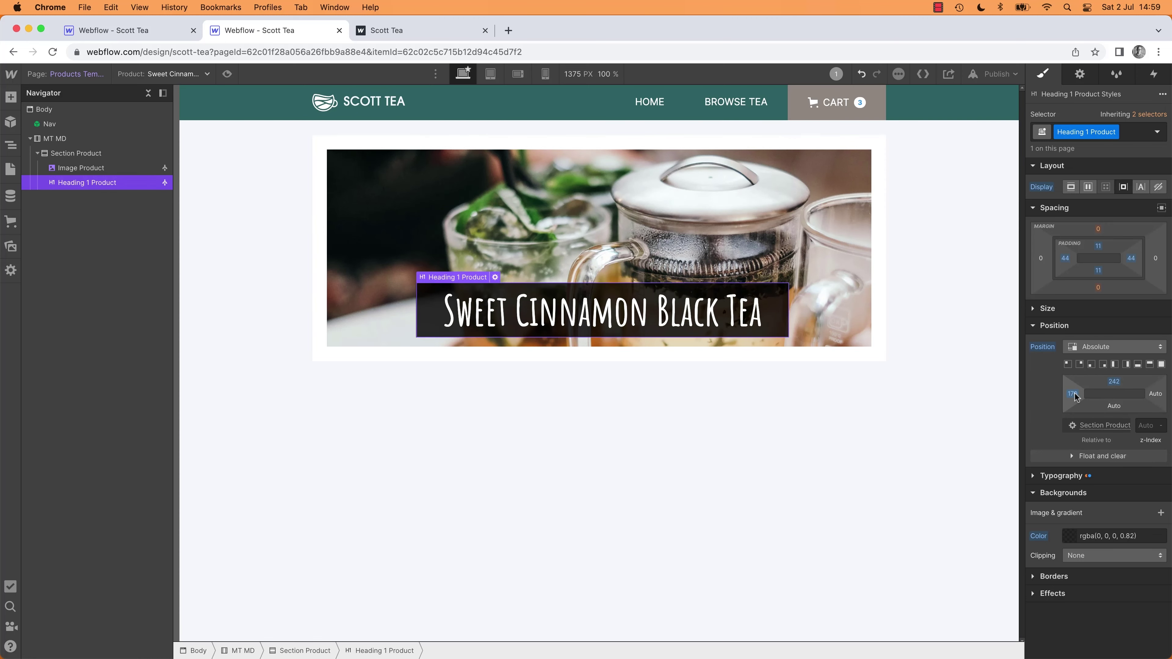
pyautogui.moveTo(1072, 394); pyautogui.dragTo(997, 406)
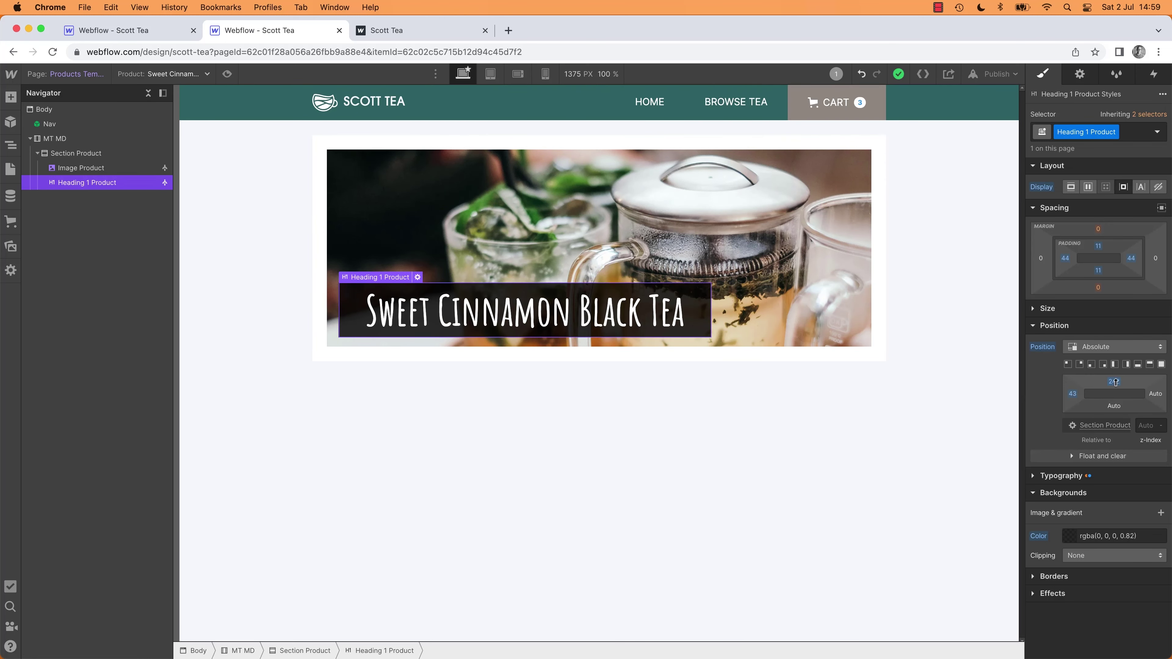
pyautogui.moveTo(1116, 382); pyautogui.dragTo(1115, 381)
pyautogui.click(778, 486)
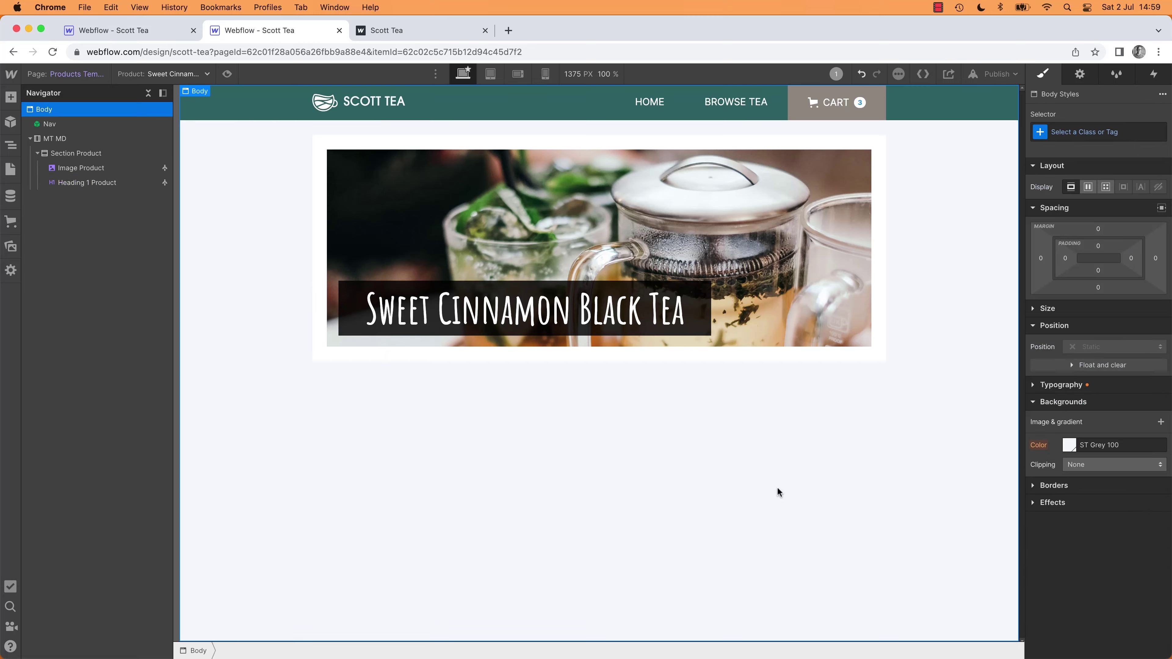
# Step: Switch to Adobe XD and examine the Choose Weight field and product form layout below the banner against the Webflow page
pyautogui.press('super+Tab')
pyautogui.click(778, 488)
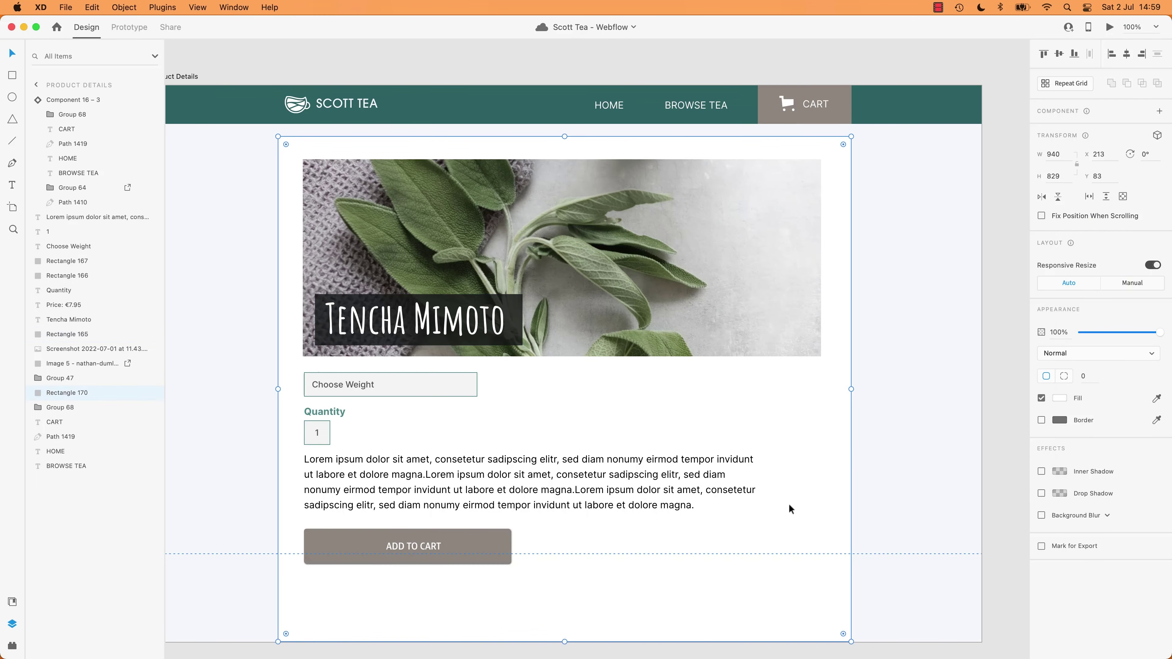
pyautogui.press('super+Tab')
pyautogui.press('super+Tab')
pyautogui.press('super+Tab')
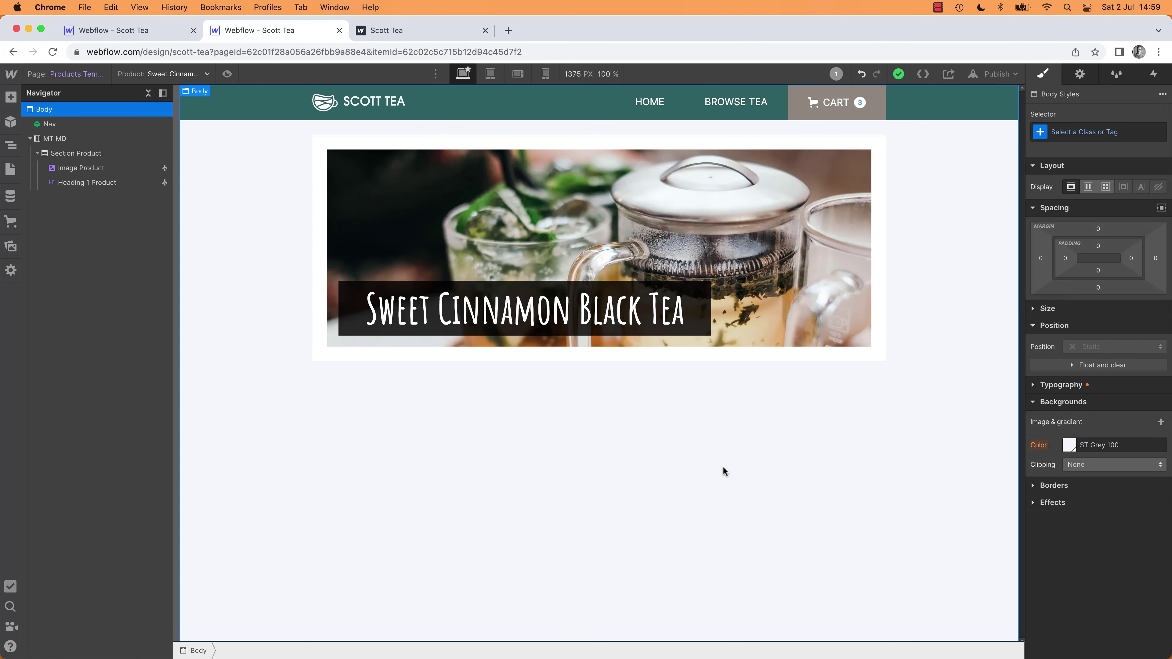
pyautogui.press('super+Tab')
pyautogui.click(450, 392)
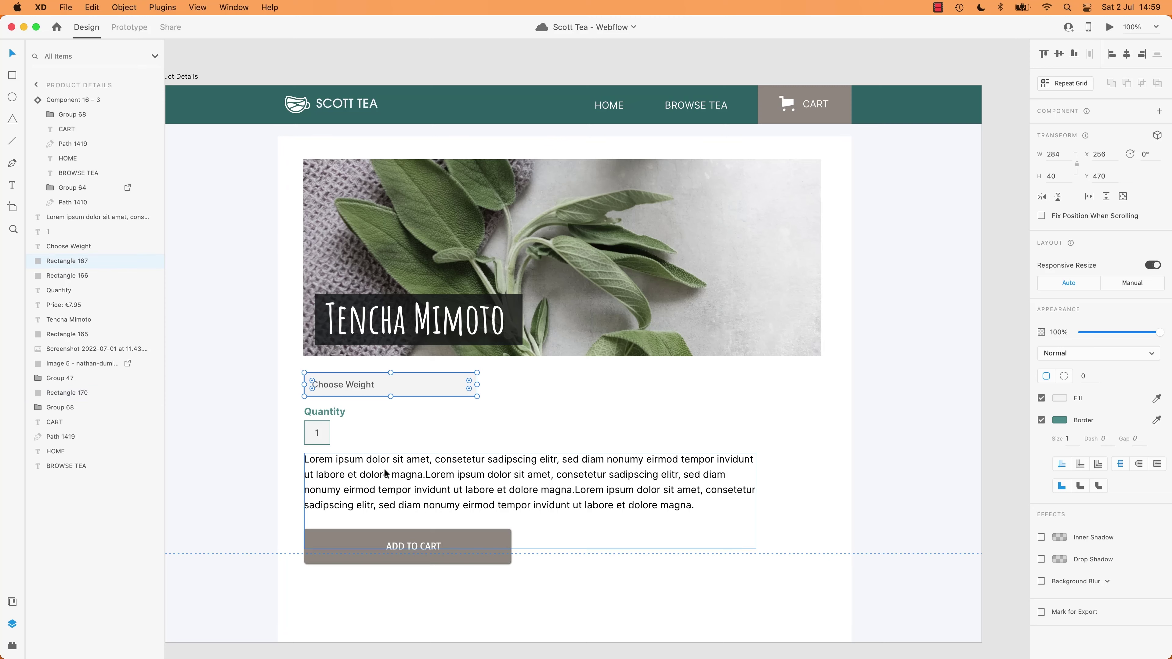
pyautogui.press('super+Tab')
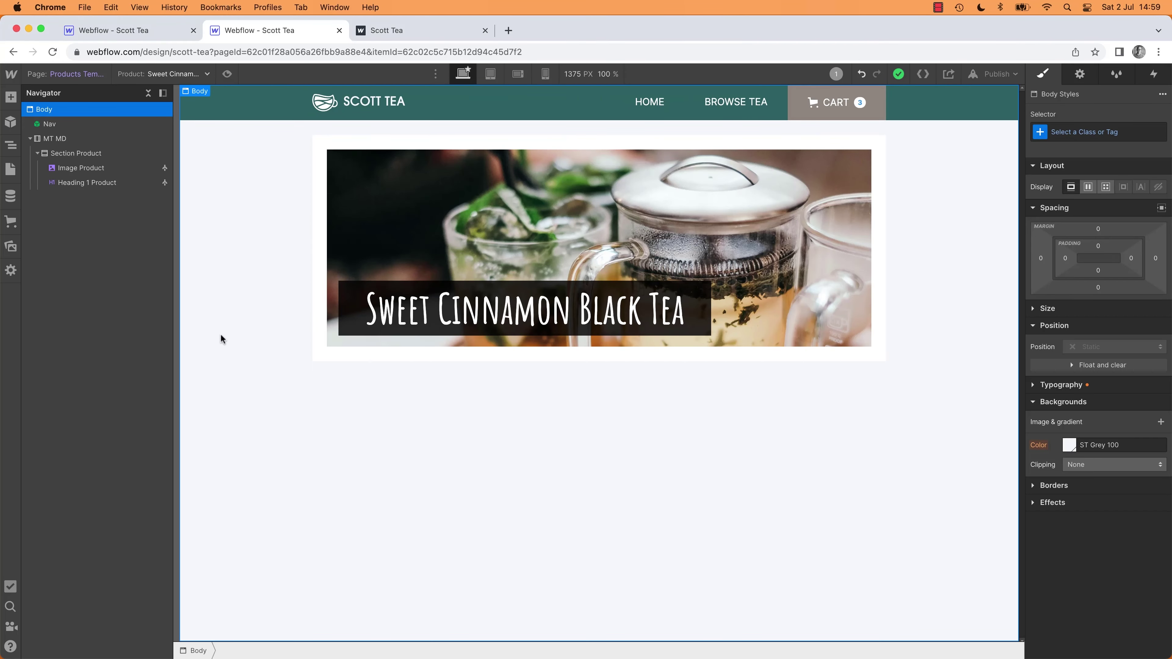
# Step: Add an Add to Cart element to the page and nest it inside Section Product below Heading 1 Product
pyautogui.press('a')
pyautogui.scroll(-5, 99, 467)
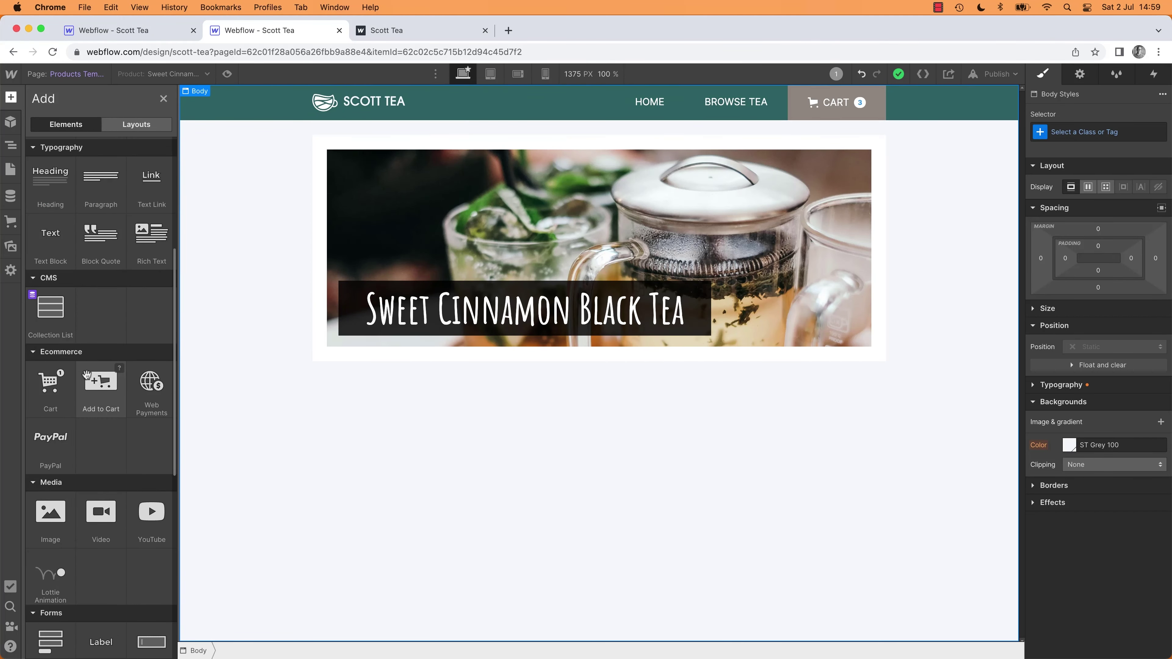
pyautogui.moveTo(87, 374); pyautogui.dragTo(460, 357)
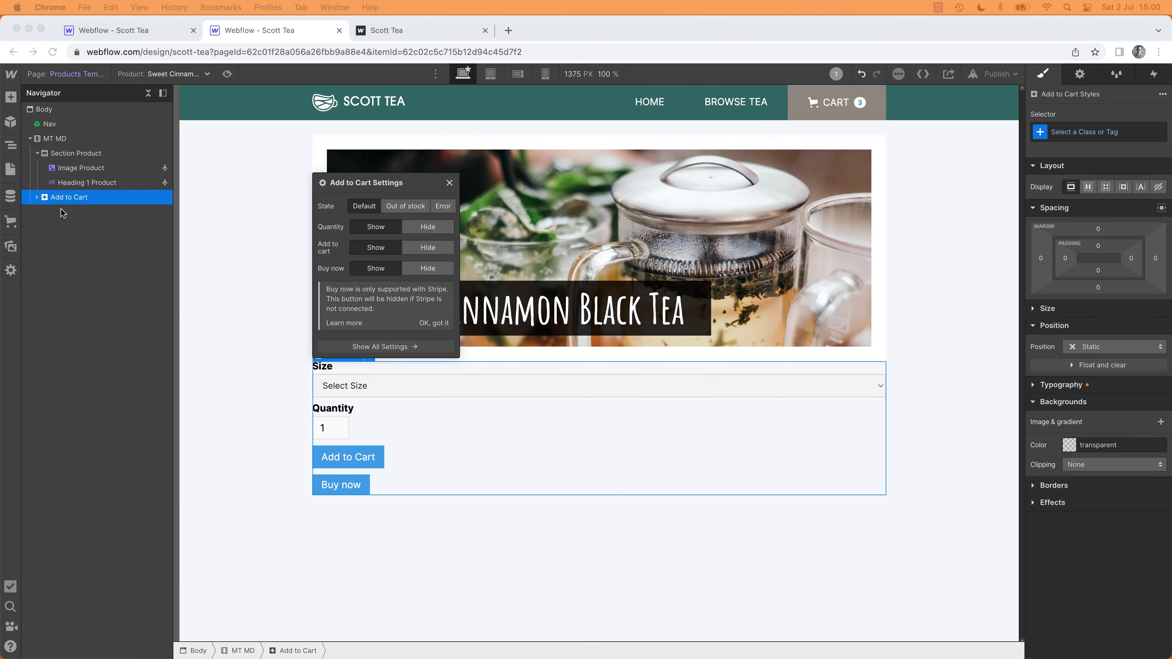
pyautogui.click(111, 201)
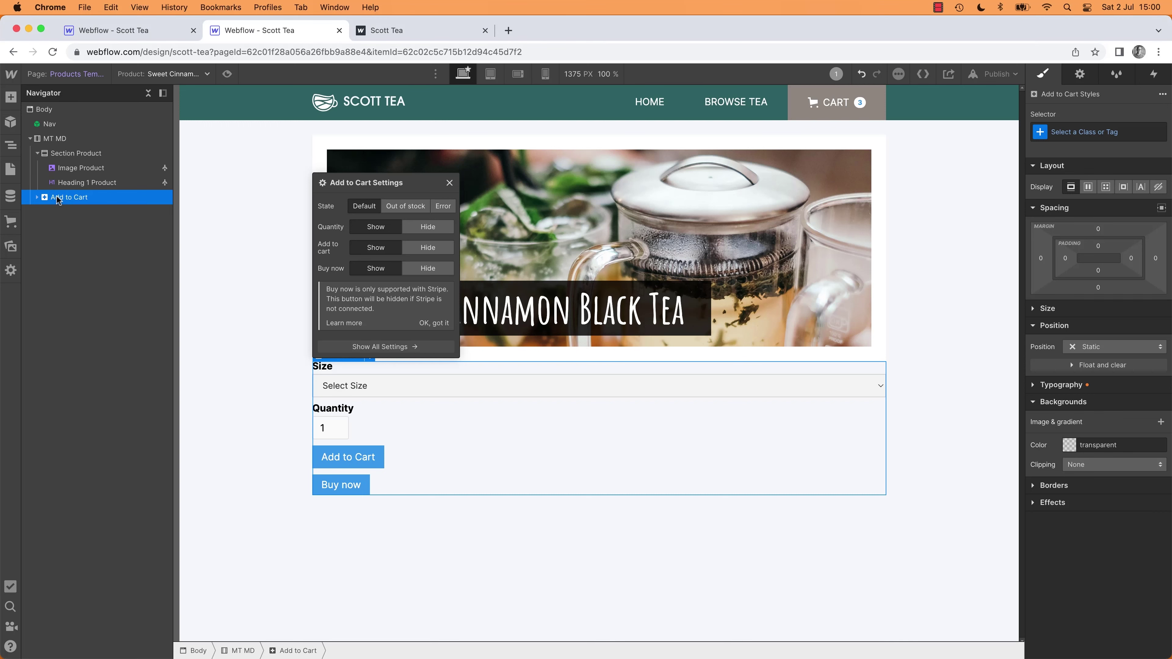
pyautogui.moveTo(59, 199); pyautogui.dragTo(67, 197)
pyautogui.click(251, 383)
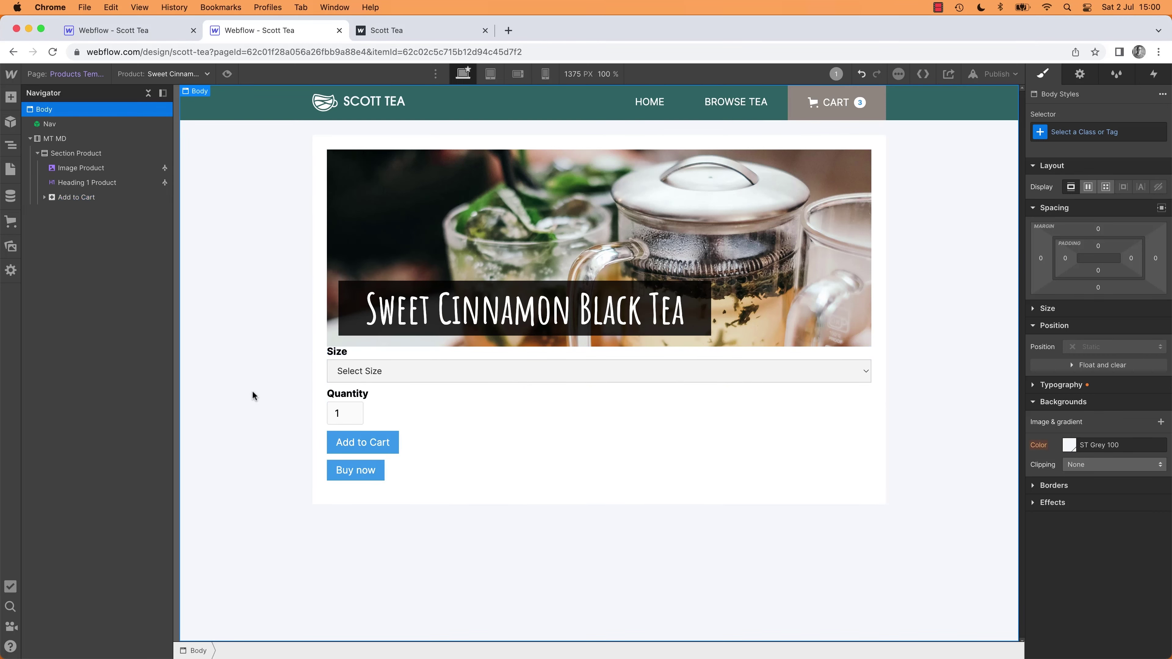
# Step: Compare the purchase form with the Adobe XD design and delete the Buy Now button from the Add to Cart element
pyautogui.press('super+Tab')
pyautogui.press('super+Tab')
pyautogui.press('super+Tab')
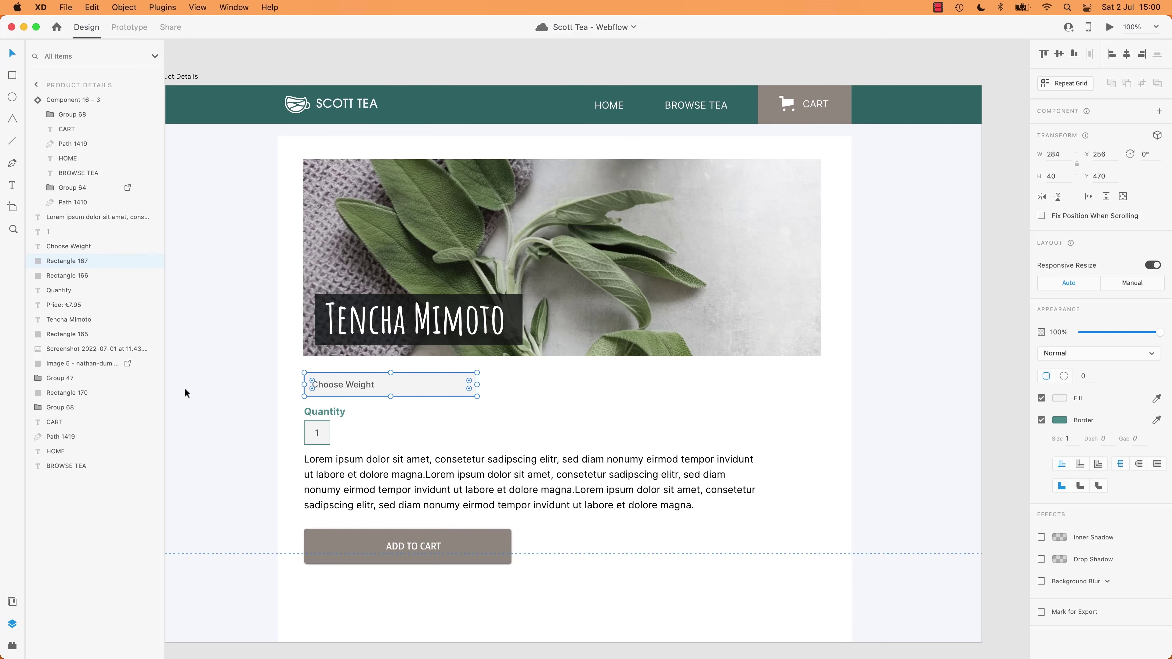
pyautogui.click(184, 388)
pyautogui.press('super+Tab')
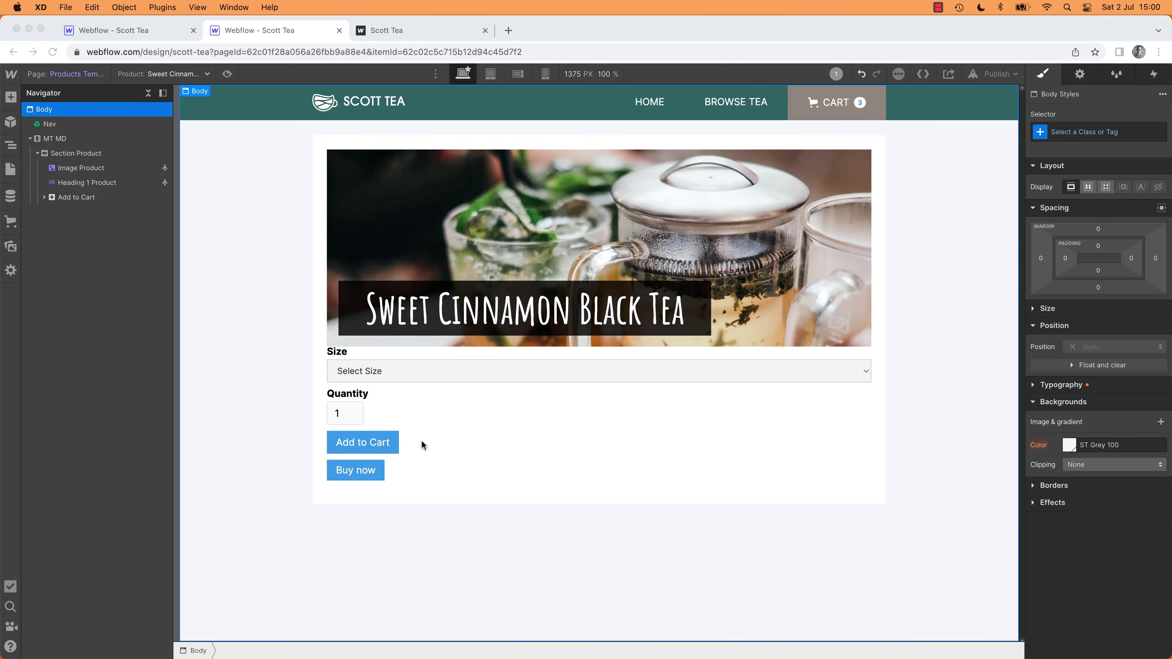
pyautogui.click(373, 475)
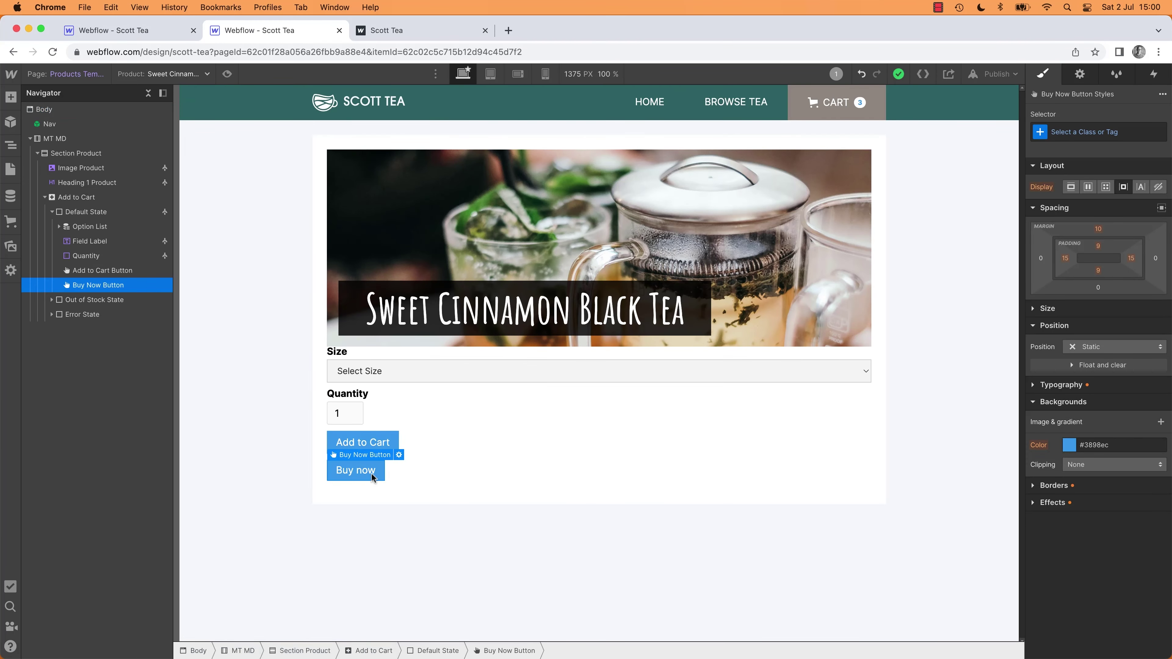
pyautogui.press('Delete')
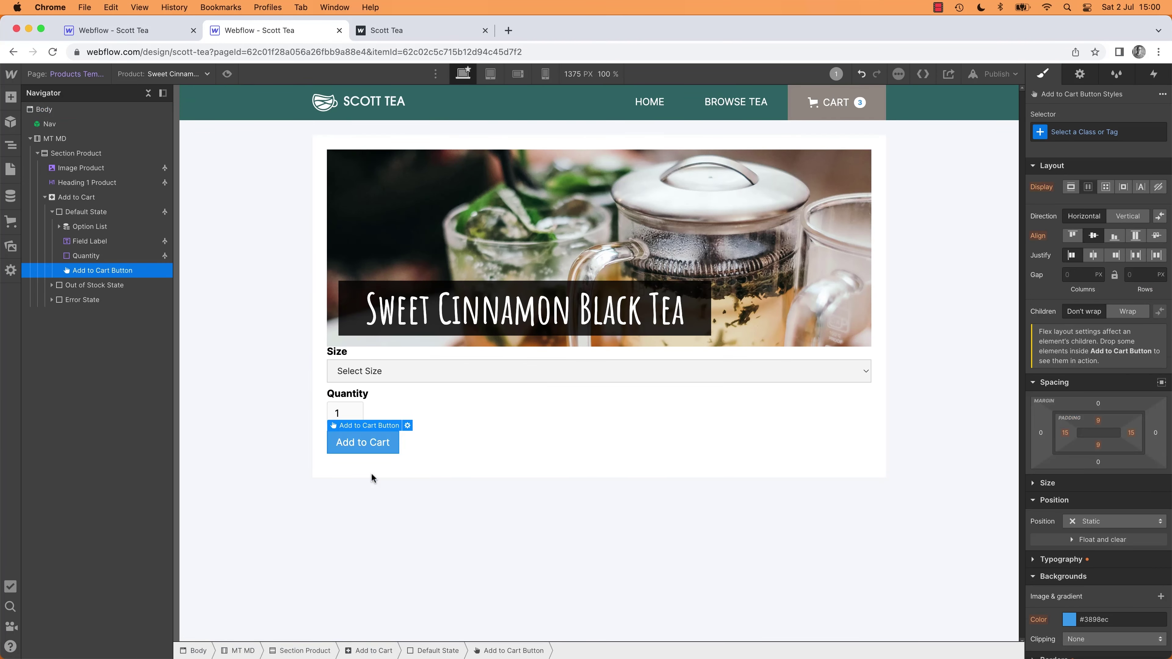
# Step: Apply the existing Button class to the Add to Cart Button
pyautogui.click(1089, 131)
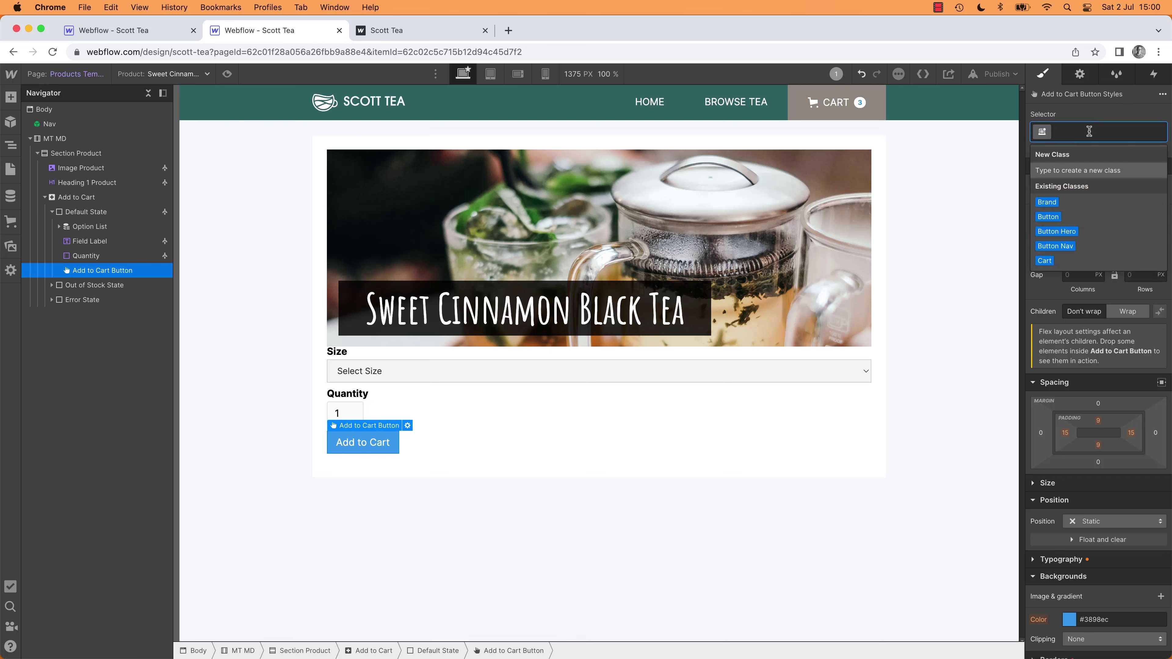
pyautogui.click(1048, 203)
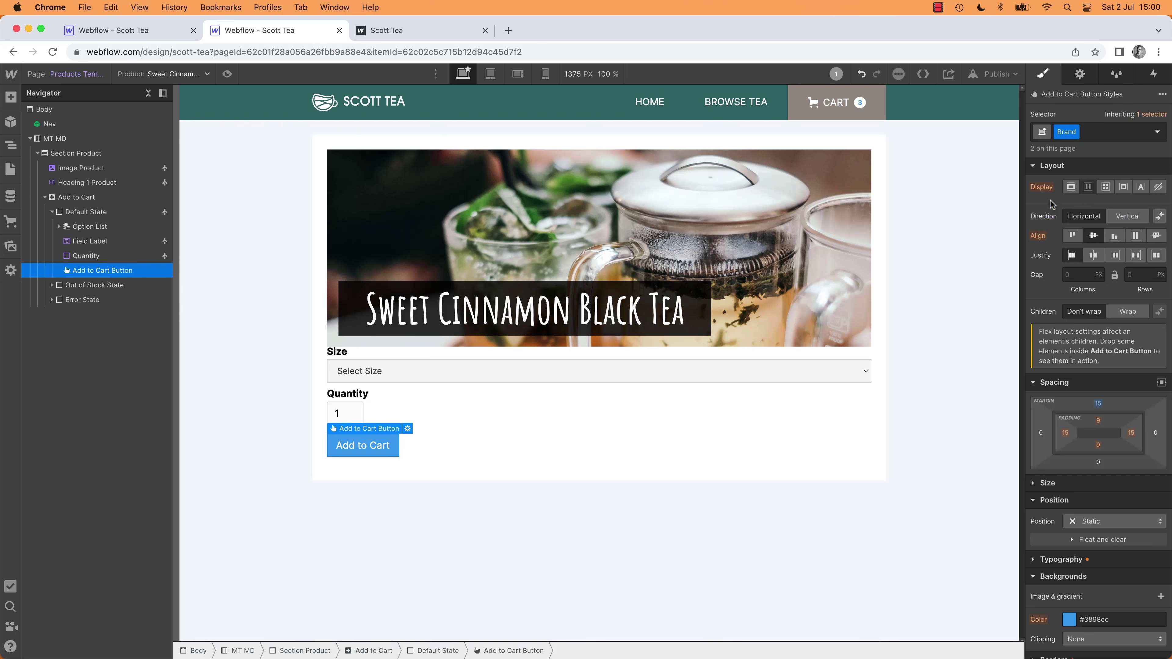
pyautogui.click(1080, 137)
pyautogui.click(1071, 180)
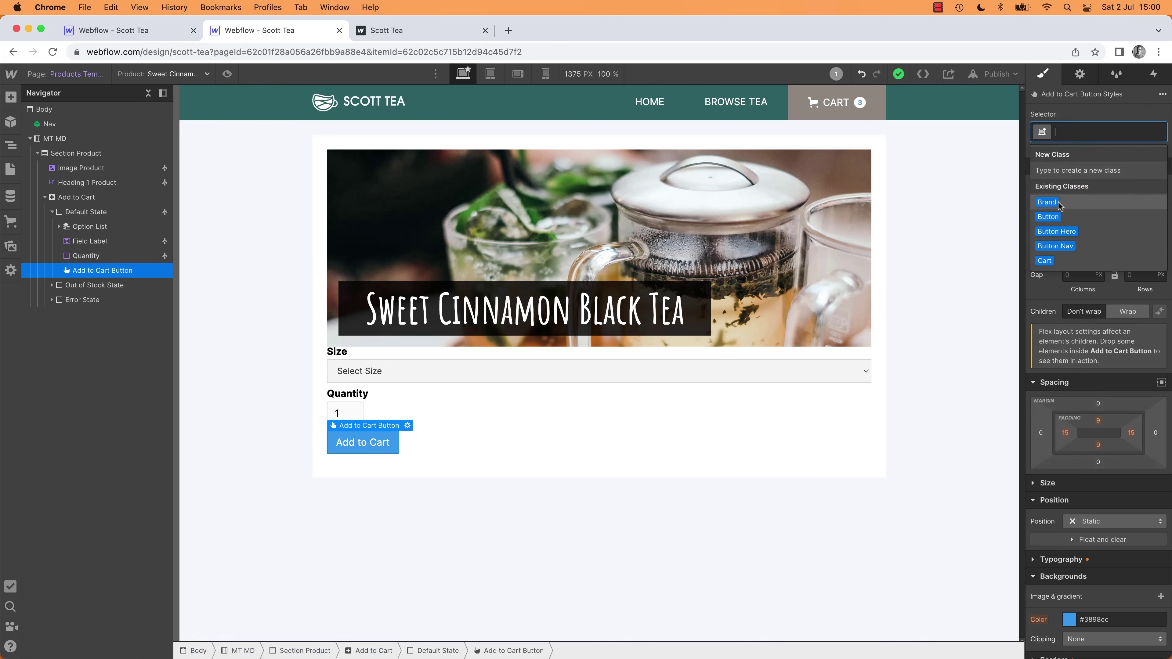
pyautogui.click(1051, 217)
pyautogui.click(633, 542)
# Step: Compare the Add to Cart button with the Adobe XD Product Details design and inspect its background shape and text font settings
pyautogui.press('super+Tab')
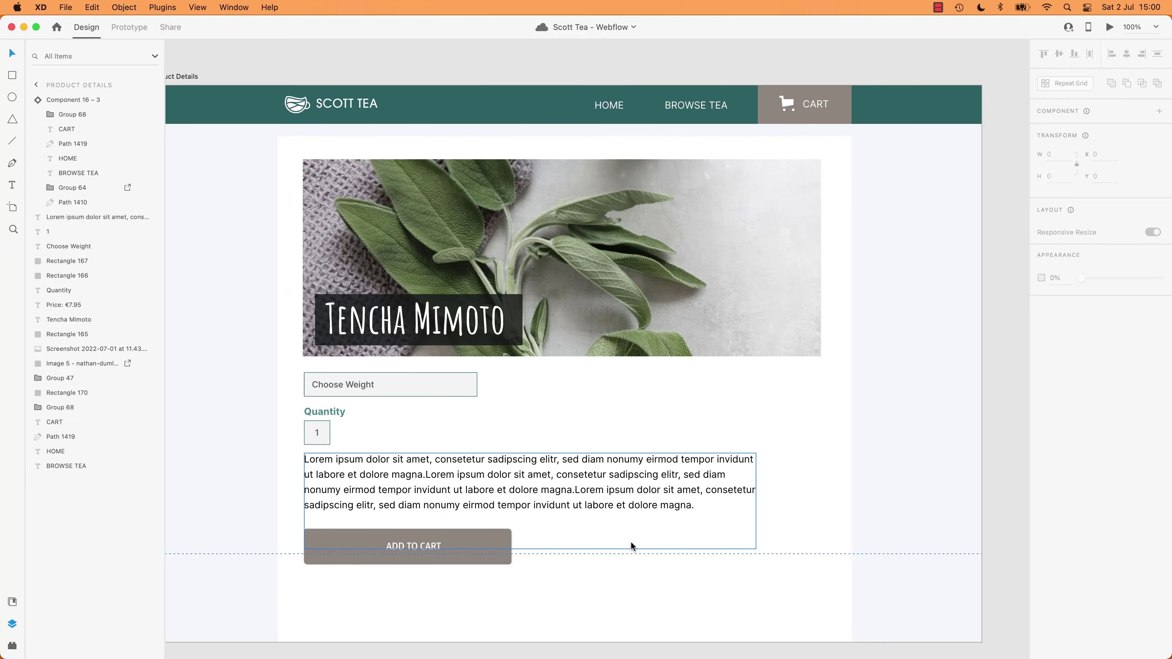
pyautogui.press('super+Tab')
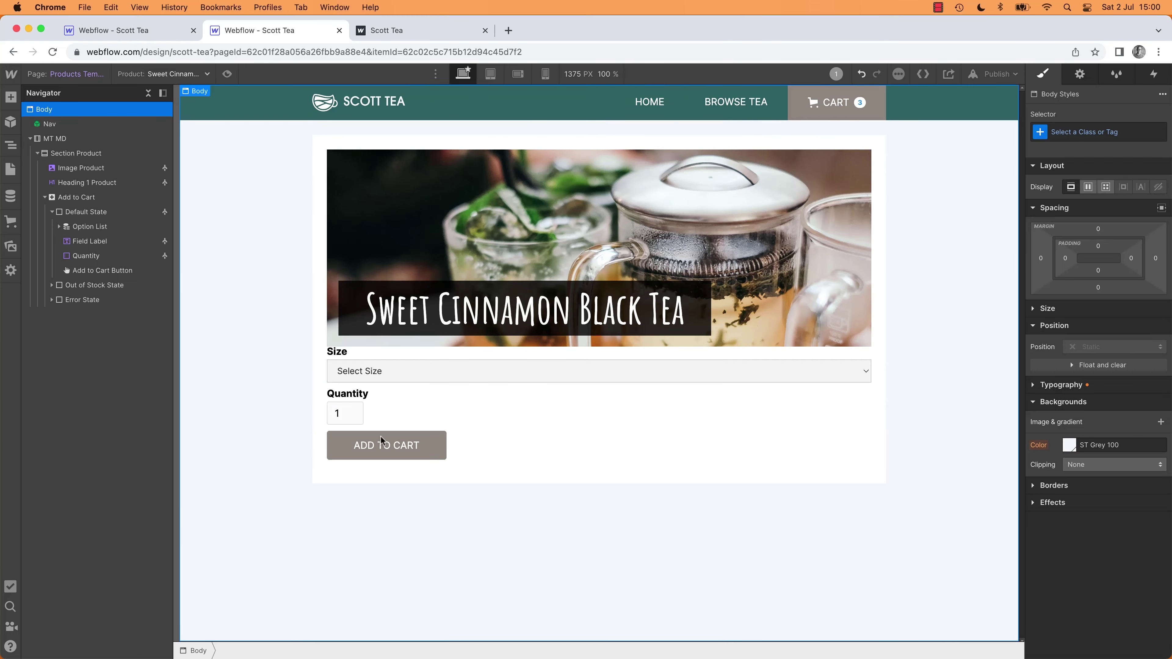
pyautogui.click(383, 444)
pyautogui.click(259, 458)
pyautogui.press('super+Tab')
pyautogui.click(423, 547)
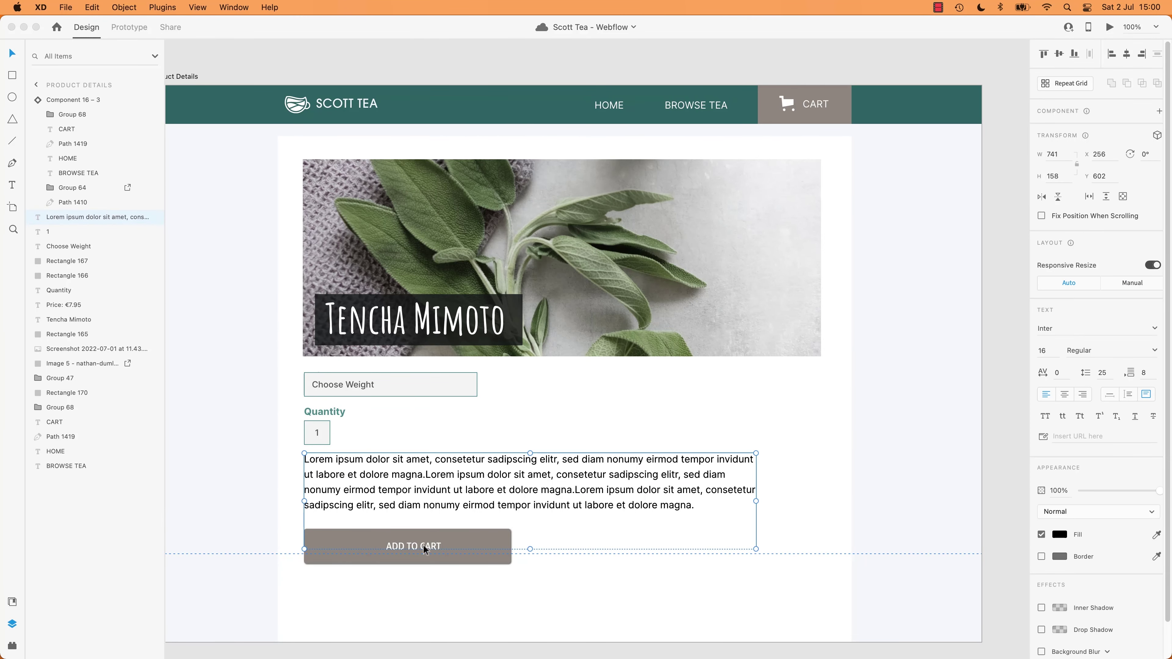
pyautogui.doubleClick(424, 546)
pyautogui.click(432, 558)
pyautogui.doubleClick(431, 556)
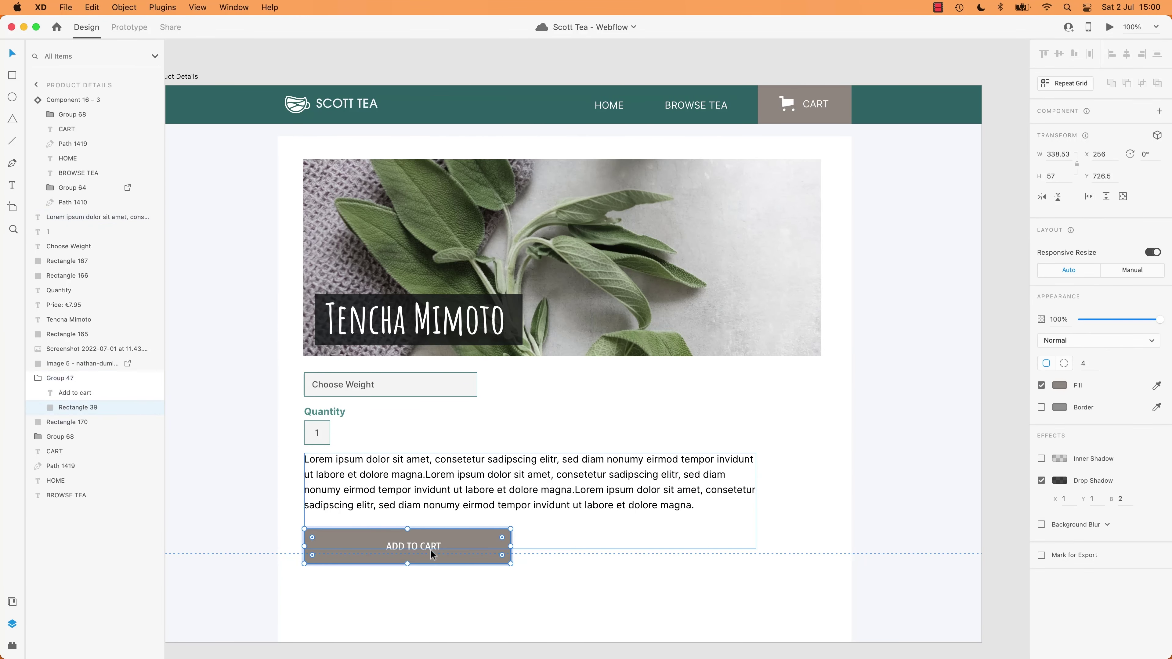
pyautogui.click(430, 549)
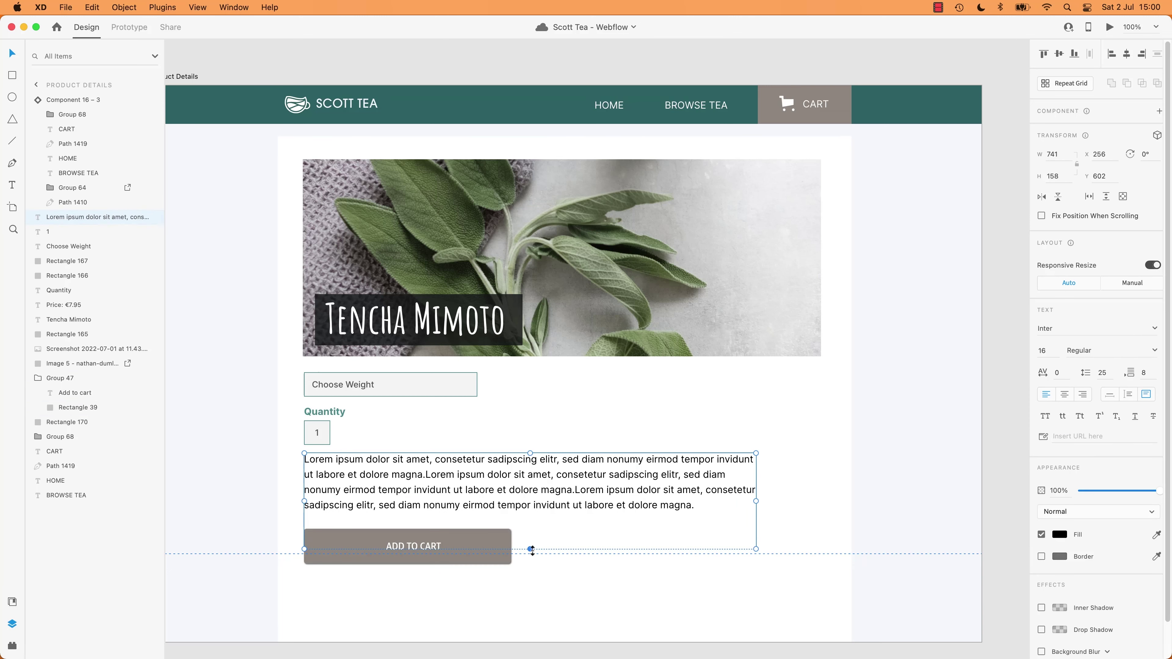
pyautogui.click(430, 551)
pyautogui.doubleClick(429, 550)
pyautogui.doubleClick(428, 547)
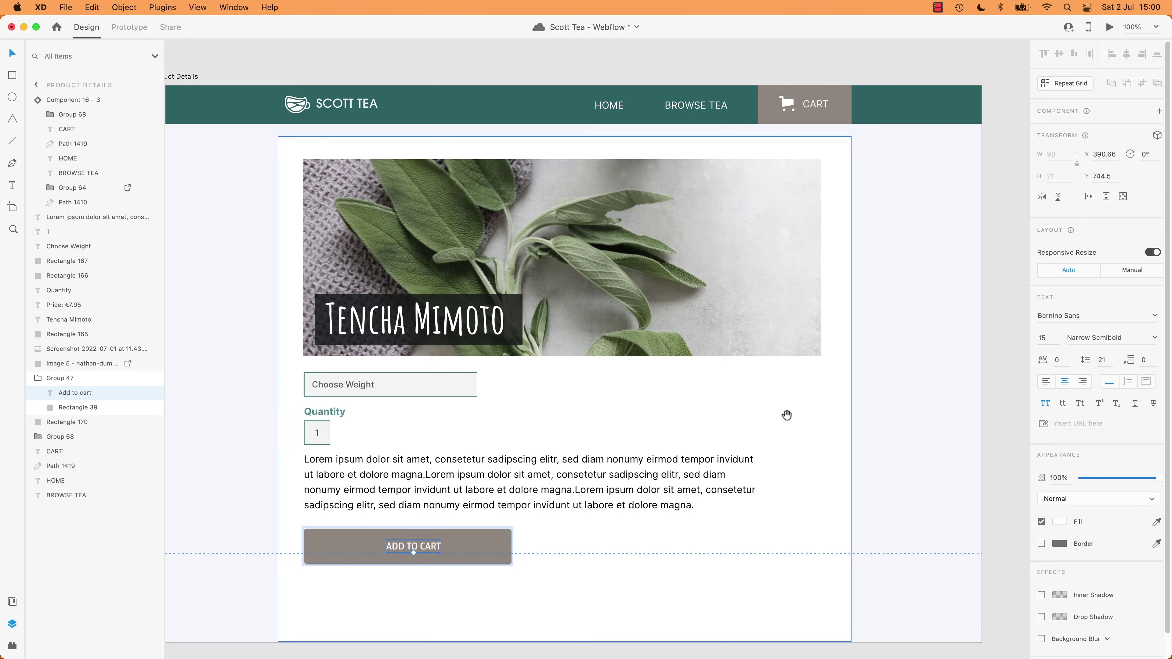
# Step: Inspect the font settings of the View button text on the Product Listing and Homepage artboards in Adobe XD
pyautogui.hscroll(-15, 784, 411)
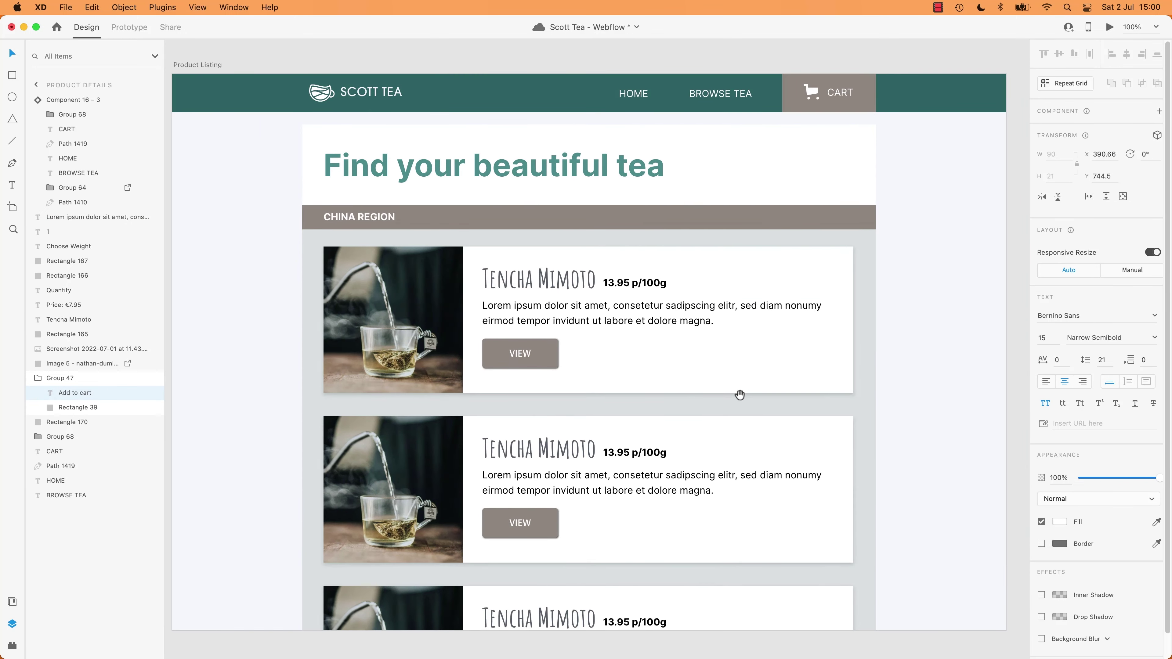
pyautogui.click(523, 354)
pyautogui.doubleClick(523, 354)
pyautogui.doubleClick(524, 357)
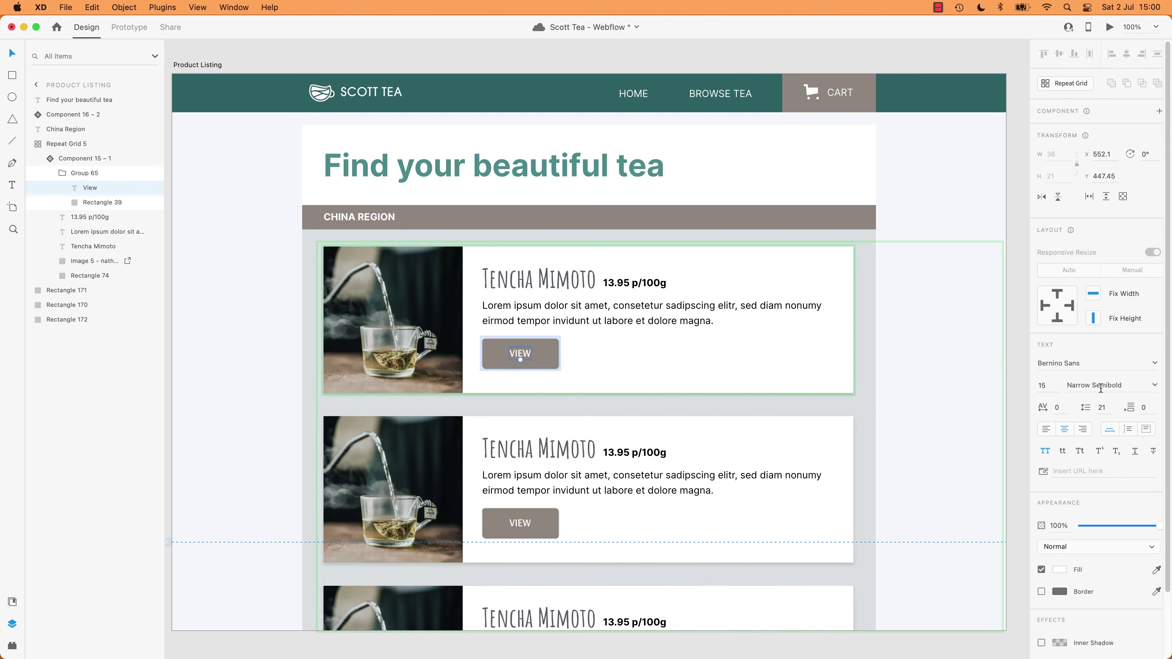
pyautogui.click(282, 448)
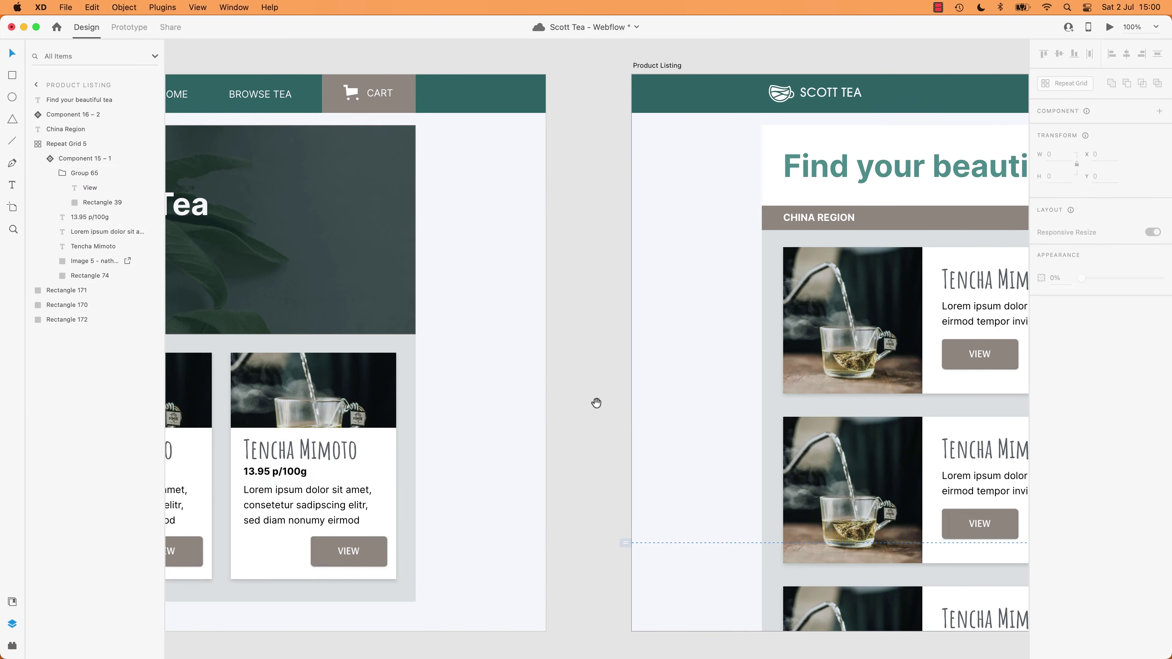
pyautogui.moveTo(457, 485); pyautogui.dragTo(858, 480)
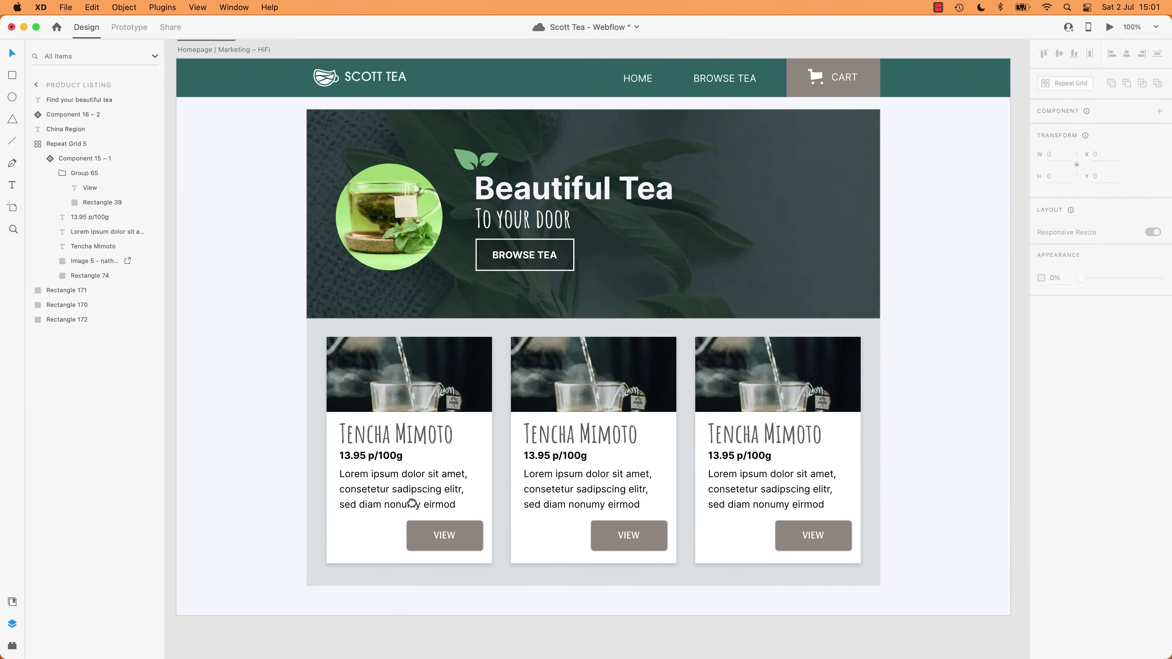
pyautogui.moveTo(423, 480); pyautogui.dragTo(595, 452)
pyautogui.doubleClick(616, 508)
pyautogui.doubleClick(616, 508)
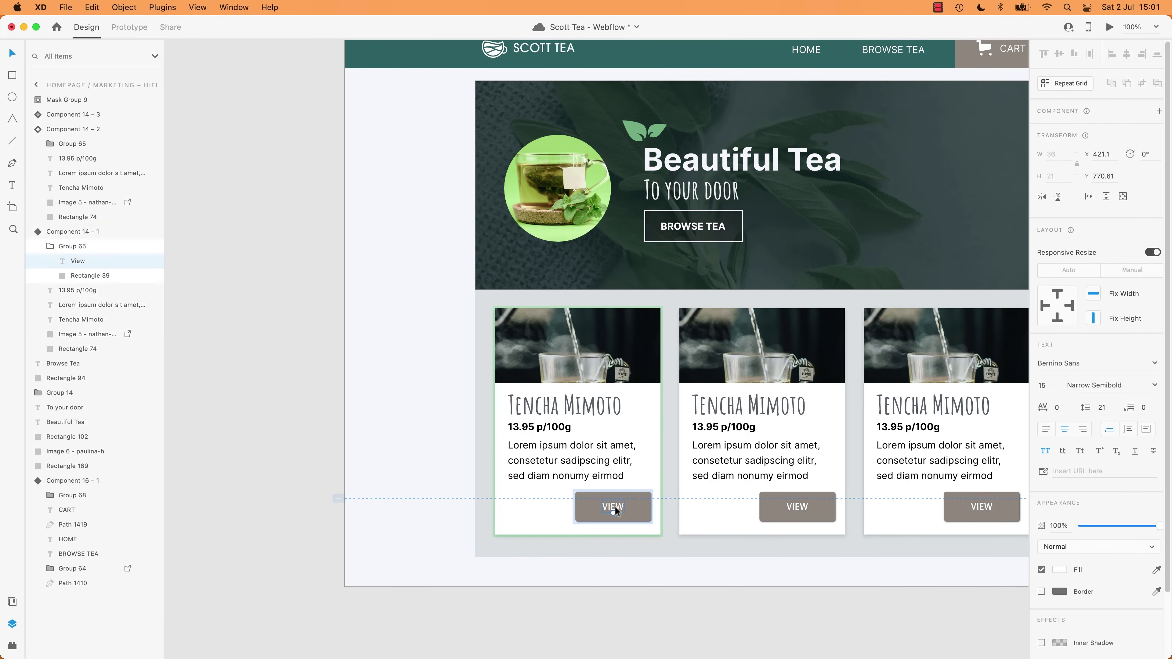
pyautogui.press('Escape')
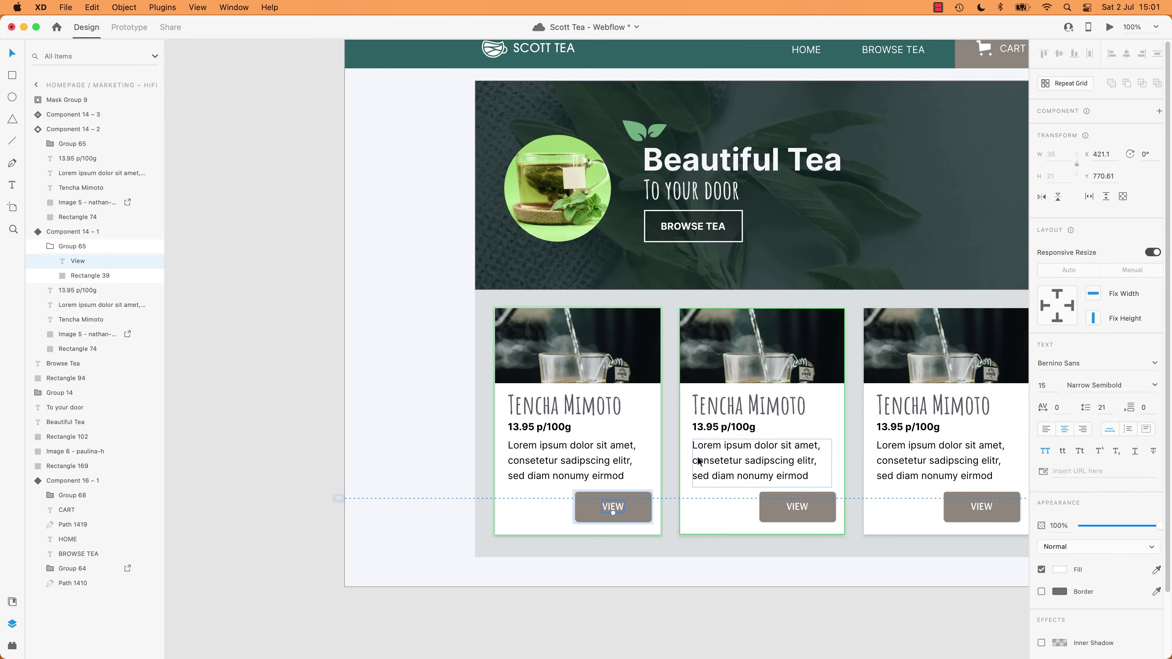
# Step: Compare the Webflow purchase form and its Add to Cart button with the Homepage and product details designs in Adobe XD
pyautogui.hscroll(5, 670, 338)
pyautogui.scroll(2, 670, 337)
pyautogui.press('super+Tab')
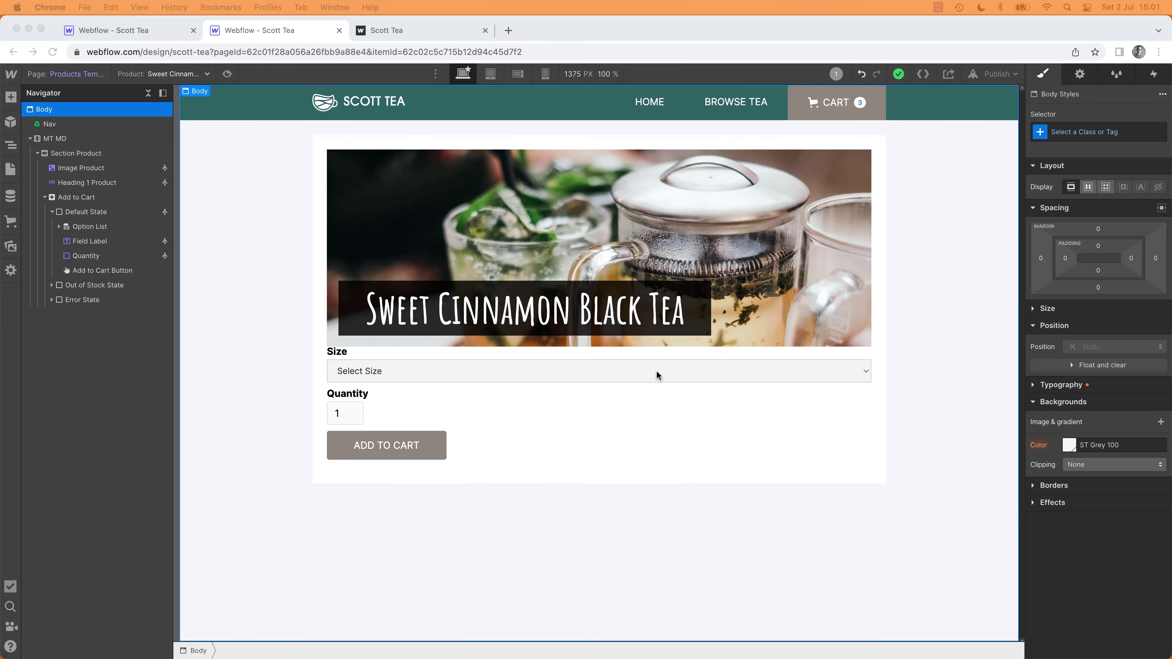
pyautogui.click(406, 444)
pyautogui.click(404, 445)
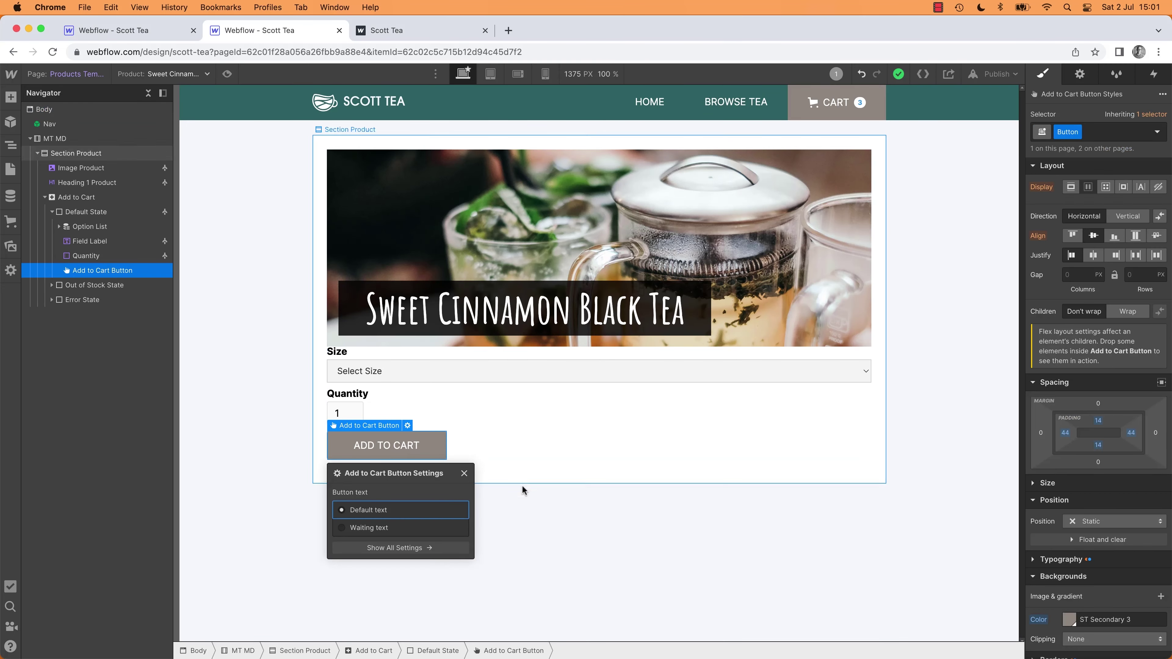
pyautogui.click(463, 474)
pyautogui.click(475, 524)
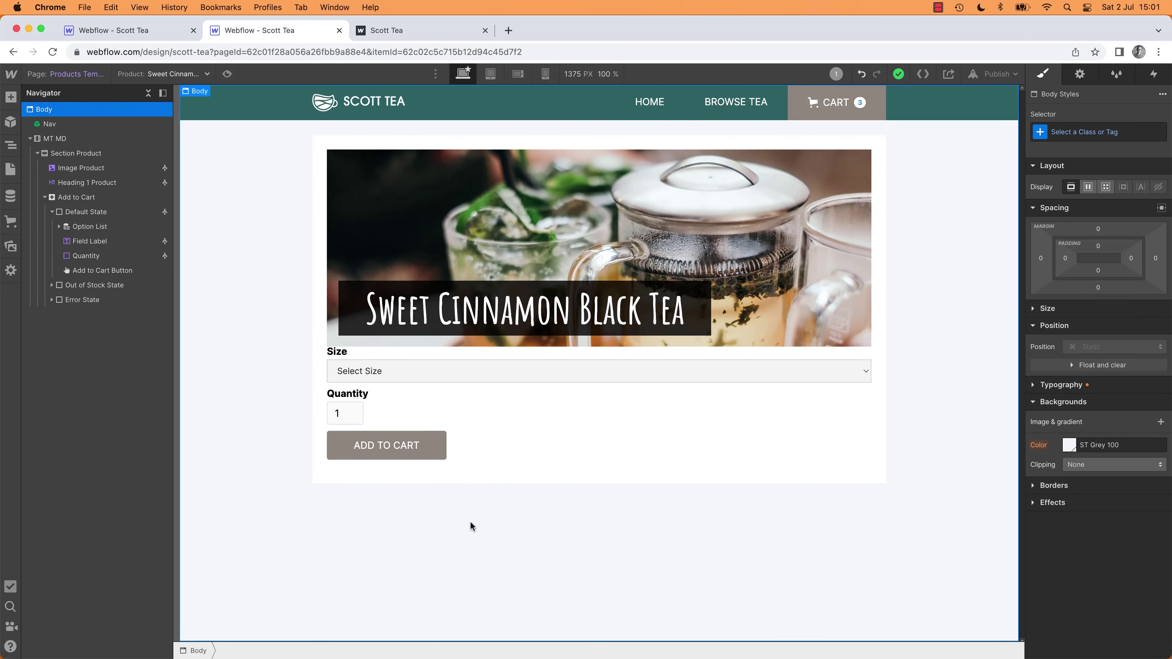
pyautogui.press('super+Tab')
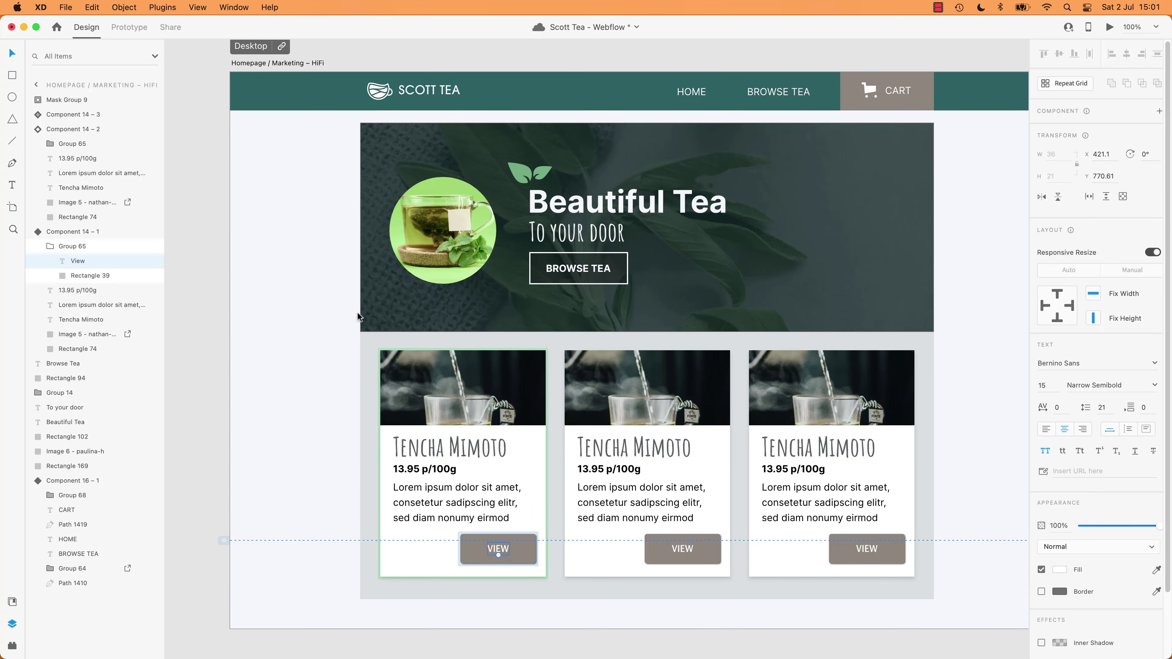
pyautogui.hscroll(10, 404, 320)
pyautogui.hscroll(20, 404, 320)
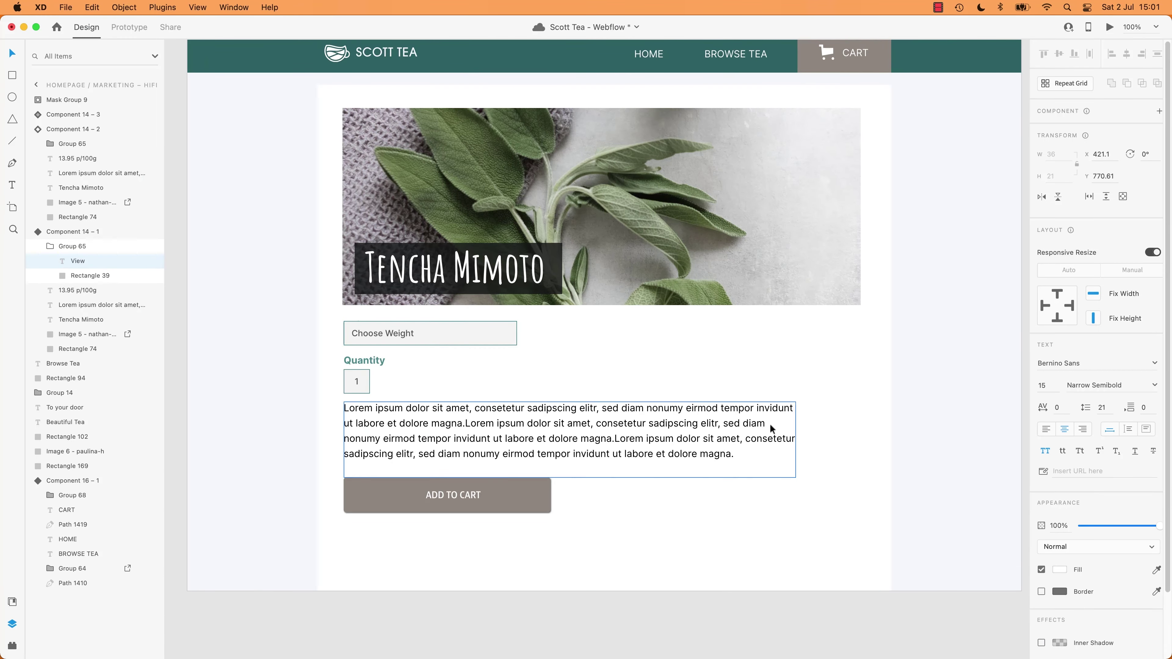
pyautogui.press('super+Tab')
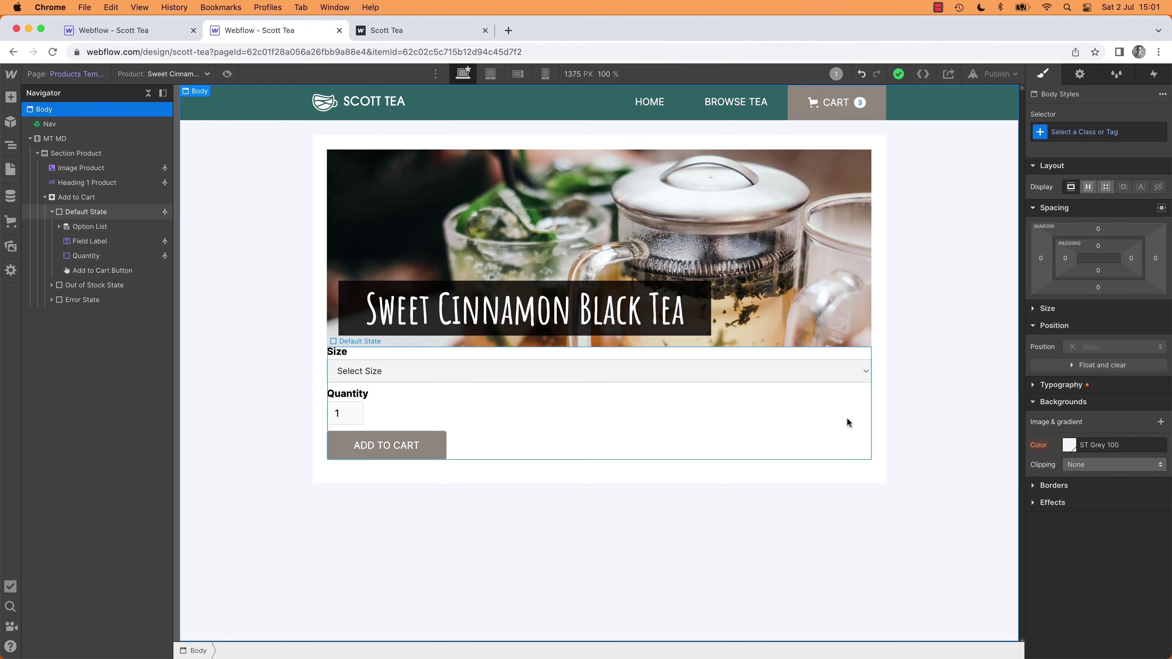
pyautogui.press('super+Tab')
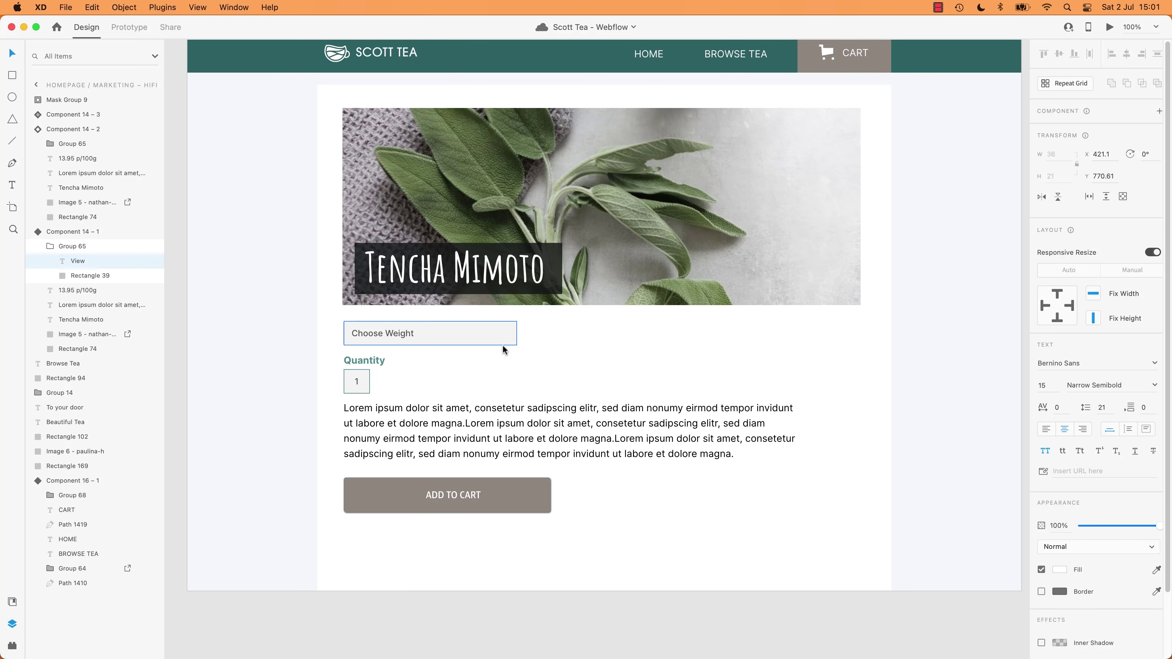
# Step: Switch to Webflow and create the class Field Size MD on the size Select Field
pyautogui.press('super+Tab')
pyautogui.click(448, 375)
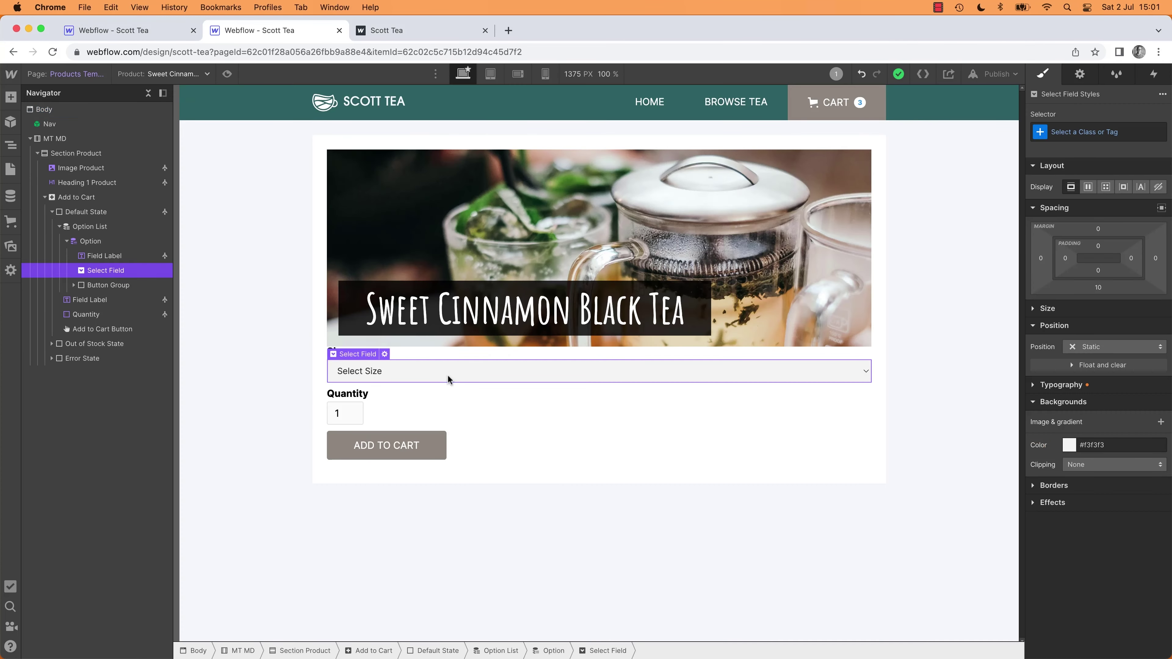
pyautogui.click(1093, 131)
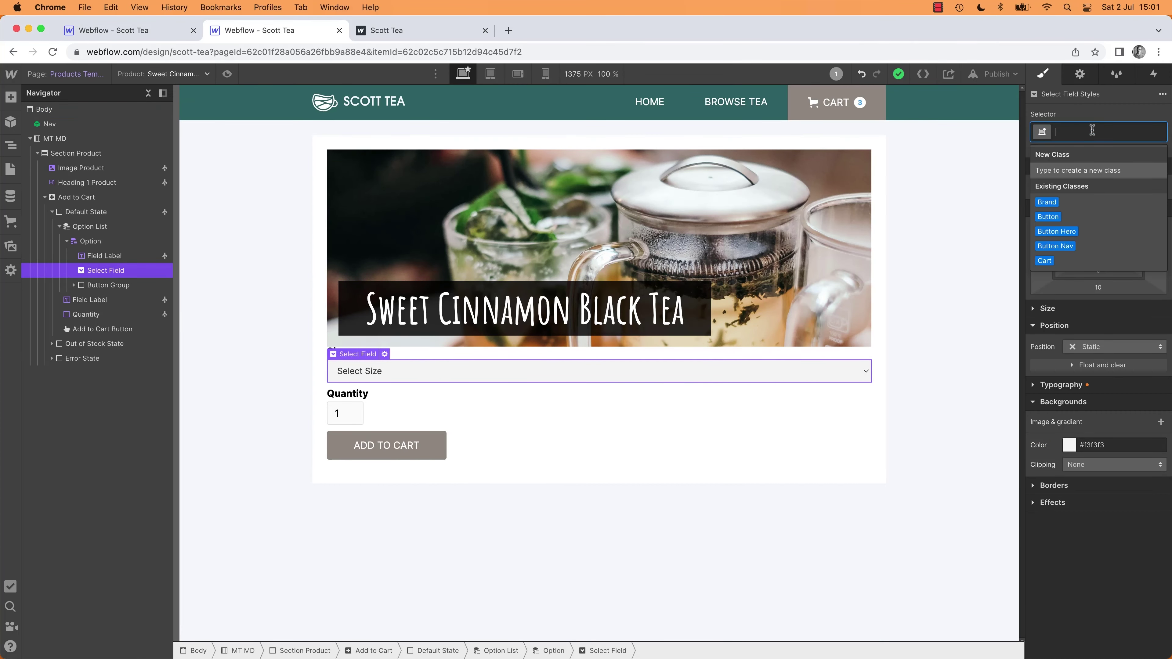
pyautogui.write('Field Size MD')
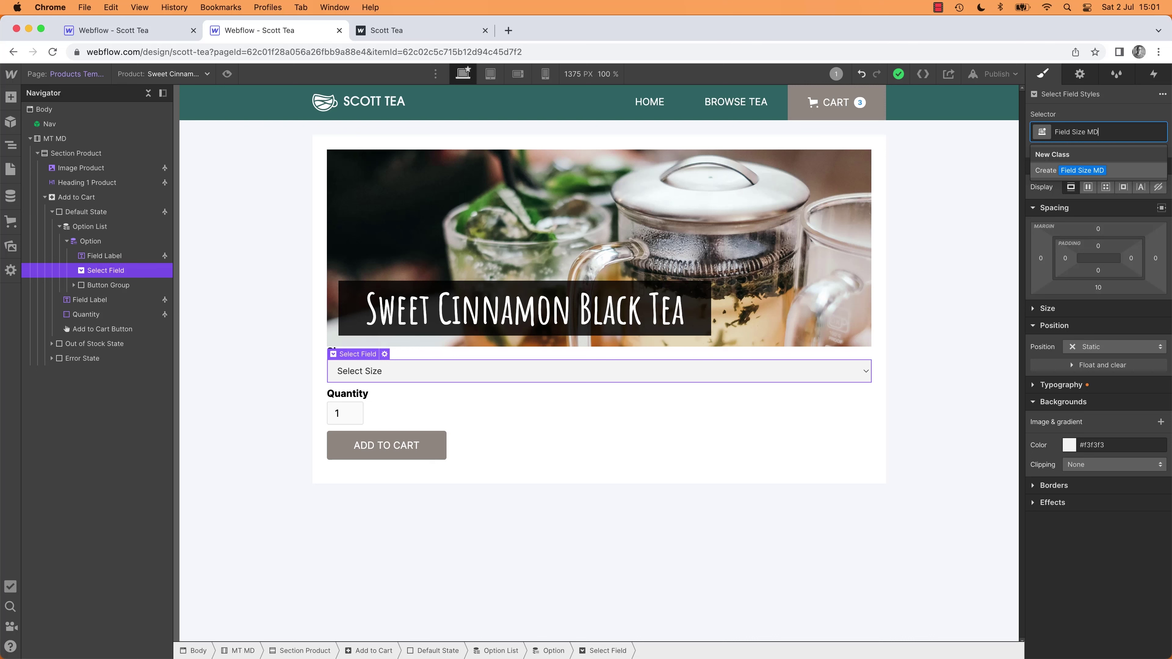
pyautogui.press('Return')
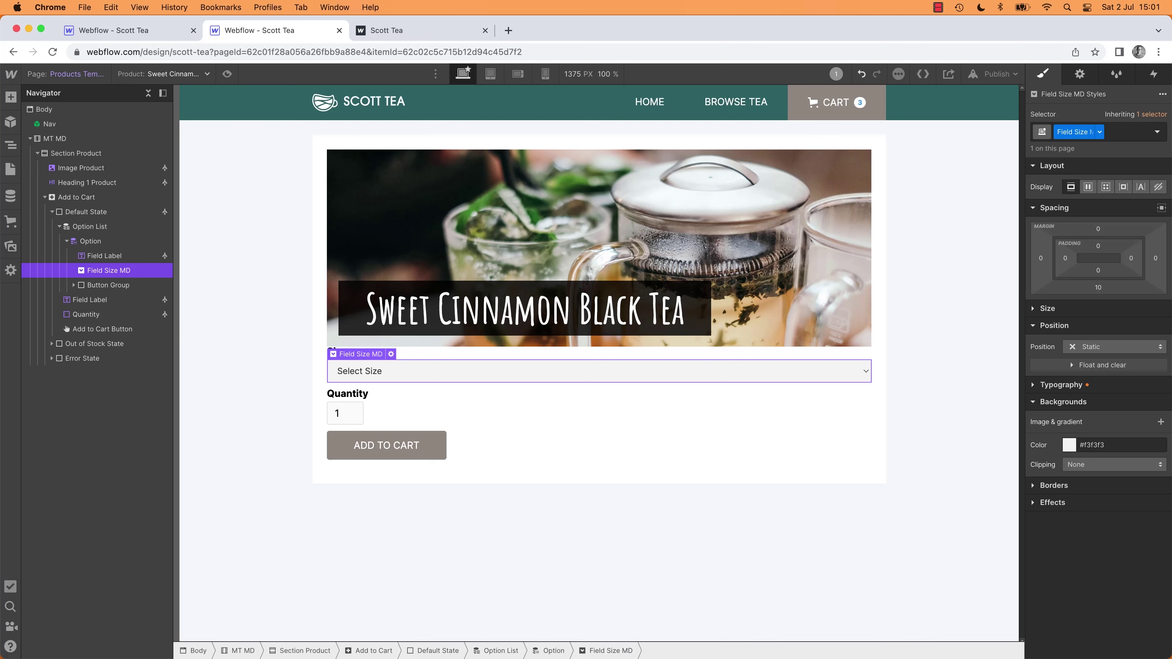
# Step: Set the Field Size MD maximum width to 300px and compare the field with the Adobe XD design
pyautogui.click(1034, 309)
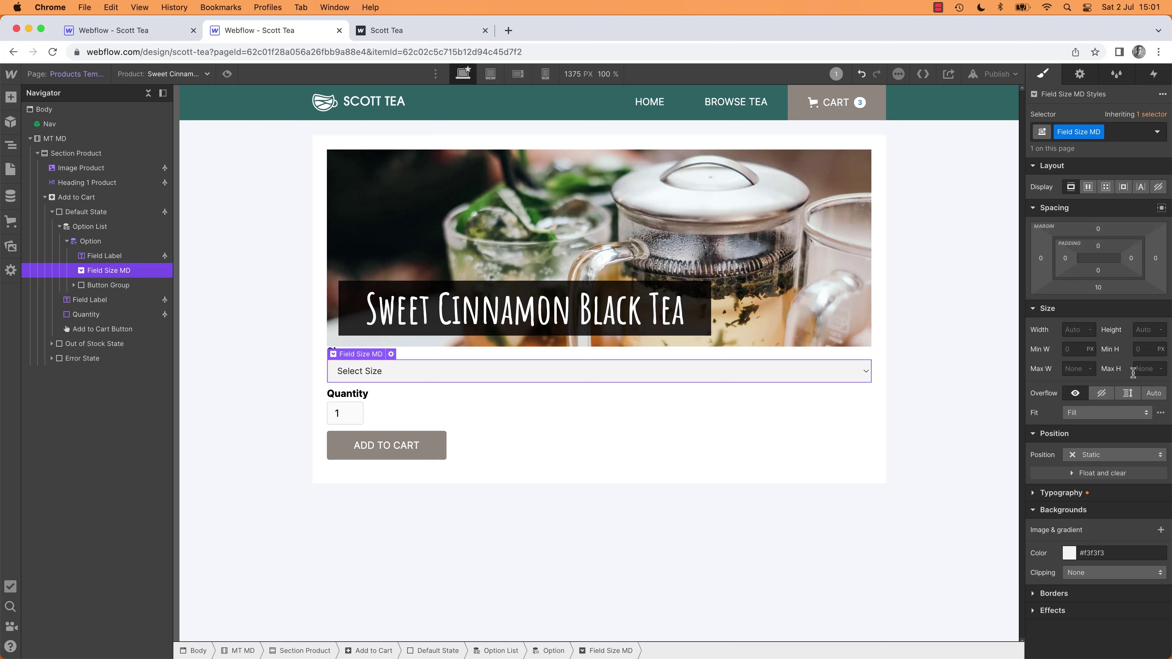
pyautogui.click(1079, 370)
pyautogui.write('300px')
pyautogui.press('Return')
pyautogui.click(526, 581)
pyautogui.press('super+Tab')
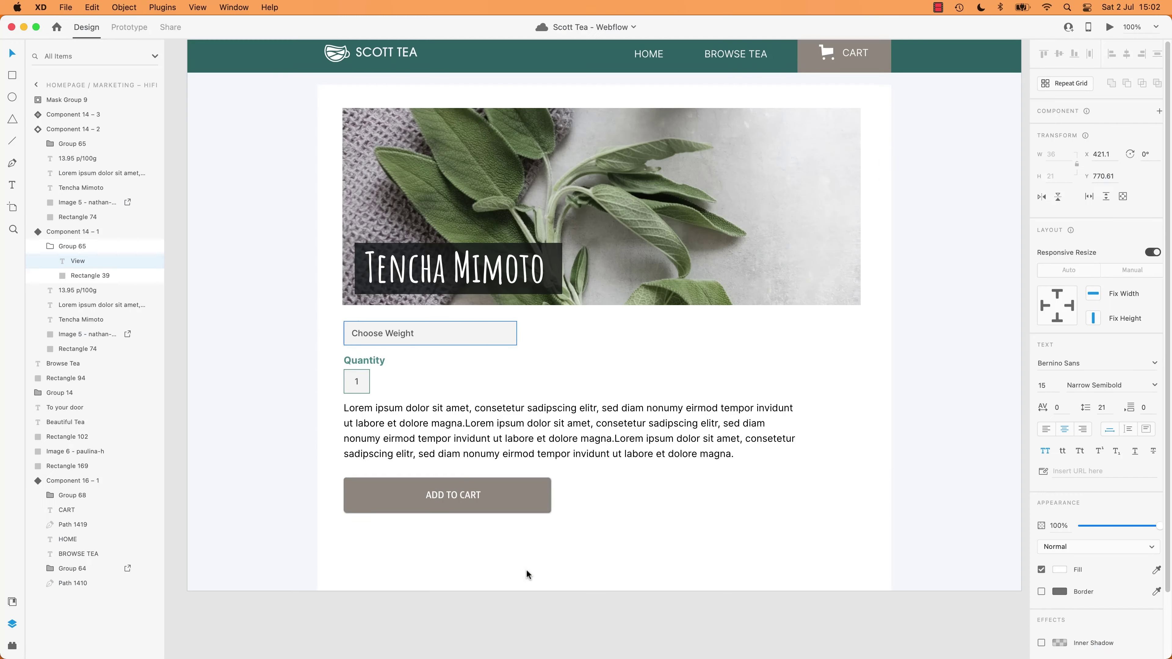
pyautogui.press('super+Tab')
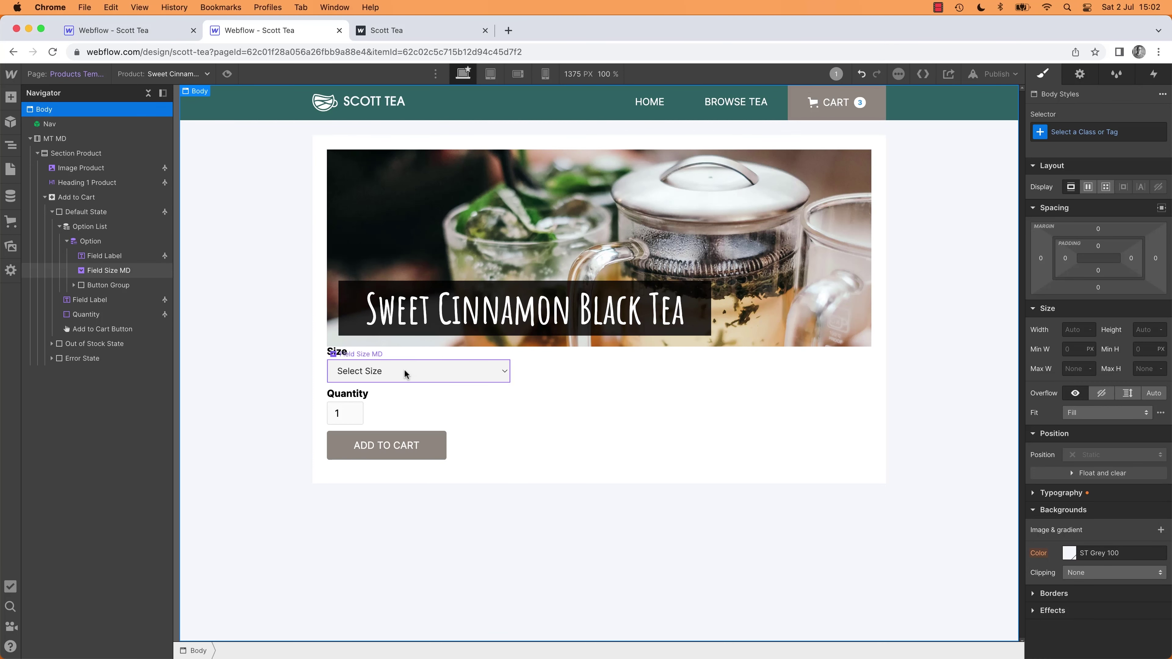
# Step: Check the dropdown design in Adobe XD and delete the Size field label above the select field in Webflow
pyautogui.click(339, 358)
pyautogui.press('super+Tab')
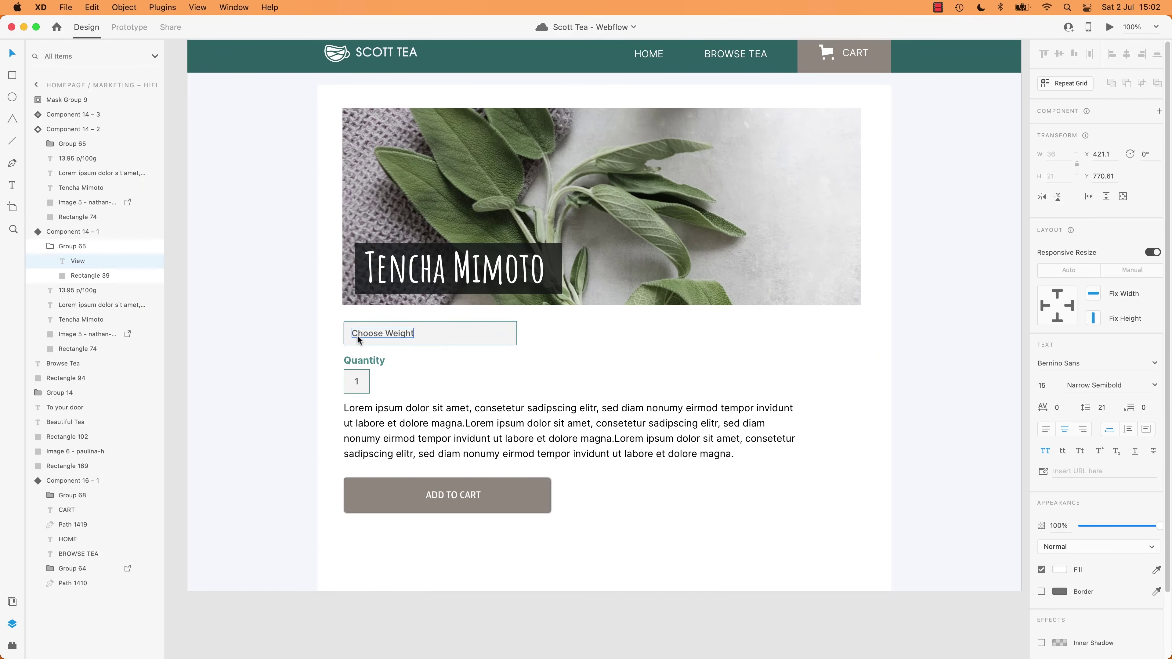
pyautogui.press('super+Tab')
pyautogui.click(336, 354)
pyautogui.press('d')
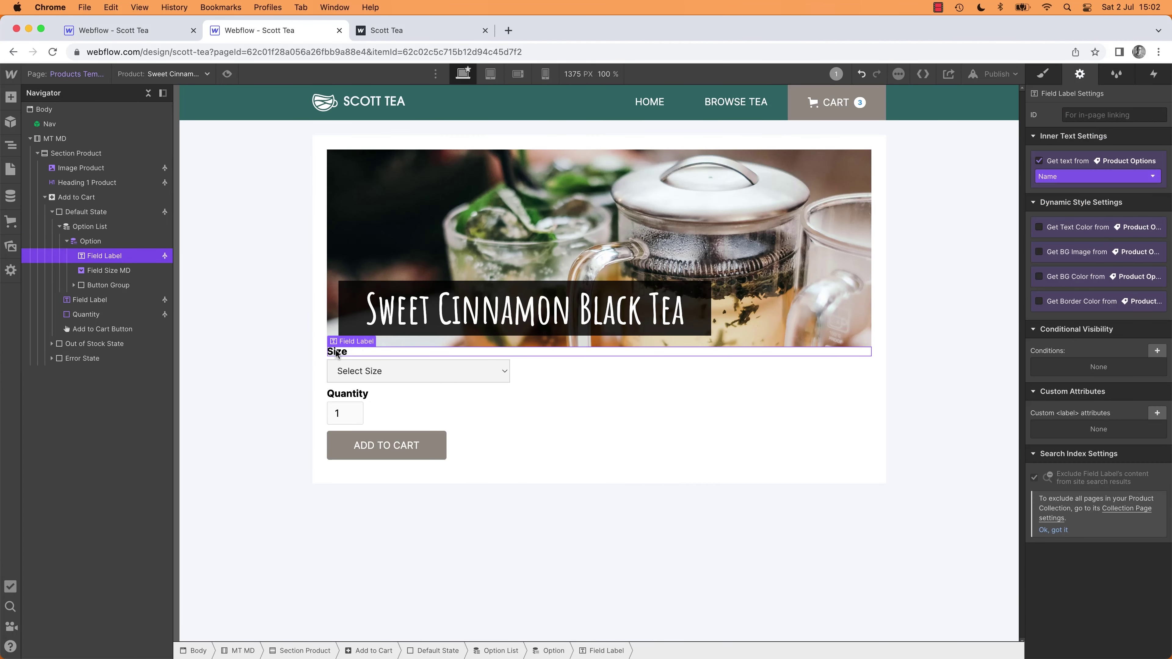
pyautogui.press('Delete')
# Step: Change the default text of the Field Size MD select field to Choose
pyautogui.click(350, 382)
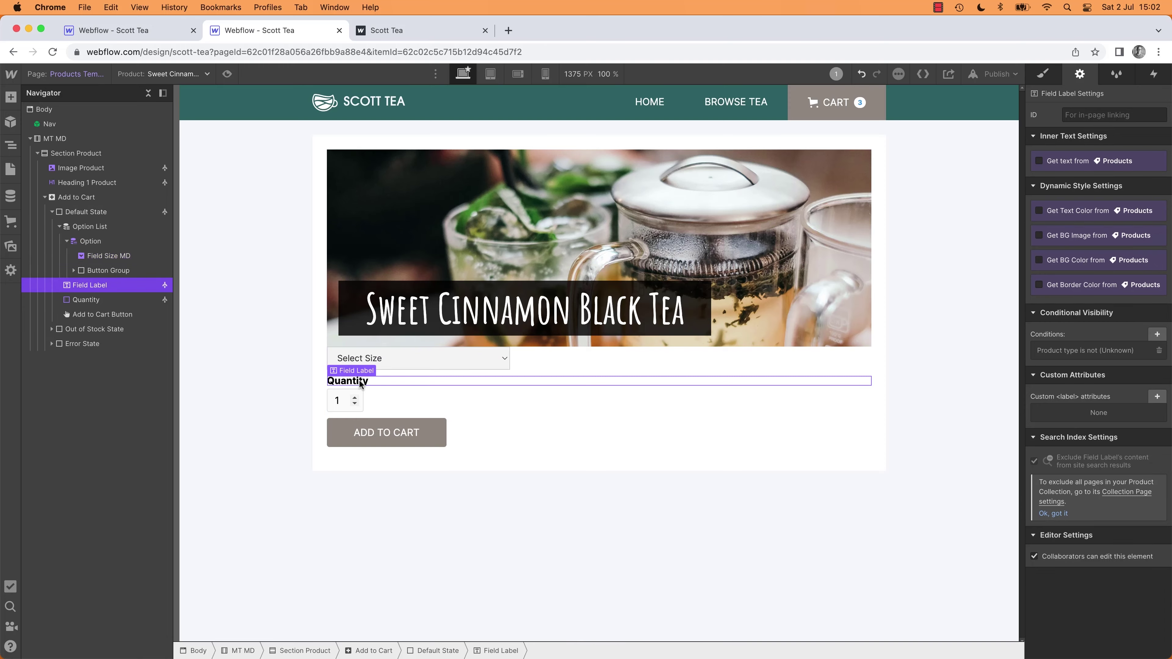
pyautogui.press('super+Tab')
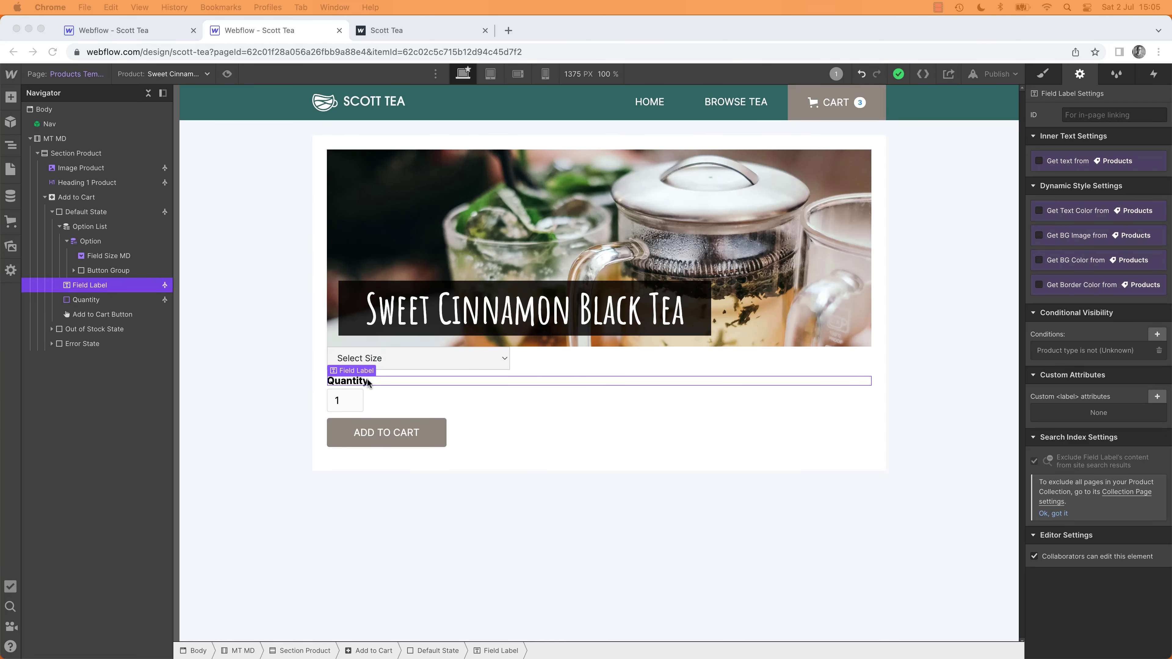
pyautogui.click(359, 360)
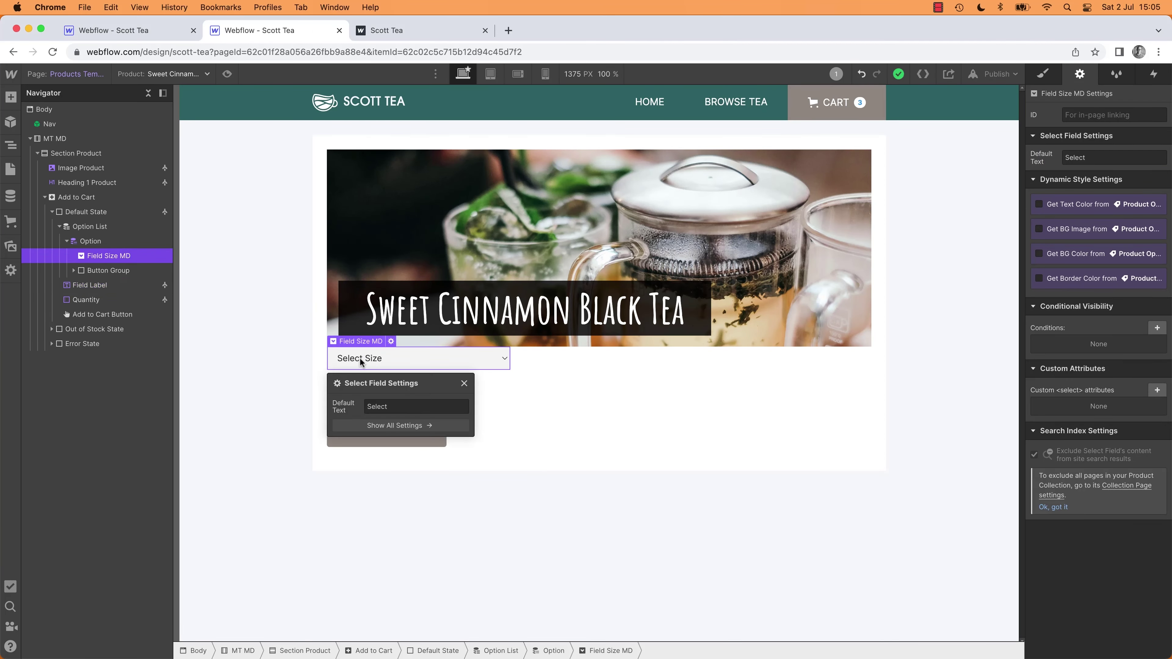
pyautogui.doubleClick(376, 407)
pyautogui.write('Choose')
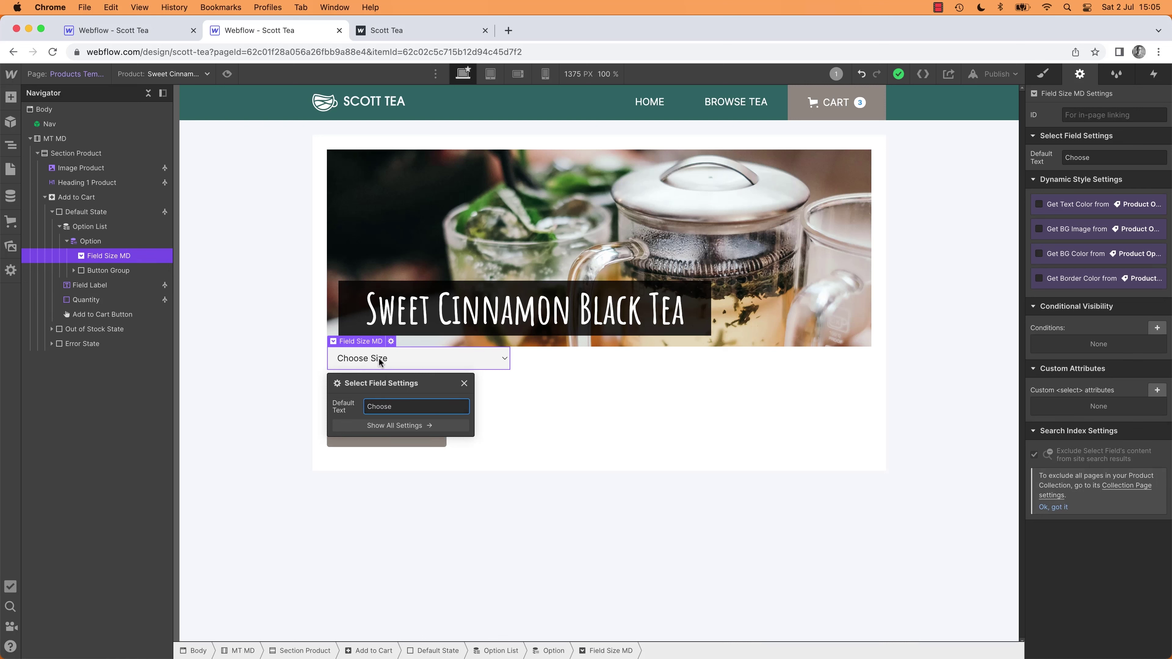
pyautogui.click(464, 384)
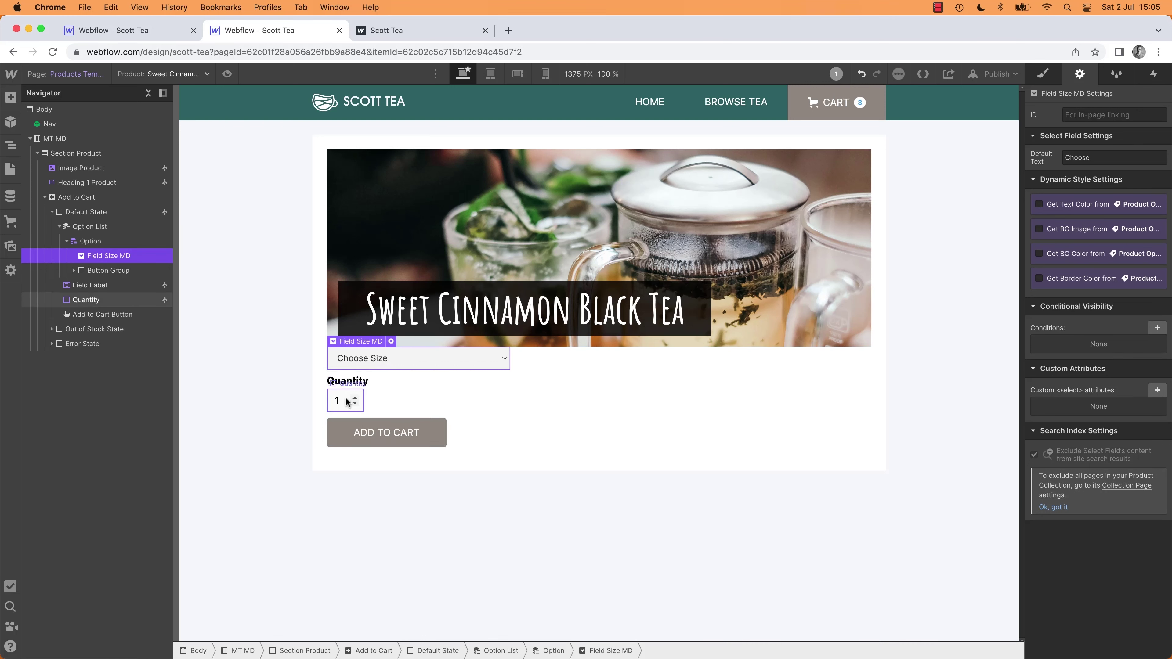
pyautogui.click(268, 376)
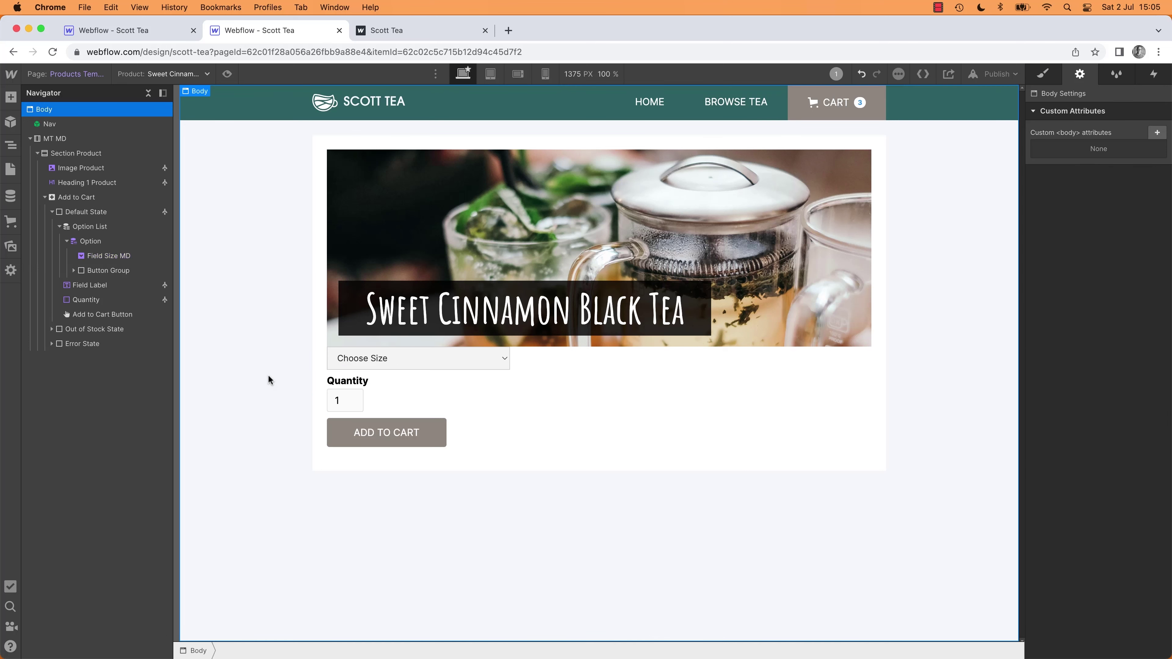
# Step: Add a new combo class named Large to the Add to Cart Button's Button class
pyautogui.click(364, 362)
pyautogui.press('super+alt+2')
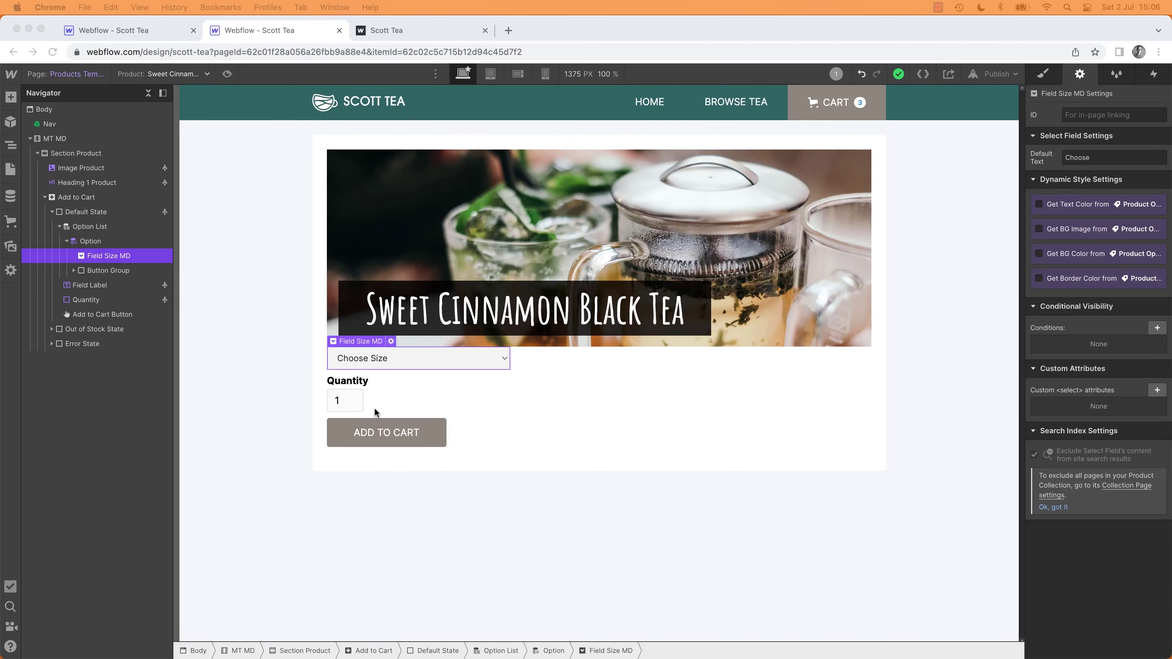
pyautogui.click(344, 437)
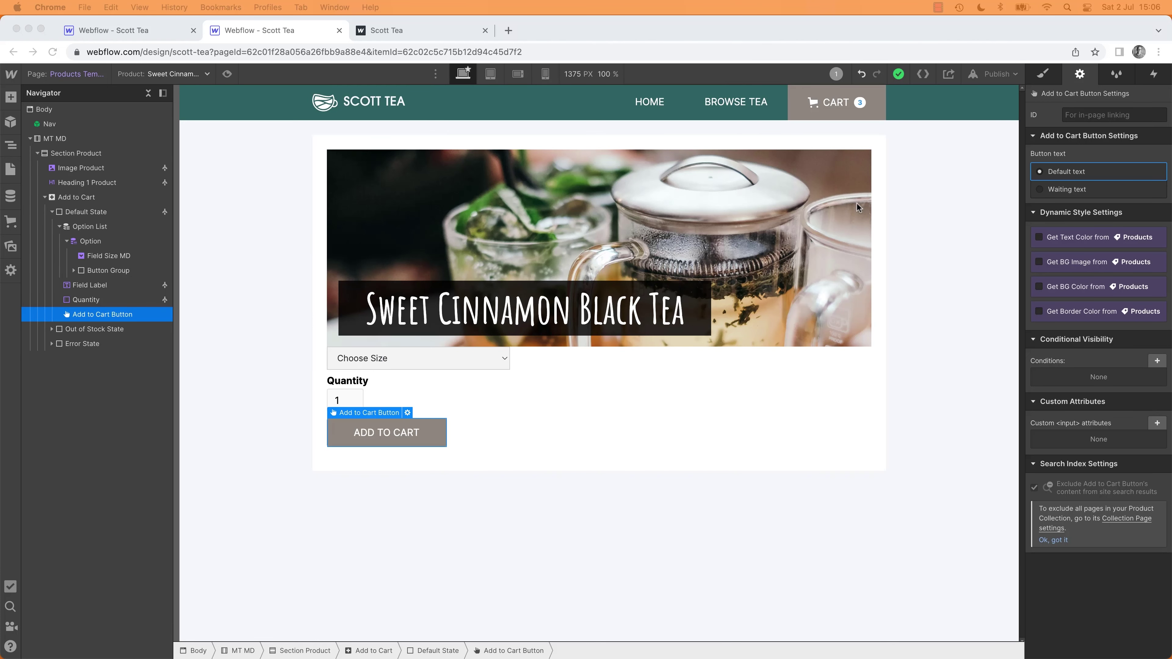
pyautogui.click(1044, 76)
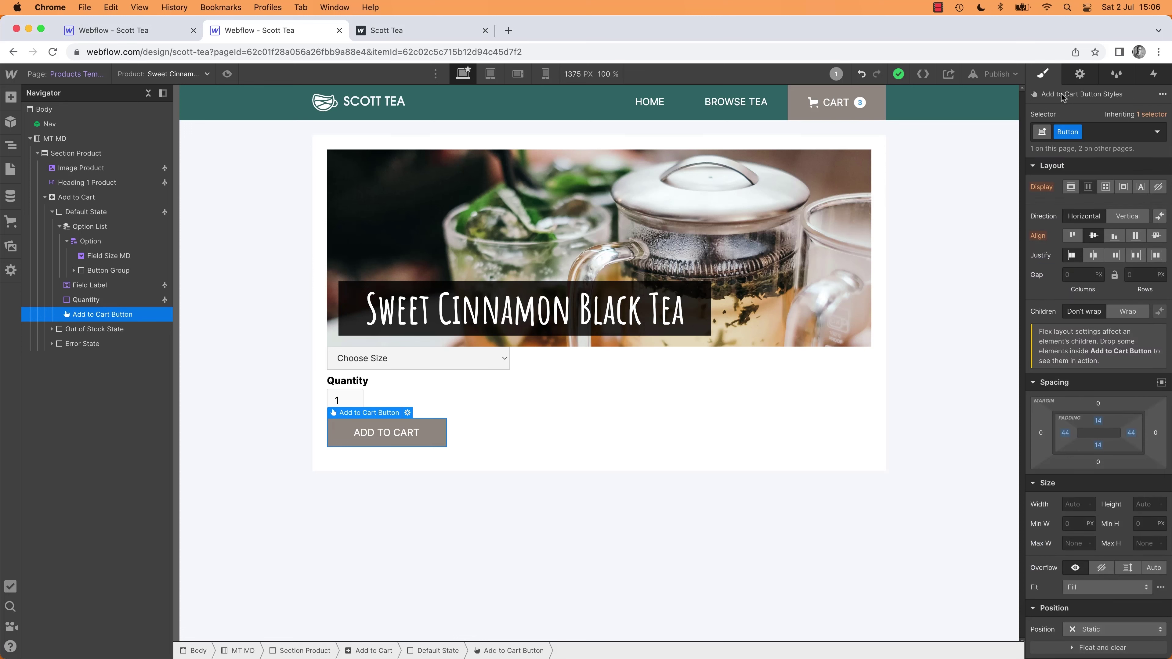
pyautogui.click(1106, 132)
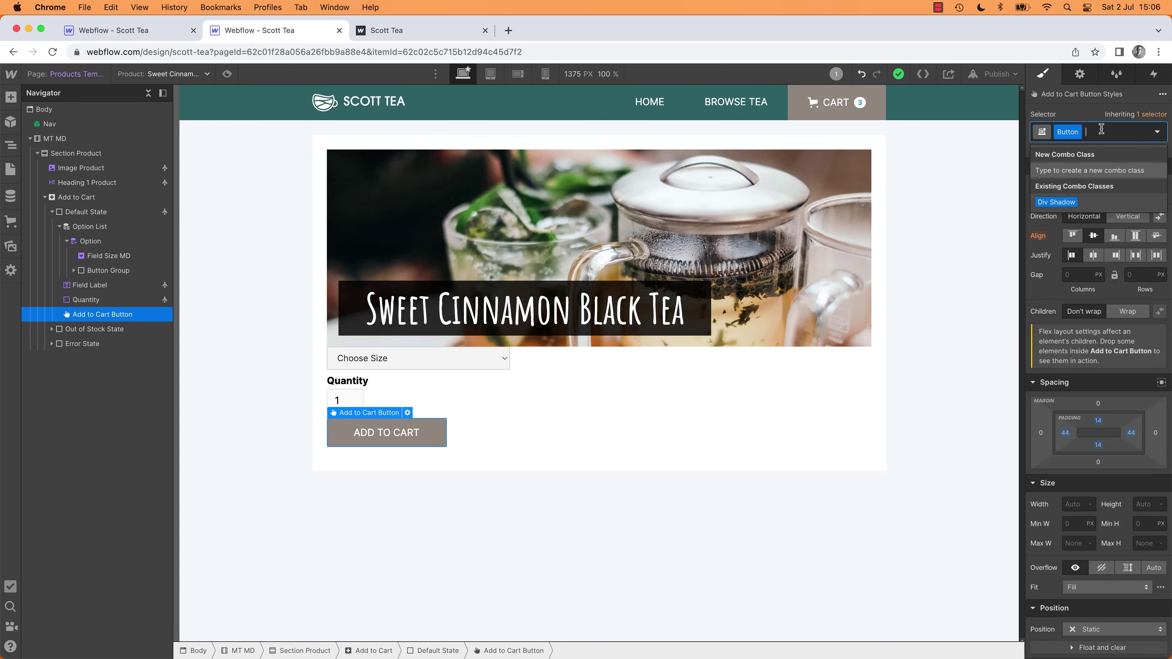
pyautogui.write('Large')
pyautogui.press('Return')
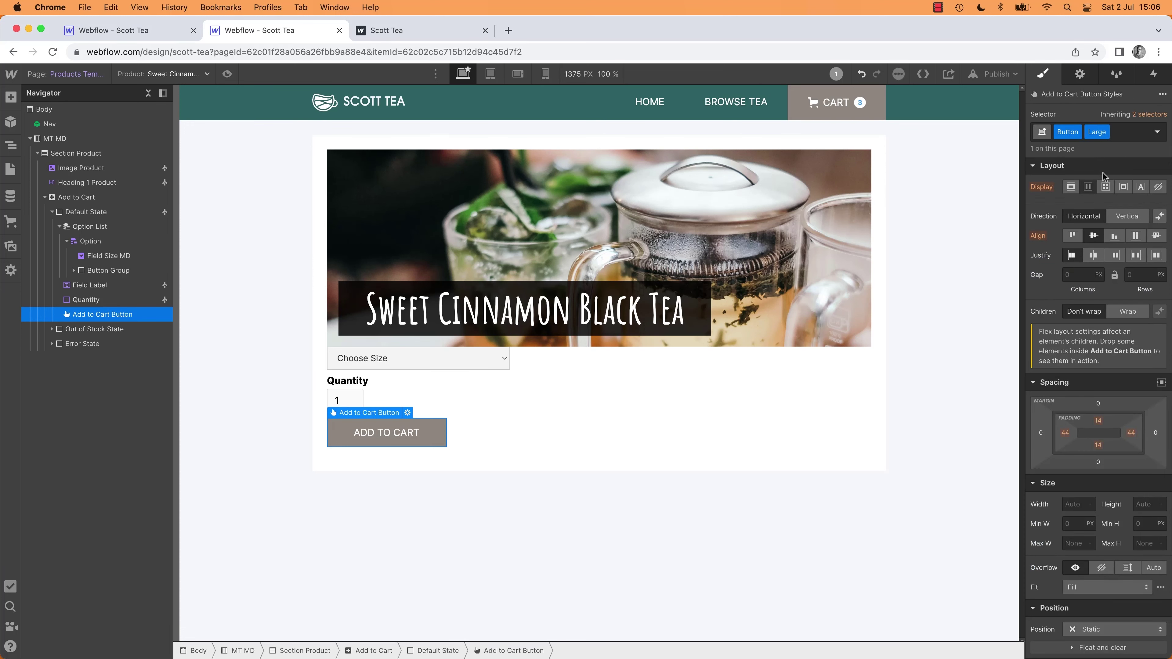
# Step: Increase the Large button's padding so the Add to Cart button is about as wide as the size field
pyautogui.click(1033, 167)
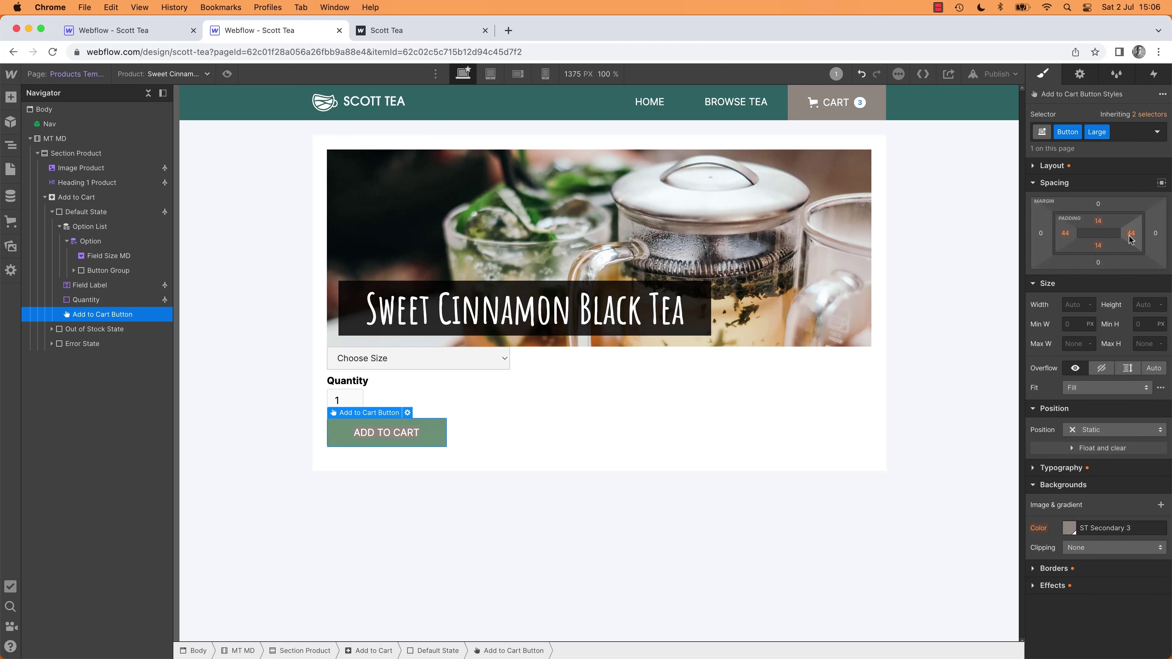
pyautogui.moveTo(1132, 234)
pyautogui.mouseDown()
pyautogui.moveTo(1144, 236)
pyautogui.moveTo(1099, 250)
pyautogui.moveTo(1121, 235)
pyautogui.mouseUp()
pyautogui.click(641, 501)
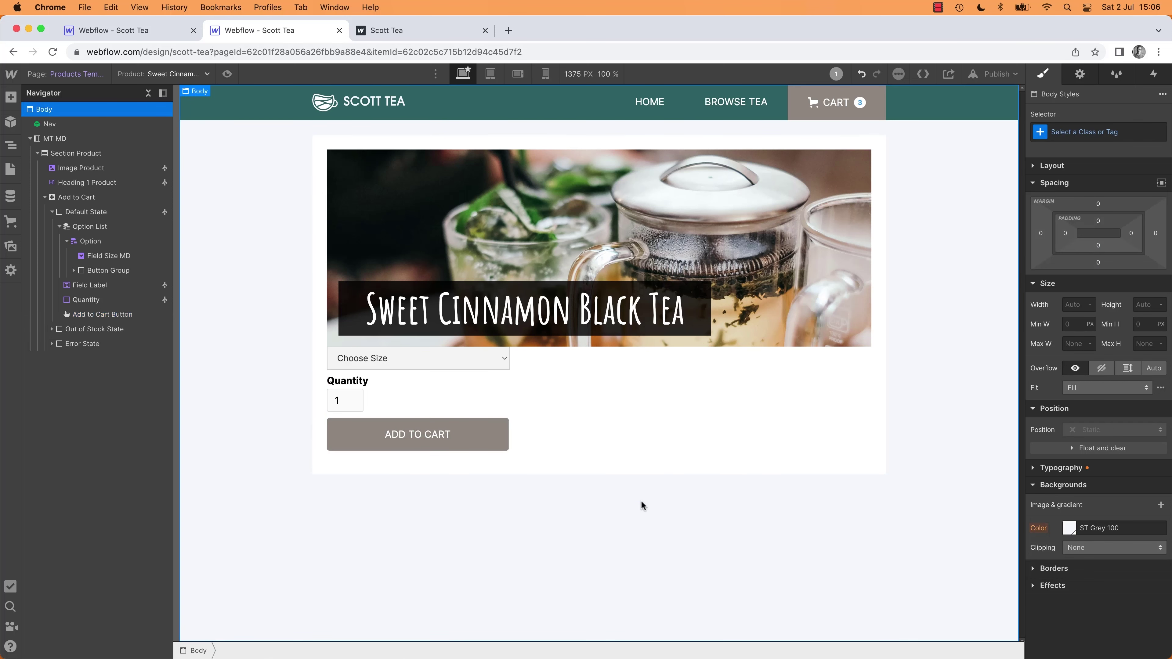
# Step: Create the class Text Quantity on the Quantity field label
pyautogui.click(415, 382)
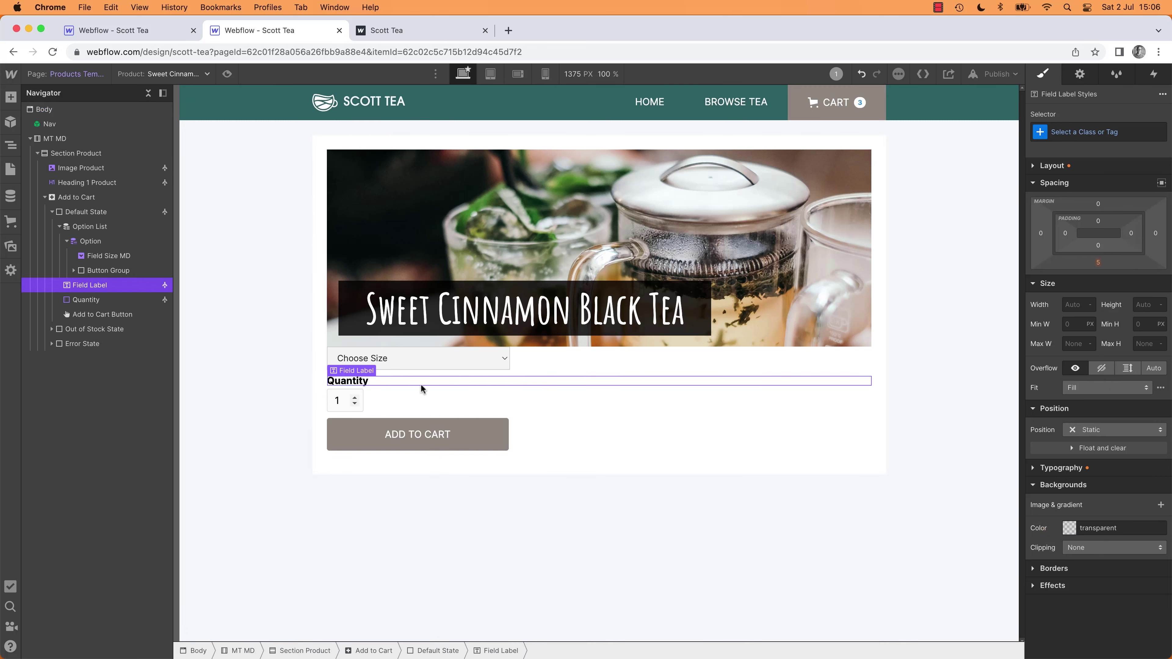
pyautogui.click(1068, 133)
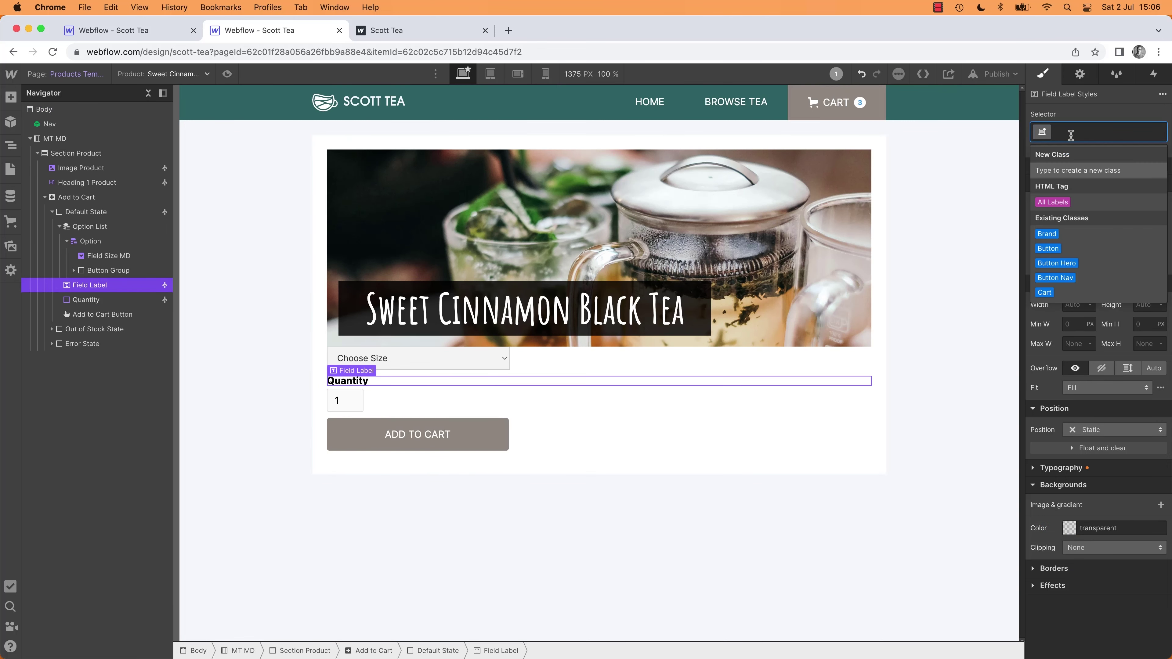
pyautogui.write('Text Quantity')
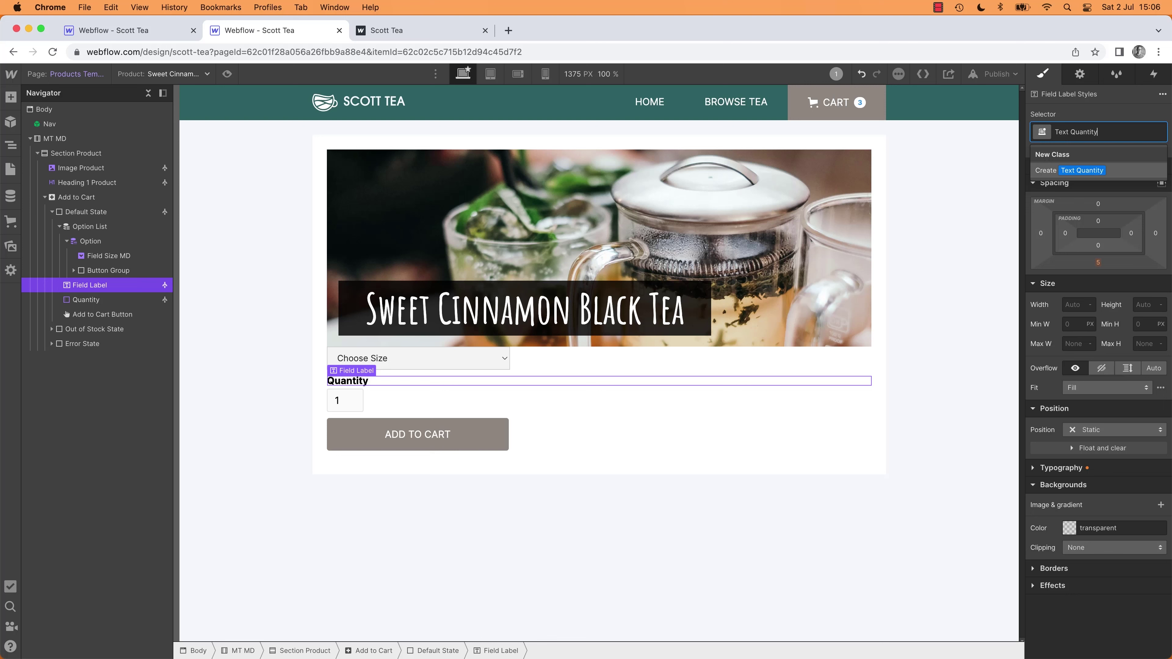
pyautogui.press('Return')
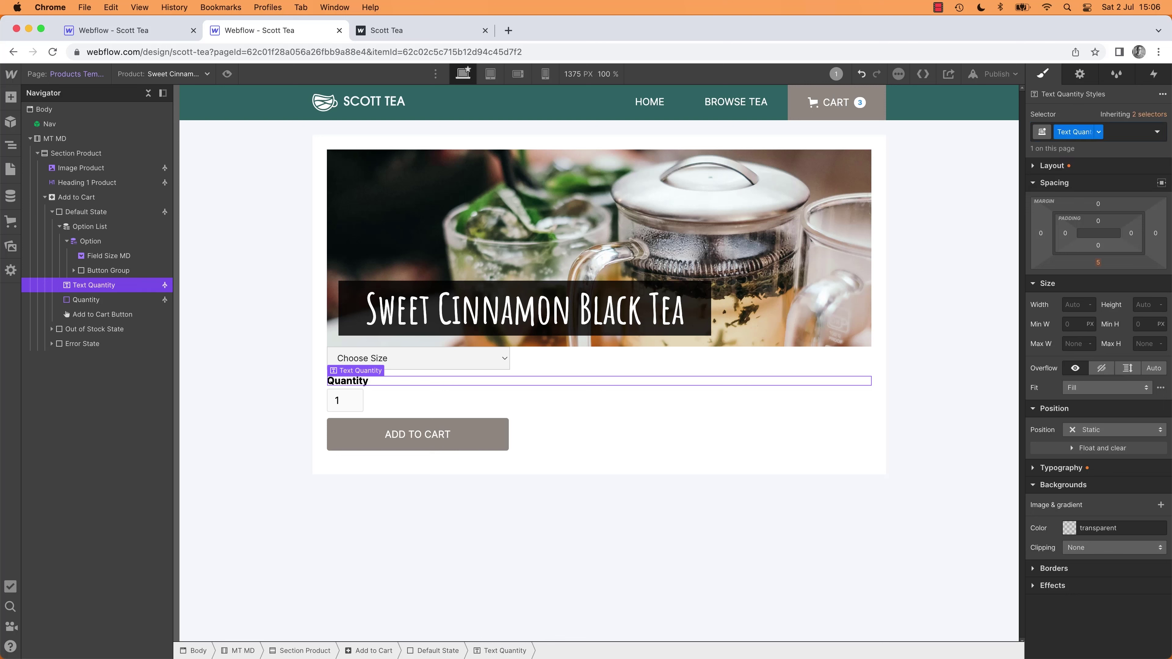
# Step: Set the Text Quantity font colour to the ST Primary 2 swatch
pyautogui.click(1035, 485)
pyautogui.click(1033, 469)
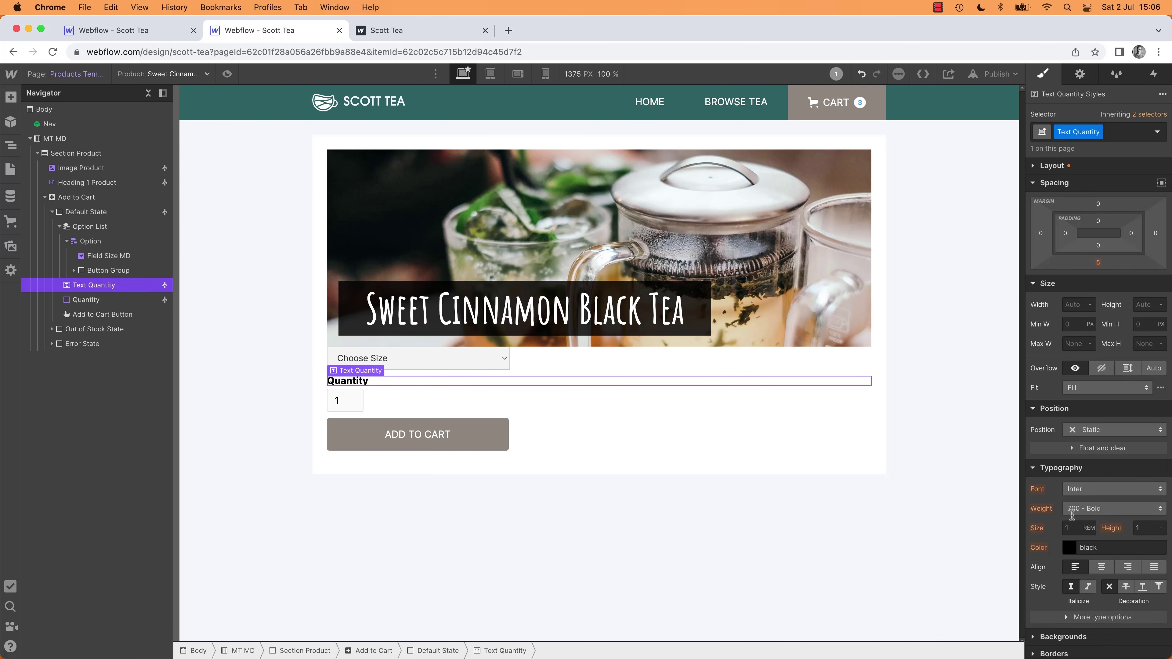
pyautogui.click(1070, 548)
pyautogui.click(1140, 527)
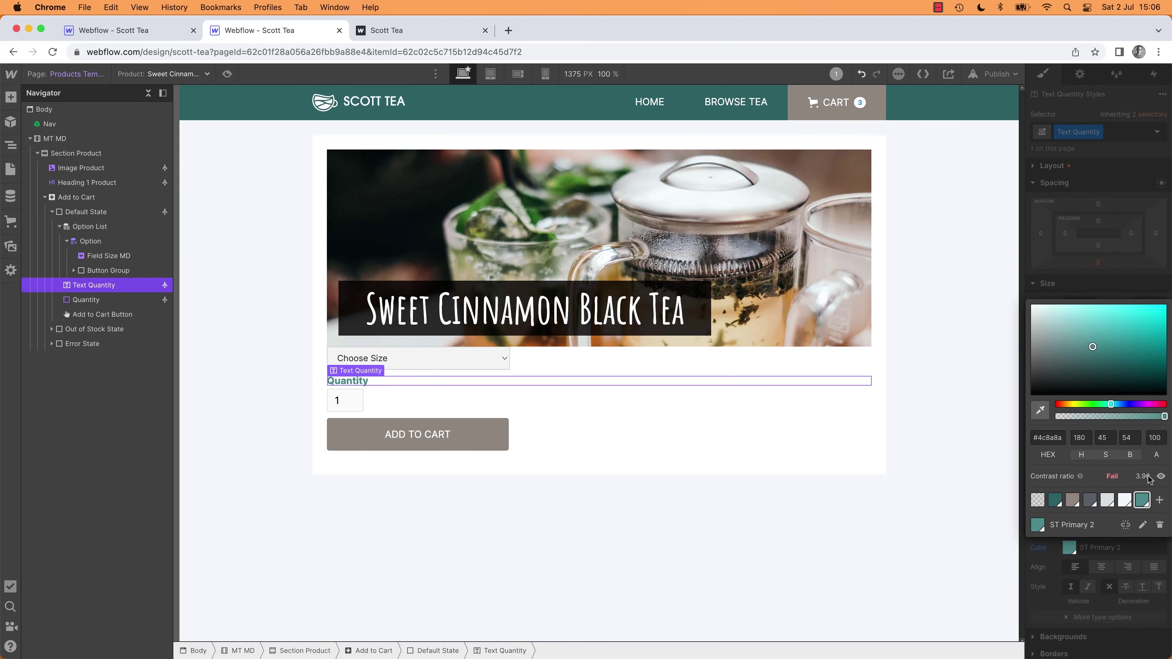
# Step: Set the Quantity label's text colour to the ST Primary 3 swatch
pyautogui.click(1055, 500)
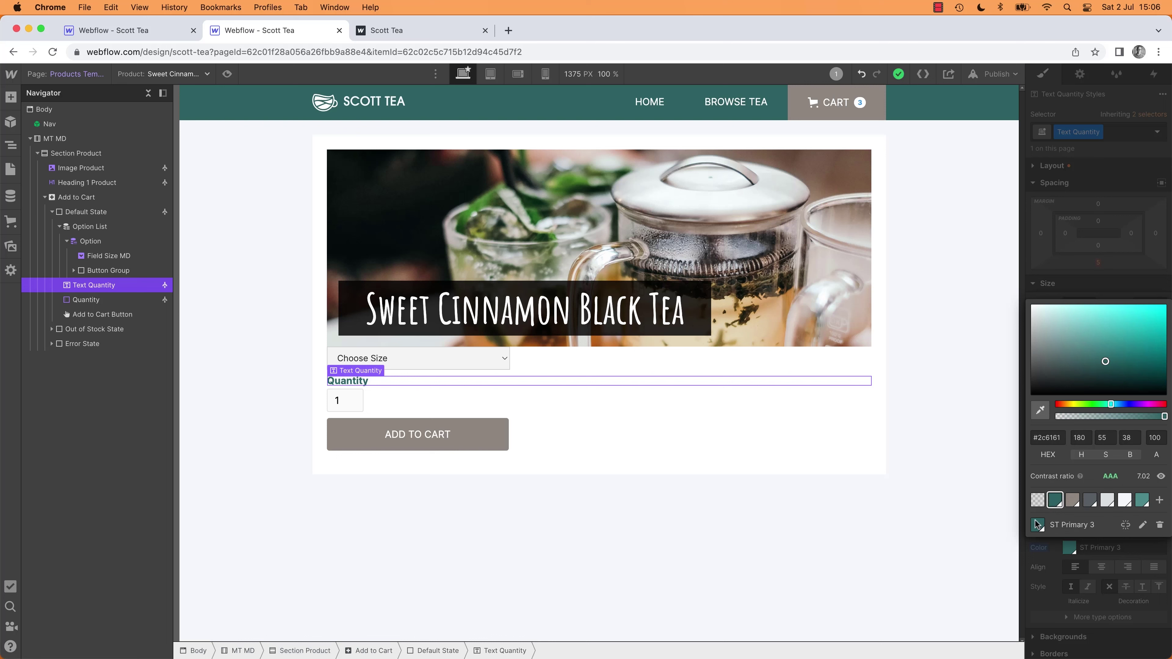
pyautogui.click(702, 554)
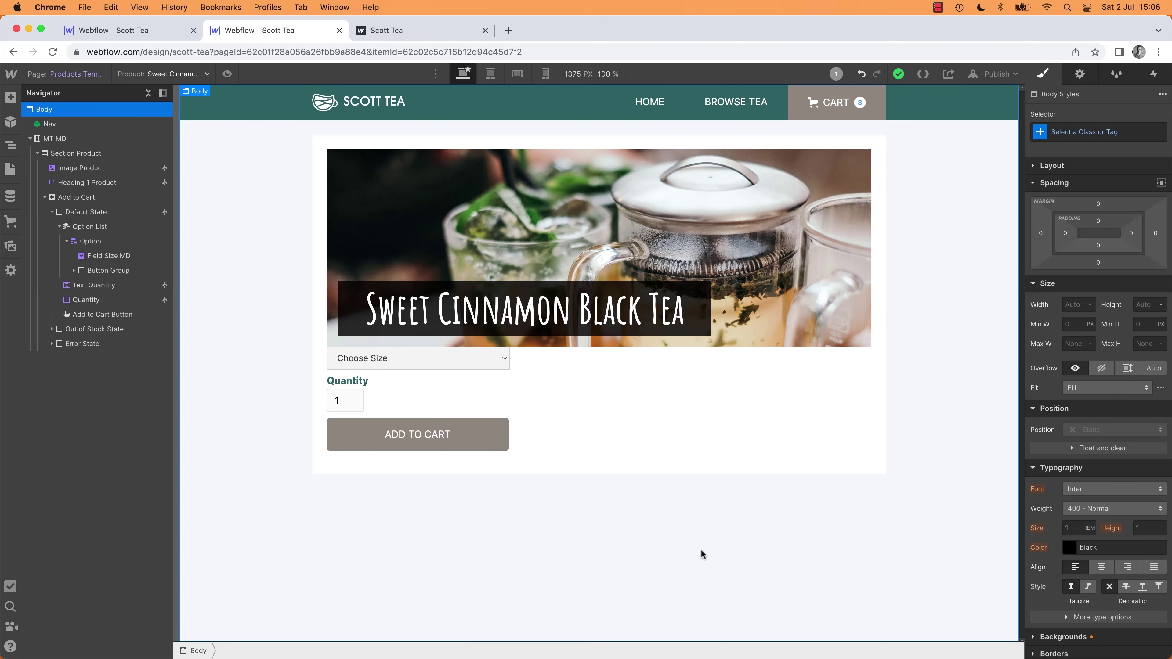
# Step: Insert a Text Block directly after the Heading 1 Product element, above the Add to Cart element
pyautogui.click(458, 366)
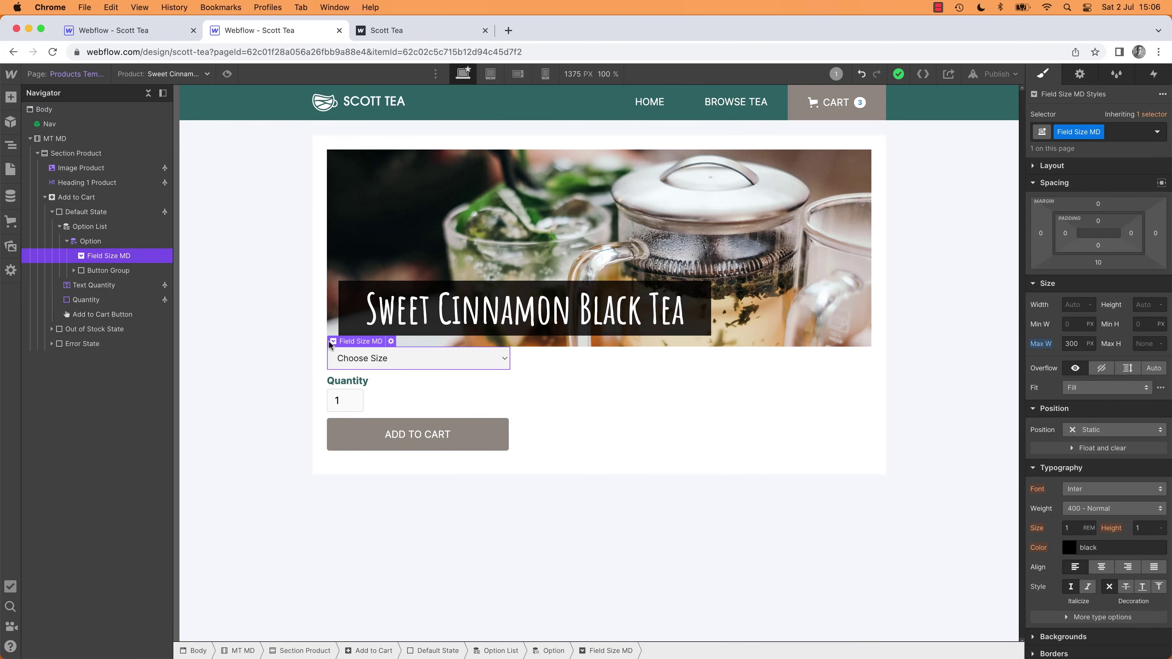
pyautogui.click(96, 228)
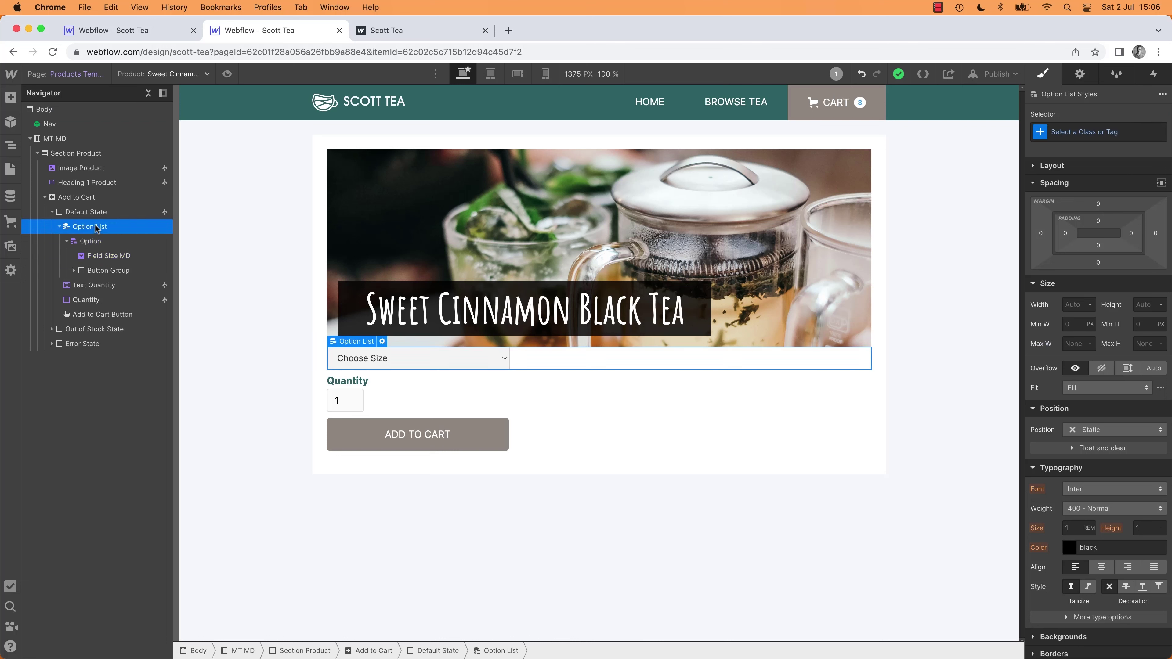
pyautogui.click(98, 197)
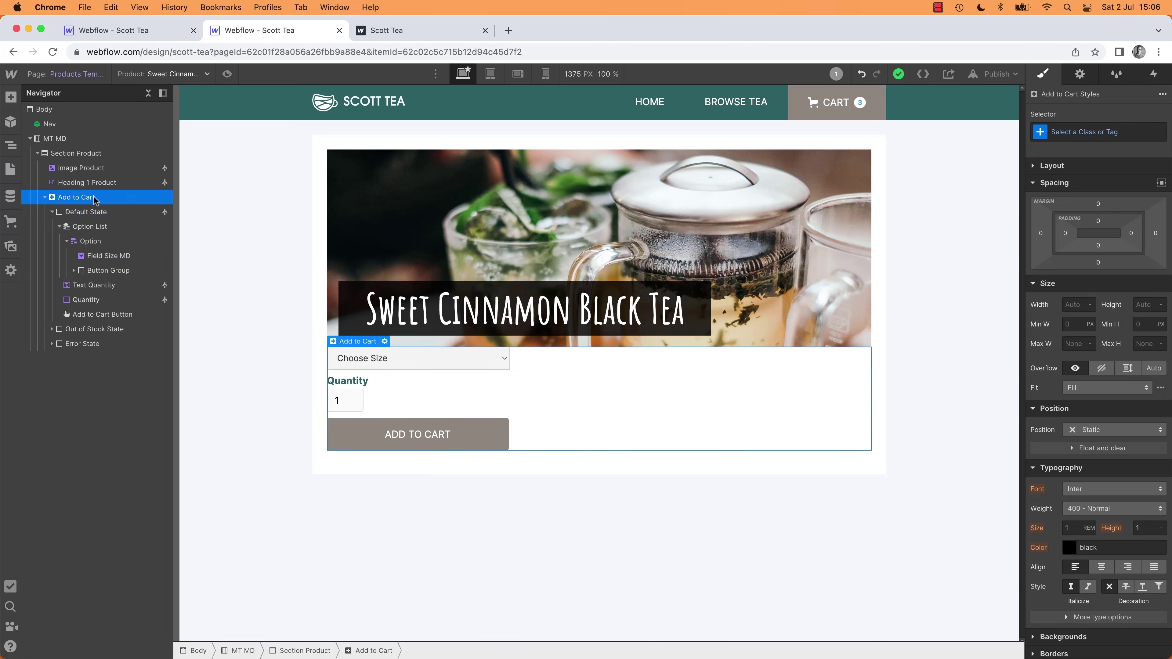
pyautogui.click(101, 184)
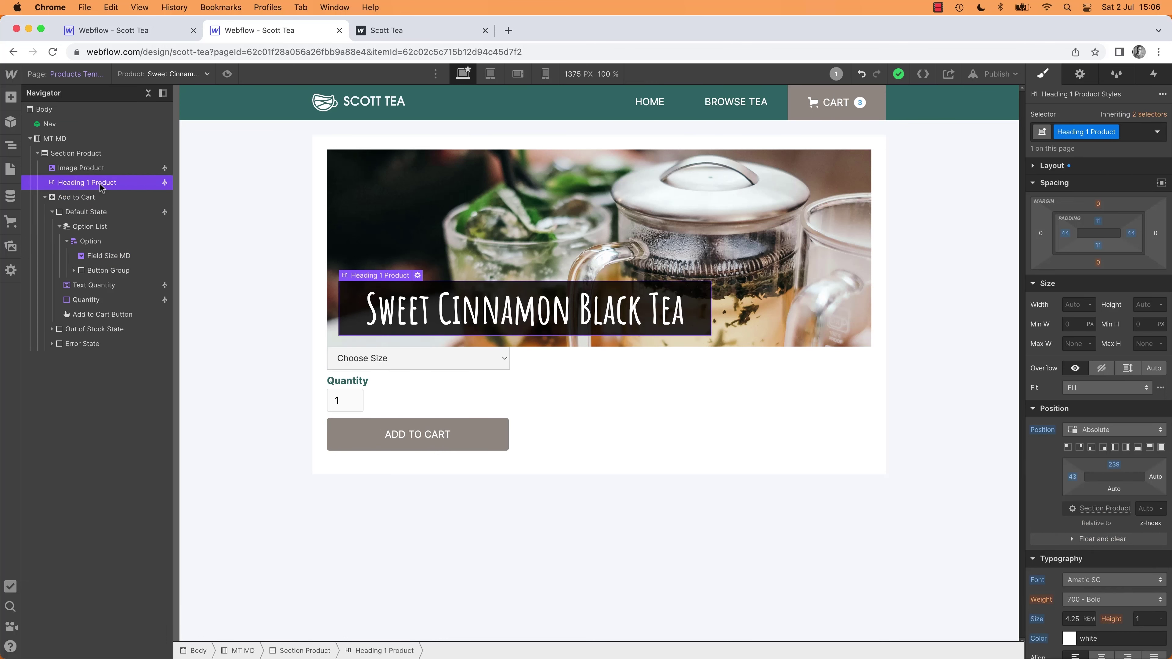
pyautogui.press('super+e')
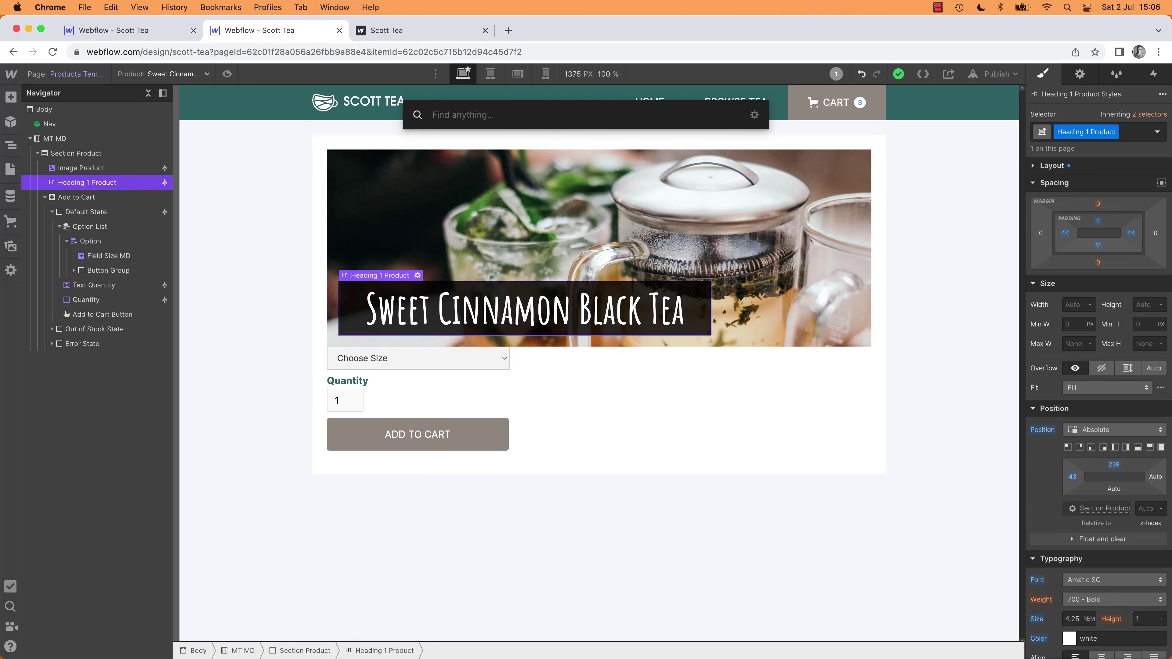
pyautogui.write('text')
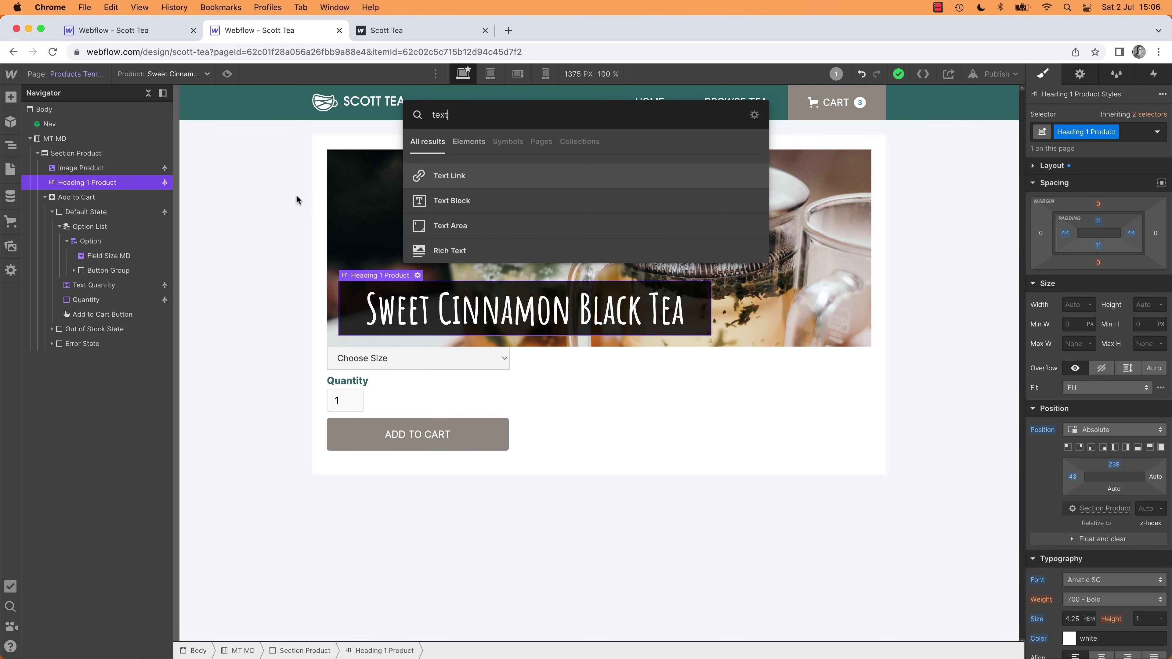
pyautogui.click(448, 201)
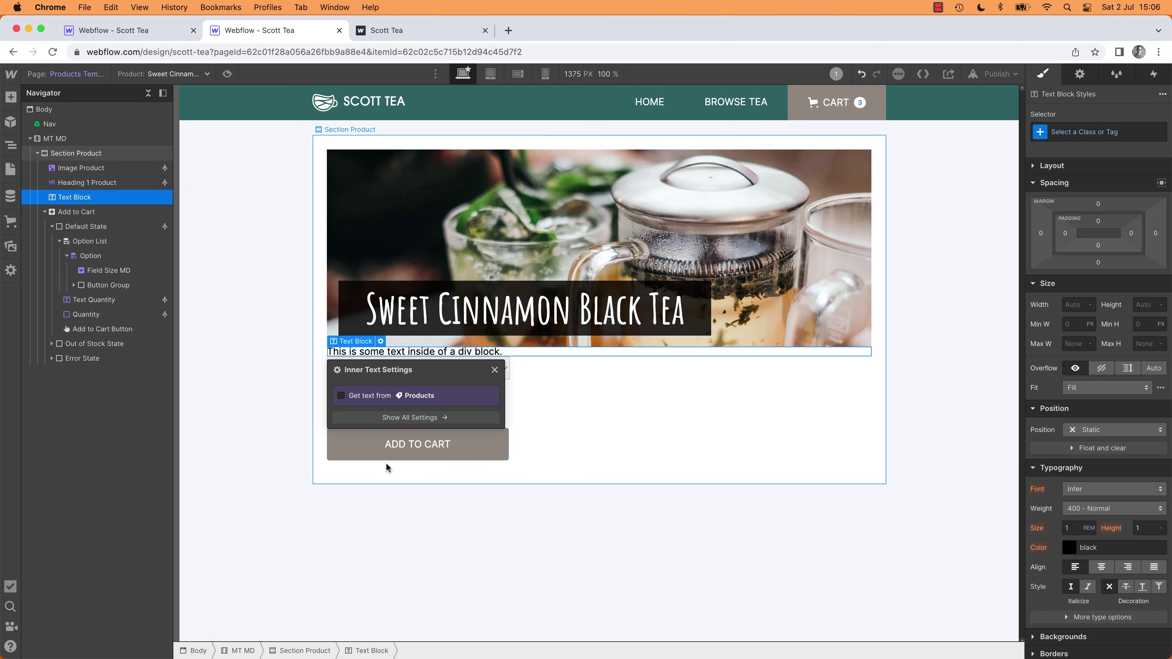
# Step: Bind the new text block's content to the Products collection's Description field
pyautogui.click(376, 396)
pyautogui.click(411, 411)
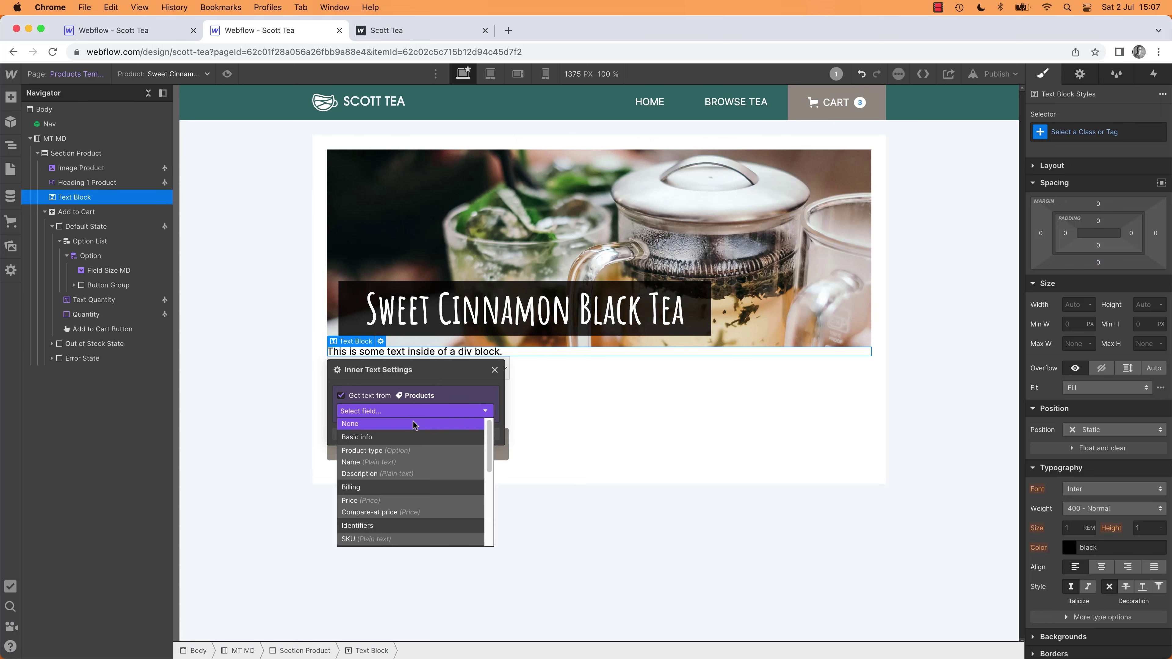
pyautogui.click(394, 478)
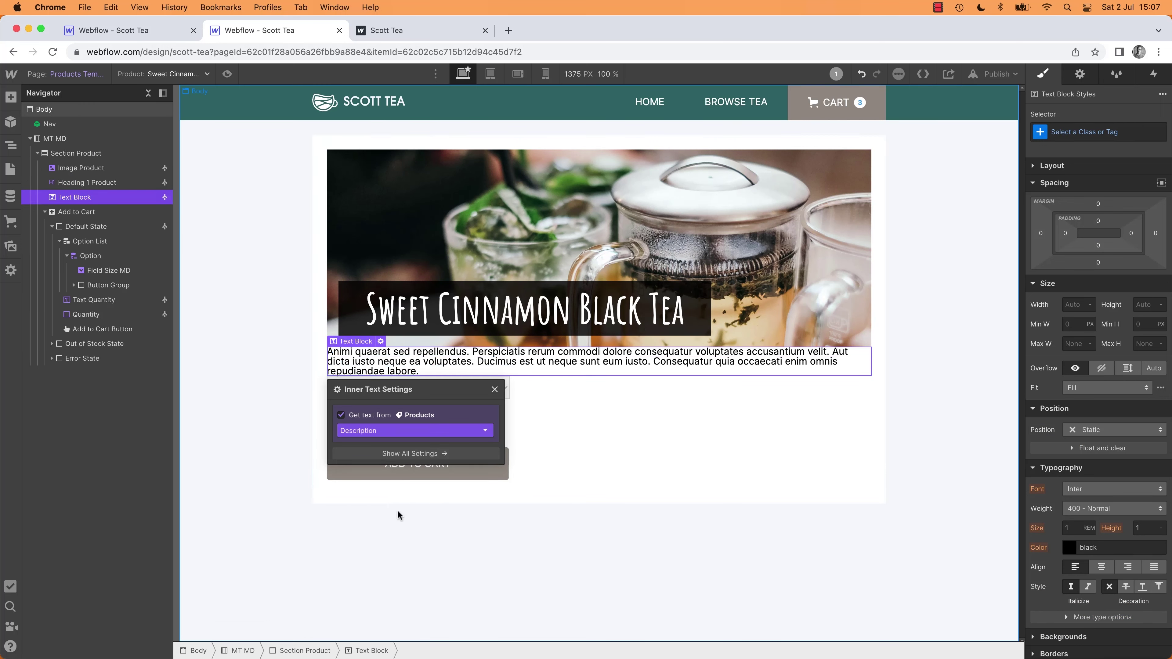
pyautogui.click(495, 390)
pyautogui.click(351, 548)
# Step: Switch to Adobe XD to check the product details mockup and return to Webflow
pyautogui.press('super+Tab')
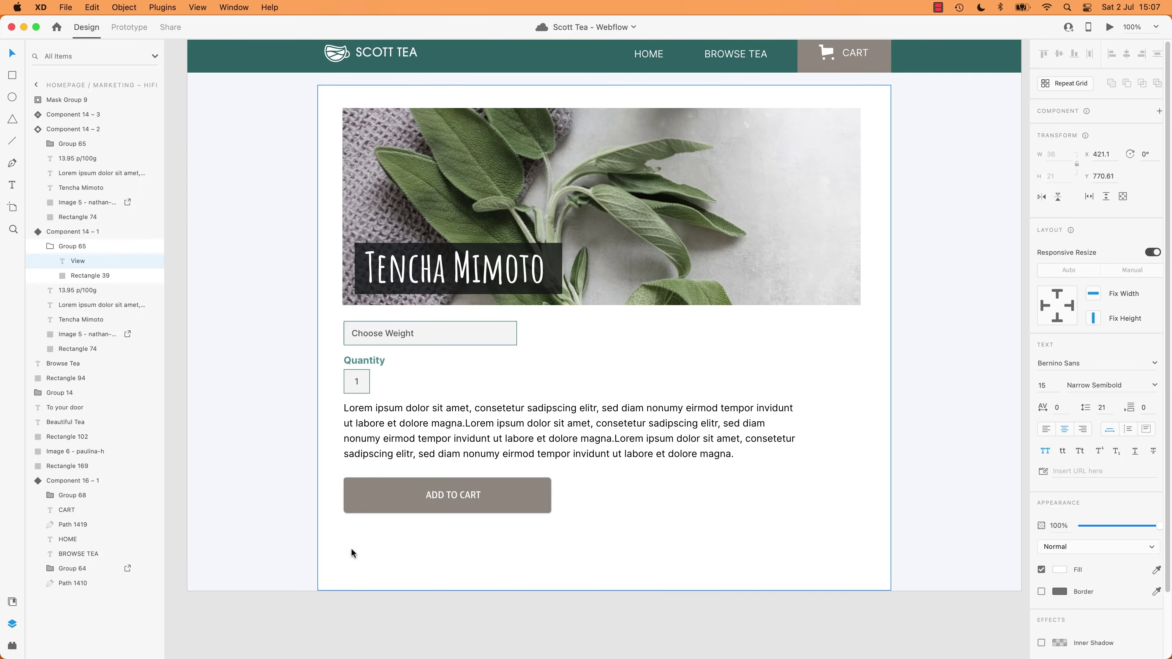
pyautogui.press('super+Tab')
pyautogui.press('super+Tab')
pyautogui.press('super+Tab')
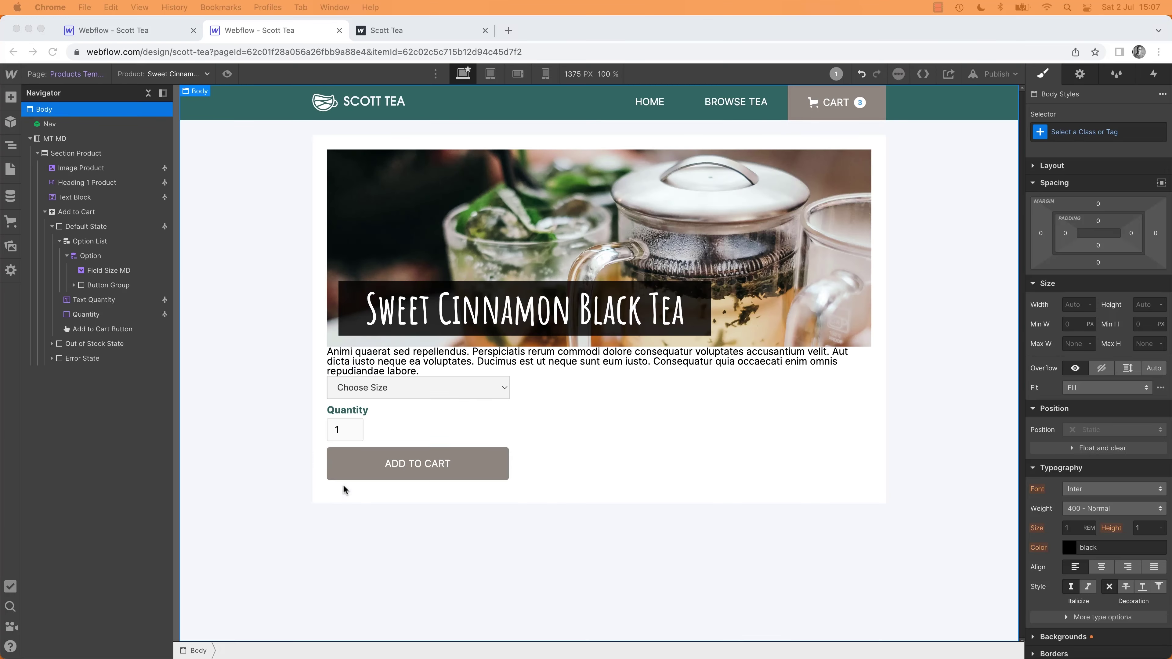
# Step: Give Section Product a vertical flex layout with a 24 px row gap
pyautogui.click(70, 198)
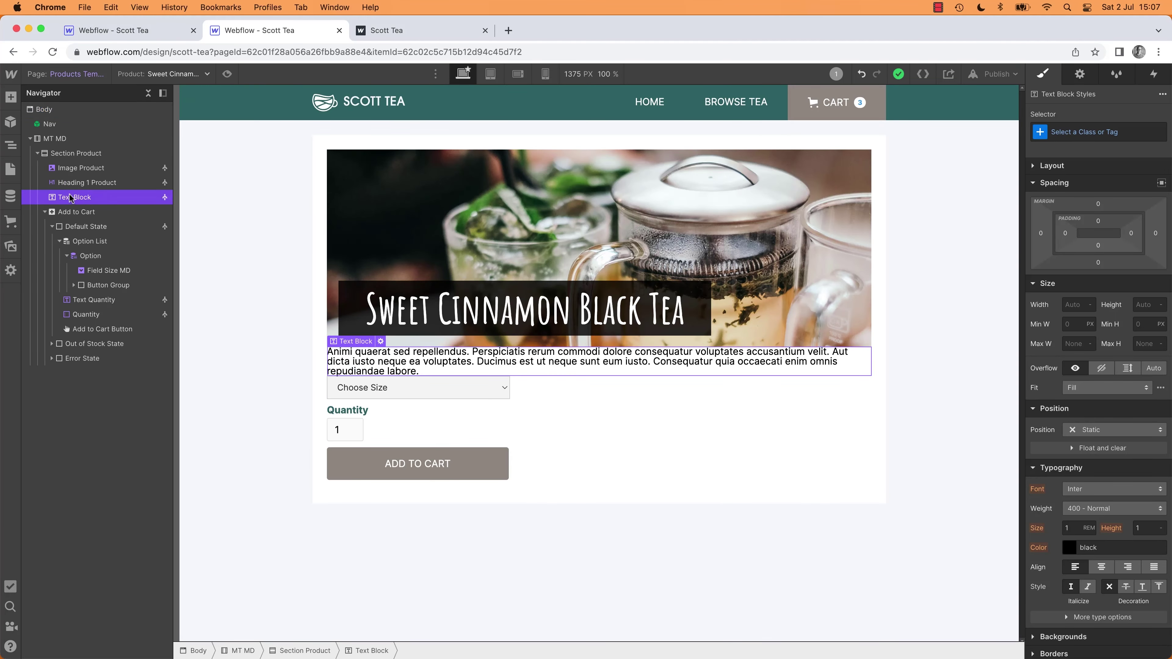
pyautogui.click(79, 158)
pyautogui.click(1034, 187)
pyautogui.click(1034, 173)
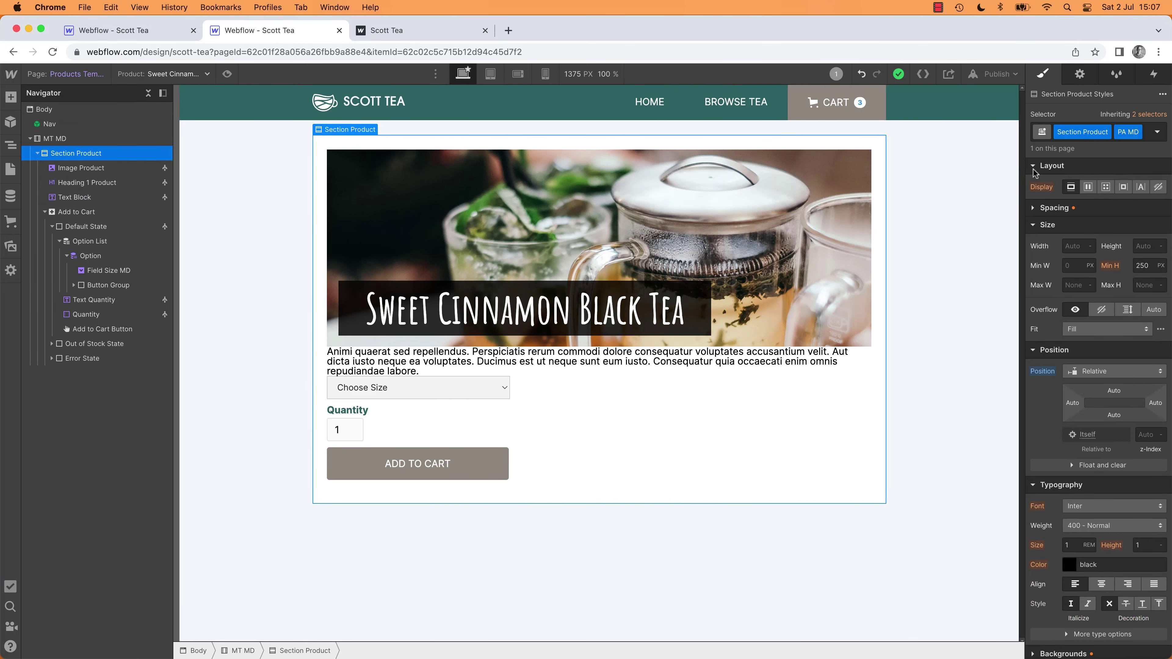
pyautogui.click(1088, 187)
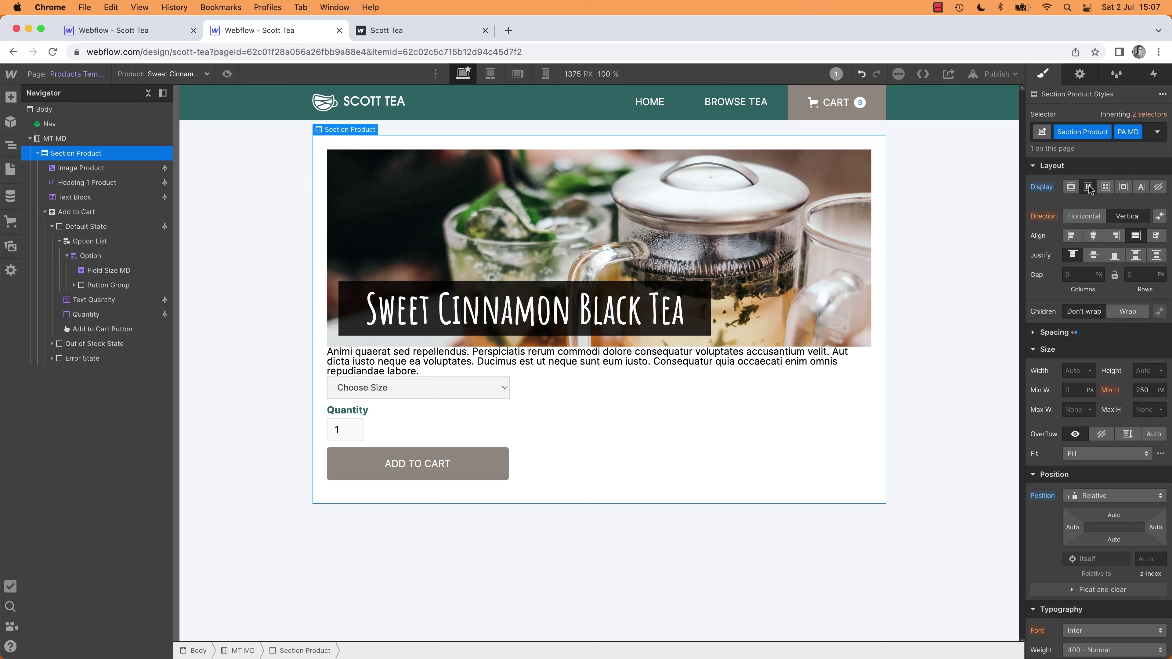
pyautogui.click(1114, 221)
pyautogui.click(1139, 274)
pyautogui.press('Return')
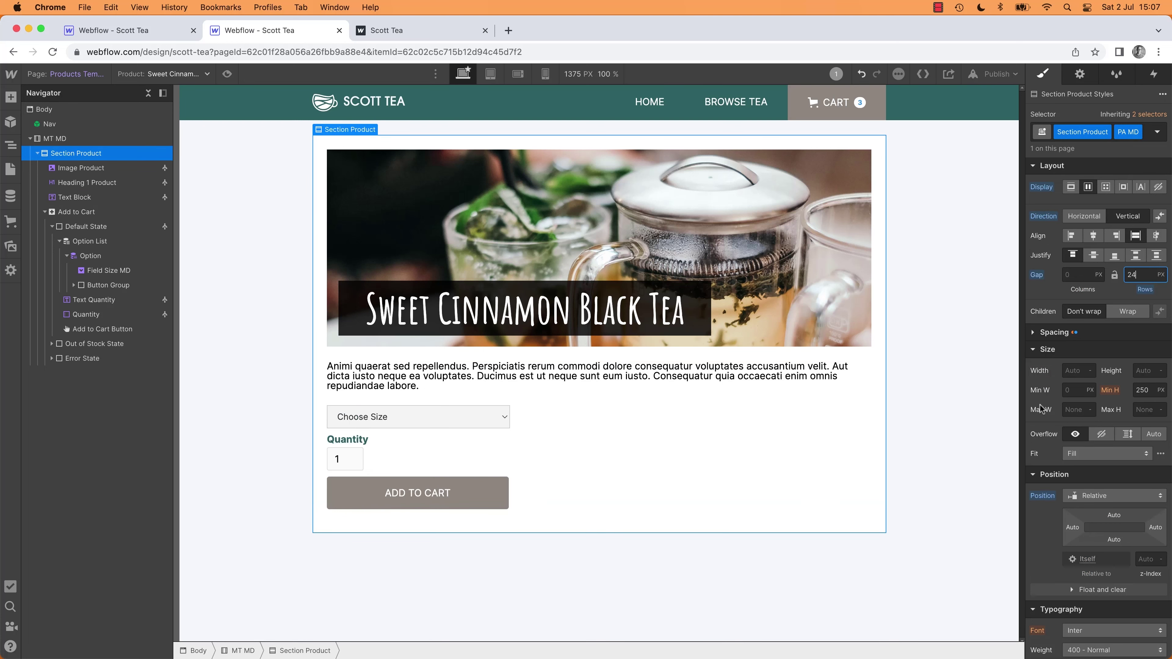
pyautogui.click(693, 598)
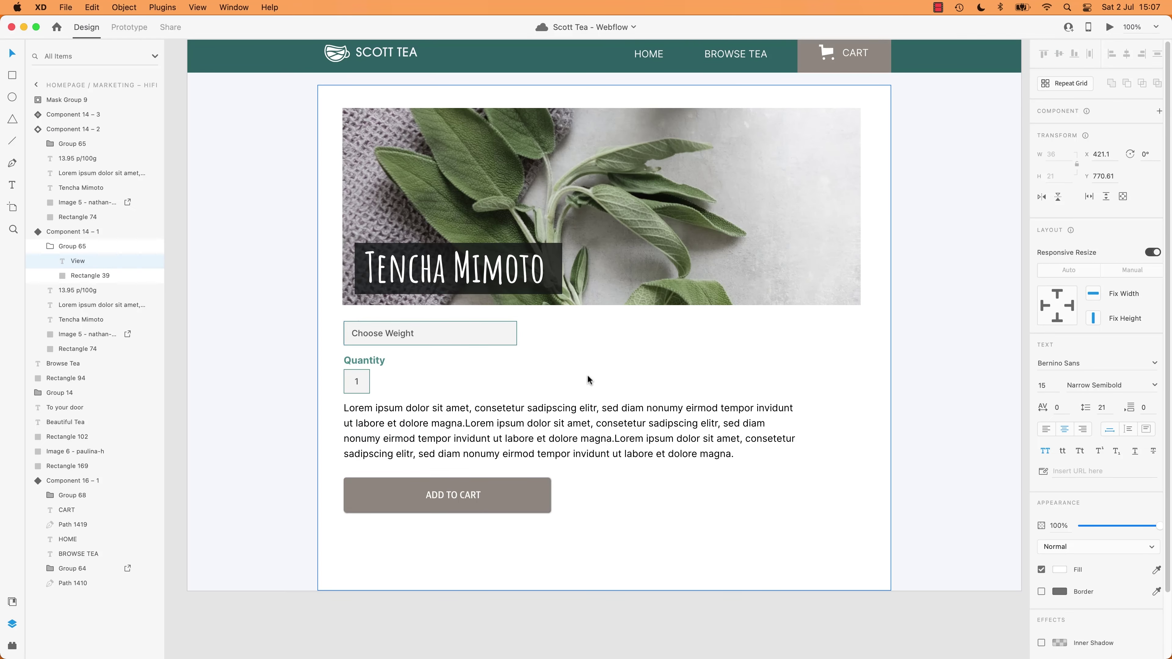
# Step: Compare the spacing in the XD product mockup and the home page with the product template in Webflow
pyautogui.press('Escape')
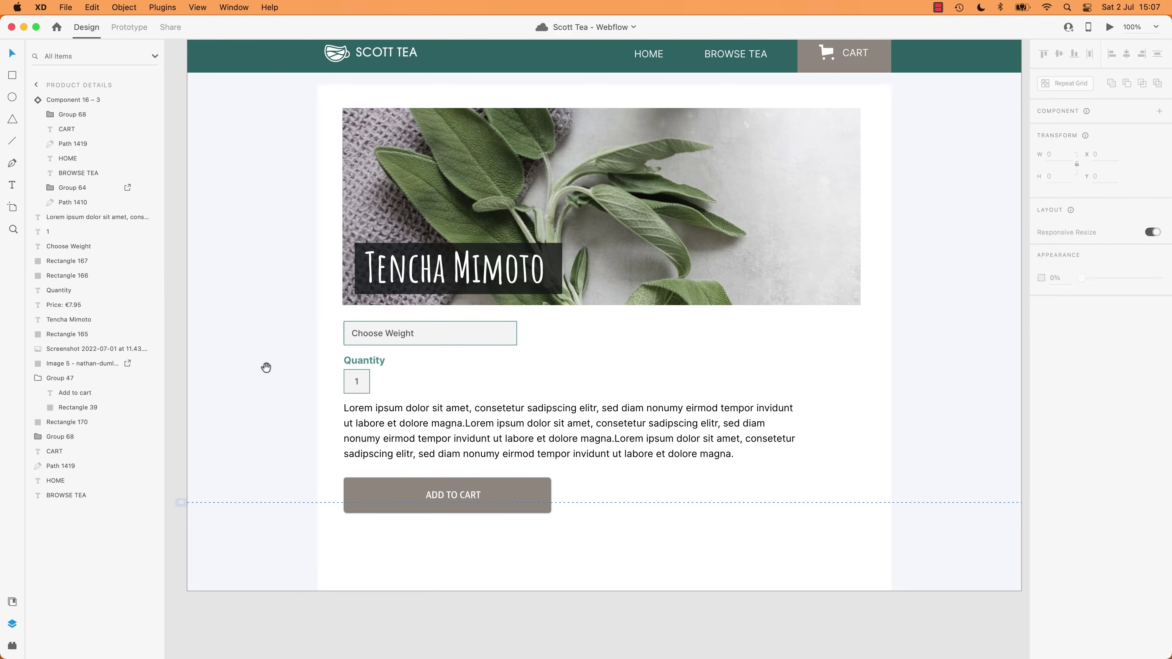
pyautogui.moveTo(262, 367); pyautogui.dragTo(484, 433)
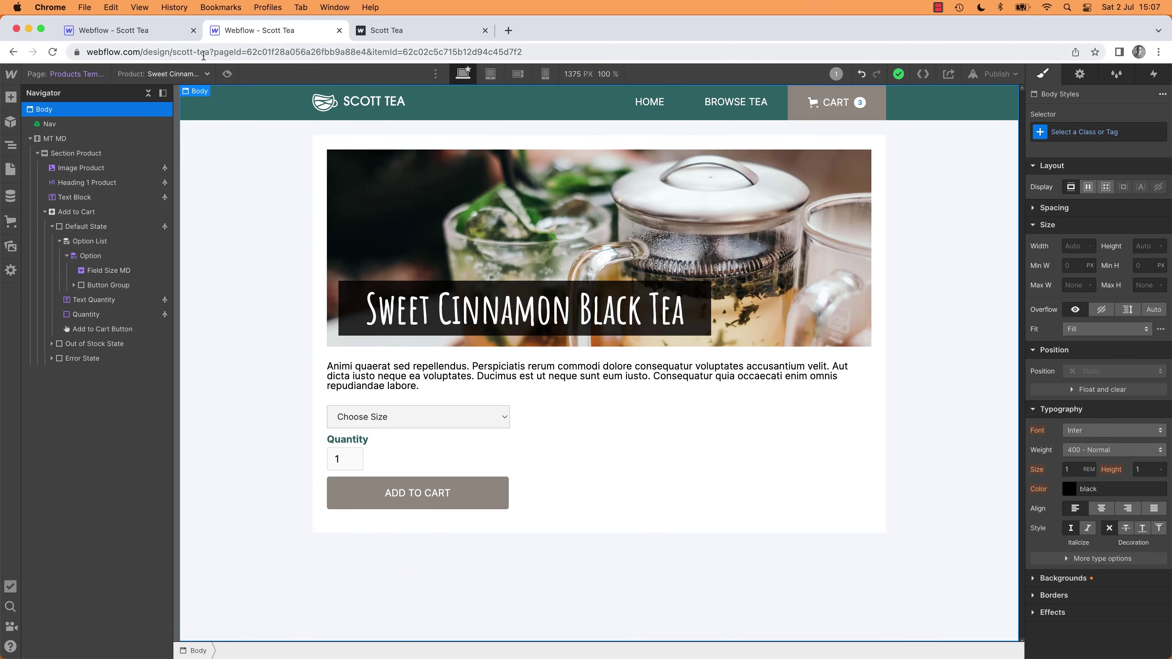
pyautogui.click(177, 31)
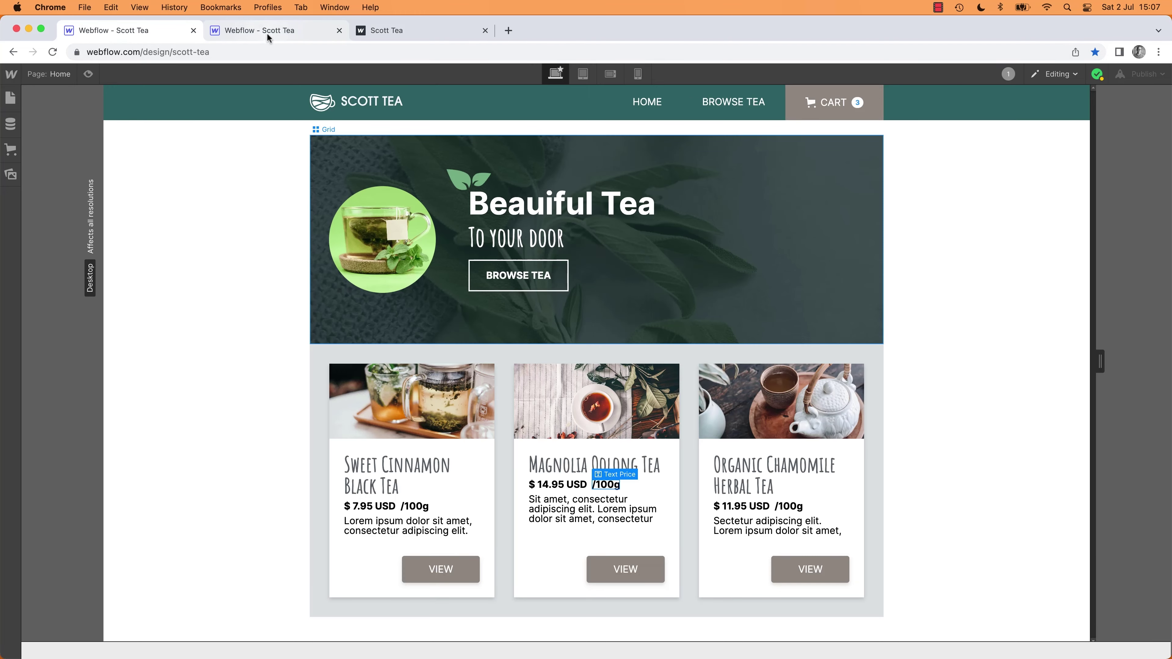
pyautogui.click(269, 30)
pyautogui.click(377, 173)
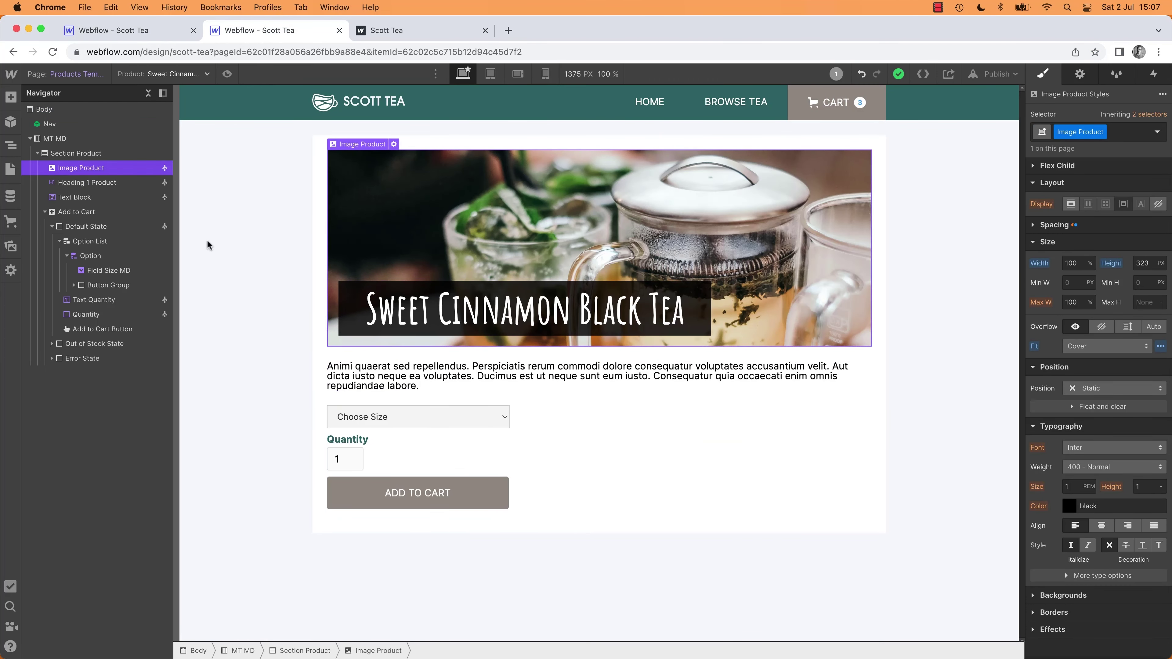
# Step: Replace the PA MD combo class on Section Product with the class pd lg
pyautogui.click(94, 154)
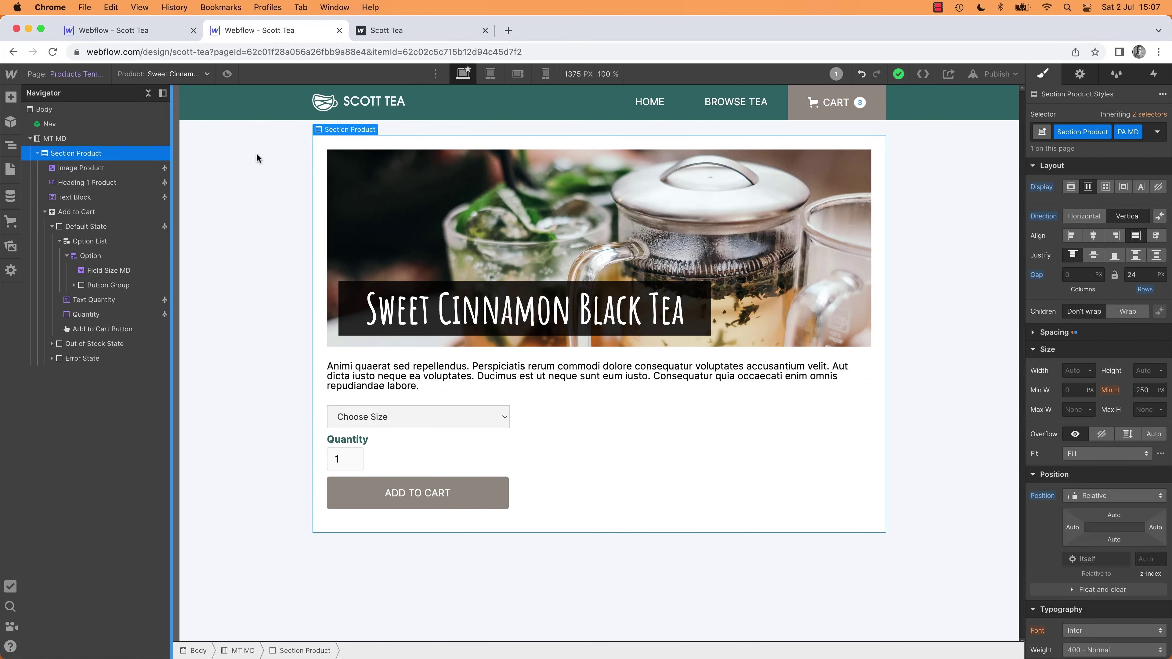
pyautogui.click(1139, 133)
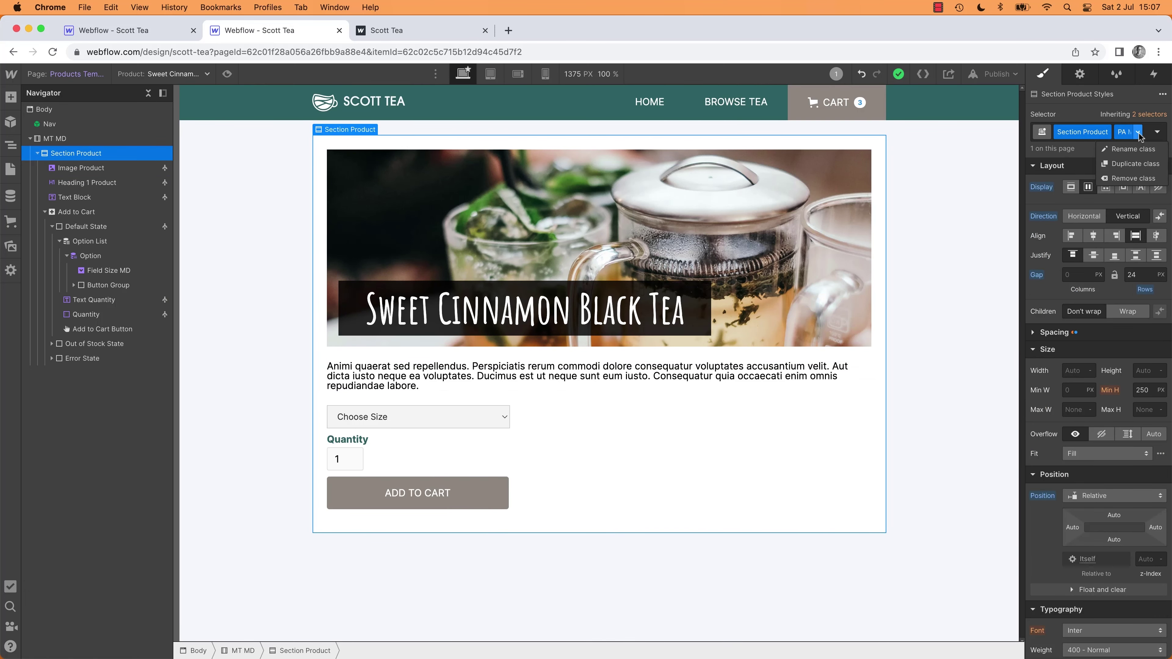
pyautogui.click(1133, 179)
pyautogui.click(1132, 133)
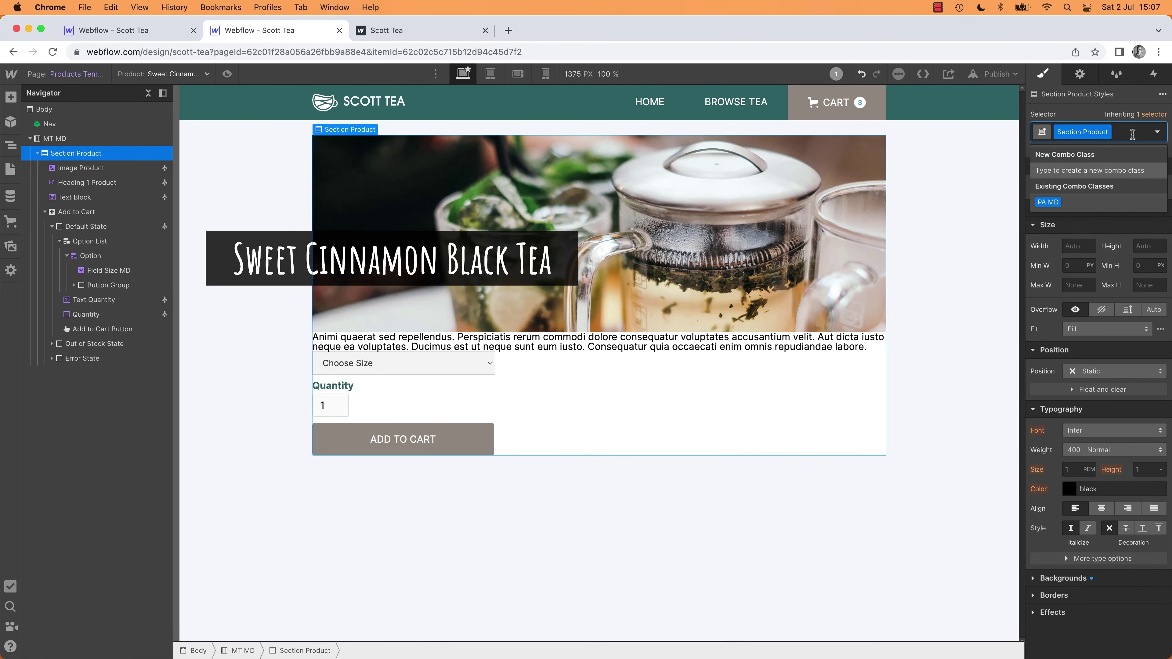
pyautogui.write('pd lg')
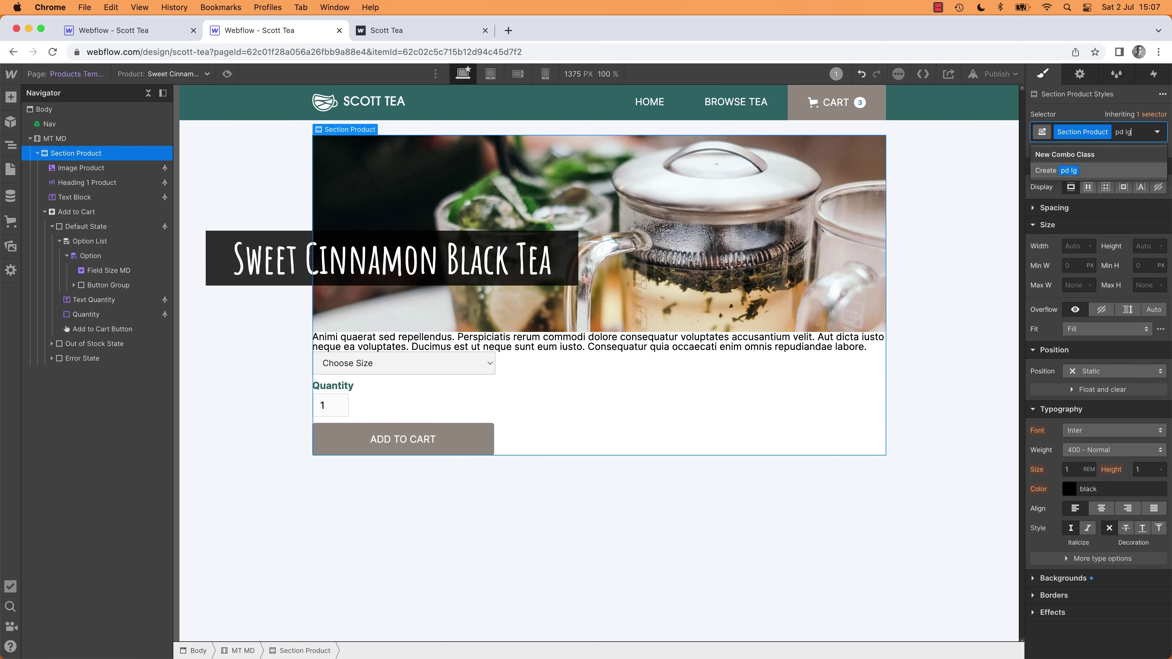
pyautogui.press('Return')
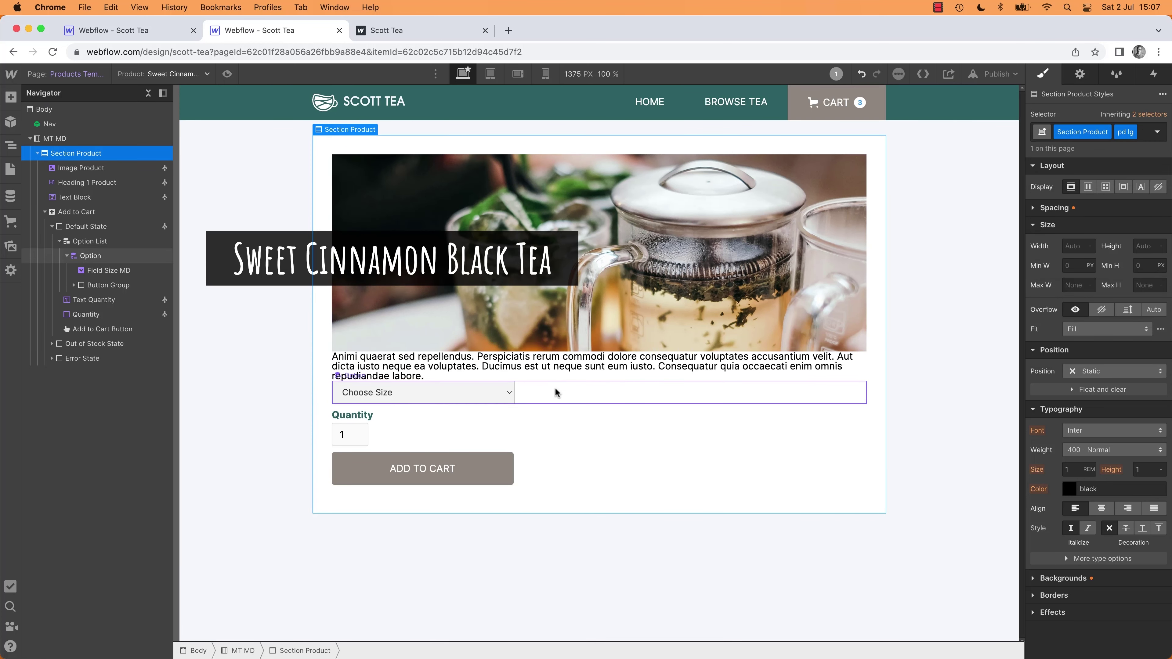
# Step: Lay out Section Product as a vertical flexbox with a 32 px row gap
pyautogui.click(597, 413)
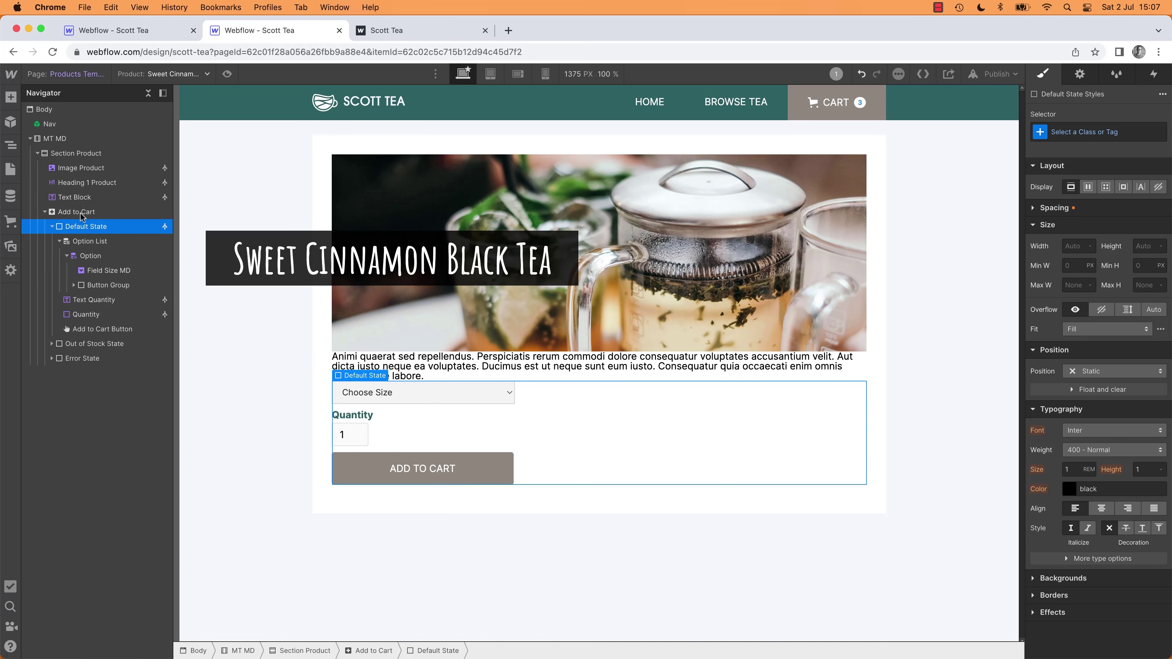
pyautogui.click(83, 156)
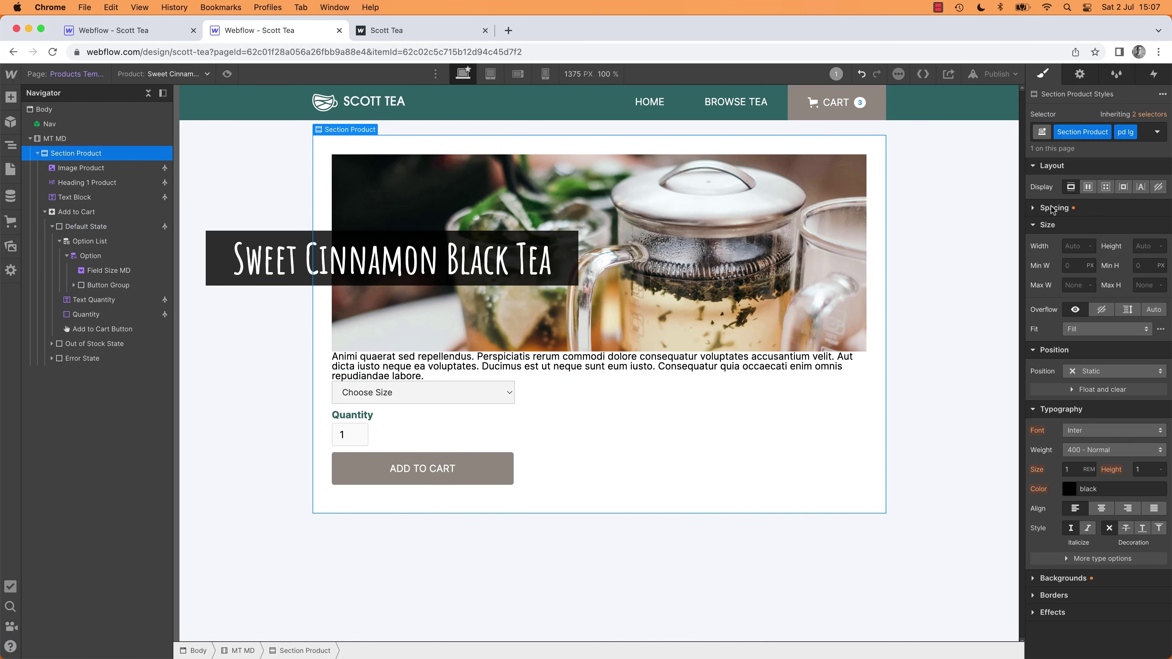
pyautogui.click(1087, 187)
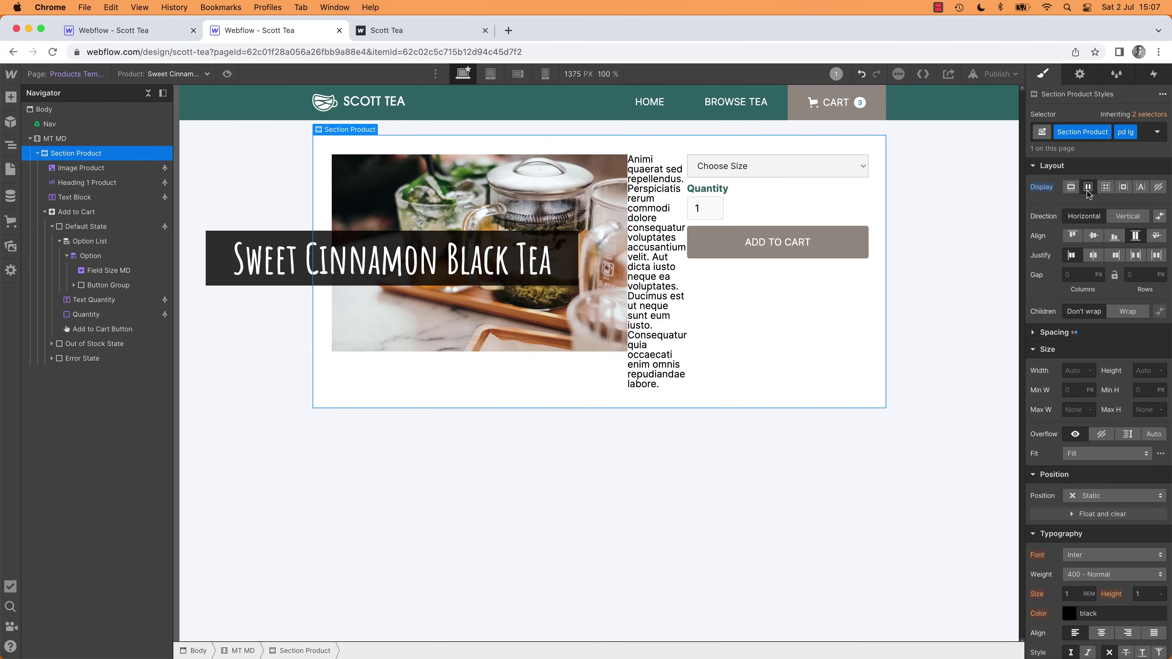
pyautogui.click(1126, 217)
pyautogui.click(1137, 275)
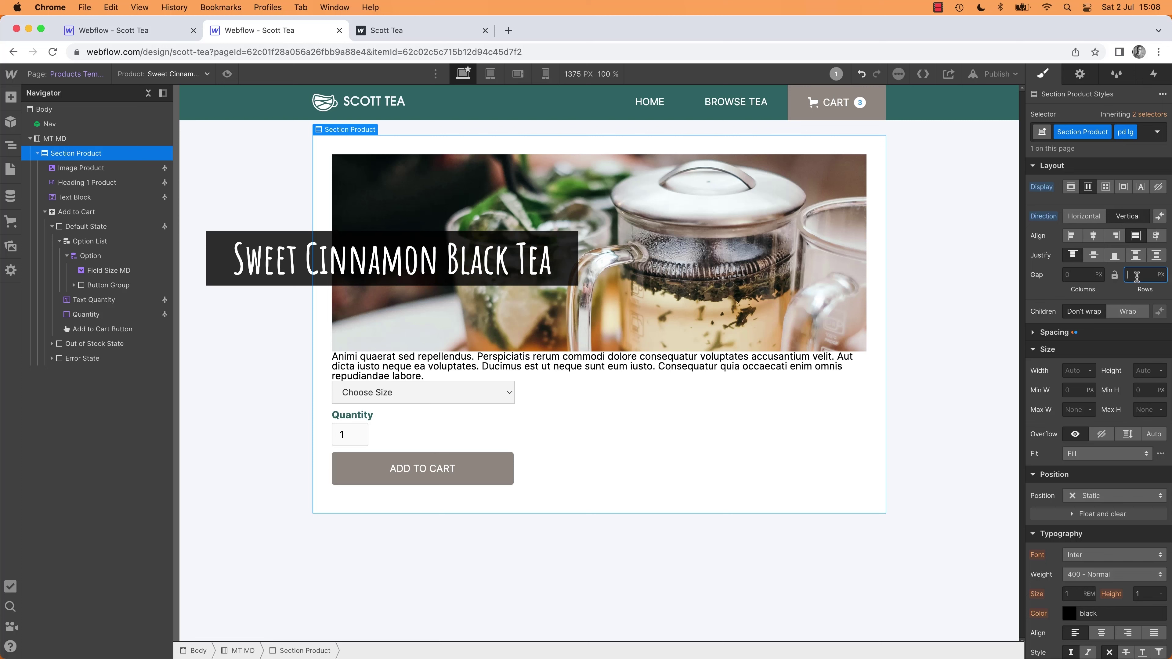
pyautogui.write('32')
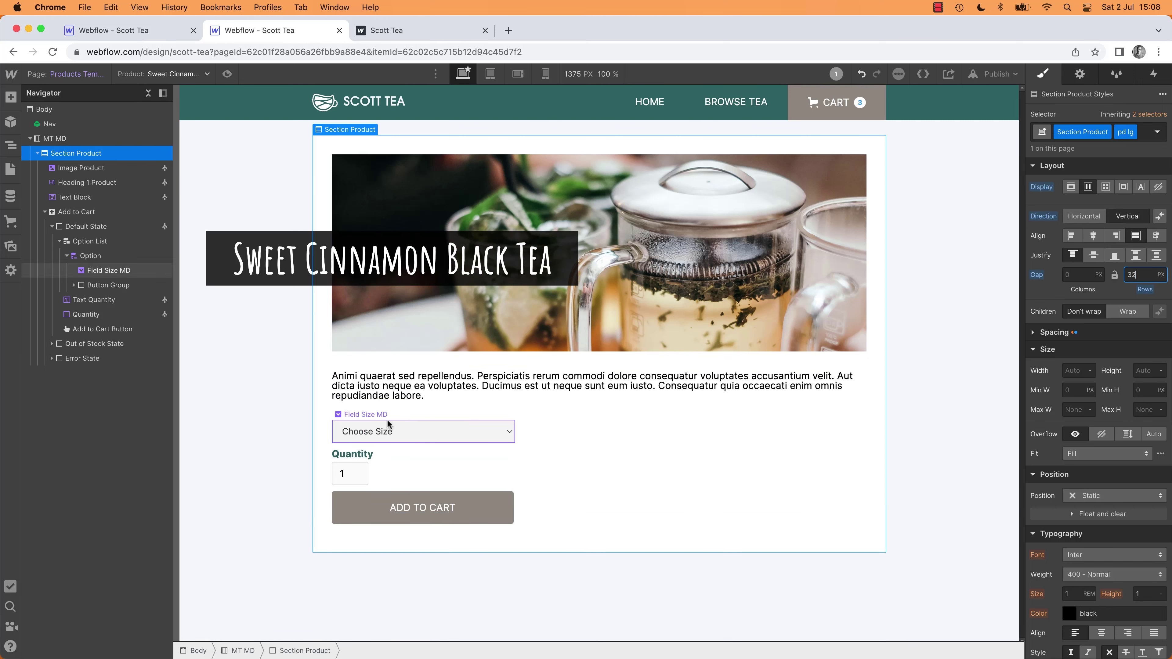
pyautogui.click(245, 432)
# Step: Check the styles of the product heading and its parent section, and reload the designer page
pyautogui.click(278, 255)
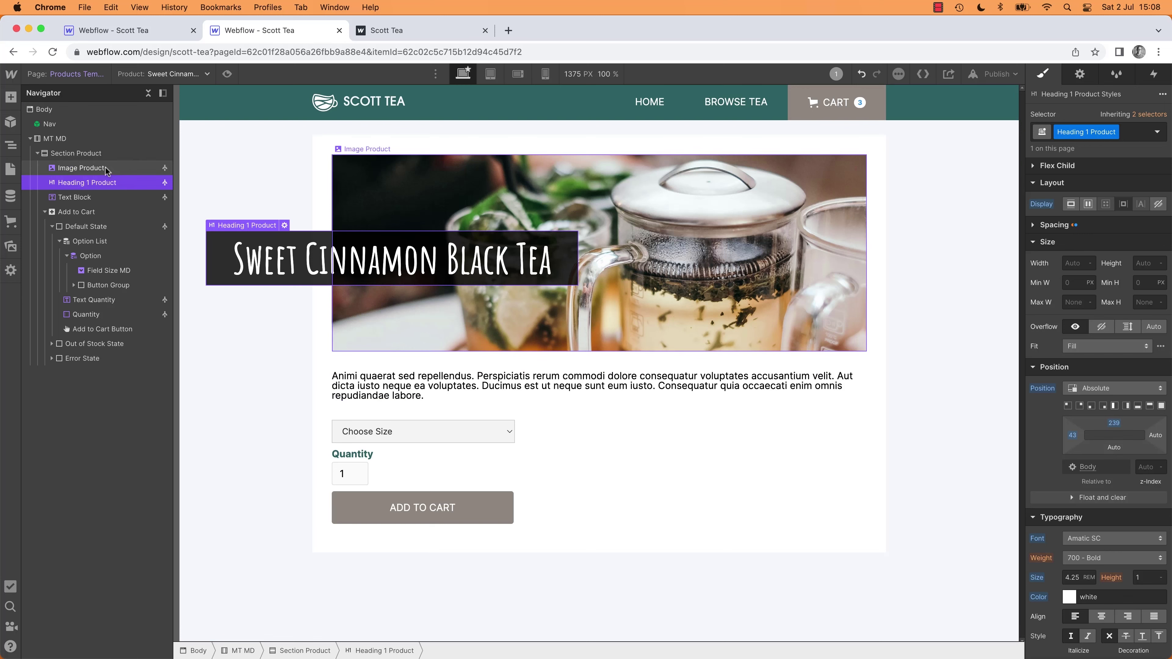
pyautogui.click(77, 153)
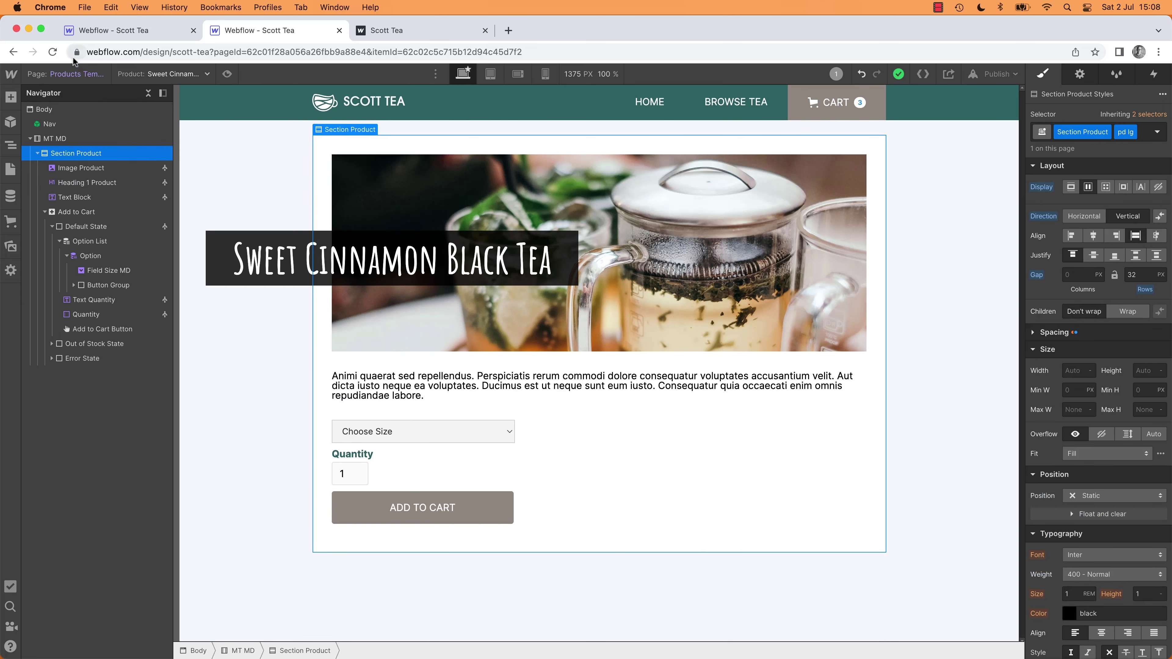
pyautogui.click(58, 52)
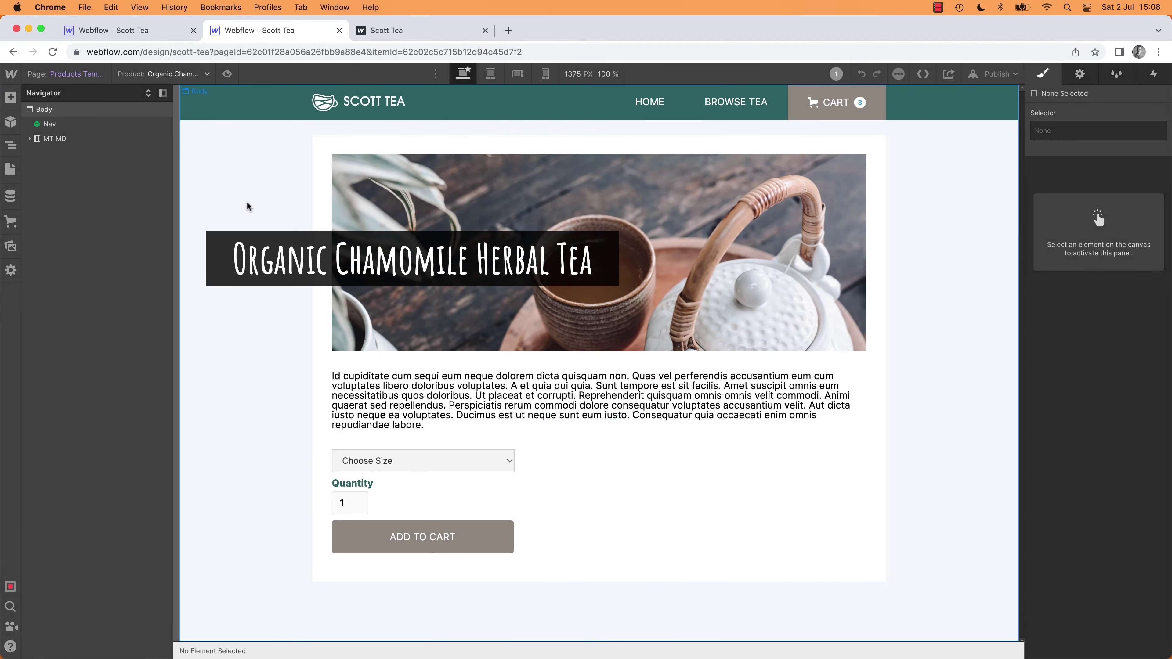
# Step: Move the absolutely positioned product heading onto the lower part of the image with offsets of 327 top and 271 left
pyautogui.click(263, 246)
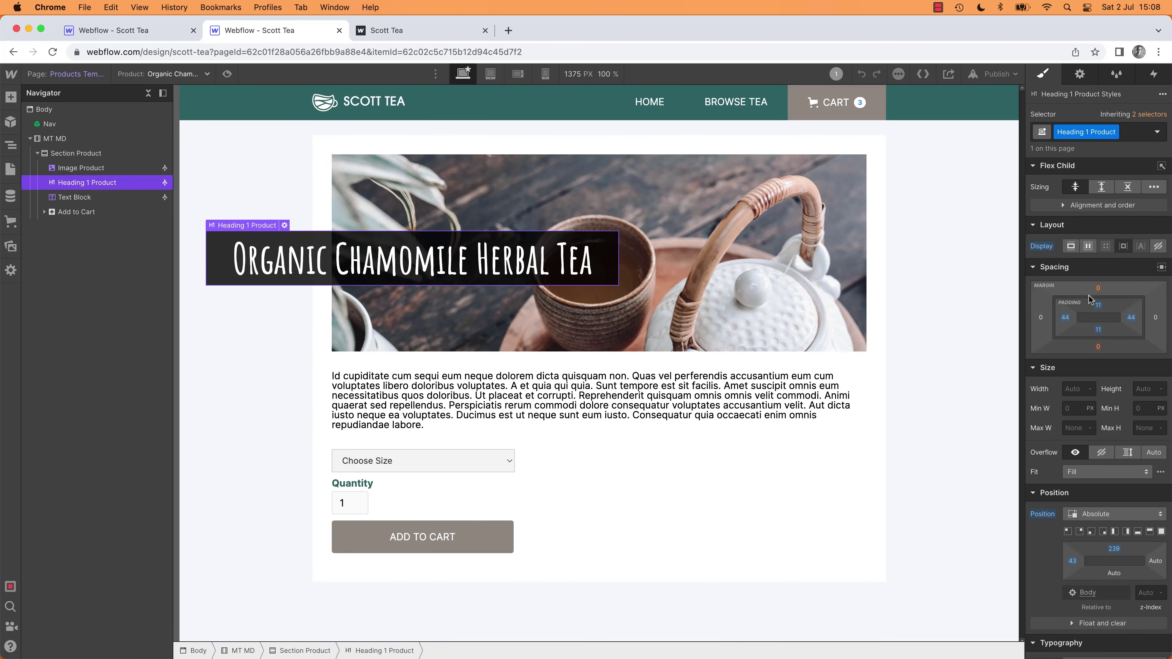
pyautogui.click(1035, 270)
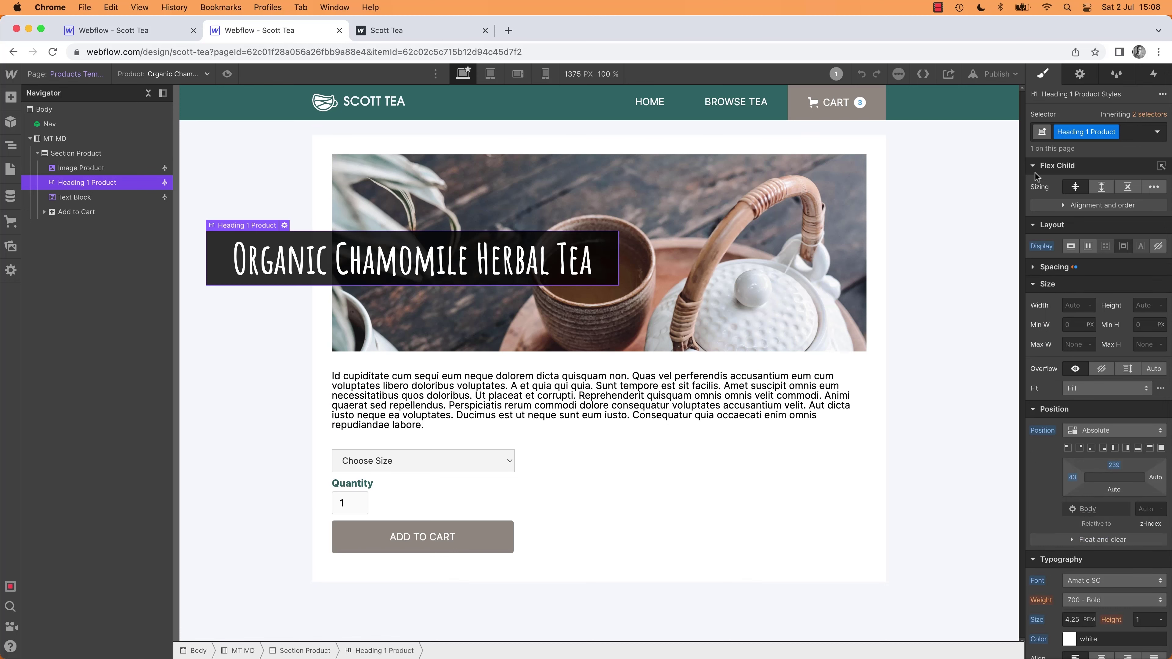
pyautogui.click(1033, 167)
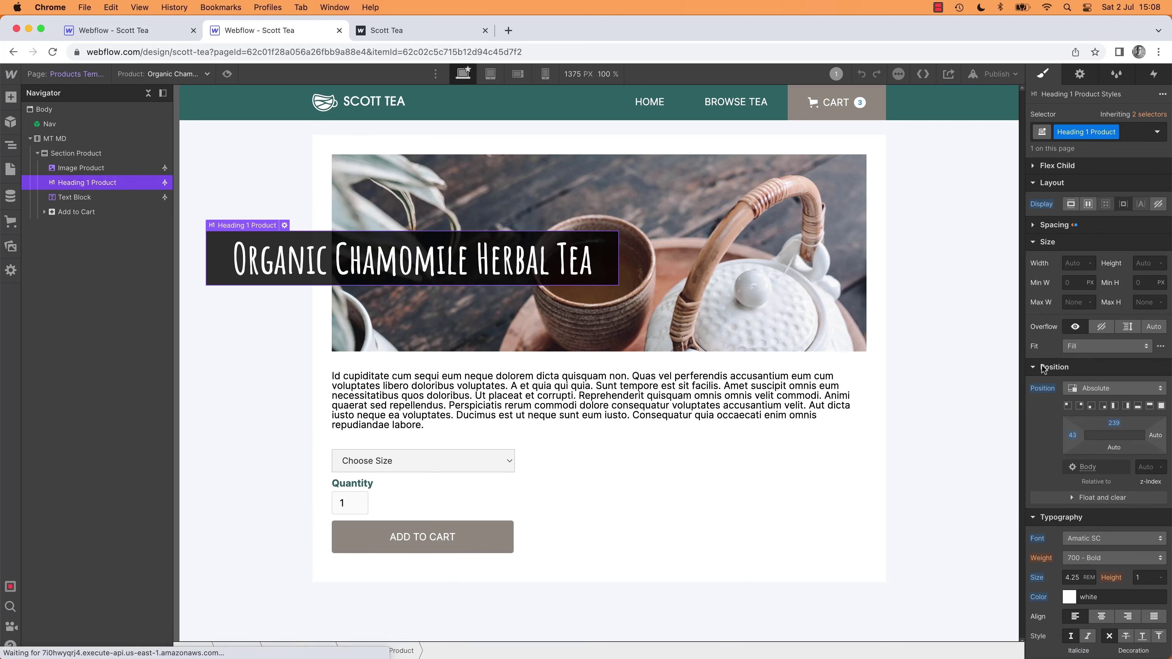
pyautogui.moveTo(1078, 442); pyautogui.dragTo(1123, 476)
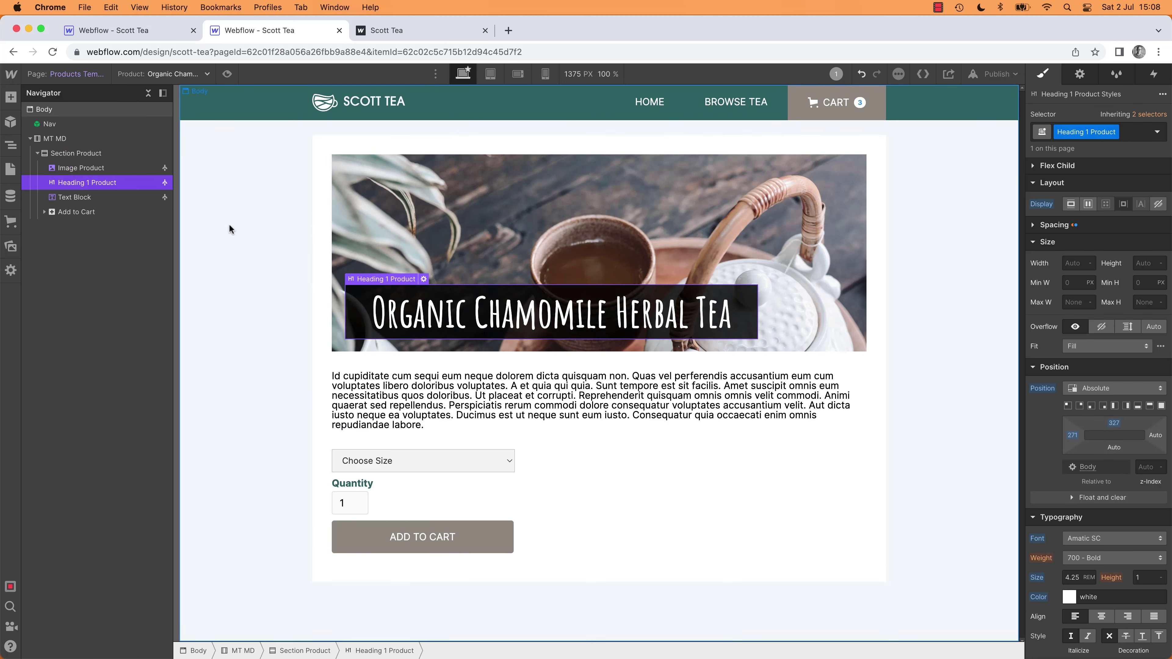
# Step: Select Section Product and preview its layout at the tablet, mobile landscape, mobile portrait and desktop breakpoints
pyautogui.click(83, 156)
pyautogui.press('Down')
pyautogui.press('Down')
pyautogui.press('Down')
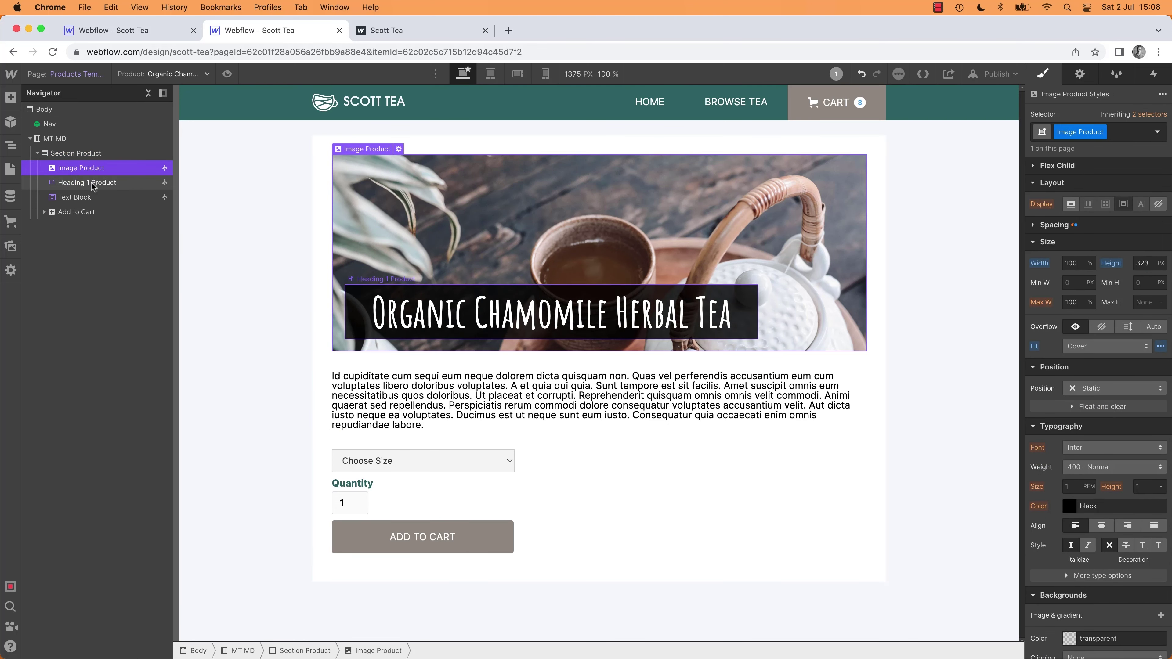
pyautogui.press('Up')
pyautogui.press('Up')
pyautogui.press('Up')
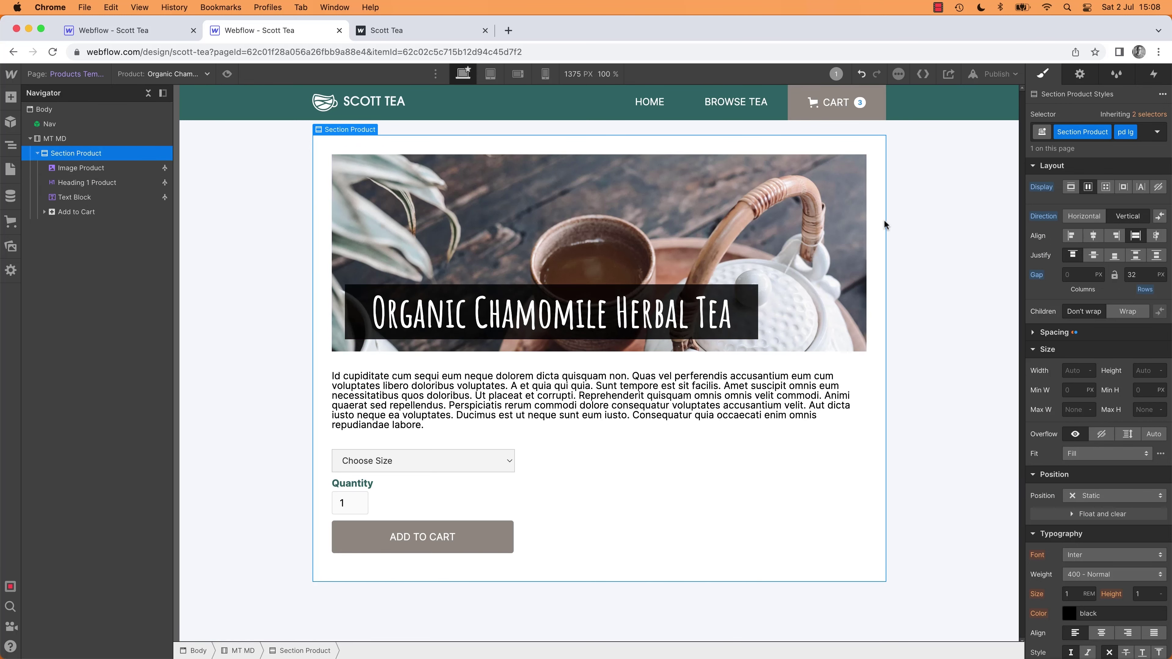
pyautogui.click(521, 77)
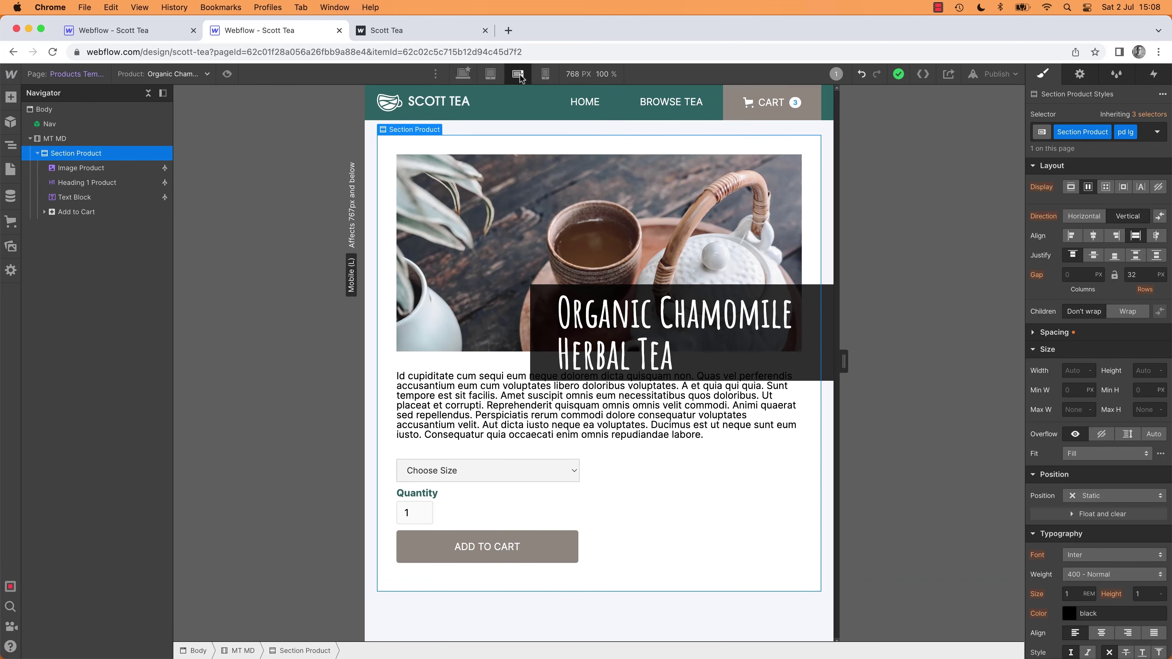
pyautogui.click(545, 75)
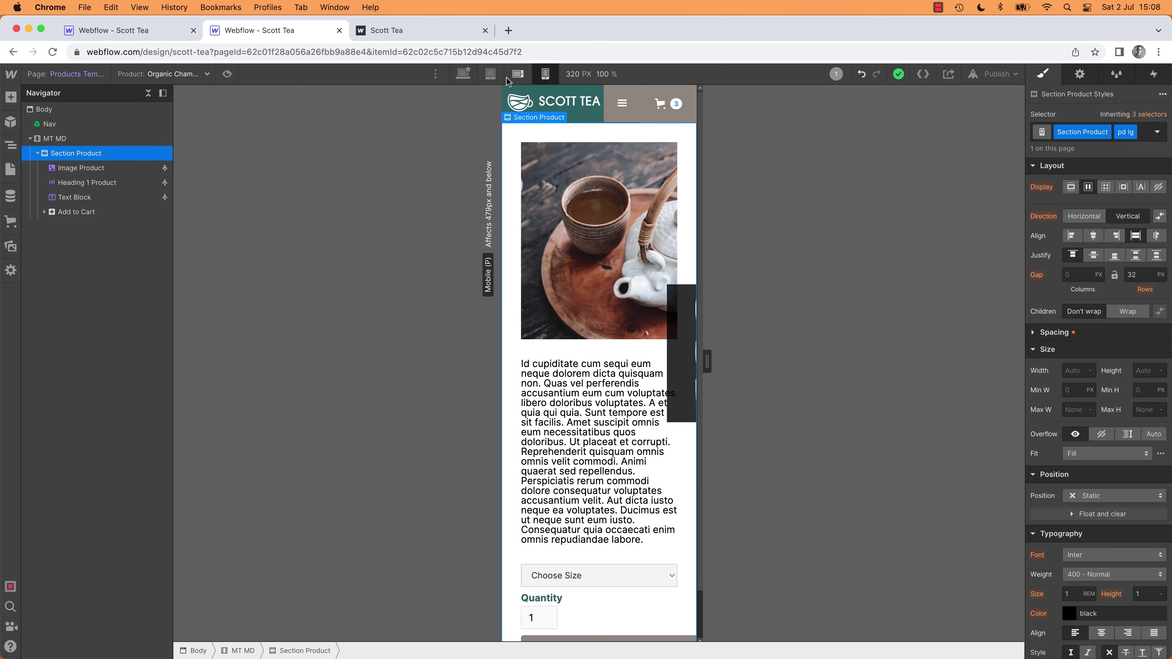
pyautogui.click(466, 78)
pyautogui.click(492, 78)
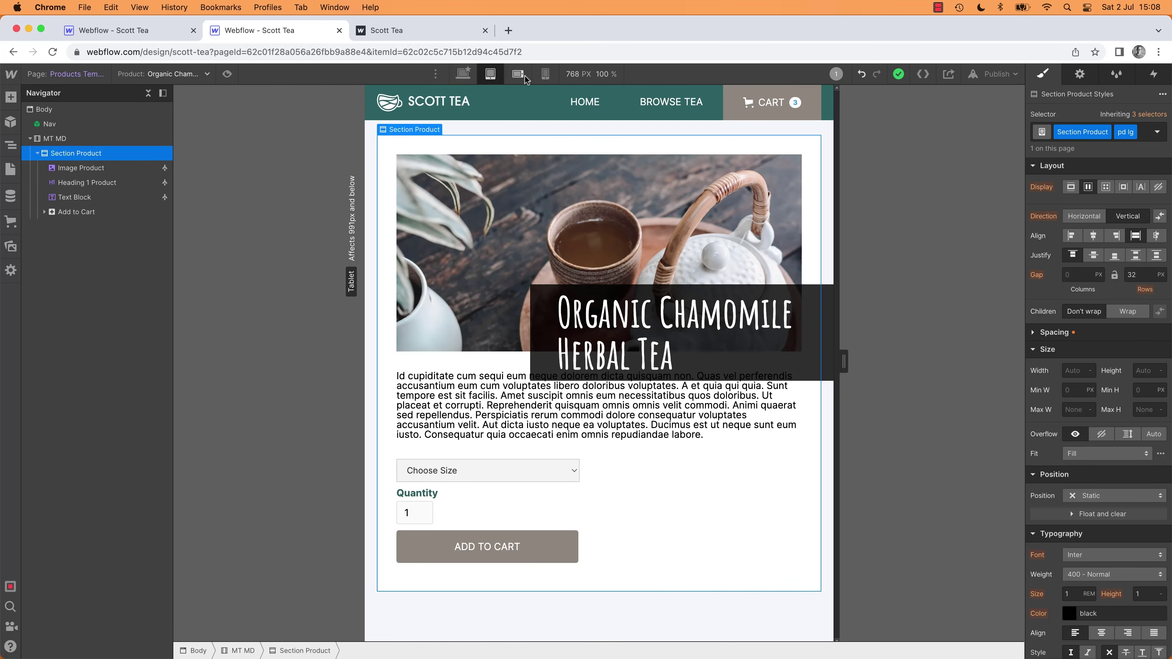
pyautogui.click(517, 77)
pyautogui.click(545, 75)
pyautogui.click(463, 77)
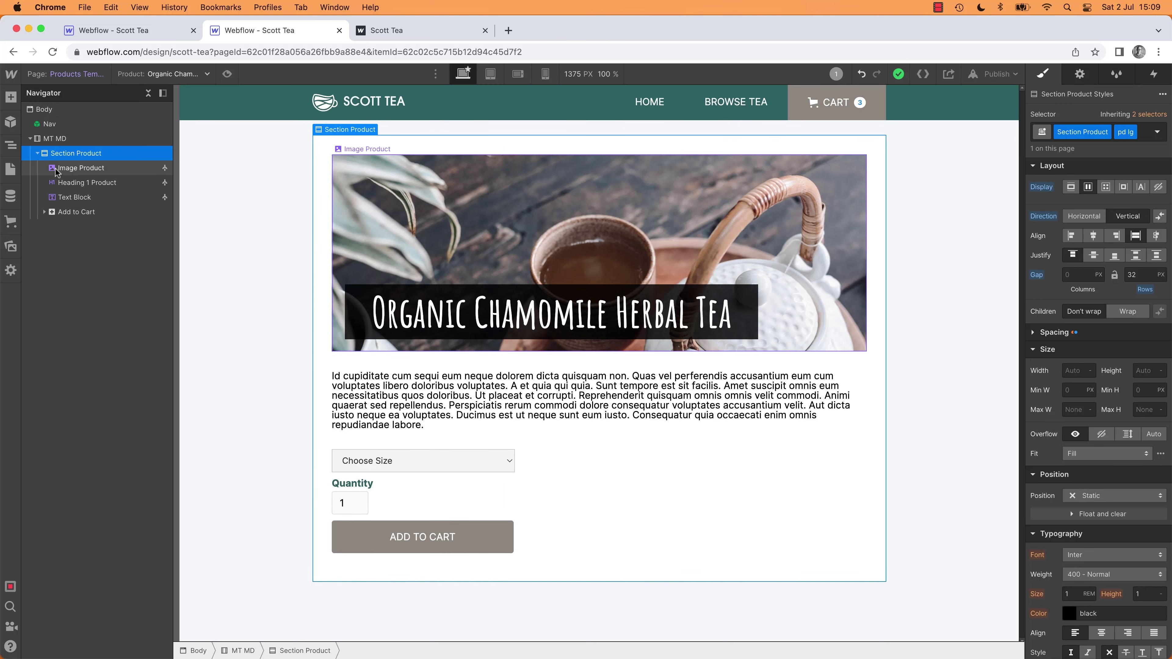
# Step: Change Section Product's display to block and check the layout at the tablet, mobile and desktop breakpoints
pyautogui.click(1072, 188)
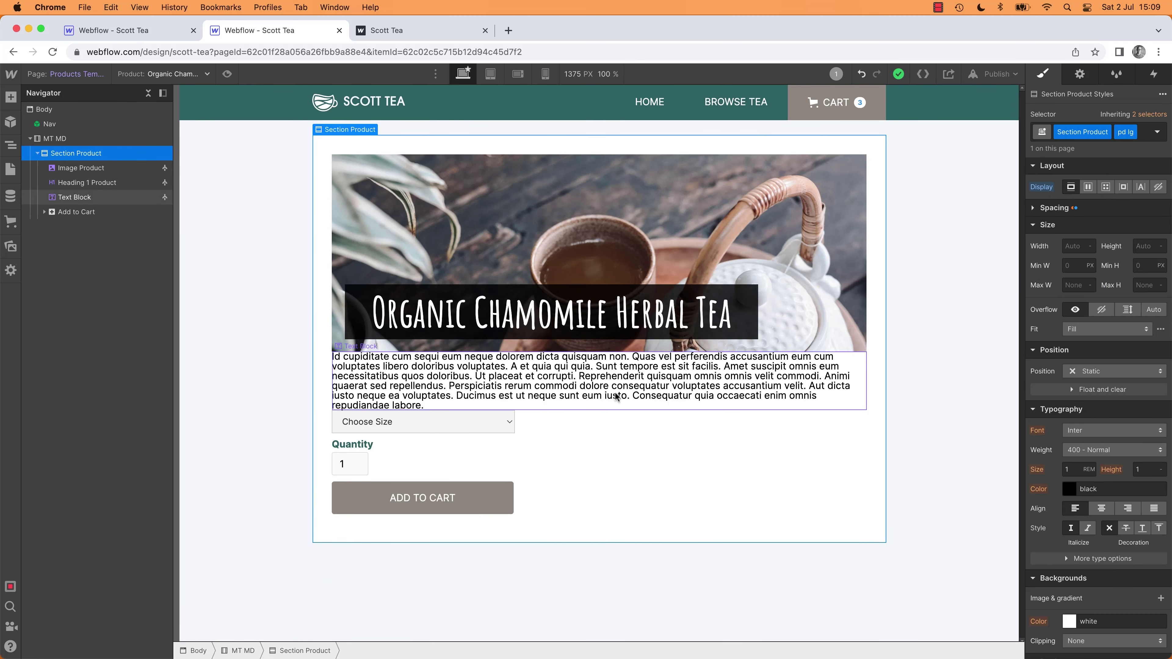
pyautogui.click(497, 75)
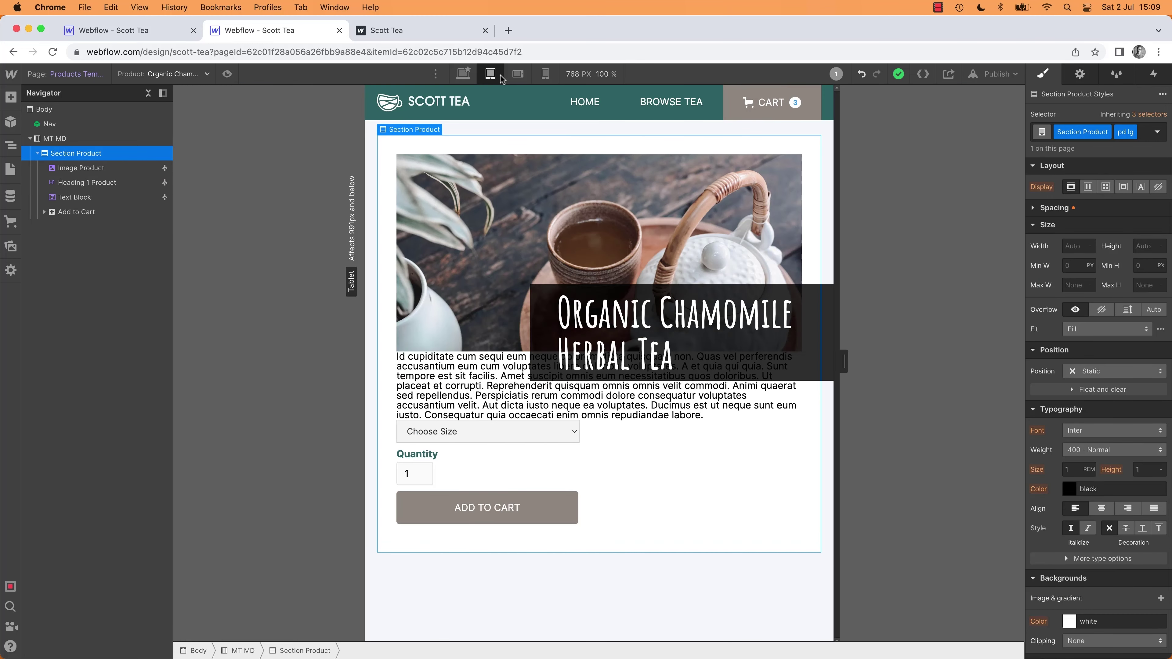
pyautogui.click(518, 75)
pyautogui.click(545, 75)
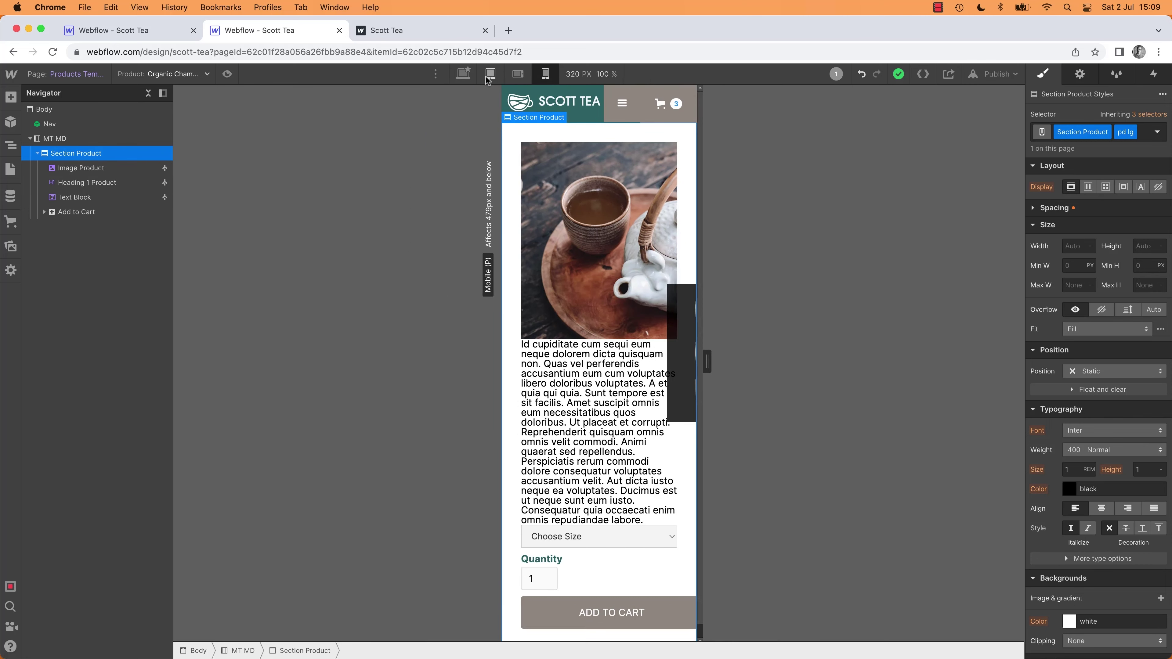
pyautogui.click(464, 75)
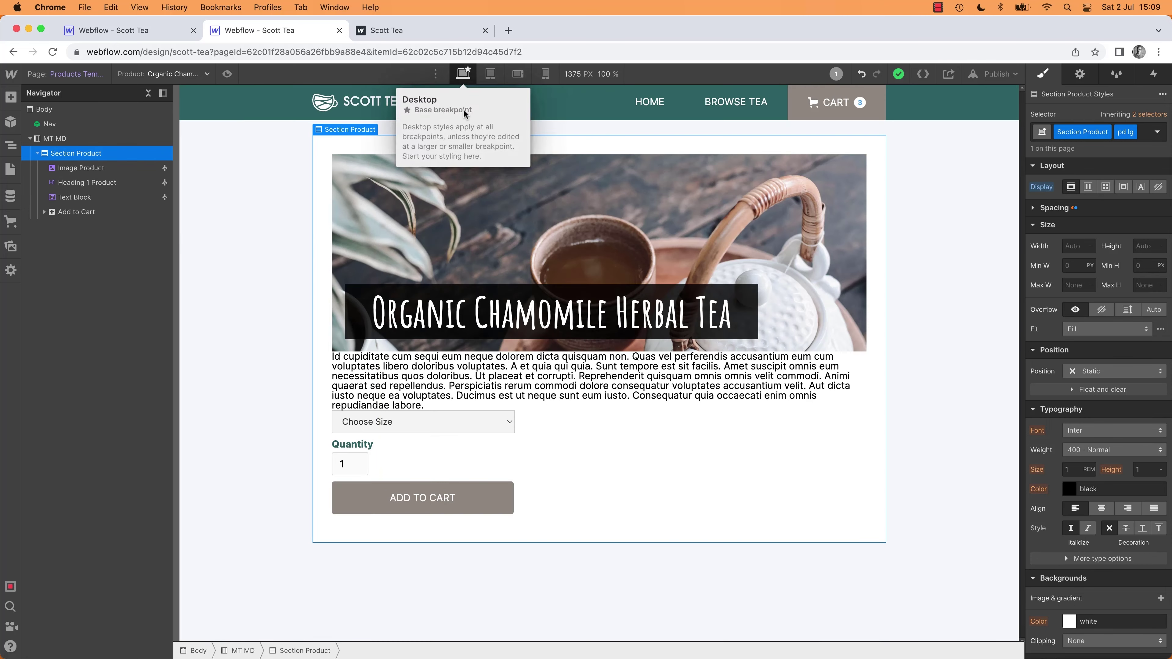
# Step: Set the product heading's left offset to 275, try the top-left absolute position preset and undo it
pyautogui.click(436, 296)
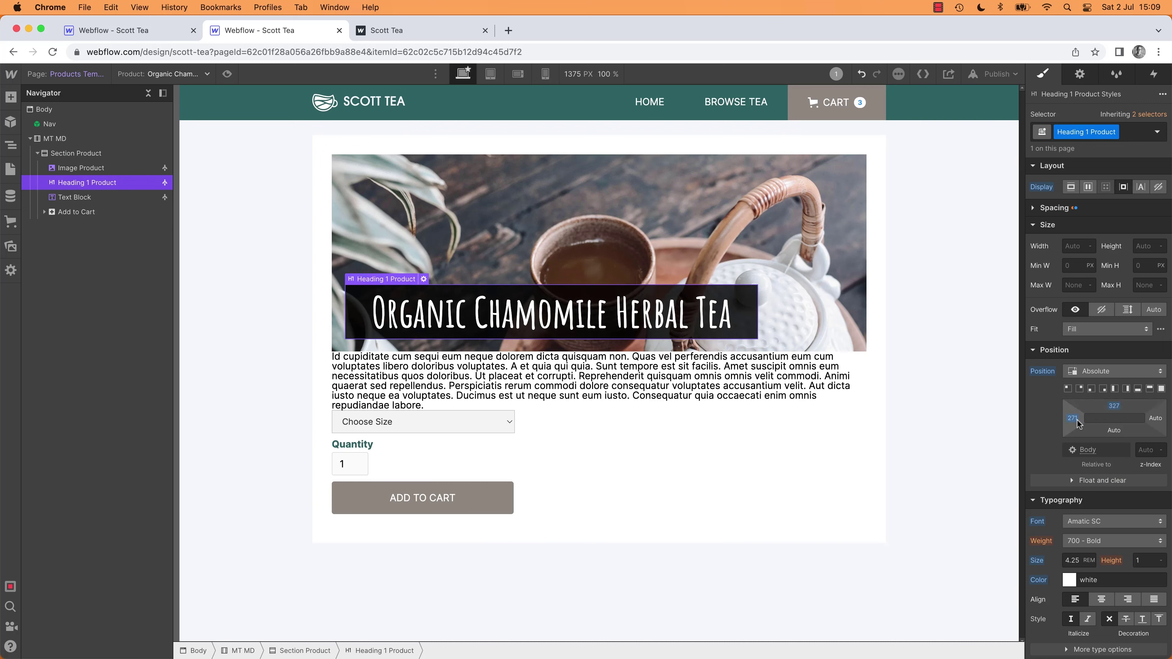
pyautogui.moveTo(1073, 418); pyautogui.dragTo(1074, 426)
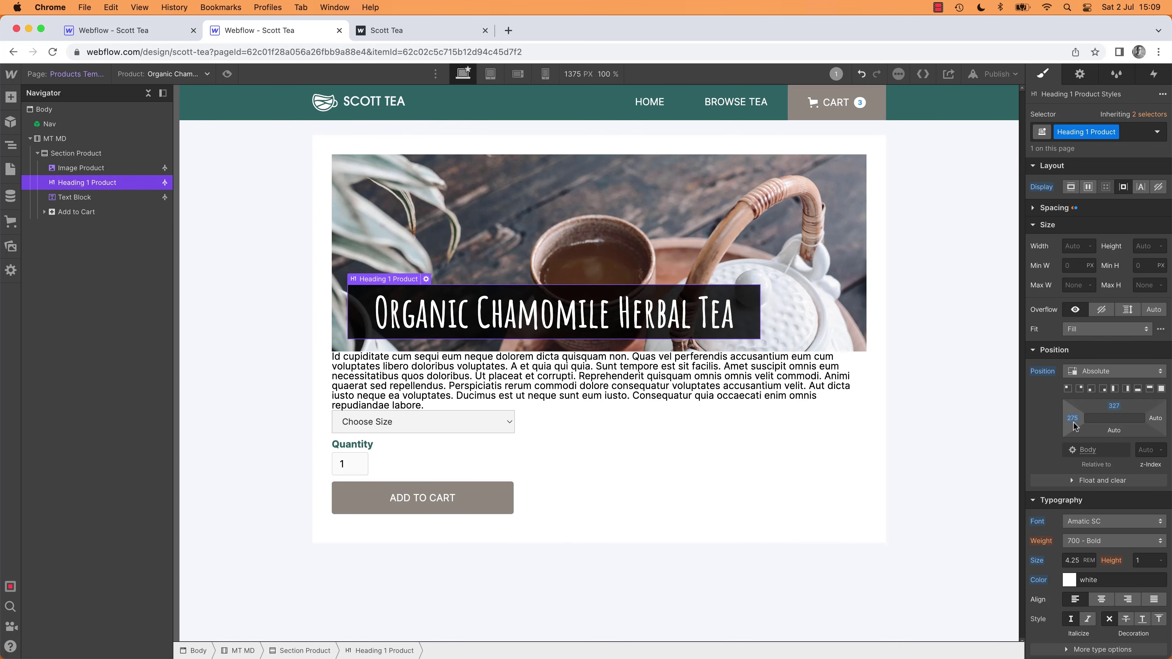
pyautogui.click(1069, 389)
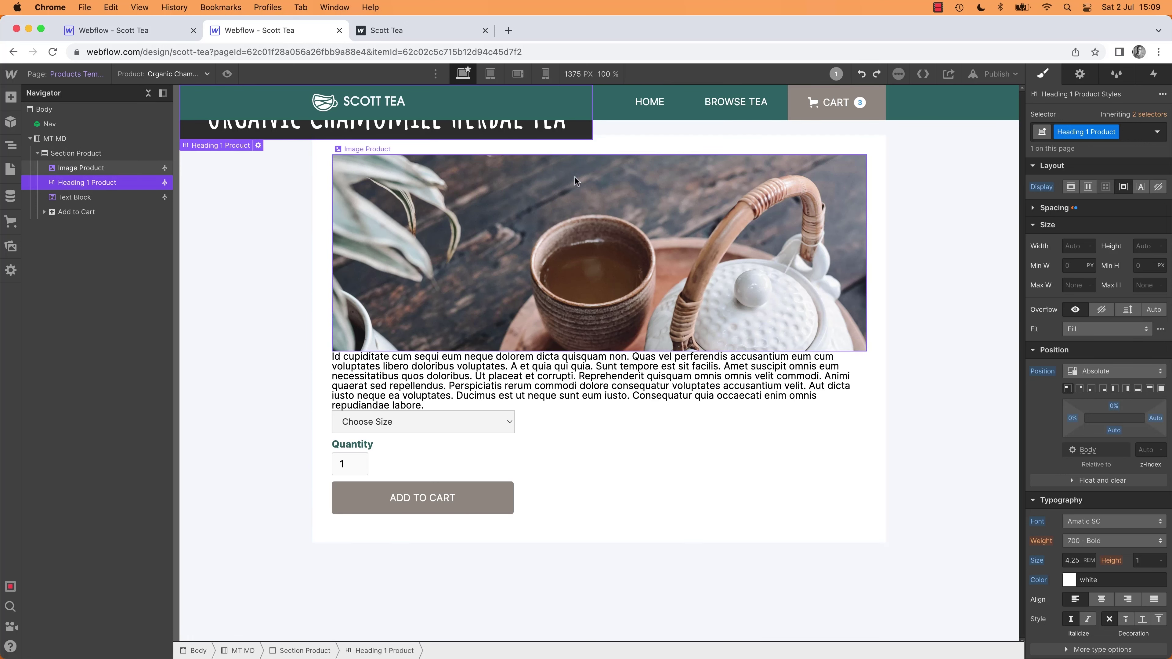
pyautogui.press('super+z')
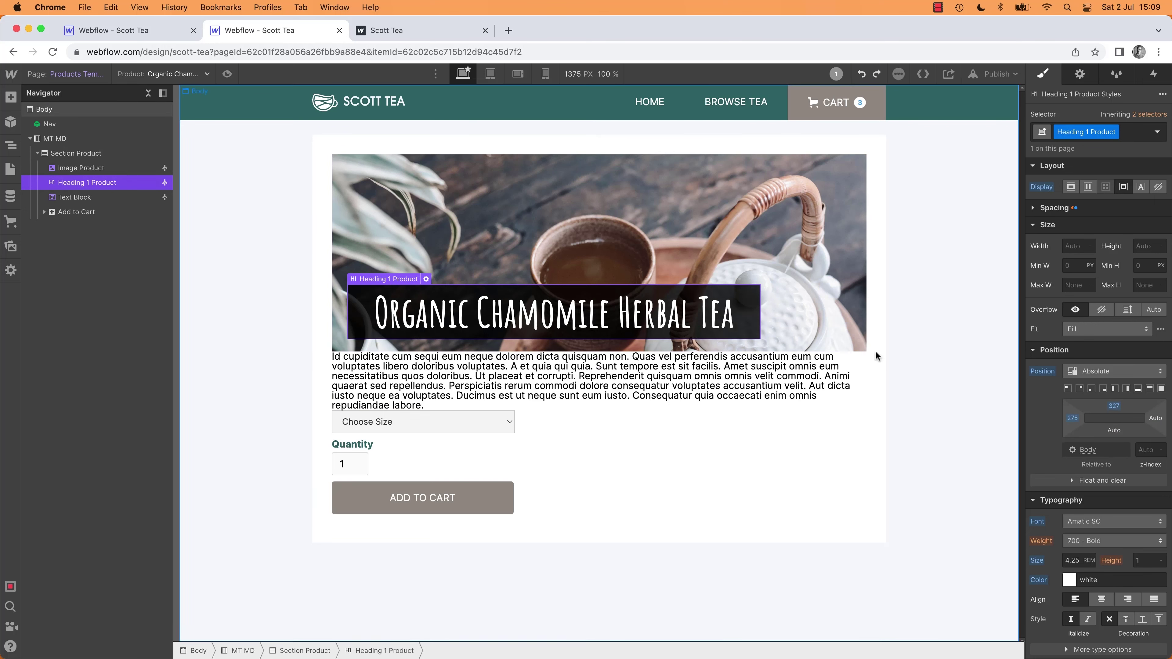
# Step: Set the position of Section Product to Relative
pyautogui.click(318, 192)
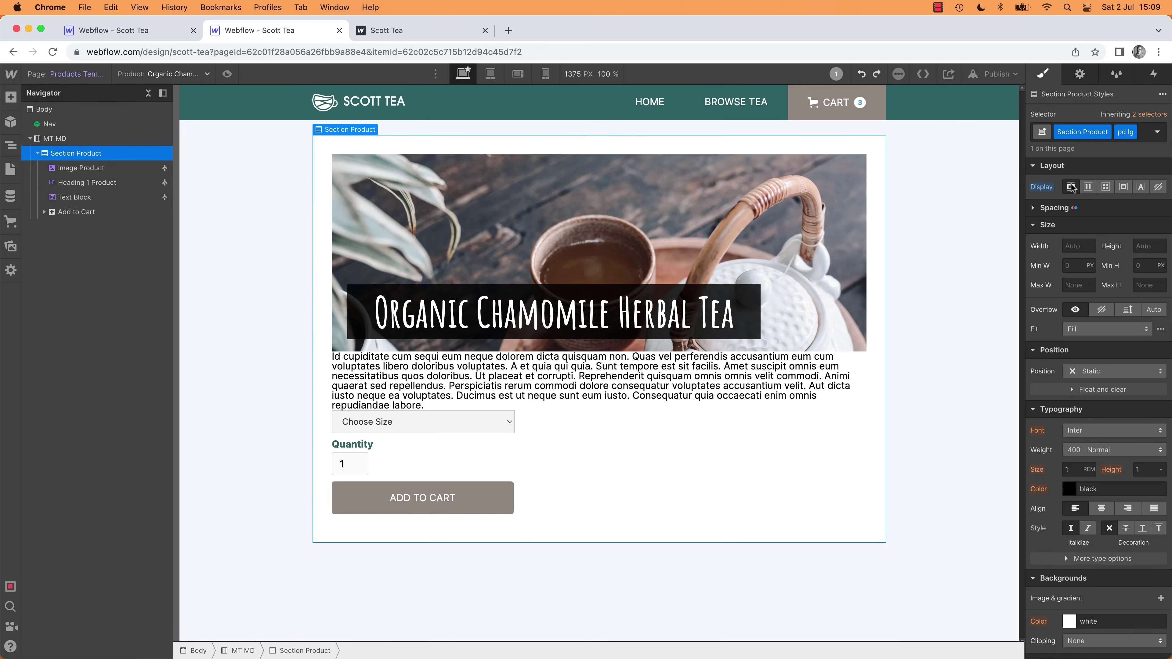
pyautogui.click(1103, 371)
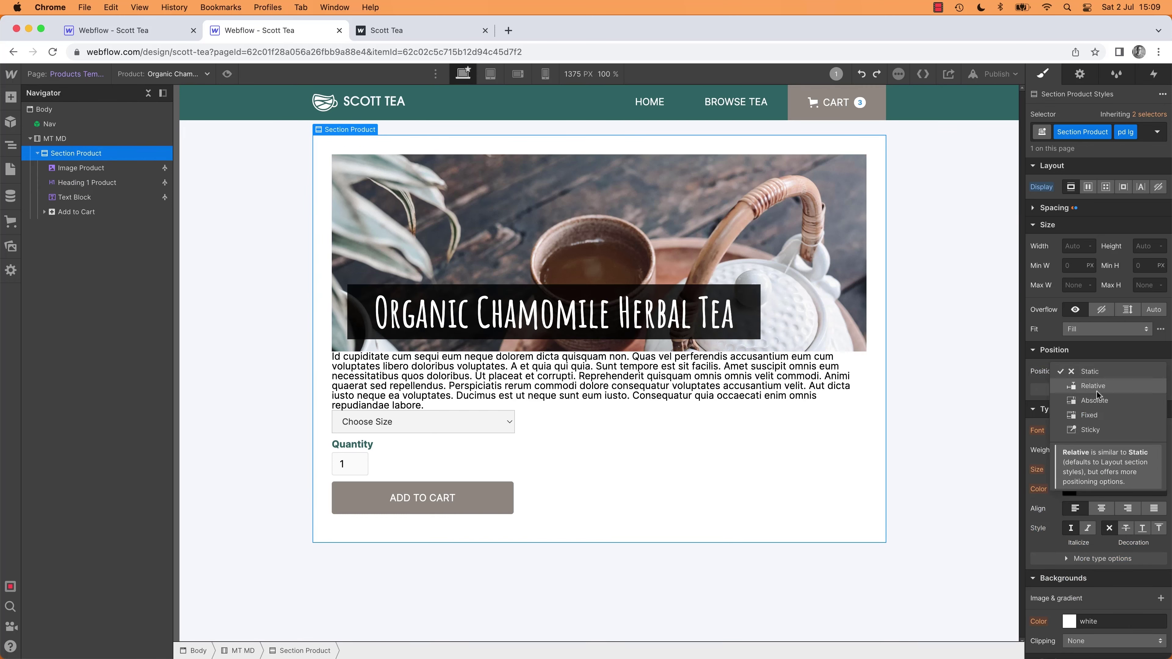
pyautogui.click(1094, 386)
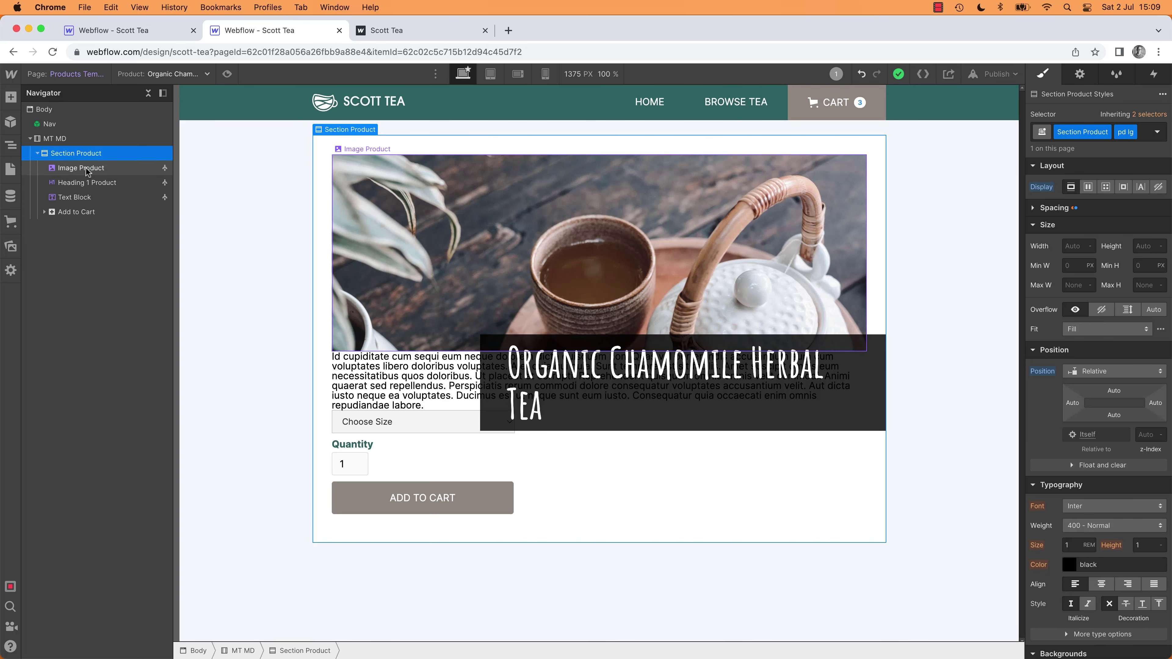
# Step: Reposition the product heading within Section Product with offsets of 246 top and 52 left
pyautogui.click(78, 182)
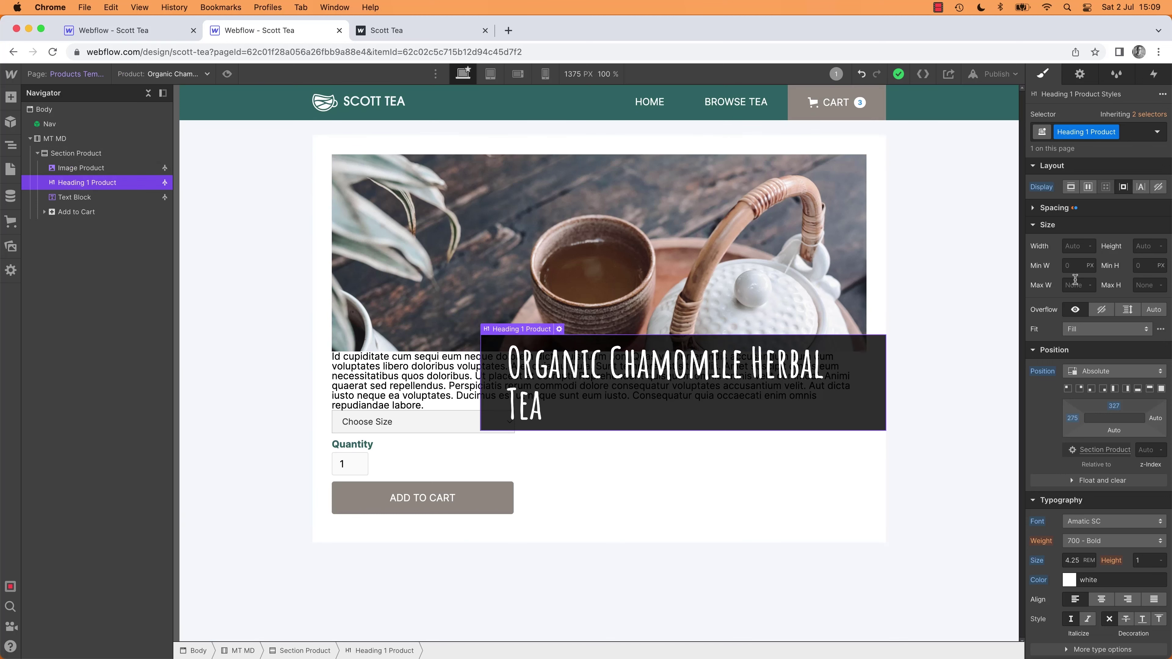
pyautogui.moveTo(1119, 413); pyautogui.dragTo(1124, 316)
pyautogui.moveTo(1072, 418); pyautogui.dragTo(933, 432)
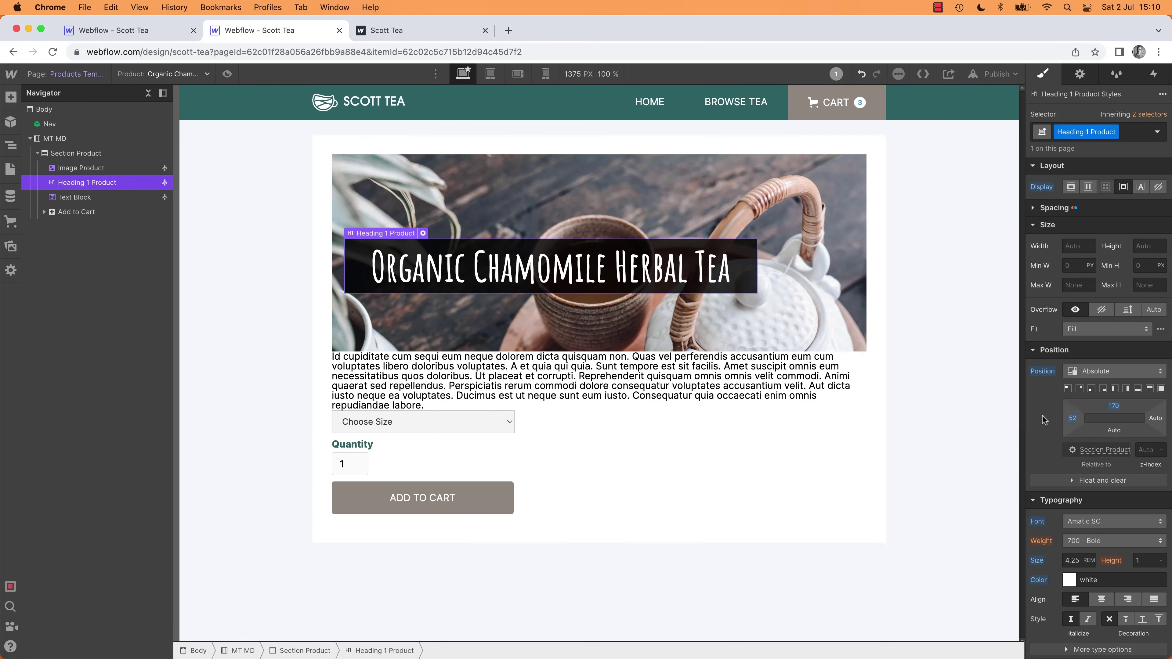
pyautogui.moveTo(1116, 406); pyautogui.dragTo(1118, 451)
pyautogui.rightClick(1118, 452)
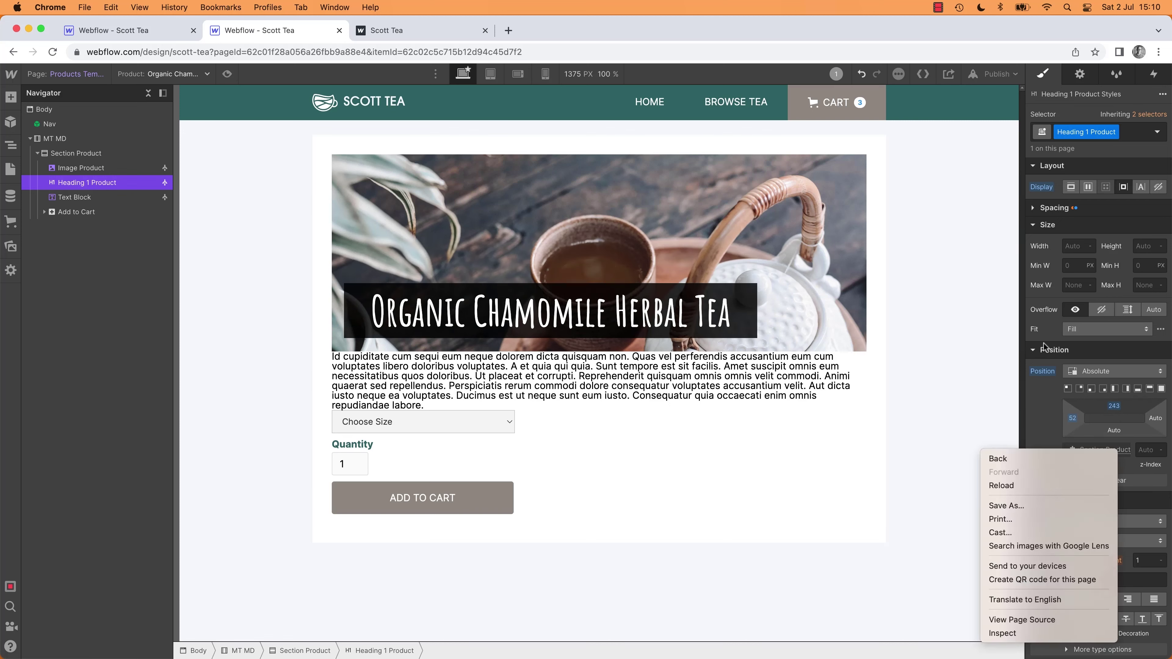
pyautogui.press('Escape')
pyautogui.moveTo(1114, 406); pyautogui.dragTo(1027, 454)
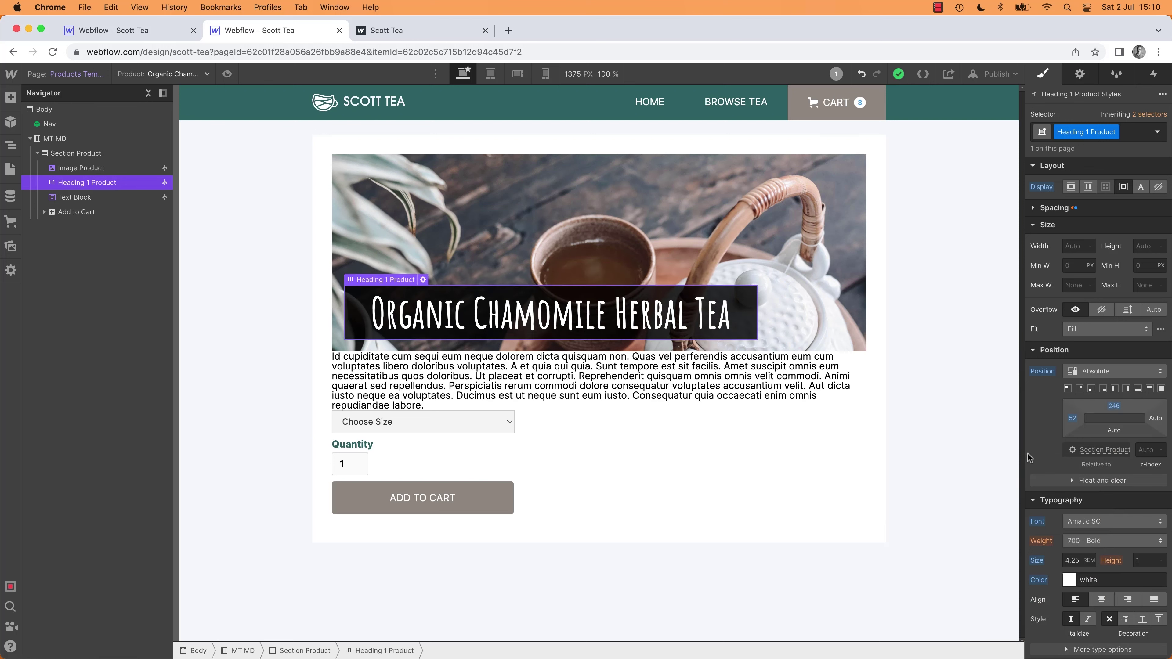
# Step: Check the product heading's placement at the mobile landscape breakpoint and return to the desktop view
pyautogui.click(983, 420)
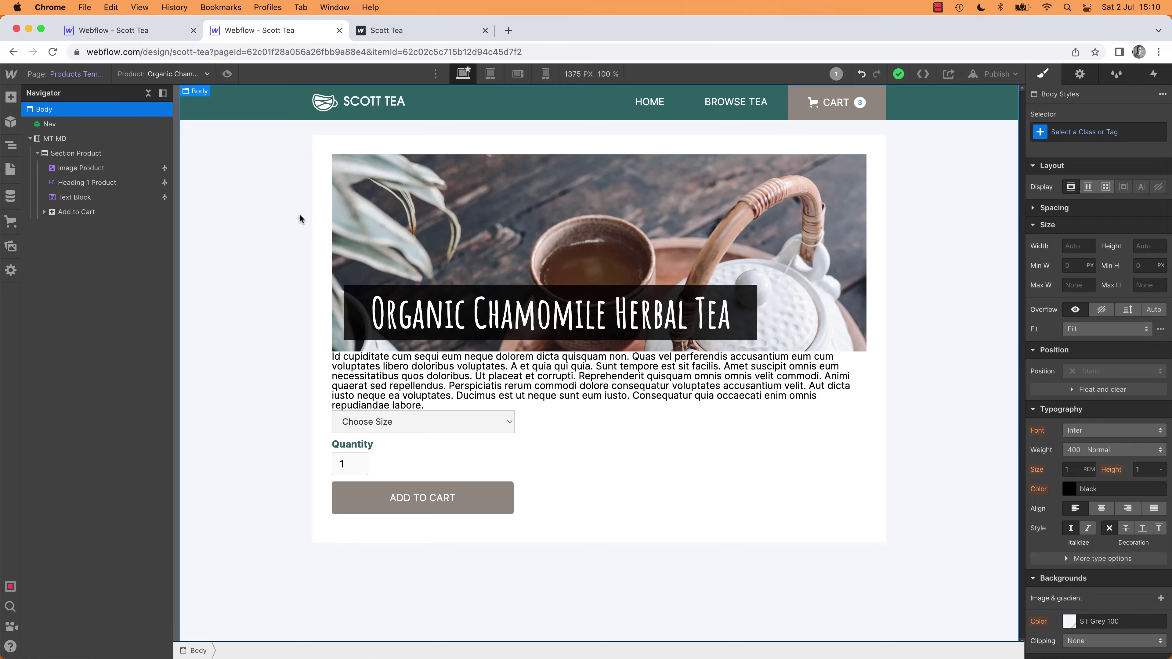
pyautogui.hotkey('ctrl', 'Tab')
pyautogui.hotkey('ctrl', 'Tab')
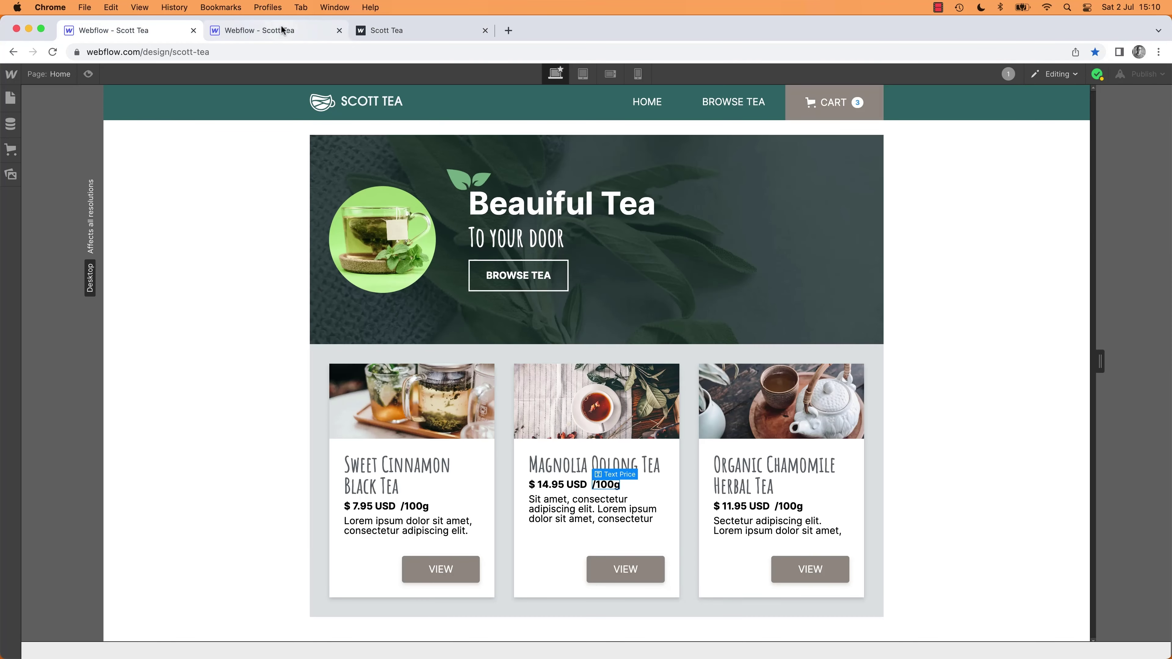
pyautogui.click(281, 31)
pyautogui.hotkey('shift', '3')
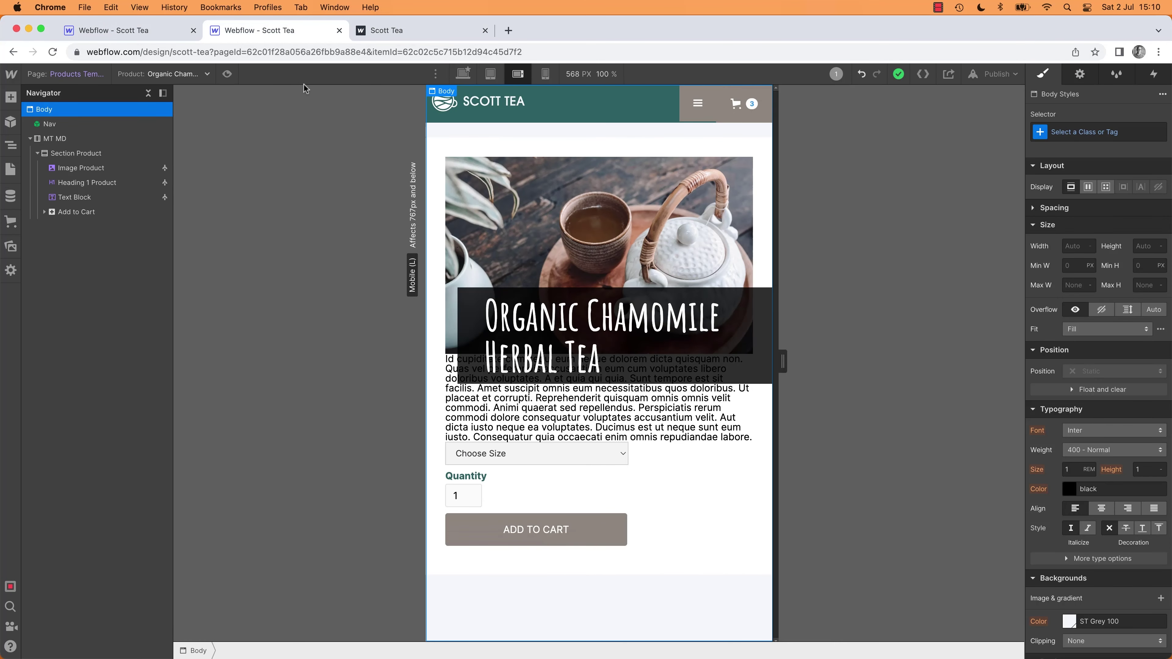
pyautogui.hotkey('shift', '1')
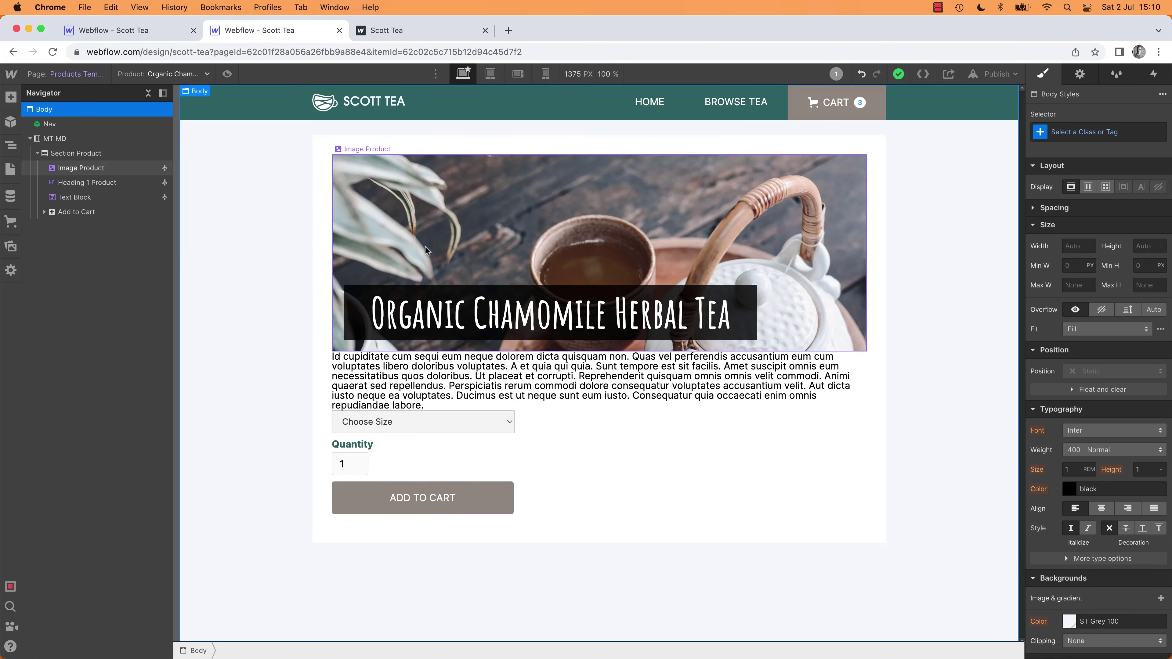
# Step: Give Image Product a bottom margin of 32 px and compare the spacing with the XD product mockup
pyautogui.click(577, 401)
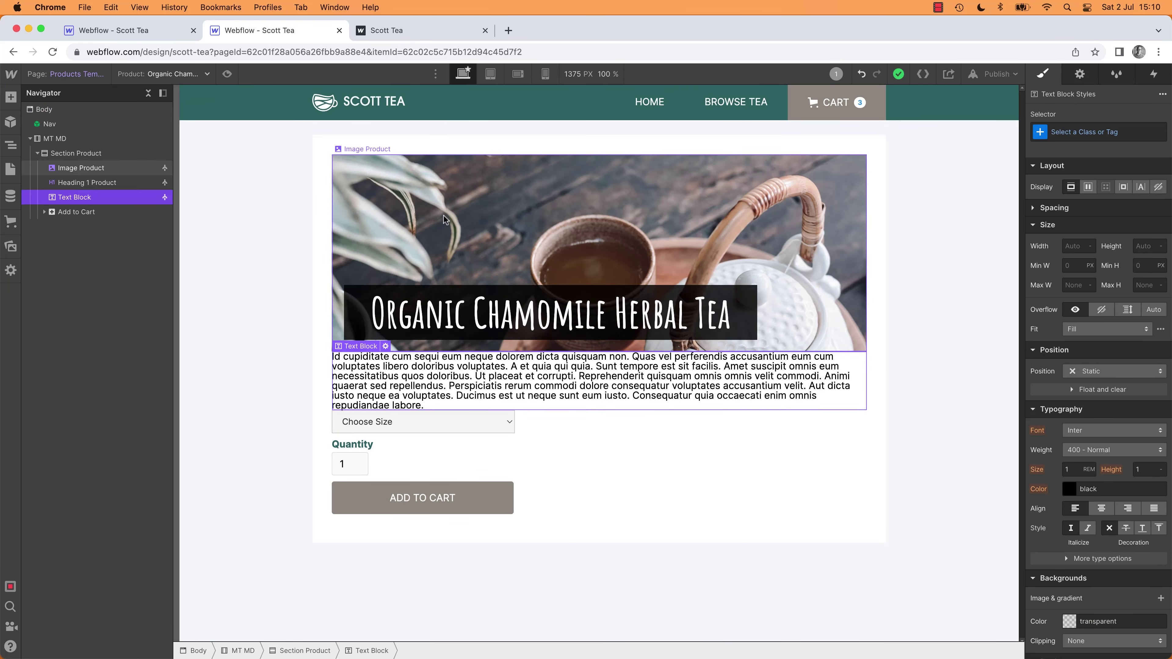
pyautogui.click(86, 183)
pyautogui.click(91, 168)
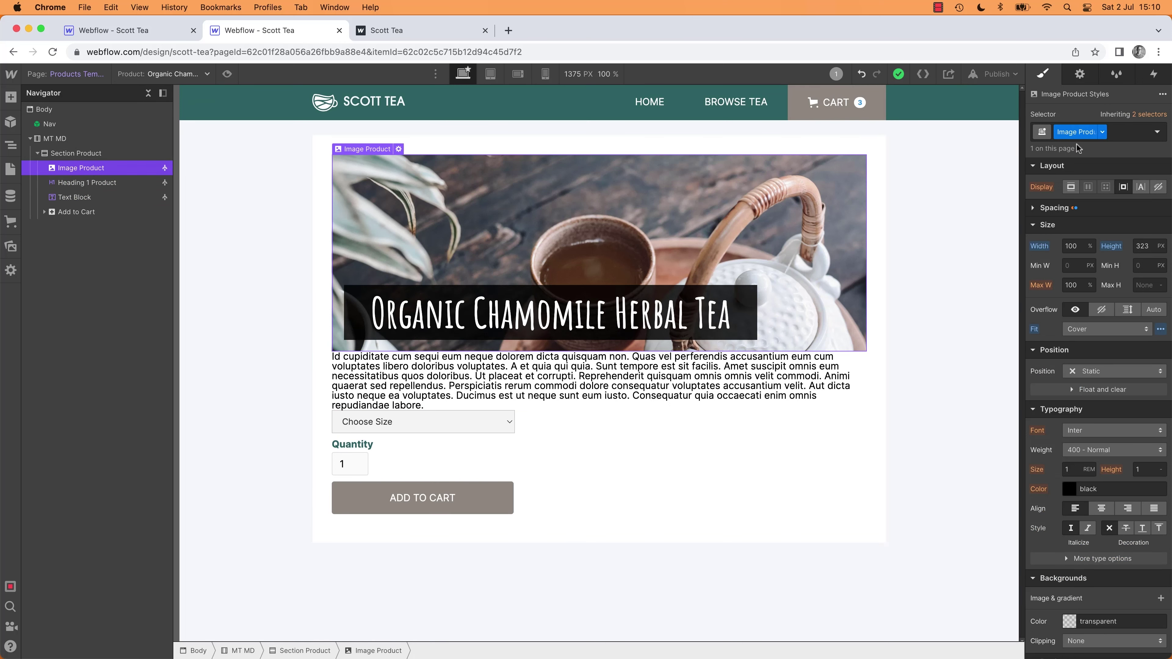
pyautogui.click(1035, 225)
pyautogui.click(1034, 208)
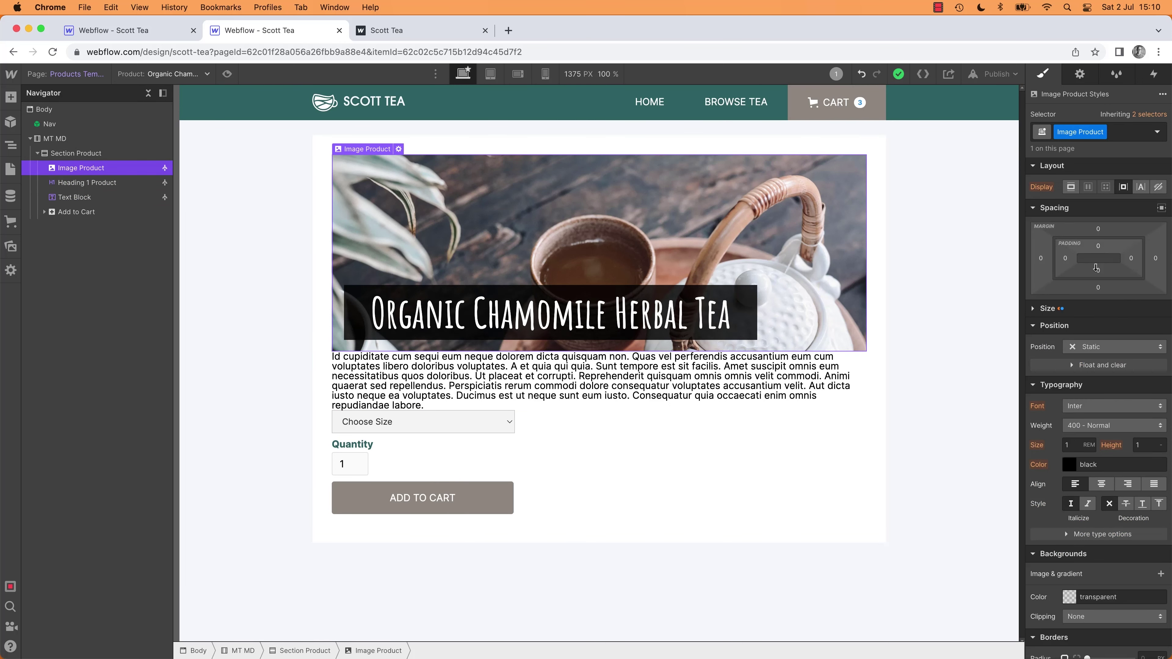
pyautogui.click(1108, 290)
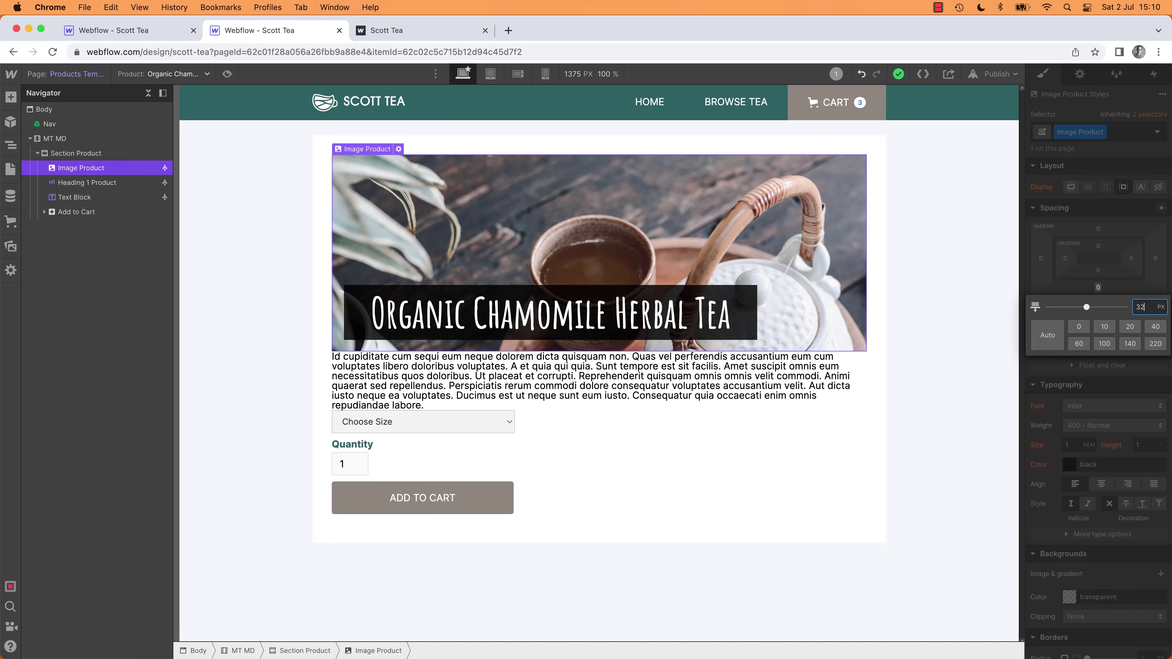
pyautogui.press('Return')
pyautogui.press('super+Tab')
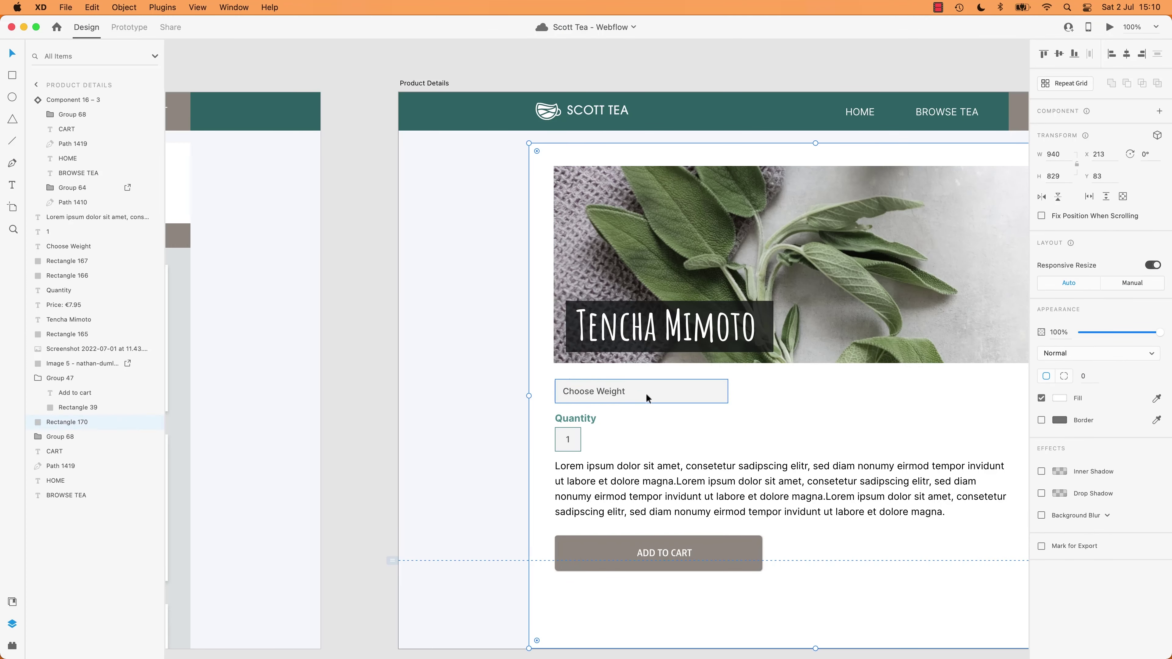
pyautogui.press('super+Tab')
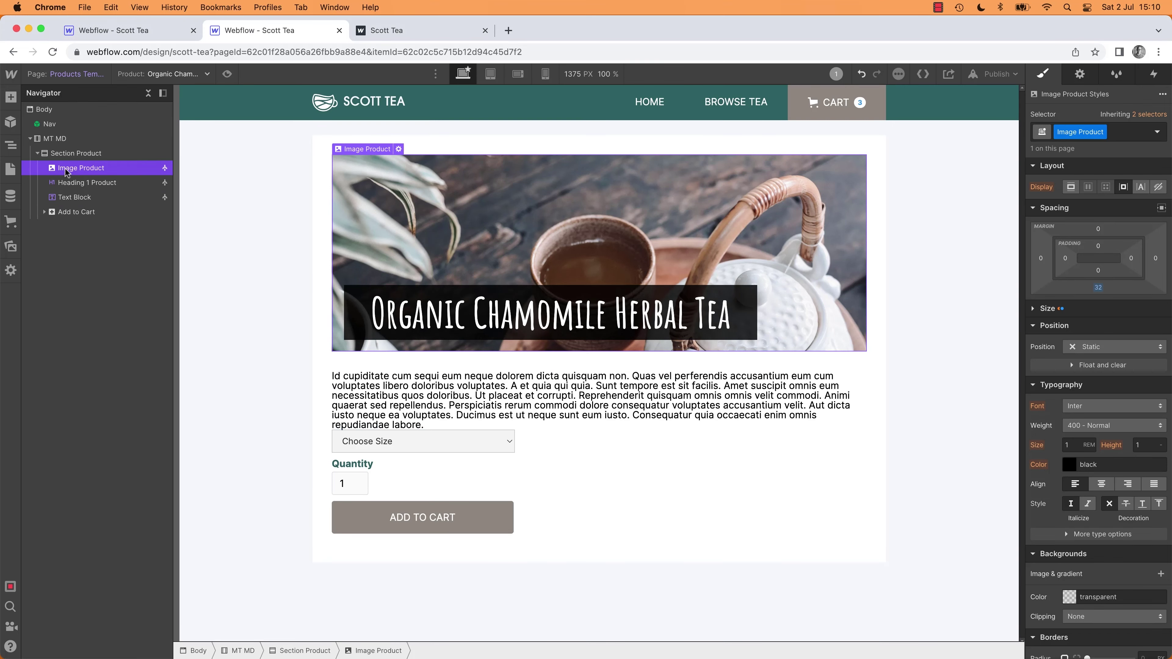
# Step: Try Image Product below the Text Block in Section Product and compare the order with the XD product mockup
pyautogui.moveTo(65, 168); pyautogui.dragTo(81, 209)
pyautogui.press('super+Tab')
pyautogui.press('super+Tab')
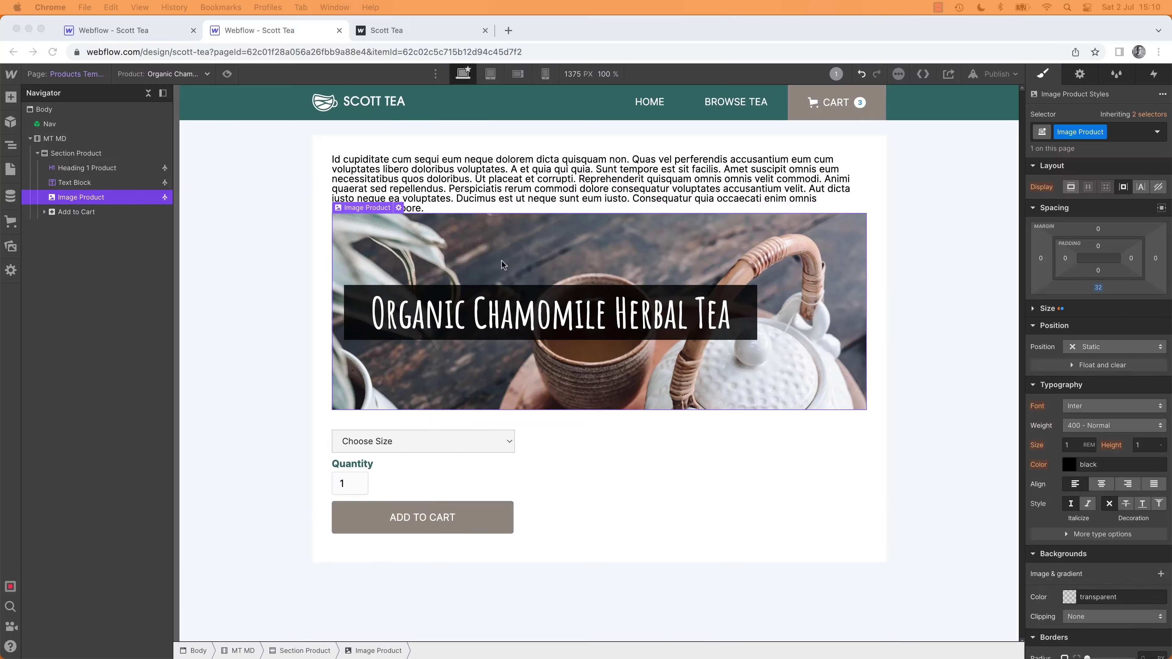
# Step: Move the description Text Block into Add to Cart's Default State, between Text Quantity and the Quantity field
pyautogui.click(73, 212)
pyautogui.click(44, 211)
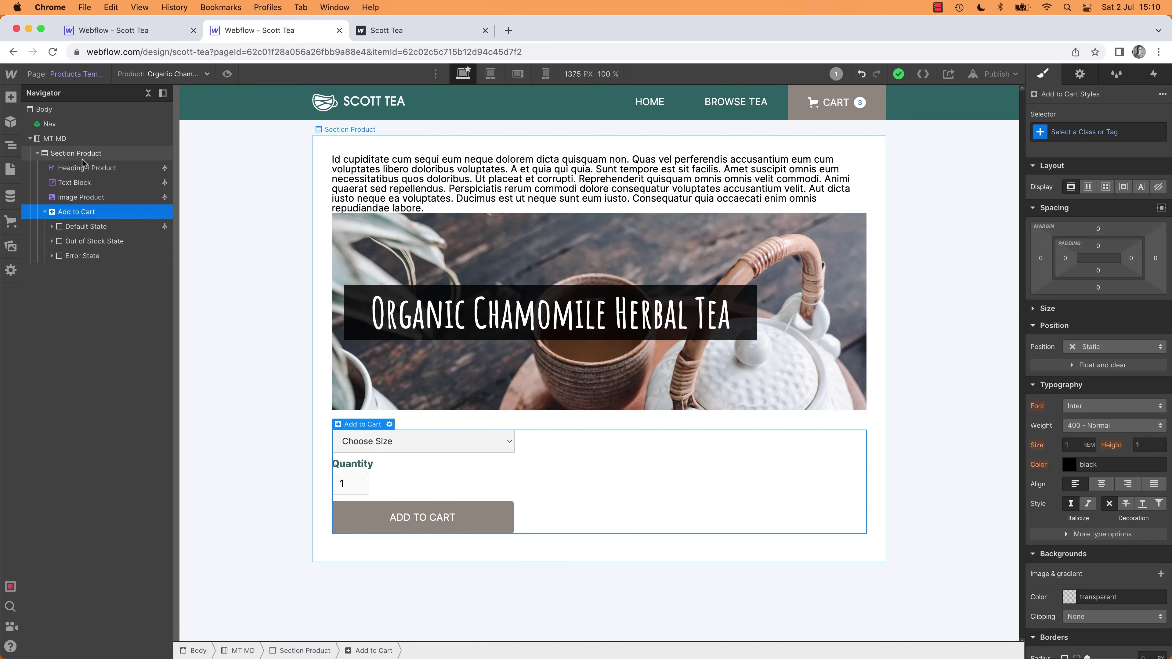
pyautogui.moveTo(78, 184)
pyautogui.mouseDown()
pyautogui.moveTo(84, 256)
pyautogui.moveTo(92, 211)
pyautogui.moveTo(88, 318)
pyautogui.moveTo(98, 193)
pyautogui.mouseUp()
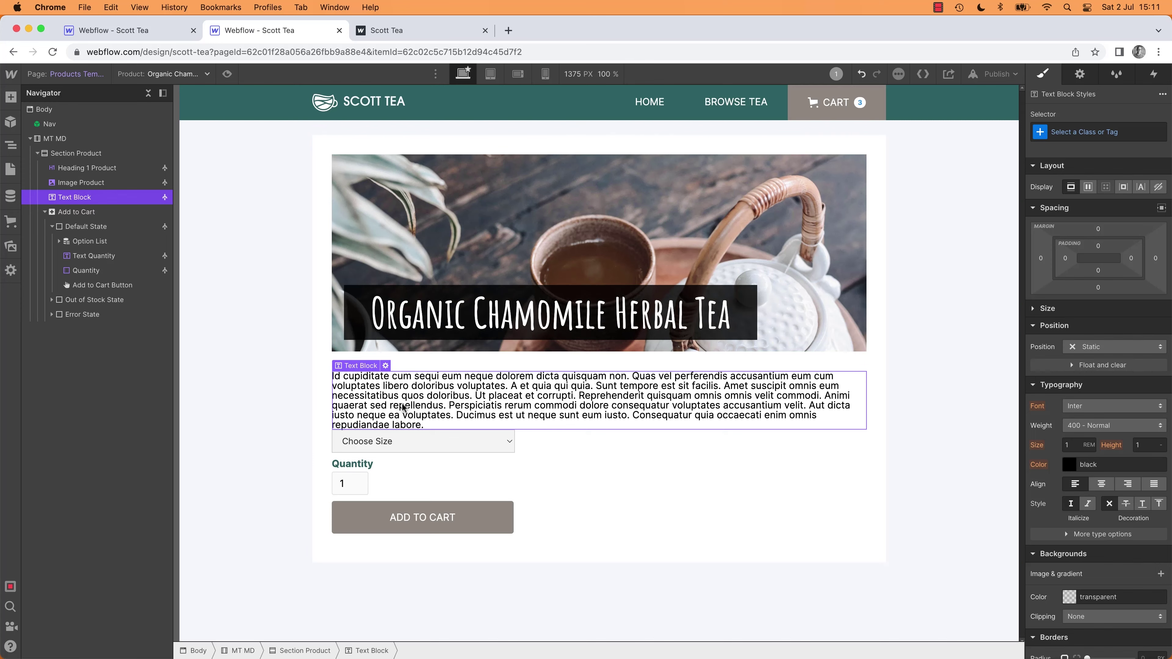
pyautogui.moveTo(402, 407); pyautogui.dragTo(393, 483)
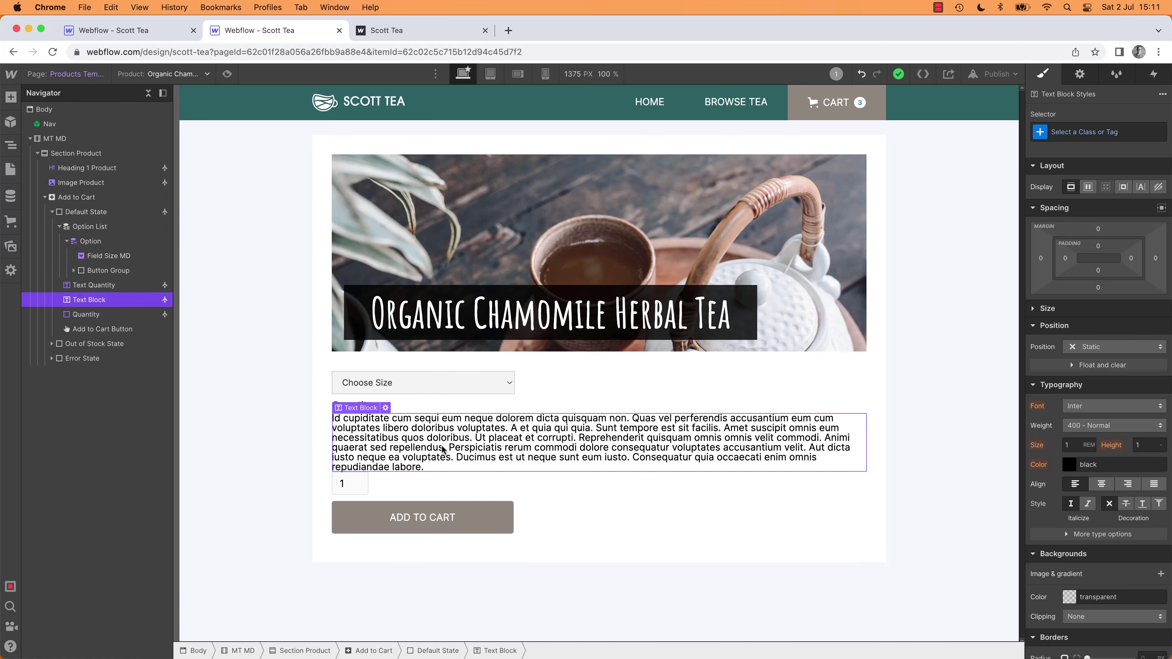
pyautogui.click(499, 587)
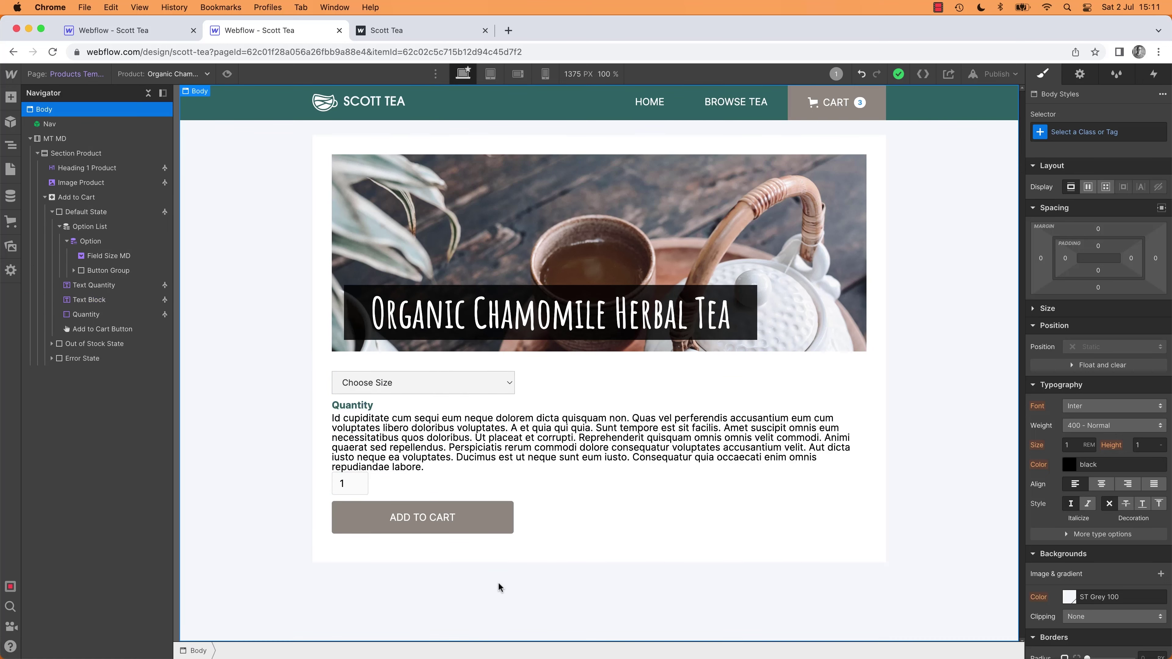
# Step: Give Text Quantity a top padding of 16 px and a bottom margin of 18 px
pyautogui.click(352, 405)
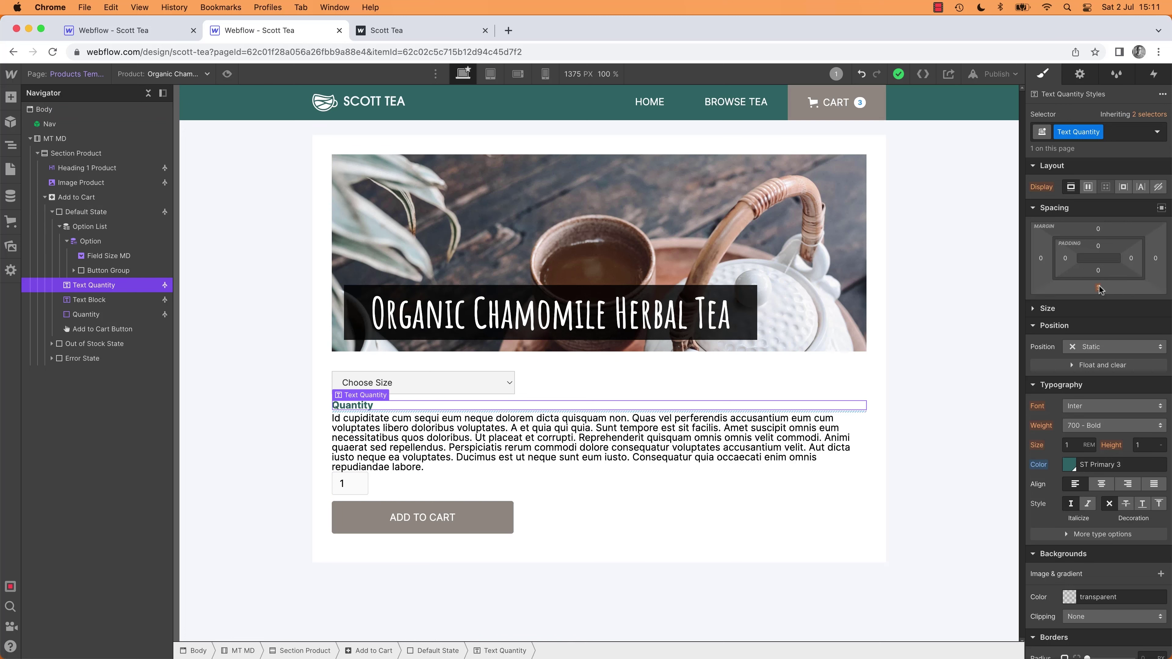
pyautogui.moveTo(1100, 289); pyautogui.dragTo(1102, 295)
pyautogui.moveTo(1101, 246); pyautogui.dragTo(1100, 255)
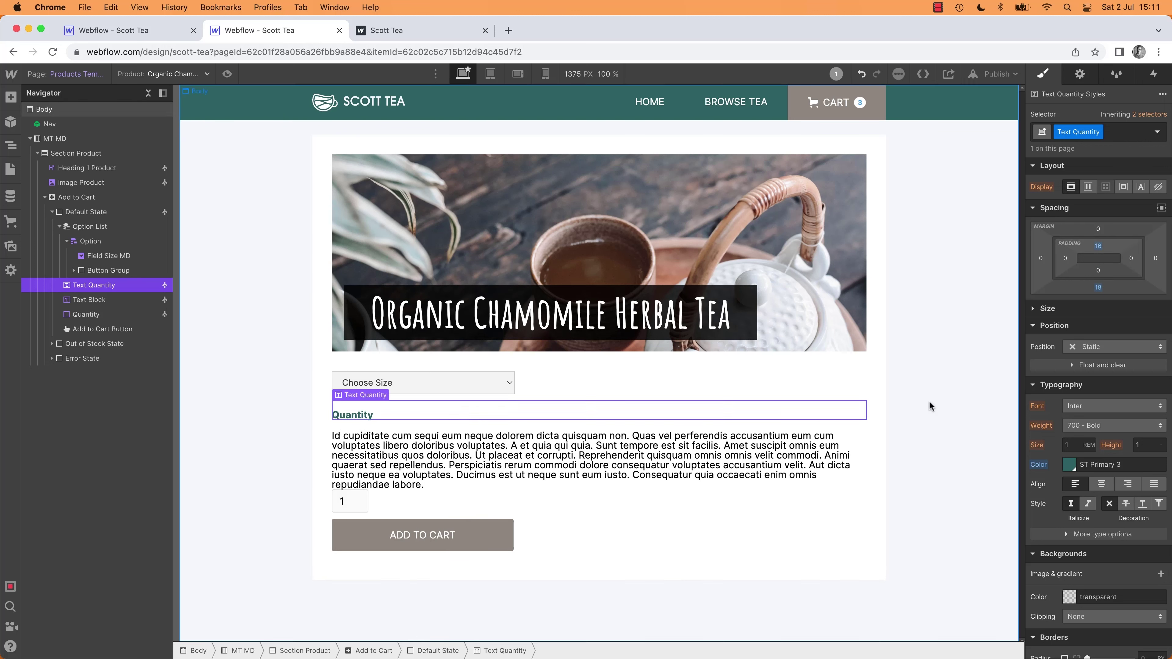
pyautogui.click(232, 462)
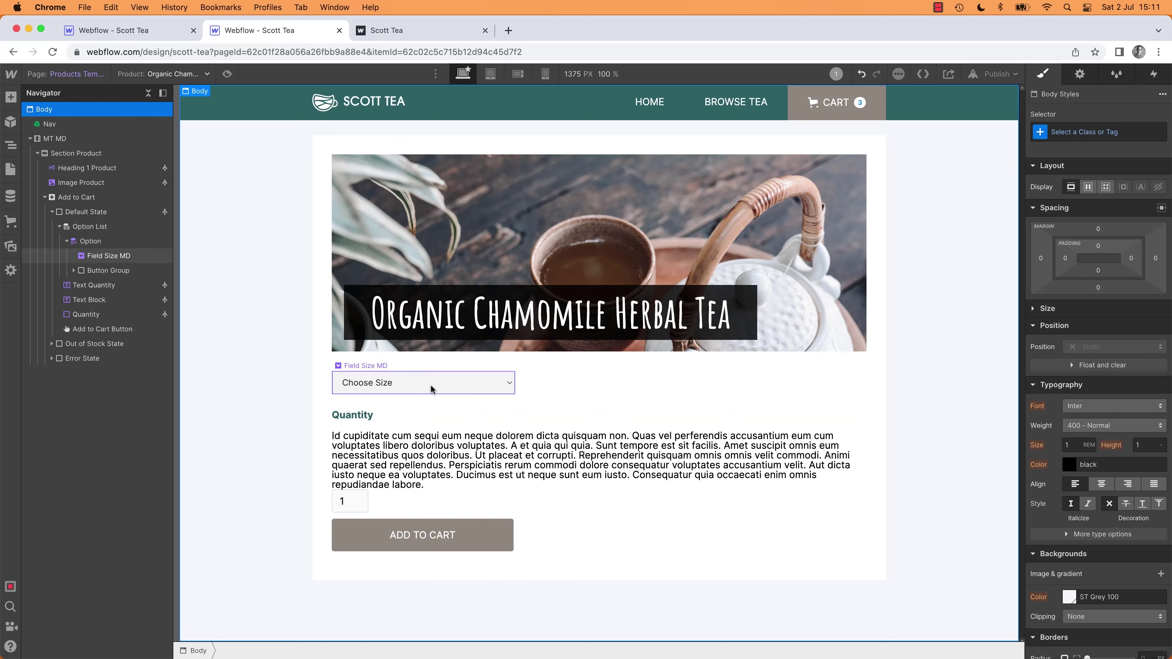
# Step: Compare the product layout with the XD mockup and apply the existing MB SM class to the description text block
pyautogui.press('super+Tab')
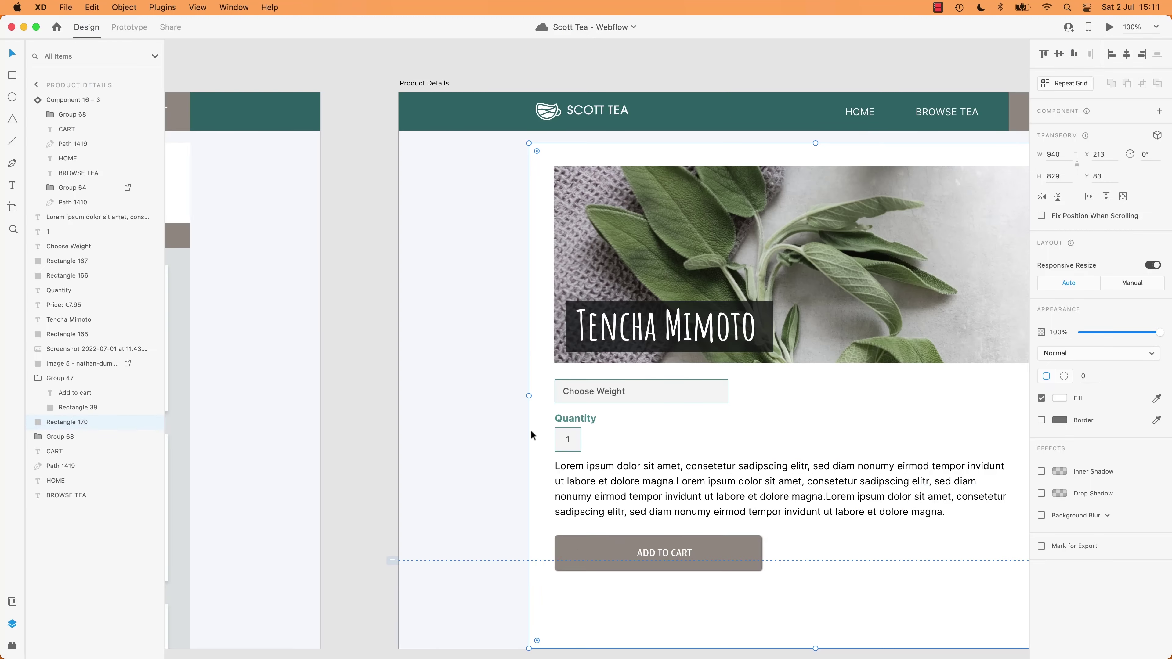
pyautogui.press('super+Tab')
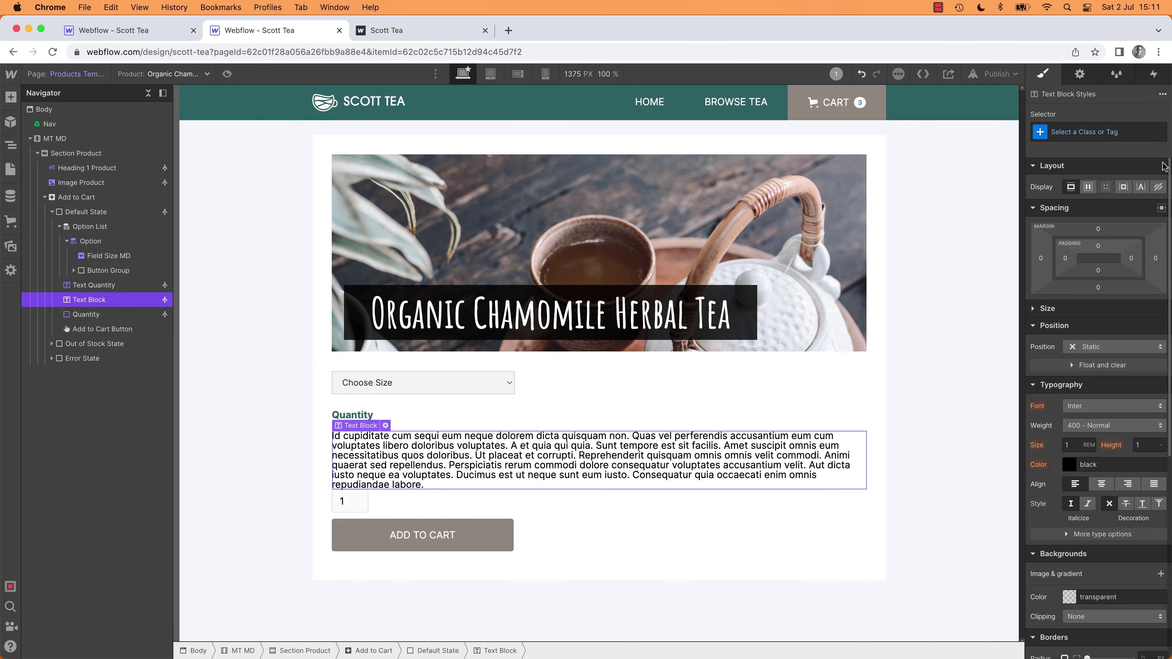
pyautogui.click(1099, 131)
pyautogui.write('mb')
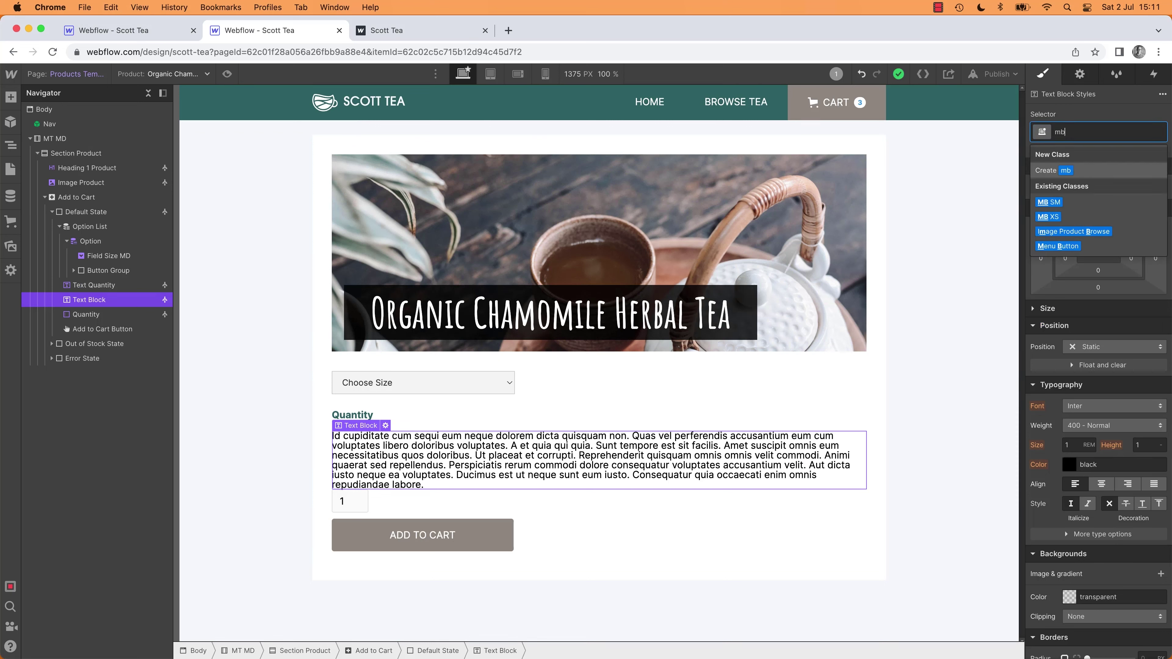
pyautogui.press('Down')
pyautogui.press('Return')
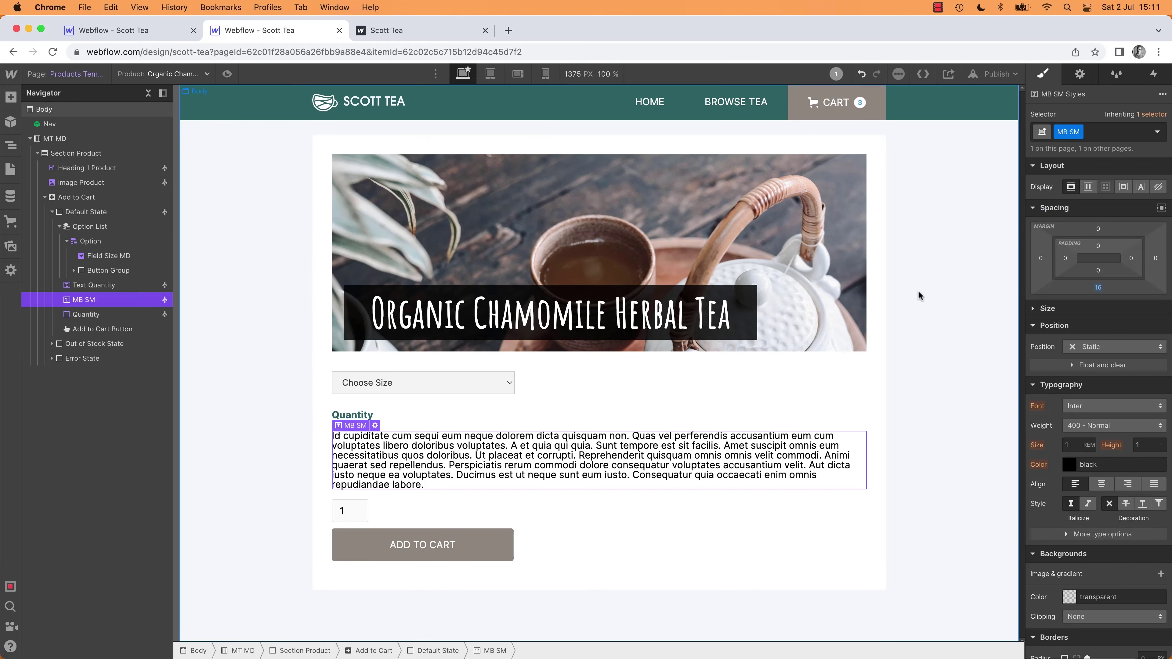
pyautogui.click(235, 478)
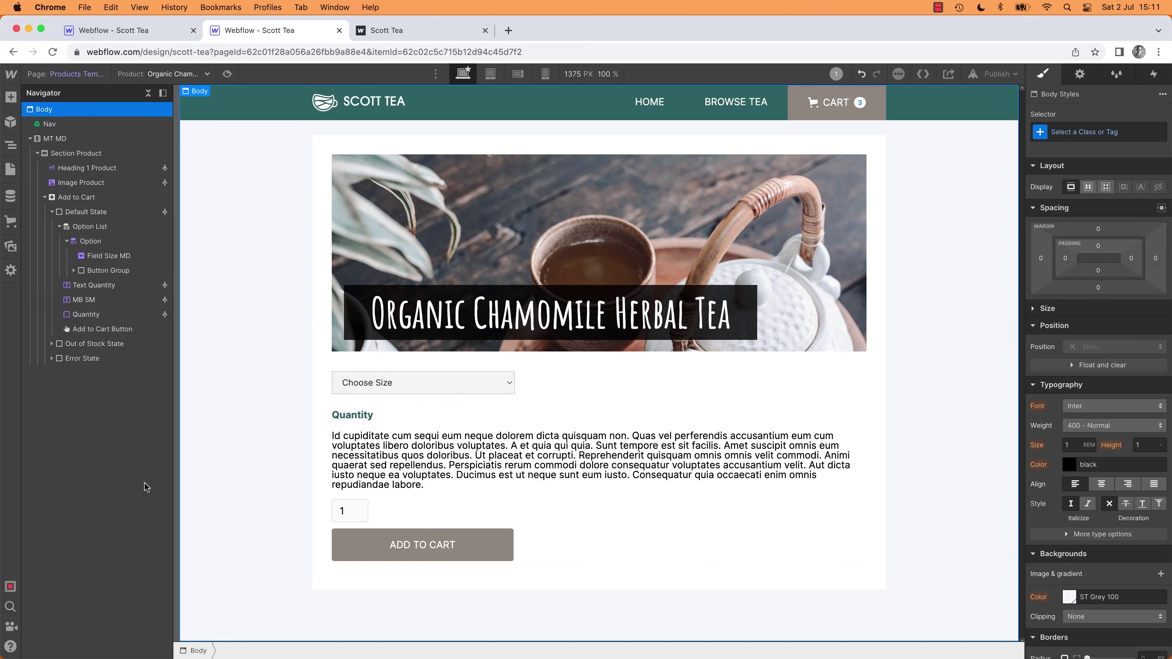
# Step: Move Text Quantity below the description text and add the MT MD class to the description's MB SM class
pyautogui.moveTo(365, 418); pyautogui.dragTo(364, 486)
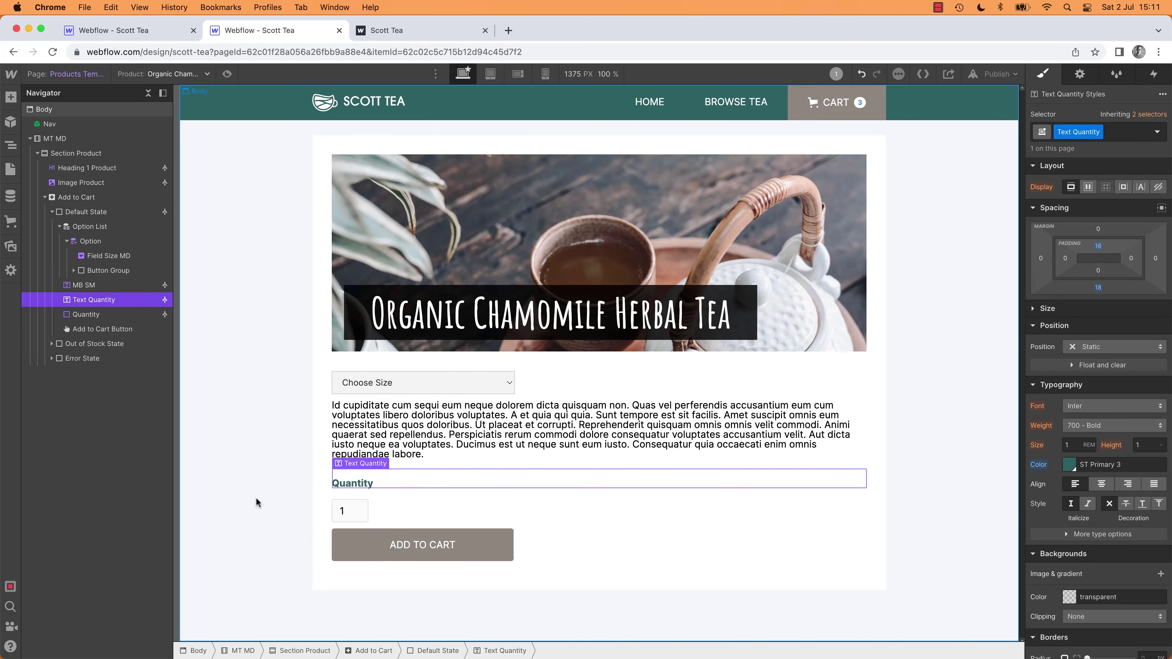
pyautogui.click(360, 439)
pyautogui.click(1102, 130)
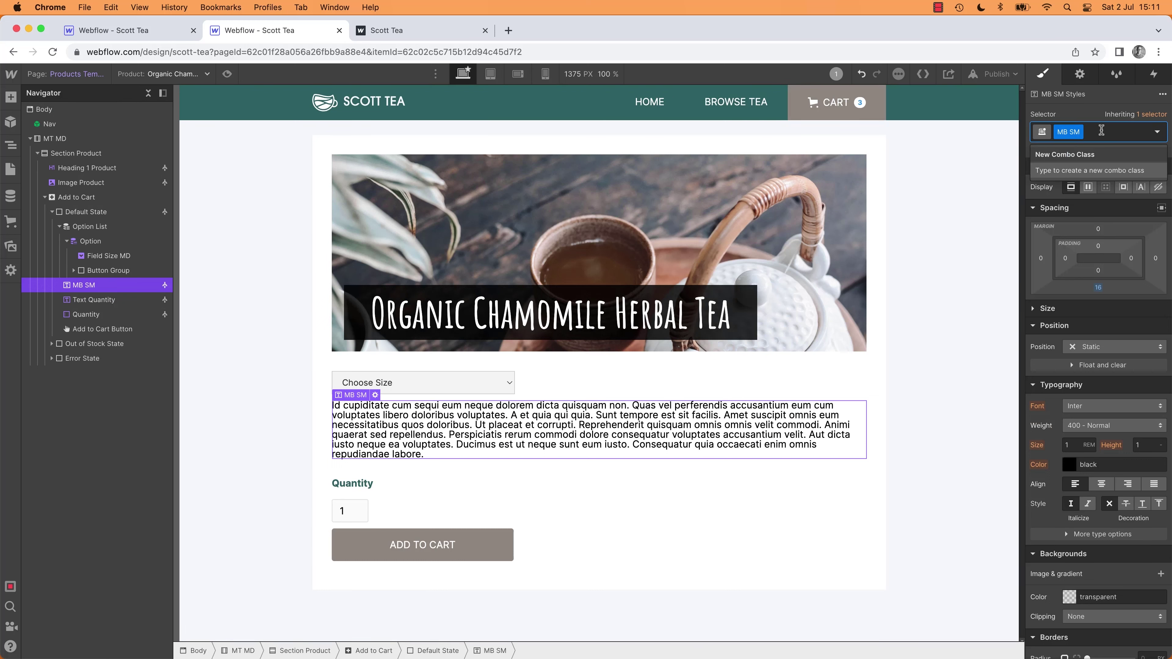
pyautogui.write('mt')
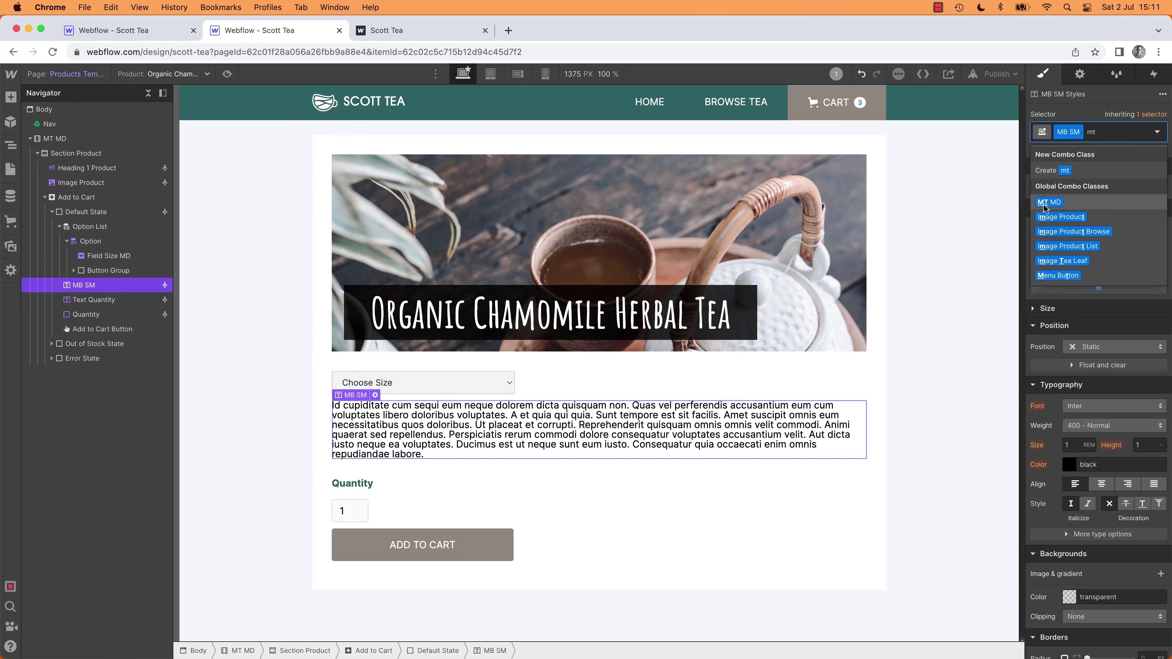
pyautogui.click(1045, 205)
pyautogui.click(251, 488)
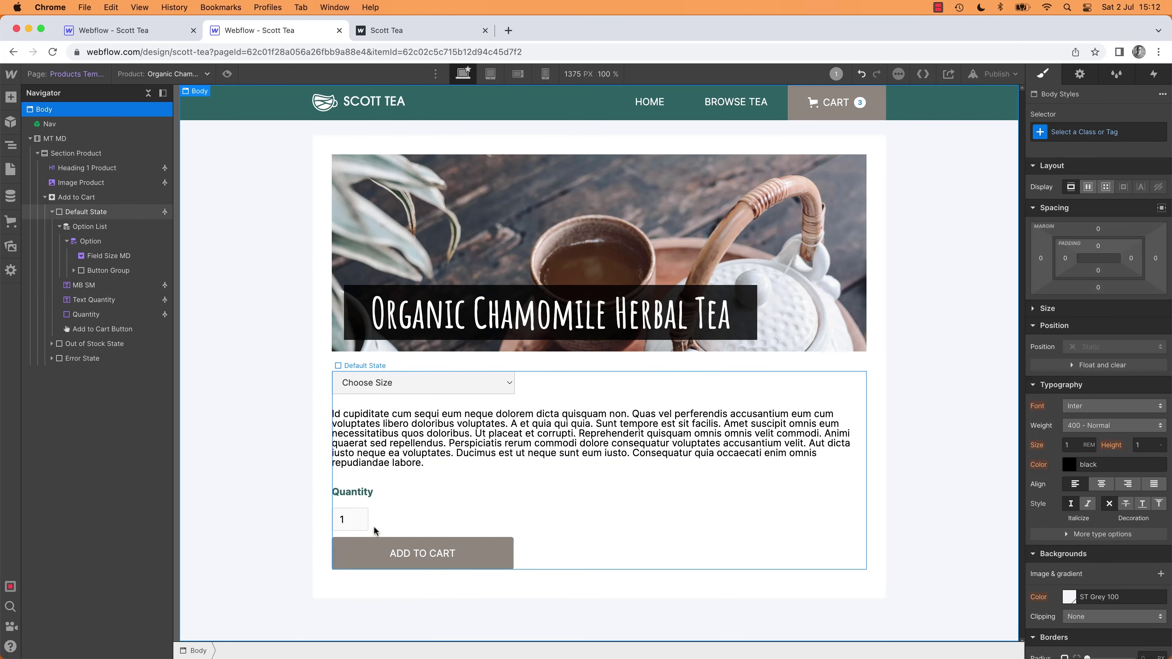
# Step: Reset the bottom margin of Text Quantity
pyautogui.click(347, 492)
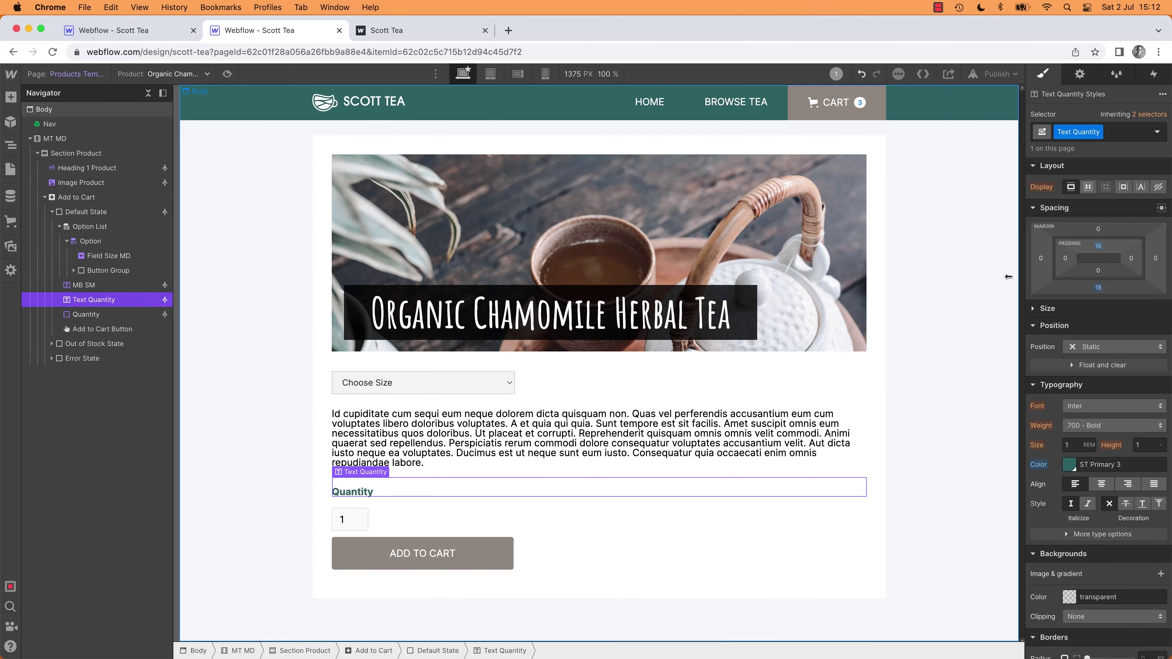
pyautogui.keyDown('alt'); pyautogui.click(1099, 287); pyautogui.keyUp('alt')
pyautogui.click(260, 465)
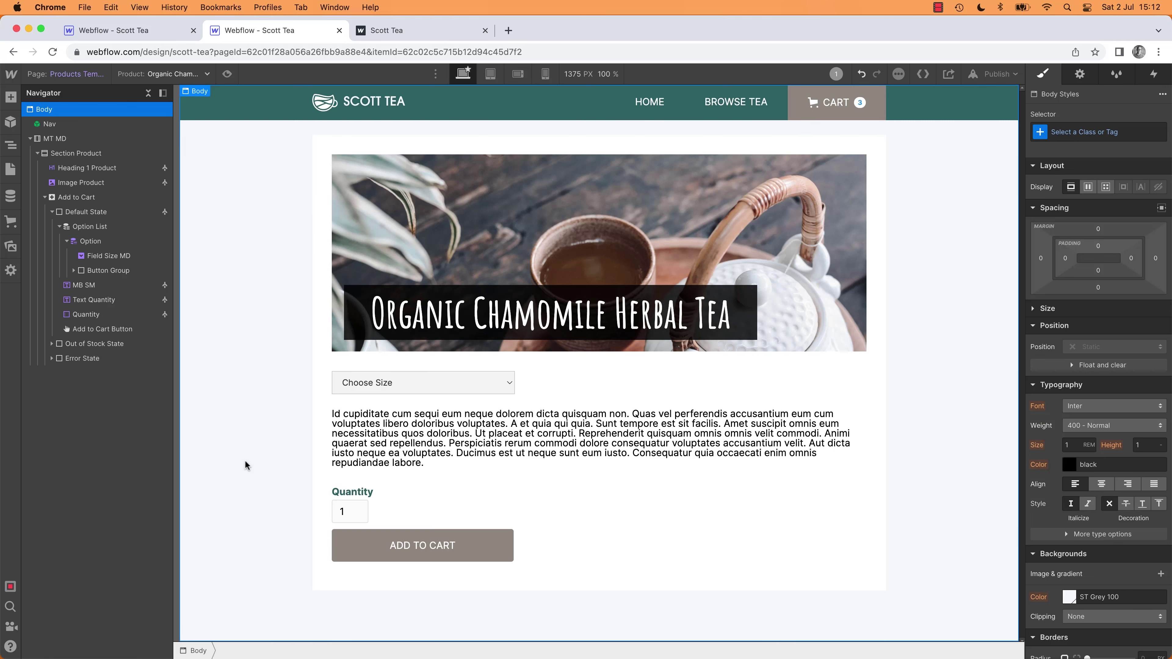
# Step: Review the product page layout and heading overlap at the tablet, mobile landscape and mobile portrait breakpoints
pyautogui.hotkey('shift', '2')
pyautogui.hotkey('shift', '3')
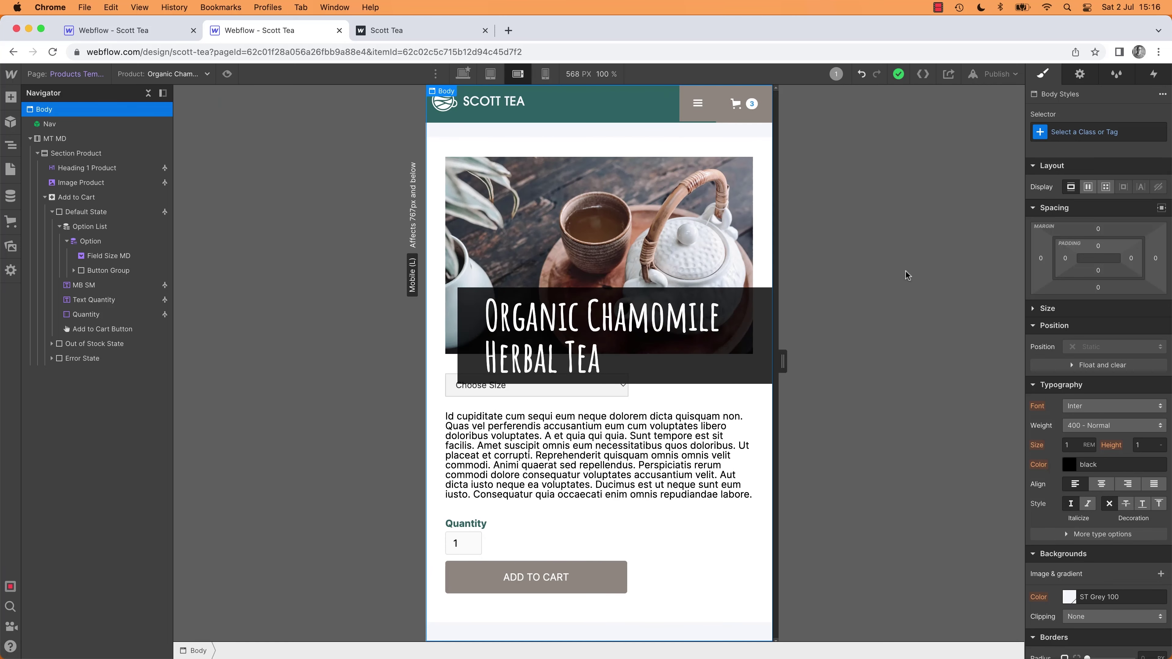
pyautogui.hotkey('shift', '4')
pyautogui.hotkey('shift', '2')
pyautogui.hotkey('shift', '3')
pyautogui.hotkey('shift', '4')
pyautogui.hotkey('shift', '1')
pyautogui.hotkey('shift', '2')
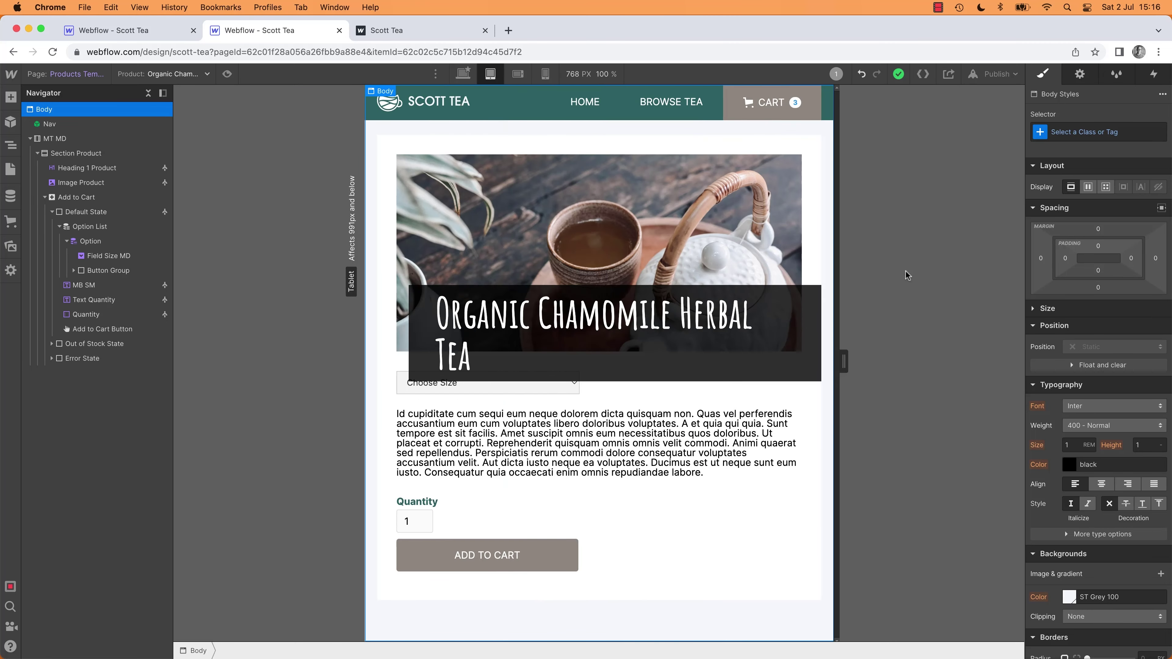
pyautogui.hotkey('shift', '3')
pyautogui.hotkey('shift', '2')
# Step: Set the product heading's font size to 3.7 rem at the tablet breakpoint
pyautogui.click(741, 324)
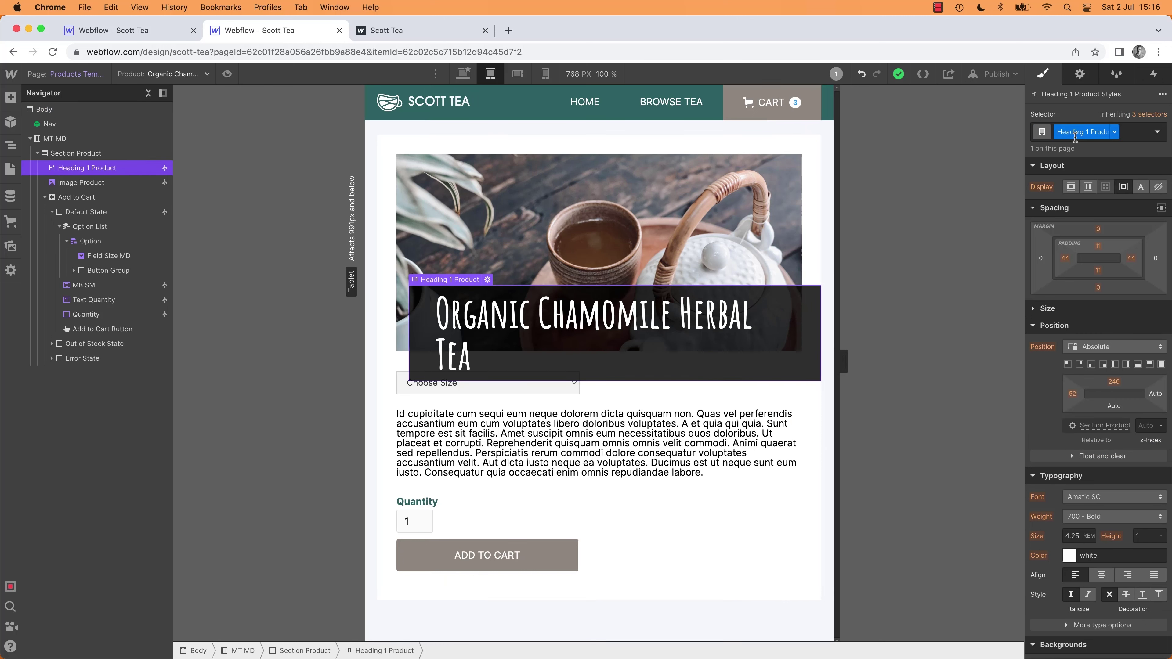
pyautogui.click(1076, 538)
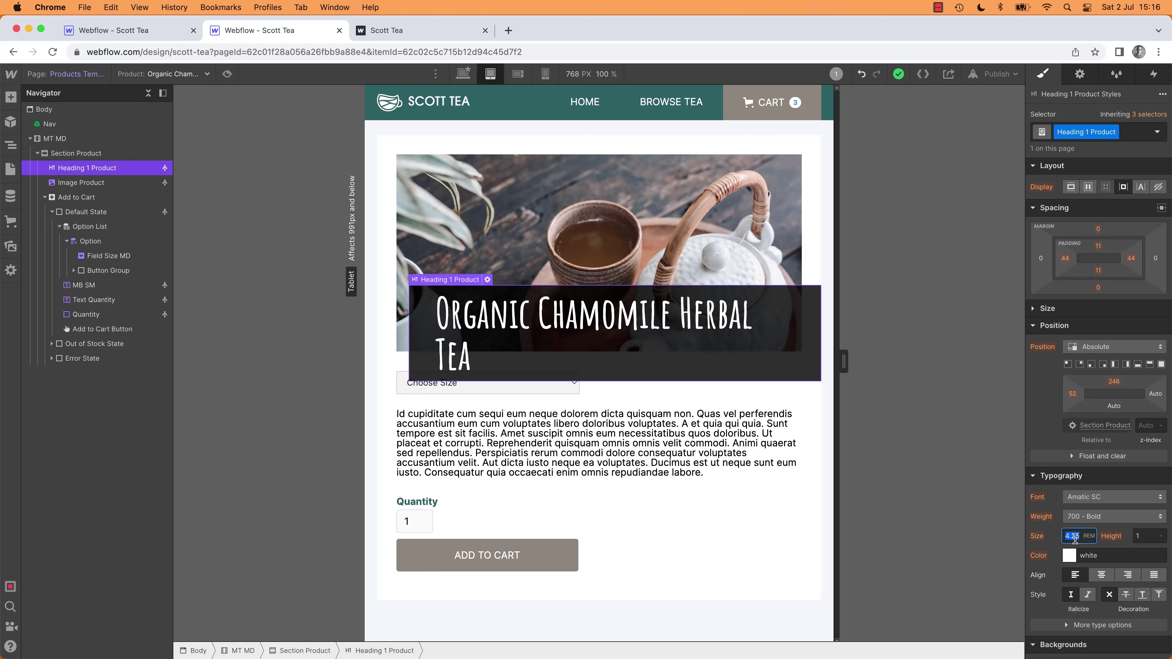
pyautogui.write('3.7')
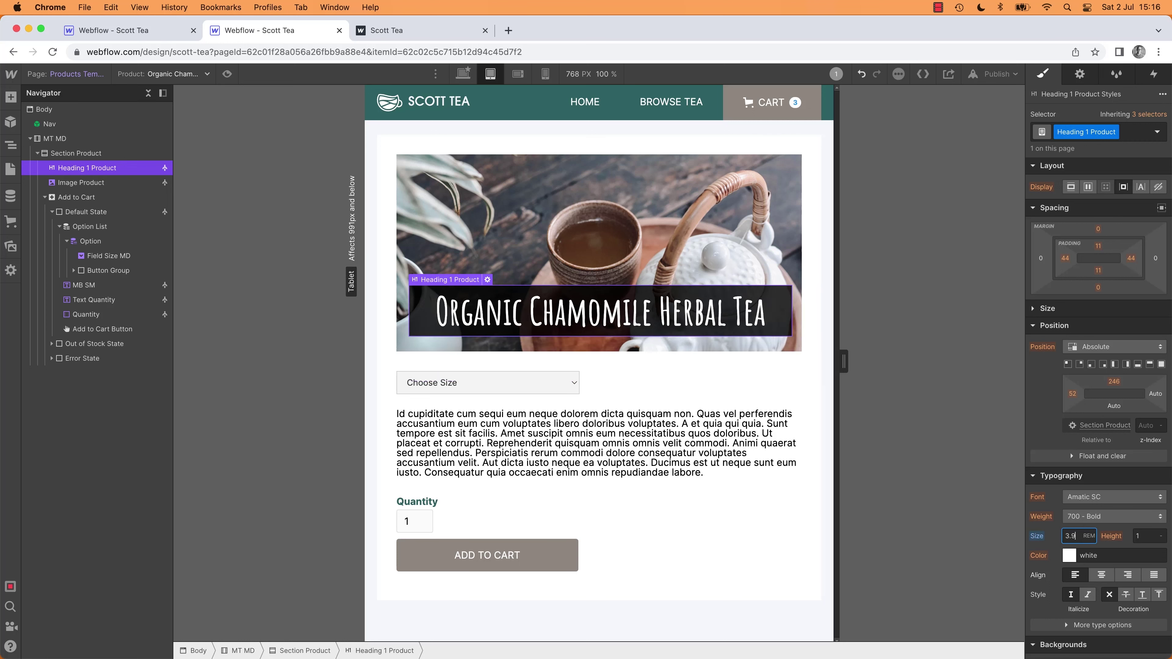
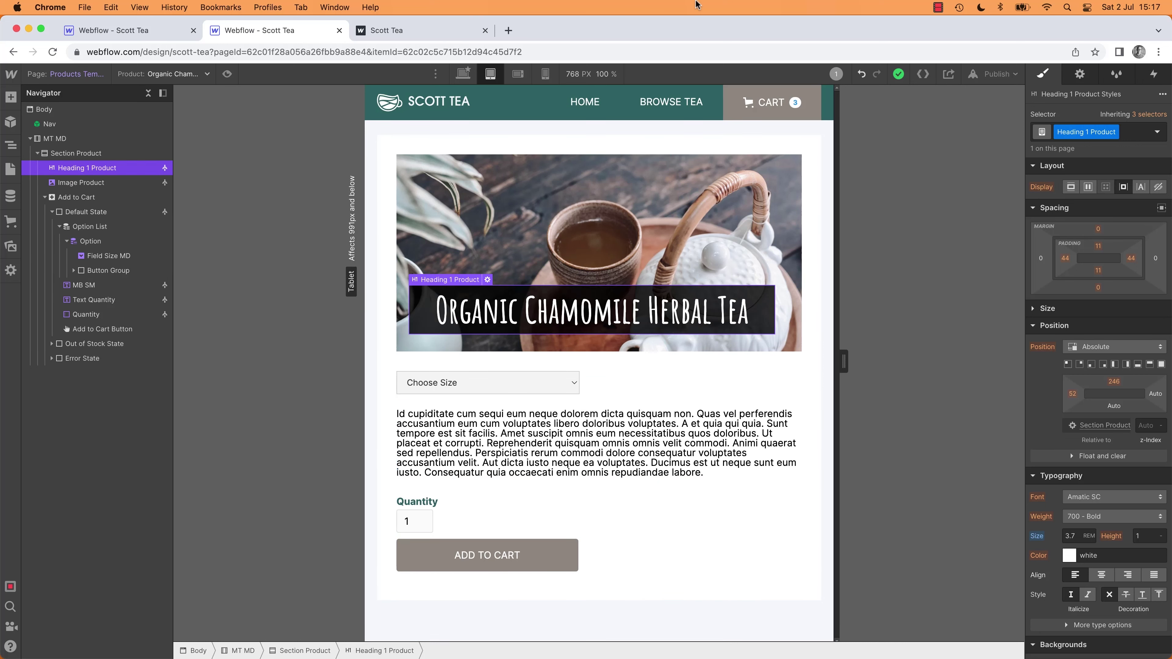
# Step: Set the product heading's top offset to 196 at the mobile landscape breakpoint and compare it with the tablet view
pyautogui.click(518, 74)
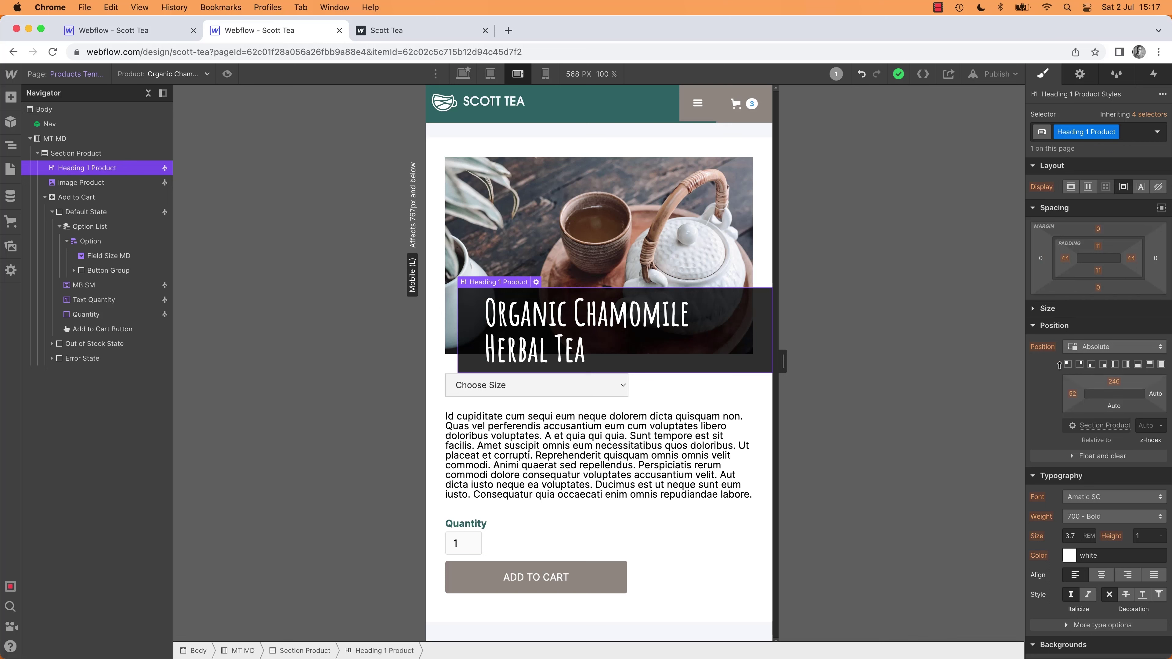
pyautogui.moveTo(1114, 381); pyautogui.dragTo(1117, 356)
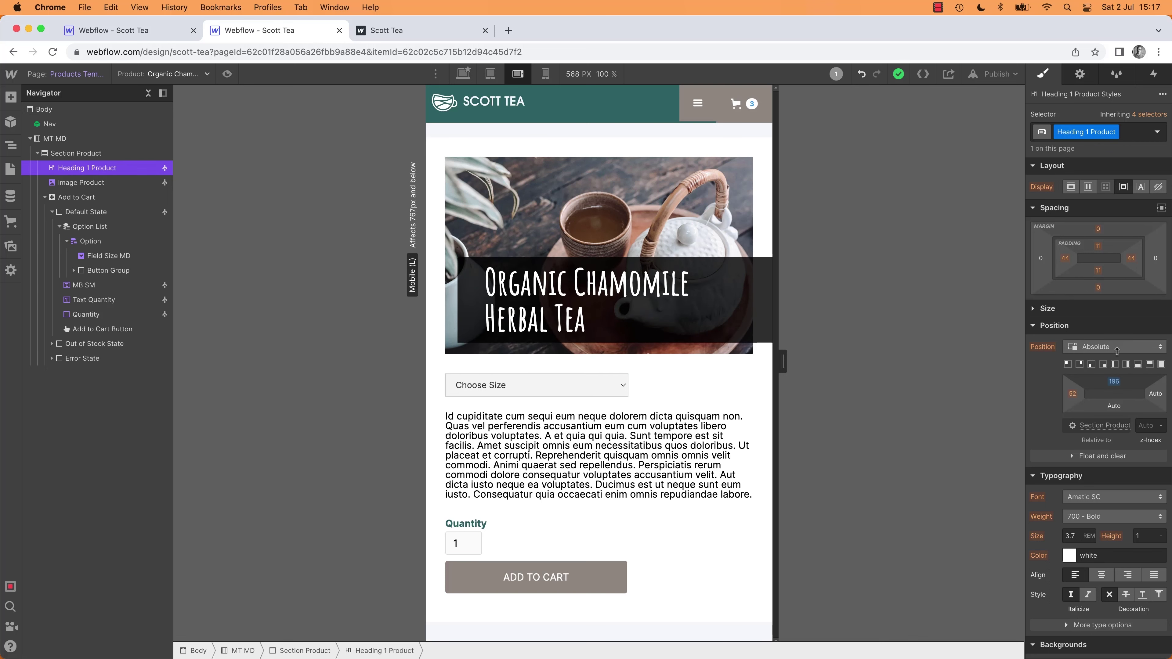
pyautogui.click(491, 74)
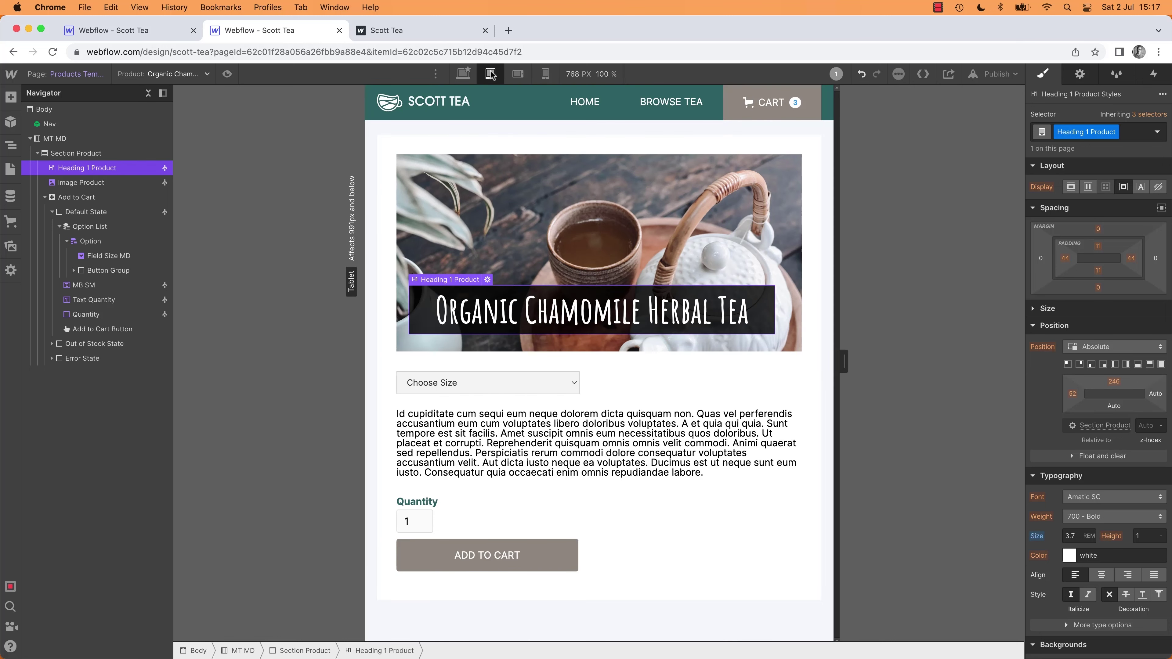
pyautogui.click(519, 74)
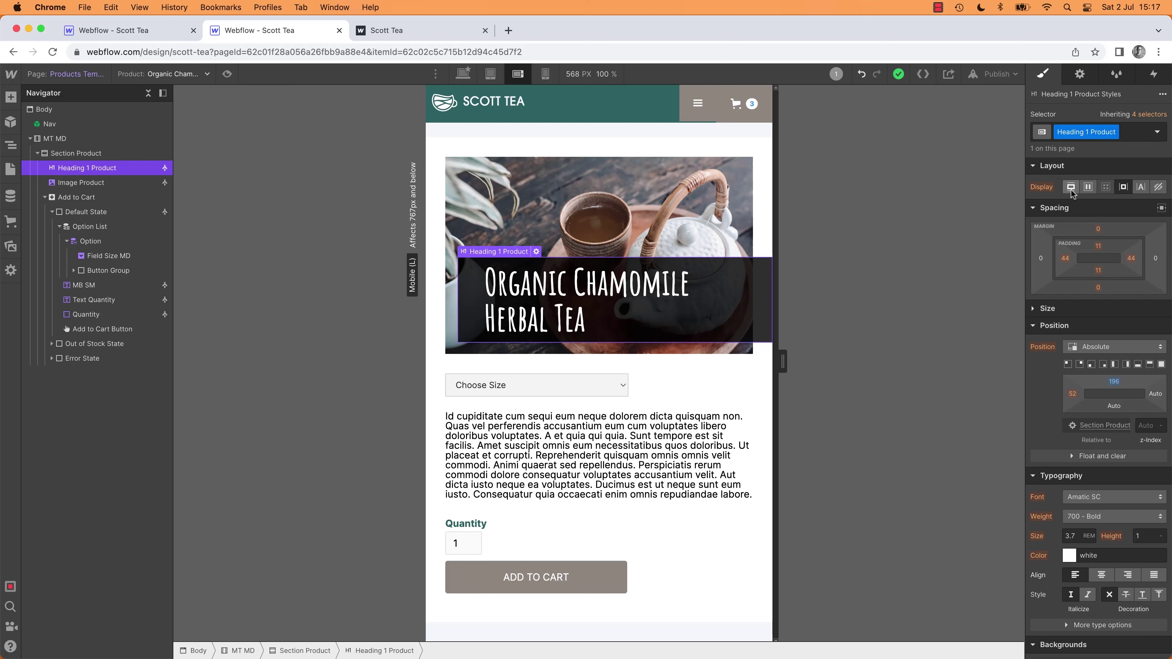
# Step: Inspect Heading 1 Product's size settings, padding and overflow against its parent Section Product in X-ray view
pyautogui.click(1035, 308)
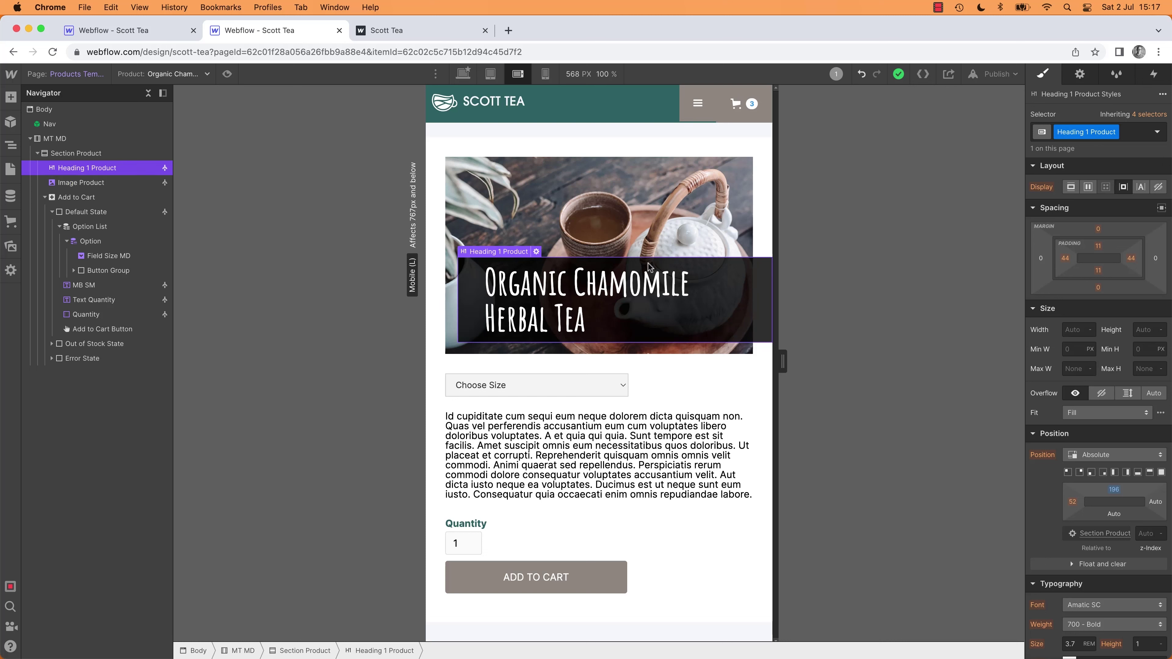
pyautogui.doubleClick(646, 281)
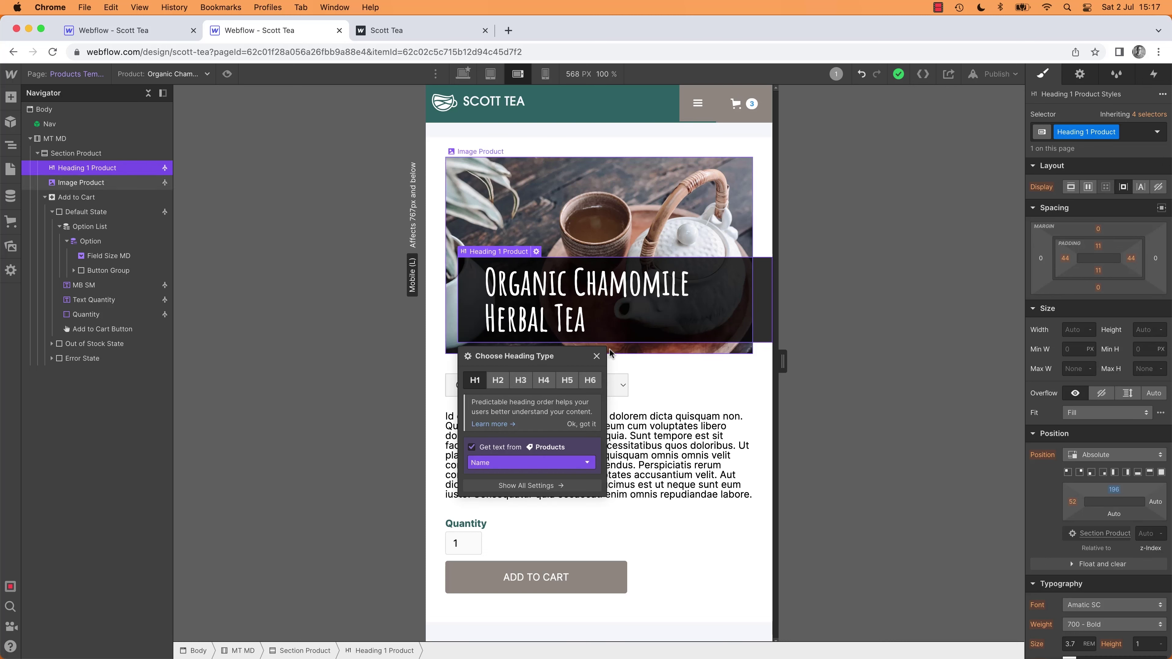
pyautogui.click(597, 356)
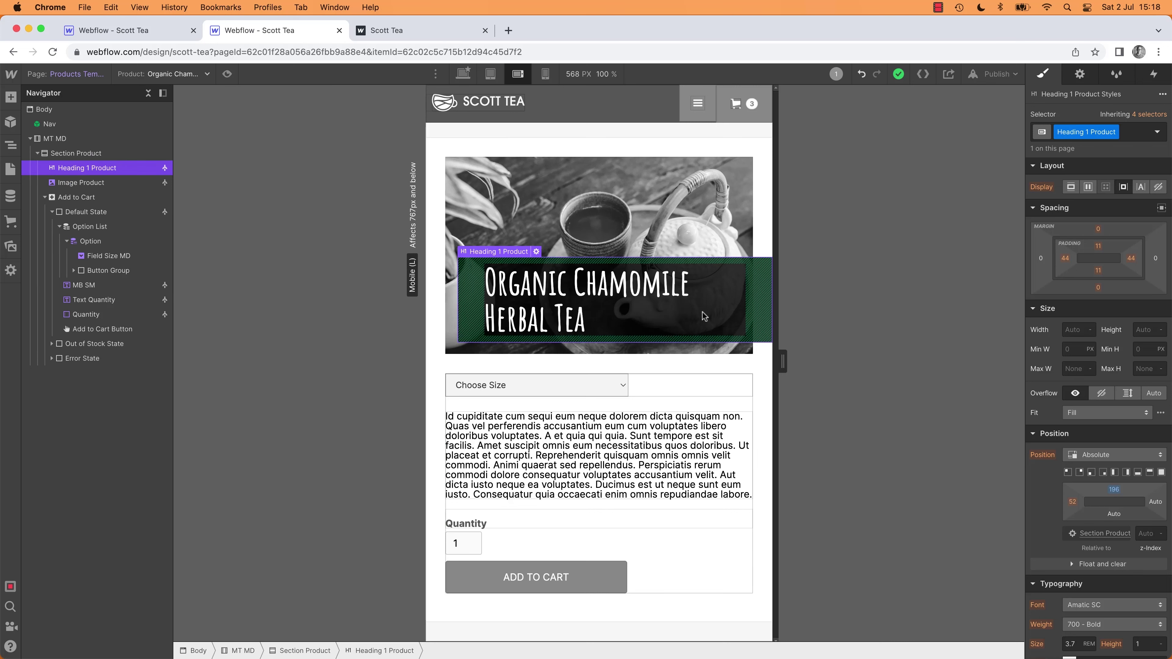
pyautogui.press('Left')
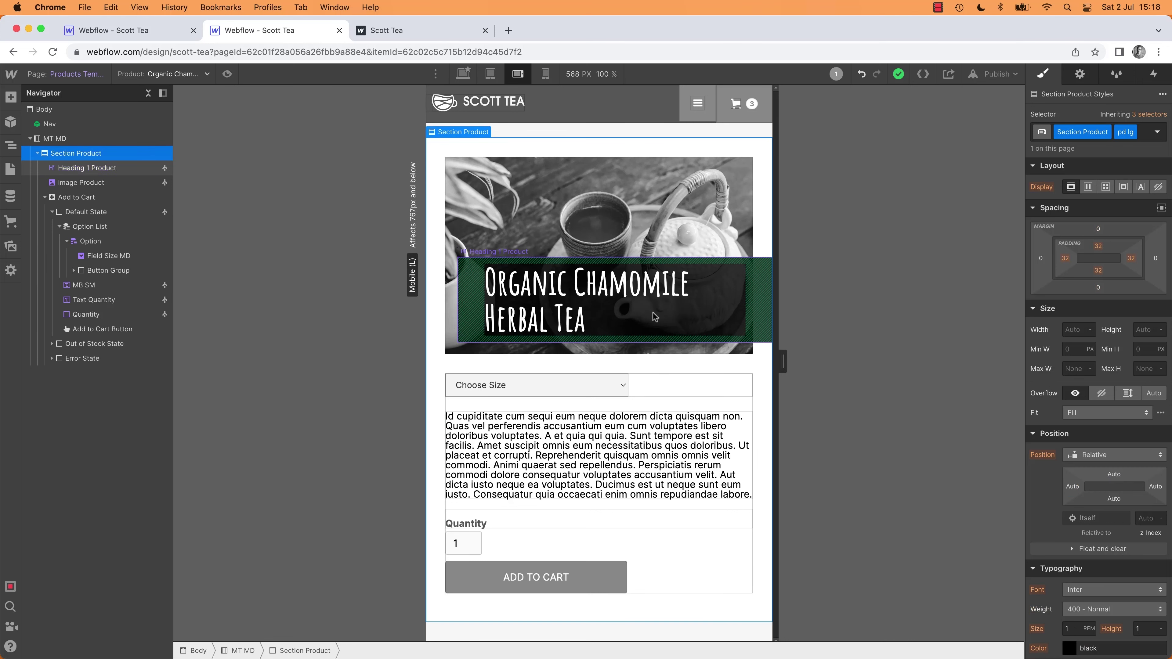
pyautogui.click(639, 310)
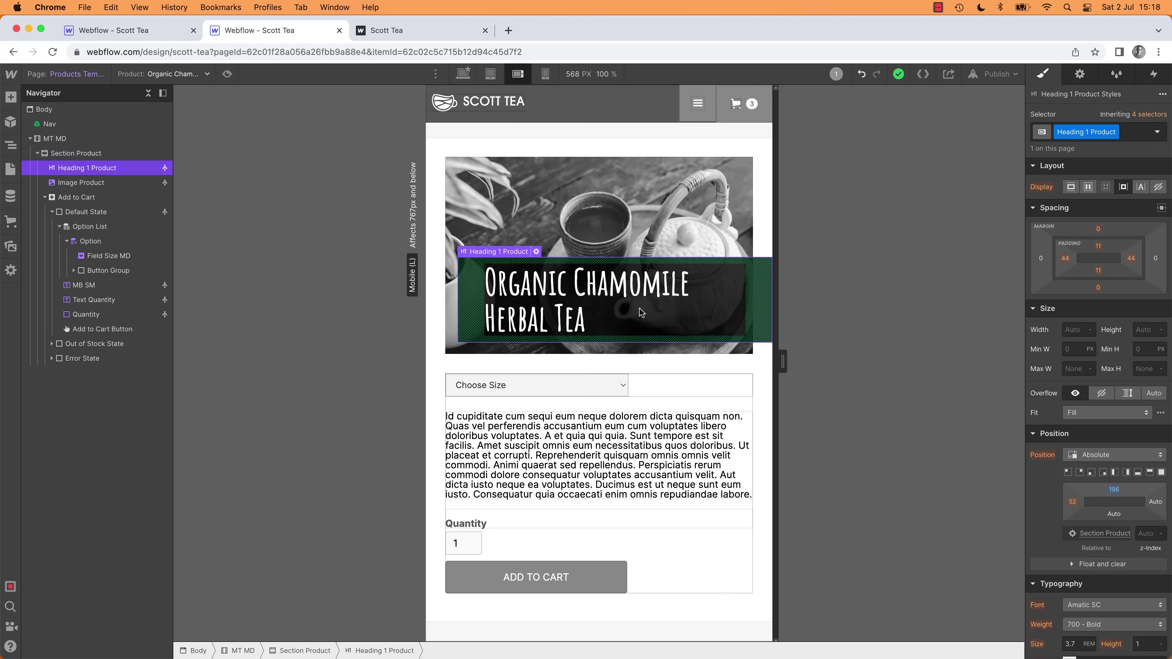
pyautogui.press('Left')
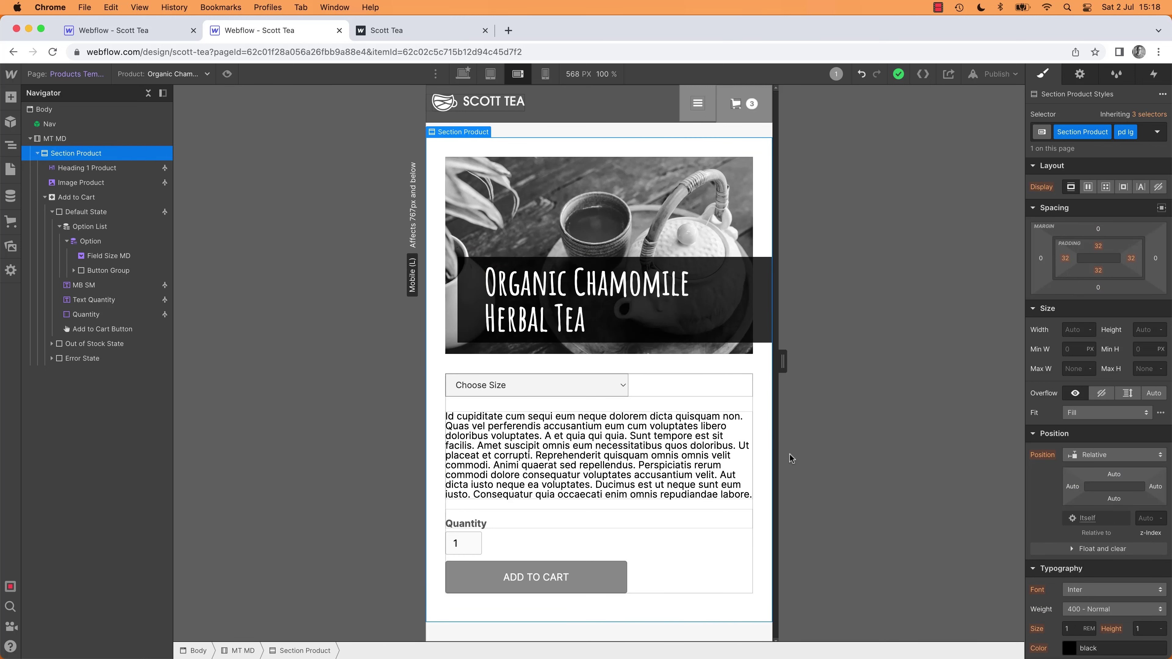
# Step: Select the product heading at the mobile landscape breakpoint
pyautogui.press('Left')
pyautogui.press('Left')
pyautogui.press('Right')
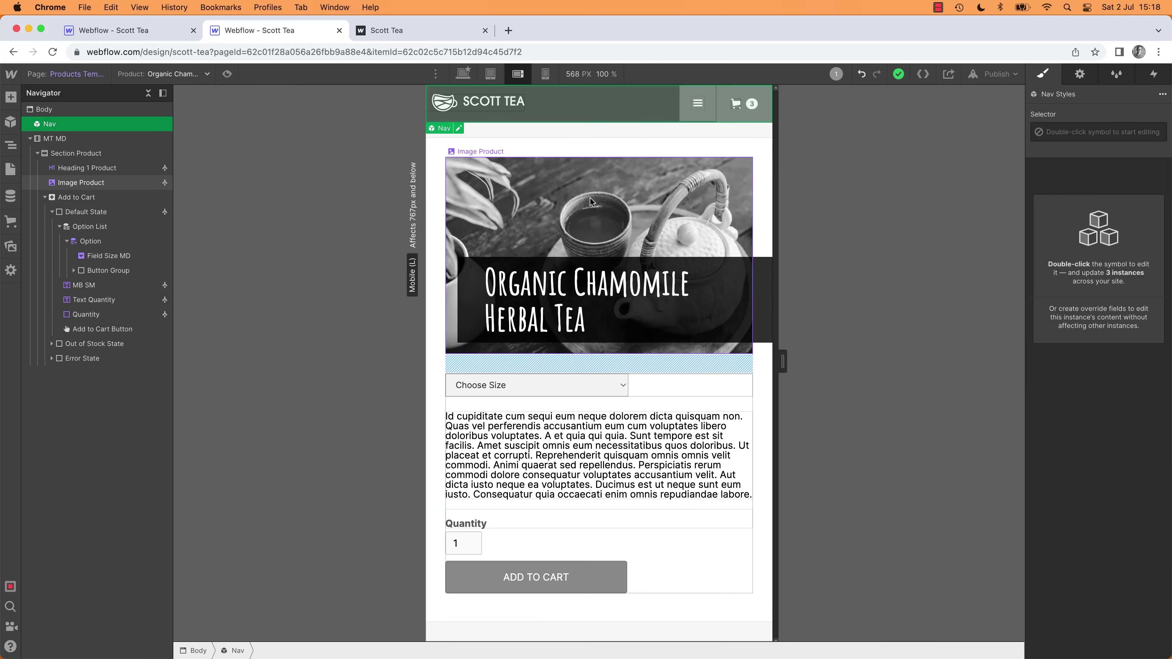
pyautogui.click(727, 310)
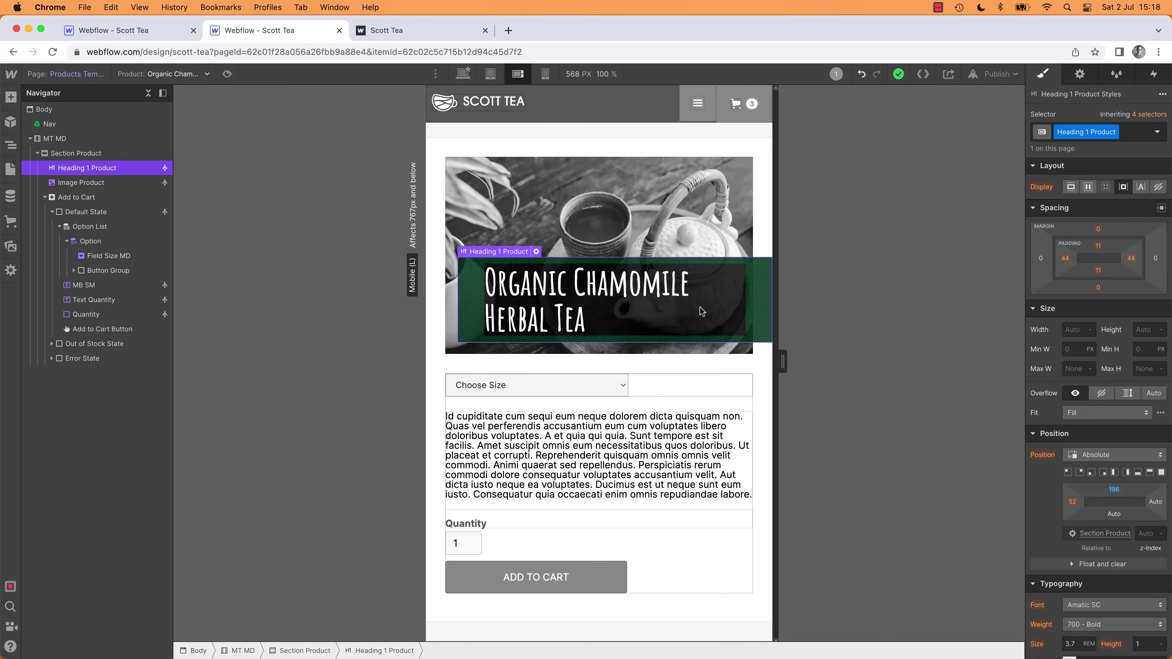
pyautogui.click(547, 75)
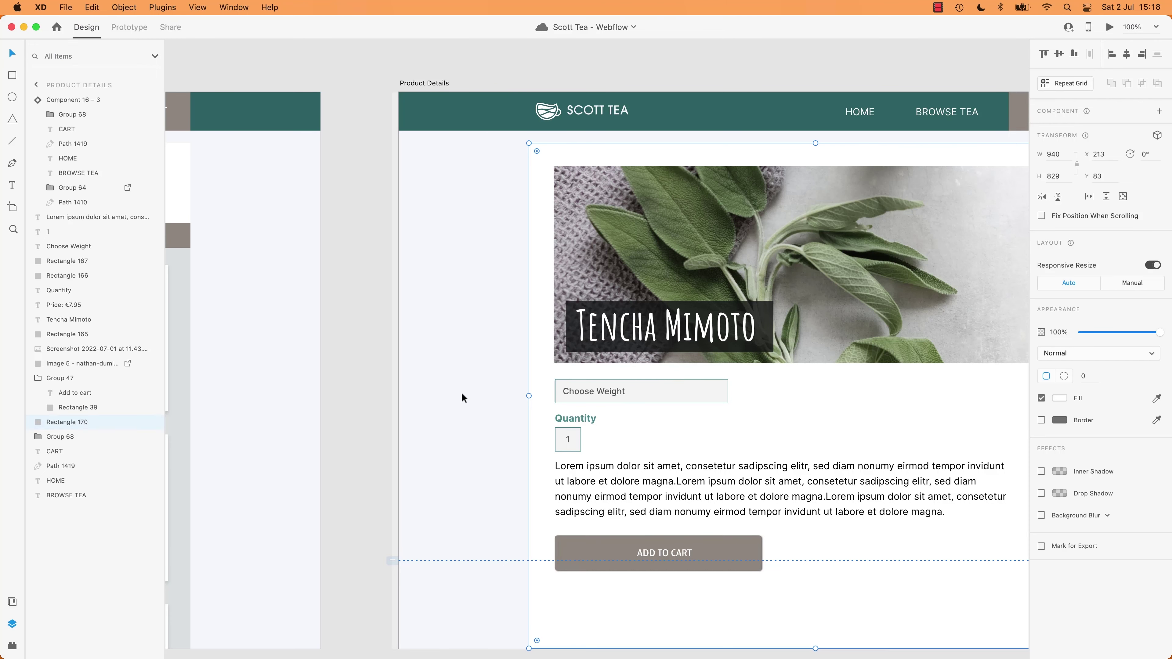
# Step: Switch to XD and examine the heading placement on the mobile Product Details artboard, and return to Webflow
pyautogui.click(464, 398)
pyautogui.scroll(-10, 464, 398)
pyautogui.scroll(-5, 635, 395)
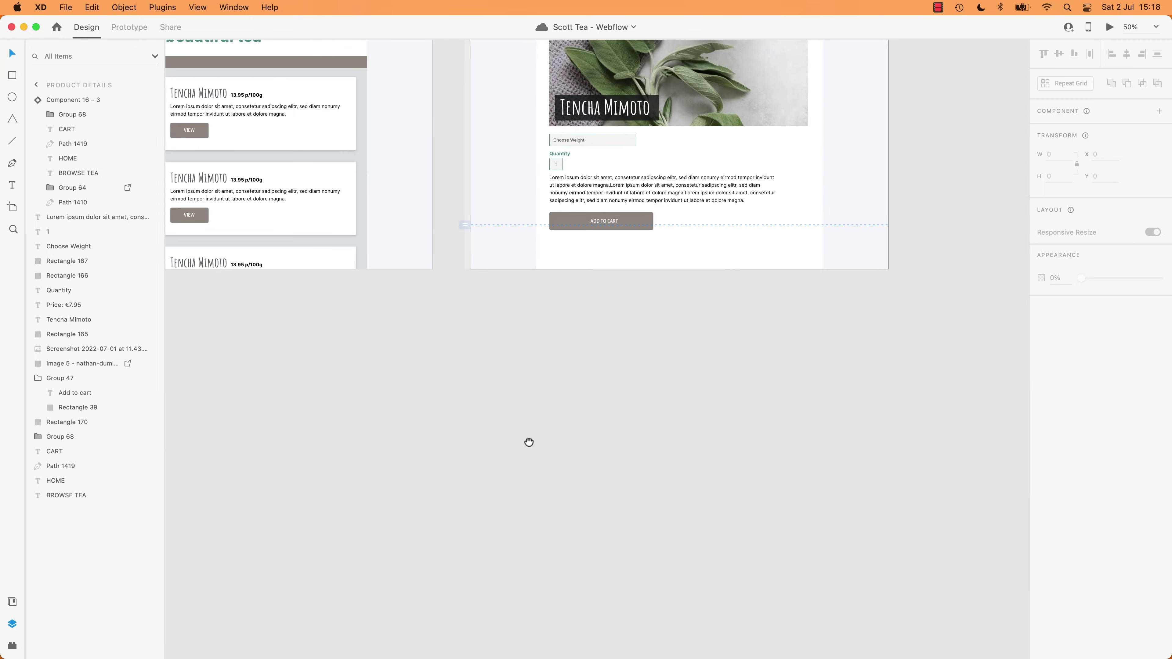
pyautogui.scroll(-5, 529, 442)
pyautogui.scroll(10, 693, 337)
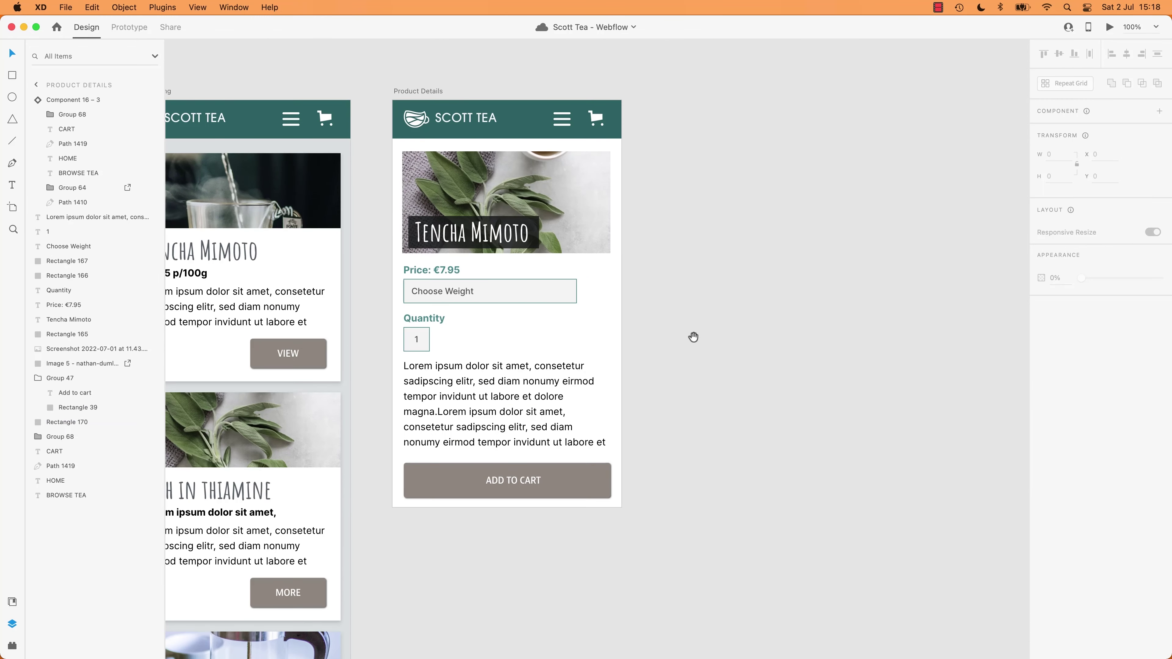
pyautogui.moveTo(694, 337); pyautogui.dragTo(778, 388)
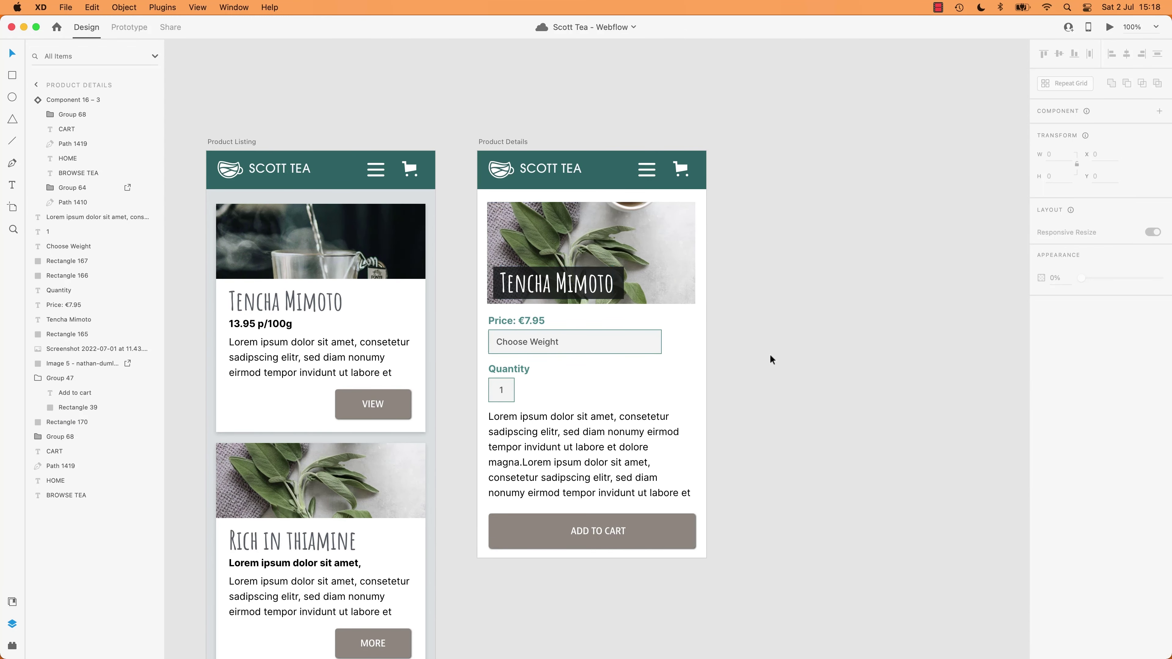
pyautogui.press('super+Tab')
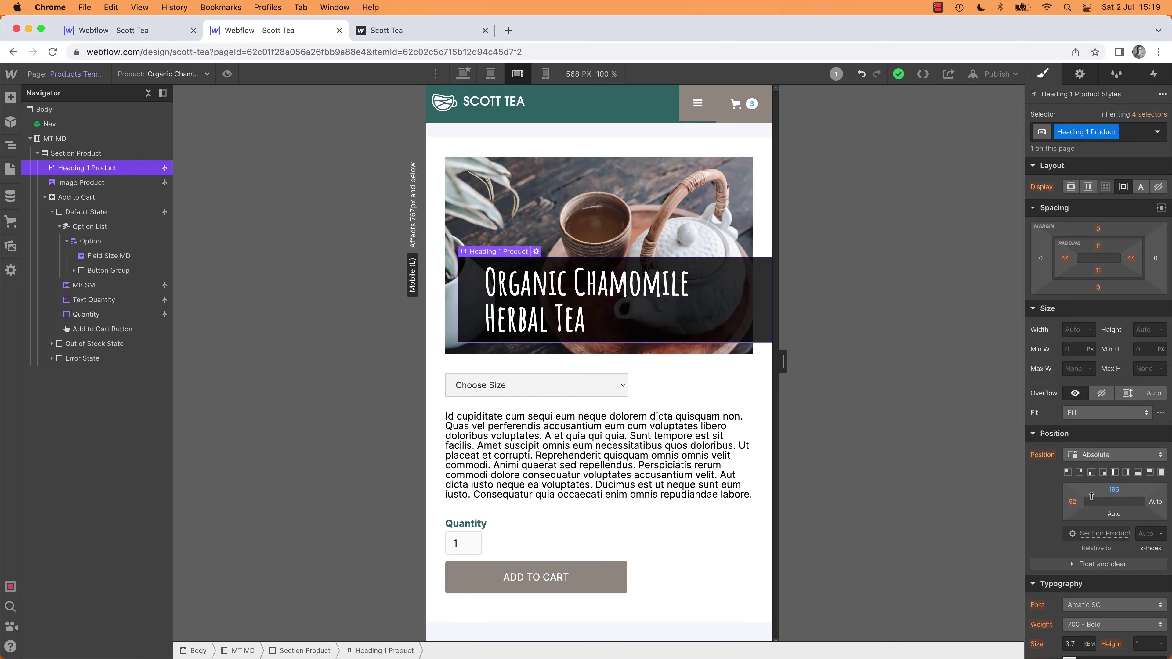
# Step: Set the product heading's font size to 2.7 rem and its top offset to 272 at the mobile landscape breakpoint
pyautogui.scroll(-3, 1050, 582)
pyautogui.click(1070, 491)
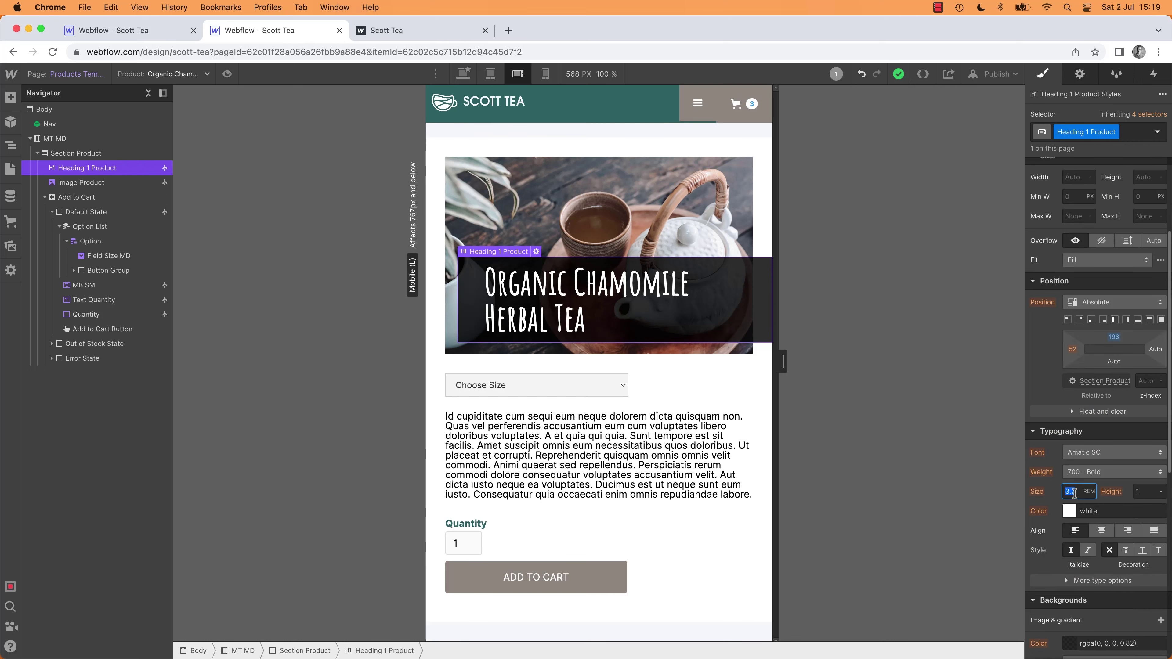
pyautogui.press('Down')
pyautogui.press('Down')
pyautogui.press('Down')
pyautogui.press('Down')
pyautogui.press('Down')
pyautogui.press('Down')
pyautogui.press('Down')
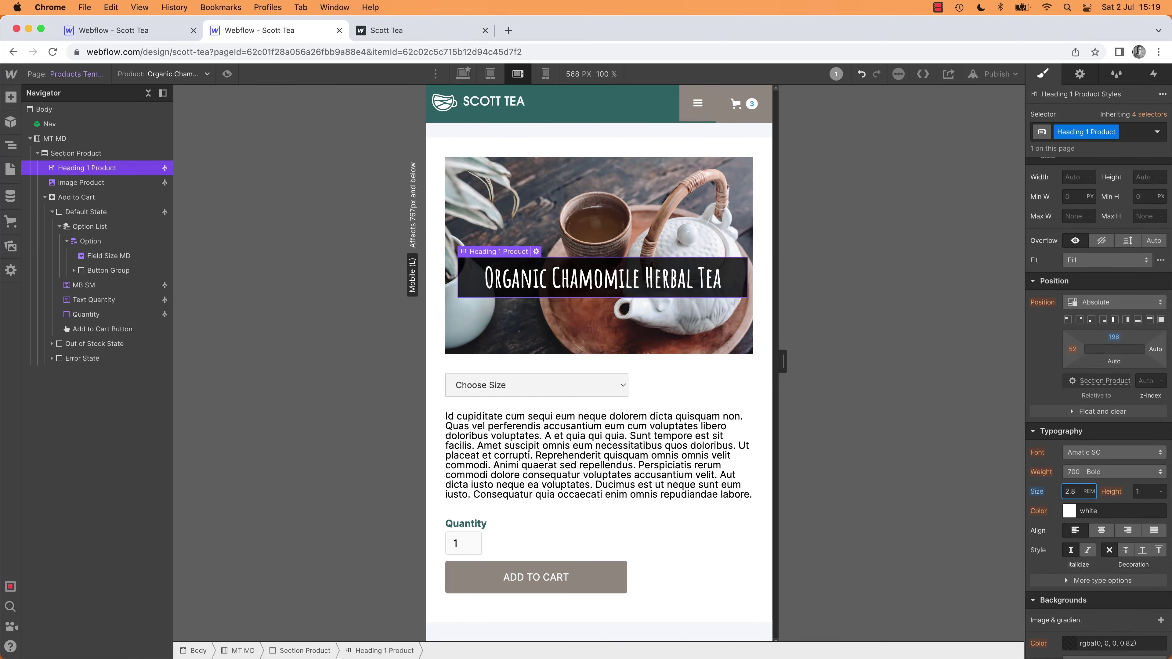
pyautogui.press('Up')
pyautogui.press('Up')
pyautogui.press('Up')
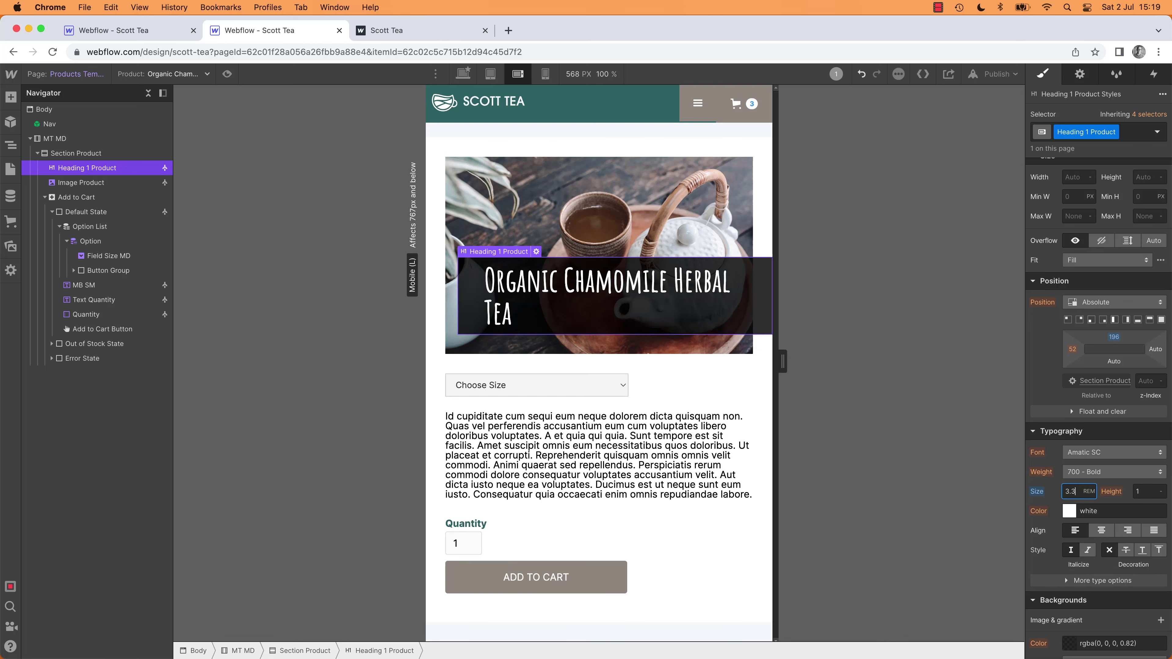
pyautogui.press('Down')
pyautogui.press('Down')
pyautogui.press('Down')
pyautogui.press('Down')
pyautogui.press('Down')
pyautogui.press('Down')
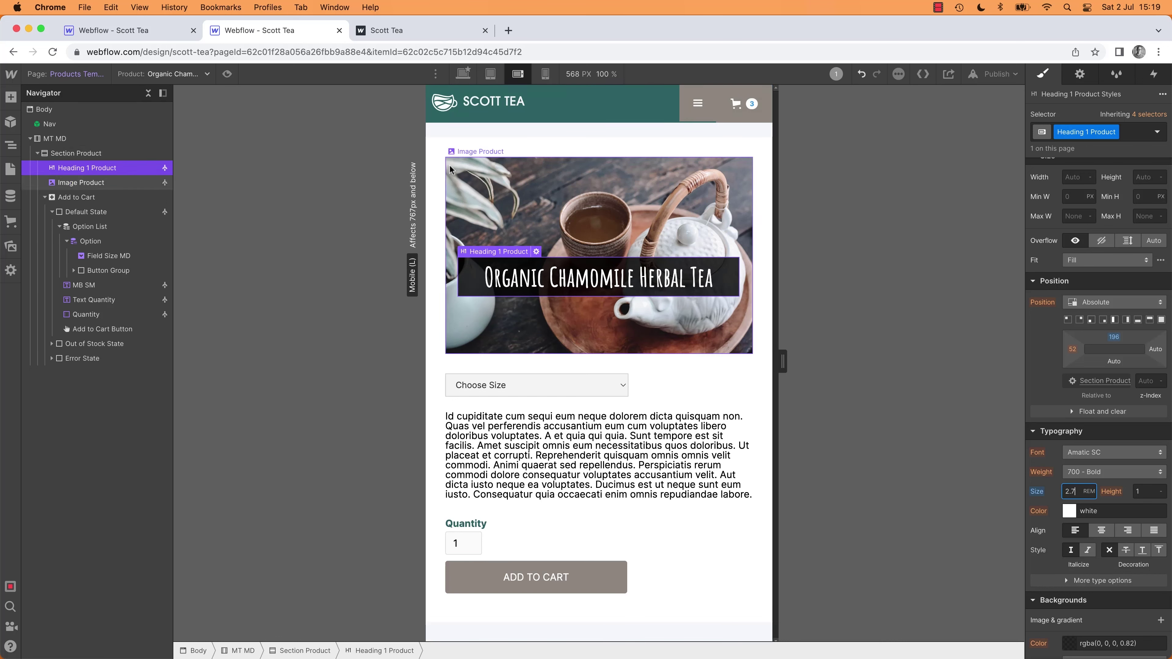
pyautogui.moveTo(1112, 339); pyautogui.dragTo(1116, 384)
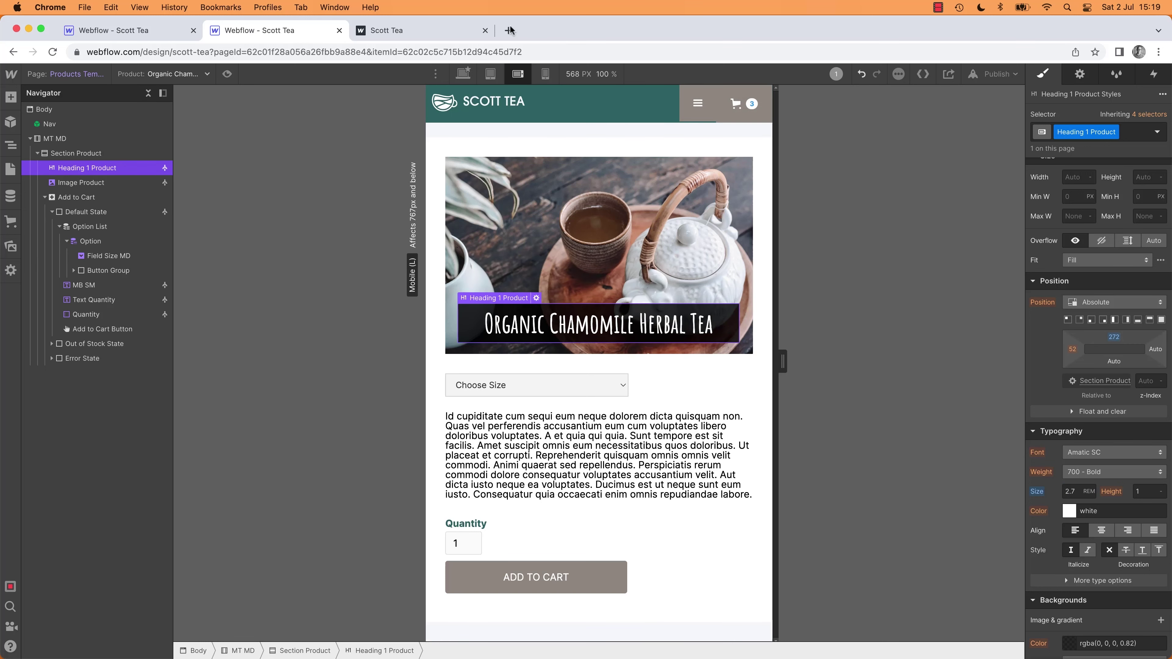
# Step: Set the product heading's left offset to 32 at the mobile portrait breakpoint and widen the preview to 442 px
pyautogui.click(546, 74)
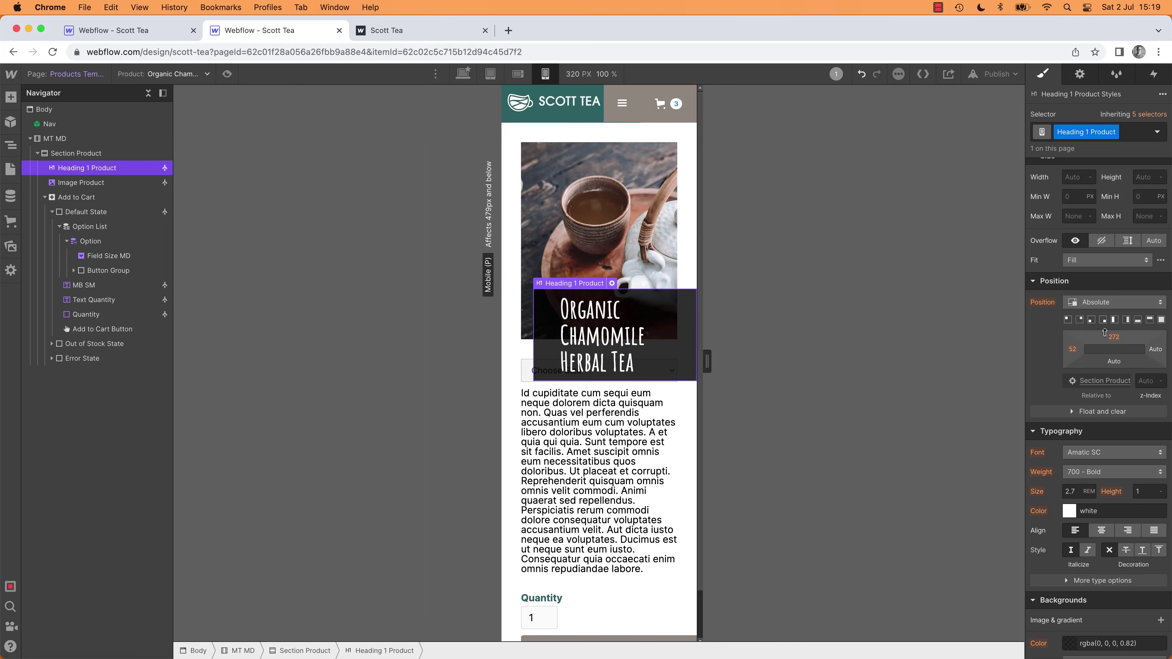
pyautogui.moveTo(1071, 353); pyautogui.dragTo(1072, 361)
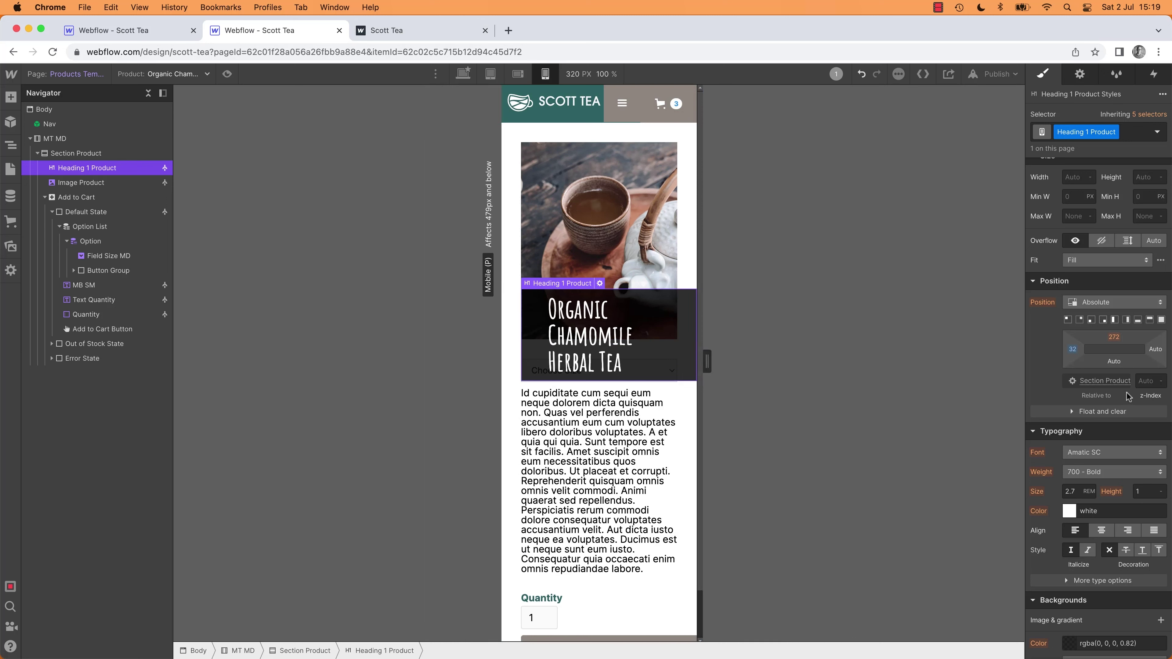
pyautogui.moveTo(714, 361)
pyautogui.moveTo(713, 362); pyautogui.dragTo(747, 371)
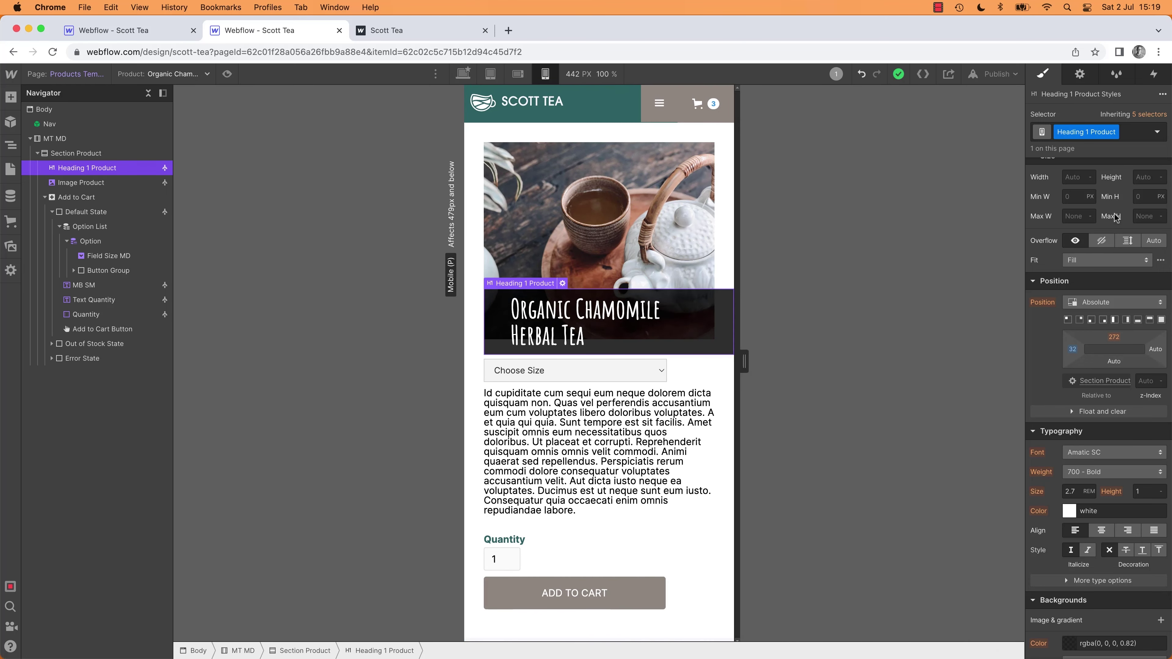
# Step: Set the product heading's right margin to 32 px at the mobile portrait breakpoint, checking it in a 479 px wide preview
pyautogui.scroll(3, 1061, 240)
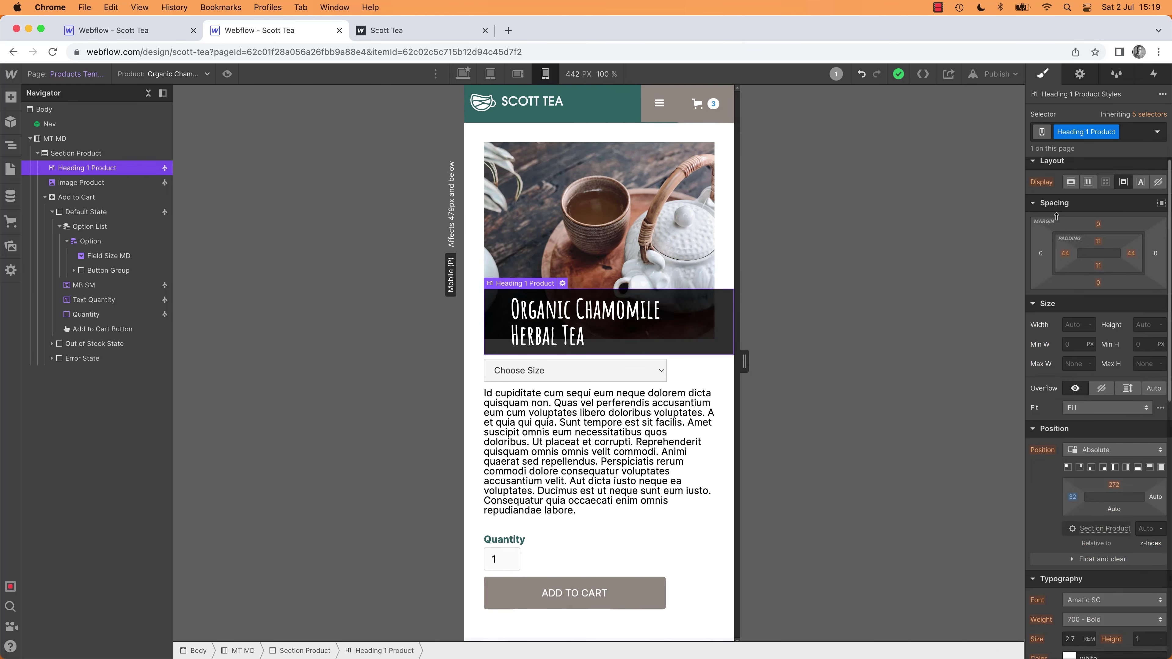
pyautogui.moveTo(1156, 253)
pyautogui.mouseDown()
pyautogui.moveTo(1135, 255)
pyautogui.moveTo(1171, 258)
pyautogui.moveTo(1160, 256)
pyautogui.mouseUp()
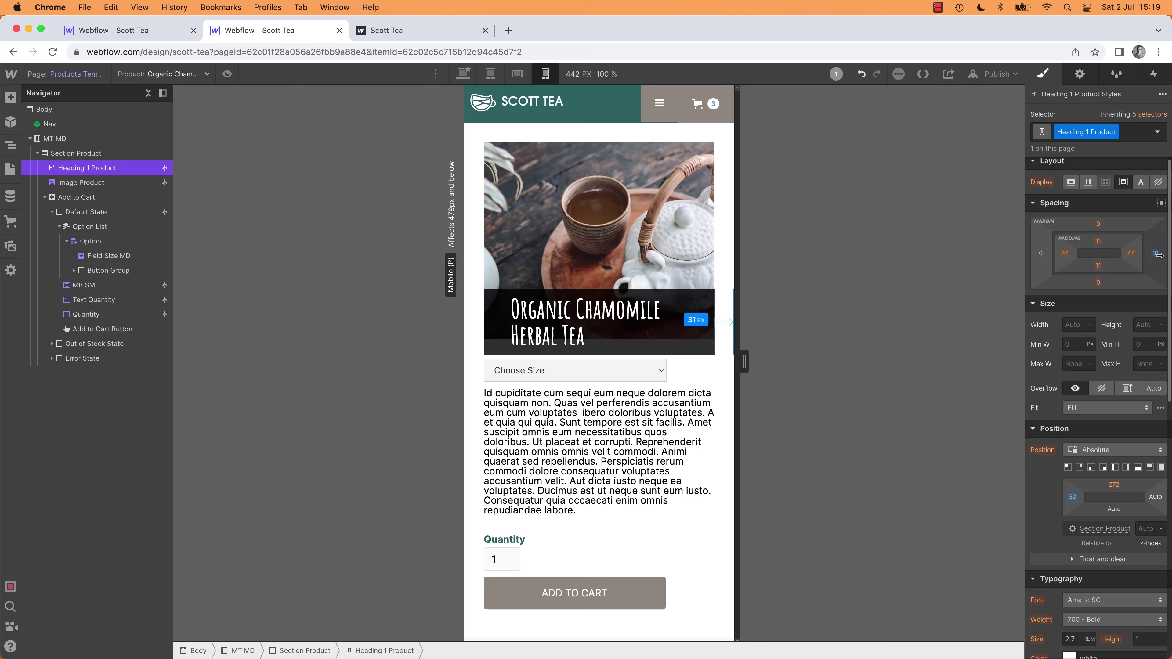
pyautogui.moveTo(749, 359)
pyautogui.mouseDown()
pyautogui.moveTo(853, 368)
pyautogui.moveTo(714, 362)
pyautogui.moveTo(756, 362)
pyautogui.mouseUp()
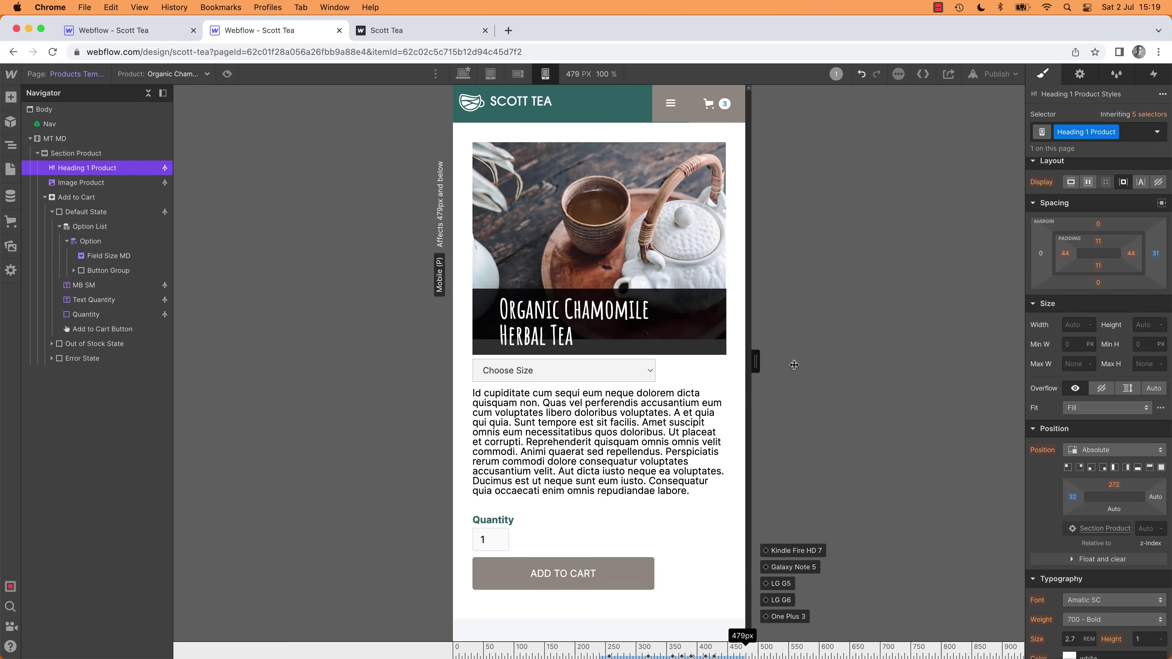
pyautogui.click(1160, 258)
pyautogui.write('32')
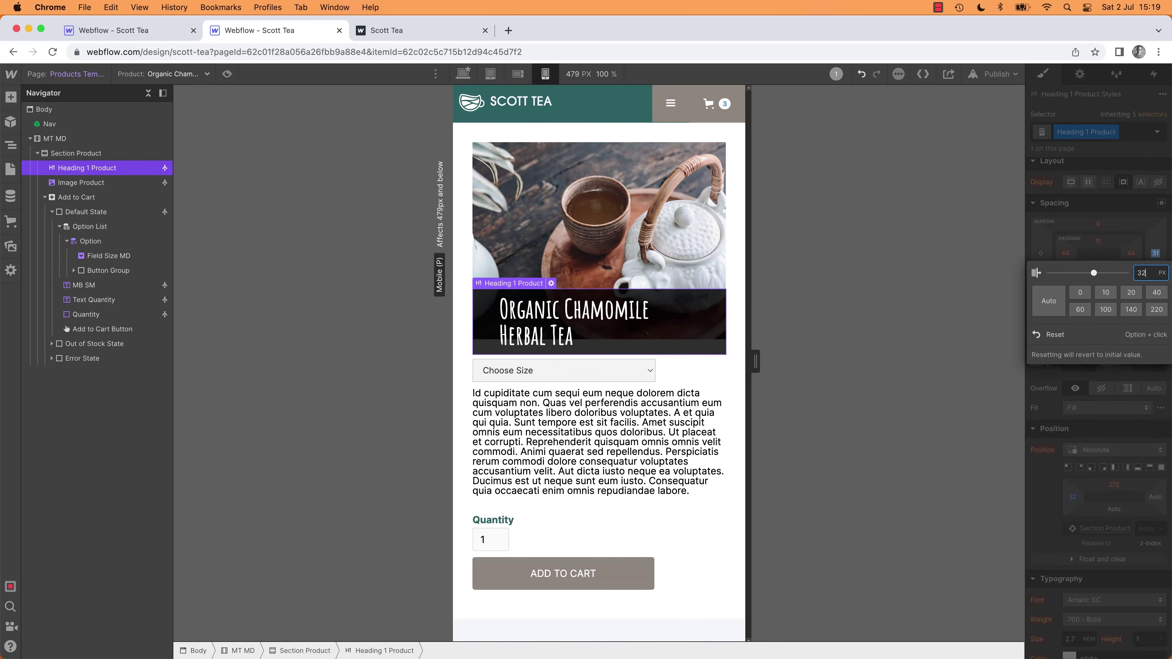
pyautogui.press('Return')
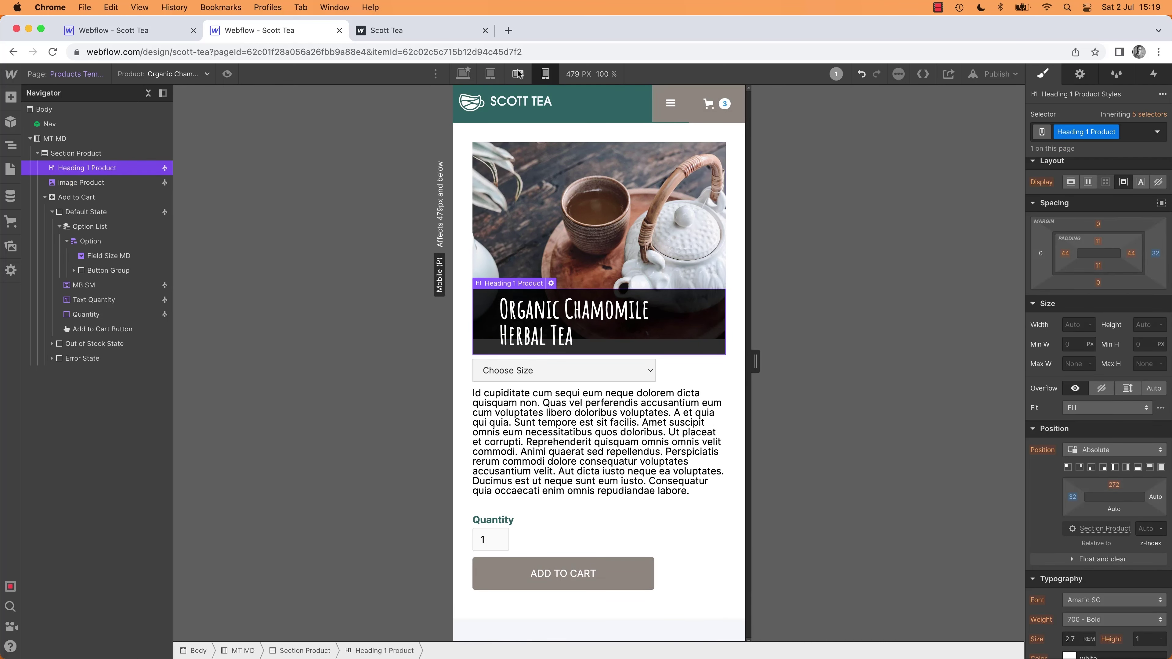
# Step: Set the product heading's font size to 2.1 rem in the 320 px mobile portrait view
pyautogui.click(545, 74)
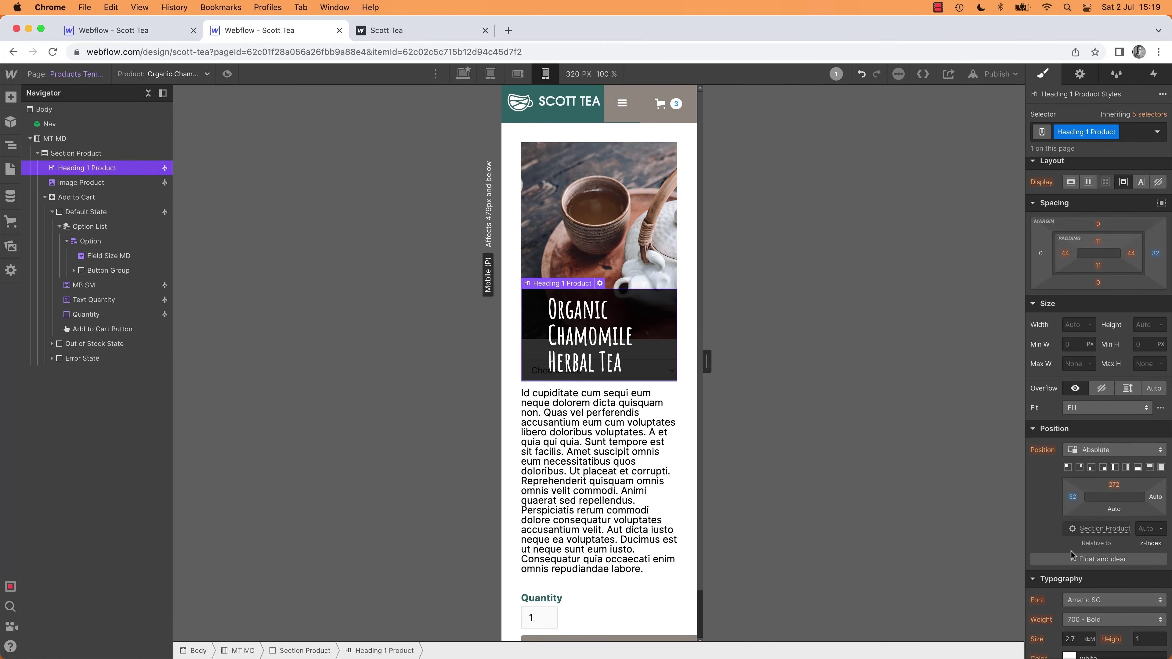
pyautogui.click(1074, 641)
pyautogui.write('2.6')
pyautogui.press('Down')
pyautogui.press('Down')
pyautogui.press('Down')
pyautogui.press('Down')
pyautogui.press('Down')
pyautogui.press('Down')
pyautogui.press('Down')
pyautogui.press('Down')
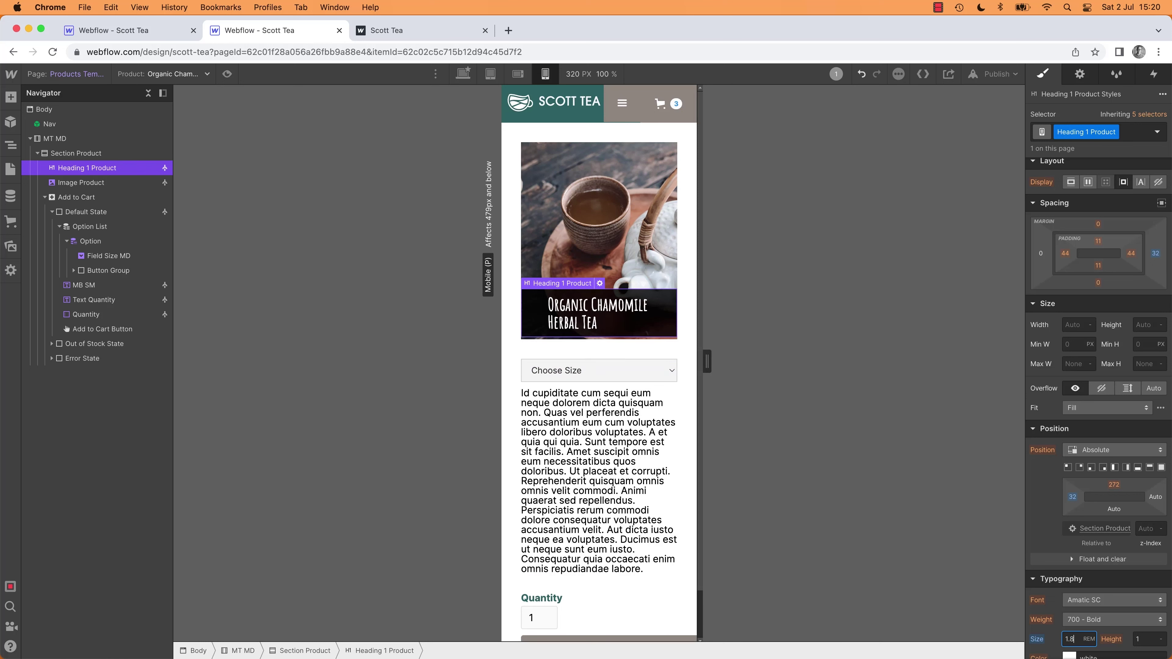
pyautogui.press('Up')
pyautogui.press('Up')
pyautogui.press('Down')
pyautogui.press('Down')
pyautogui.press('Up')
pyautogui.press('Up')
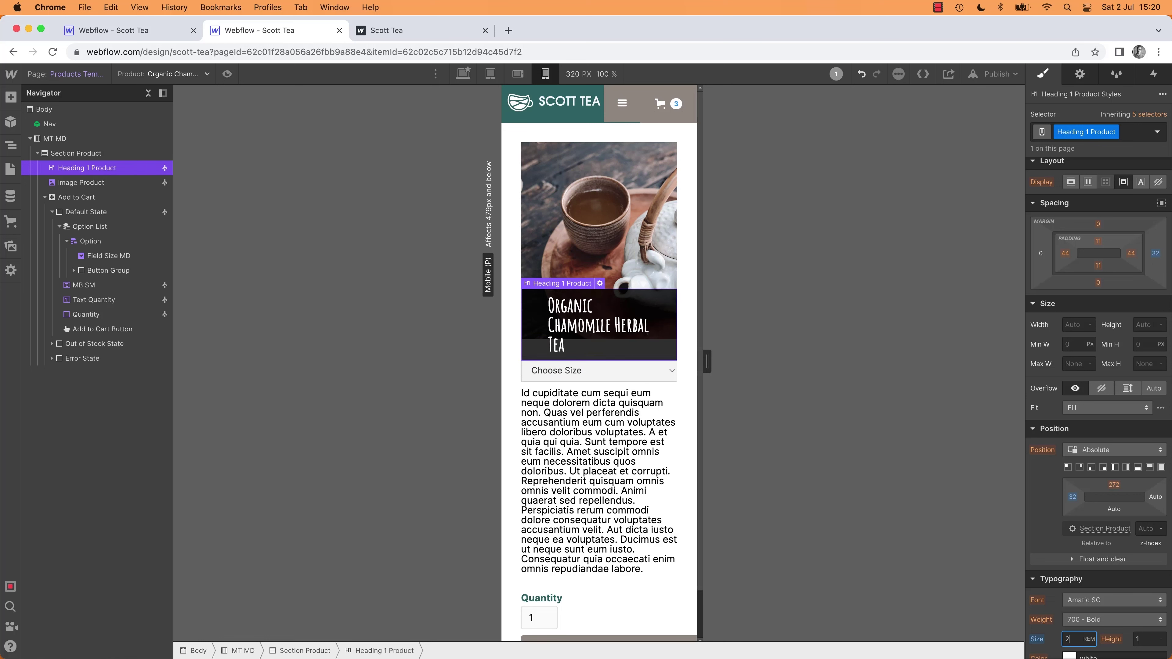
pyautogui.press('Up')
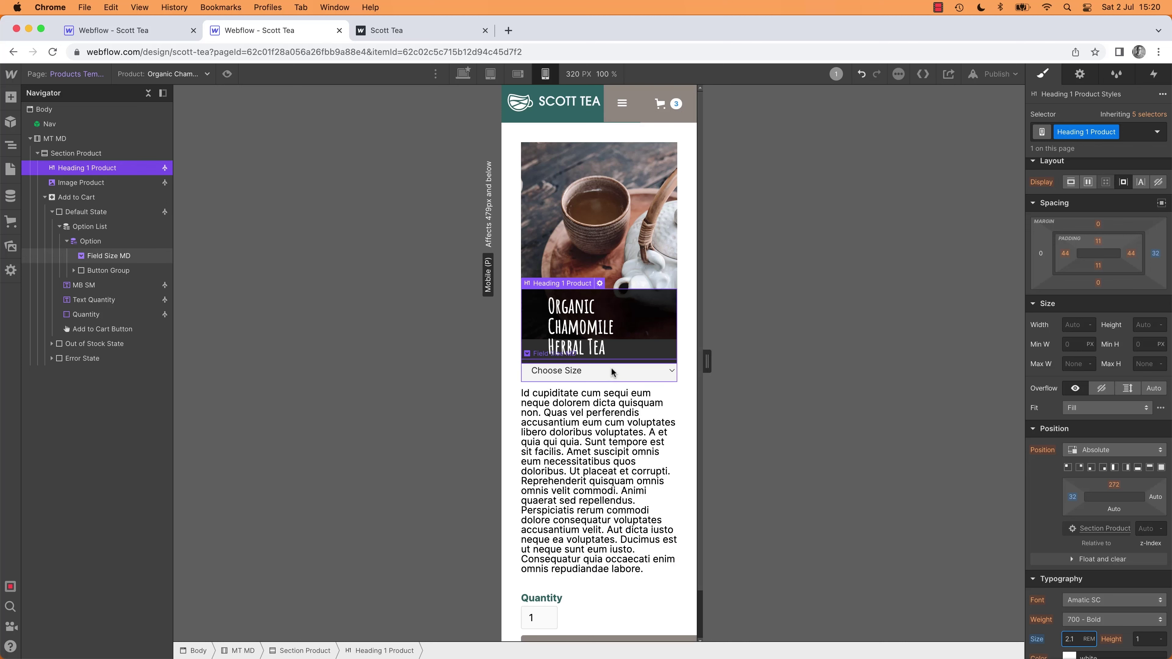
# Step: Try a left offset of 16 px for the product heading, and undo the change
pyautogui.click(1072, 497)
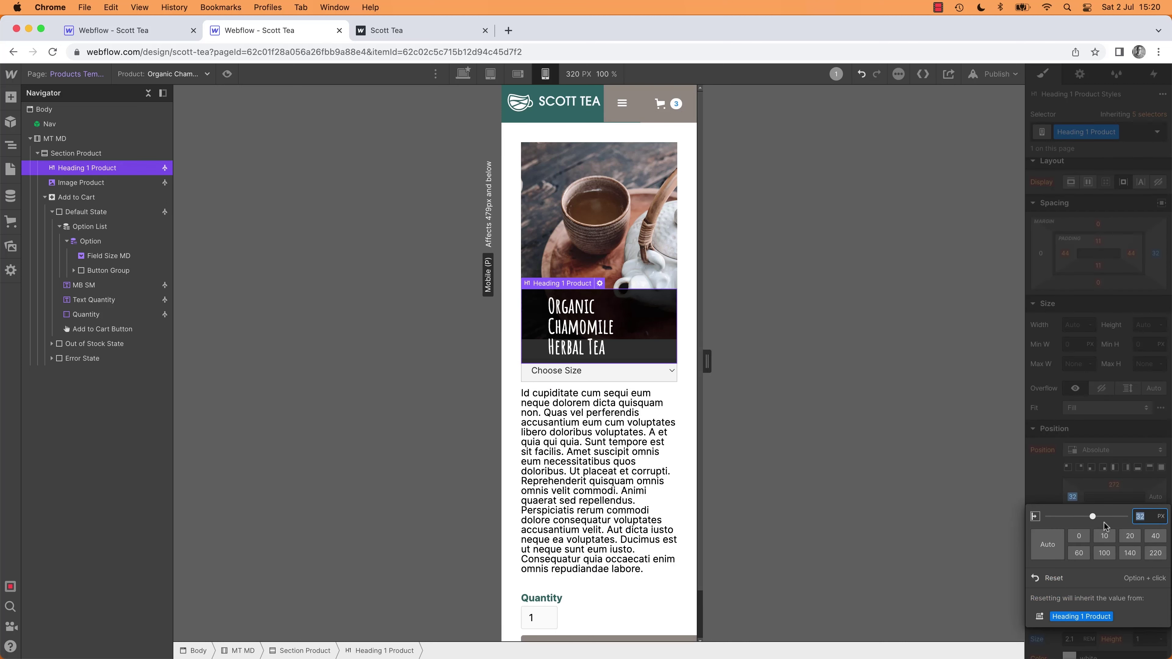
pyautogui.write('16')
pyautogui.press('Return')
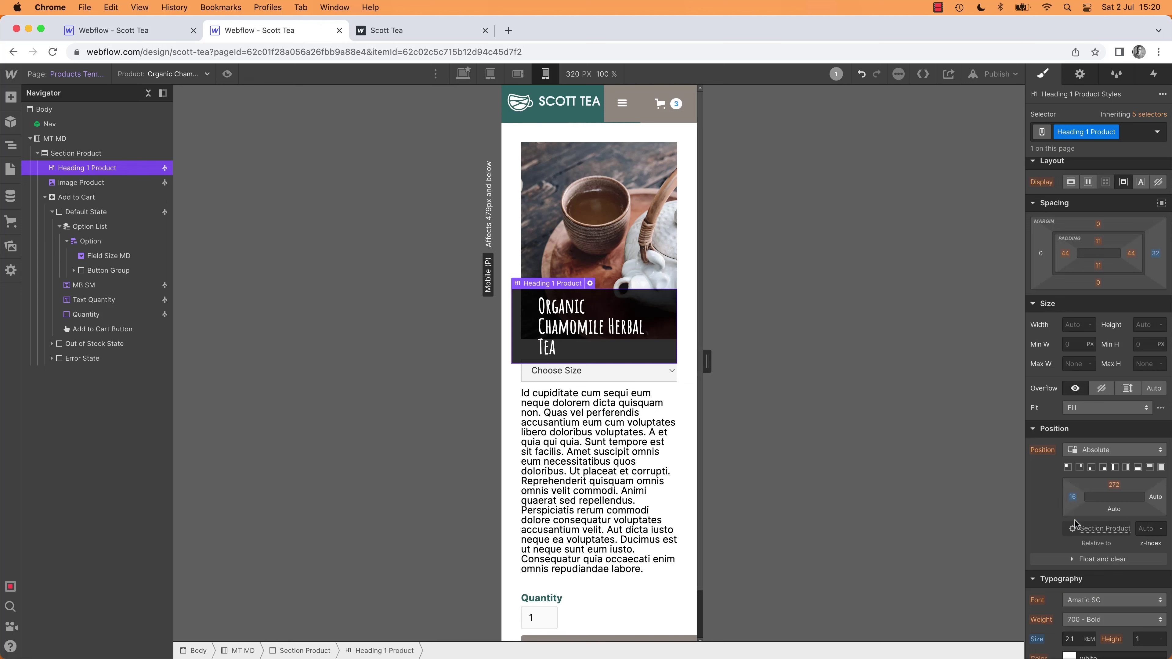
pyautogui.press('super+z')
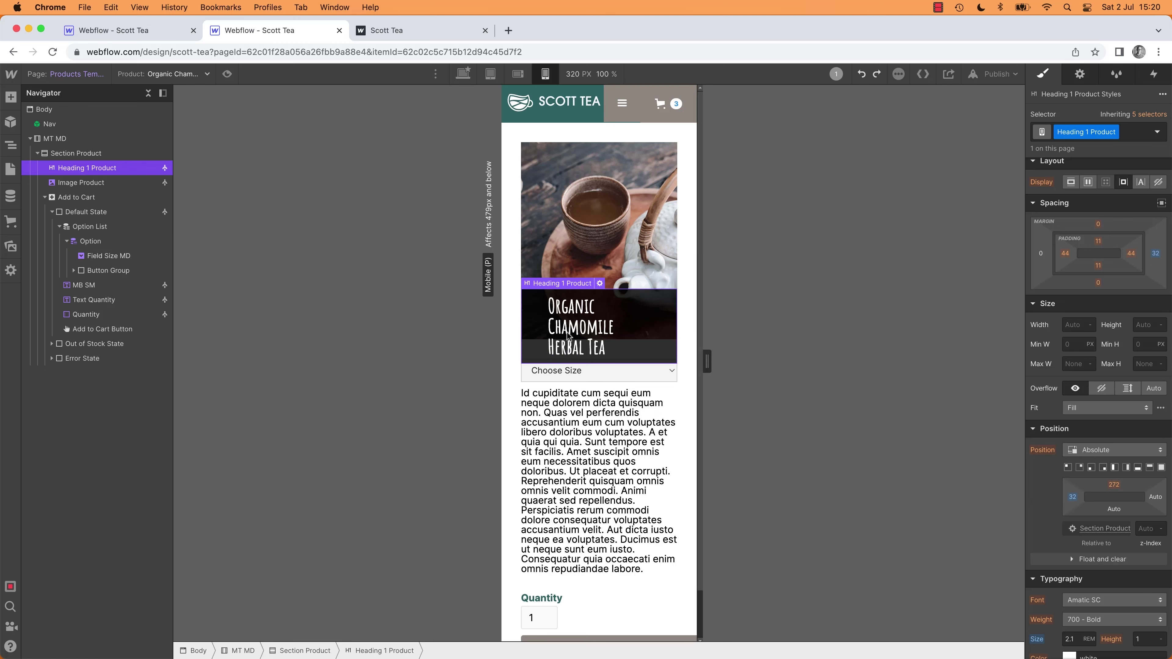
# Step: Set the product heading's left padding to 16 px at the mobile portrait breakpoint
pyautogui.scroll(-2, 1054, 518)
pyautogui.scroll(2, 1053, 518)
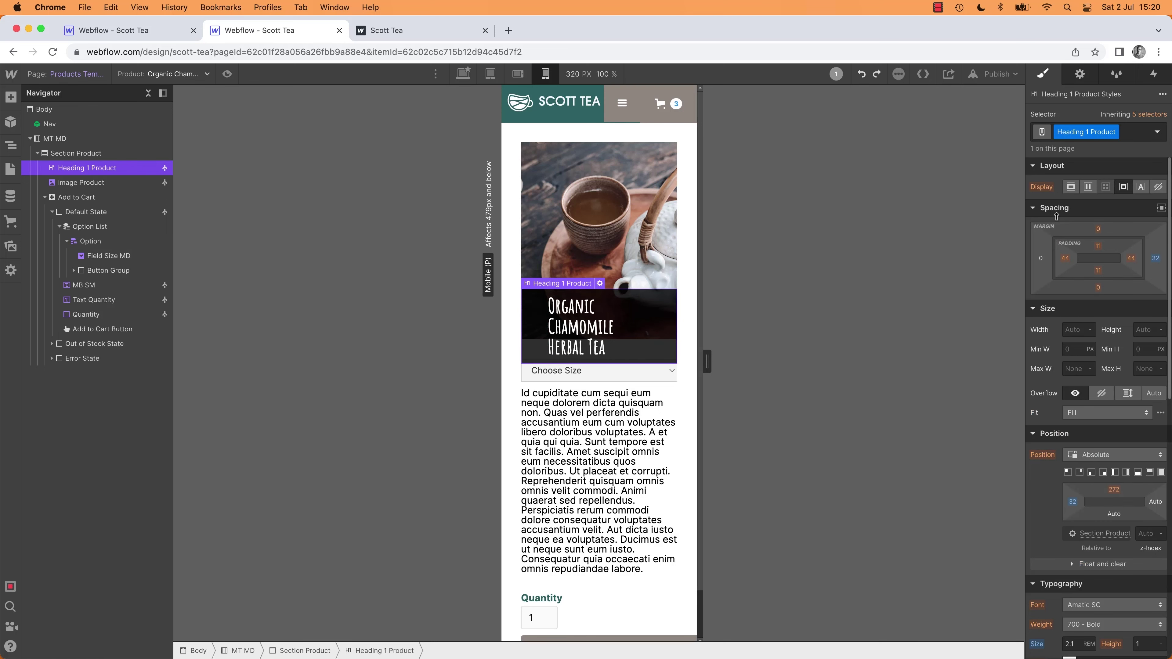
pyautogui.moveTo(1067, 262); pyautogui.dragTo(1053, 260)
pyautogui.click(1067, 260)
pyautogui.write('16')
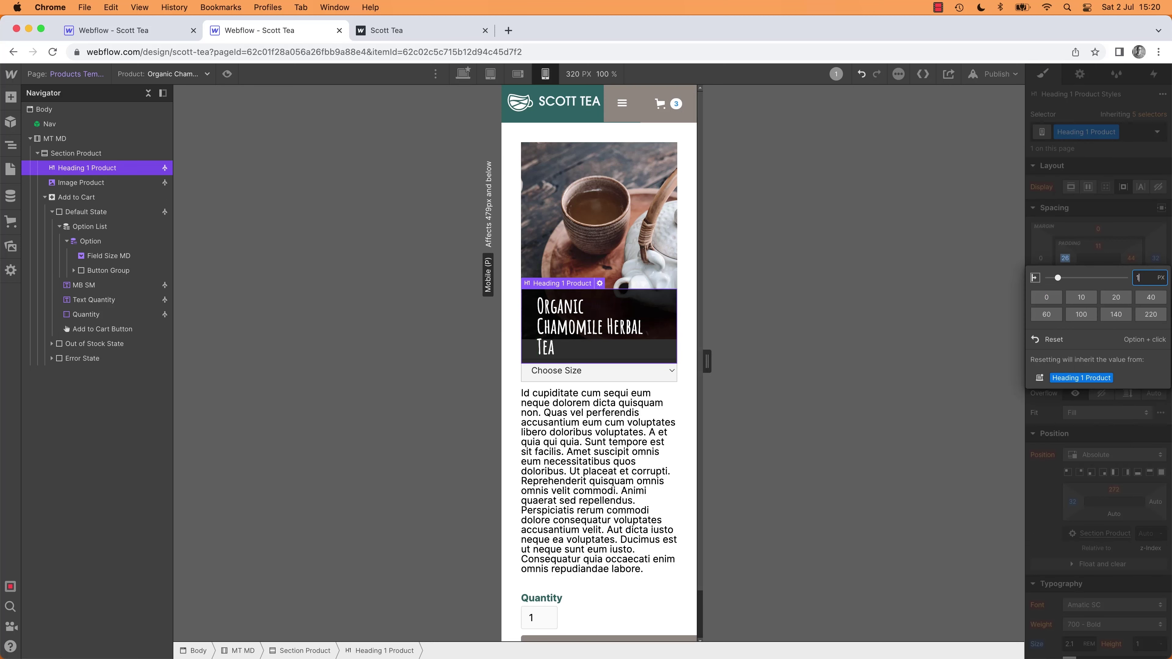
pyautogui.press('Return')
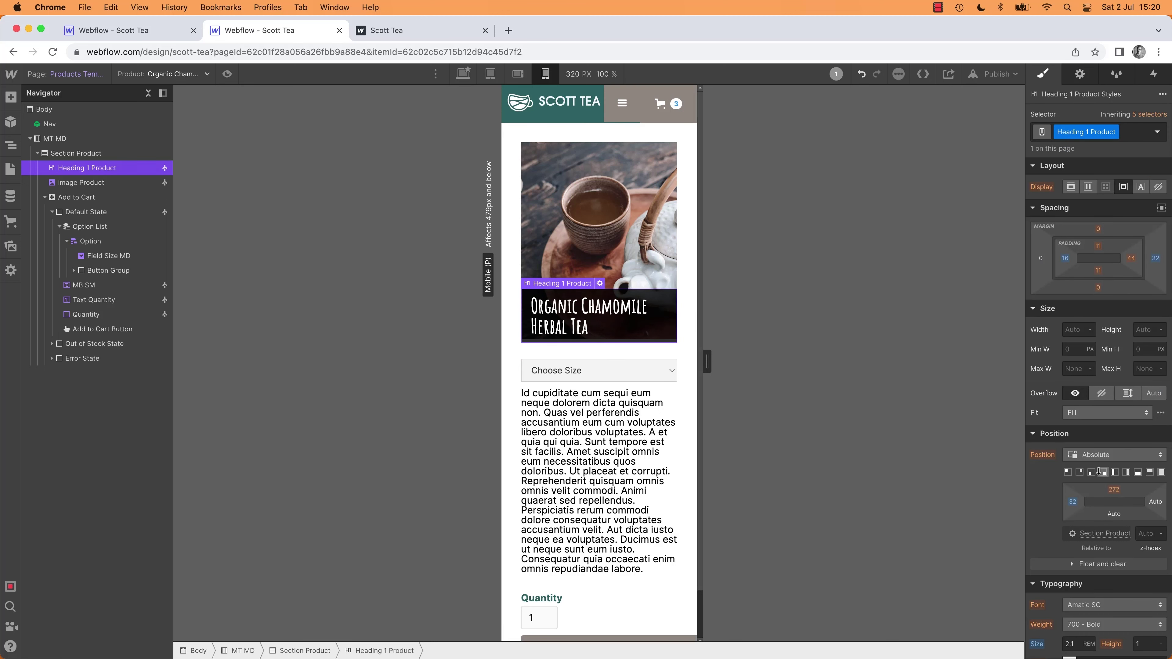
# Step: Set the product heading's top offset to 266 px at the mobile portrait breakpoint
pyautogui.click(1115, 490)
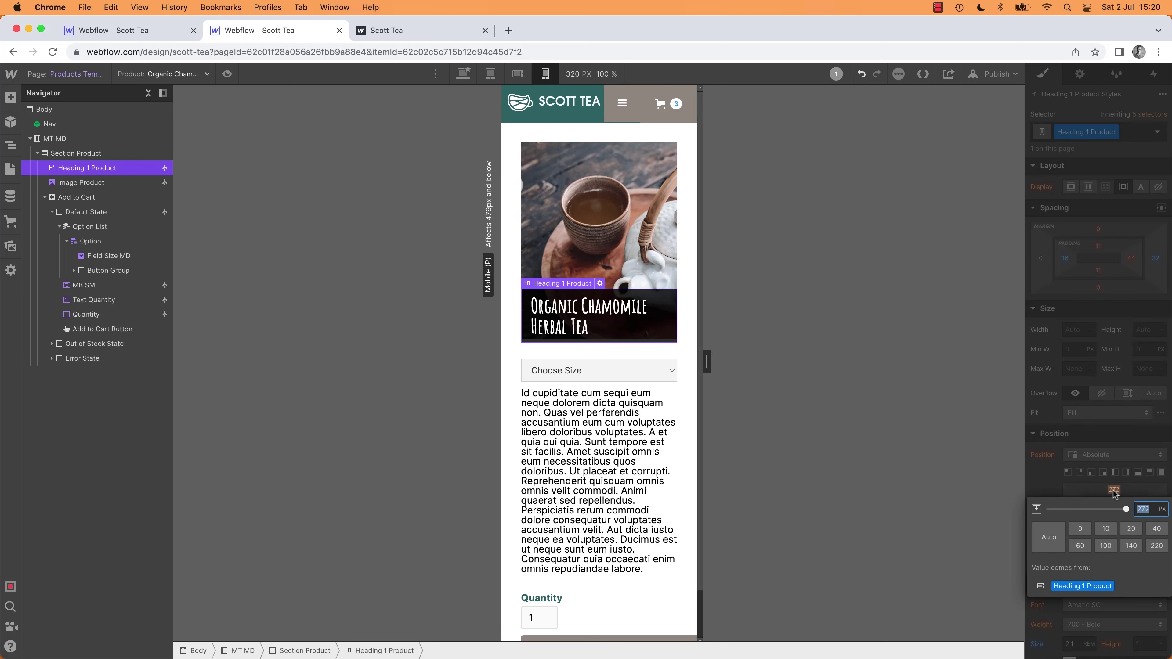
pyautogui.press('Down')
pyautogui.press('Down')
pyautogui.press('Down')
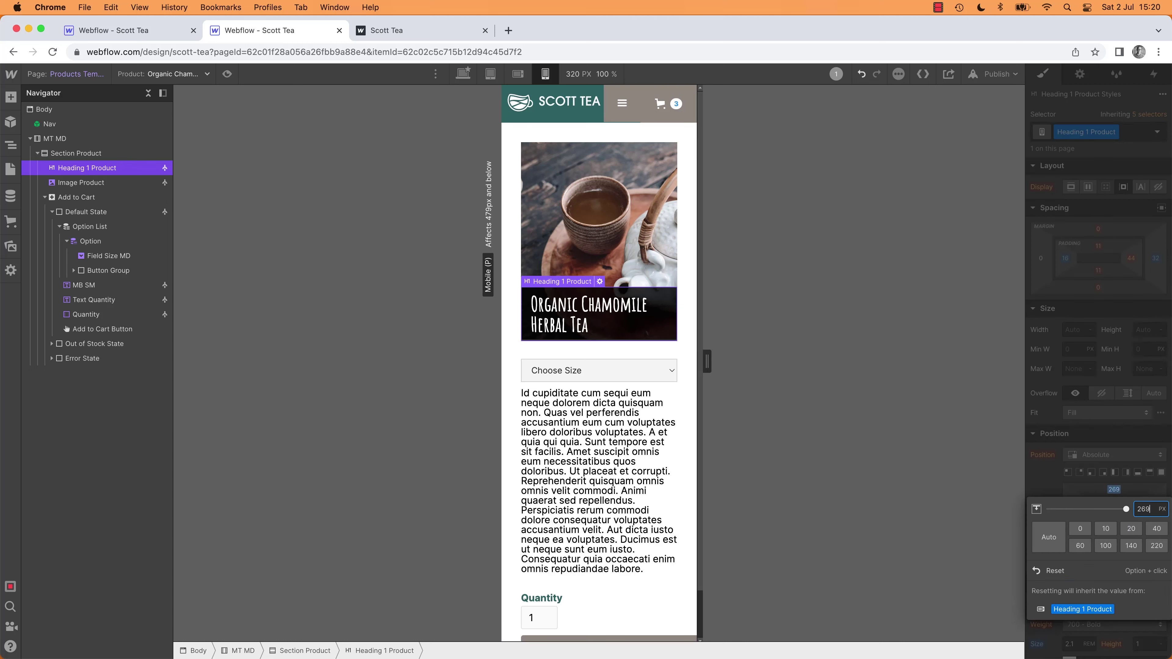
pyautogui.press('Down')
pyautogui.press('Down')
pyautogui.press('Down')
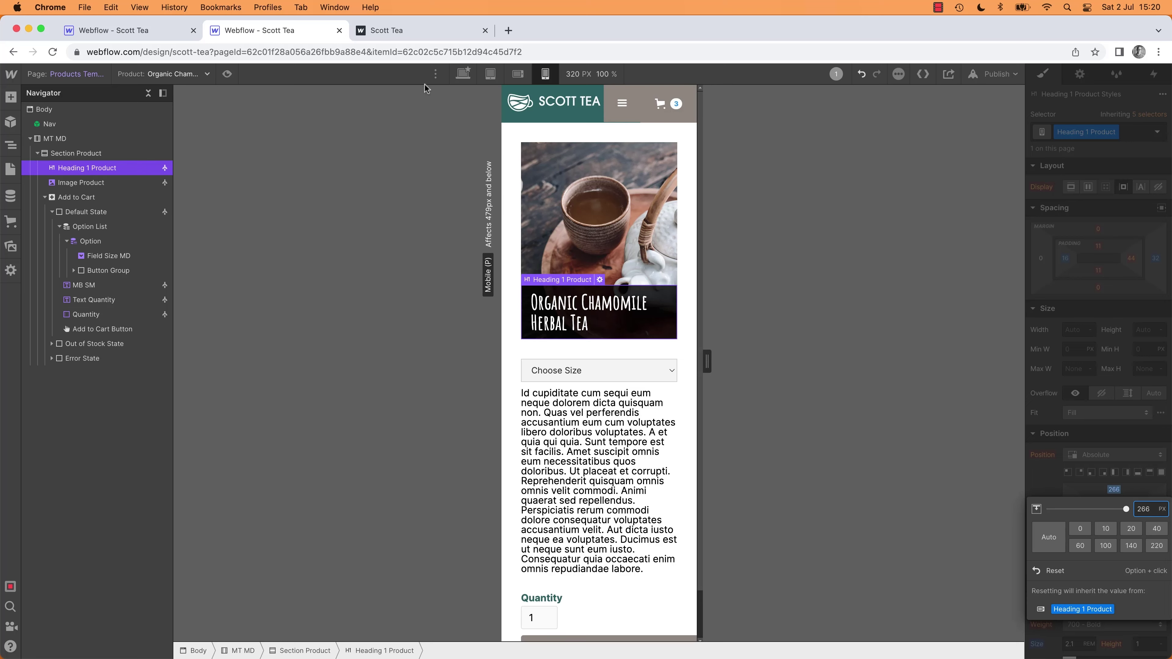
# Step: Switch to XD and select the product image on the mobile Product Details artboard to check its dimensions
pyautogui.click(463, 74)
pyautogui.click(382, 217)
pyautogui.hotkey('shift', '4')
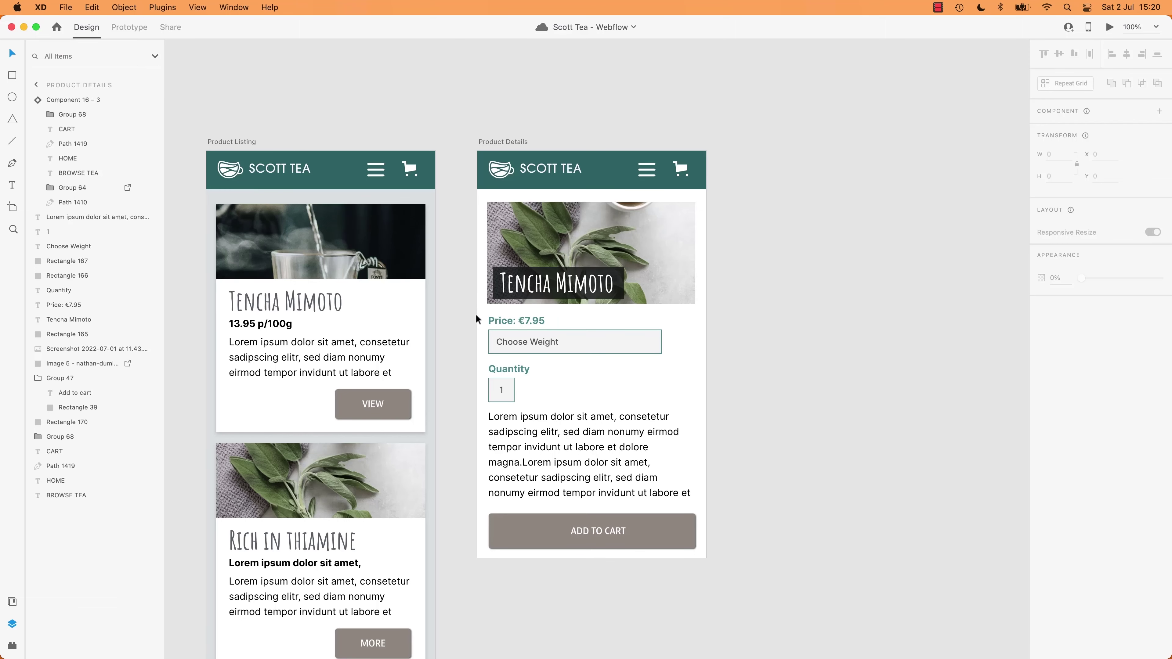
pyautogui.click(615, 242)
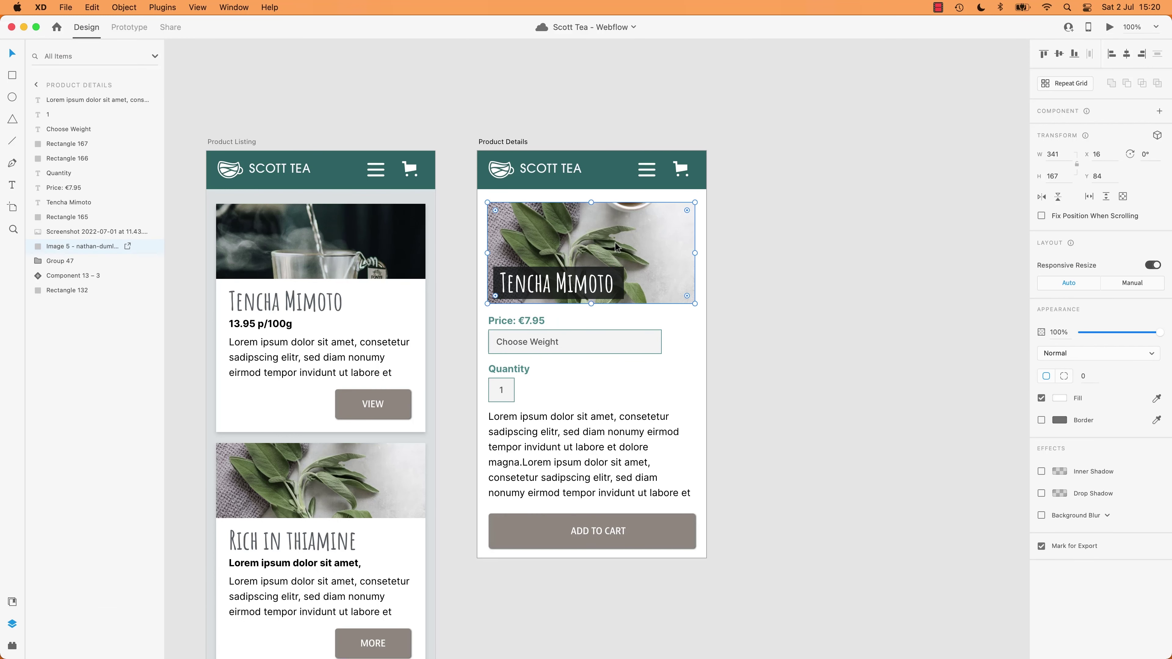
# Step: Copy the XD image height of 167 and set it as the Webflow product image's height at the mobile portrait breakpoint
pyautogui.click(1060, 176)
pyautogui.press('super+c')
pyautogui.press('super+Tab')
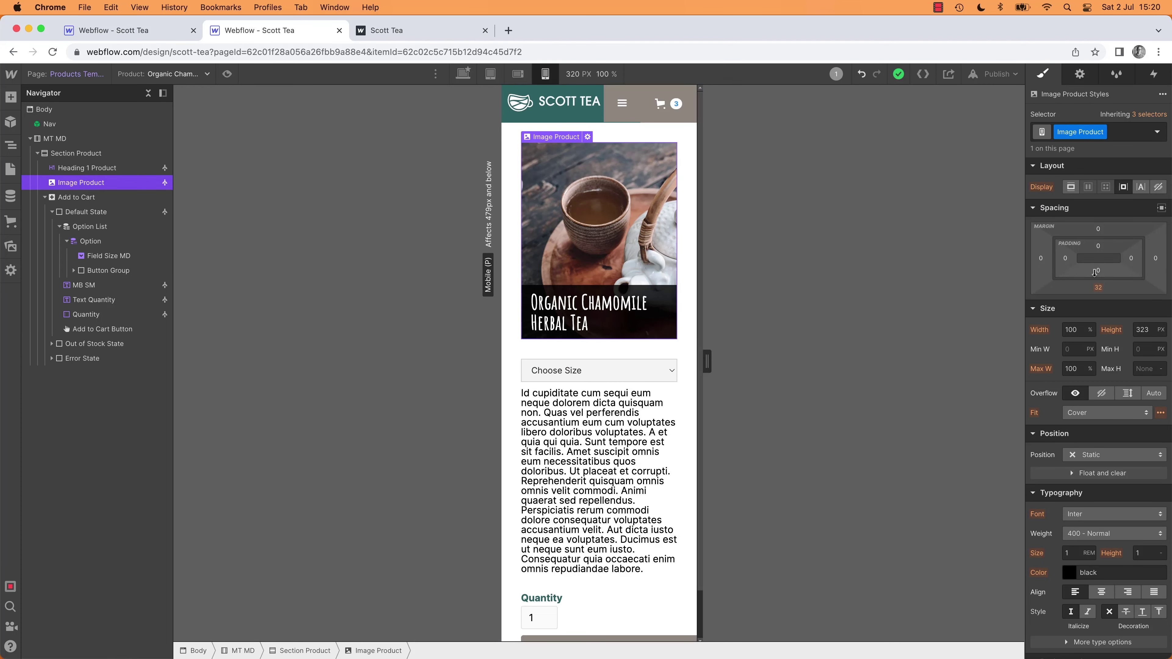
pyautogui.click(1148, 331)
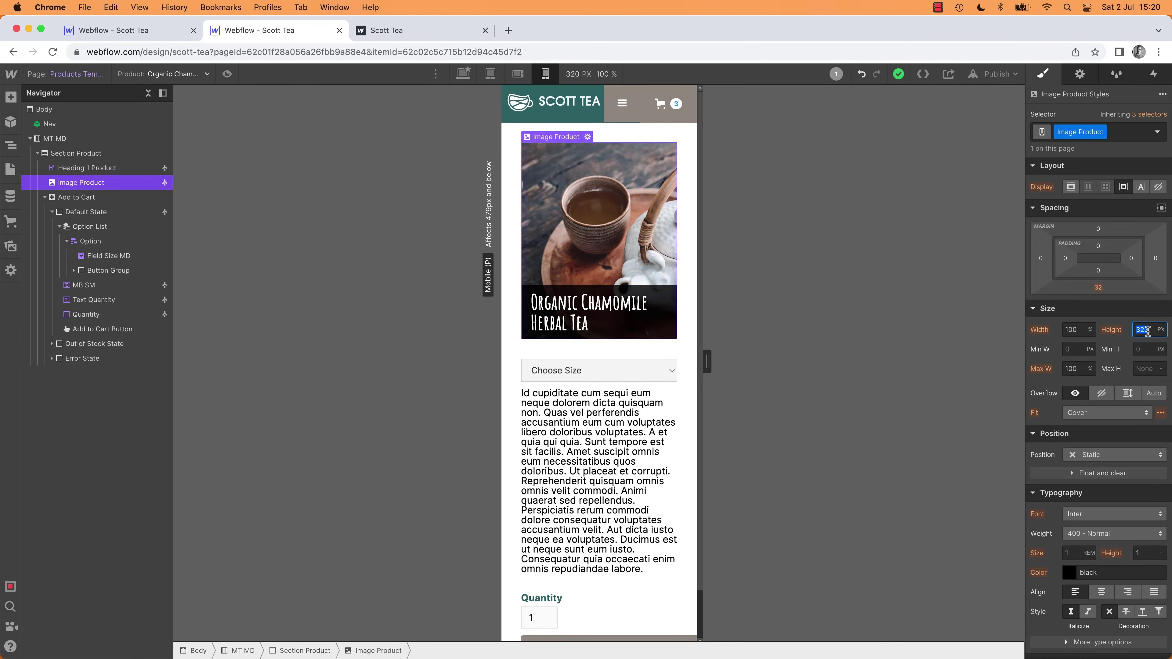
pyautogui.press('super+v')
pyautogui.press('Return')
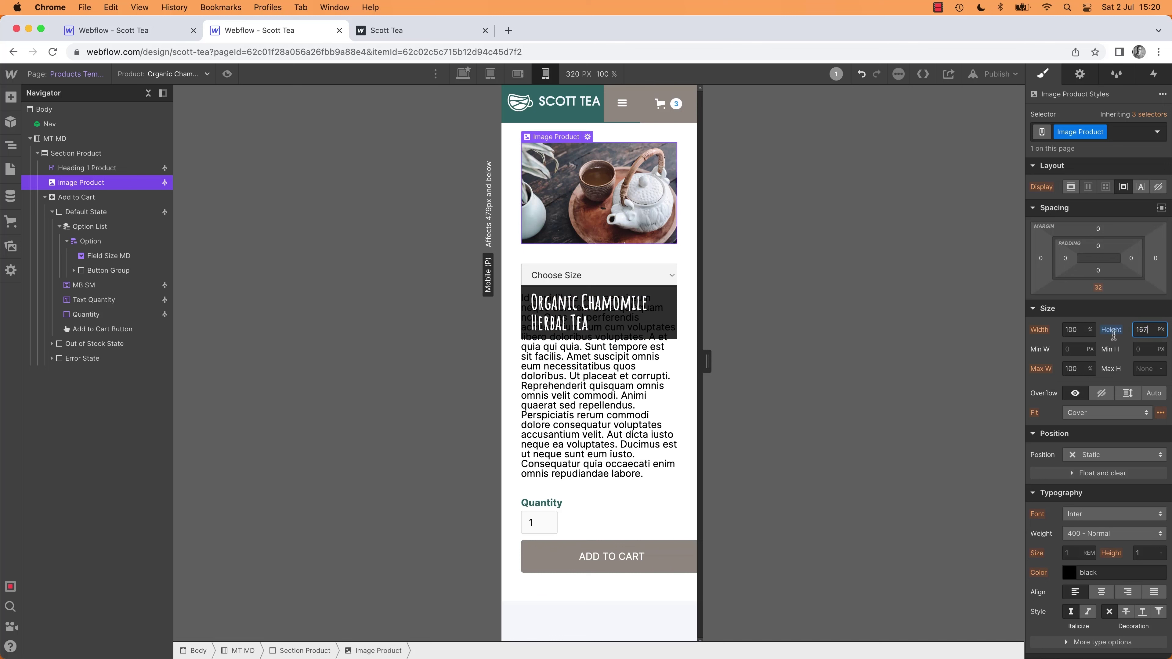
# Step: Set the product heading's top offset to 110 px at the mobile portrait breakpoint
pyautogui.click(669, 307)
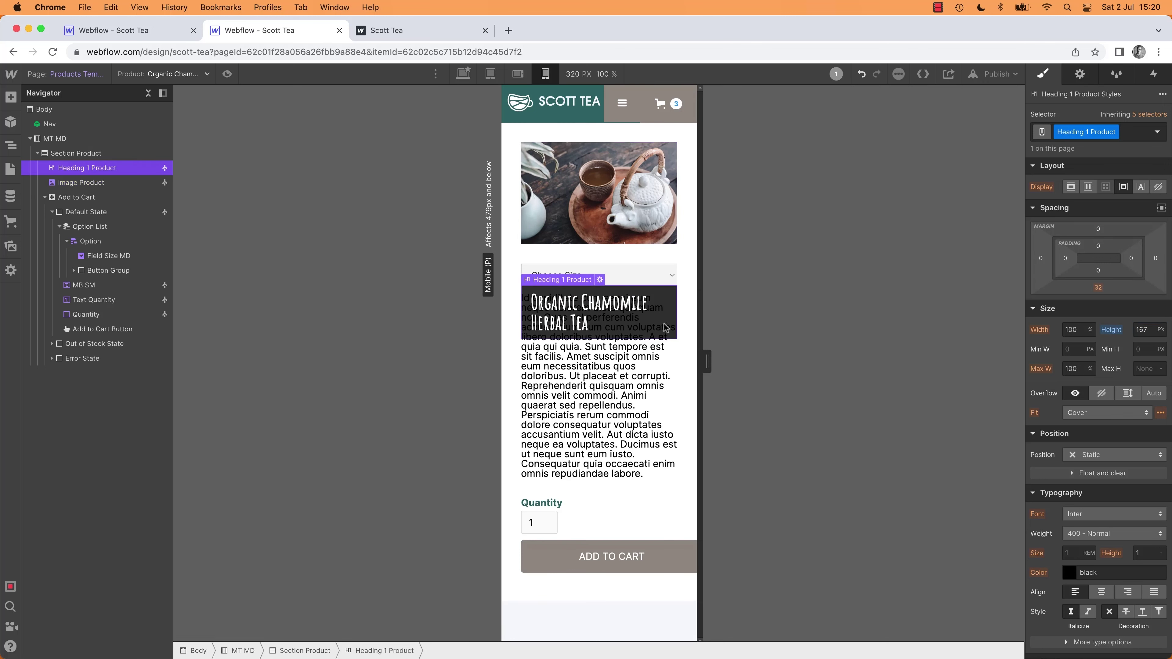
pyautogui.click(1115, 490)
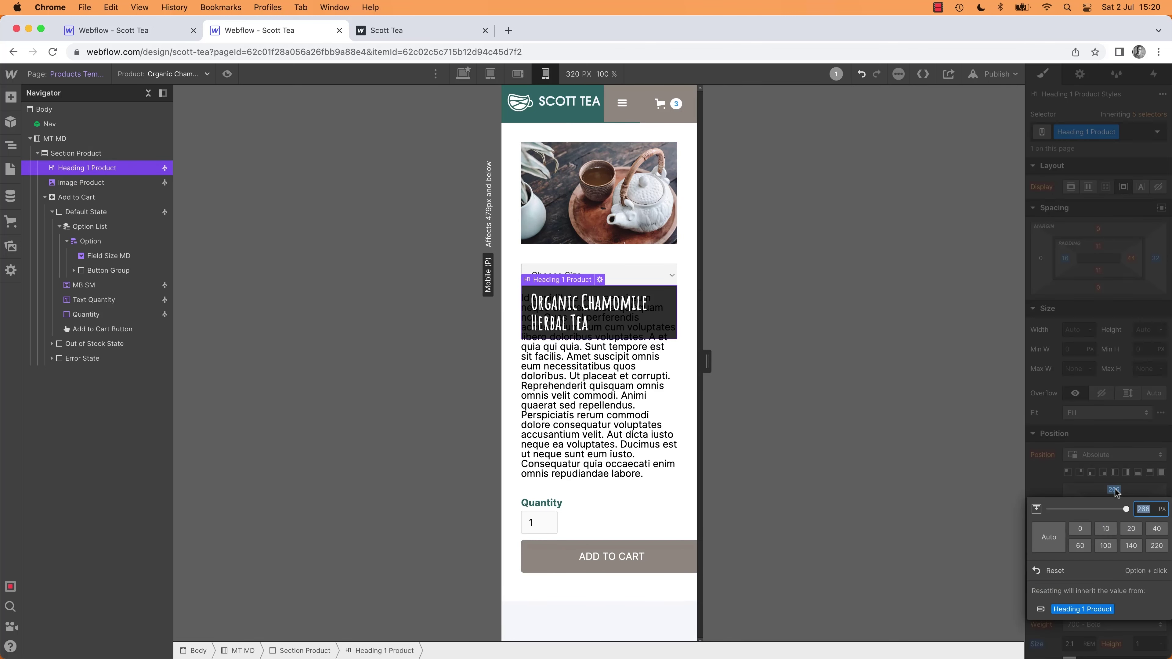
pyautogui.write('150')
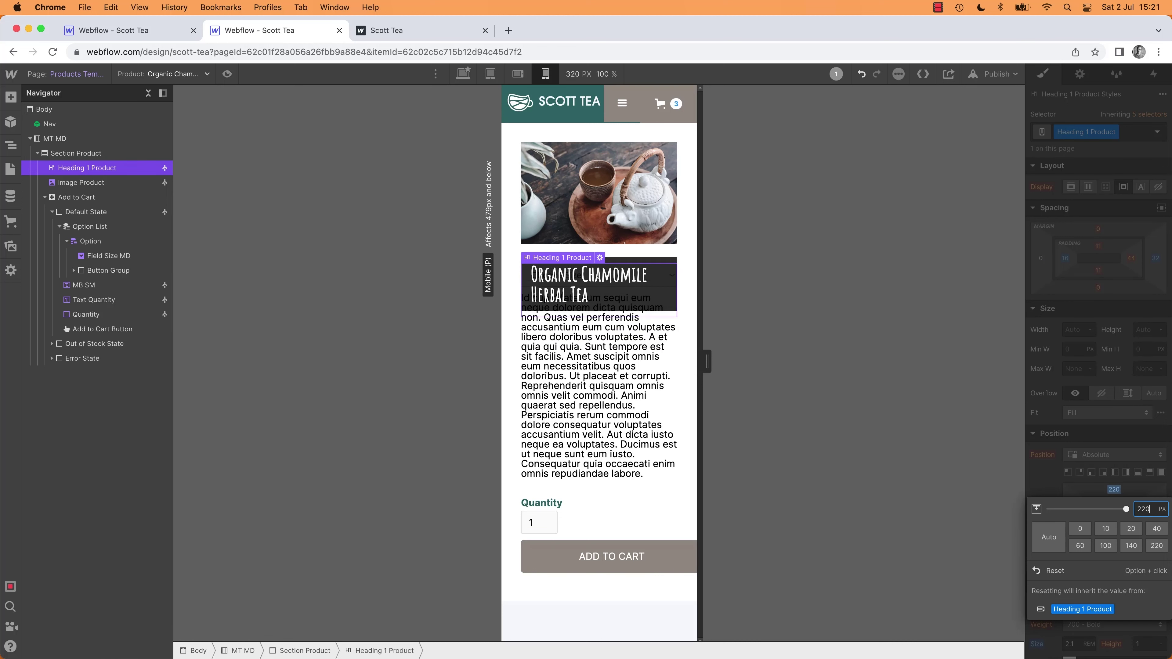
pyautogui.hotkey('shift', 'Down')
pyautogui.hotkey('shift', 'Down')
pyautogui.hotkey('shift', 'Down')
pyautogui.hotkey('shift', 'Down')
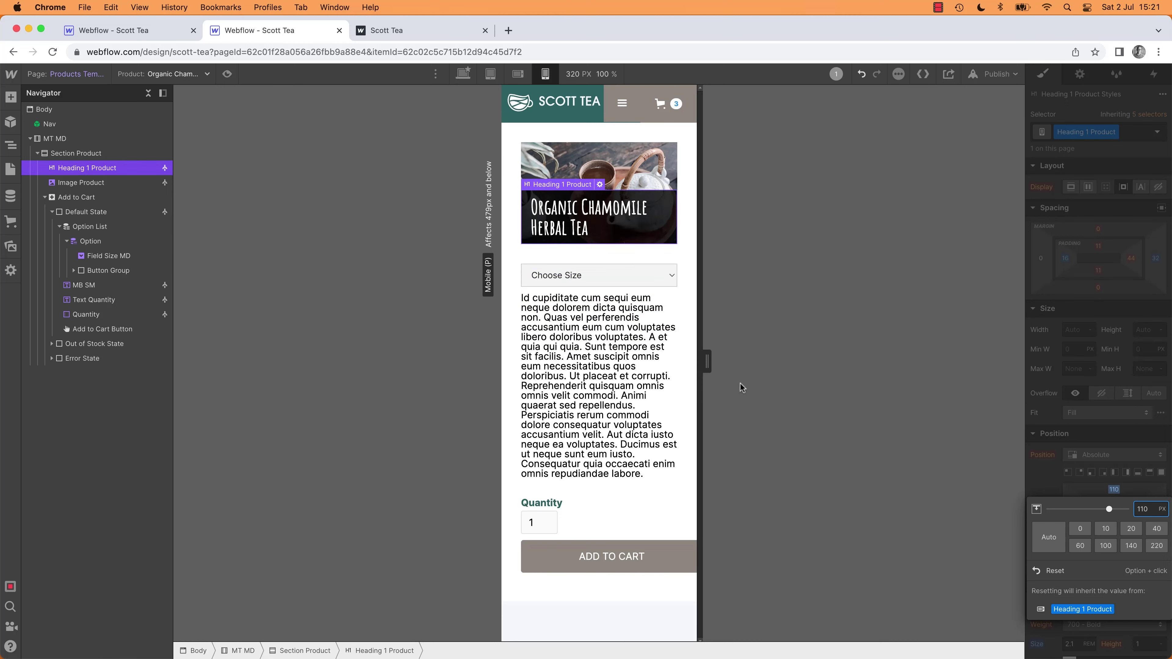
pyautogui.click(812, 411)
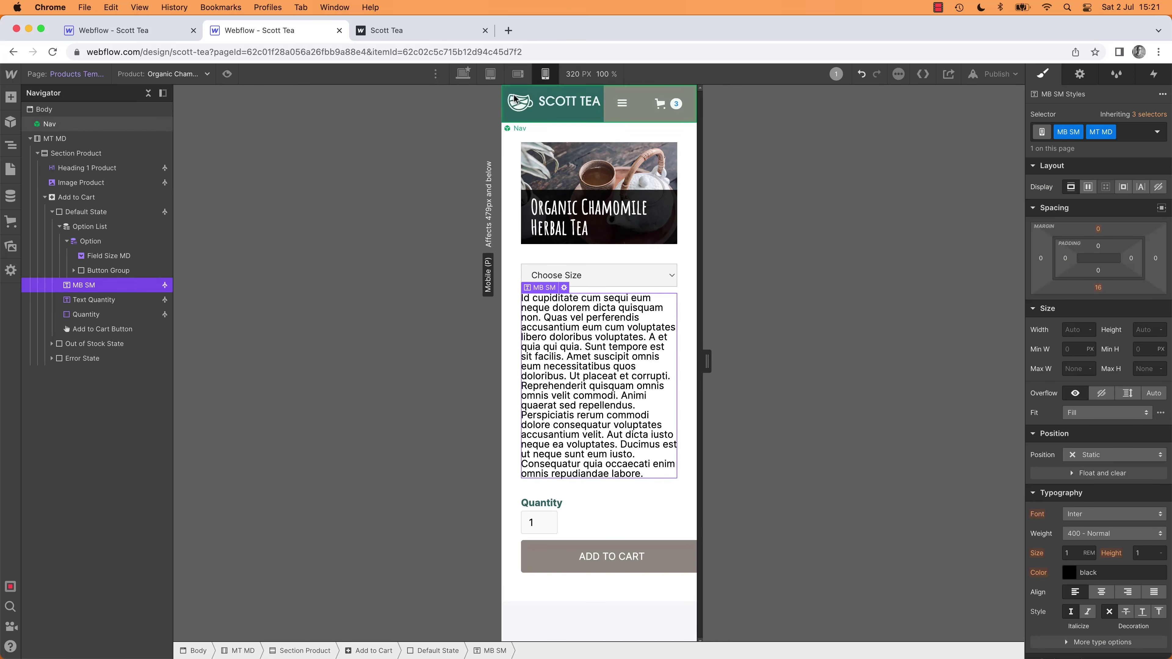
# Step: Insert a div block directly below the product description text
pyautogui.click(605, 137)
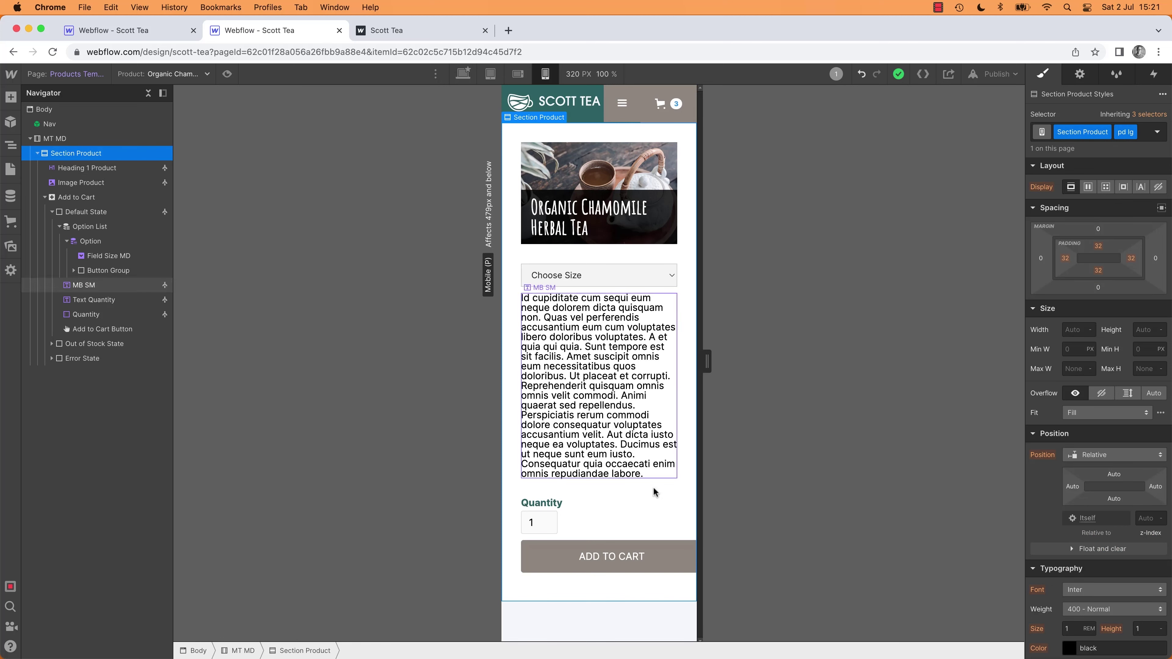
pyautogui.click(622, 445)
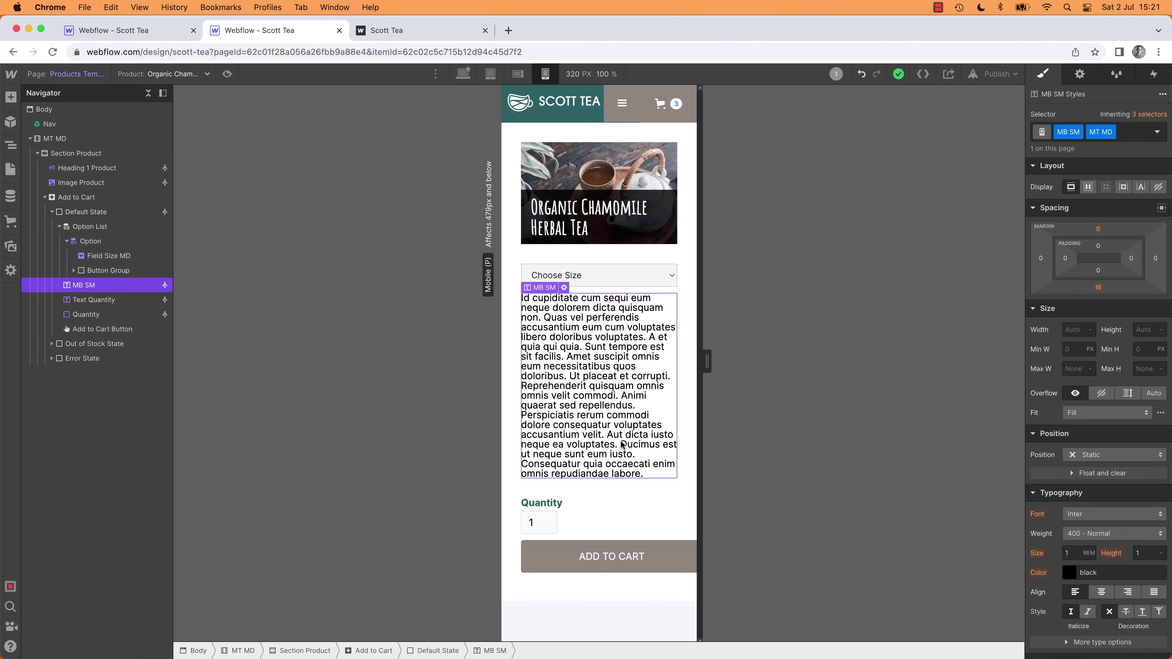
pyautogui.press('super+e')
pyautogui.press('Return')
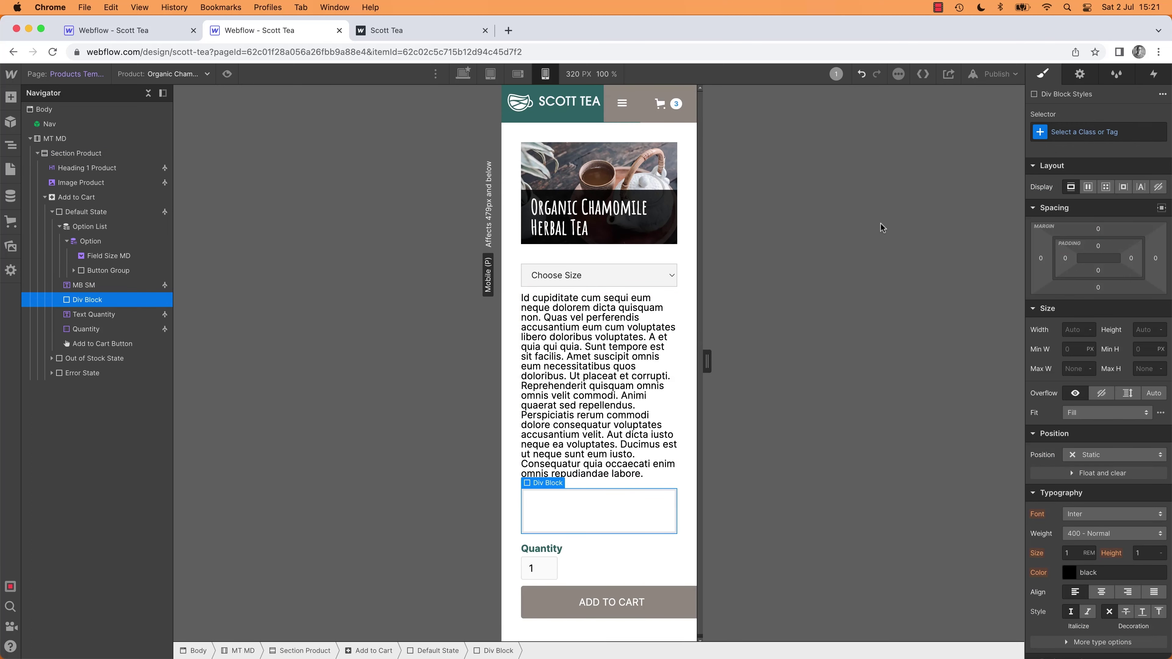
# Step: Create the class PD SM on the new div block with 16 px padding on all sides, and delete the div block
pyautogui.press('super+Return')
pyautogui.write('PD')
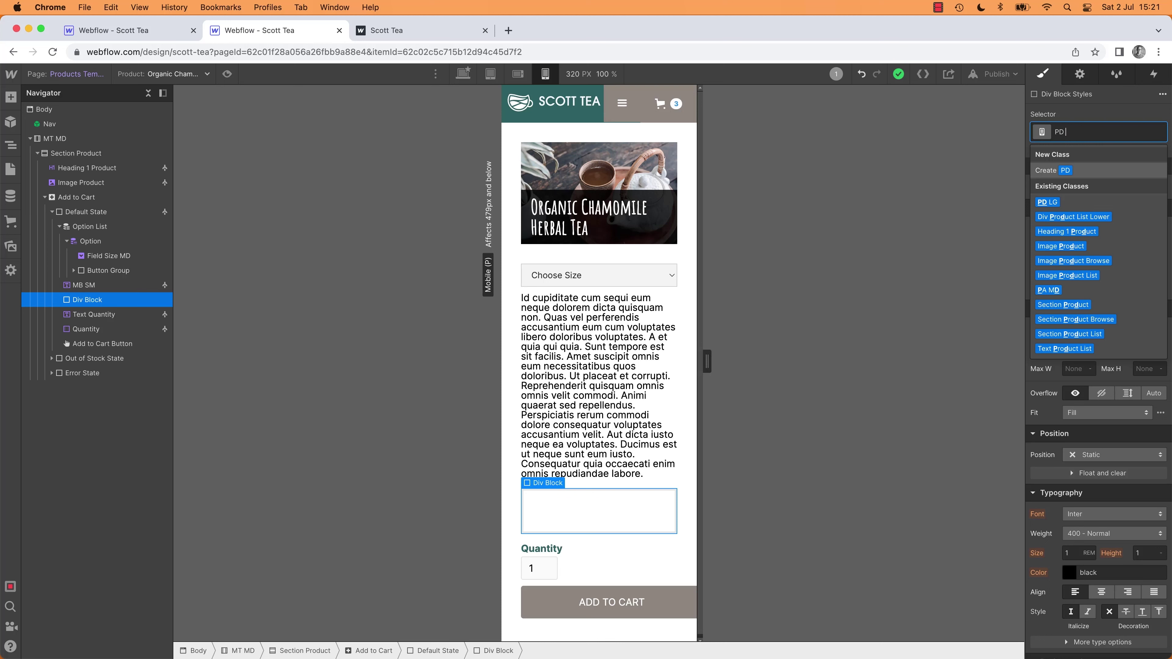
pyautogui.write('SM')
pyautogui.press('Return')
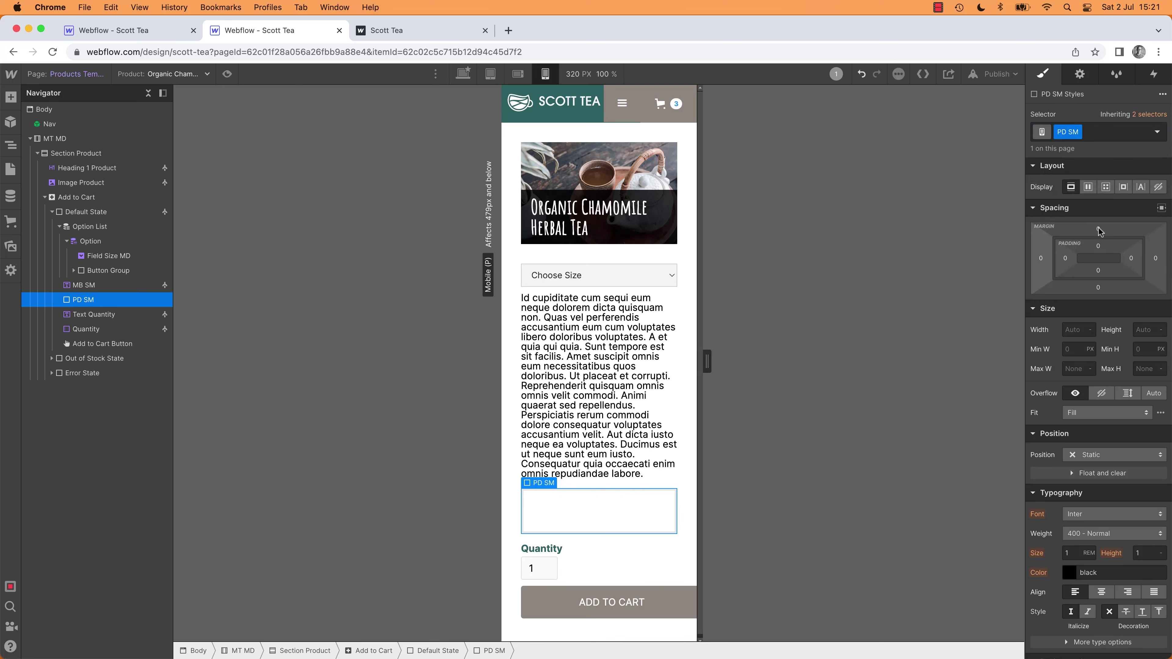
pyautogui.moveTo(1102, 262); pyautogui.dragTo(1102, 258)
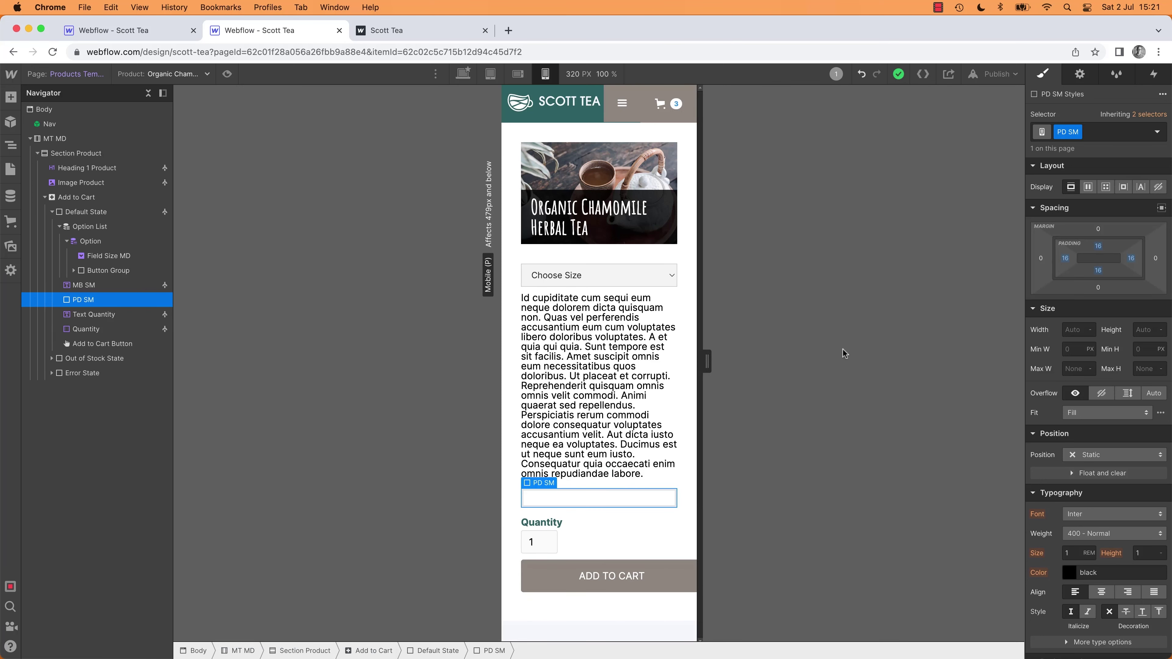
pyautogui.press('Delete')
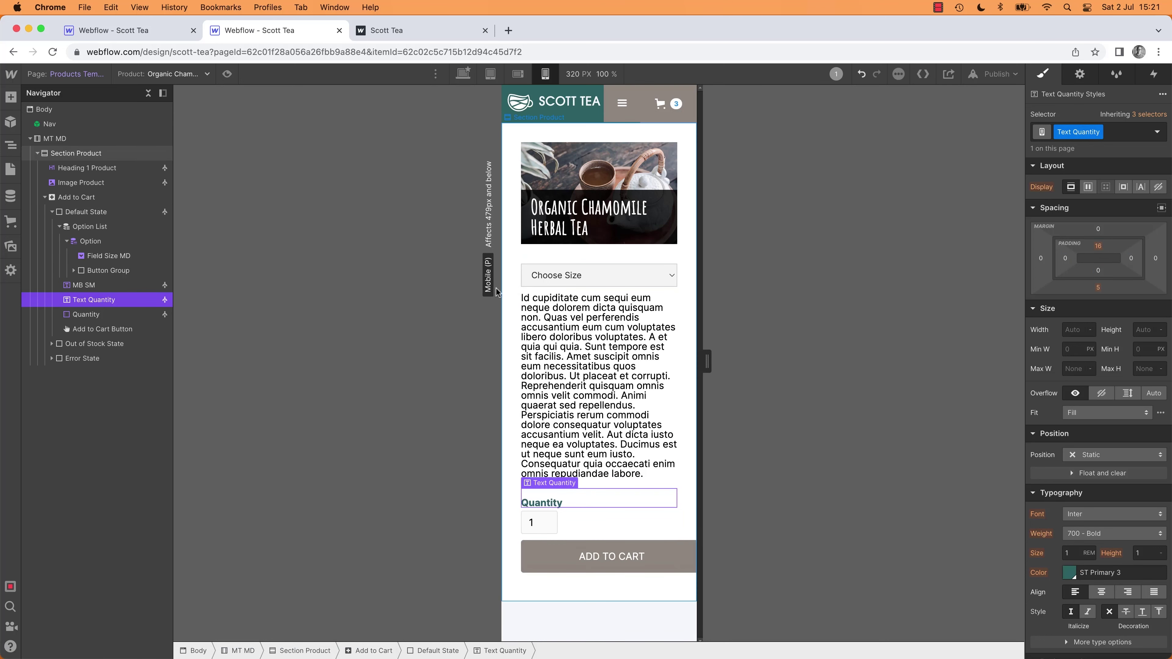
# Step: Add PD SM as a combo class to Section Product after pd lg
pyautogui.click(91, 286)
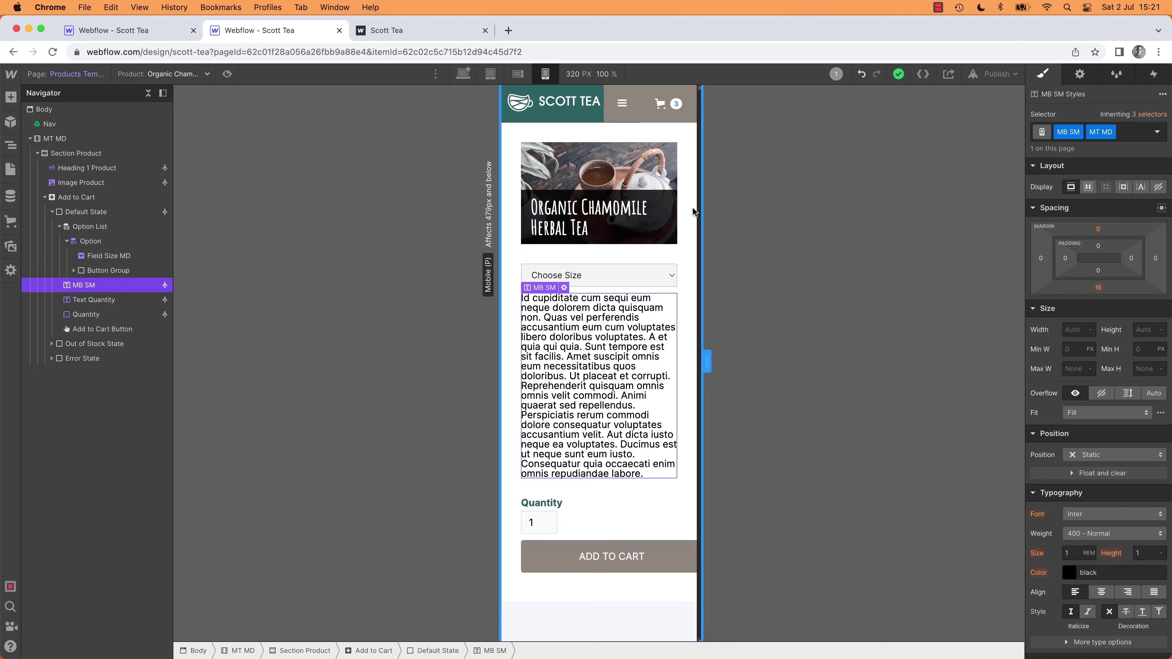
pyautogui.click(518, 74)
pyautogui.click(546, 75)
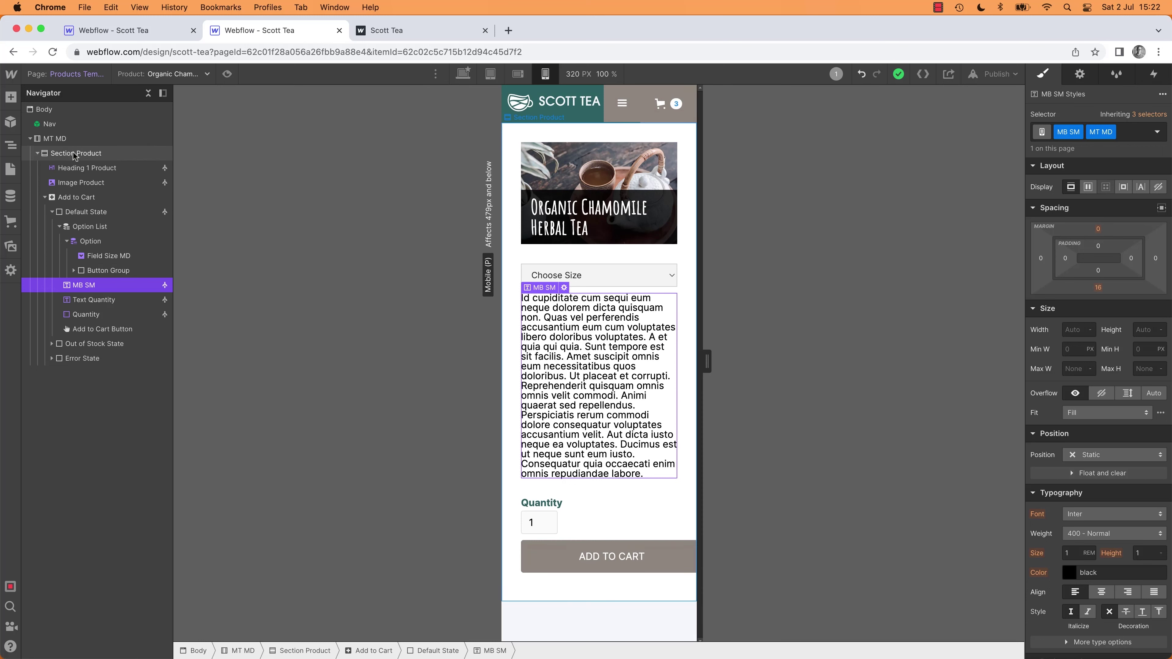
pyautogui.click(65, 140)
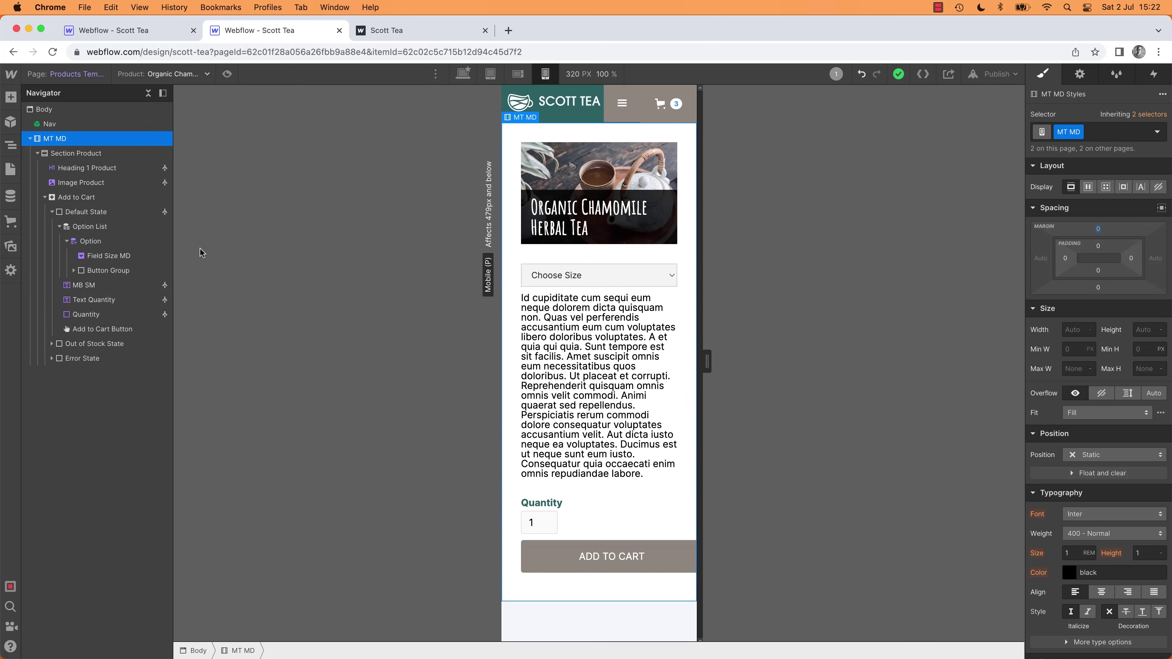
pyautogui.click(92, 154)
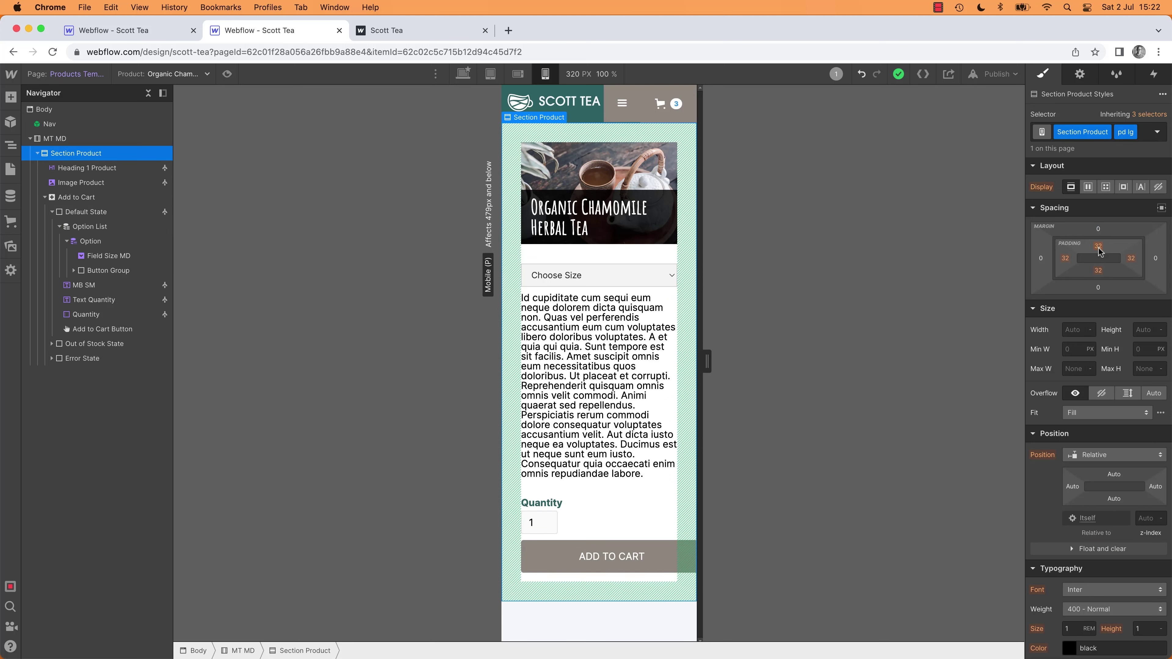
pyautogui.click(1144, 138)
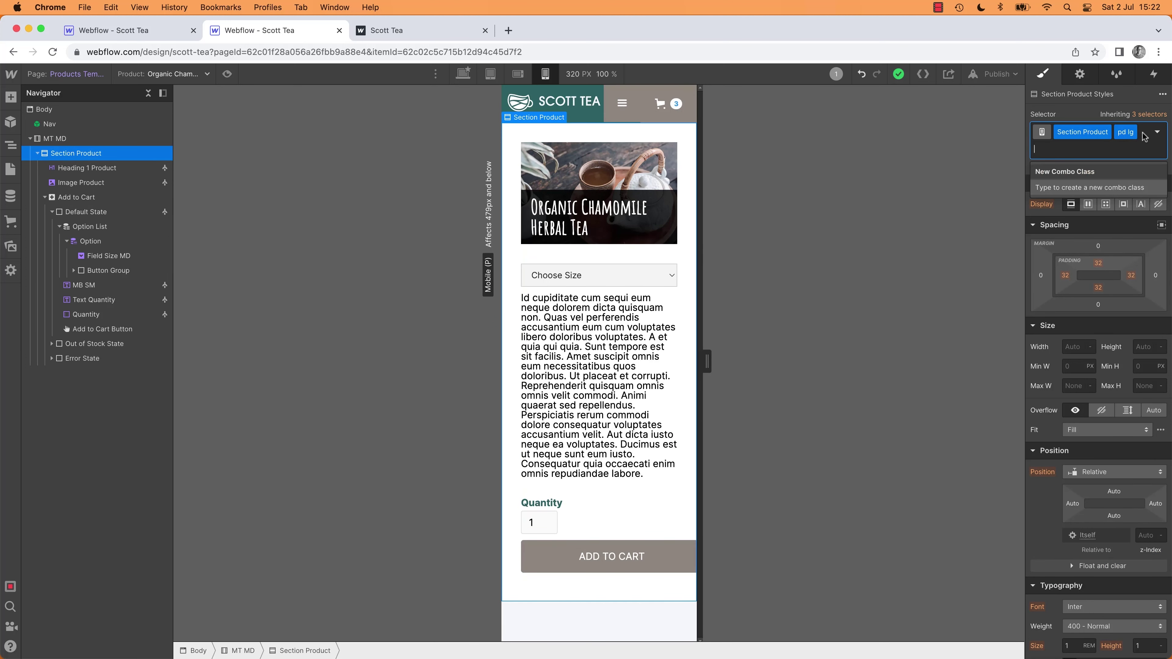
pyautogui.write('pd sm')
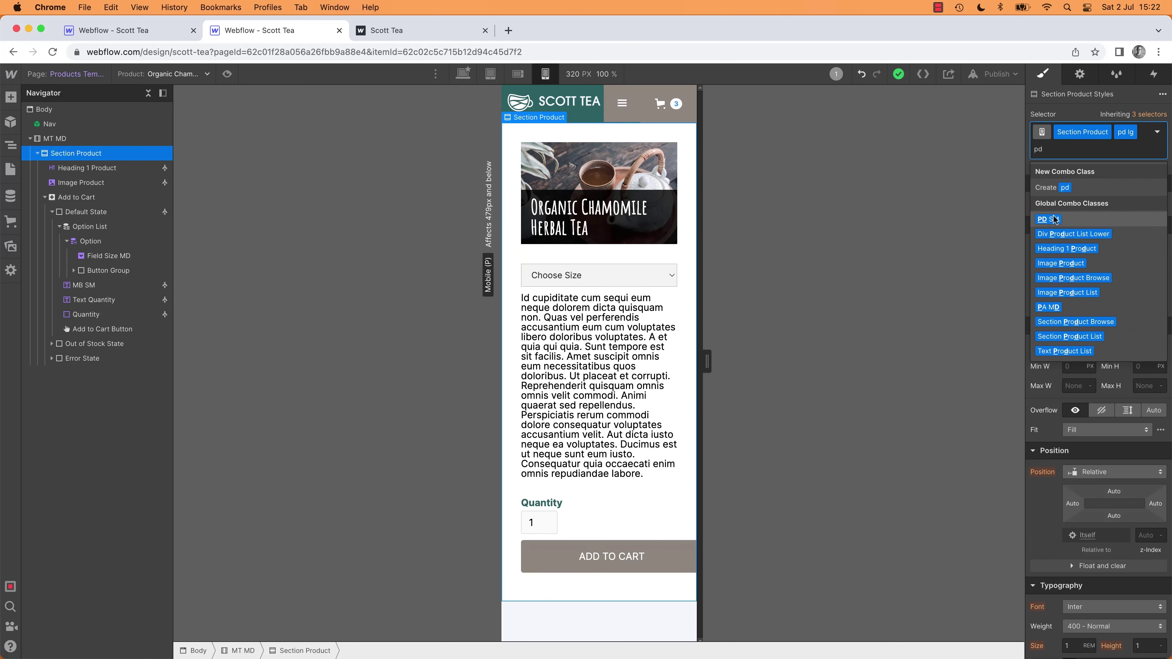
pyautogui.click(1054, 219)
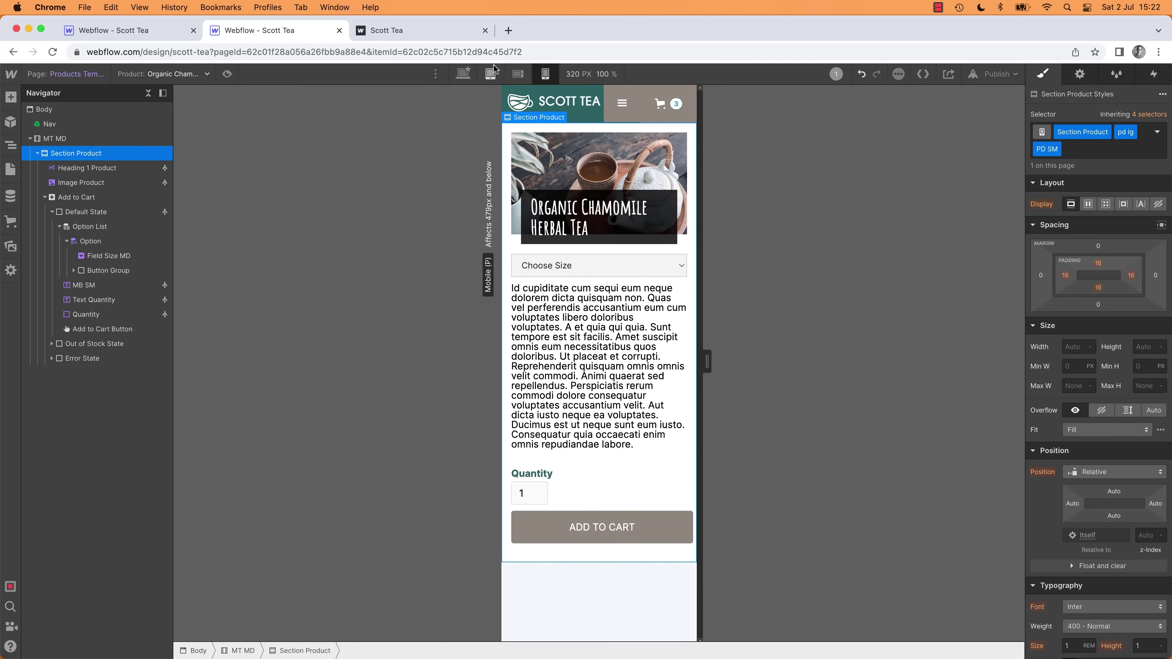
# Step: Compare Section Product's padding across the desktop, tablet, mobile landscape and mobile portrait breakpoints
pyautogui.click(517, 74)
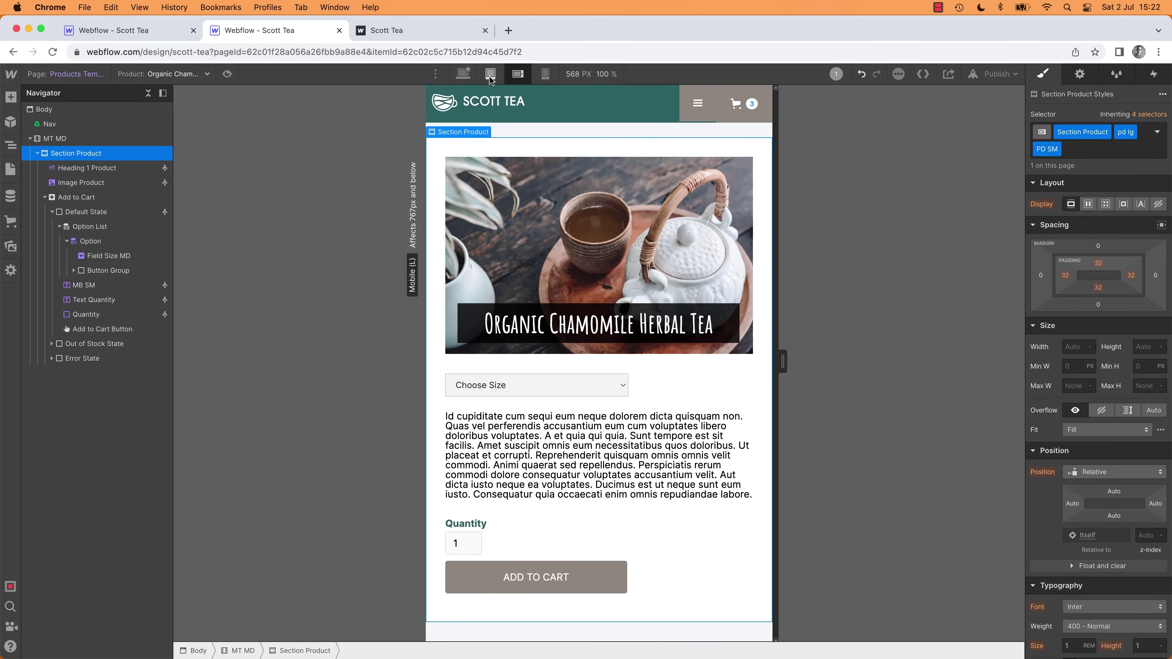
pyautogui.click(463, 74)
pyautogui.click(543, 75)
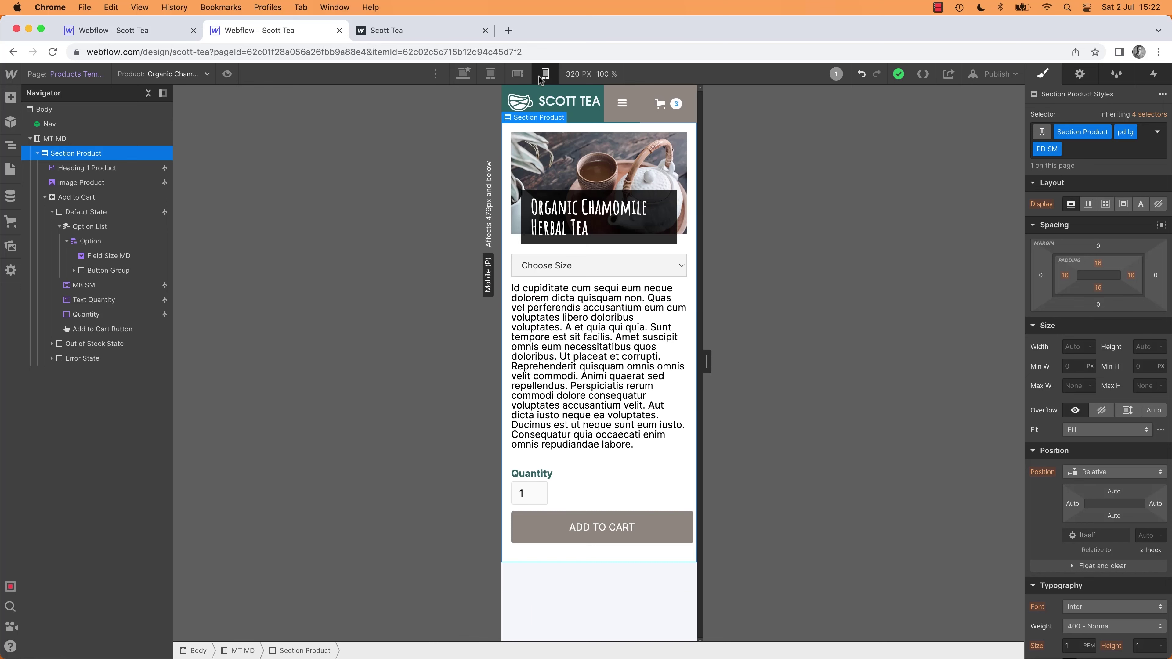
pyautogui.click(463, 74)
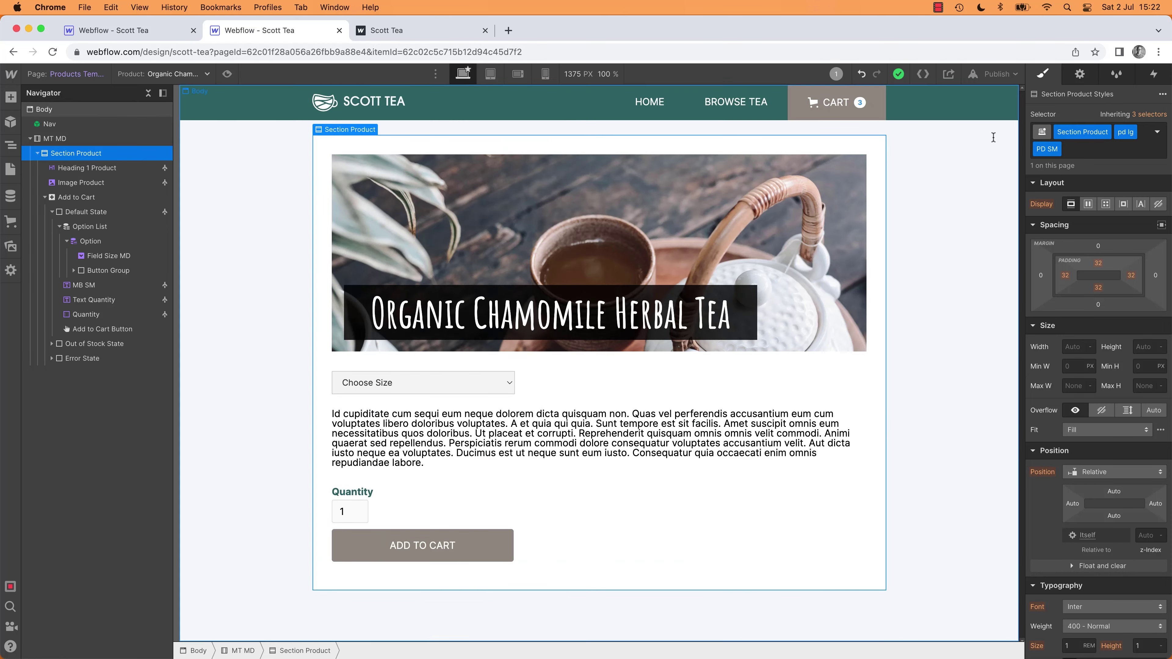
pyautogui.click(72, 167)
pyautogui.click(74, 155)
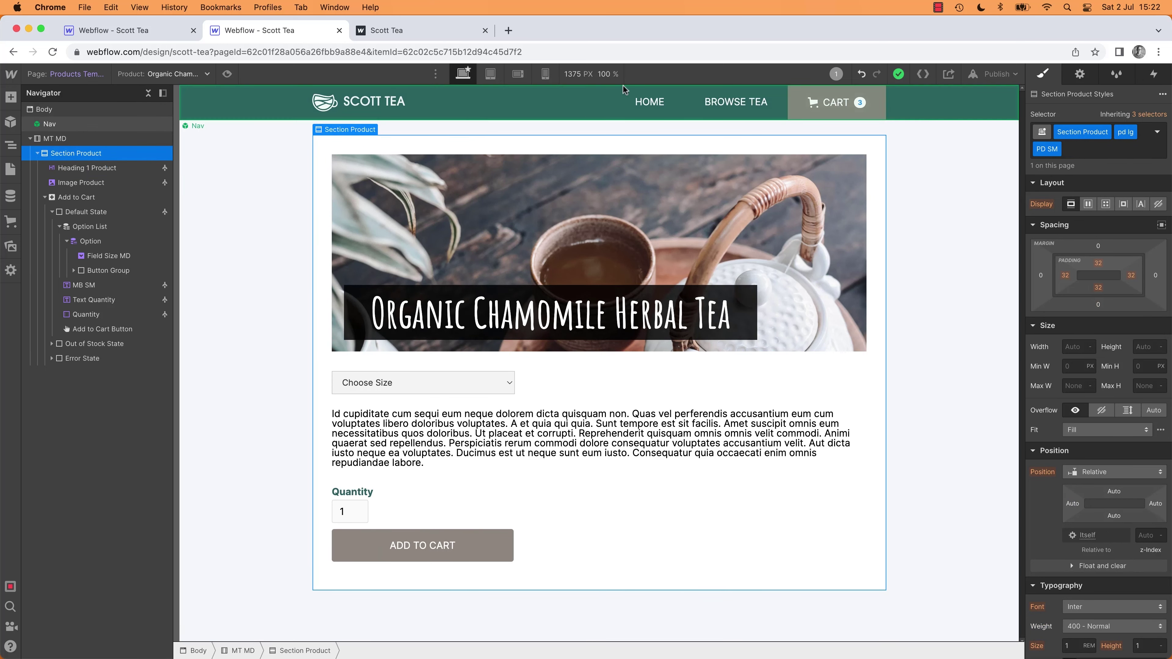
pyautogui.click(491, 74)
pyautogui.click(518, 74)
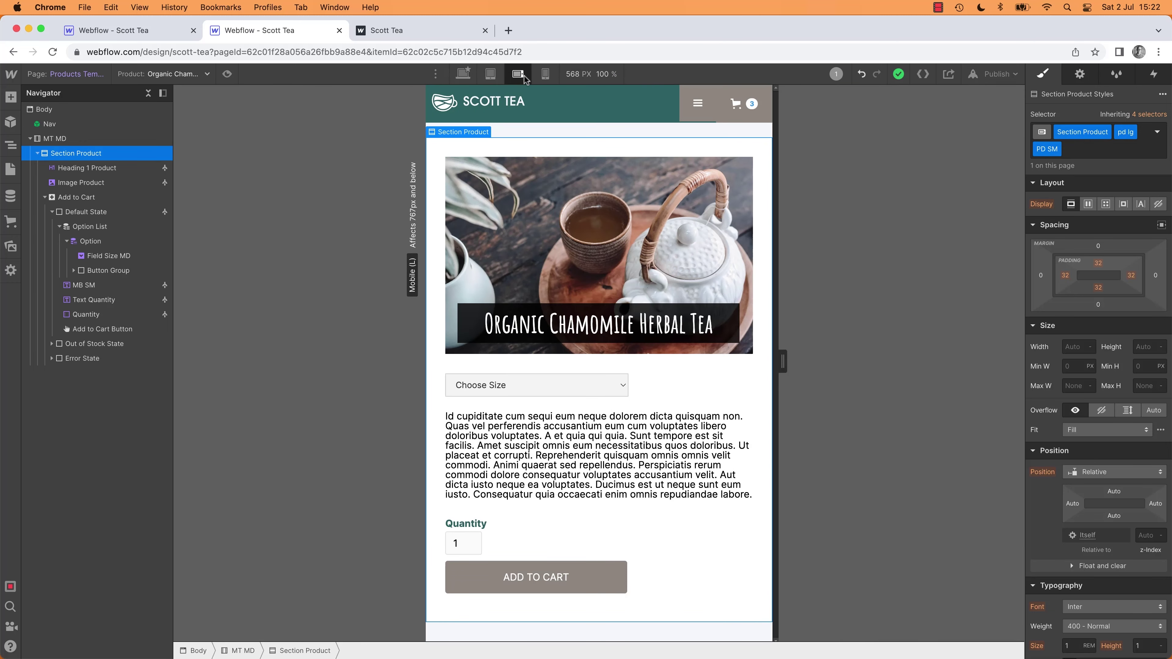
pyautogui.click(545, 74)
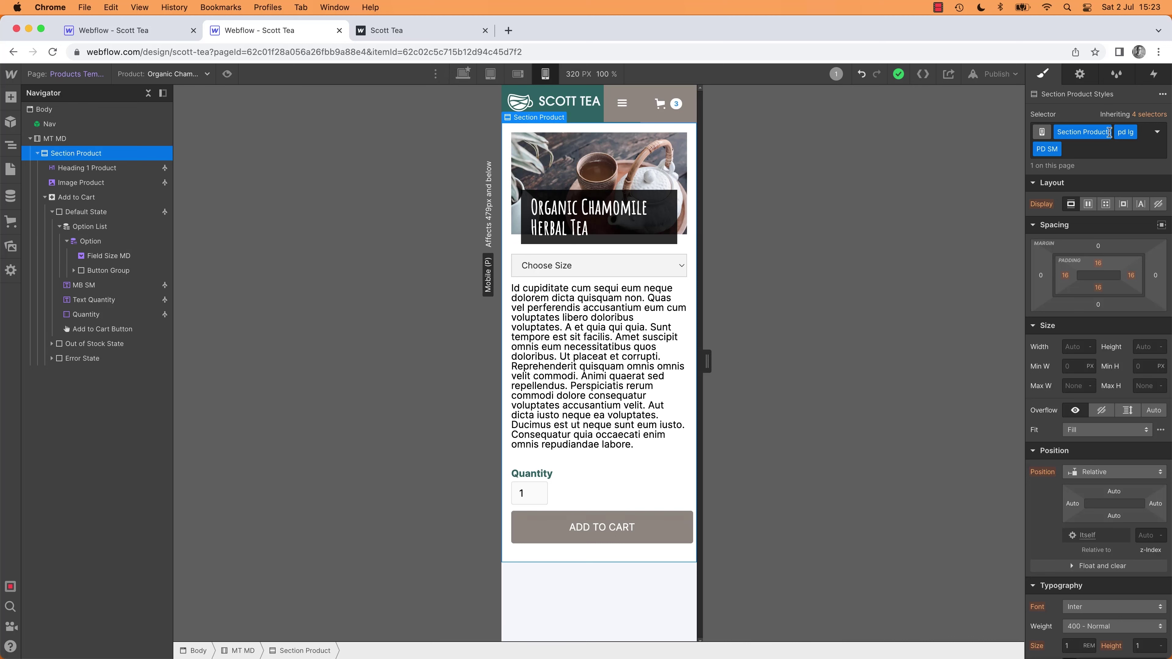
pyautogui.click(518, 73)
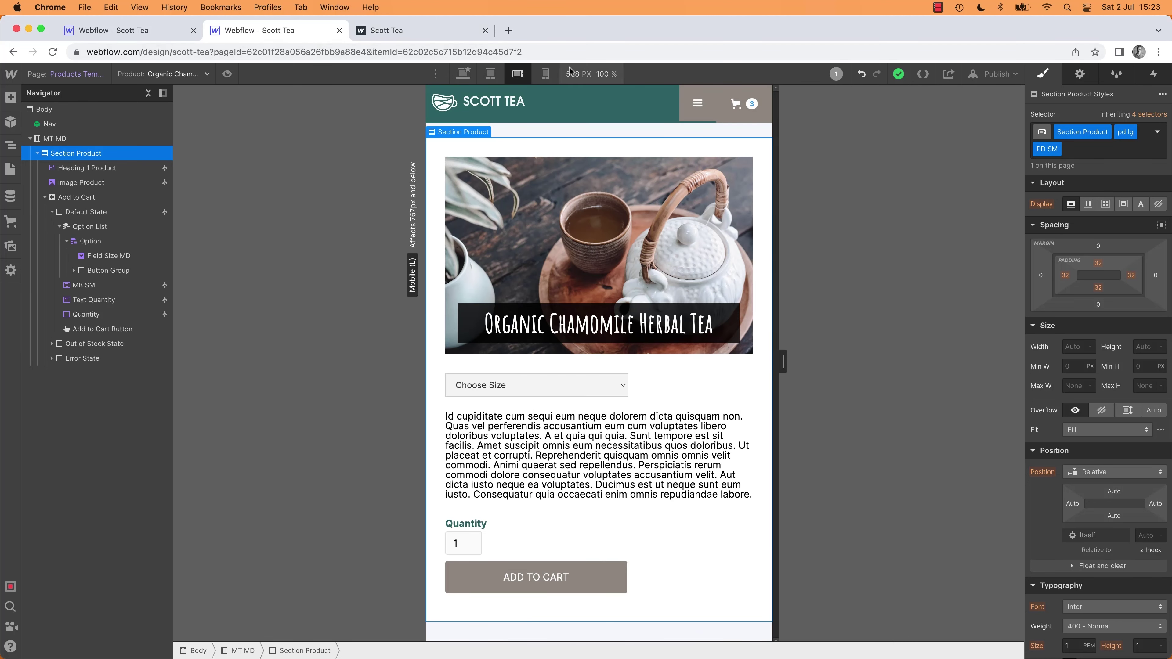
# Step: Set the product heading's top offset to 84 px at the mobile portrait breakpoint
pyautogui.click(545, 74)
pyautogui.click(669, 231)
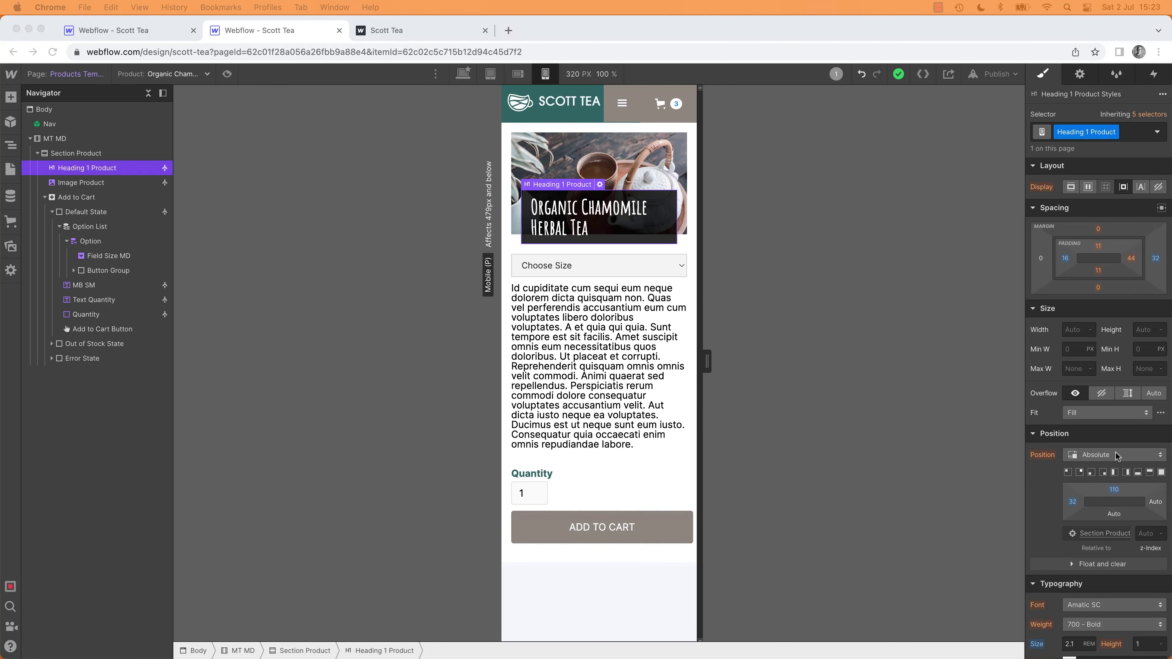
pyautogui.click(1116, 491)
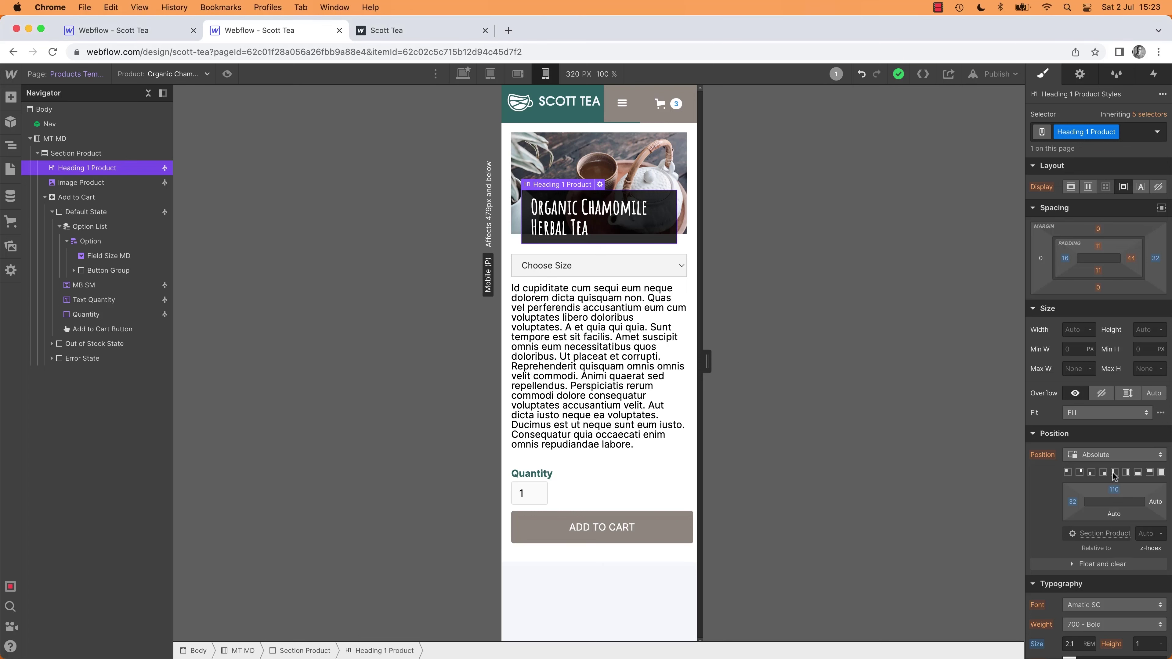
pyautogui.moveTo(1115, 490); pyautogui.dragTo(1114, 479)
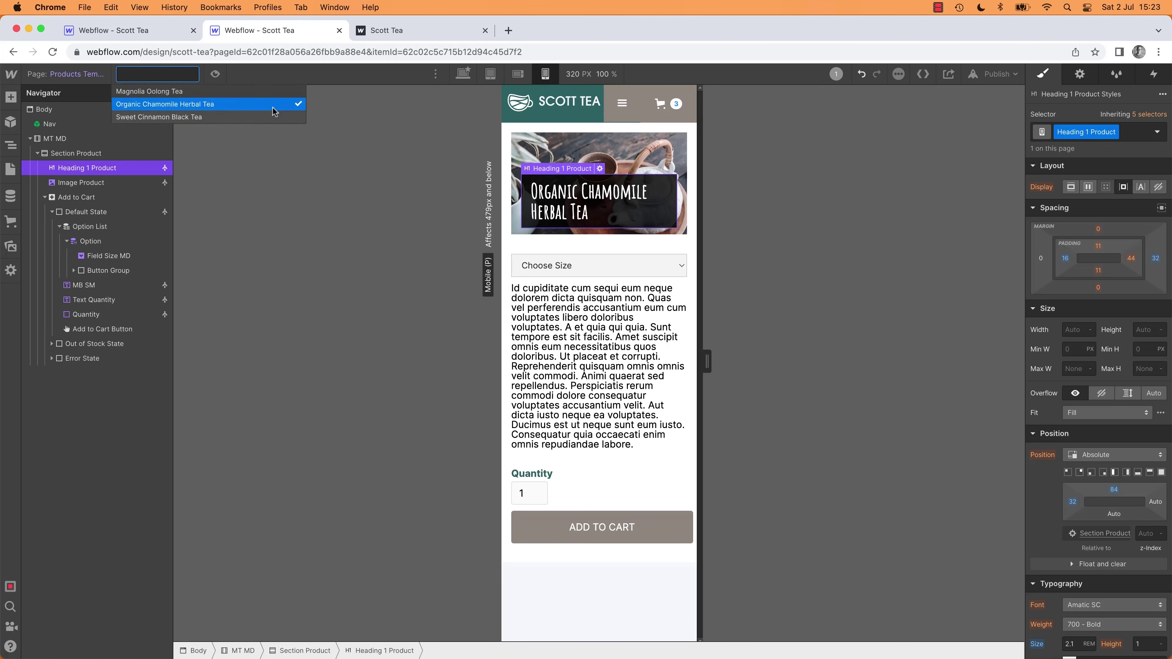
# Step: Open the Product Browse page at the desktop breakpoint
pyautogui.click(85, 80)
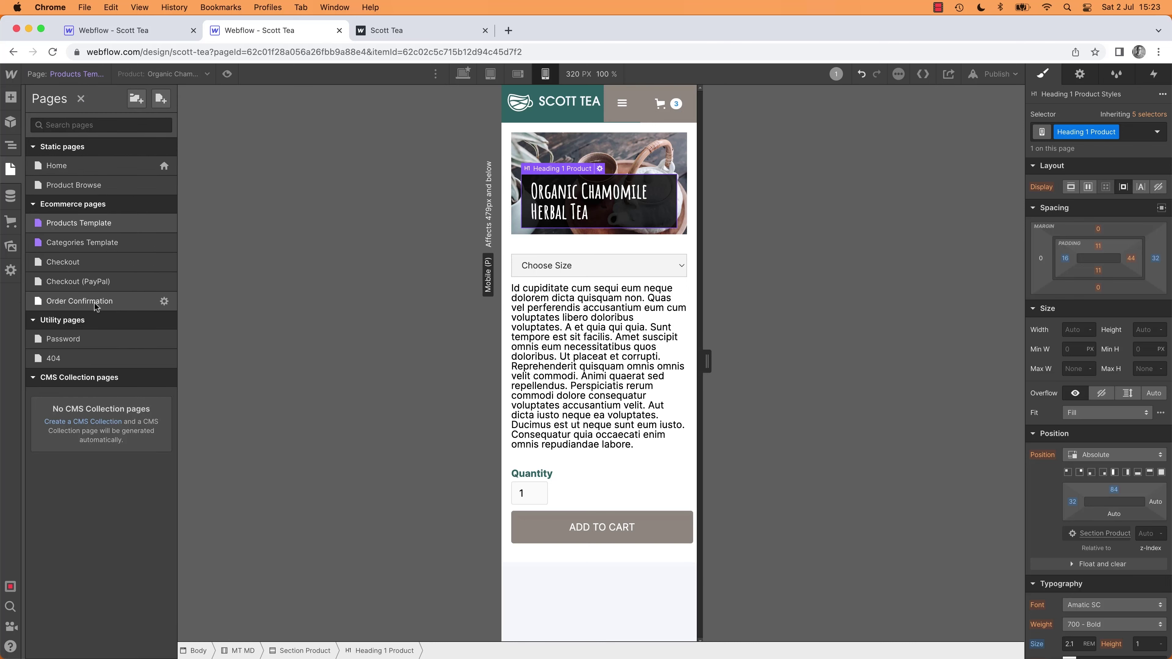
pyautogui.click(72, 187)
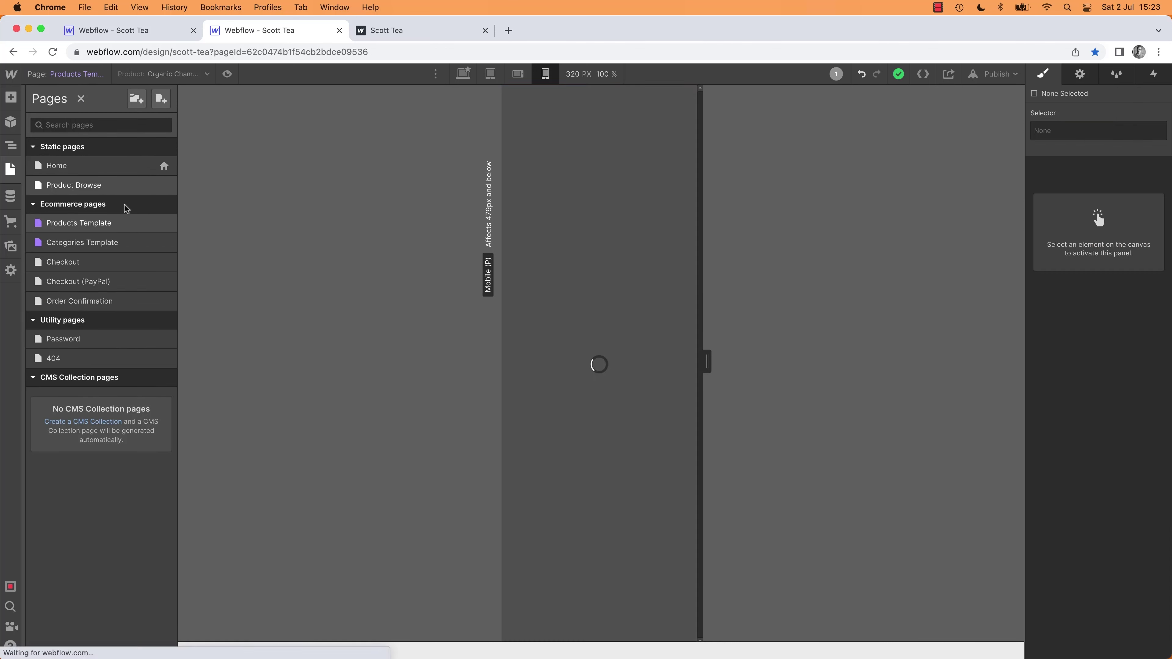
pyautogui.click(464, 76)
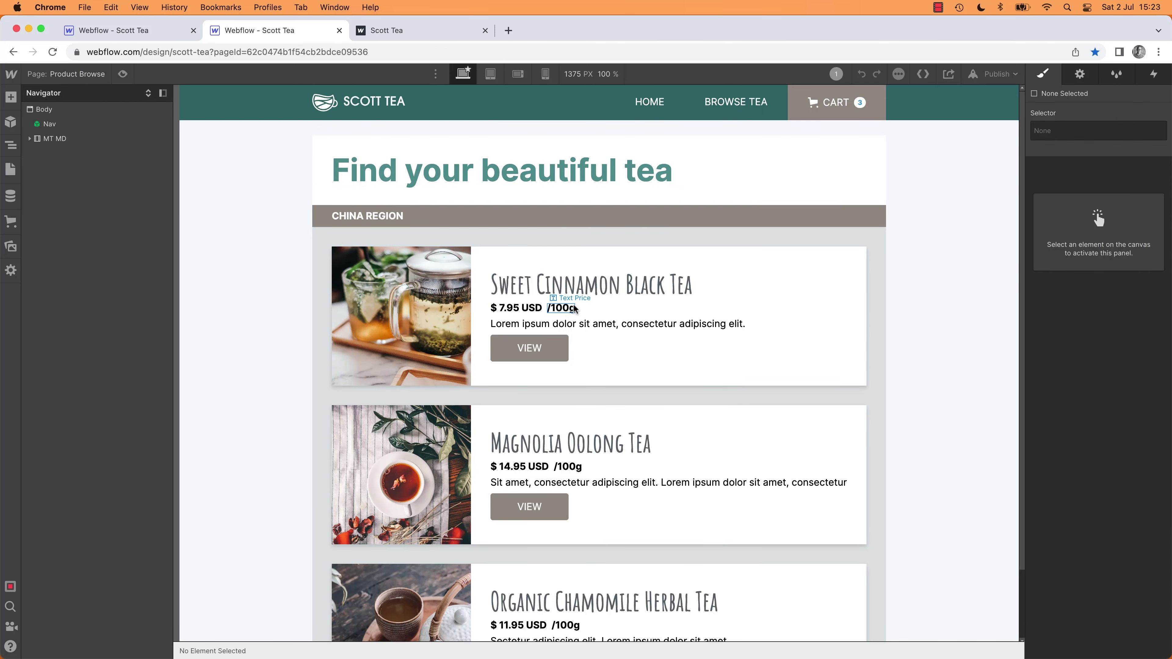
# Step: At the tablet breakpoint, reduce the Collection List grid to a single column by removing its second 1fr column
pyautogui.click(490, 74)
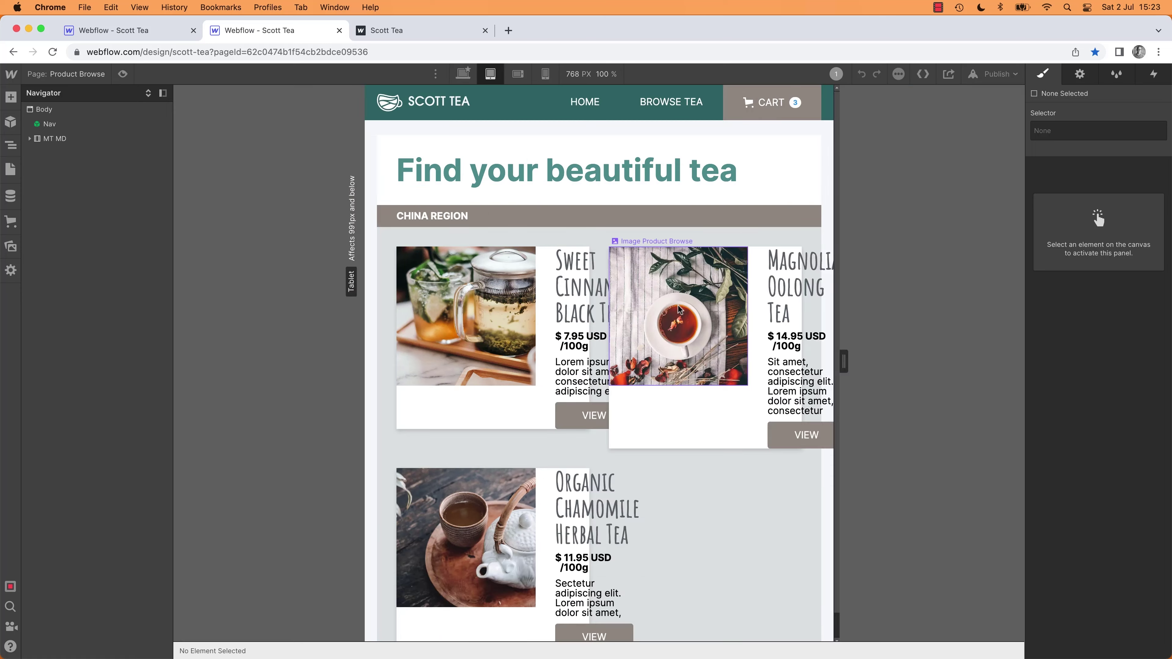
pyautogui.click(496, 342)
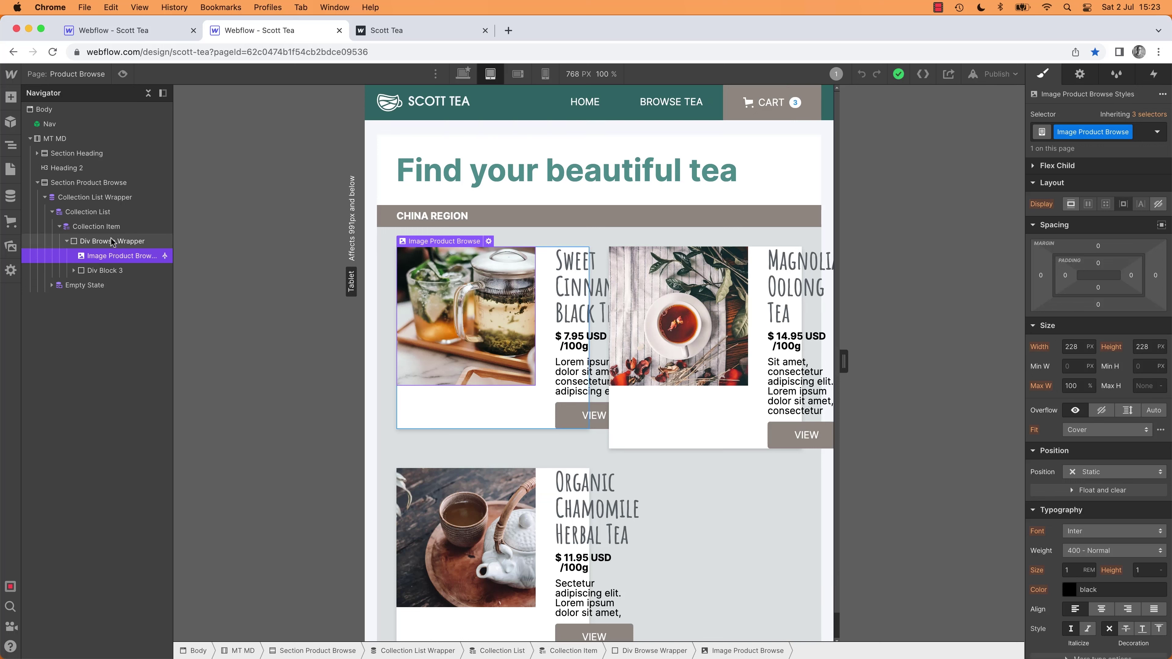
pyautogui.click(98, 212)
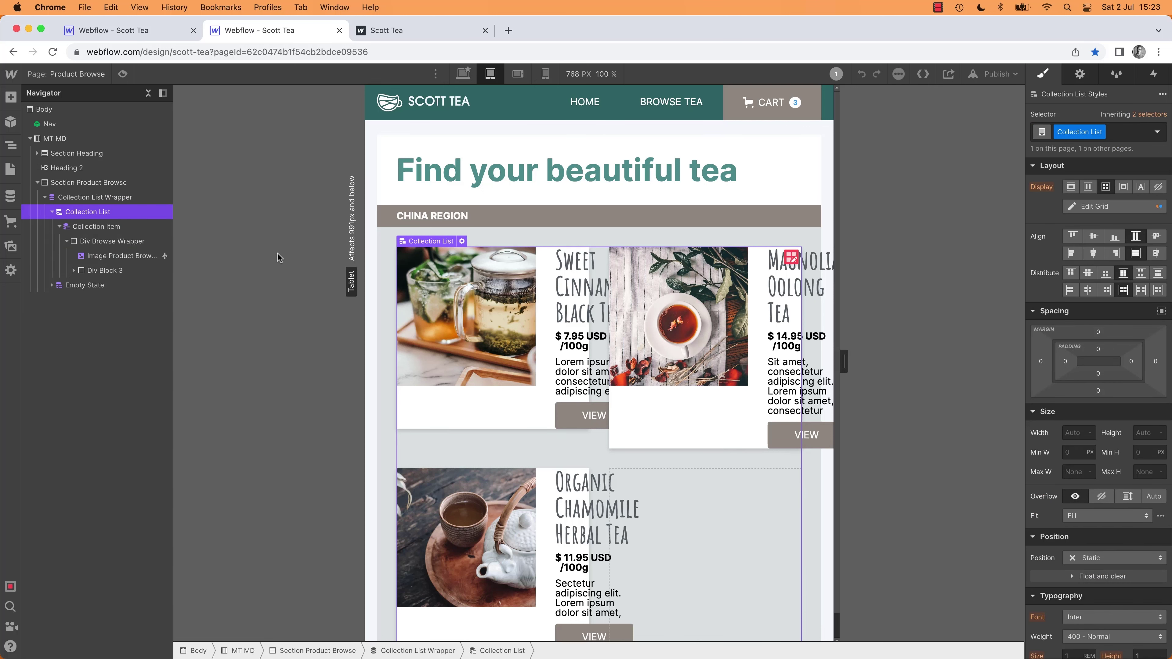
pyautogui.click(100, 258)
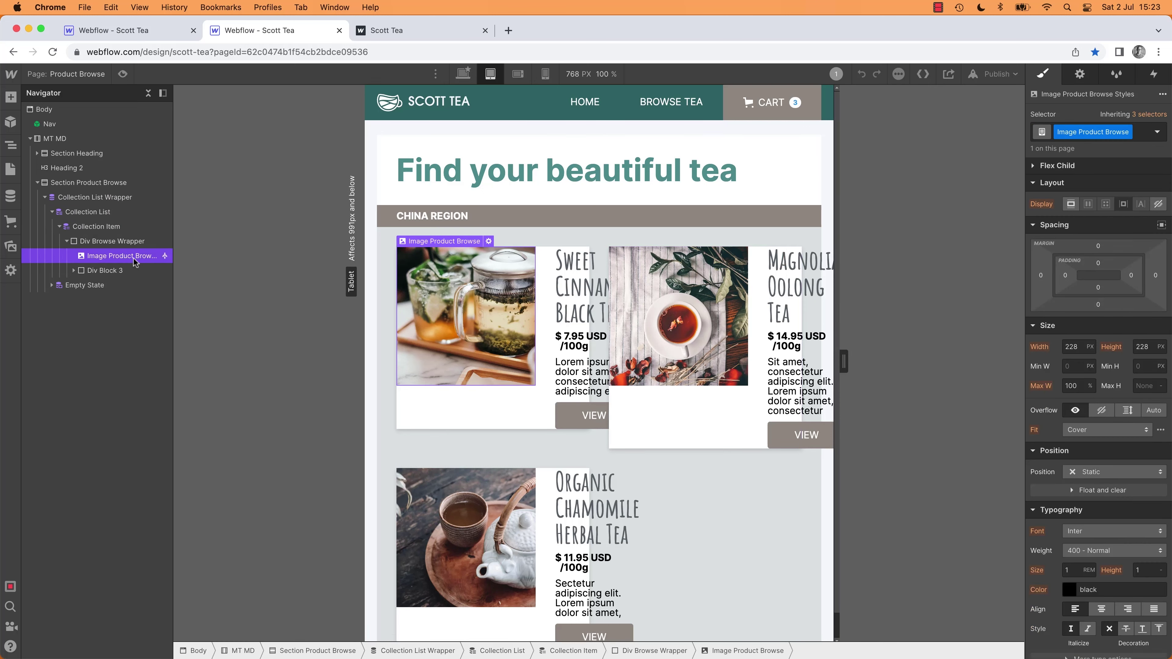
pyautogui.click(96, 226)
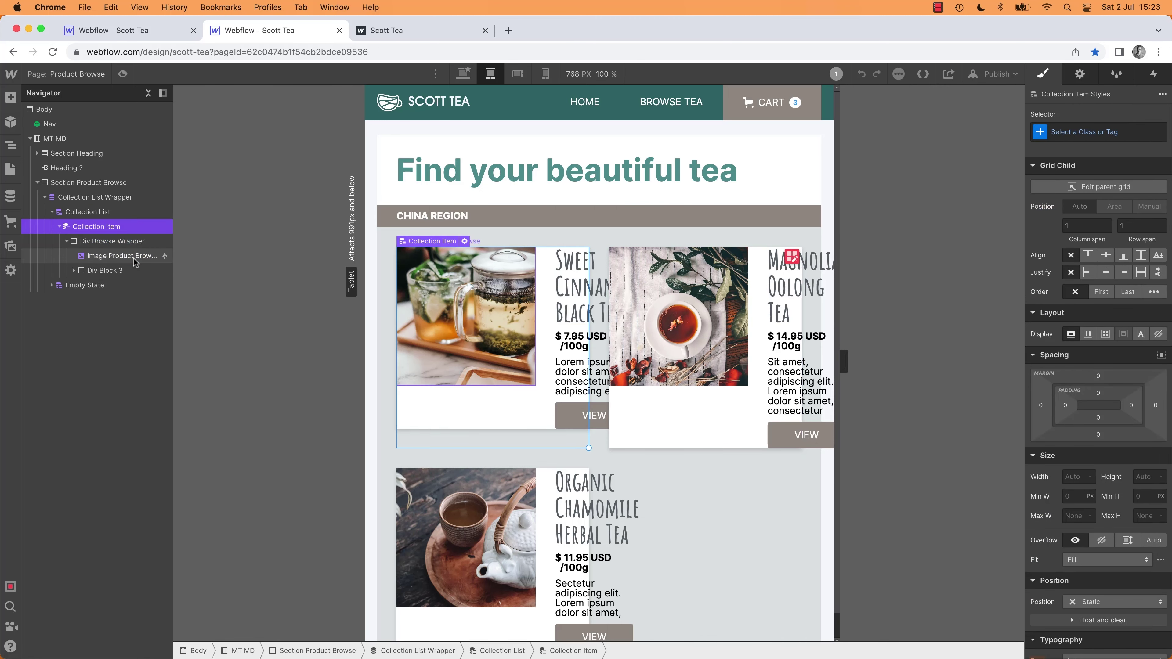
pyautogui.click(792, 256)
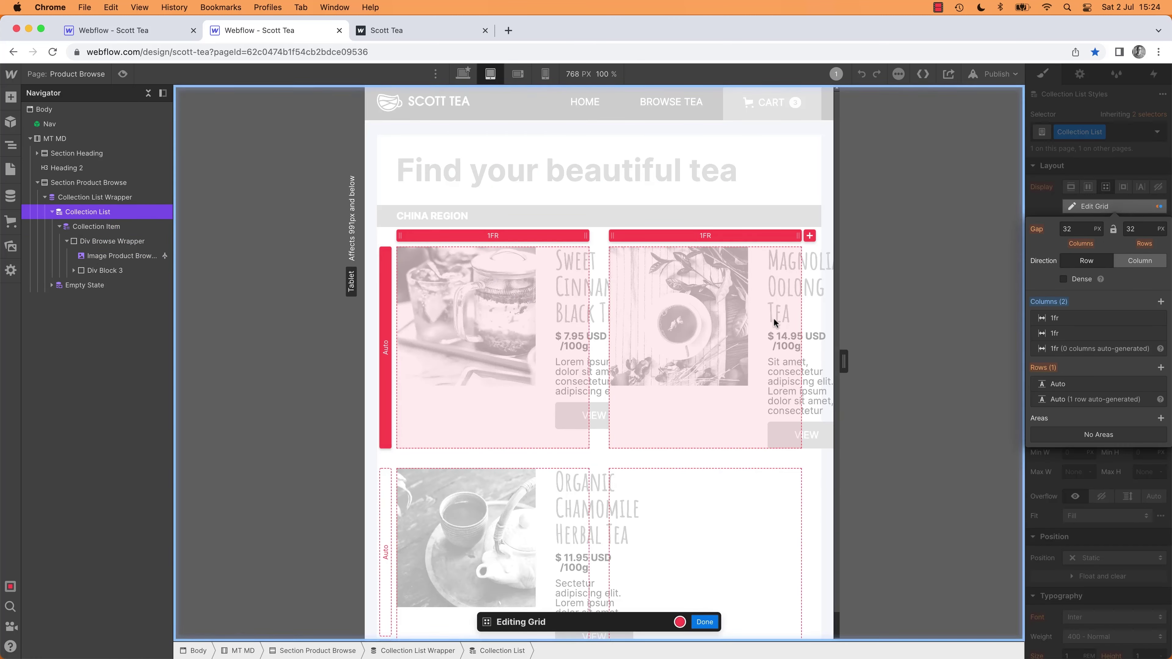
pyautogui.click(1159, 333)
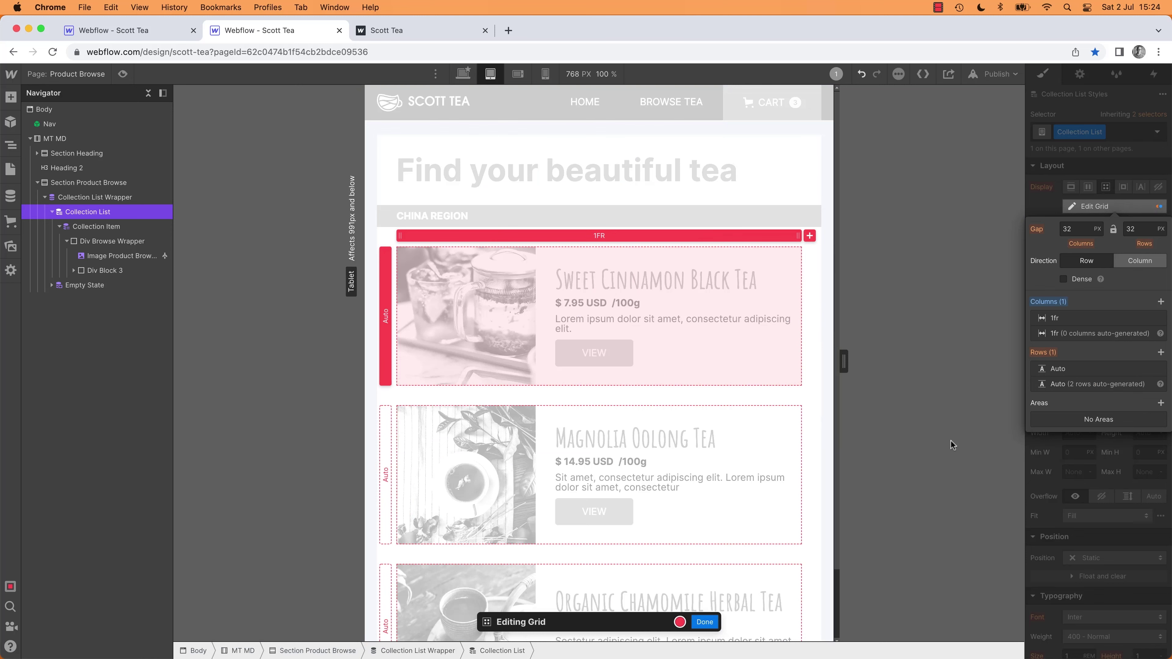
pyautogui.click(705, 621)
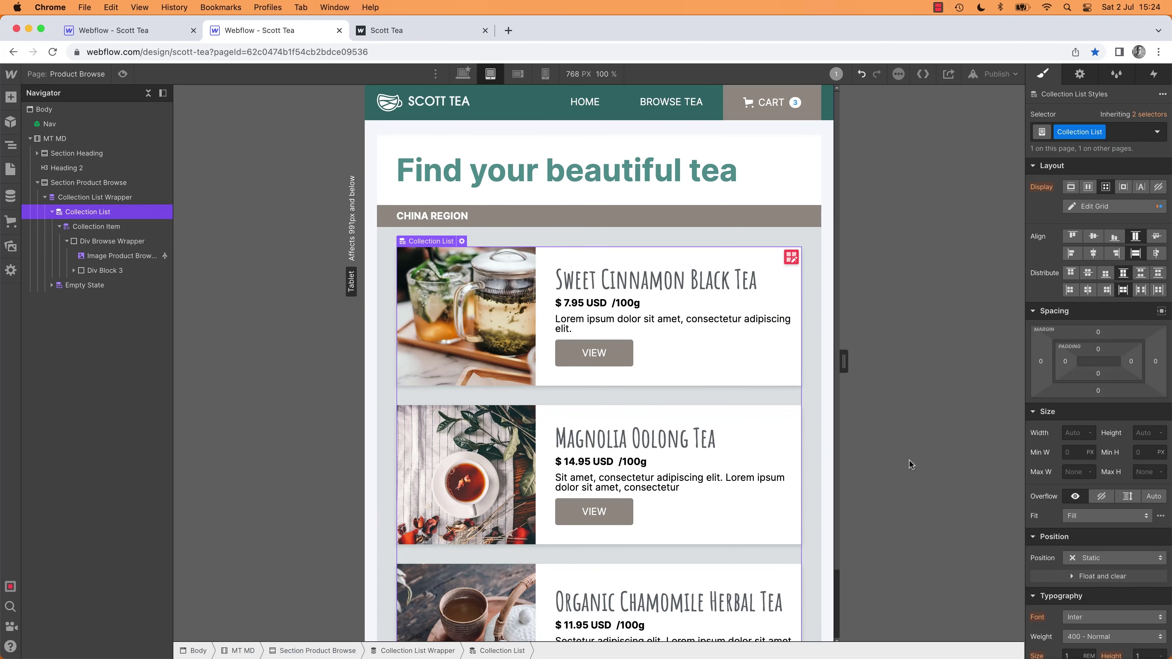
# Step: At the mobile landscape breakpoint, set Div Browse Wrapper to vertical direction with centred alignment, and centre-align the contents of Div Block 3
pyautogui.hotkey('shift', '3')
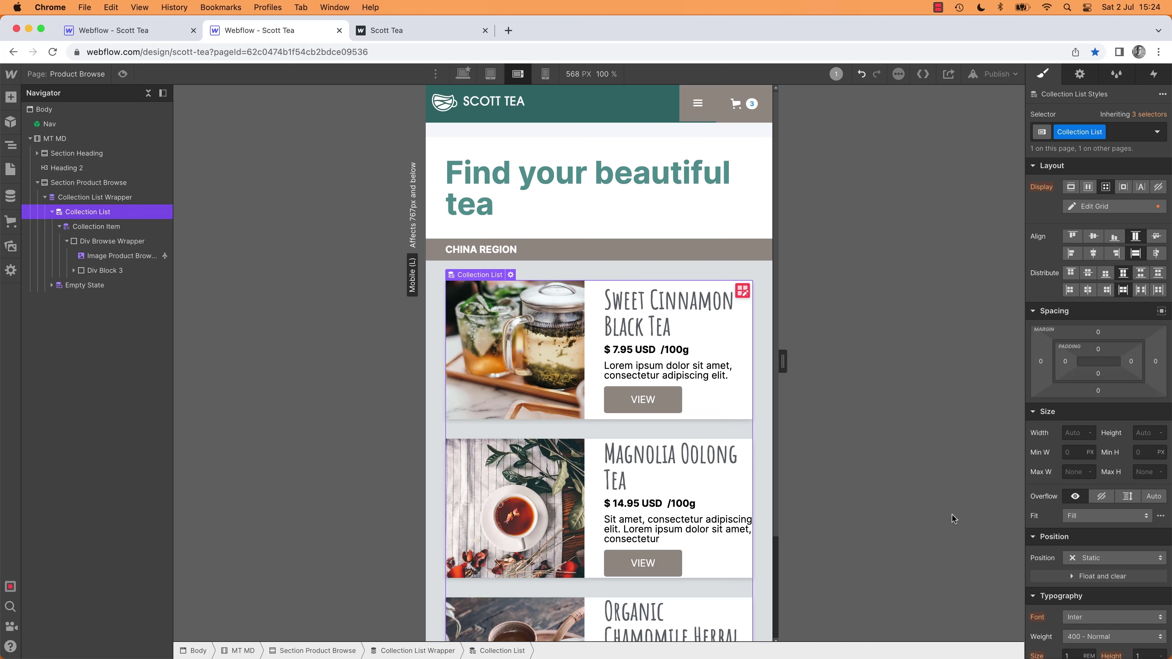
pyautogui.click(568, 398)
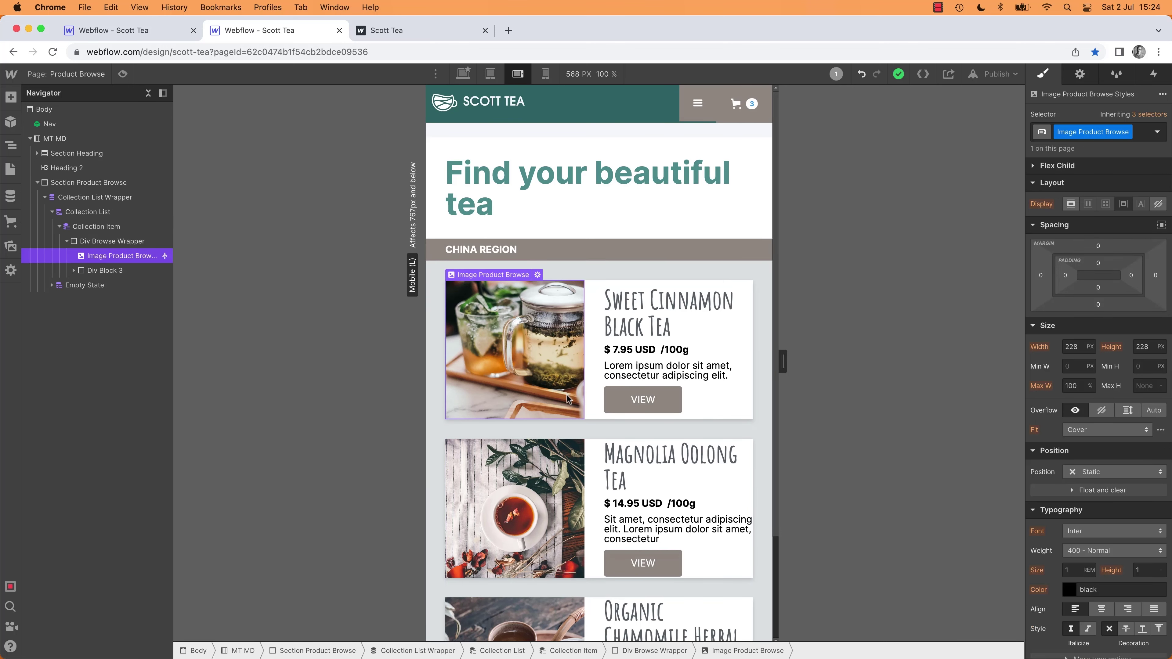
pyautogui.click(107, 242)
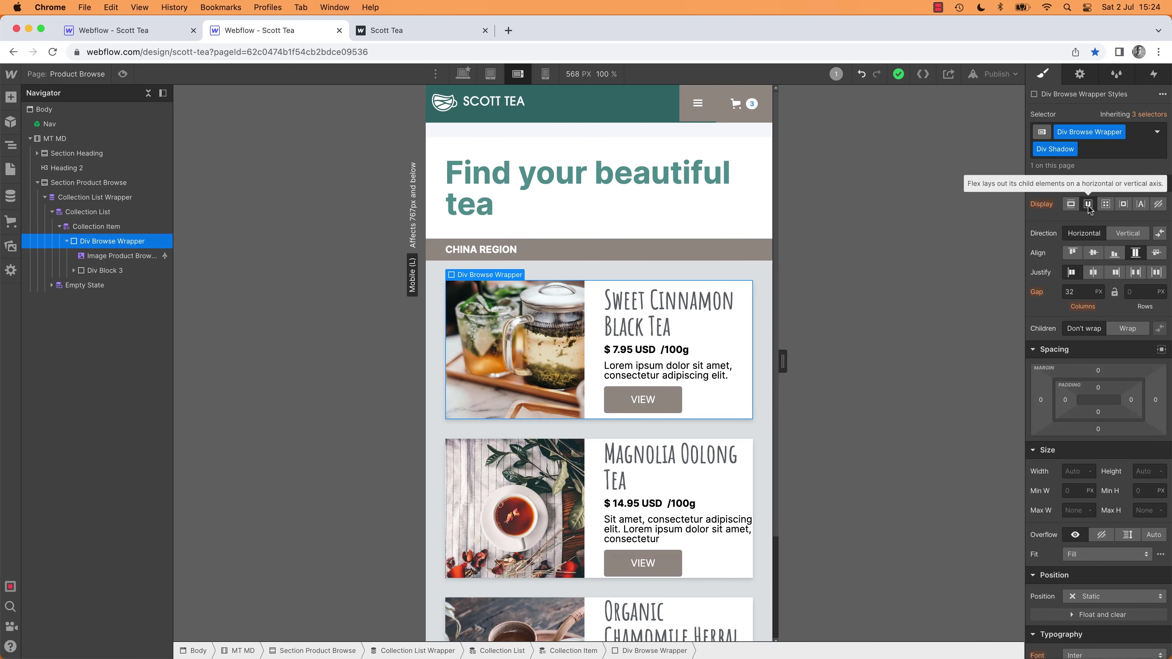
pyautogui.click(1128, 233)
pyautogui.click(1094, 253)
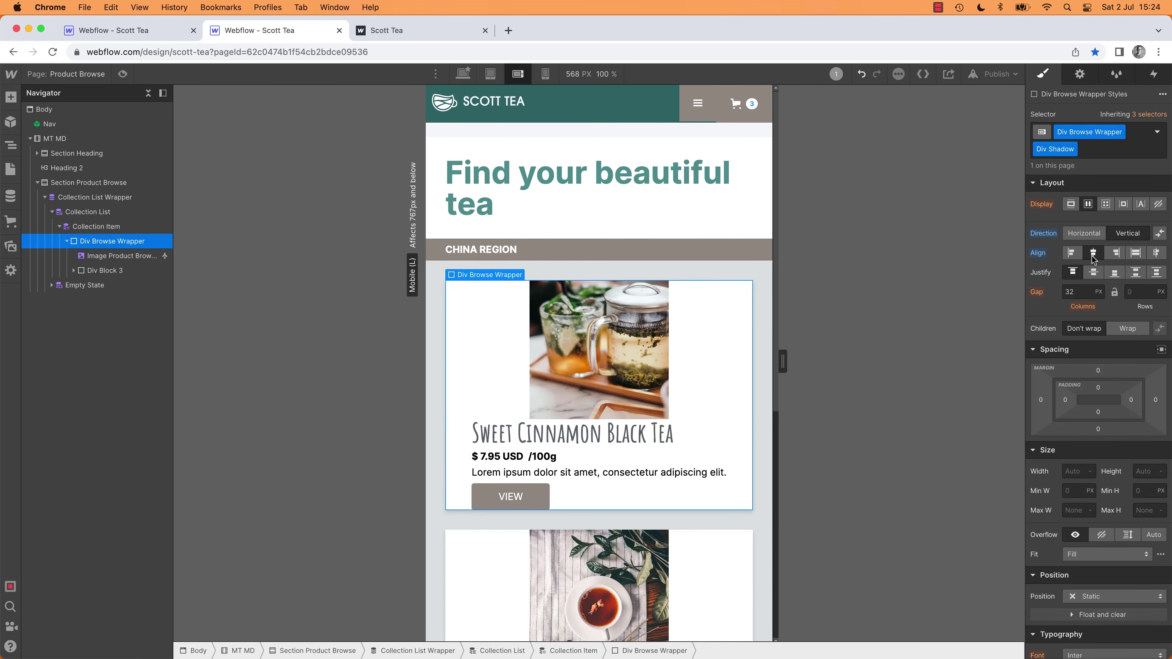
pyautogui.click(103, 271)
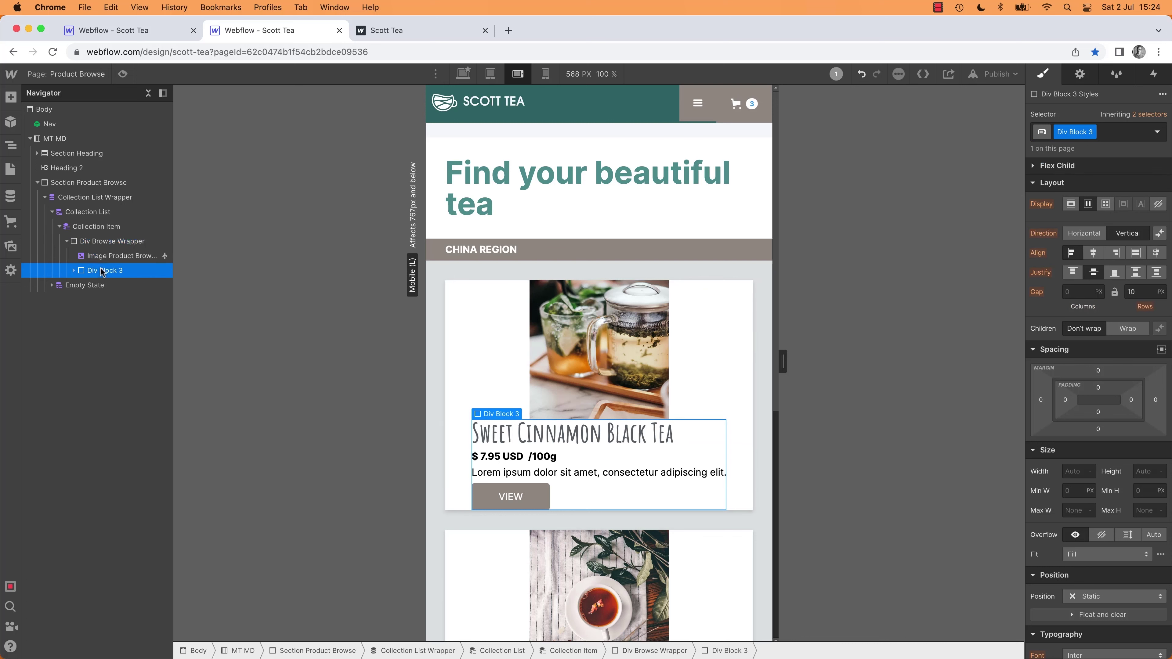
pyautogui.click(1094, 253)
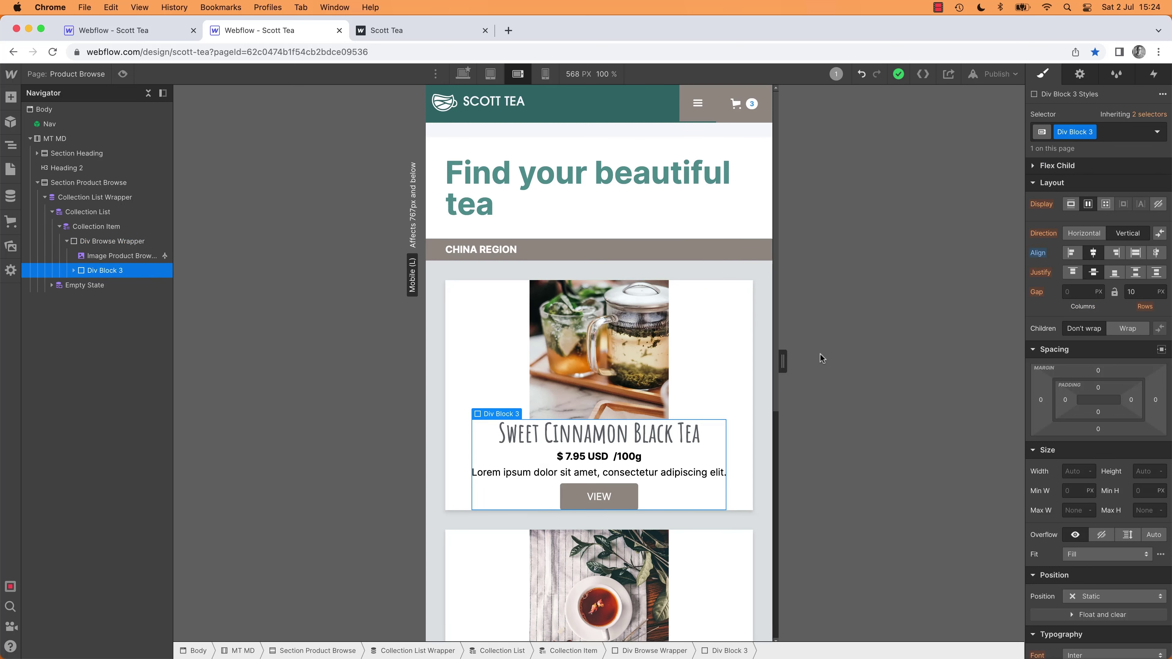
# Step: Try PD SM as a combo class on Div Browse Wrapper and undo it
pyautogui.click(738, 355)
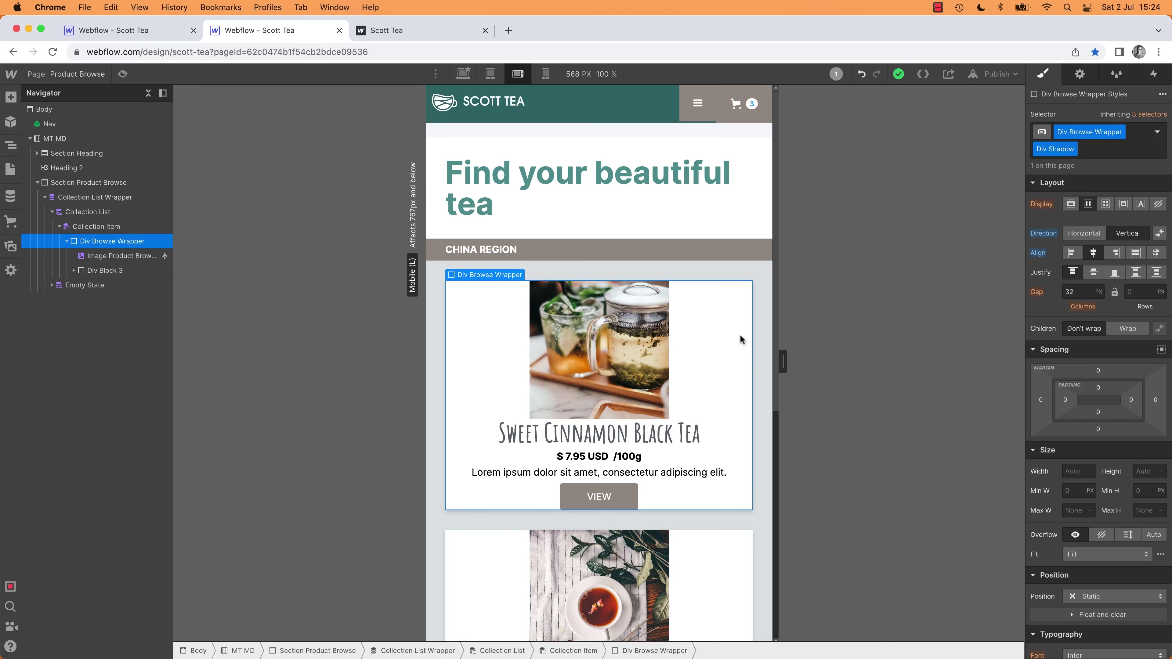
pyautogui.click(1117, 149)
pyautogui.write('PD')
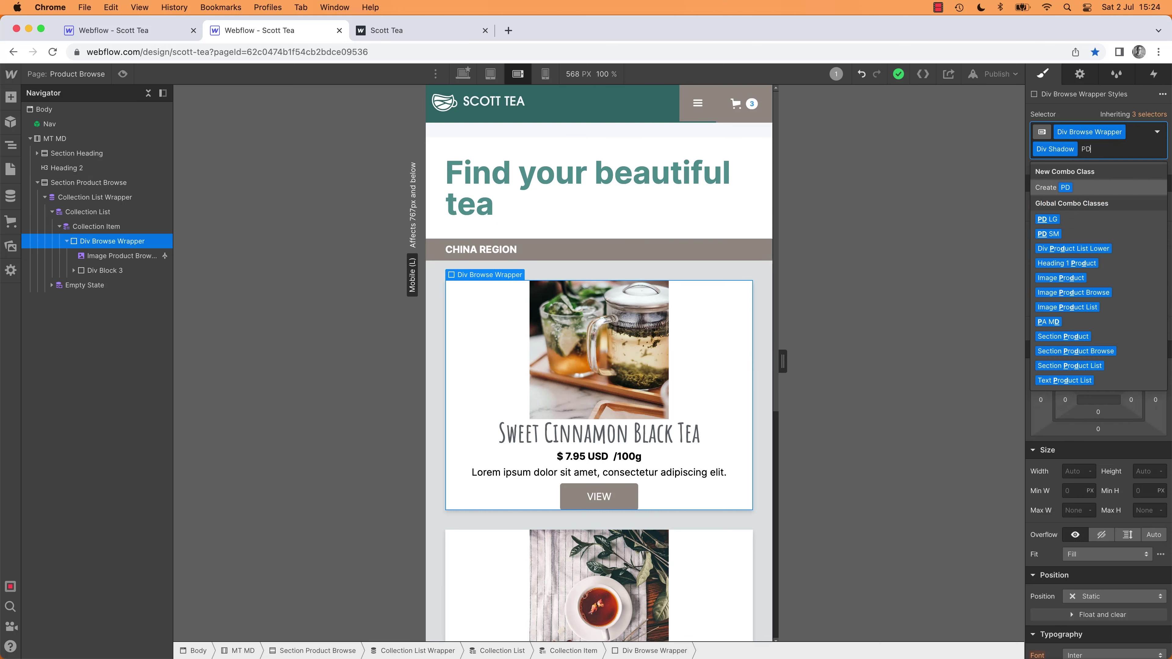
pyautogui.click(1053, 229)
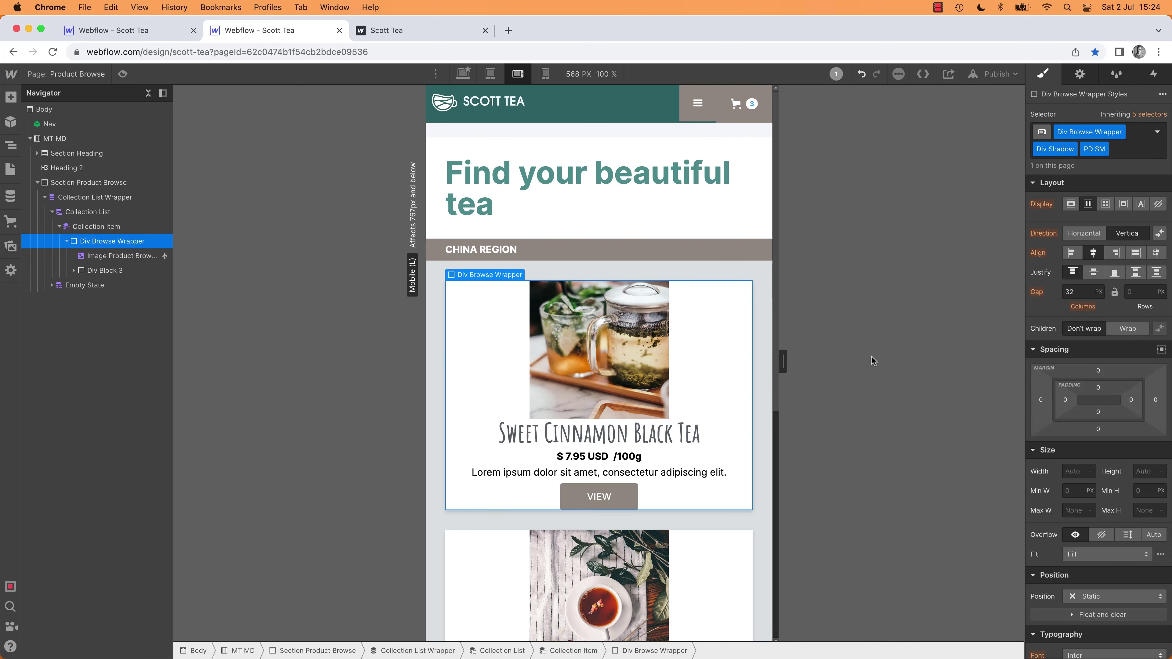
pyautogui.press('super+z')
# Step: Add the existing PD LG combo class to Div Browse Wrapper after Div Shadow
pyautogui.click(1134, 153)
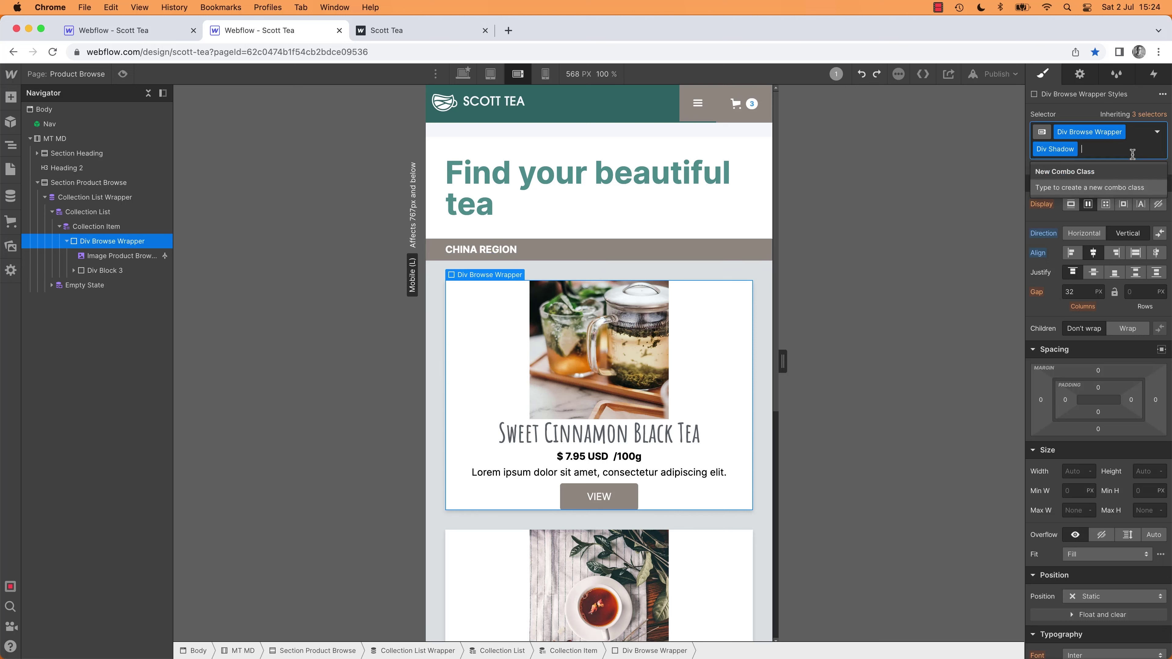
pyautogui.write('pd')
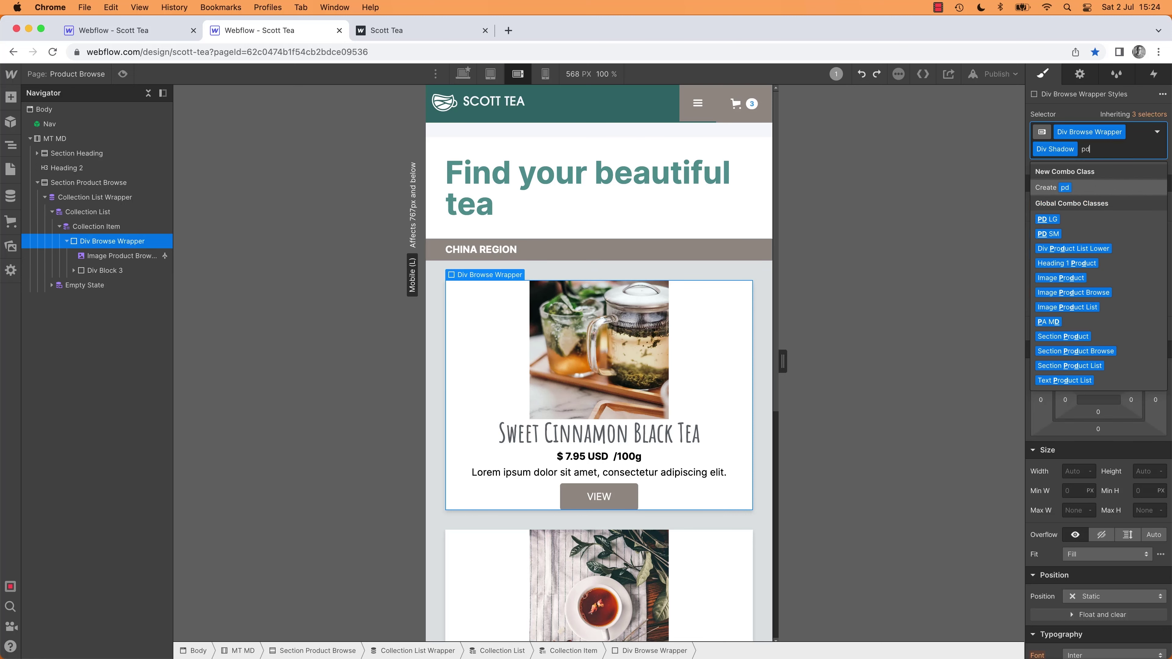
pyautogui.press('Down')
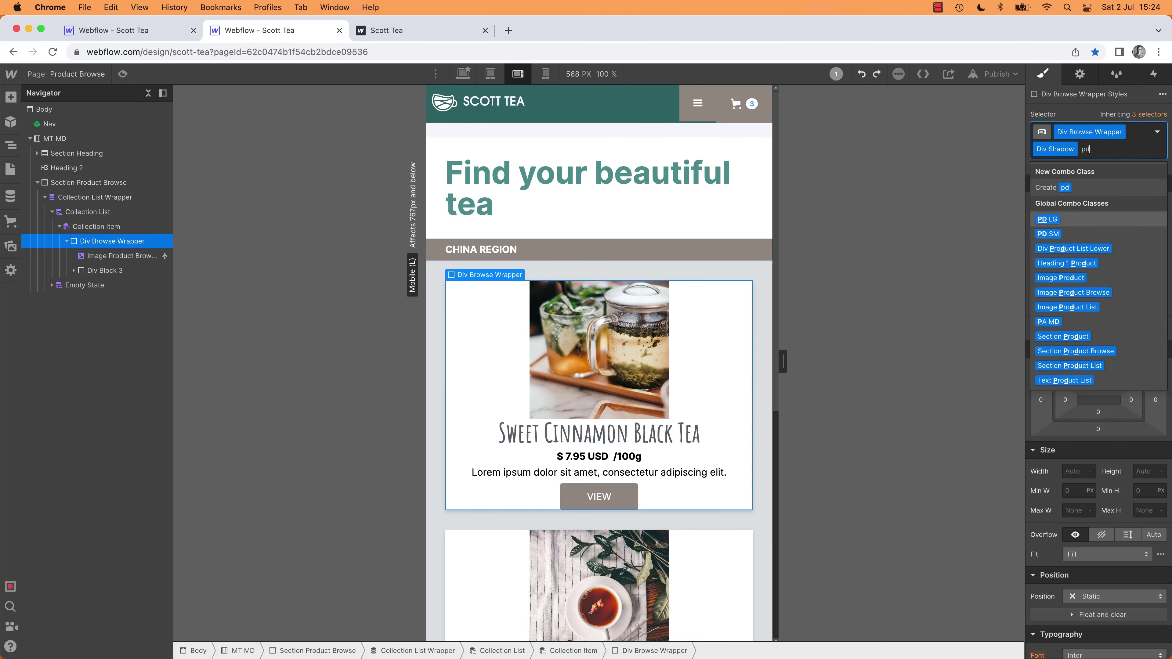
pyautogui.press('Return')
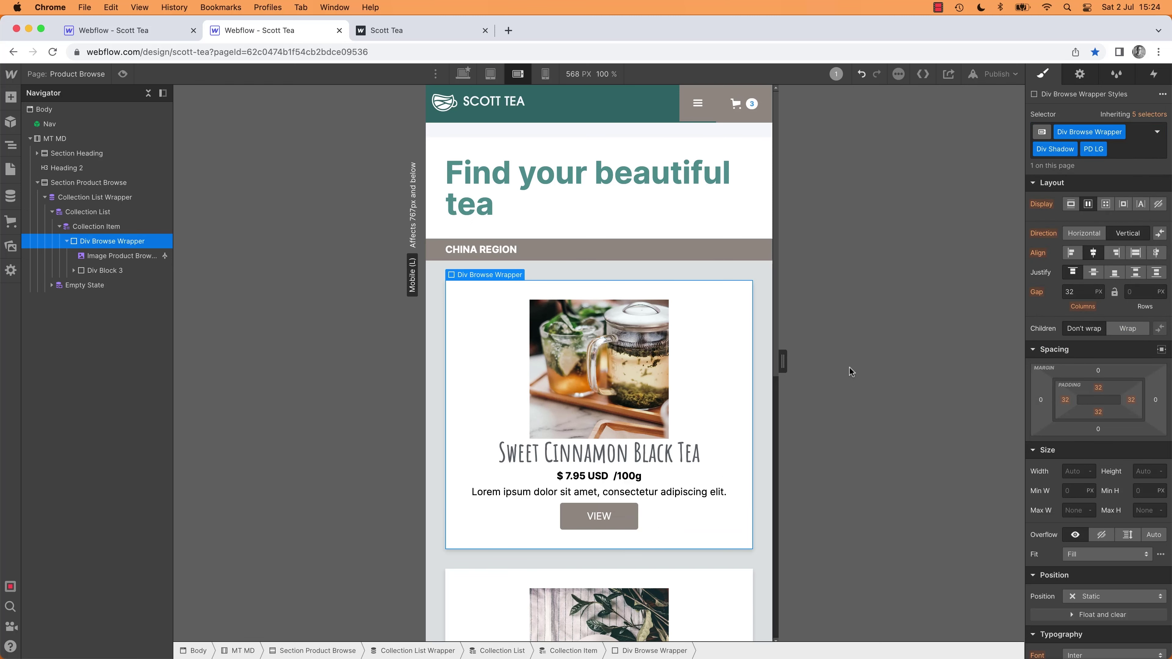
# Step: Insert a temporary div block with the PD SM class in Section Product Browse, inspect its padding, and delete the block
pyautogui.click(769, 392)
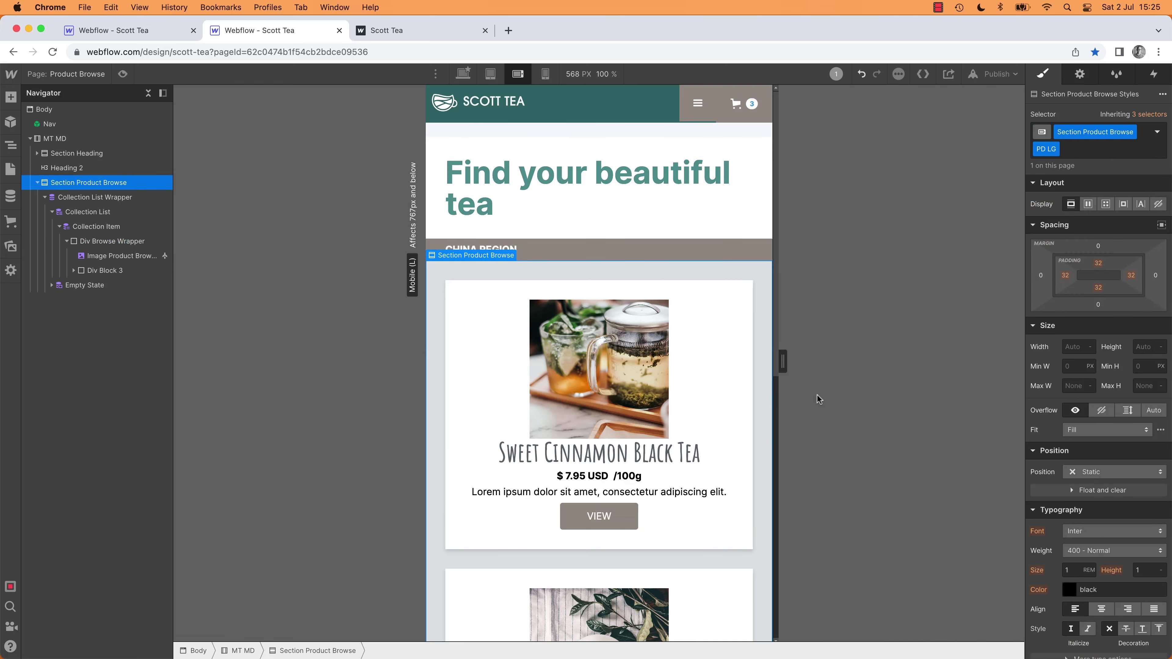
pyautogui.scroll(-10, 704, 413)
pyautogui.scroll(10, 701, 412)
pyautogui.scroll(-10, 701, 413)
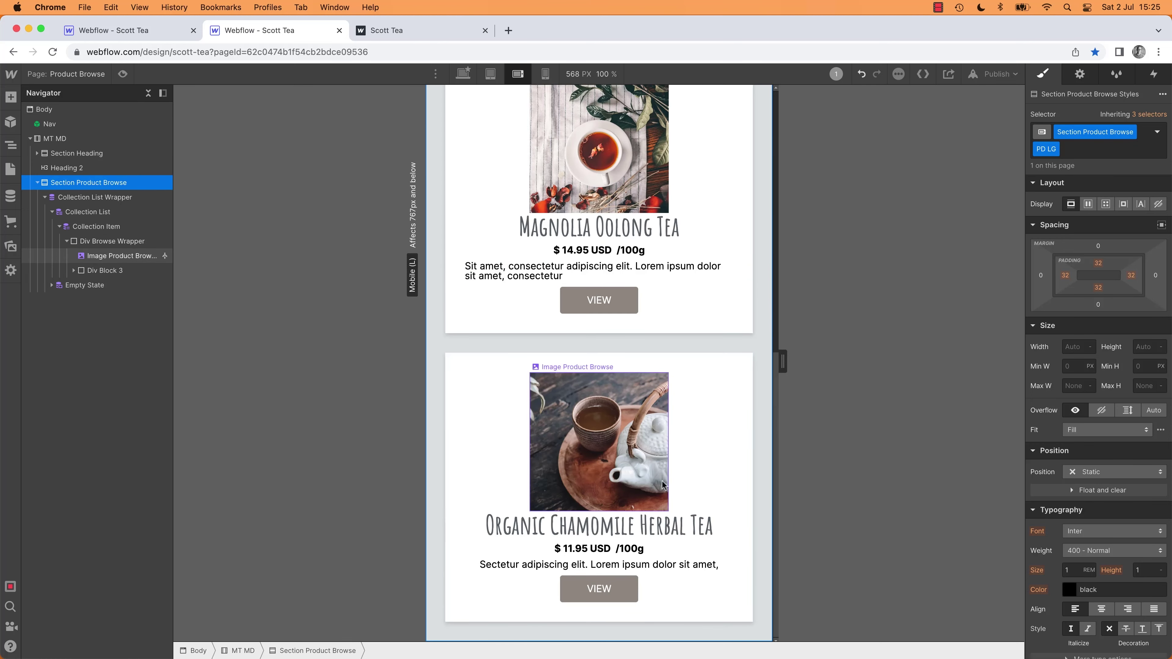
pyautogui.press('super+e')
pyautogui.write('div')
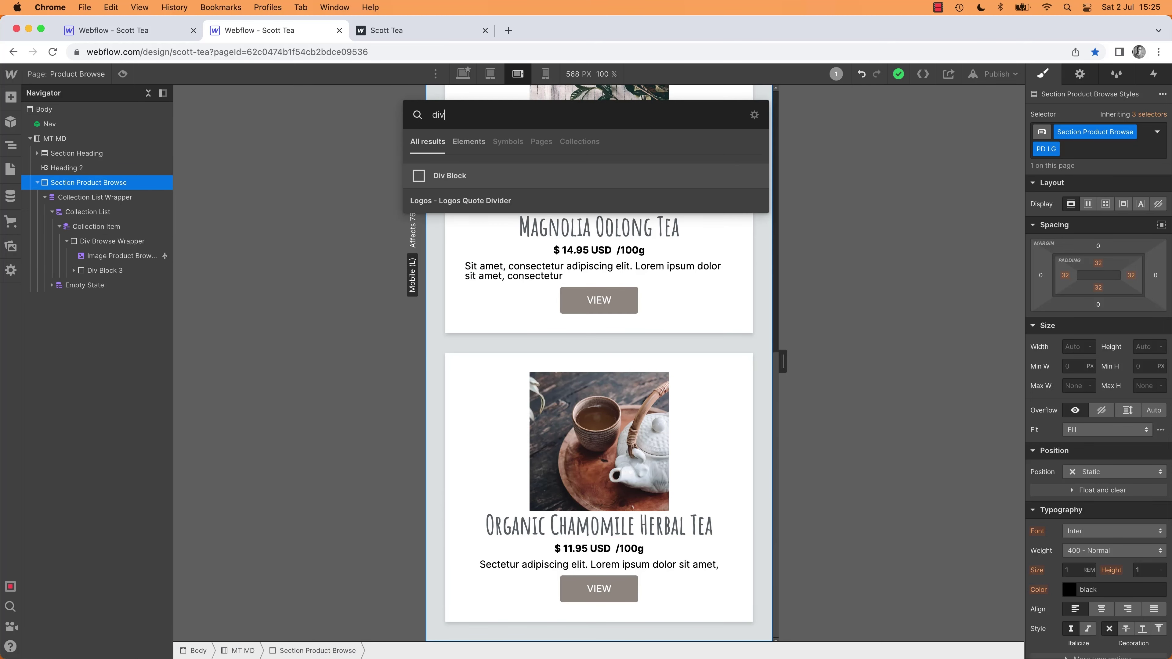
pyautogui.press('Return')
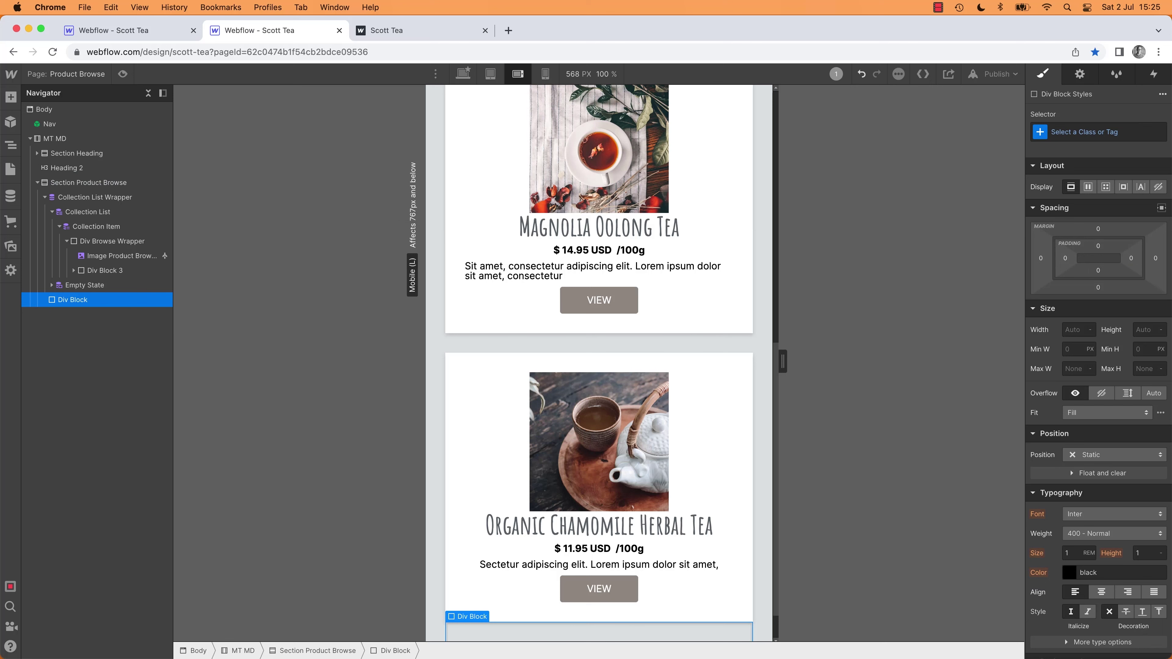
pyautogui.click(1068, 140)
pyautogui.write('pd sm')
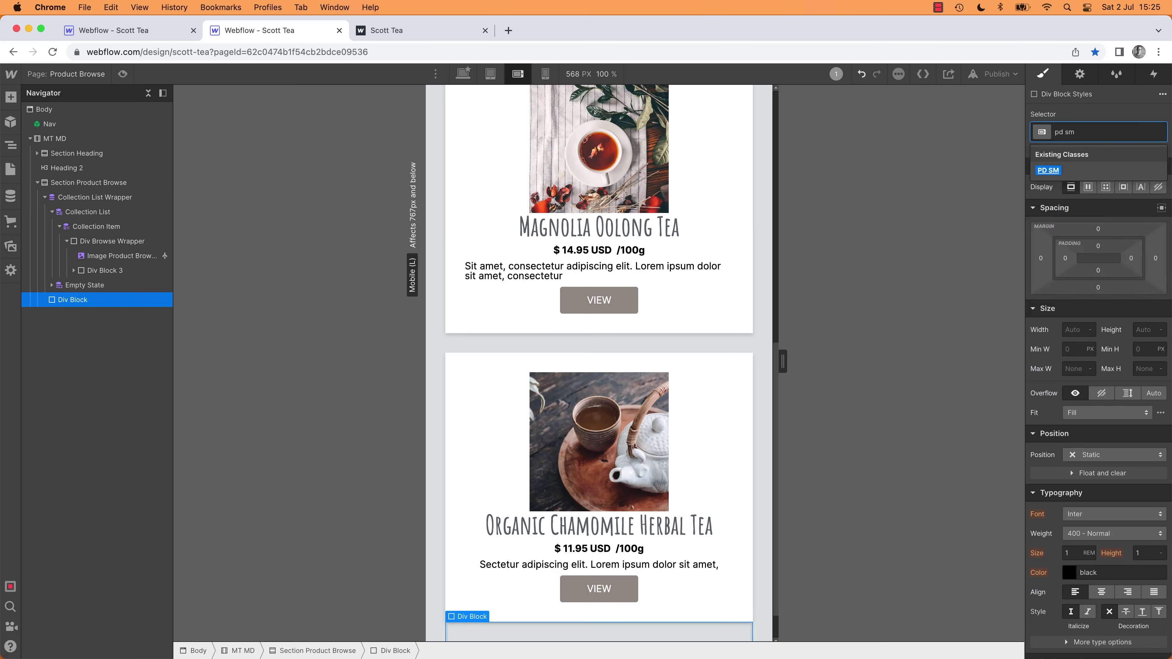
pyautogui.press('Return')
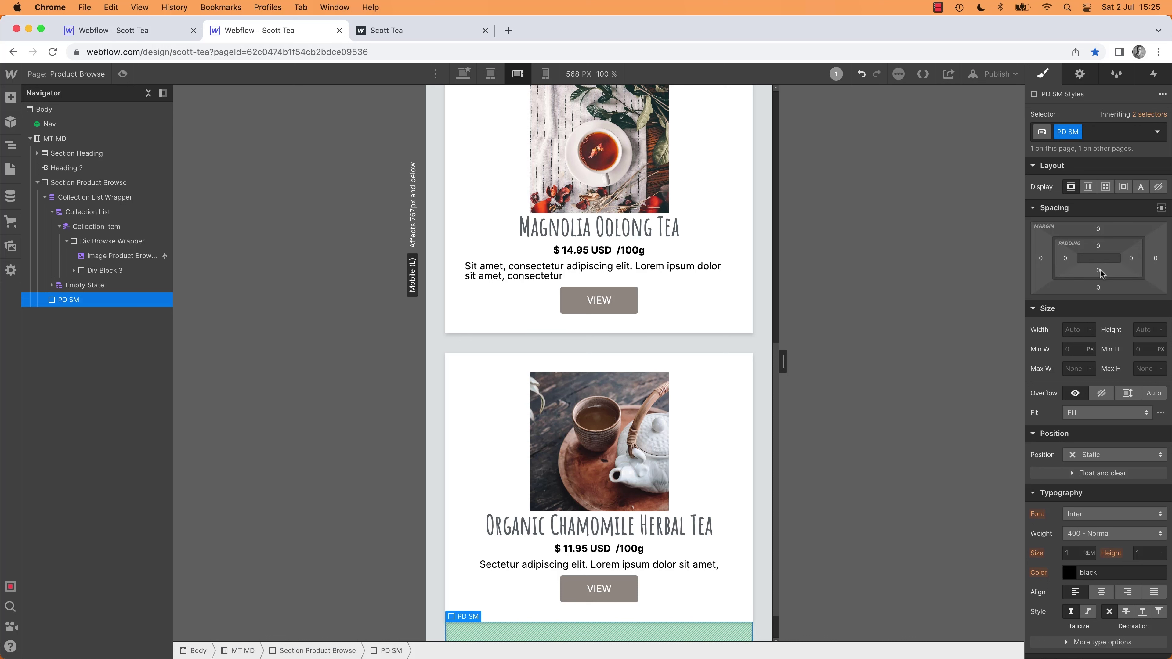
pyautogui.moveTo(1100, 272); pyautogui.dragTo(1103, 261)
pyautogui.press('Delete')
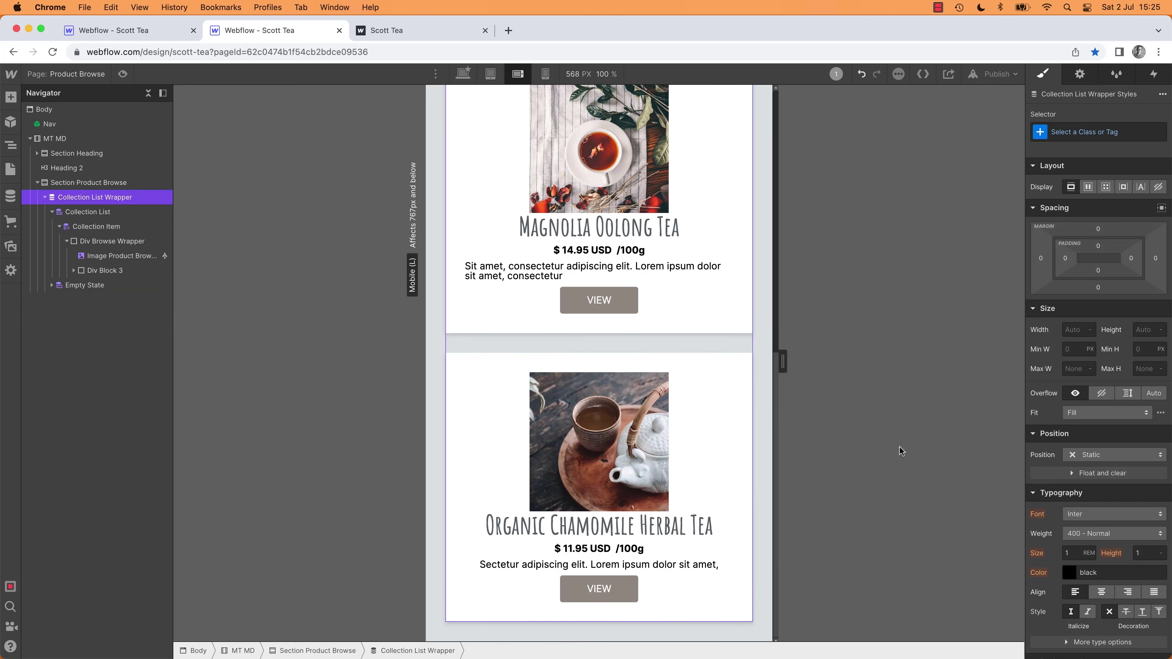
# Step: Compare the product cards at the mobile and tablet breakpoints and inspect the styles of the nested collection elements inside Section Product Browse
pyautogui.scroll(10, 688, 296)
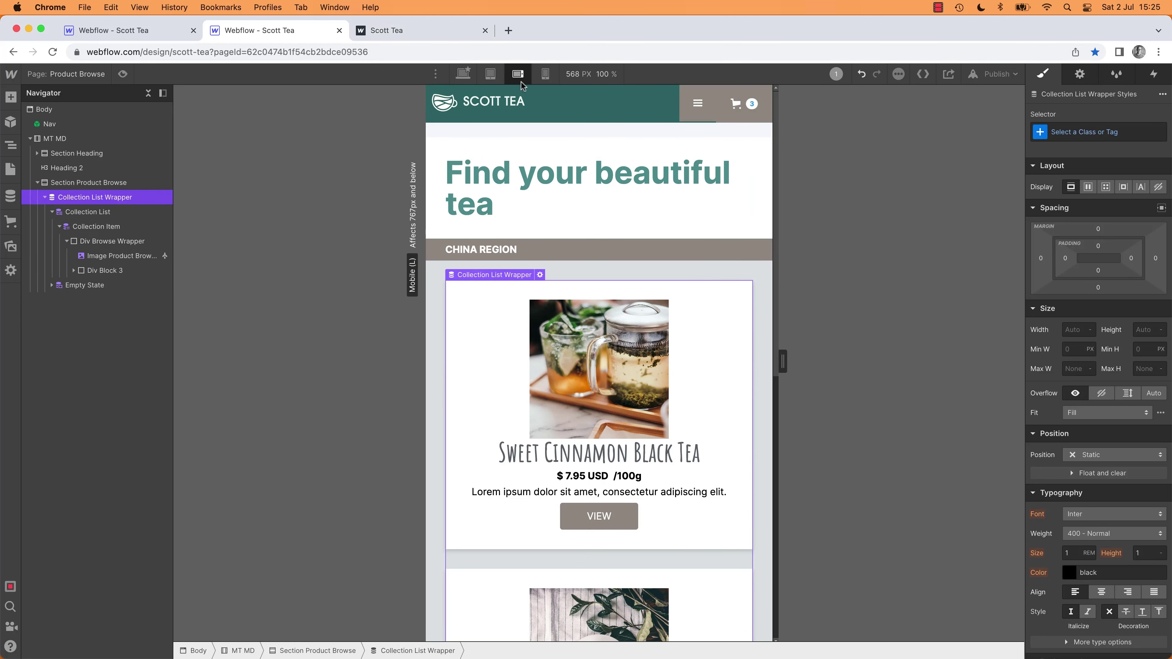
pyautogui.click(545, 74)
pyautogui.click(491, 75)
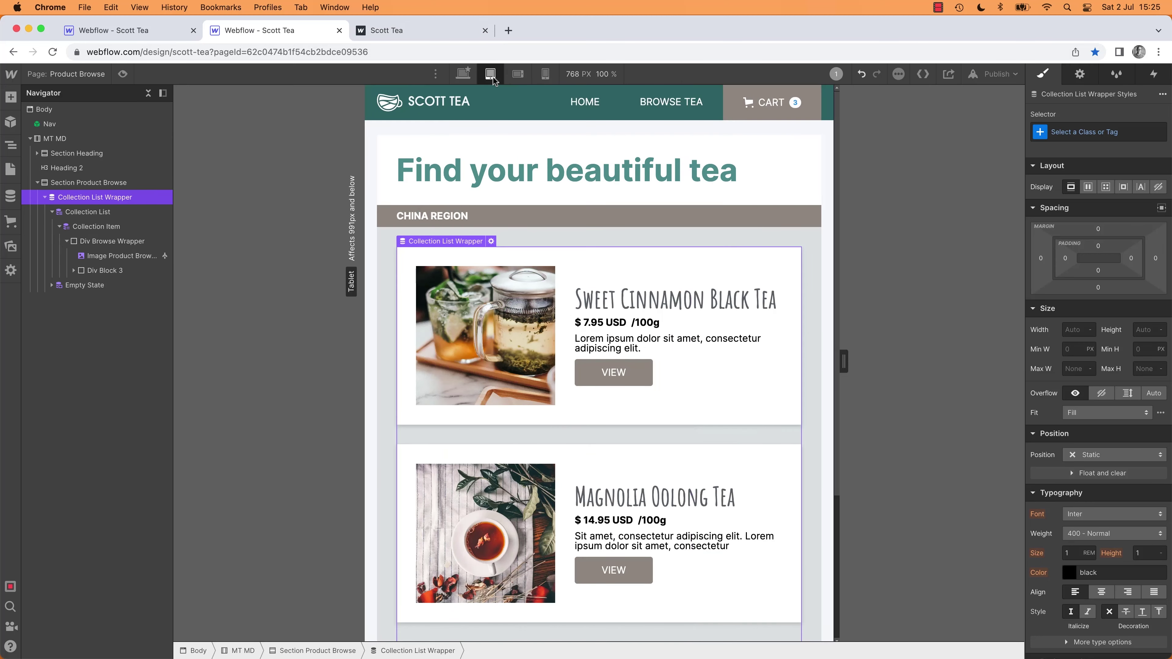
pyautogui.click(94, 211)
pyautogui.click(101, 198)
pyautogui.click(88, 212)
pyautogui.click(96, 226)
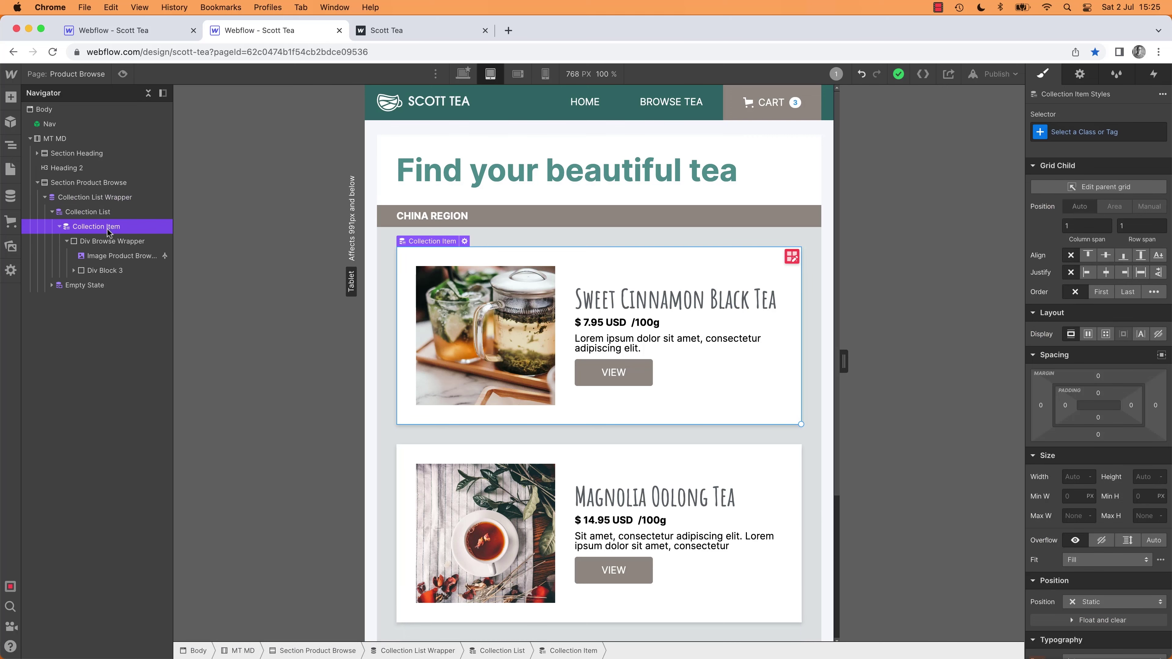
pyautogui.click(98, 183)
pyautogui.click(100, 197)
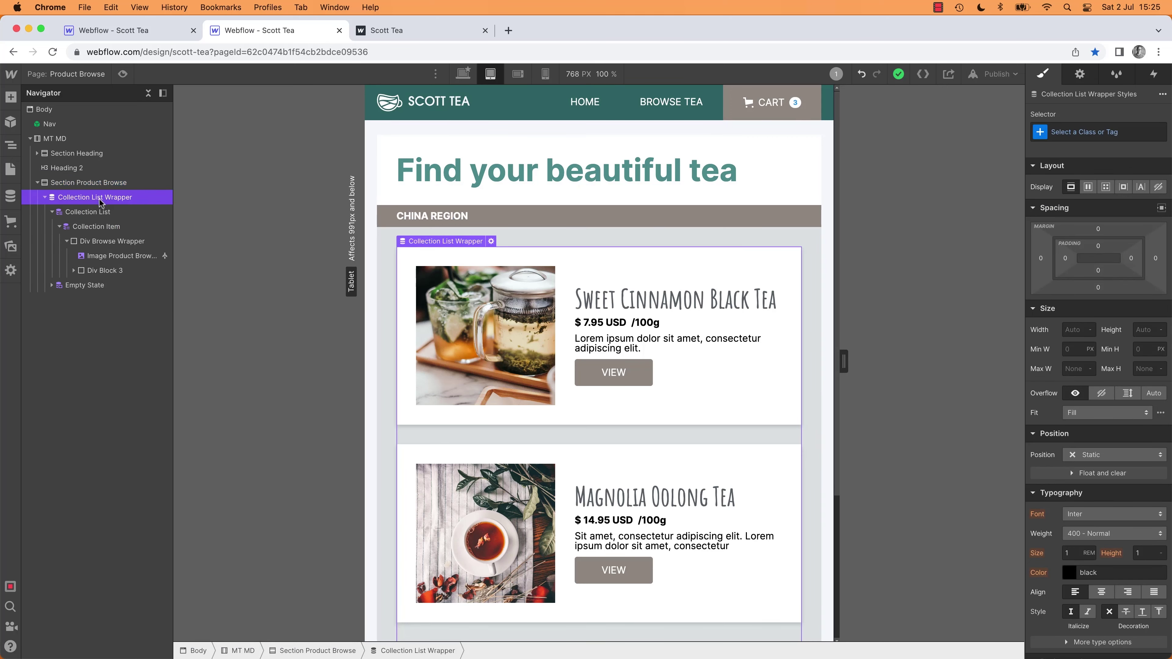
pyautogui.click(102, 214)
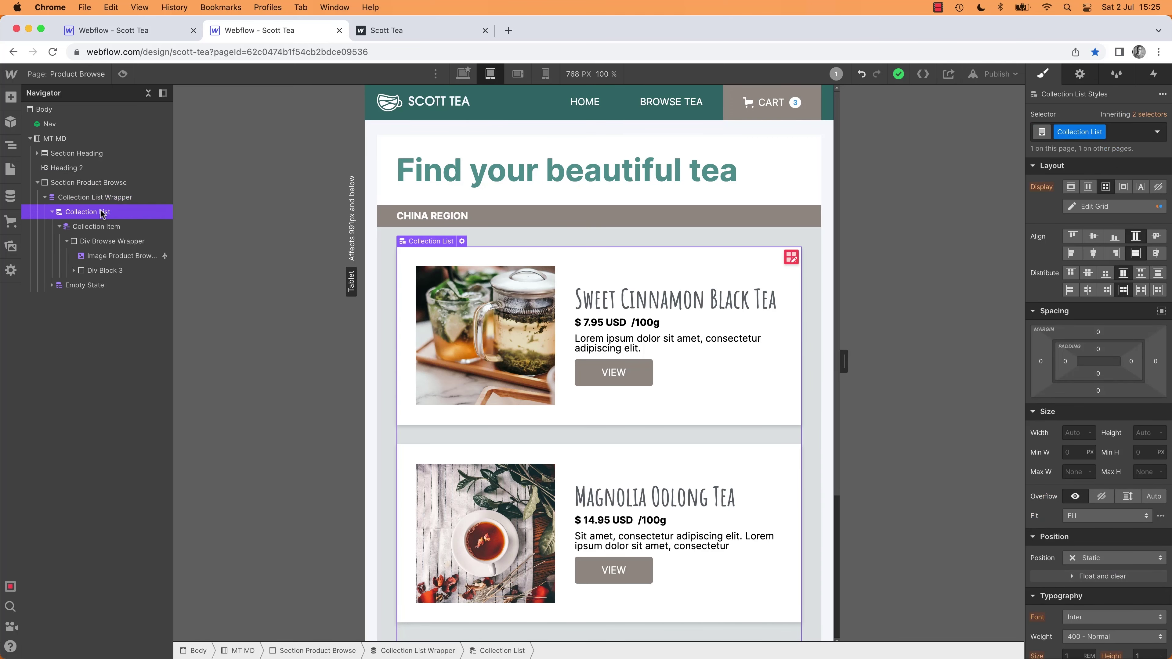
# Step: At the desktop breakpoint, set the padding of Div Browse Wrapper to 0 on all sides and check it at the tablet breakpoint
pyautogui.click(113, 242)
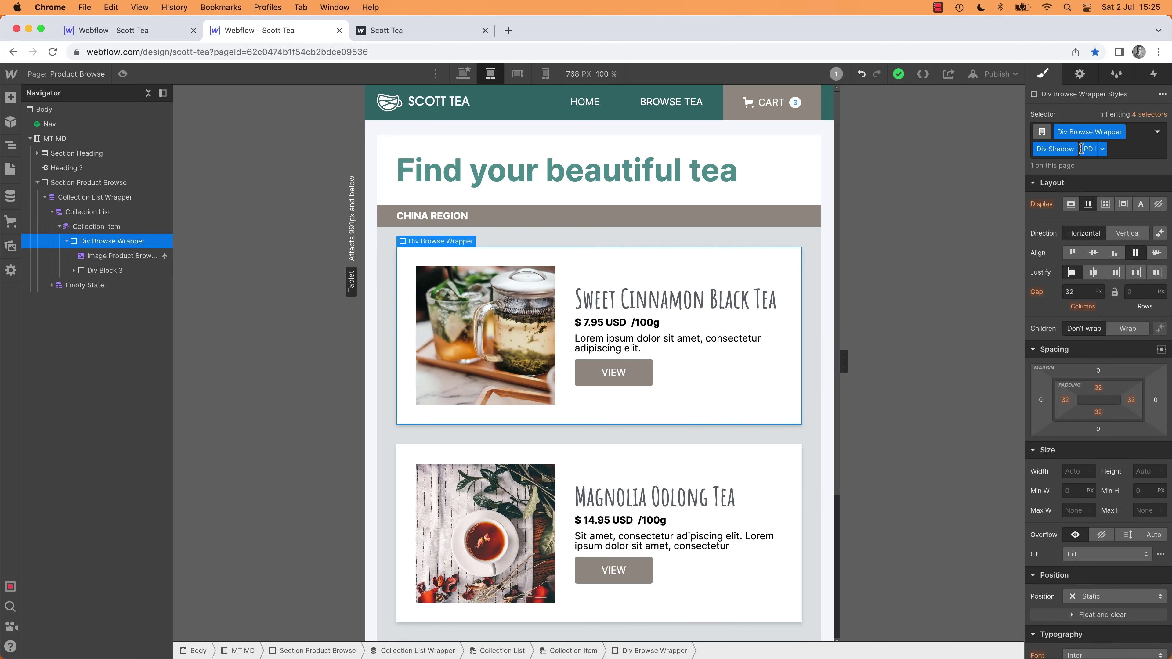
pyautogui.click(1103, 149)
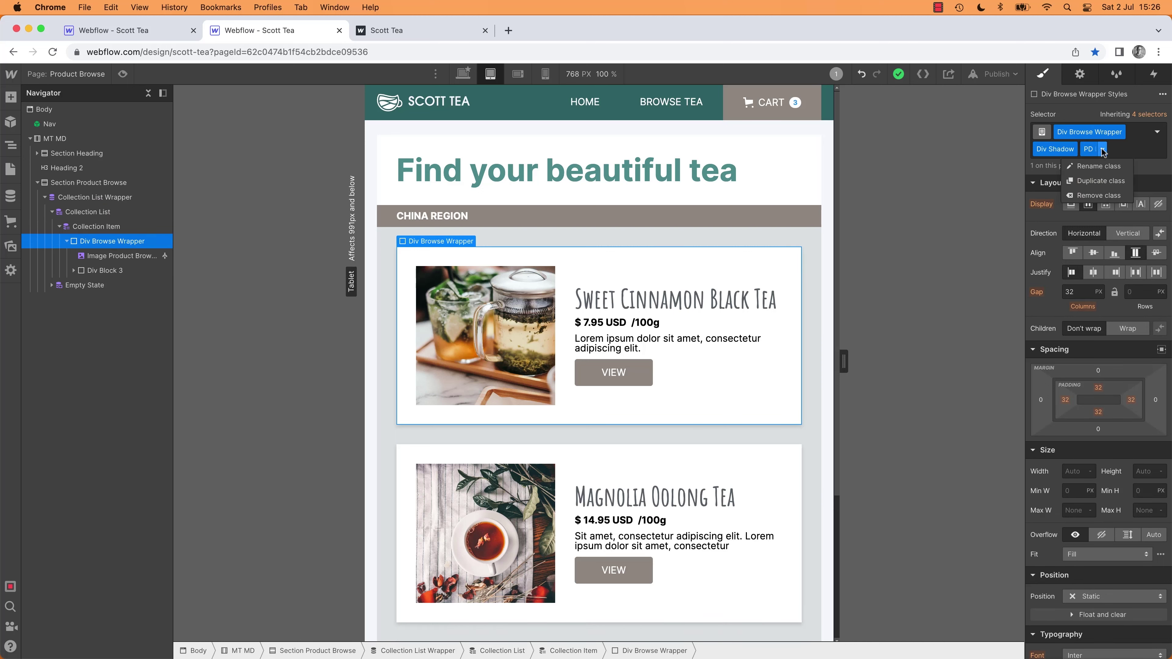
pyautogui.click(464, 74)
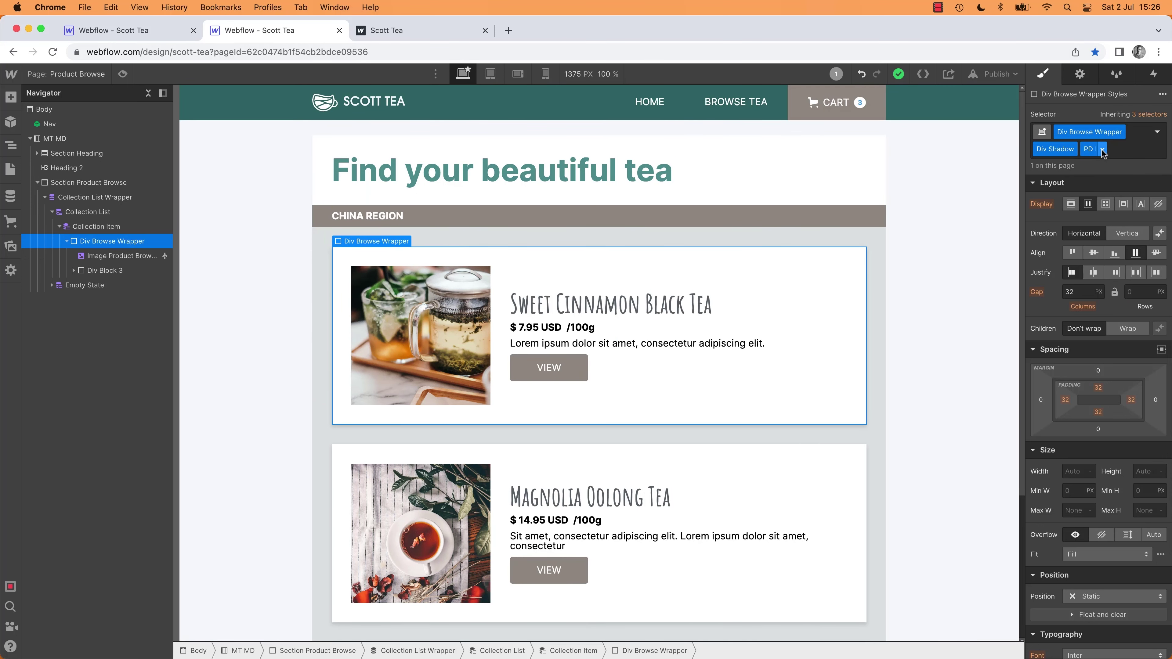
pyautogui.click(1099, 389)
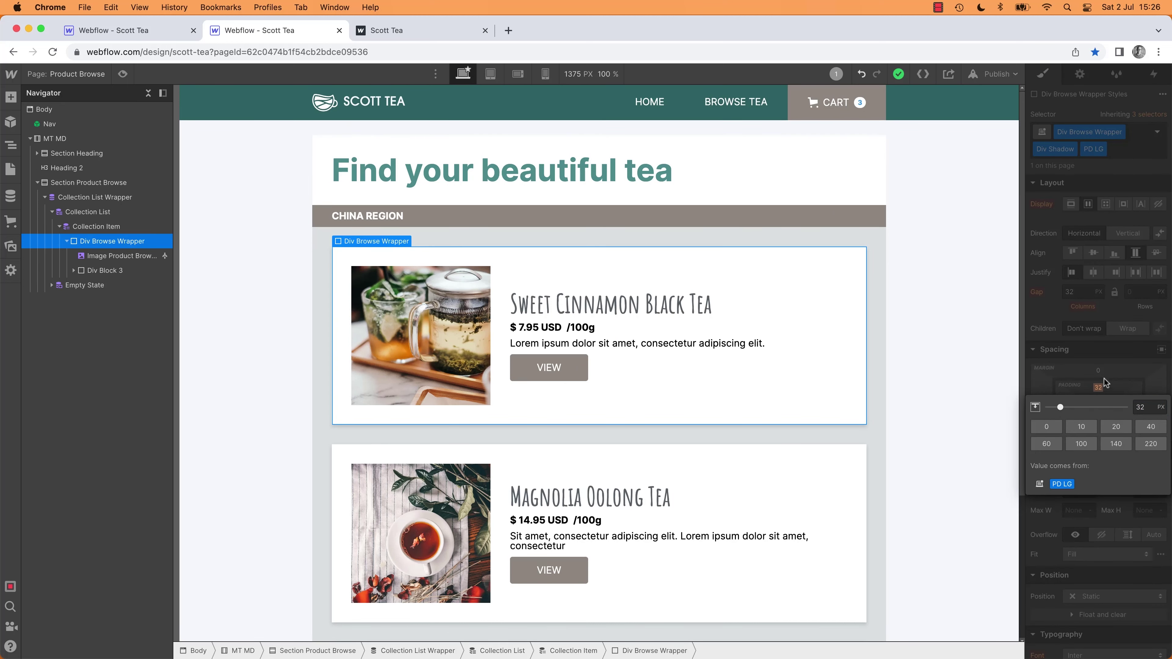
pyautogui.moveTo(1100, 388); pyautogui.dragTo(1101, 367)
pyautogui.click(490, 75)
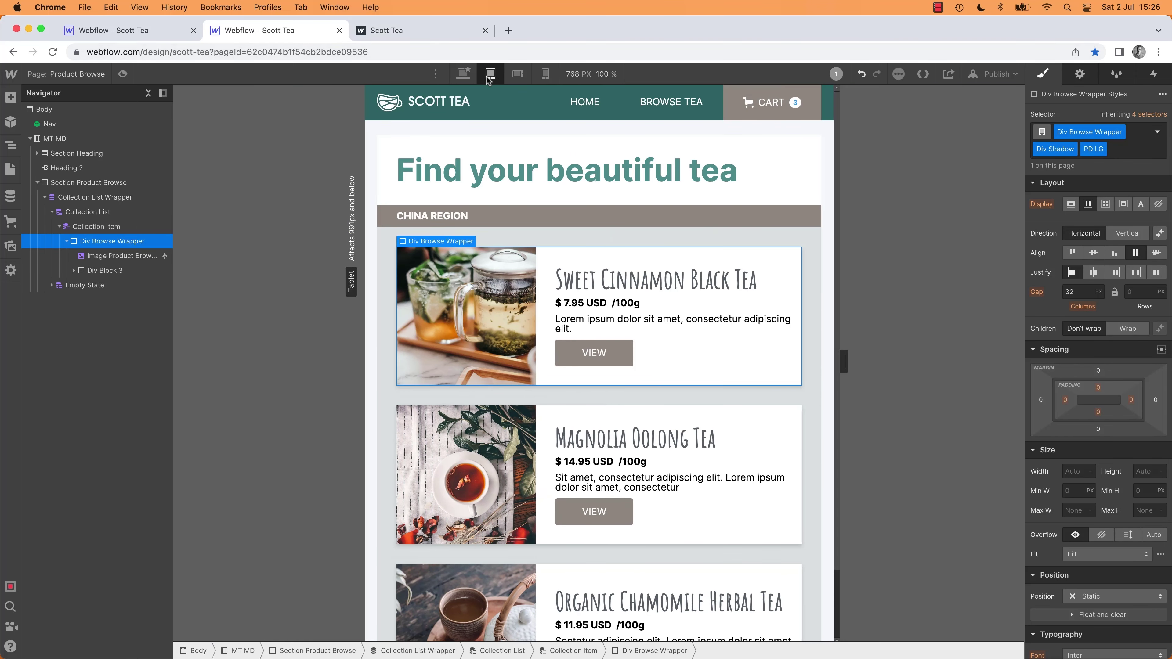
# Step: At the mobile landscape breakpoint, set the padding of Div Browse Wrapper to 32 px on all sides
pyautogui.click(517, 75)
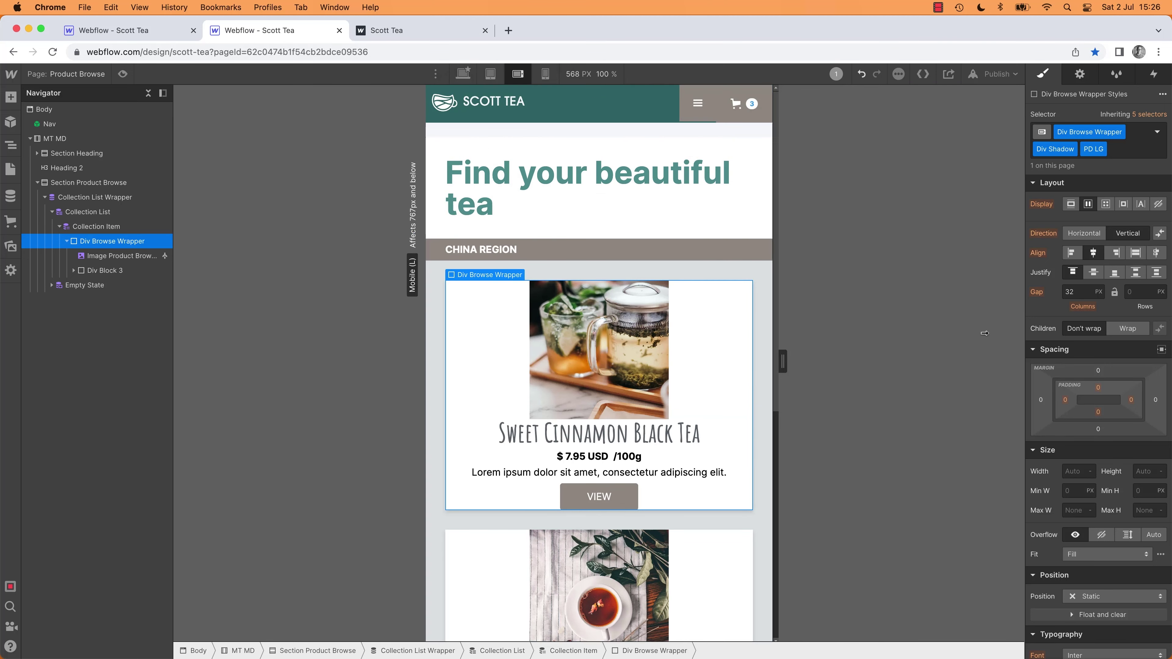
pyautogui.click(1098, 389)
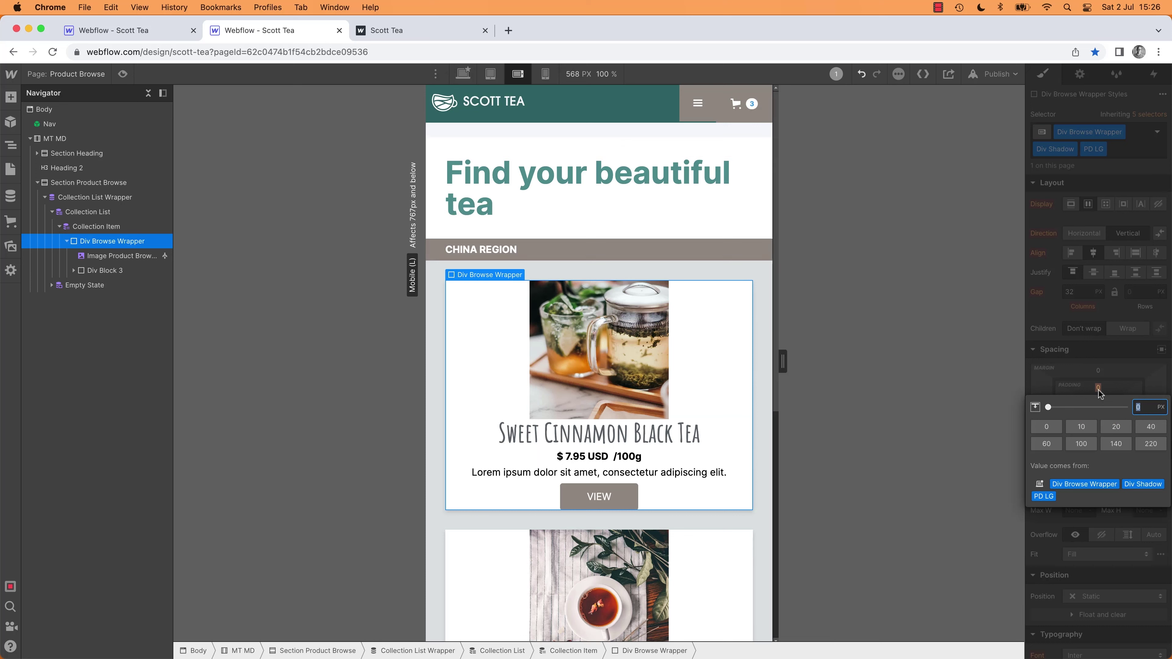
pyautogui.write('11')
pyautogui.hotkey('shift', 'Return')
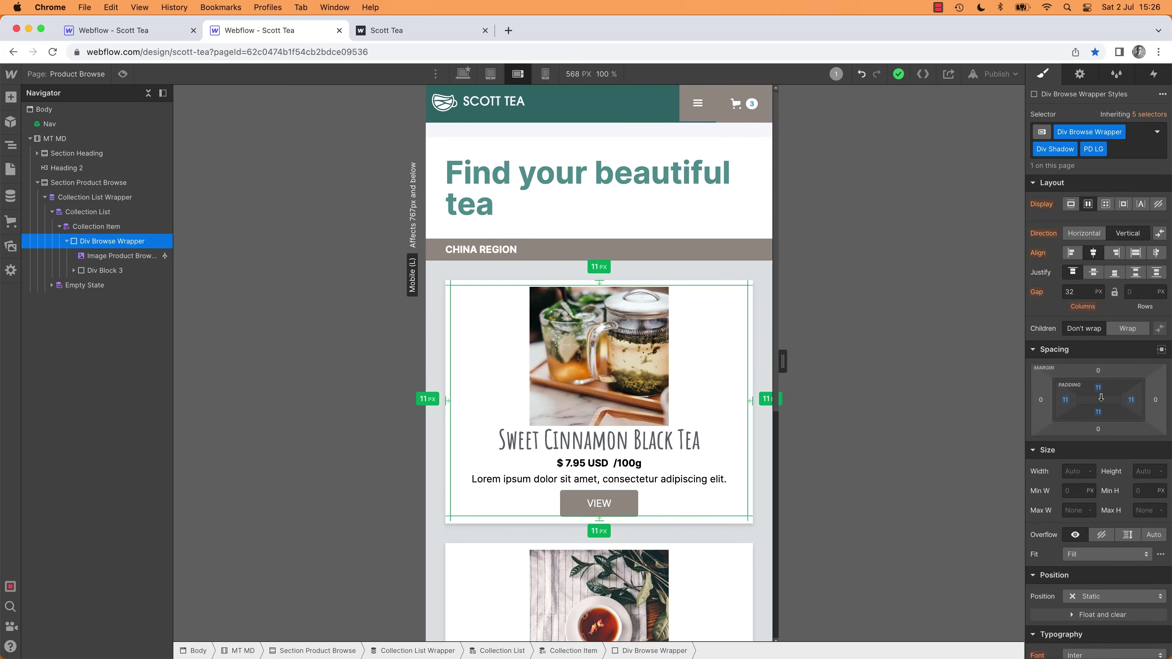
pyautogui.moveTo(1101, 397); pyautogui.dragTo(1101, 410)
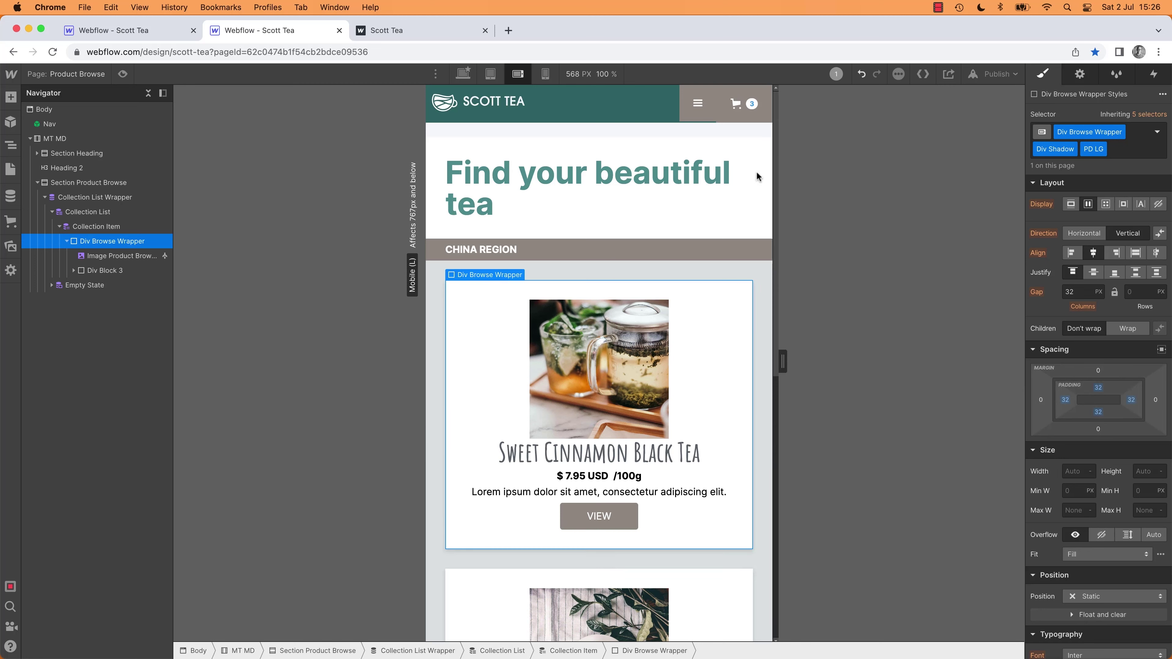
# Step: Compare the Div Browse Wrapper padding and card layout across the mobile portrait, mobile landscape, tablet and desktop breakpoints
pyautogui.click(546, 74)
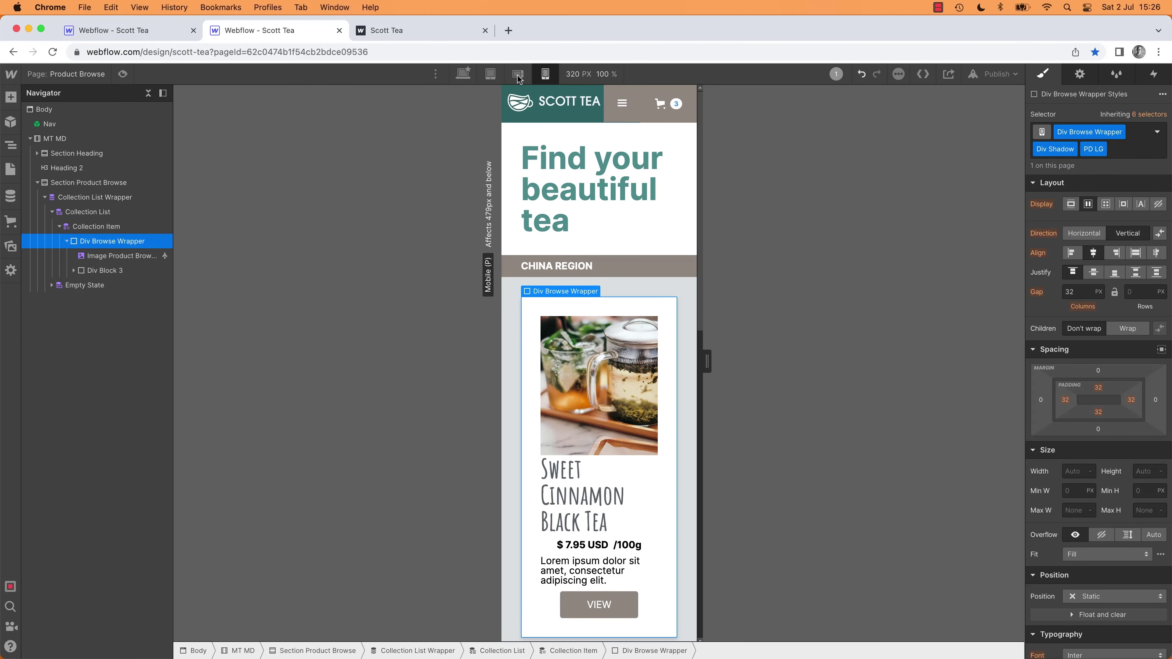
pyautogui.click(518, 74)
pyautogui.click(490, 74)
pyautogui.click(464, 74)
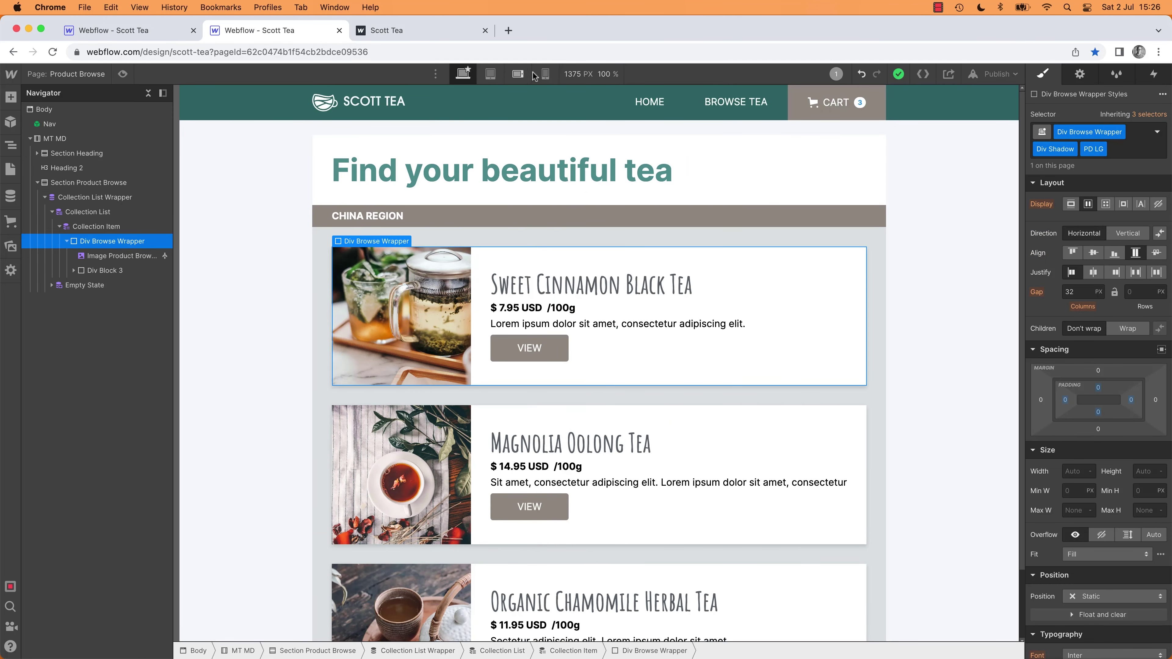
pyautogui.click(492, 78)
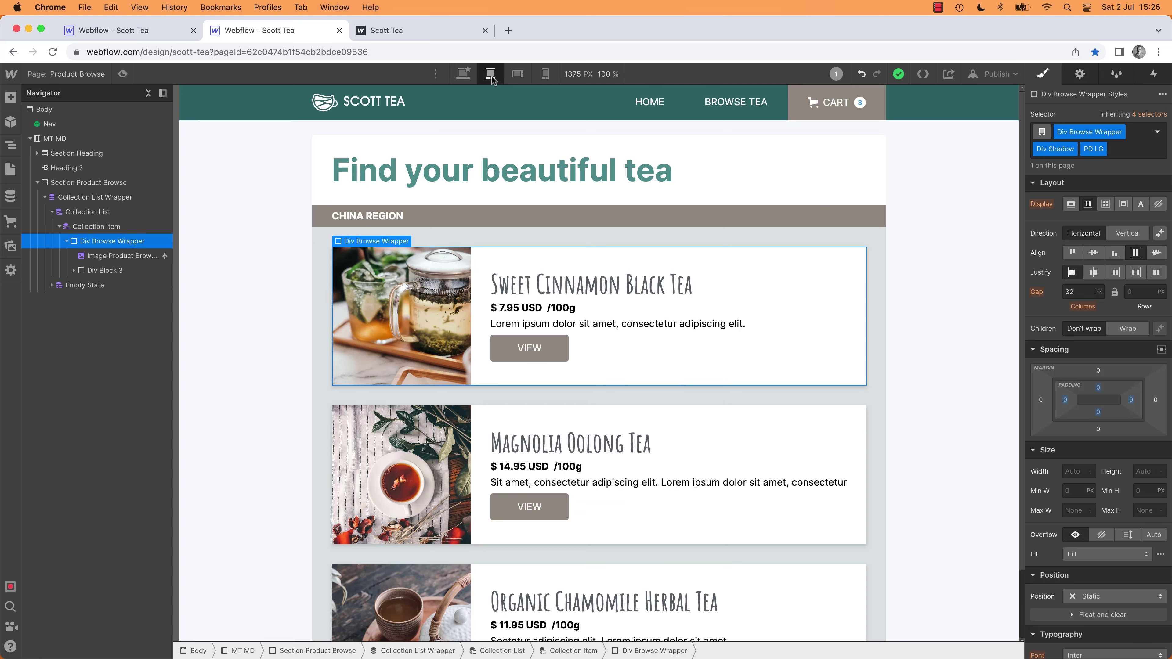
pyautogui.click(517, 77)
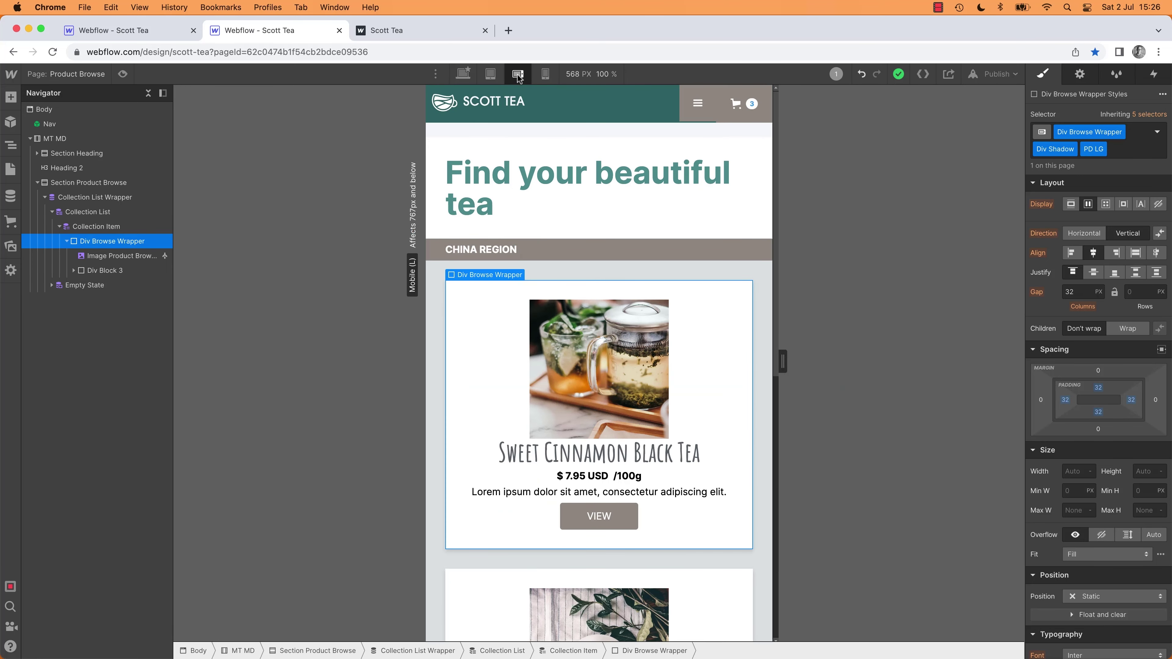
pyautogui.click(546, 76)
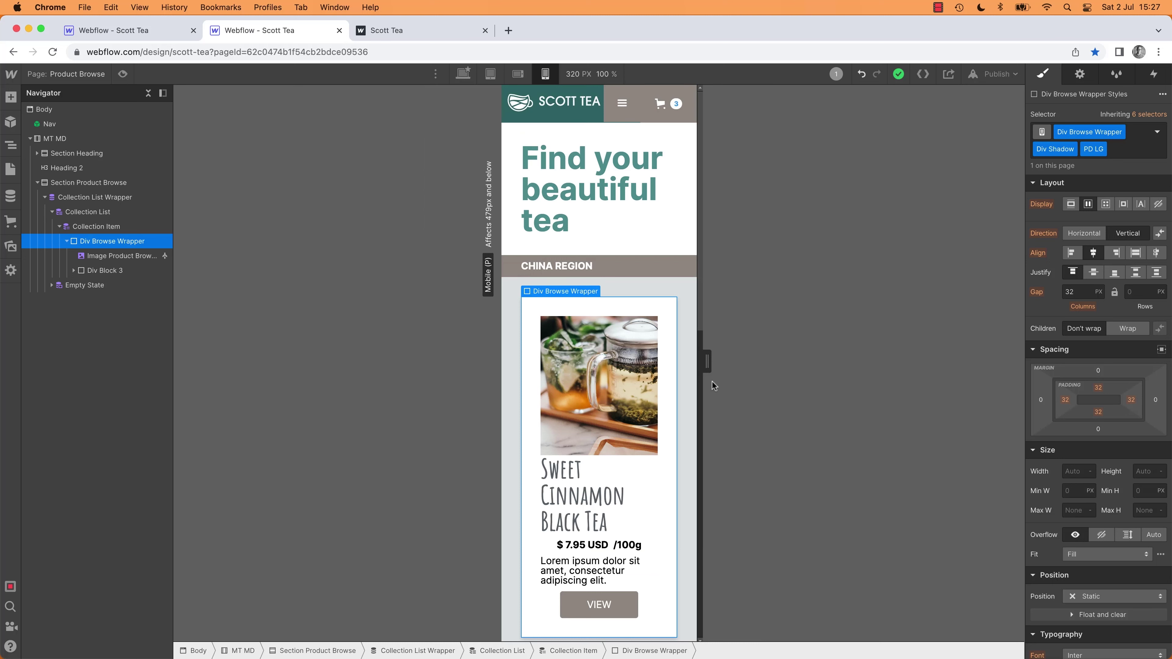
# Step: Add the existing PD SM combo class to Section Product Browse after PD LG and check the section at every breakpoint
pyautogui.click(93, 188)
pyautogui.click(1085, 149)
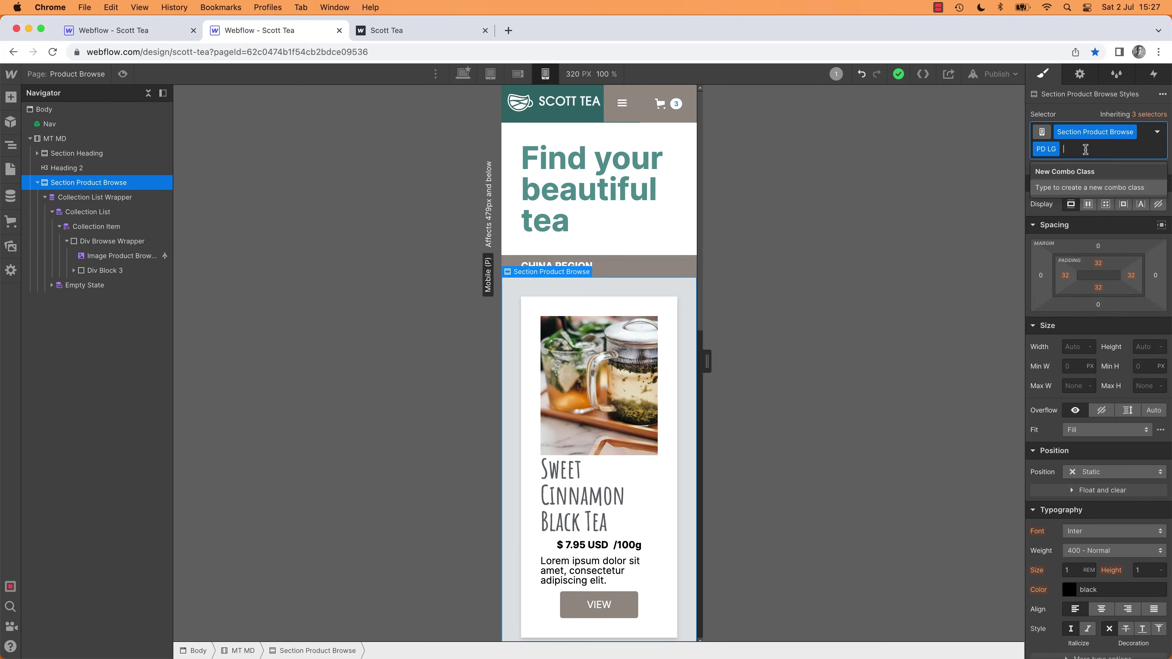
pyautogui.write('pd')
pyautogui.write('le')
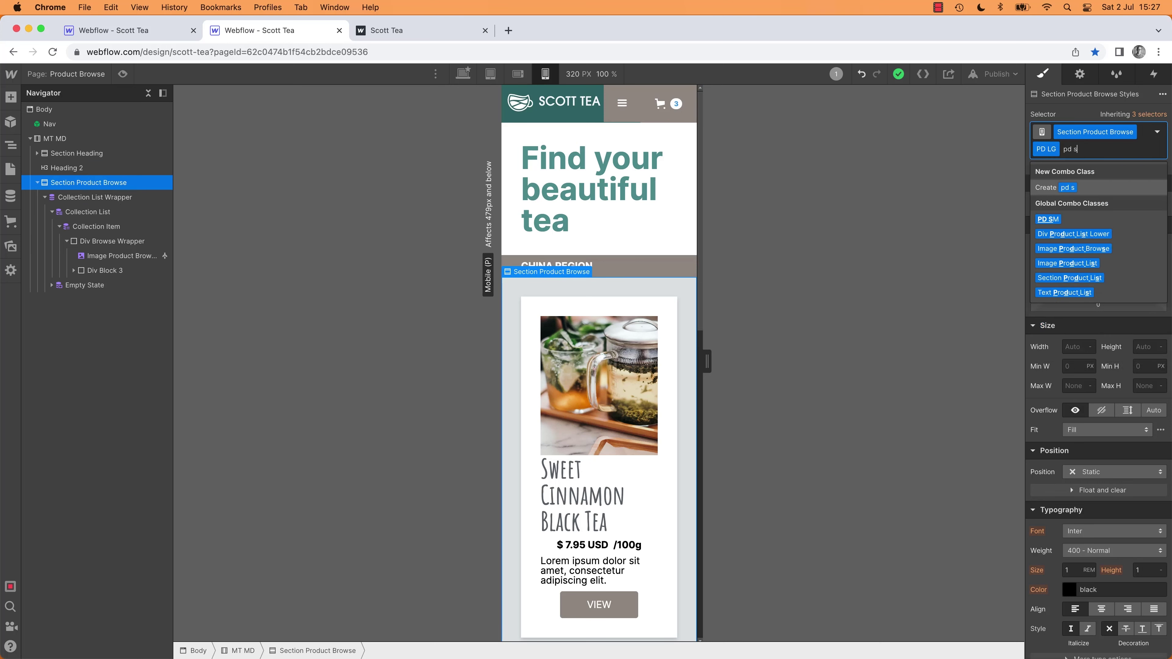
pyautogui.press('BackSpace')
pyautogui.press('BackSpace')
pyautogui.press('Down')
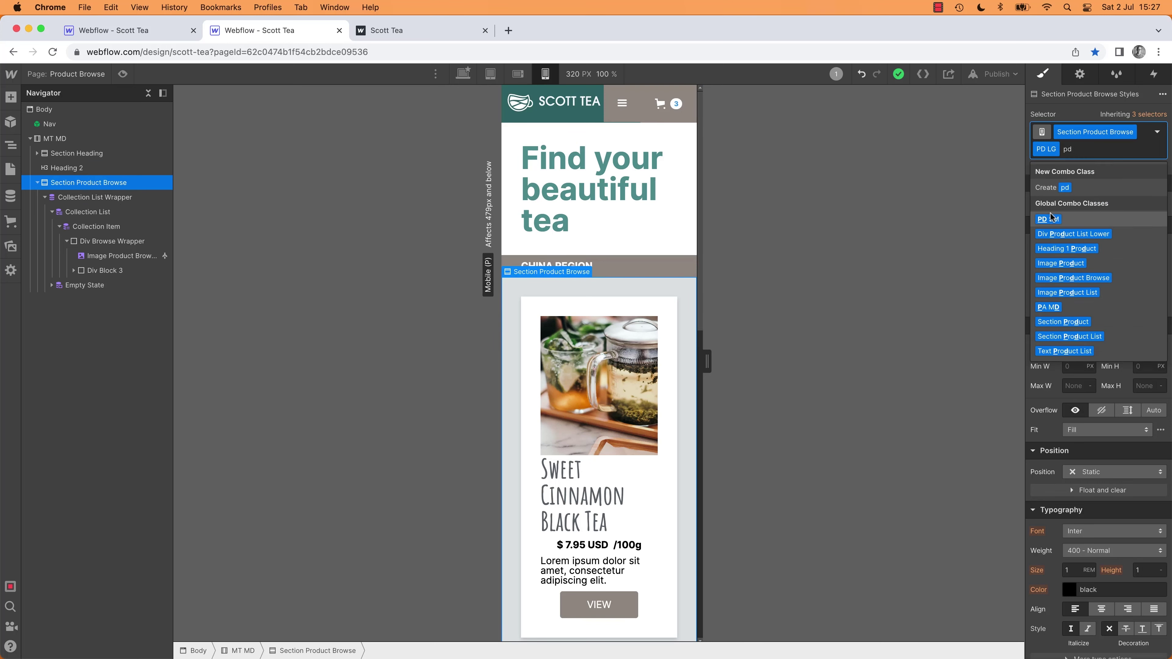
pyautogui.press('Return')
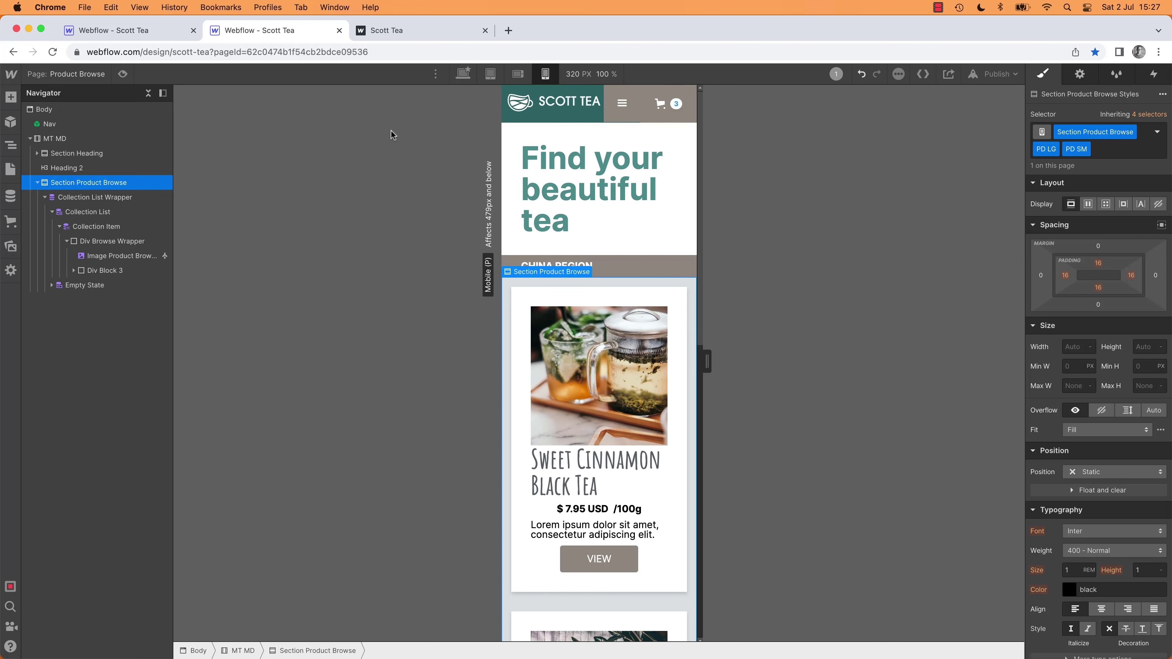
pyautogui.click(471, 74)
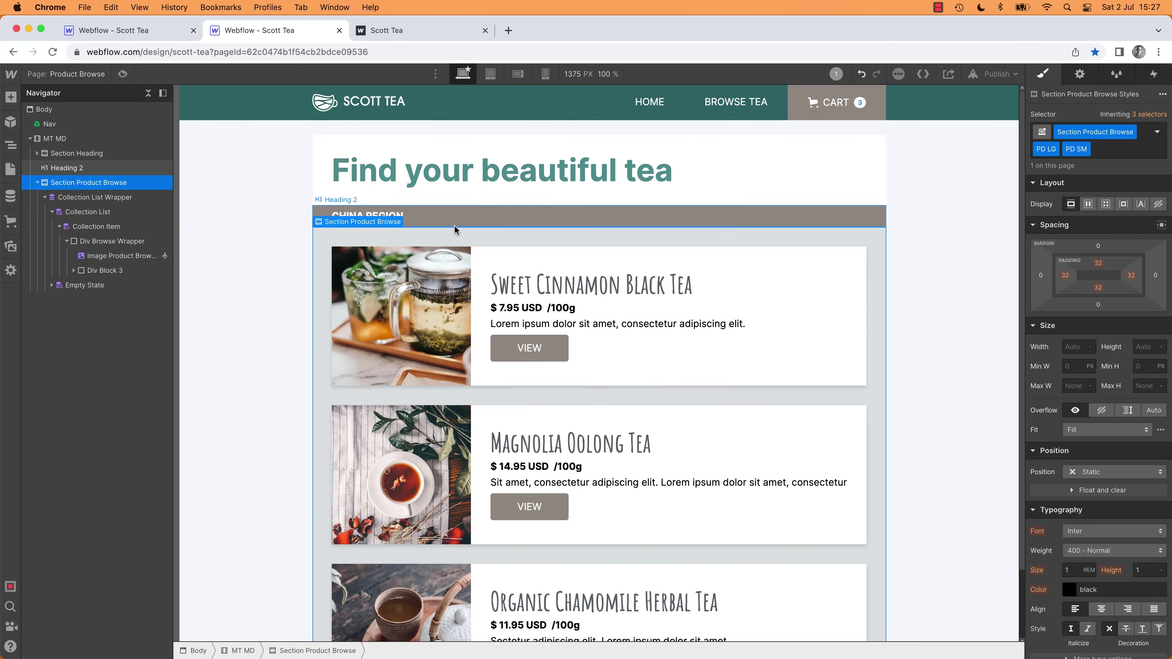
pyautogui.click(491, 76)
pyautogui.click(517, 75)
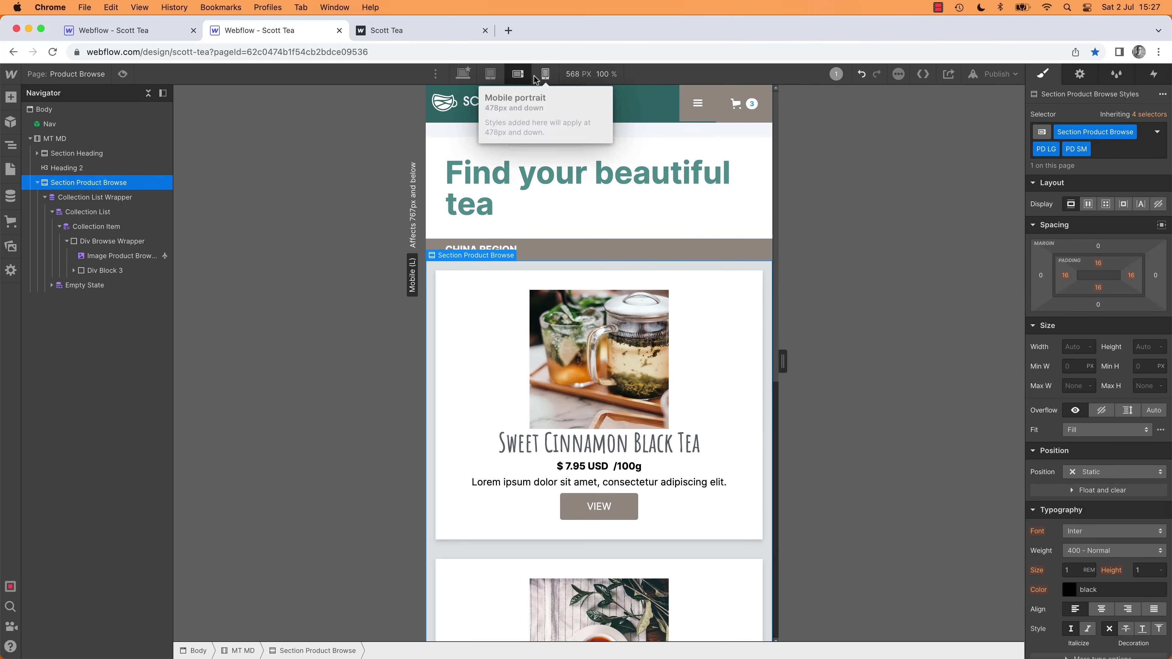
pyautogui.click(545, 75)
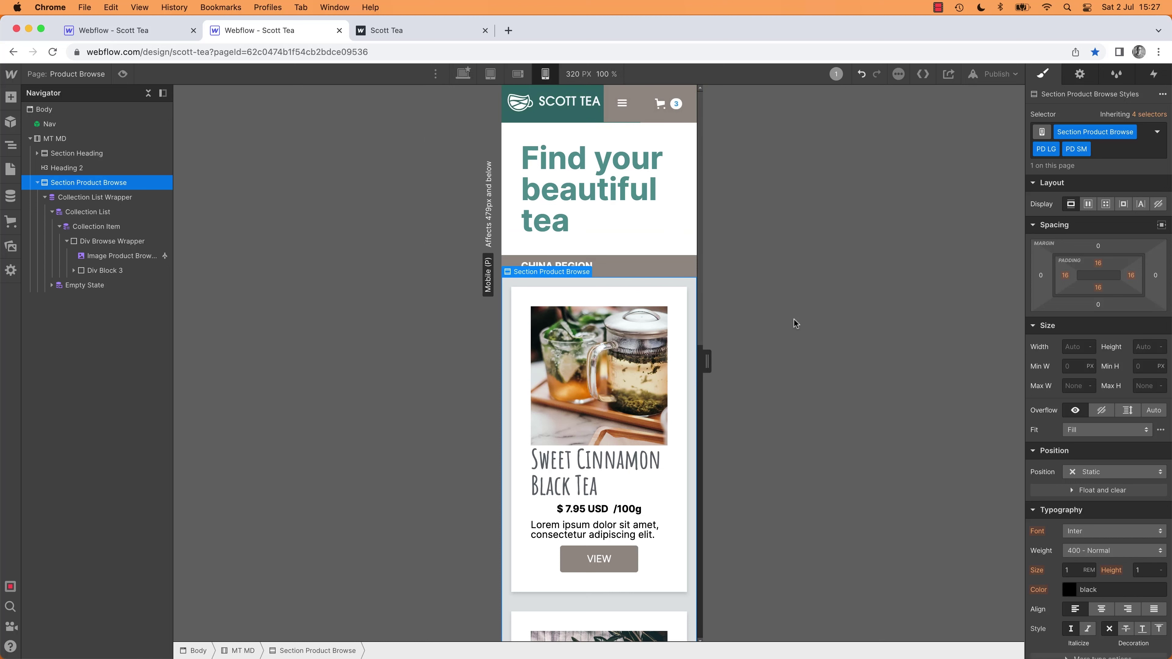
# Step: At the mobile portrait breakpoint, centre-align the text of Div Block 3 and check its alignment at the larger breakpoints
pyautogui.click(558, 446)
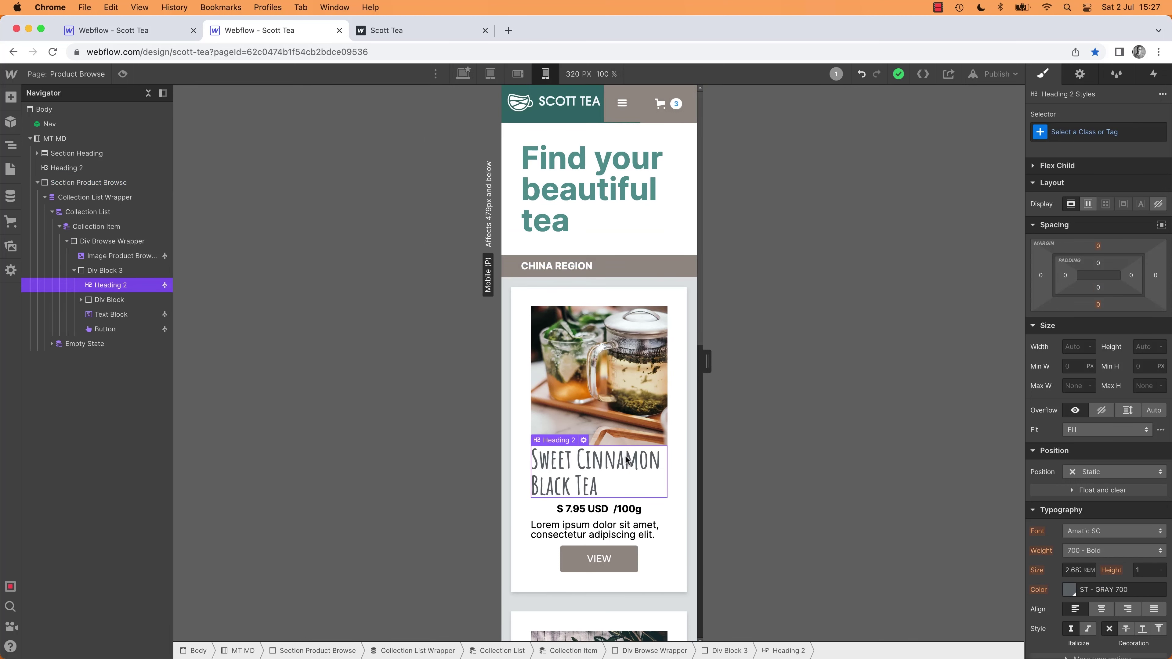
pyautogui.click(558, 436)
pyautogui.click(572, 460)
pyautogui.click(118, 276)
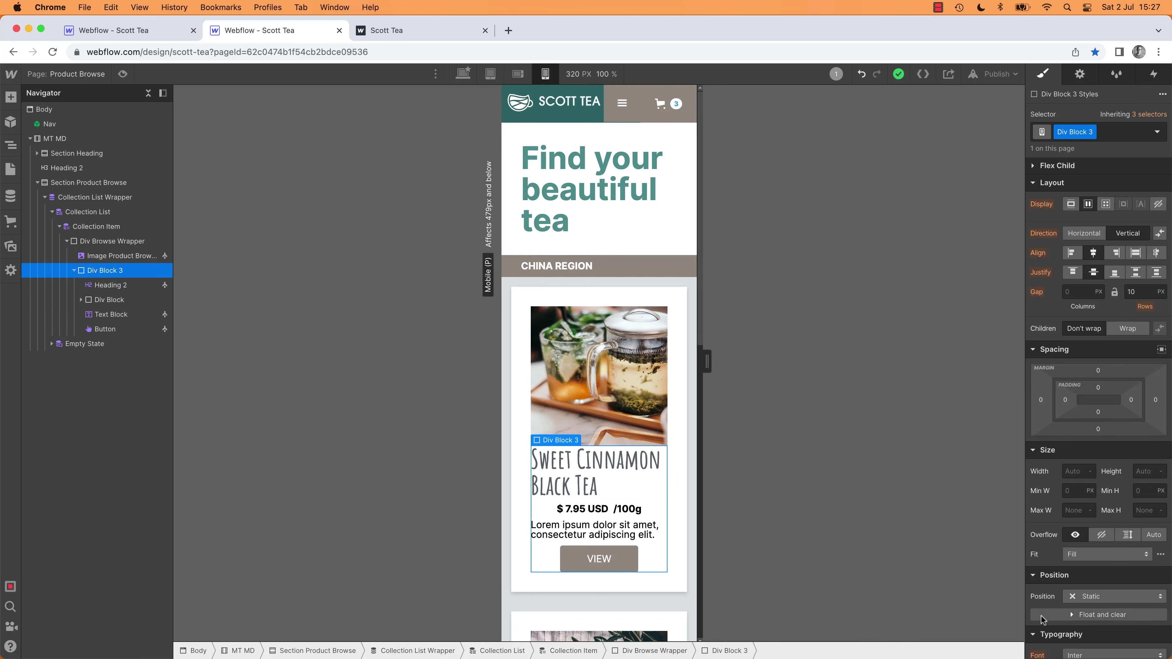
pyautogui.click(521, 78)
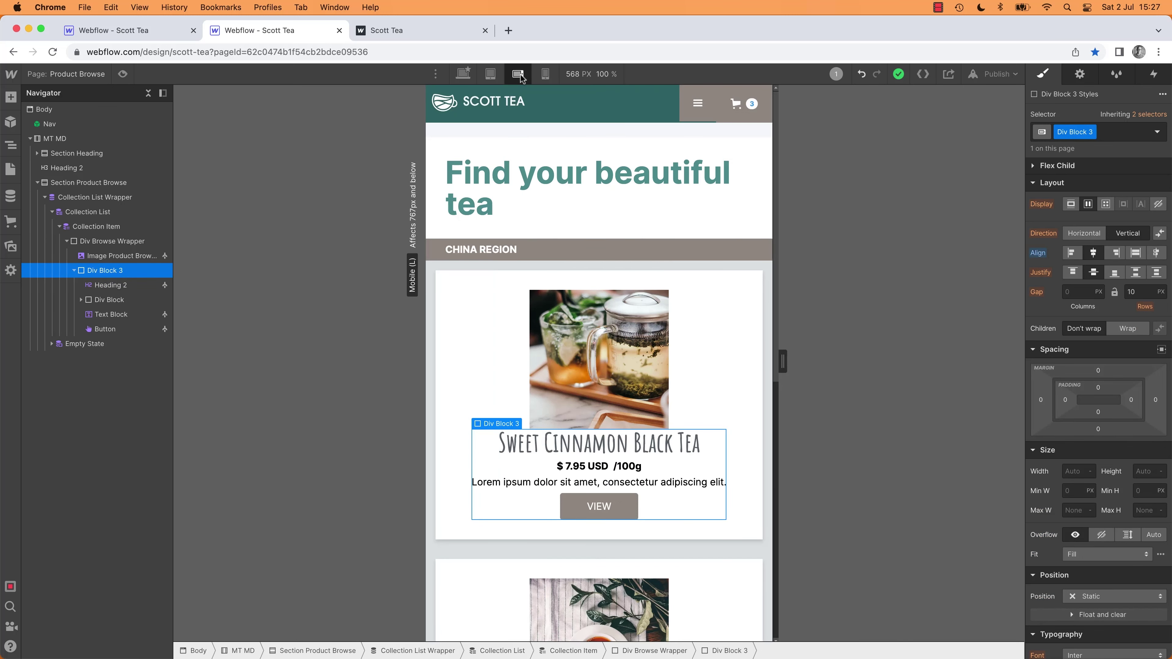
pyautogui.click(546, 74)
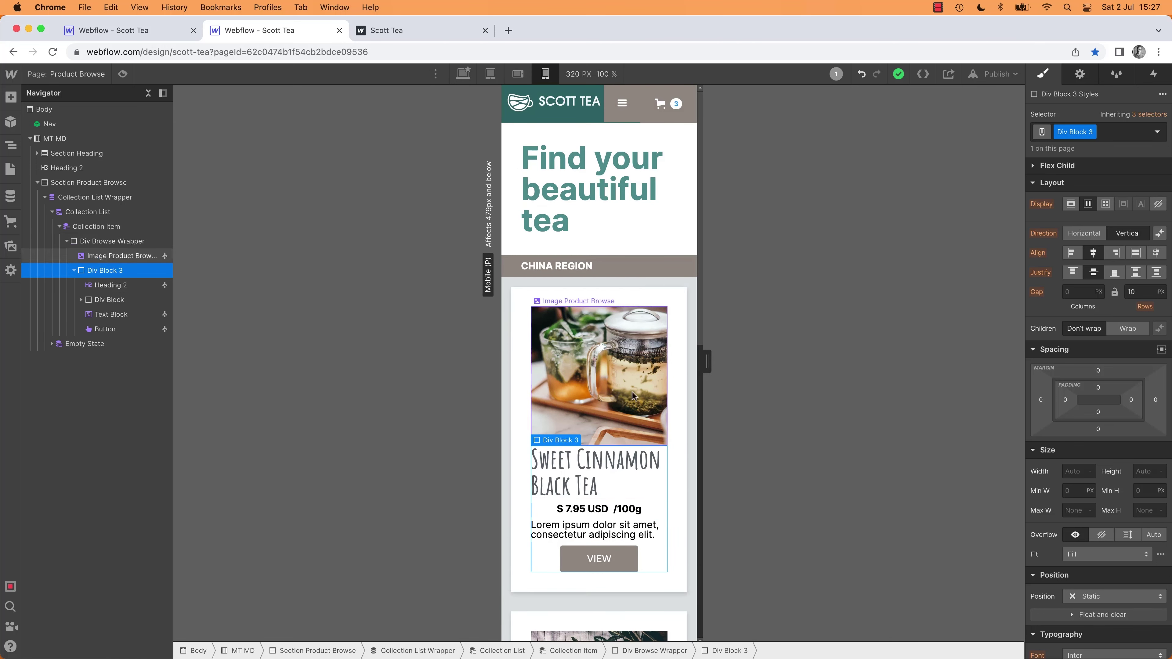
pyautogui.scroll(-5, 1069, 577)
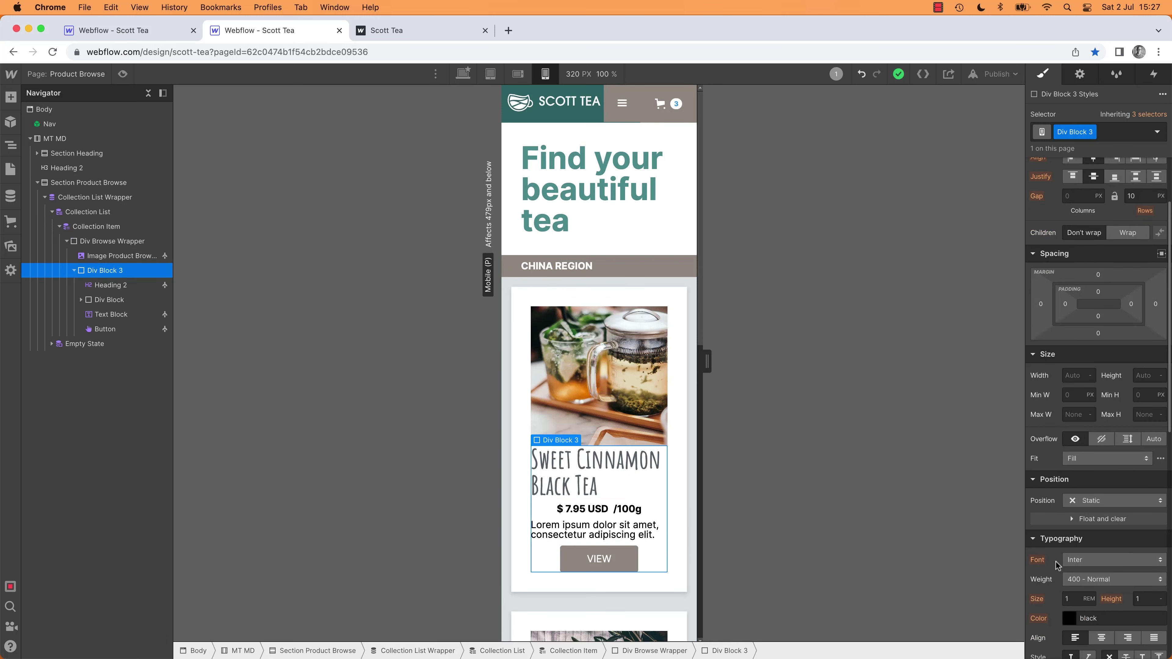
pyautogui.click(1102, 487)
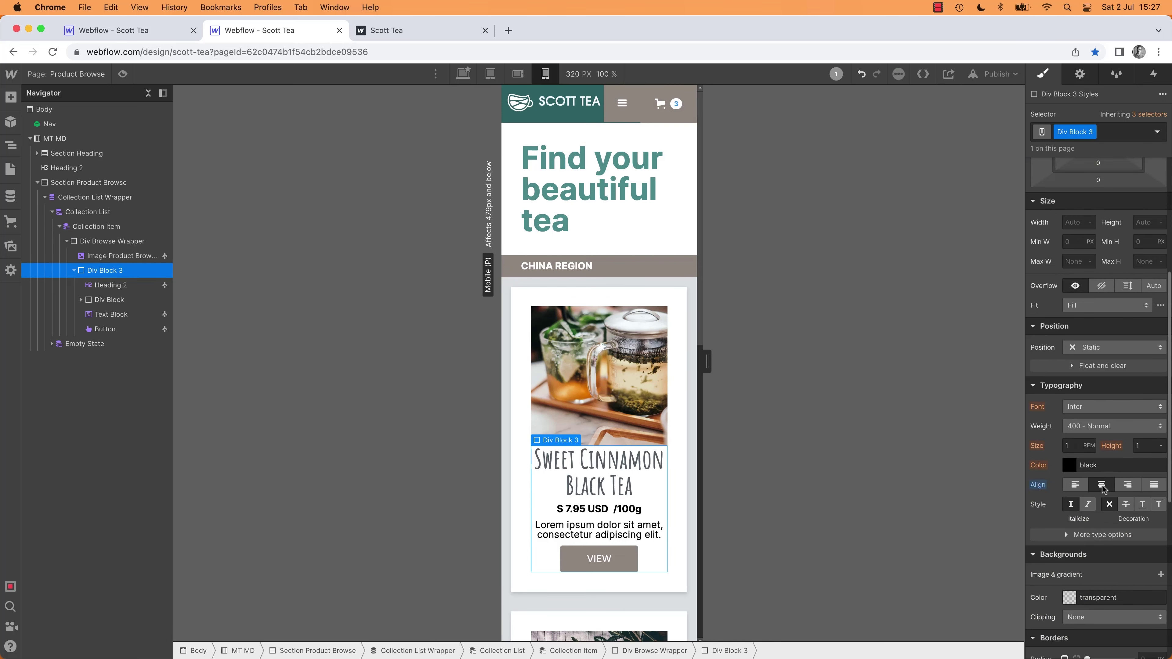
pyautogui.click(518, 74)
pyautogui.click(490, 75)
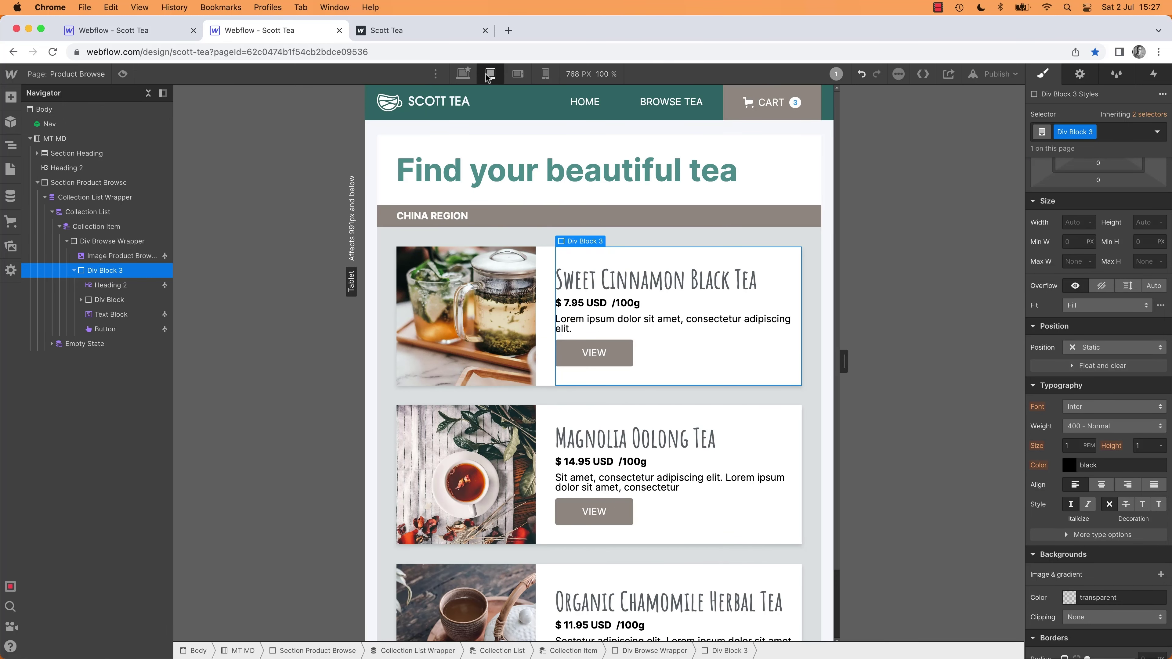
pyautogui.click(463, 74)
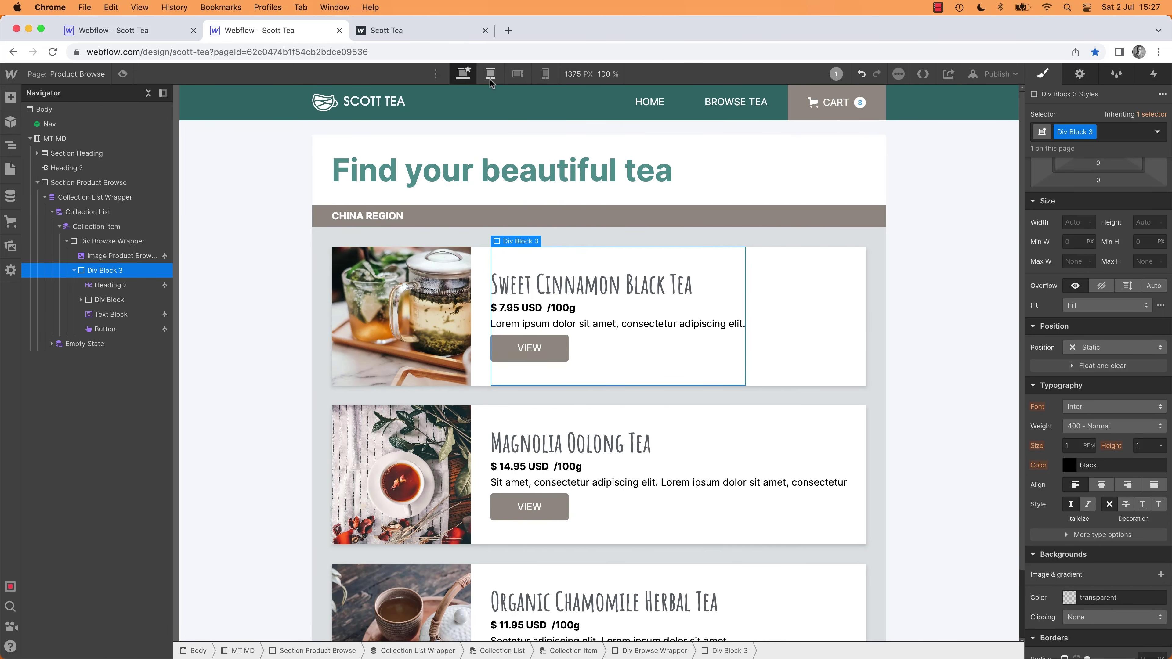
pyautogui.click(491, 75)
pyautogui.click(545, 75)
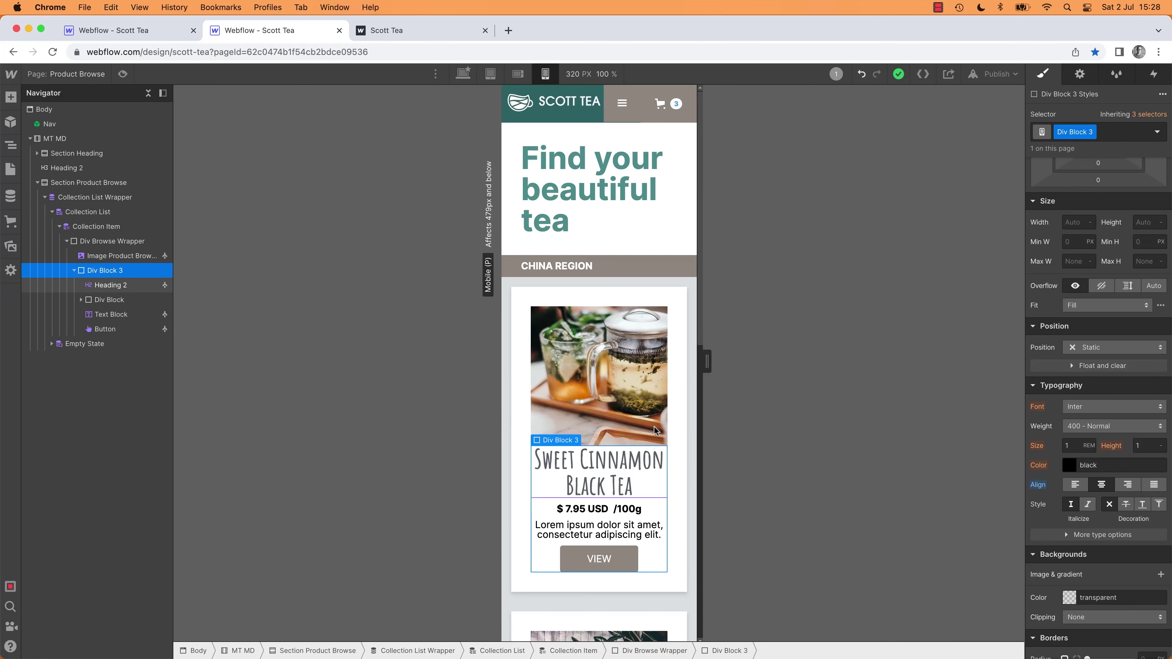
# Step: At the mobile portrait breakpoint, set the Collection List grid's row gap to 16 px and compare the page with the desktop breakpoint
pyautogui.click(617, 609)
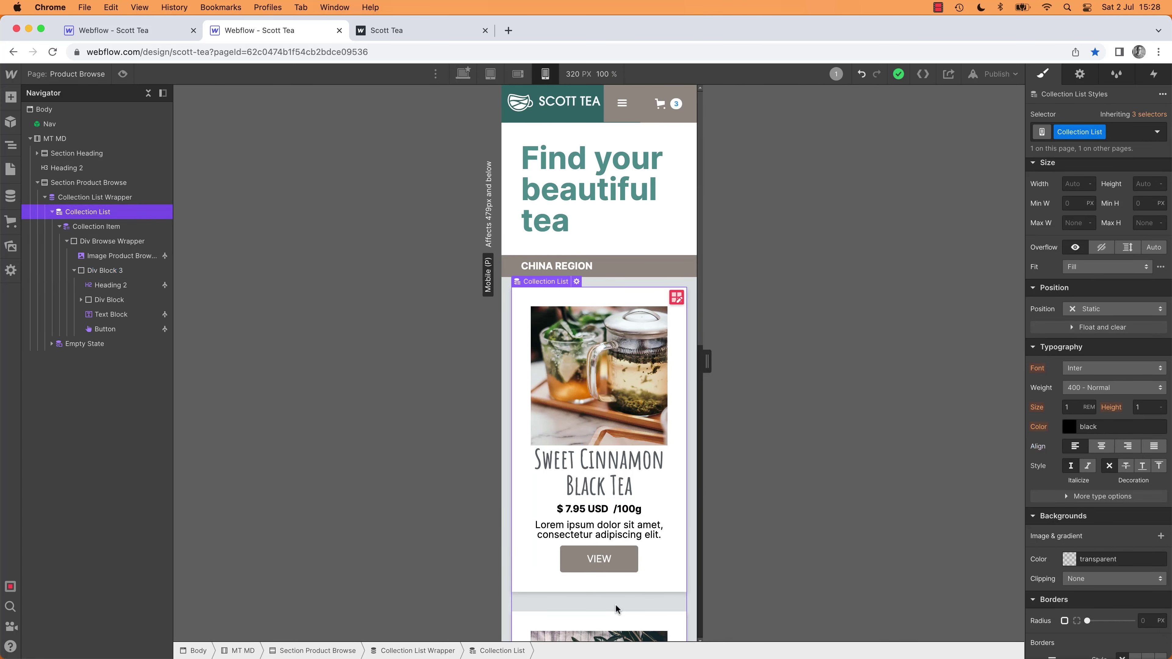
pyautogui.click(677, 298)
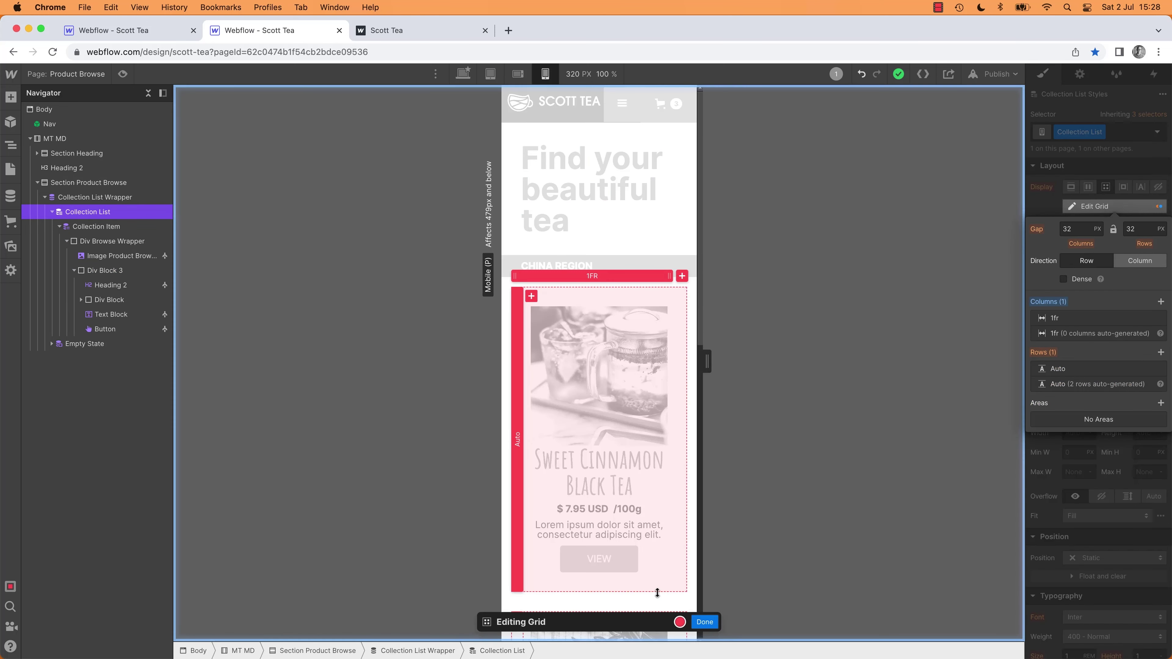
pyautogui.moveTo(654, 601); pyautogui.dragTo(653, 591)
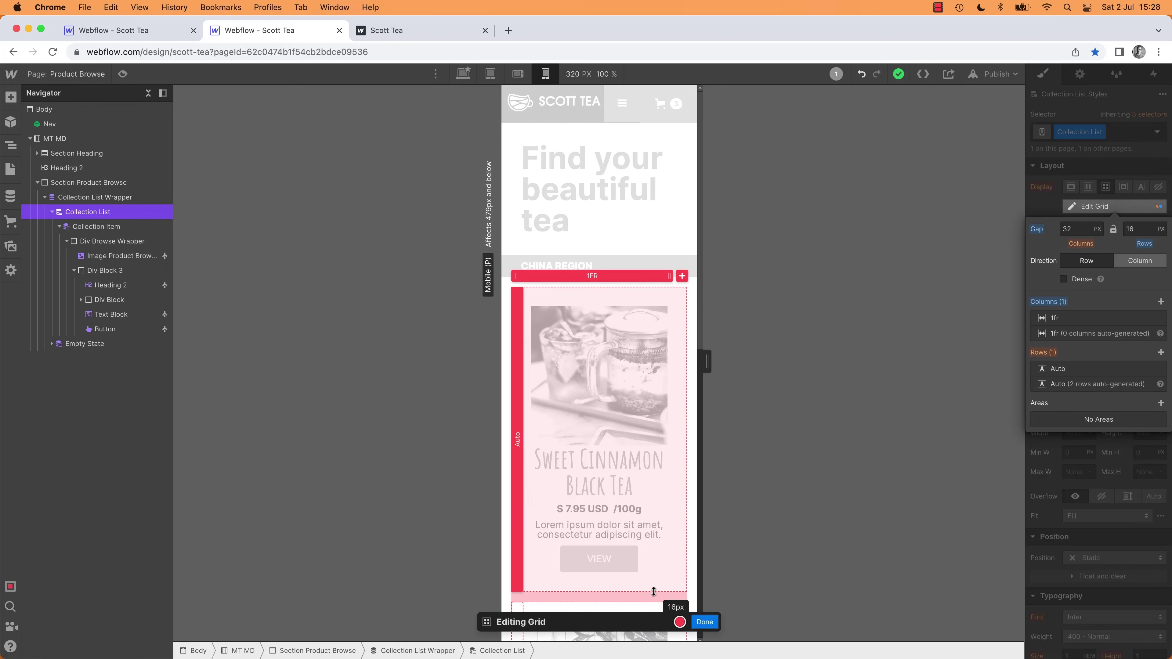
pyautogui.click(706, 622)
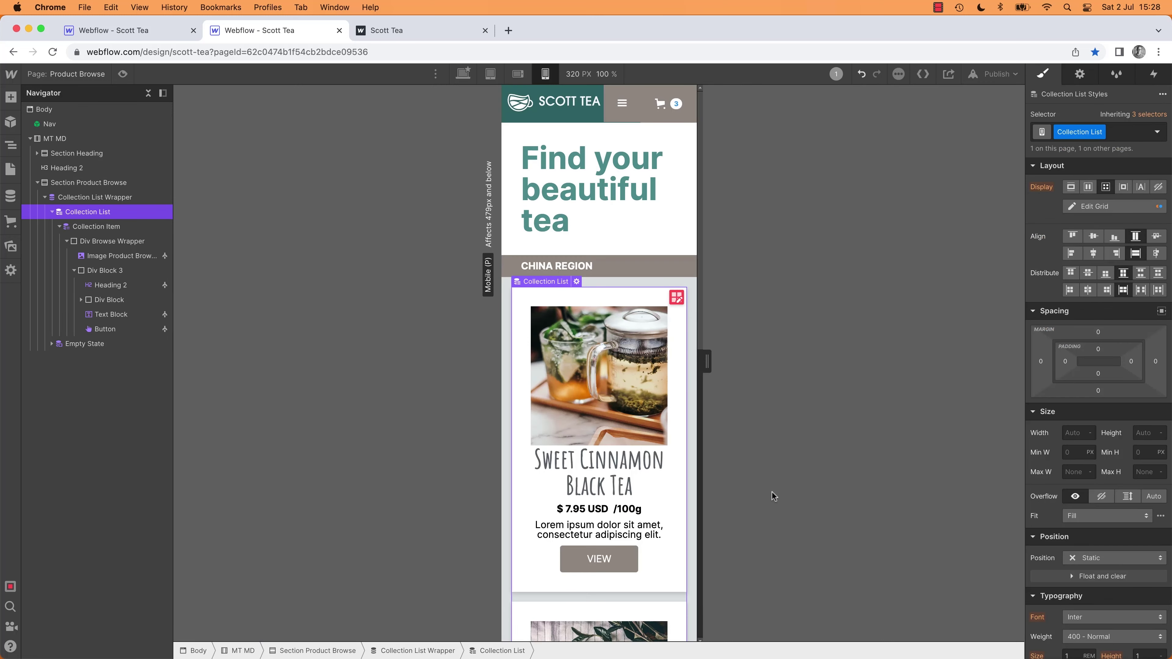
pyautogui.hotkey('shift', '1')
pyautogui.click(273, 302)
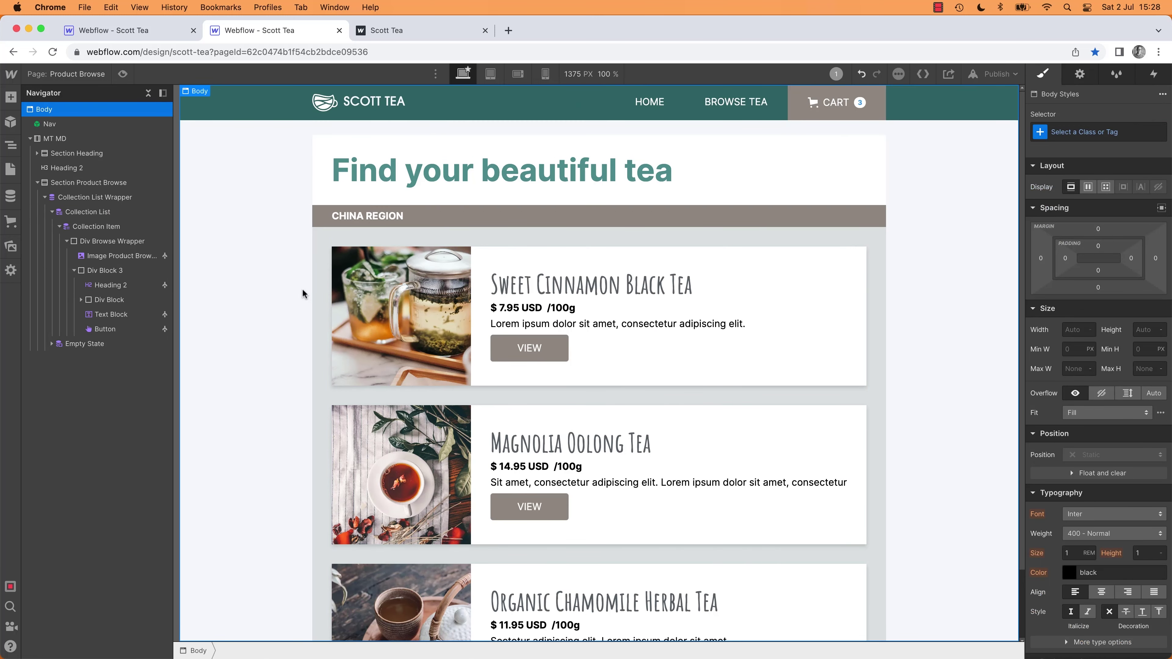
pyautogui.hotkey('shift', '4')
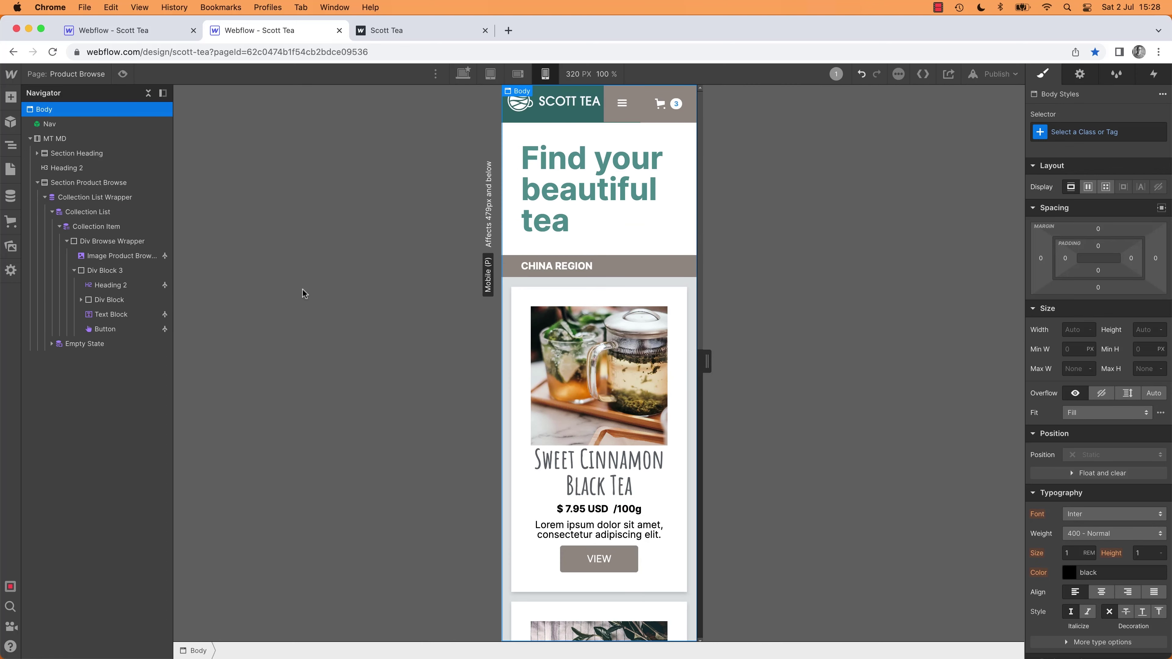
pyautogui.hotkey('shift', '1')
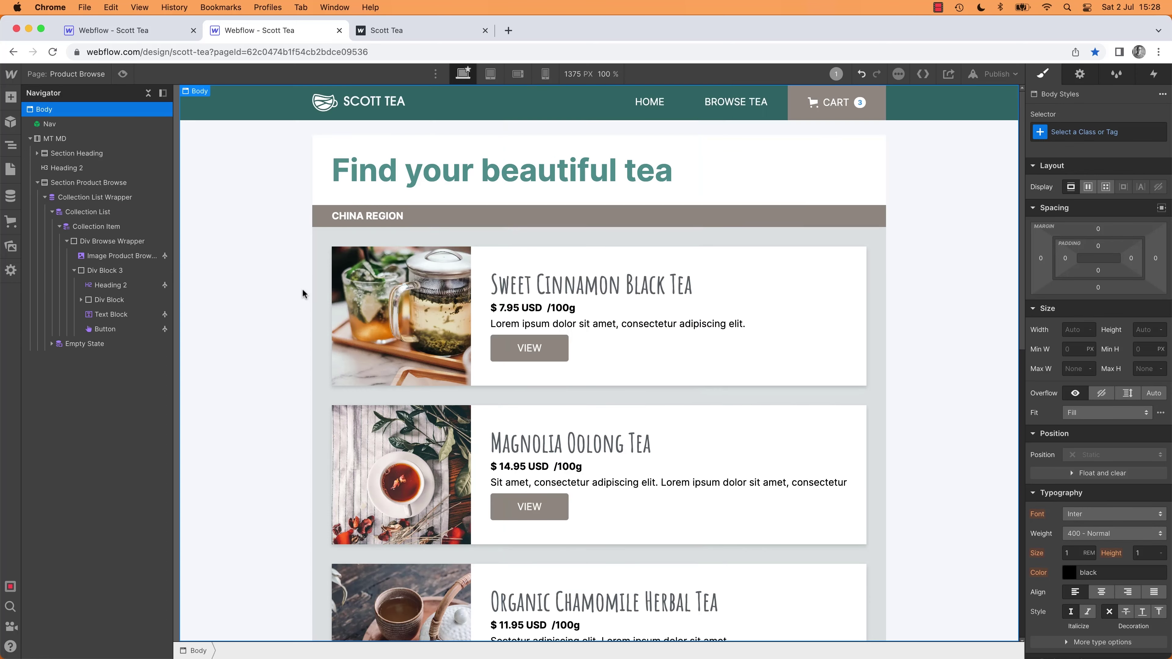
pyautogui.hotkey('shift', '4')
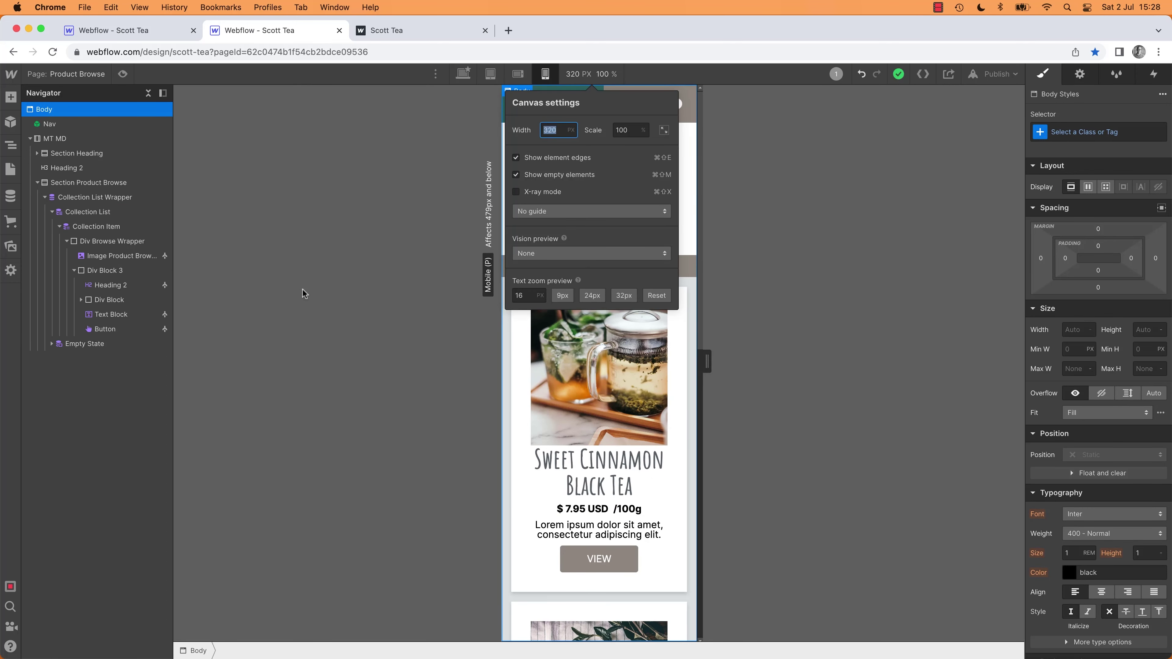
pyautogui.click(789, 232)
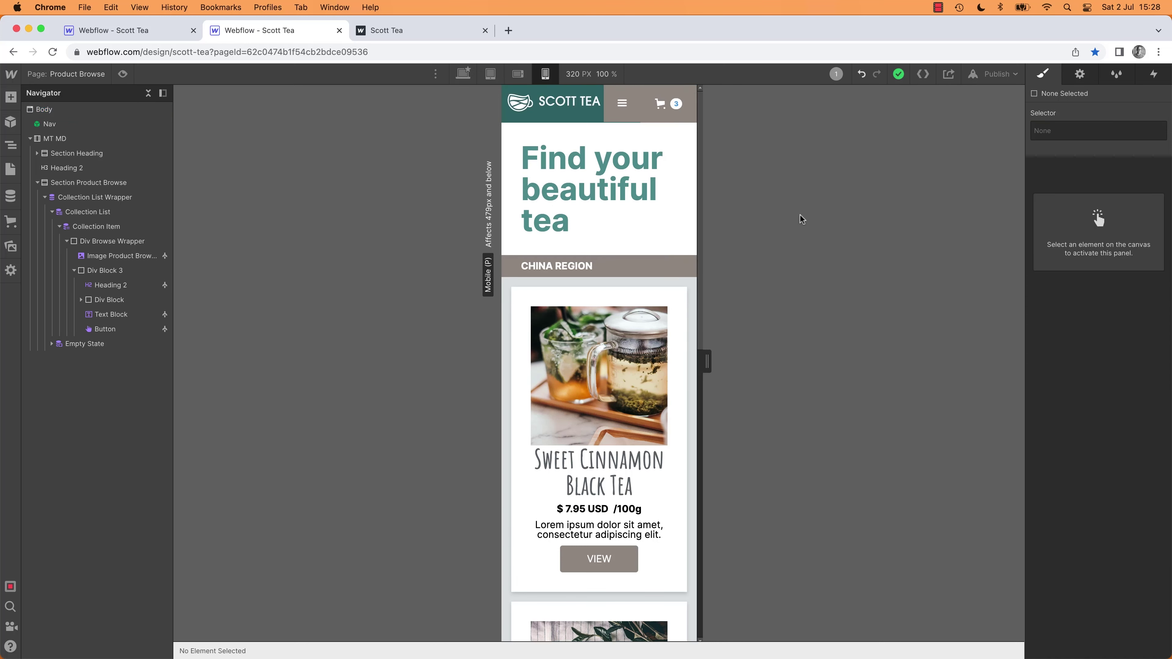
# Step: Check the "Find your beautiful tea" heading across breakpoints and create a Heading 1 class for it at the desktop breakpoint
pyautogui.click(571, 194)
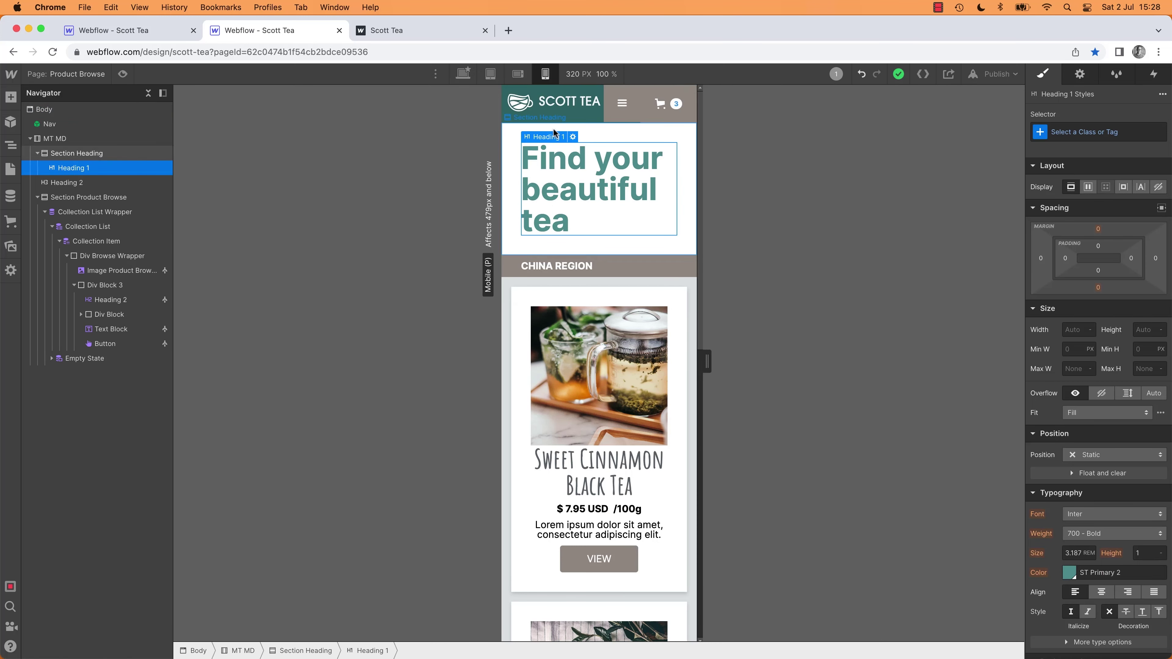
pyautogui.click(518, 74)
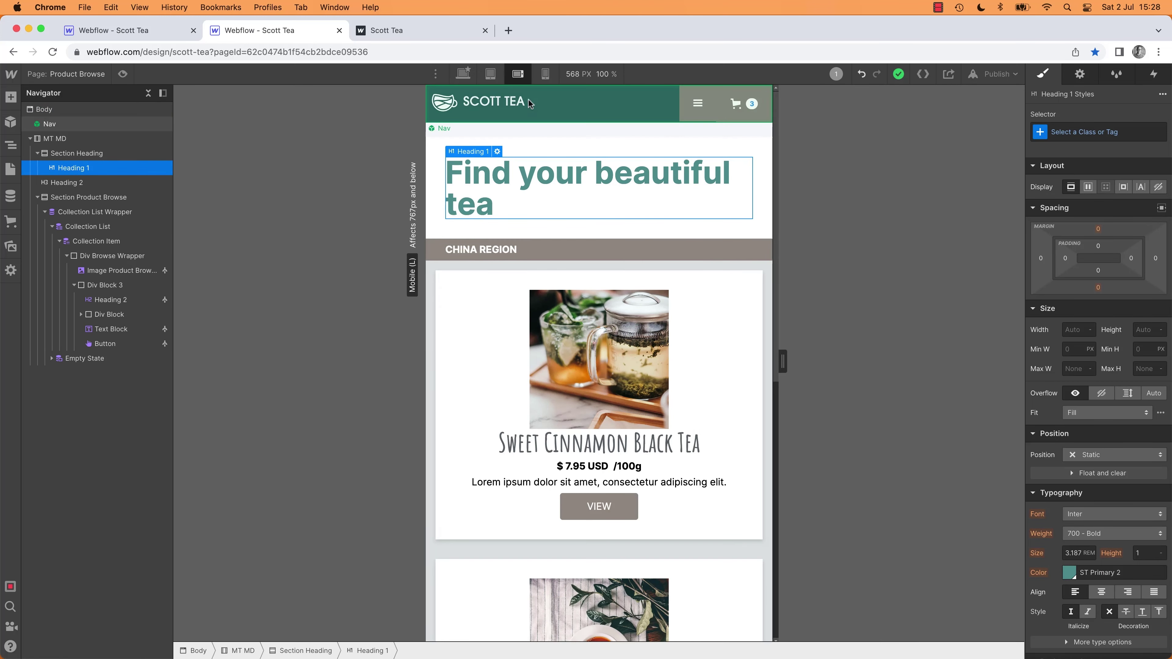
pyautogui.click(491, 74)
pyautogui.click(518, 74)
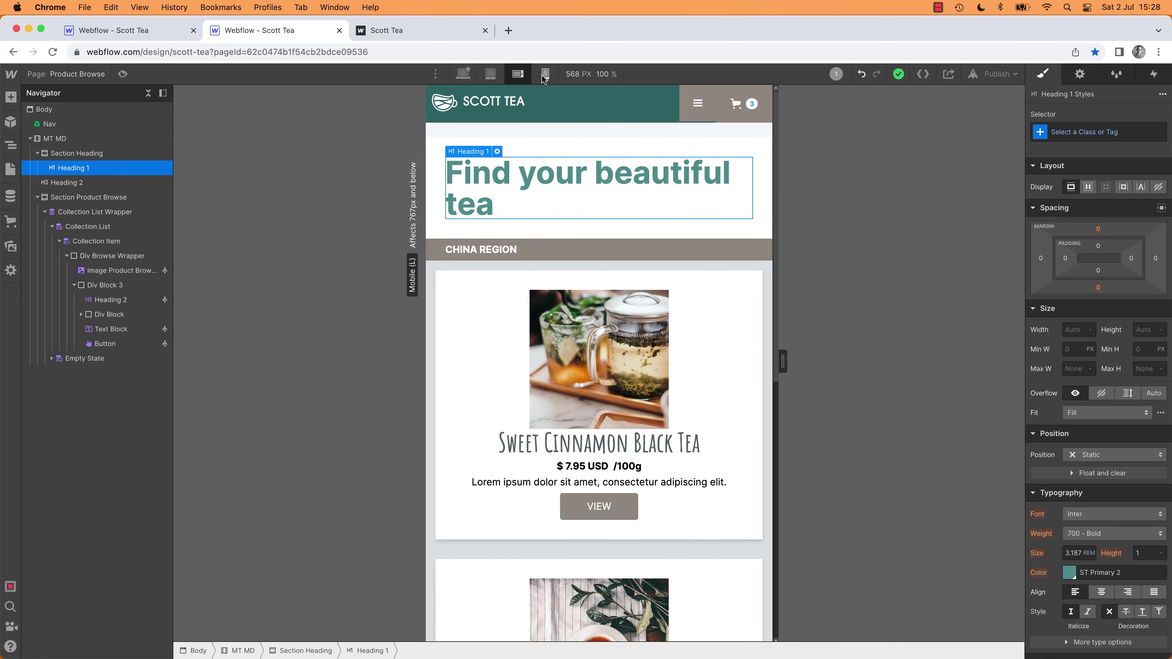
pyautogui.click(463, 74)
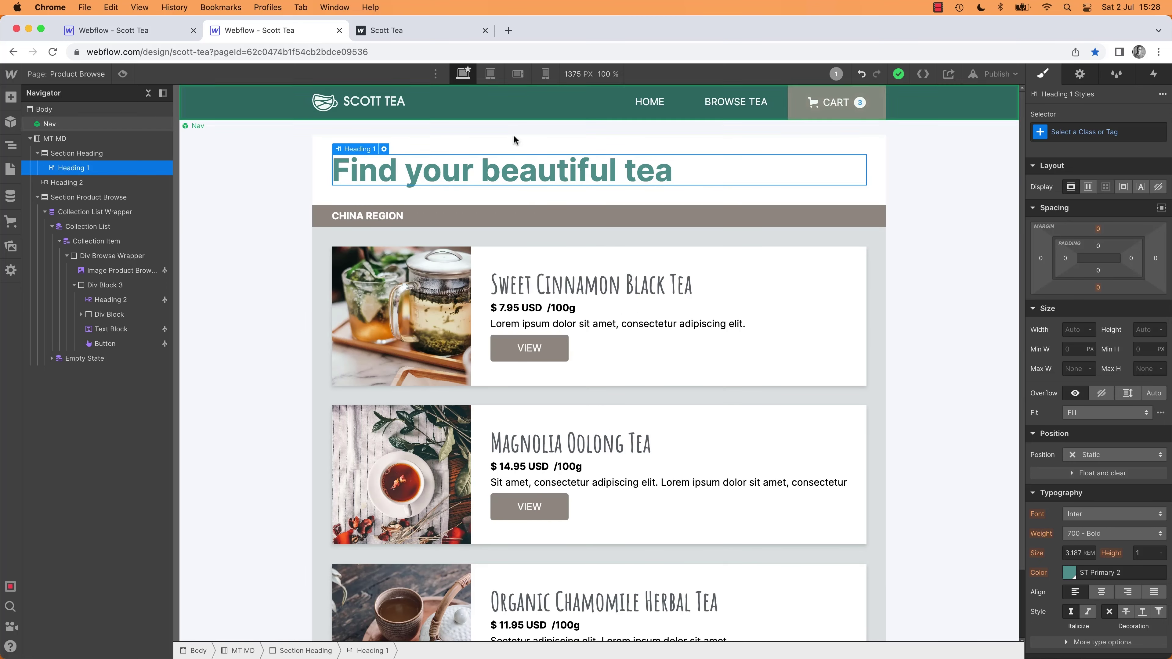
pyautogui.click(1117, 133)
pyautogui.write('Head')
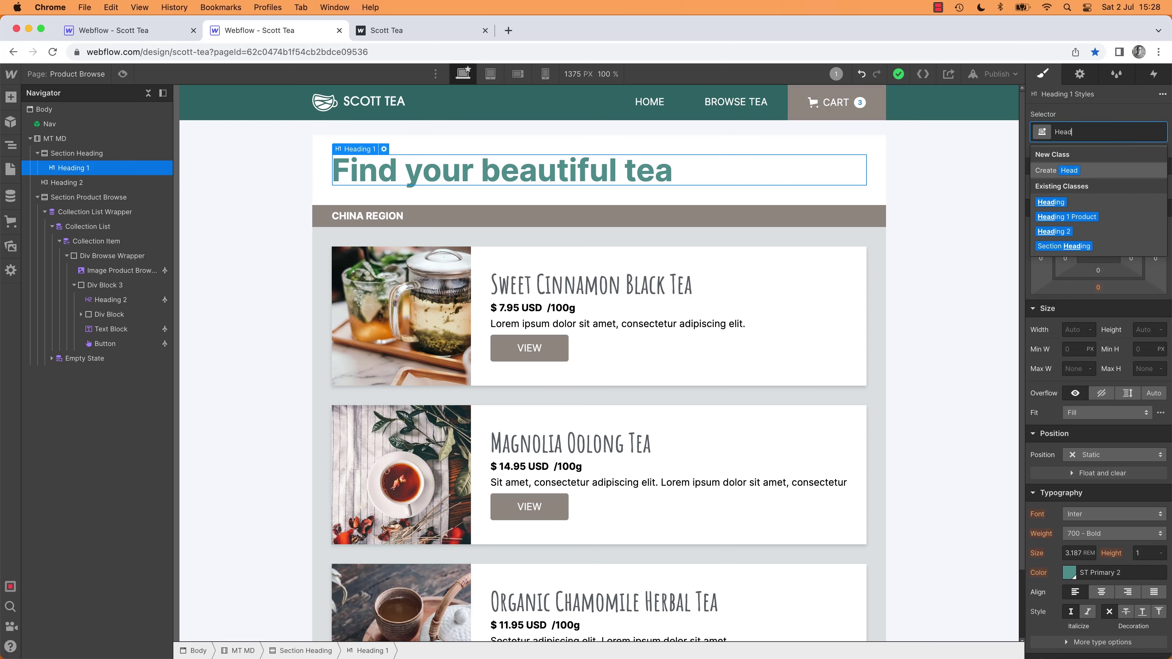
pyautogui.write('ing 1')
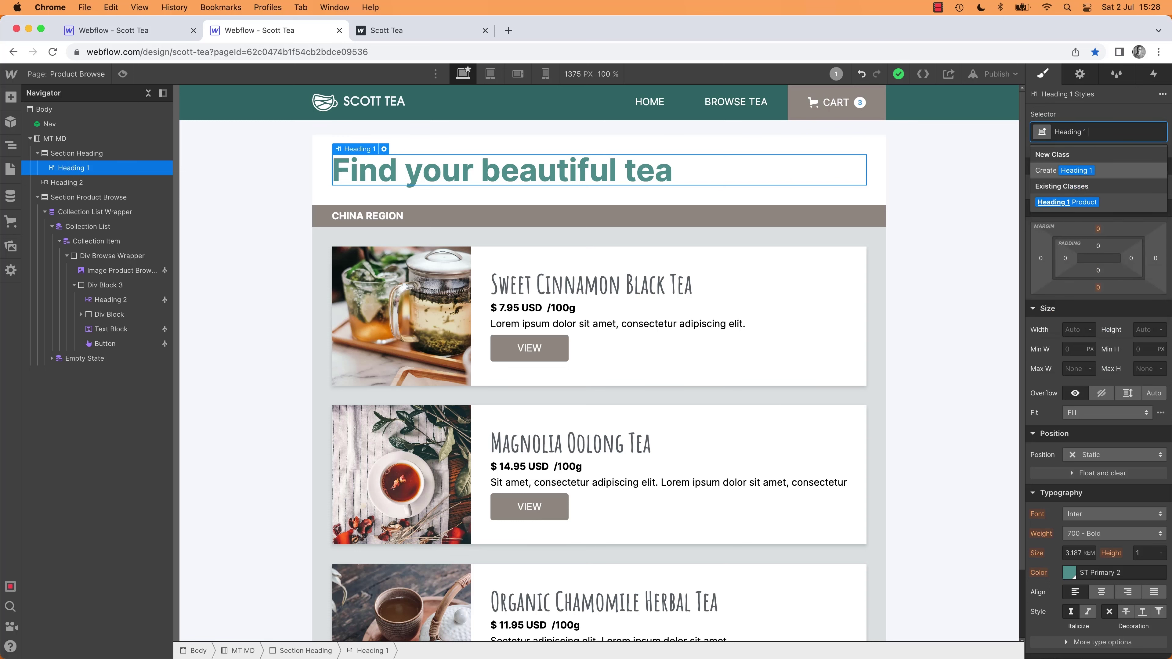
pyautogui.write(' B')
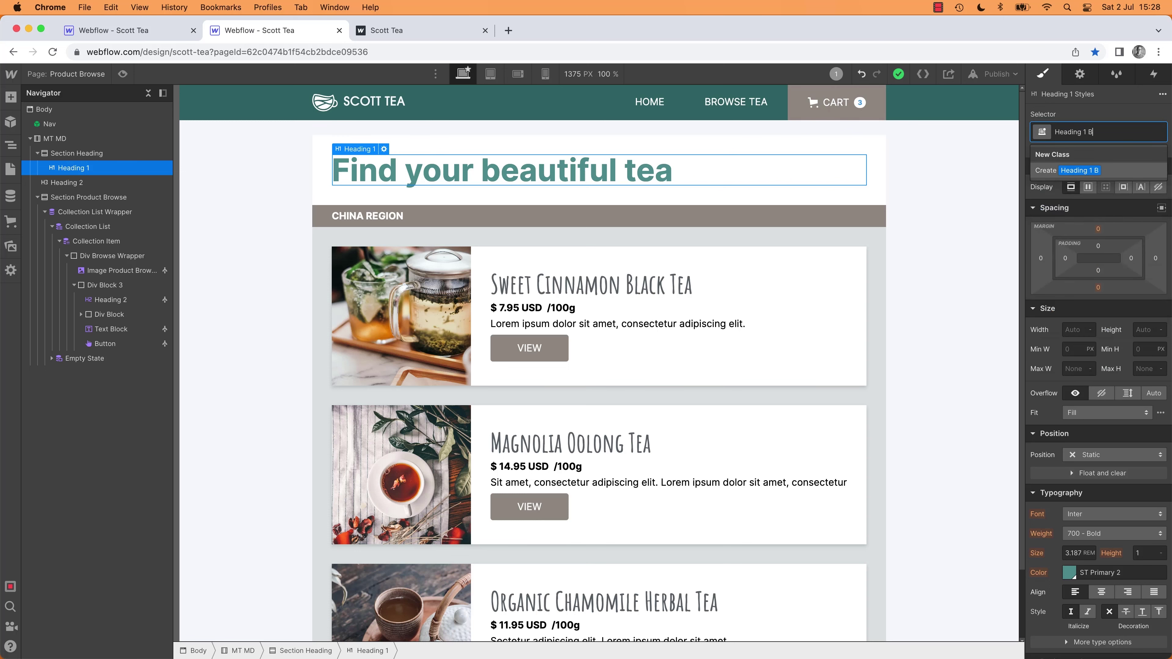
pyautogui.press('BackSpace')
pyautogui.press('BackSpace')
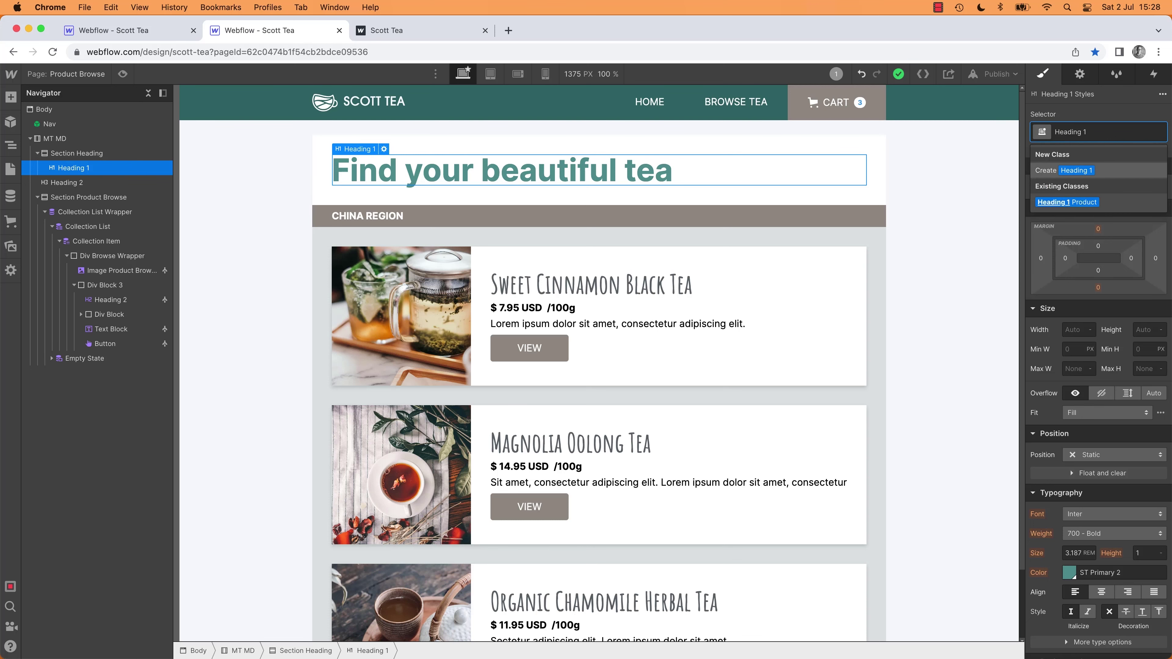
pyautogui.press('Return')
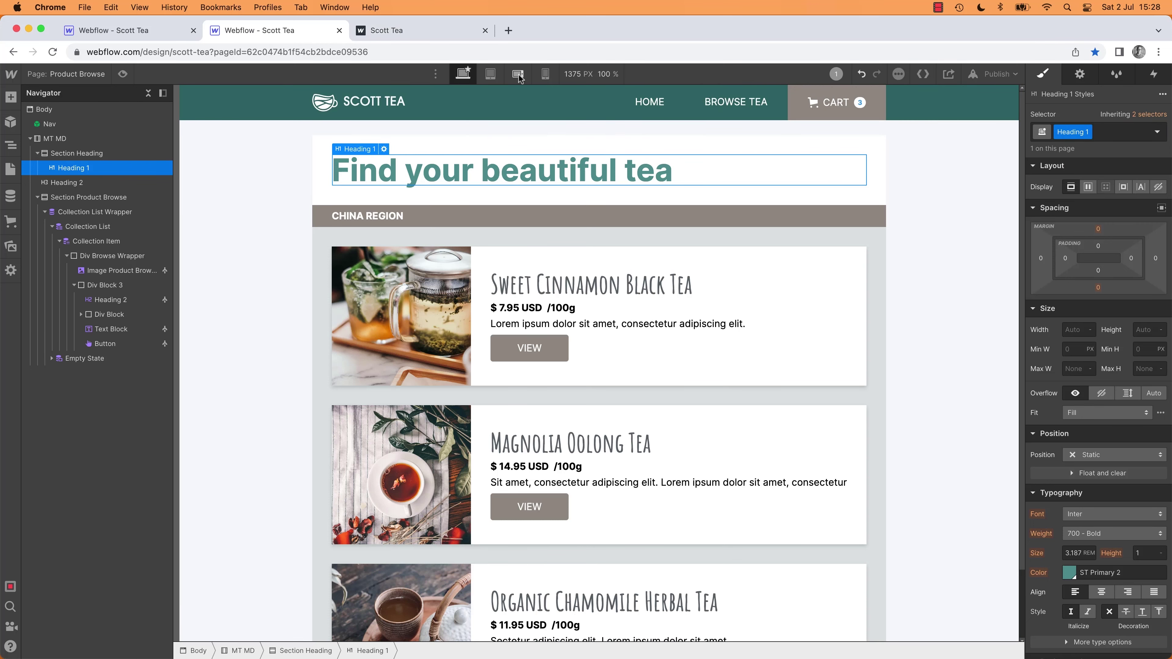
# Step: At the mobile landscape breakpoint, set the font size of the Heading 1 class to 2.4 rem
pyautogui.click(490, 74)
pyautogui.click(517, 75)
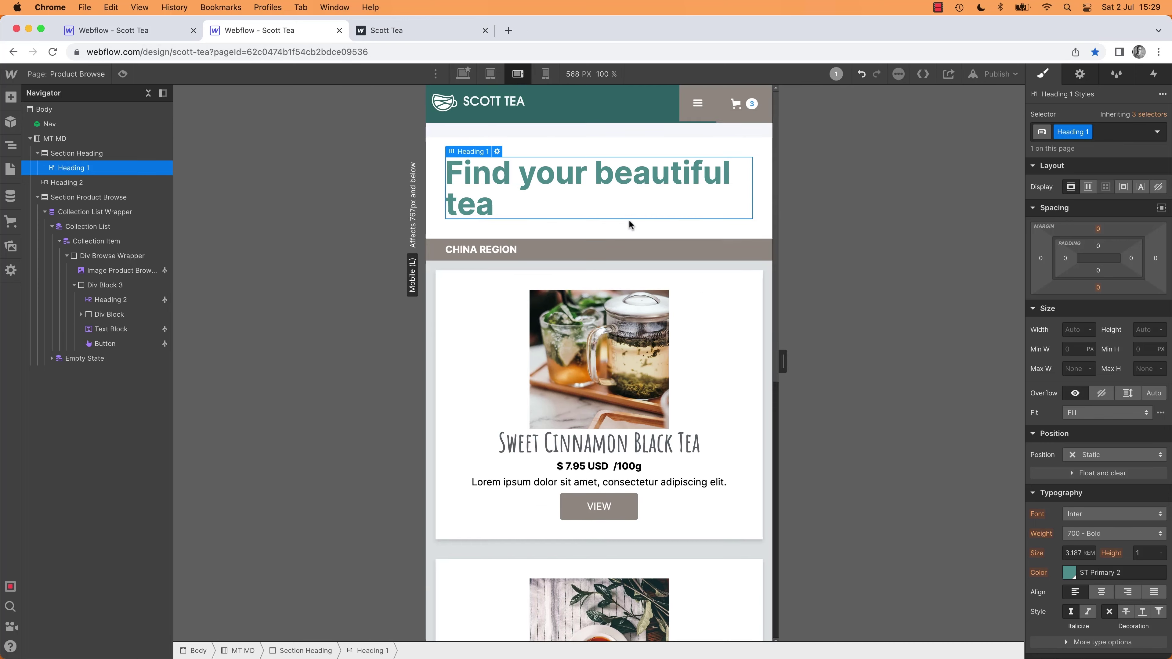
pyautogui.doubleClick(1078, 552)
pyautogui.write('2')
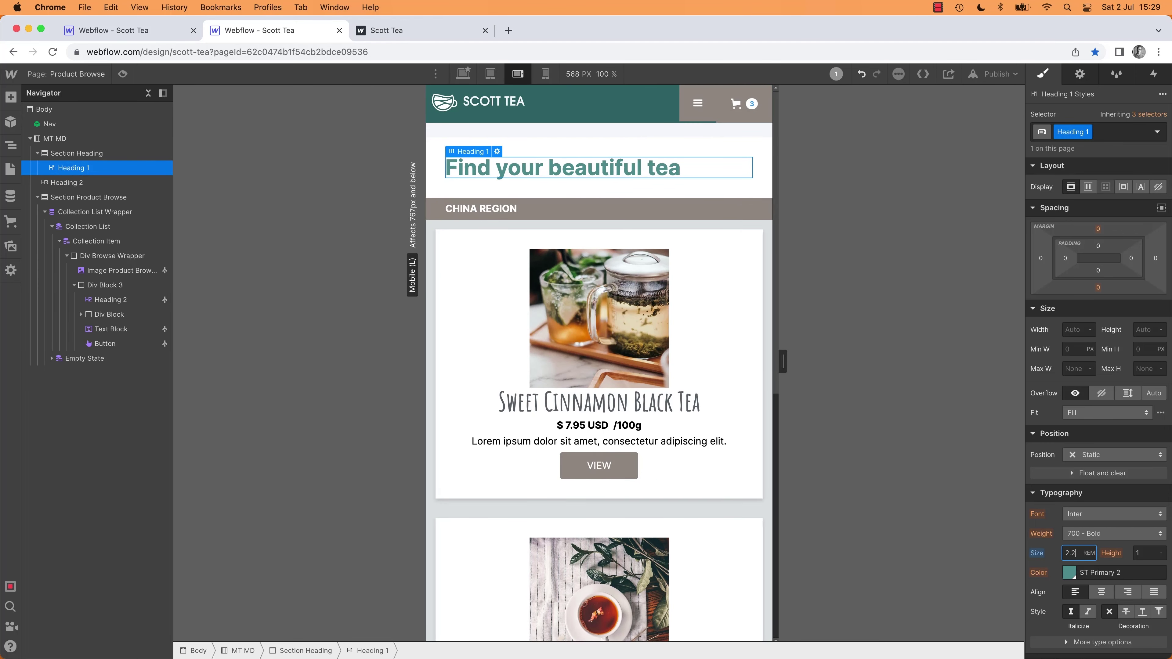
pyautogui.write('.4')
# Step: At the mobile portrait breakpoint, centre-align Heading 1 and set its line height to 1.1
pyautogui.click(545, 75)
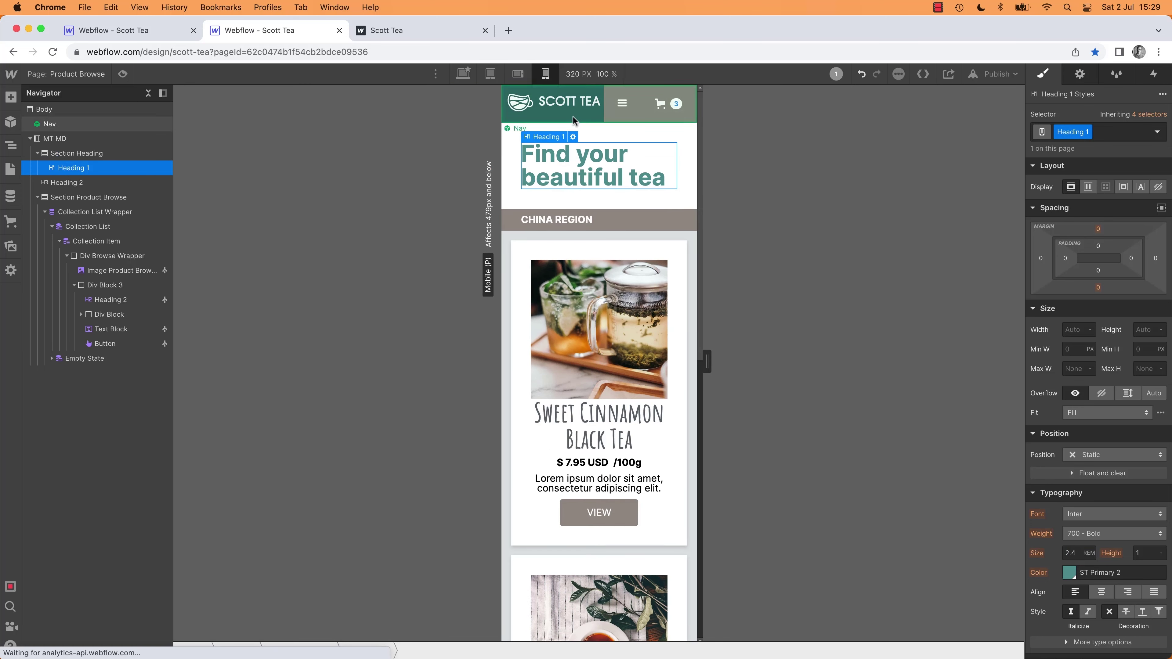
pyautogui.click(1102, 592)
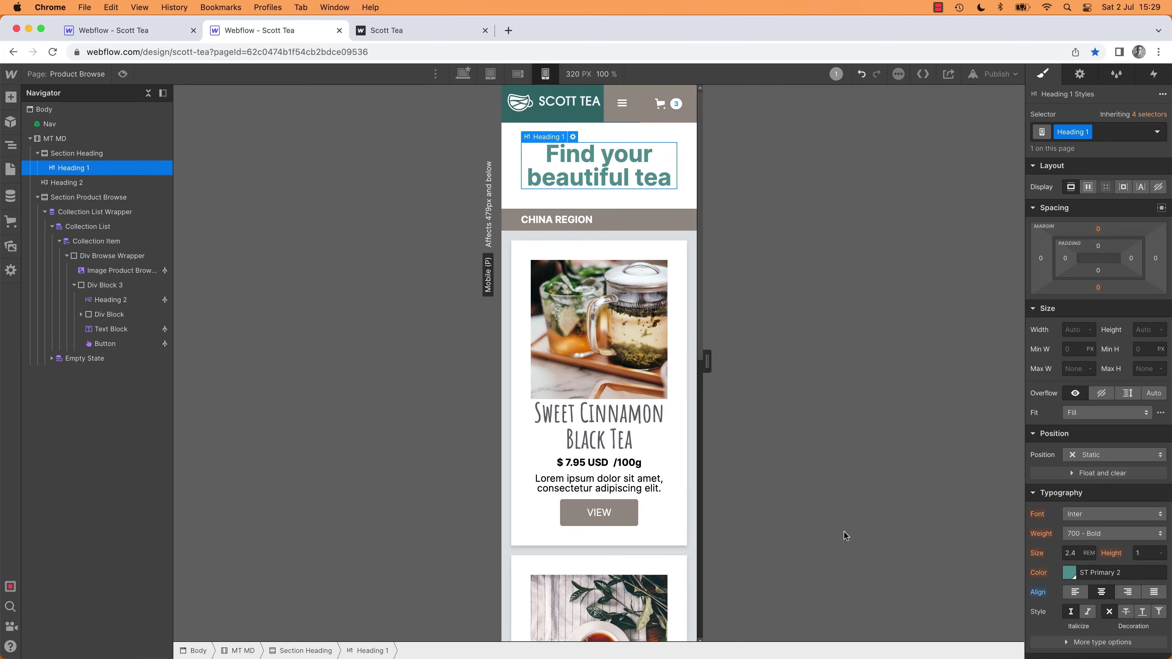
pyautogui.click(1144, 553)
pyautogui.write('.1')
pyautogui.press('Return')
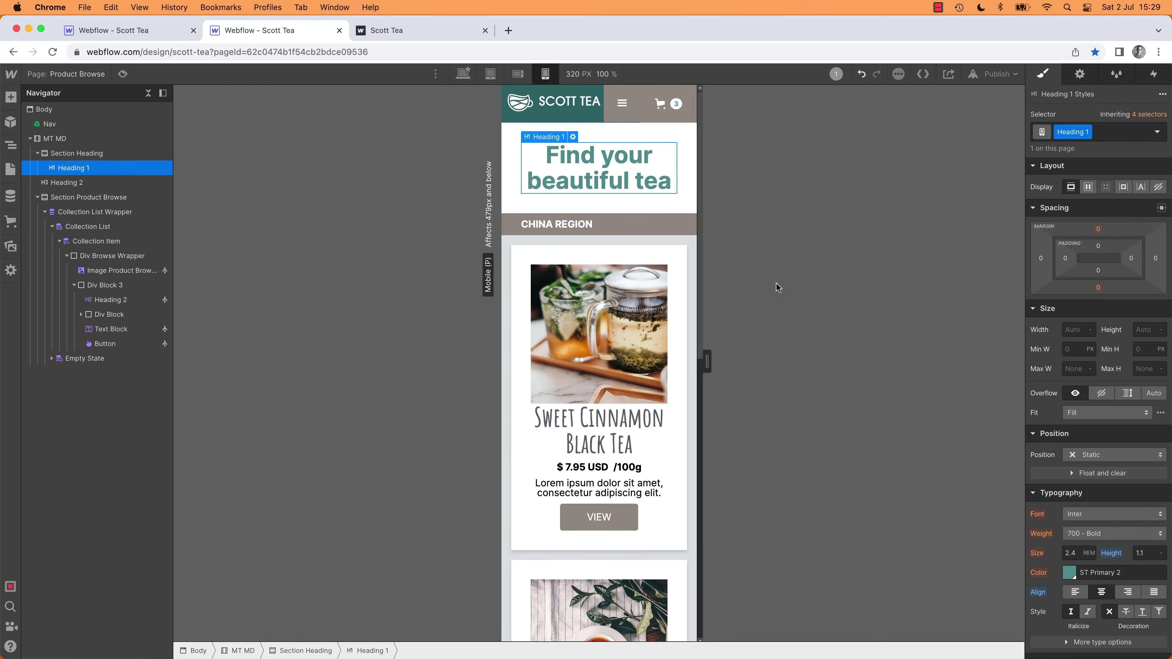
# Step: Return to the desktop breakpoint, publish the site to scott-tea.webflow.io and view the live Product Browse page before returning to the Designer
pyautogui.hotkey('shift', '1')
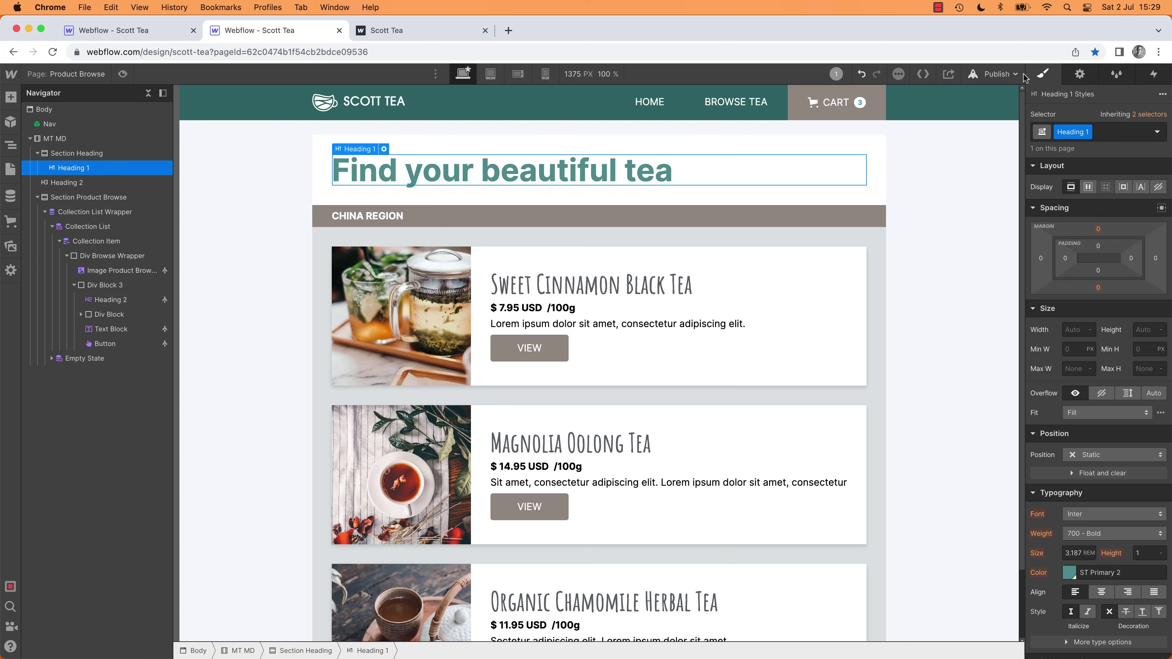
pyautogui.click(1004, 75)
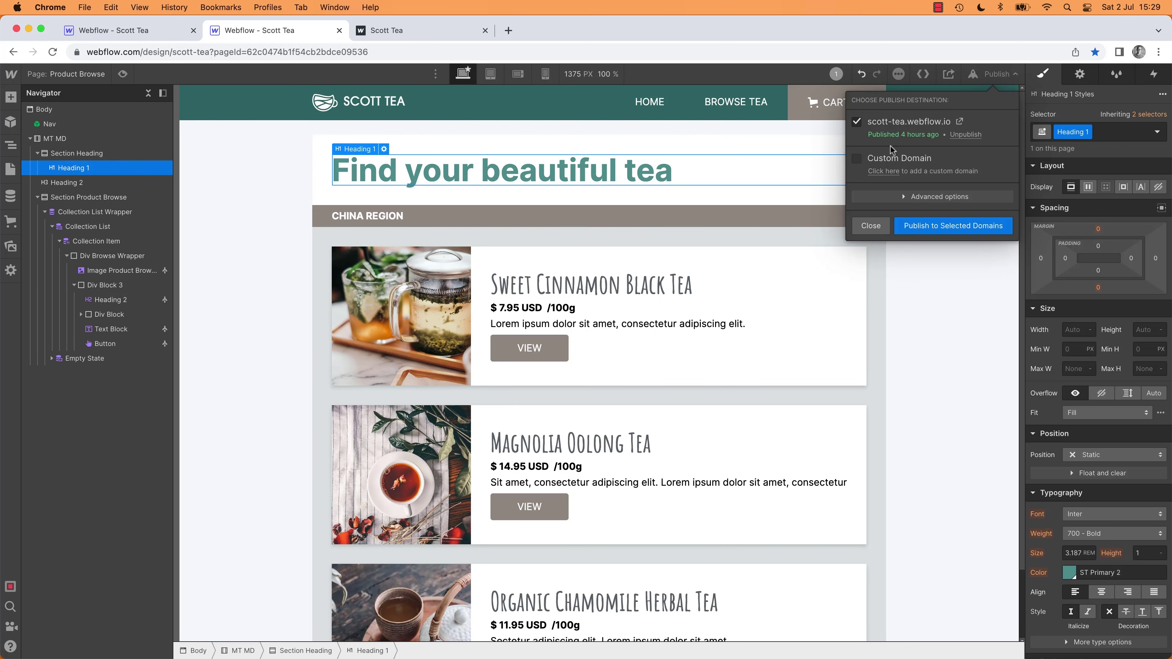
pyautogui.click(928, 226)
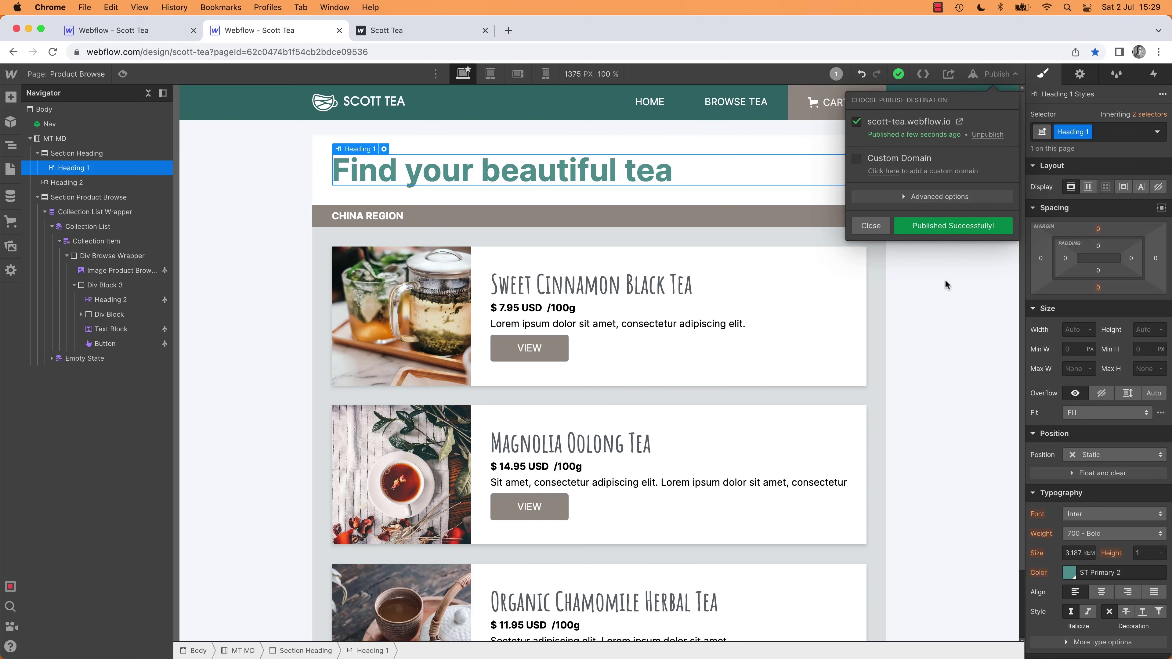
pyautogui.click(960, 121)
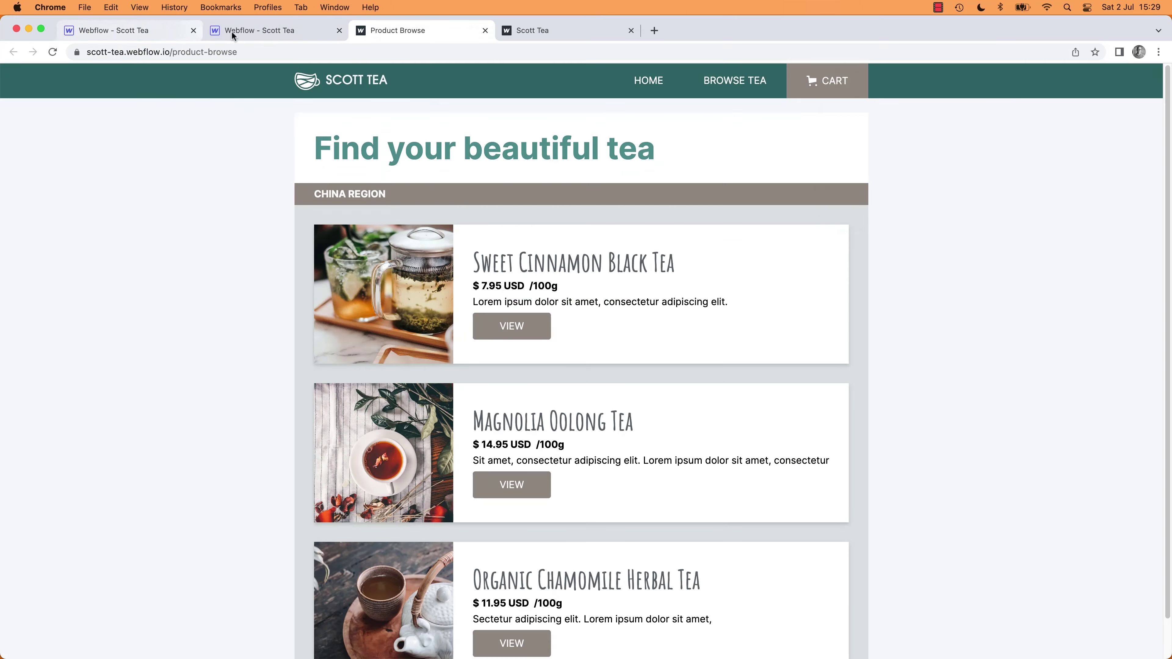
pyautogui.click(231, 30)
pyautogui.click(855, 147)
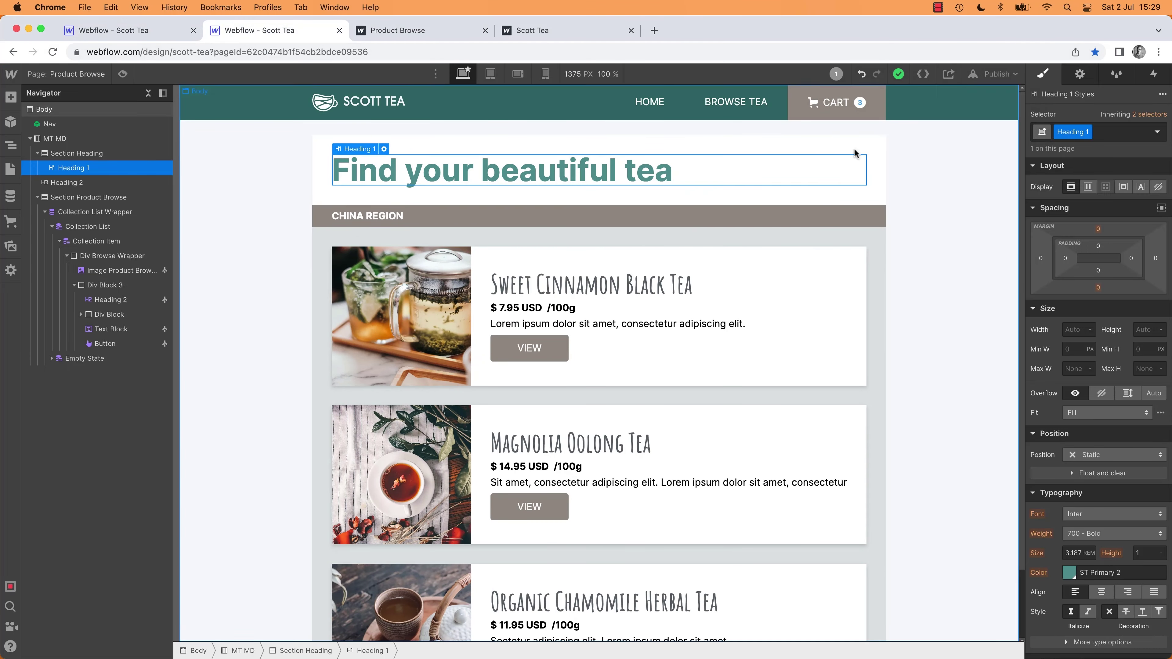
# Step: In the Nav symbol, change the HOME button's link type to Page and choose its target page
pyautogui.click(61, 127)
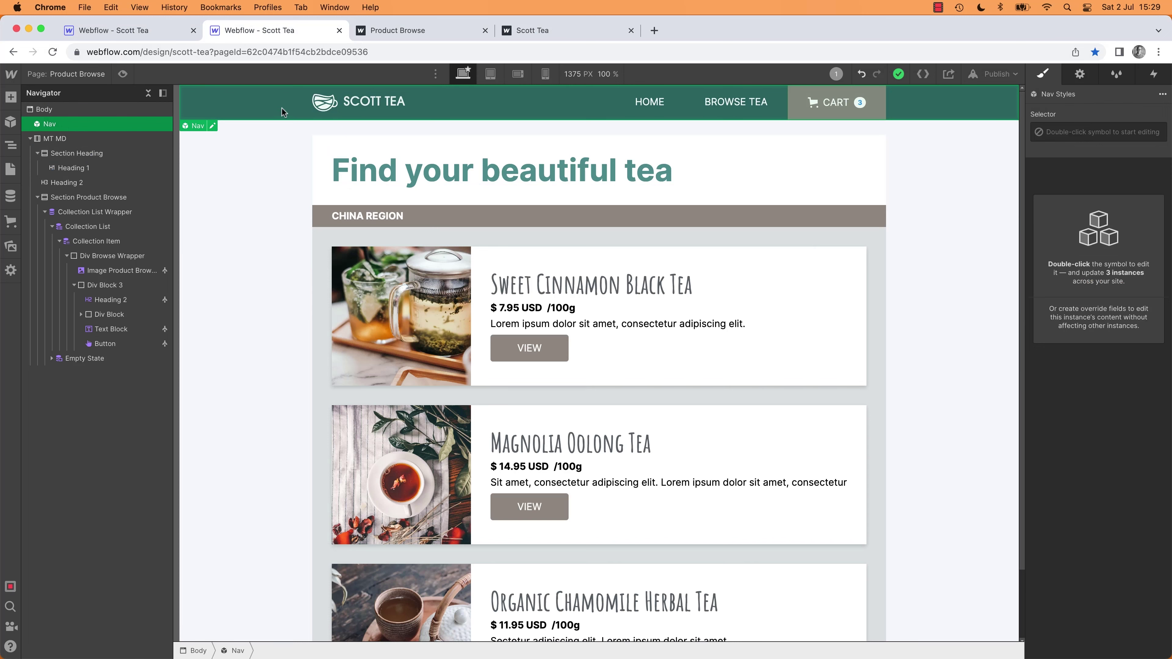
pyautogui.doubleClick(663, 105)
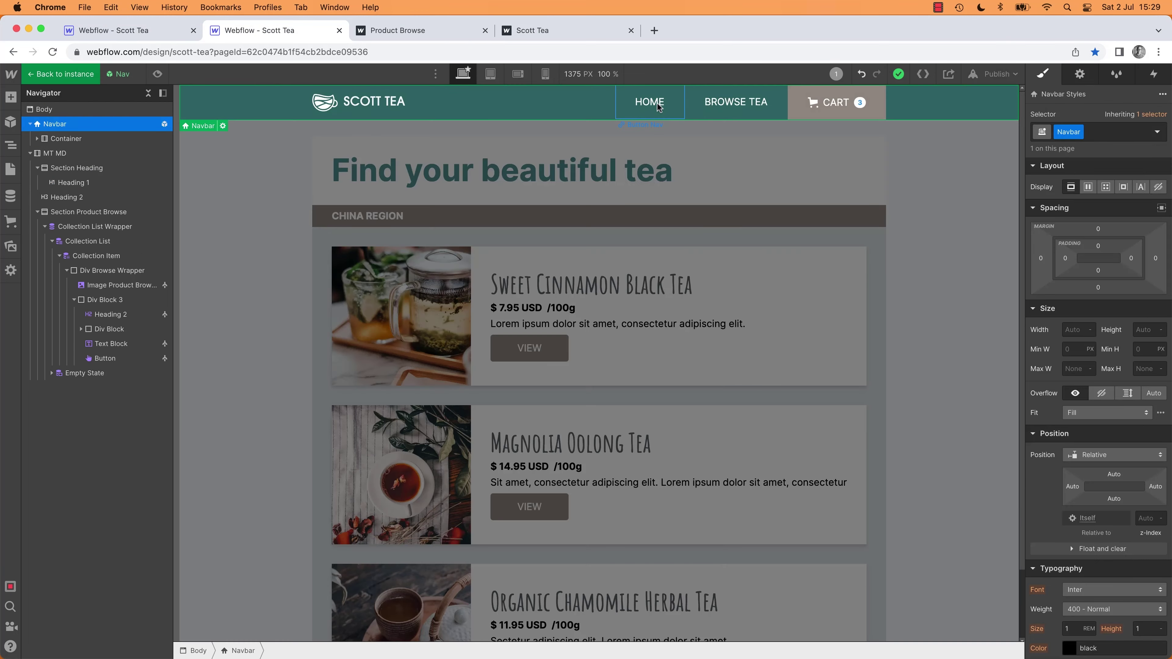
pyautogui.press('Escape')
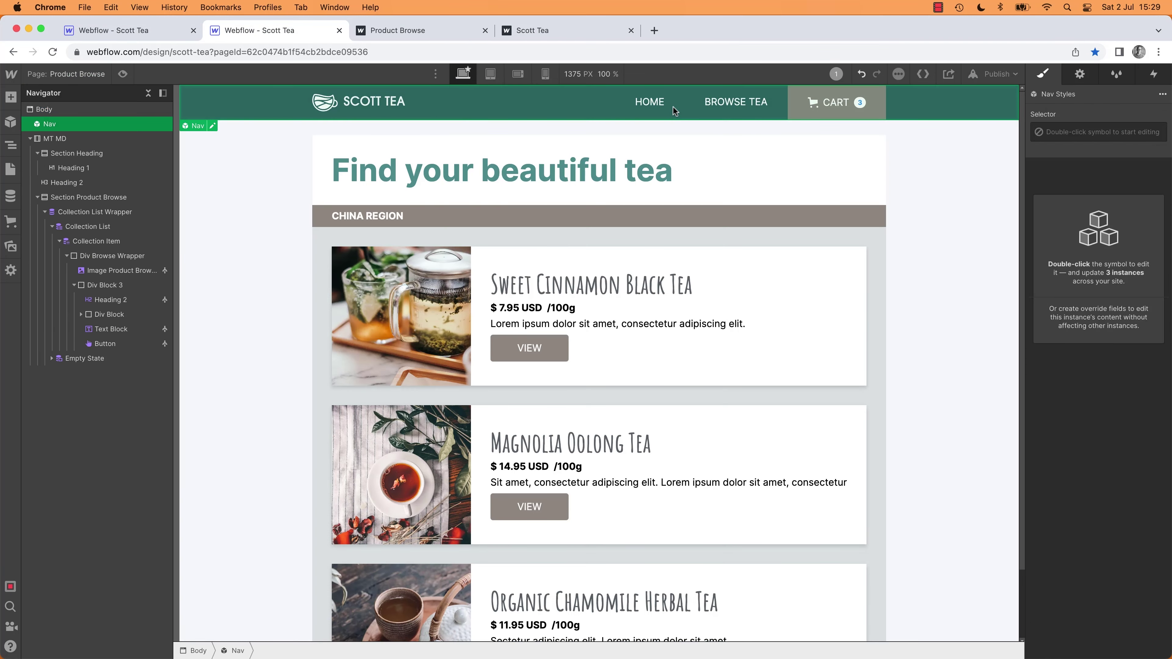
pyautogui.doubleClick(673, 106)
pyautogui.click(674, 106)
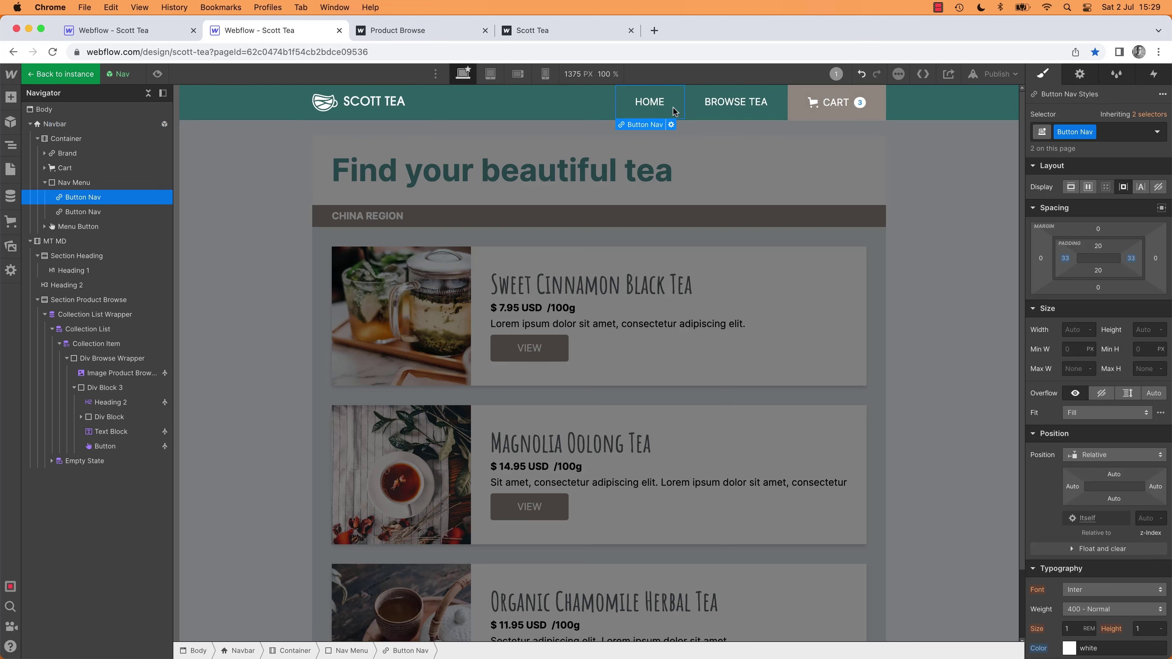
pyautogui.click(671, 126)
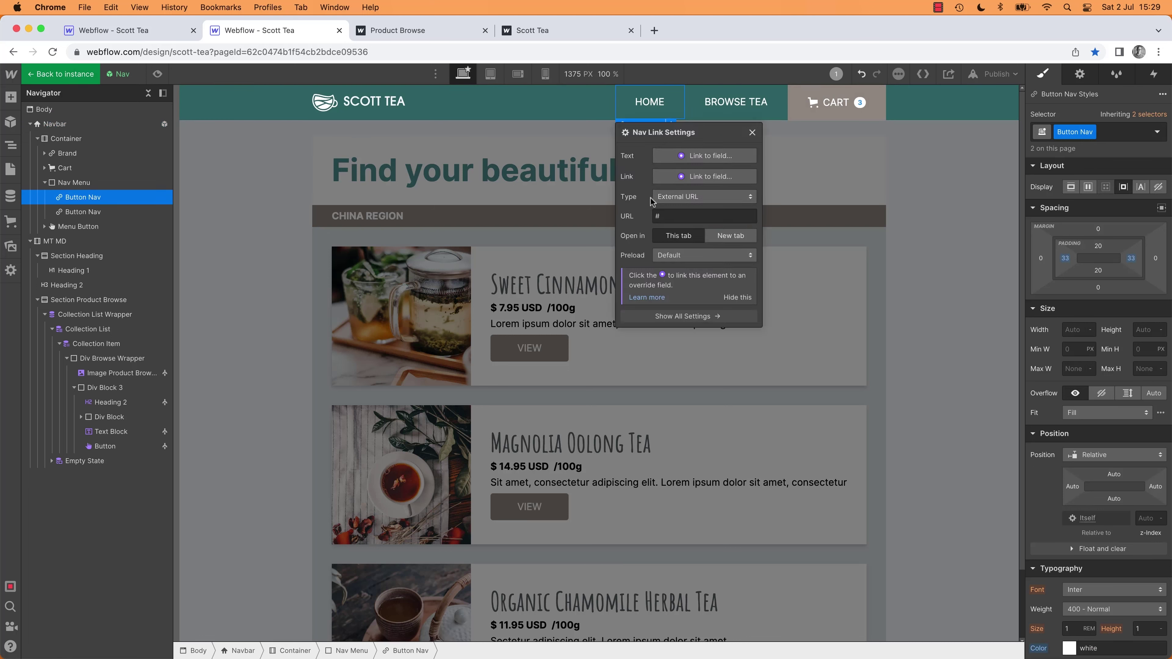
pyautogui.click(672, 198)
pyautogui.click(672, 221)
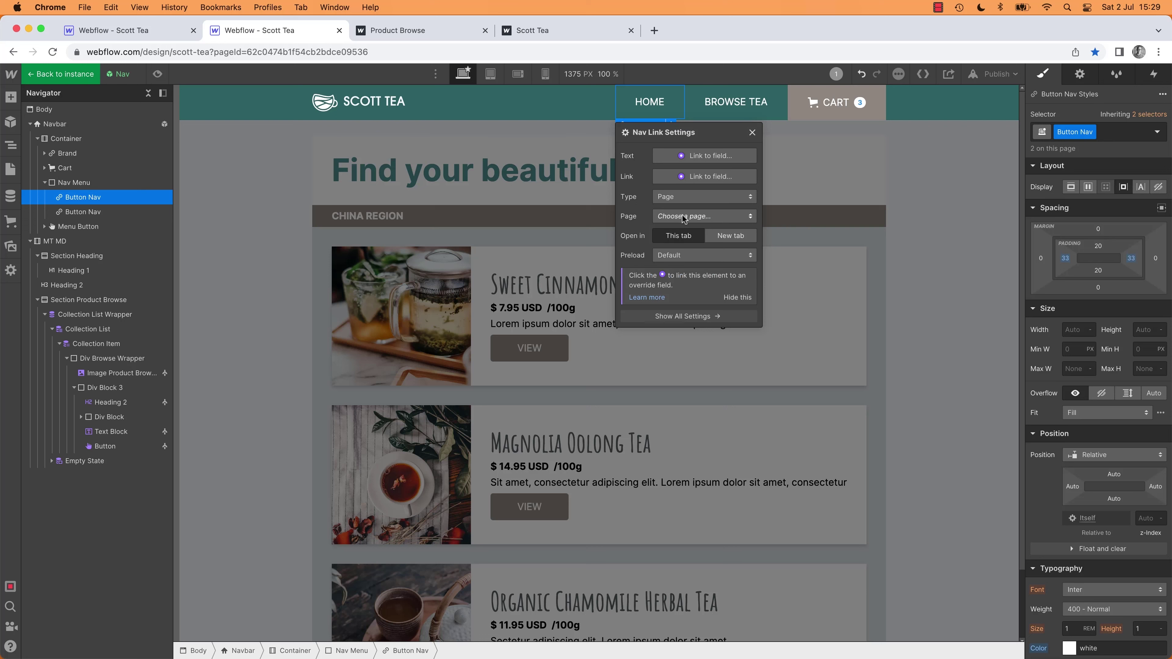
pyautogui.click(683, 217)
pyautogui.click(671, 220)
pyautogui.click(752, 133)
# Step: In the Nav symbol, link the BROWSE TEA button to the Product Browse page and exit the symbol
pyautogui.click(746, 110)
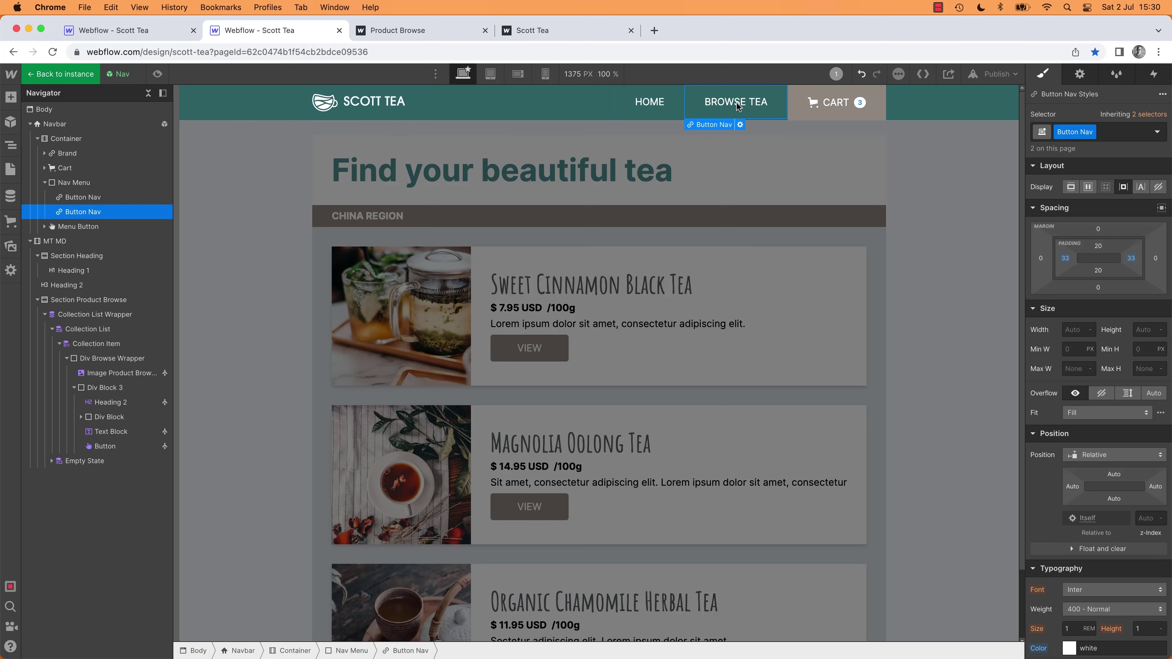
pyautogui.click(741, 124)
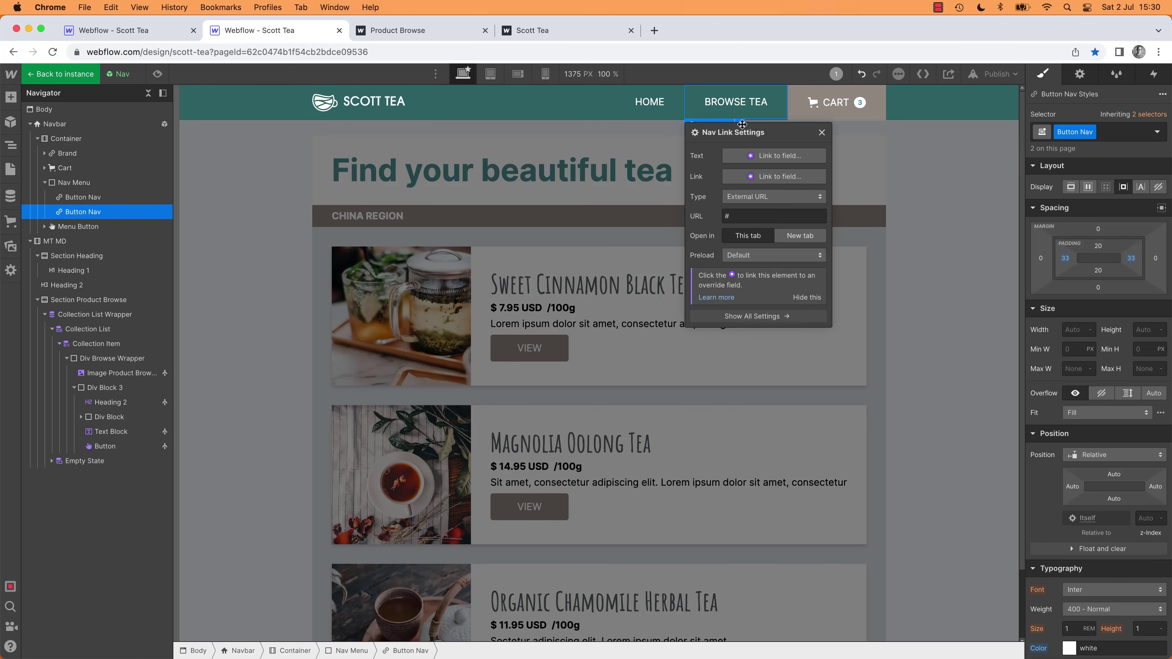
pyautogui.click(747, 197)
pyautogui.click(745, 211)
pyautogui.click(745, 215)
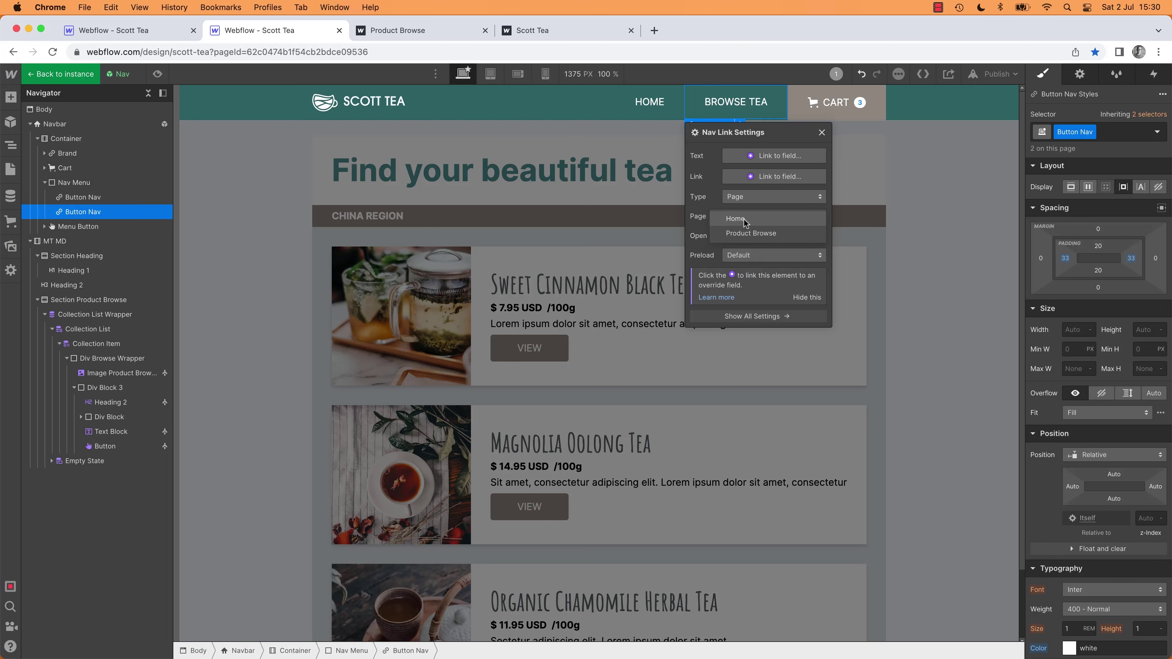
pyautogui.click(757, 233)
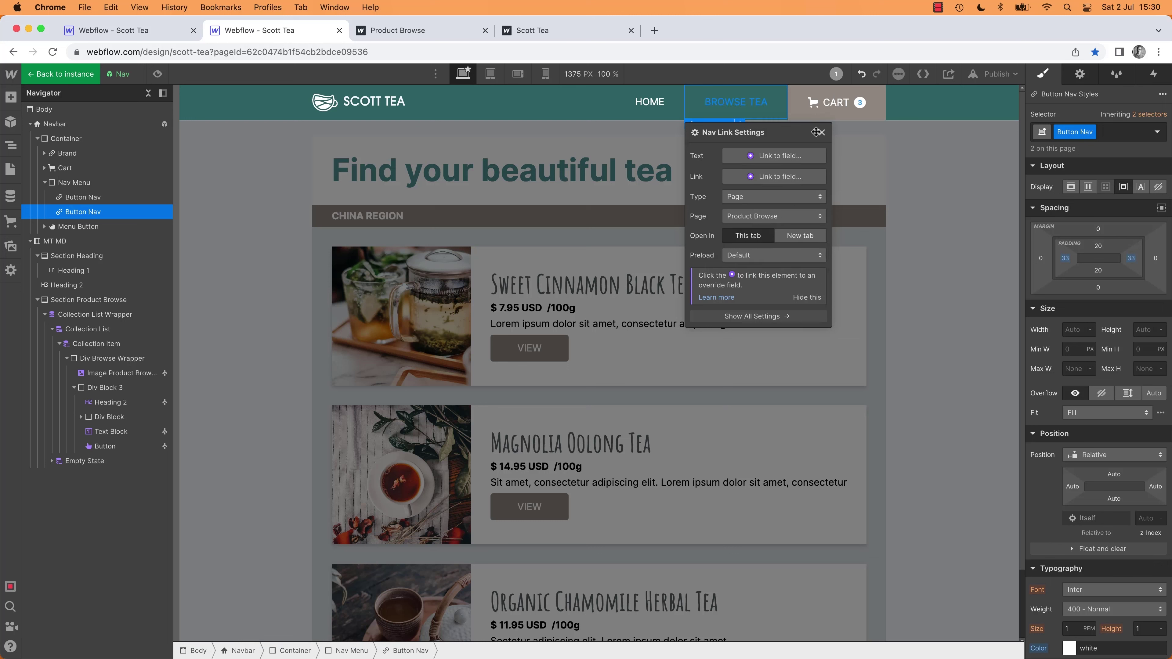
pyautogui.click(822, 133)
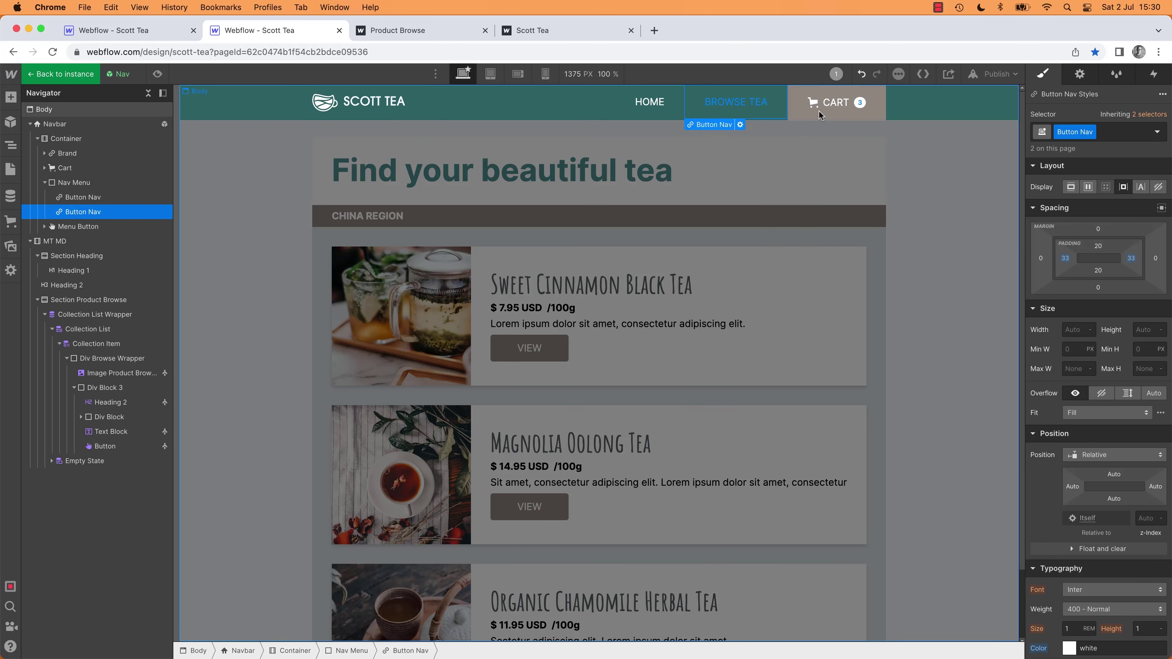
pyautogui.doubleClick(945, 178)
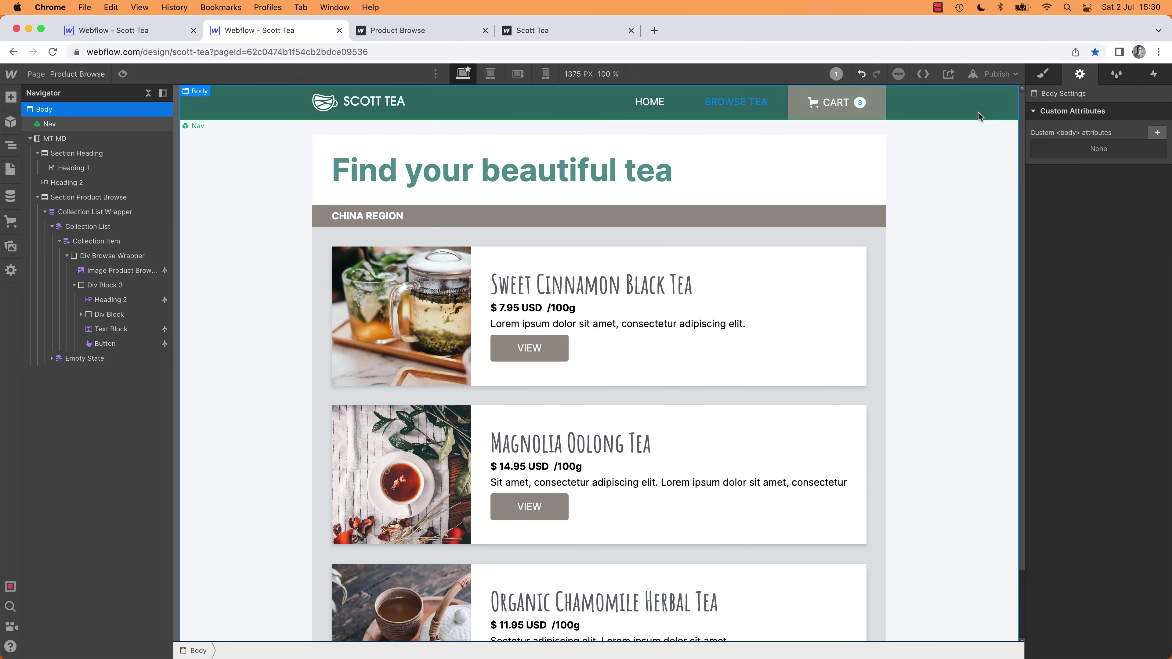
# Step: Publish the site to scott-tea.webflow.io and keep only the live Product Browse tab of the published site open
pyautogui.click(998, 74)
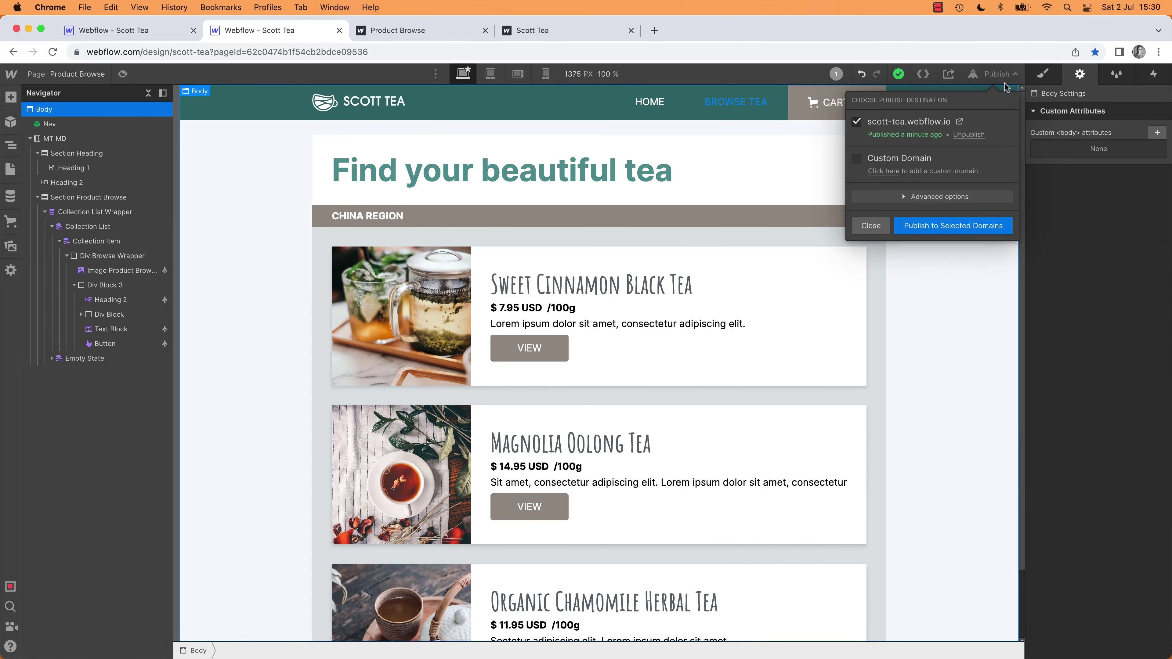
pyautogui.click(939, 226)
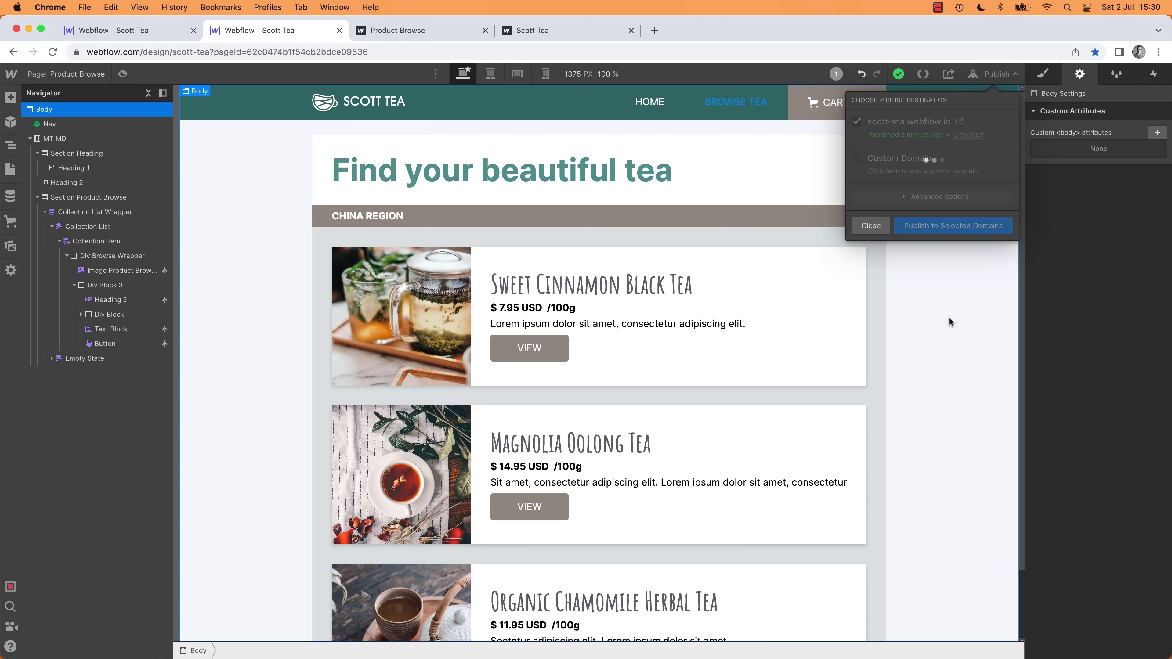
pyautogui.click(448, 29)
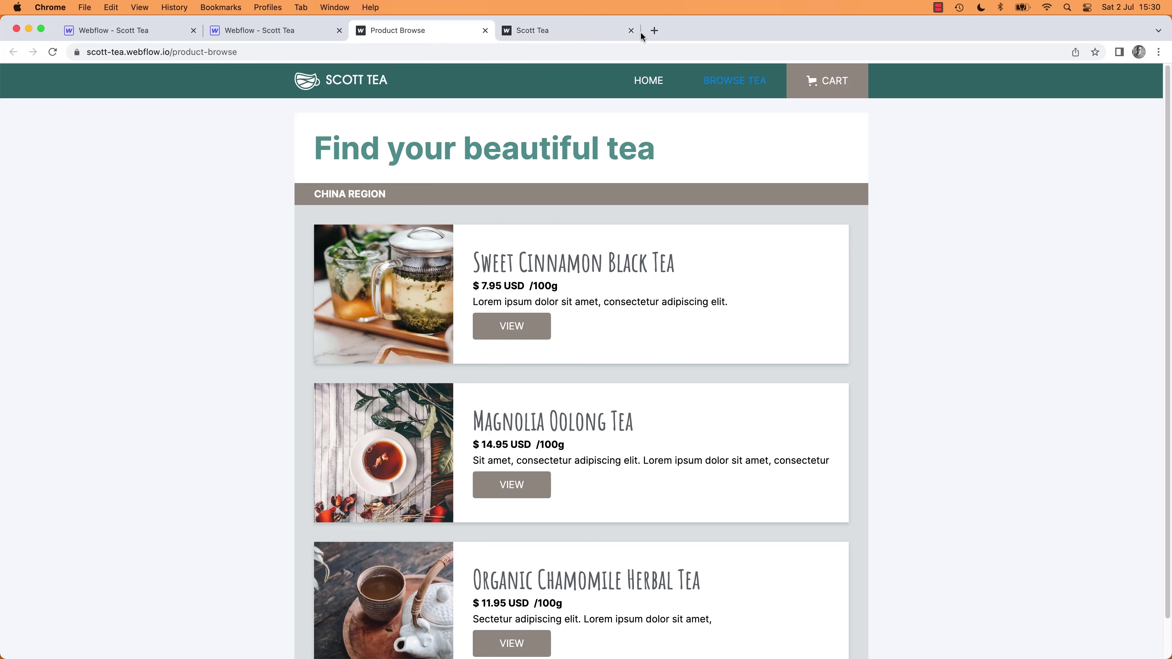
pyautogui.click(631, 31)
# Step: Test the HOME and BROWSE TEA navigation links on the live site and look through the home page's product list
pyautogui.click(649, 90)
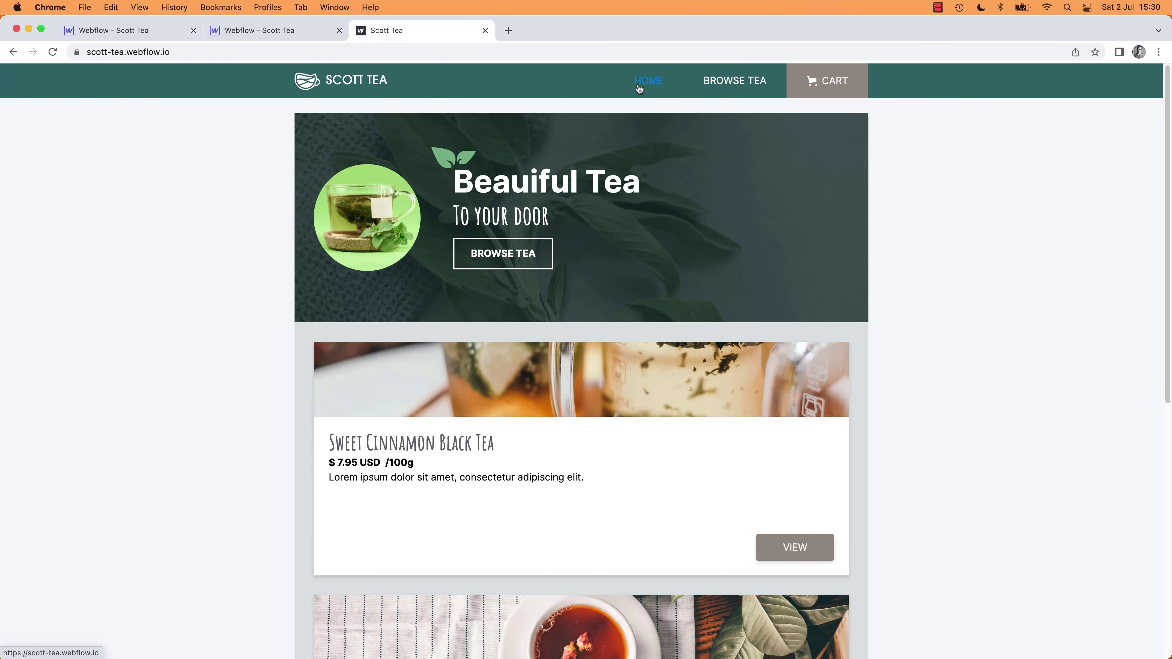
pyautogui.click(721, 81)
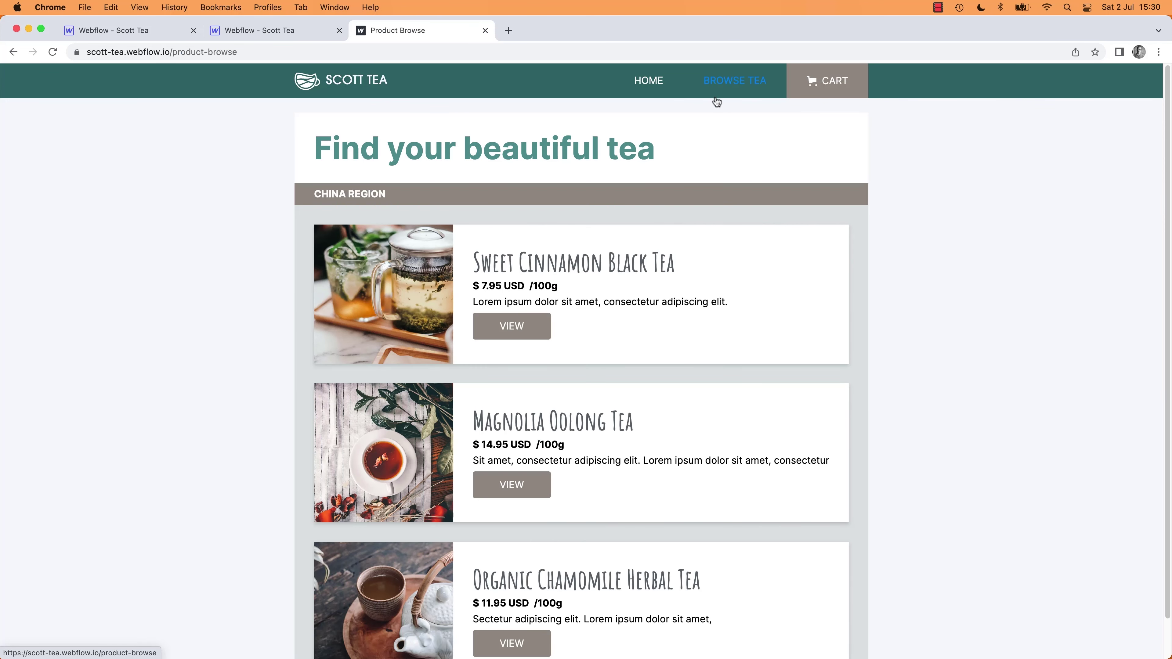
pyautogui.click(659, 93)
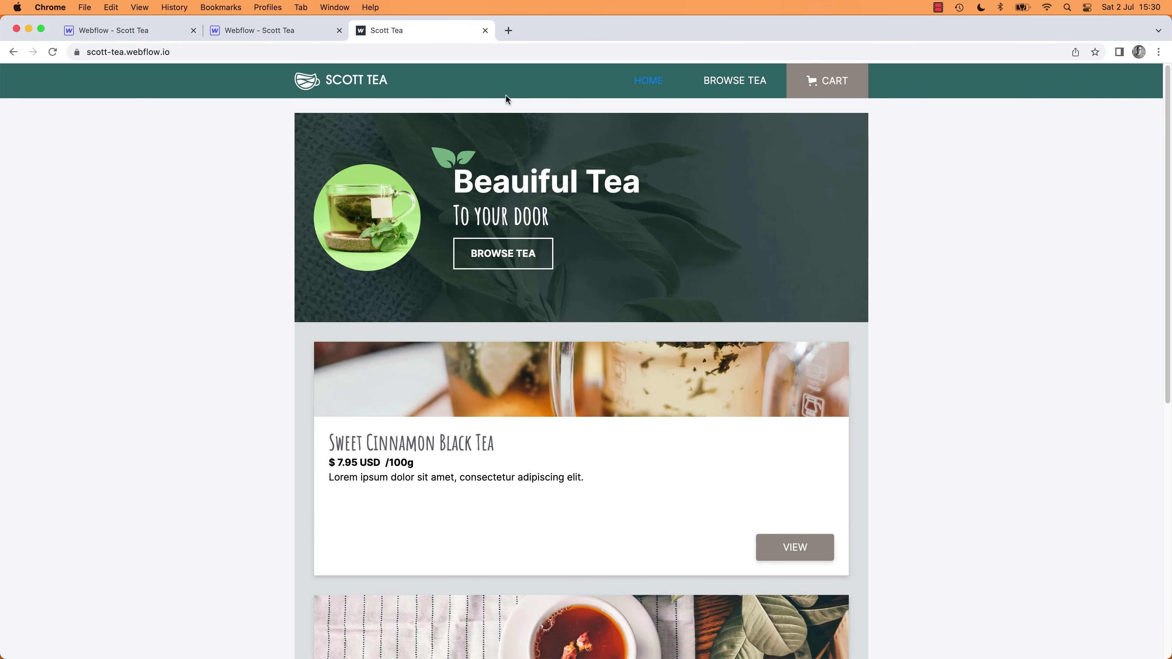
pyautogui.click(649, 84)
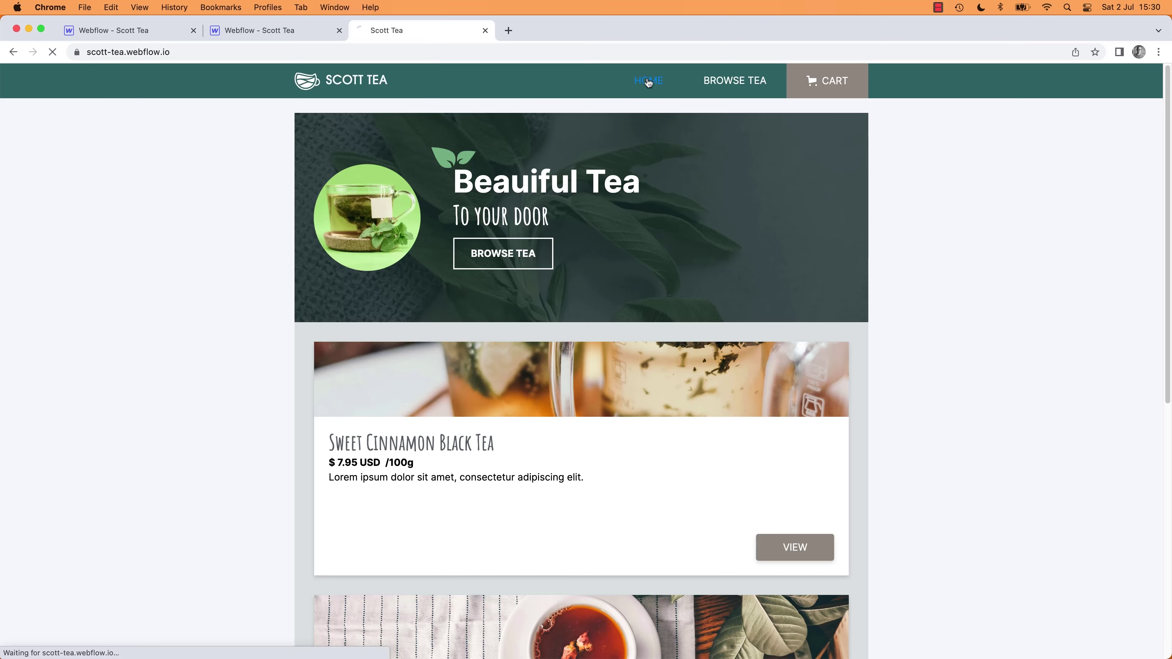
pyautogui.scroll(-10, 620, 398)
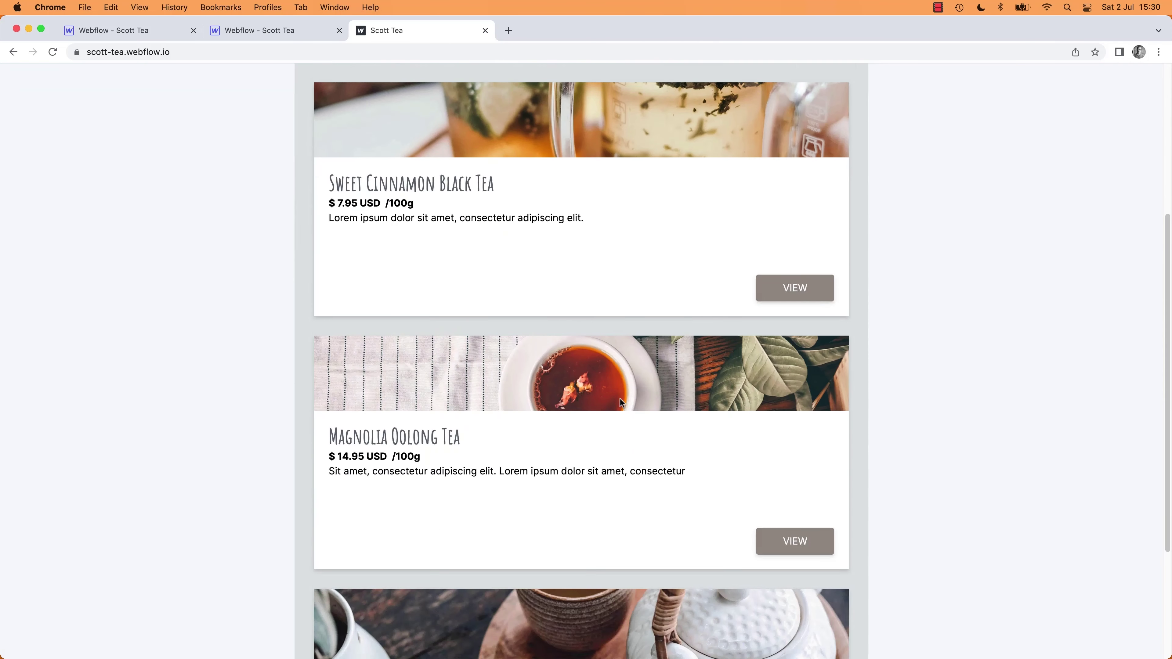
pyautogui.scroll(10, 621, 399)
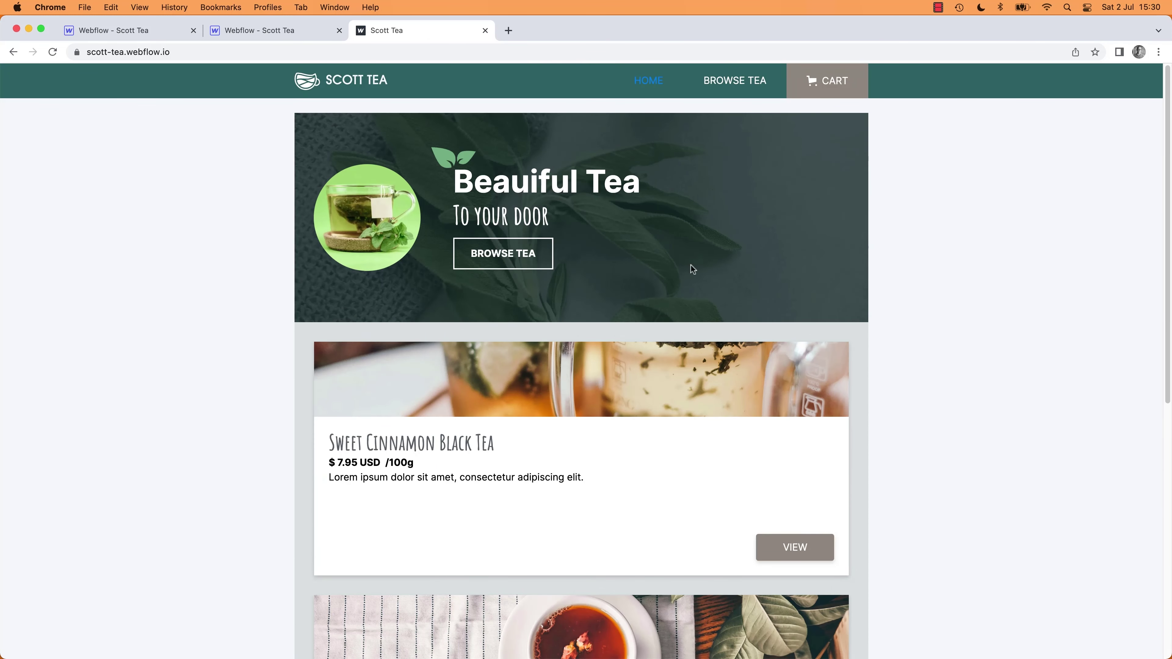
pyautogui.moveTo(1167, 303)
pyautogui.mouseDown()
pyautogui.moveTo(833, 314)
pyautogui.moveTo(1169, 314)
pyautogui.mouseUp()
# Step: Close the duplicate Designer tab showing the Home page and open Home in the remaining Designer tab
pyautogui.click(138, 31)
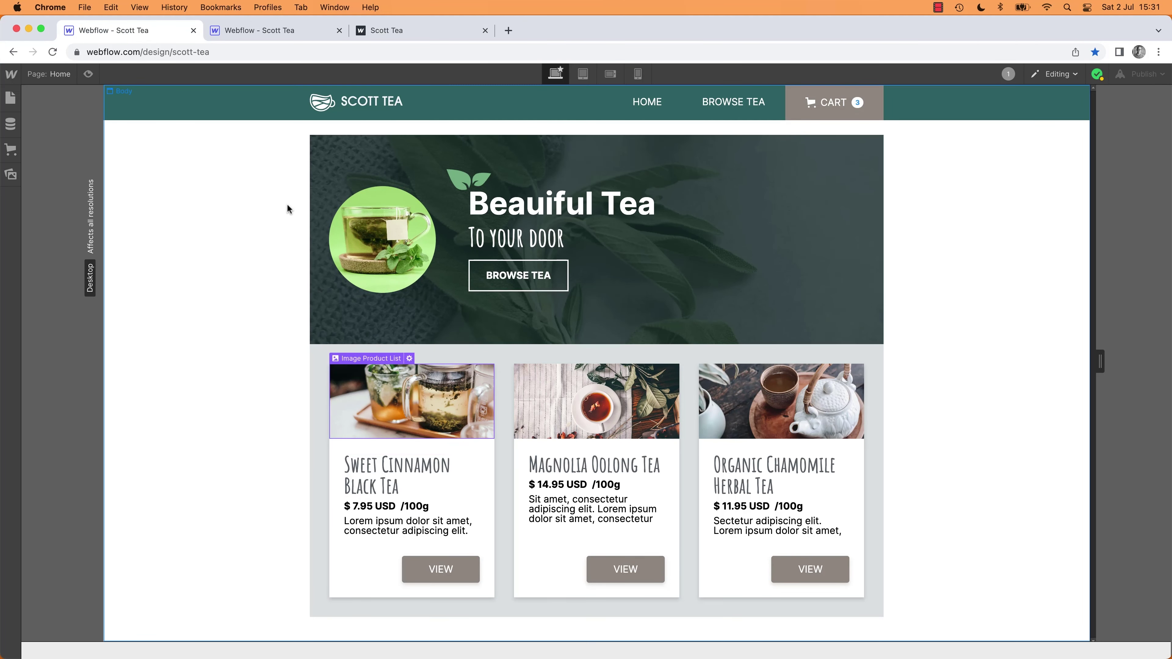
pyautogui.click(193, 30)
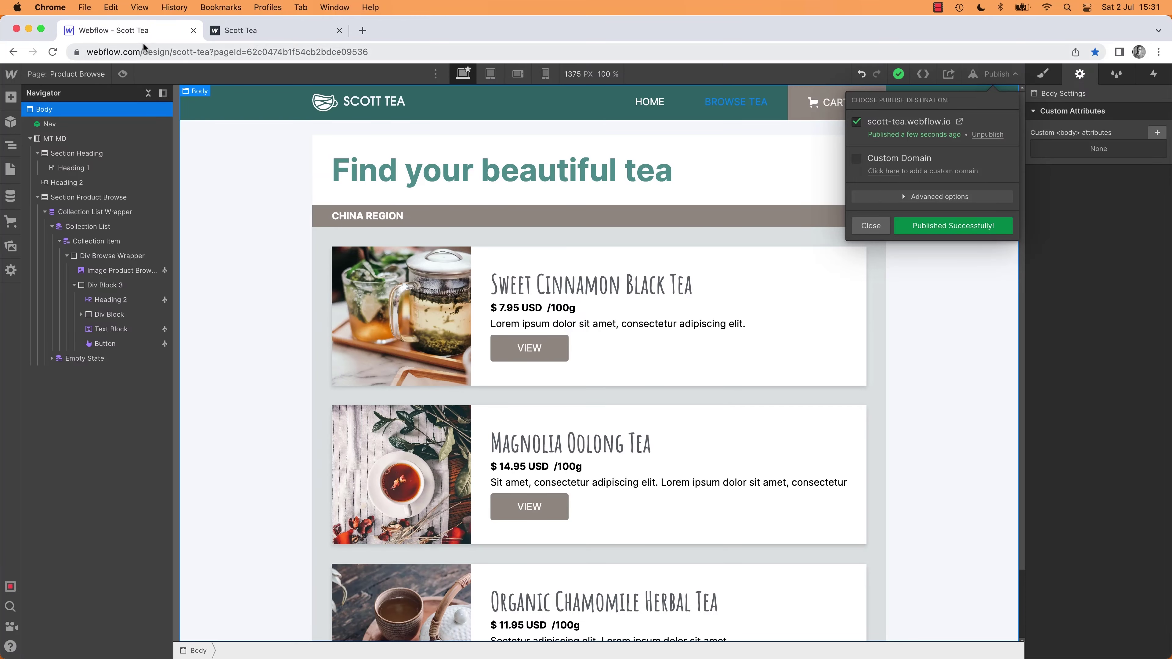
pyautogui.click(266, 222)
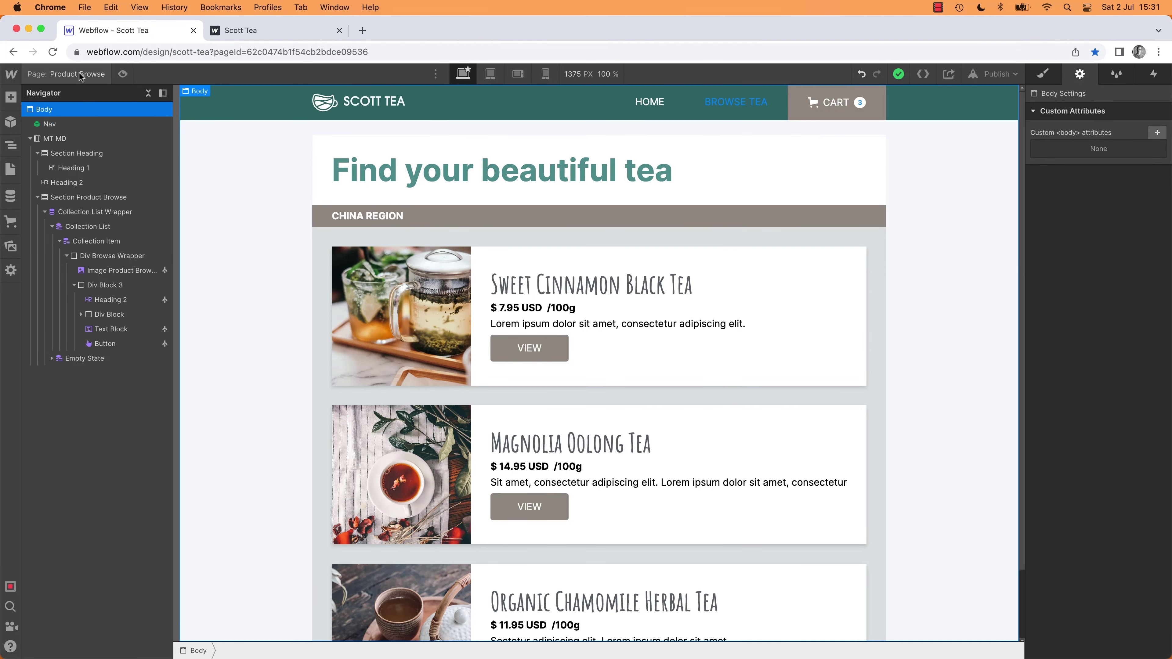
pyautogui.press('p')
pyautogui.click(84, 166)
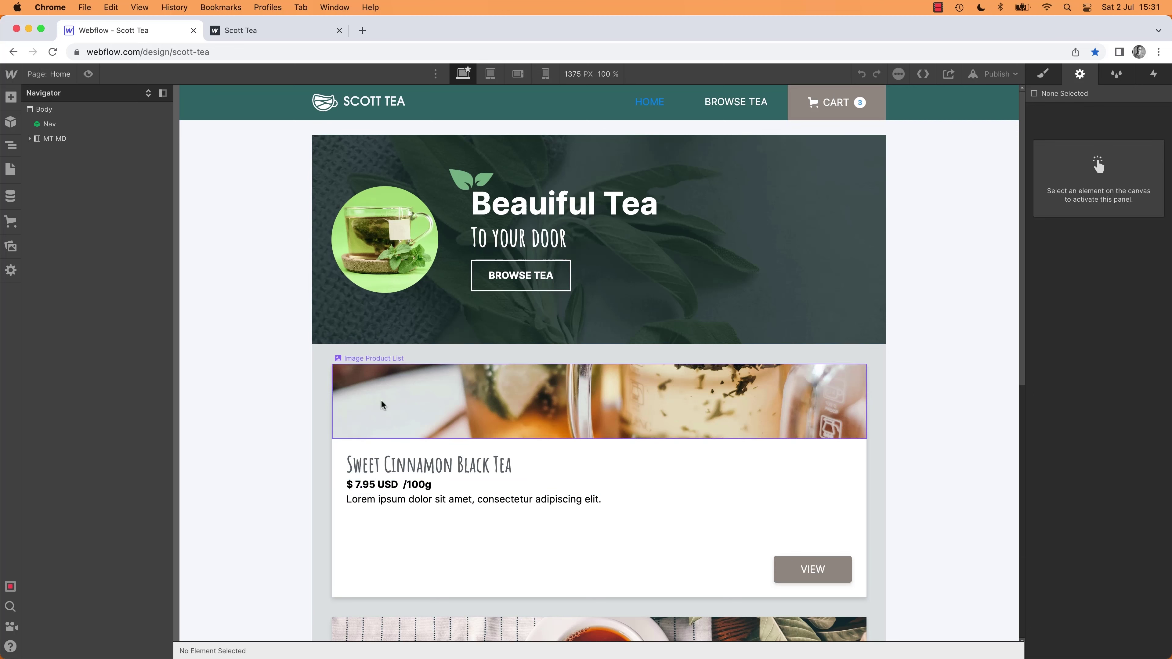
# Step: Add two columns to the grid of the Home page's Collection List so it has three 1fr columns
pyautogui.click(507, 566)
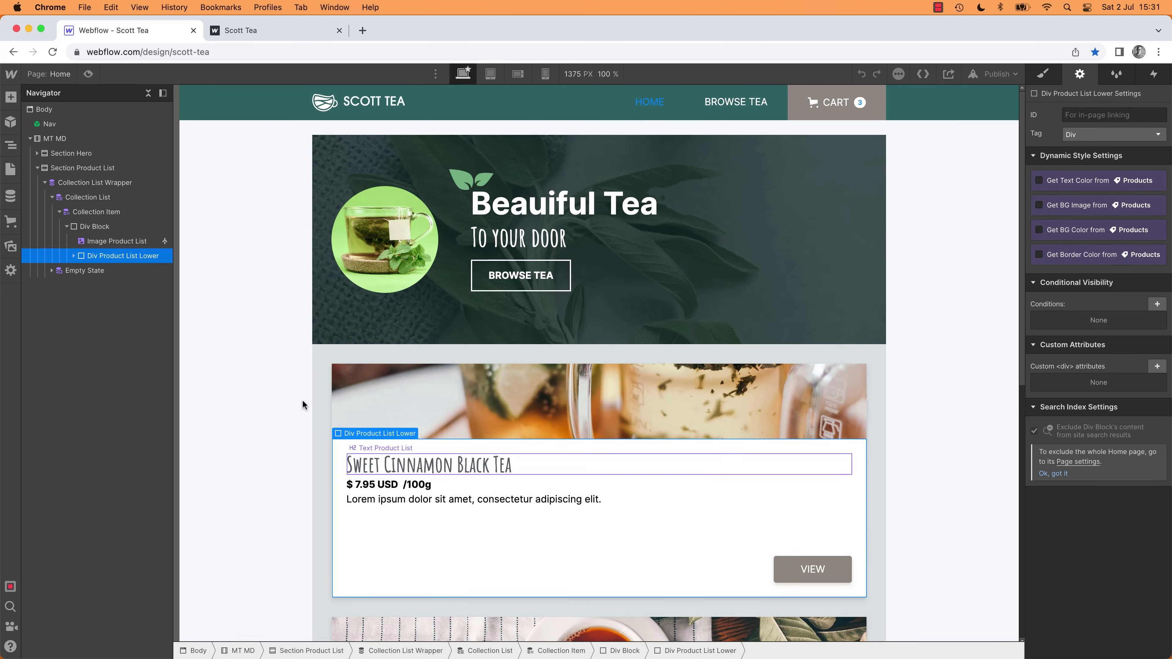
pyautogui.click(122, 211)
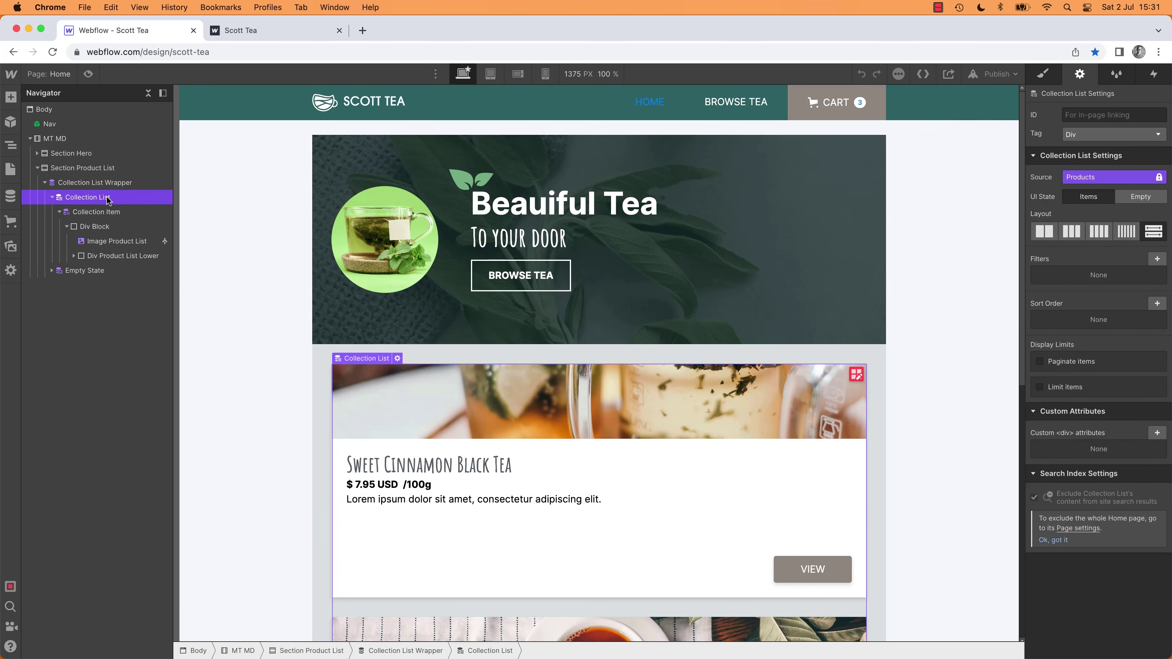
pyautogui.click(101, 180)
pyautogui.click(109, 201)
pyautogui.click(1051, 77)
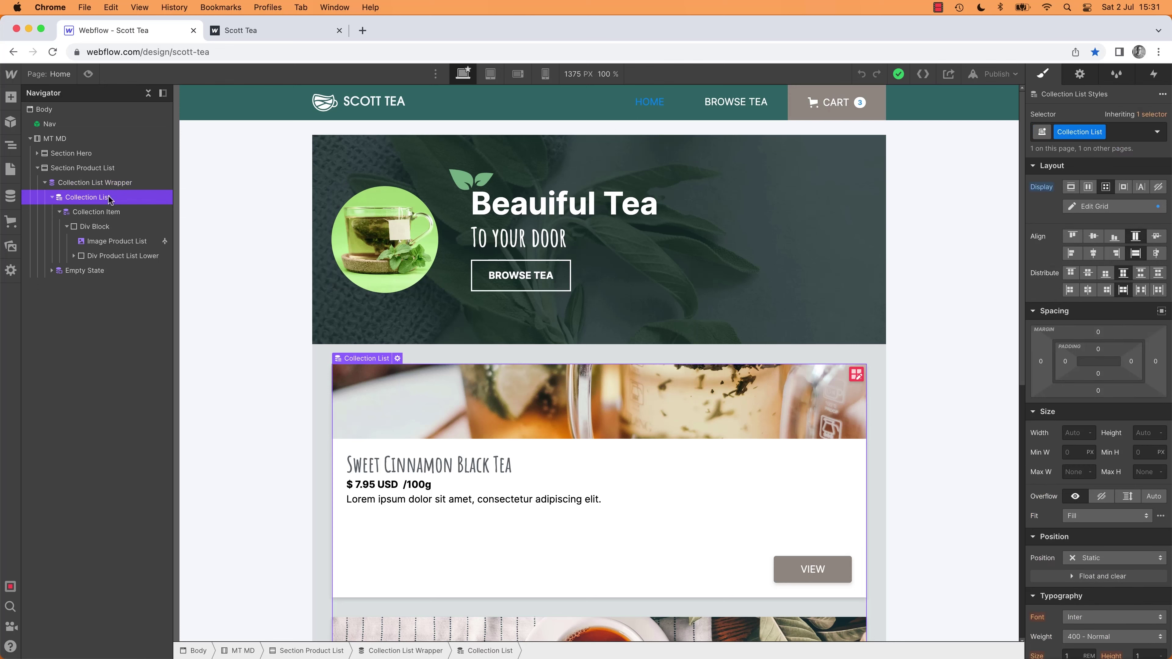
pyautogui.click(1123, 206)
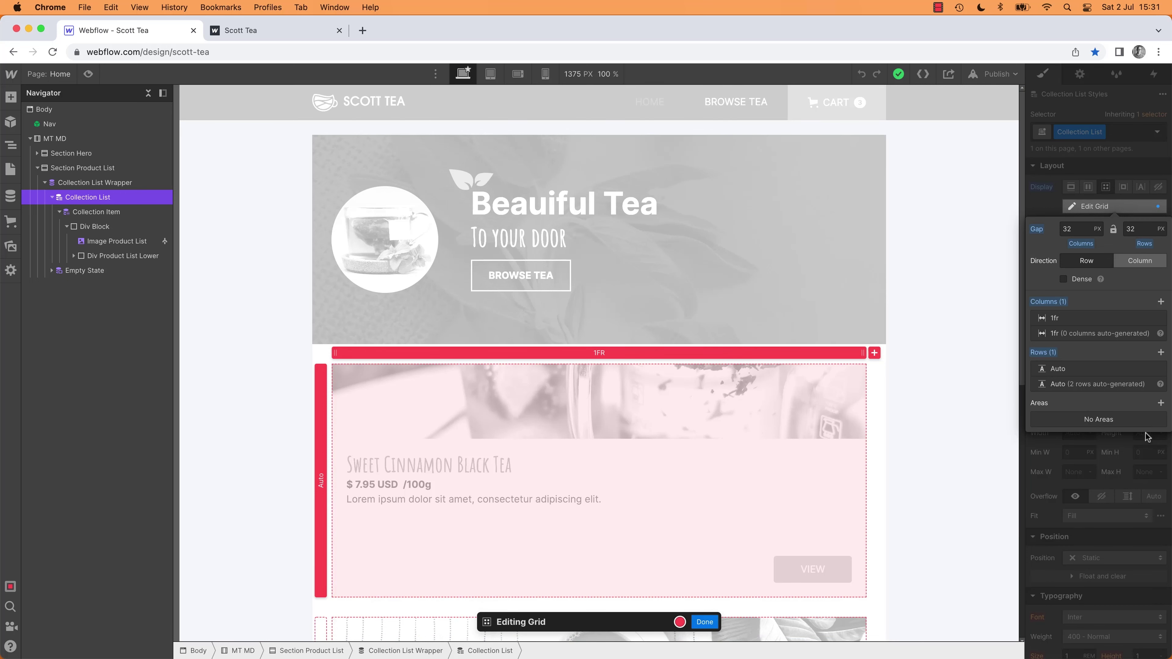
pyautogui.click(1162, 302)
pyautogui.click(1161, 301)
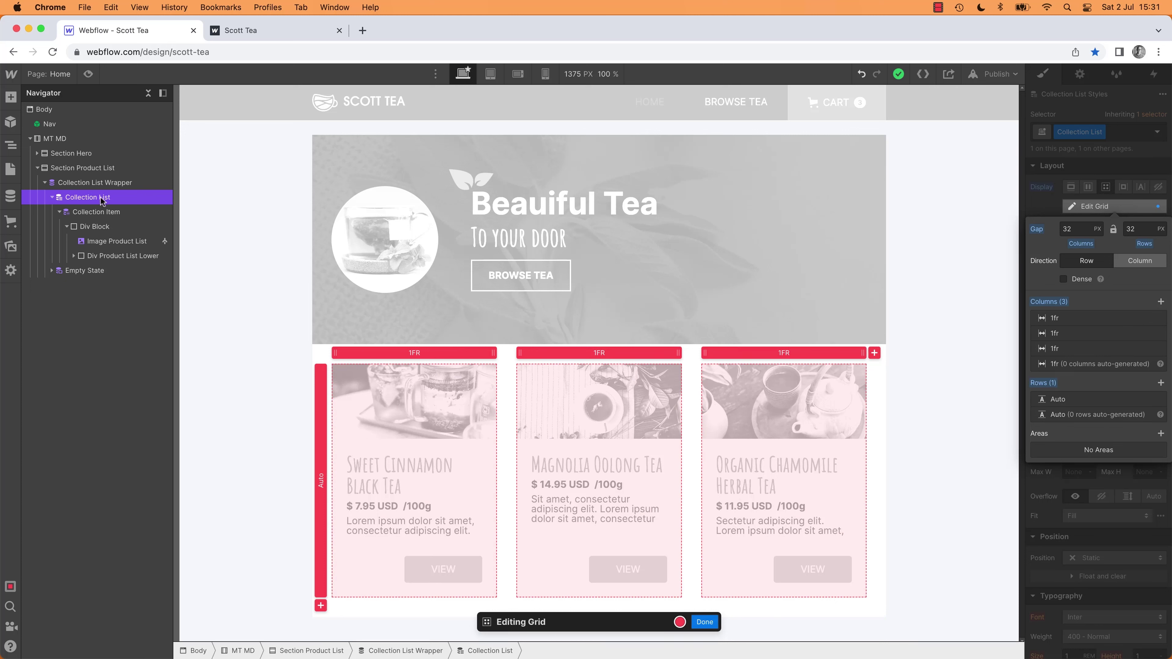
pyautogui.click(706, 623)
pyautogui.click(249, 234)
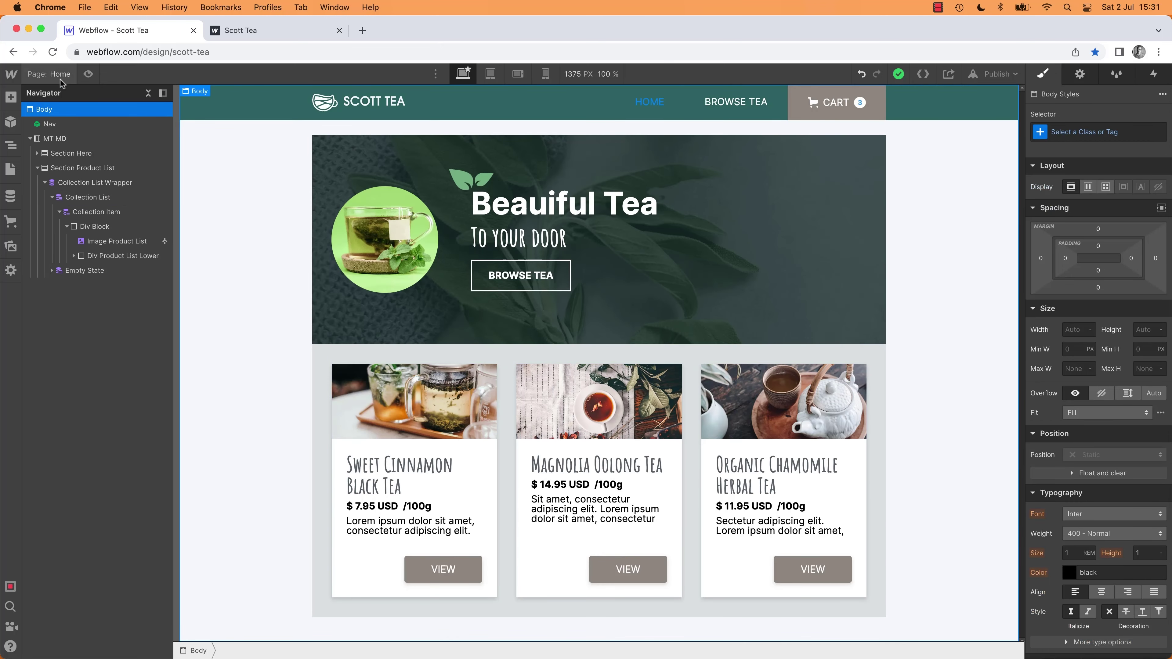
# Step: Open the Product Browse page and remove the shared Collection List class from its collection list
pyautogui.press('p')
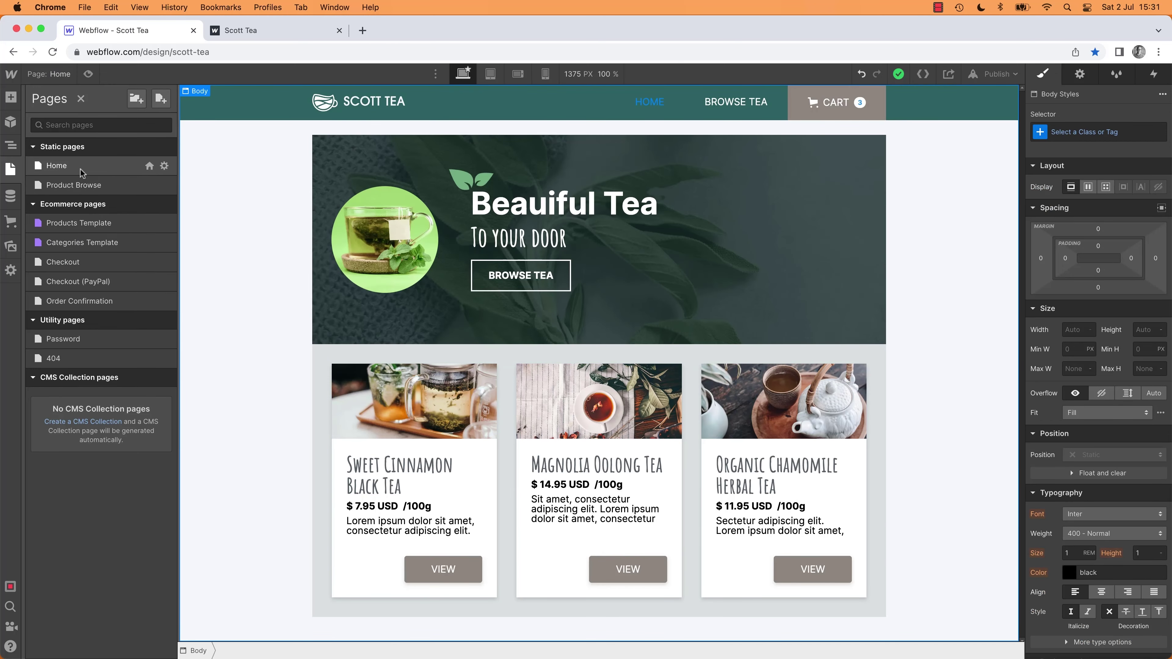
pyautogui.click(86, 185)
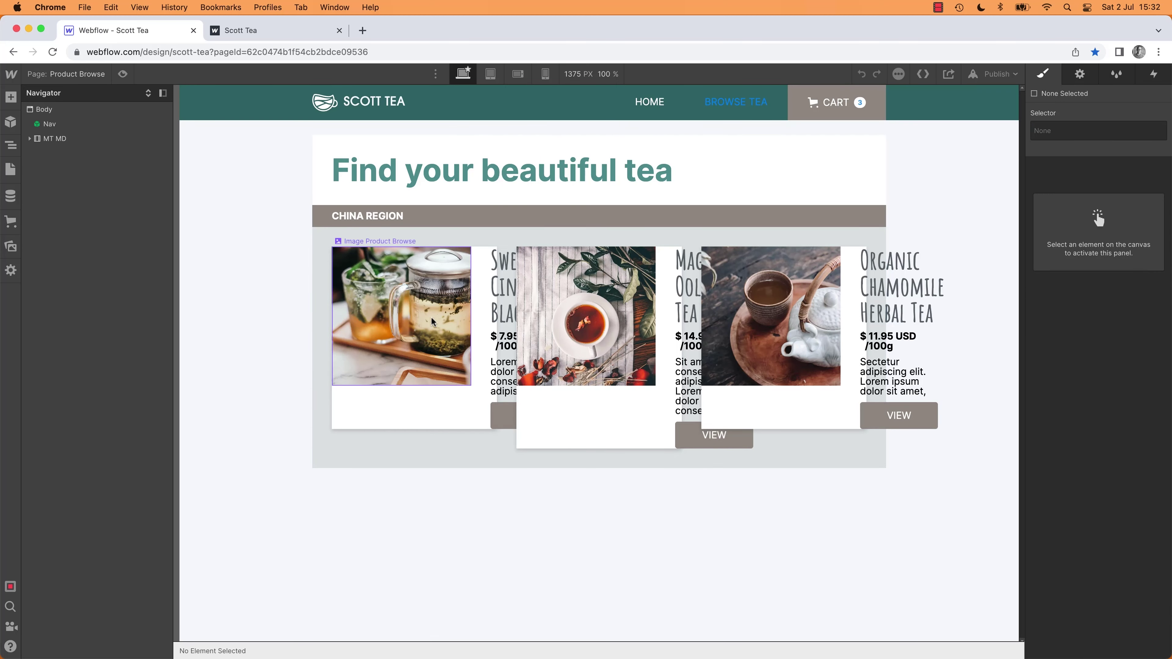
pyautogui.click(432, 318)
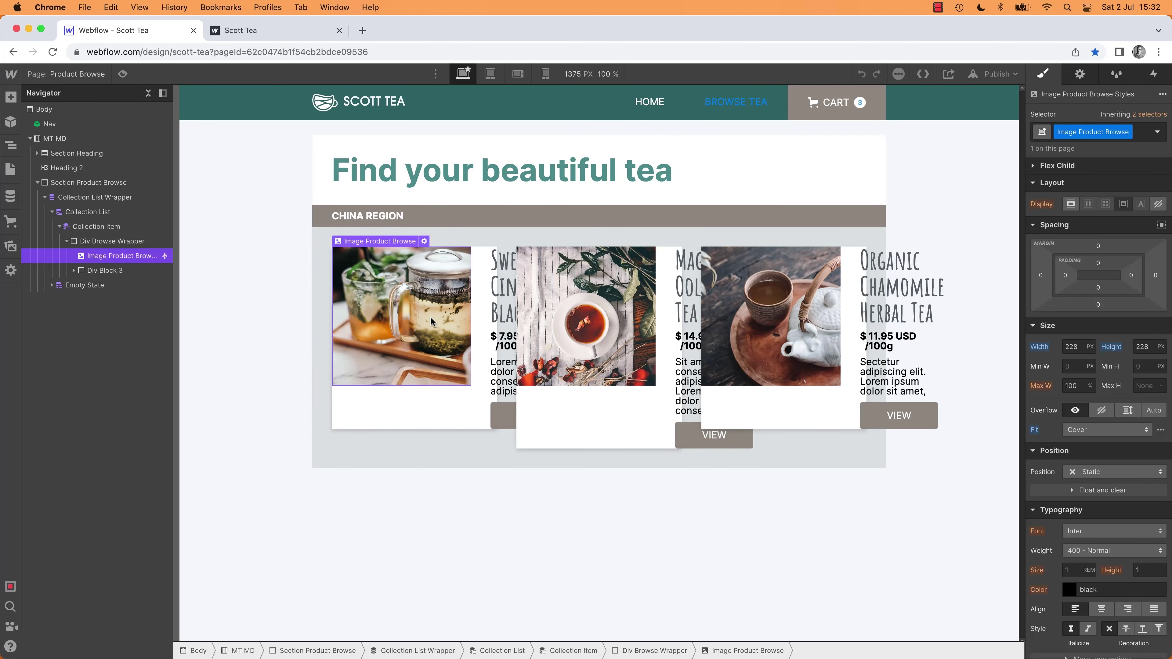
pyautogui.click(108, 228)
pyautogui.click(90, 212)
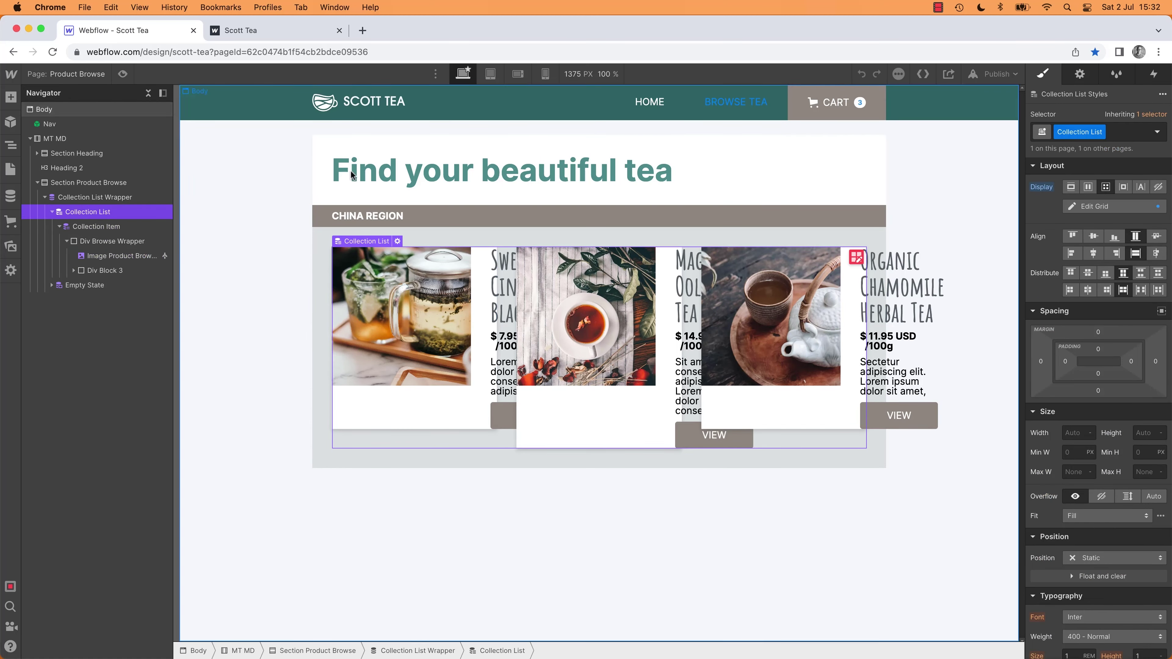
pyautogui.click(1101, 133)
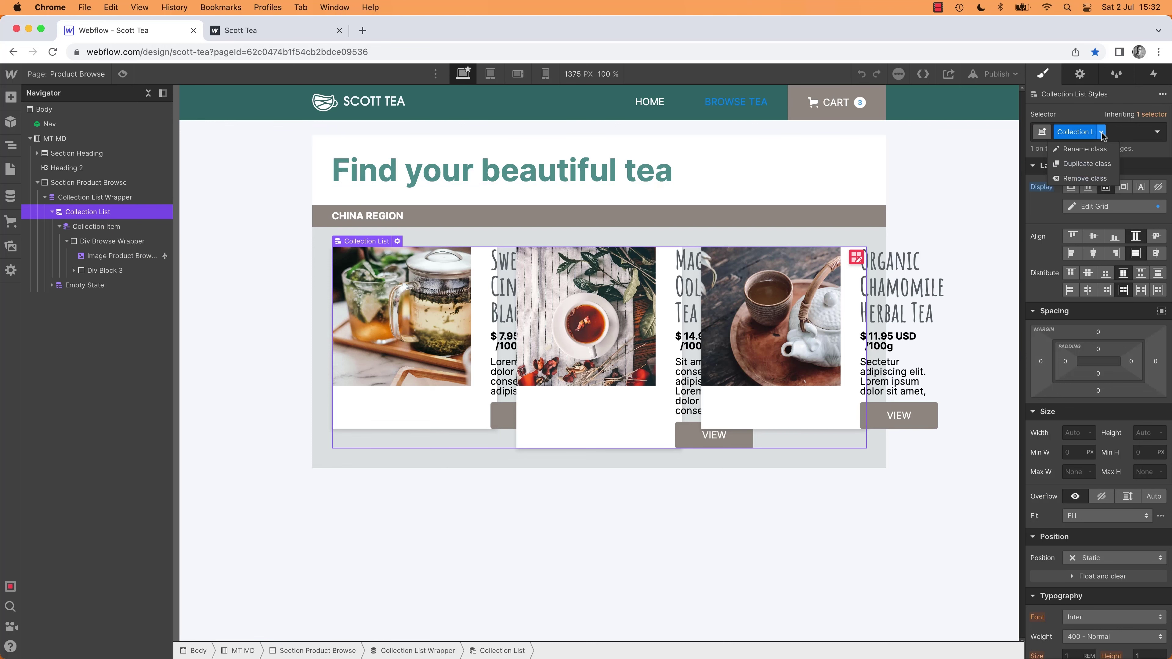
pyautogui.click(1102, 133)
pyautogui.click(1101, 134)
pyautogui.click(1096, 179)
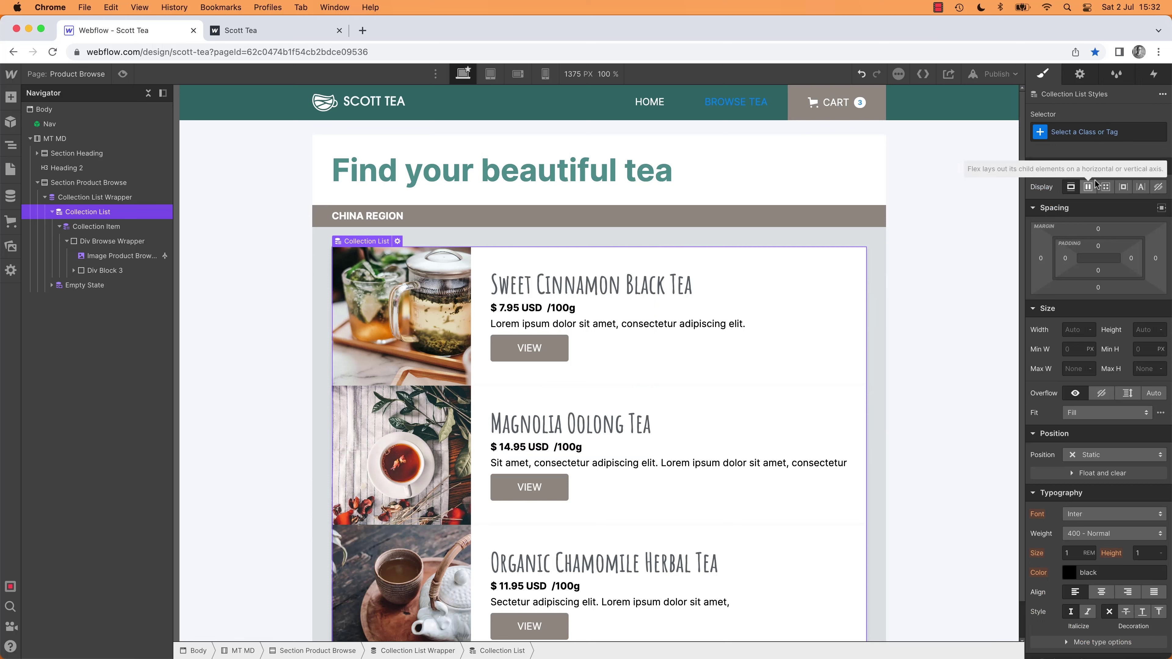
# Step: Create a new class named Collection List Browse for the Product Browse page's collection list
pyautogui.click(1097, 133)
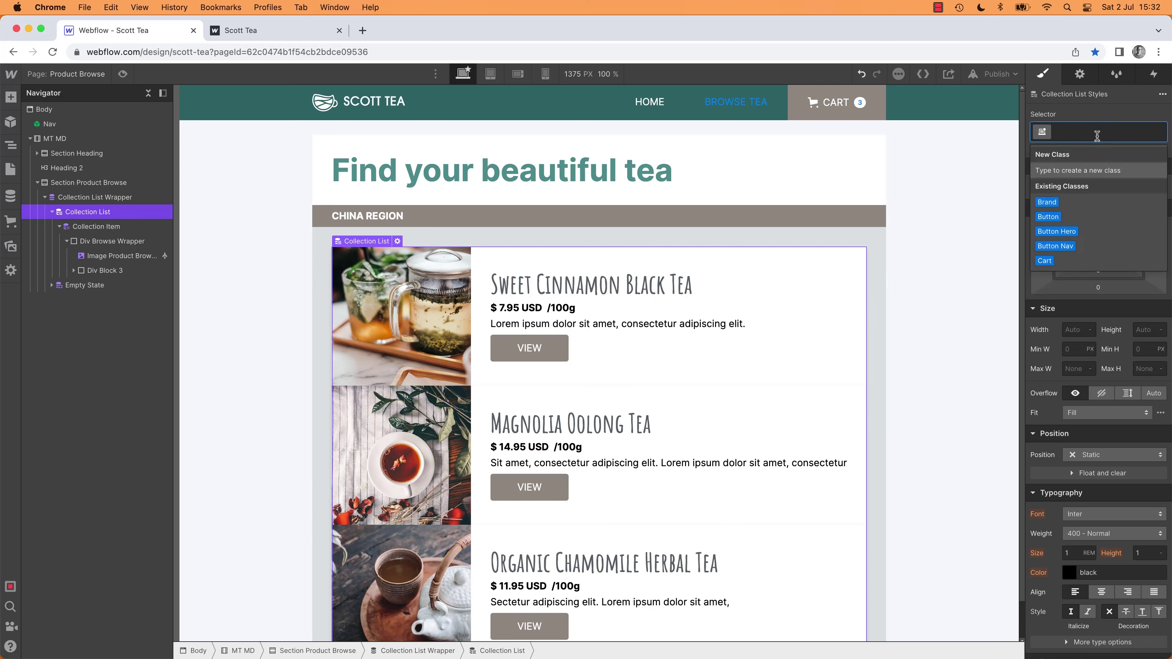
pyautogui.write('Collection List')
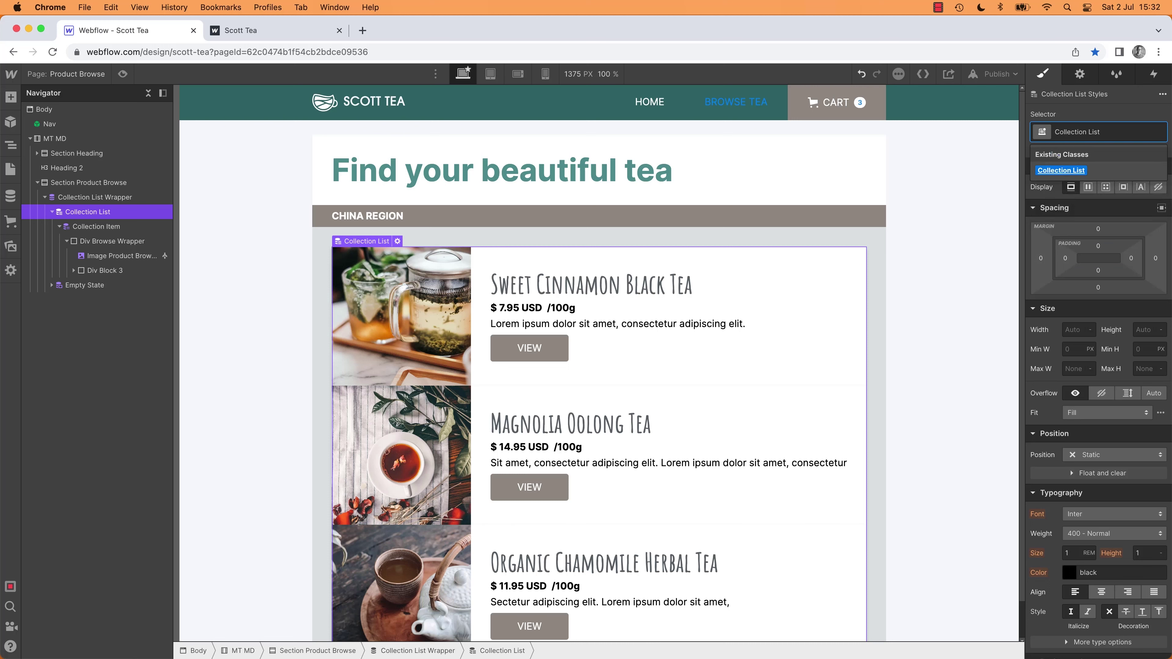
pyautogui.write(' Brown')
pyautogui.press('BackSpace')
pyautogui.write('se')
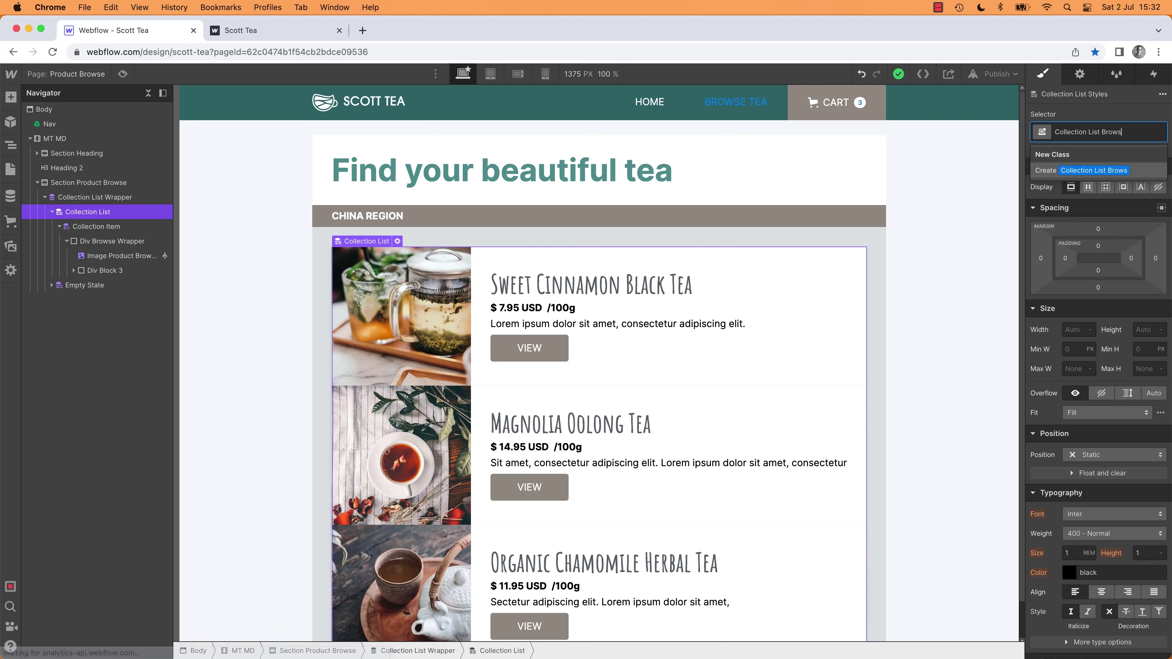
pyautogui.press('Return')
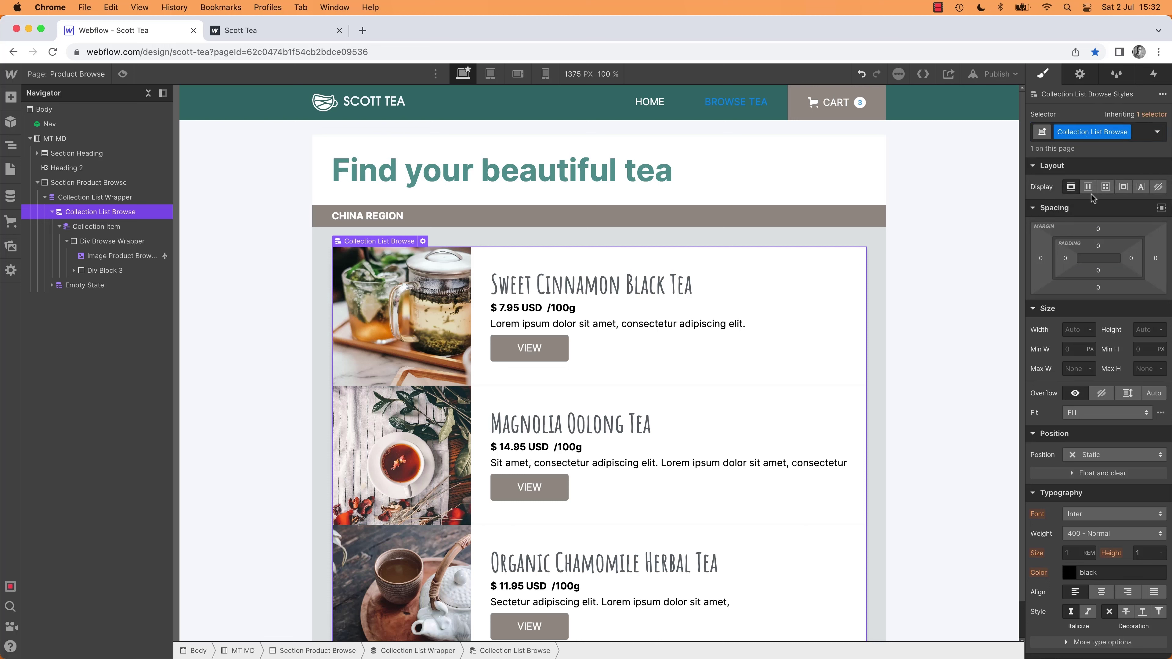
# Step: Lay out the Collection List Browse as a grid with a single 1fr column and finish editing the grid
pyautogui.click(1107, 187)
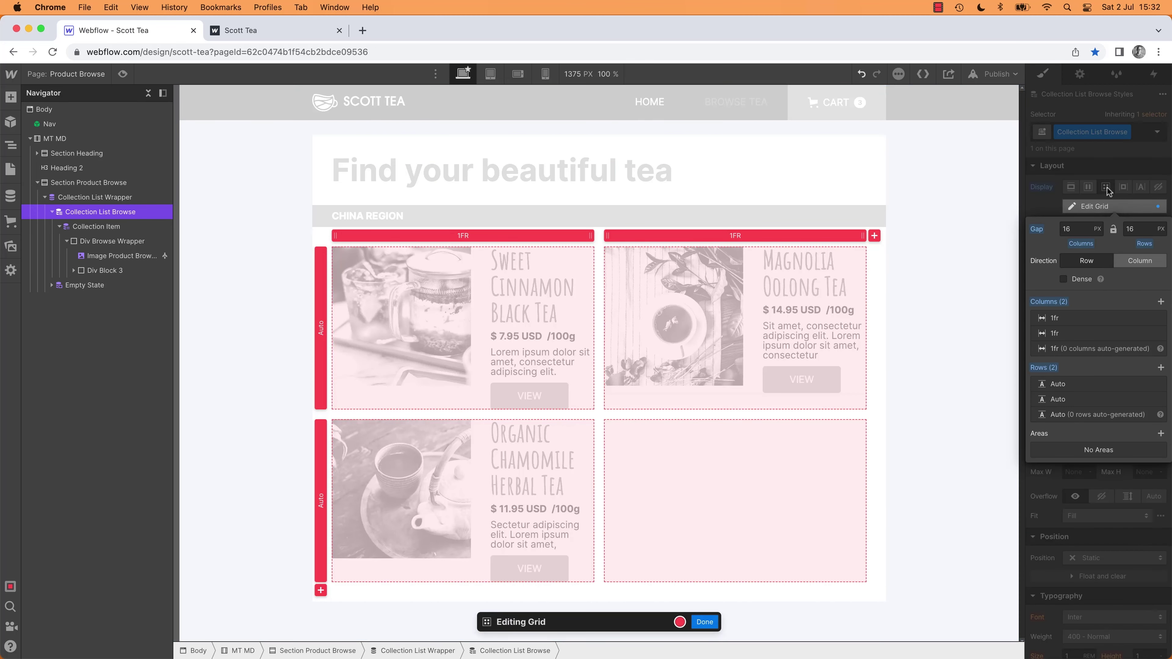
pyautogui.click(1160, 333)
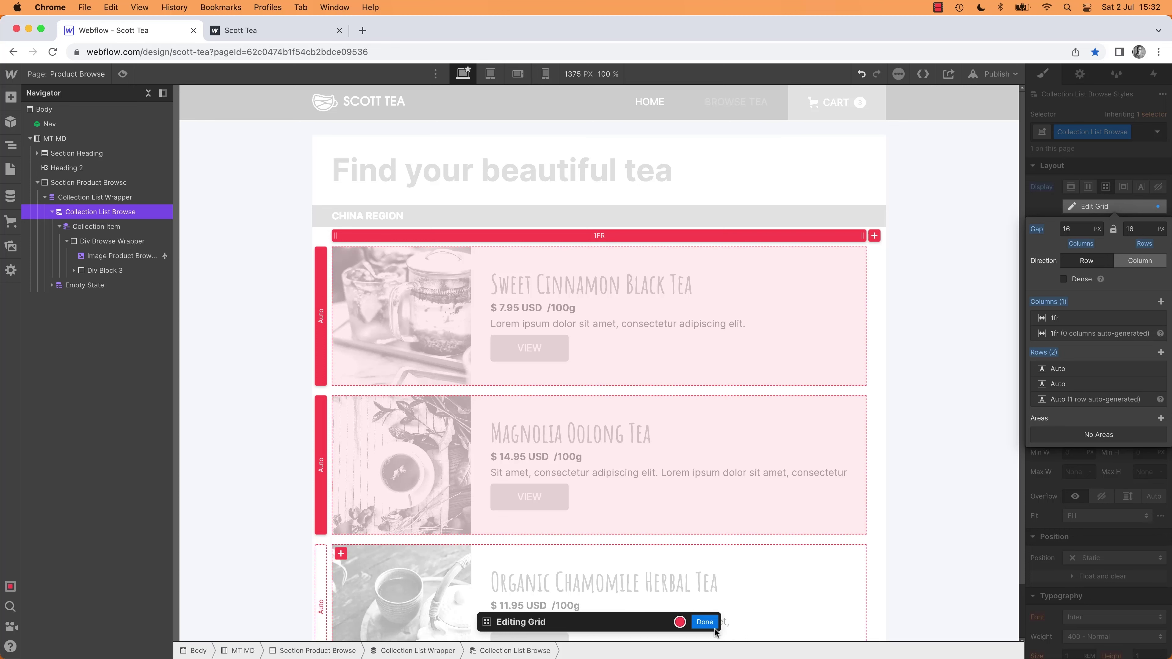
pyautogui.click(705, 622)
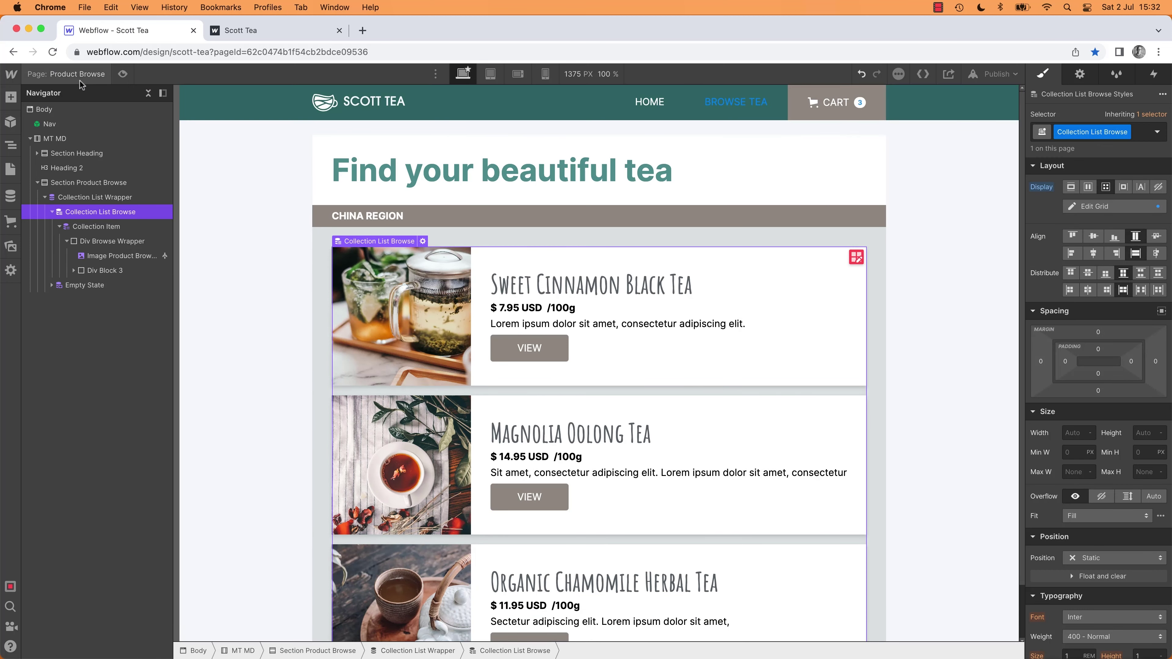
# Step: Open the Home page and switch to preview mode to check its layout
pyautogui.press('p')
pyautogui.click(95, 186)
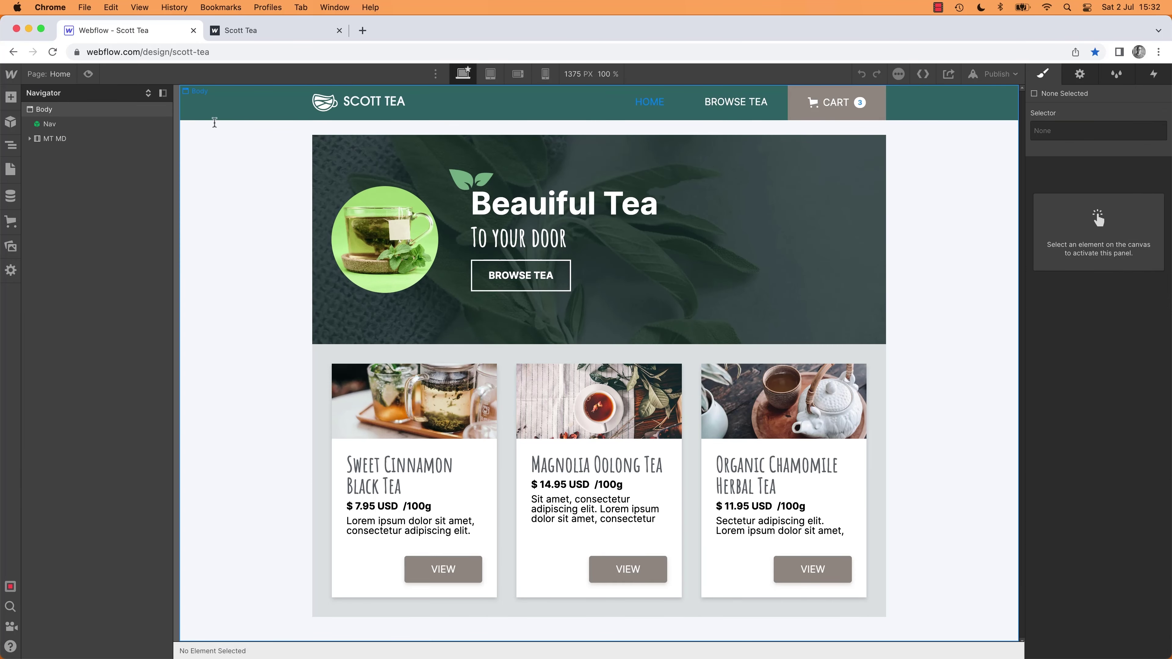
pyautogui.click(1003, 78)
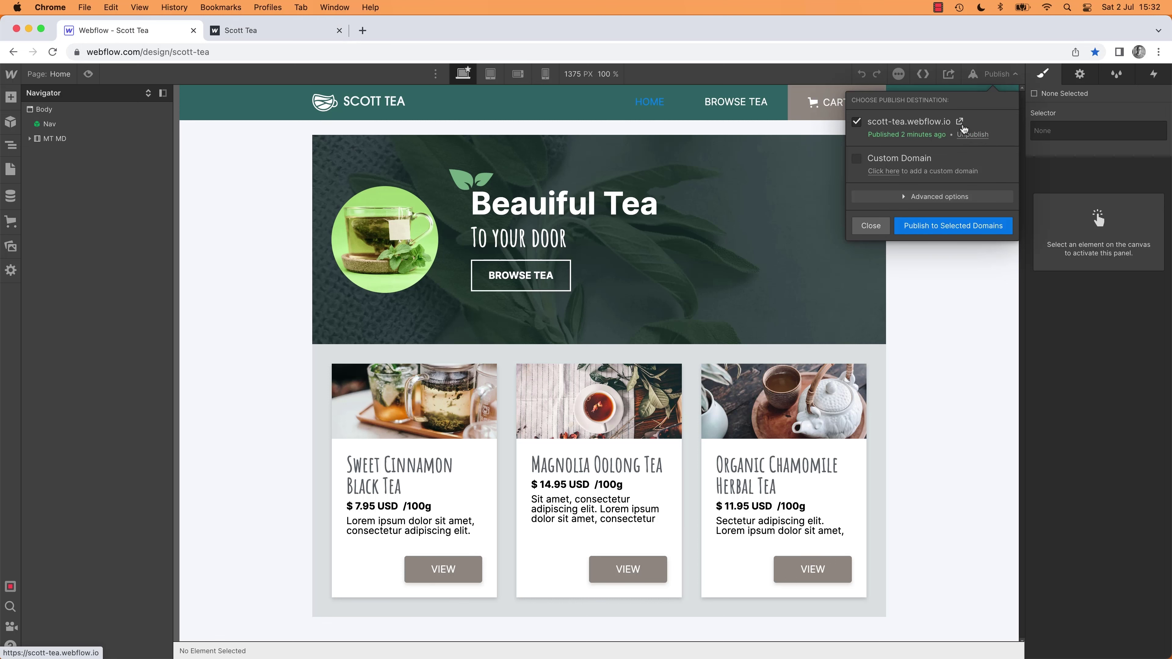
pyautogui.click(270, 198)
pyautogui.click(89, 75)
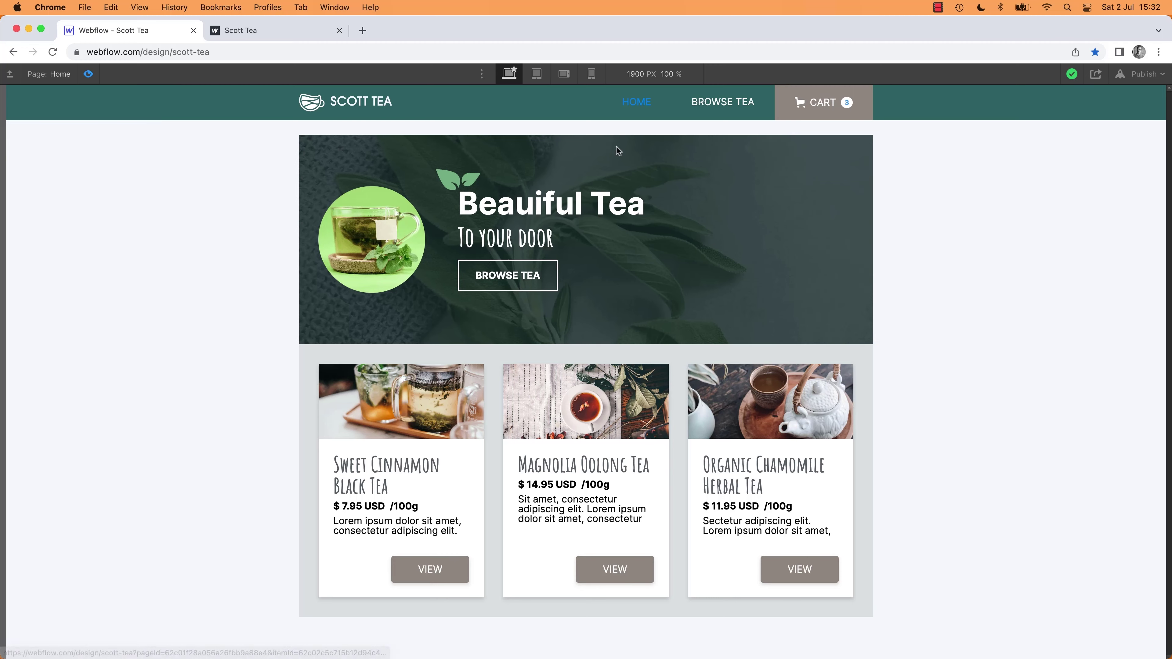
# Step: Open Browse Tea in the preview, view the Sweet Cinnamon Black Tea product and check its size options
pyautogui.click(716, 101)
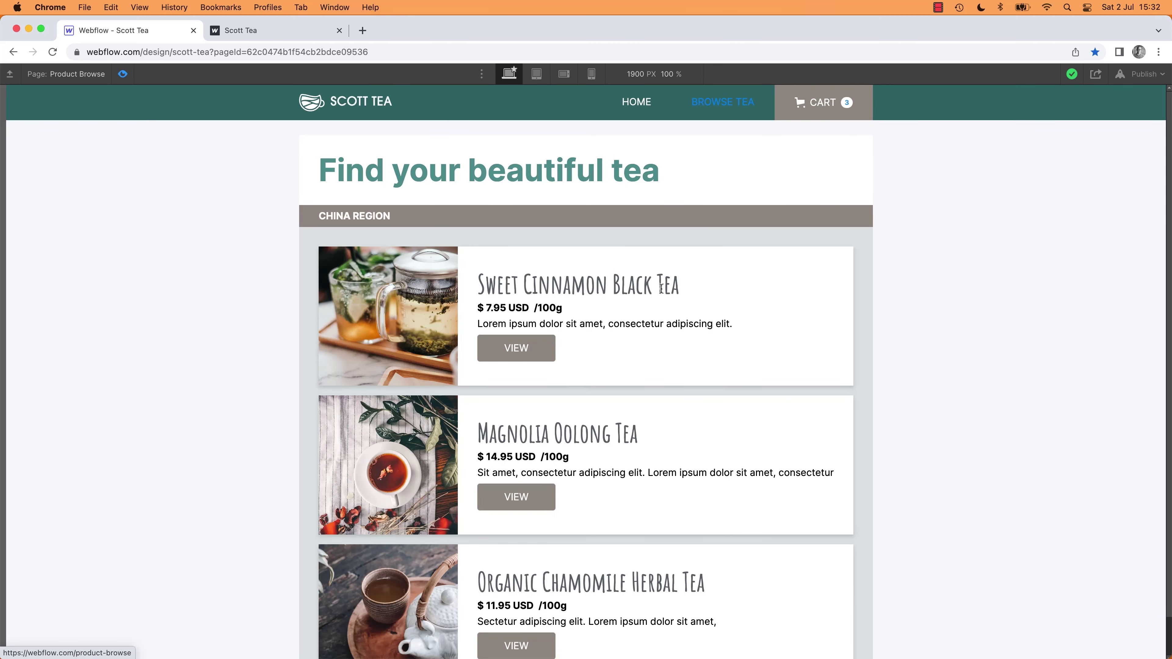
pyautogui.click(520, 361)
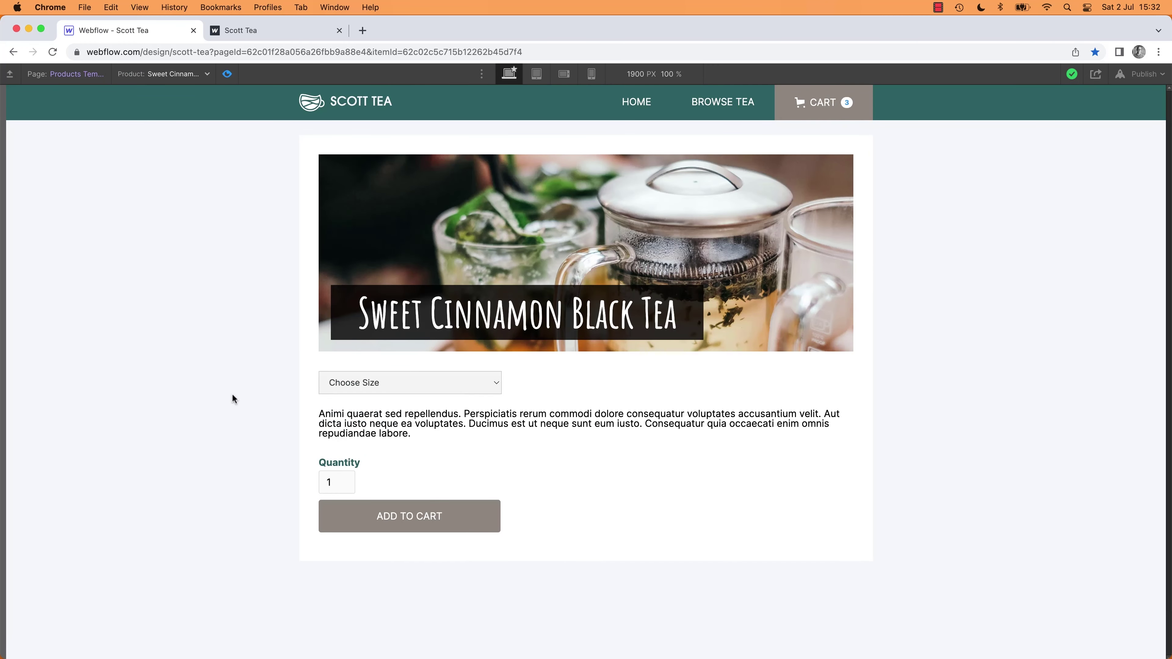
pyautogui.click(393, 391)
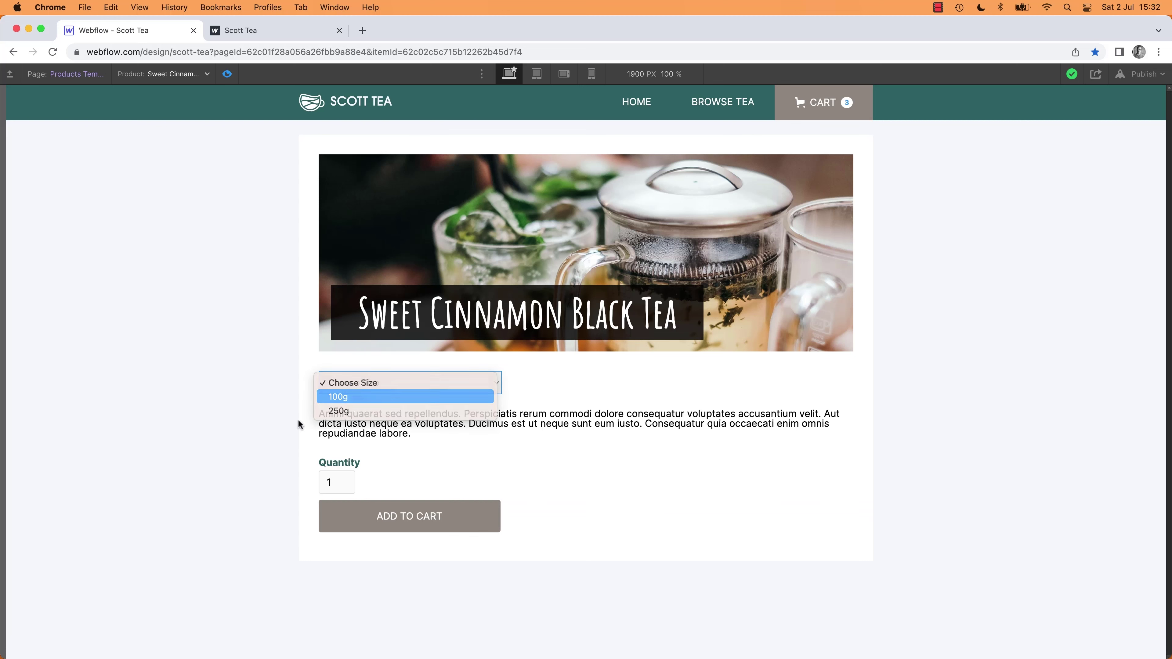
pyautogui.press('Return')
# Step: Switch between the Home and Browse Tea pages in the preview to compare their layouts and navigation link colours, and exit the preview
pyautogui.click(733, 109)
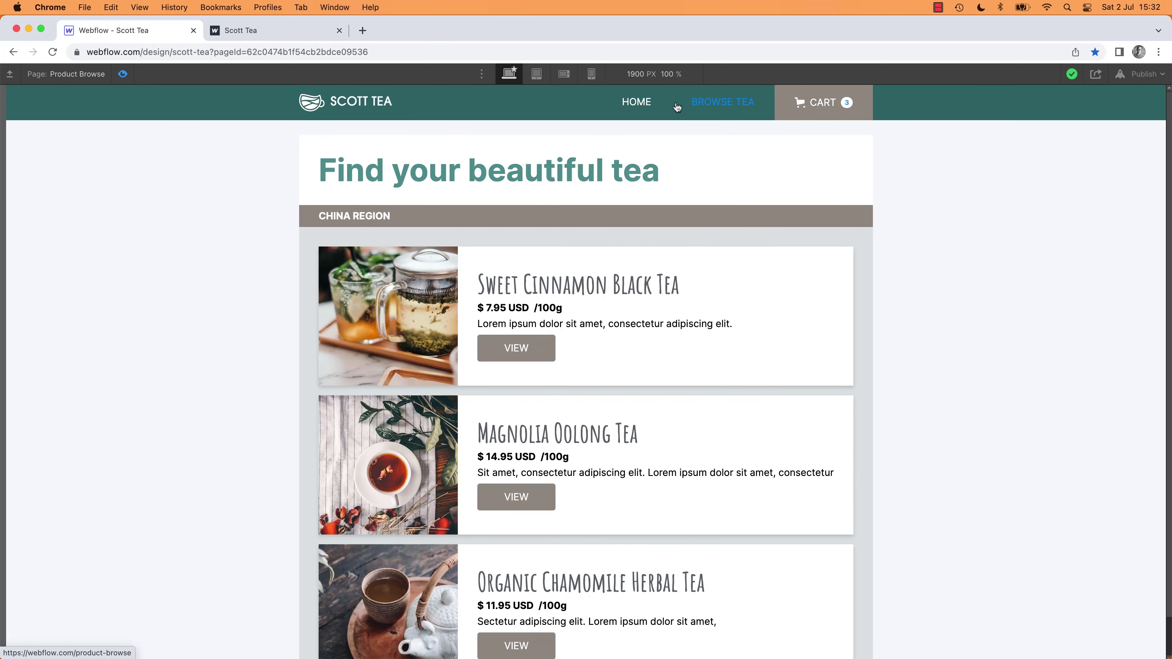
pyautogui.click(644, 101)
pyautogui.click(747, 104)
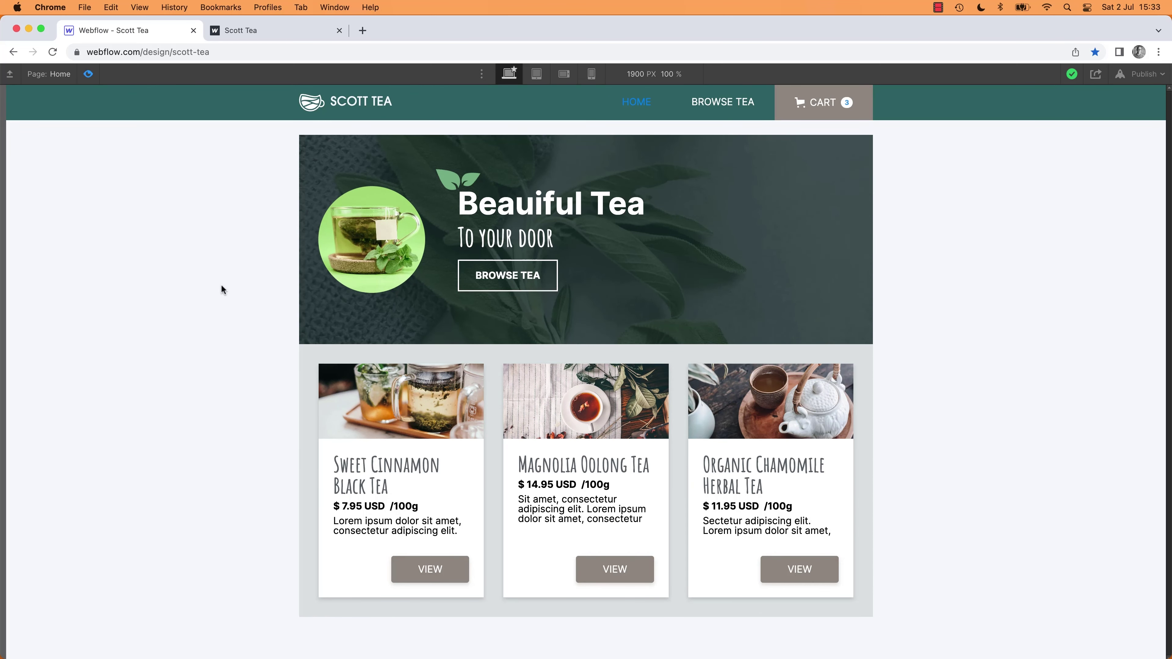
pyautogui.click(713, 106)
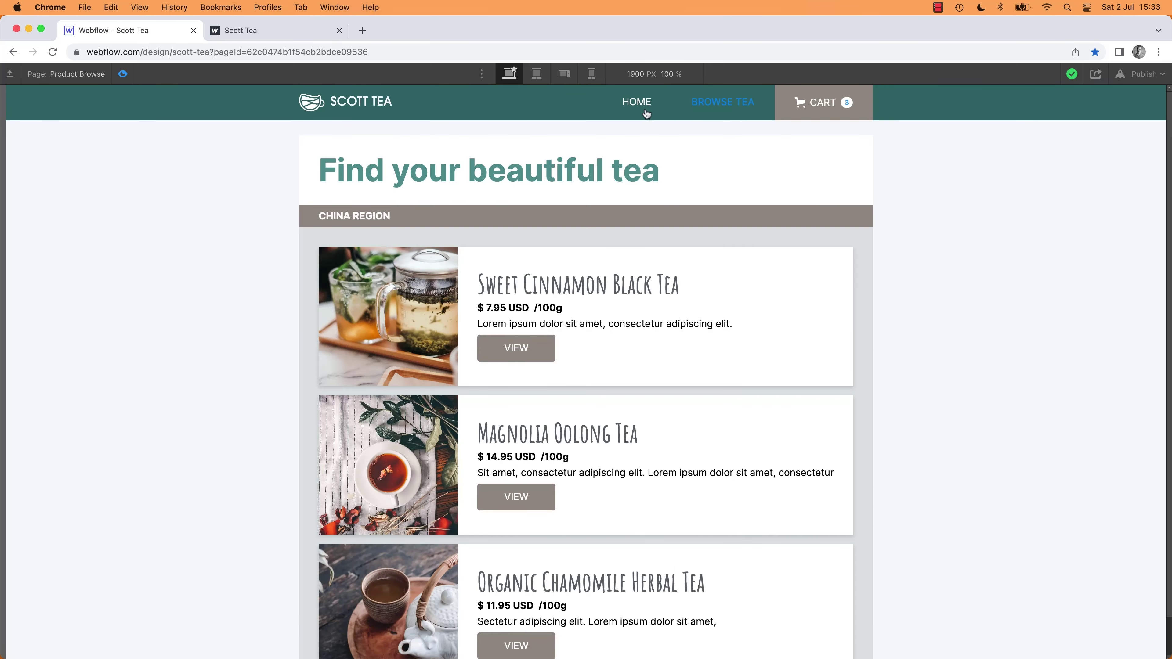
pyautogui.click(642, 109)
pyautogui.click(708, 108)
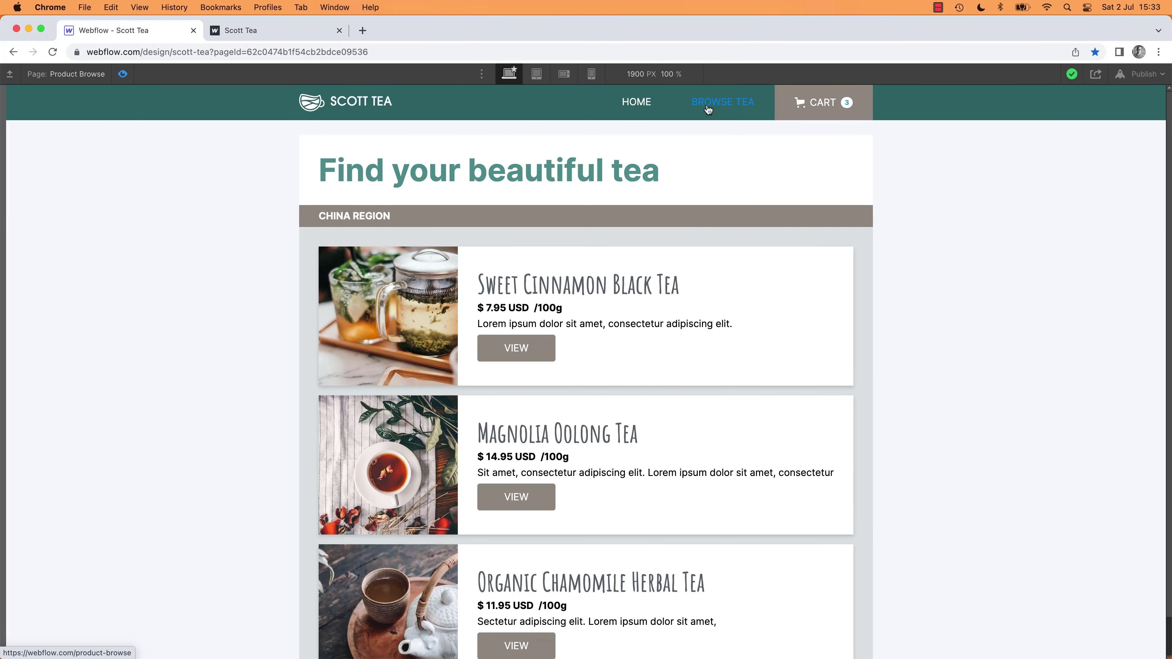
pyautogui.click(123, 74)
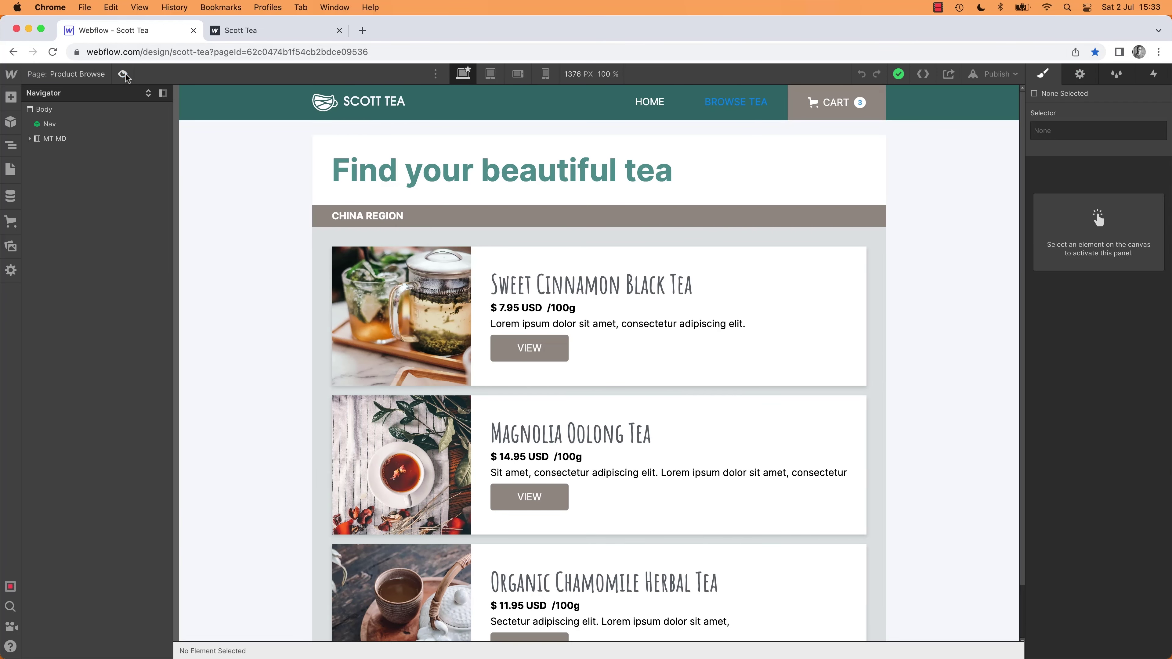
# Step: Set the text colour of the Browse Tea link's Button Nav Current style to white (#ffffff) in the Nav component
pyautogui.rightClick(709, 98)
pyautogui.click(763, 95)
pyautogui.doubleClick(763, 98)
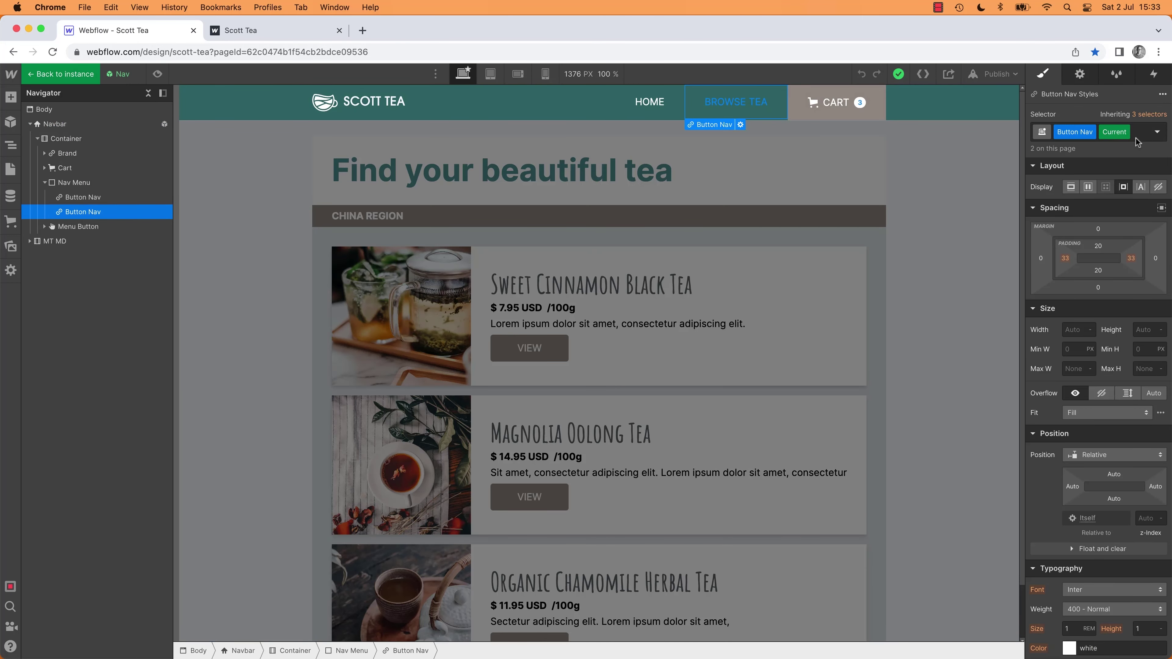
pyautogui.click(1156, 132)
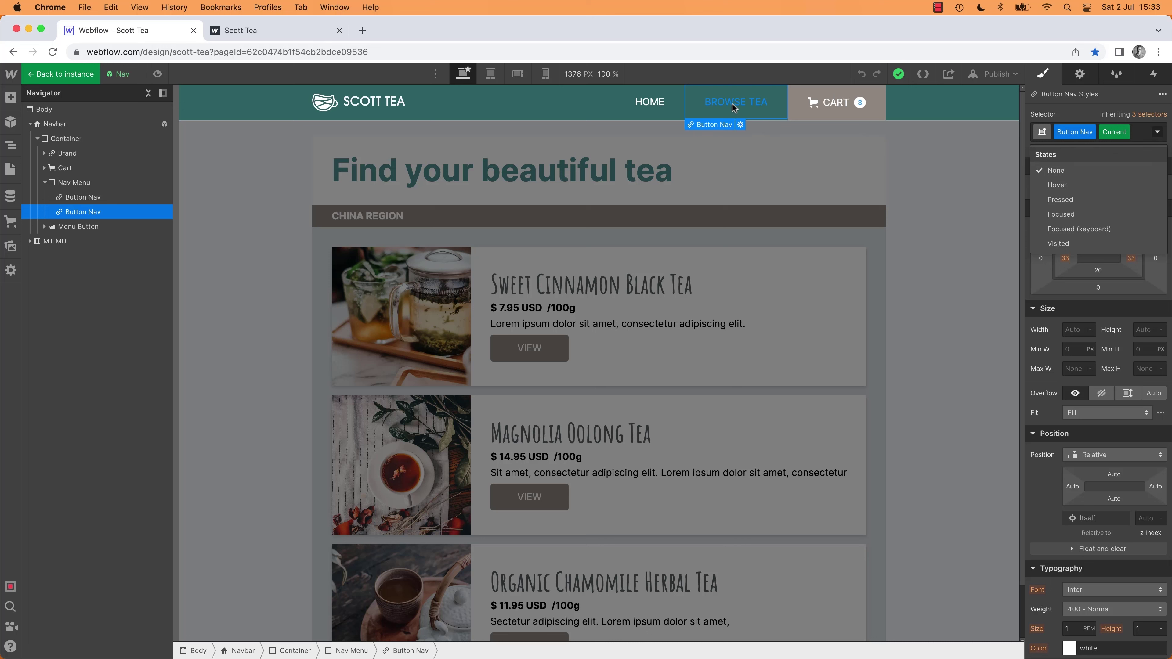
pyautogui.click(1157, 132)
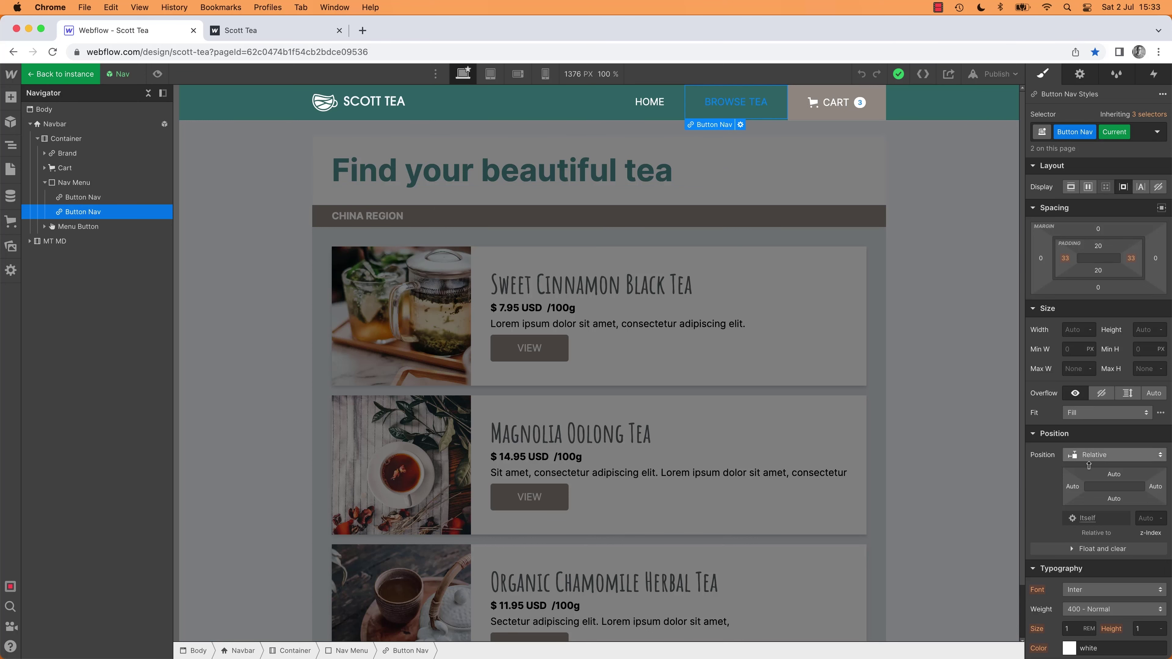
pyautogui.click(1070, 648)
pyautogui.click(931, 372)
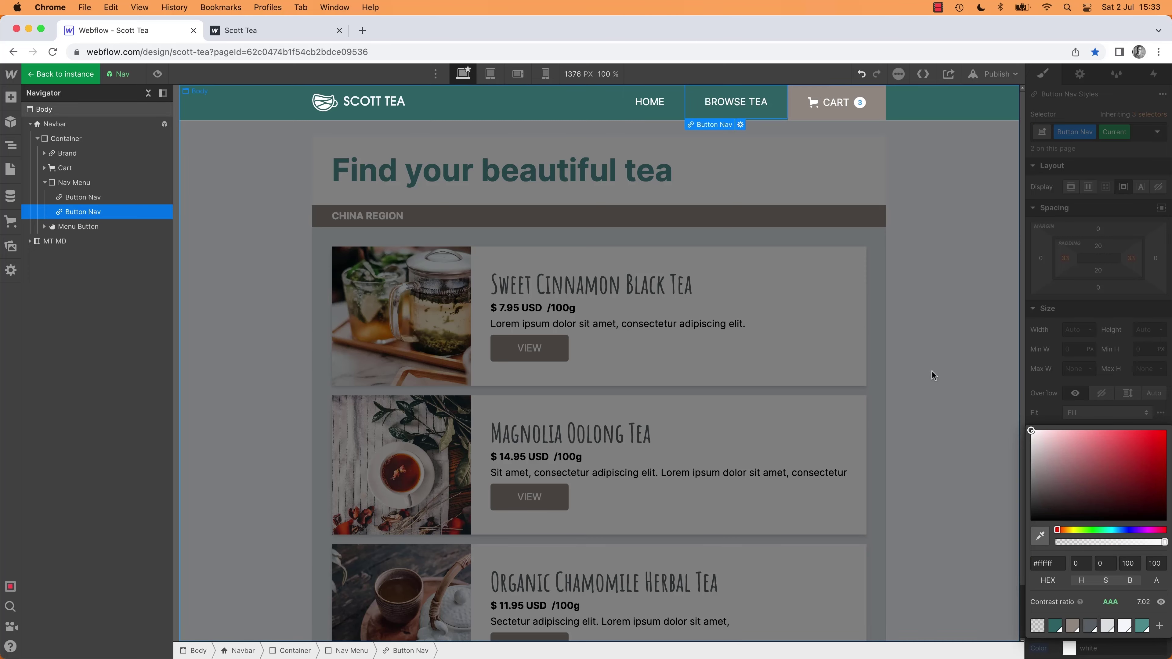
# Step: Preview the Home, Browse Tea and Sweet Cinnamon Black Tea pages to check the navigation link colours, and exit the preview
pyautogui.click(122, 74)
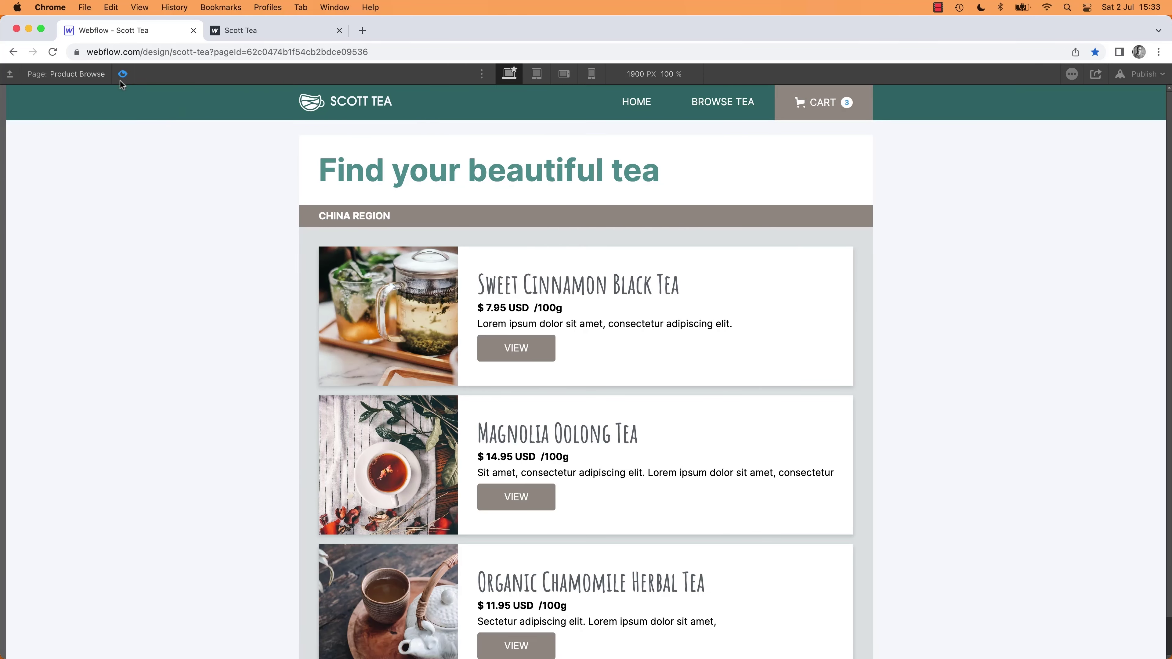
pyautogui.click(632, 102)
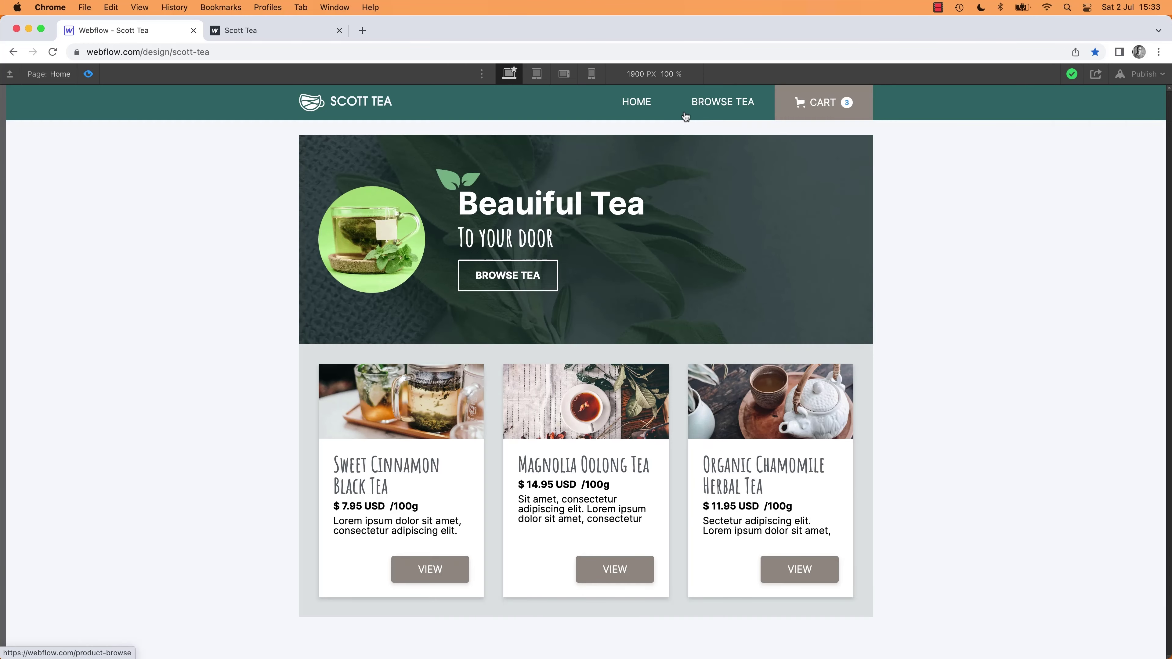
pyautogui.click(722, 103)
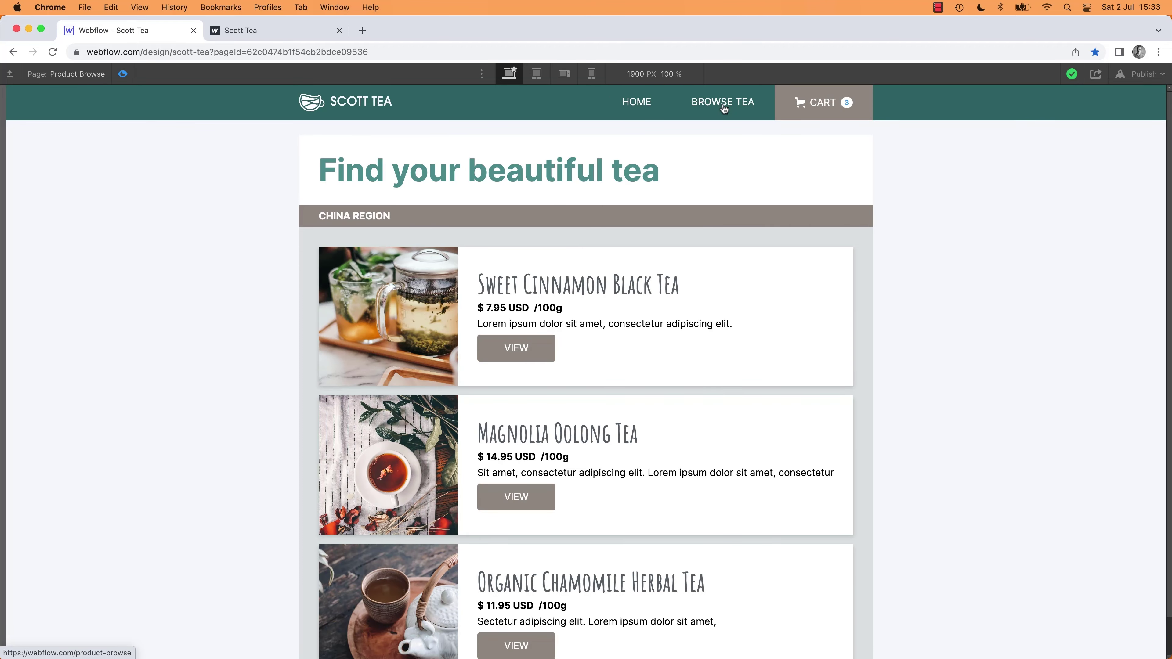
pyautogui.click(520, 345)
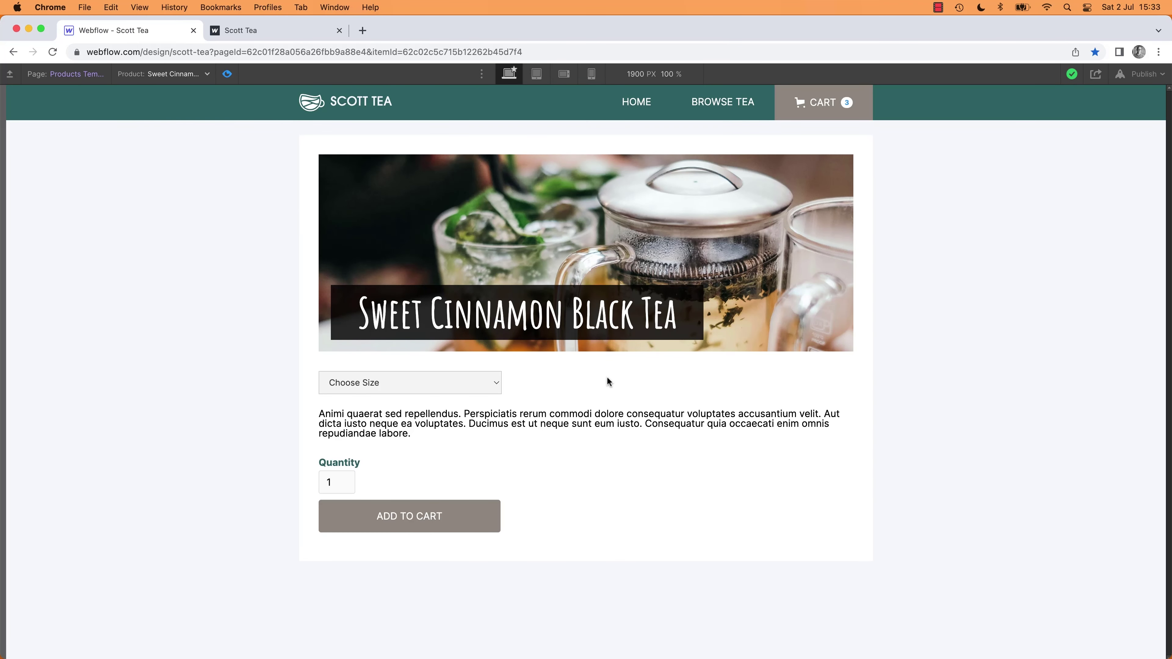
pyautogui.click(228, 74)
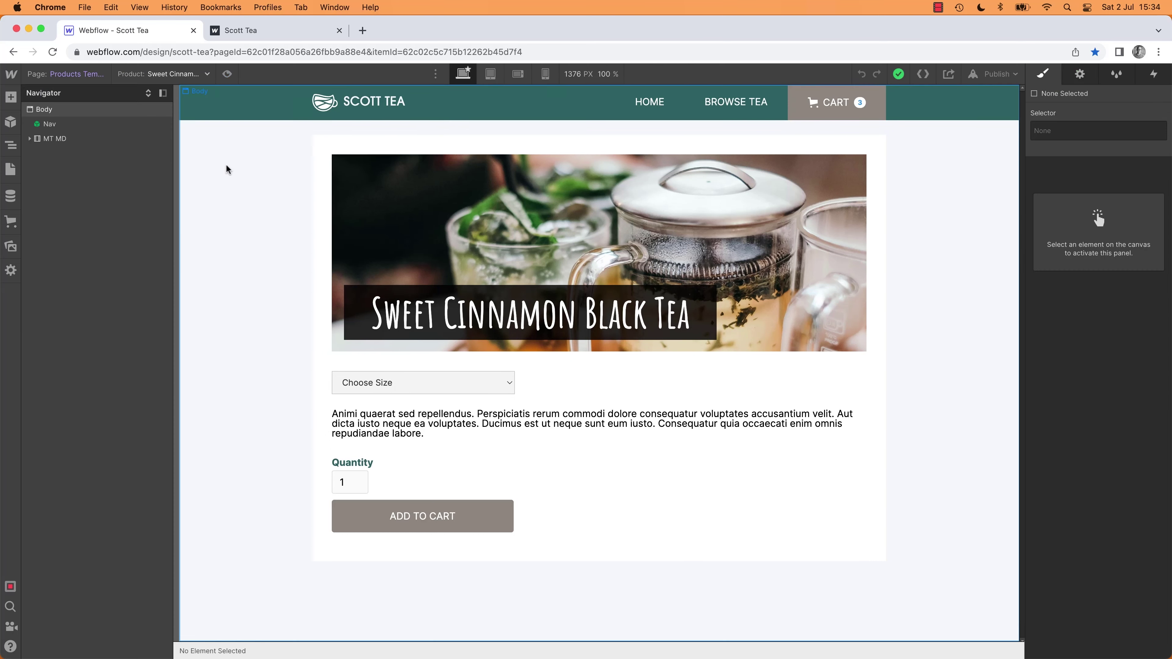
# Step: Publish the site to scott-tea.webflow.io and reload the live site in its own browser tab
pyautogui.click(275, 223)
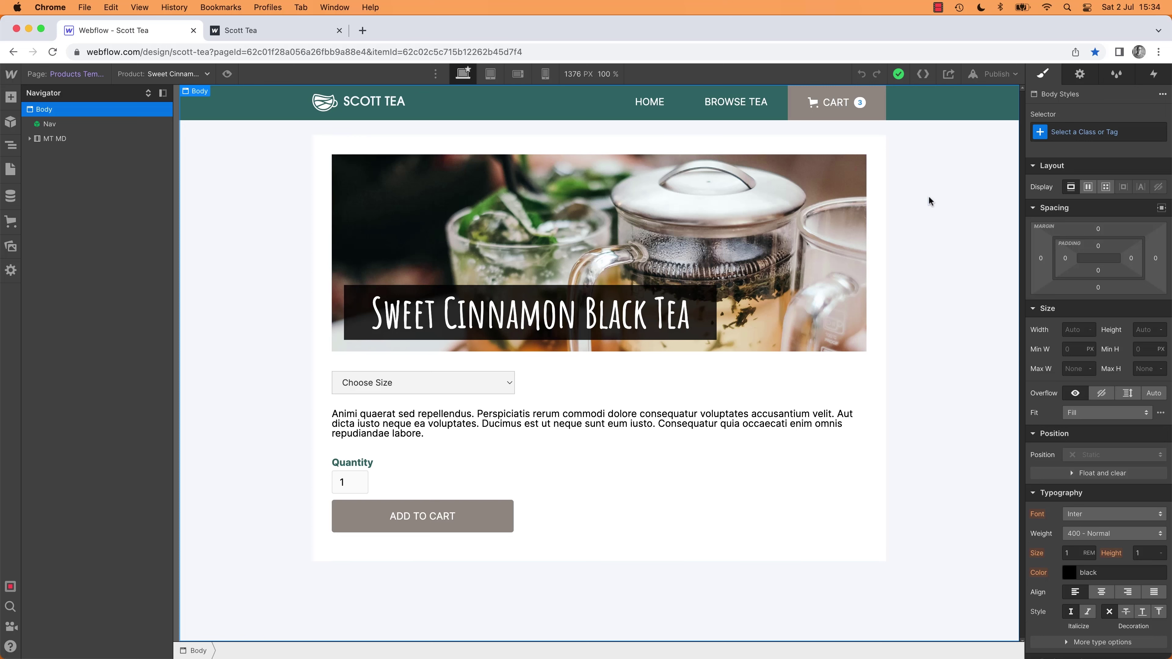
pyautogui.click(998, 74)
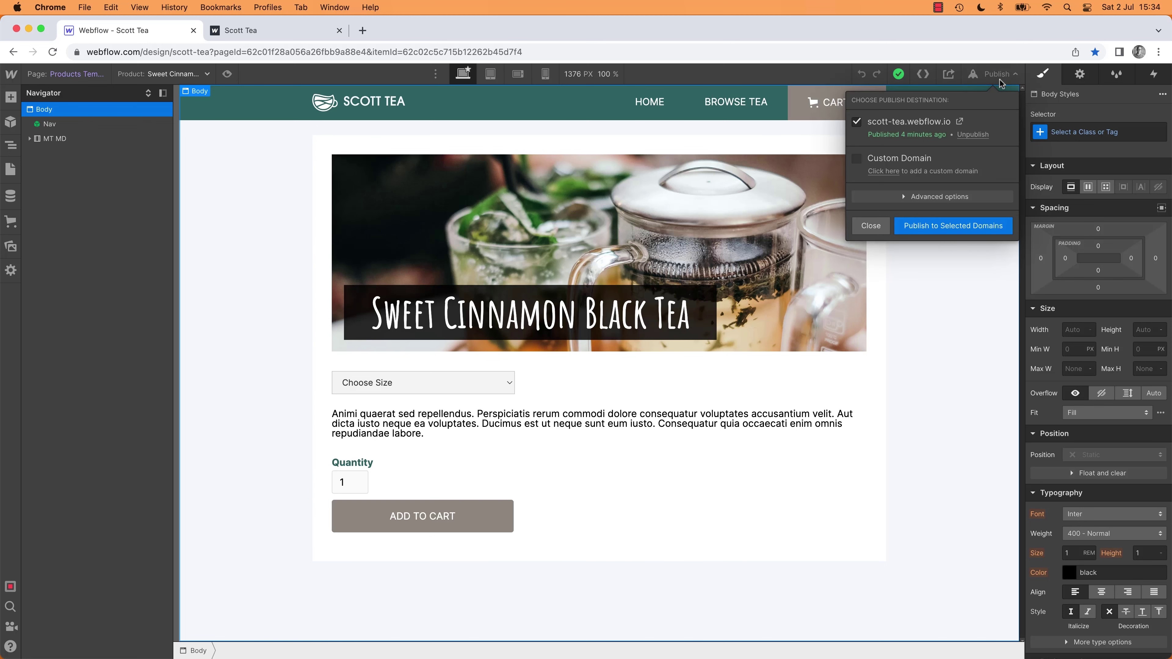
pyautogui.click(909, 228)
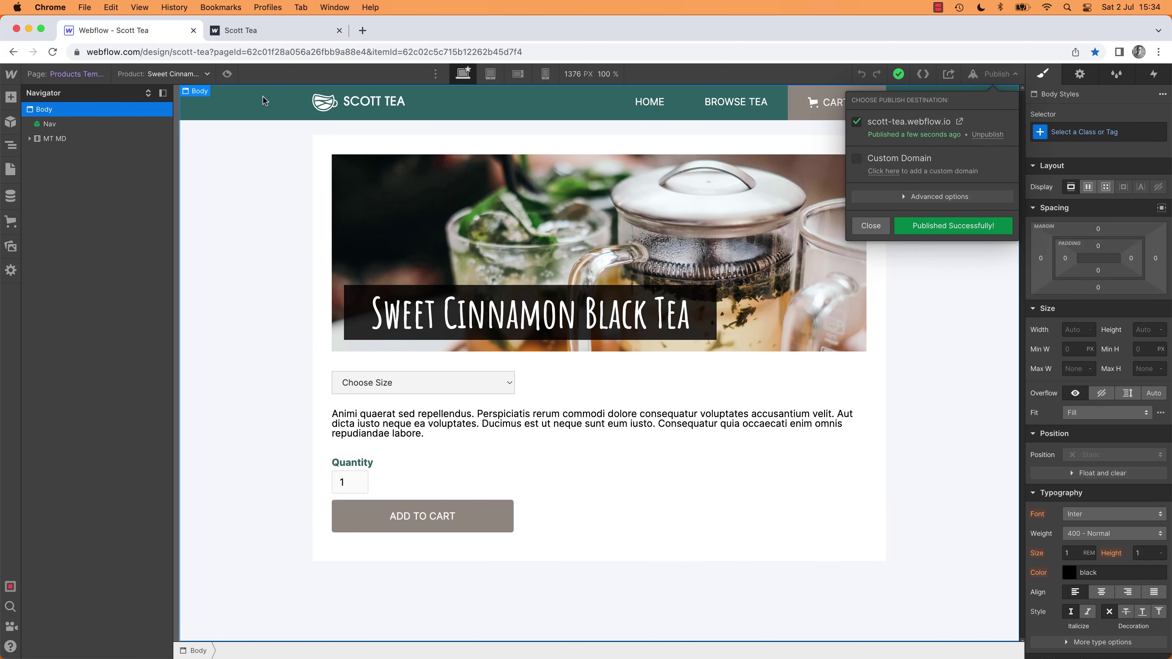
pyautogui.click(302, 31)
pyautogui.press('super+r')
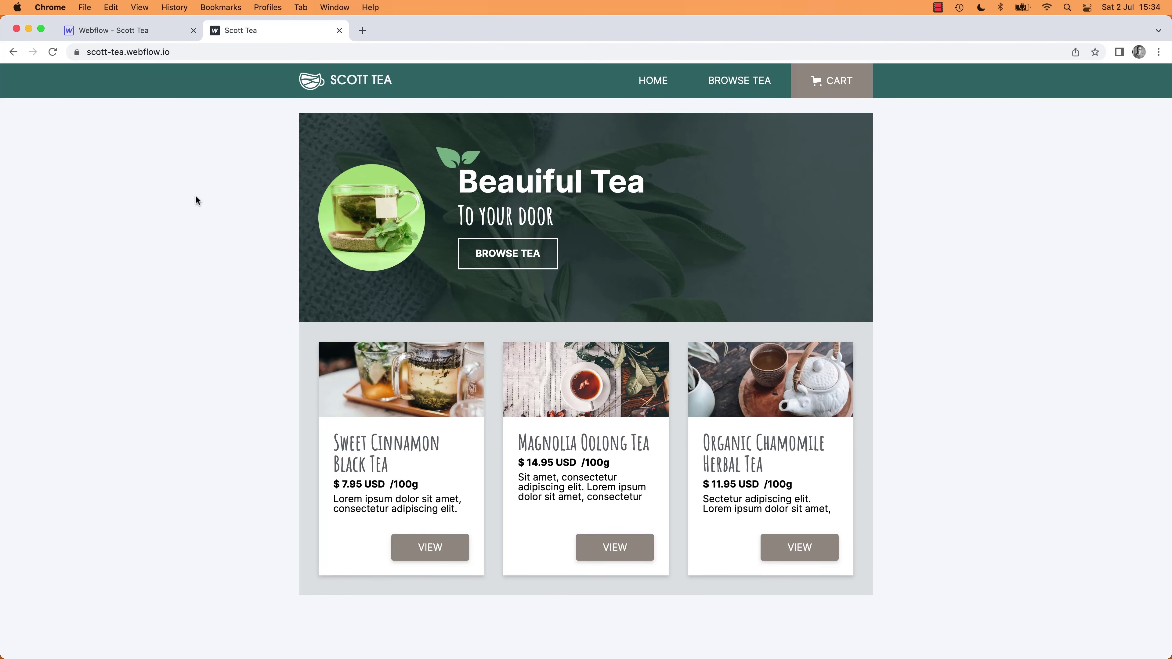
# Step: Inspect the live Home page in the browser's Pixel 5 device emulation and close the developer tools
pyautogui.rightClick(250, 210)
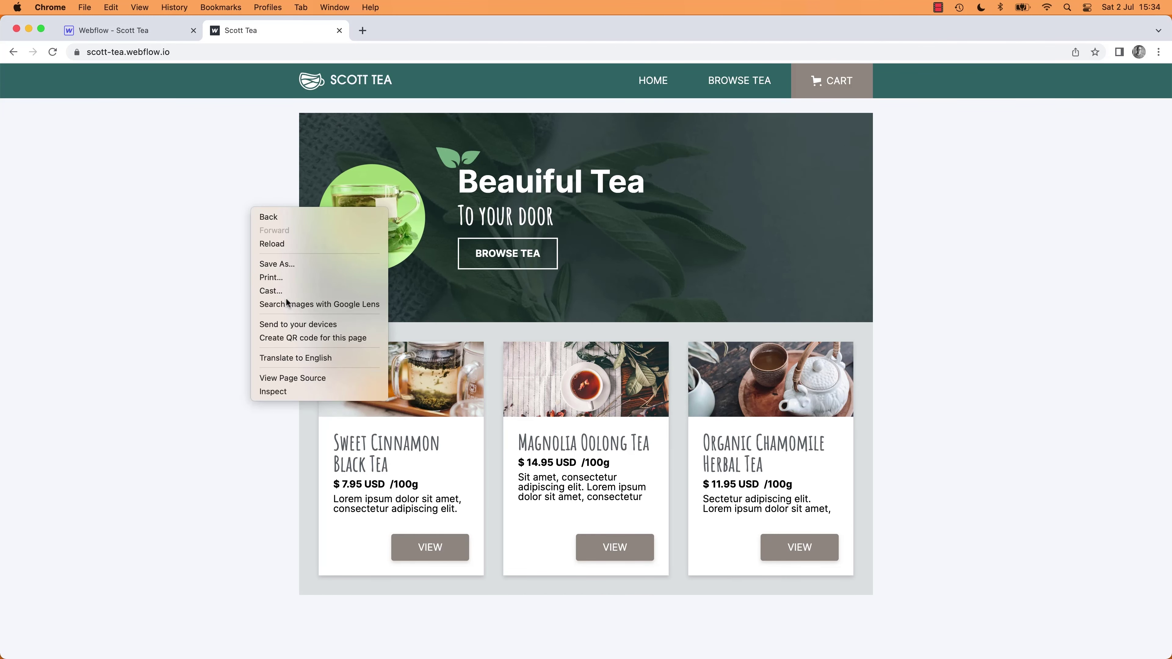
pyautogui.click(286, 392)
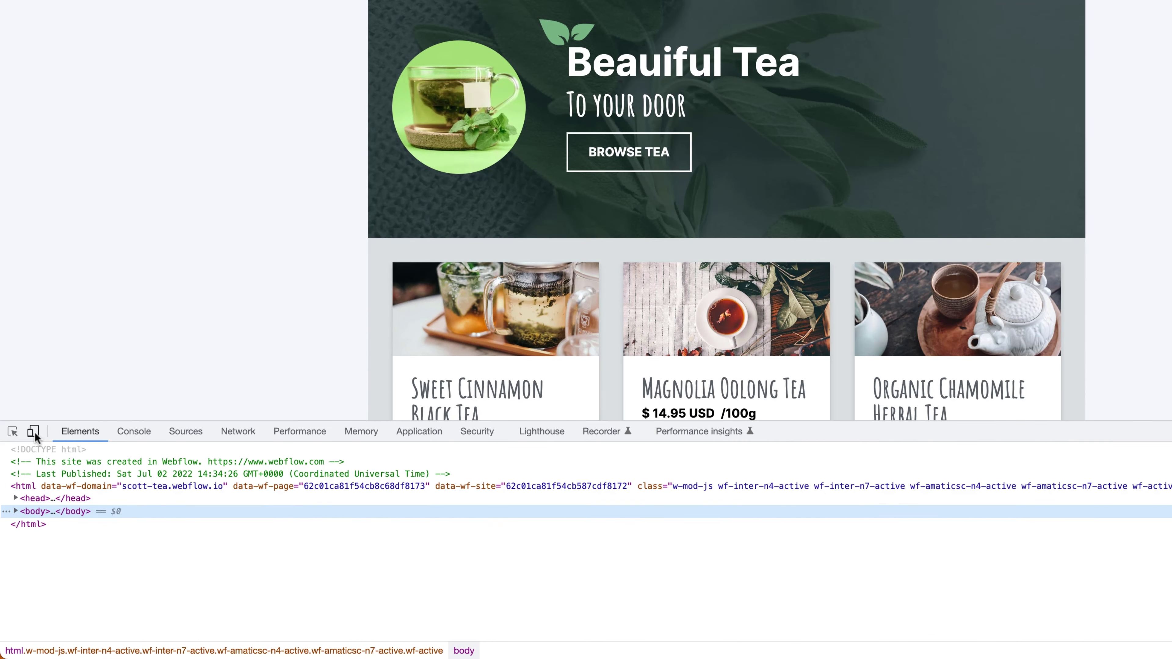
pyautogui.click(34, 432)
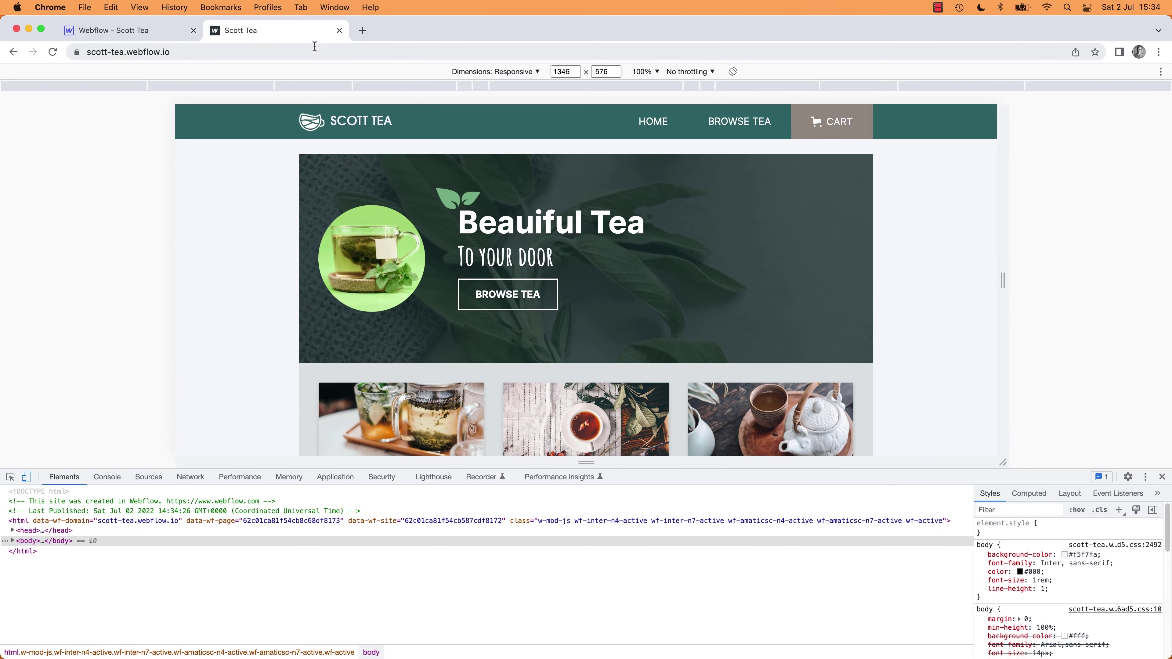
pyautogui.click(523, 72)
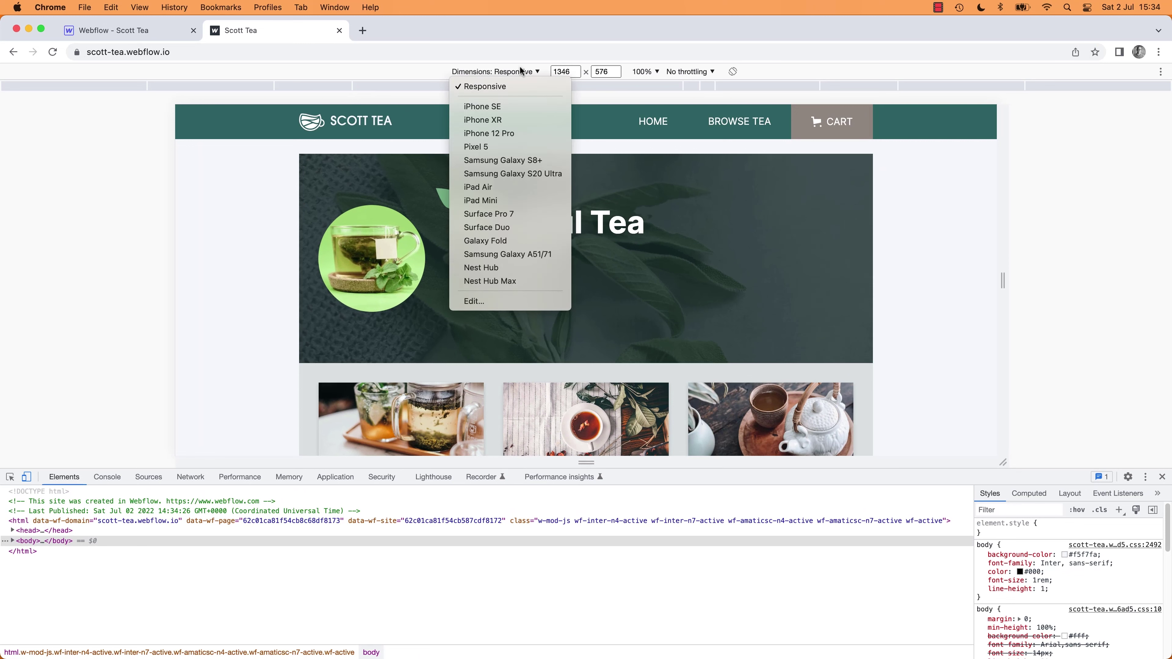
pyautogui.click(496, 147)
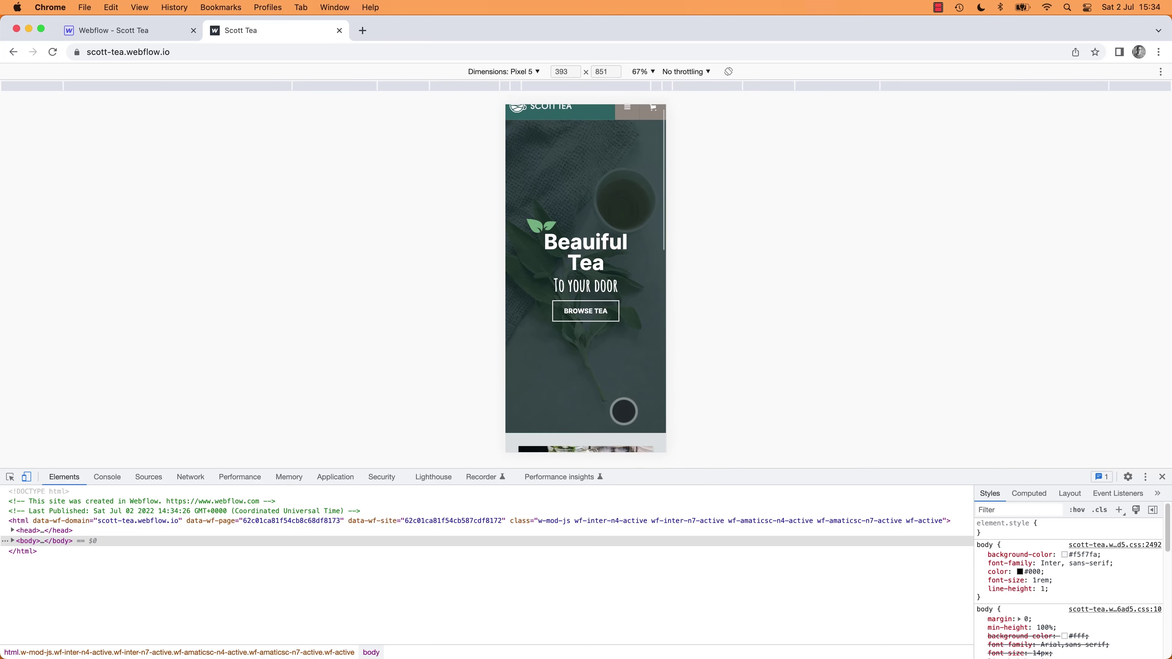
pyautogui.scroll(-5, 623, 409)
pyautogui.scroll(6, 619, 413)
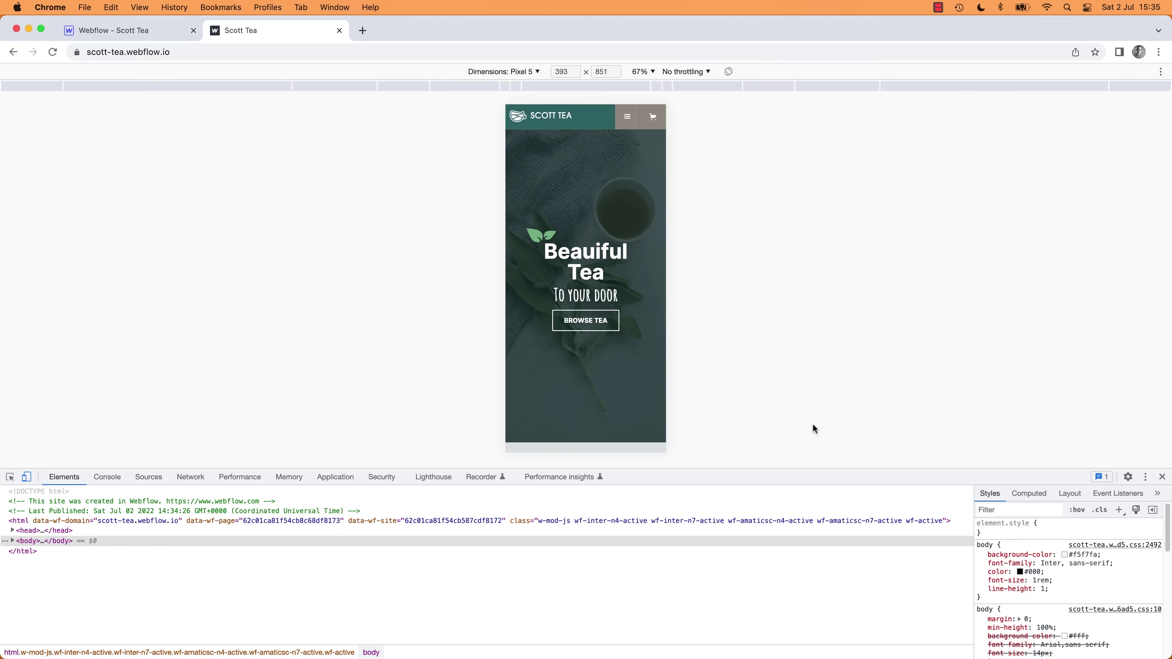
pyautogui.click(1162, 478)
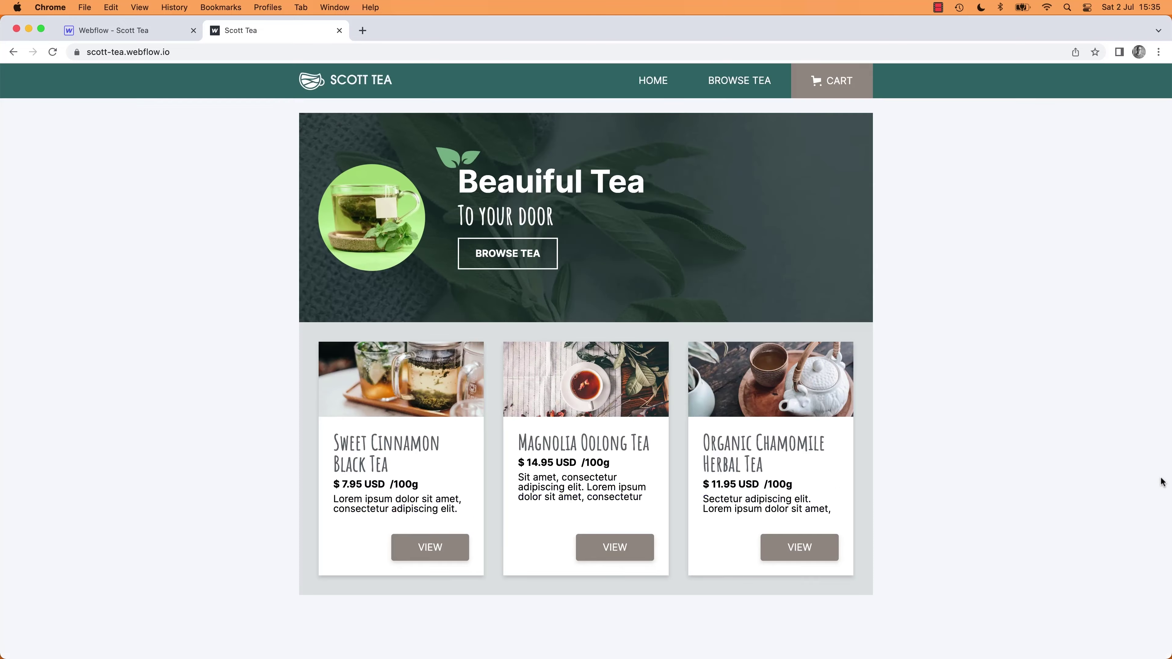